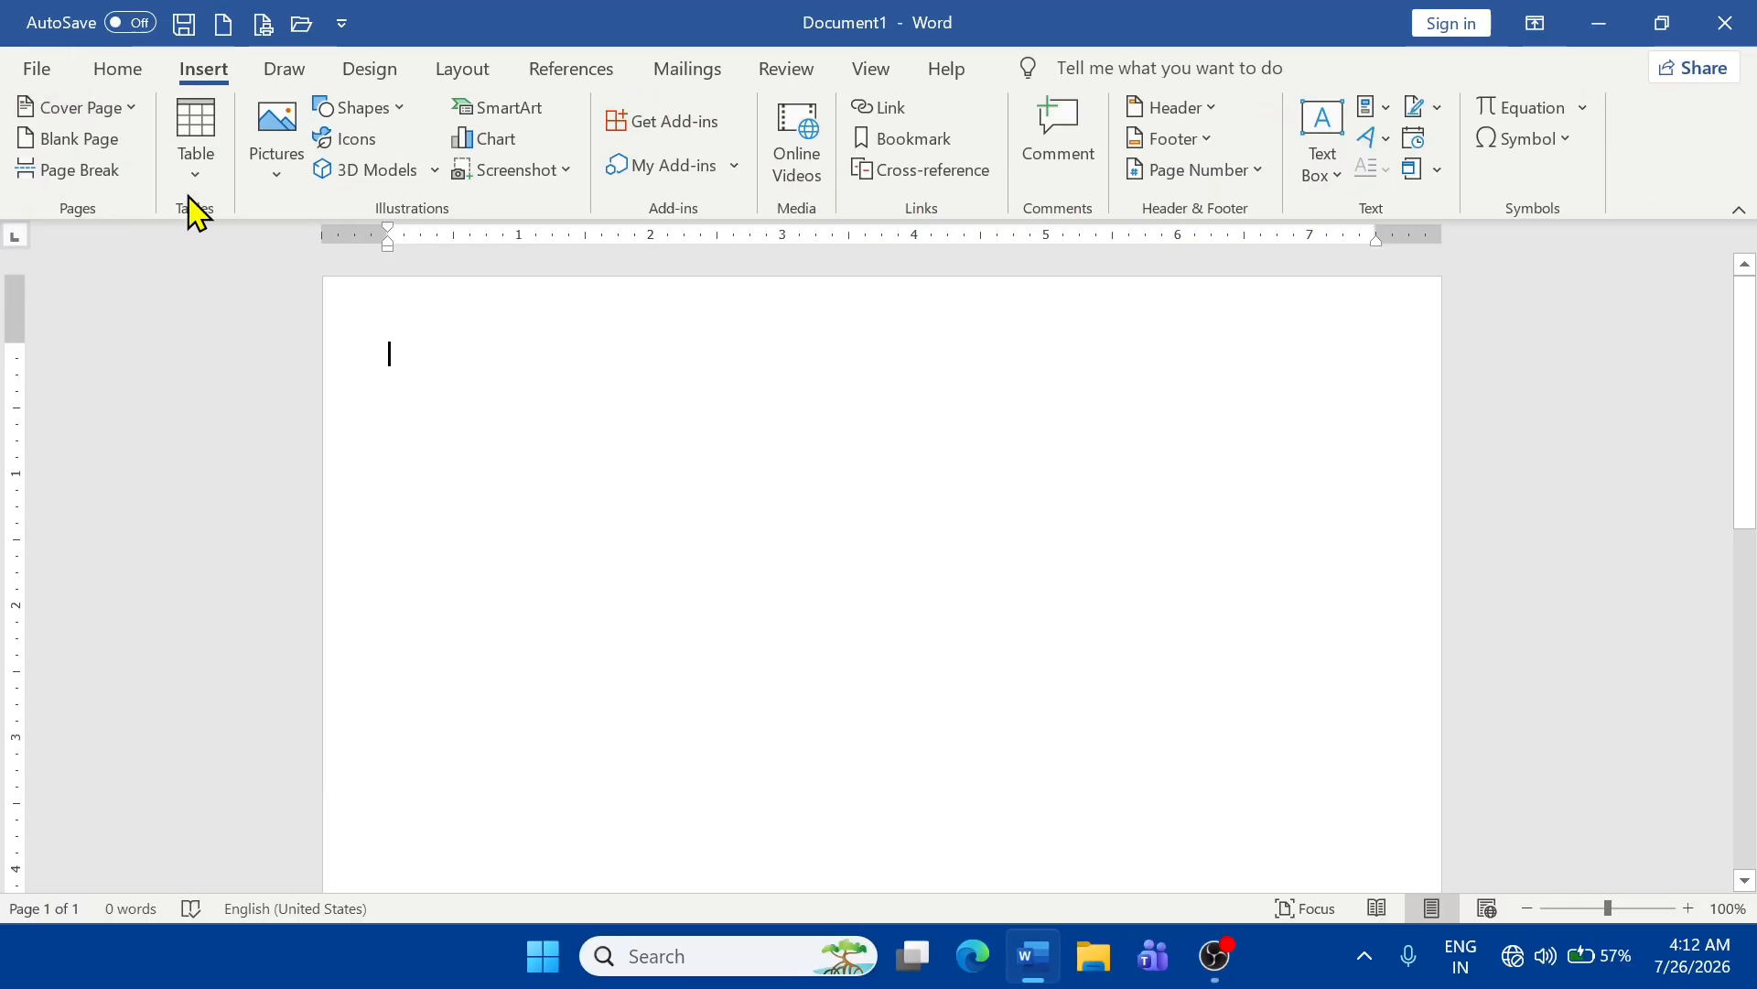
- Insert the built-in Whisp cover page into the blank document
left_click(128, 108)
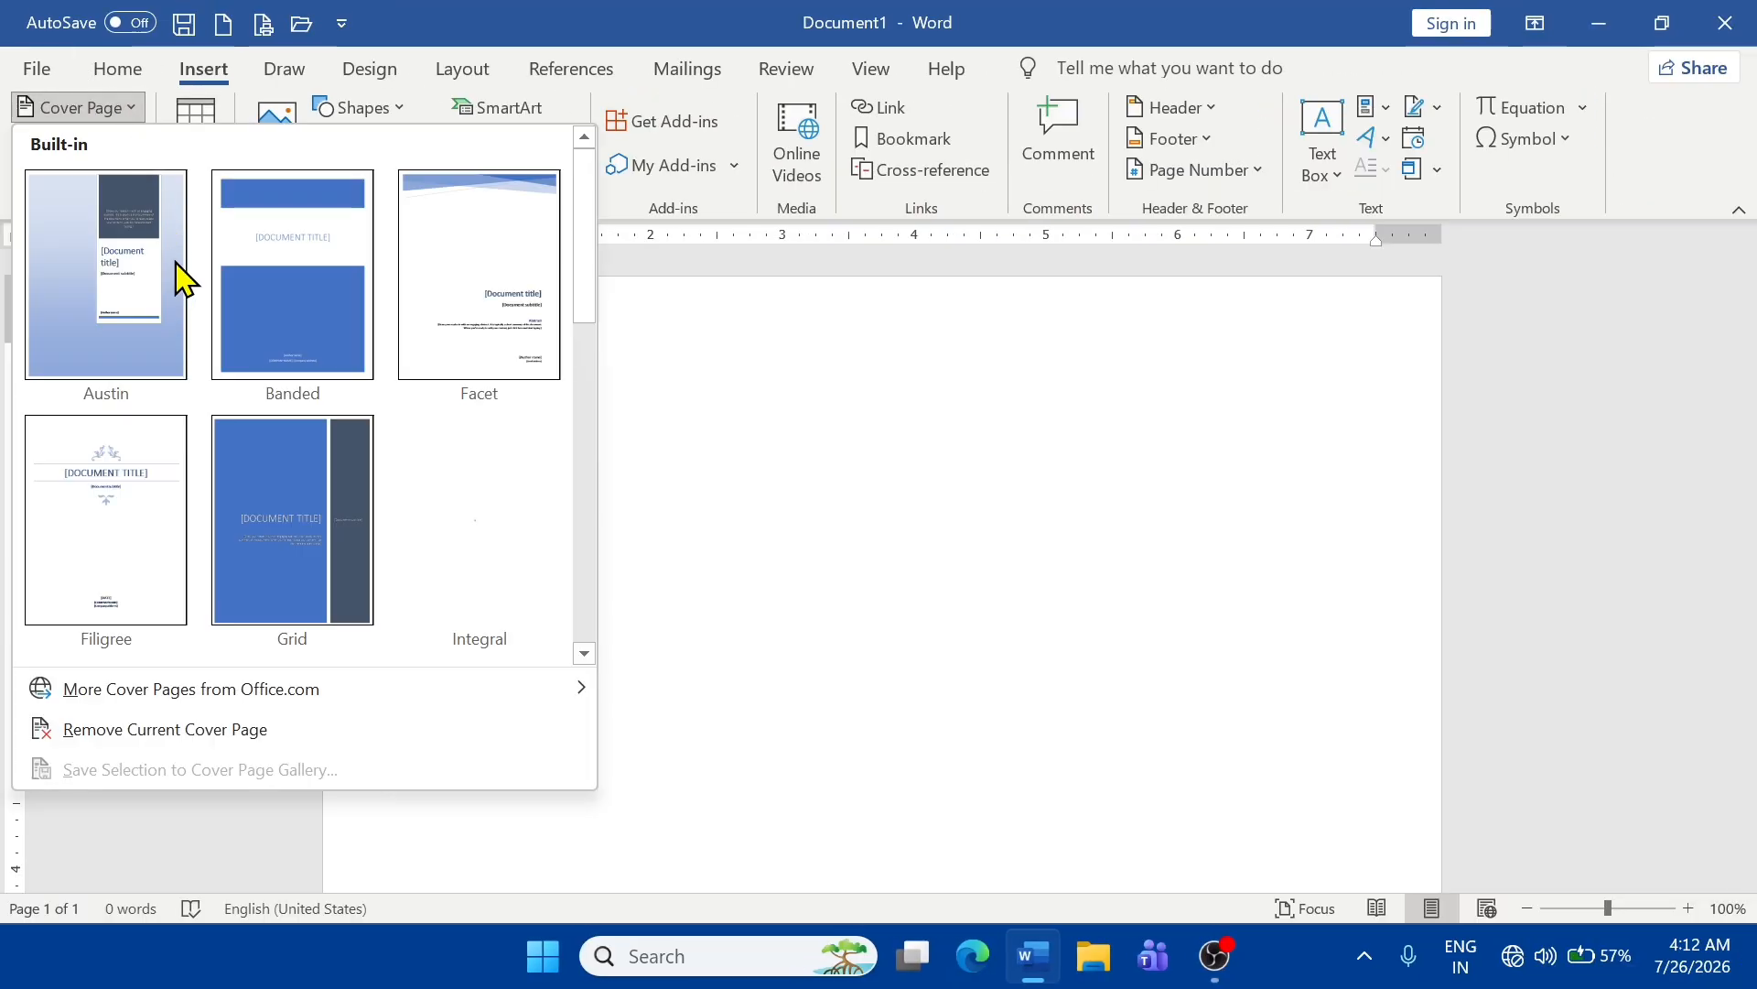
left_click_drag(581, 243, 568, 560)
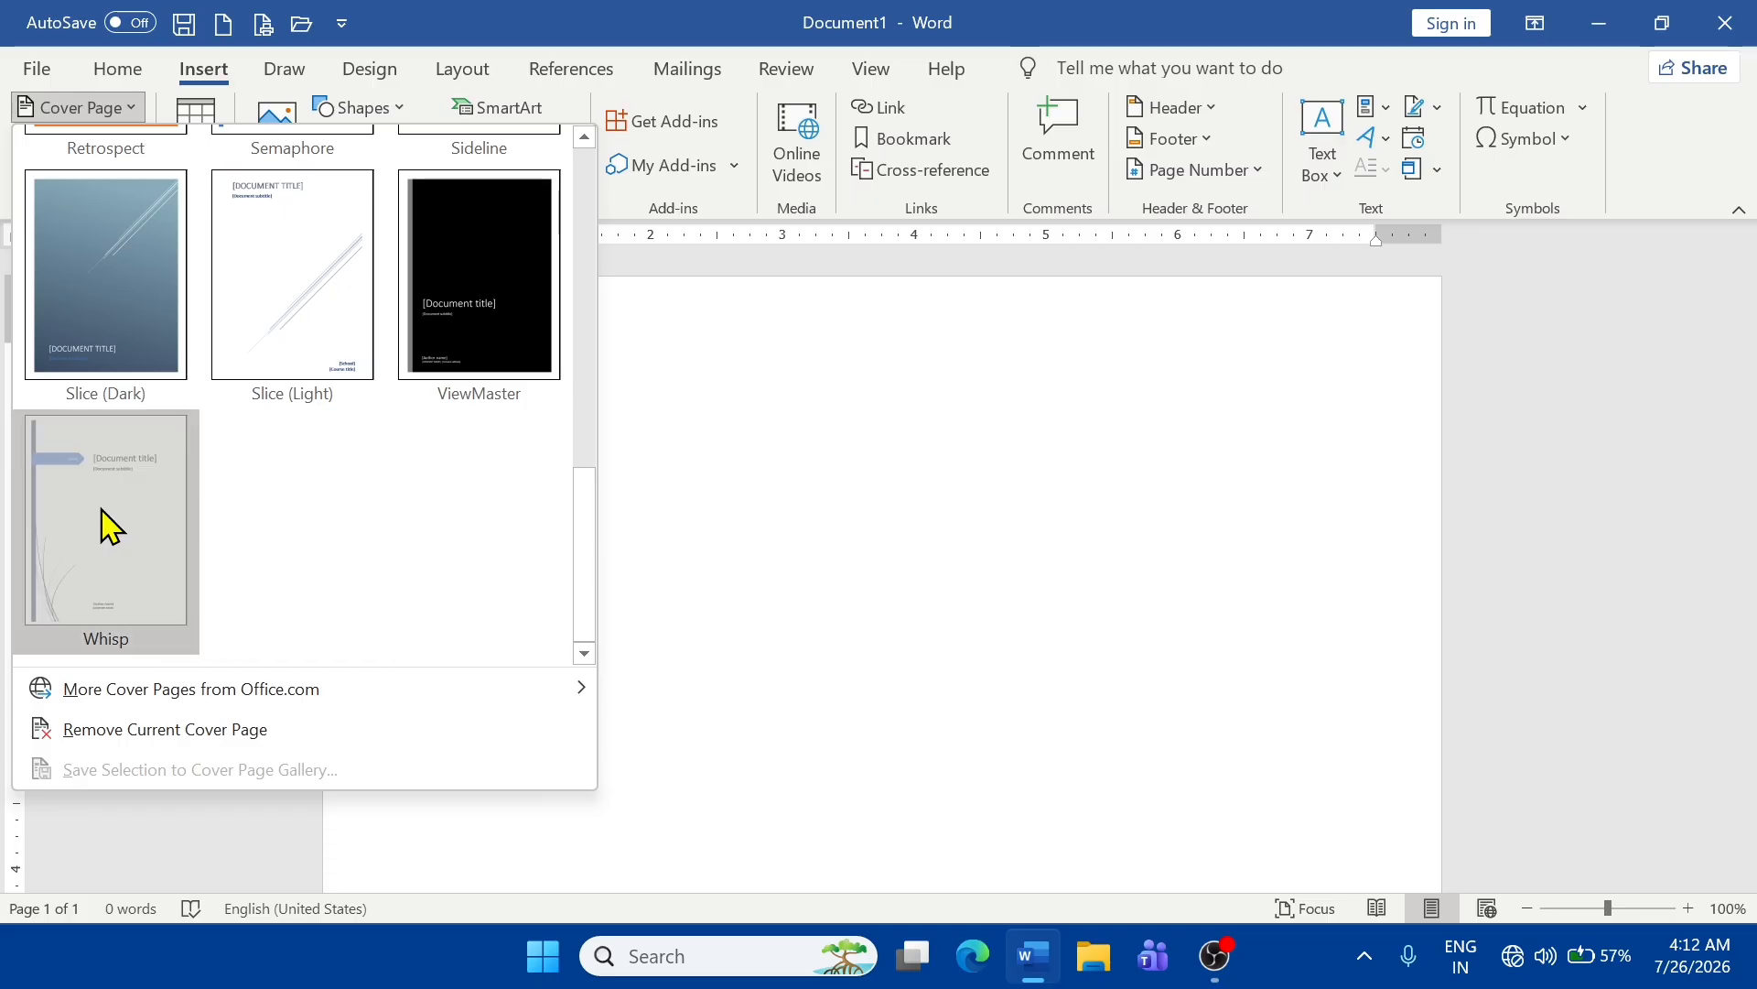
left_click(108, 525)
scroll(794, 586, "down", 8)
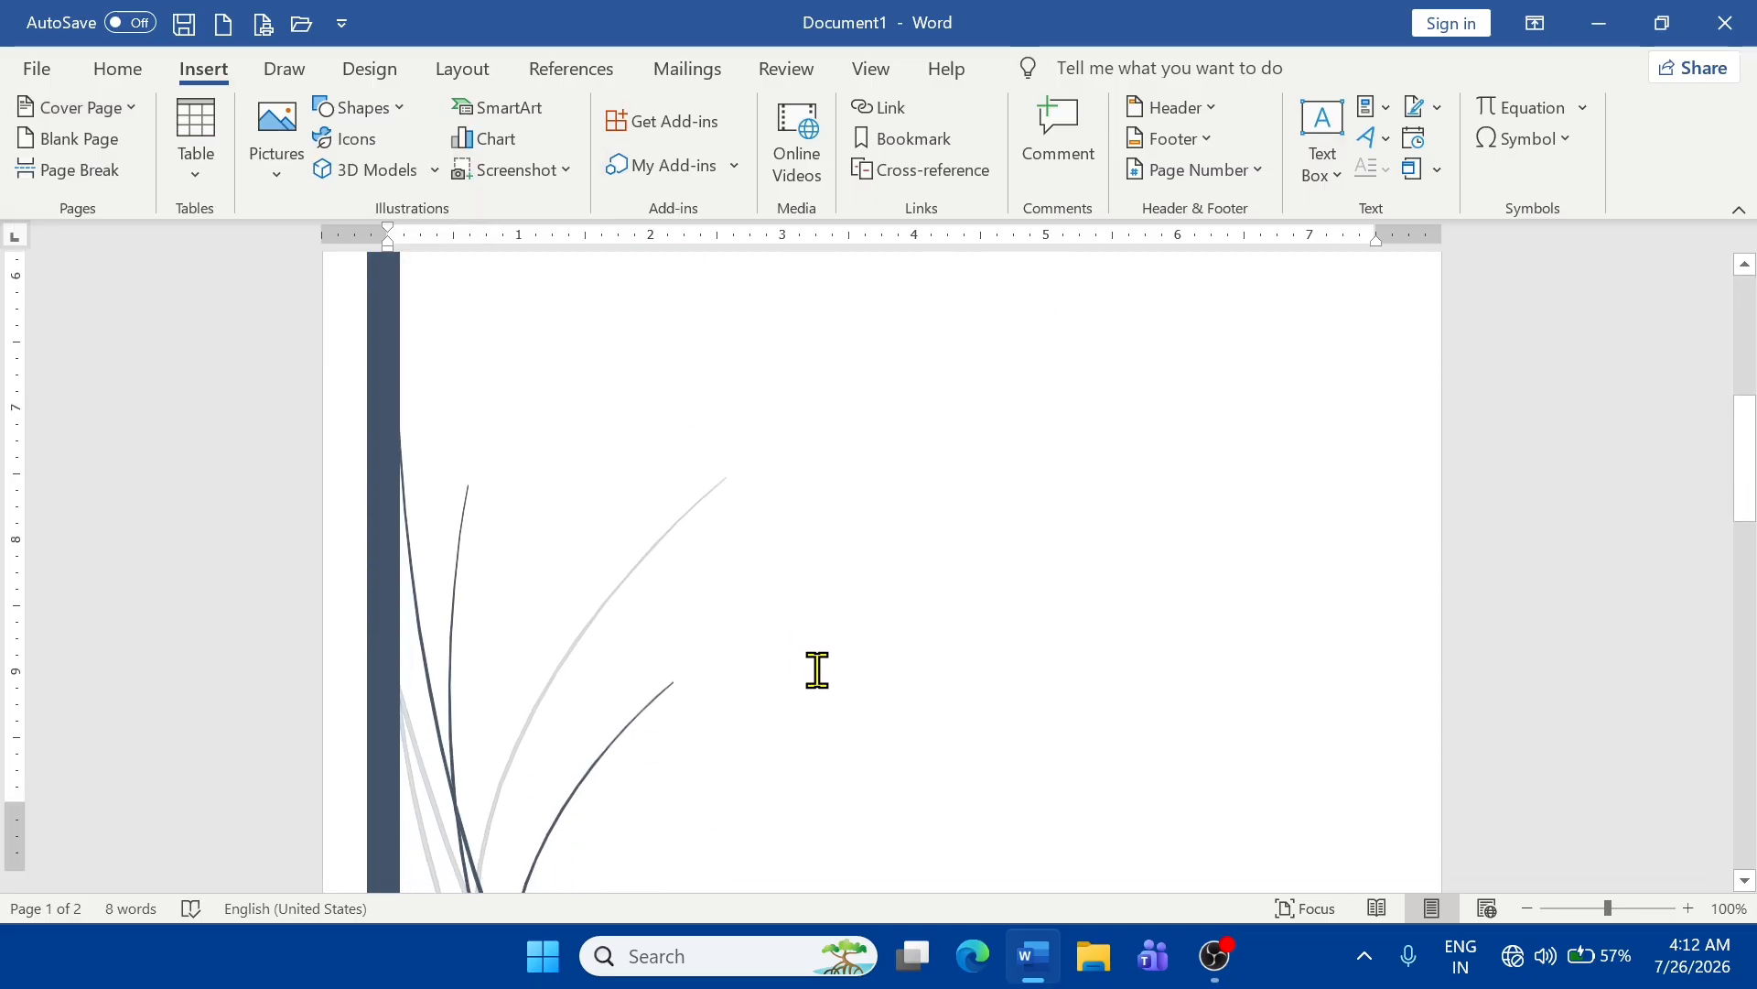
scroll(588, 440, "down", 3)
scroll(600, 506, "up", 3)
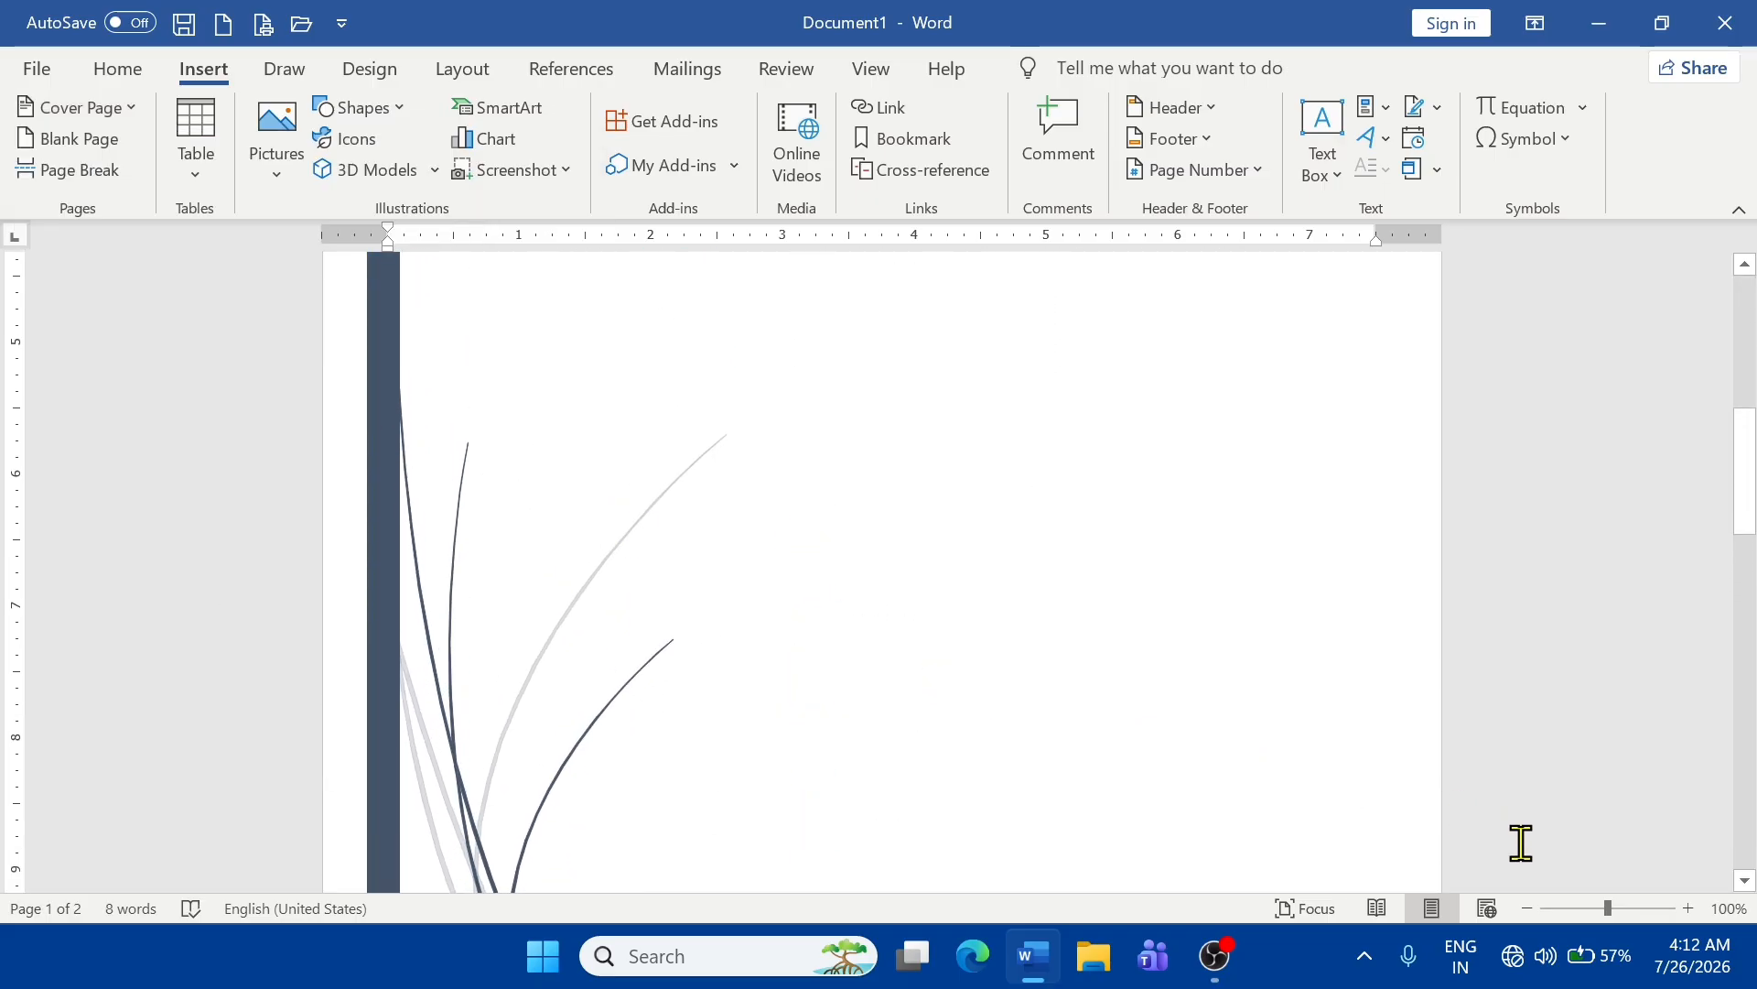
left_click(1527, 908)
left_click(1527, 908)
left_click(1526, 908)
scroll(988, 620, "up", 6)
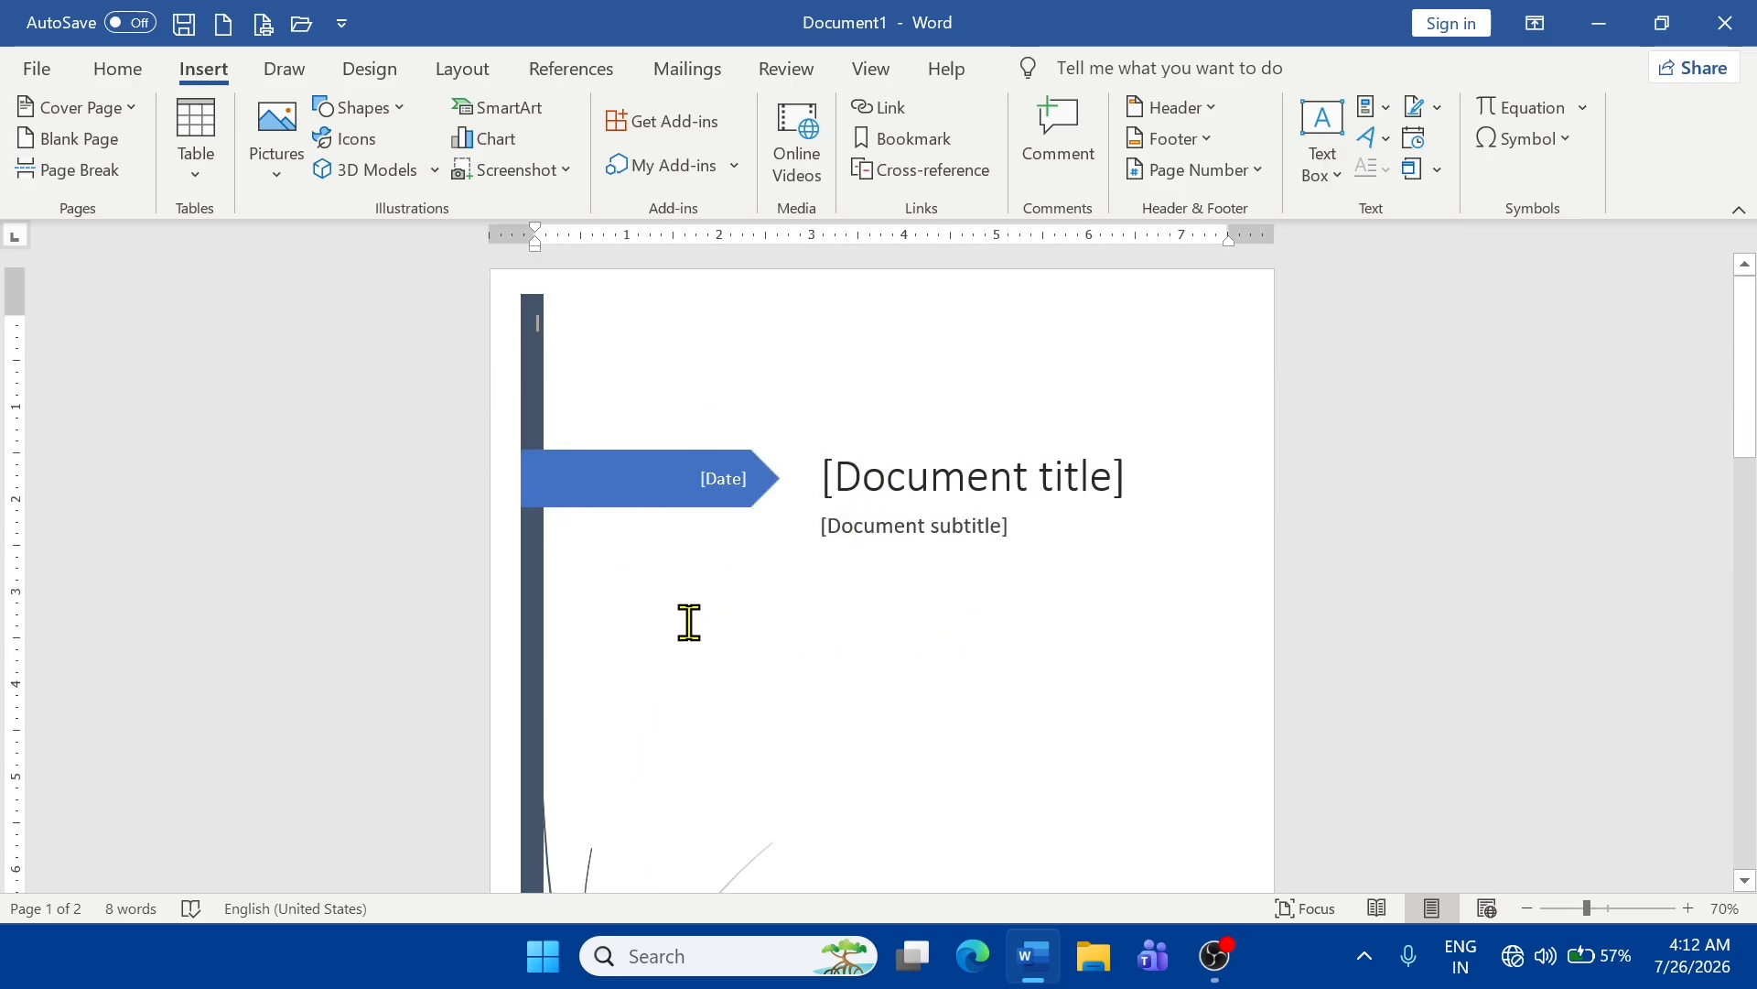
- Replace the cover page's title placeholder with COMPUTER NOTES
left_click(1015, 479)
key("Delete")
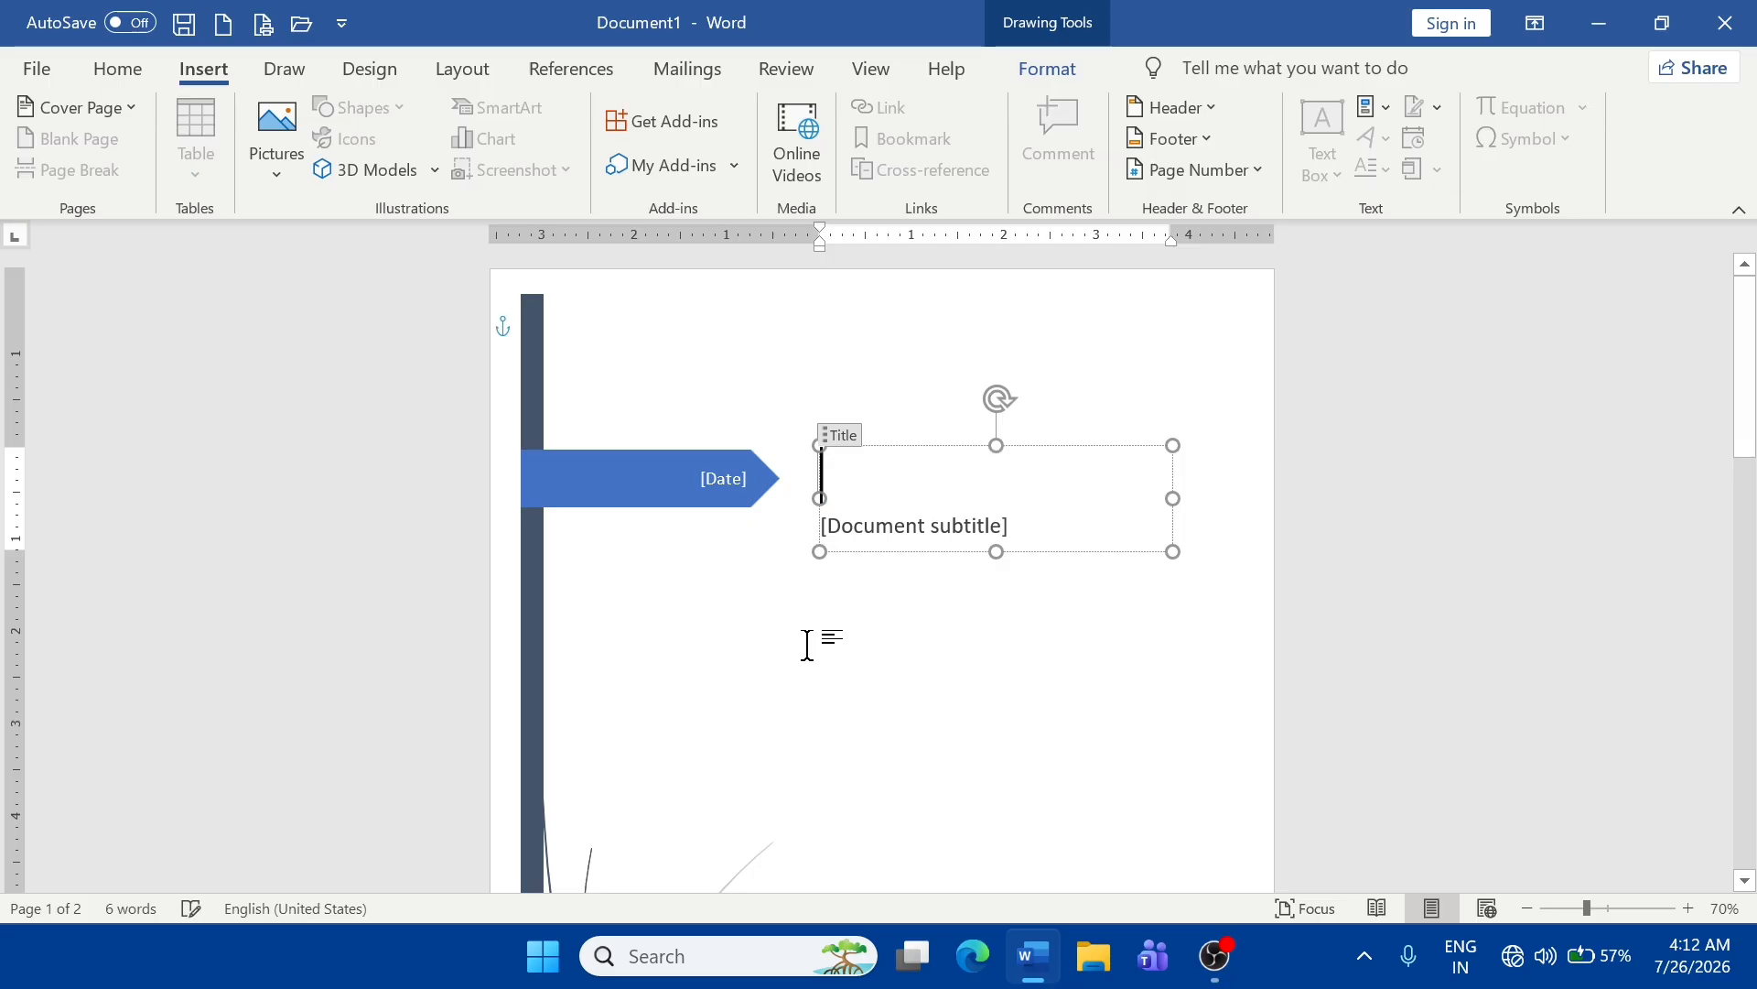
type("COM")
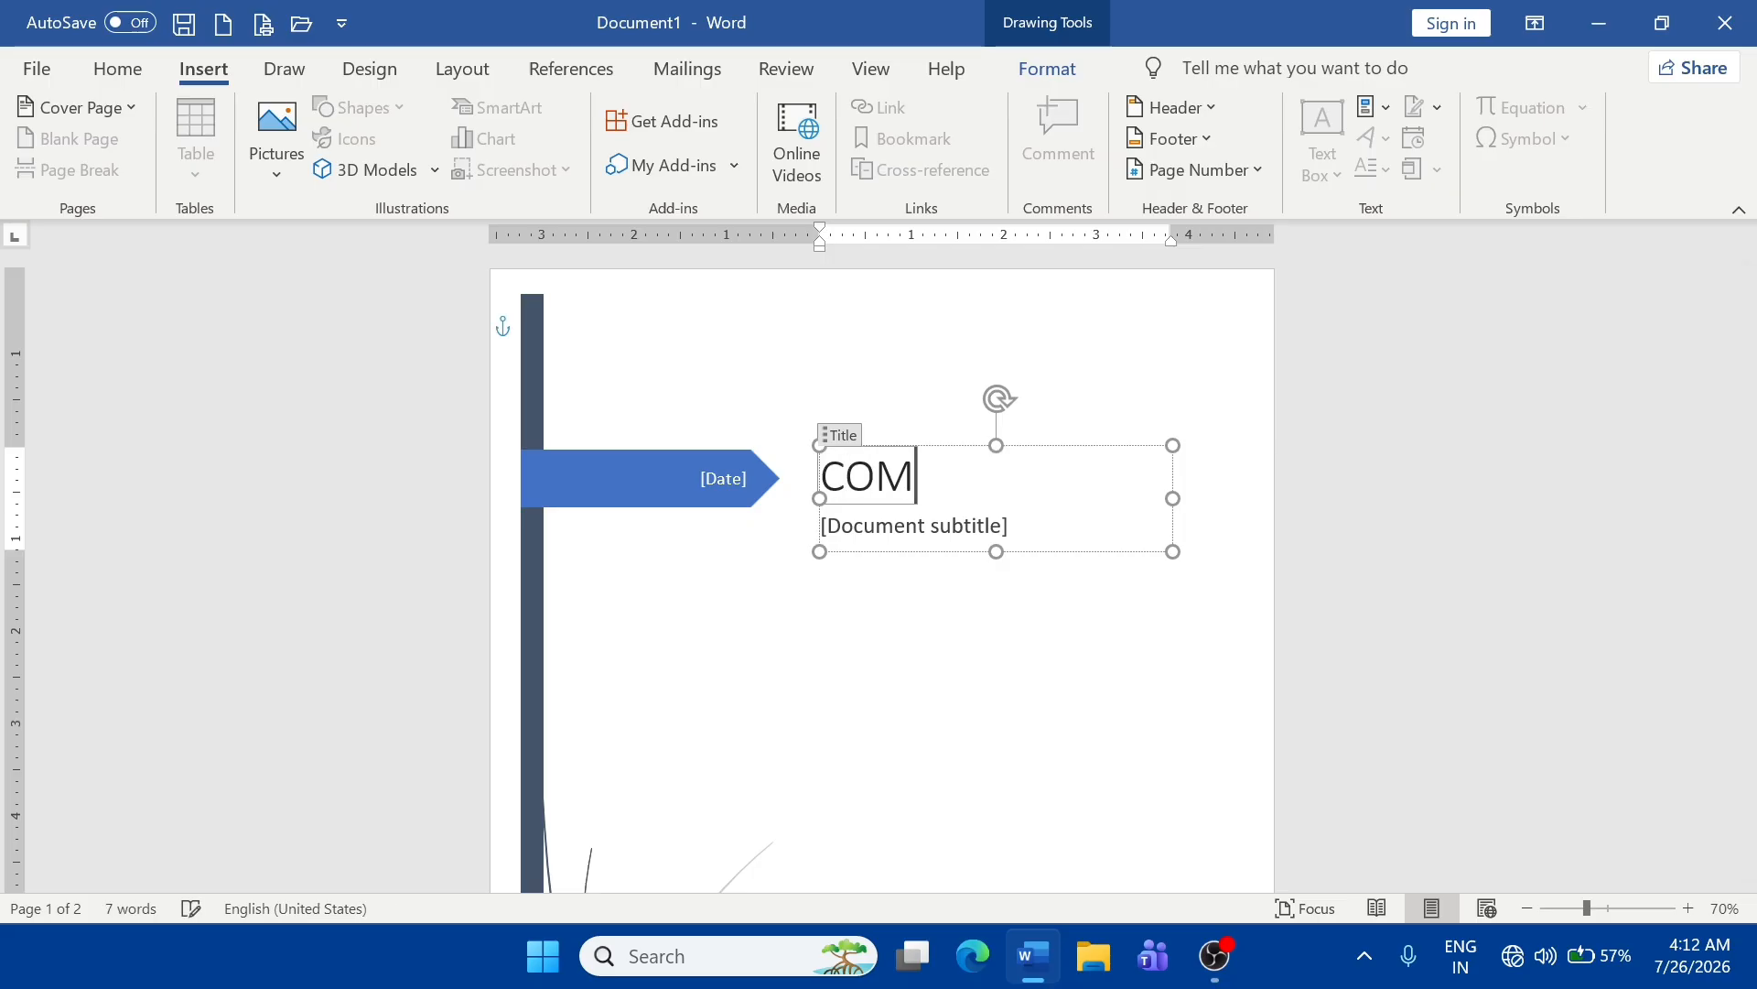
type("PUTER NOTES")
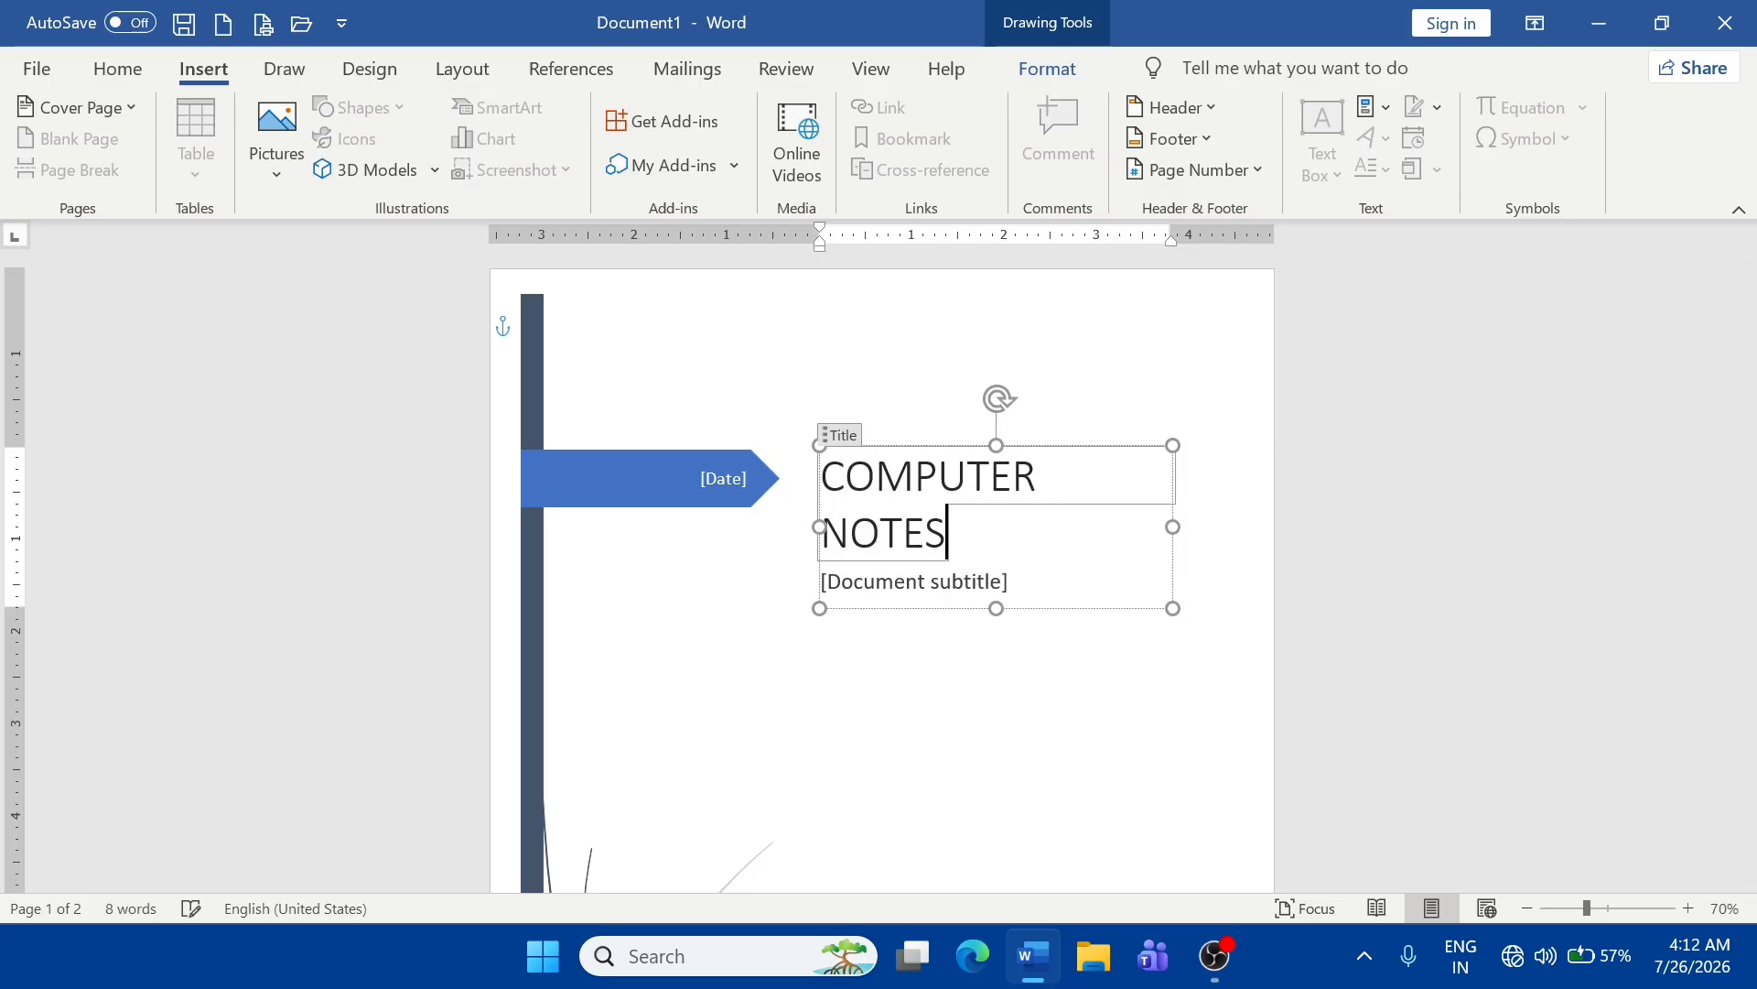
key("Escape")
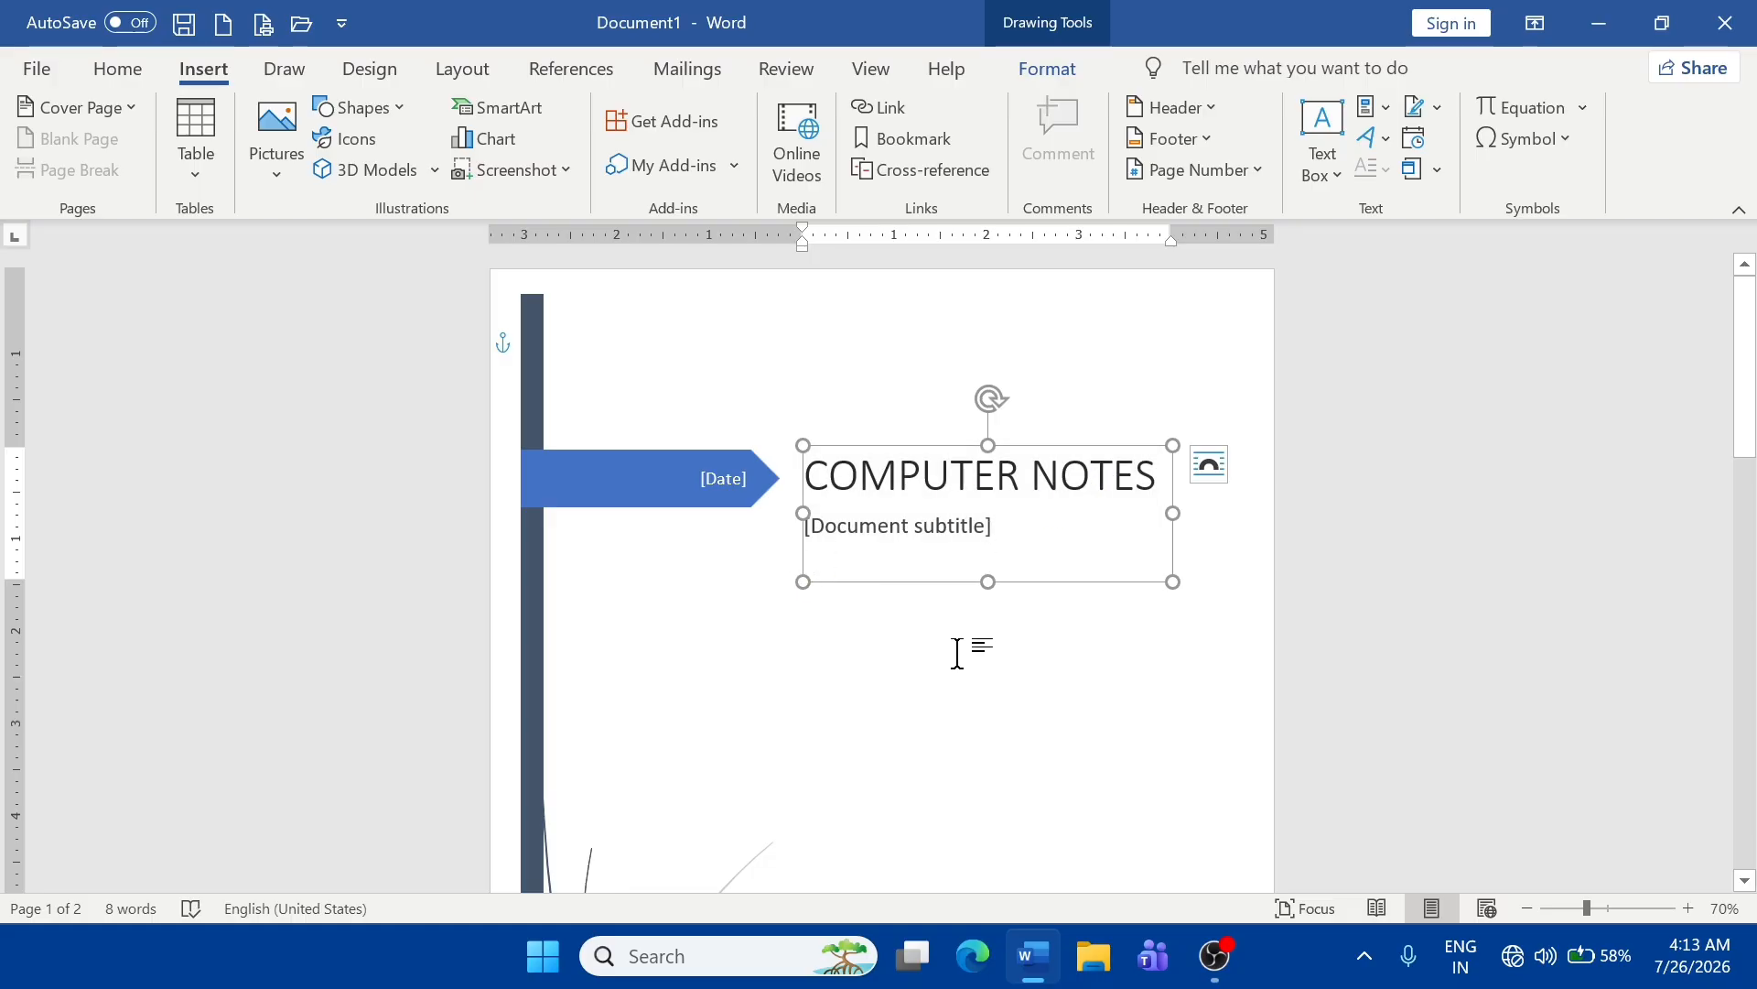
- Remove the current cover page from the document
left_click(126, 108)
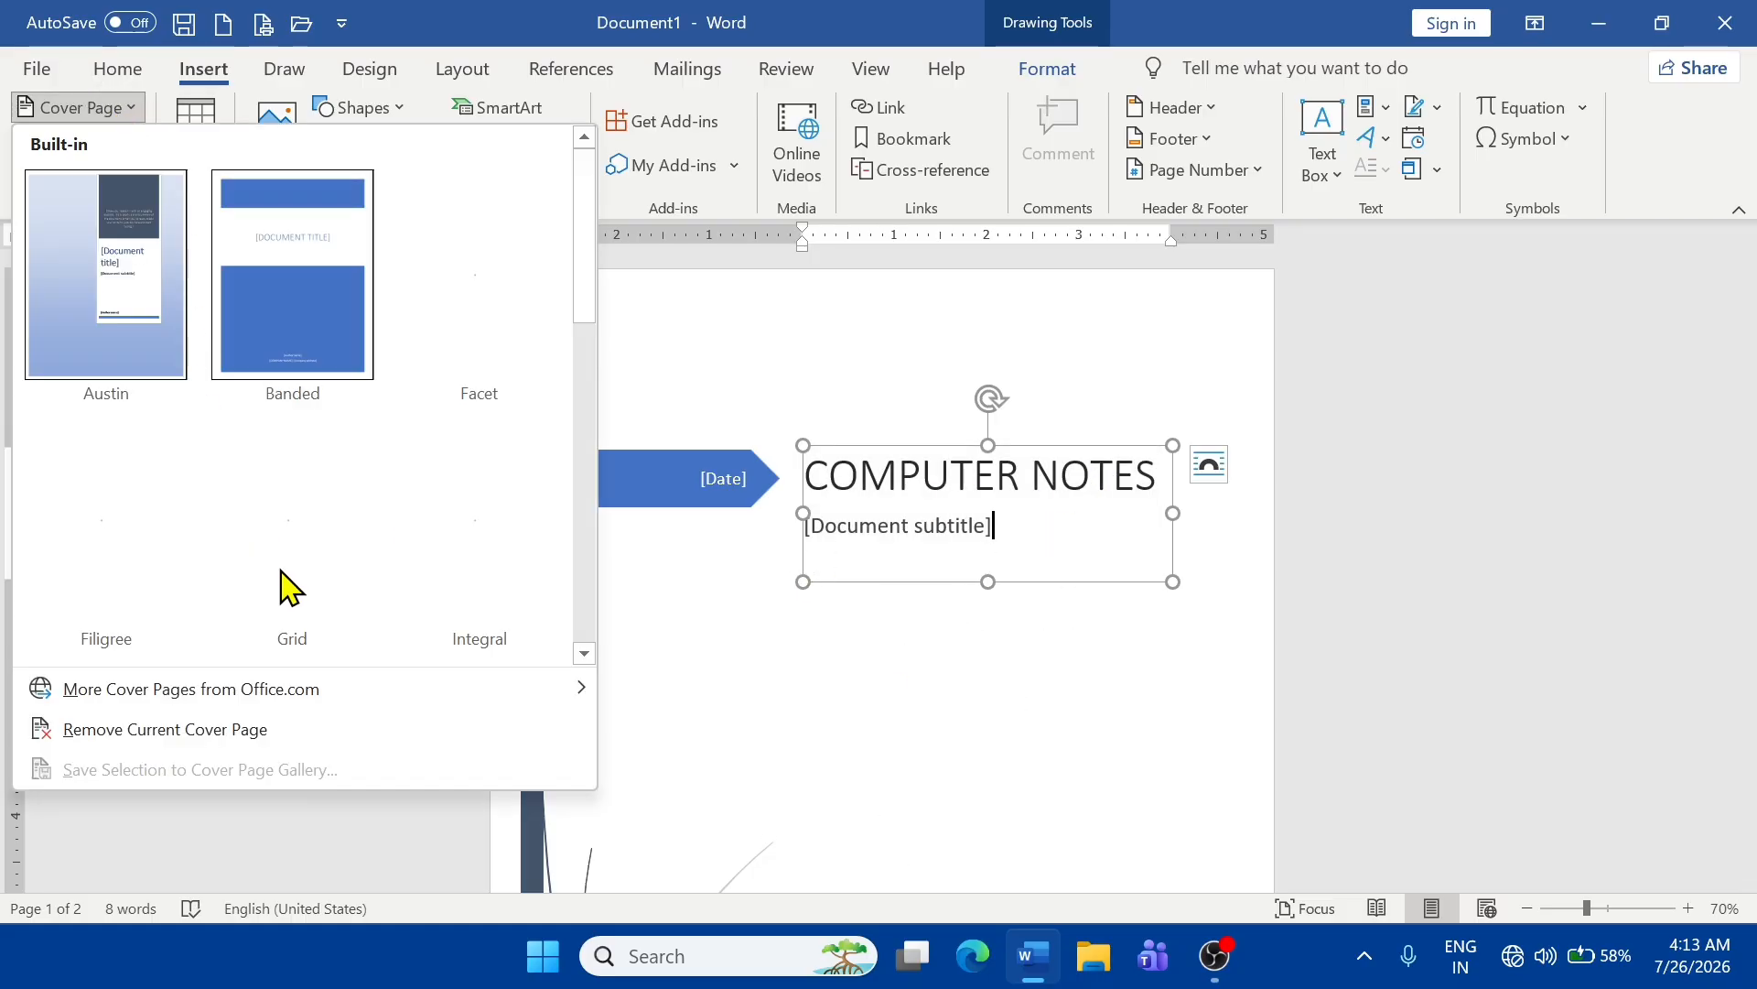
left_click_drag(582, 283, 577, 618)
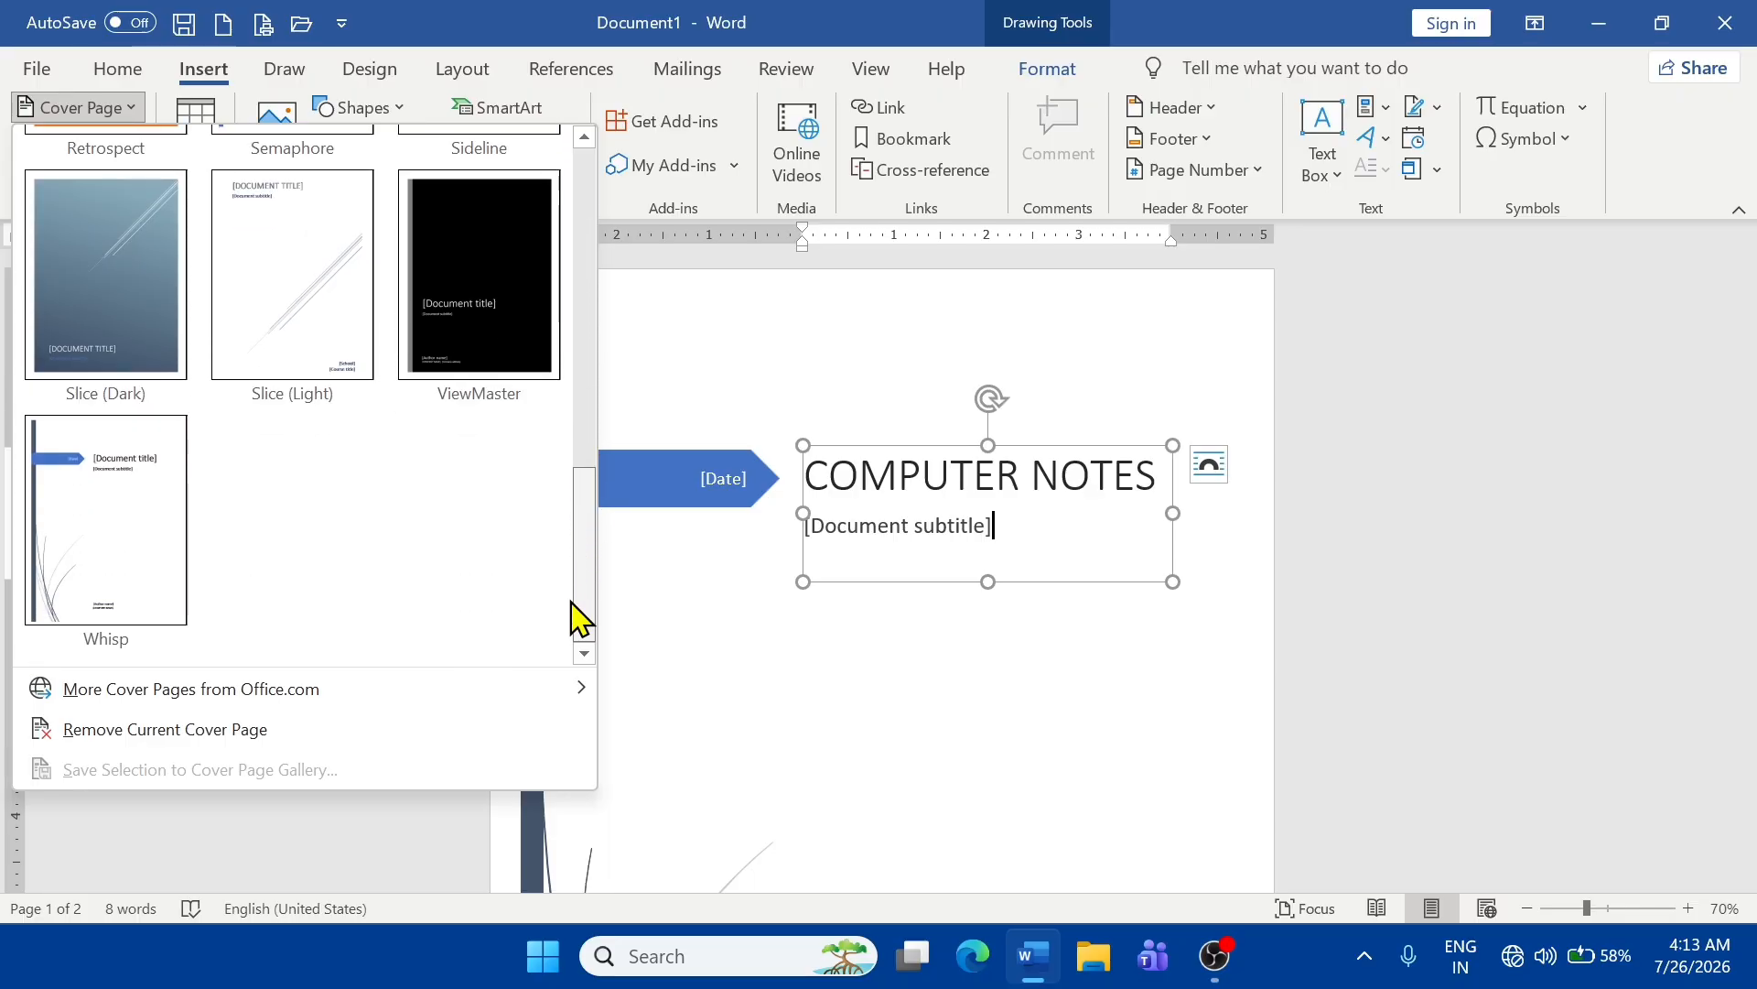
left_click(229, 729)
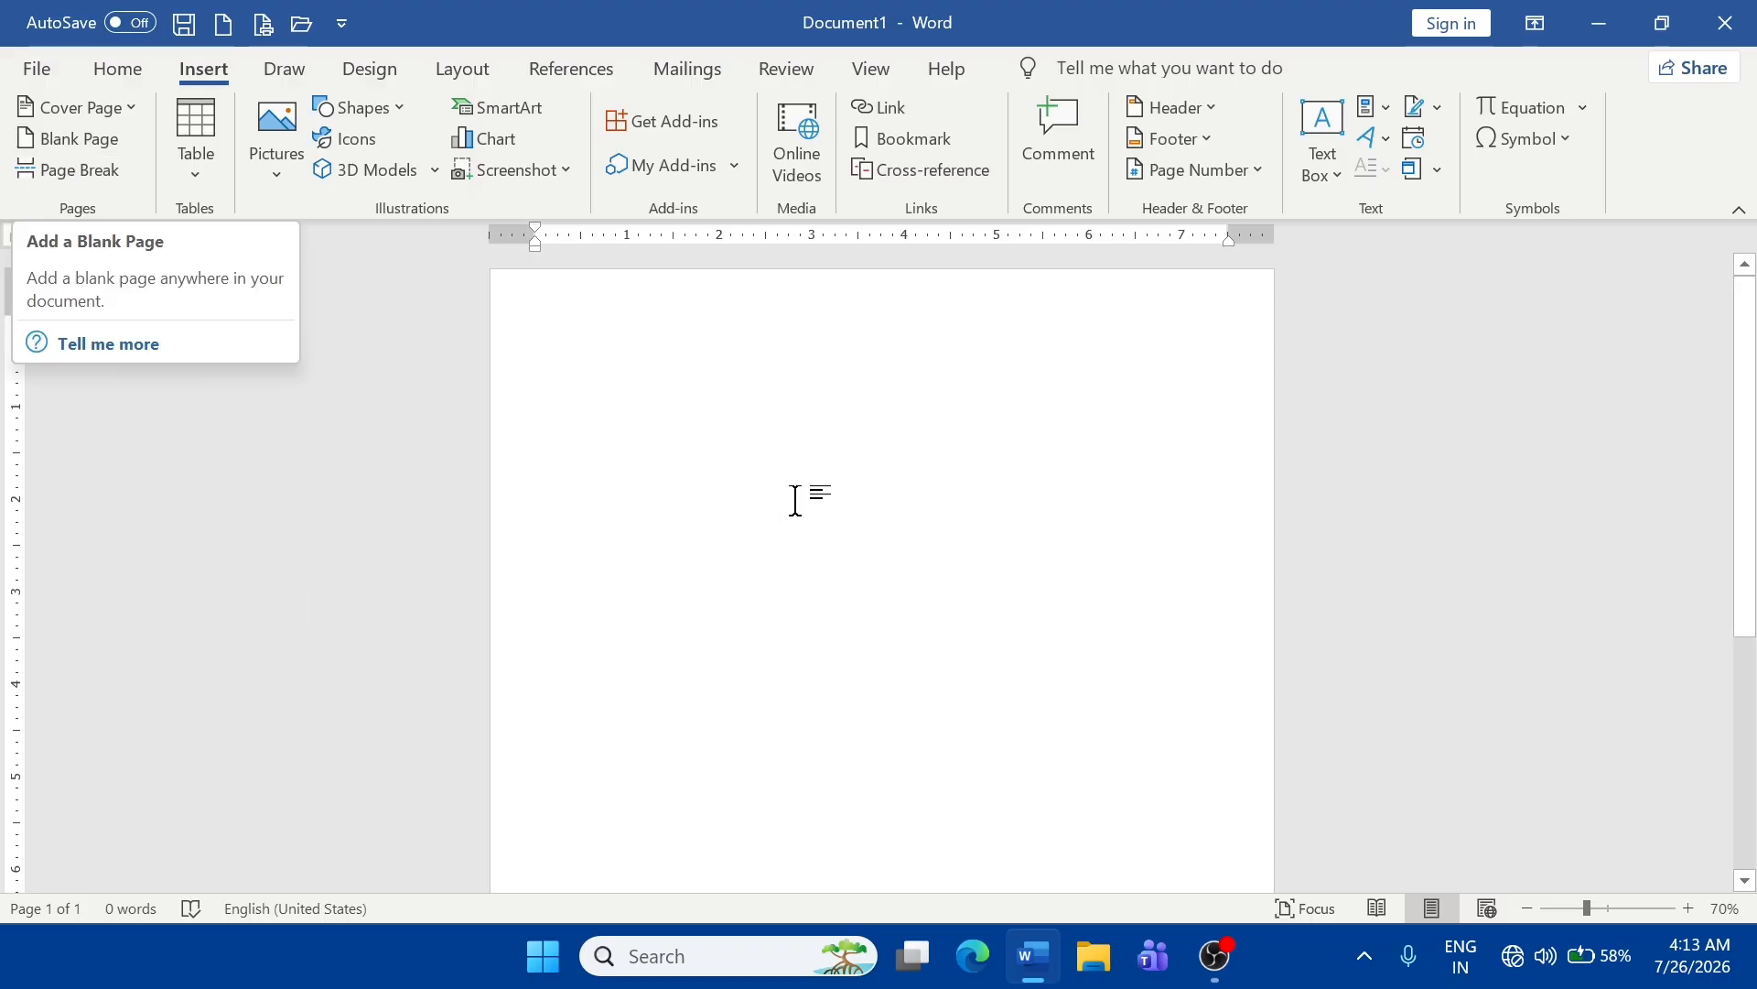
- Generate sample paragraphs on the blank page with the =RAND() text function
type("=RAND(")
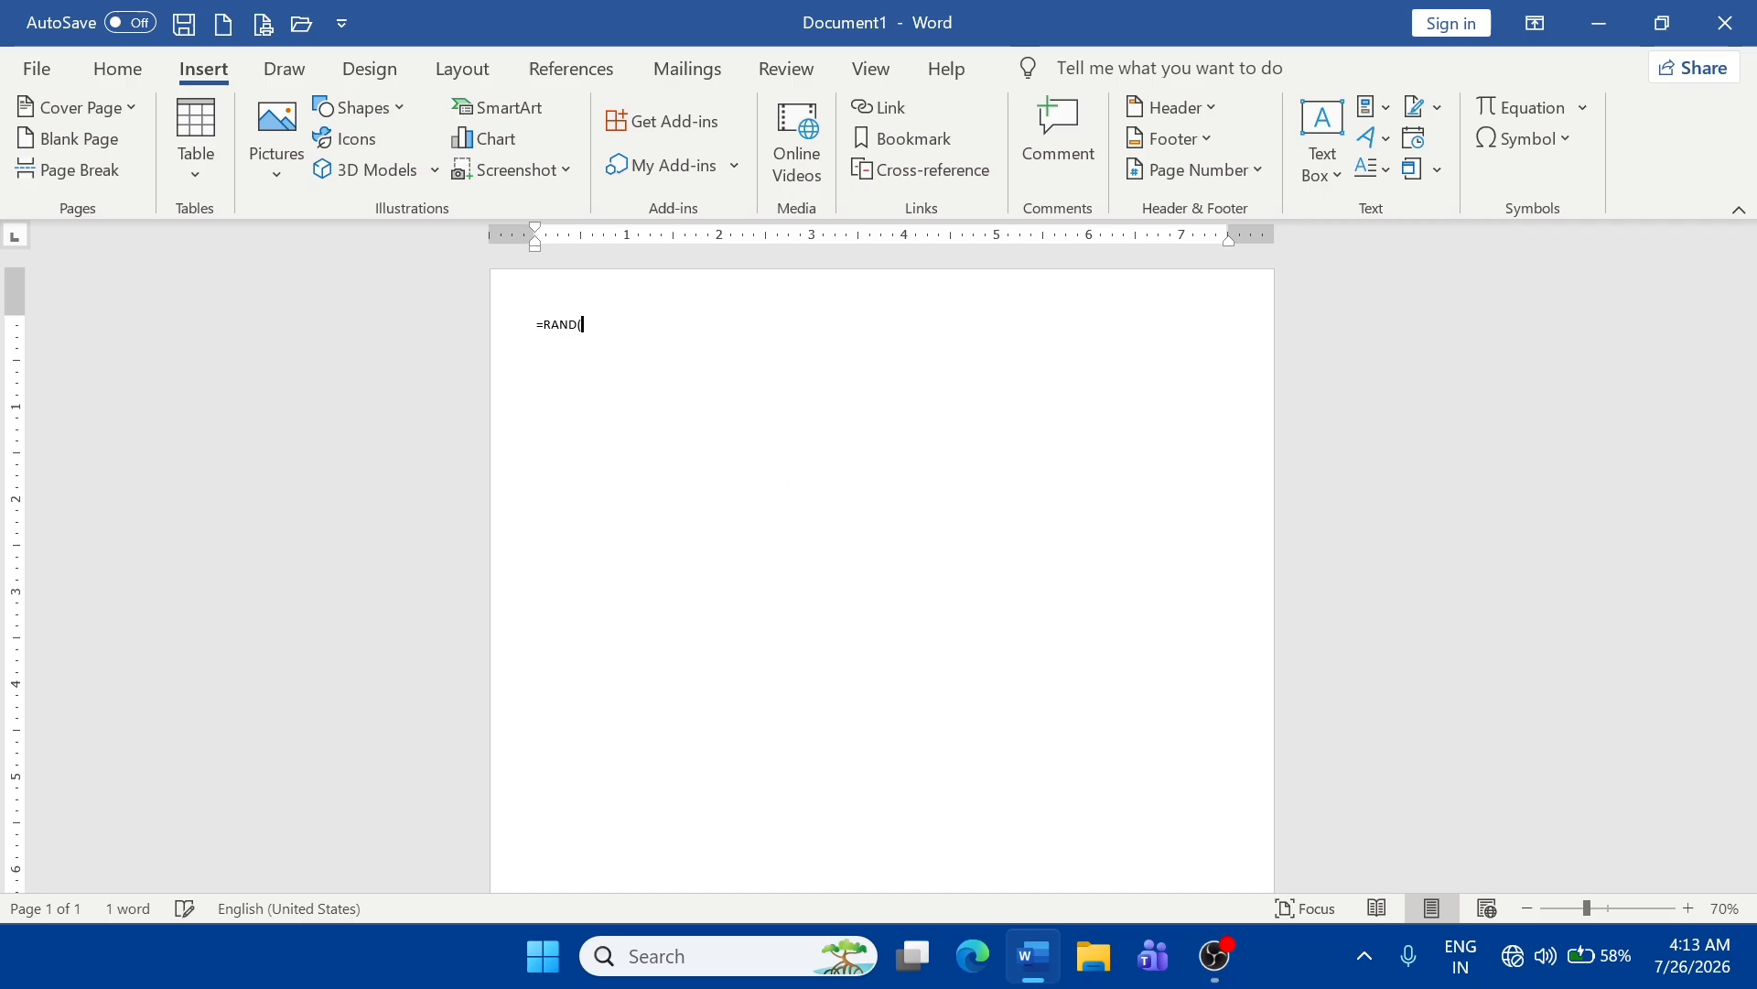
type(")")
key("Return")
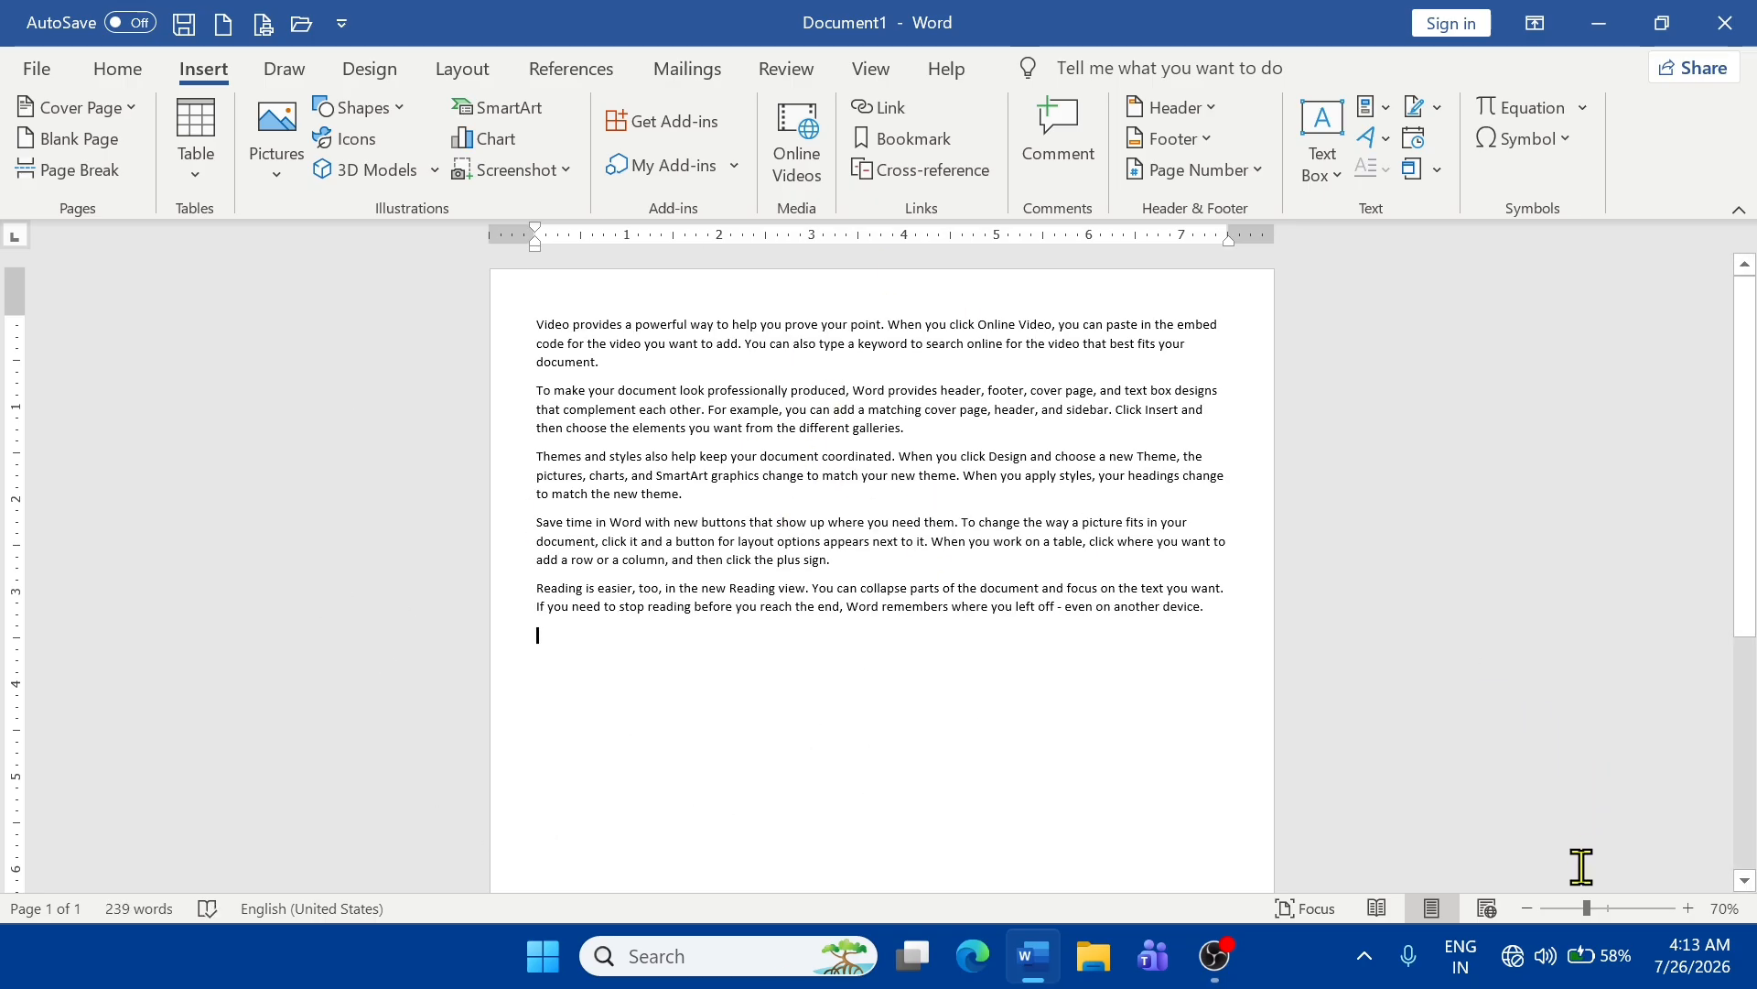
left_click(1601, 911)
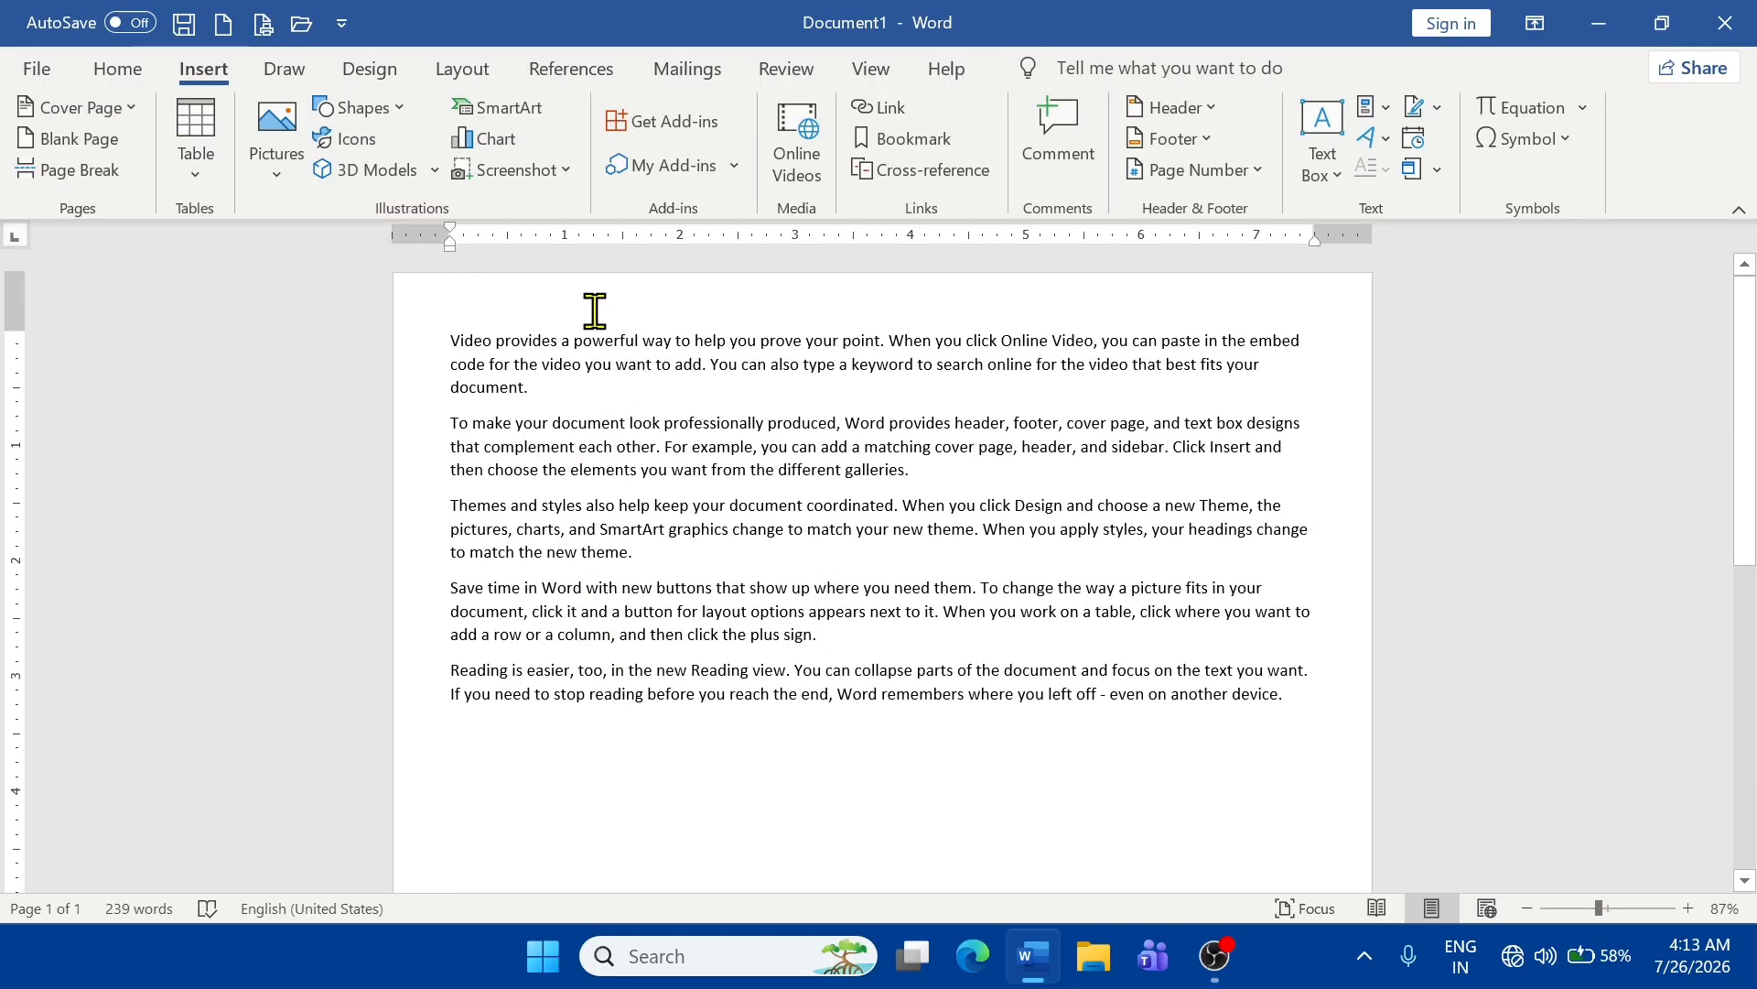
- Insert a page break after the last sample paragraph, then add a blank page
scroll(595, 746, "down", 10)
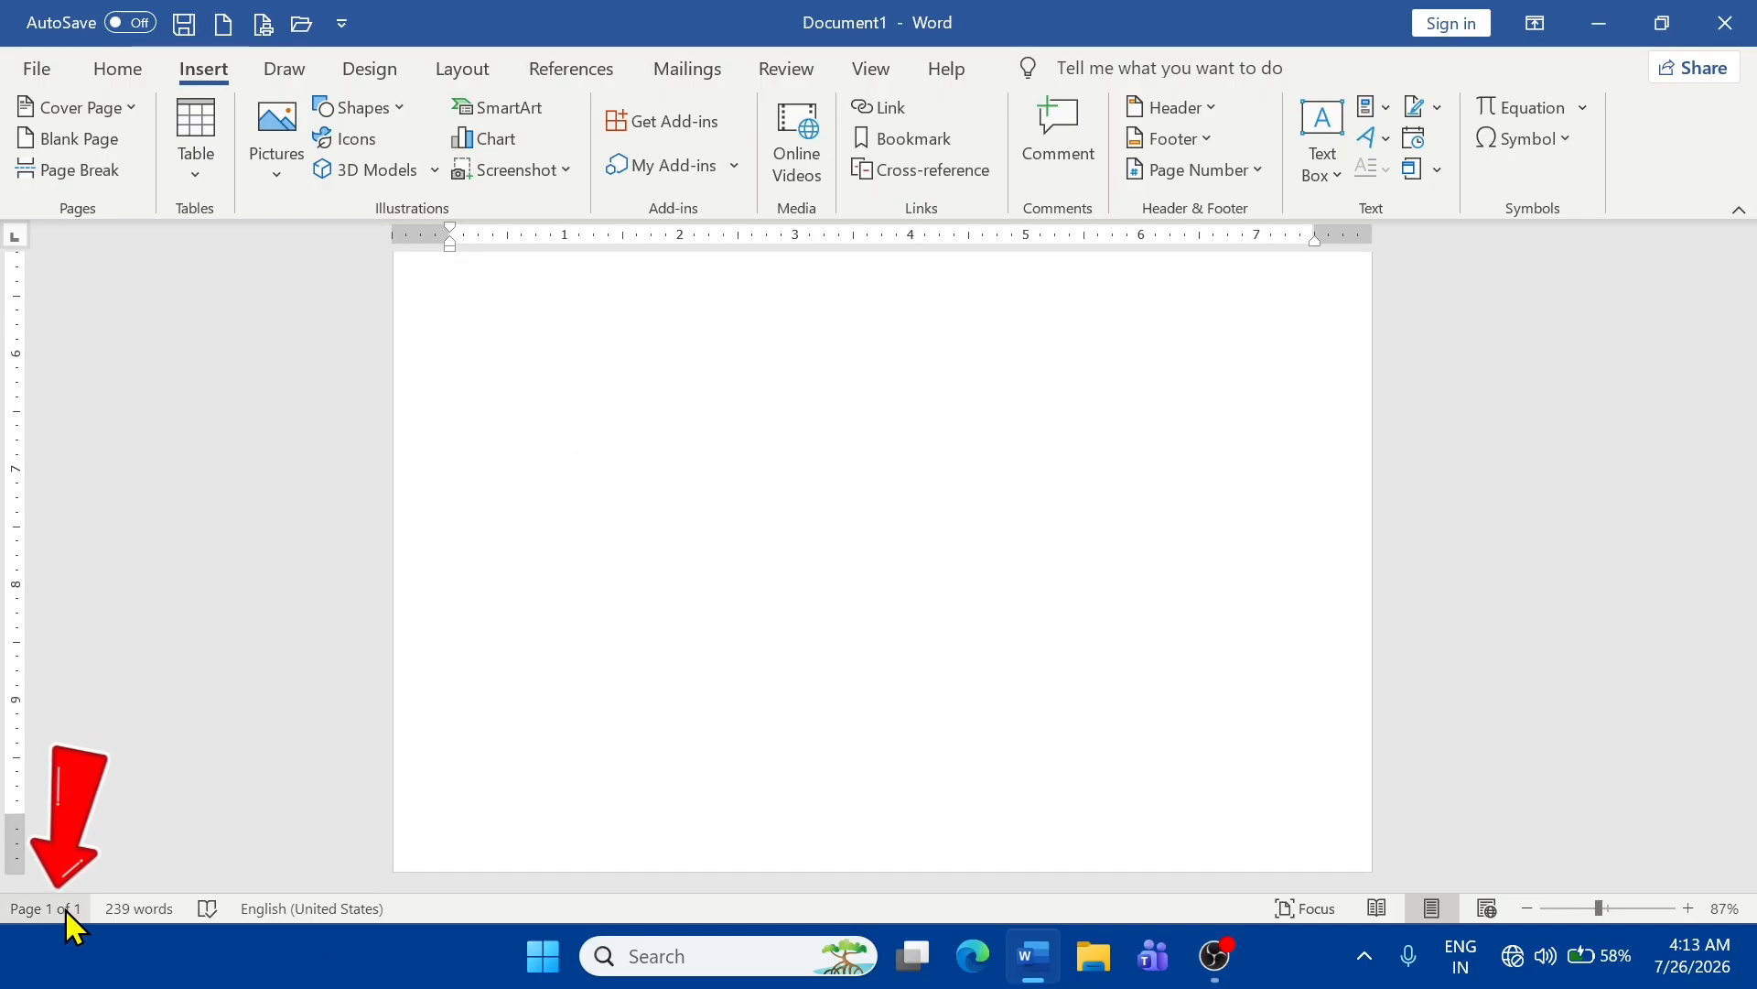
scroll(722, 541, "up", 5)
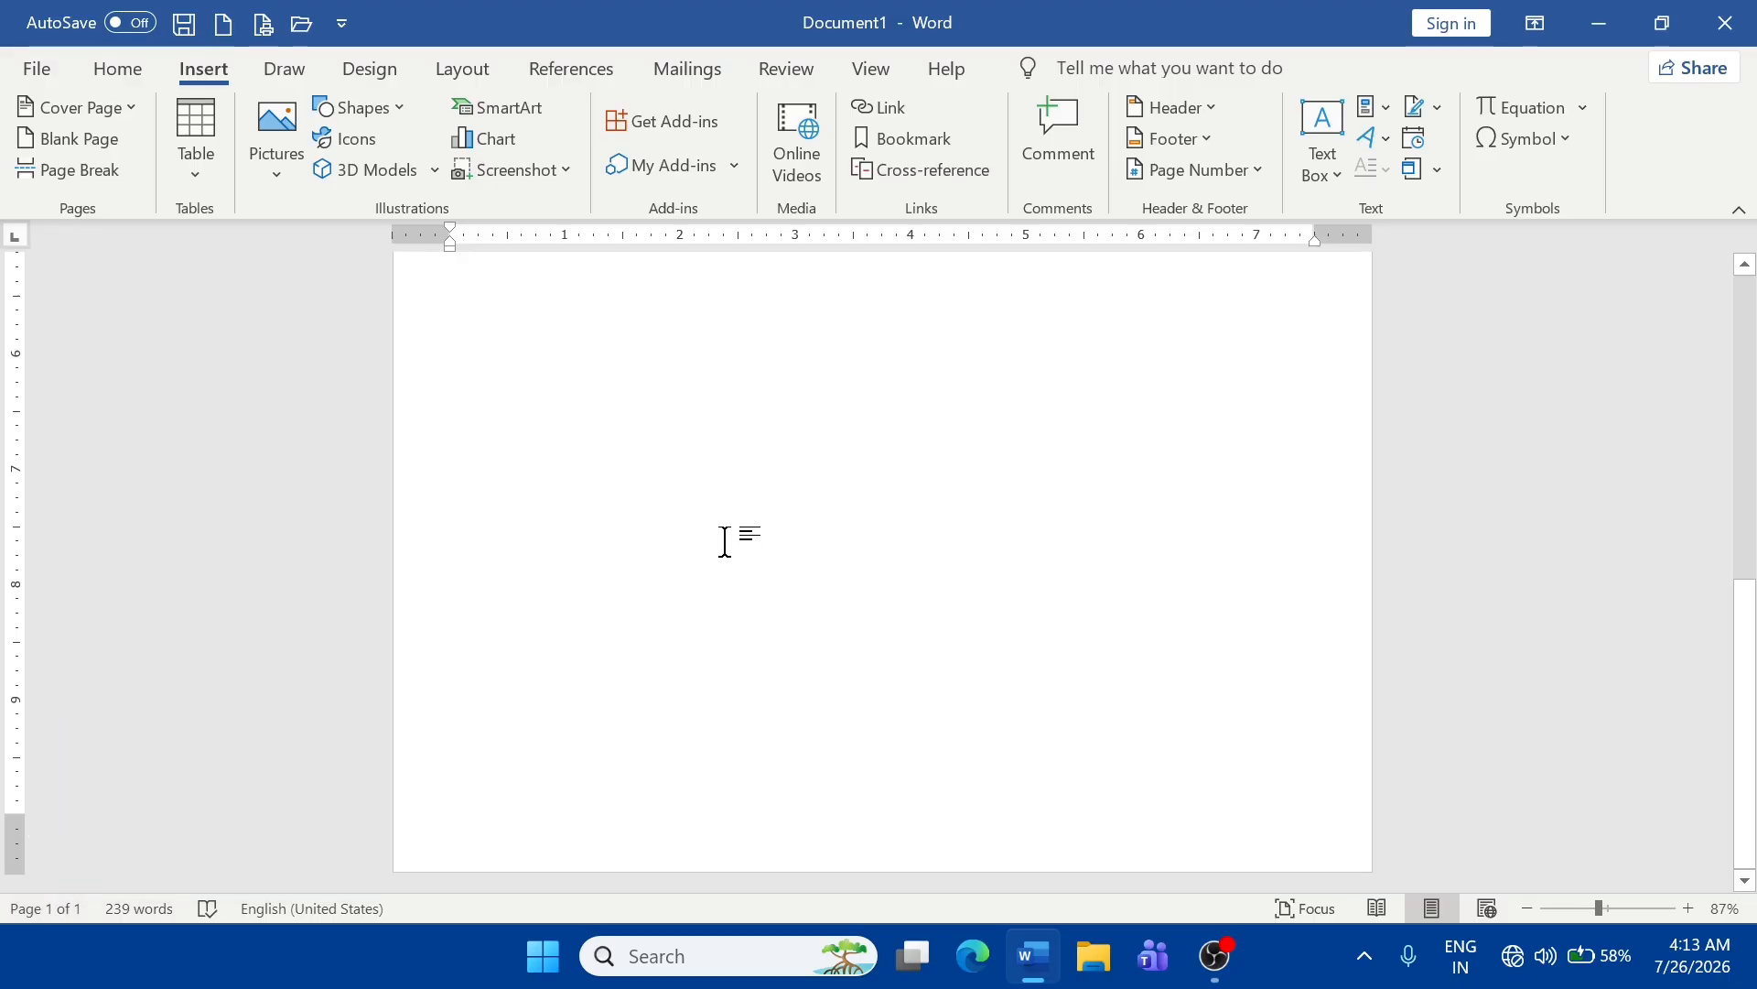
scroll(737, 547, "up", 3)
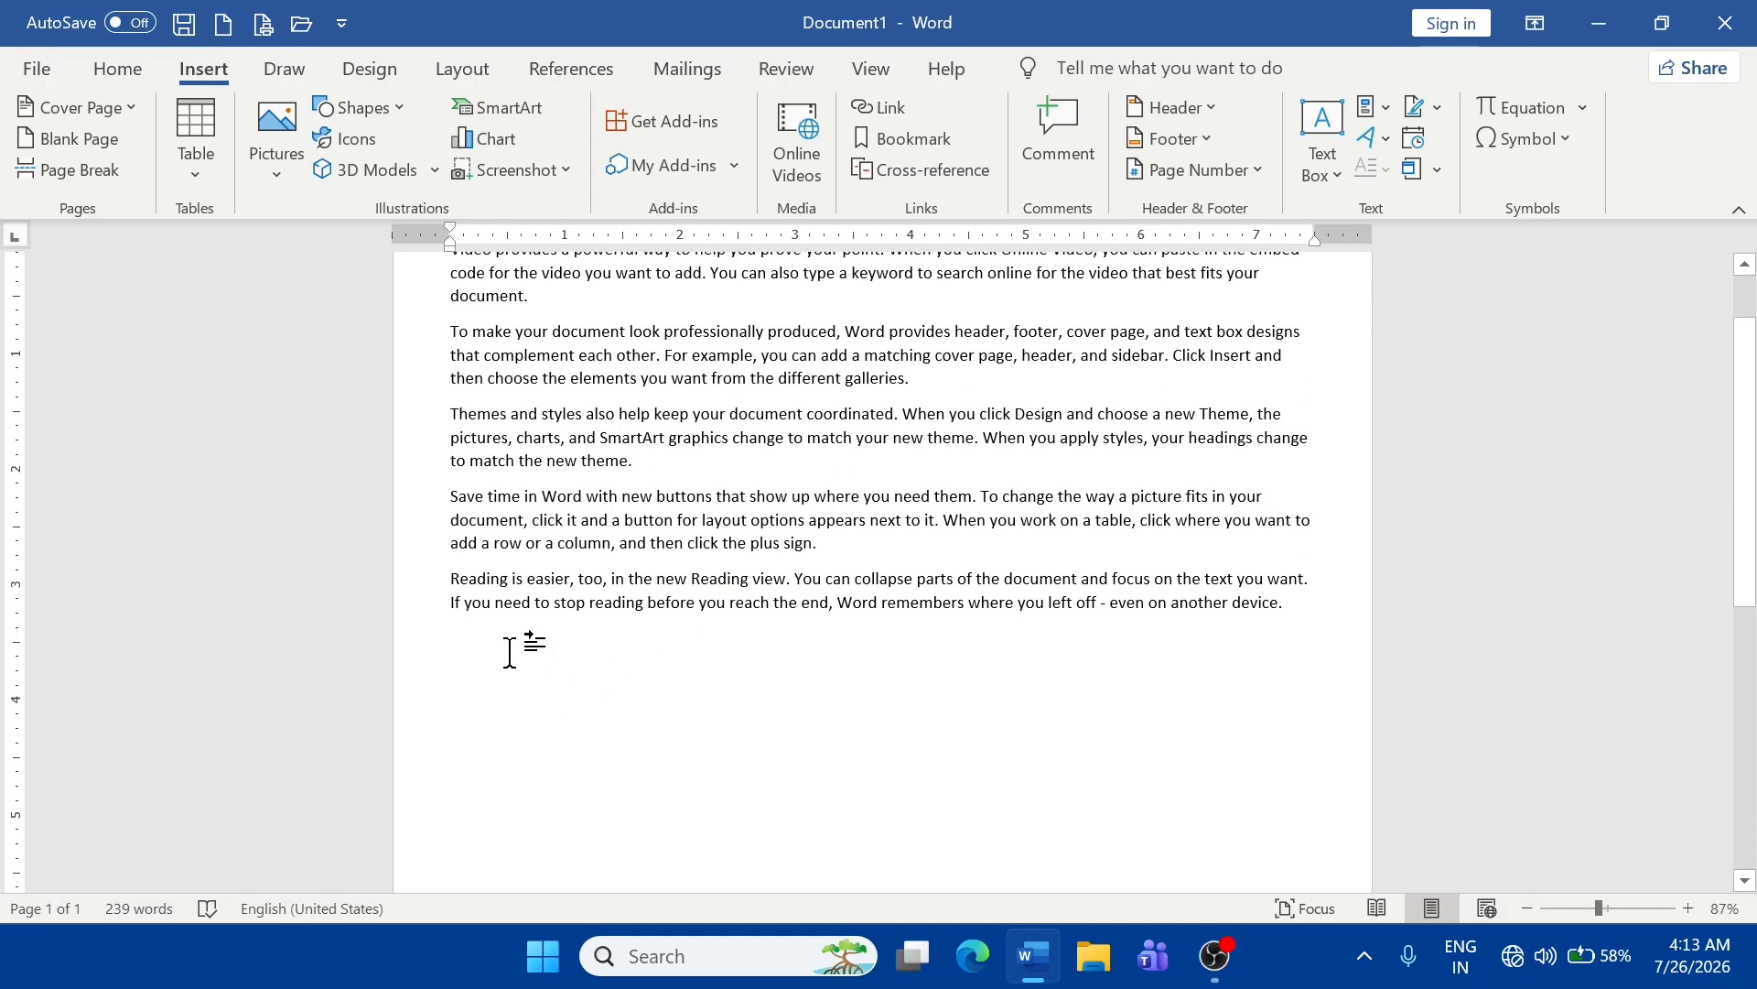
left_click(80, 169)
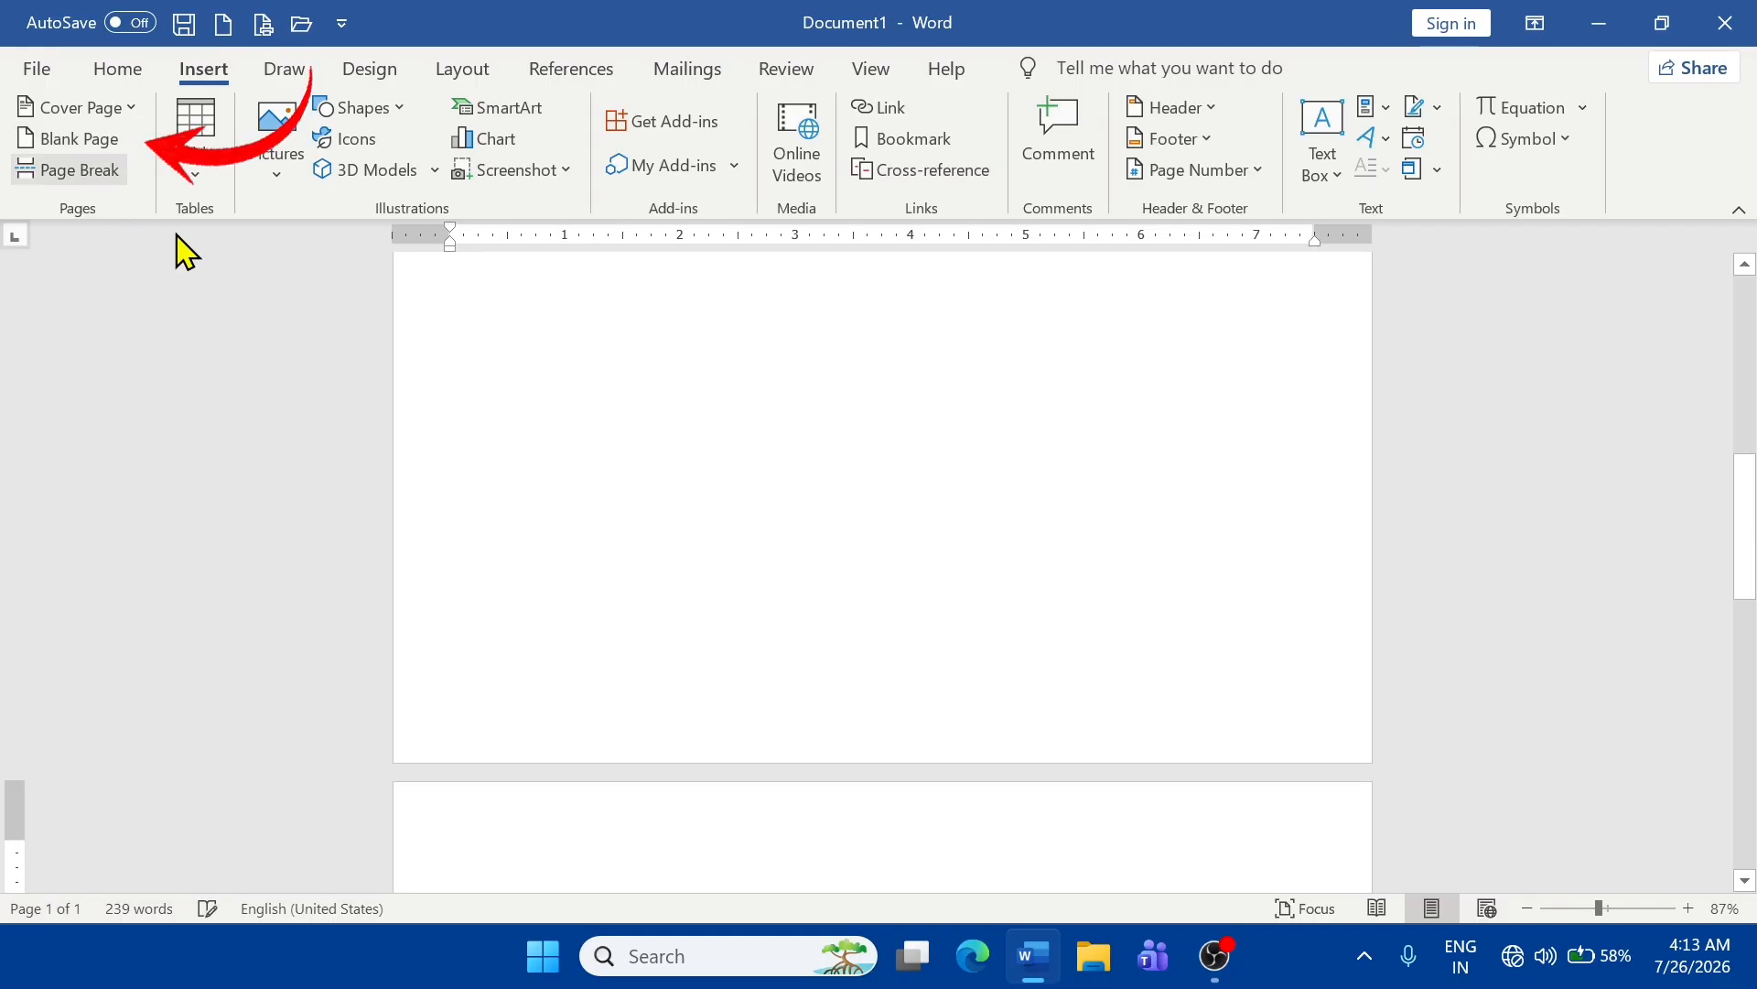
scroll(690, 645, "down", 5)
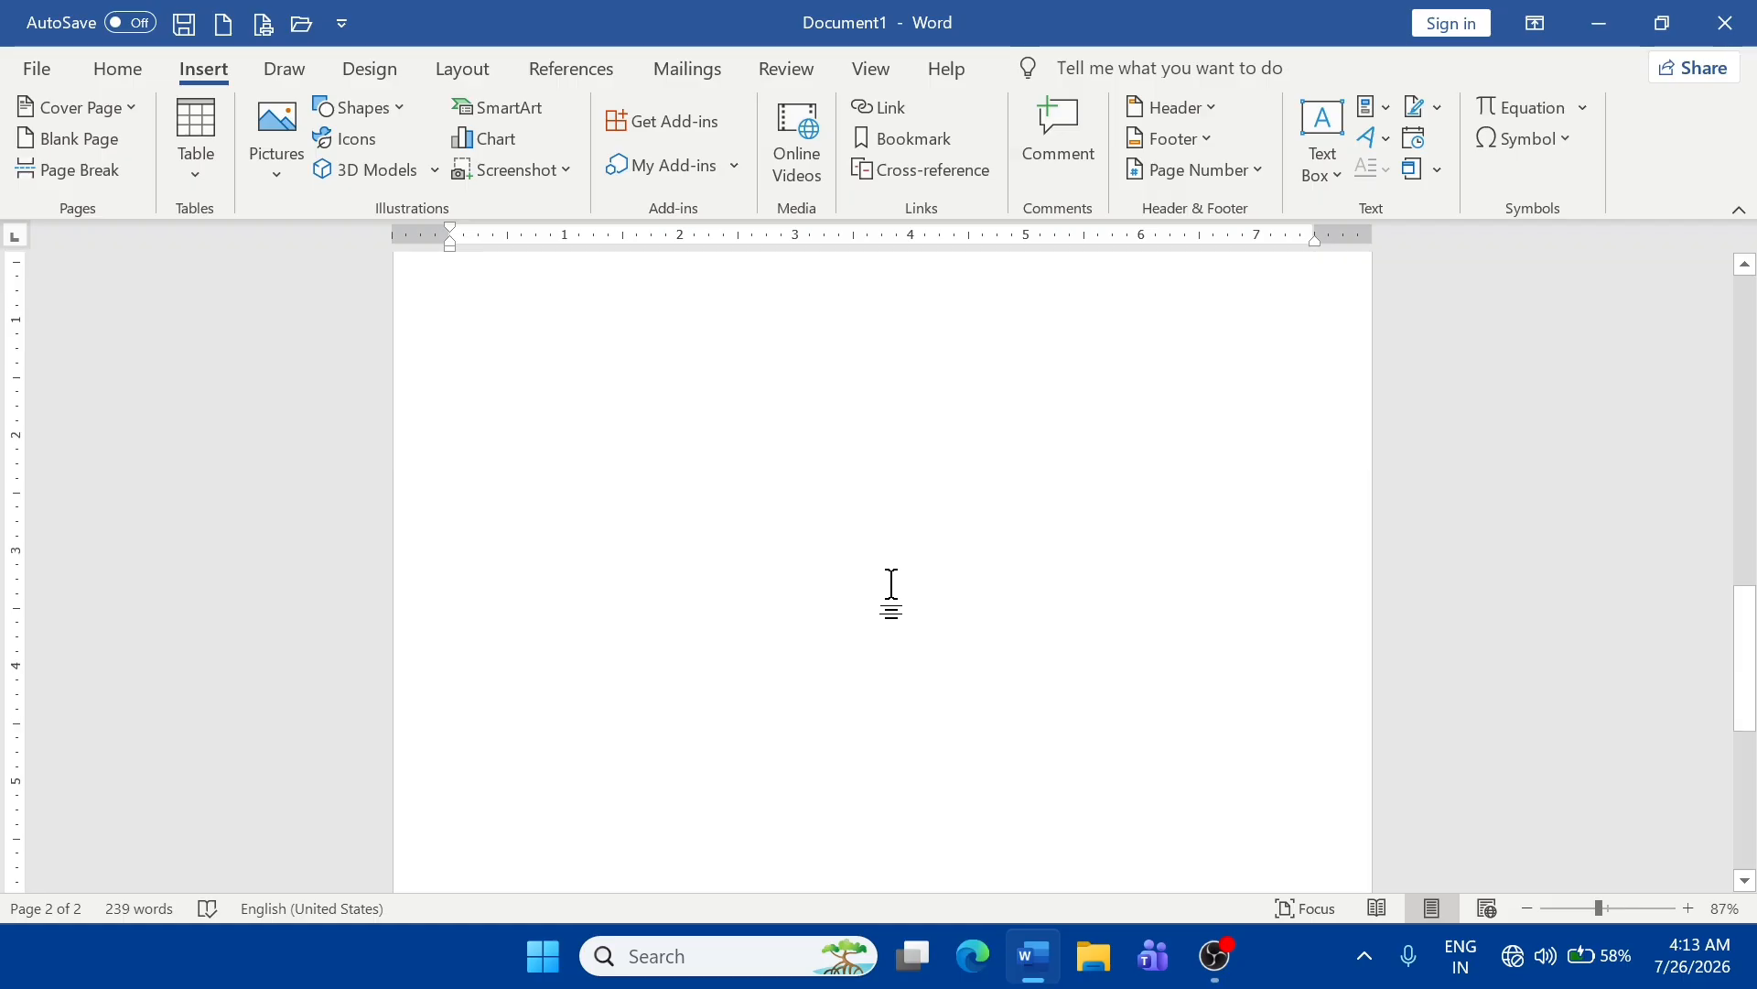
scroll(891, 586, "down", 7)
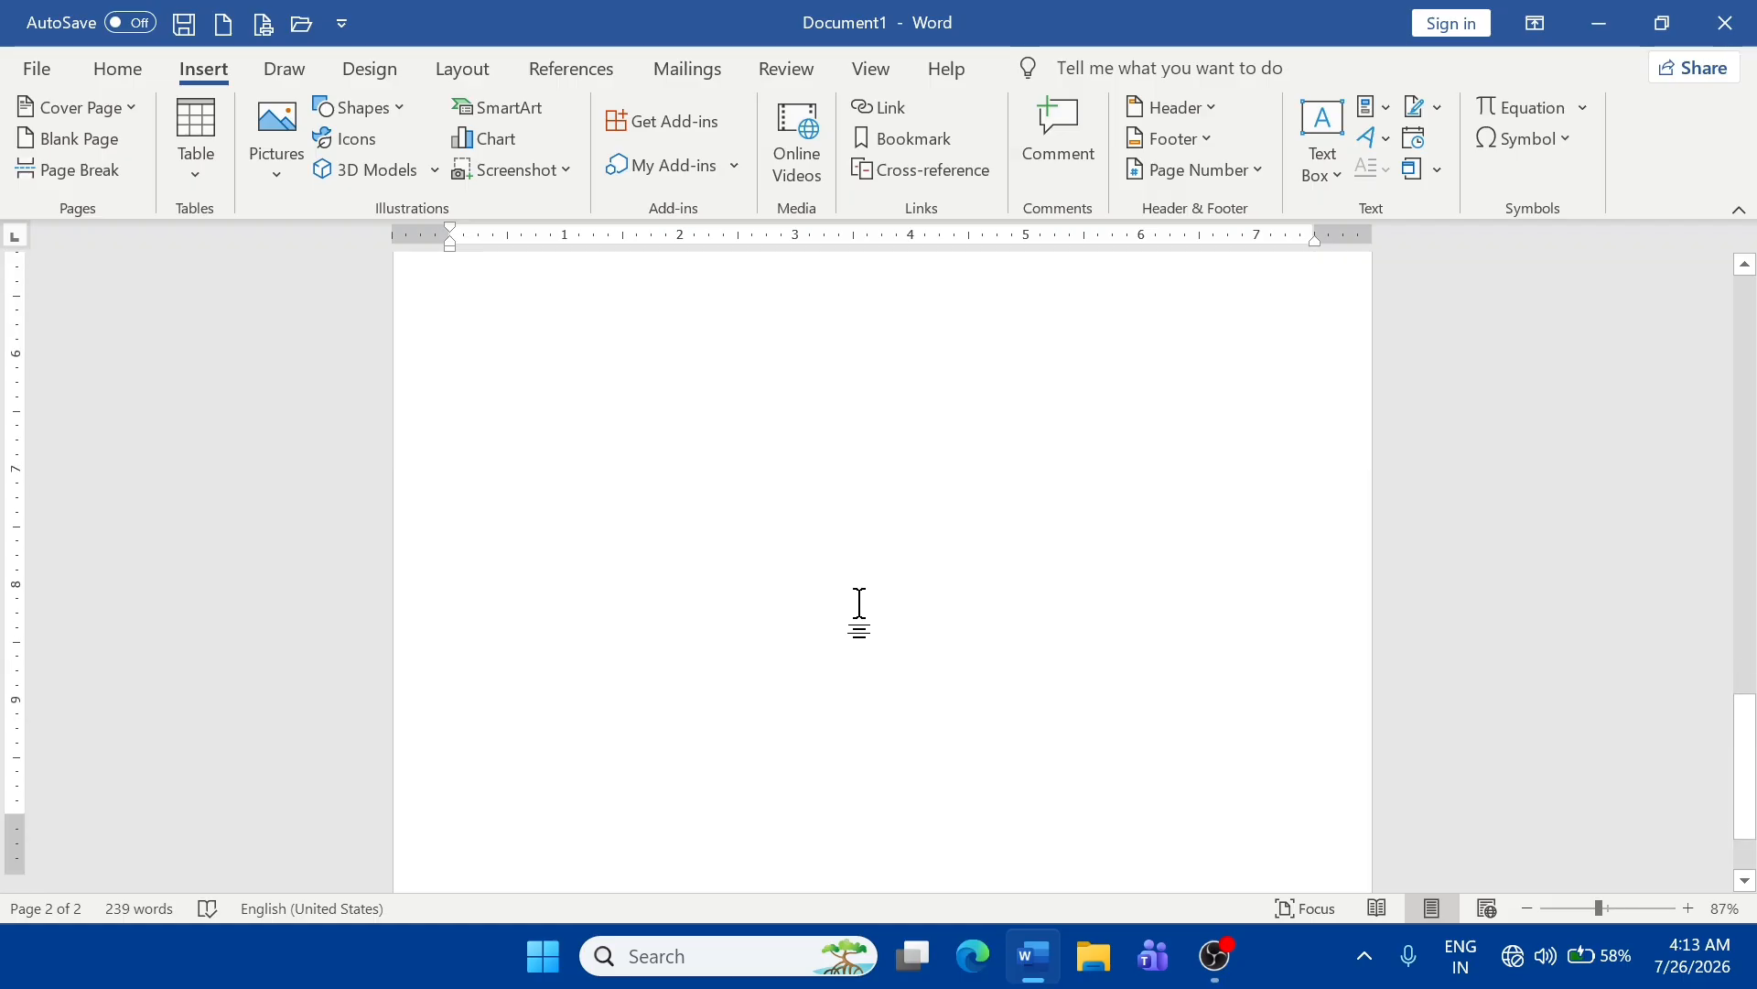
left_click(79, 141)
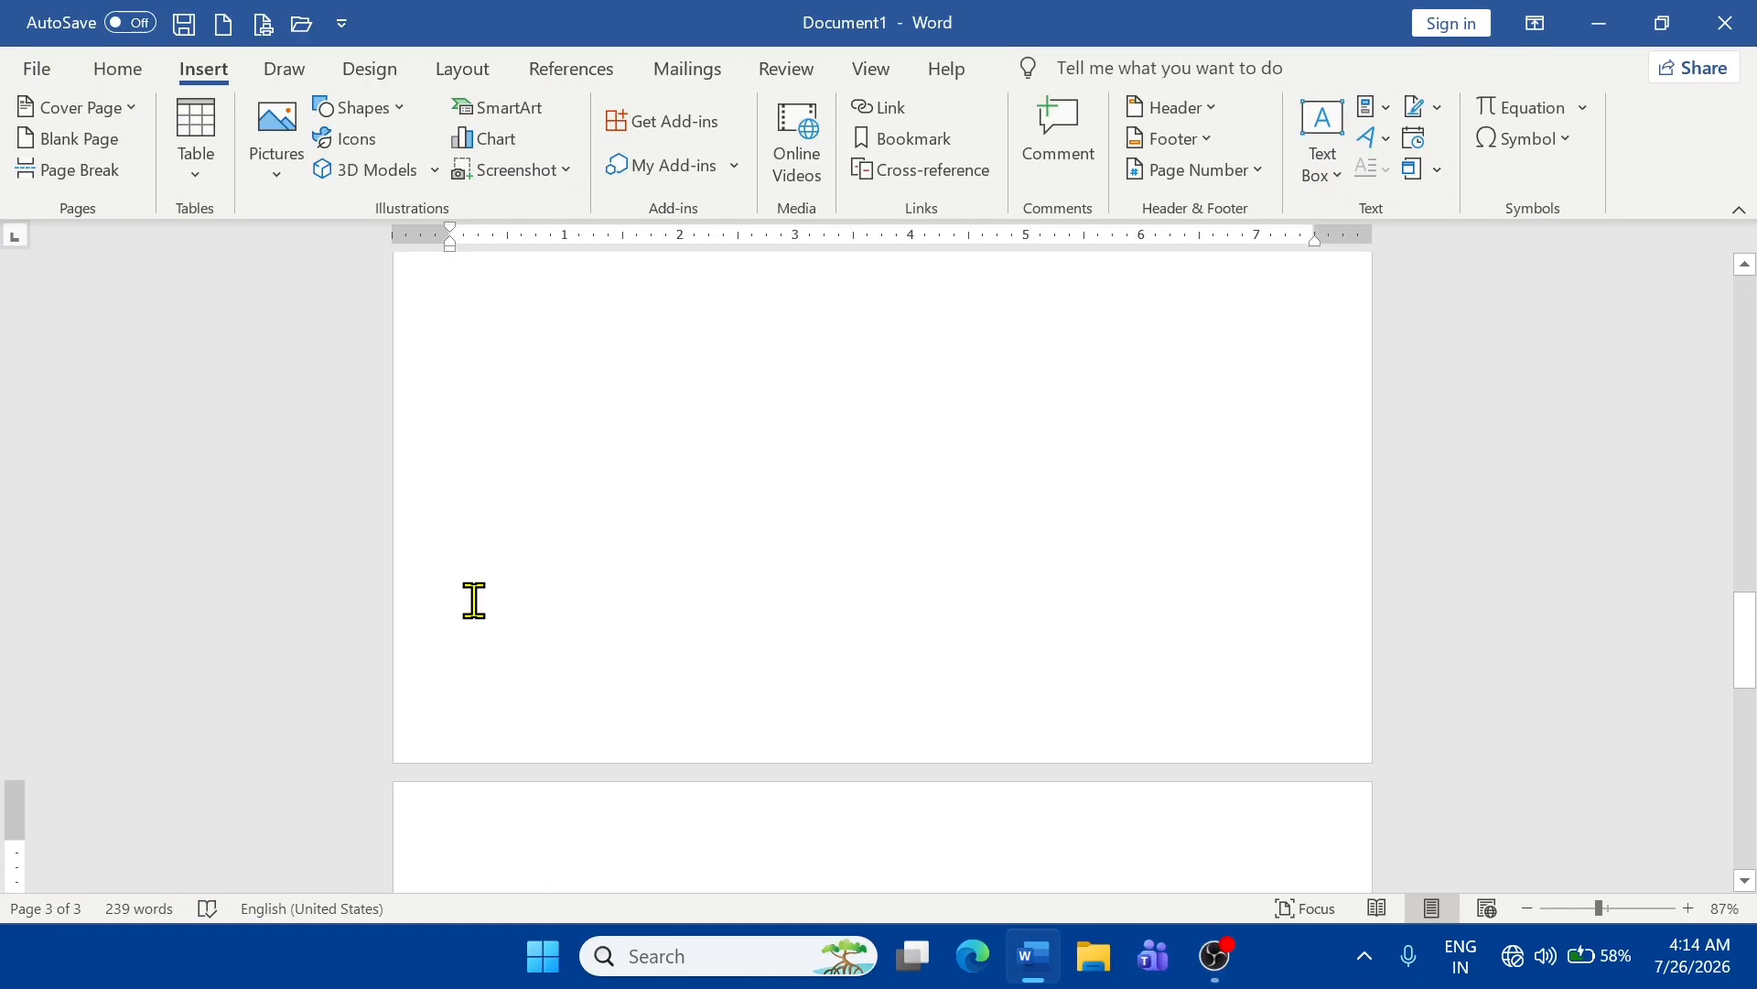
- Insert a page break inside the third paragraph on page 1, just before "pictures, charts, and SmartArt graphics"
scroll(514, 526, "up", 10)
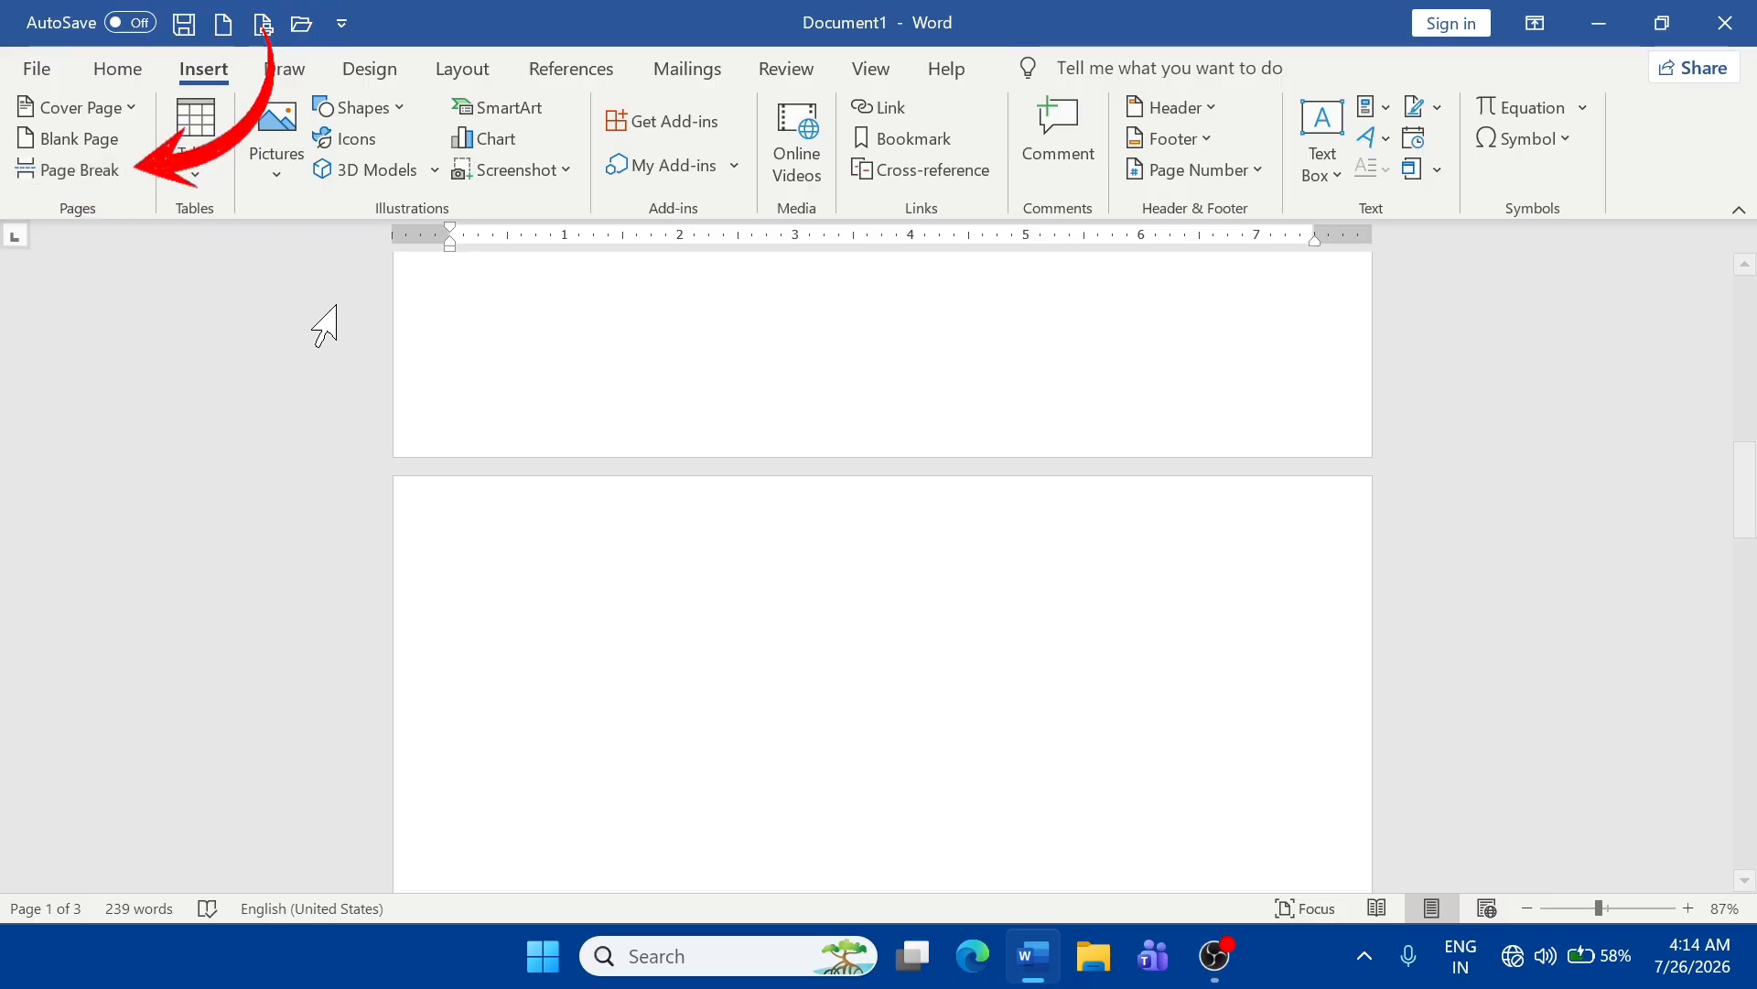
scroll(698, 573, "up", 15)
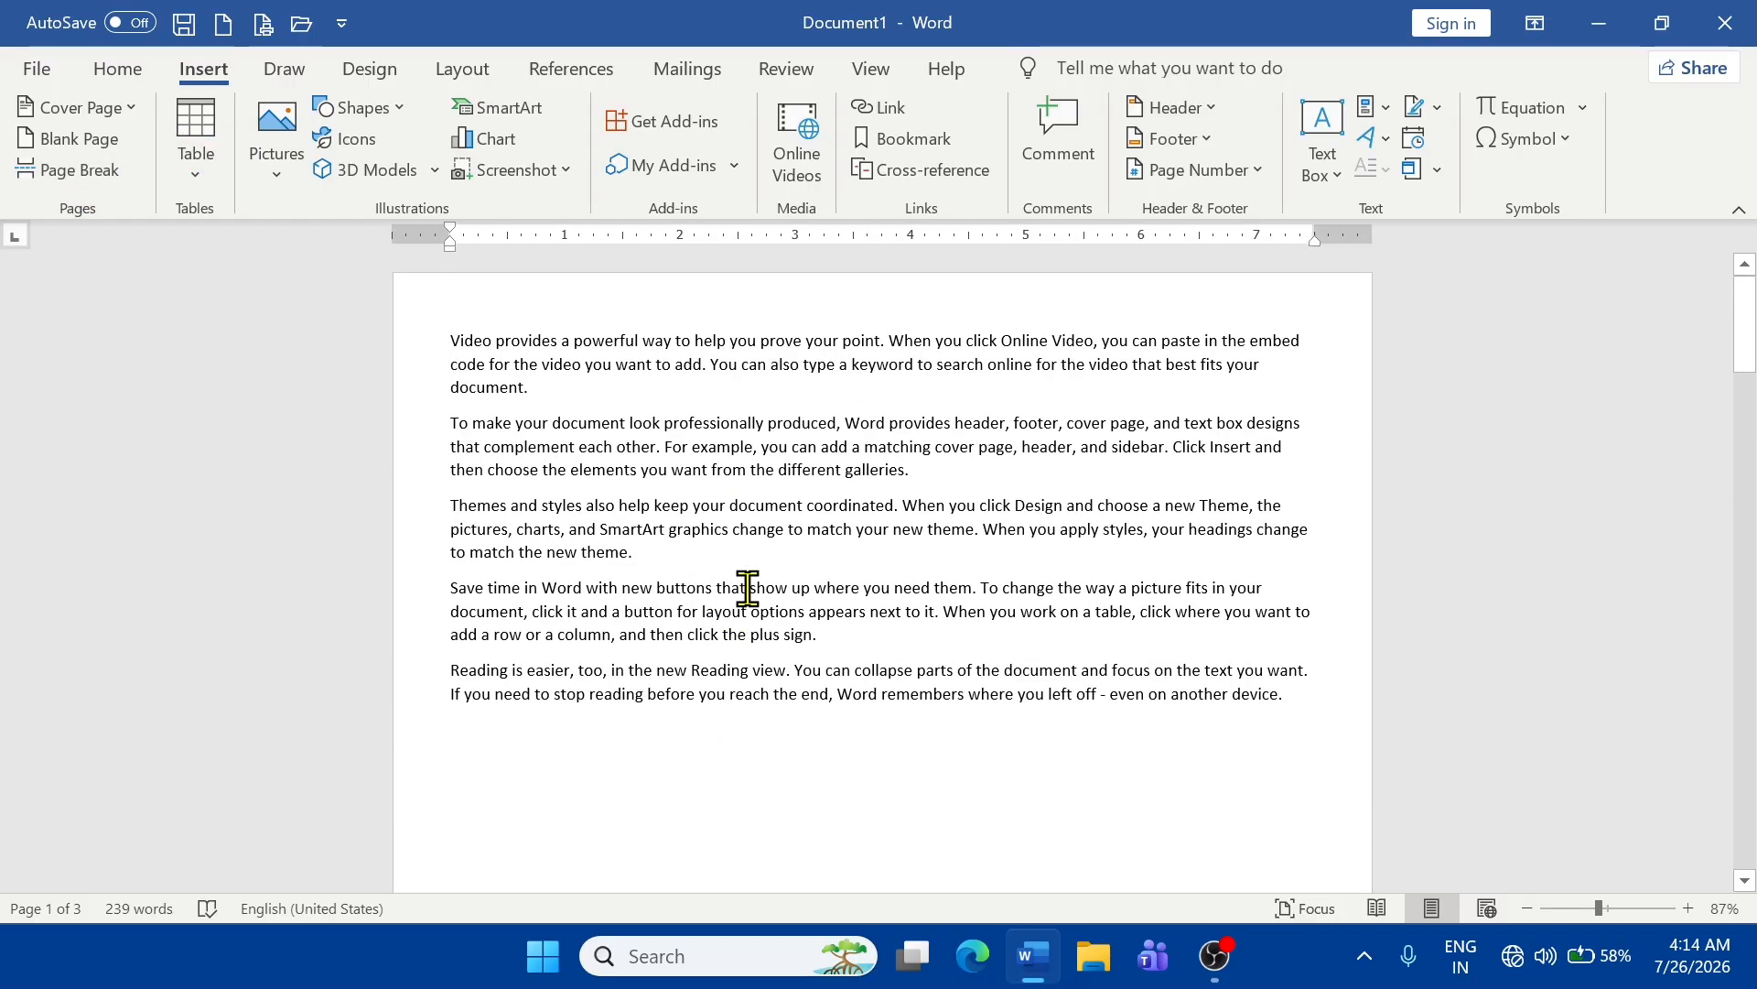
left_click(1296, 509)
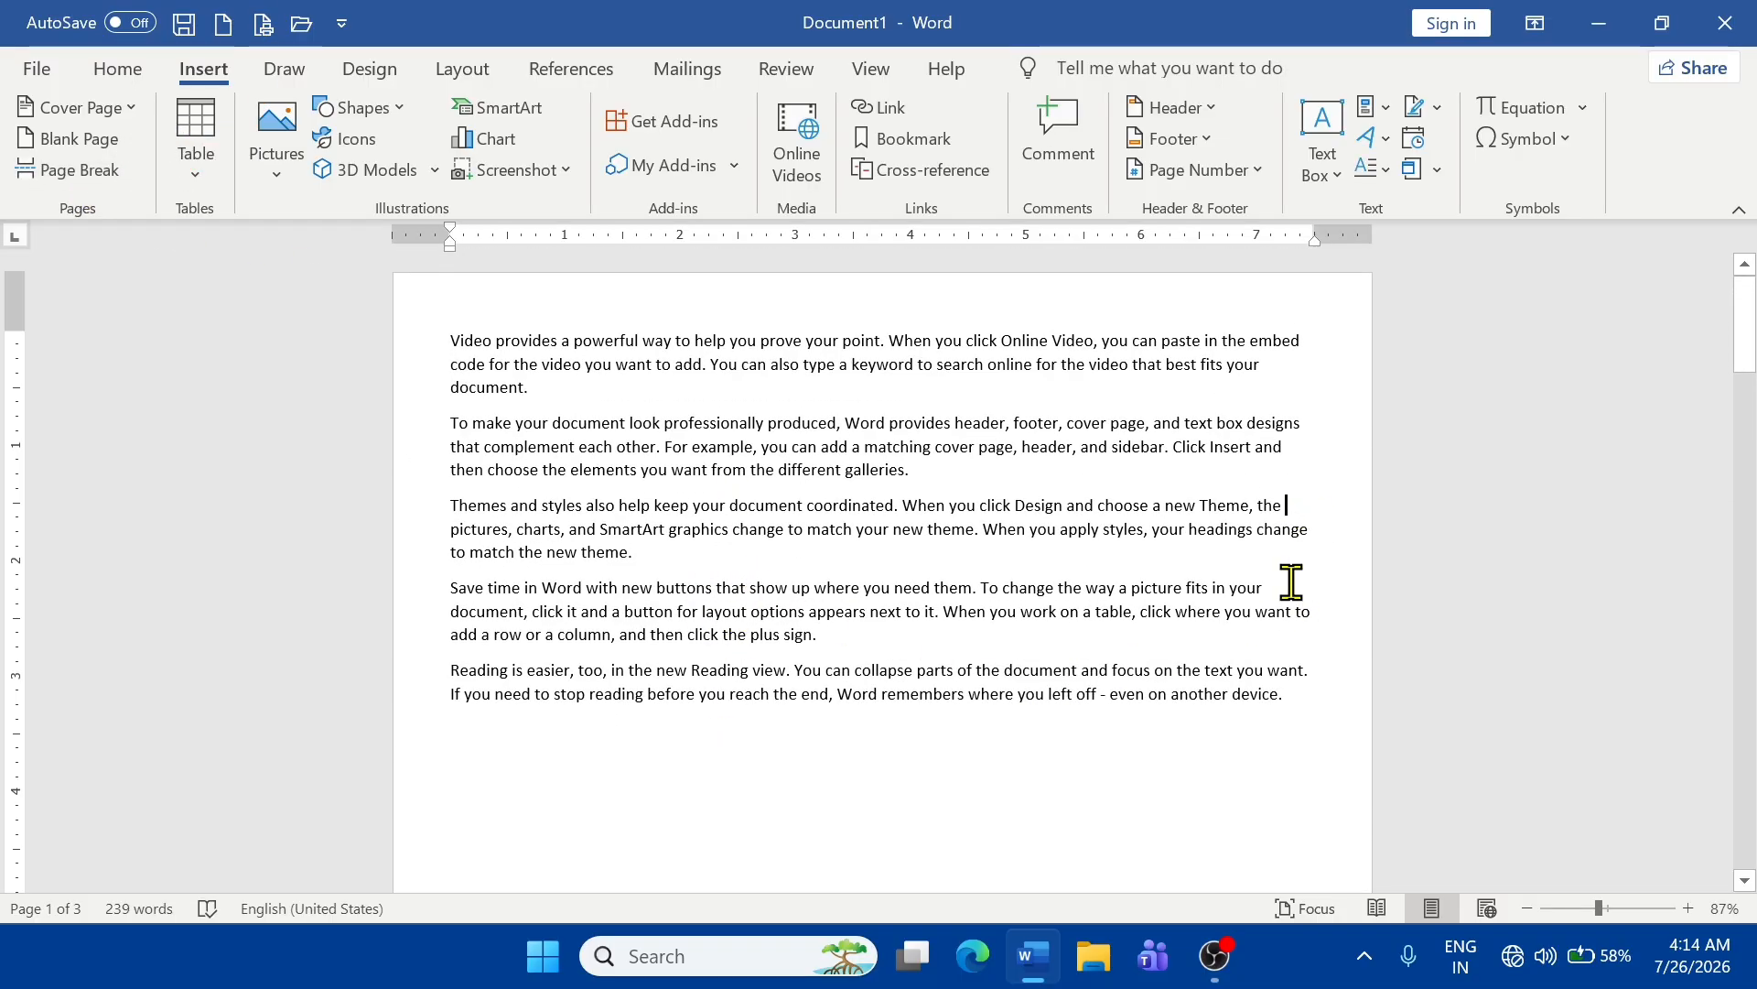
left_click_drag(457, 531, 1051, 723)
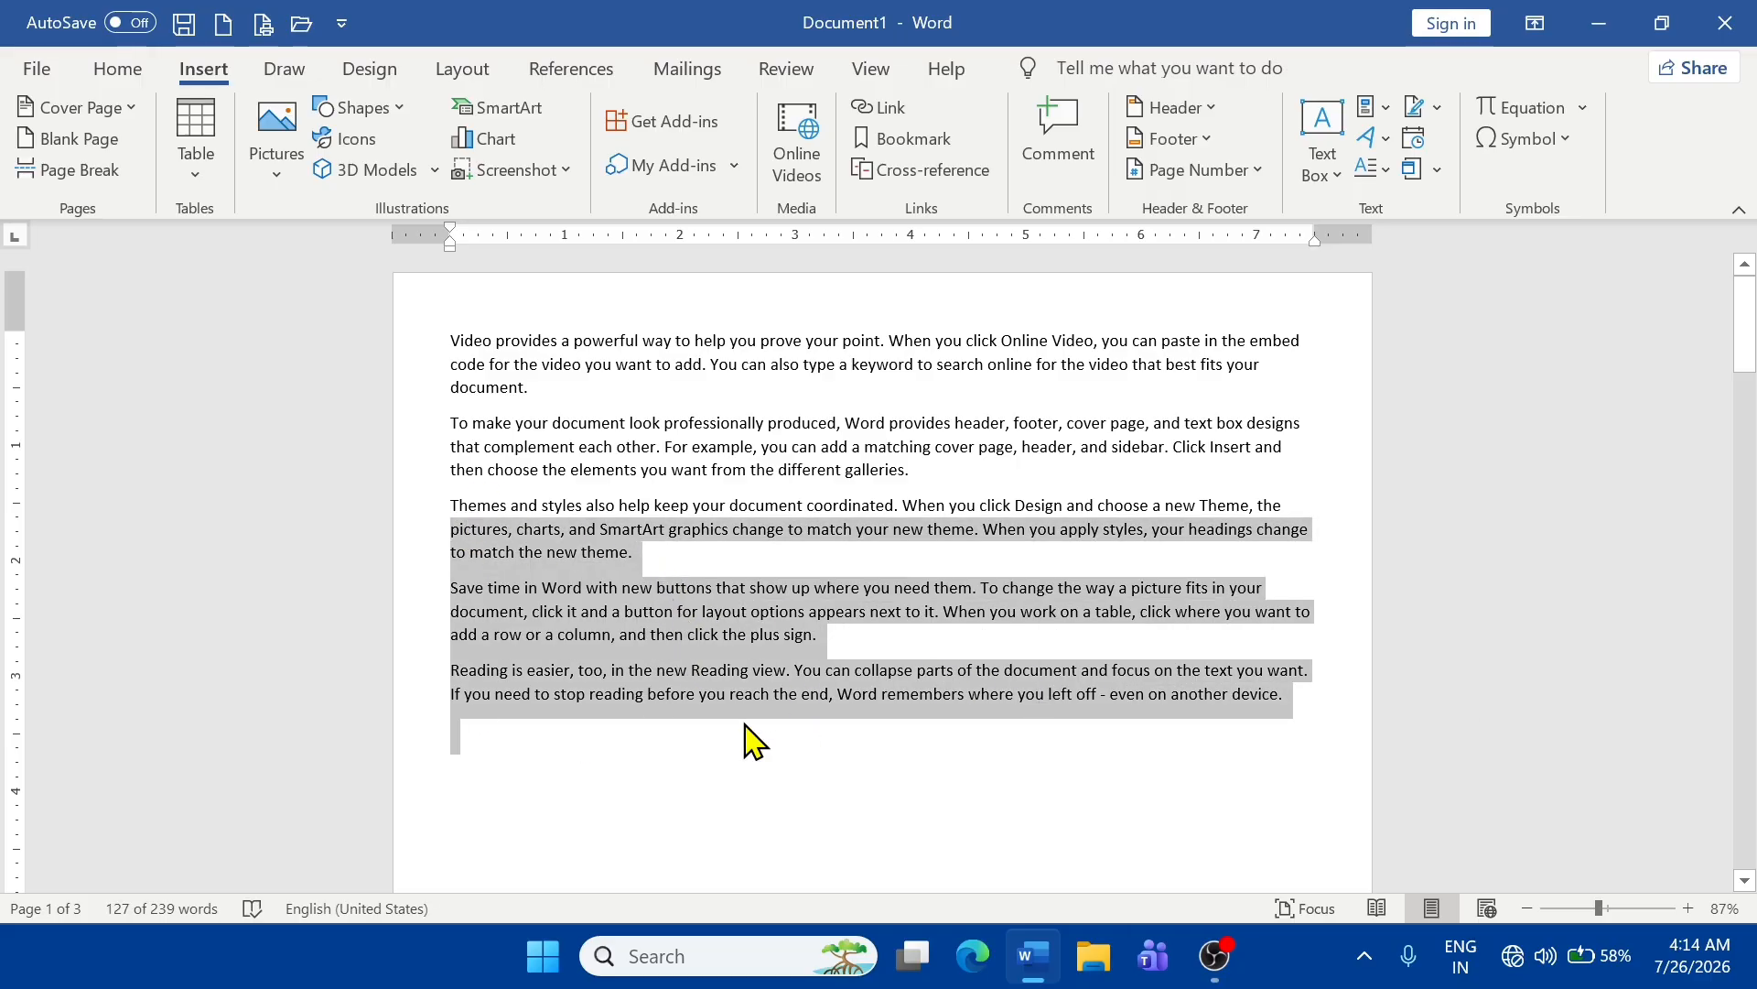
left_click(1304, 520)
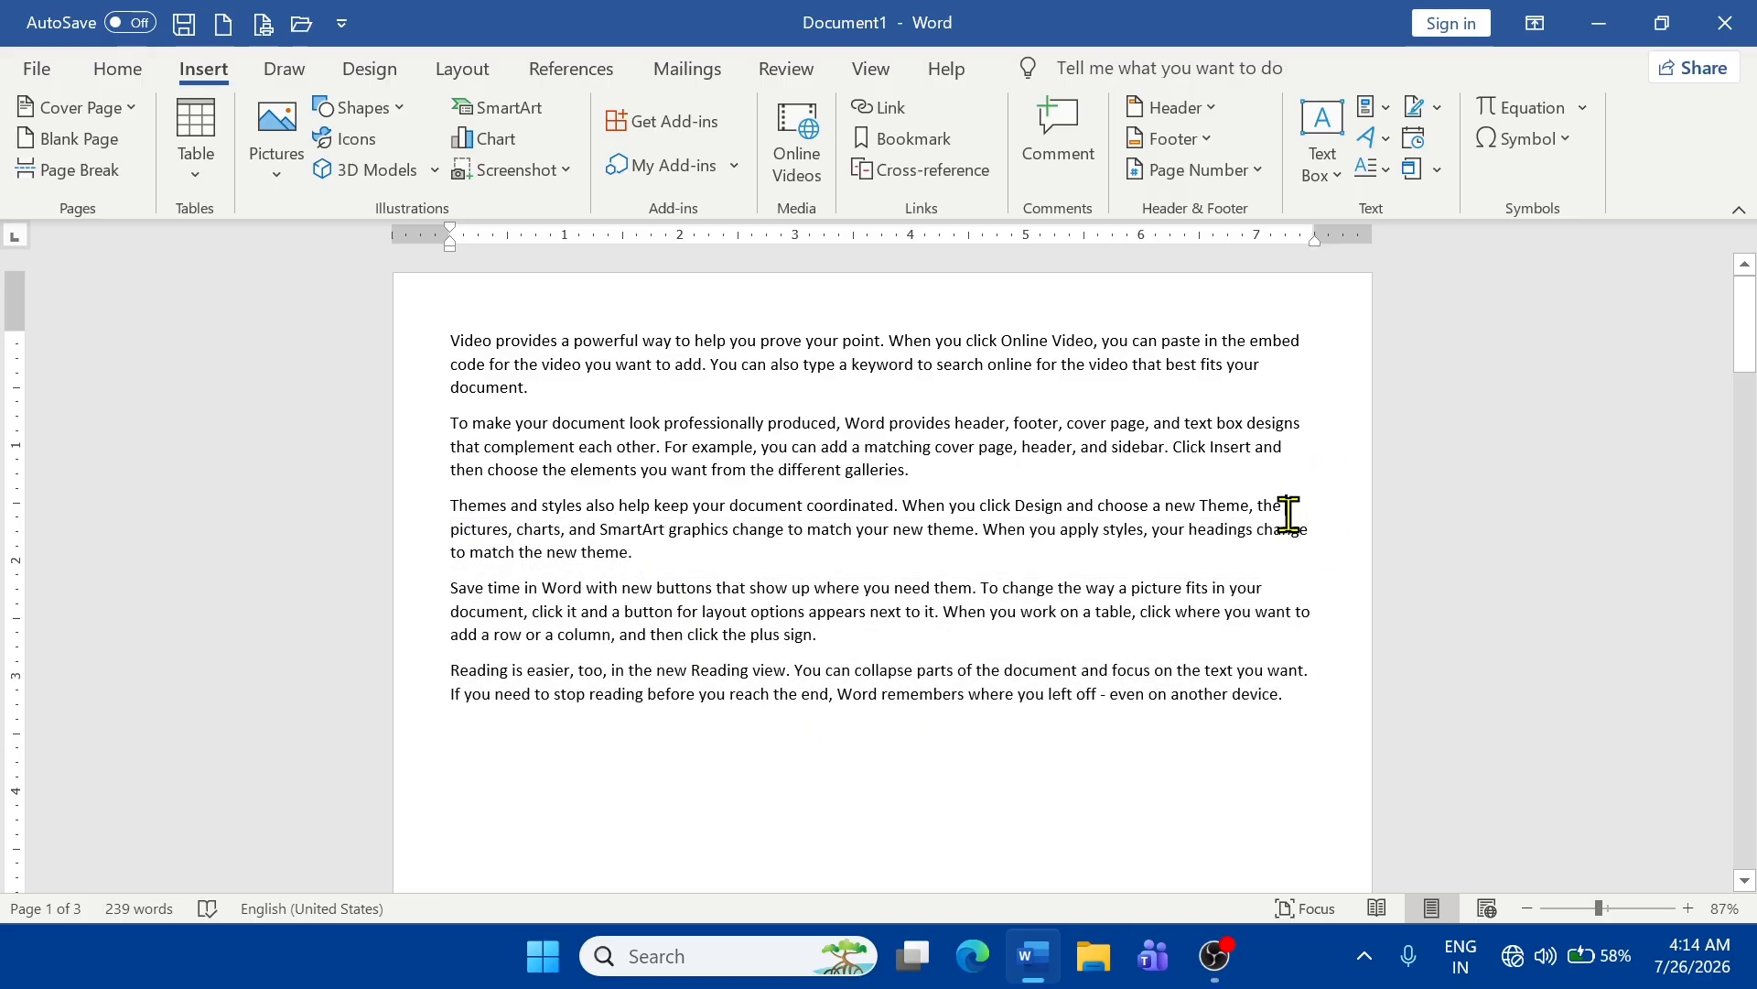
left_click(70, 174)
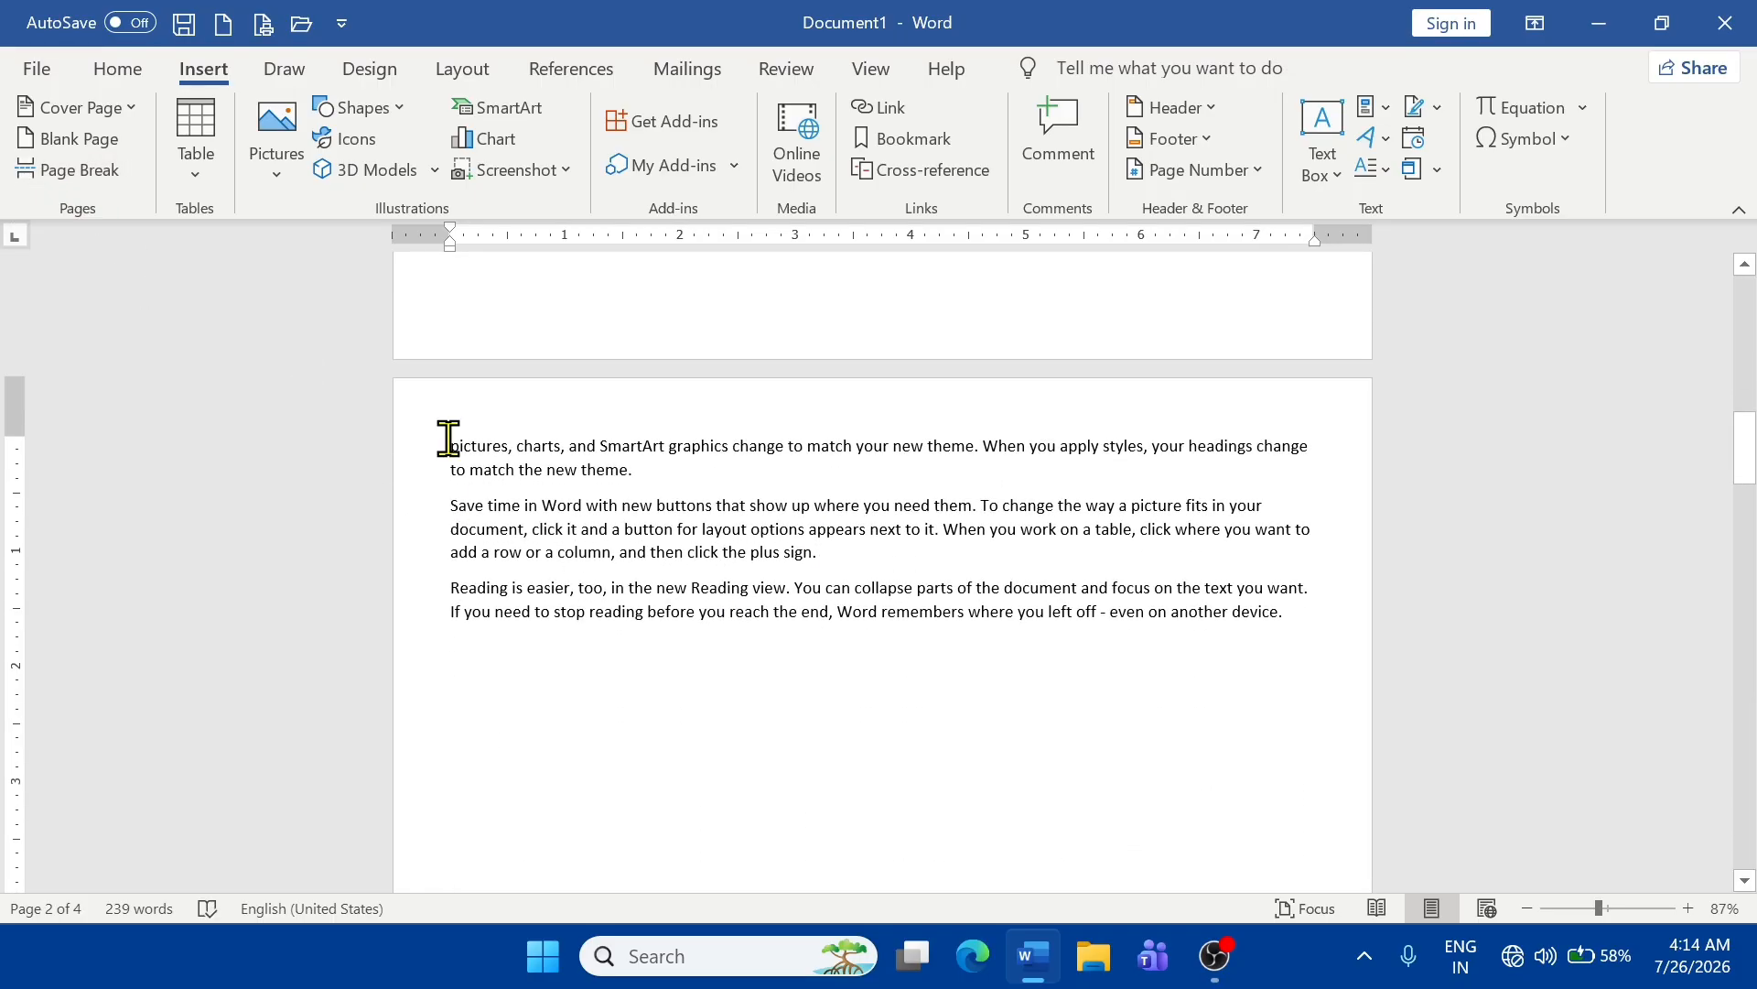
- Select the entire document content and delete all the text and page breaks
left_click_drag(508, 449, 1057, 647)
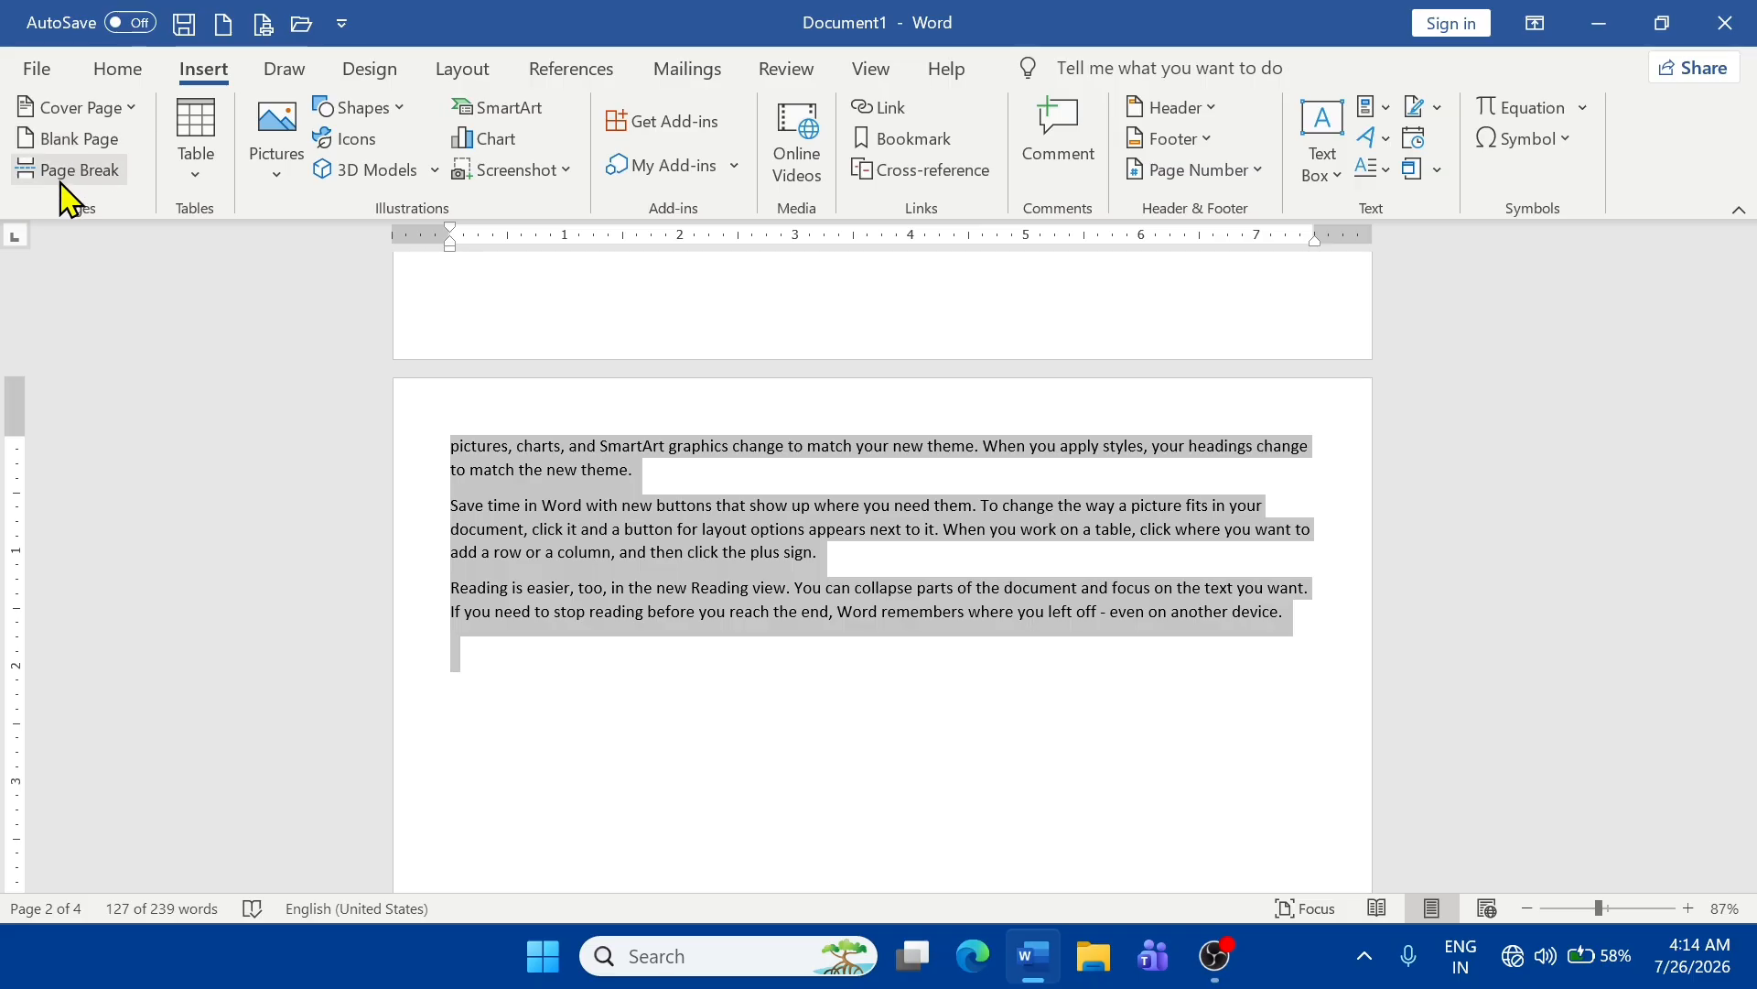
left_click(209, 181)
left_click(933, 592)
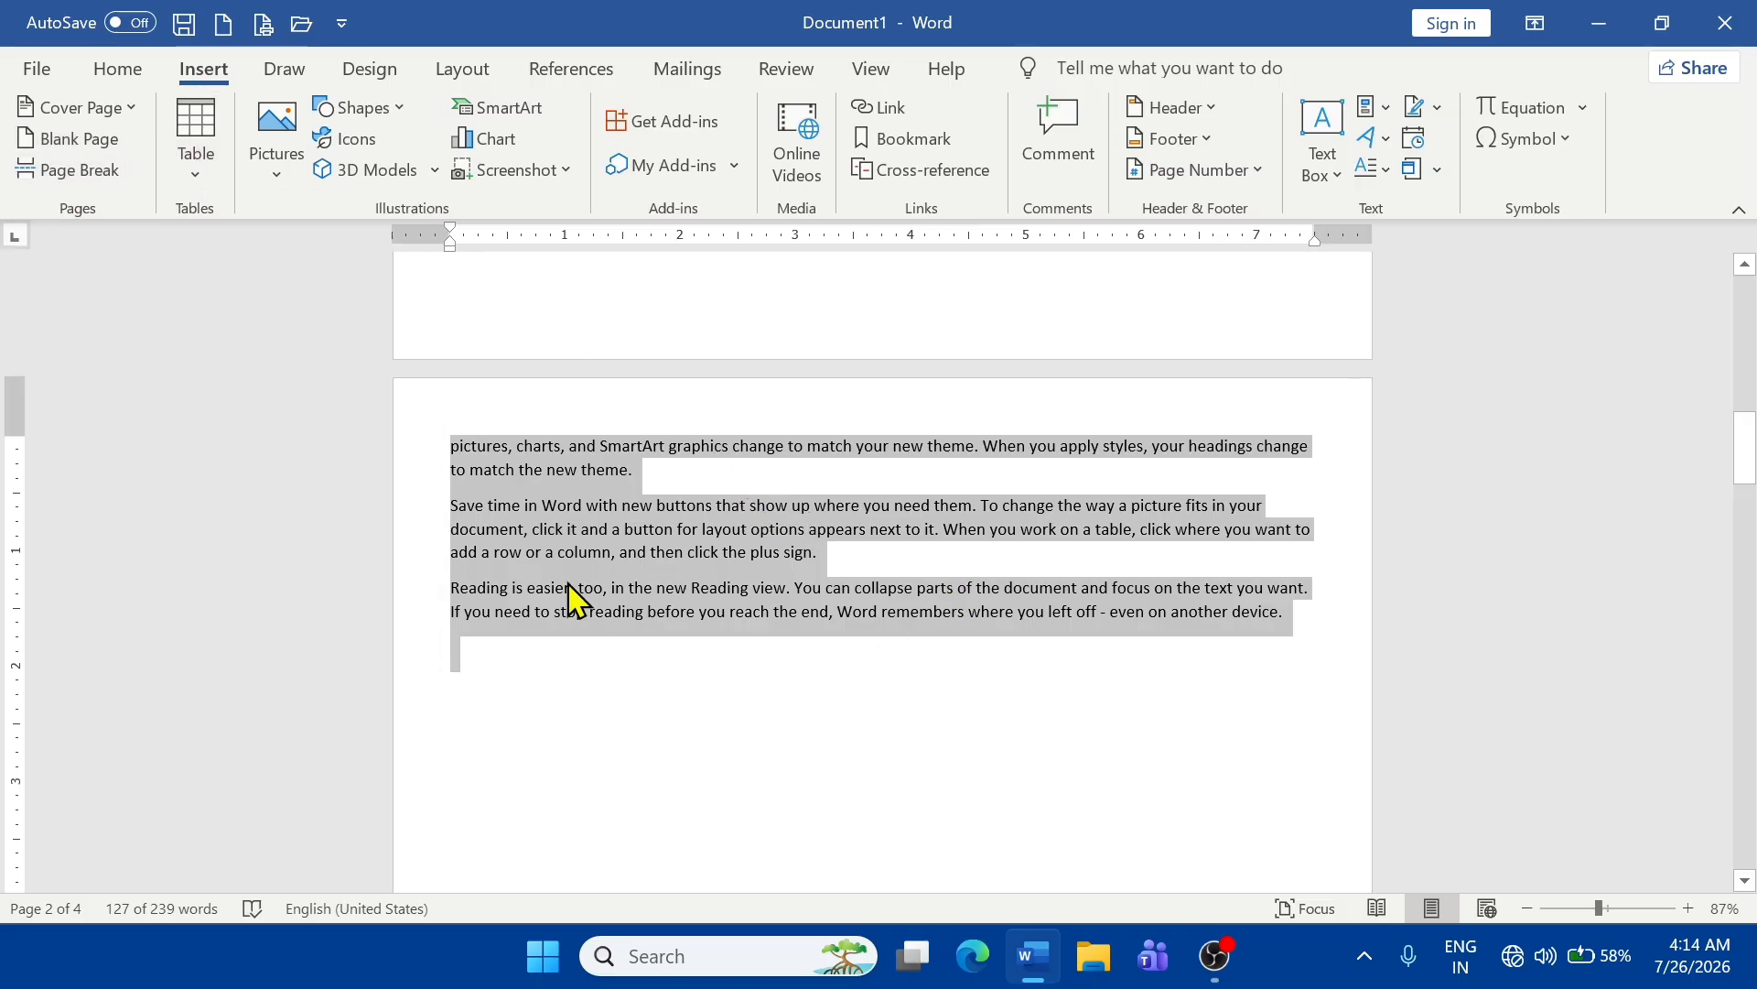
left_click(1690, 909)
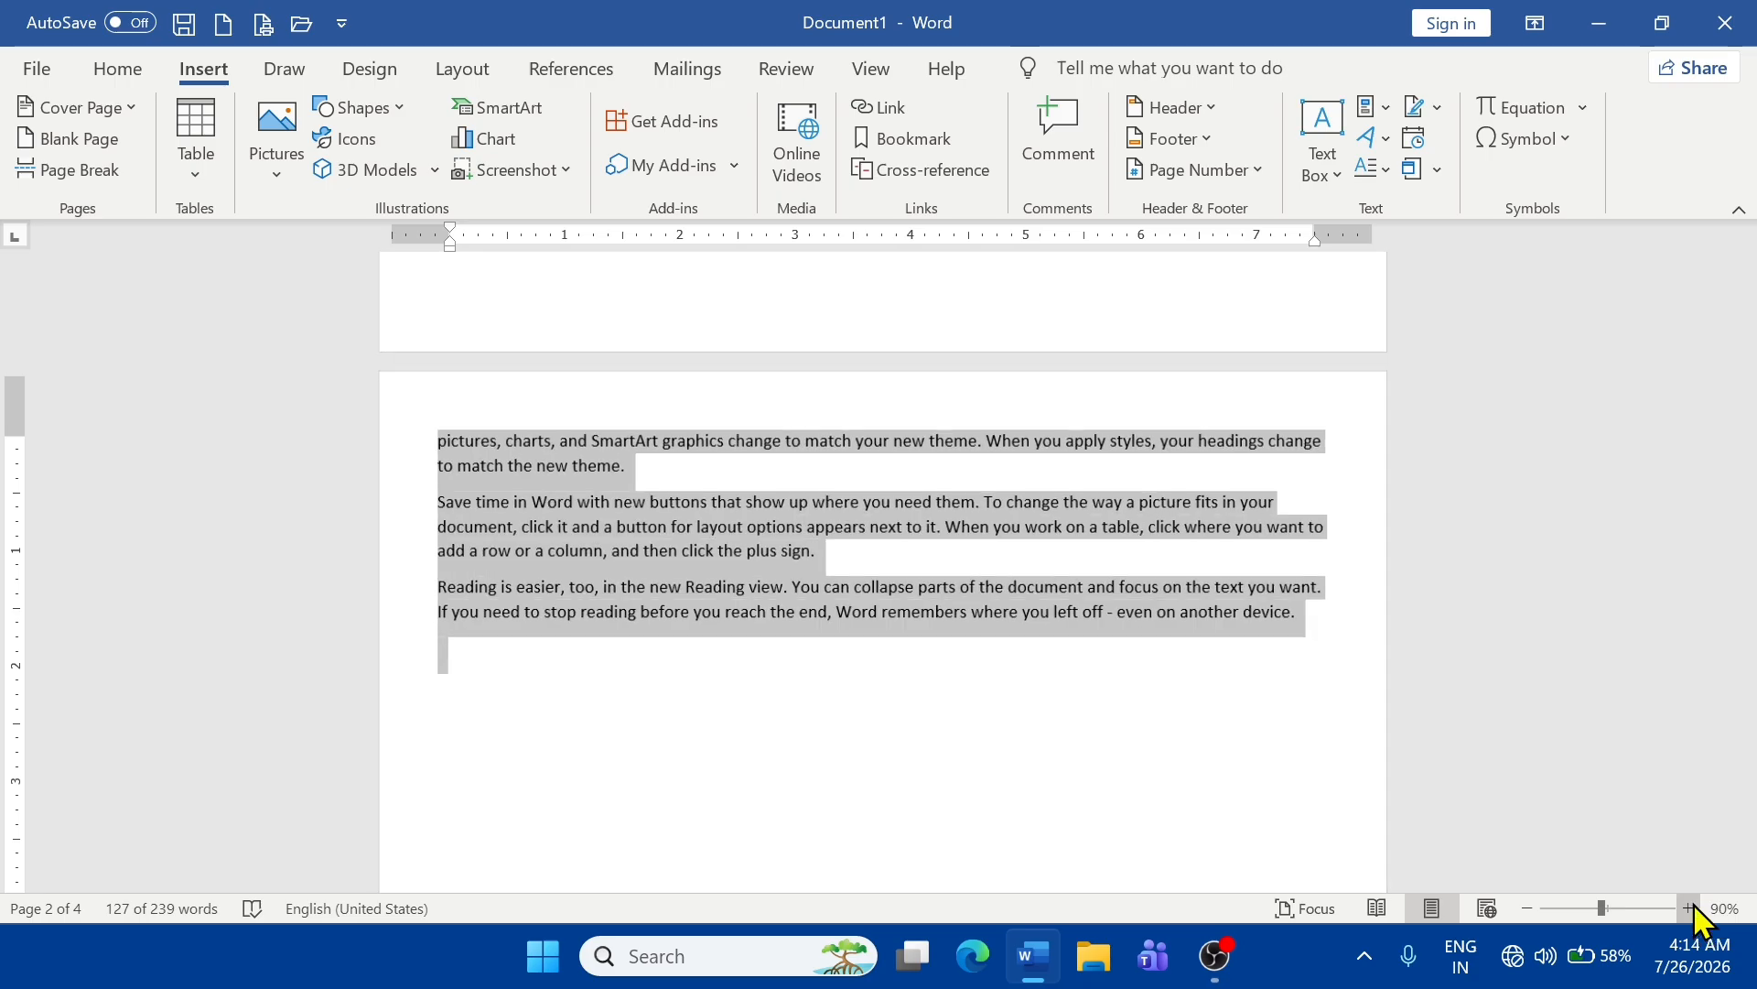
left_click(1691, 909)
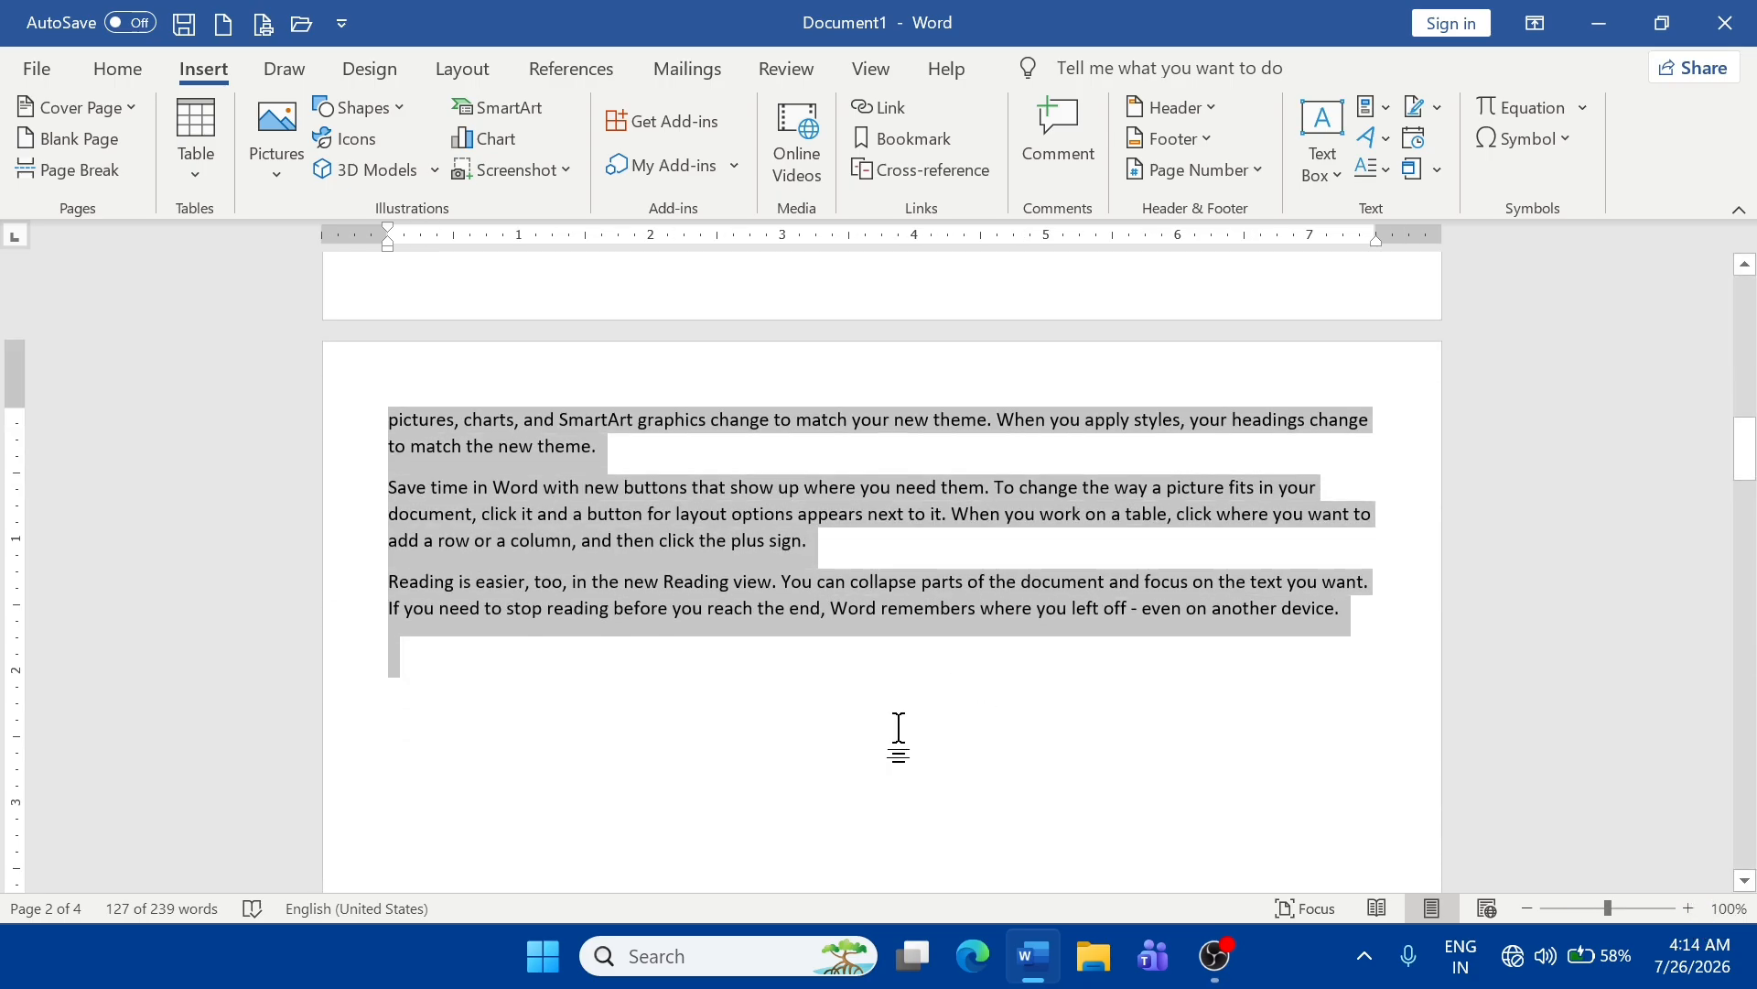
key("shift+Down")
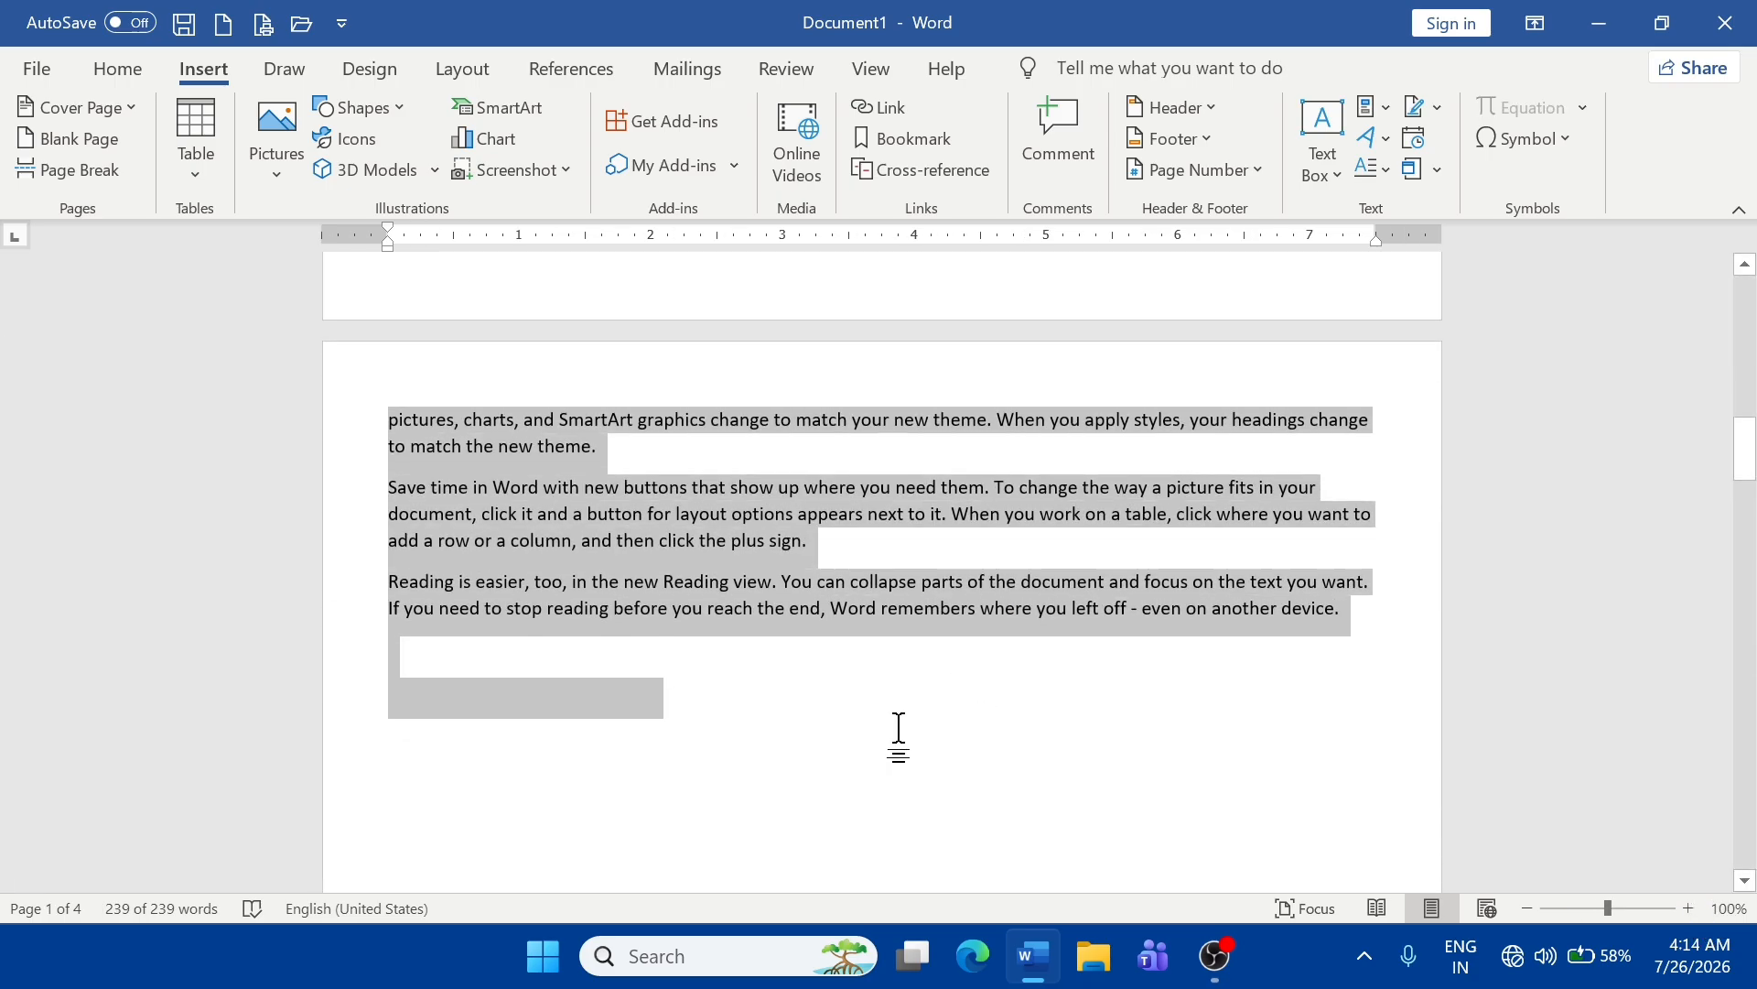
key("BackSpace")
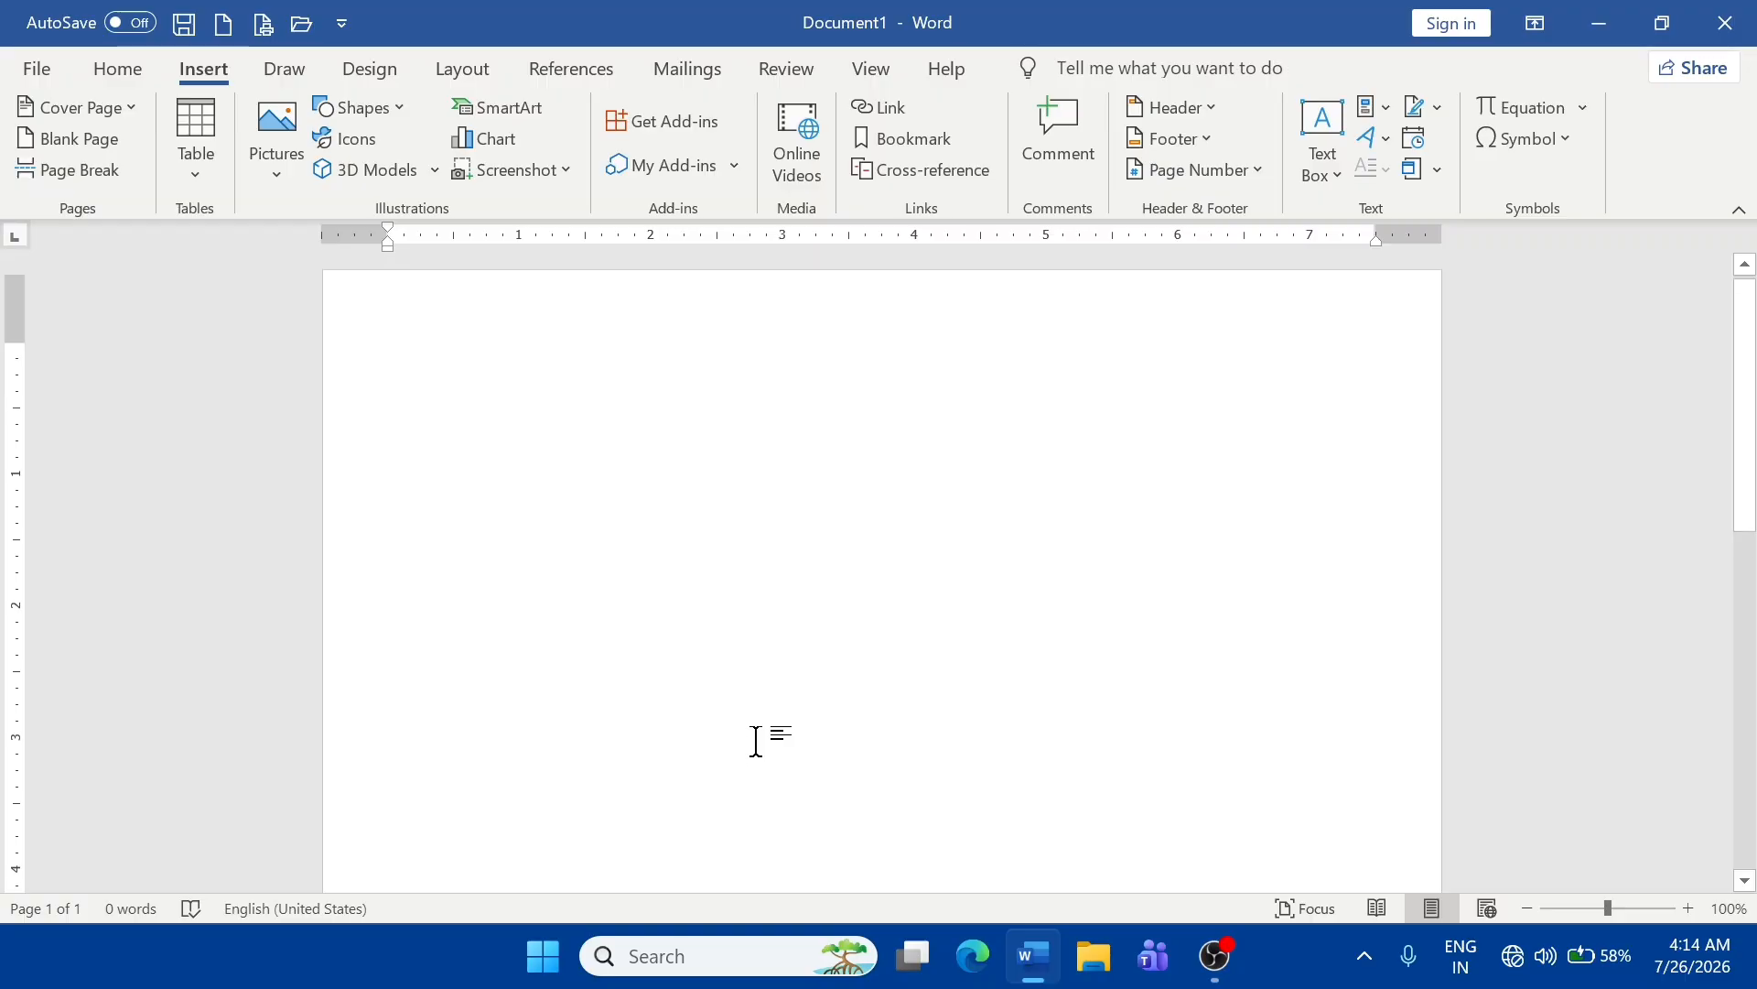
left_click(194, 175)
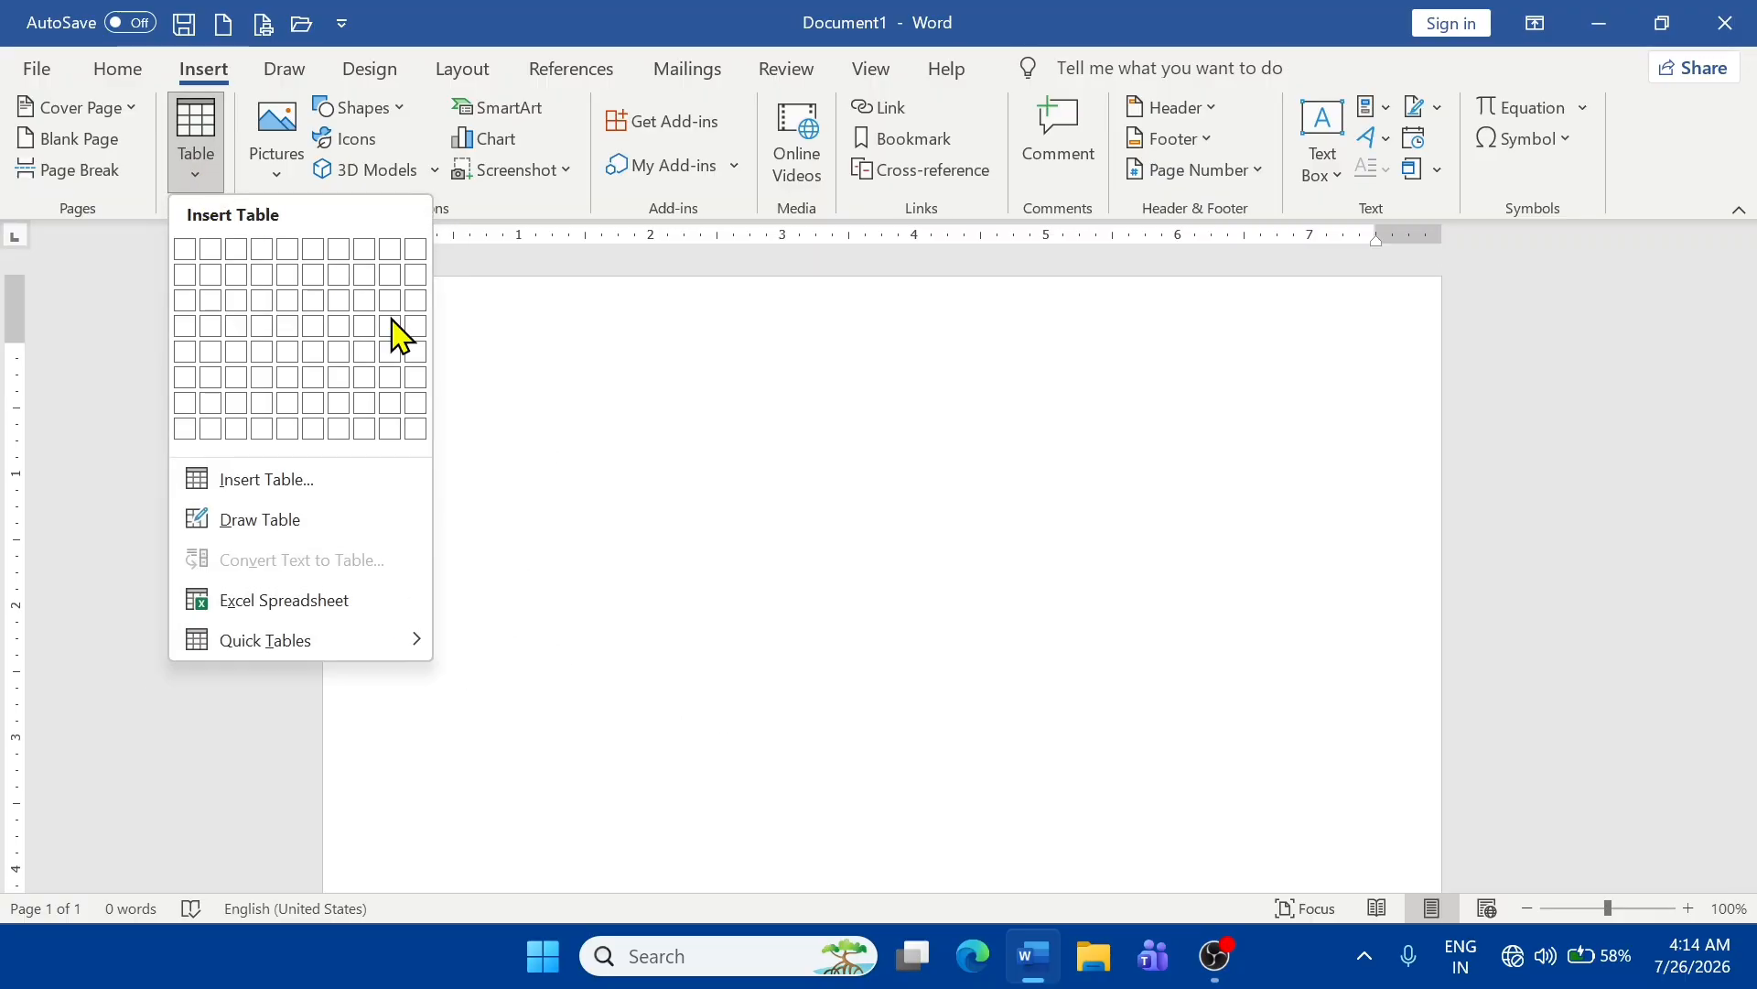
left_click(205, 187)
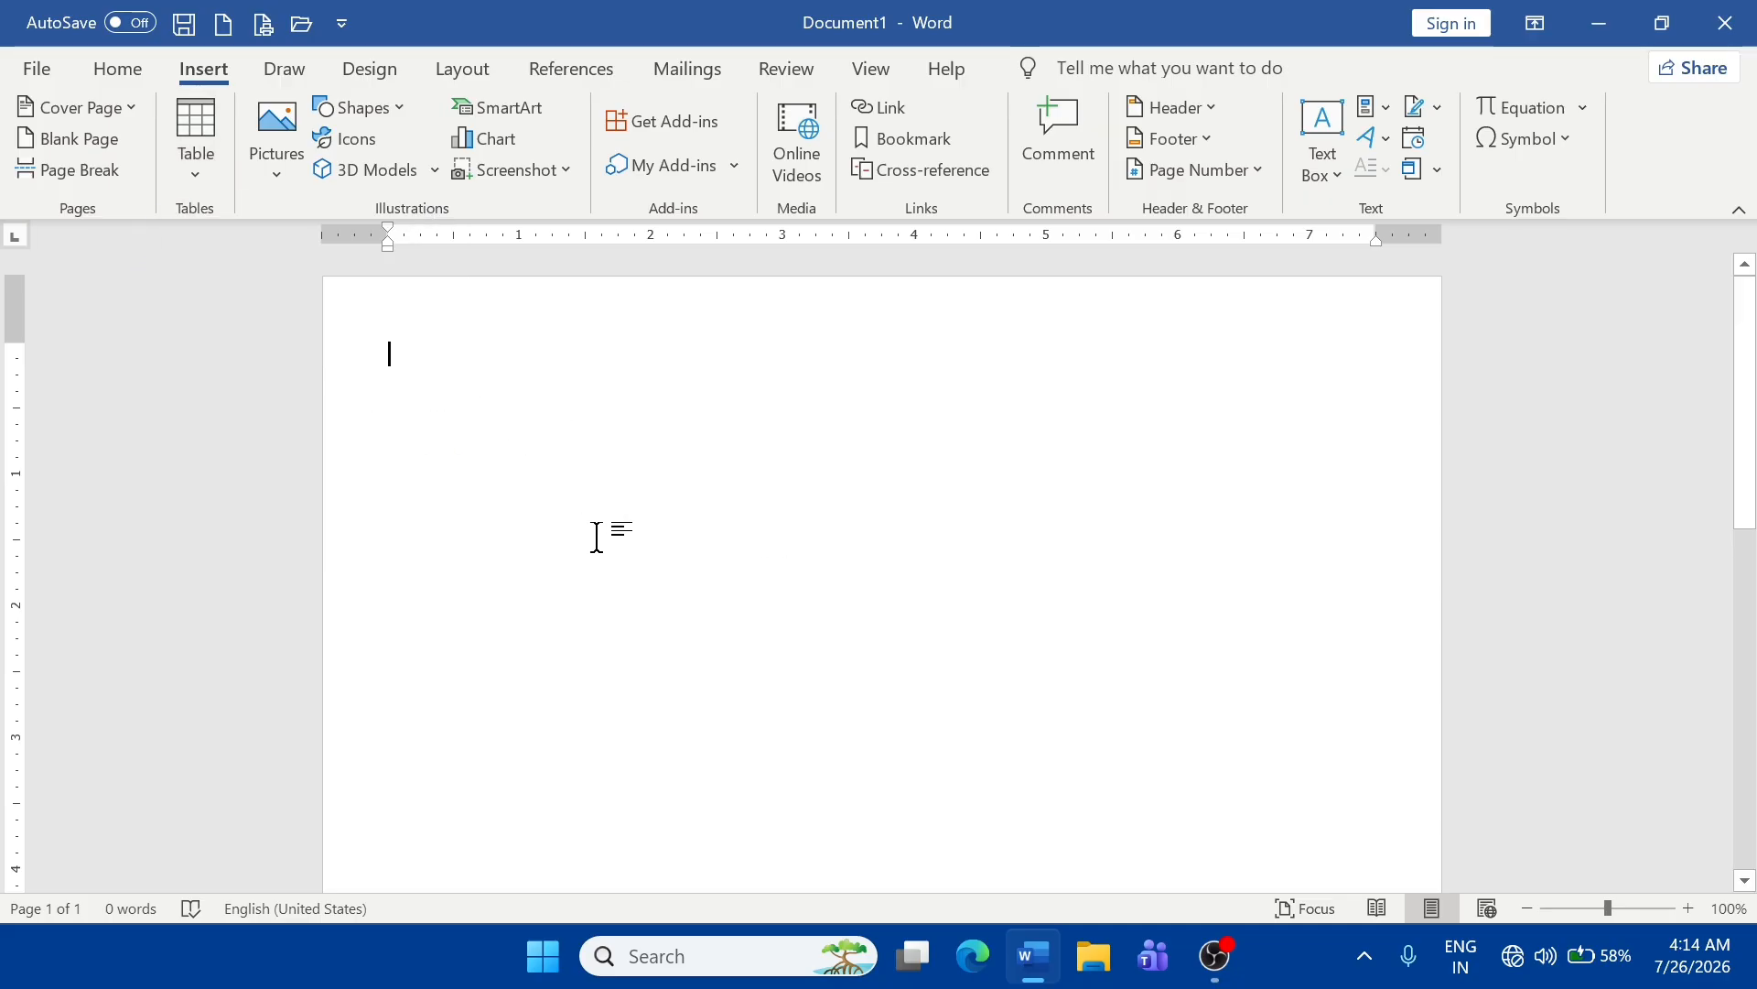
left_click(212, 181)
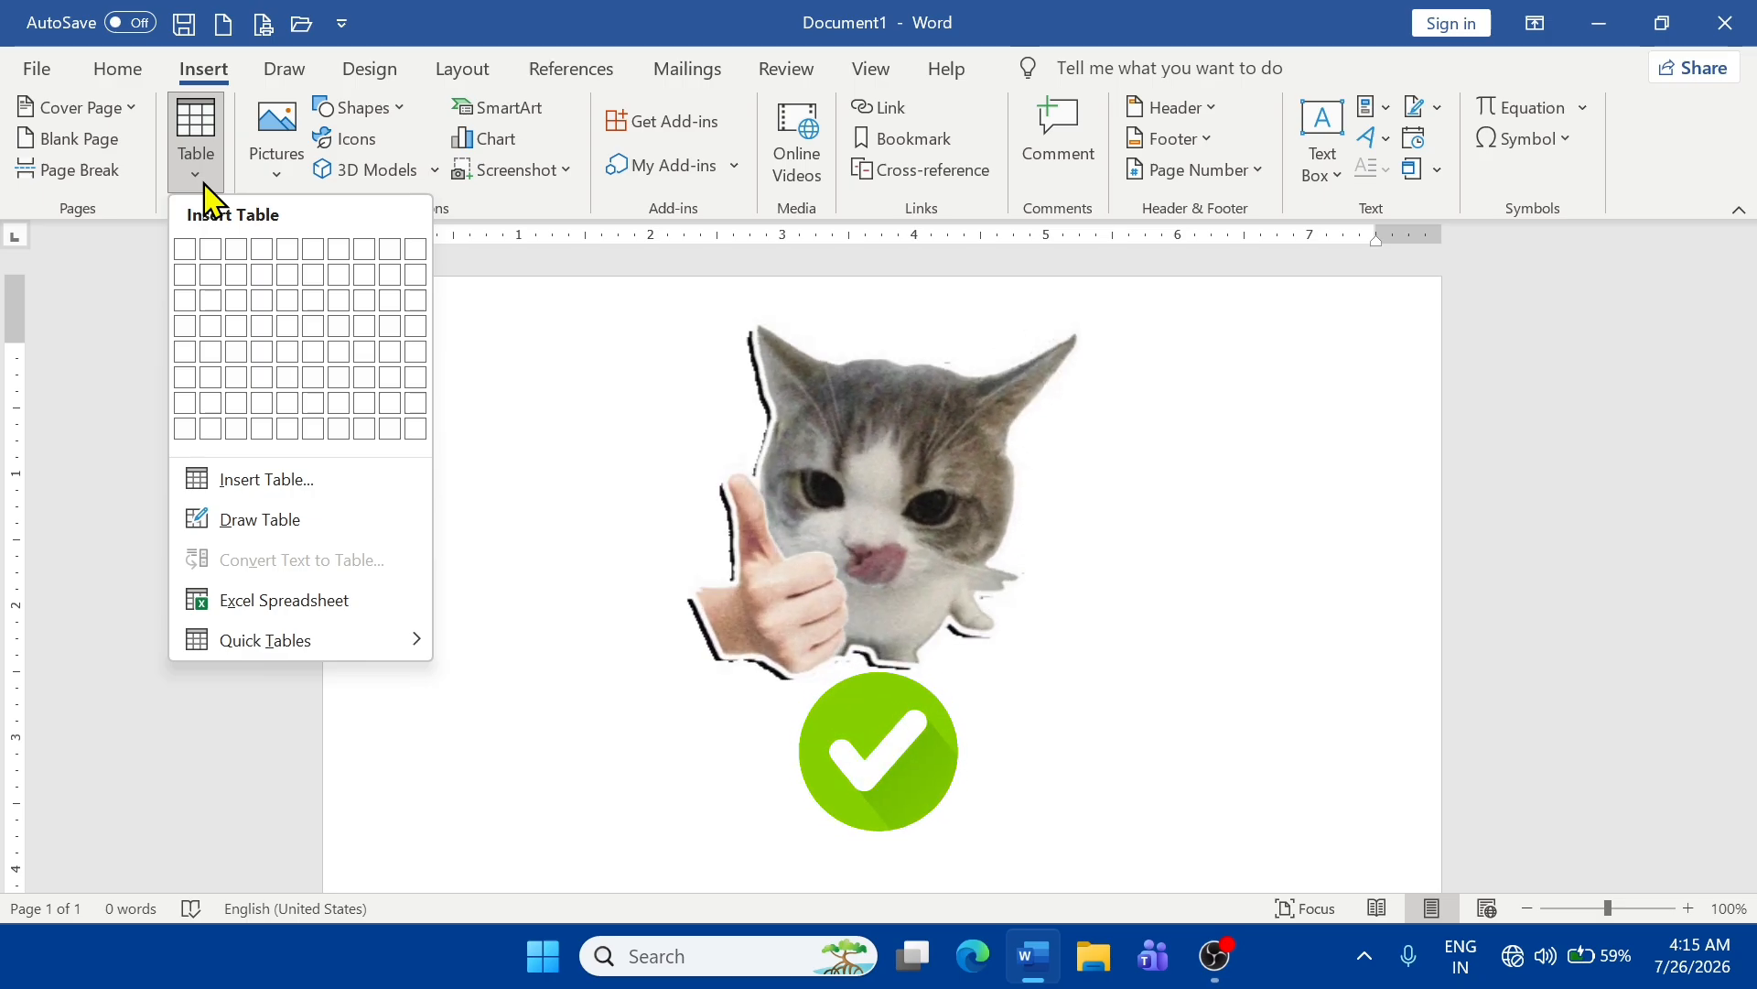
left_click(728, 423)
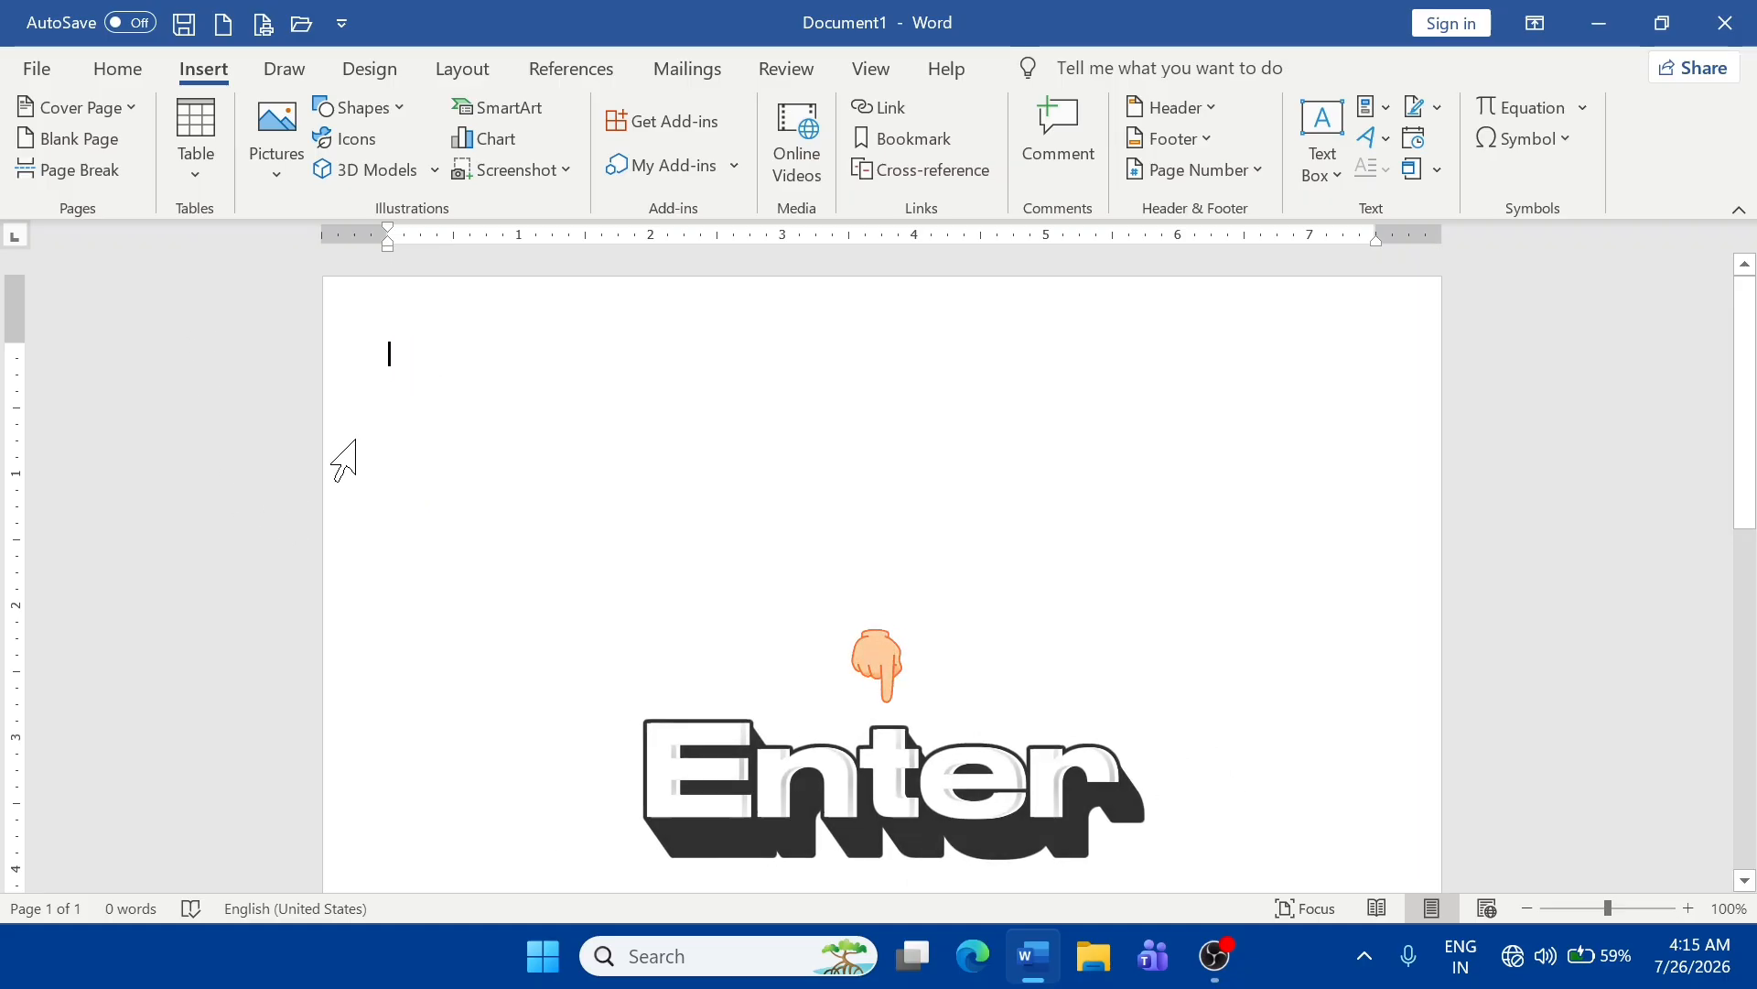
- Add blank lines at the start of the document and insert a table with 5 columns and 8 rows
key("Return")
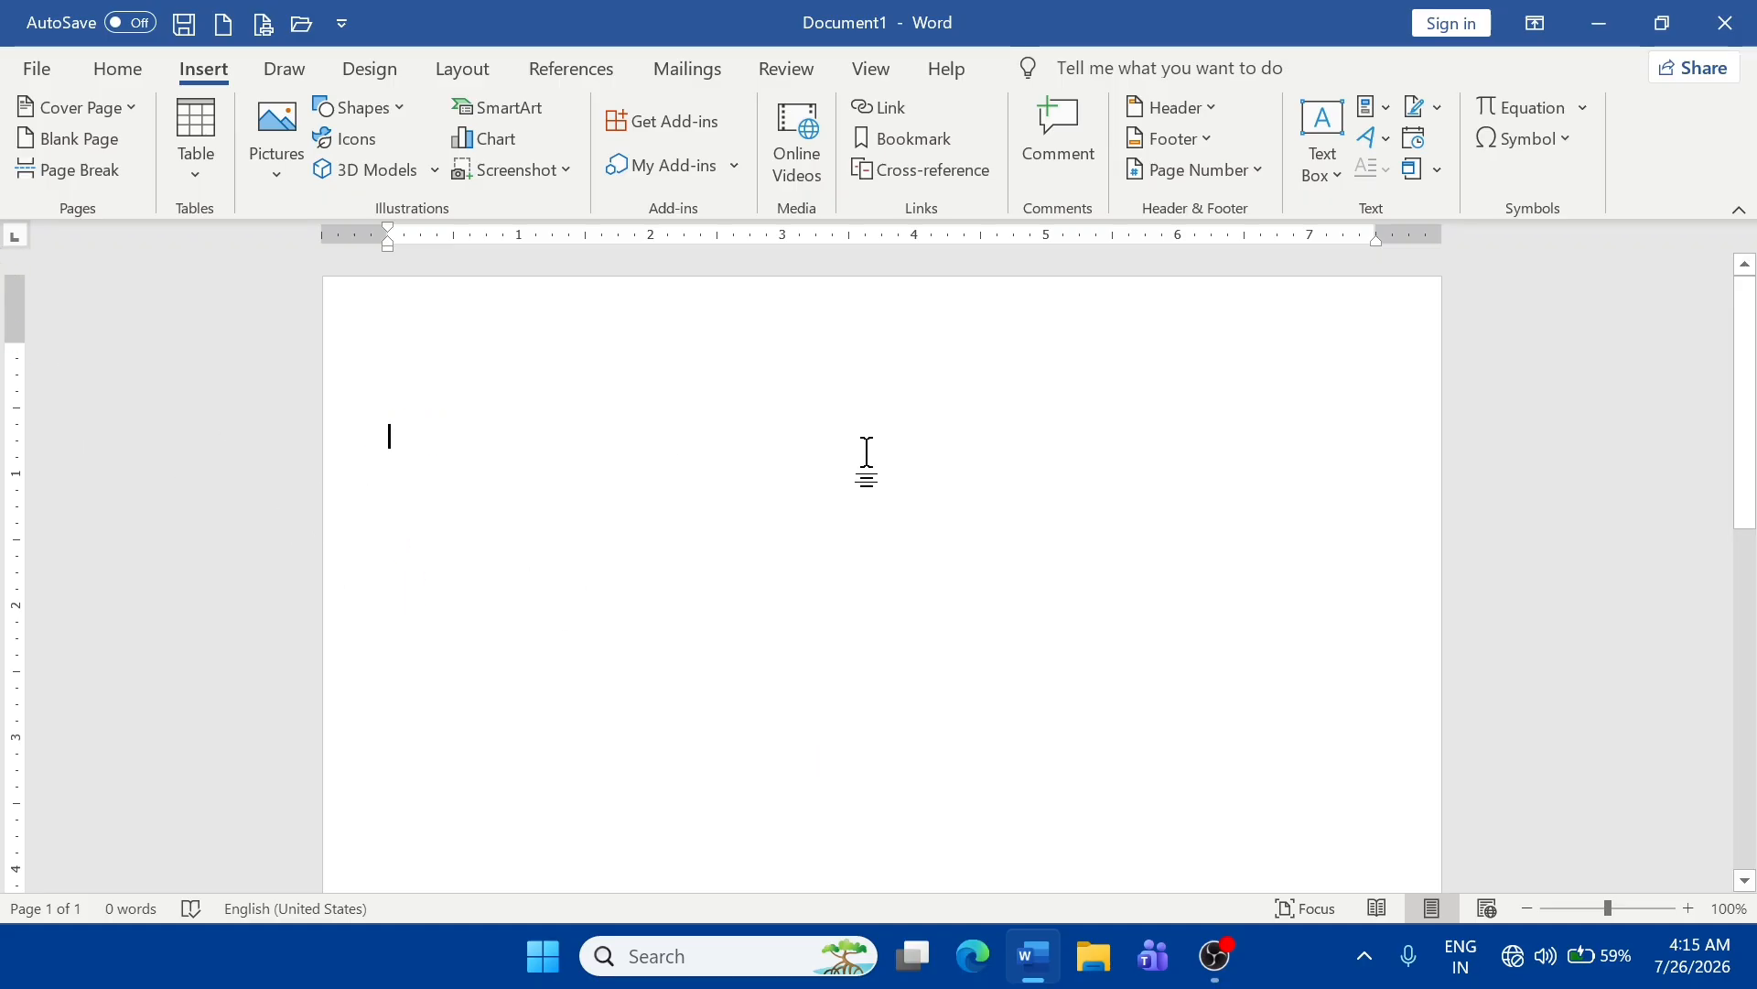
left_click(201, 174)
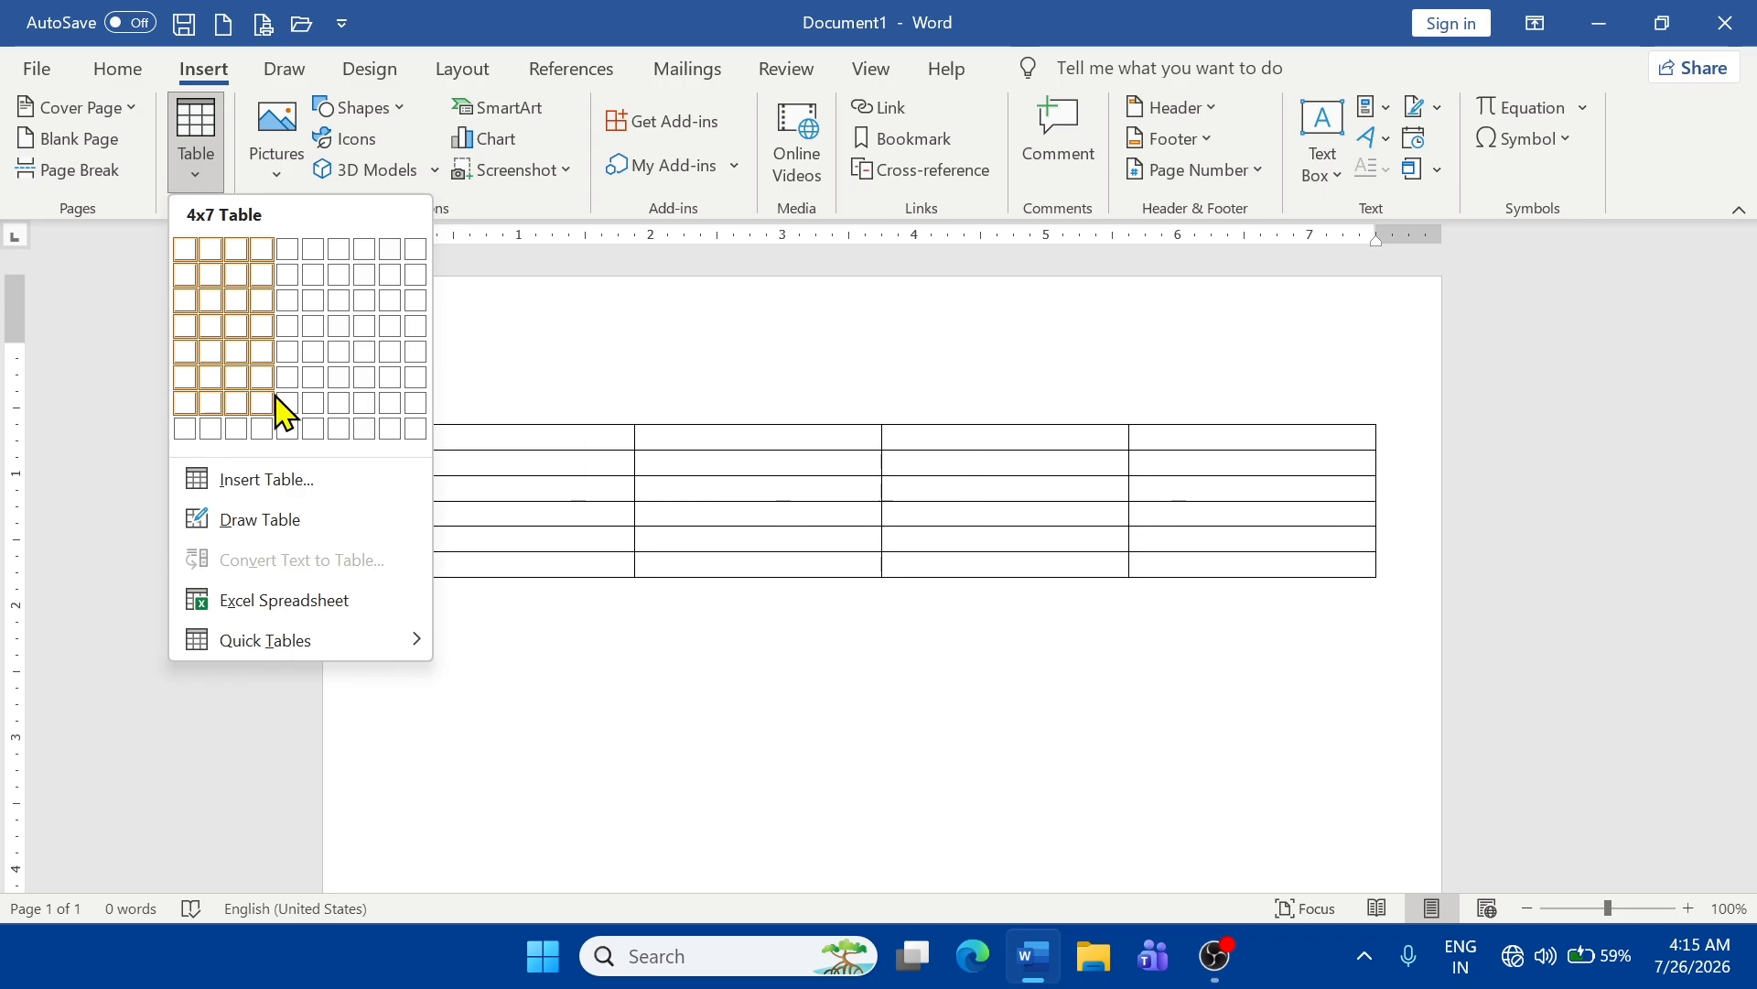
left_click(281, 436)
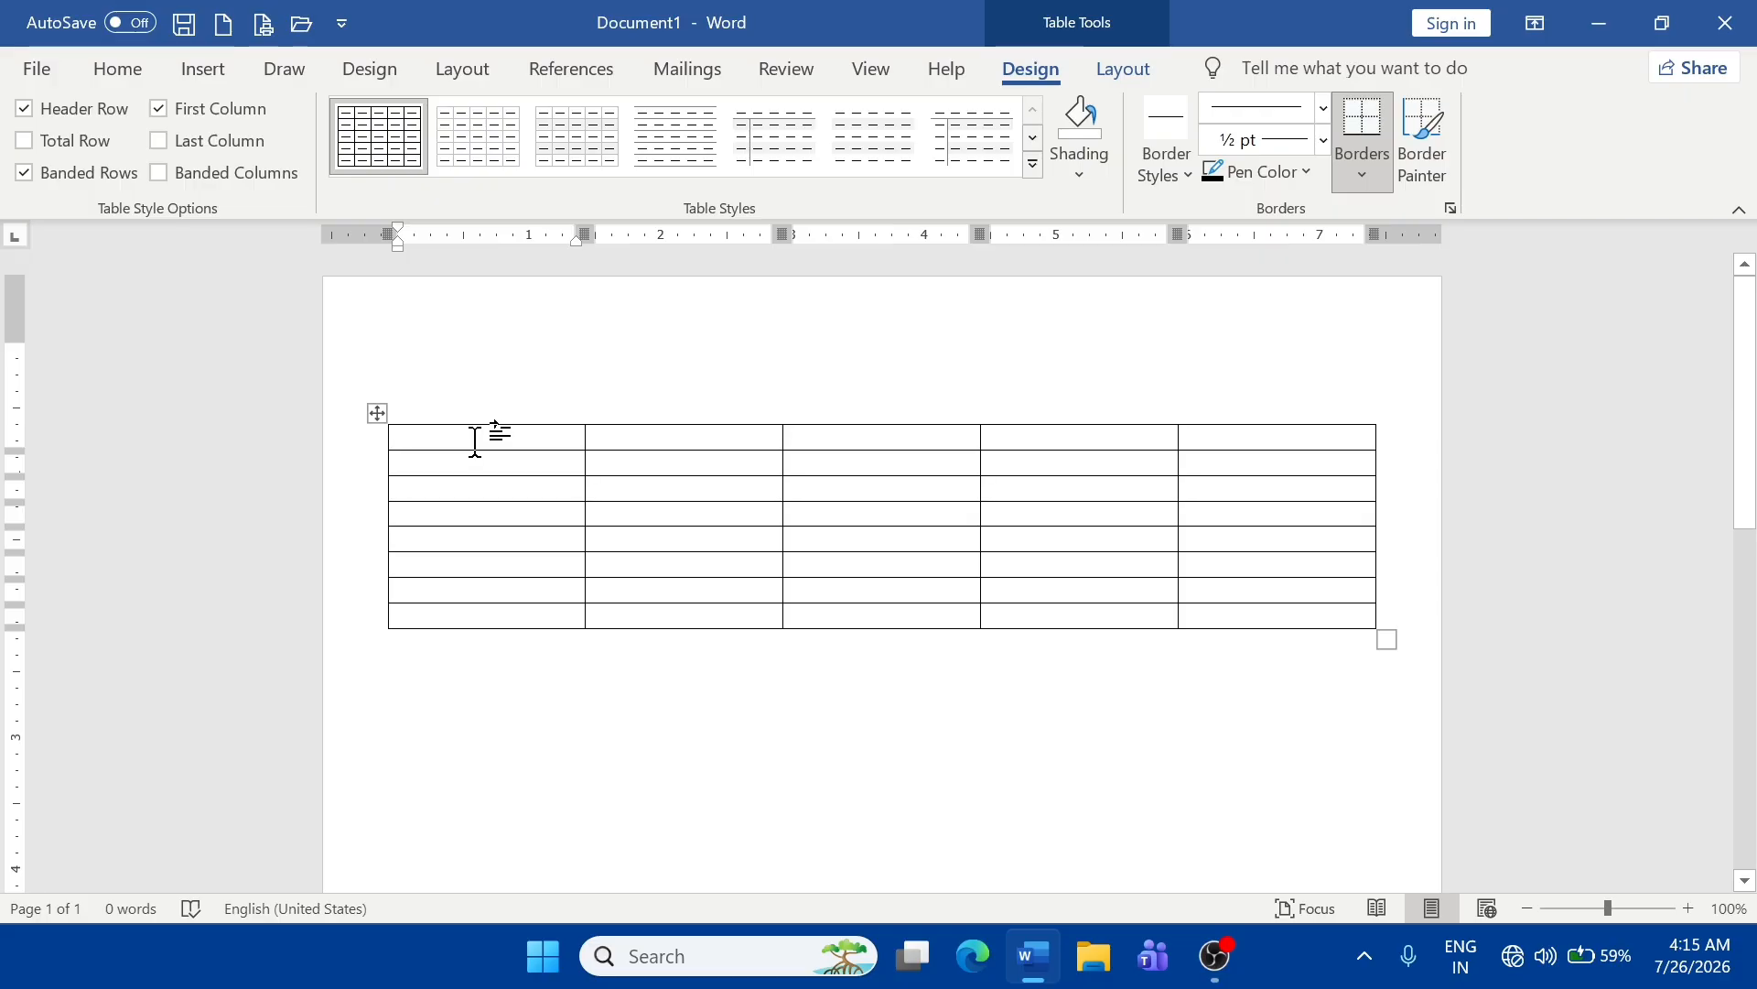
- Highlight the cells down the table's first column, then try to highlight the cells across the second row
left_click_drag(475, 439, 467, 628)
left_click(659, 439)
left_click_drag(471, 475, 1268, 483)
- Number the five cells of the table's first row 1 to 5
left_click(520, 440)
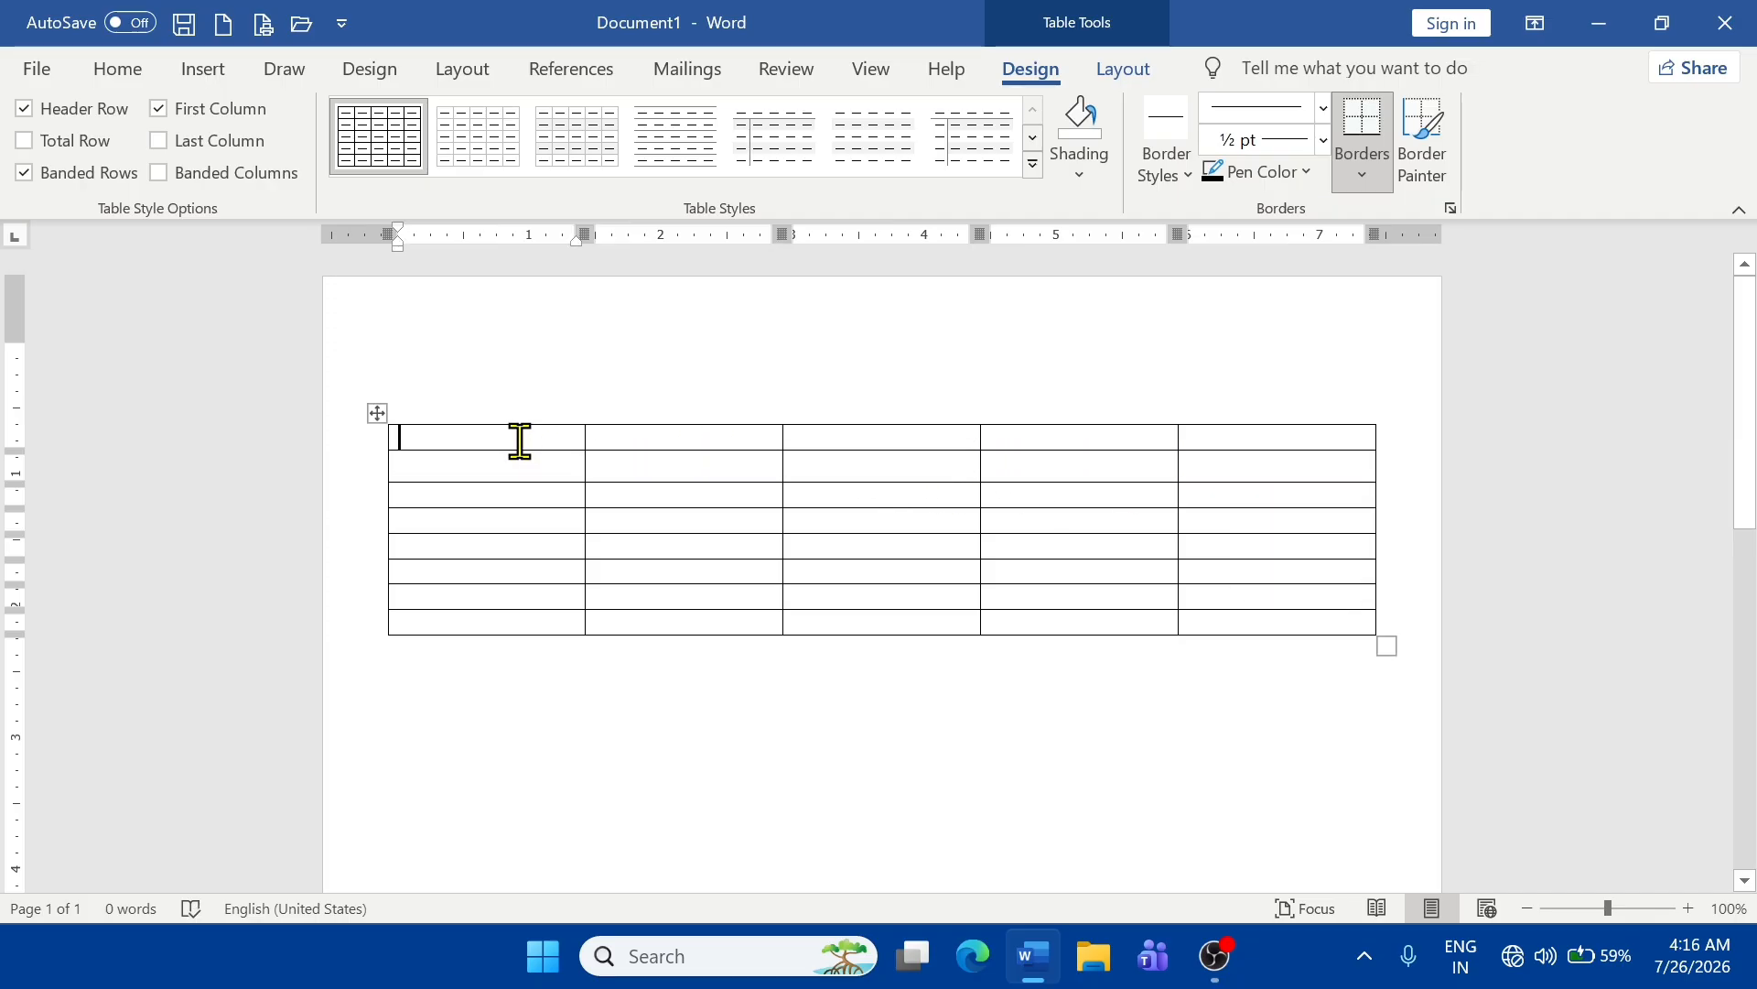
type("1")
key("Tab")
type("2")
left_click_drag(419, 465, 1243, 484)
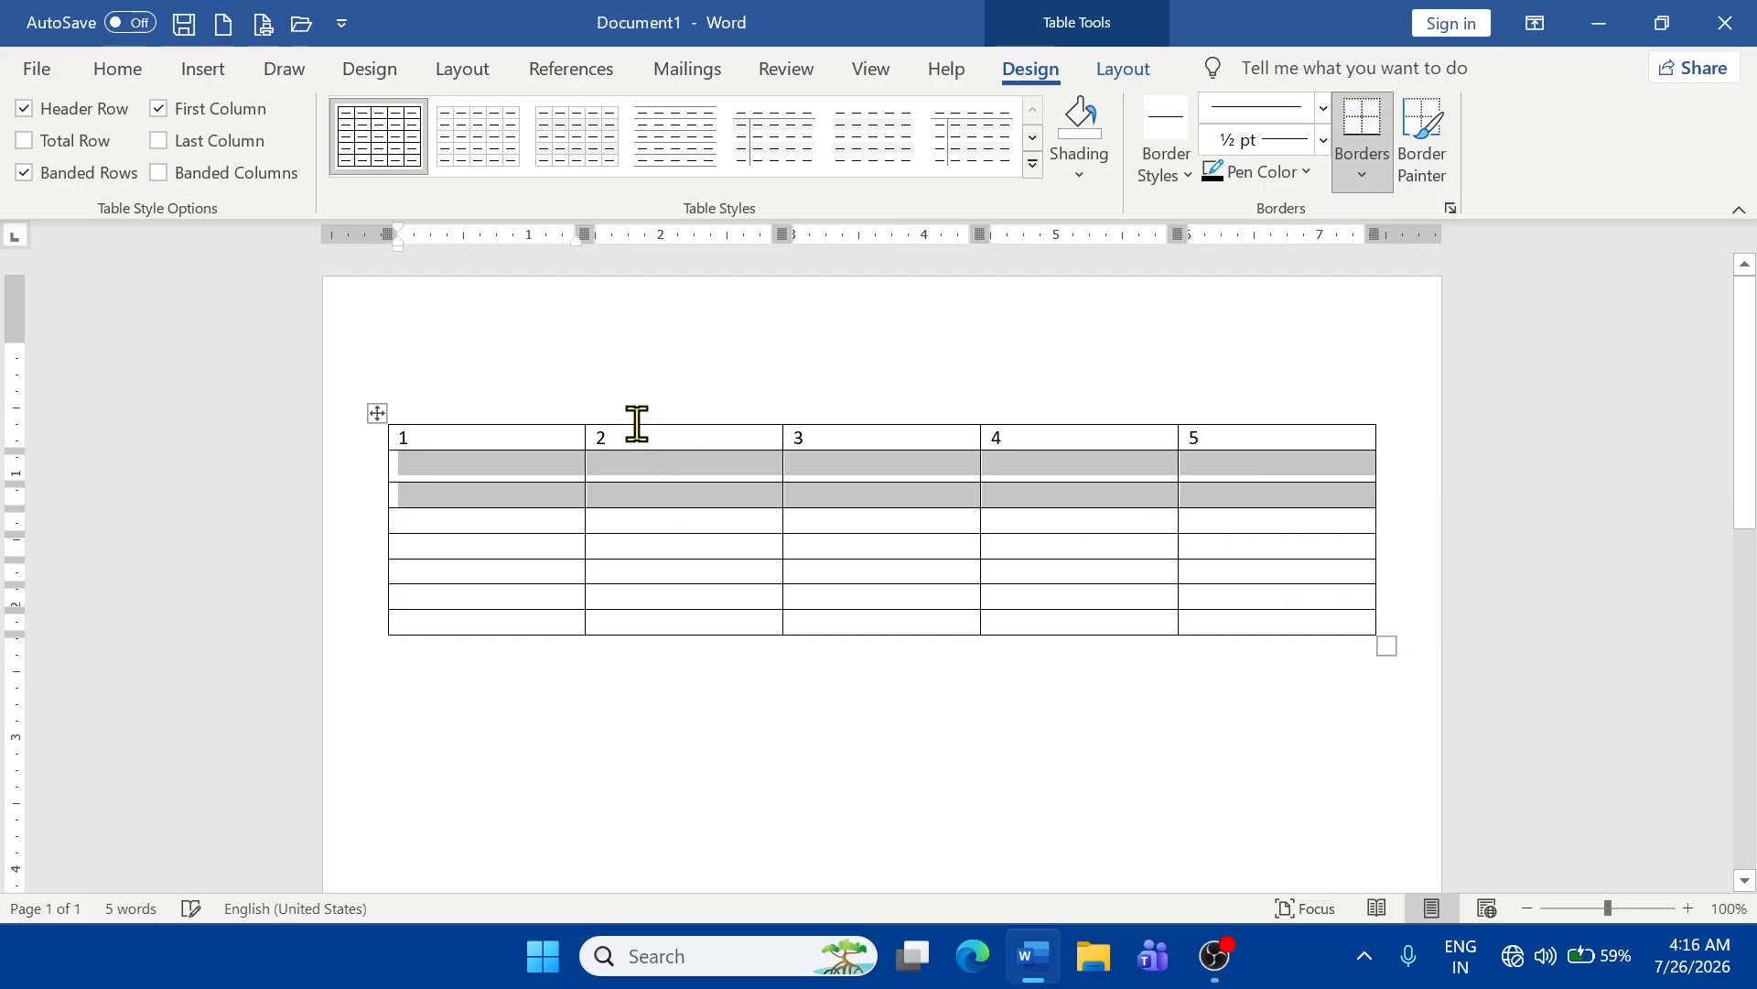
left_click(600, 597)
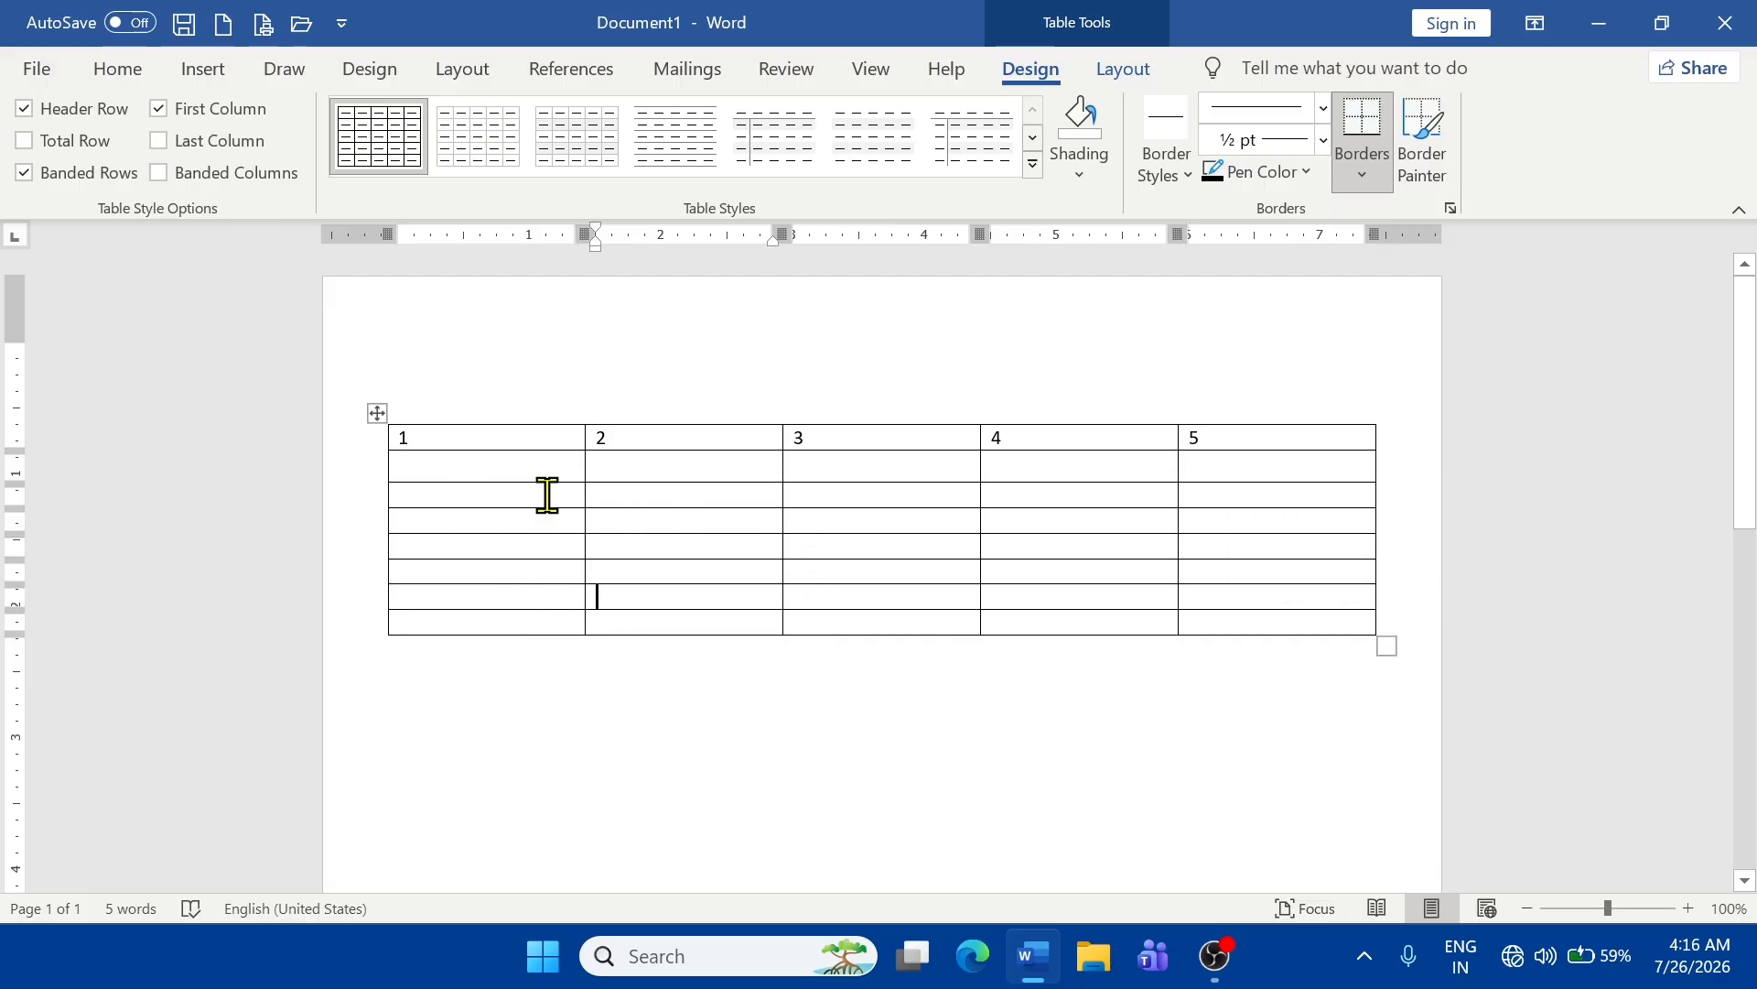
- Fill the first column below the cell numbered 1 with JHGDJH, VCVC, VXCV, CVCV, BVJBXJ, BVCJBV and KJVJ
left_click(500, 472)
type("JH")
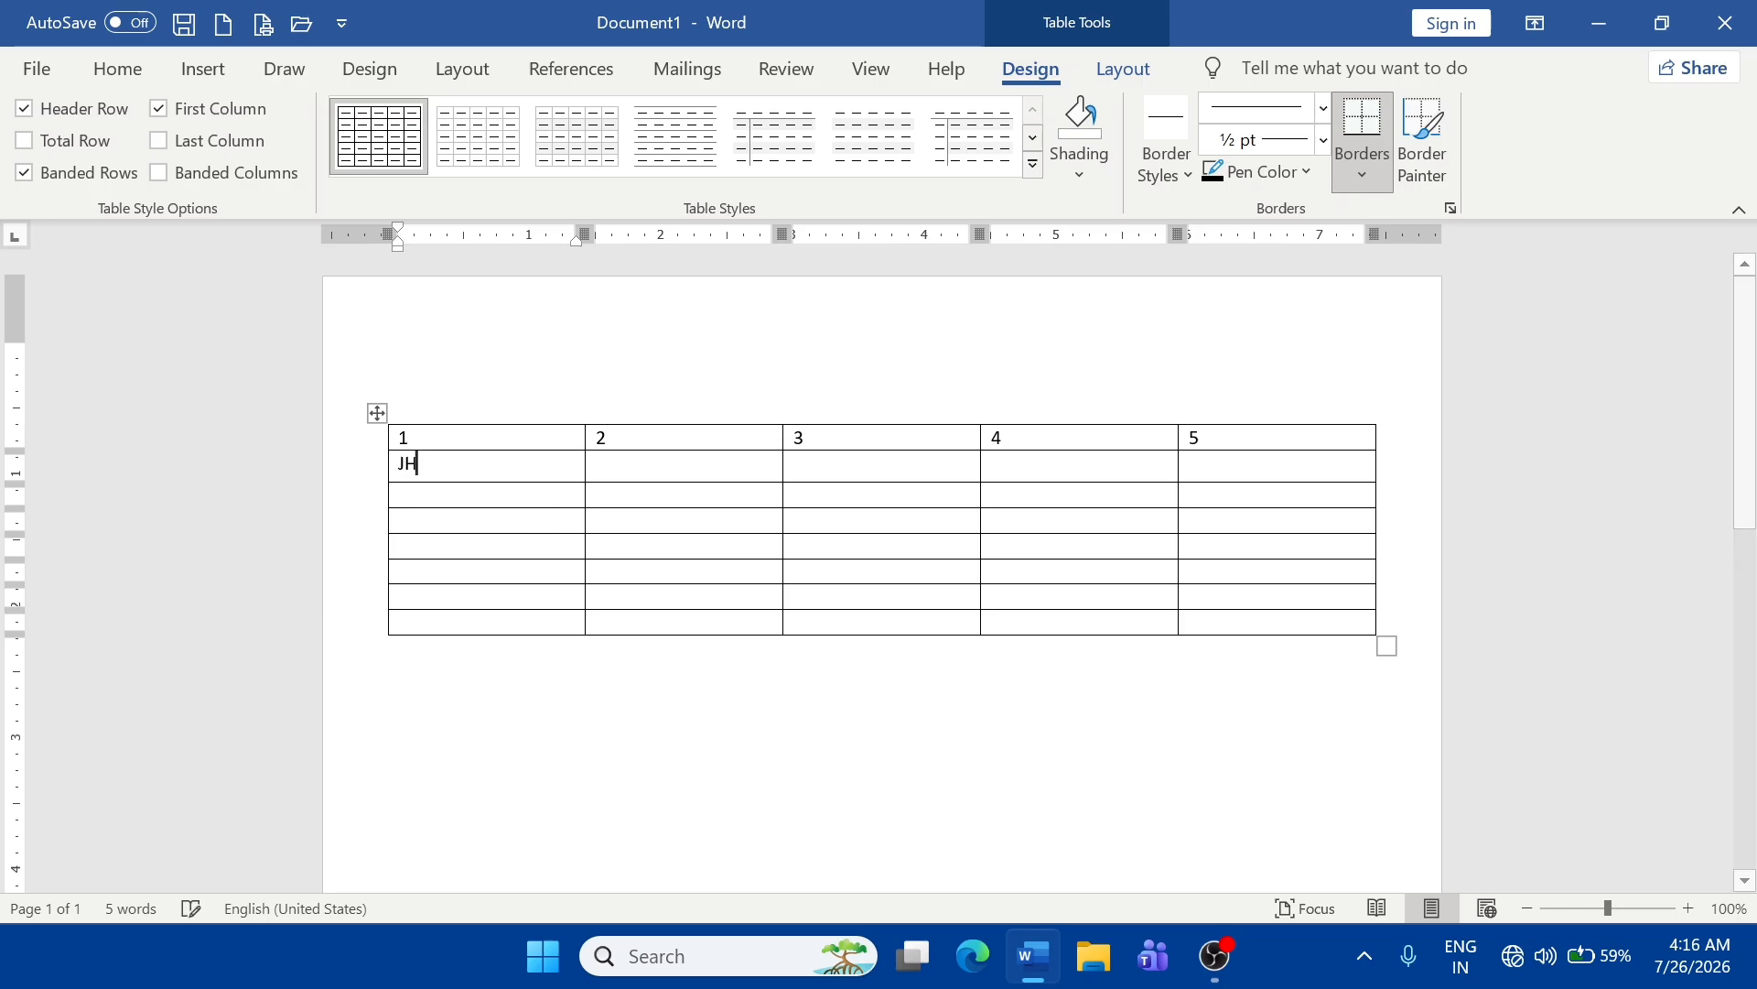
type("GDJH")
left_click(498, 501)
type("VCV")
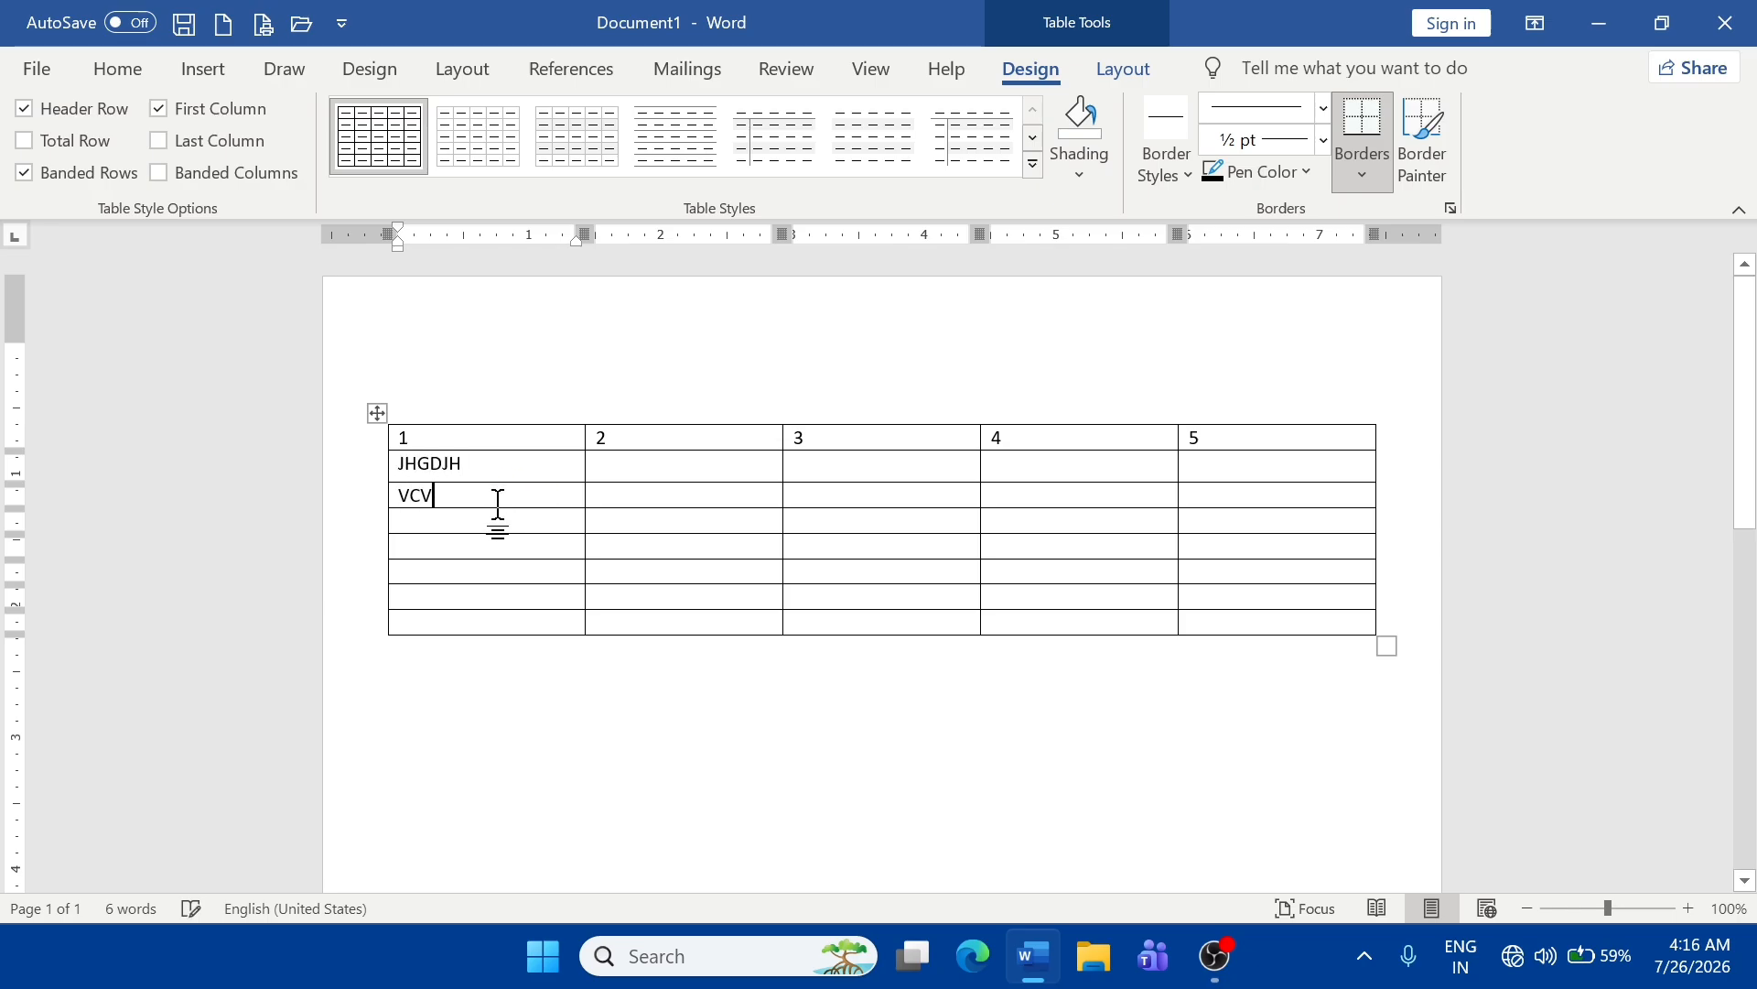
type("C")
left_click(452, 522)
type("V")
left_click(460, 550)
type("CVCV")
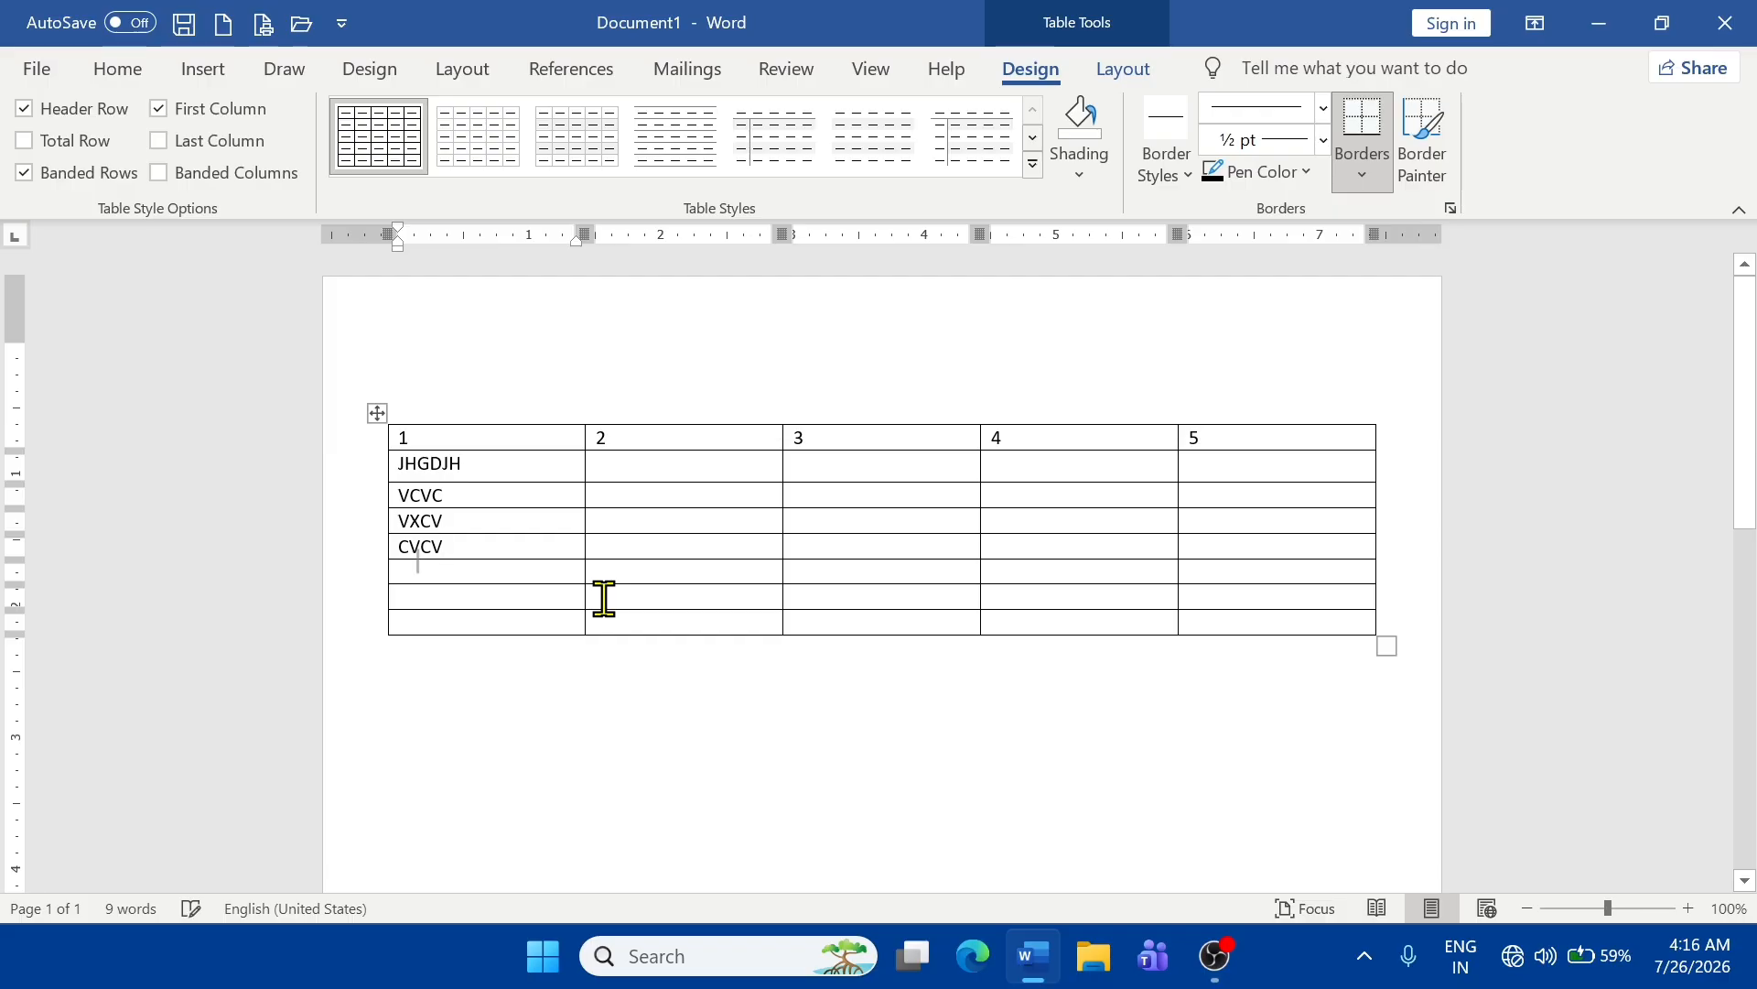
type("BVJBXJ")
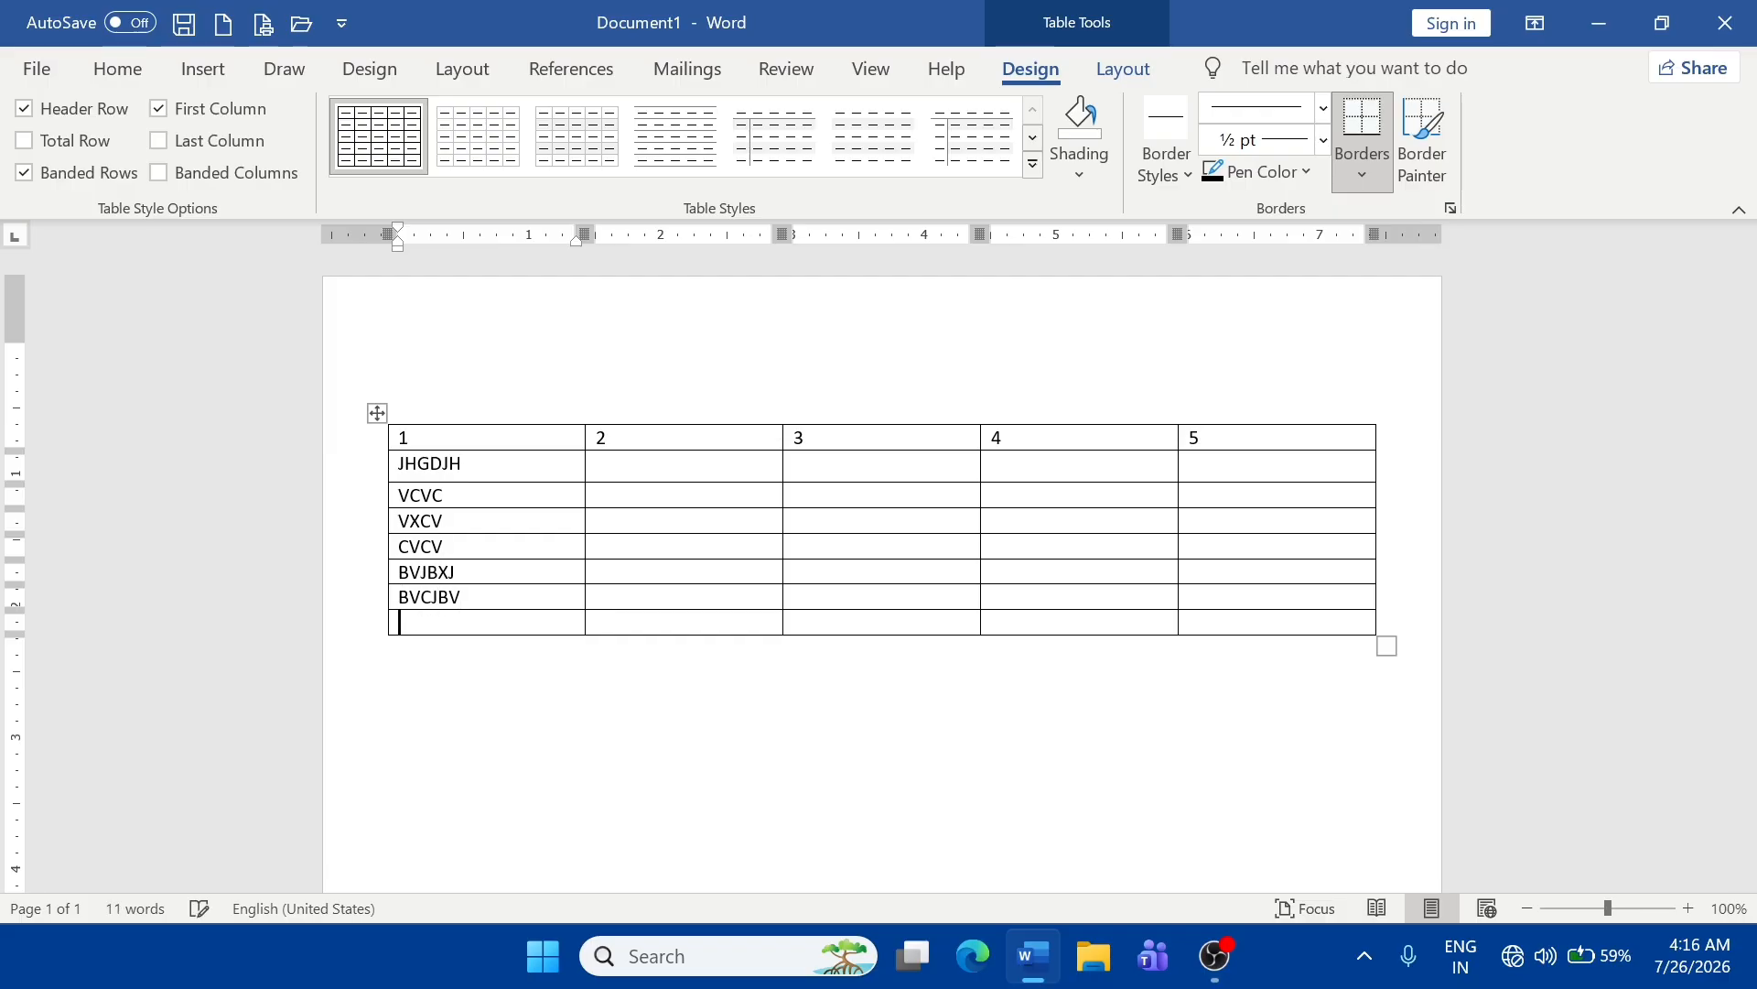
- Enter XCVXCVXCV in column 3 of the second row, and CVCXVCXV in column 5 and CVXCVCX in column 2 of the fourth row
left_click(810, 623)
left_click(799, 469)
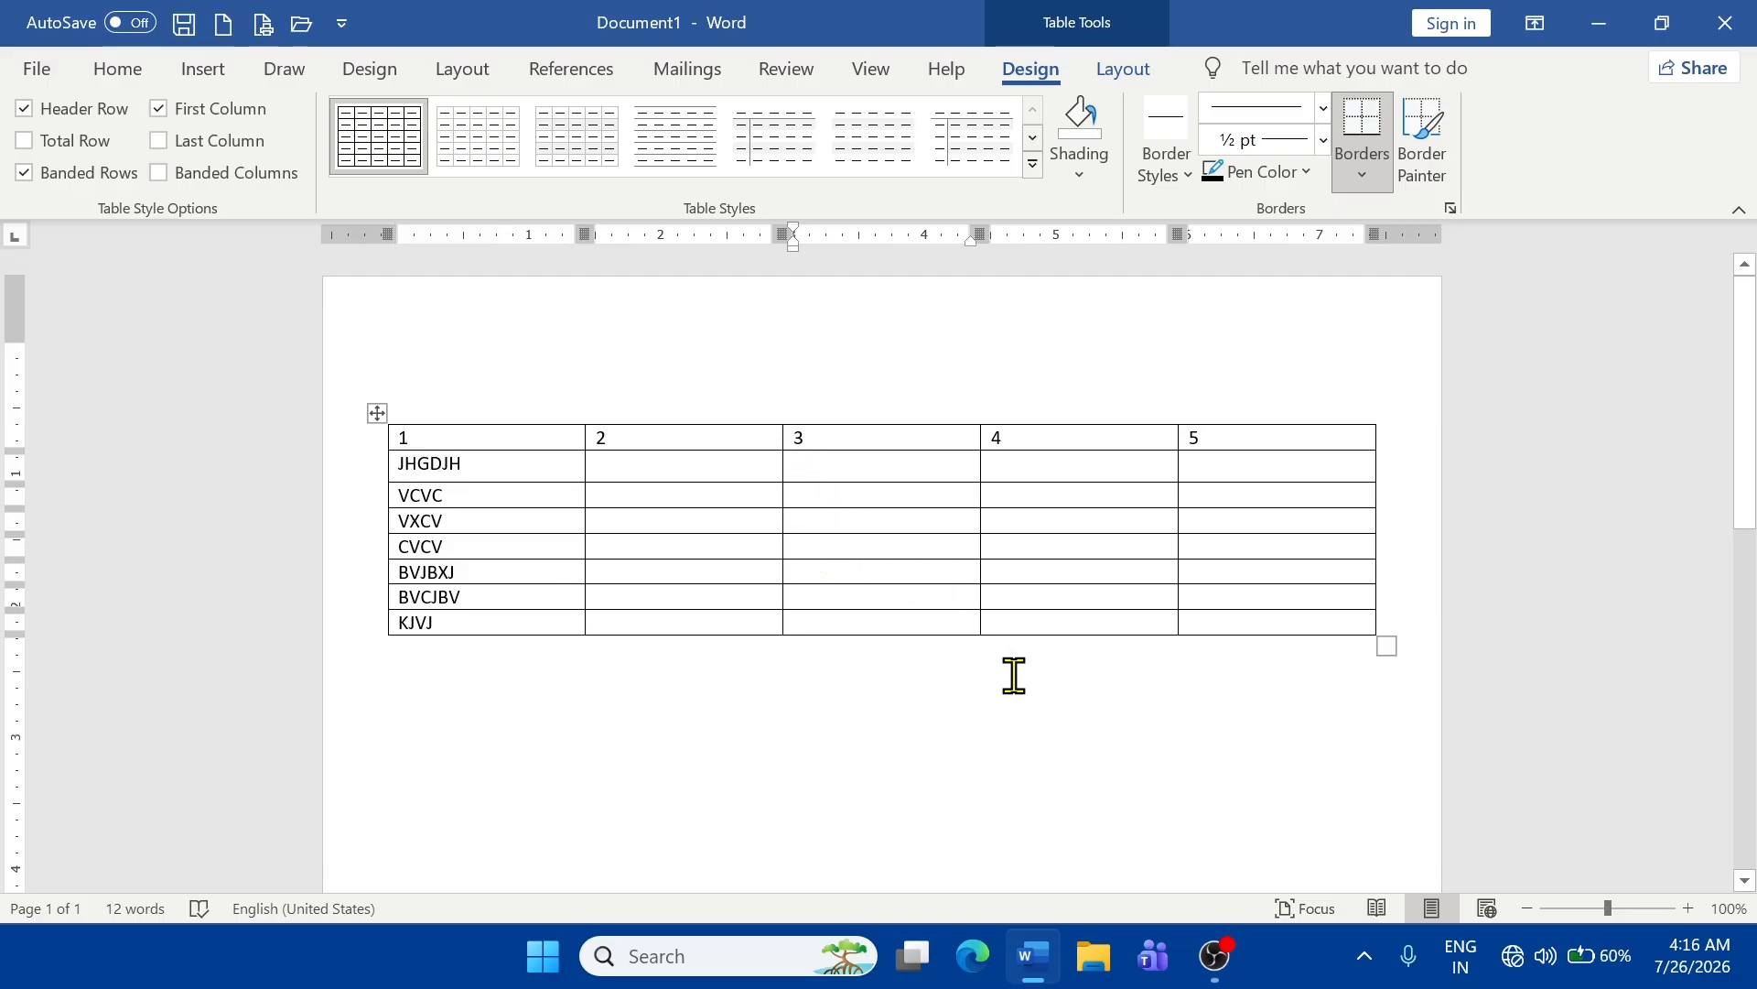
type("XCVXCVXCV")
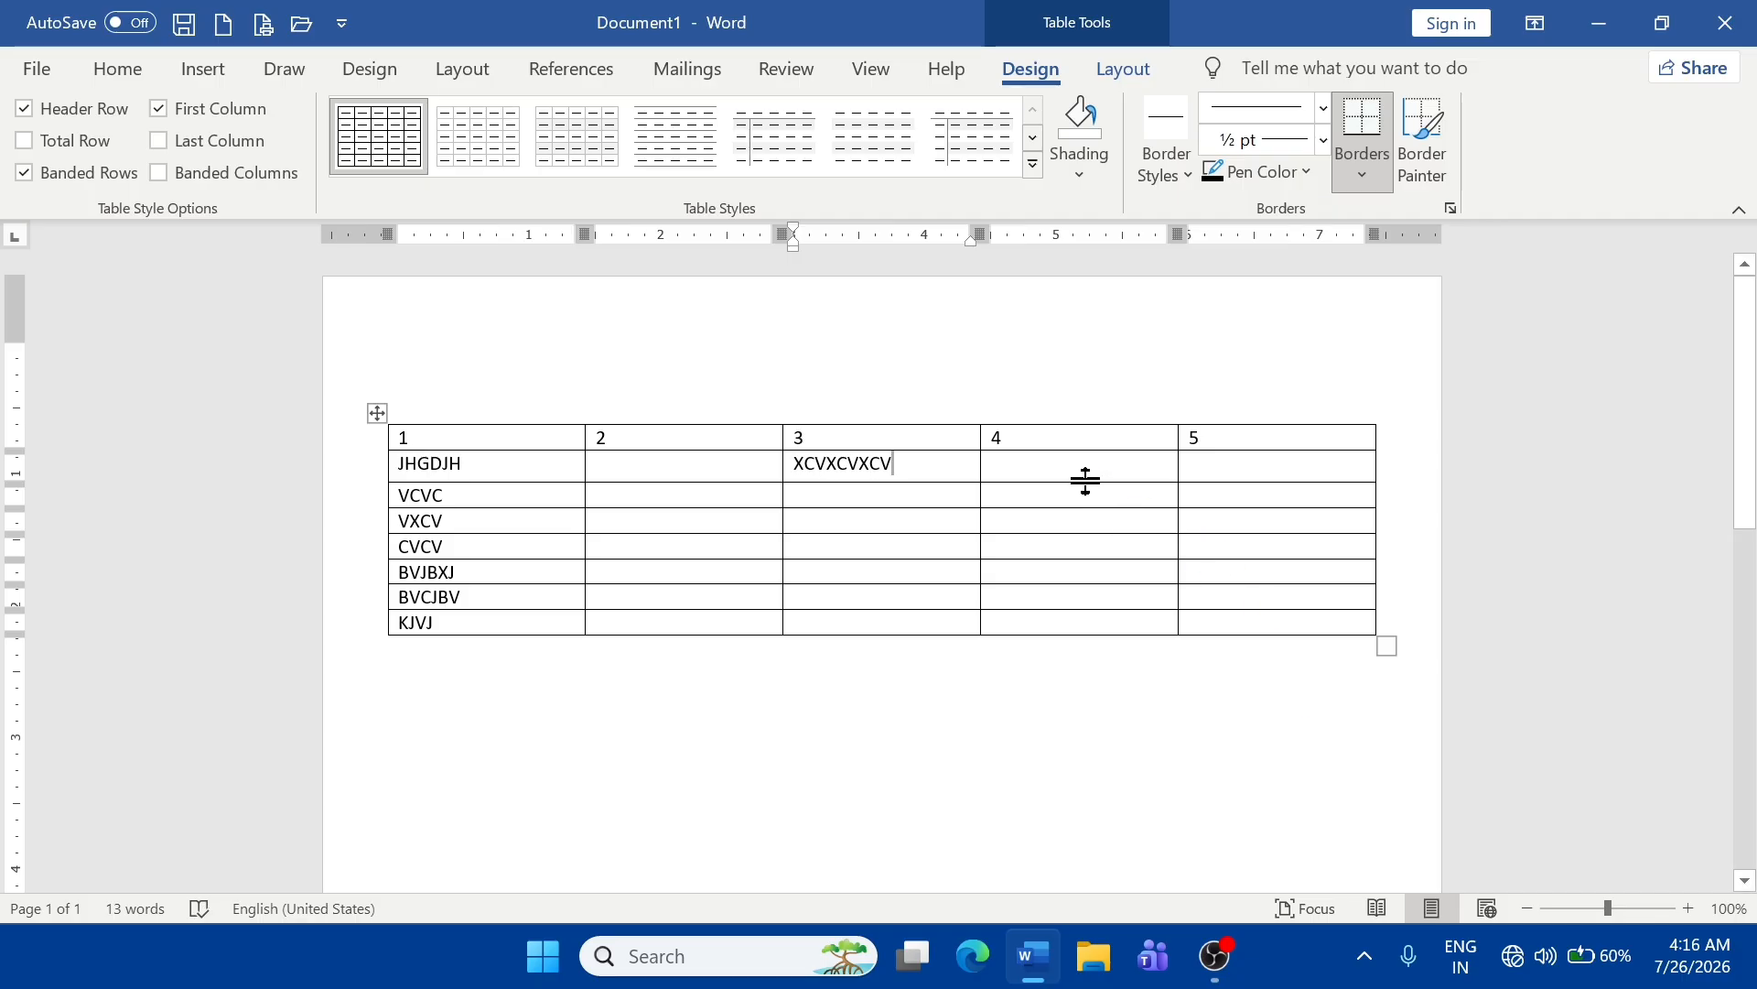
left_click(1246, 518)
type("CVCXVCXV")
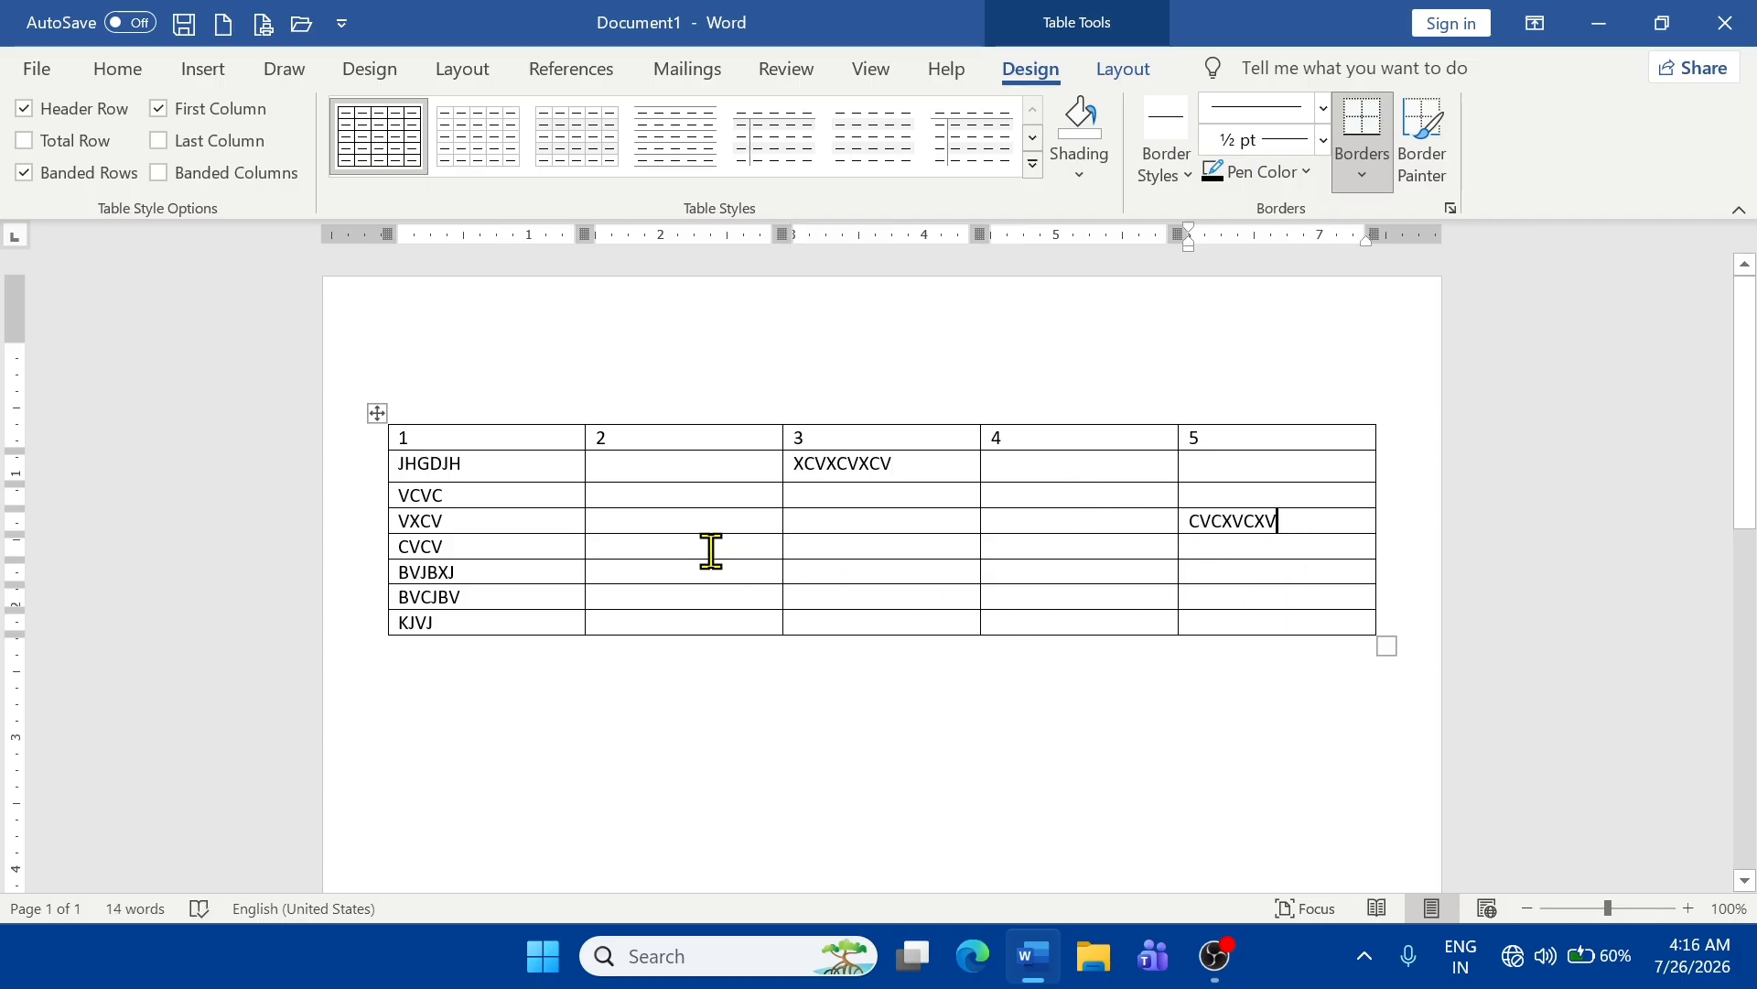
type("CVXCVCX")
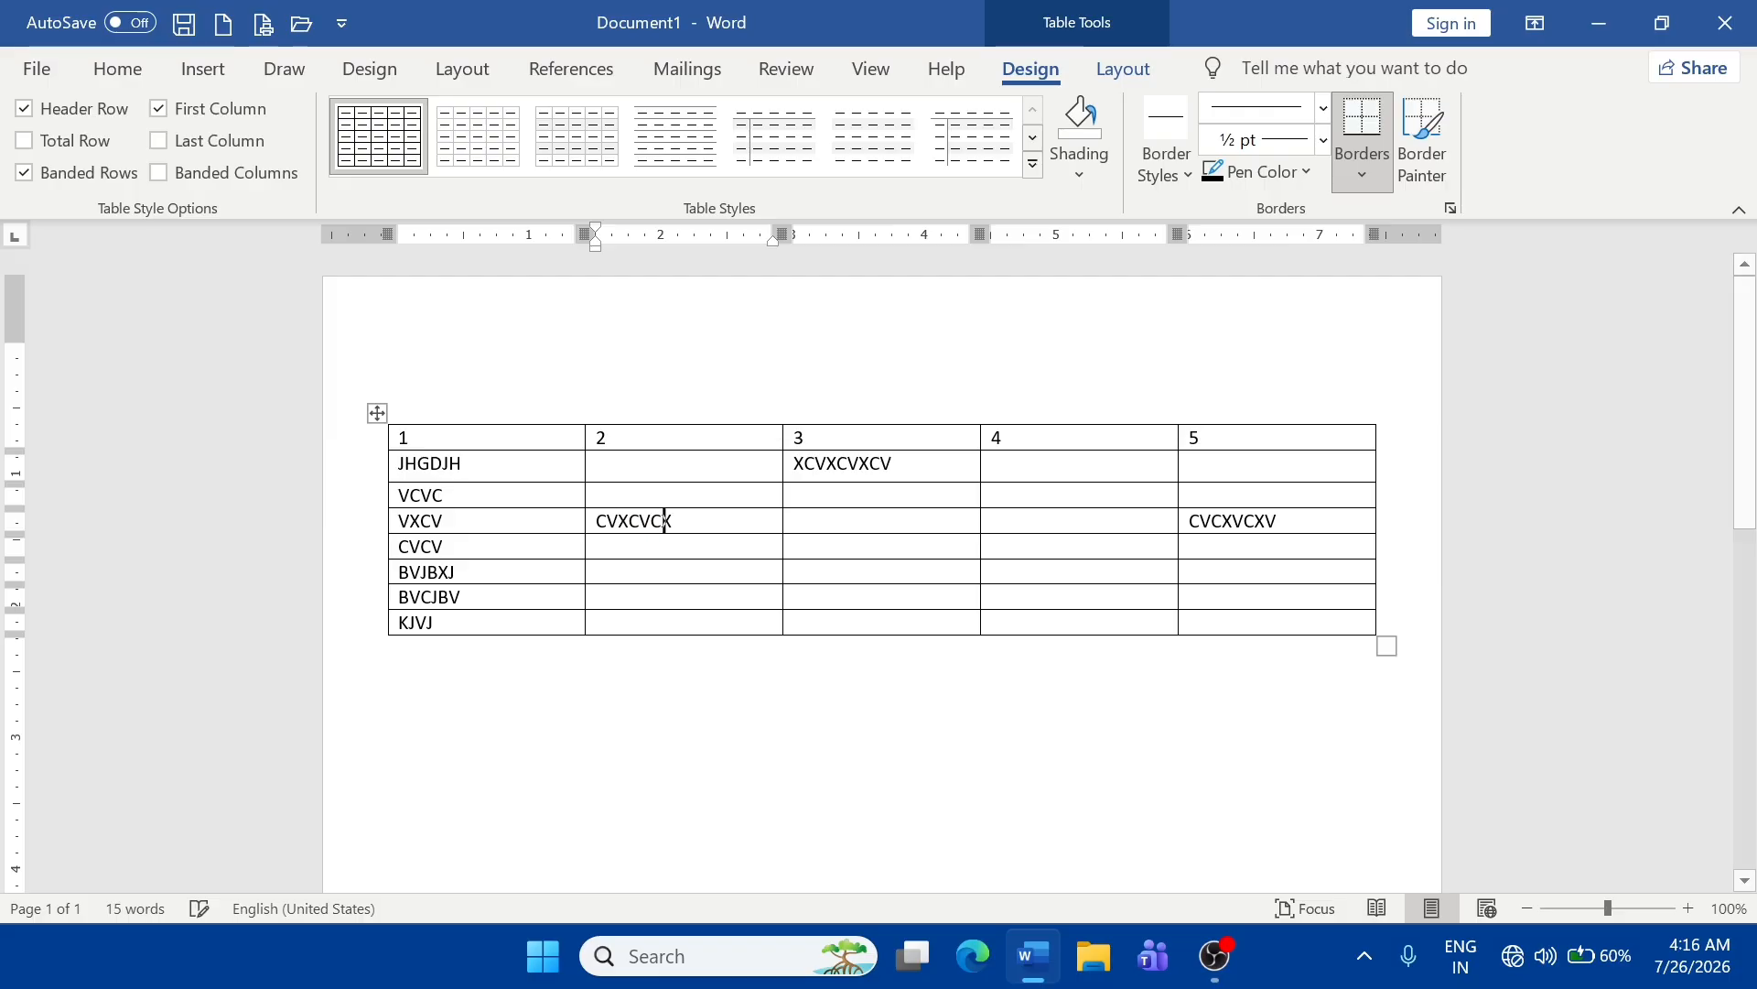
key("Down")
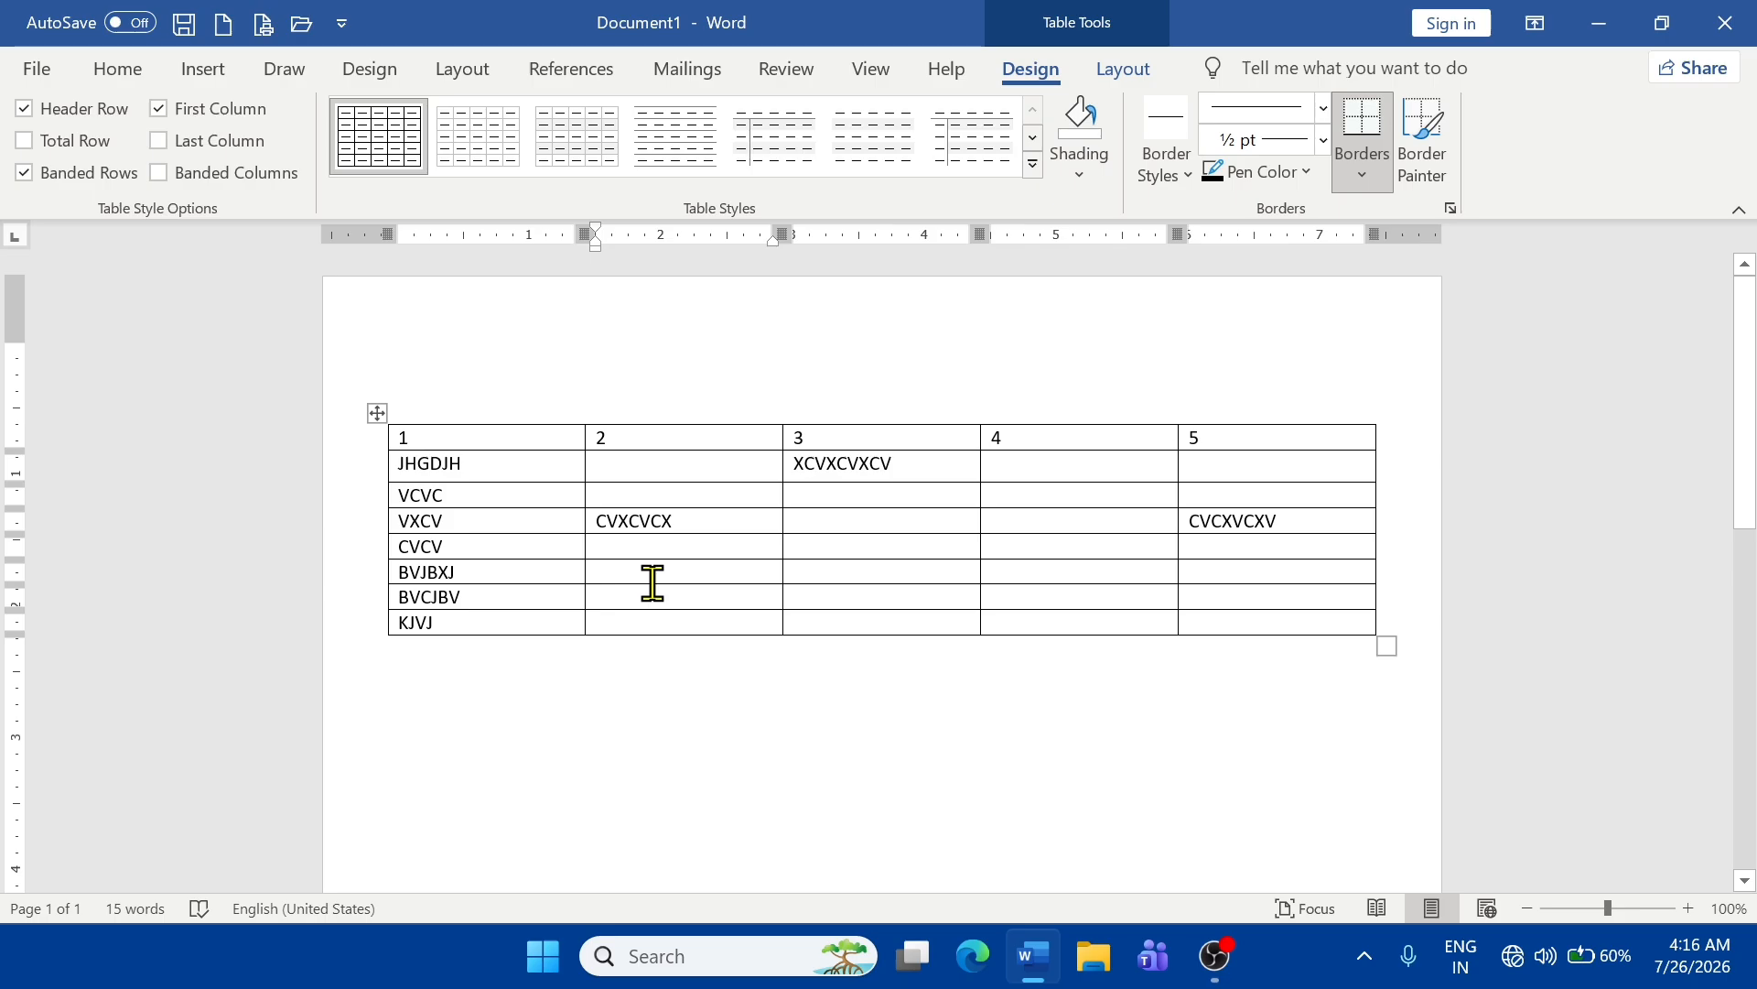
- Add blank lines below the table
scroll(652, 583, "down", 3)
left_click(419, 524)
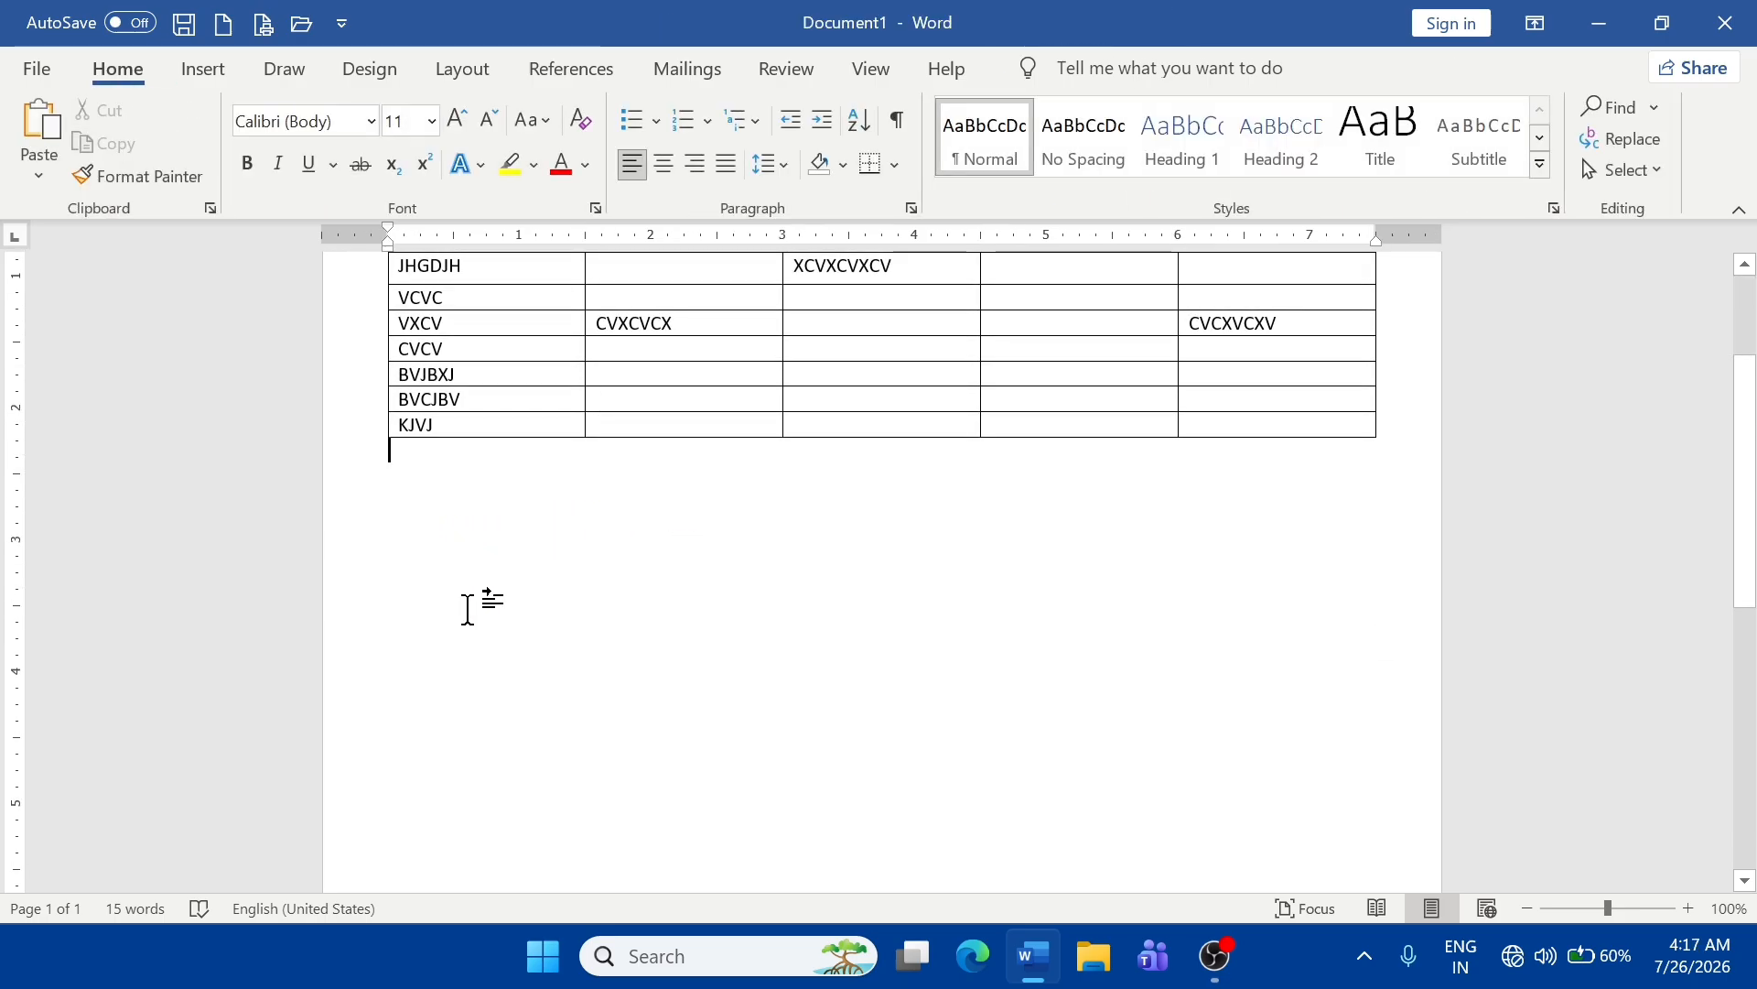
scroll(474, 608, "up", 2)
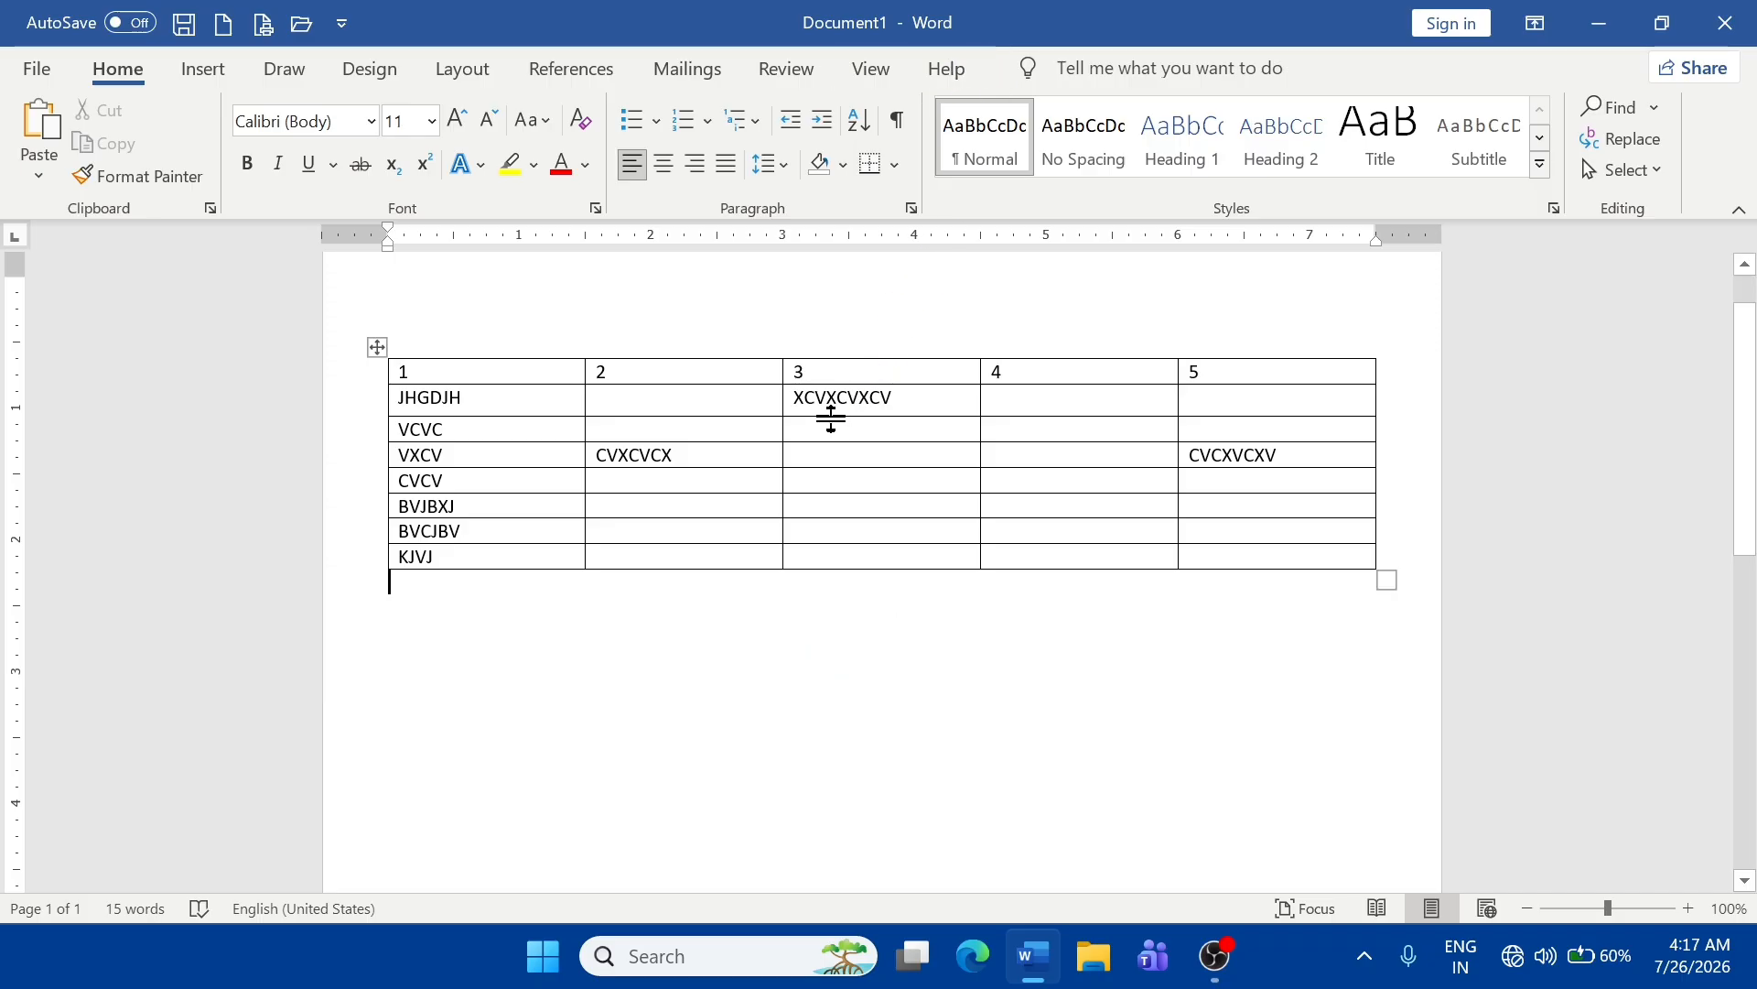
left_click(732, 404)
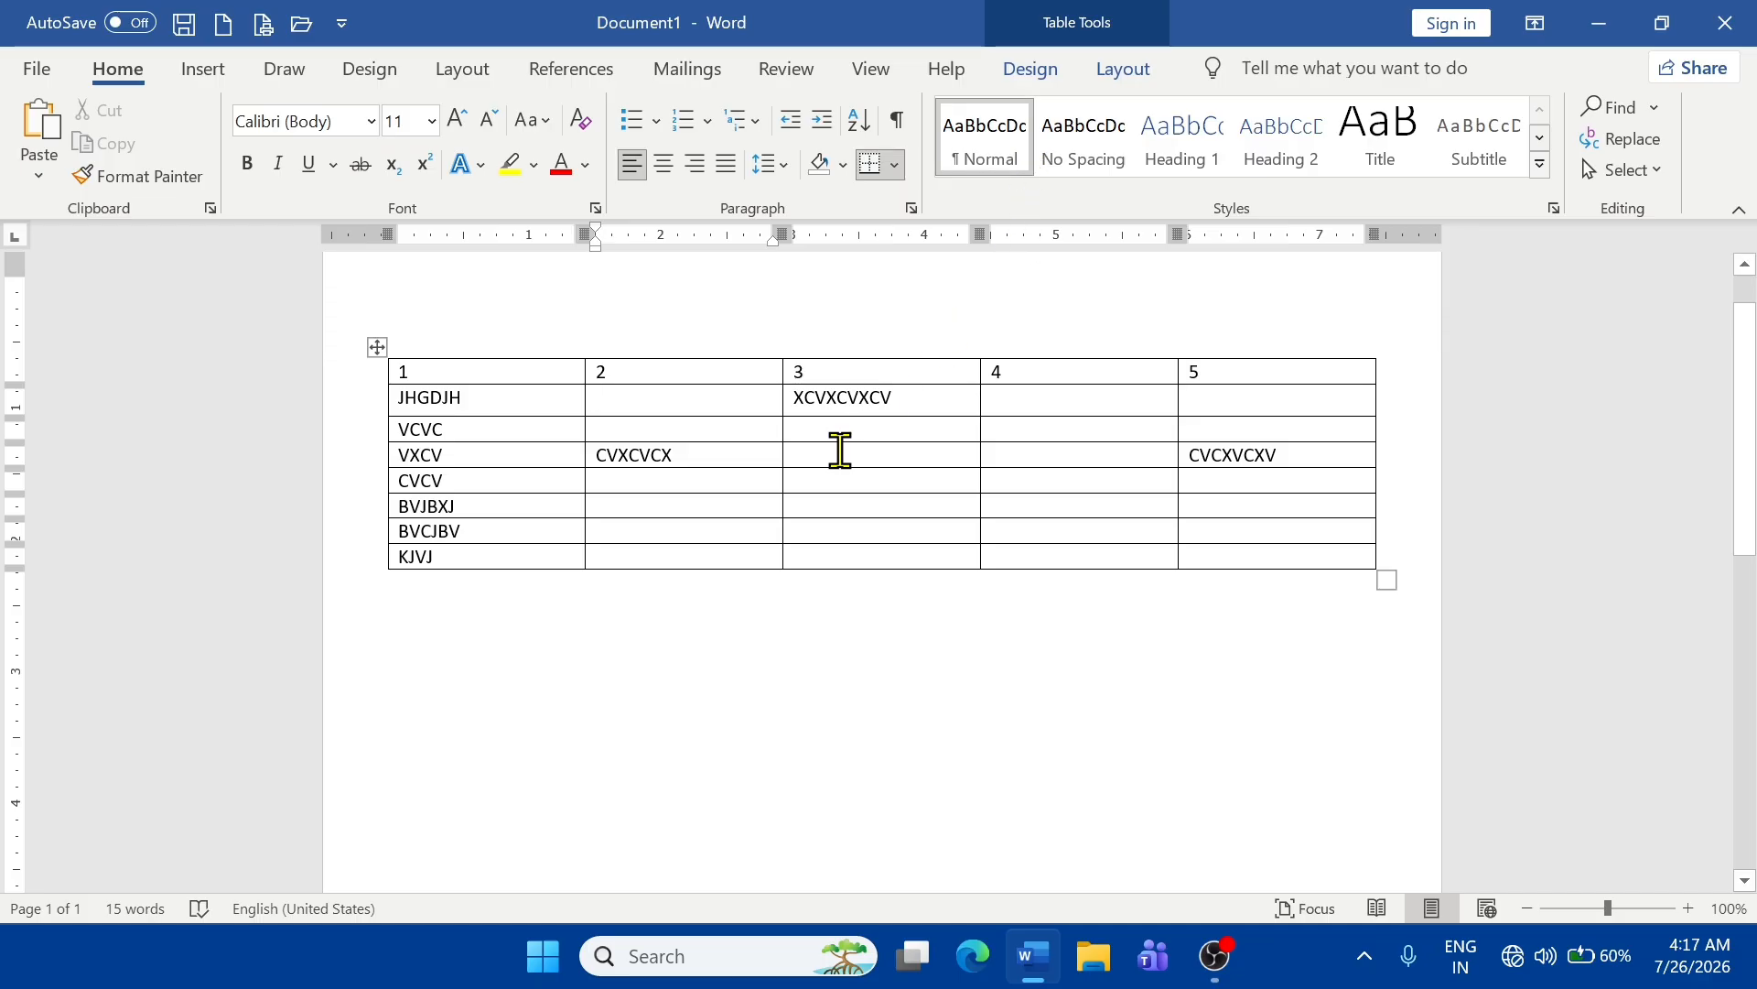
left_click(391, 628)
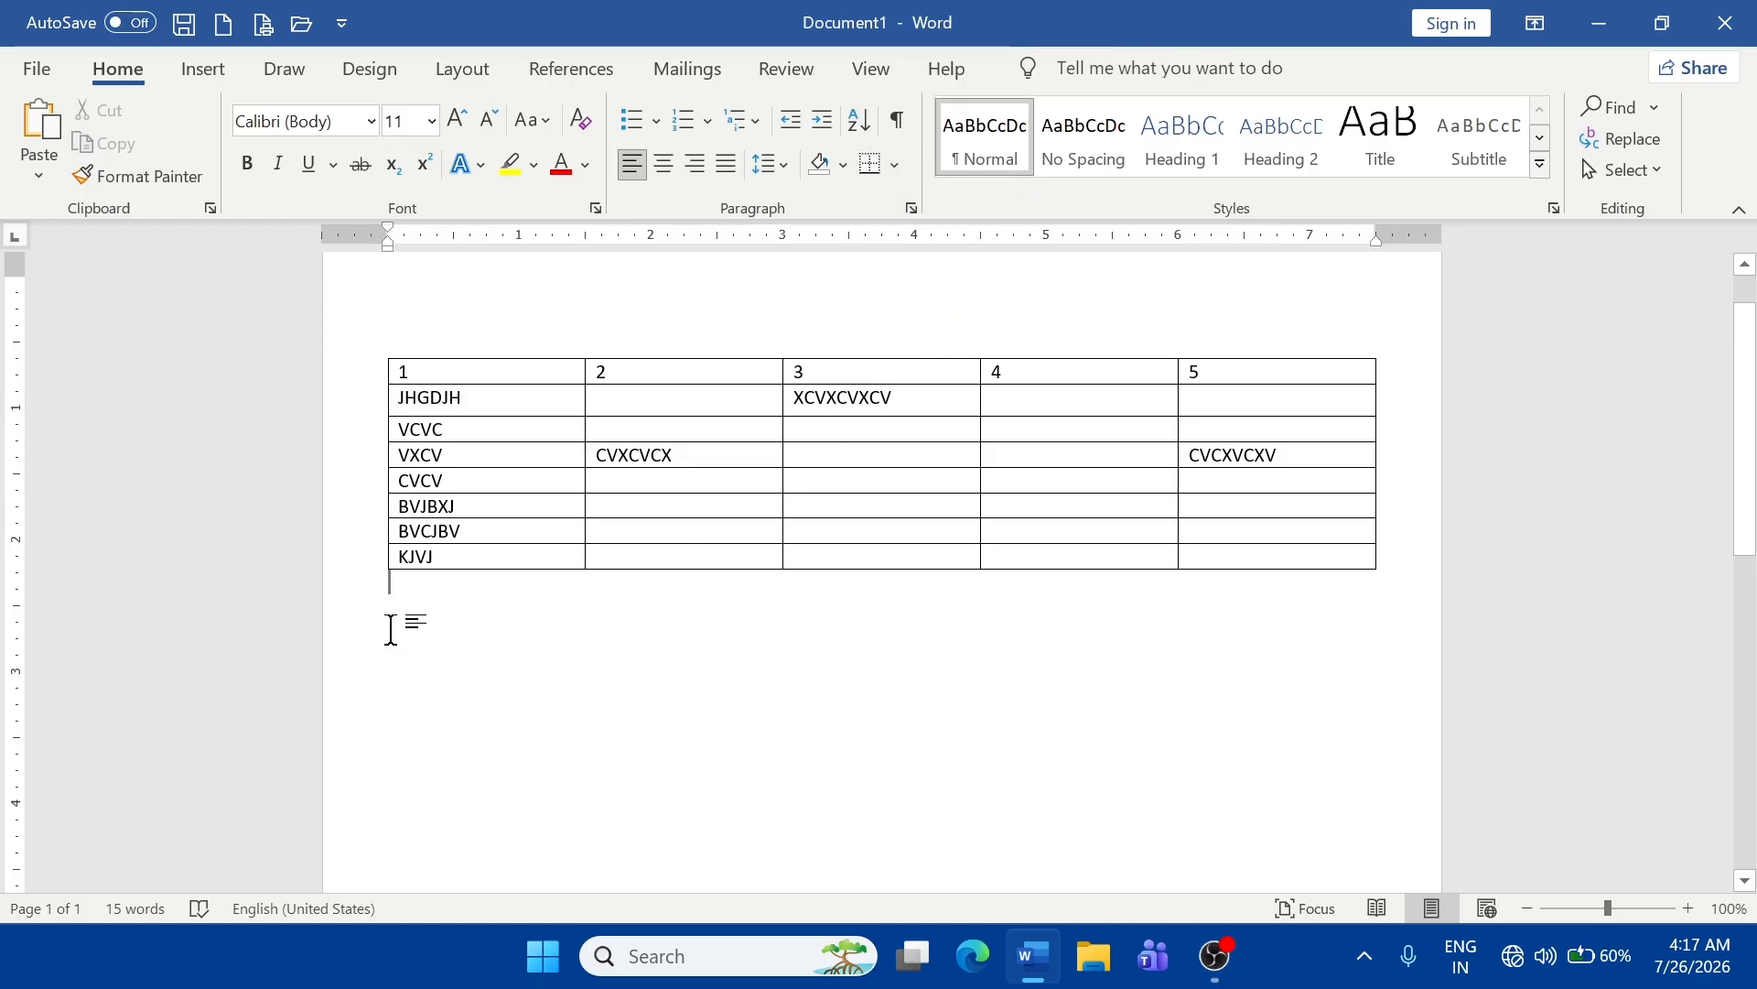
key("Return")
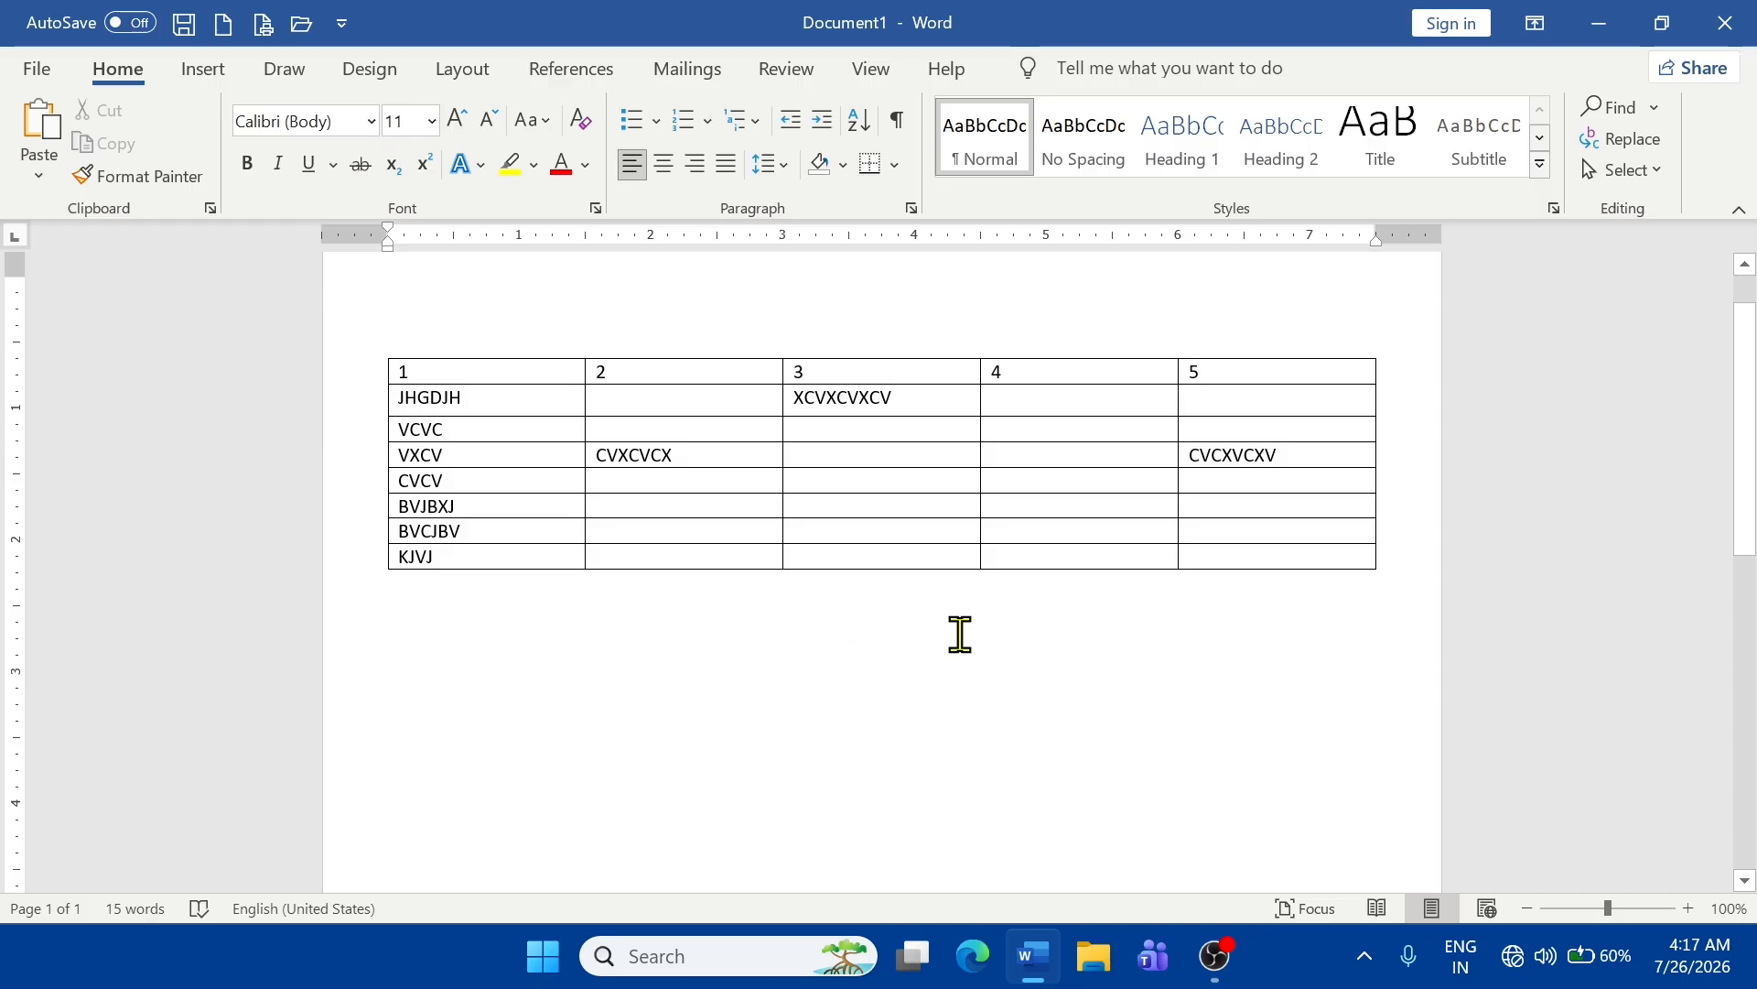
- Insert a second table below the first one through the Insert Table dialog, with 8 columns and 6 rows
left_click(203, 70)
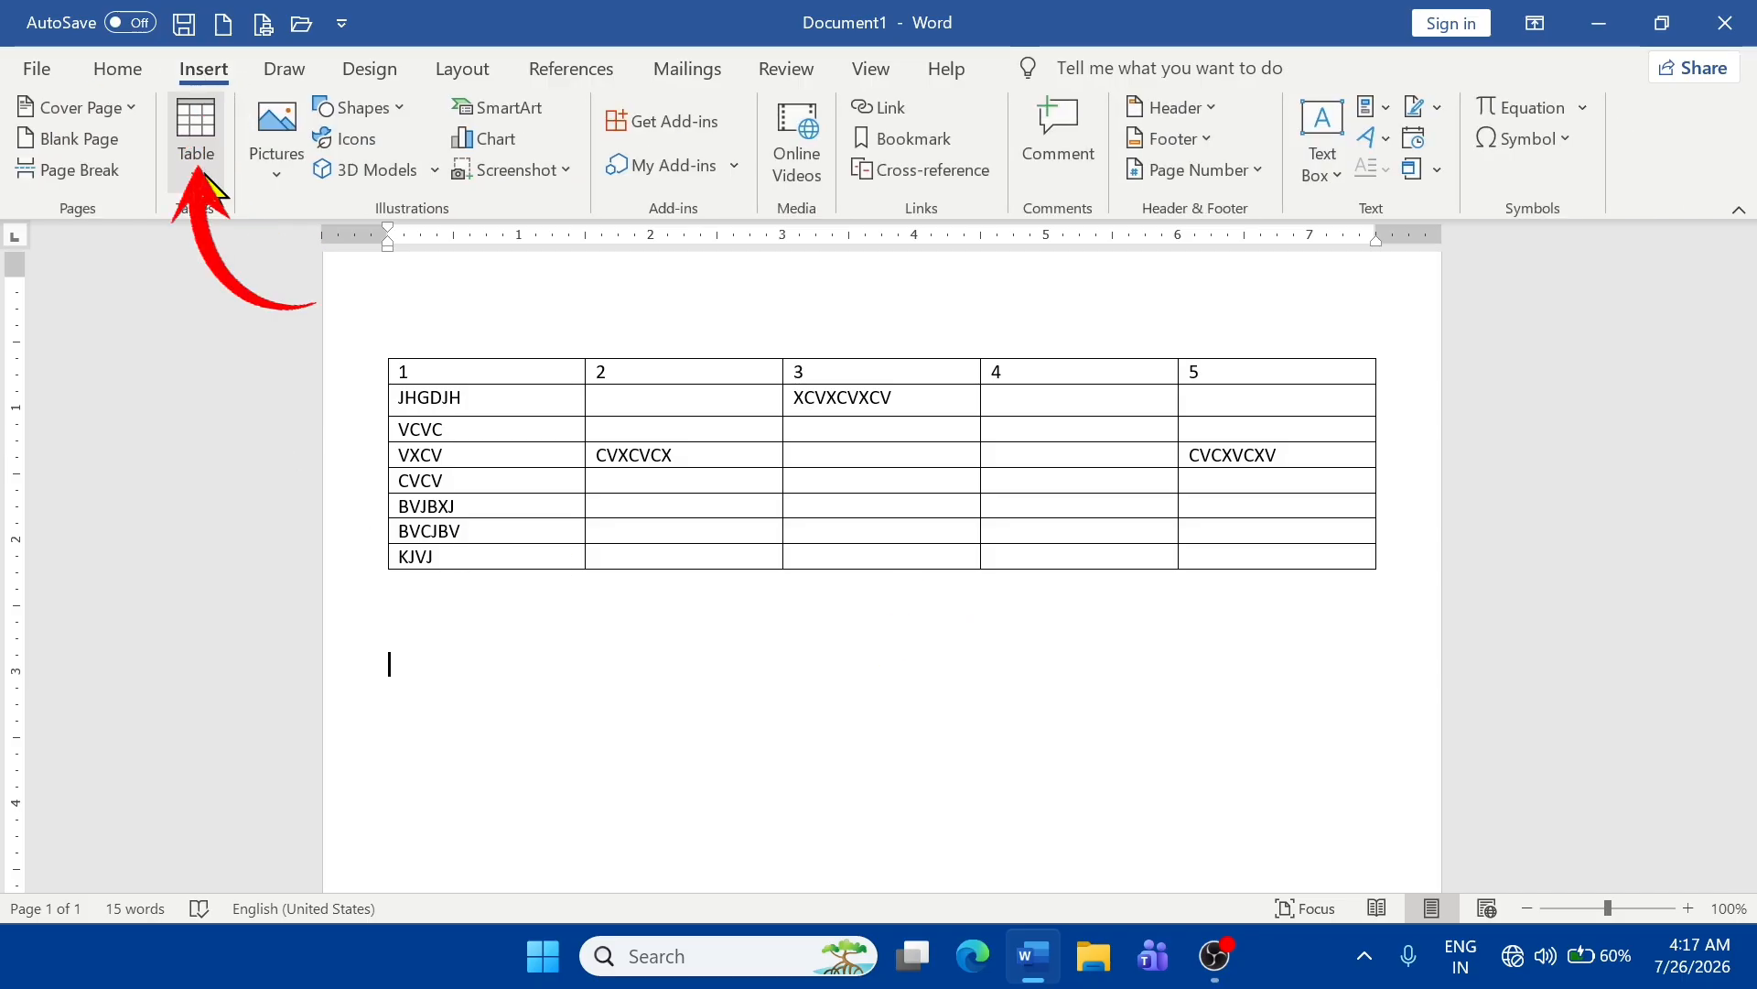
left_click(196, 138)
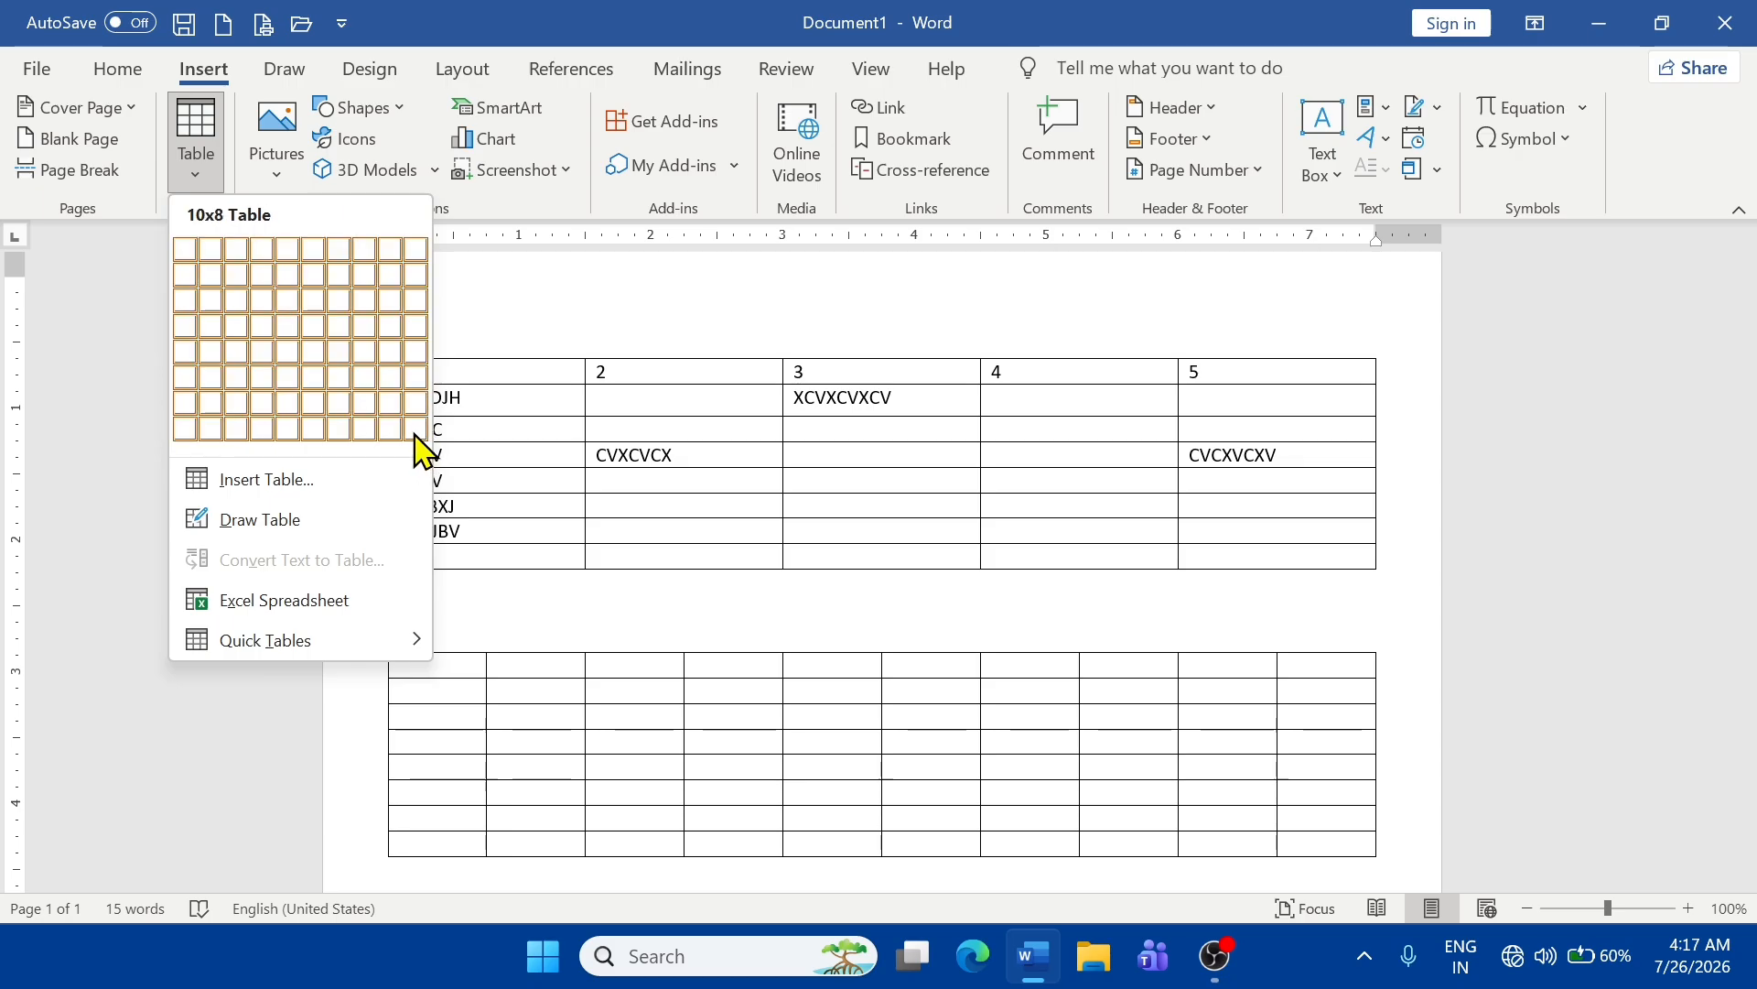
left_click(257, 489)
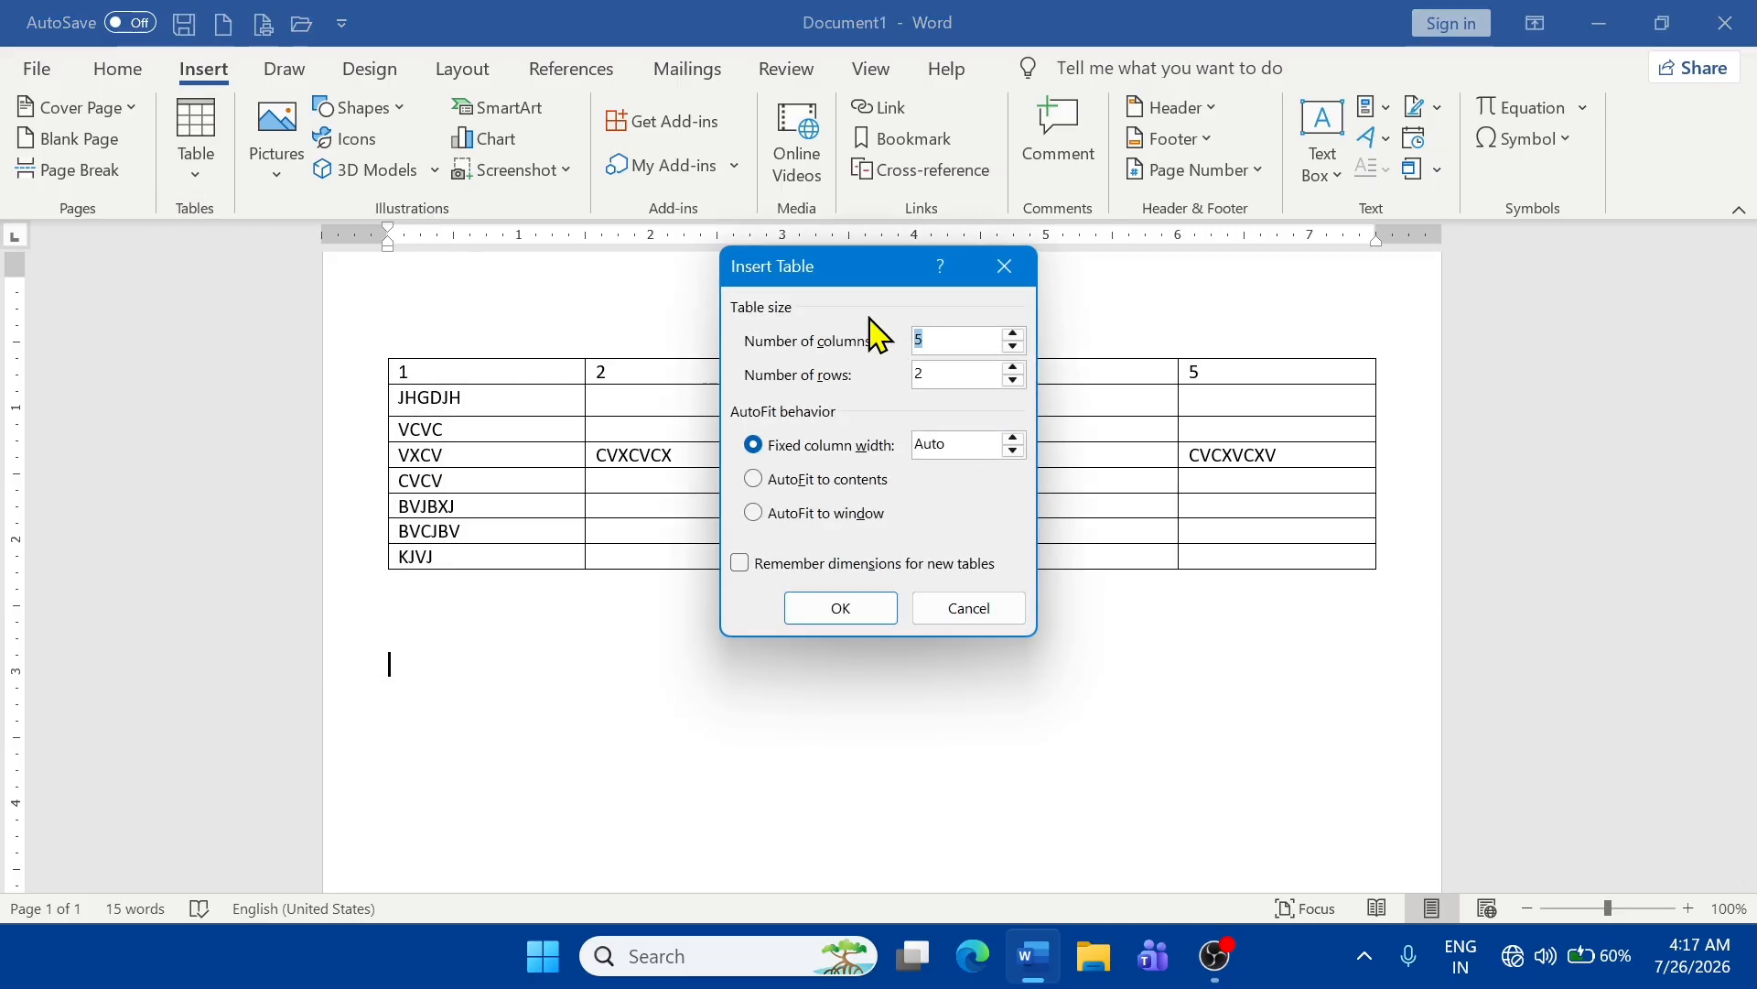
left_click_drag(820, 277, 989, 289)
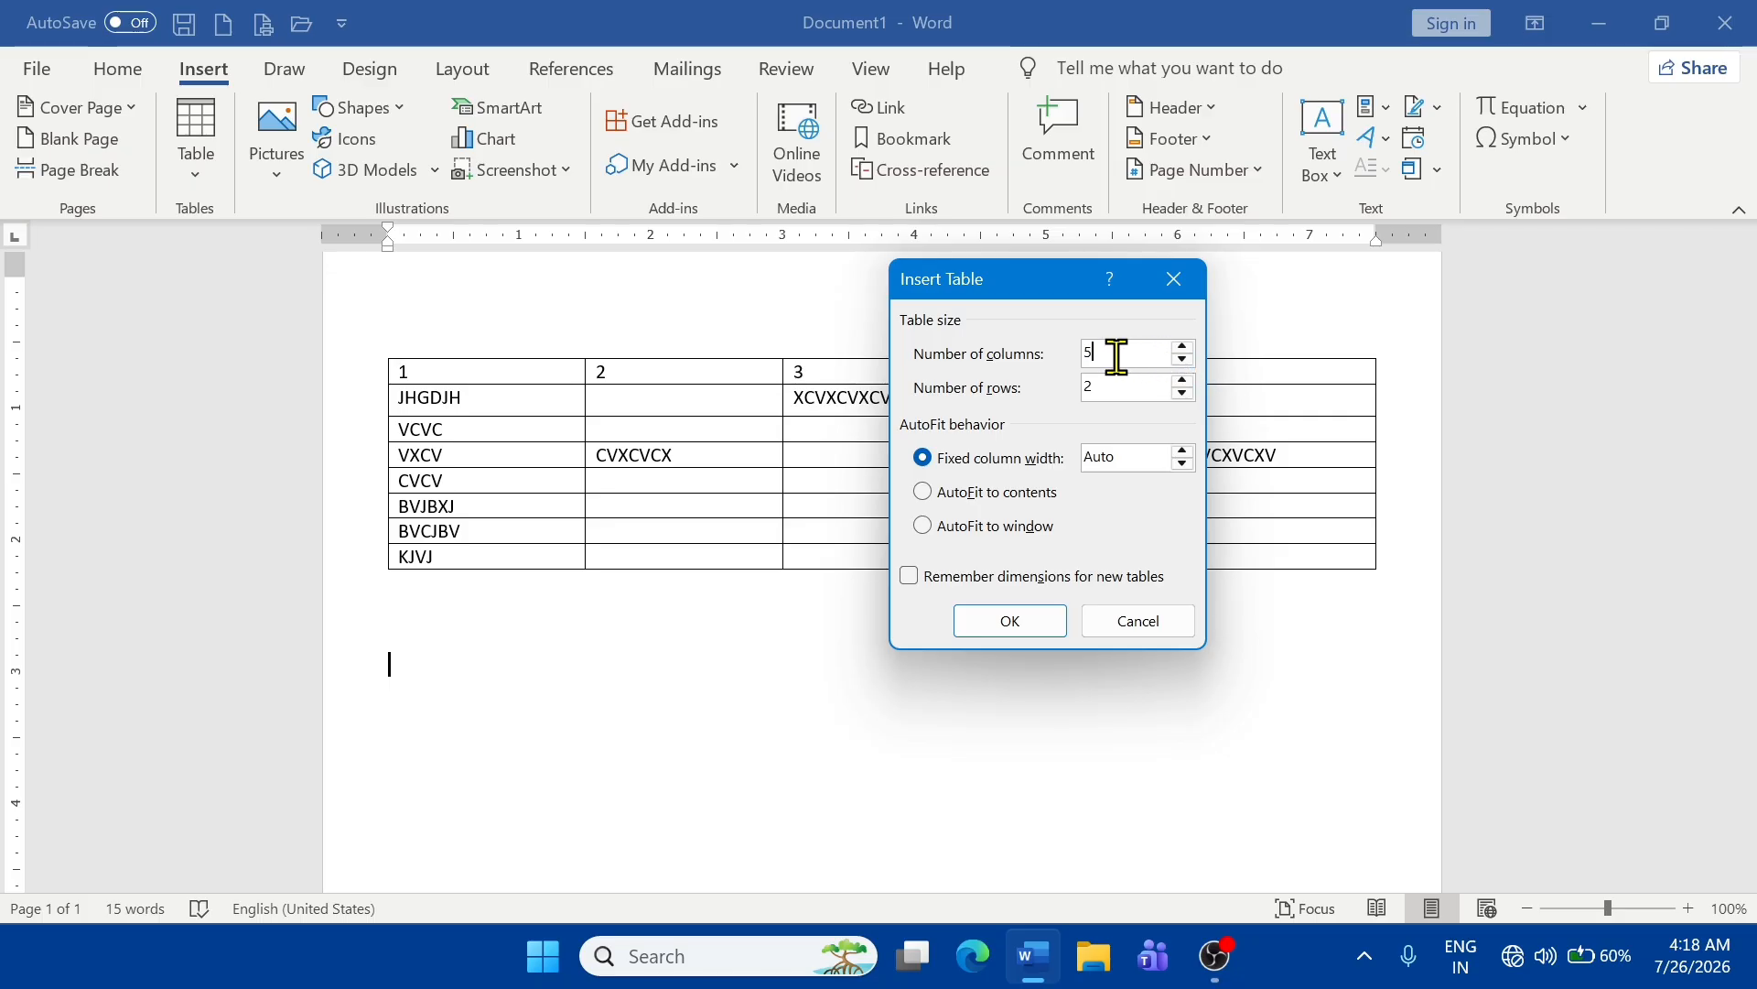
key("BackSpace")
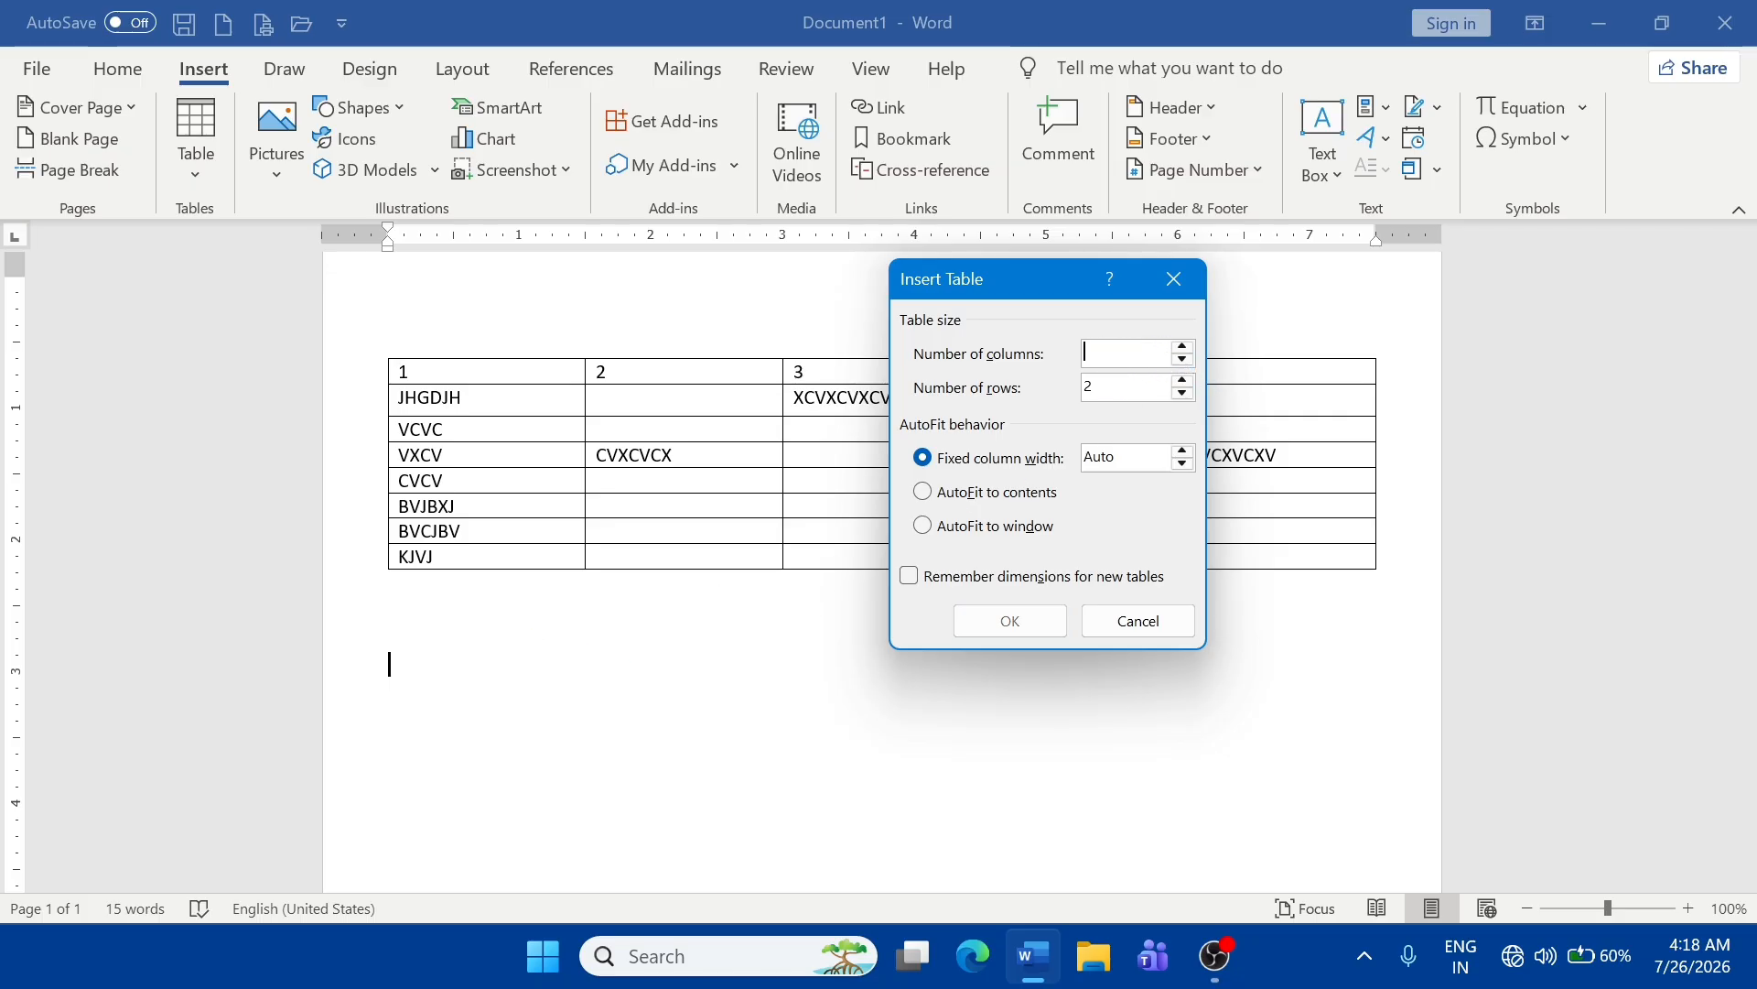
type("8")
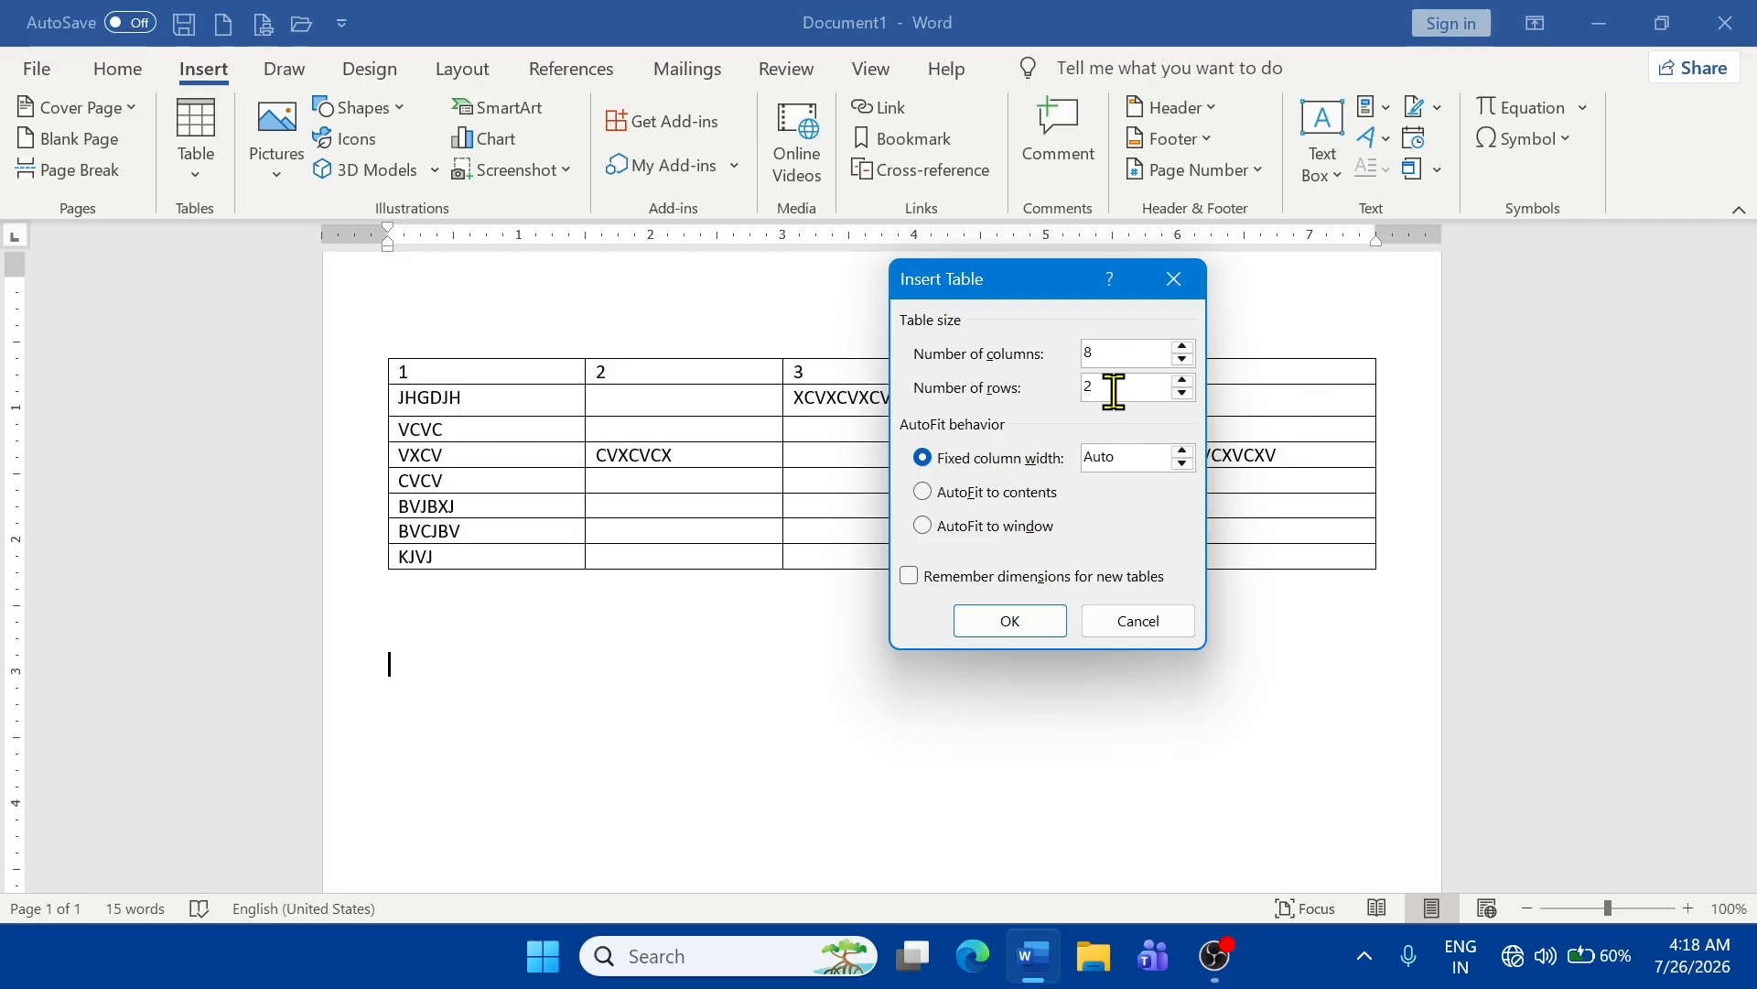
key("BackSpace")
type("6")
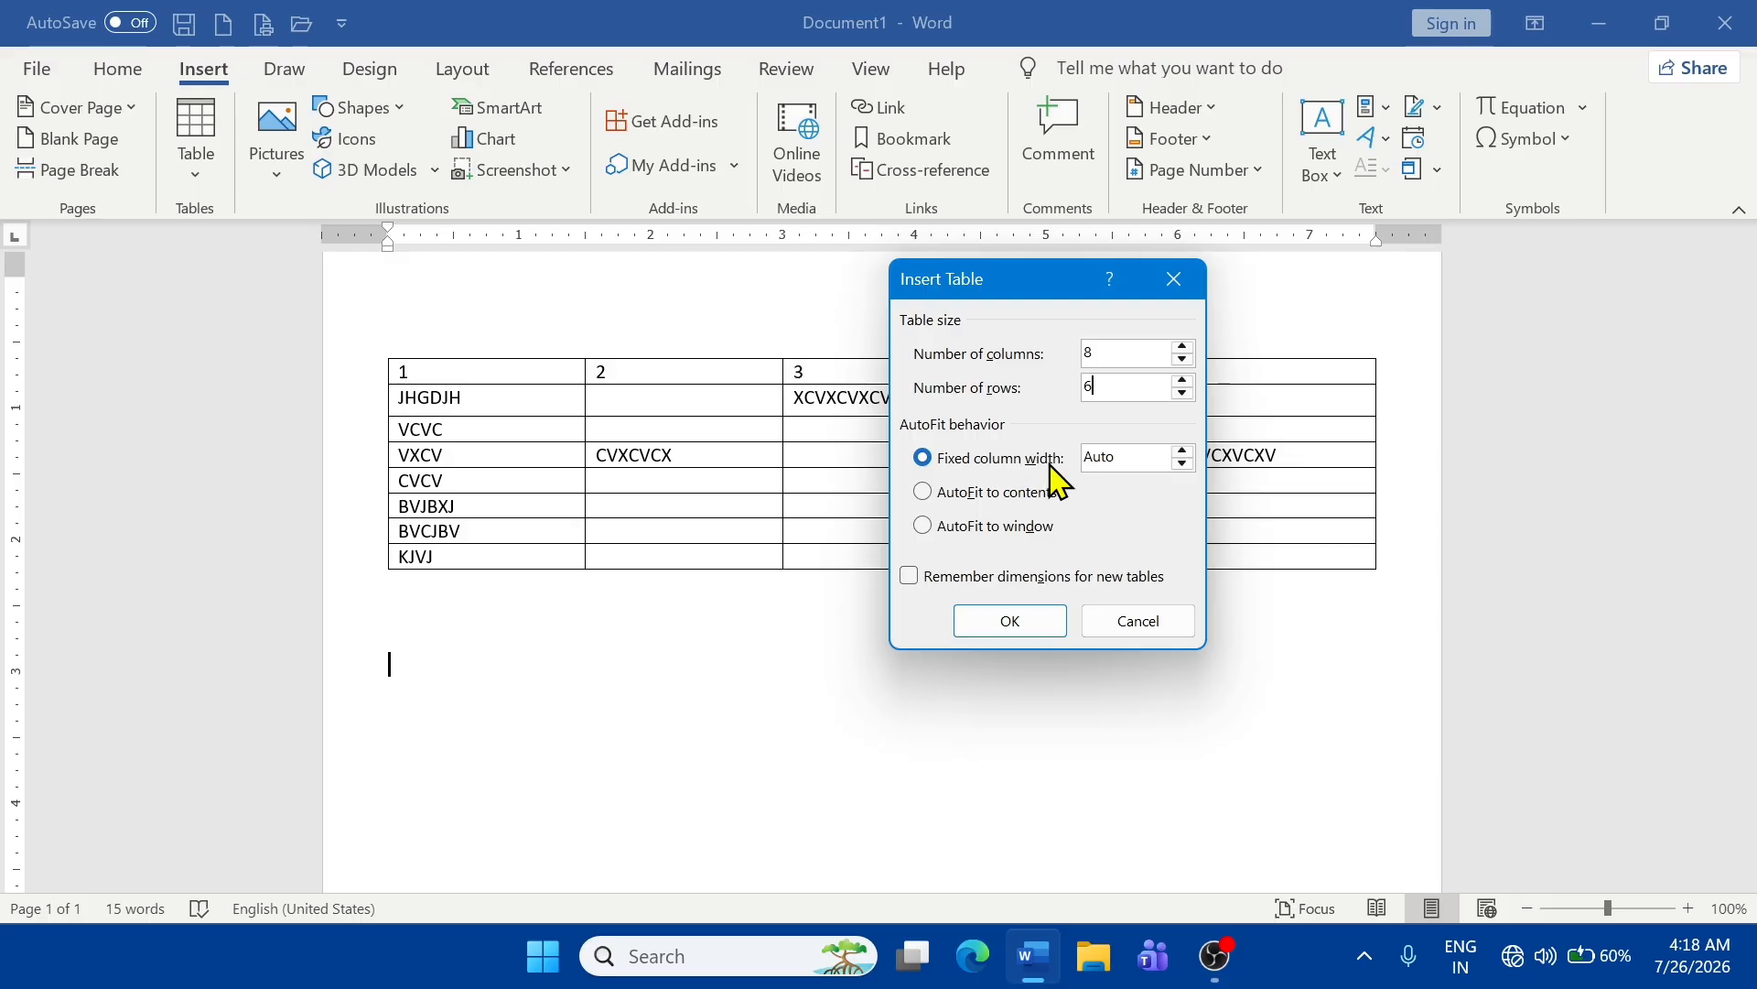
left_click(1024, 630)
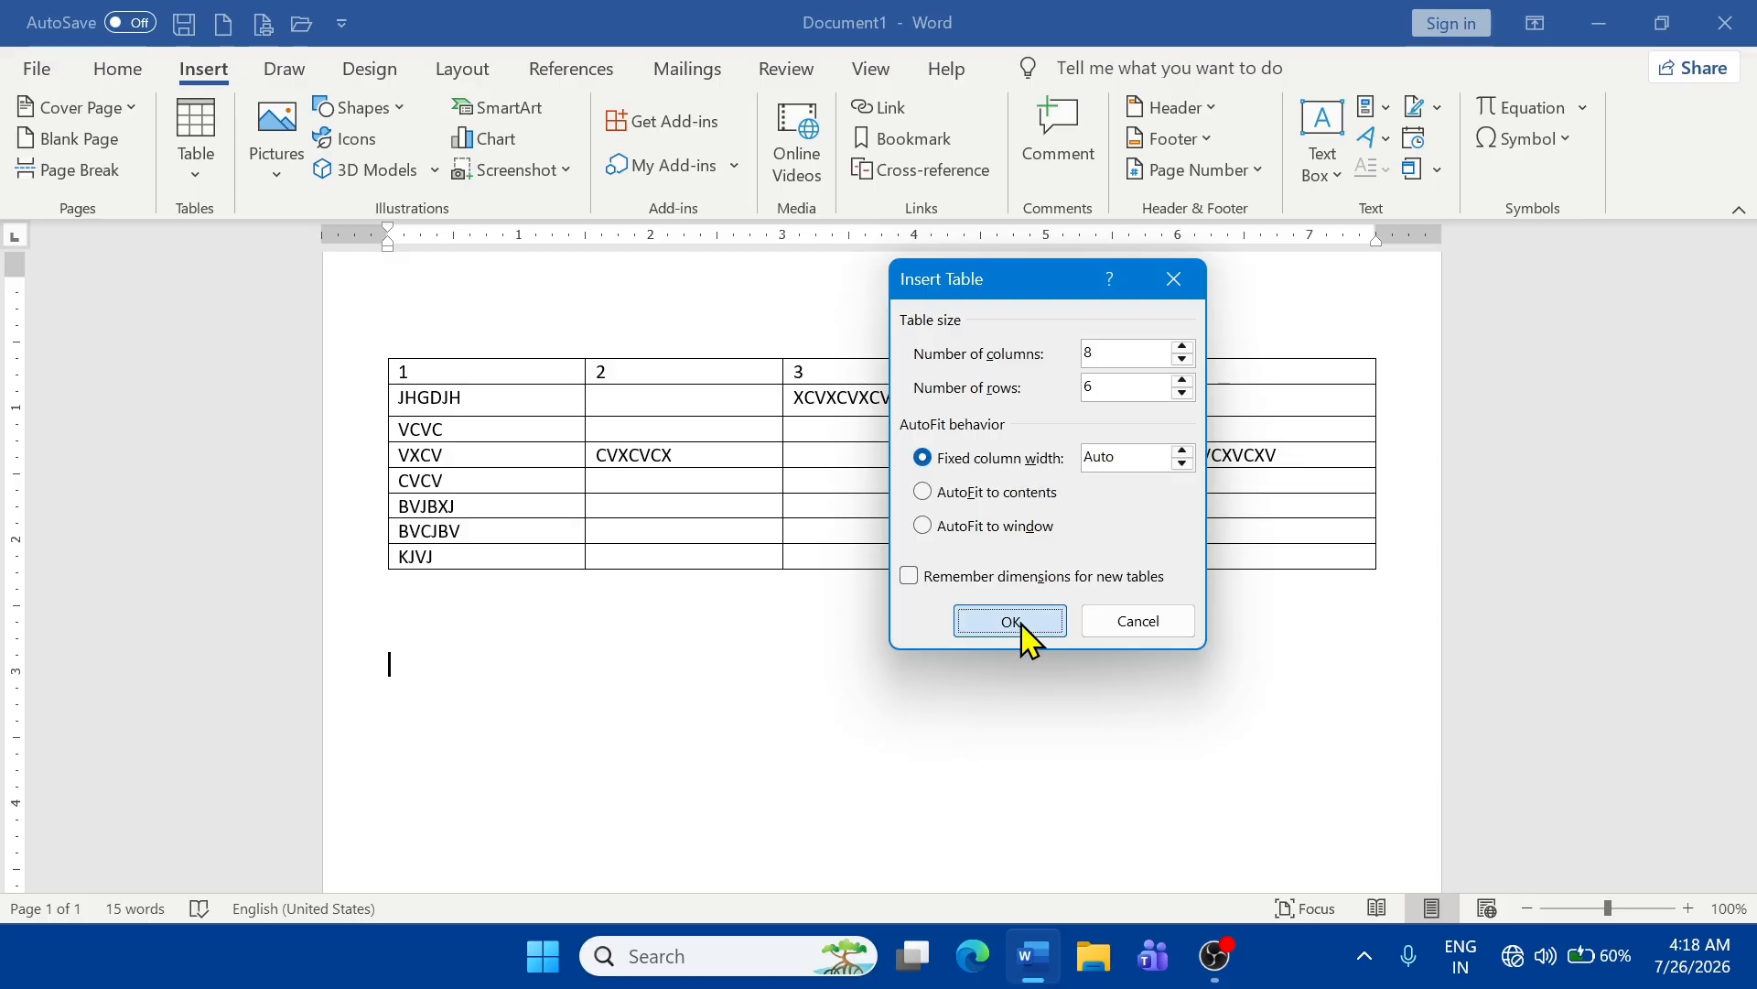
- Highlight all cells of the second table, then place the cursor in its first cell
scroll(728, 505, "down", 4)
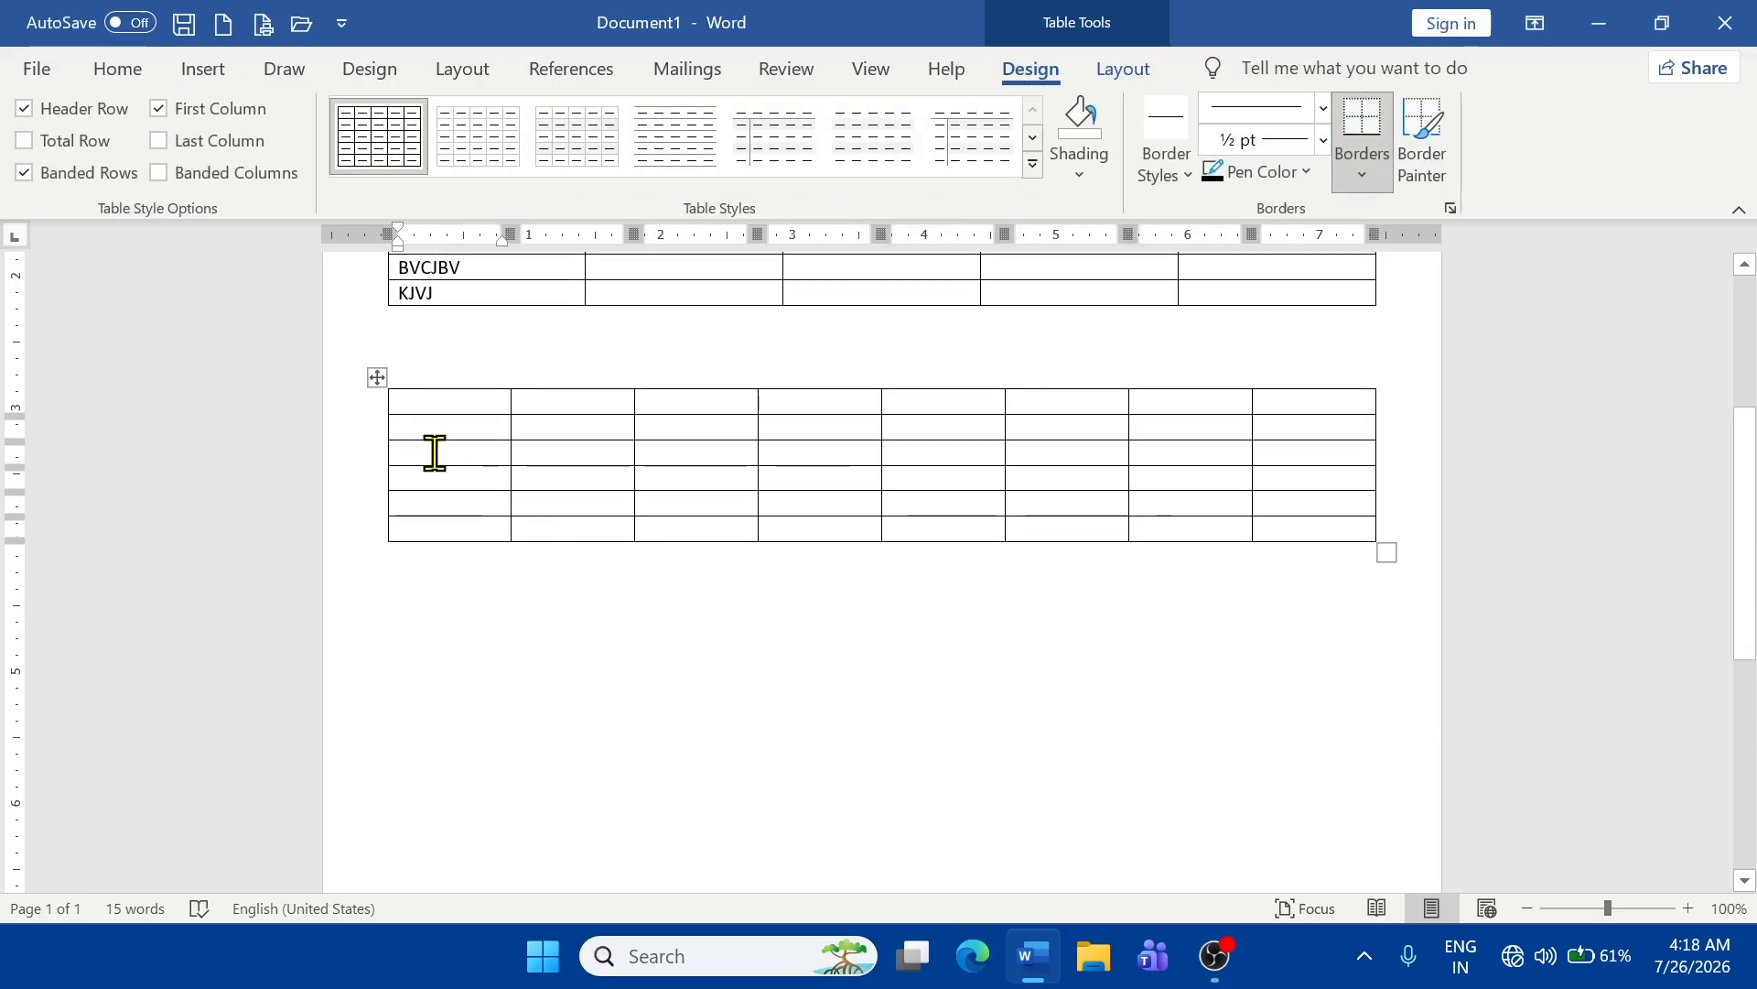
left_click_drag(412, 406, 1309, 549)
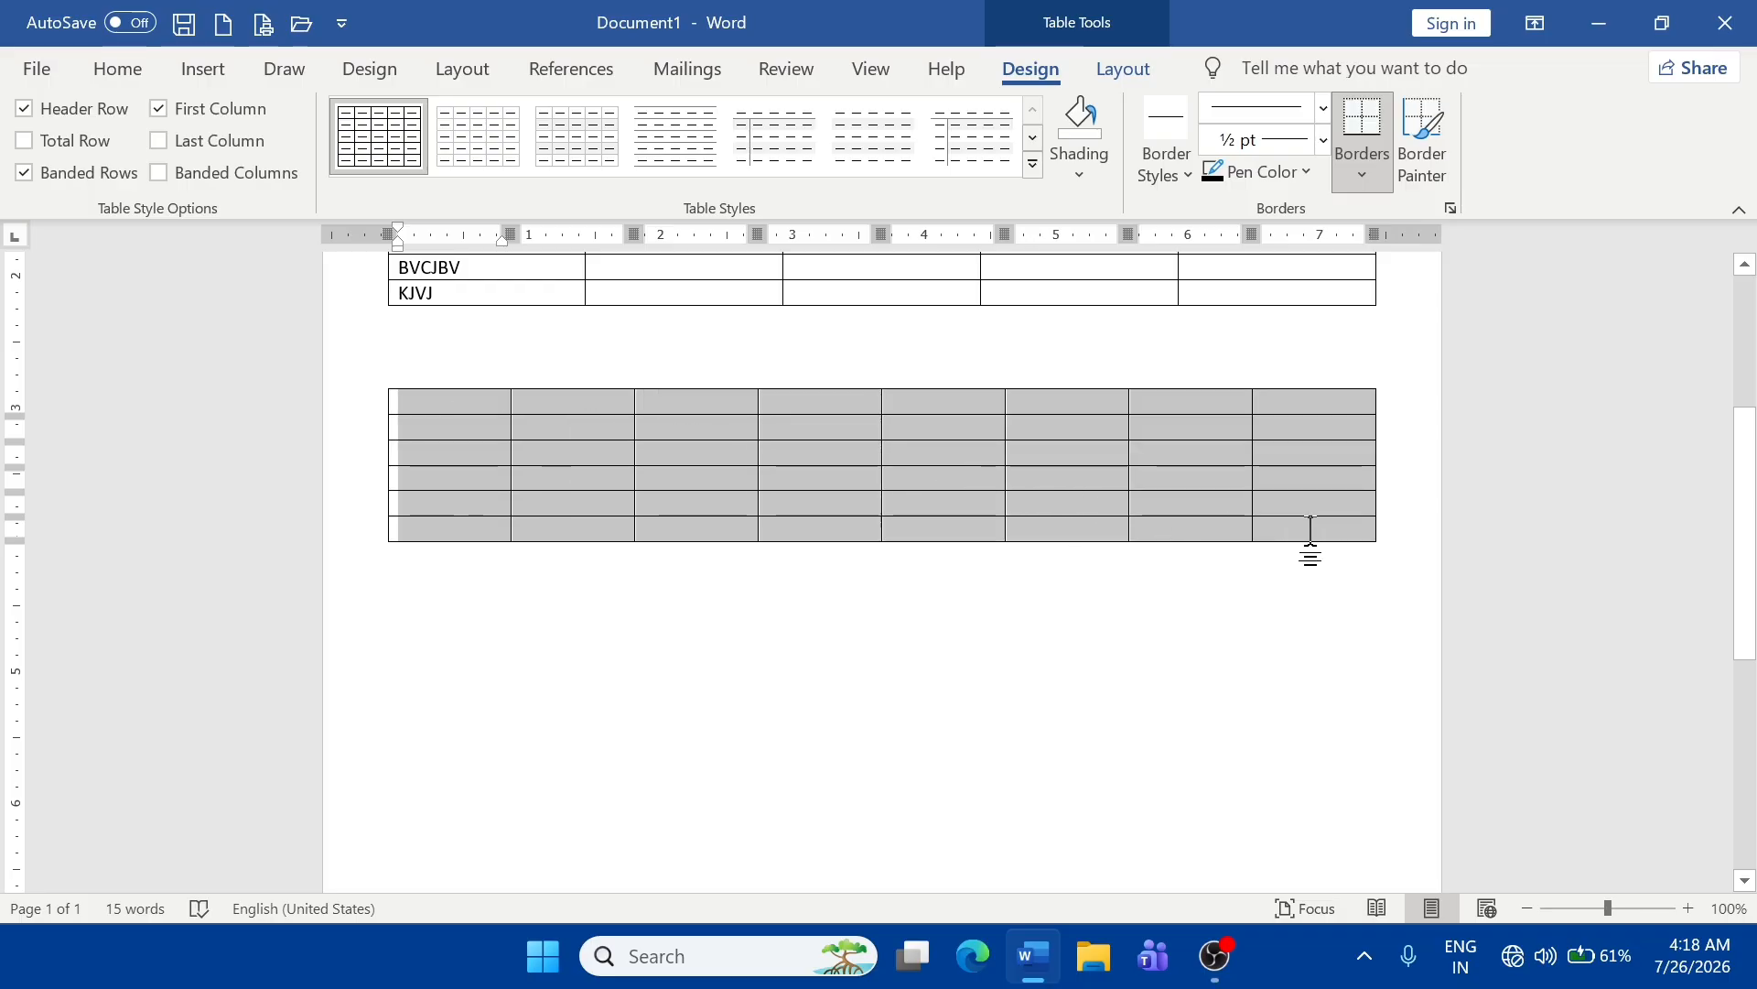
left_click(453, 401)
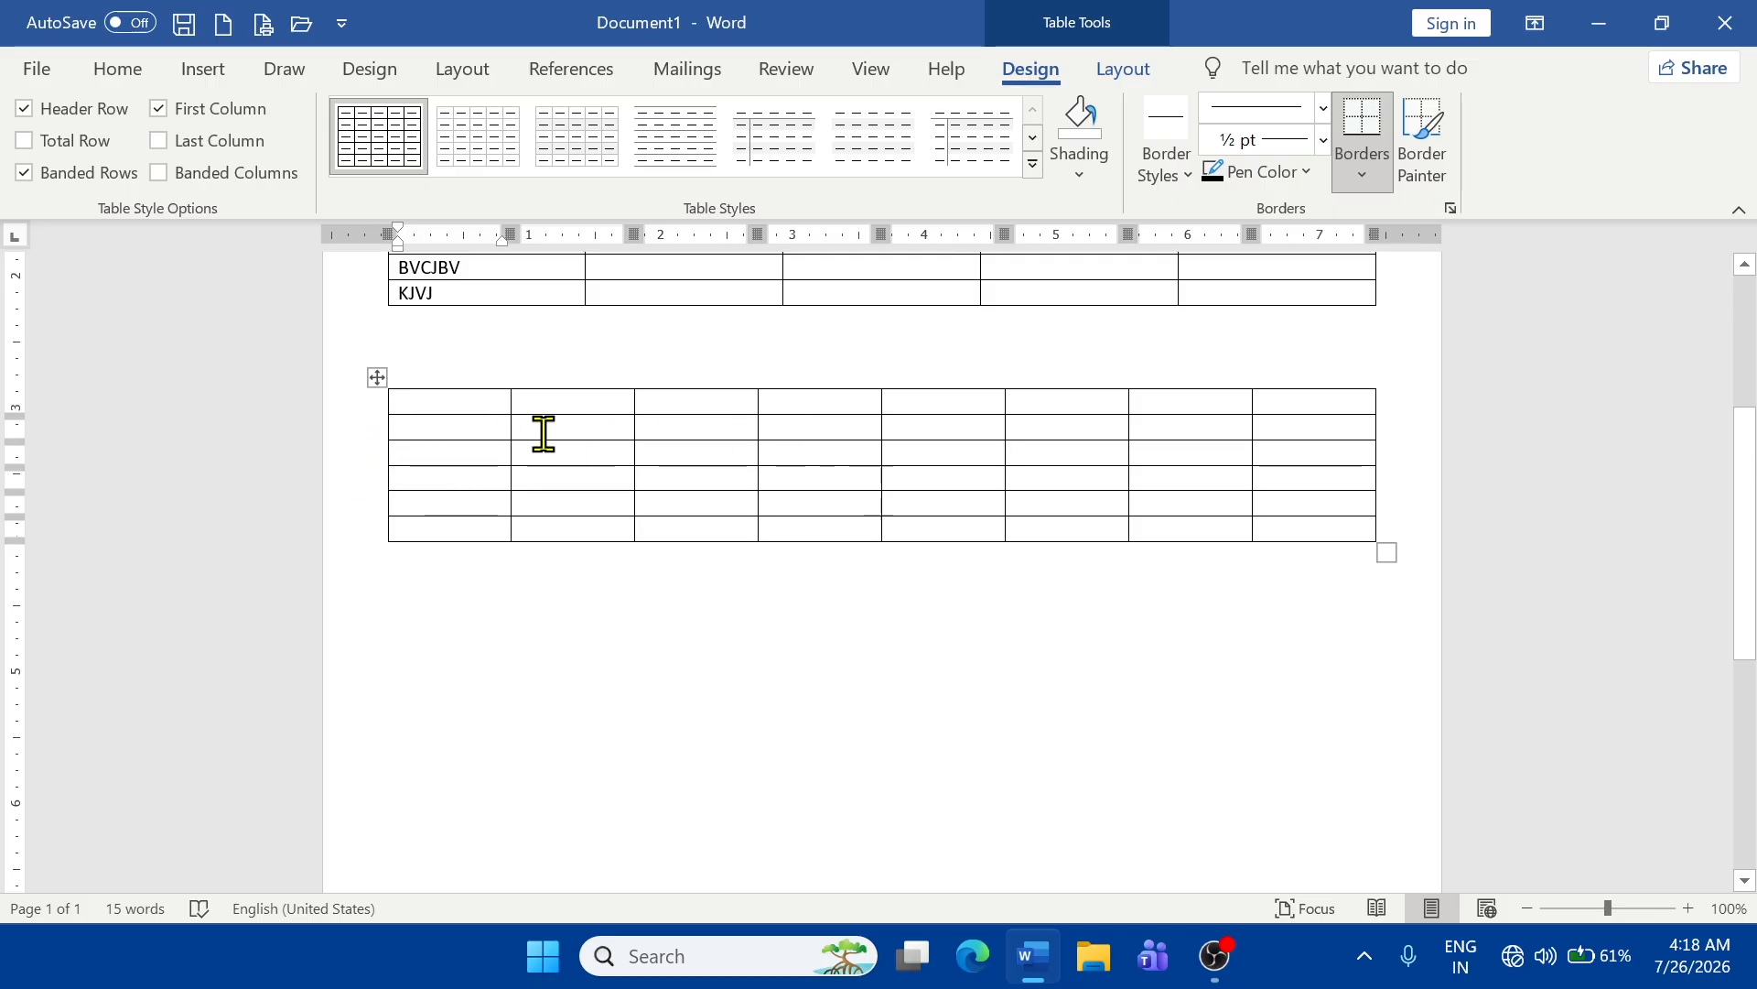
- Number the first-row cells of the second table from 1 to 8
type("1")
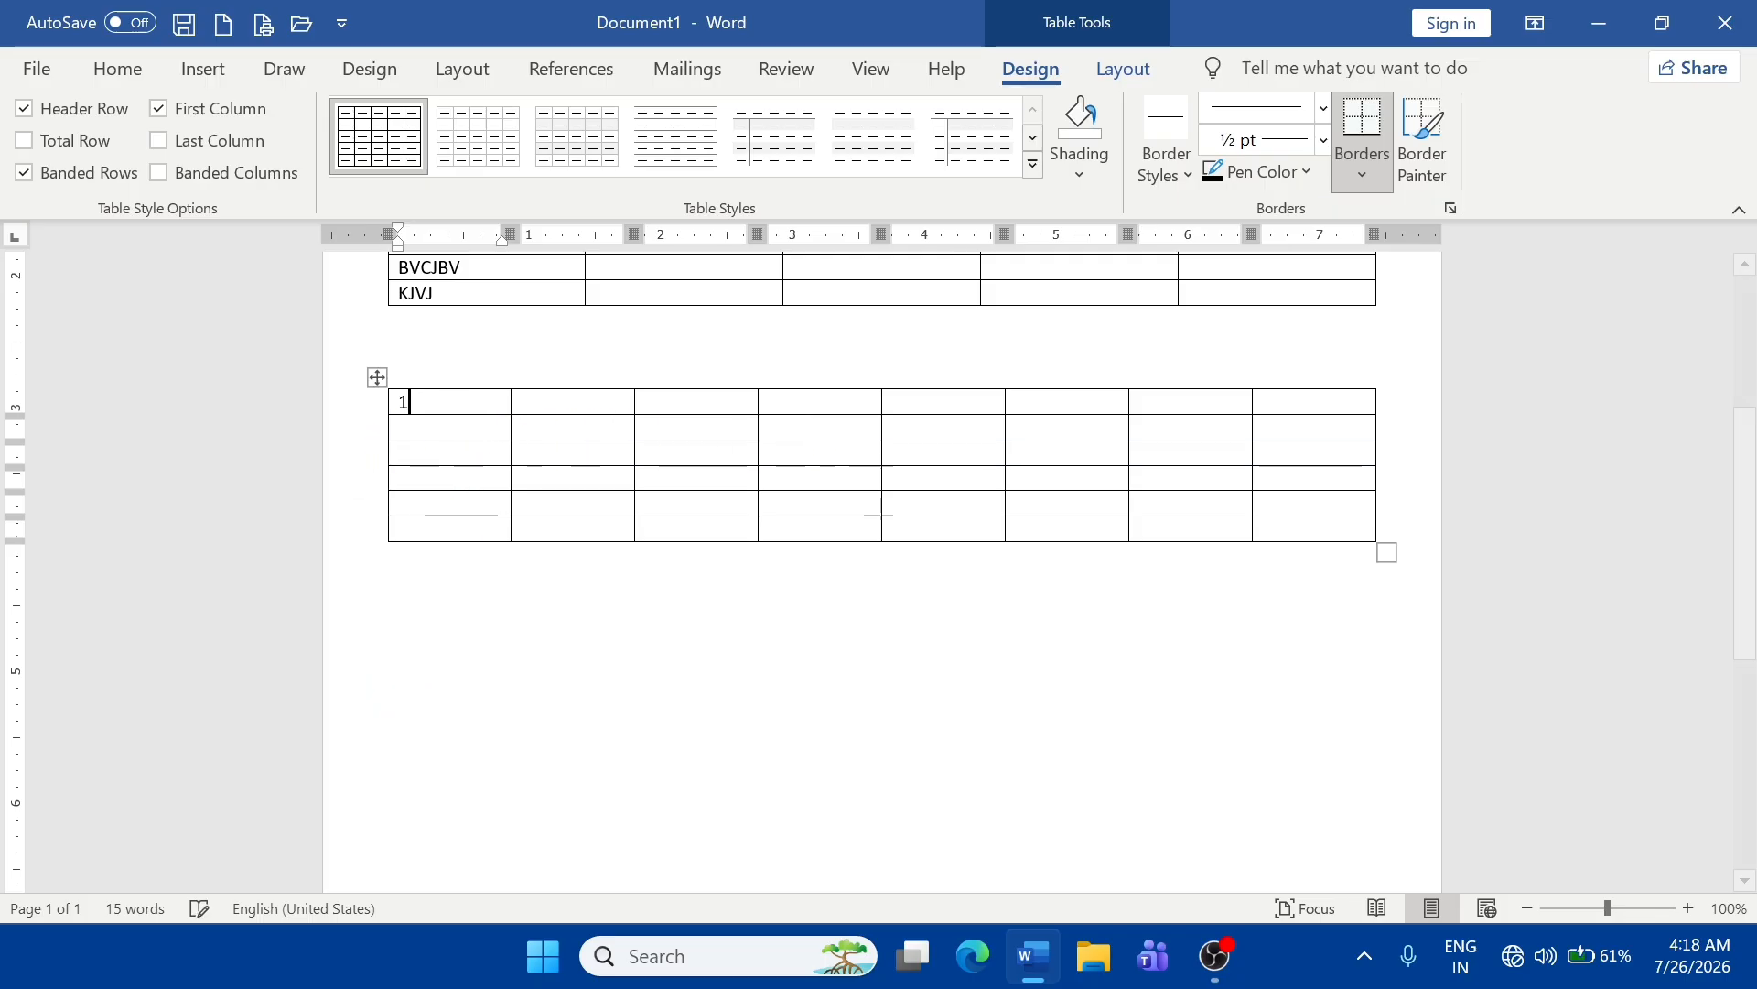
key("Tab")
type("4")
key("Tab")
type("5")
key("Tab")
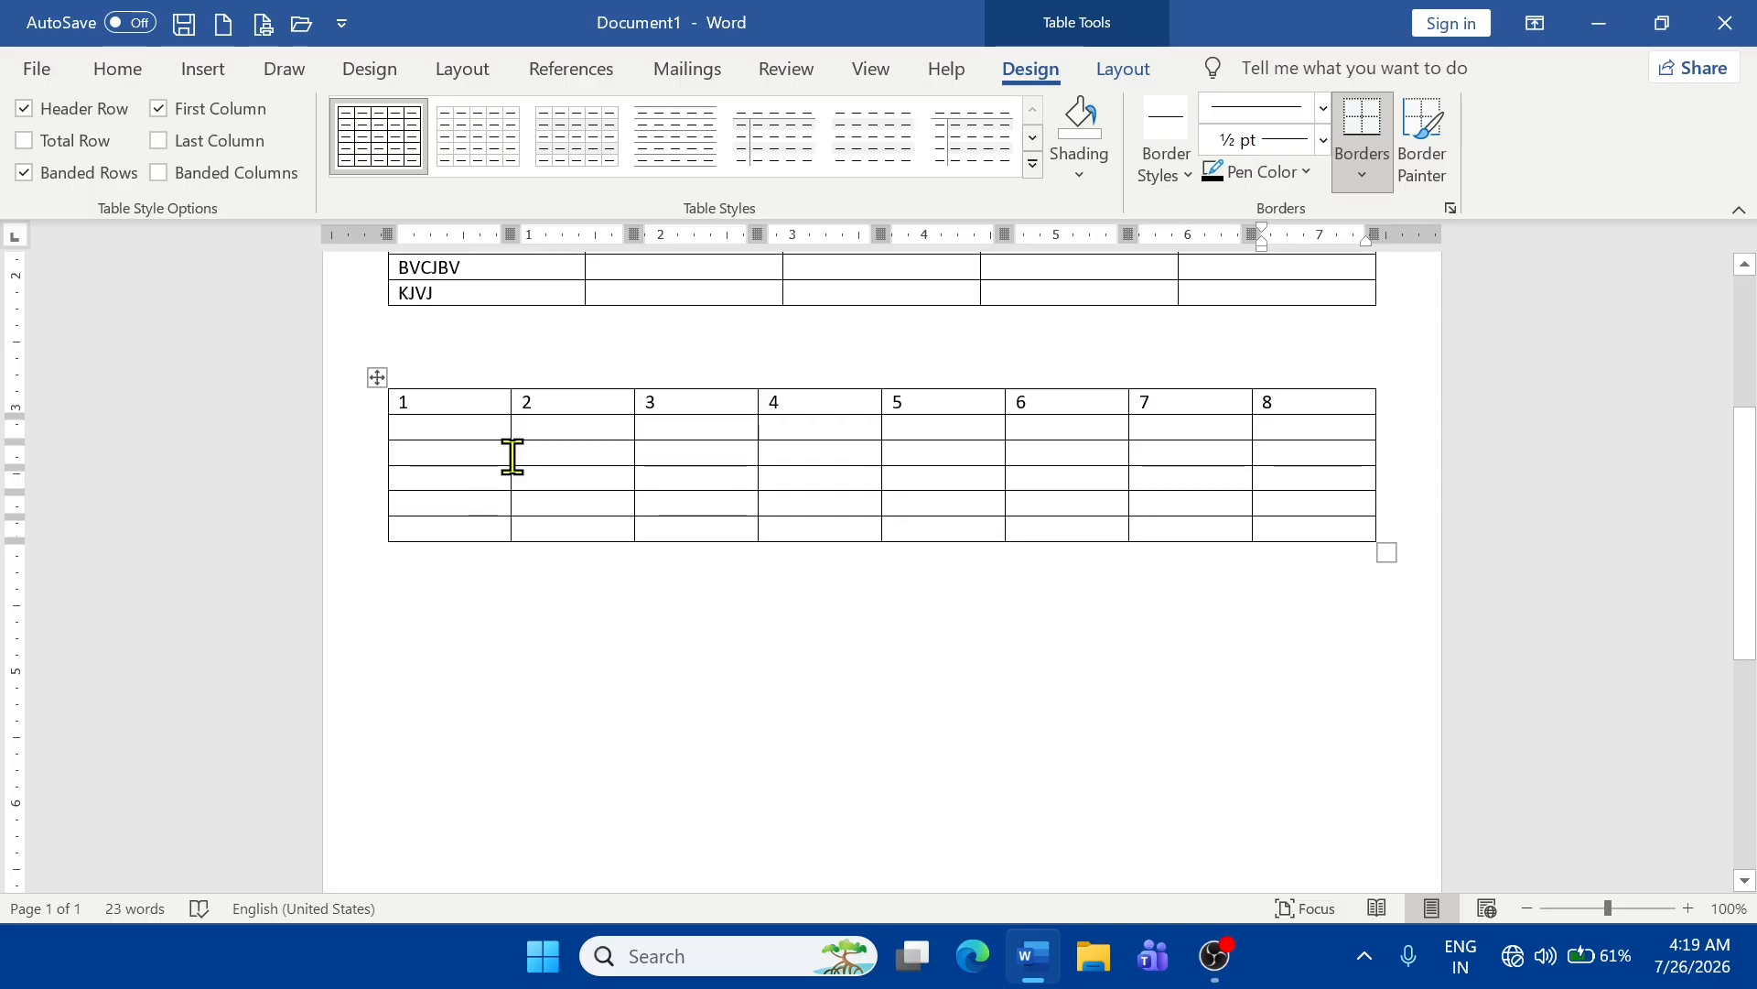
- Narrow columns 1, 2 and 3 of the numbered table by moving their right borders
left_click(1688, 909)
left_click(1689, 909)
left_click(1688, 909)
left_click(1689, 909)
left_click(1689, 909)
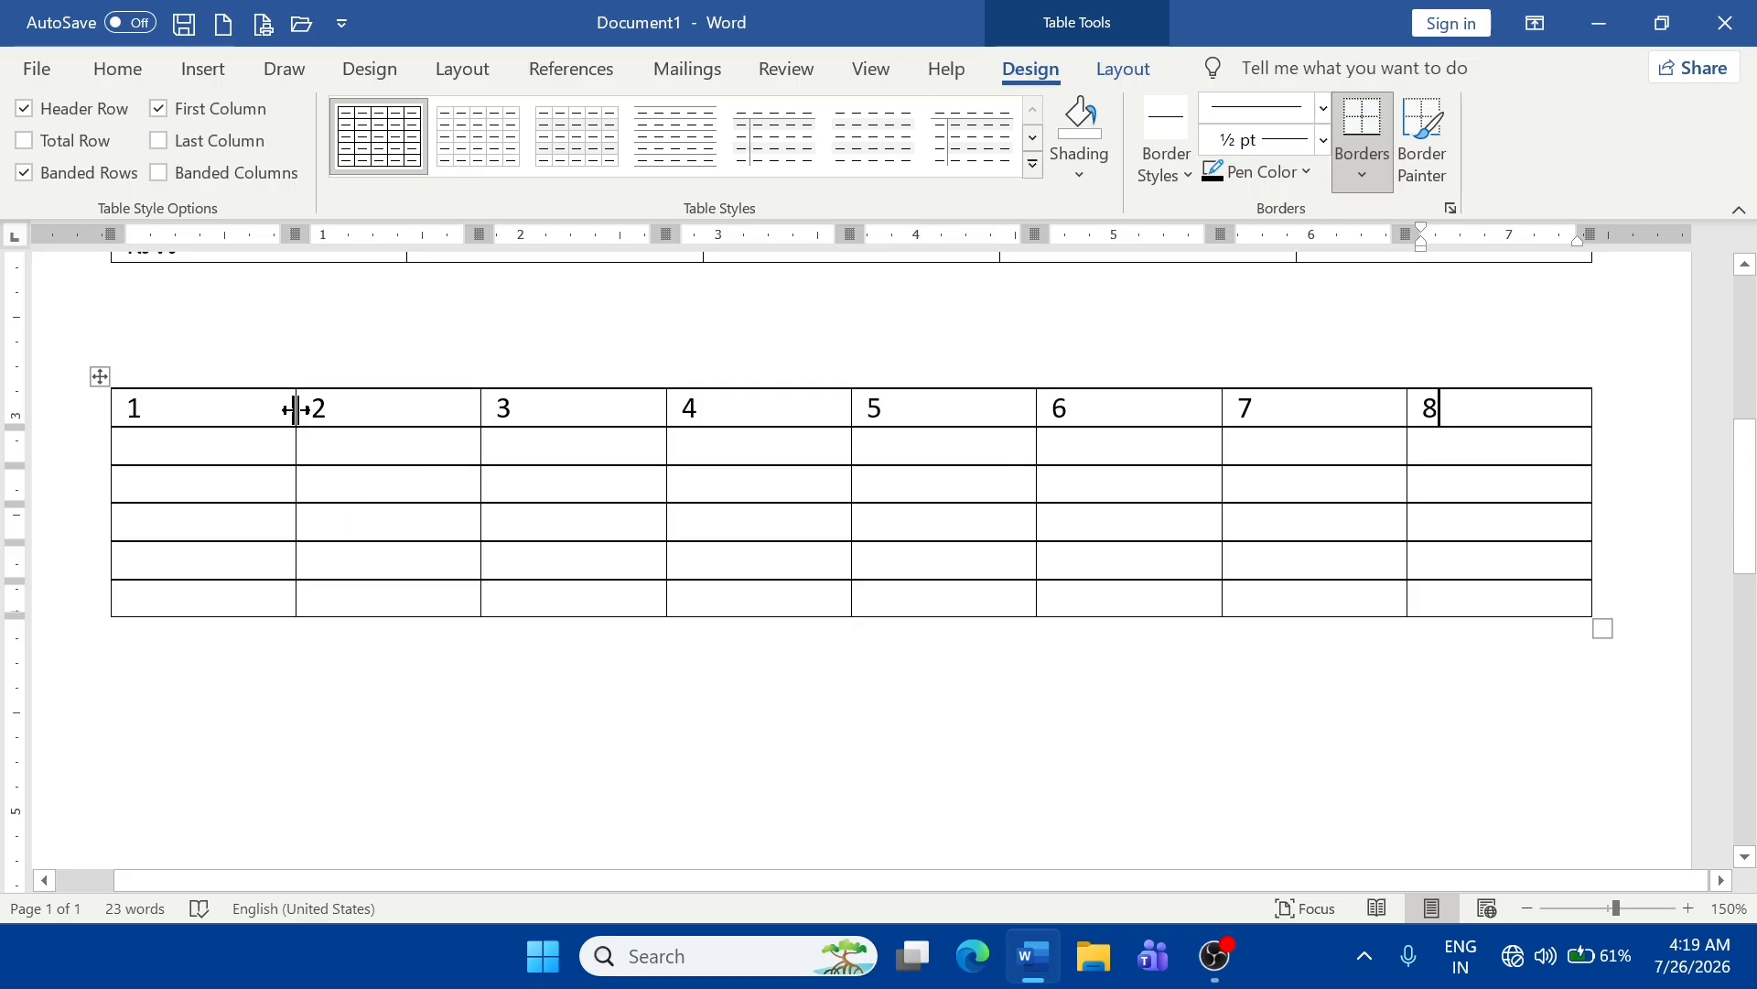
left_click_drag(296, 409, 192, 418)
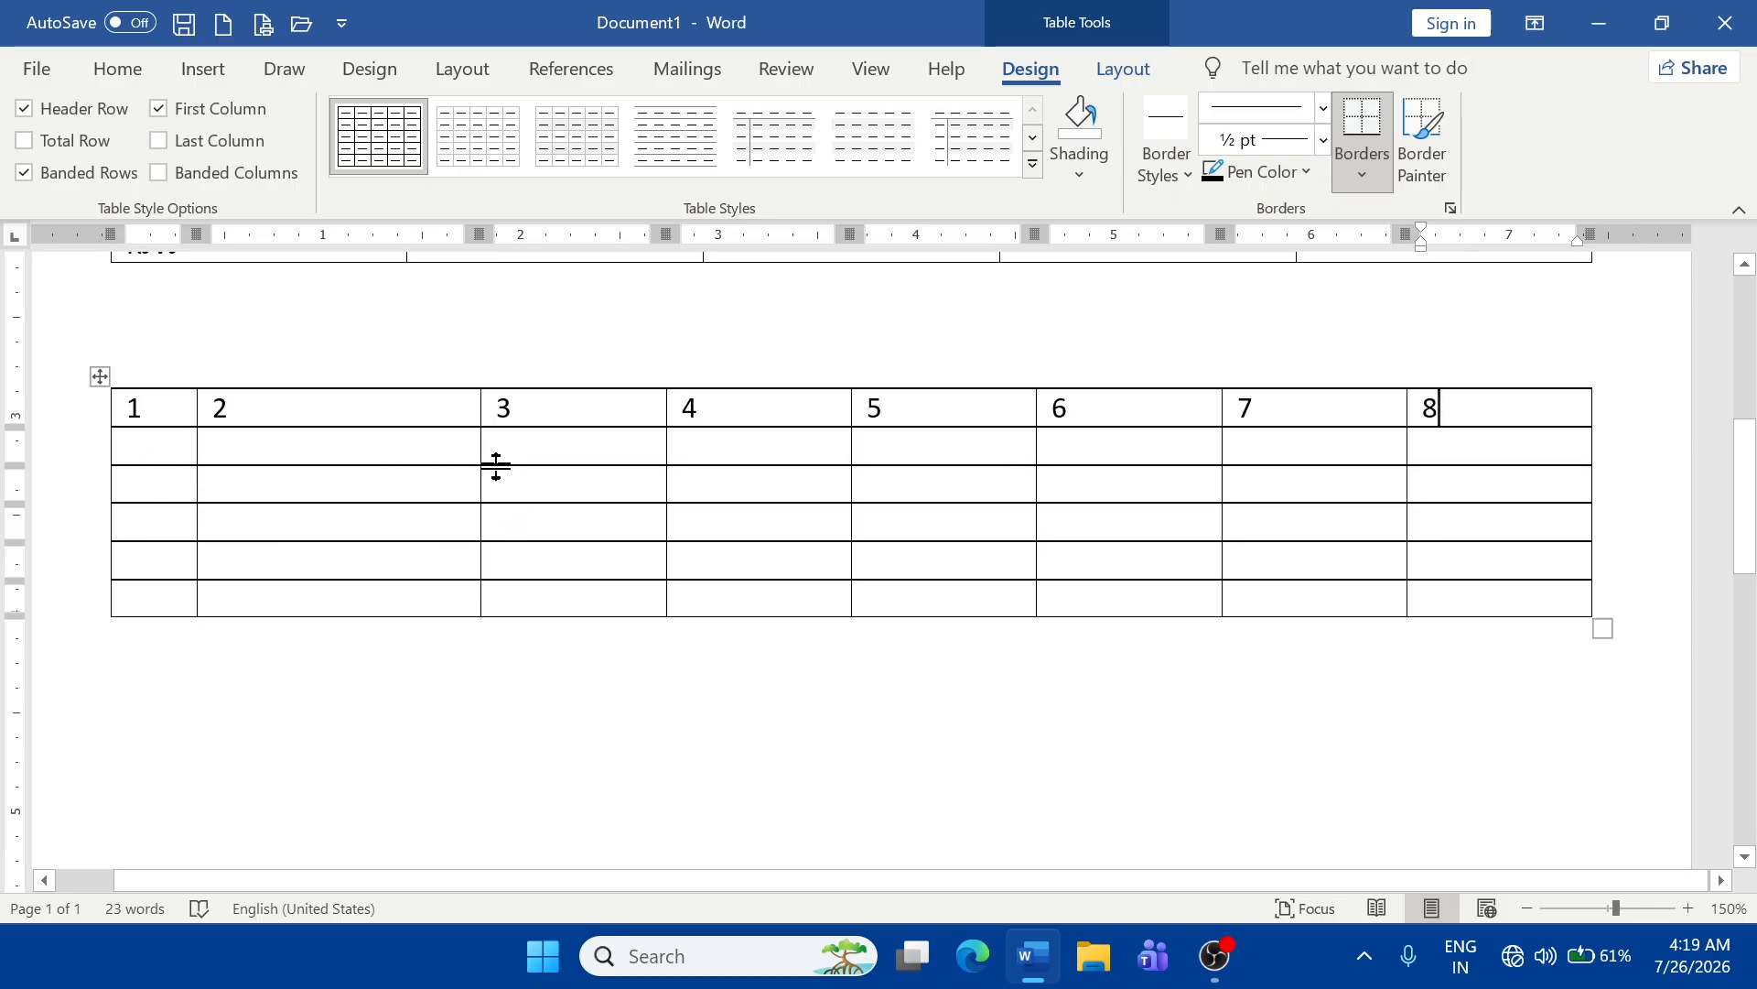
left_click_drag(479, 406, 279, 409)
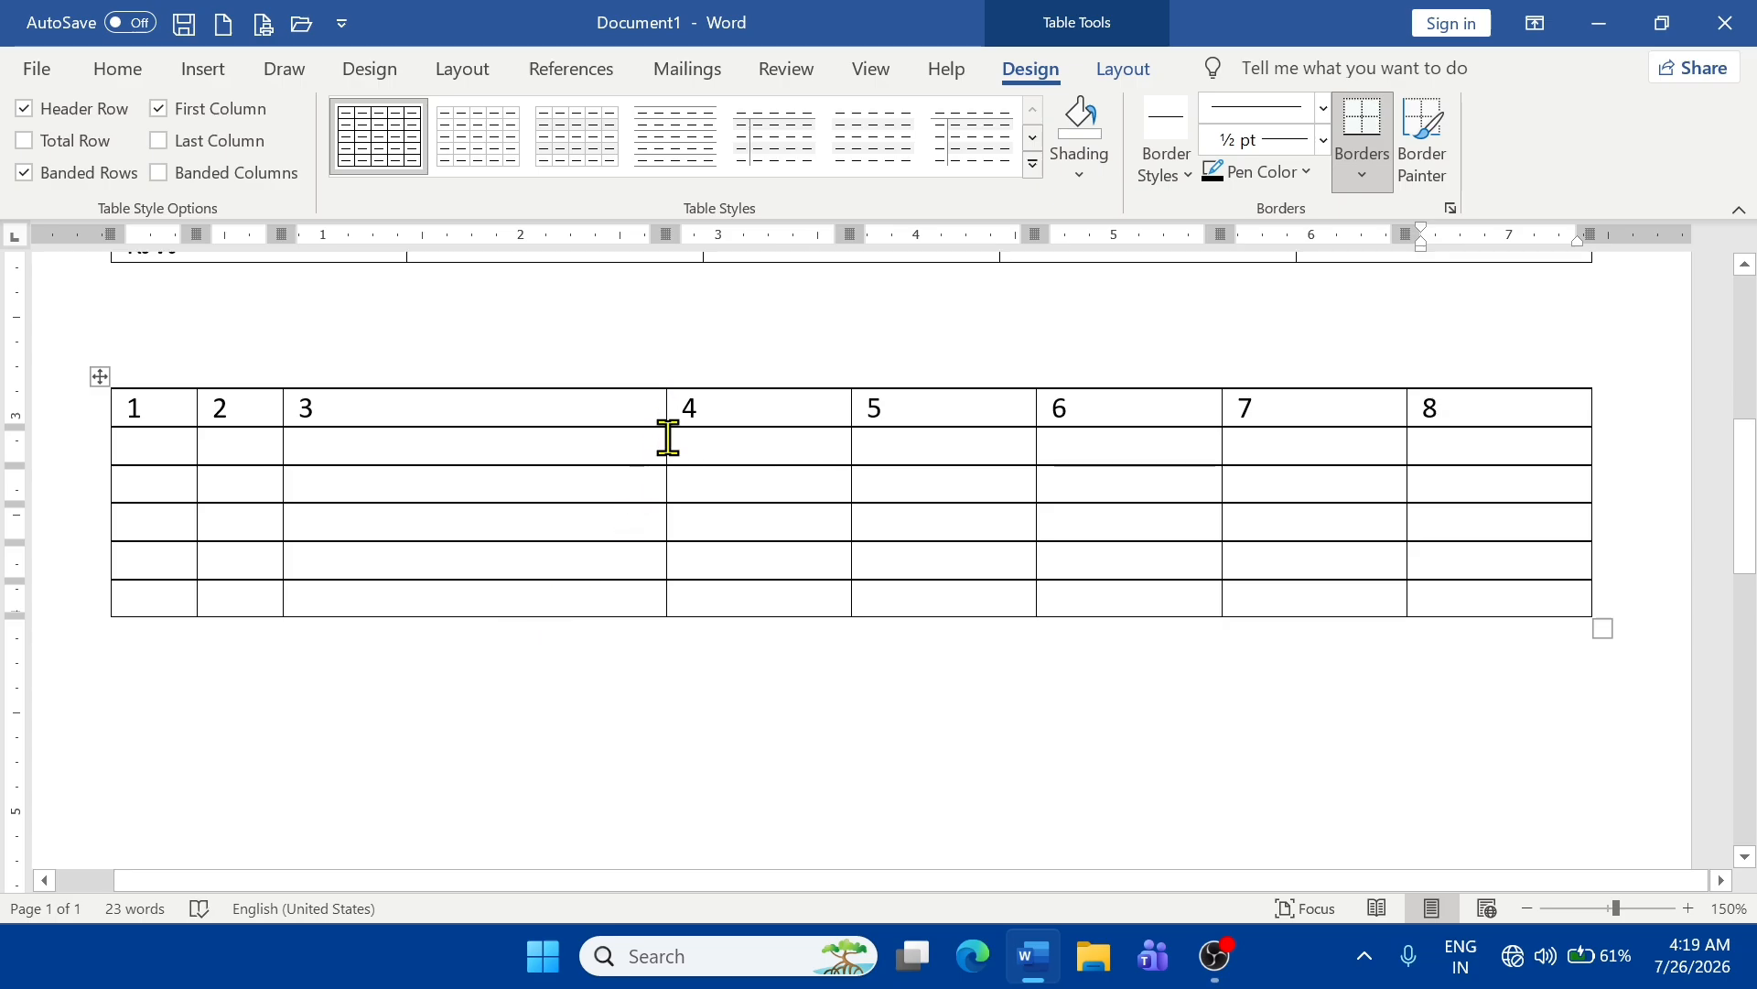
left_click_drag(663, 448, 395, 453)
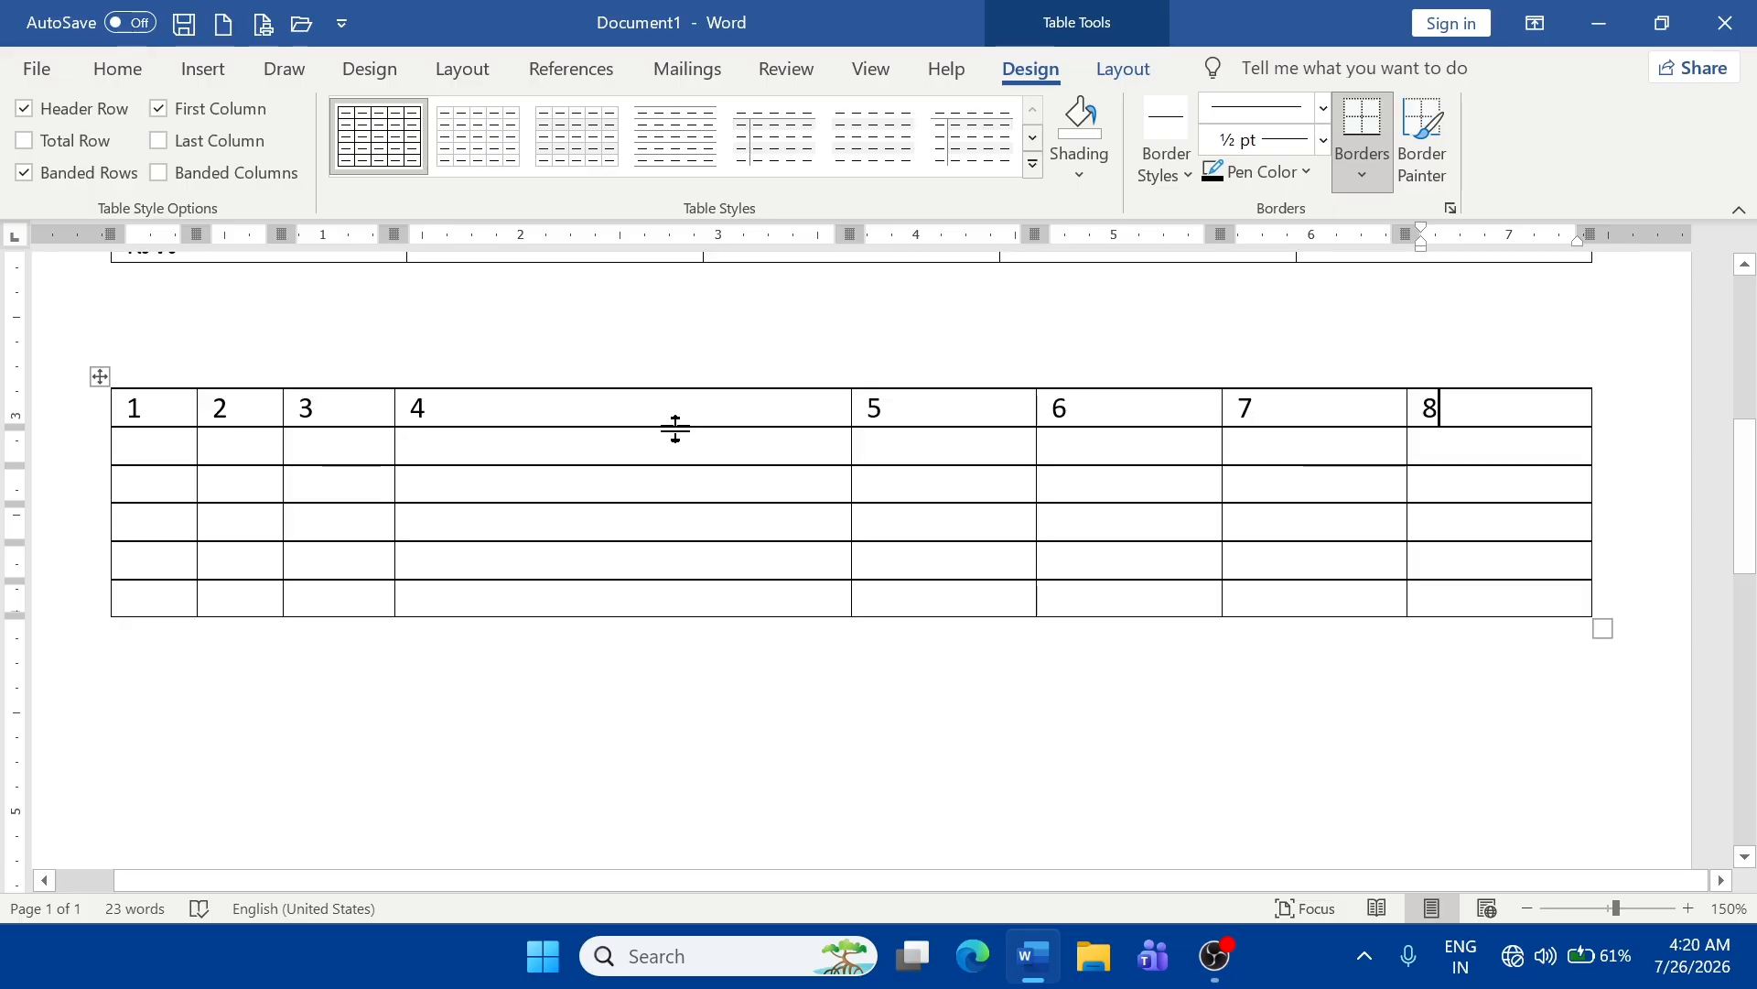
- Make the numbered table's first and last rows taller, and narrow column 4
left_click_drag(675, 427, 676, 474)
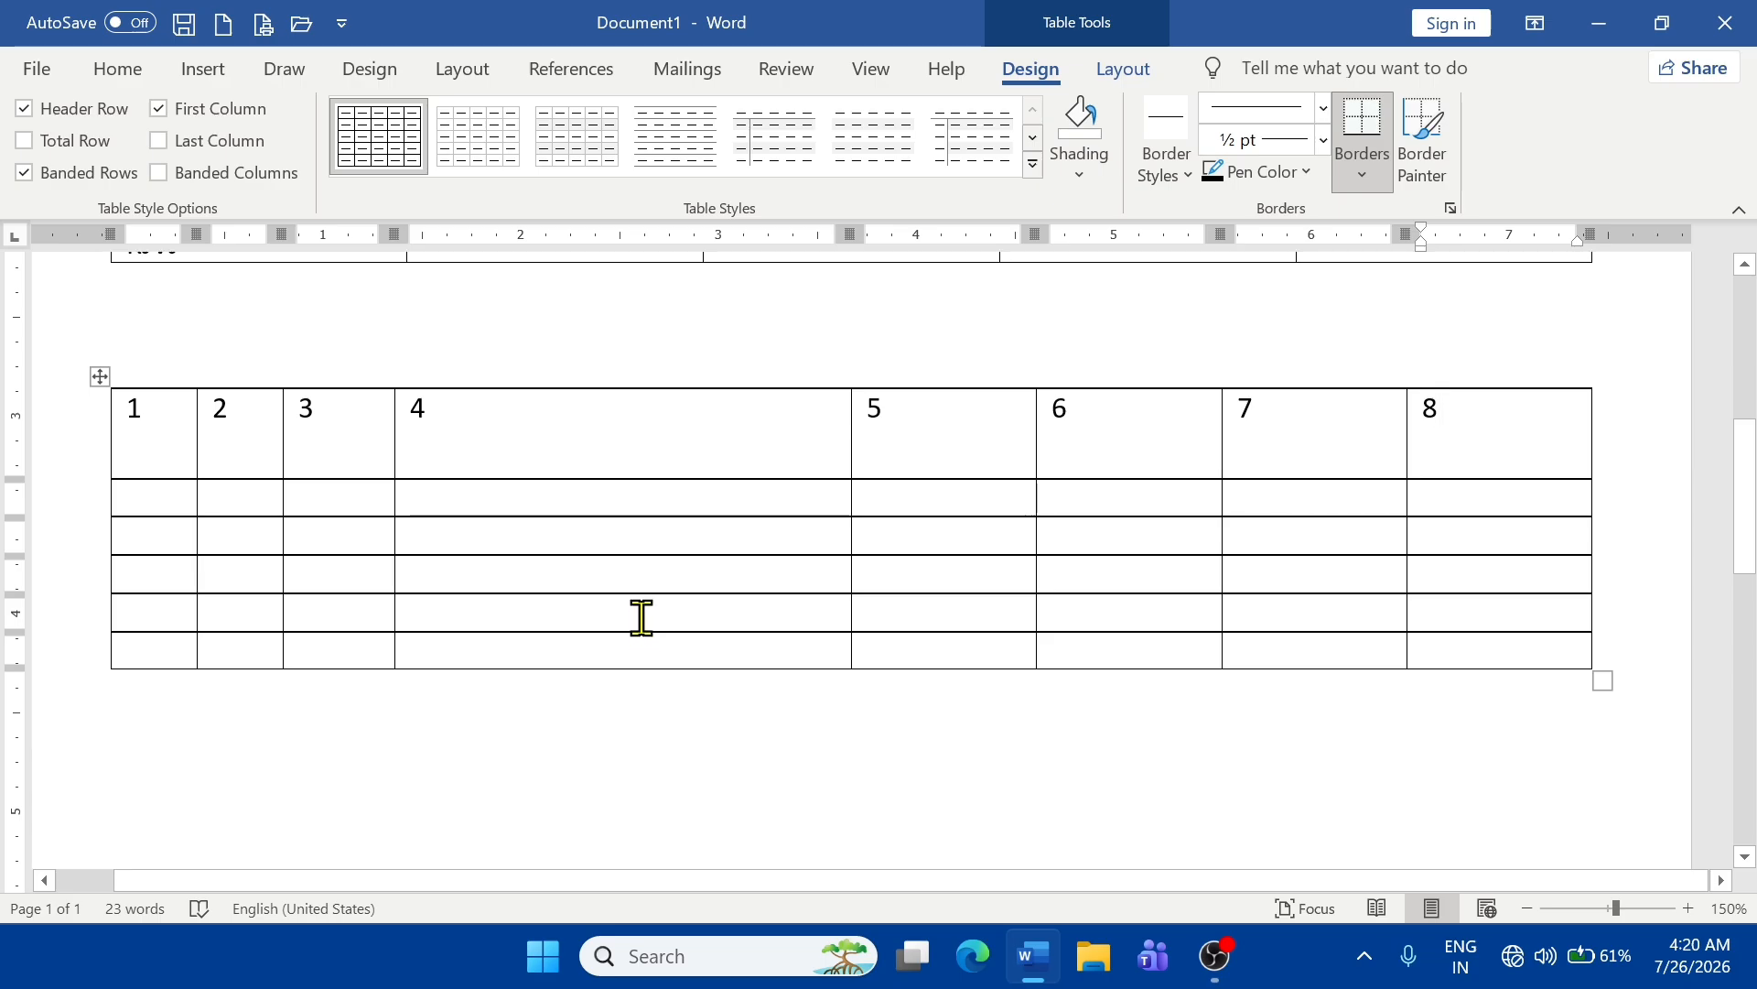
left_click(638, 655)
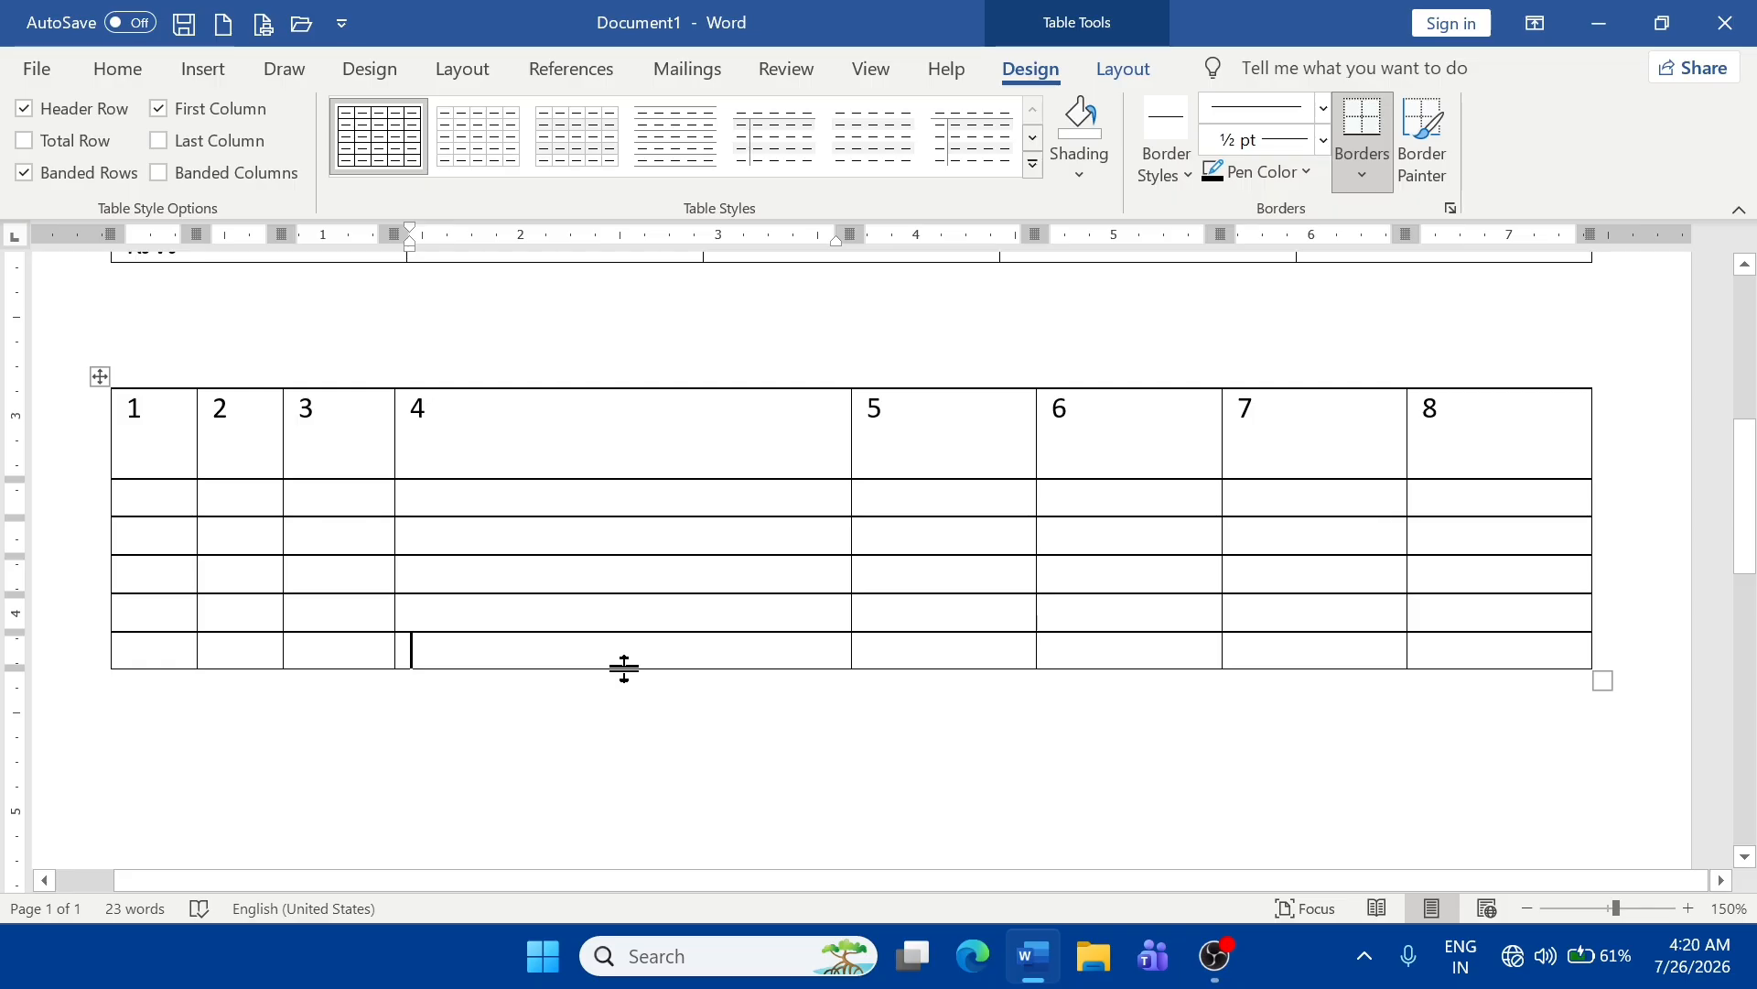
left_click_drag(624, 669, 626, 751)
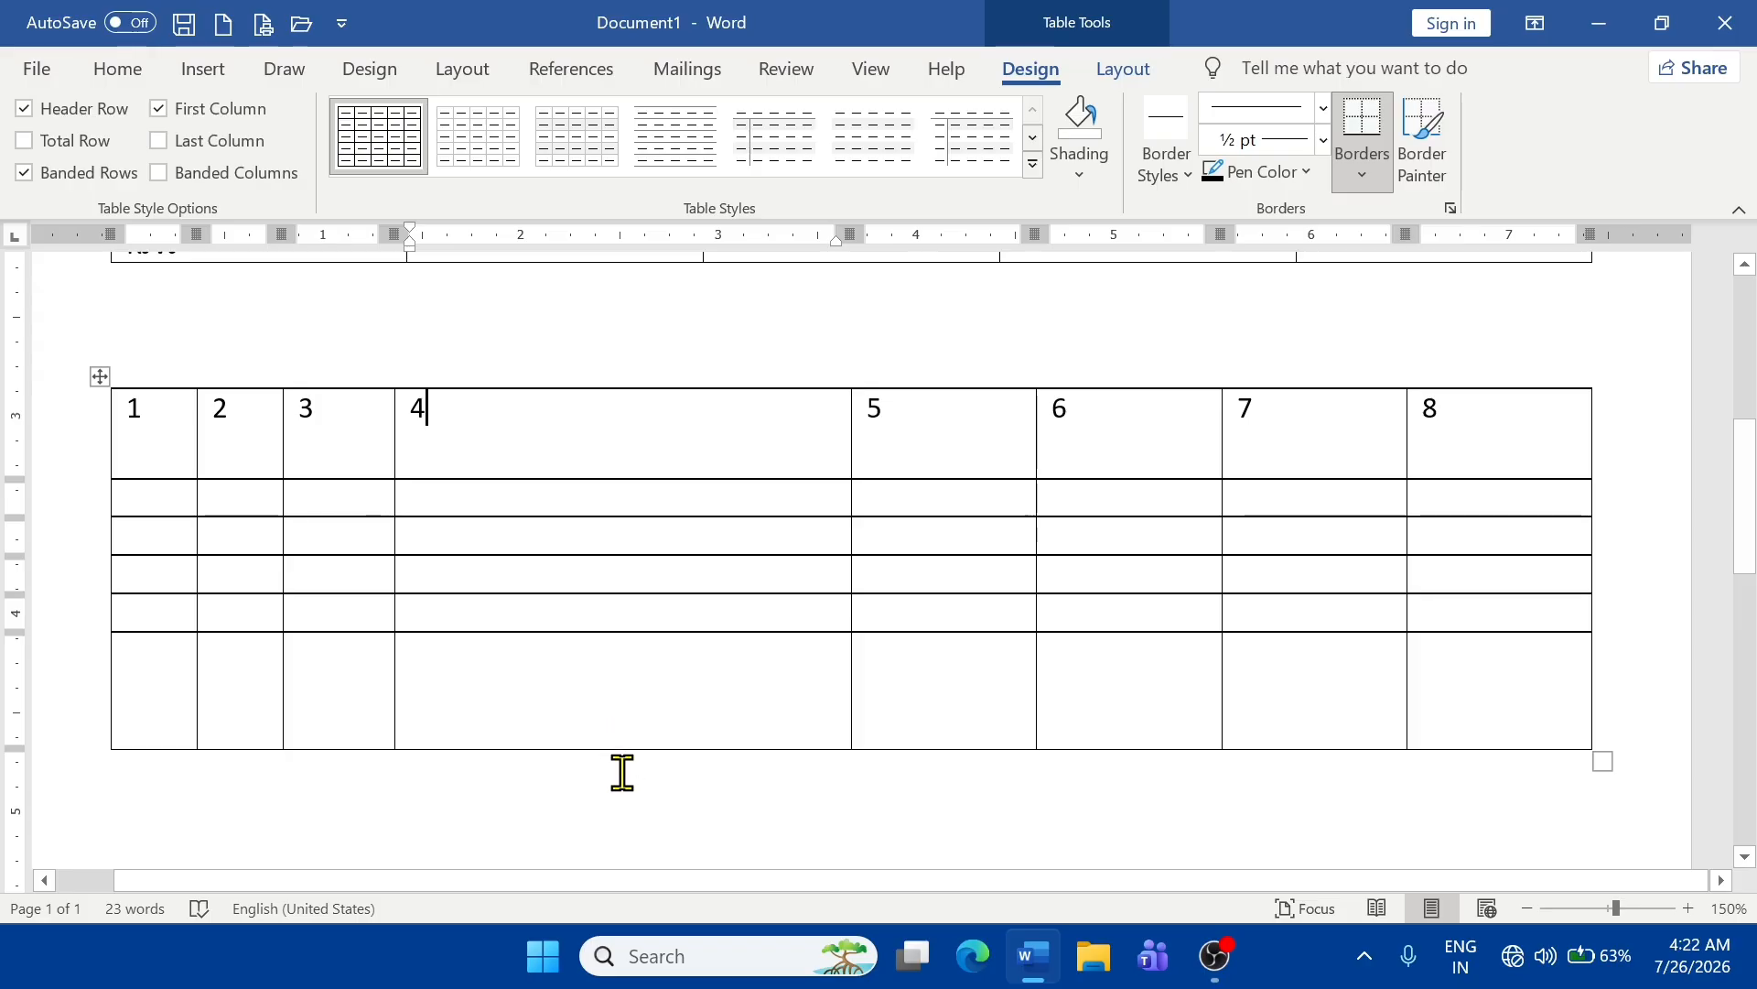
left_click_drag(850, 417, 679, 440)
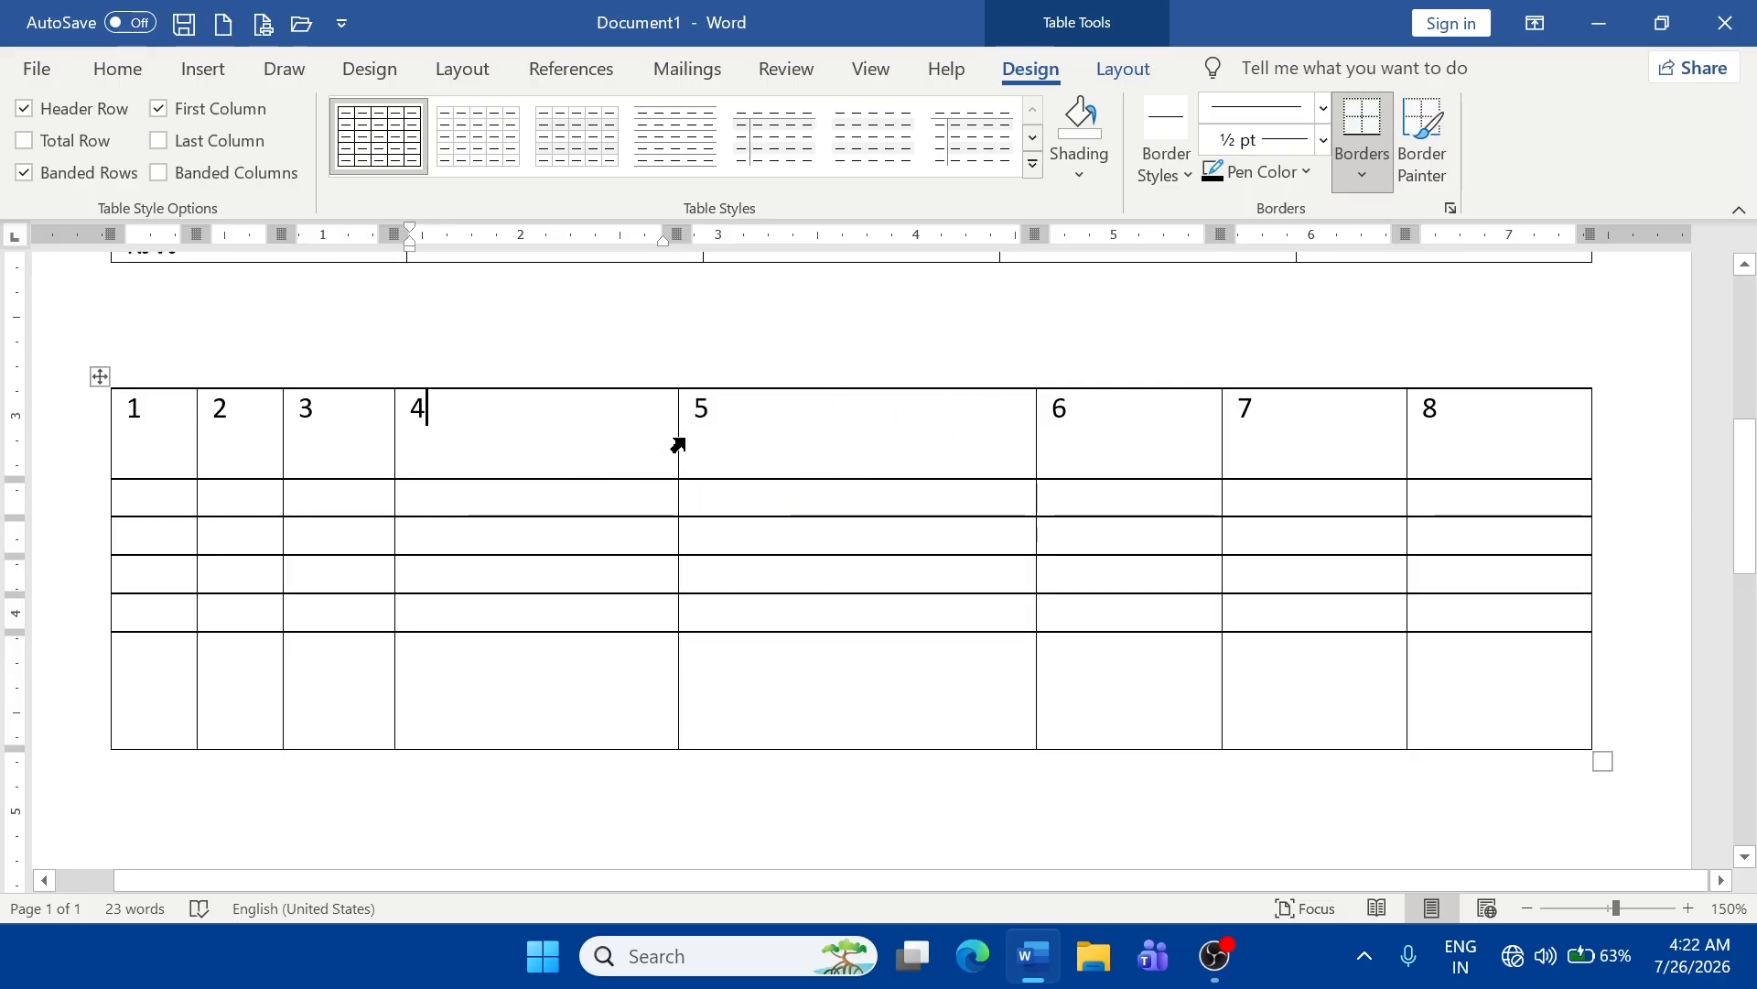
- Add three blank lines below the numbered table
left_click(1527, 908)
left_click(1526, 908)
left_click(1526, 908)
left_click(1527, 908)
left_click(1527, 908)
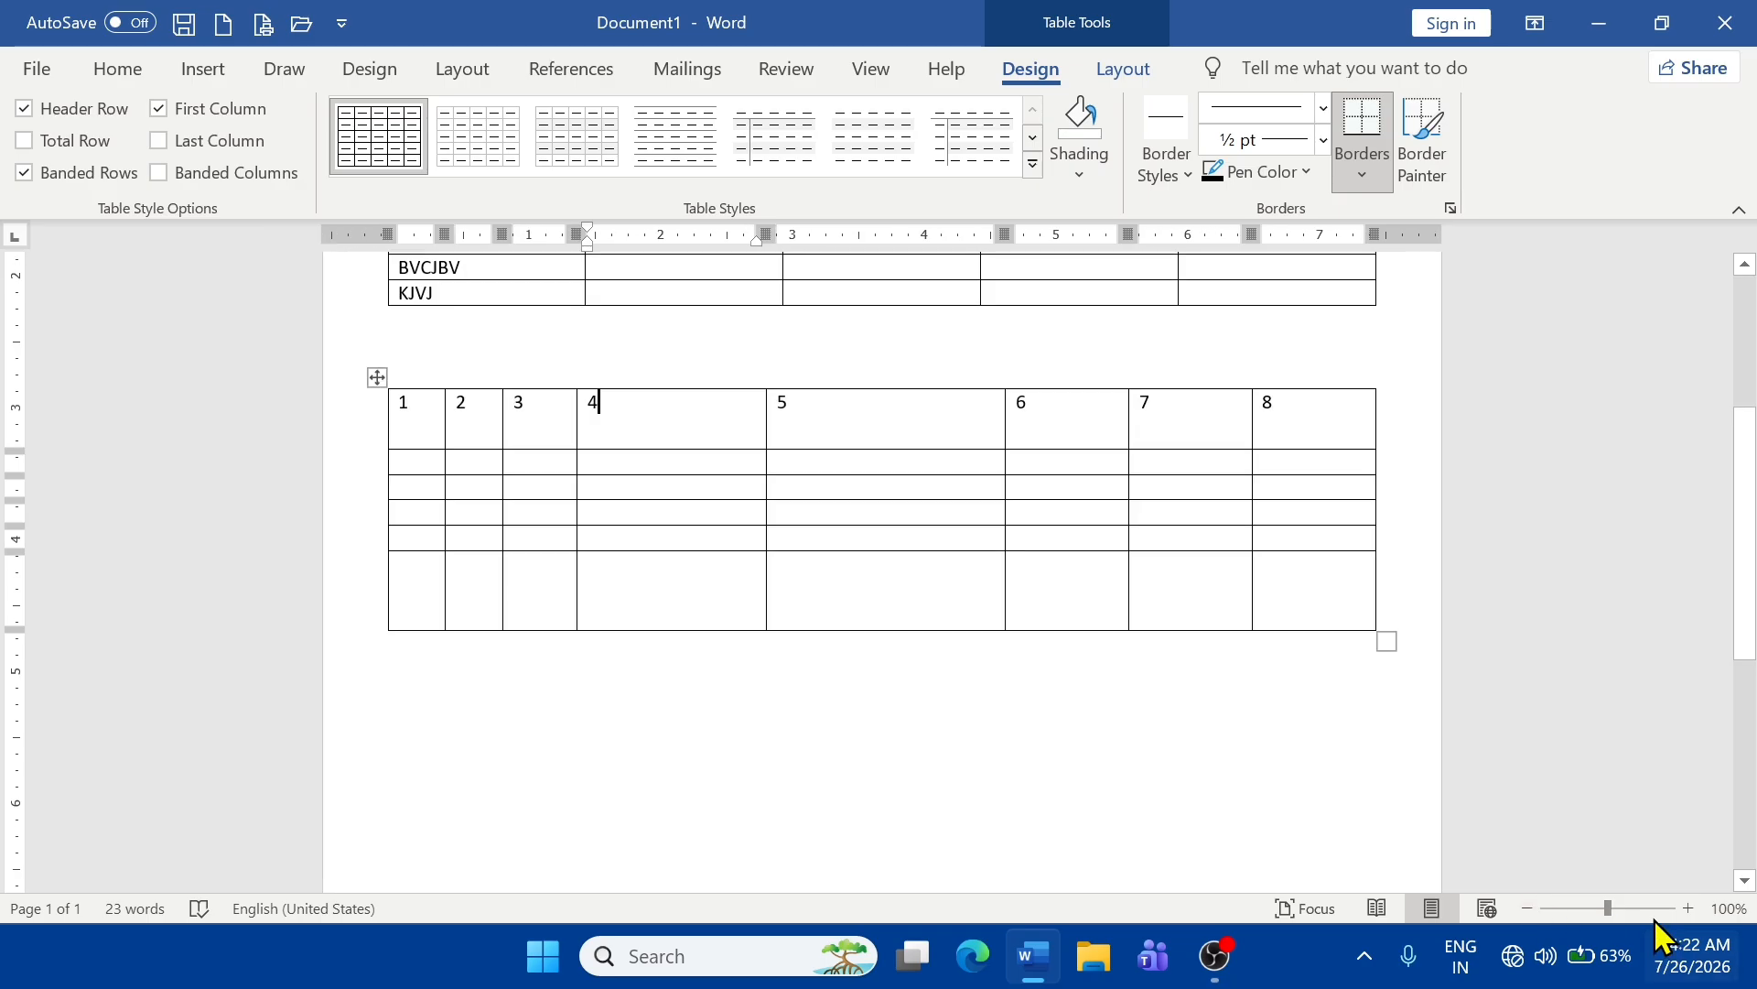
left_click(1689, 908)
scroll(871, 625, "up", 3)
scroll(859, 628, "down", 3)
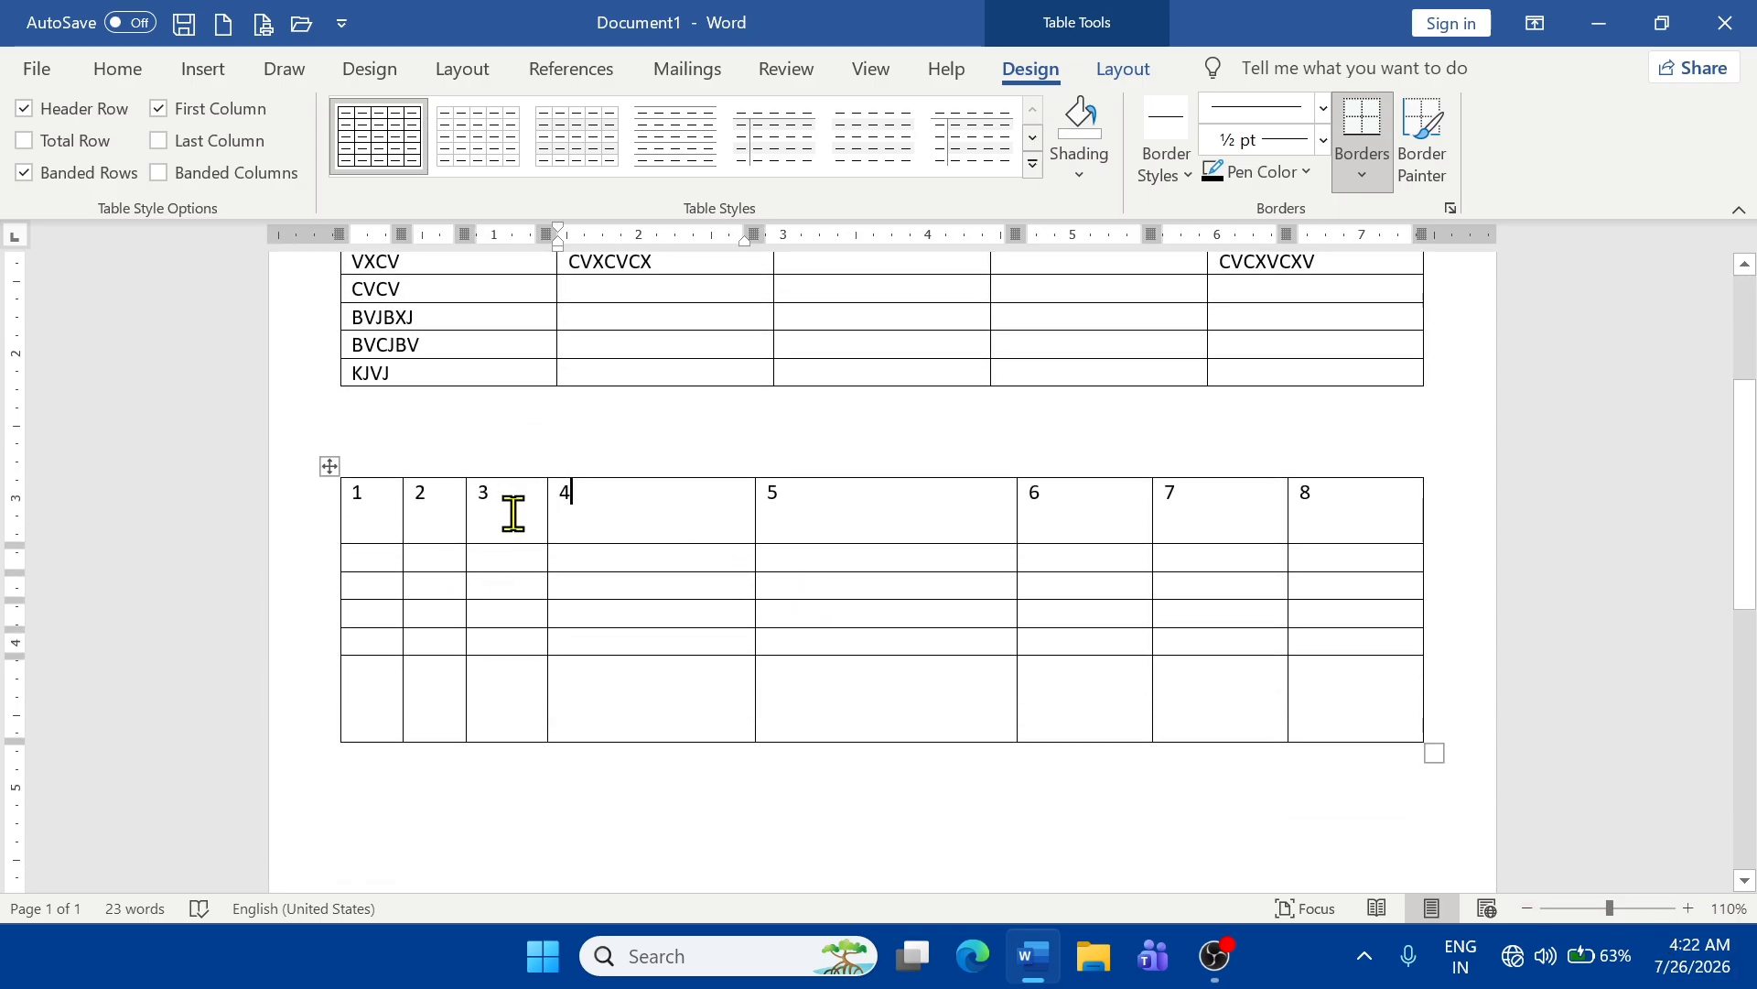
scroll(514, 513, "down", 3)
left_click(374, 537)
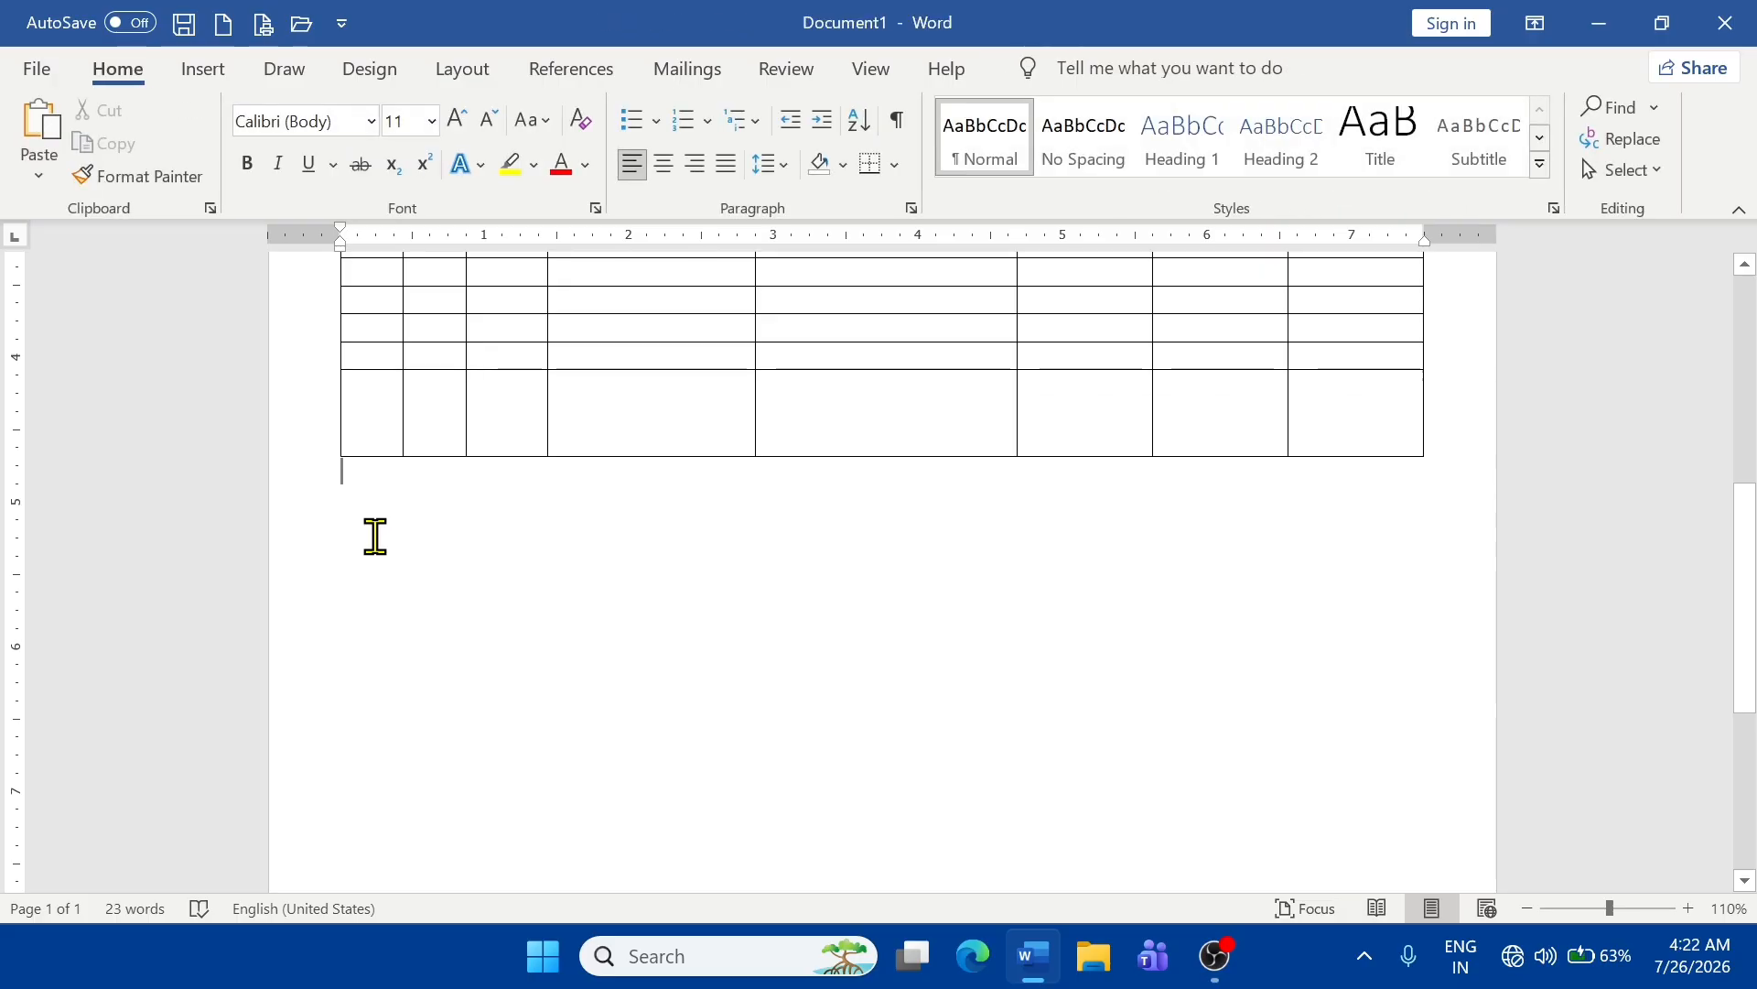
key("Return")
key("Return")
key("Return")
- Draw a freehand table frame about 4.73" wide and 2.74" high below the numbered table
left_click(203, 72)
left_click(201, 173)
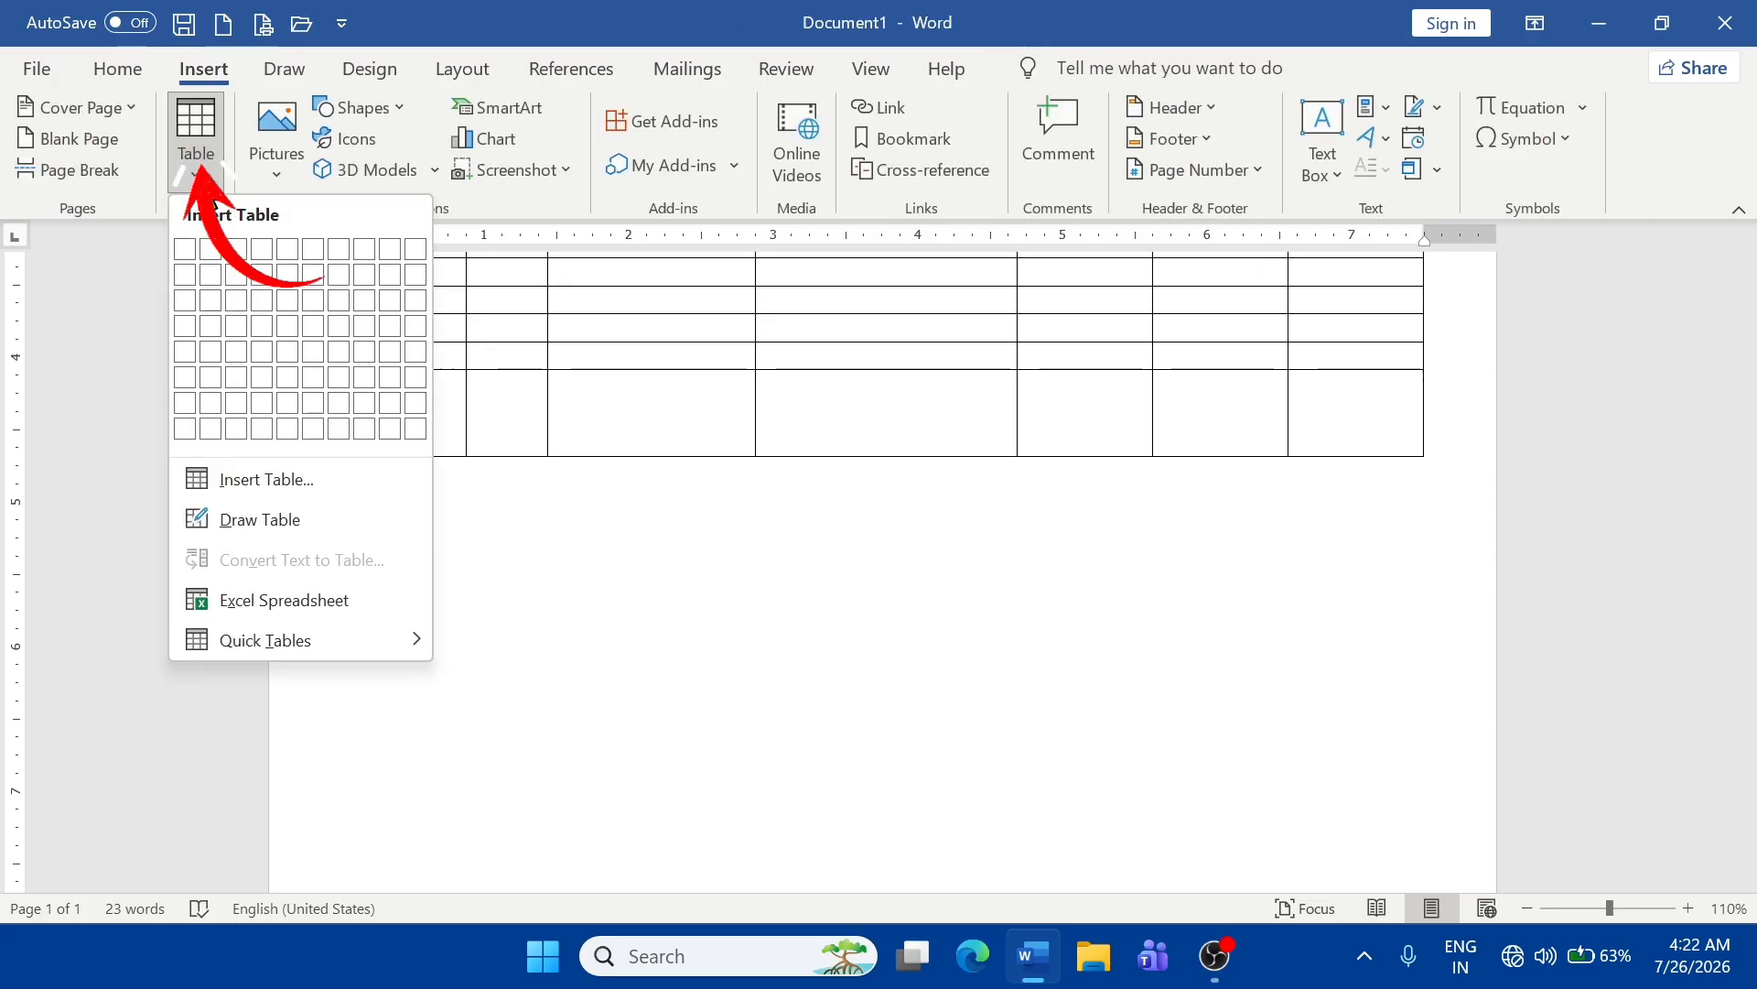
left_click(253, 522)
scroll(411, 513, "down", 2)
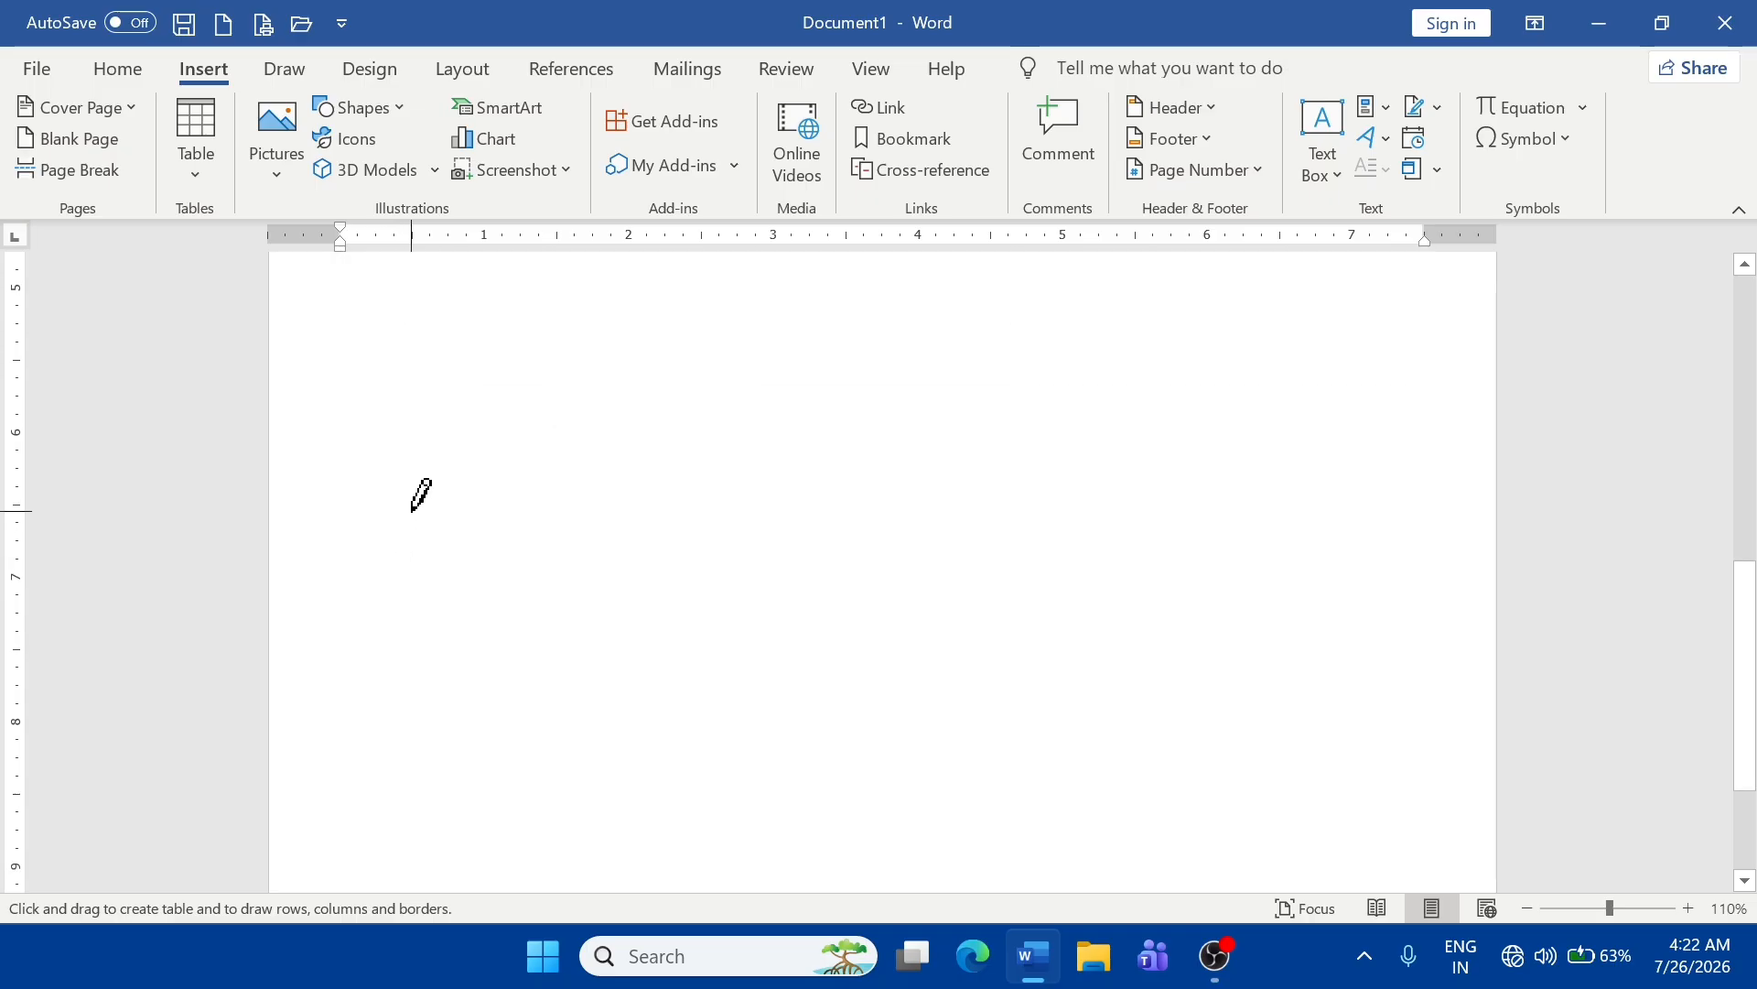
mouse_move(346, 415)
left_mouse_down()
mouse_move(539, 471)
mouse_move(1382, 601)
mouse_move(1399, 677)
mouse_move(1384, 709)
mouse_move(1010, 652)
mouse_move(976, 772)
mouse_move(1028, 811)
left_mouse_up()
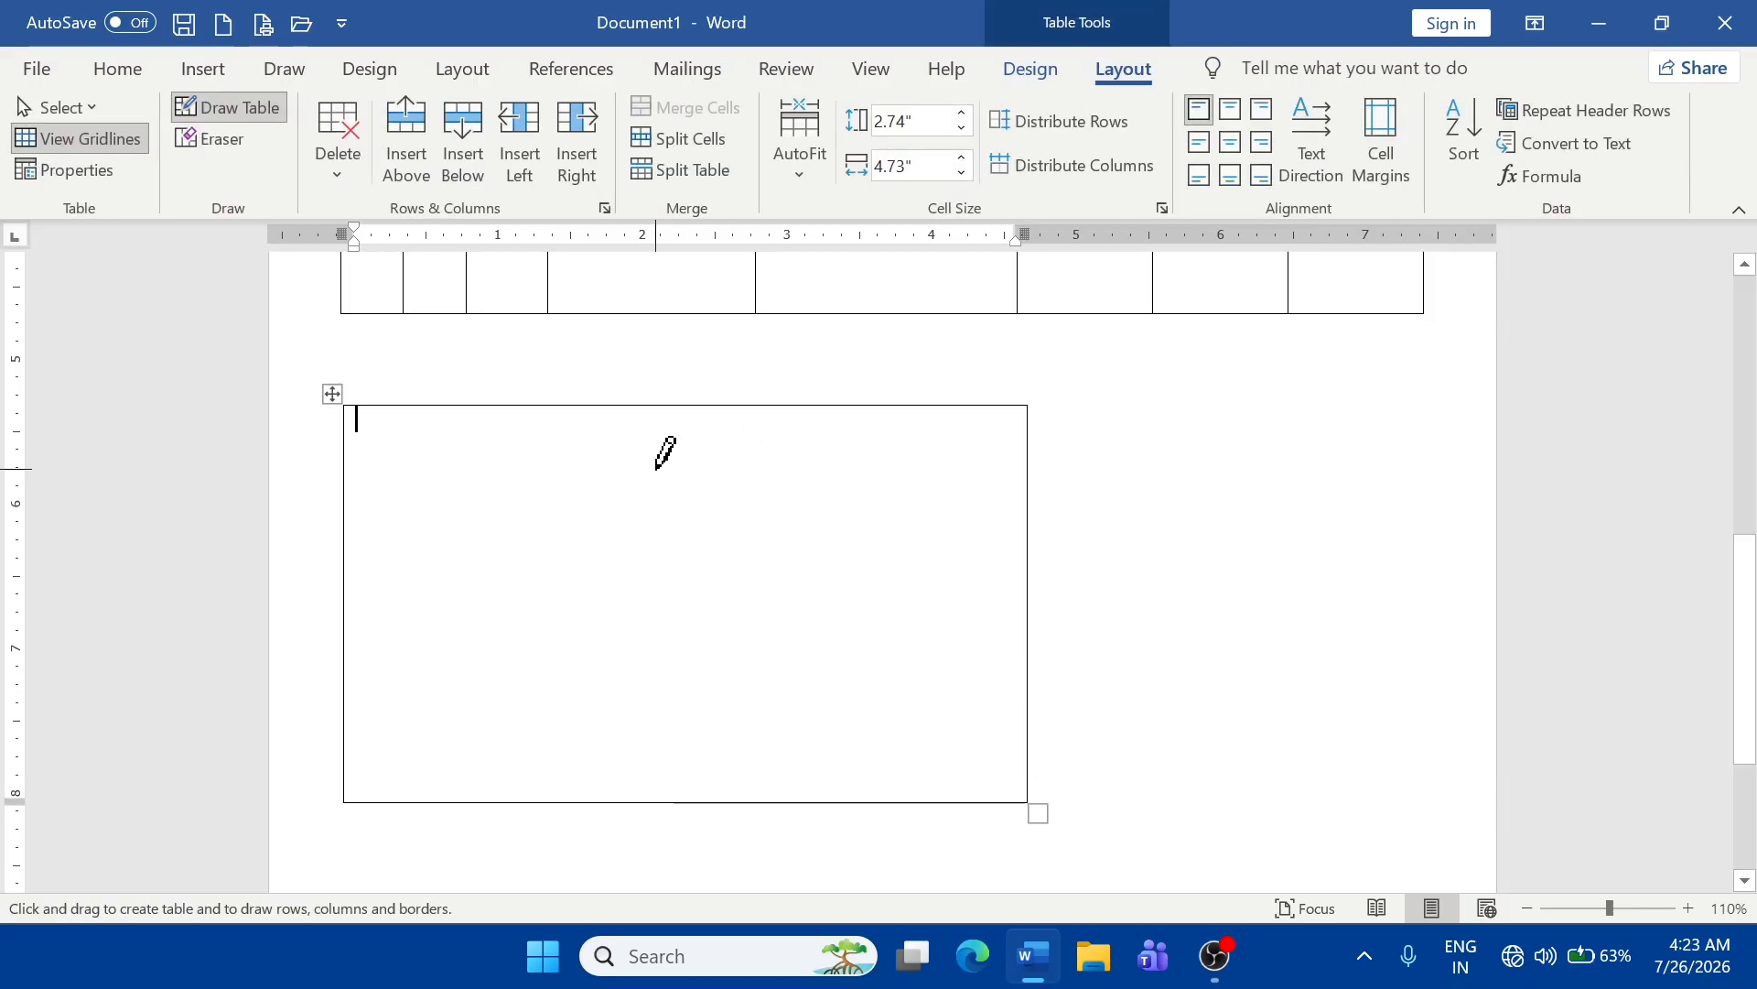
- Draw two vertical lines dividing the frame into three columns, the first two about 1.48" and 1.52" wide
left_click_drag(560, 408, 557, 673)
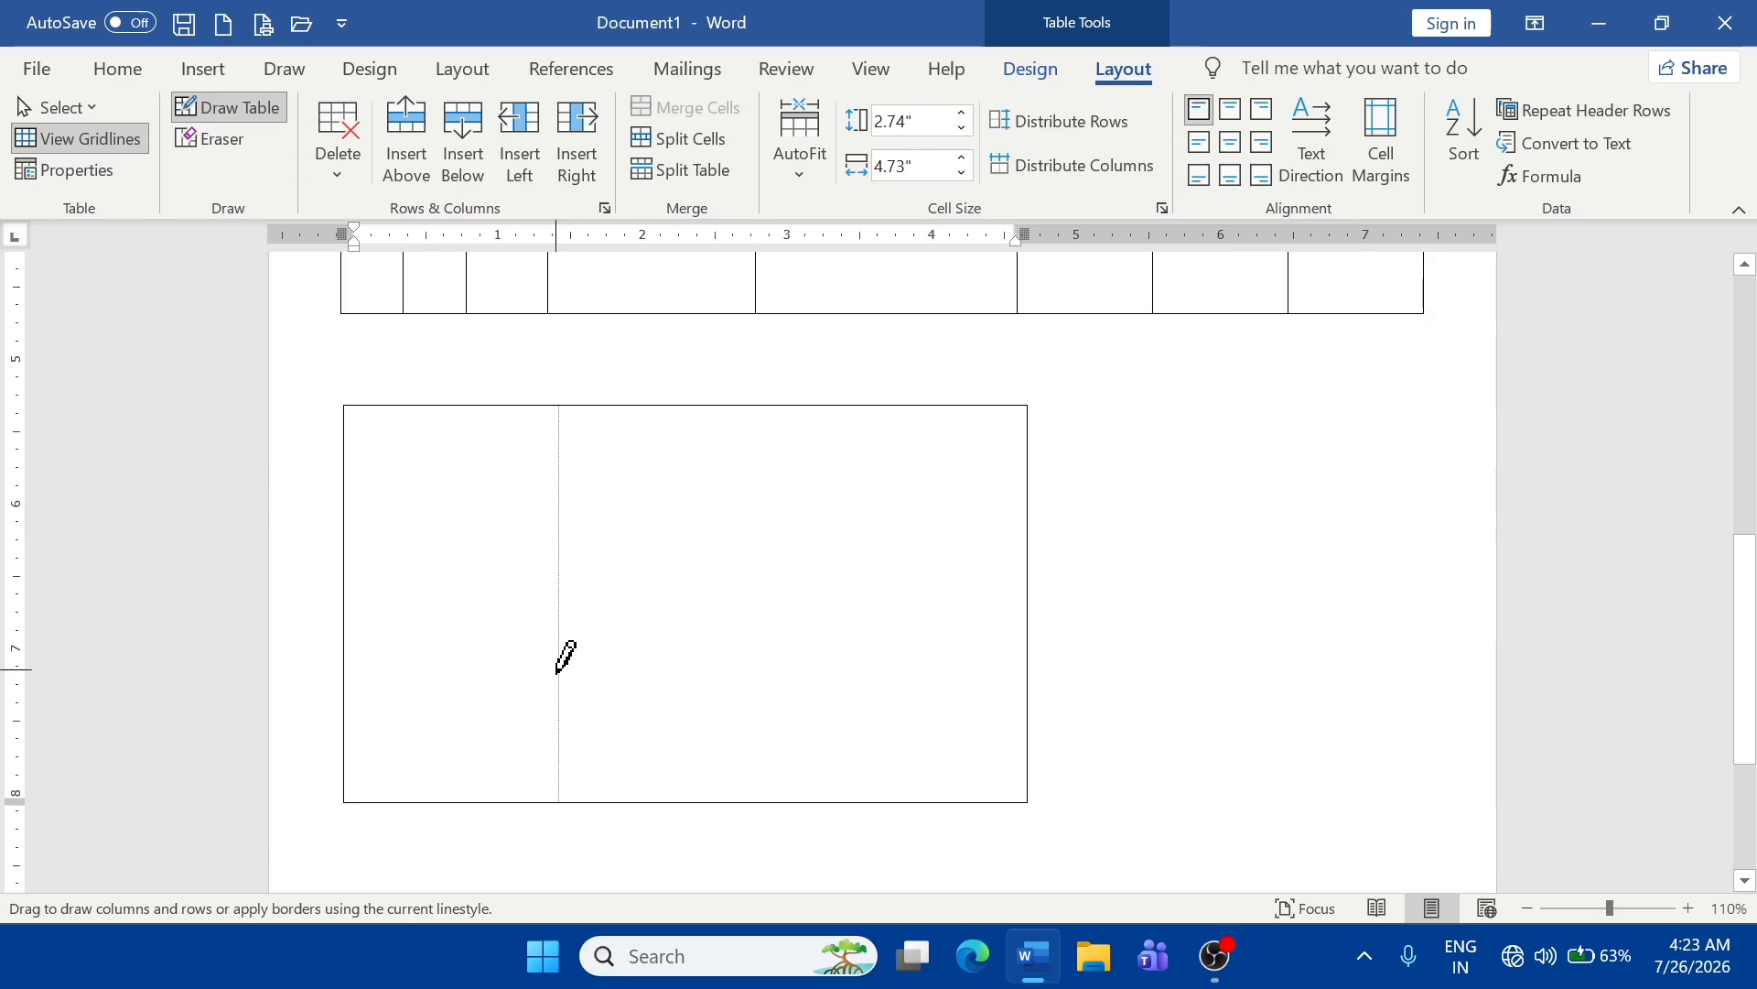
left_click_drag(558, 752, 560, 776)
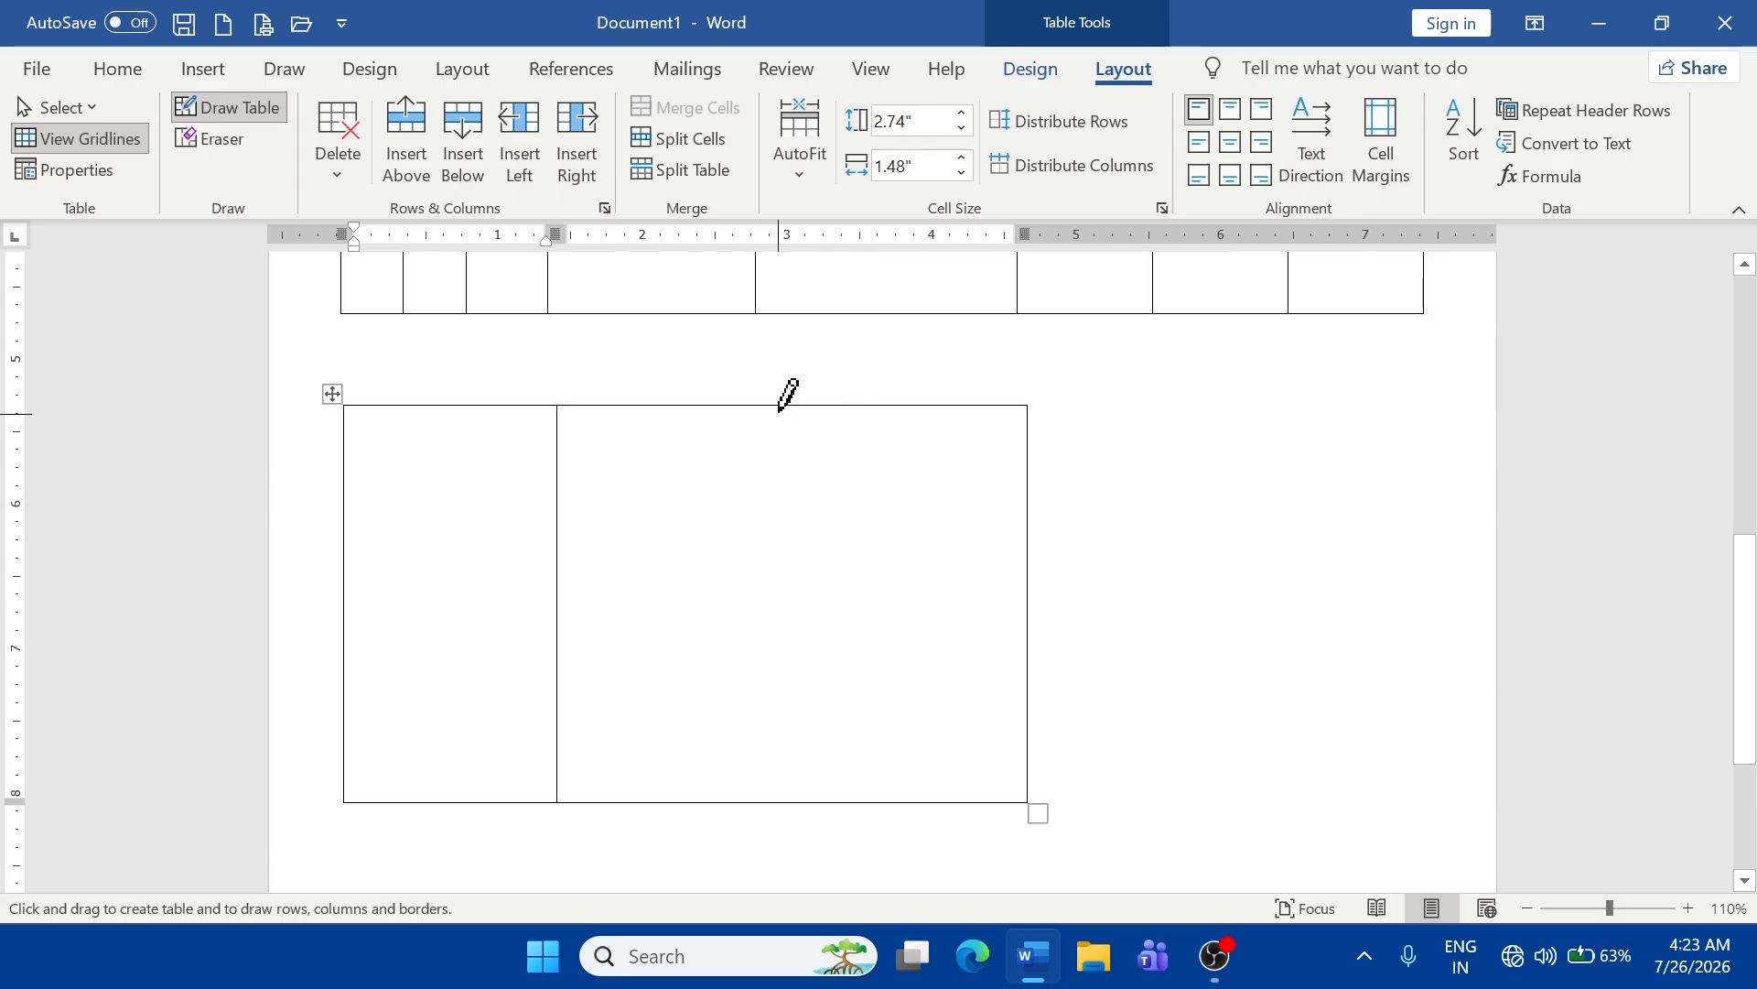
left_click_drag(779, 410, 779, 746)
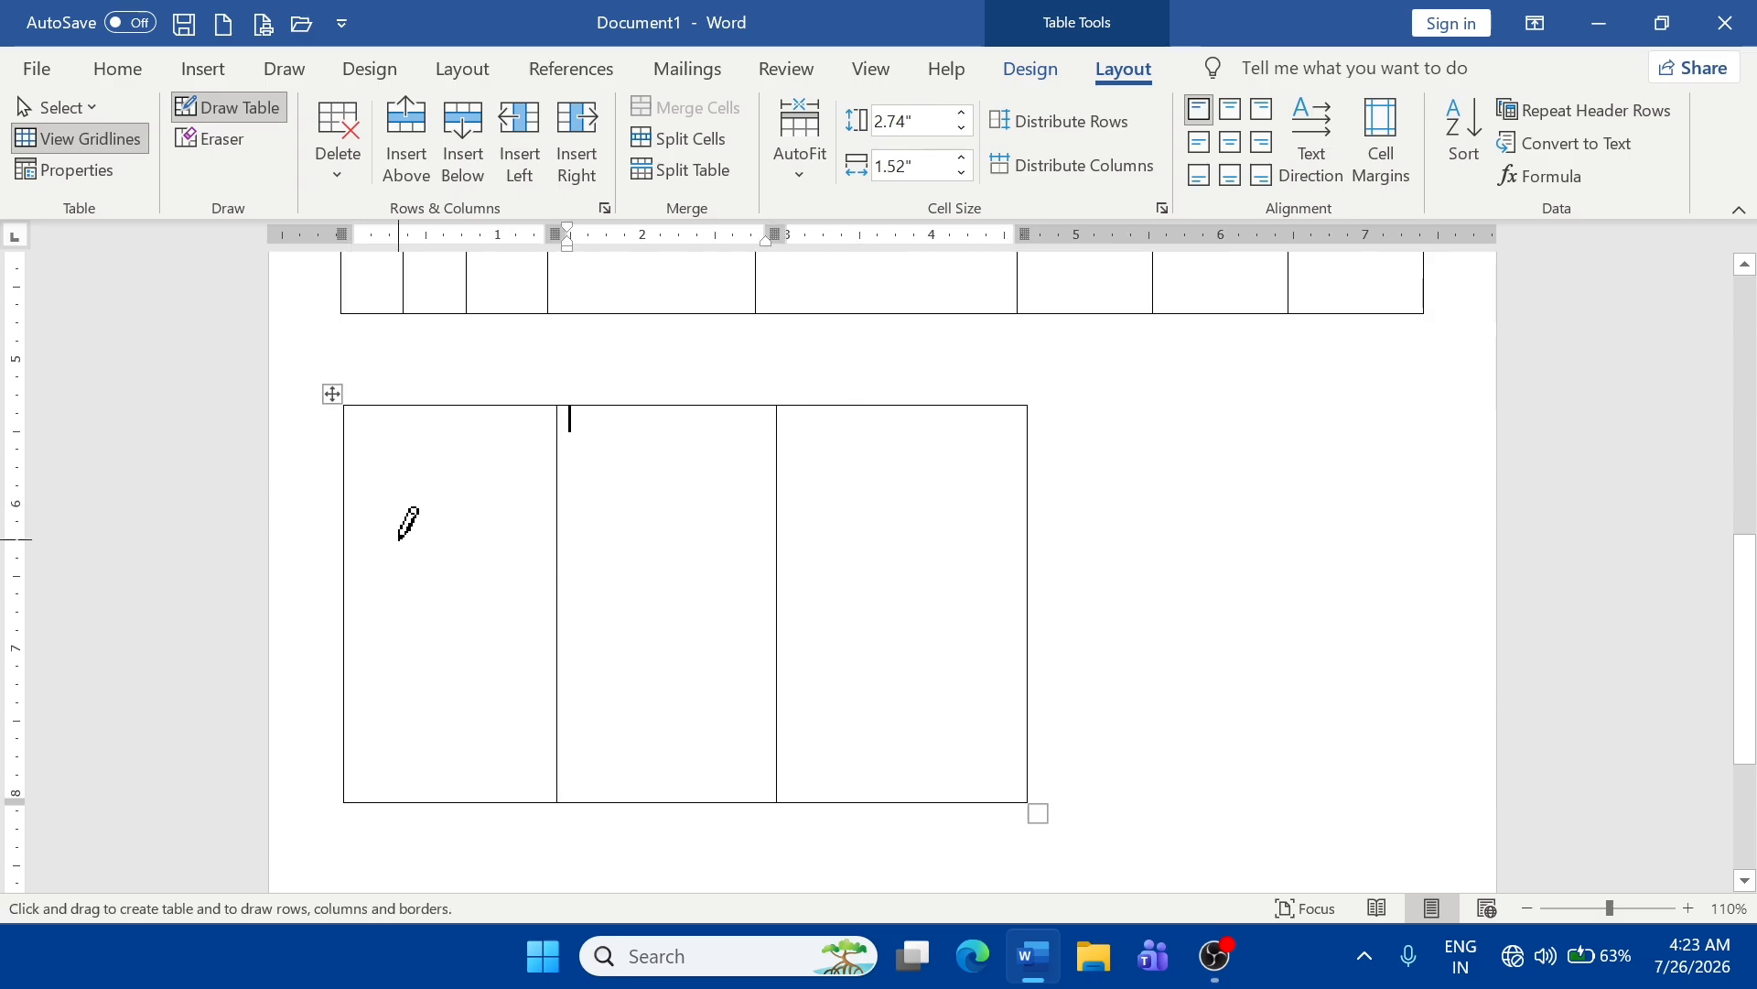
- Draw six horizontal lines across the drawn table to divide it into seven rows
mouse_move(348, 459)
left_mouse_down()
mouse_move(736, 494)
mouse_move(1041, 462)
left_mouse_up()
left_click_drag(346, 518, 1000, 517)
left_click_drag(346, 576, 945, 557)
left_click_drag(354, 640, 1033, 642)
left_click_drag(353, 707, 1028, 709)
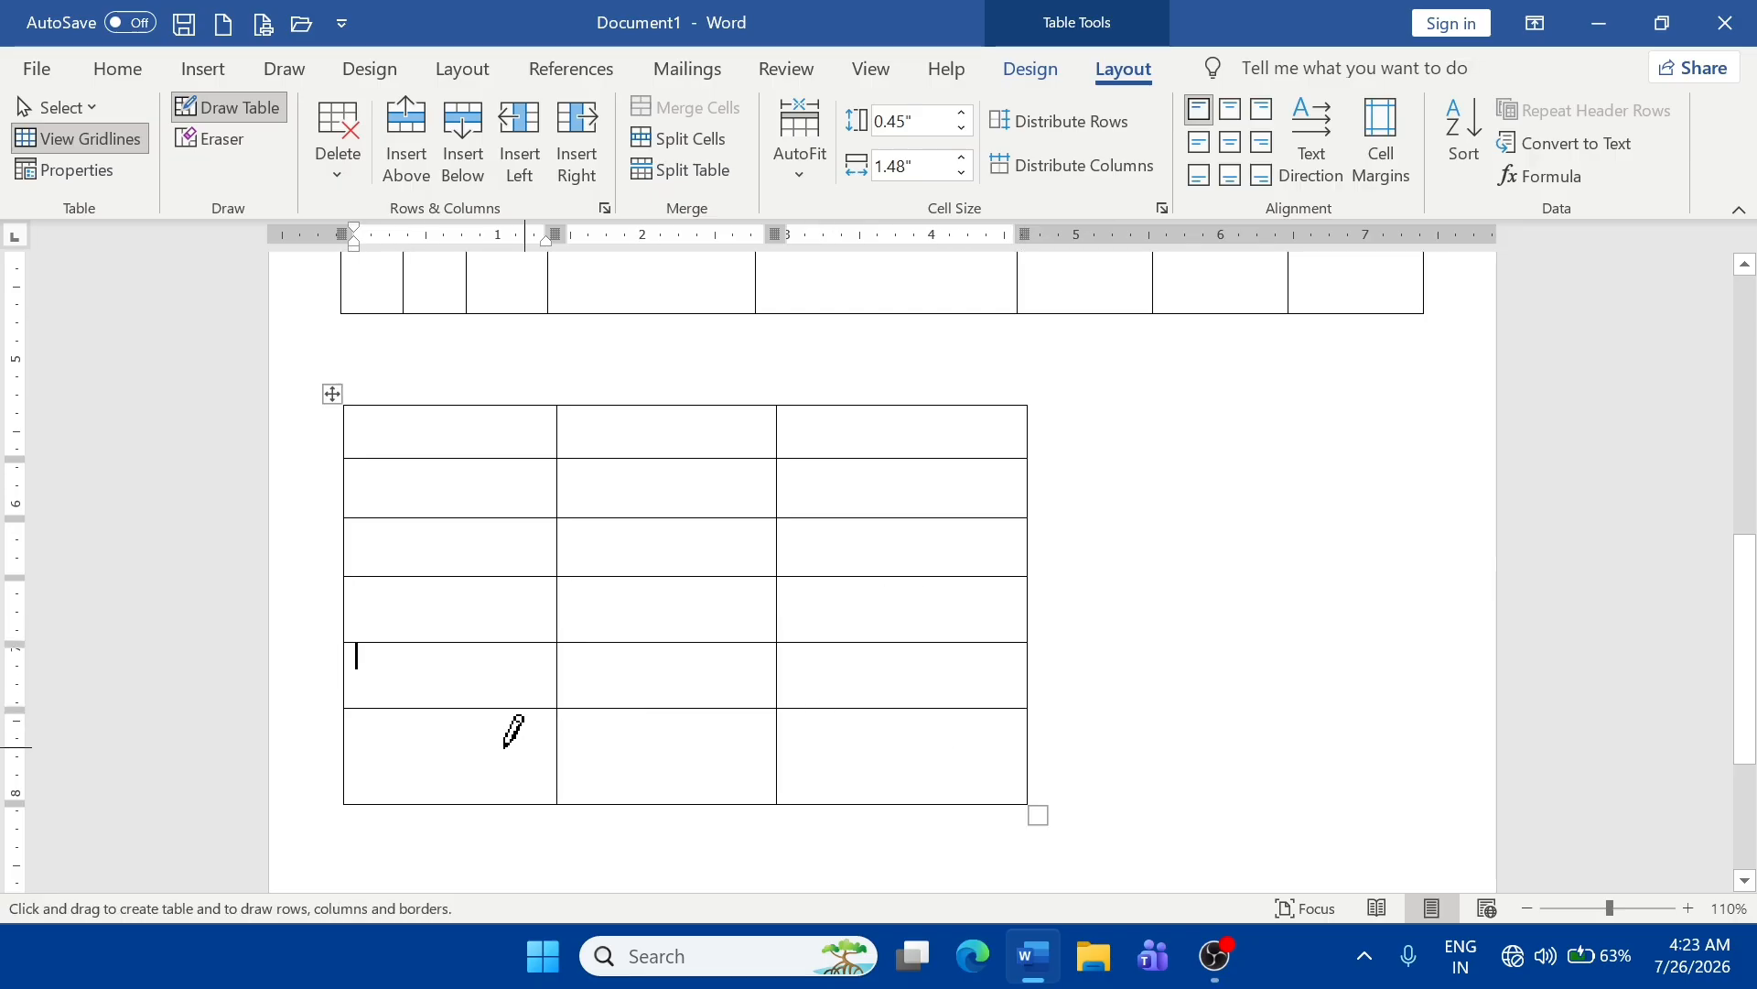
left_click_drag(353, 758, 1029, 760)
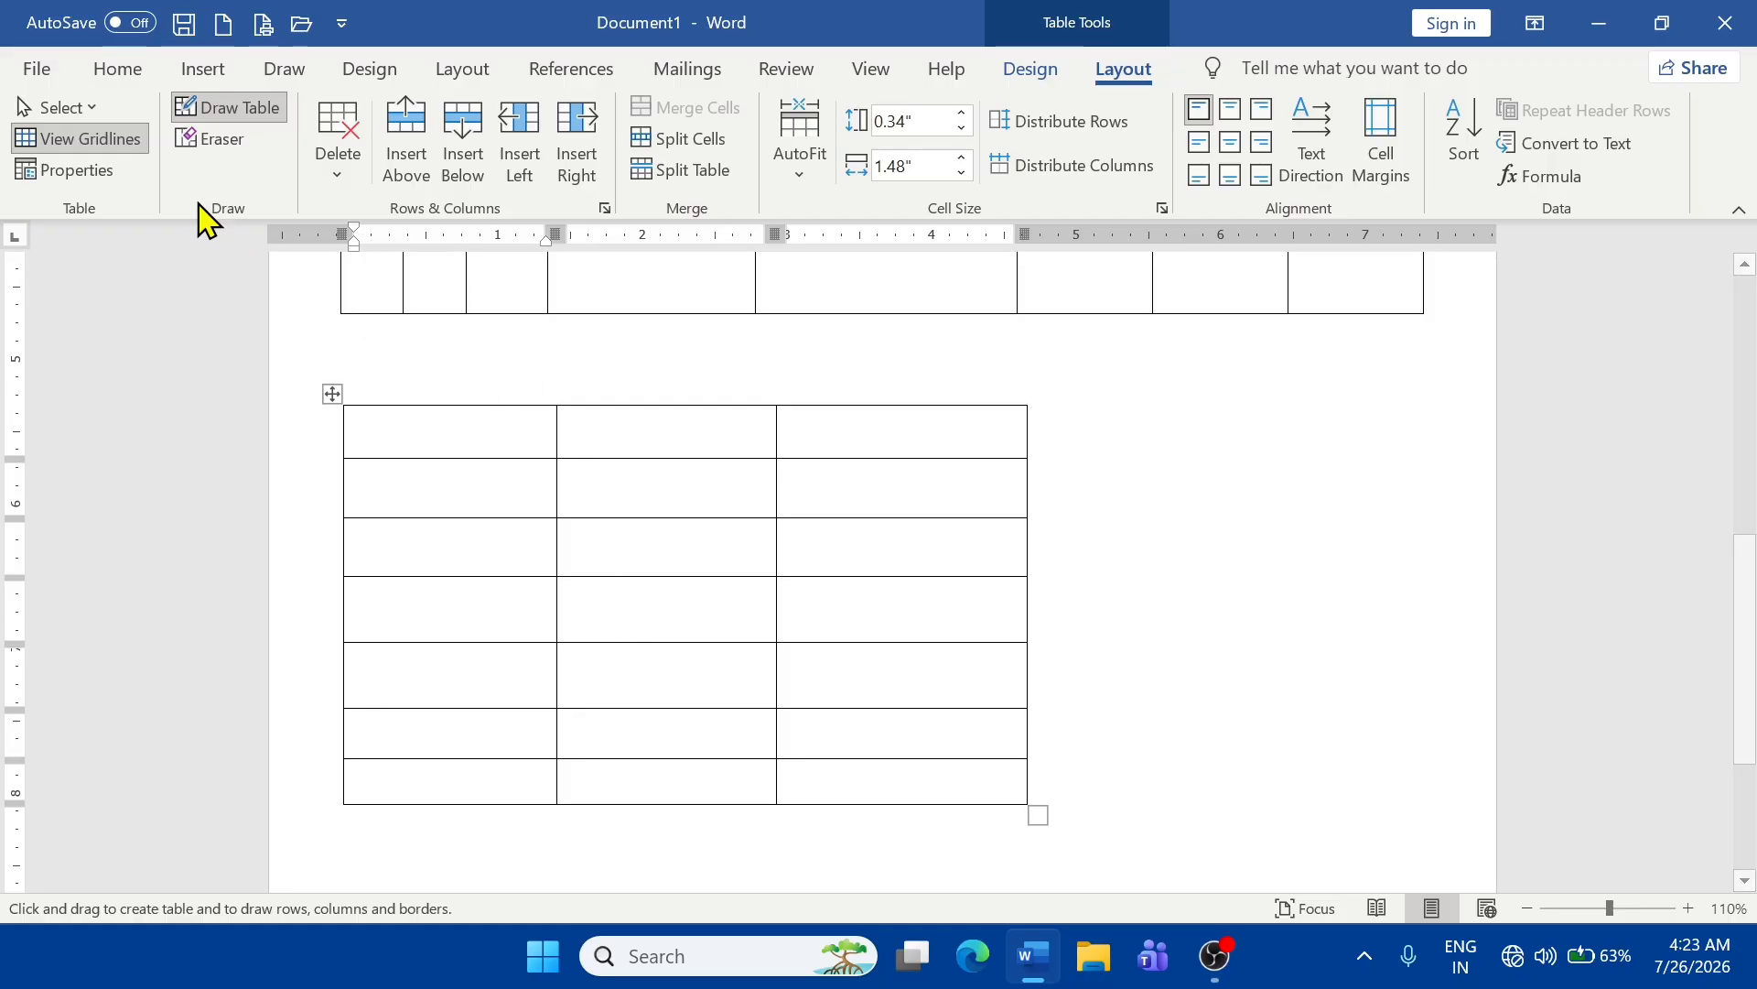
left_click(197, 69)
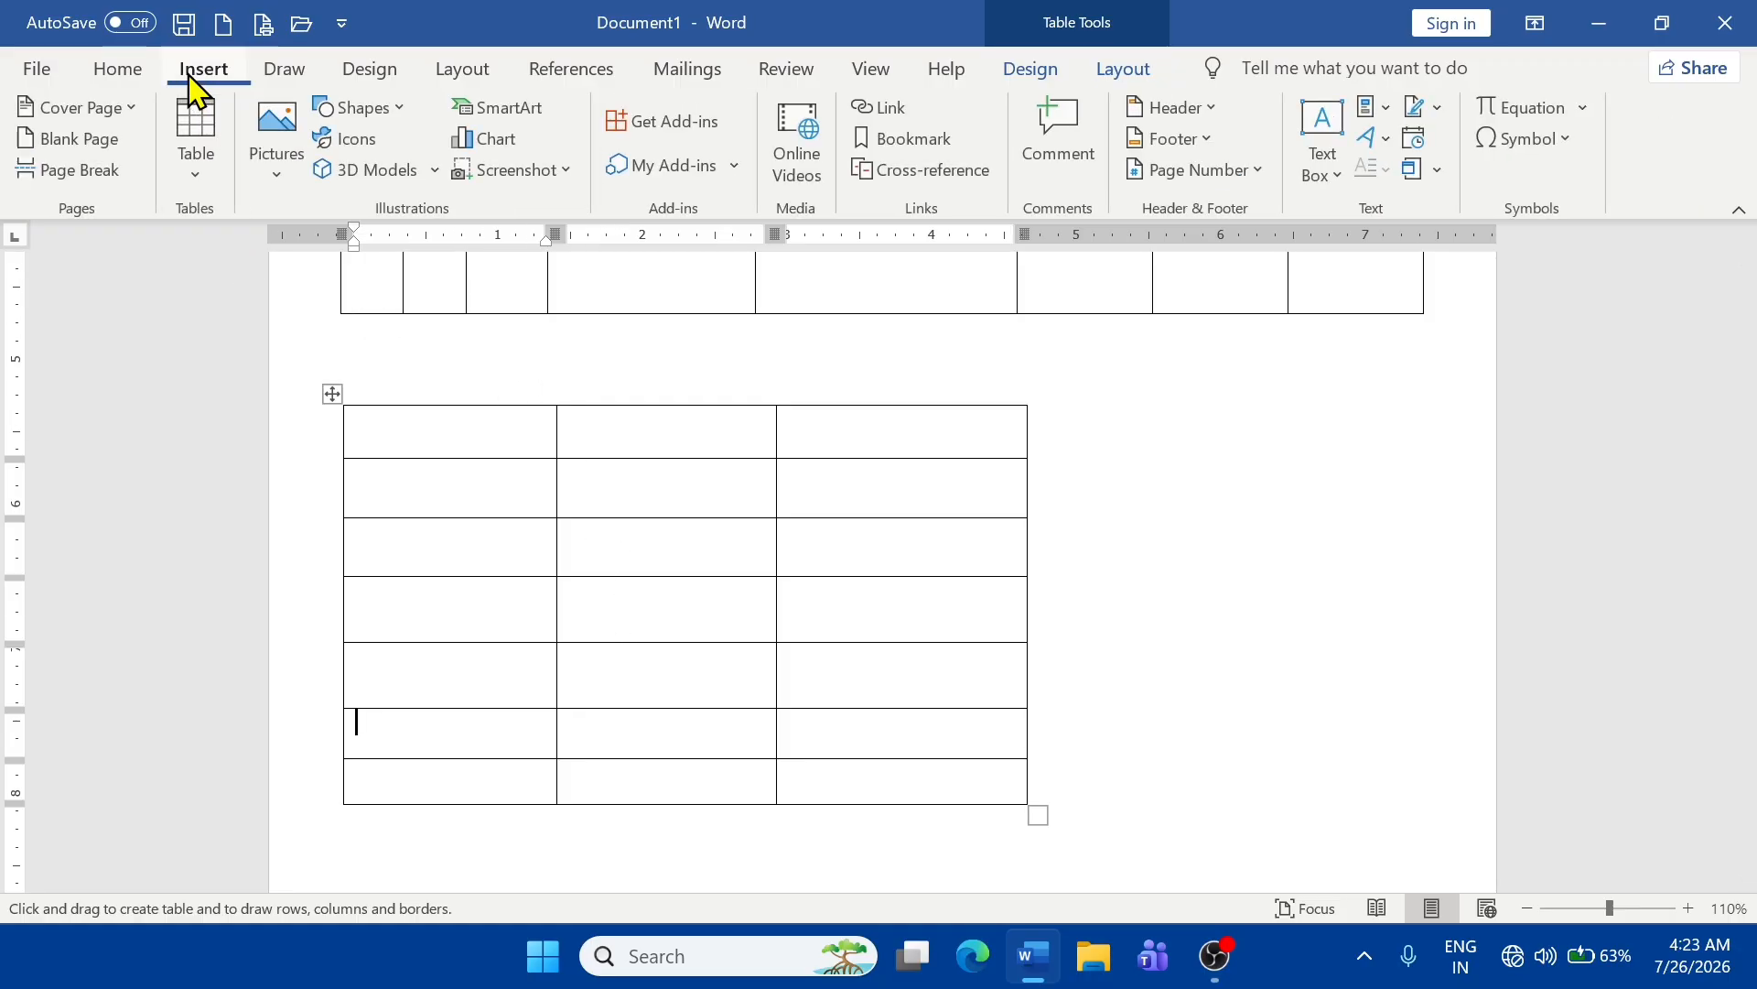
left_click(200, 155)
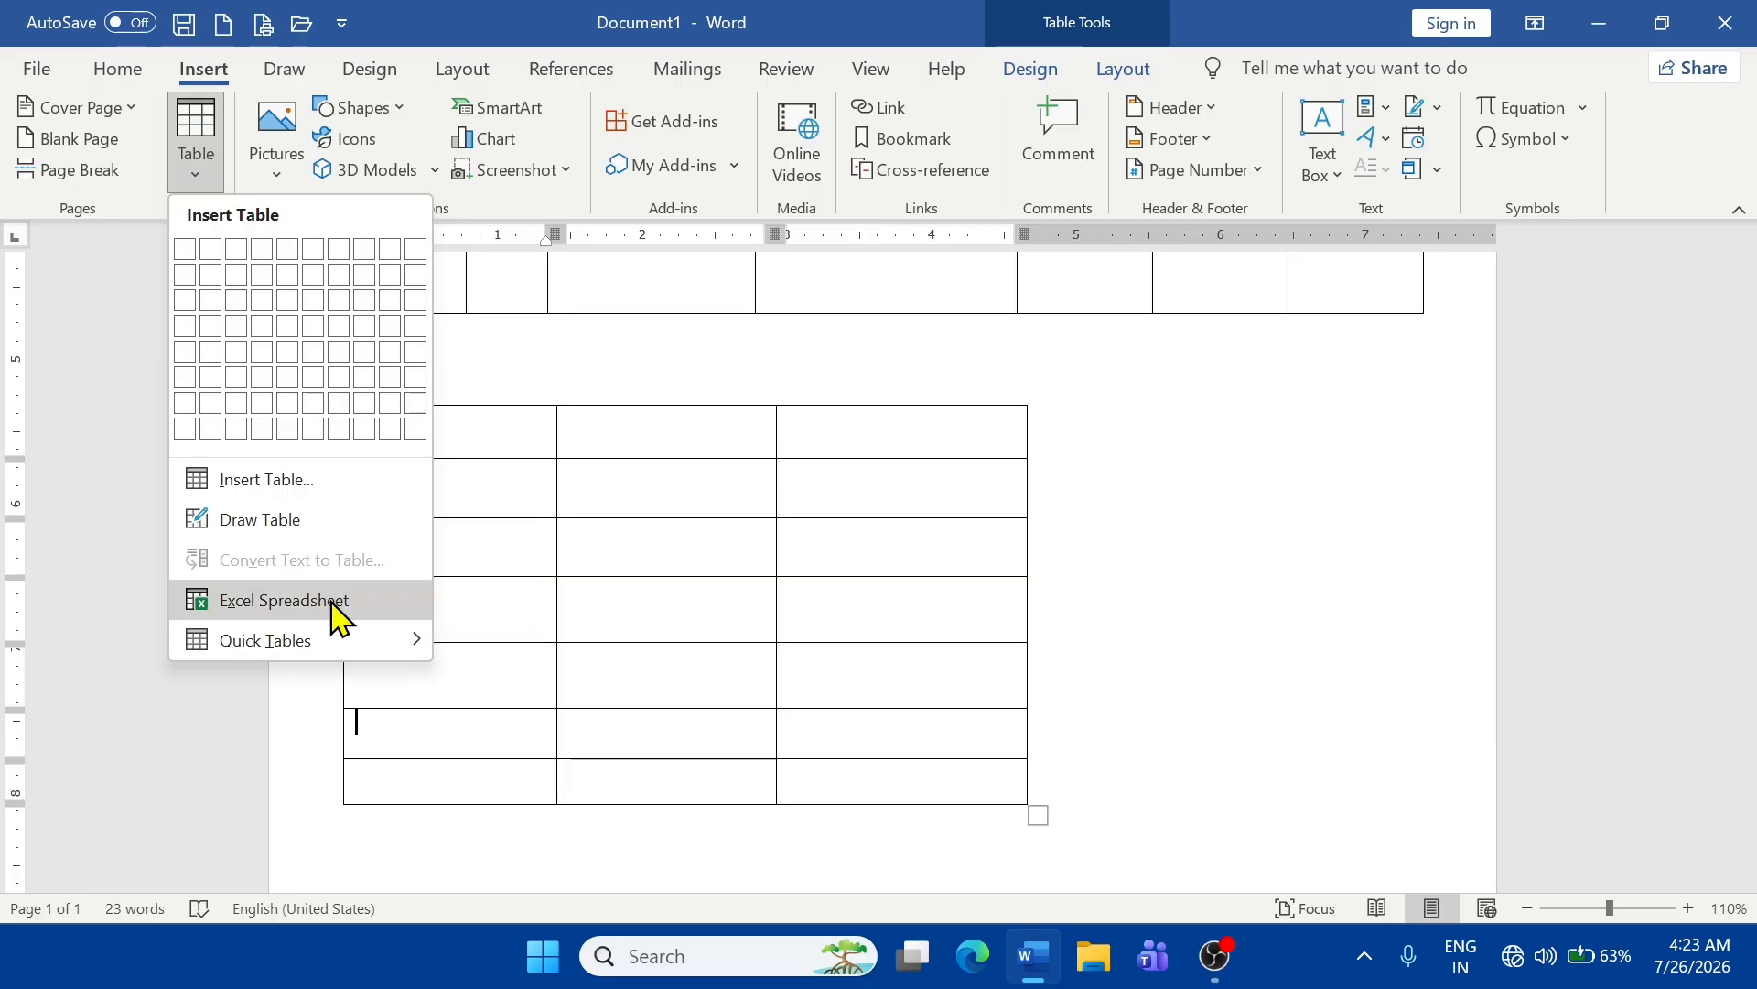
left_click(811, 503)
- Add blank lines below the drawn table until the cursor reaches page 2
scroll(763, 496, "down", 3)
scroll(763, 496, "down", 1)
left_click(381, 585)
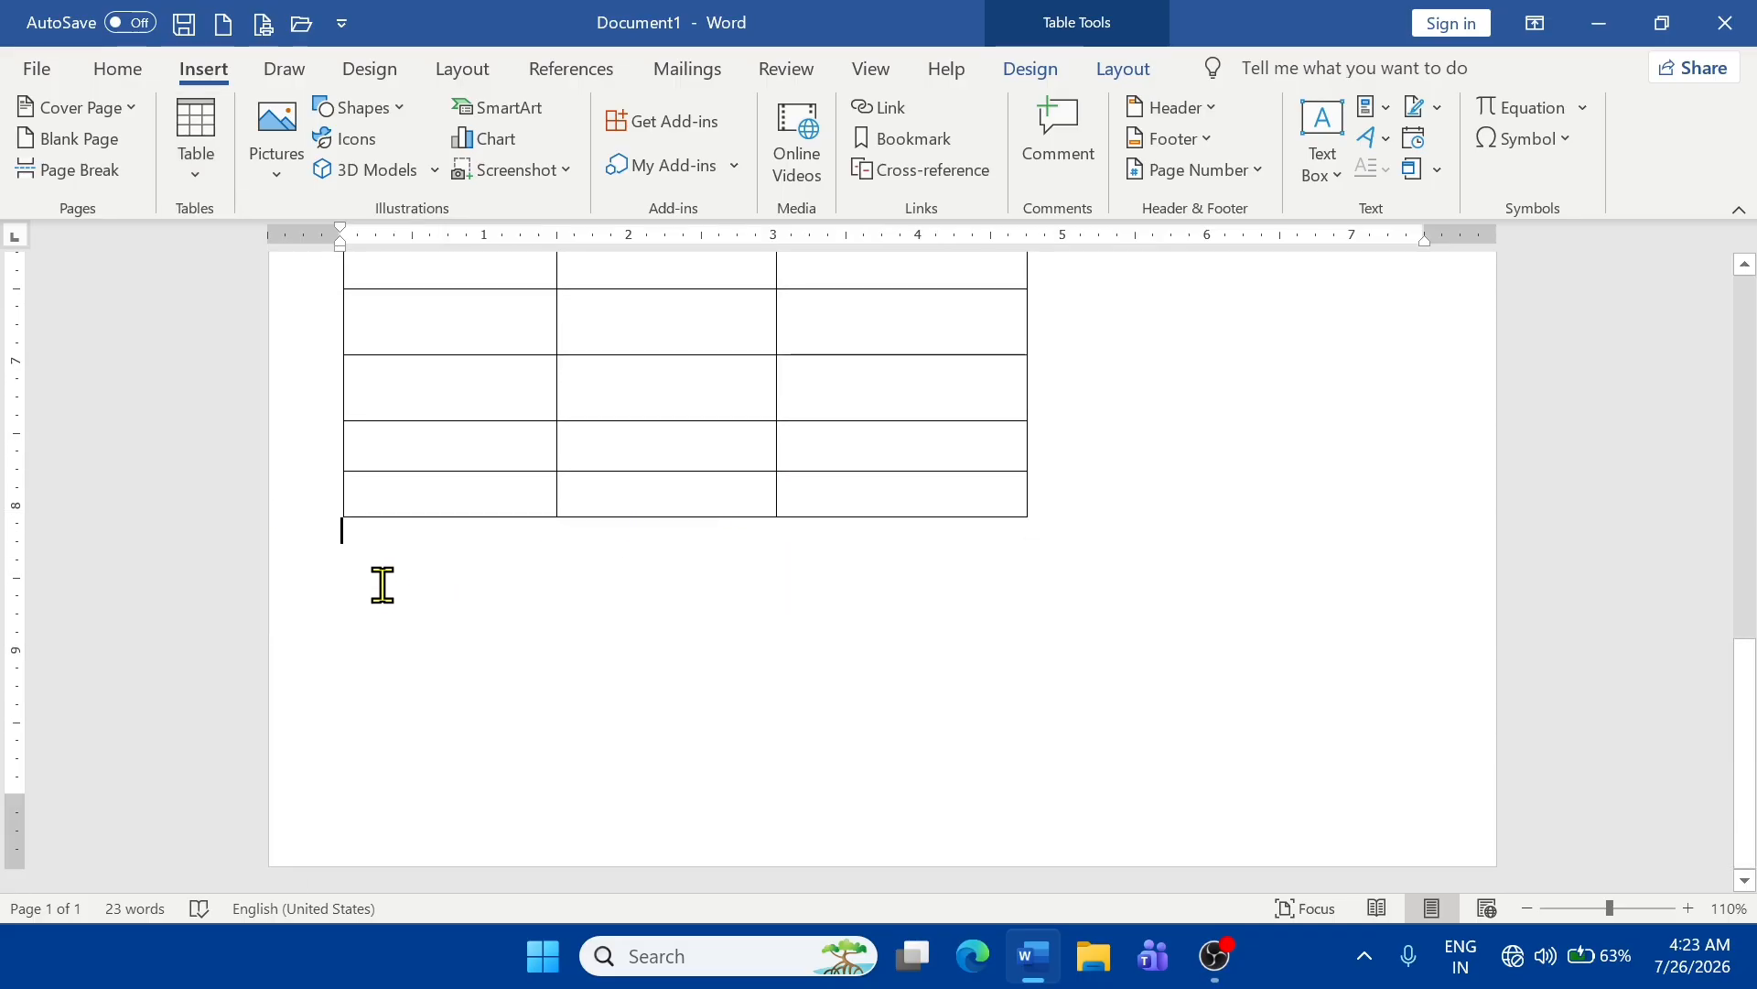
key("Return")
key("Return")
key("Return")
key("Return")
key("Return")
key("Return")
key("Return")
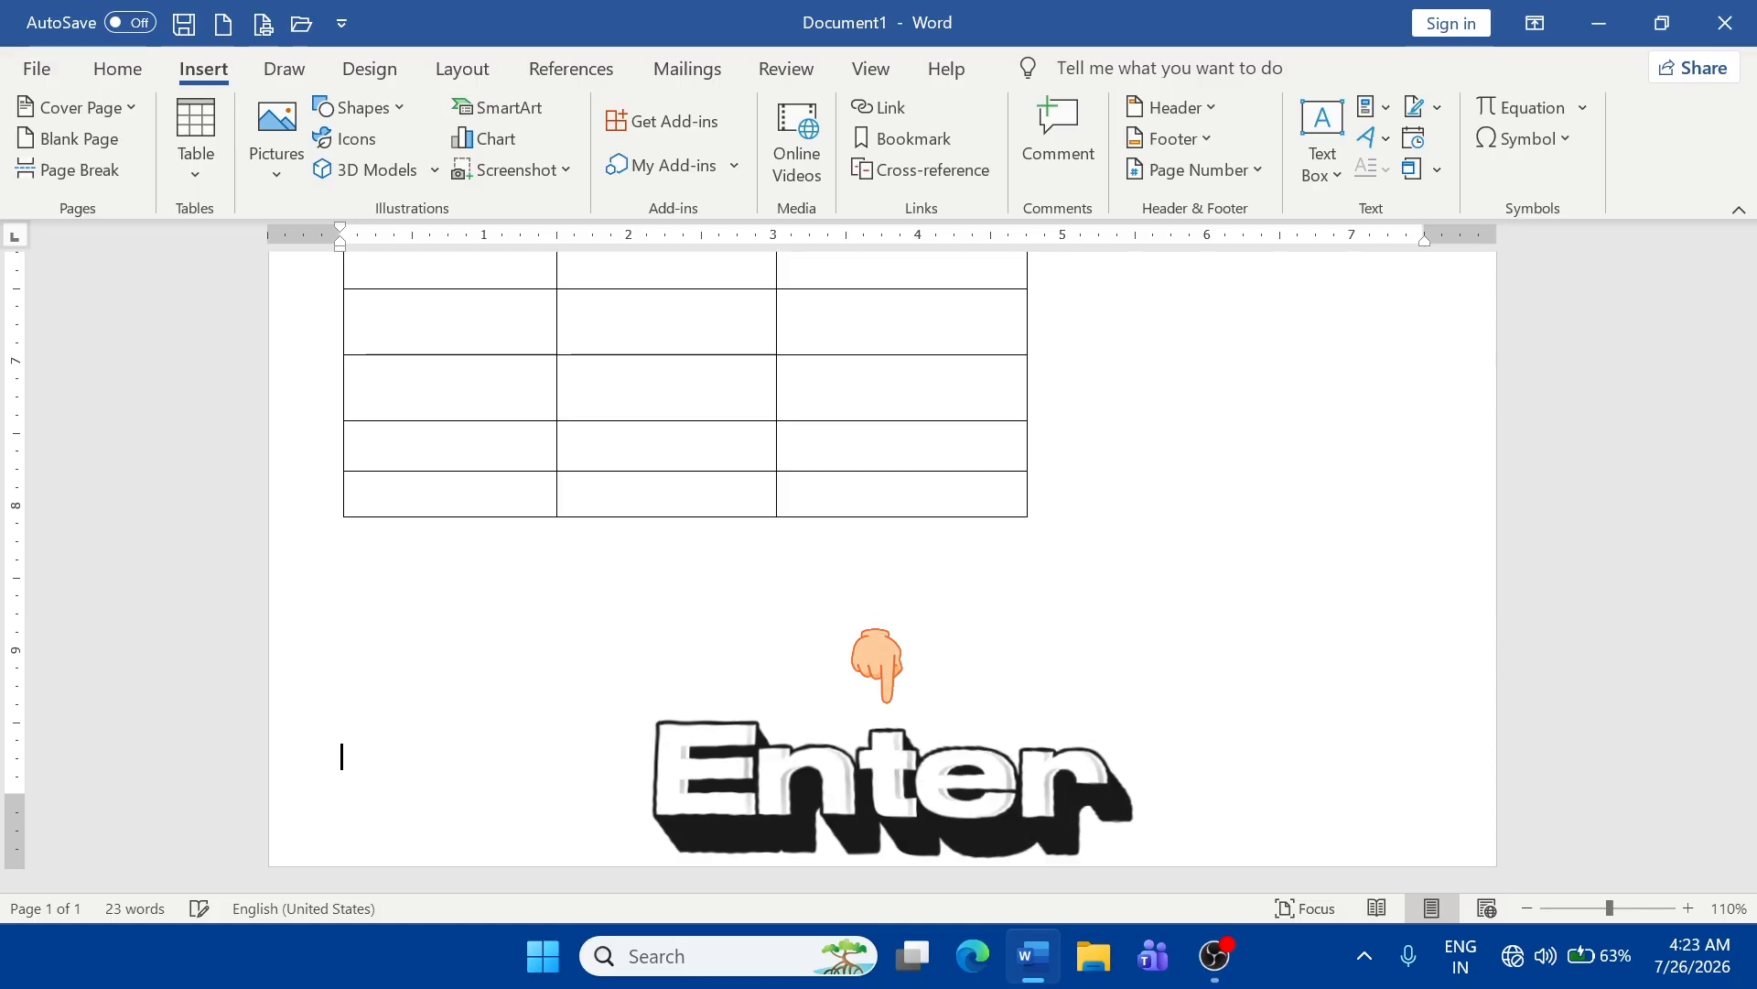
- Insert an embedded Excel spreadsheet at the start of page 2
scroll(298, 636, "down", 5)
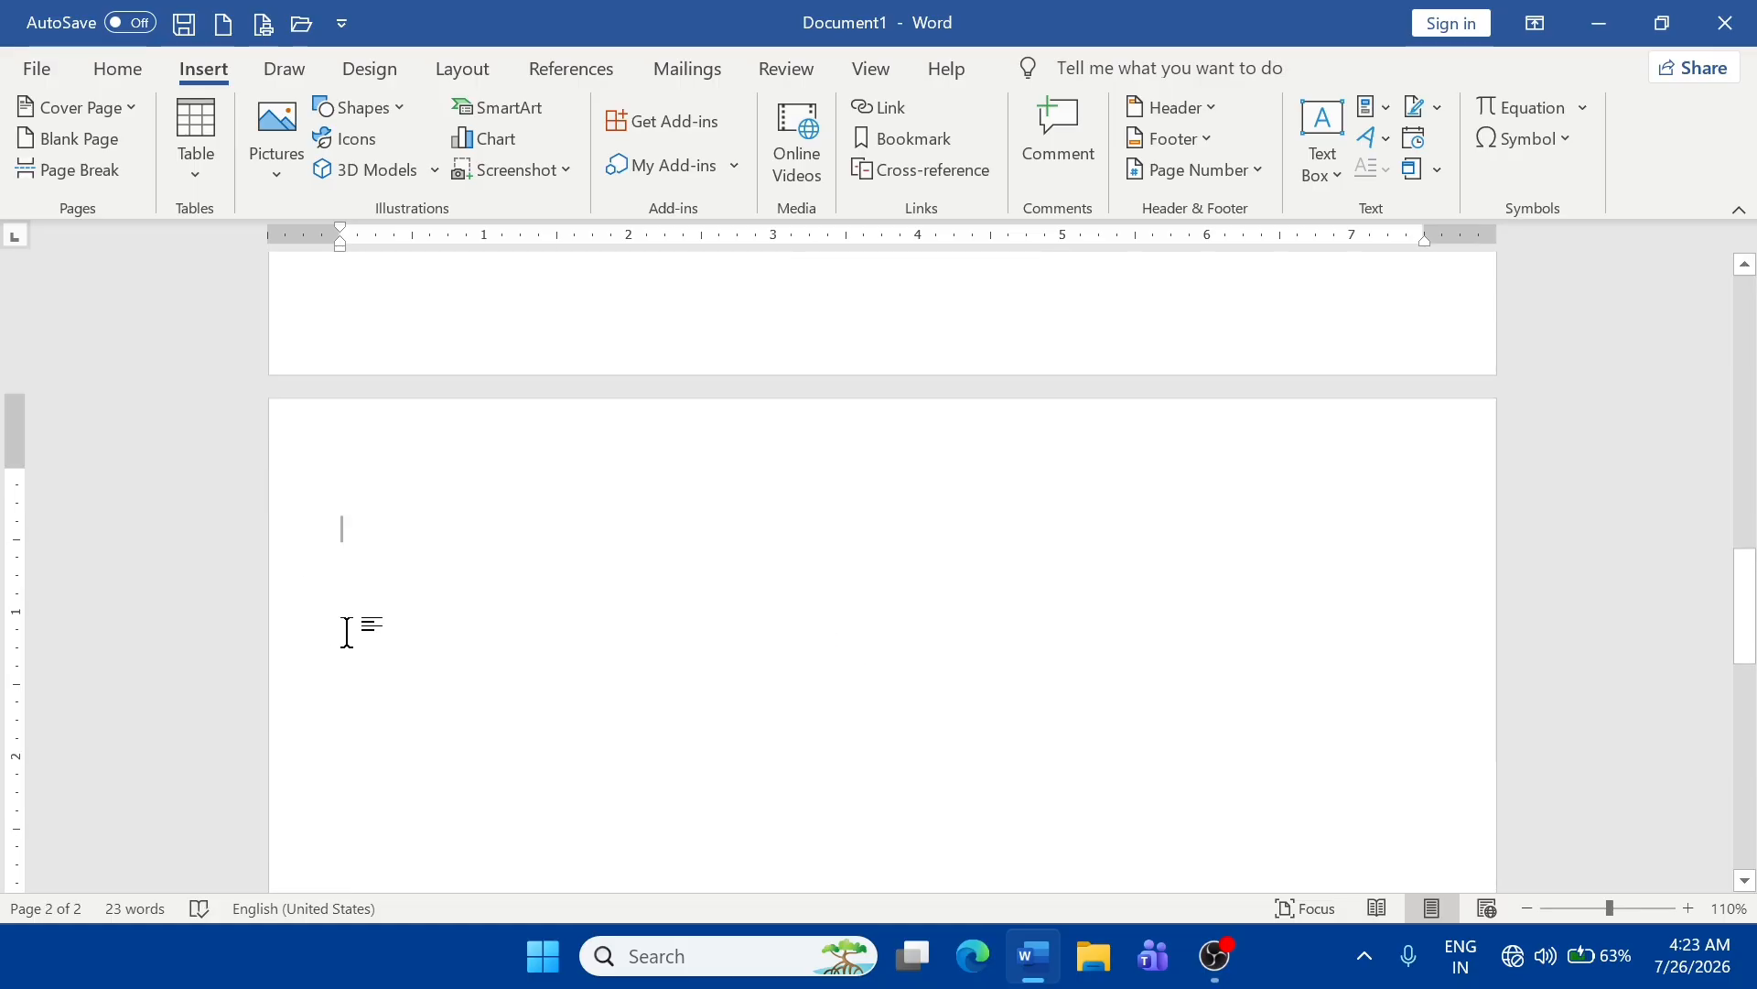
left_click(199, 176)
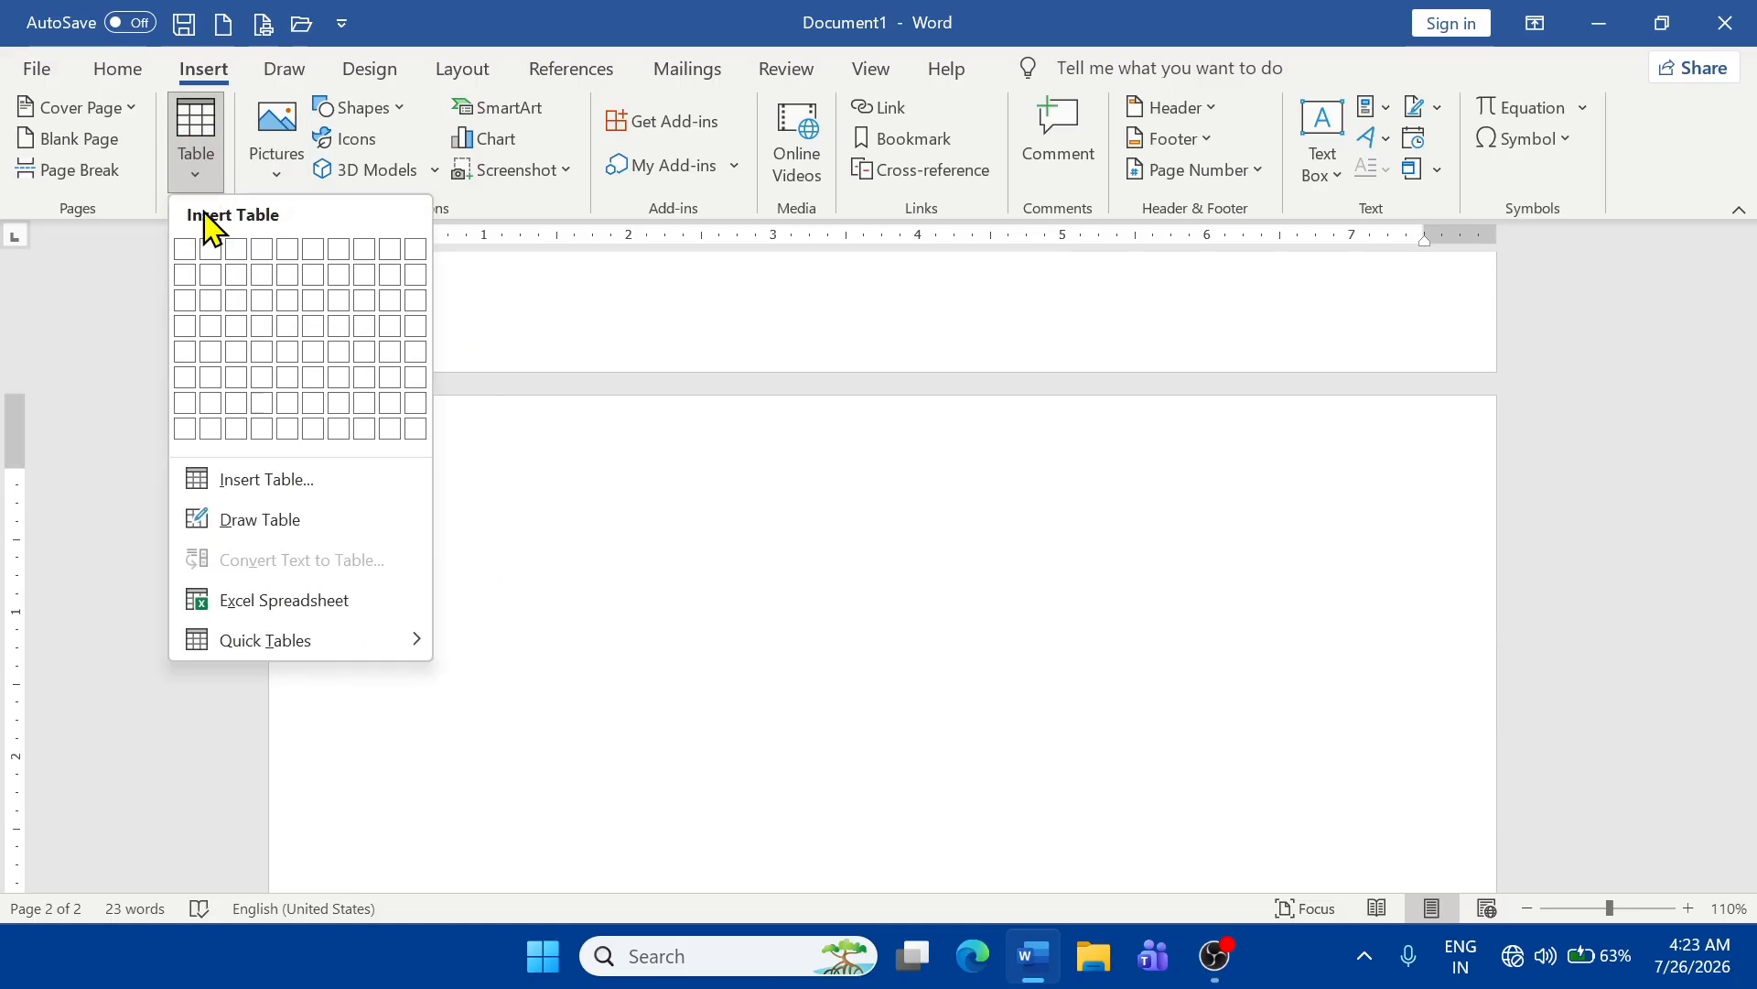
left_click(262, 602)
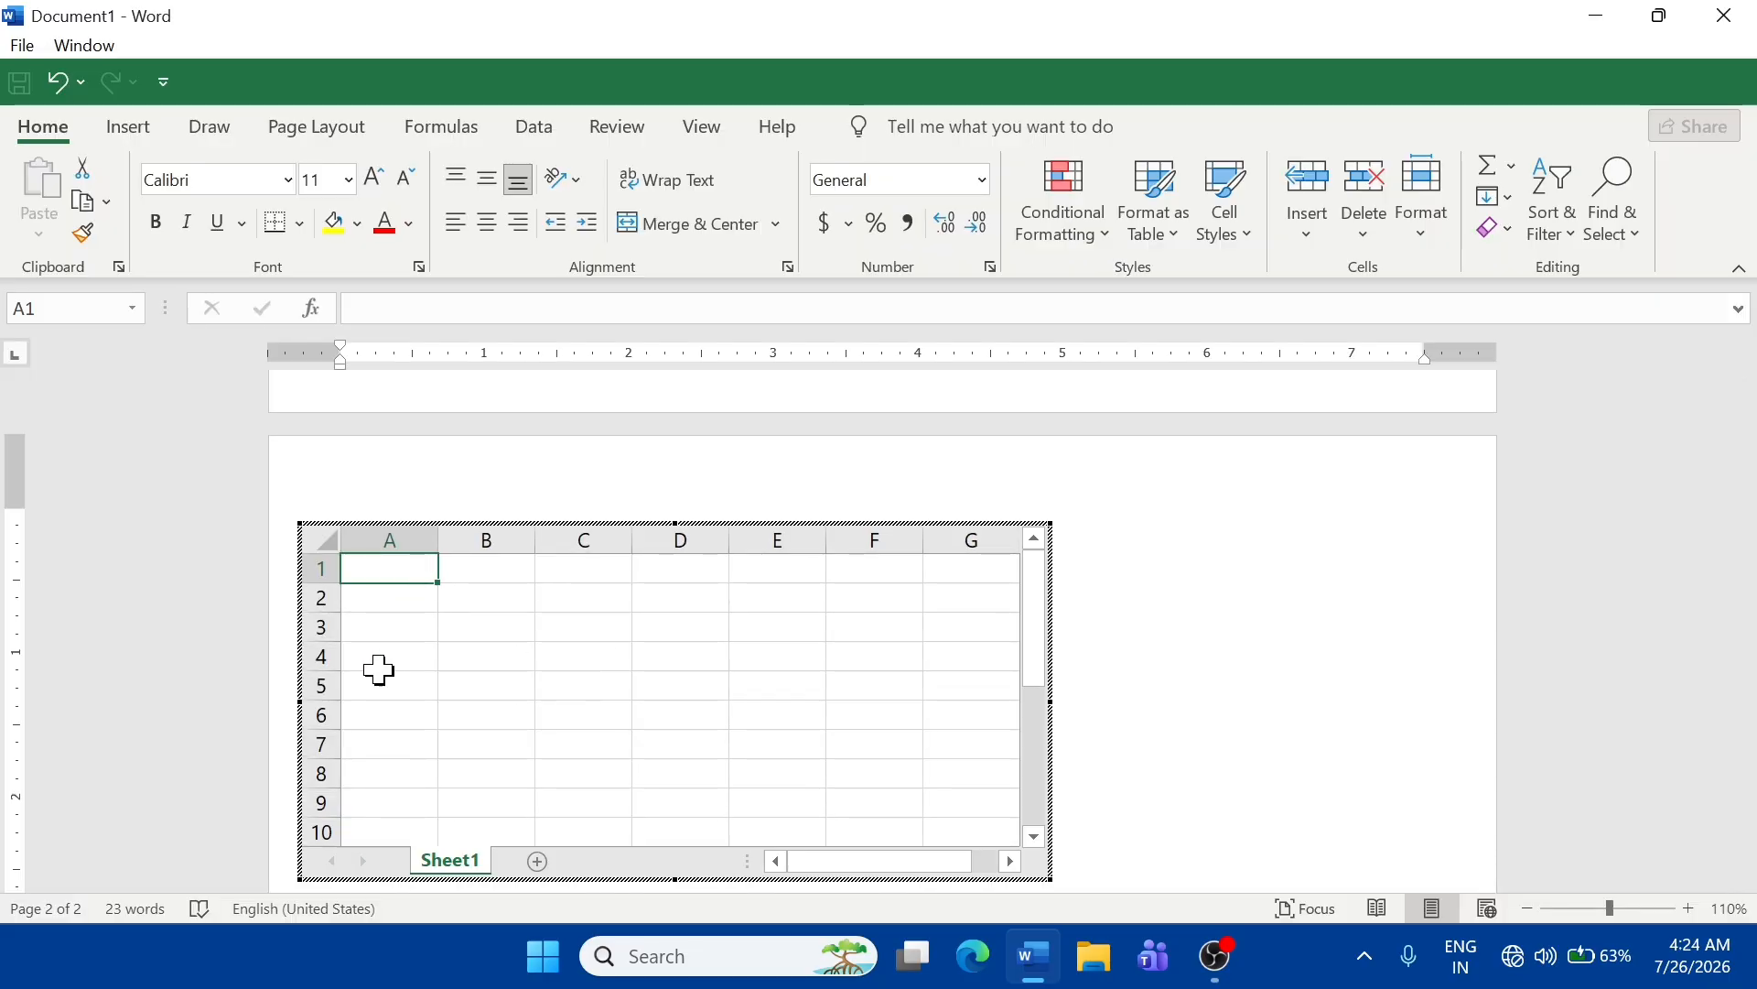
- Enter the heading NAME in A1 and the entries A, D, DG, H, G, J and K in A2 to A8
type("nA")
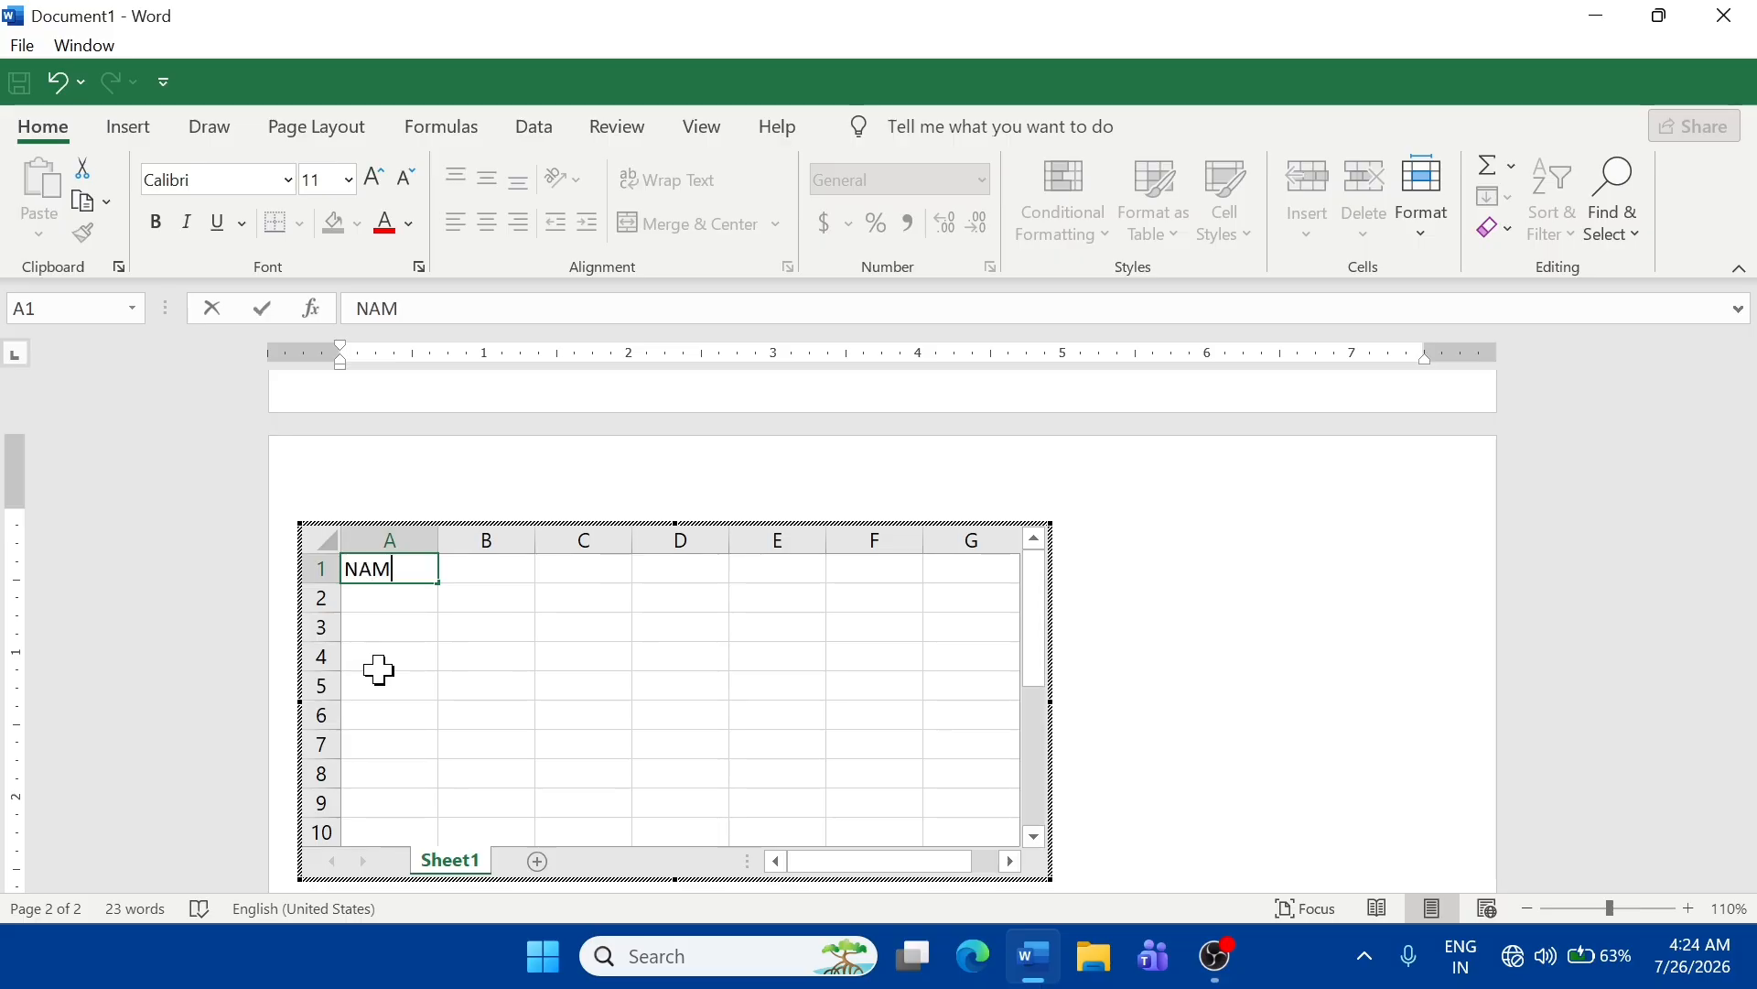
type("ME")
key("Return")
type("A")
key("Return")
type("D")
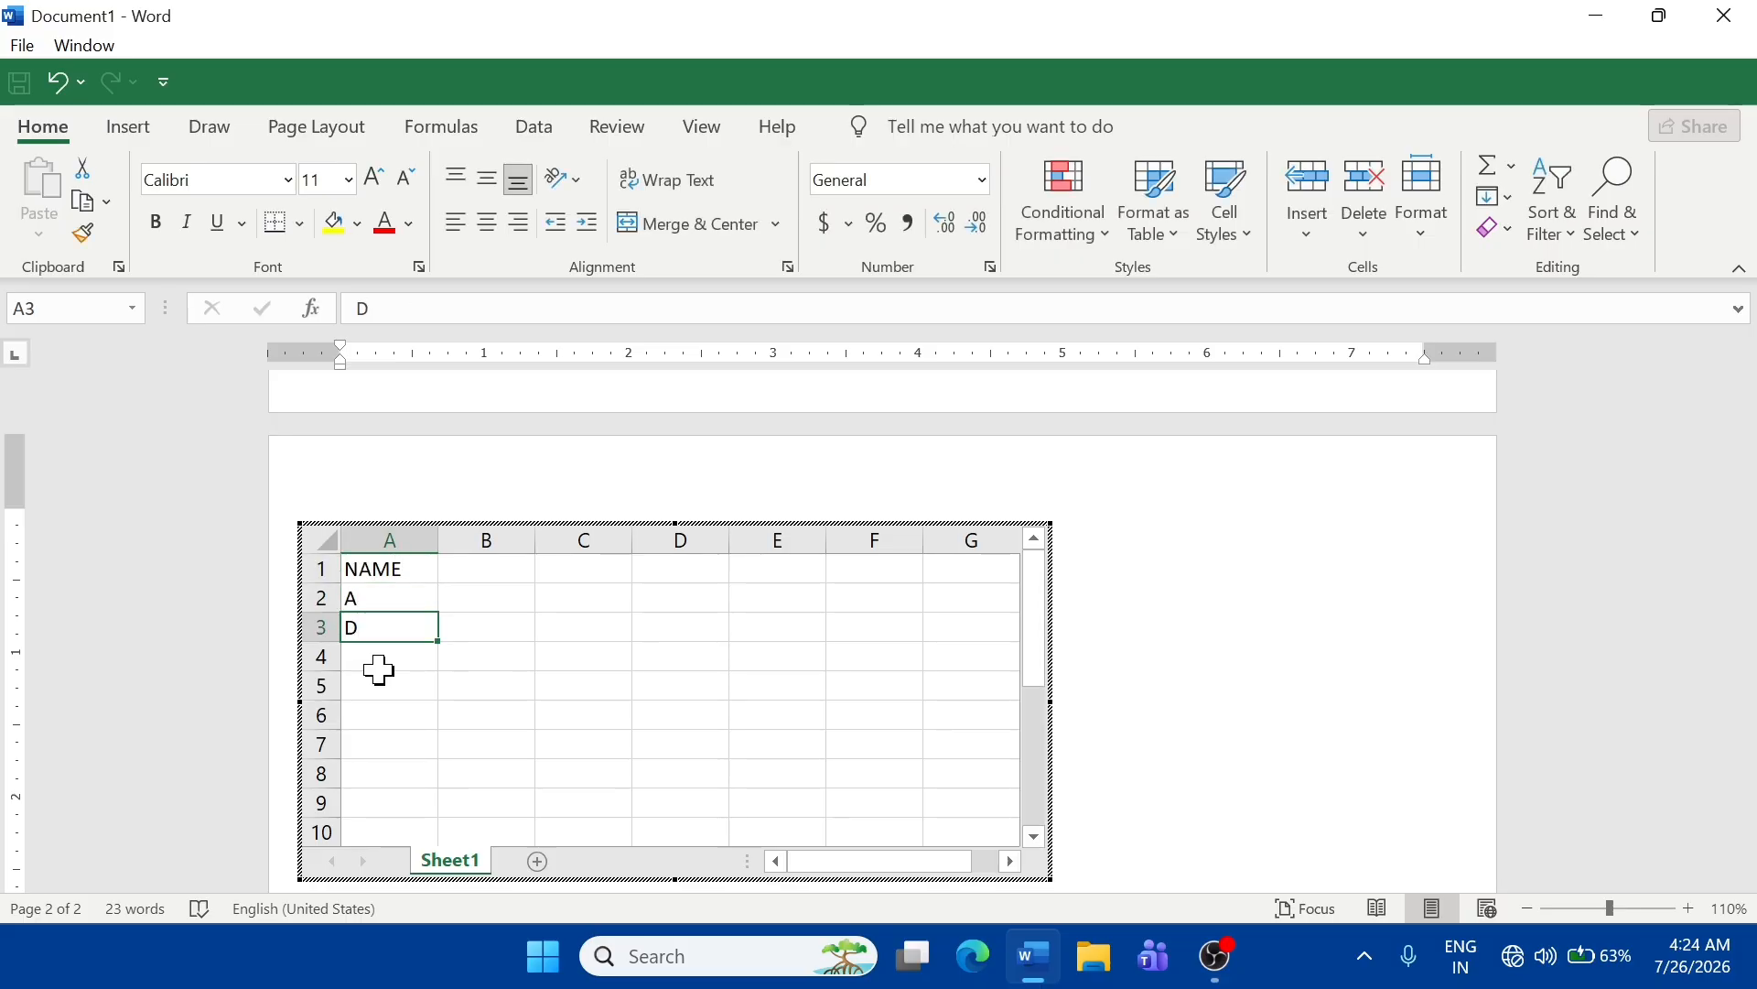
key("Return")
type("DG")
key("Return")
key("Return")
type("G")
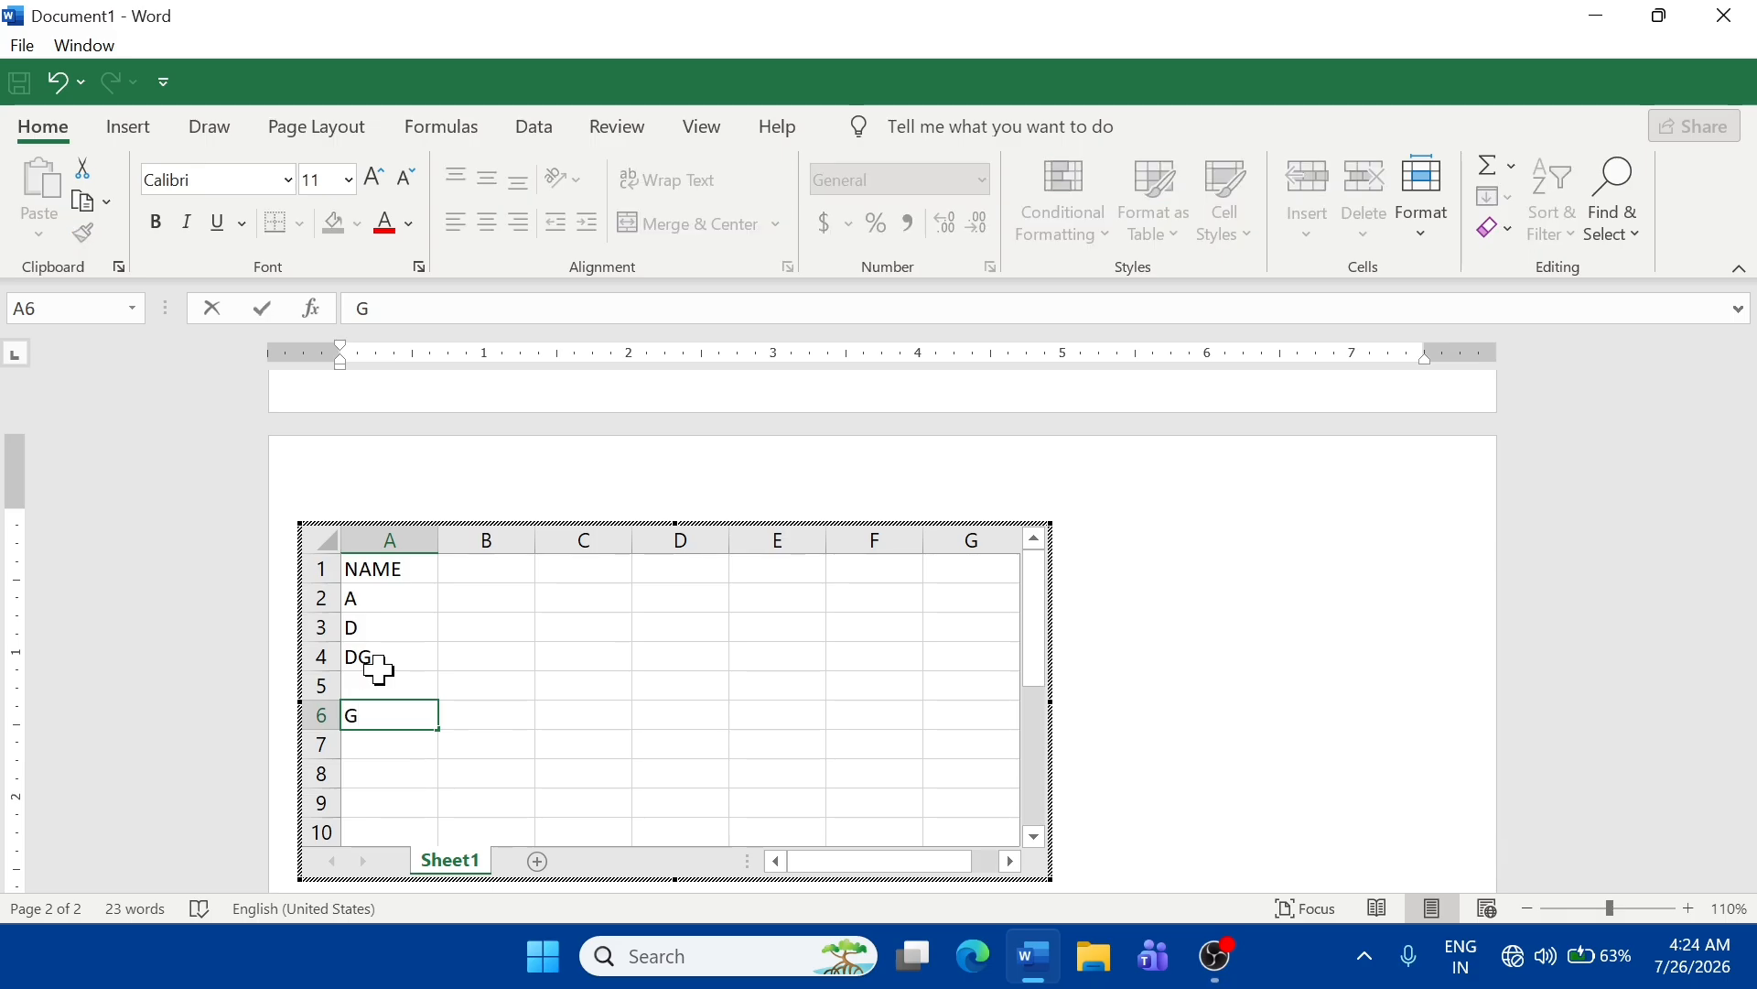
key("Up")
type("H")
key("Return")
key("Return")
type("J")
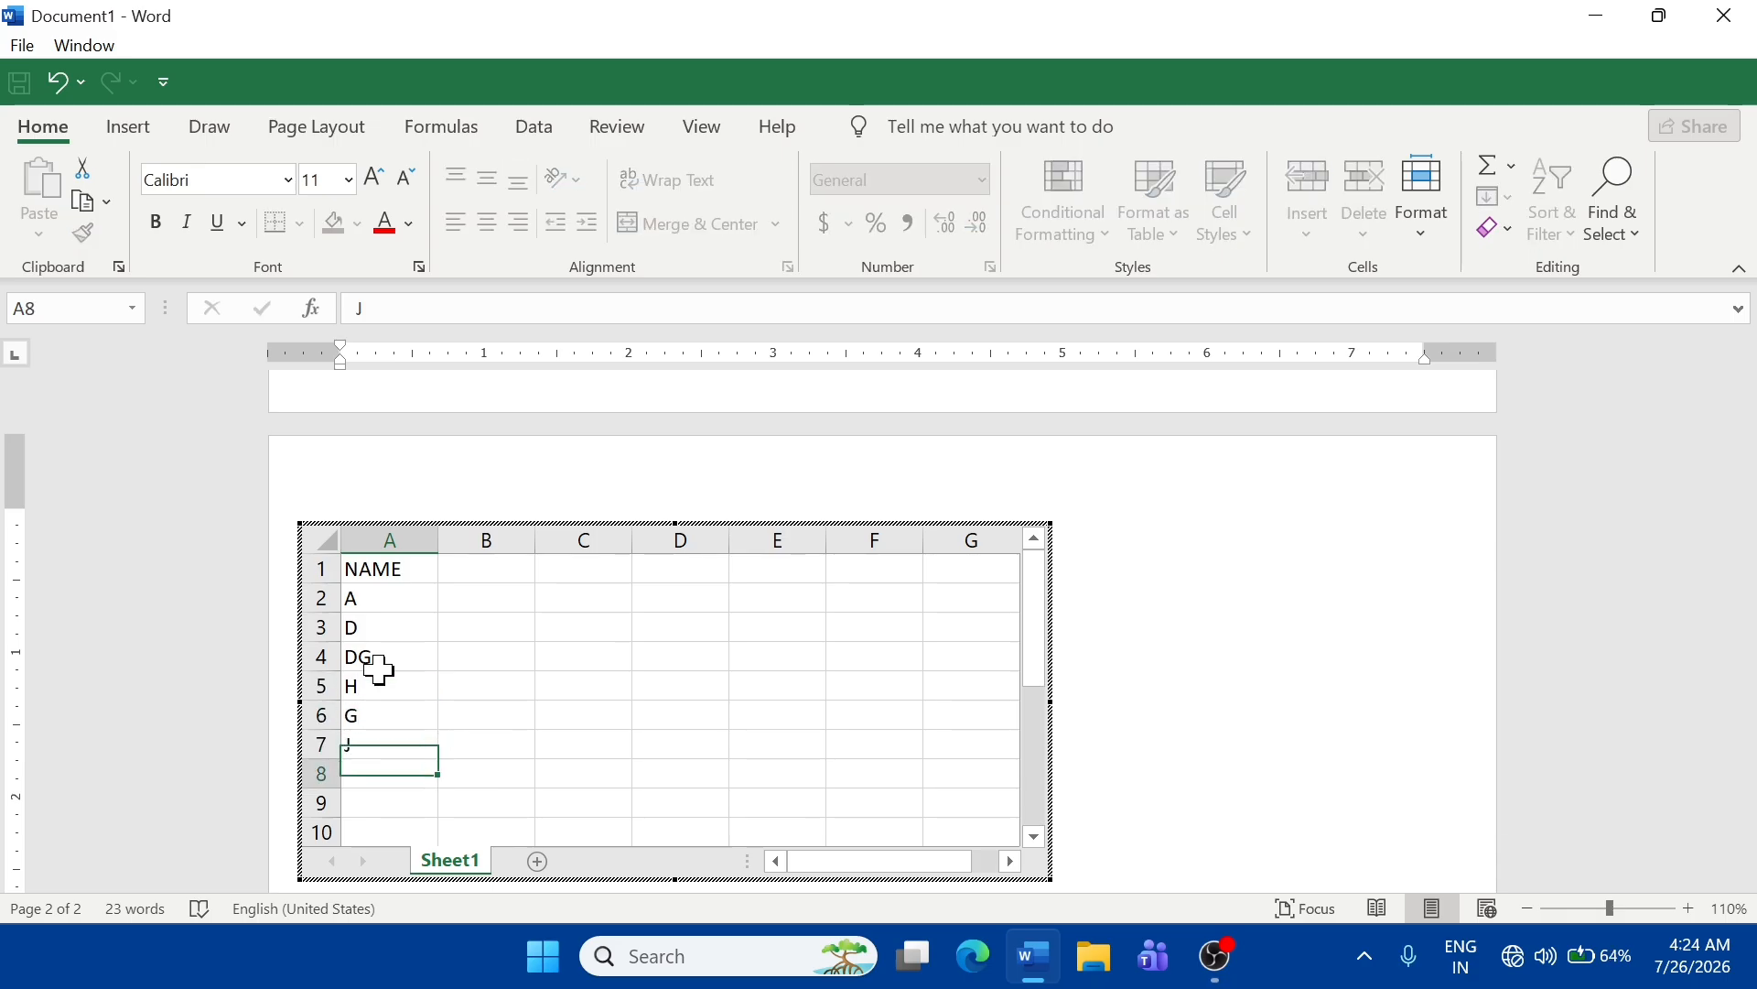
key("Return")
type("K")
key("Up")
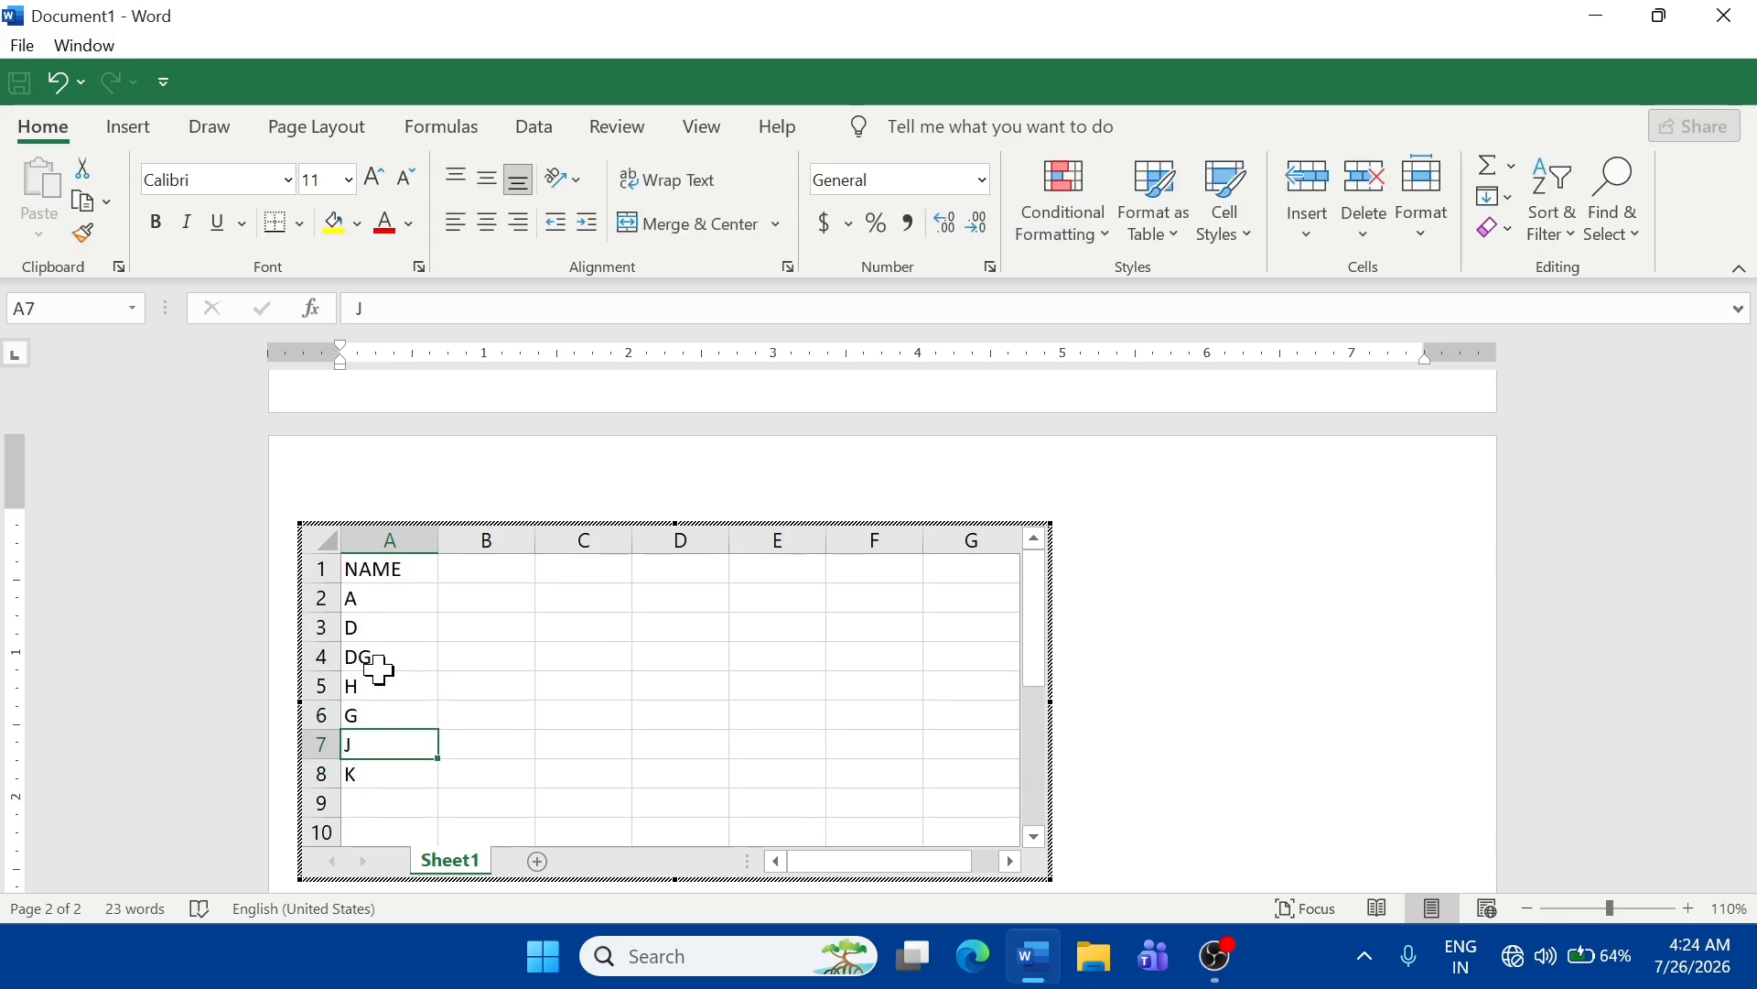
- Enter the headings ADDRESS, MOBILE and COURSE in cells B1 to D1
key("ctrl+Home")
key("Right")
type("ADDRESS")
key("Tab")
type("MOBILE")
key("Tab")
type("COURSE")
key("Return")
- Enter HFFG and FGFD in B2:B3 and 545, 555, 556 in C2:C4, filling both columns down to row 8
type("HFFG FGFD")
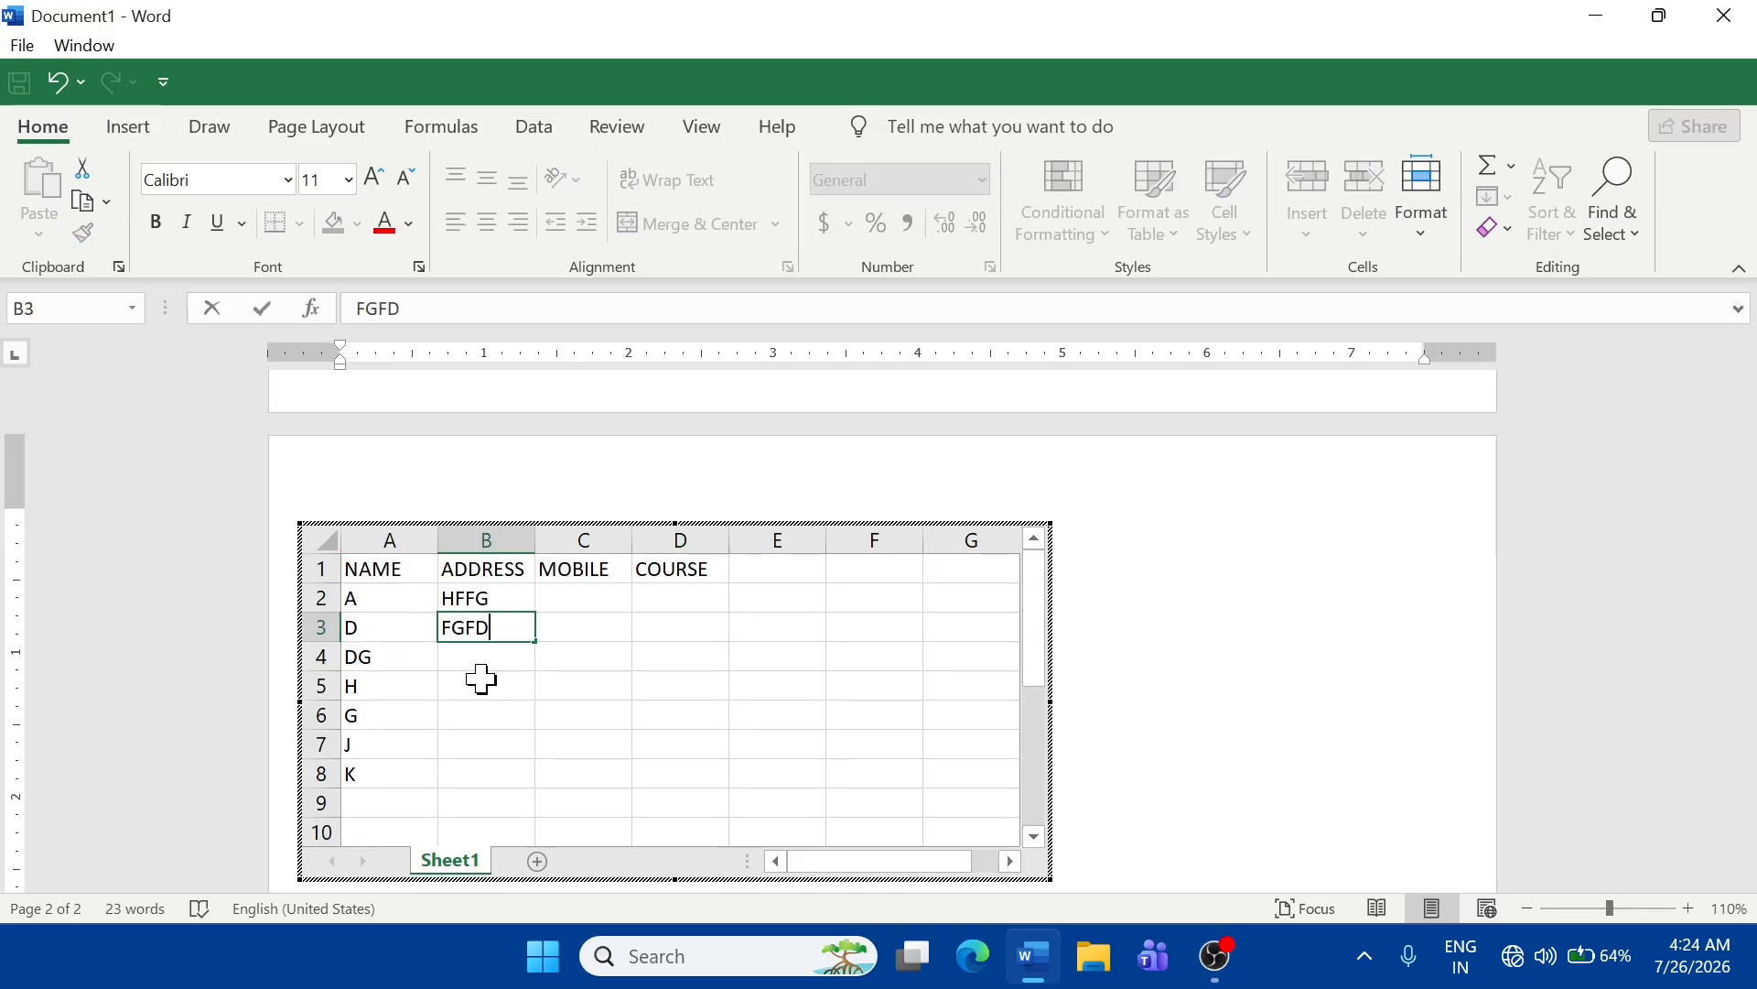
left_click(584, 599)
type("545 555 556")
left_click_drag(584, 628, 584, 657)
left_click_drag(632, 670, 632, 778)
left_click(485, 689)
left_click_drag(534, 699, 535, 778)
- Enter BASIC, TALLY and C in cells D2 to D4 and fill the COURSE column down to row 8
left_click(691, 600)
type("BASIC")
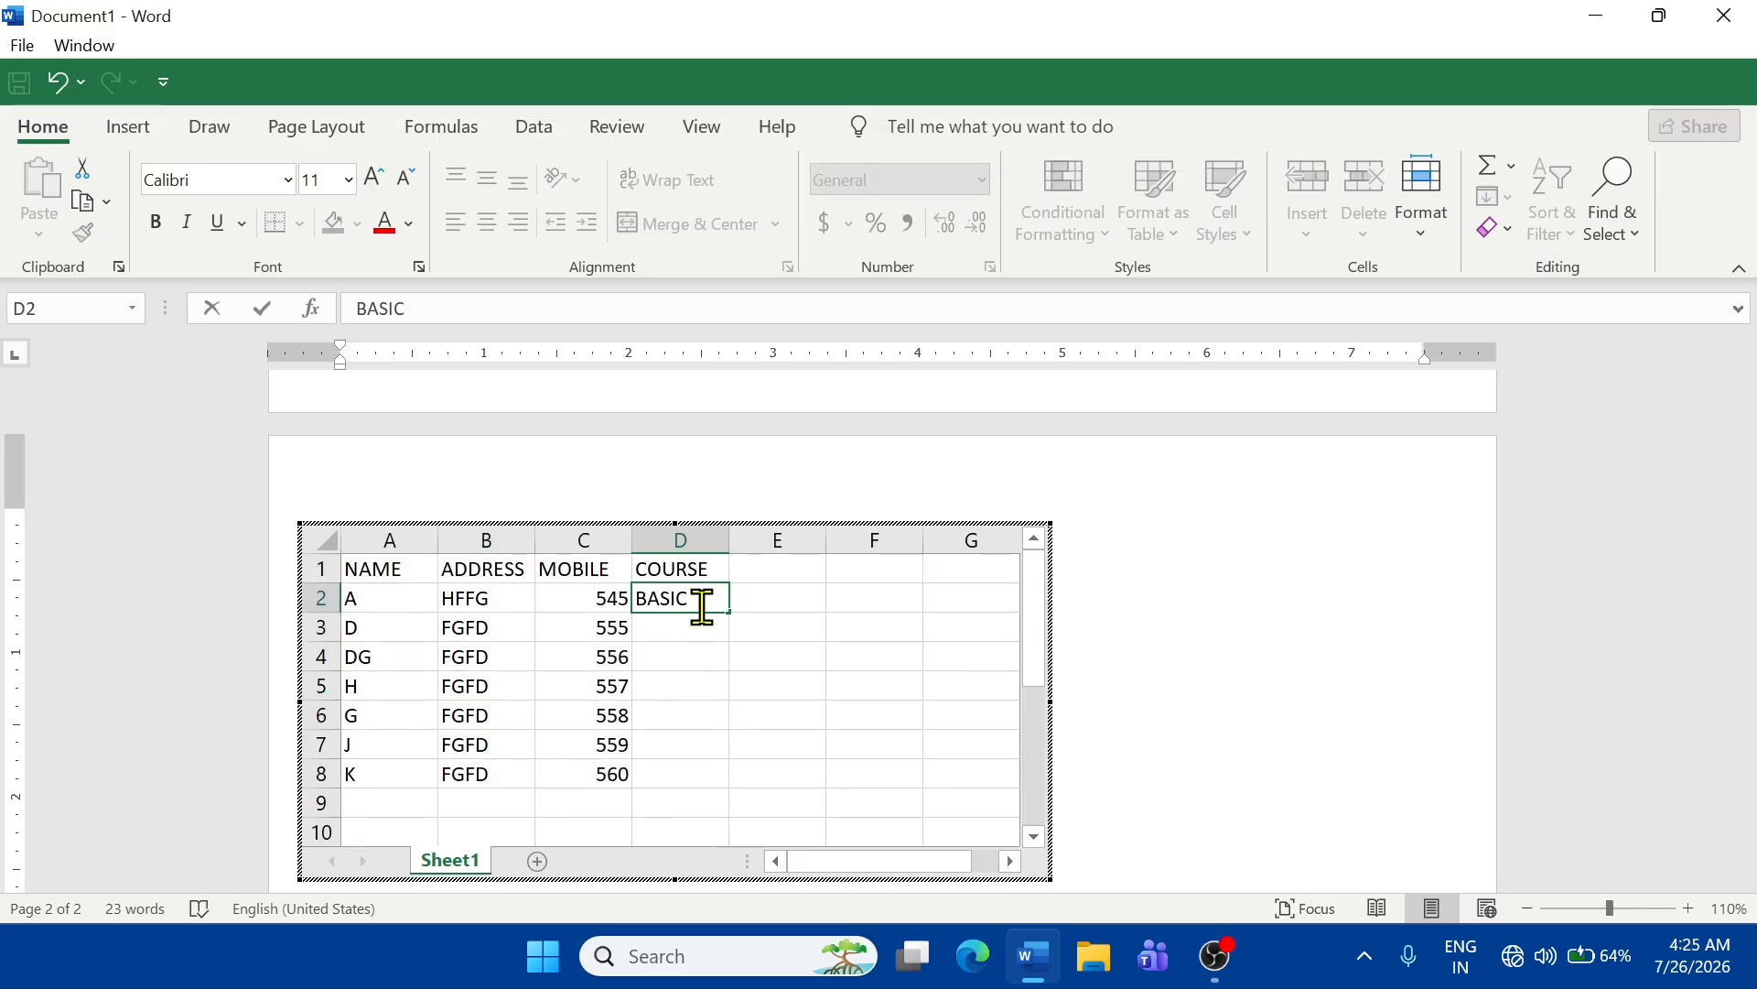
type(" TALLY C")
left_click_drag(680, 597, 680, 657)
left_click_drag(729, 671, 728, 785)
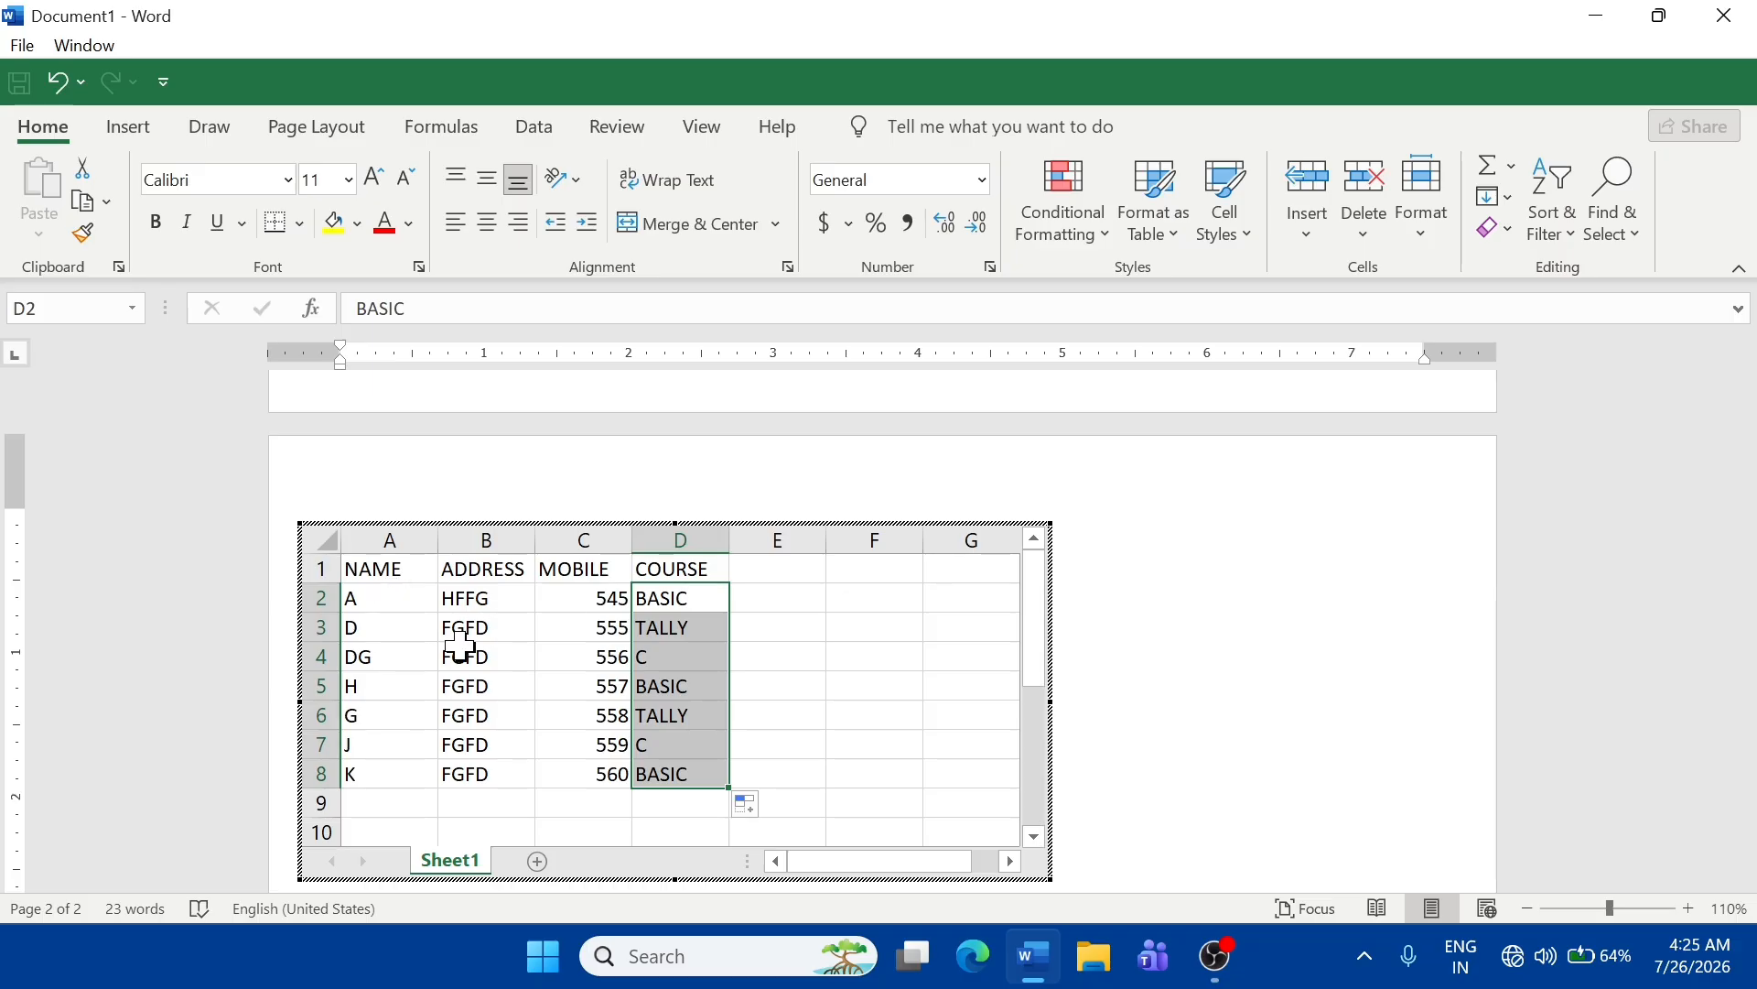
- Narrow the embedded spreadsheet to columns A to D, return to the document and select the spreadsheet object
left_click(800, 636)
left_click_drag(796, 570, 1002, 580)
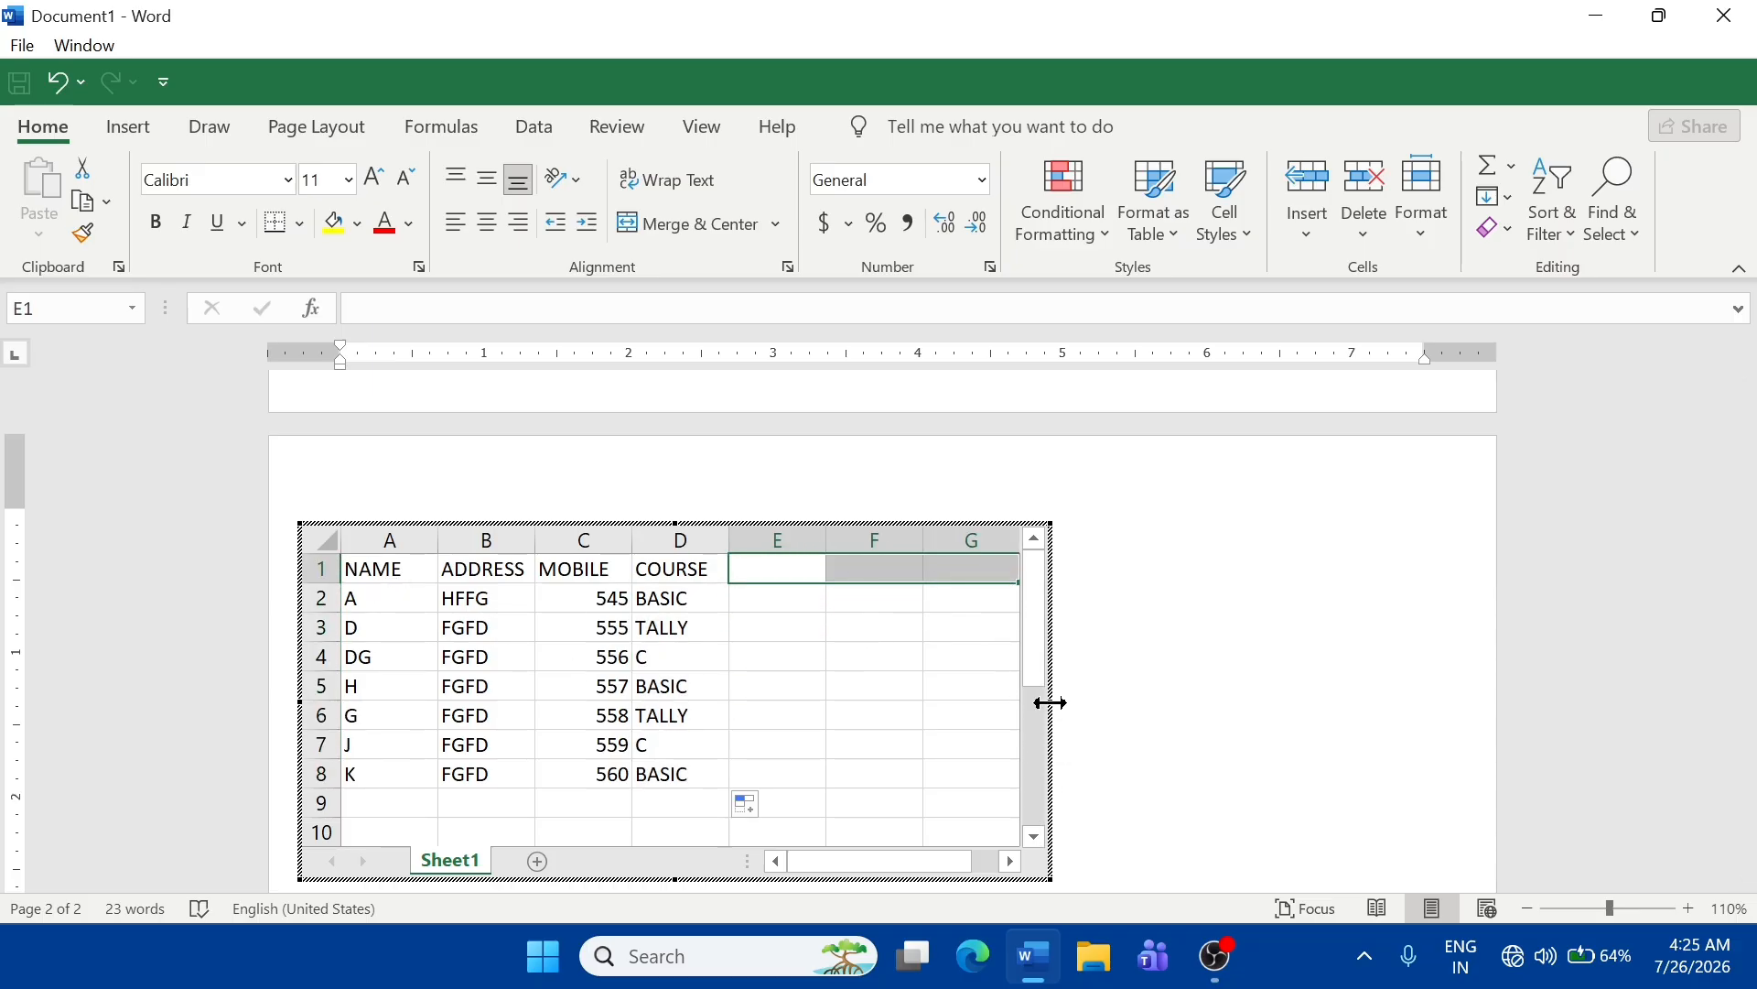
left_click_drag(892, 701, 725, 691)
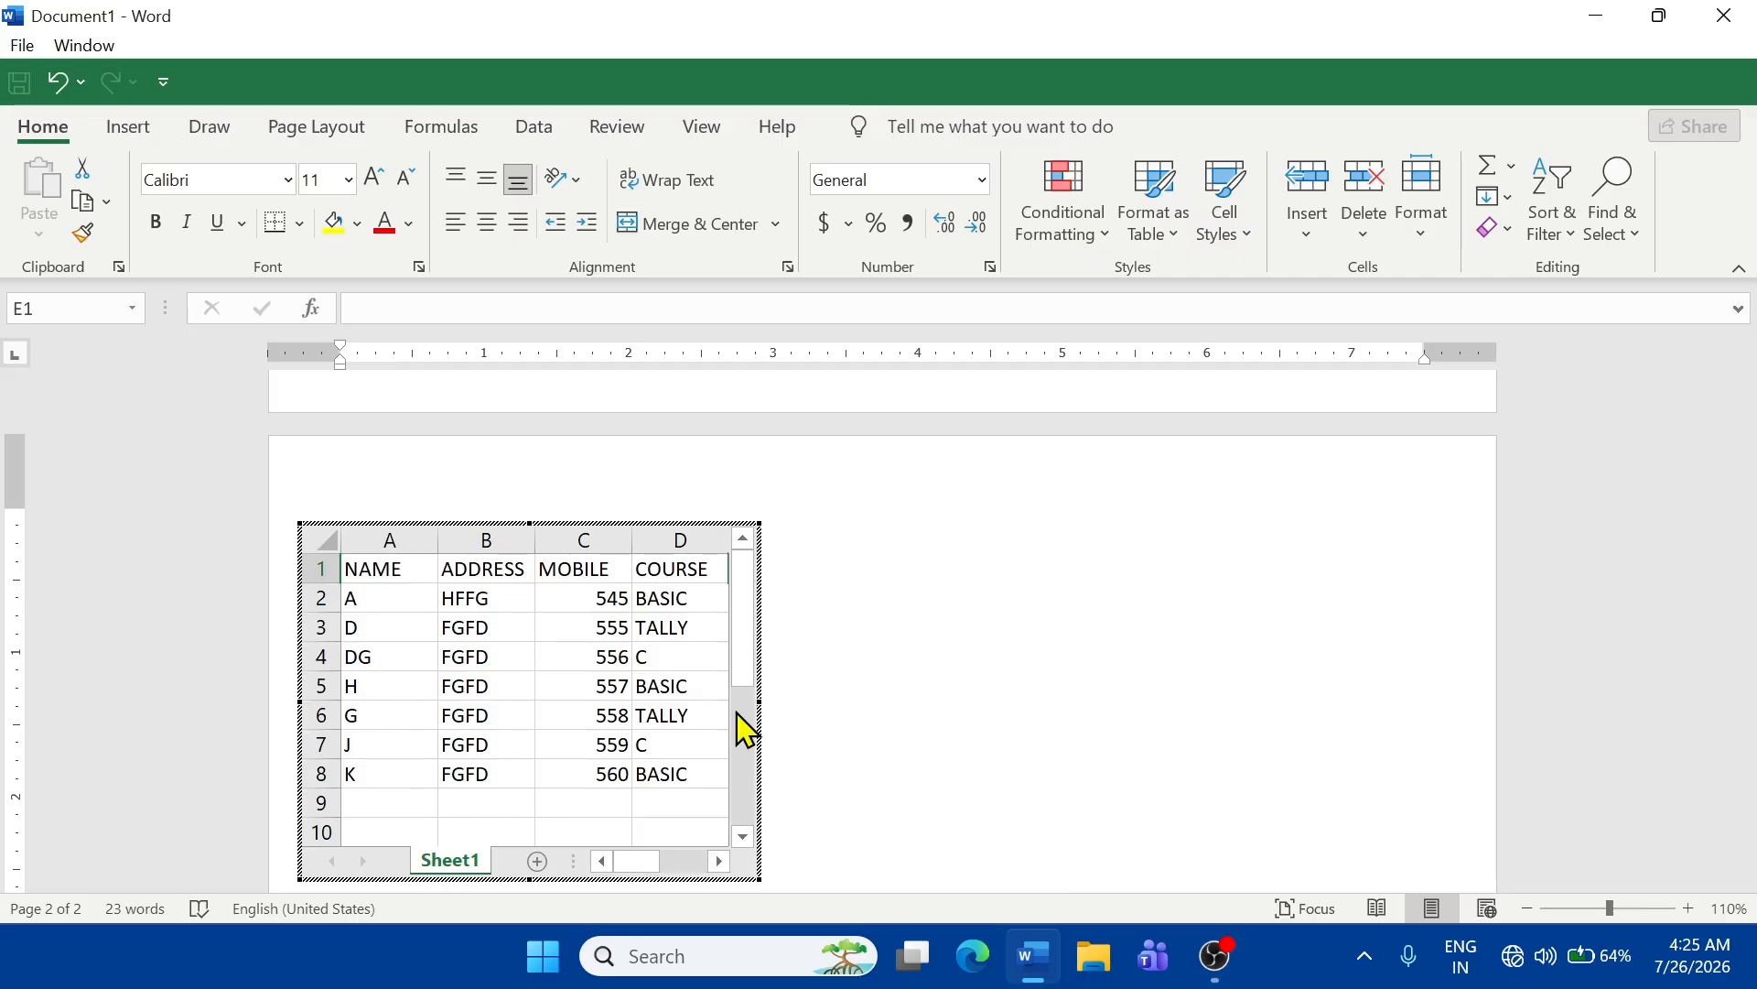
scroll(501, 641, "down", 2)
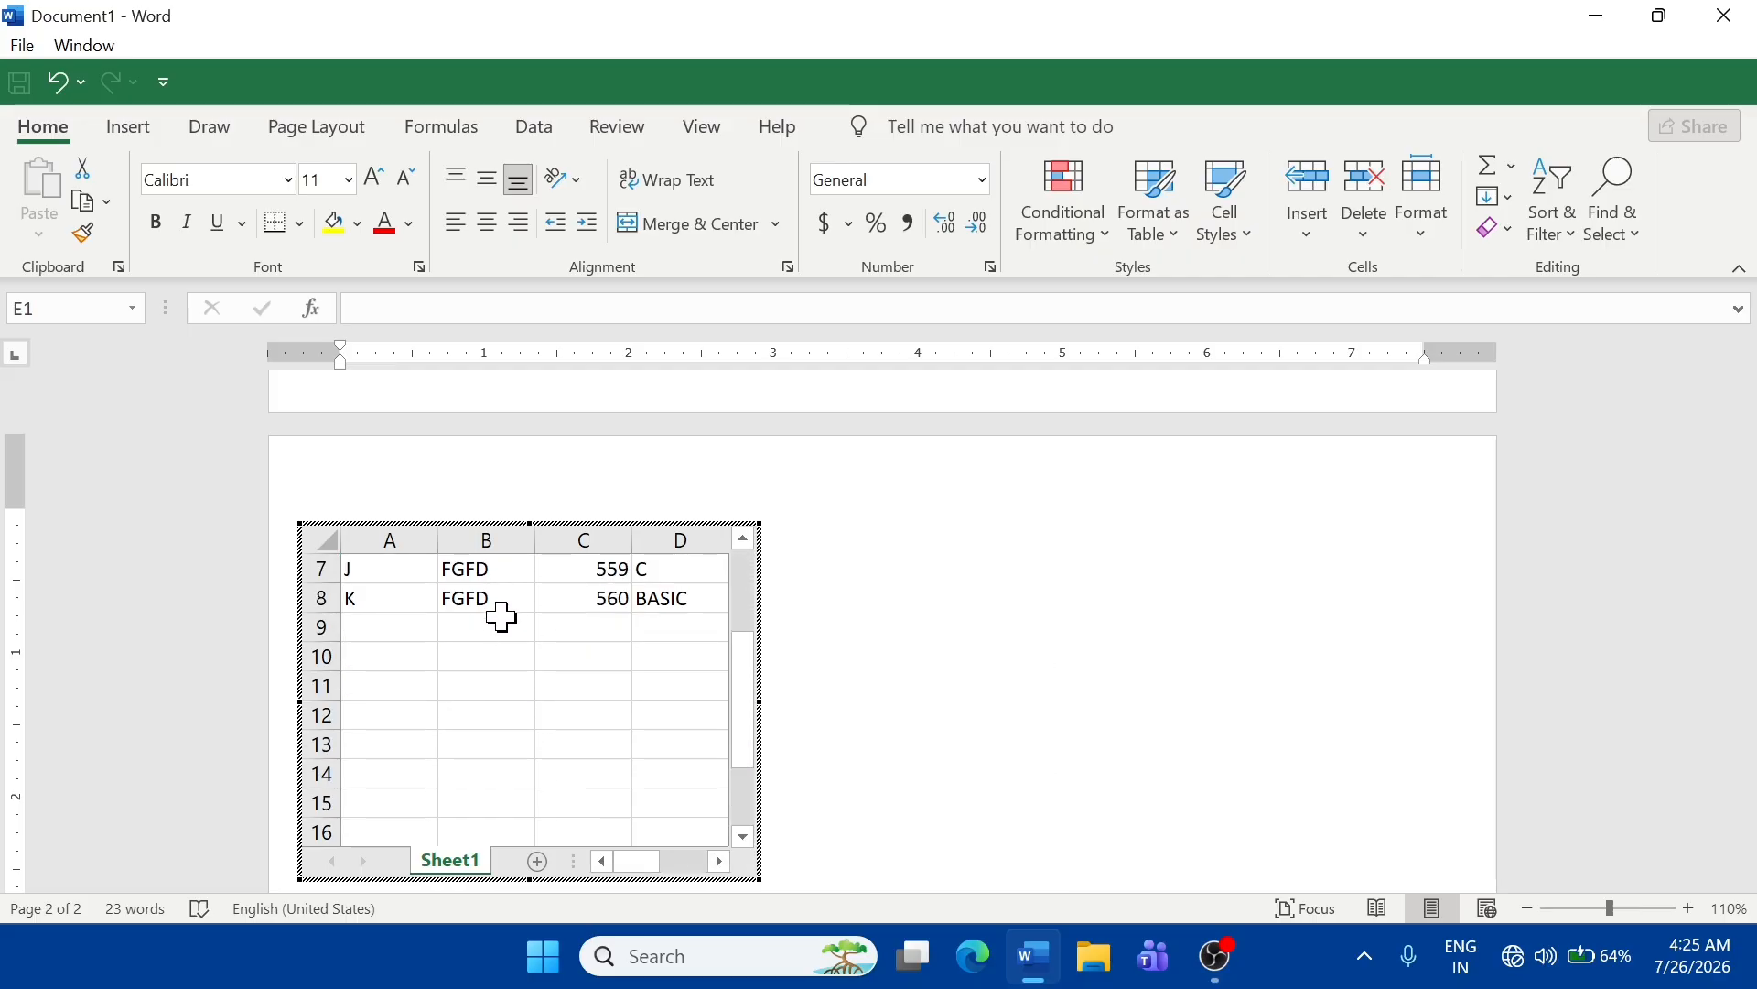
scroll(503, 634, "up", 2)
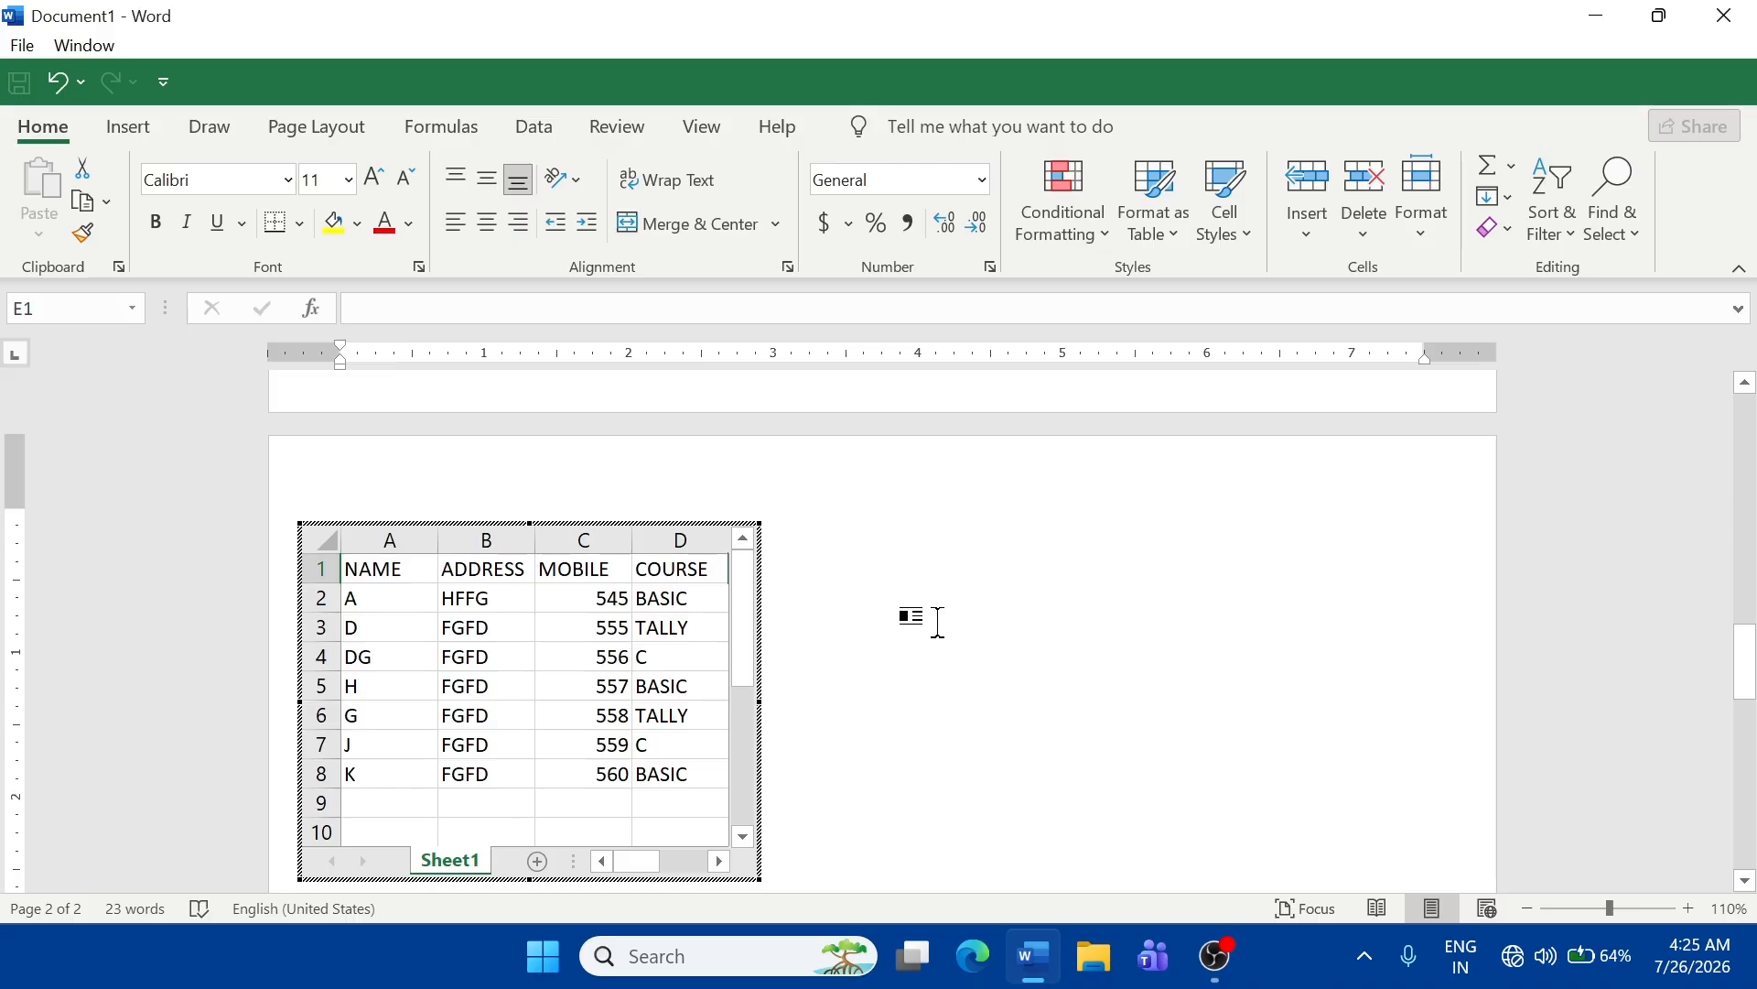
left_click(1071, 589)
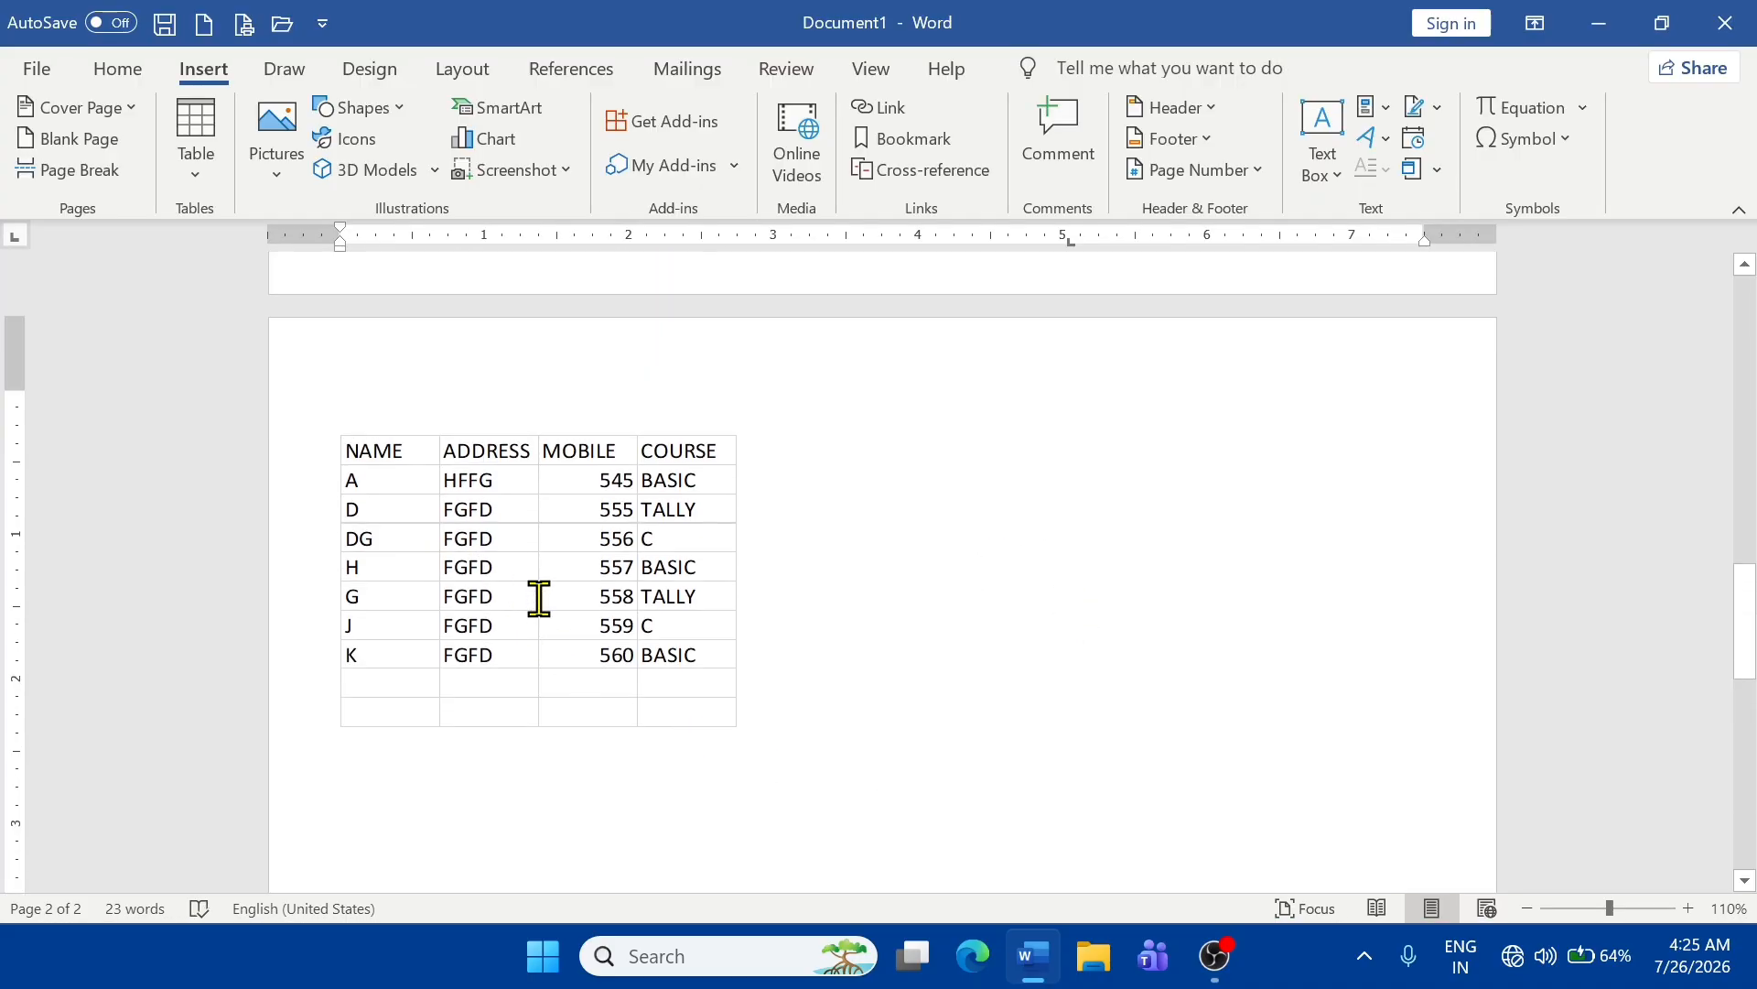
left_click(539, 598)
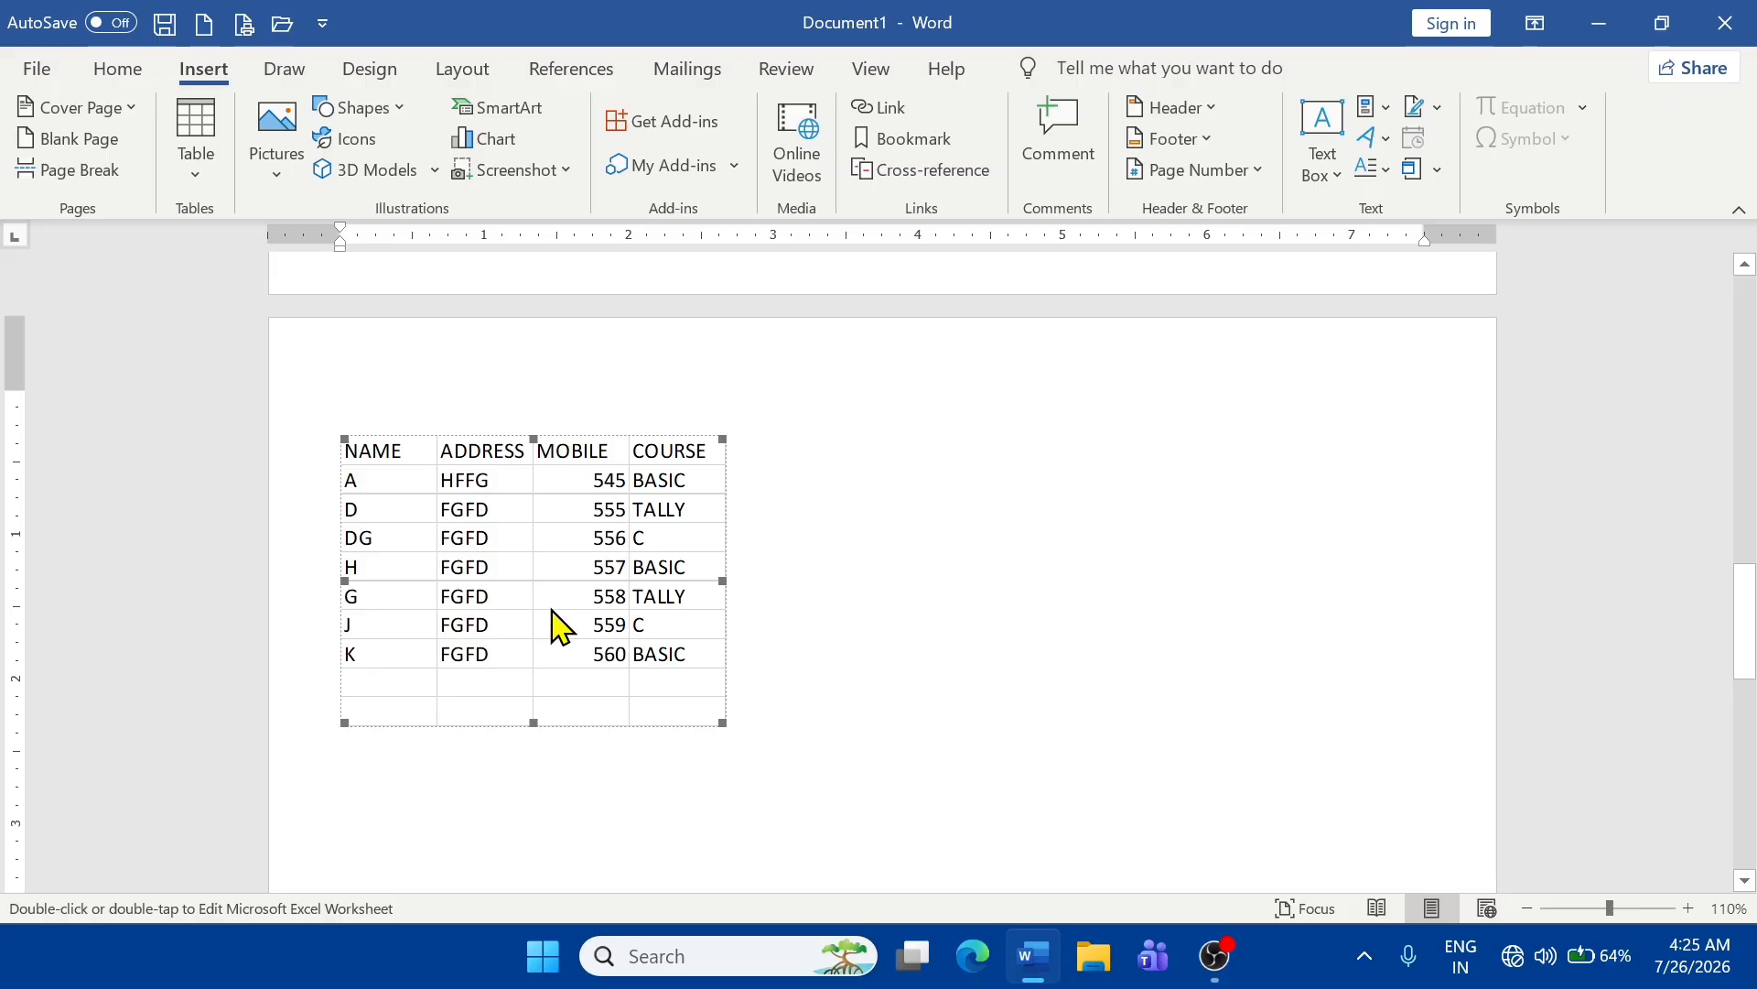
- Browse the built-in Quick Tables gallery from Calendar 1 to With Subheads 2
left_click(210, 172)
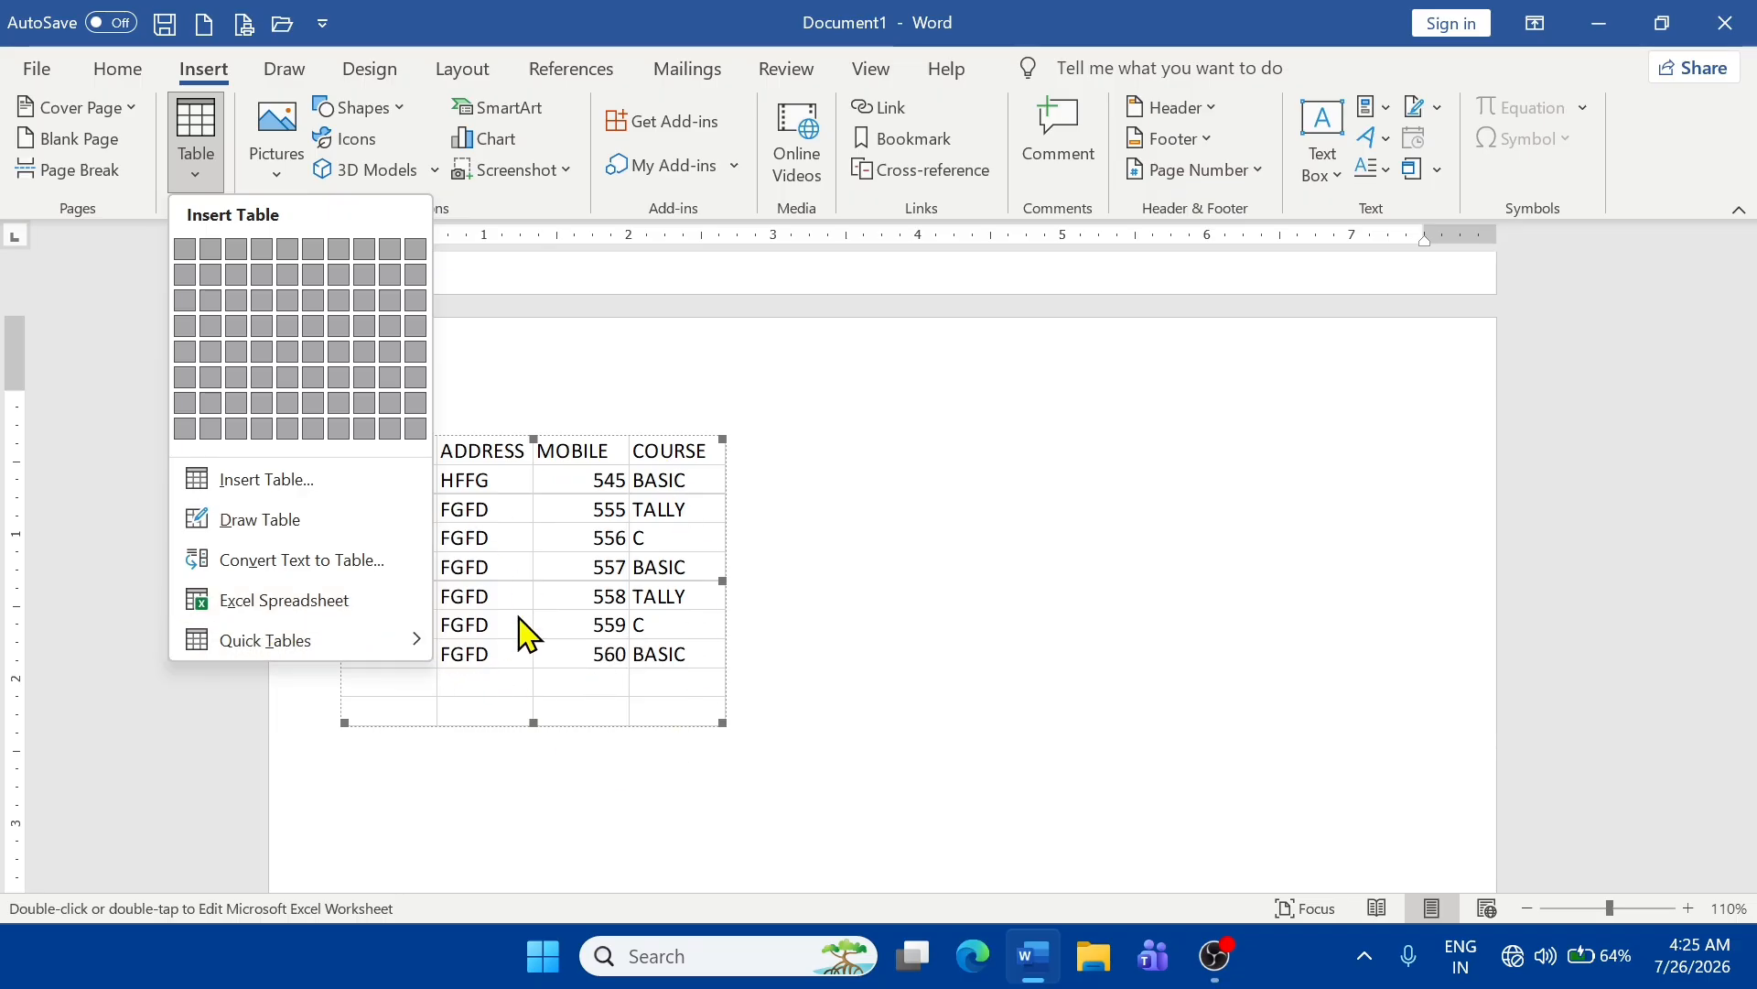
mouse_move(249, 638)
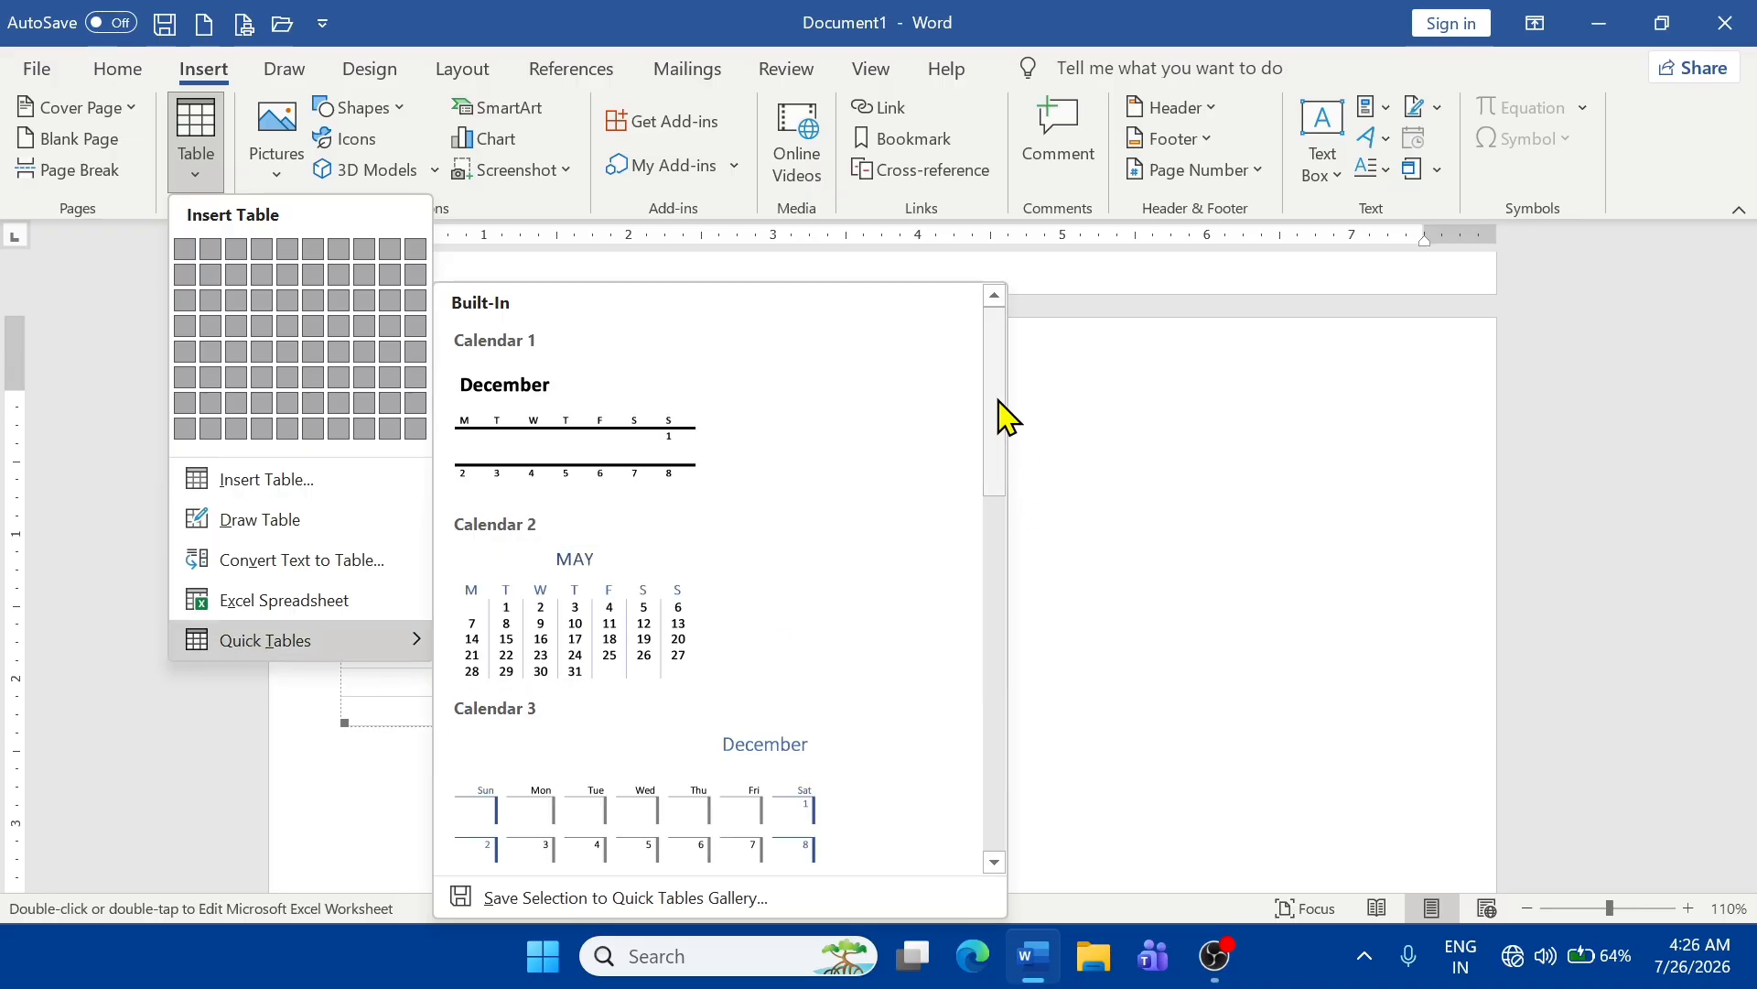
left_click_drag(995, 412, 985, 863)
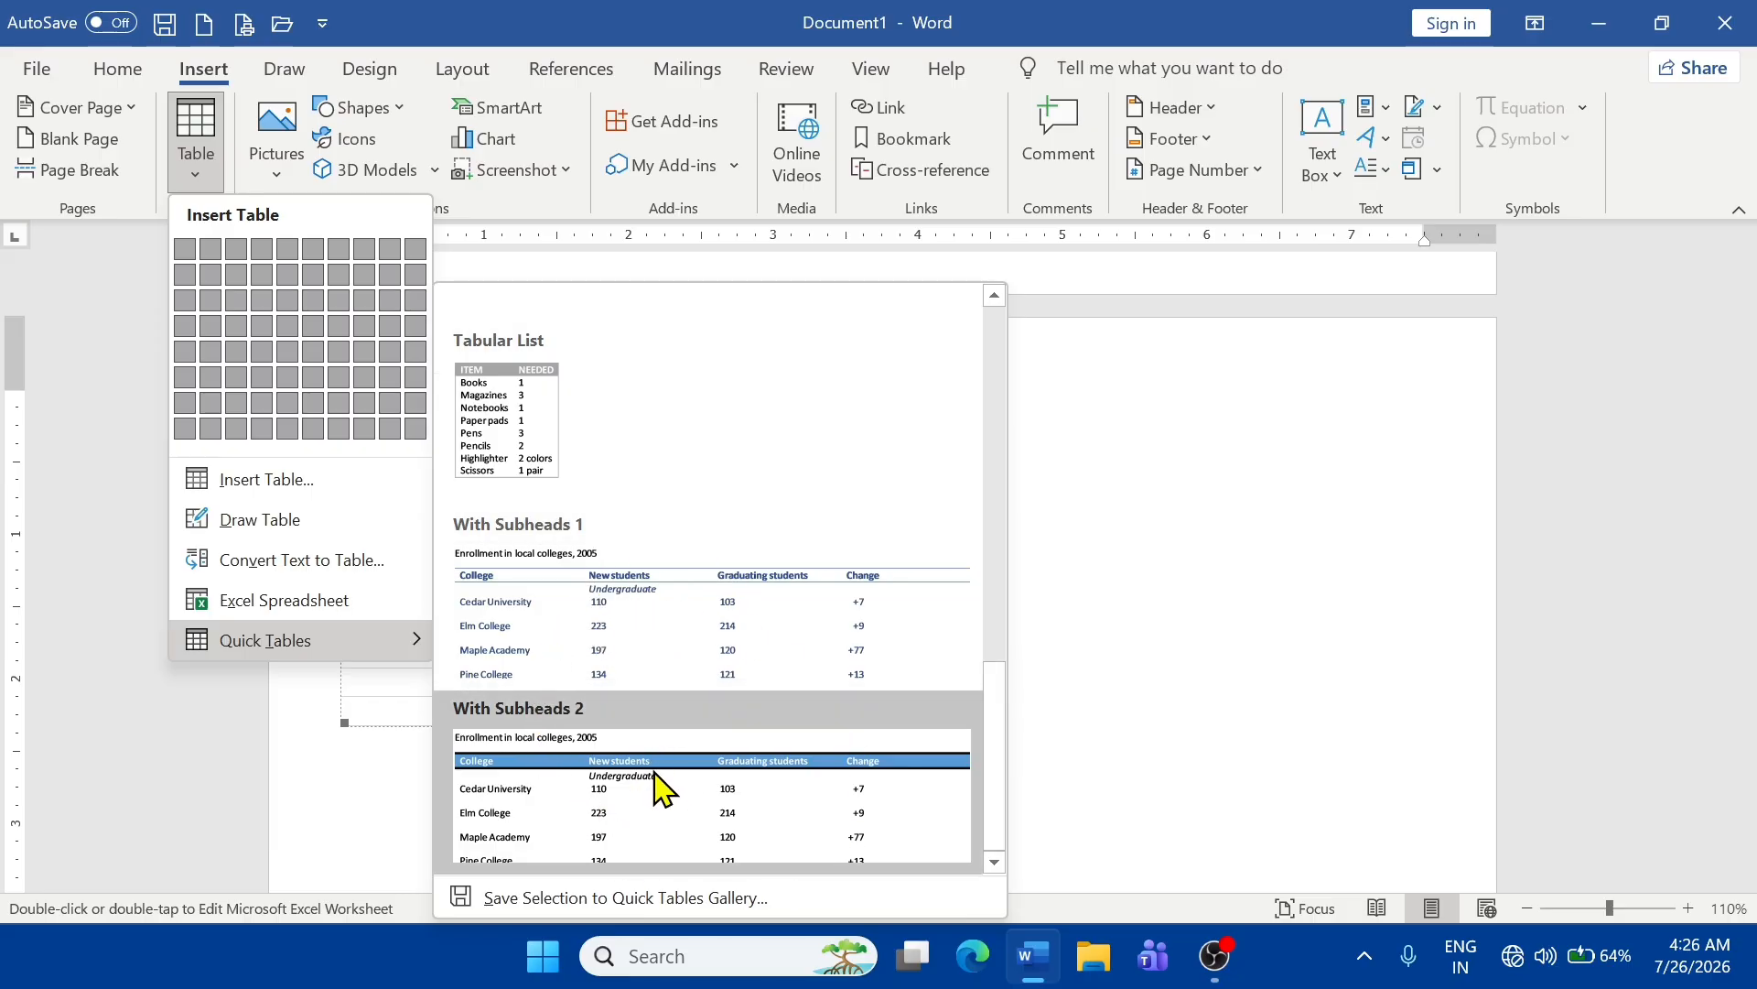
scroll(622, 604, "up", 10)
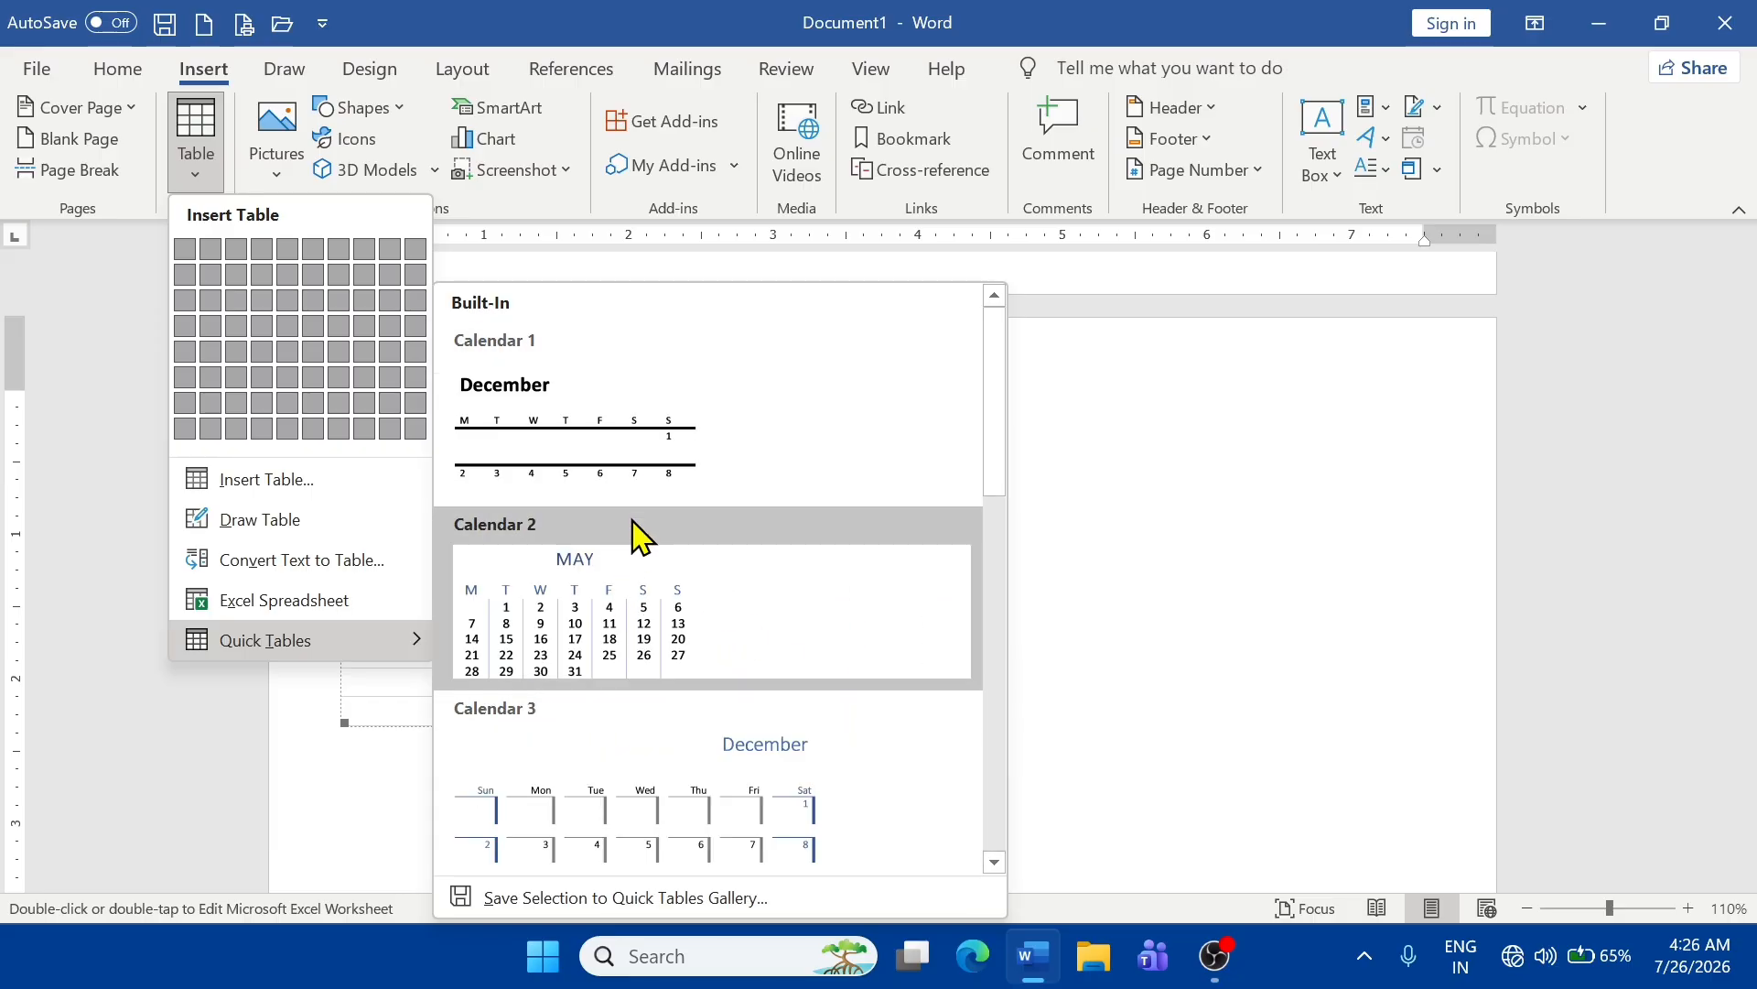
left_click(1272, 491)
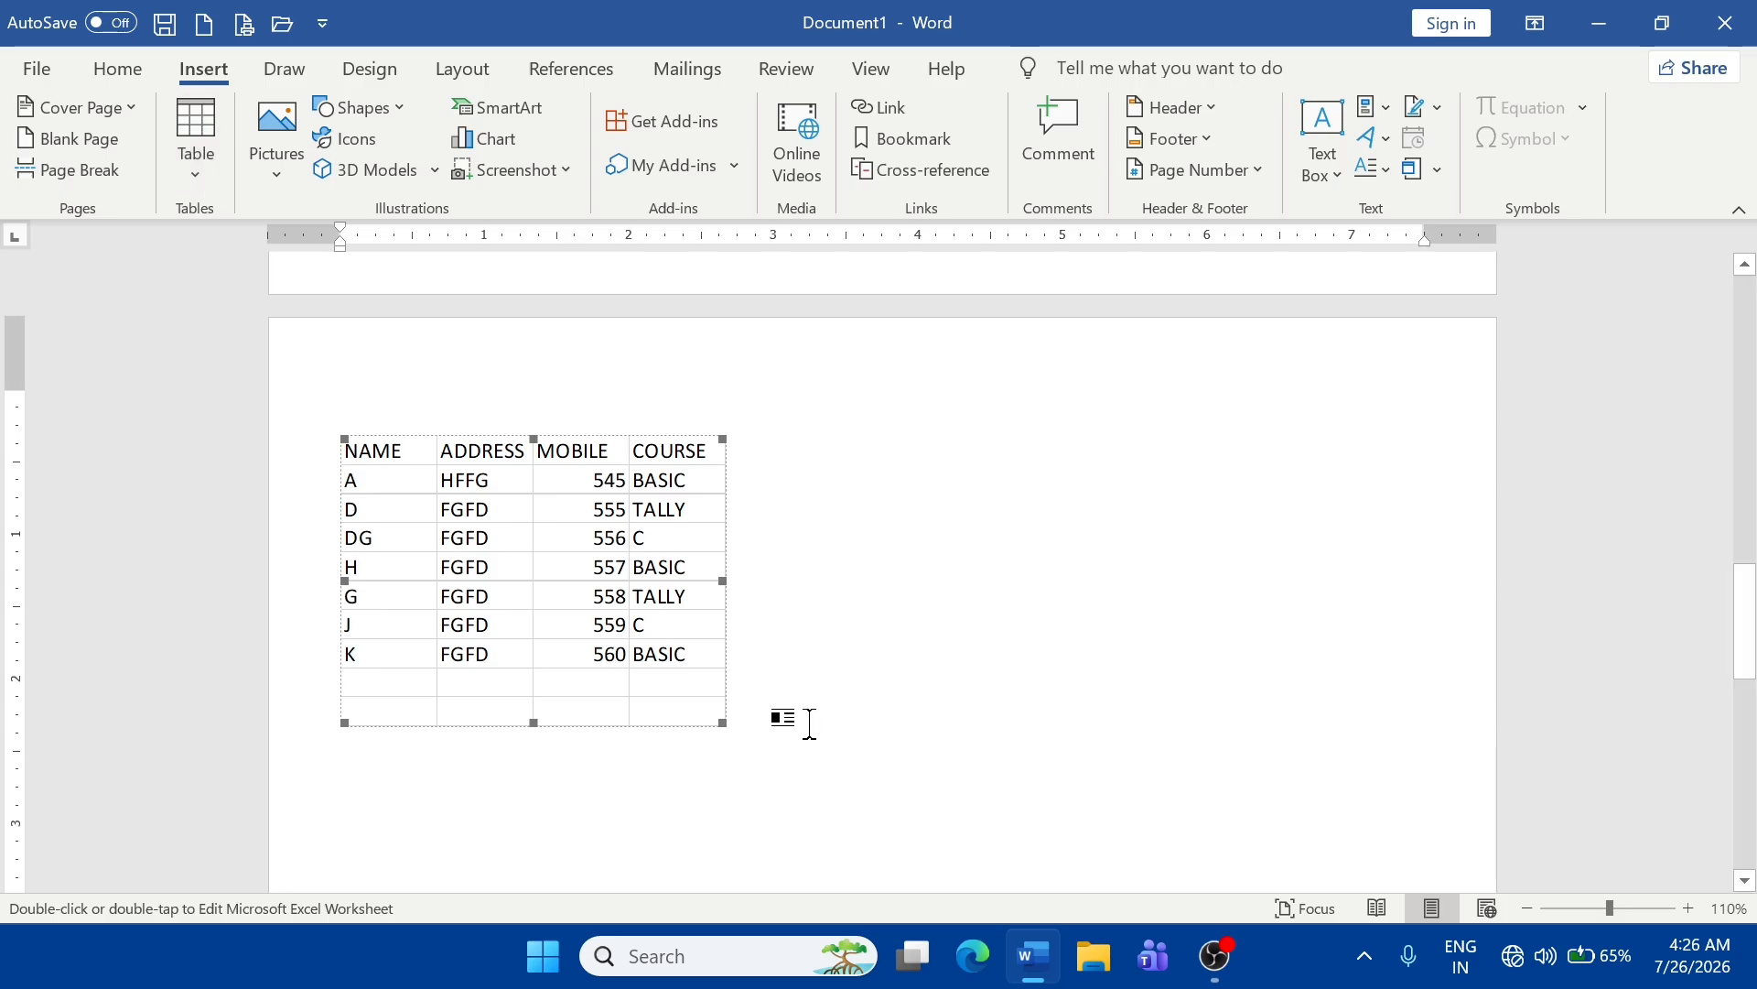
- Insert the Calendar 2 quick table in the empty space below the embedded spreadsheet
scroll(546, 659, "down", 7)
left_click(377, 409)
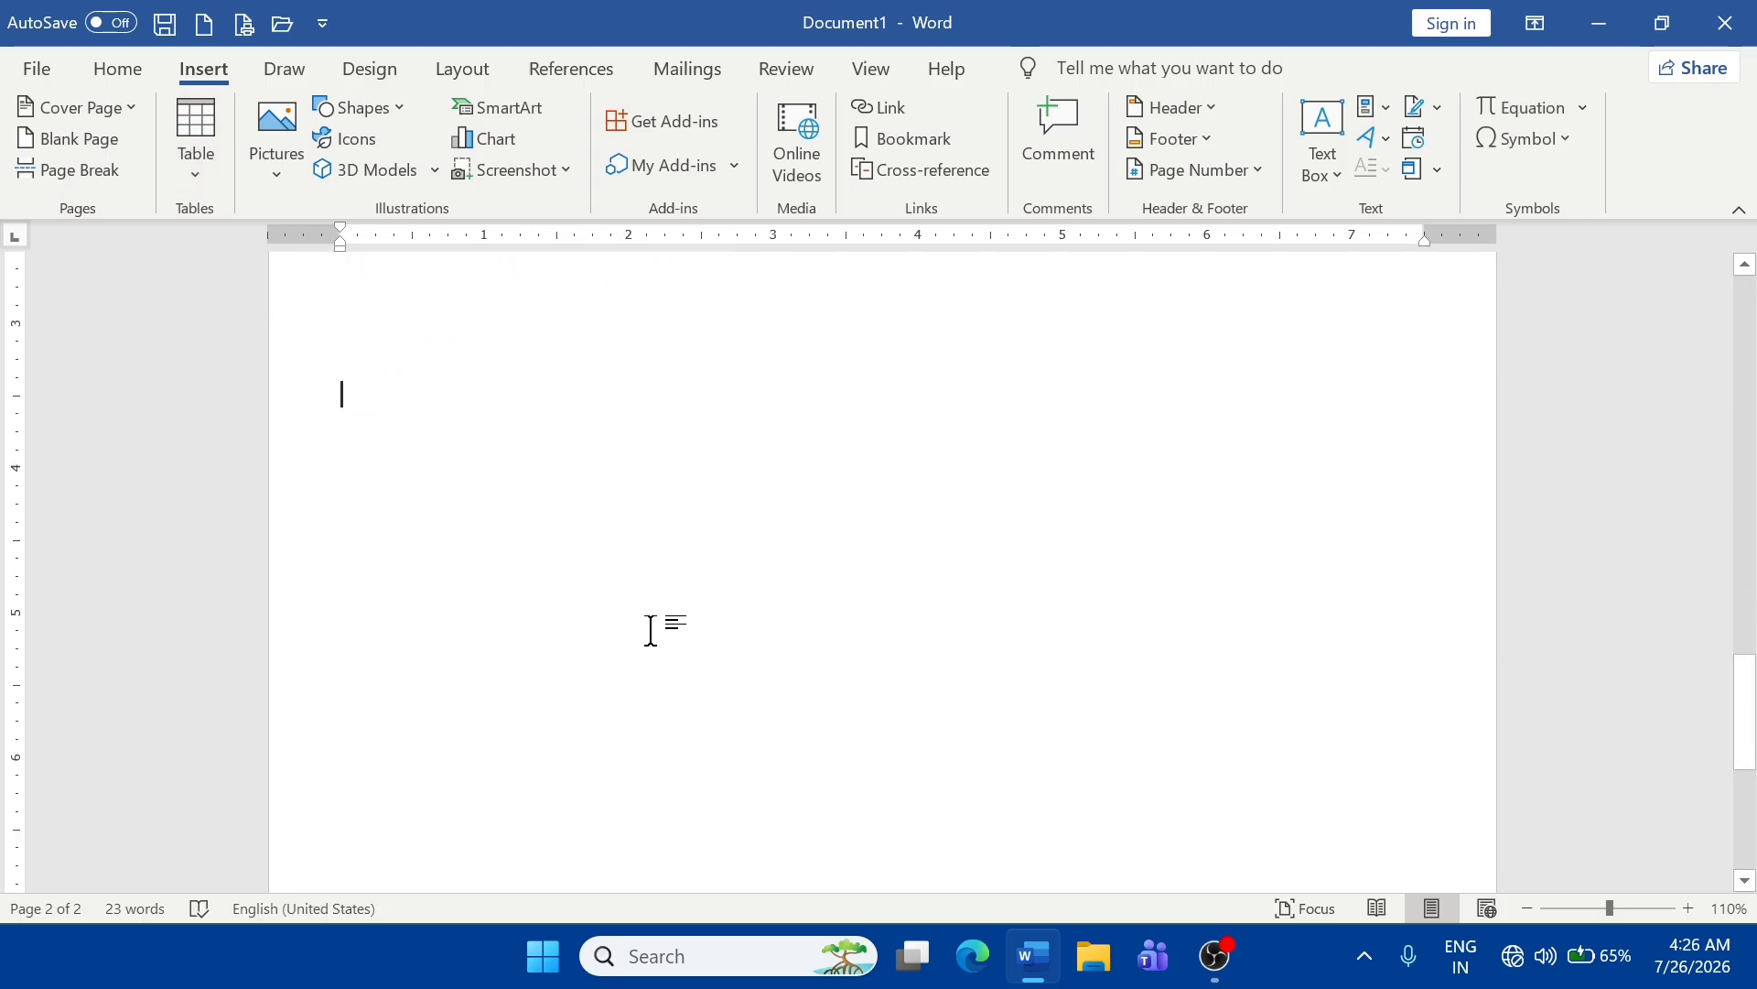
scroll(423, 561, "down", 3)
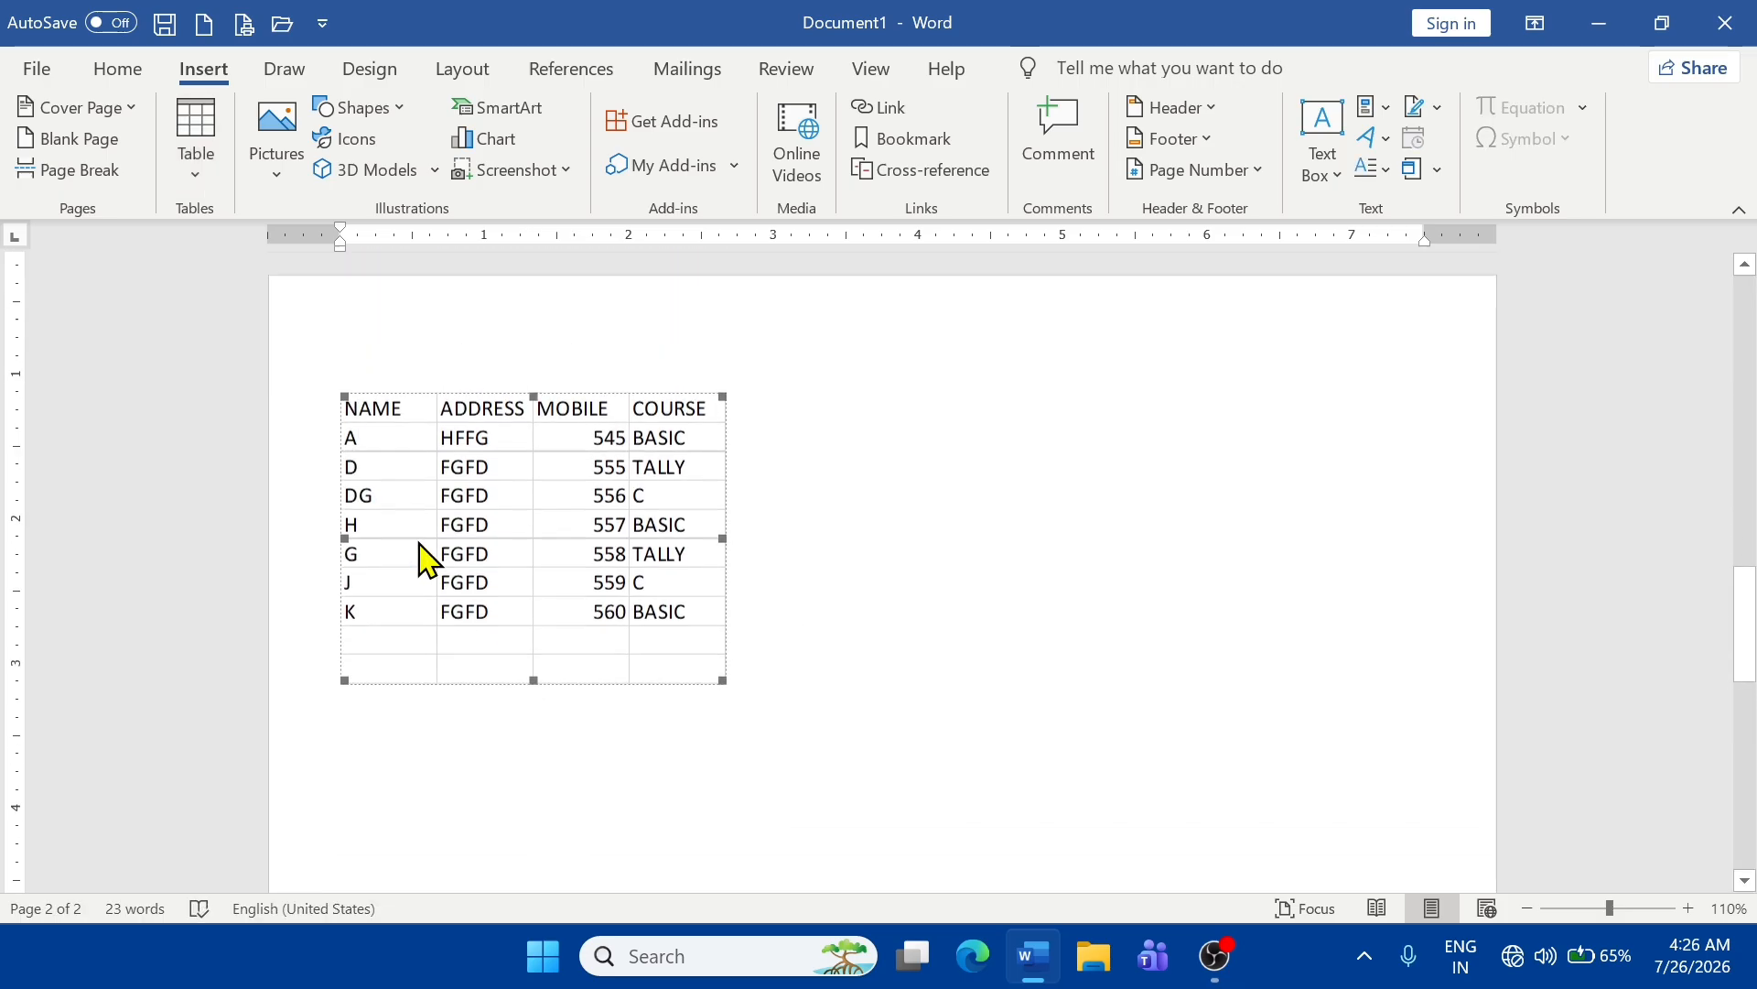
left_click(374, 422)
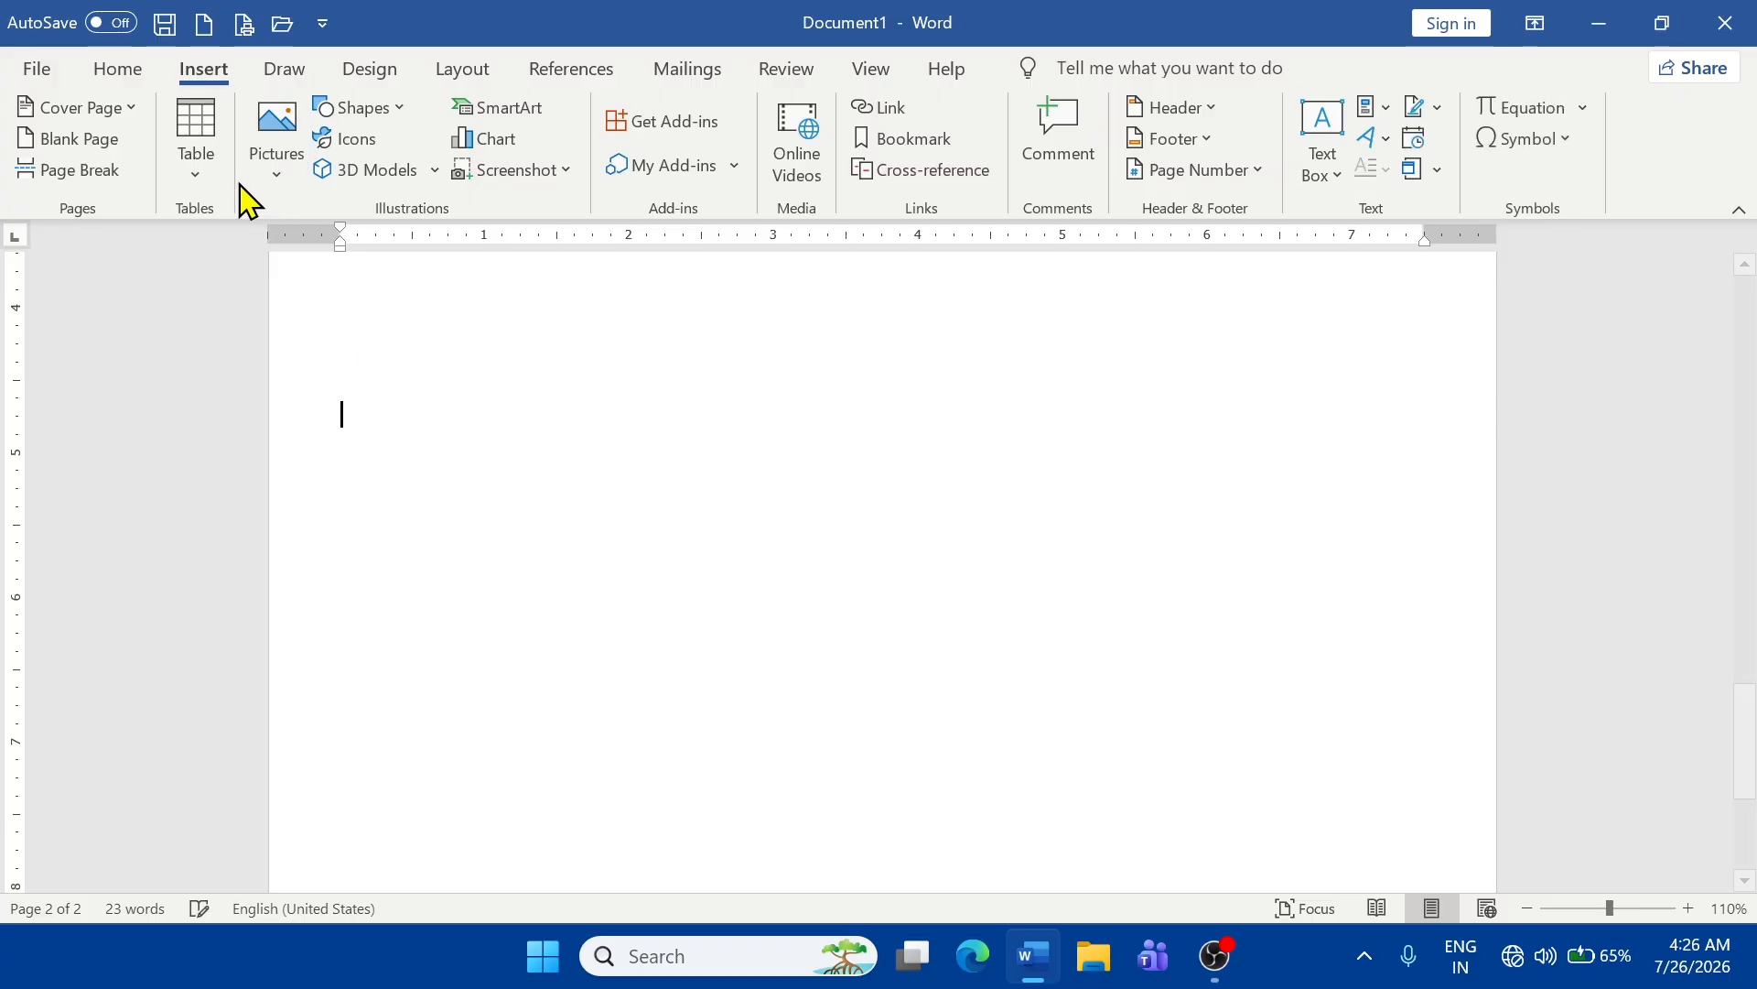
left_click(196, 137)
mouse_move(264, 652)
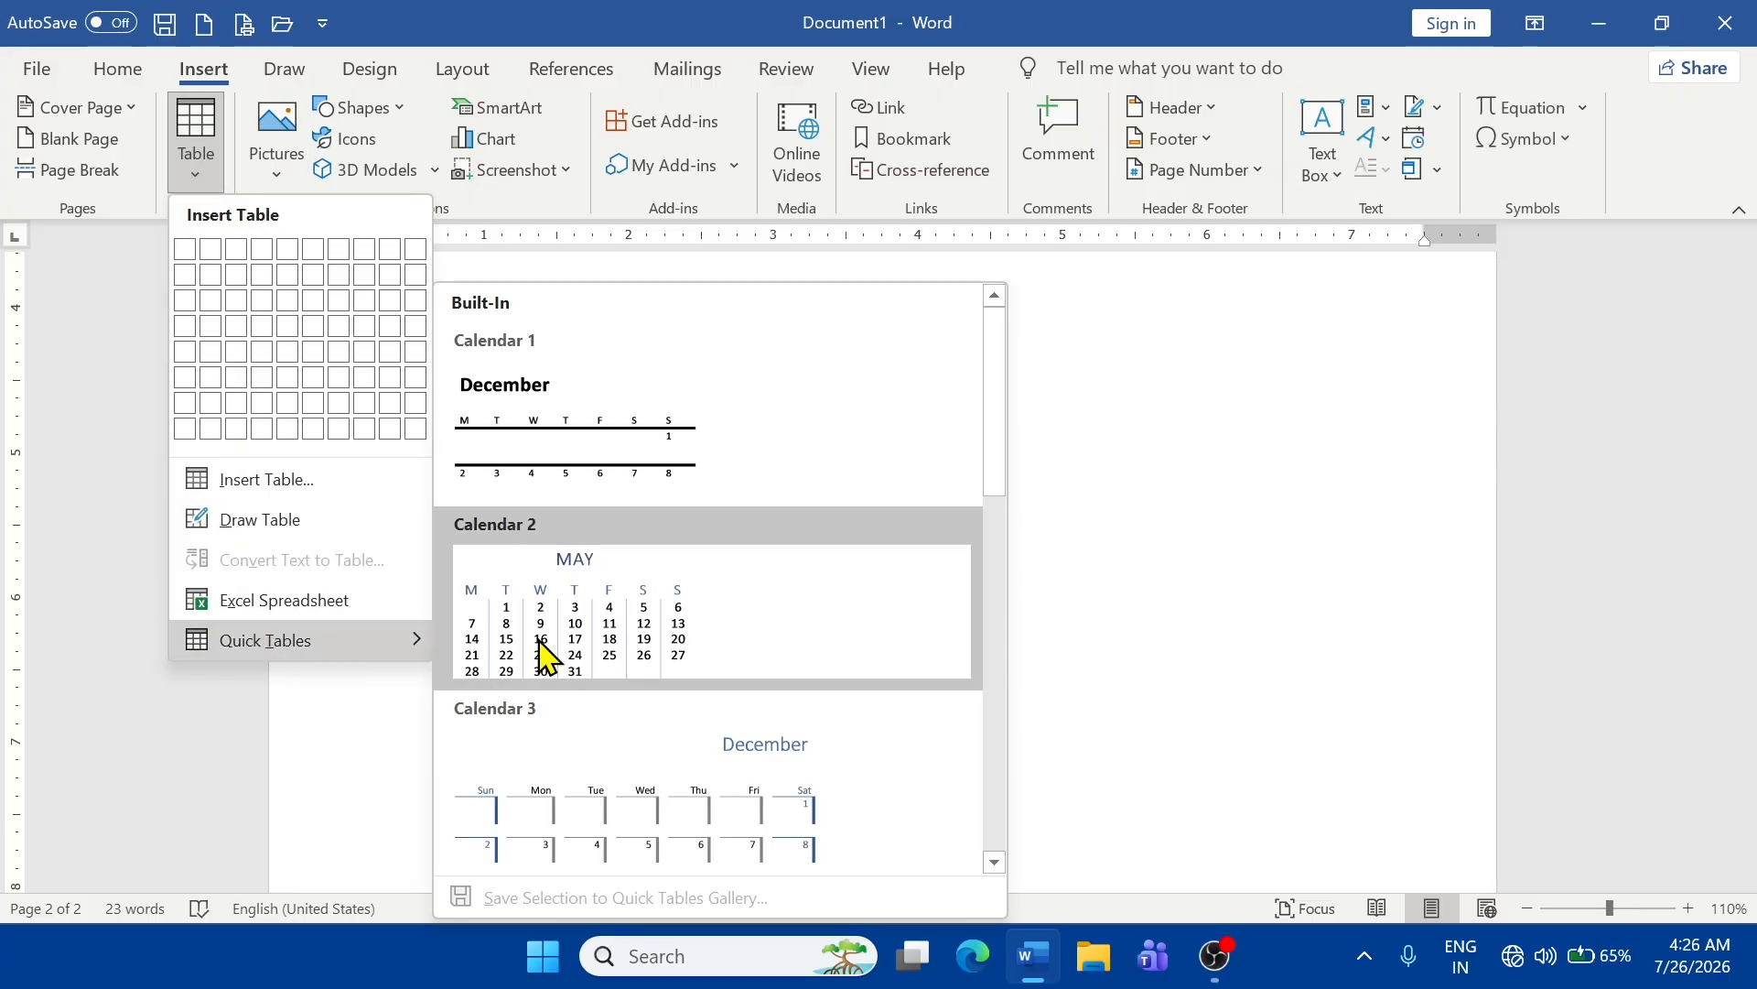
left_click(618, 623)
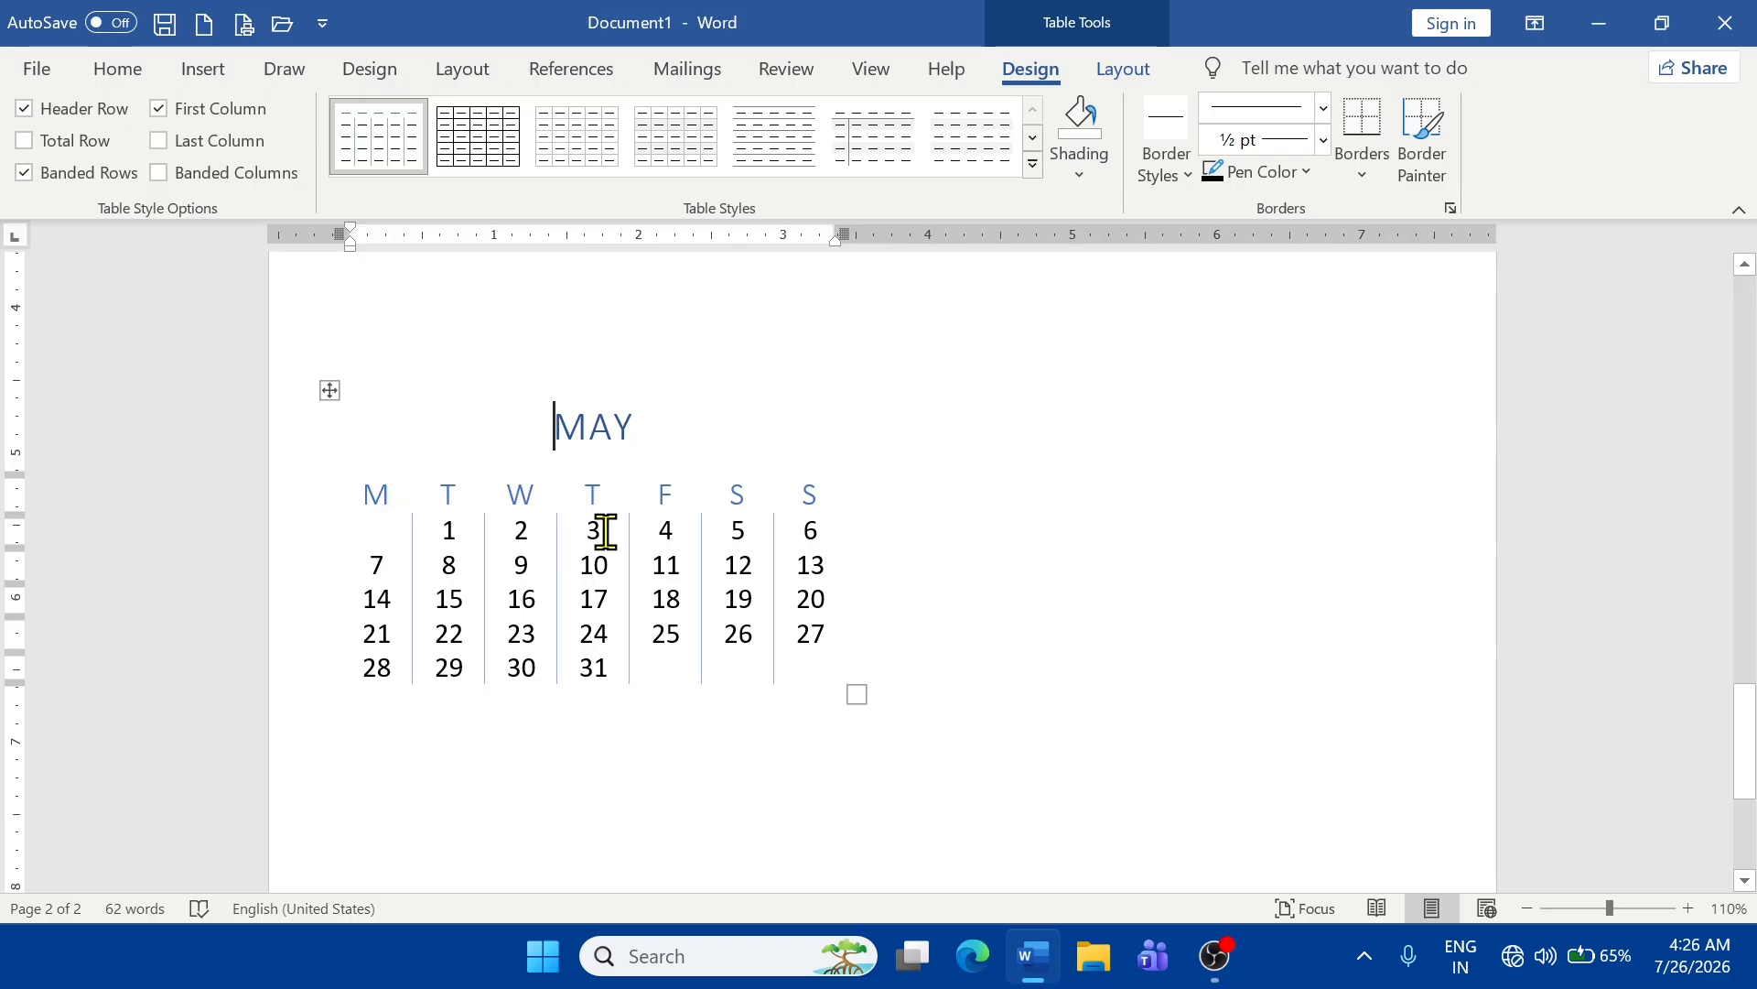
- Review the tables made so far on both pages and the available table insertion methods, including Quick Tables
scroll(750, 649, "up", 15)
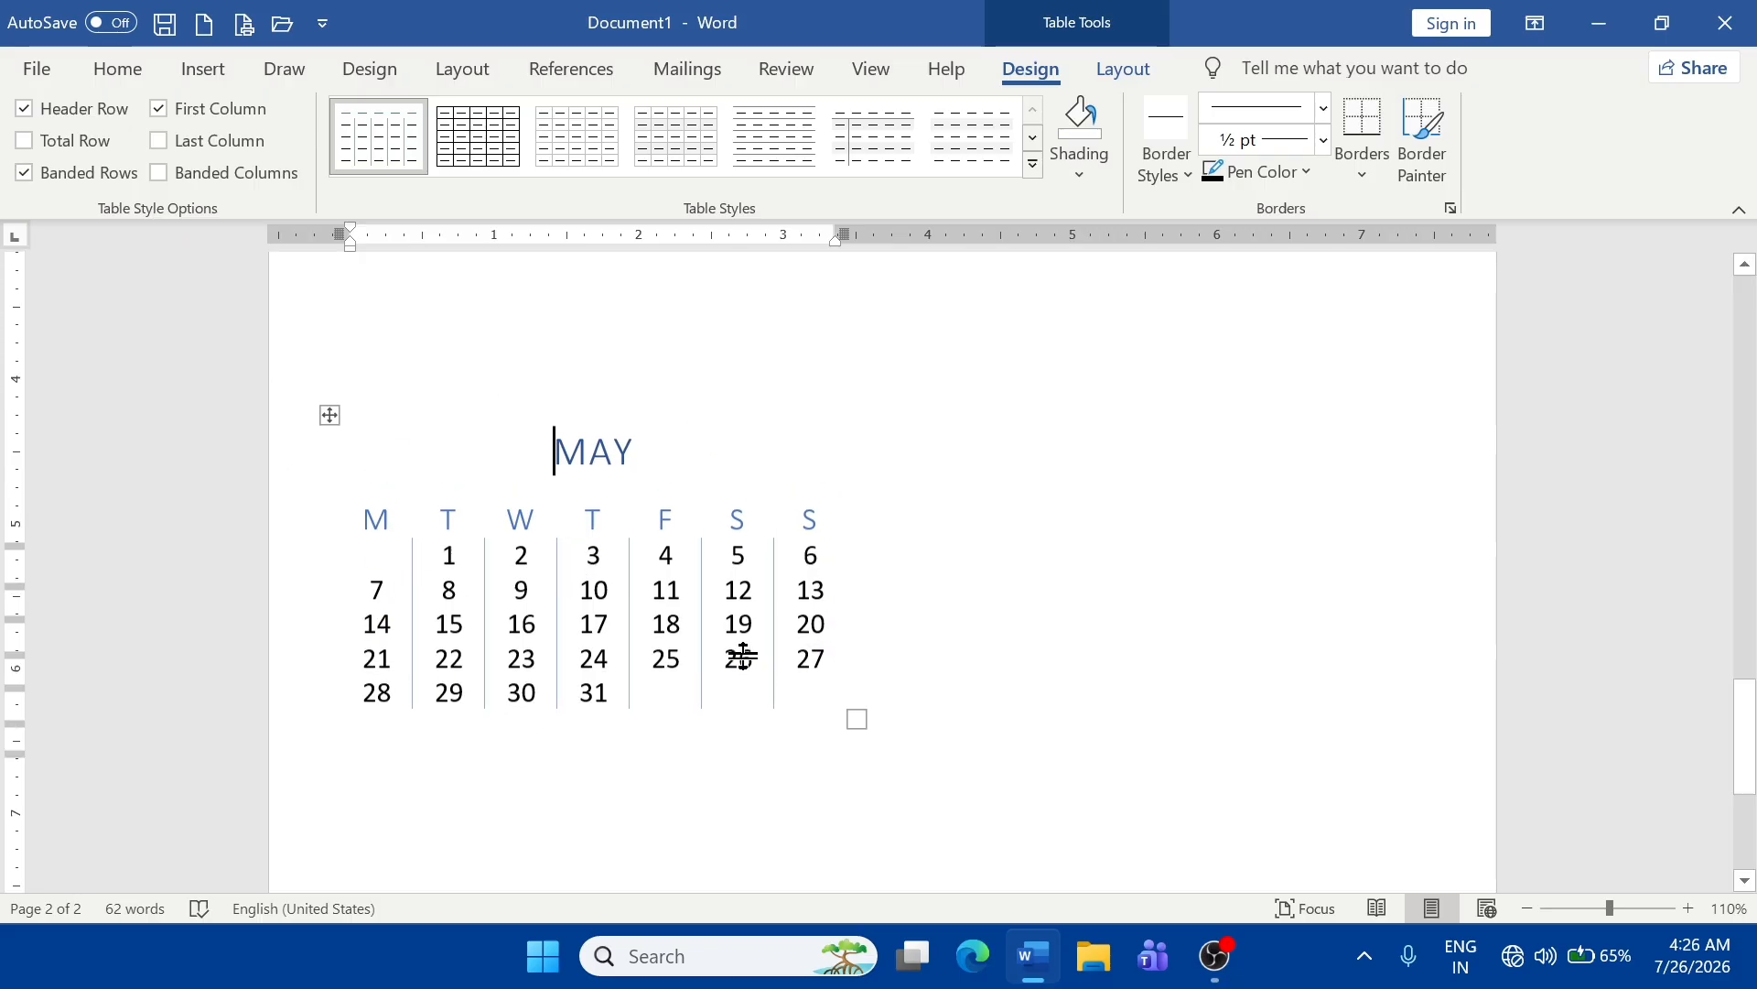
scroll(723, 709, "up", 15)
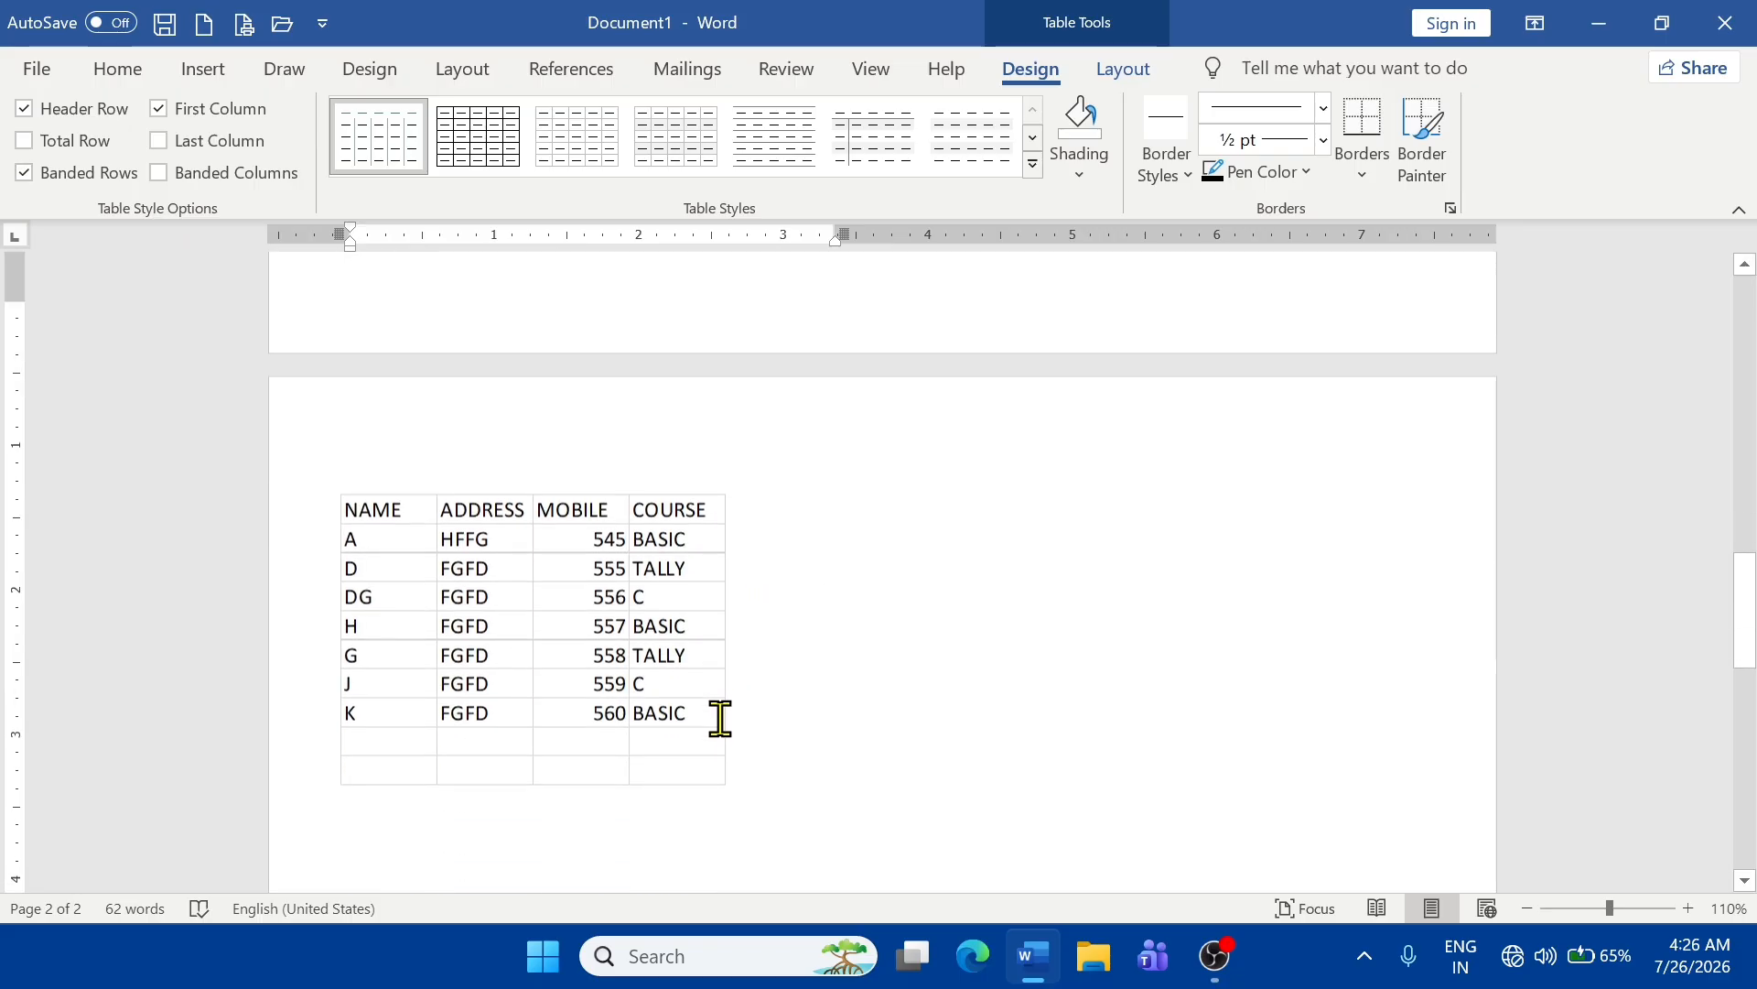
scroll(591, 767, "down", 5)
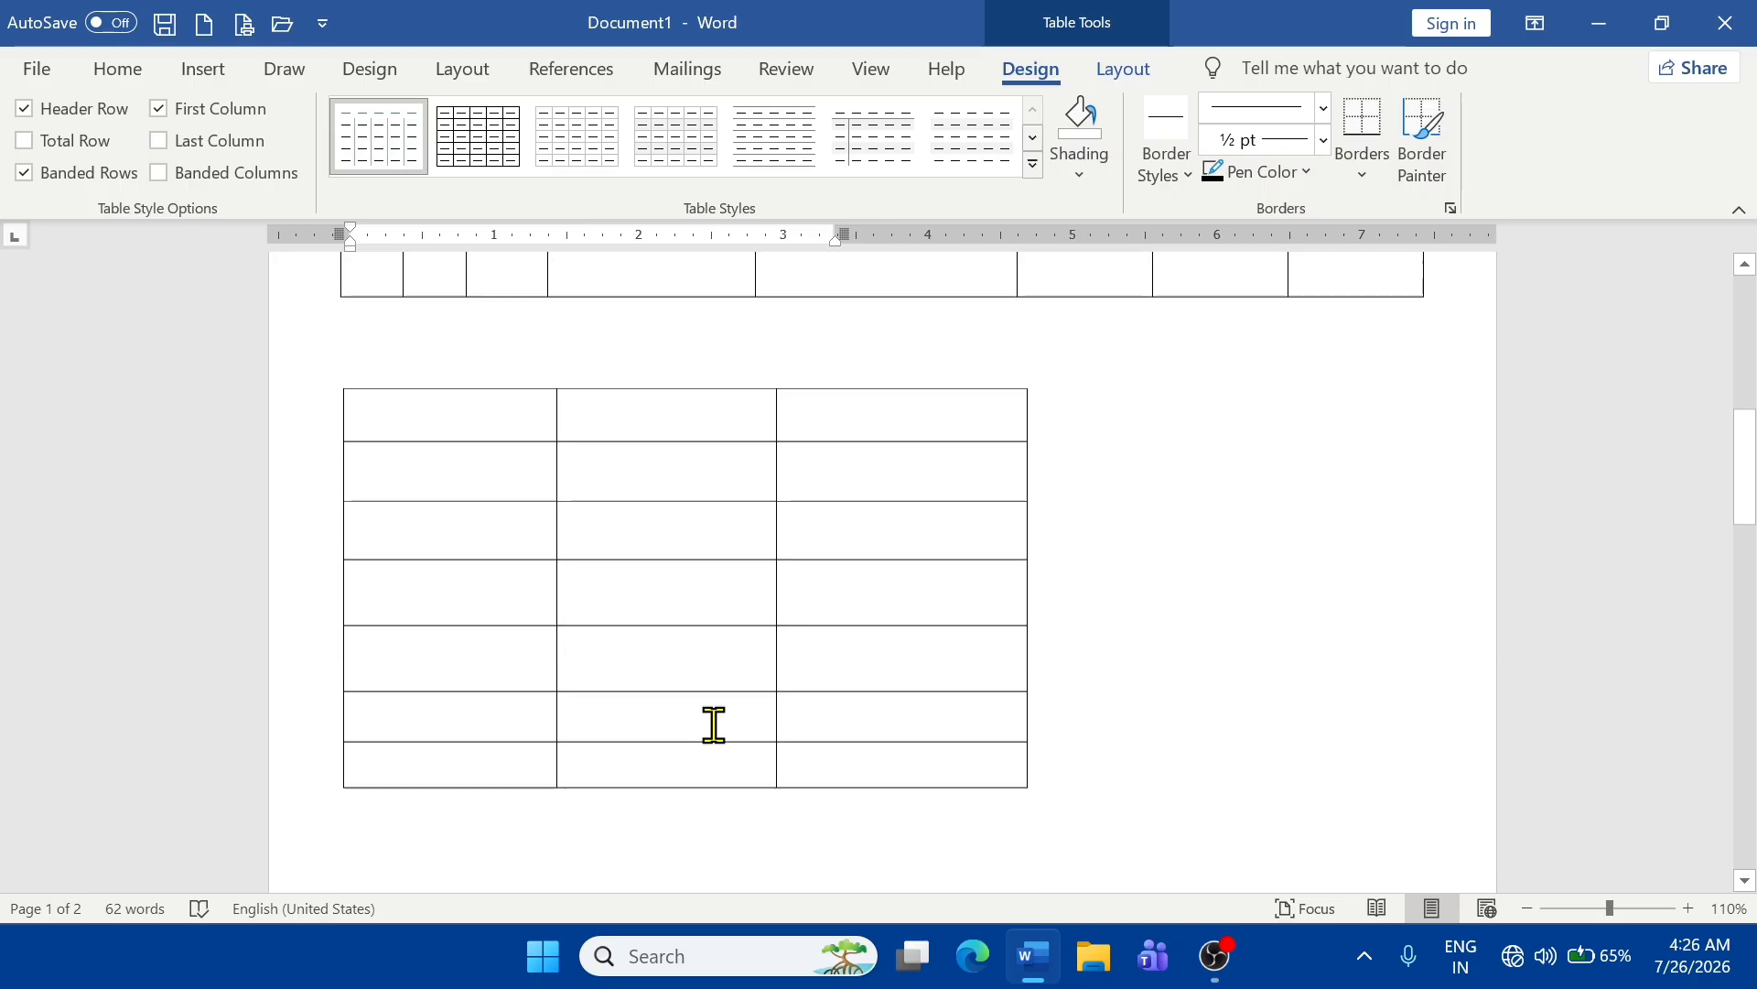
scroll(648, 695, "up", 13)
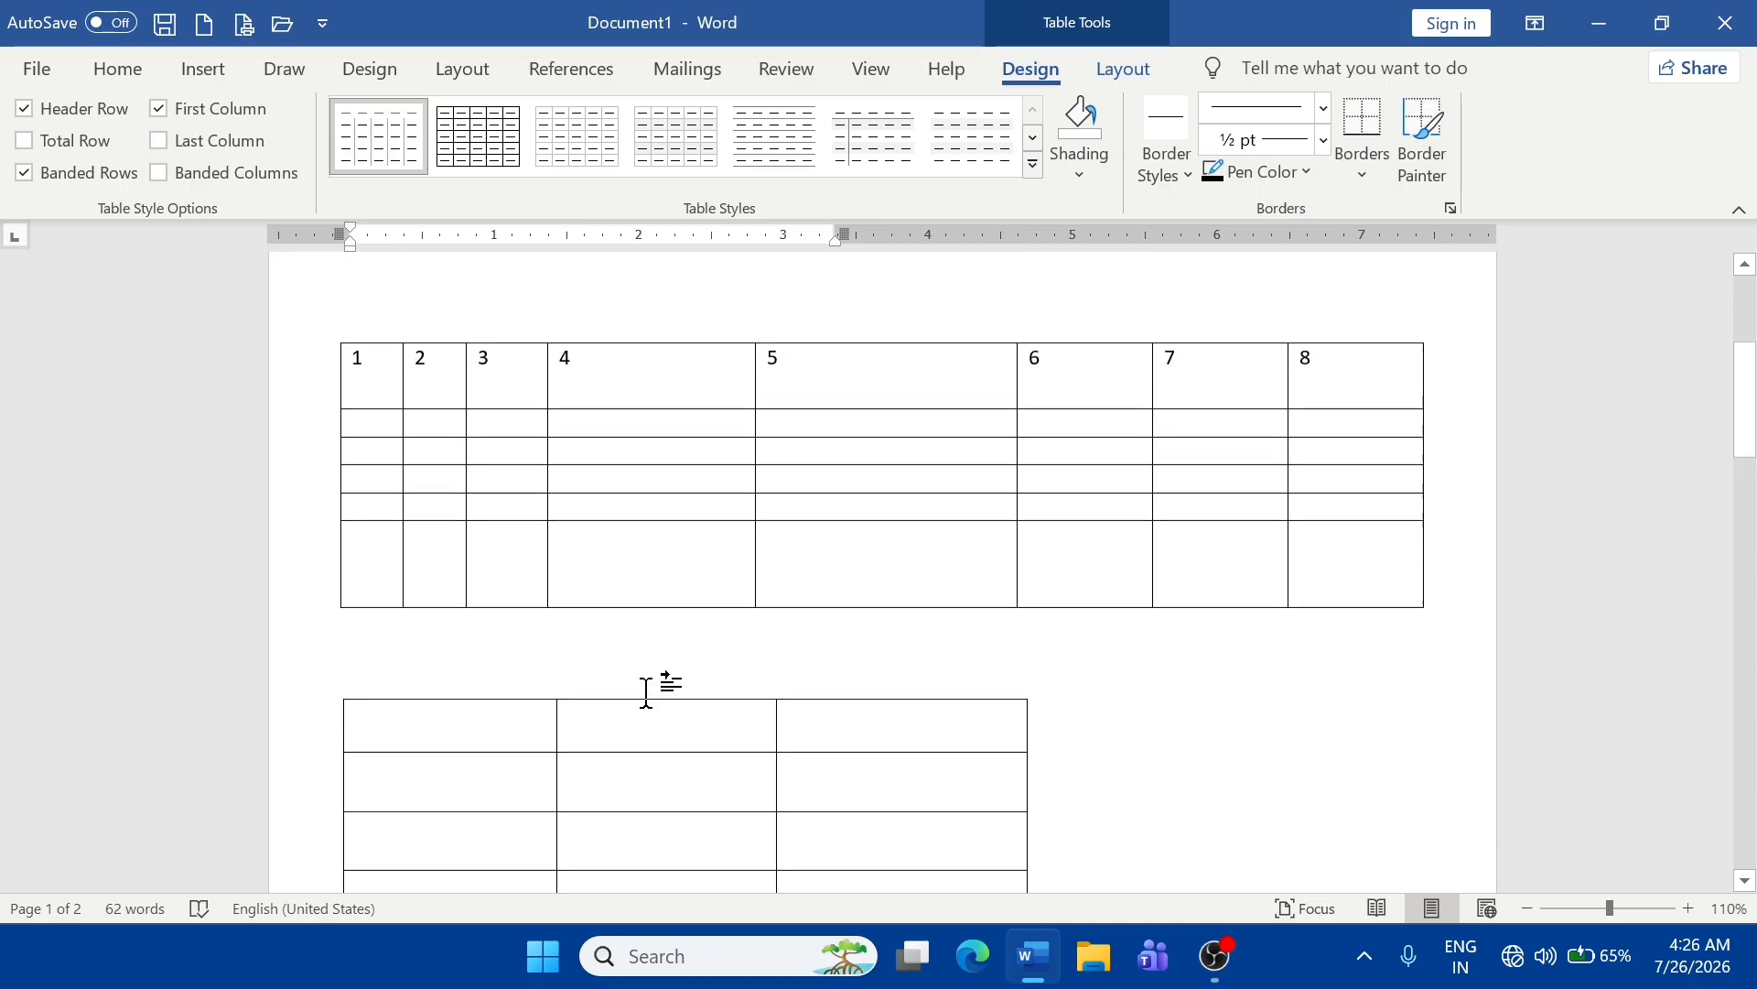
left_click(203, 69)
left_click(195, 151)
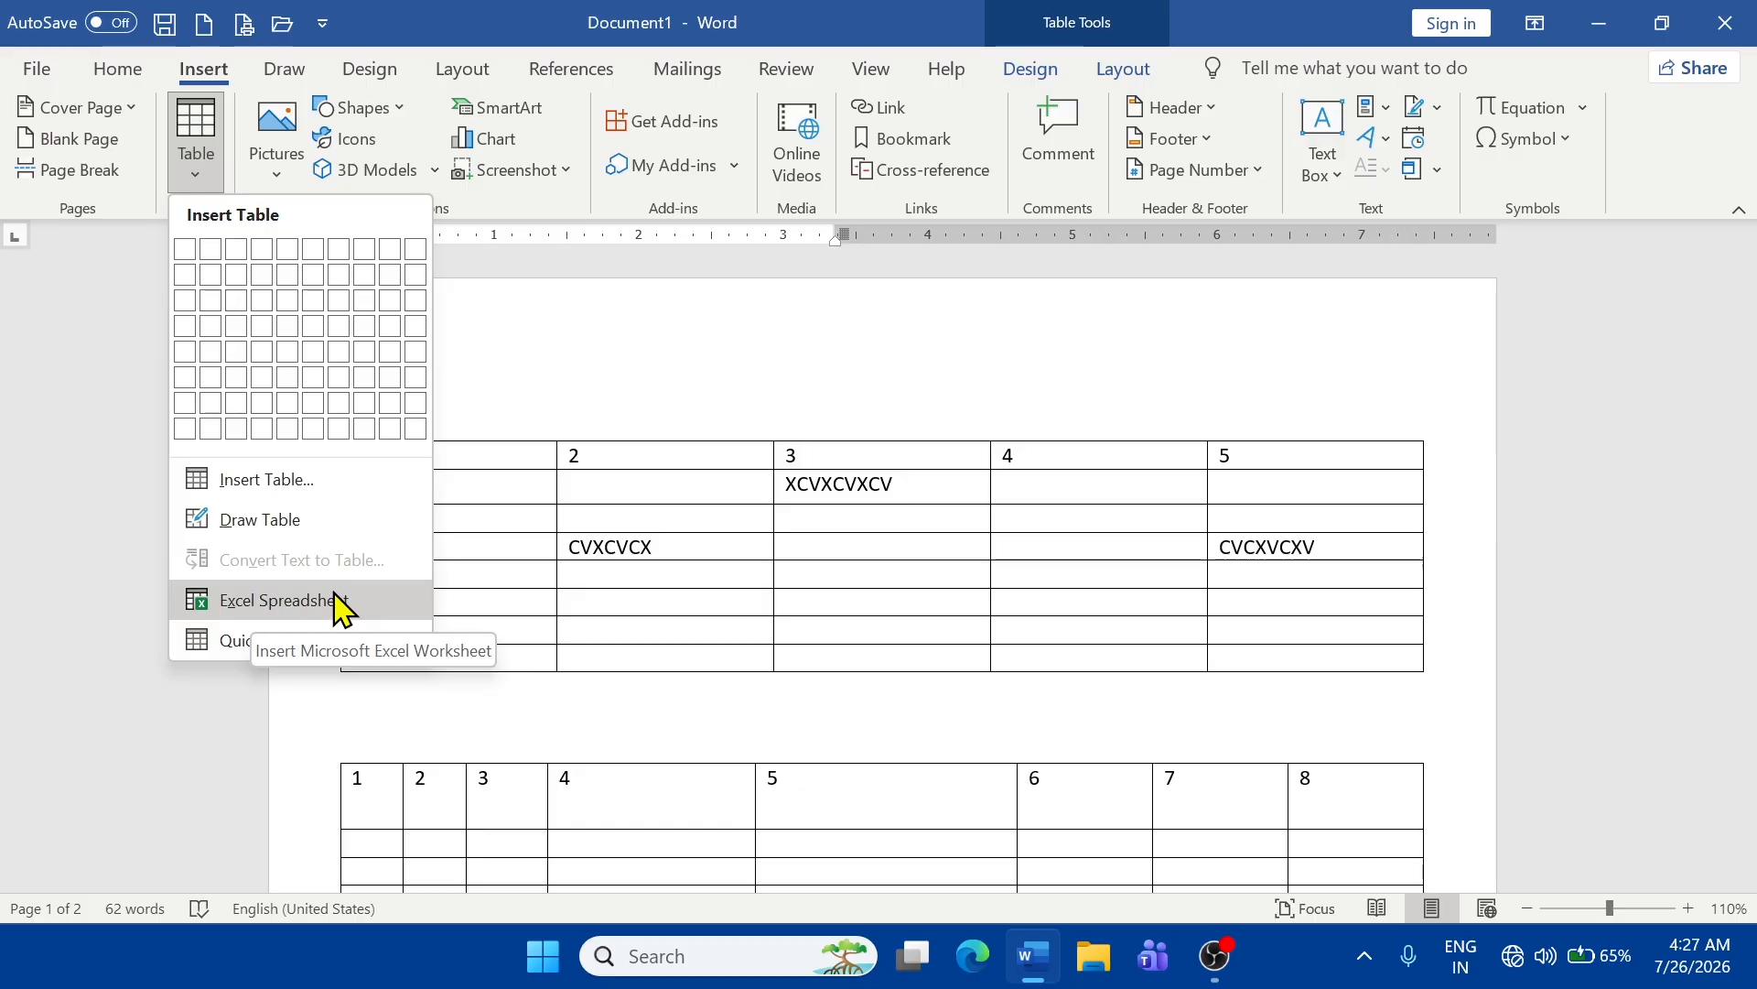
mouse_move(263, 646)
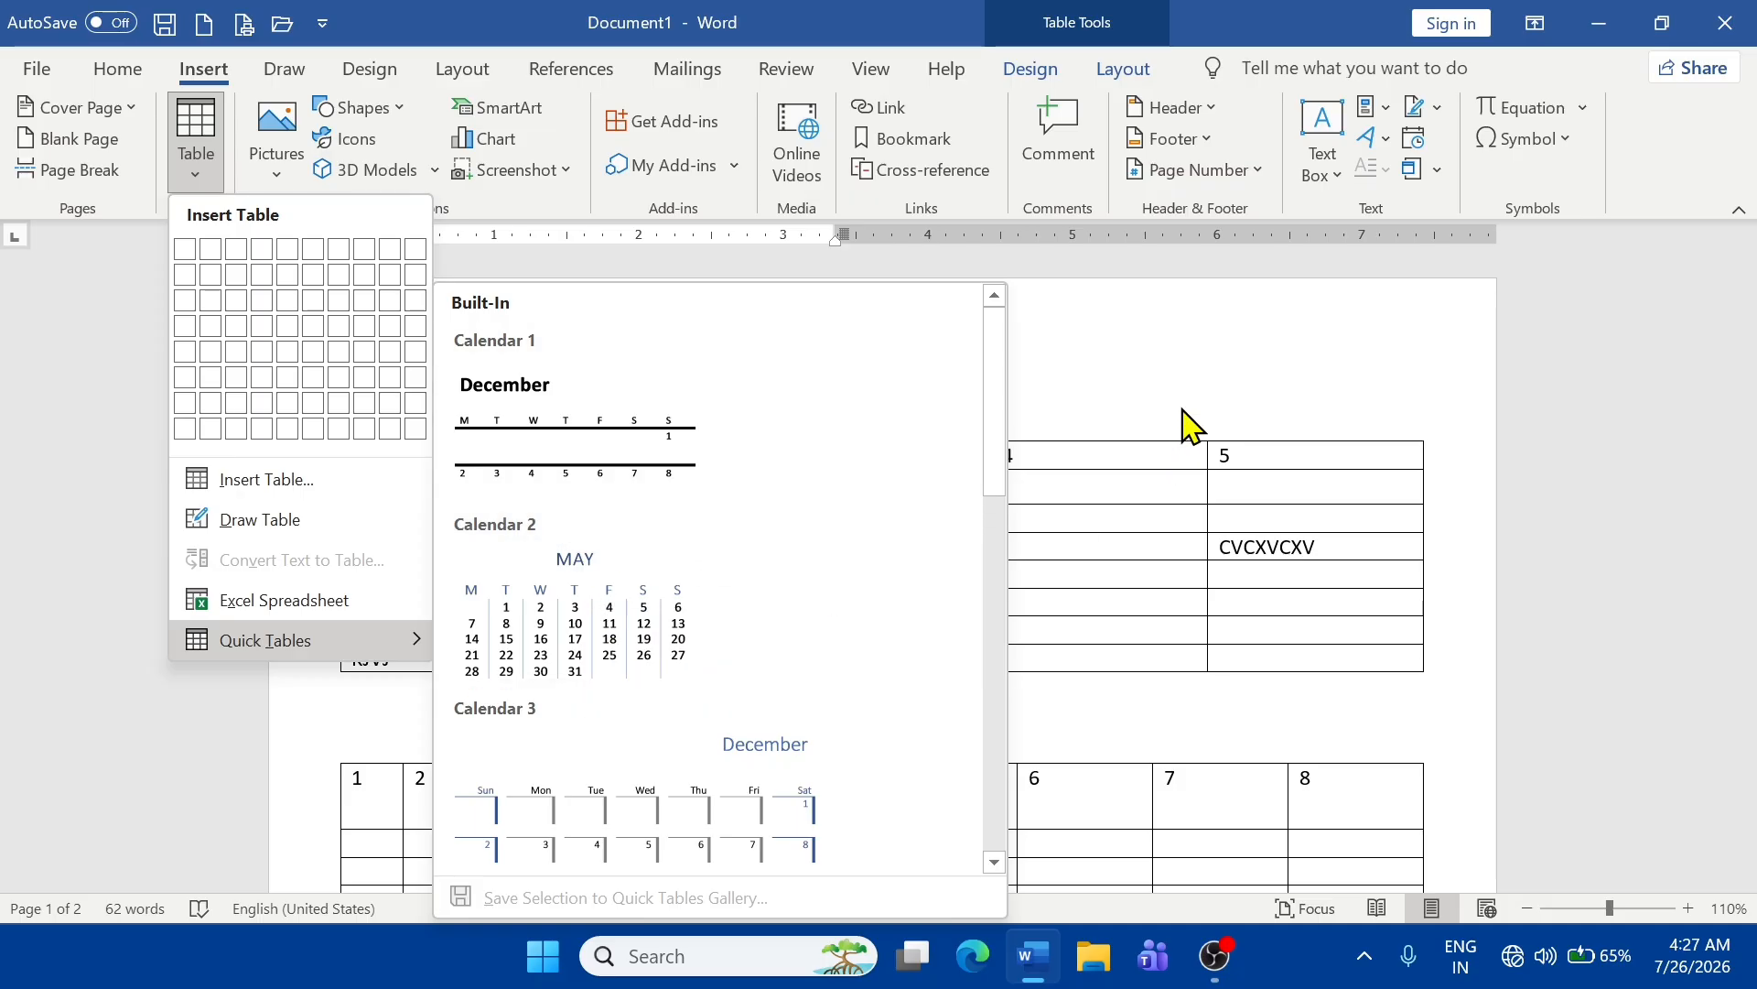
left_click(1135, 394)
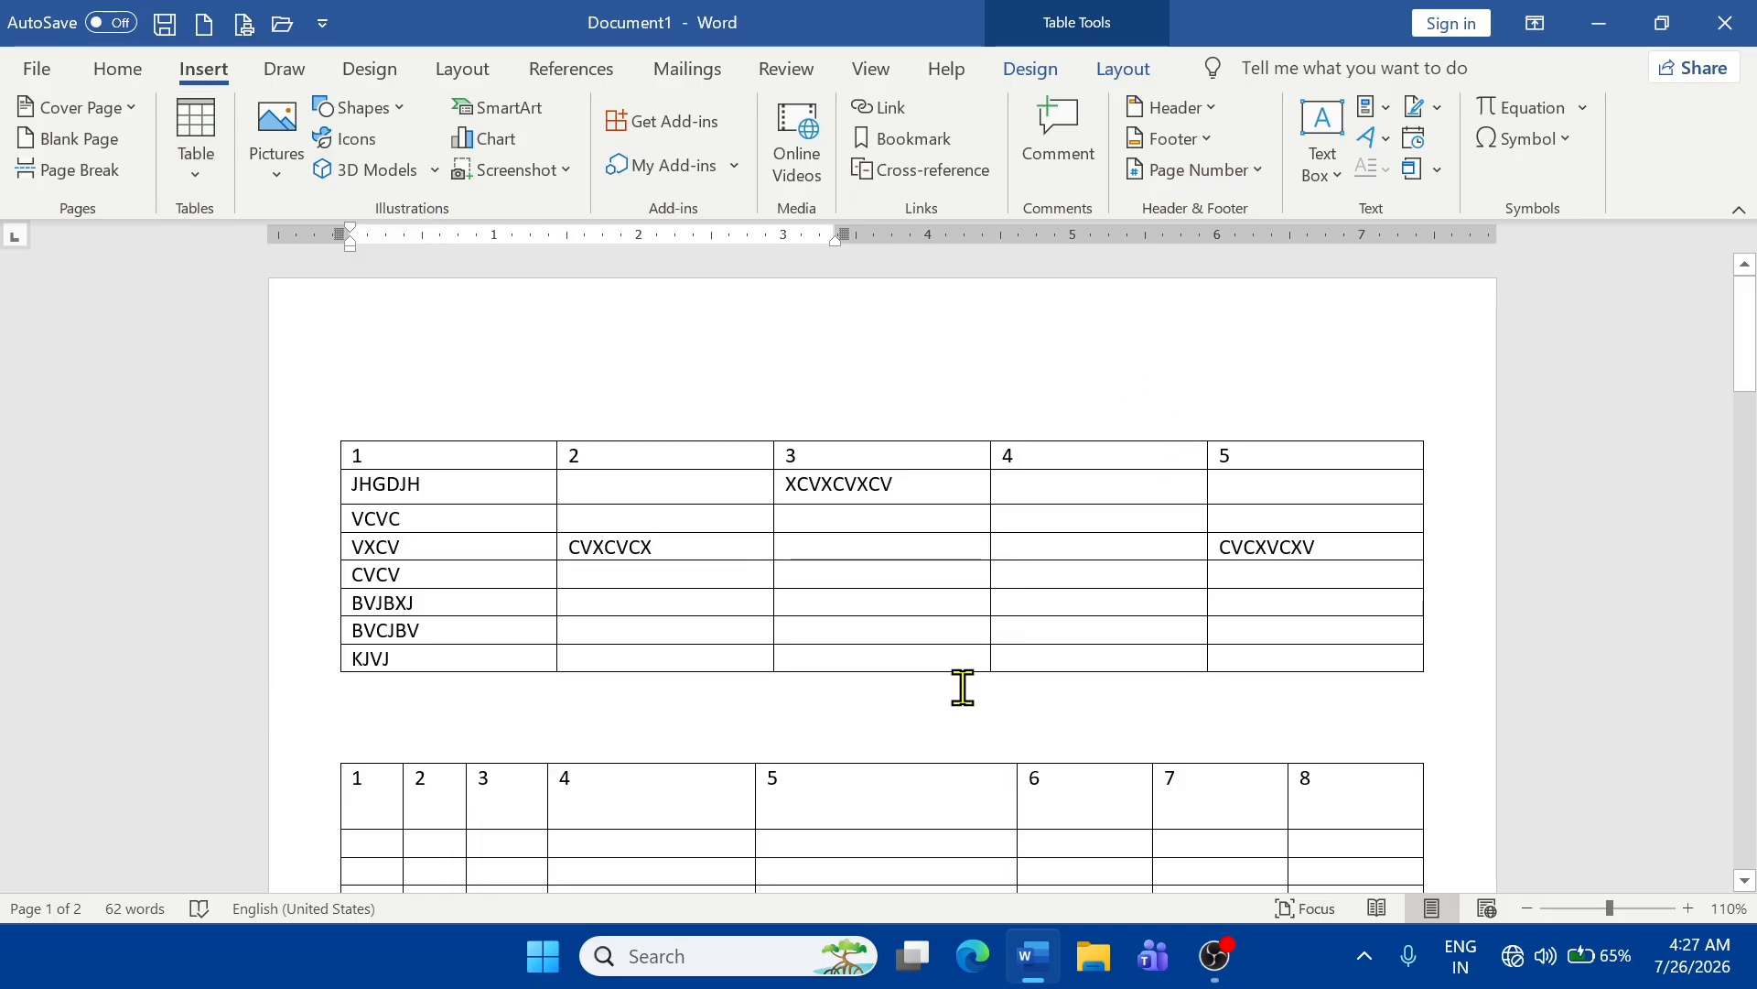
scroll(663, 476, "down", 5)
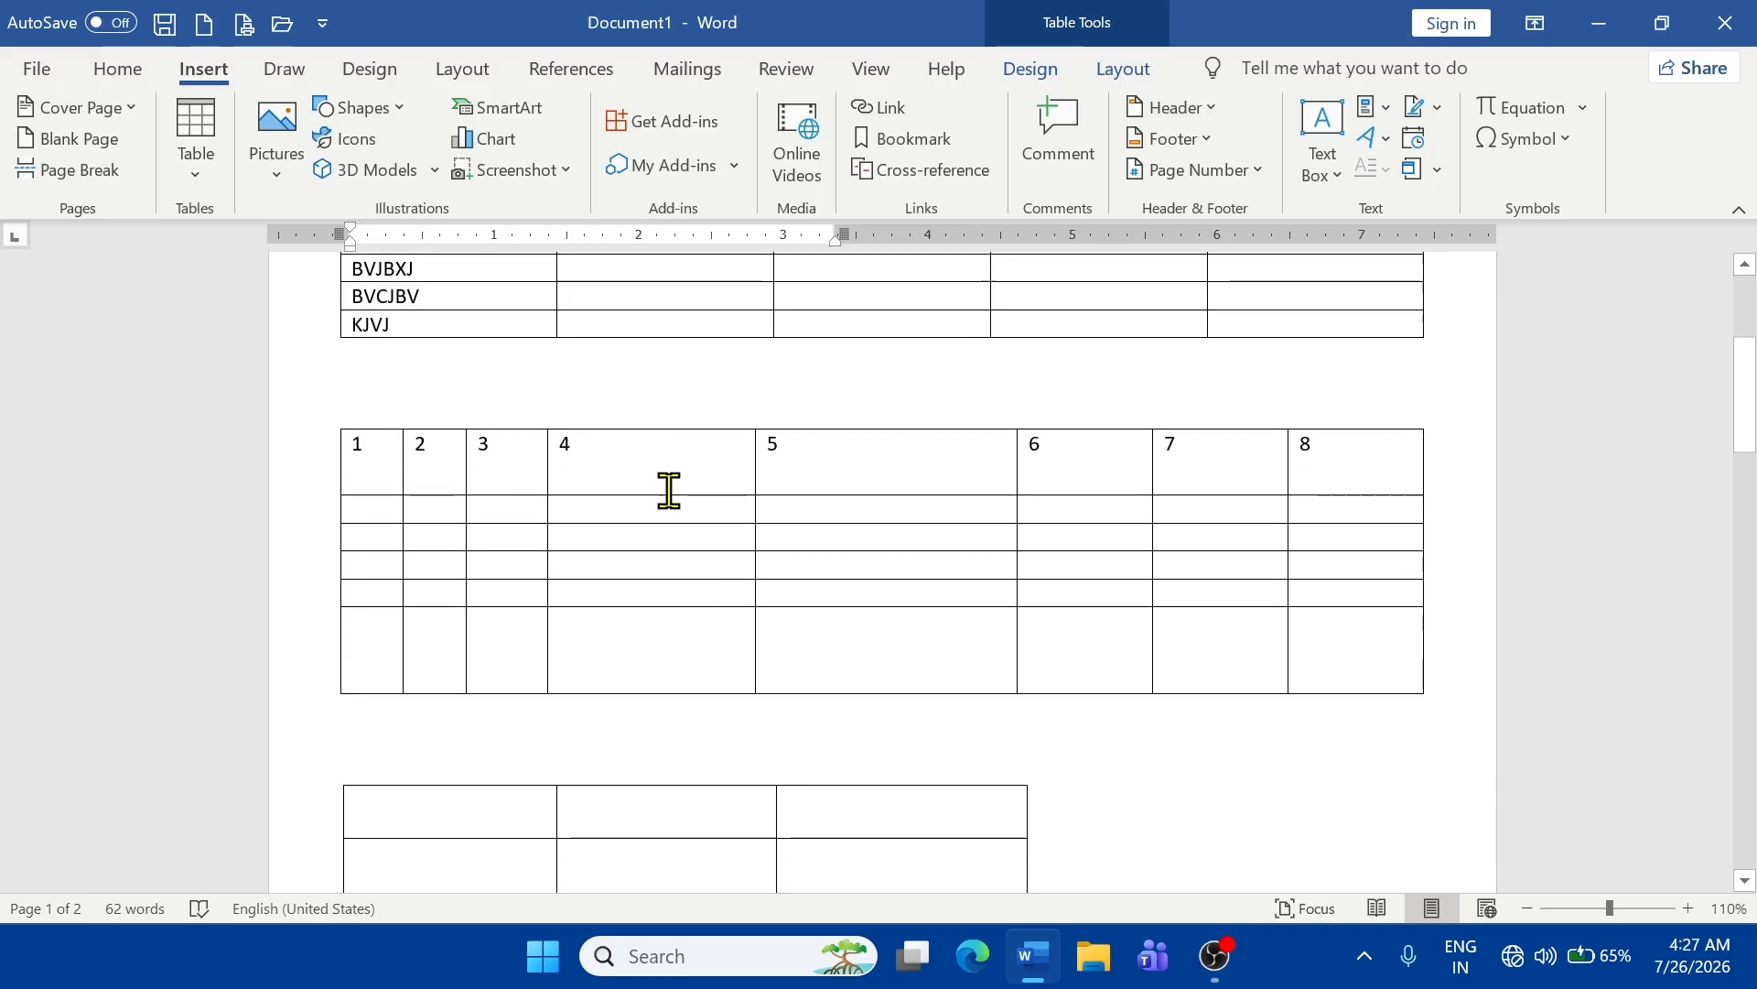
scroll(672, 510, "up", 4)
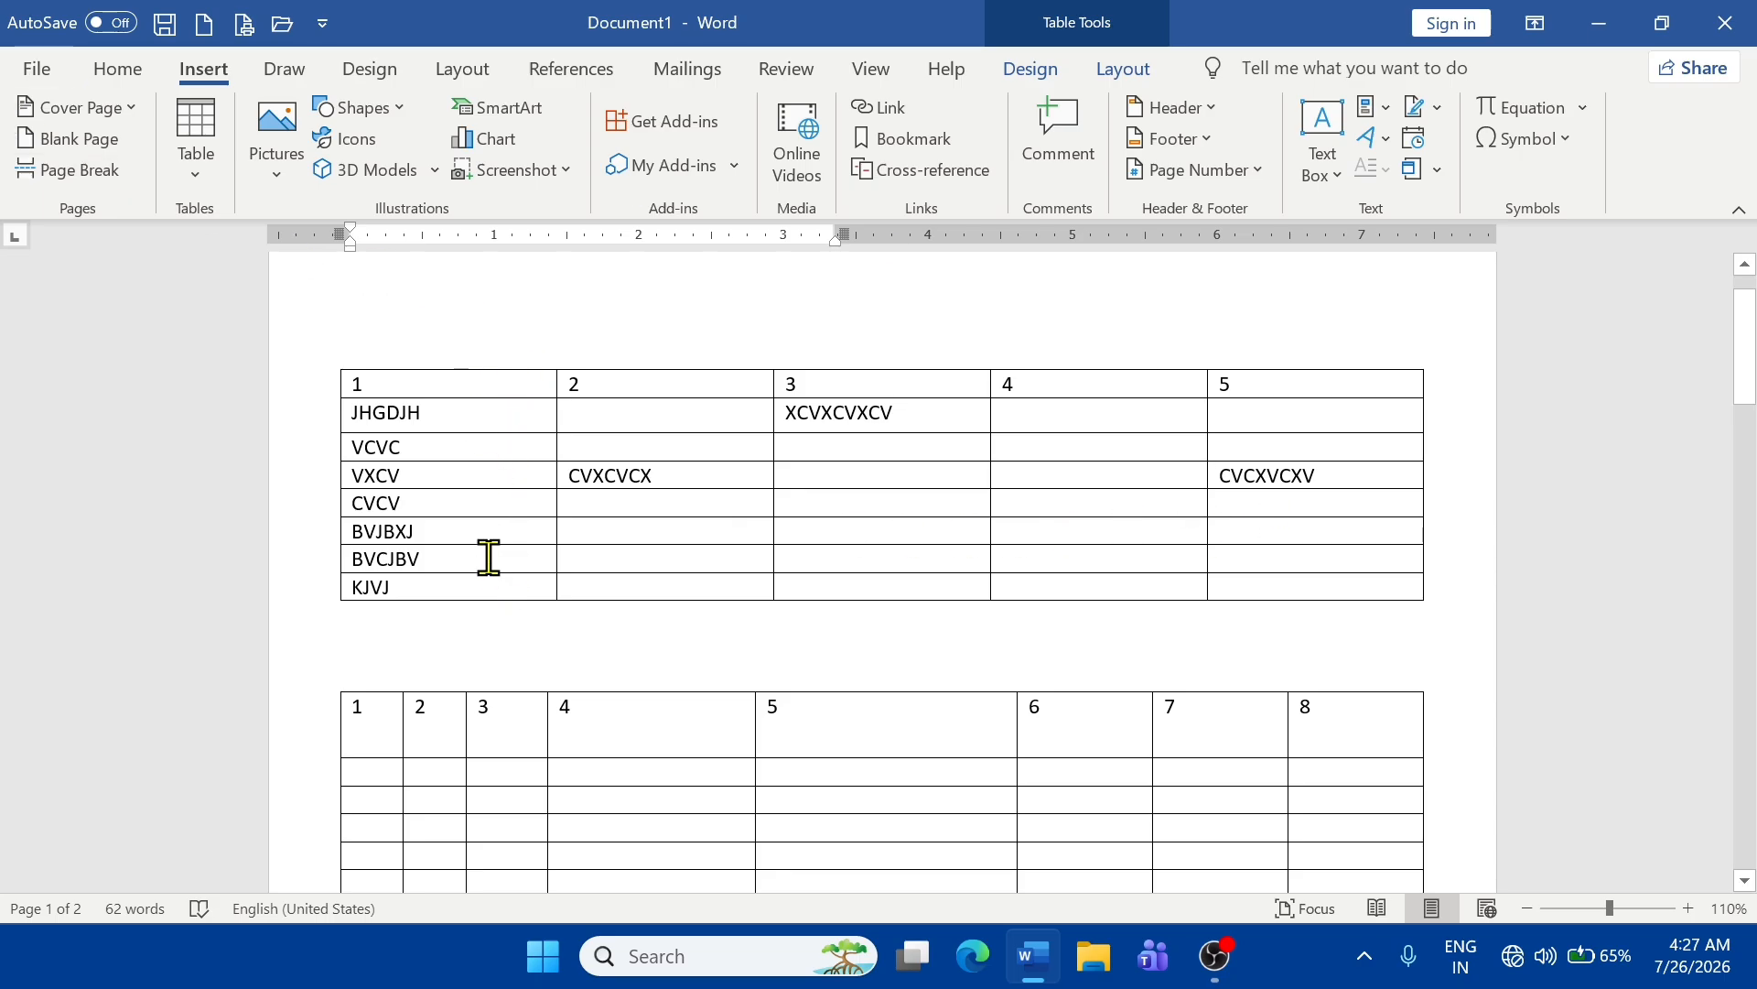
- Apply the blue grid table style with a solid header row and first column to the five-column table on page 1
left_click(357, 649)
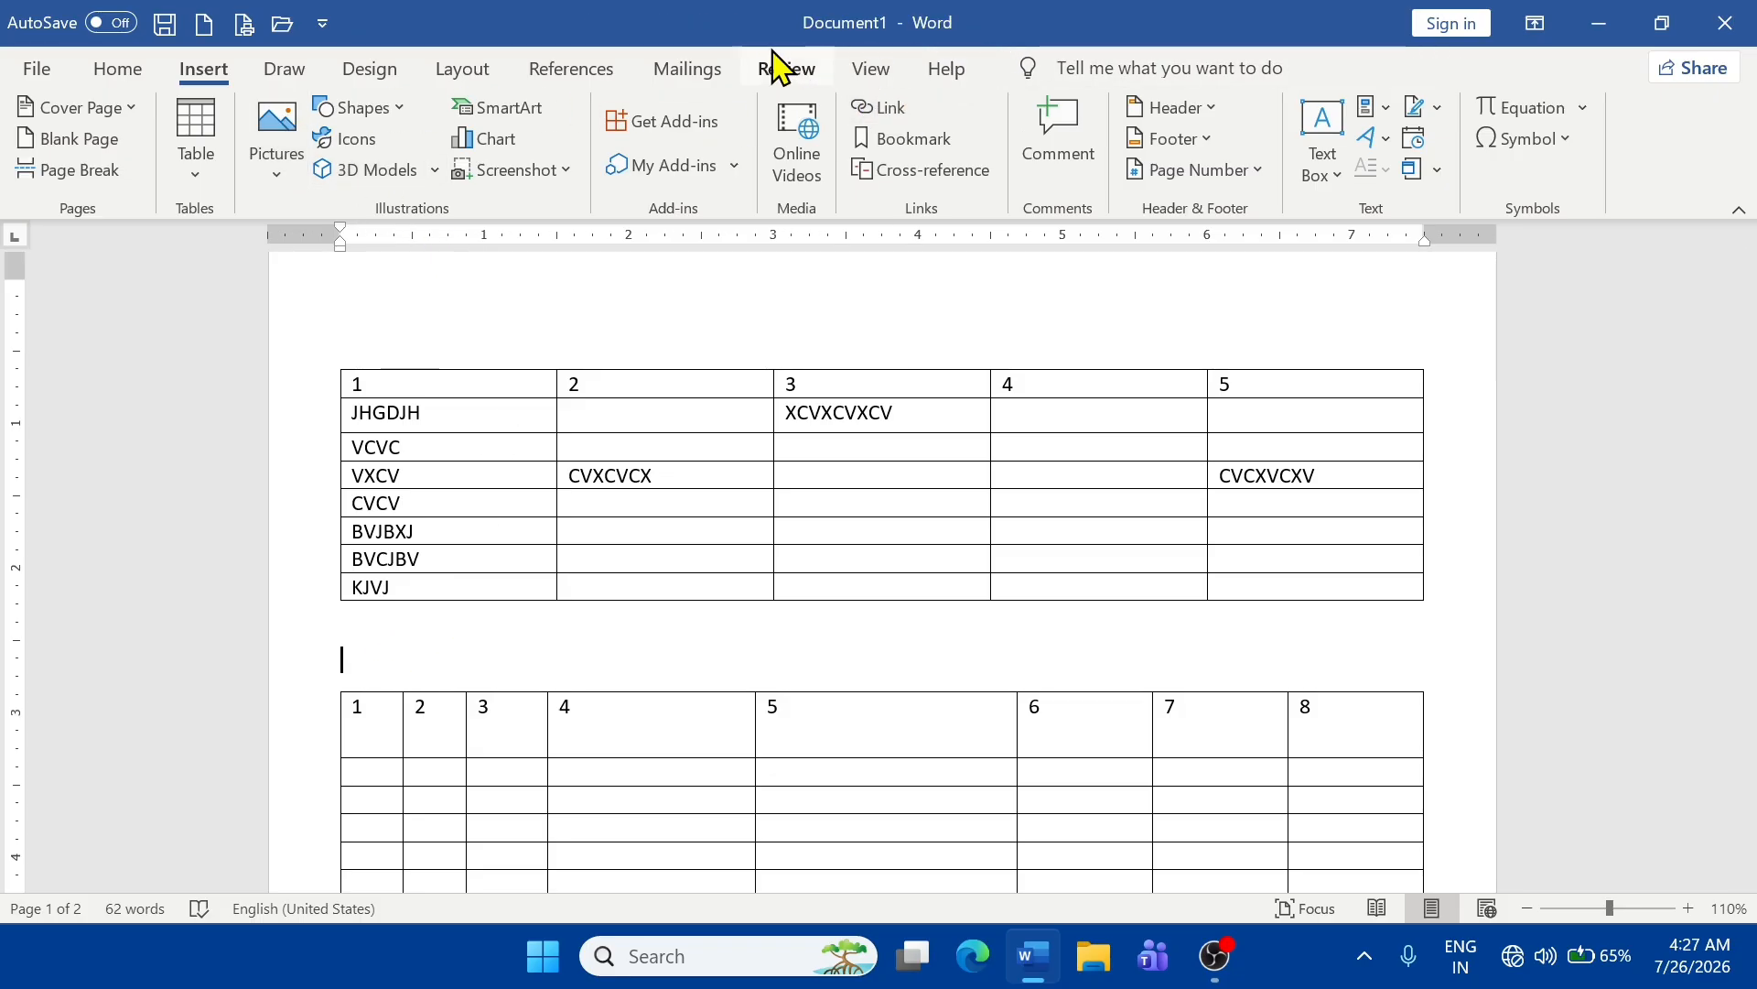
left_click(505, 418)
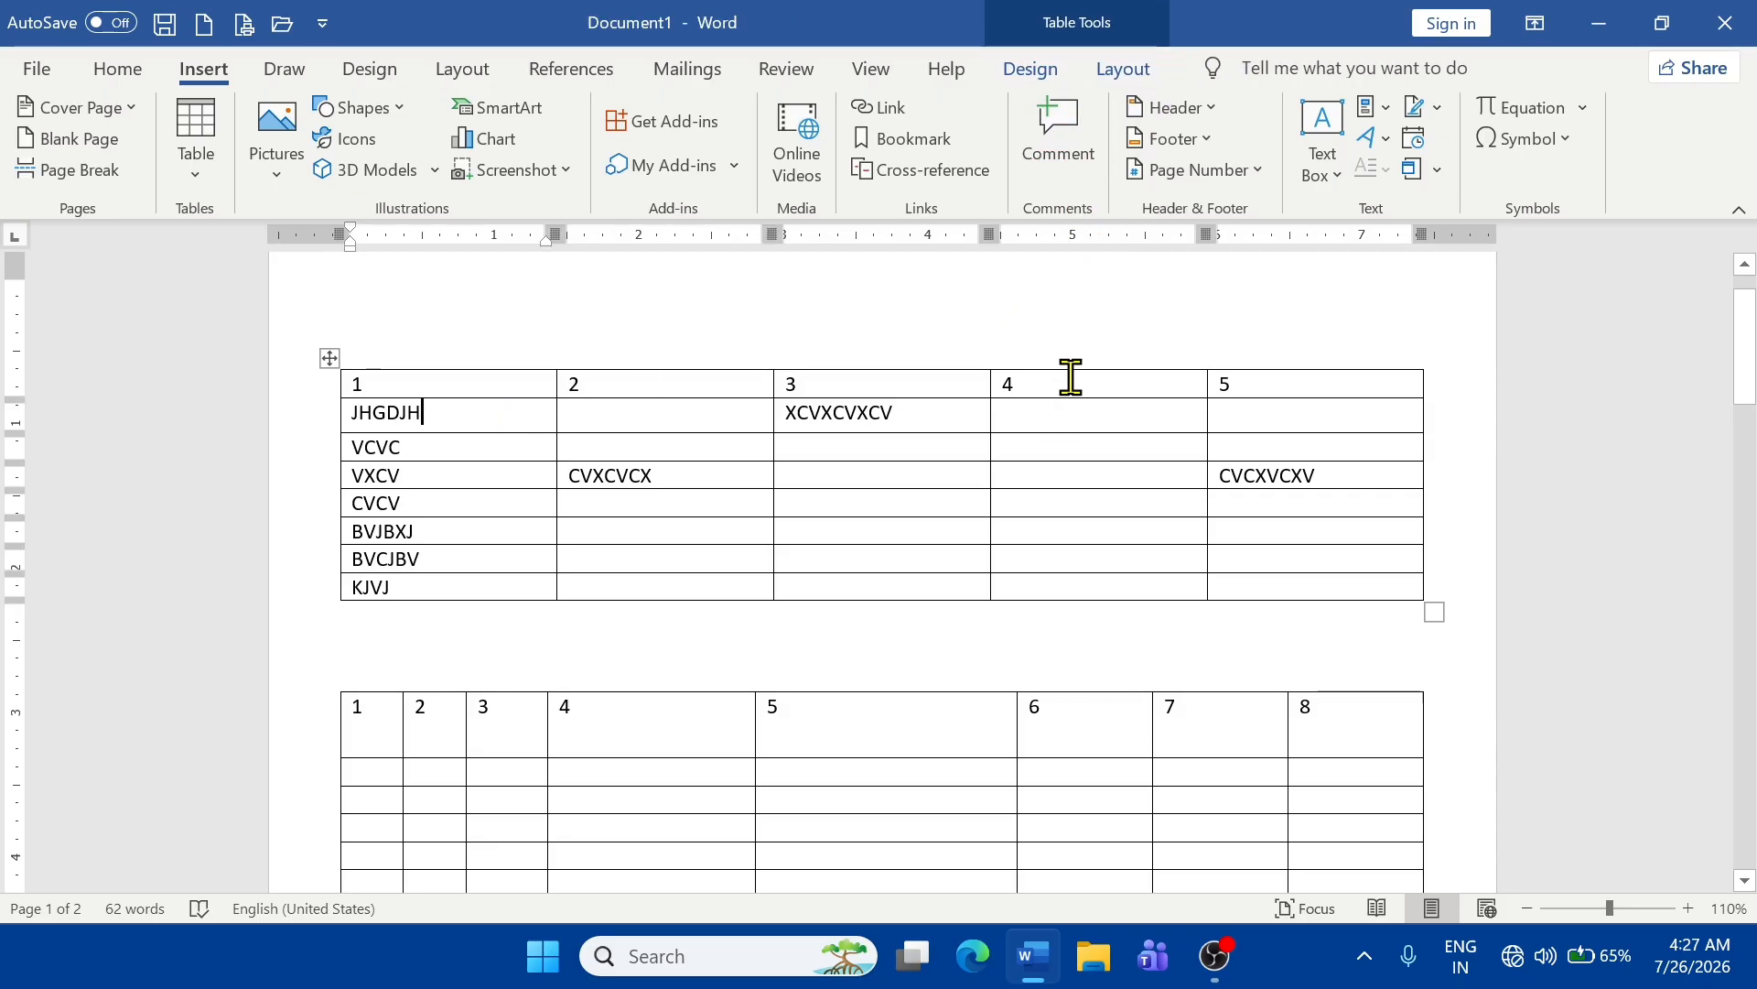
left_click(1034, 73)
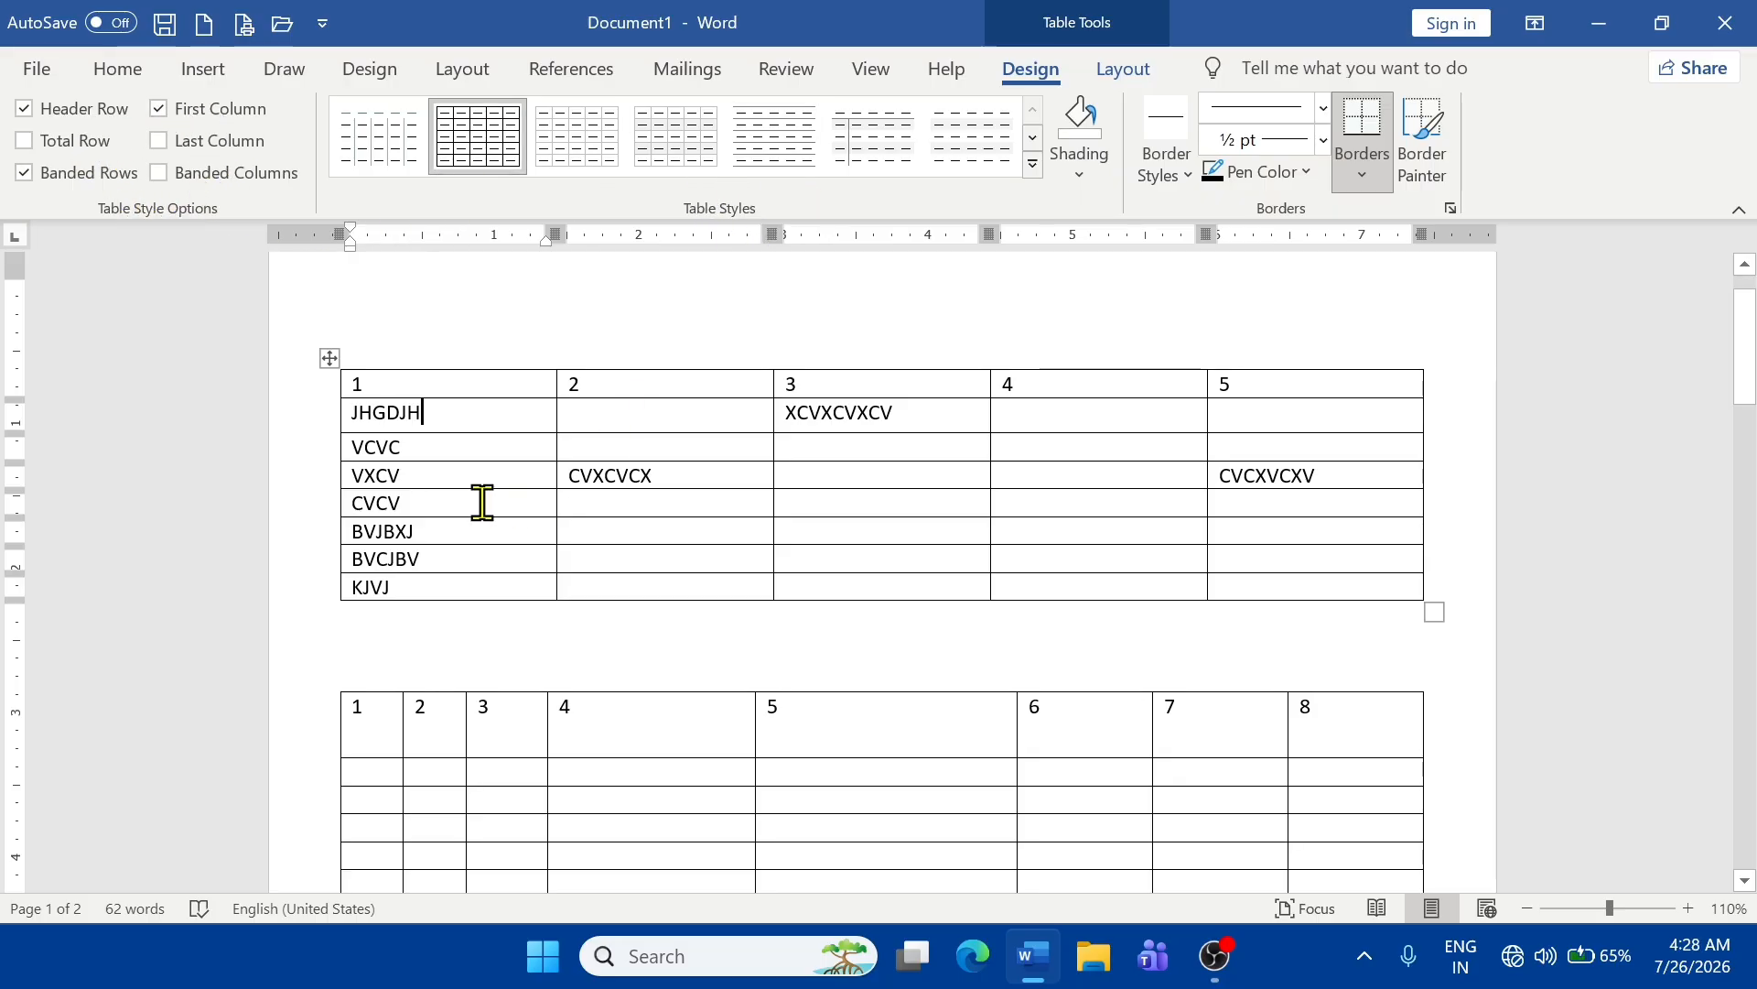
left_click_drag(376, 396, 1259, 577)
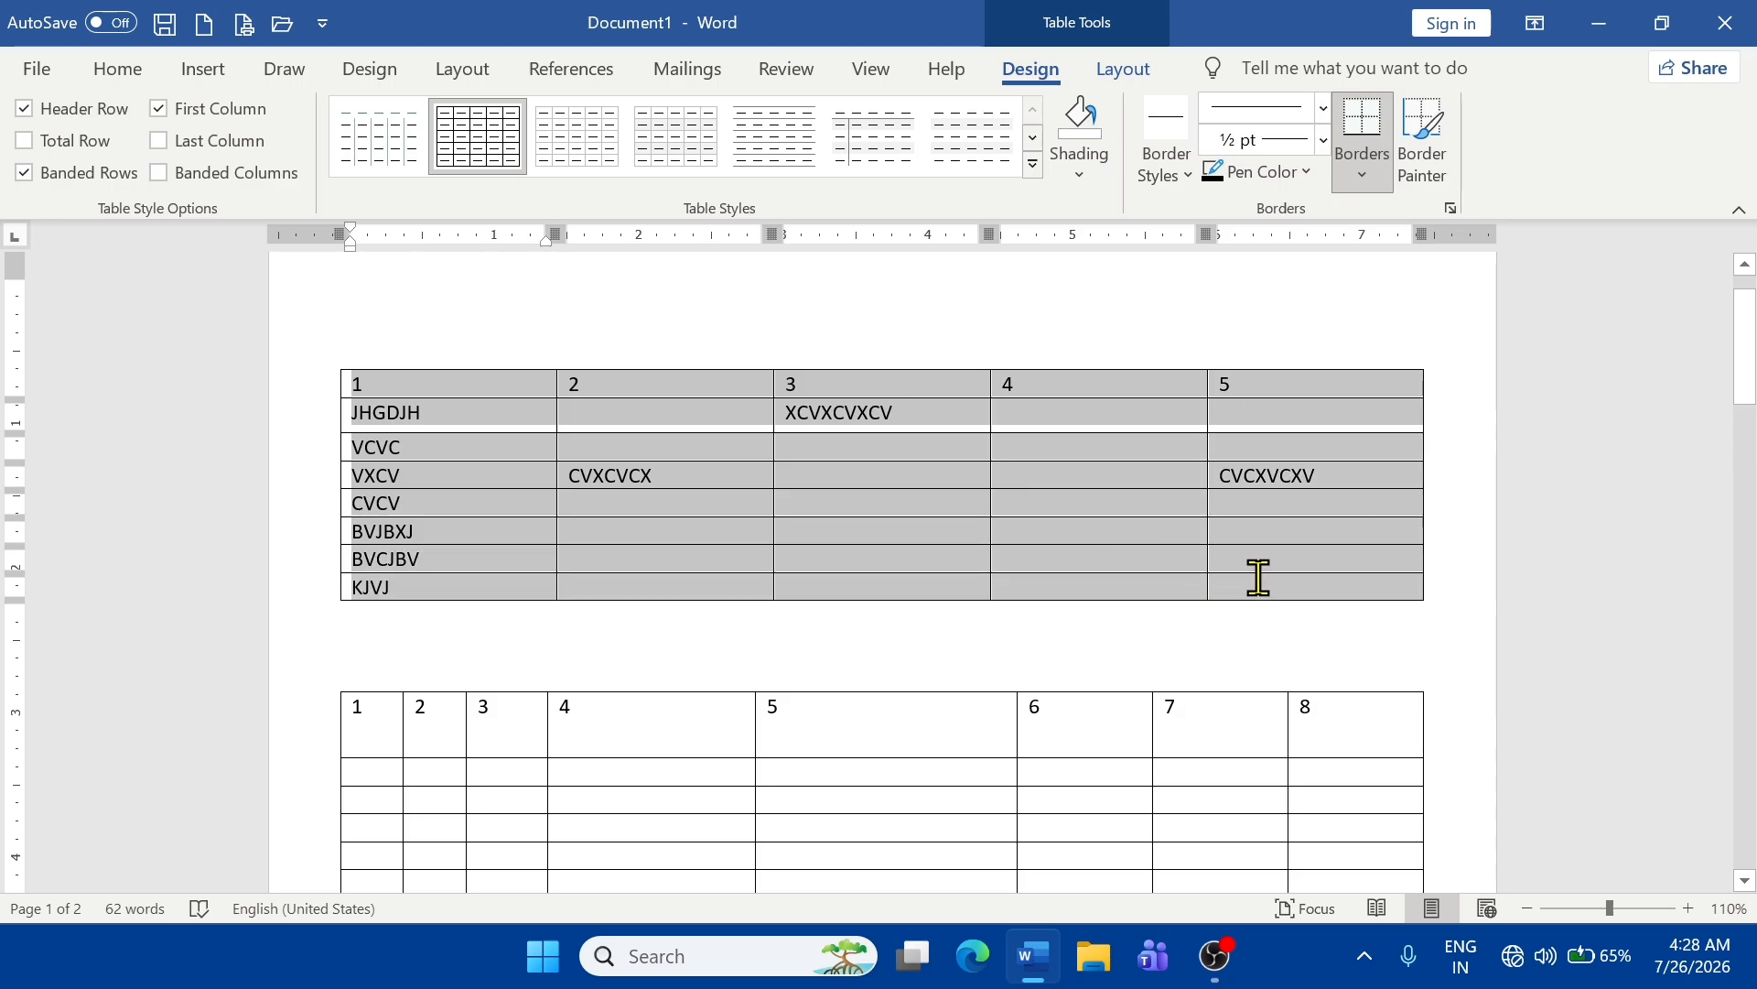
left_click(1033, 163)
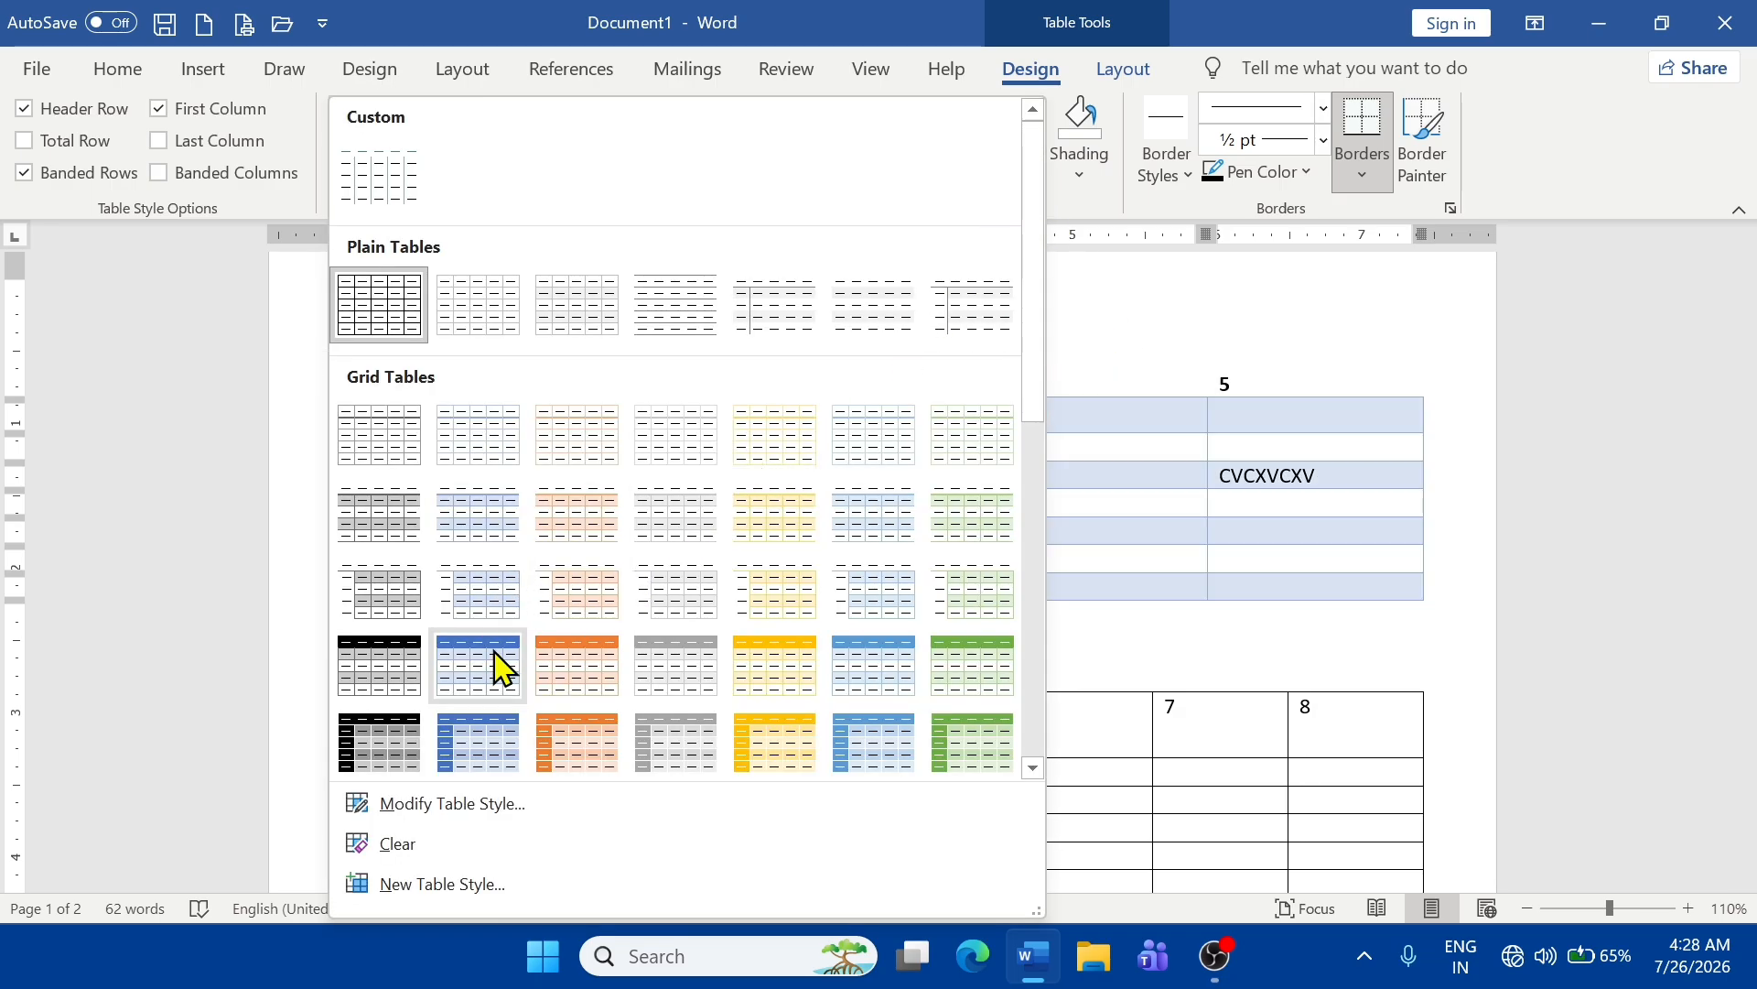
left_click_drag(1039, 348, 1028, 510)
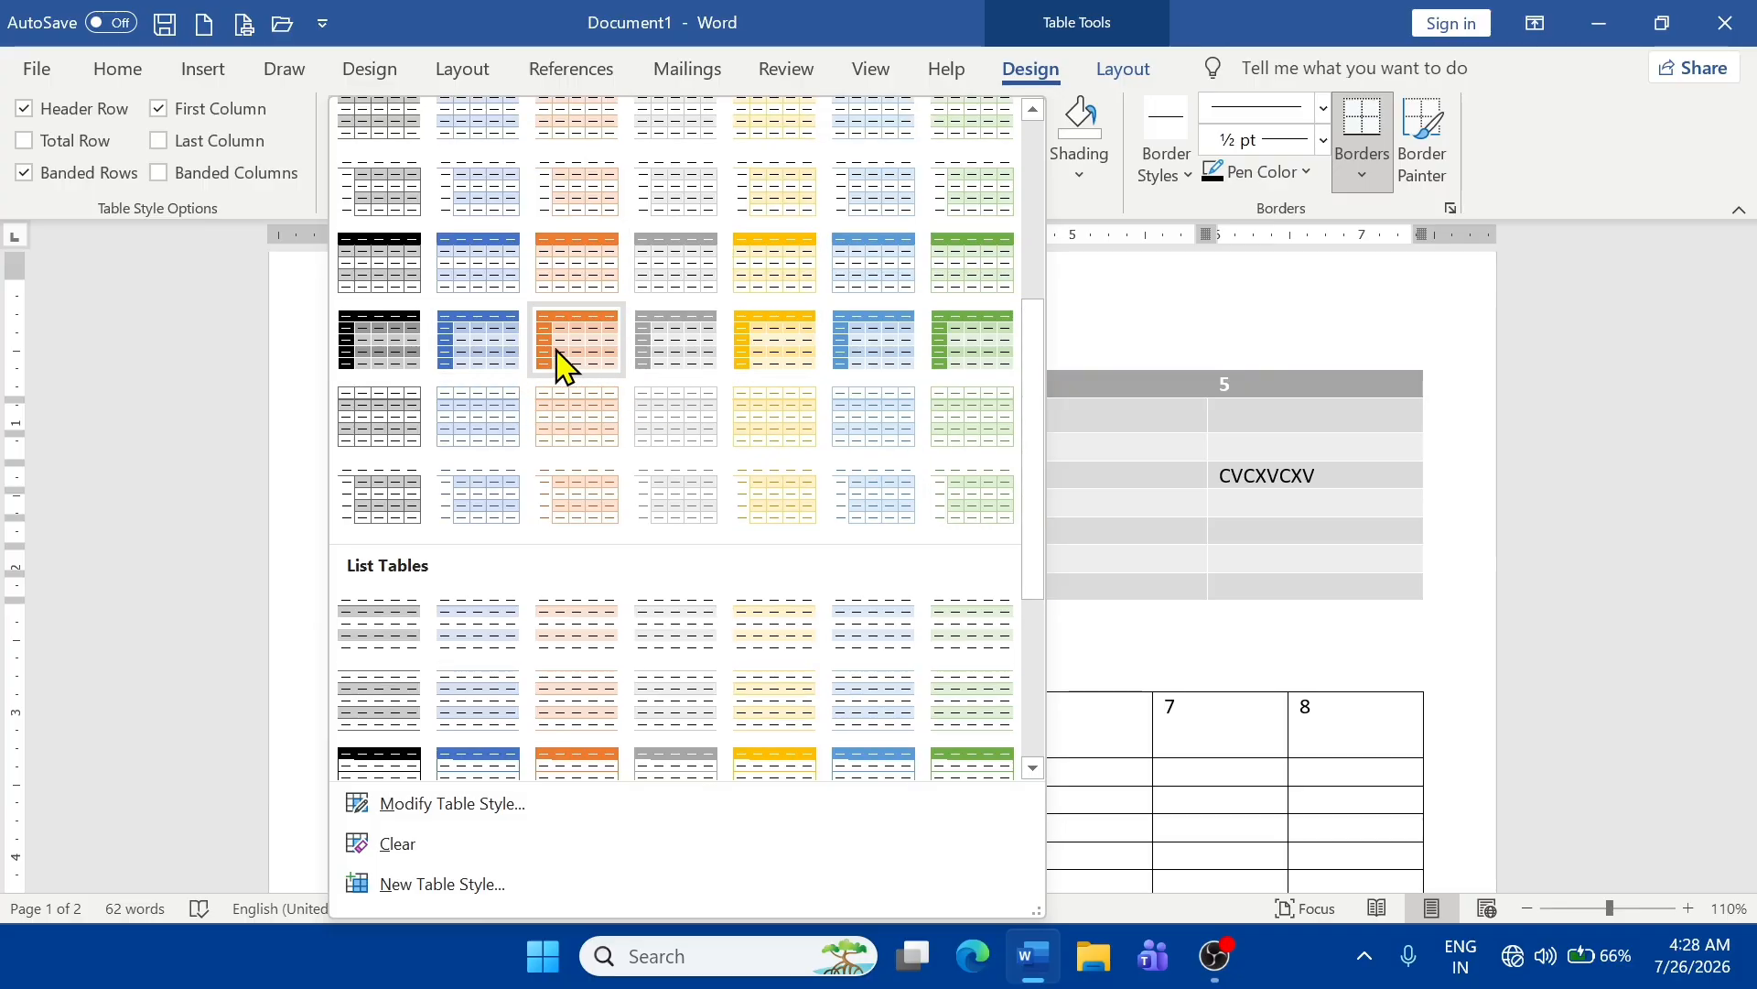
left_click(495, 362)
left_click(686, 508)
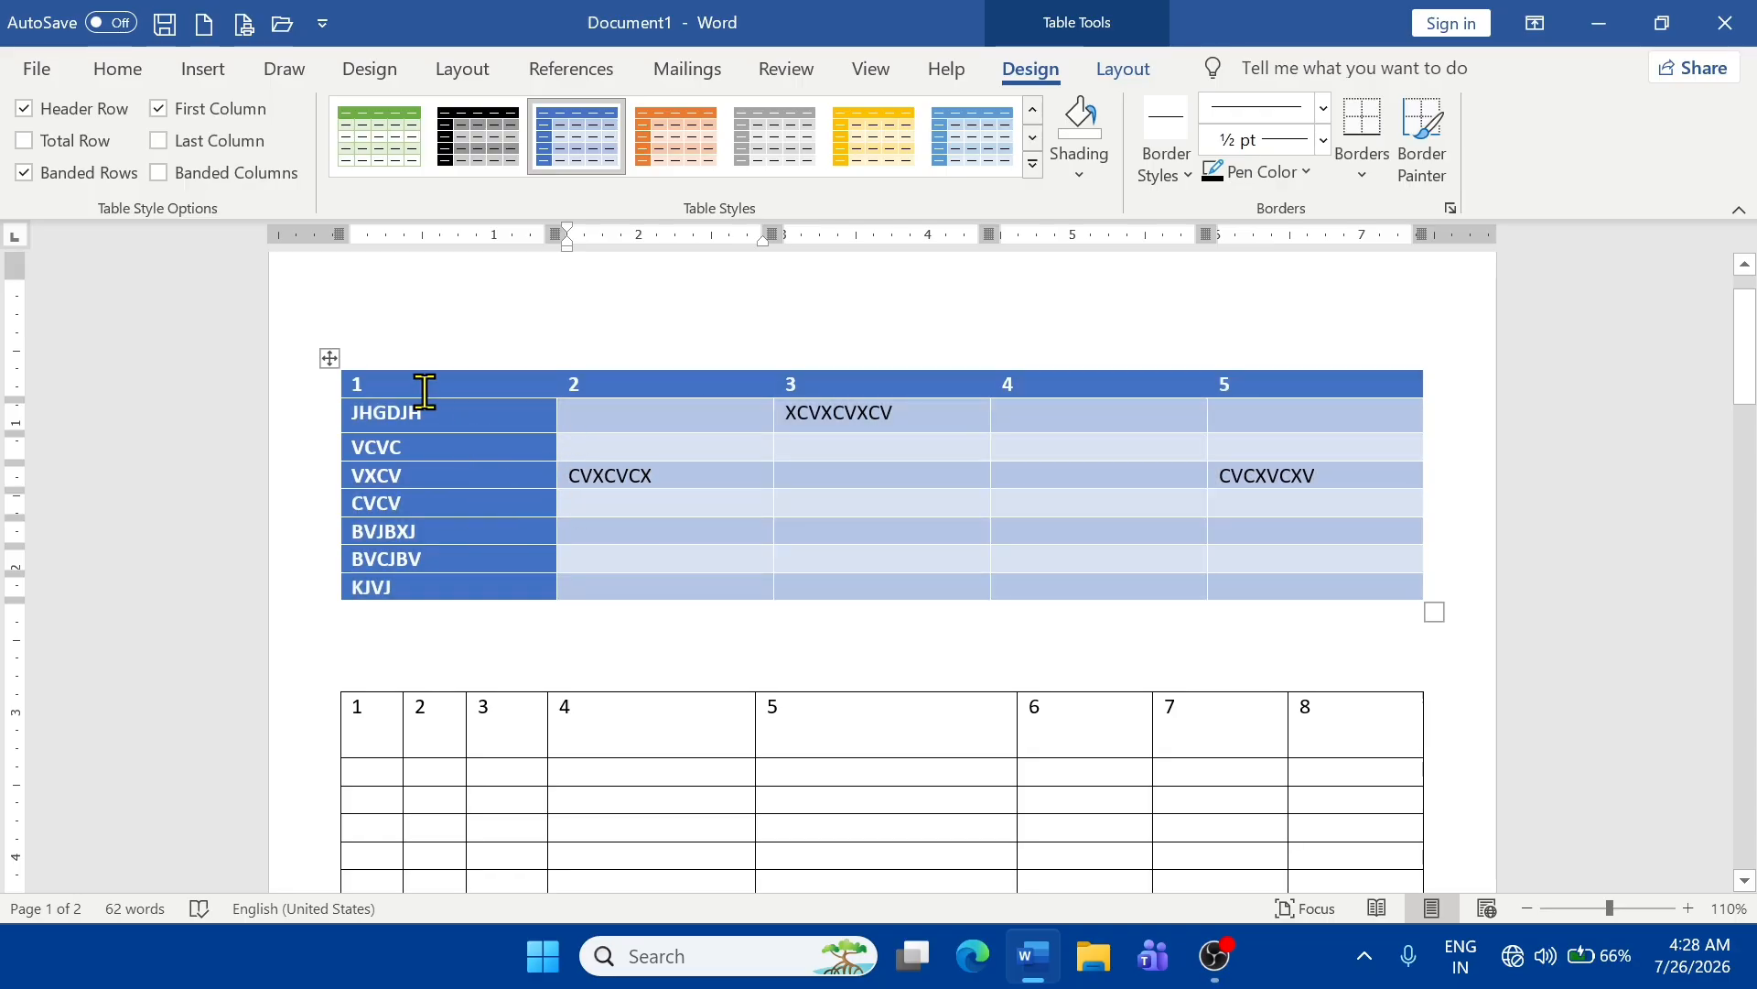
- Shade the cells below the header in the first column of the three-column table with standard red
mouse_move(420, 396)
left_mouse_down()
mouse_move(1090, 561)
mouse_move(1315, 584)
mouse_move(1283, 589)
left_mouse_up()
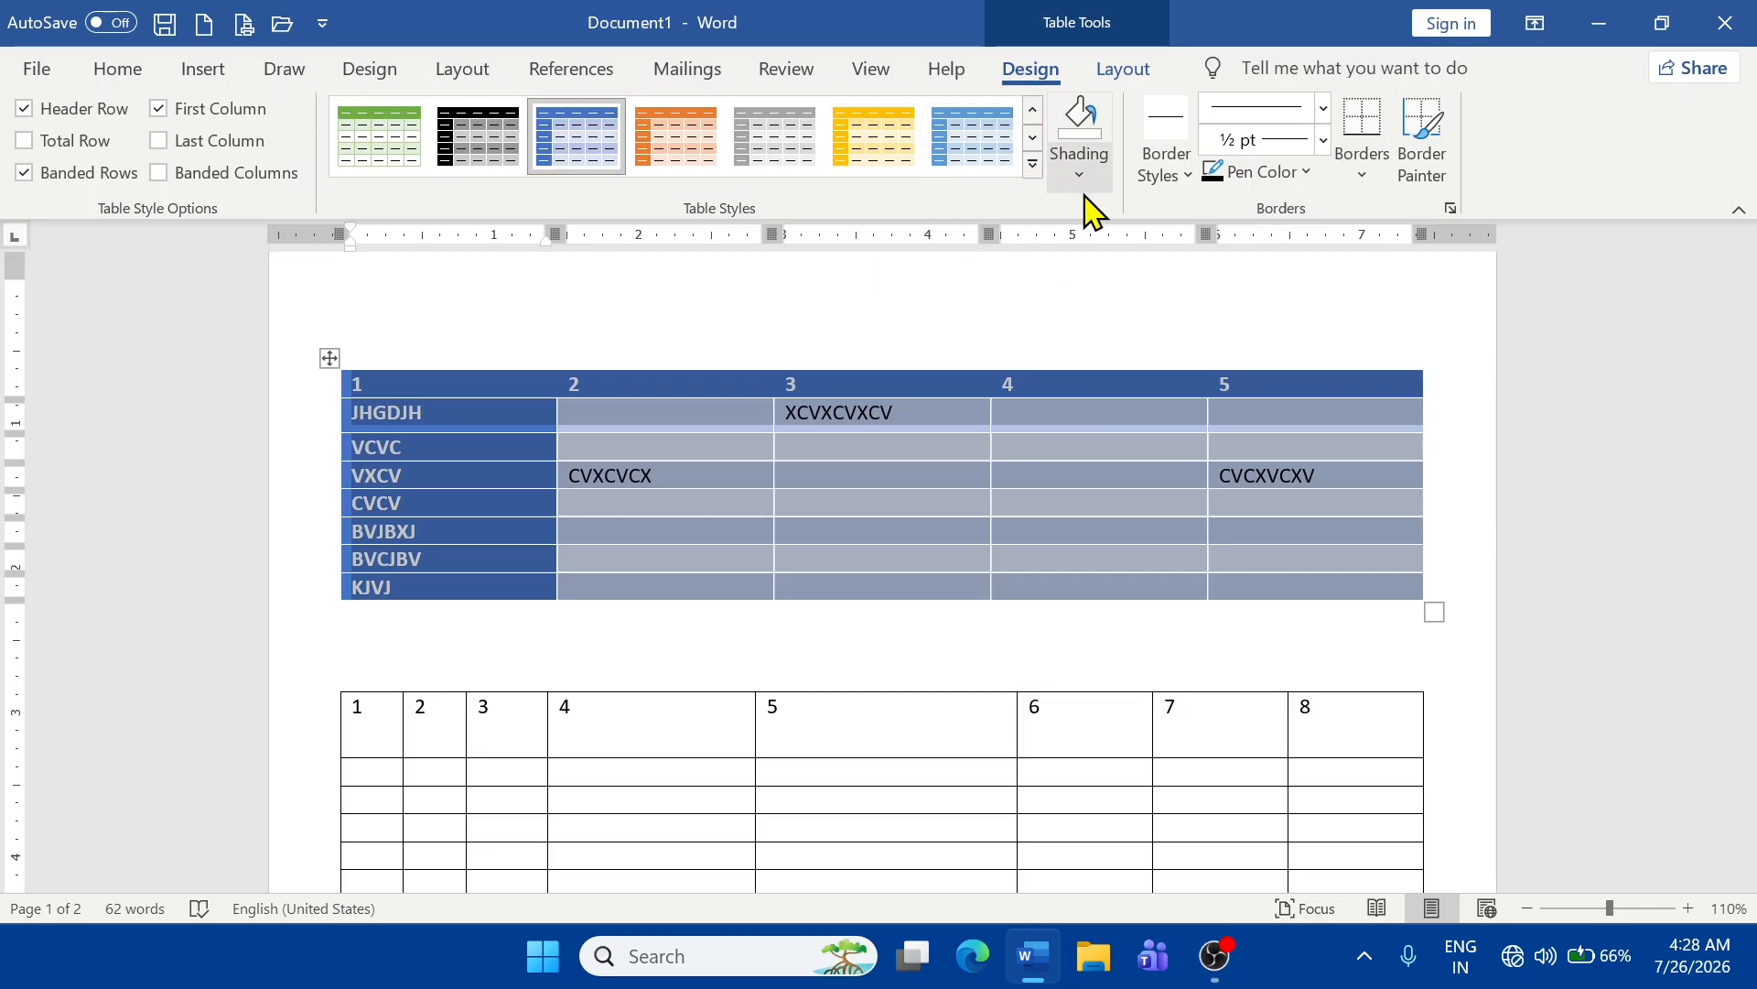
scroll(934, 423, "down", 3)
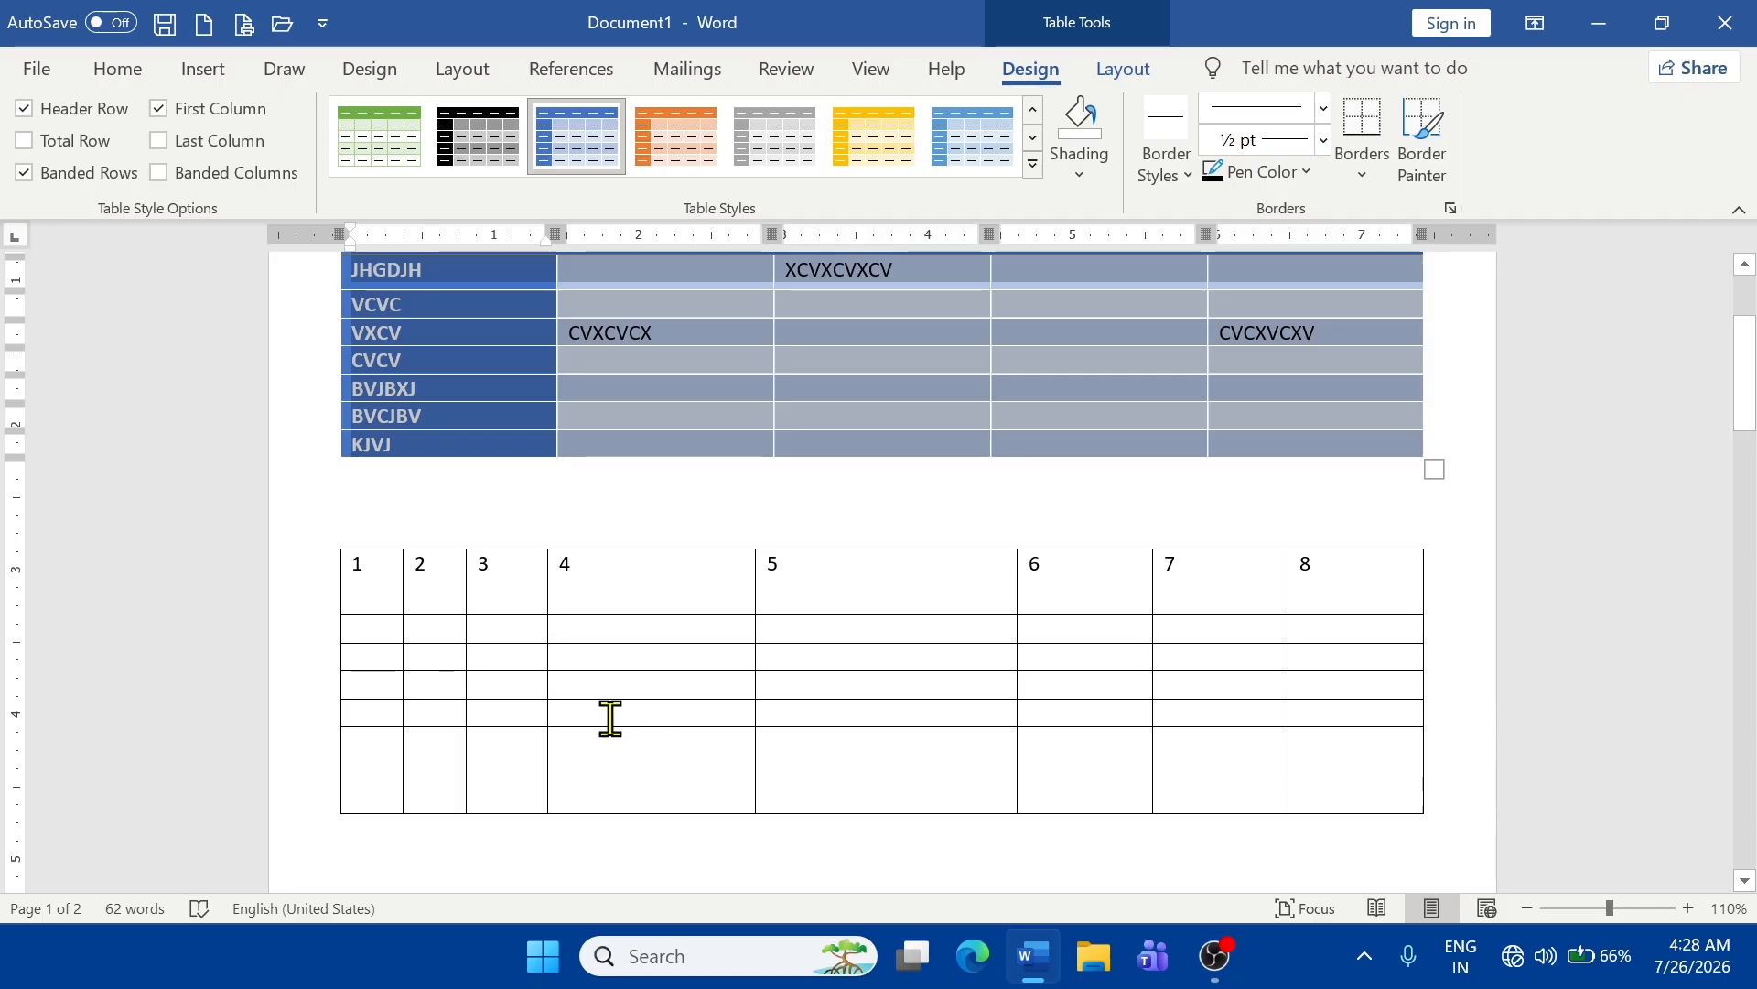
scroll(589, 638, "down", 7)
scroll(586, 631, "up", 1)
scroll(584, 616, "down", 2)
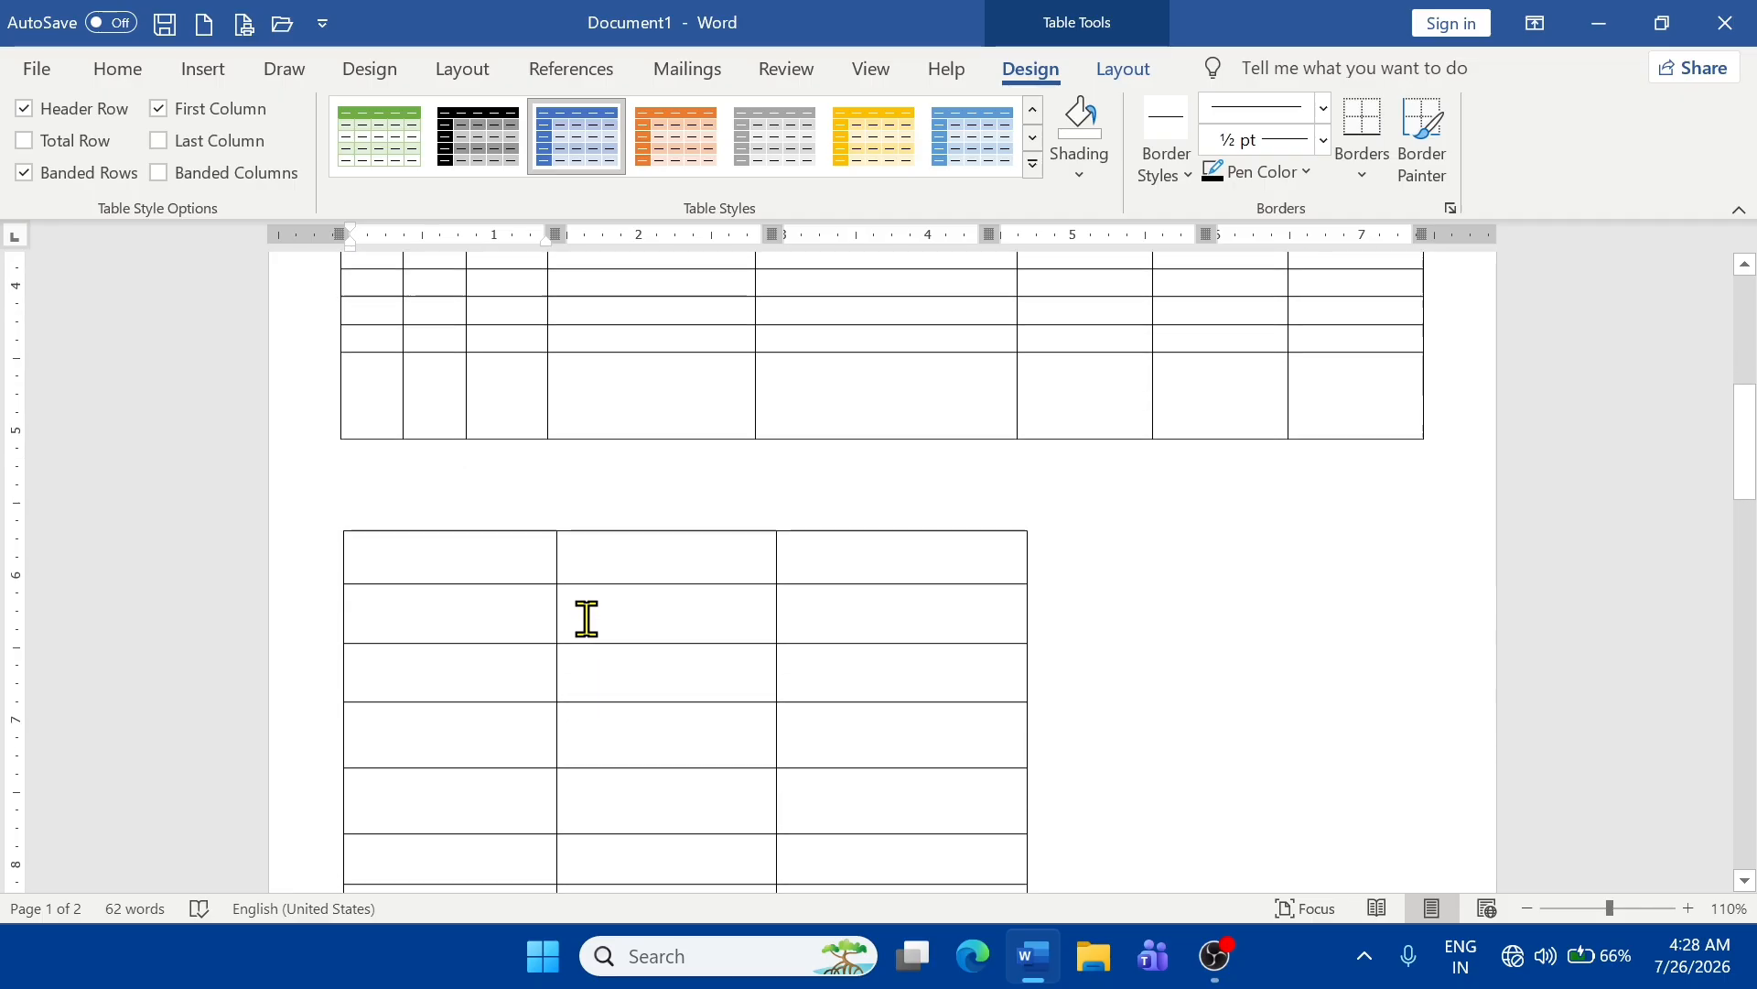
left_click(458, 511)
scroll(558, 569, "down", 1)
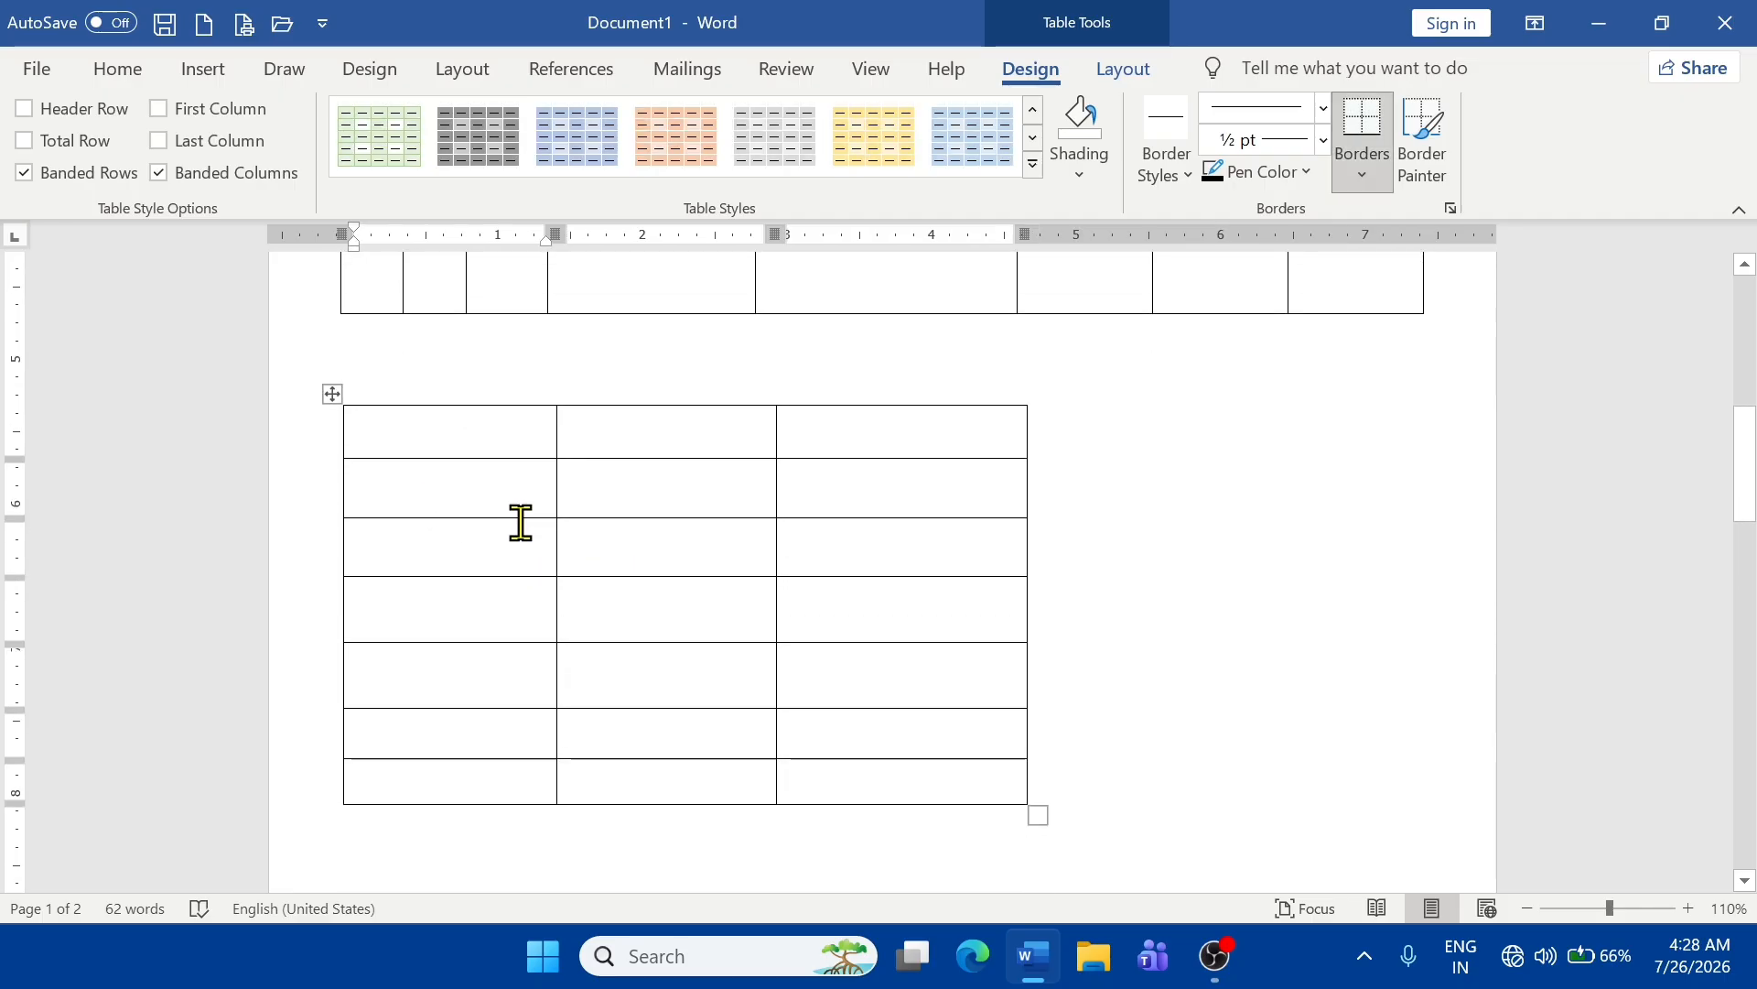
left_click_drag(403, 486, 406, 780)
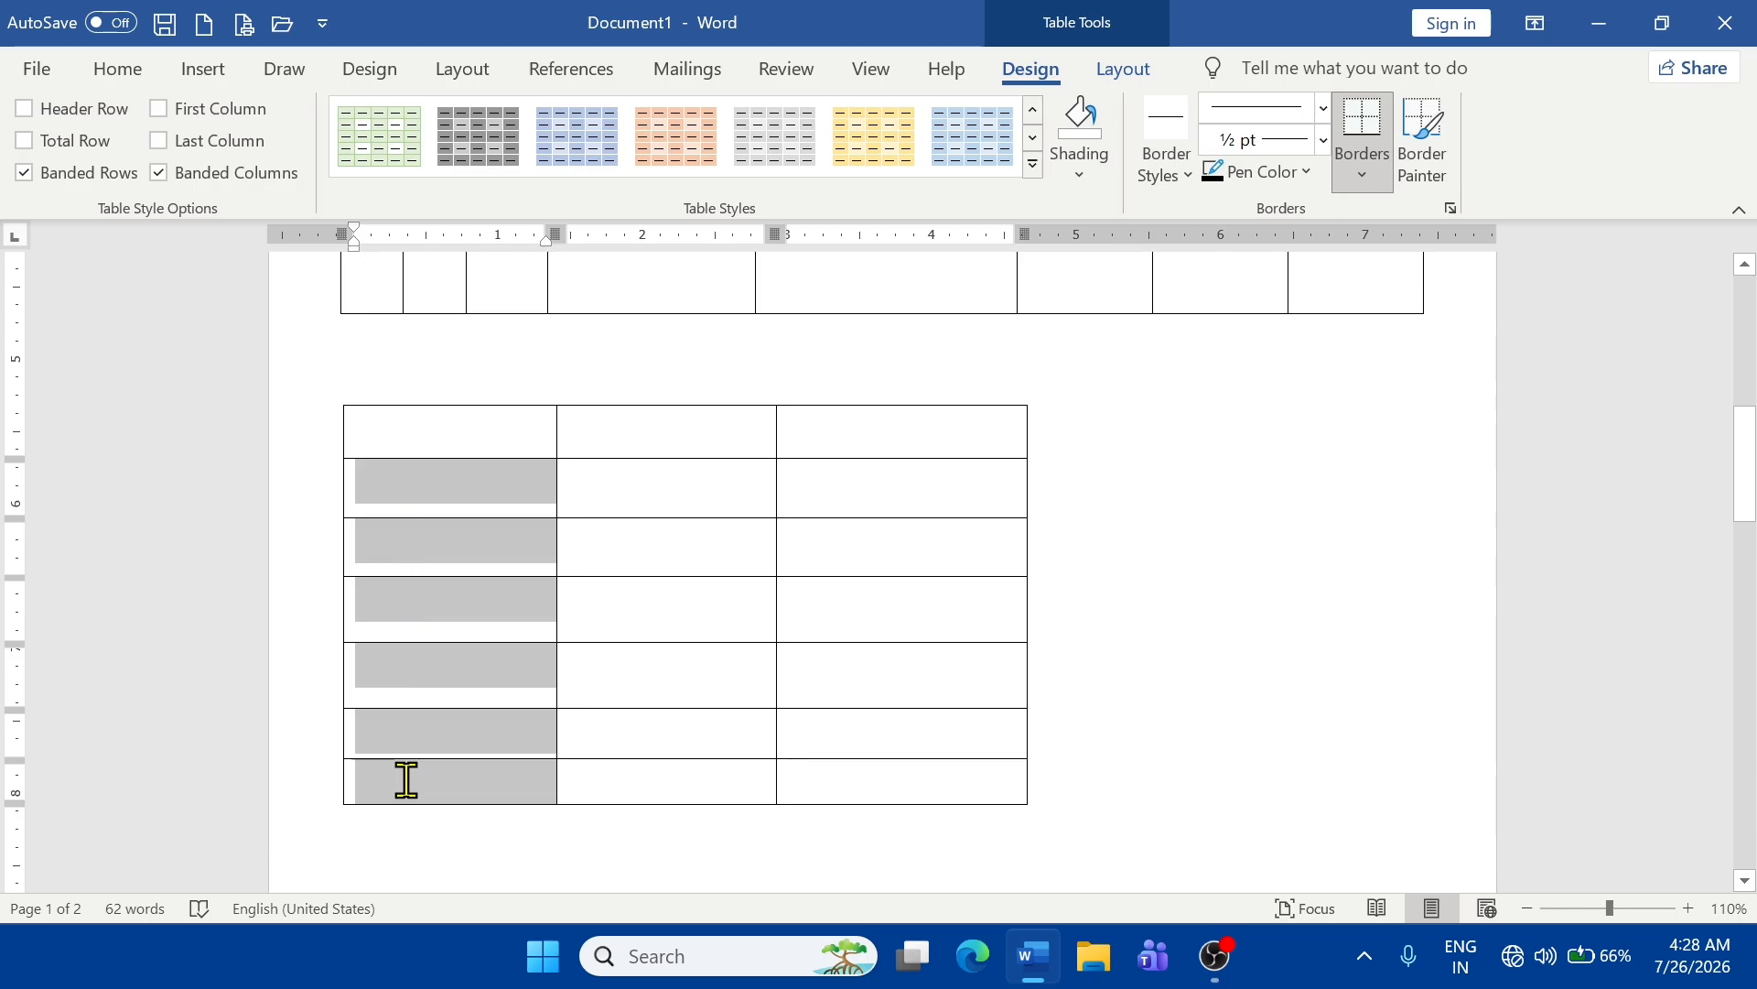
left_click(1079, 176)
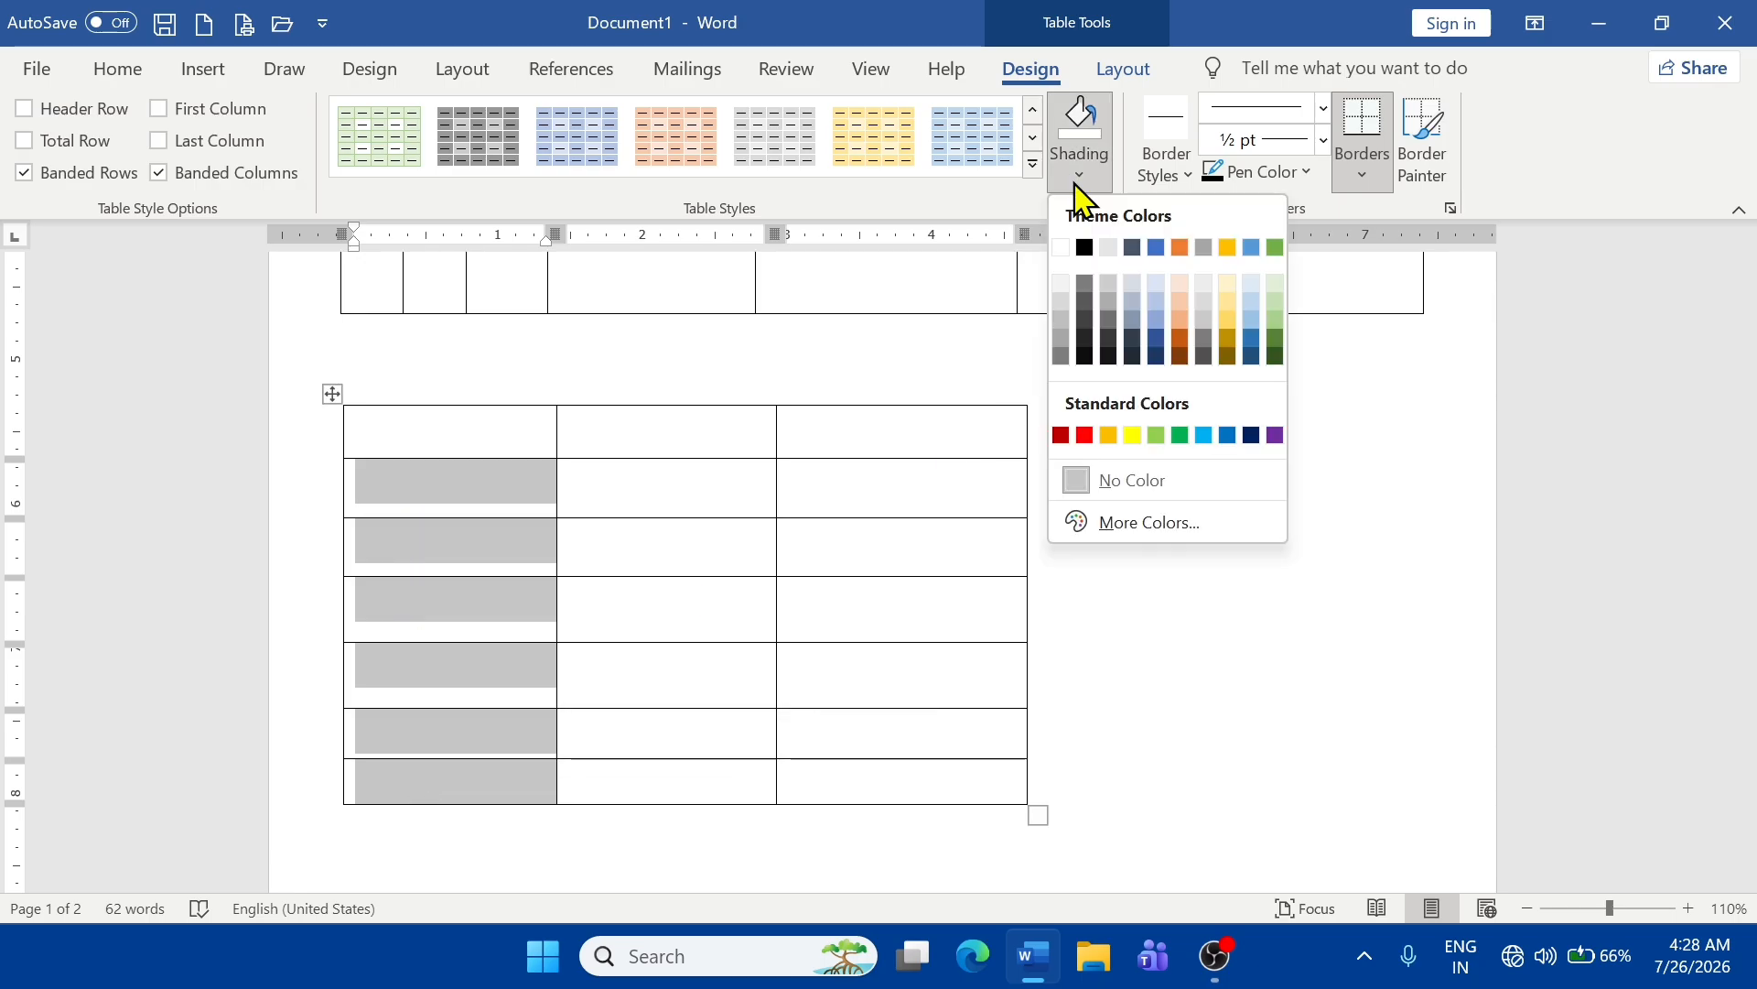
left_click(1085, 437)
left_click(473, 512)
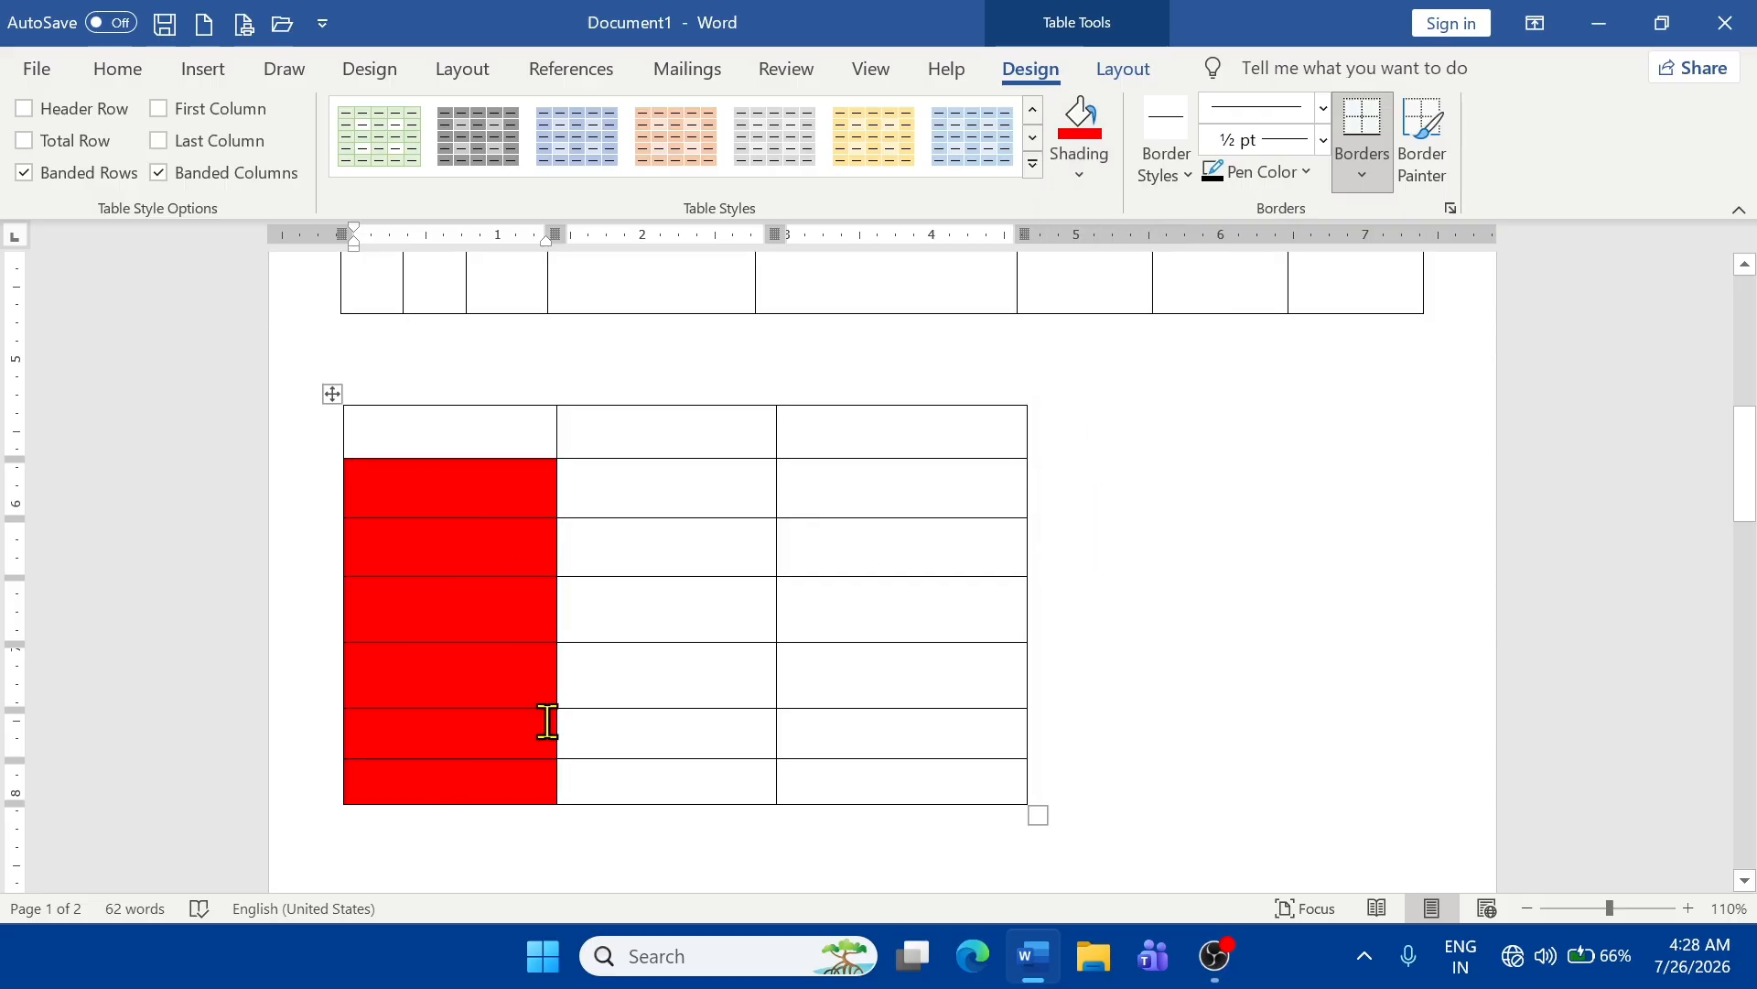
- Shade the cells below the header in the second column of the three-column table with standard green
left_click_drag(683, 475, 690, 800)
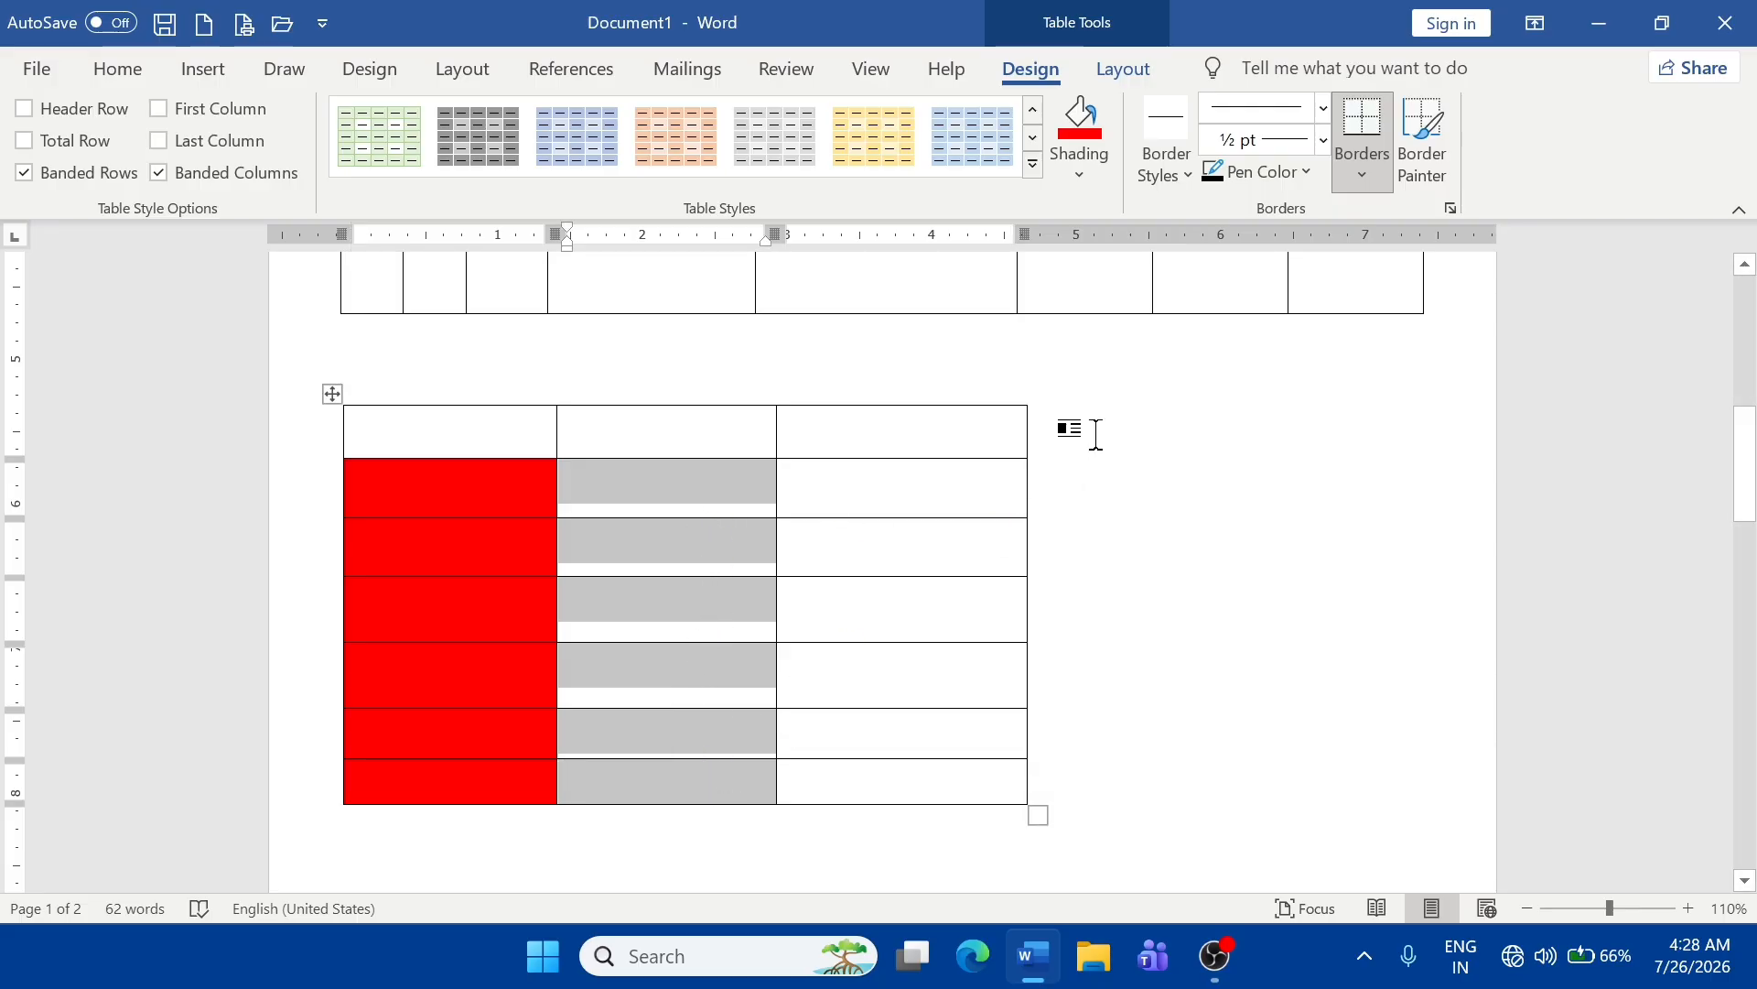
left_click(1085, 183)
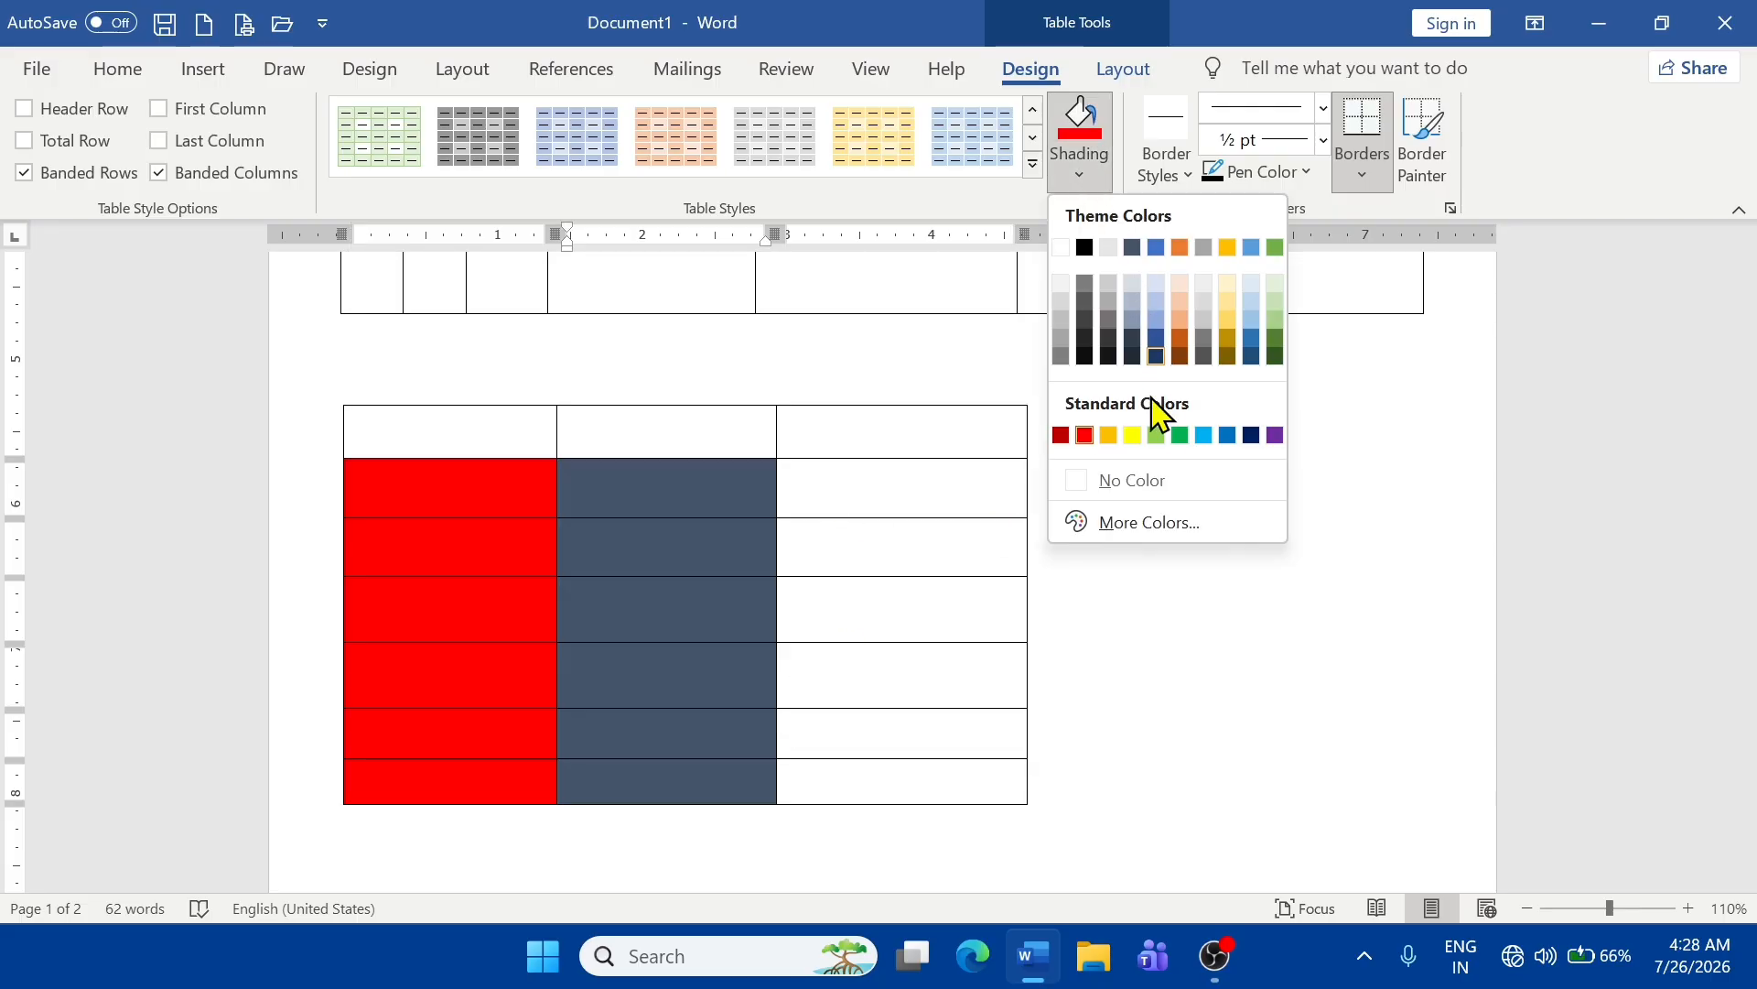
left_click(1178, 436)
- Shade the cells below the header in the third column of the three-column table with standard blue
left_click(934, 497)
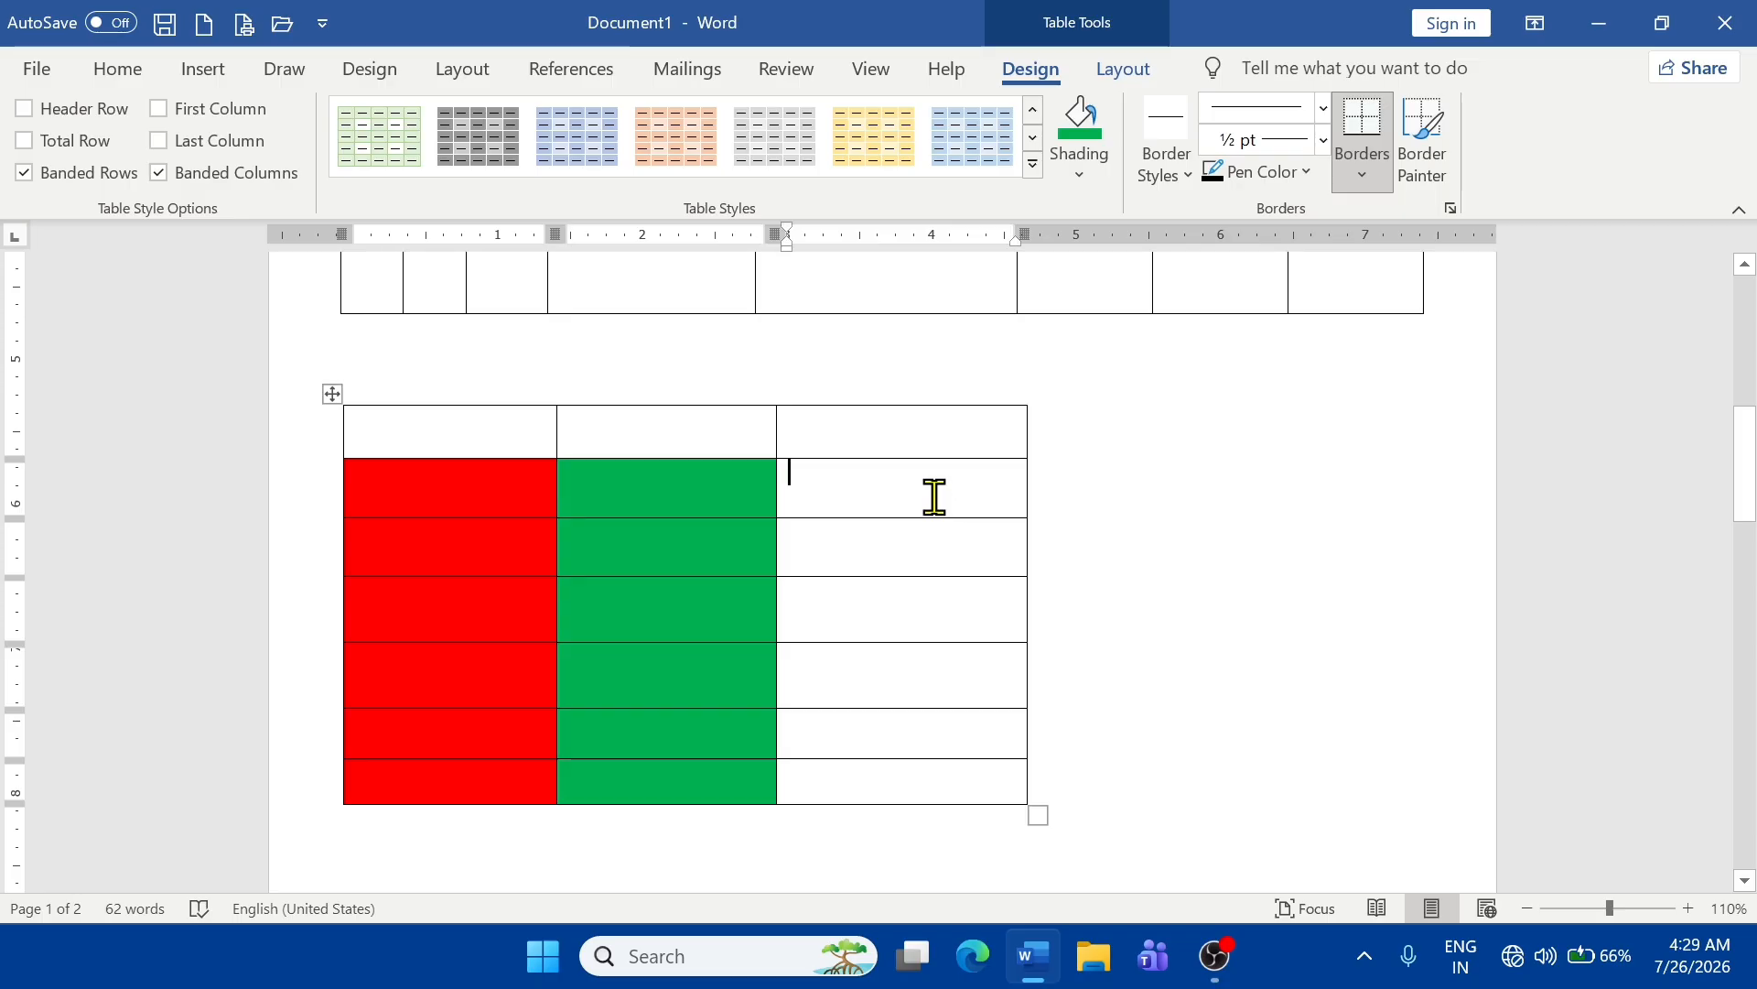
left_click_drag(893, 490, 875, 785)
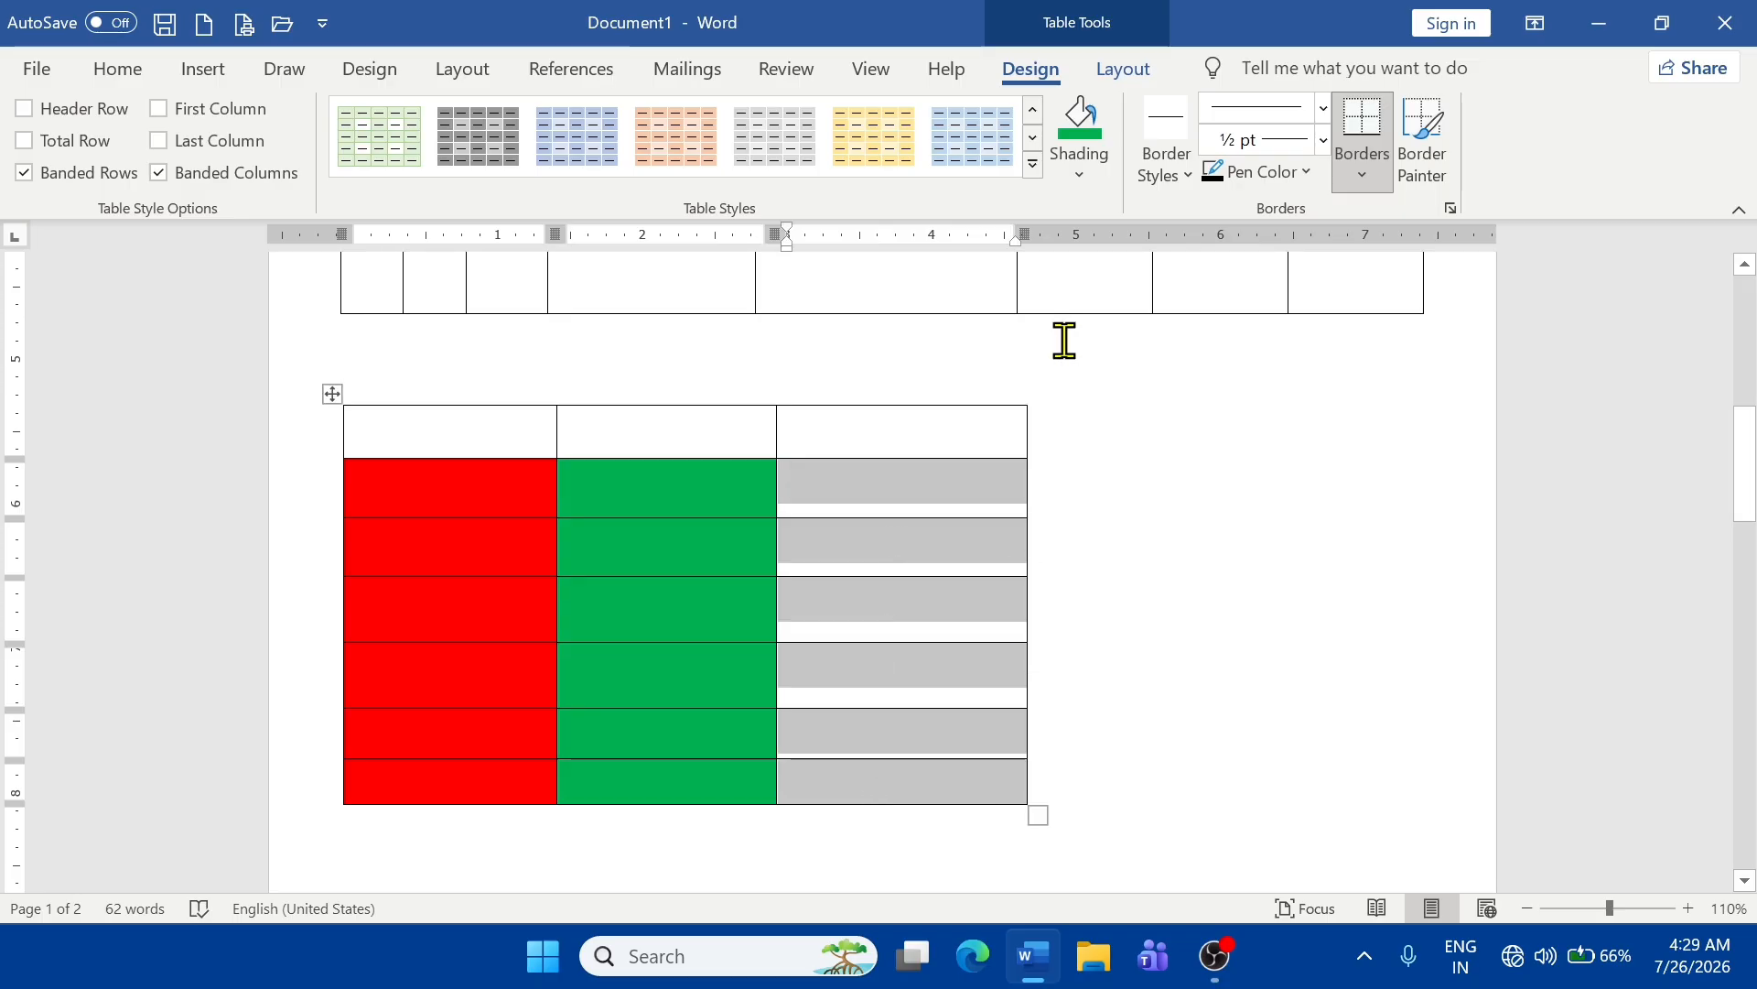
left_click(1080, 174)
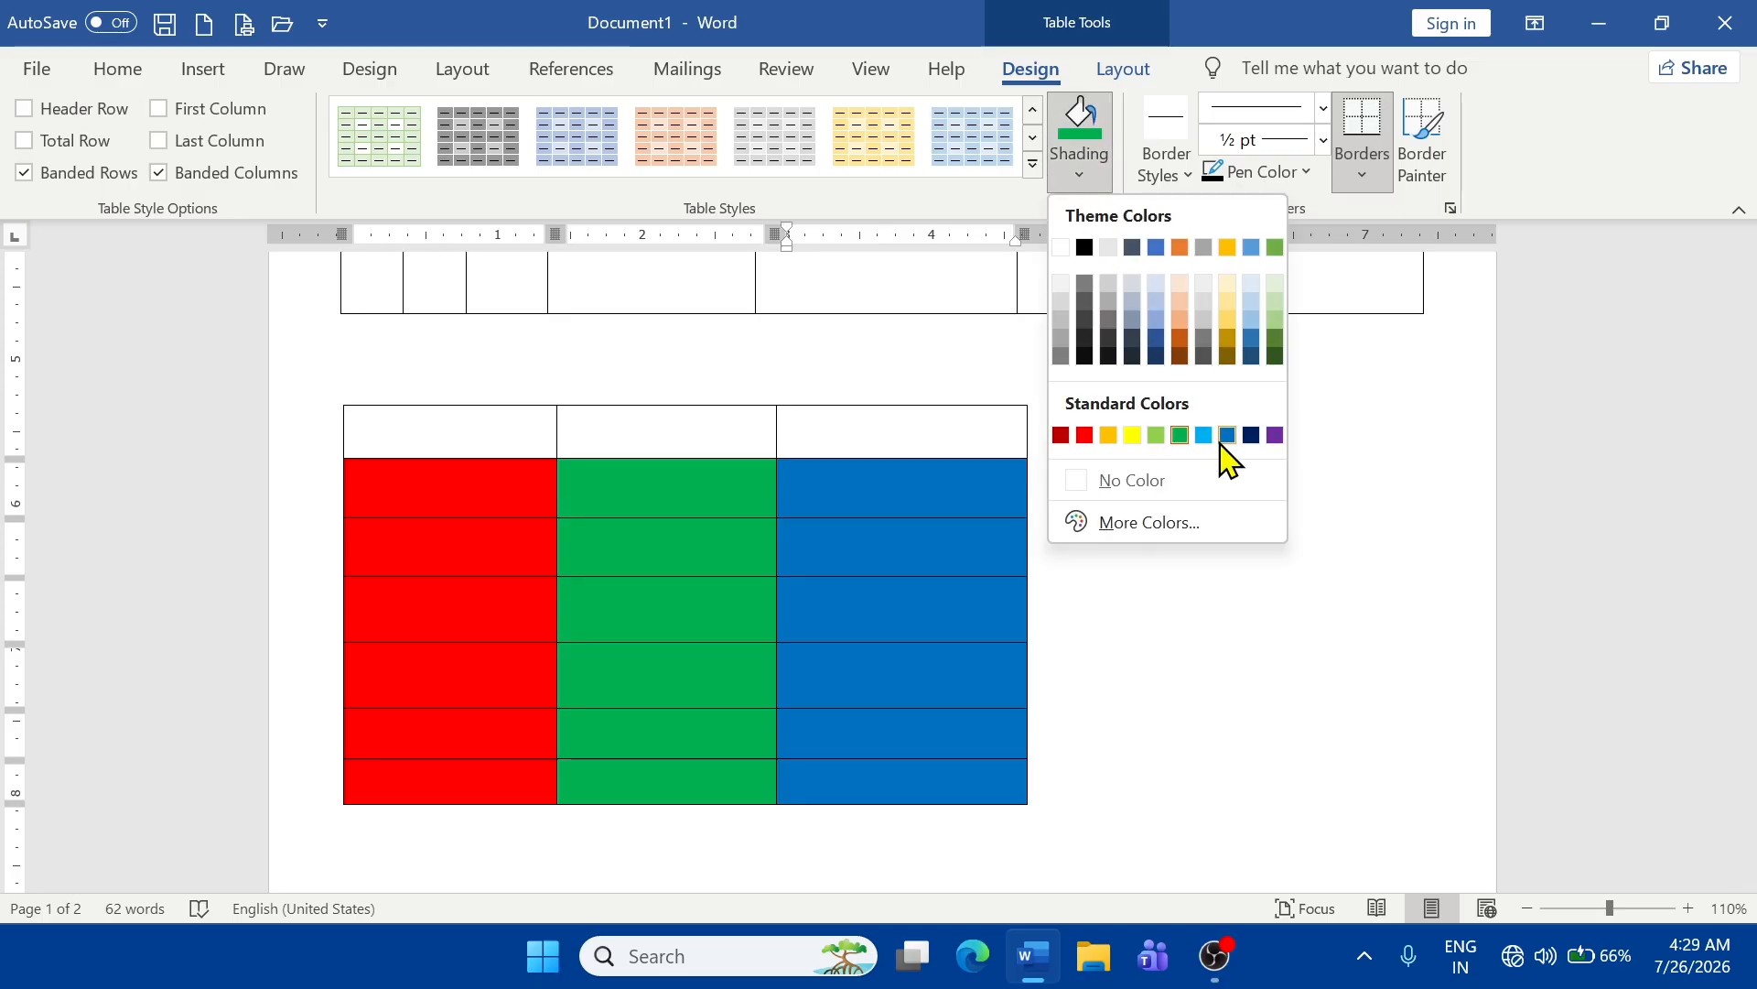
left_click(1227, 435)
- Enter R, G and B in the header cells above the red, green and blue columns
left_click(425, 429)
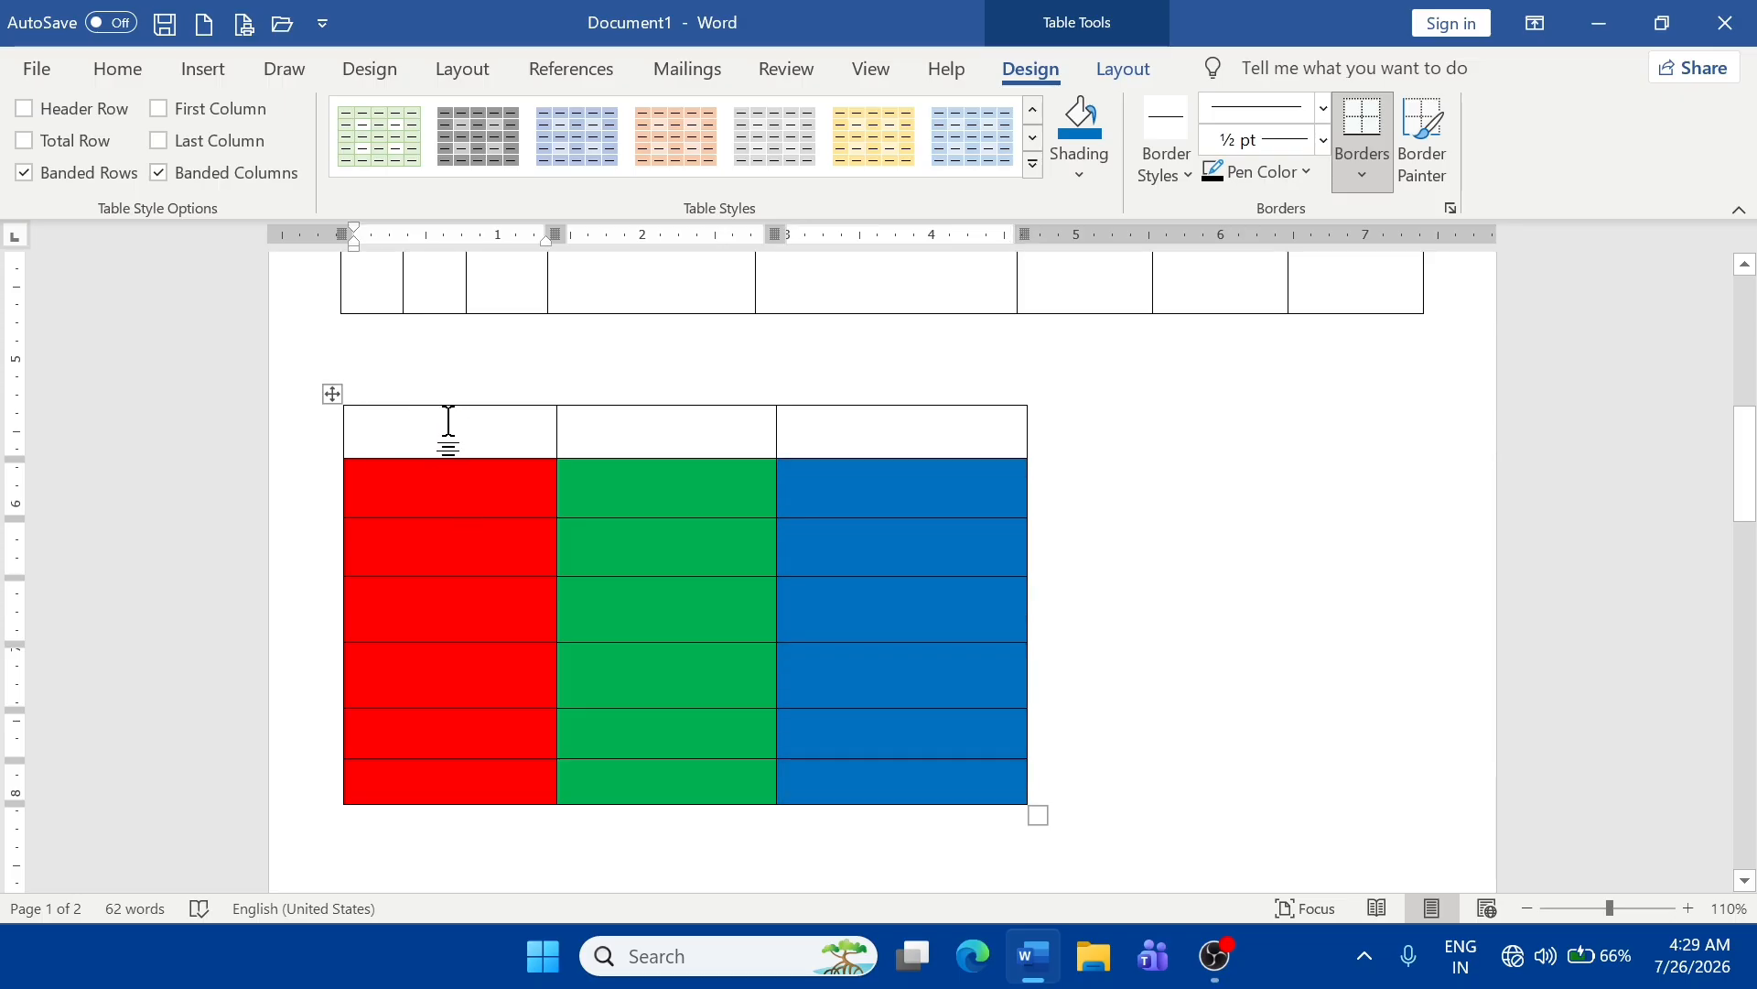
type("R")
left_click(633, 419)
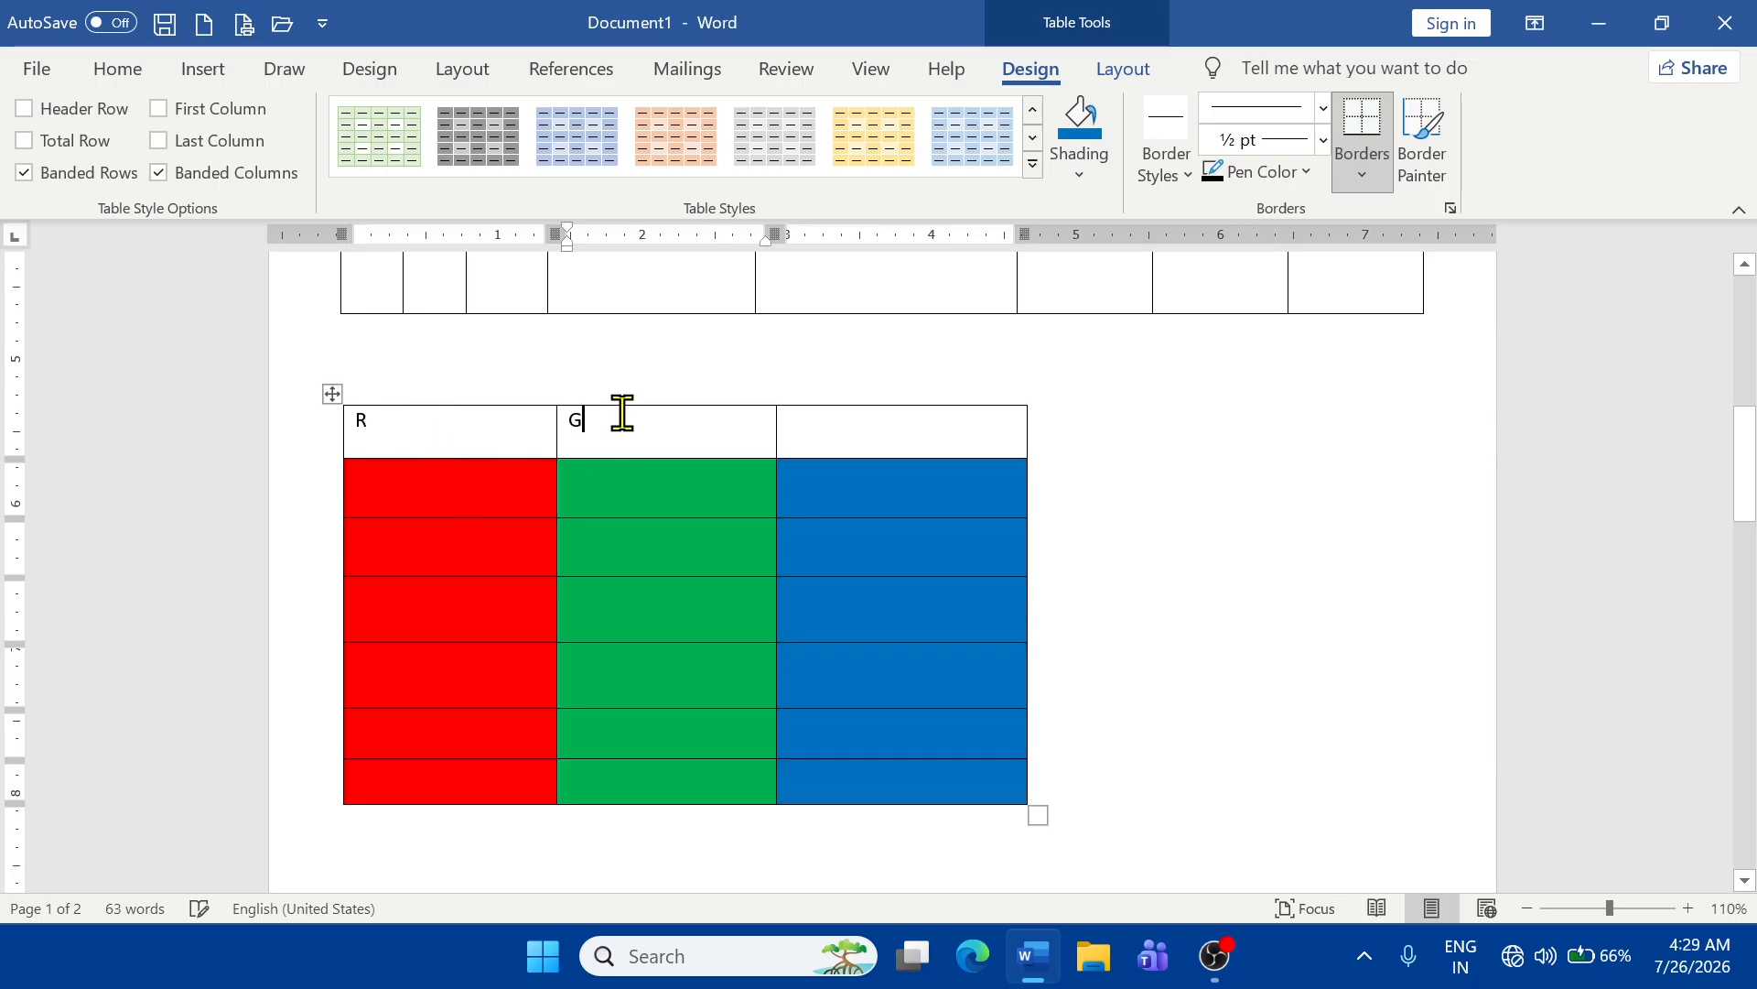
type("B")
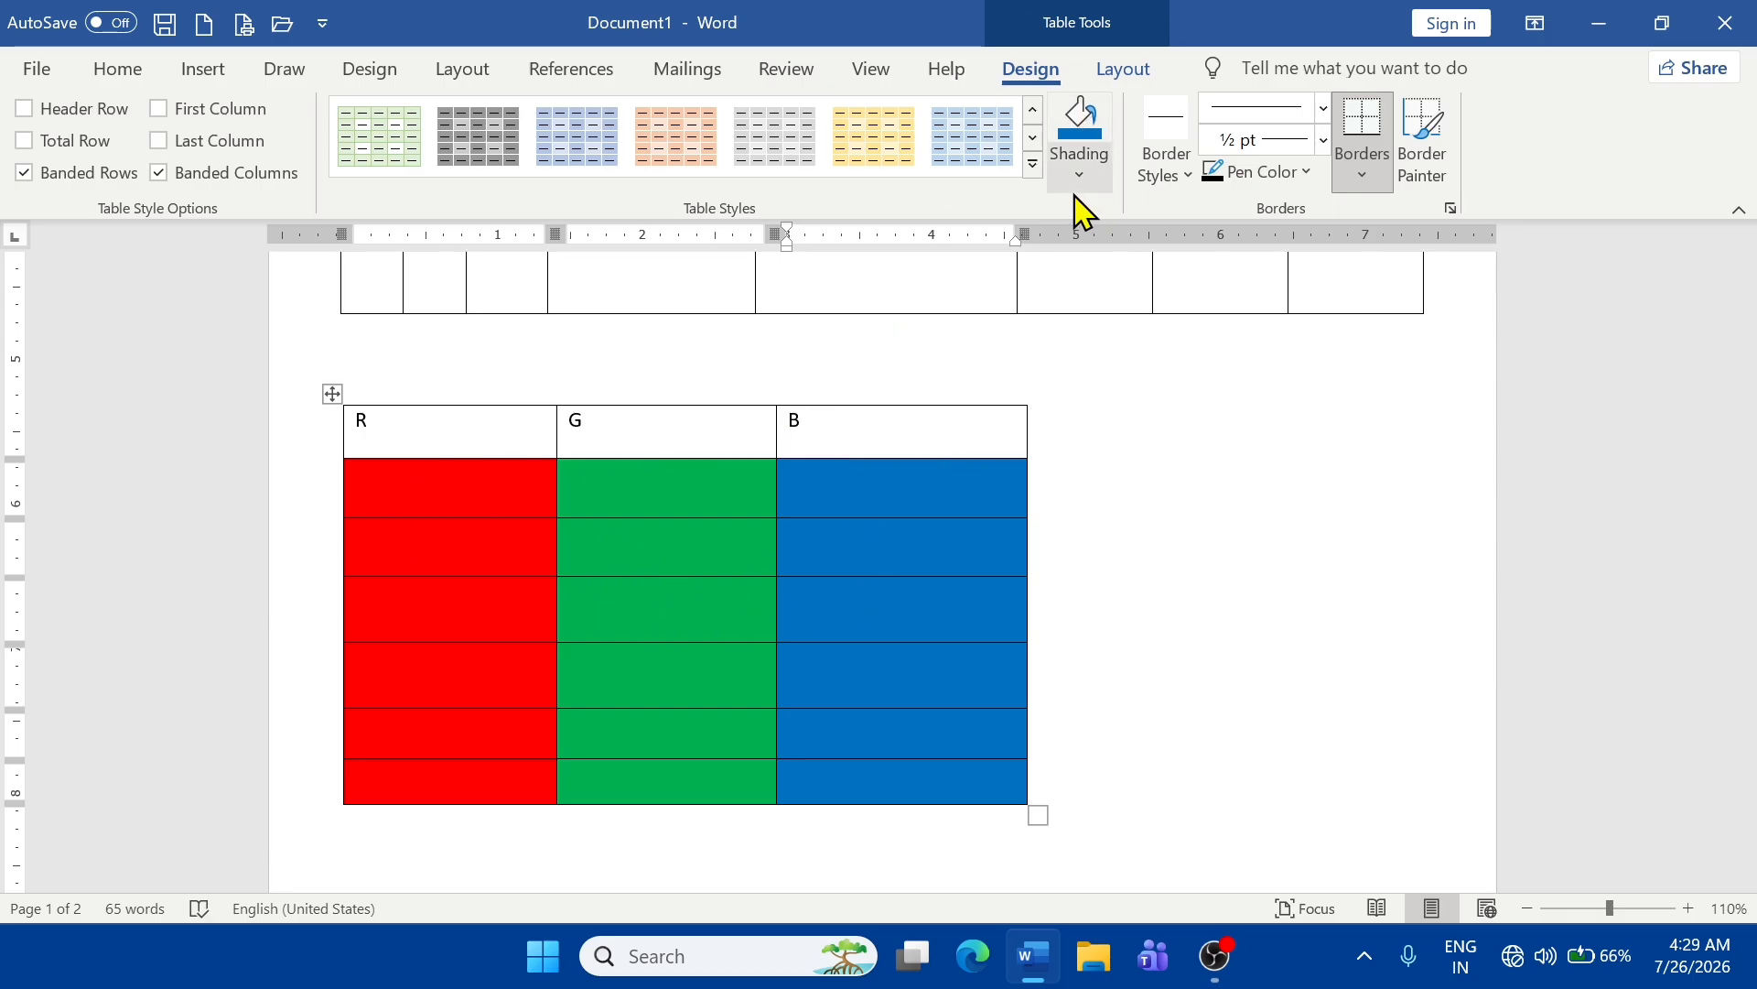
left_click(1165, 164)
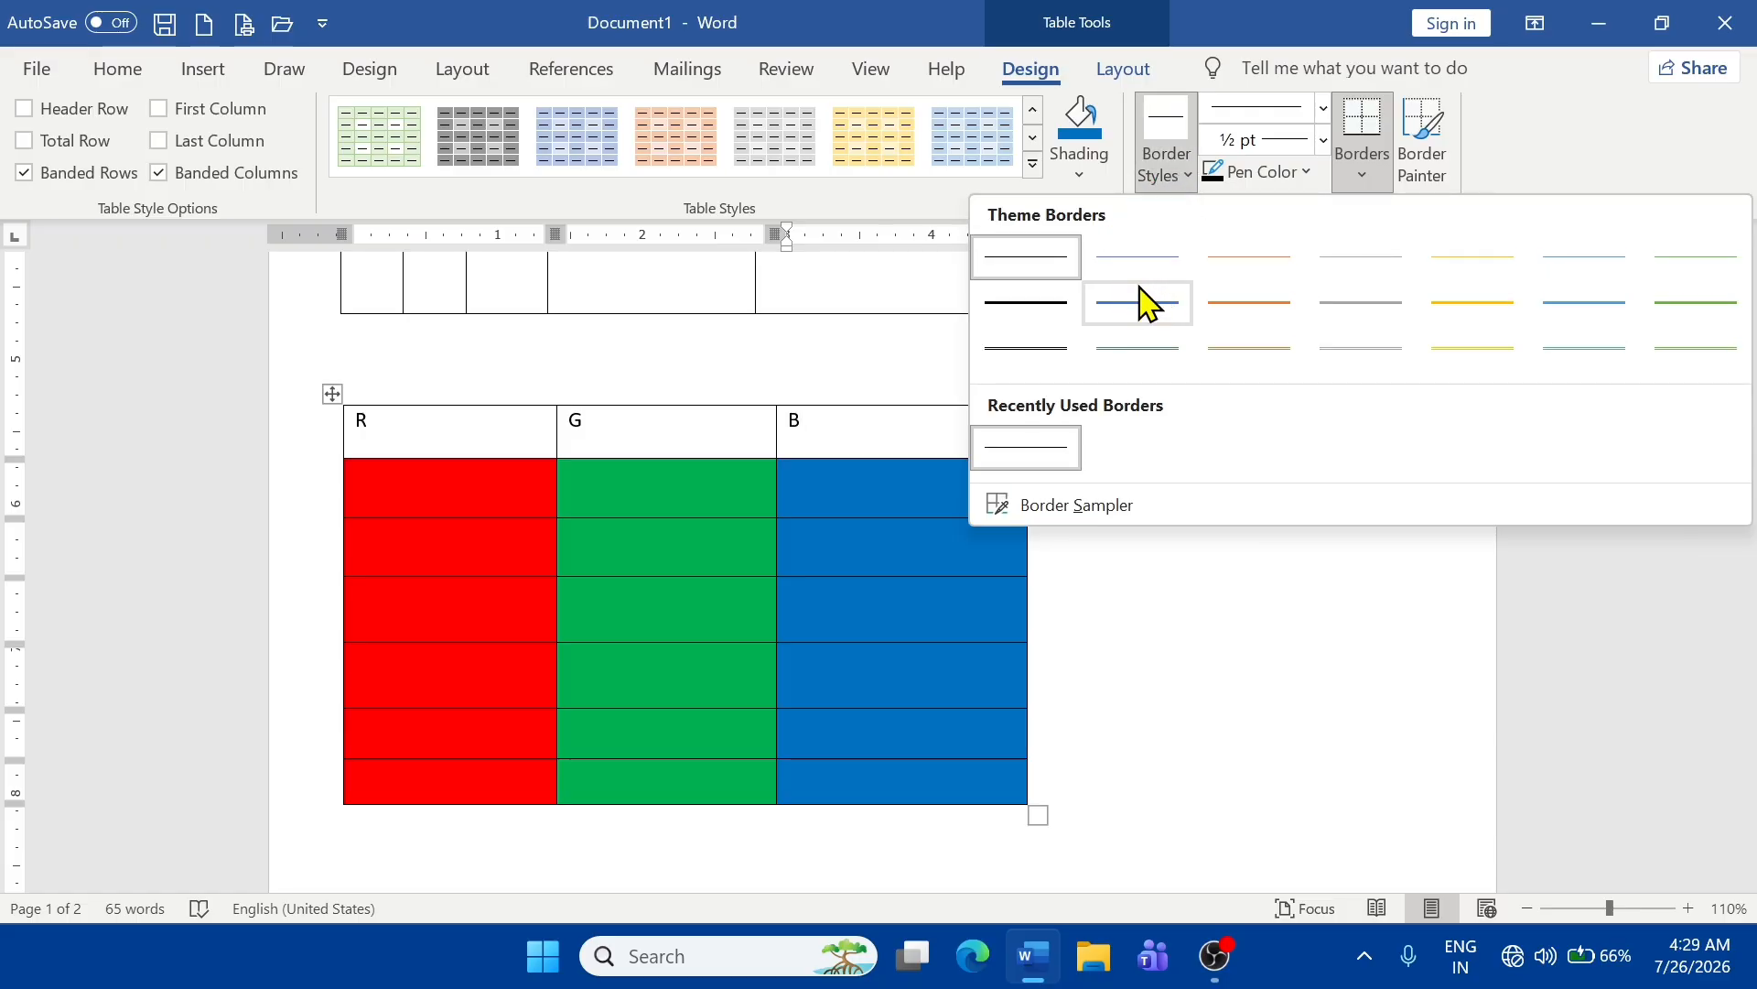
scroll(700, 439, "up", 8)
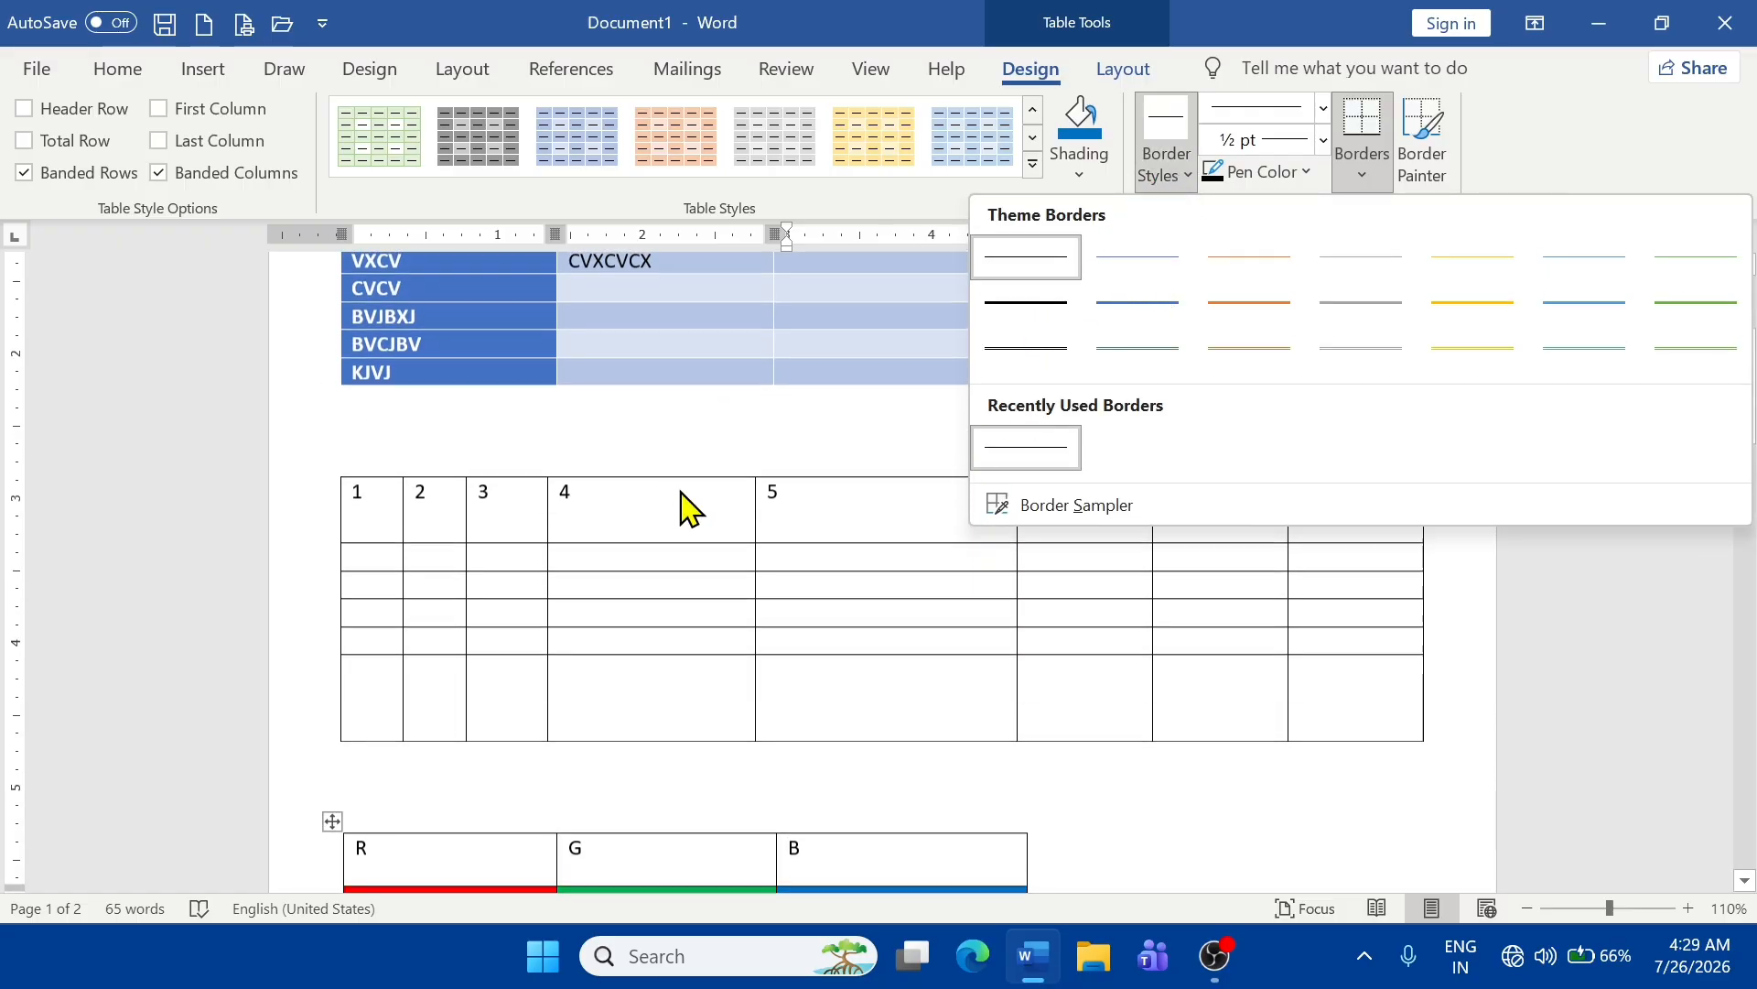
key("Escape")
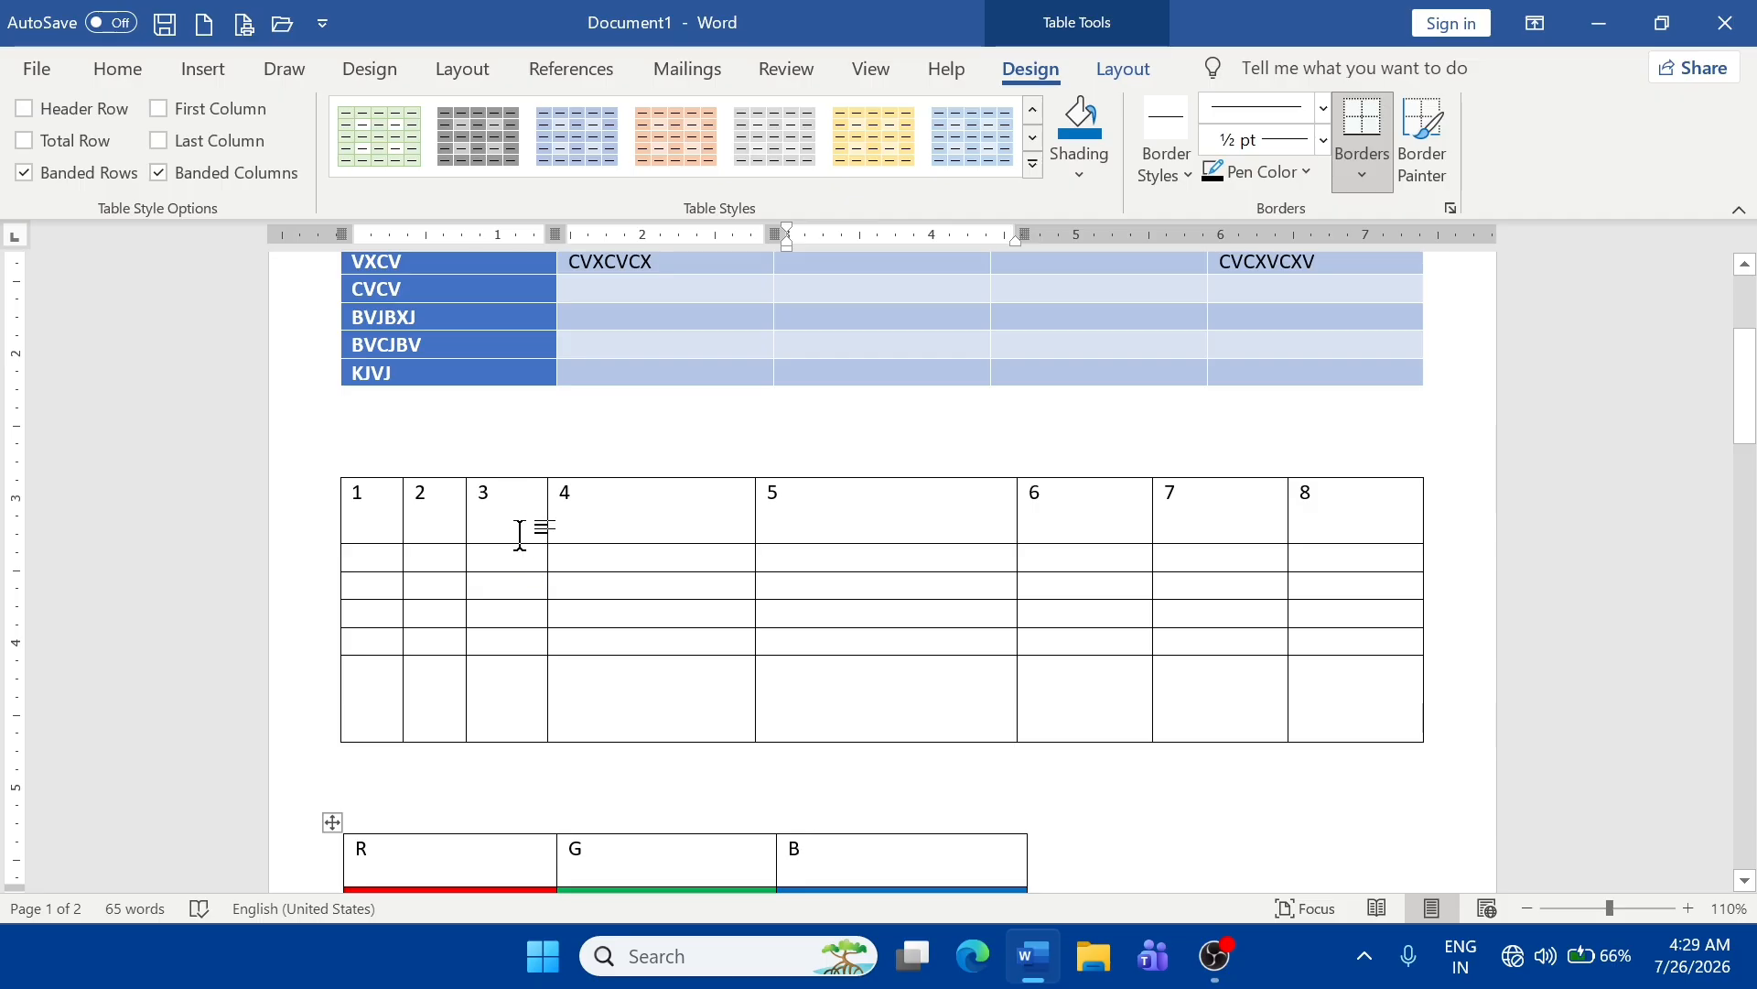
- Choose the blue 1 ½ pt theme border style and paint the top edge of header cell 4 in the eight-column table
scroll(527, 593, "down", 1)
scroll(485, 568, "up", 2)
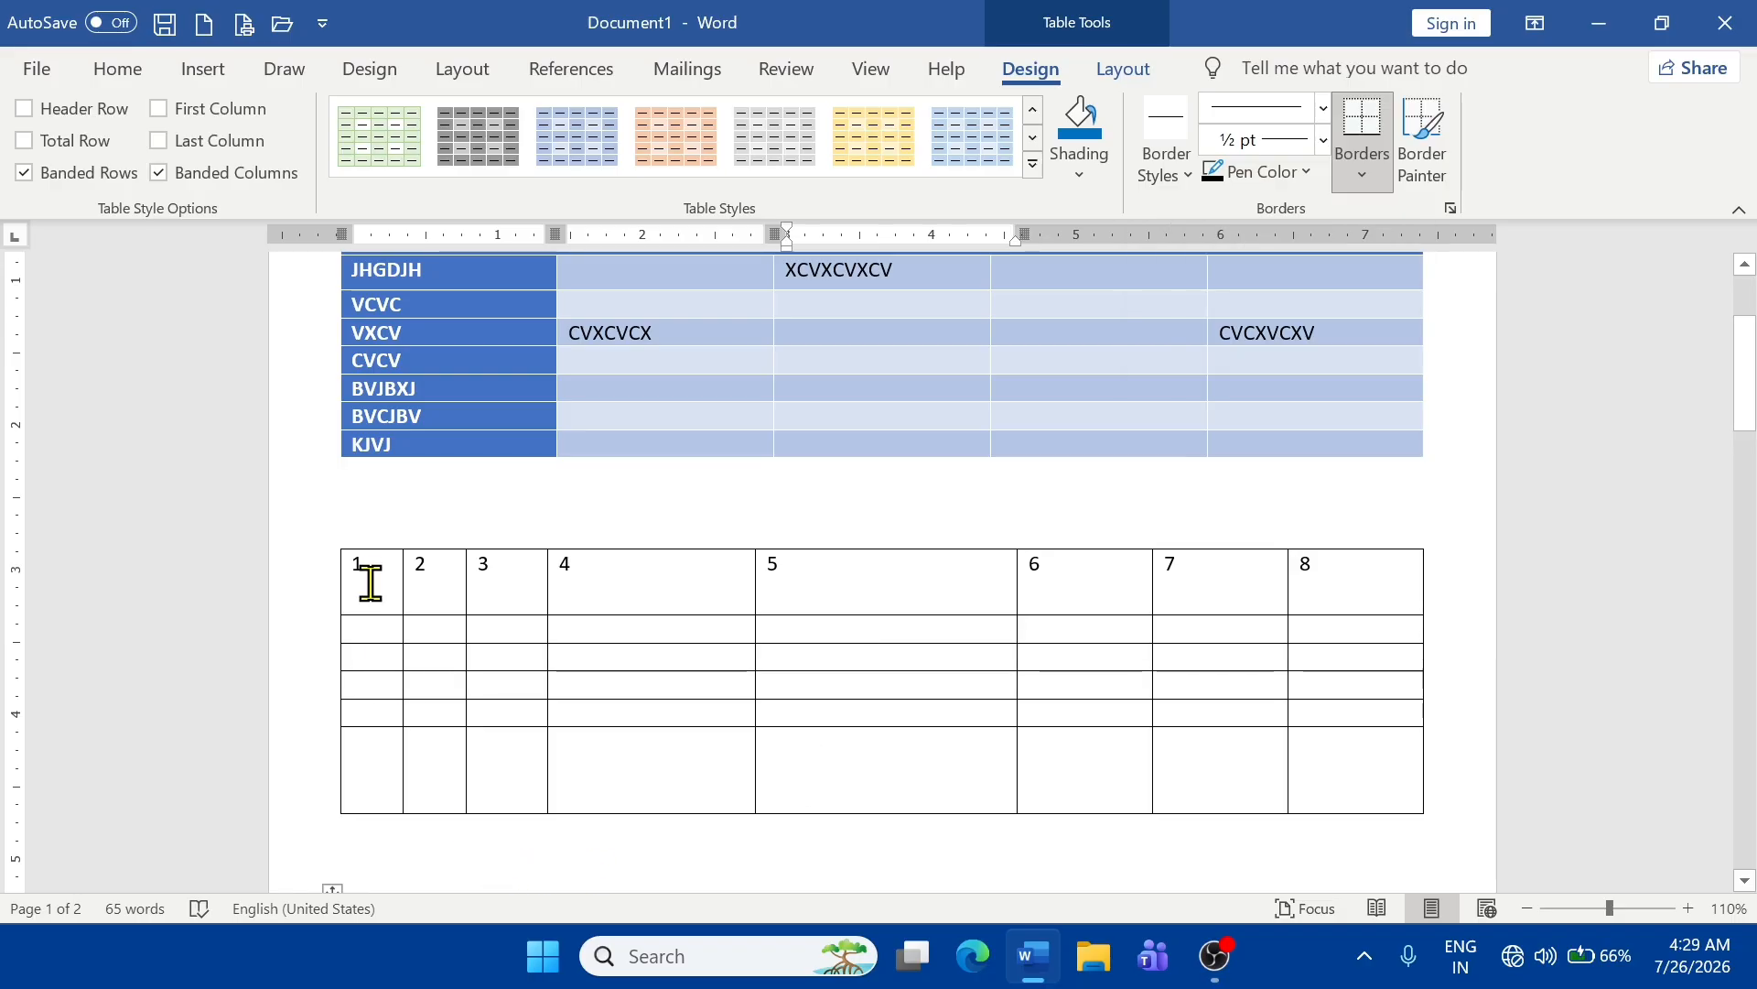
left_click_drag(361, 576, 1327, 647)
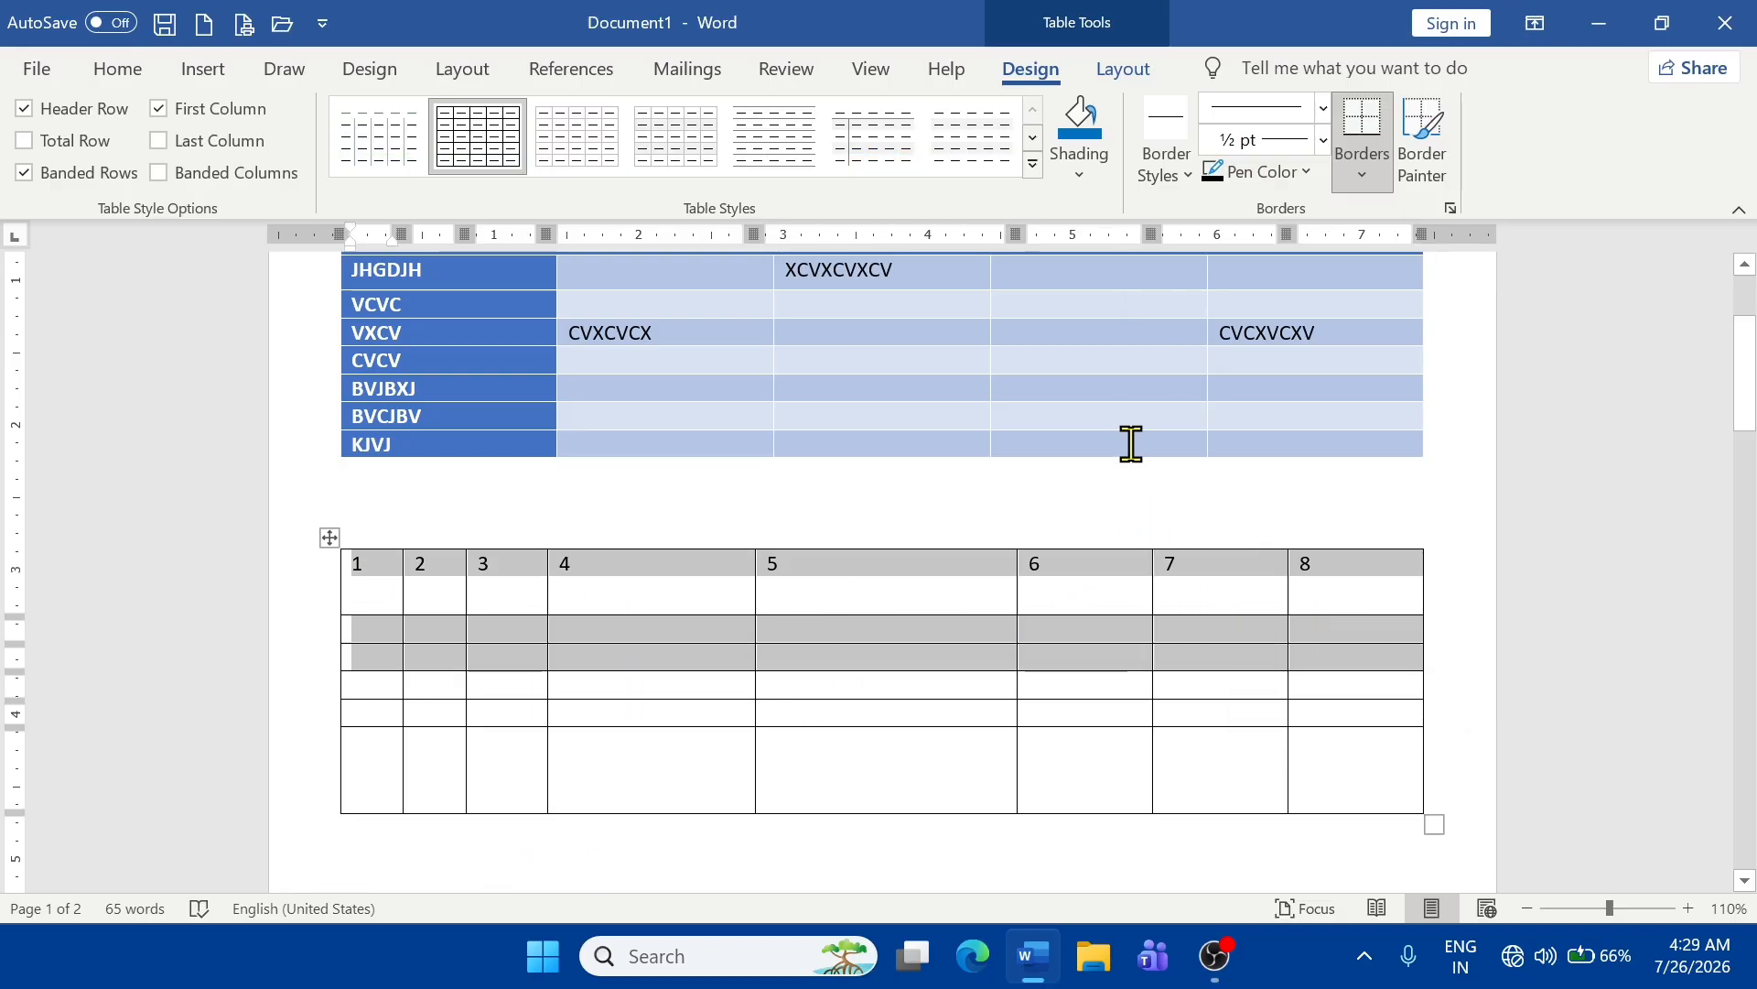
left_click(1191, 172)
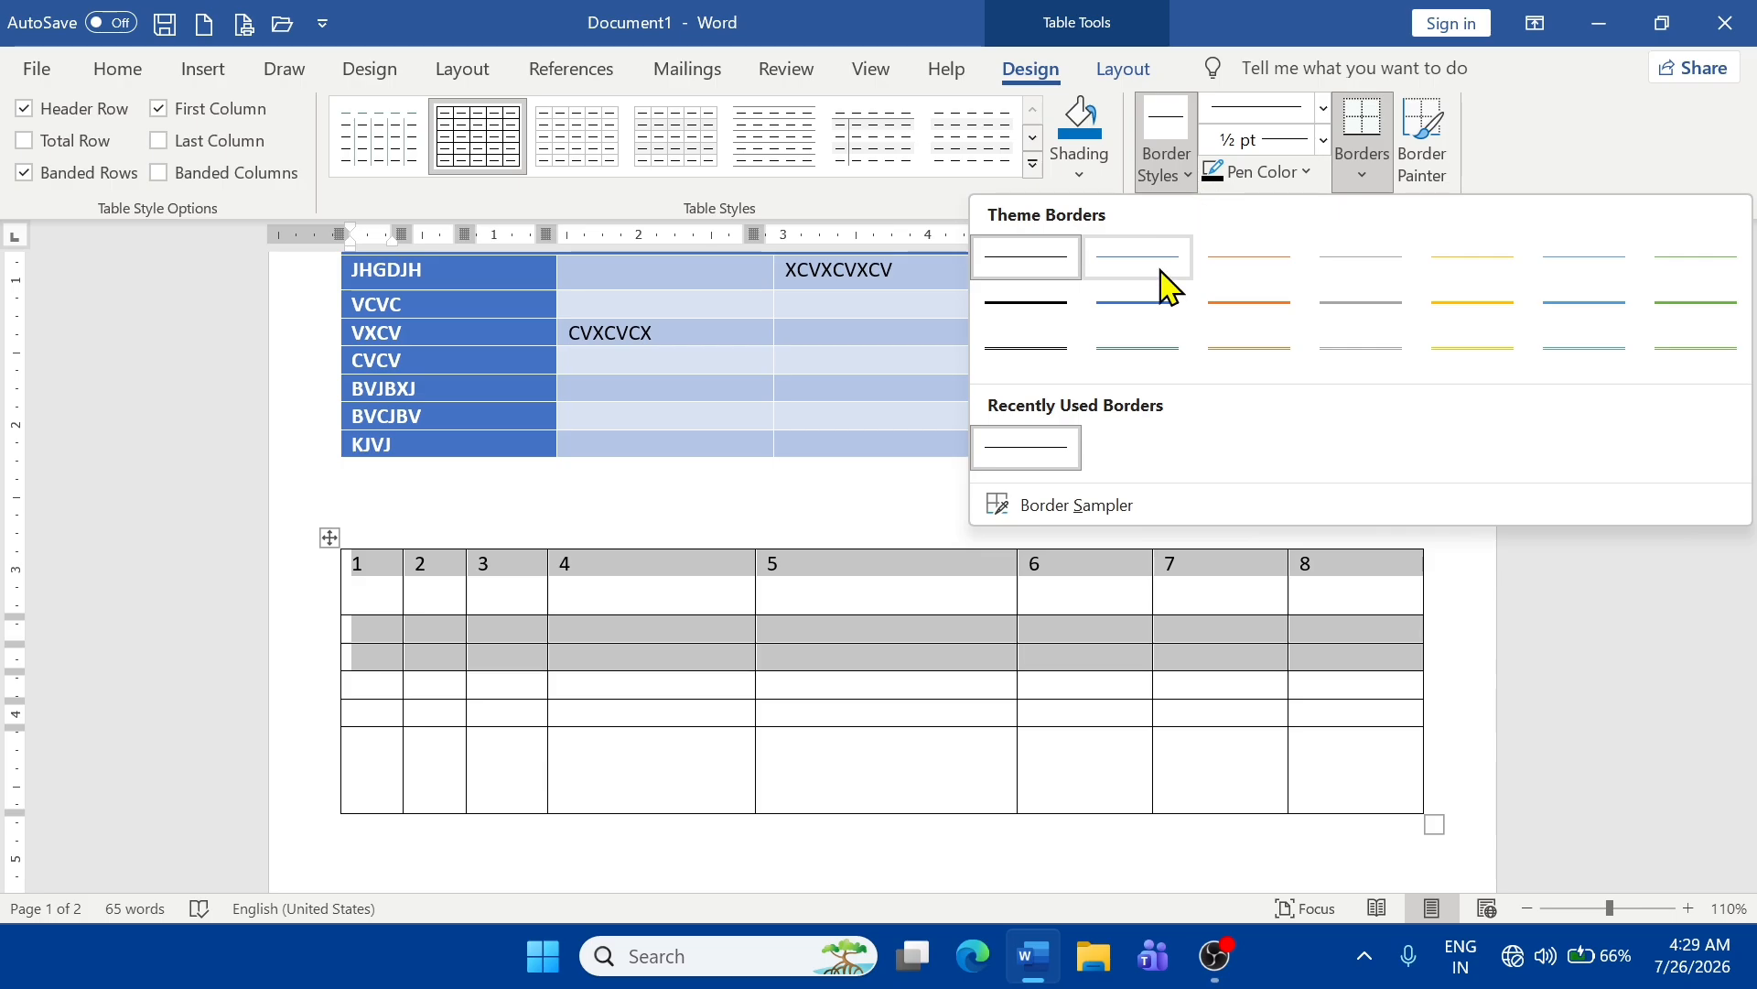
left_click(1152, 311)
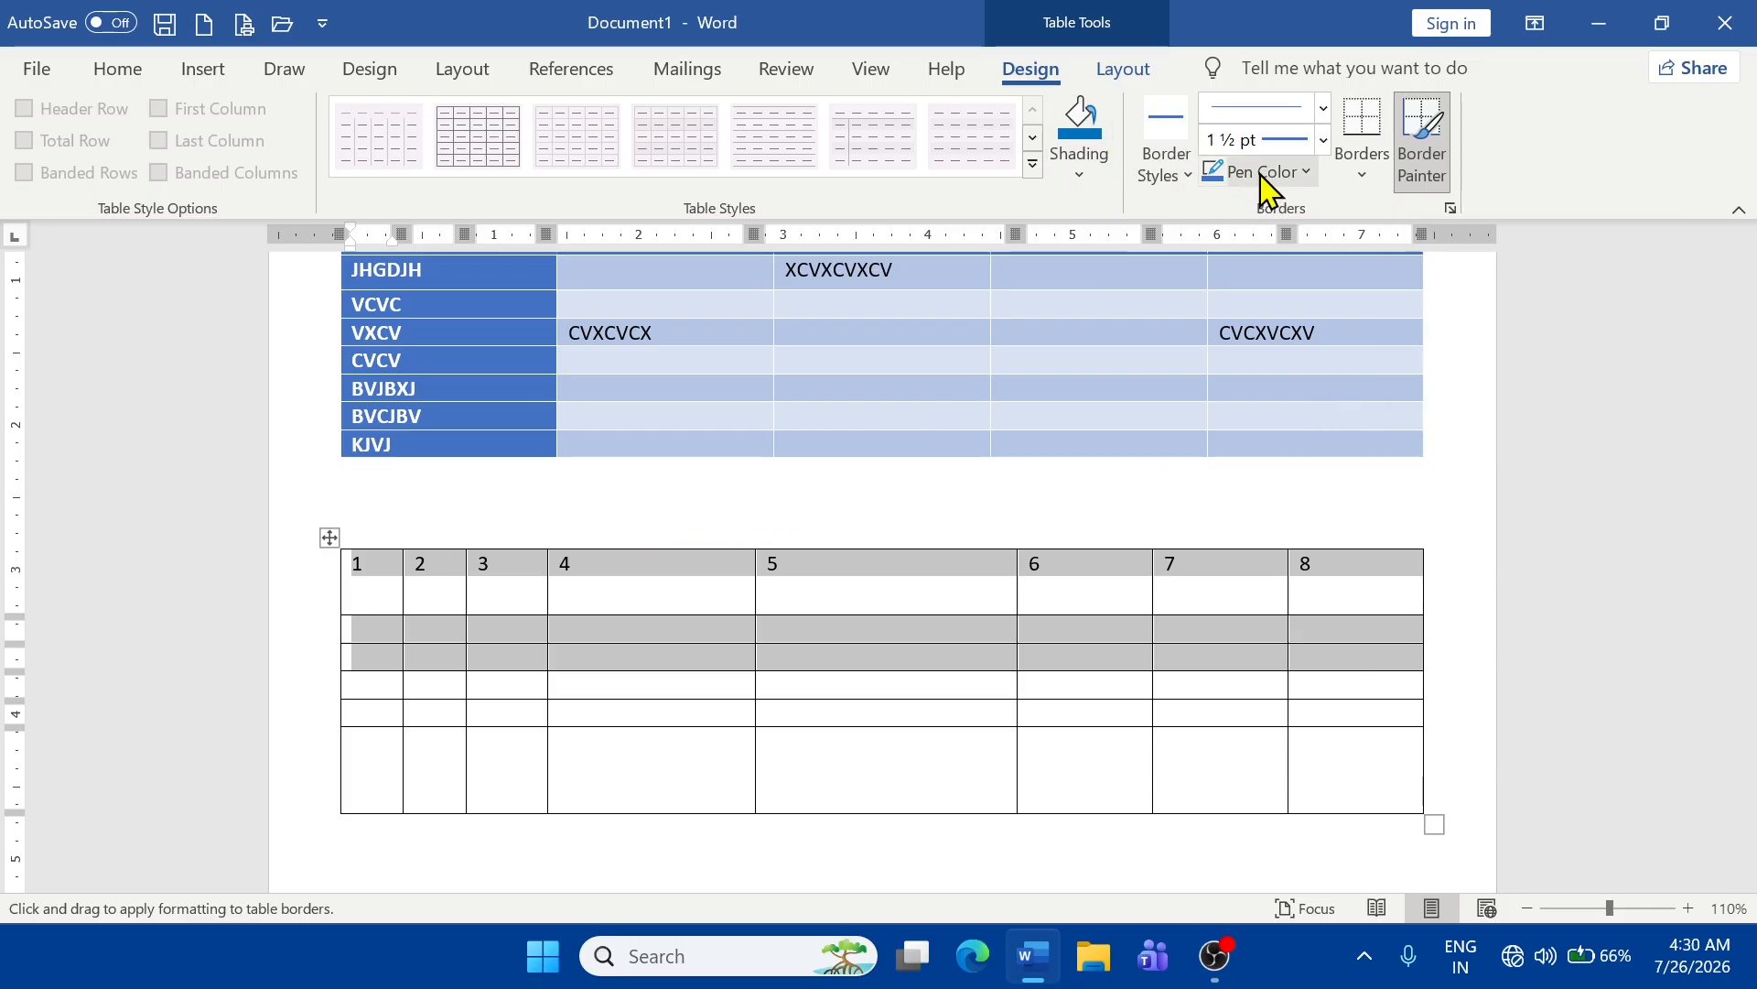
left_click(626, 550)
key("Escape")
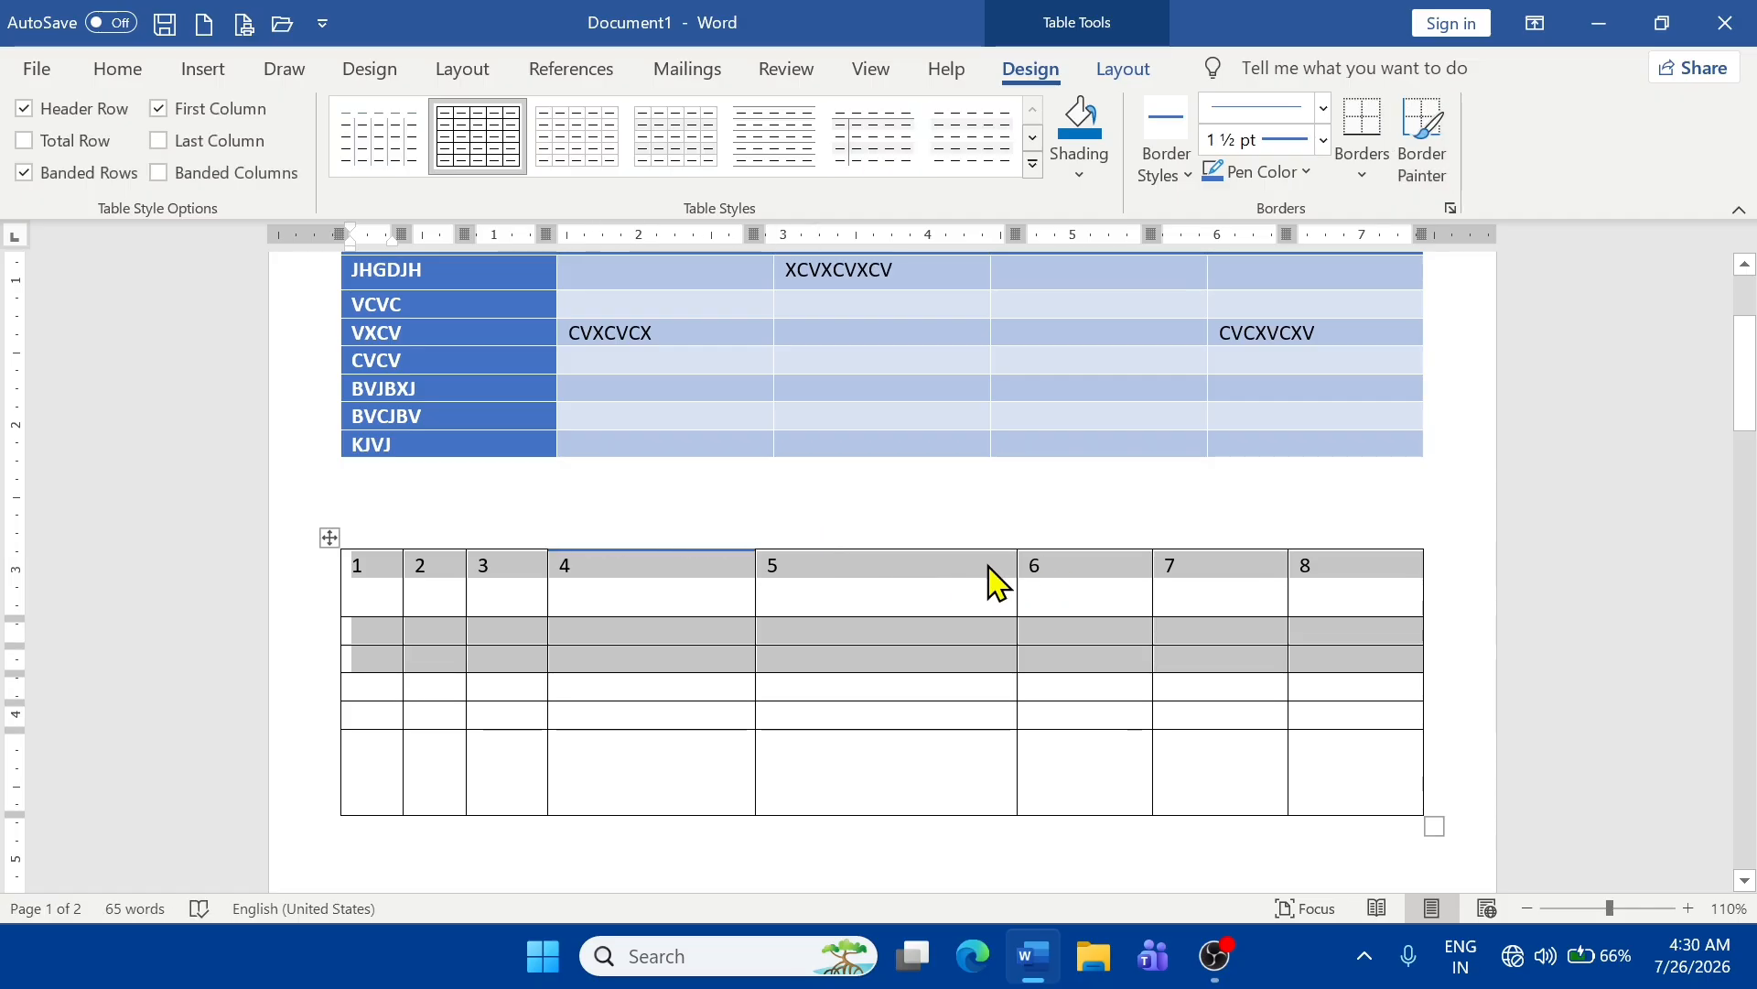
- Paint the top edges of header cells 5 to 8 in the eight-column table with the blue 1 ½ pt border
left_click(1428, 174)
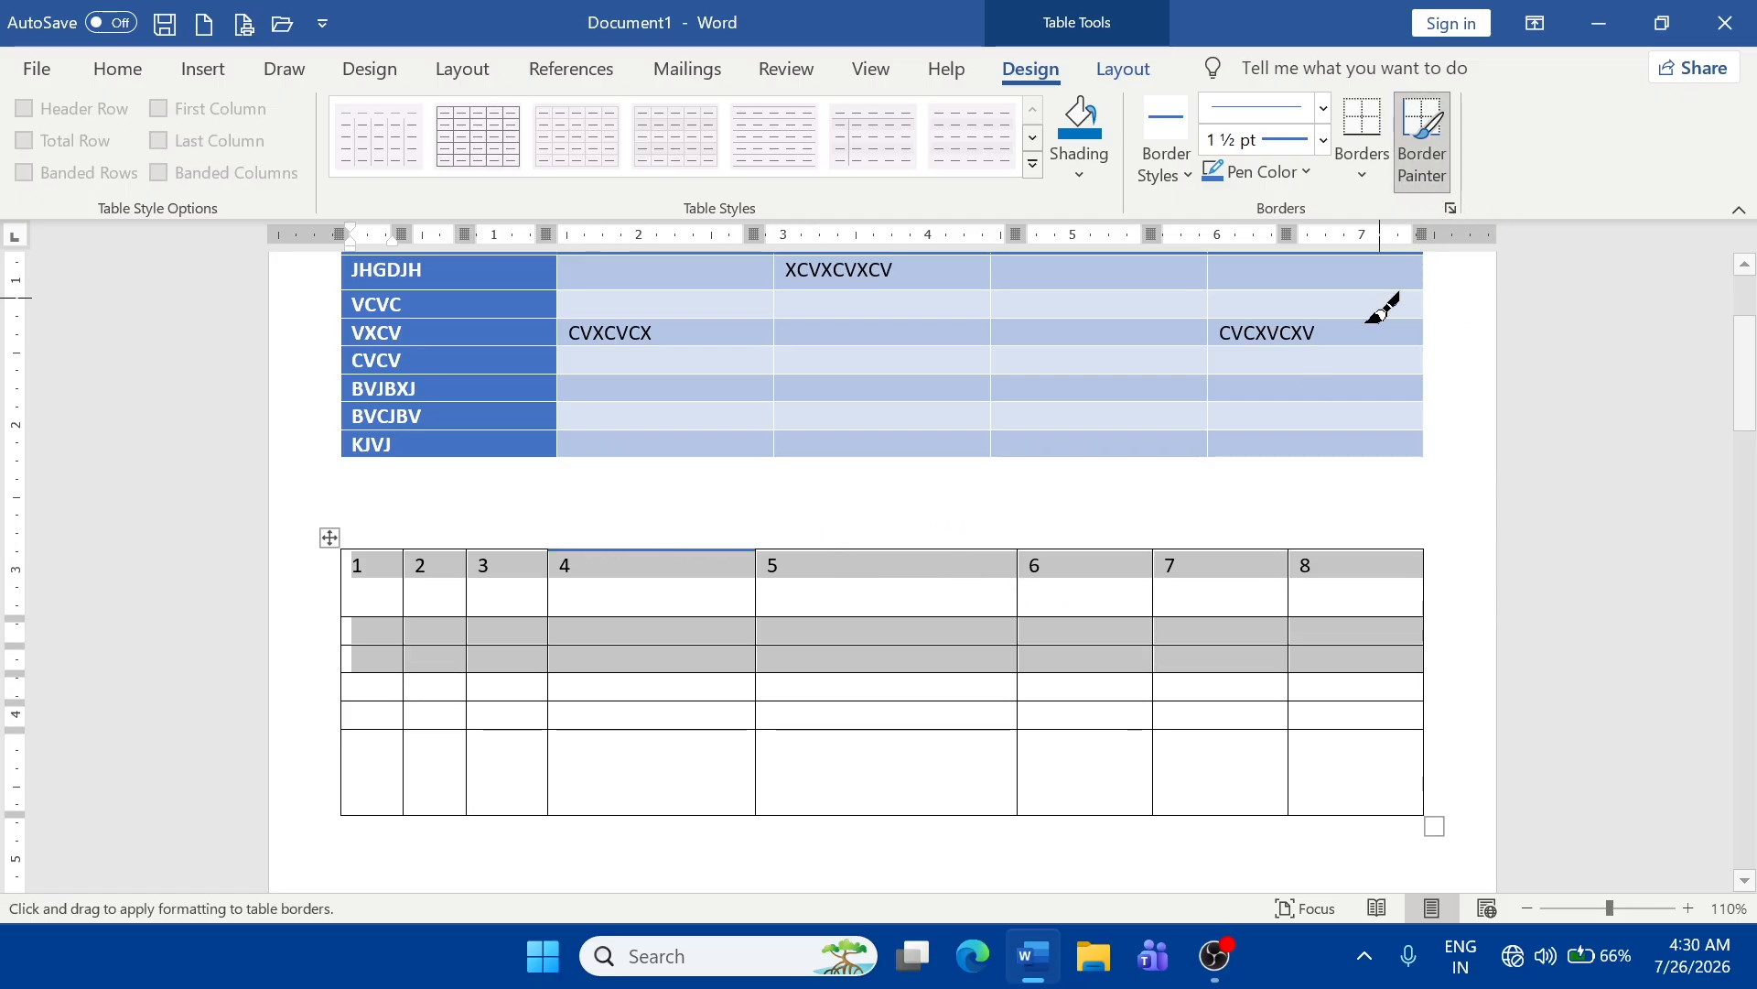
left_click(953, 548)
left_click(1117, 550)
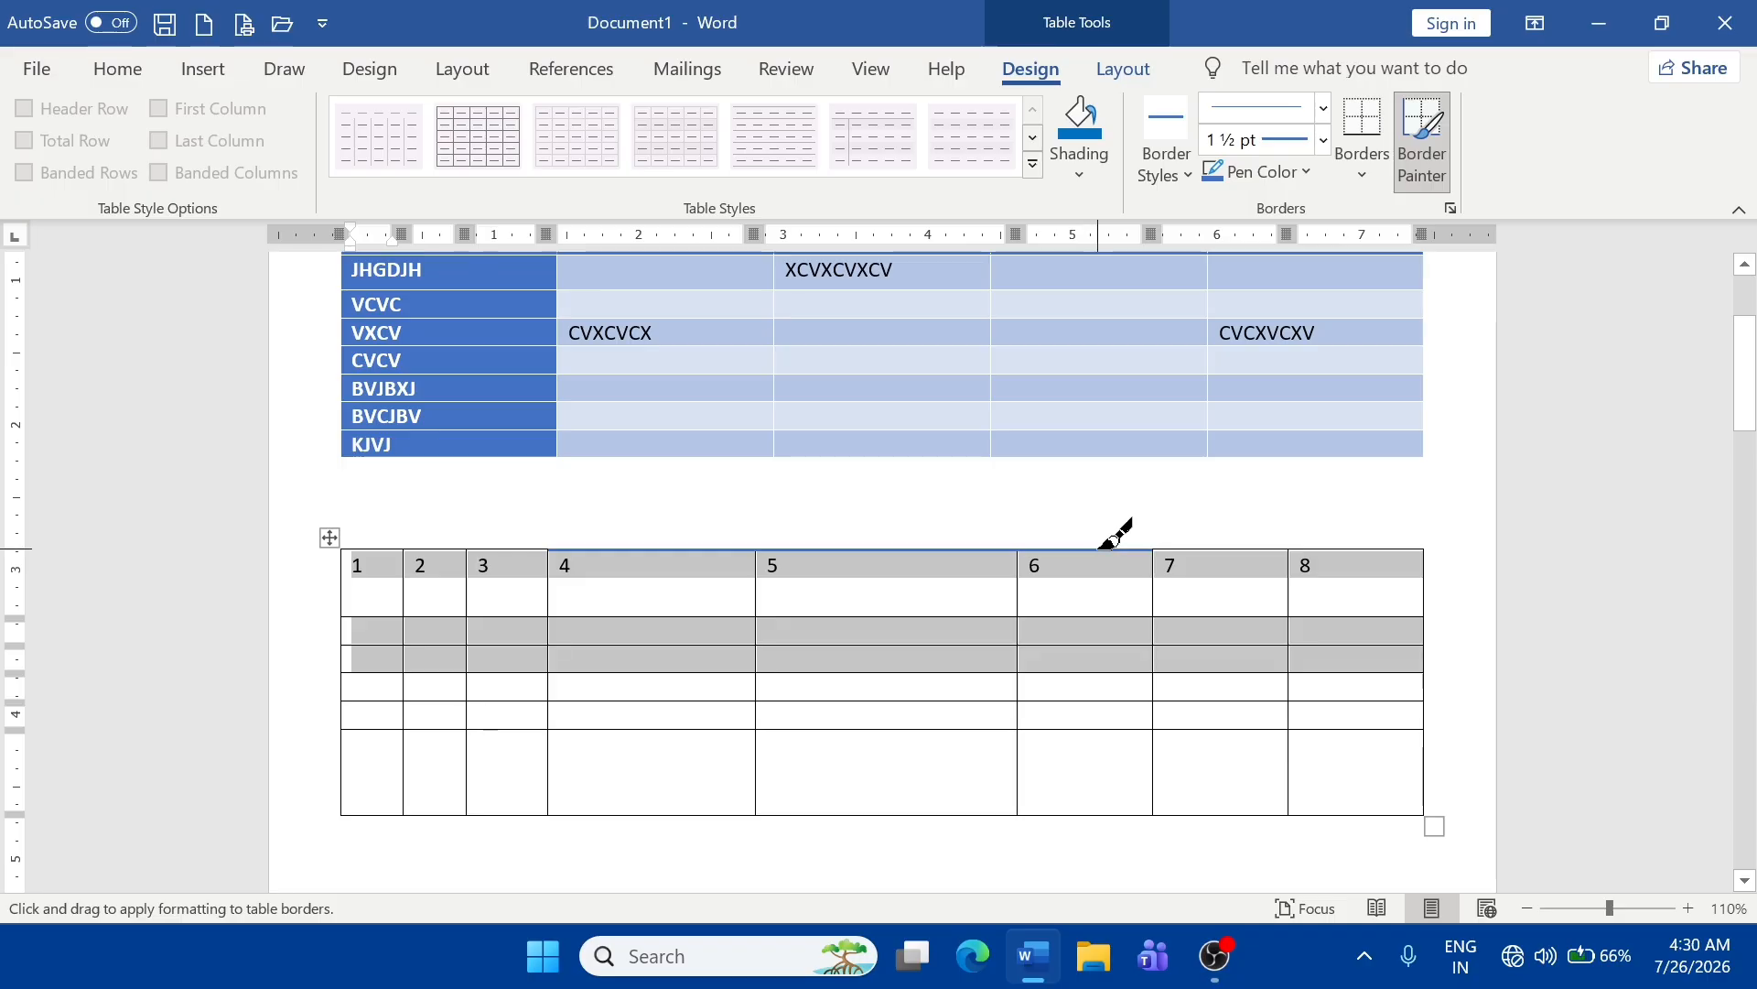
left_click(1276, 550)
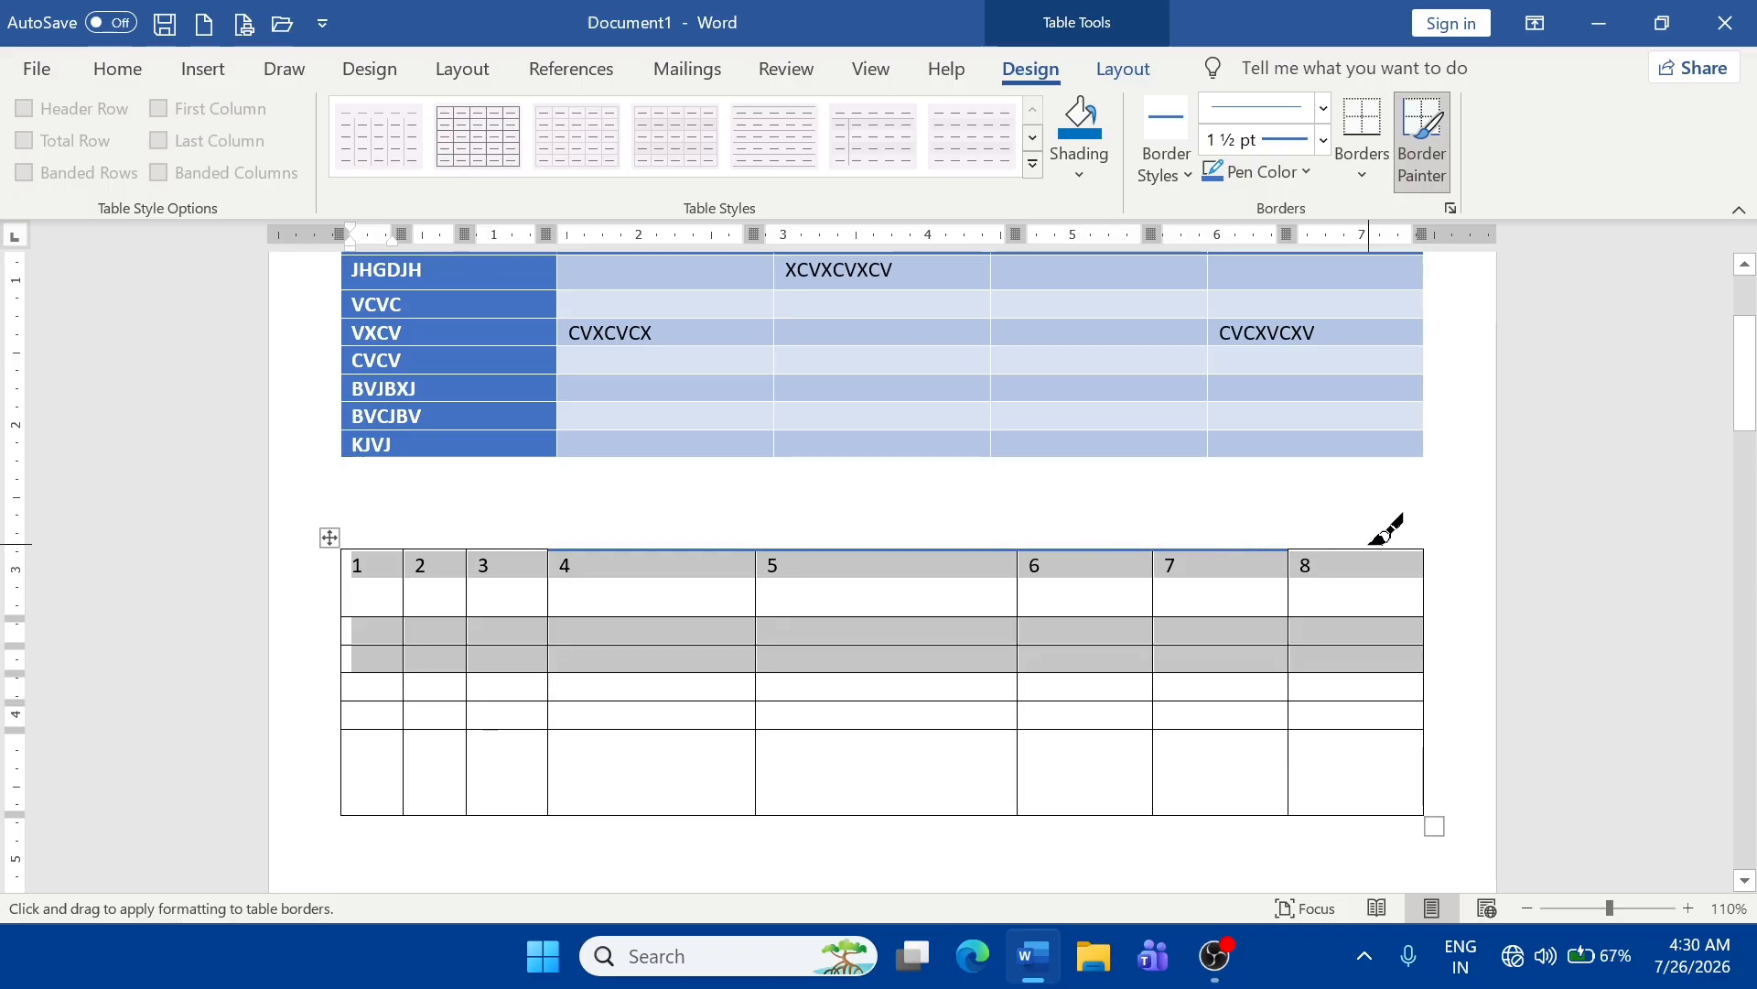
key("Escape")
- Try to paint the top edge of header cell 3 with the Border Painter
left_click(1433, 174)
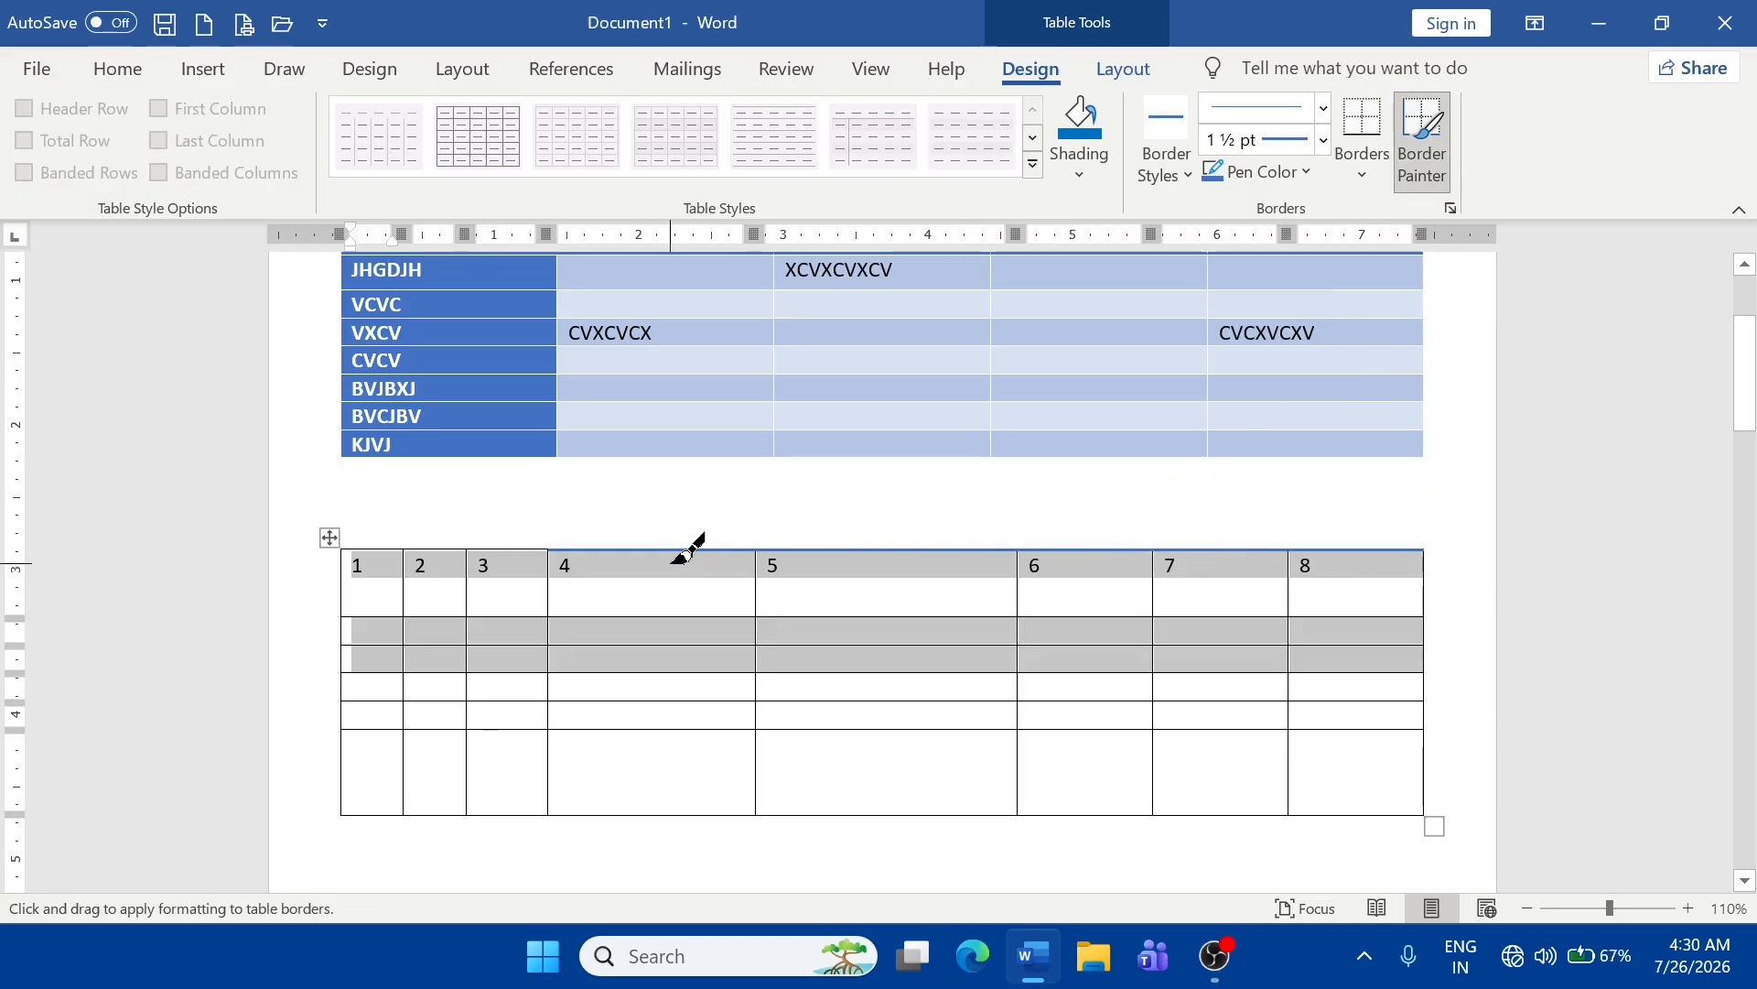
left_click(513, 549)
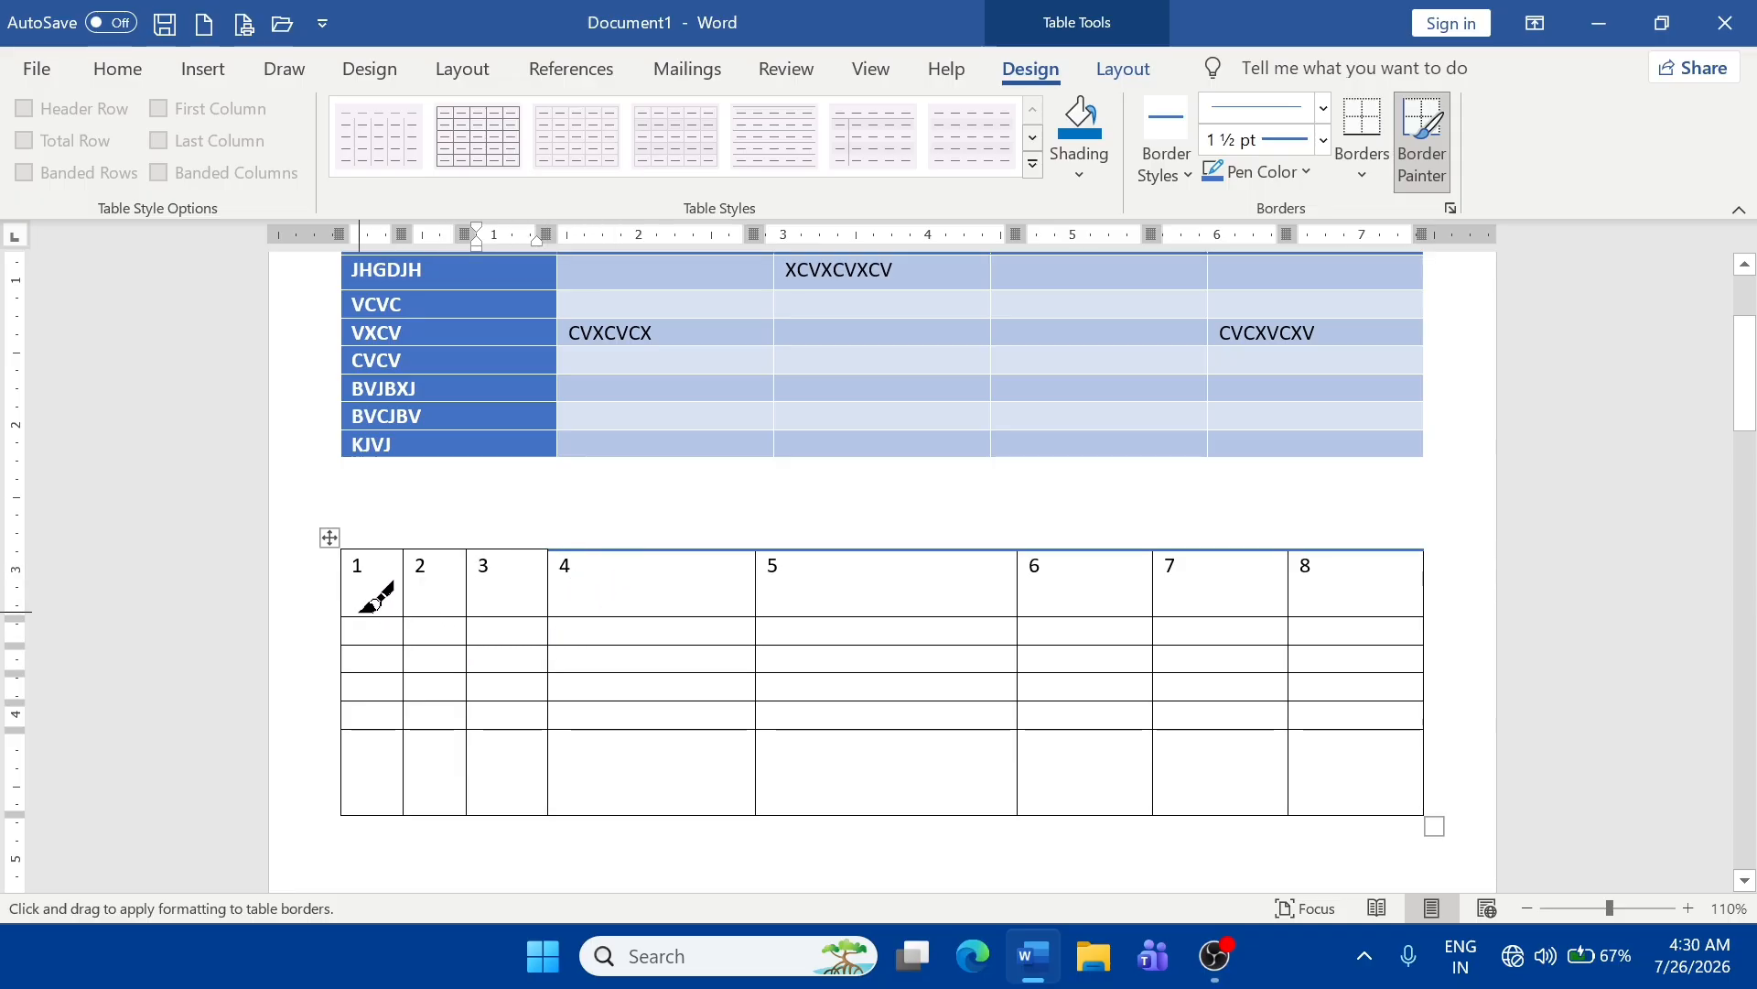
key("Escape")
- Apply all borders in the blue 1 ½ pt style to the last three rows of the eight-column table
scroll(557, 645, "down", 8)
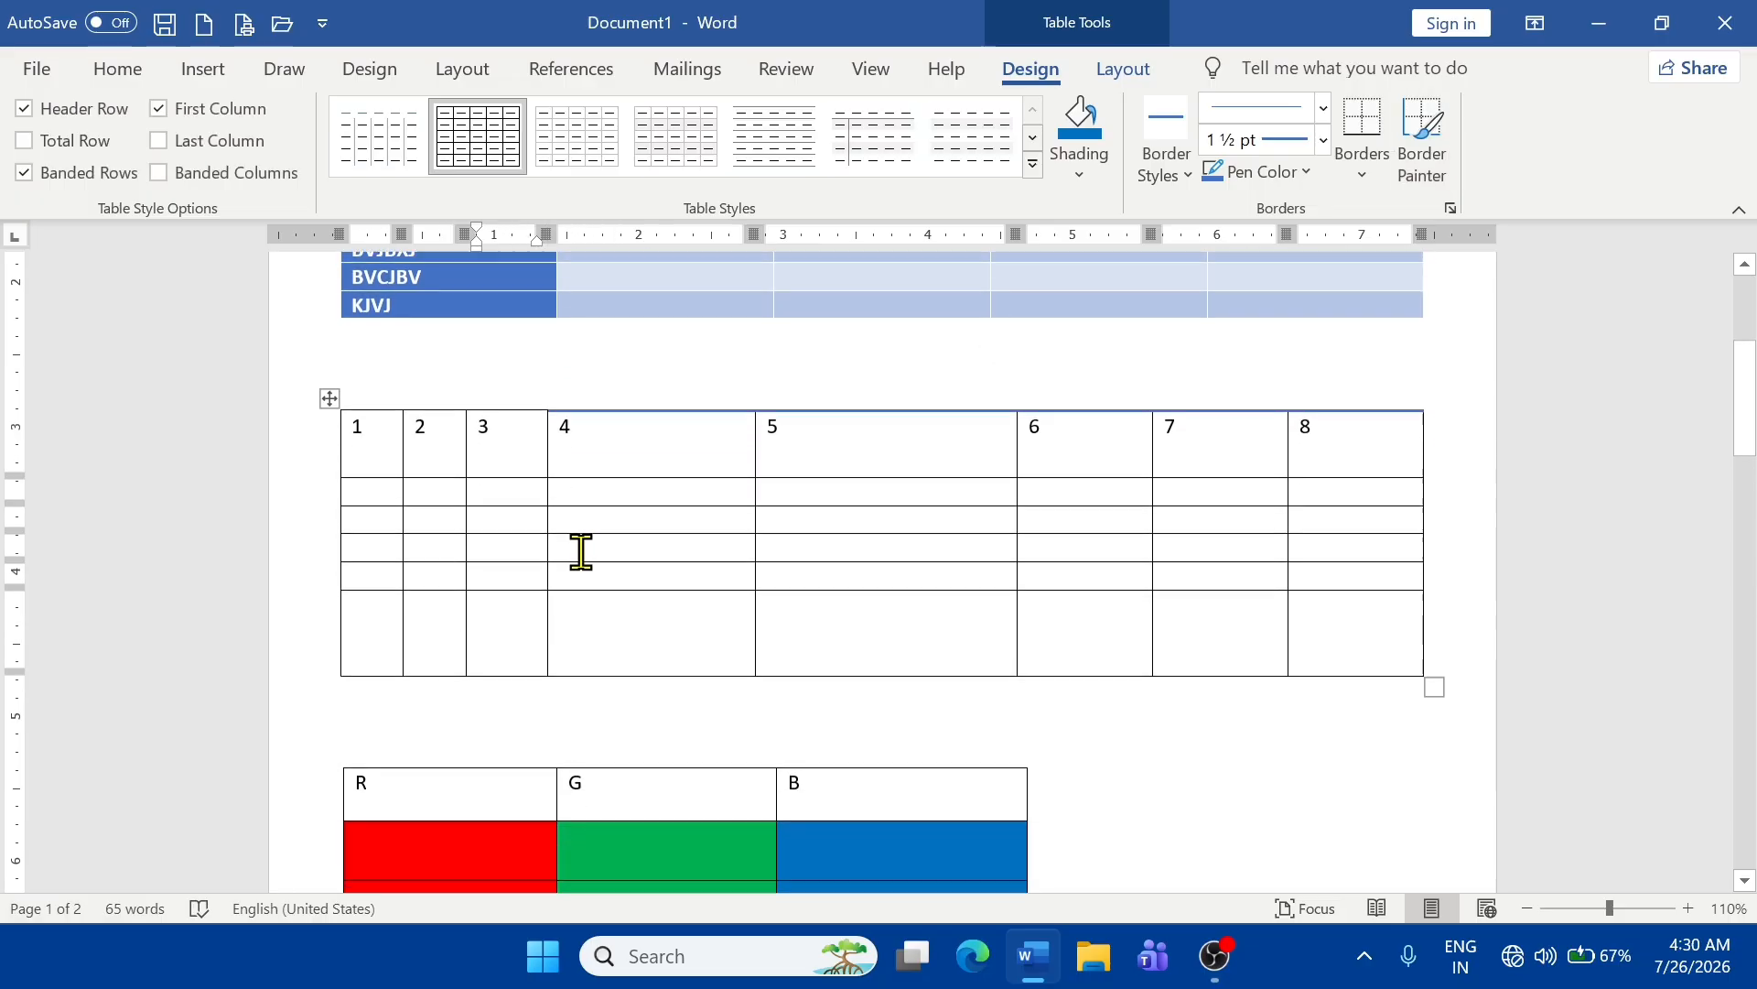
scroll(637, 606, "down", 6)
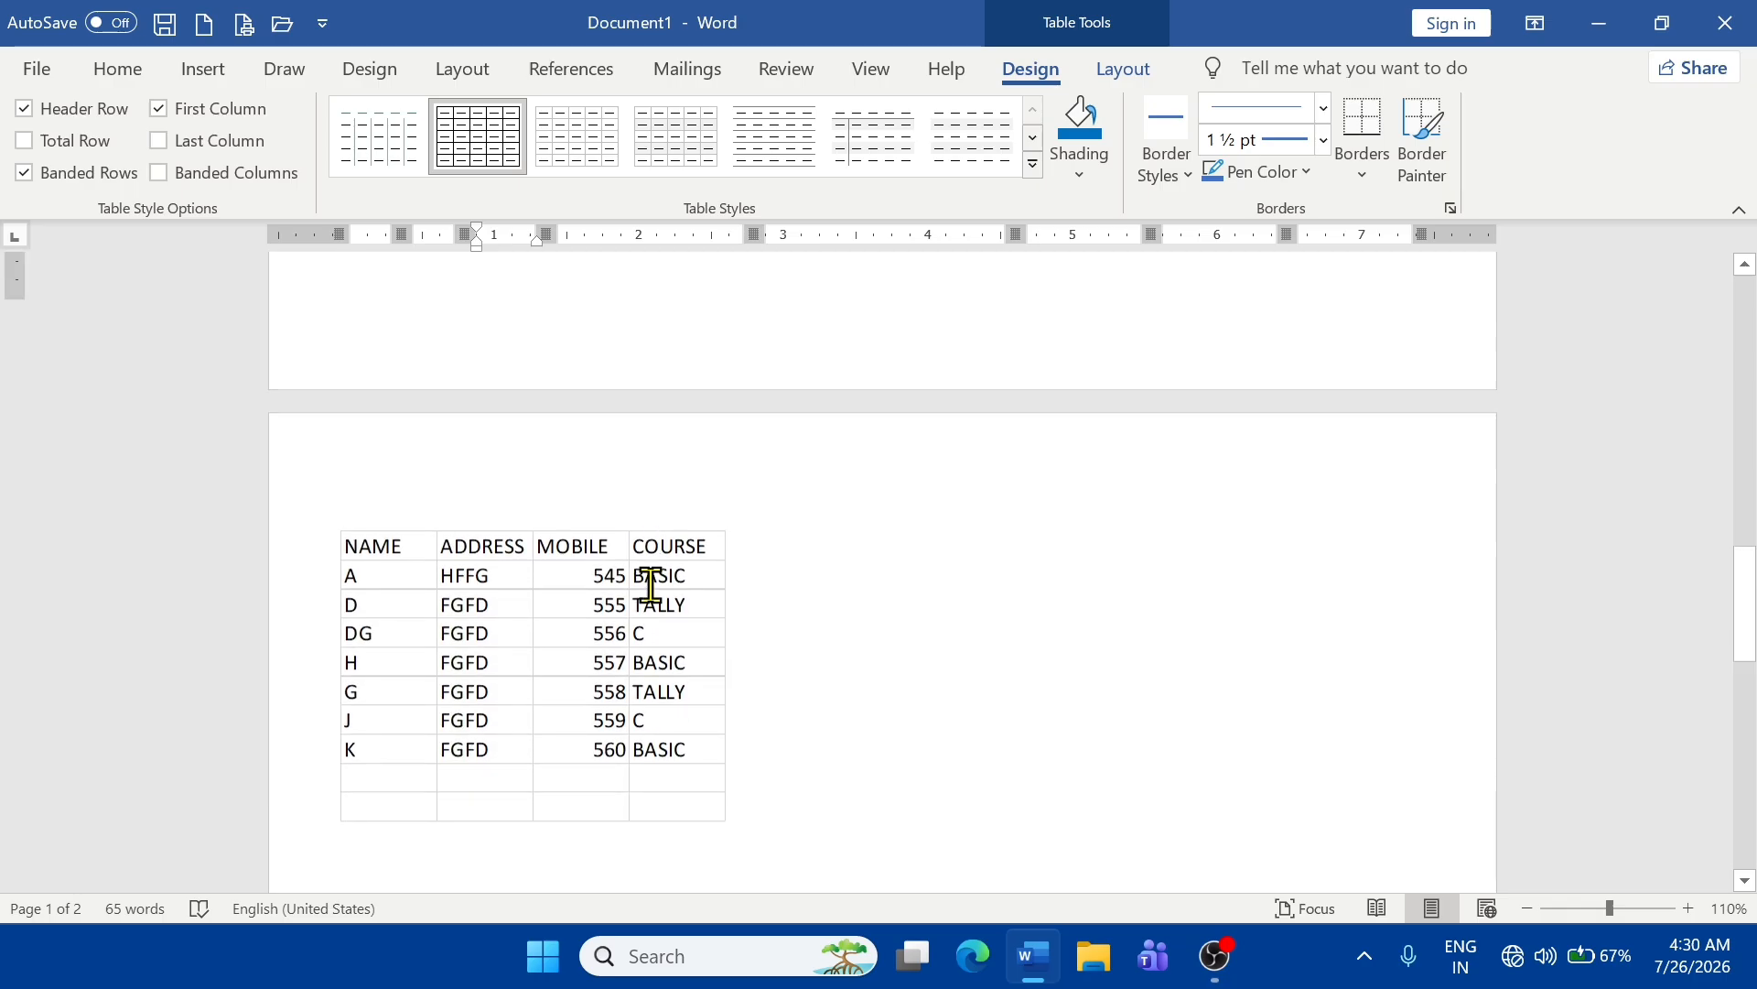
scroll(689, 684, "up", 10)
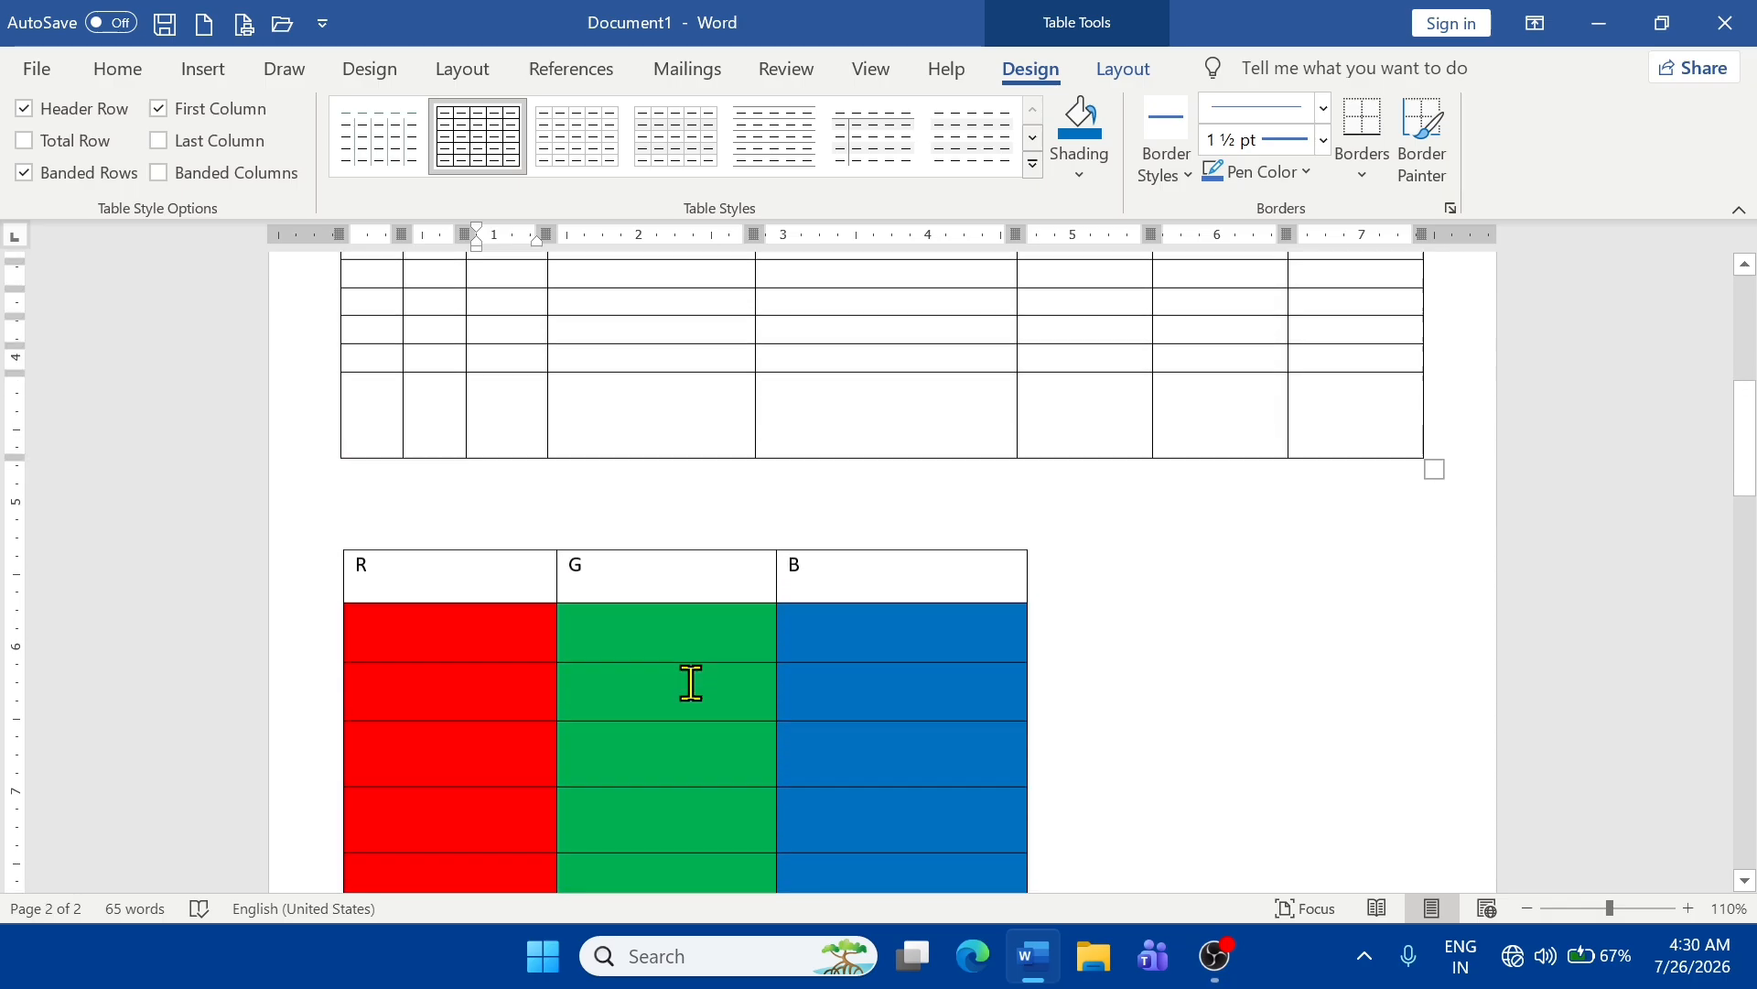
left_click_drag(419, 678, 1336, 805)
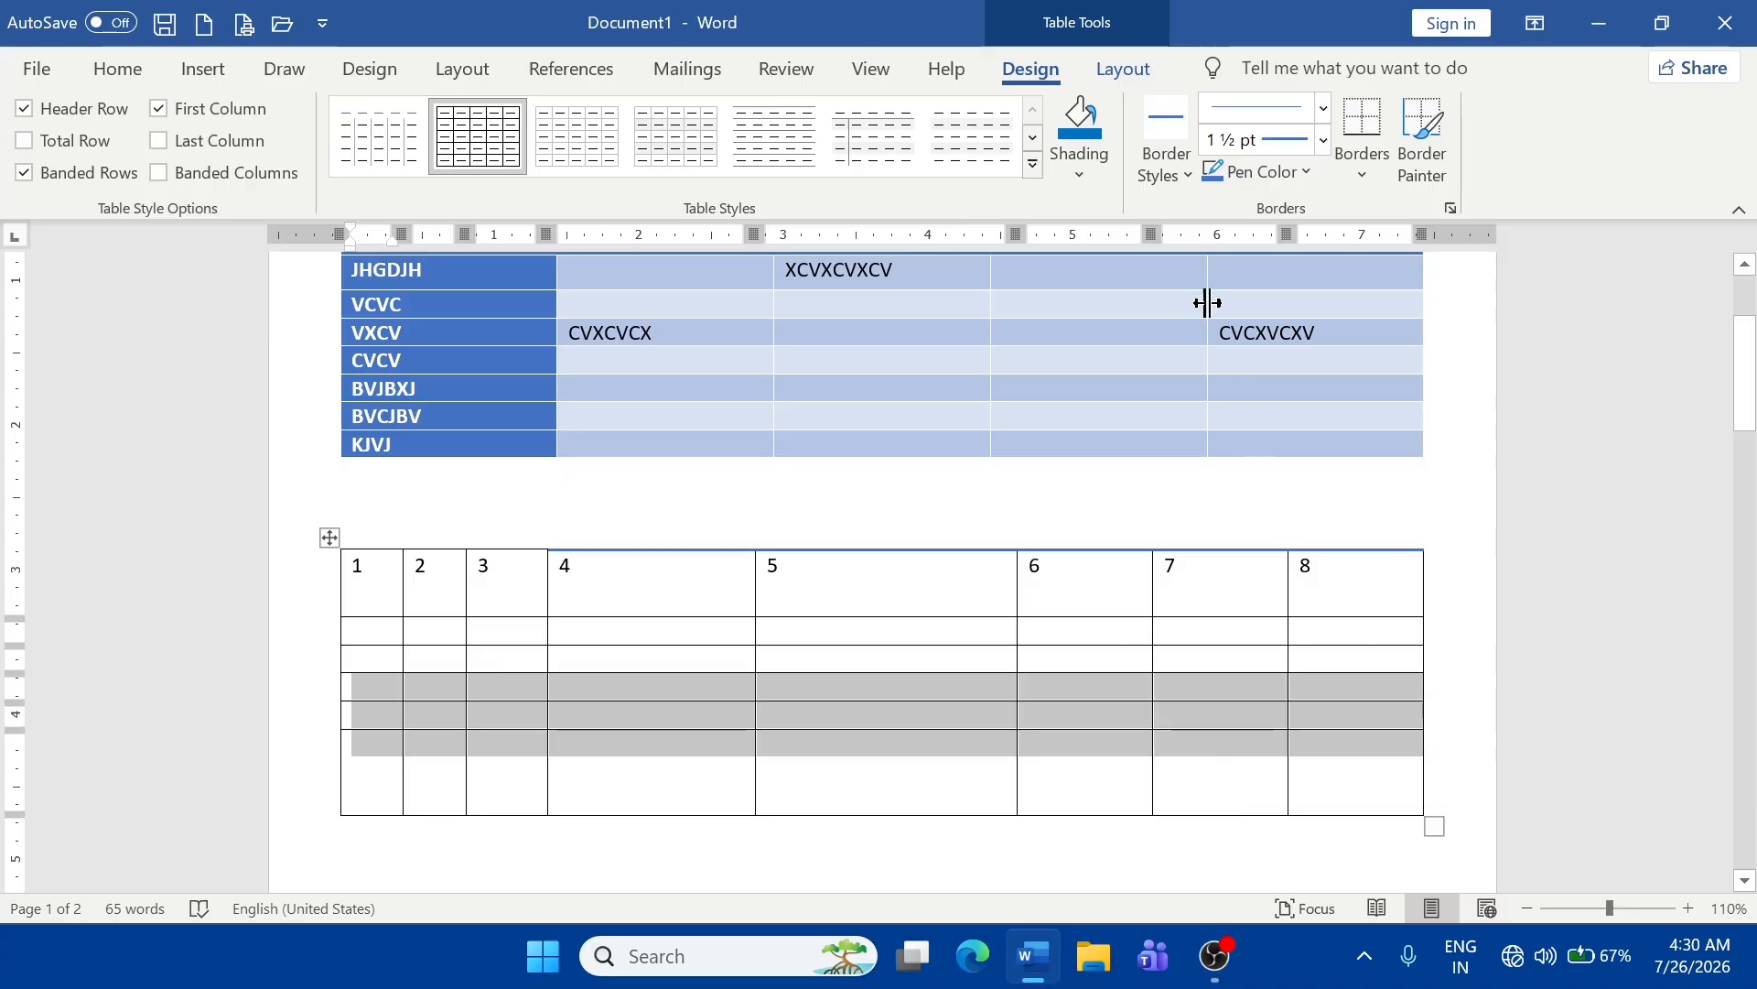
left_click(1362, 176)
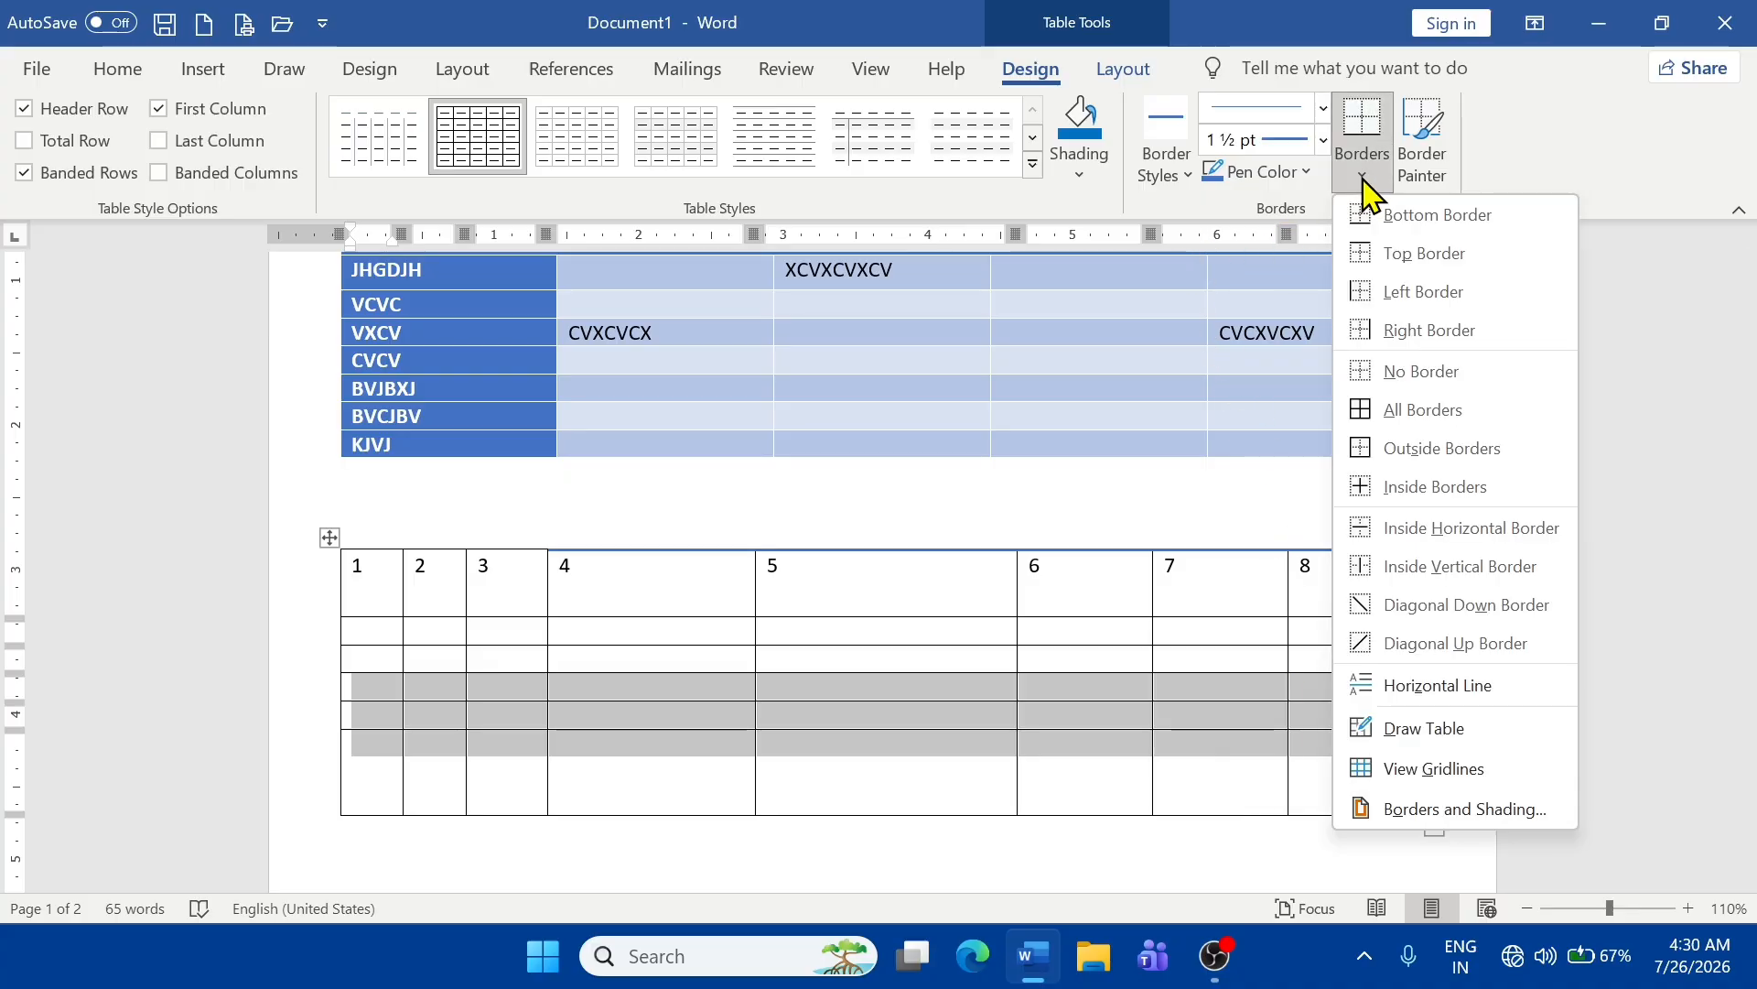
left_click(1392, 417)
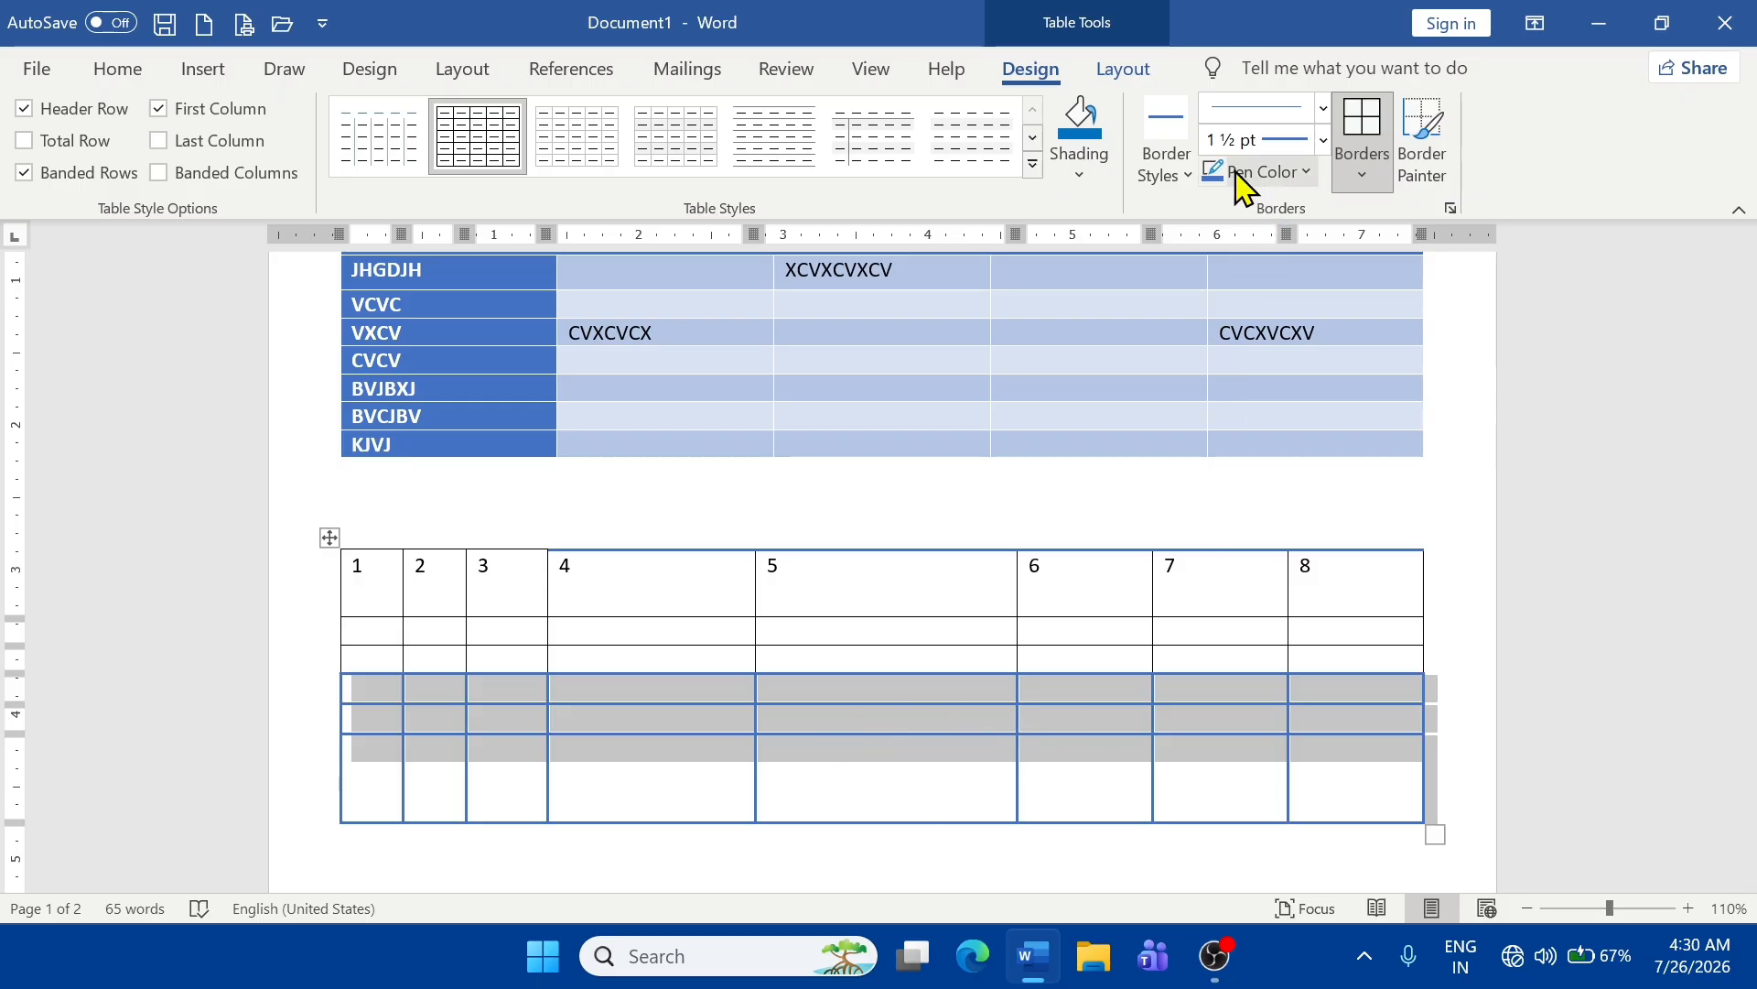
- Set the pen colour to standard red and apply all borders to the selected last three rows of the eight-column table
left_click(1307, 174)
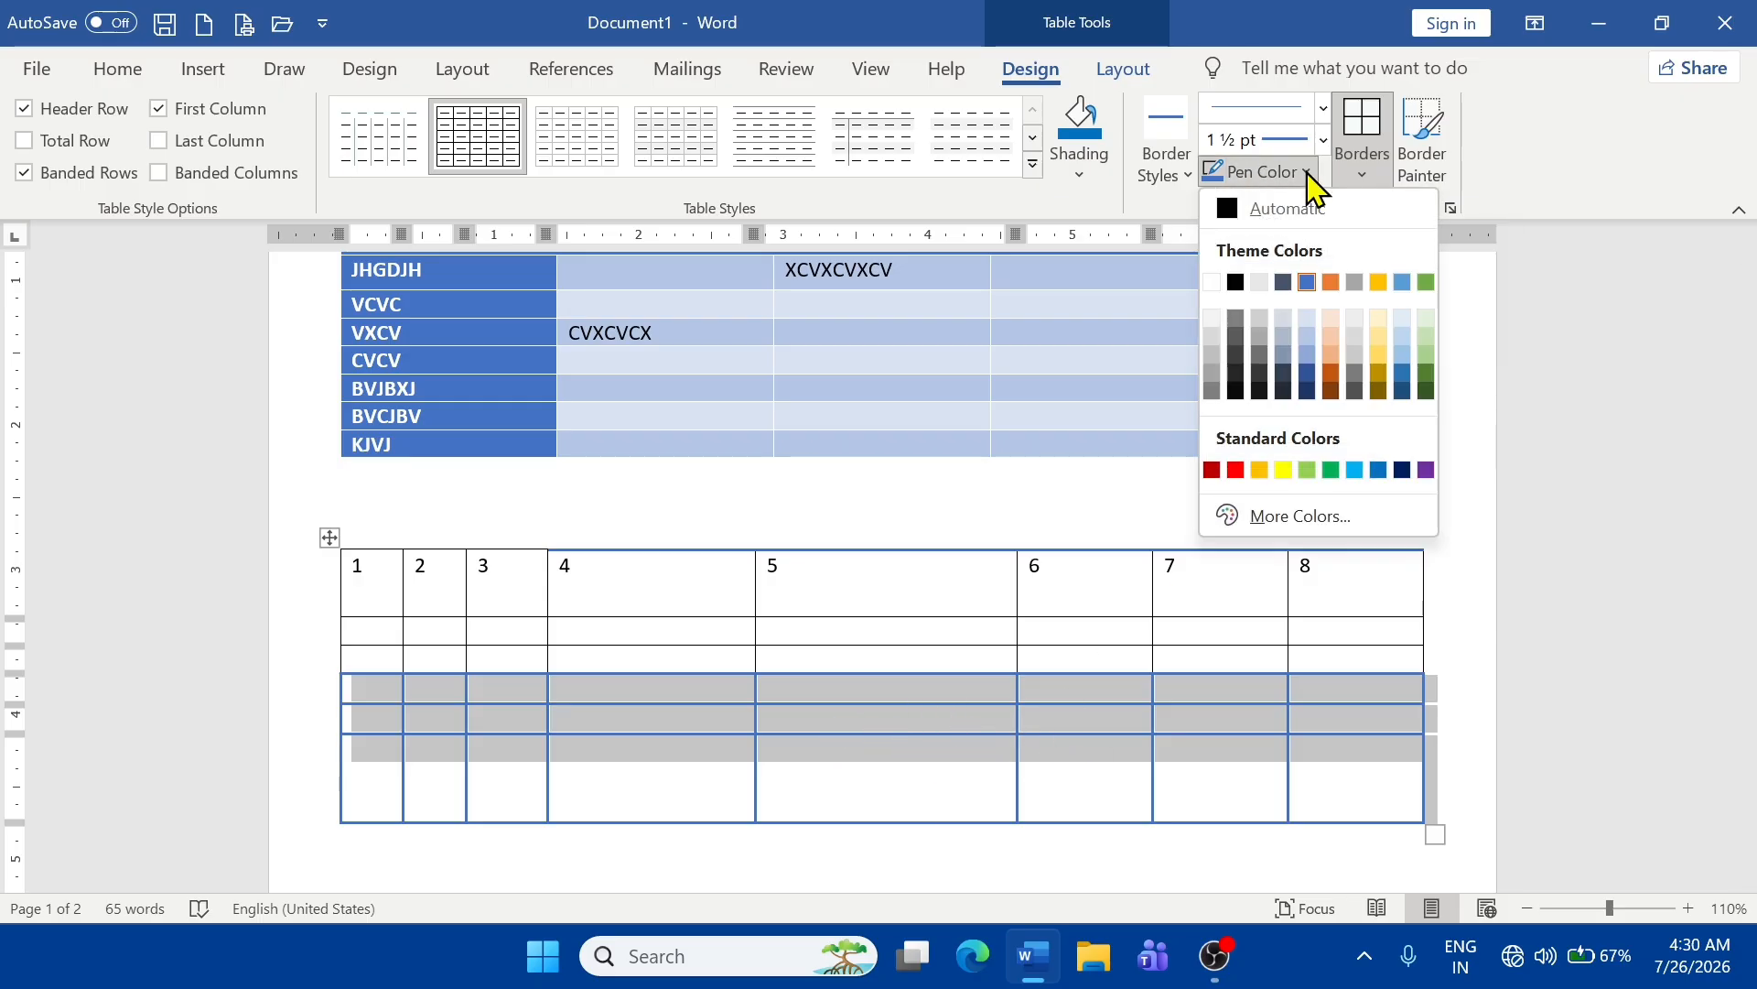
left_click(1235, 469)
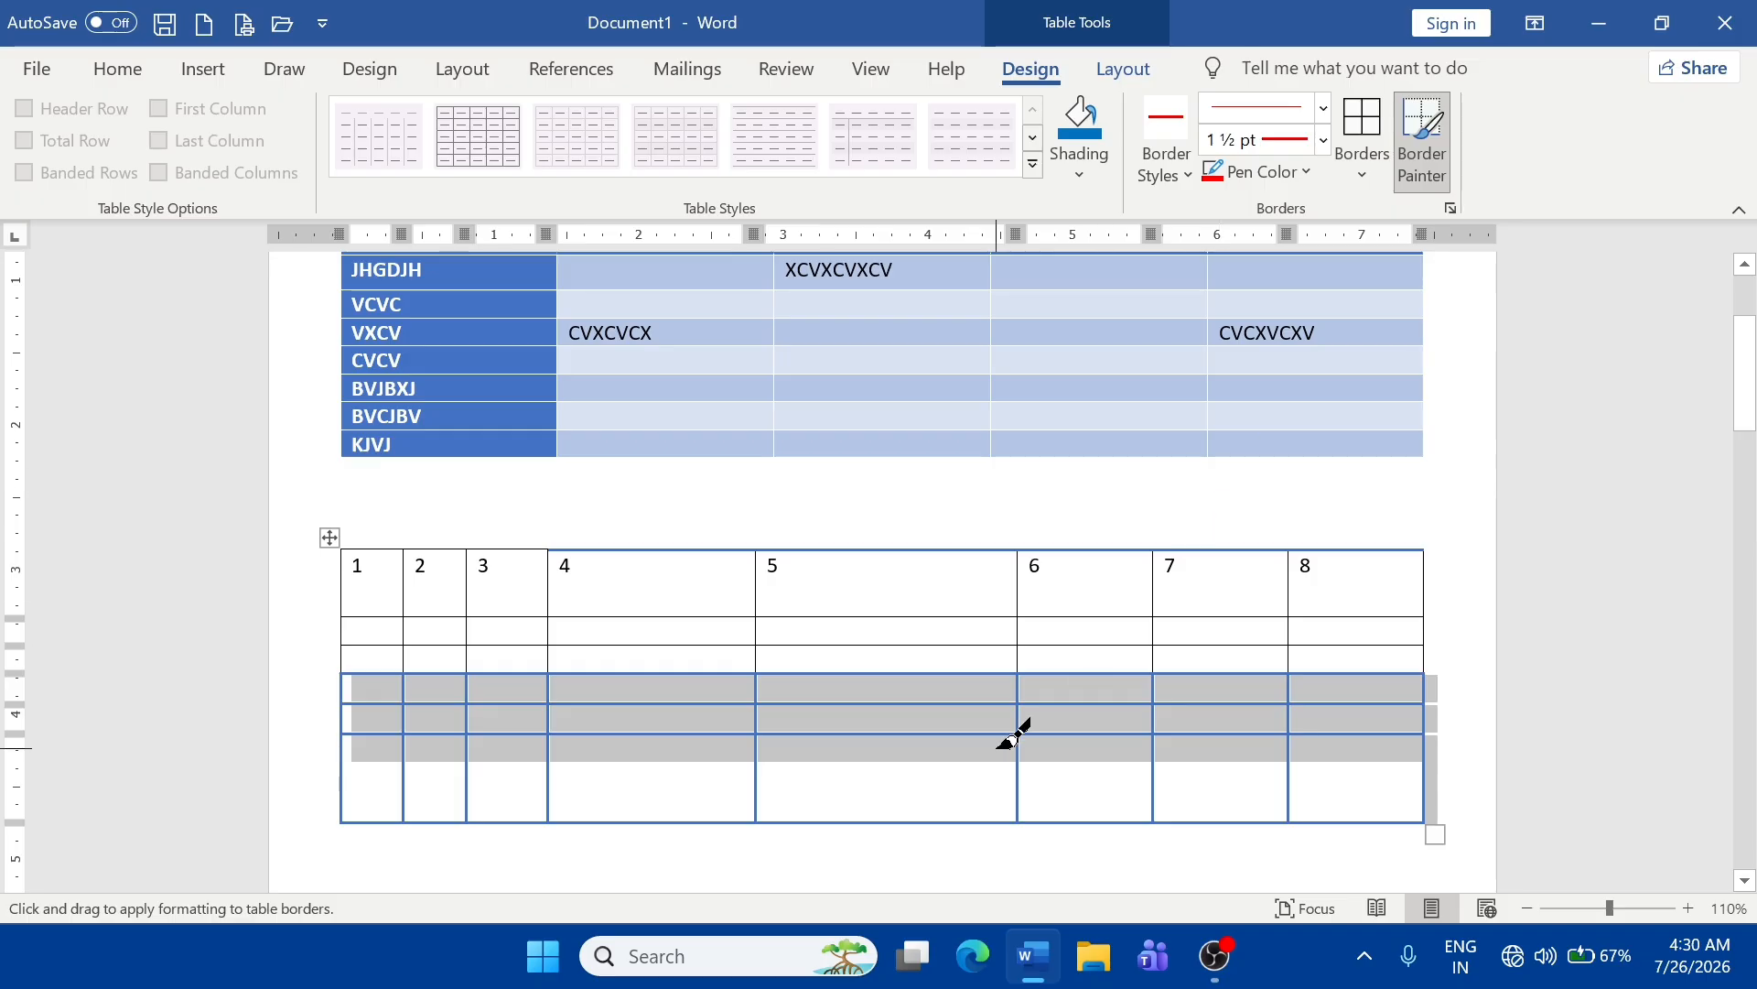
left_click(1370, 136)
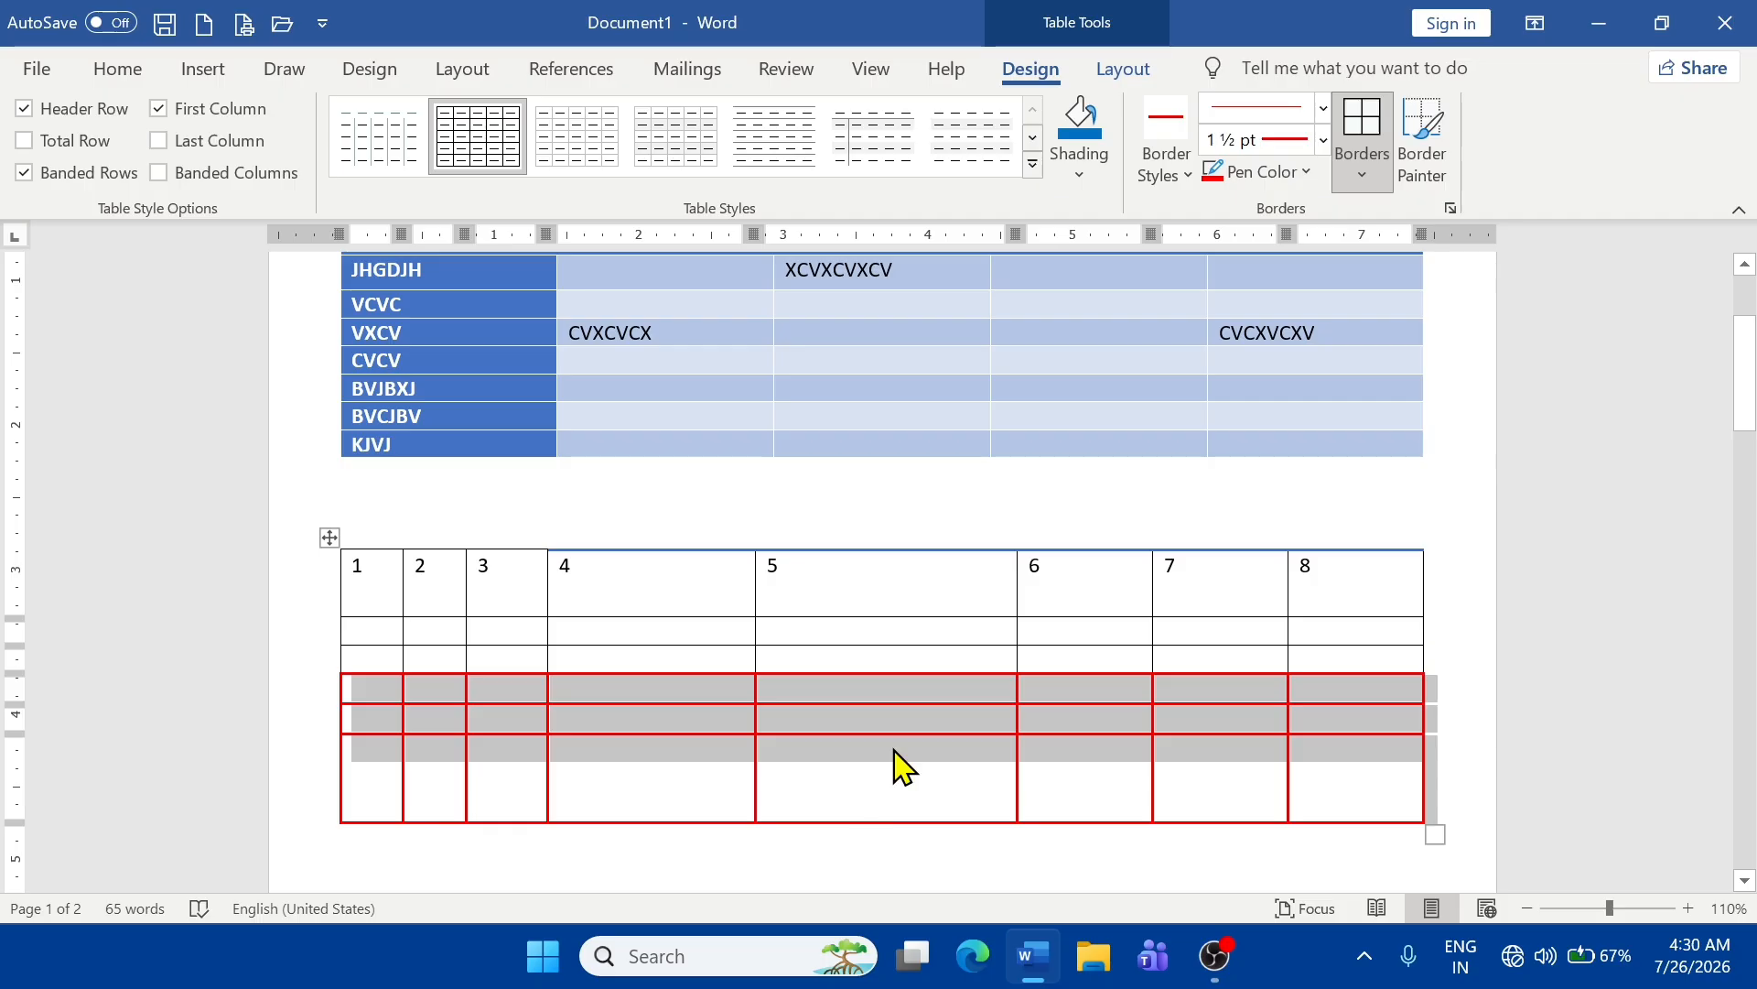
- Set the pen colour to standard green and paint the top edge of the fourth row across columns 5 to 8
left_click(1424, 165)
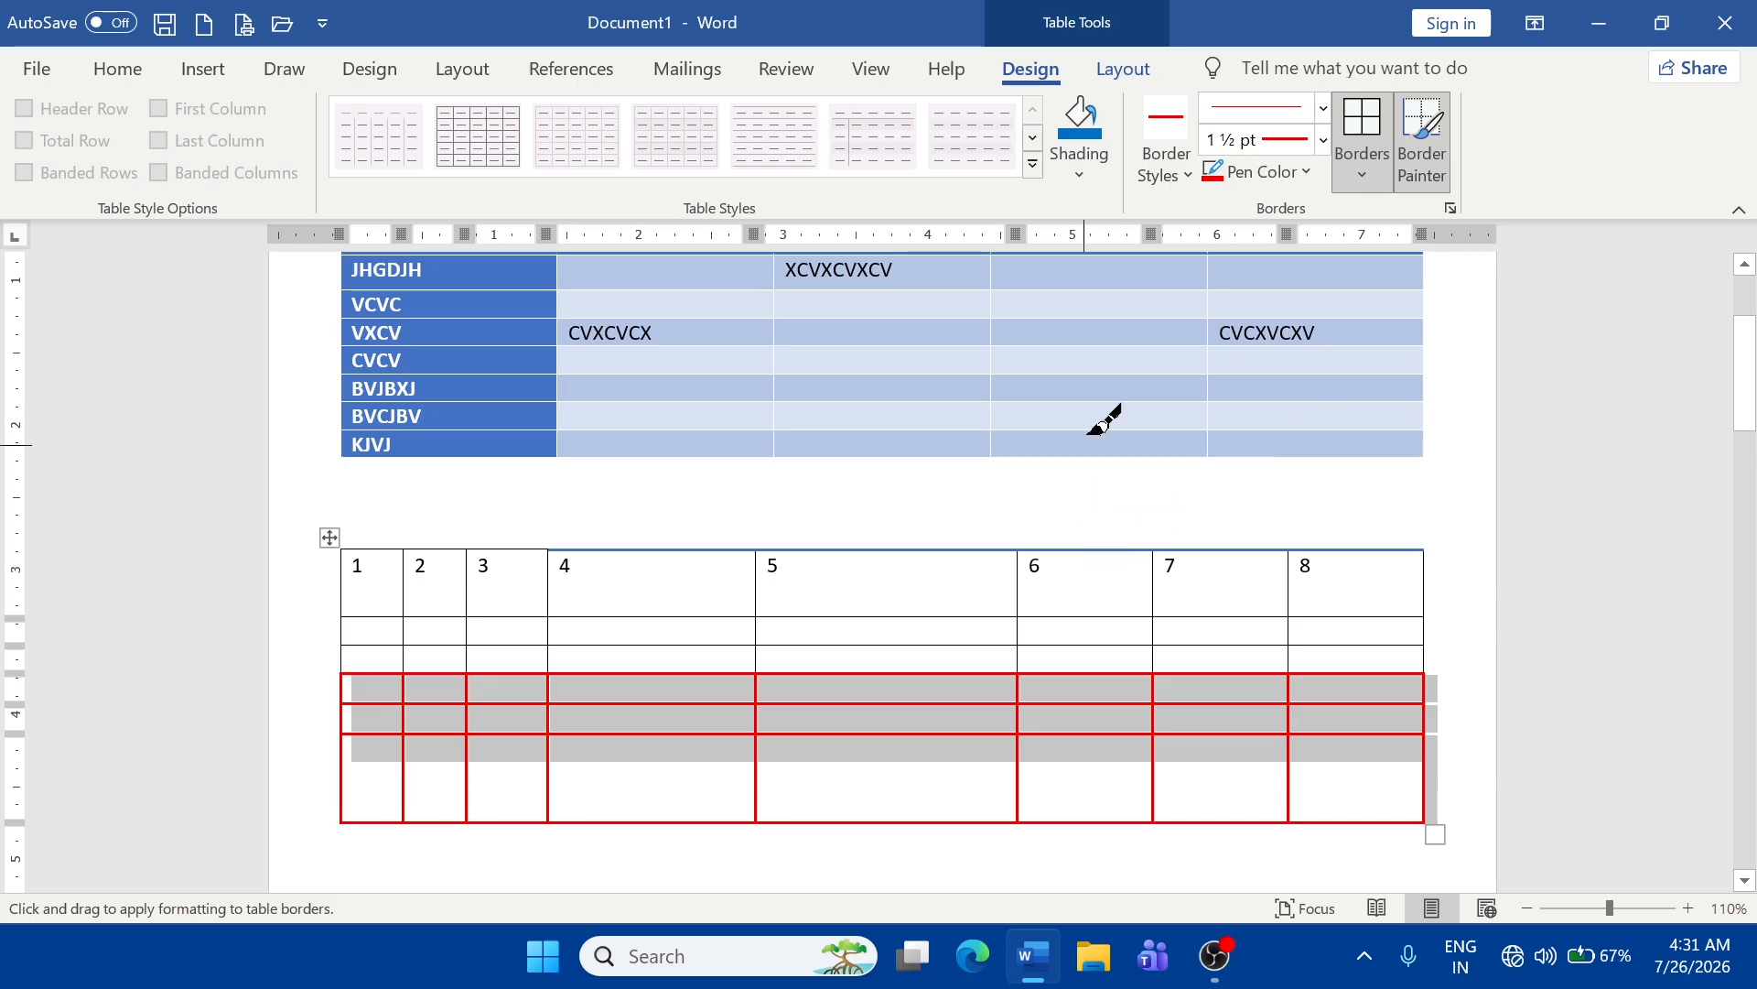
left_click(1290, 172)
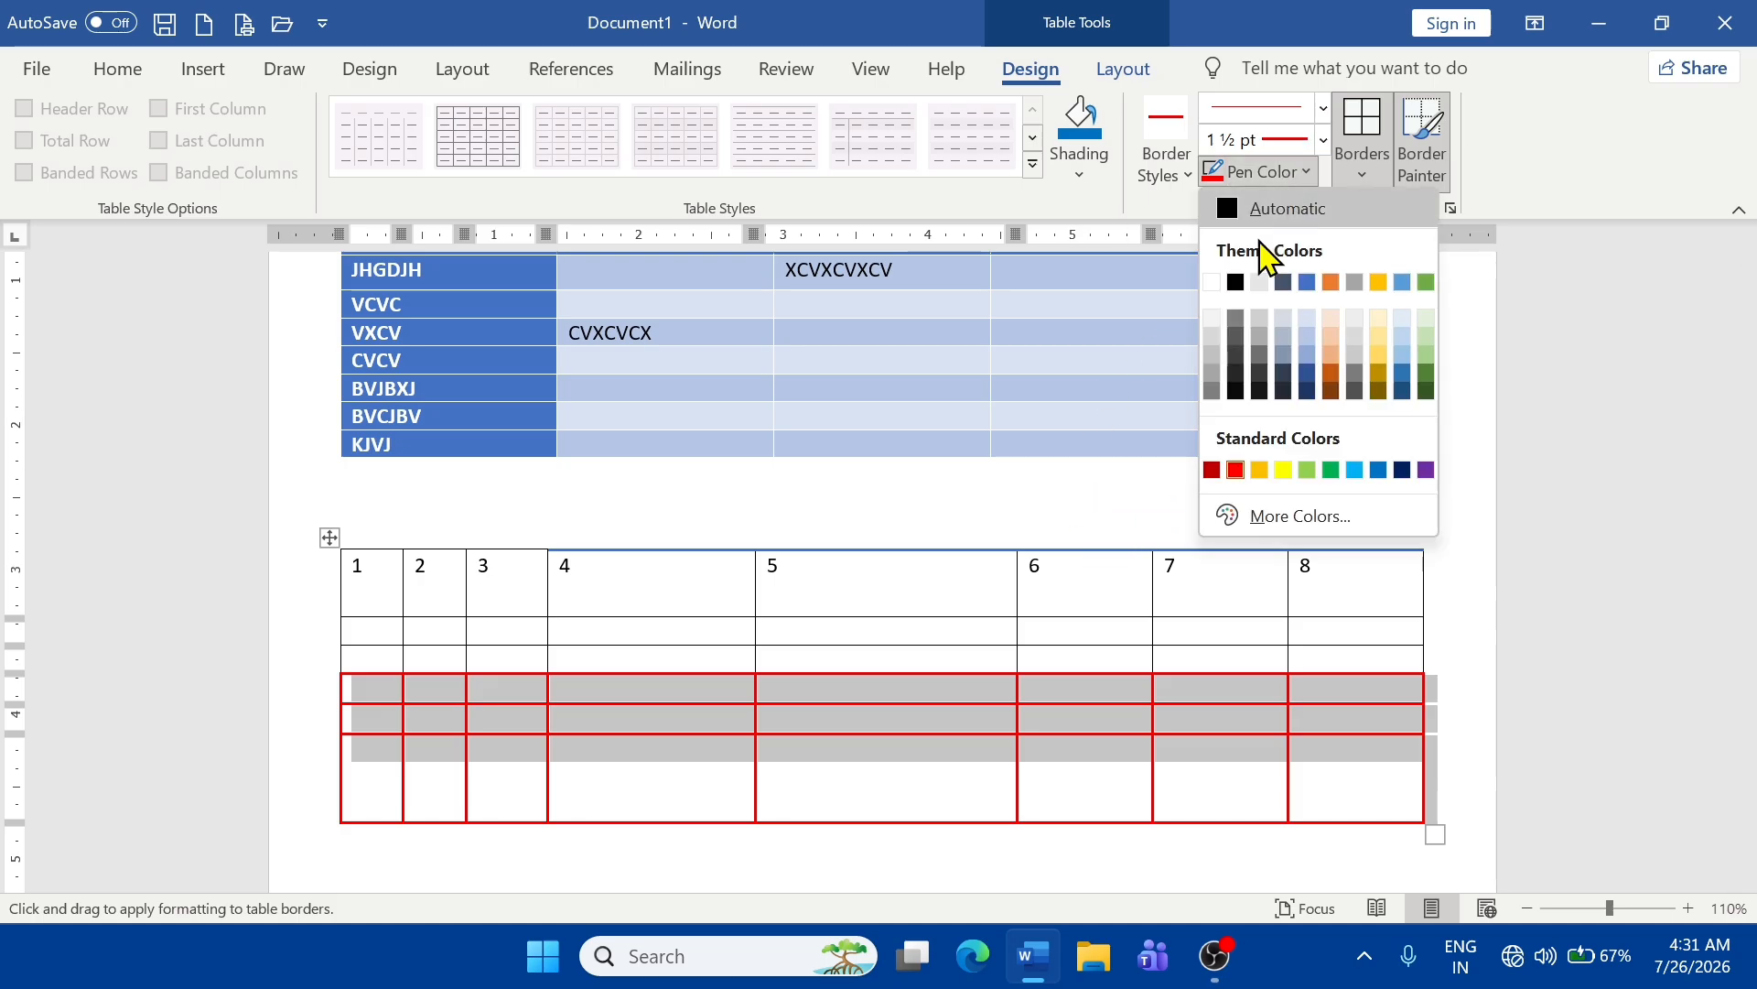
left_click(1331, 471)
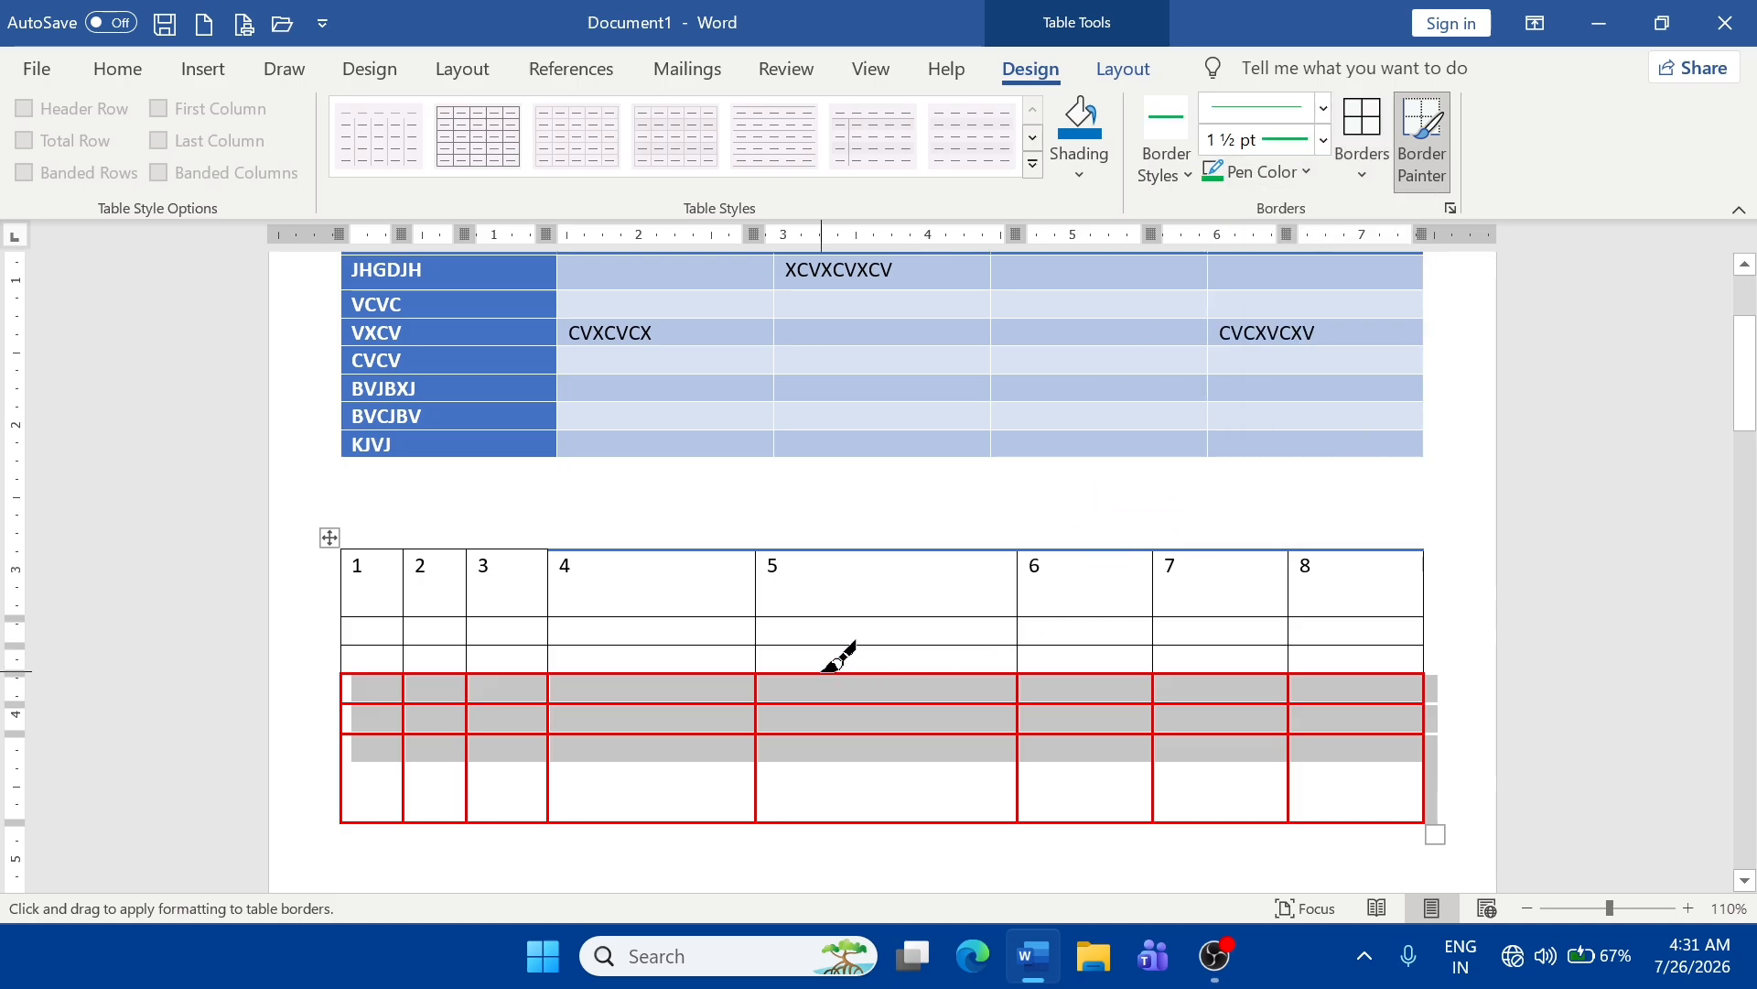
mouse_move(826, 669)
left_mouse_down()
mouse_move(976, 659)
mouse_move(1188, 679)
left_mouse_up()
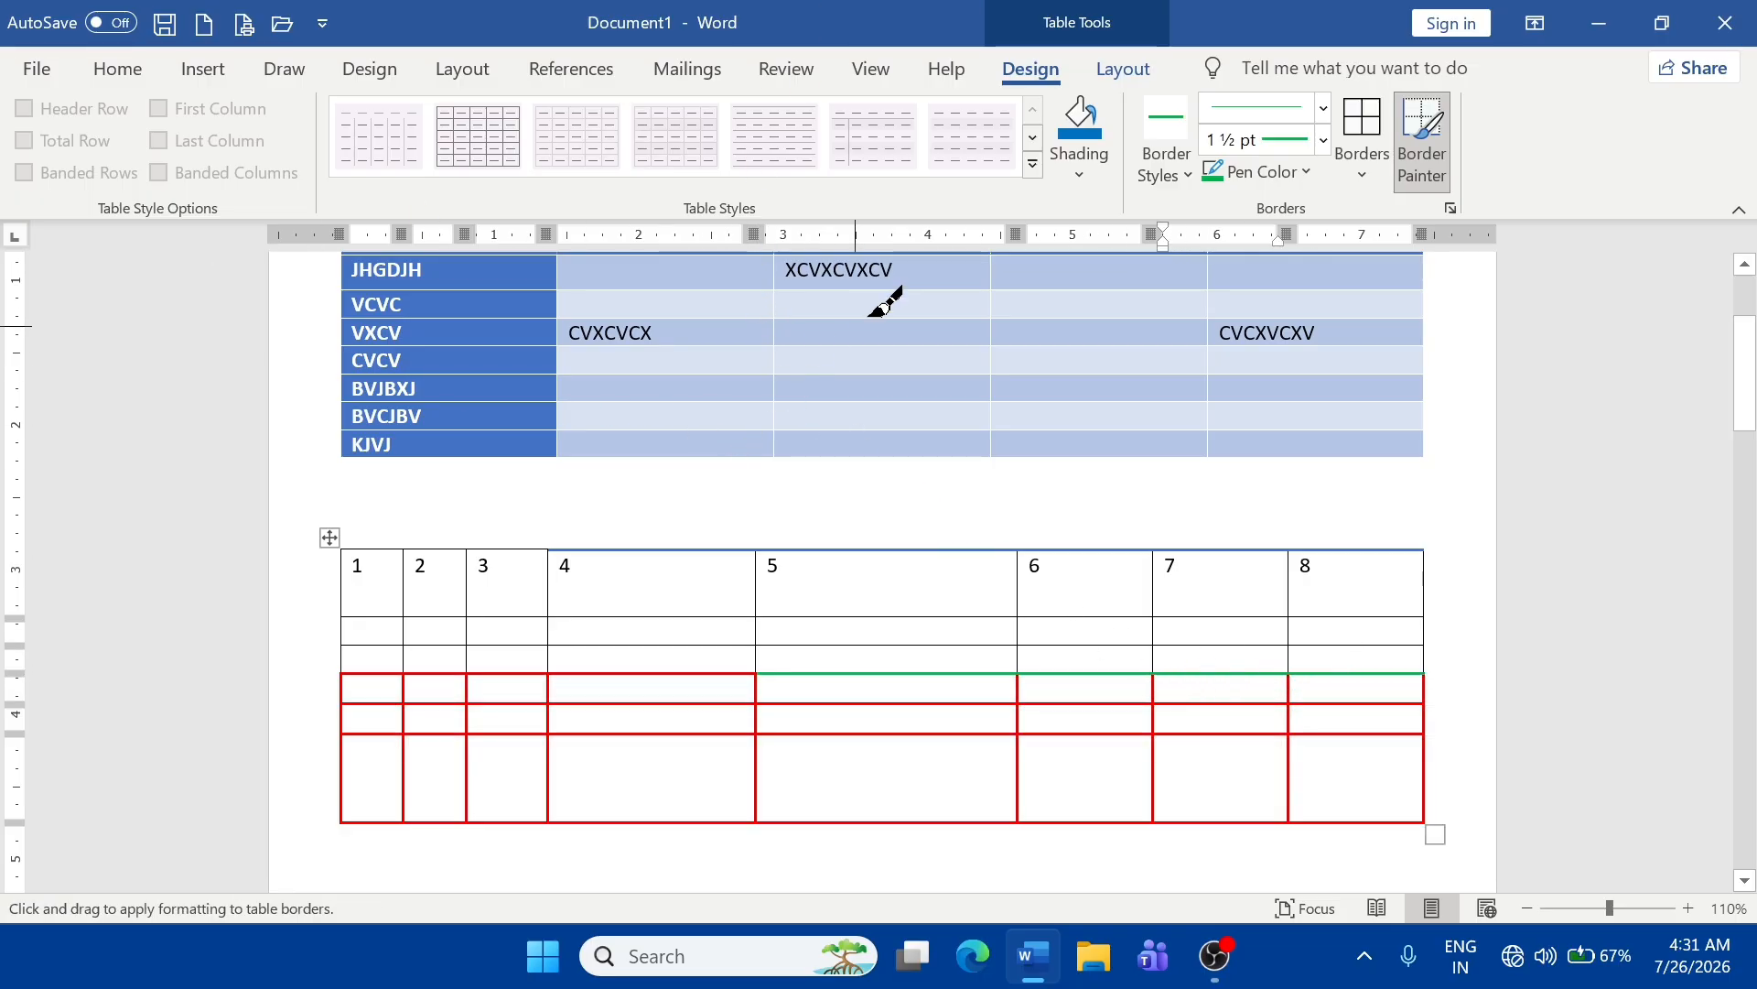
- Choose the dark grey ½ pt theme border style and paint the top edge of header cell 5
left_click(1184, 176)
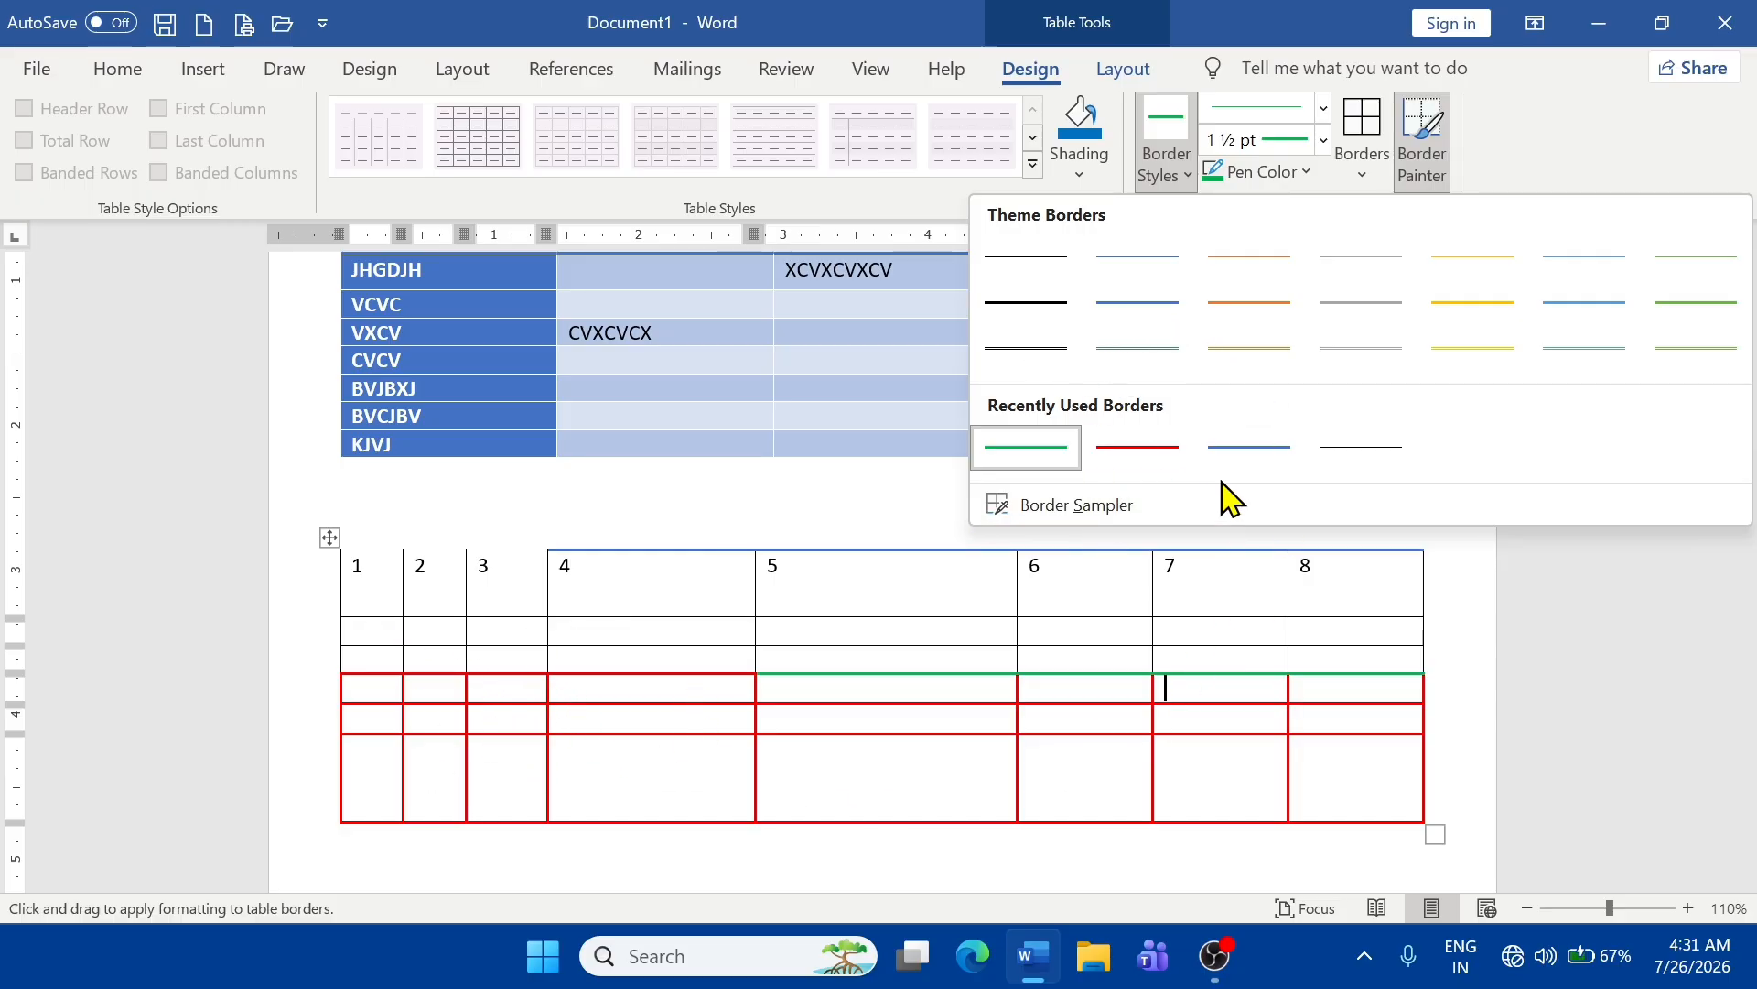
left_click(1042, 348)
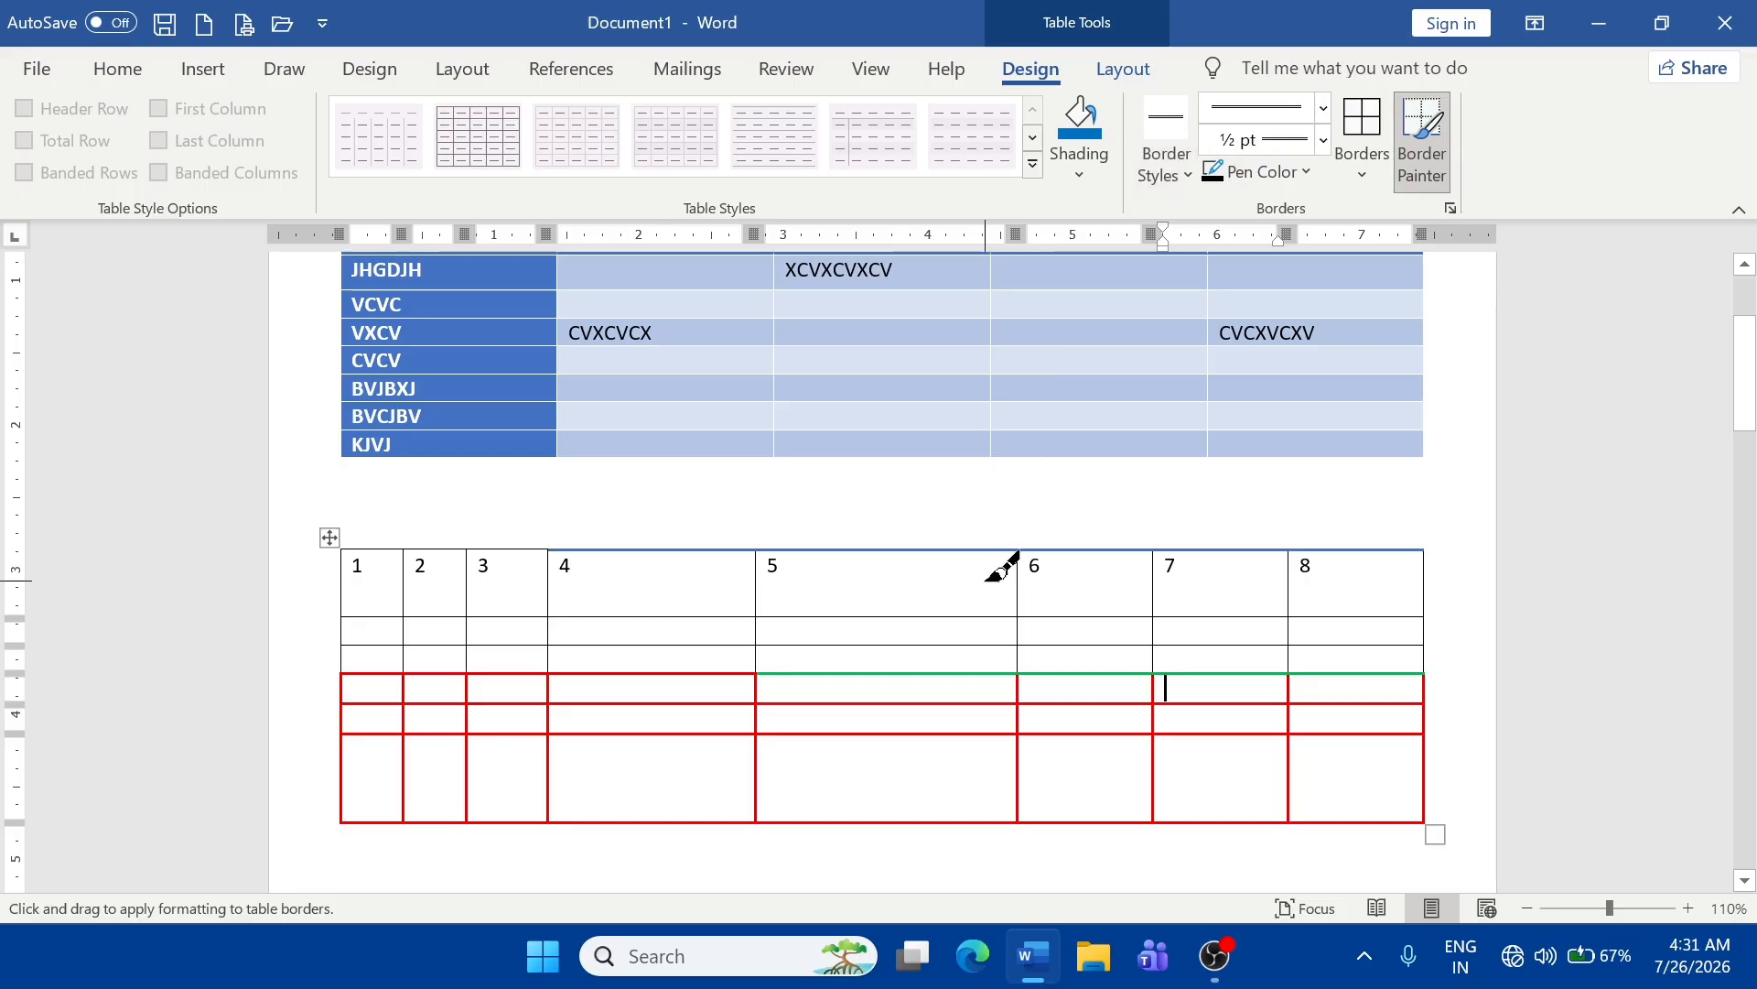
left_click(948, 552)
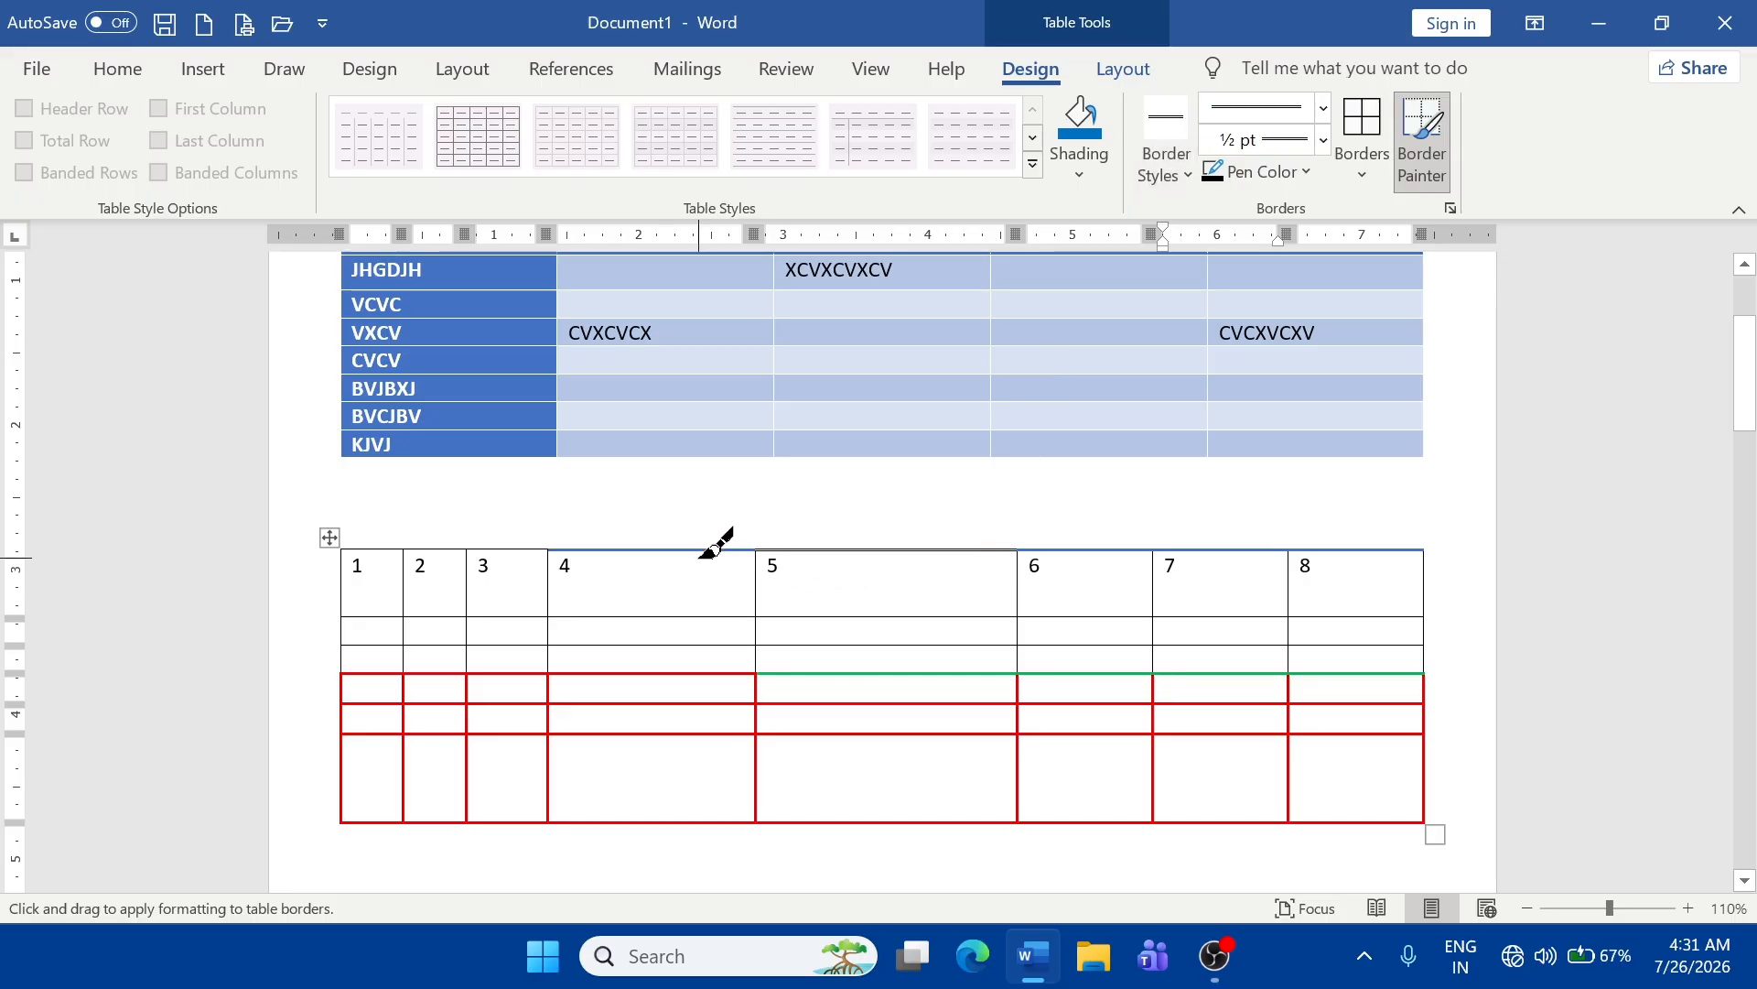
- Paint the top and bottom edges of header cell 2 with the dark grey ½ pt border style
left_click(1689, 908)
left_click(1688, 907)
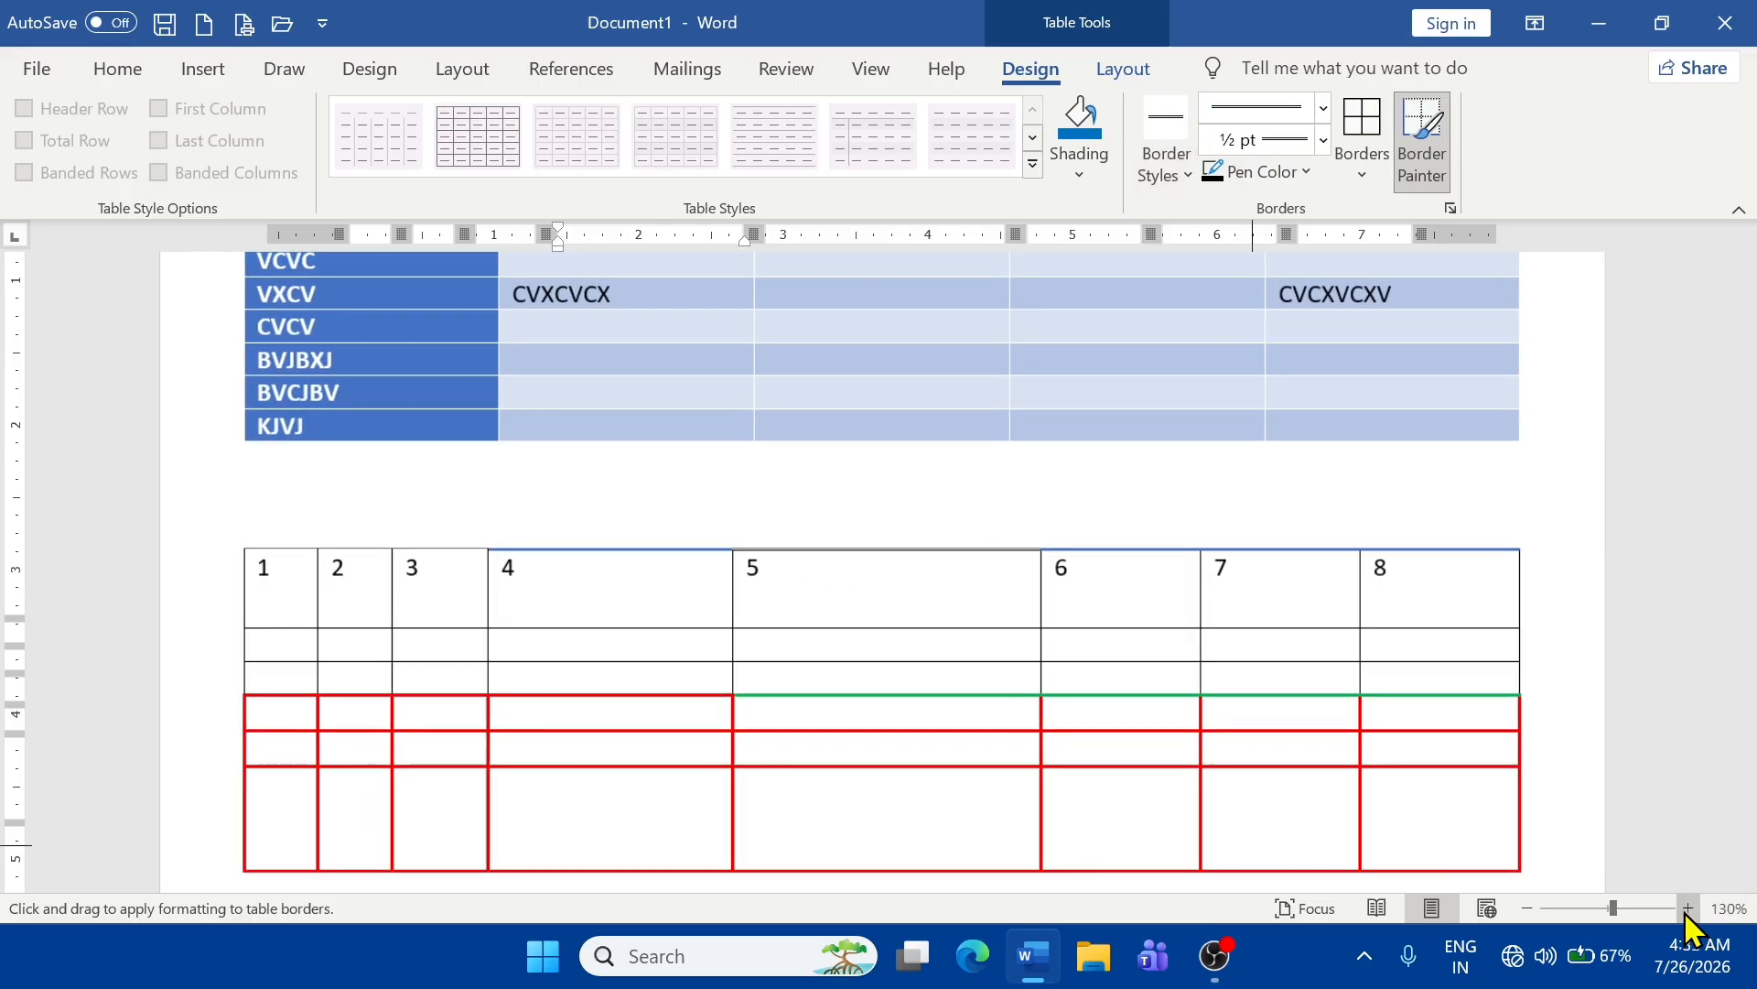
left_click(1689, 908)
left_click(1689, 908)
left_click(1689, 908)
left_click(1689, 908)
left_click(1689, 908)
left_click(1689, 908)
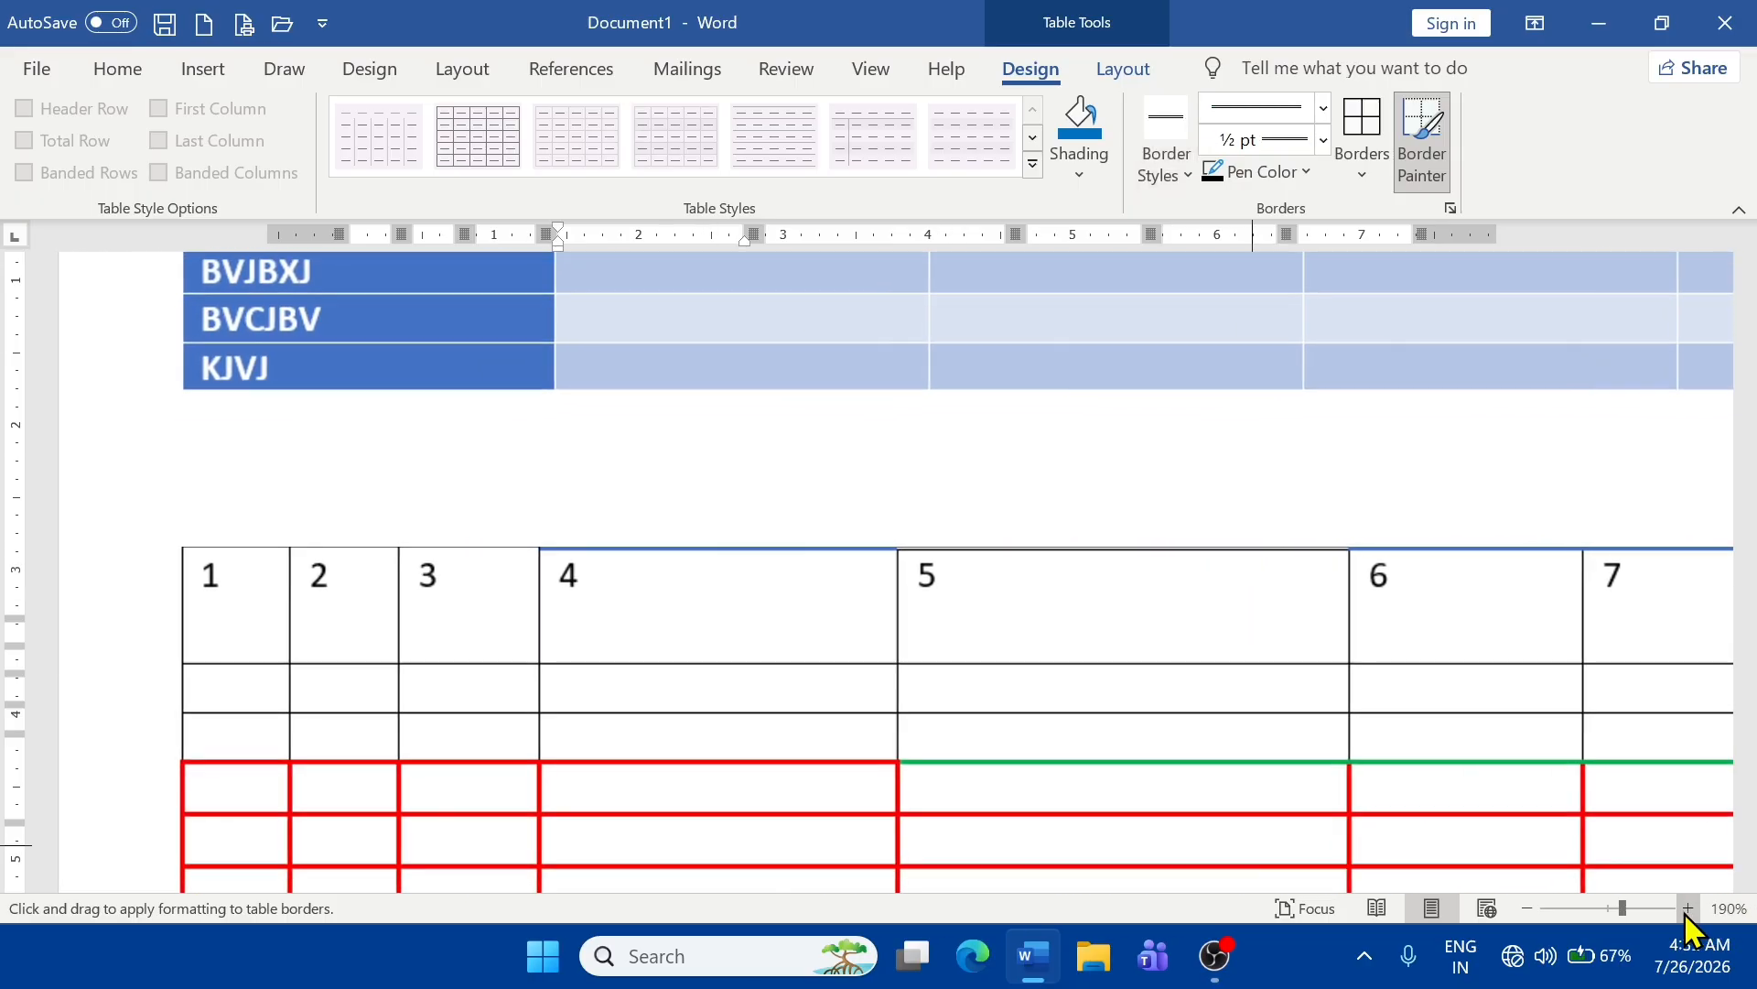
left_click(359, 665)
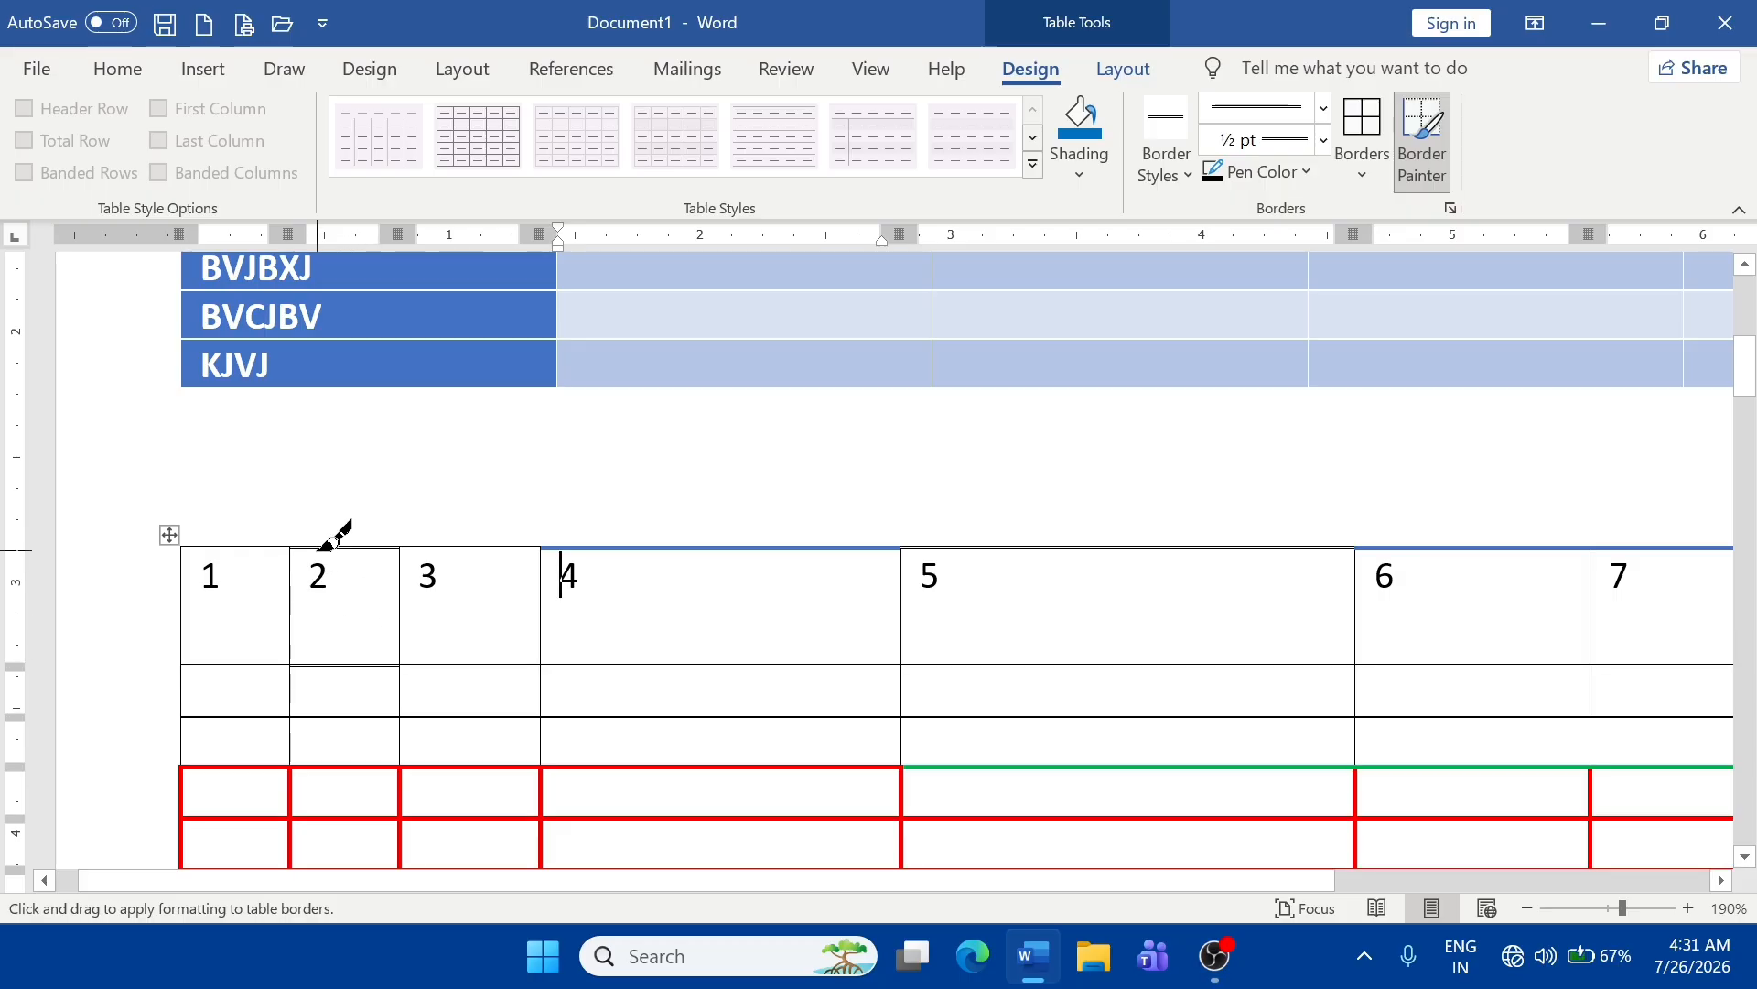
key("Escape")
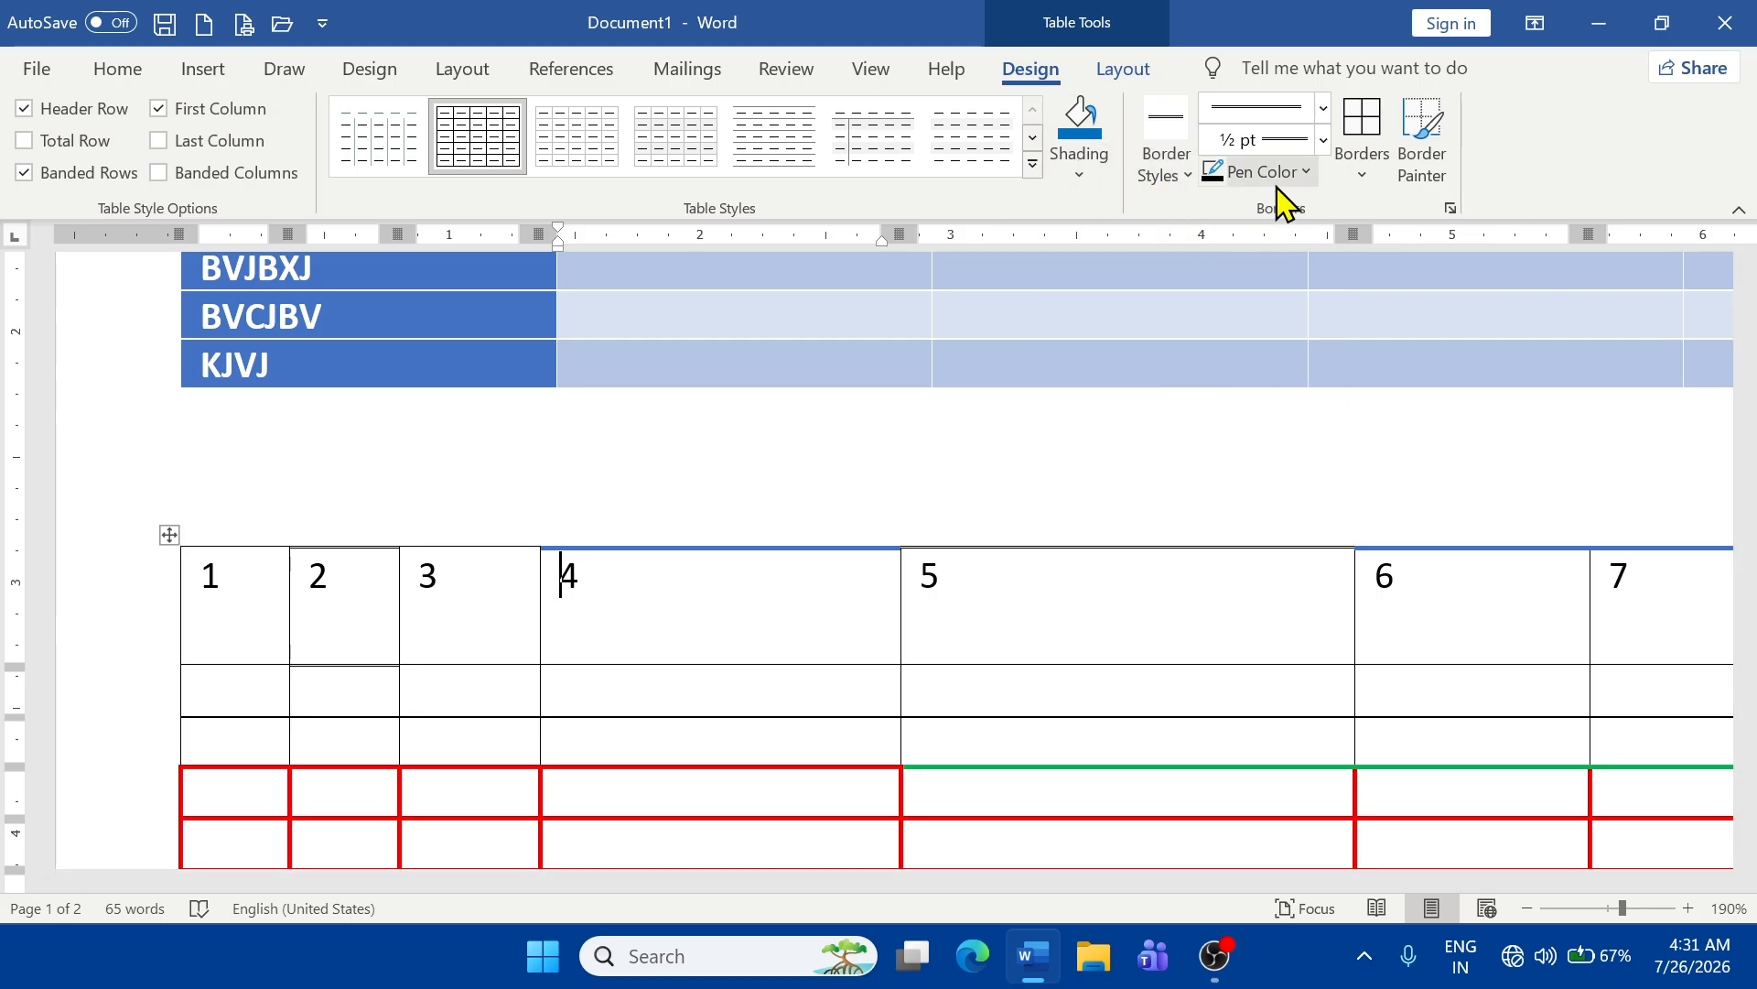
- Choose the black theme border style, set its weight to 6 pt and paint the whole top edge of the eight-column table's header row
left_click(1323, 140)
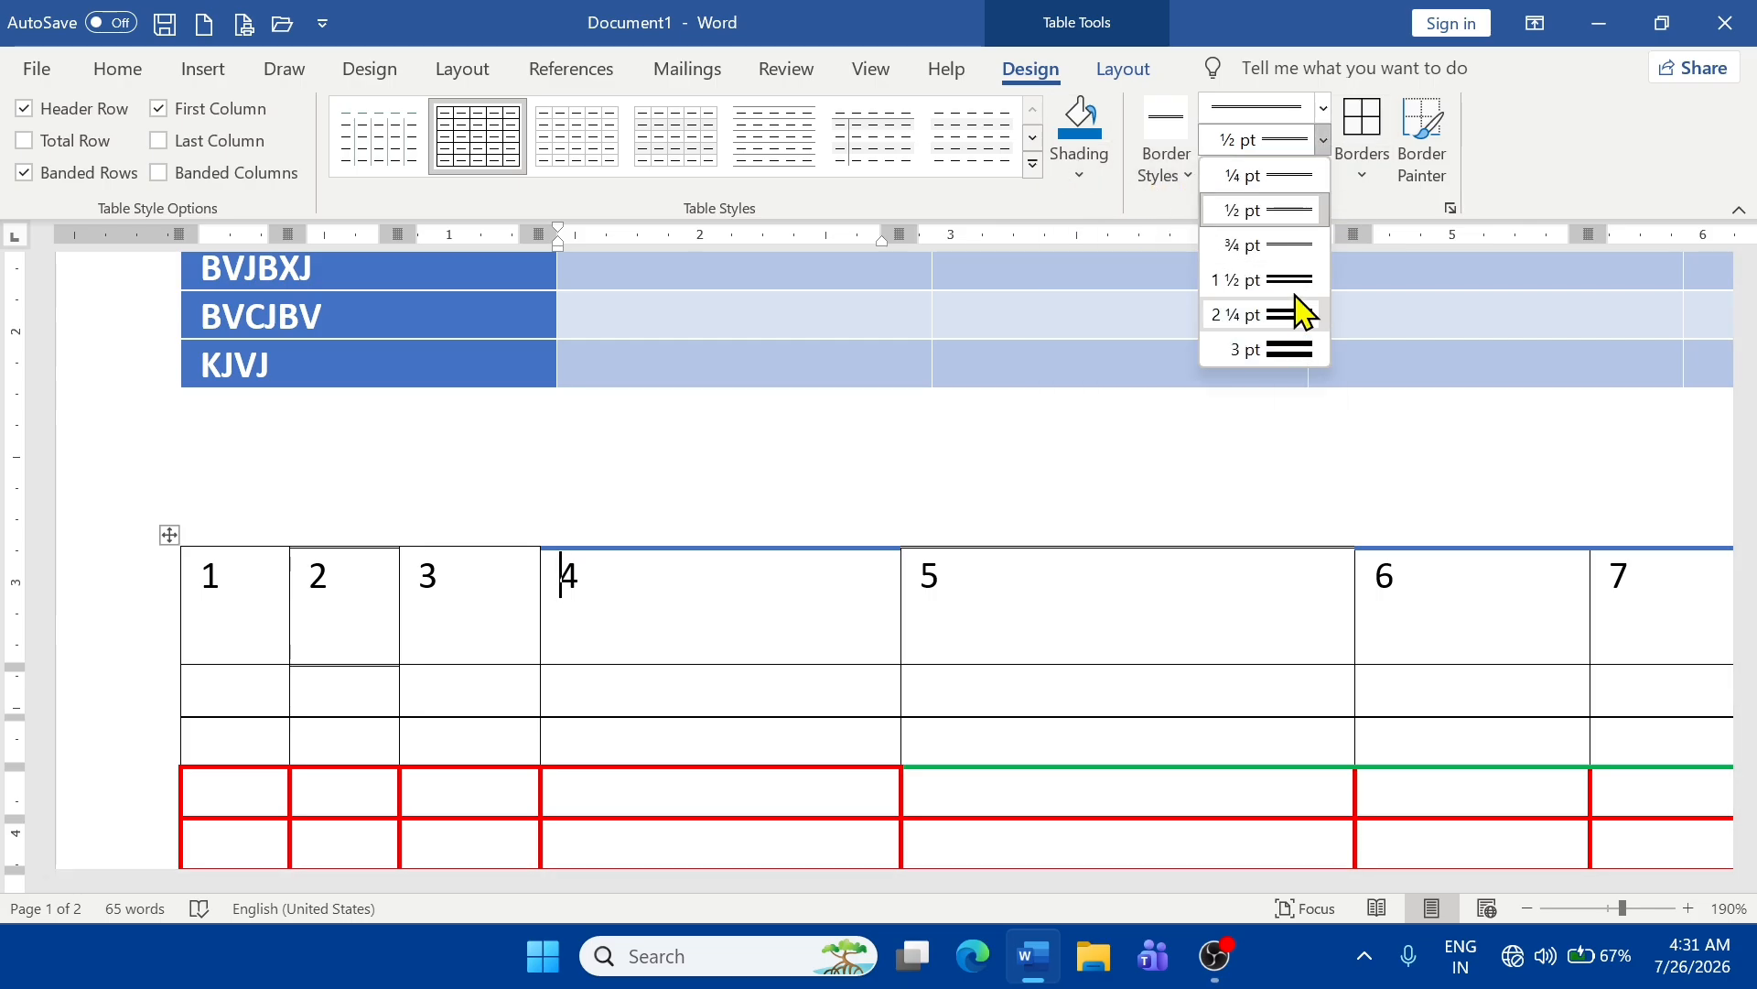
left_click(1180, 178)
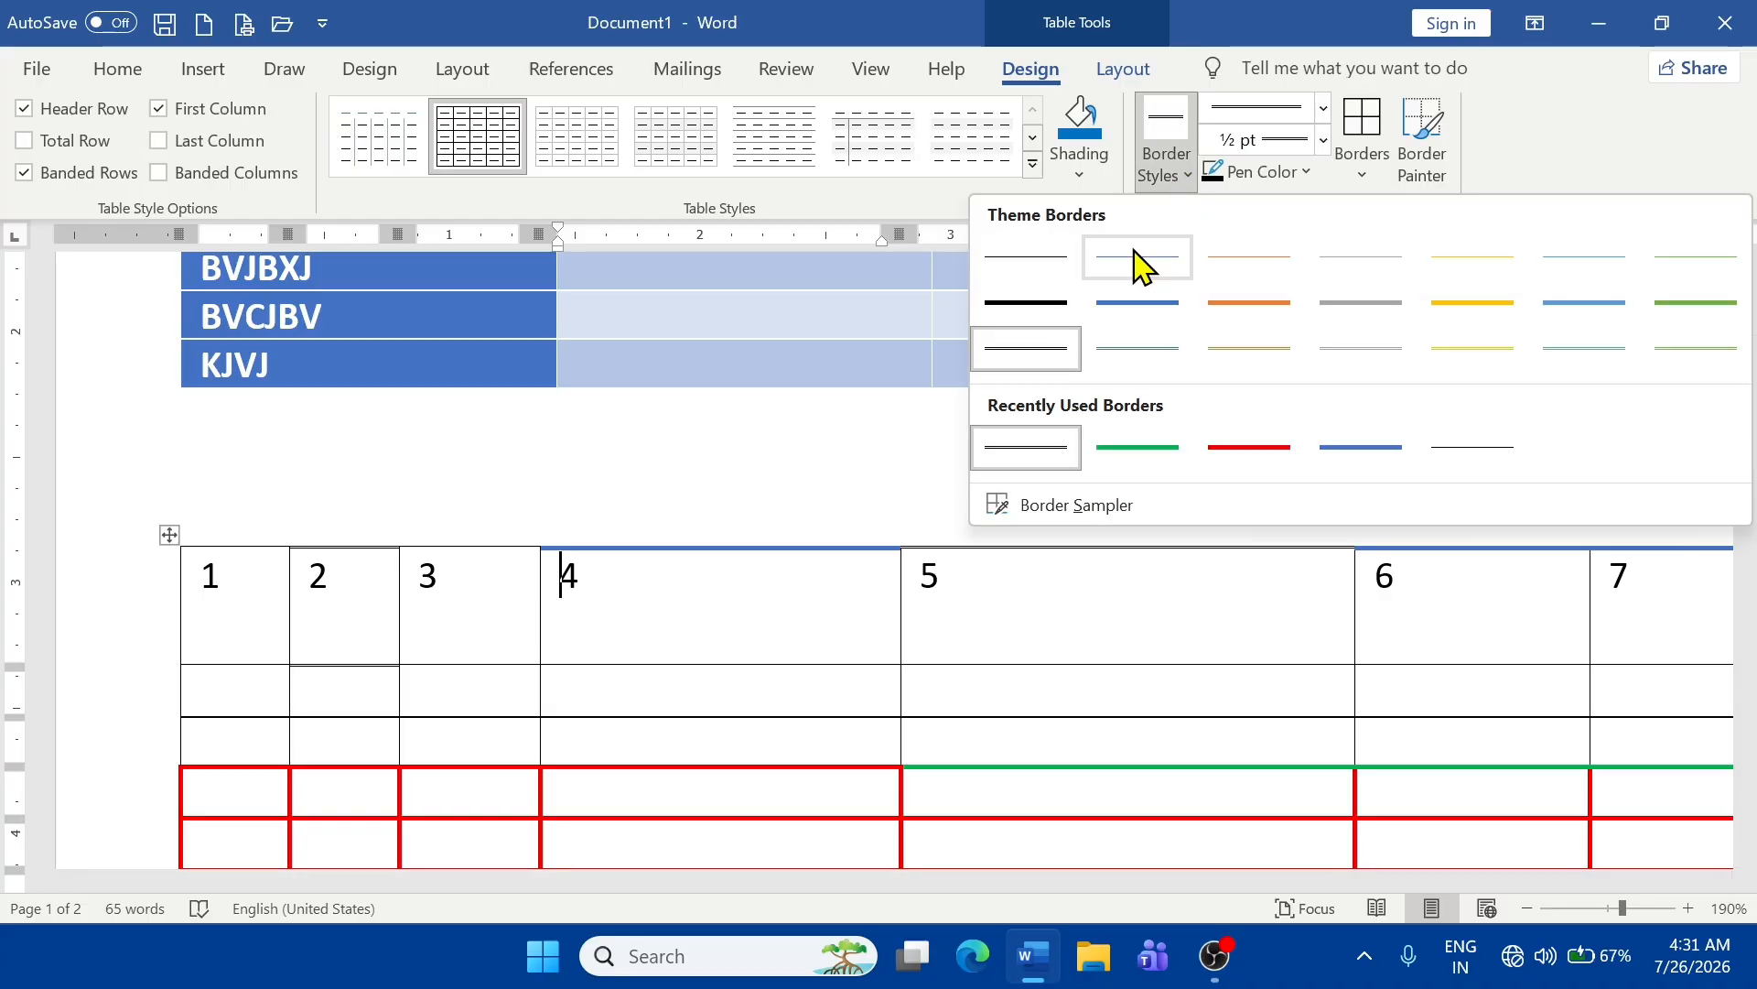
left_click(1027, 302)
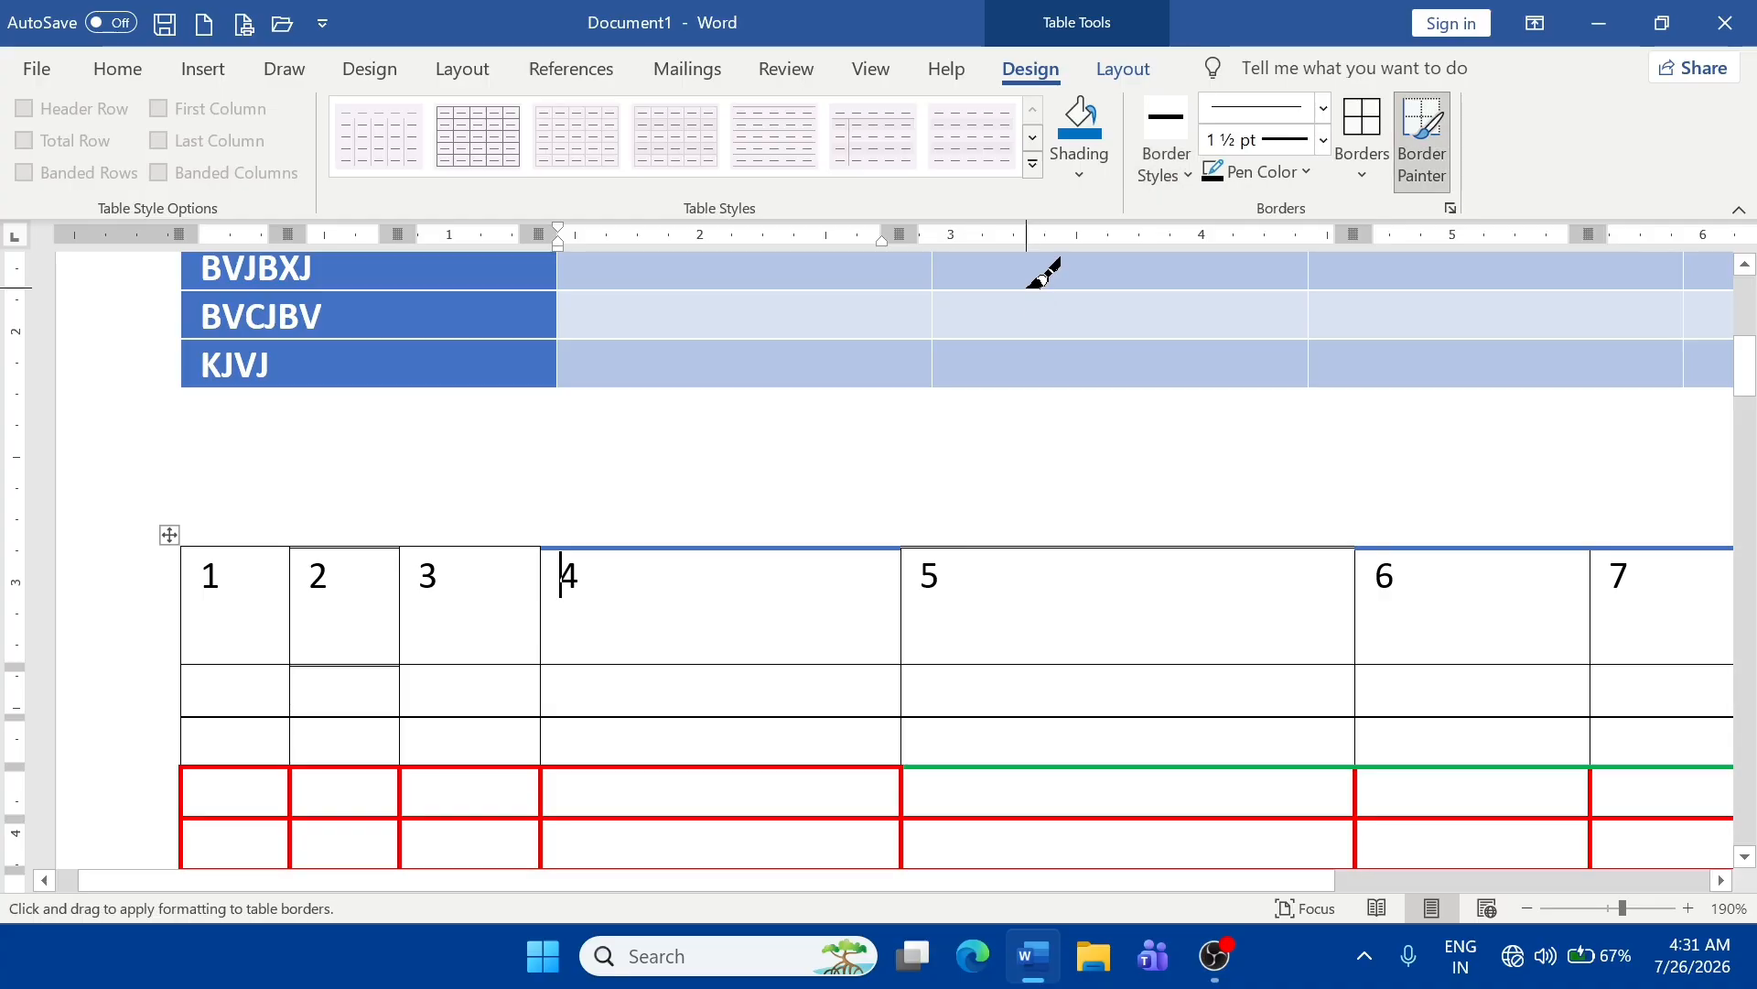
left_click(1324, 140)
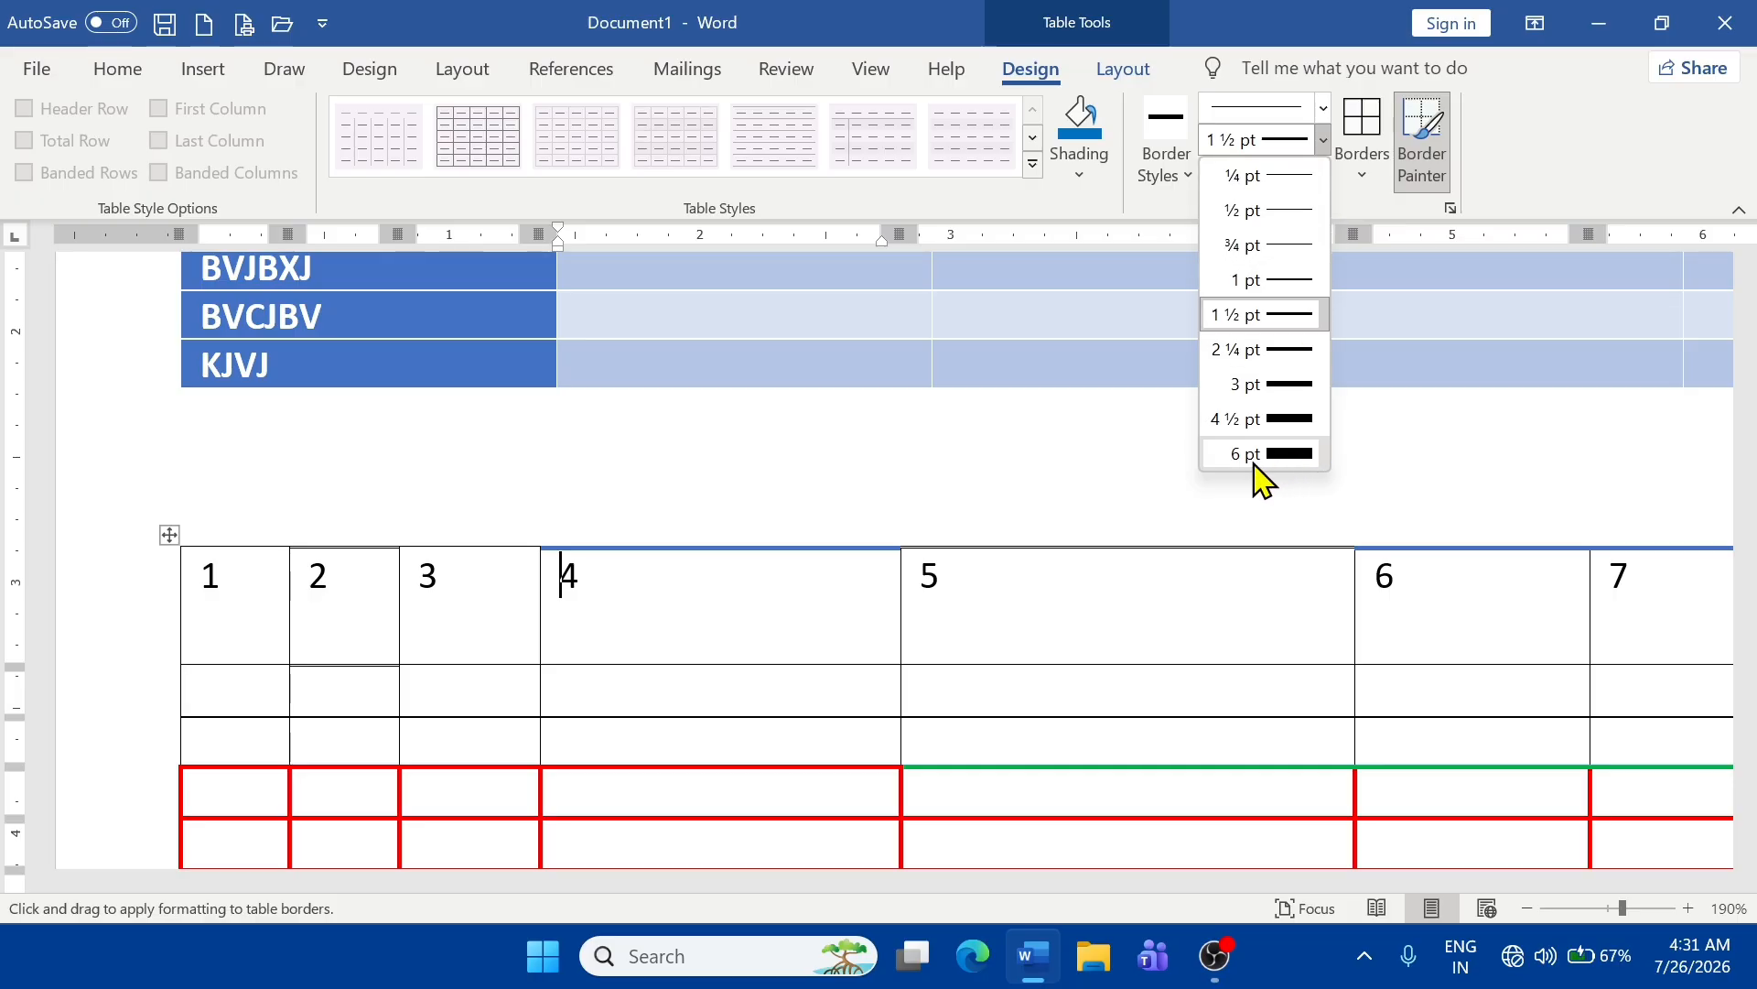
left_click(1291, 454)
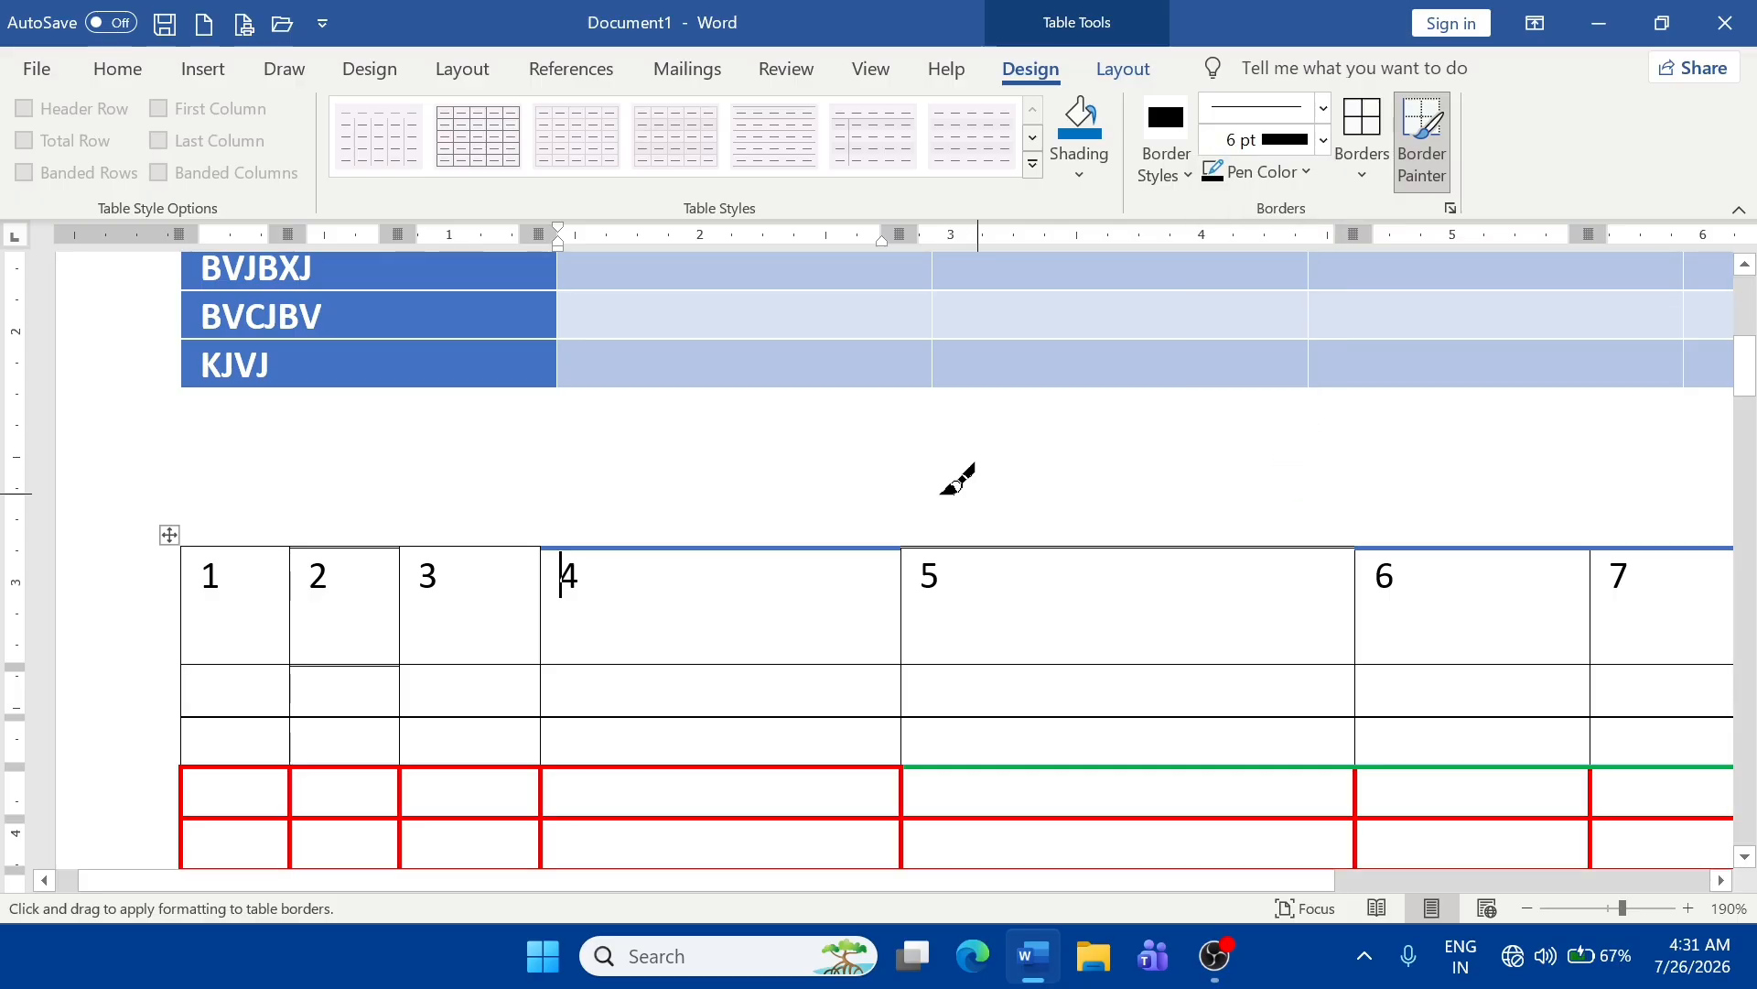
left_click(251, 545)
key("Escape")
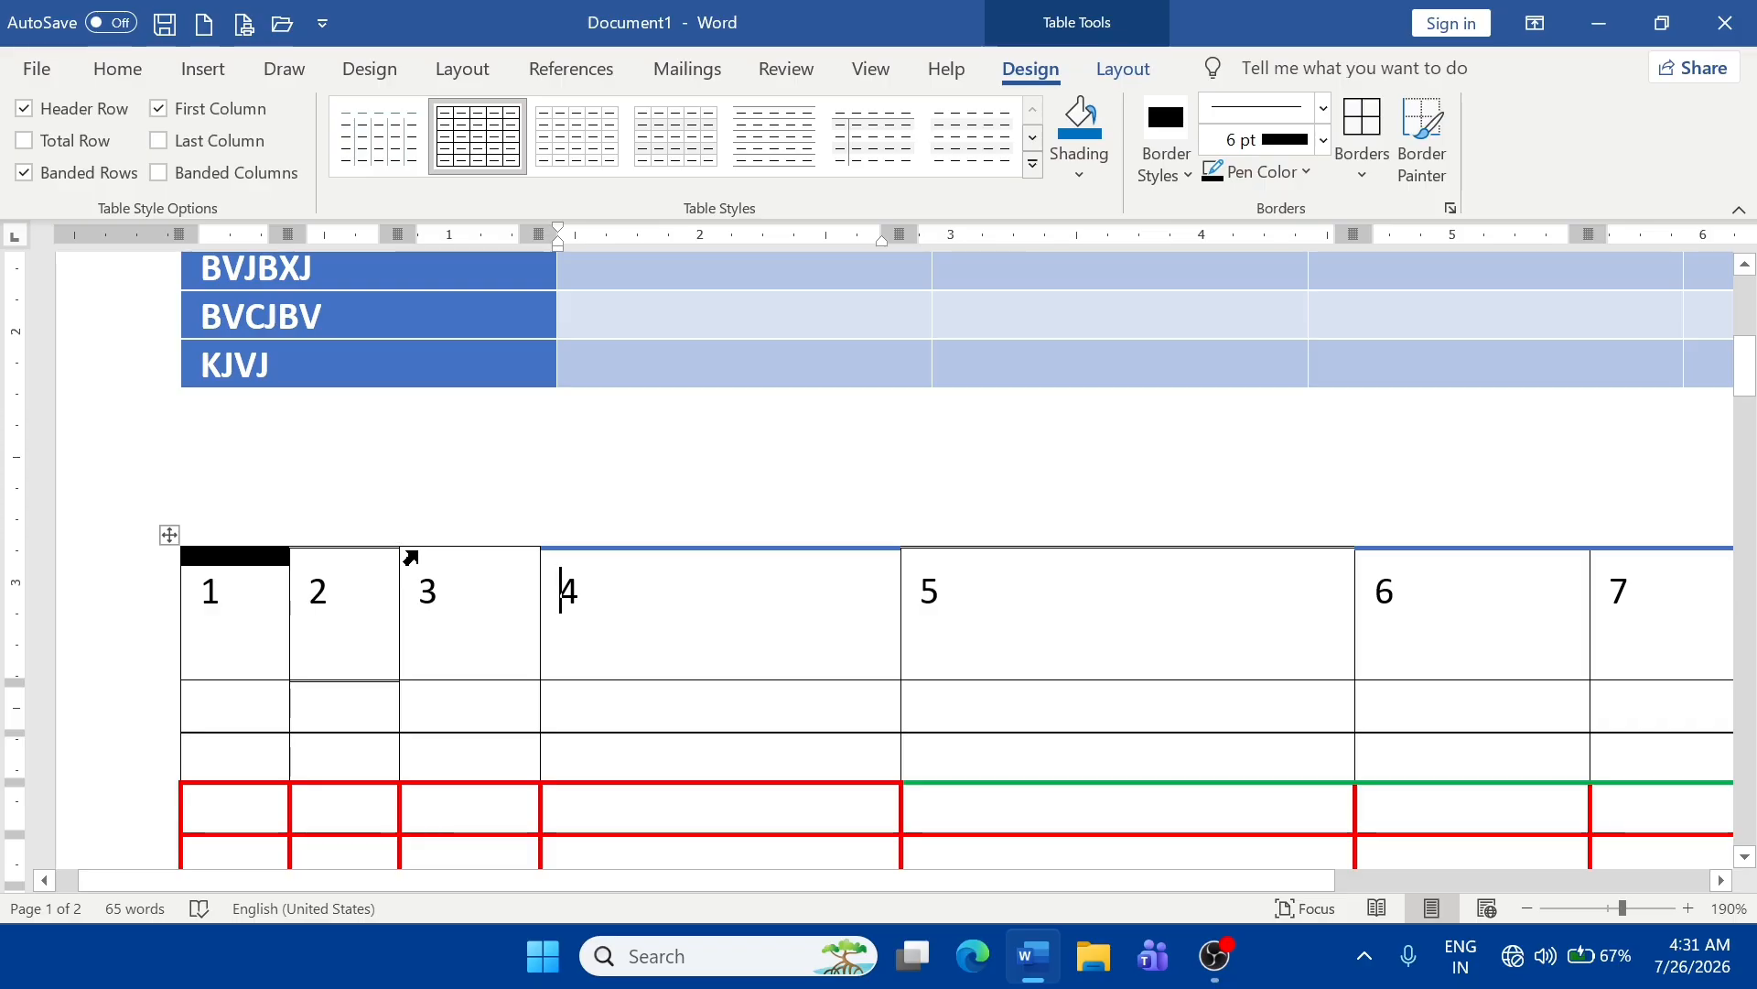
left_click(1421, 137)
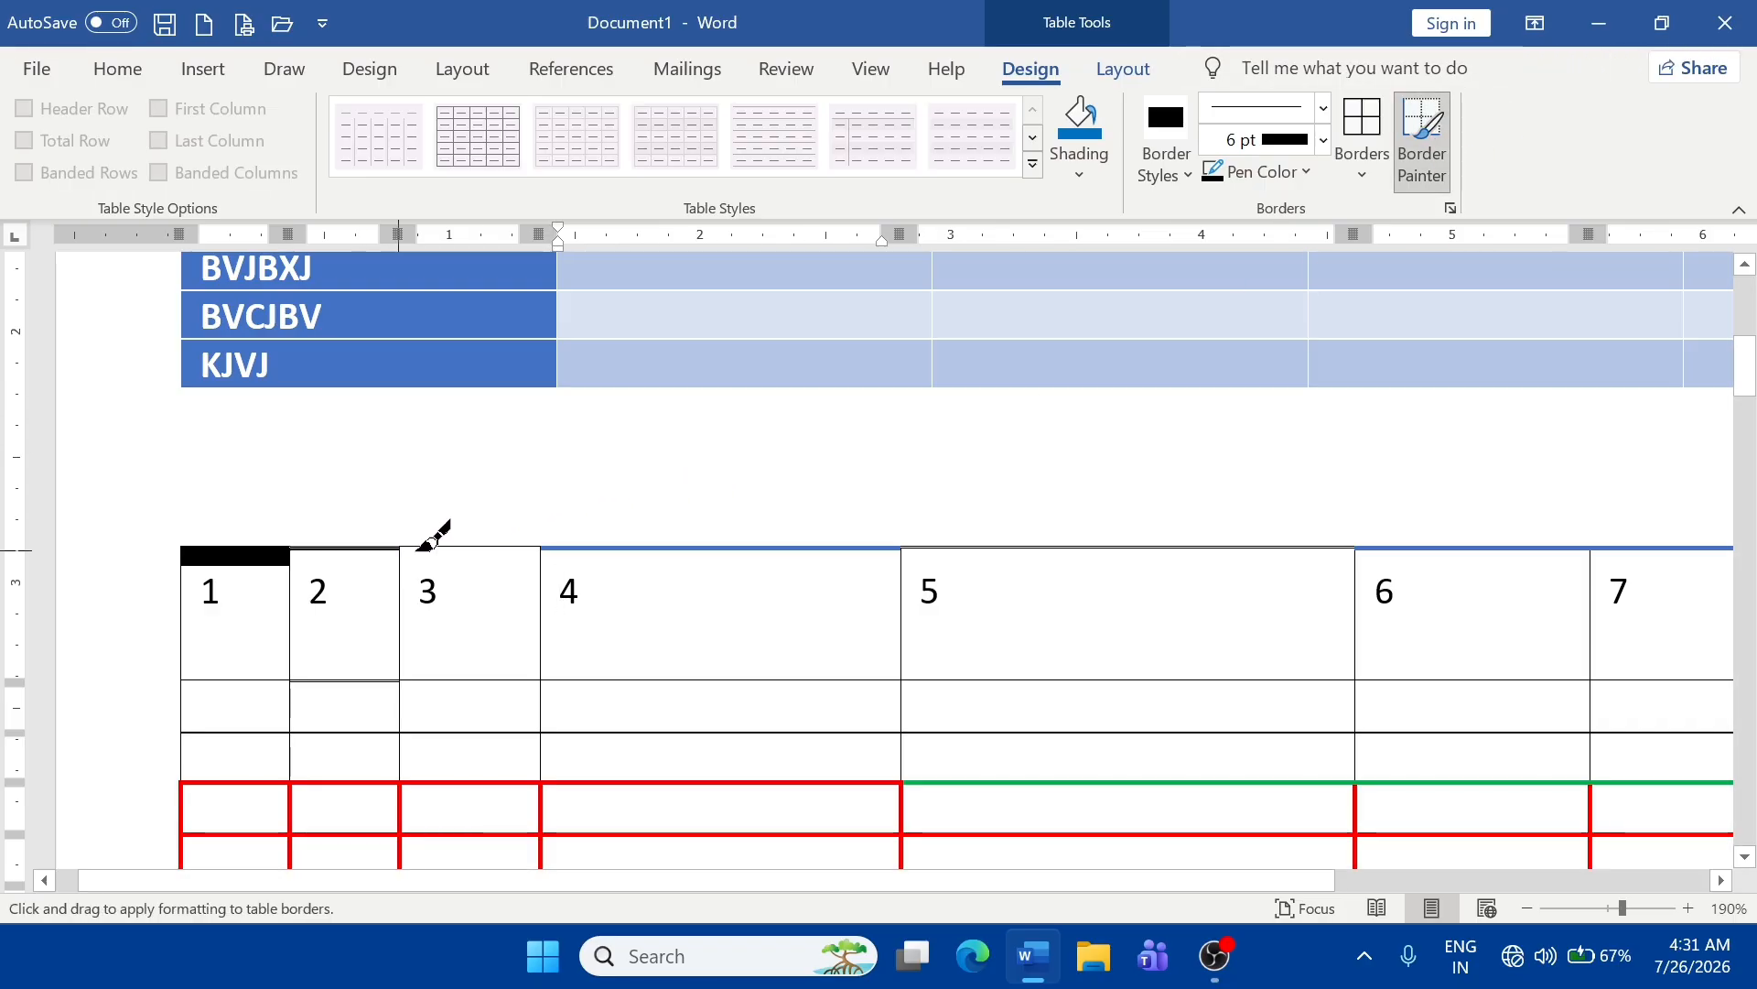
mouse_move(357, 552)
left_mouse_down()
mouse_move(1515, 492)
mouse_move(1664, 540)
mouse_move(1632, 556)
left_mouse_up()
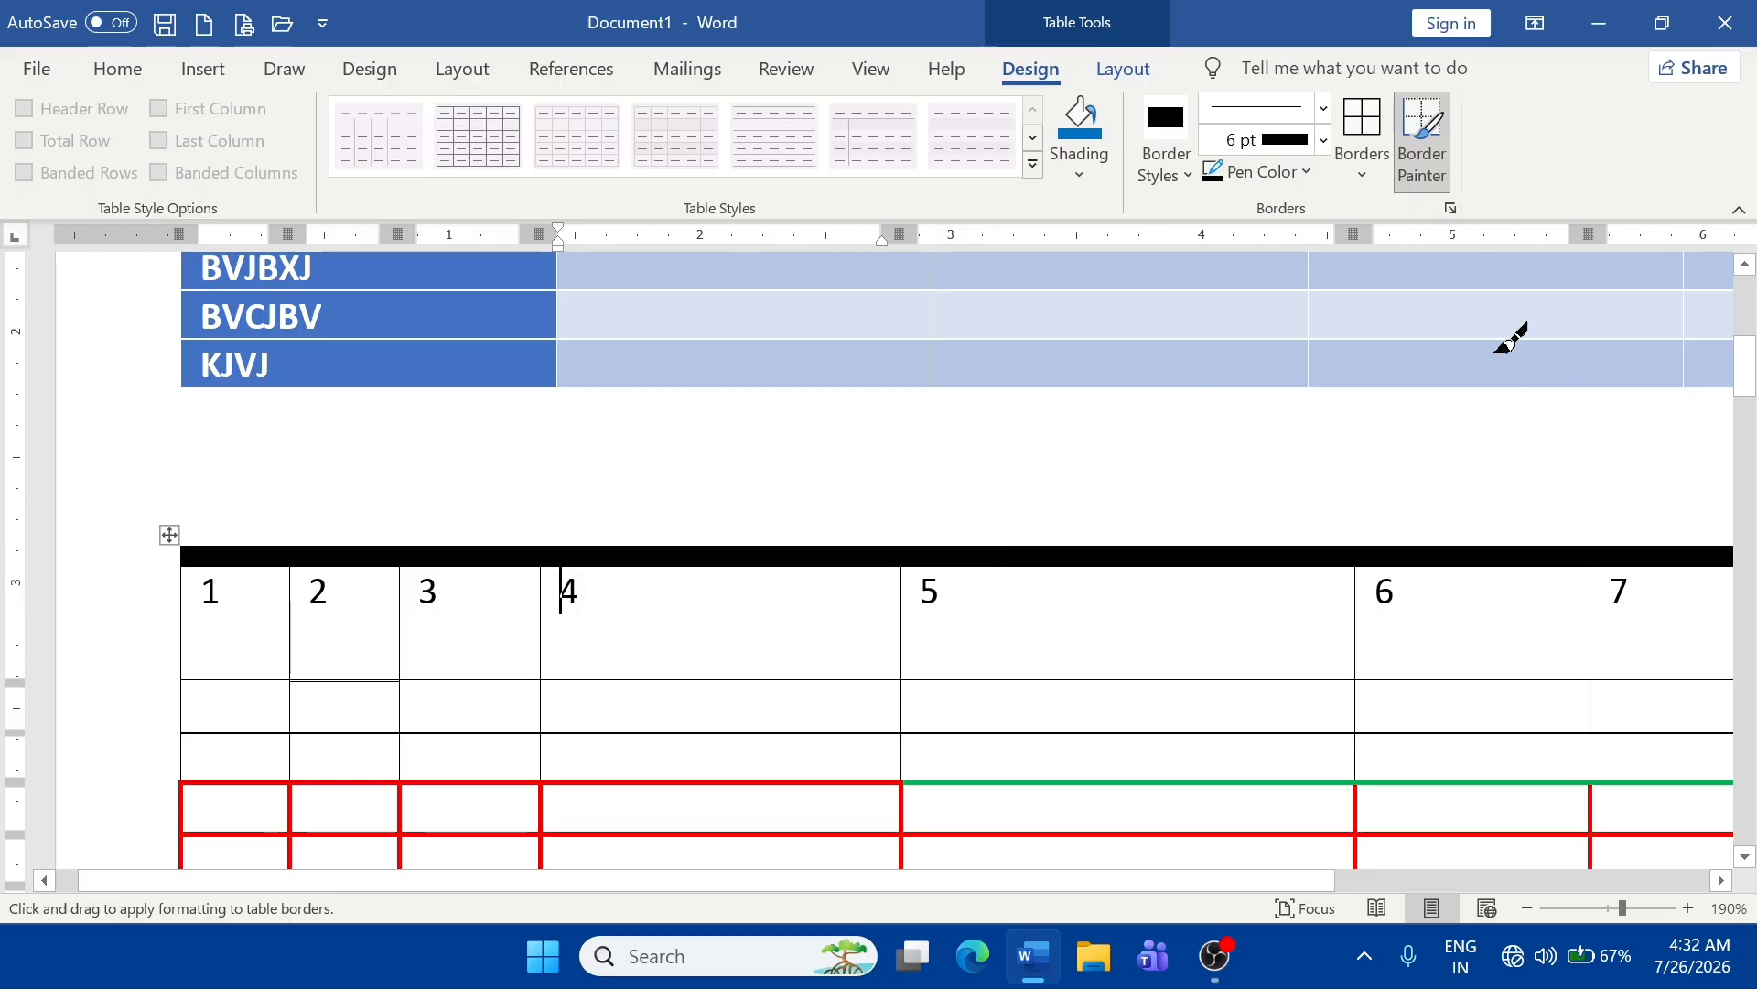
- Set the border weight to 3 pt and paint the bottom edges of header cells 1 to 7 in black
left_click(1323, 139)
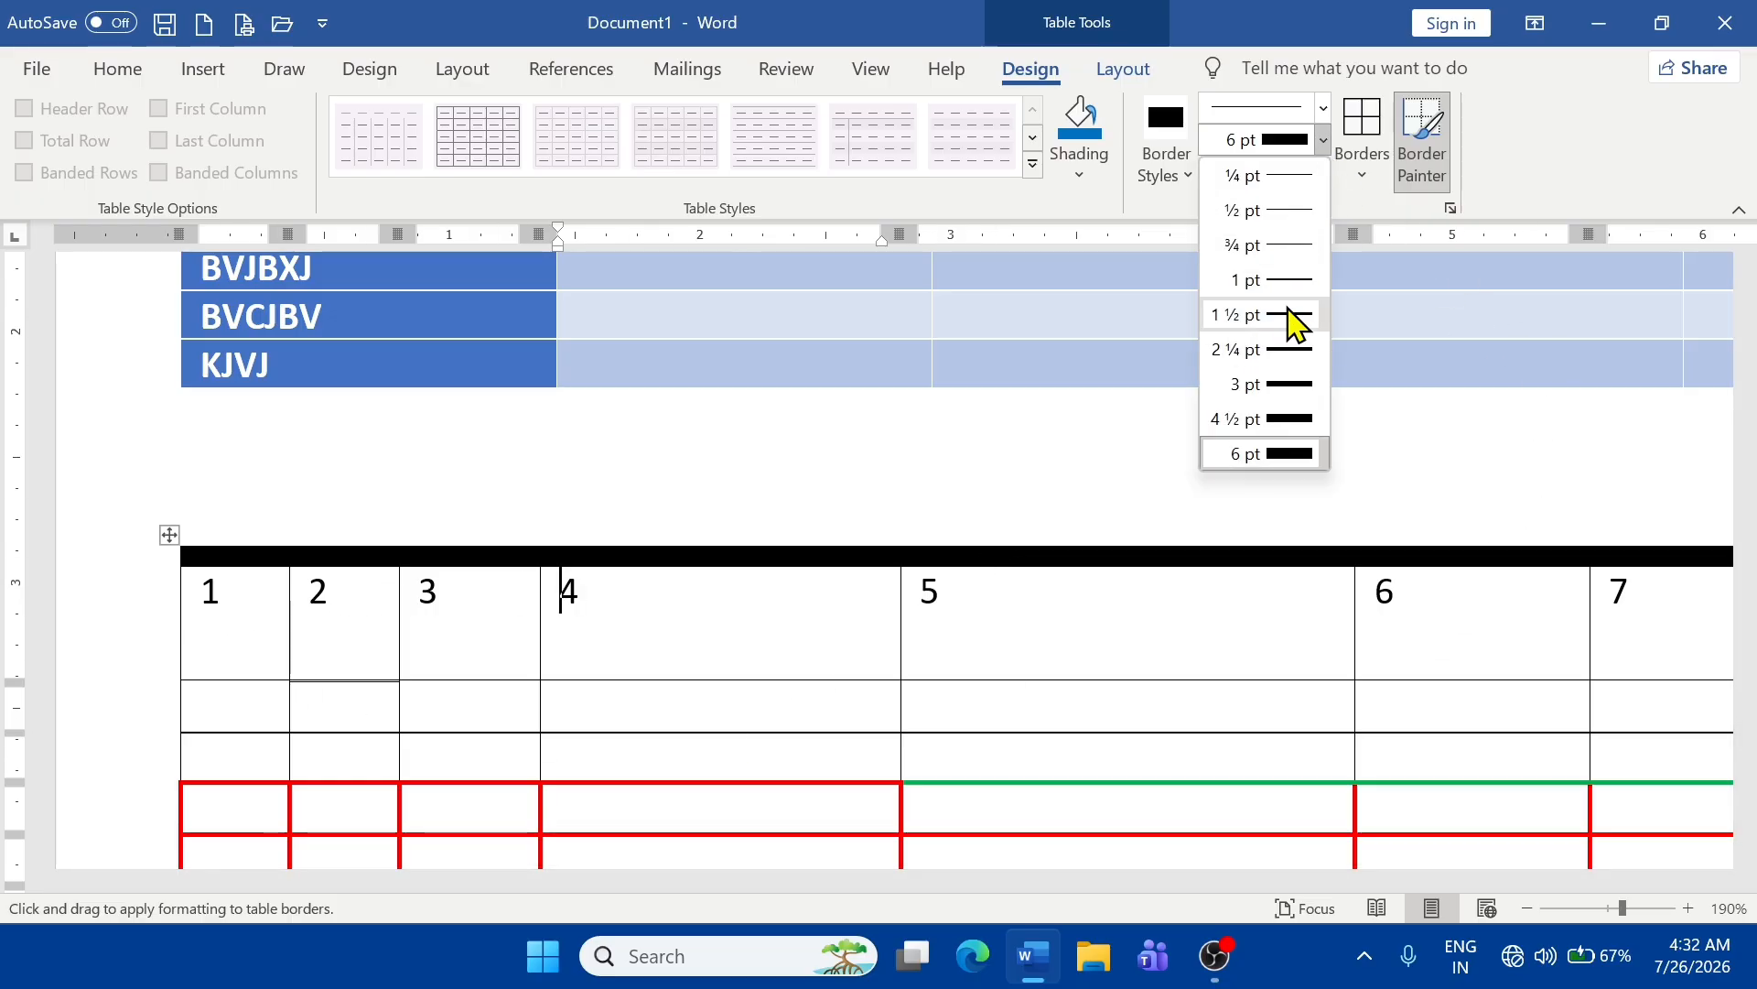
left_click(1300, 385)
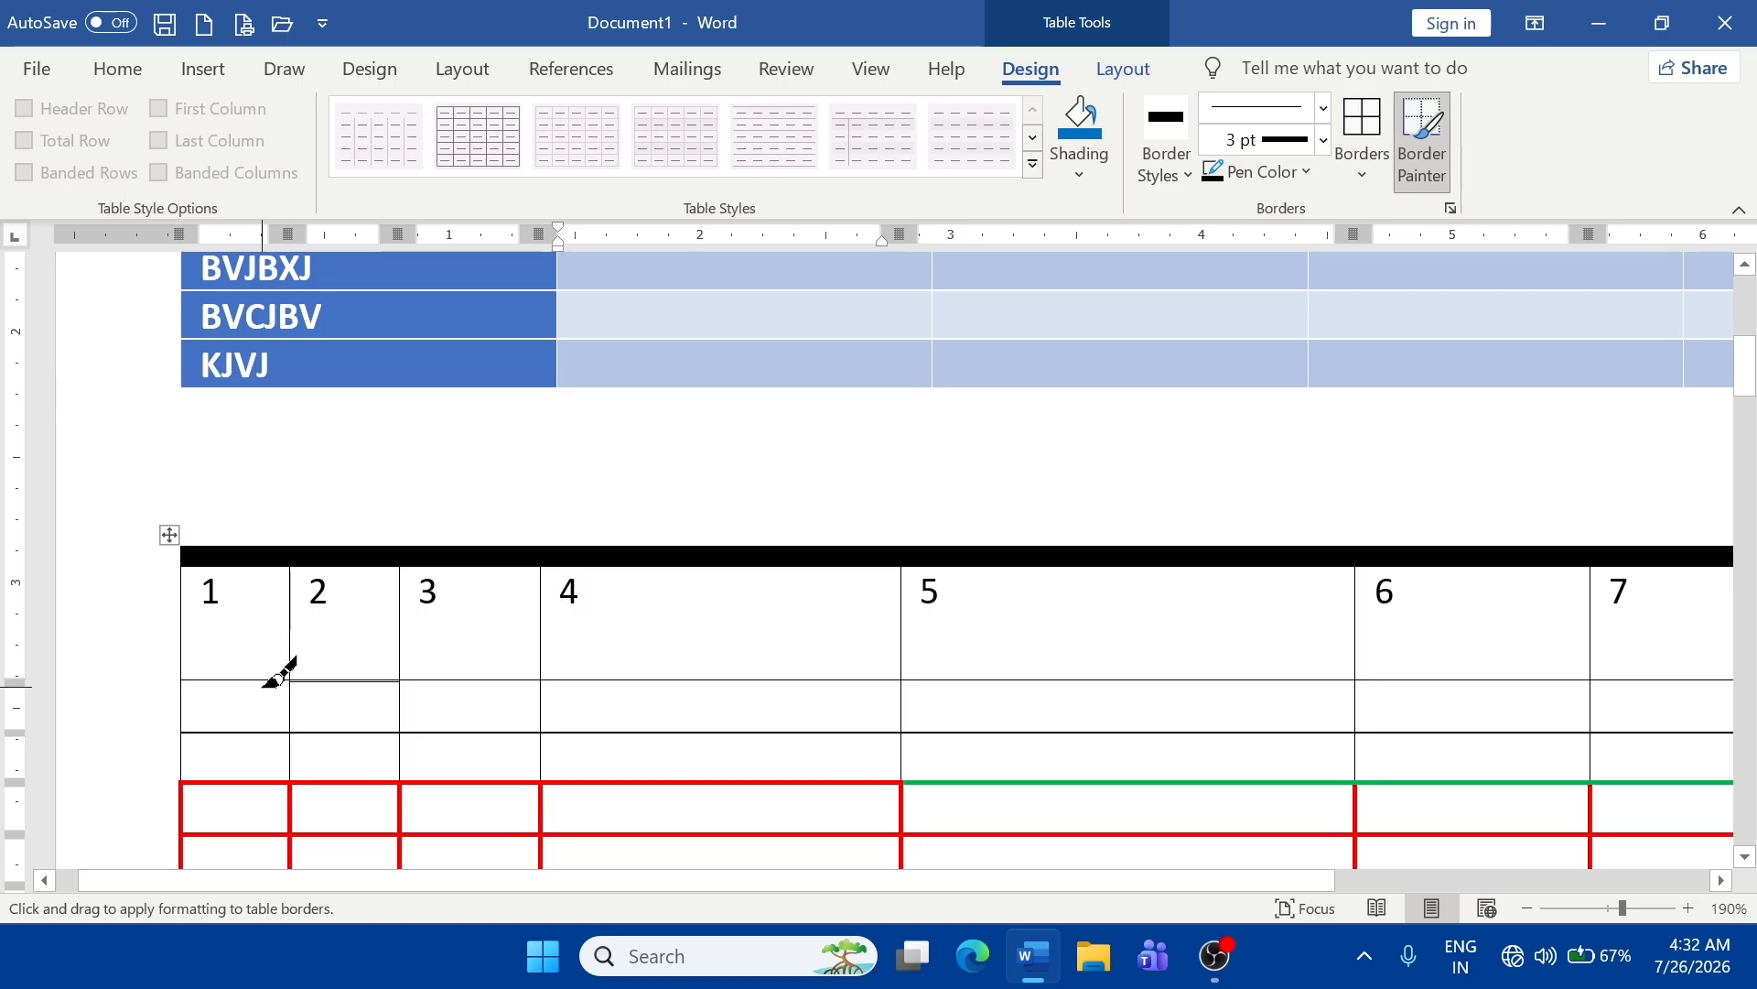
mouse_move(247, 680)
left_mouse_down()
mouse_move(1275, 616)
mouse_move(1684, 675)
left_mouse_up()
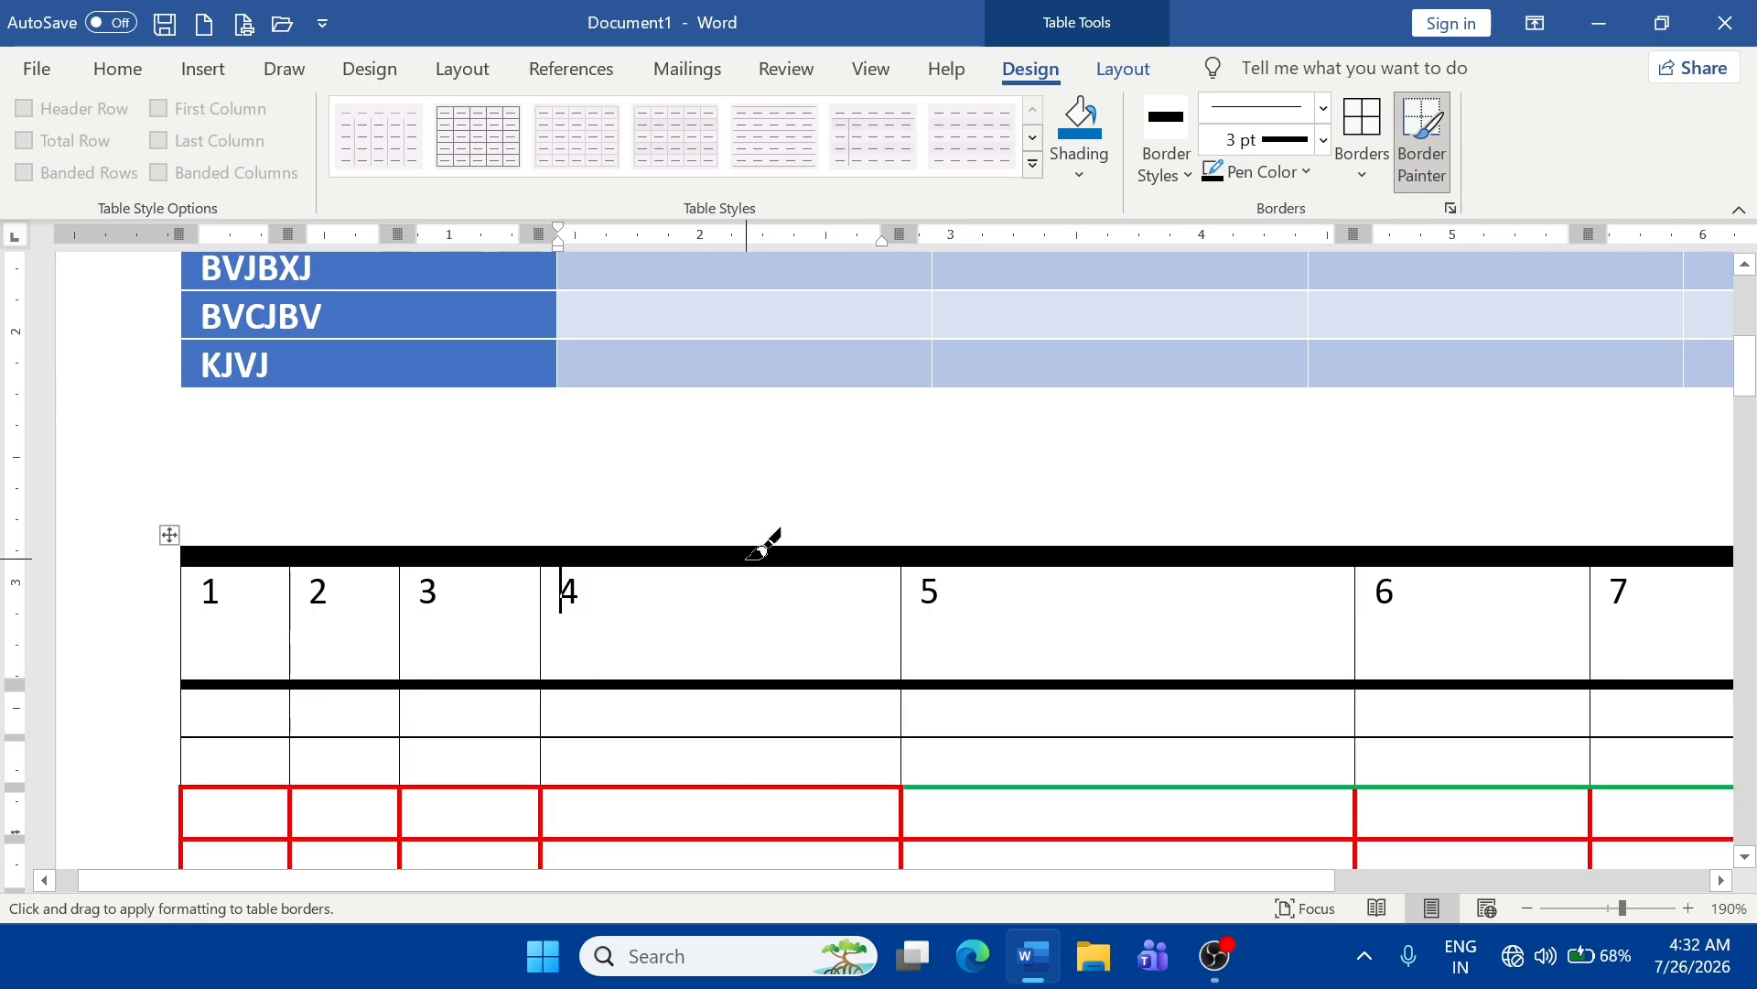
left_click(1526, 908)
left_click(1527, 908)
left_click(1527, 908)
left_click(1526, 908)
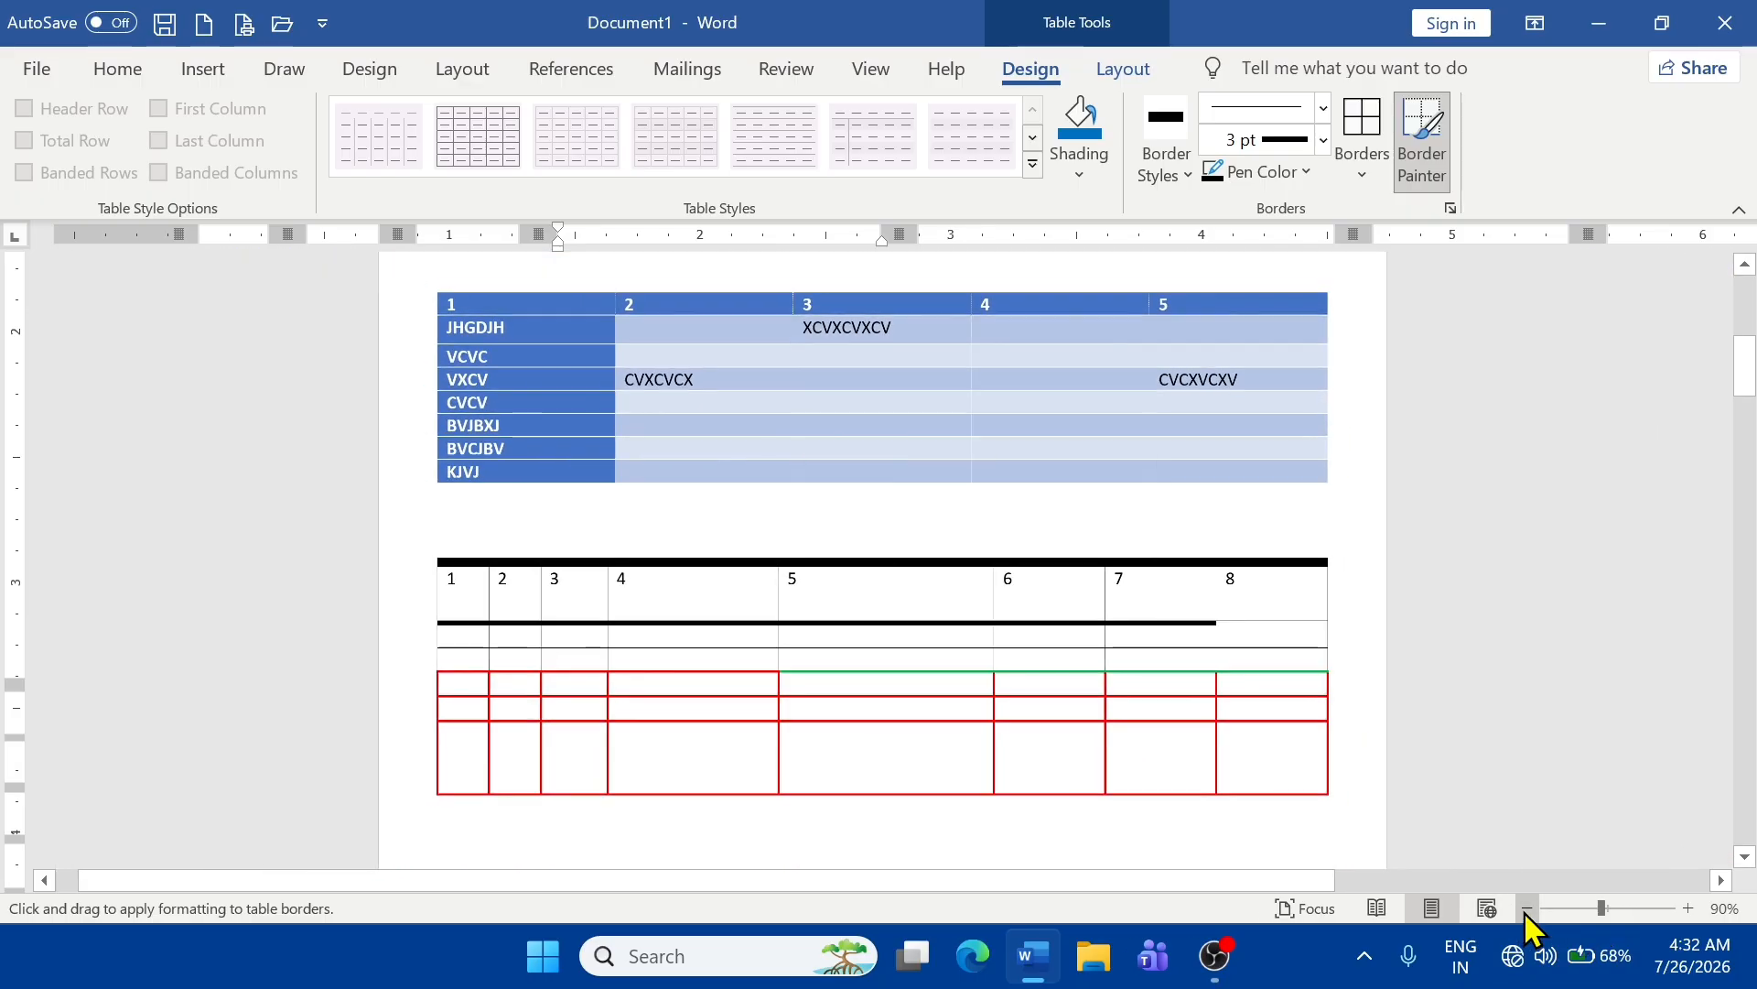
key("Escape")
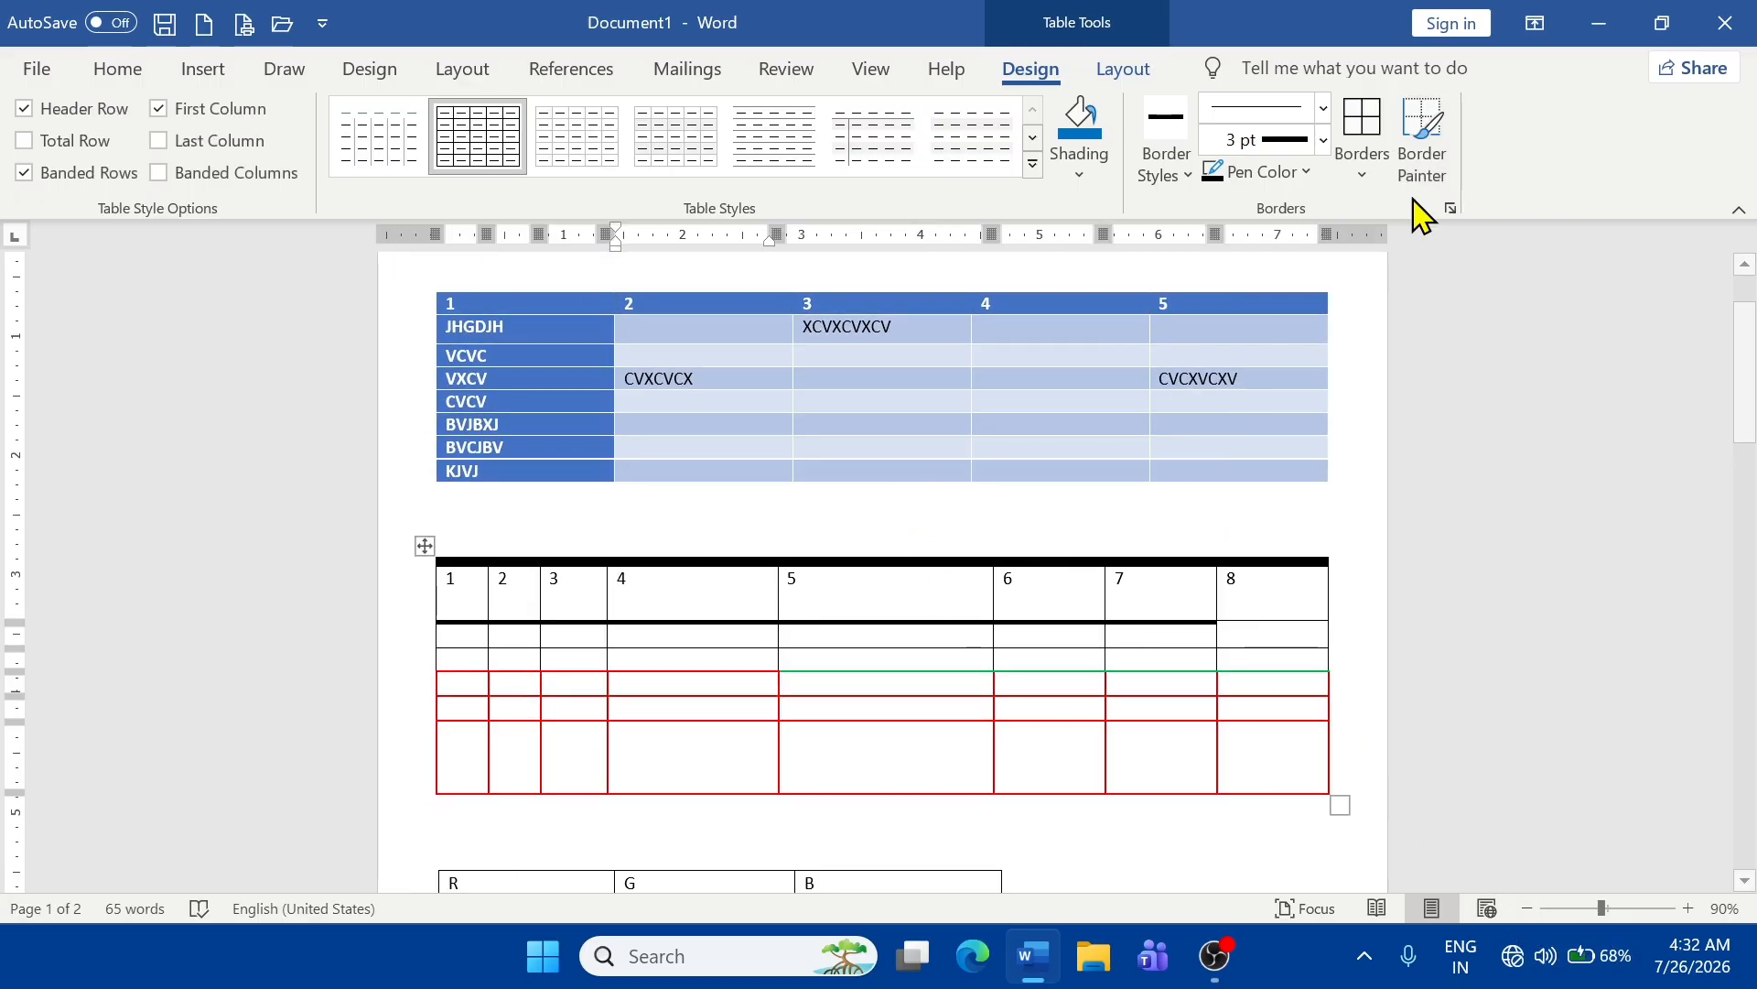
- Undo the painted borders, the earlier table style and border formatting, and the inserted MAY calendar table
scroll(933, 785, "down", 10)
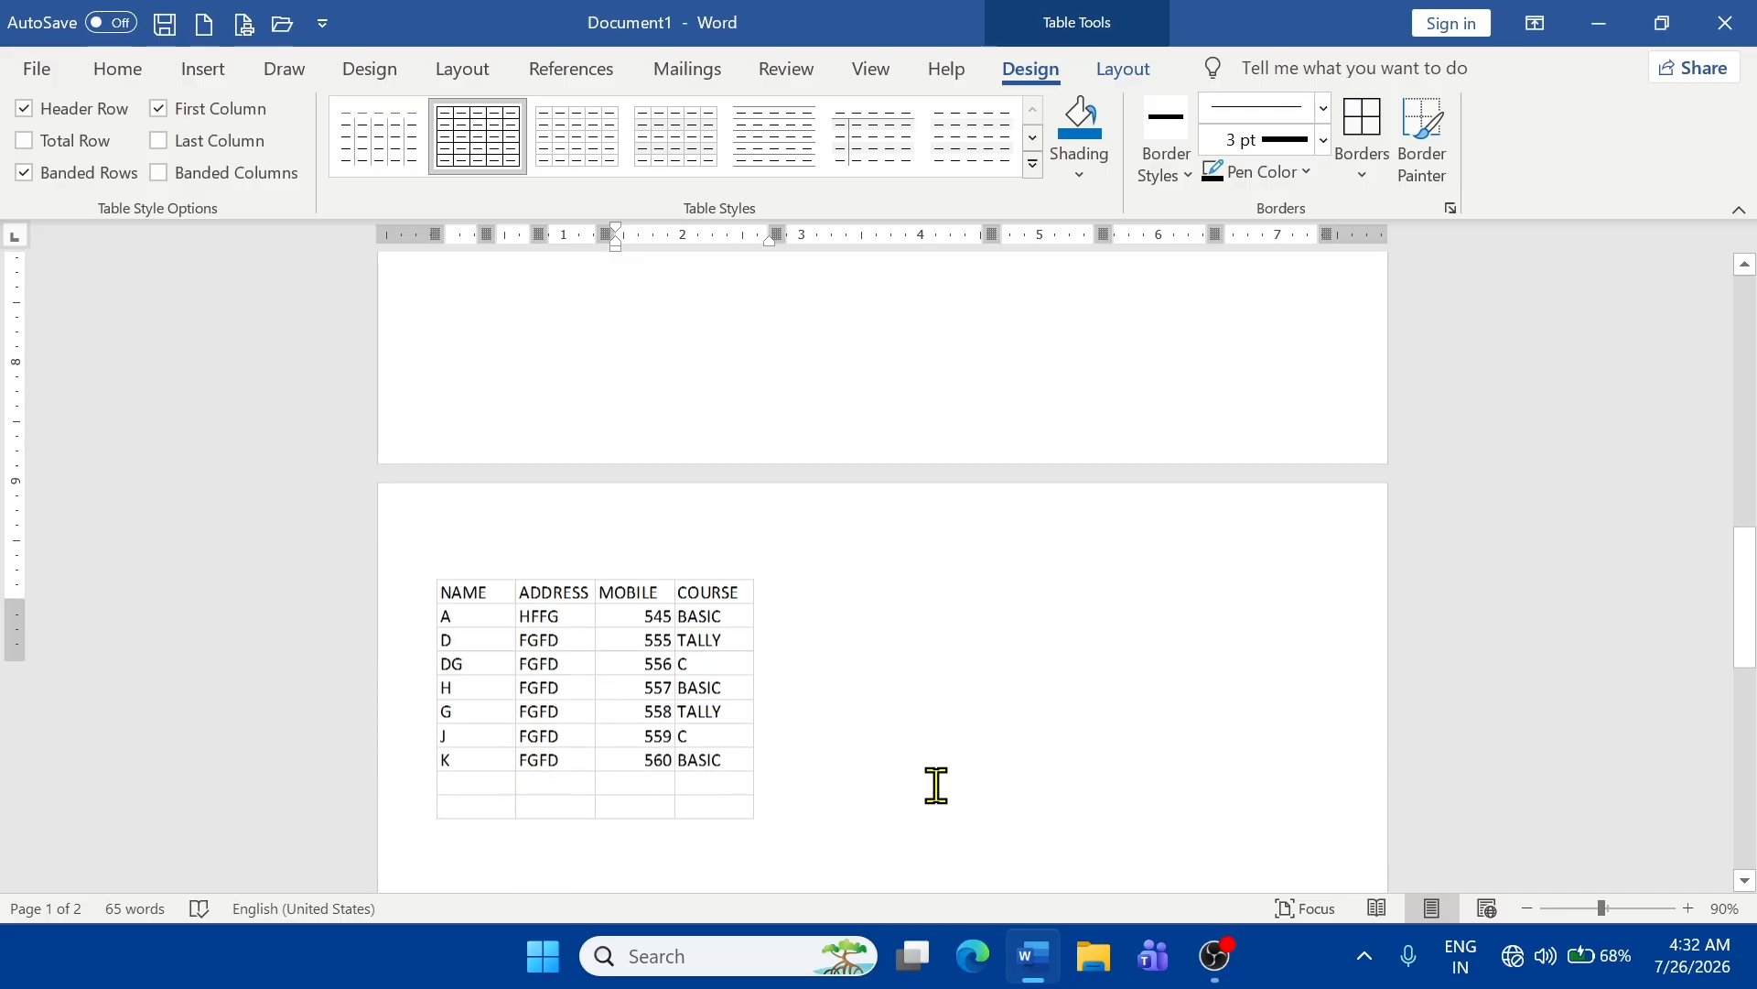
scroll(934, 784, "up", 10)
scroll(935, 787, "up", 2)
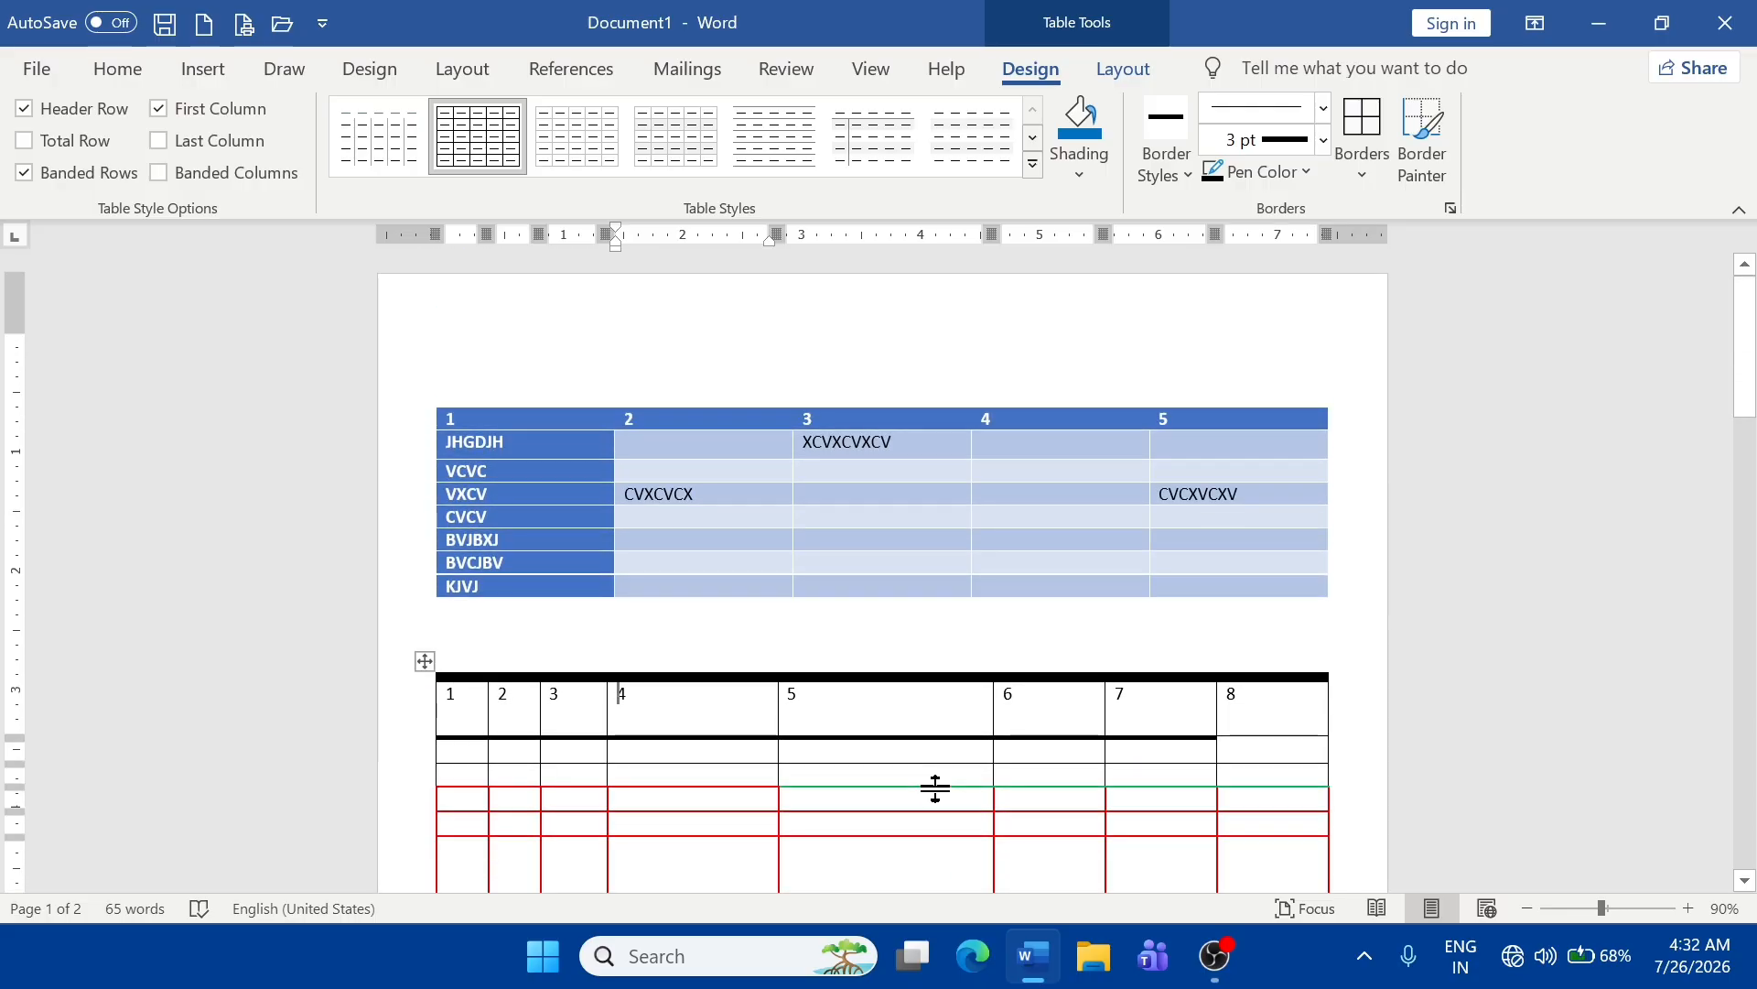
key("ctrl+z")
key("ctrl+z")
key("ctrl+z")
key("ctrl+z")
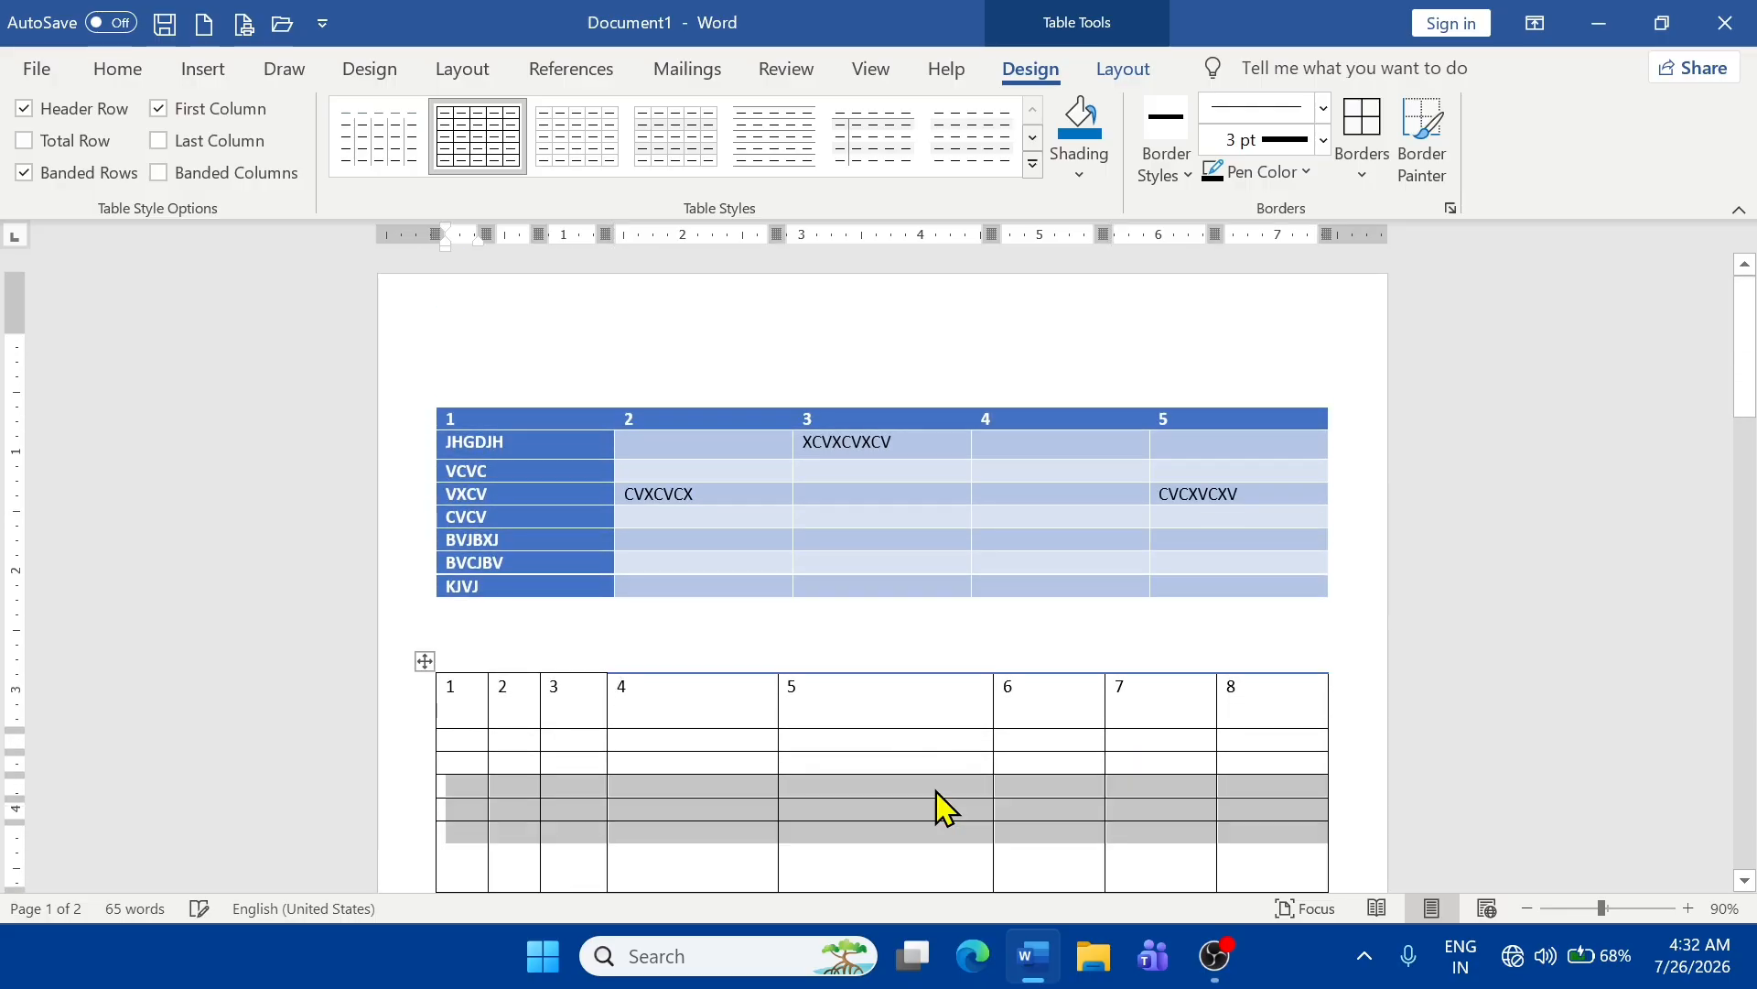
key("ctrl+z")
key("ctrl+z")
key("ctrl+z")
key("ctrl+z")
key("ctrl+z")
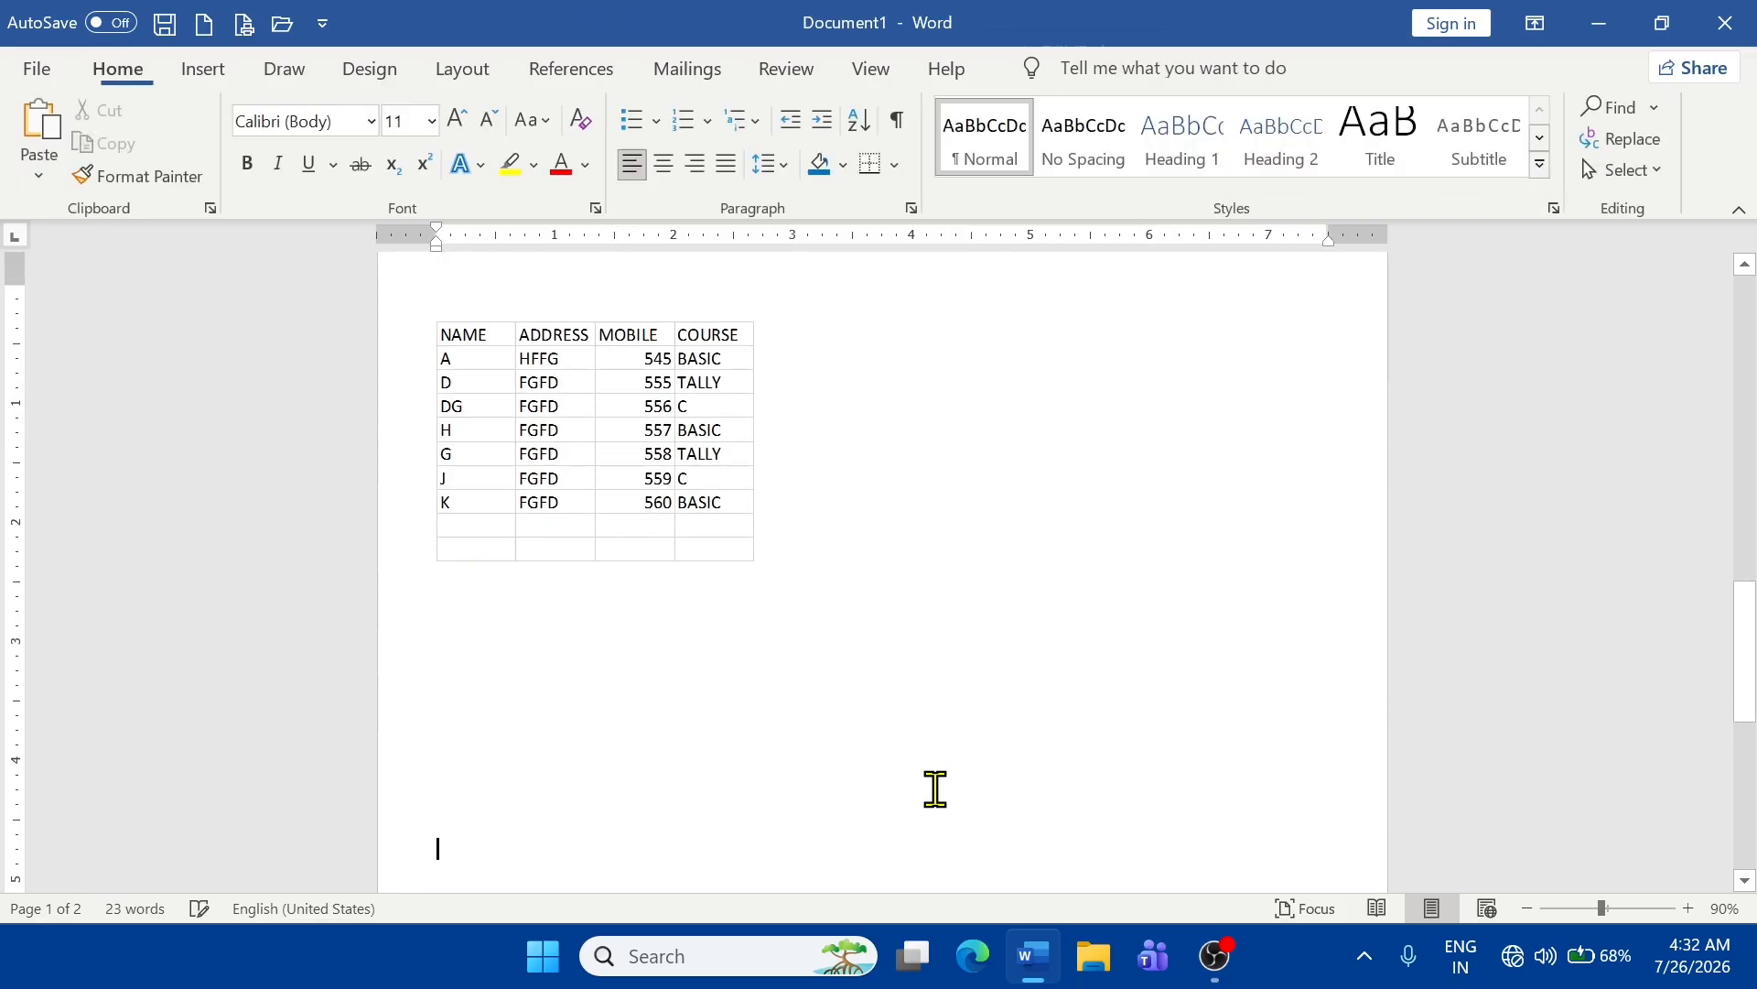
- Redo the insertion of the MAY calendar table below the NAME and ADDRESS table
key("ctrl+y")
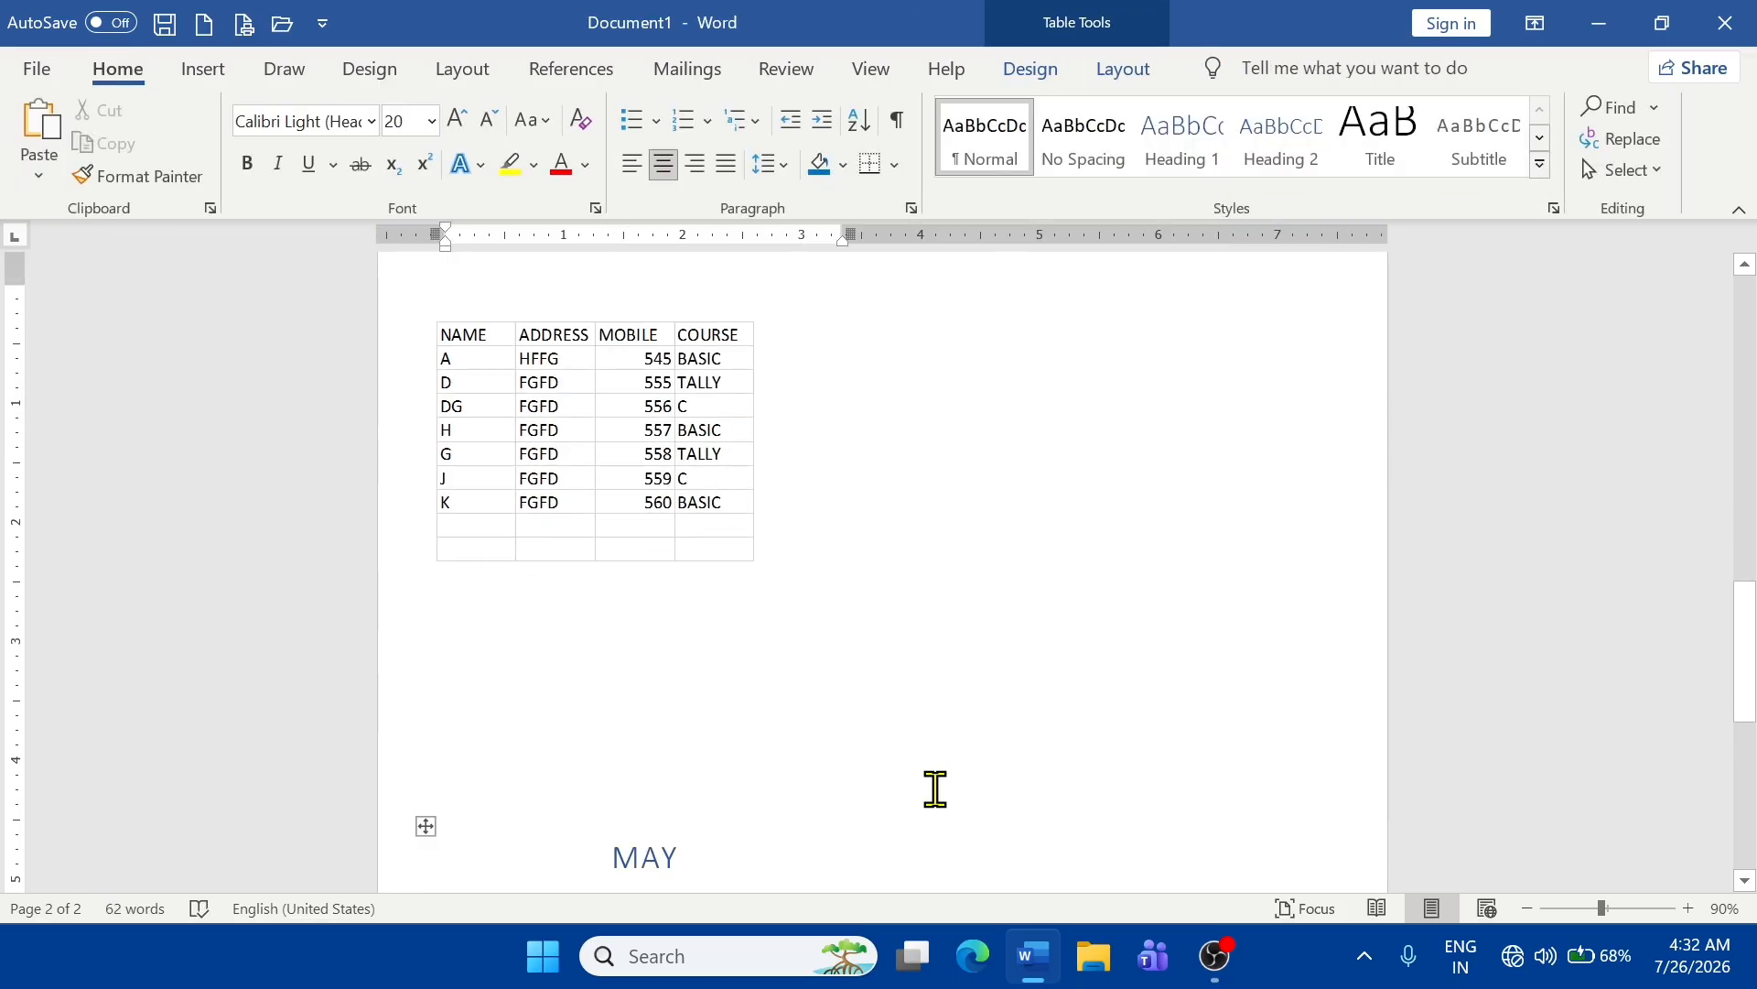
key("ctrl+y")
key("ctrl+y")
key("ctrl+y")
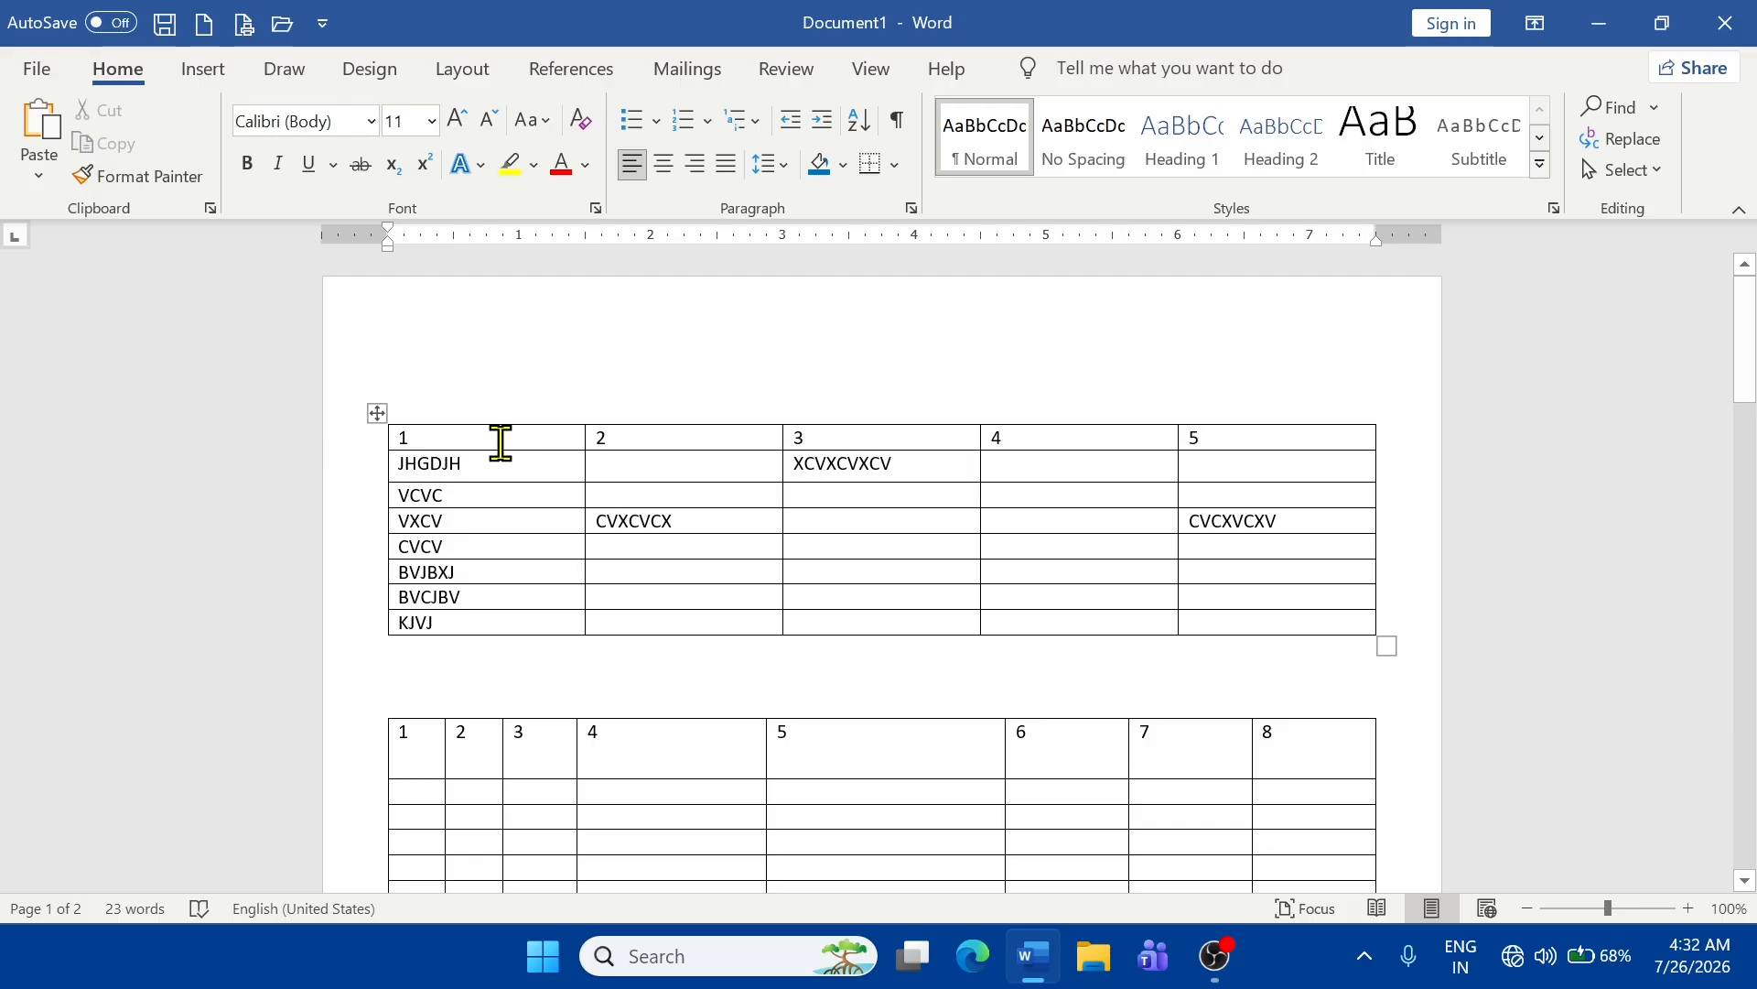
- Select the whole five-column table and apply red 3 pt borders to all of its cells
left_click(501, 443)
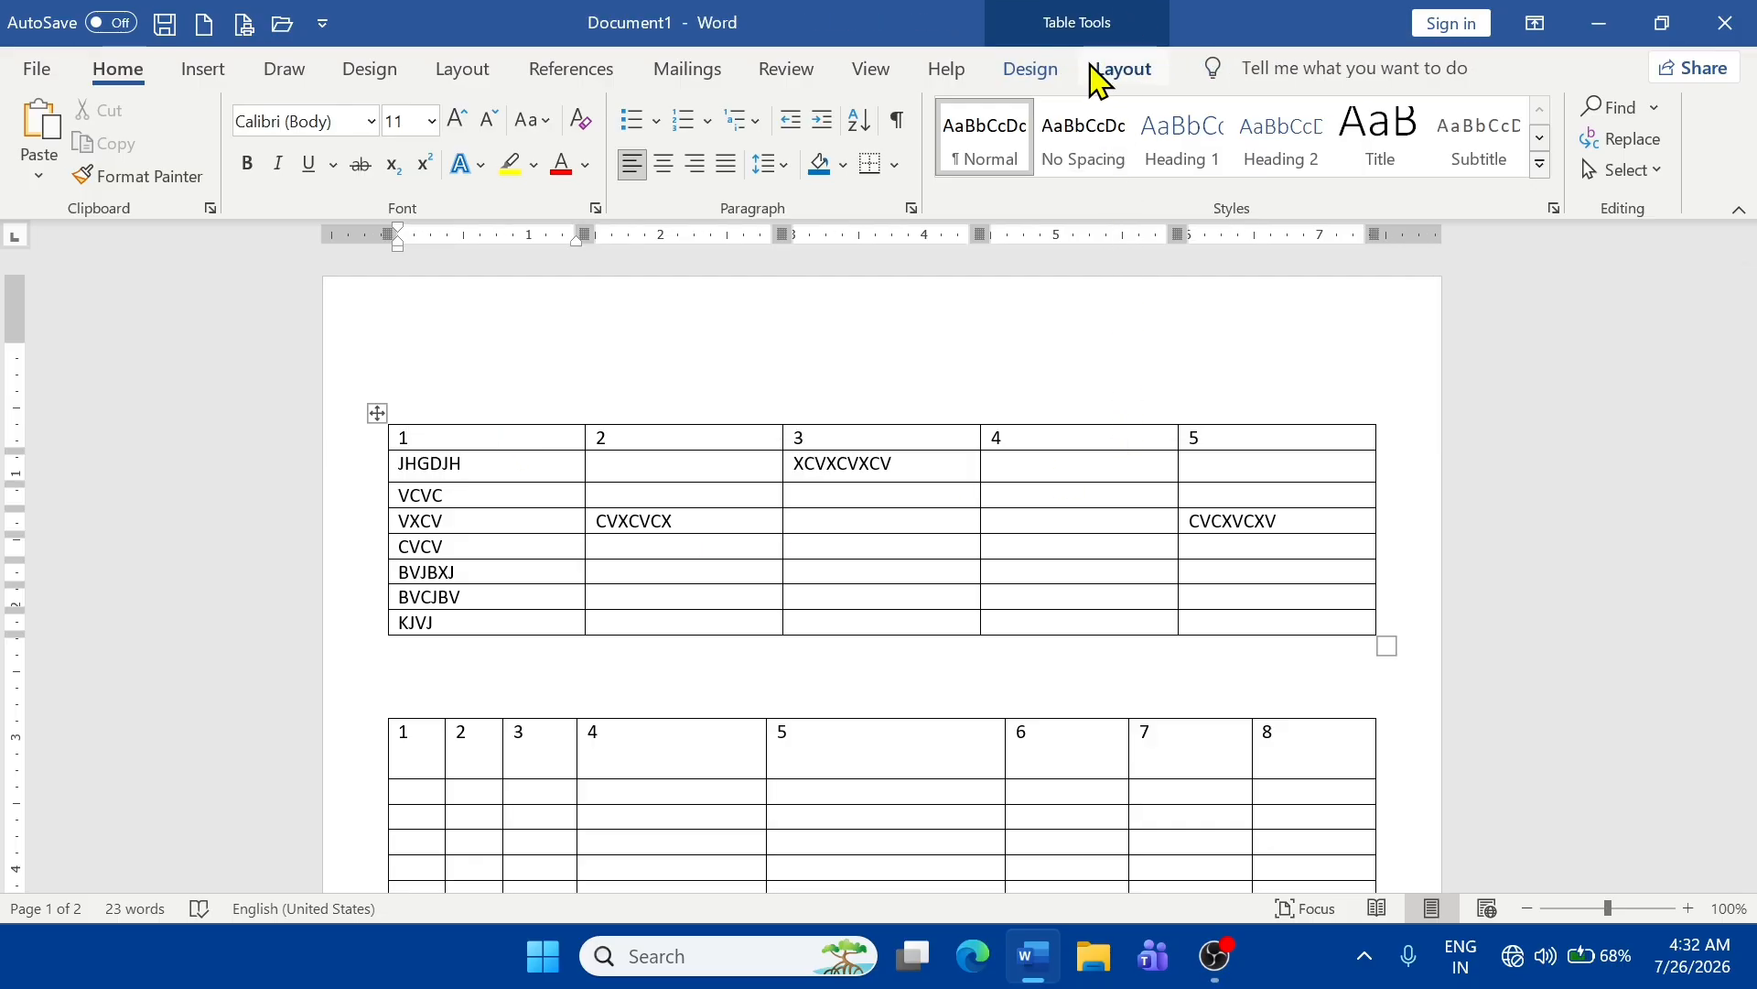
left_click(1031, 73)
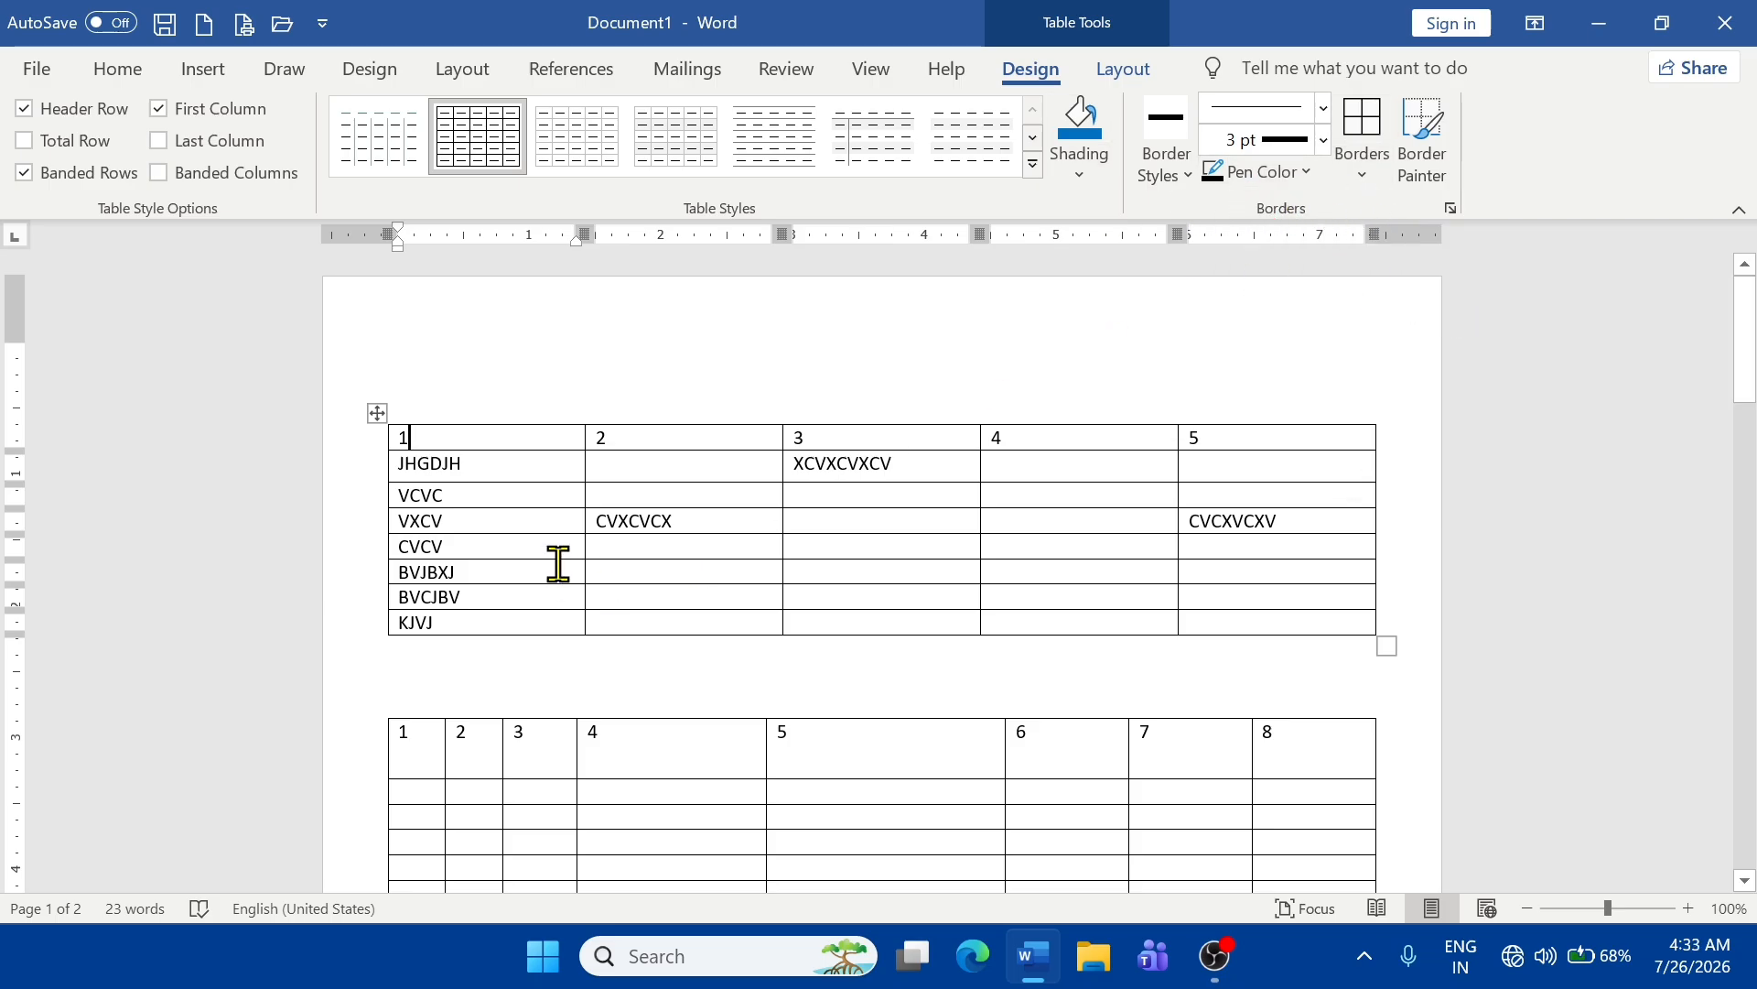
left_click_drag(466, 435, 1265, 627)
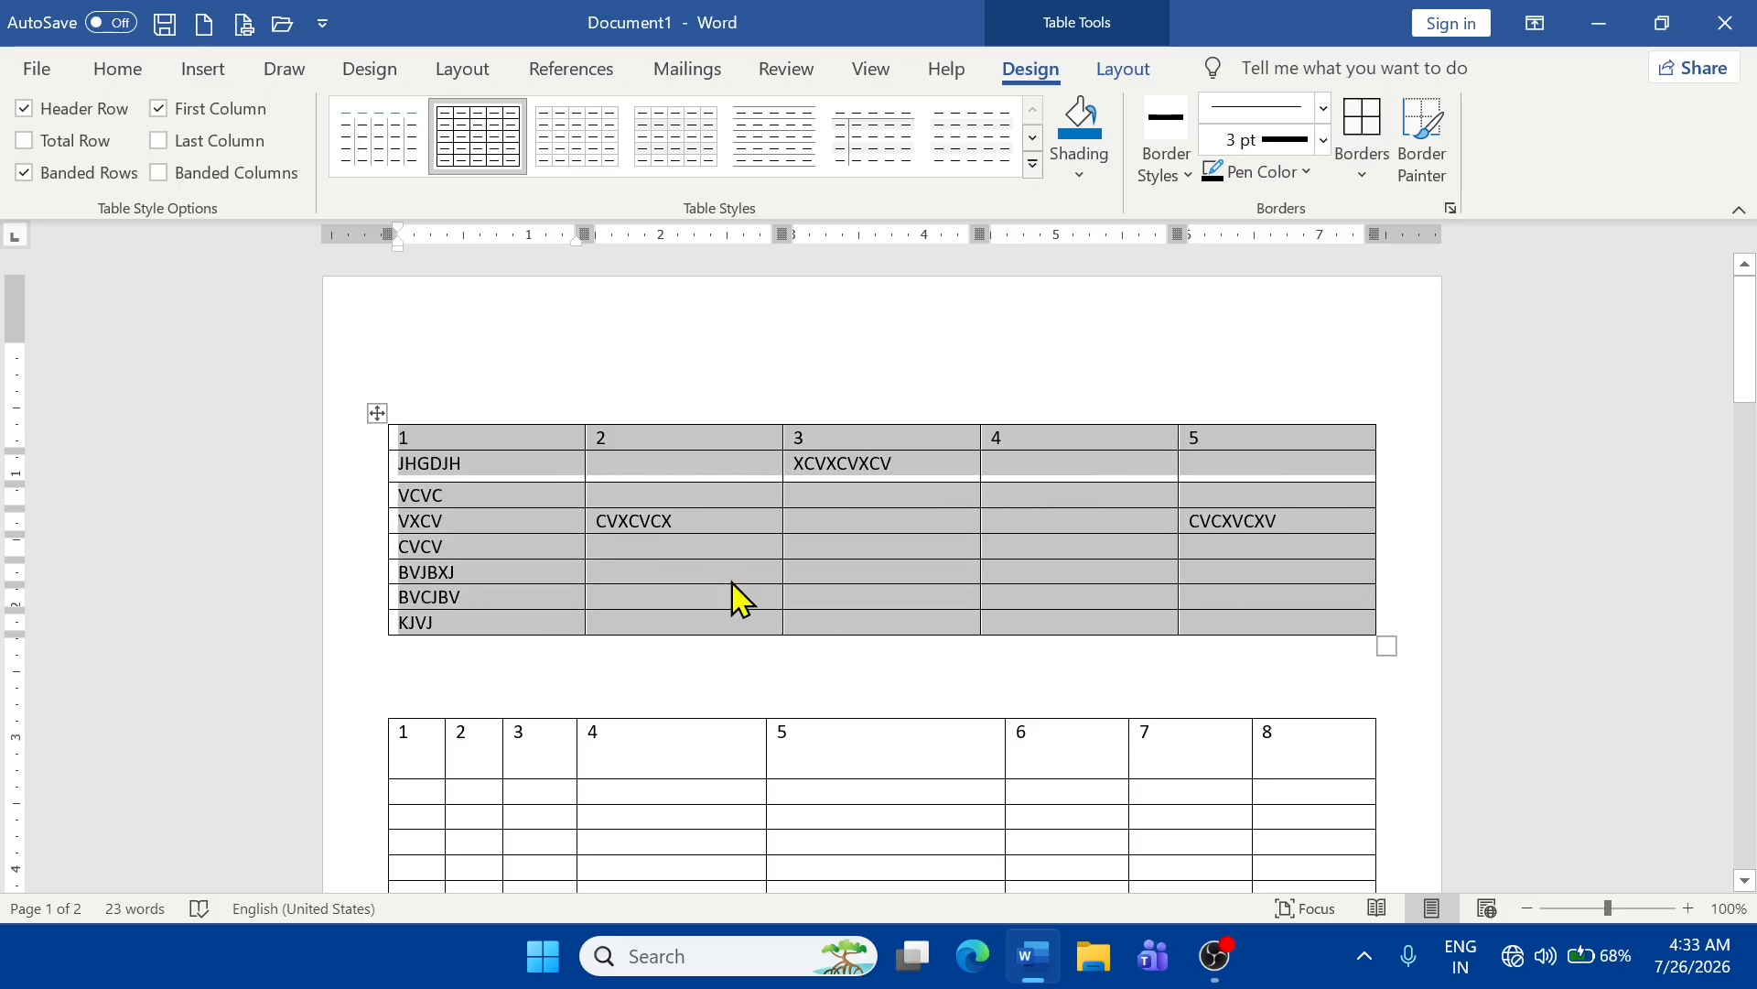
left_click(1282, 175)
left_click(1235, 469)
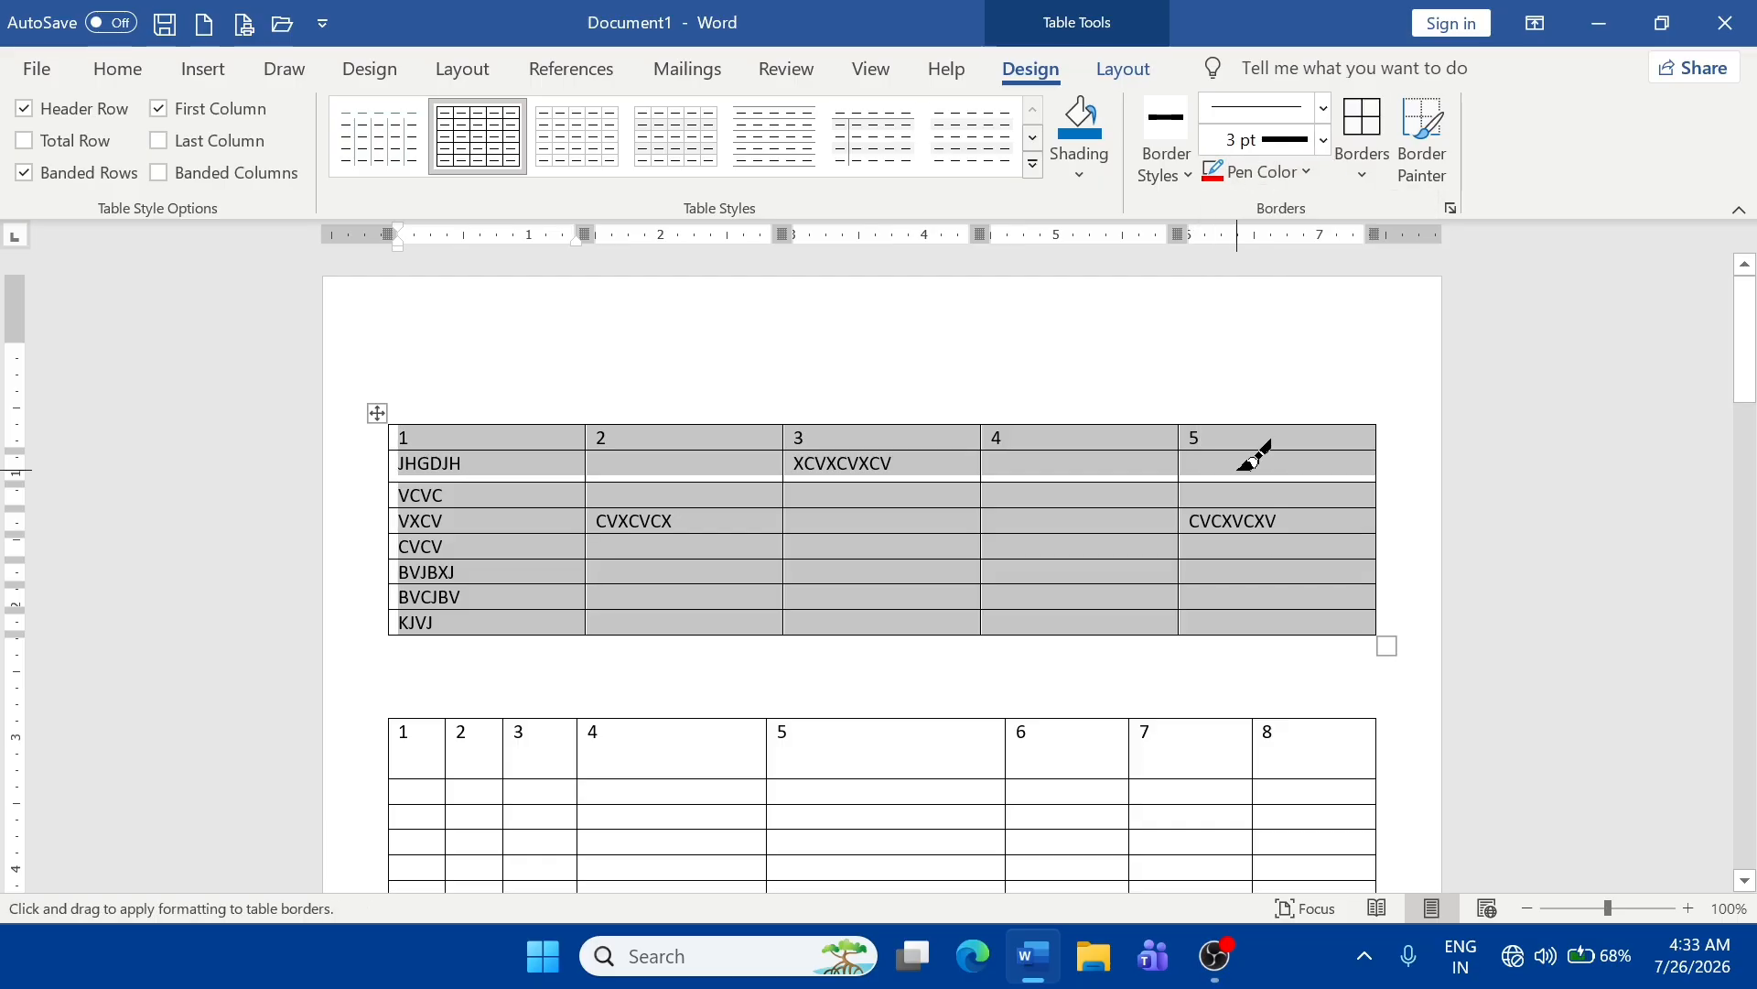
left_click(1364, 174)
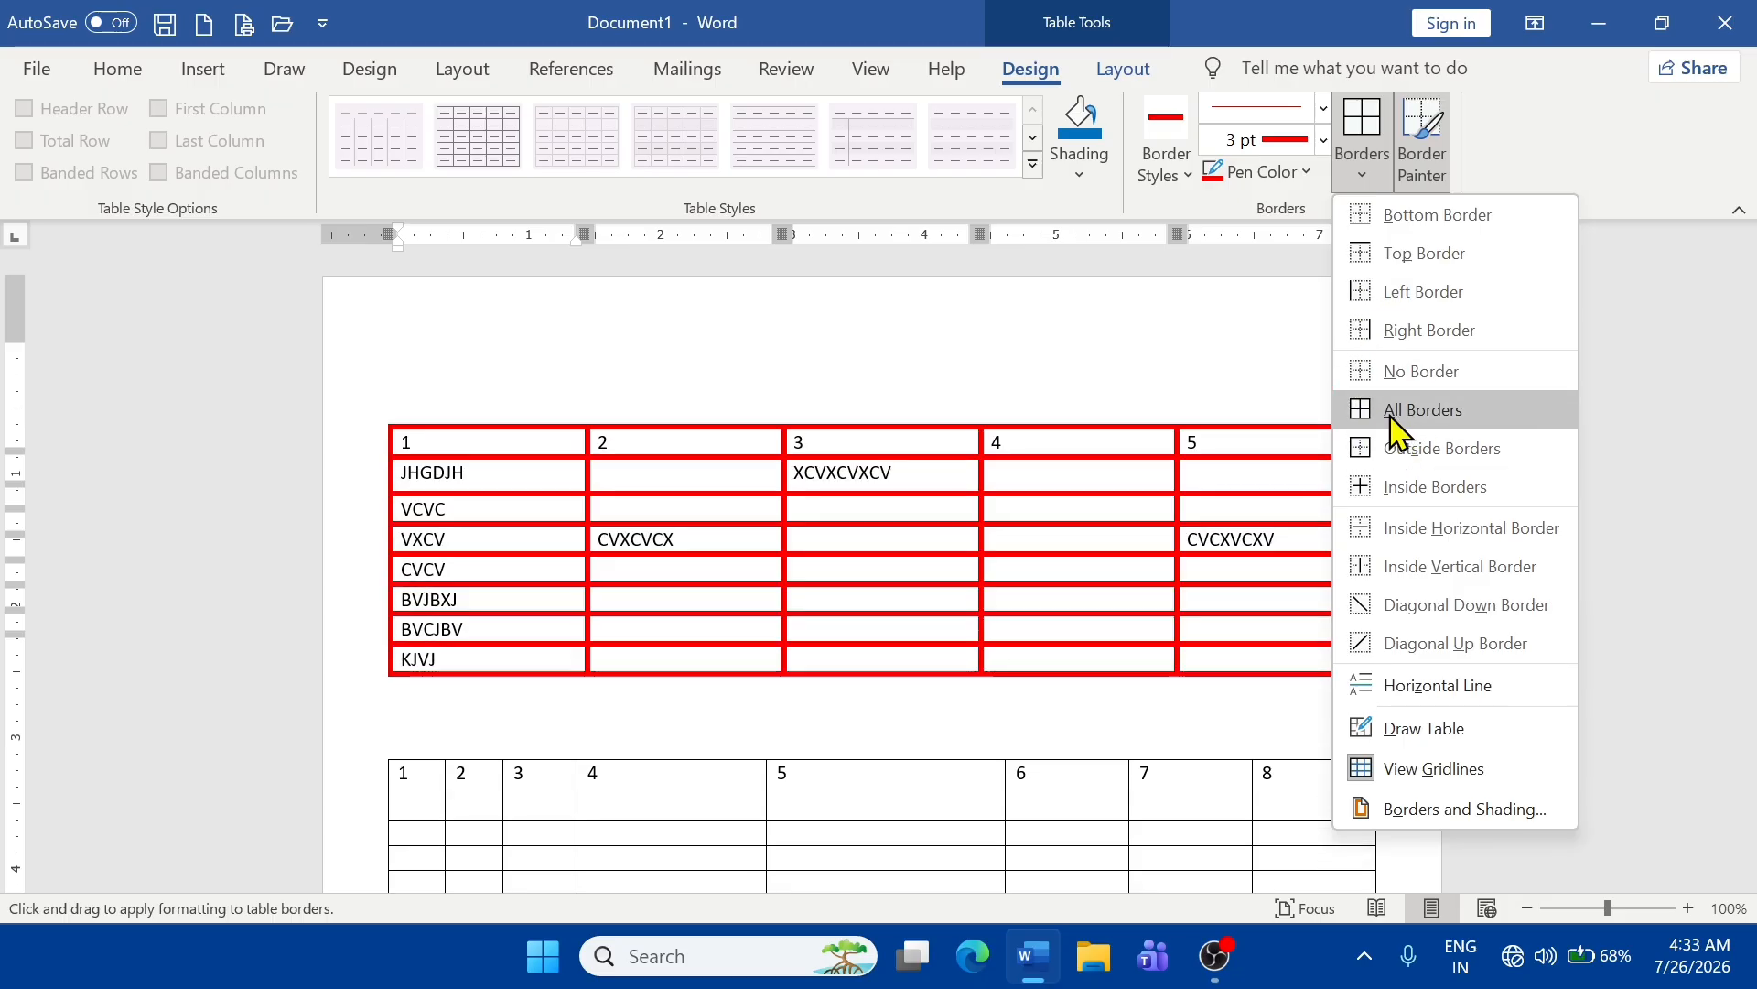
left_click(1393, 410)
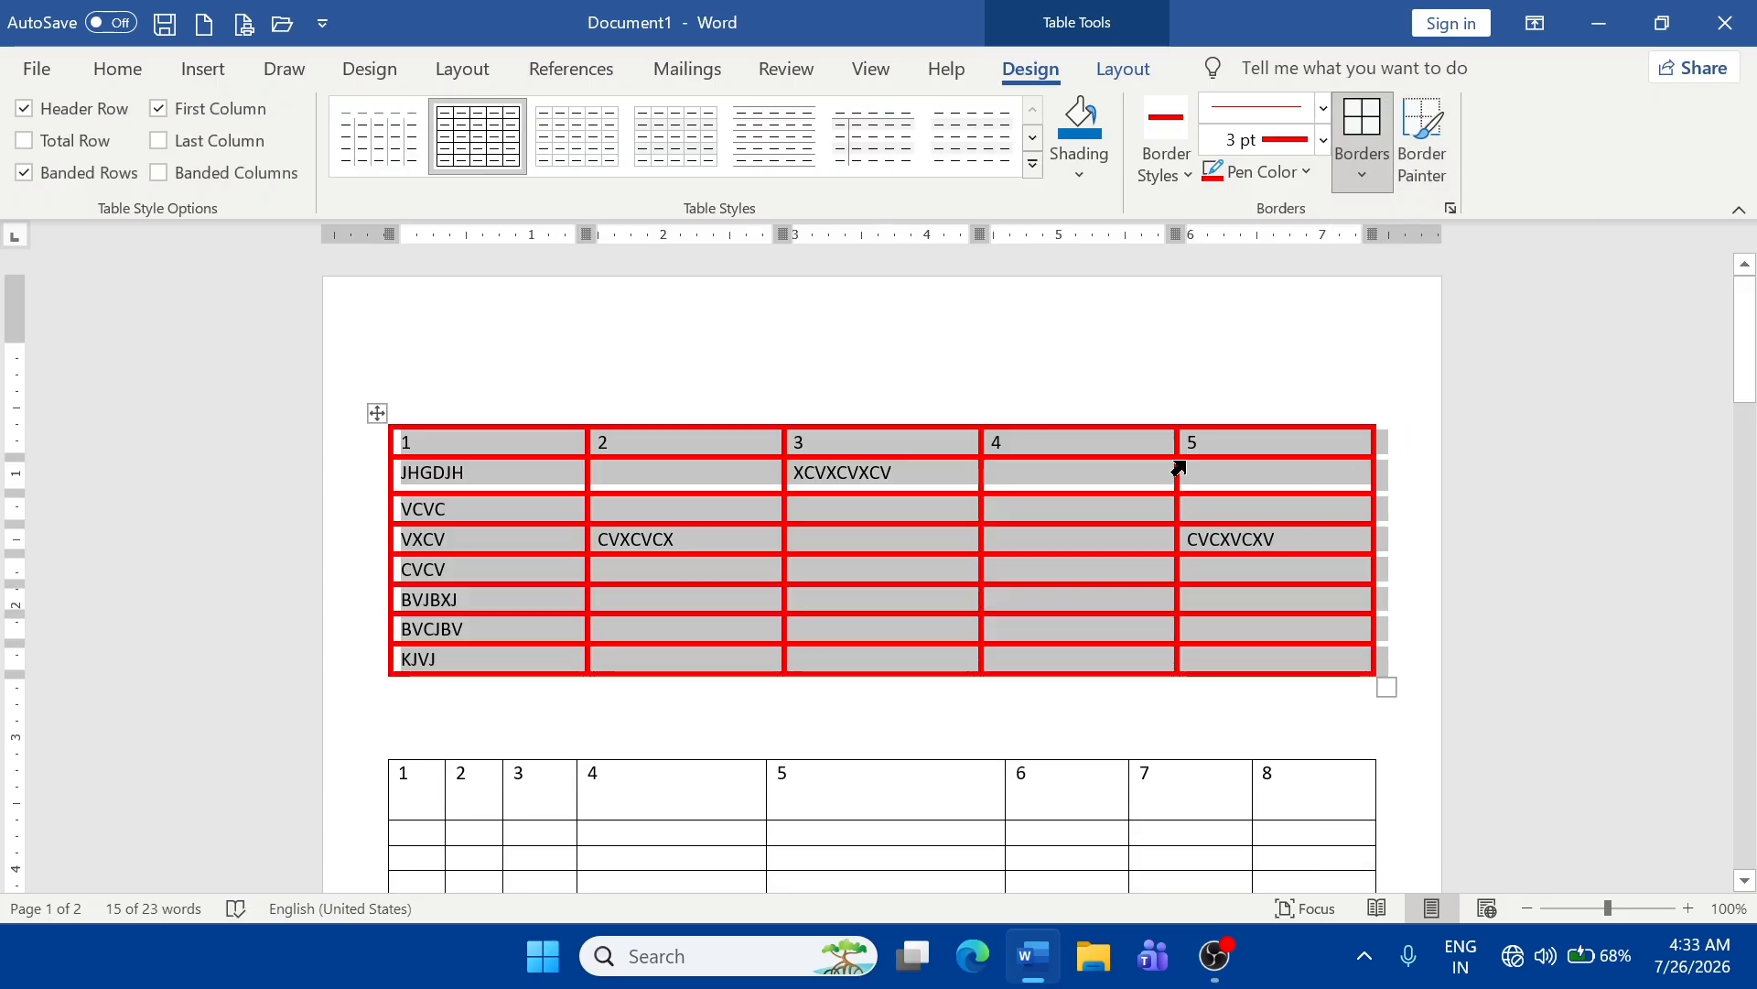
- Set the border weight to 1 ½ pt and reapply all borders in red to the five-column table
left_click(1323, 140)
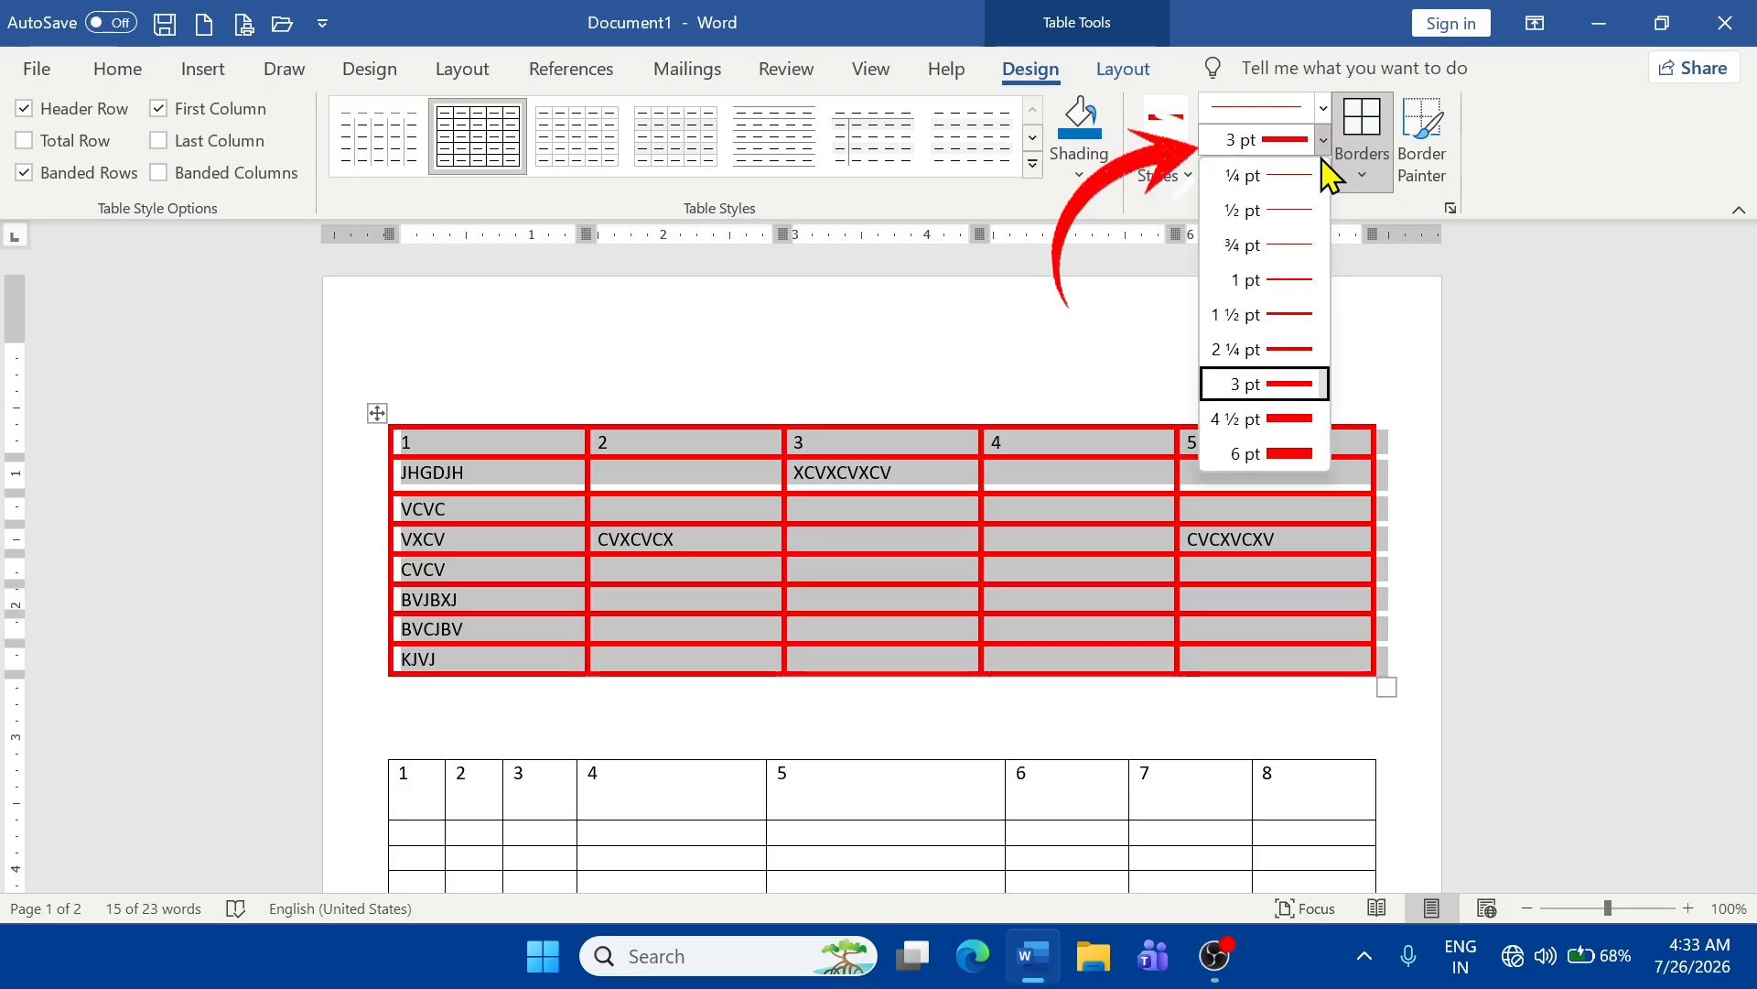
left_click(1307, 316)
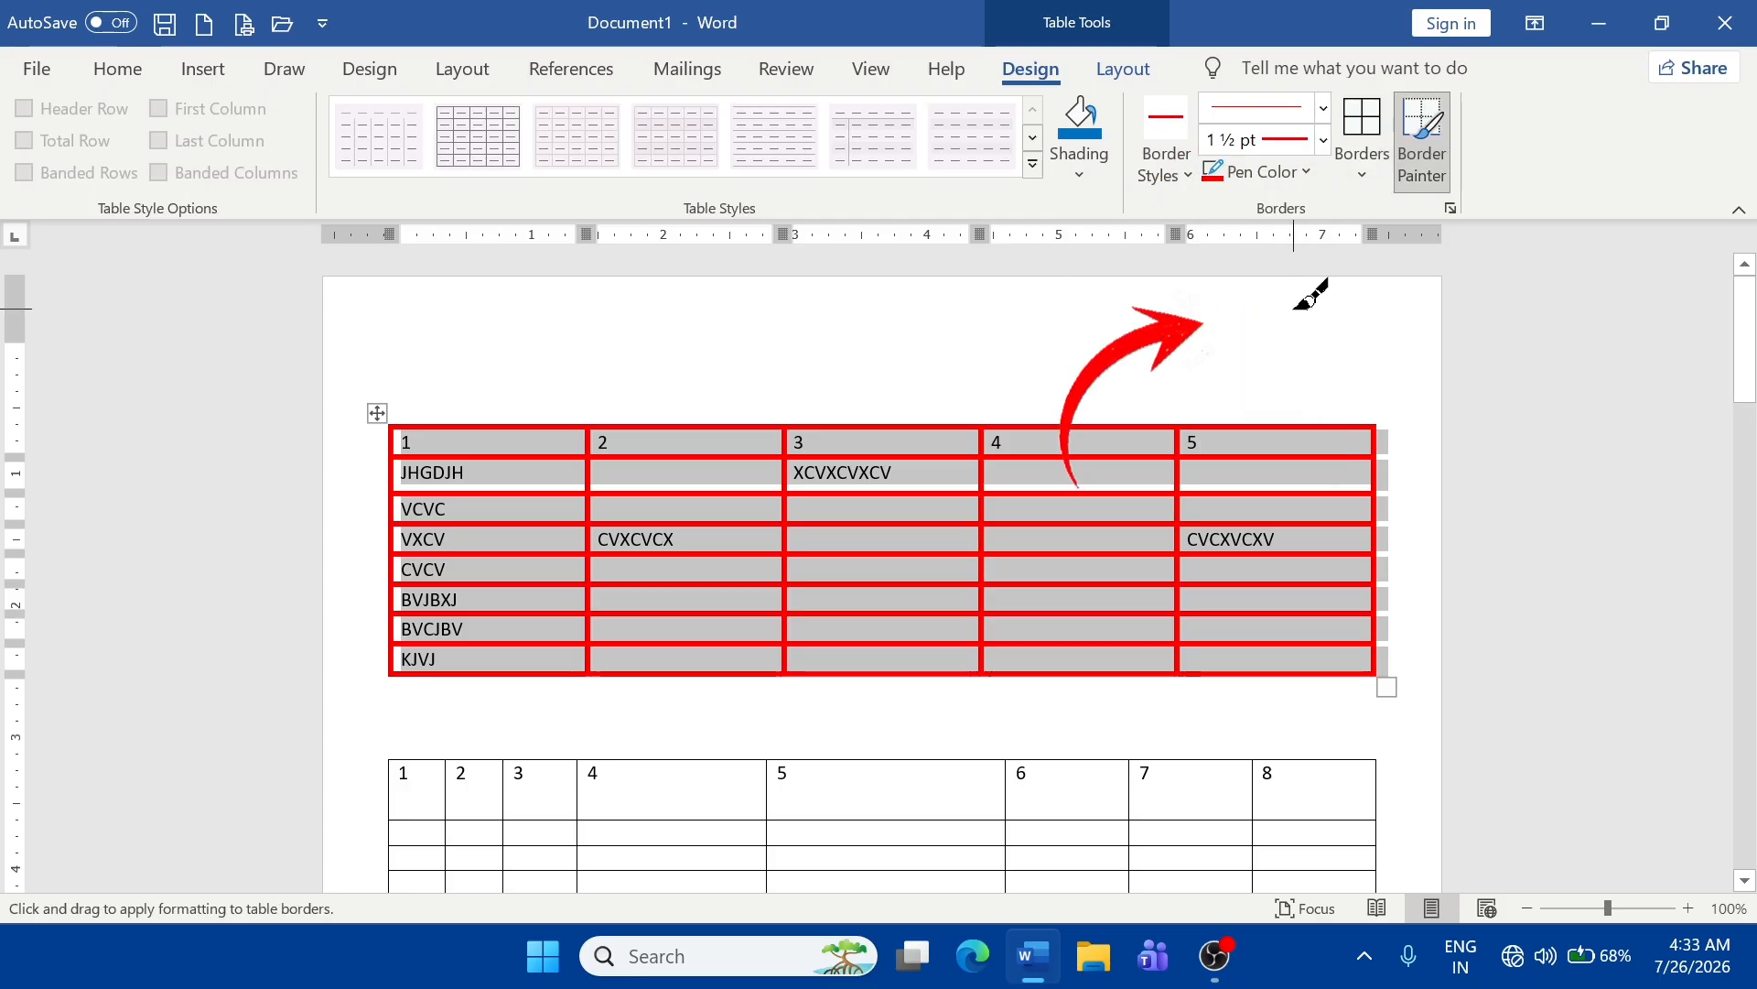
left_click(1362, 130)
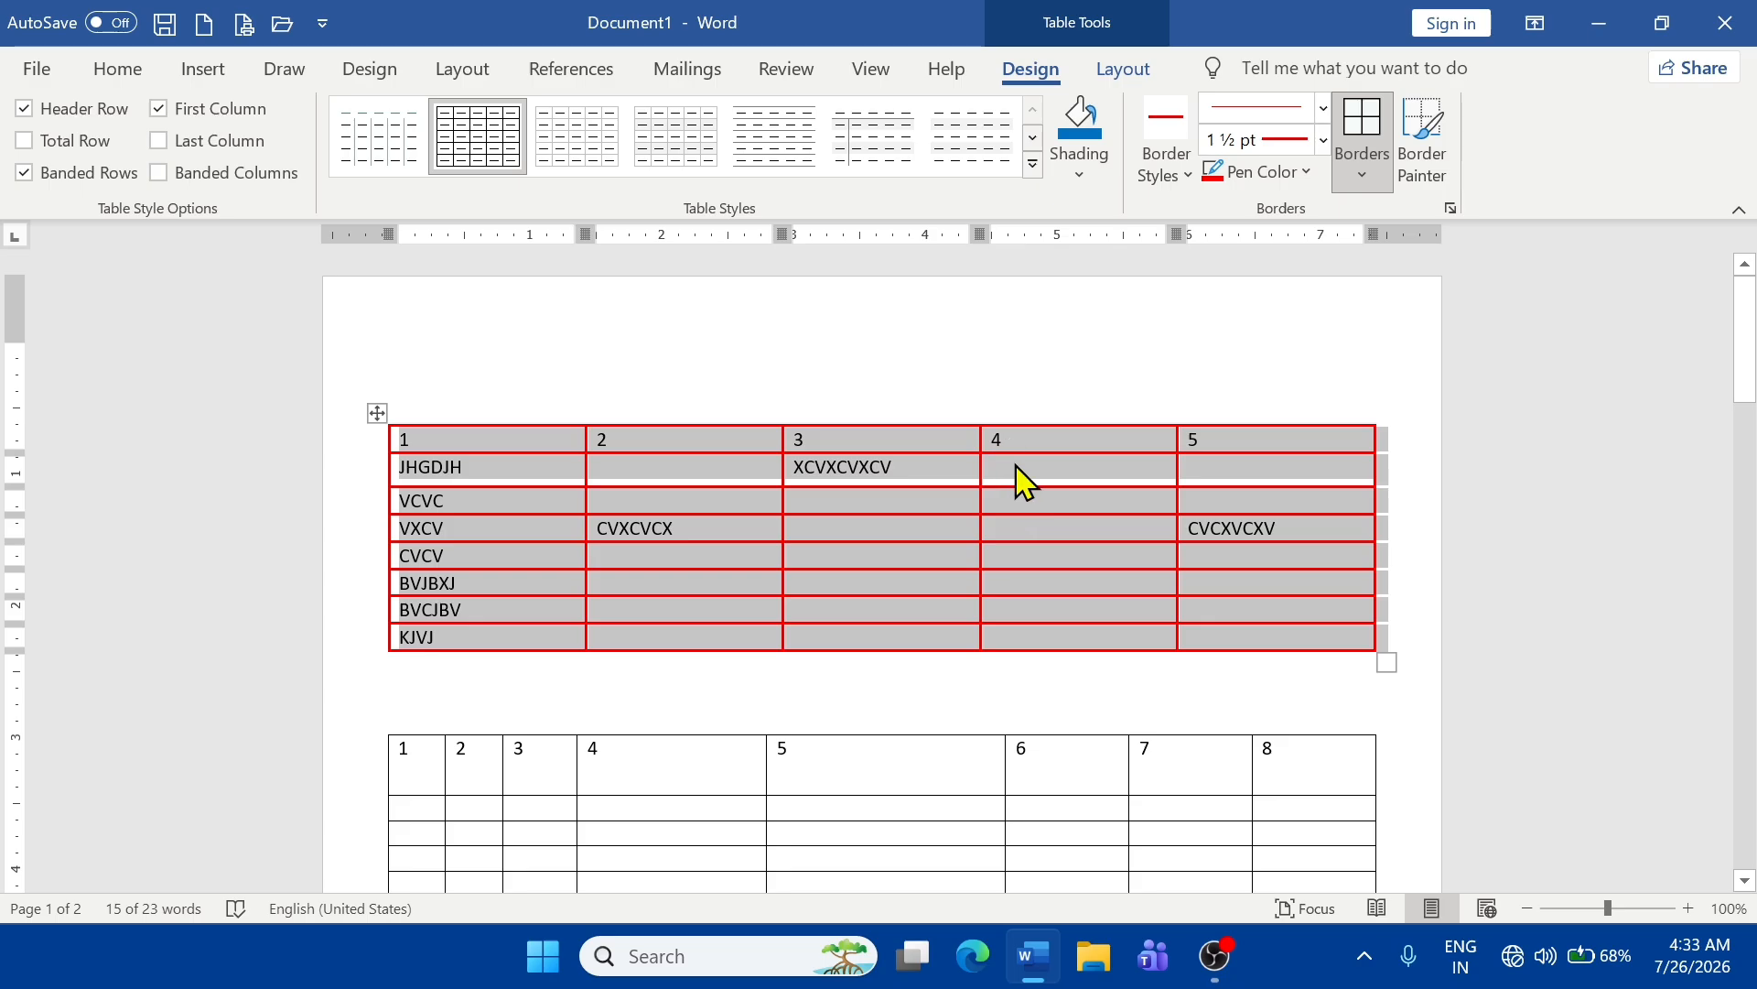
left_click(1079, 397)
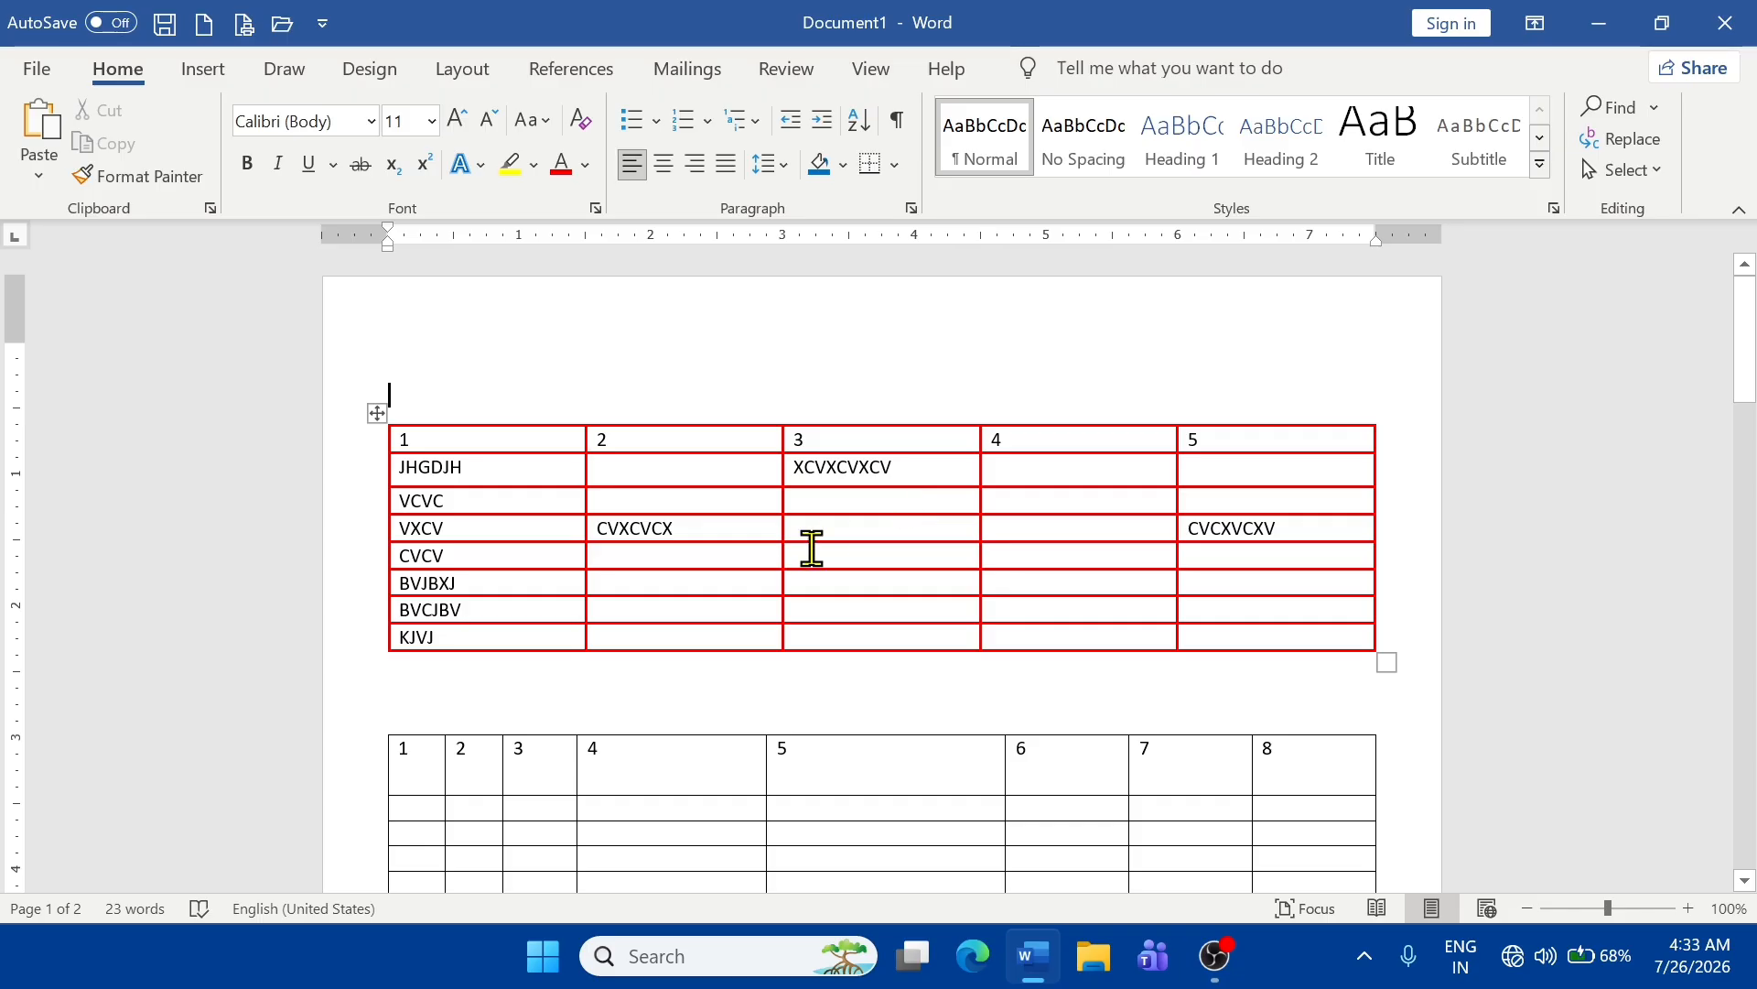
left_click(818, 497)
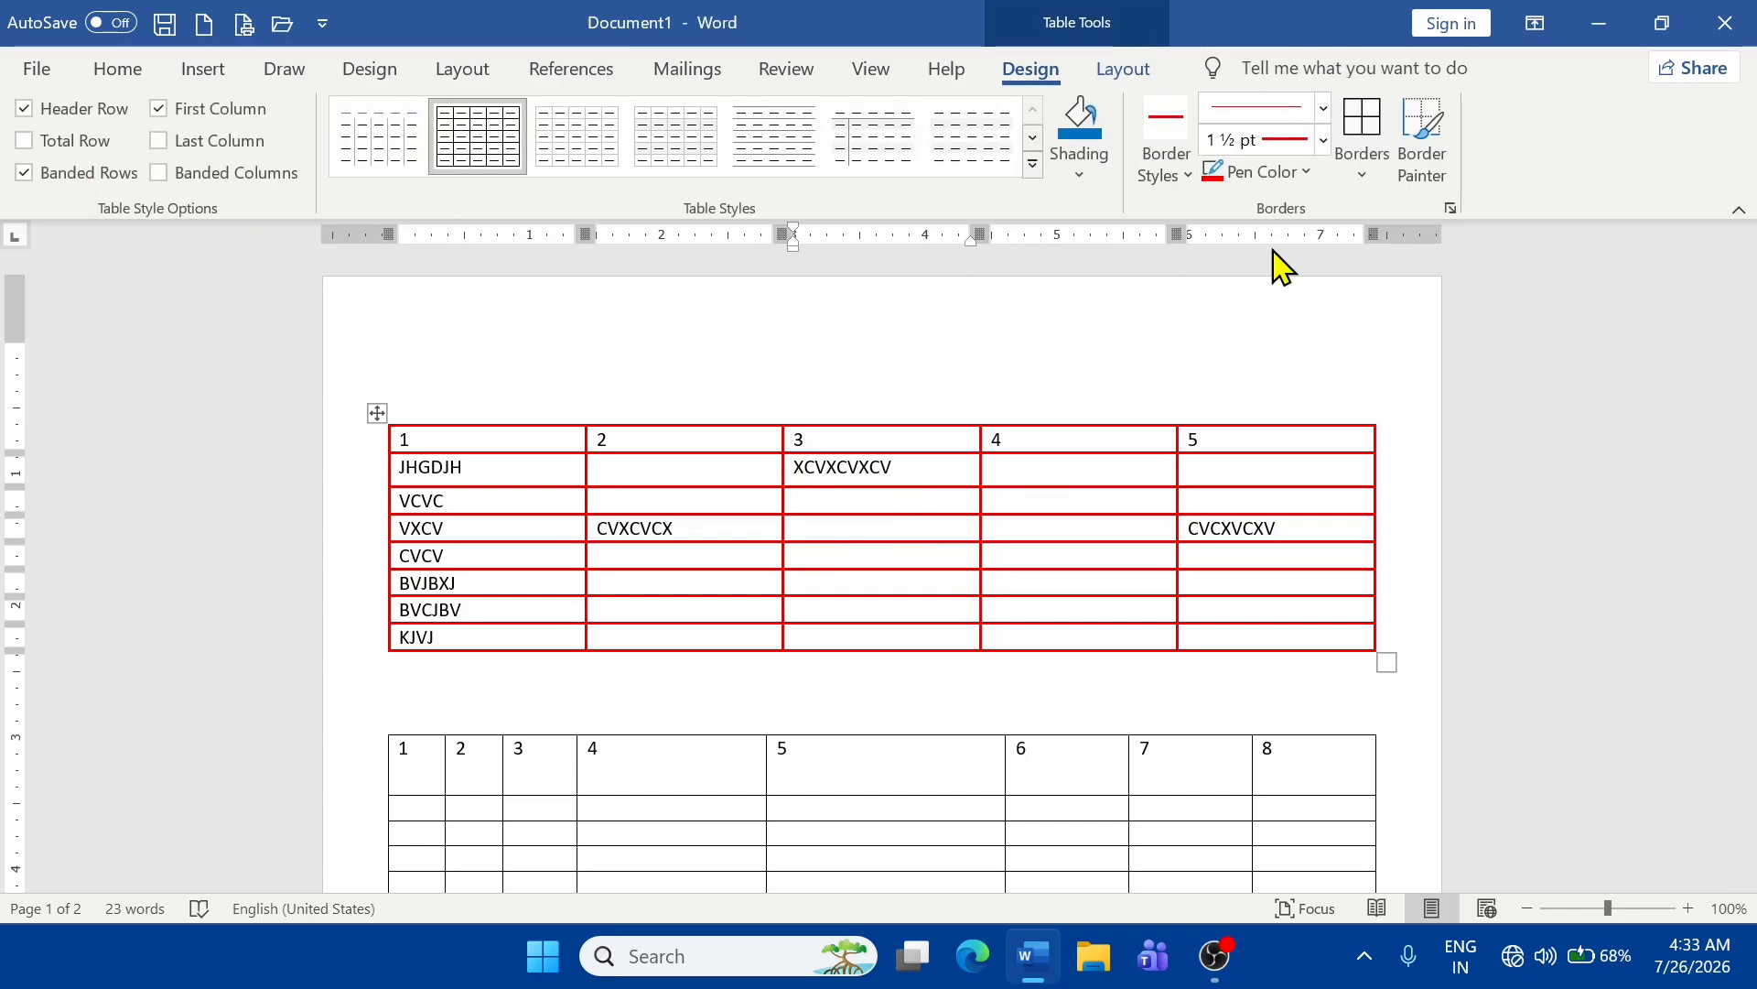
left_click(1124, 69)
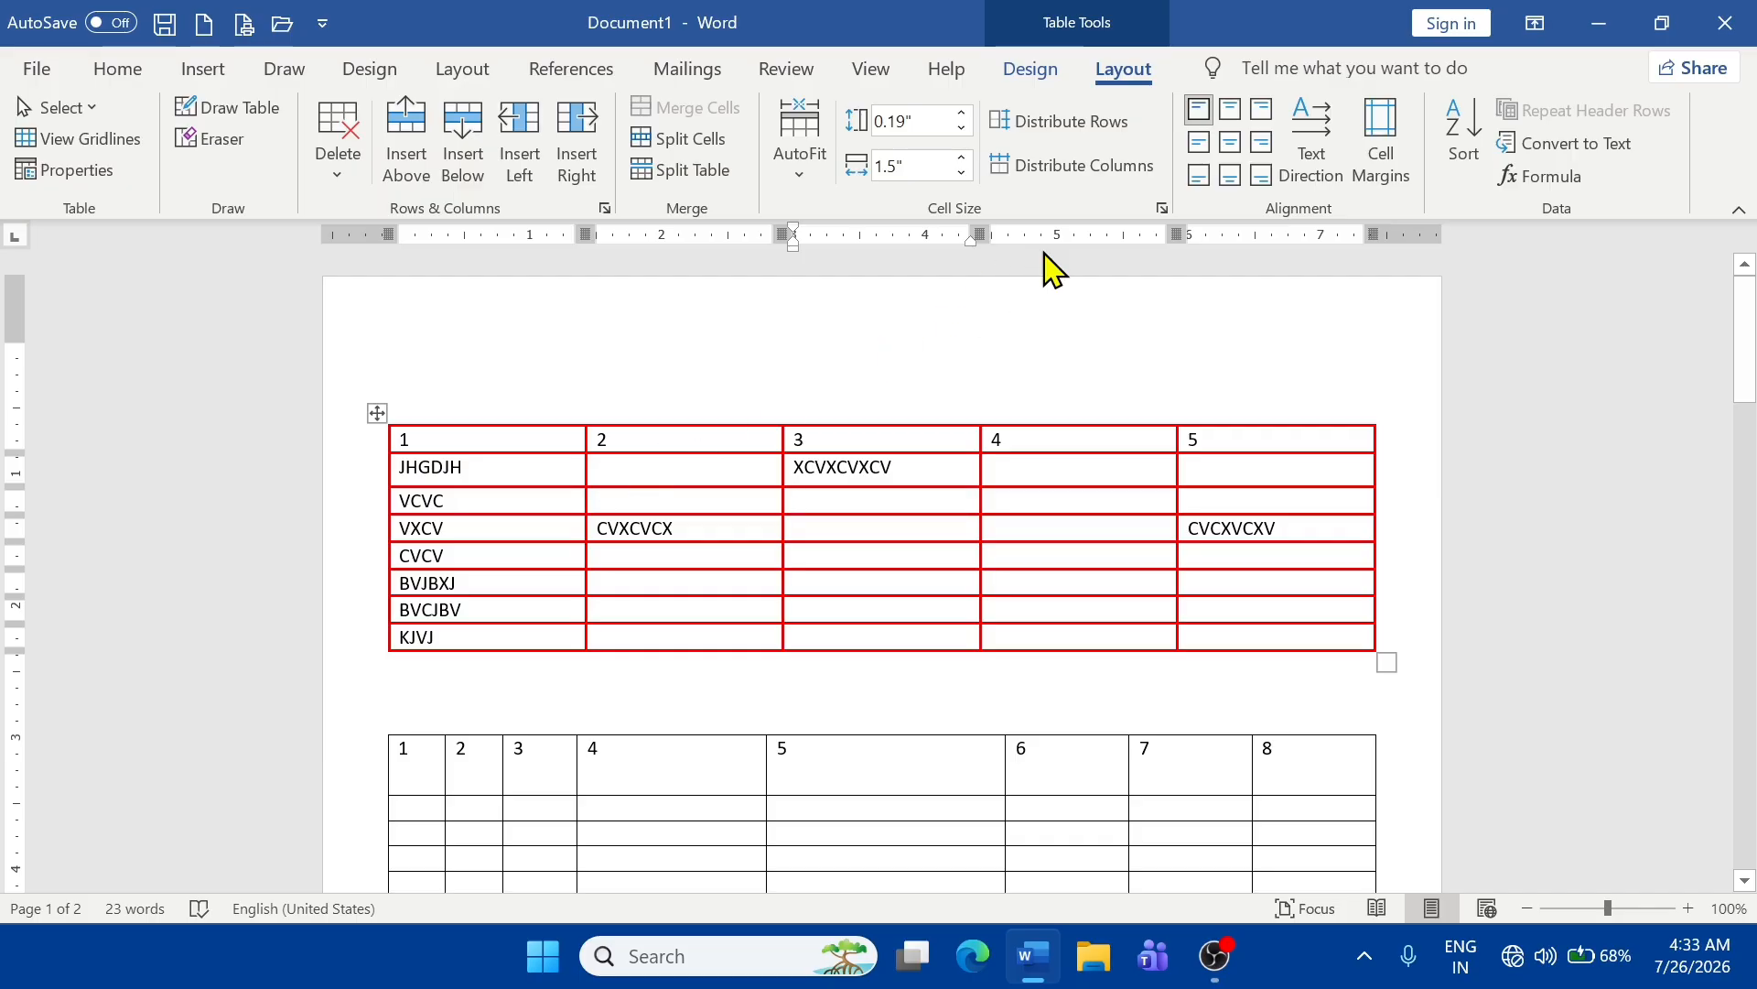
left_click(1031, 73)
left_click(722, 491)
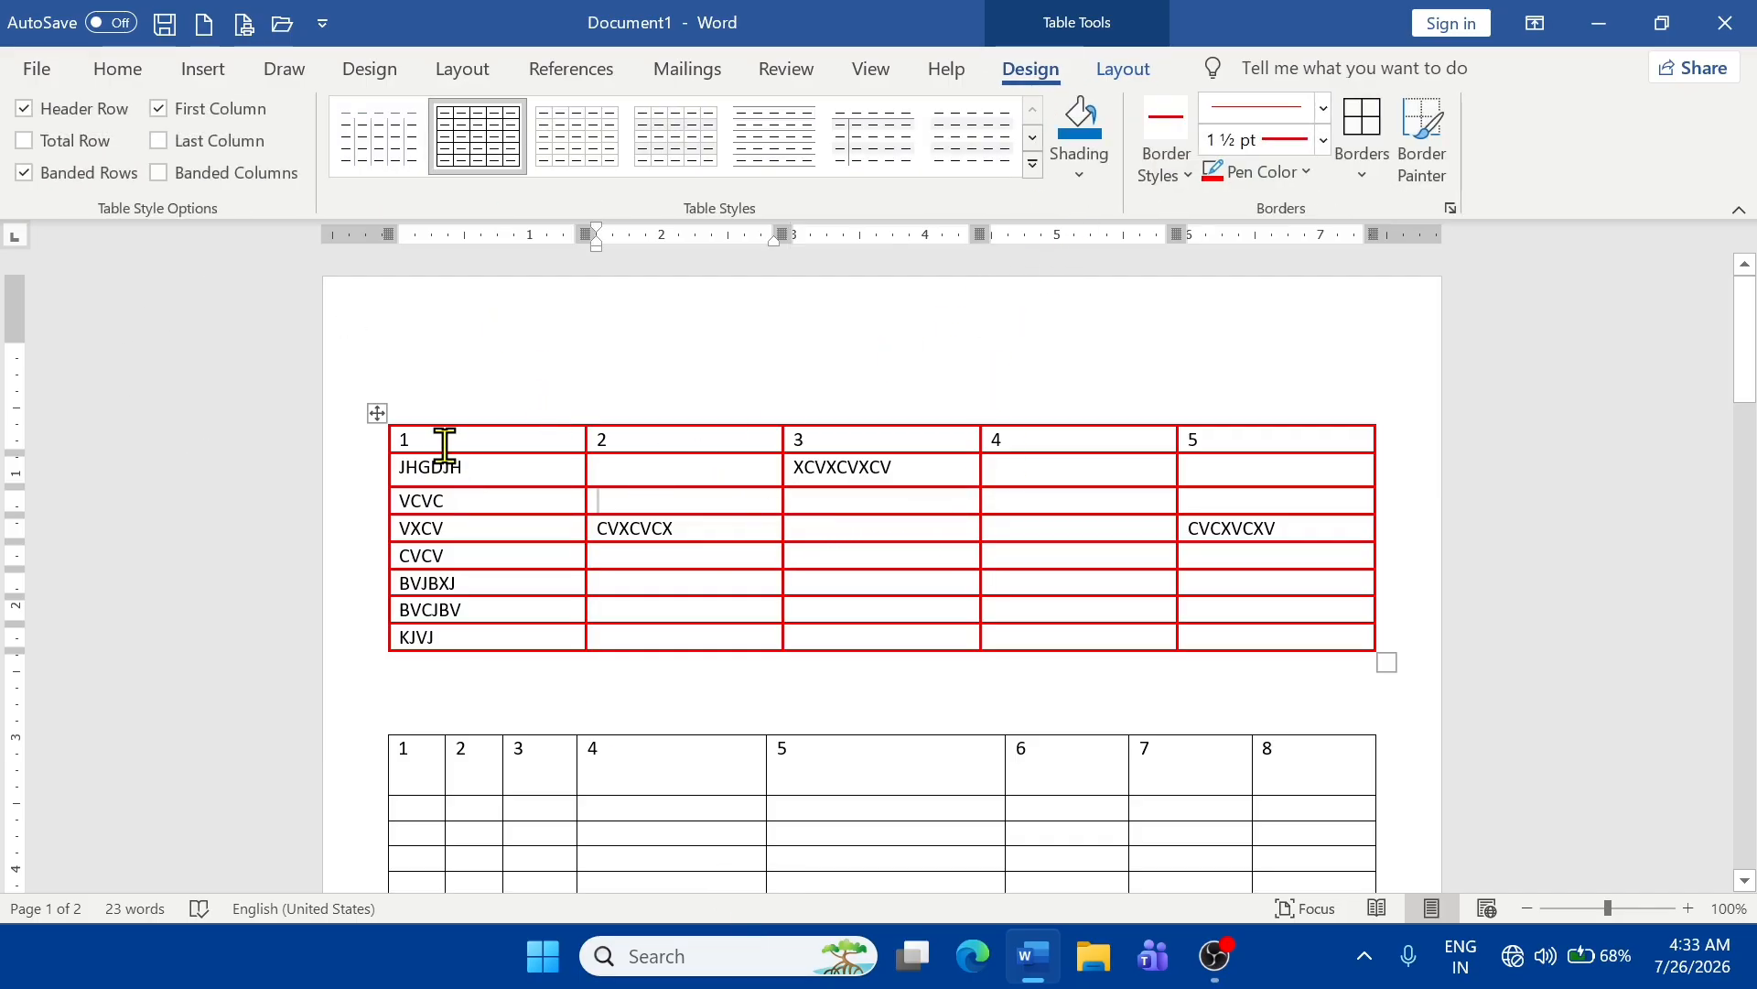
- Delete the red-bordered five-column table and the eight-column table below it
left_click_drag(444, 446, 1248, 674)
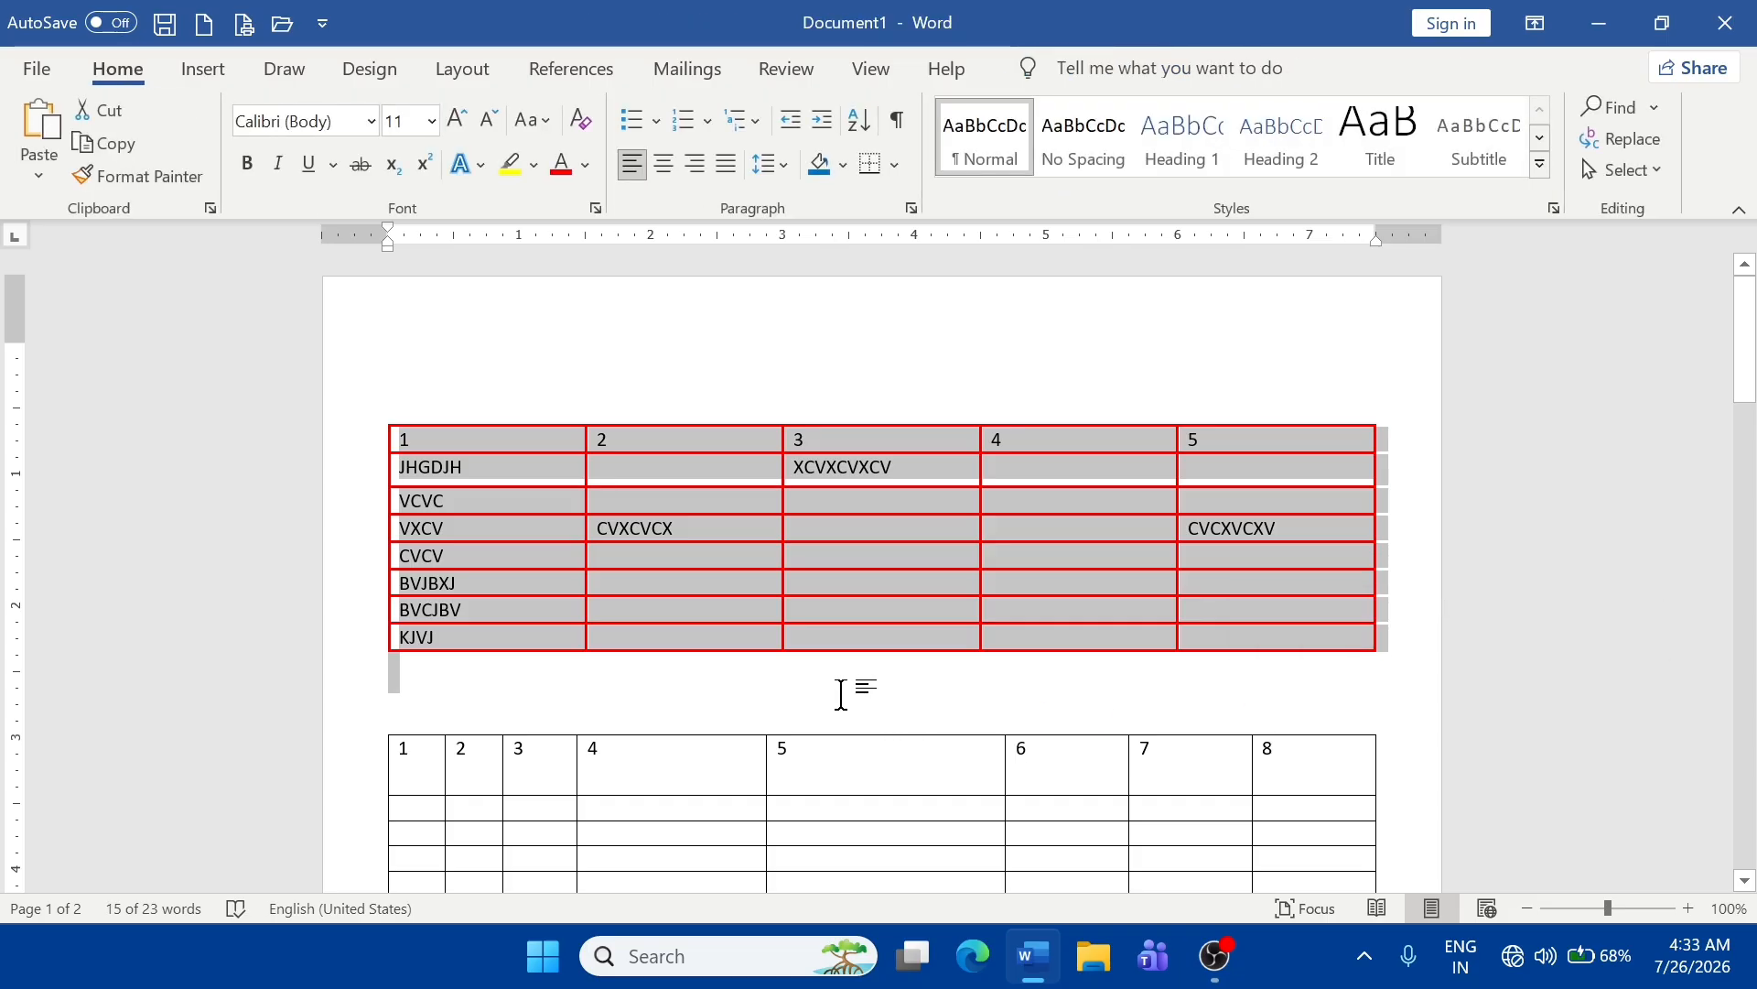
key("Delete")
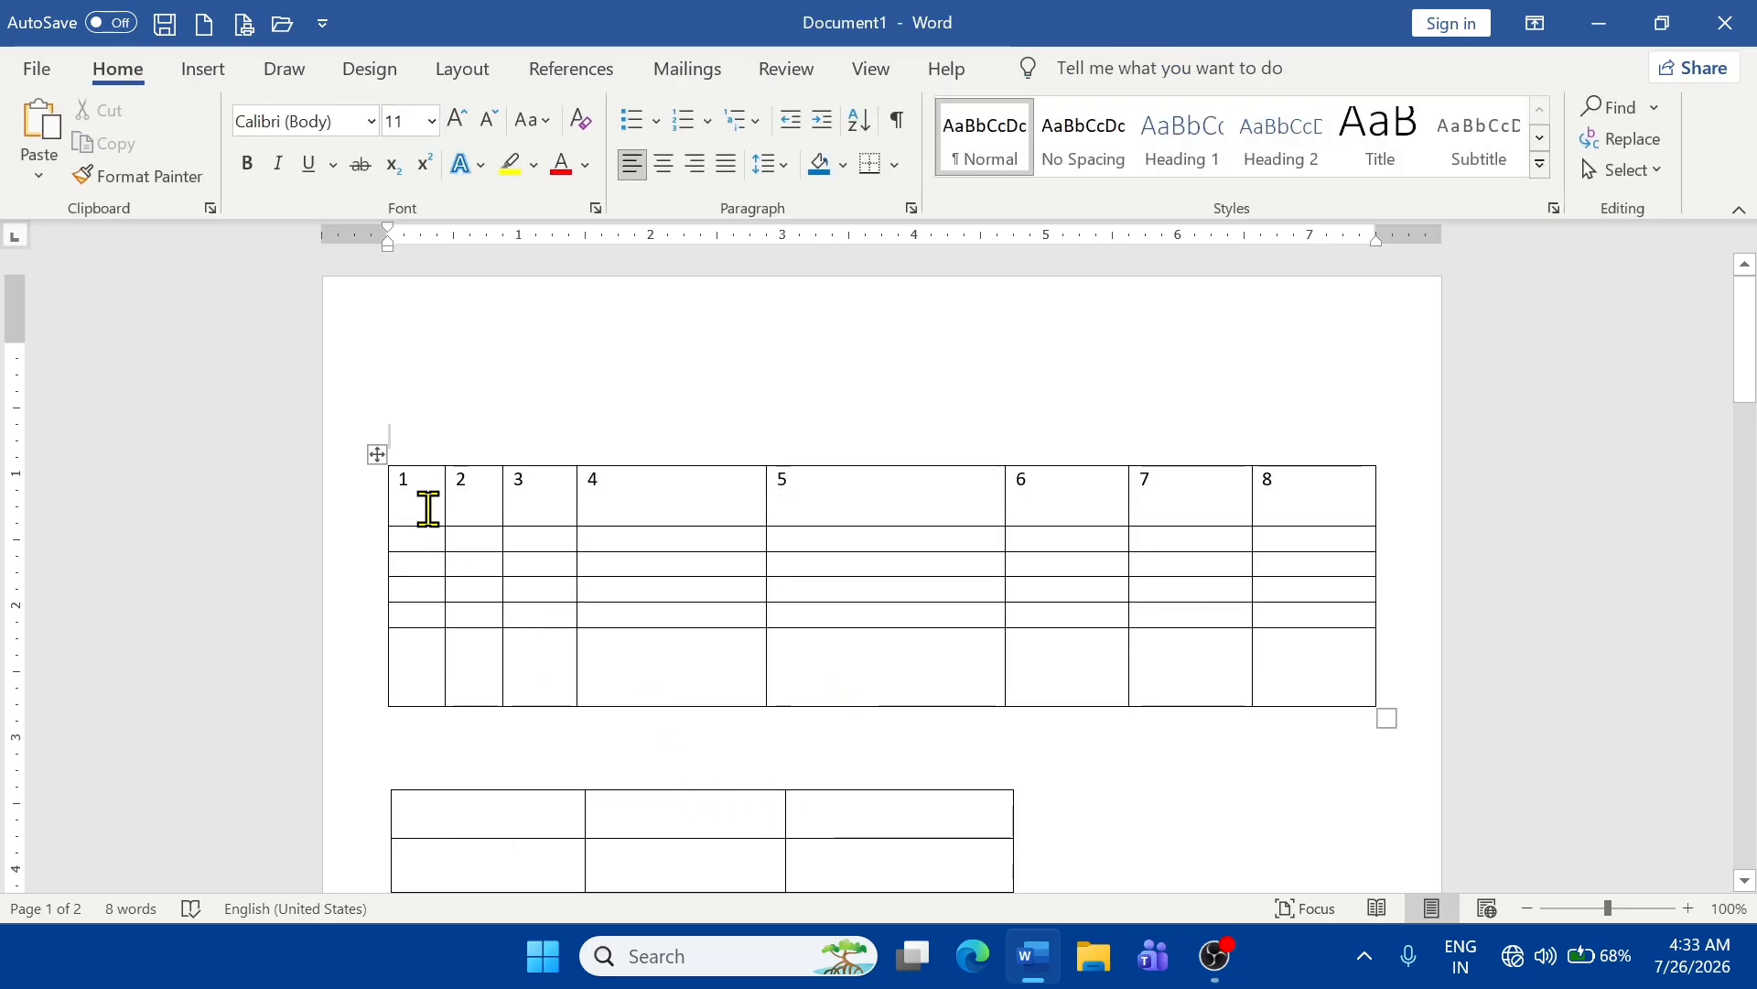
left_click_drag(424, 506, 1307, 733)
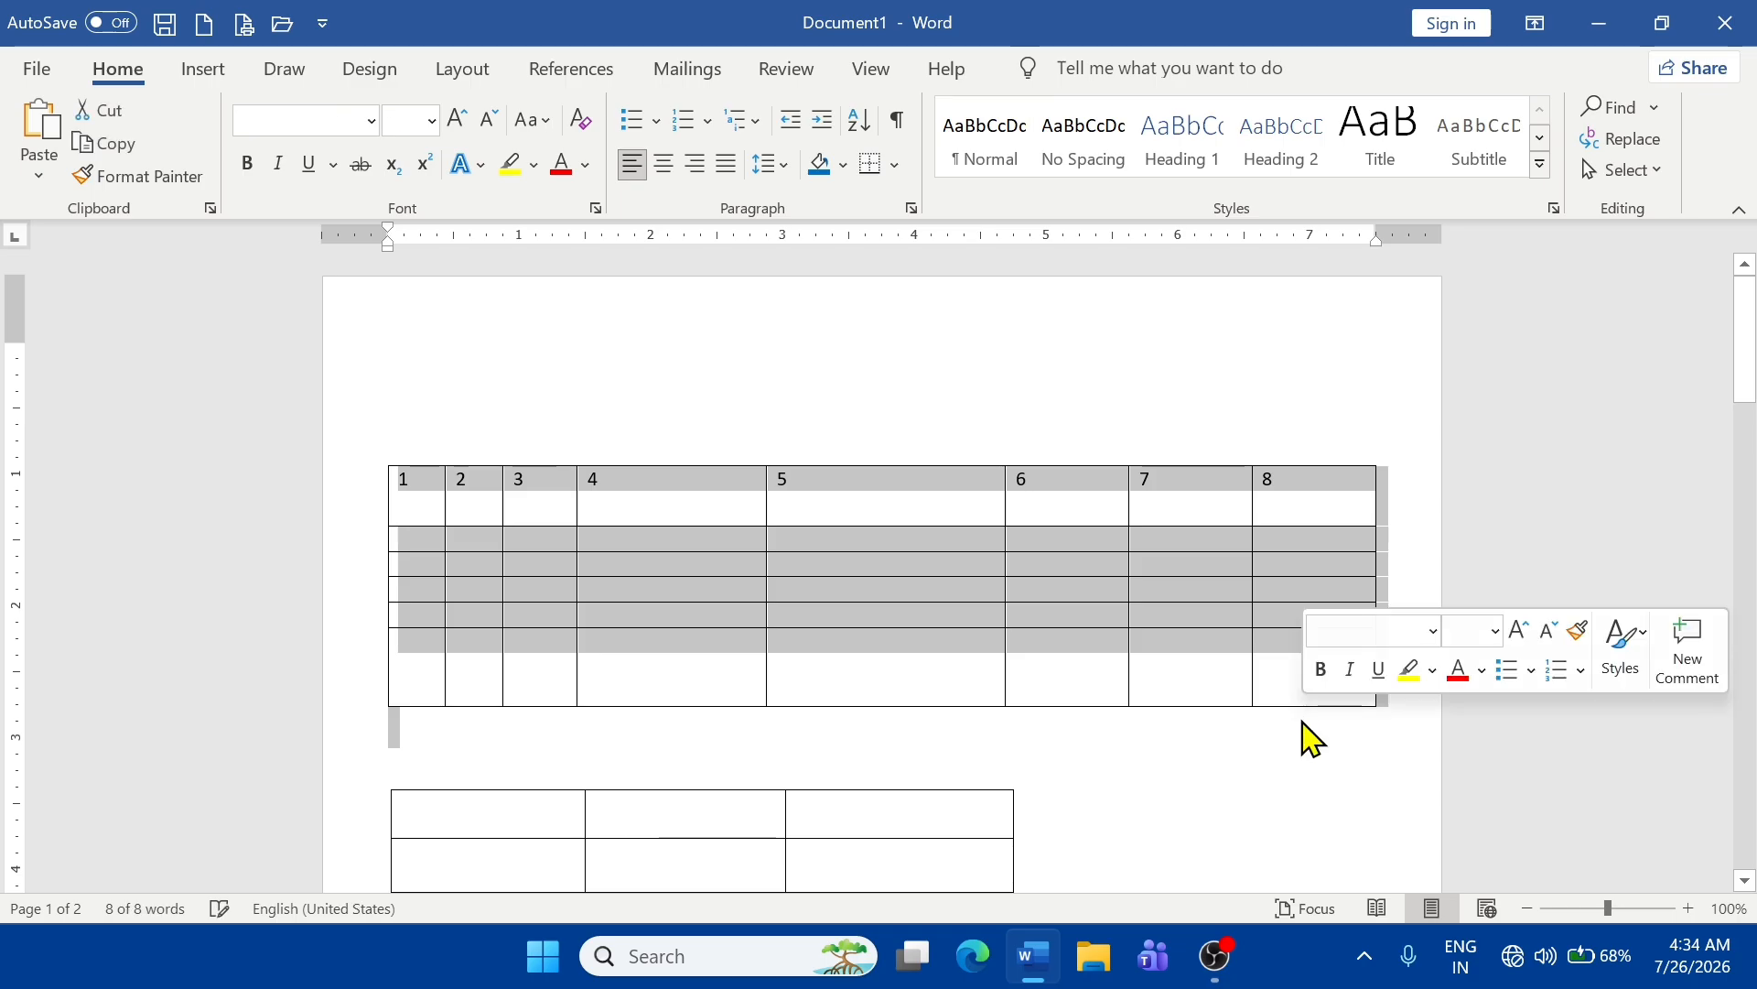
key("Delete")
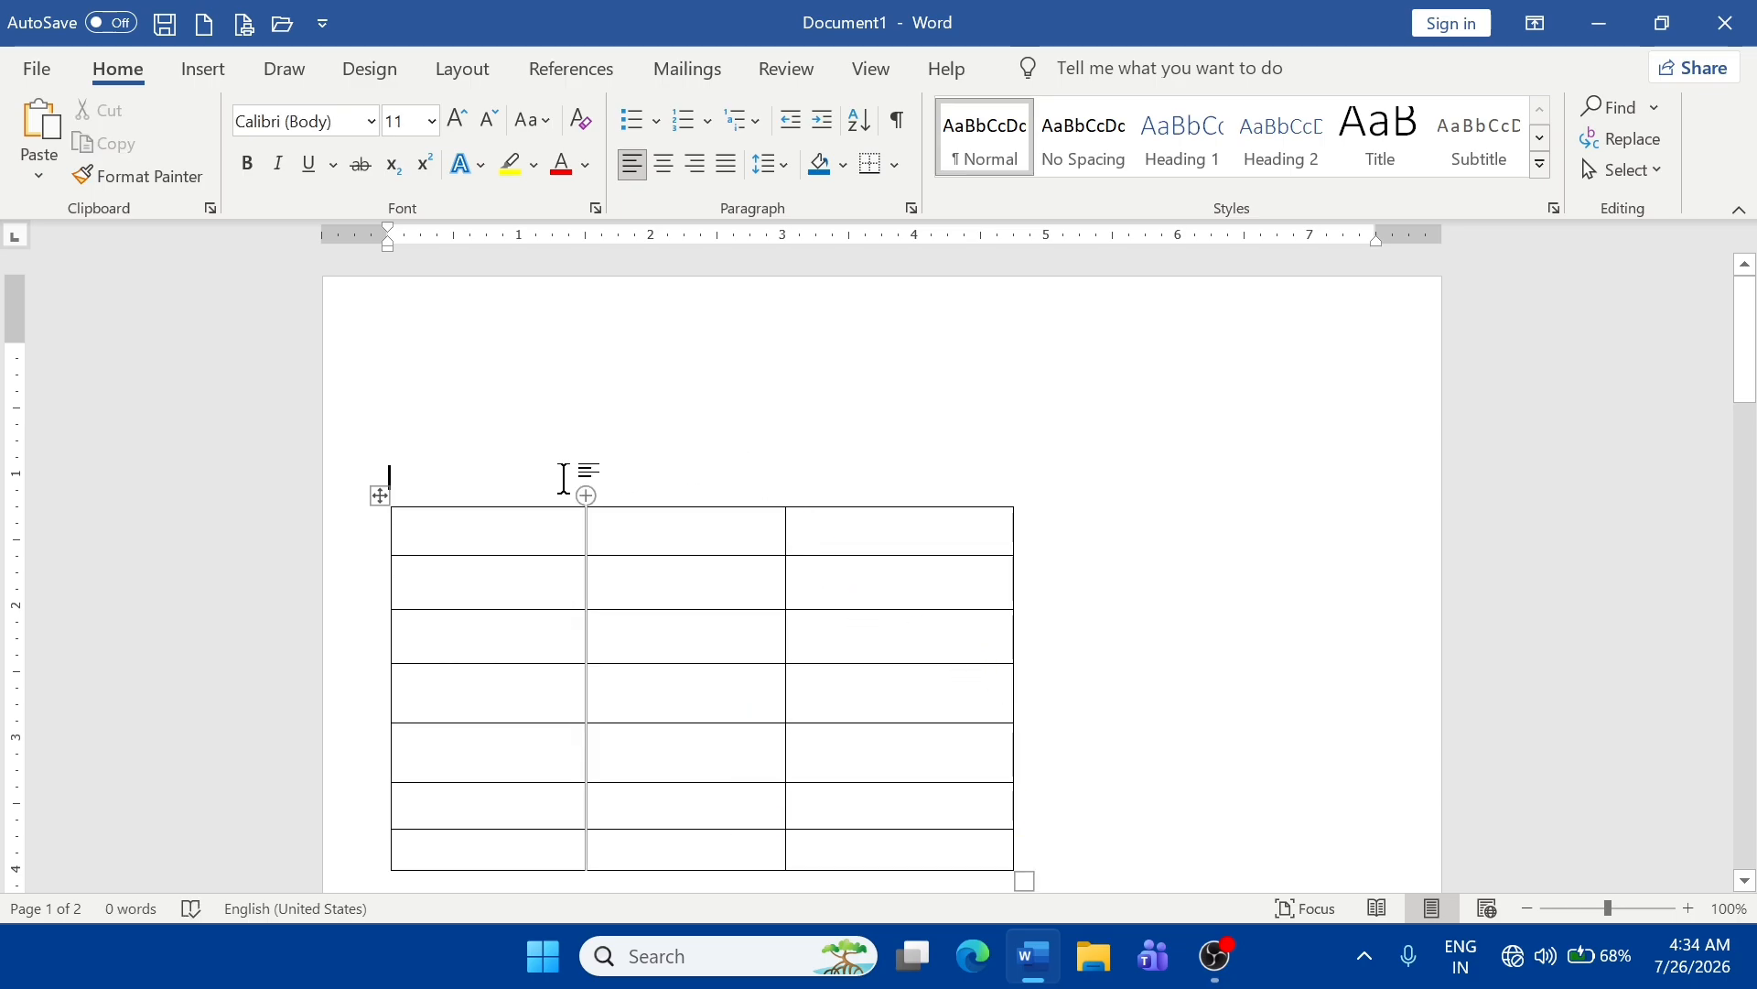
scroll(667, 368, "down", 3)
scroll(674, 372, "up", 3)
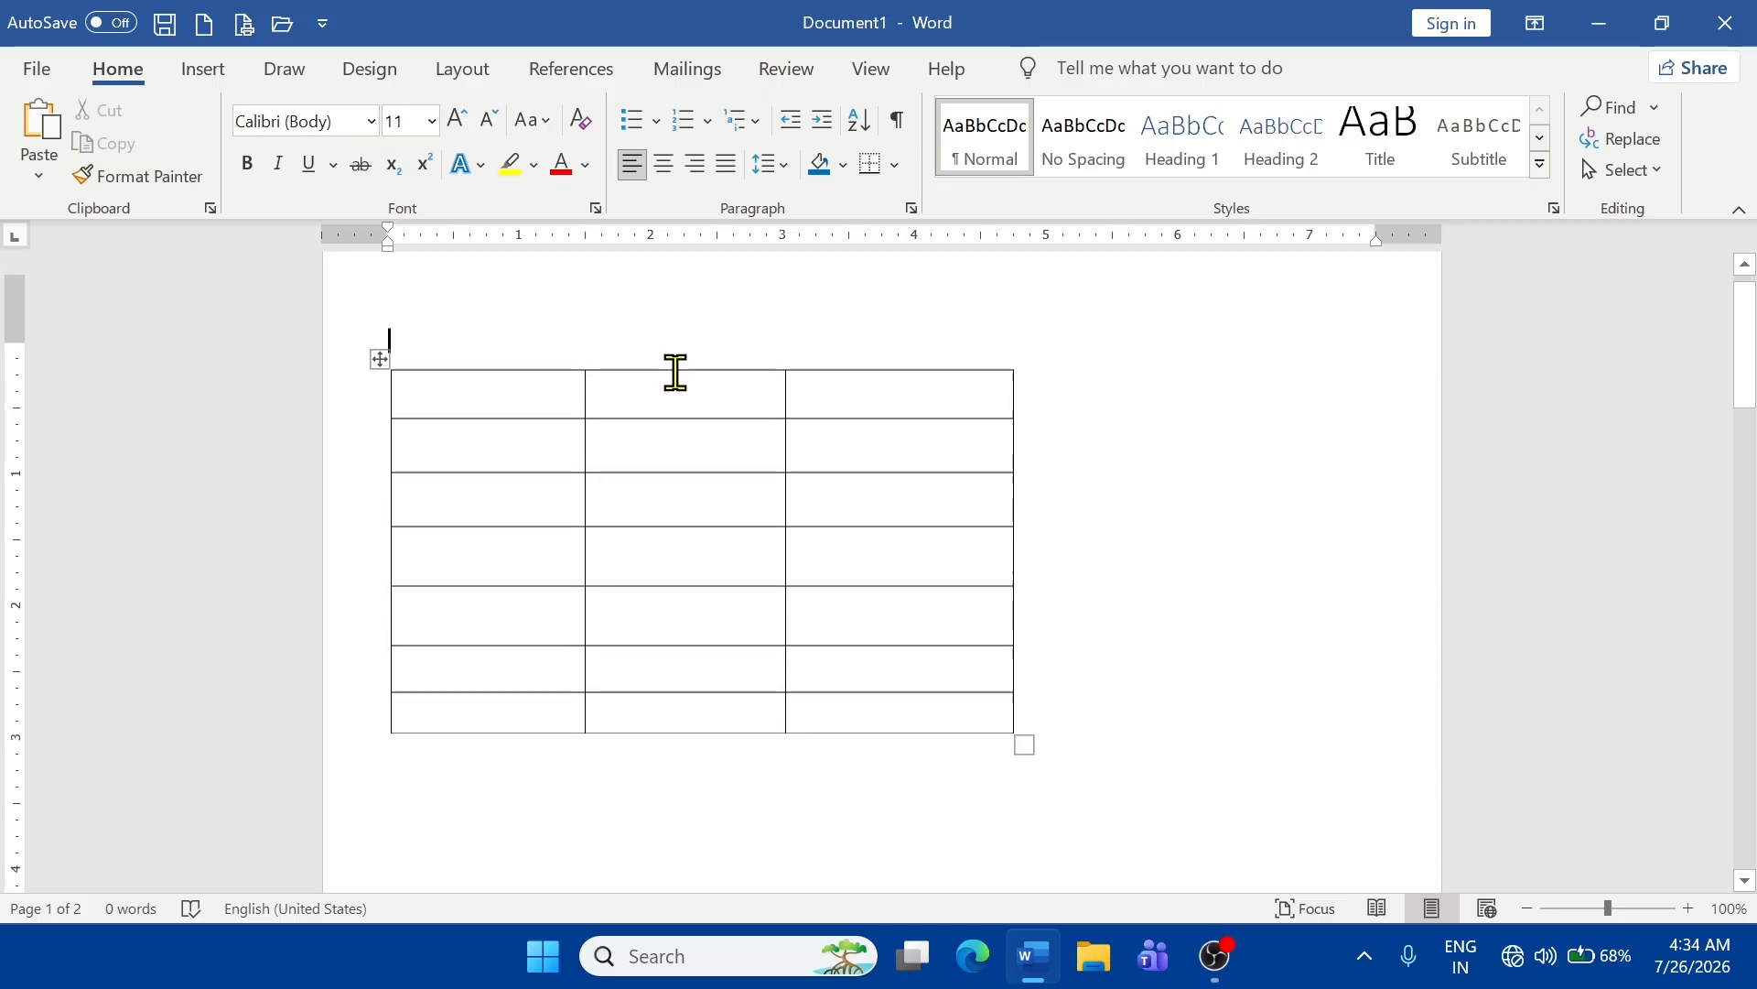
- Delete the first column of the empty three-column table, and delete the rest of that table
left_click(513, 535)
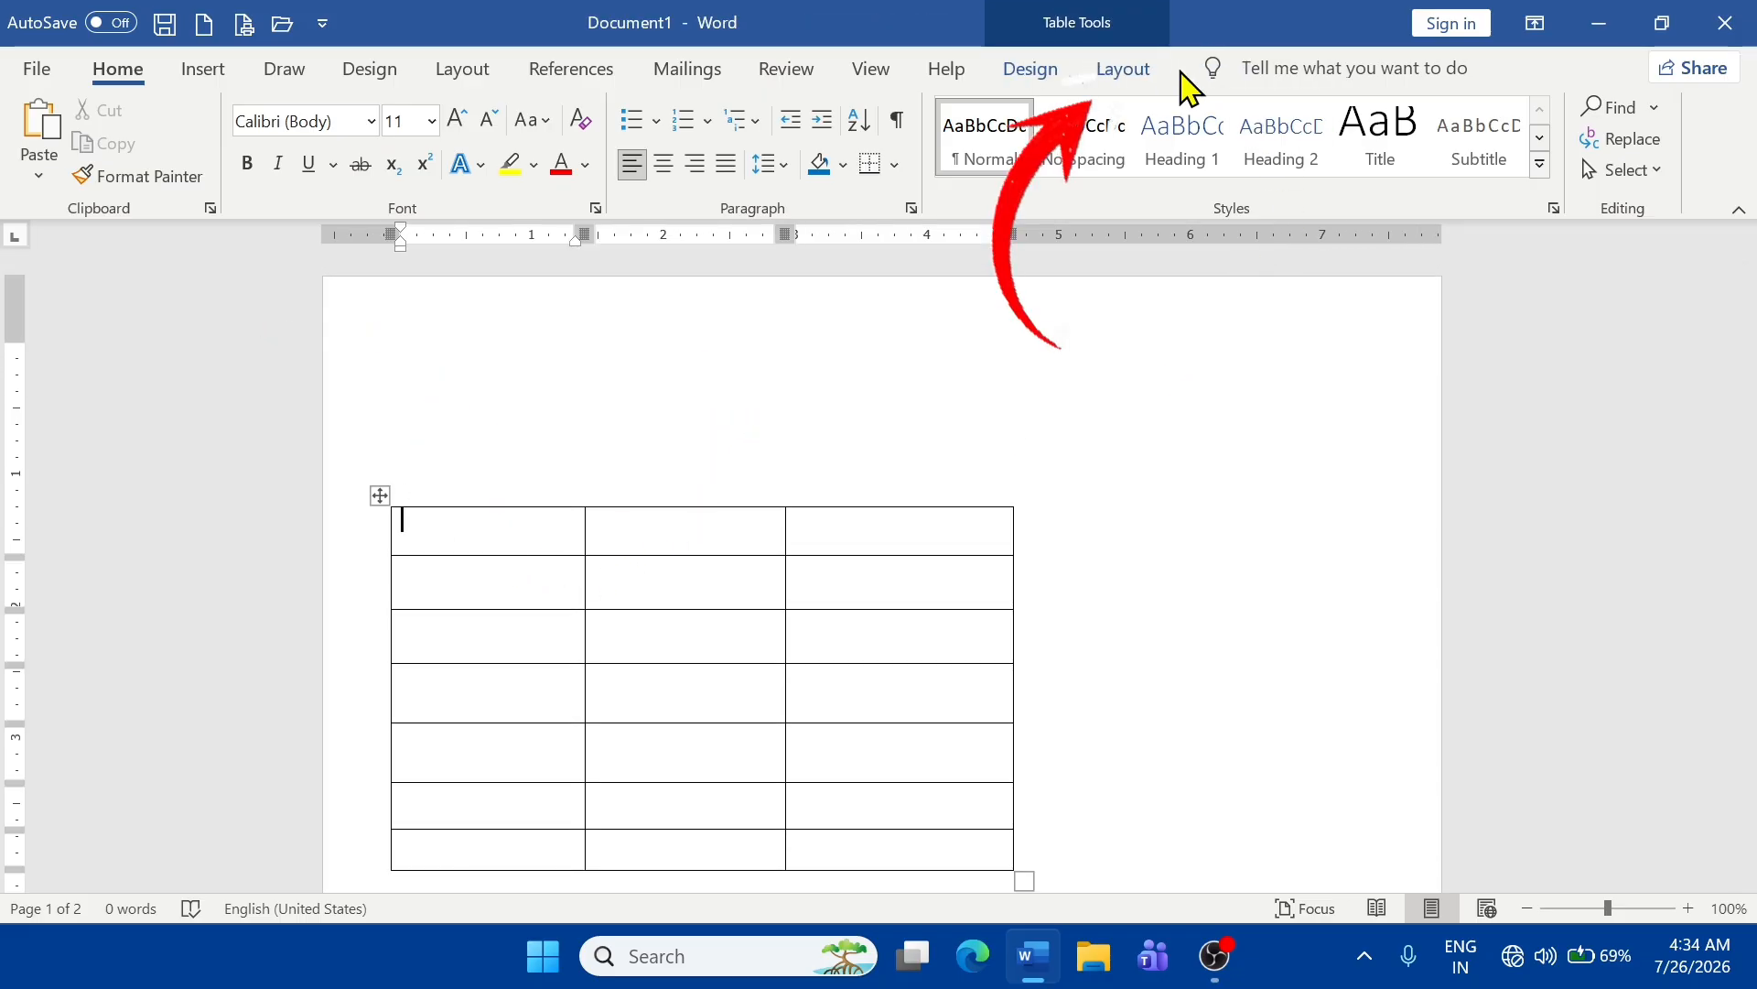
left_click(1132, 76)
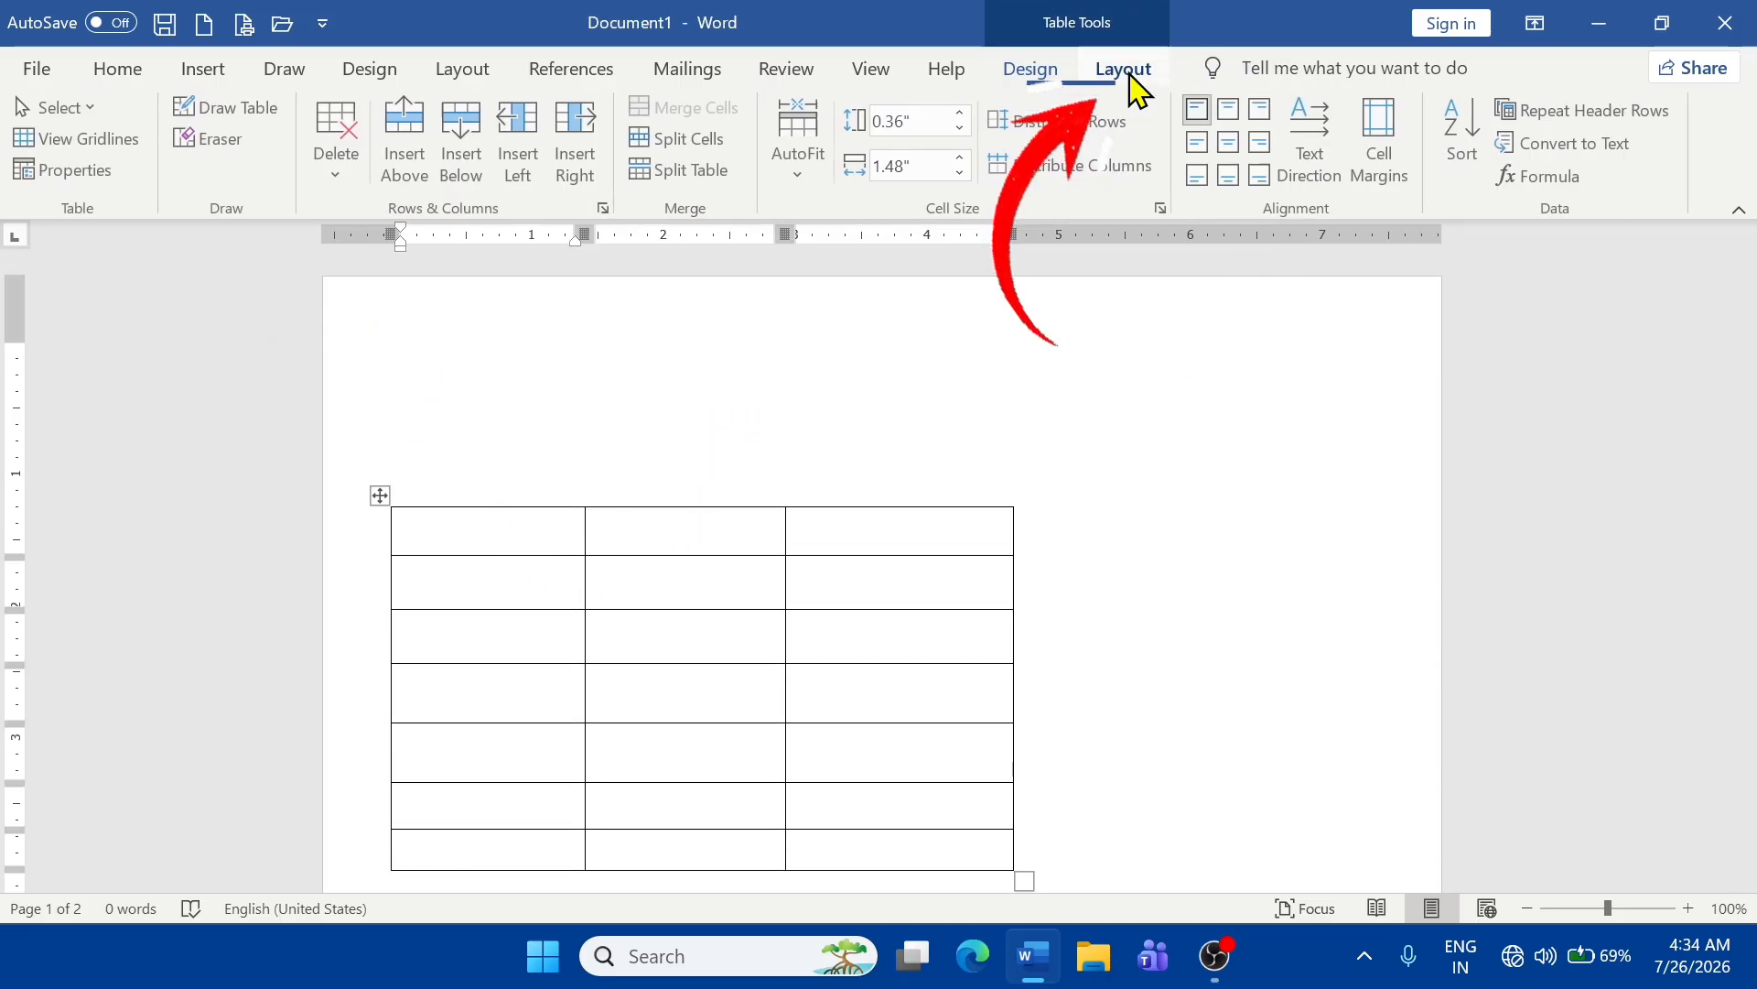
left_click(346, 181)
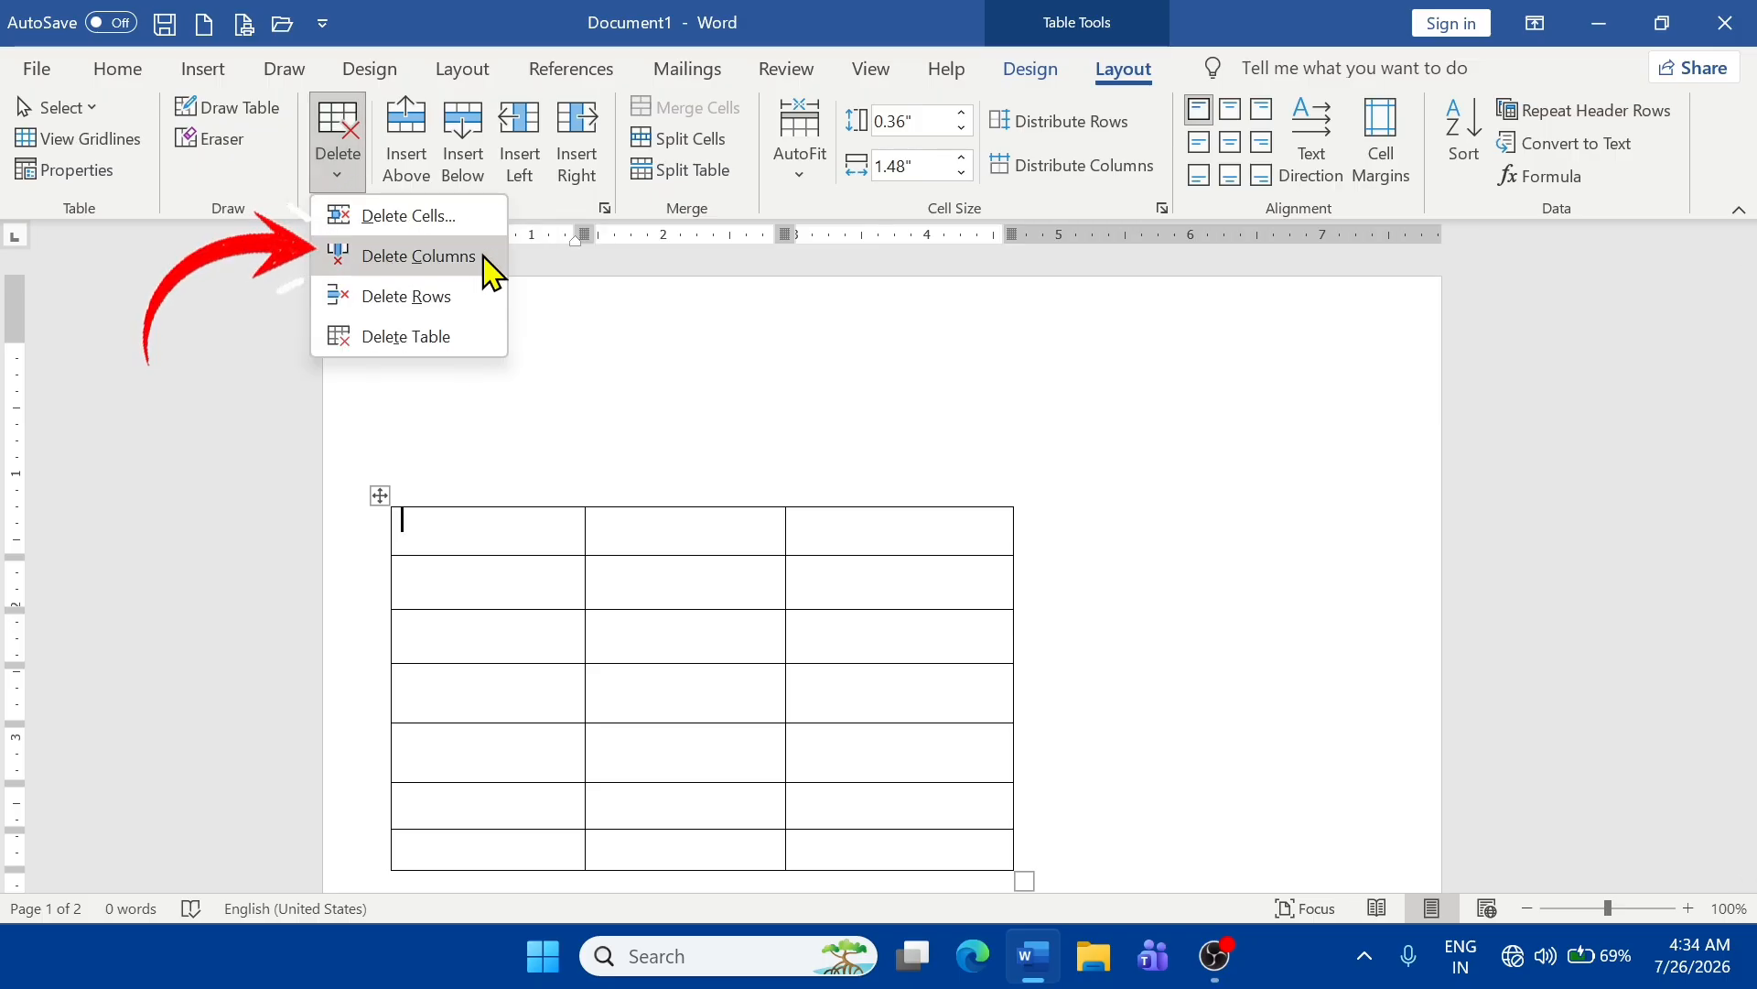
left_click(491, 257)
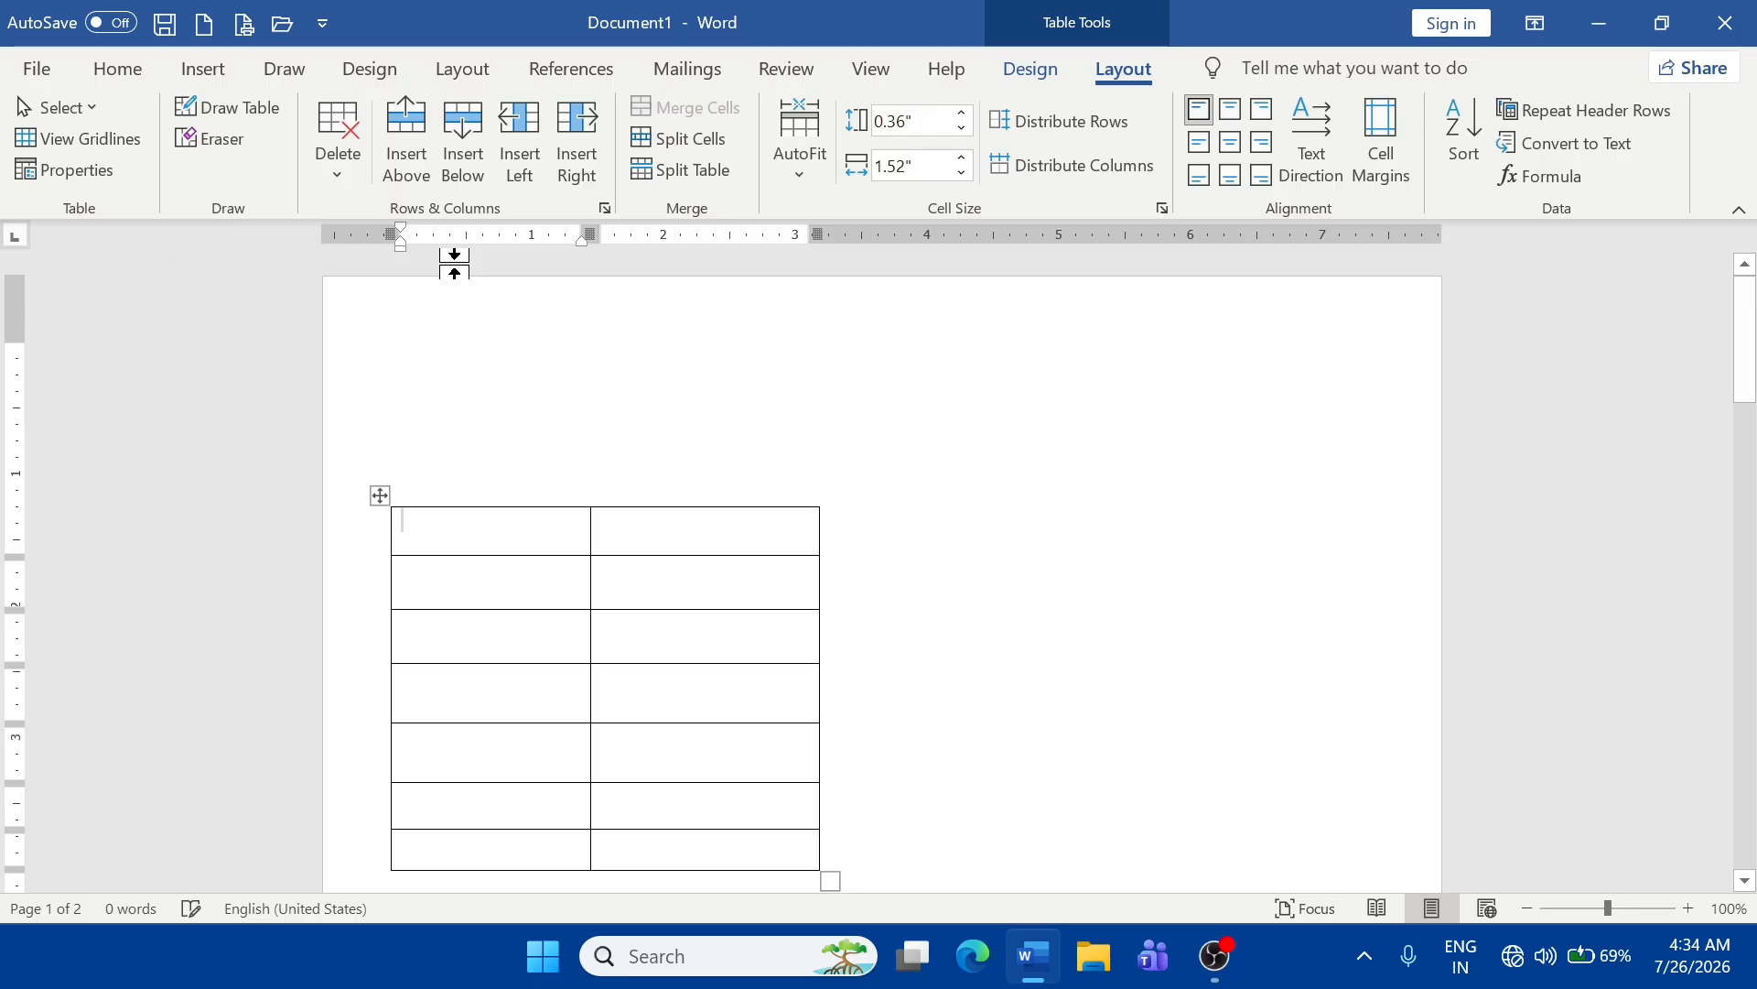
left_click(344, 177)
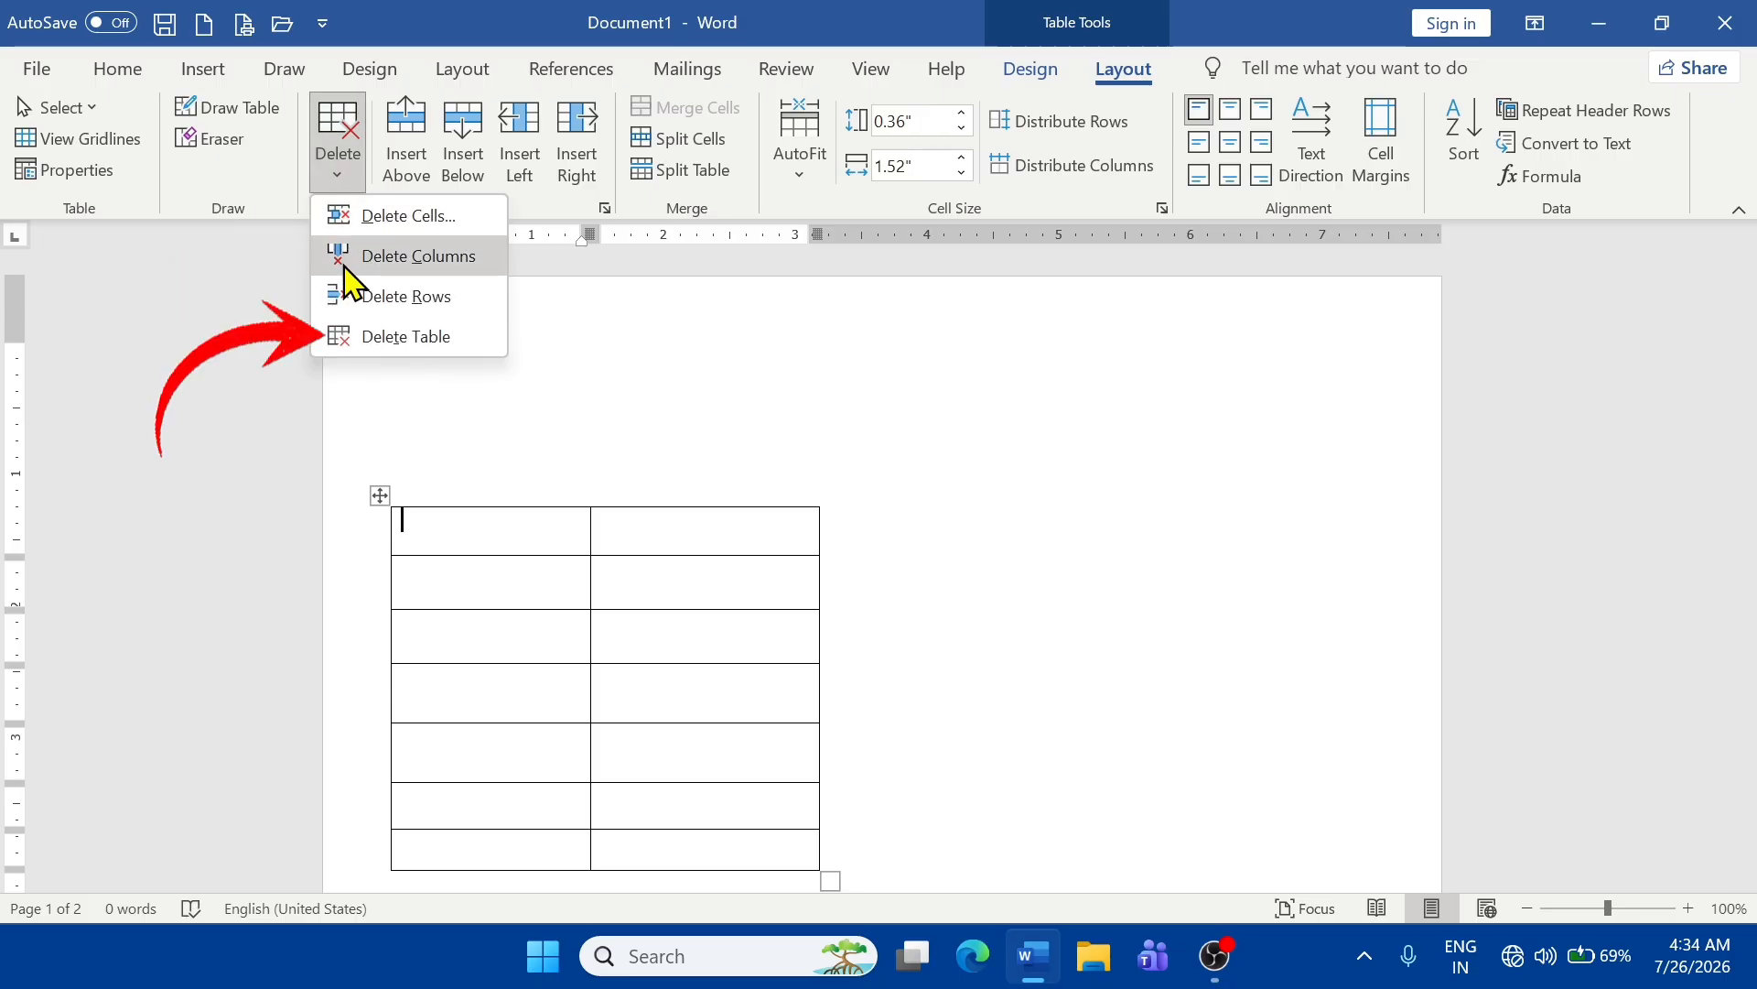
left_click(396, 362)
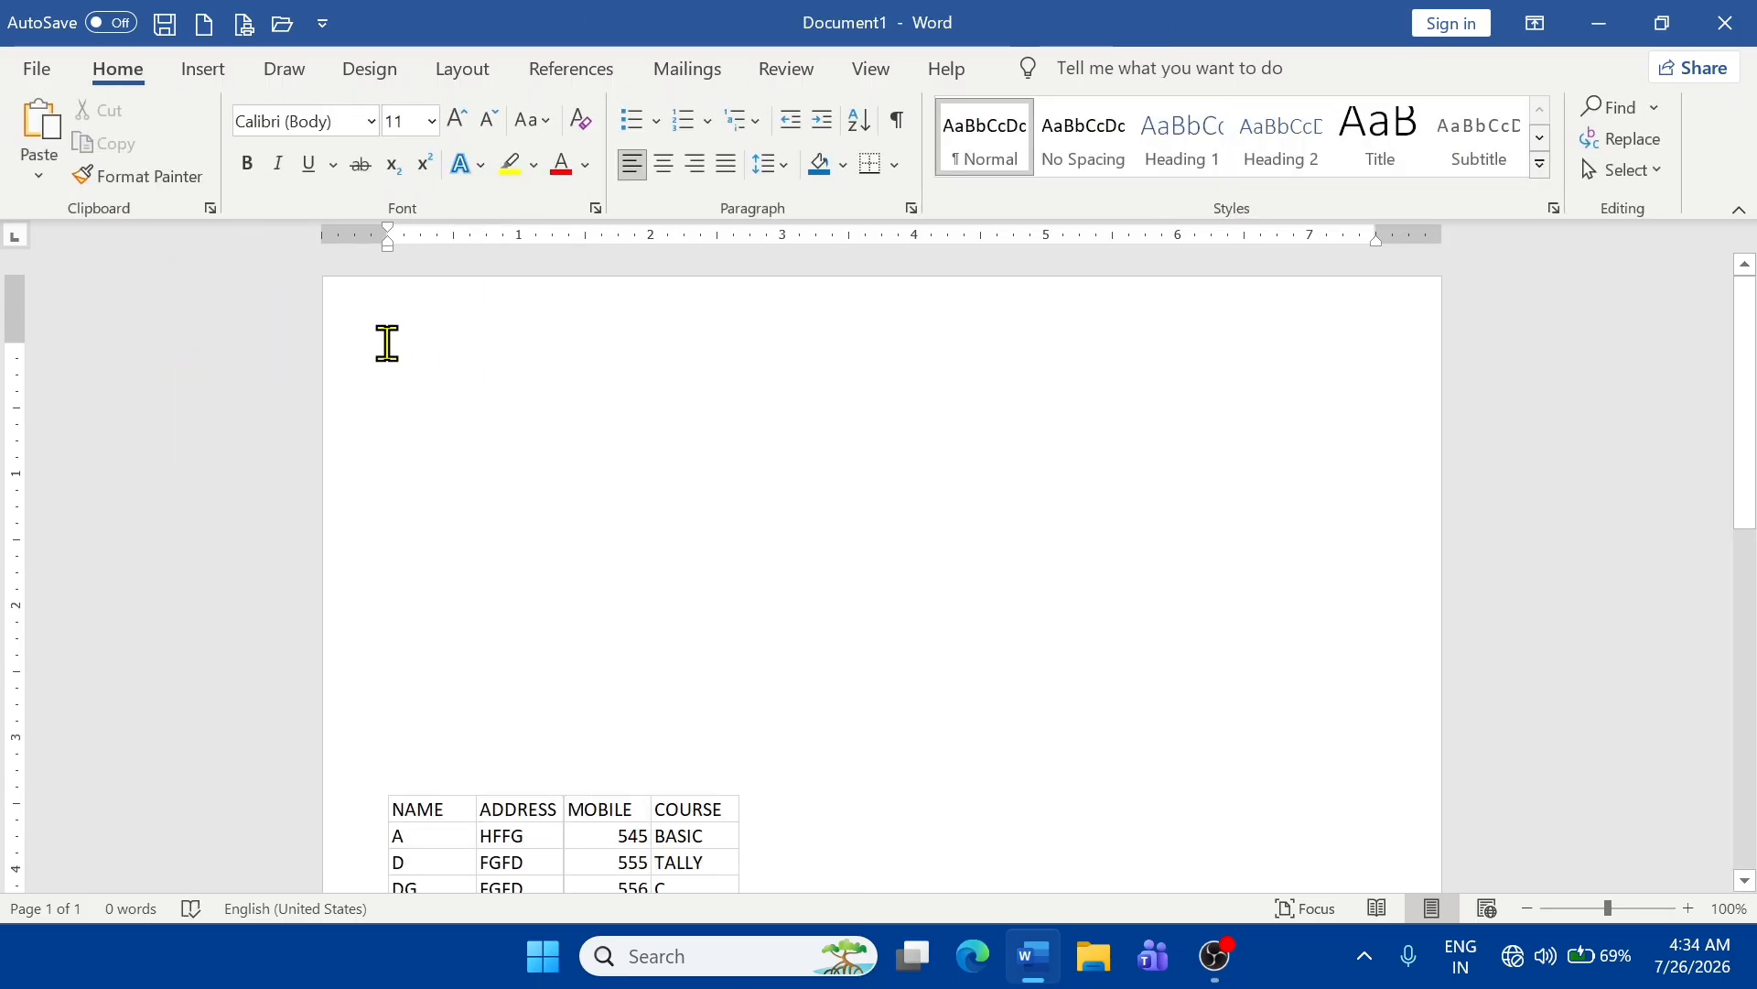
- Undo the table and column deletions and the red borders on the five-column table
left_click(481, 524)
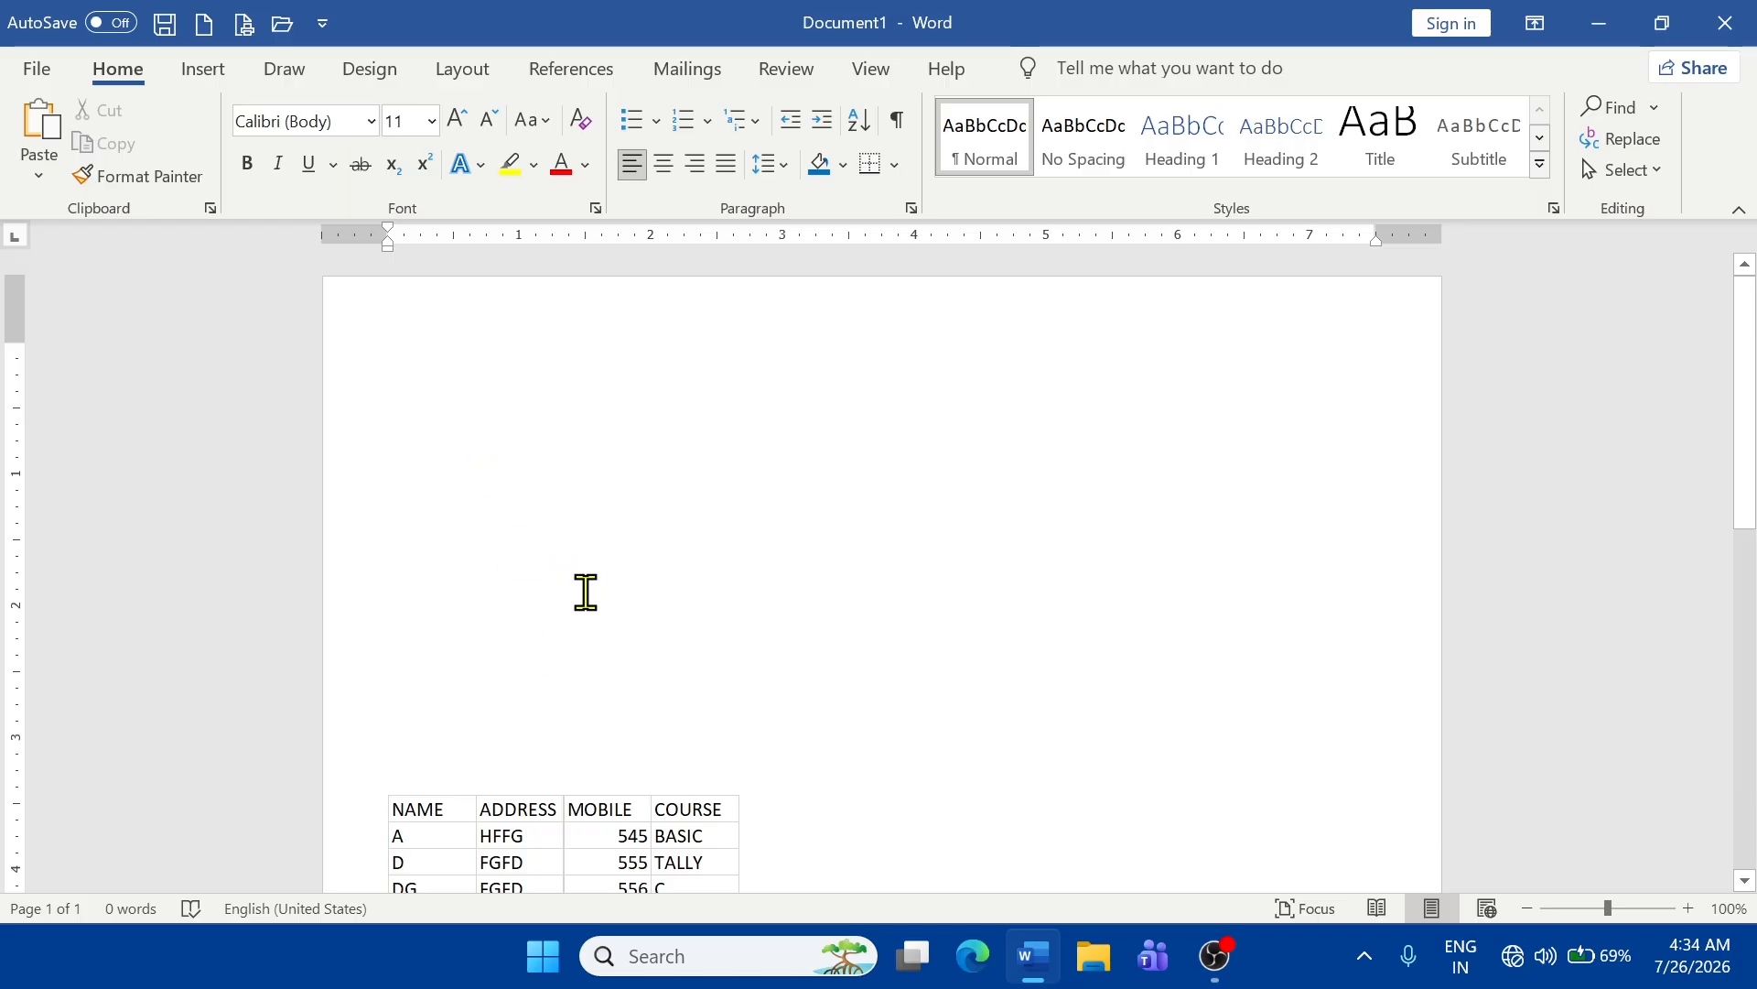
key("ctrl+z")
key("ctrl+z")
key("ctrl+z")
key("ctrl+z")
key("ctrl+z")
key("ctrl+z")
key("ctrl+z")
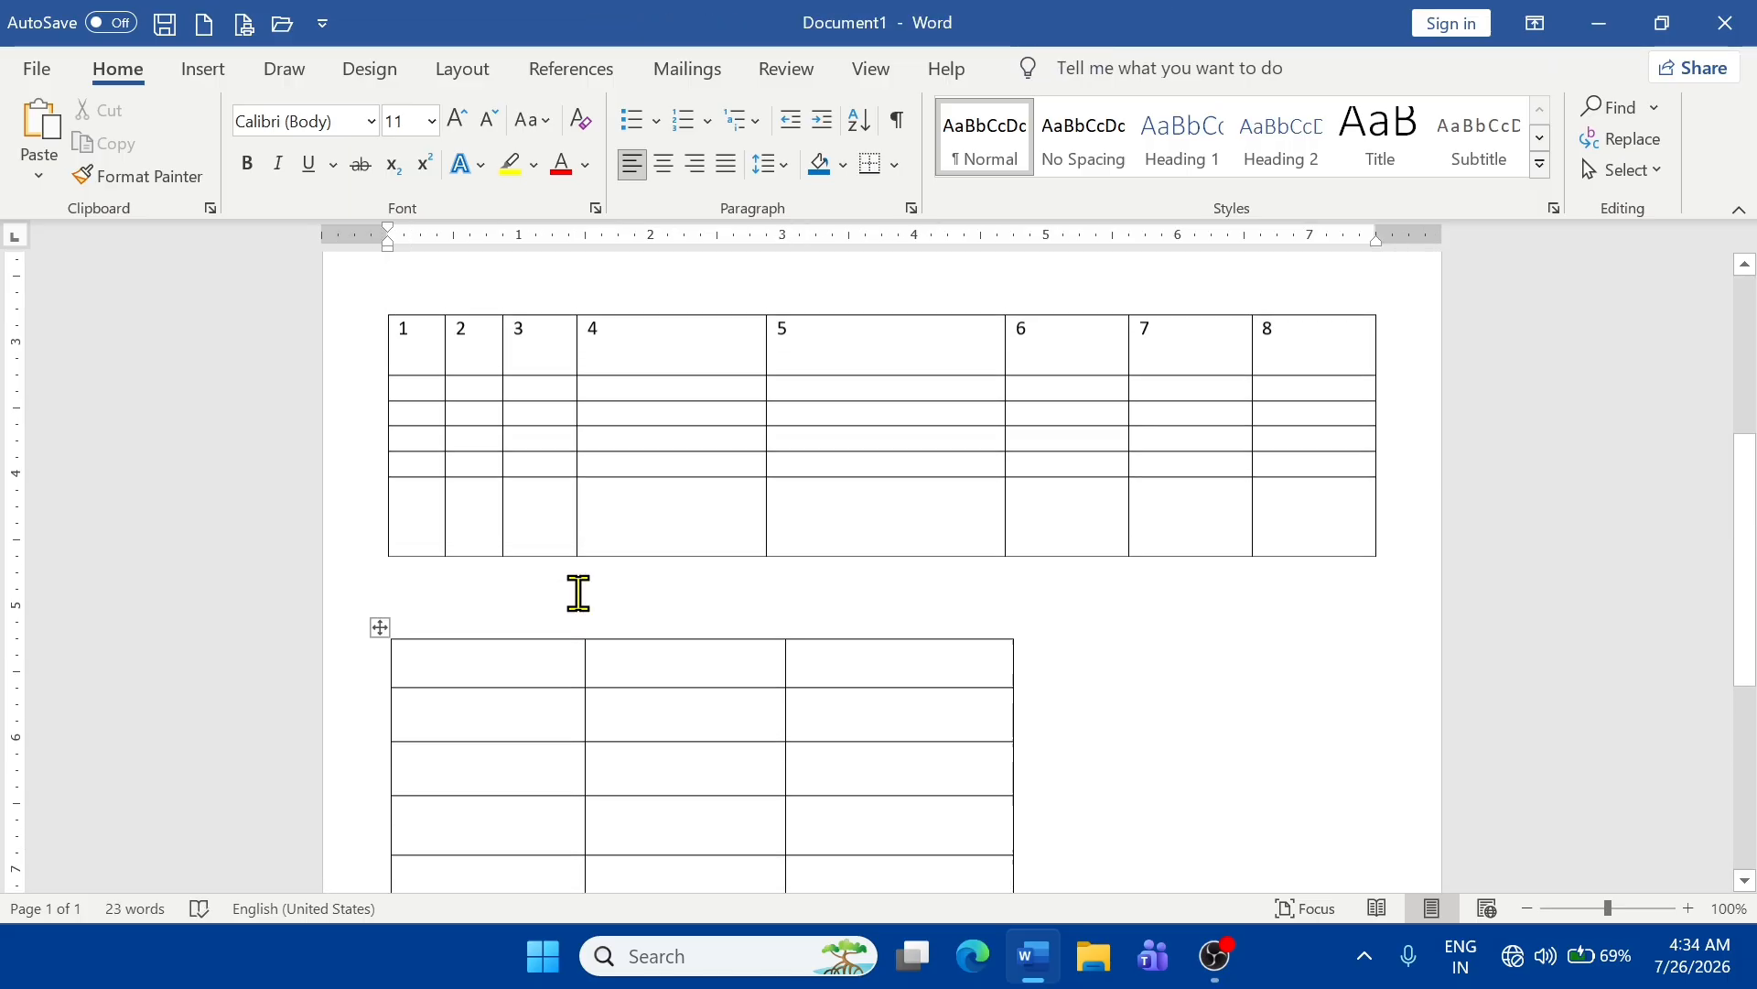
key("ctrl+z")
- In the five-column table, select the first-column cells from JHGDJH to BVCJBV, and select a block across all five columns from the VCVC row
left_click(499, 444)
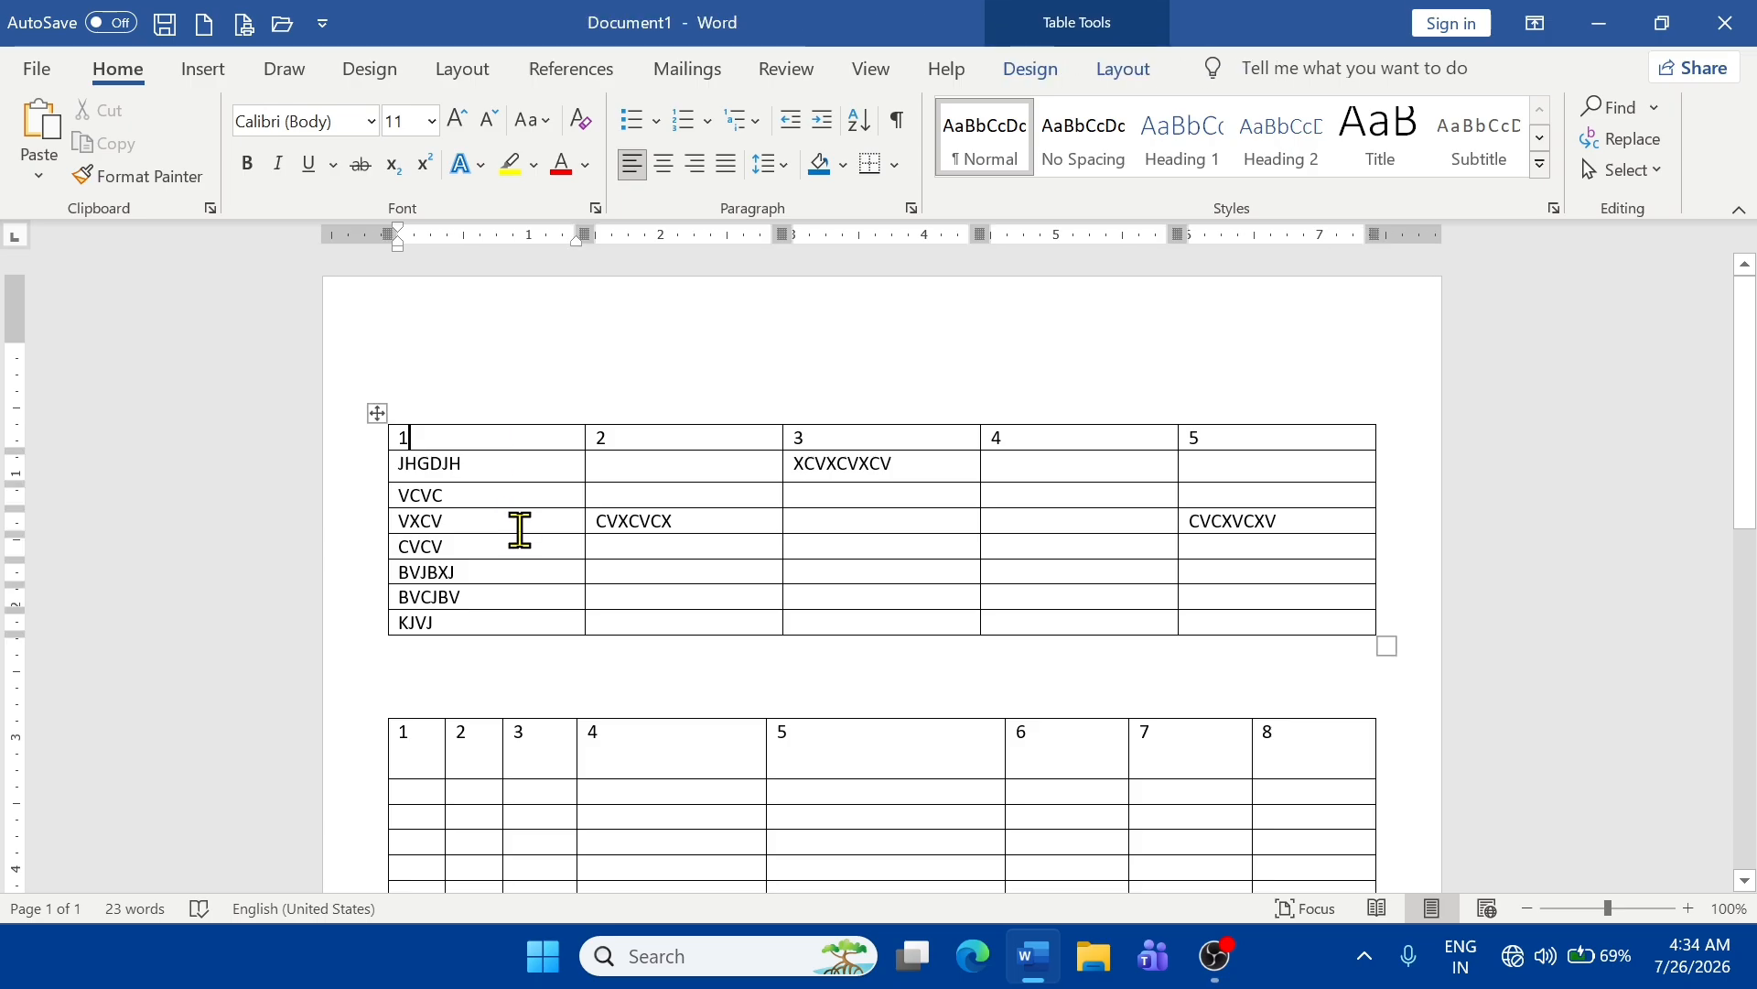
left_click(1044, 69)
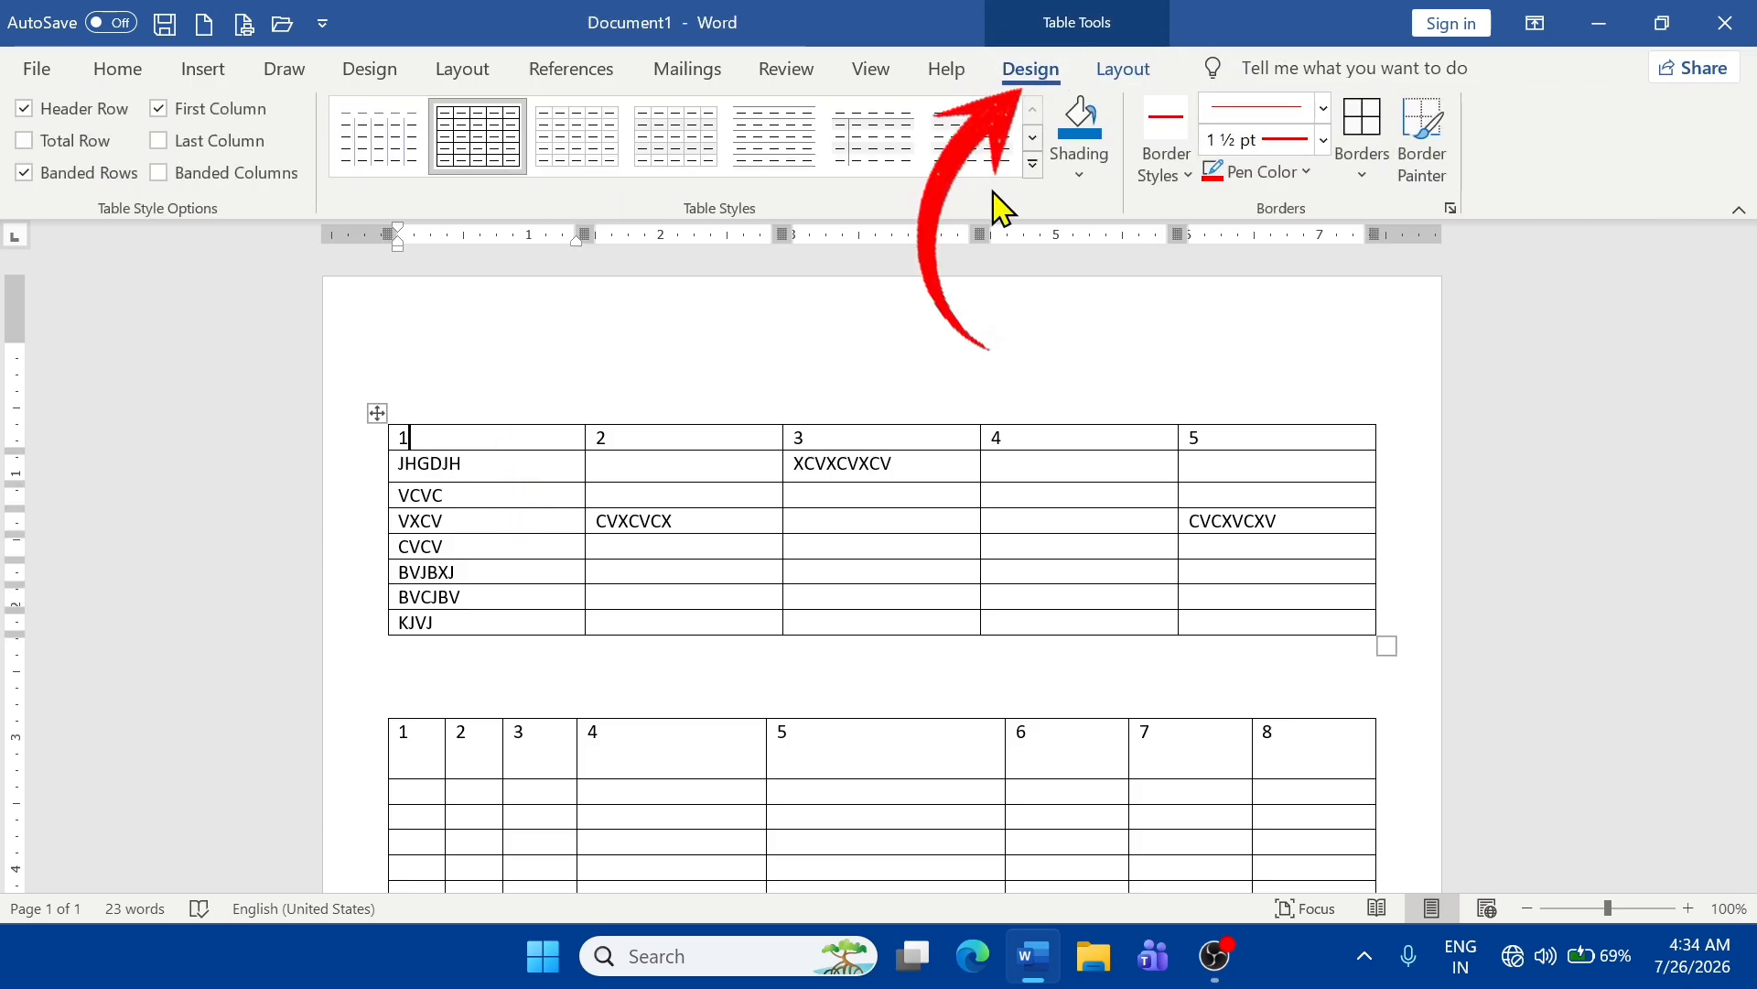
left_click(1126, 77)
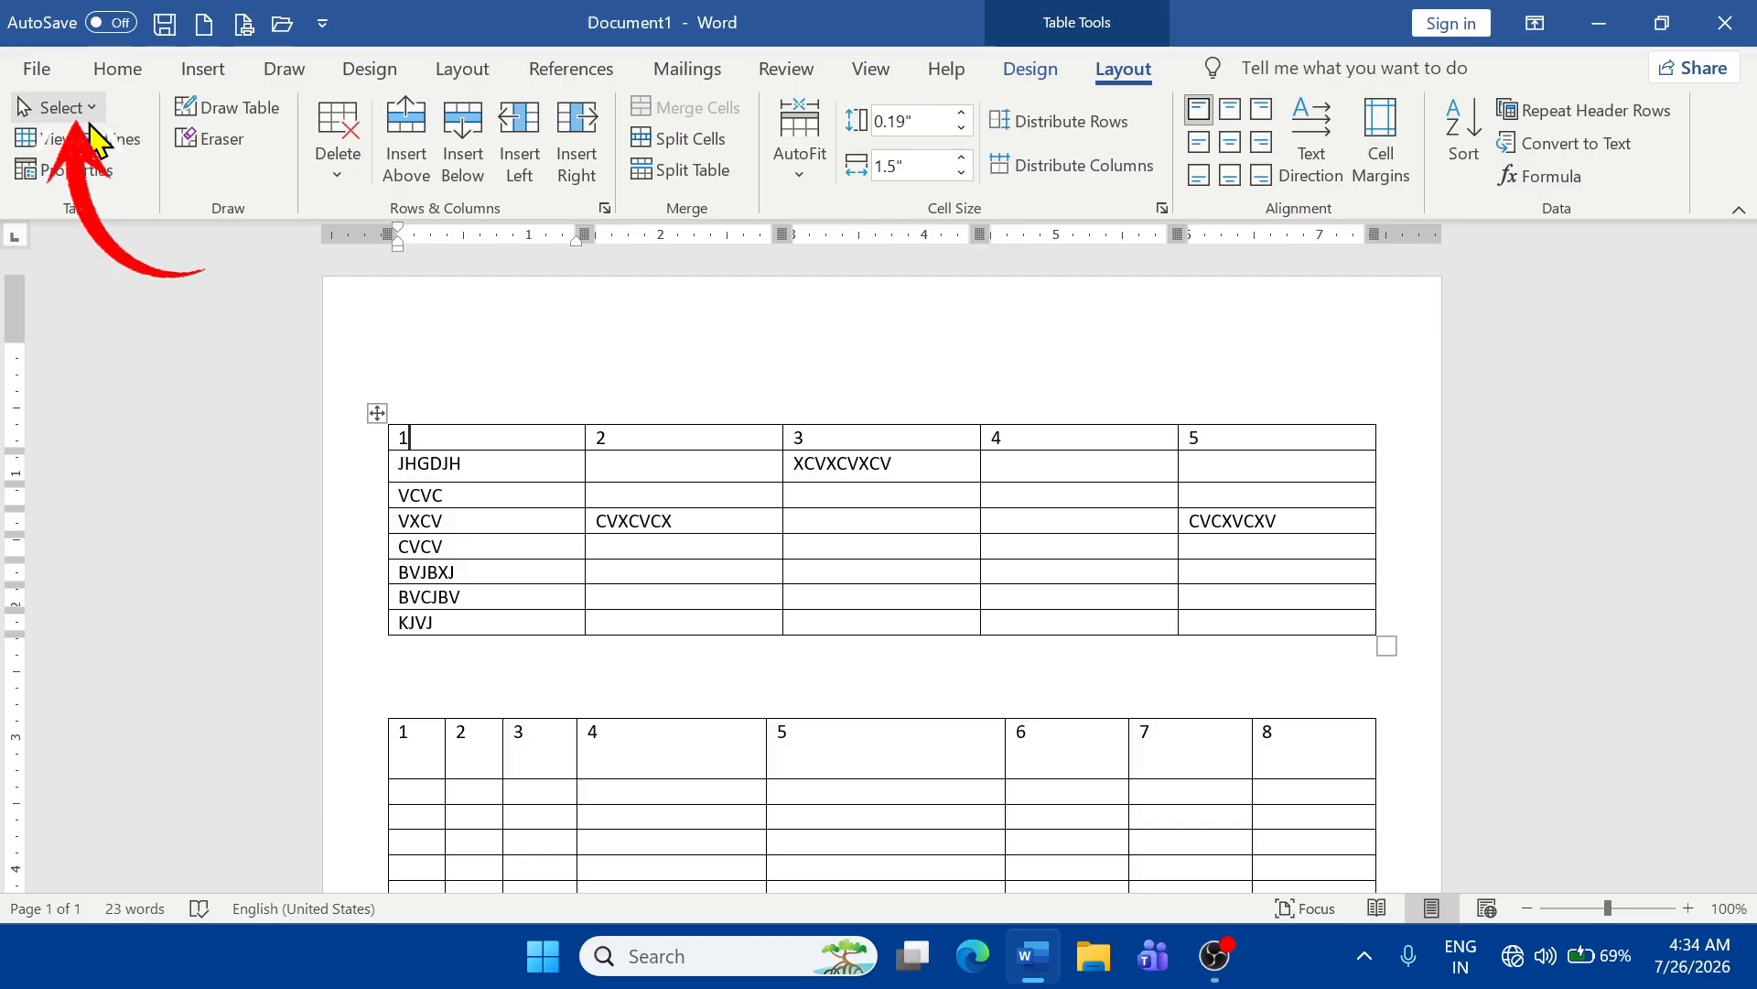
left_click_drag(518, 462, 510, 608)
left_click(645, 469)
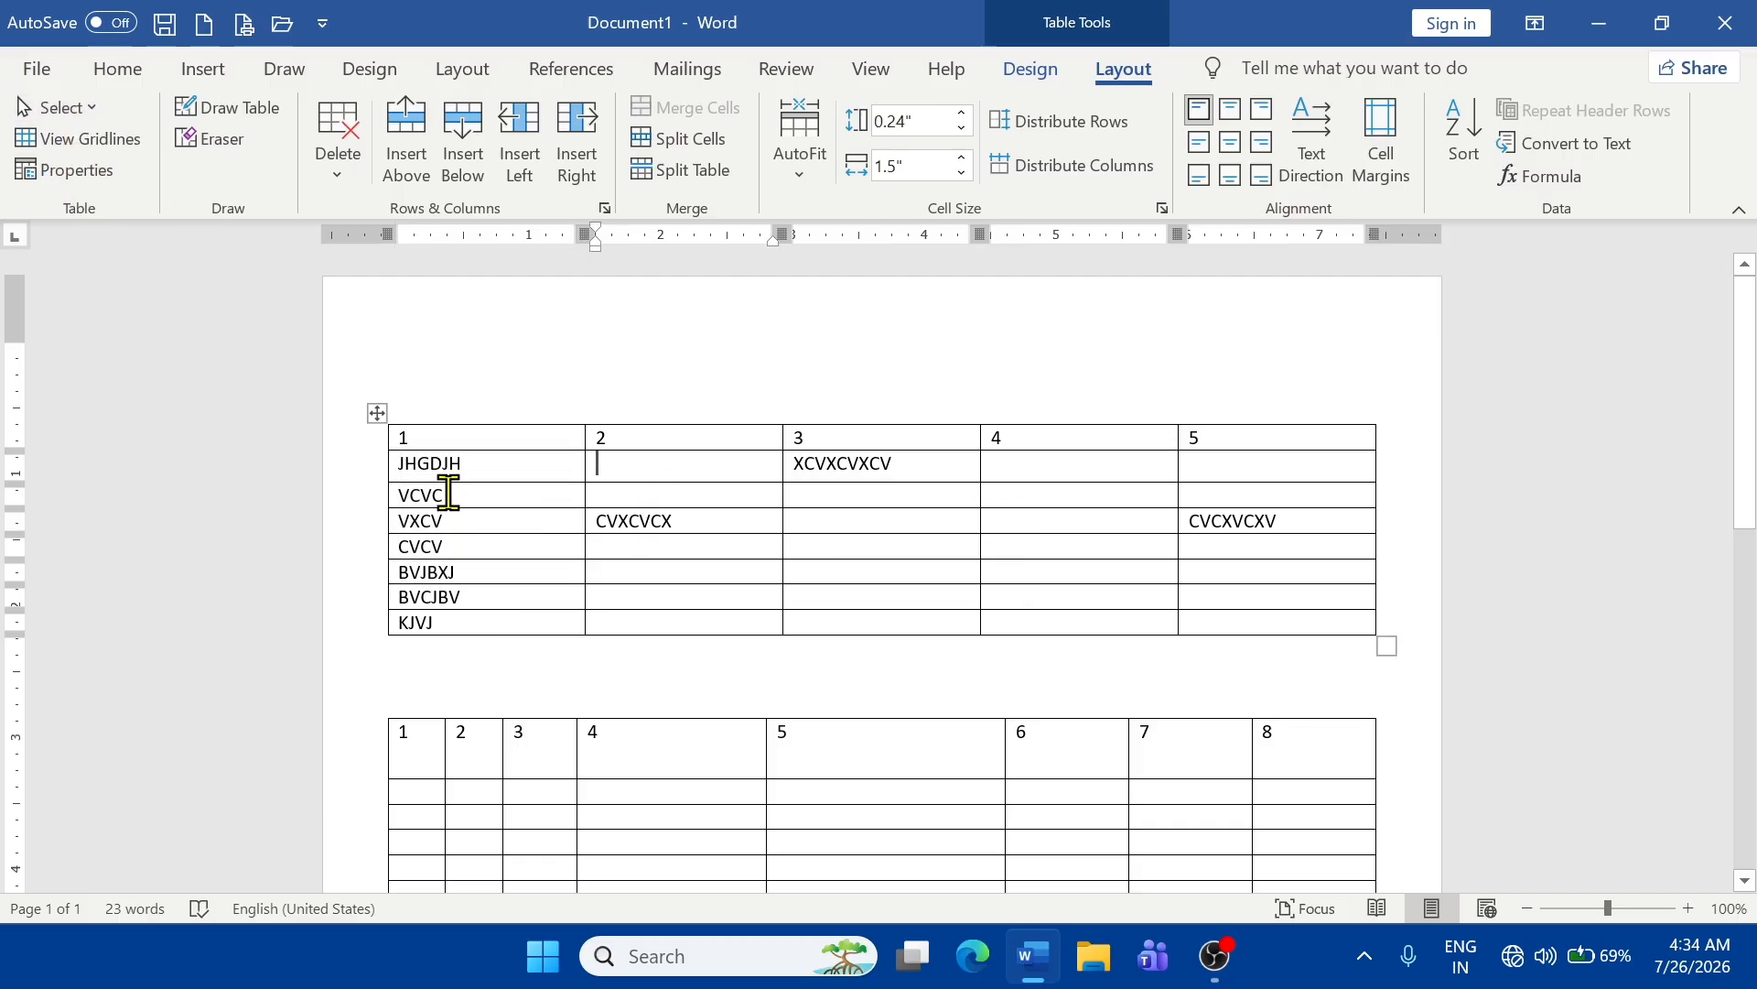
mouse_move(449, 494)
left_mouse_down()
mouse_move(772, 498)
mouse_move(989, 537)
mouse_move(1255, 535)
left_mouse_up()
left_click(479, 464)
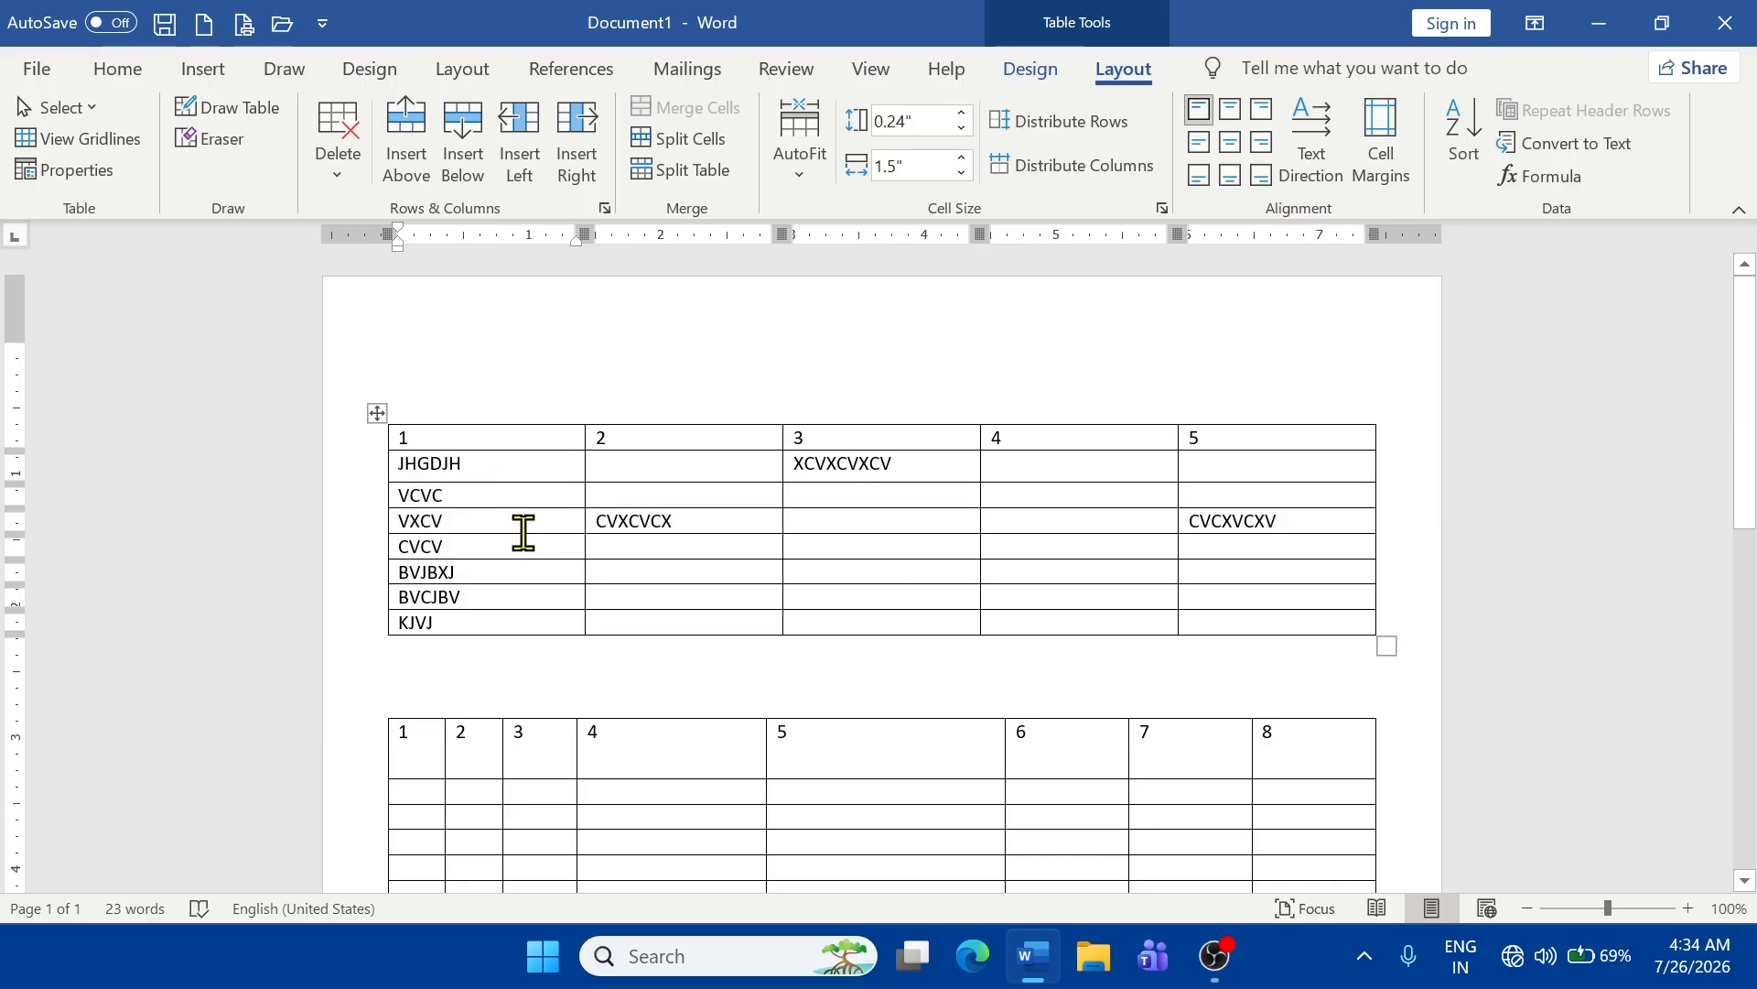
- Extend the selection from the JHGDJH cell down to the KJVJ row and across all five columns
key("shift")
key("shift+Down")
key("shift+Down")
key("shift+Down")
key("shift+Down")
key("shift+Down")
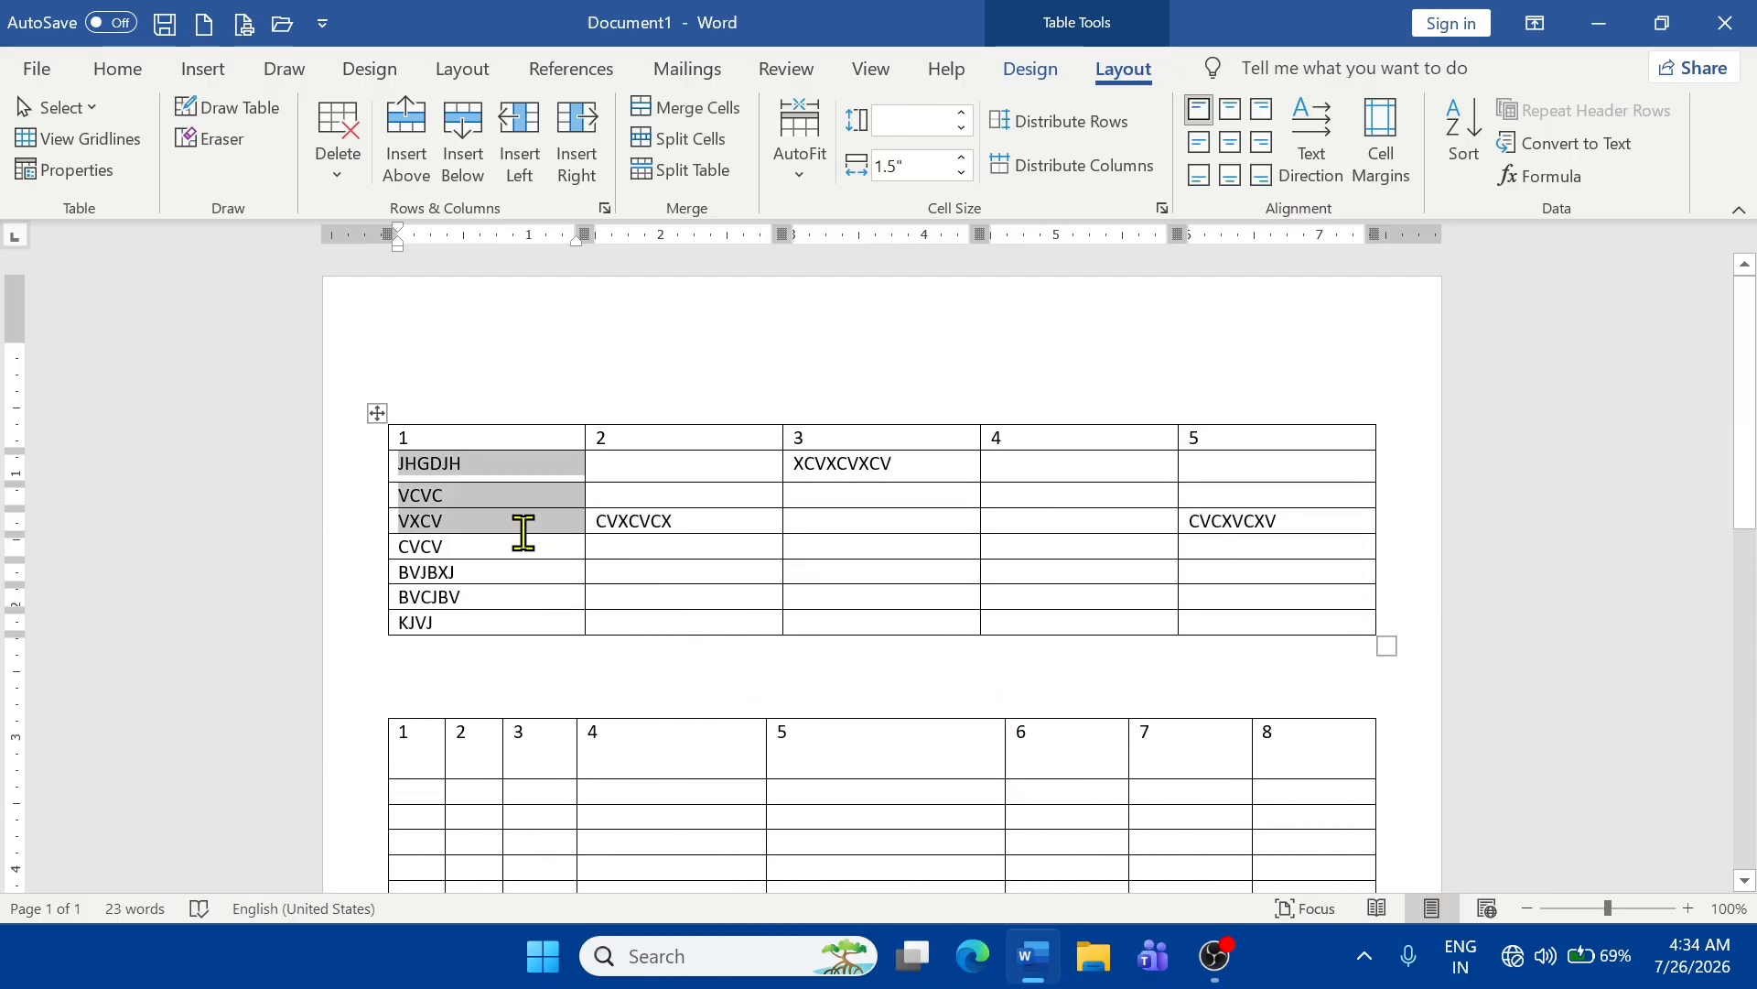
key("shift+Right")
key("shift+Right")
key("shift+Right")
key("shift+Right")
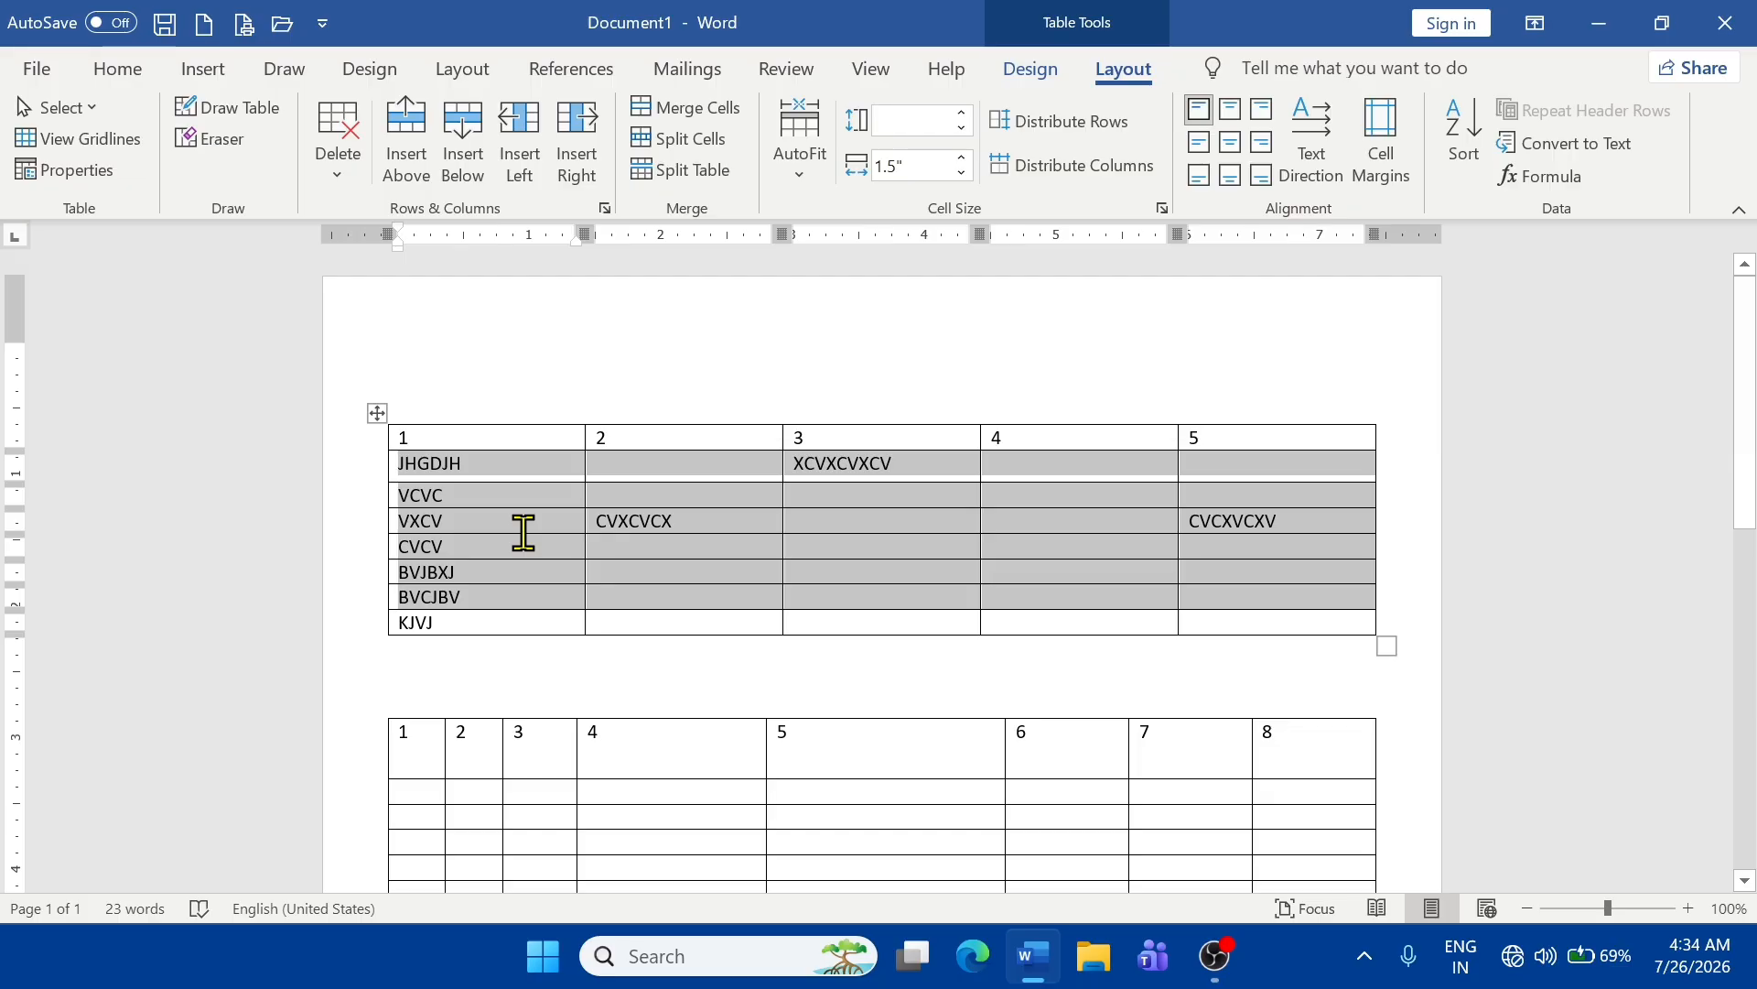
key("shift+Down")
- Select the entire first column of the five-column table, starting from the VCVC cell
left_click(530, 495)
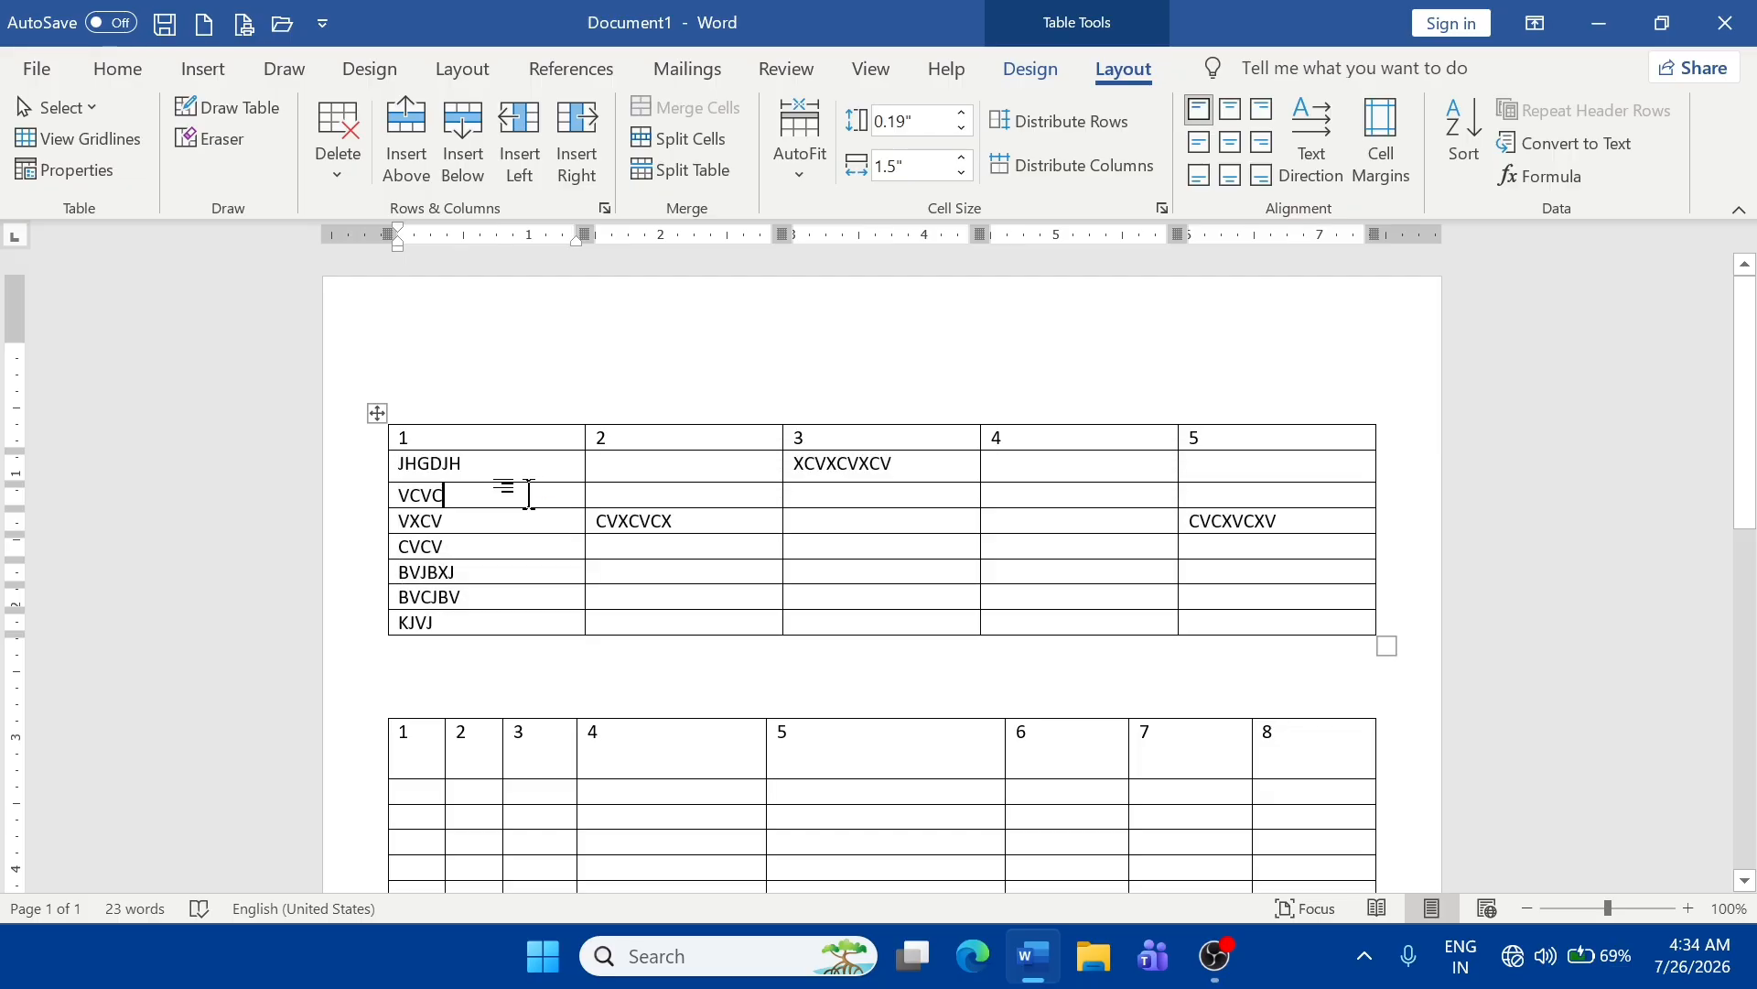
left_click(79, 108)
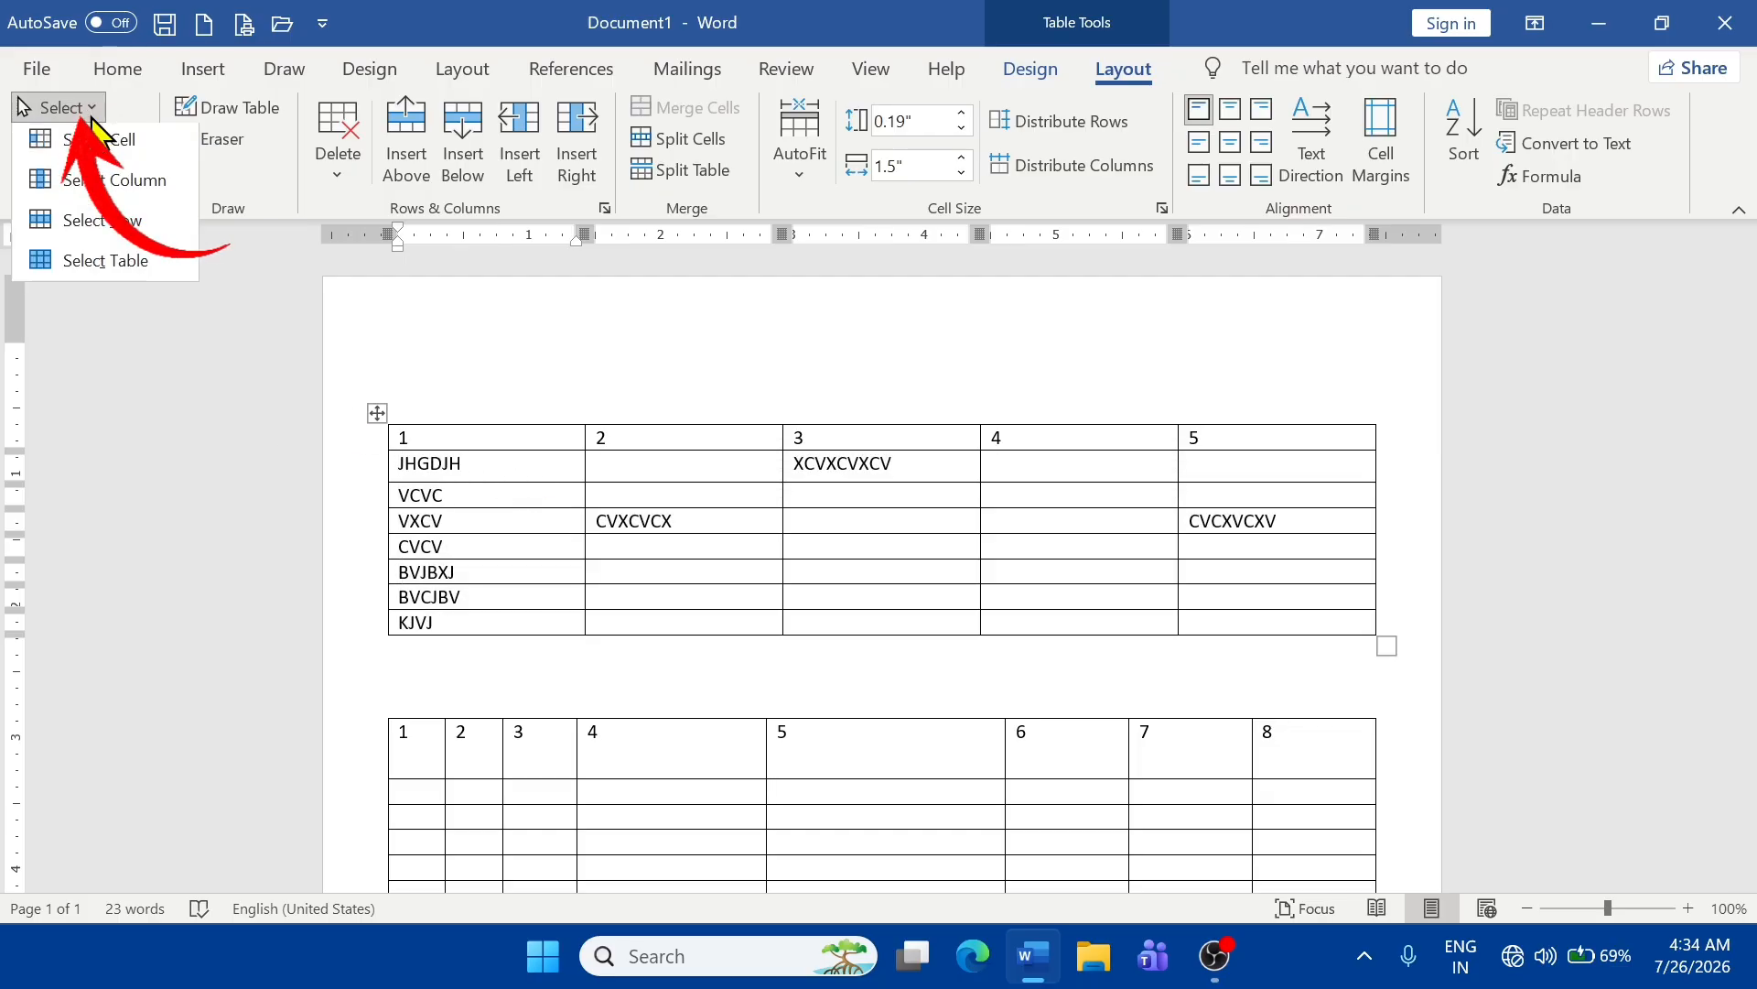
left_click(121, 183)
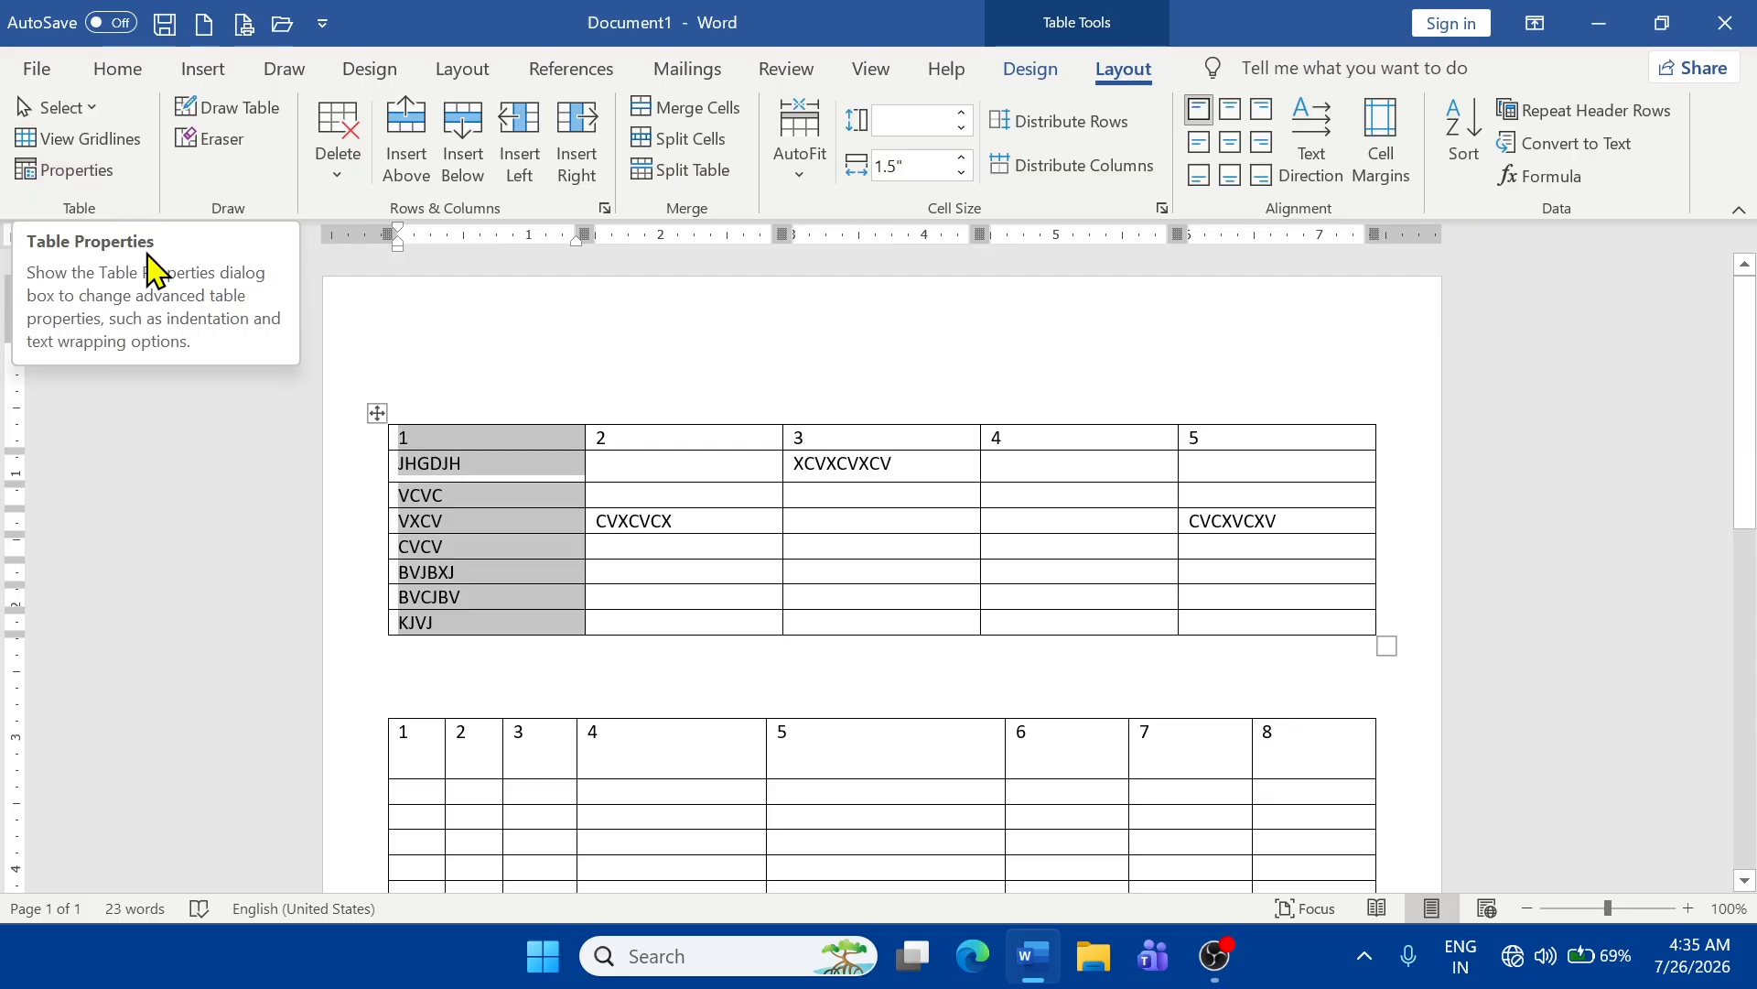
- Select the entire VXCV row of the five-column table, make its text bold and enlarge it by two font-size steps
left_click(618, 524)
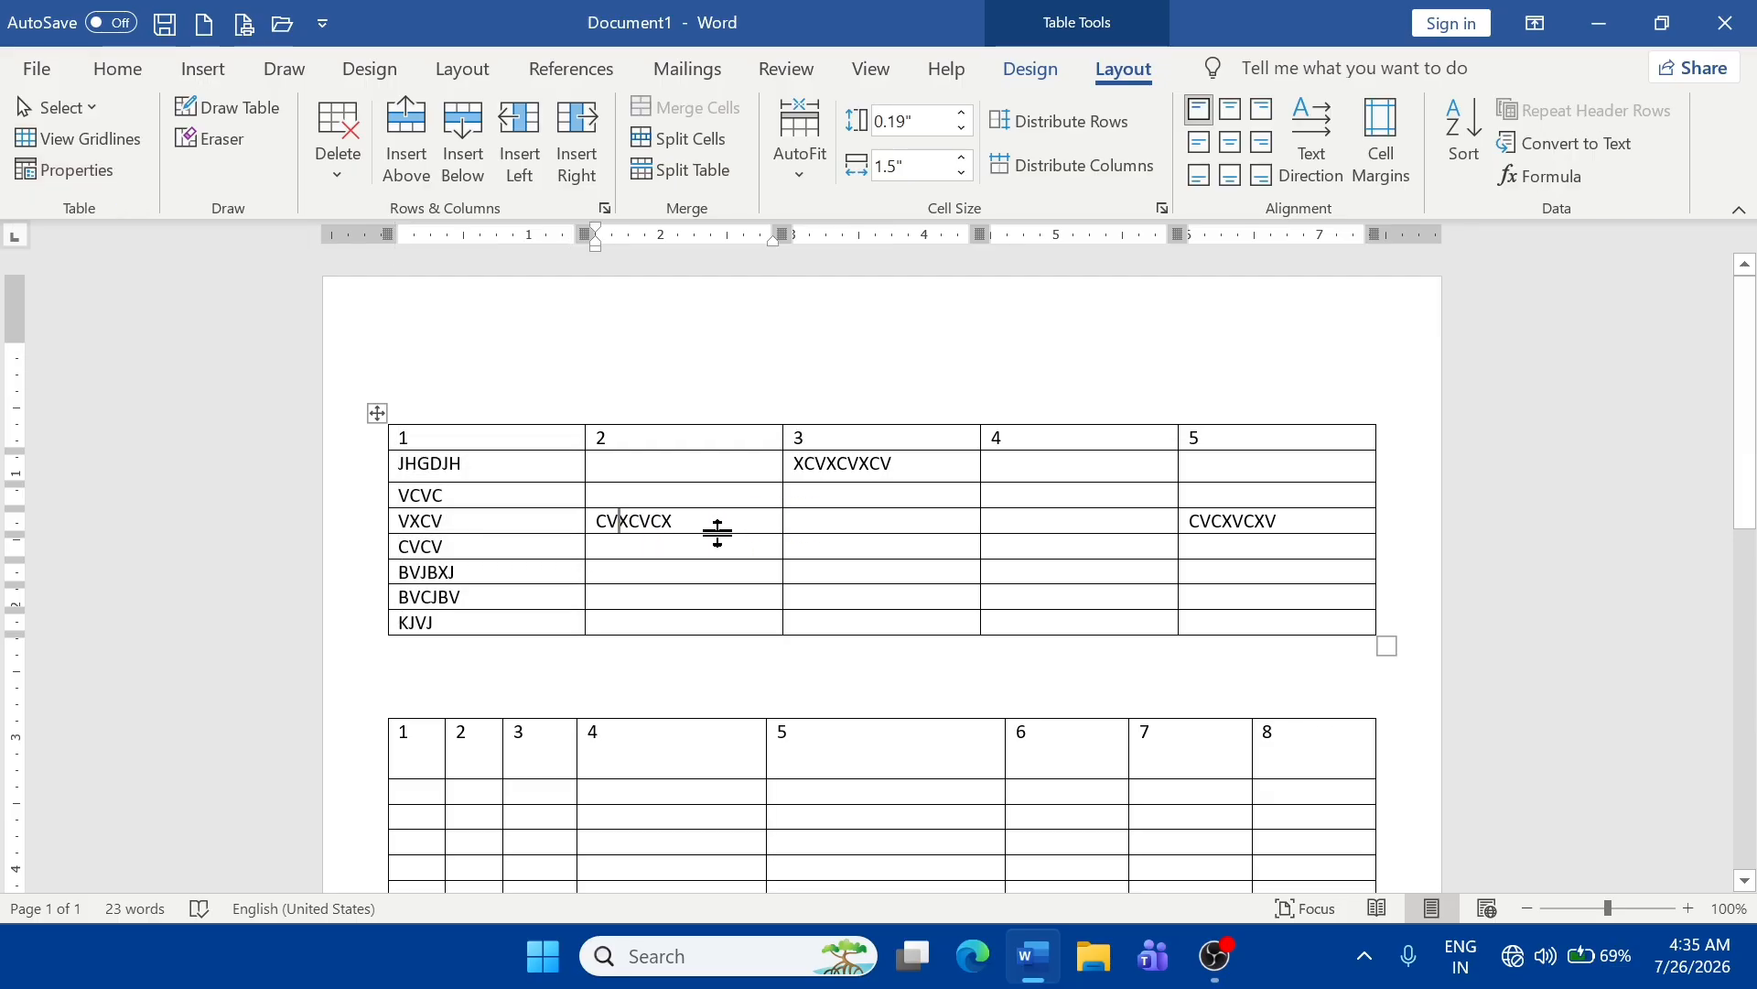
left_click(752, 522)
left_click(57, 107)
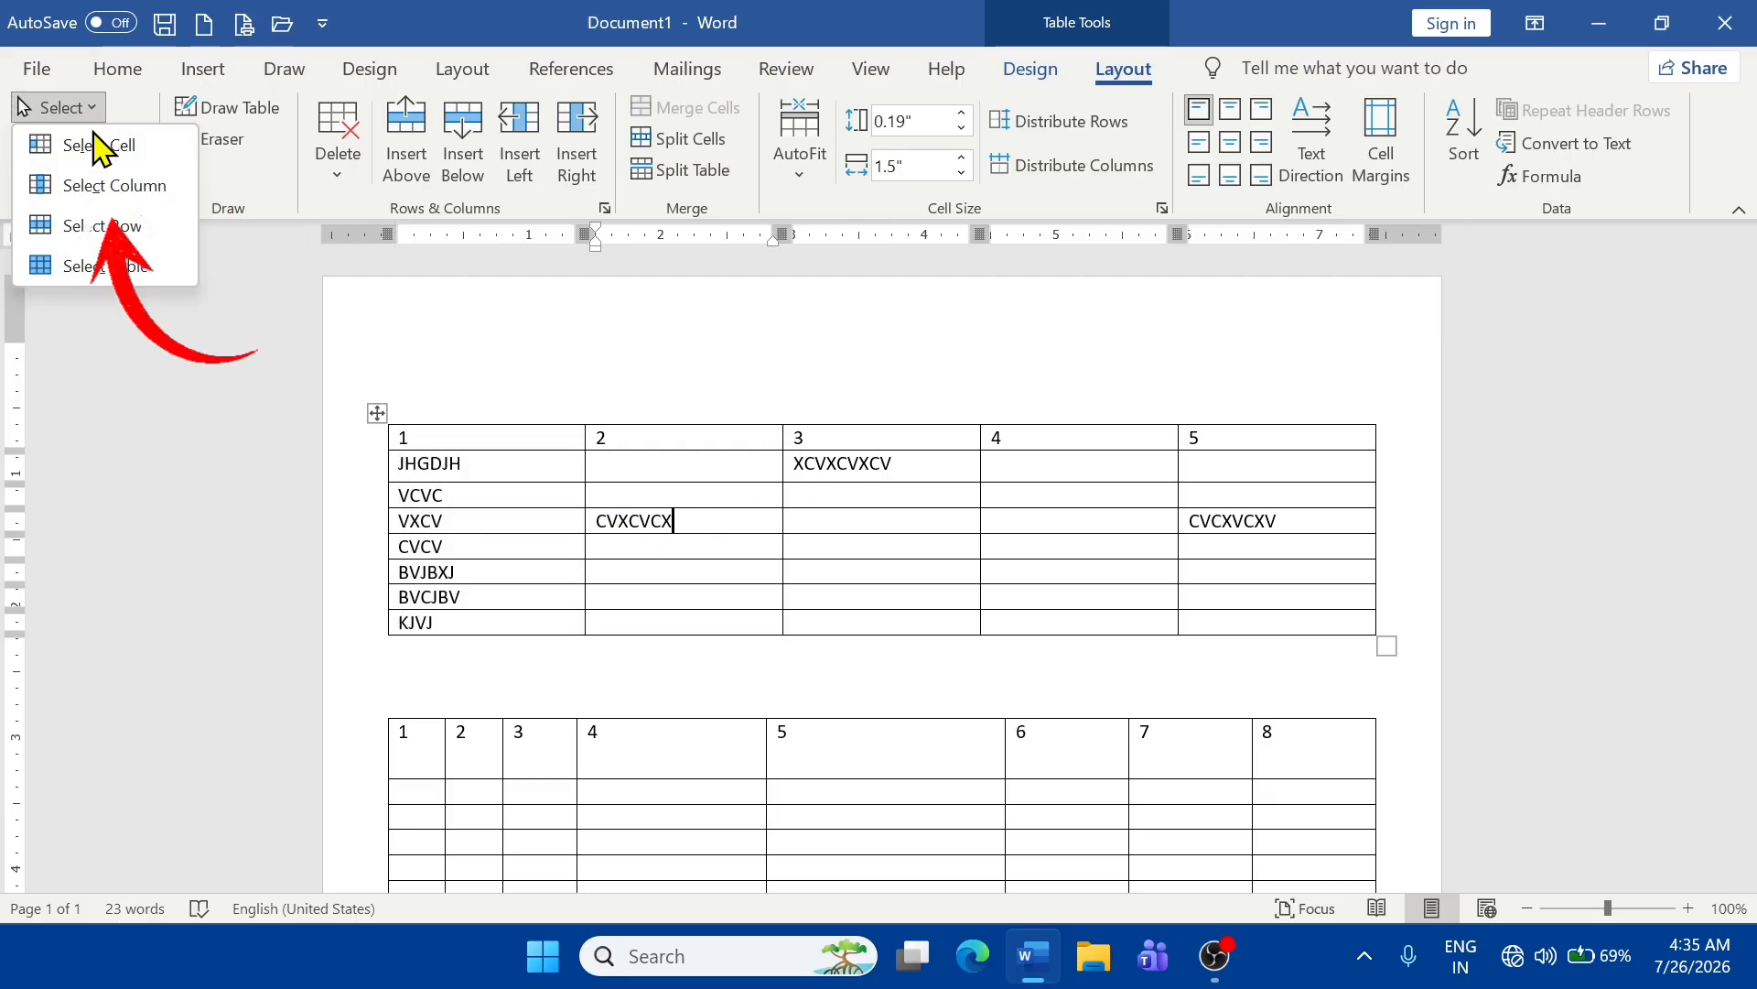
left_click(102, 225)
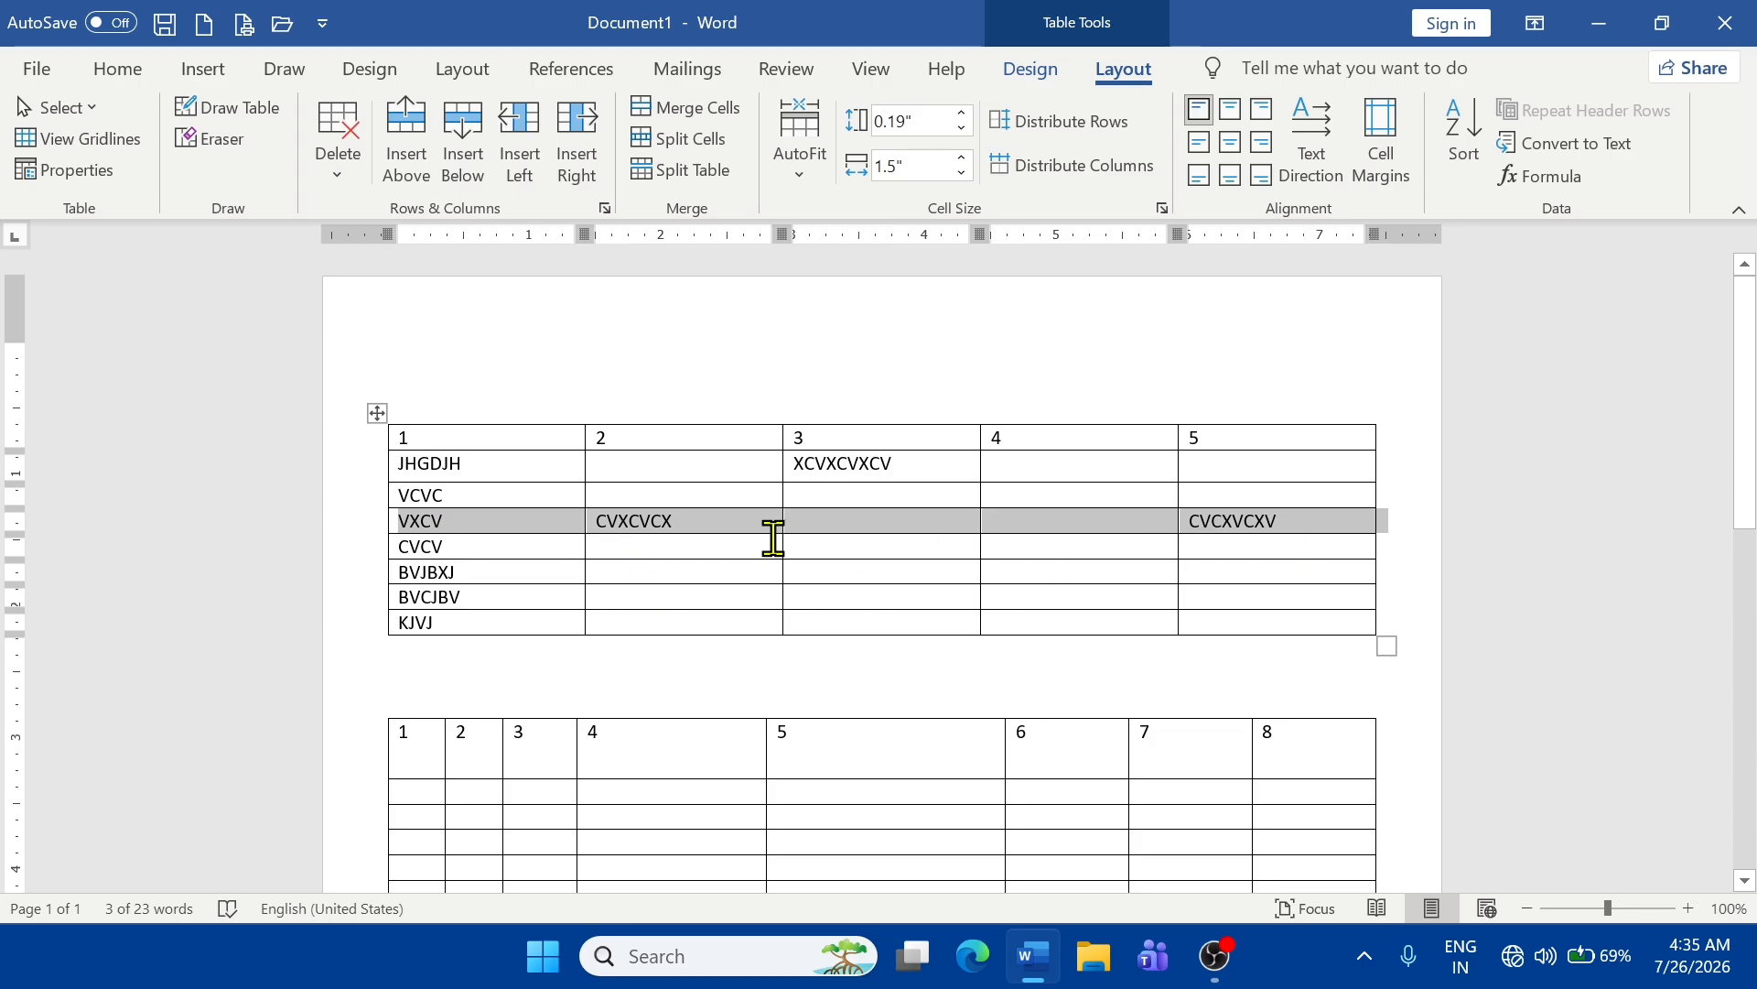
key("ctrl+b")
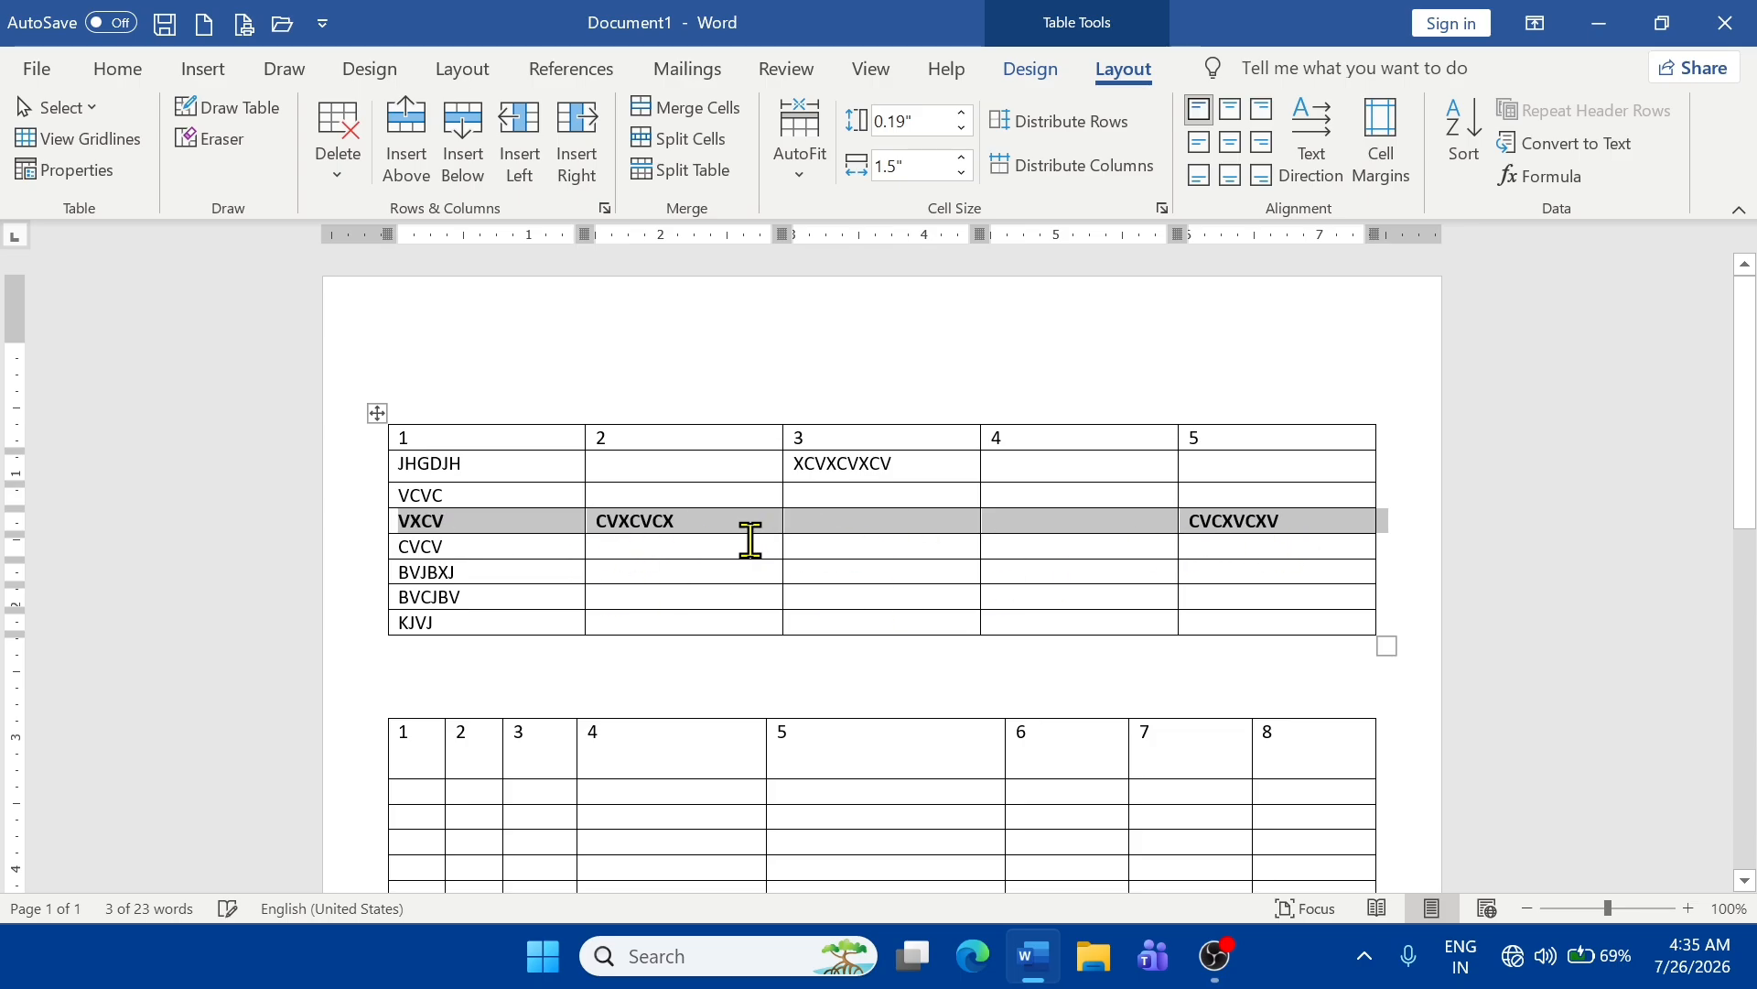
key("ctrl+shift+period")
key("ctrl+shift+period")
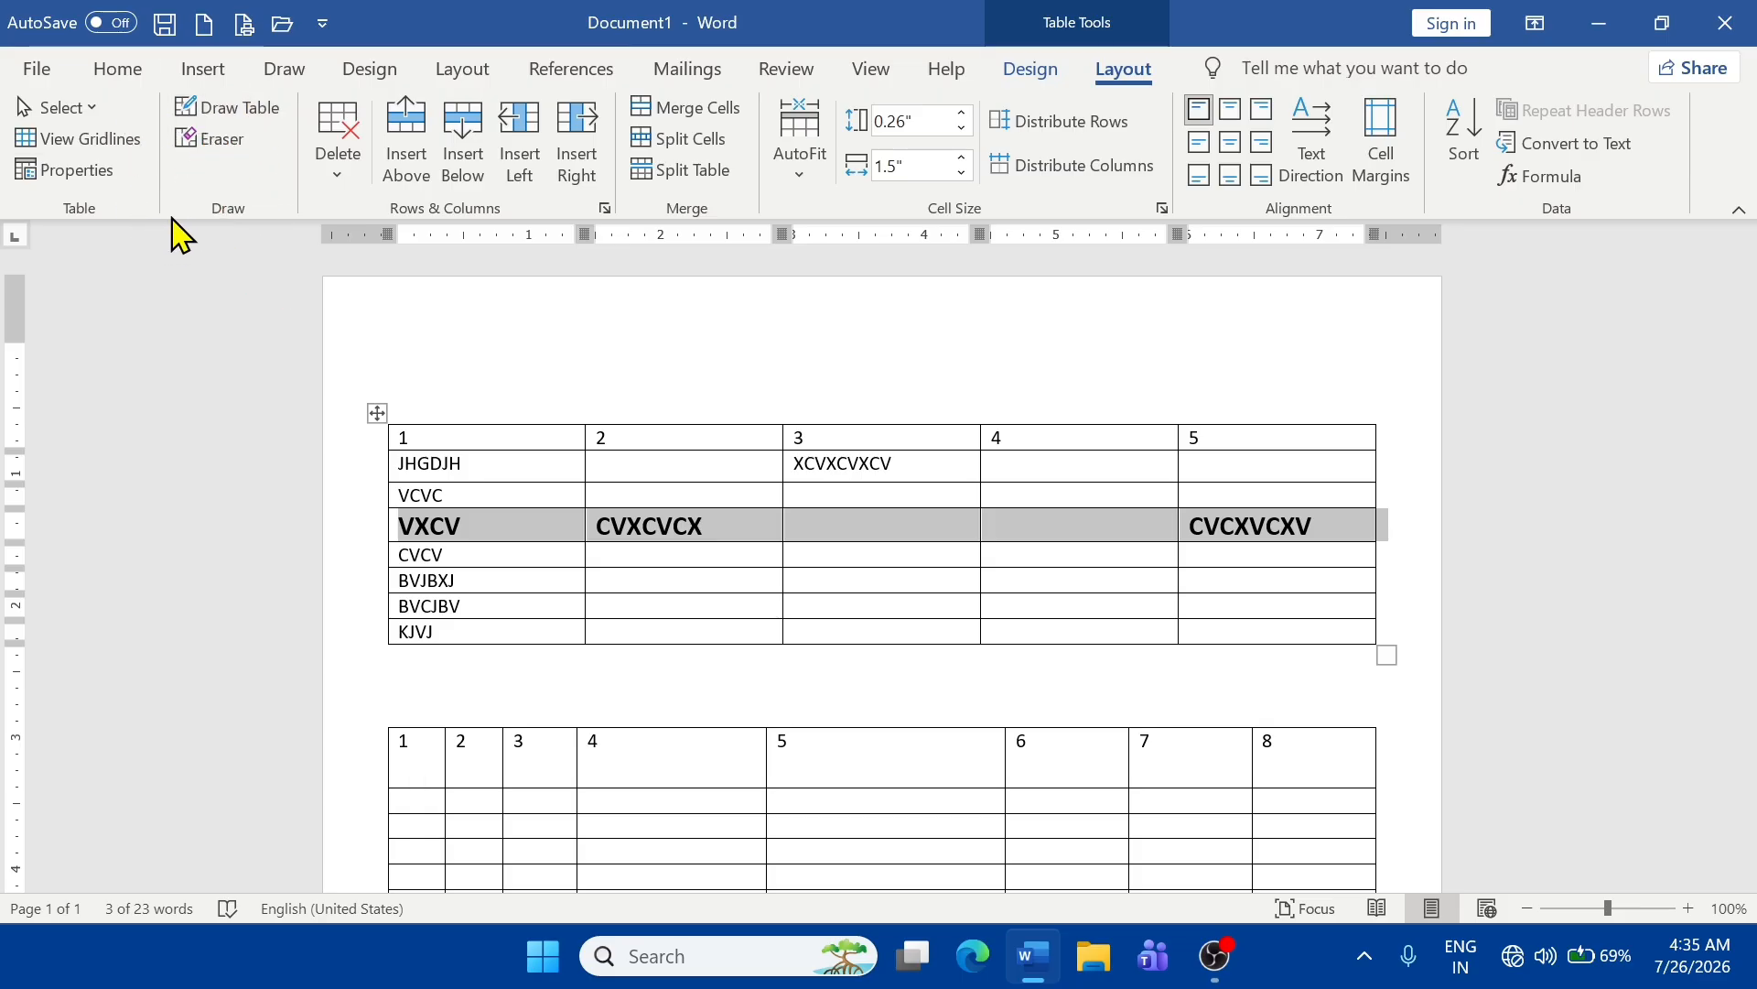
- Erase the partition between columns 2 and 3 in every row of the first table, including the header row
left_click(799, 500)
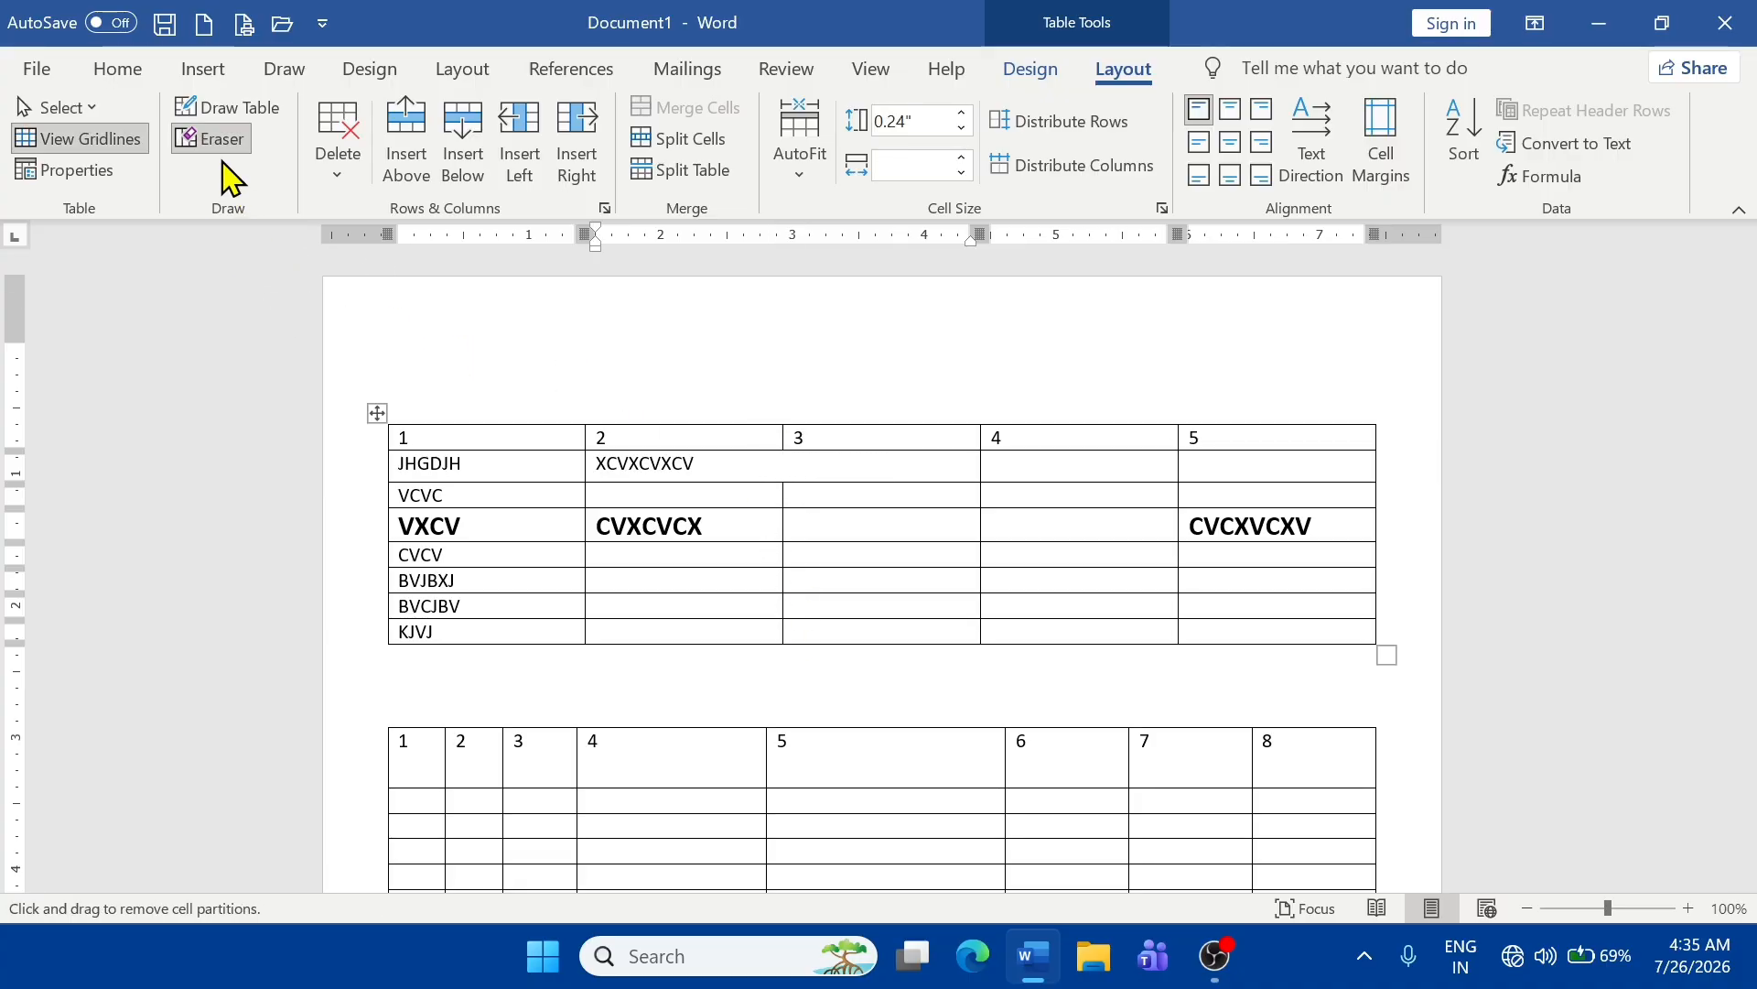
left_click_drag(780, 492, 787, 597)
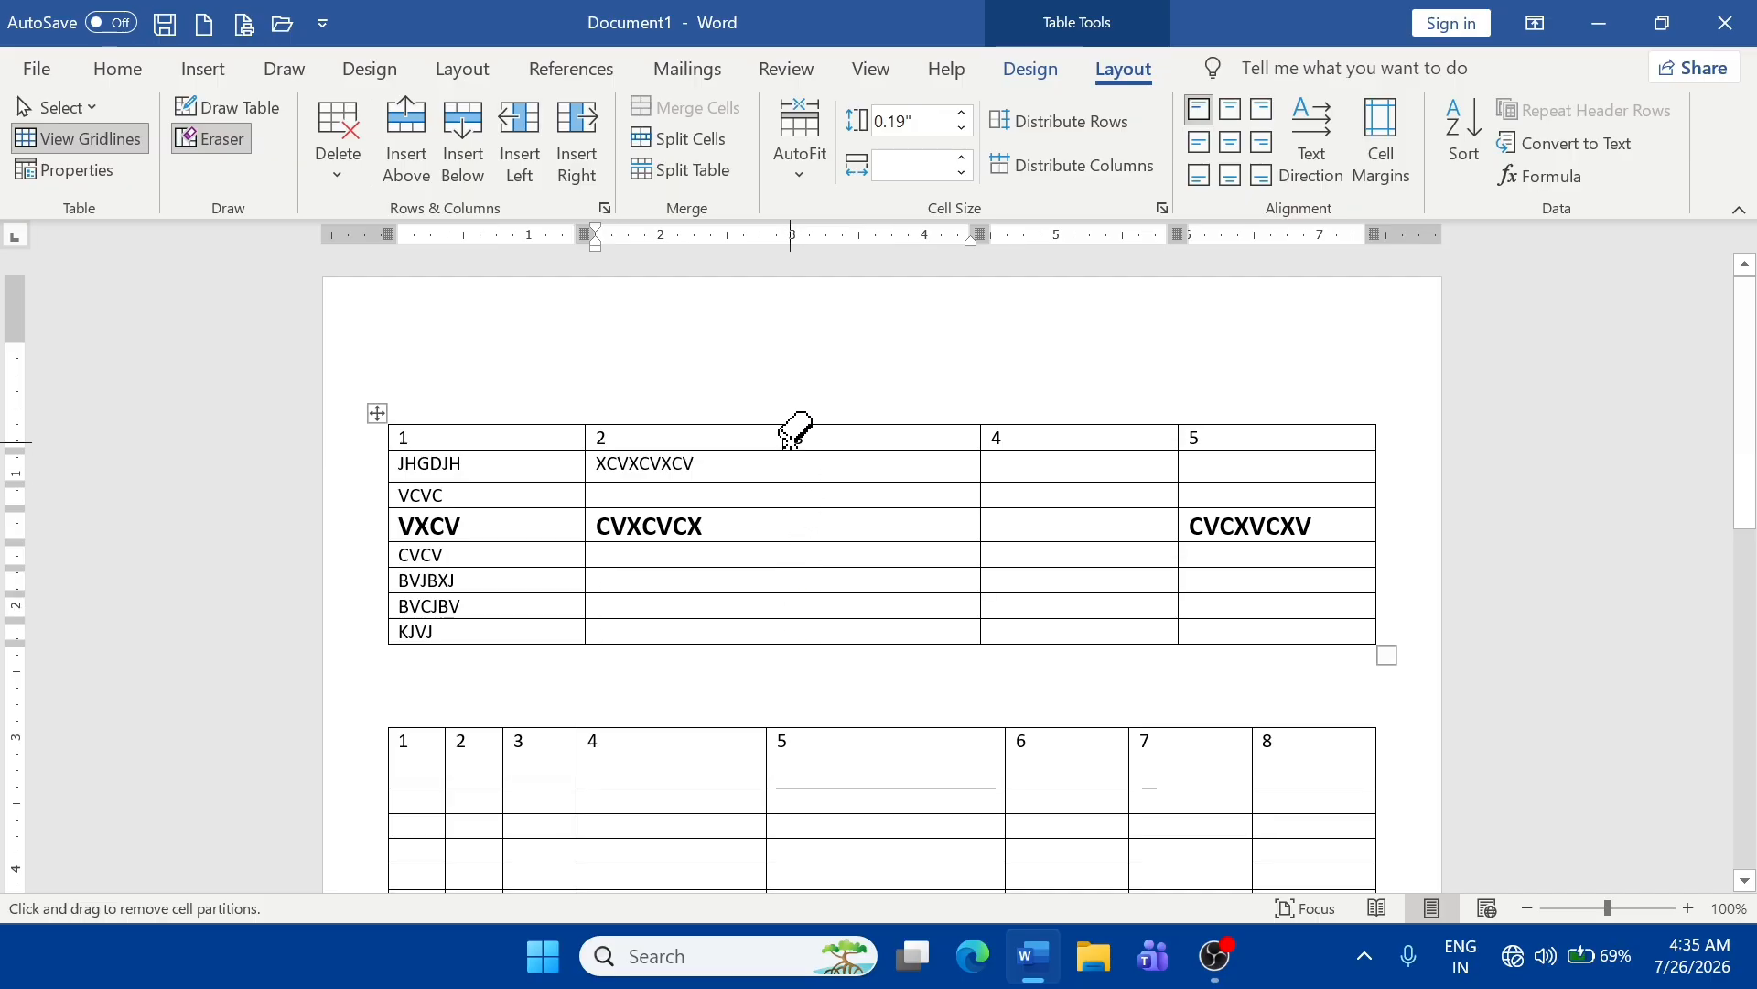
left_click_drag(785, 432, 784, 465)
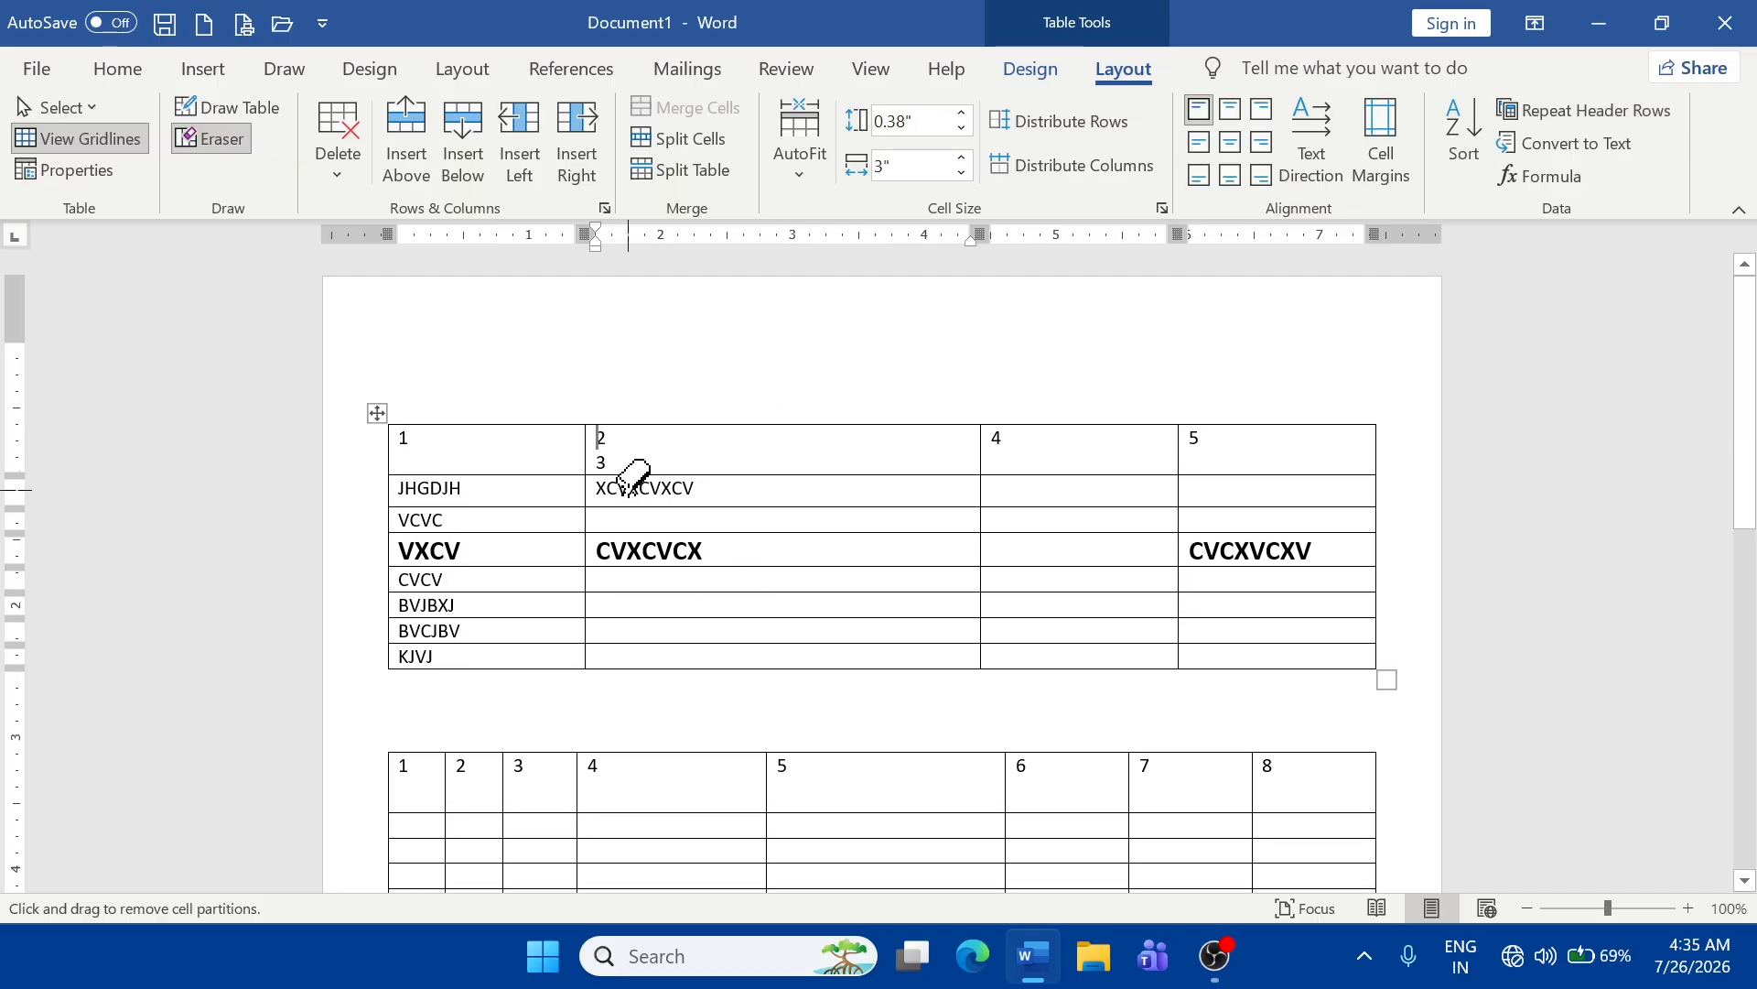
- Erase the partition between the second and third columns in all rows of the empty table, and leave the Eraser
scroll(892, 510, "down", 9)
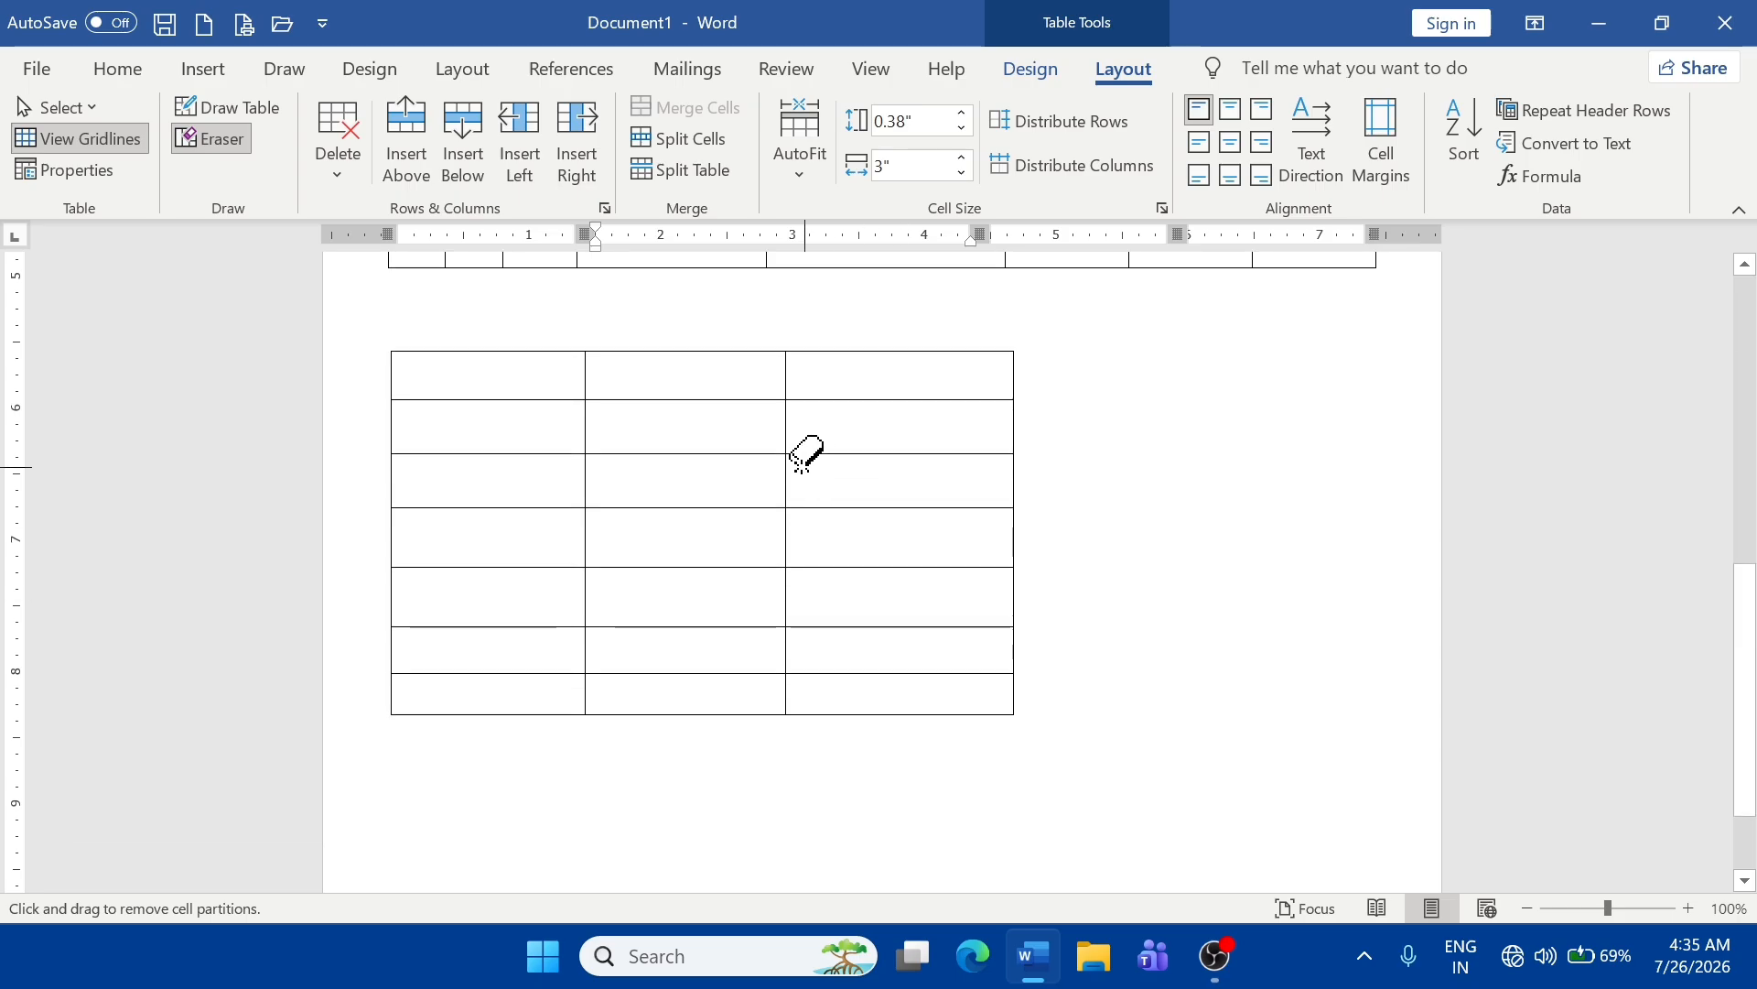
left_click_drag(793, 416, 799, 480)
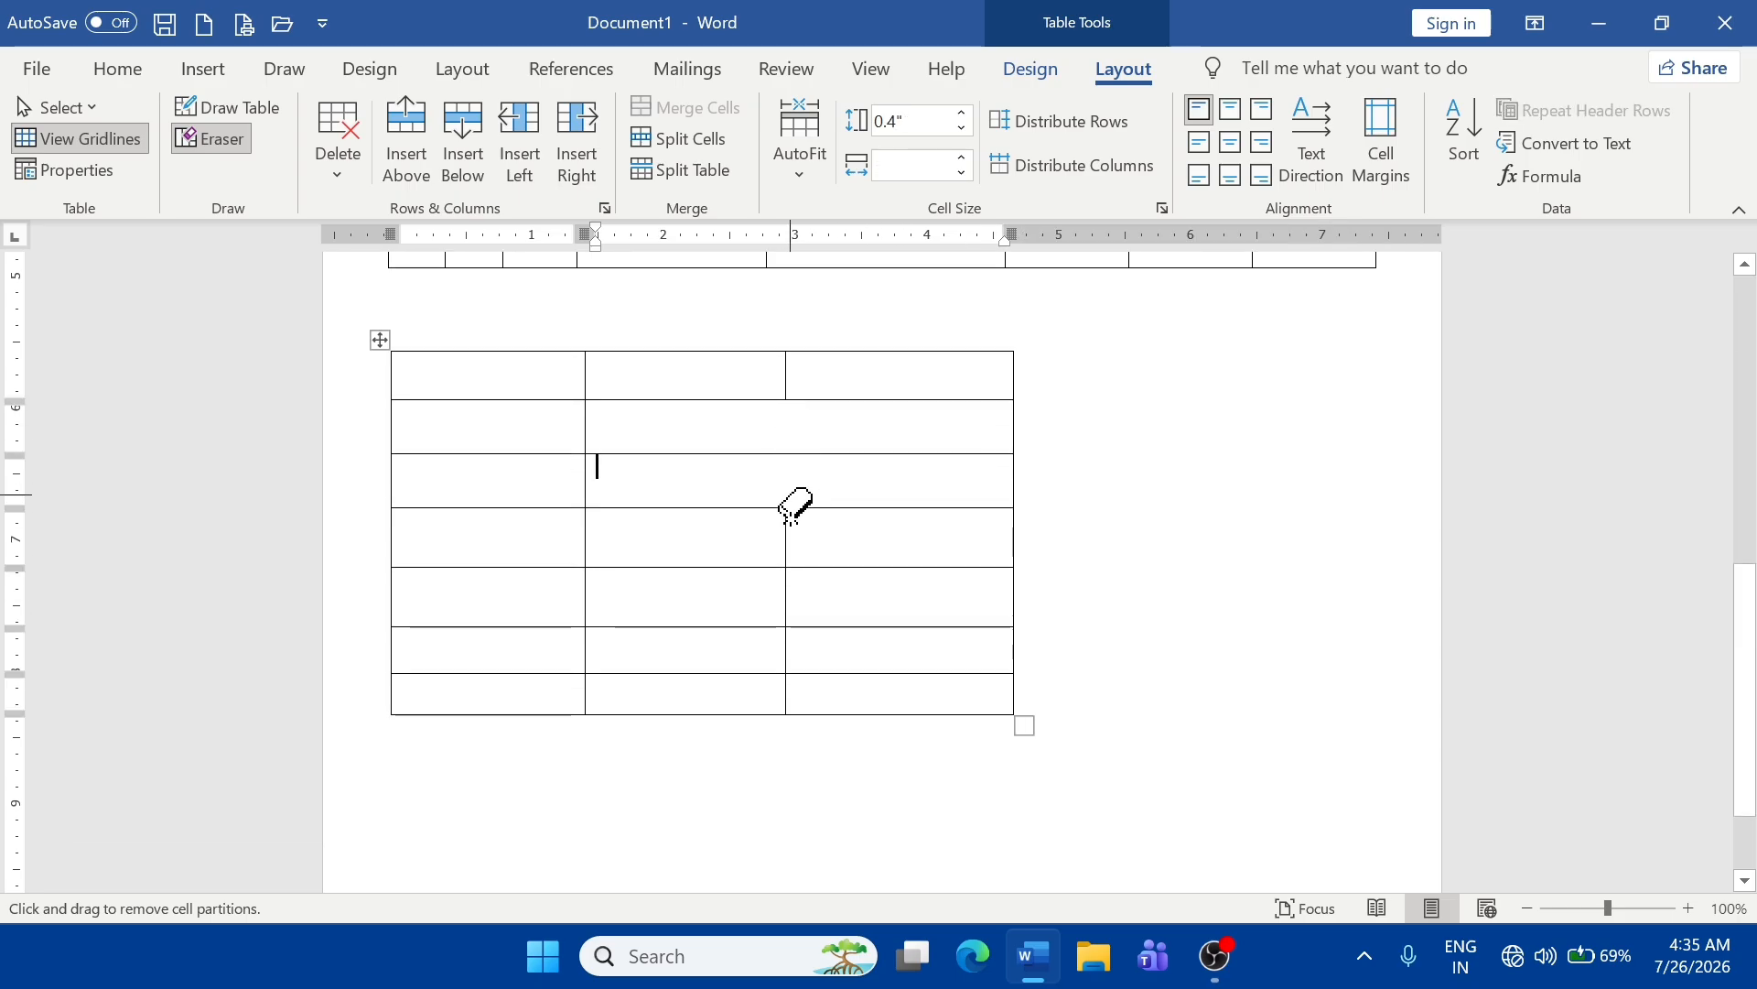
left_click(791, 537)
left_click(787, 694)
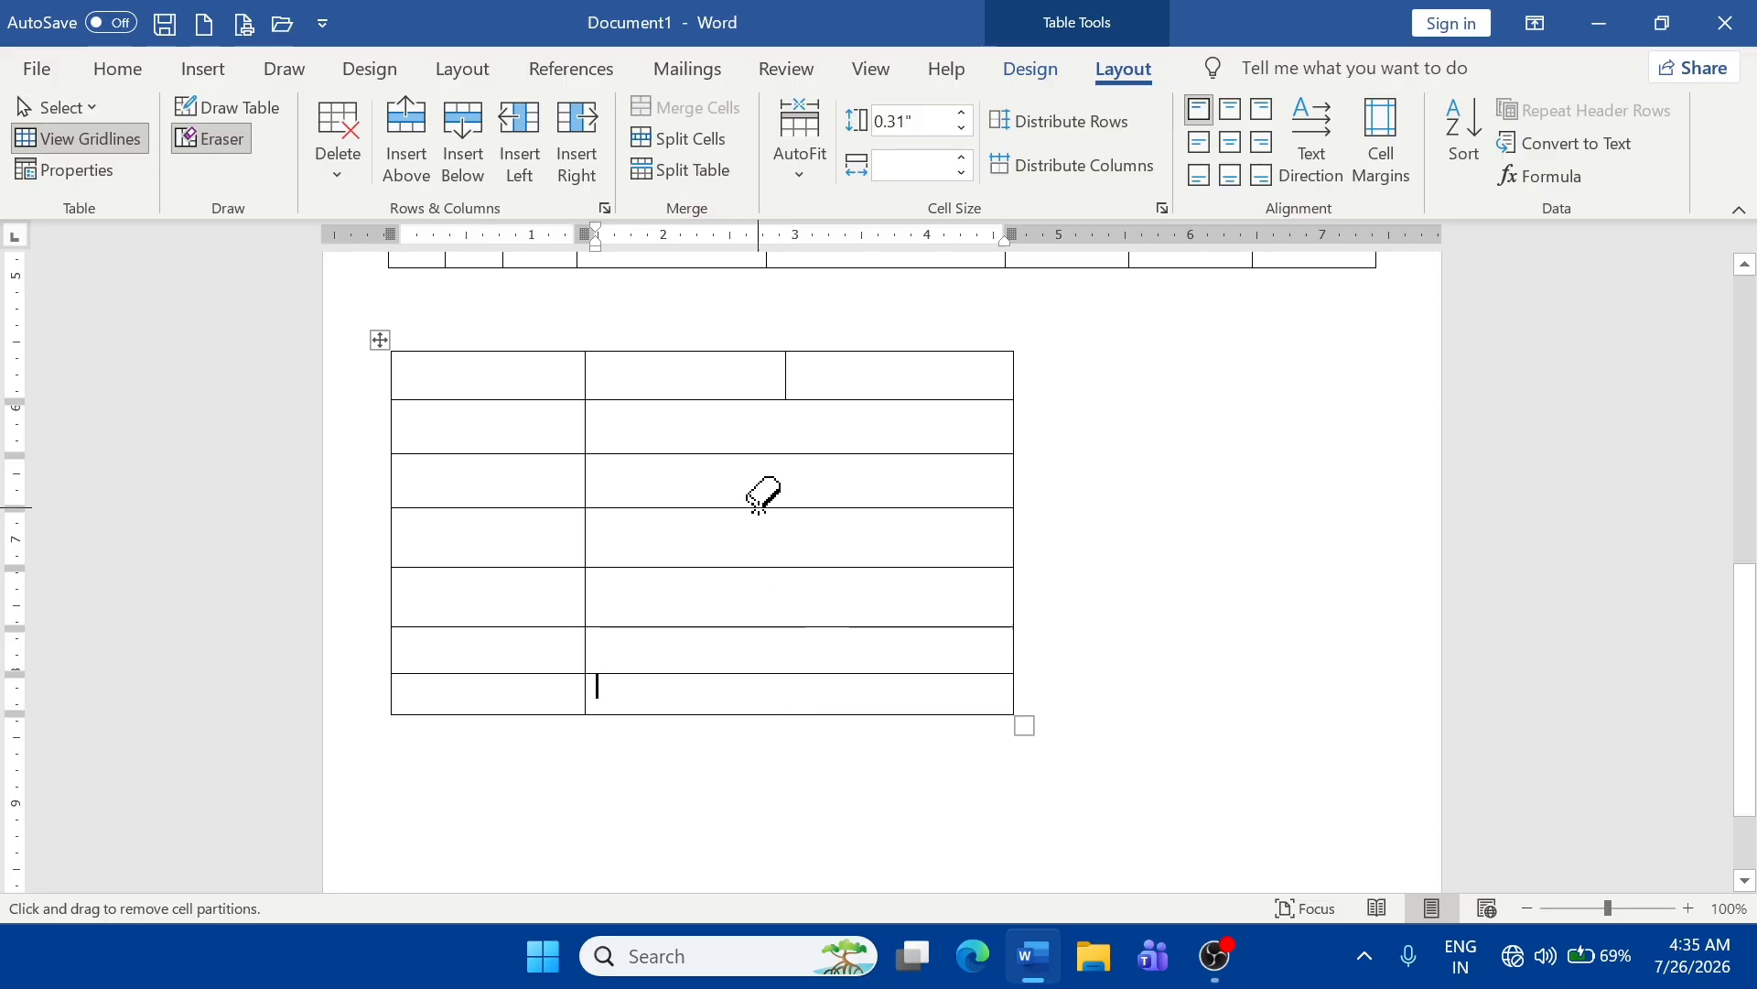
left_click(789, 375)
scroll(577, 601, "up", 2)
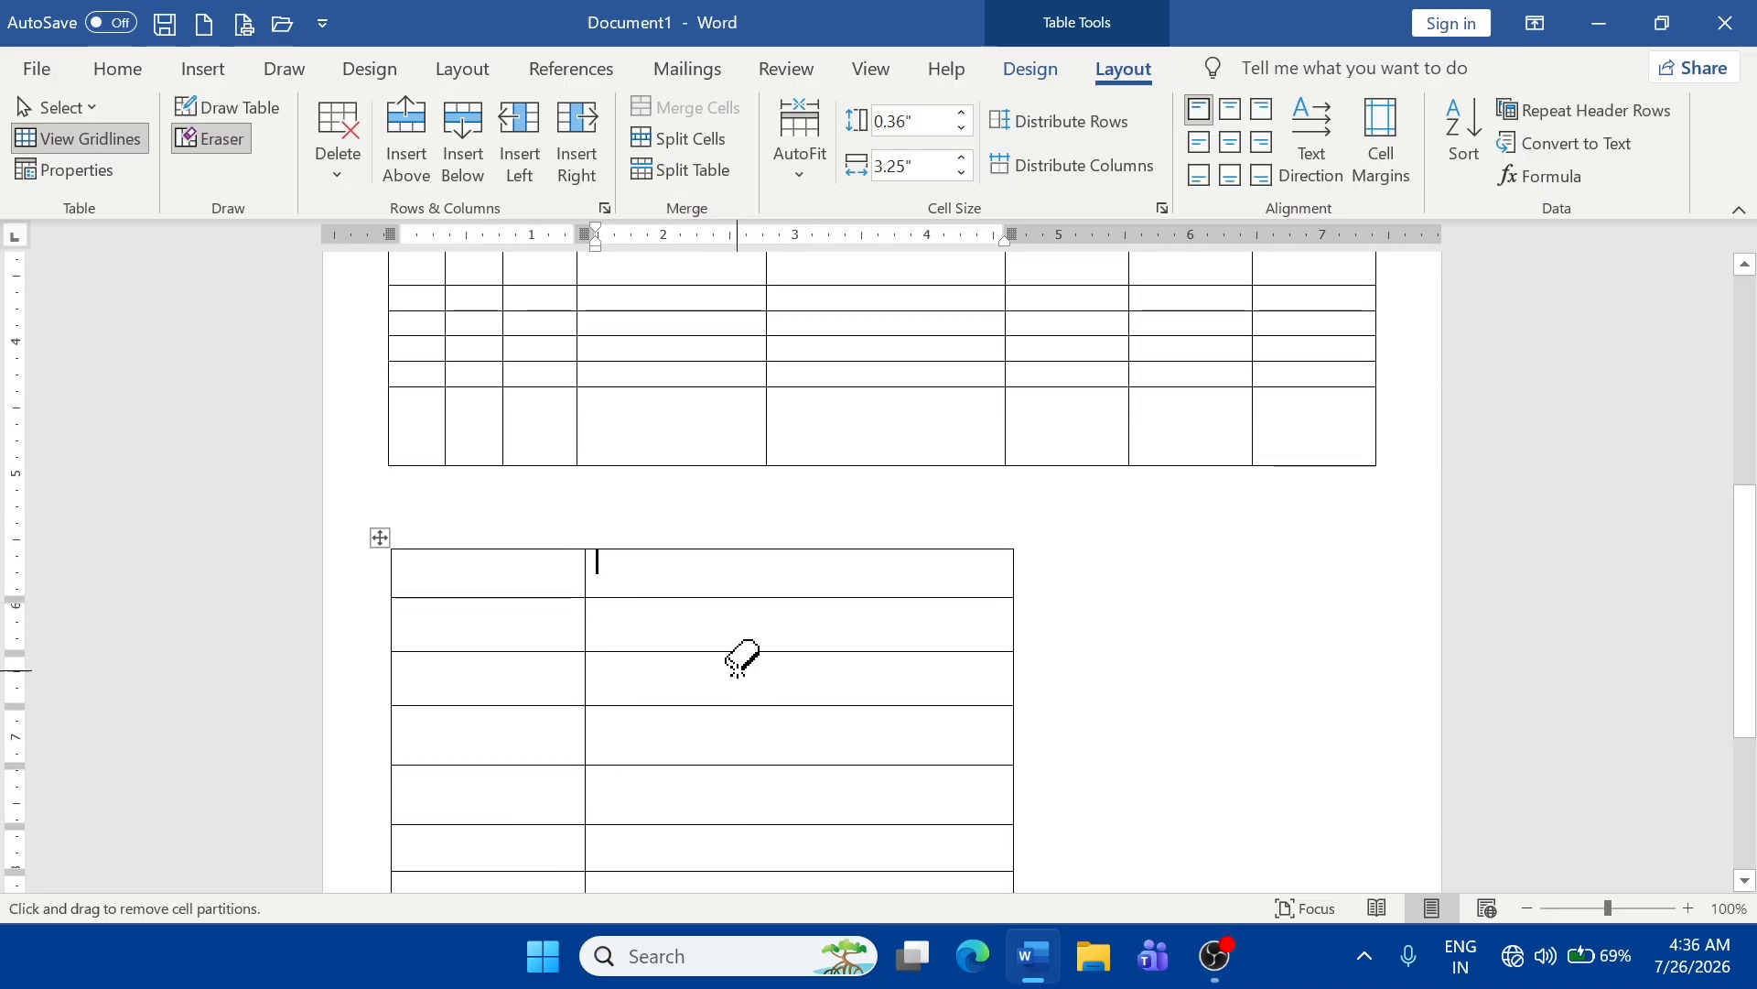
scroll(738, 651, "up", 1)
scroll(693, 588, "up", 2)
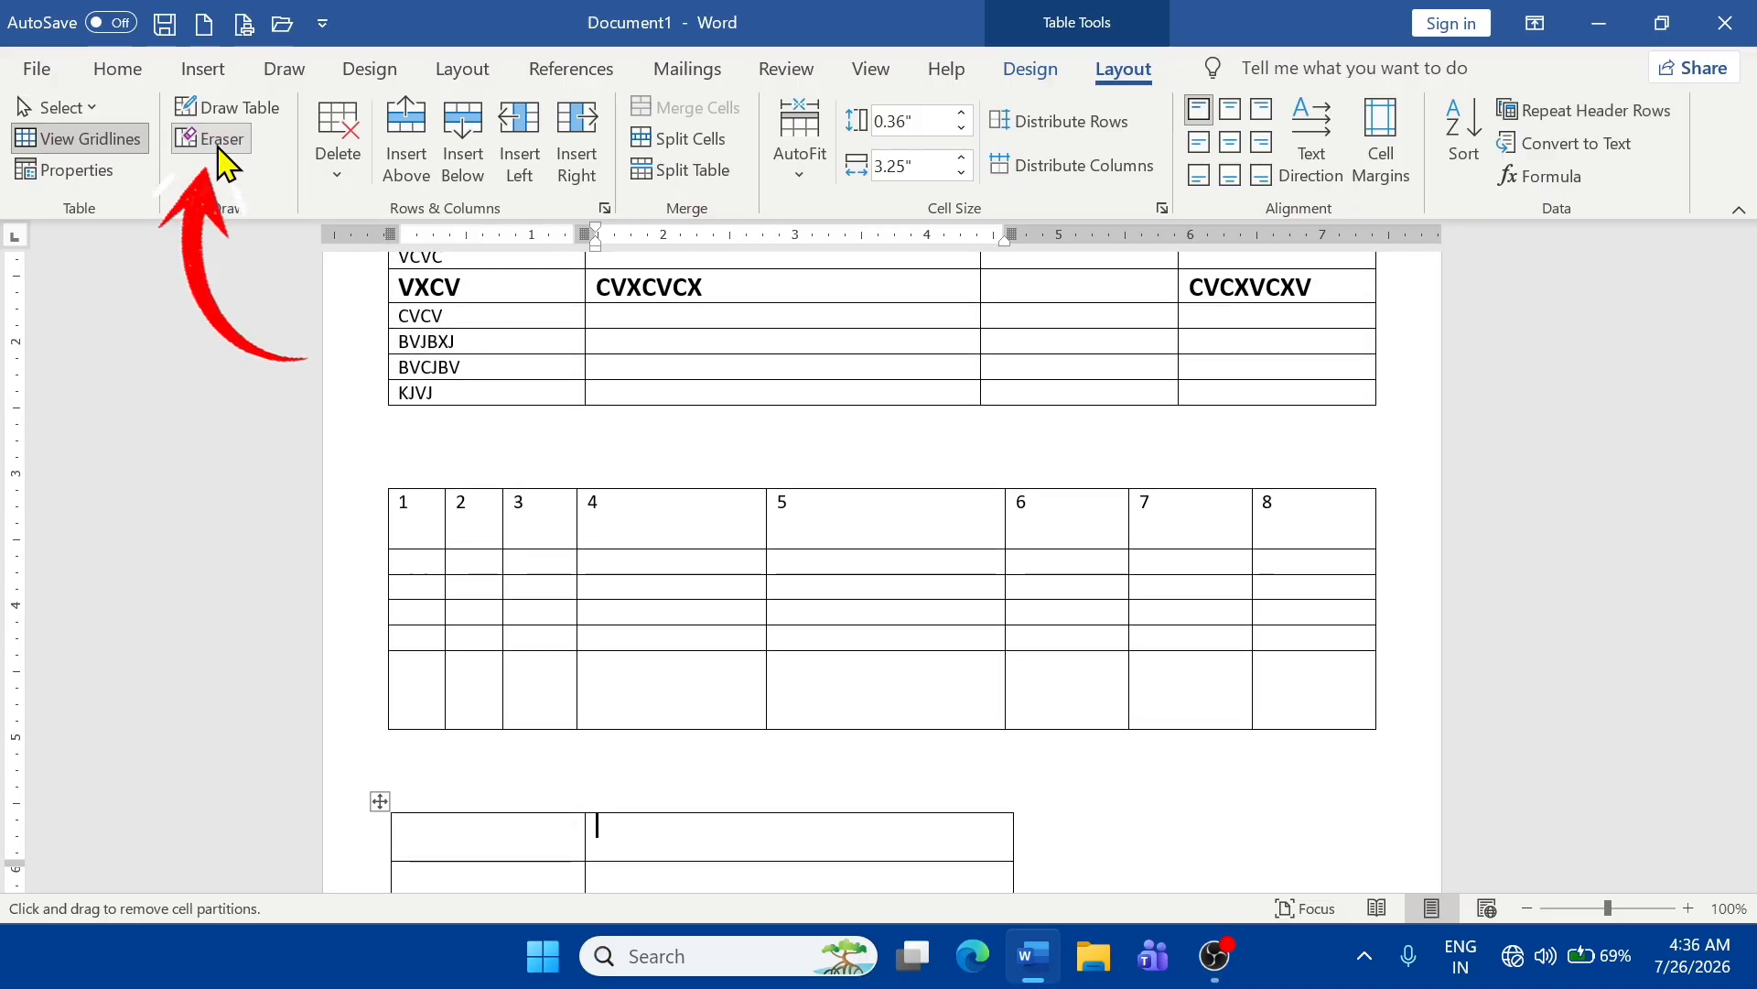
scroll(778, 526, "up", 3)
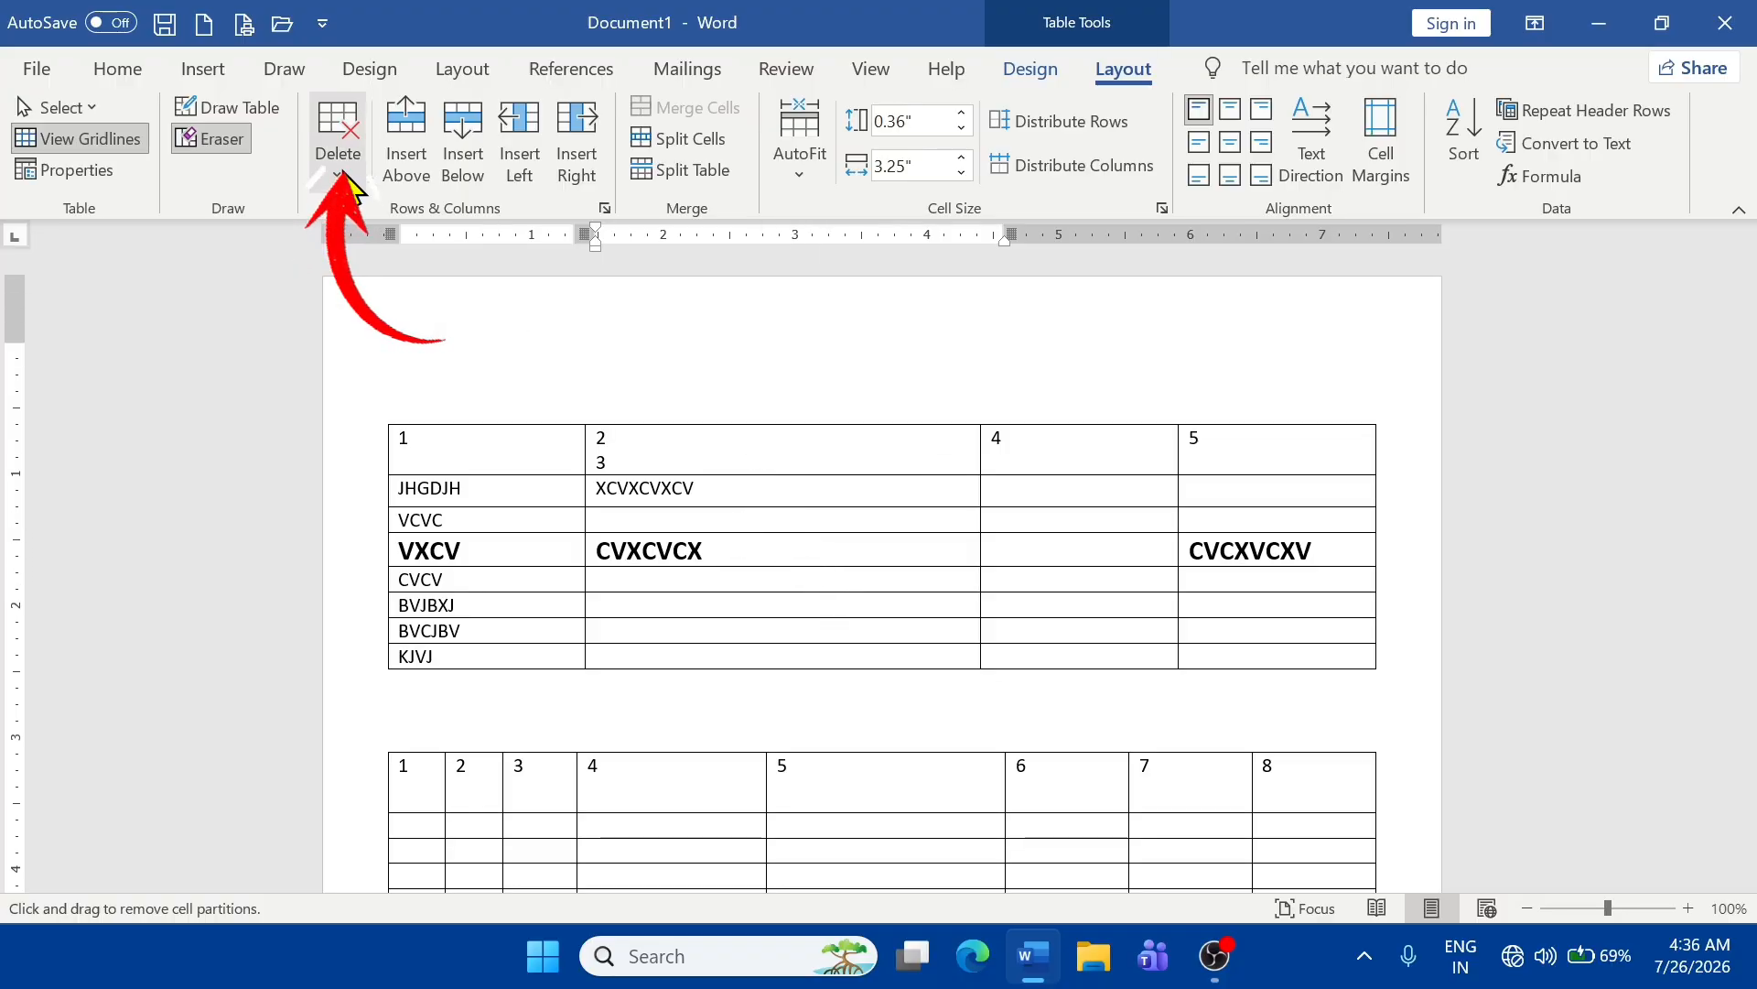
key("Escape")
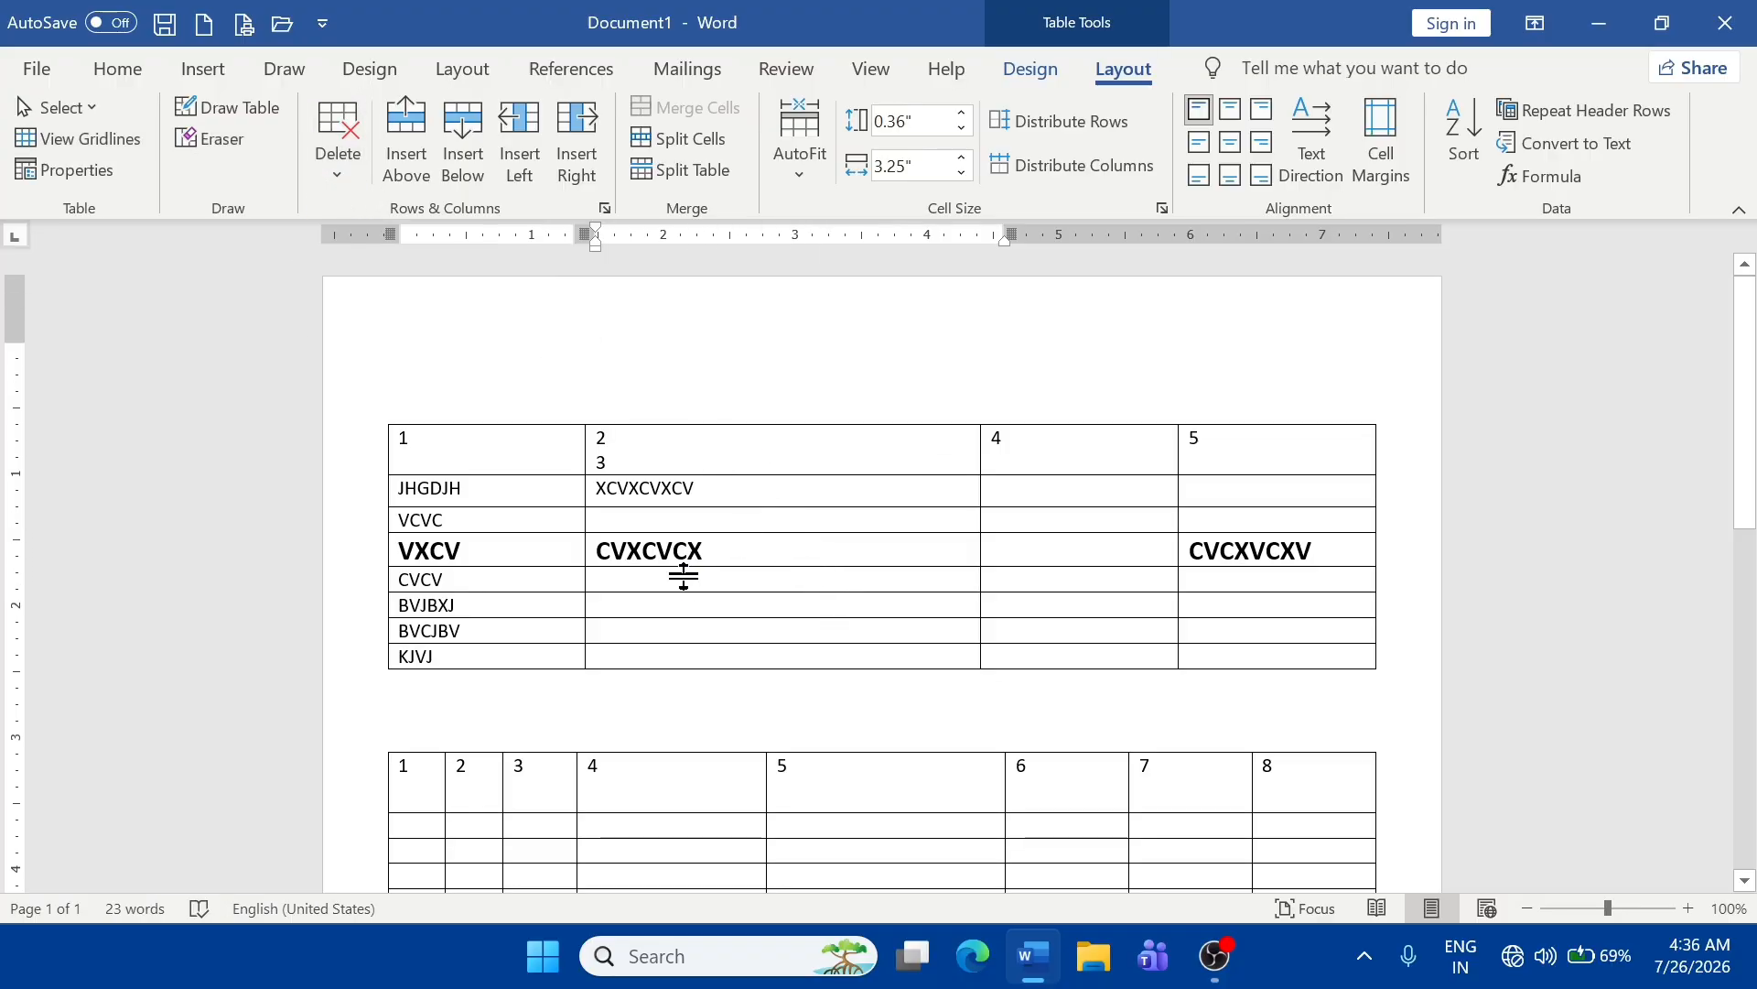
- Delete the bold VXCV row from the first table
left_click(416, 550)
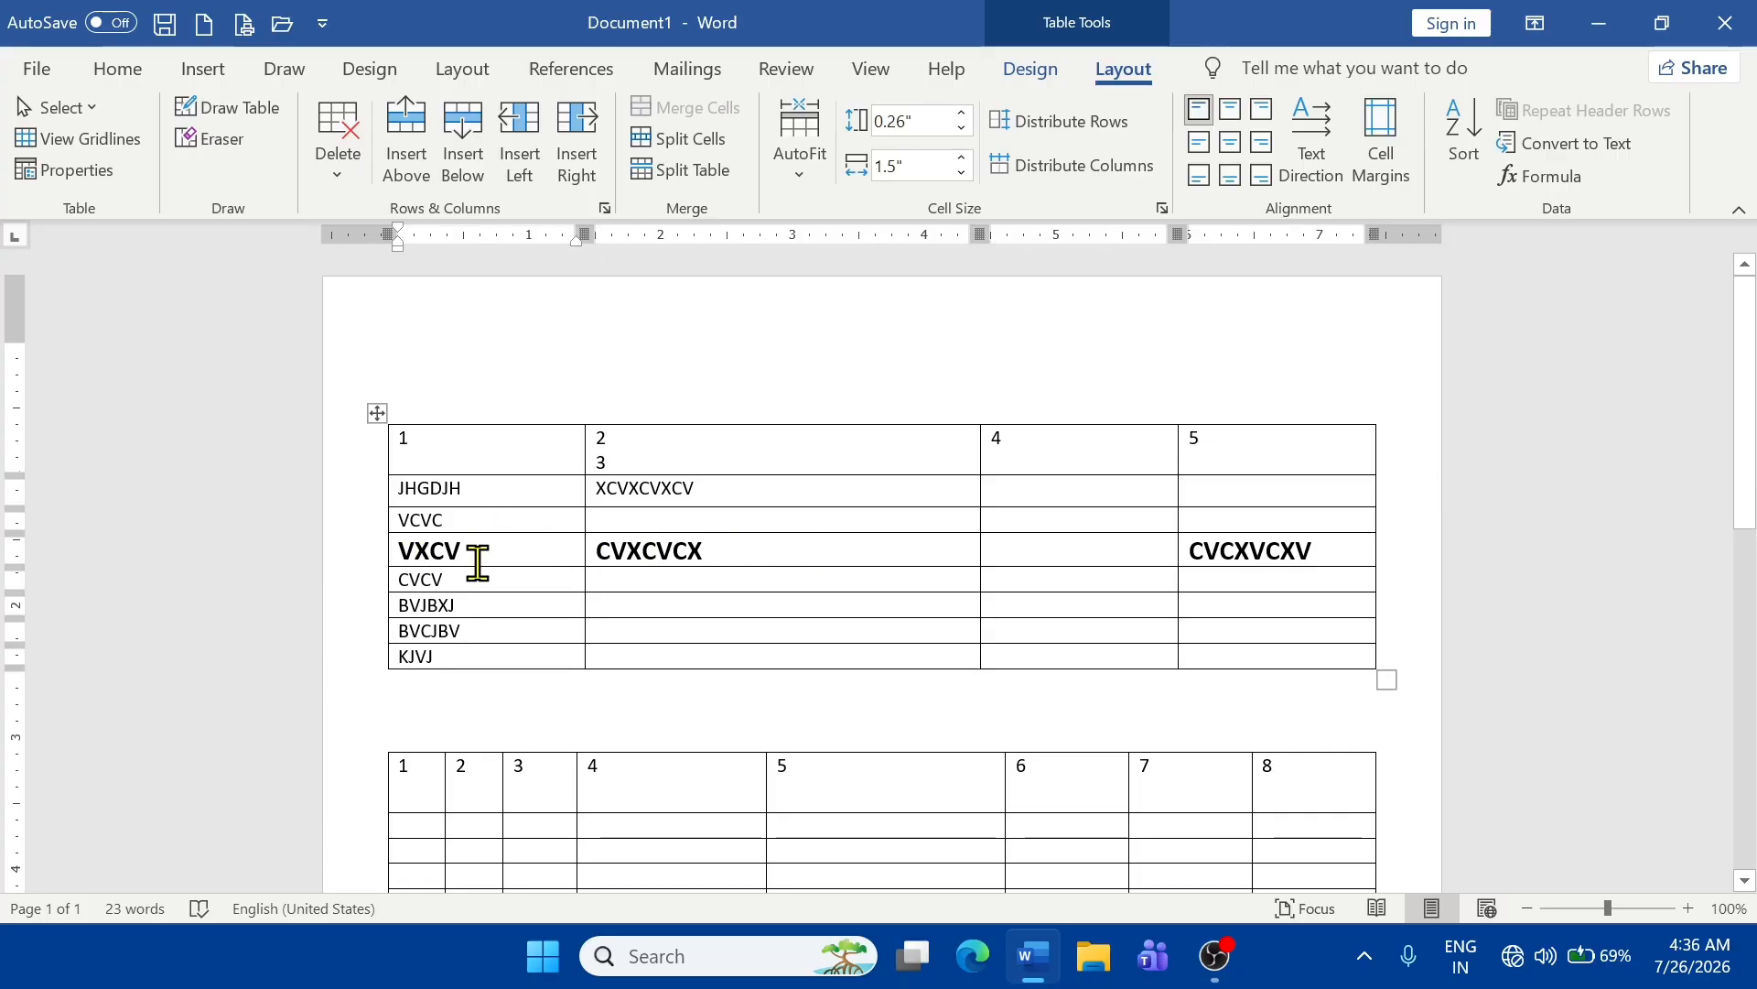
left_click_drag(478, 560, 1116, 560)
left_click(871, 628)
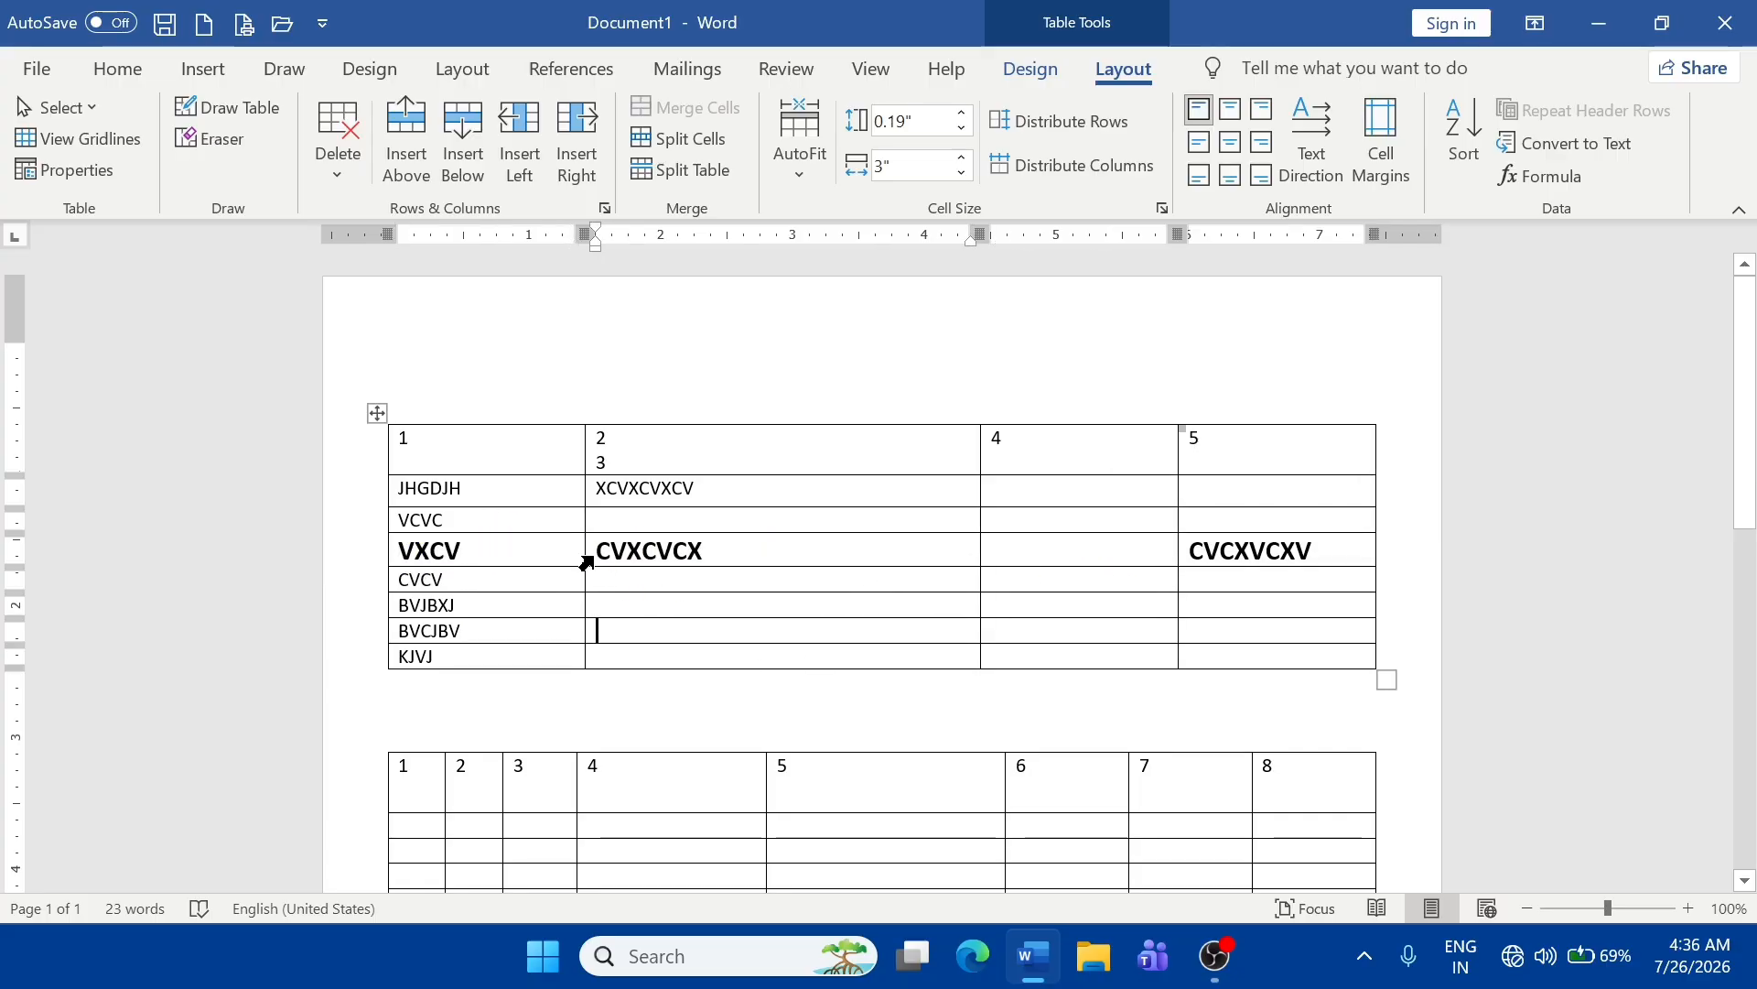
left_click(526, 547)
left_click(340, 160)
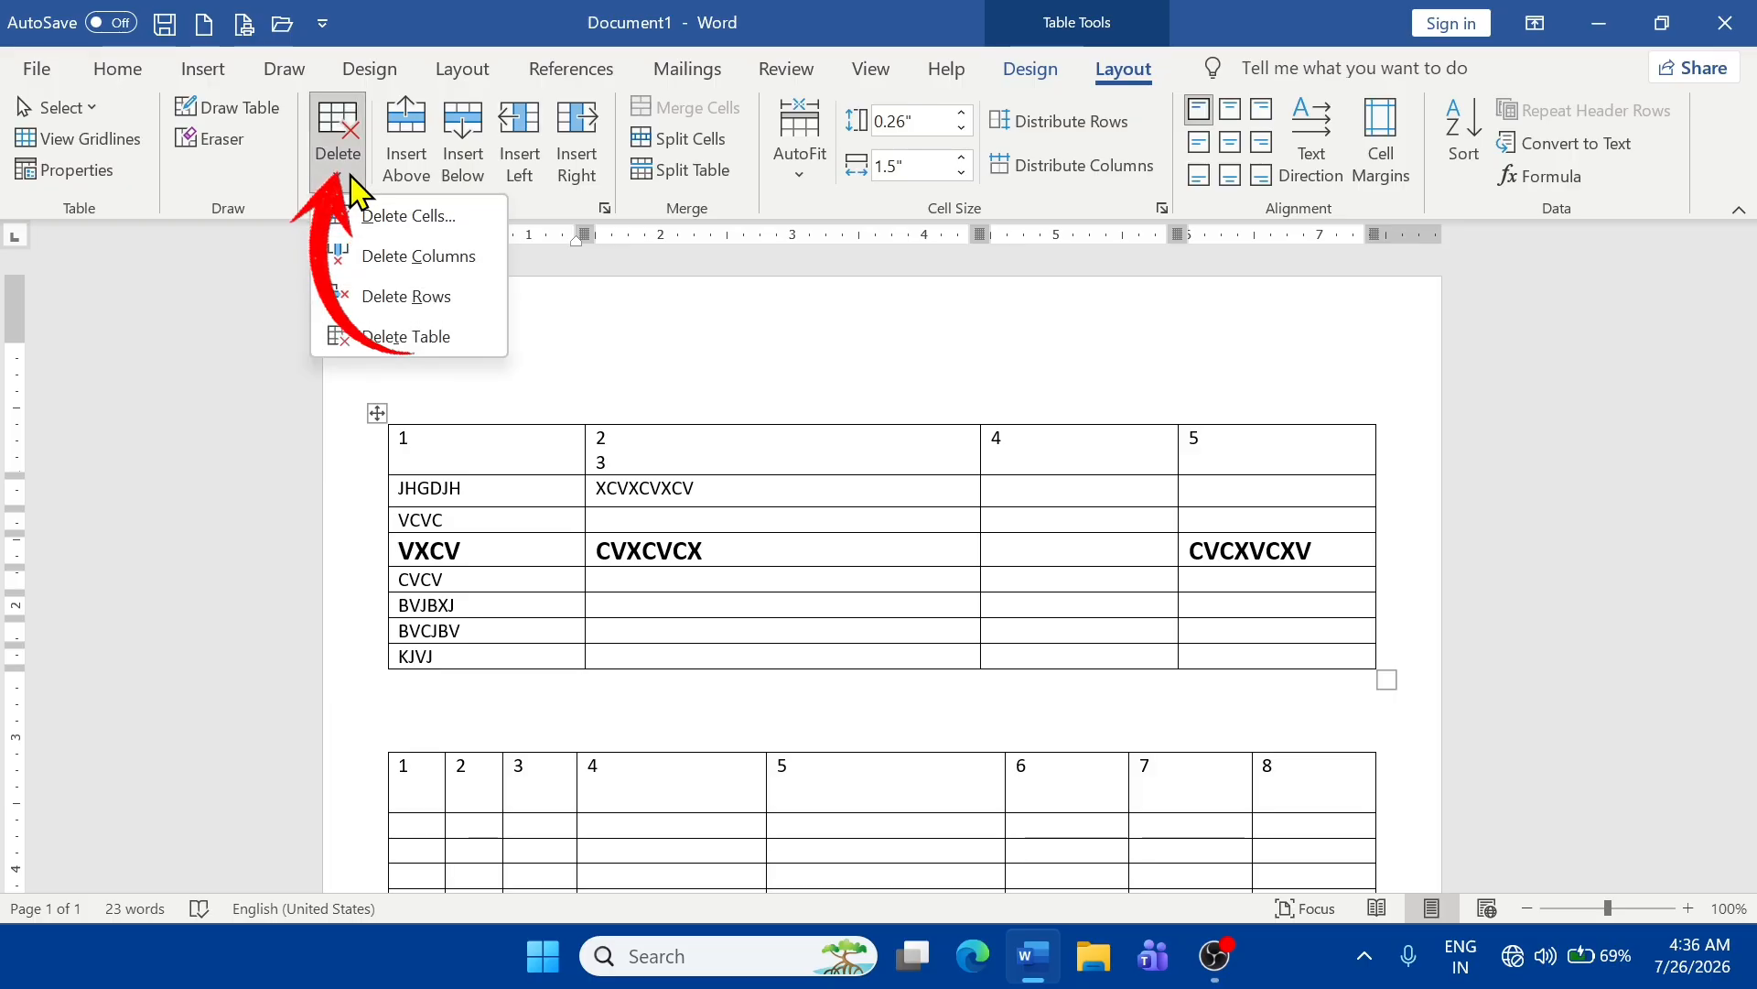
left_click(428, 299)
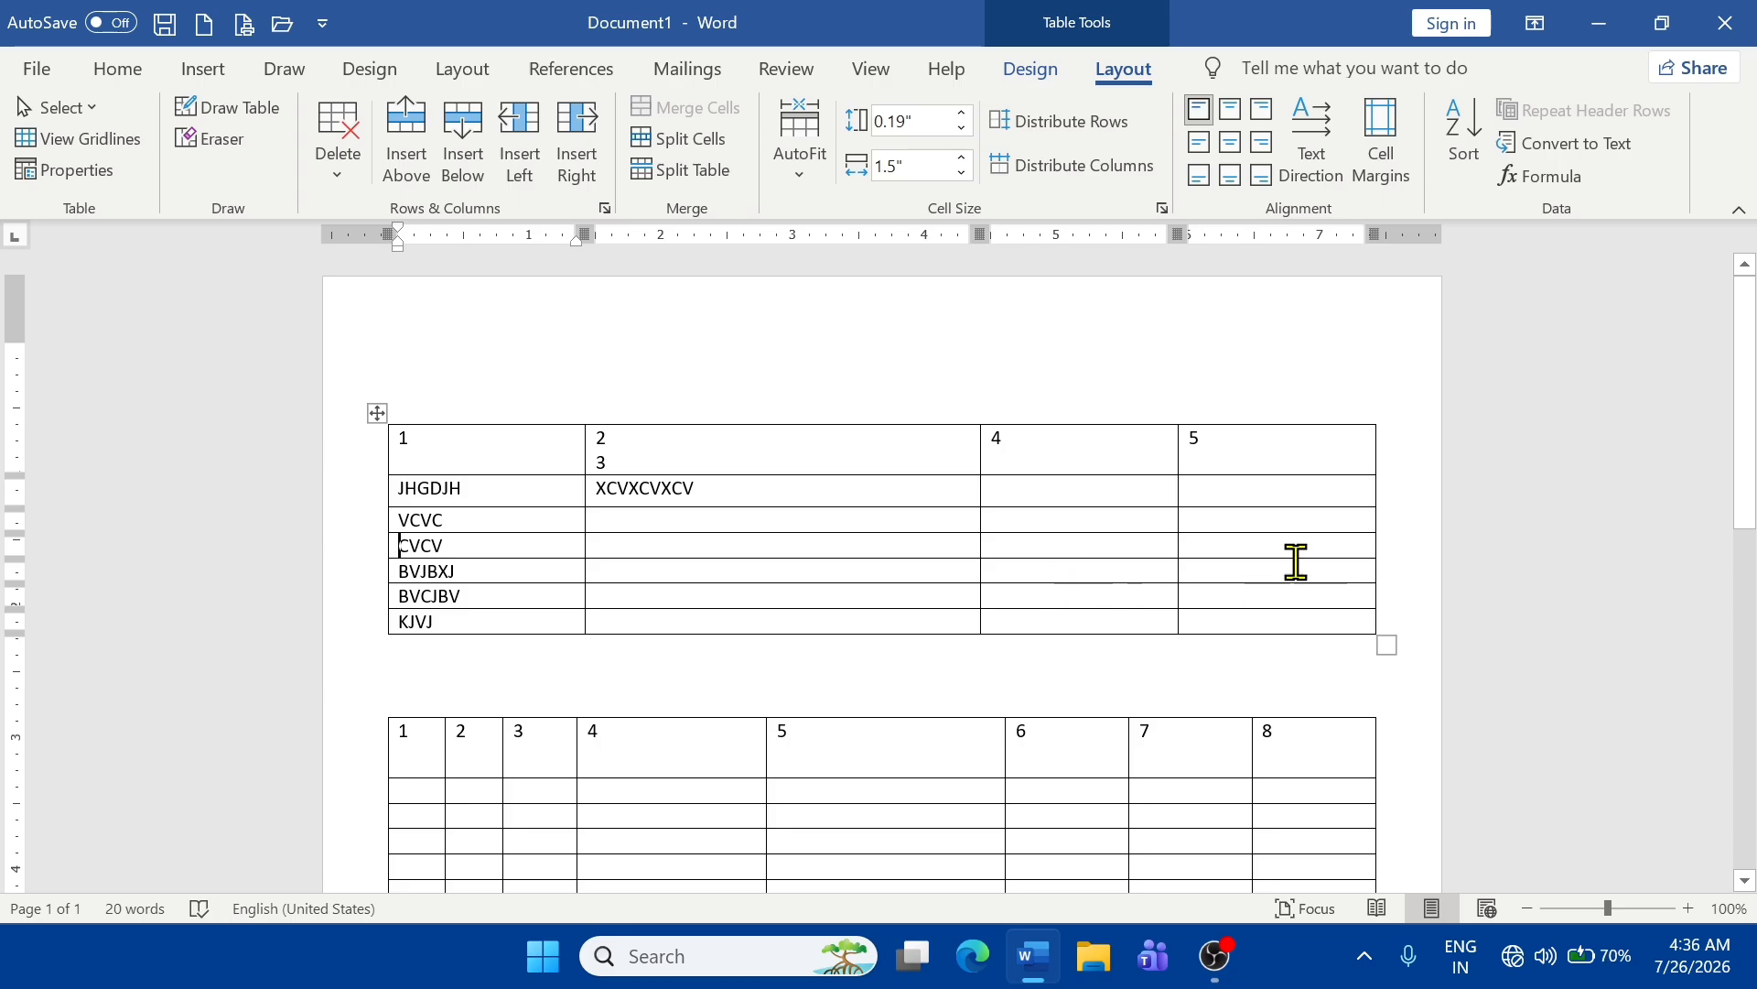
- Delete the column headed 5 from the first table
left_click(1292, 520)
left_click(338, 165)
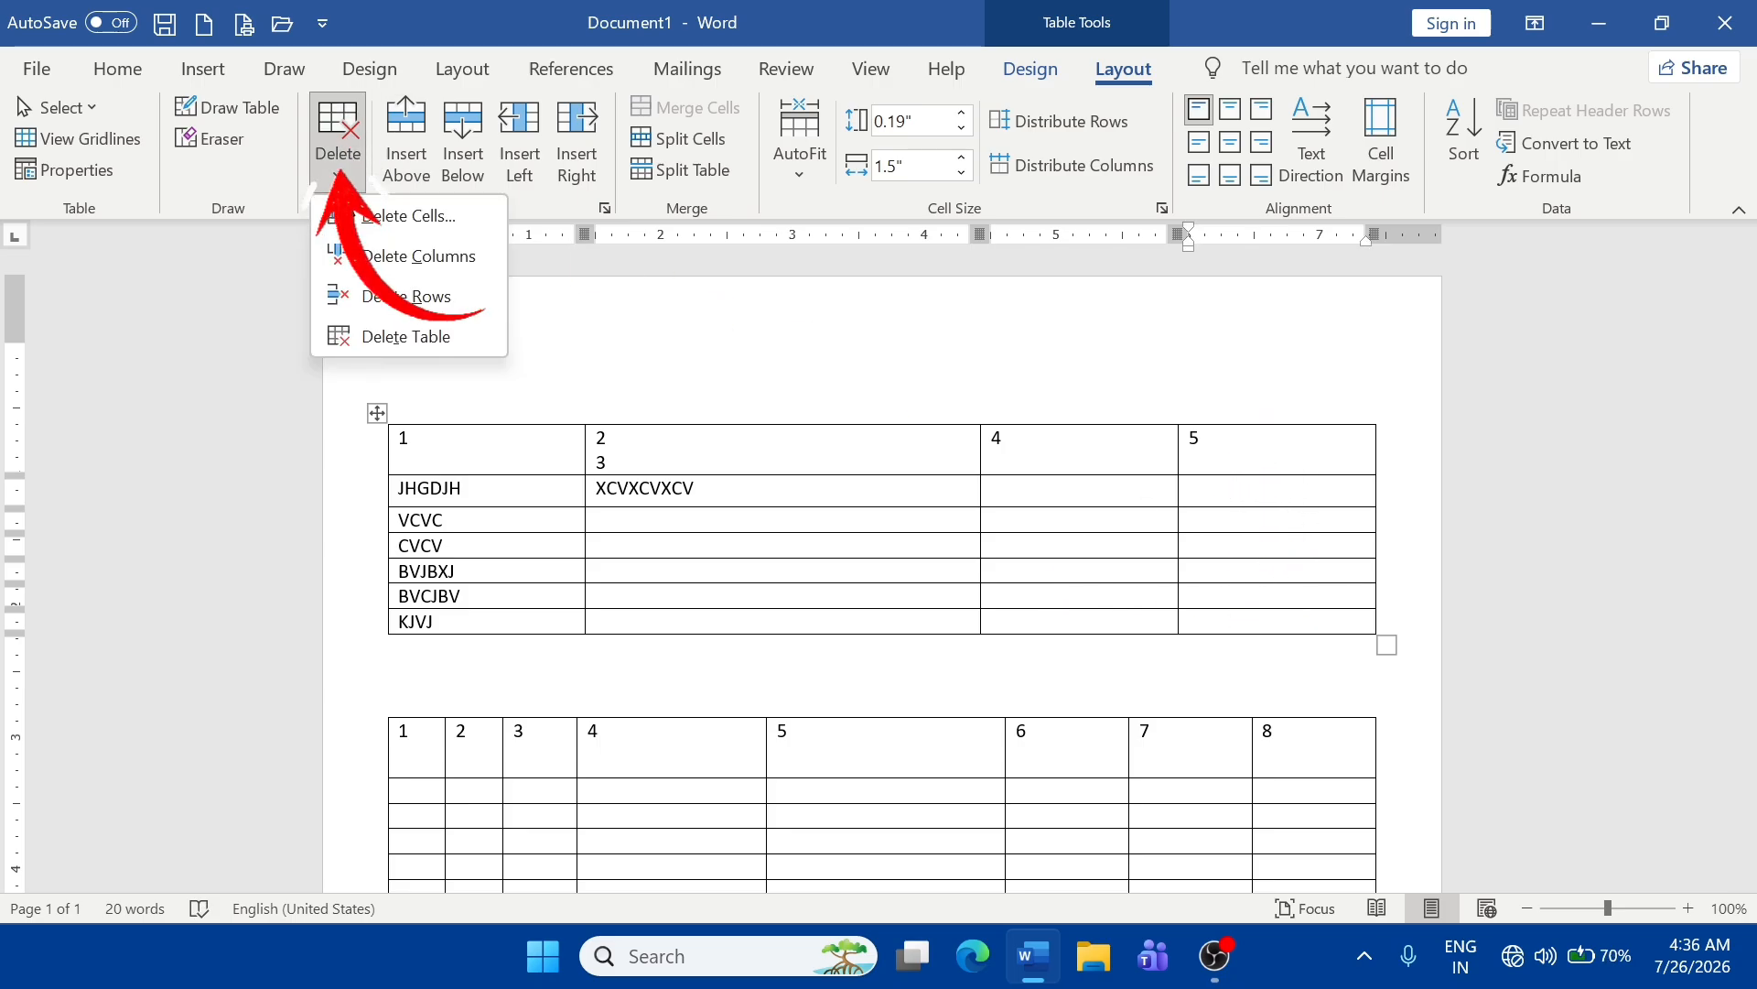
left_click(412, 269)
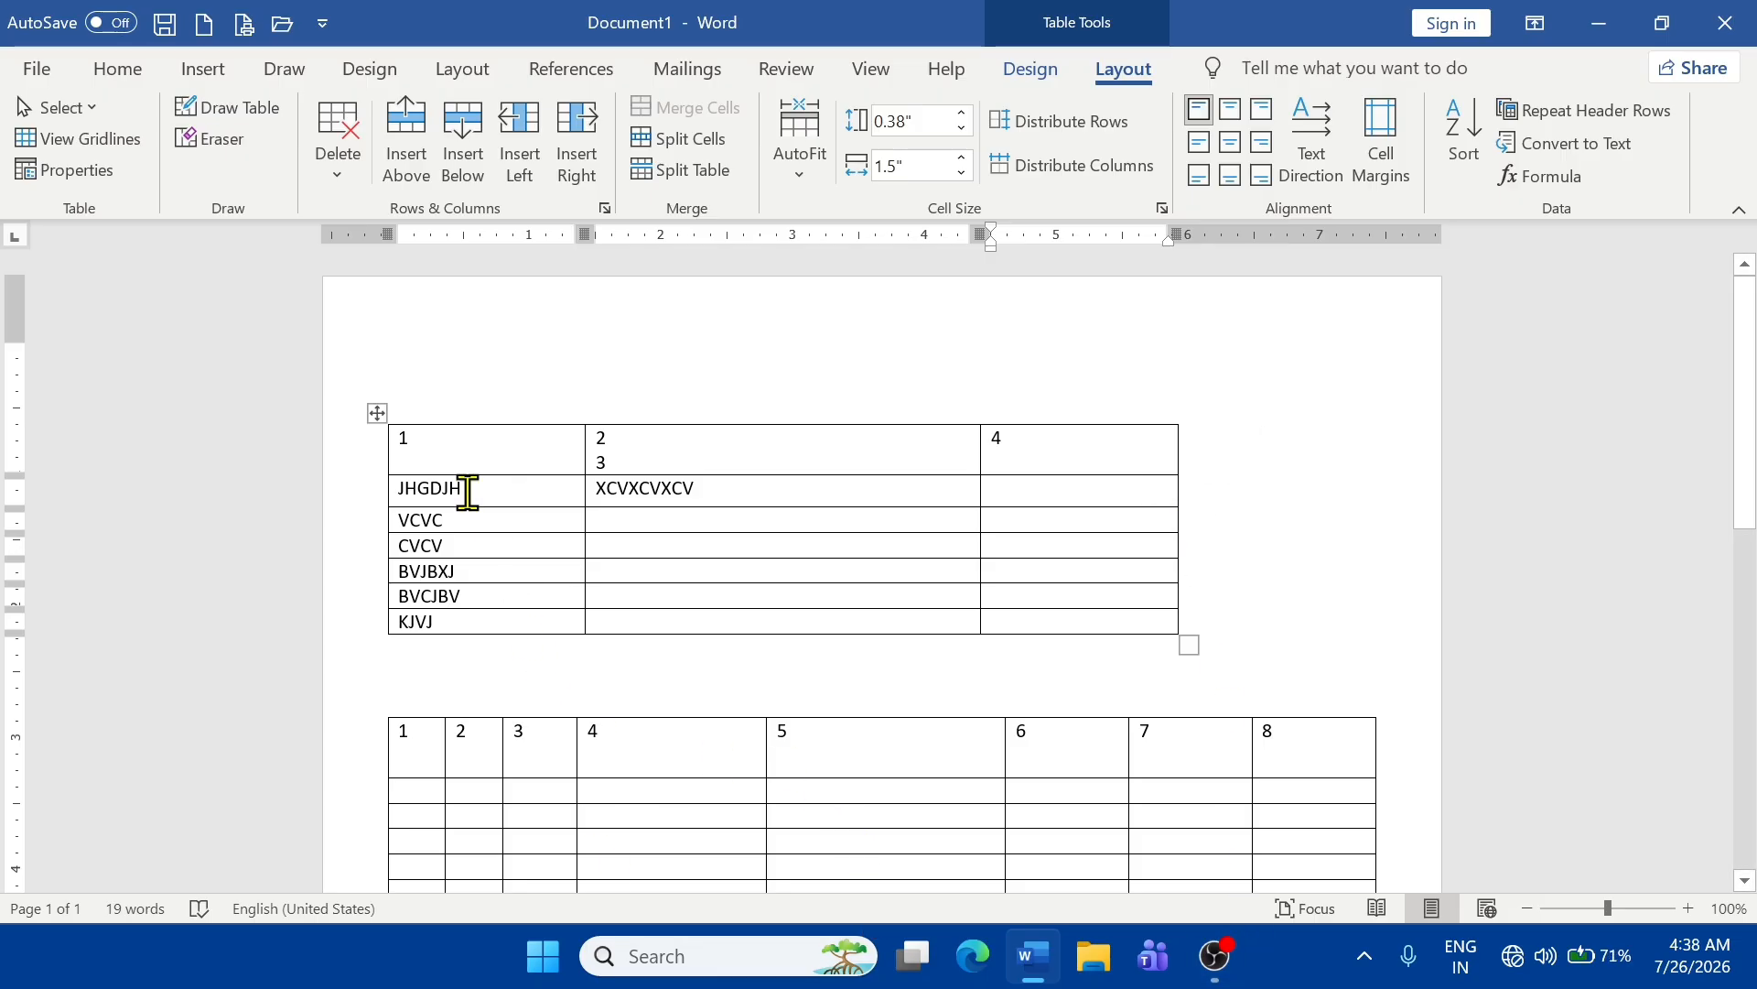
- Delete the last cell of the KJVJ row in the first table, using the Shift cells left option
left_click(337, 165)
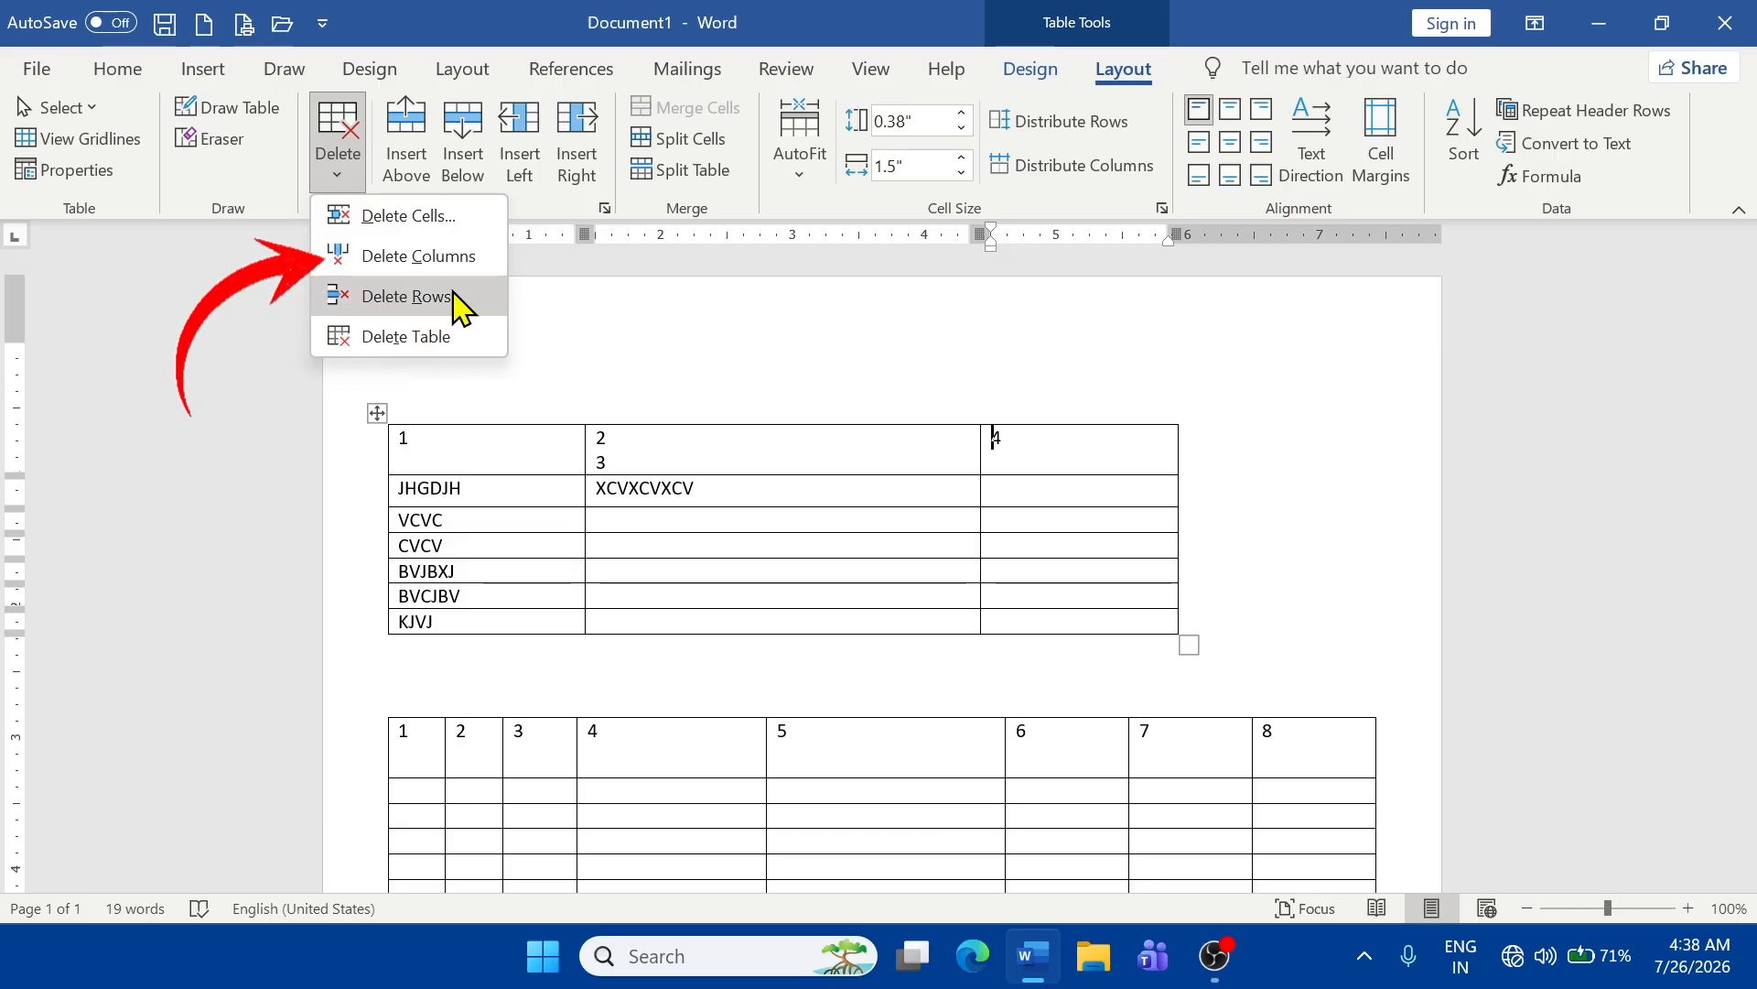
left_click(1033, 605)
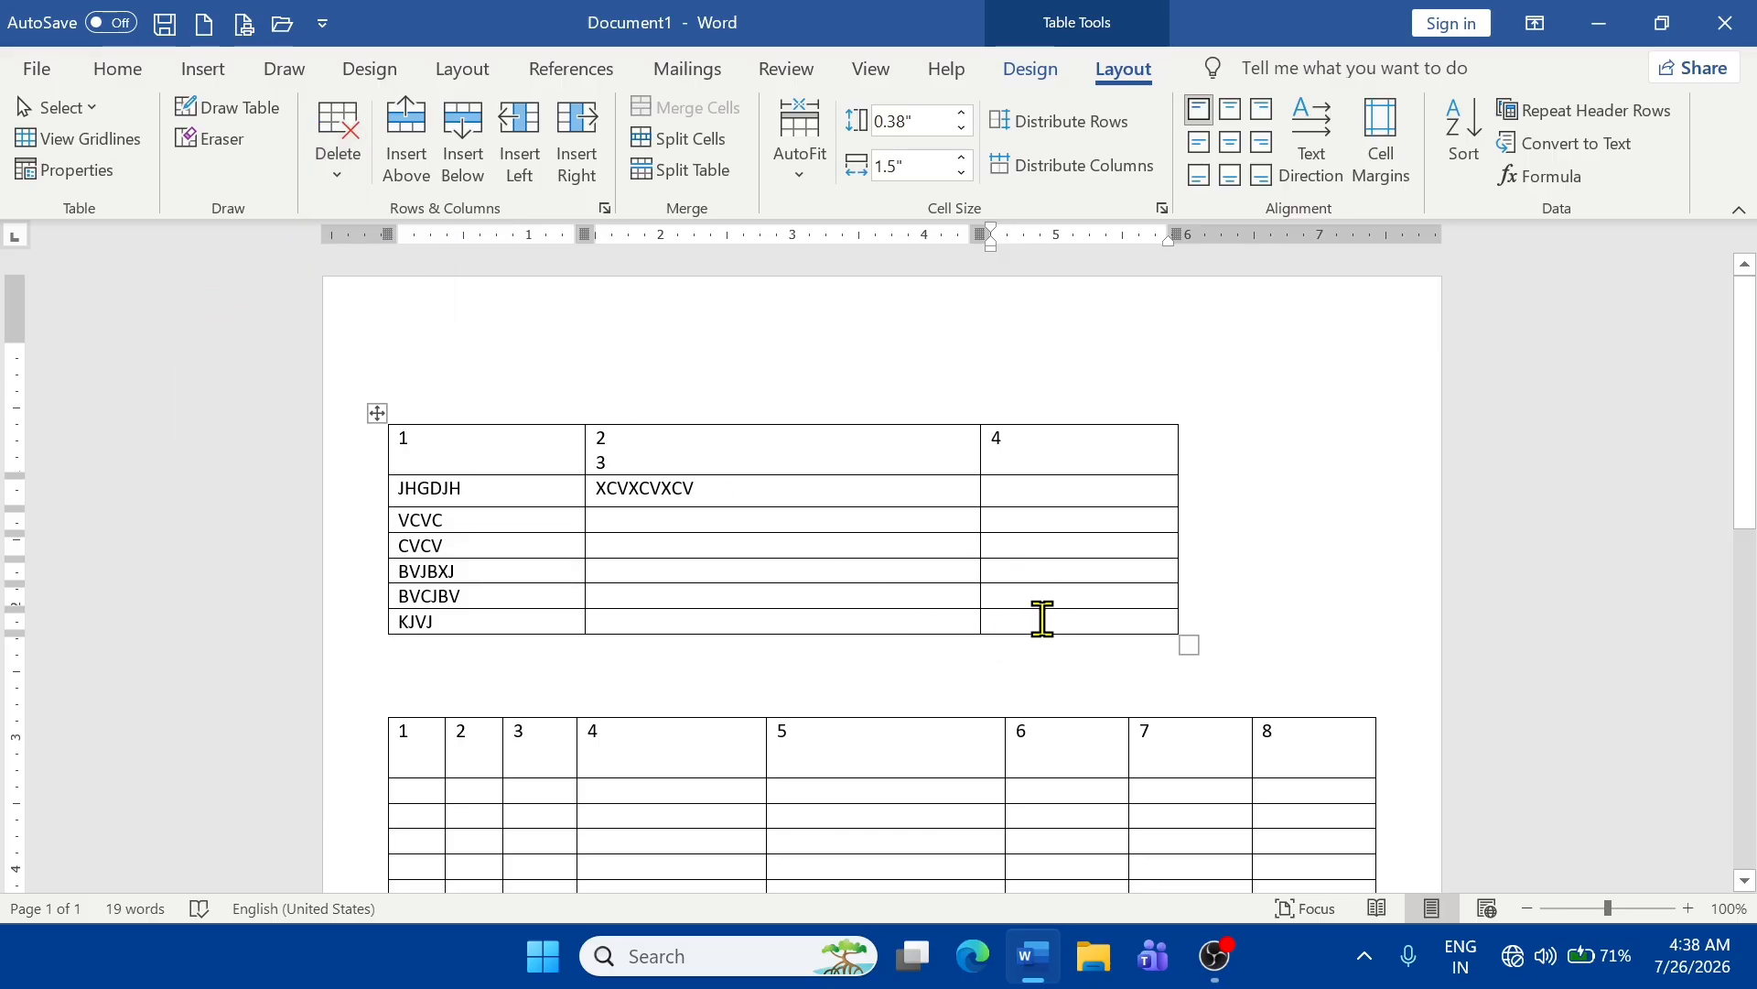
left_click(1042, 620)
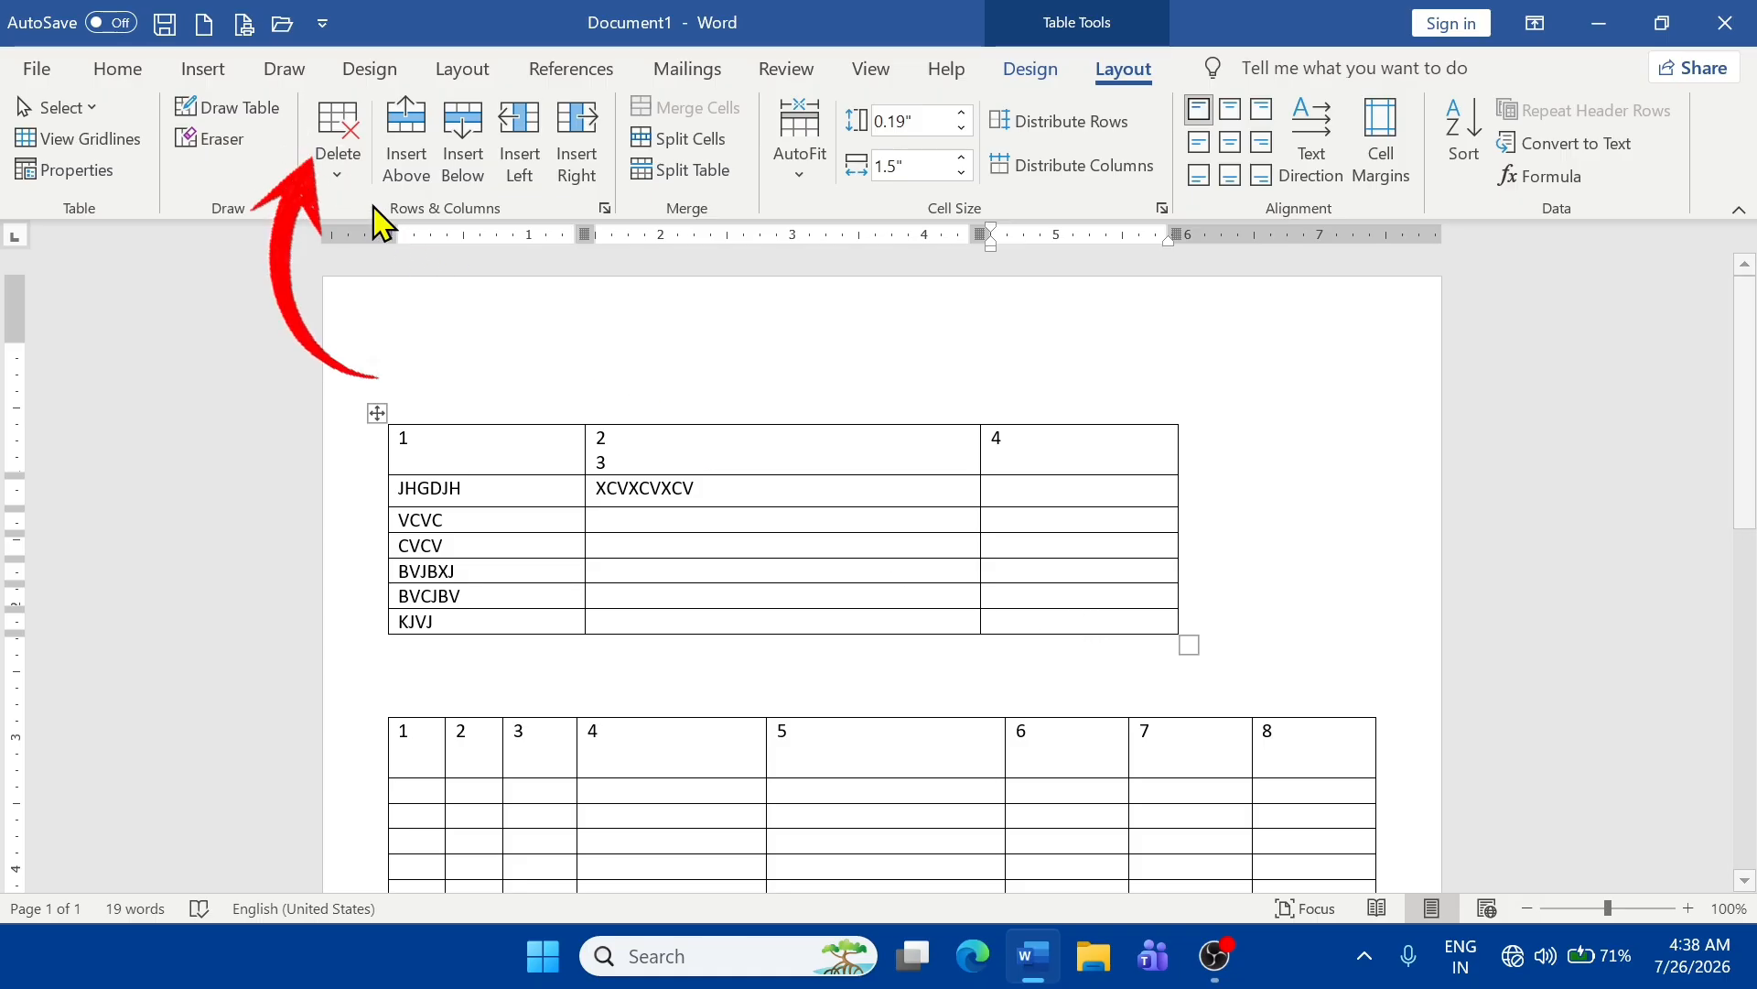
left_click(338, 151)
left_click(383, 218)
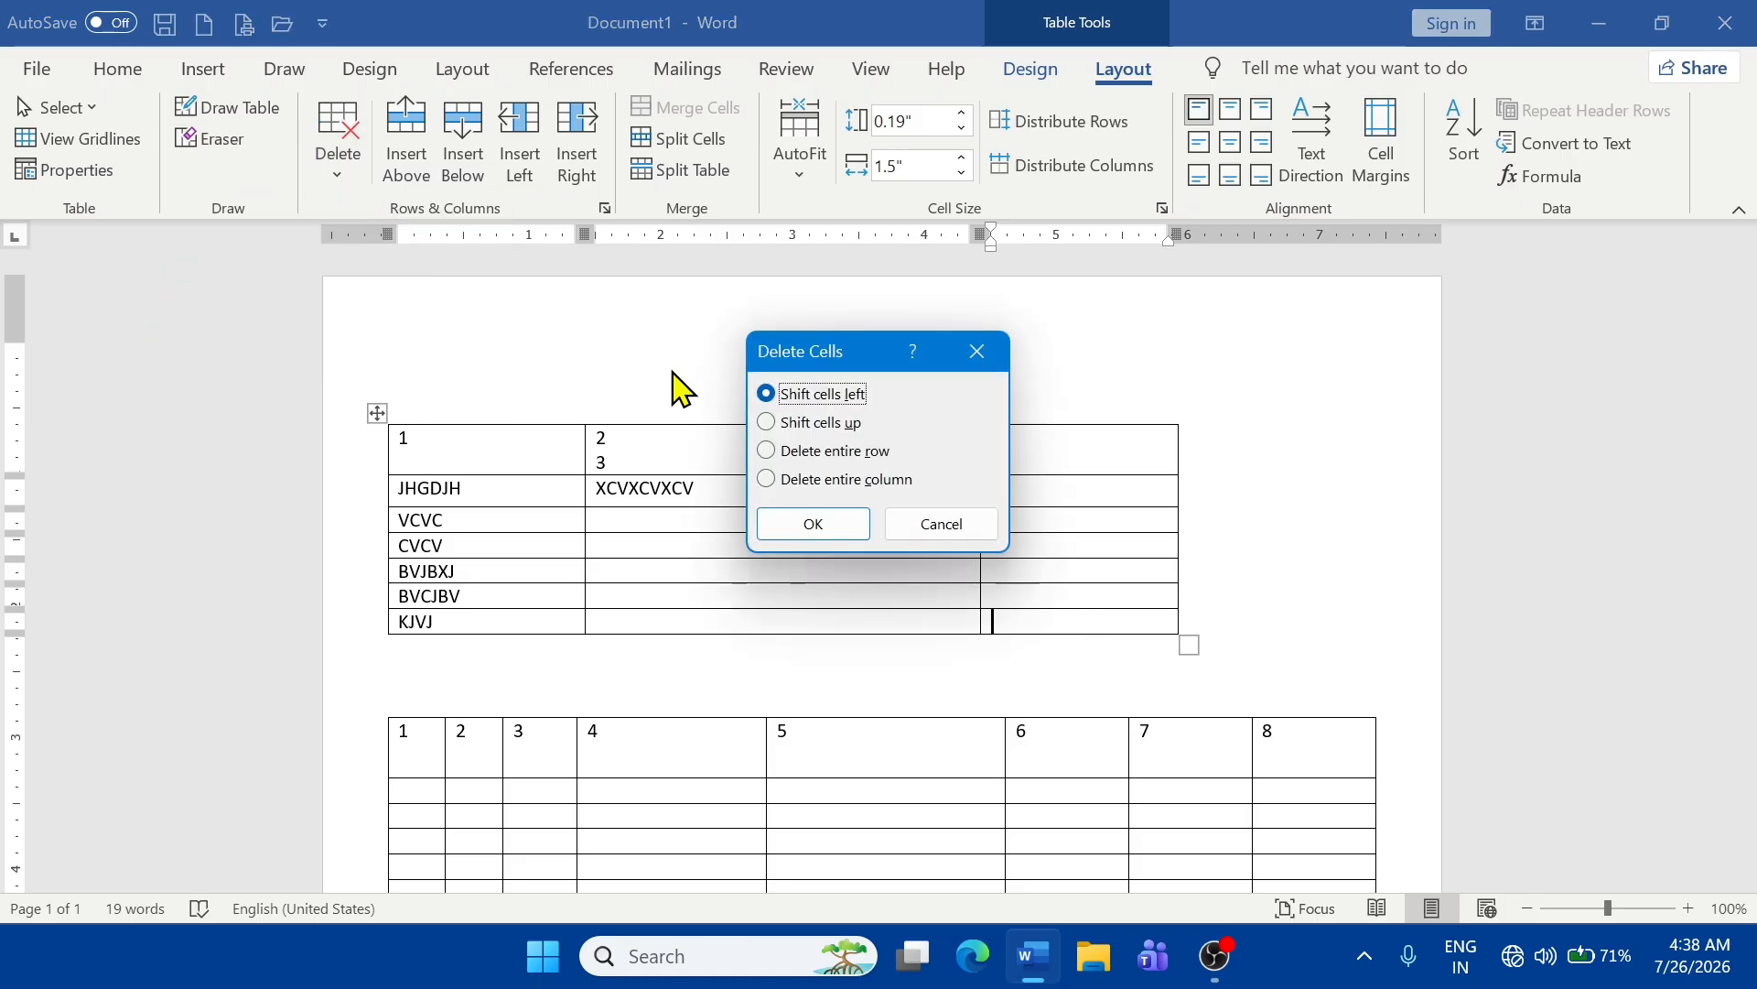
left_click(833, 527)
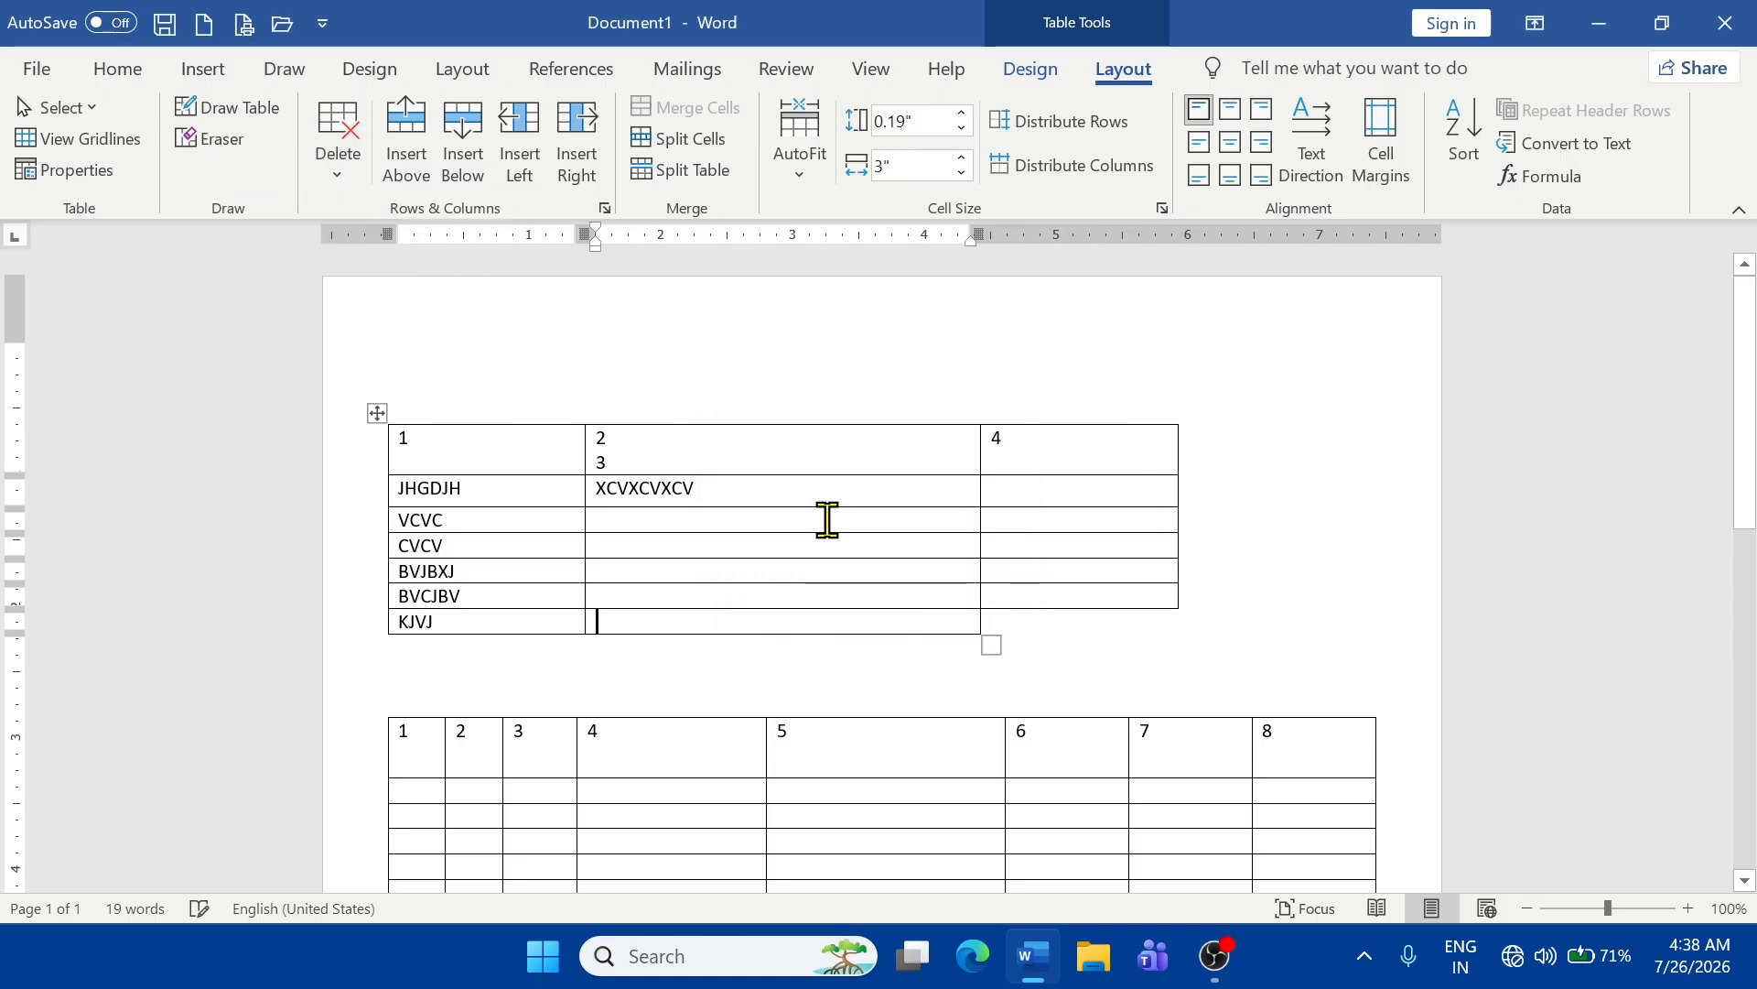
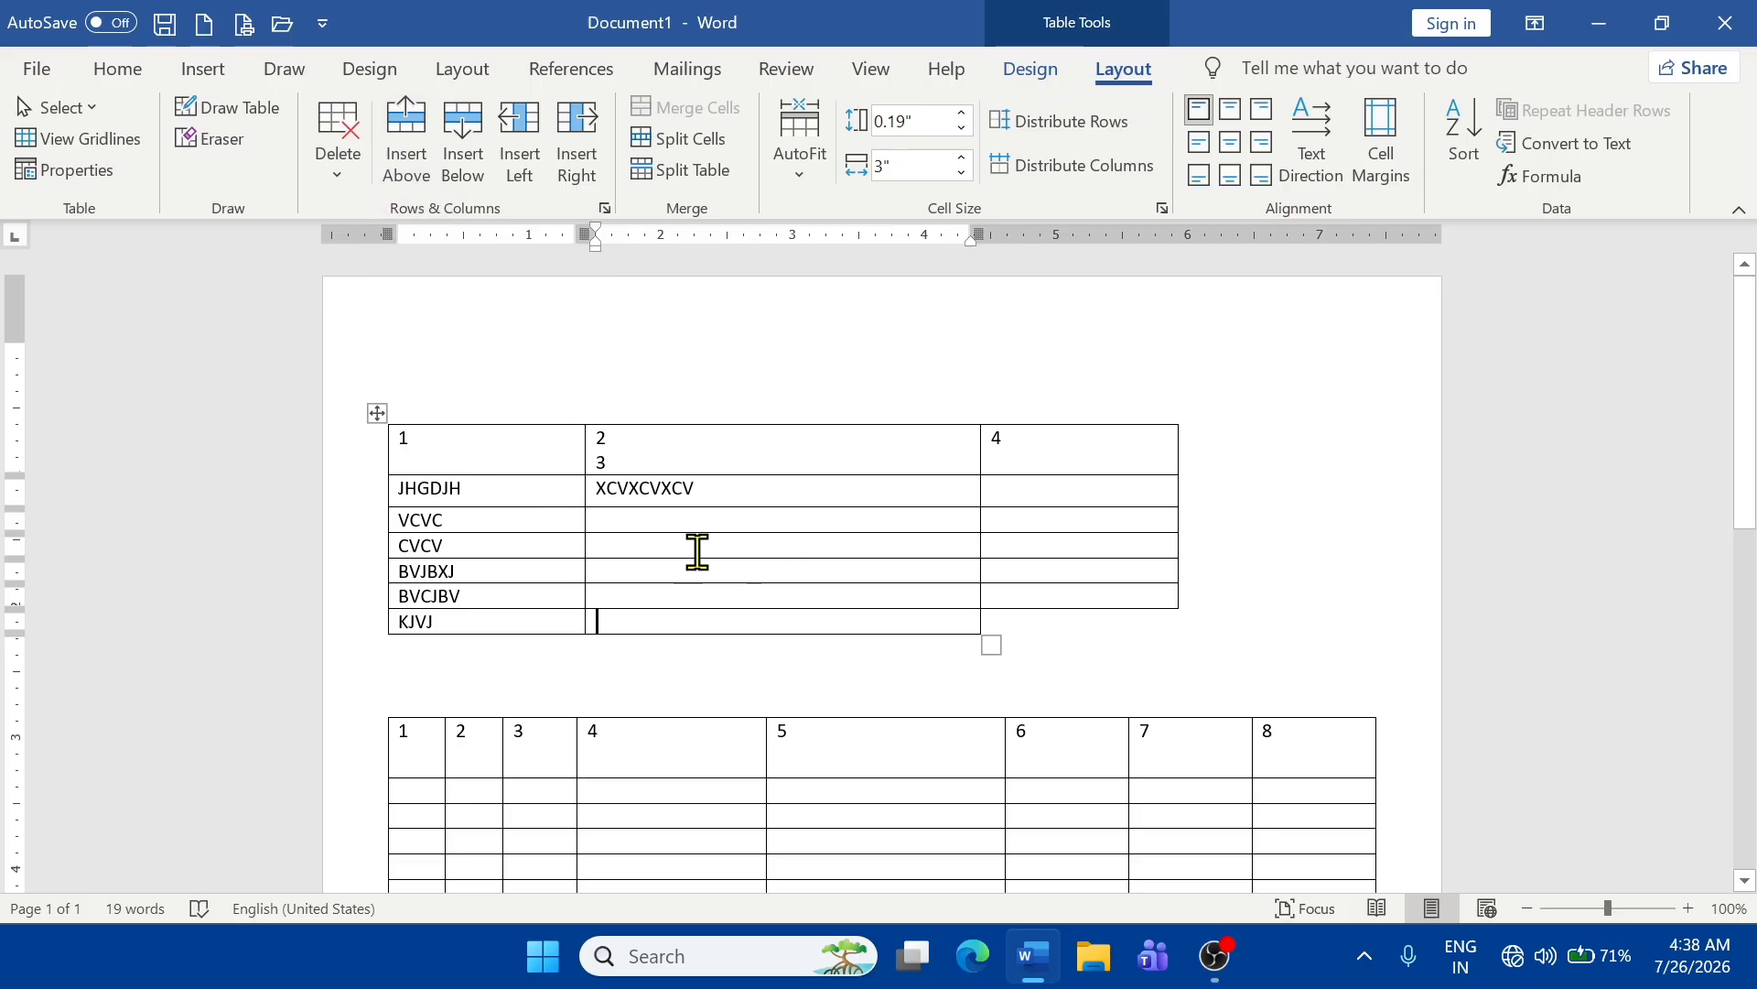
- Insert two empty rows above the header row of the first table
scroll(698, 551, "down", 5)
scroll(761, 475, "up", 2)
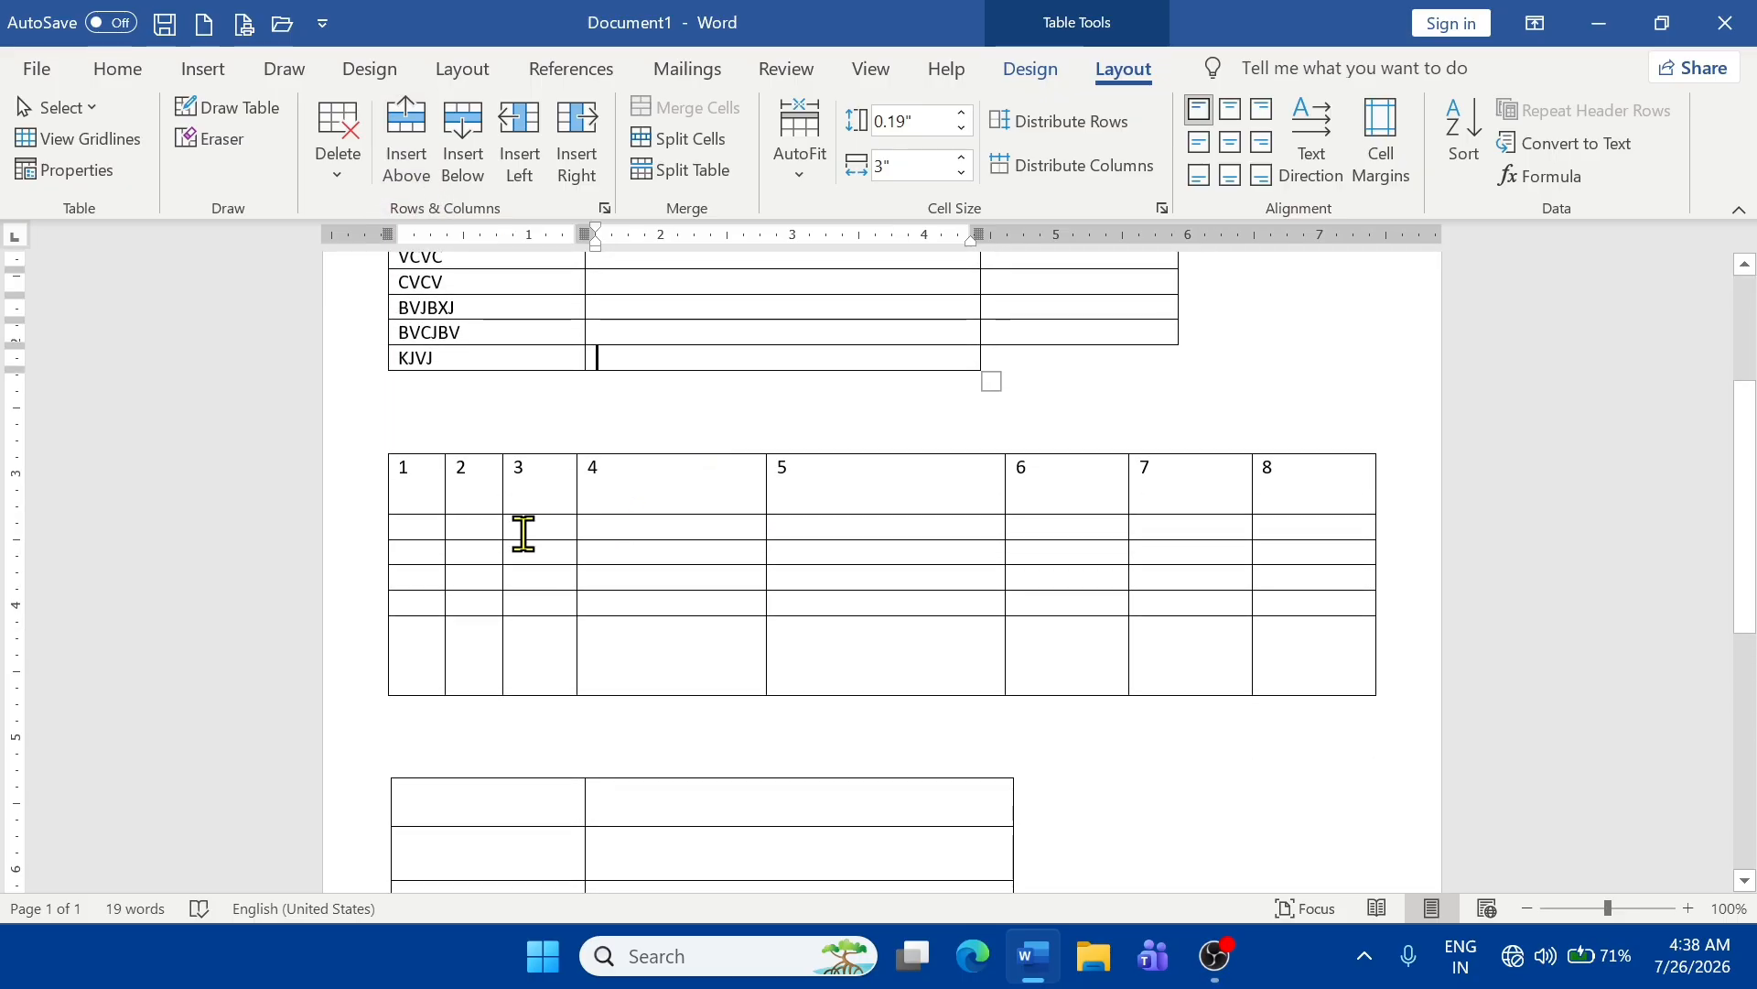
scroll(543, 523, "up", 4)
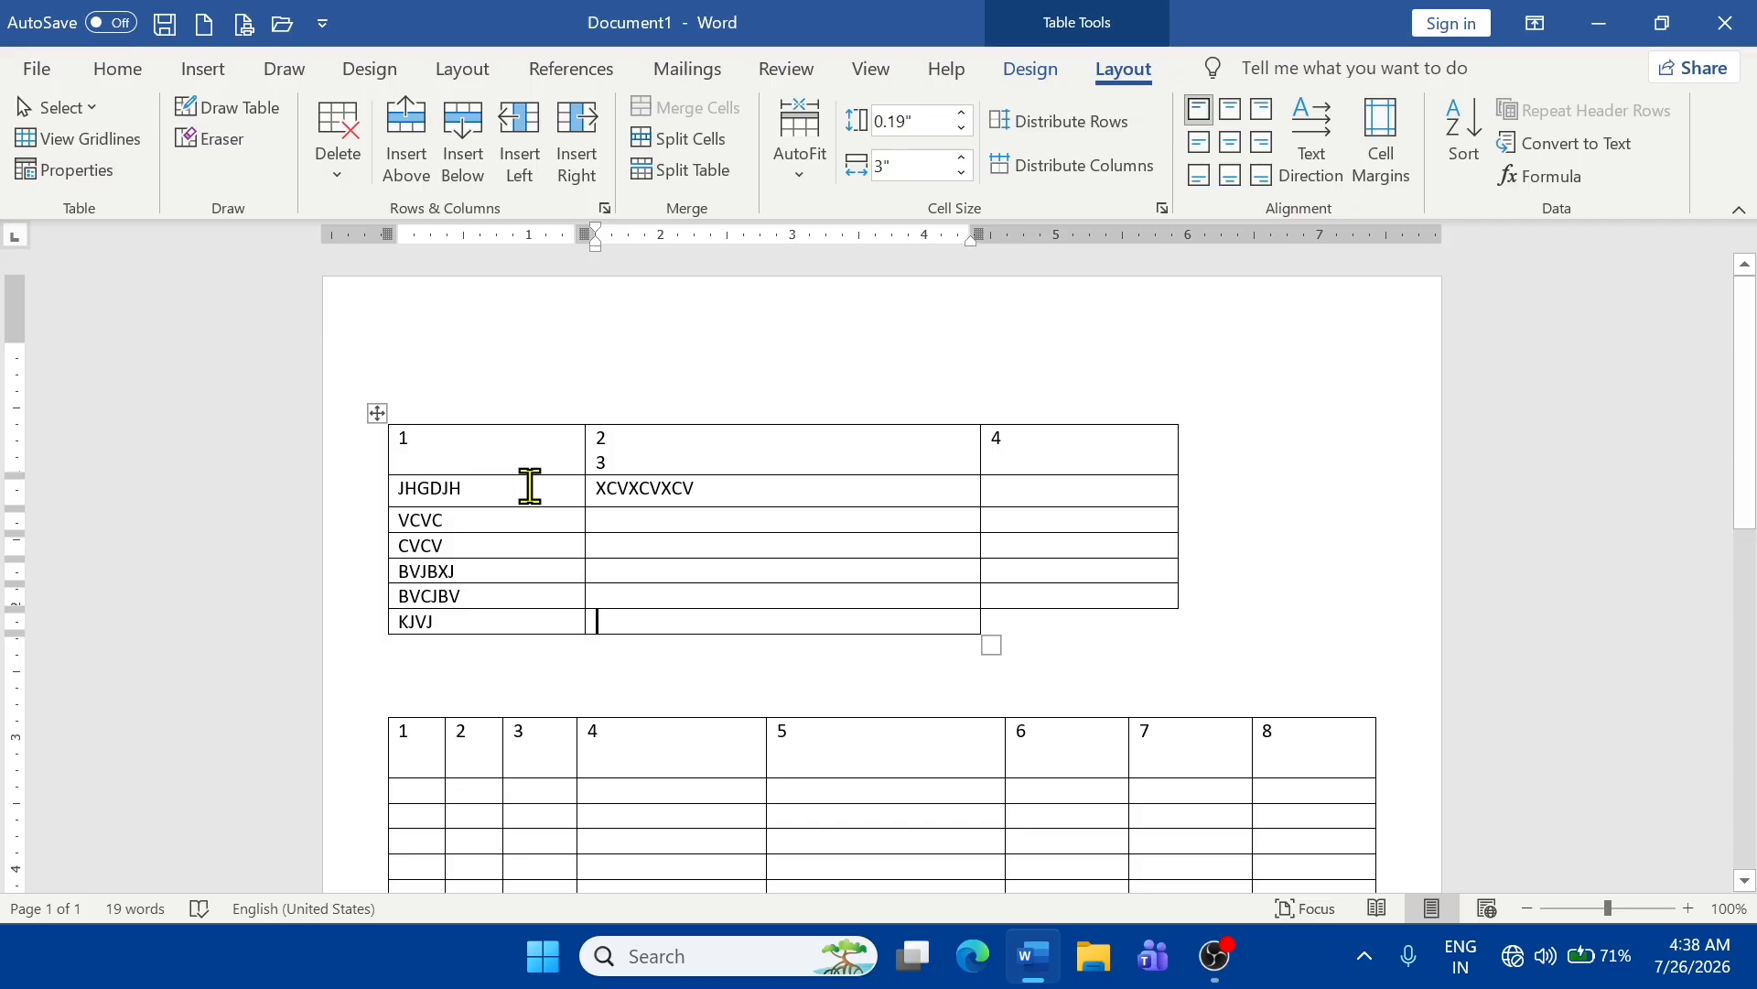
left_click(530, 455)
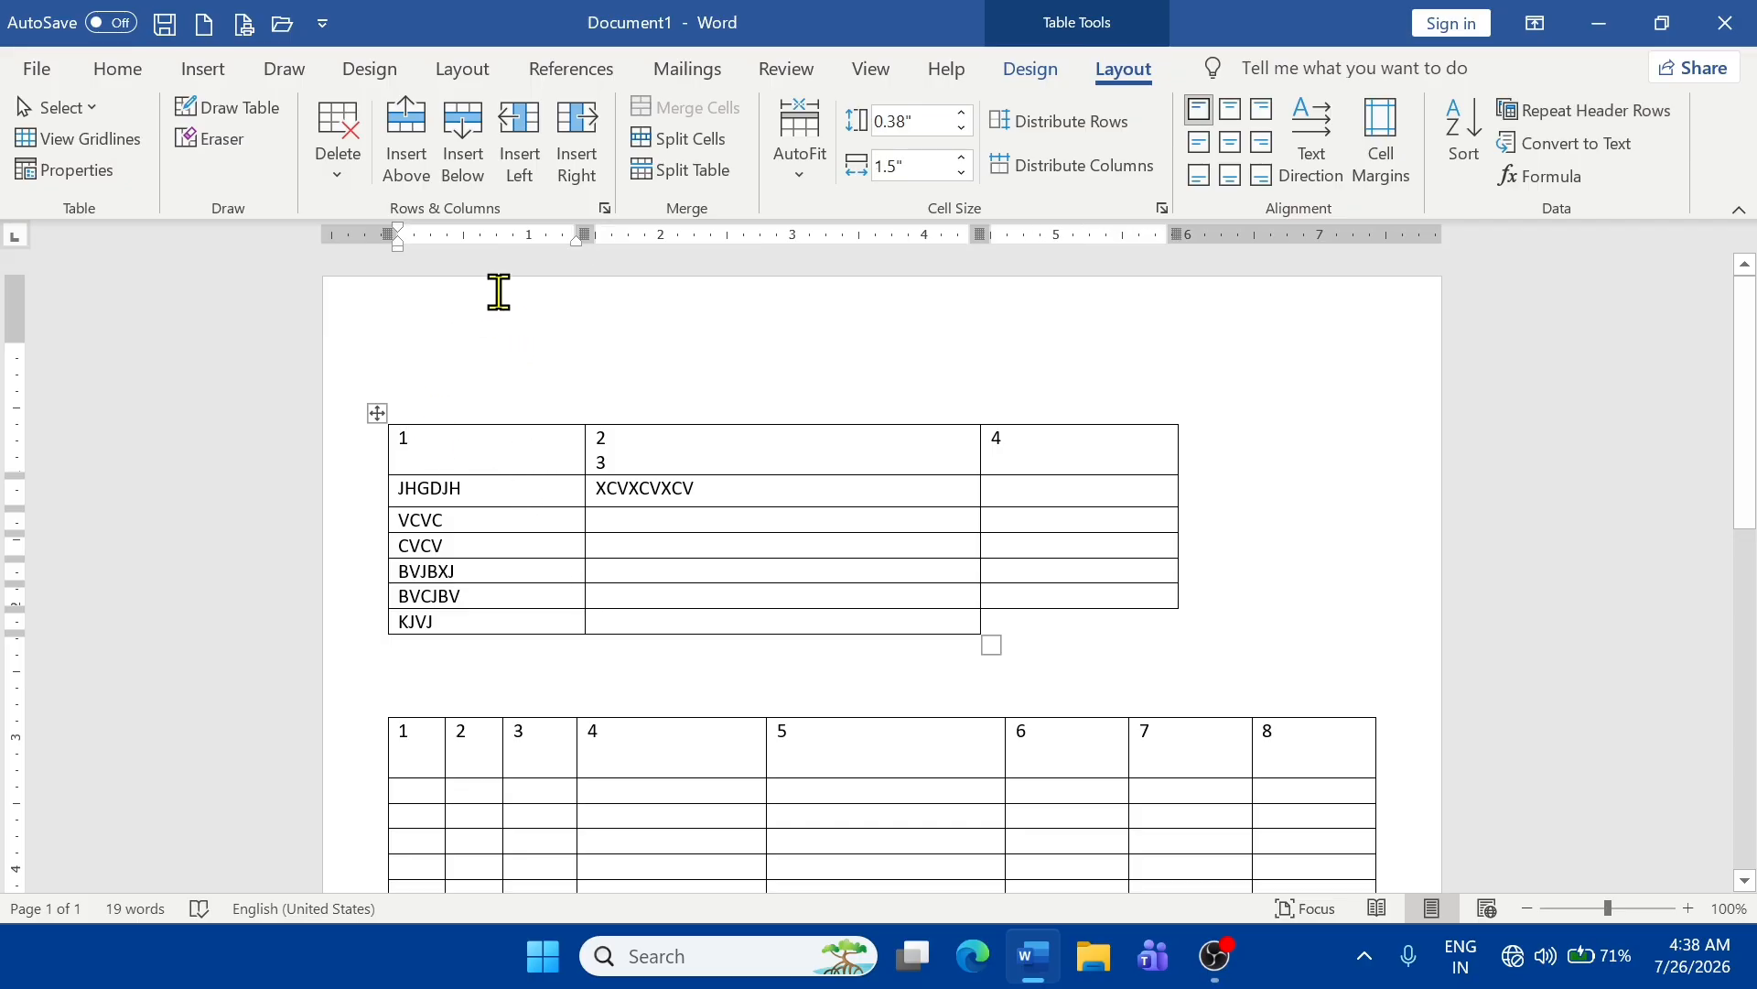
left_click(412, 151)
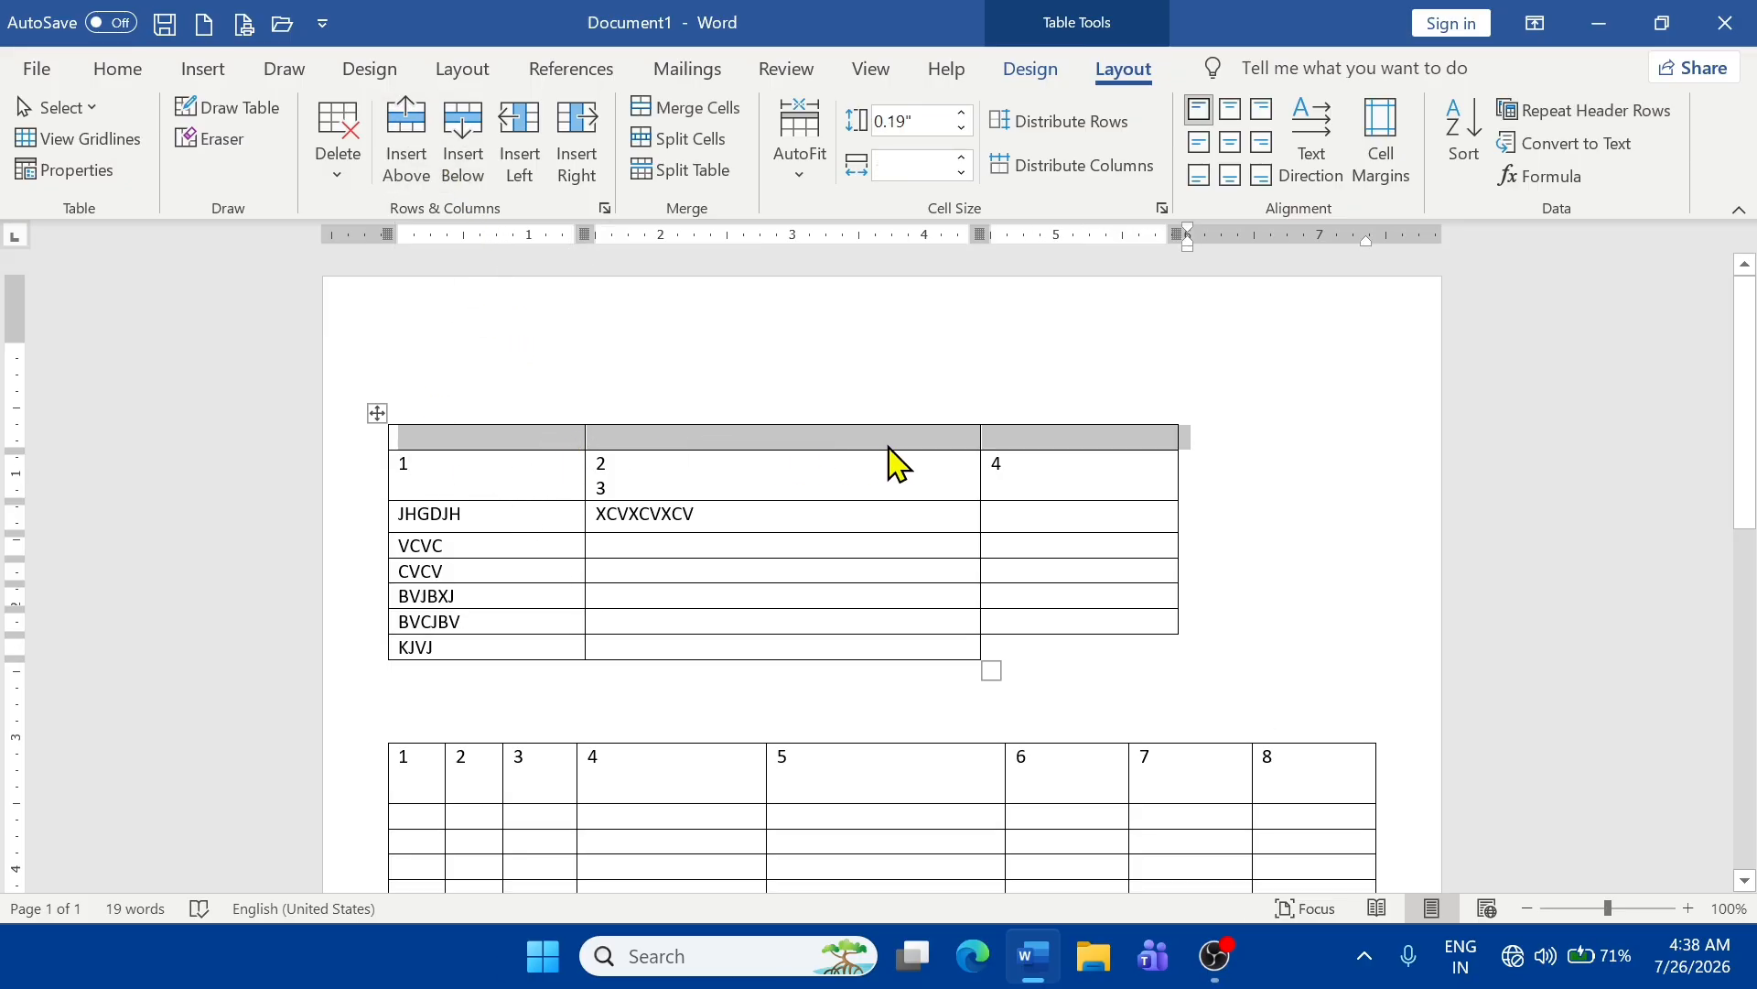
left_click(407, 137)
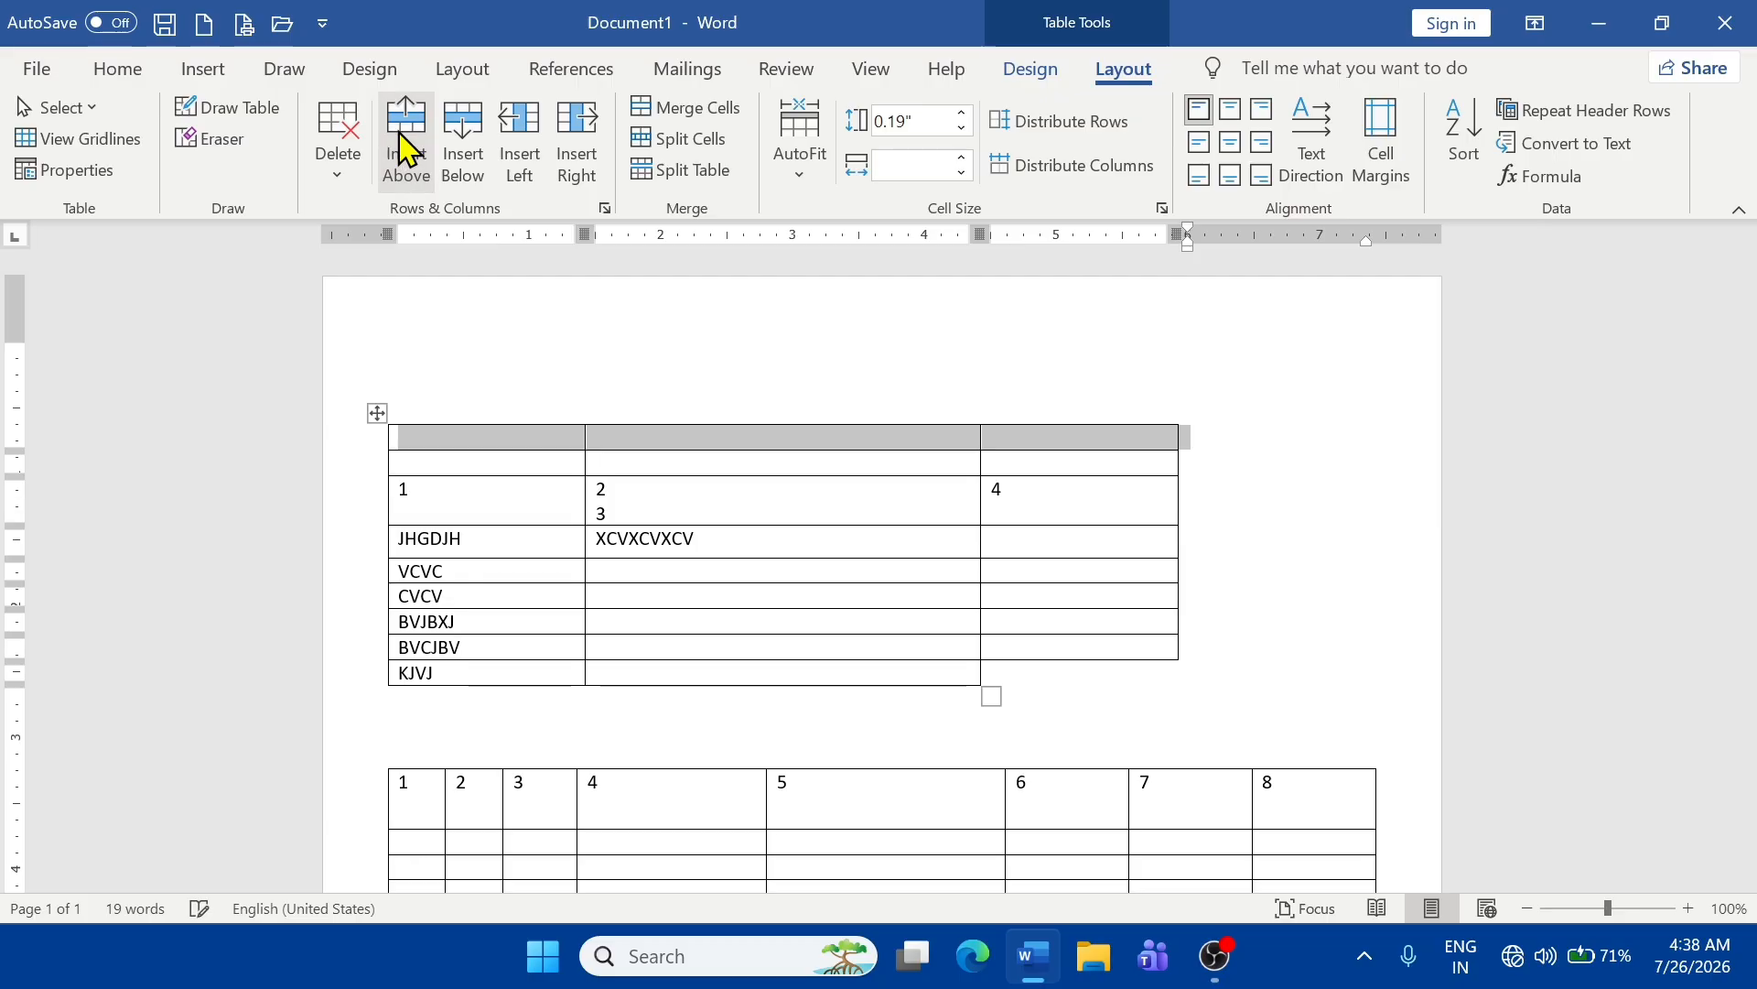
- Insert an empty row below the KJVJ row of the first table
scroll(879, 581, "down", 3)
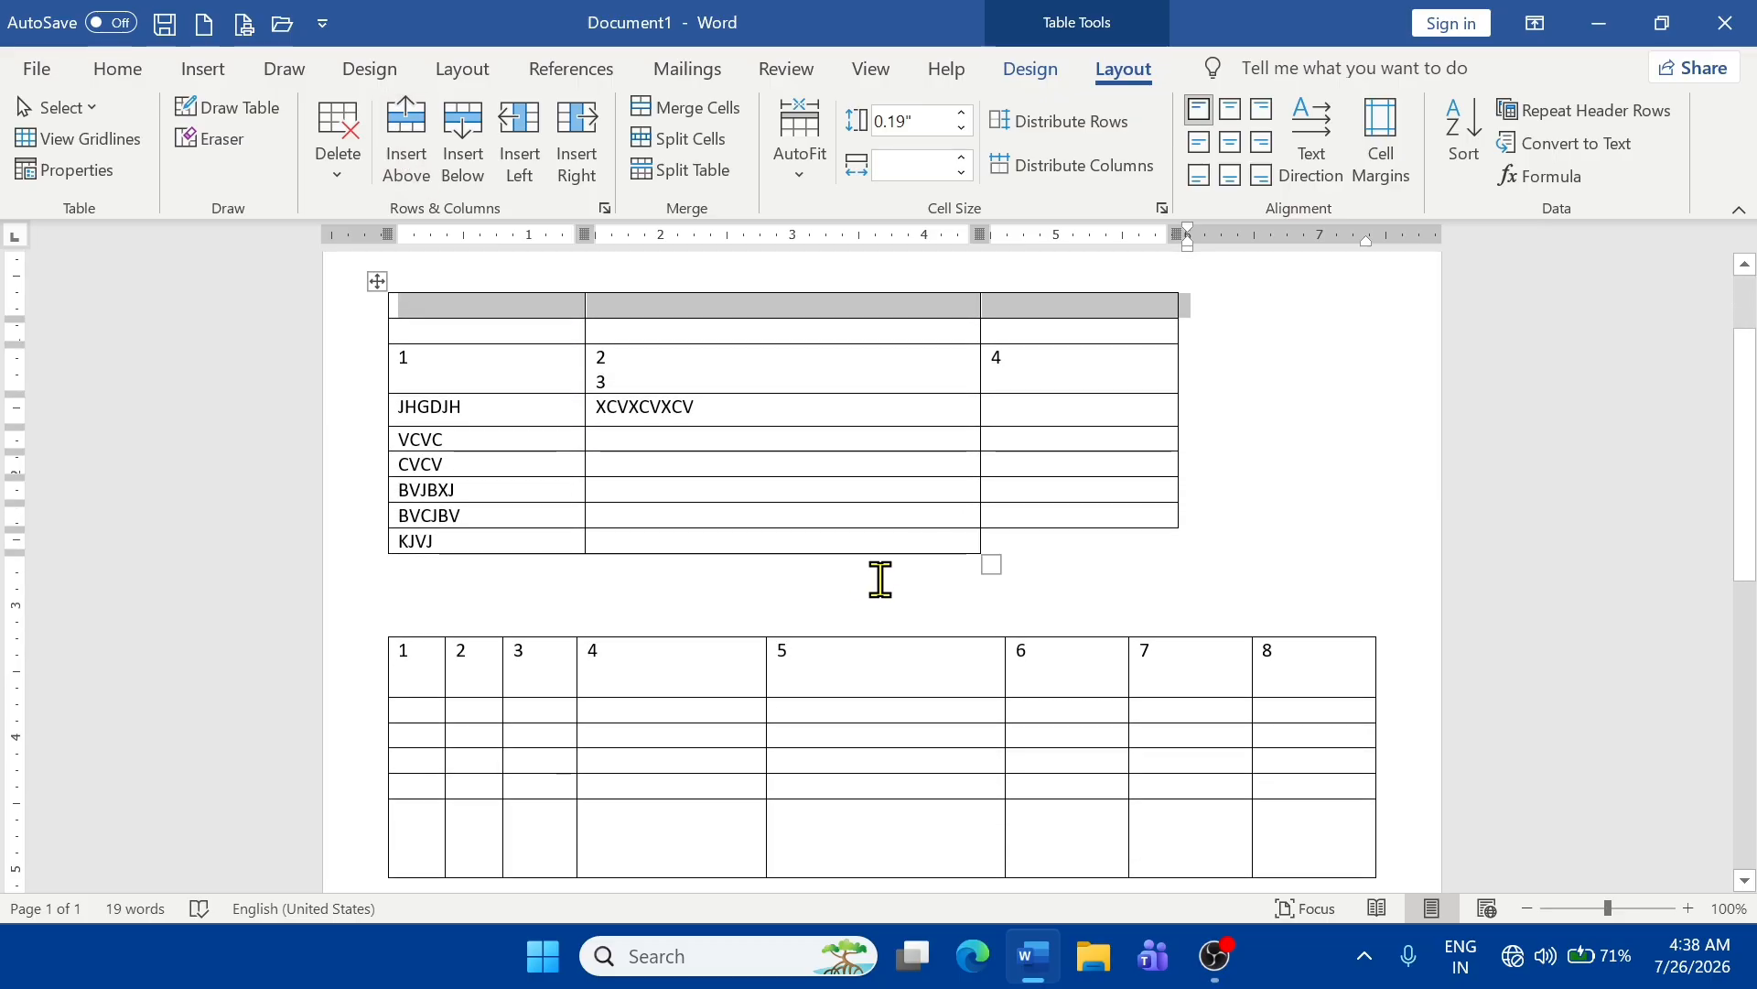
left_click(824, 542)
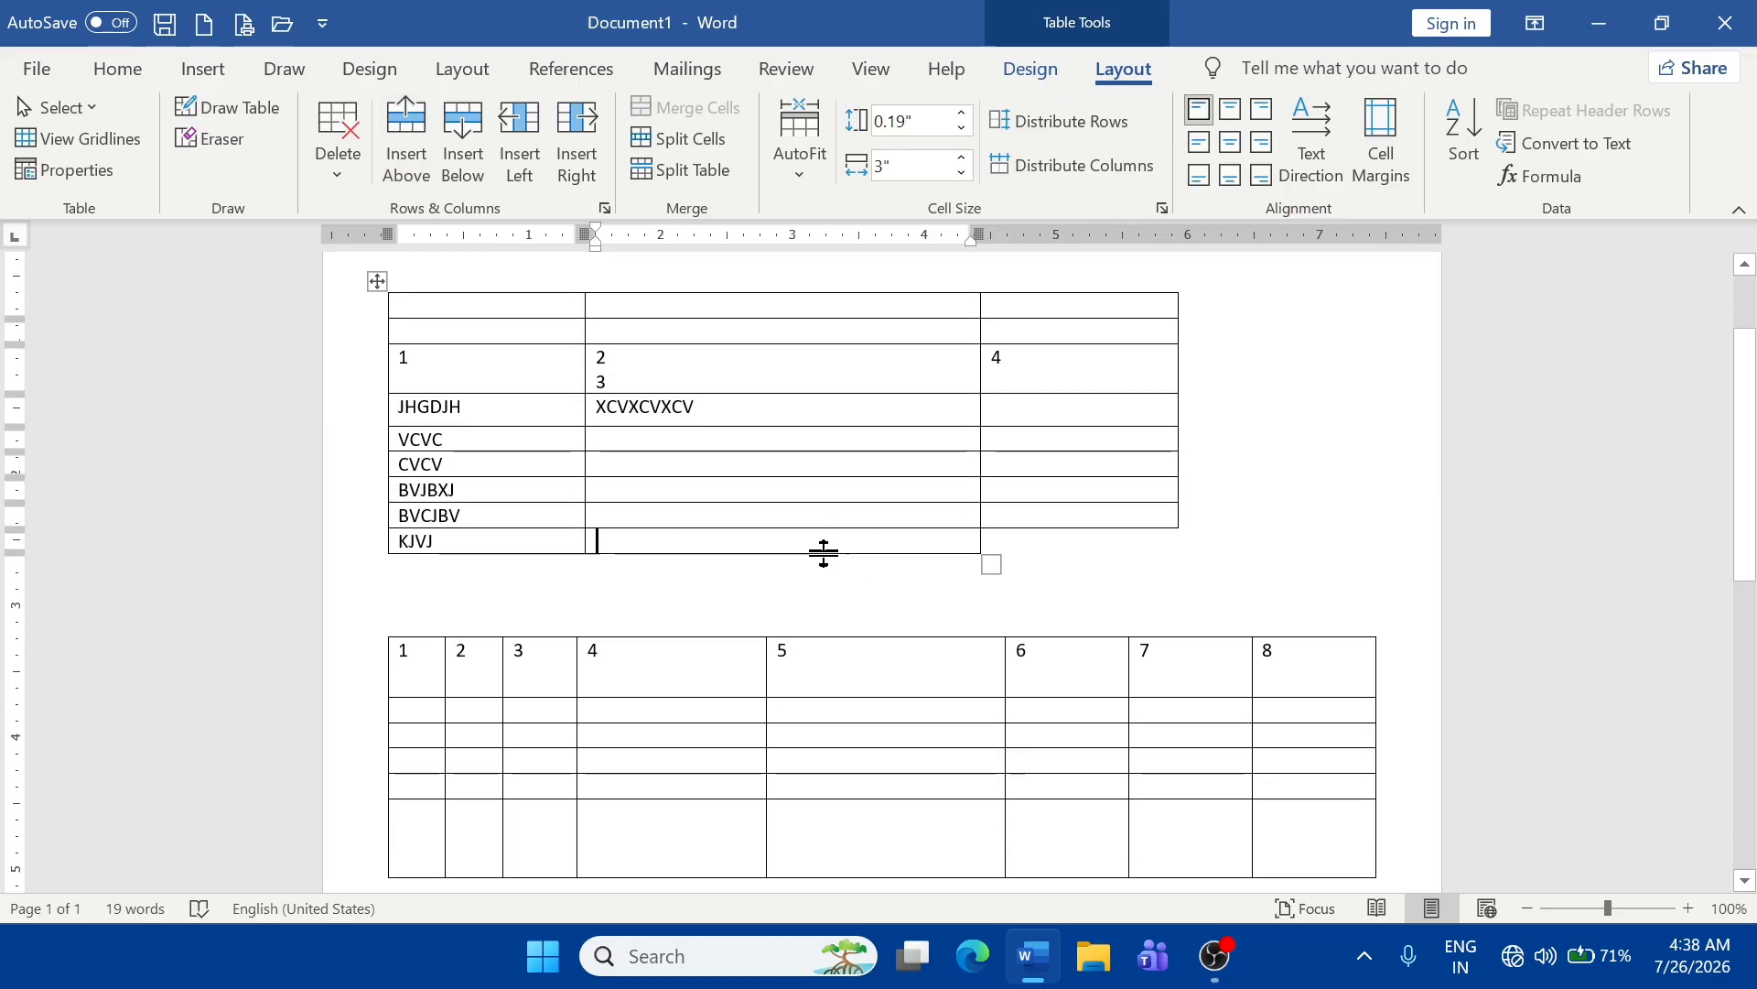
left_click(463, 169)
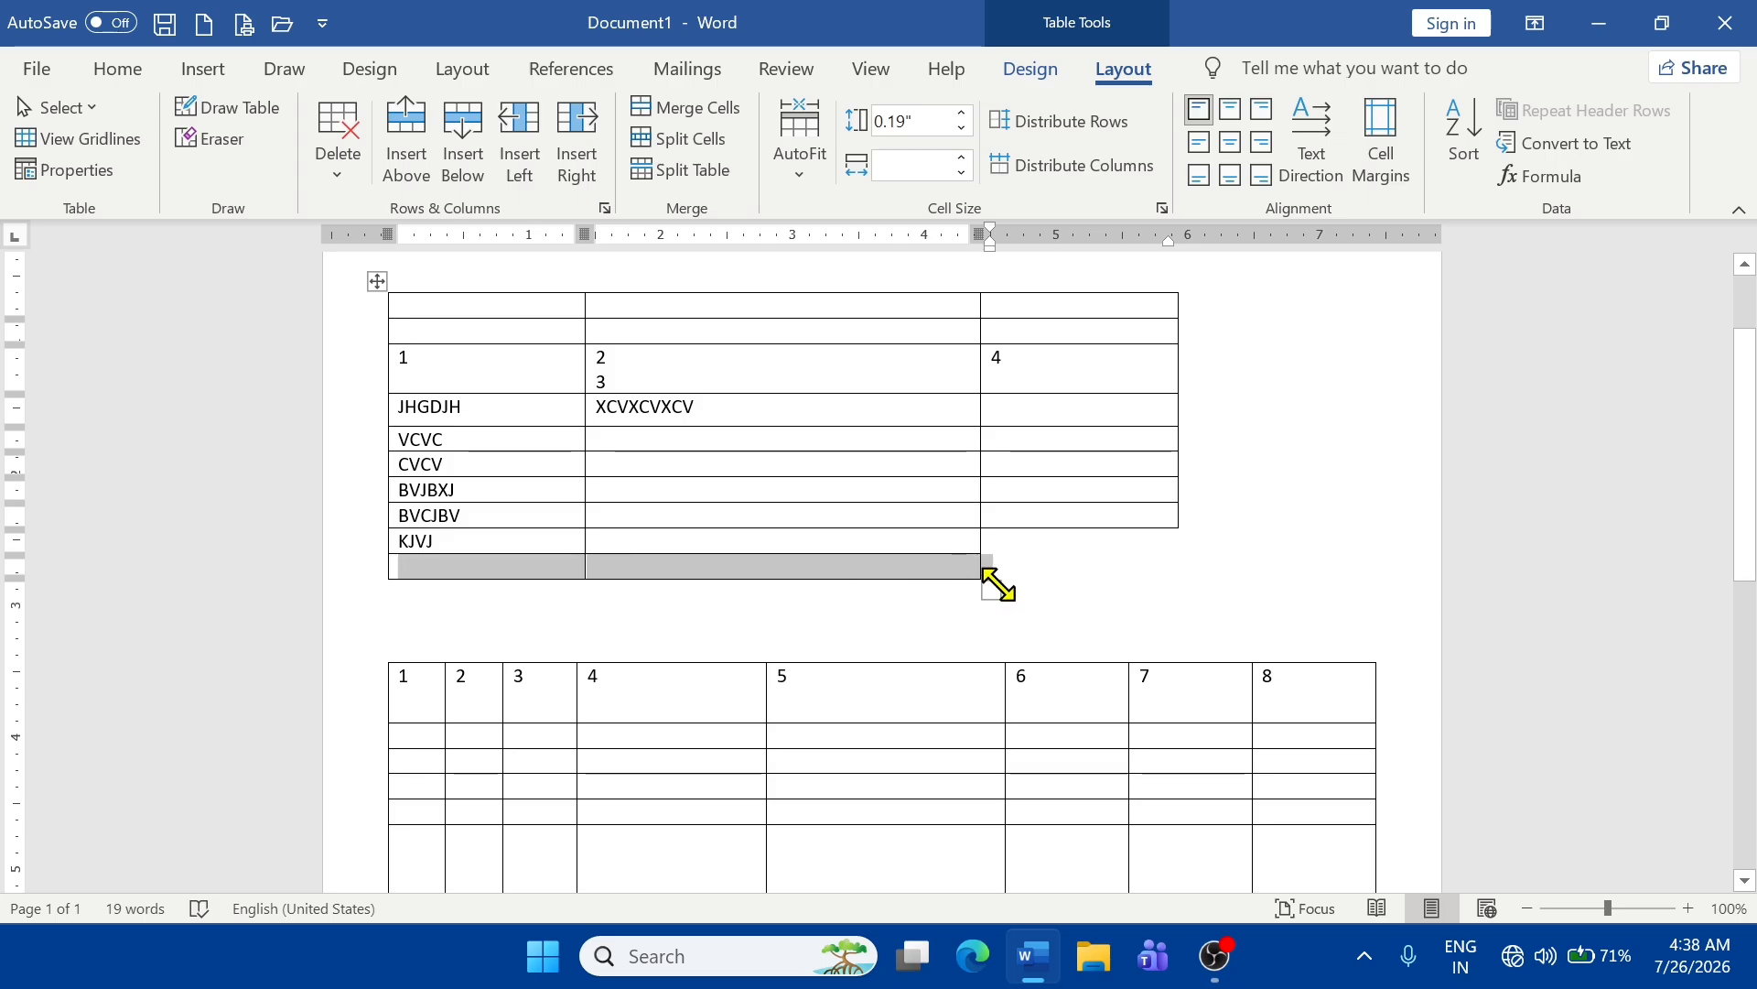
- Insert an empty row below the last row of the second table
scroll(989, 581, "down", 9)
left_click(607, 444)
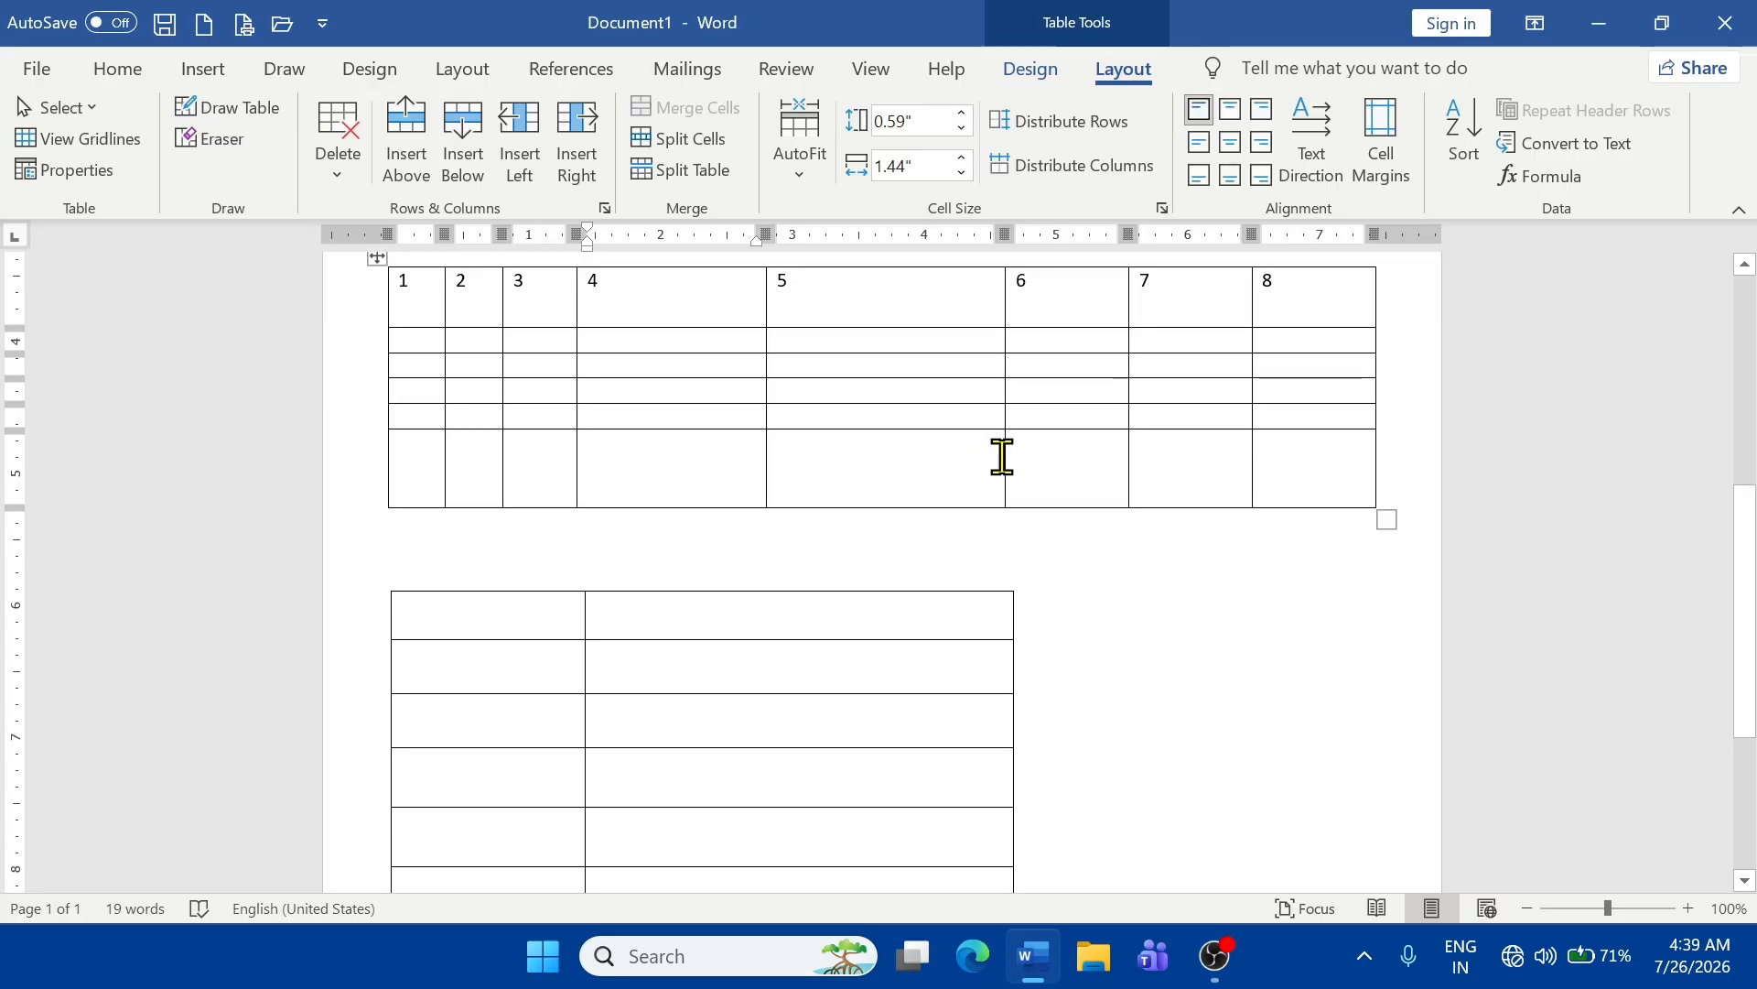
left_click(463, 138)
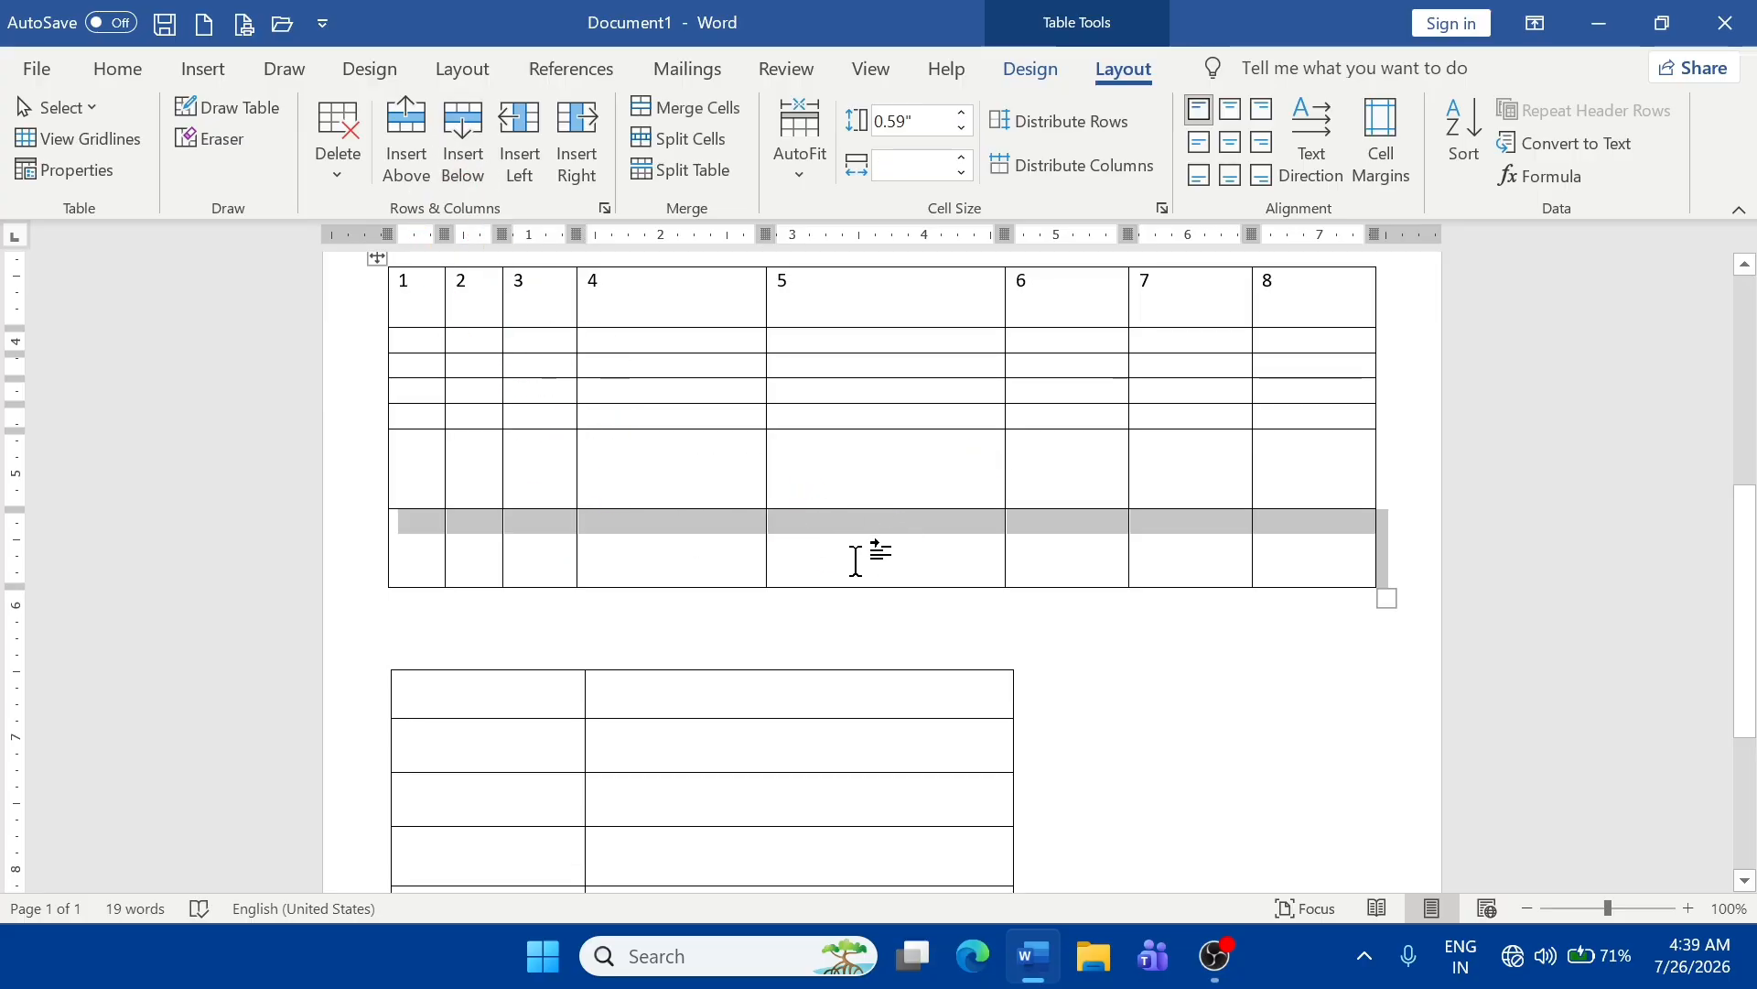
- Insert two empty rows below the third row of the second table
left_click(648, 366)
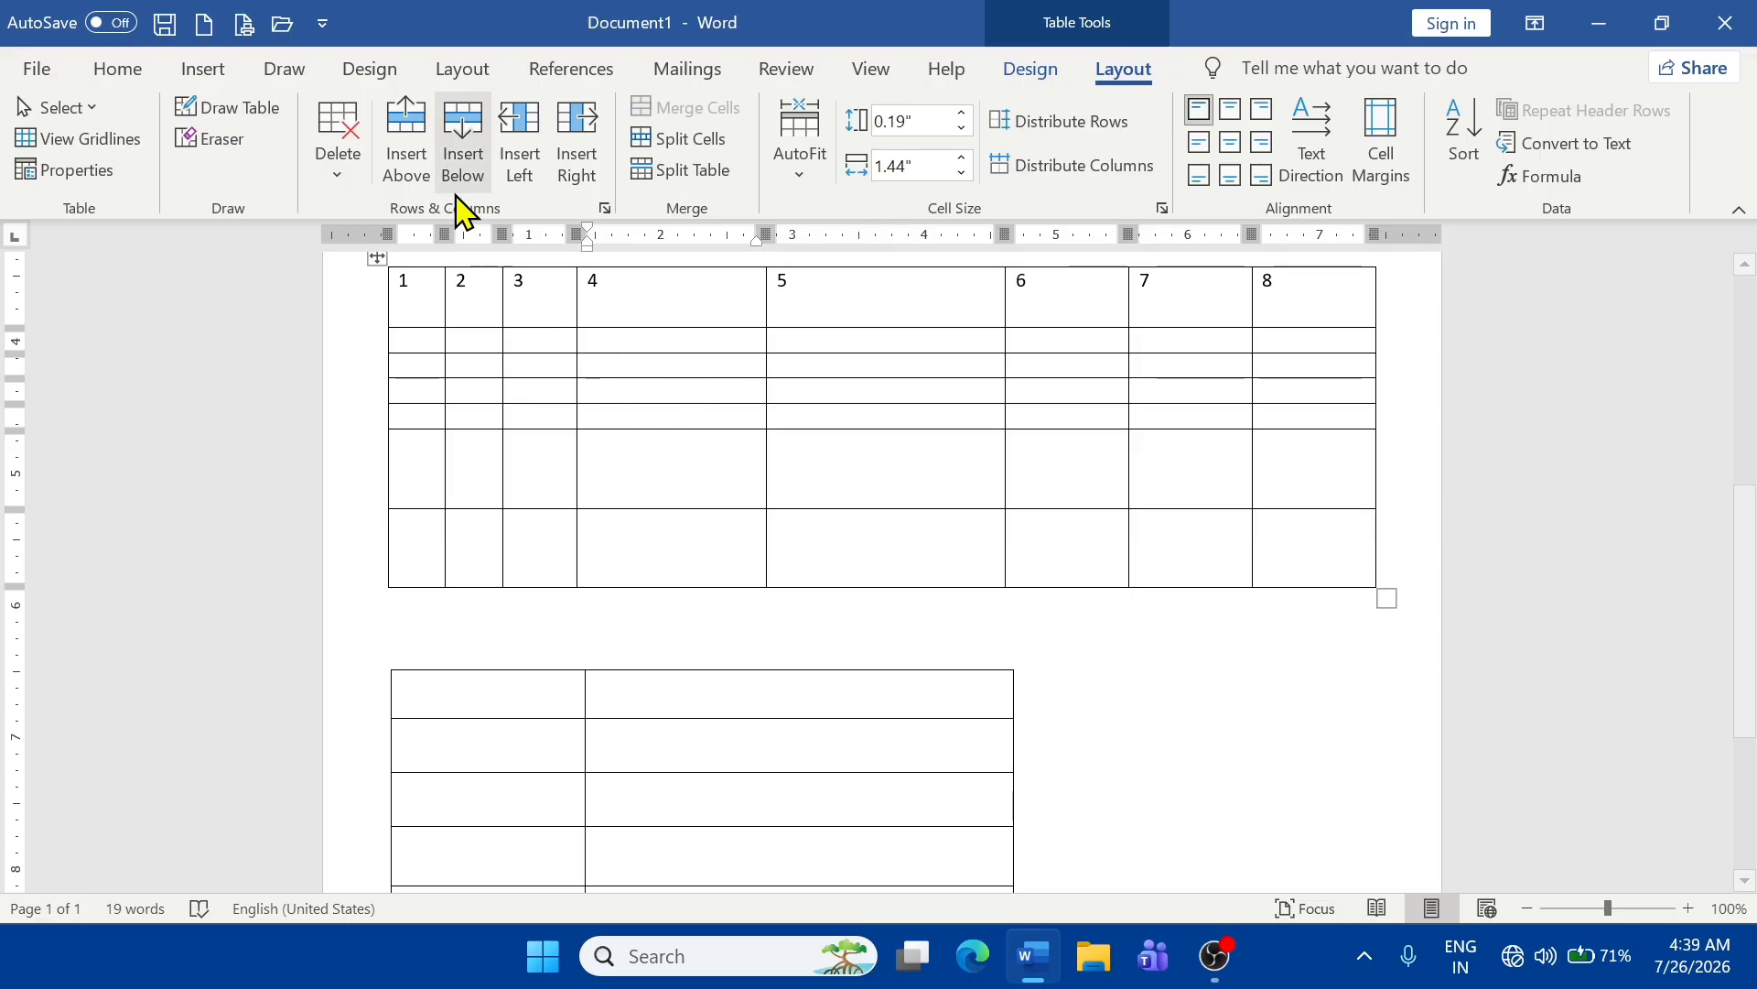
left_click(463, 151)
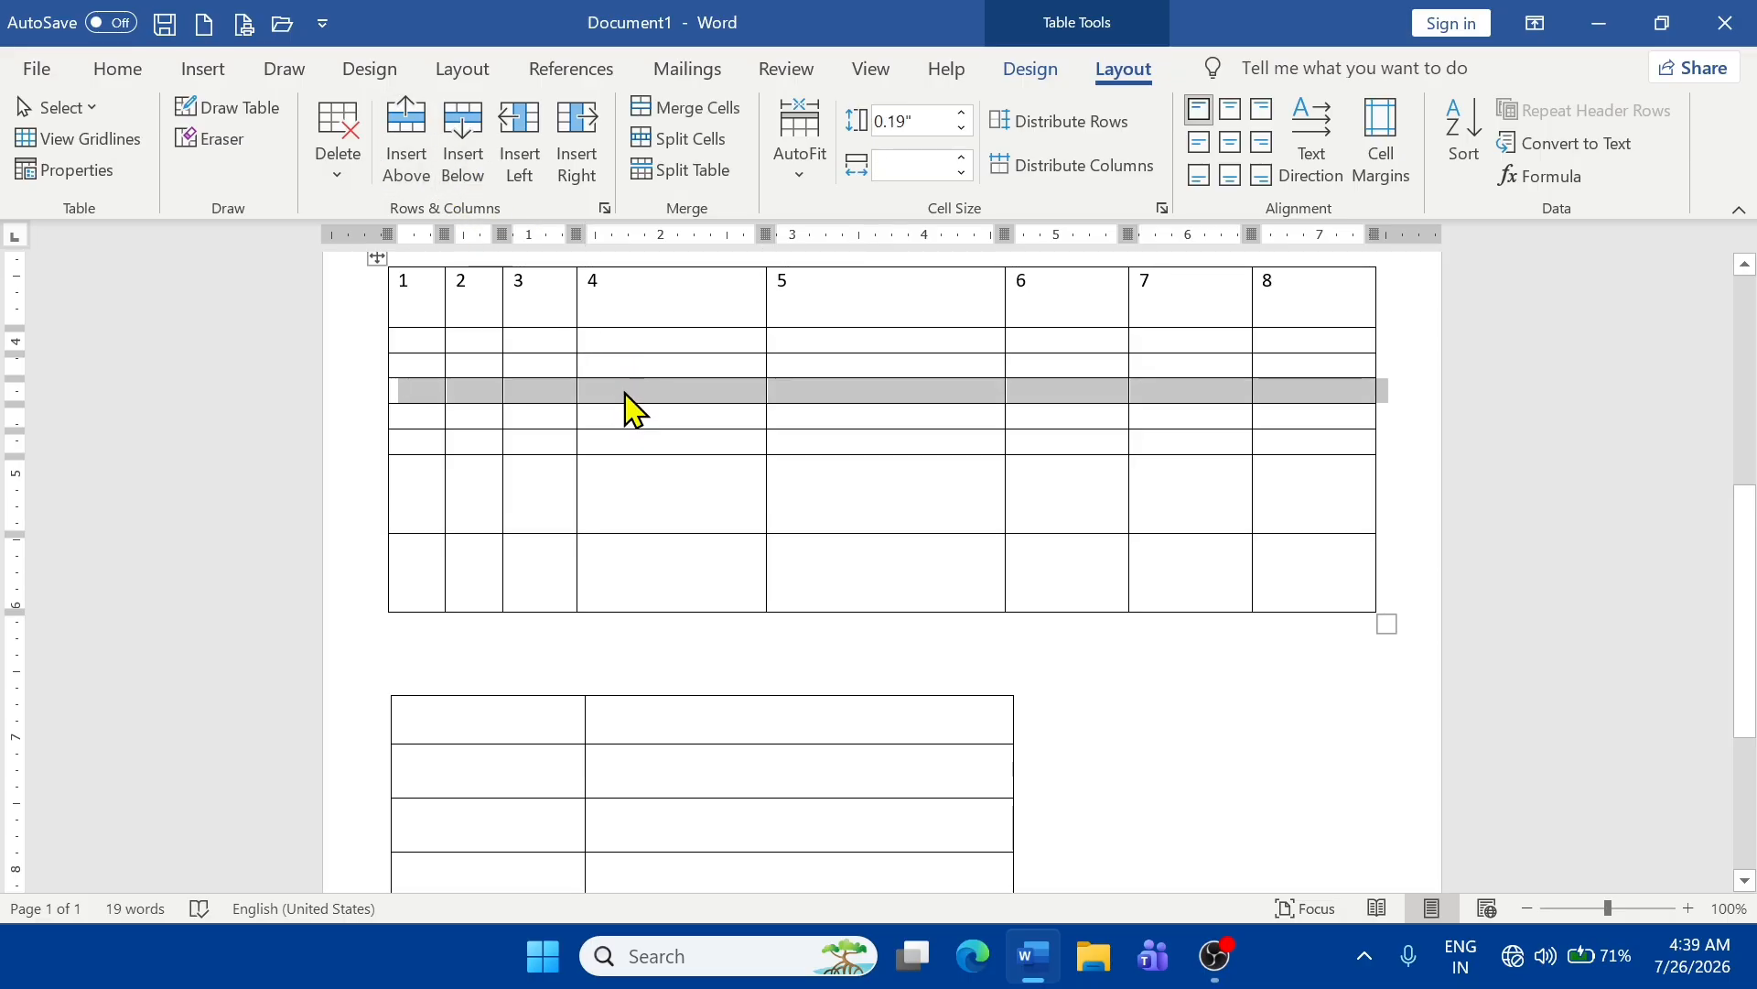
left_click(460, 165)
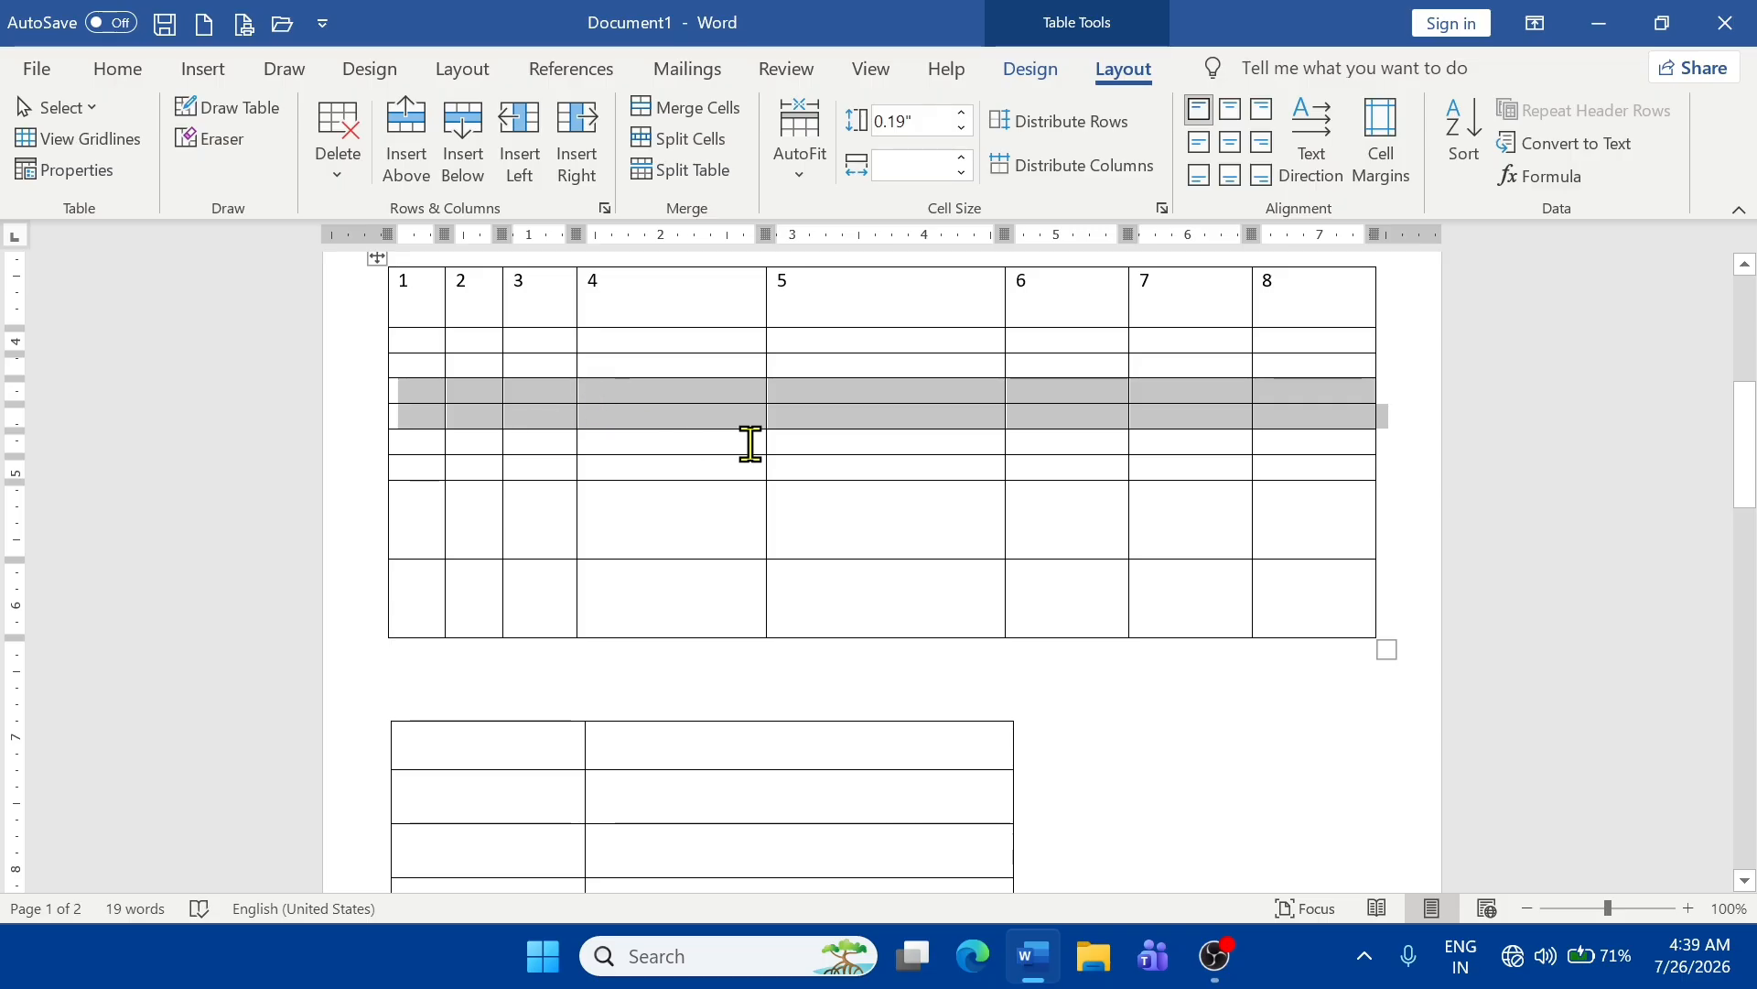
- Insert an empty column to the right of the column headed 8 in the second table
left_click(982, 499)
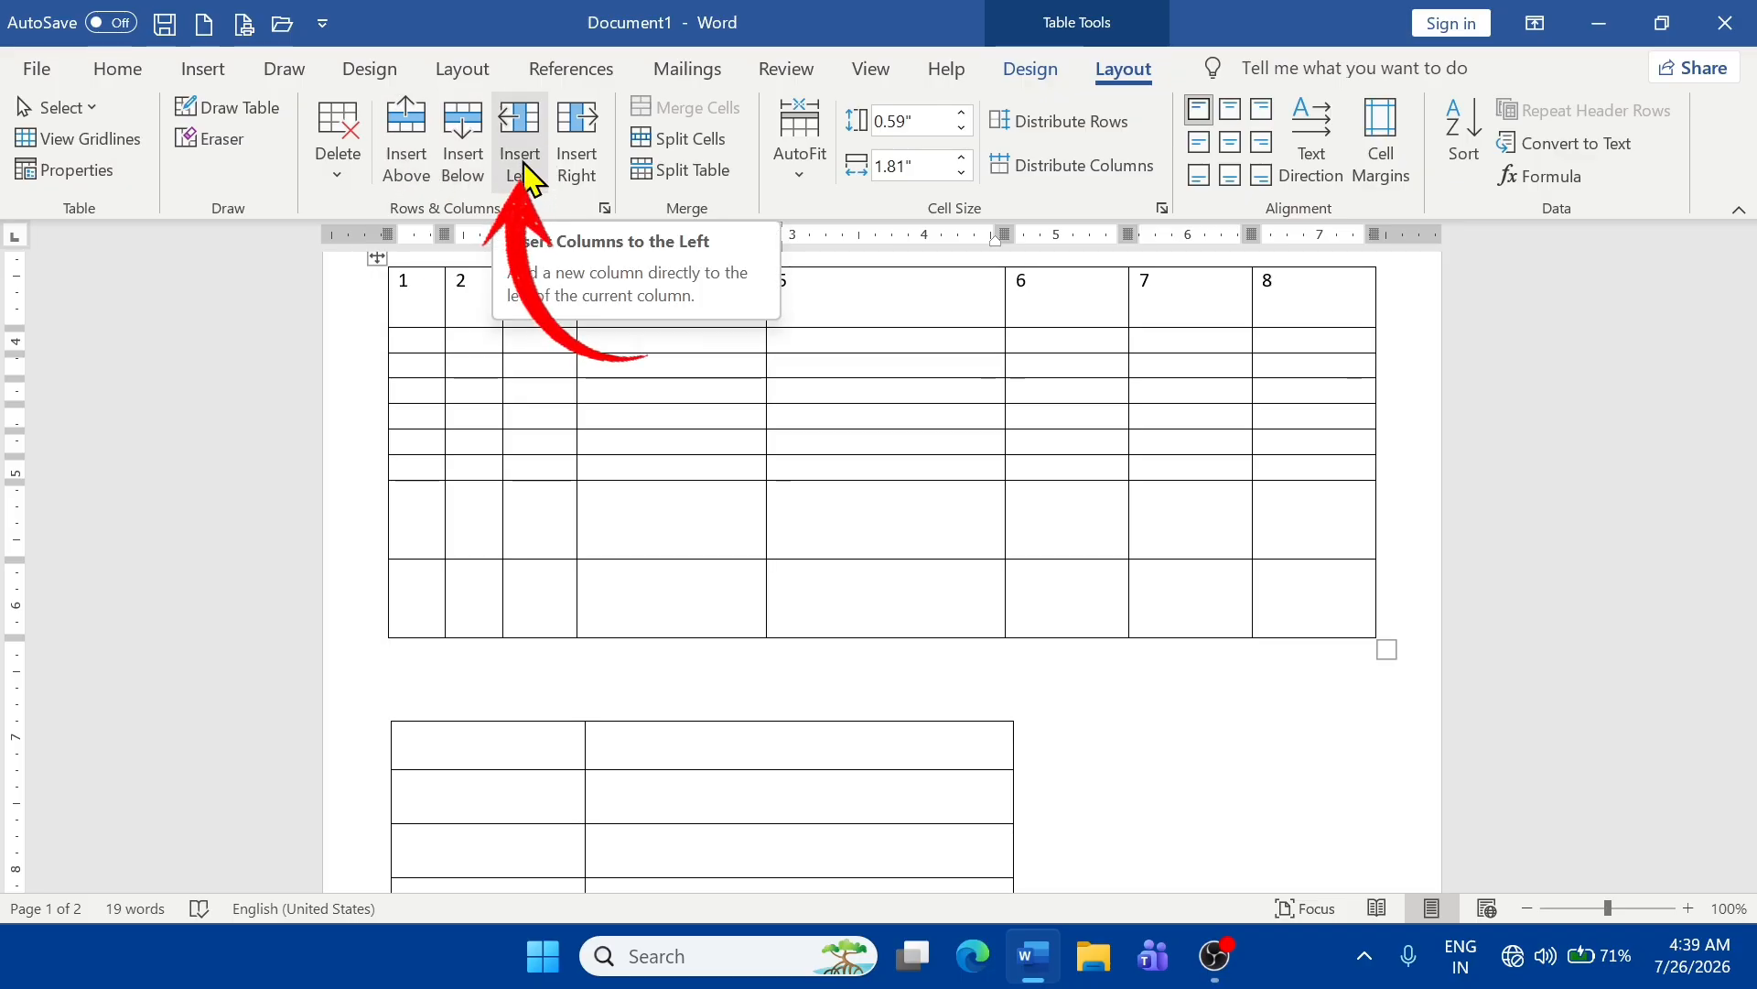
scroll(1004, 503, "up", 3)
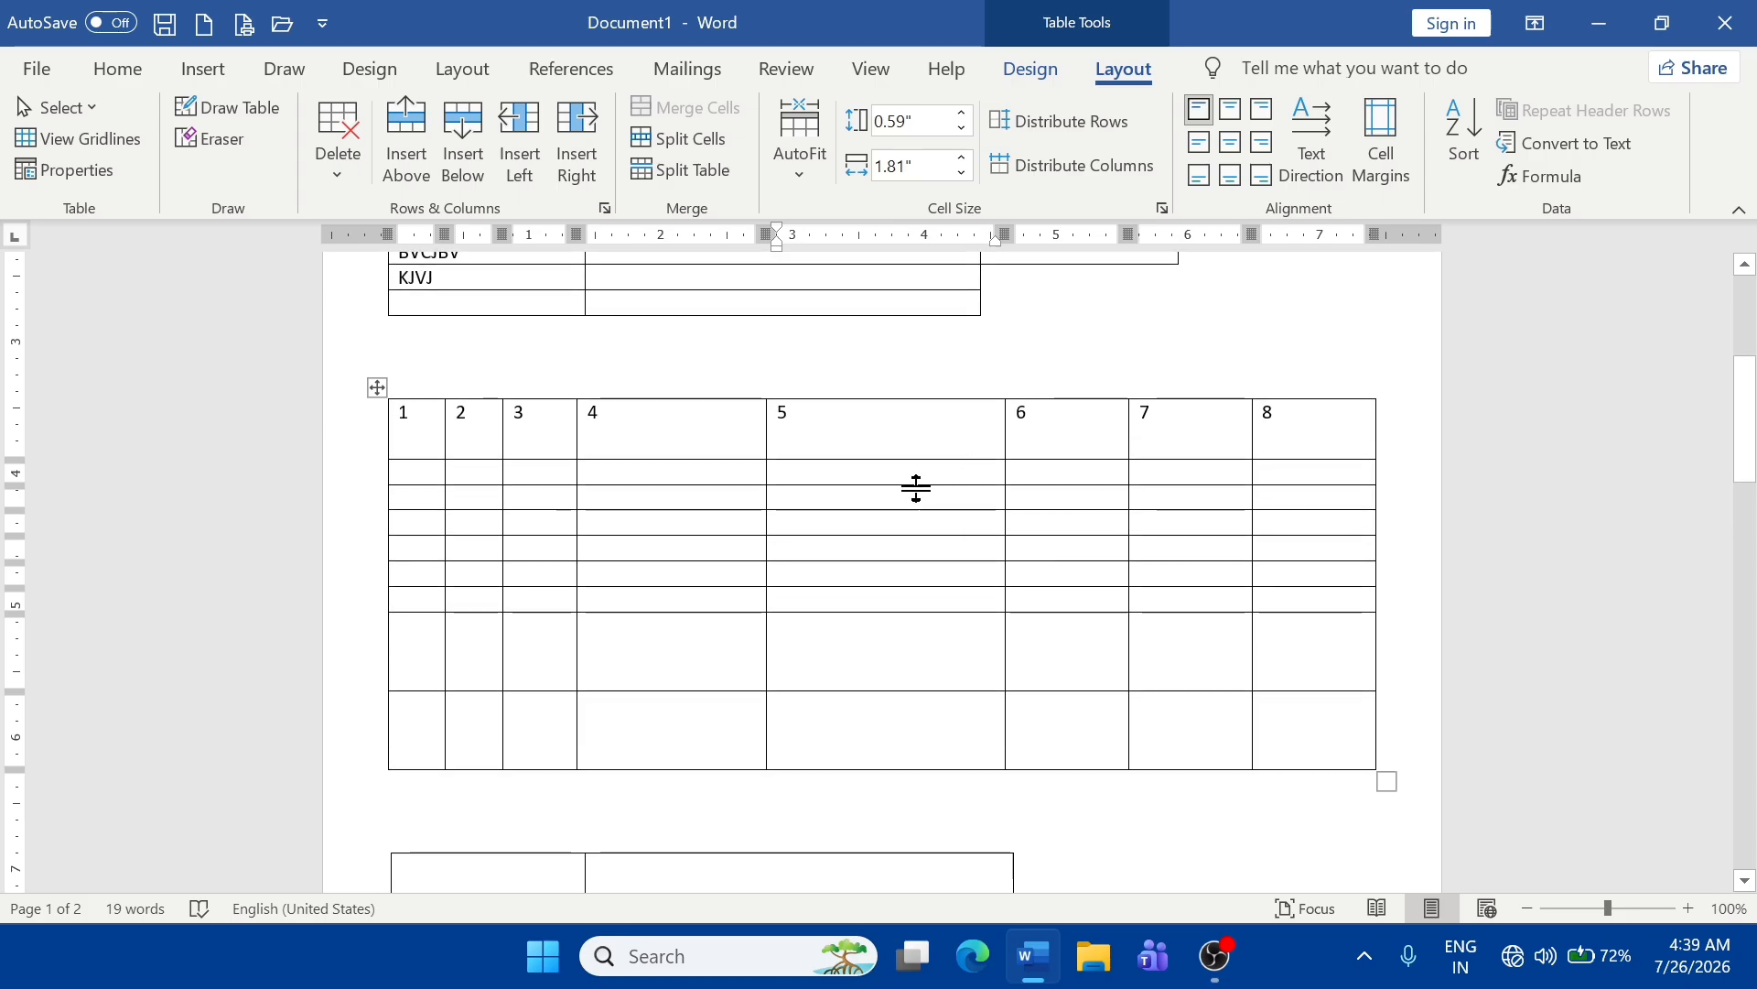
left_click(1335, 450)
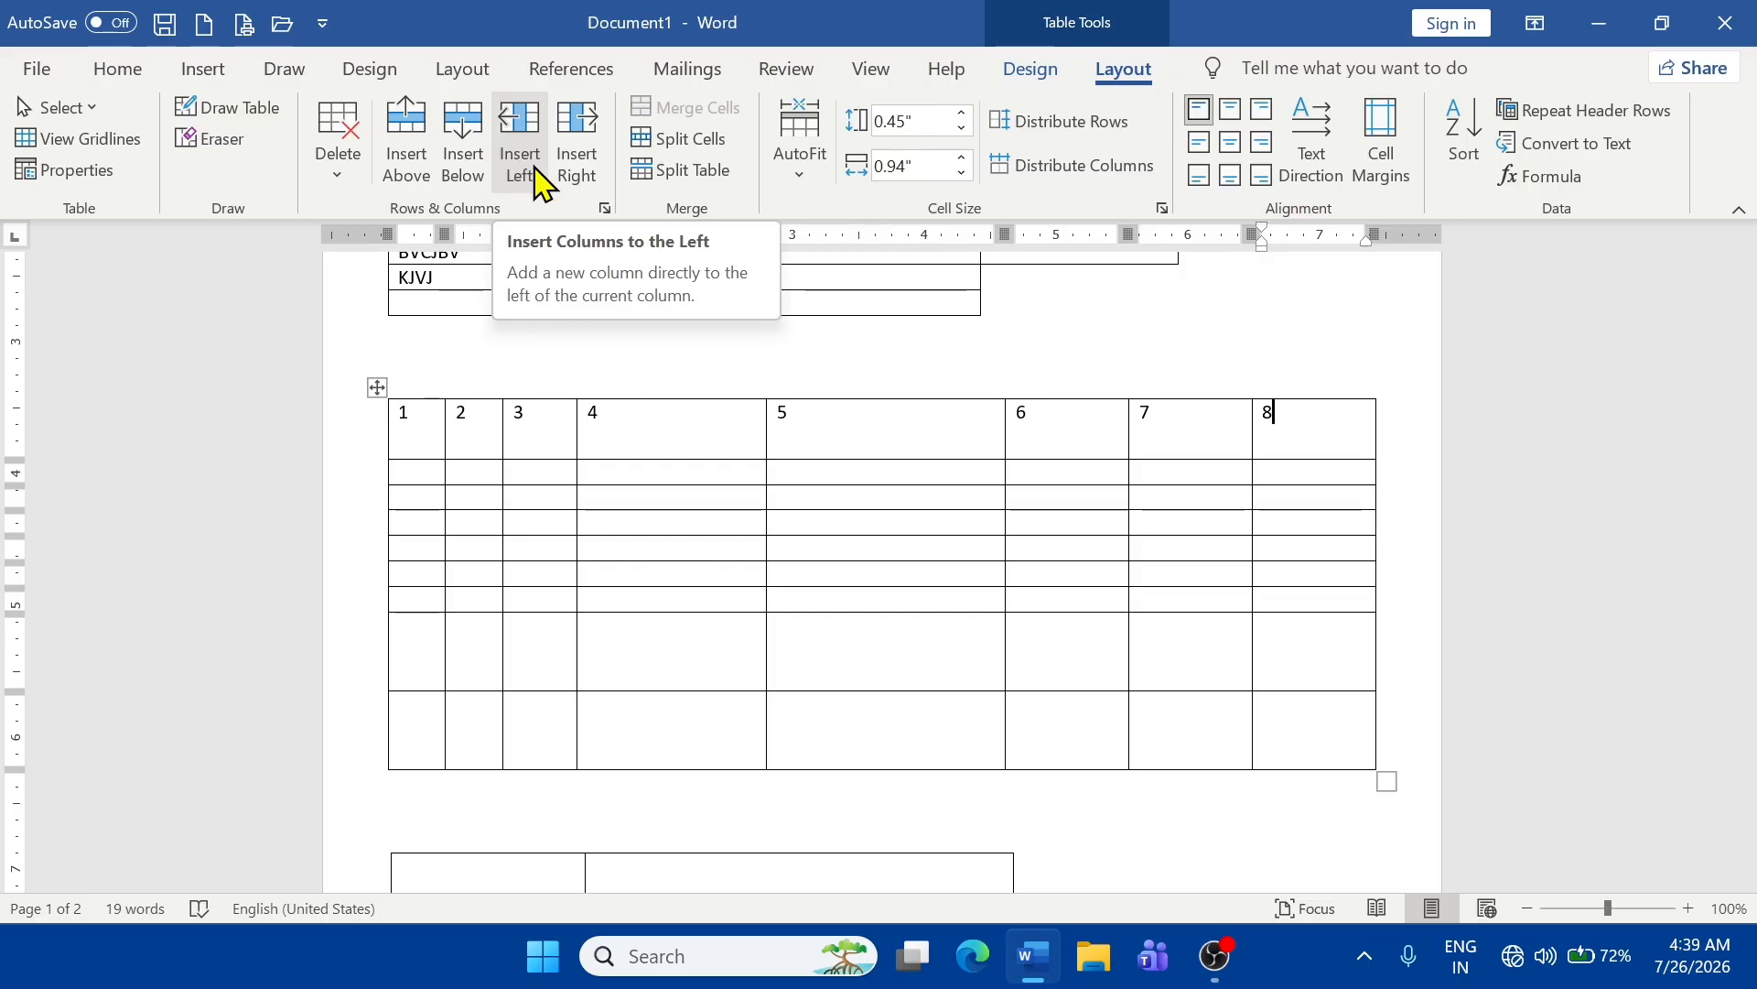
left_click(585, 174)
left_click(1345, 440)
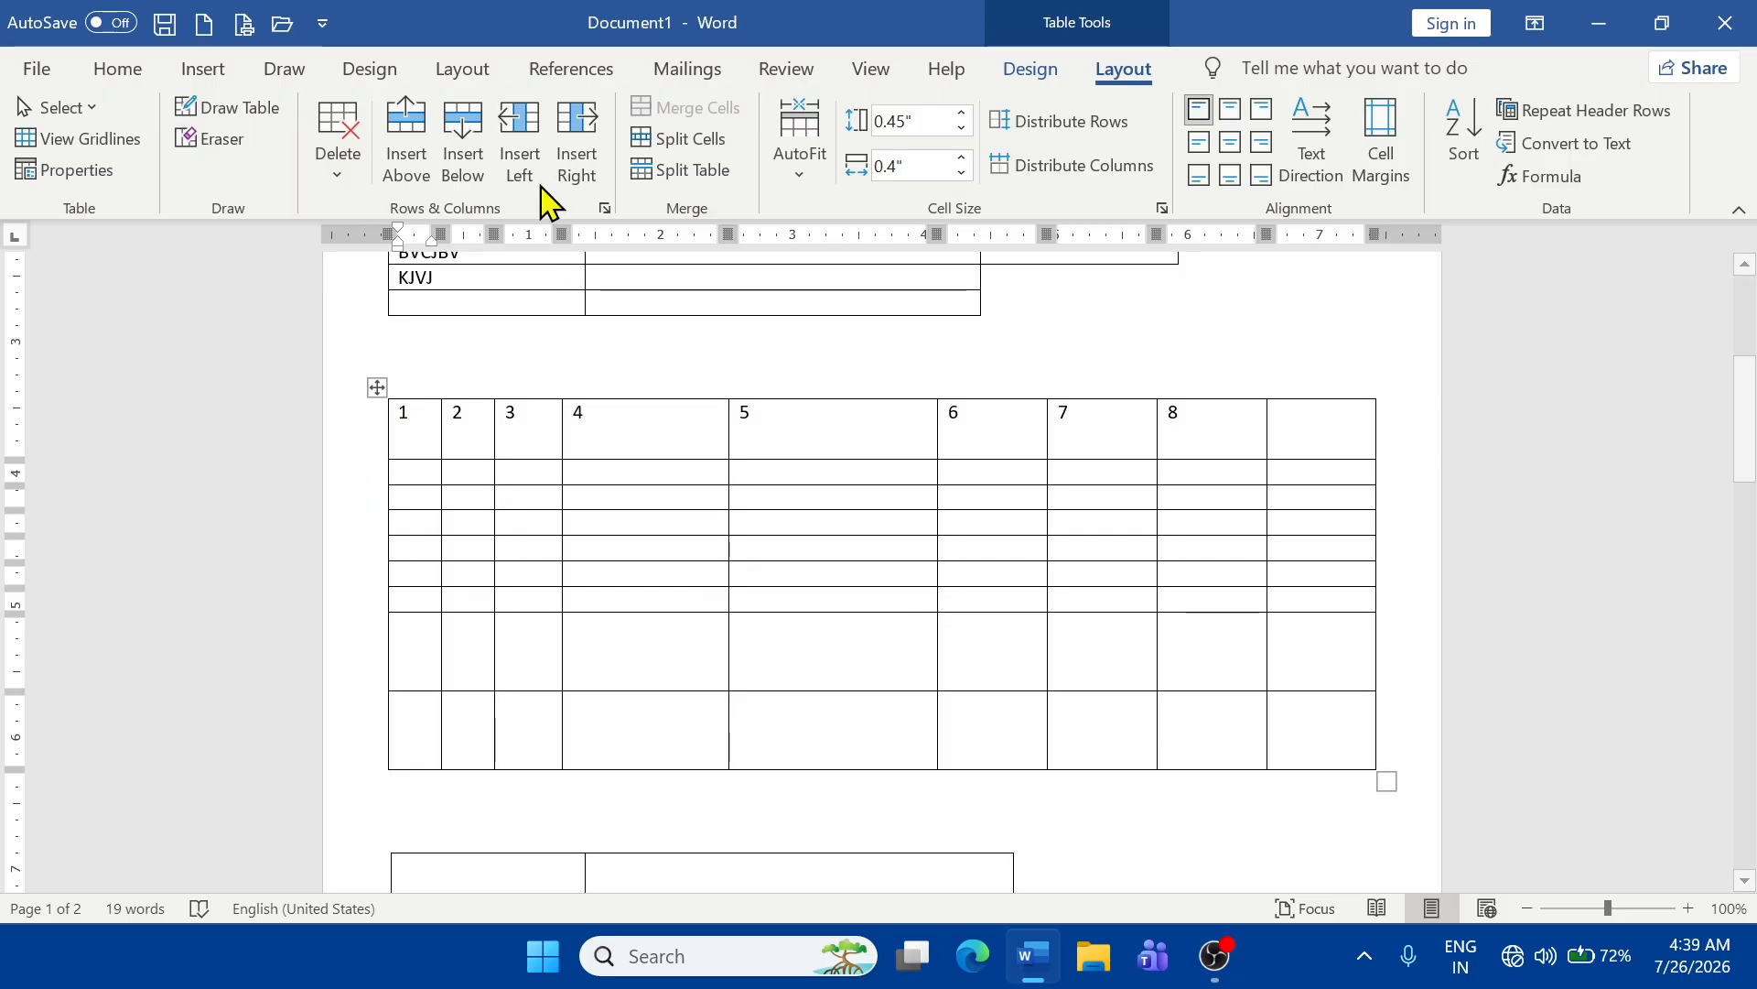
- Insert an empty column to the left of the column headed 1 in the second table
left_click(520, 146)
left_click(415, 431)
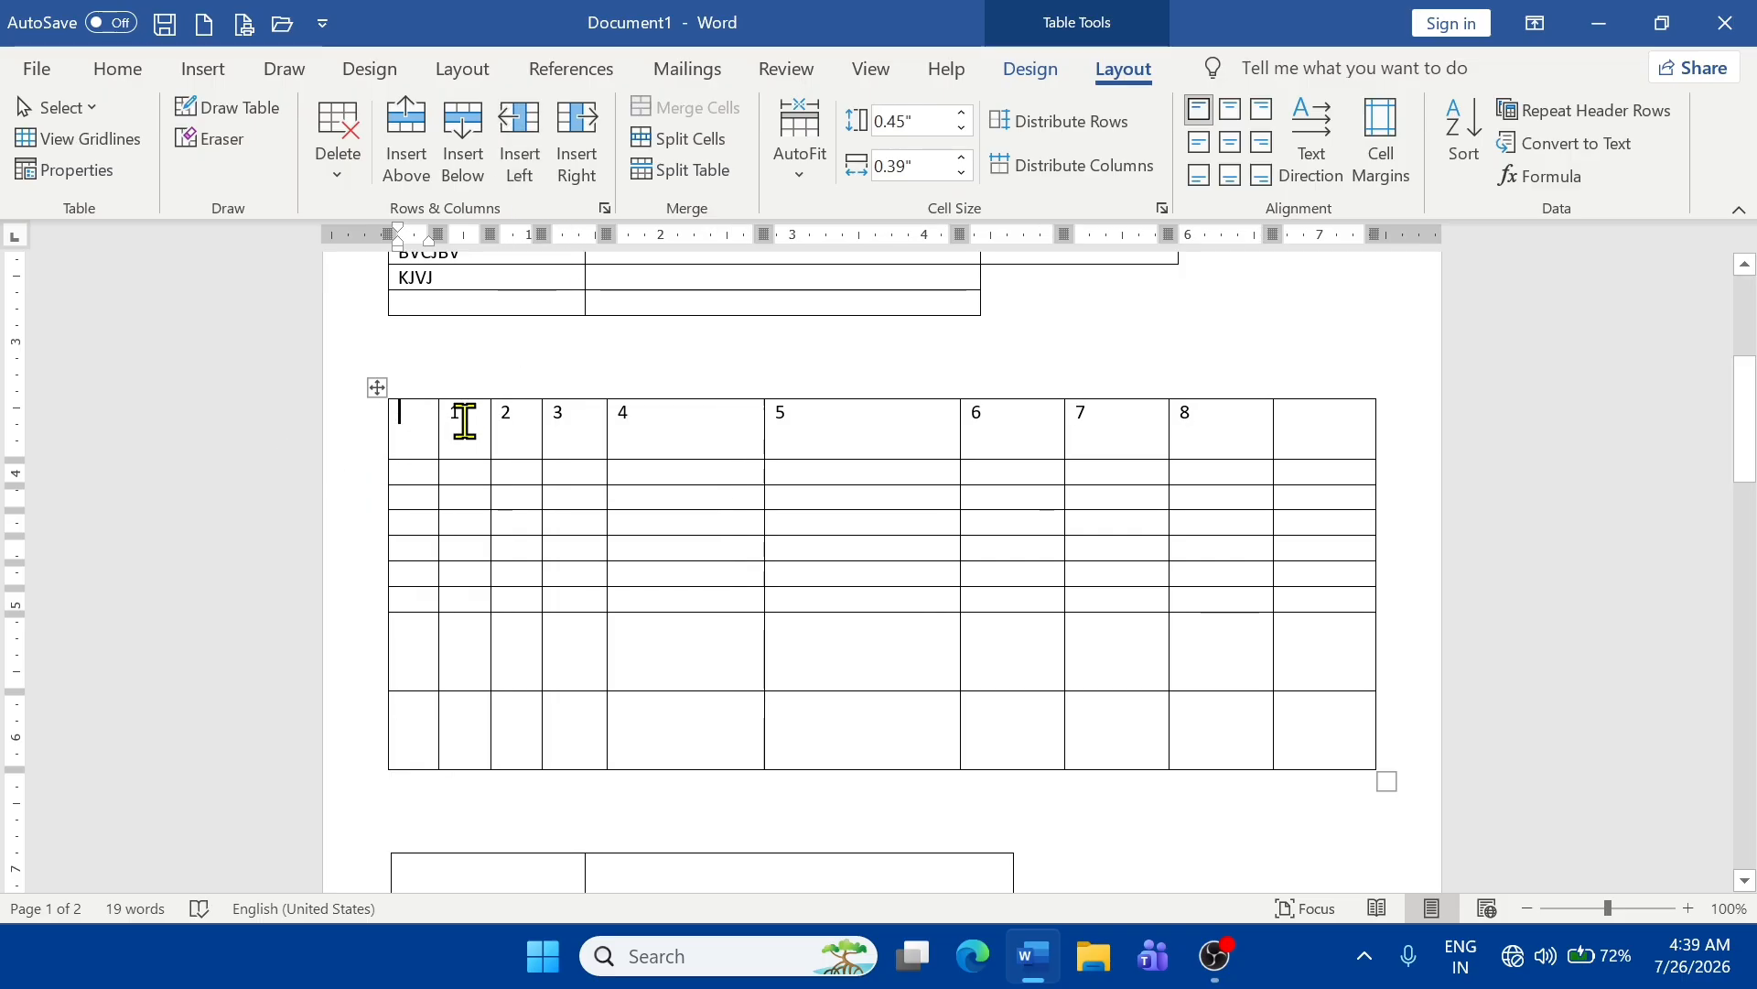
left_click(418, 438)
left_click_drag(408, 431, 403, 749)
left_click_drag(1309, 420, 1318, 745)
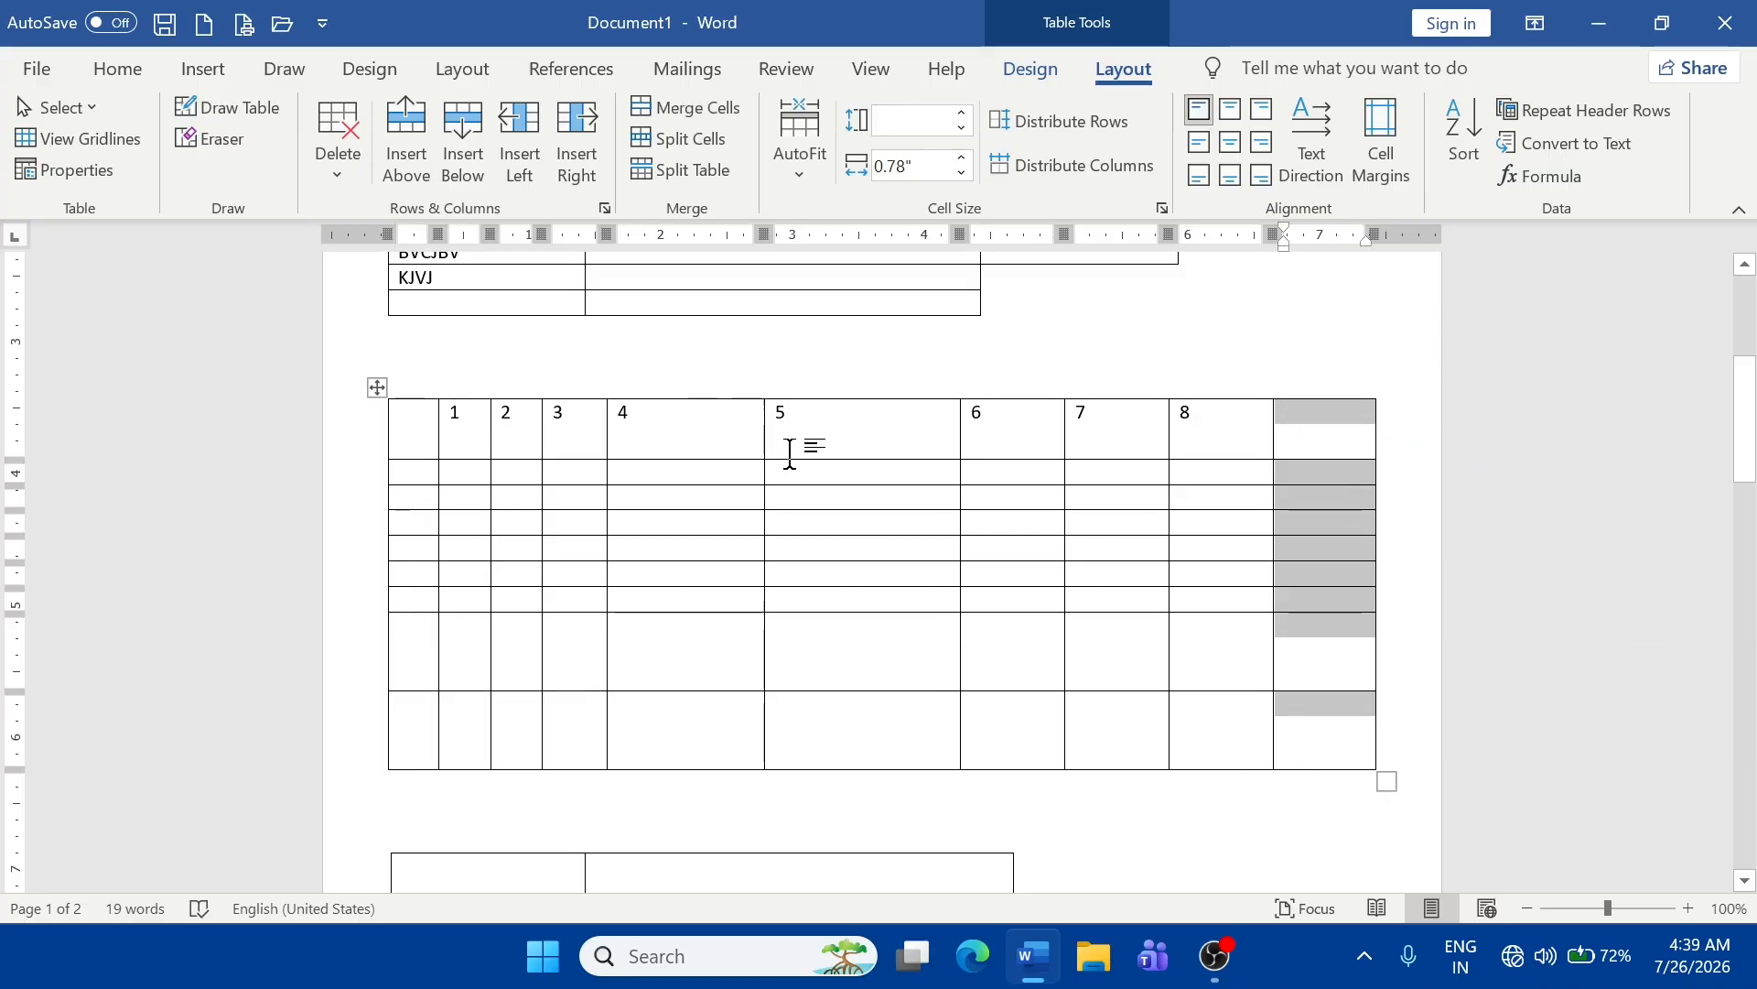
left_click(827, 477)
- Delete the empty last column of the second table
left_click(1360, 474)
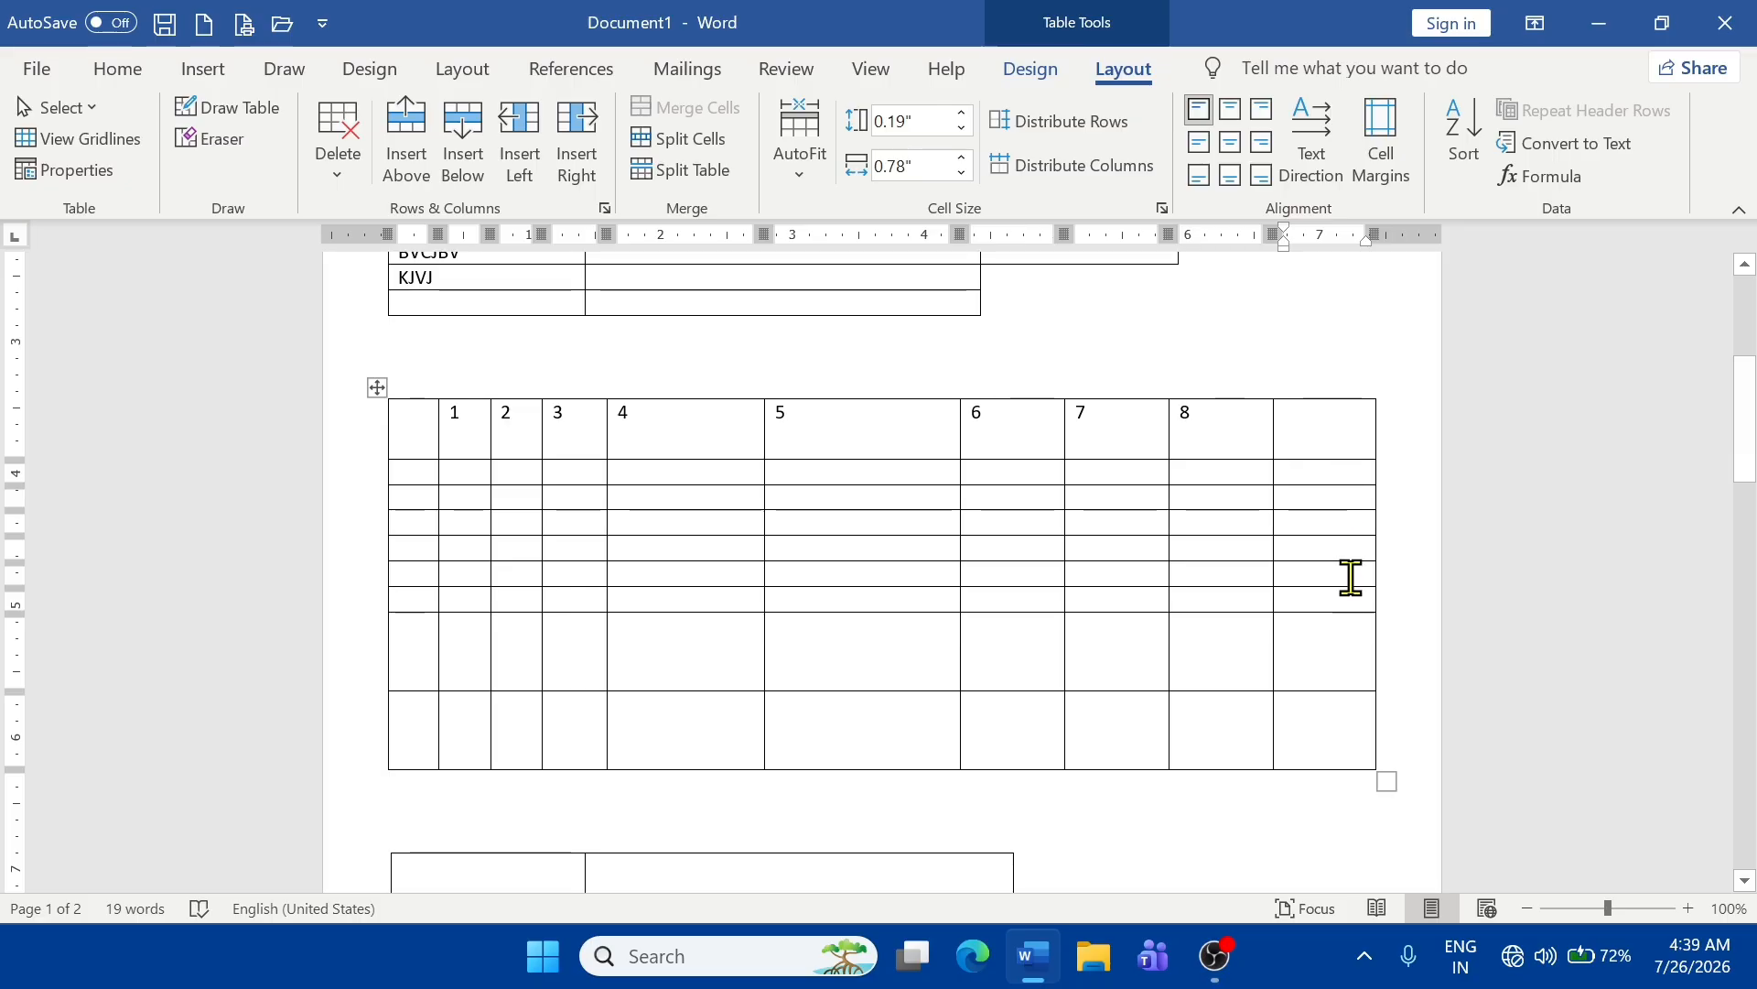
left_click(335, 179)
left_click(384, 261)
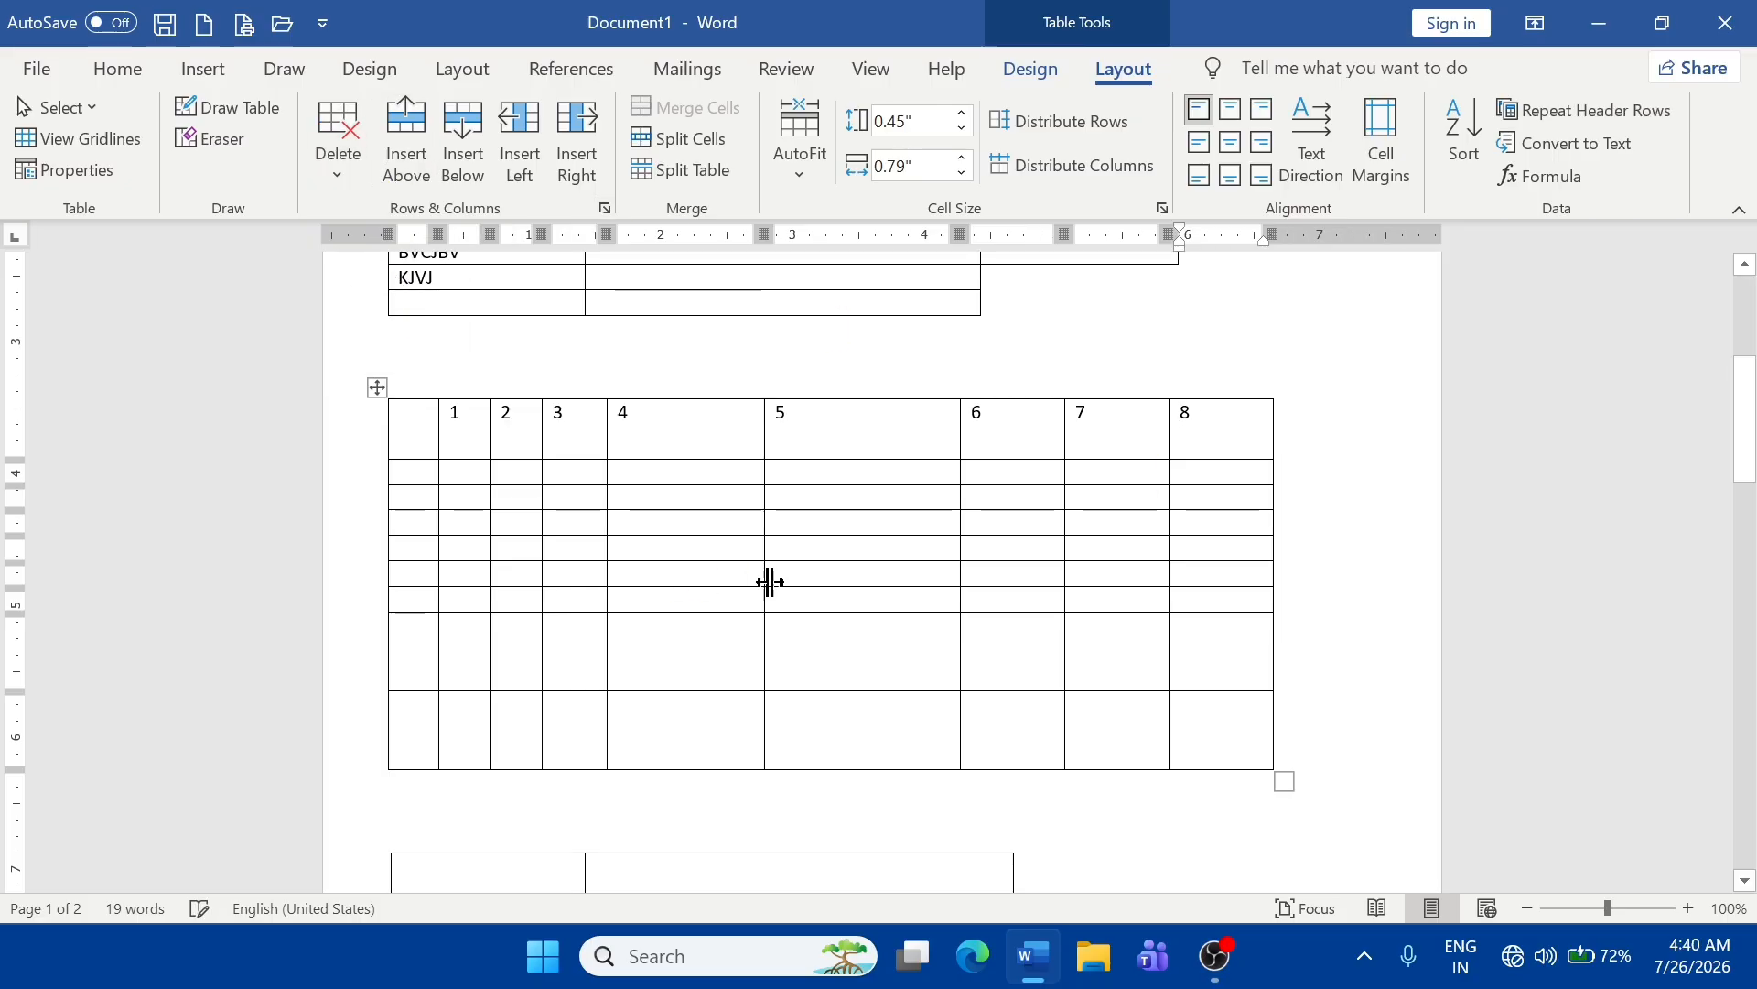
- Delete the columns headed 5 to 8 from the second table
left_click_drag(875, 447, 1279, 424)
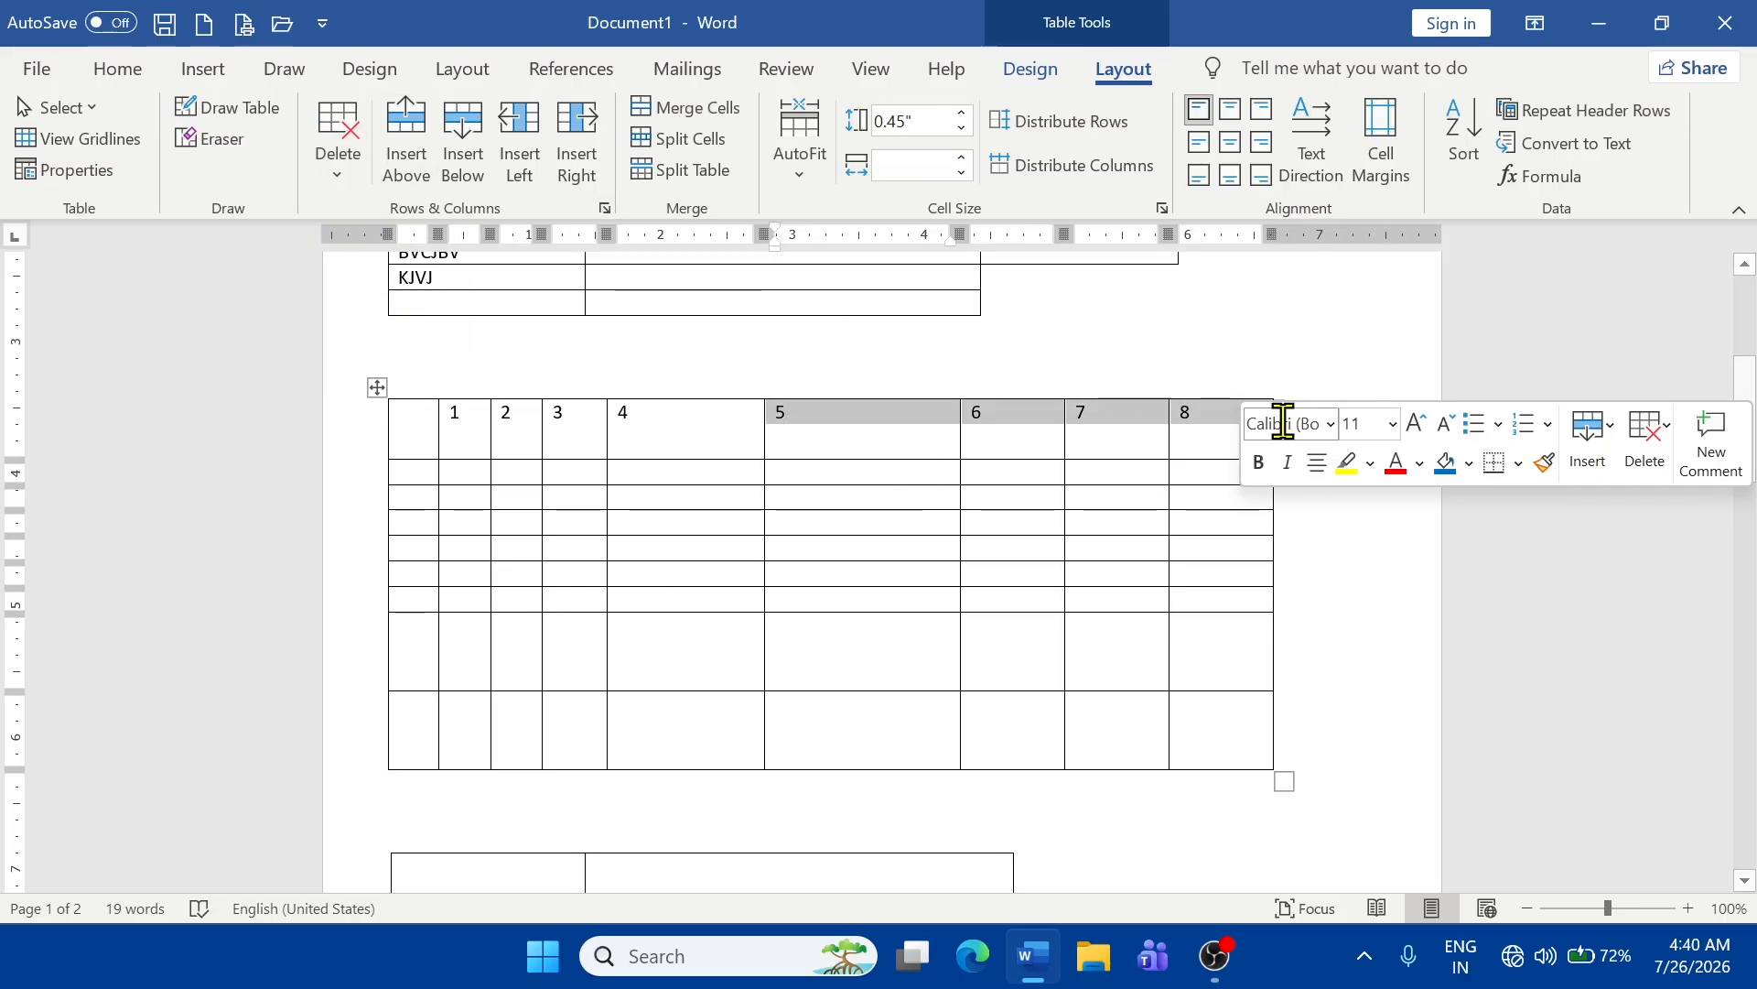
left_click(358, 164)
left_click(387, 261)
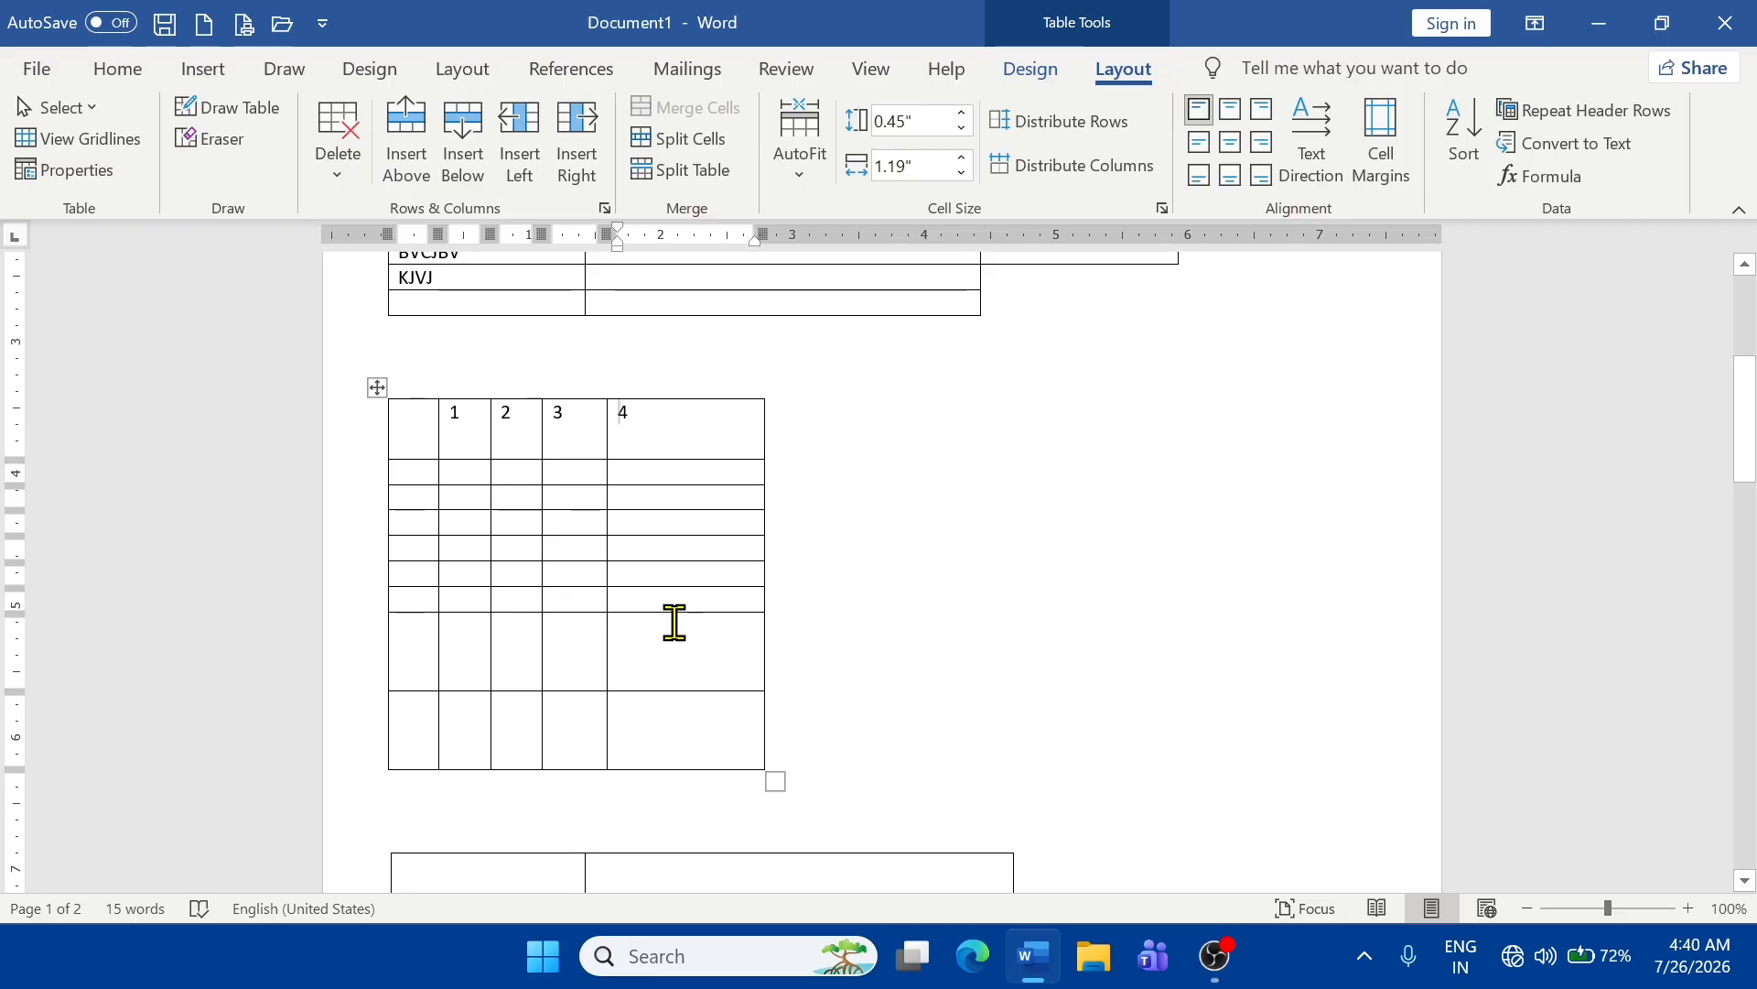
- Undo all the row, column and cell insertions and deletions, back through the erased partition in the third table's first row
scroll(842, 550, "up", 3)
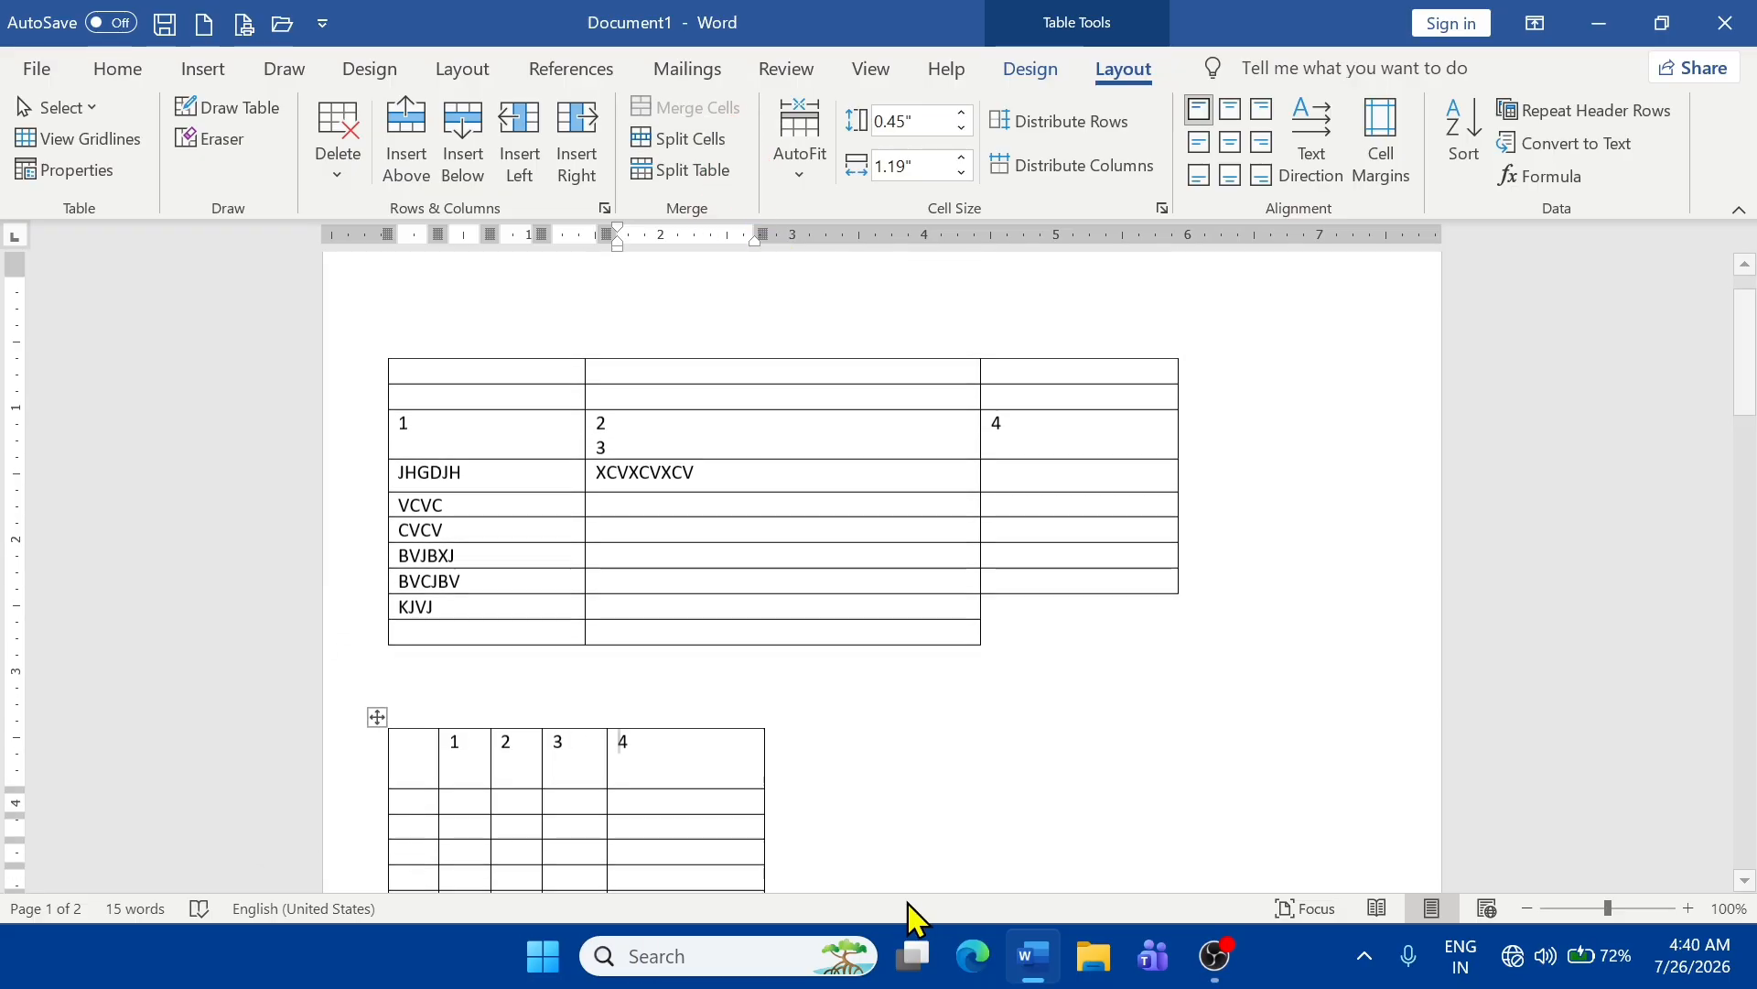
scroll(807, 516, "down", 6)
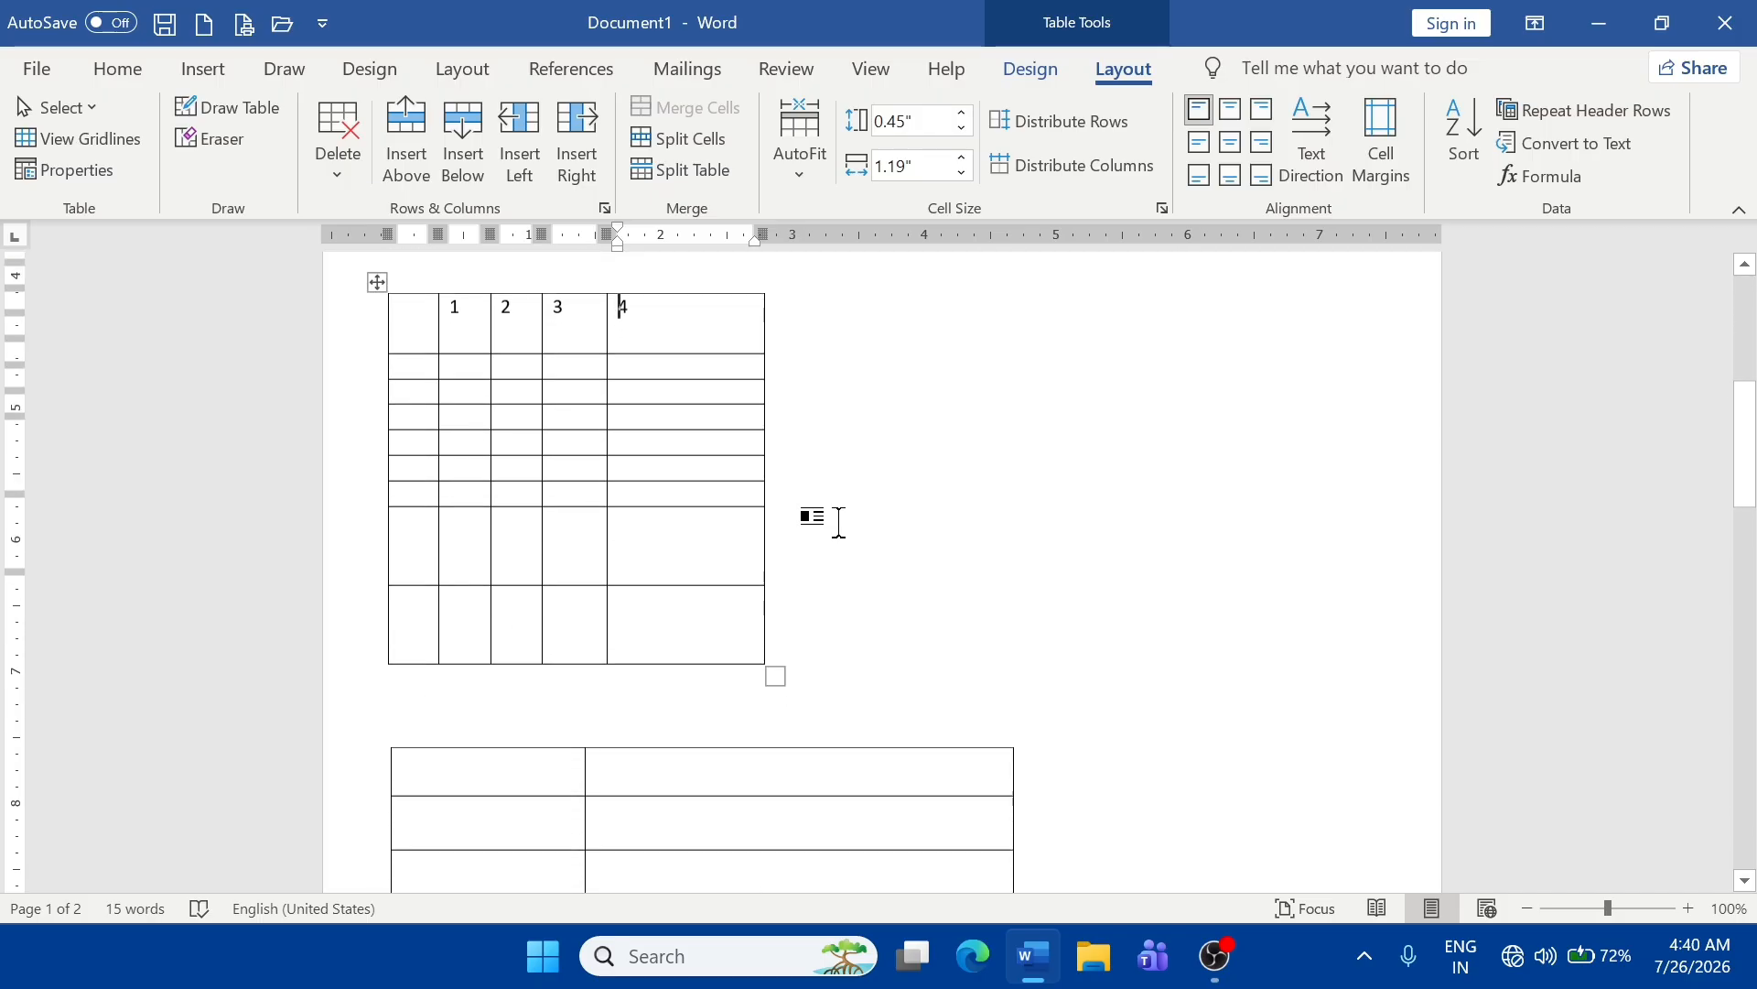
scroll(847, 544, "up", 3)
key("ctrl+z")
key("ctrl+z")
key("ctrl+z")
key("ctrl+z")
key("ctrl+z")
key("ctrl+z")
key("ctrl+z")
key("ctrl+z")
key("ctrl+z")
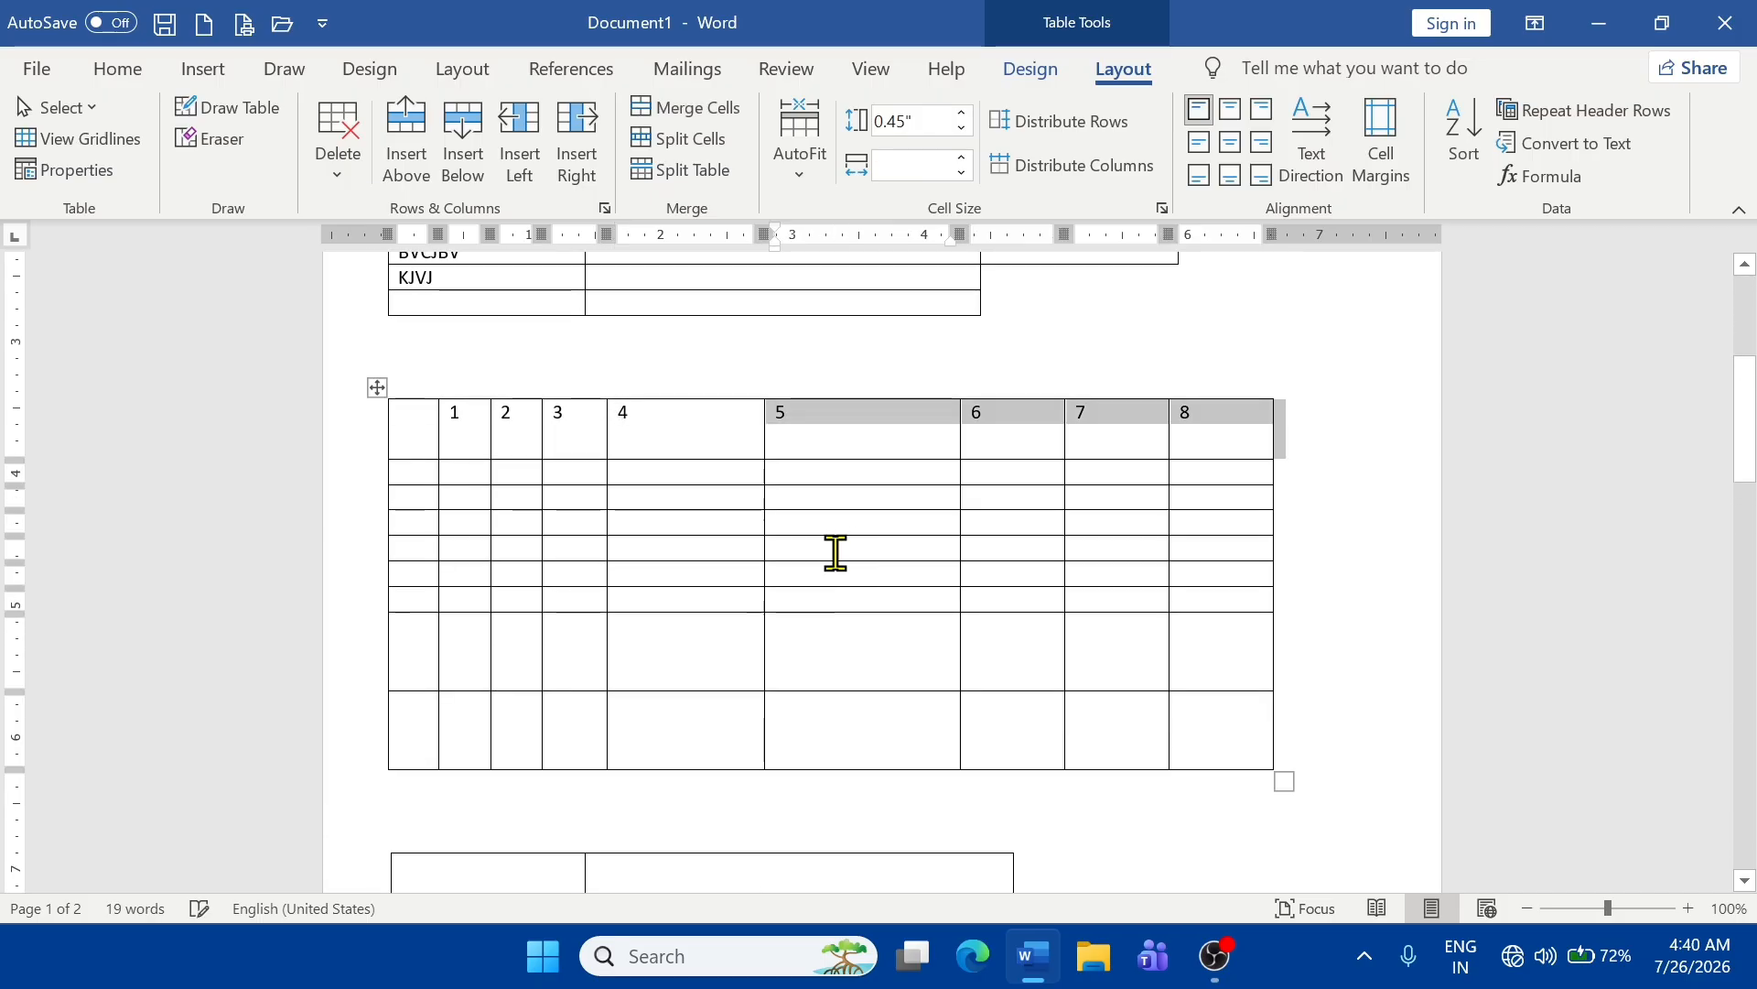
key("ctrl+z")
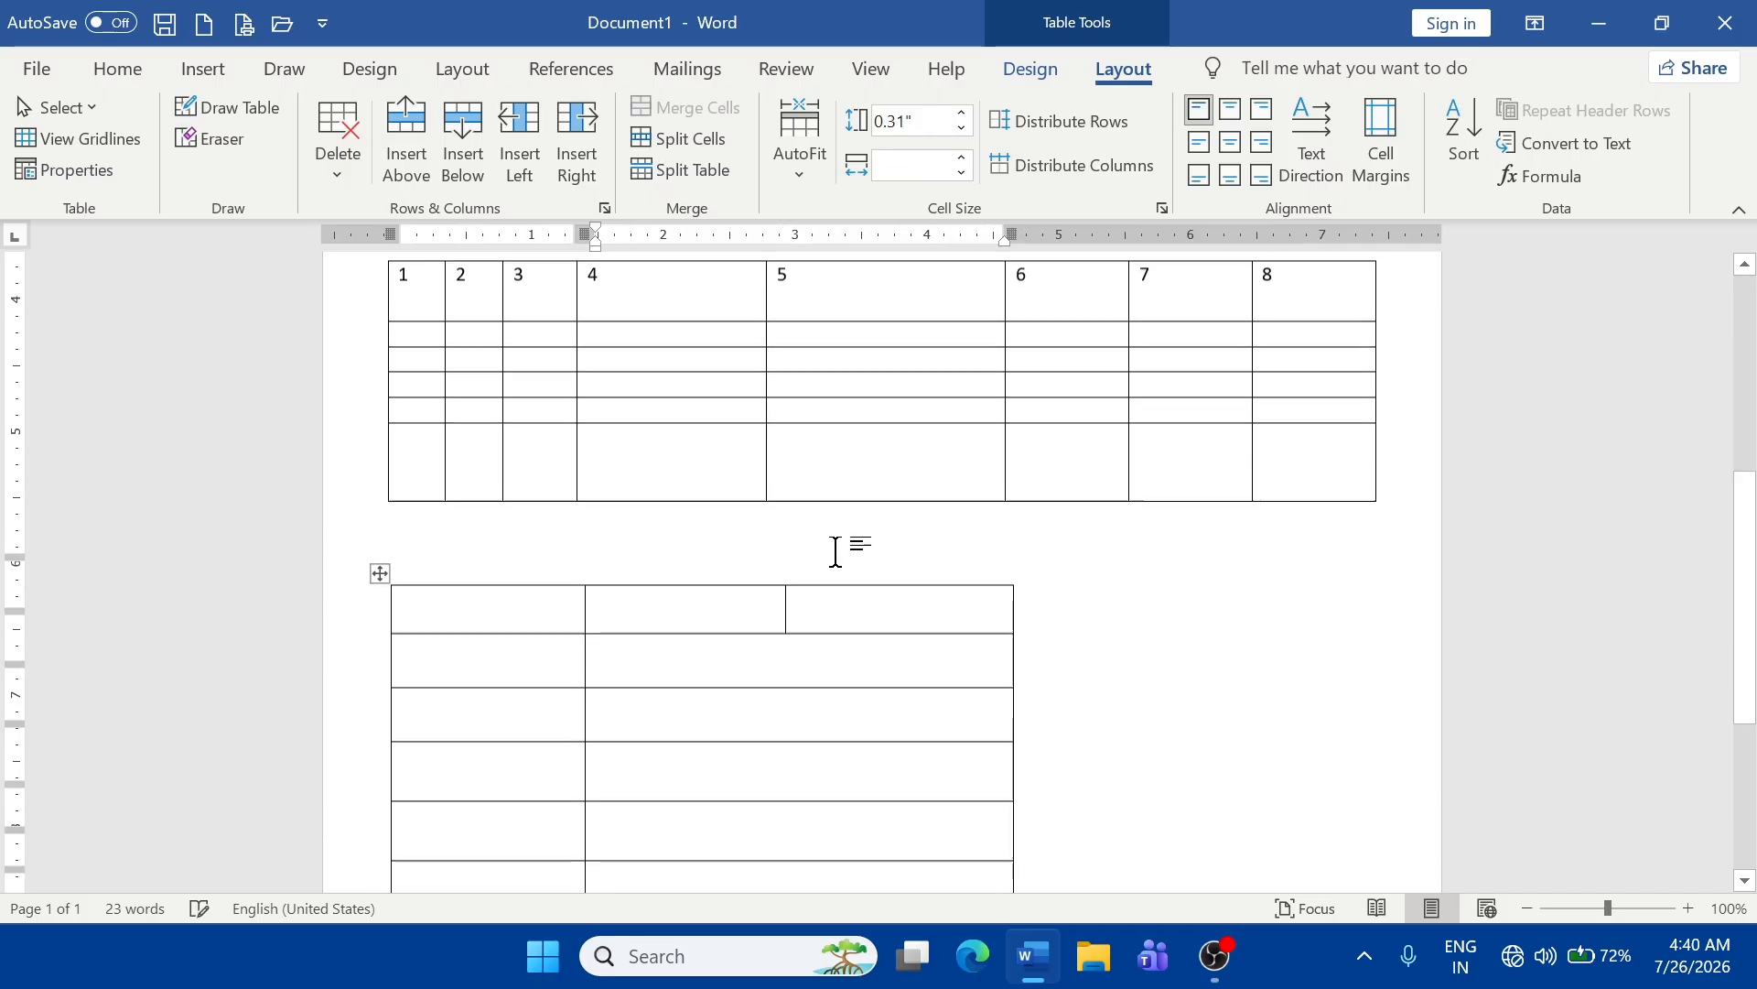
- Delete the numbered header row of the first table
scroll(836, 553, "down", 1)
scroll(836, 553, "up", 7)
left_click(803, 528)
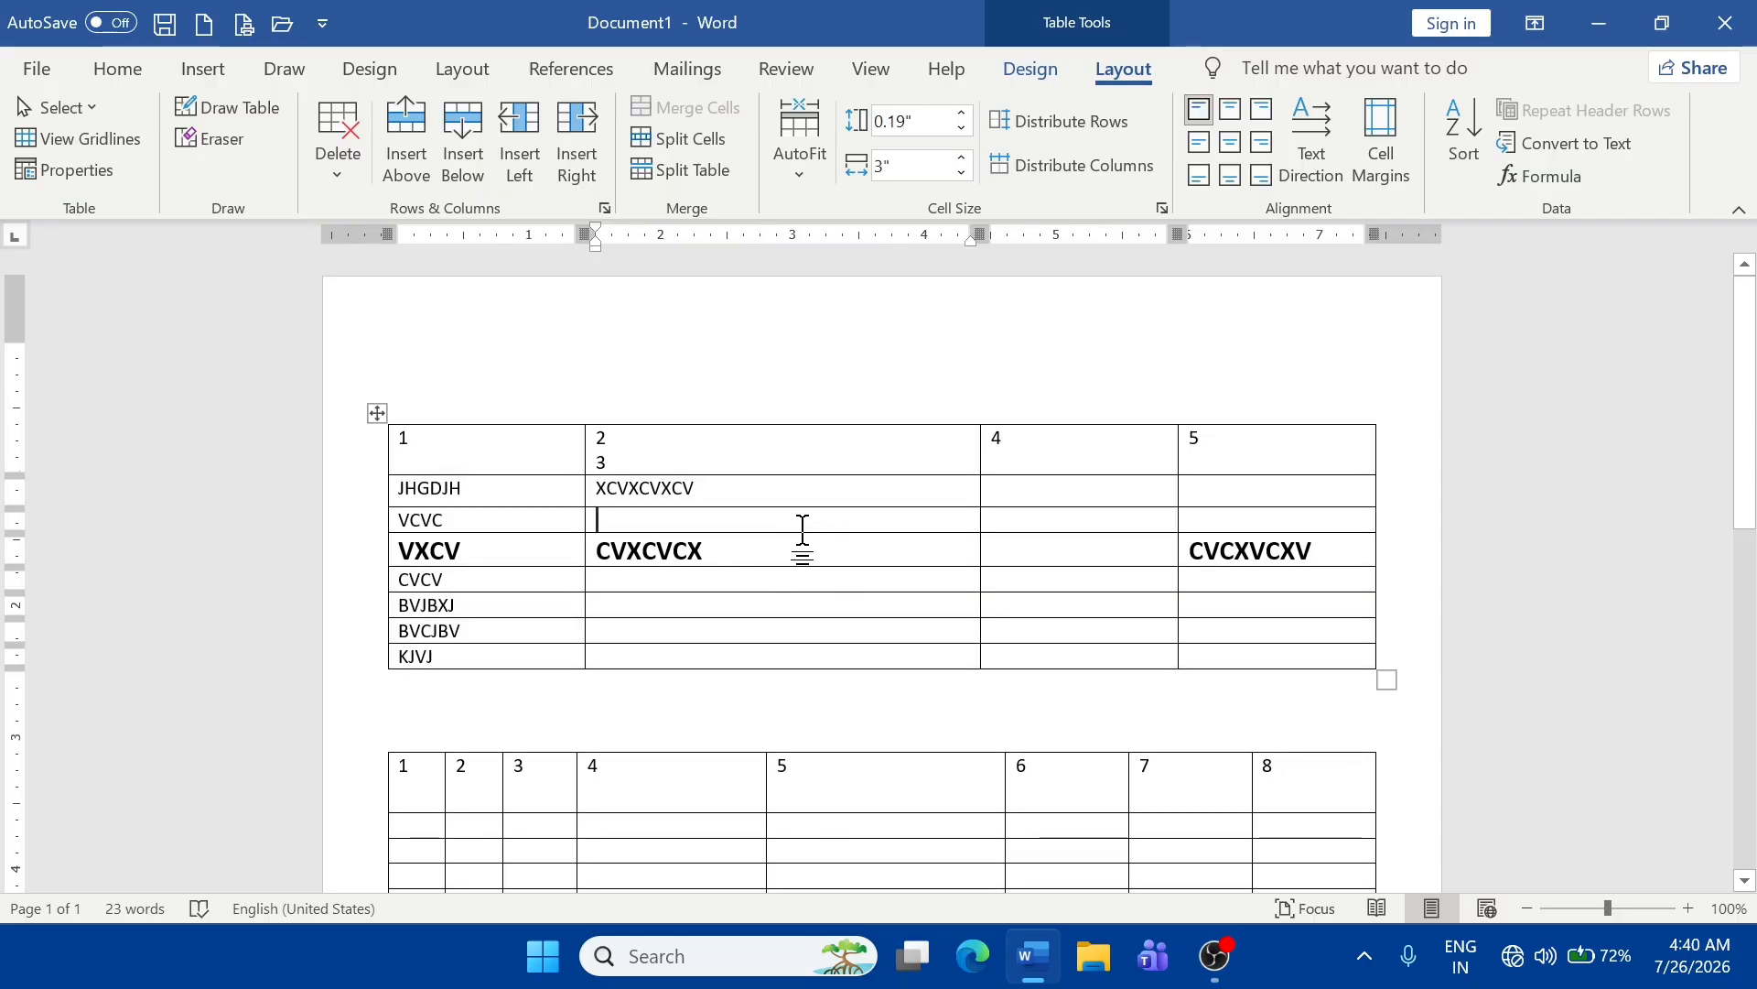
left_click(1059, 498)
left_click(758, 449)
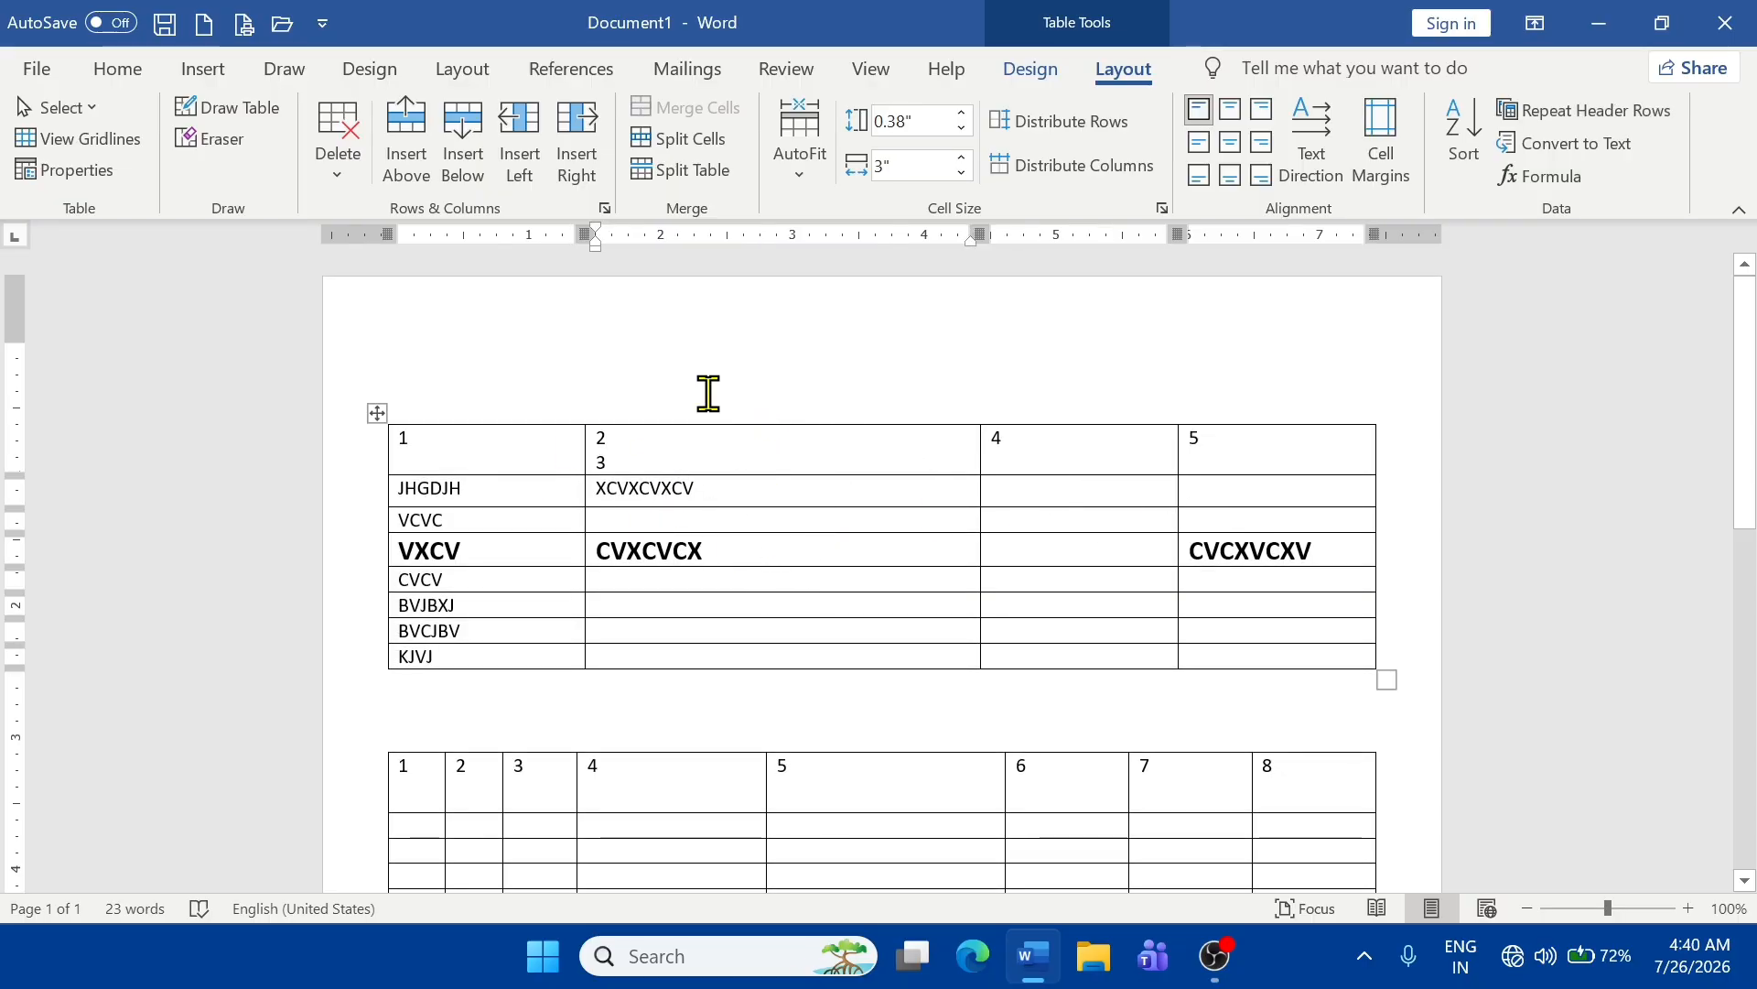
left_click(338, 147)
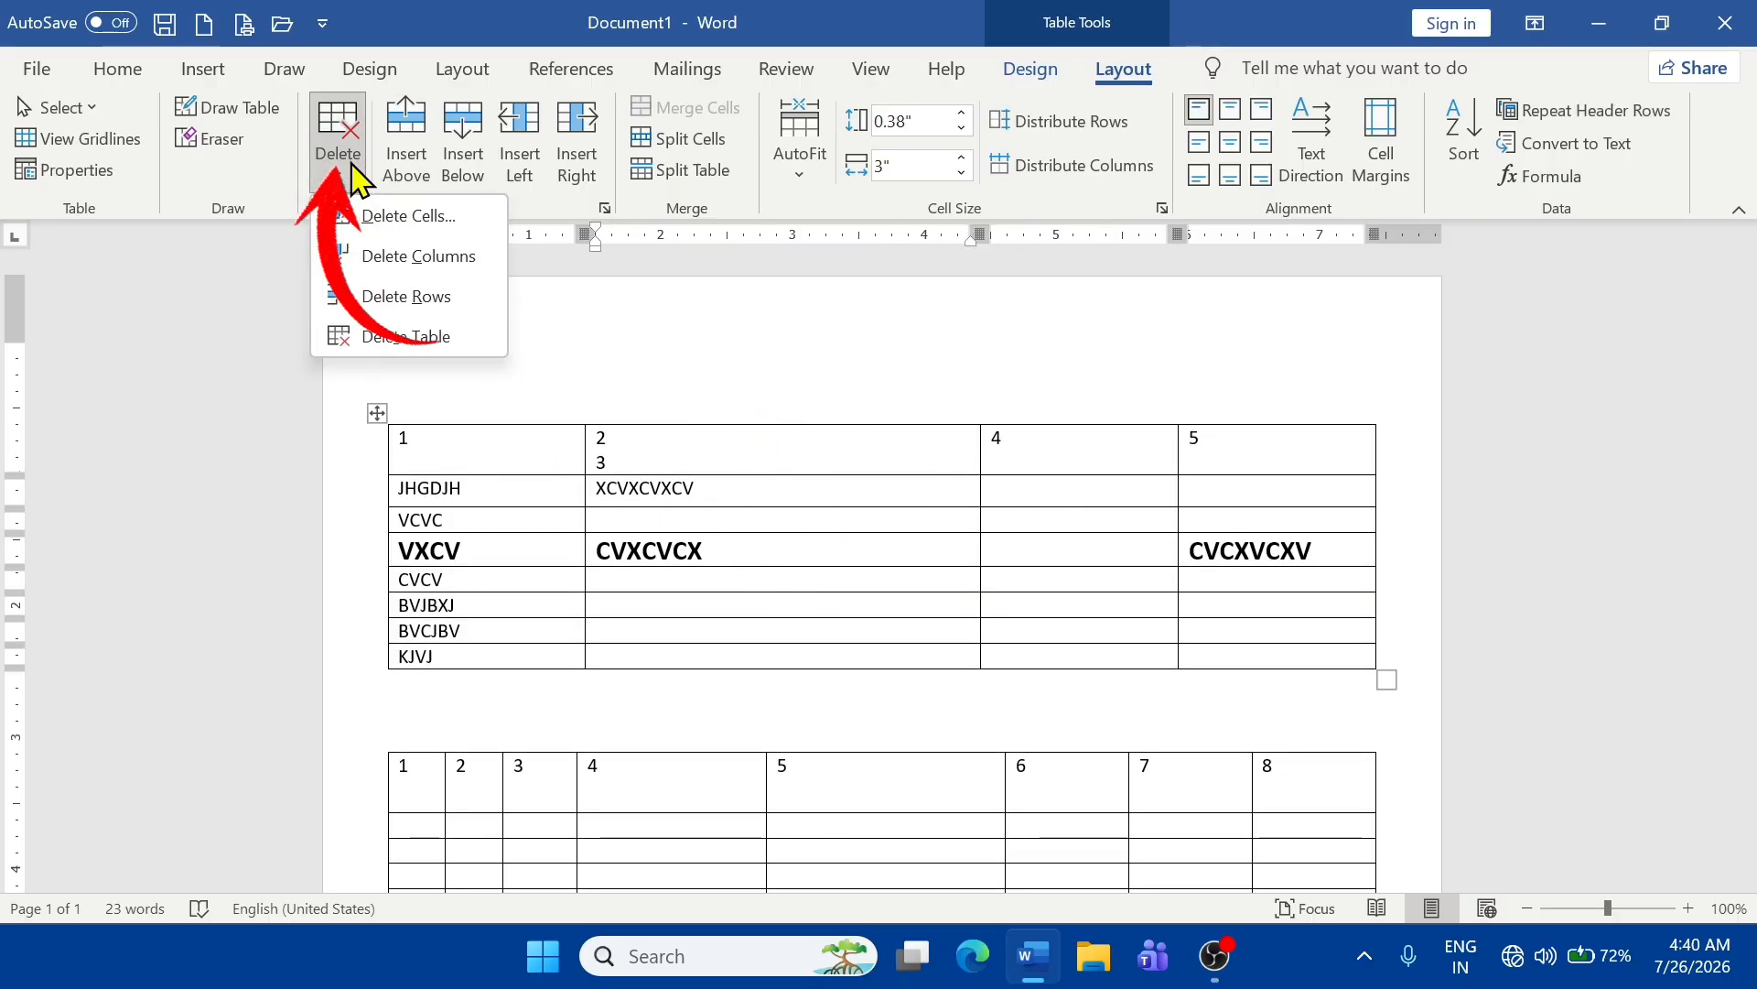
left_click(403, 297)
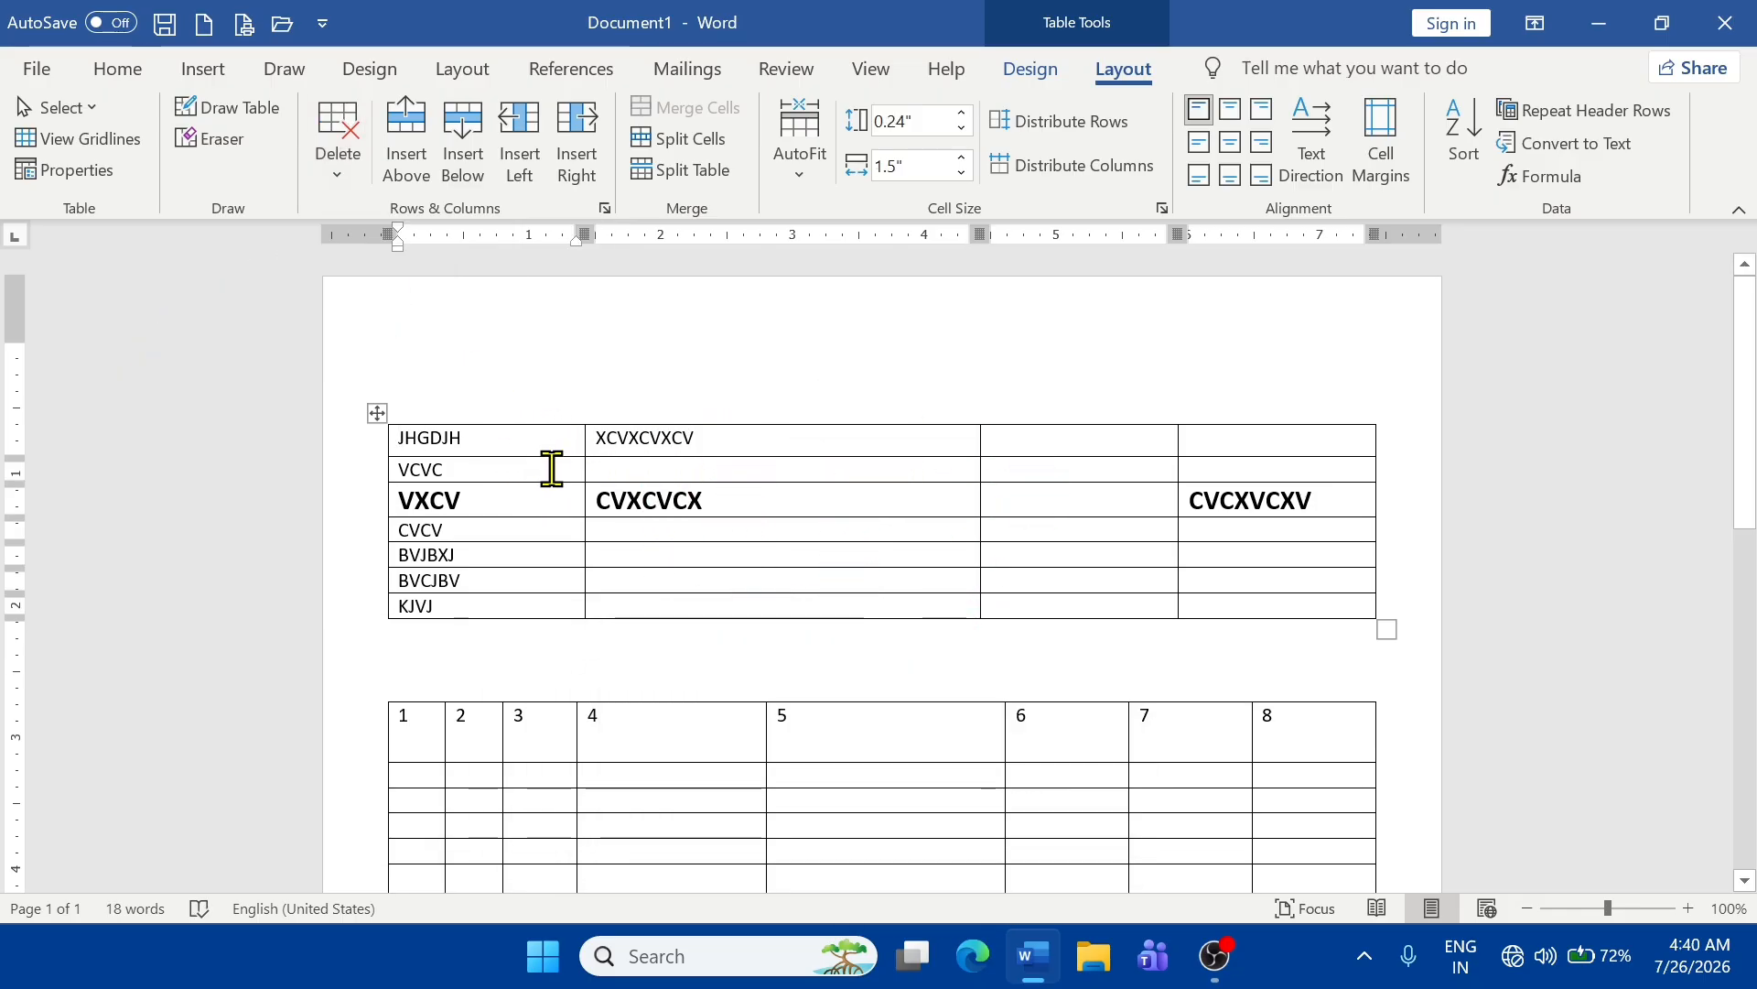
- Merge all cells of the JHGDJH and VCVC rows in the first table into one cell
left_click_drag(548, 434, 1272, 464)
left_click(864, 537)
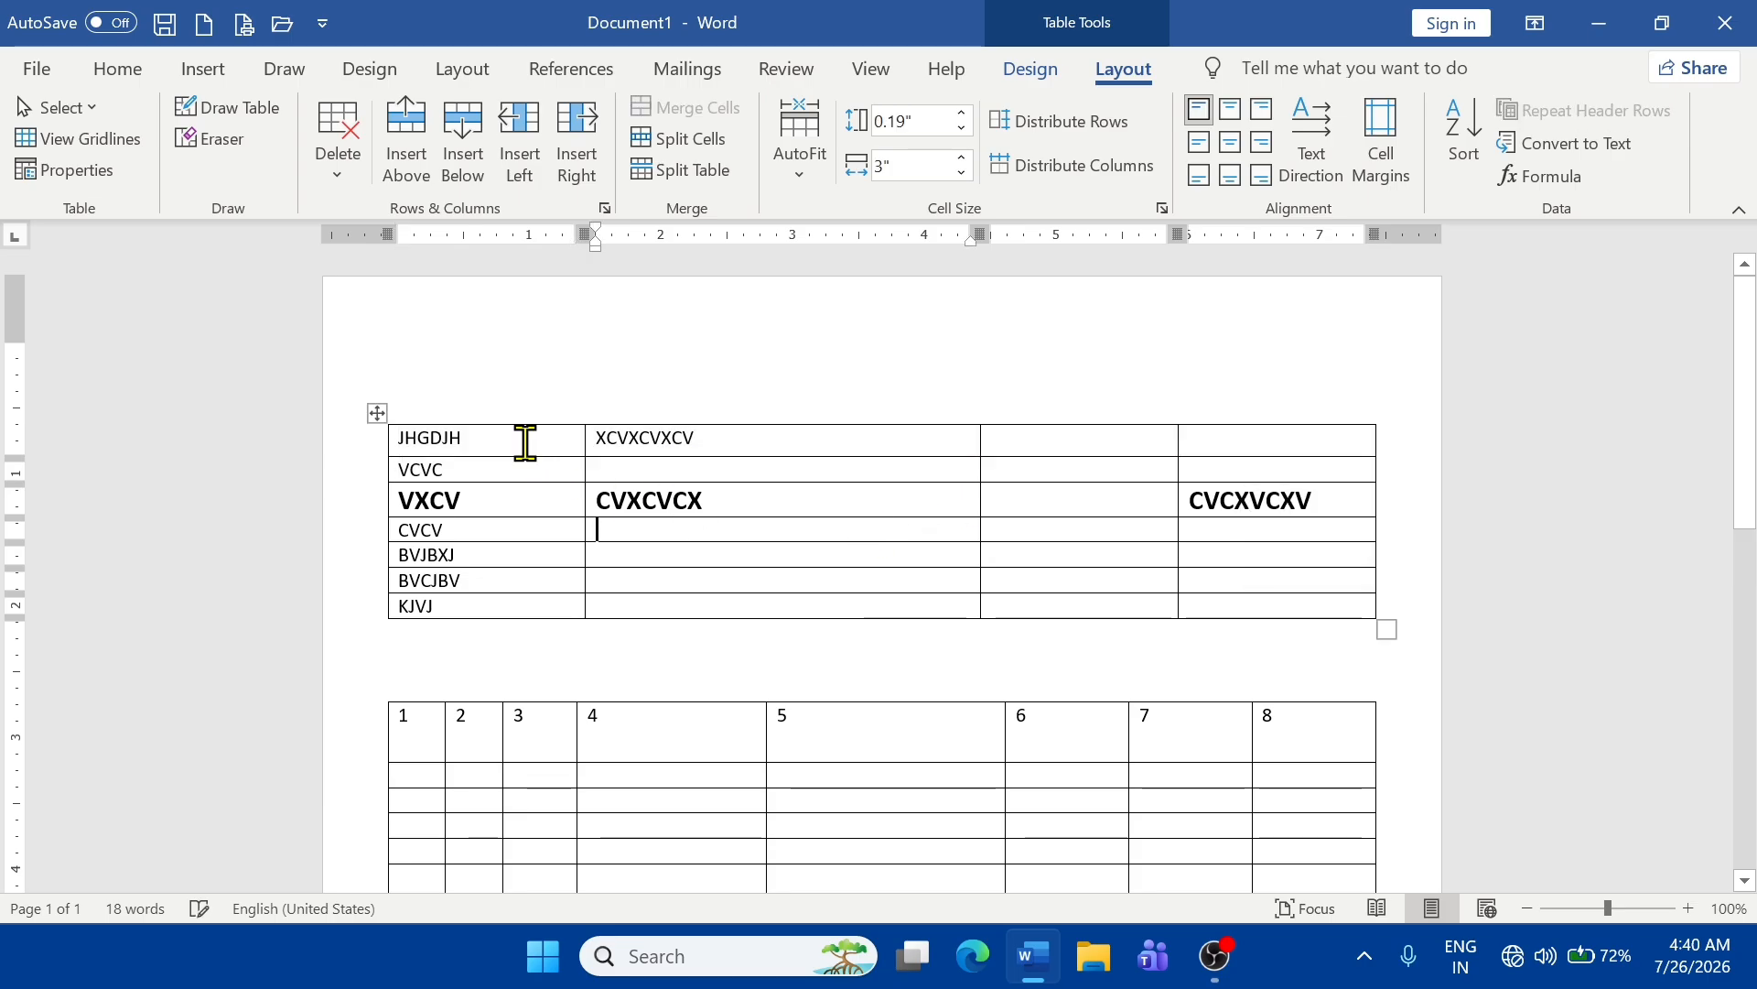
left_click_drag(530, 455, 1287, 463)
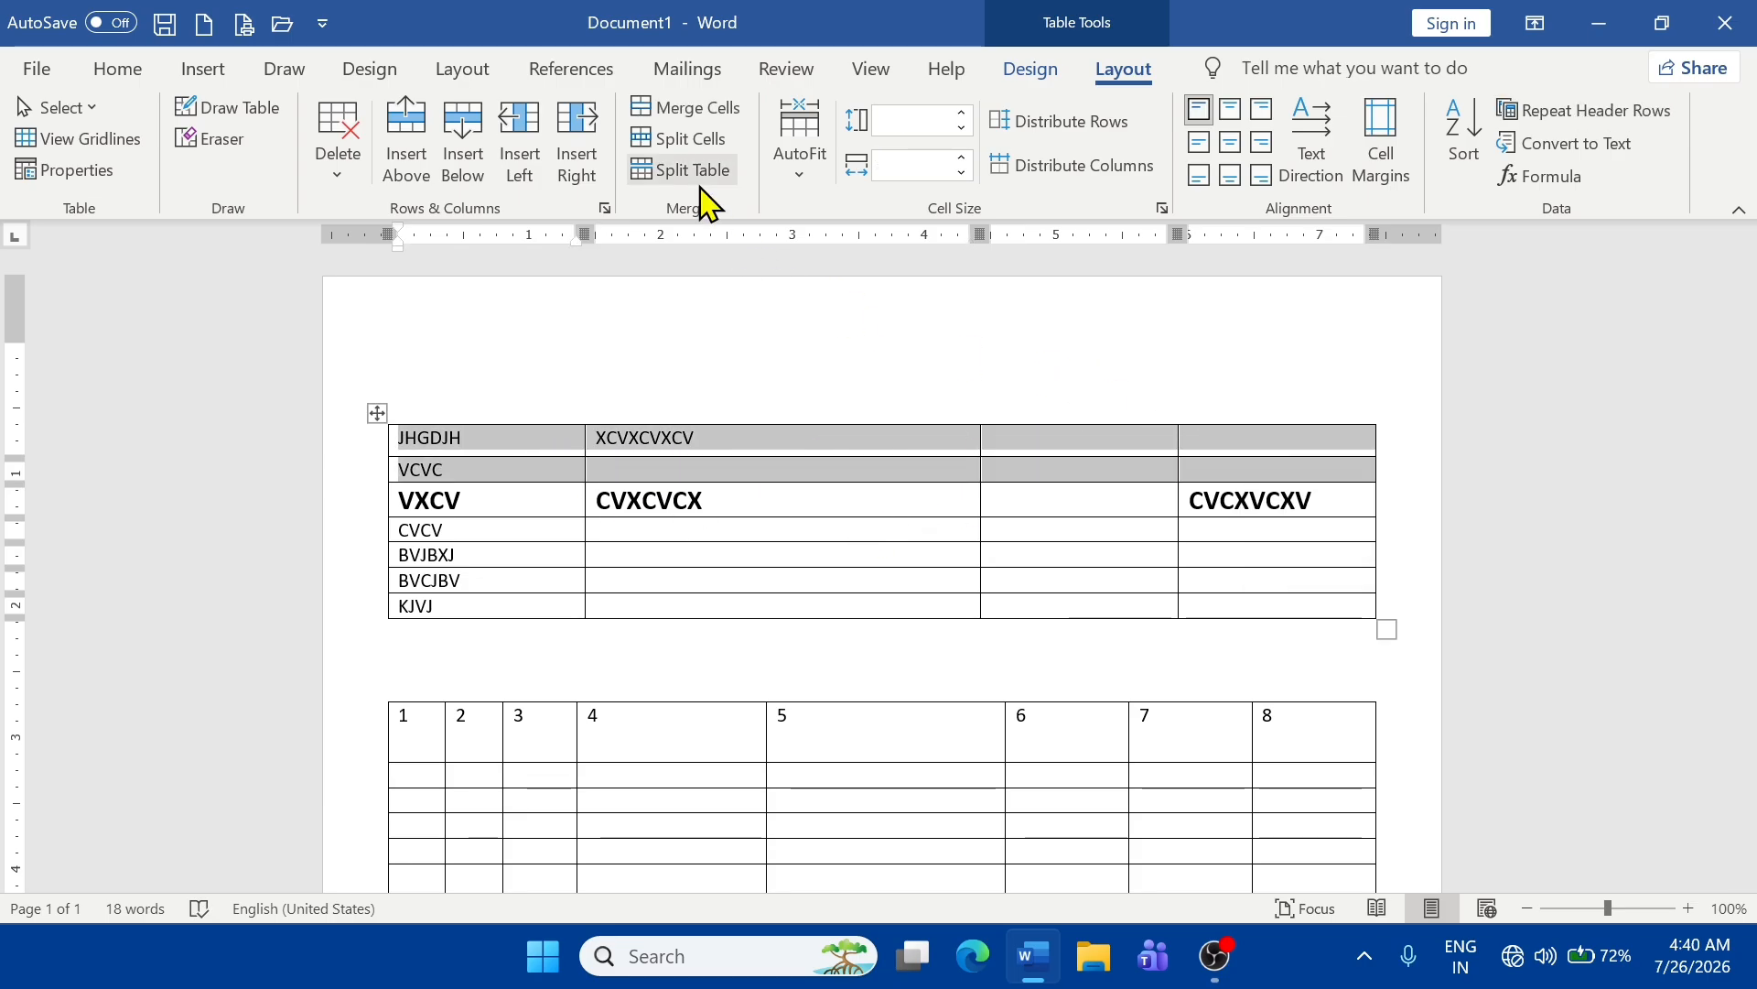
left_click(693, 110)
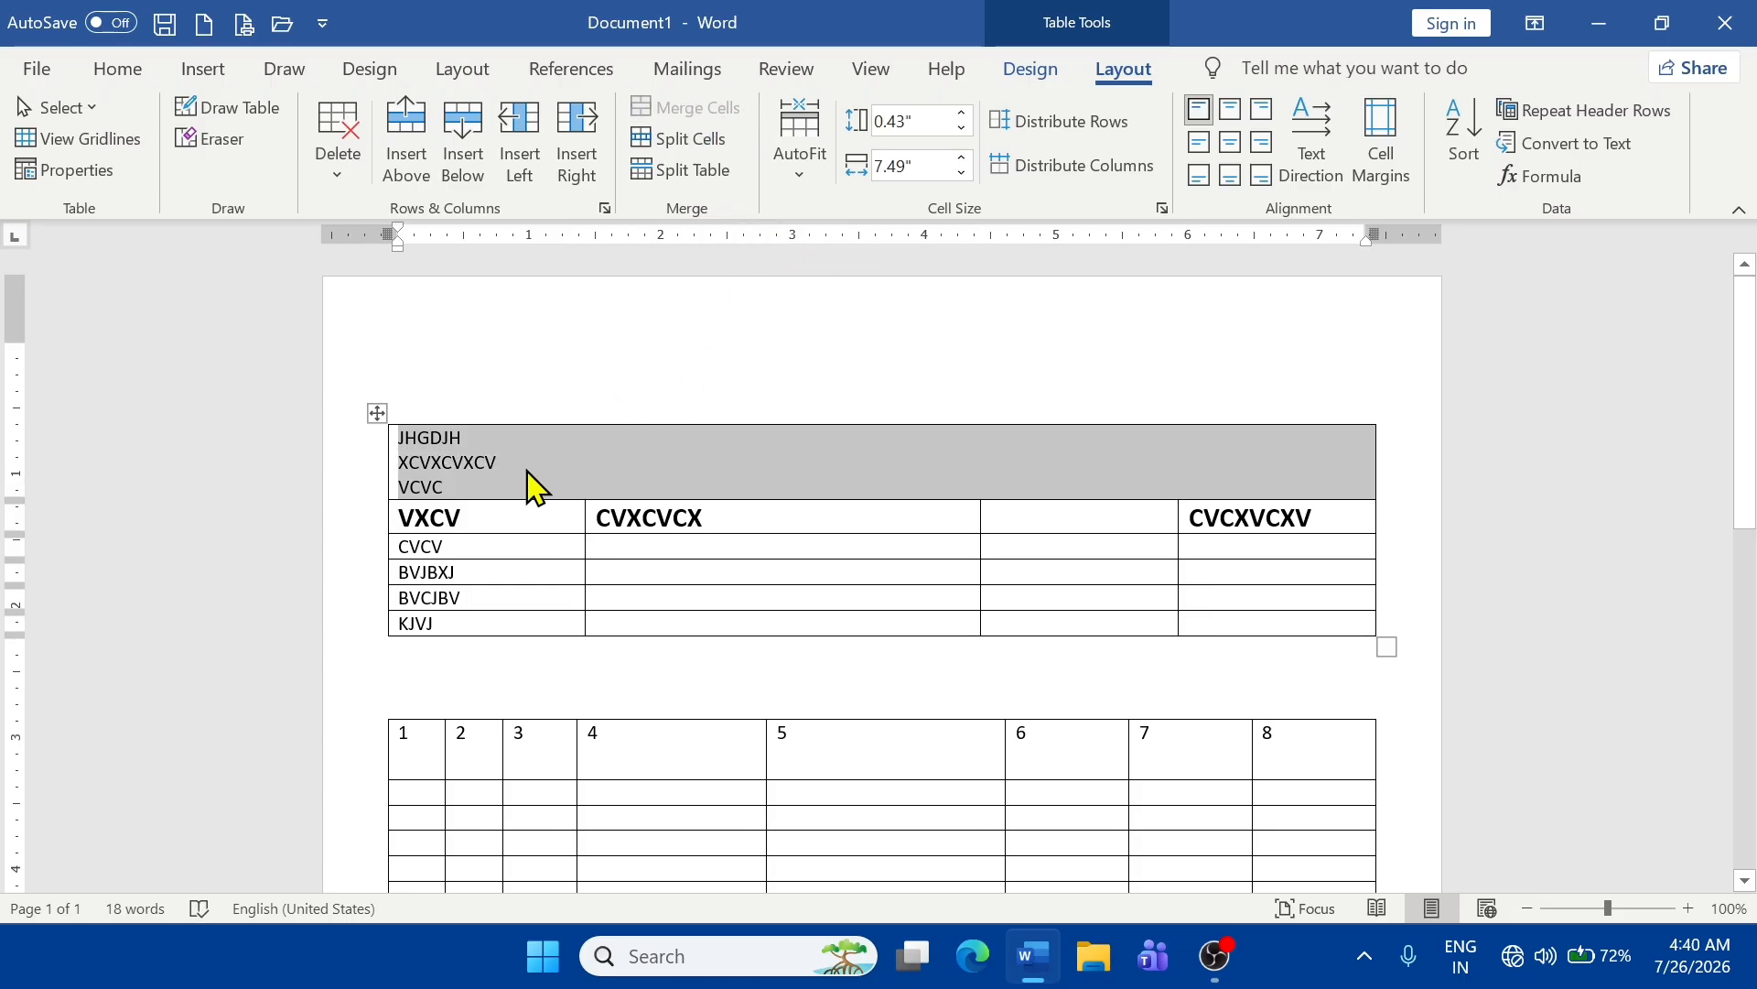
- Replace the text in the first table's merged top cell with COMPUTER NOTES
left_click(477, 487)
key("BackSpace")
key("BackSpace")
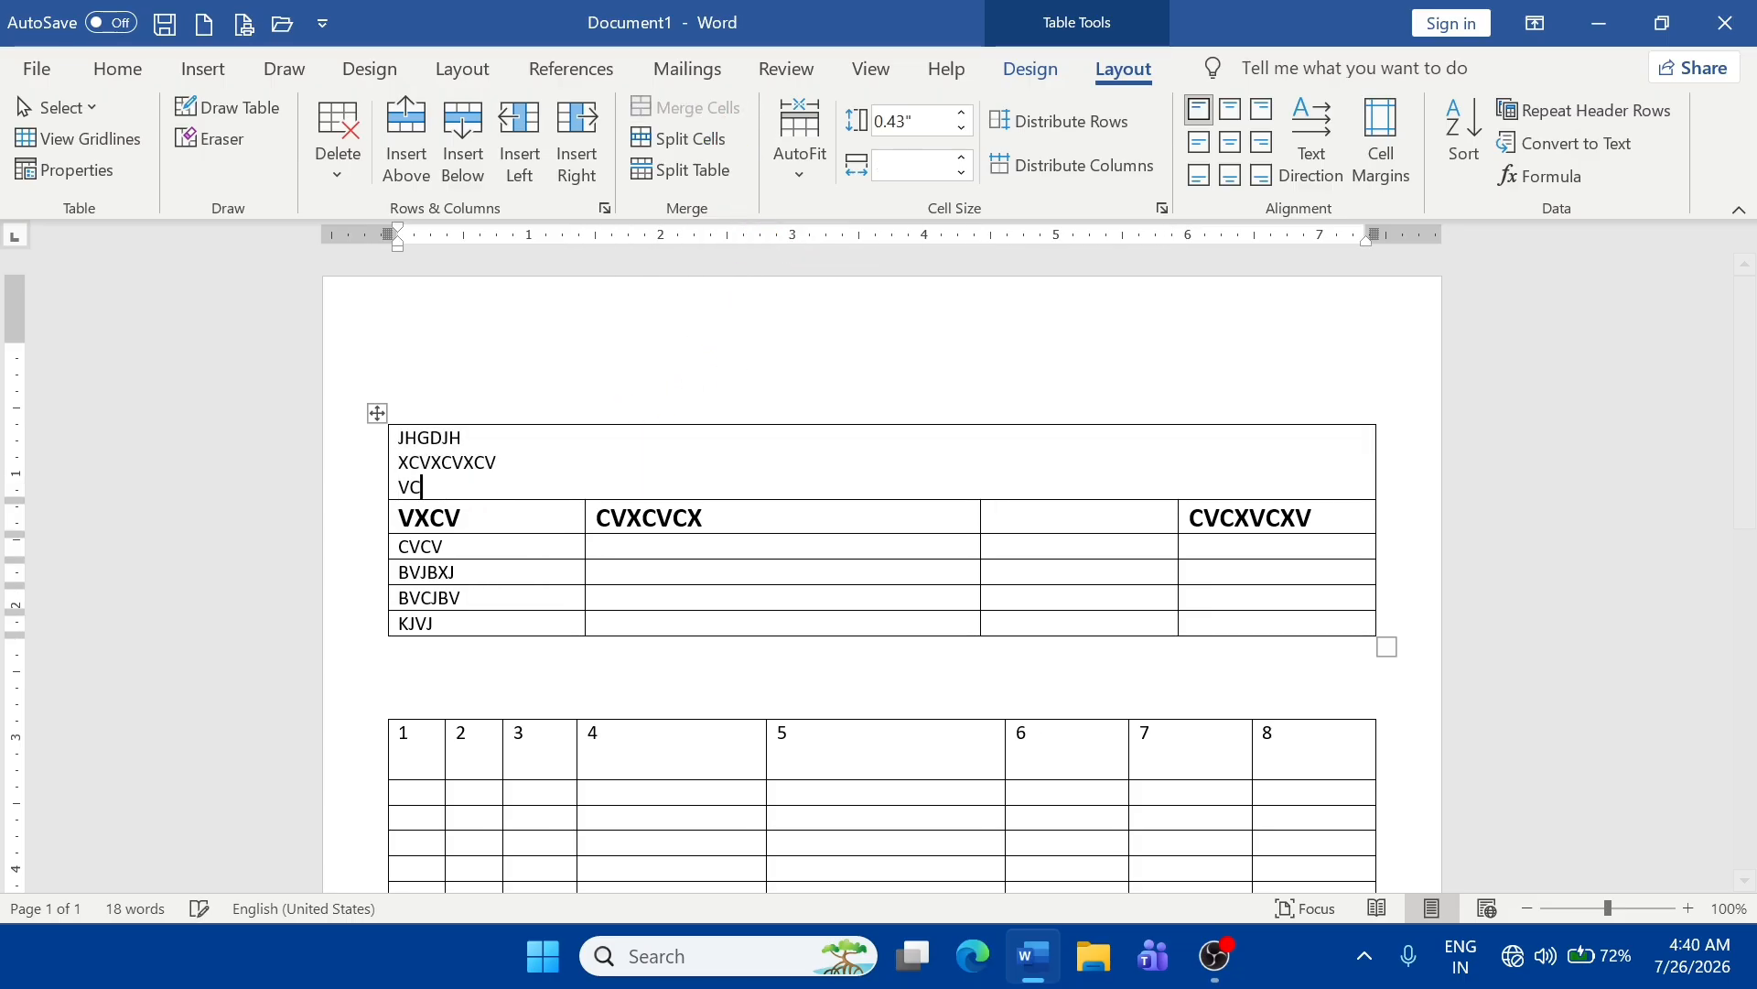
key("BackSpace")
key("BackSpace")
key("BackSpace")
key("BackSpace")
key("BackSpace")
key("BackSpace")
key("BackSpace")
key("BackSpace")
key("BackSpace")
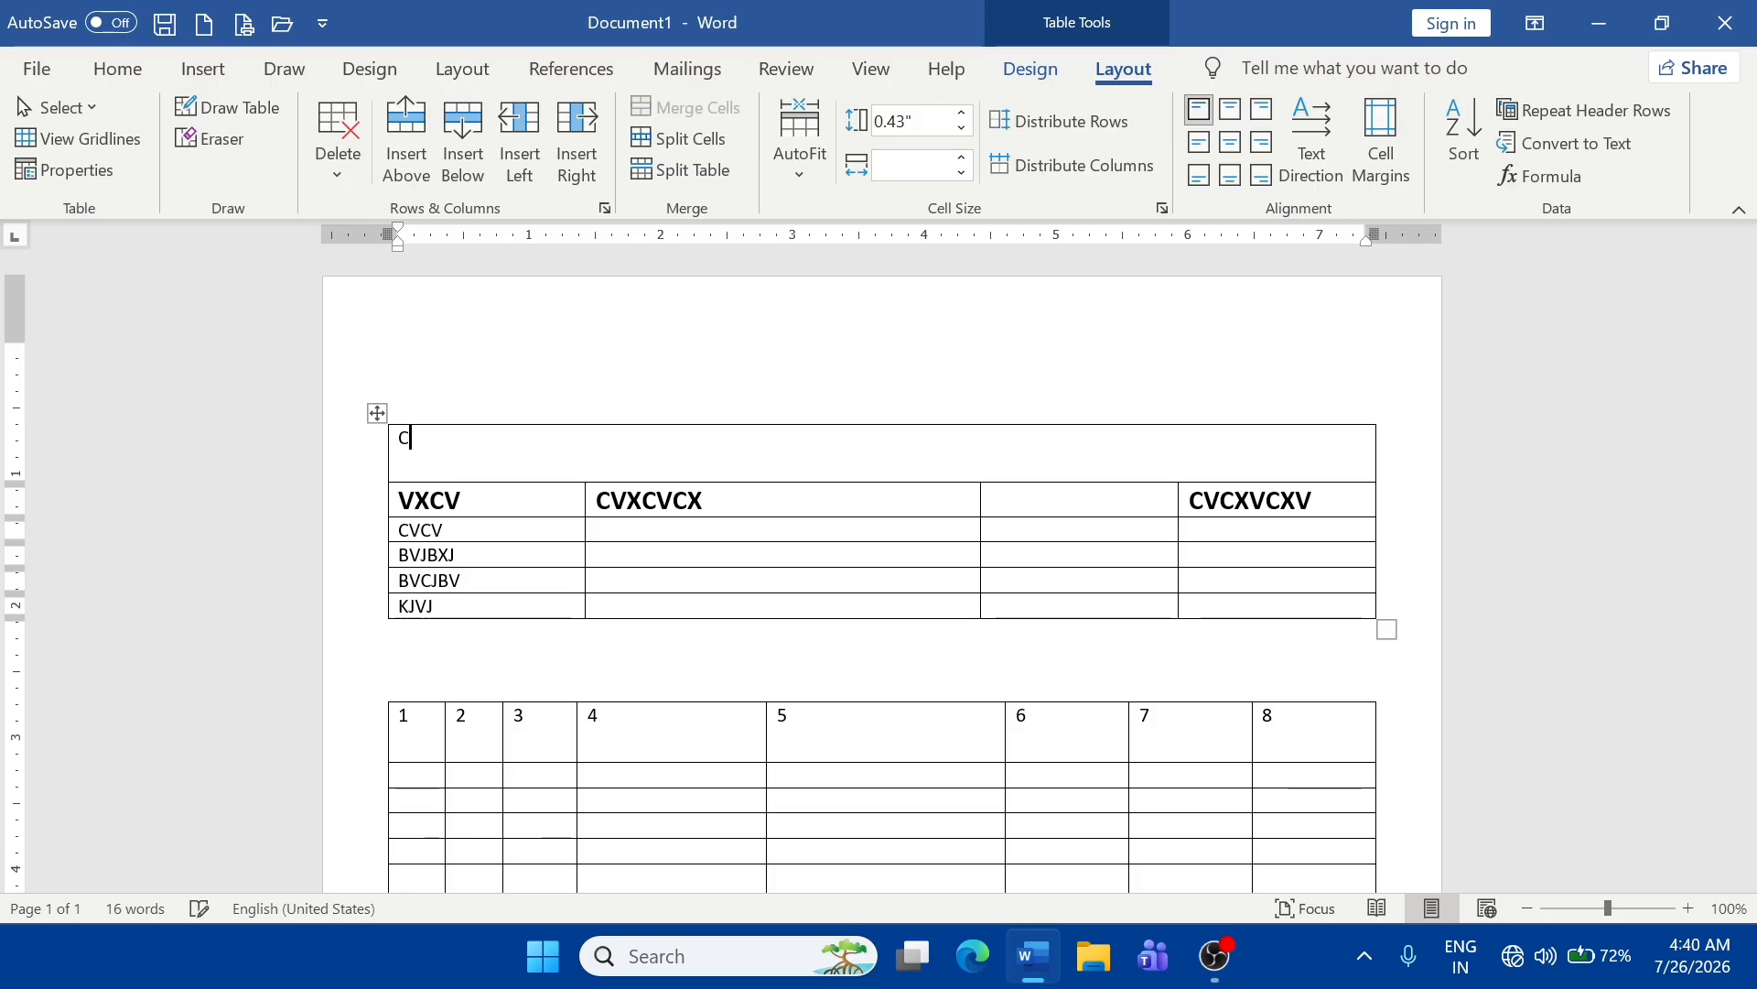
type("OMPUTER NOTES")
- Center the COMPUTER NOTES title horizontally in its merged cell
left_click_drag(566, 444, 383, 425)
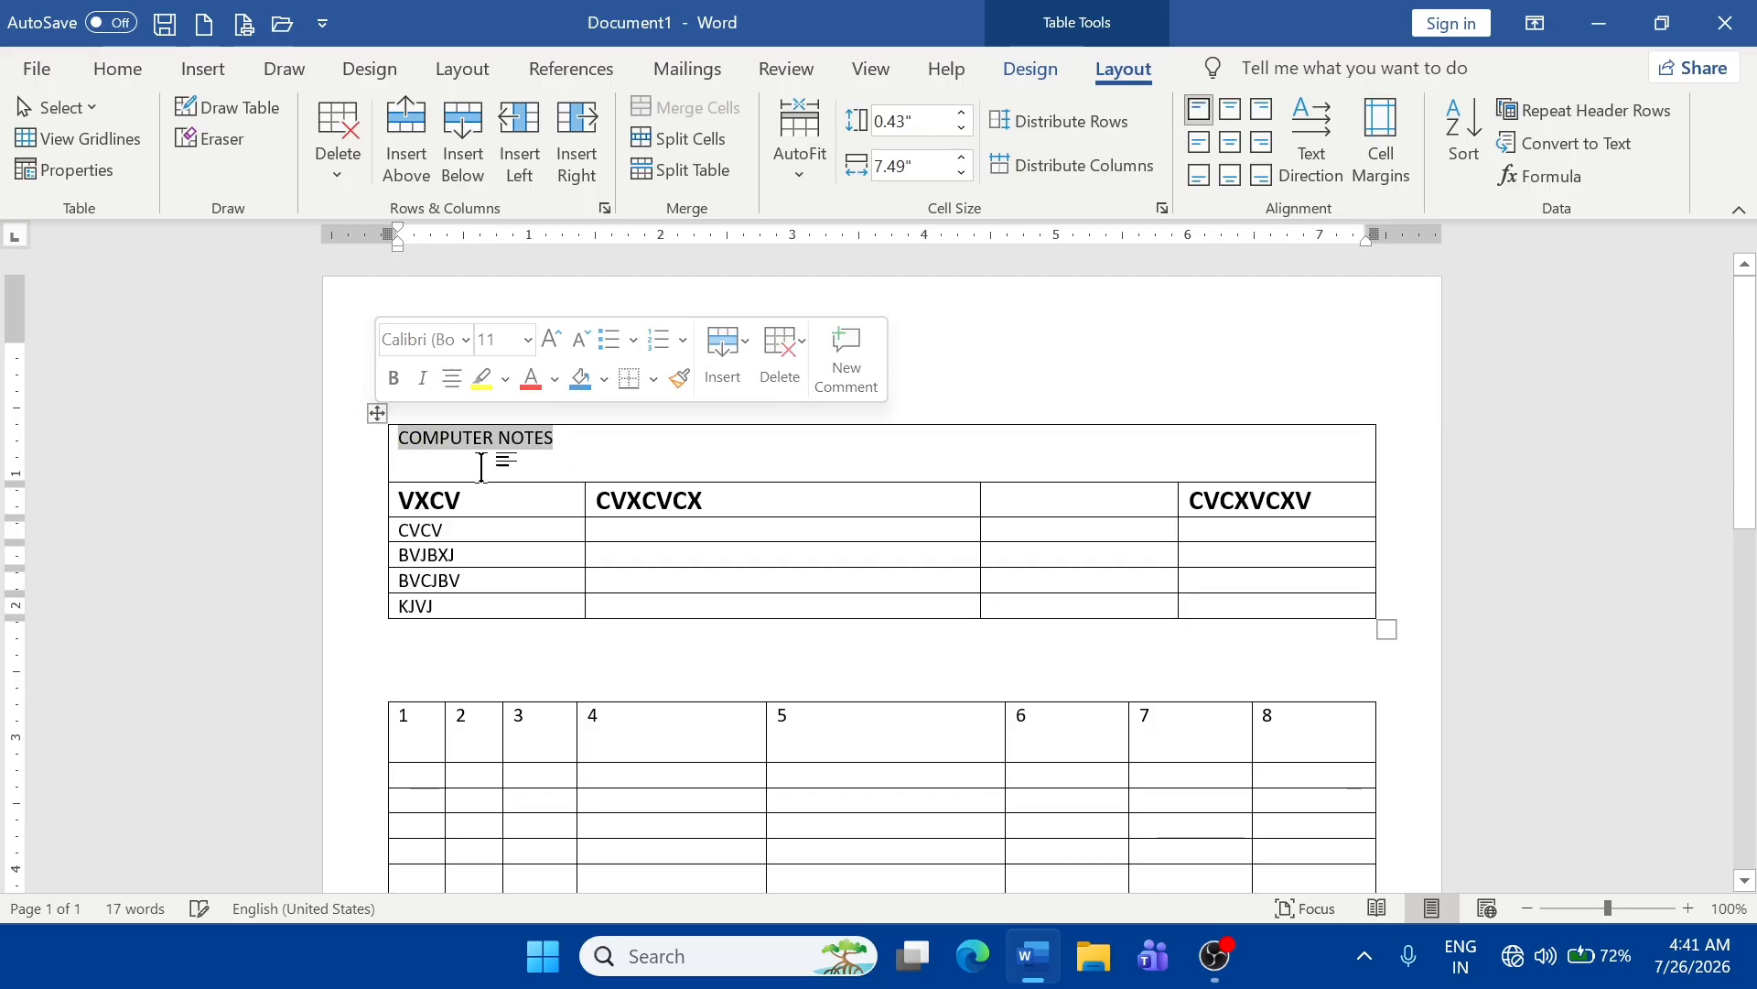
left_click(120, 77)
left_click(664, 165)
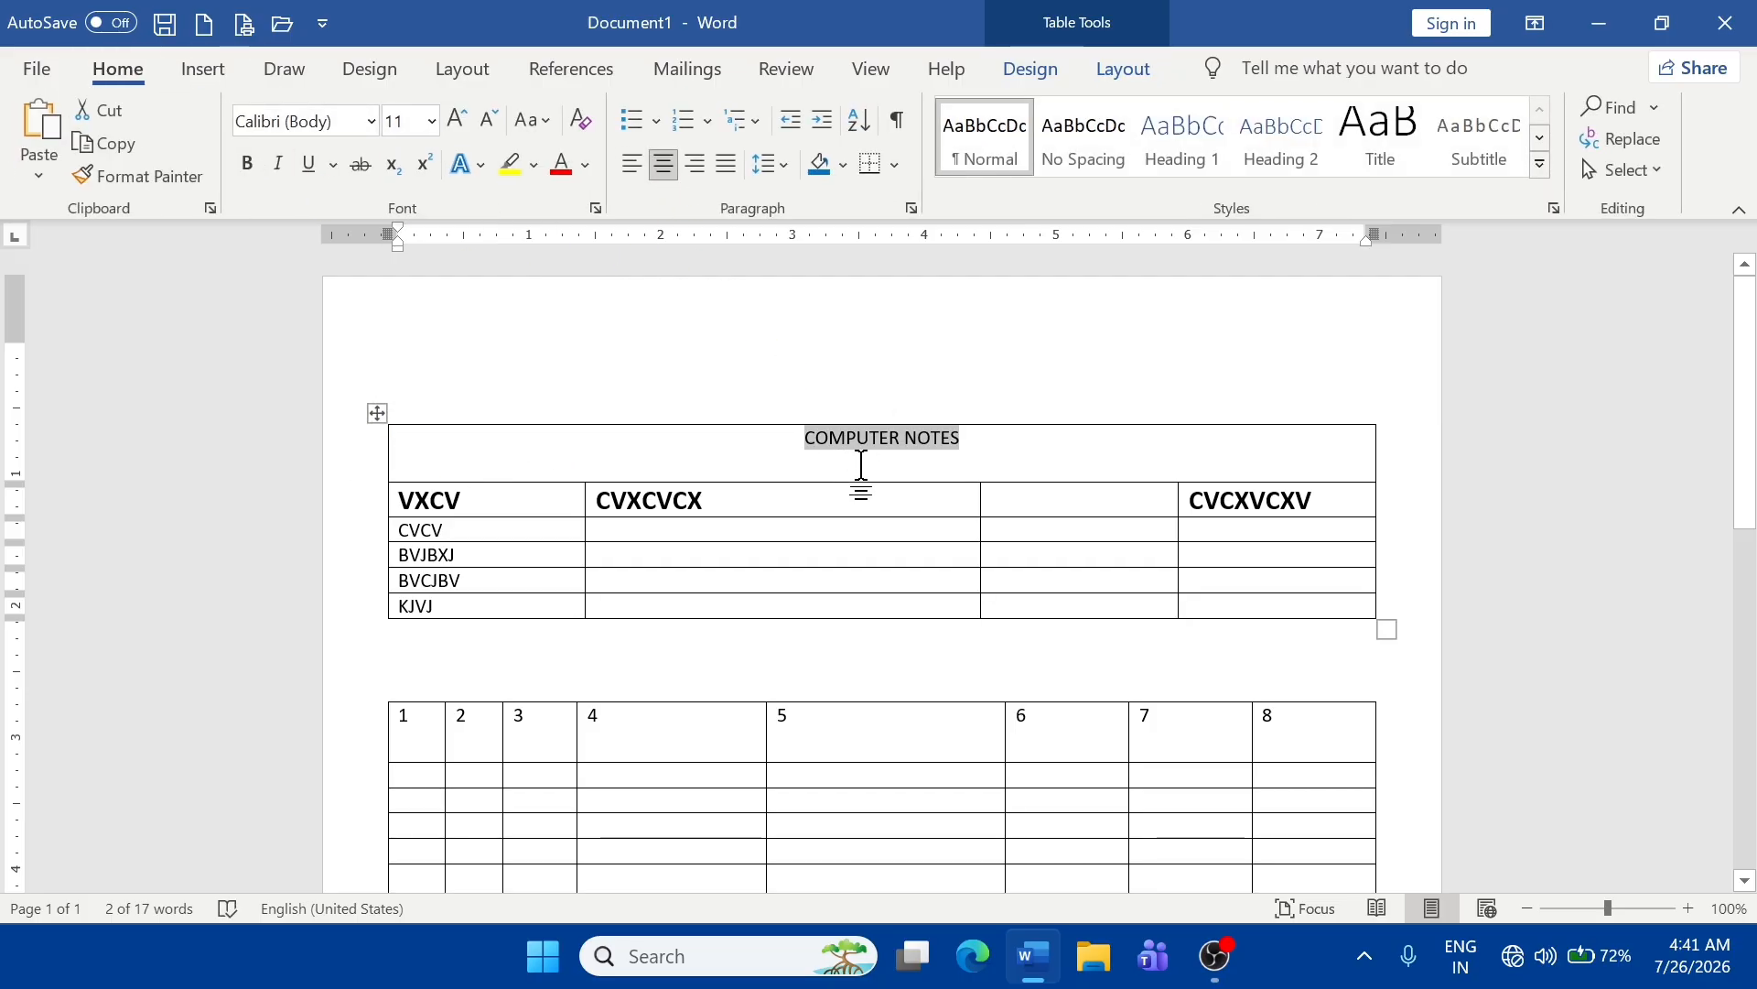
- Enlarge the COMPUTER NOTES title by seven font size increments and make it bold
left_click(454, 123)
left_click(455, 124)
left_click(455, 123)
left_click(455, 123)
left_click(455, 123)
left_click(455, 124)
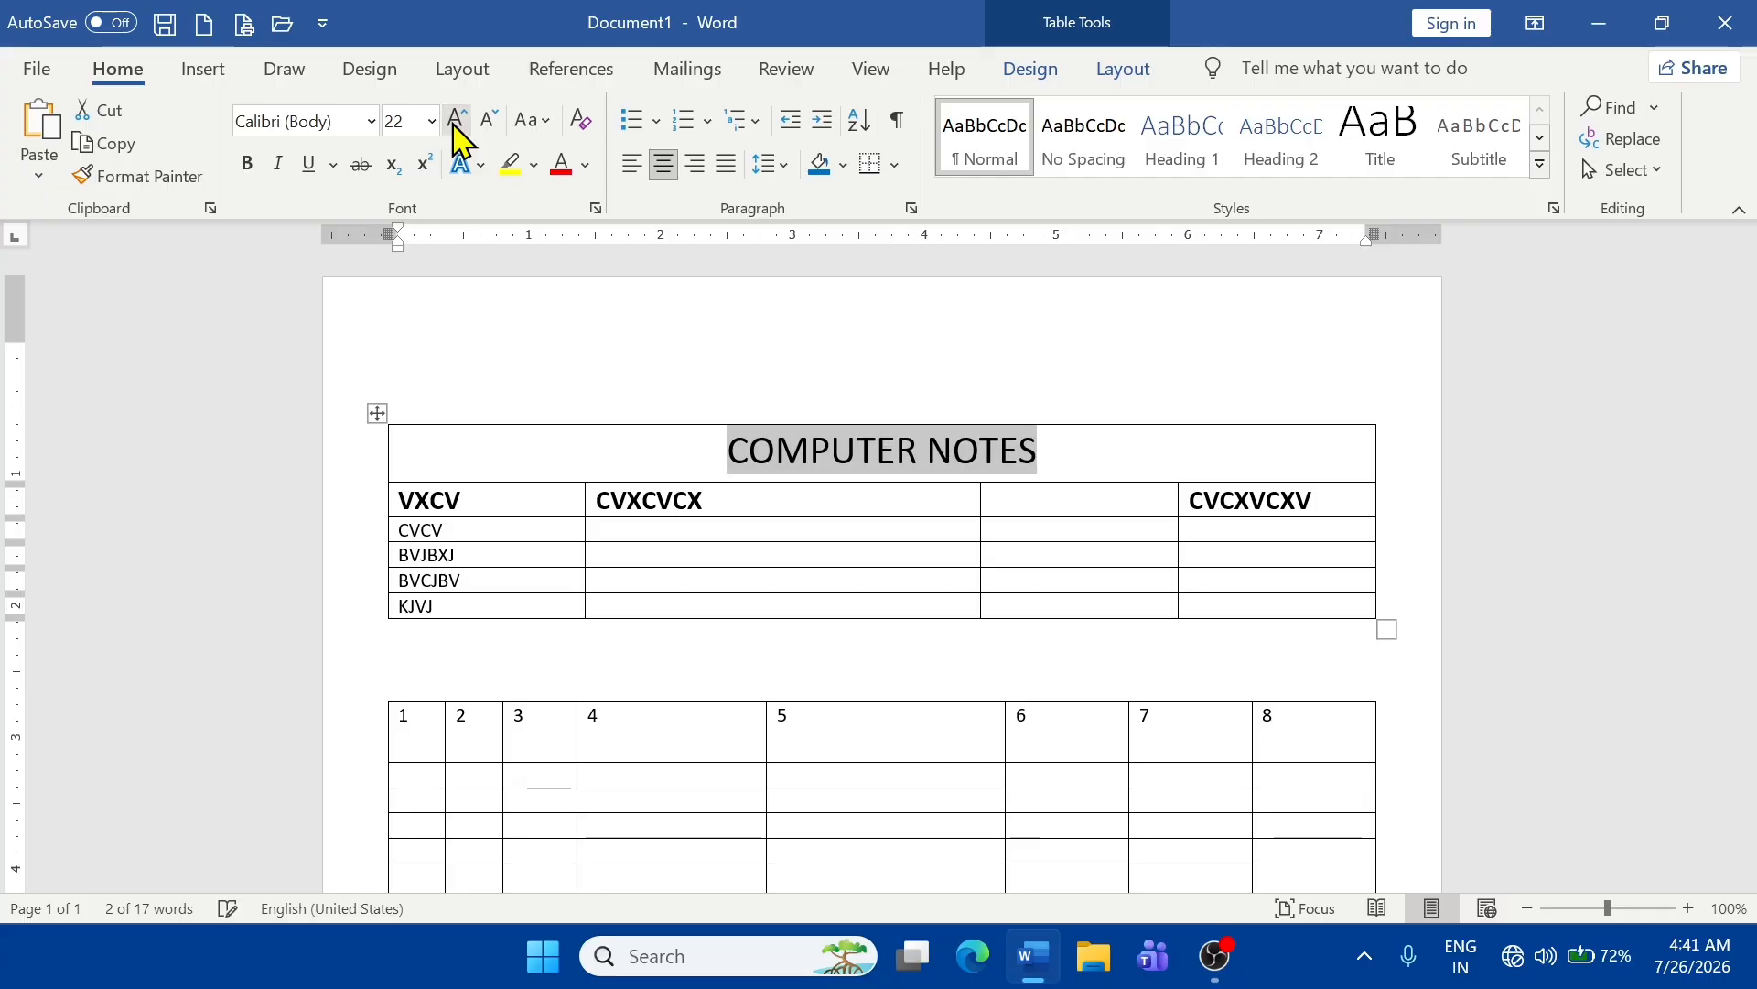
left_click(455, 124)
left_click(246, 163)
left_click(811, 531)
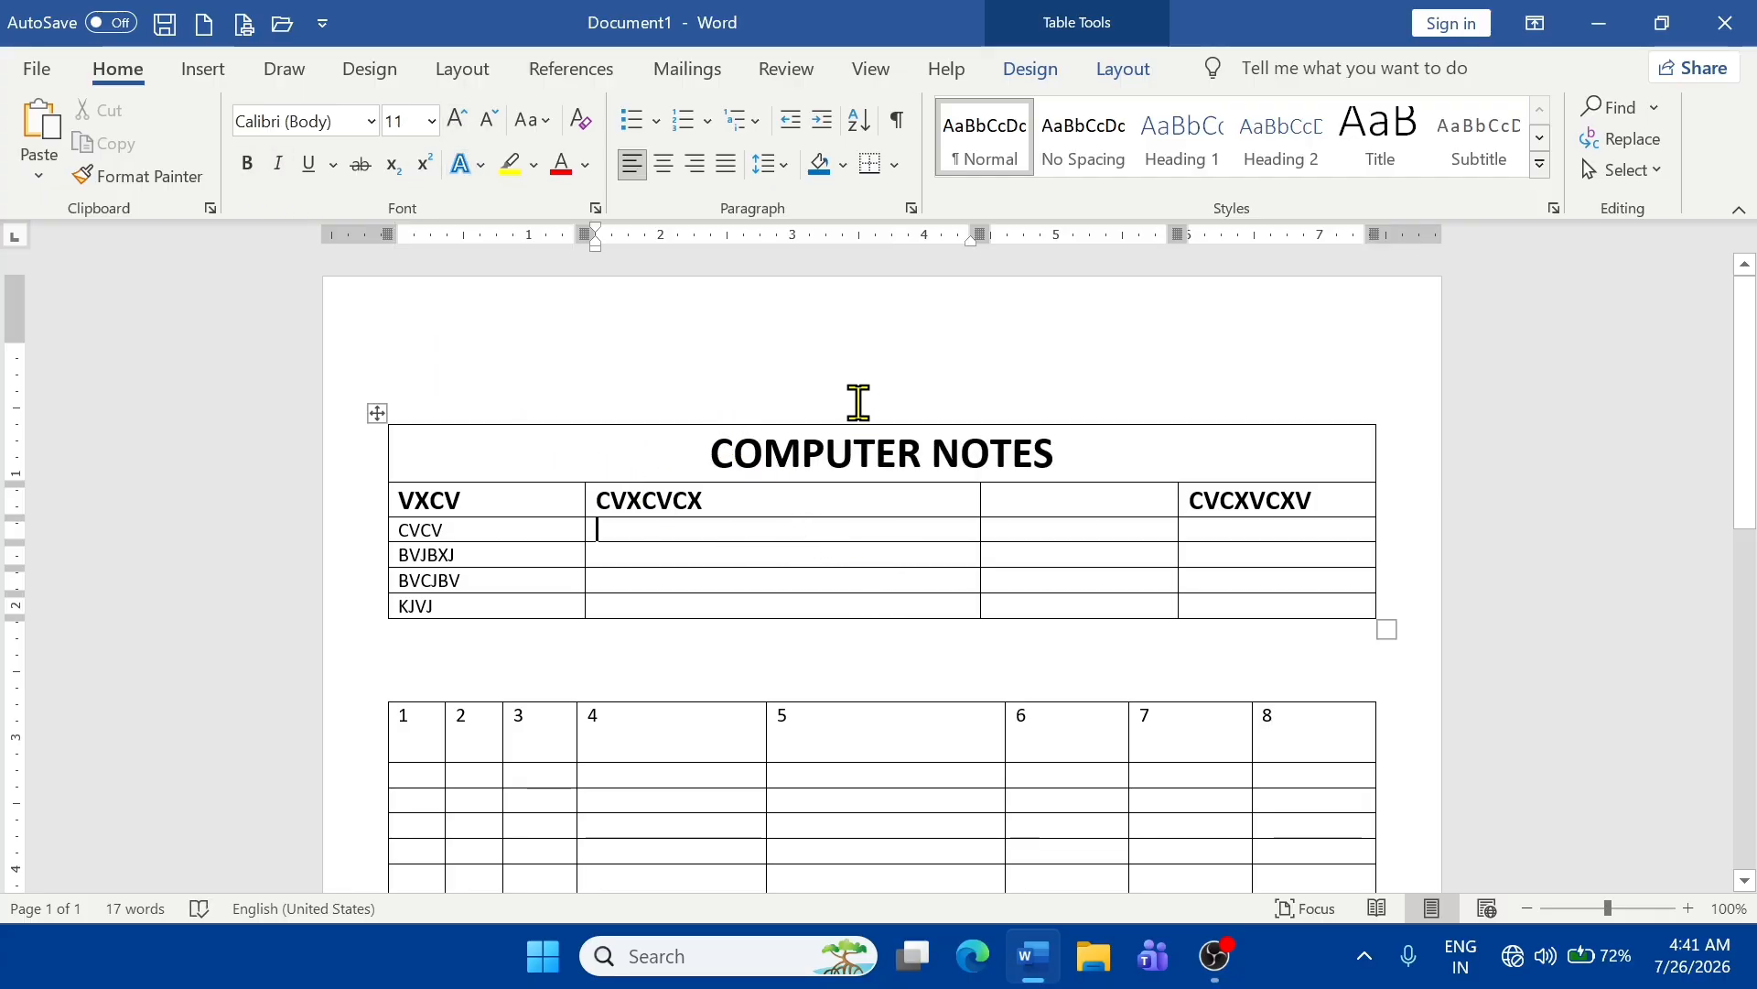
- Shade the COMPUTER NOTES title cell with the standard yellow colour
left_click_drag(714, 451, 1102, 451)
left_click(1105, 456)
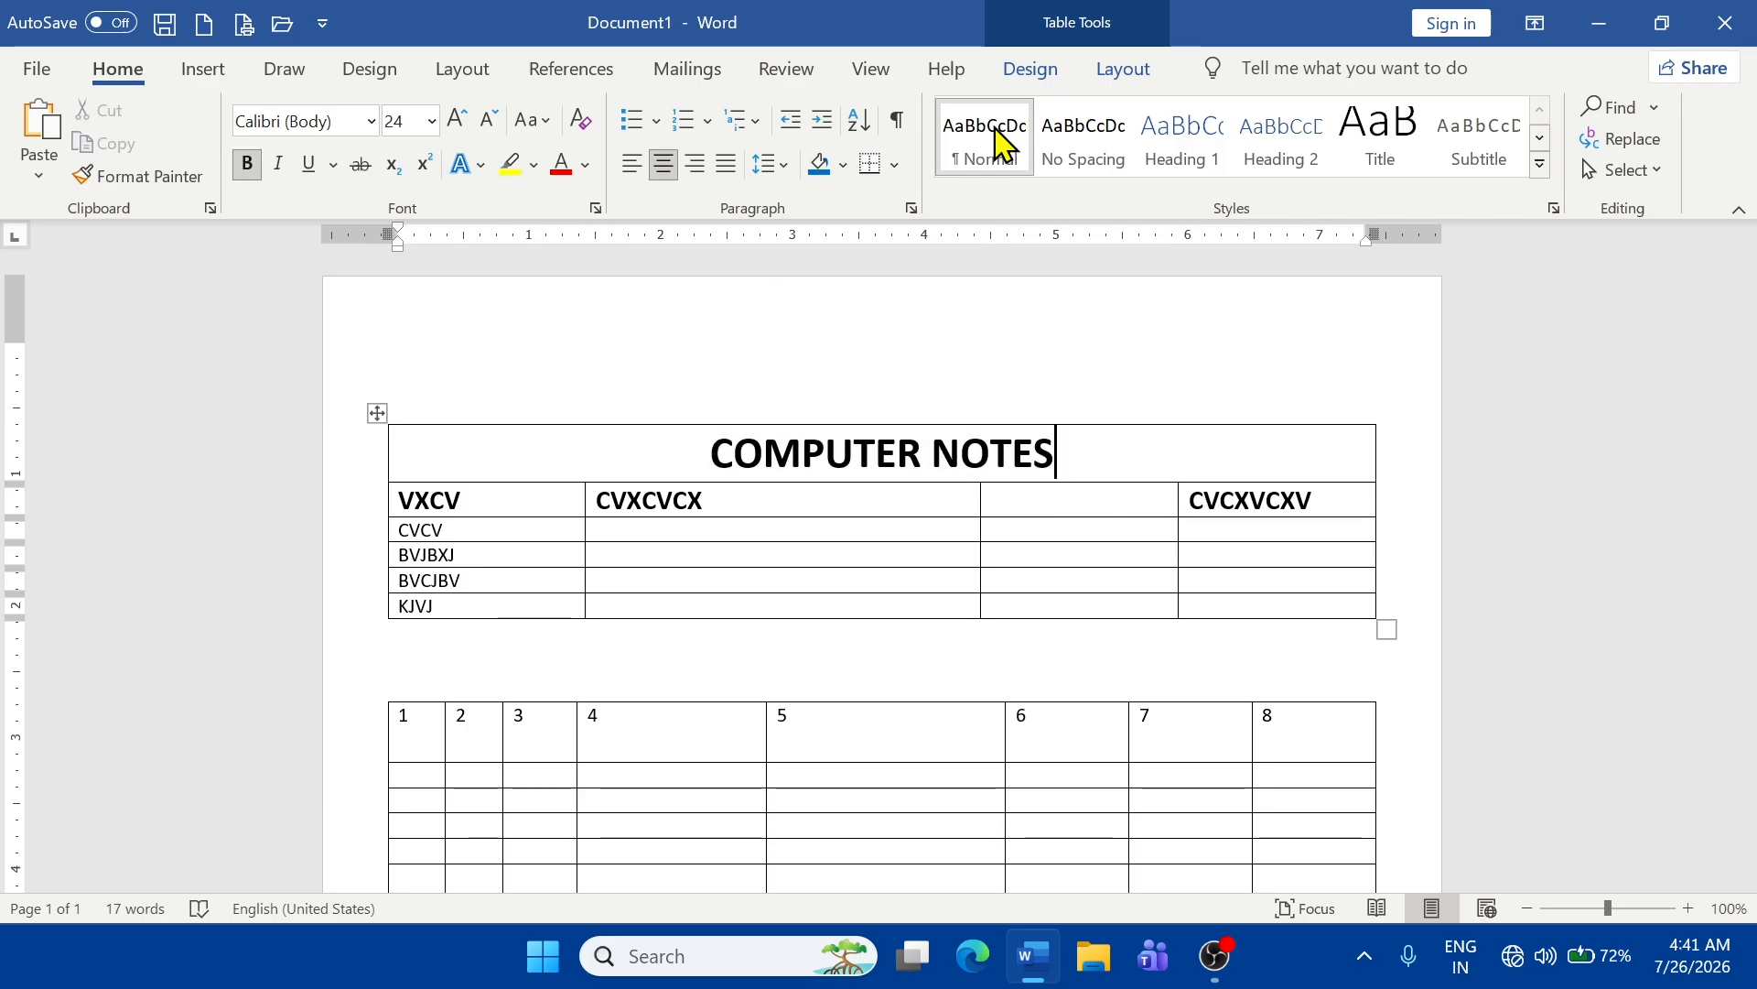
left_click(1040, 73)
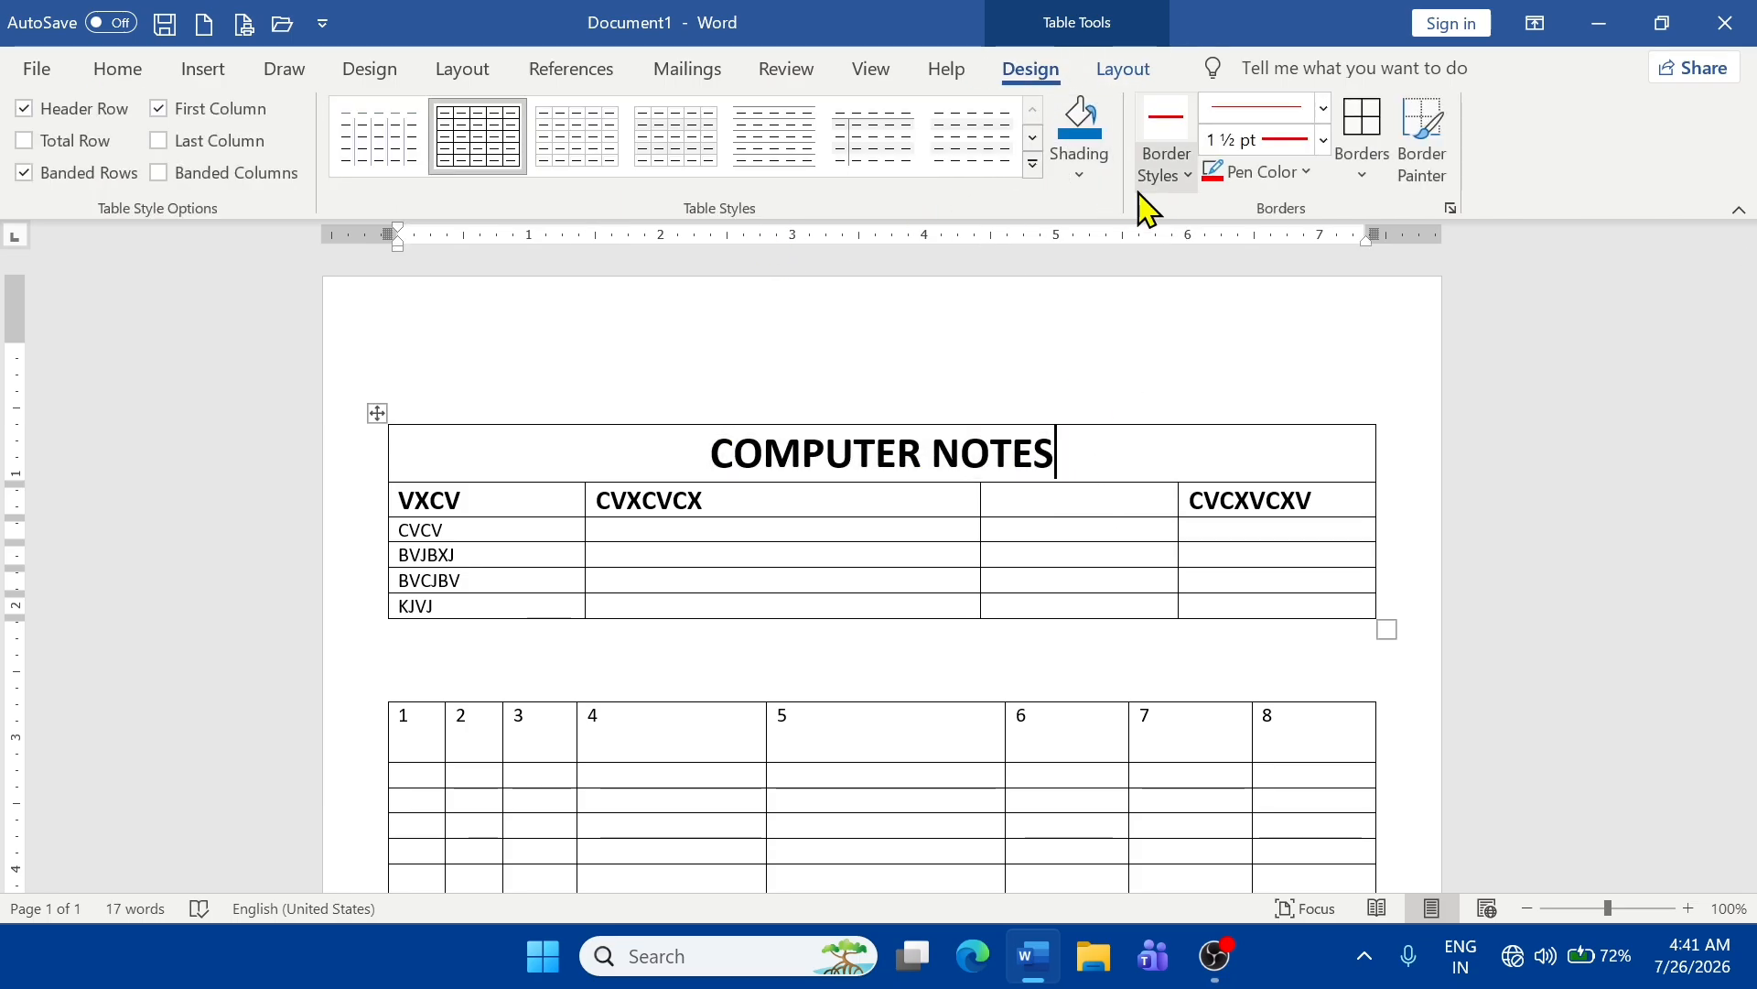
left_click(1081, 172)
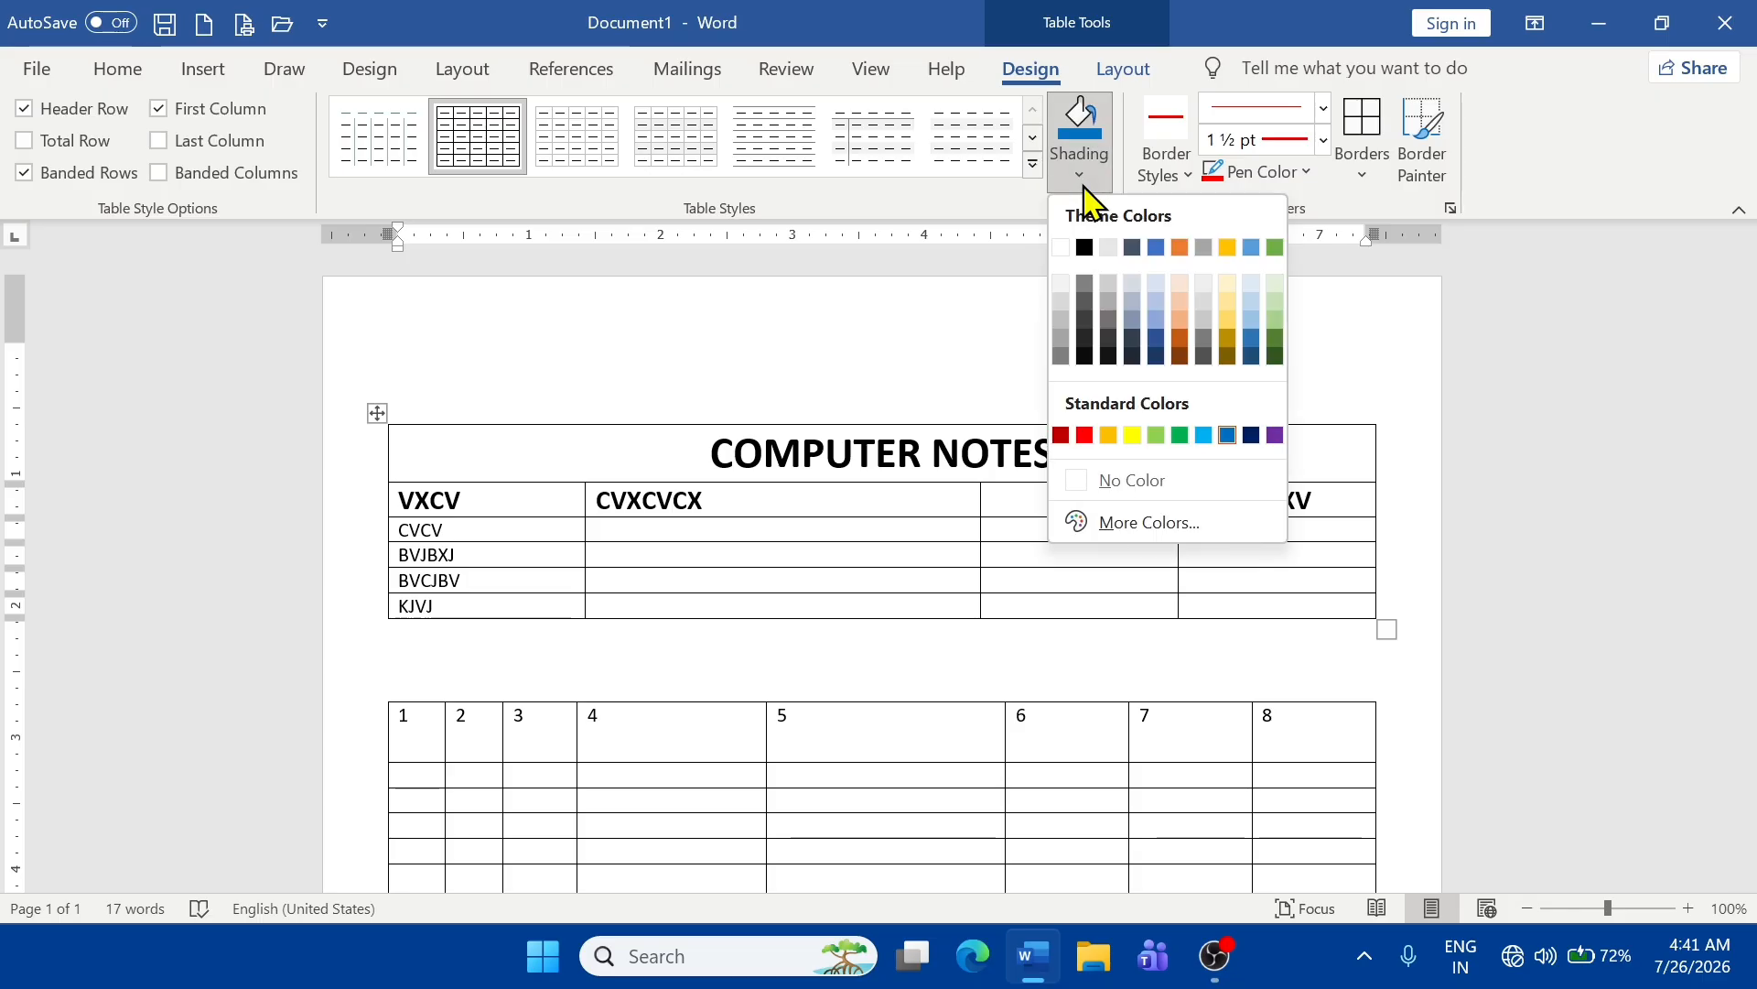
left_click(1133, 437)
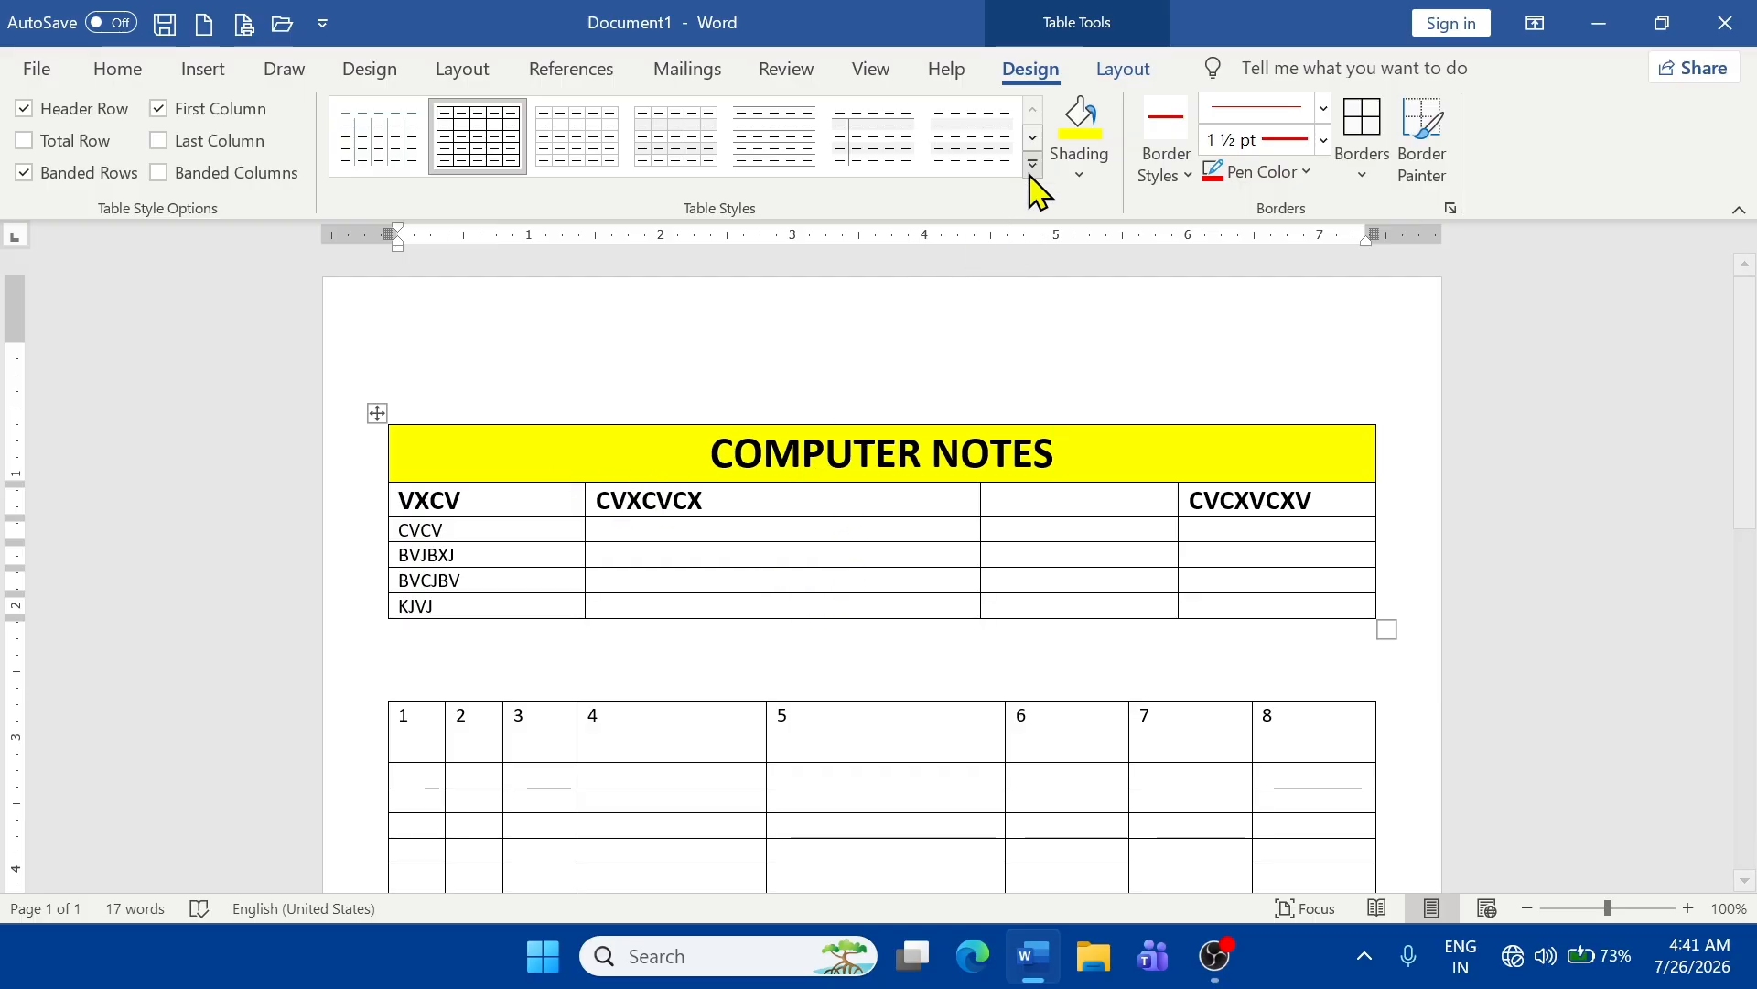
- Split the tall bottom-row cell under column 5 of the second table into two columns and one row
left_click(1124, 71)
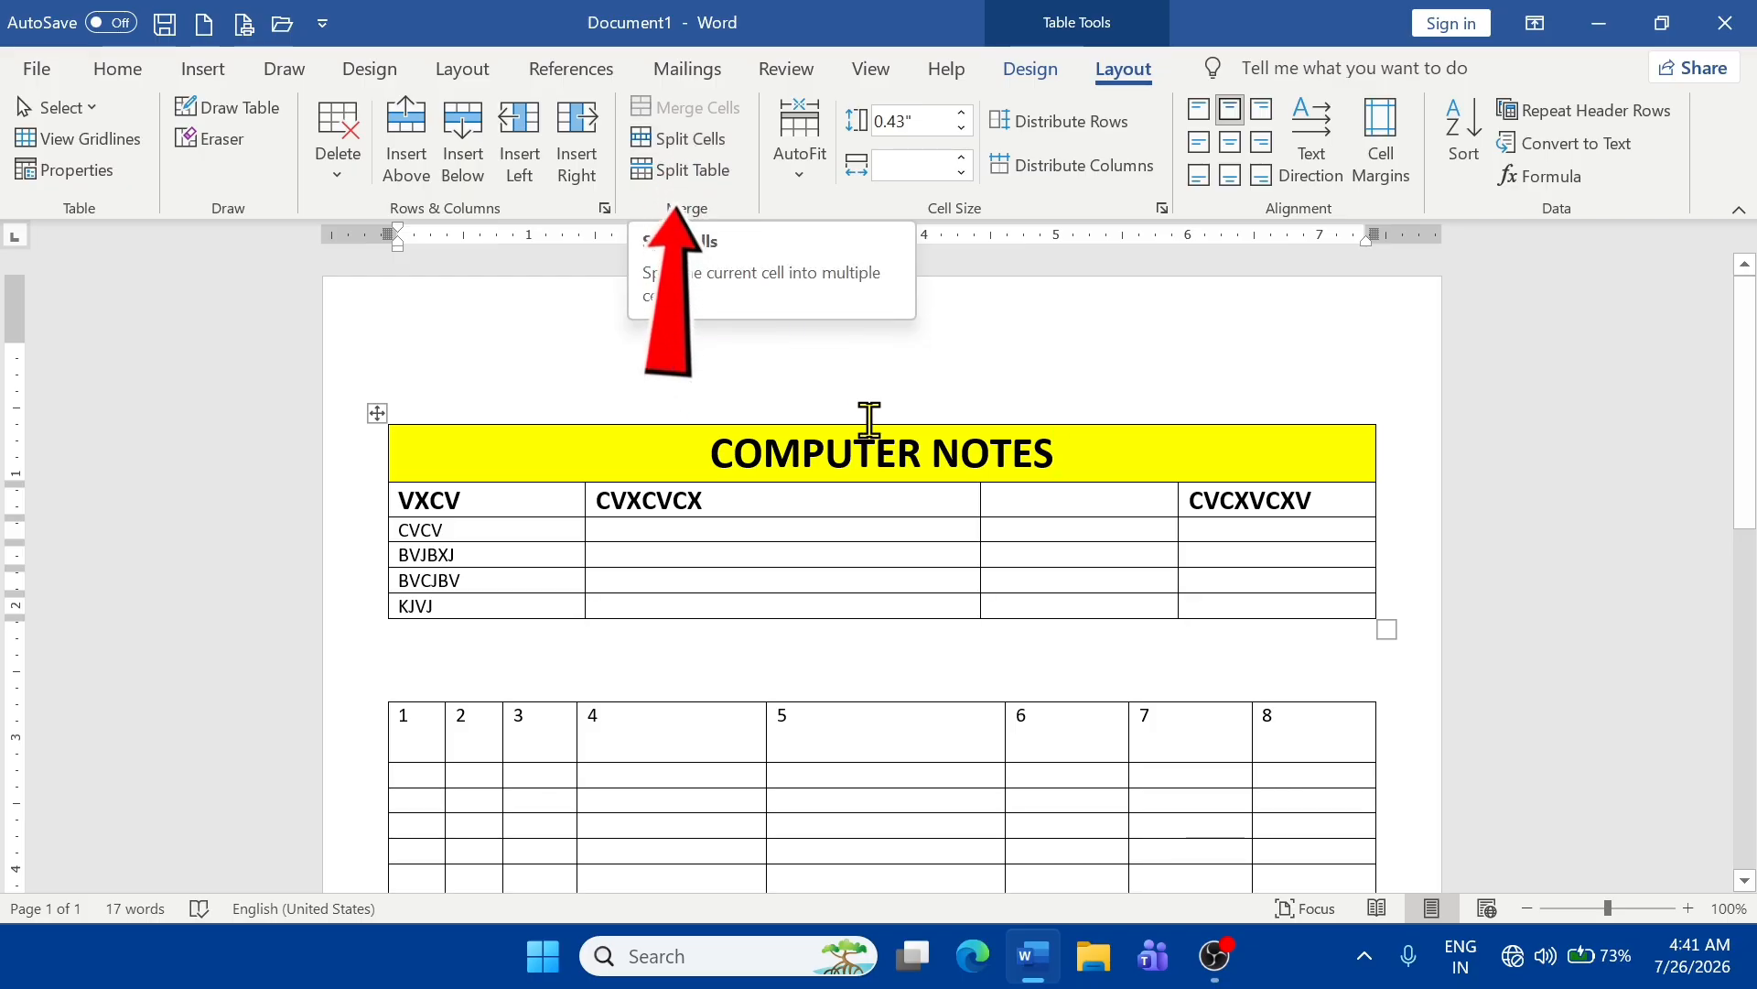
scroll(895, 447, "down", 3)
scroll(903, 694, "down", 2)
scroll(901, 723, "down", 9)
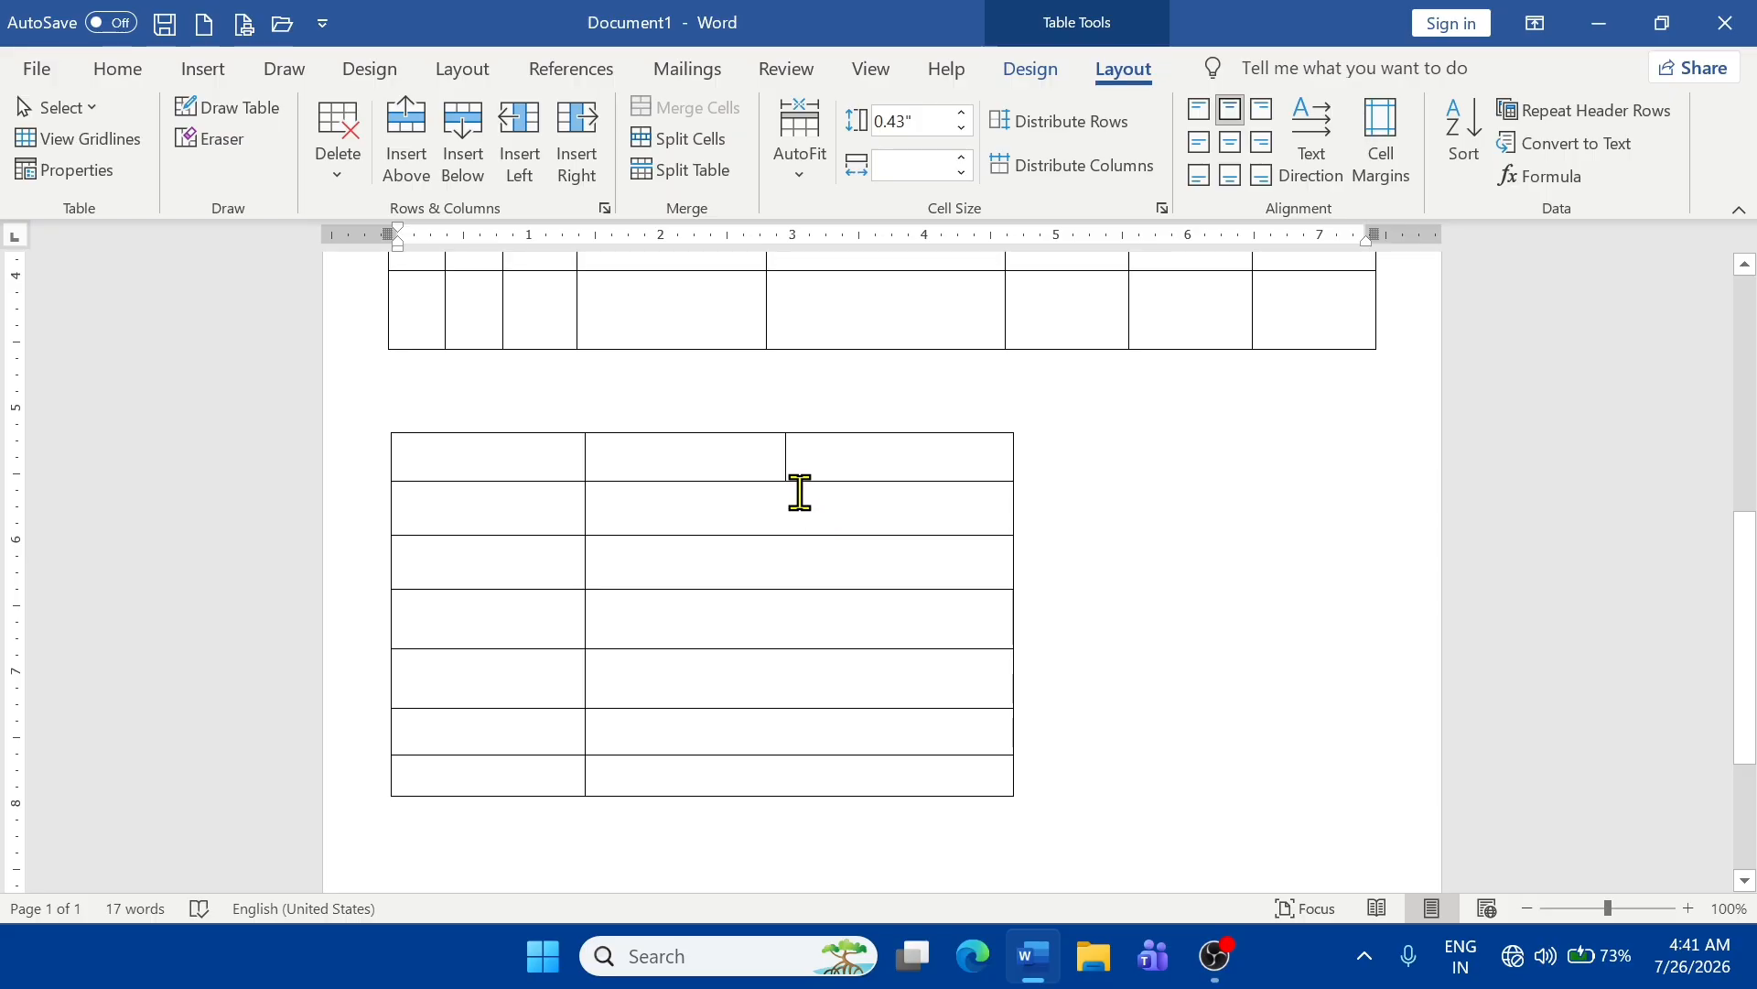
left_click_drag(796, 494, 790, 771)
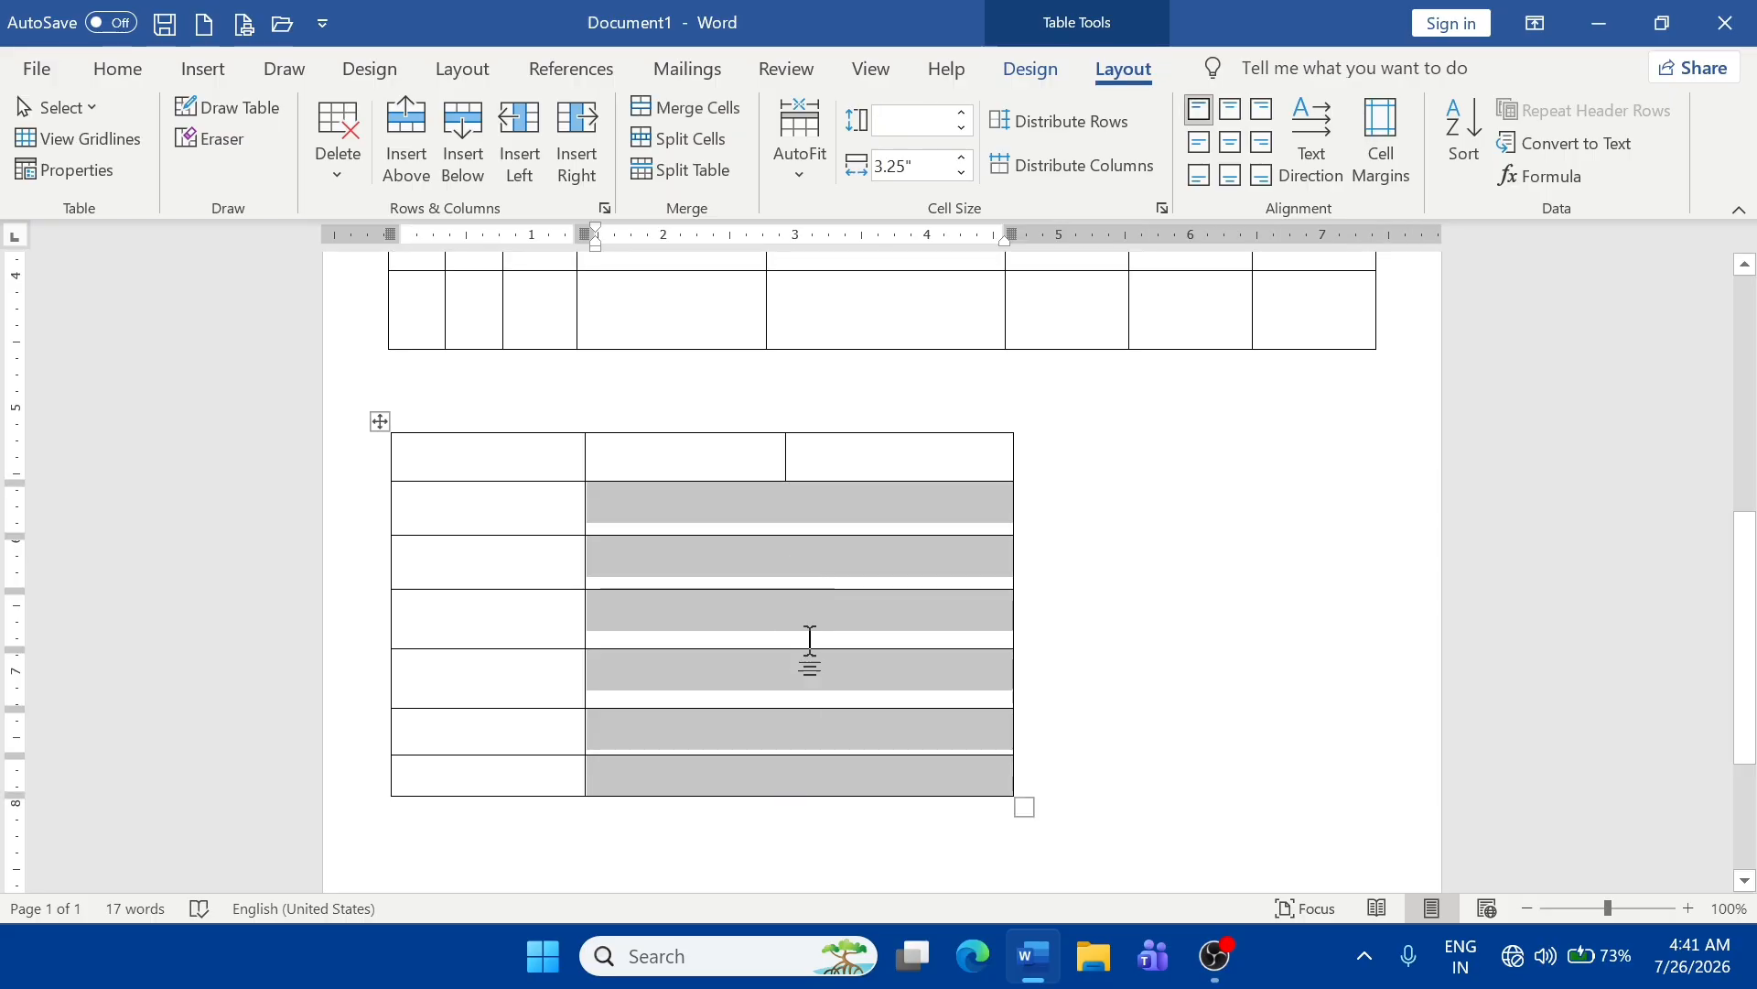
left_click(899, 526)
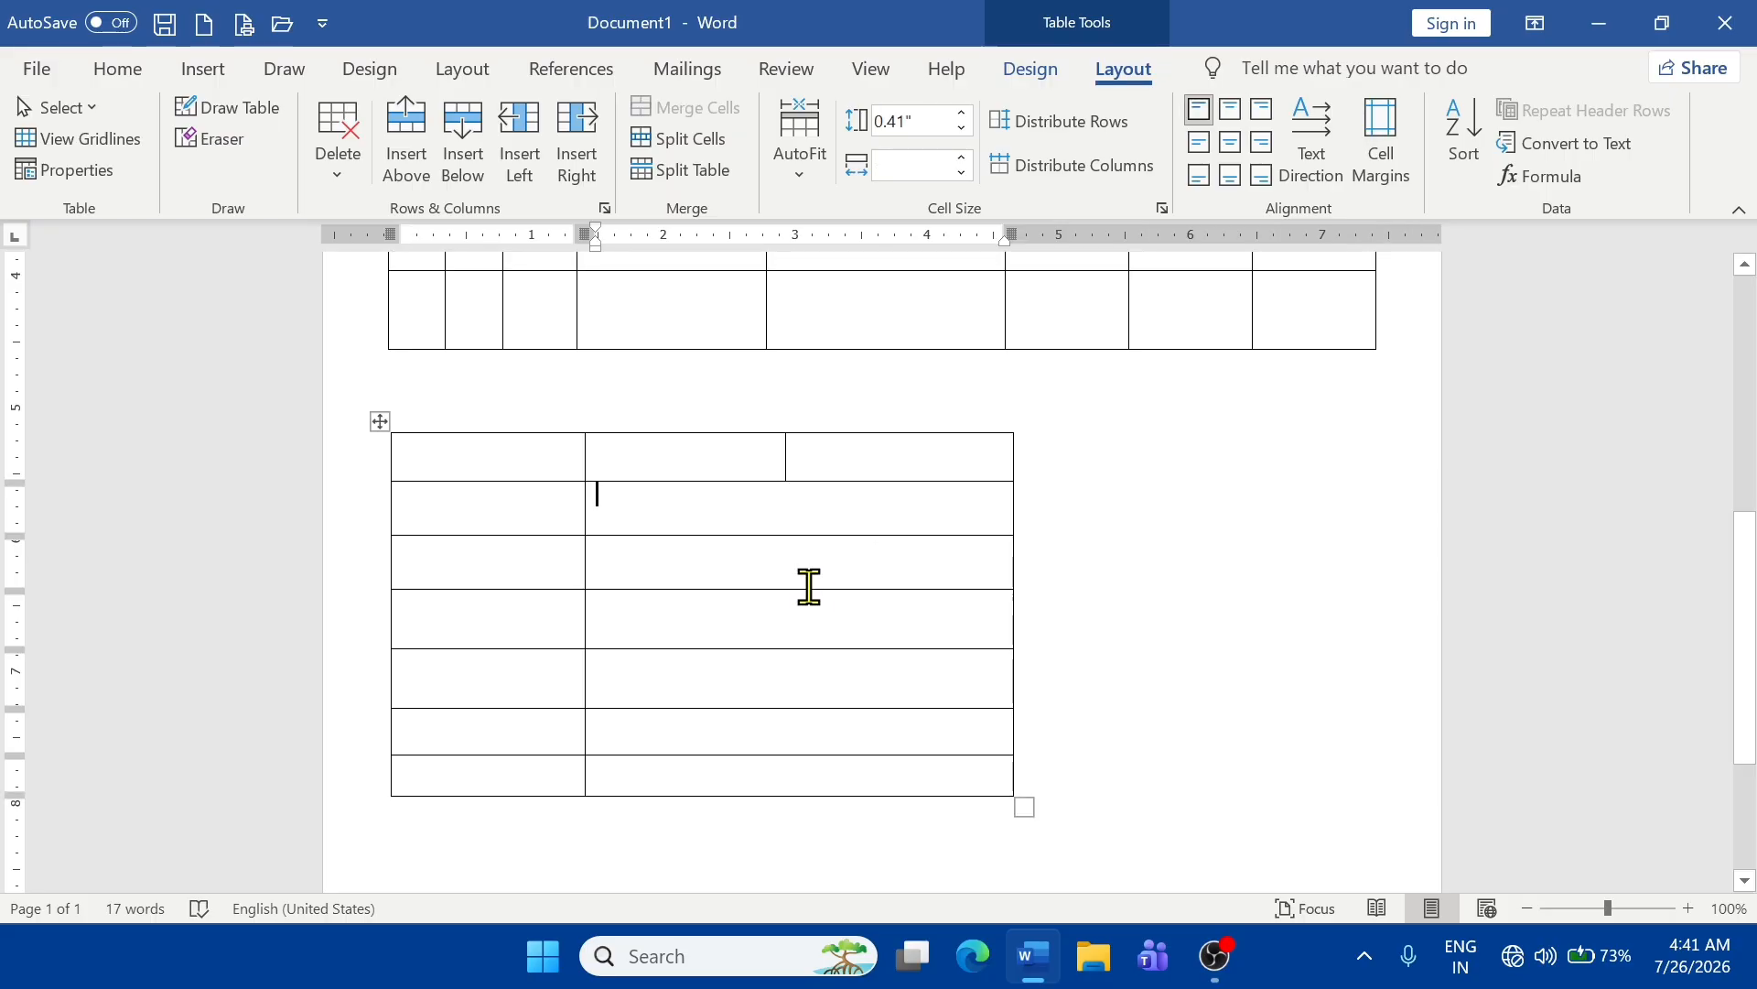
scroll(1007, 600, "up", 3)
left_click(861, 580)
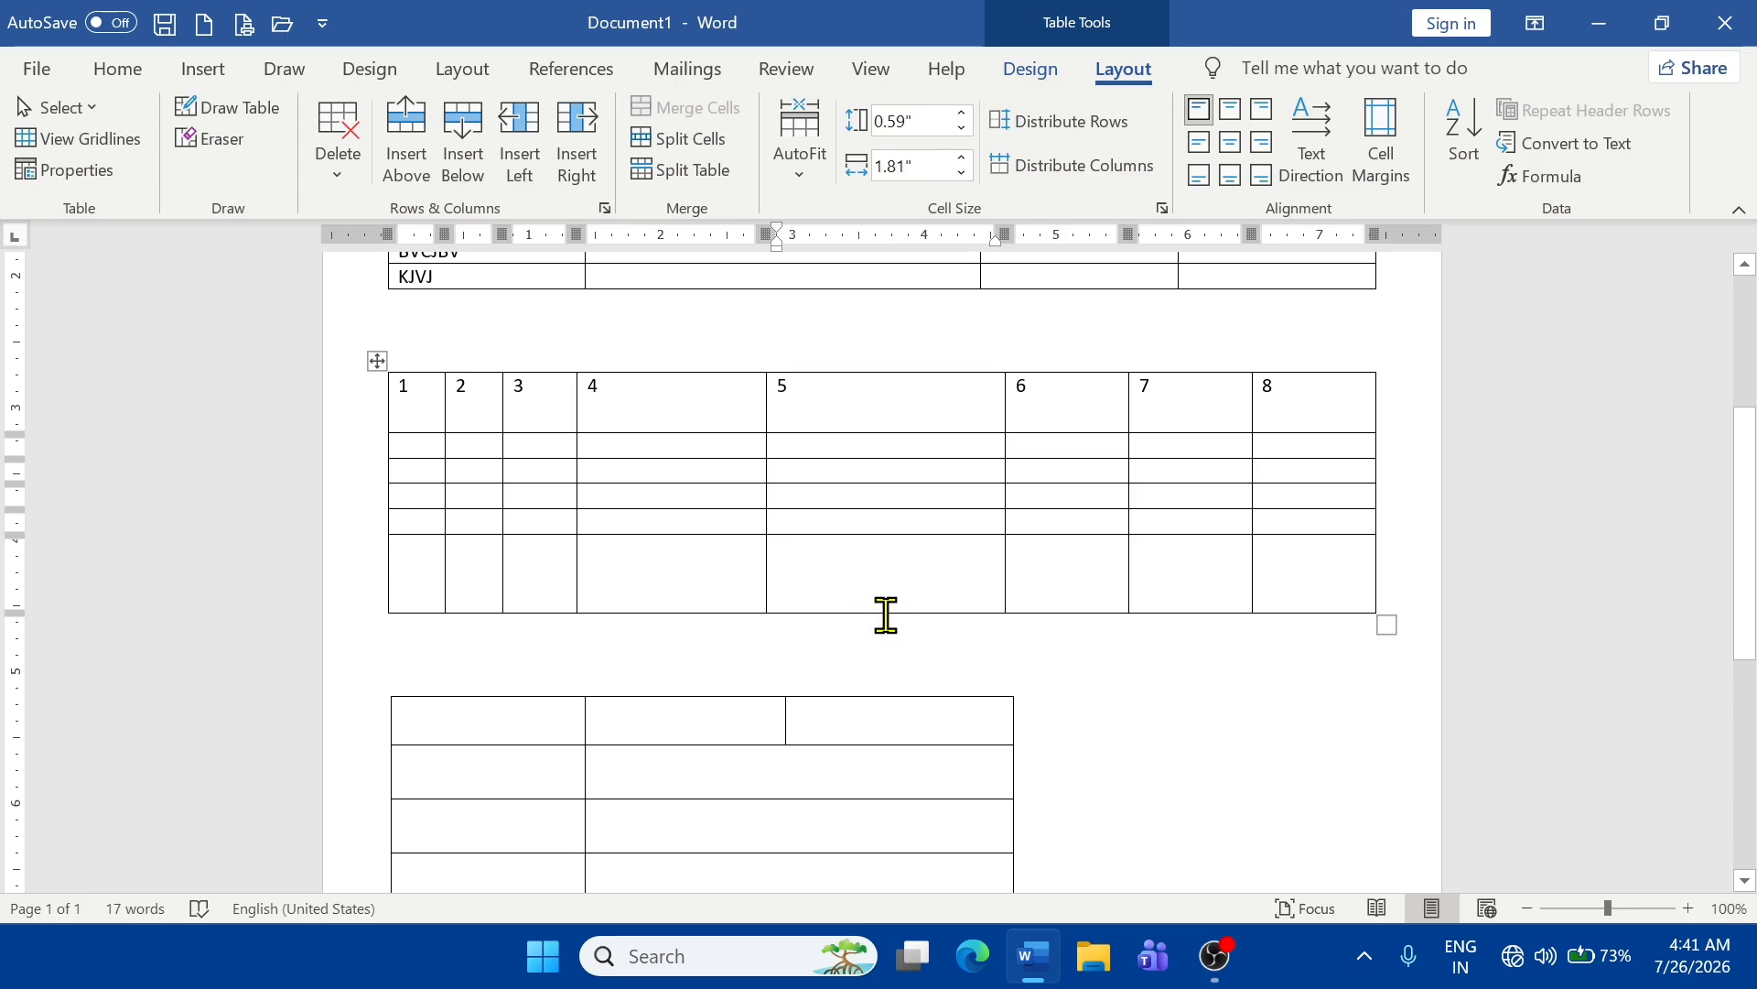
left_click(696, 142)
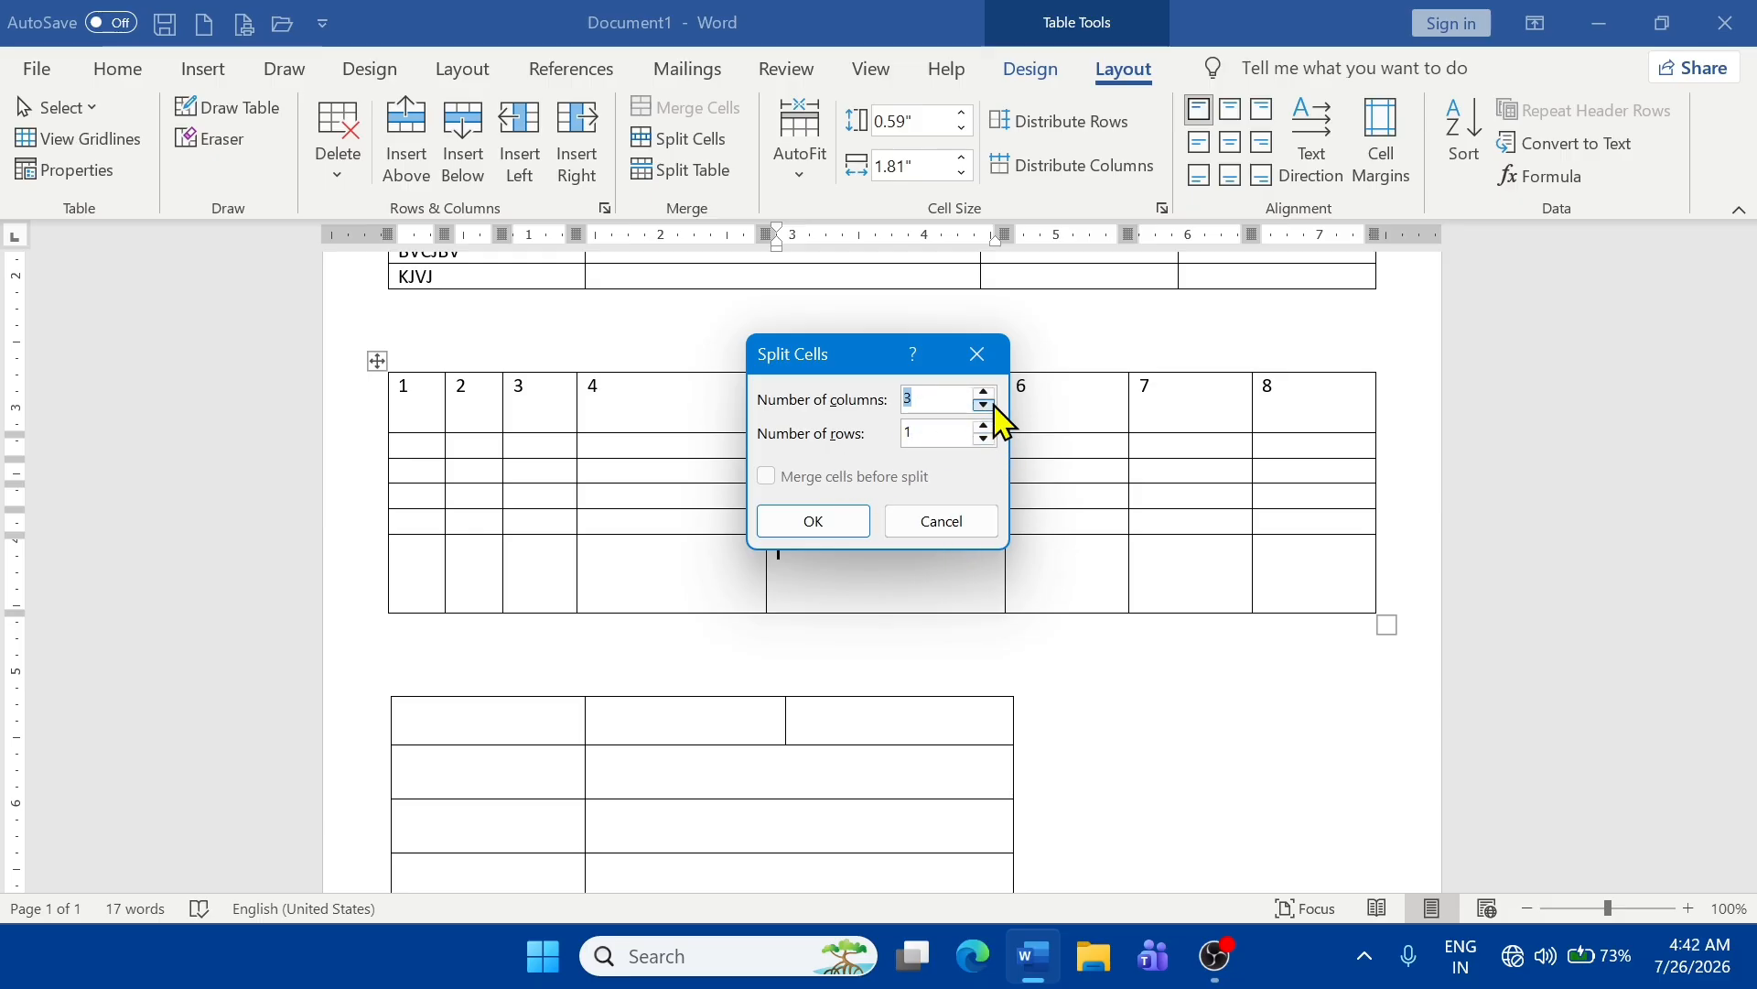
left_click(814, 521)
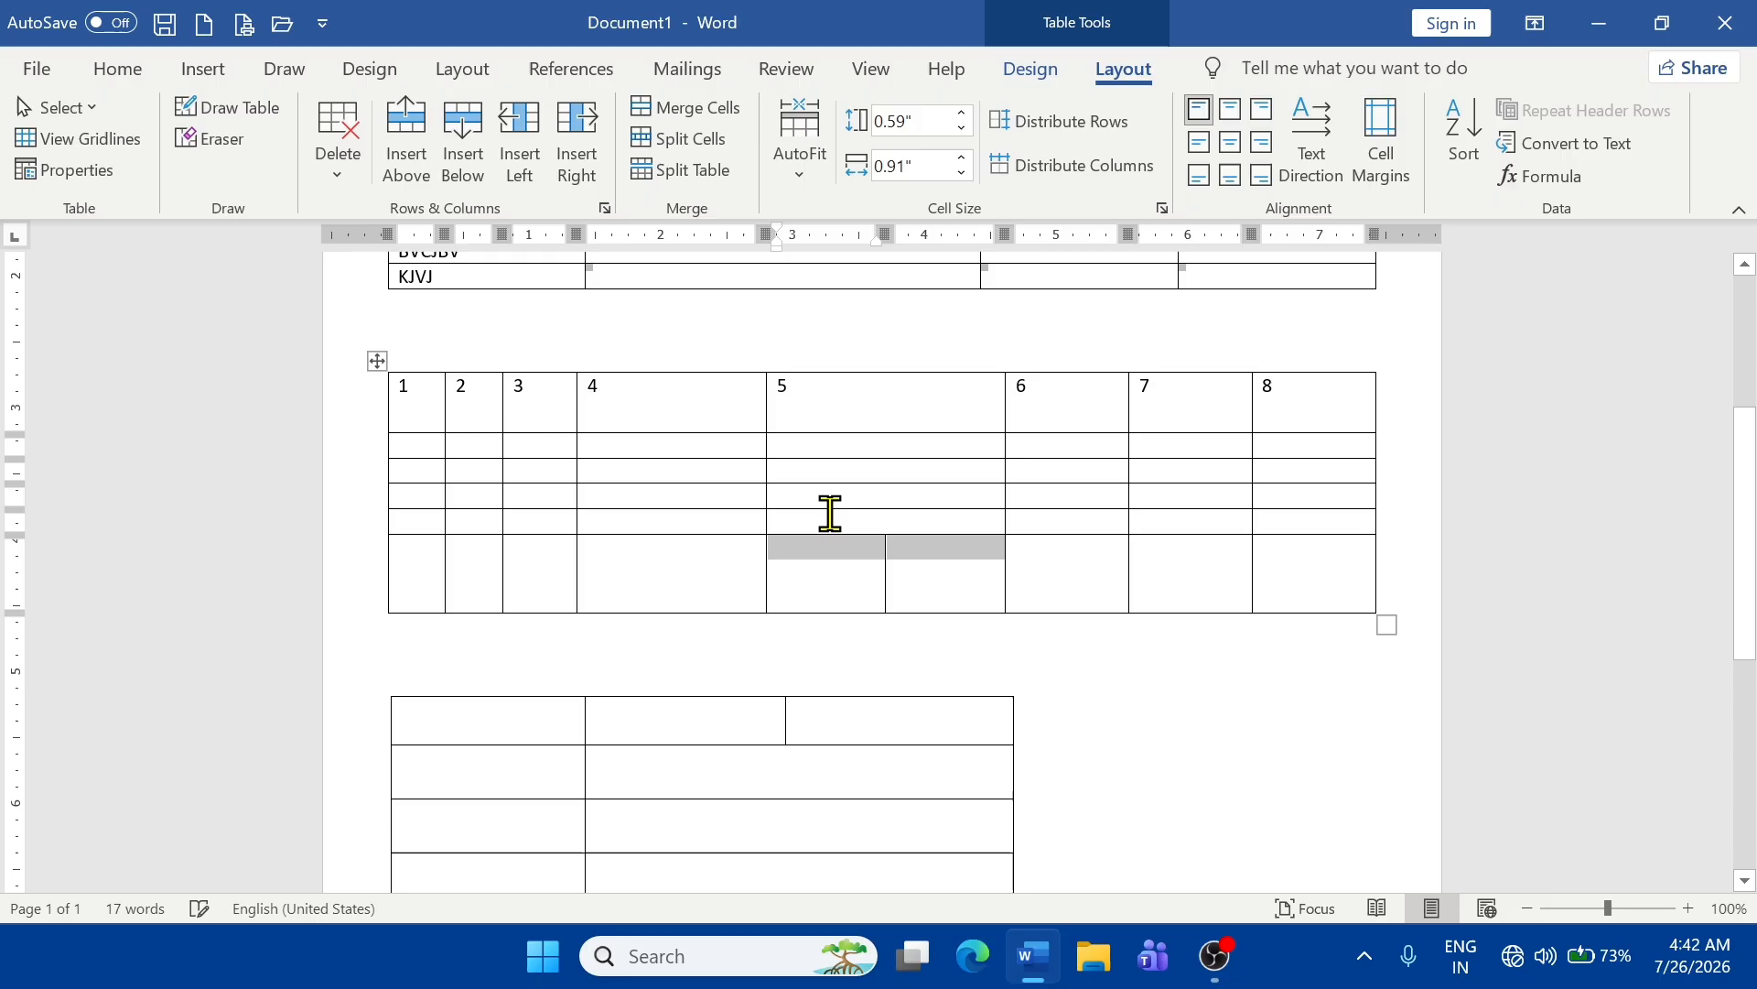
left_click(1115, 562)
left_click(817, 583)
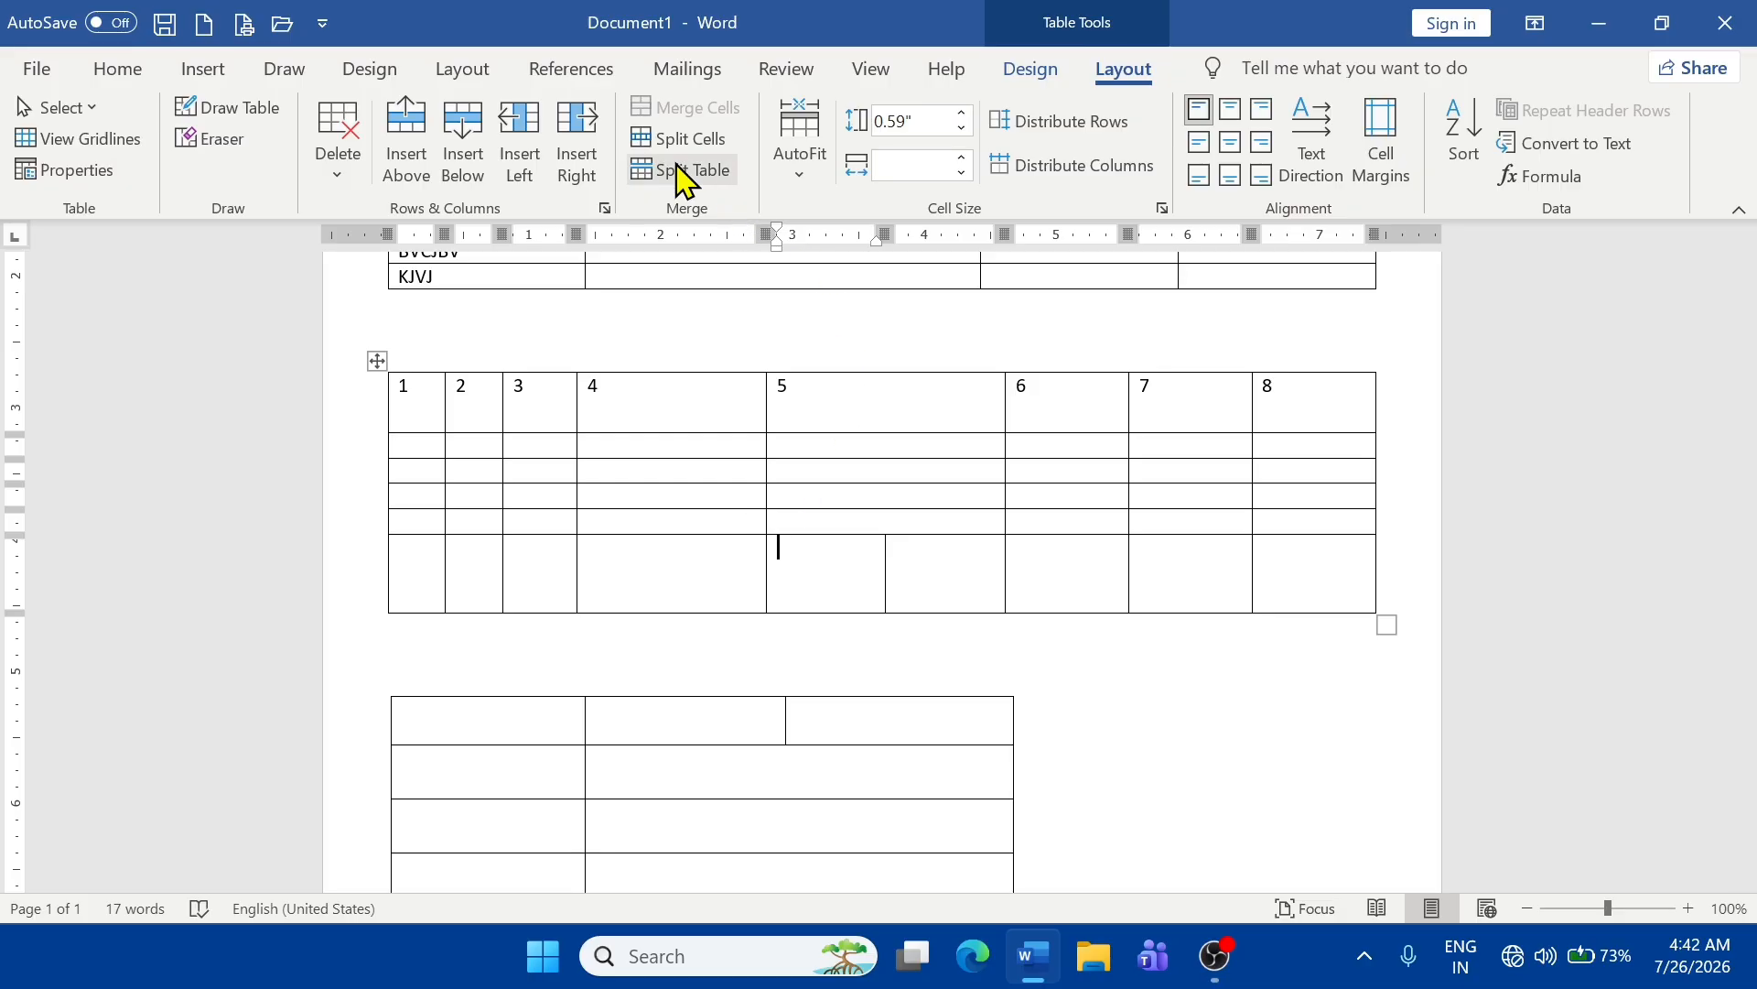
- Split the second table into two tables, starting the new one at its third row
scroll(956, 720, "up", 5)
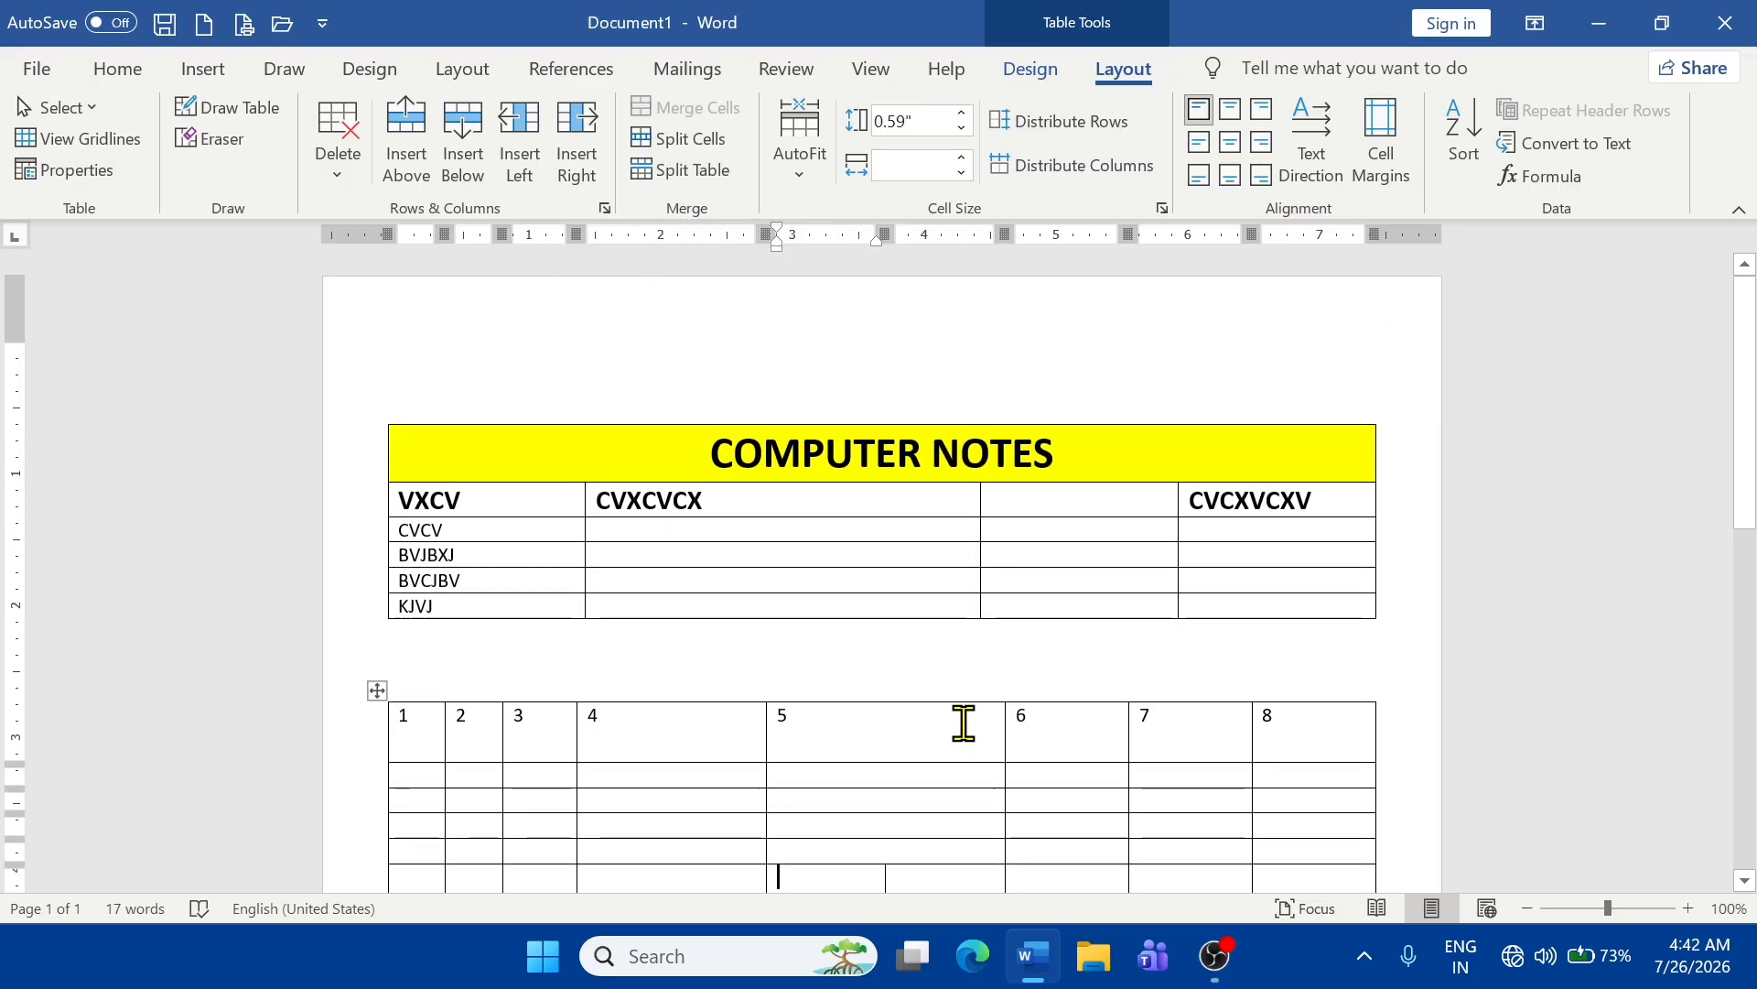
scroll(964, 726, "down", 1)
scroll(964, 726, "down", 6)
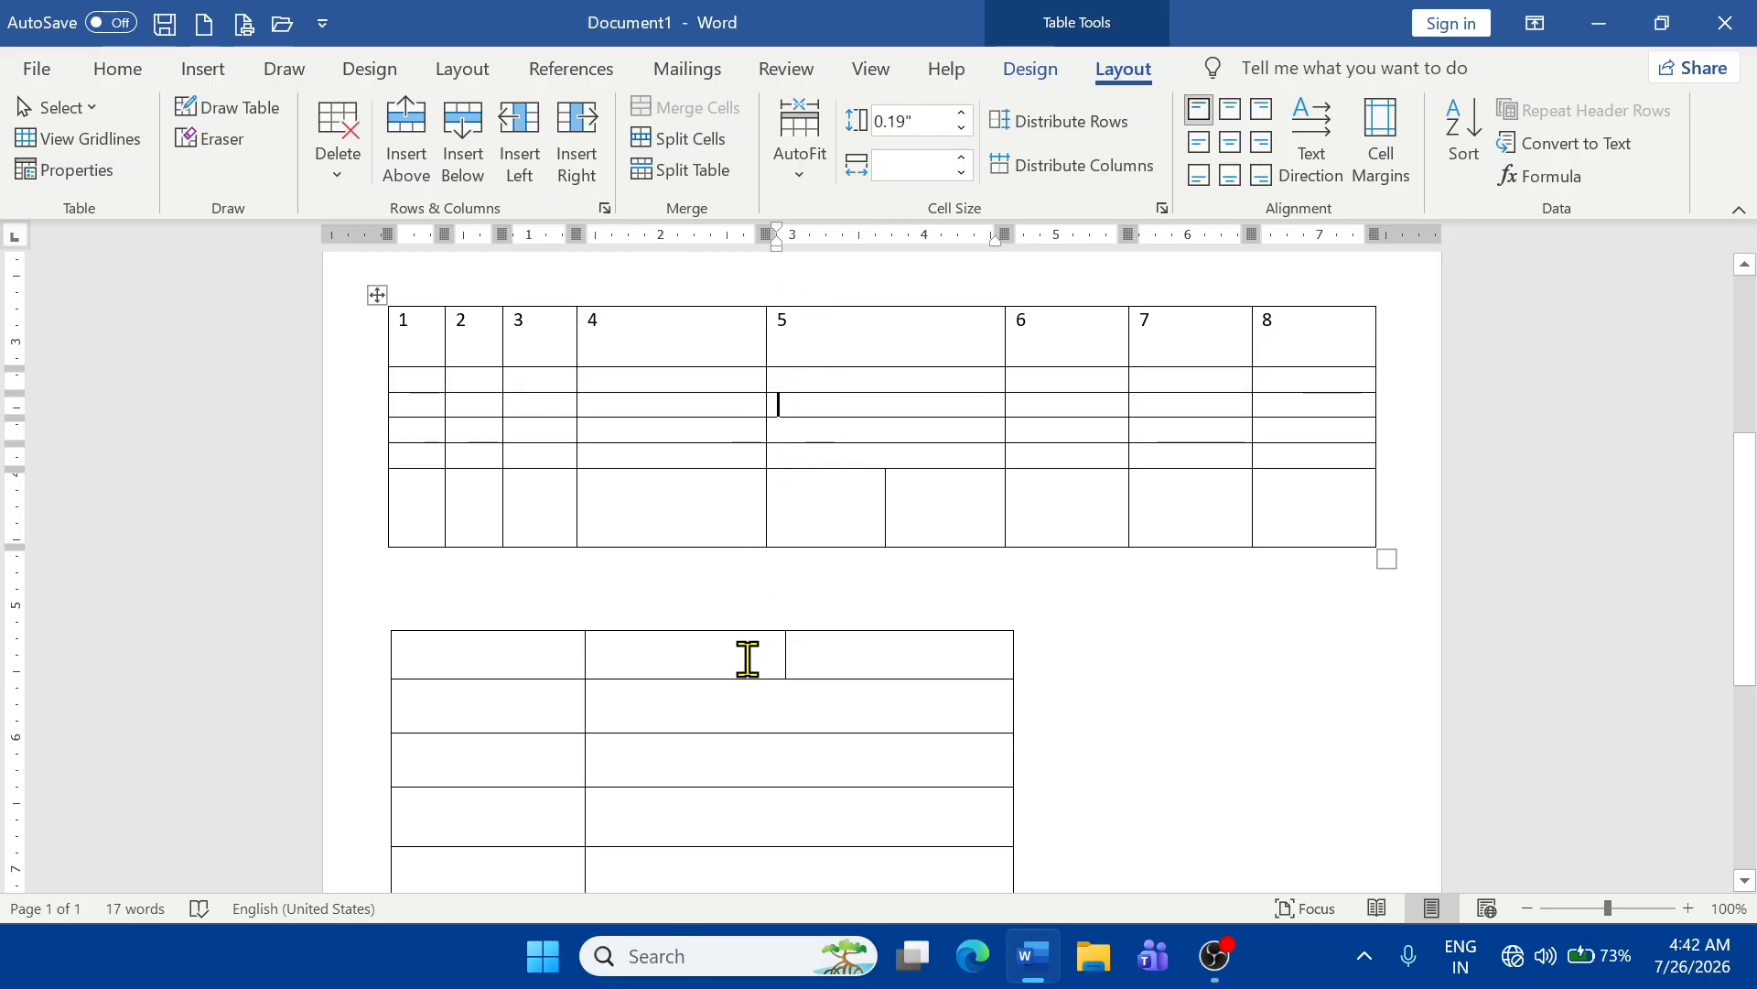
left_click(685, 171)
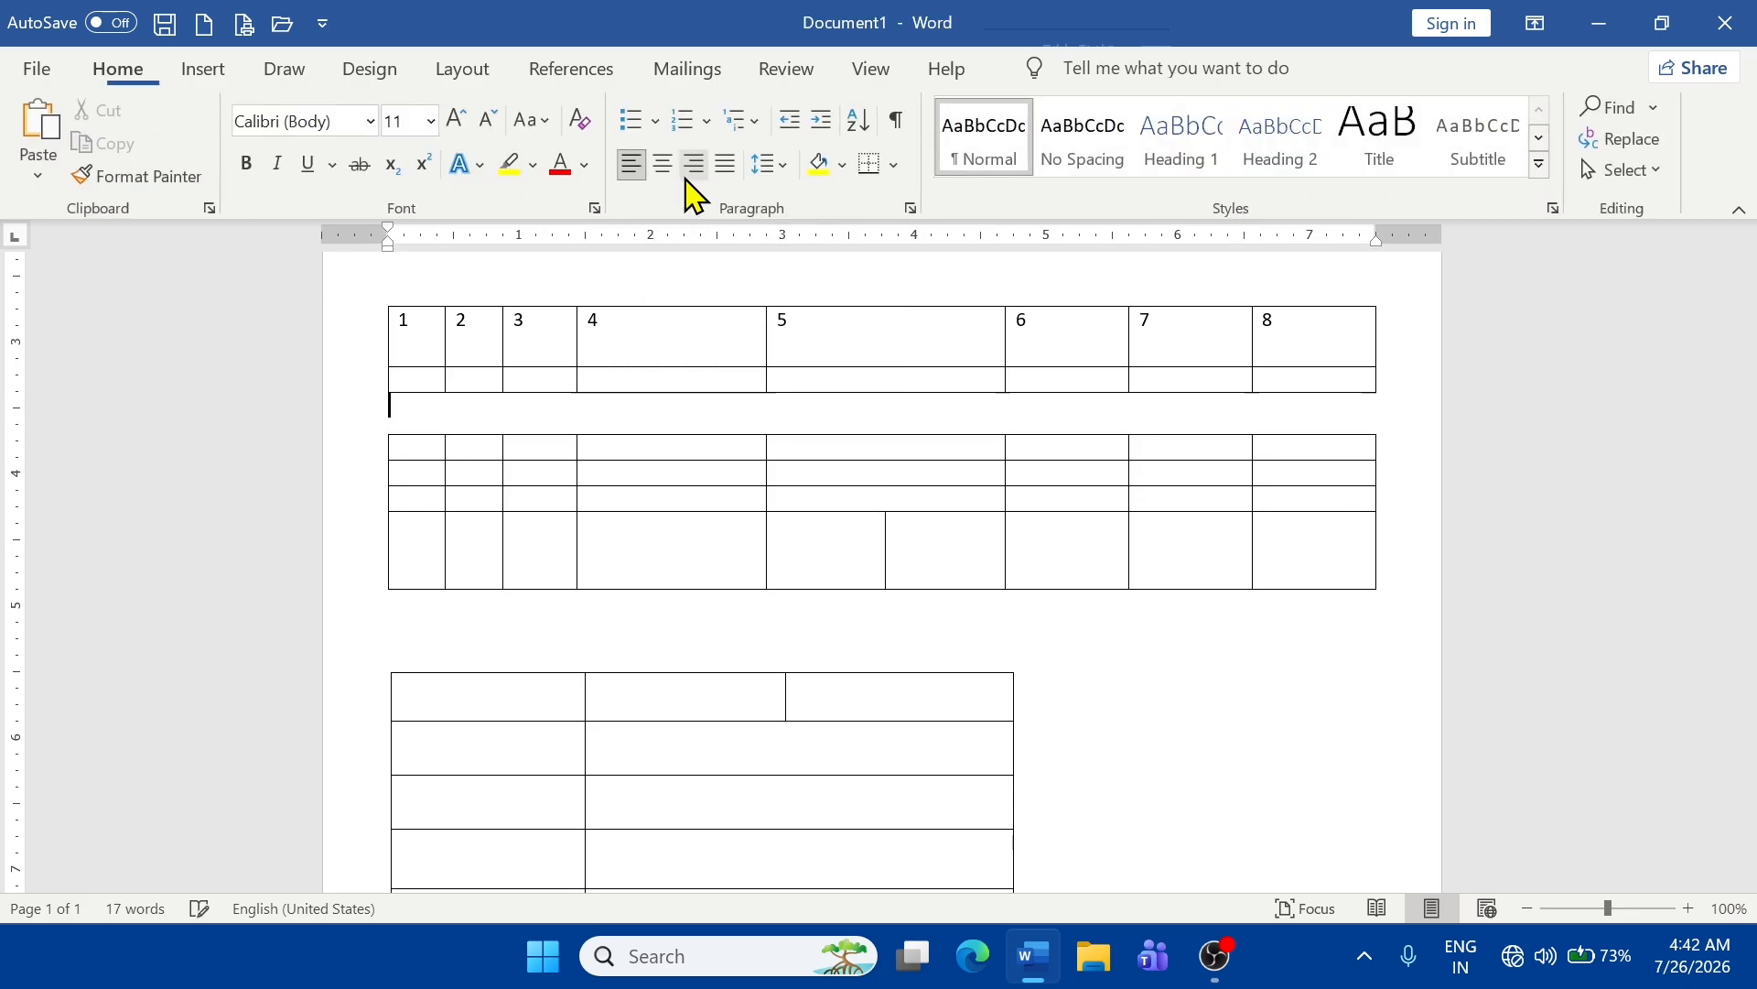
- Move the table with the 1 to 8 header row about 0.4 inches to the right, separate from its split-off lower part
left_click_drag(375, 422, 695, 616)
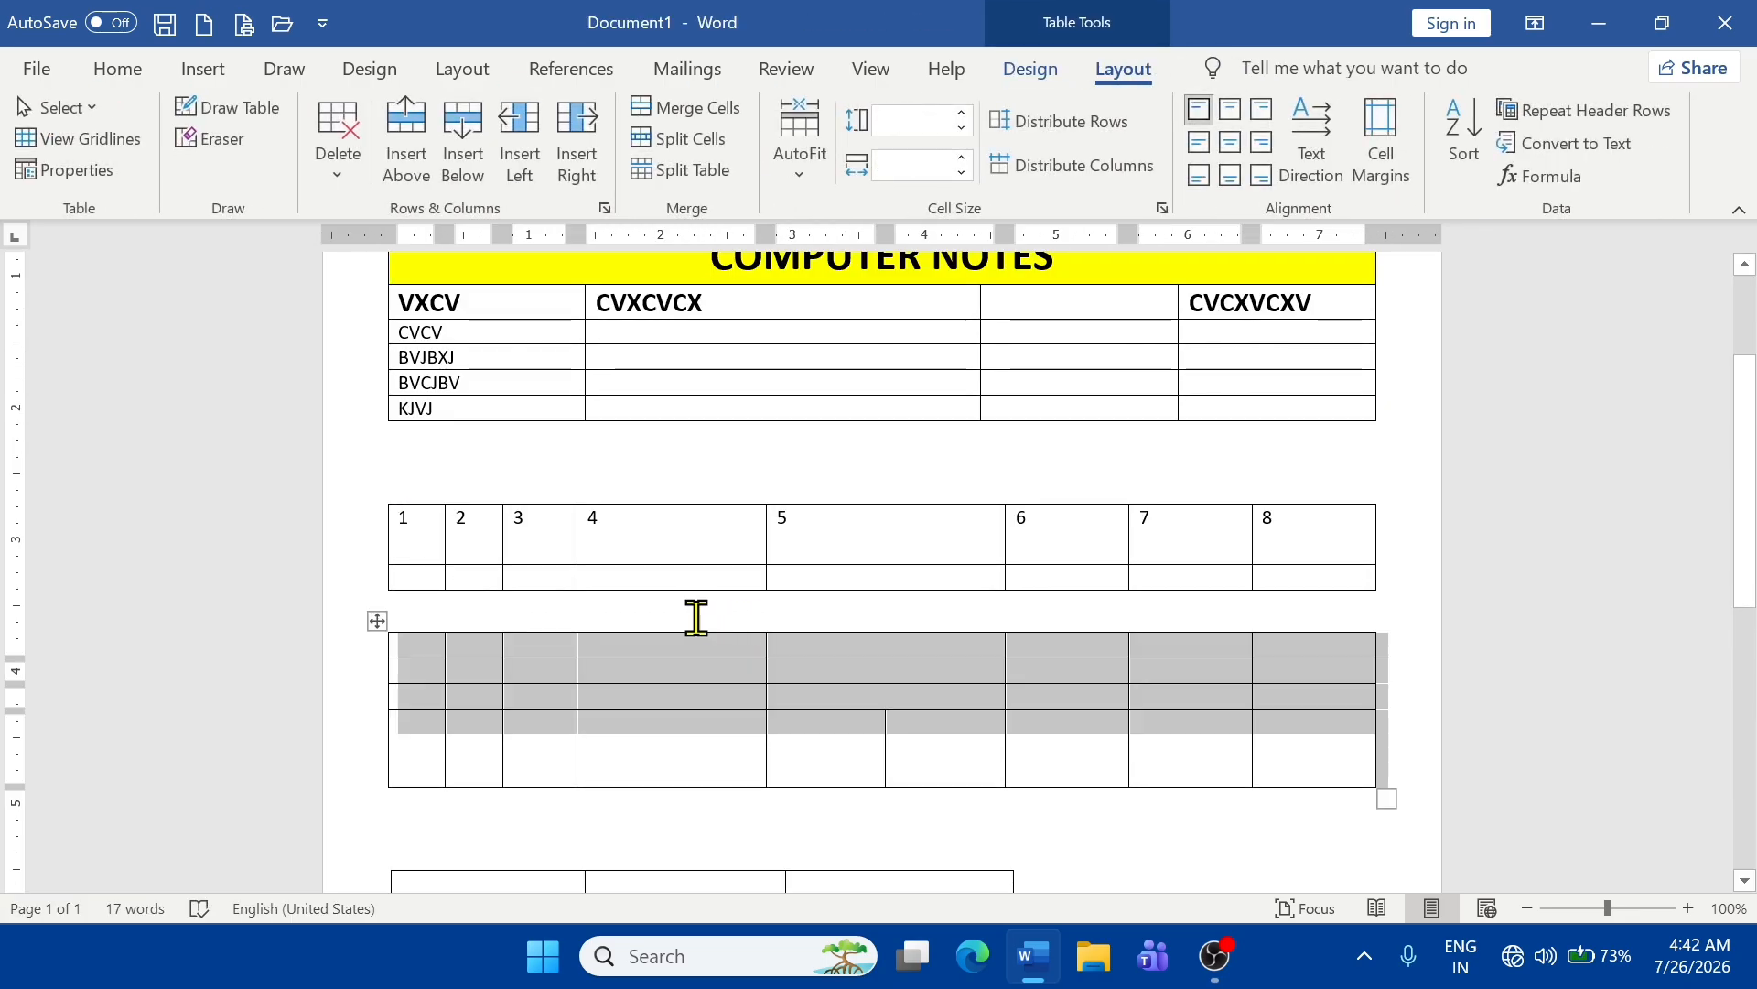
left_click(750, 616)
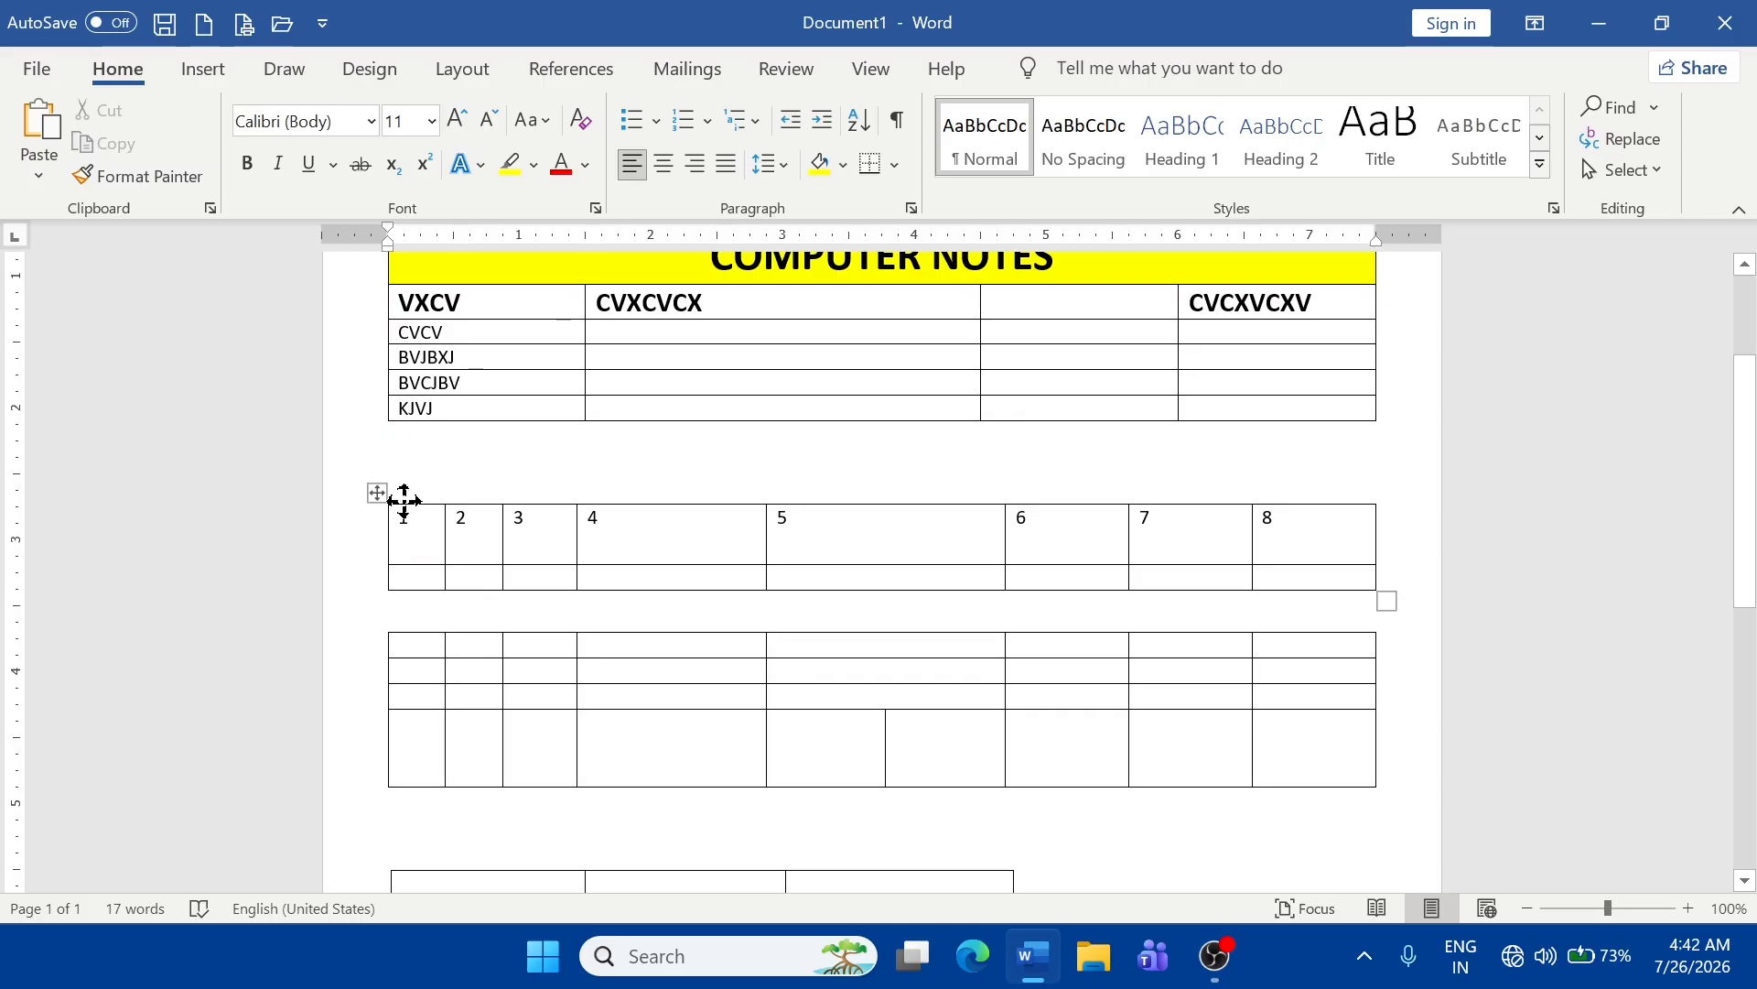
left_click_drag(403, 501, 460, 502)
- Delete all tables and text so the document is blank
scroll(514, 729, "down", 5)
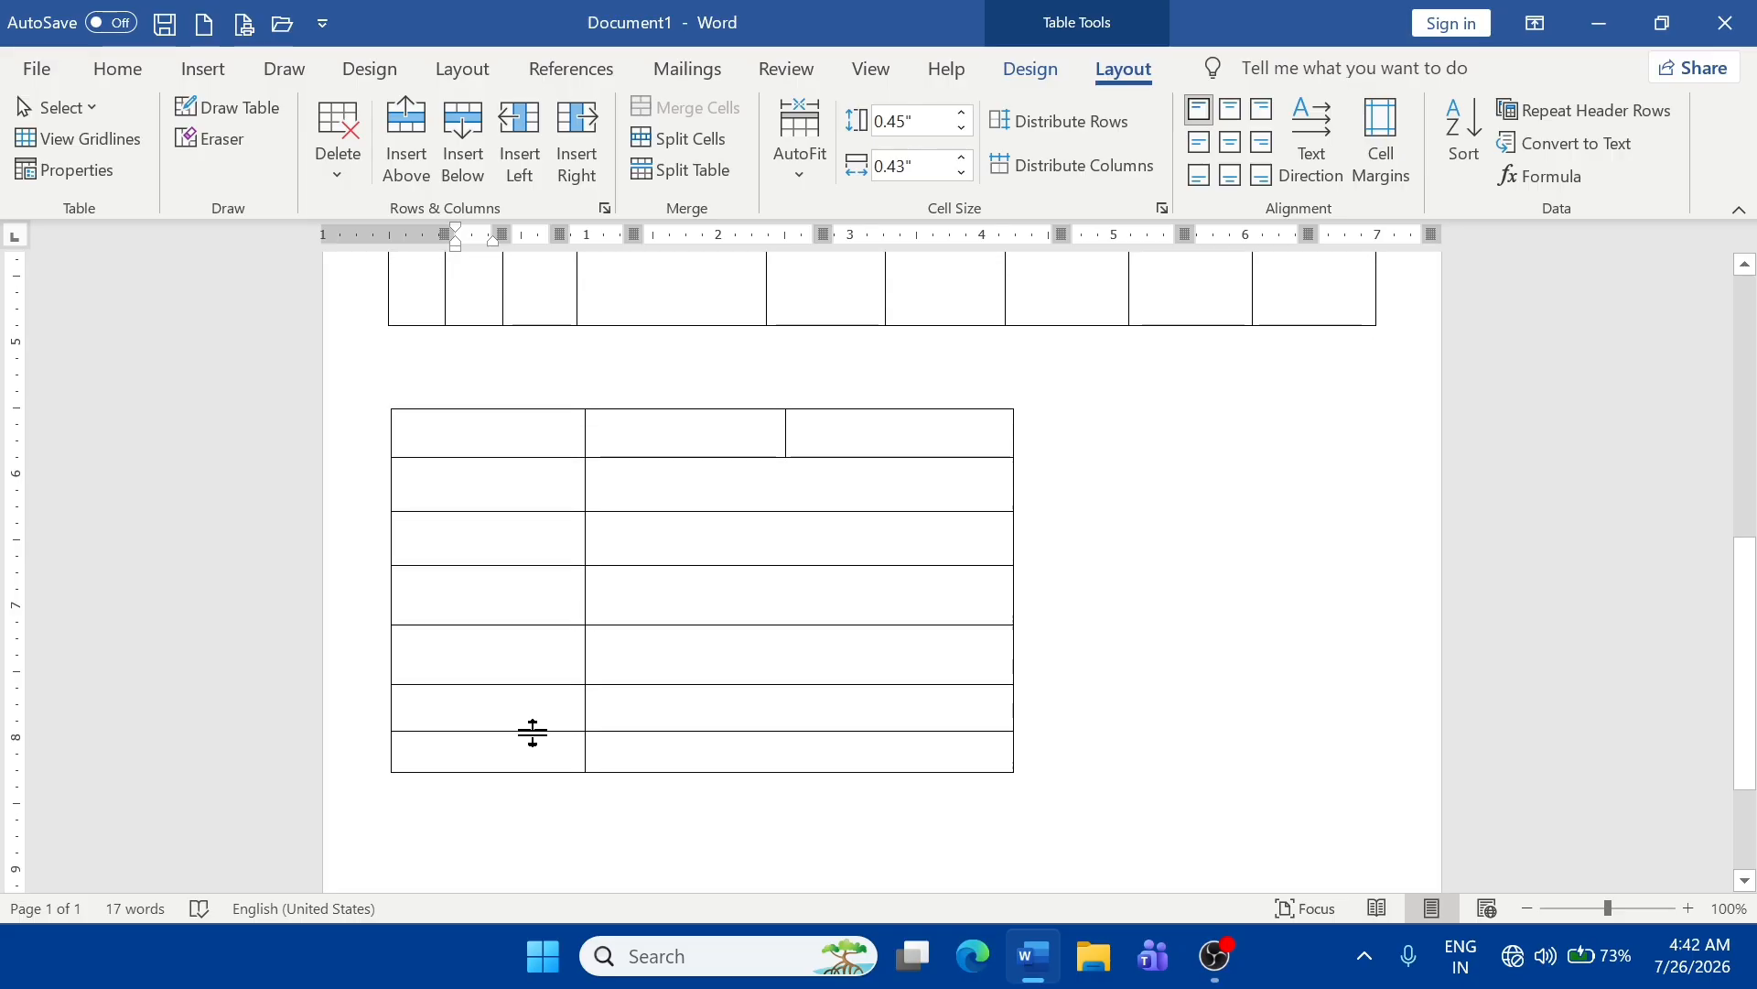
scroll(533, 733, "up", 7)
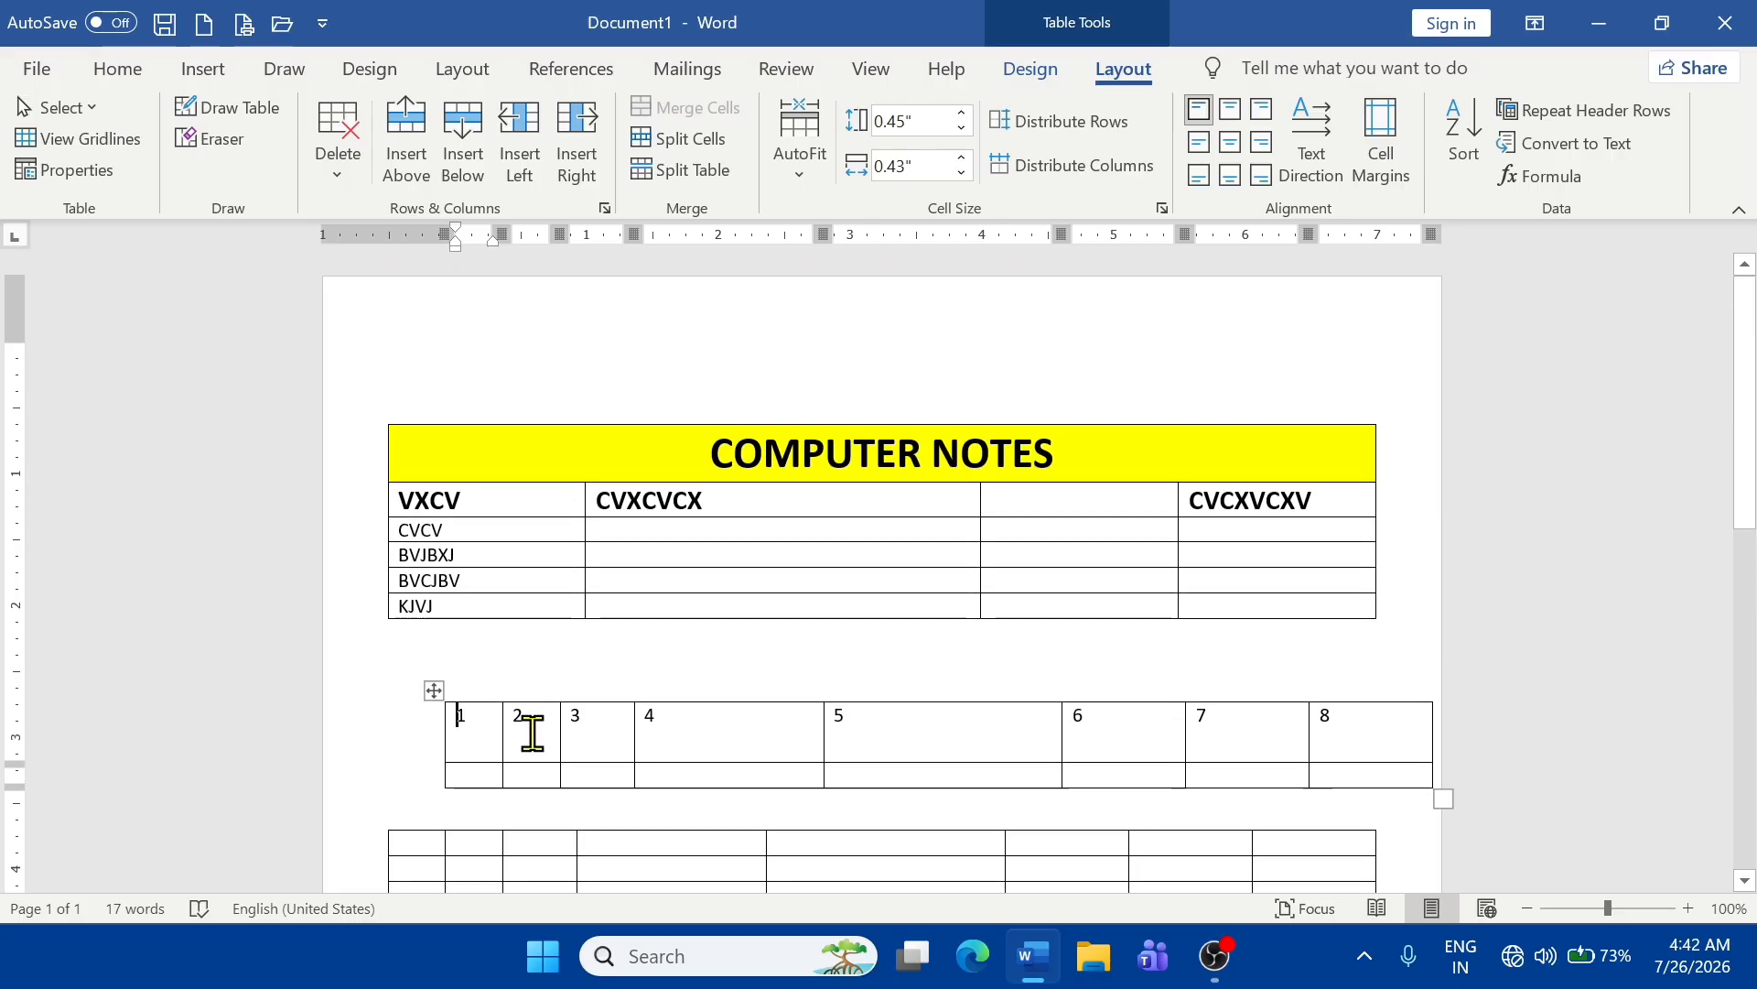
key("ctrl+a")
key("Delete")
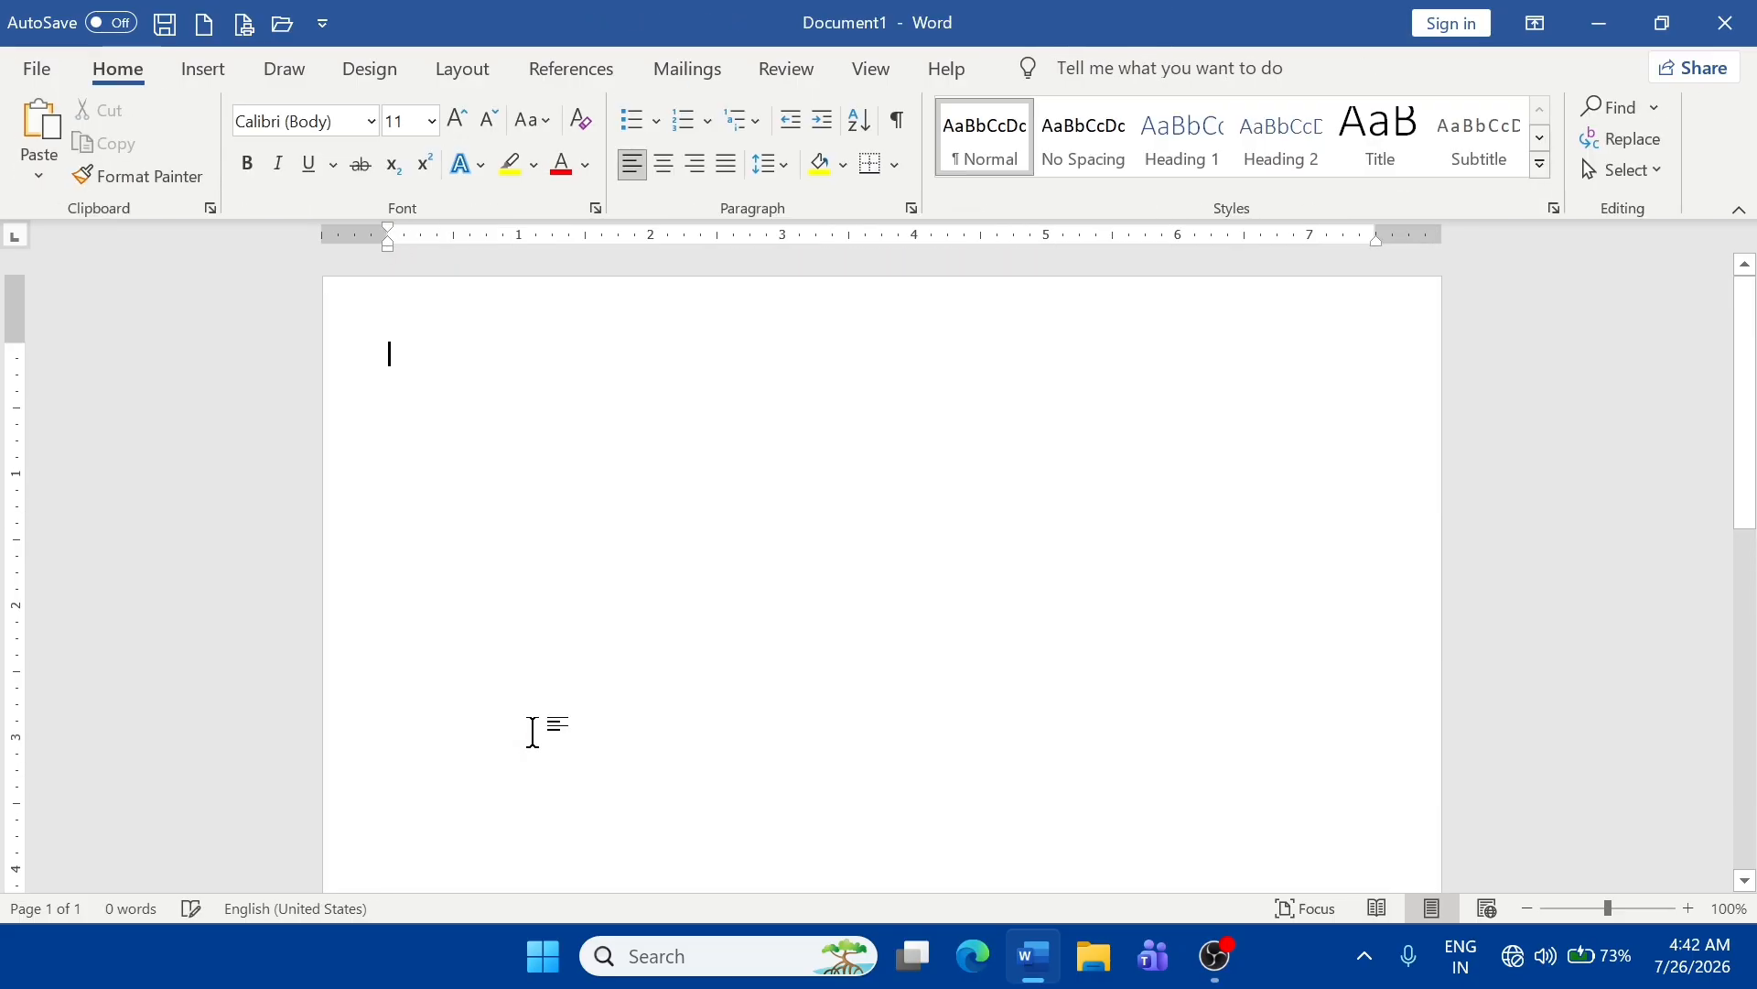
- Insert a table with 5 columns and 8 rows at the start of the blank document
left_click(203, 69)
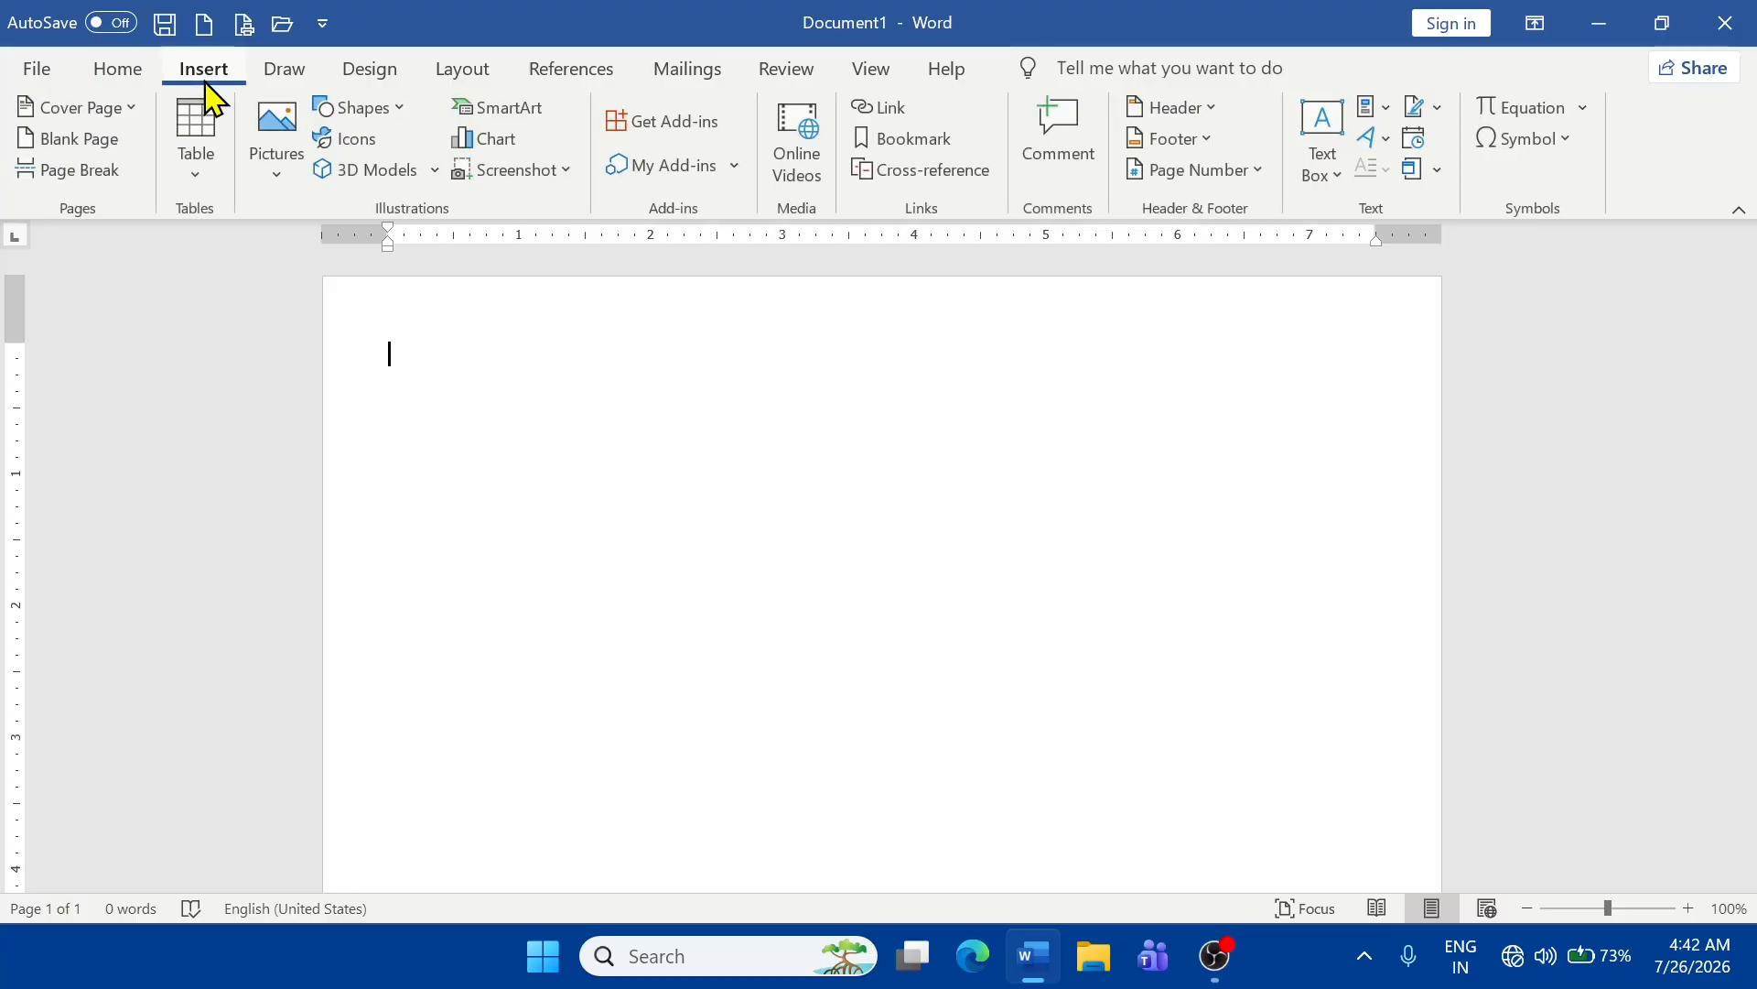
left_click(207, 174)
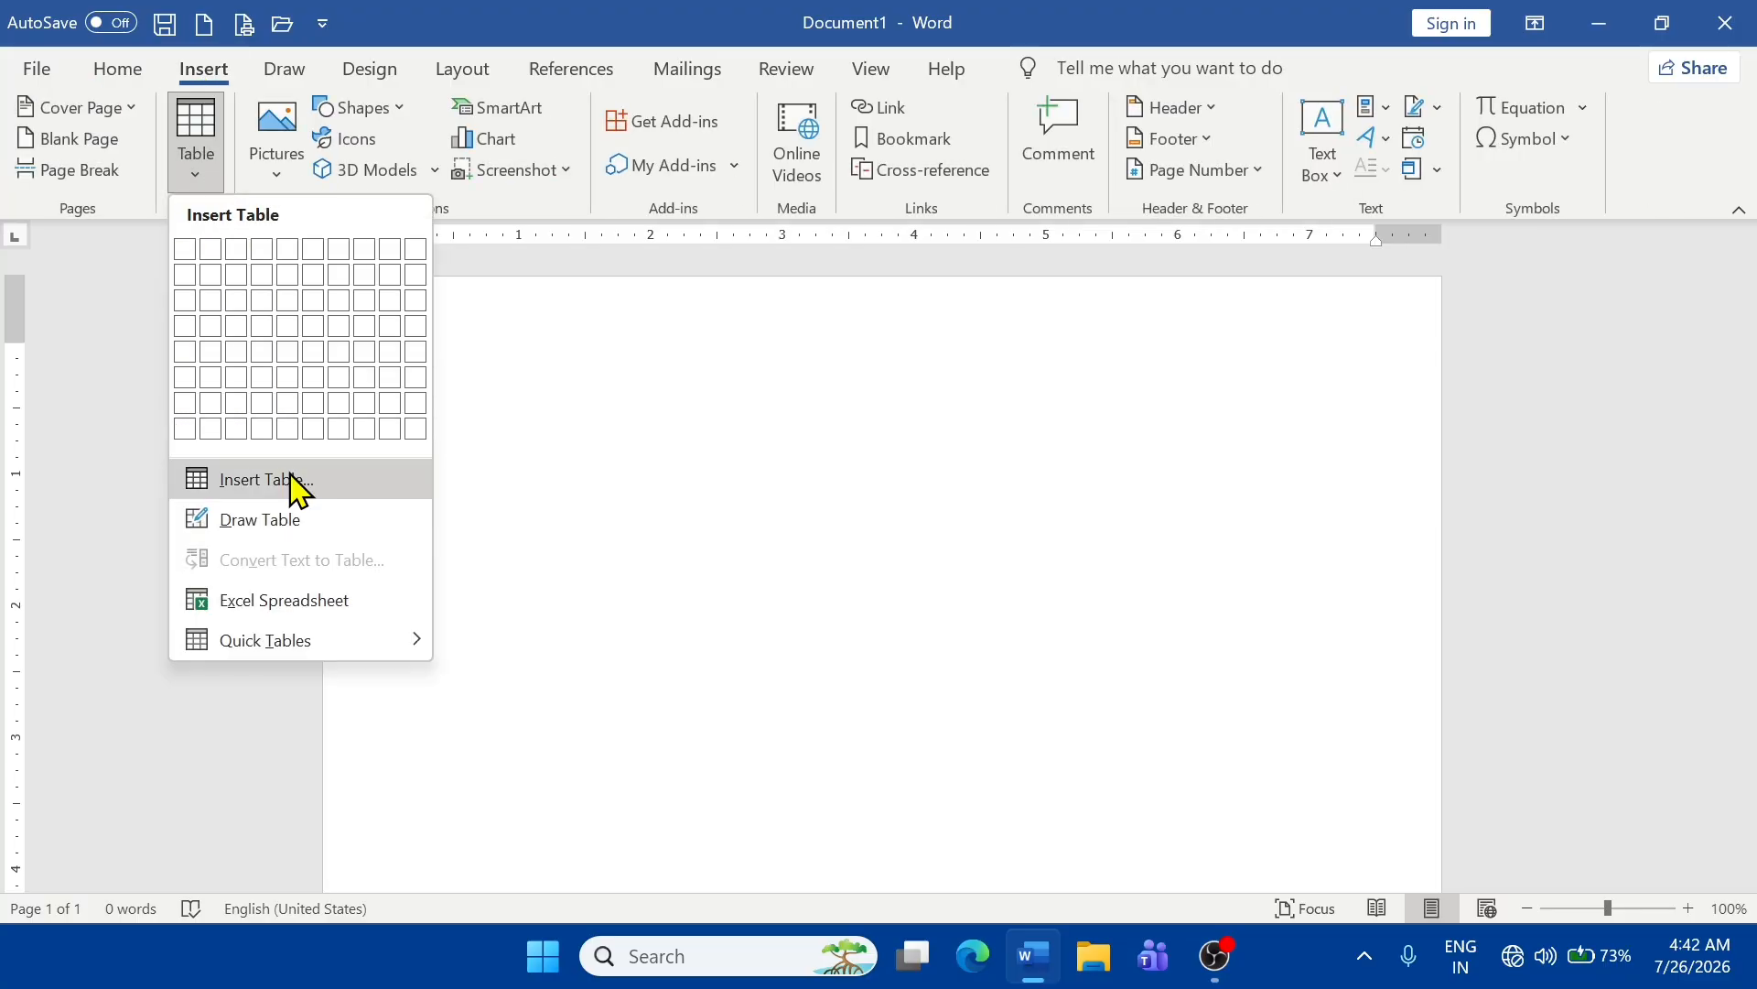
left_click(288, 430)
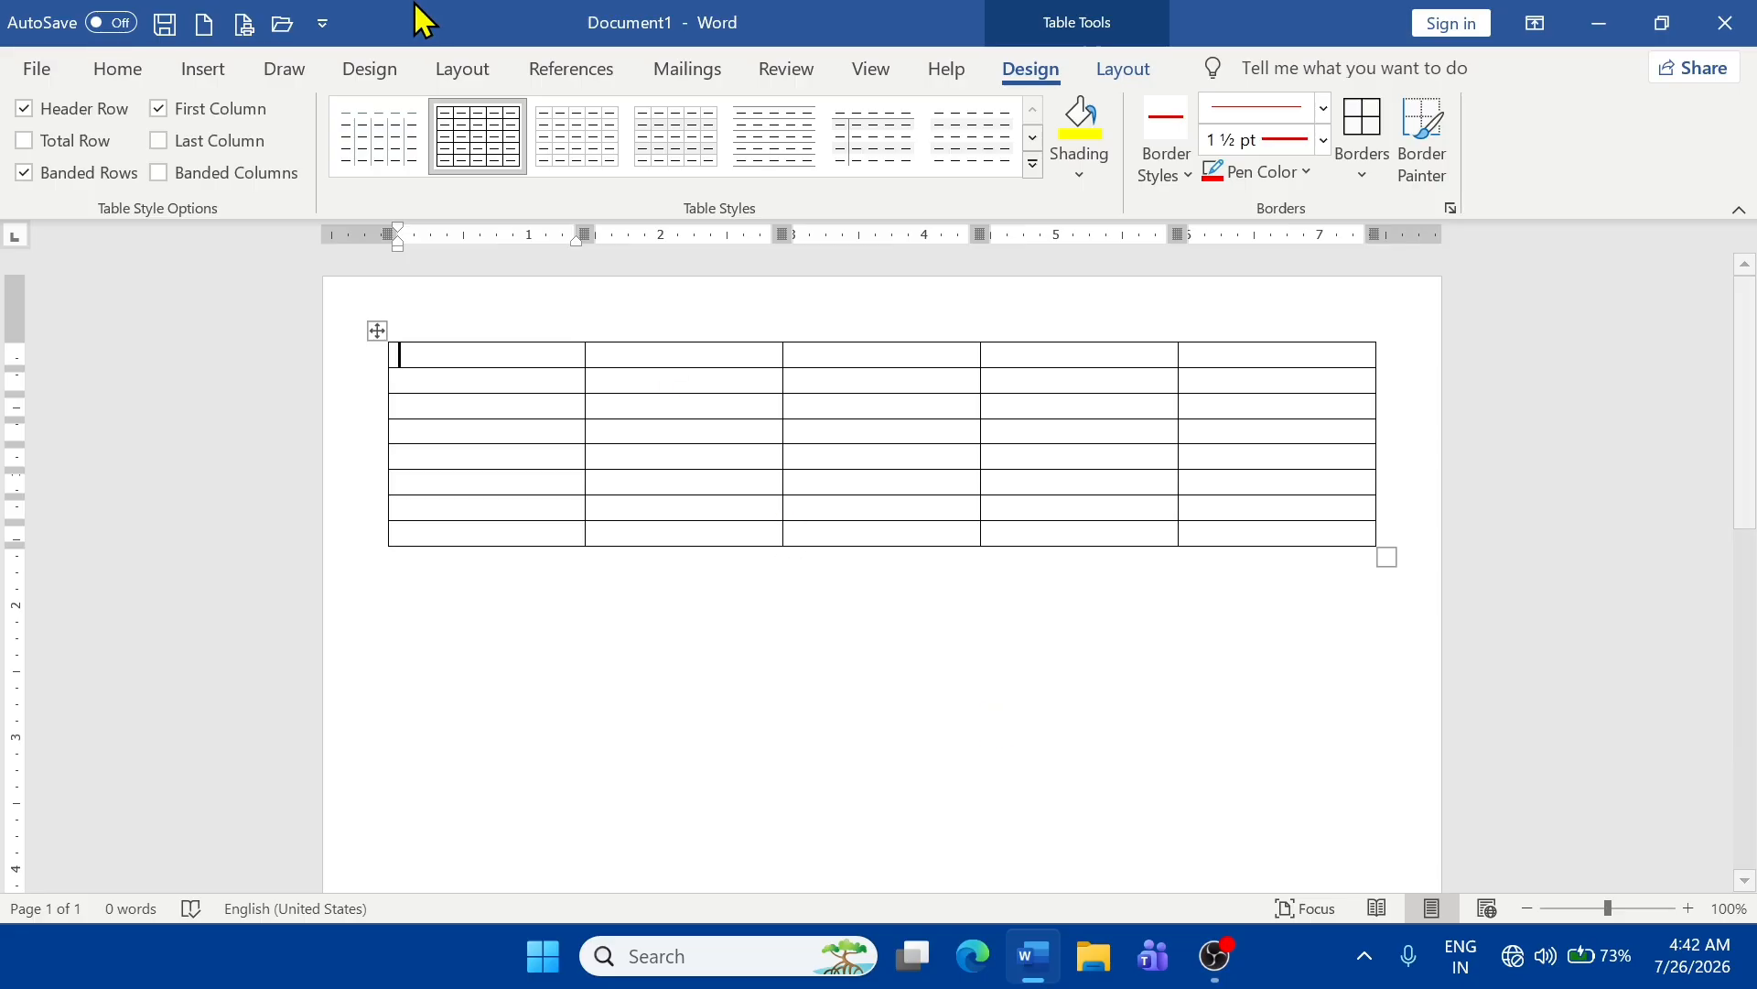
- Split the table at its fourth row and move the lower table down to widen the gap between the two
left_click(1123, 74)
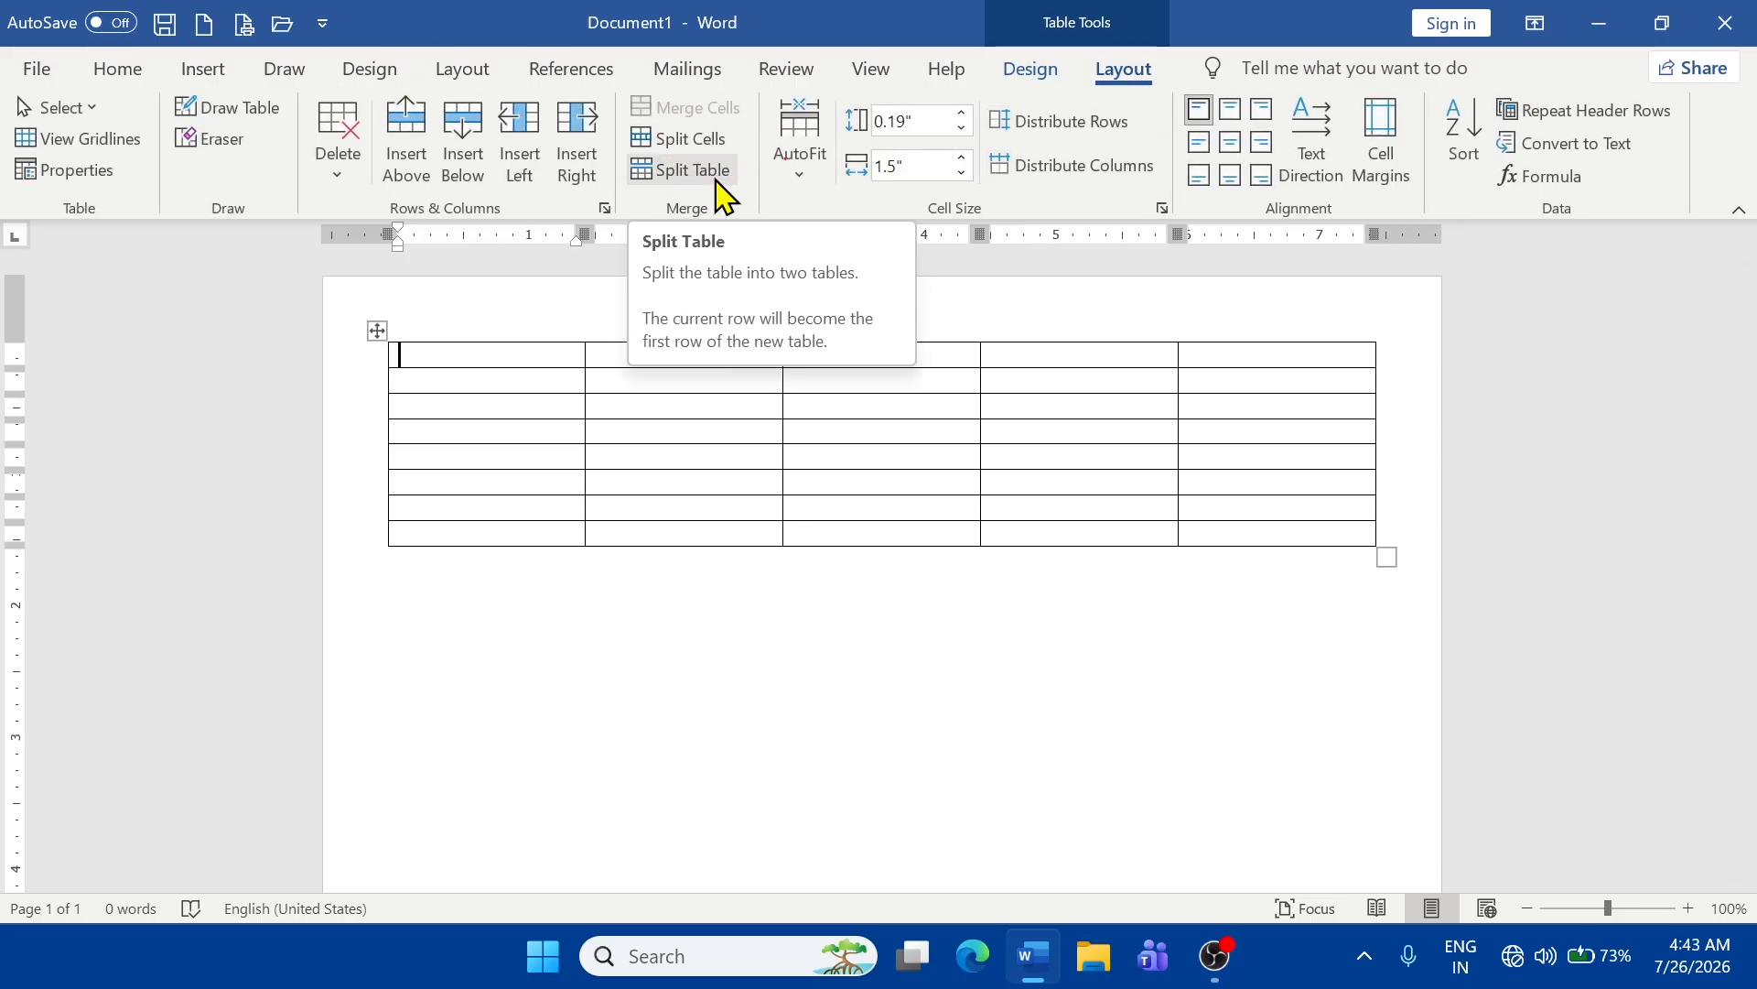
left_click(829, 431)
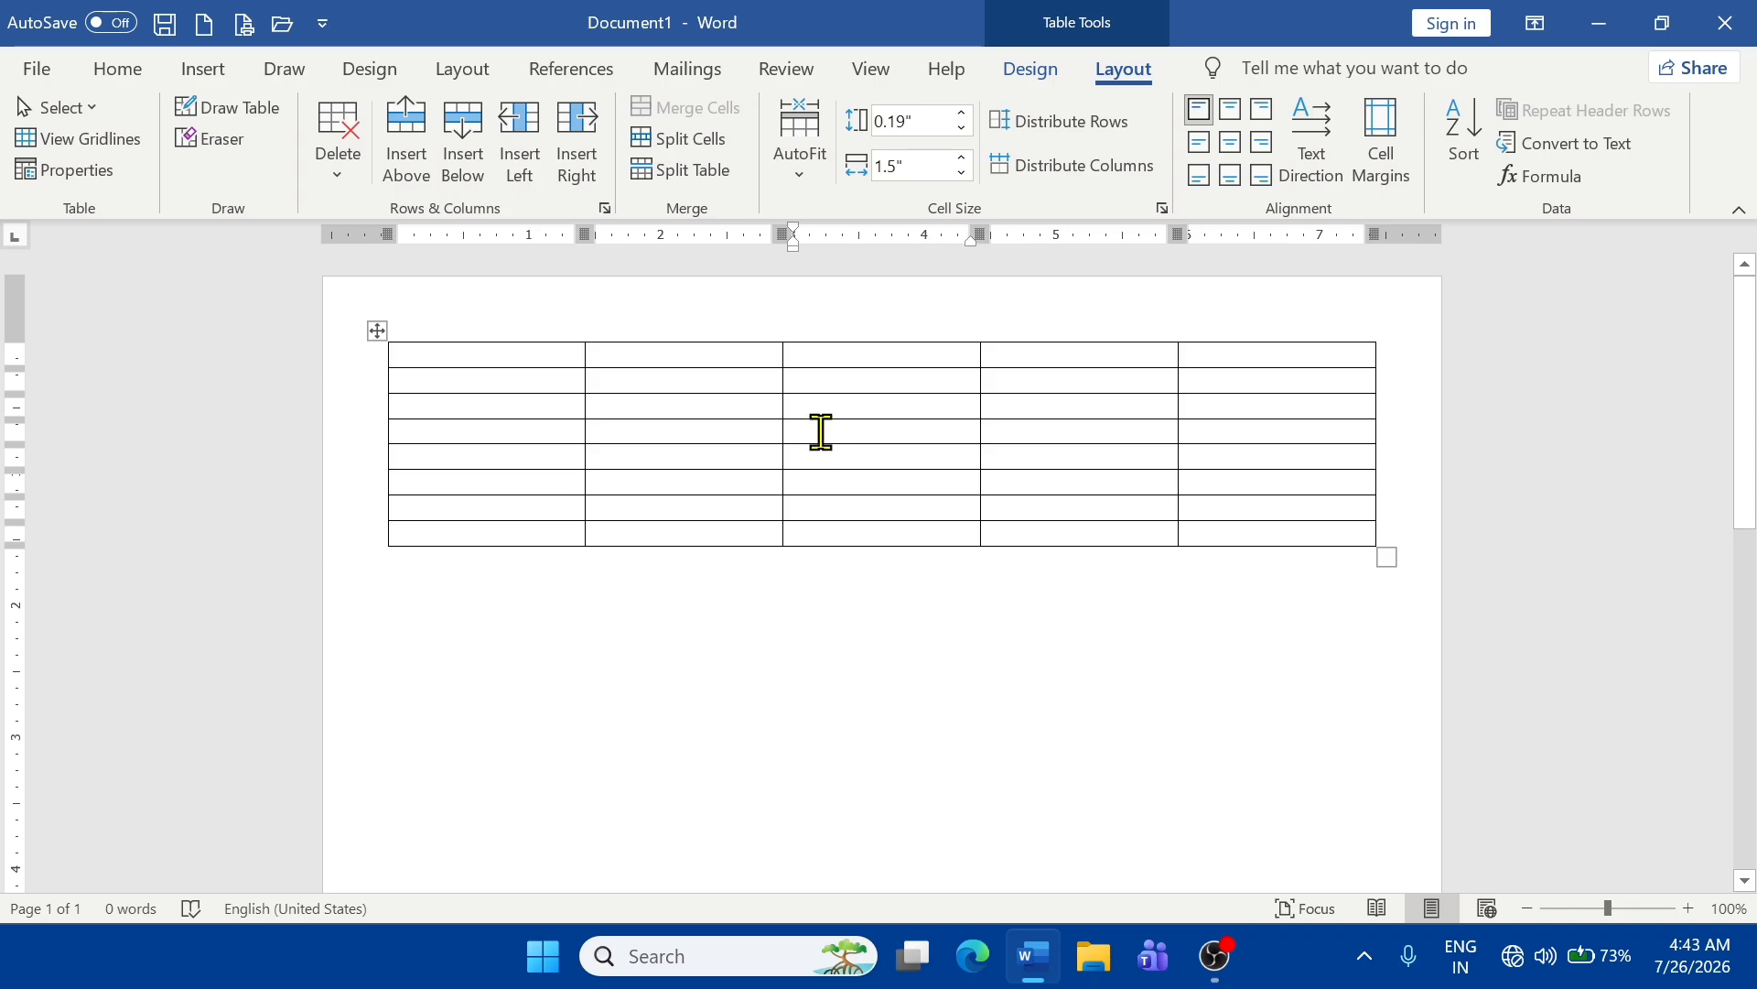
left_click(684, 174)
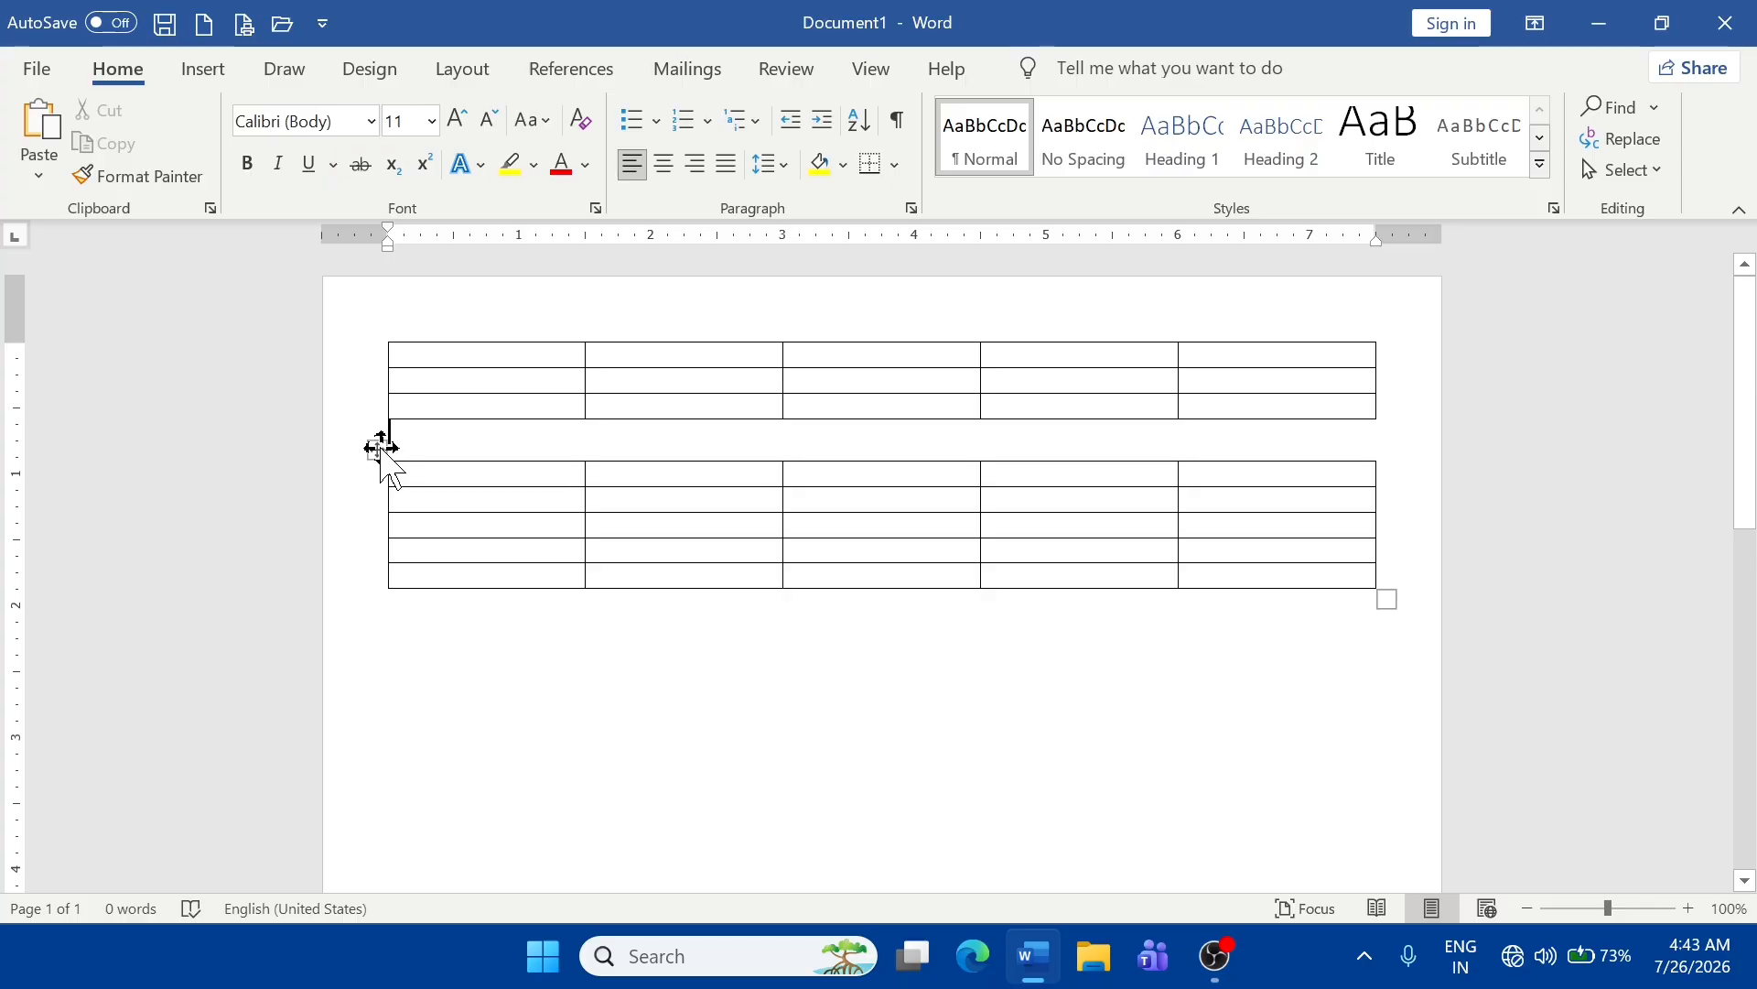
left_click_drag(377, 450, 389, 686)
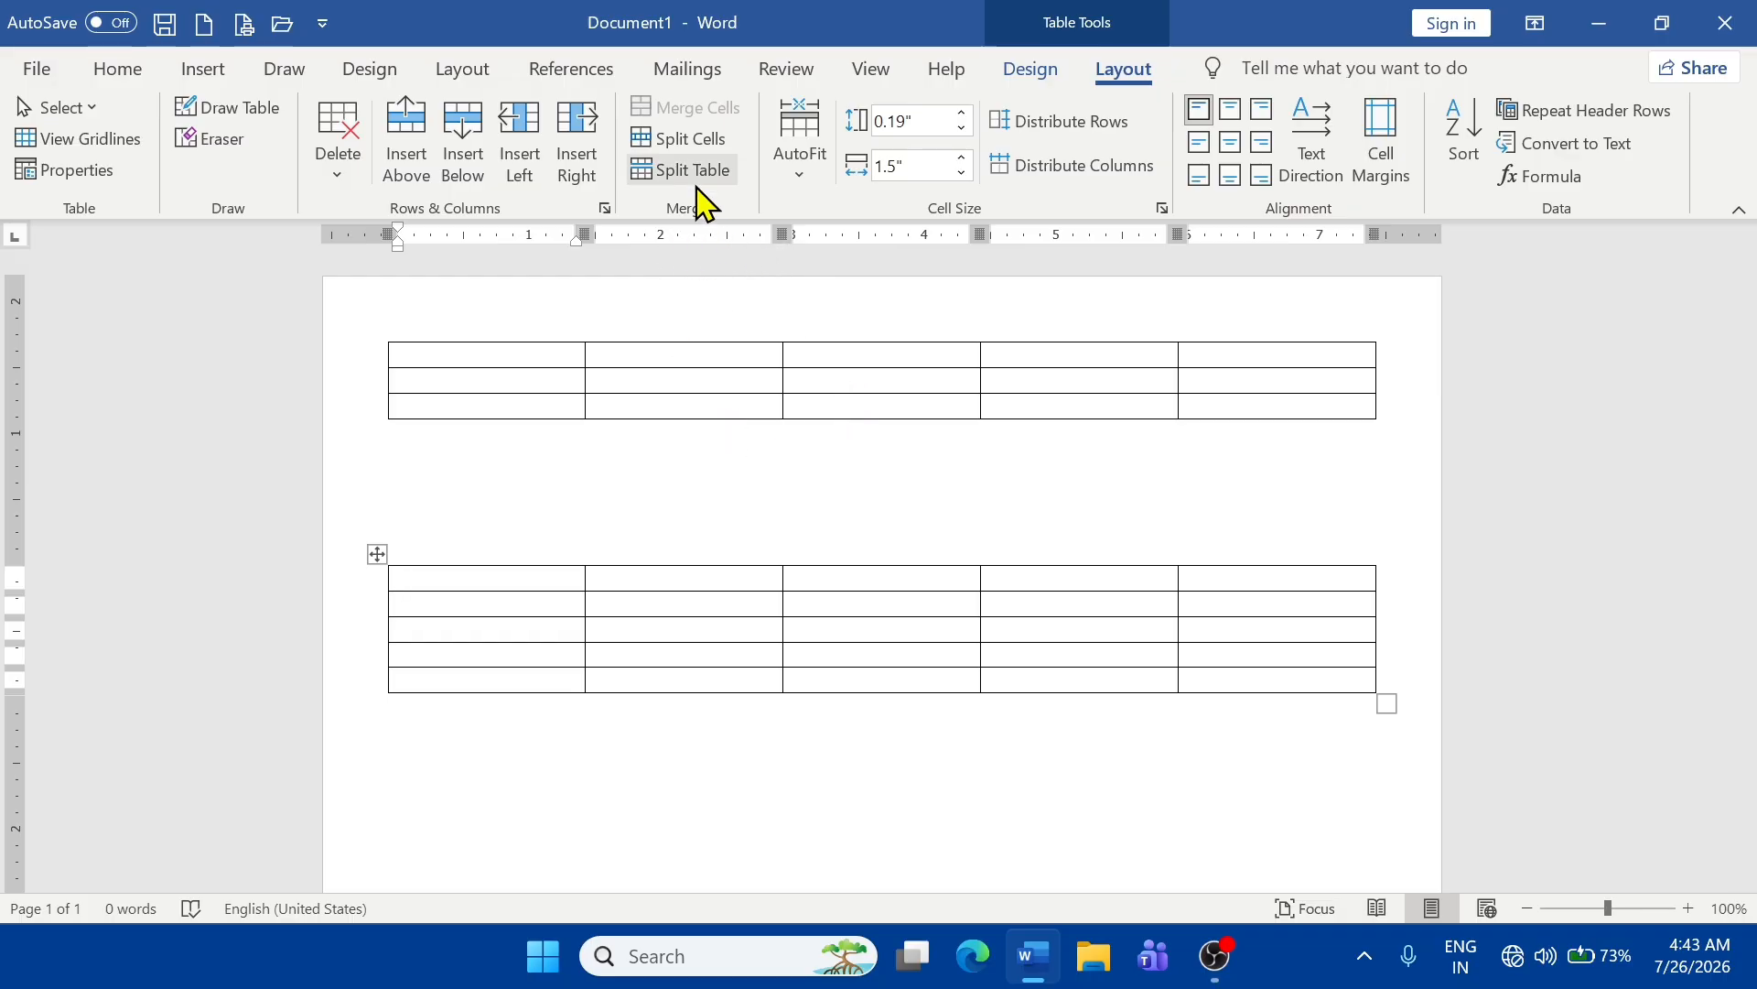
- Adjust the height of the upper table's first row, ending at 0.3"
left_click(932, 360)
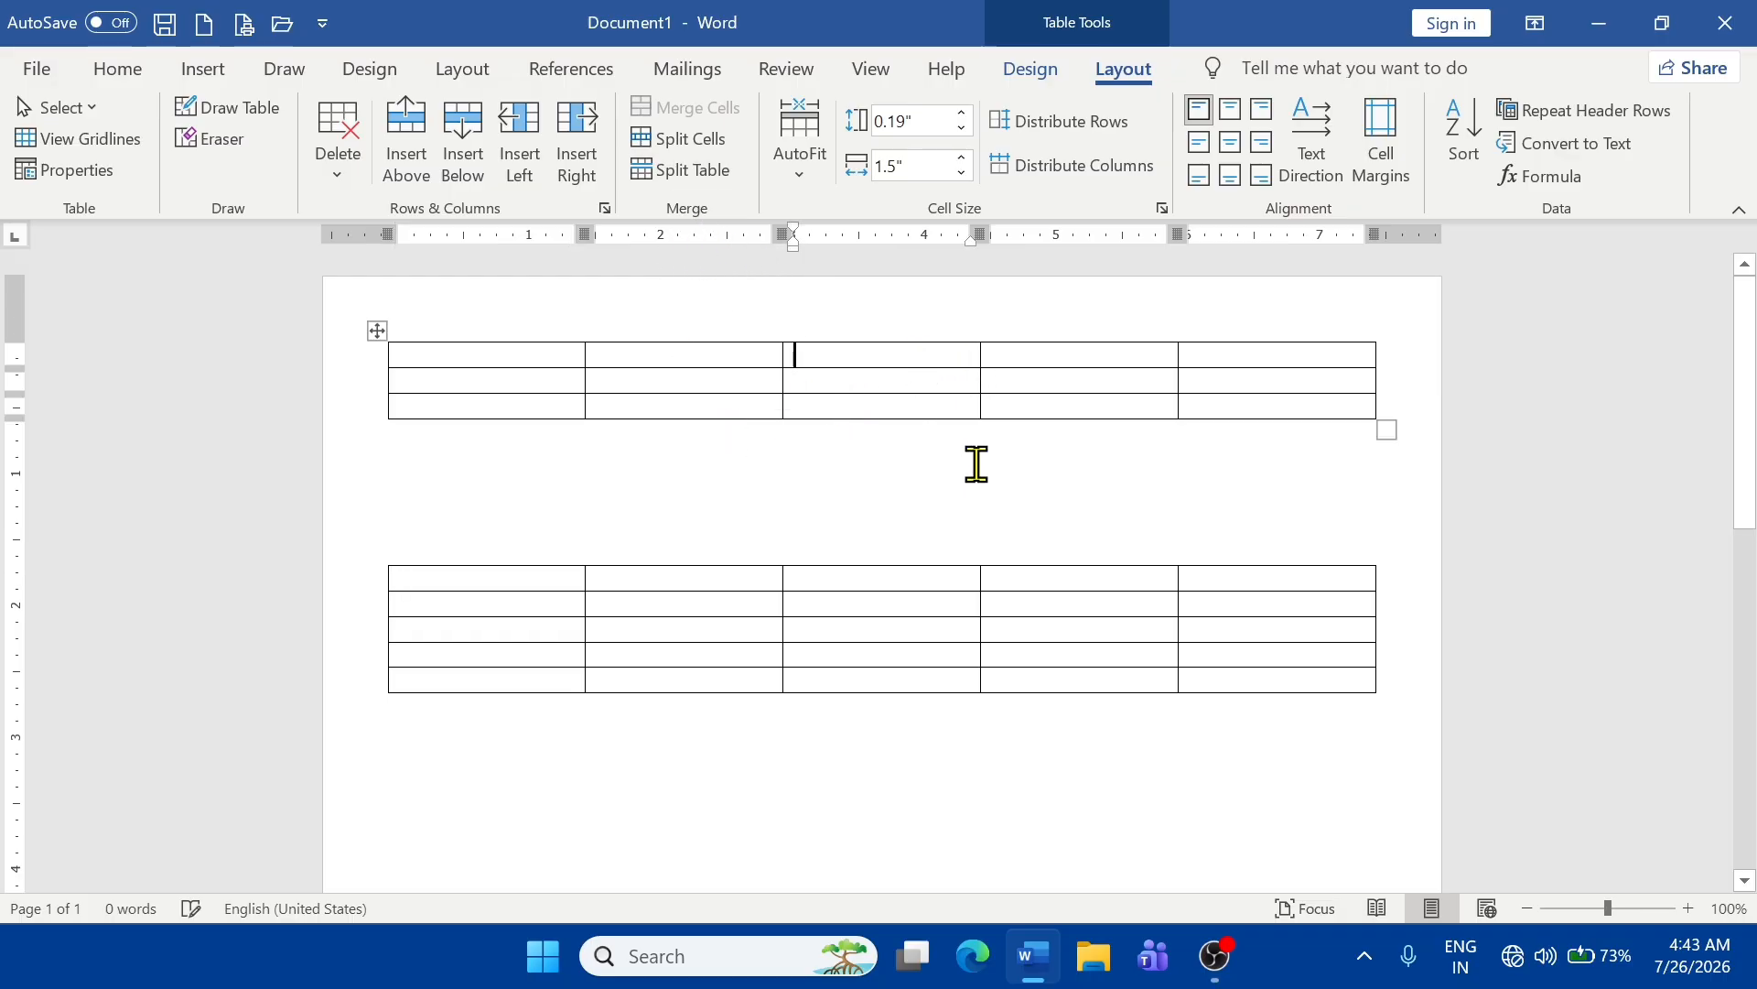
left_click(962, 113)
left_click(962, 112)
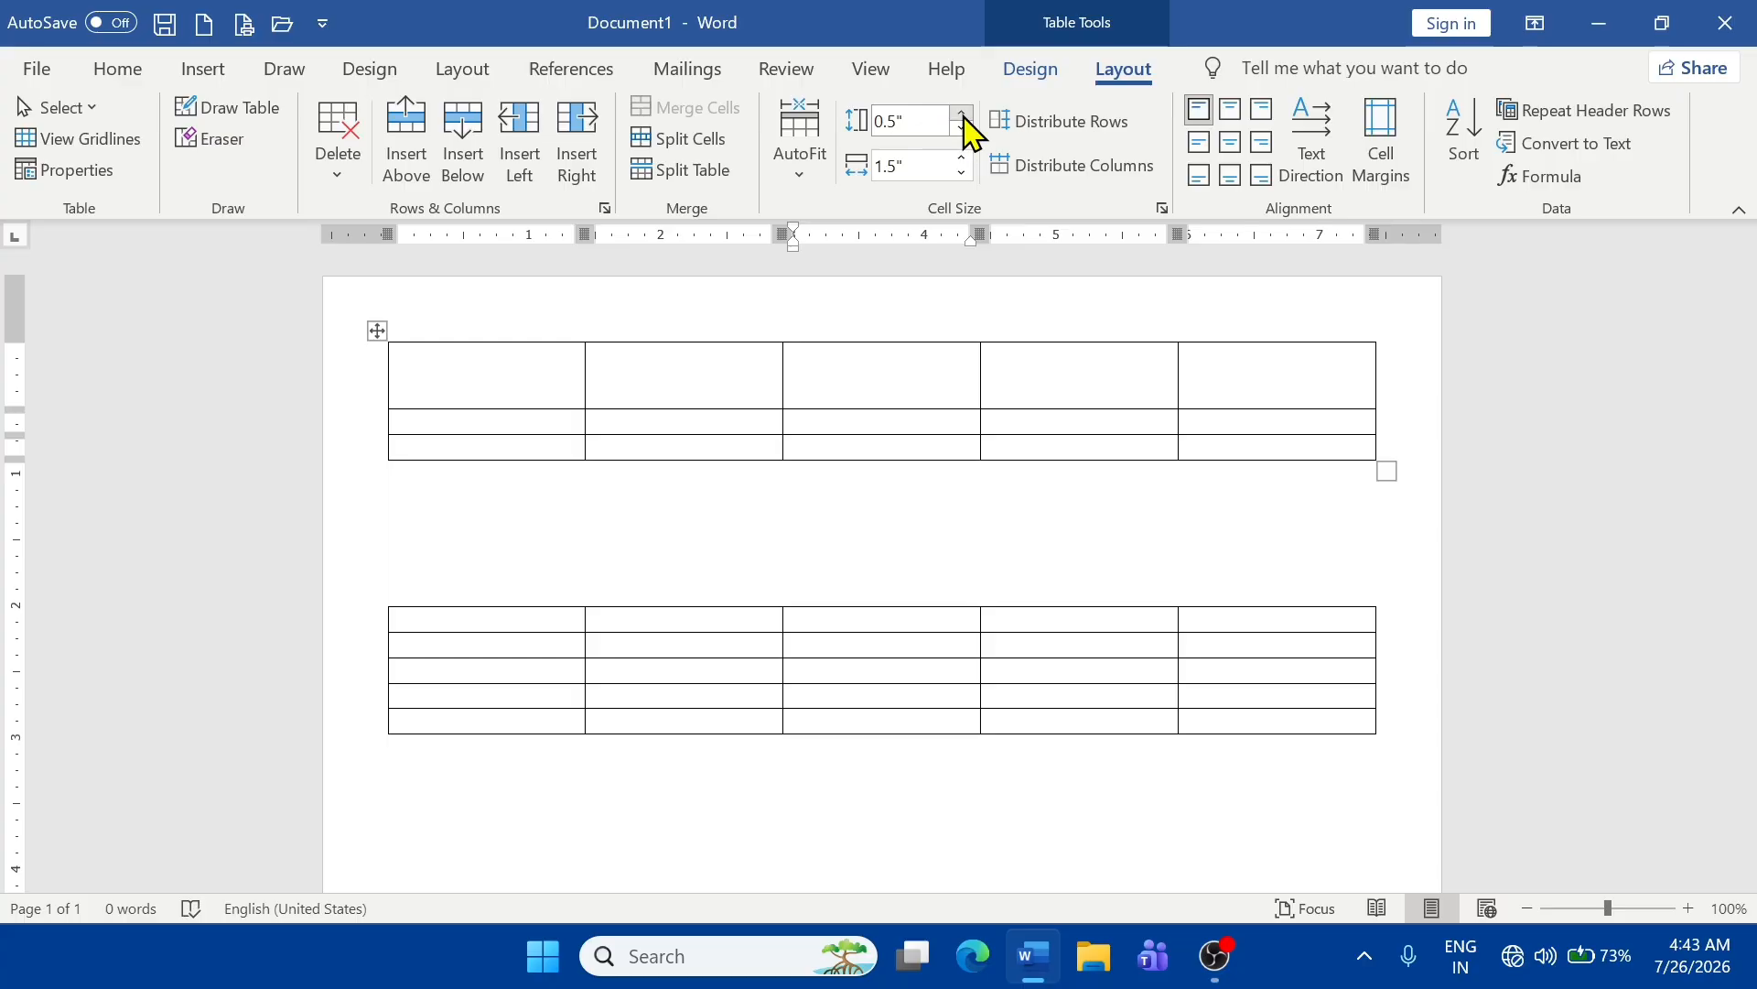
left_click(962, 113)
left_click(962, 113)
left_click(962, 114)
left_click(962, 113)
left_click(962, 127)
left_click(962, 127)
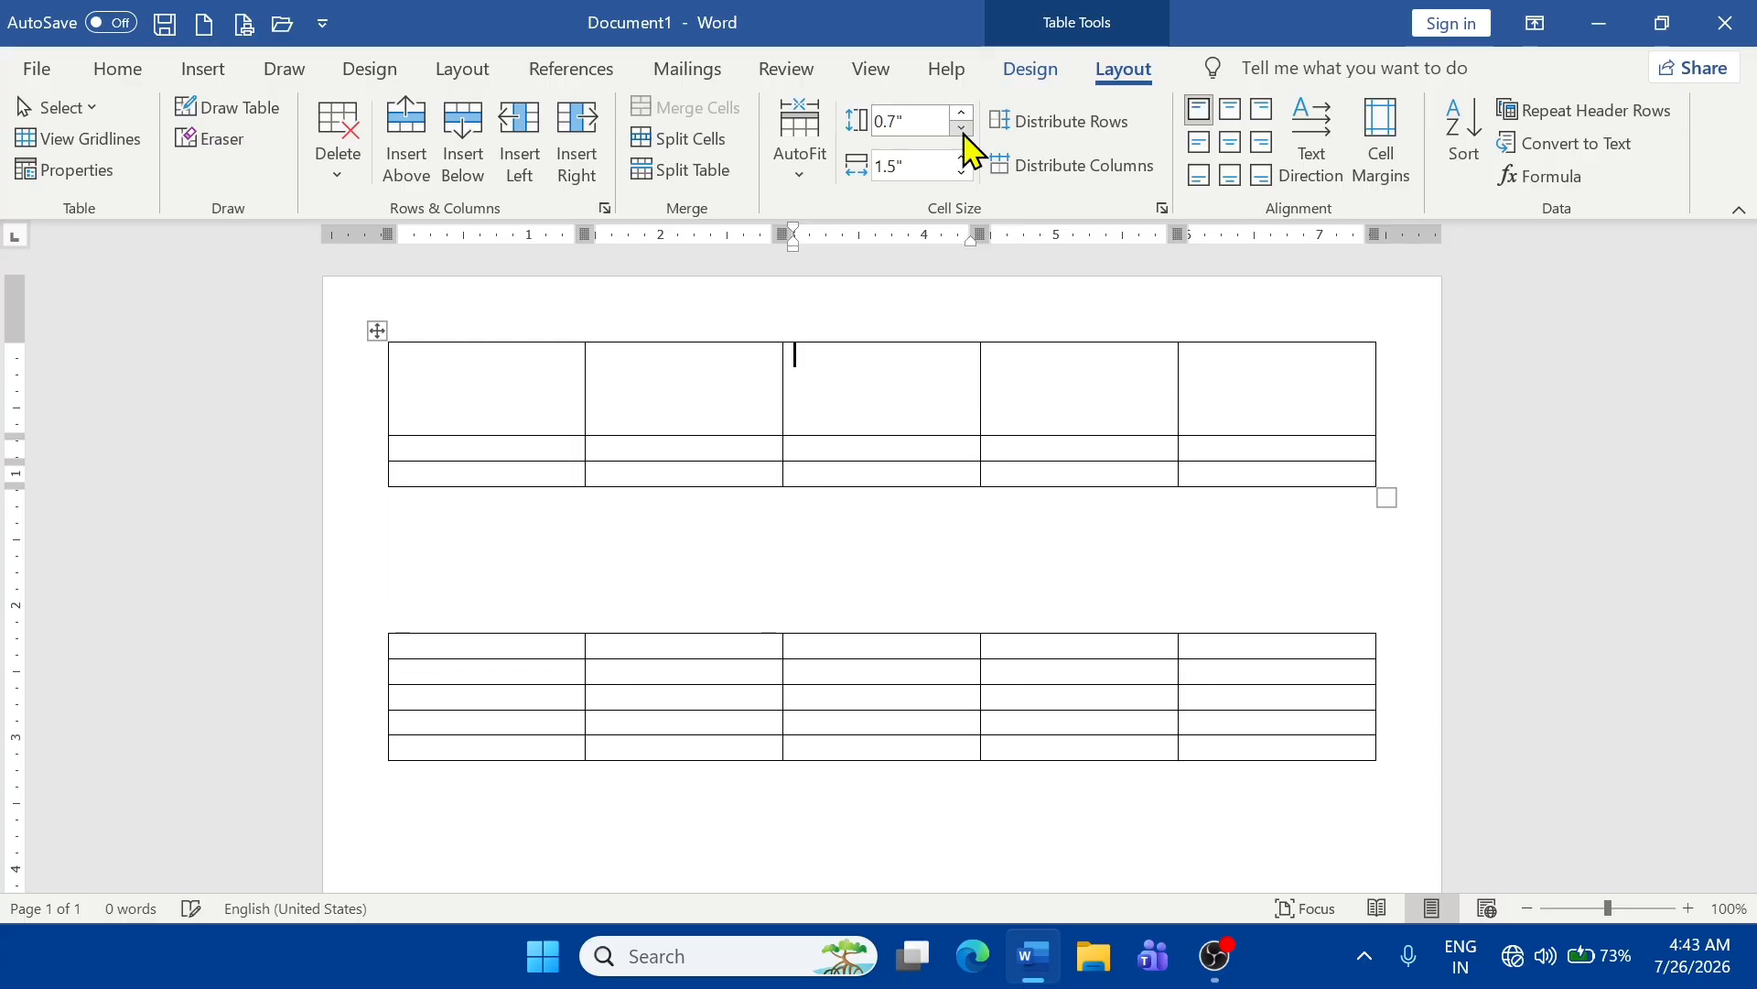
left_click(962, 127)
left_click(962, 127)
left_click(962, 127)
left_click(962, 127)
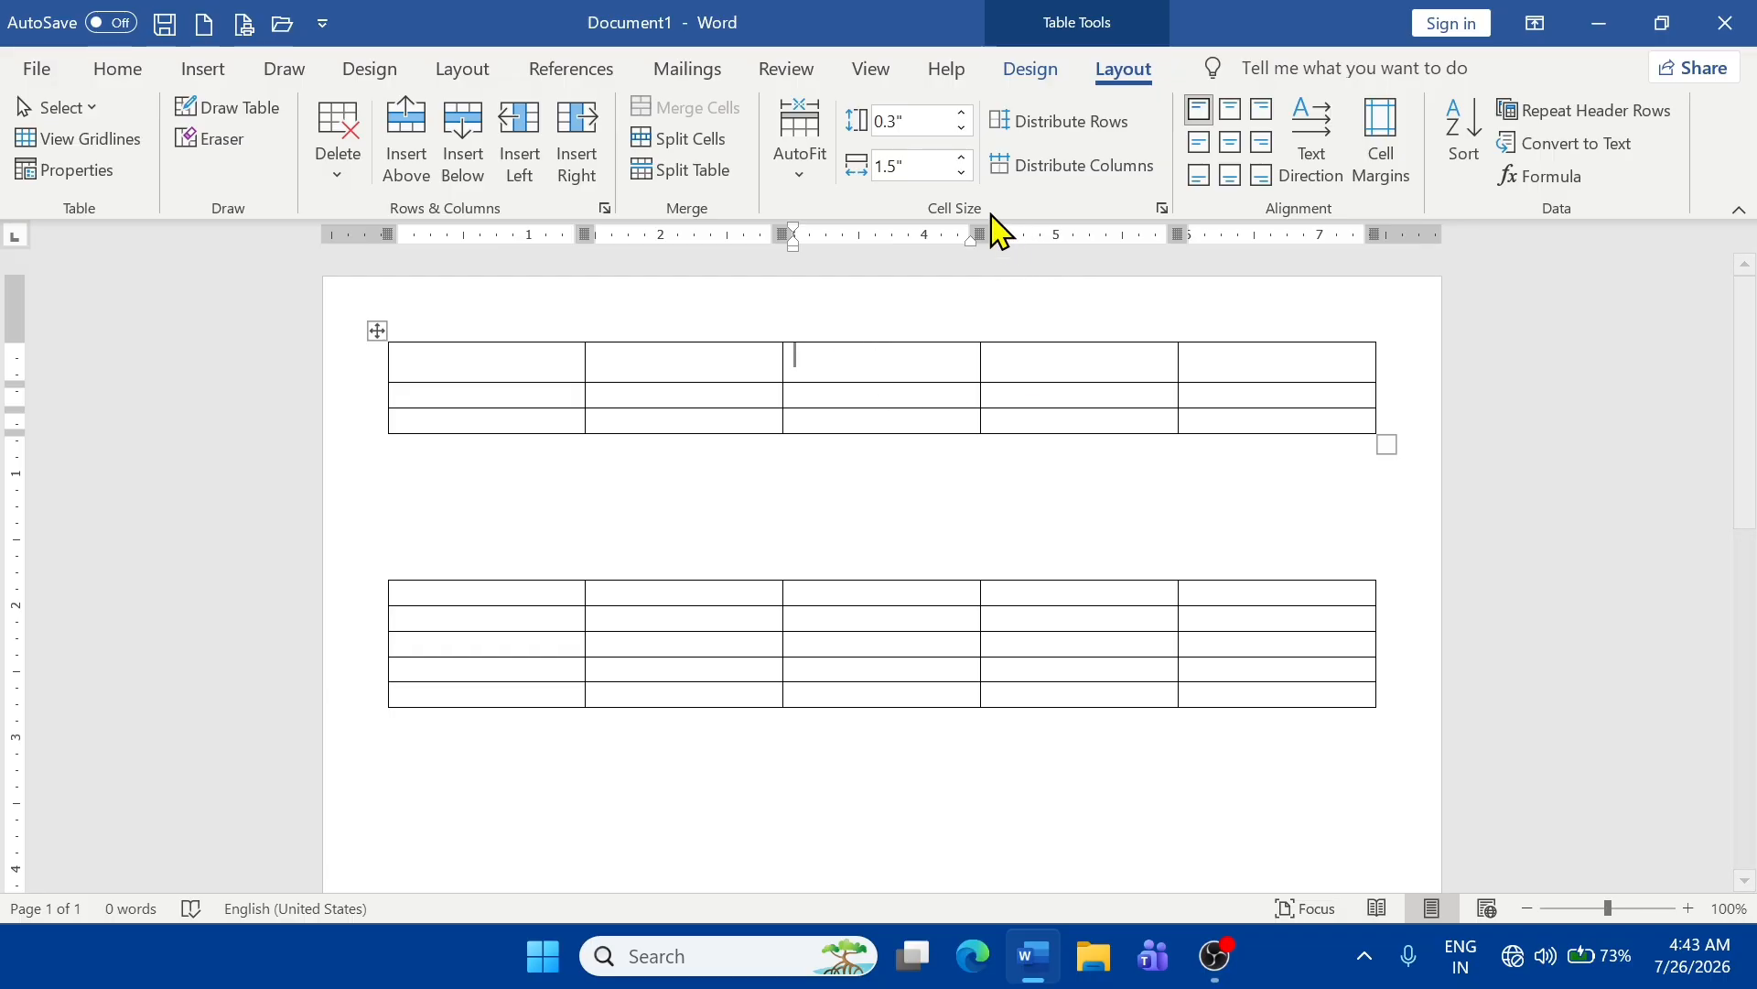
- Try different widths for the upper table's third column, ending at about 1.75"
left_click(962, 159)
left_click(962, 159)
left_click(962, 159)
left_click(962, 159)
left_click(962, 158)
left_click(962, 158)
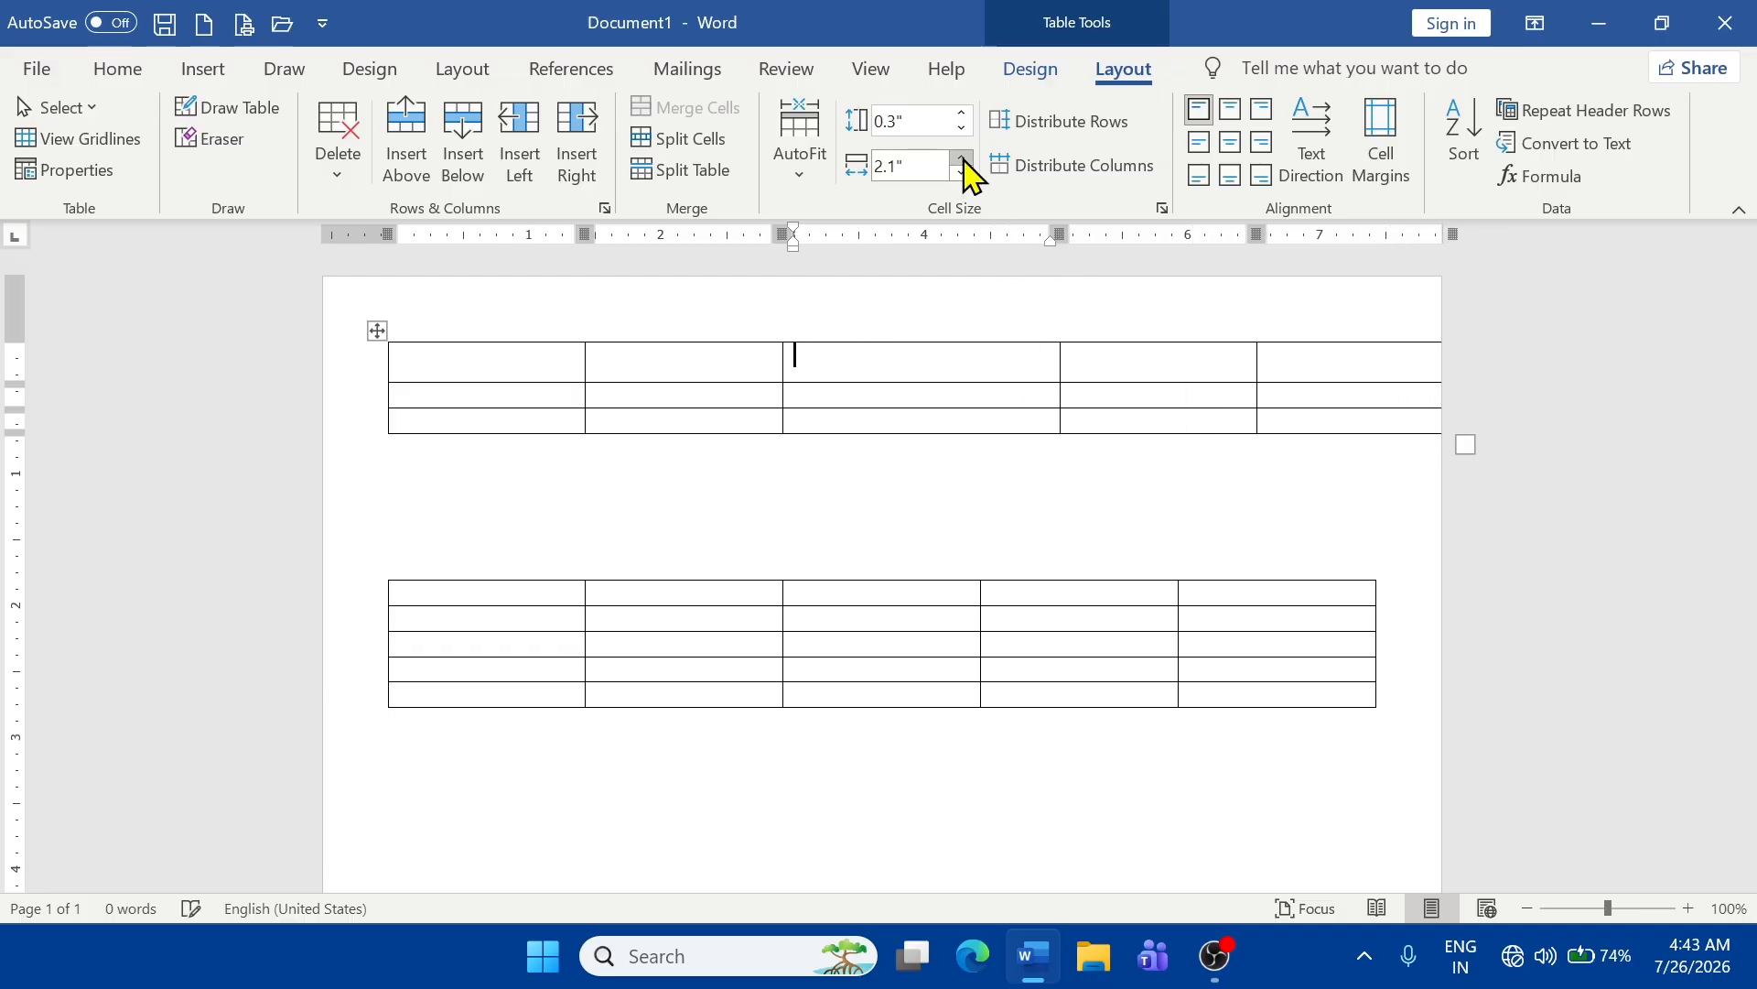
left_click(962, 158)
left_click(962, 172)
left_click(962, 172)
left_click(962, 172)
left_click(962, 172)
left_click(962, 172)
left_click(962, 172)
left_click(962, 172)
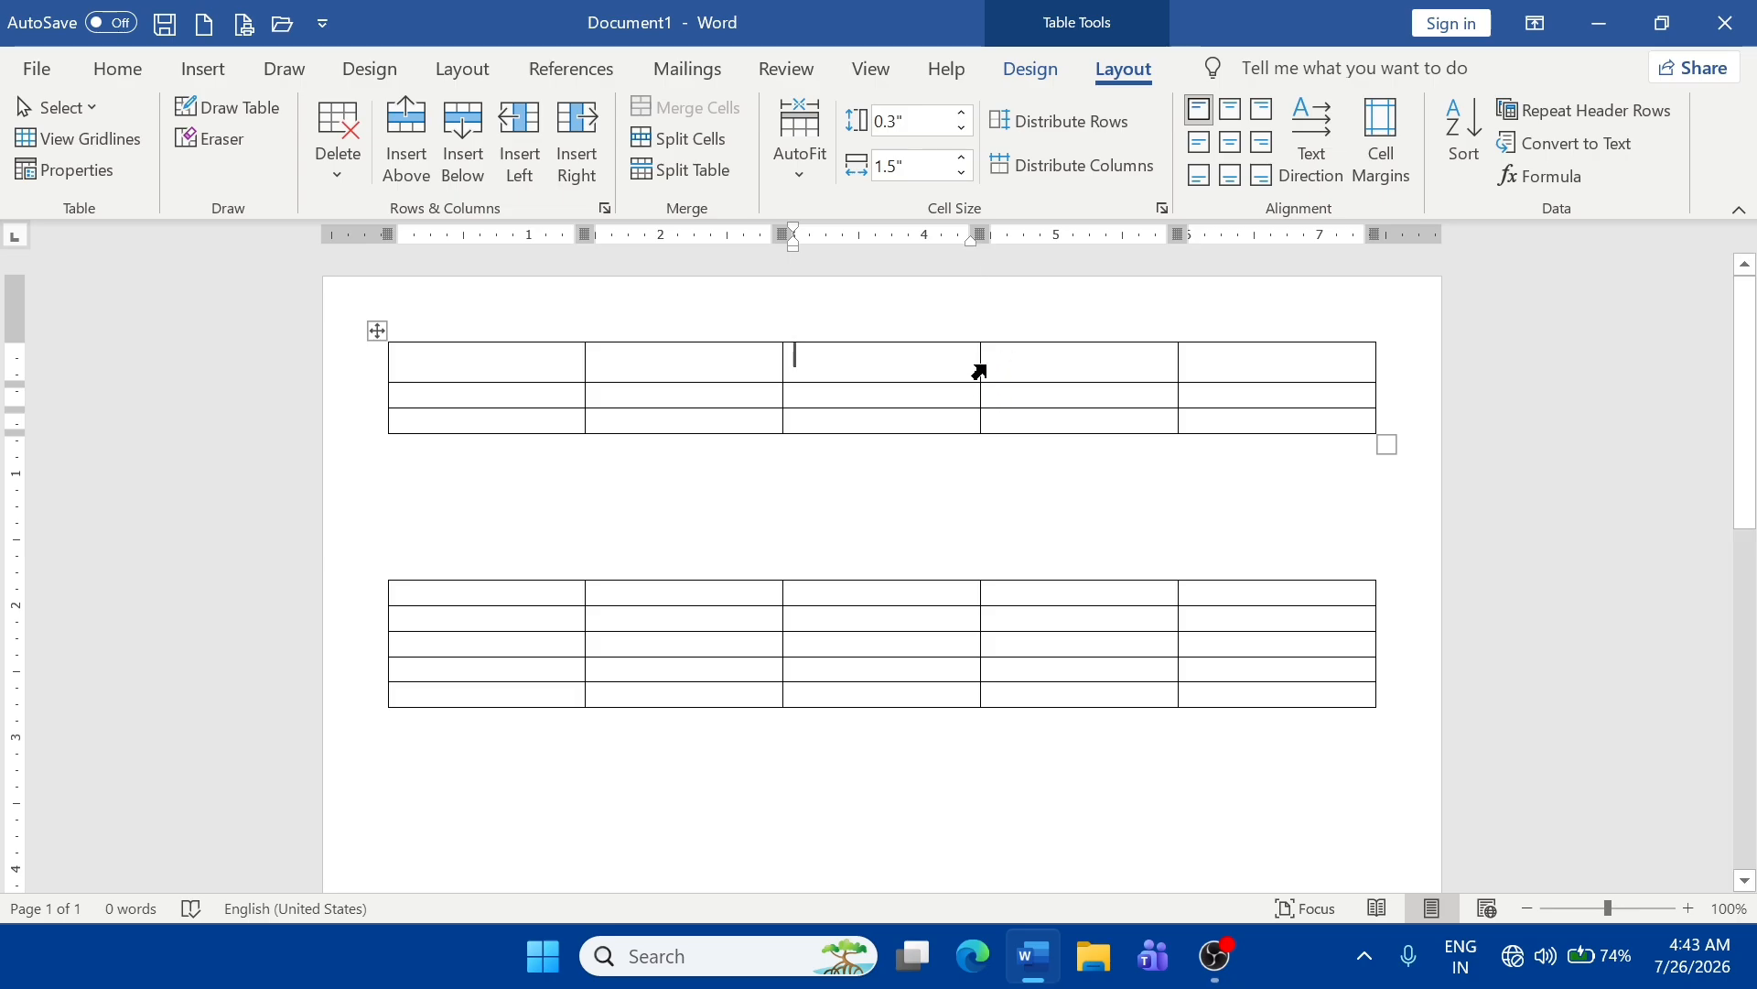
left_click_drag(892, 355, 1013, 370)
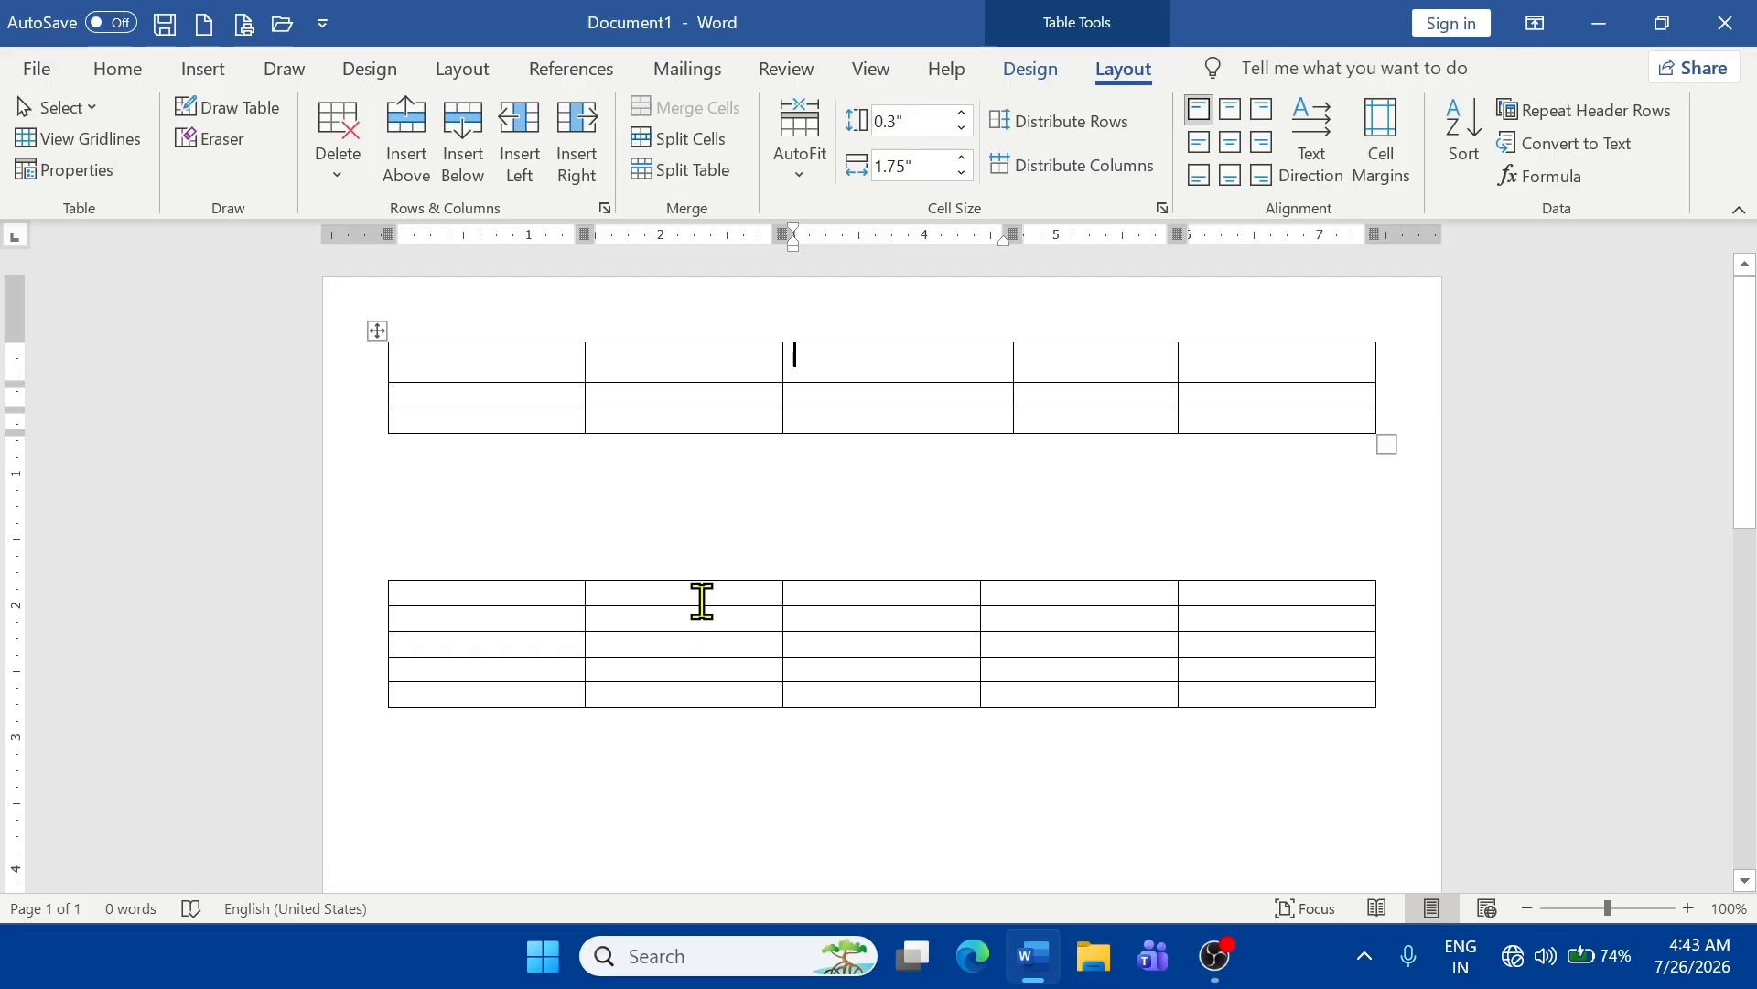
- Delete the upper table and enlarge the remaining one to about 0.31" row height and 1.54" column width
left_click(353, 175)
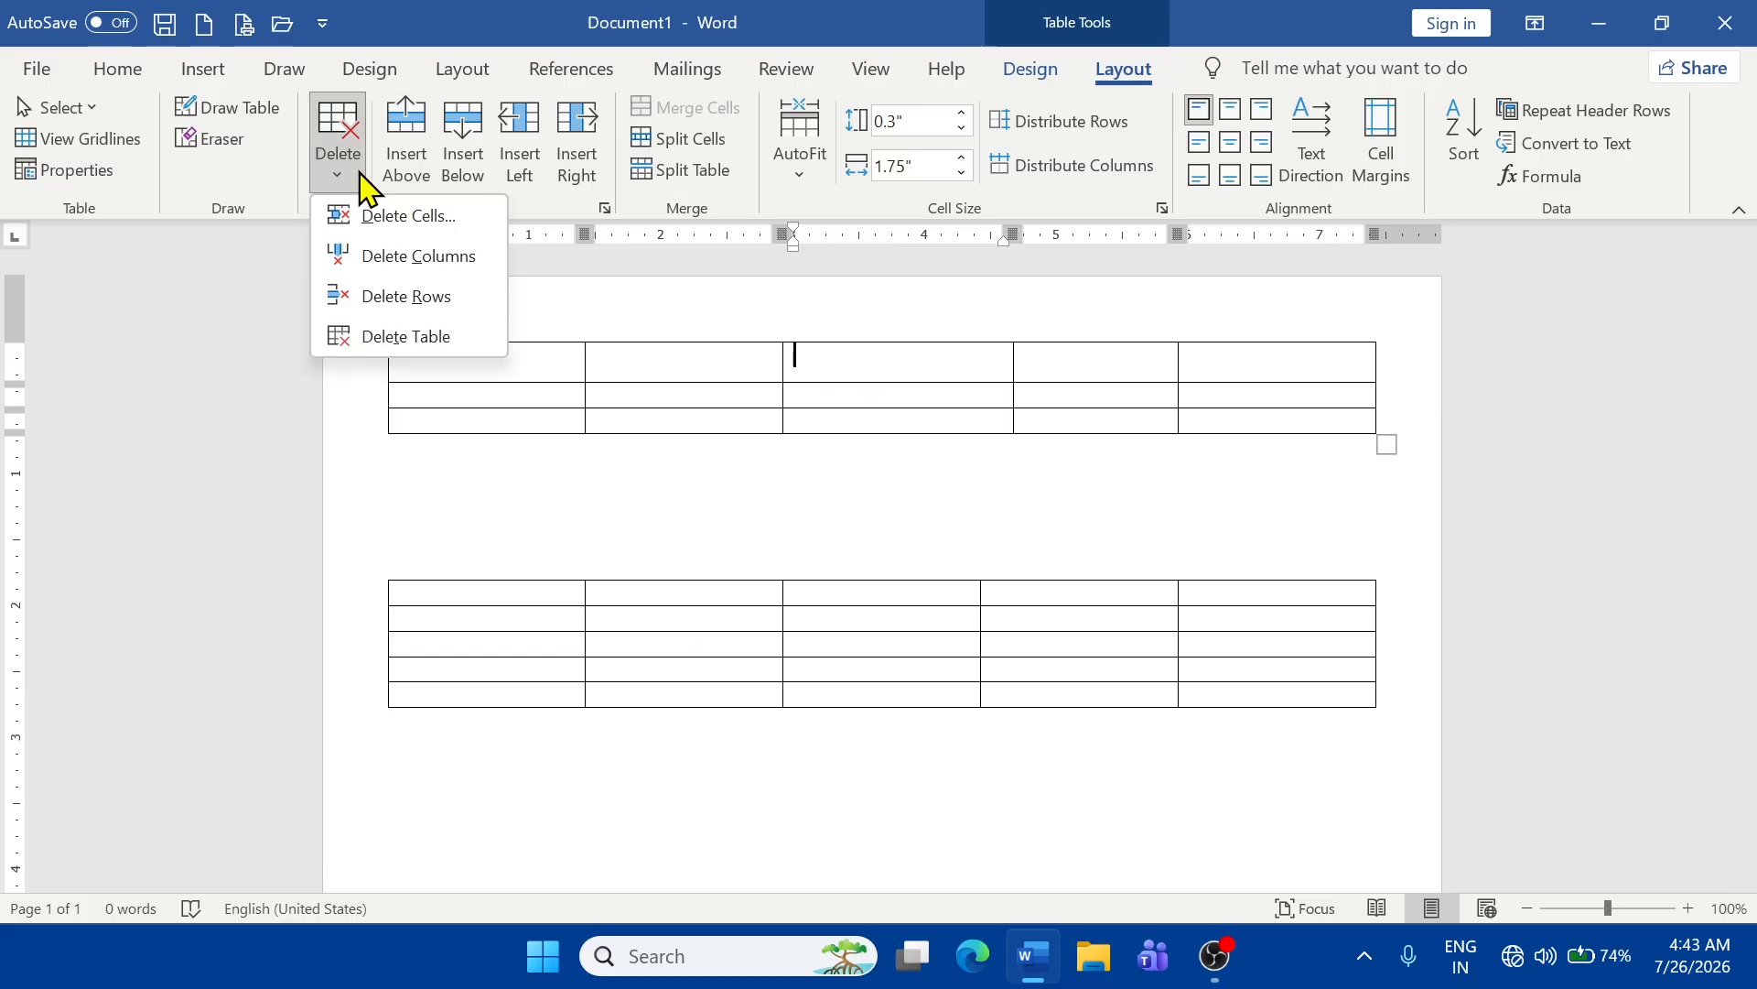
left_click(395, 336)
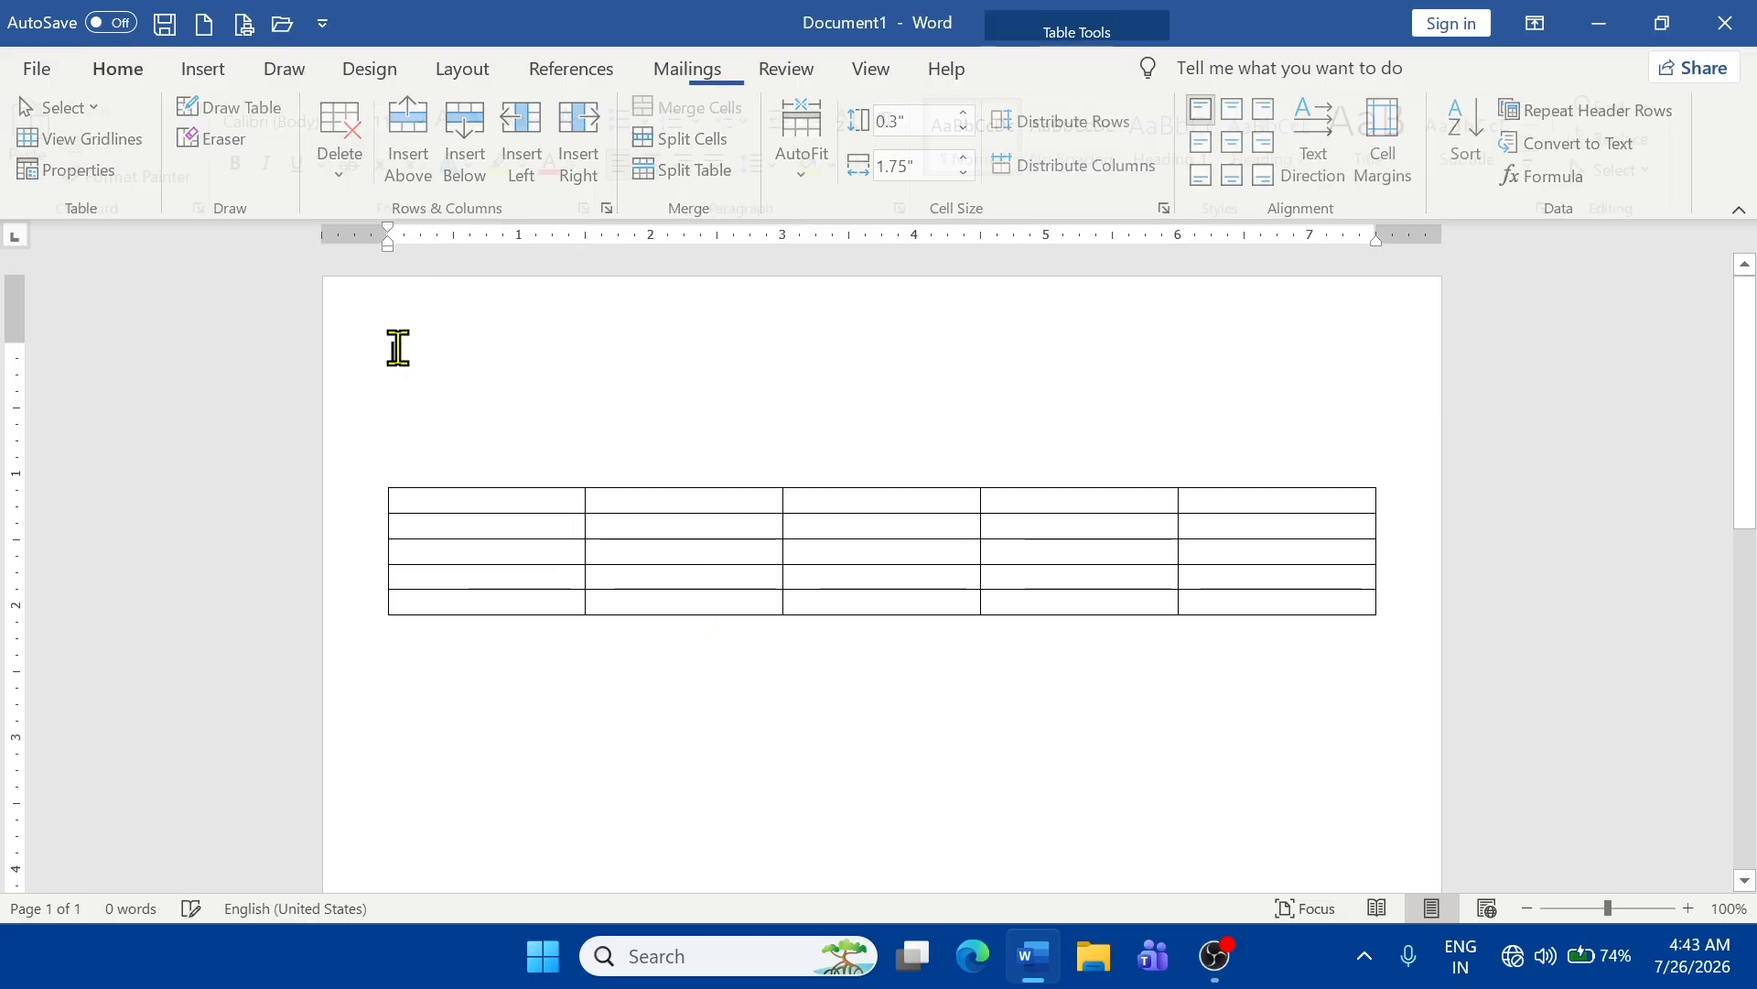
left_click(490, 510)
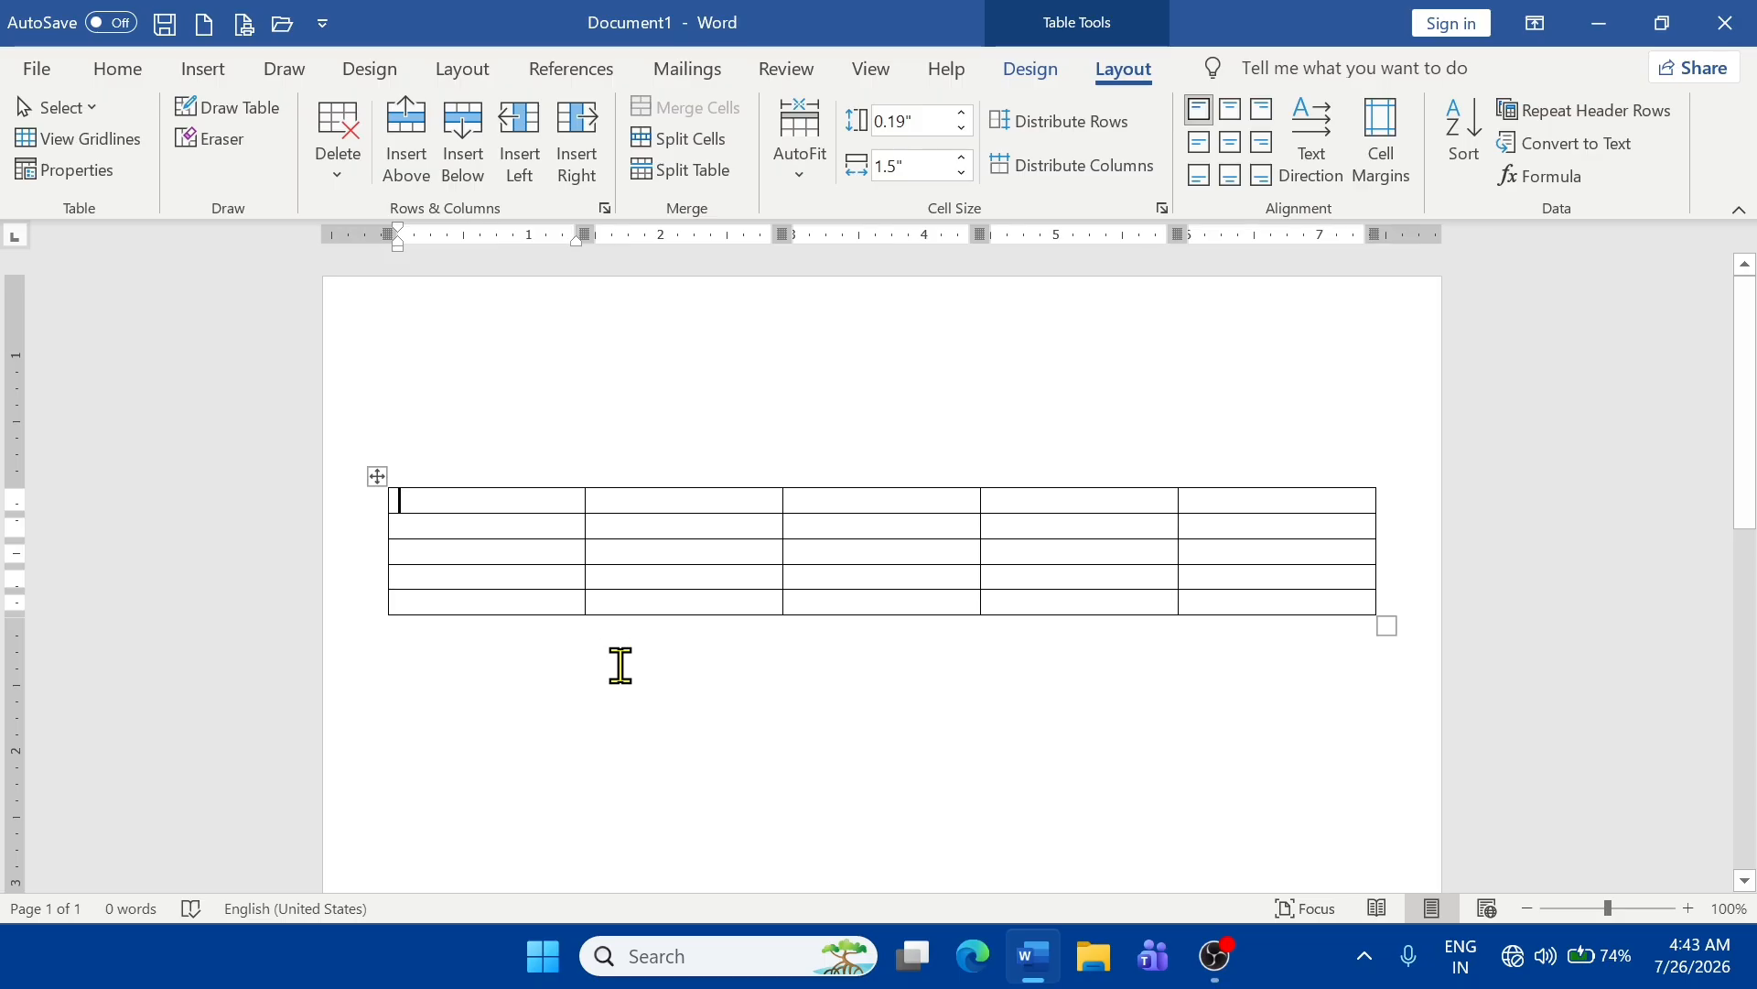
left_click_drag(1398, 635, 1403, 697)
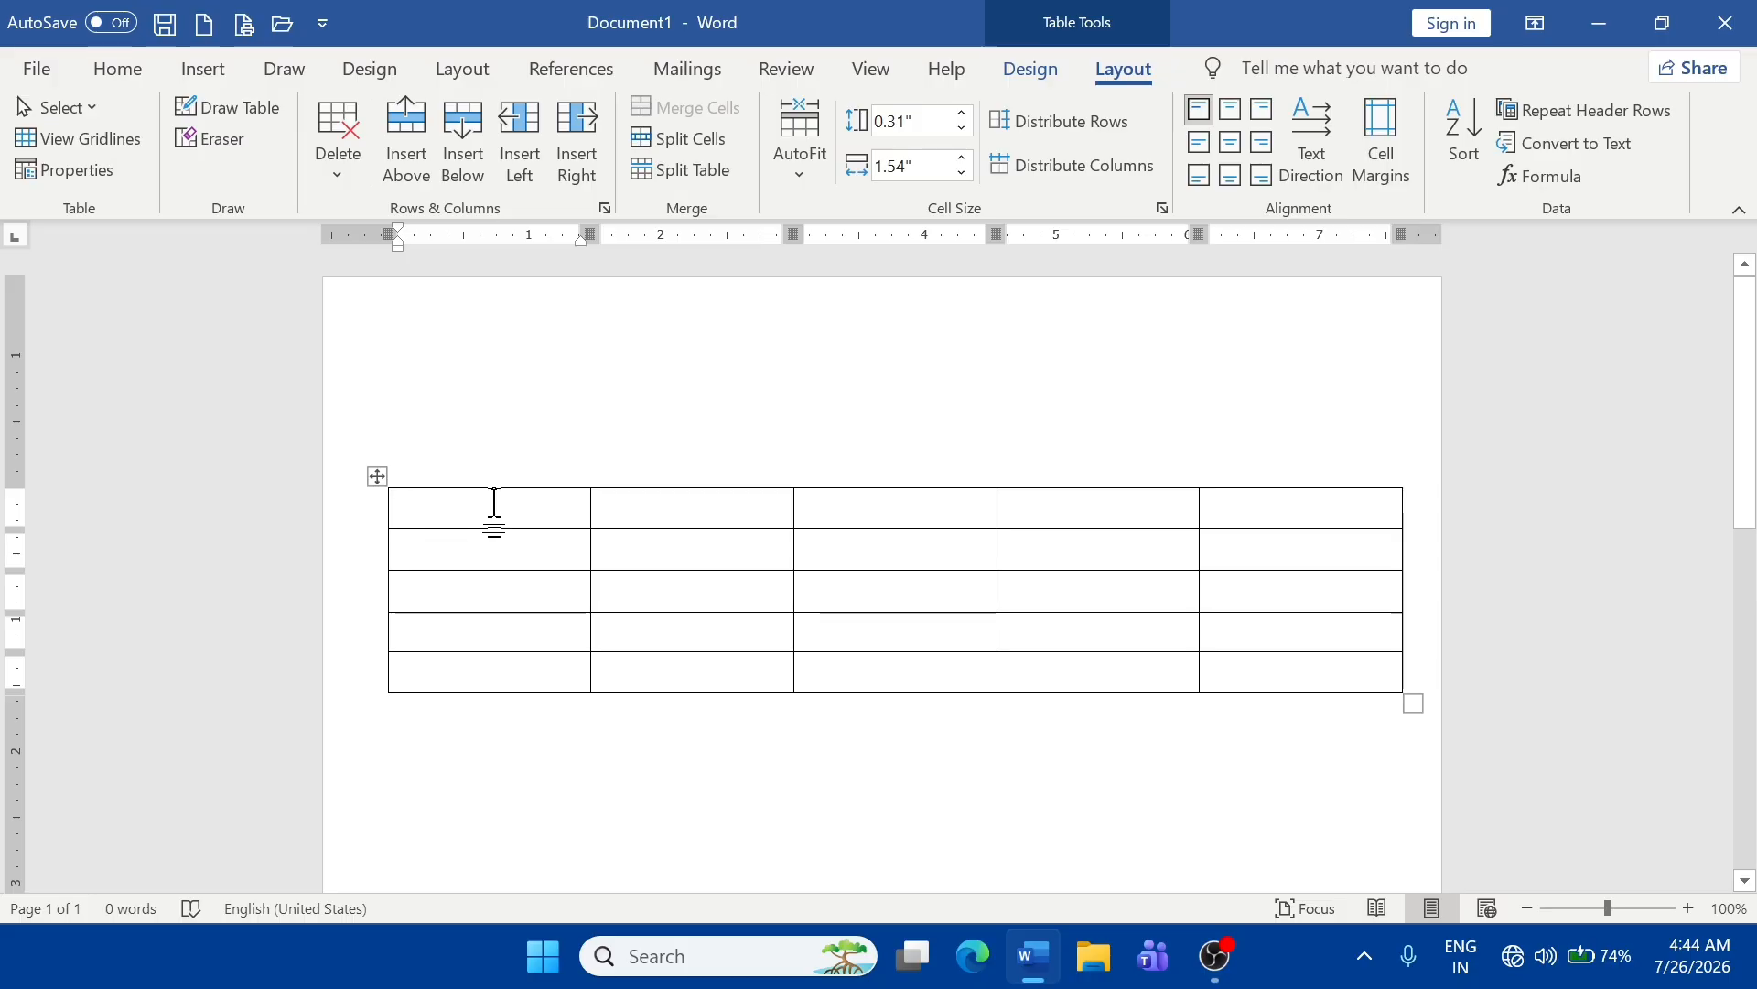
- Enter COMPUTER in the first cell and enlarge that cell to about 0.93" high and 1.87" wide
type("COMPUTER")
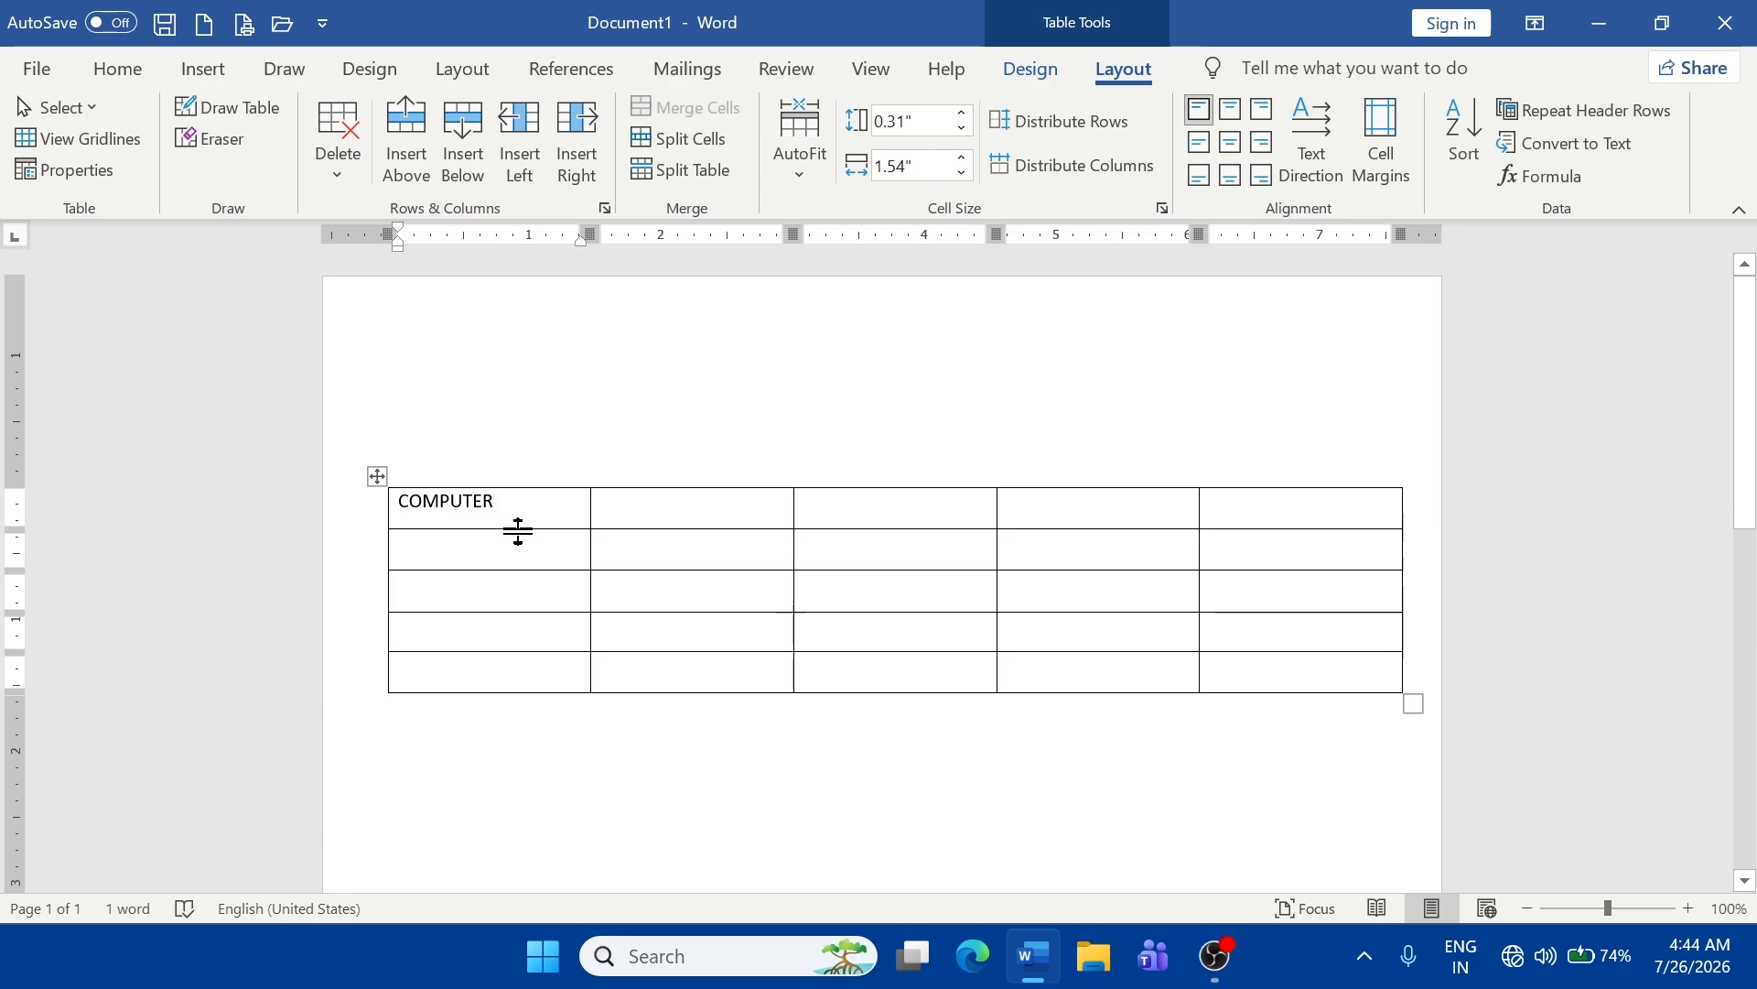
left_click_drag(513, 529, 513, 611)
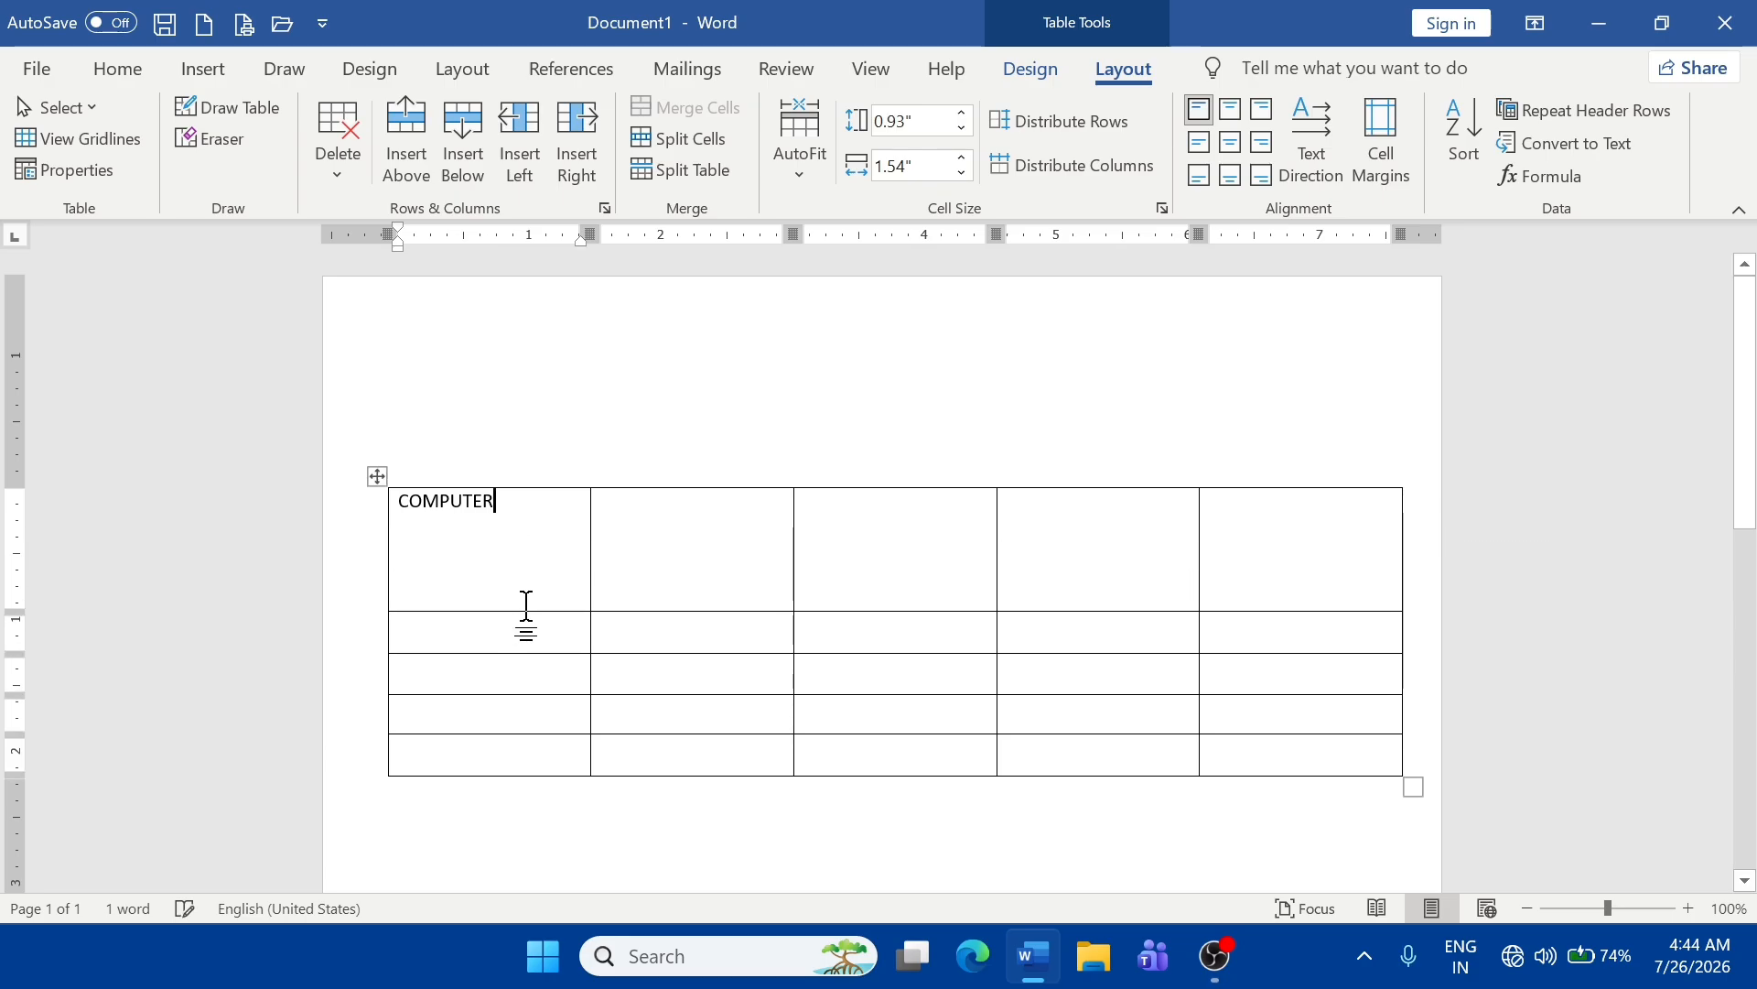
left_click_drag(587, 521, 635, 522)
- Try top, middle and bottom alignments on the COMPUTER cell text, finishing with it vertically centred at the cell's left side
left_click_drag(515, 501, 380, 501)
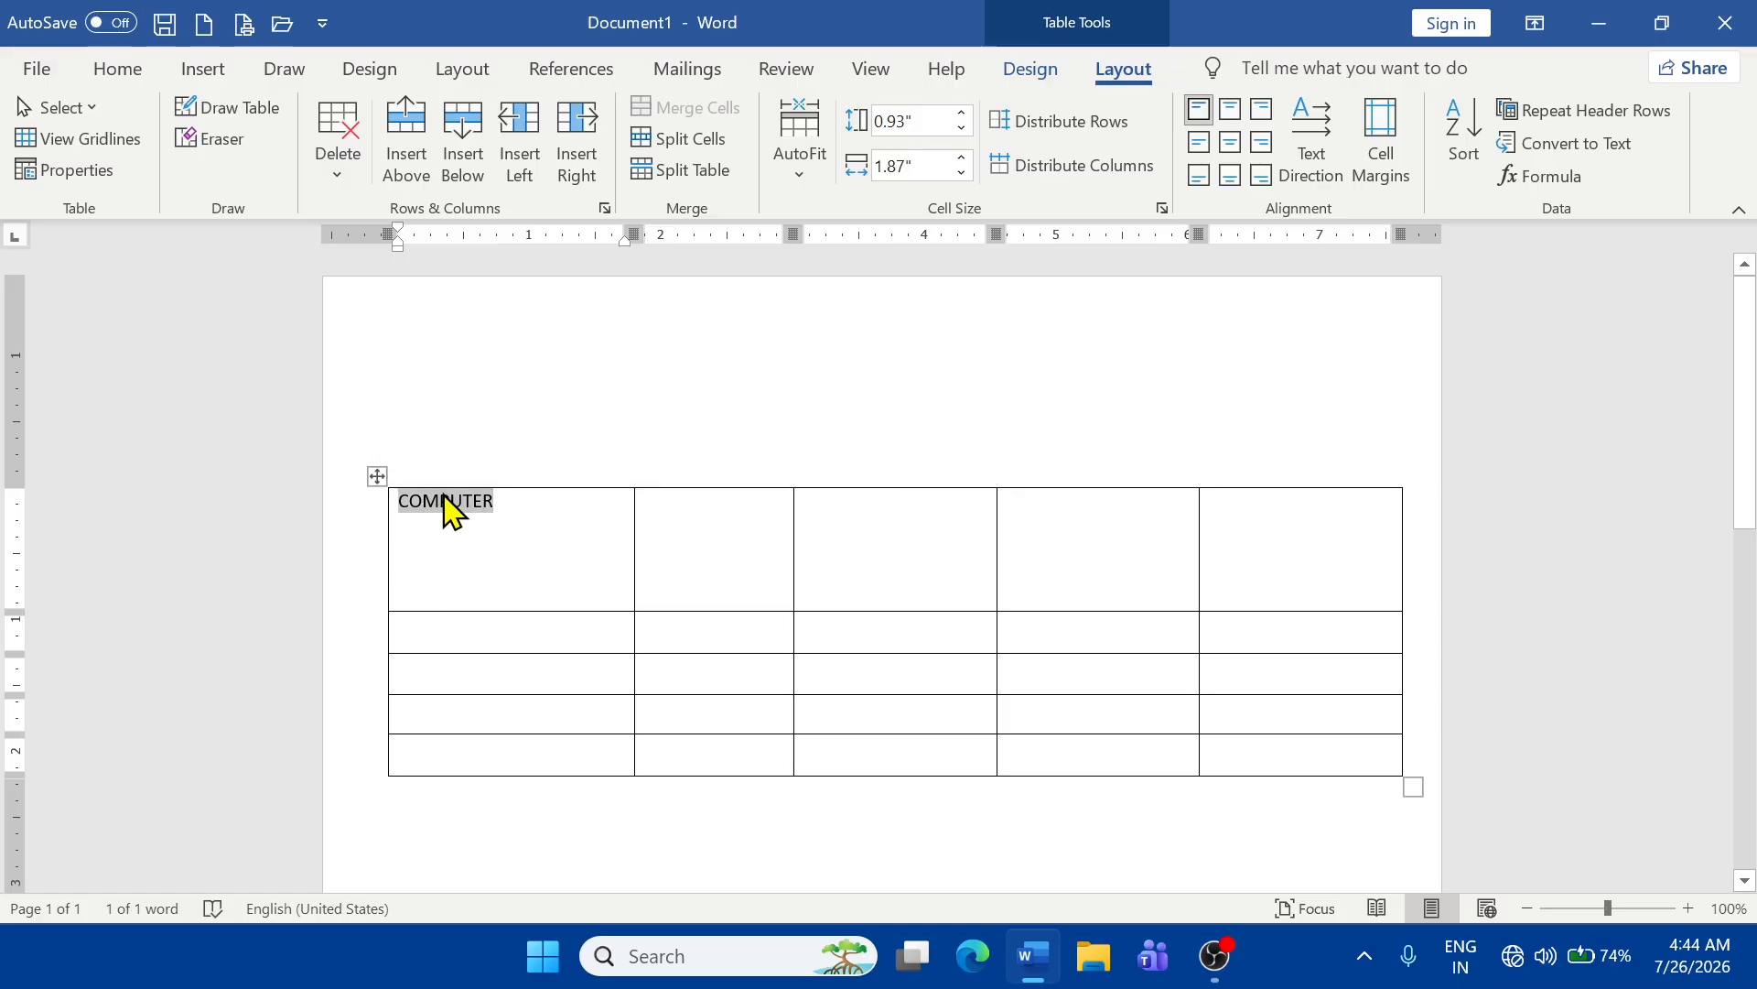
left_click(1234, 119)
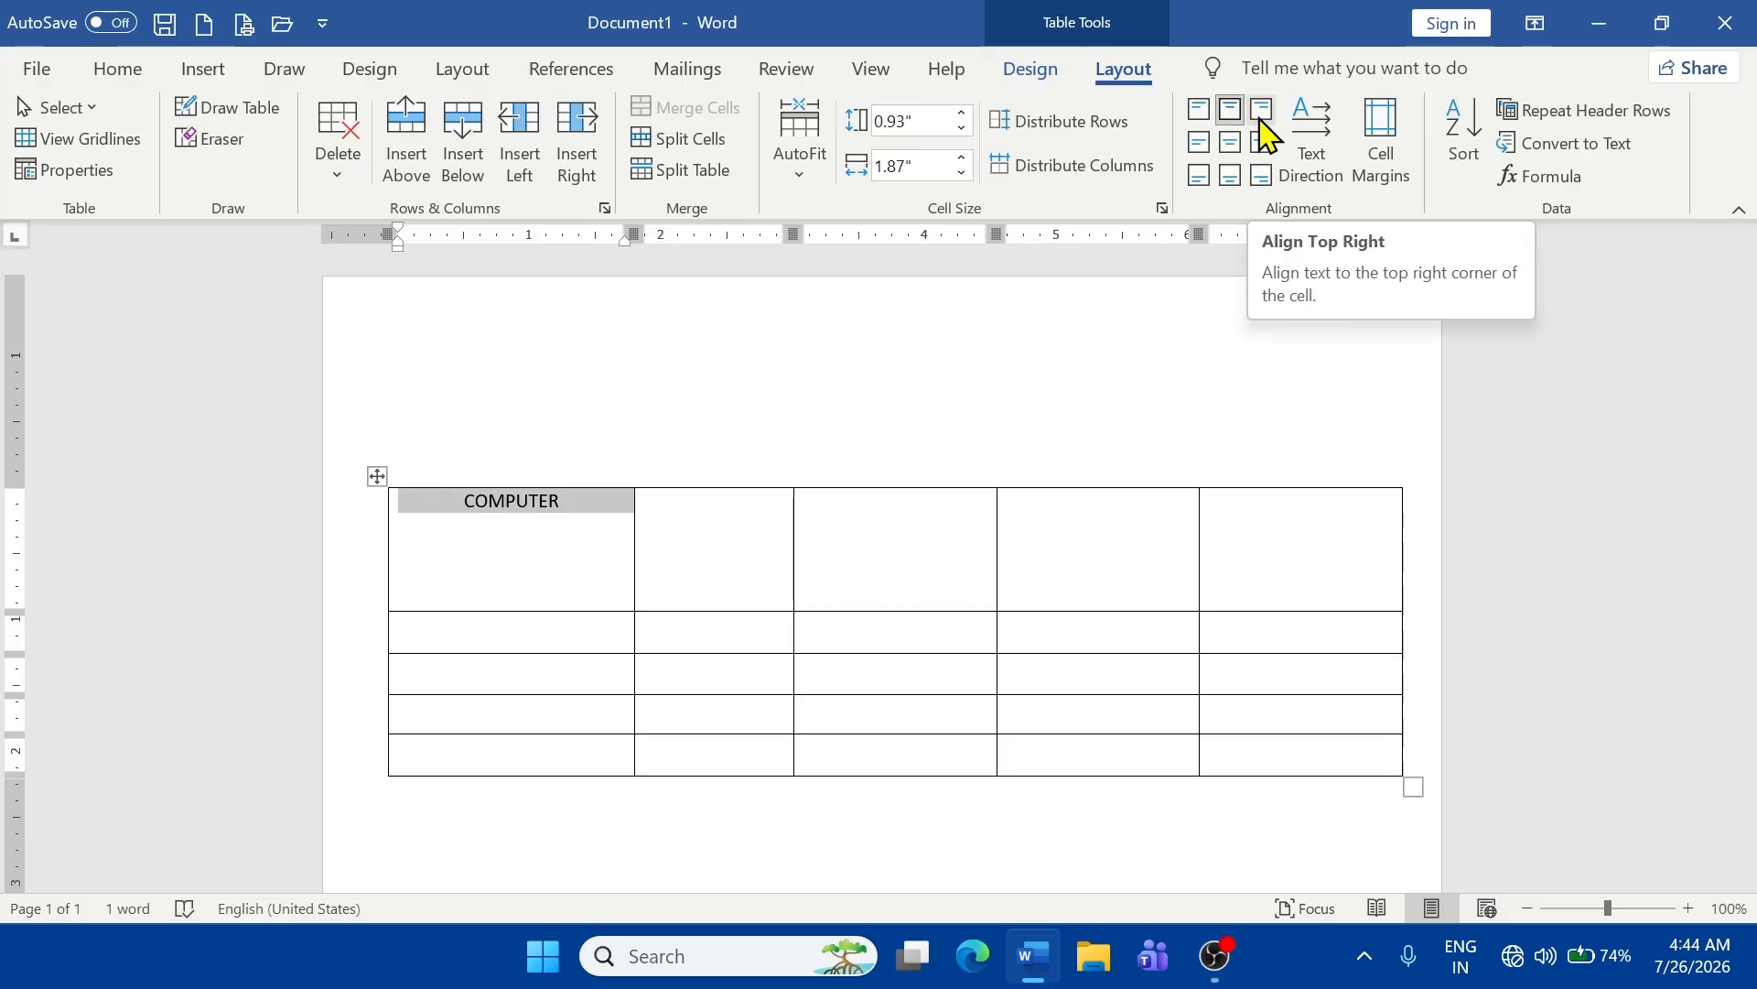
left_click(1266, 134)
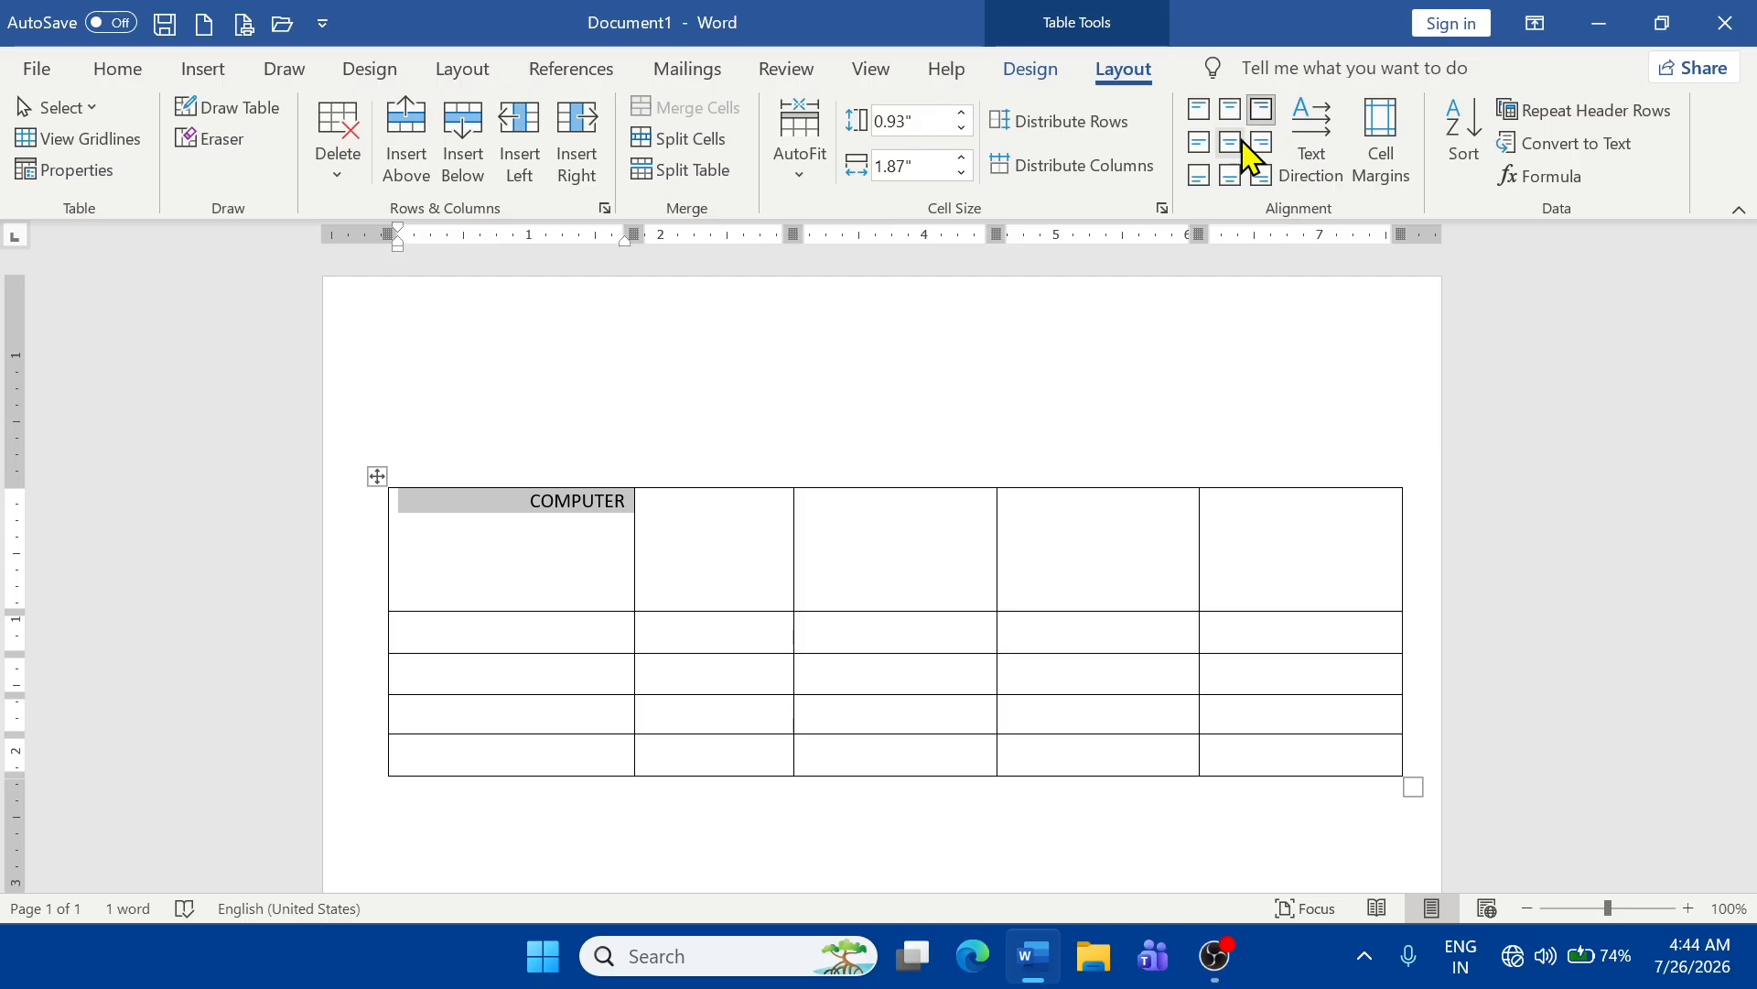
left_click(1197, 144)
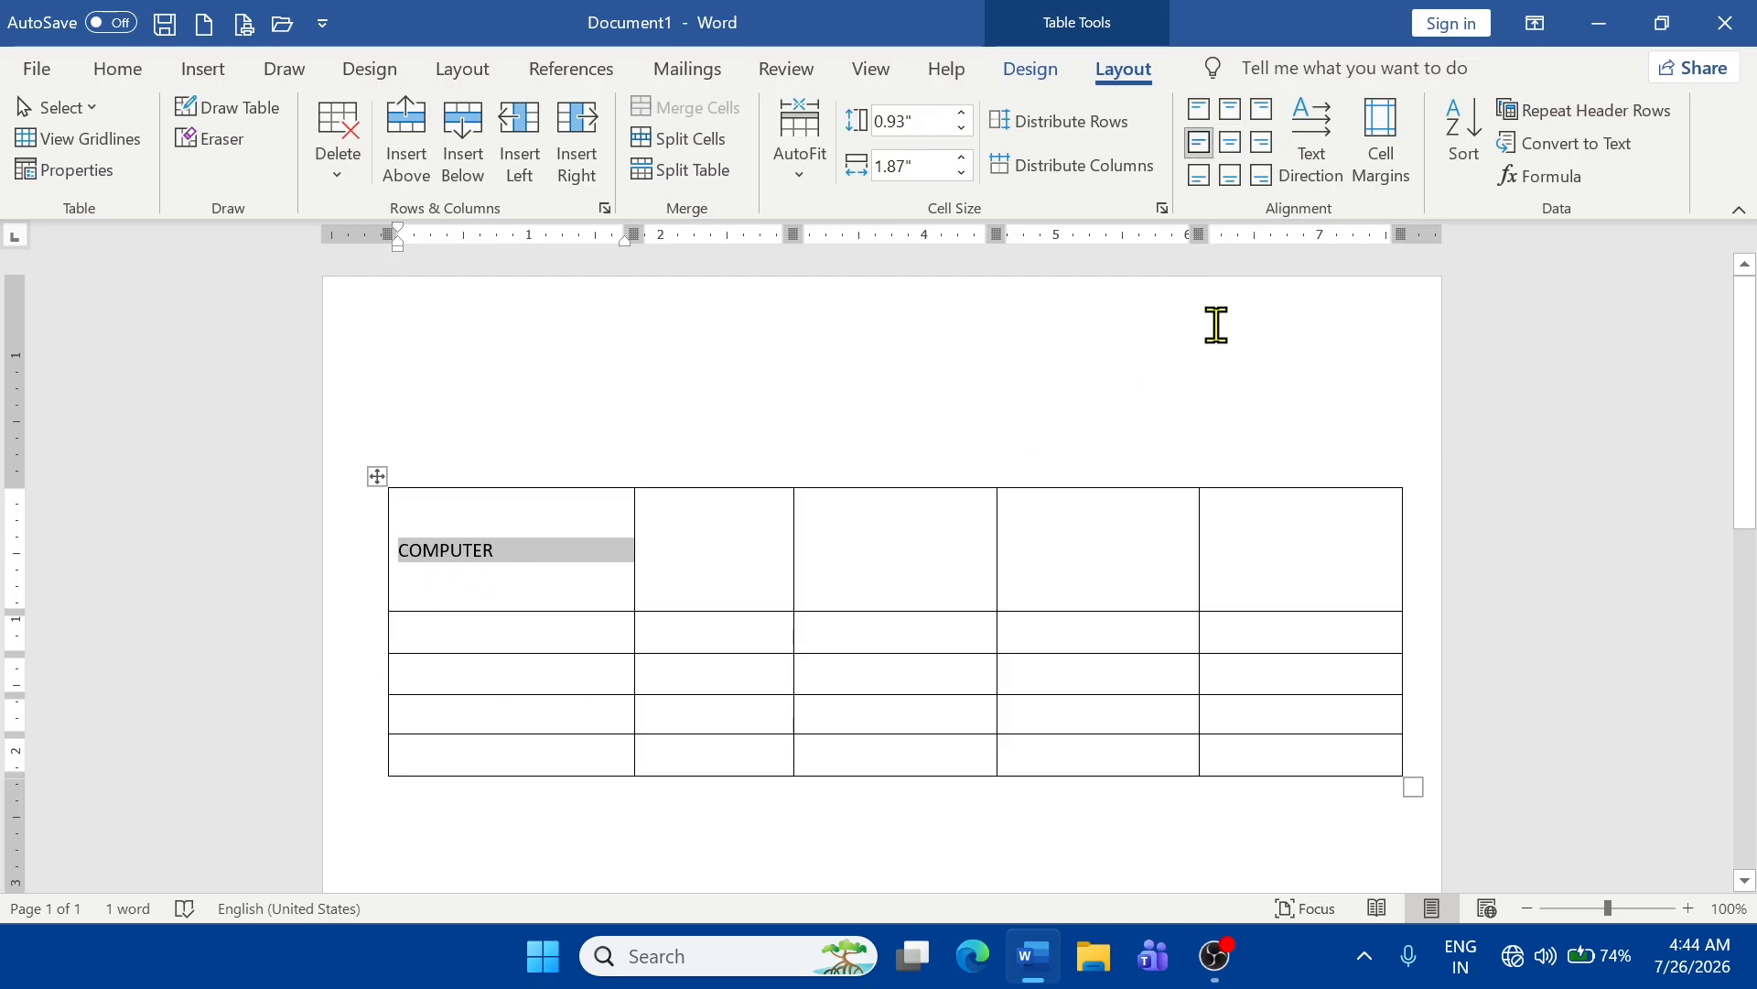
left_click(1232, 144)
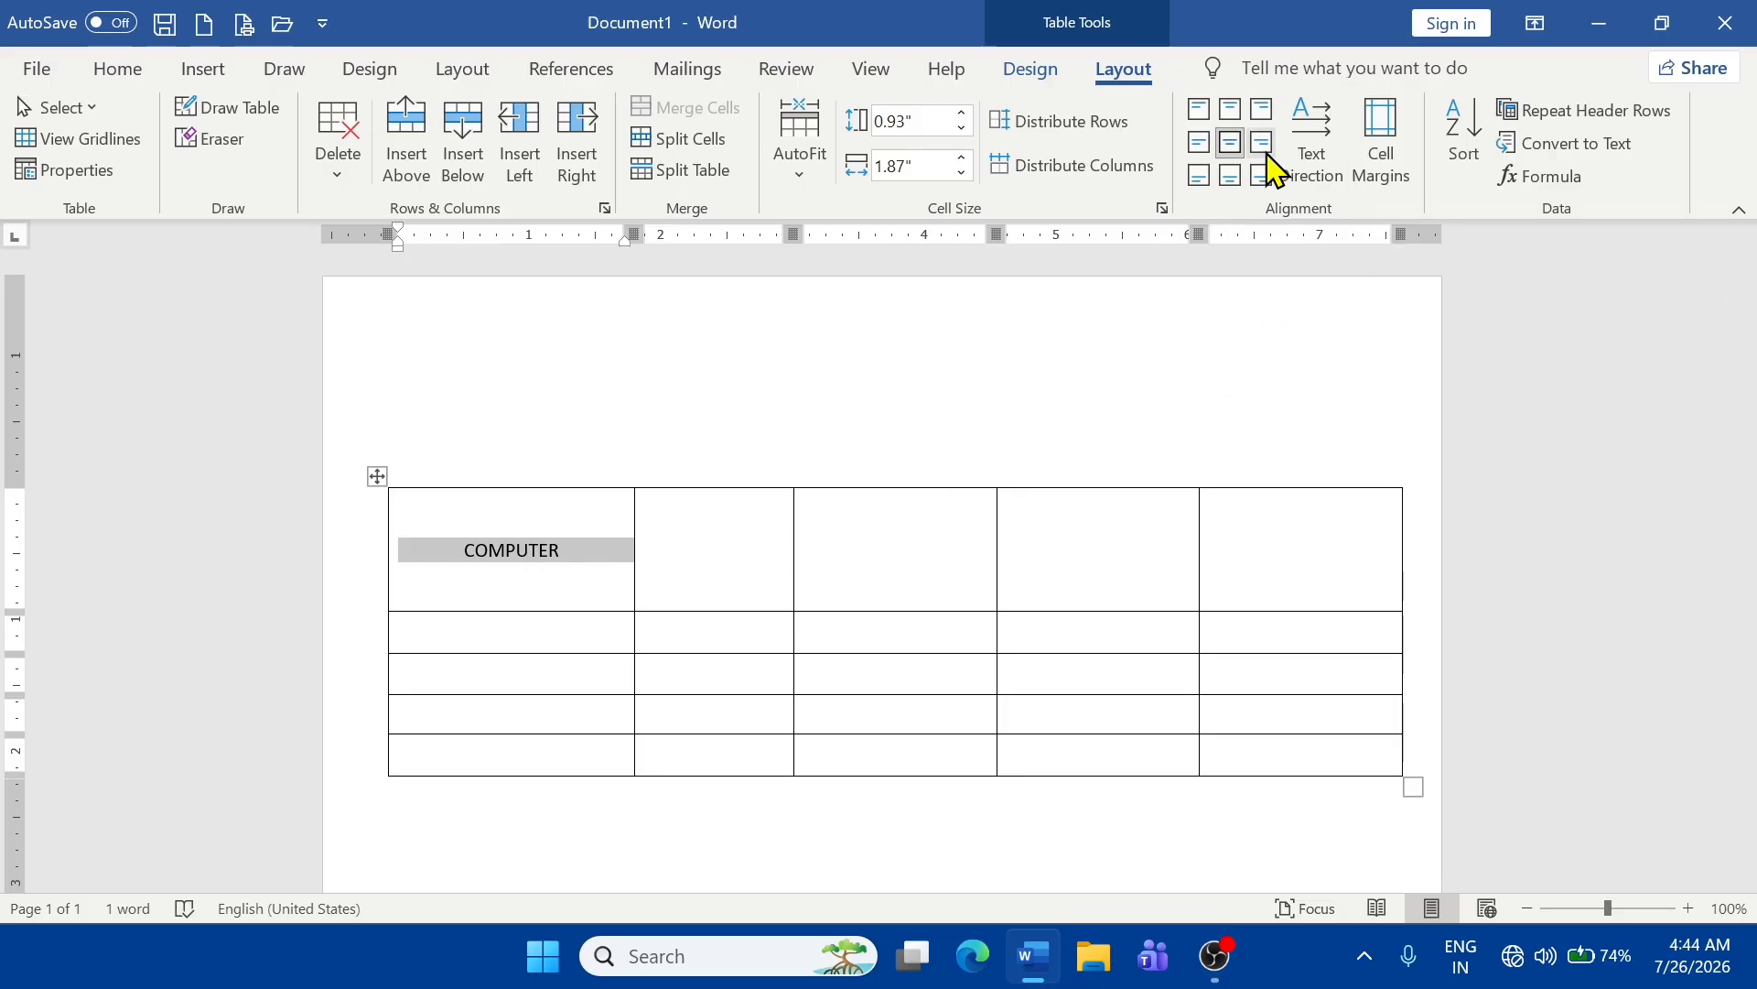
left_click(1199, 177)
left_click(1231, 176)
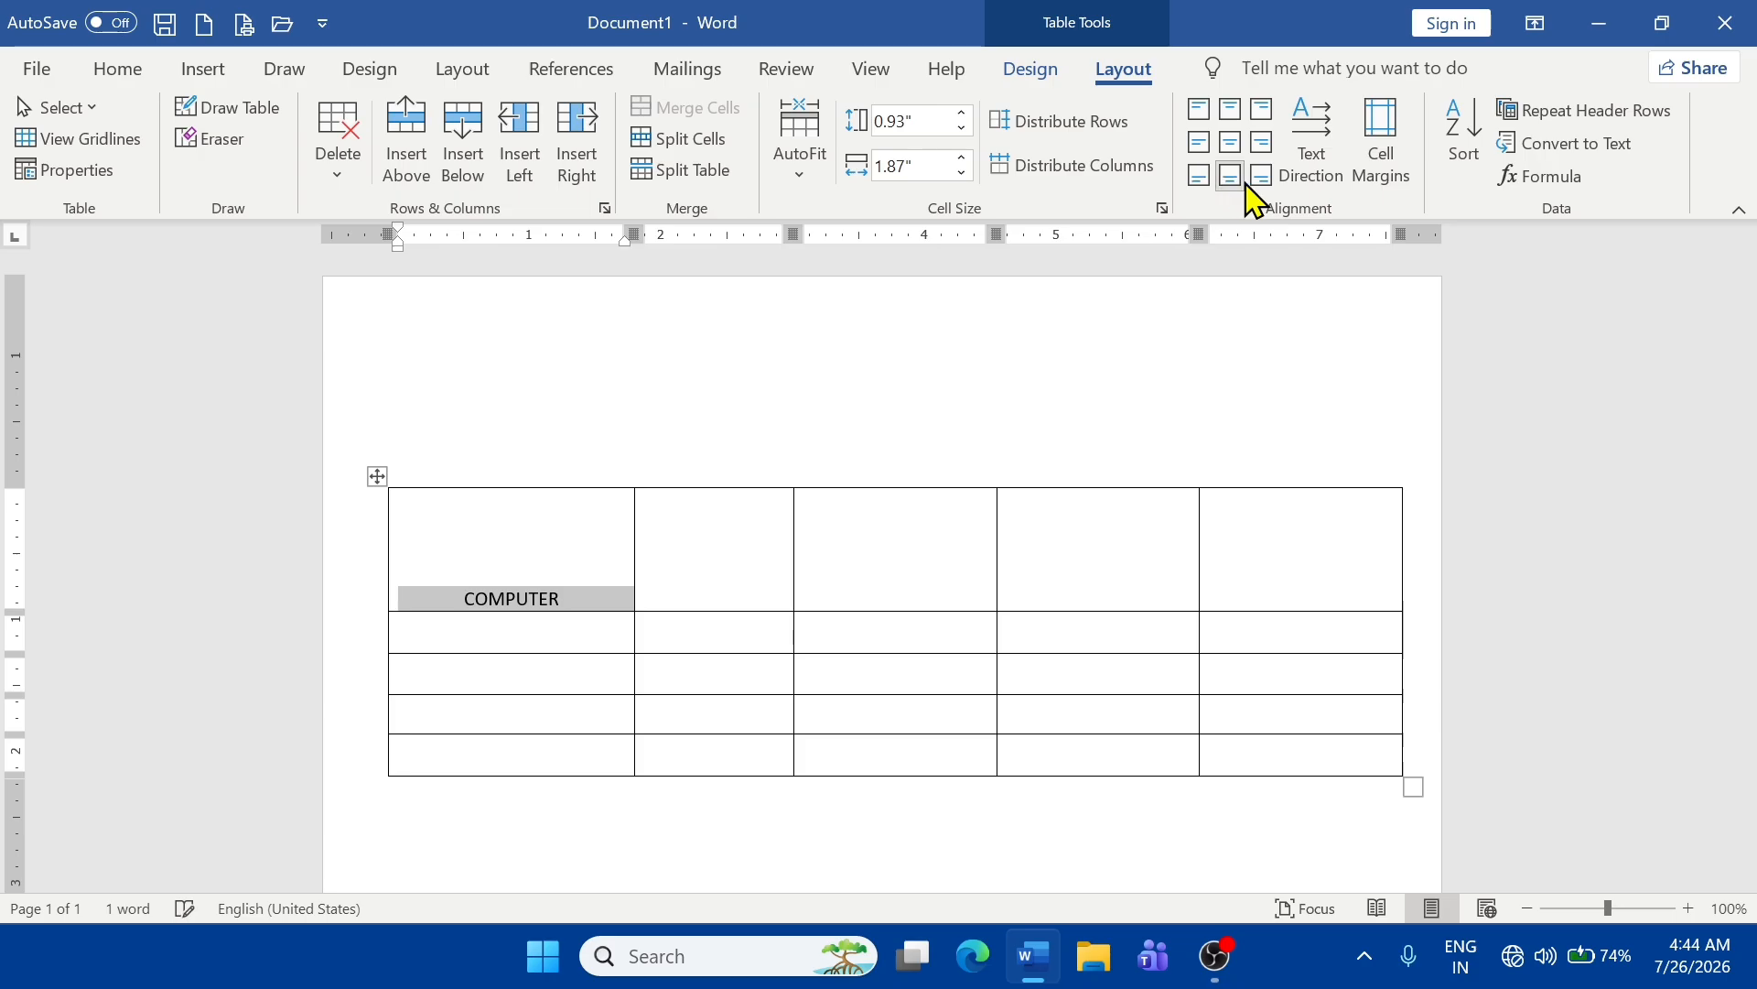
left_click(1262, 176)
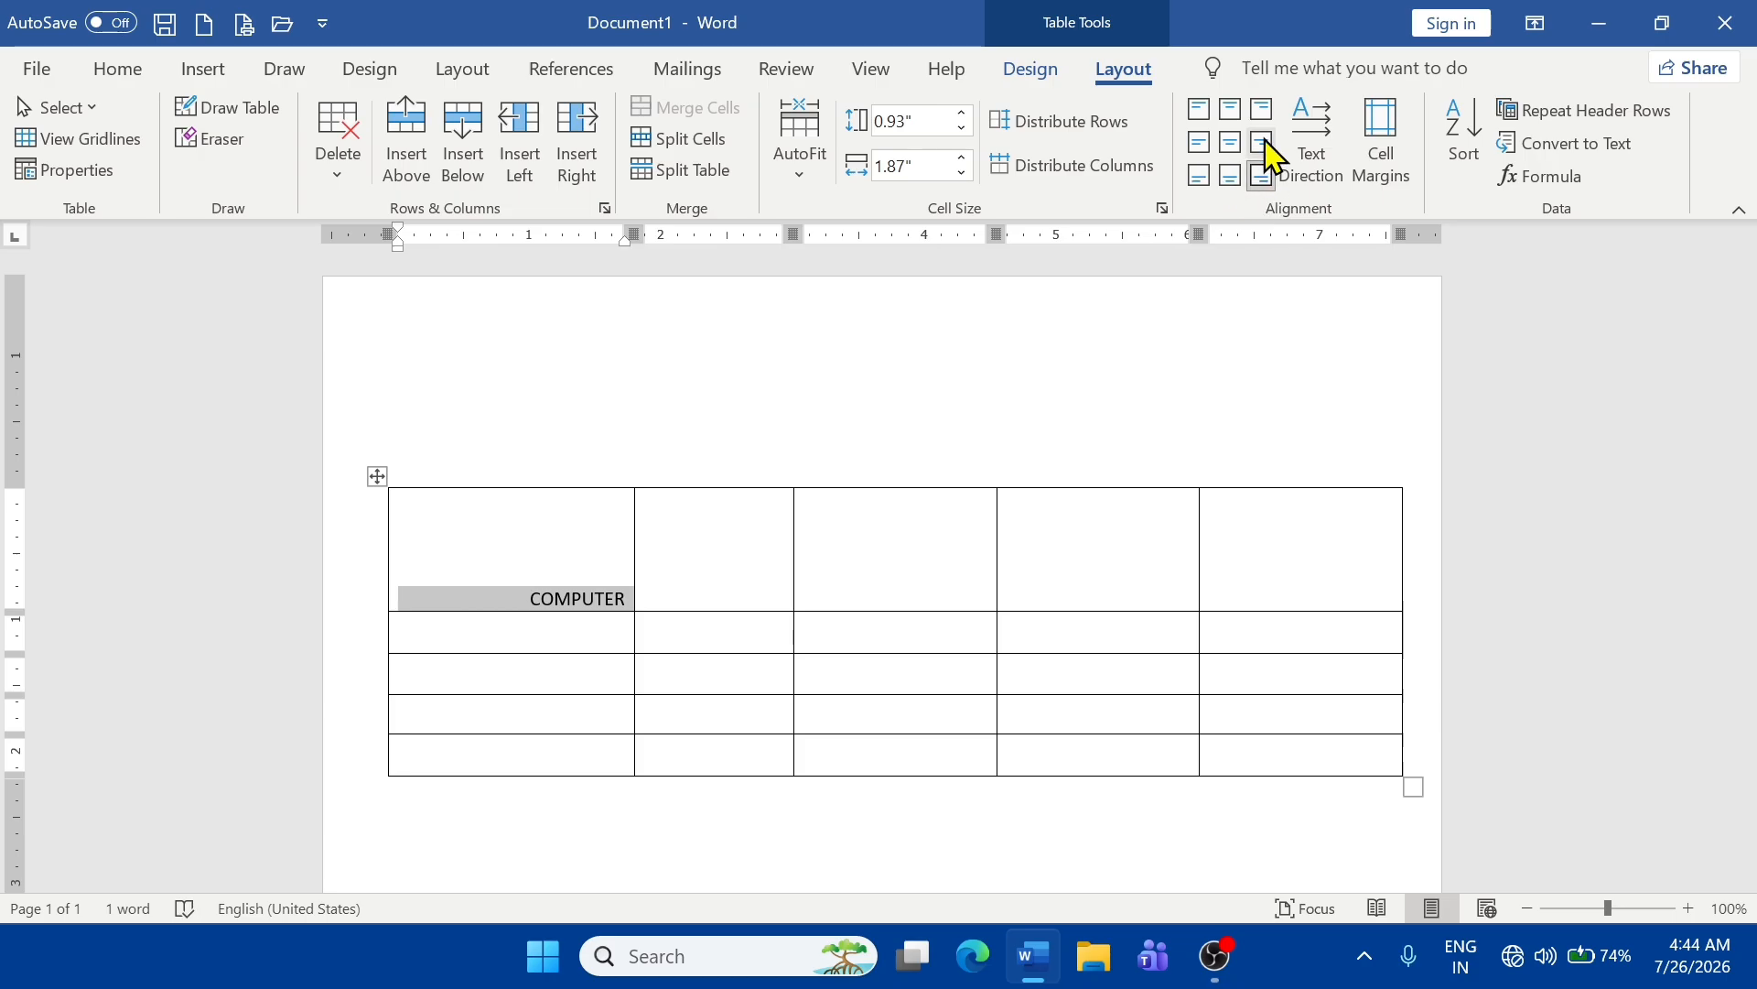
left_click(1262, 144)
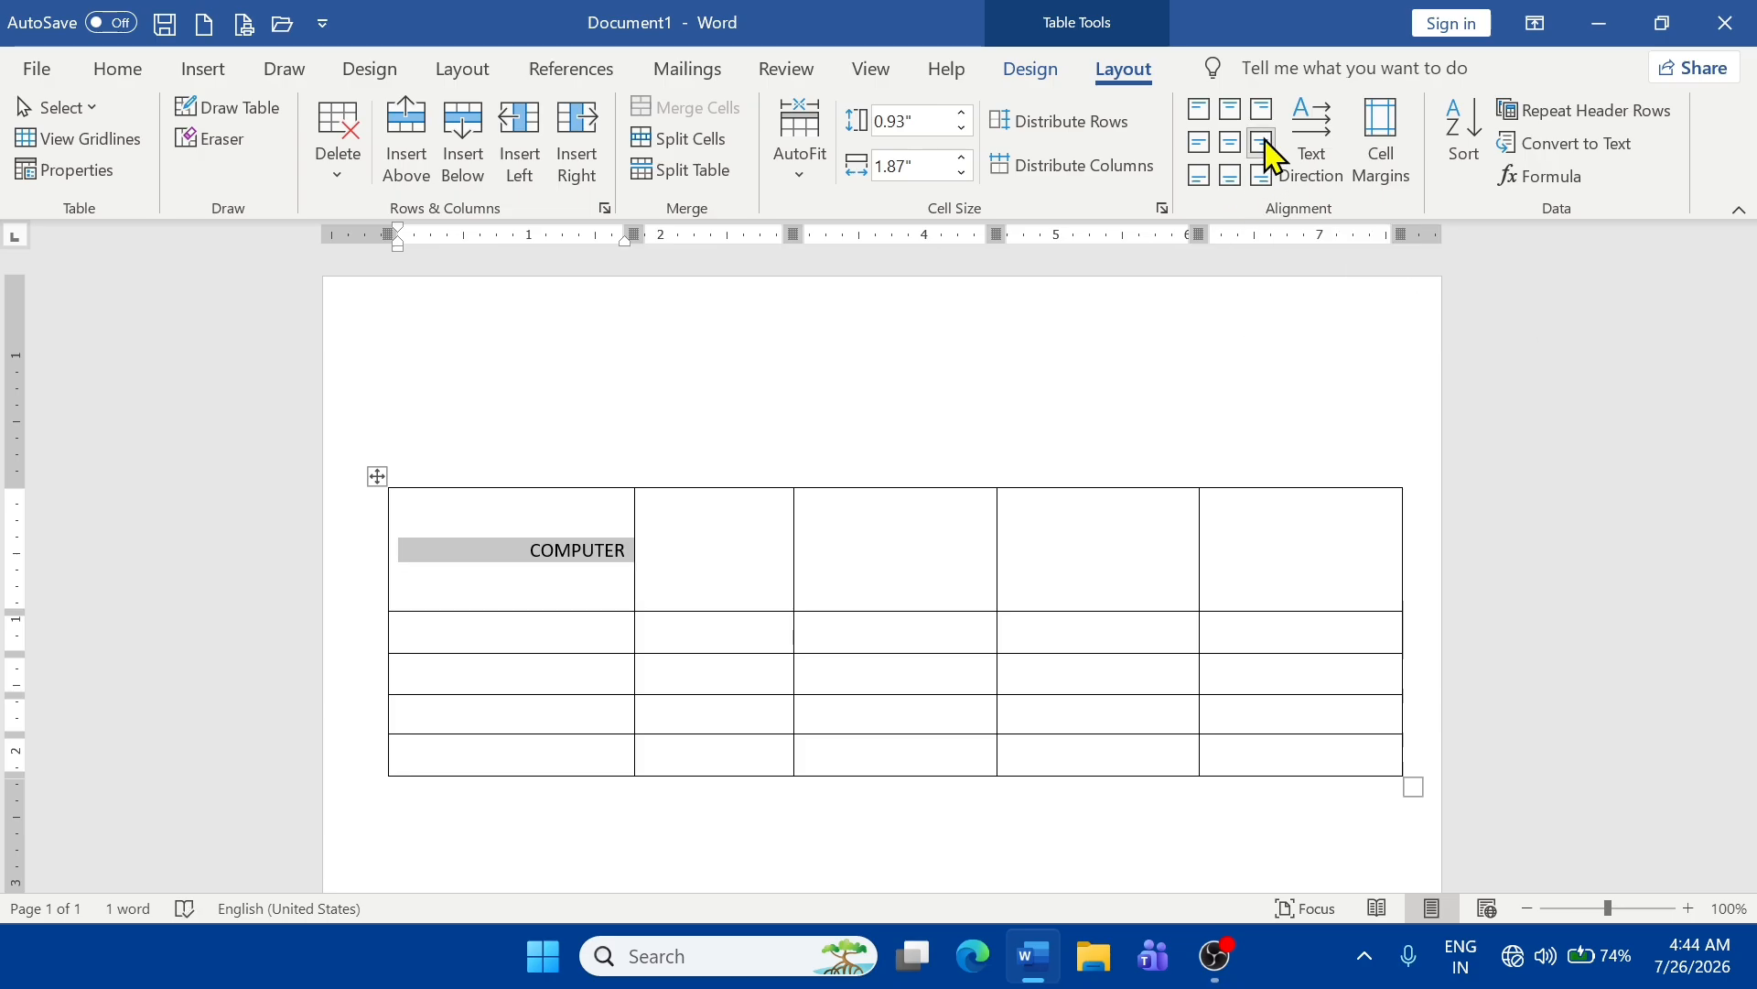
left_click(1231, 144)
left_click(1199, 144)
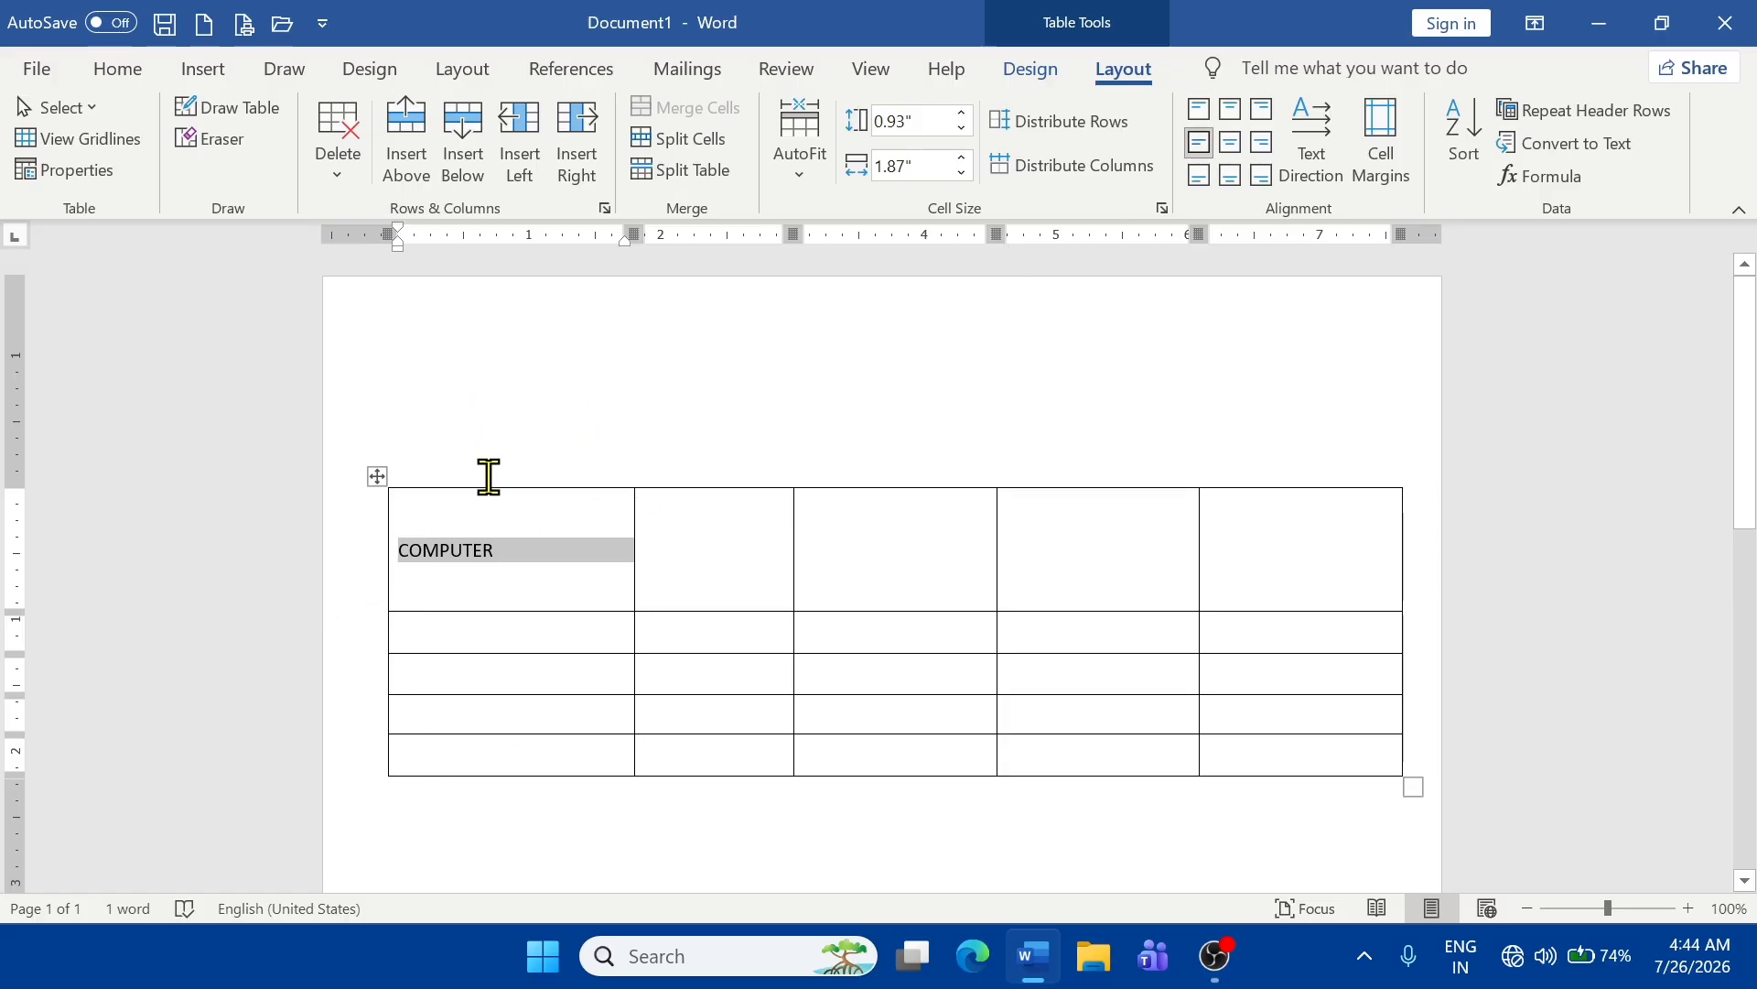
left_click(605, 593)
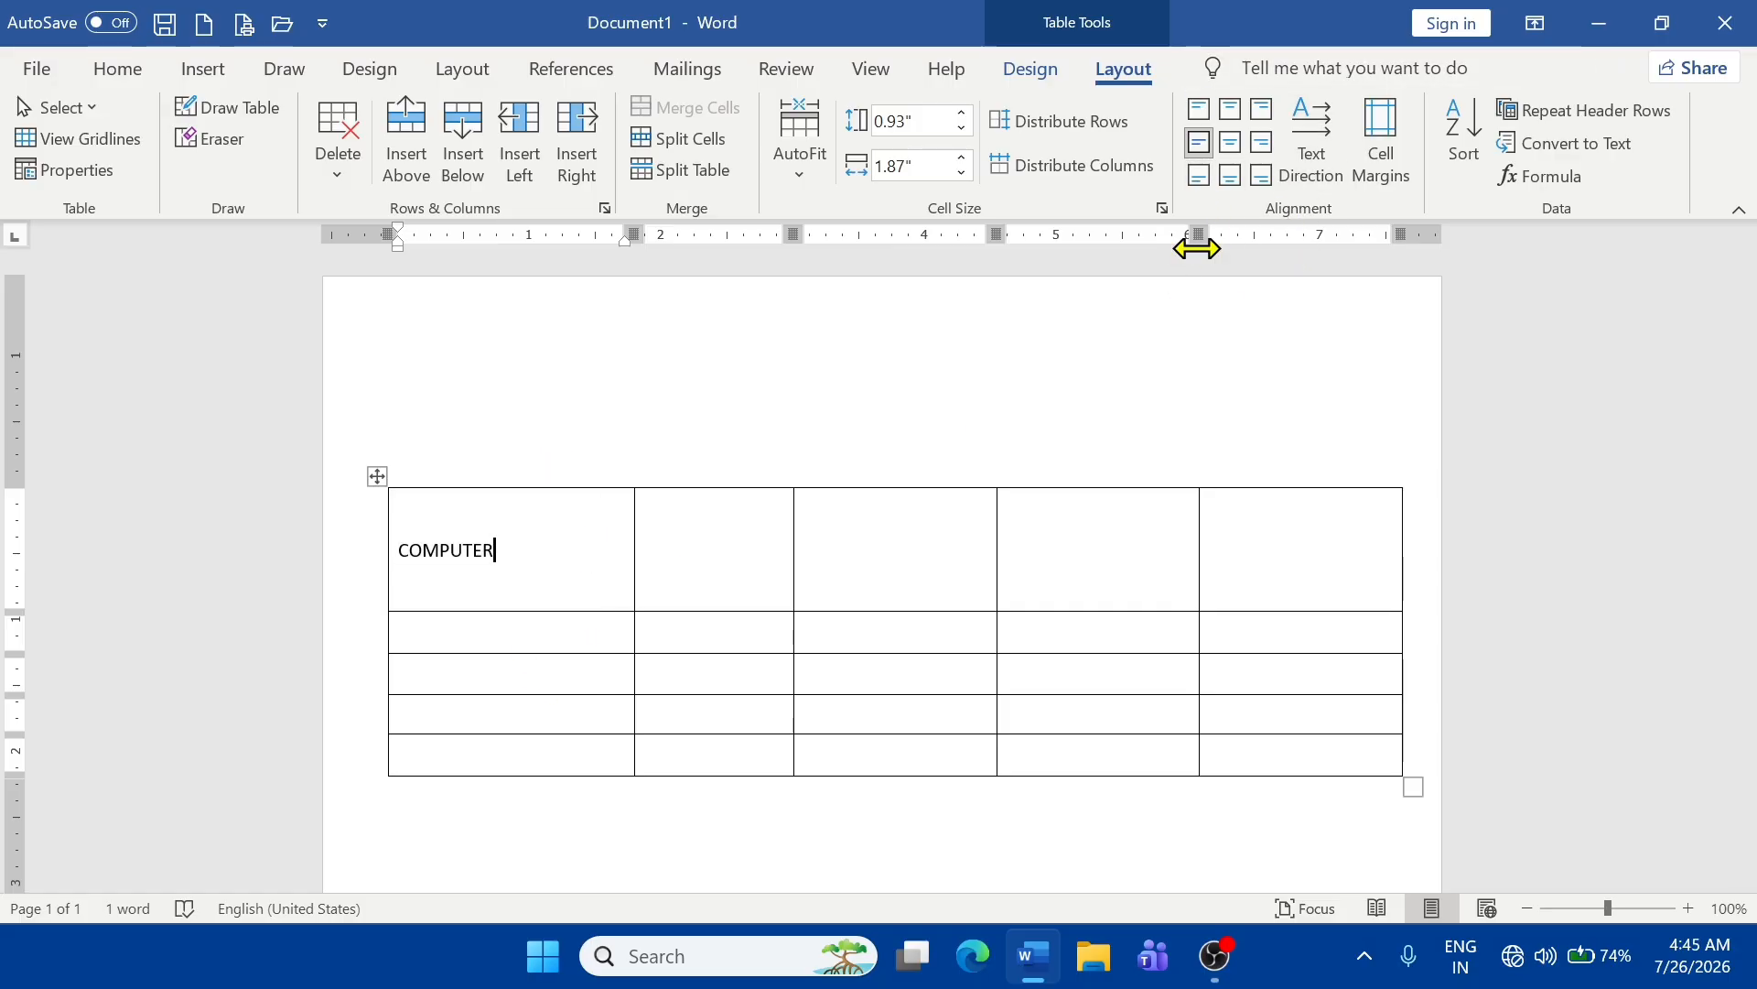
- Cycle the COMPUTER cell's text direction through both vertical orientations and back to horizontal, enlarging the view to 329%
left_click(1318, 187)
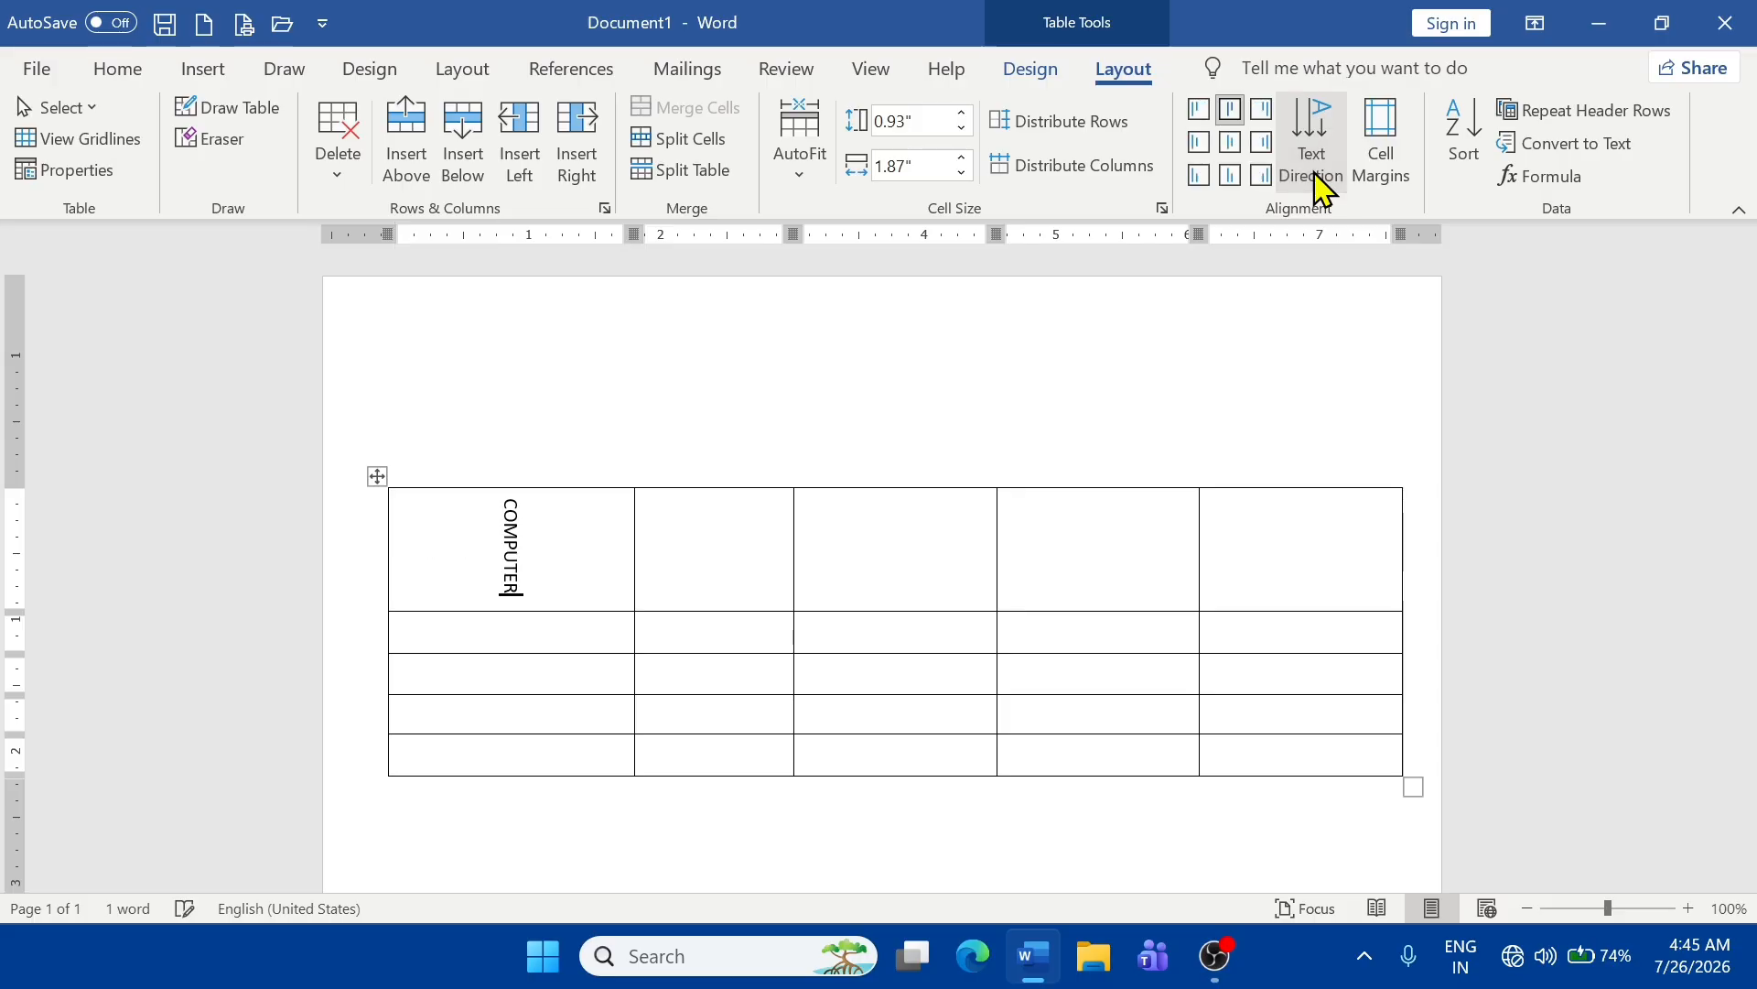
left_click(1316, 172)
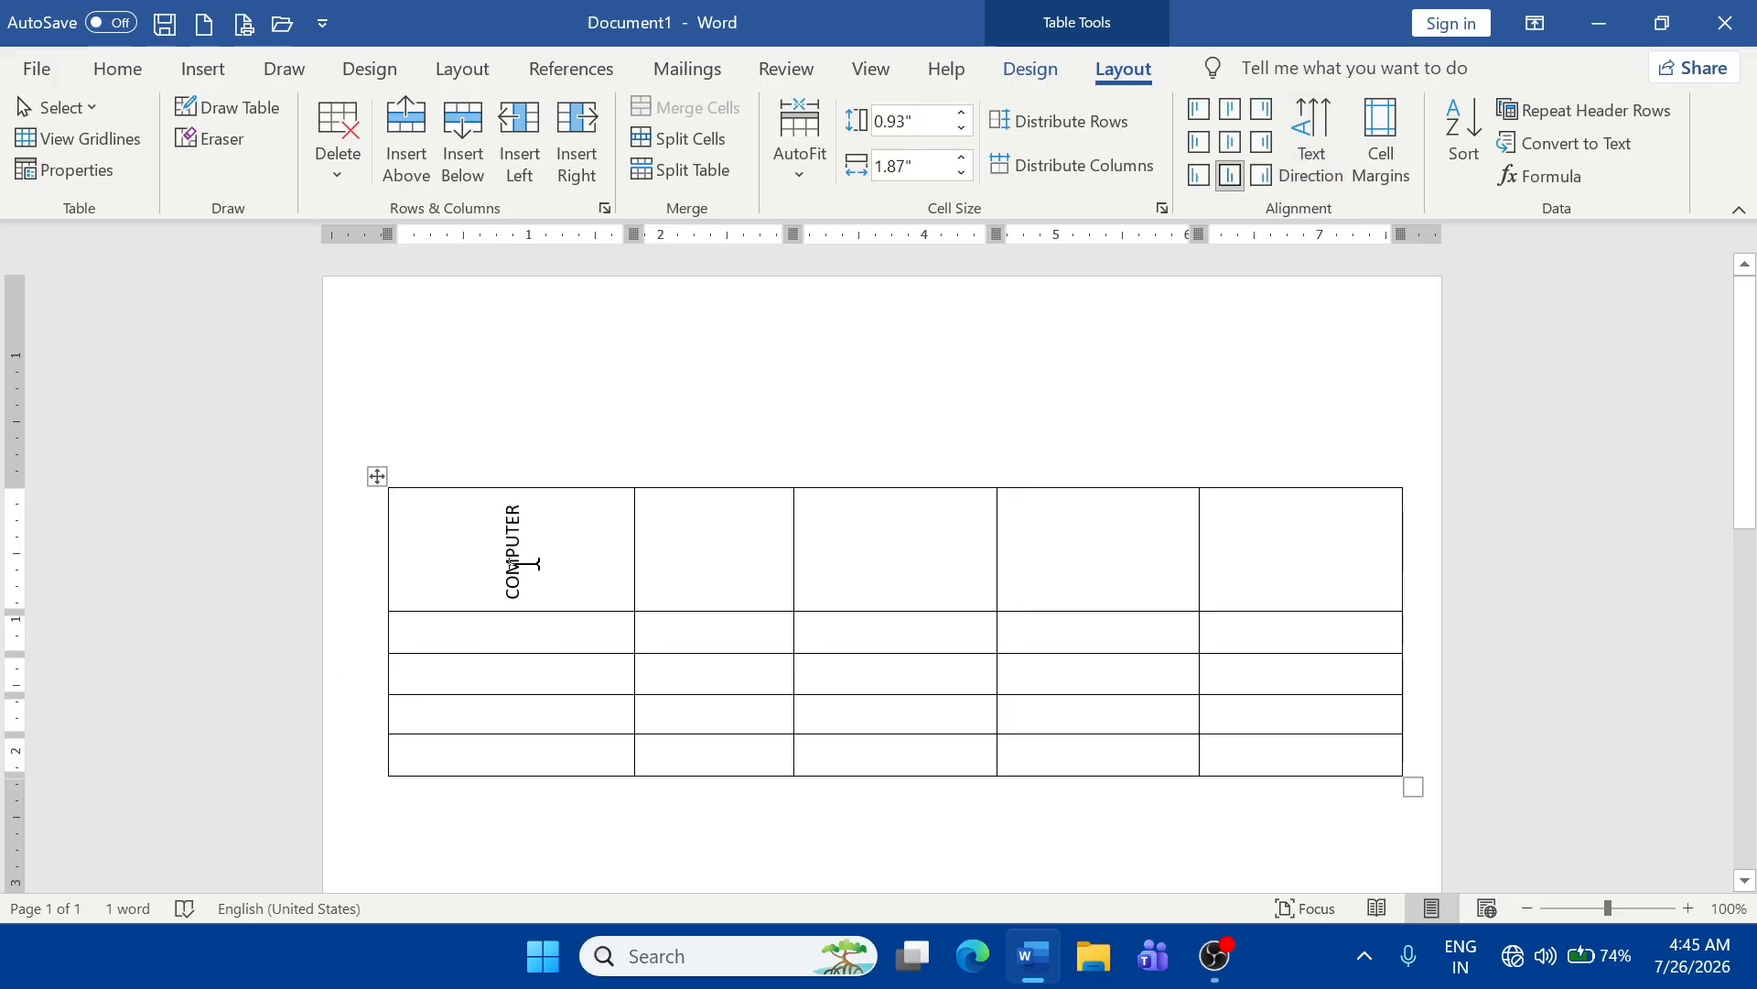
left_click(1649, 912)
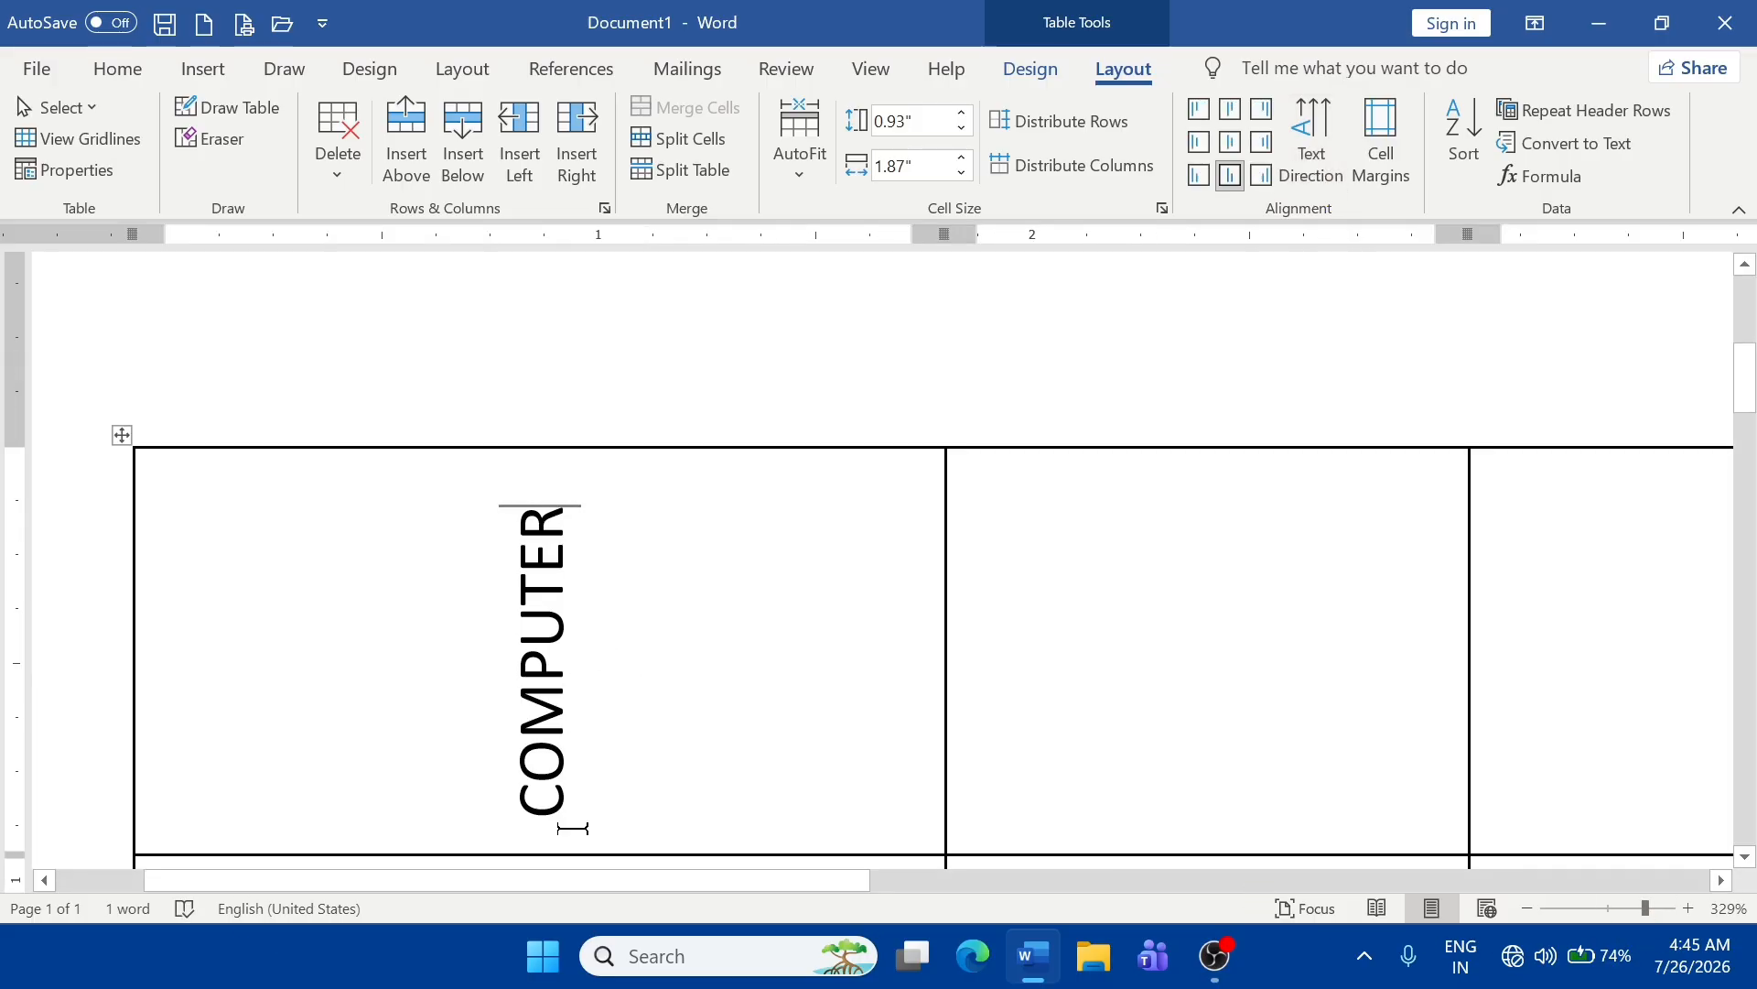
left_click(1332, 168)
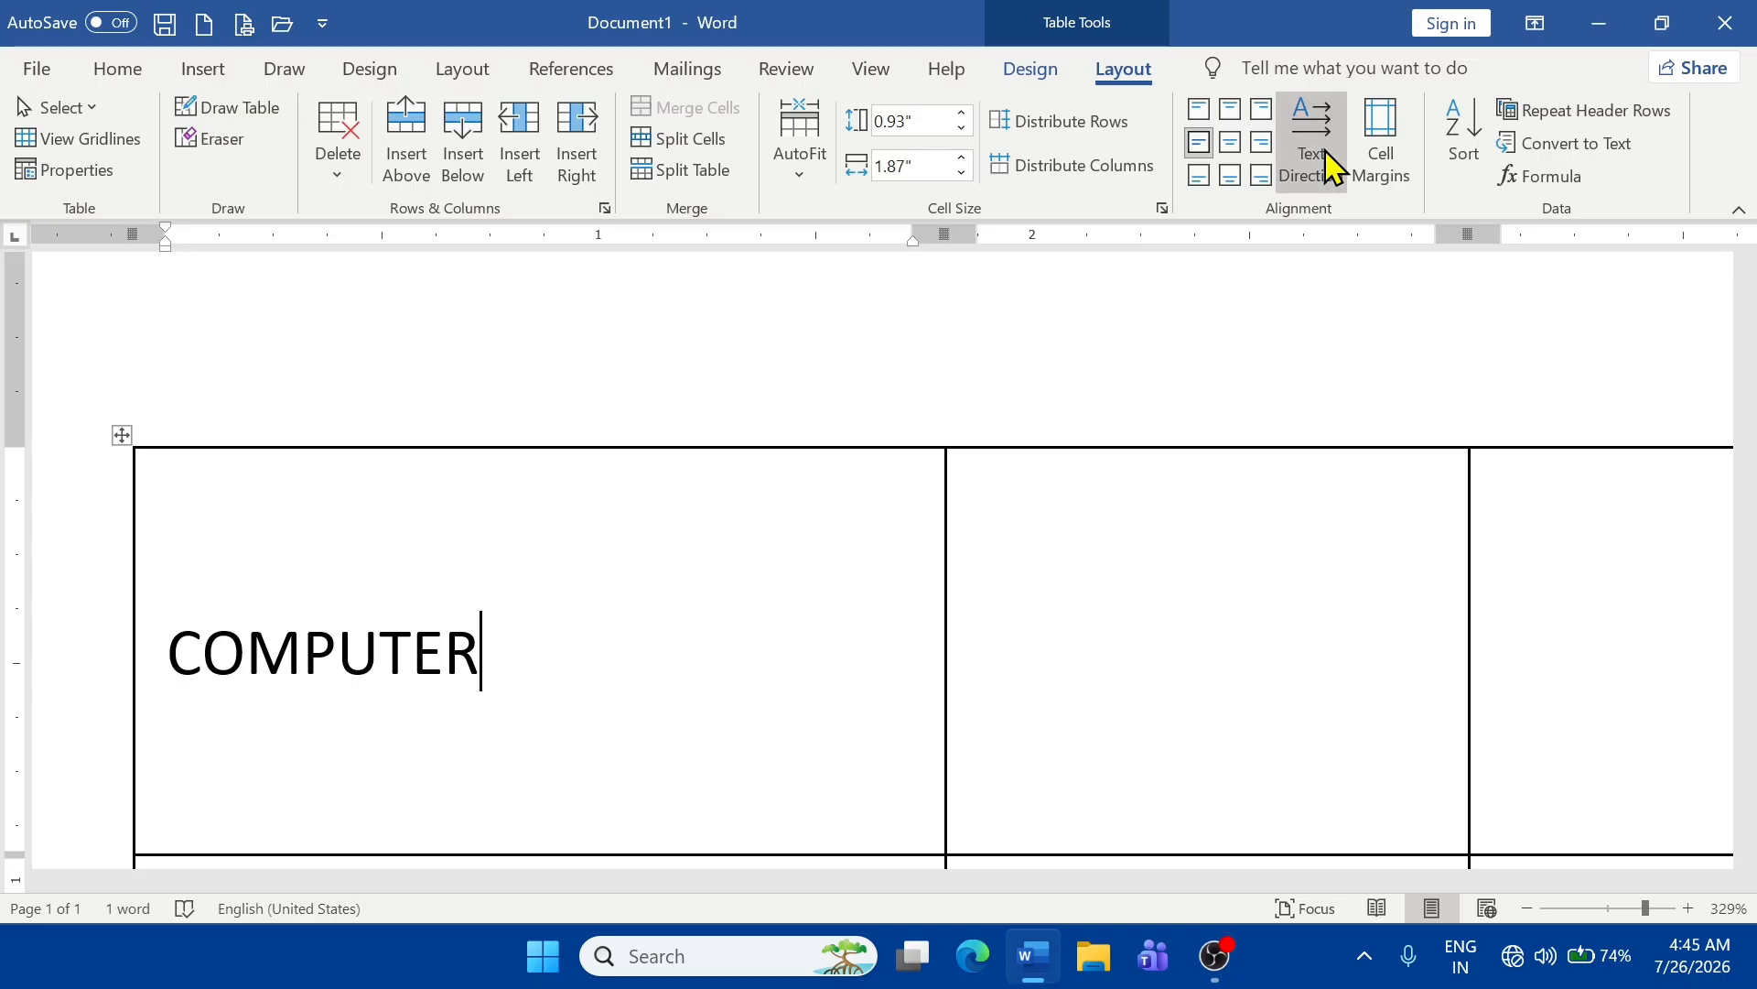
left_click(1332, 168)
left_click(1332, 167)
left_click(1332, 168)
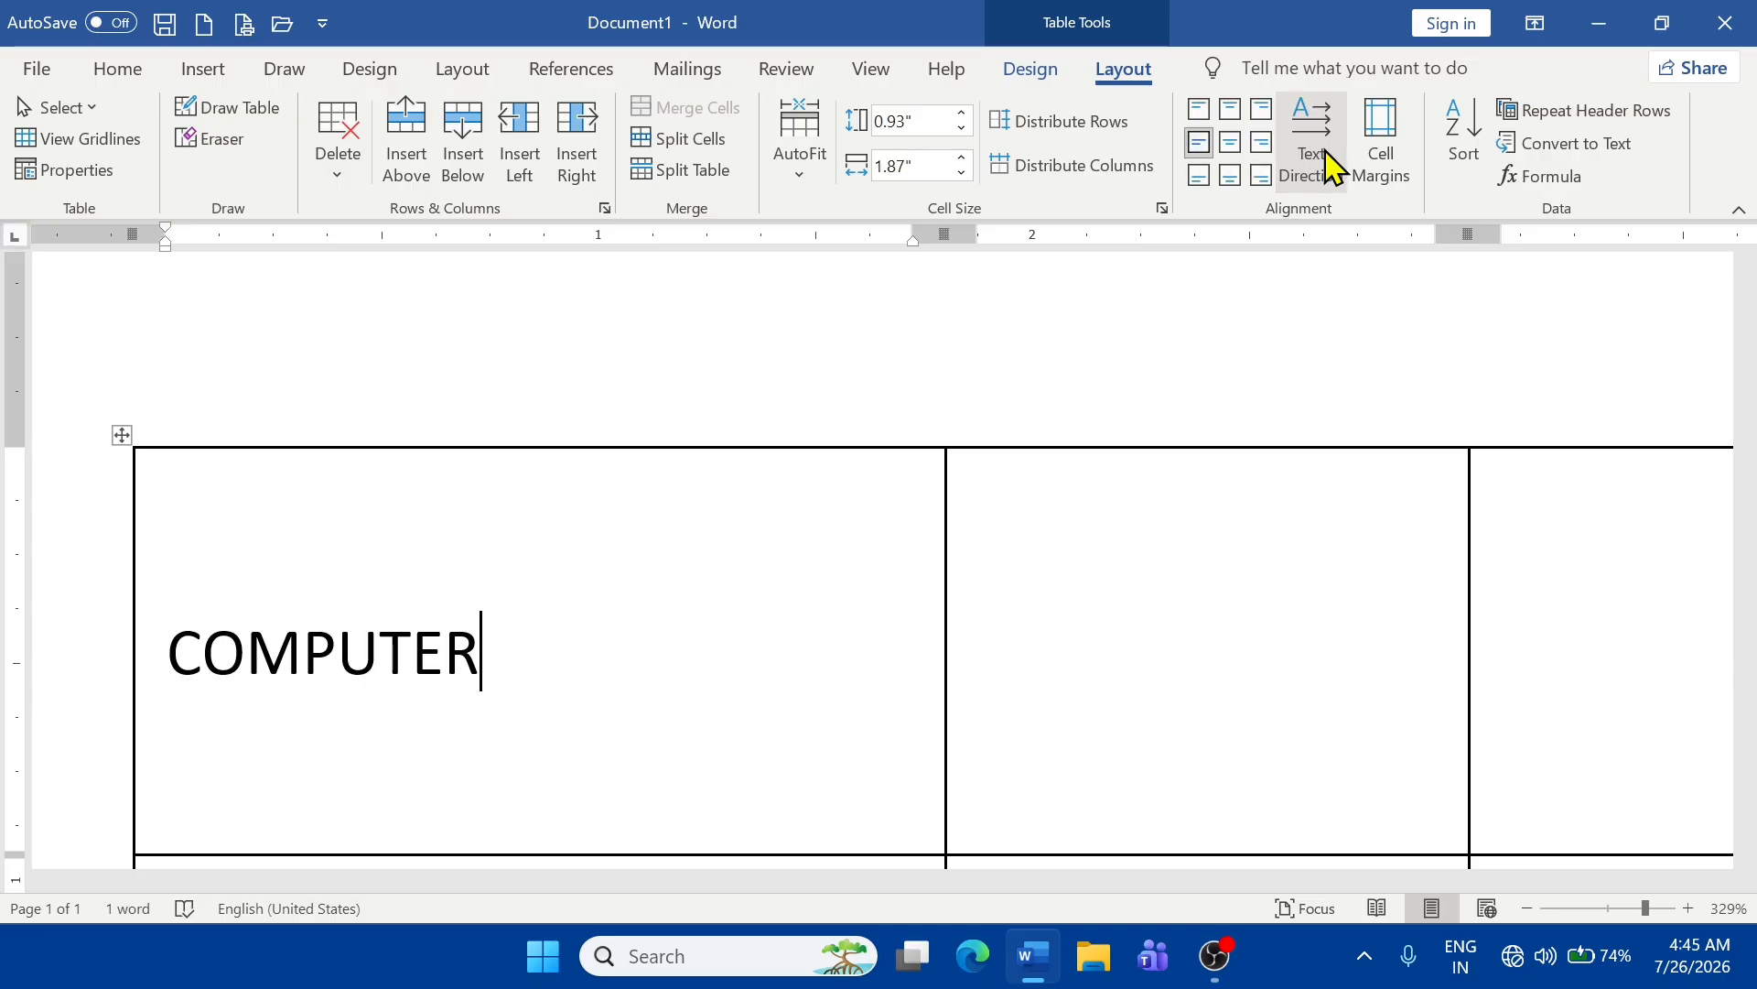
- Rotate the COMPUTER cell's text repeatedly through the vertical directions, returning it to horizontal
left_click(1332, 168)
left_click(1332, 168)
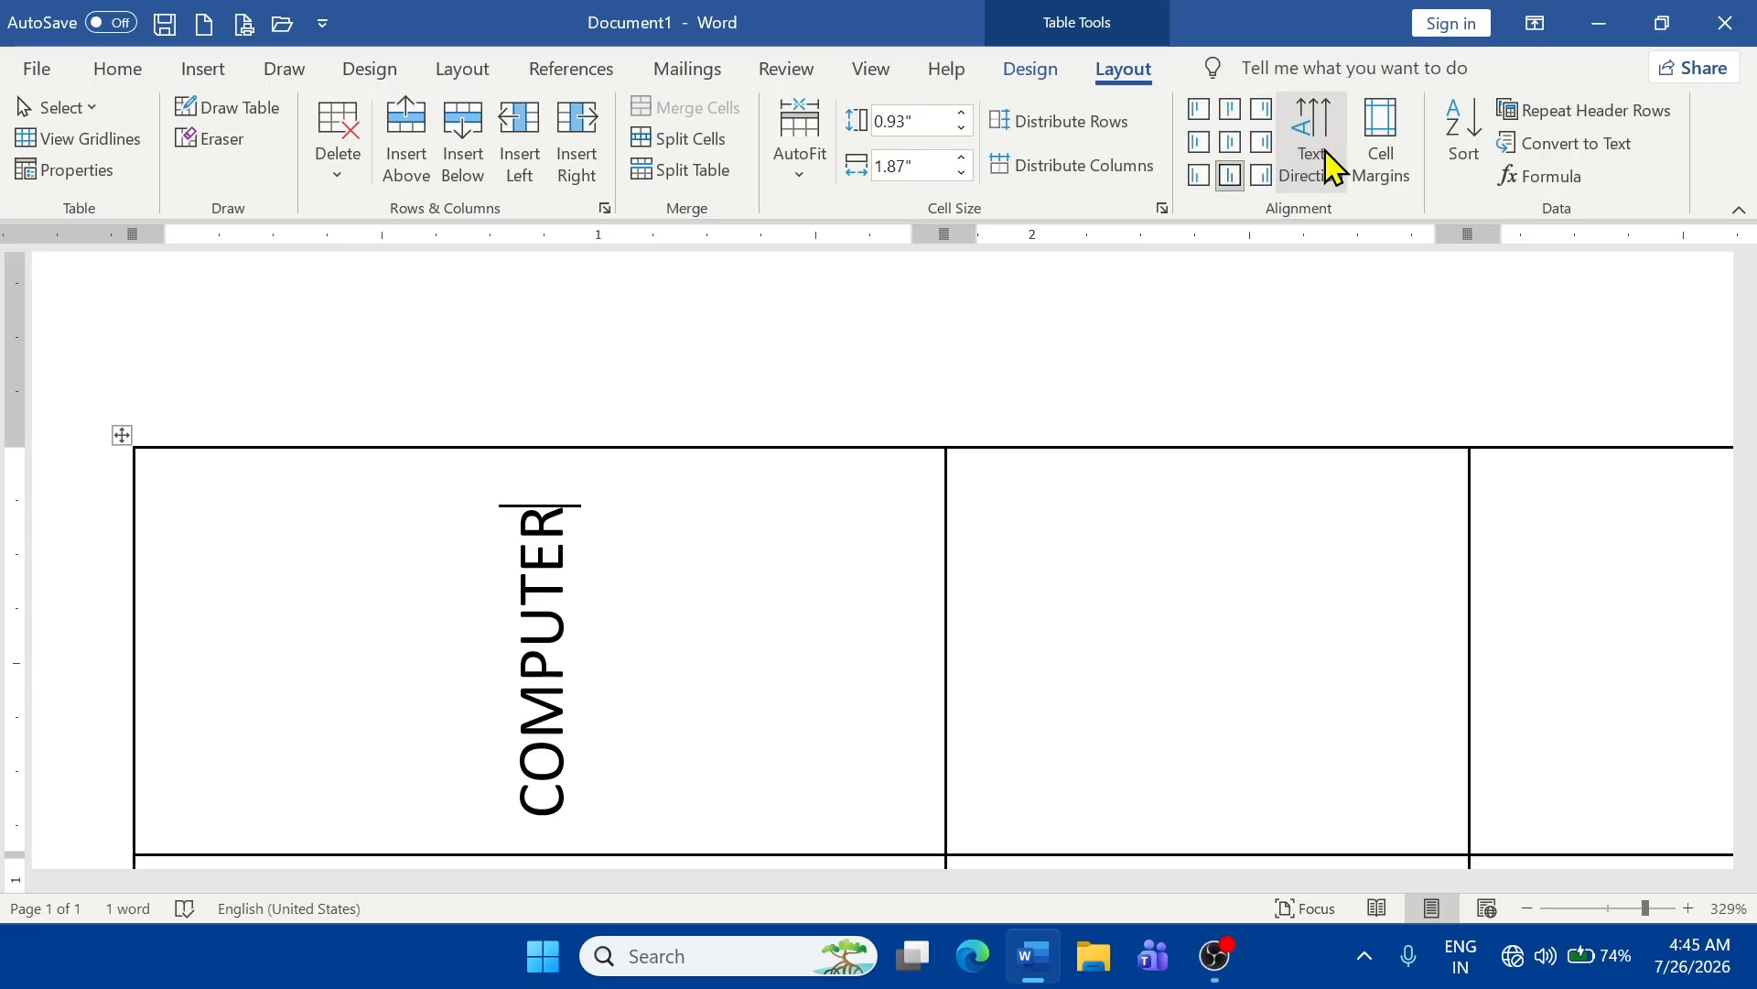
left_click(1332, 167)
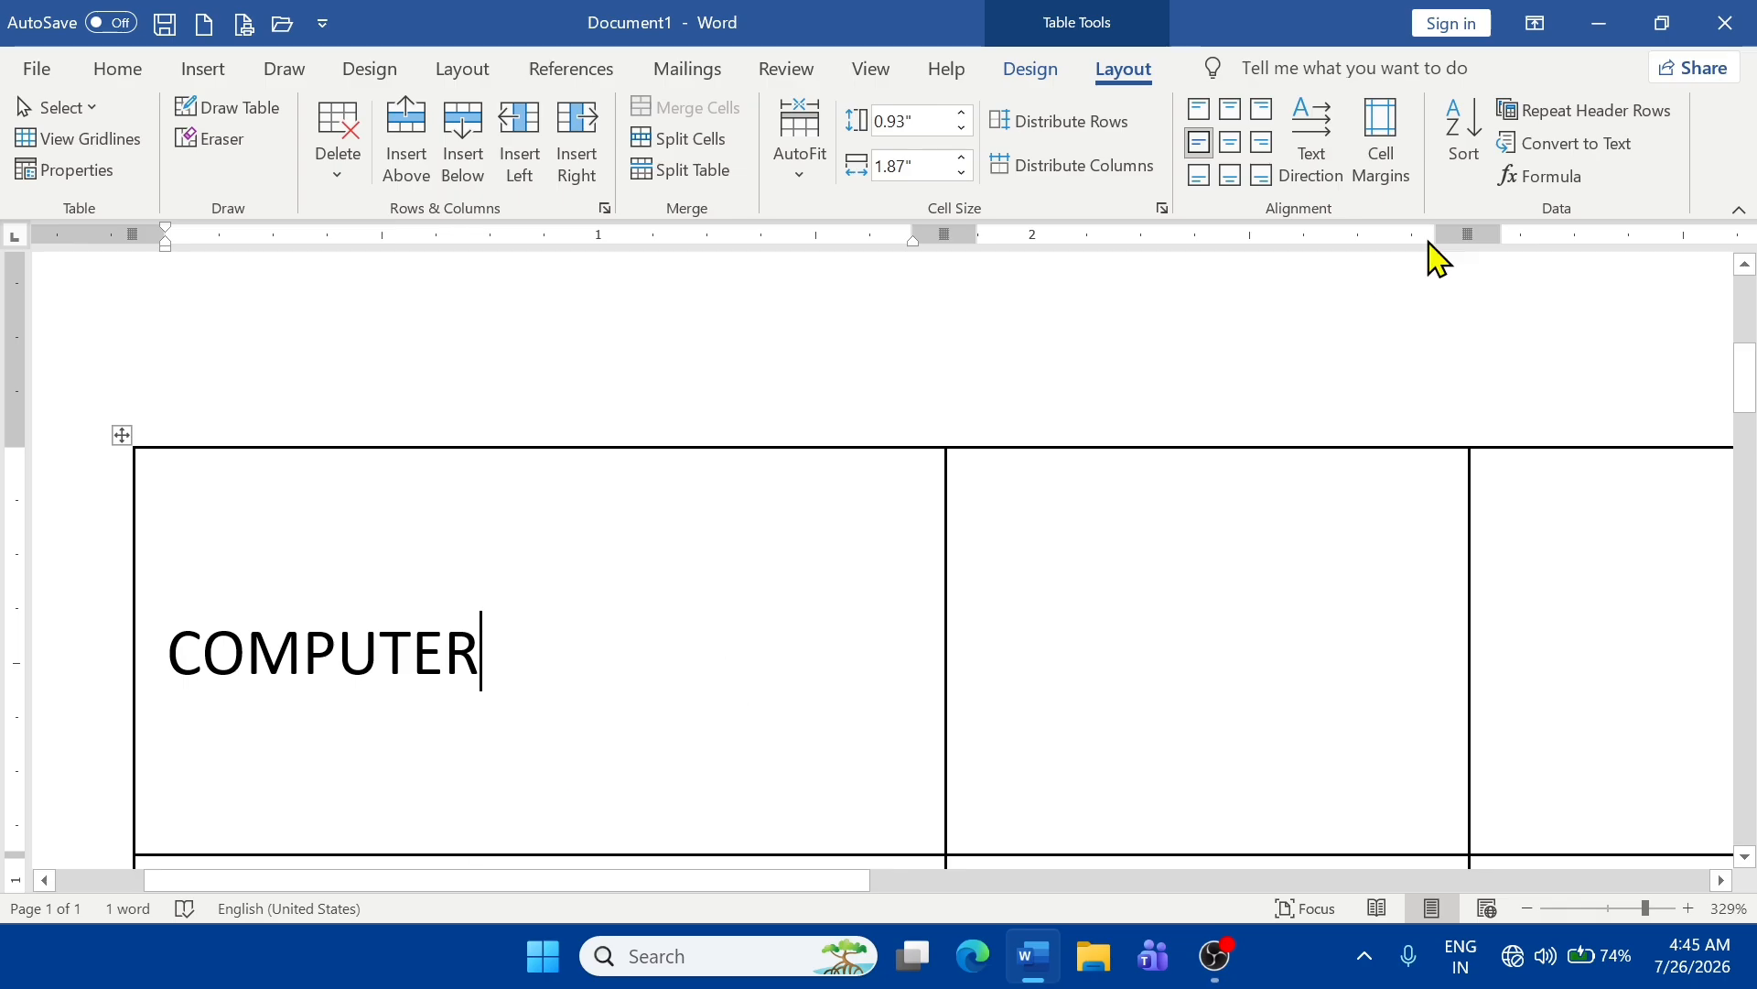
left_click(1341, 156)
left_click(1337, 158)
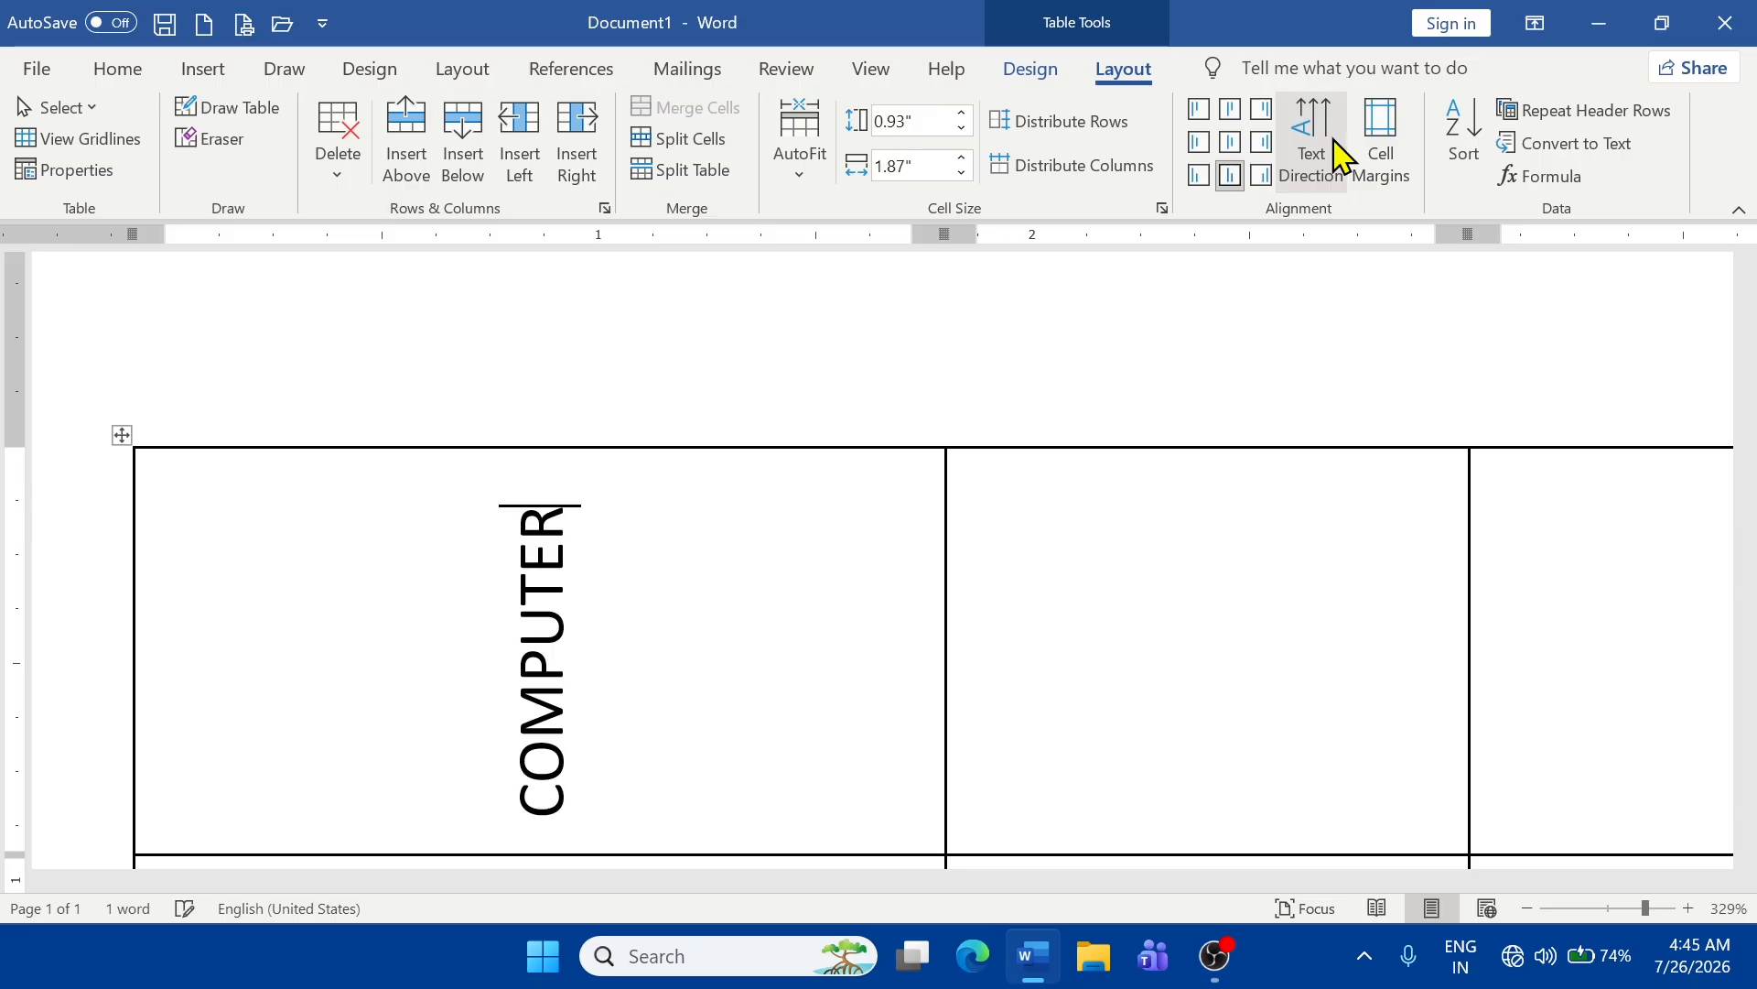
left_click(1336, 157)
scroll(1115, 474, "down", 5)
scroll(424, 576, "up", 5)
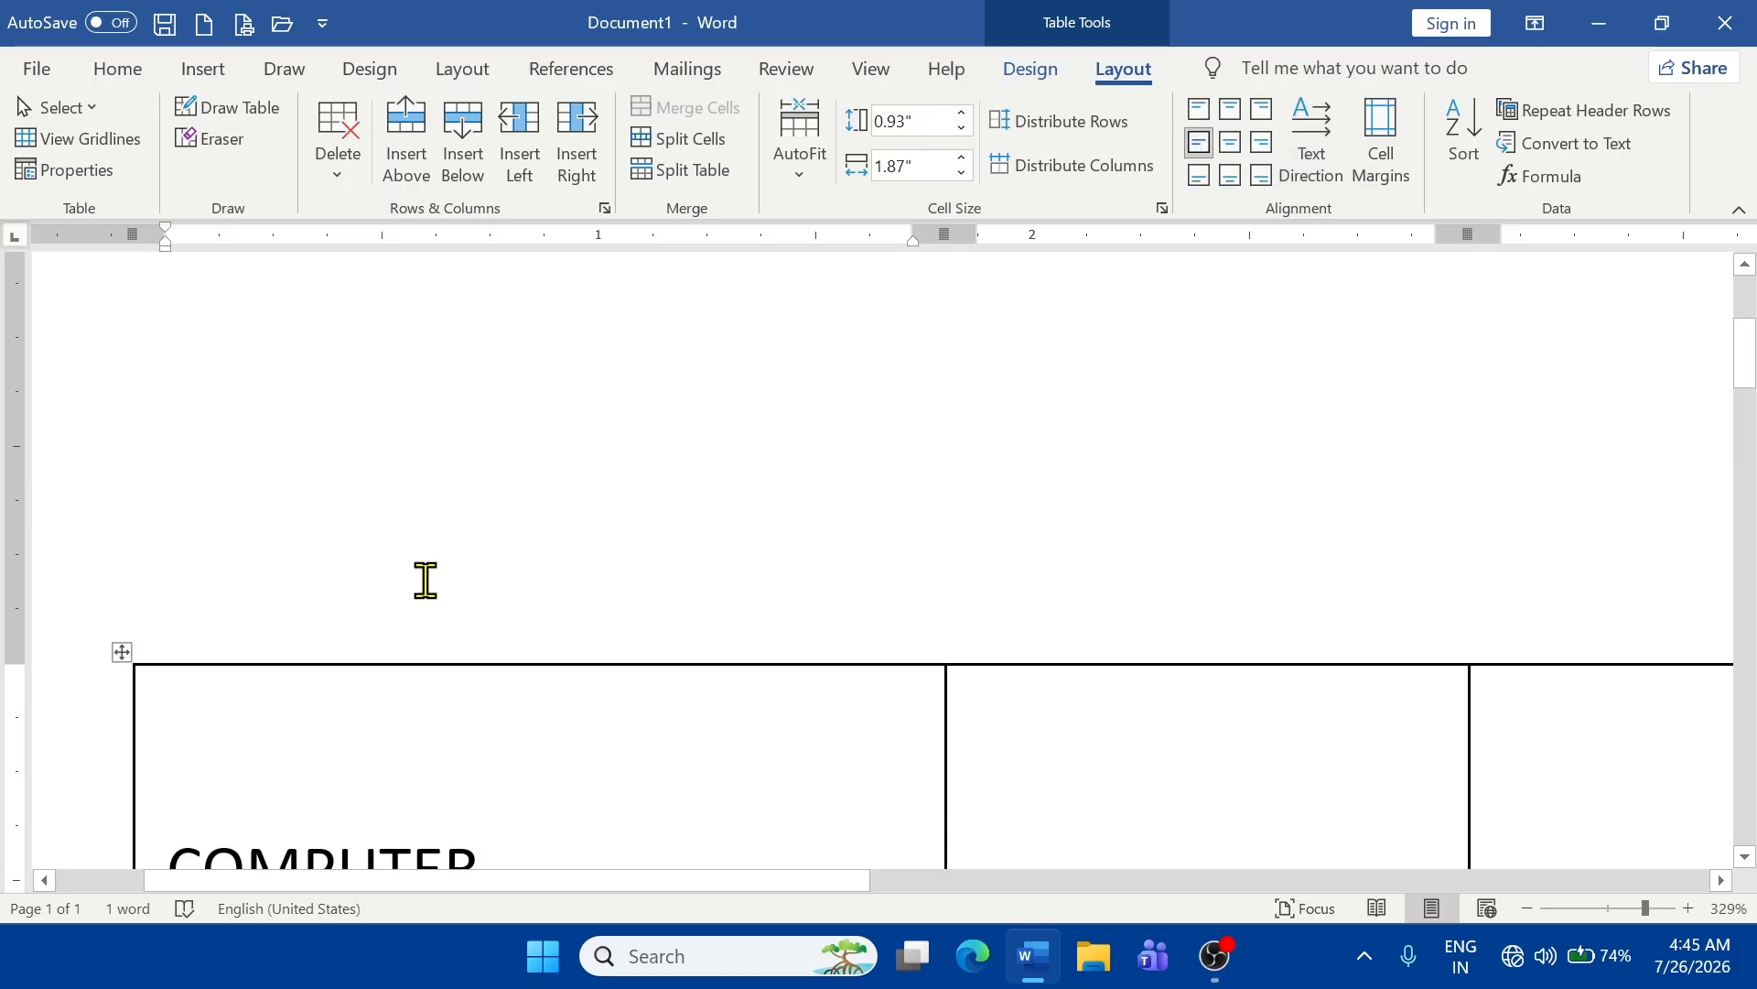
- Enter A, B, C and D in the four first-column cells below COMPUTER
scroll(448, 546, "down", 3)
left_click_drag(518, 546, 604, 534)
scroll(667, 628, "up", 10)
scroll(602, 718, "down", 5)
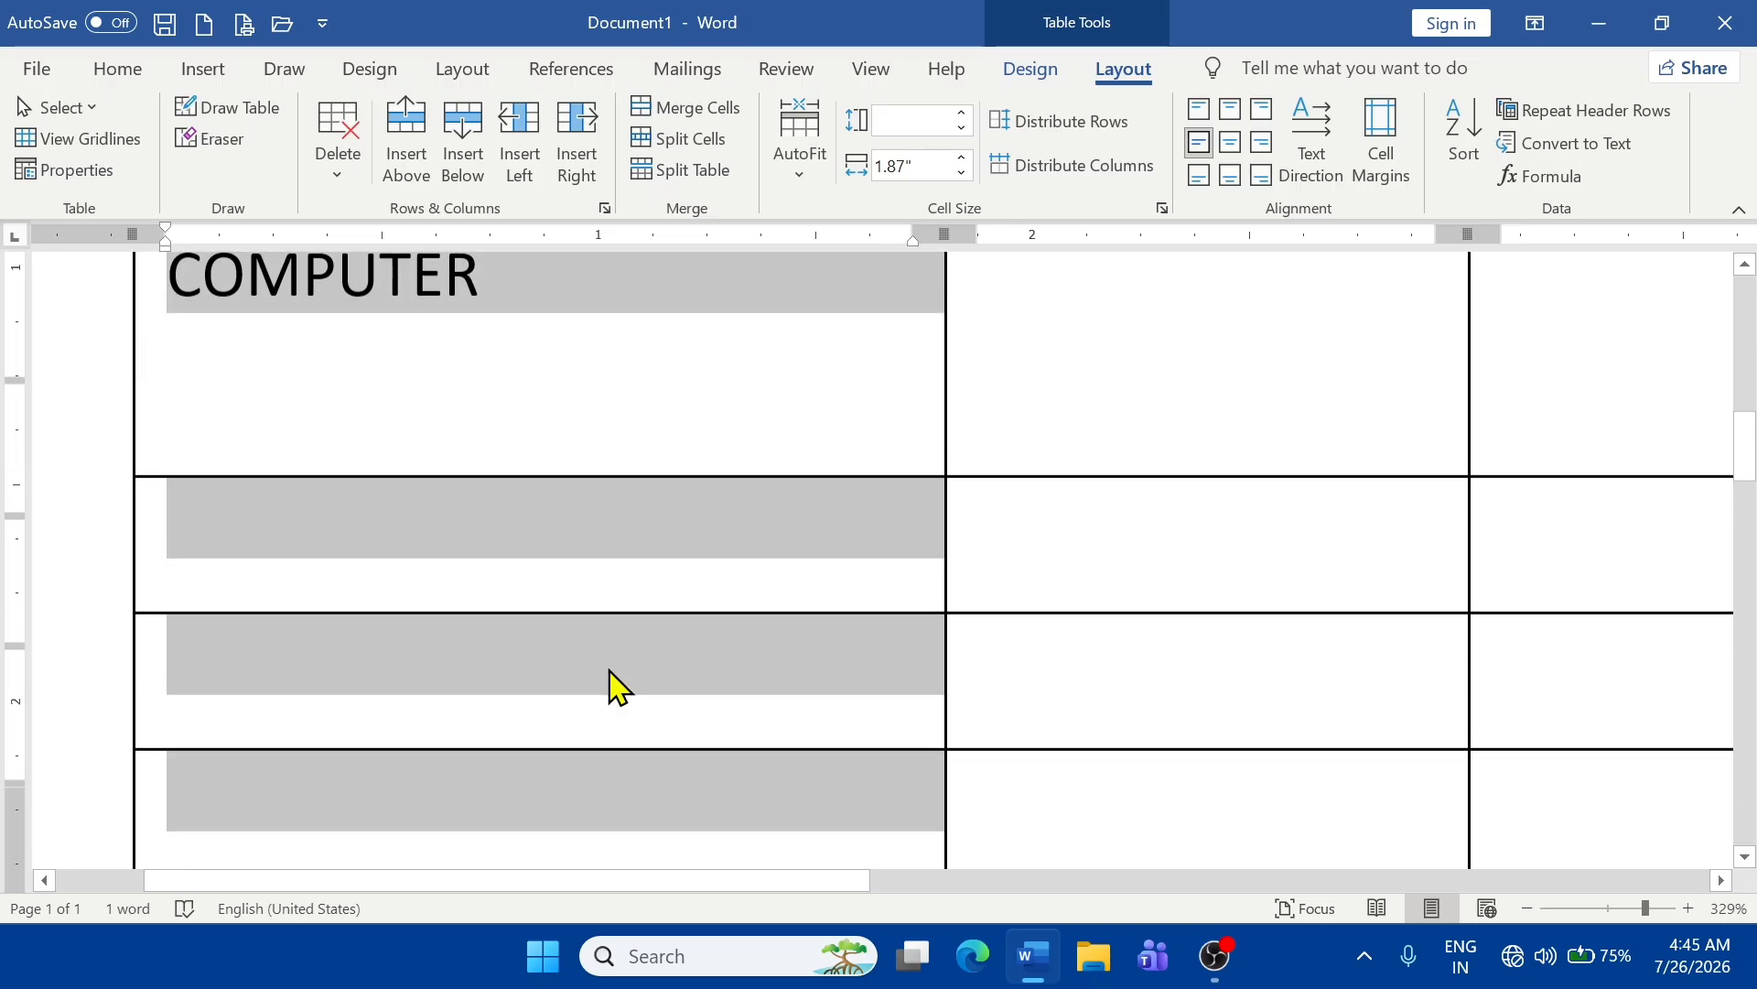
left_click(397, 320)
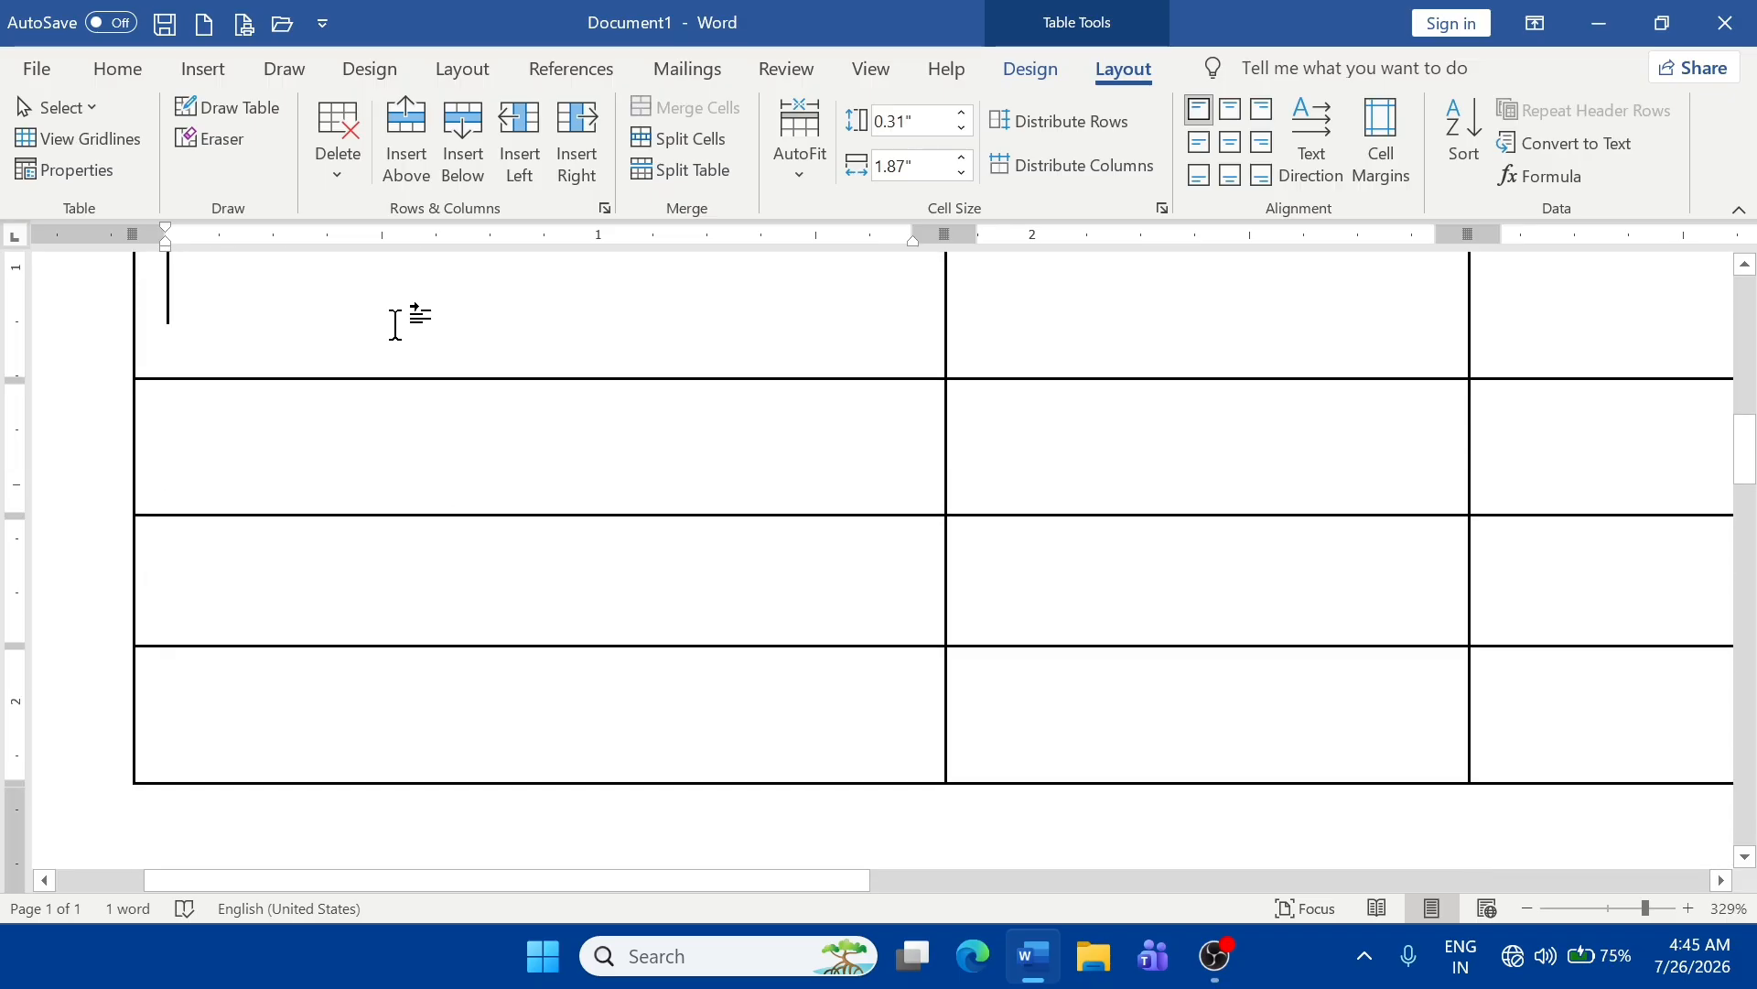
type("A")
type("B")
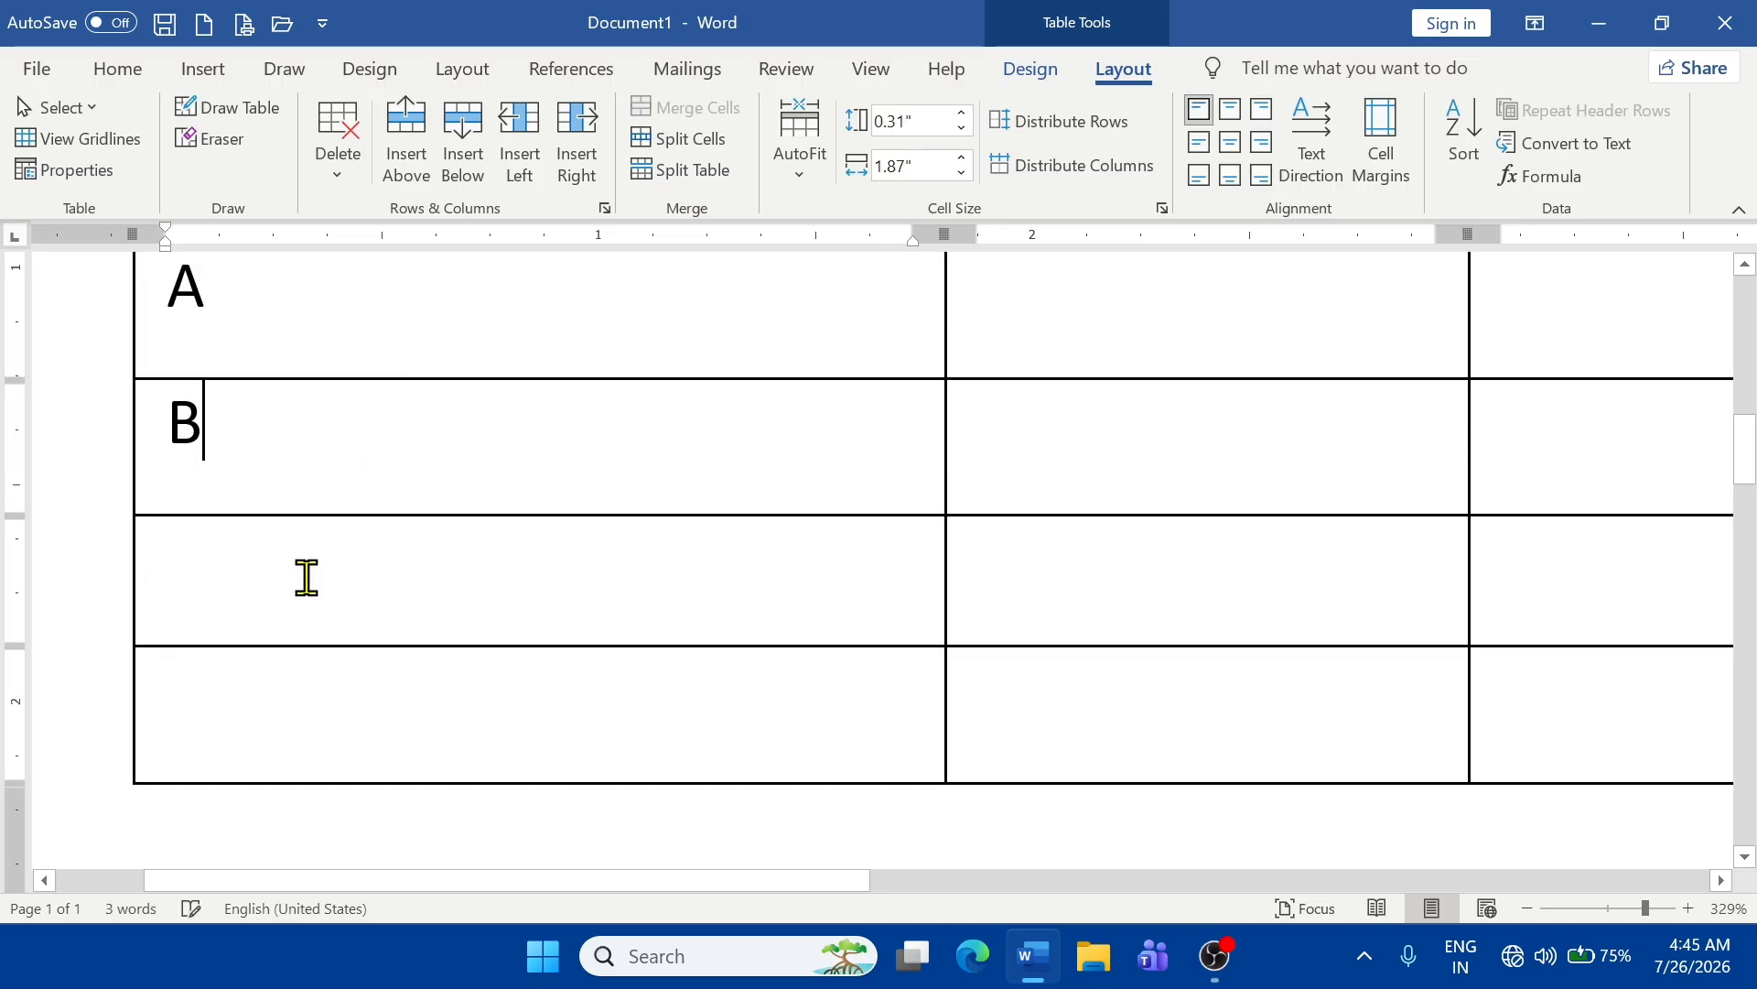
type("C")
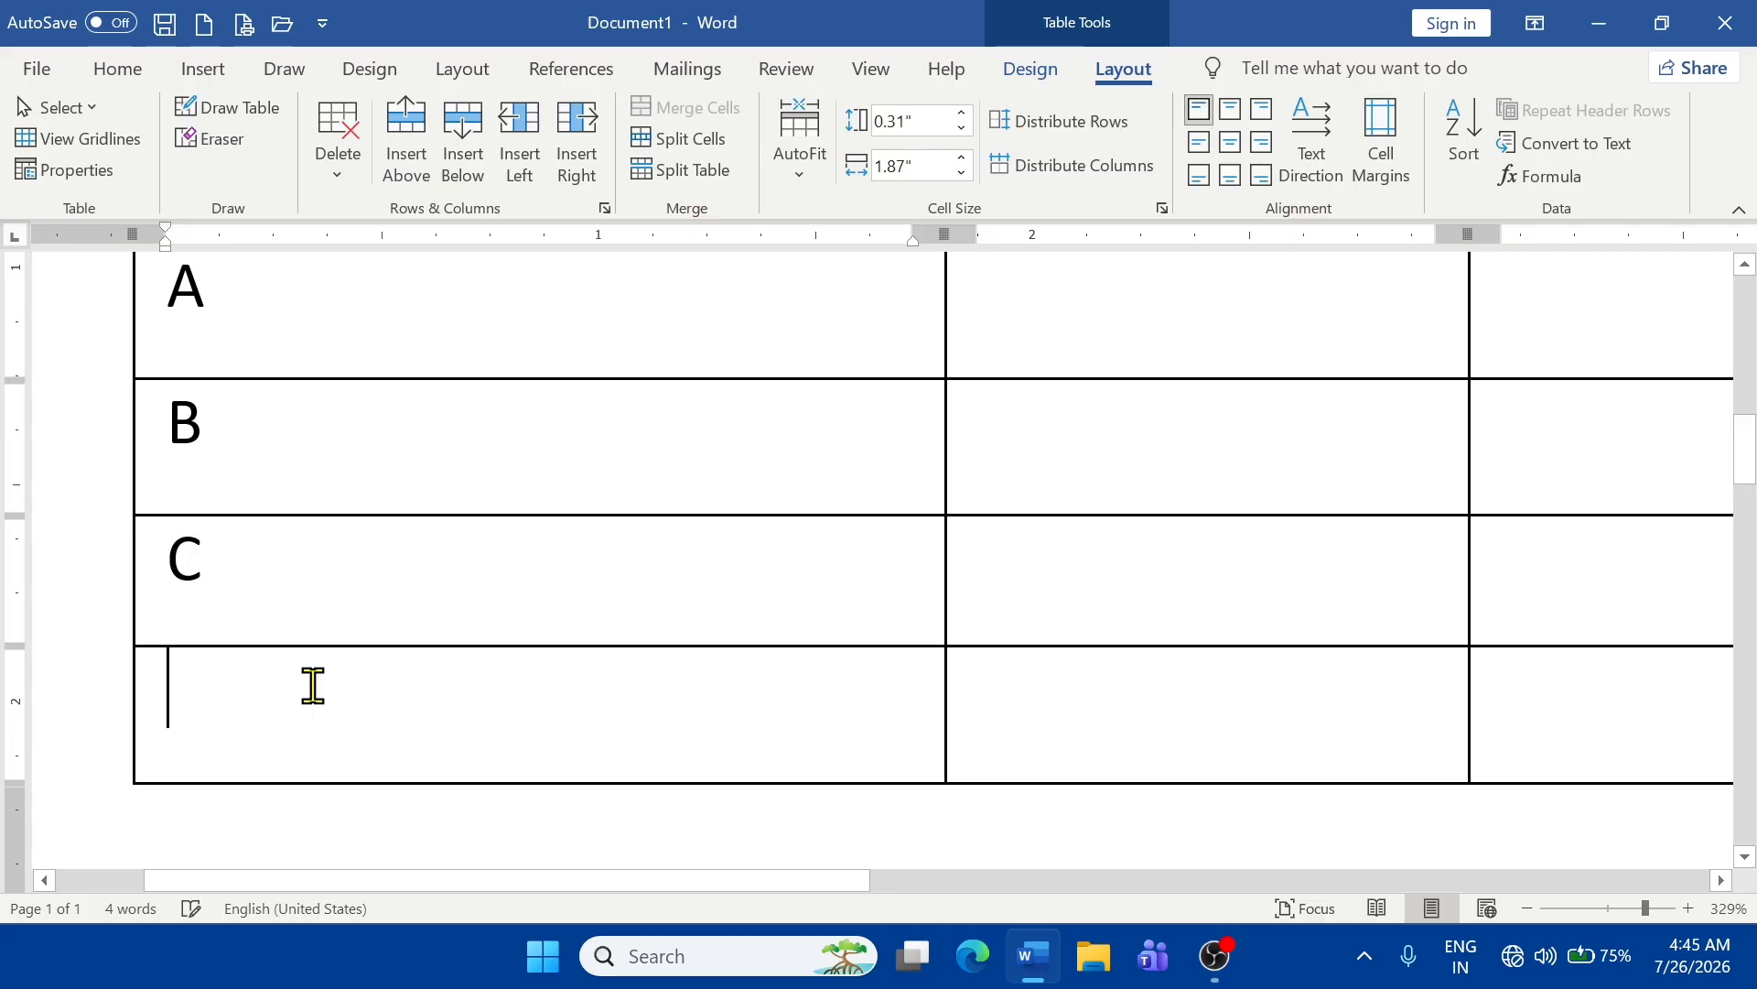
type("D")
scroll(314, 682, "up", 5)
scroll(290, 540, "down", 4)
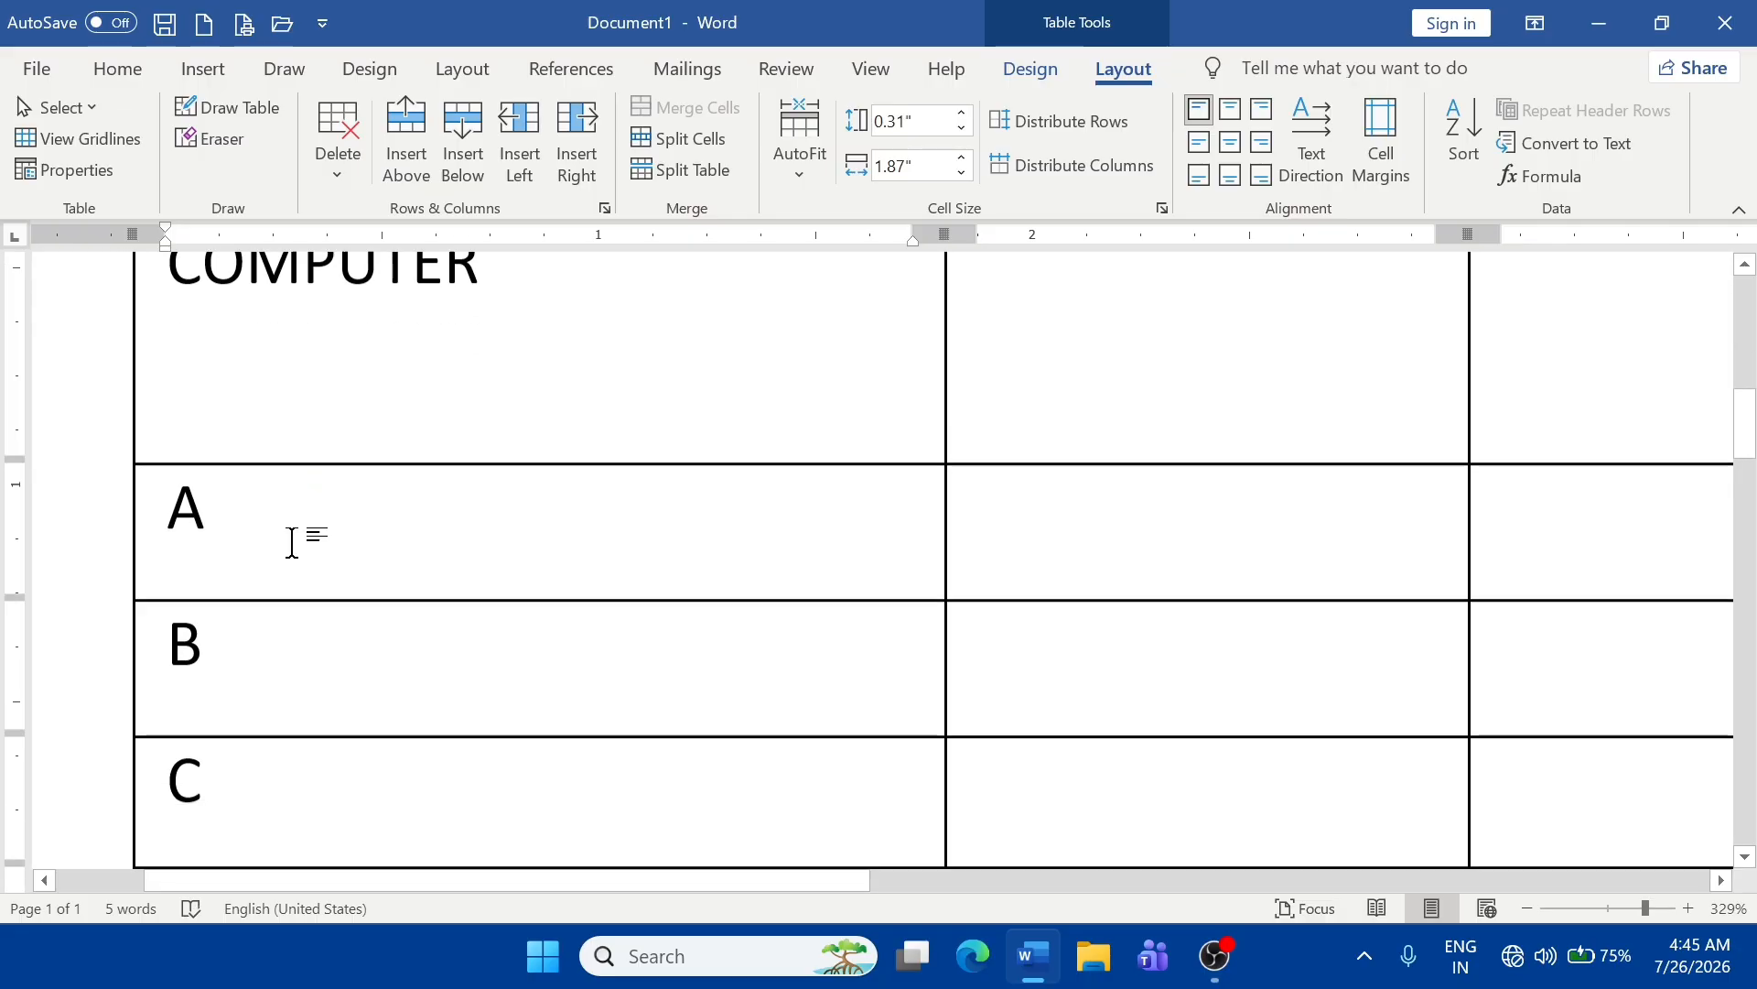
- Rotate the text of the COMPUTER, A, B and C cells to read from bottom to top, reducing the view to 130%
left_click_drag(256, 290, 282, 824)
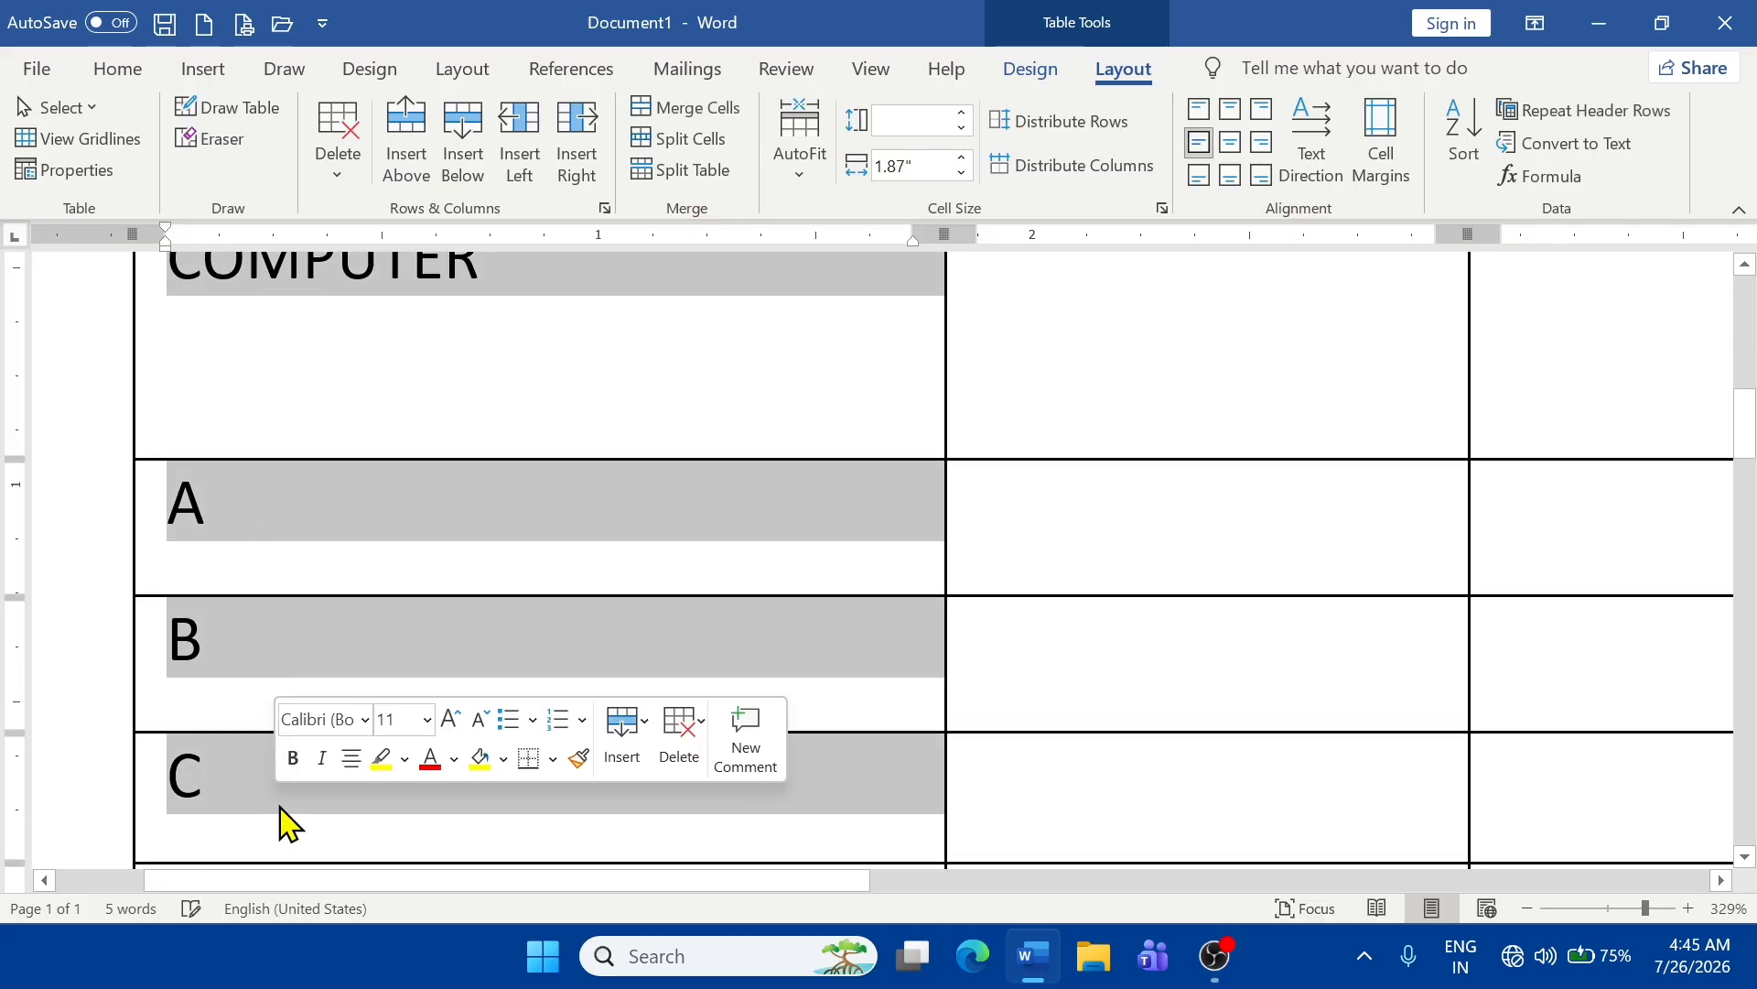
left_click(1314, 162)
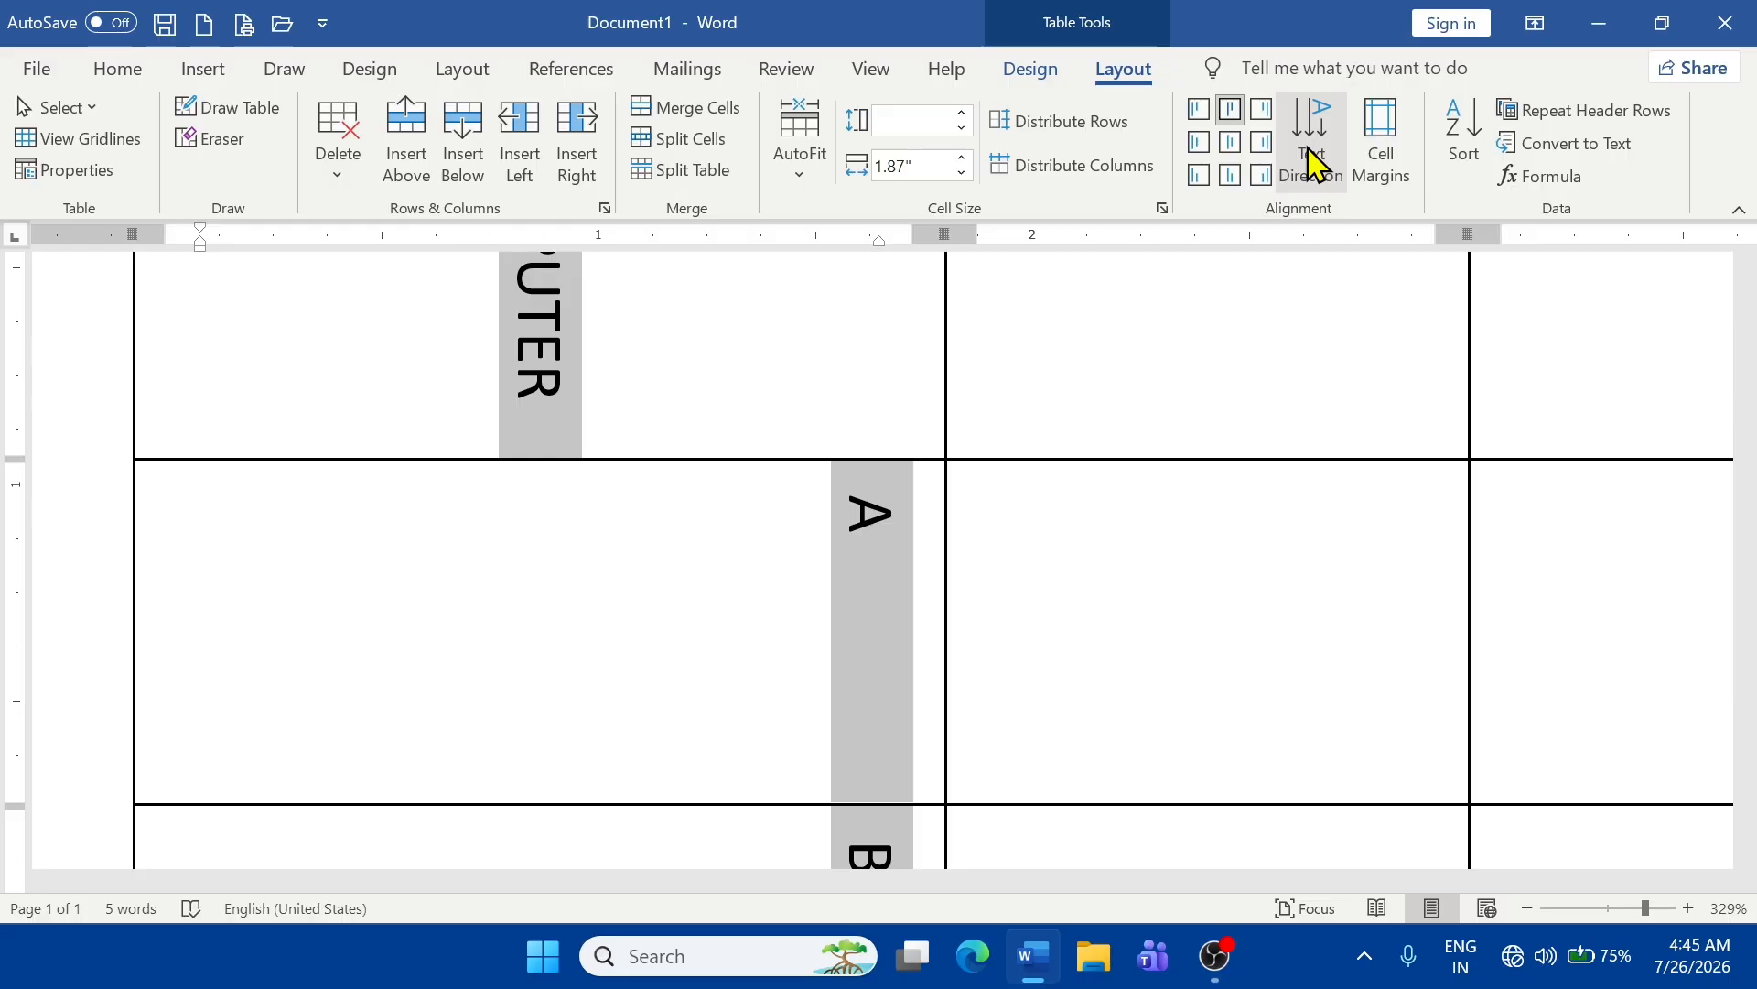
left_click(1315, 165)
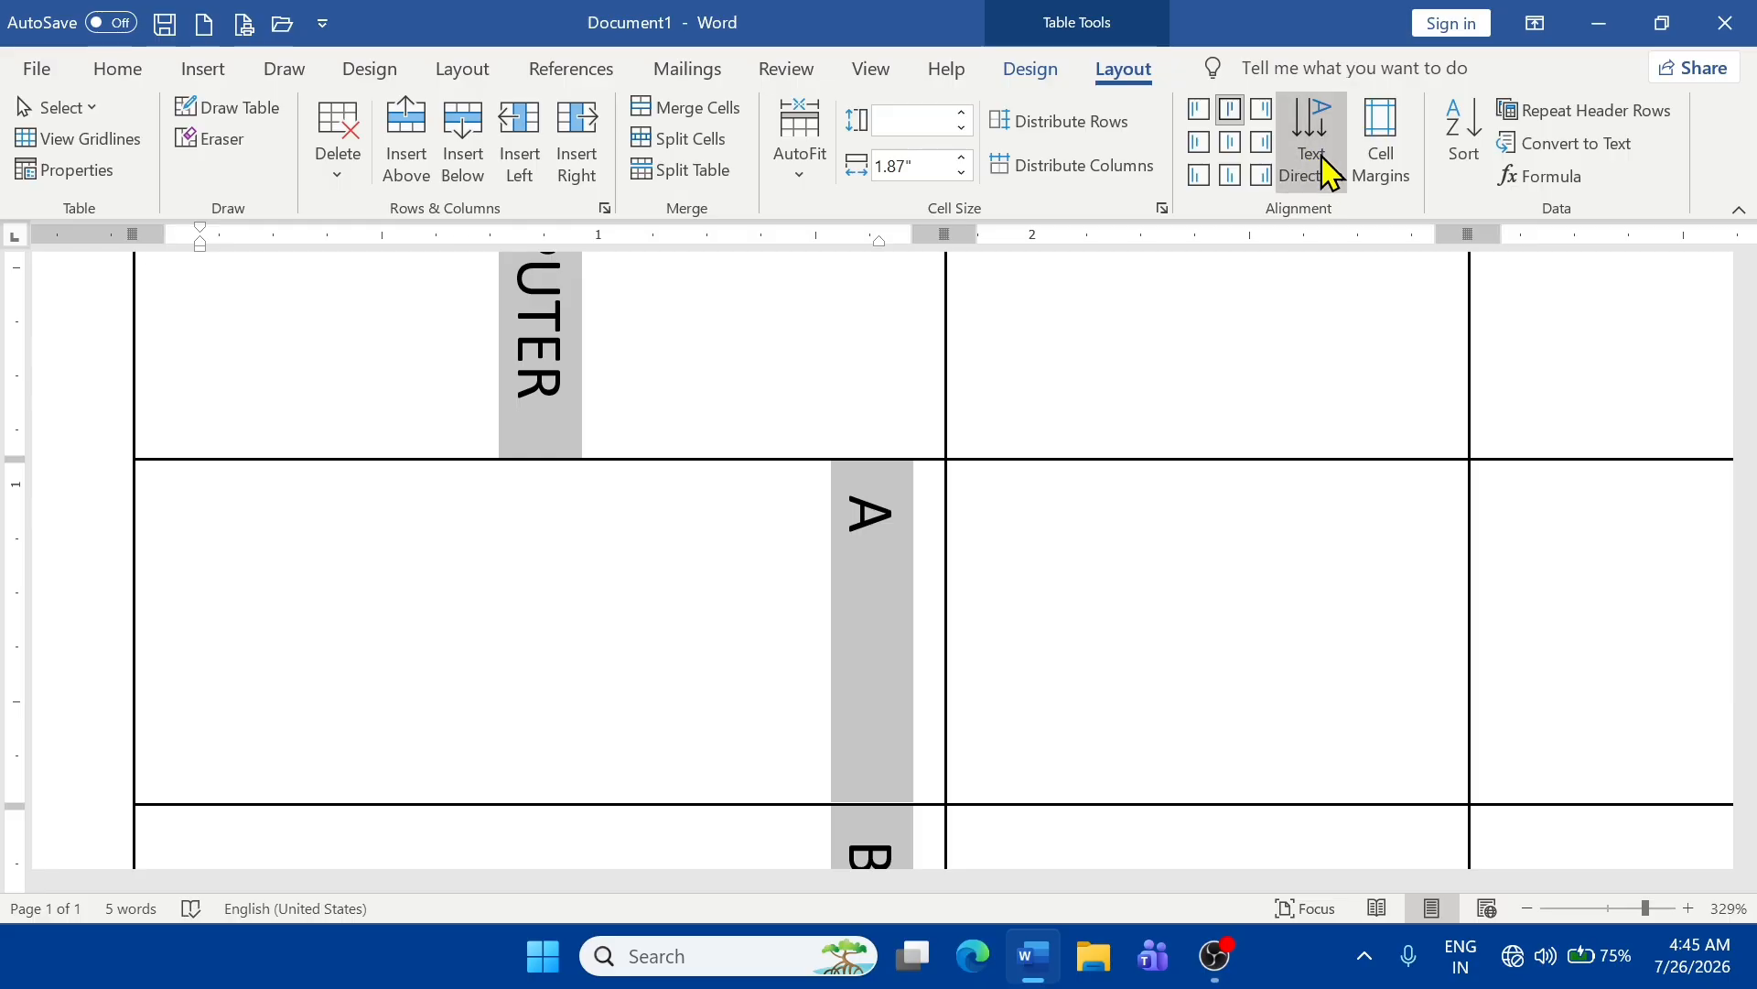
left_click(1526, 908)
left_click(1527, 908)
left_click(1526, 908)
left_click(1527, 908)
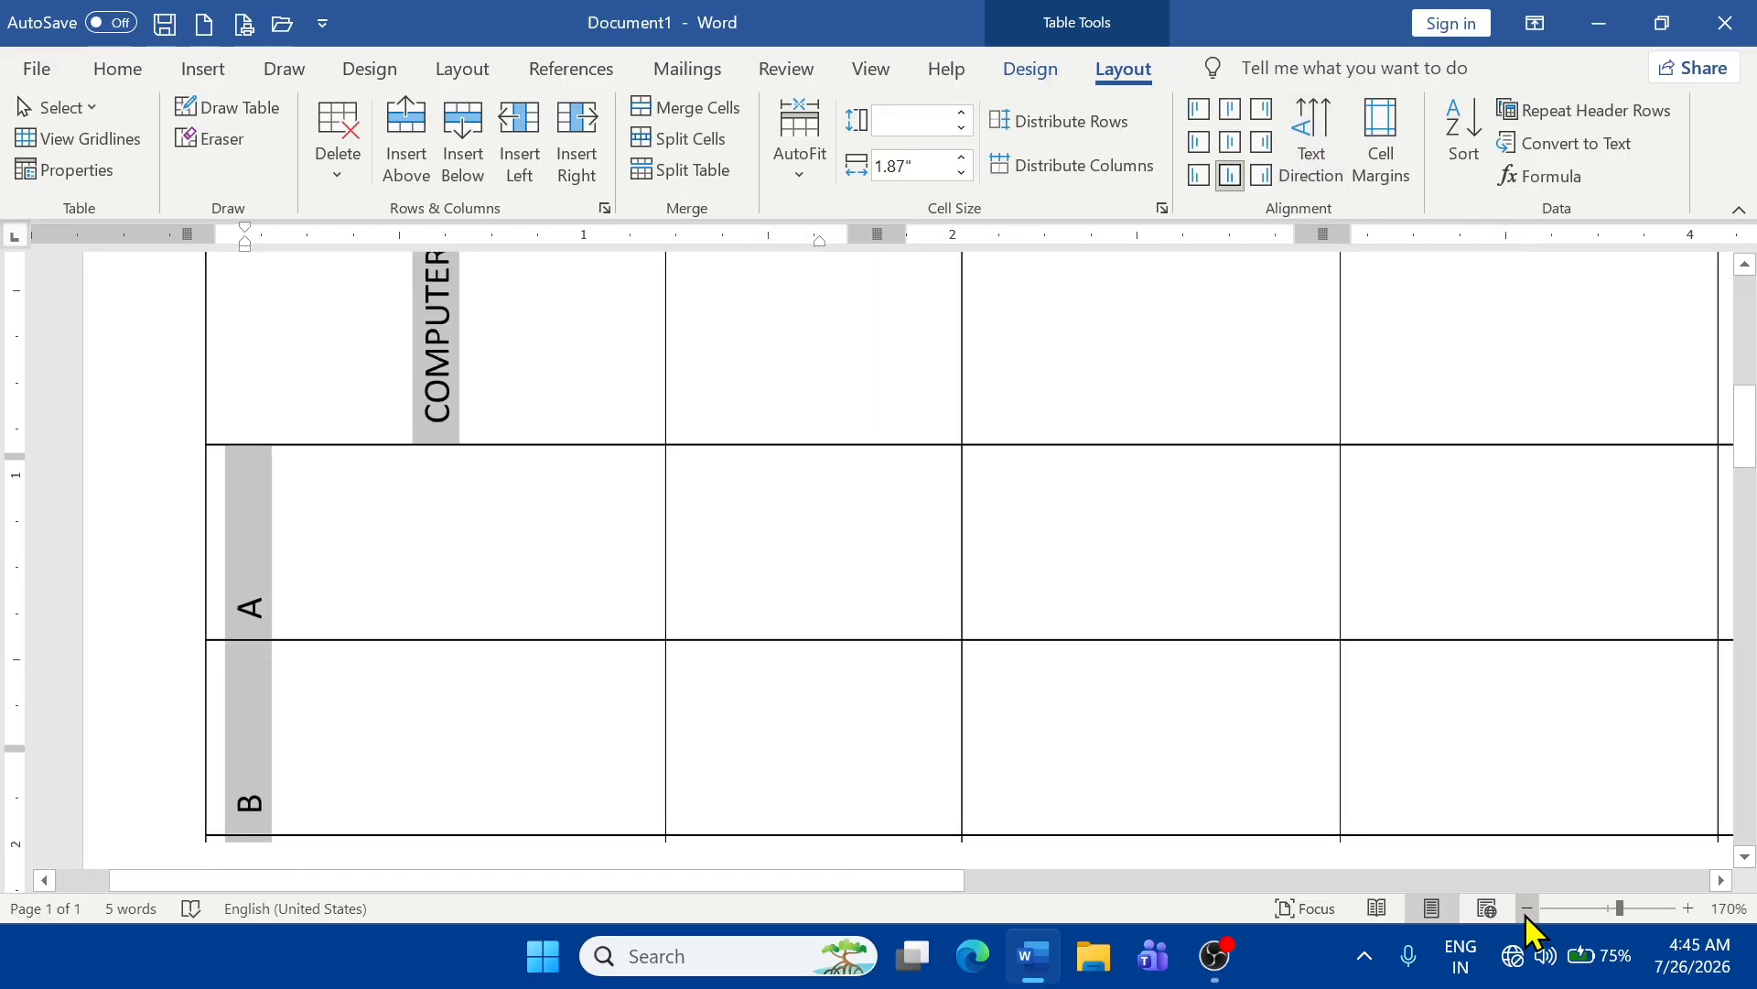
left_click(1527, 908)
left_click(1527, 908)
left_click(1527, 908)
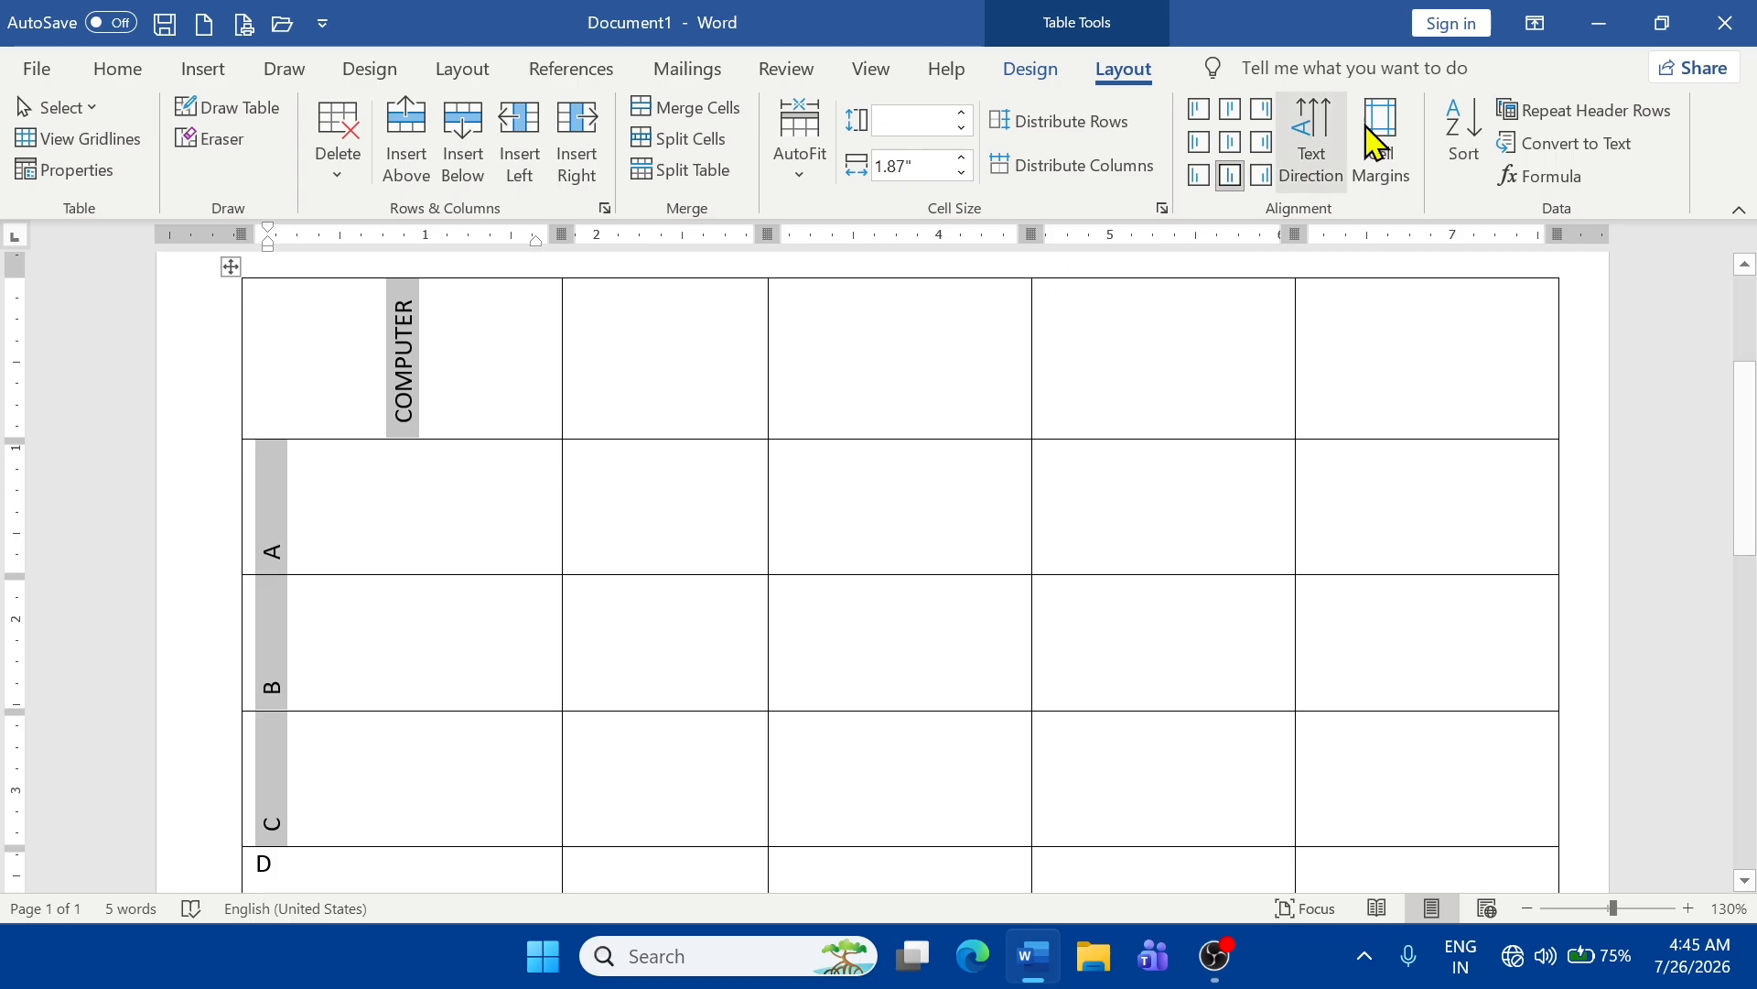
- Centre the COMPUTER, A, B and C text in both directions within the cells and return it to horizontal
left_click(1198, 112)
left_click(1233, 143)
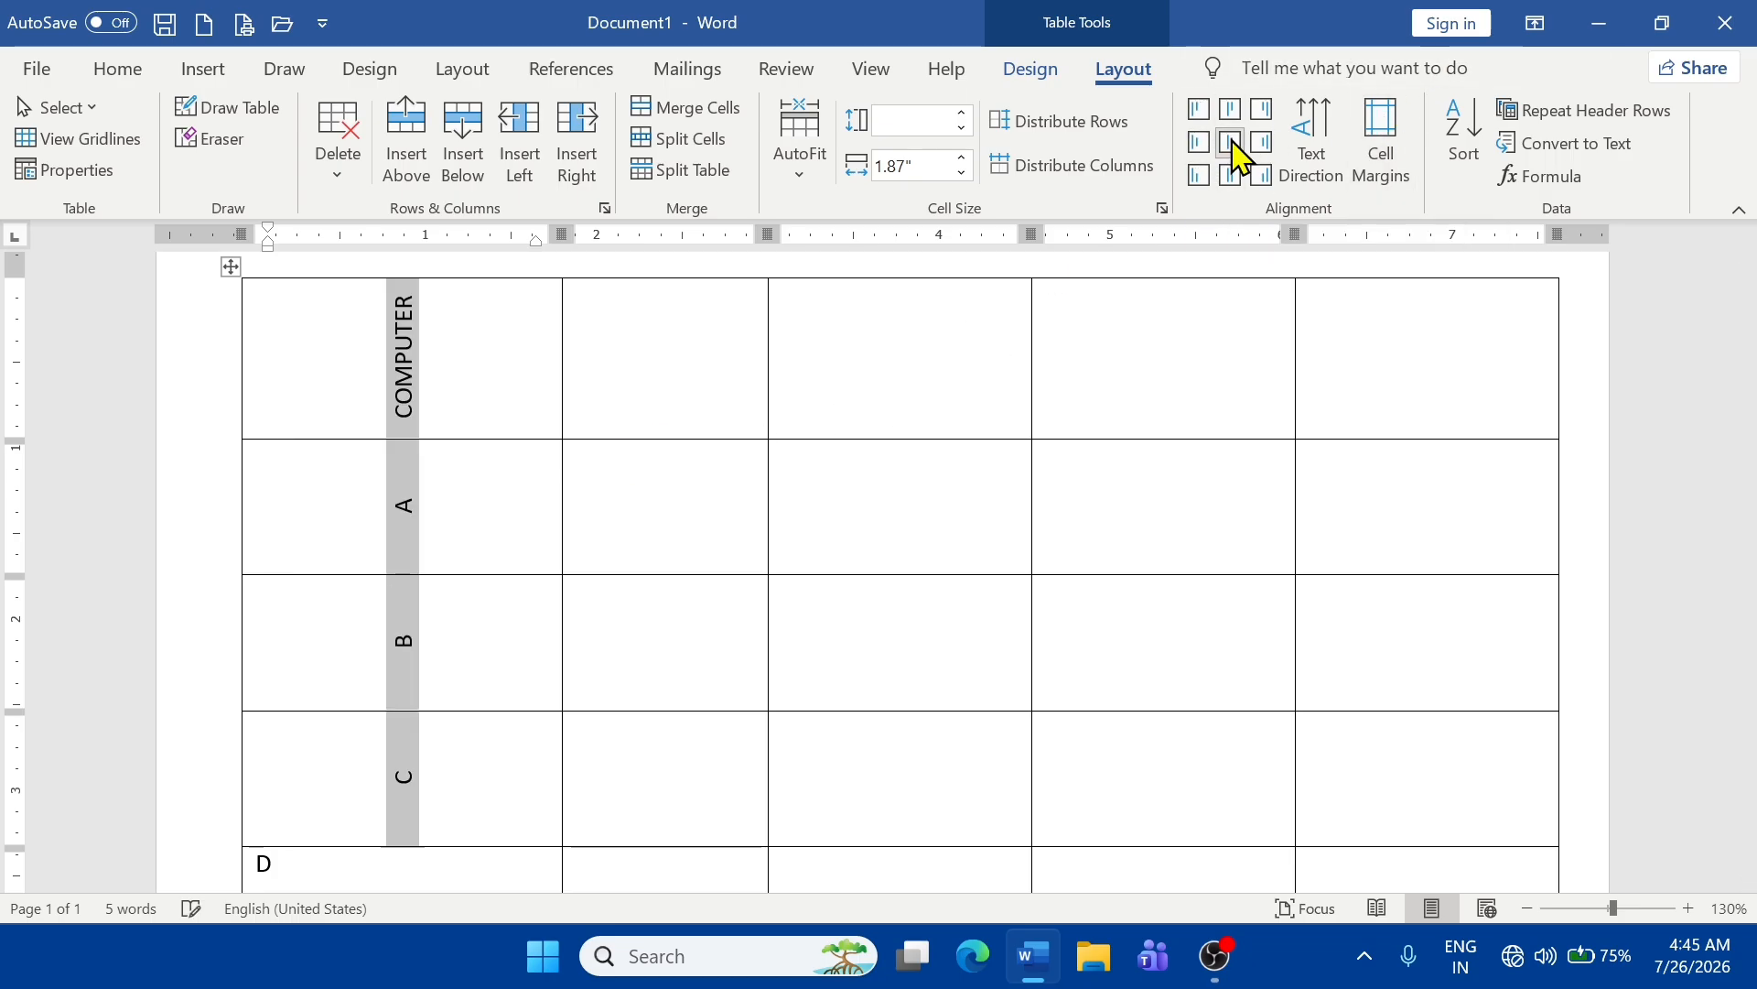
left_click(1322, 147)
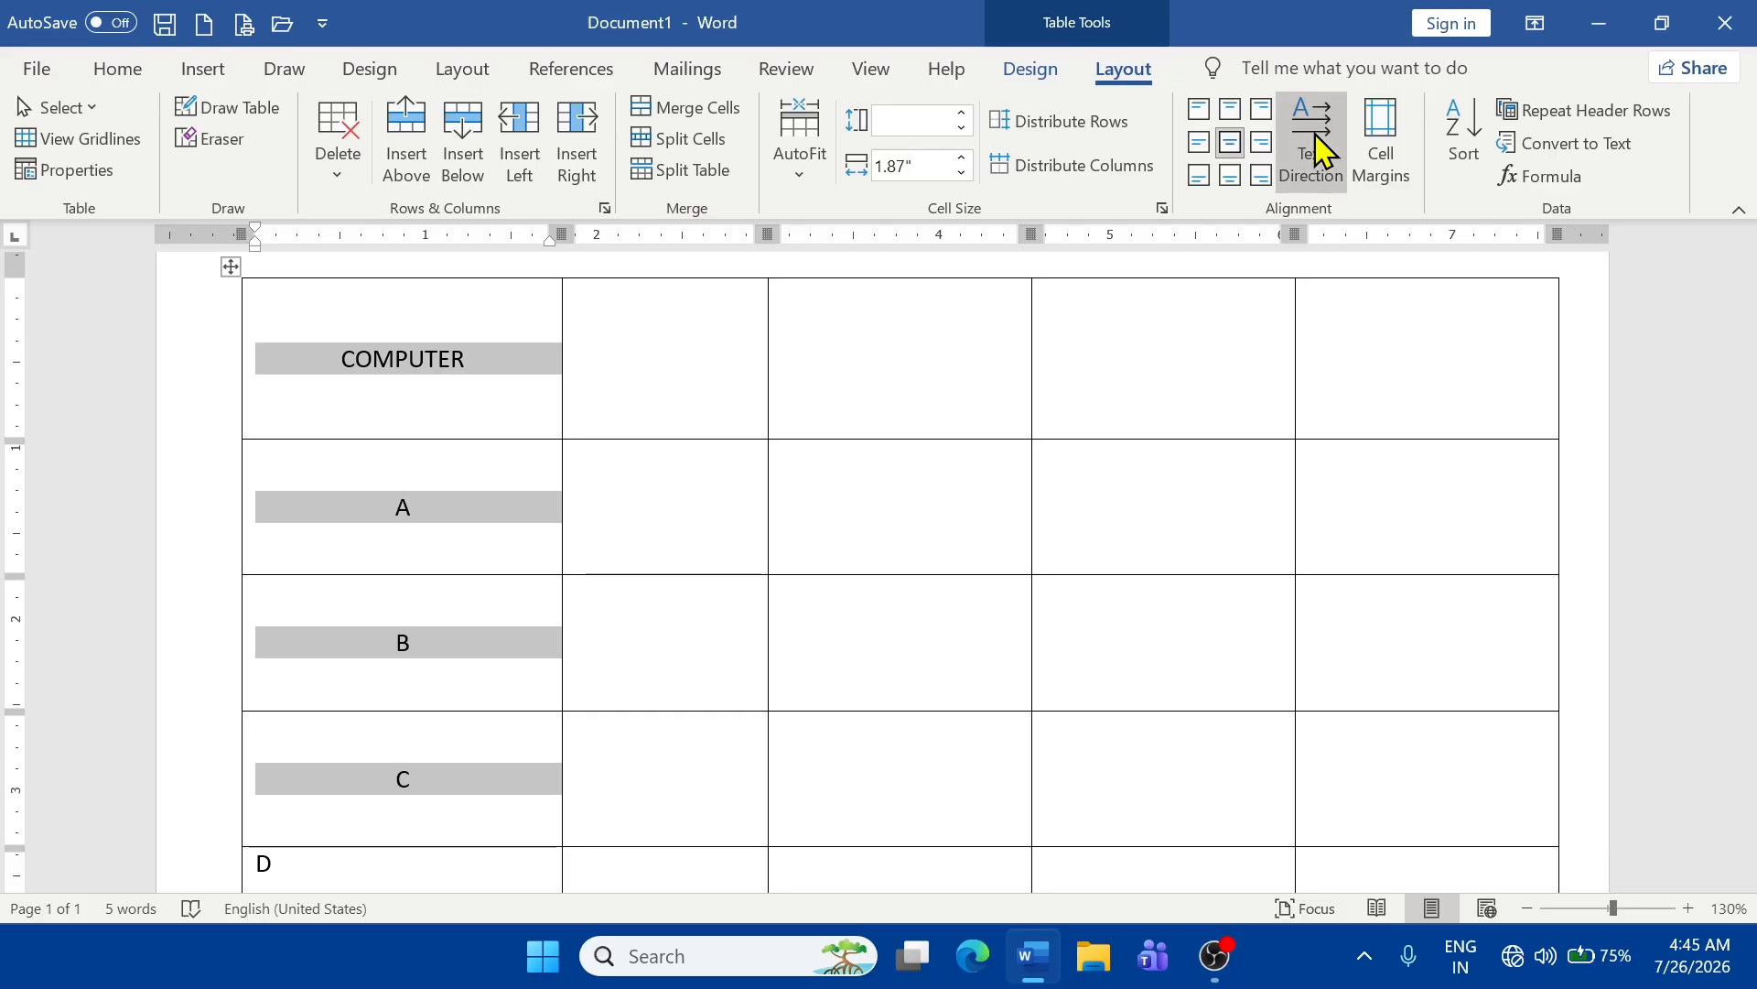
left_click(1324, 149)
left_click(1323, 147)
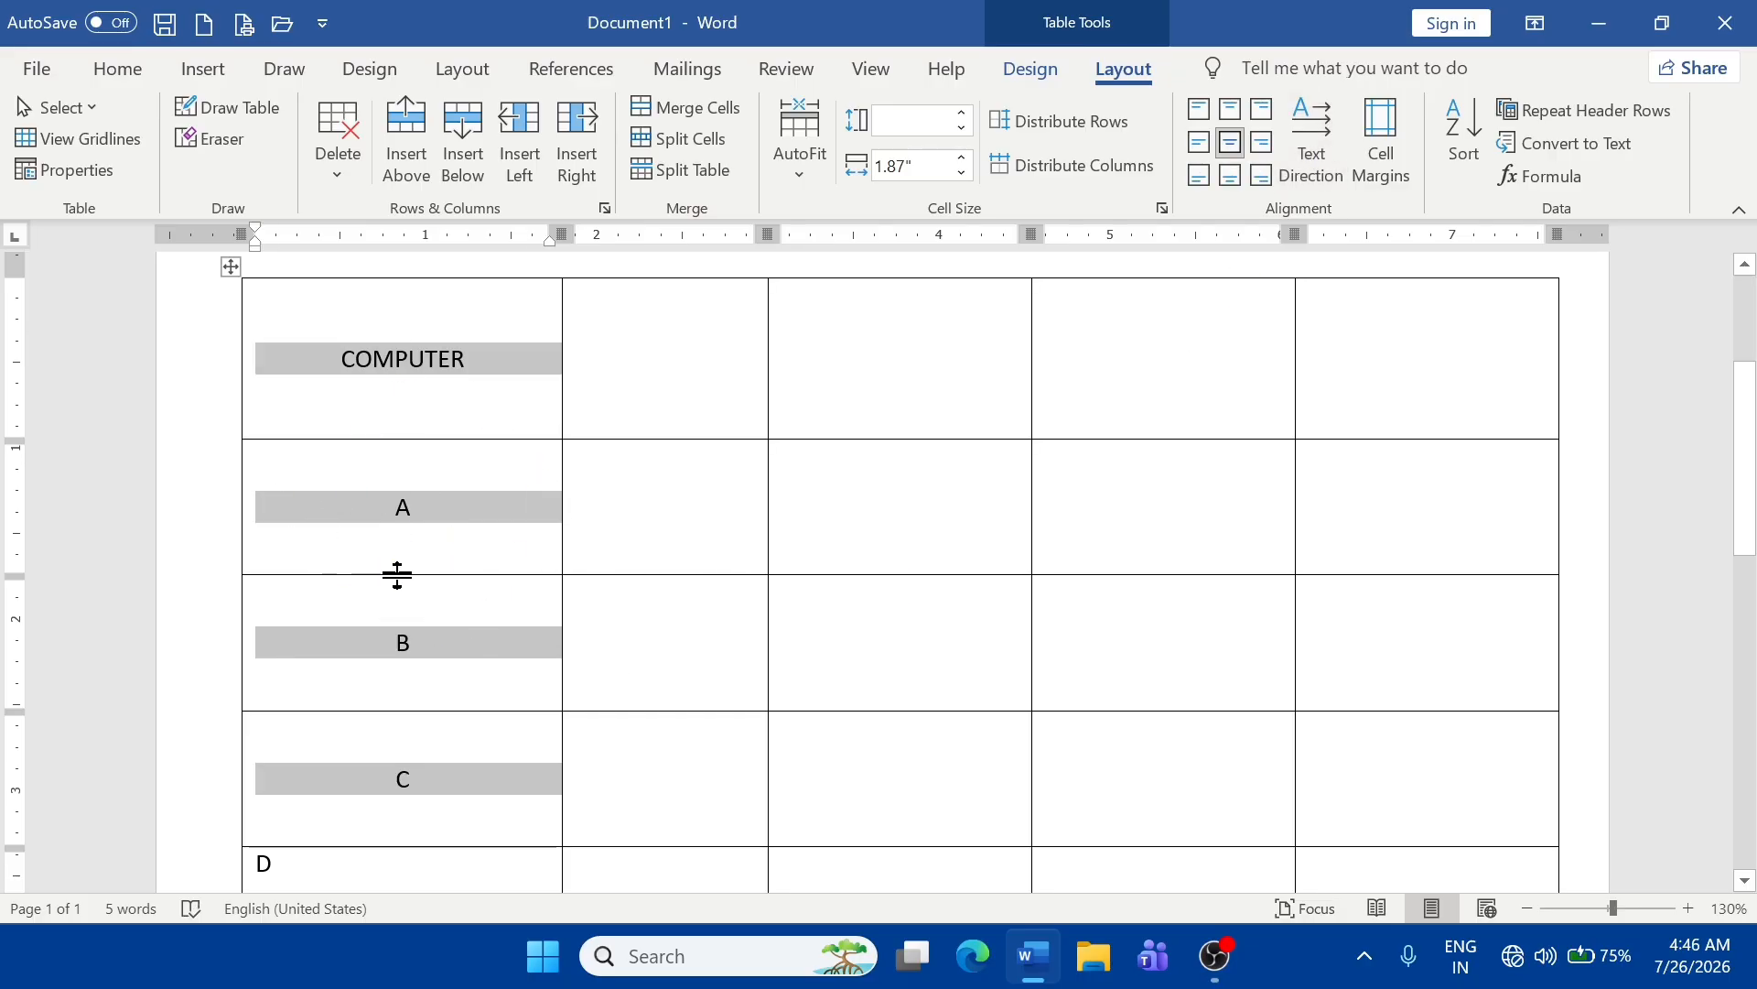
left_click(1131, 423)
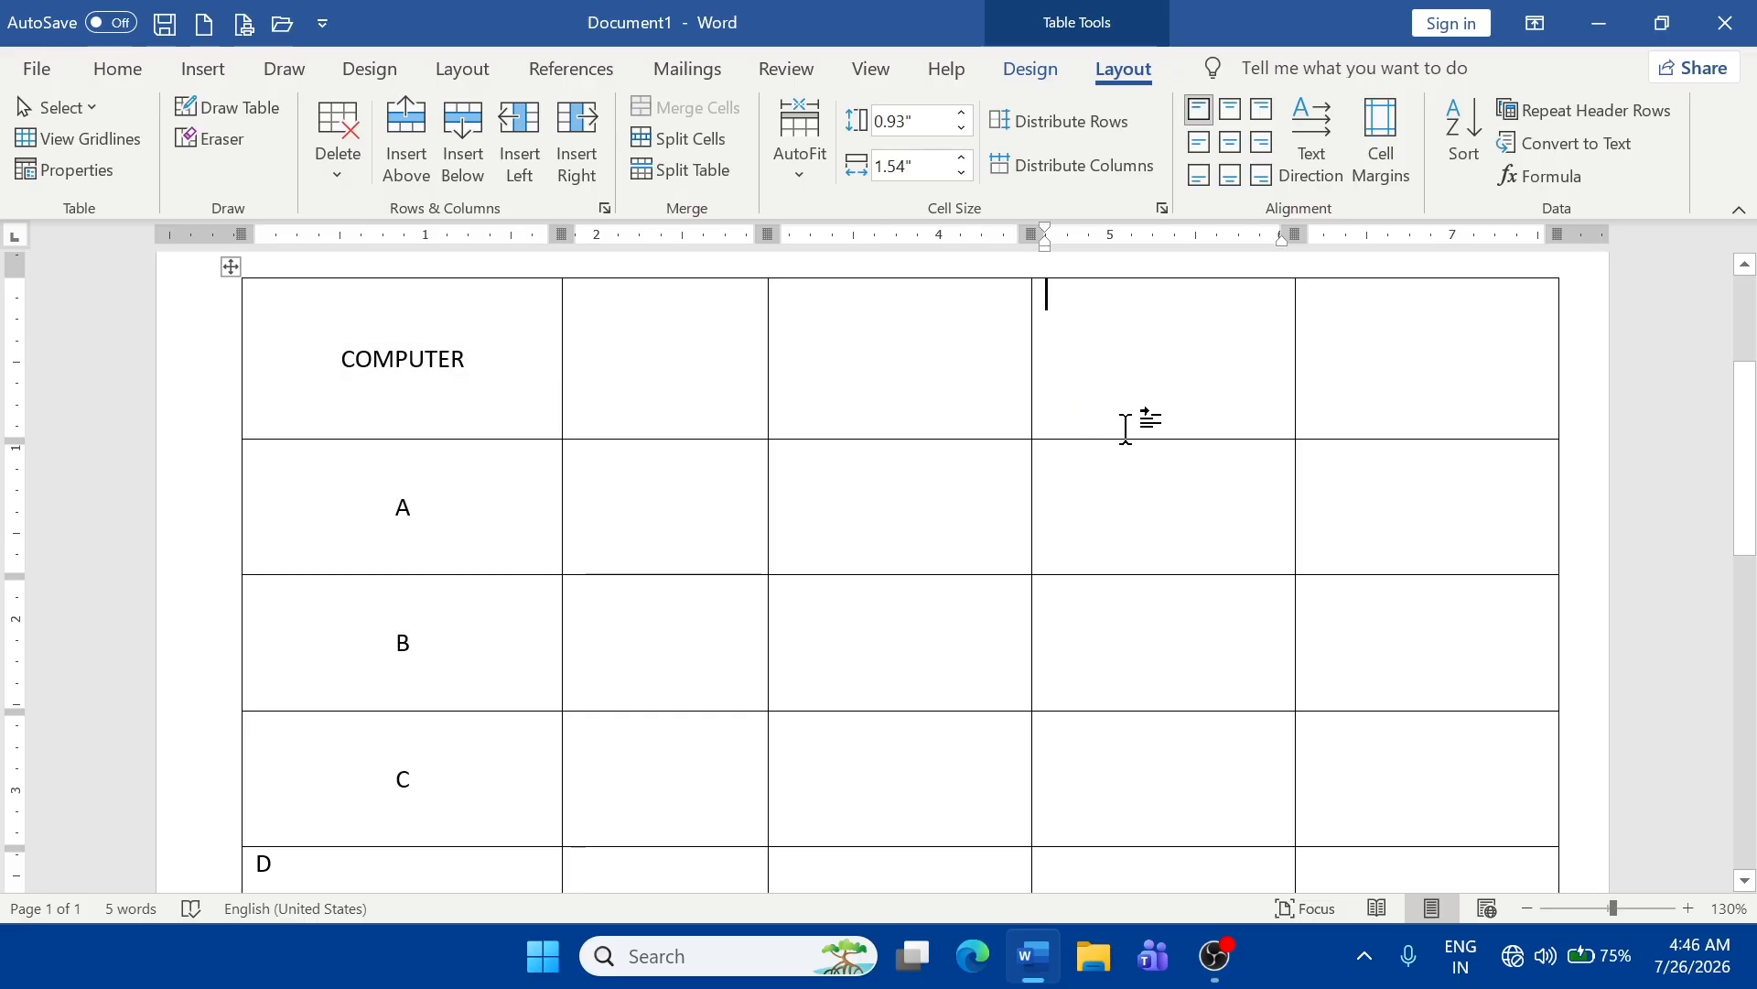
- In the first column, replace COMPUTER with S, the A below it with X, and D in the last row with A
scroll(424, 604, "down", 3)
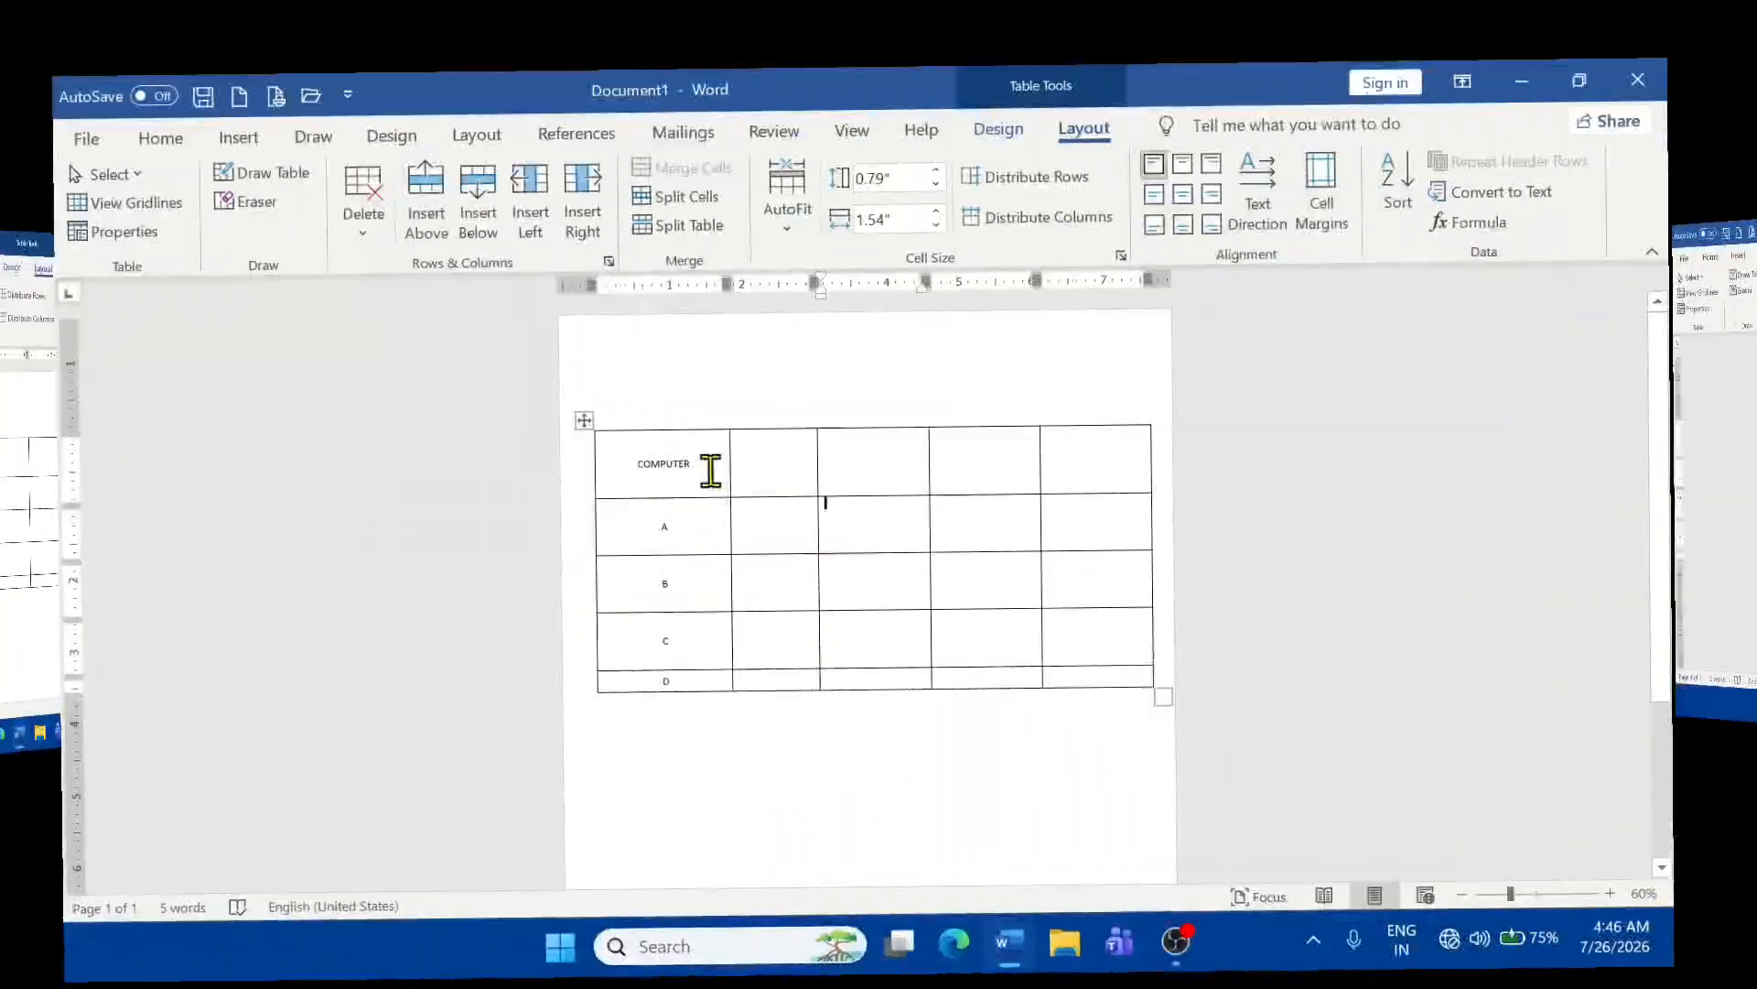
left_click_drag(711, 470, 547, 452)
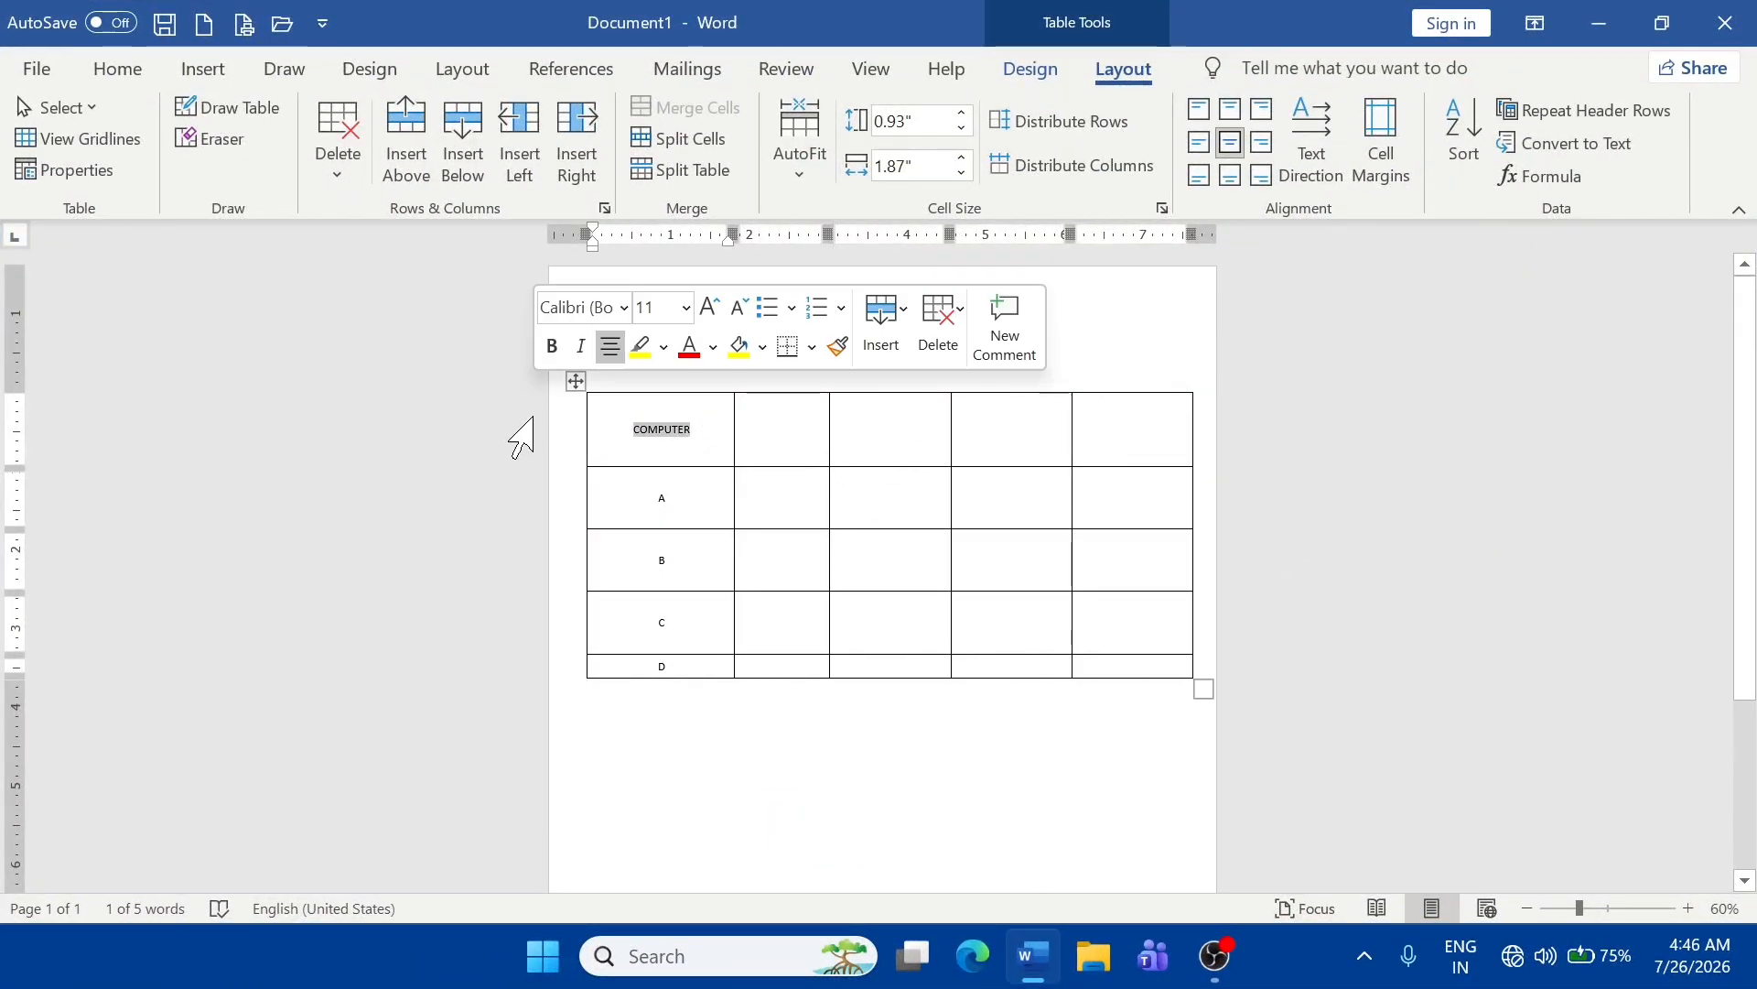
key("BackSpace")
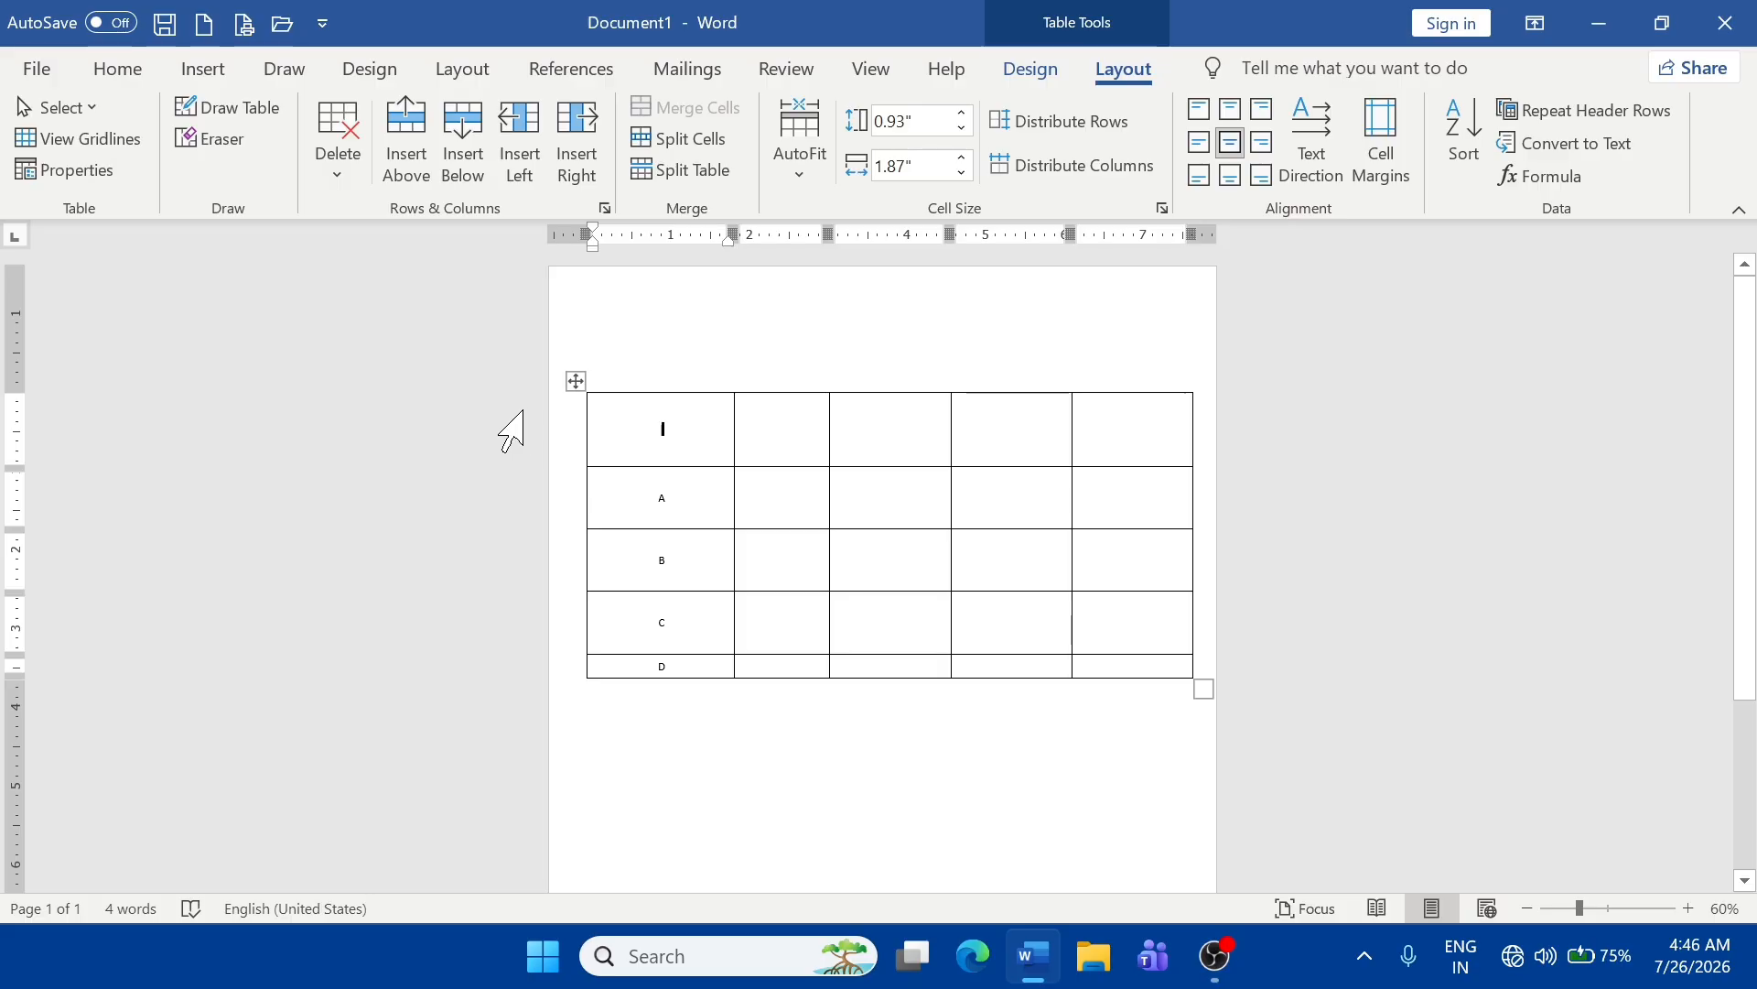
type("S")
left_click(691, 510)
key("BackSpace")
type("X")
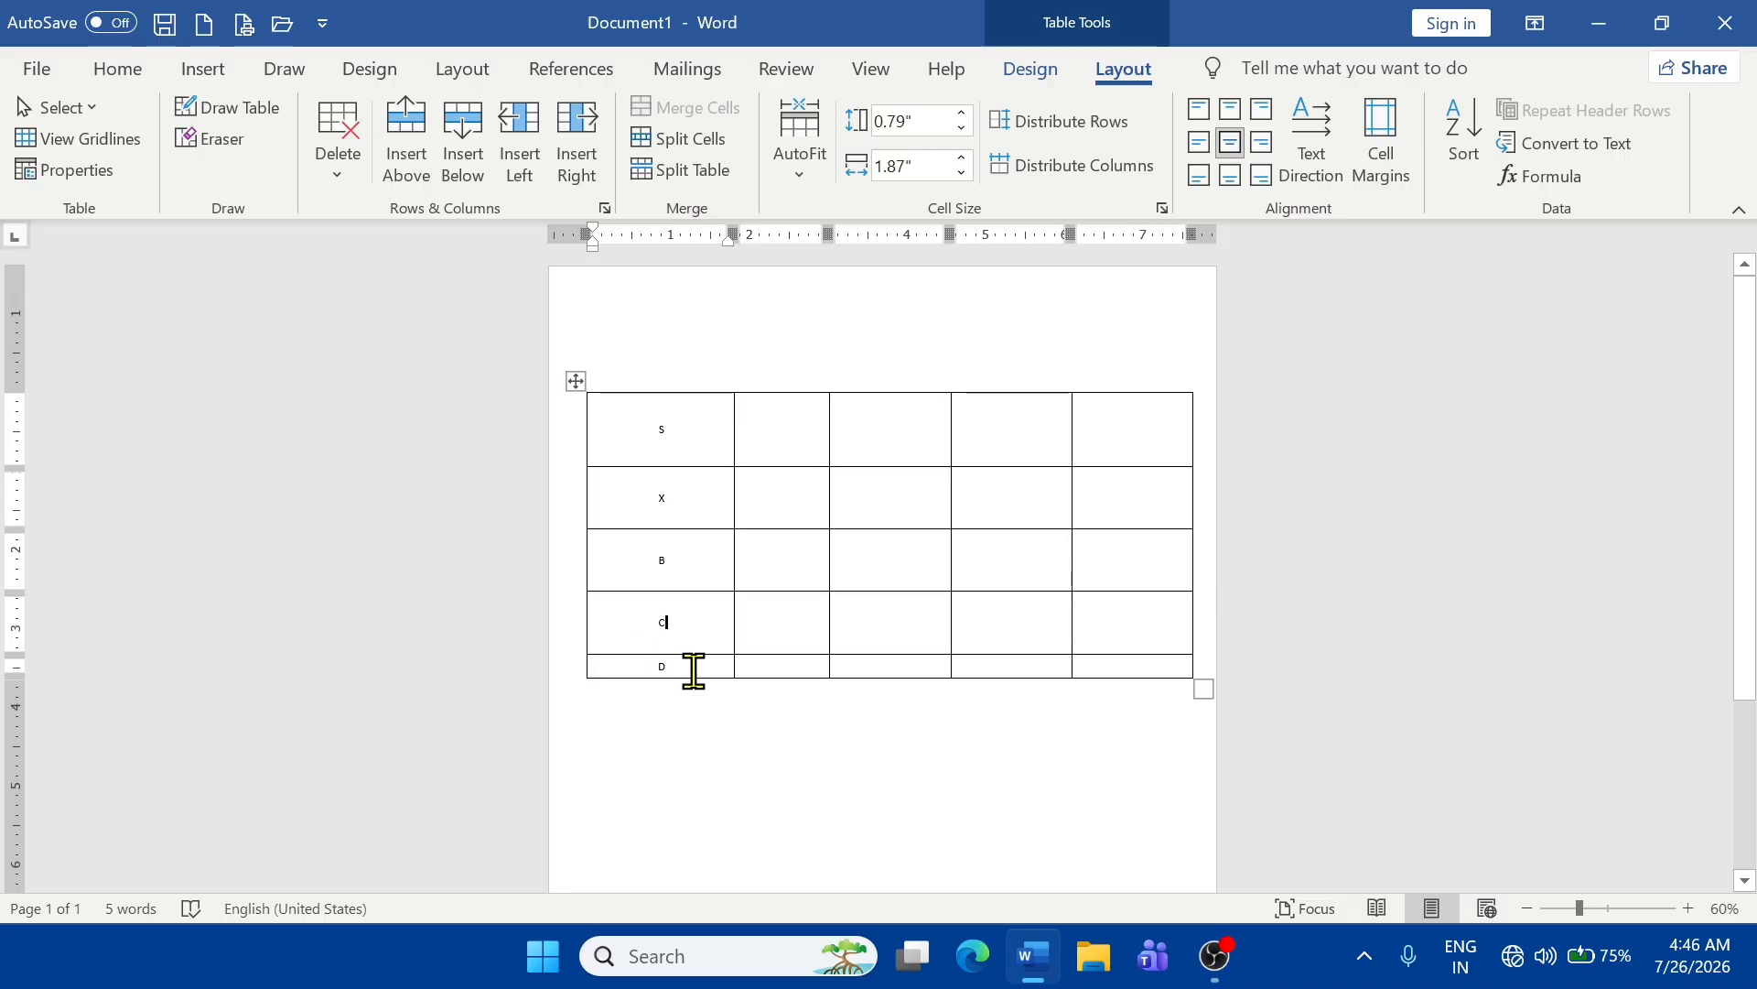
type("A")
key("BackSpace")
key("BackSpace")
key("BackSpace")
type("A")
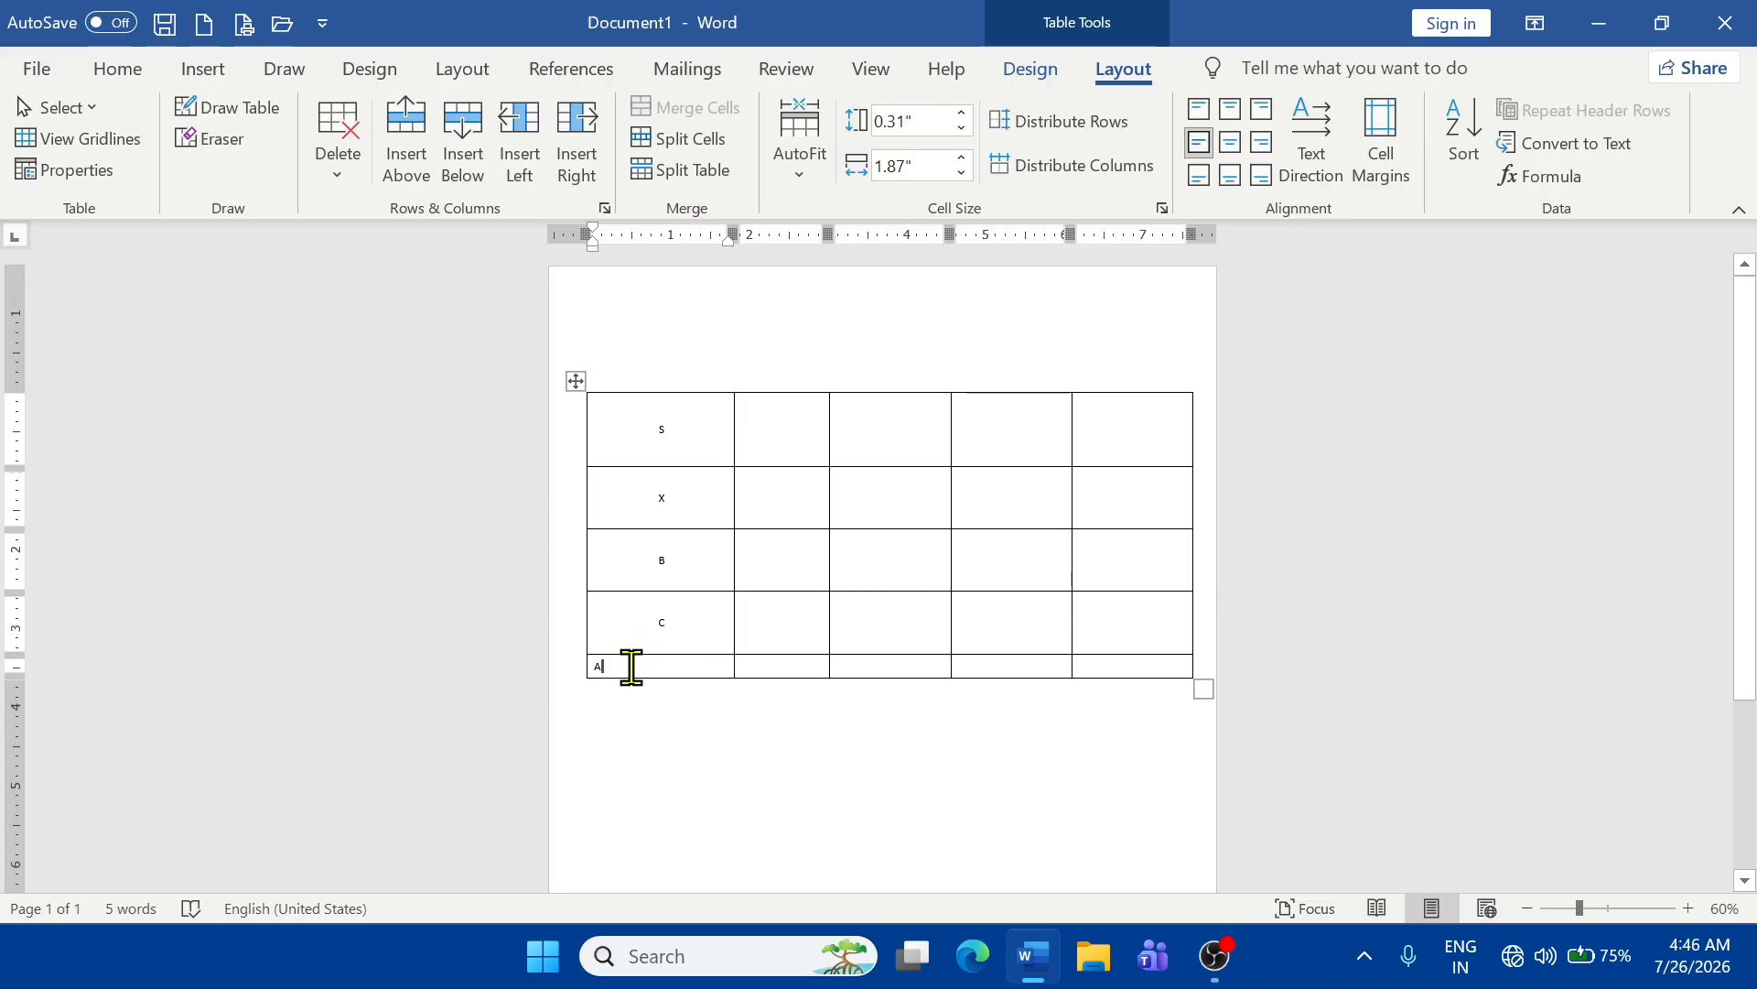
- Centre the text of all first-column cells horizontally and vertically
left_click(1608, 908)
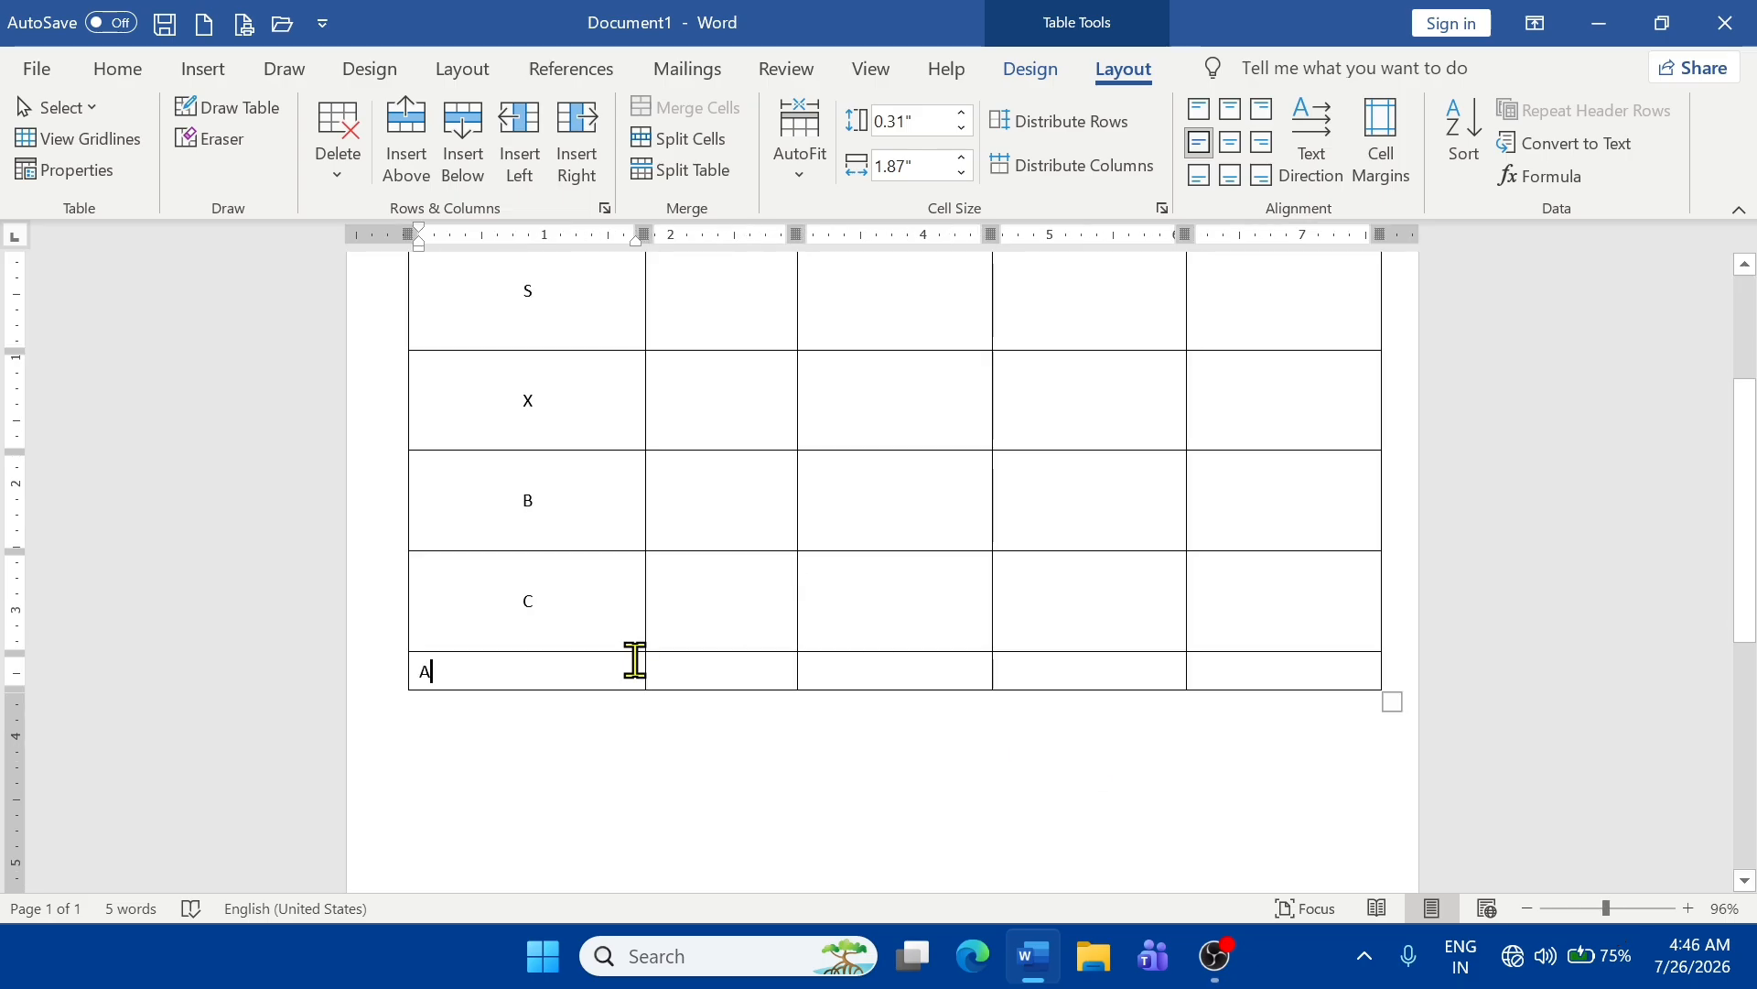
left_click_drag(631, 661, 879, 357)
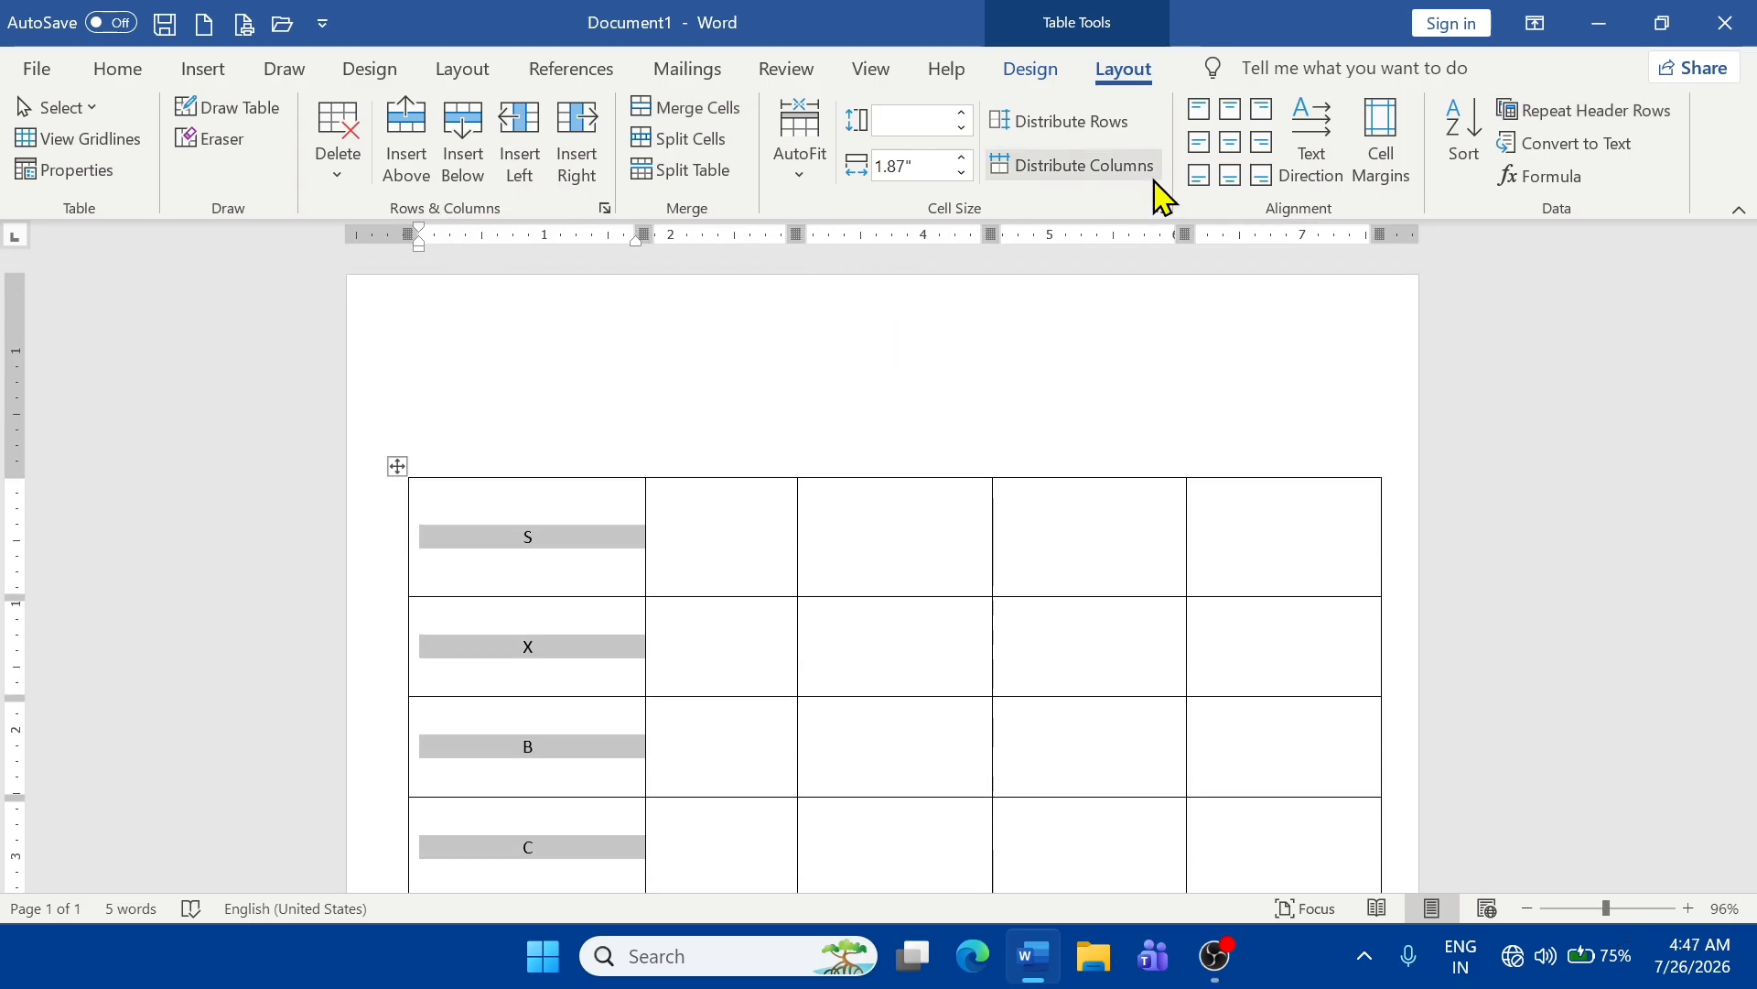
left_click(1230, 145)
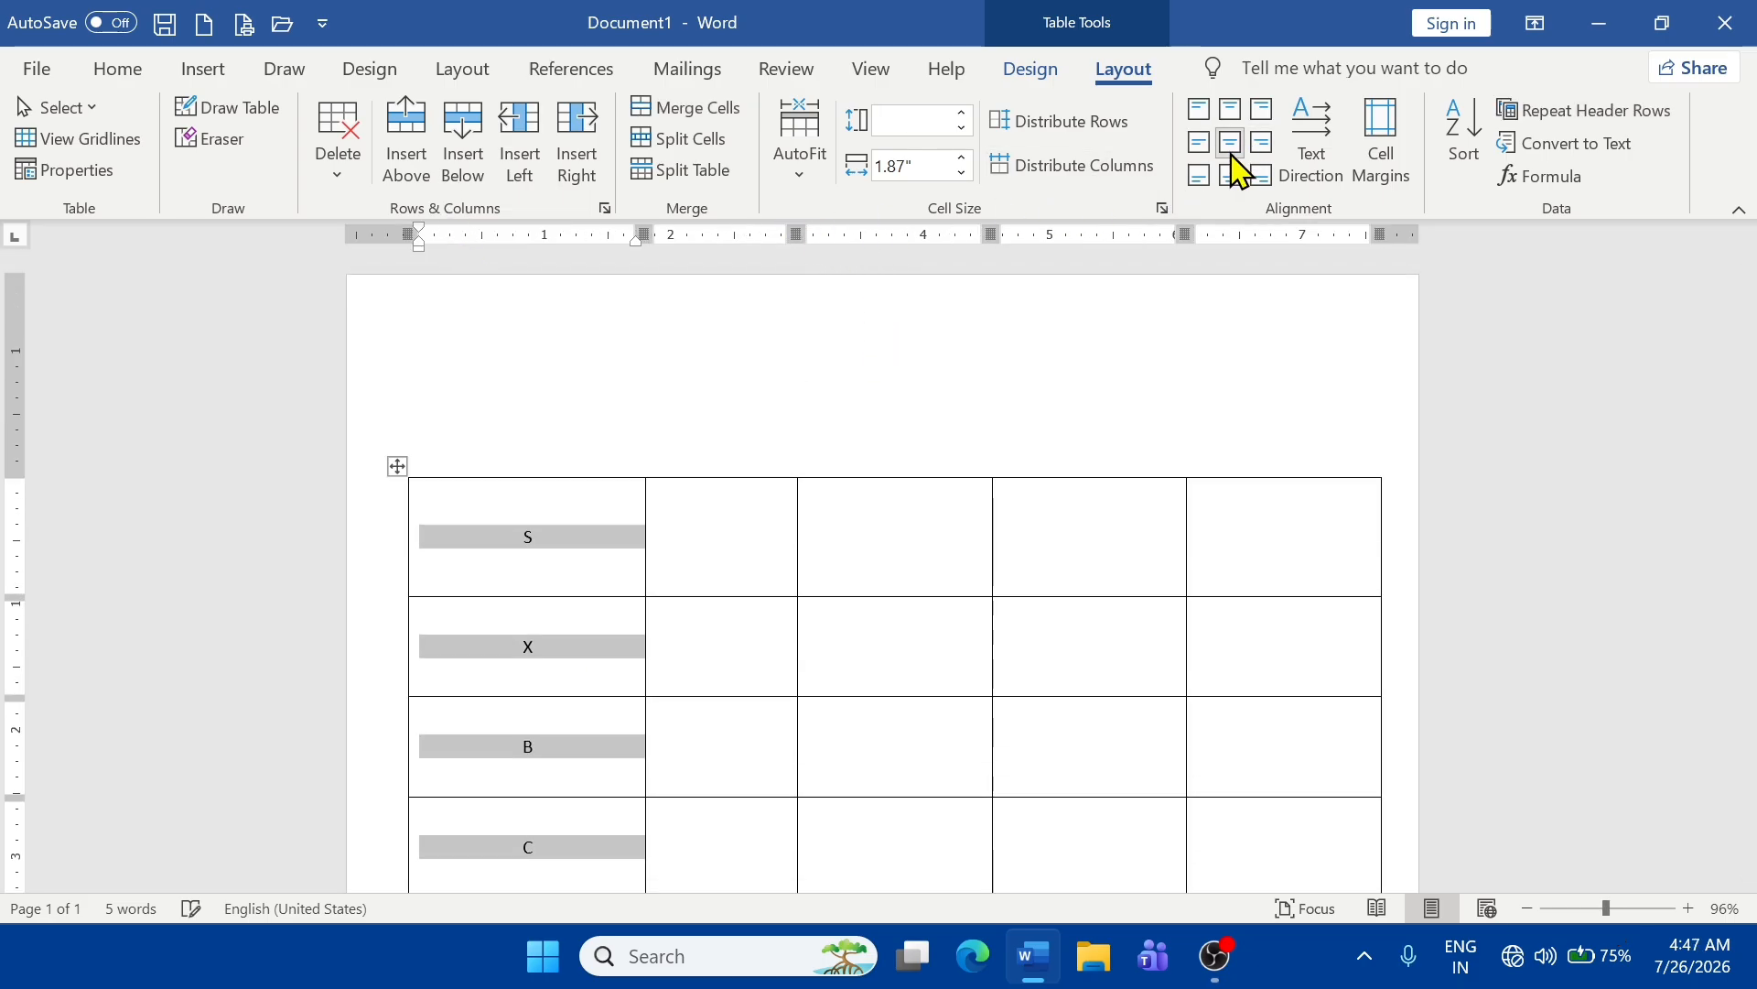
left_click(645, 500)
left_click(596, 564)
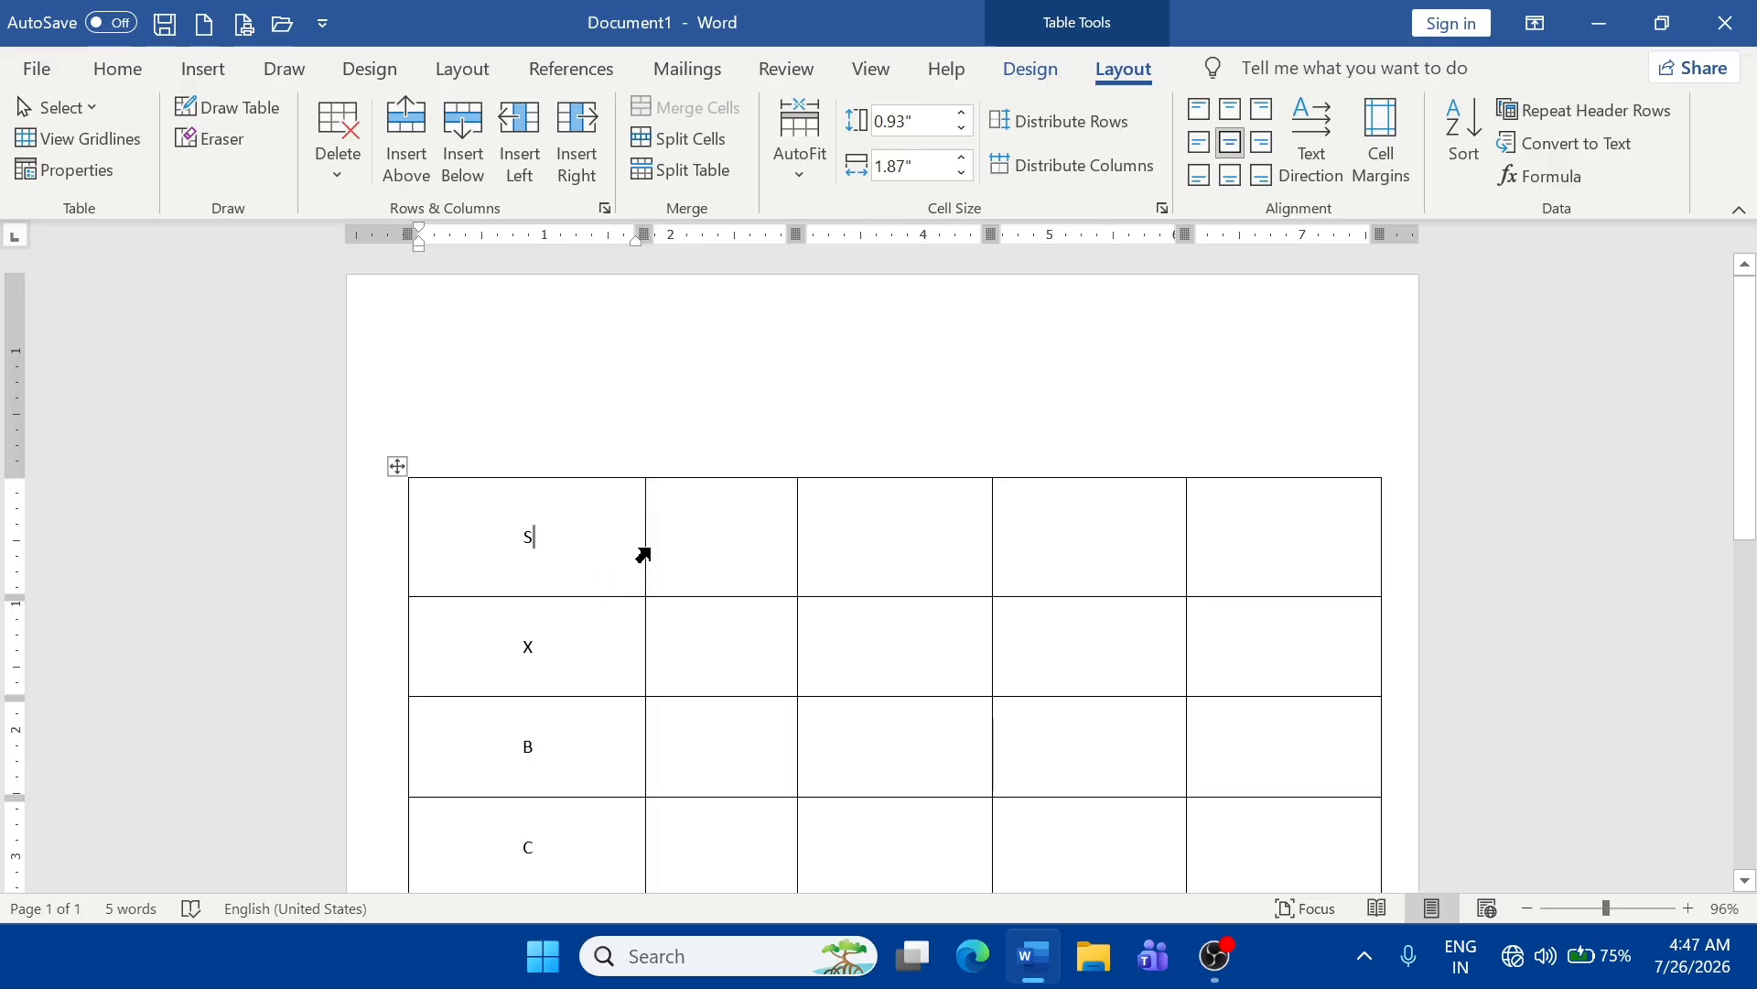
- Narrow the first column to about 1.06" and reduce the height of all rows to 0.01"
left_click_drag(646, 543, 544, 543)
scroll(522, 821, "down", 3)
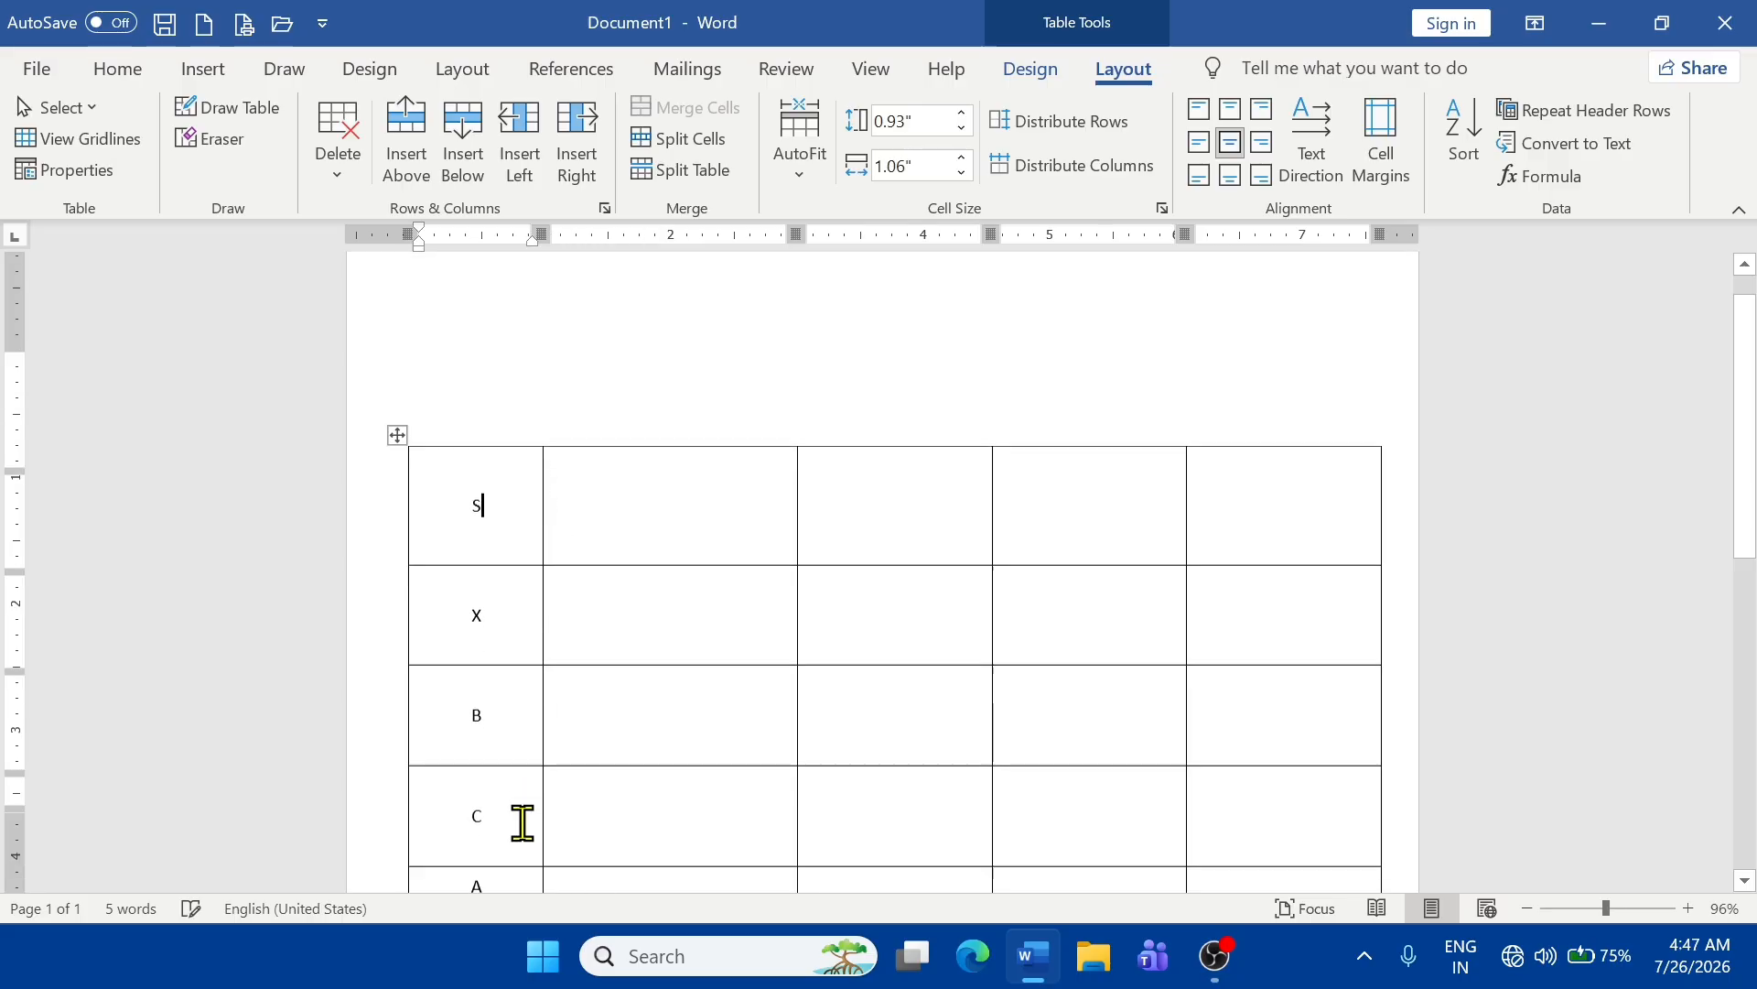
scroll(510, 656, "up", 3)
left_click_drag(502, 721, 481, 362)
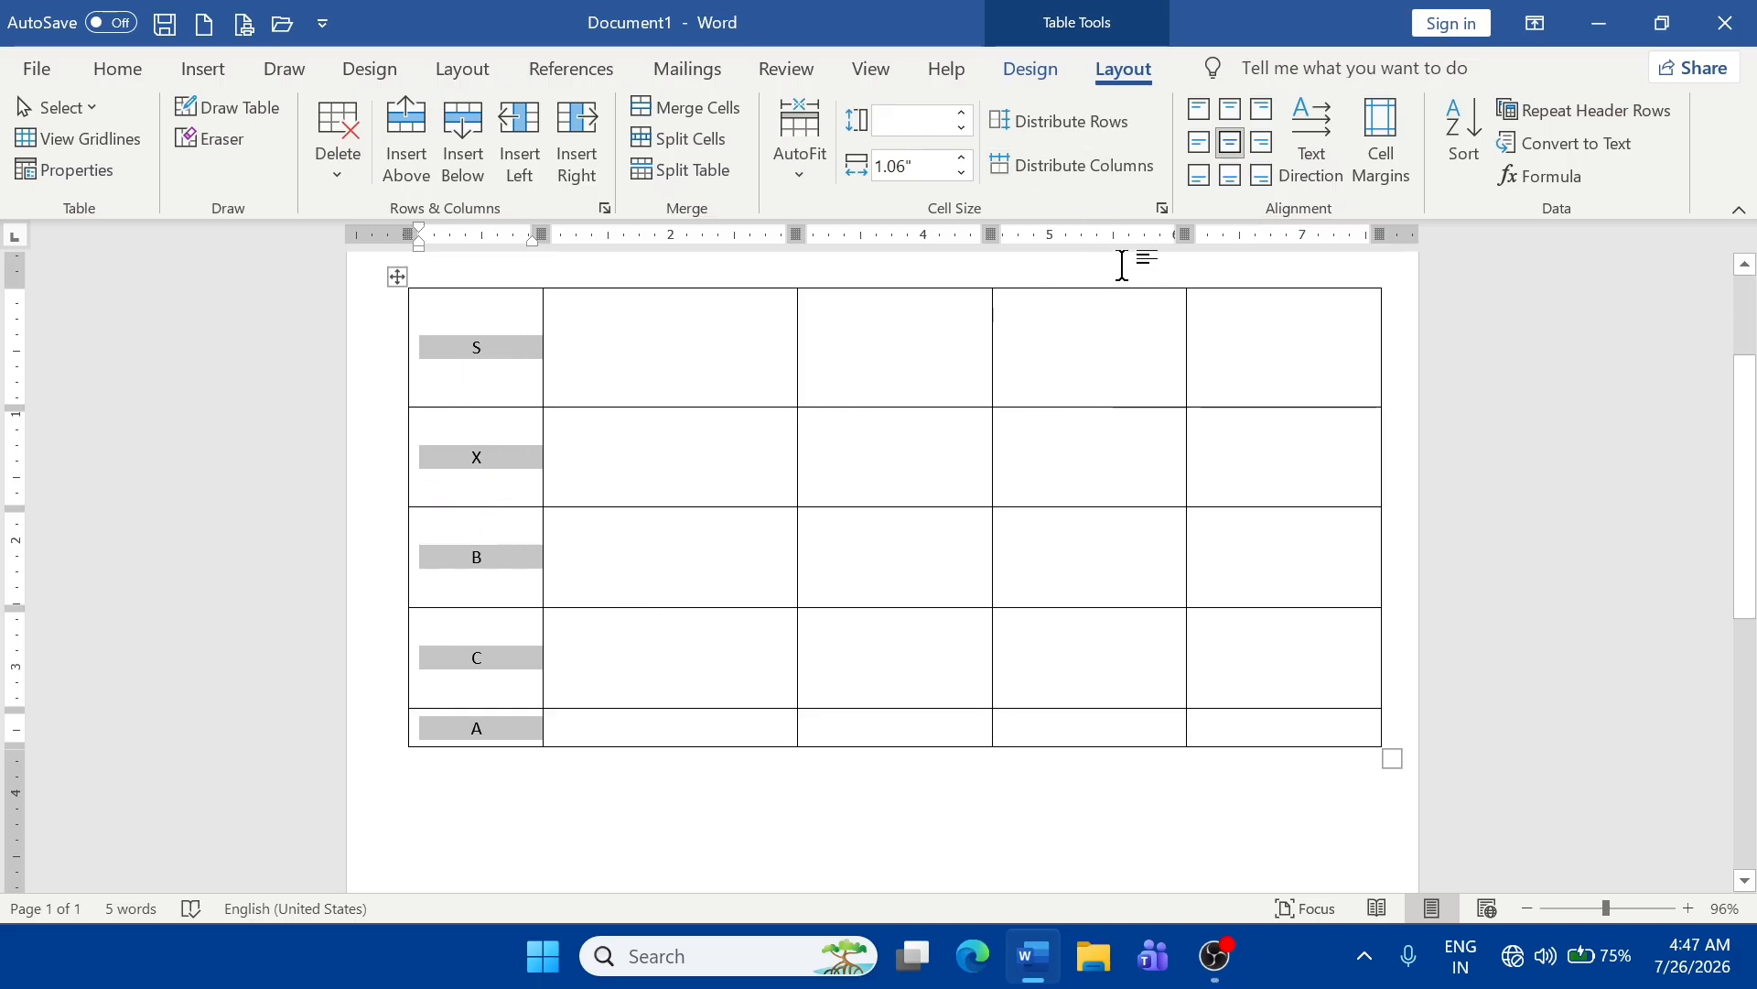
left_click(962, 127)
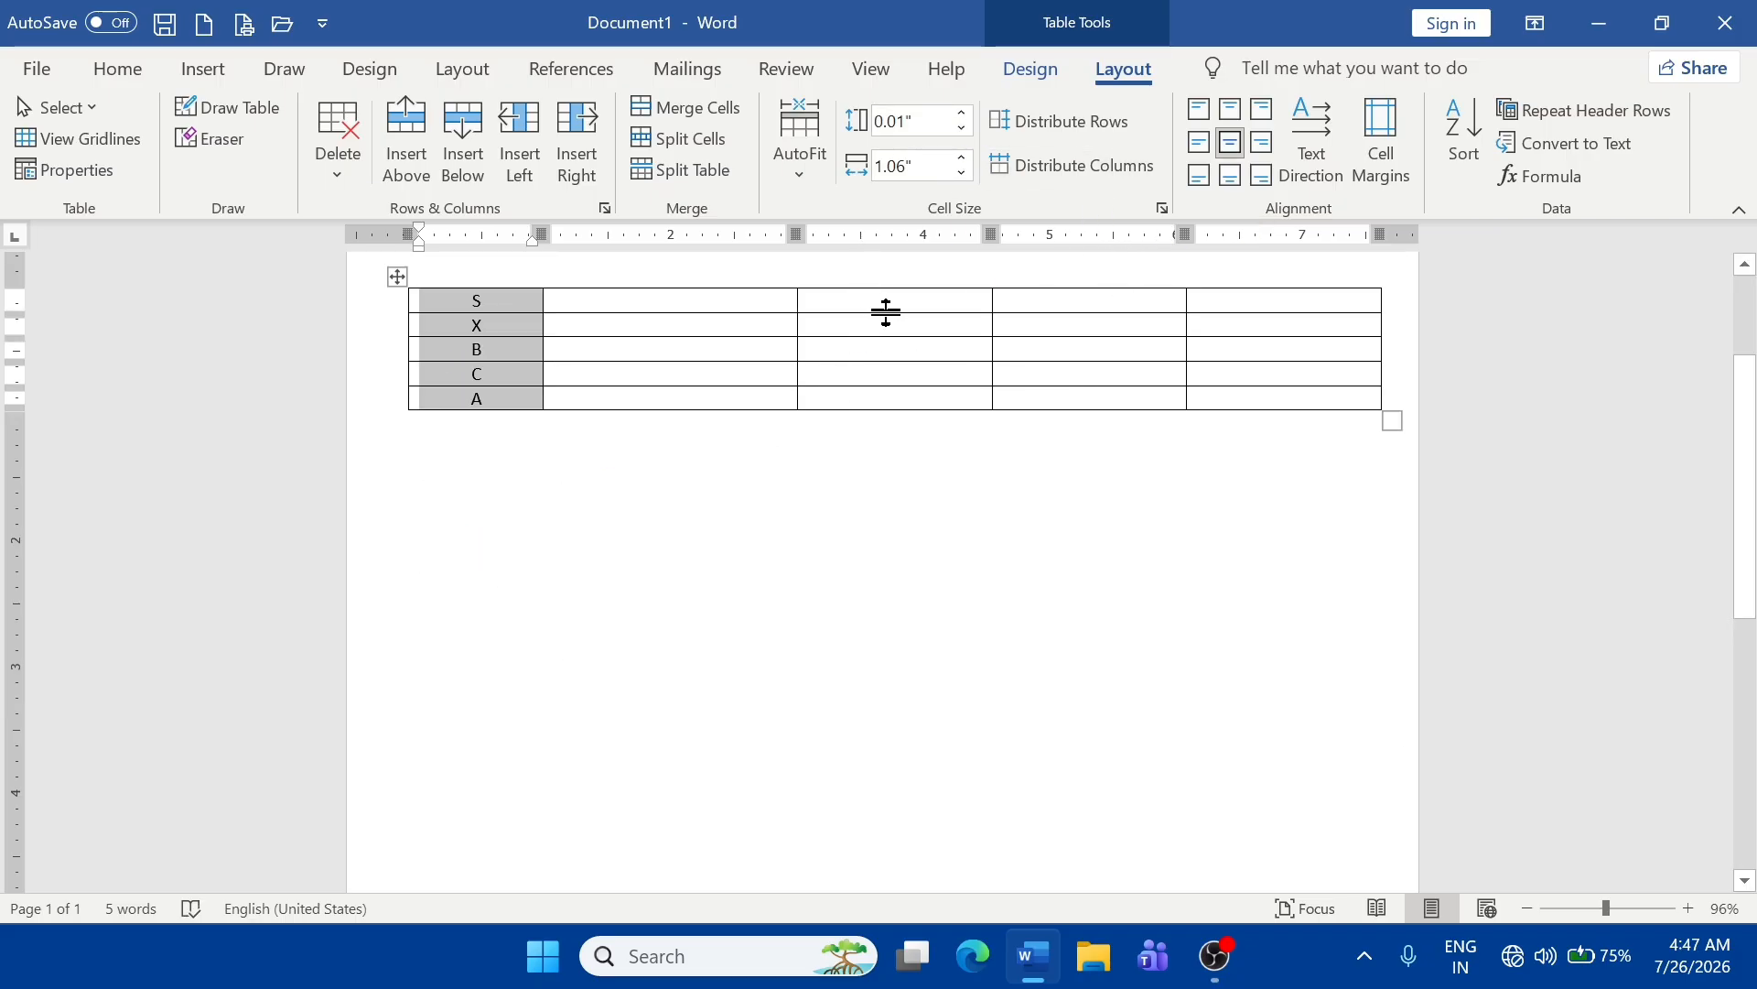
scroll(604, 525, "up", 3)
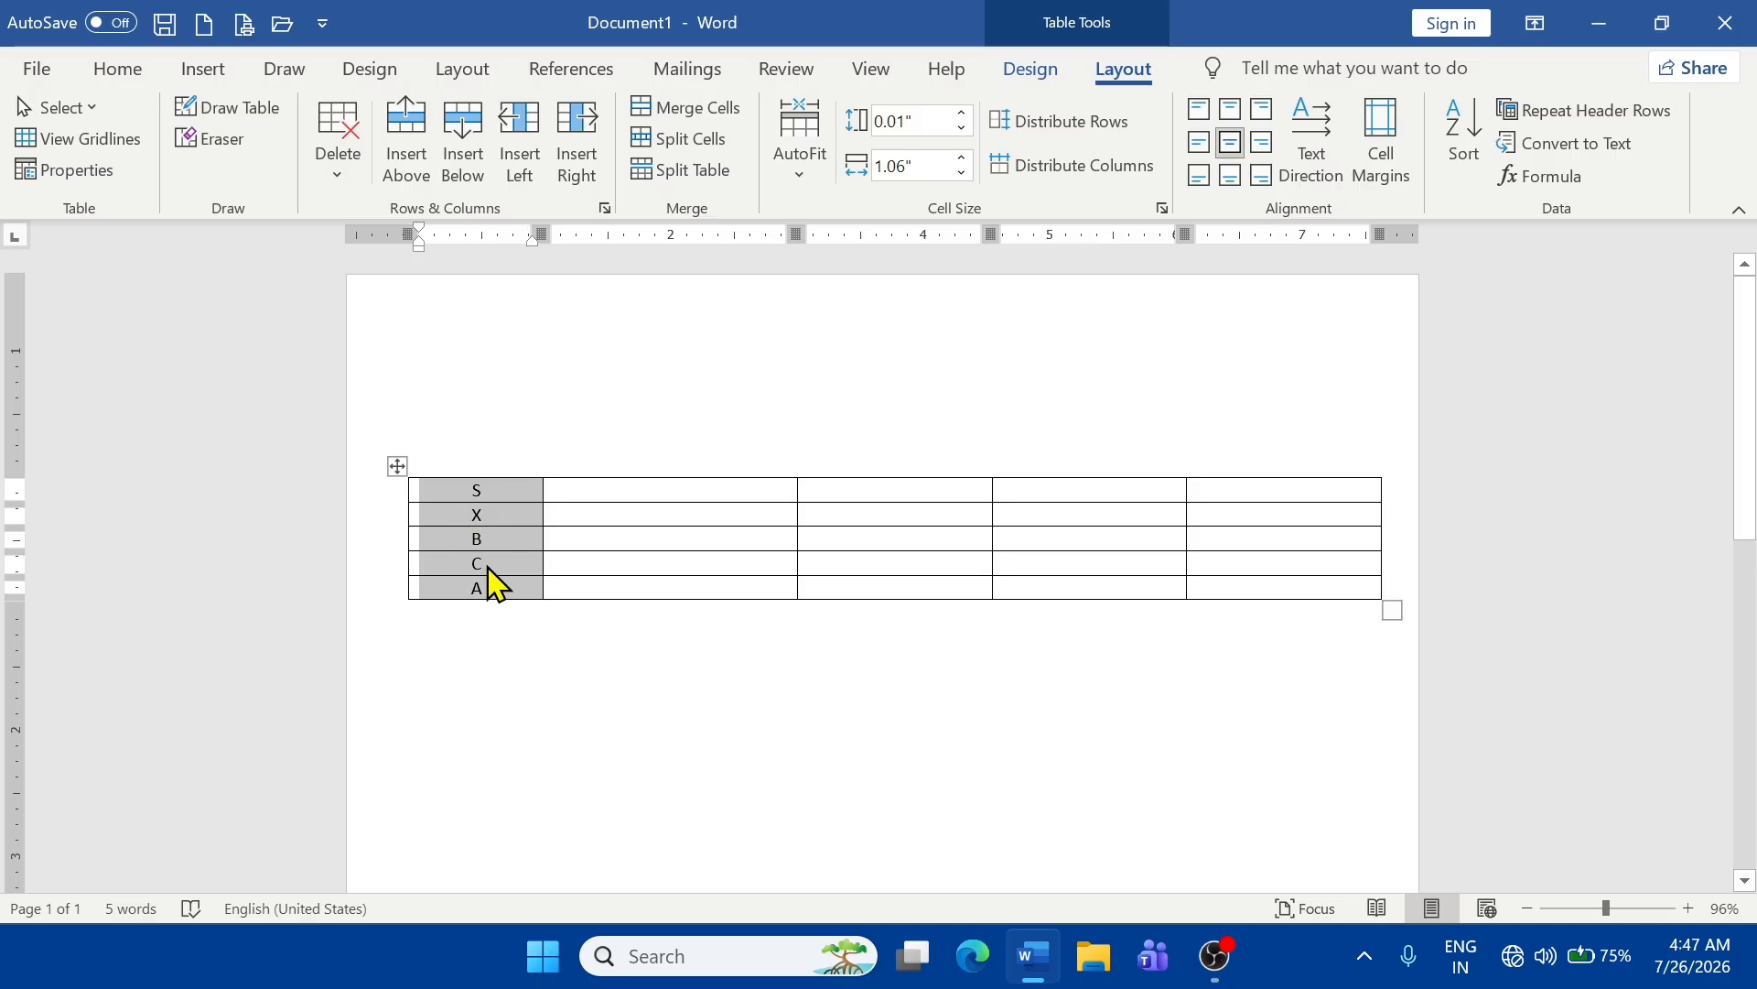
- AutoFit the table to its contents, and enlarge the whole table until its first column is about 1.05" wide
left_click(801, 170)
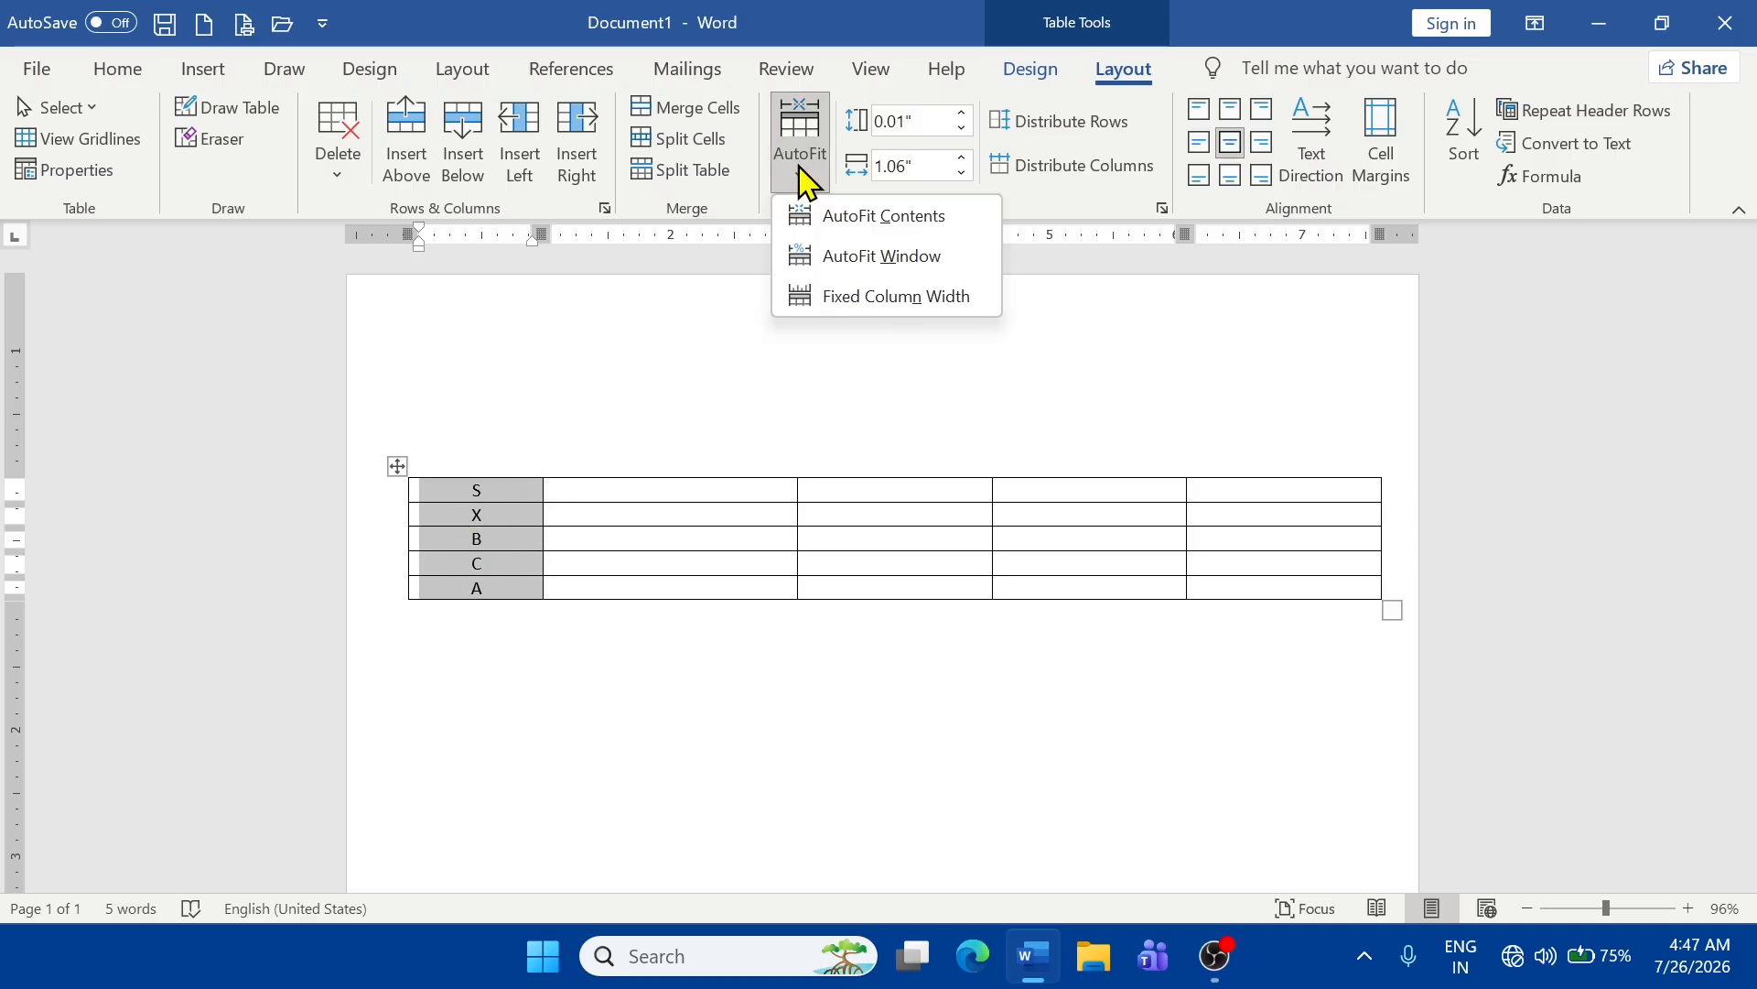
left_click(860, 216)
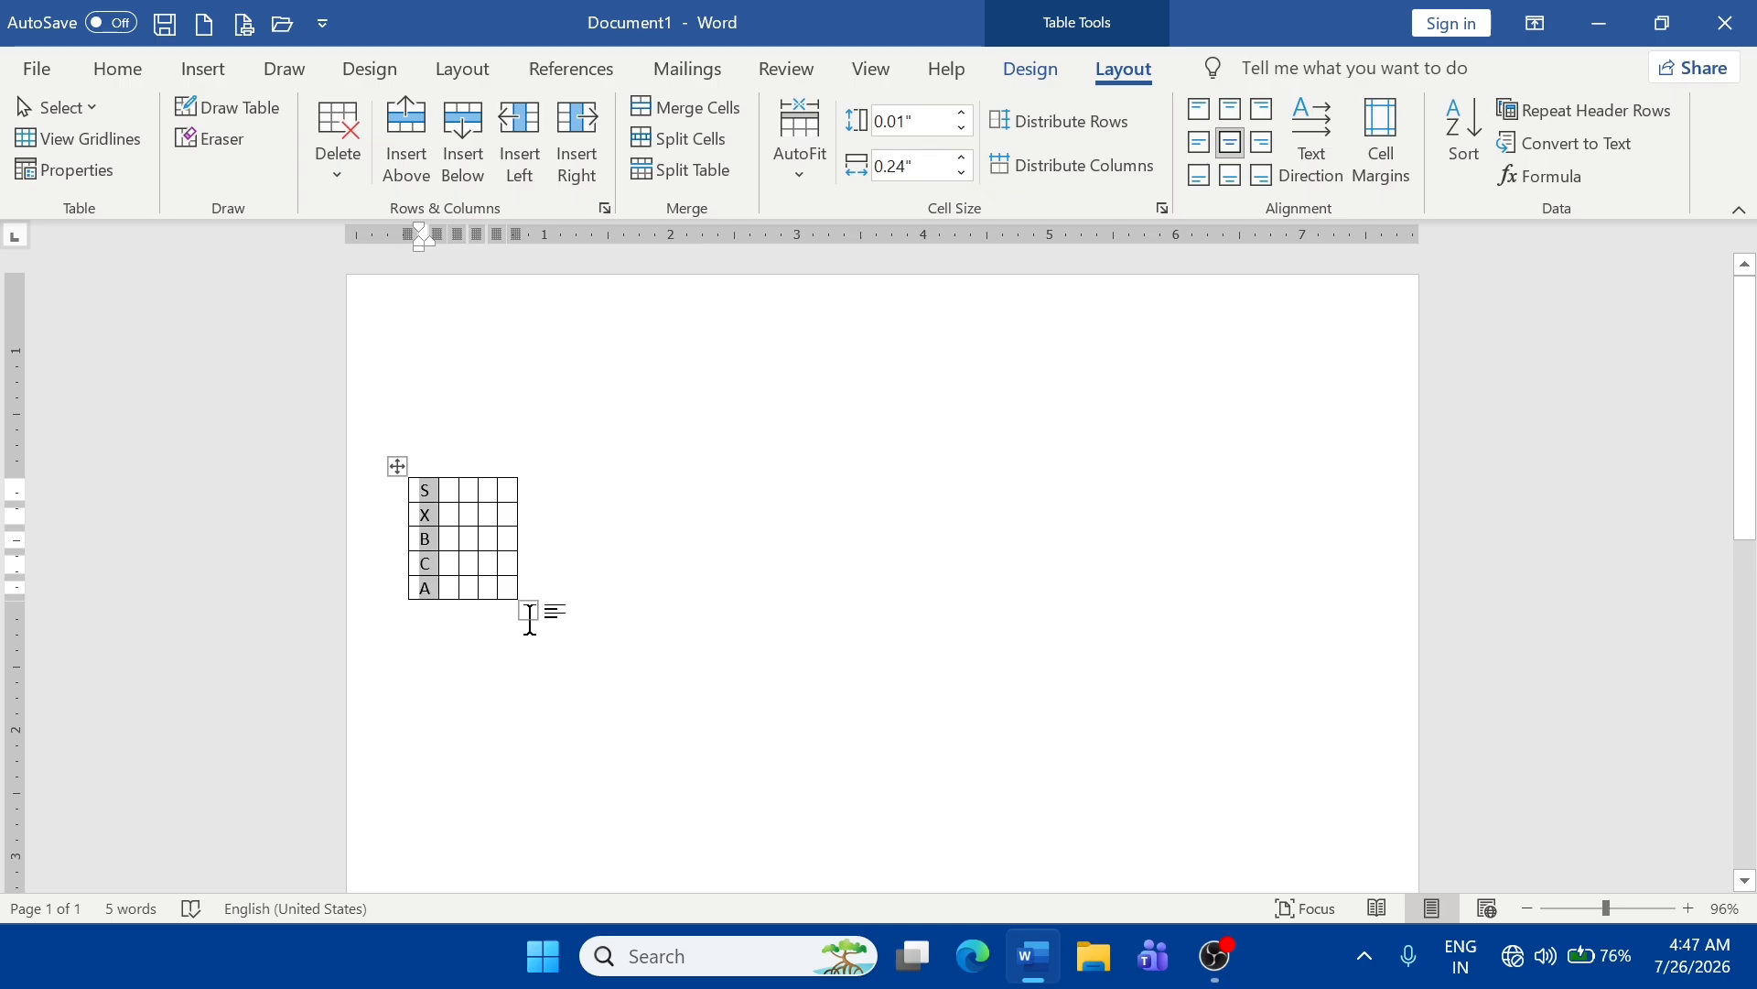
left_click_drag(554, 613, 882, 663)
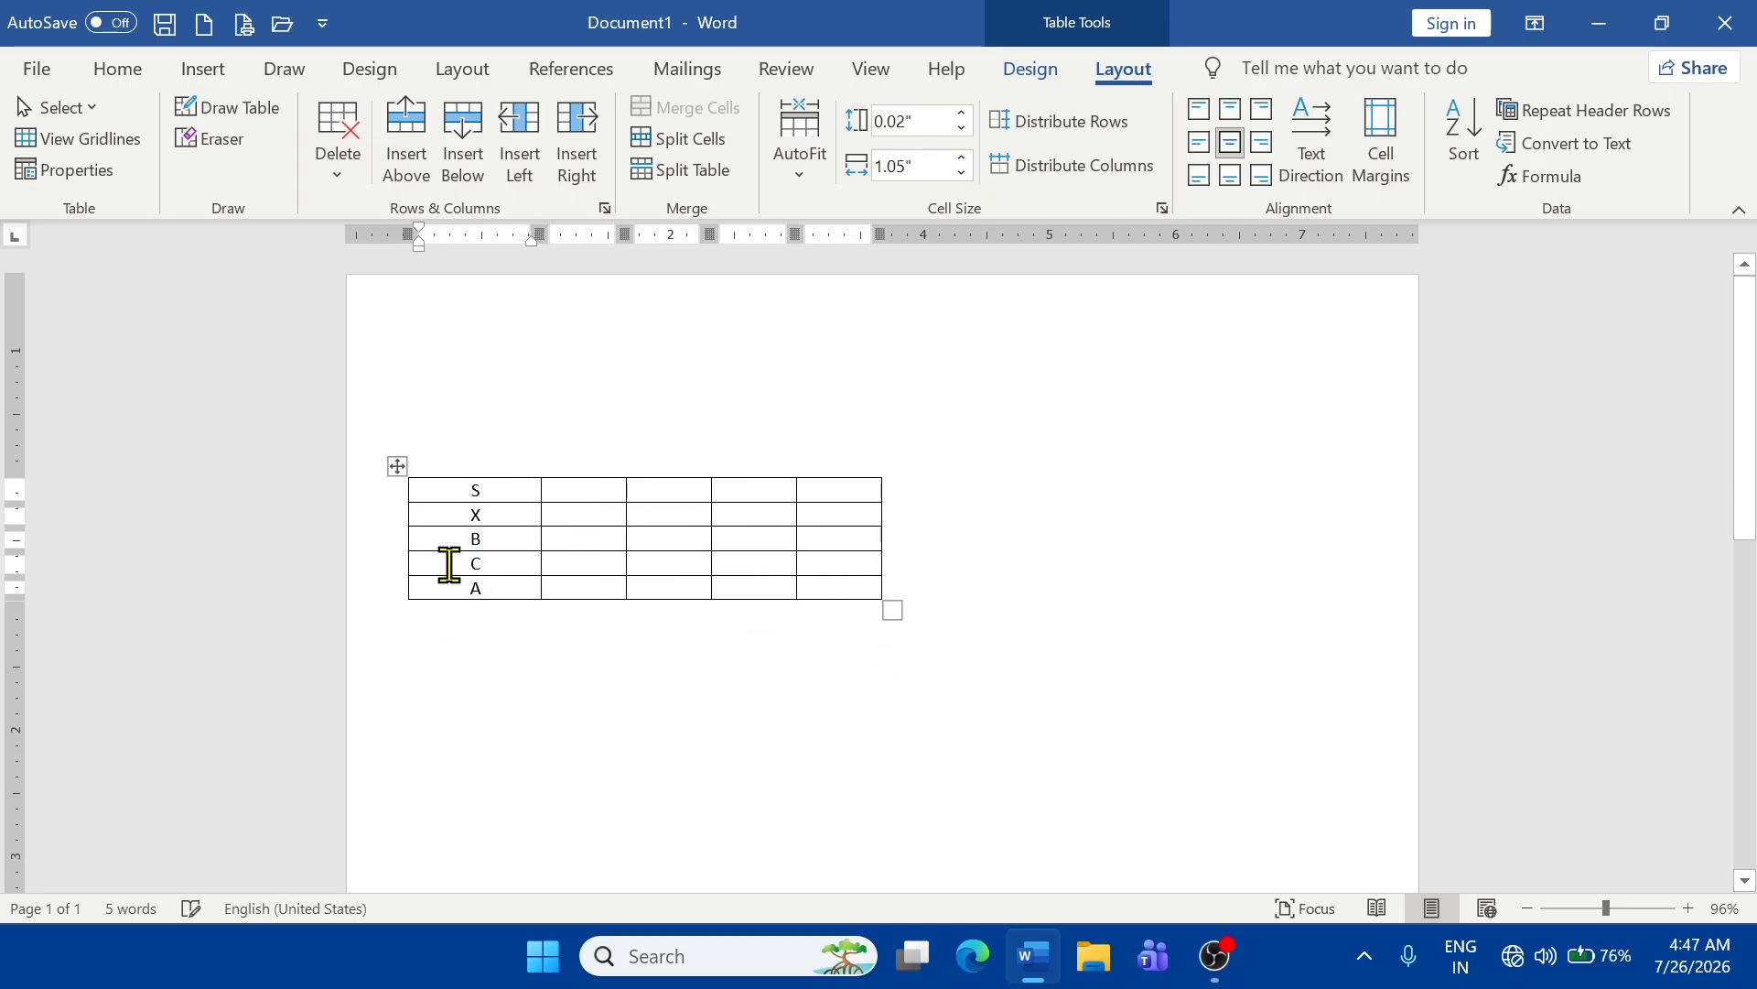
scroll(491, 622, "up", 10)
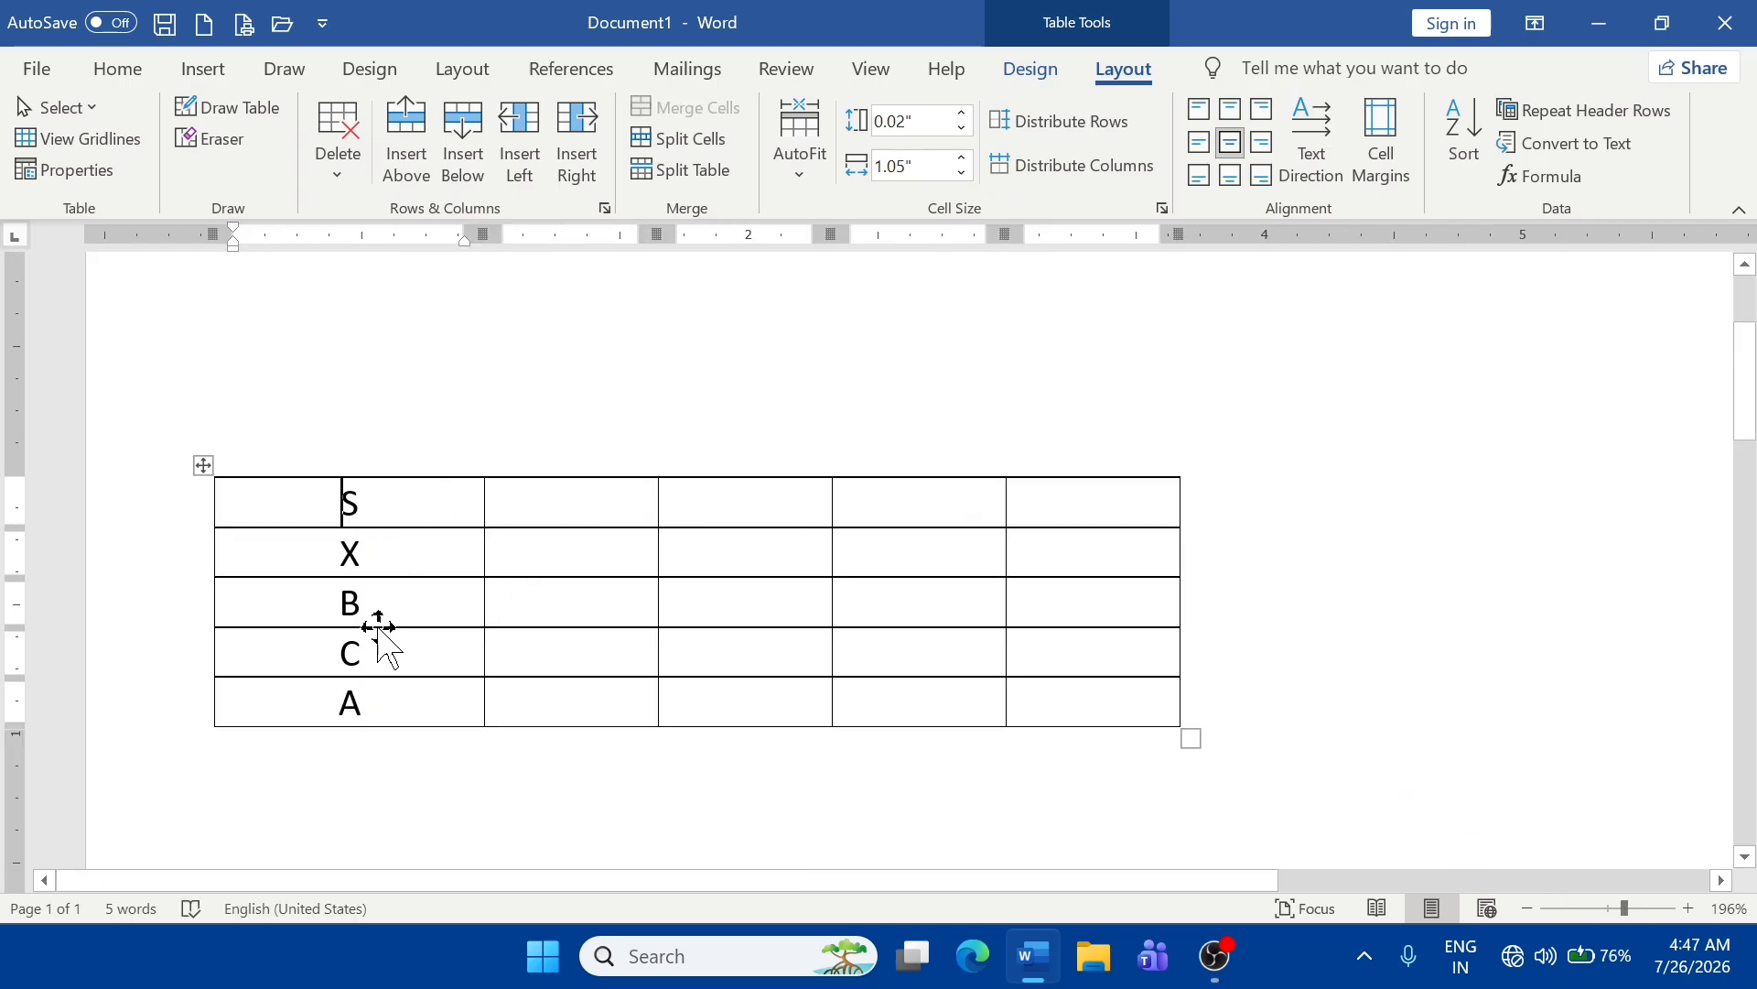
- Sort the table by the first column's letters, using Column 1 as text in ascending order
left_click(392, 538)
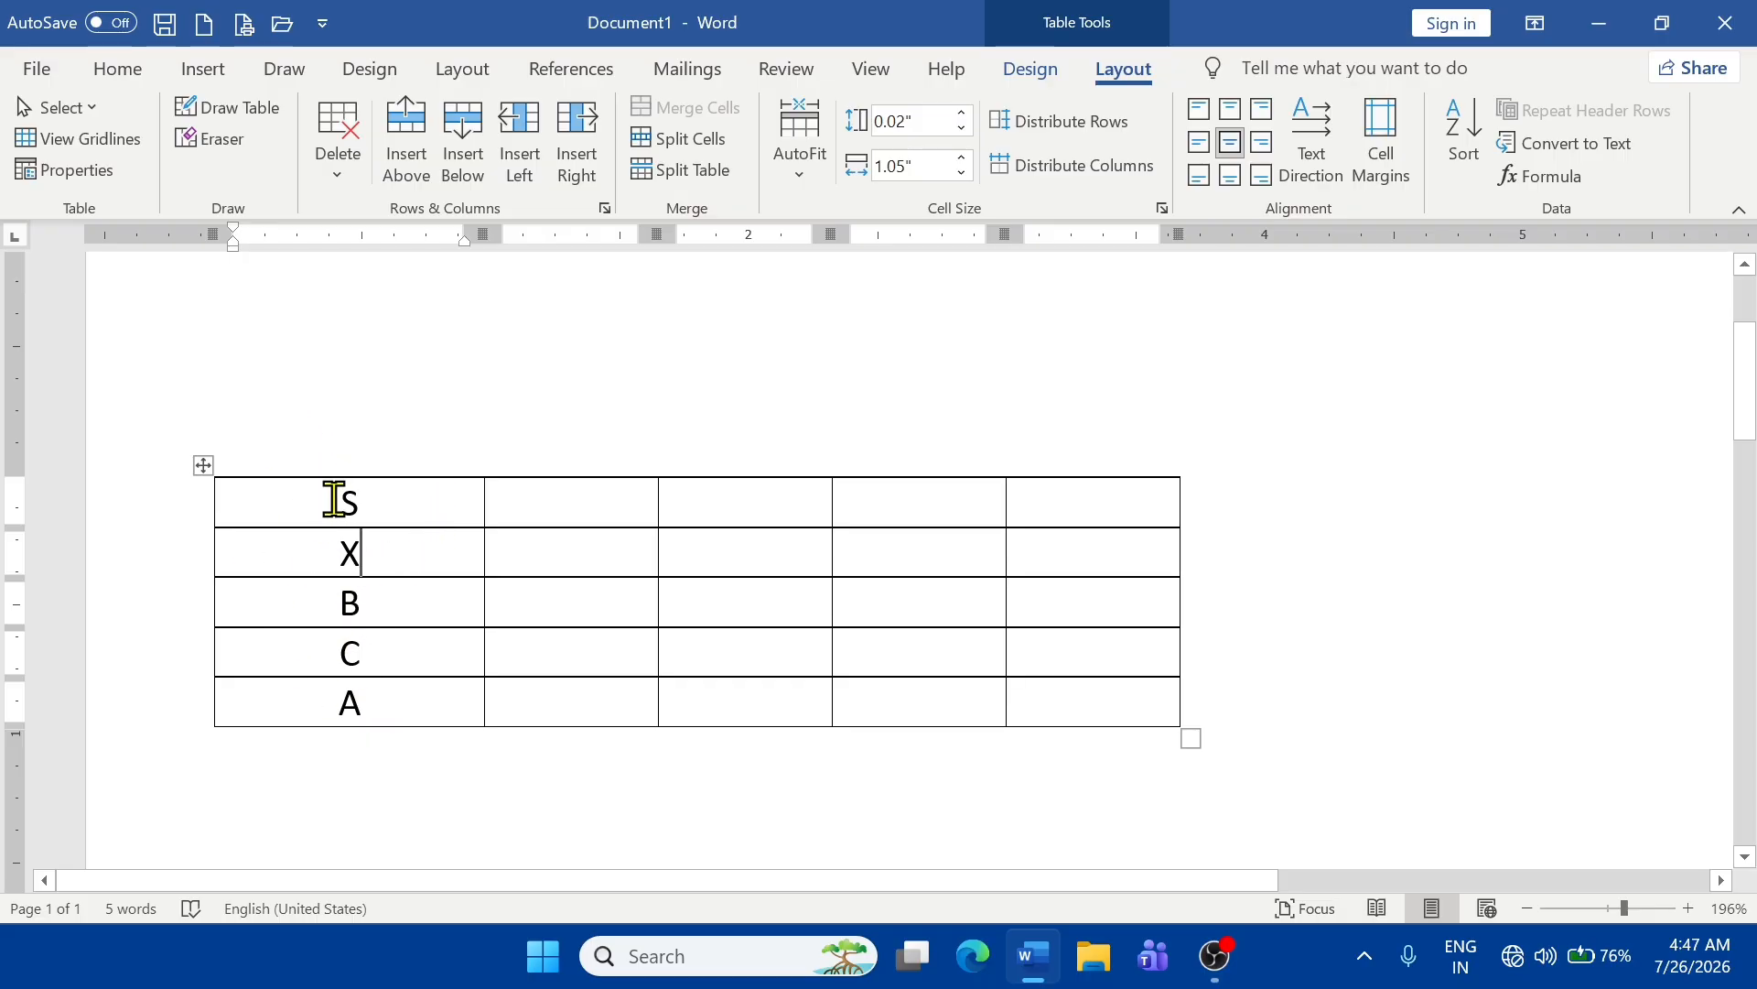
left_click_drag(349, 499, 355, 727)
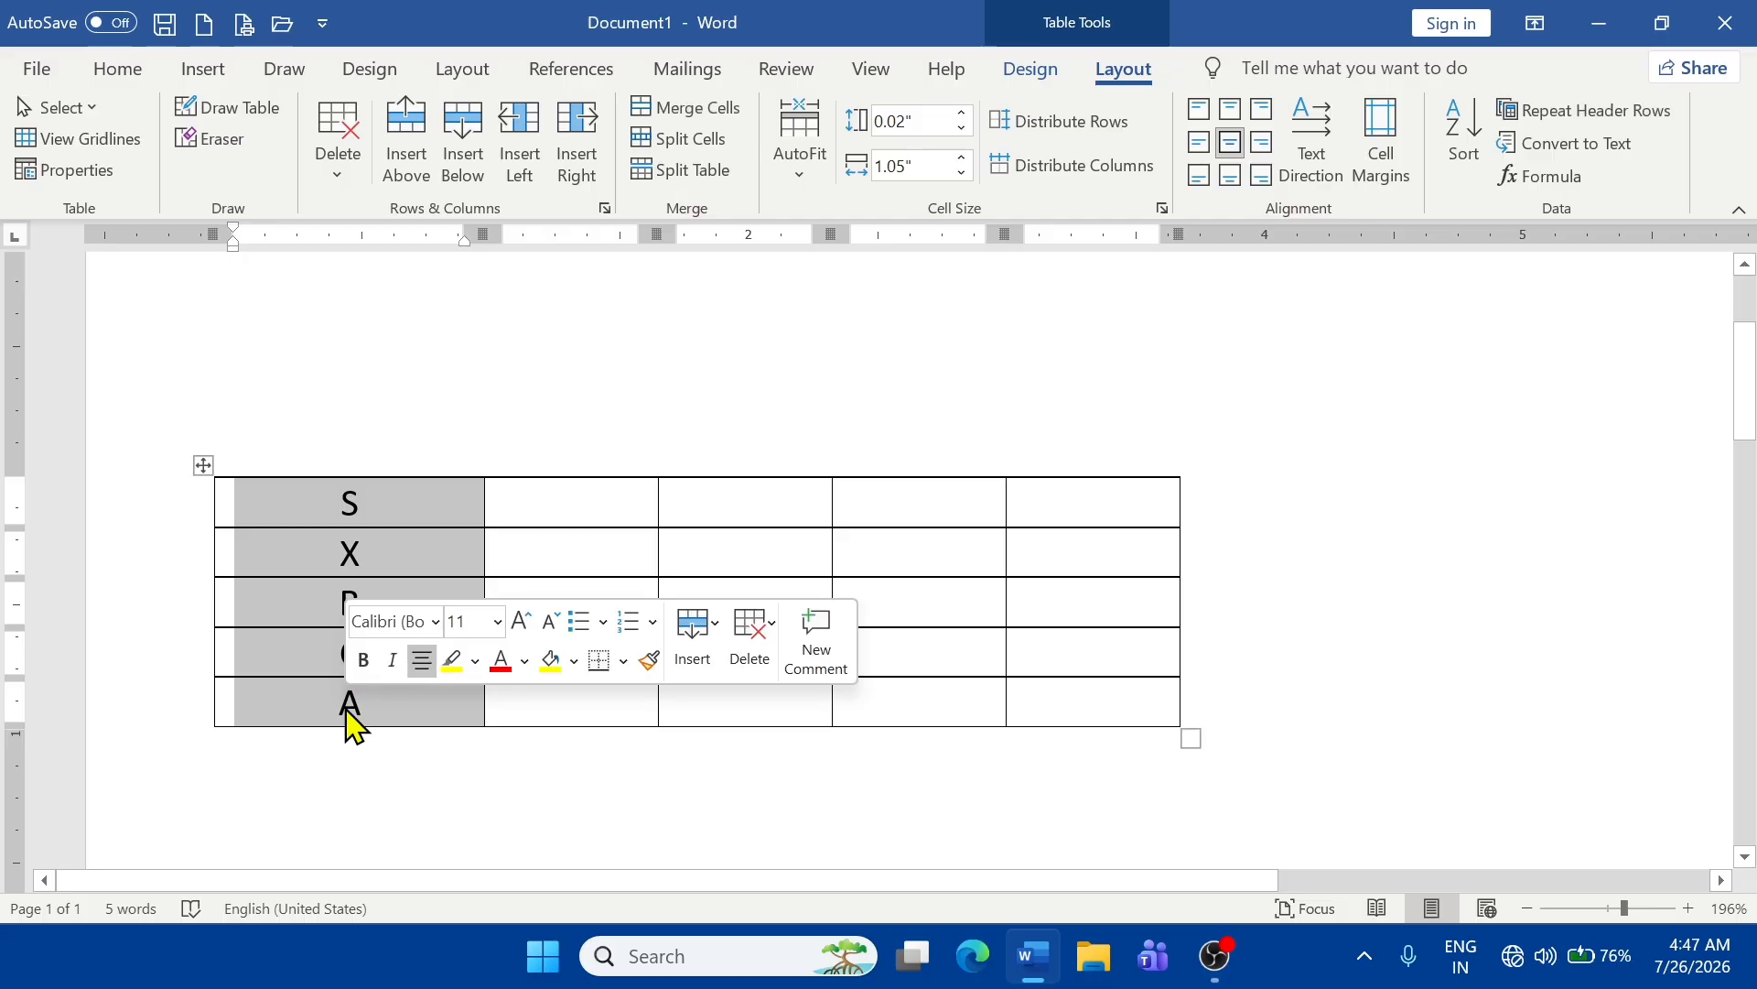
left_click(1484, 170)
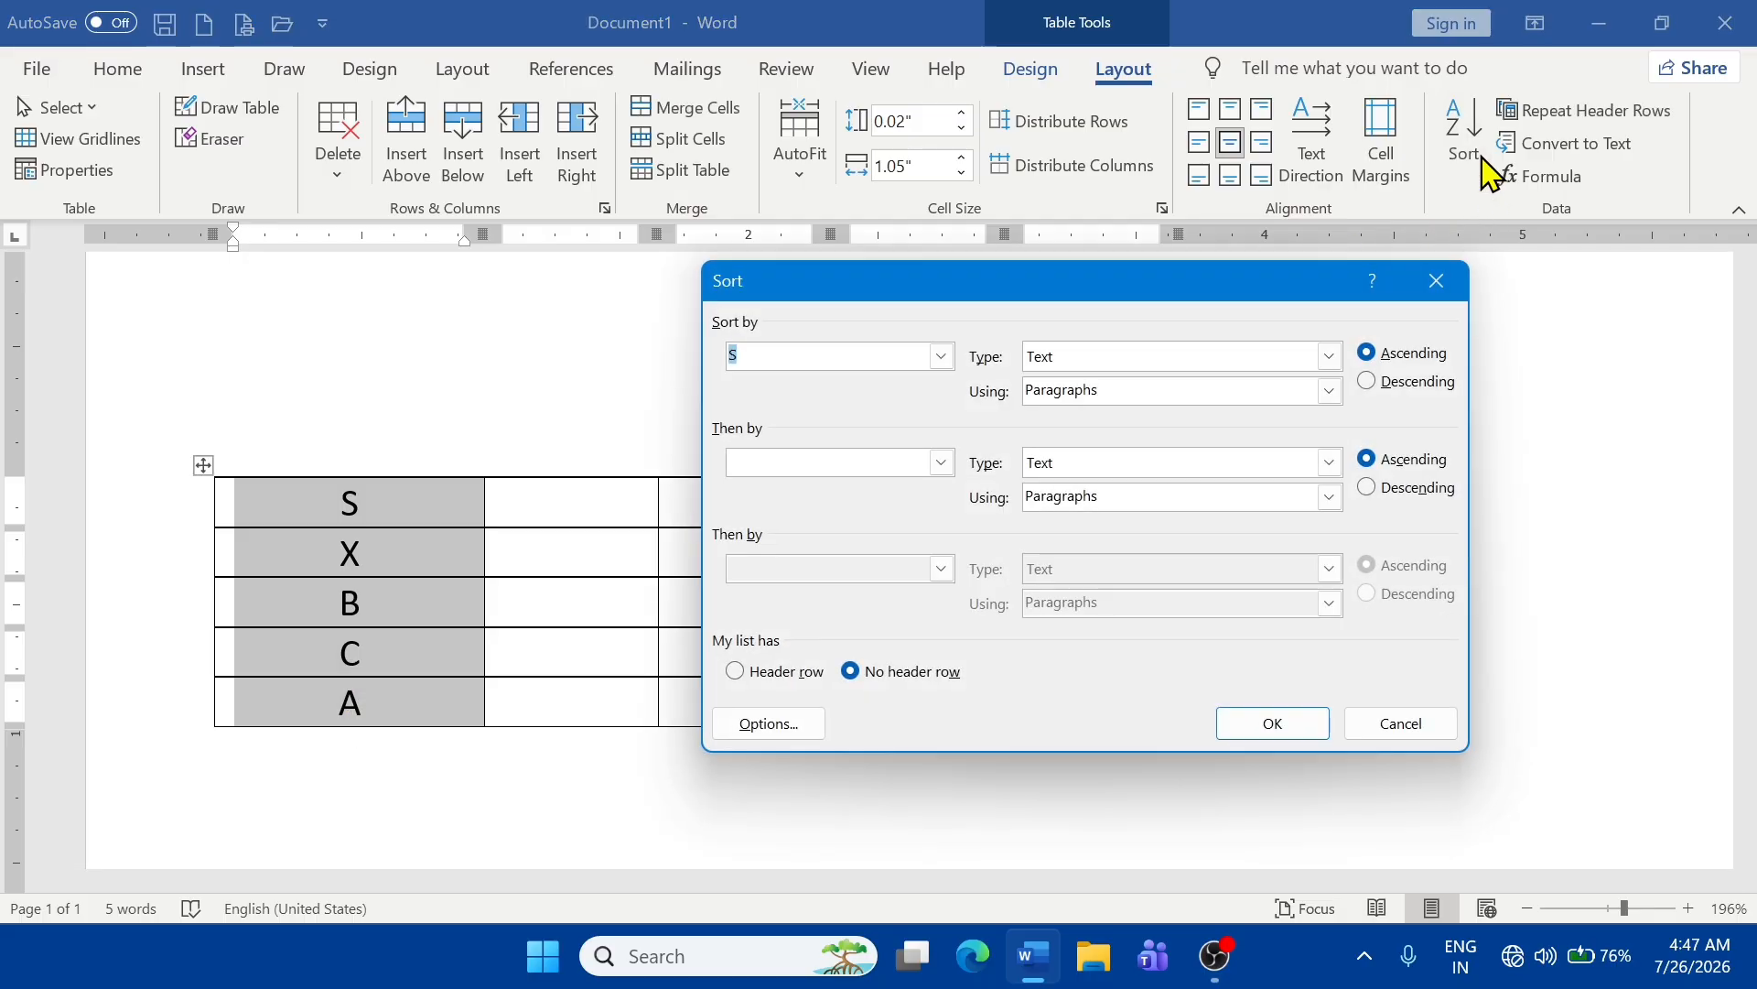
left_click(1370, 354)
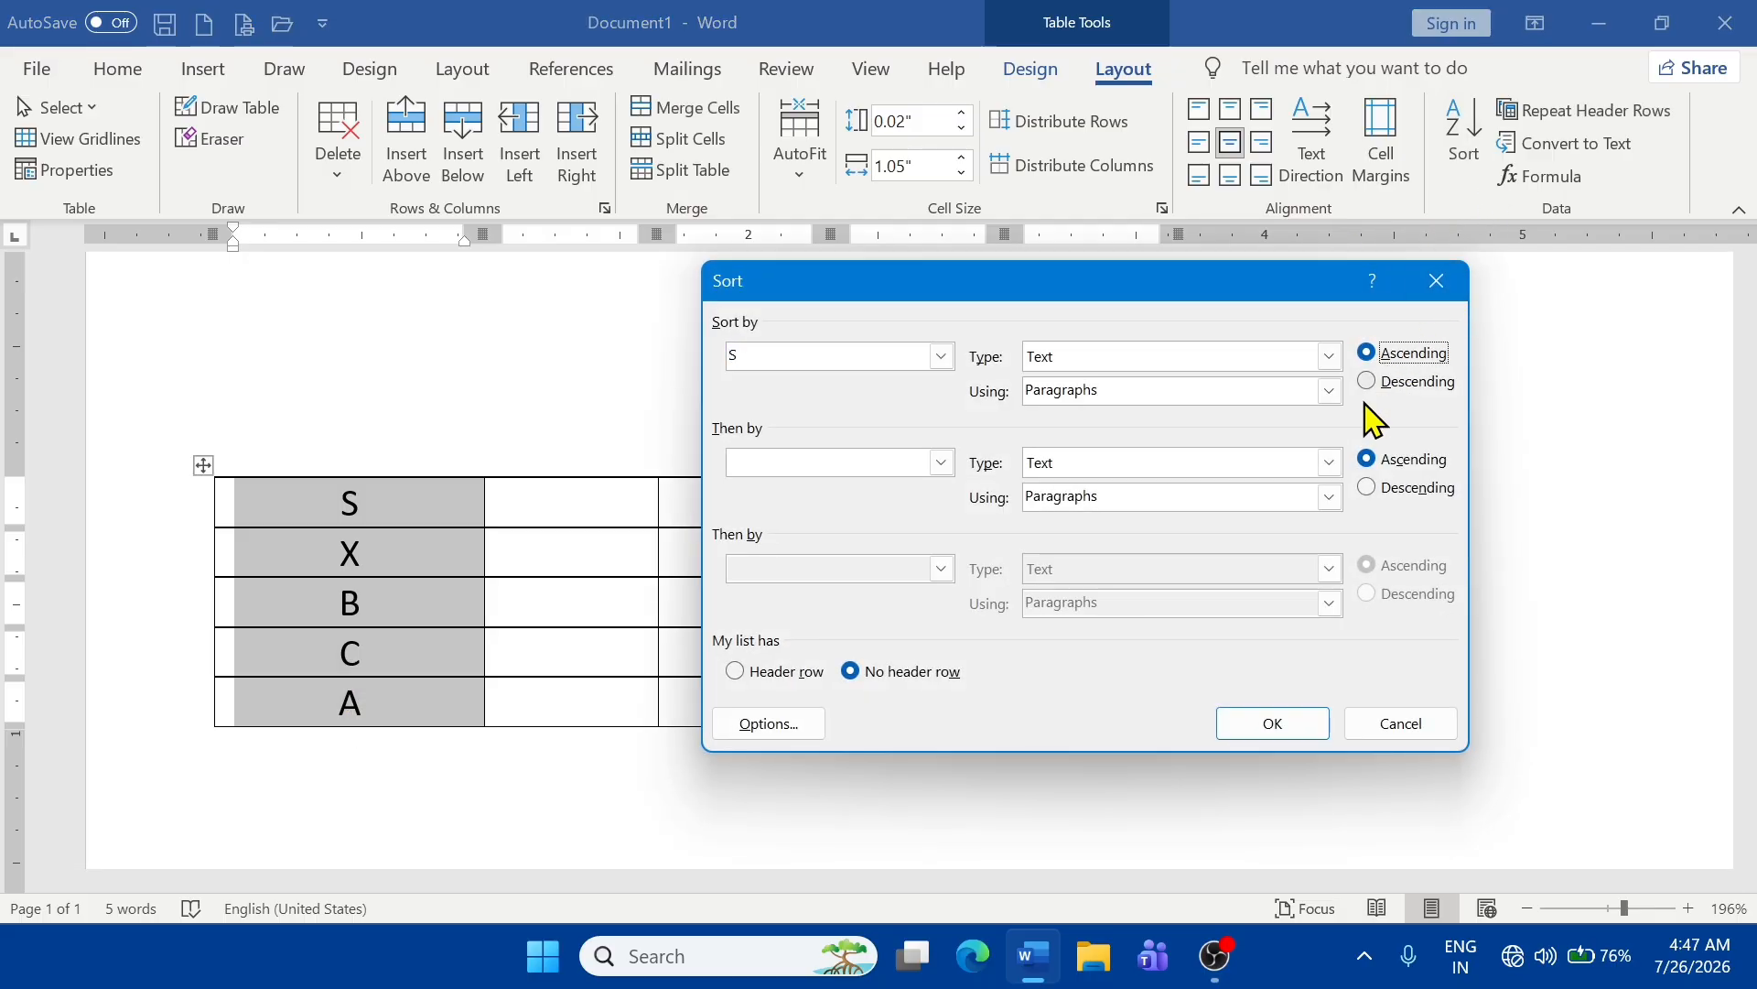
left_click(1279, 718)
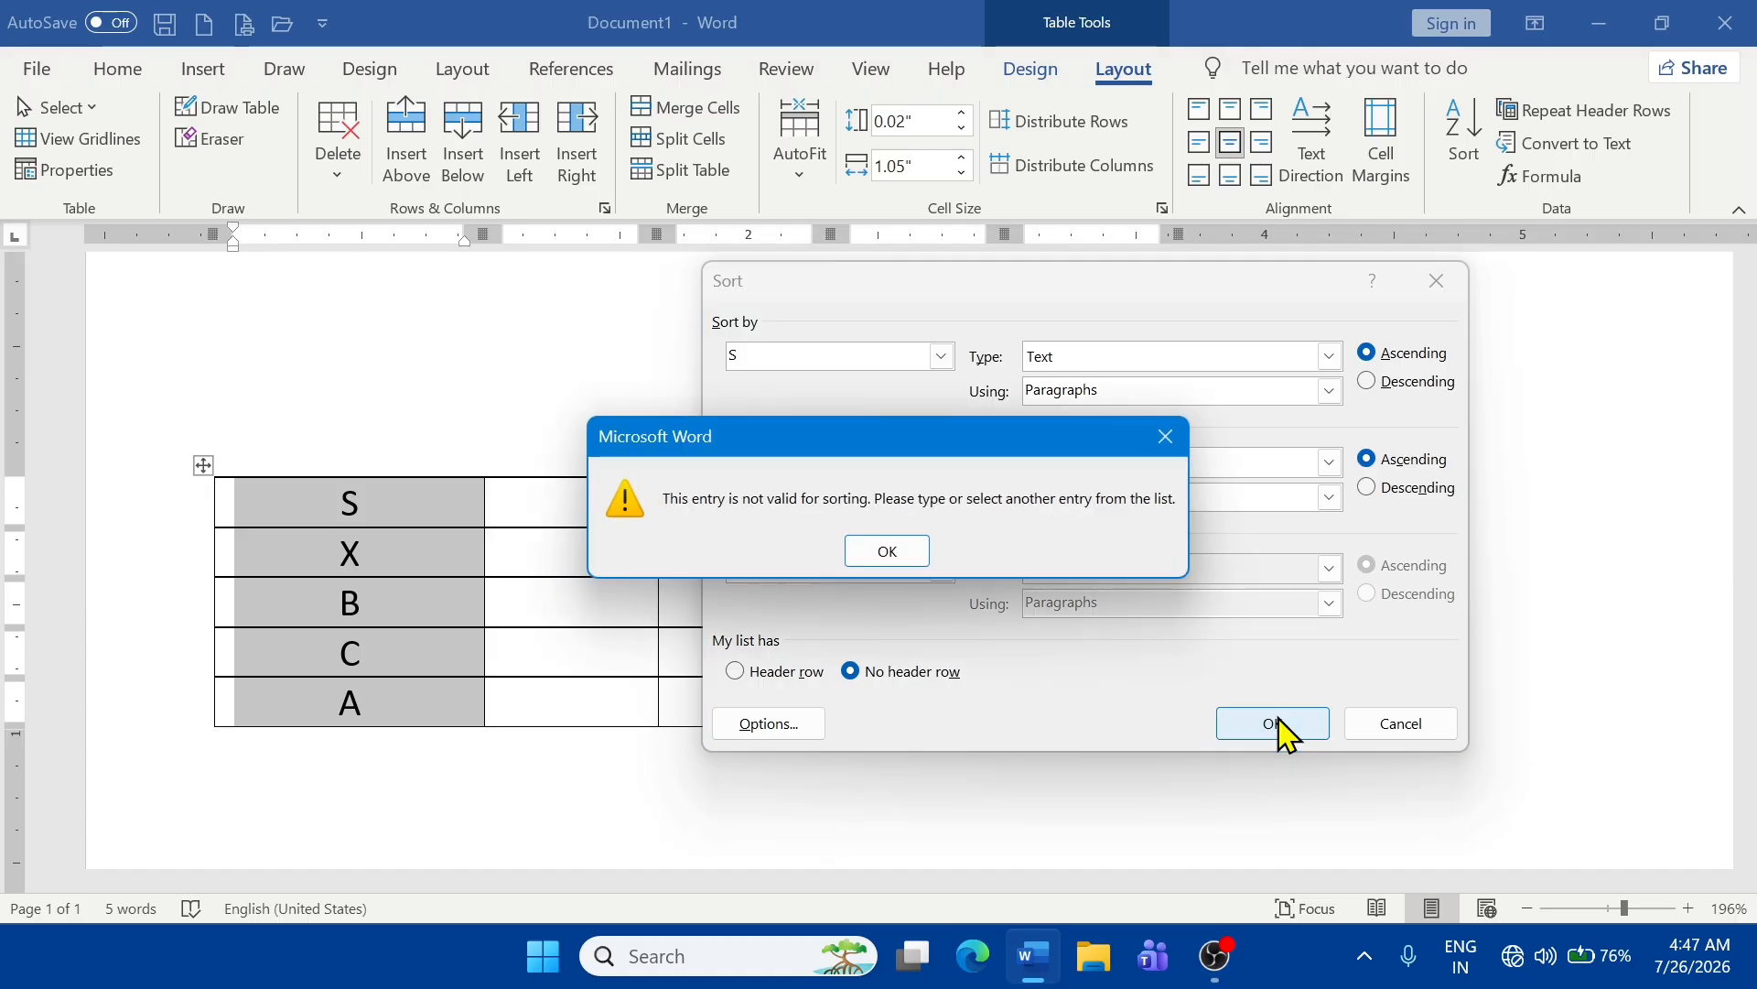
left_click(870, 561)
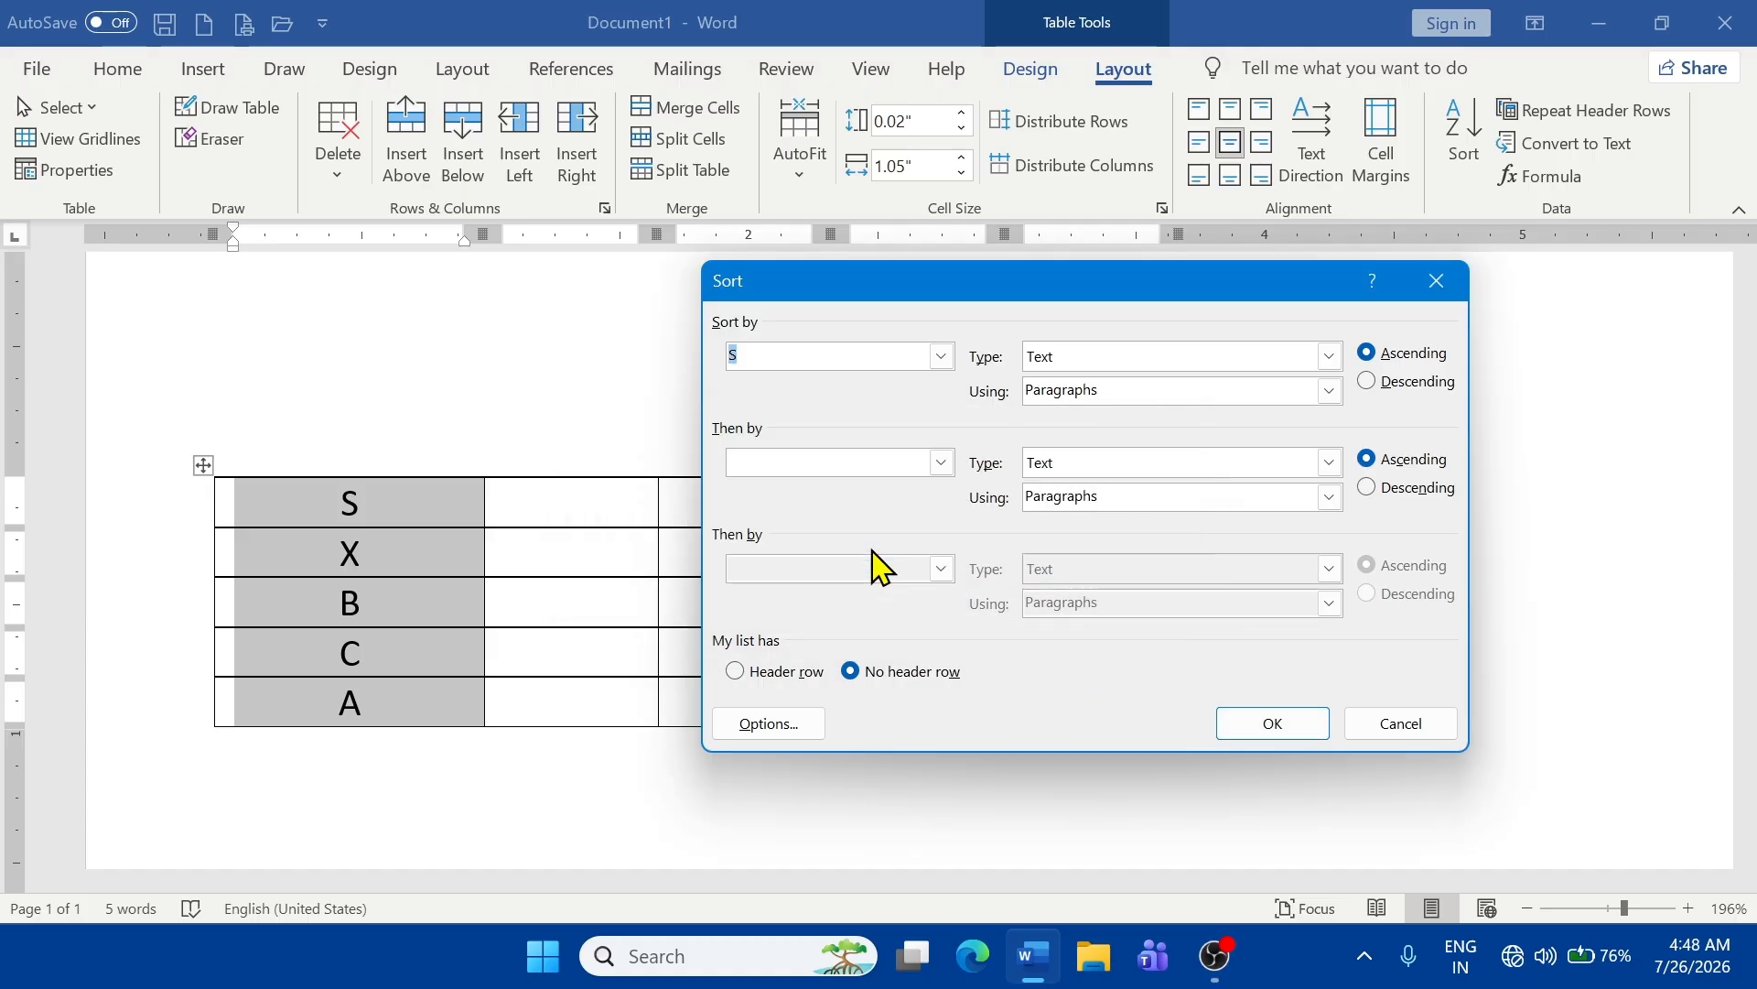
left_click(942, 360)
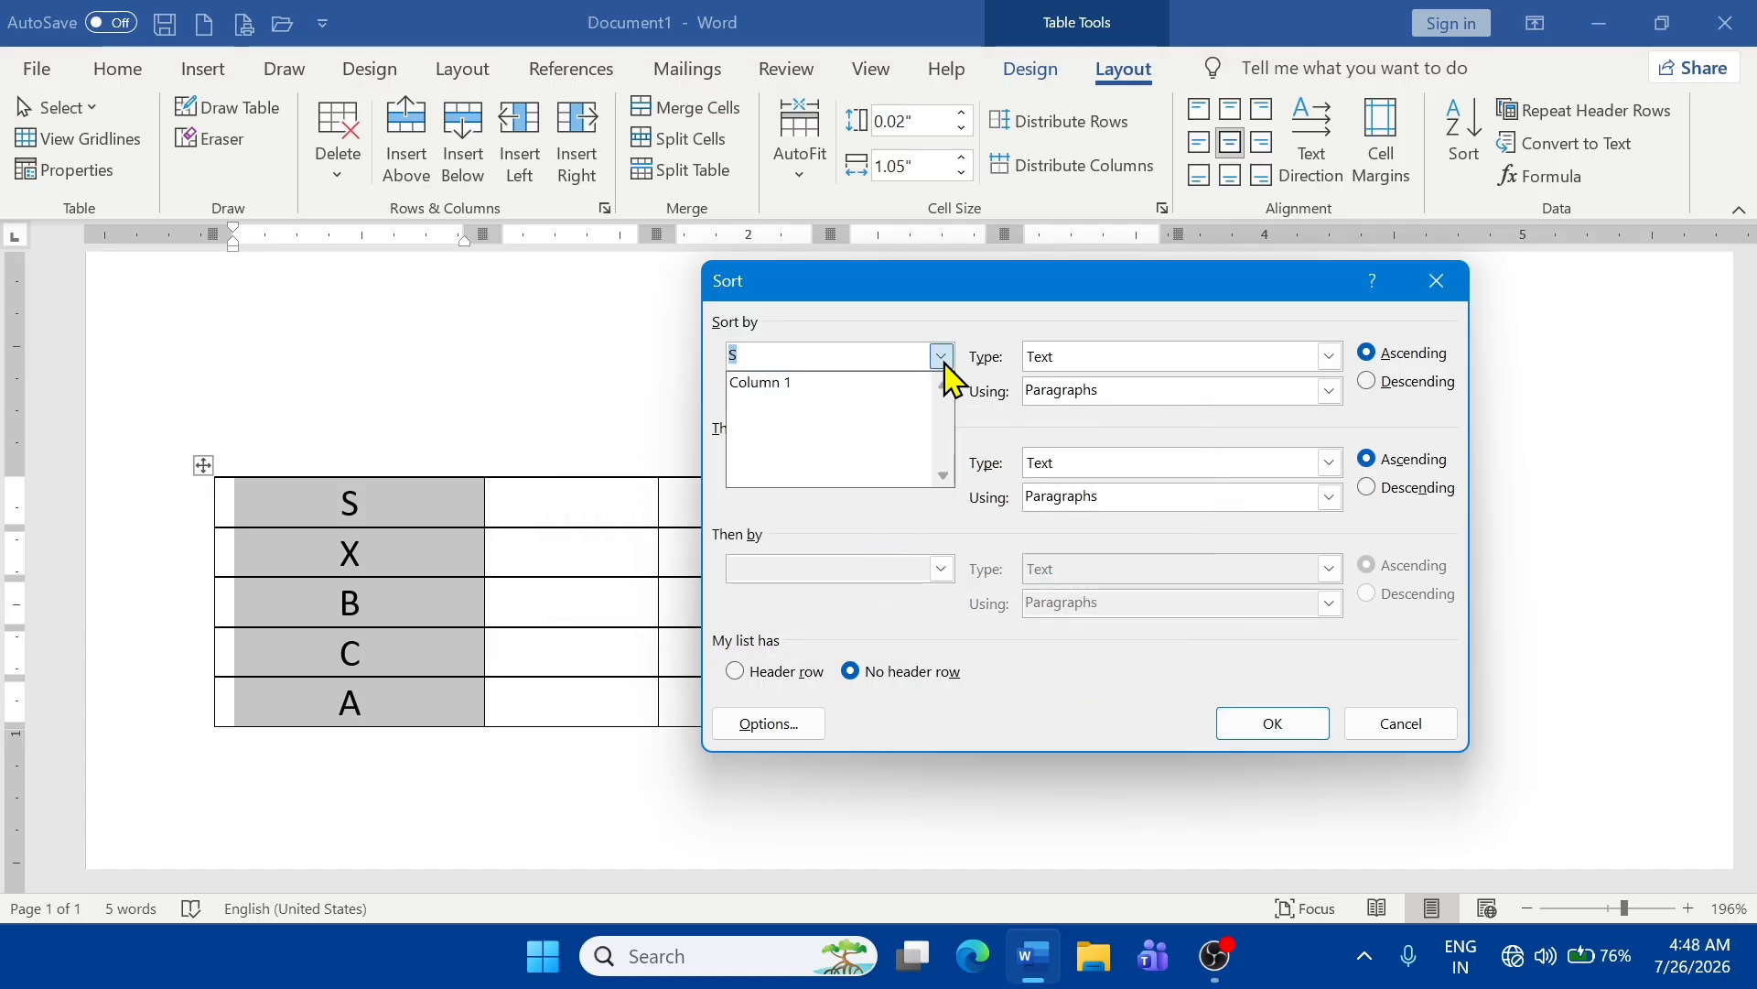
left_click(787, 385)
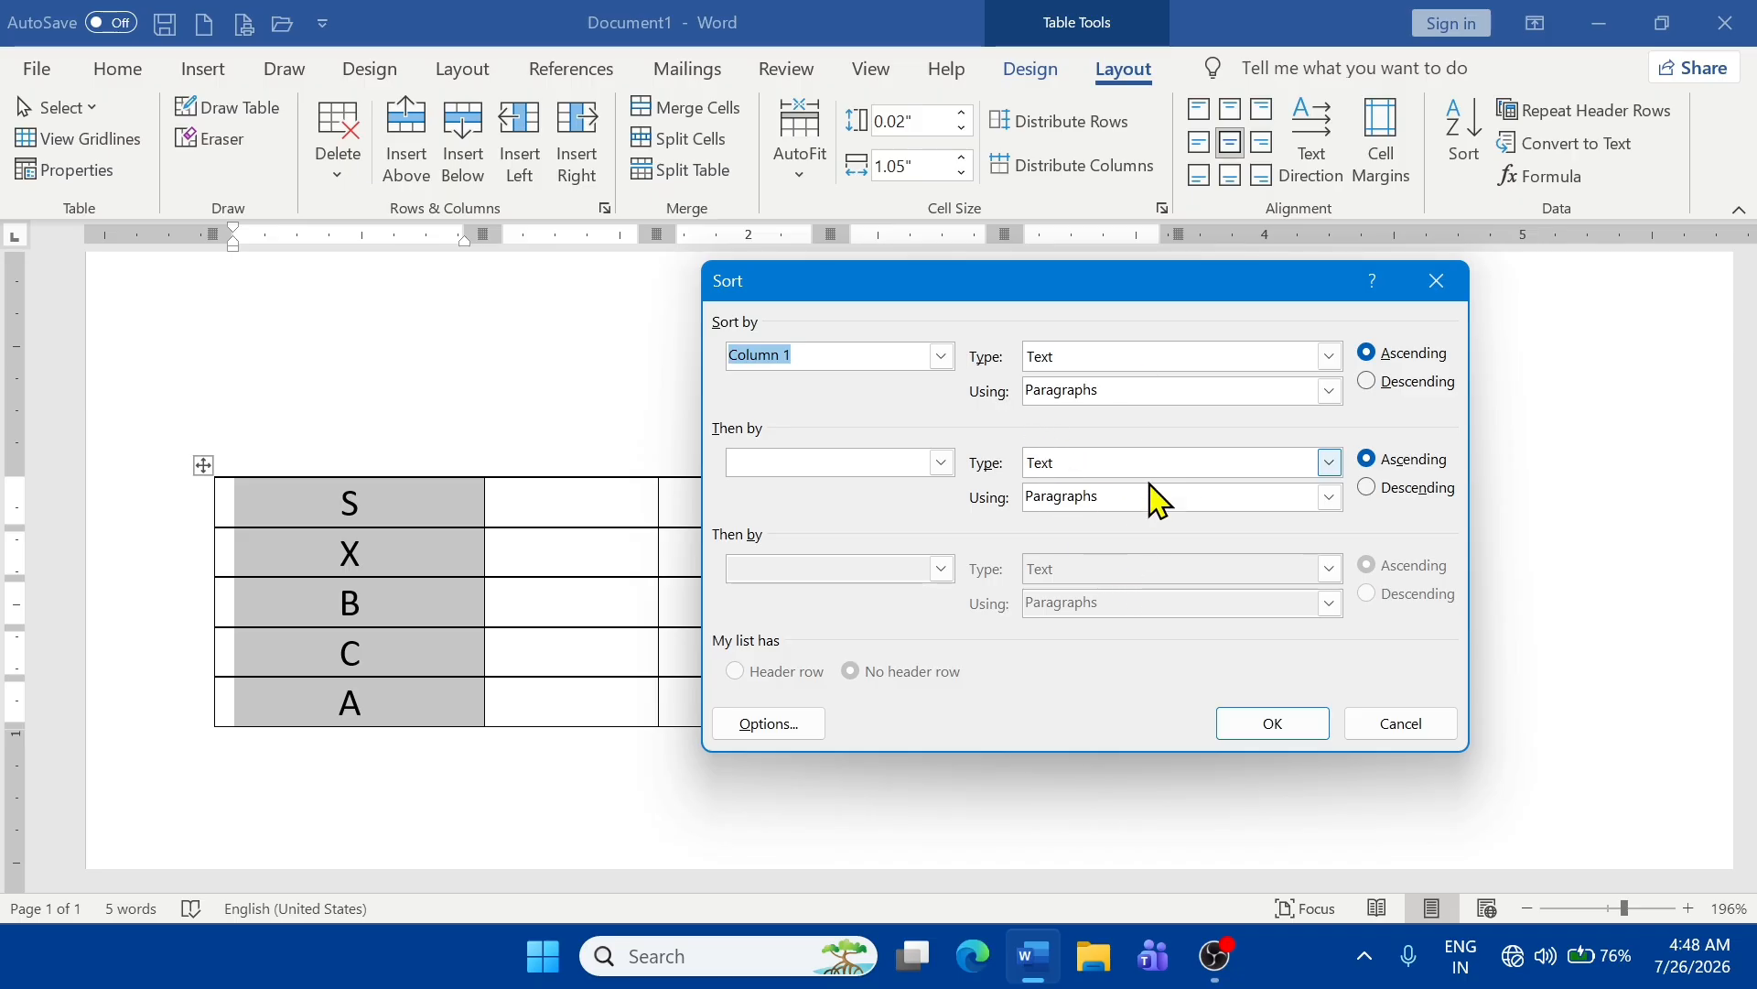
left_click(1274, 724)
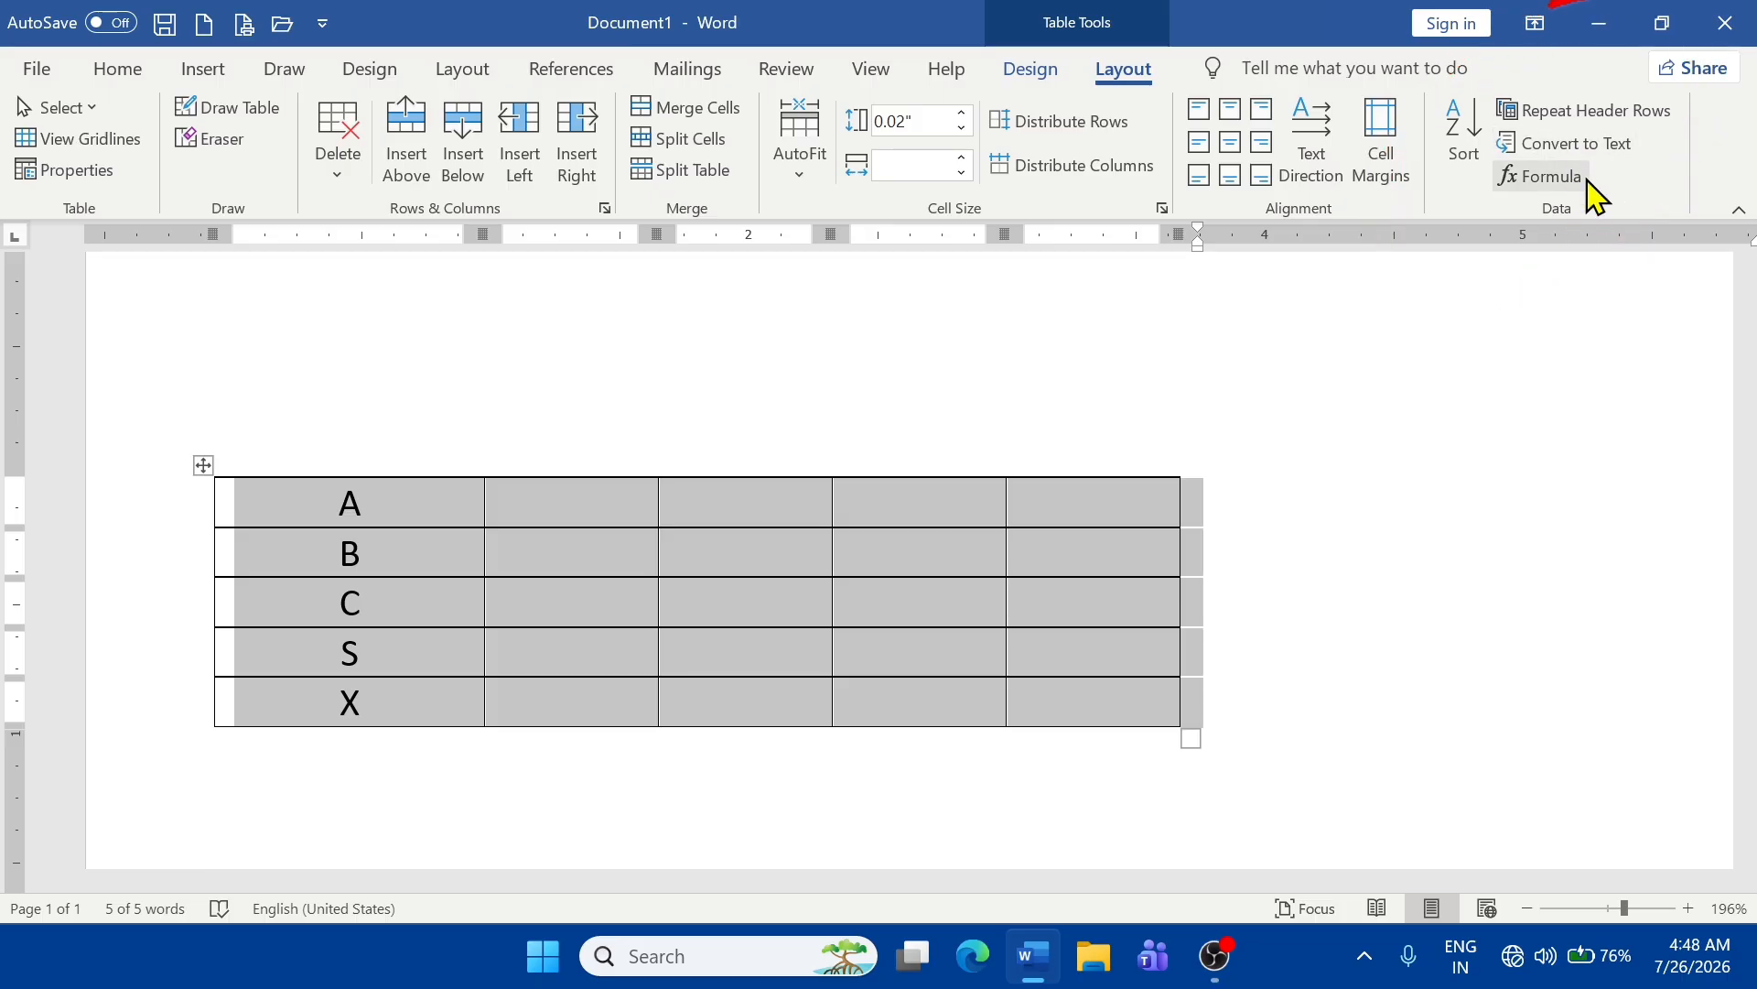
left_click(720, 561)
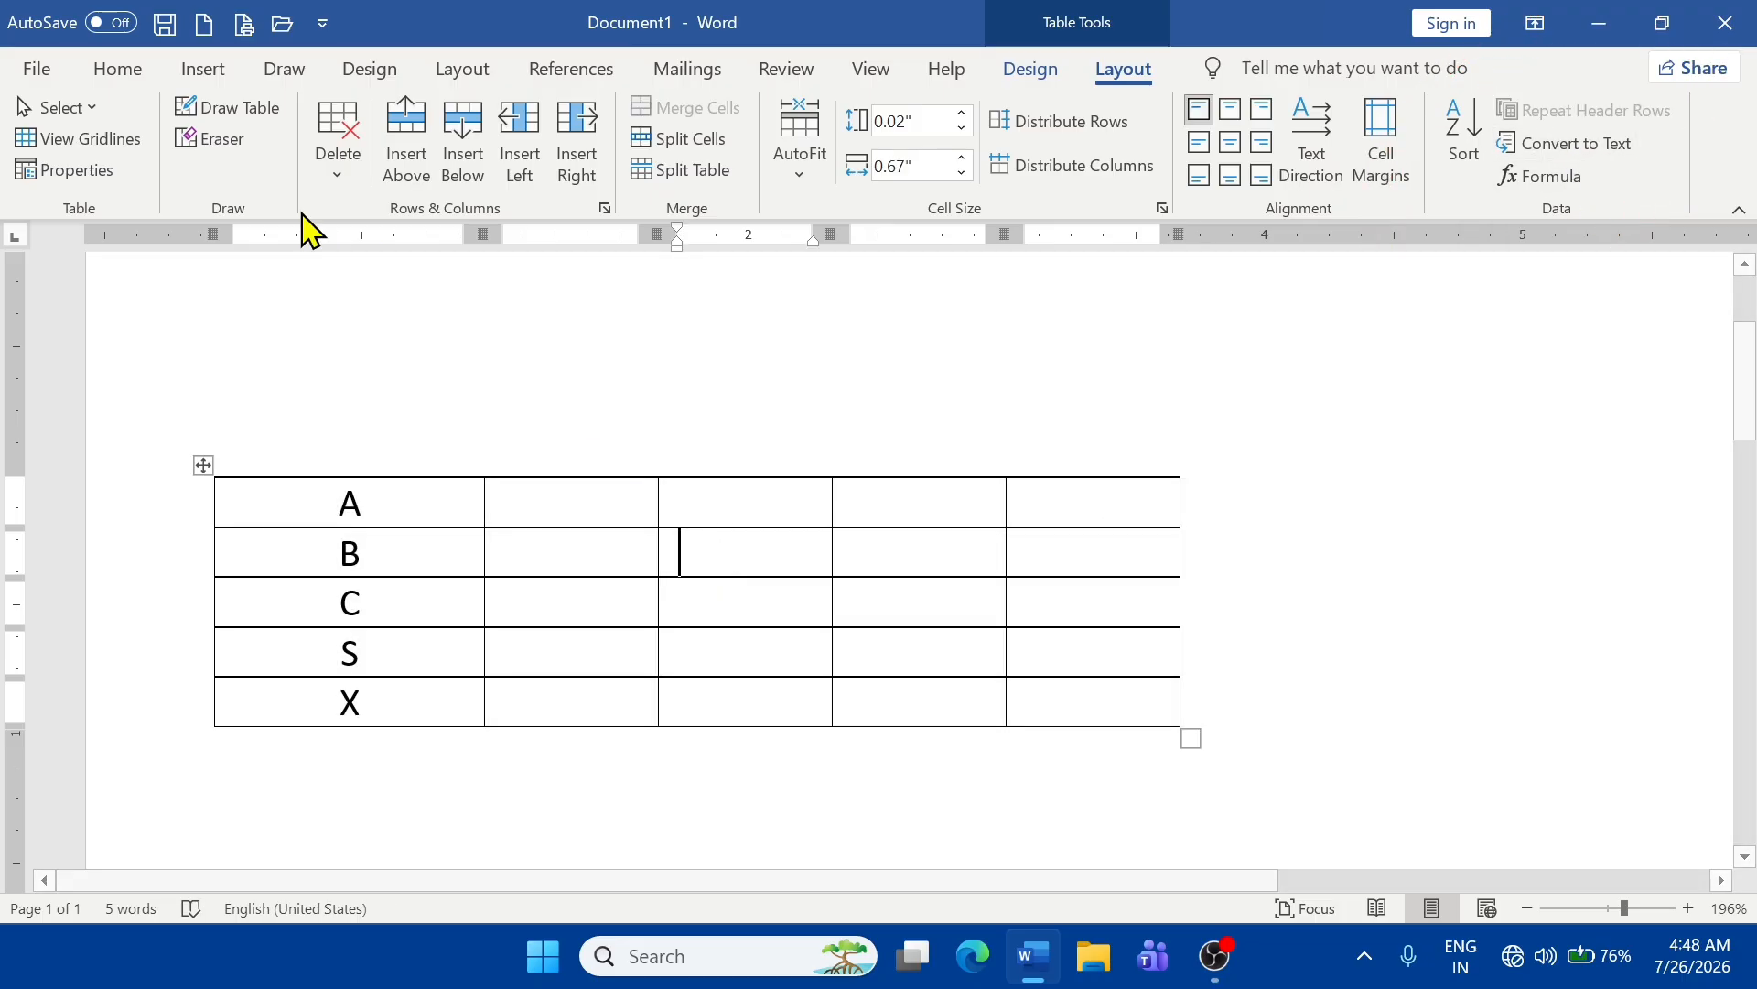
left_click(203, 69)
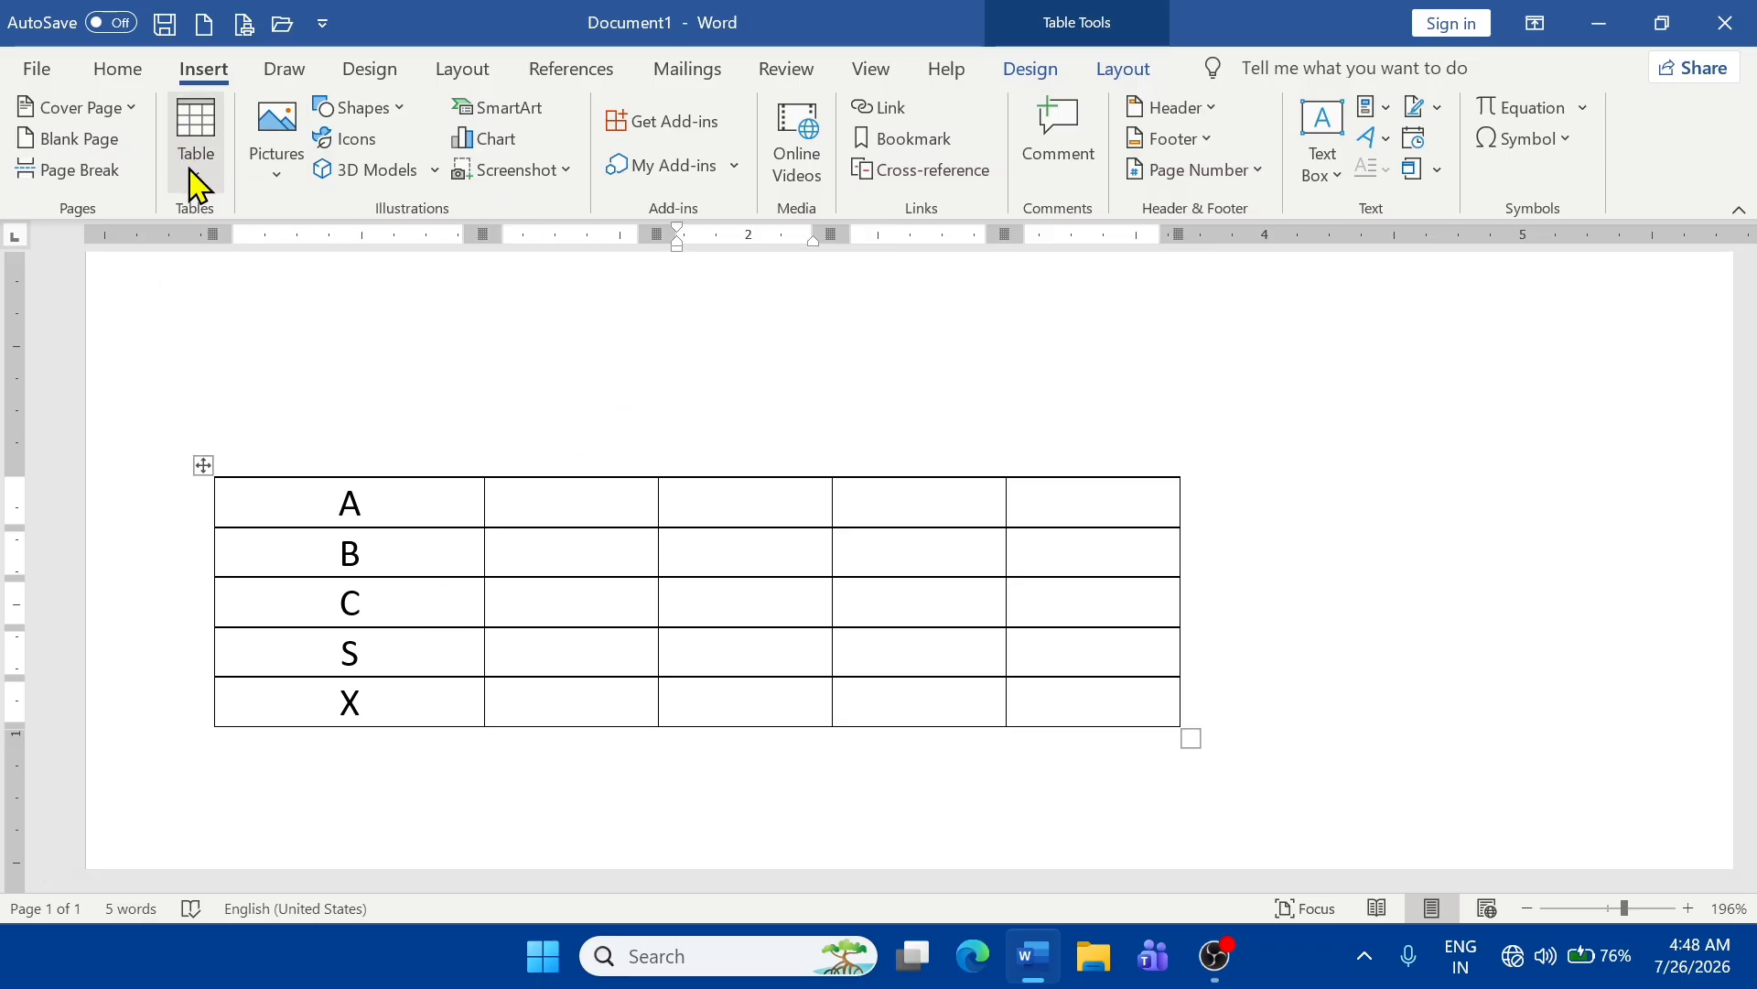
left_click(1051, 75)
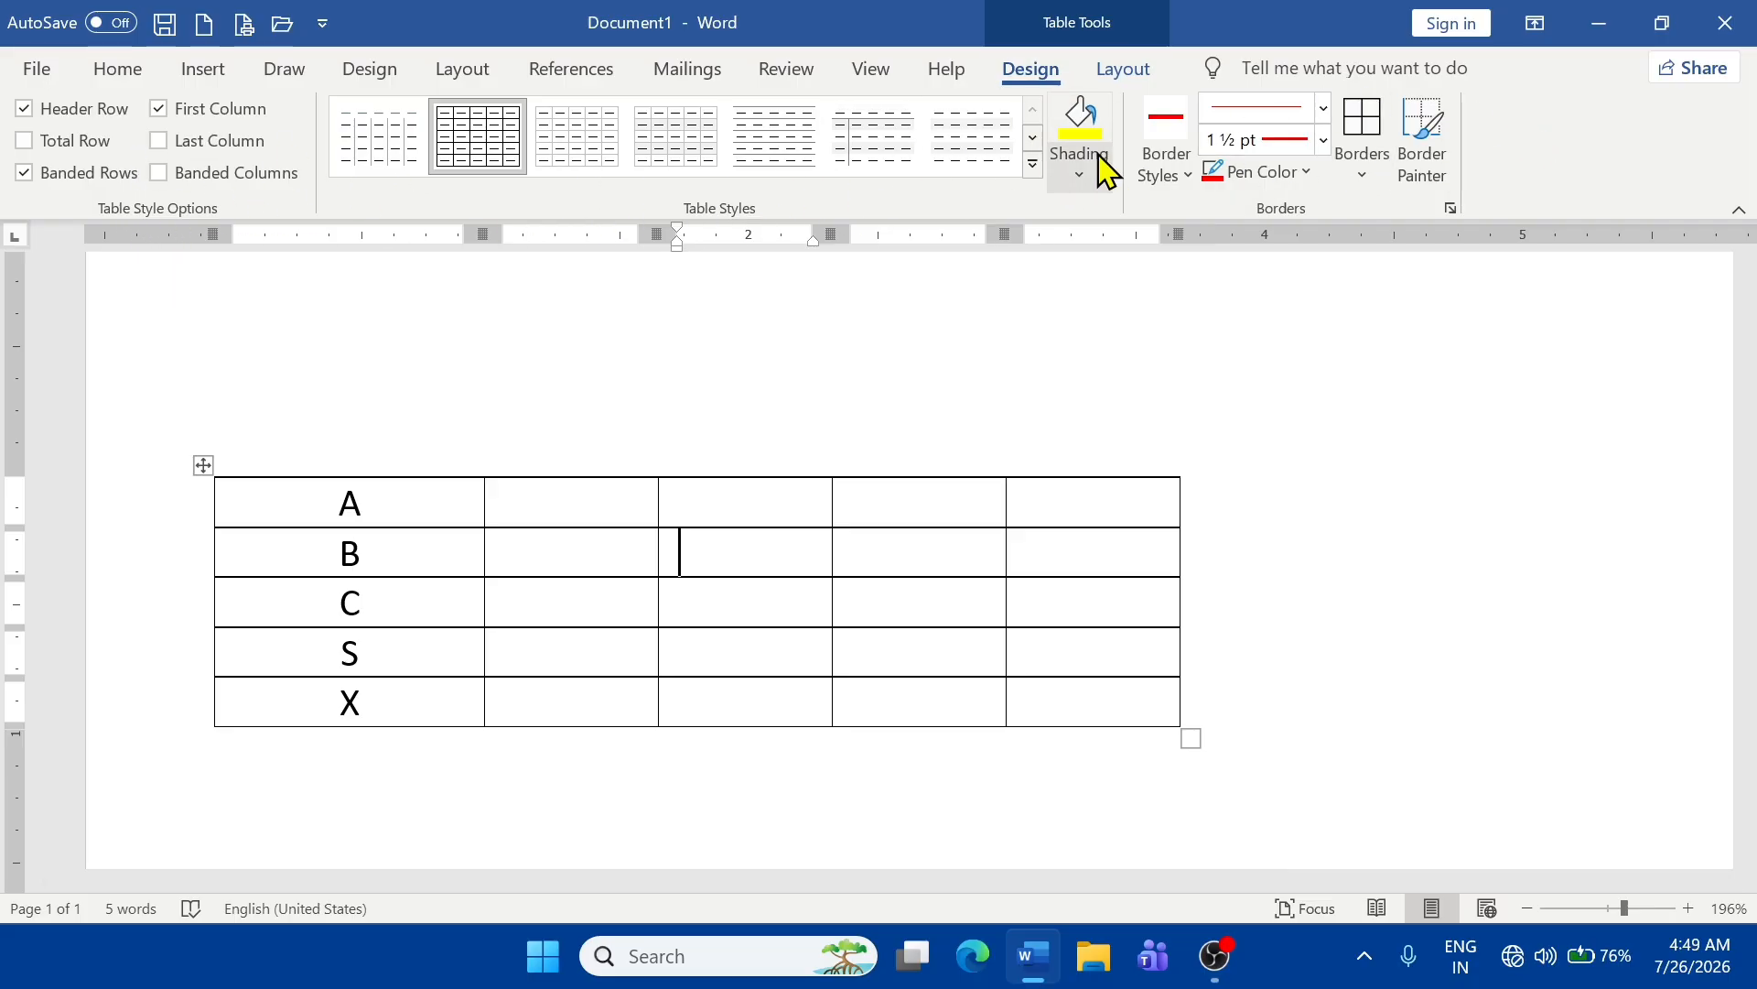
left_click(1125, 74)
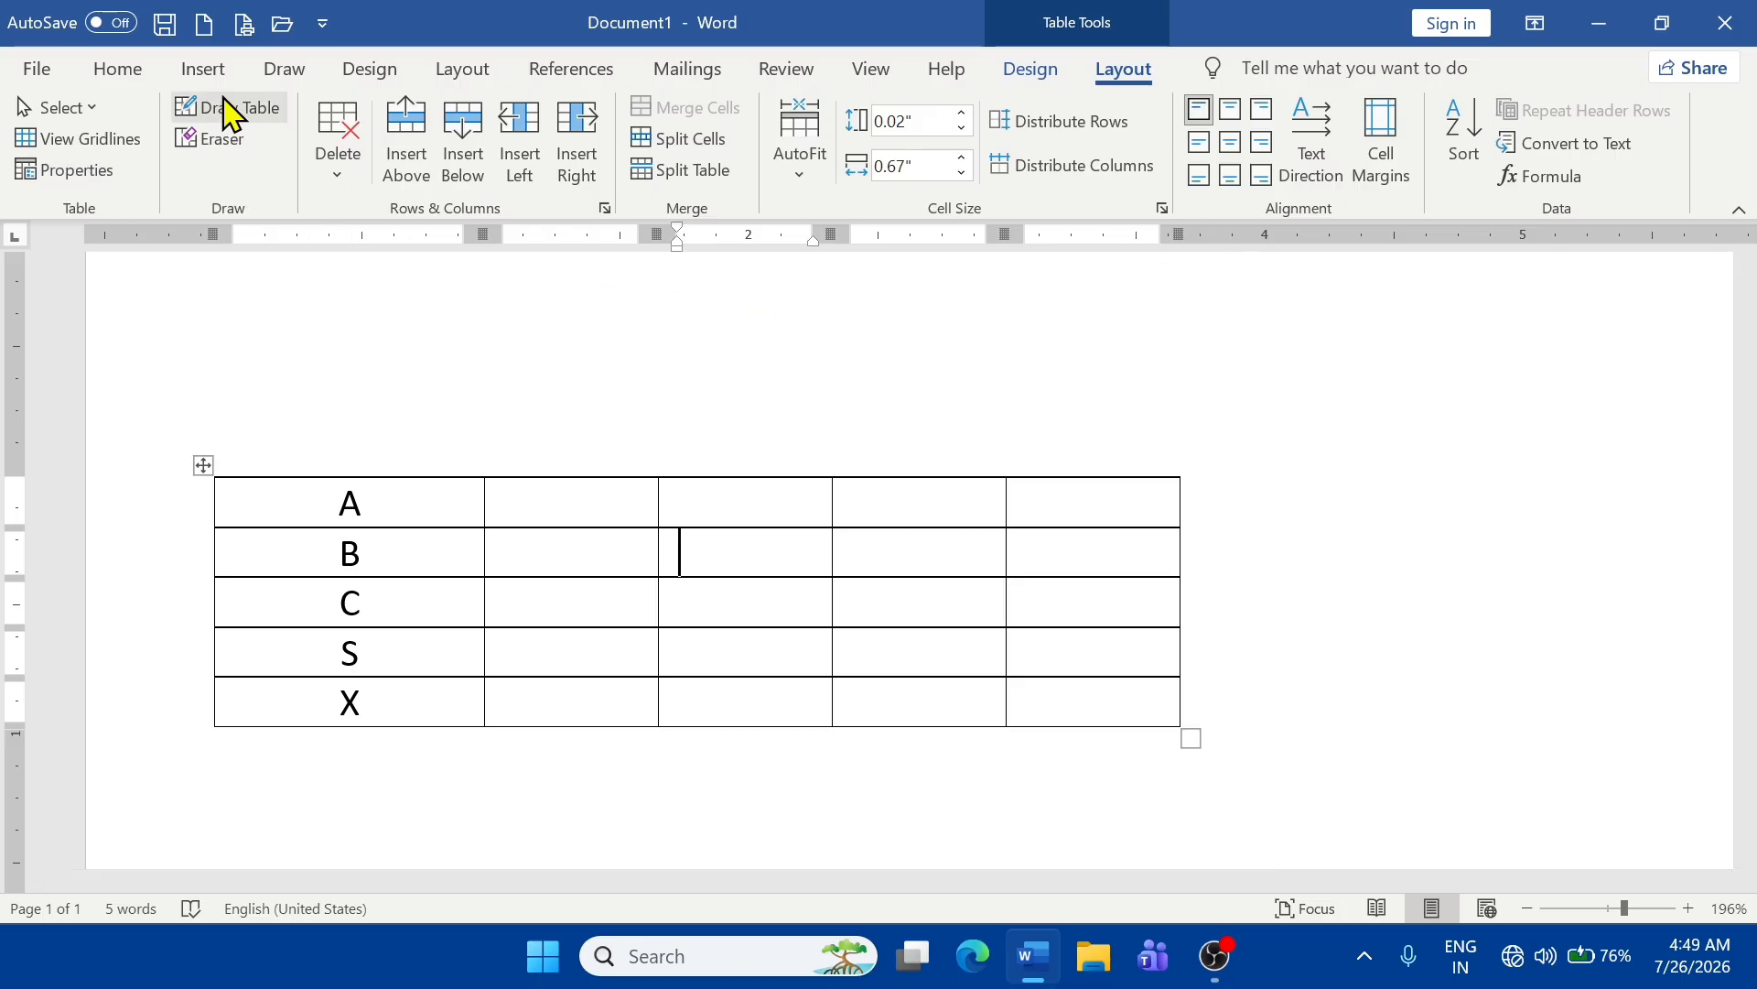
- Delete the document's entire content, including the table
left_click(205, 69)
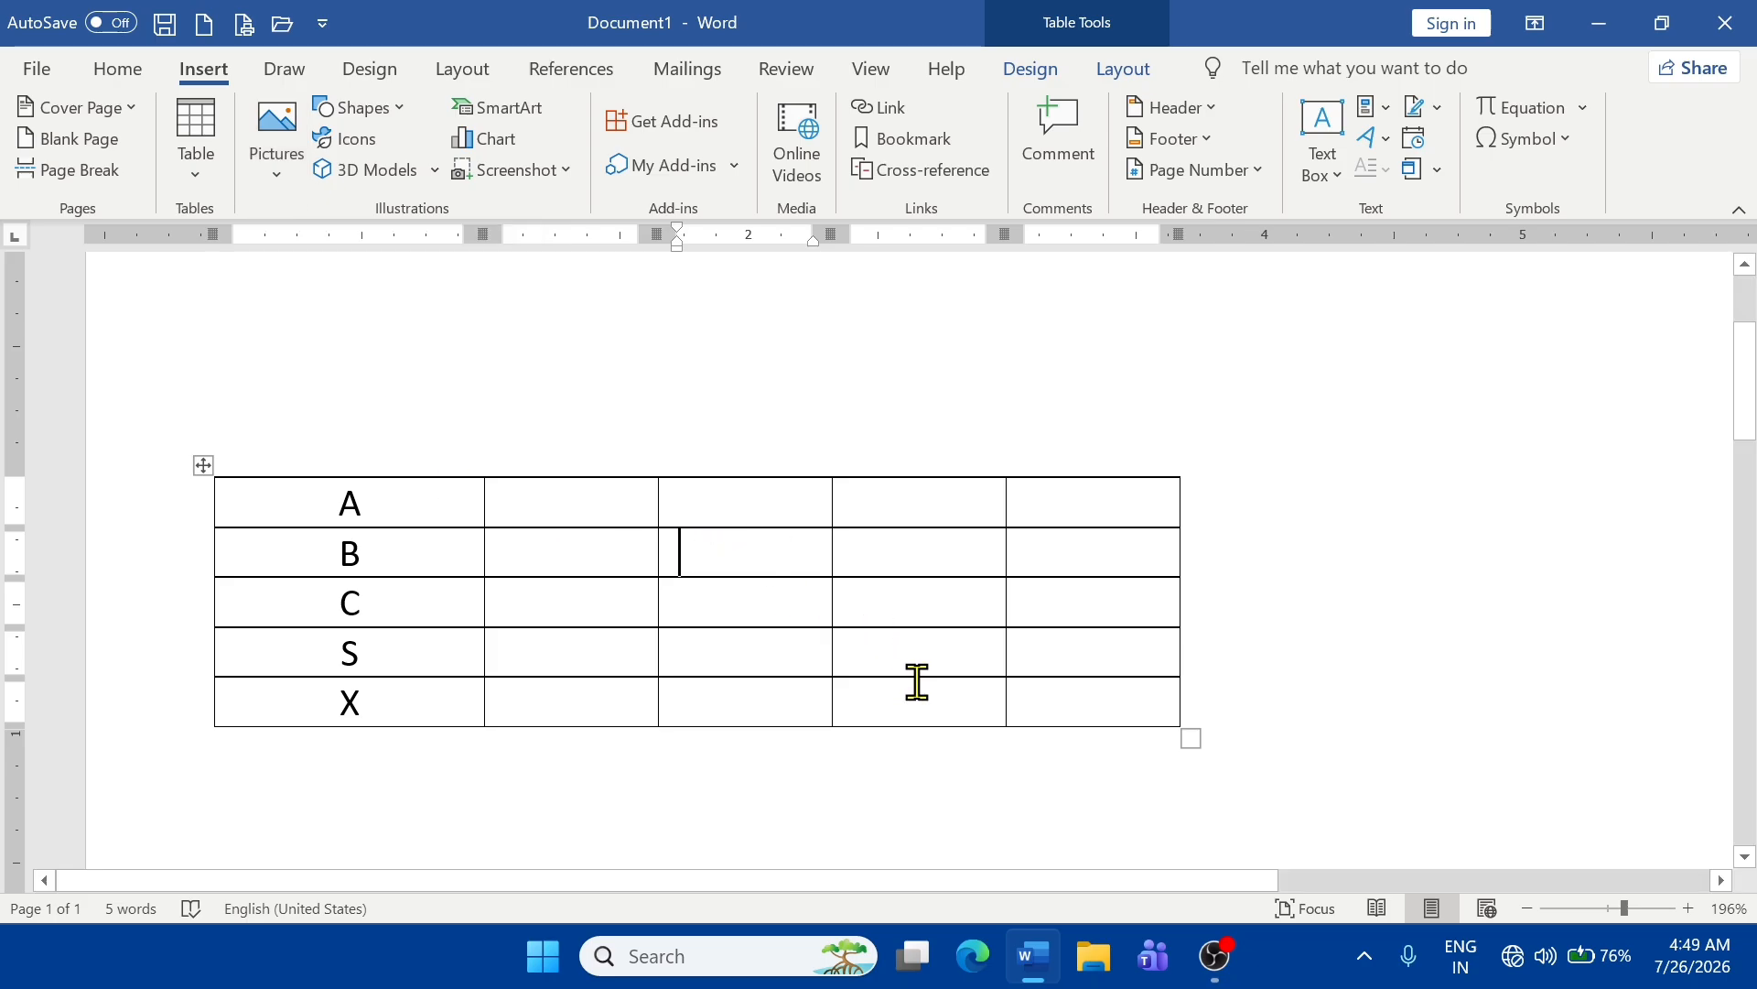
key("ctrl+a")
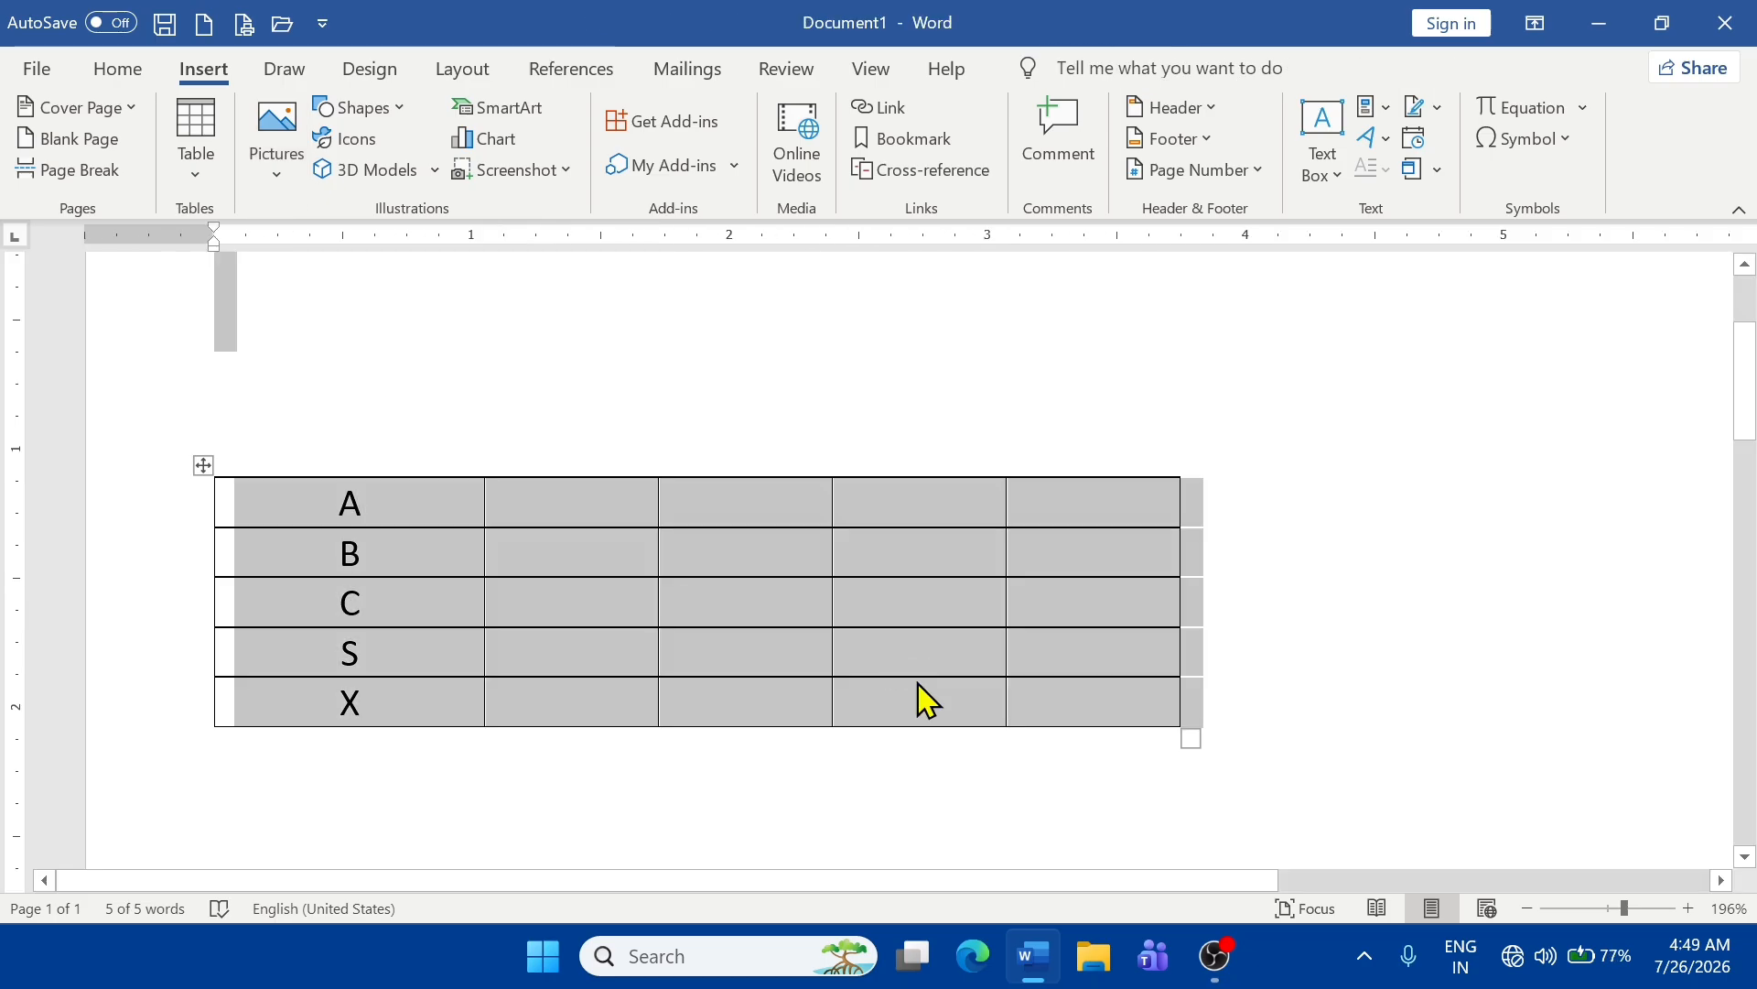
key("Delete")
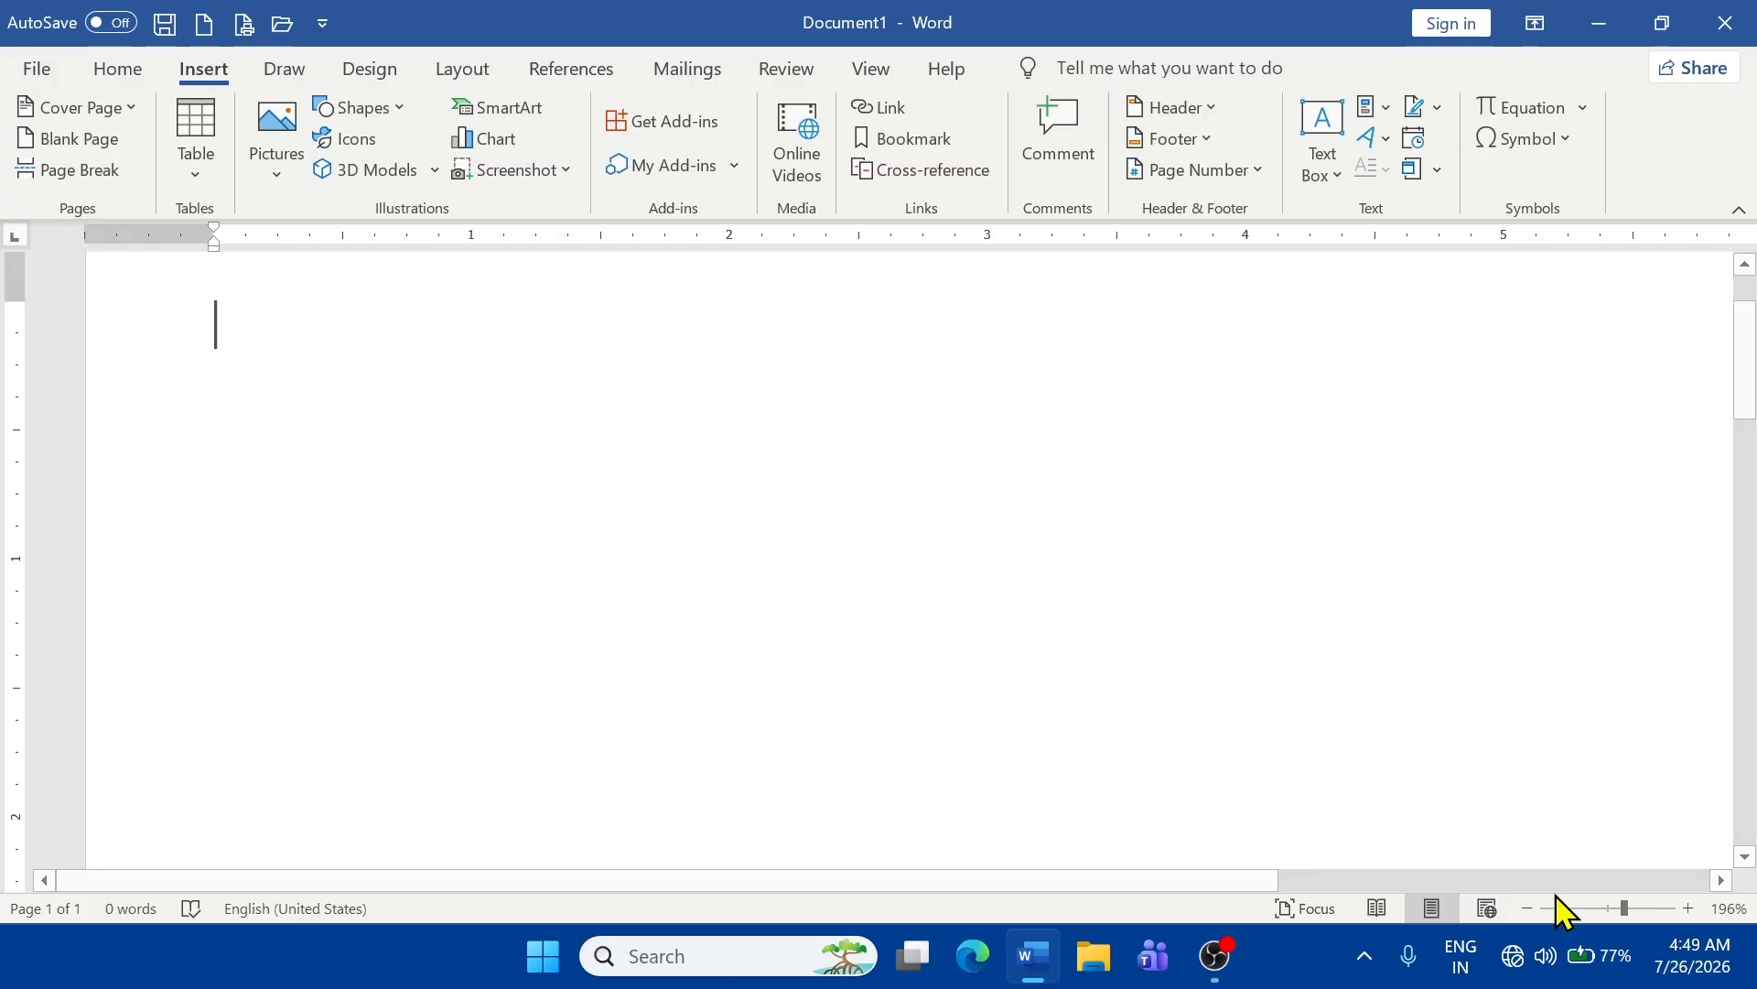
- Insert the picture dog-7651002_1280 from the Desktop folder on this device into the blank page
left_click(1528, 908)
left_click(1527, 908)
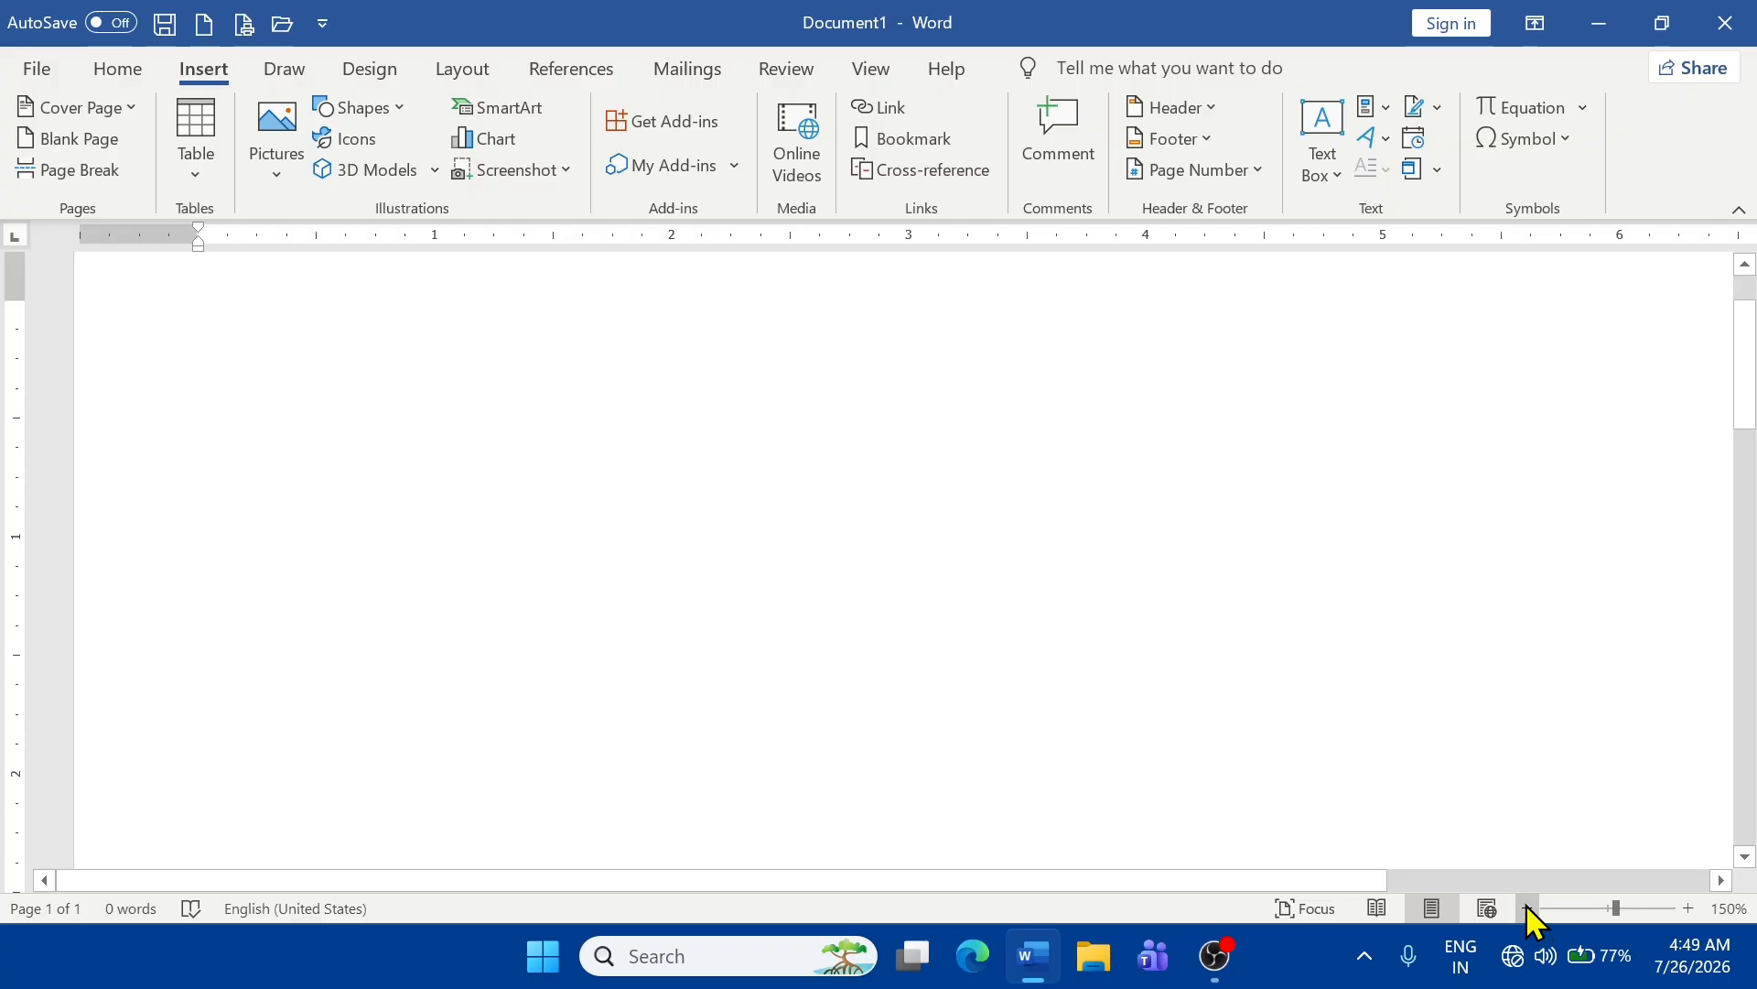
left_click(1528, 908)
left_click(1527, 908)
left_click(1528, 908)
left_click(1528, 908)
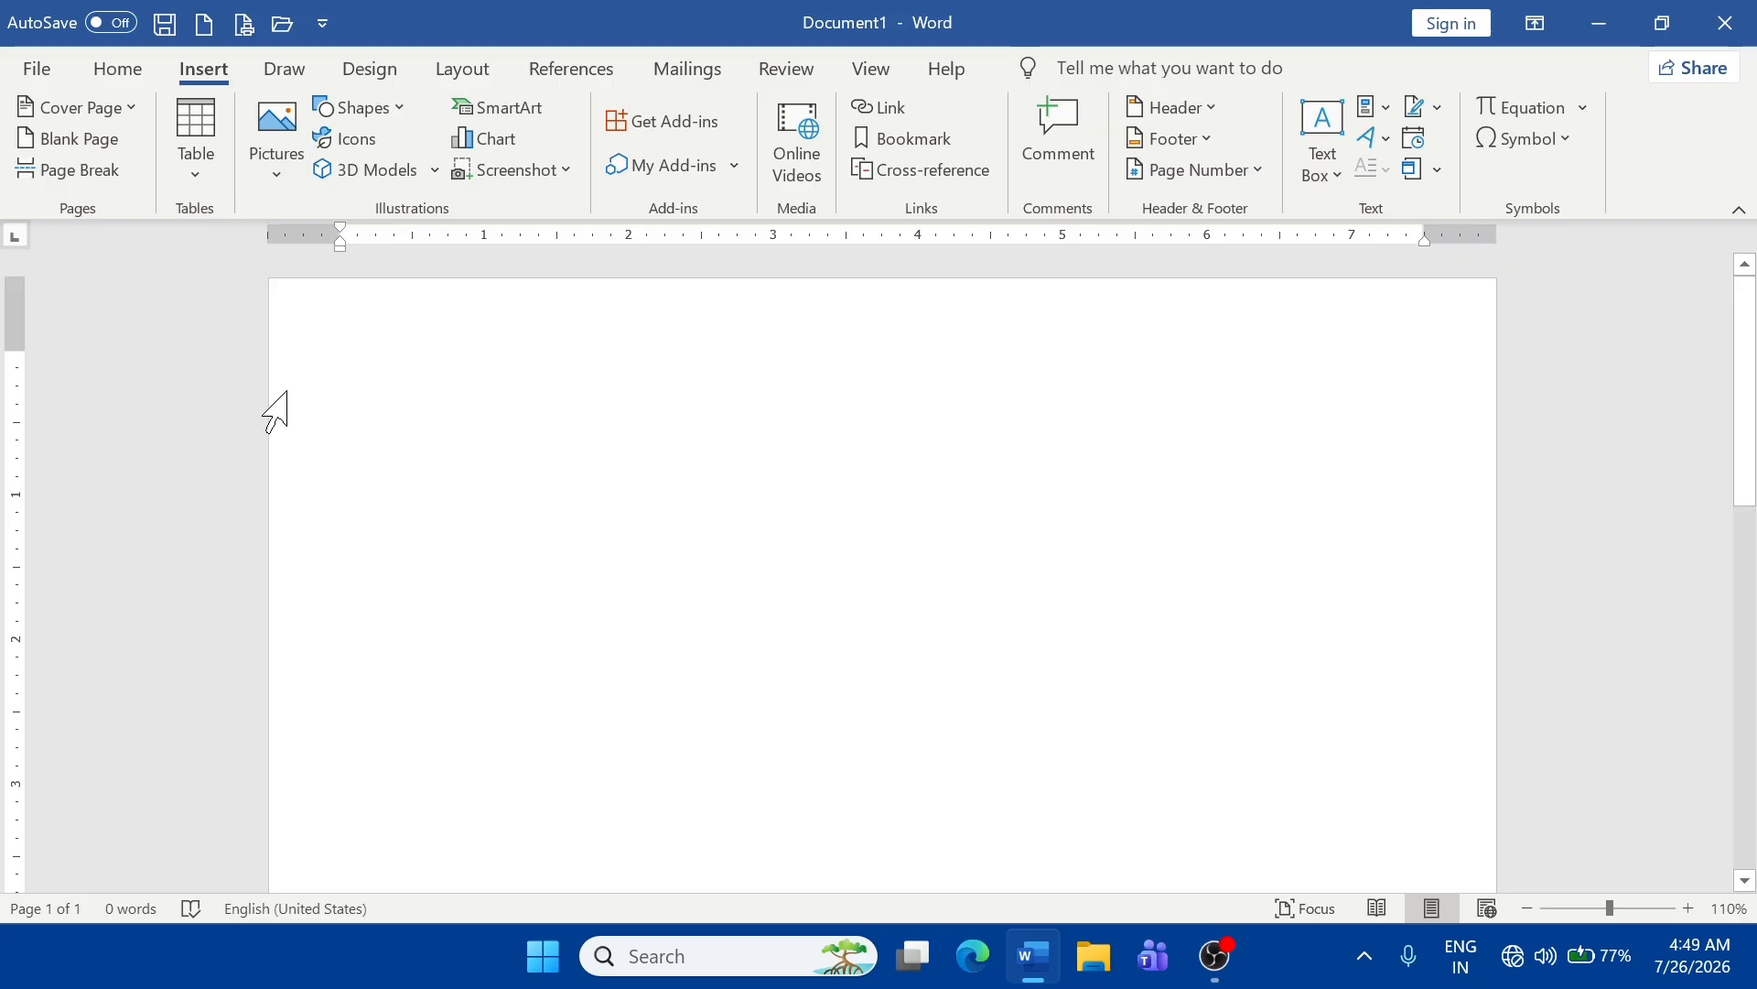
left_click(287, 186)
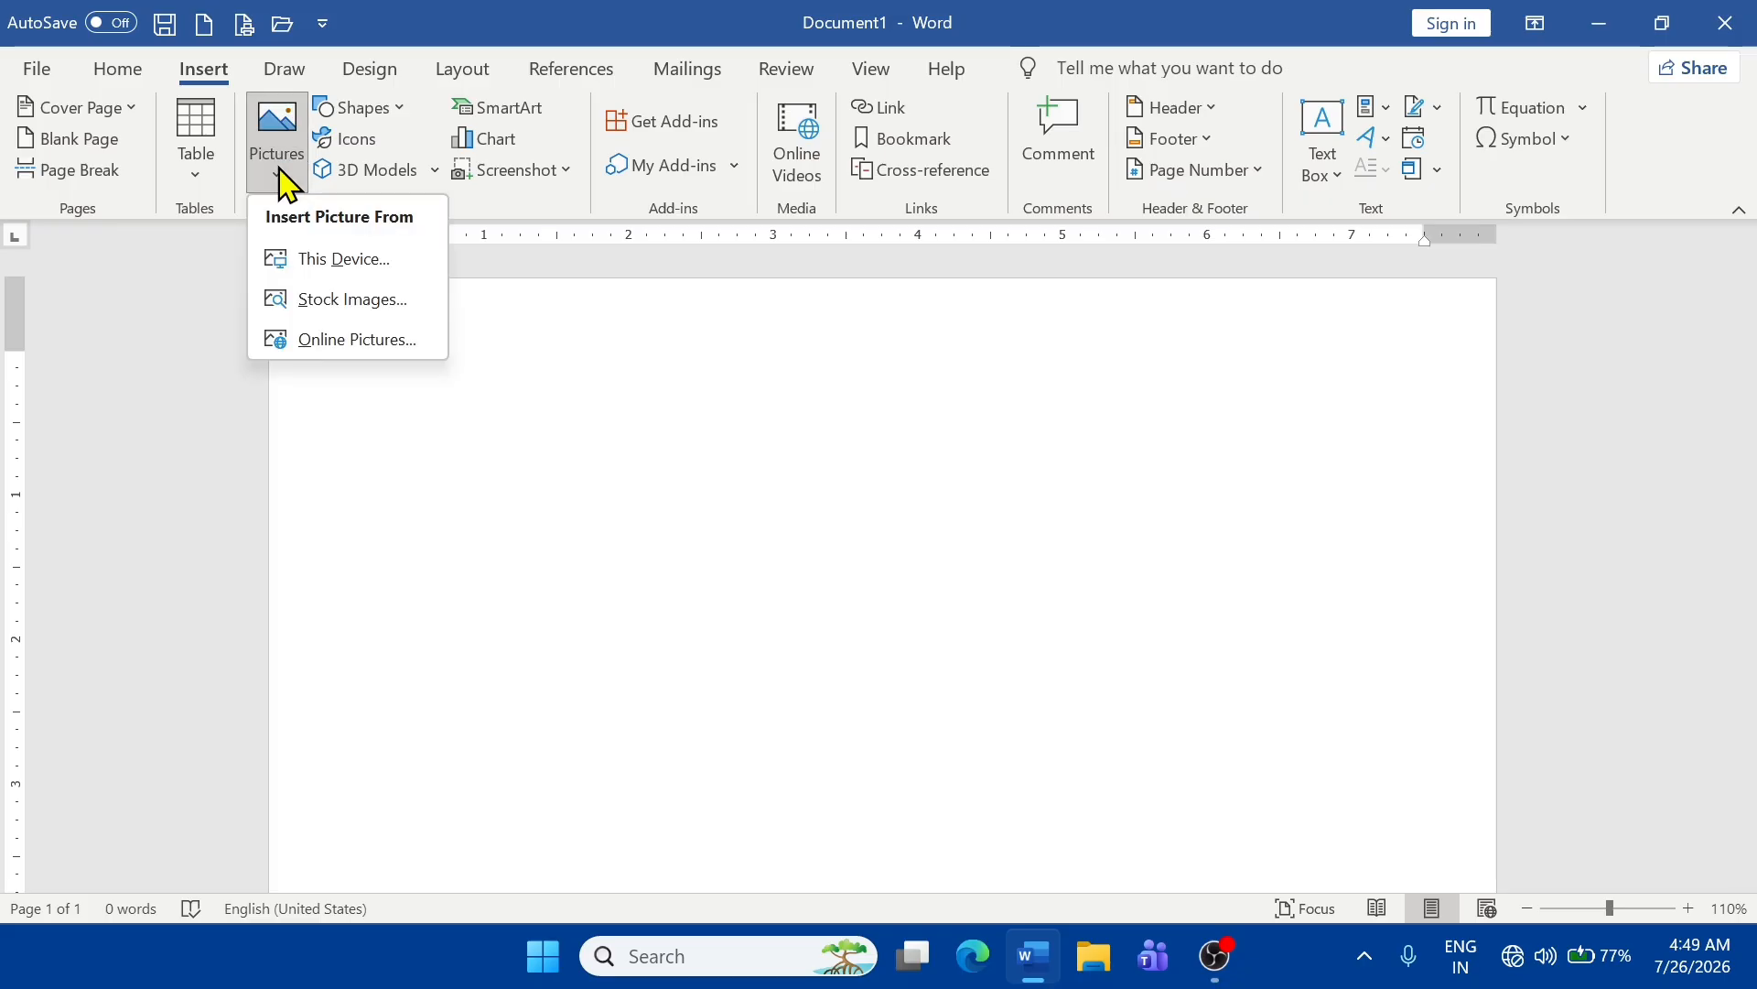
left_click(351, 269)
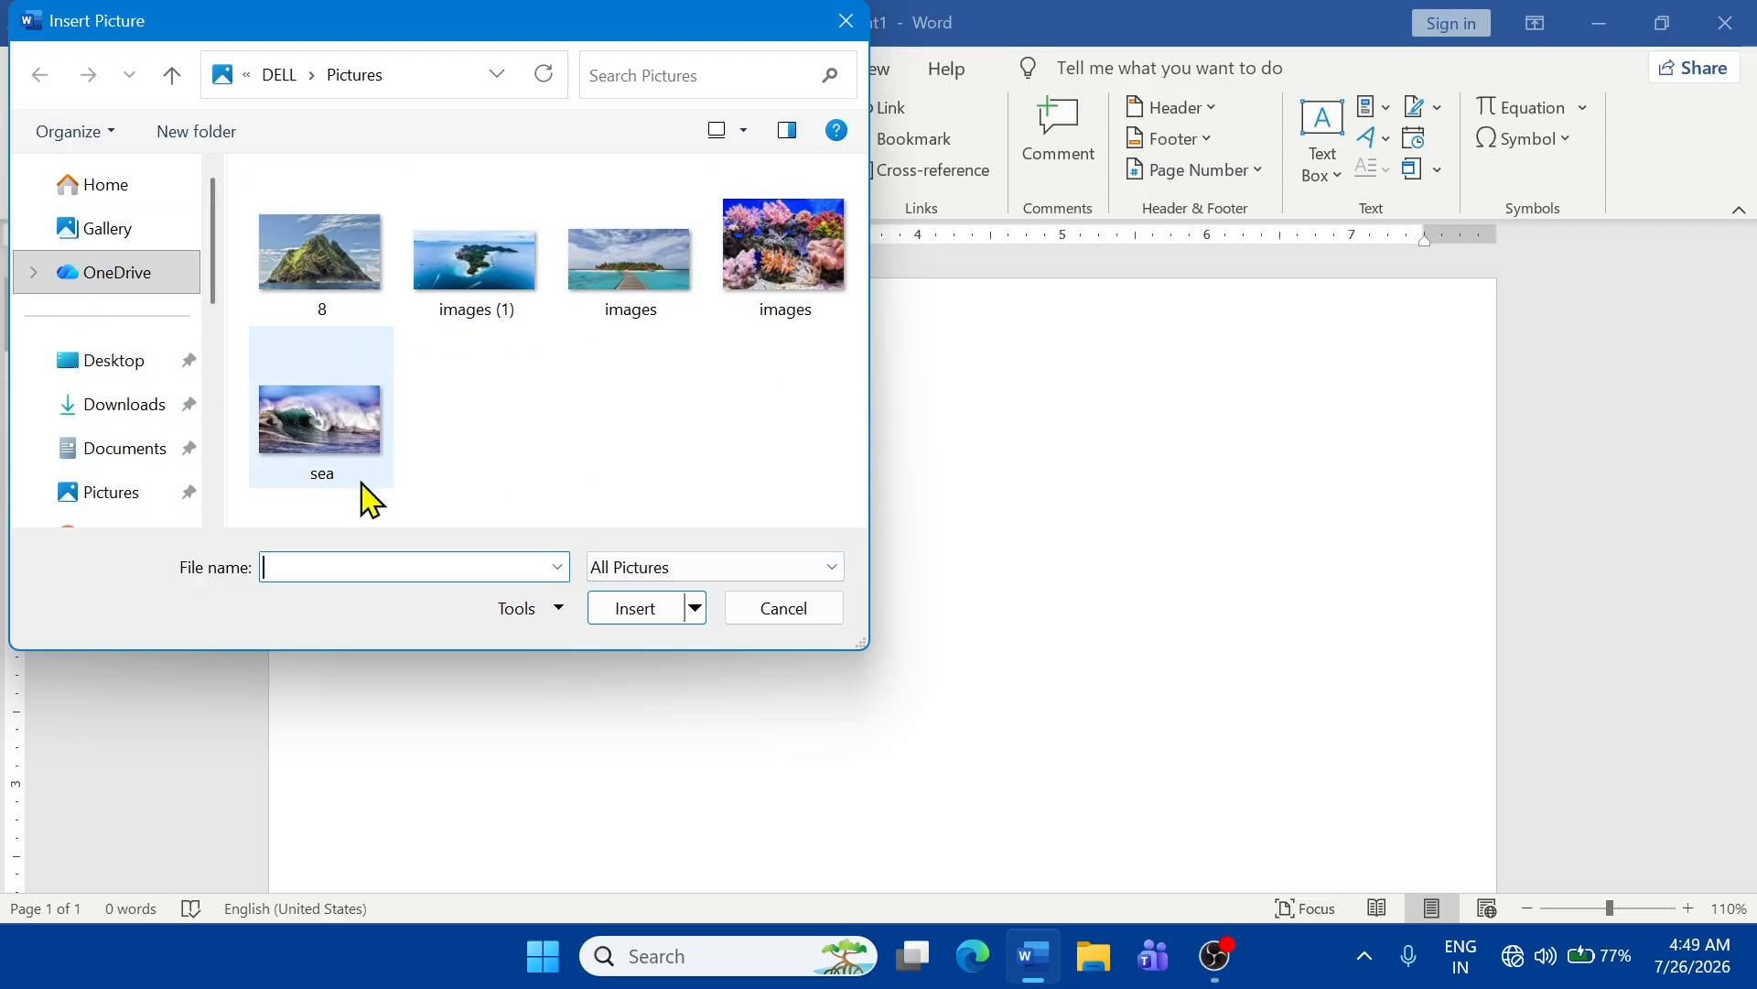
left_click(112, 409)
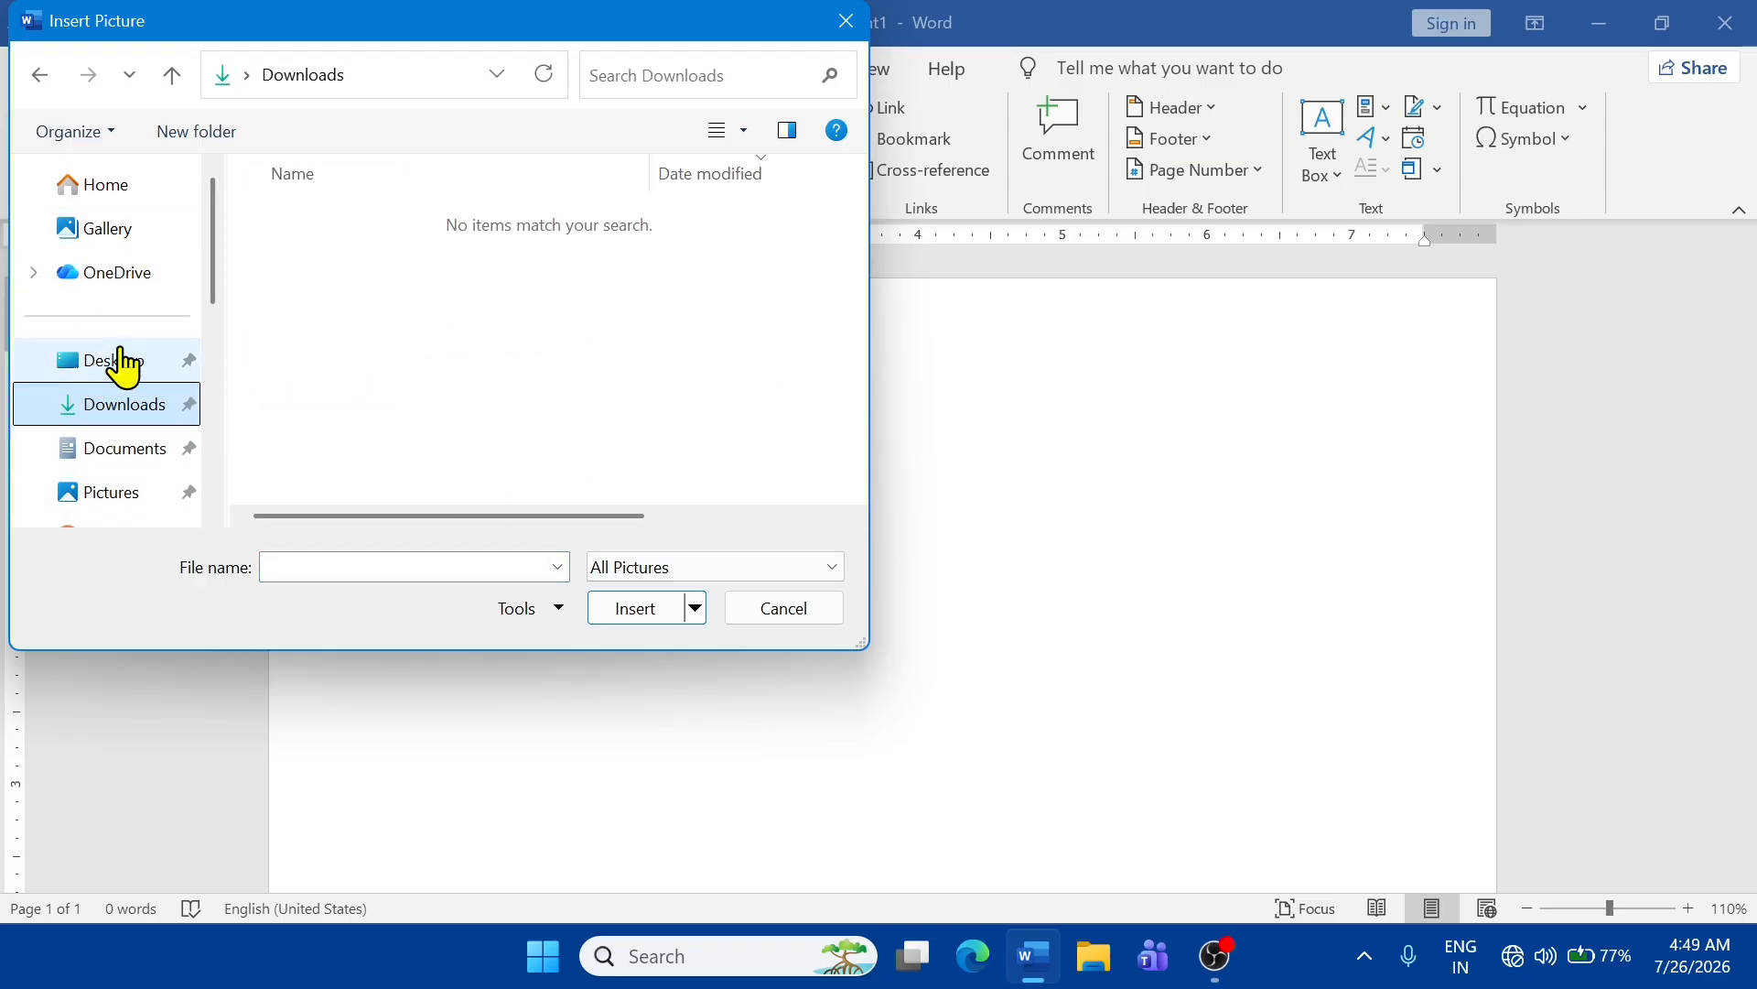
left_click(128, 361)
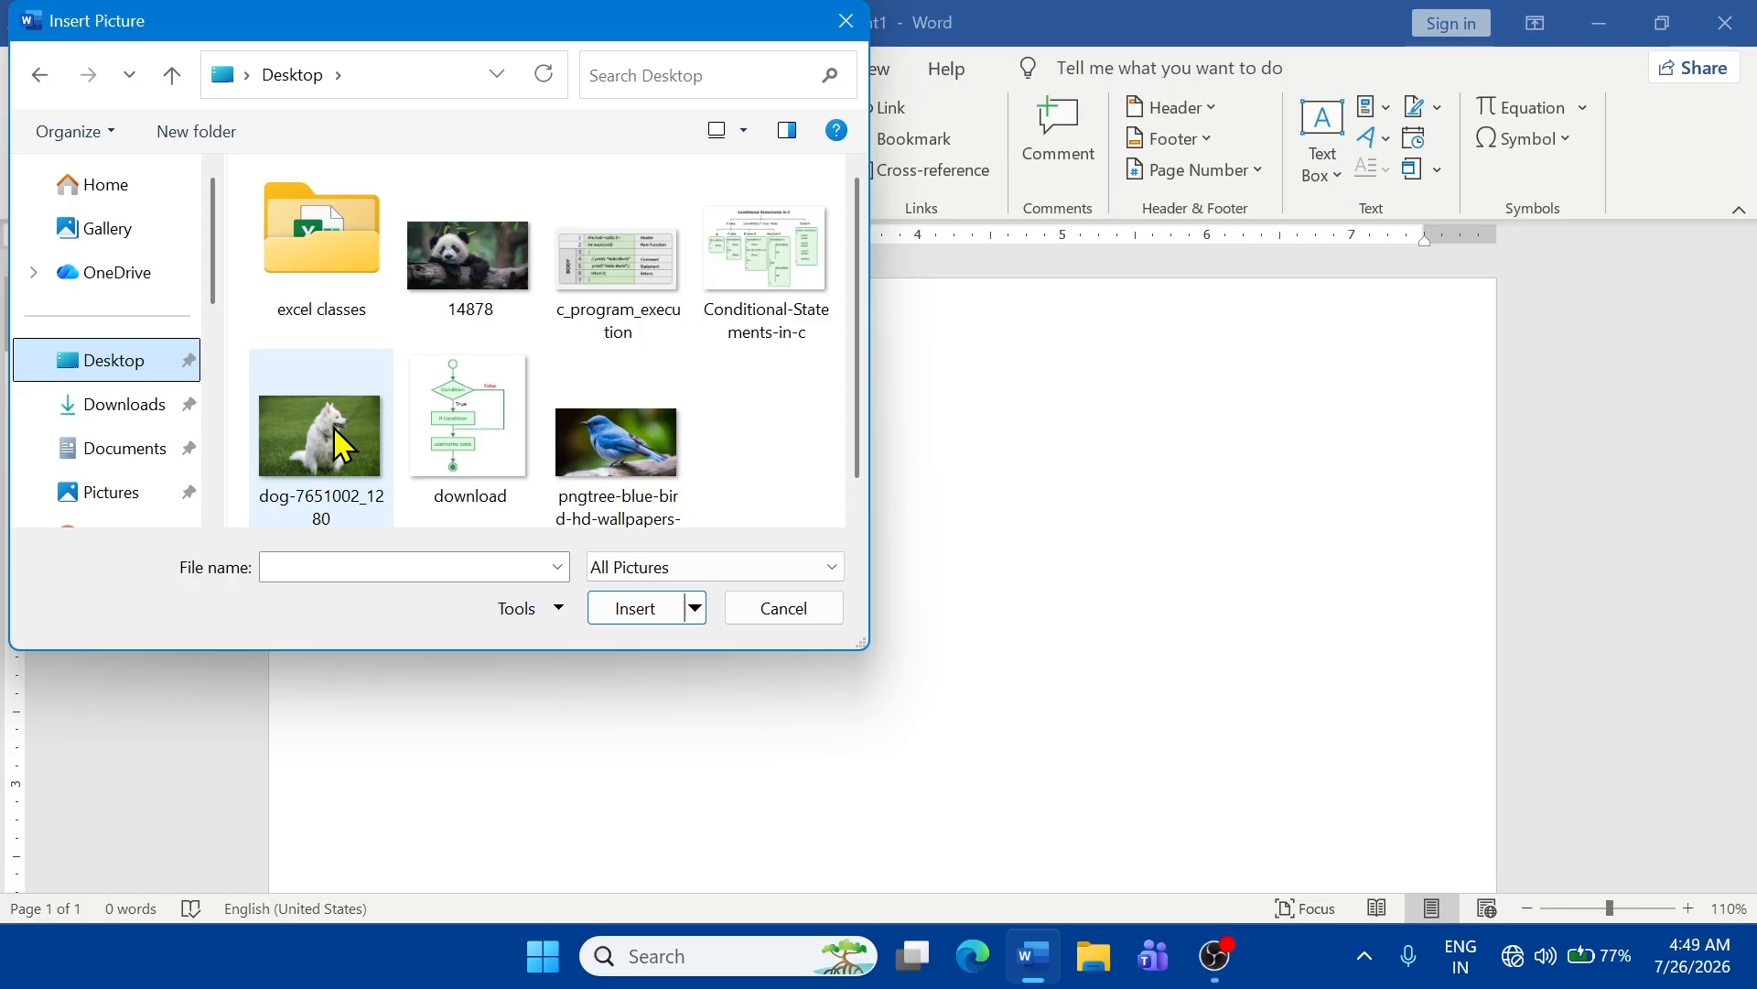
left_click(349, 447)
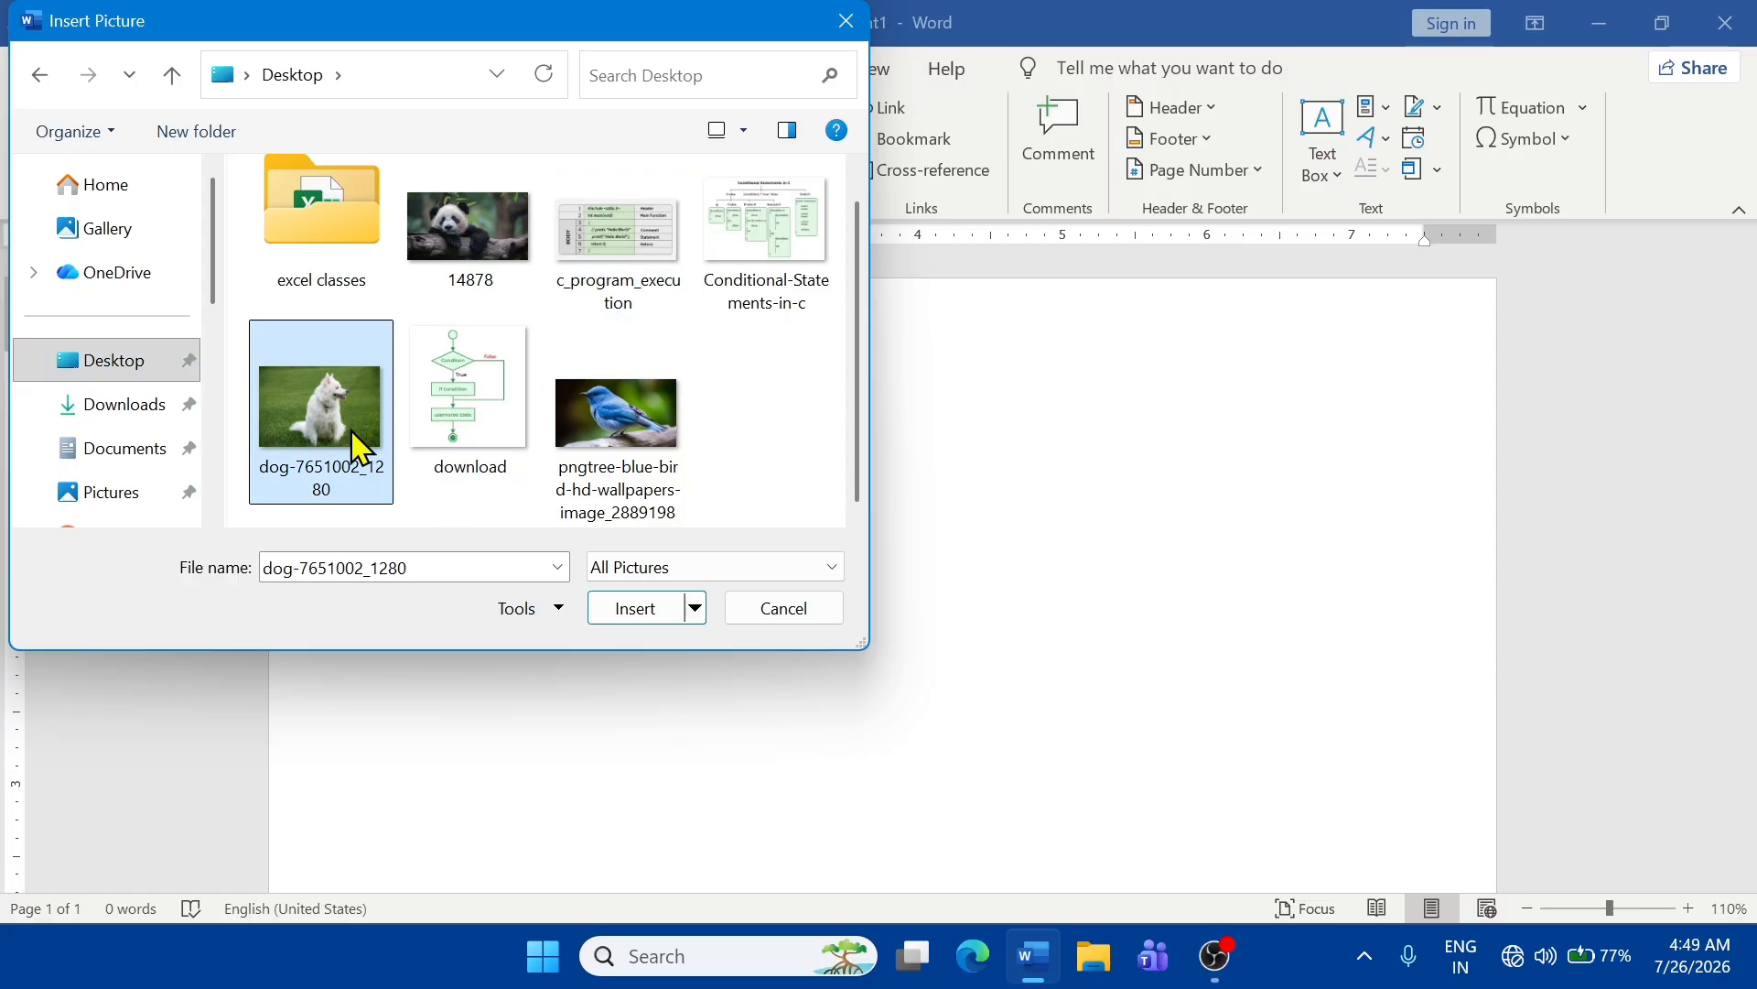
left_click(644, 618)
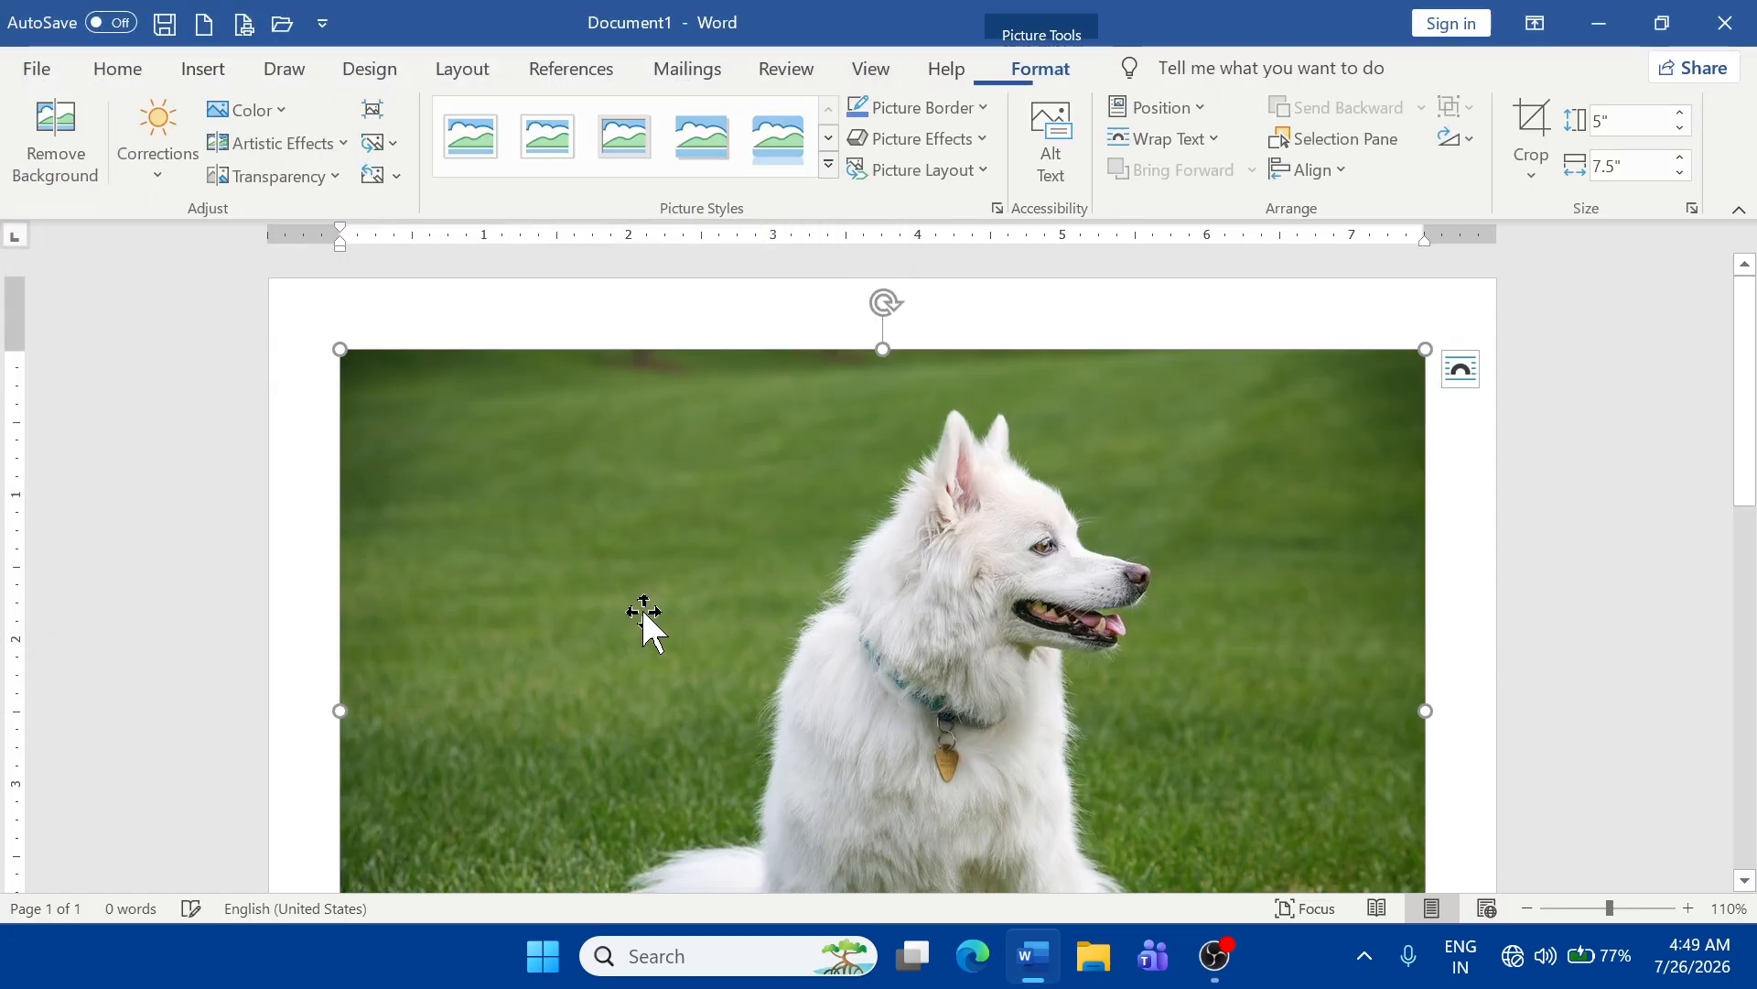
scroll(772, 510, "down", 3)
scroll(771, 549, "up", 3)
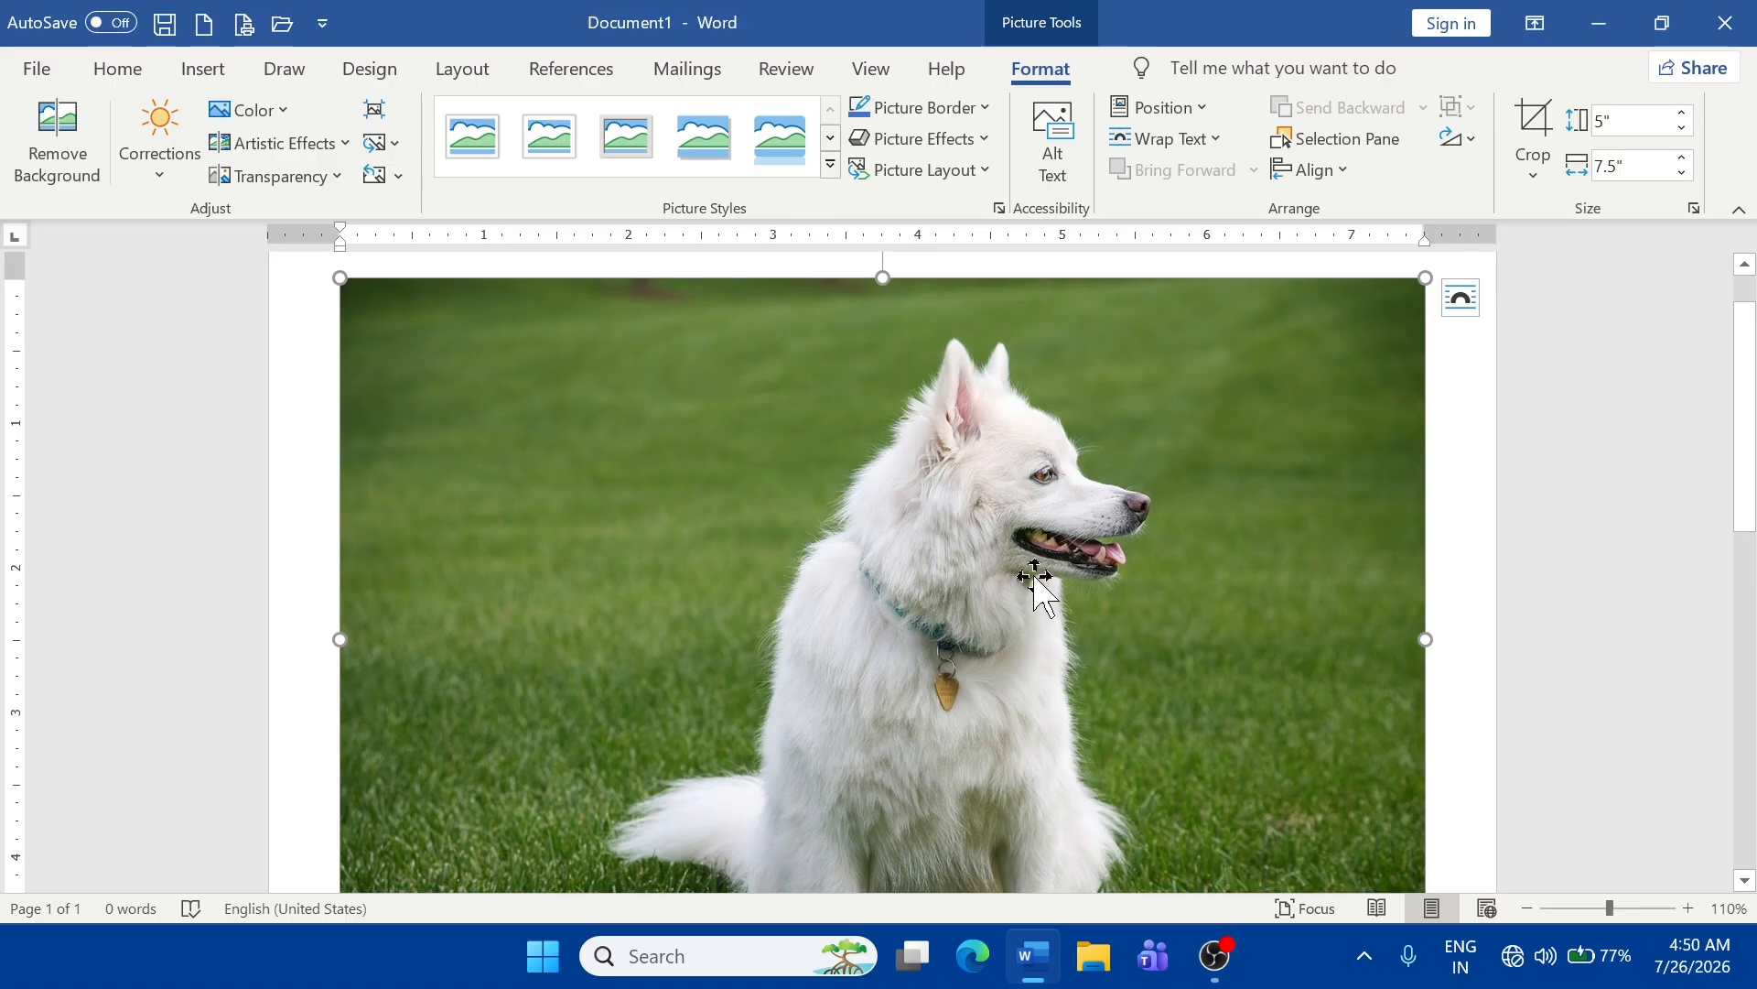
scroll(1051, 561, "down", 4)
scroll(553, 604, "up", 5)
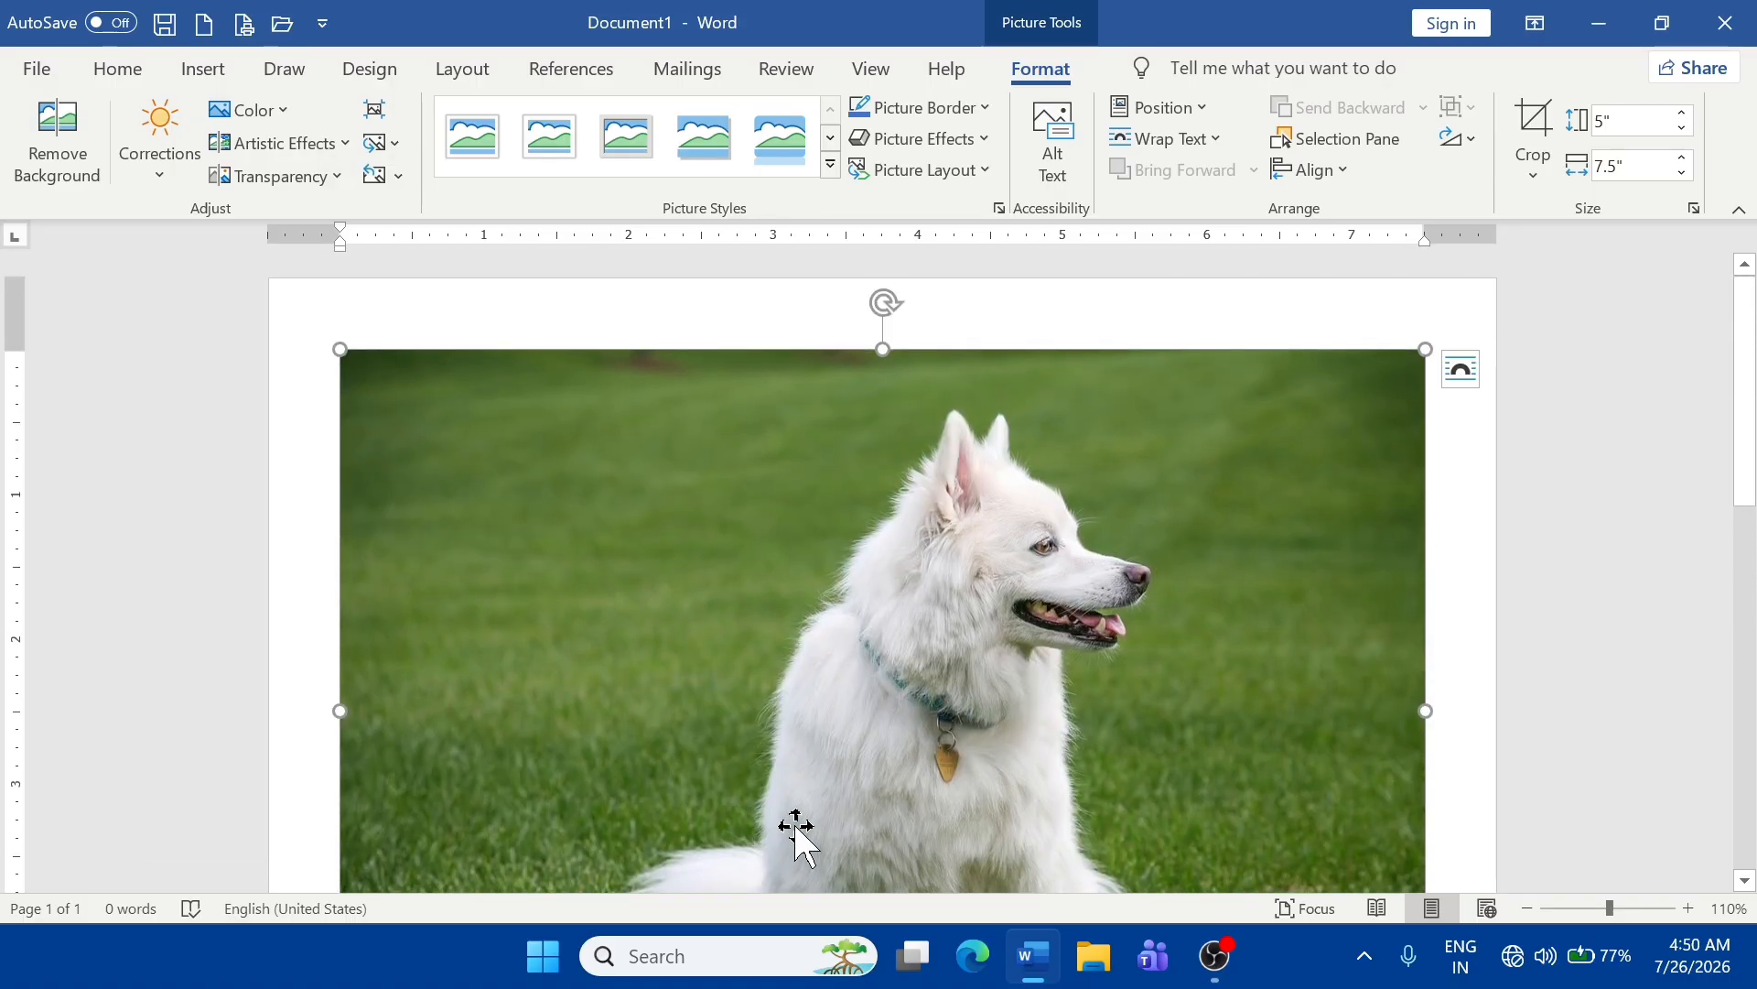
scroll(1346, 806, "down", 3)
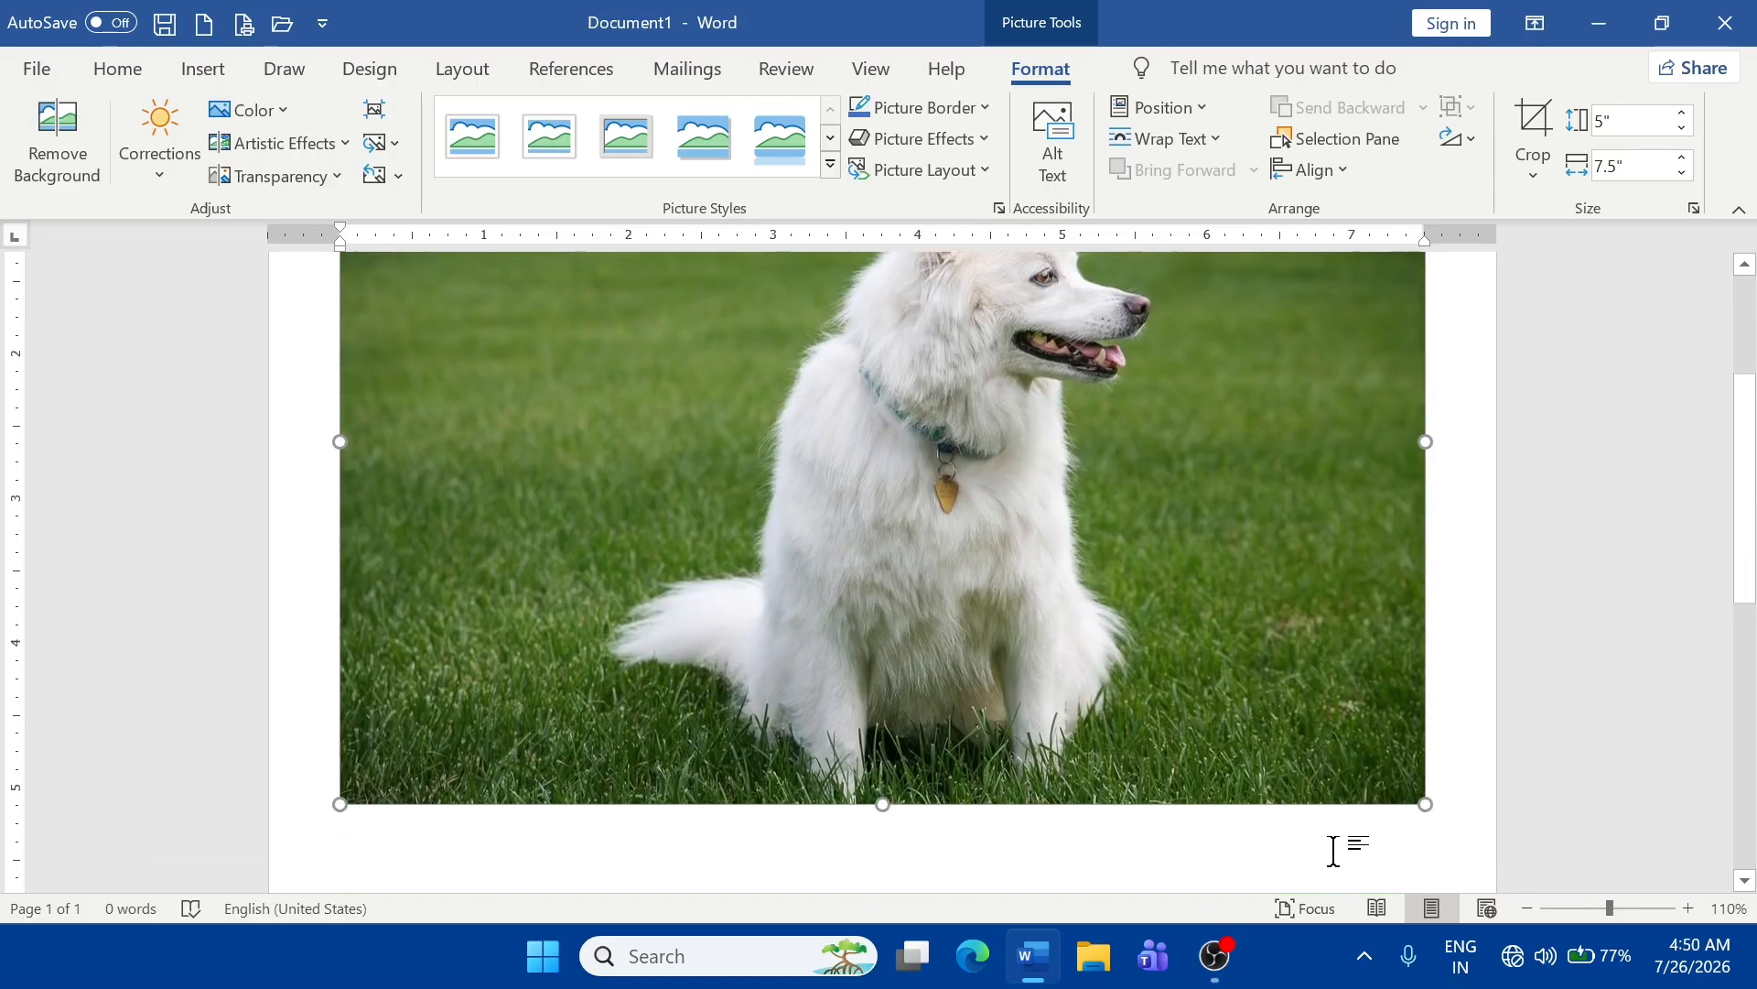
scroll(971, 714, "up", 2)
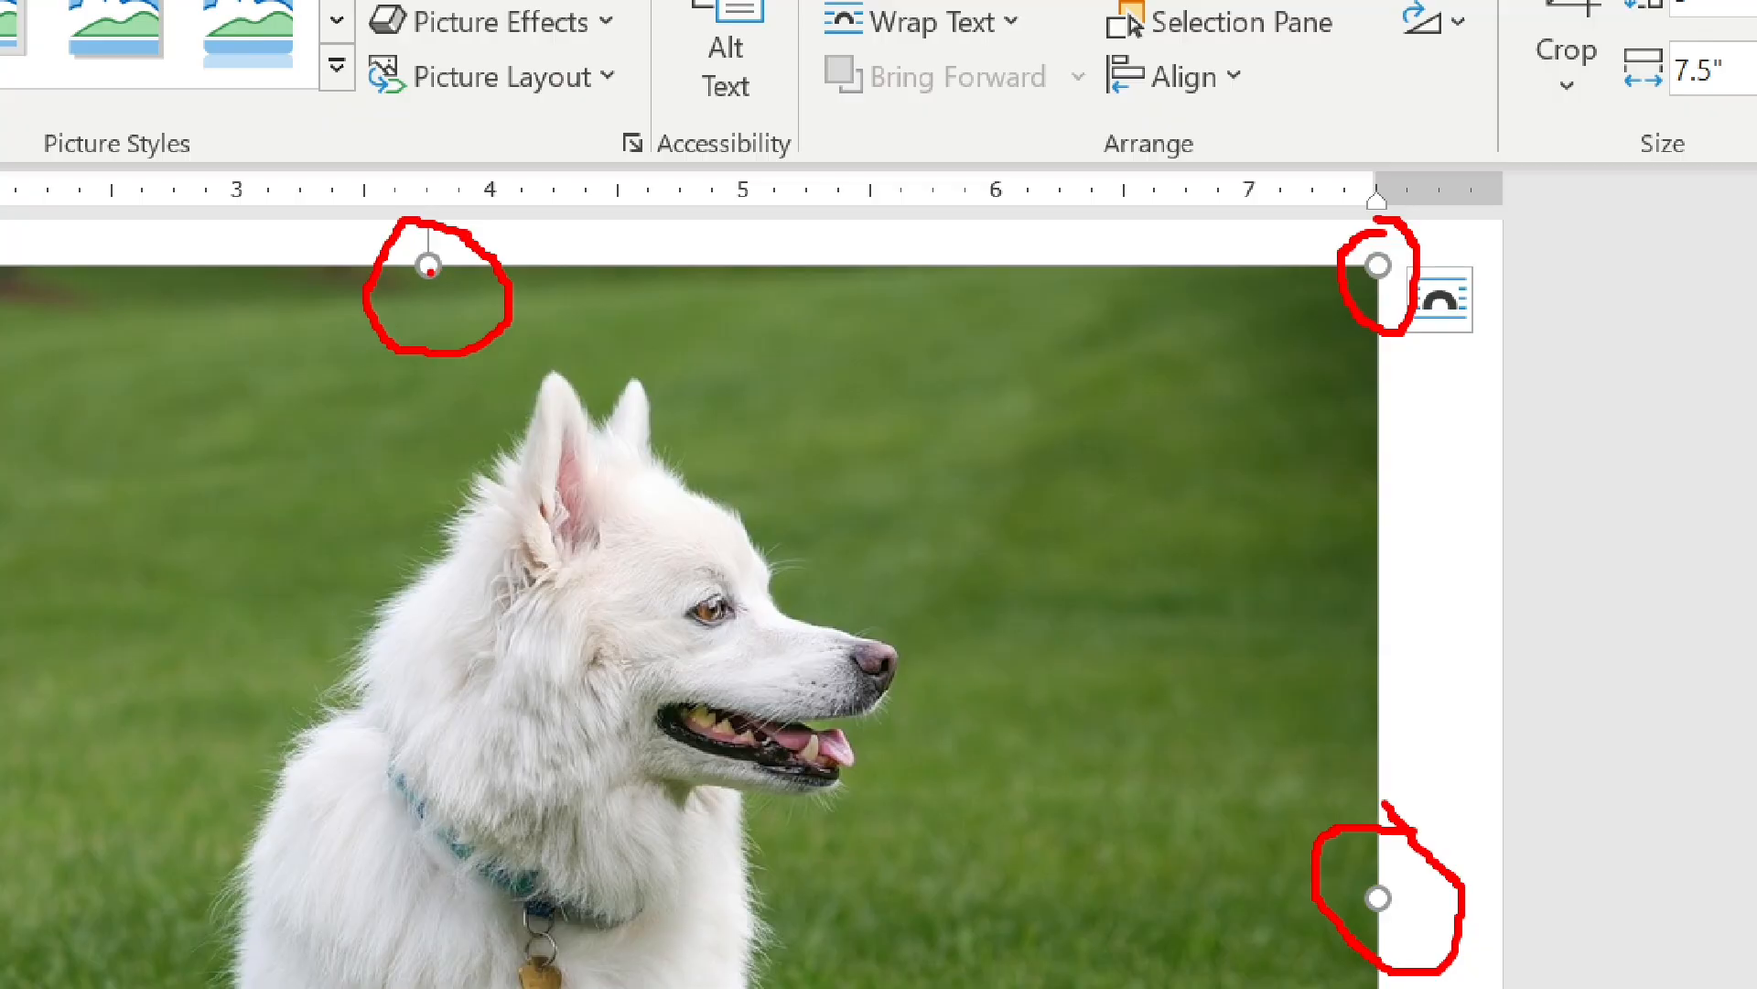
key("Escape")
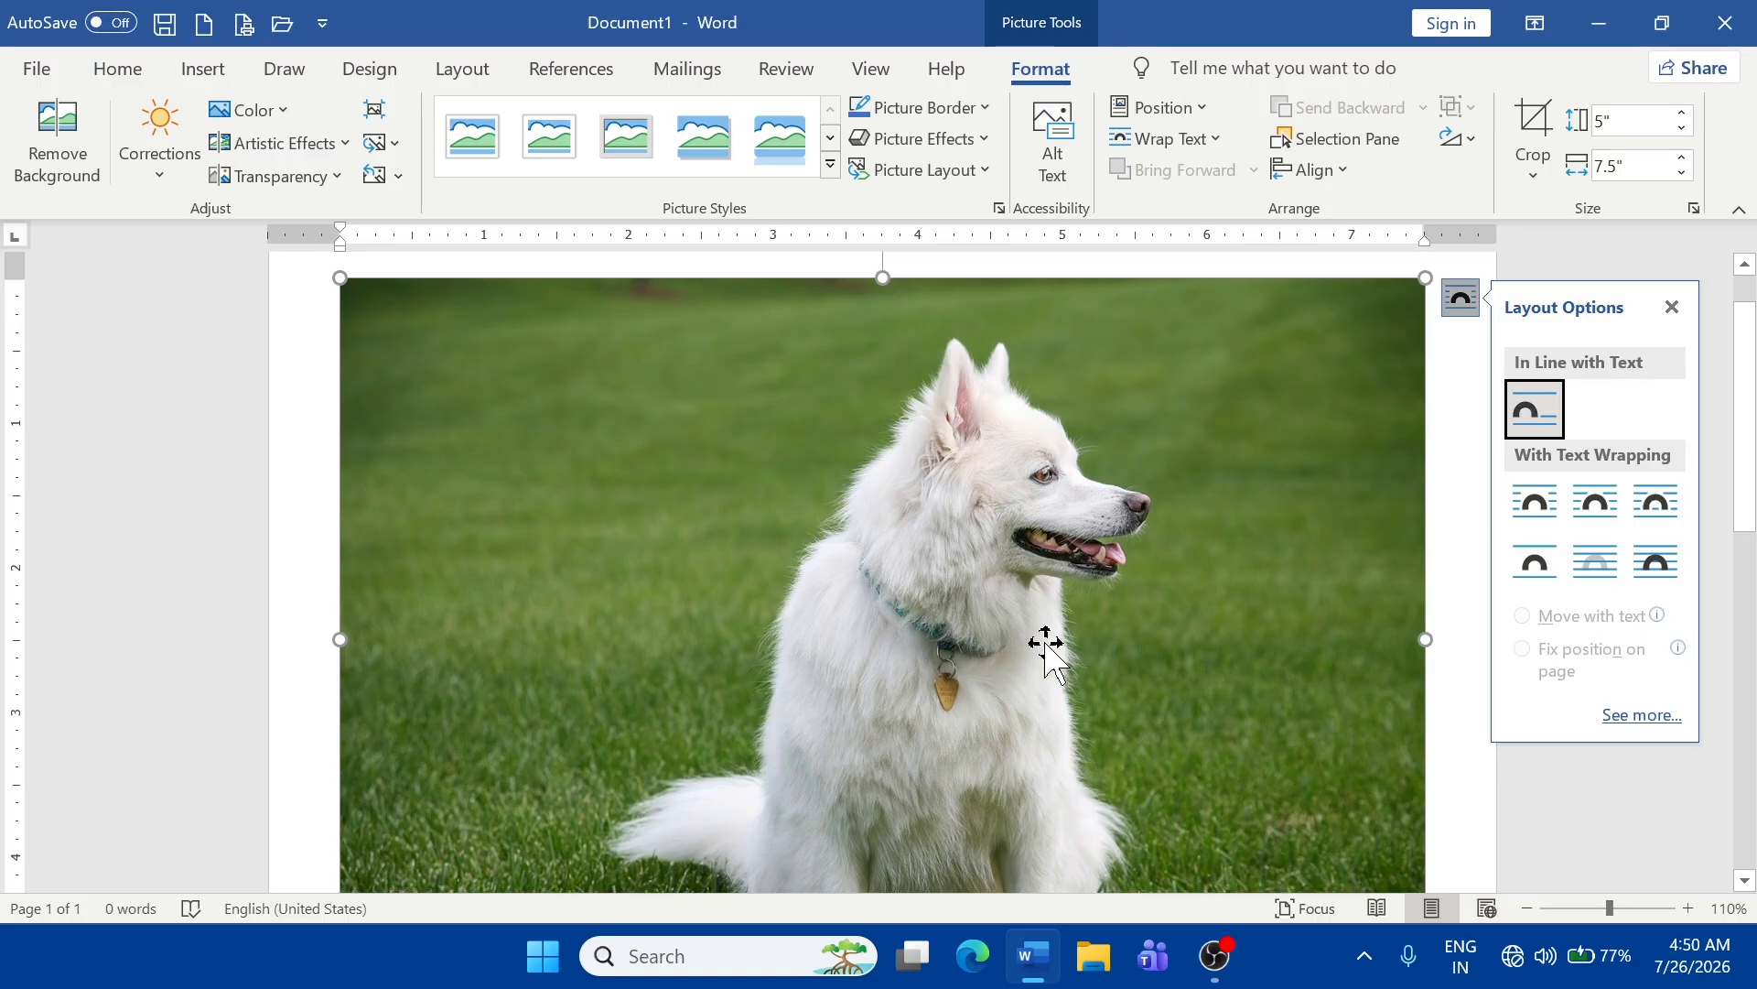
- Shrink the dog picture to about 2.03" high and 3.07" wide, and leave it selected
scroll(1231, 616, "down", 2)
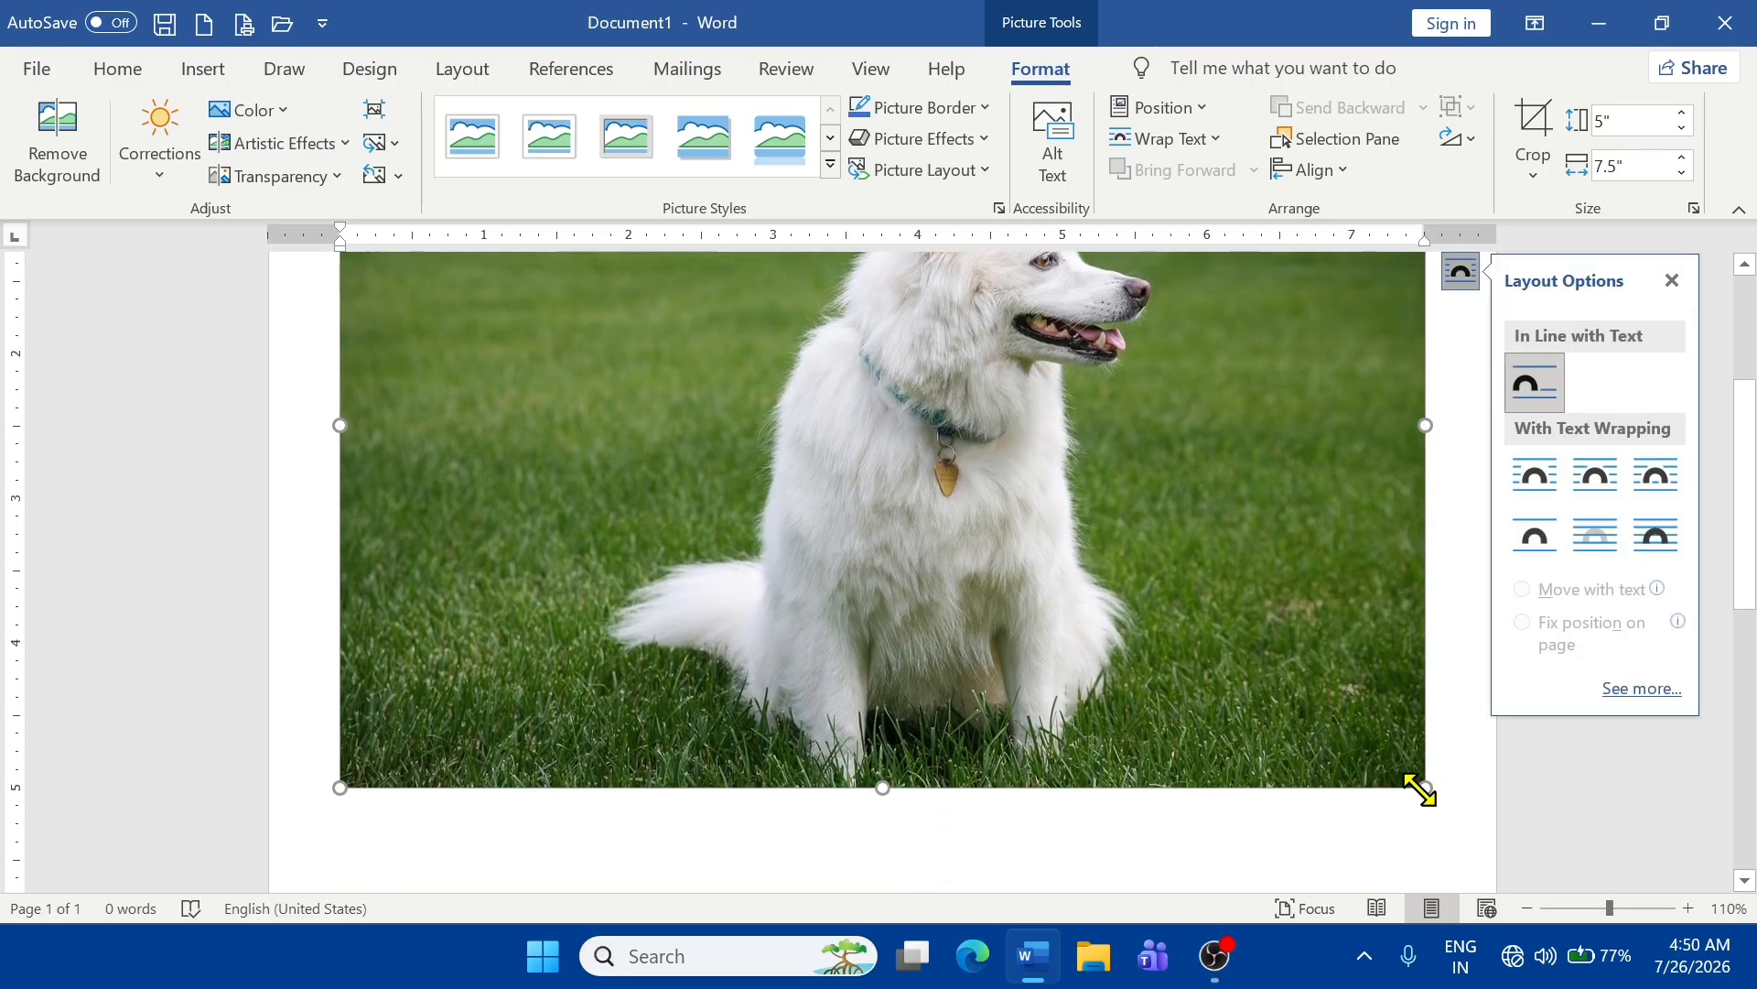
left_click_drag(1419, 789, 908, 501)
scroll(915, 604, "up", 1)
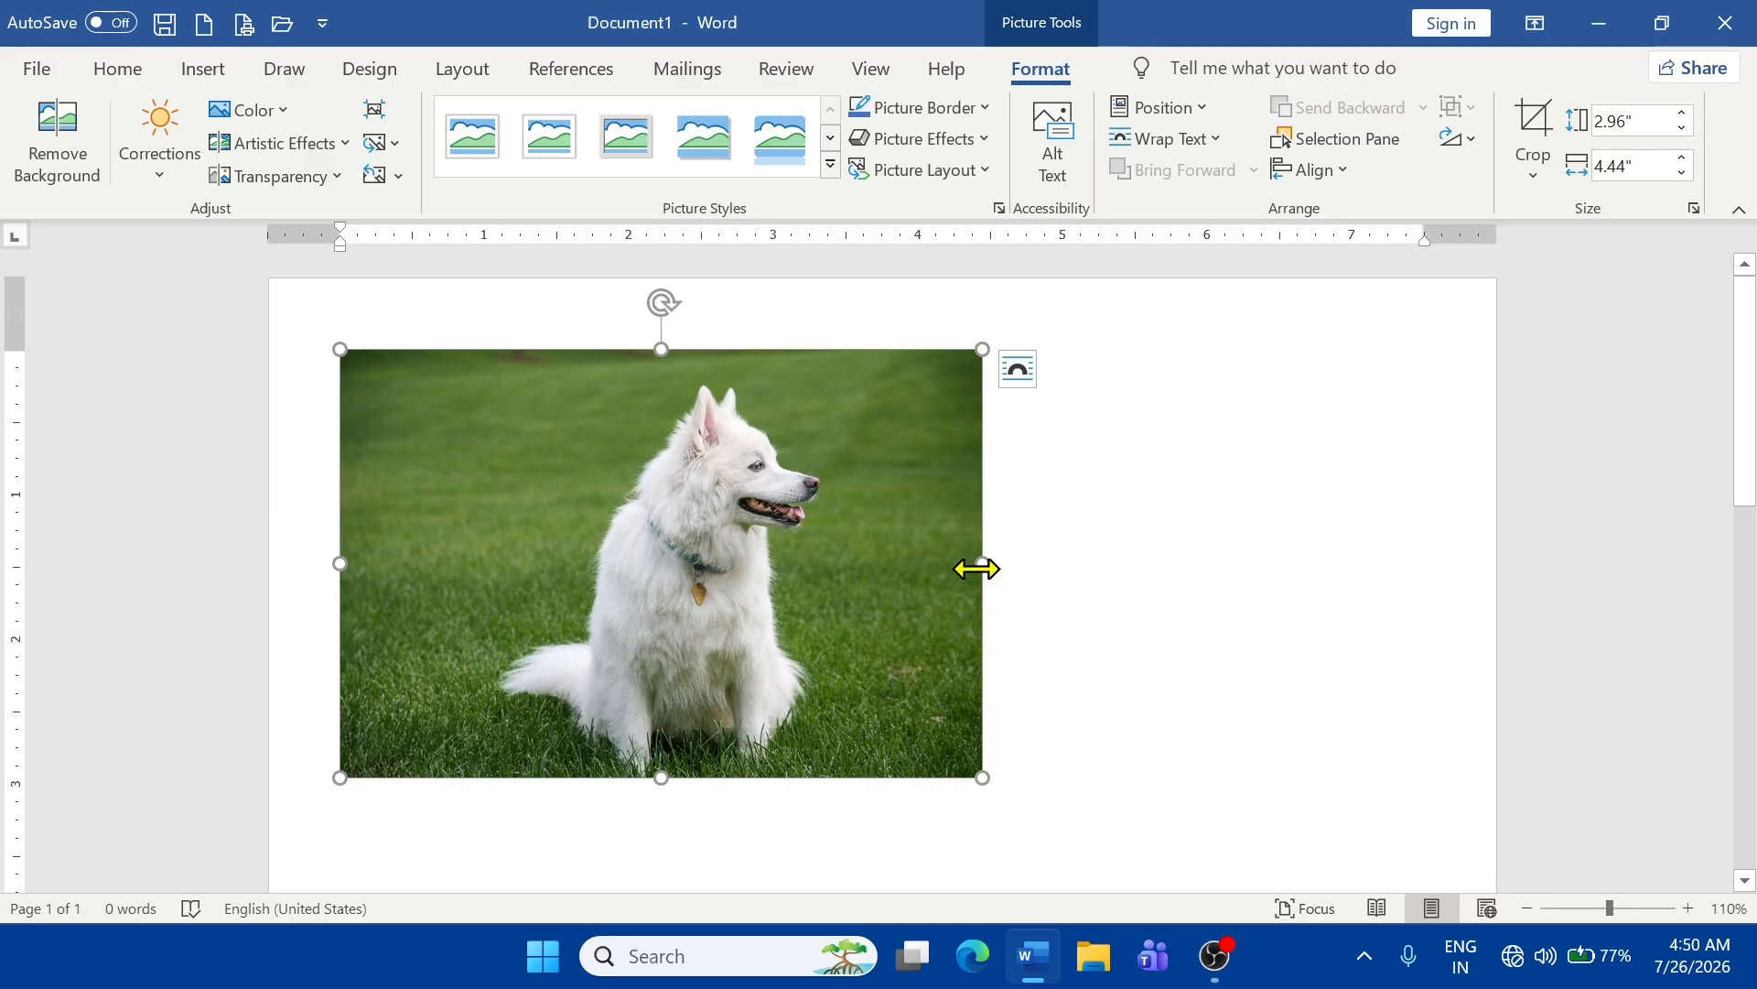
mouse_move(982, 567)
left_mouse_down()
mouse_move(645, 579)
mouse_move(1025, 573)
mouse_move(989, 573)
left_mouse_up()
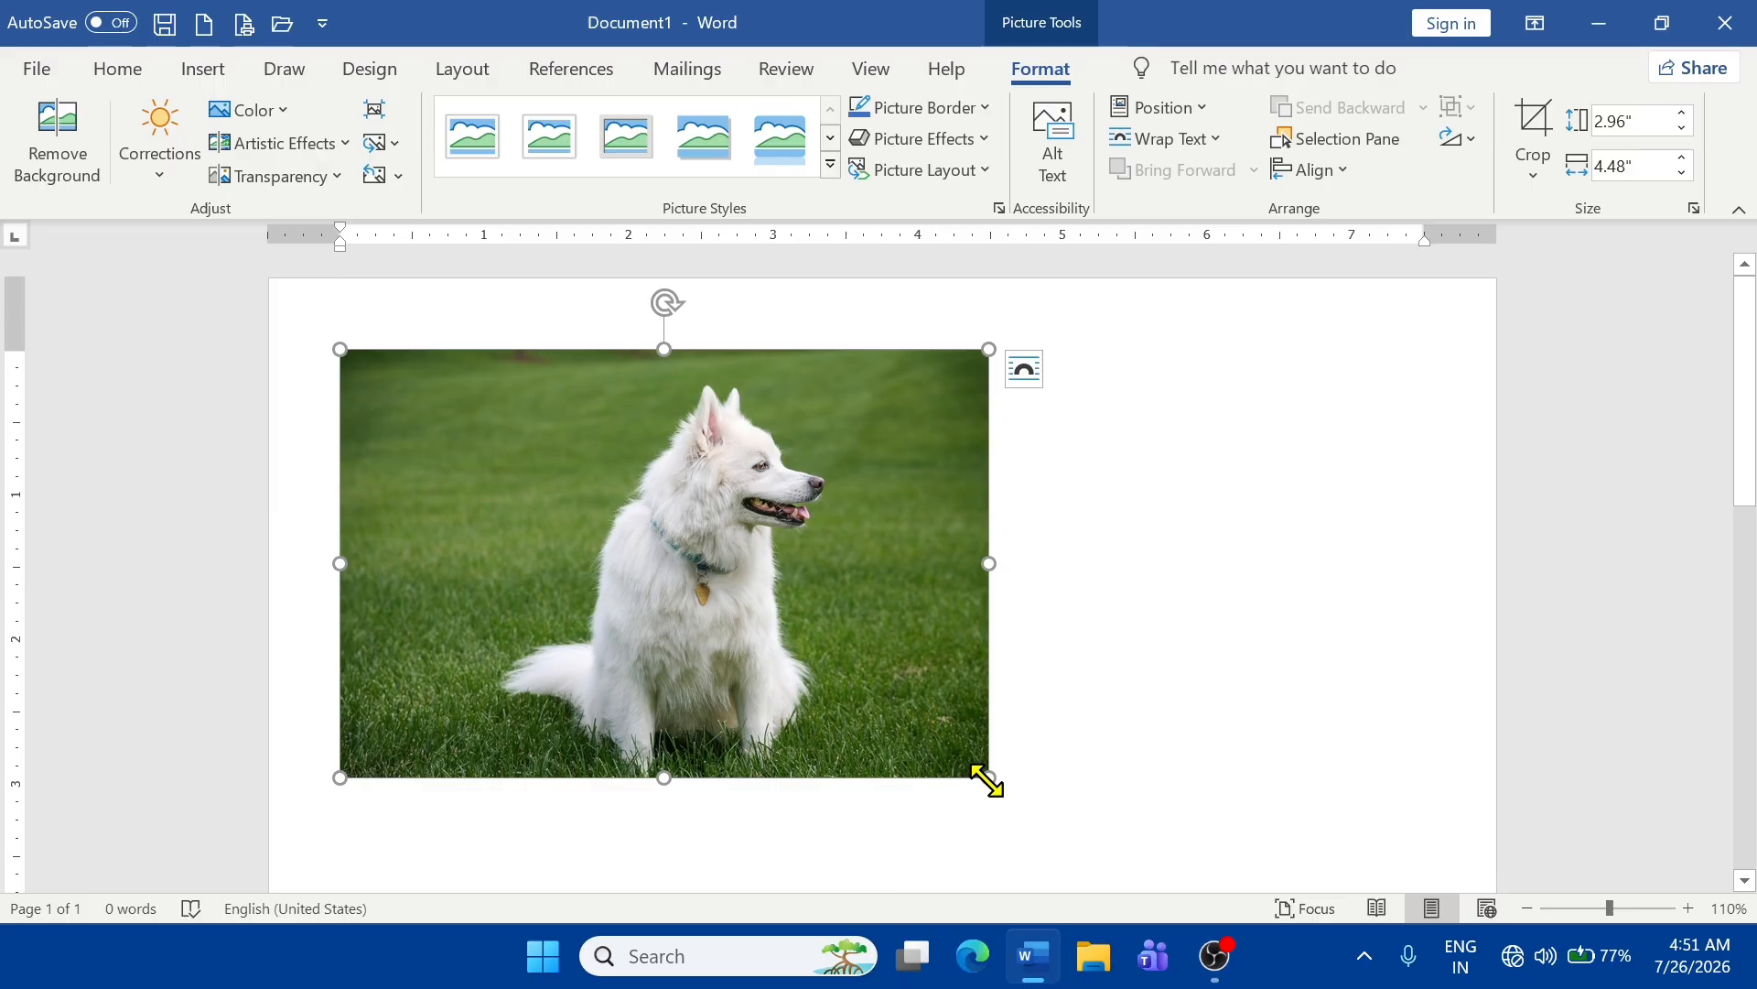
left_click_drag(992, 779, 758, 646)
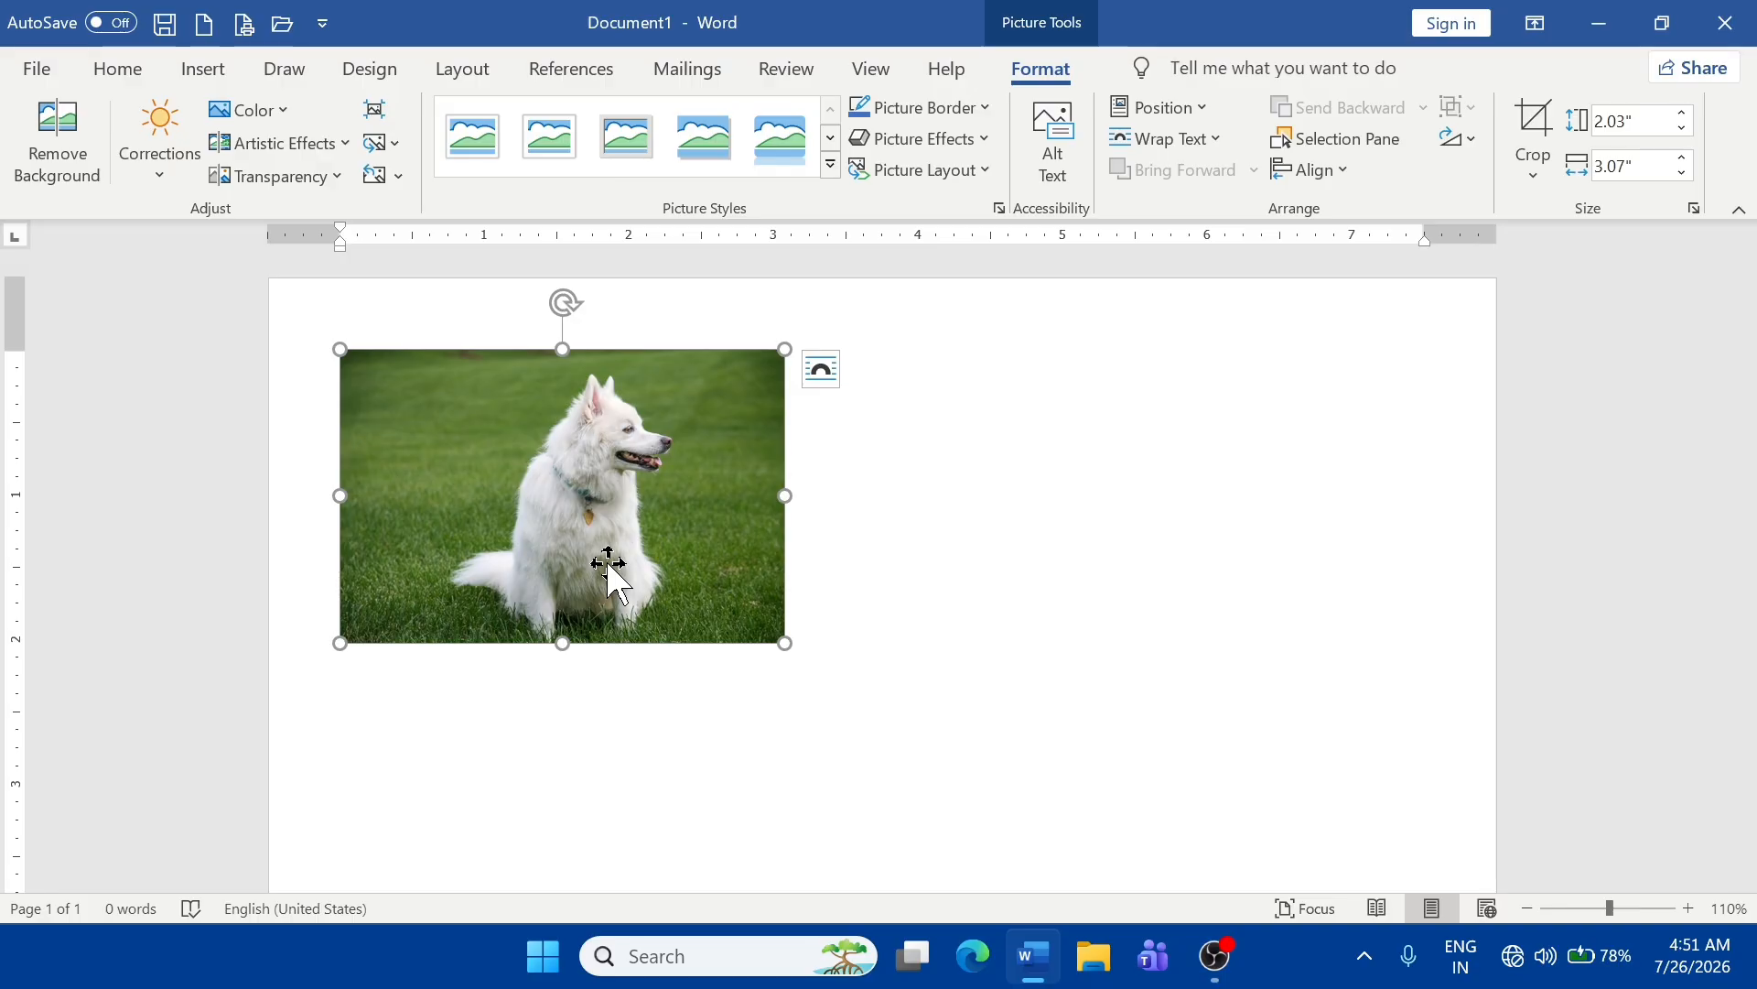
left_click(812, 668)
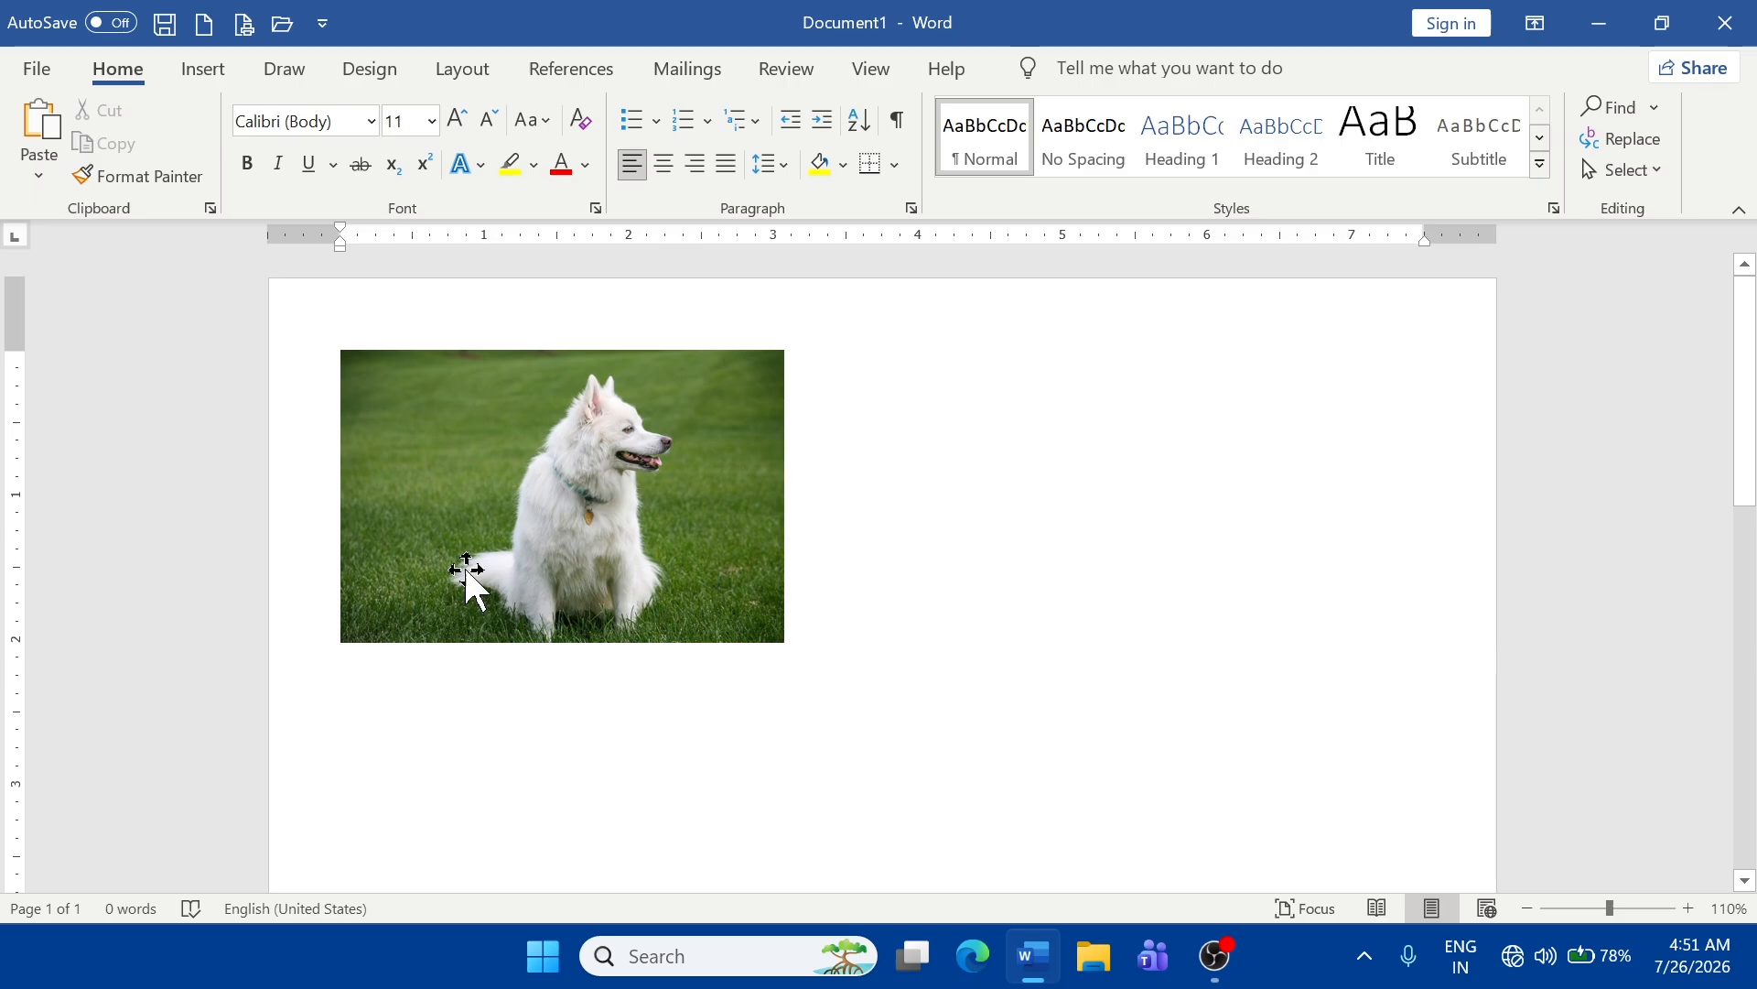
left_click(453, 462)
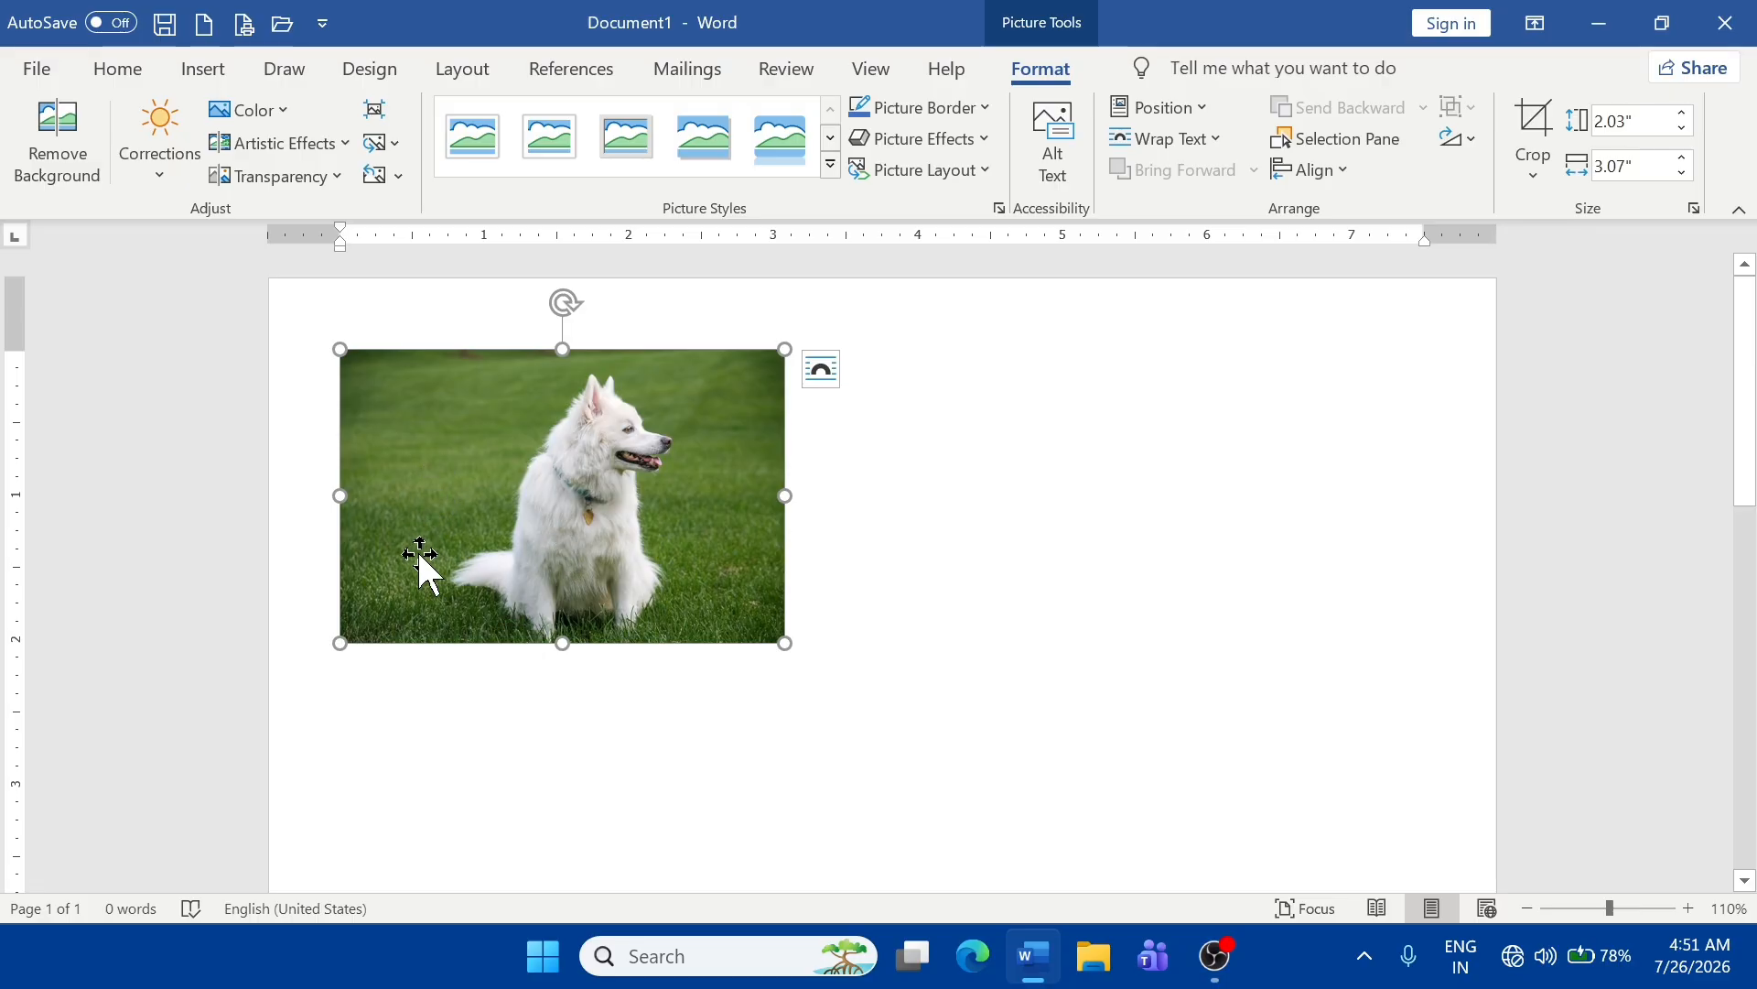
- Crop both sides of the dog picture so it is about 2.04" high and 1.72" wide
left_click(1534, 137)
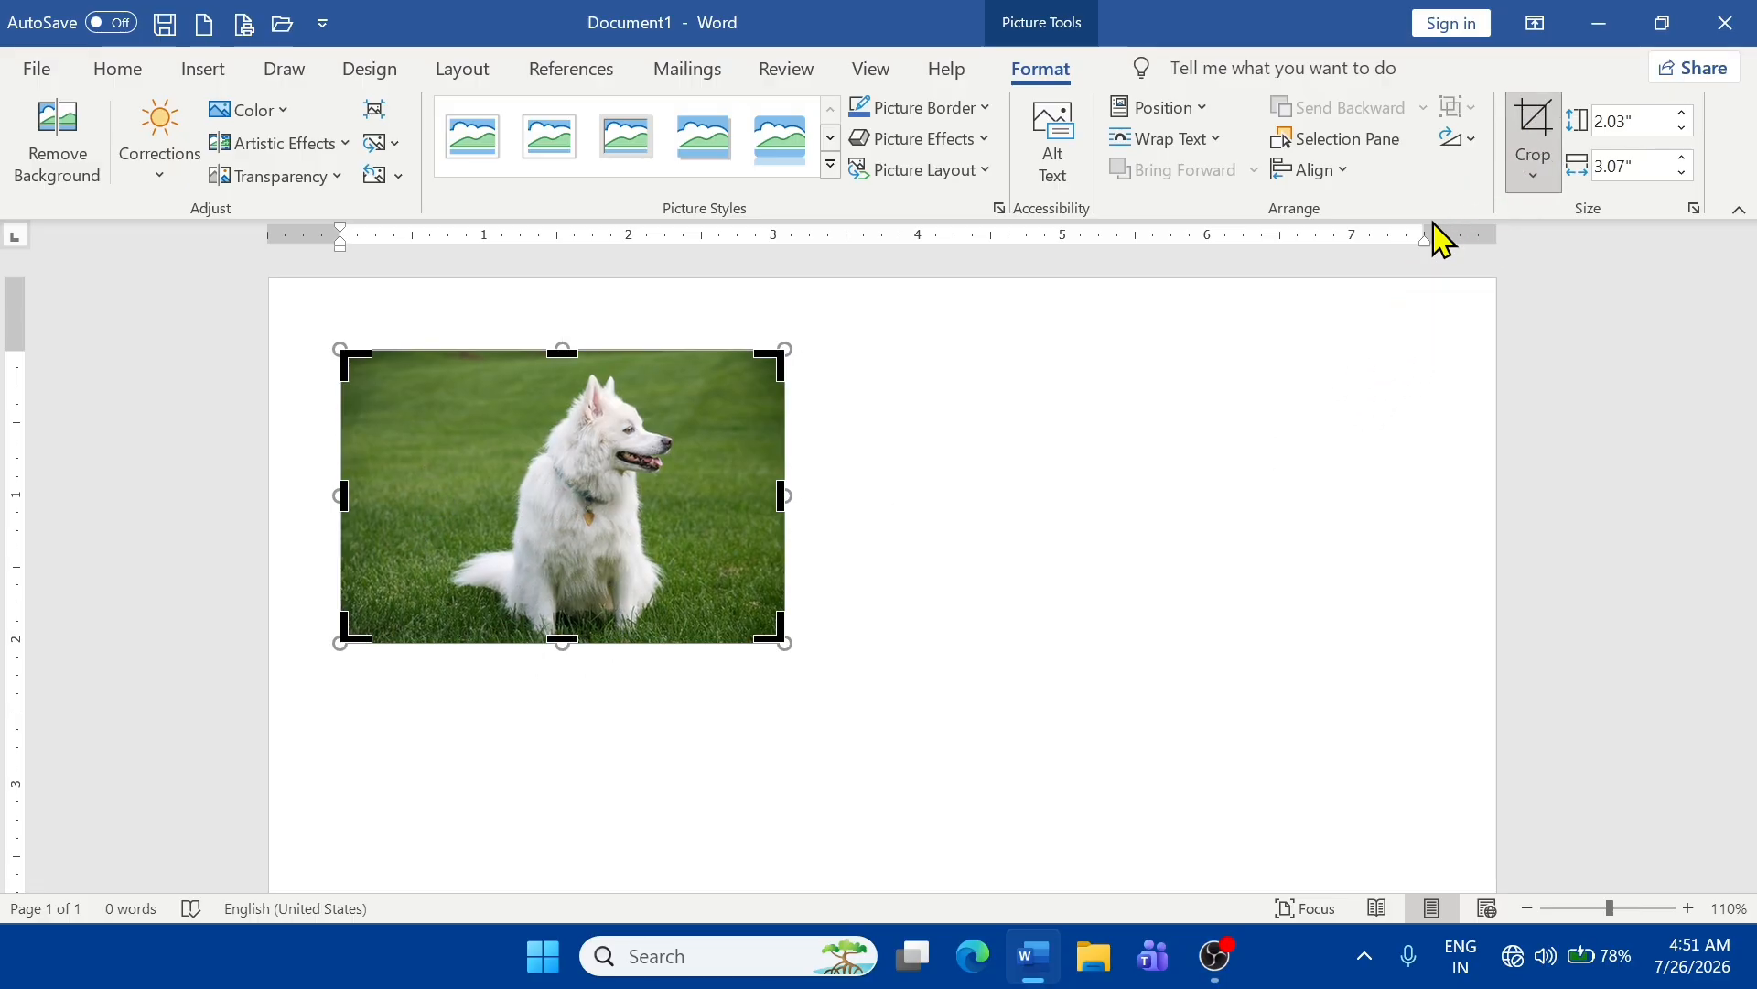
left_click_drag(337, 497, 445, 498)
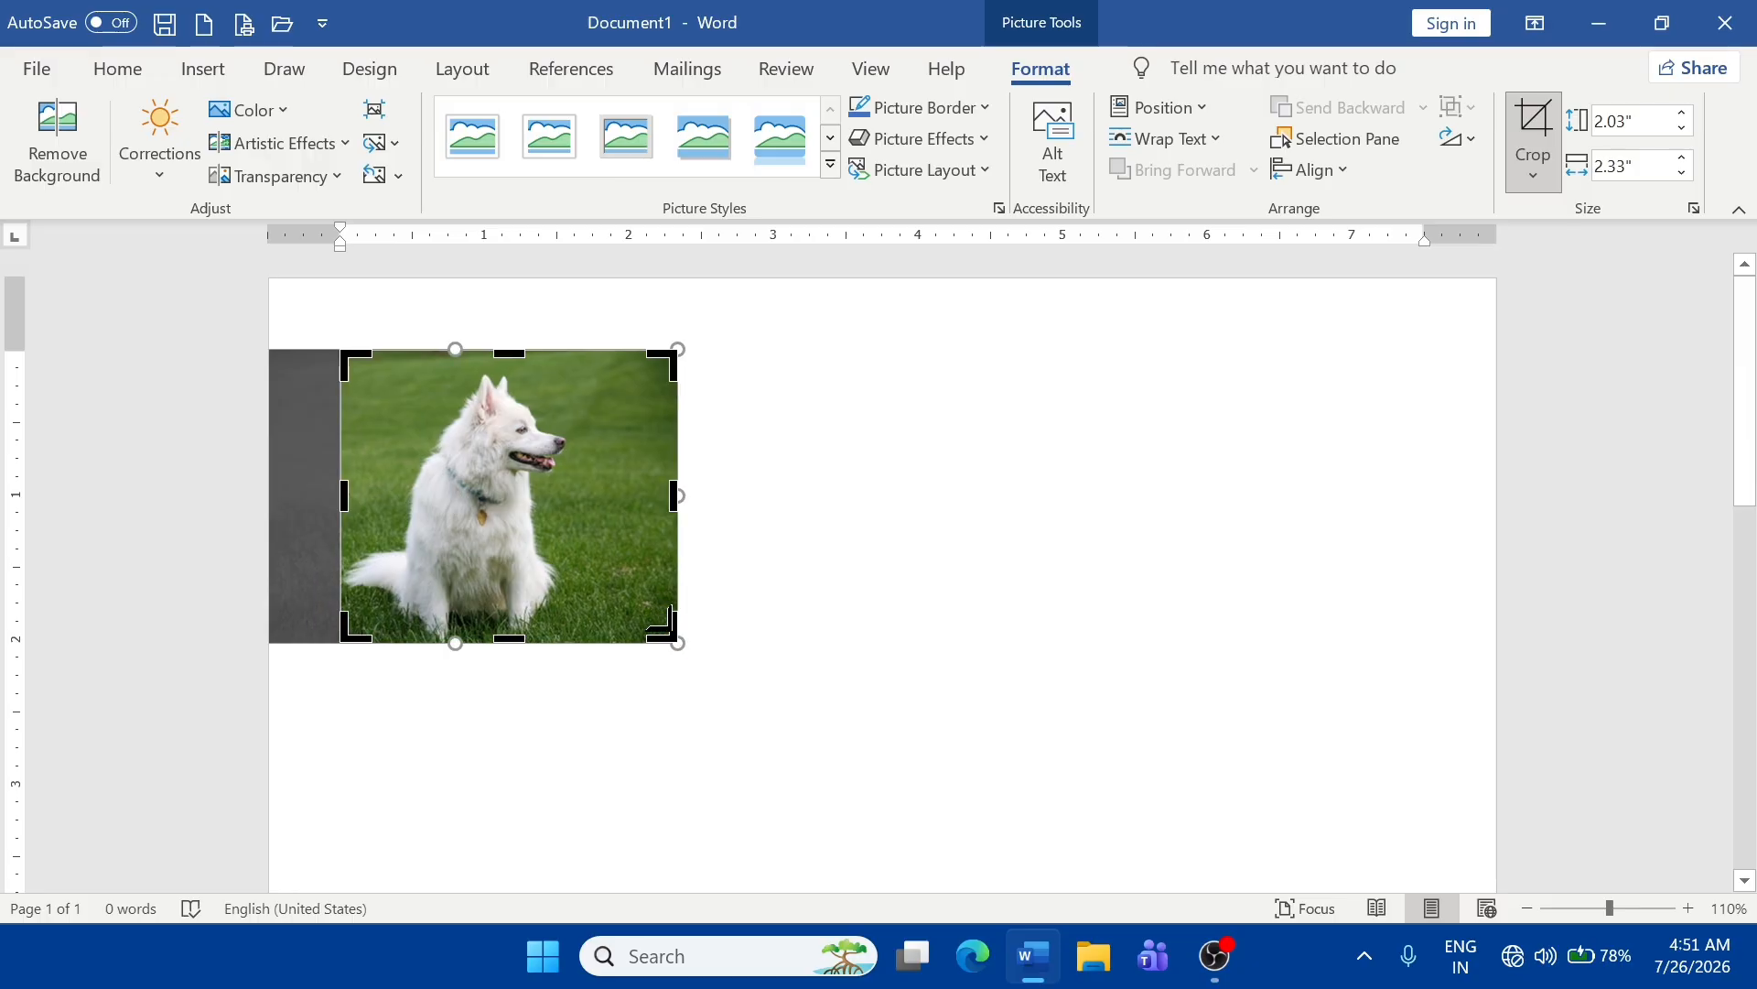
mouse_move(668, 631)
left_mouse_down()
mouse_move(589, 631)
mouse_move(591, 646)
left_mouse_up()
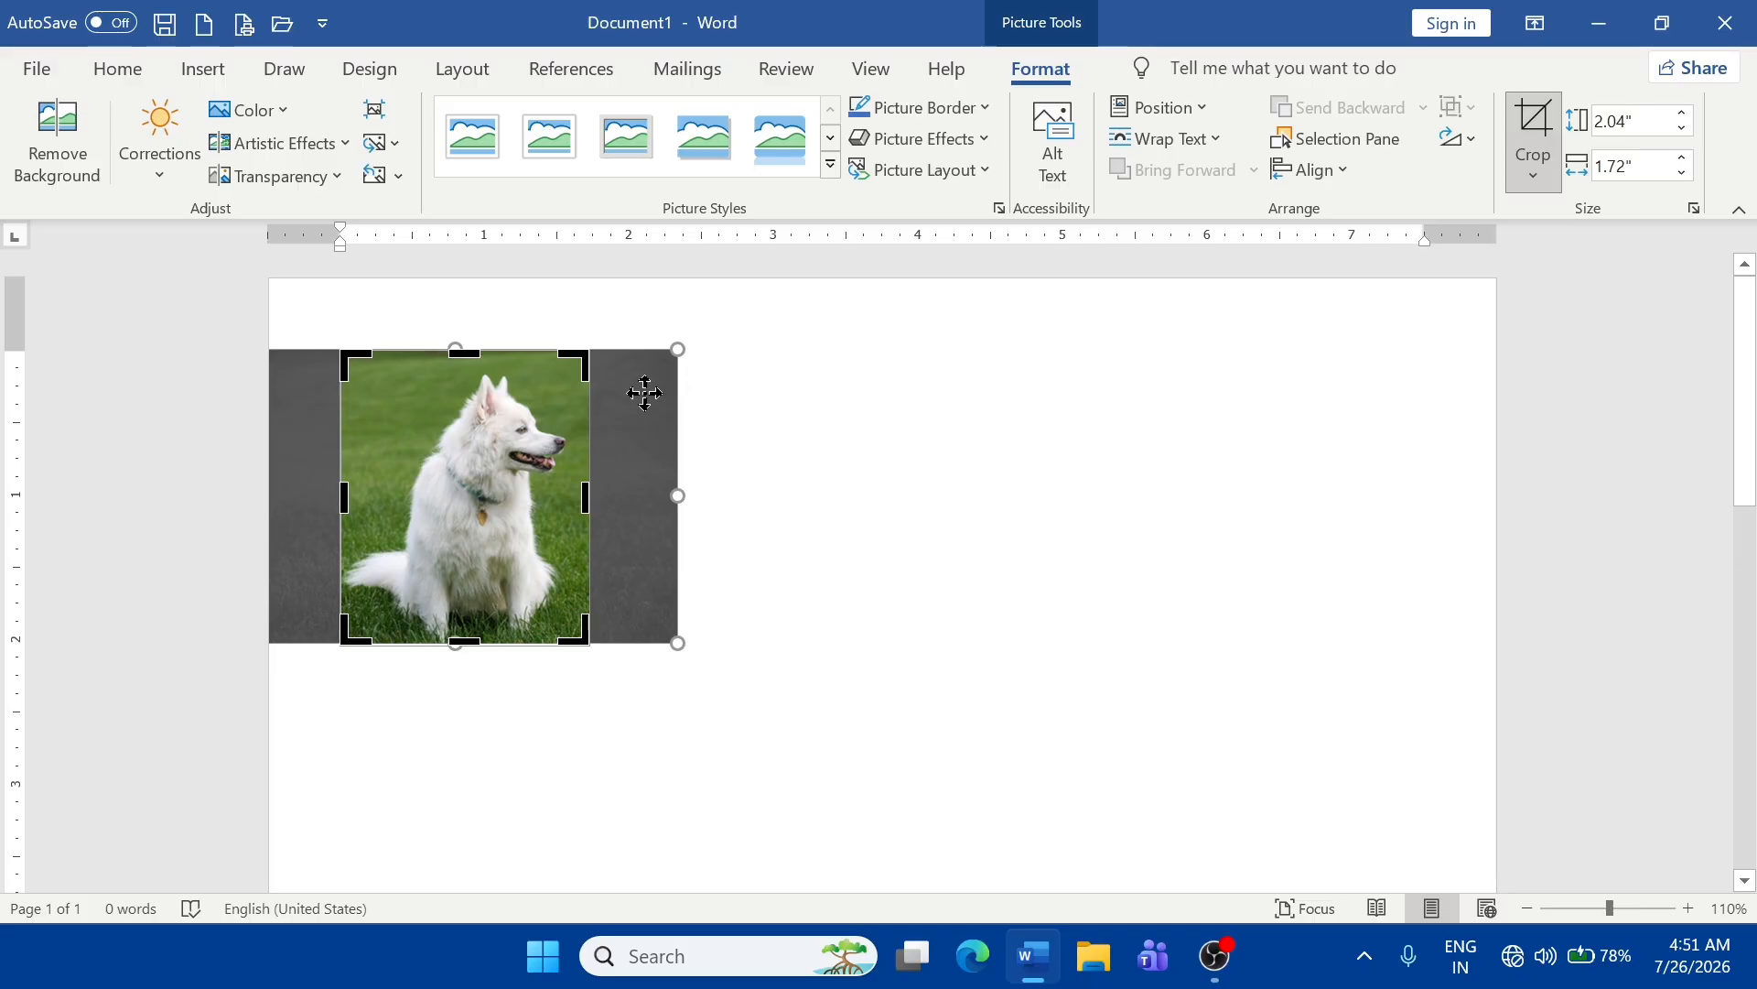
left_click(287, 475)
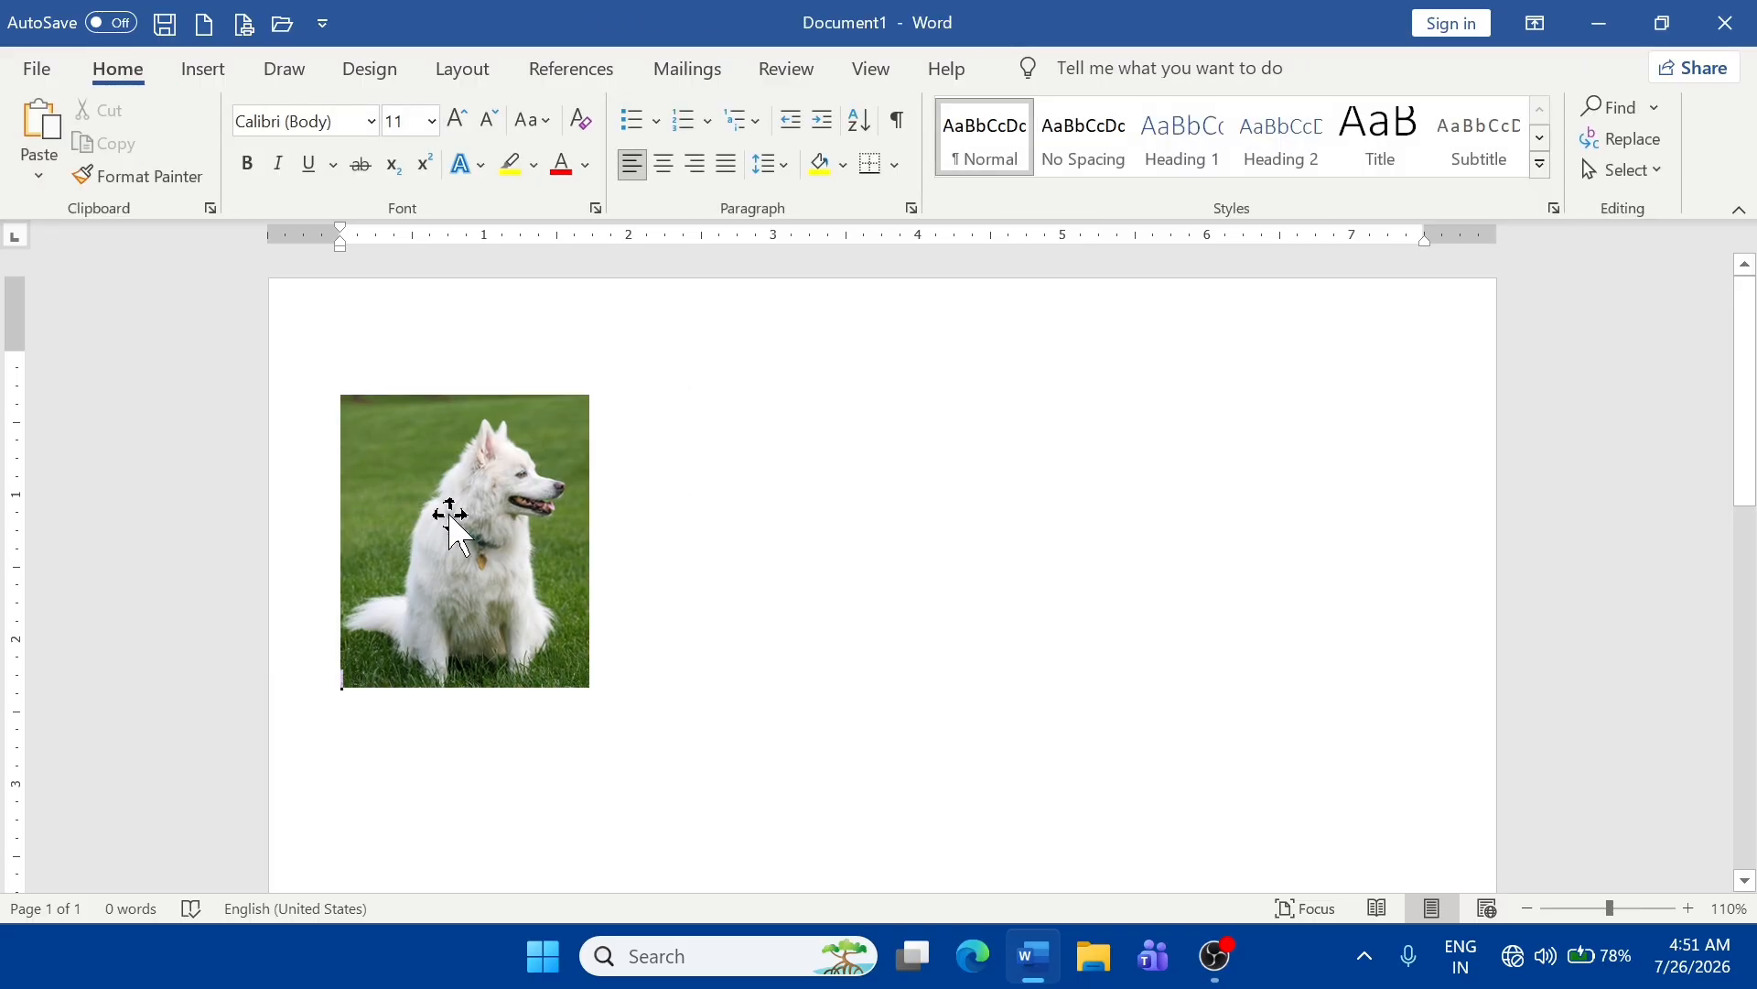
- Enlarge the cropped dog picture to about 4.04" high and 3.41" wide, and deselect it
left_click(544, 600)
left_click_drag(590, 691, 833, 712)
scroll(682, 686, "down", 3)
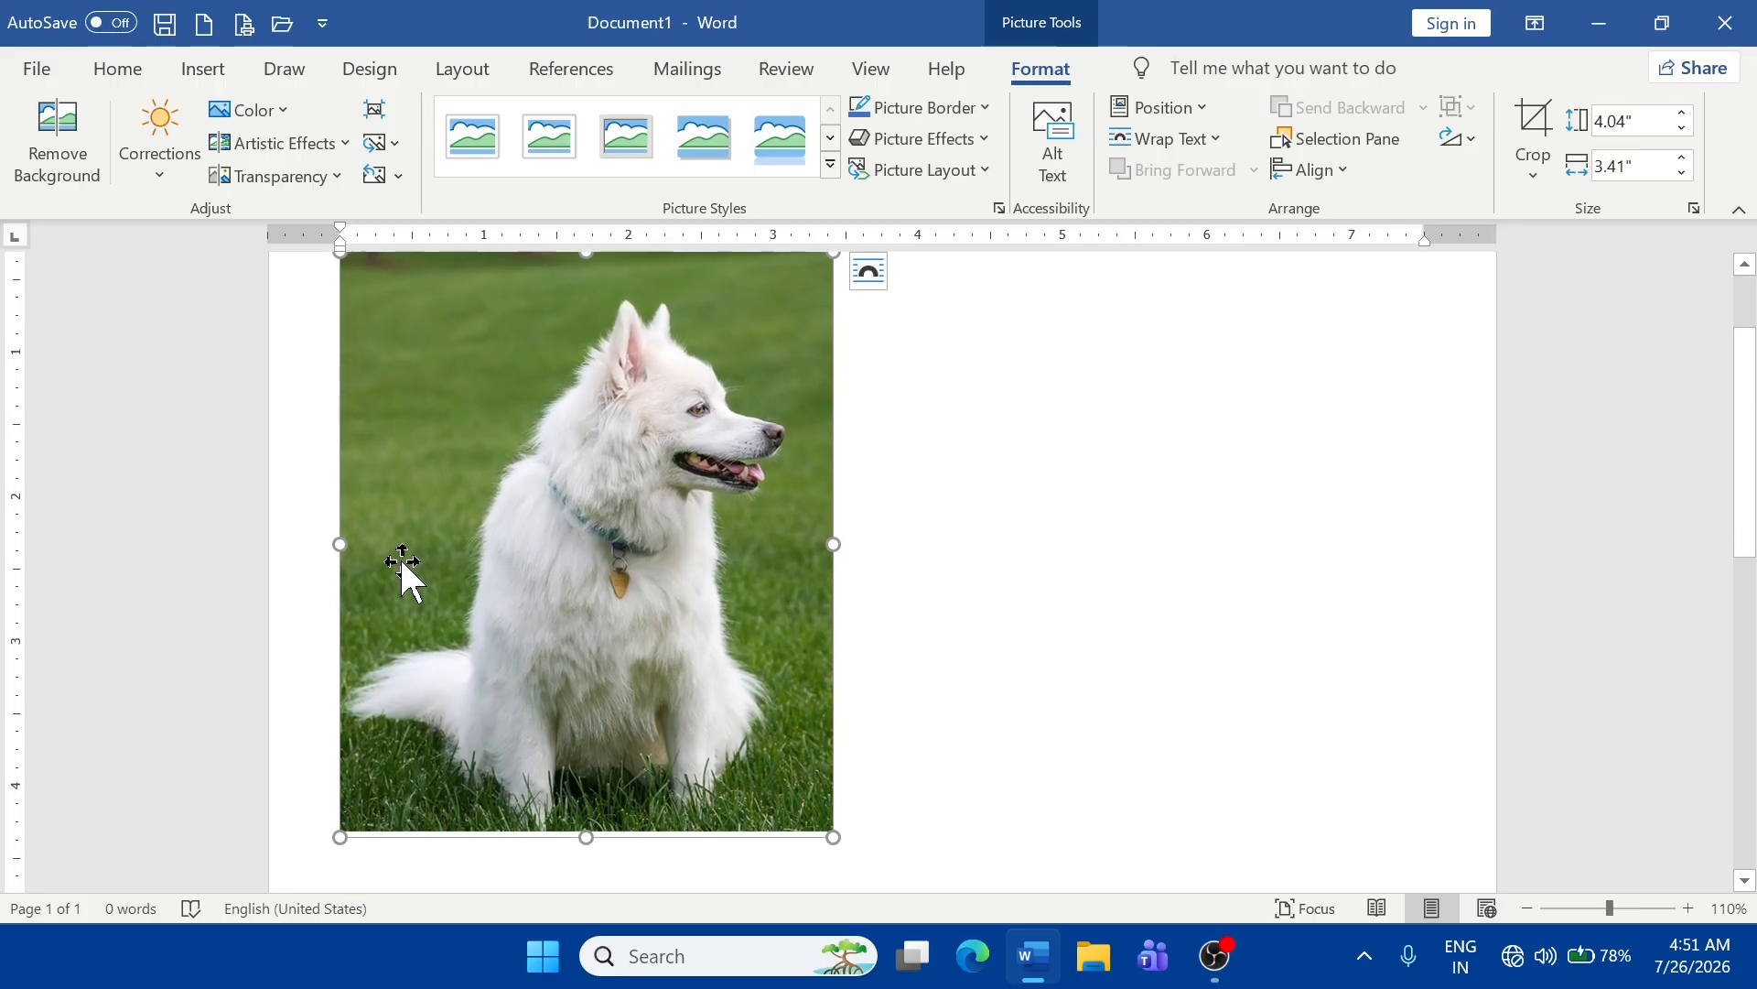
left_click(1048, 519)
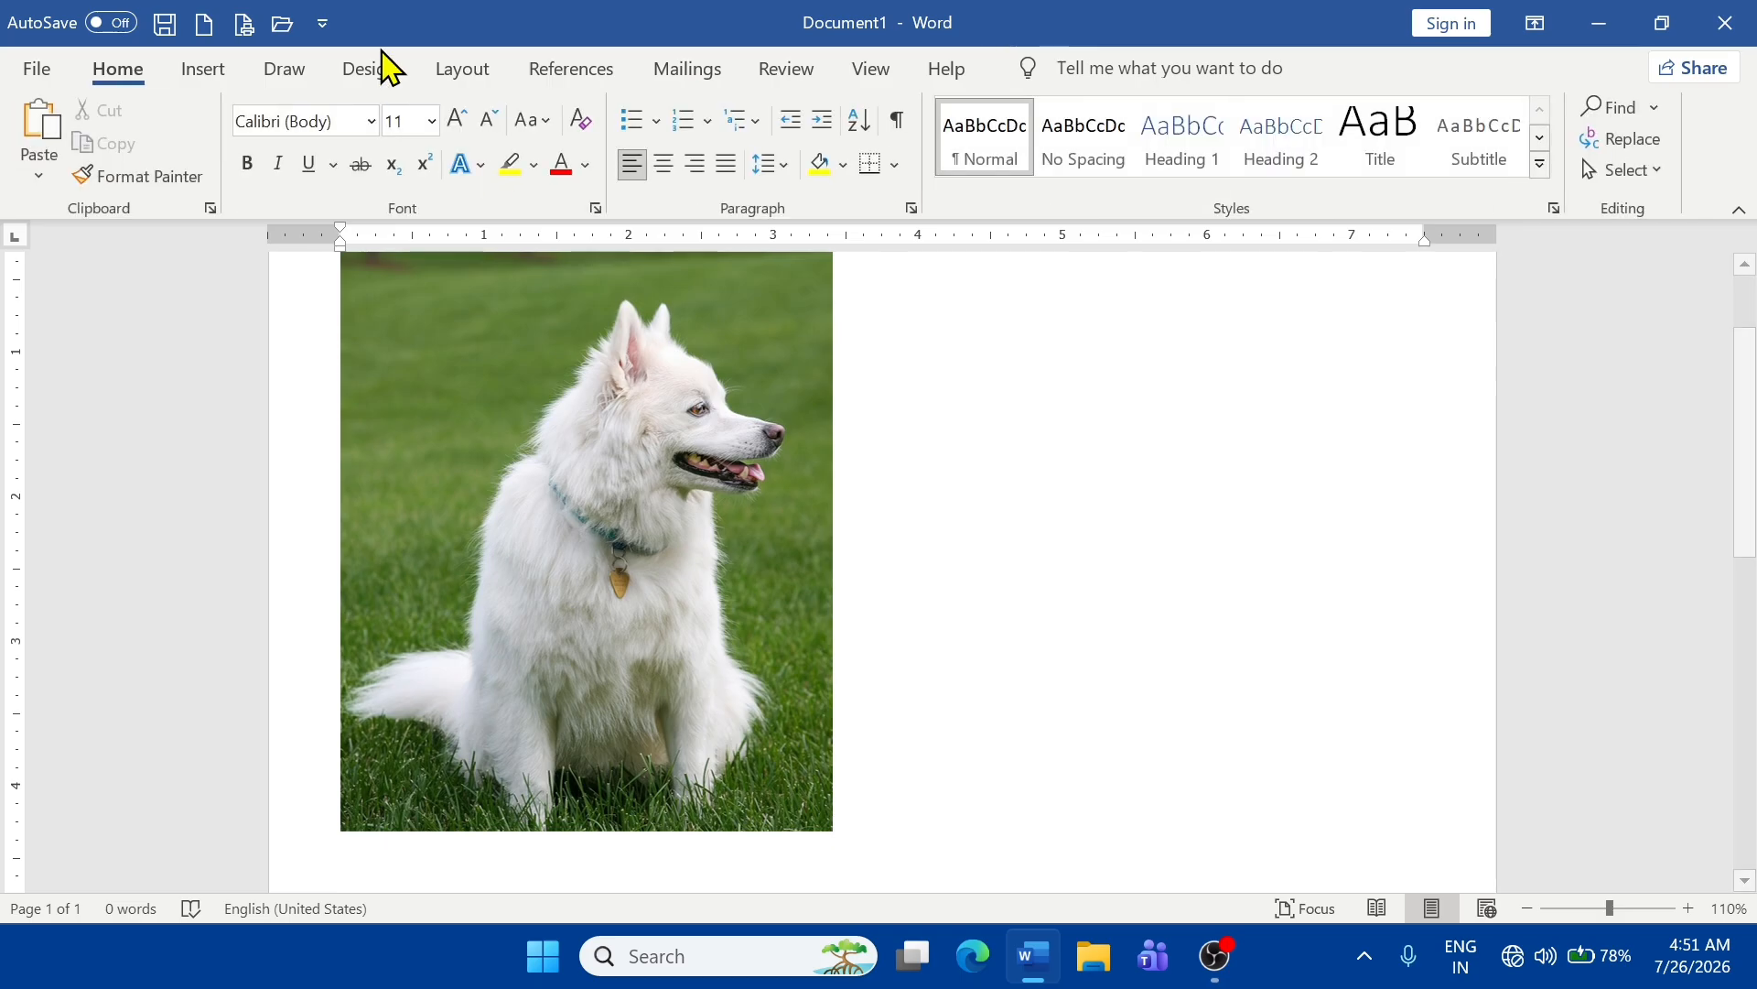
- Select the dog picture and examine the available Sharpen/Soften and Brightness/Contrast corrections
left_click(647, 502)
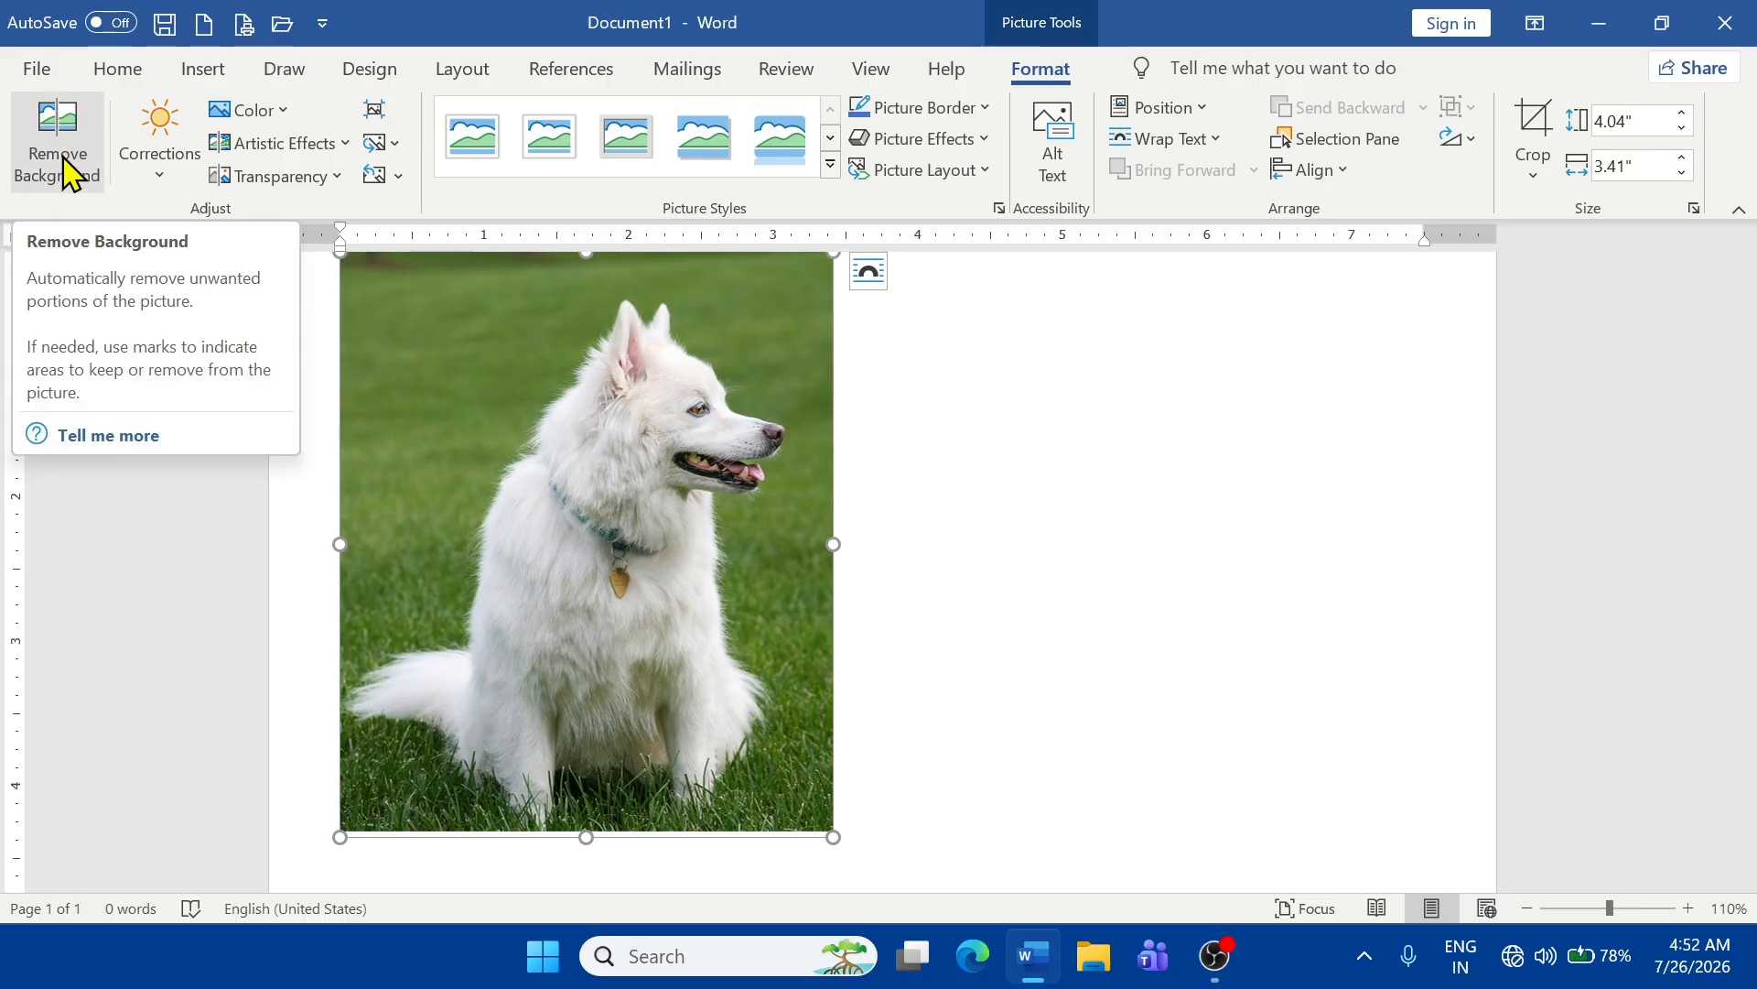
left_click(170, 179)
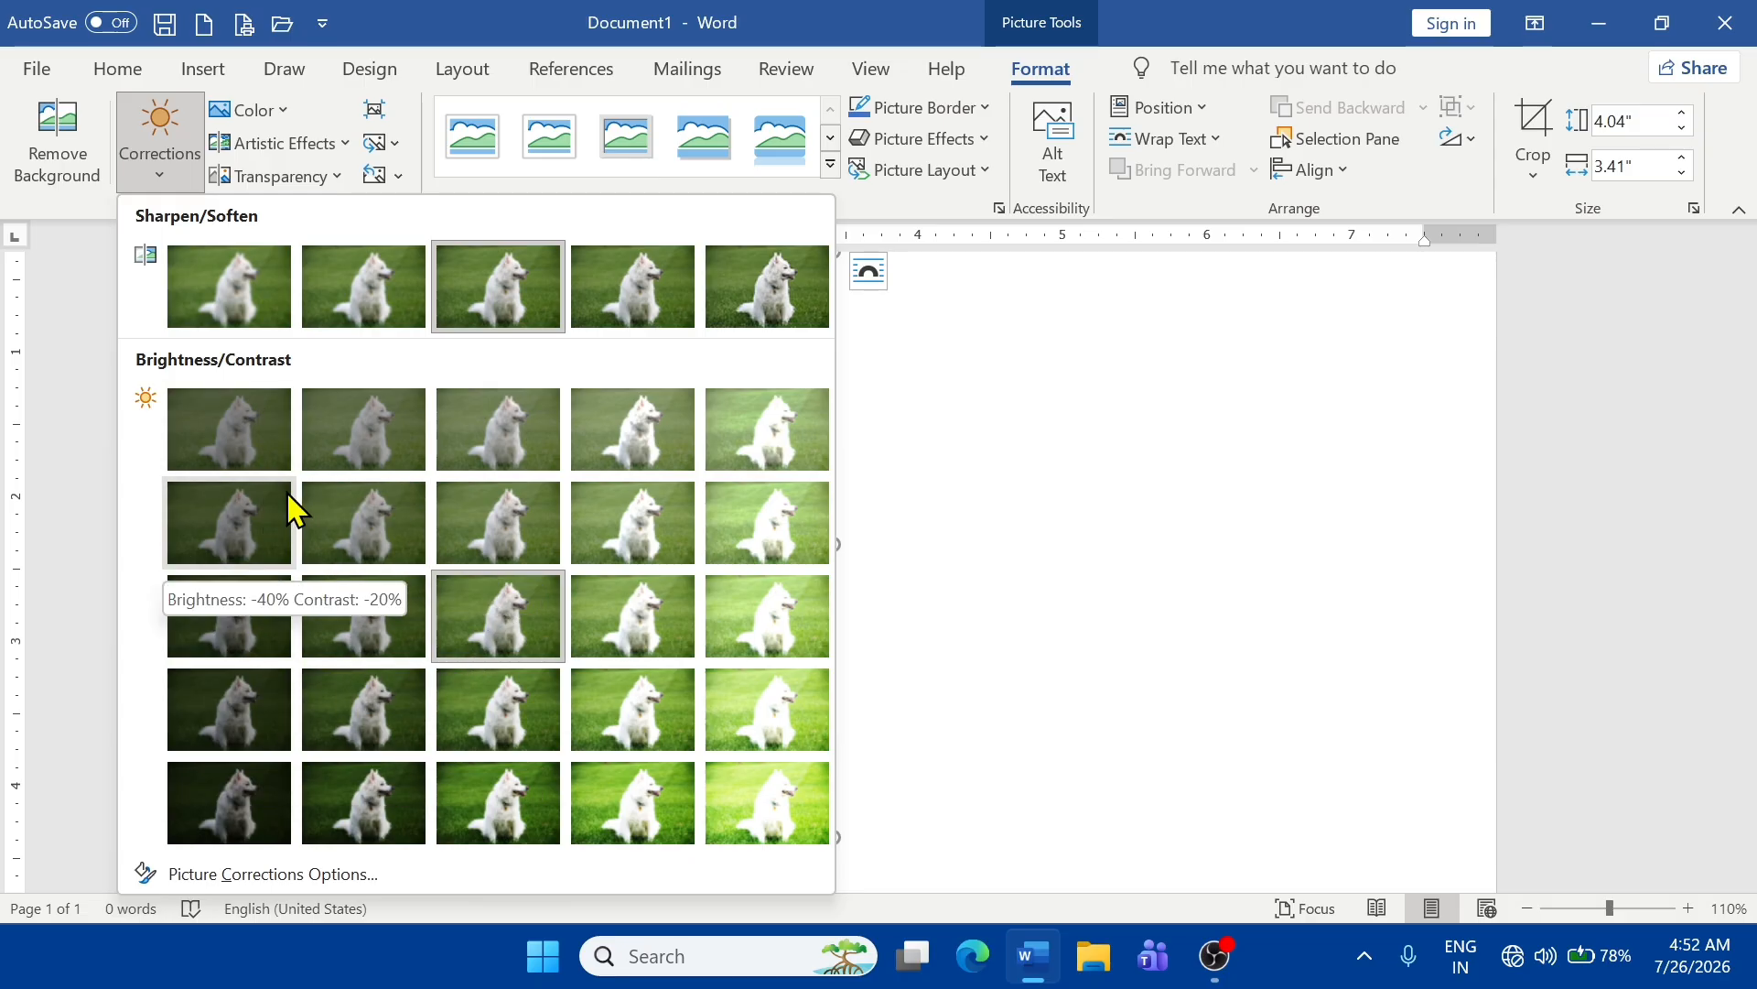
left_click(1070, 562)
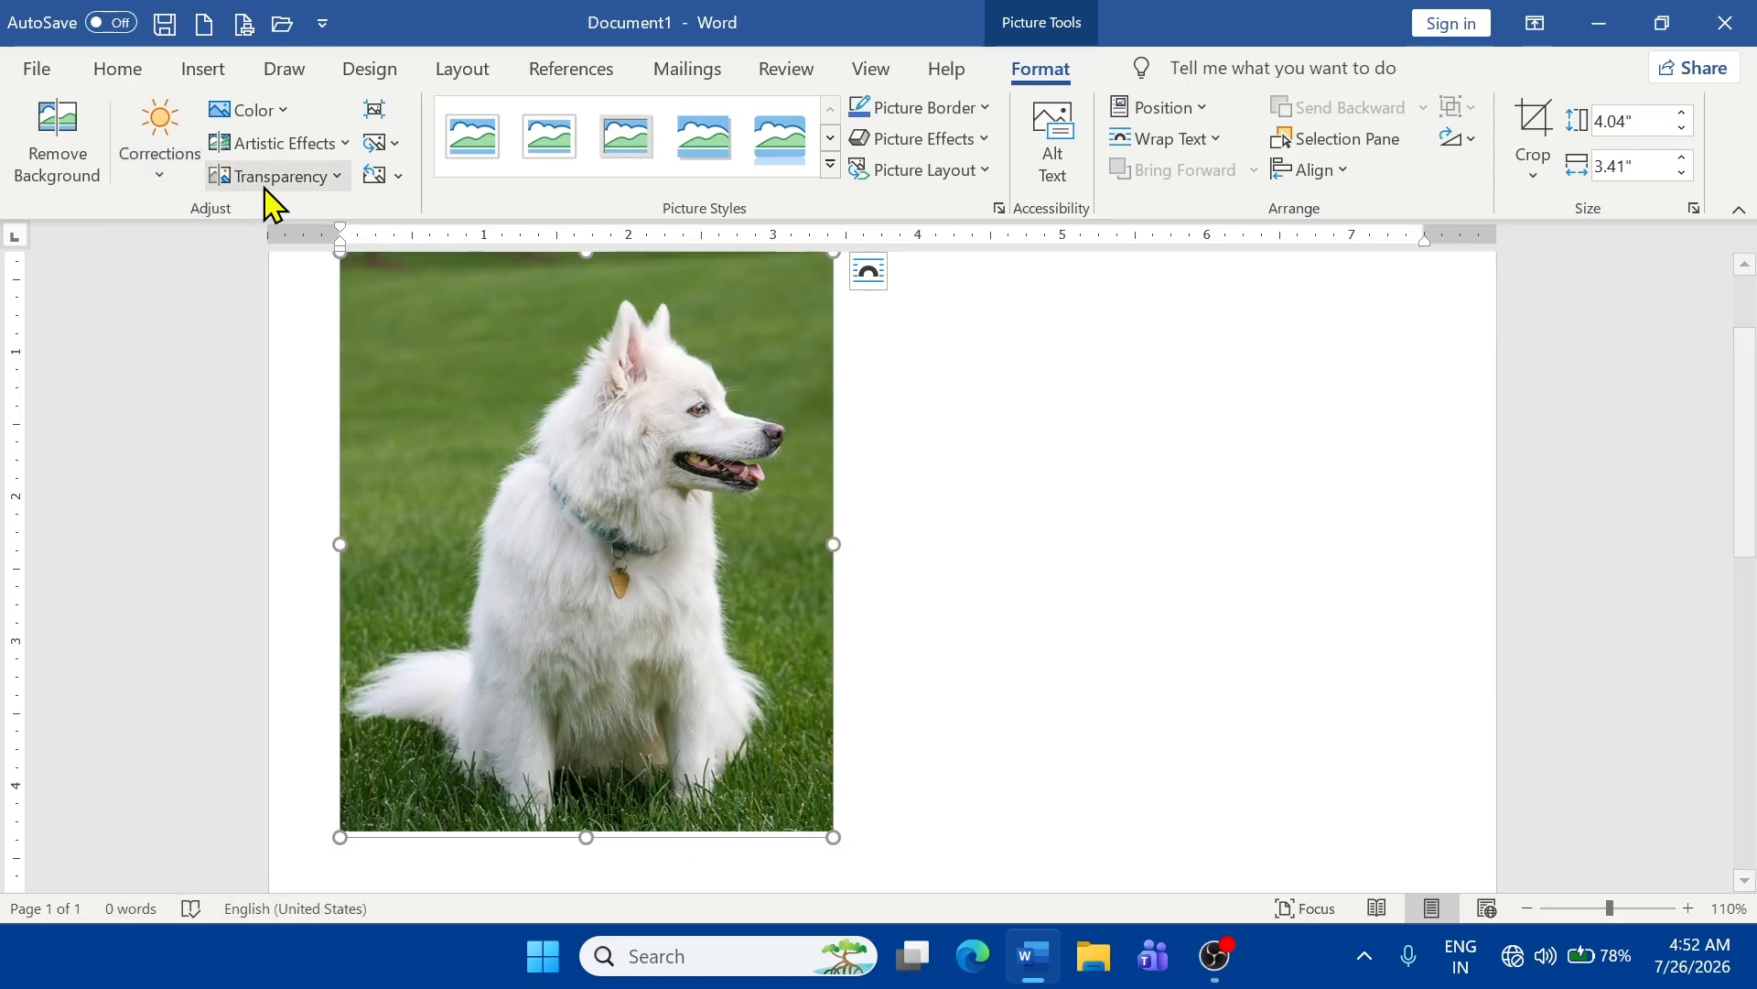
- Try a dark orange recolor on the dog picture and undo it
left_click(281, 101)
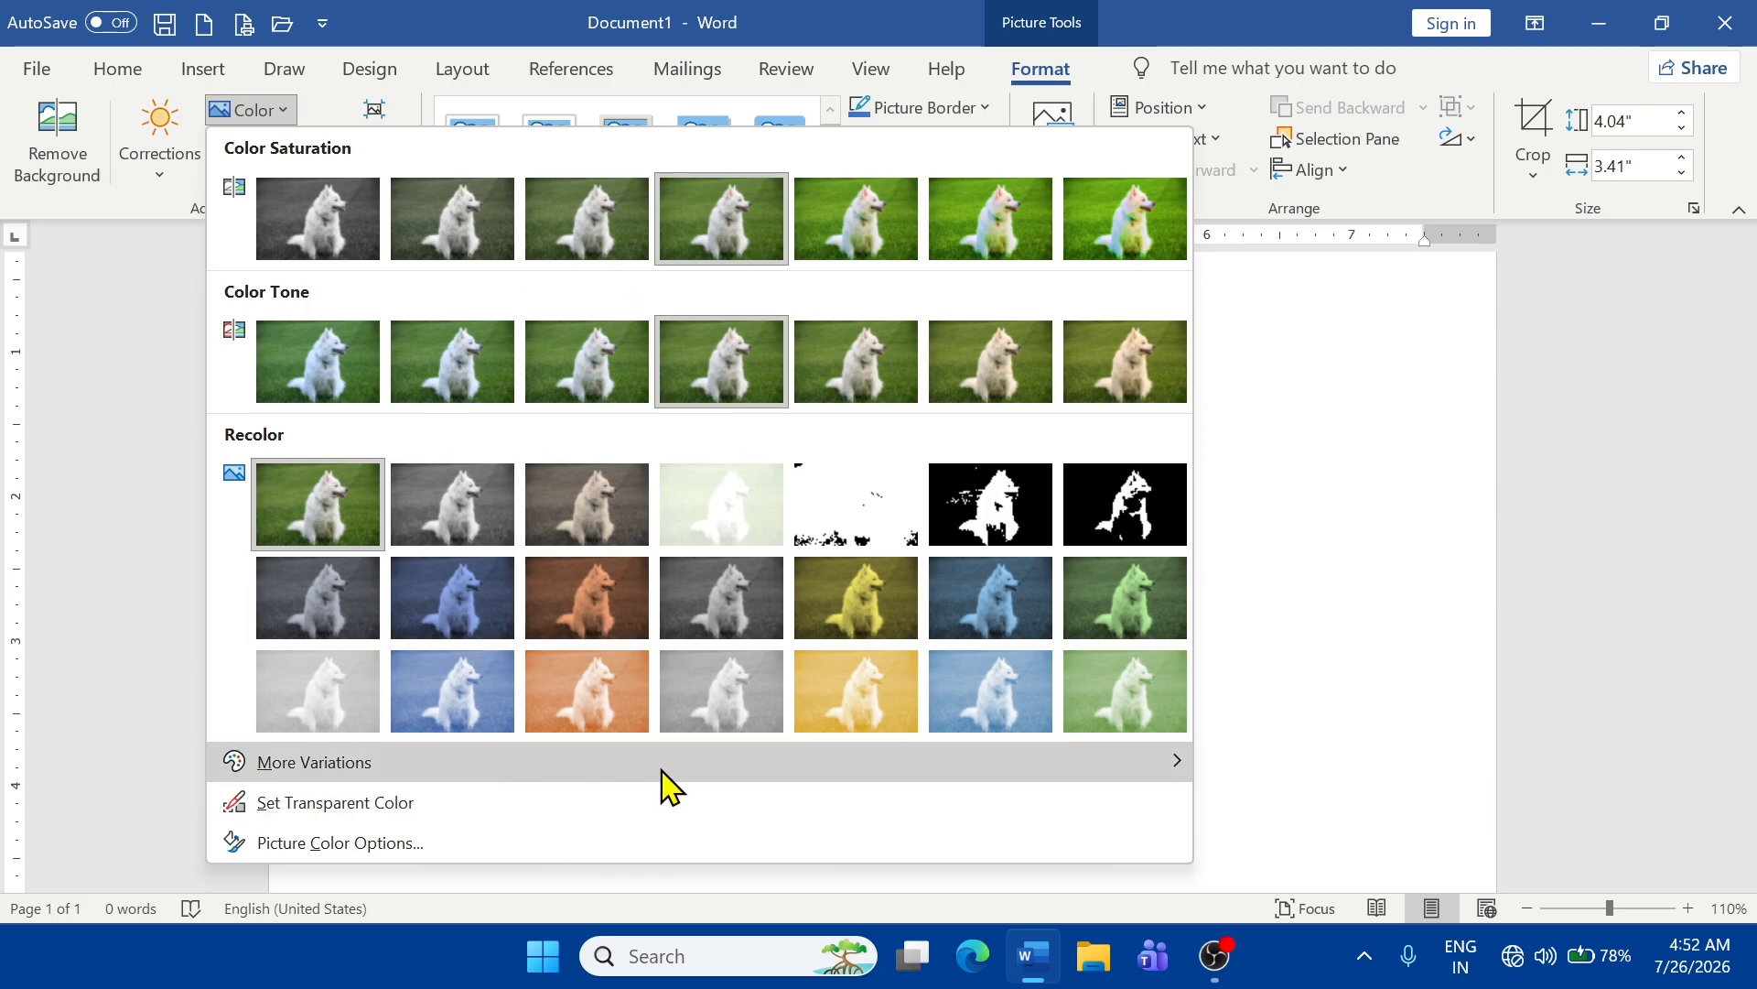
left_click(580, 618)
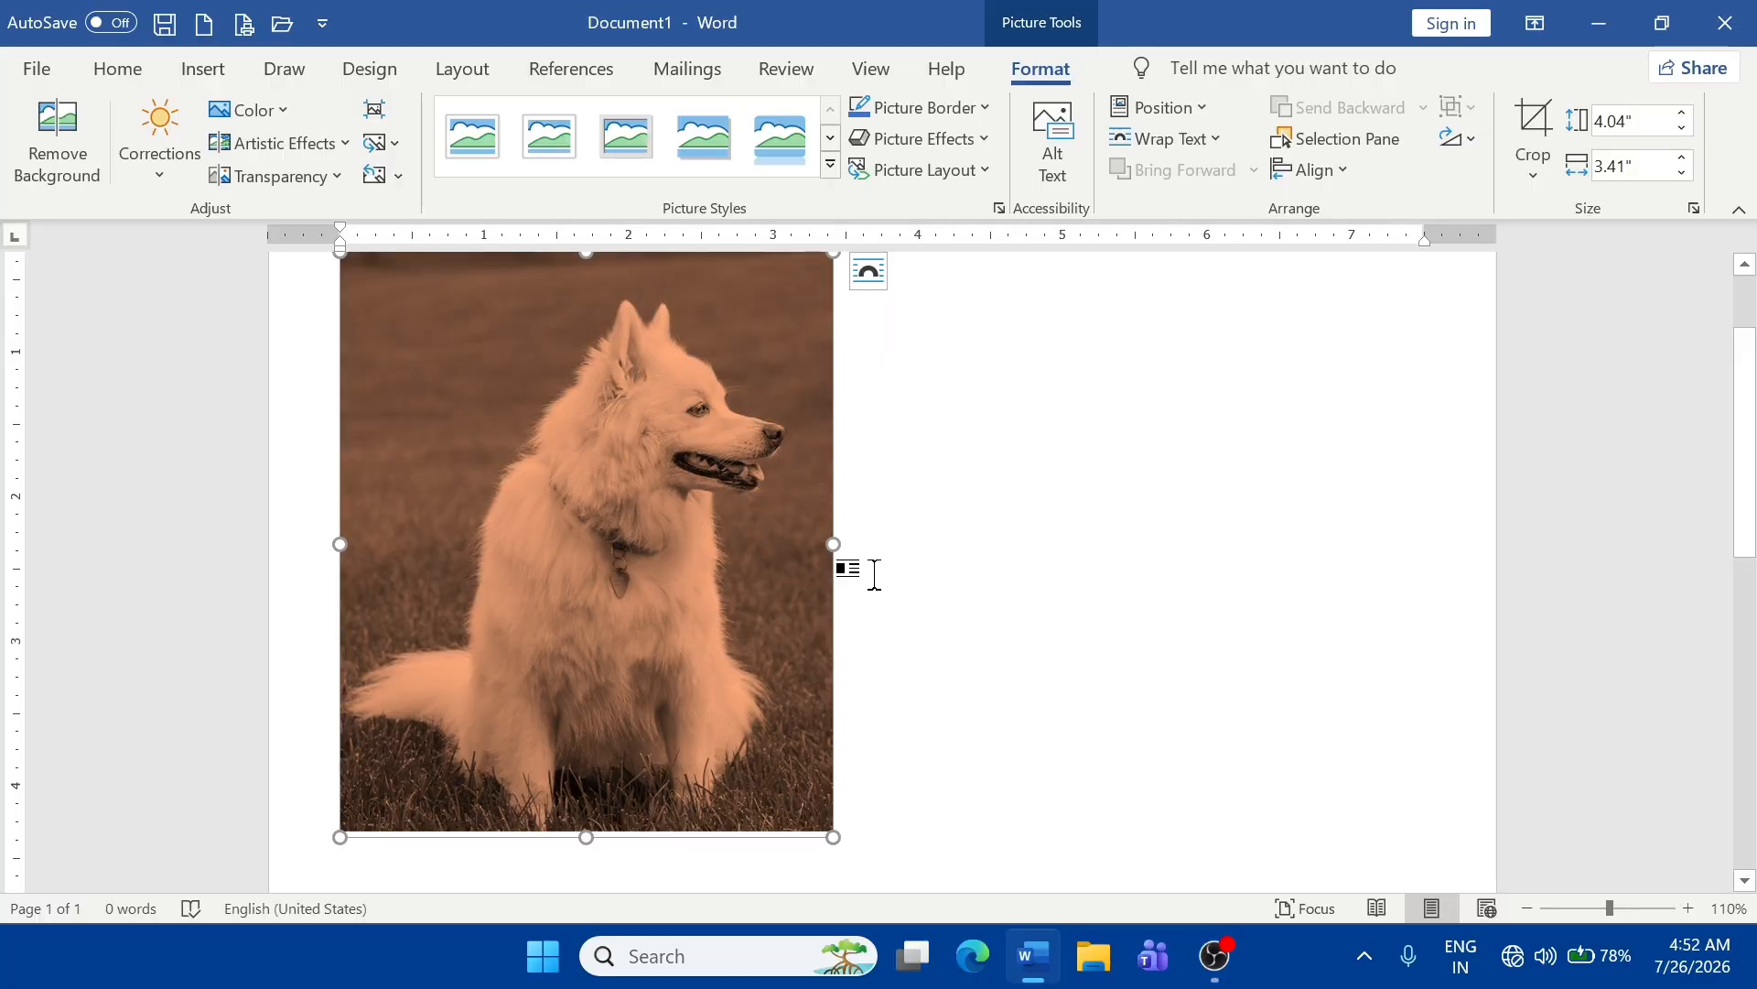
key("ctrl+z")
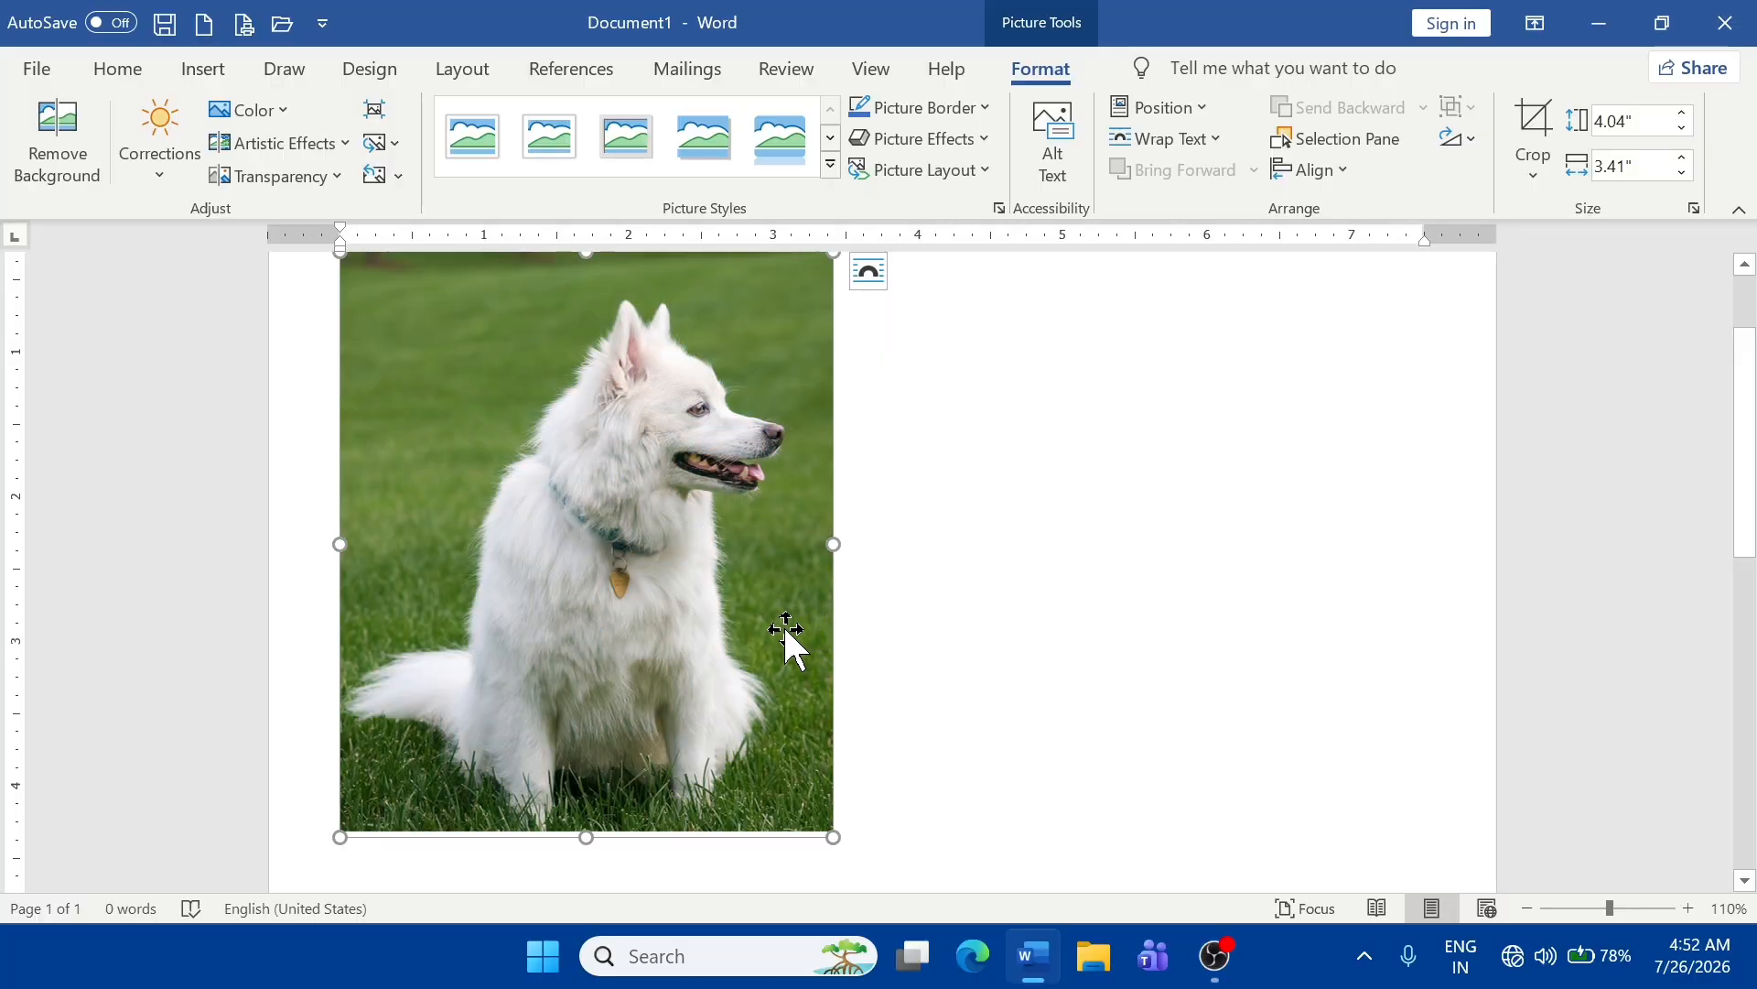
- Examine the Artistic Effects and Transparency presets available for the dog picture without applying any
left_click(316, 145)
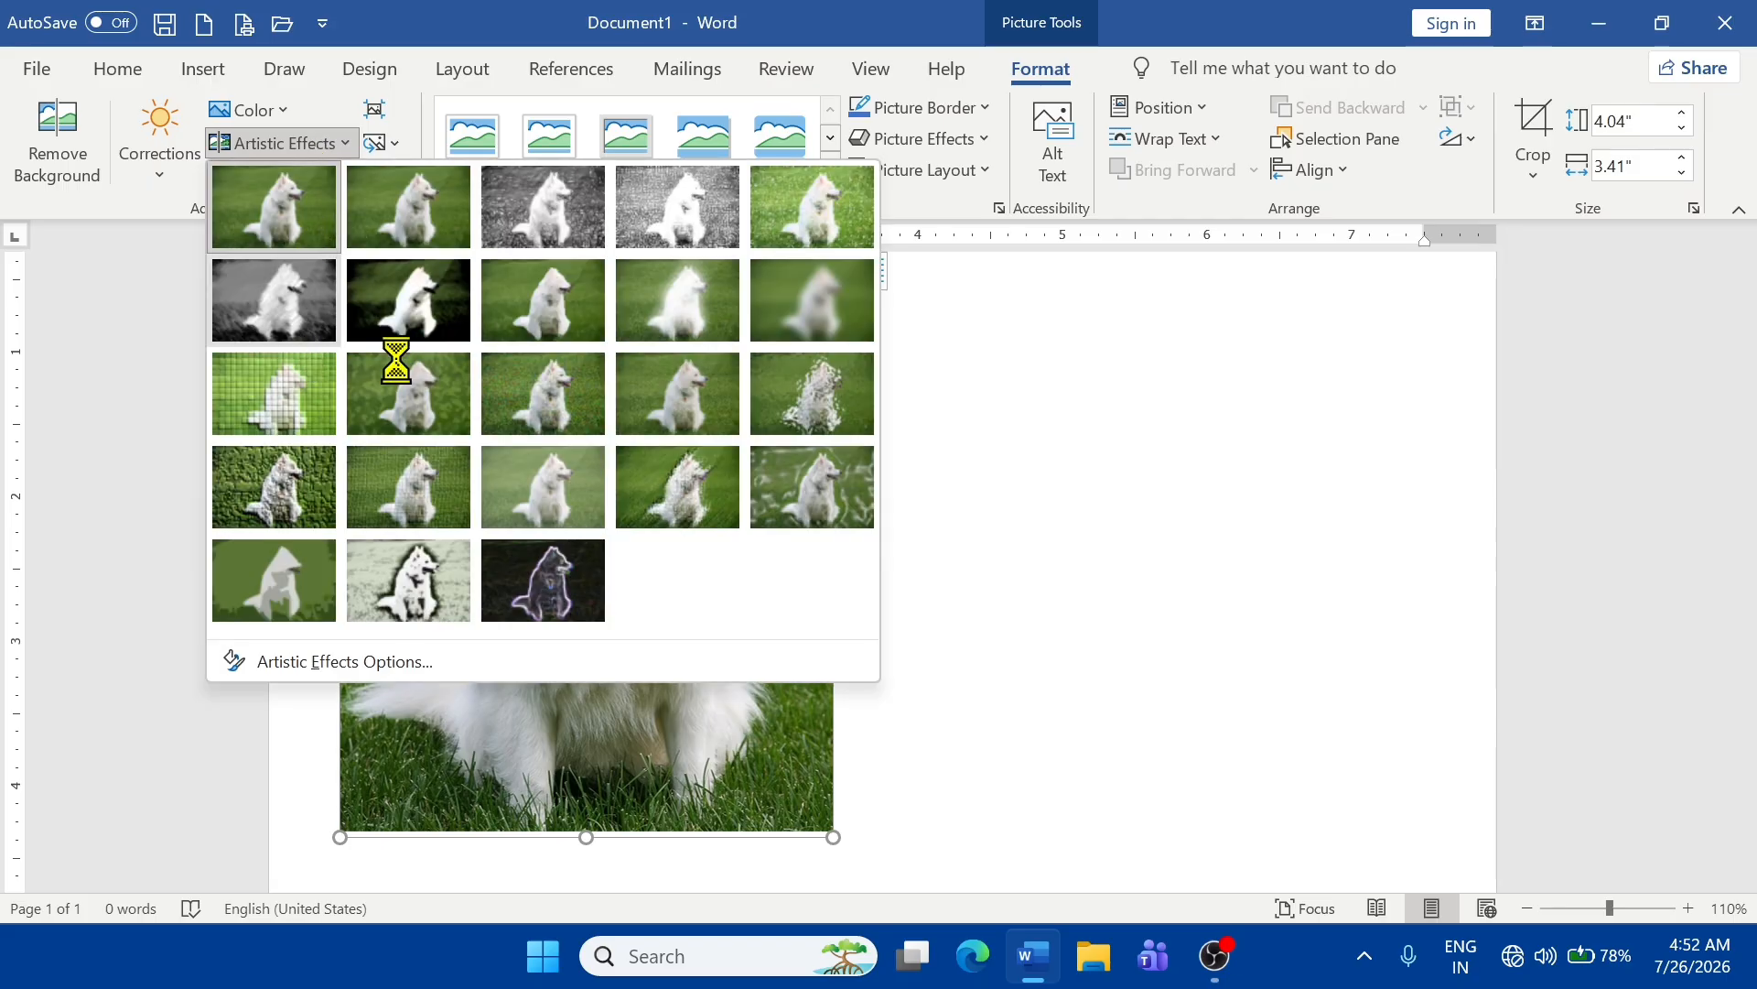
left_click(1144, 406)
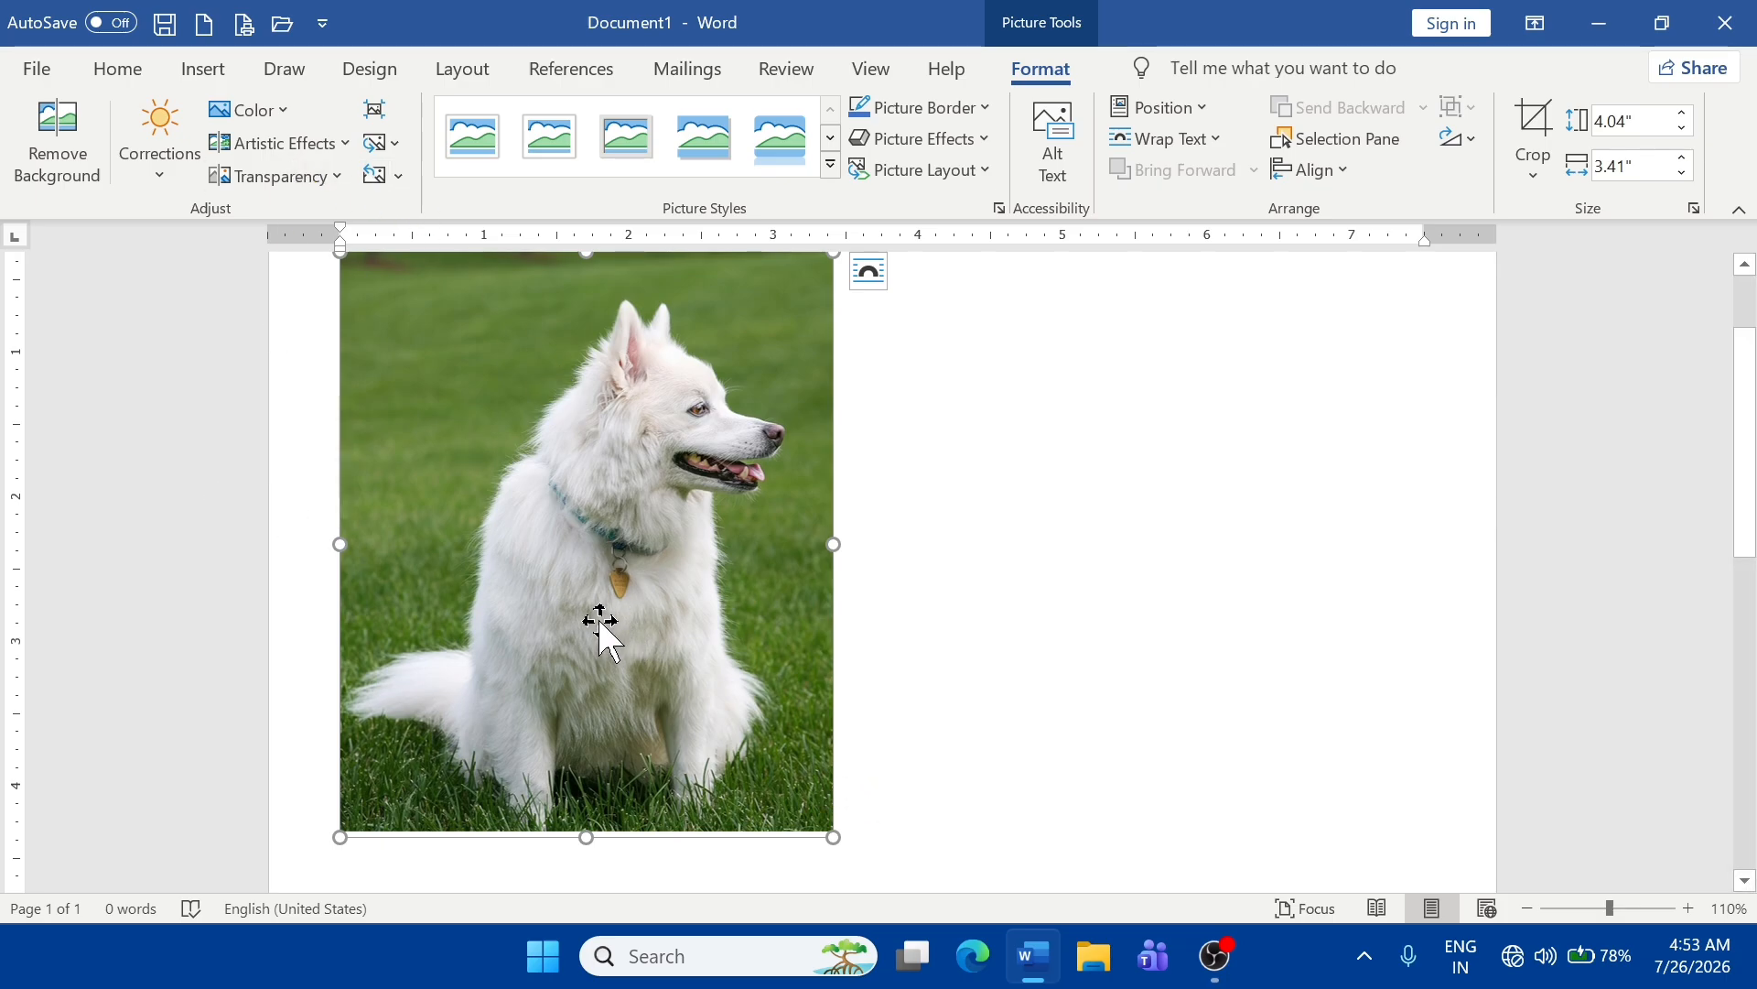
left_click(328, 177)
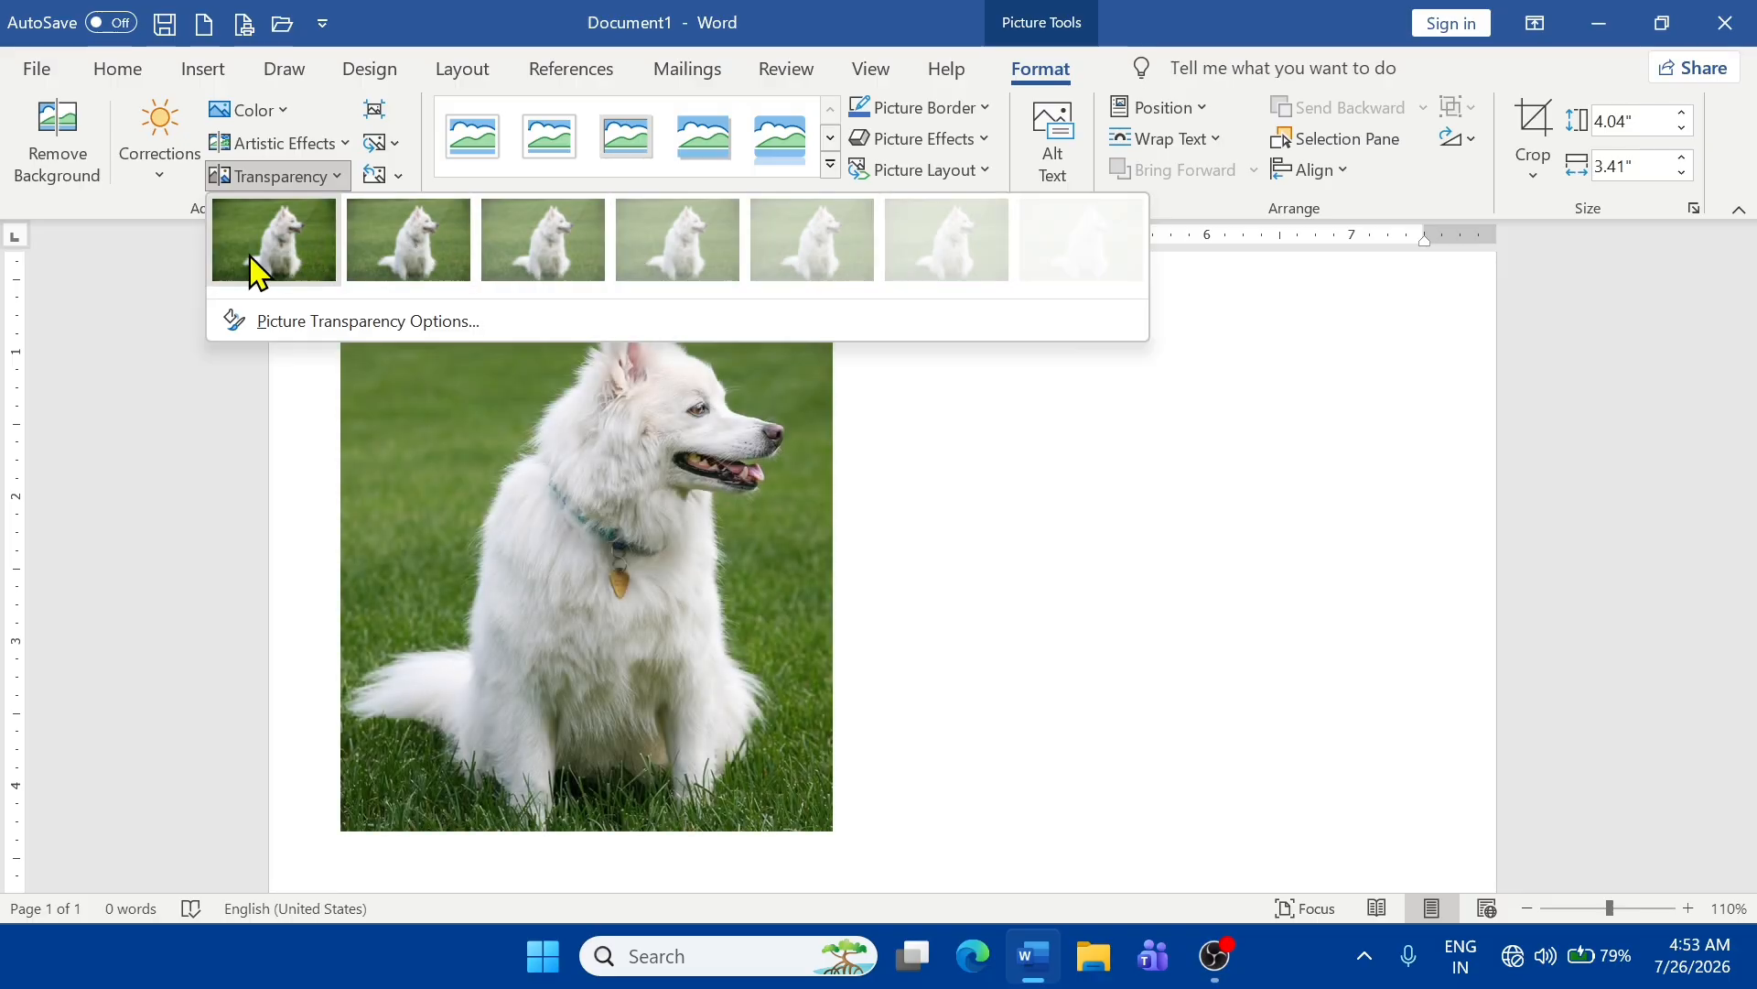
left_click(1139, 632)
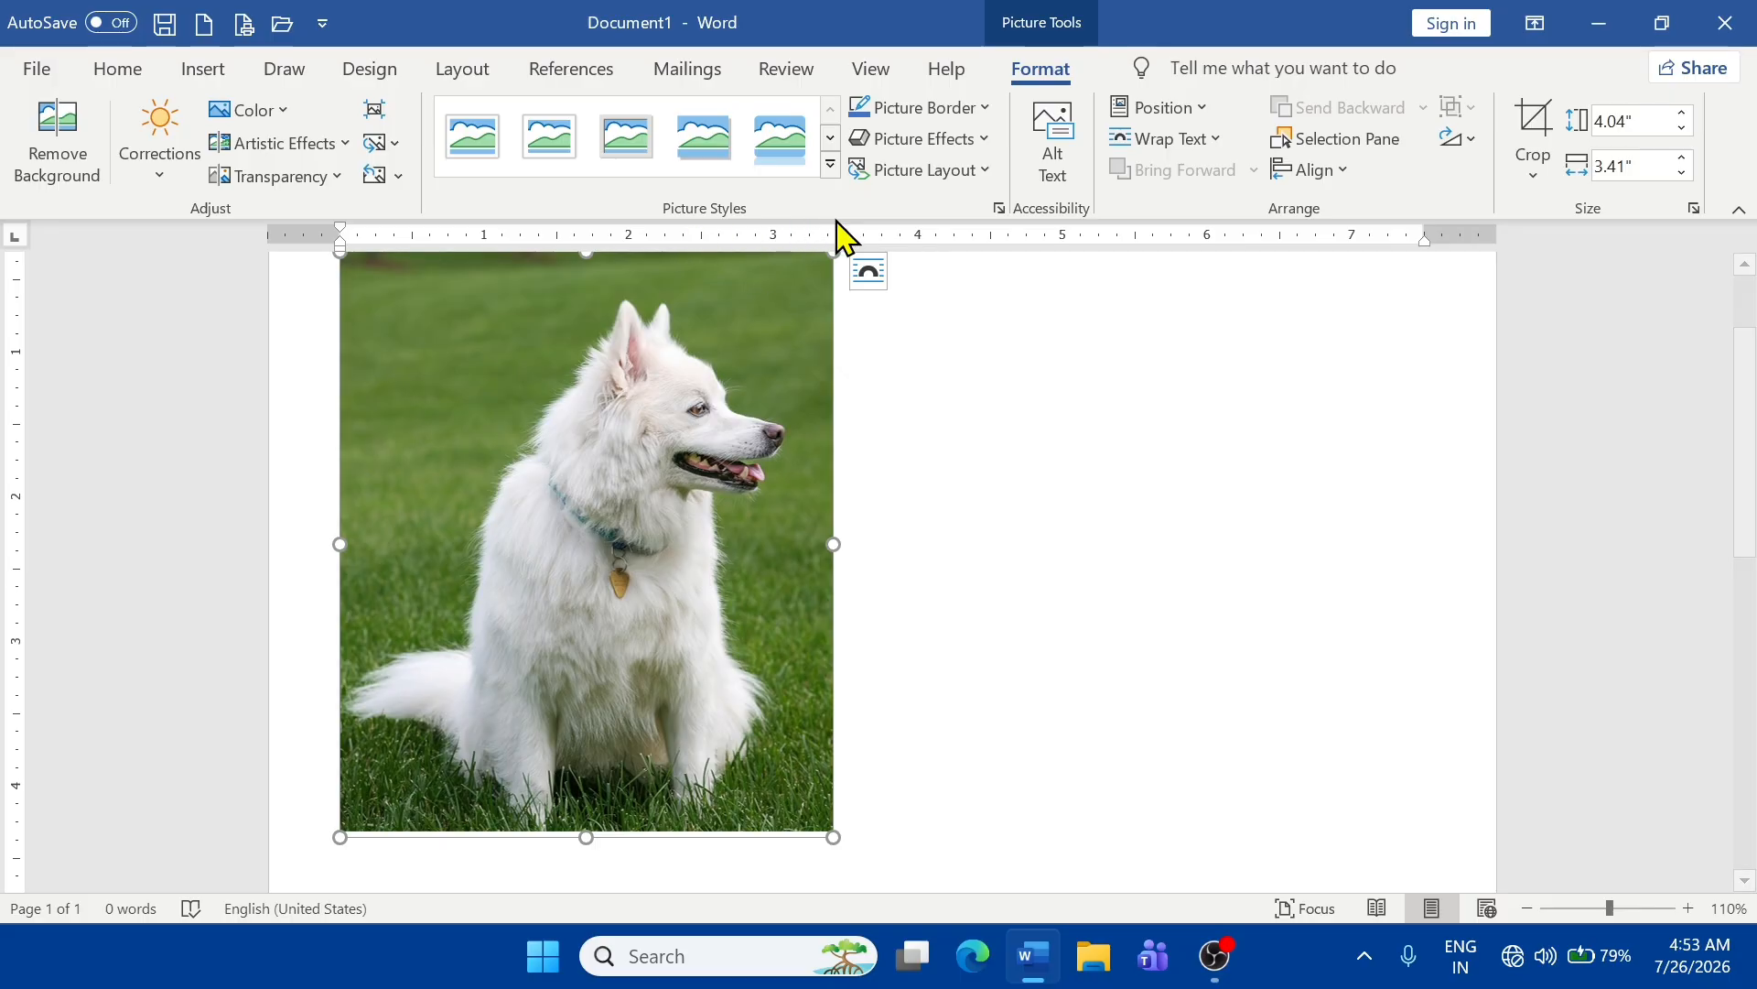
- Try the black-framed oval picture style on the dog picture, look through the other styles, and undo the style
left_click(830, 166)
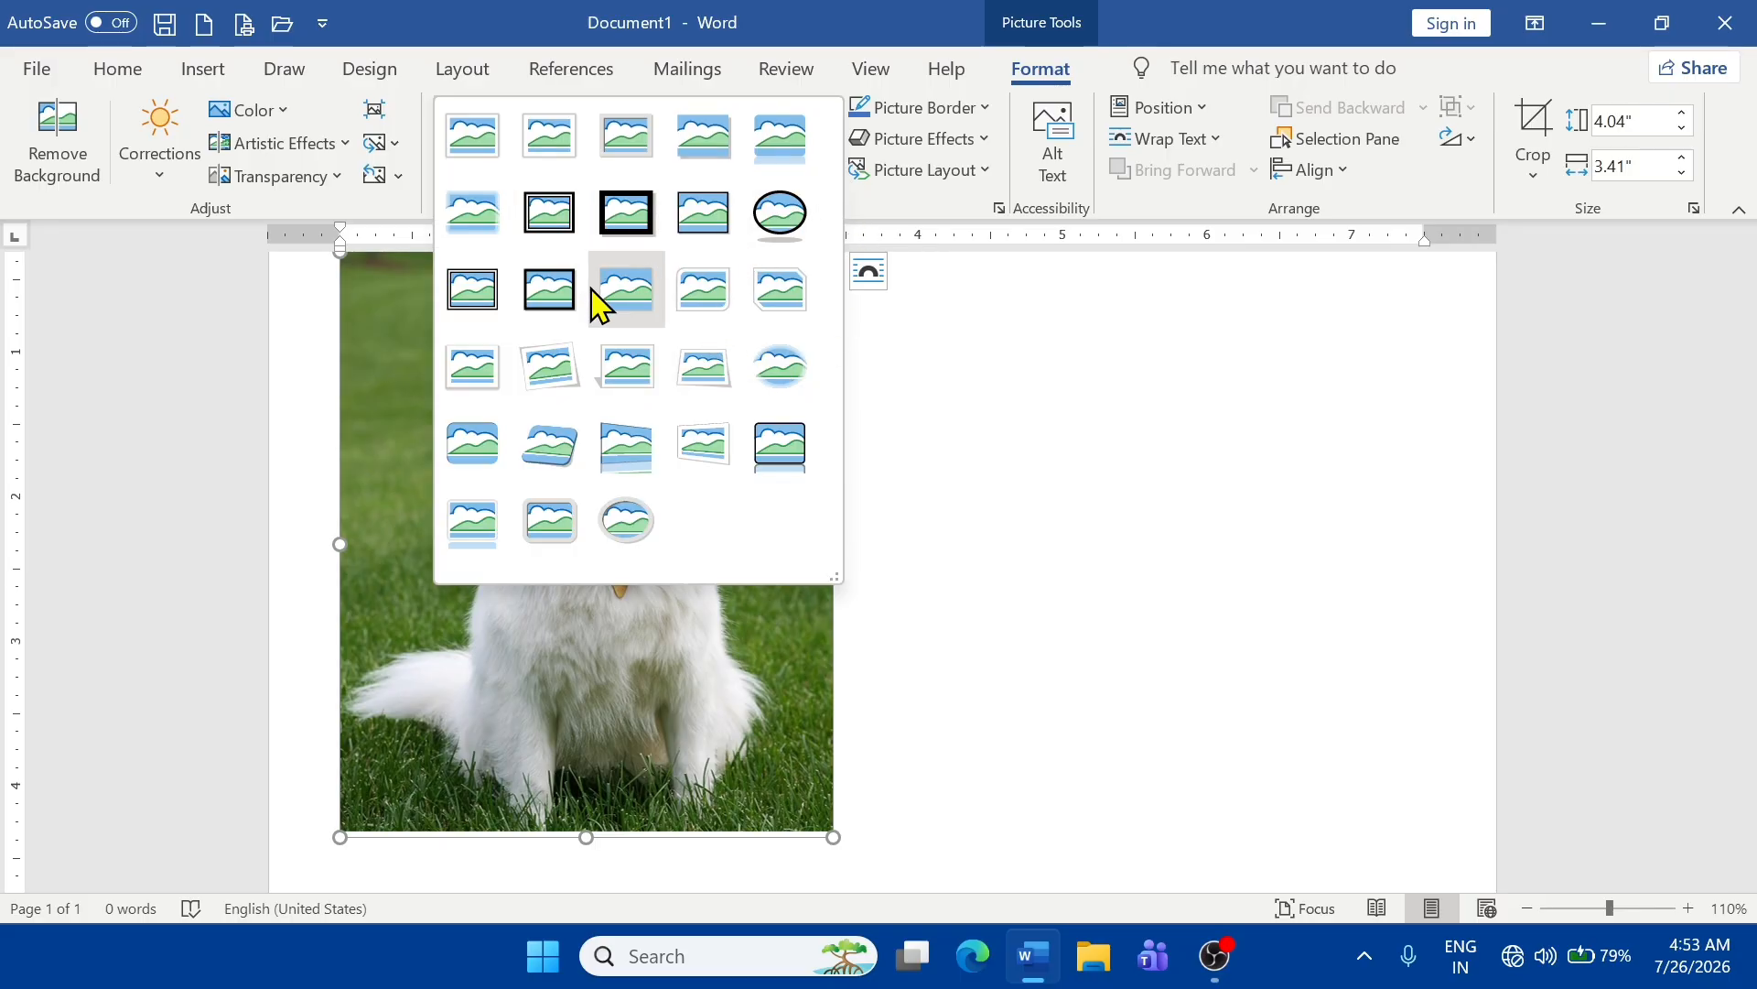
left_click(779, 229)
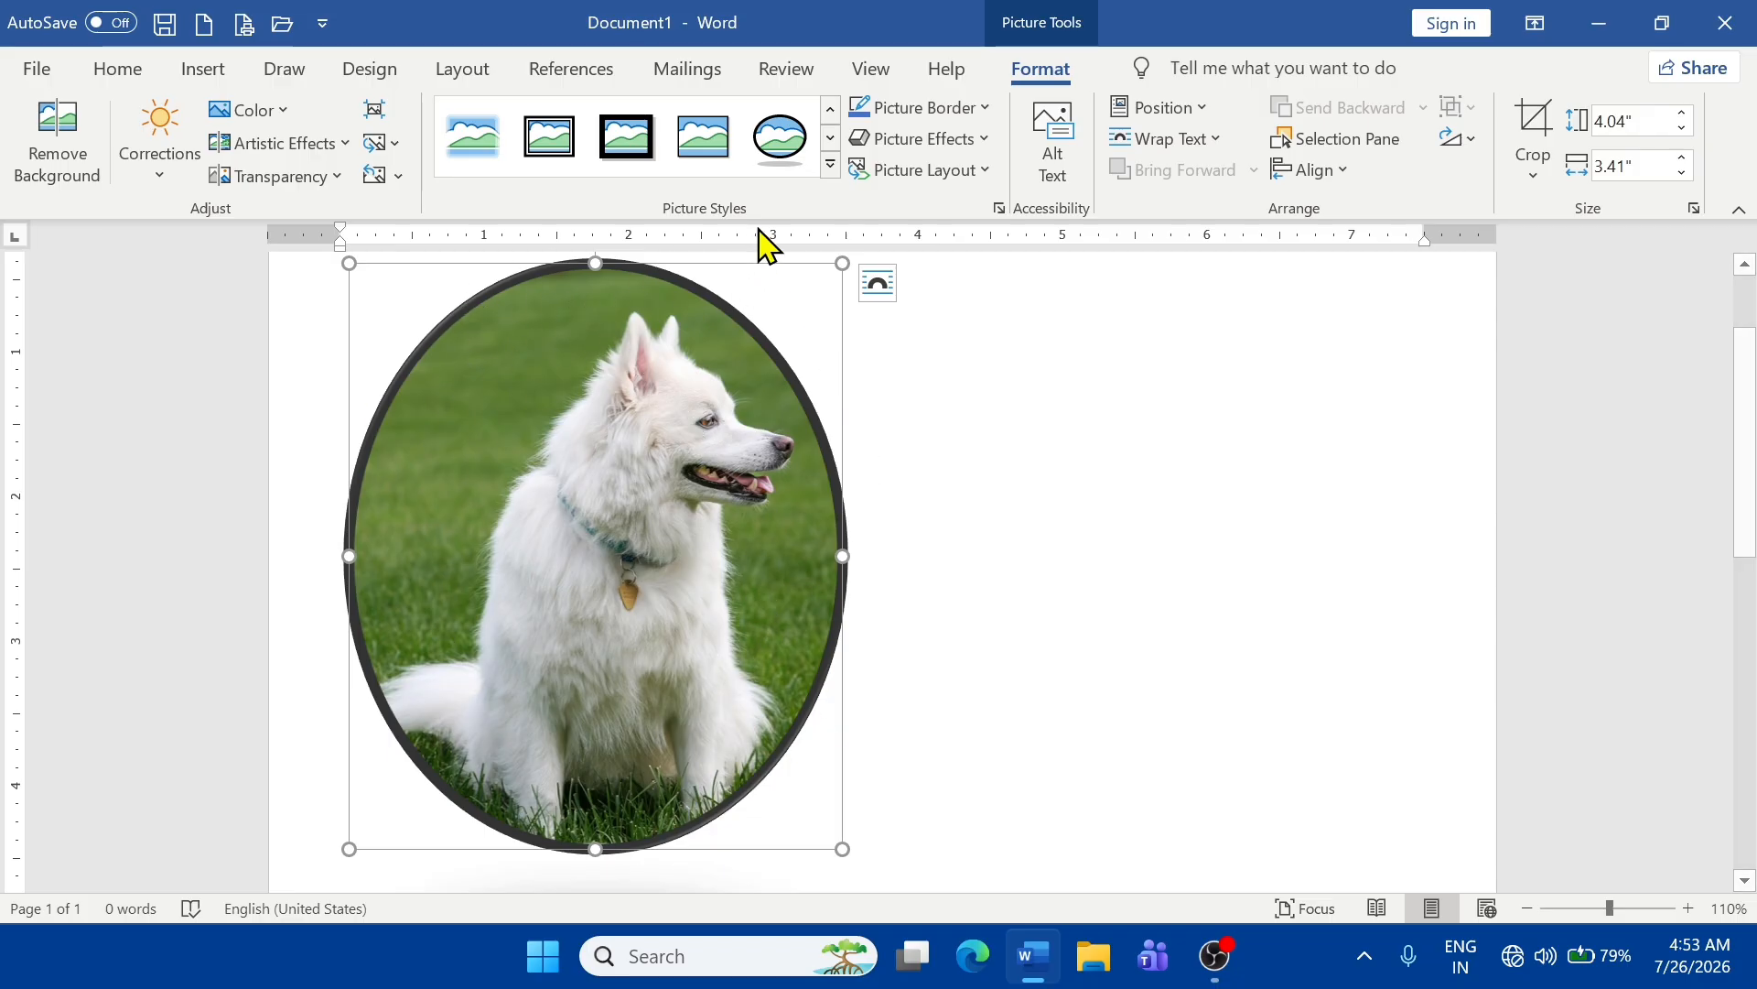
left_click(832, 168)
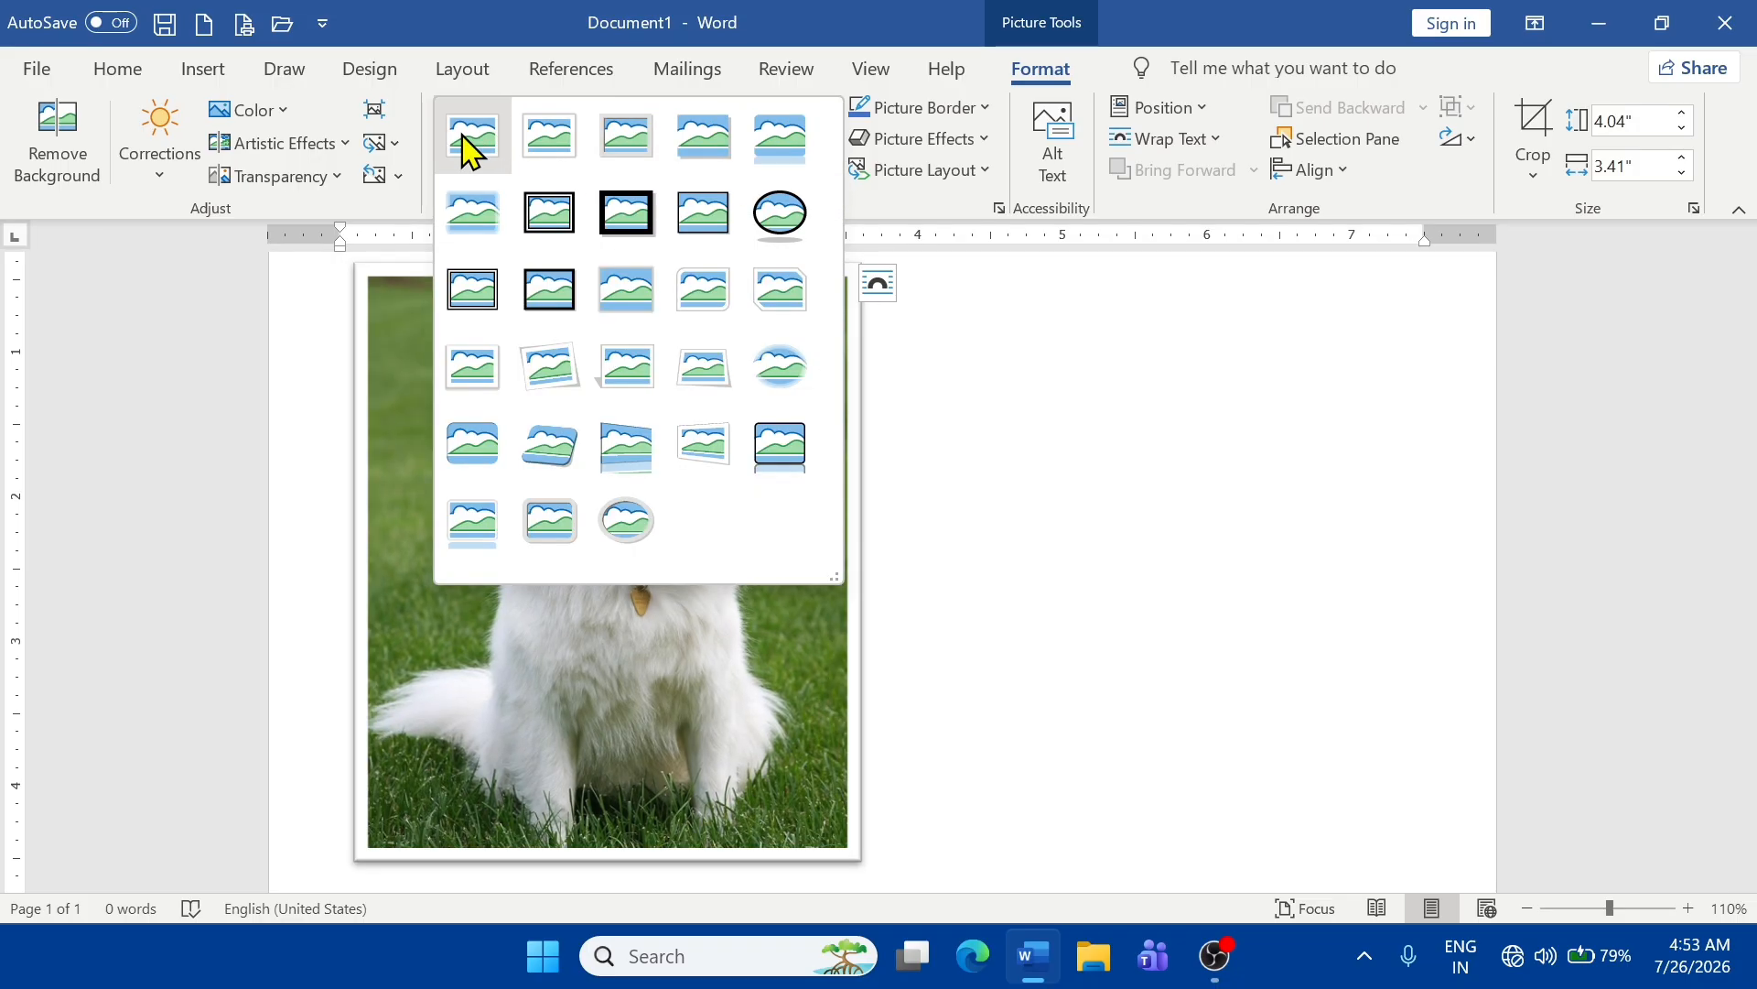
left_click(956, 530)
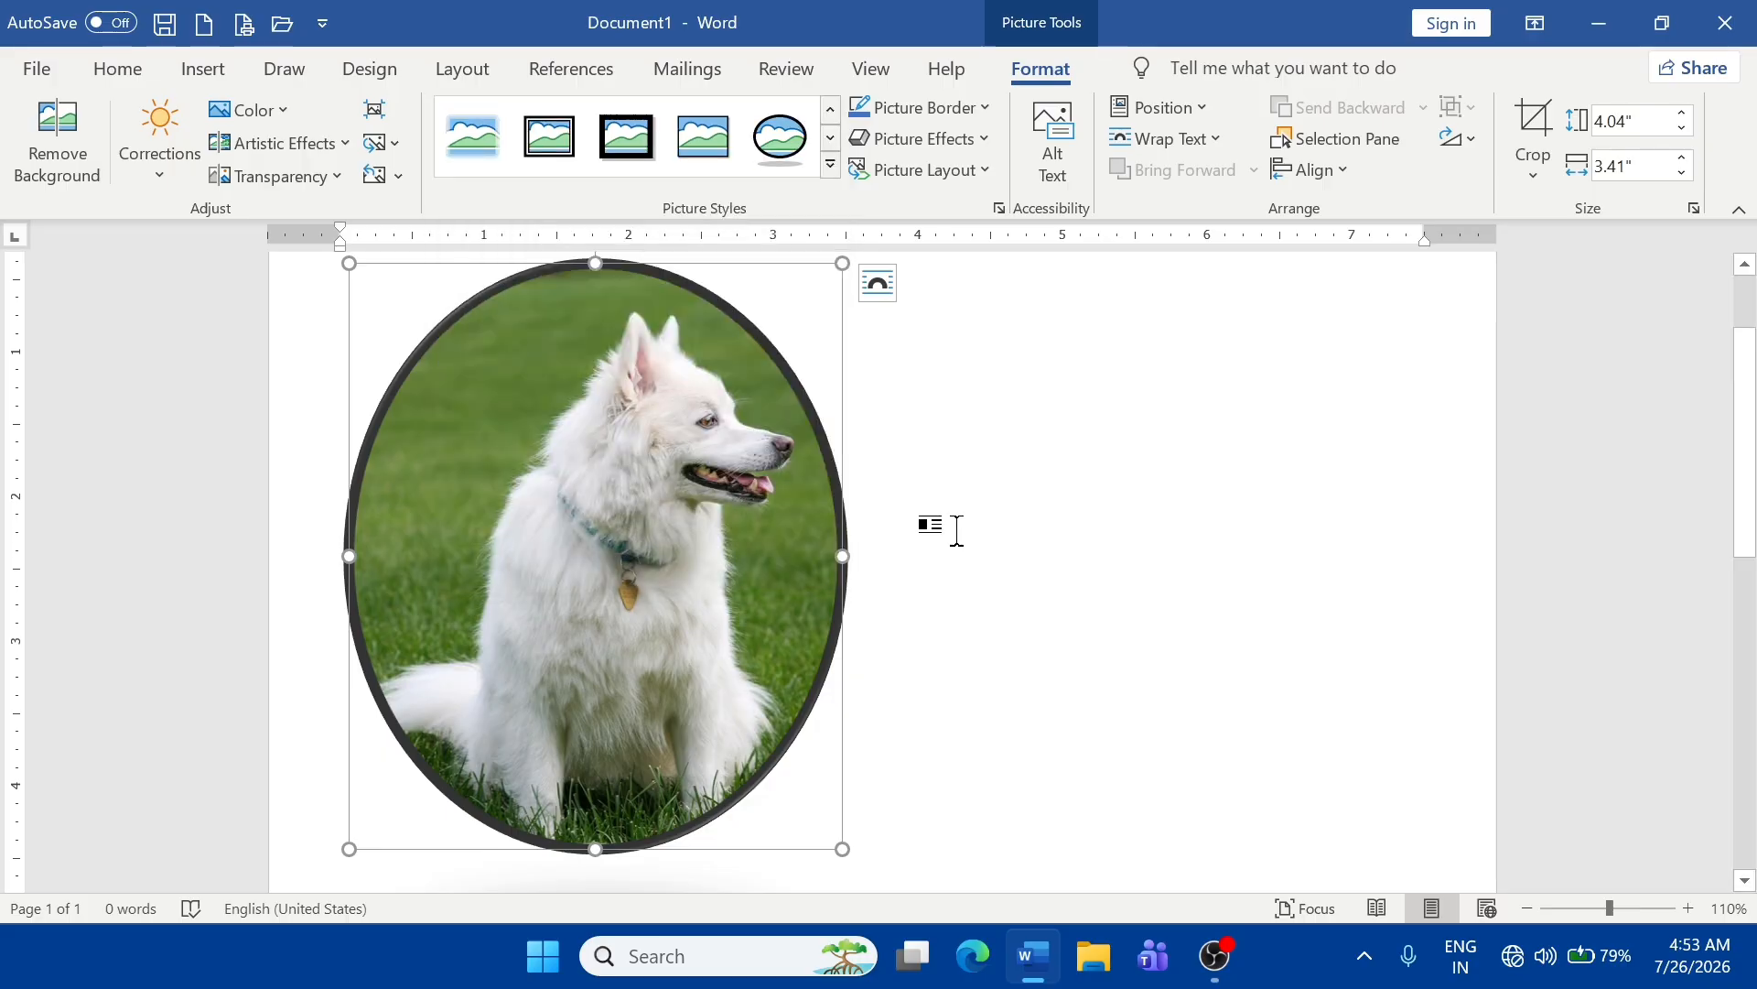
key("ctrl+z")
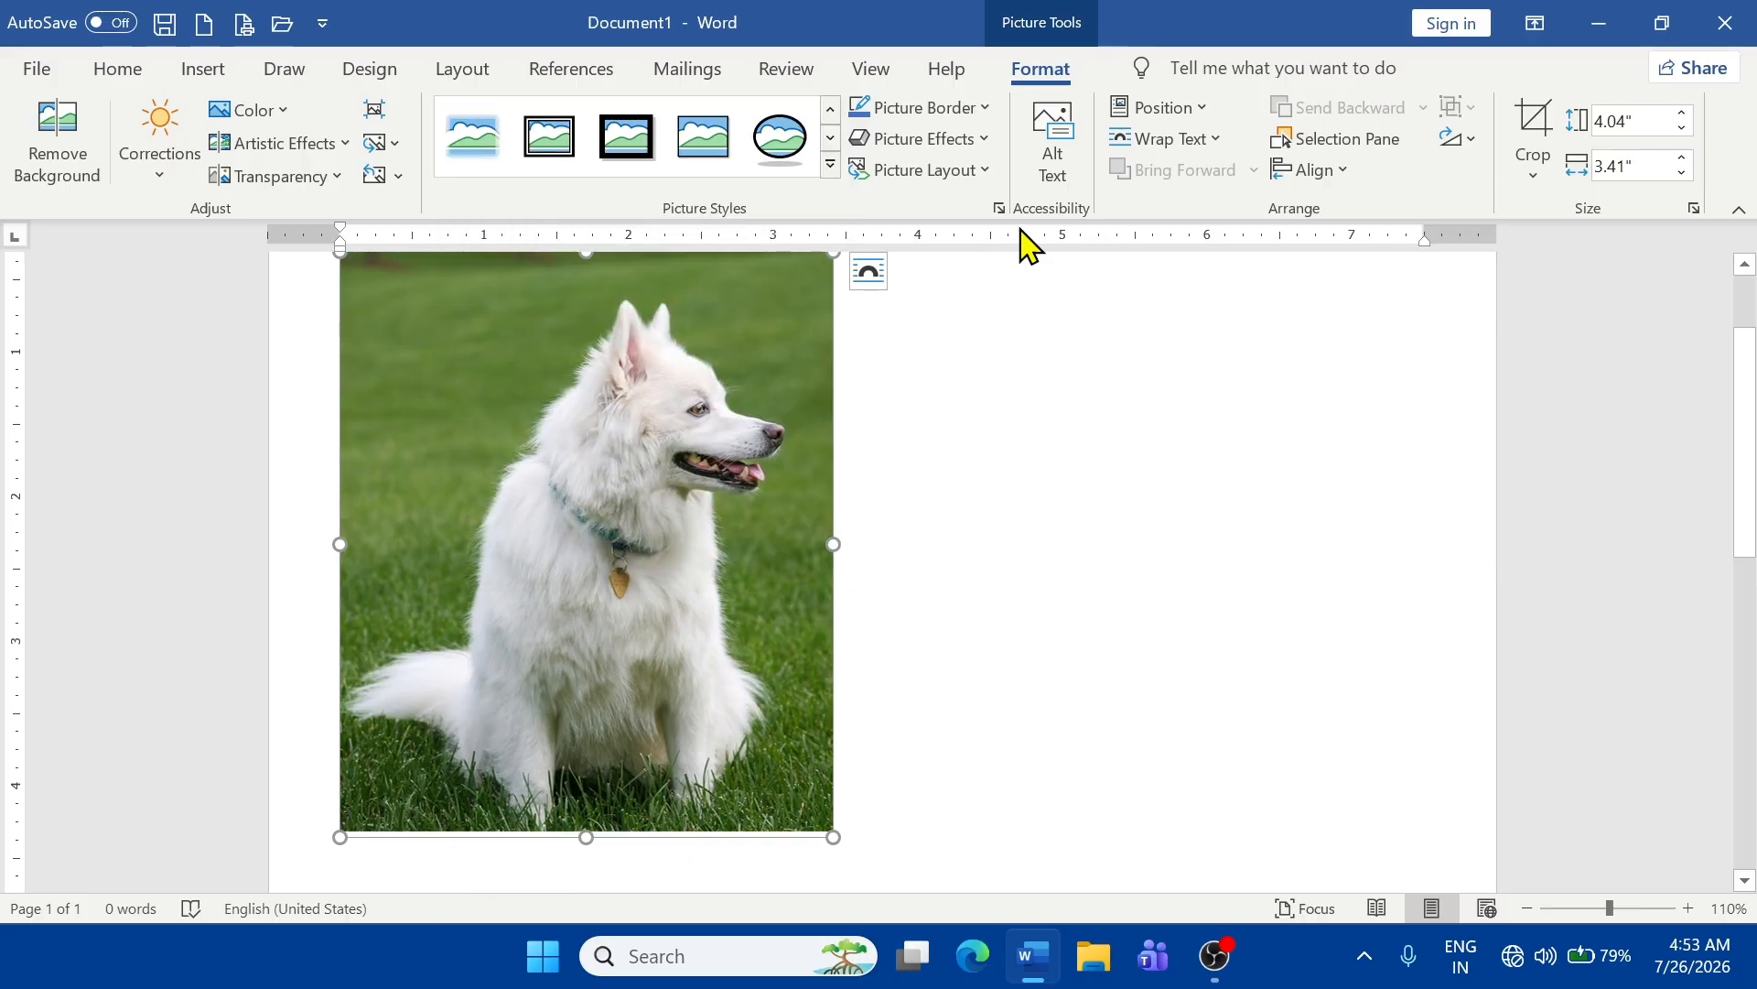
- Add a picture border with a 3 pt weight to the dog picture
left_click(985, 110)
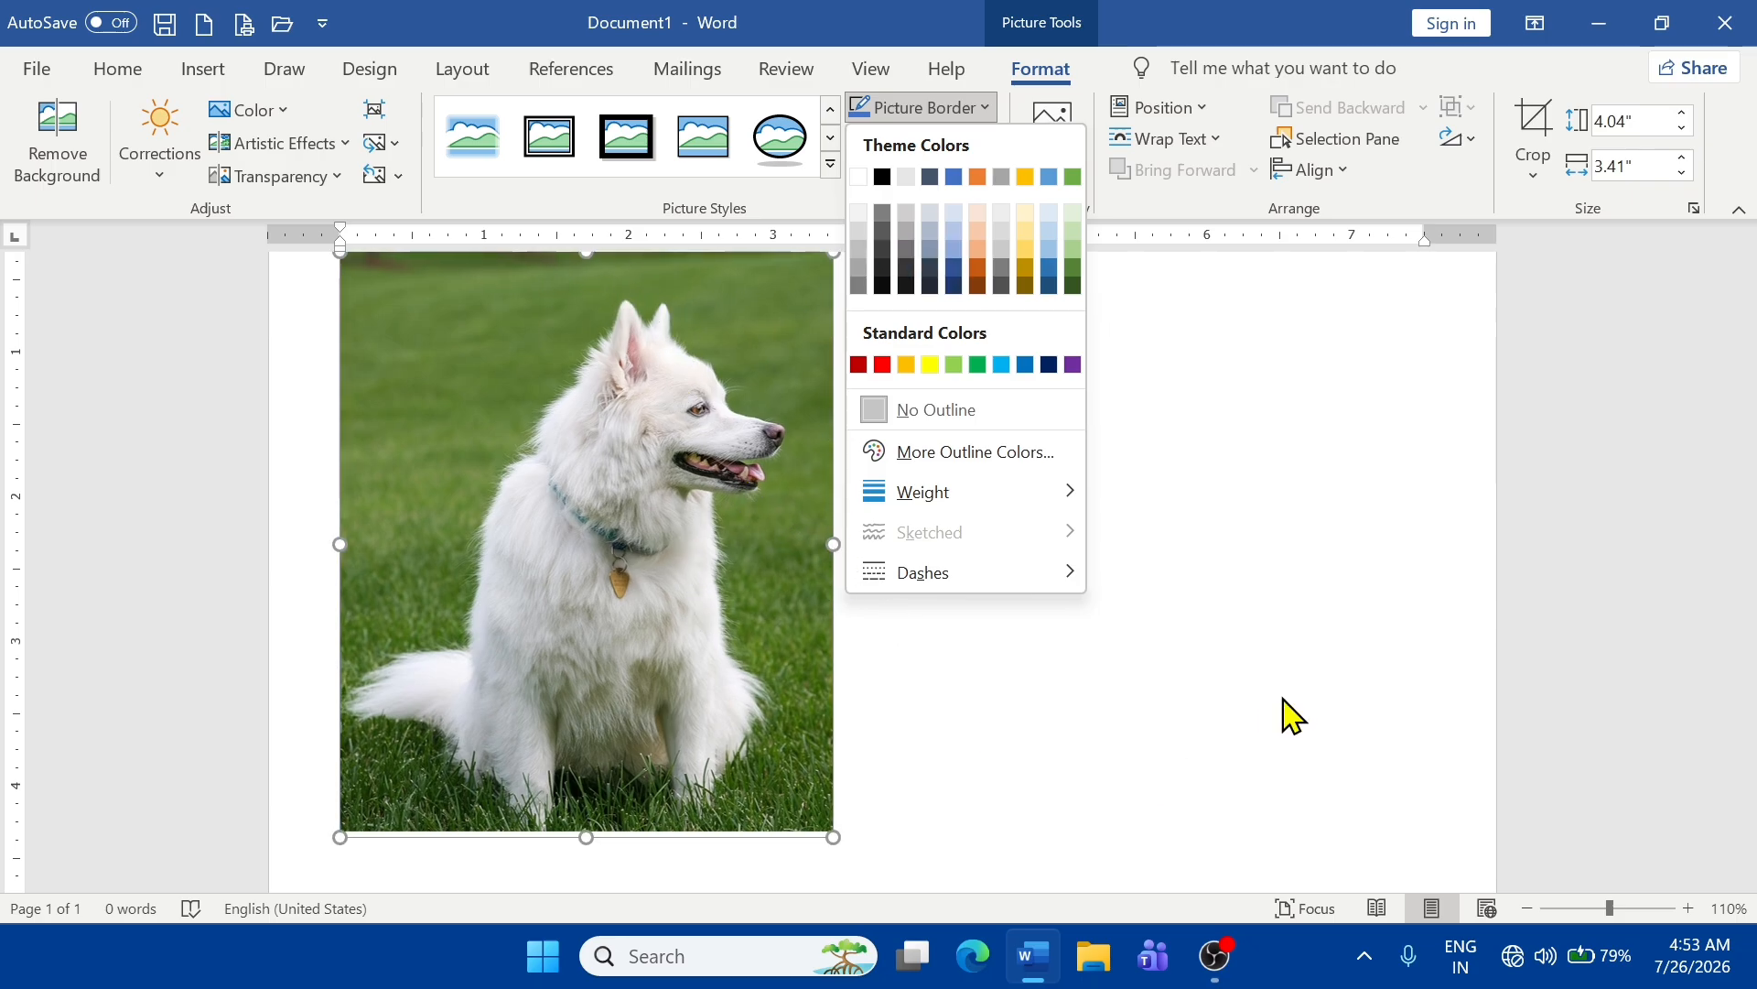
key("Escape")
scroll(514, 635, "up", 3)
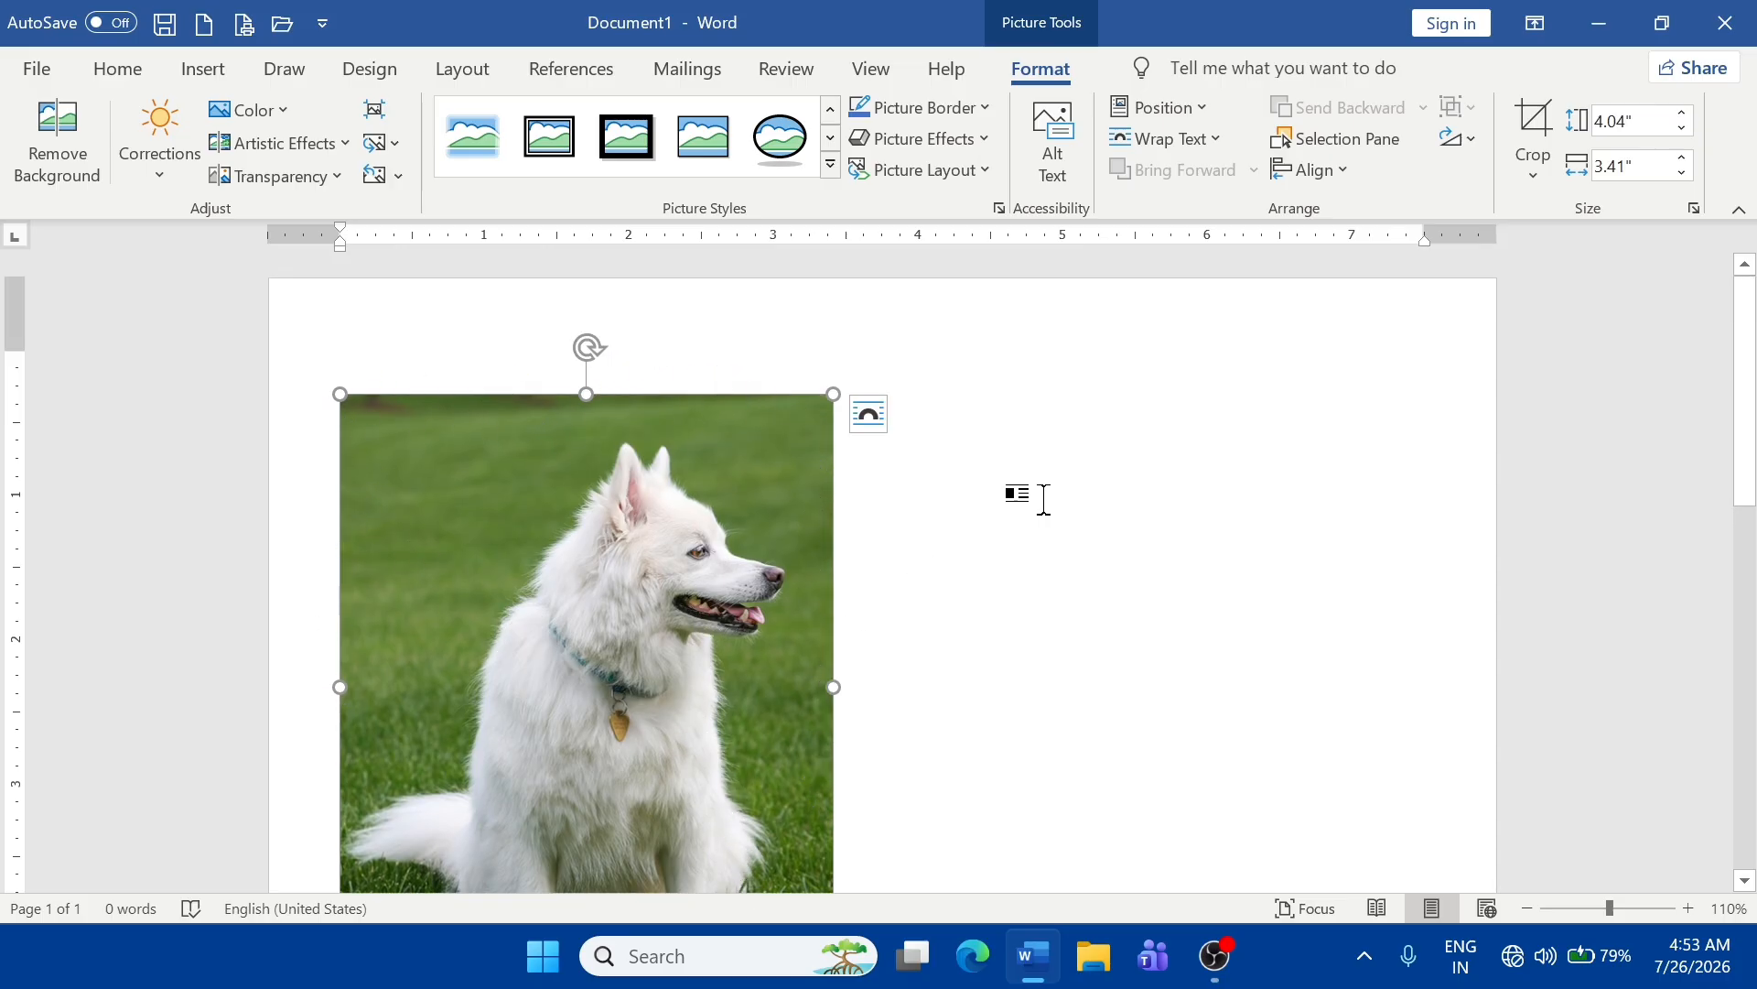
left_click(987, 108)
mouse_move(978, 507)
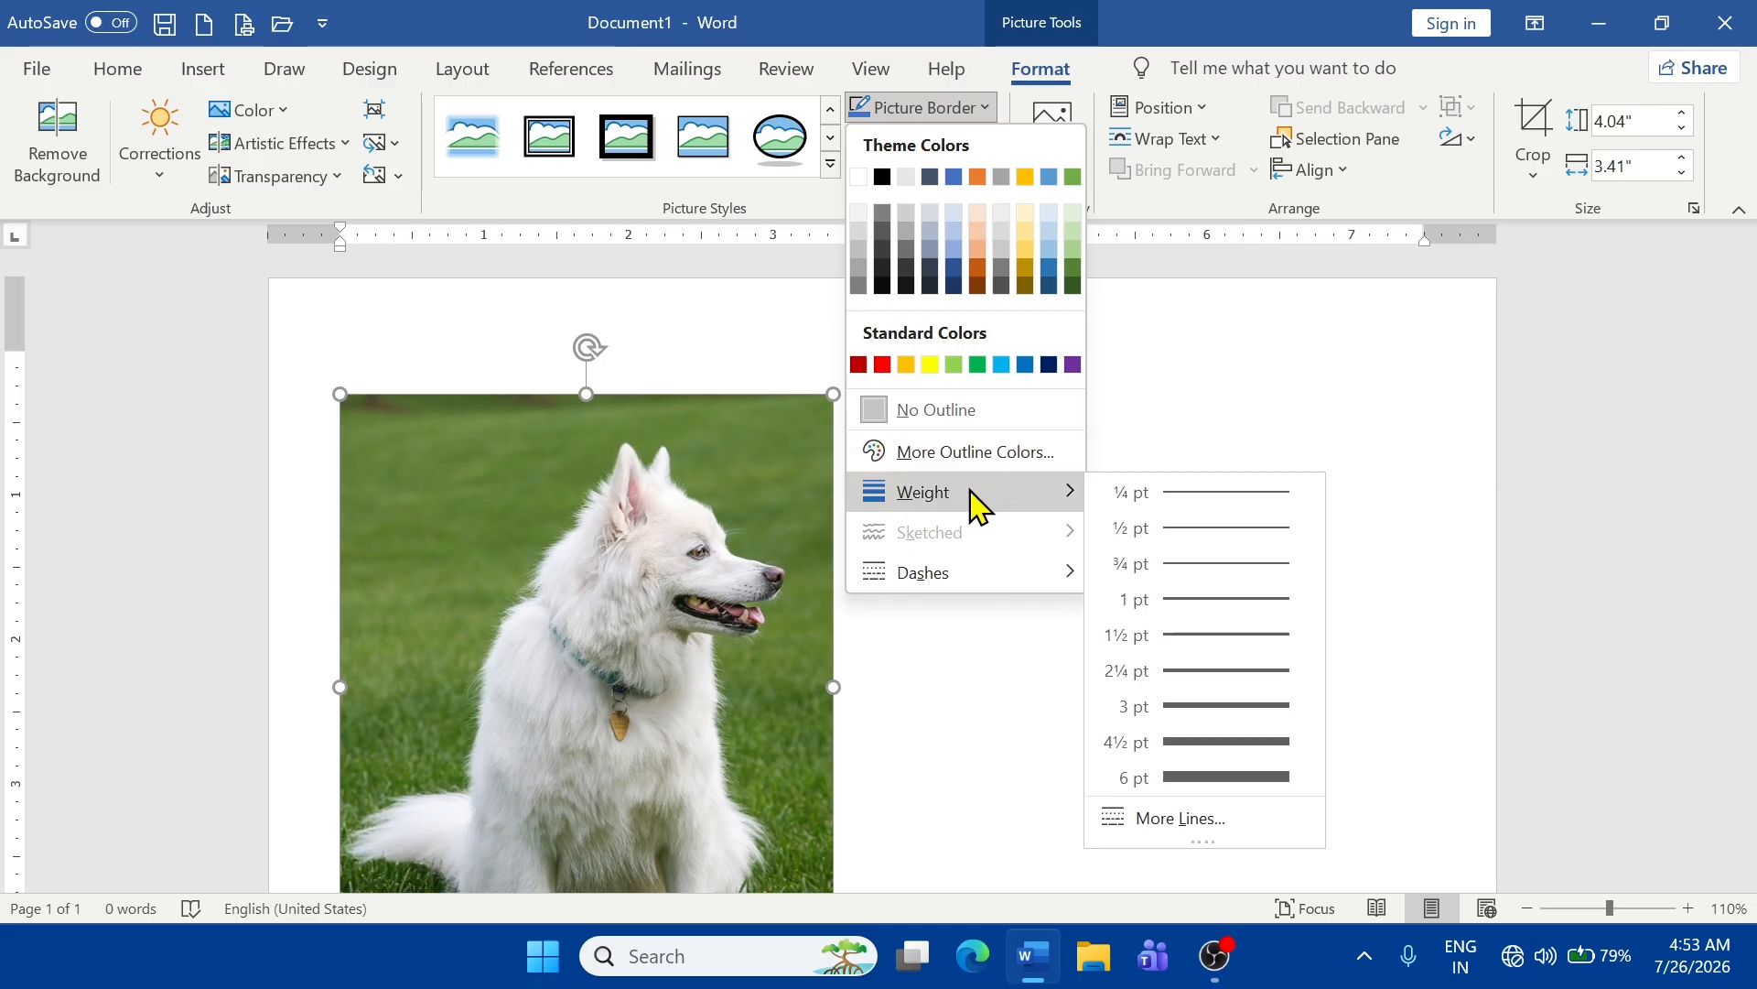
left_click(1217, 706)
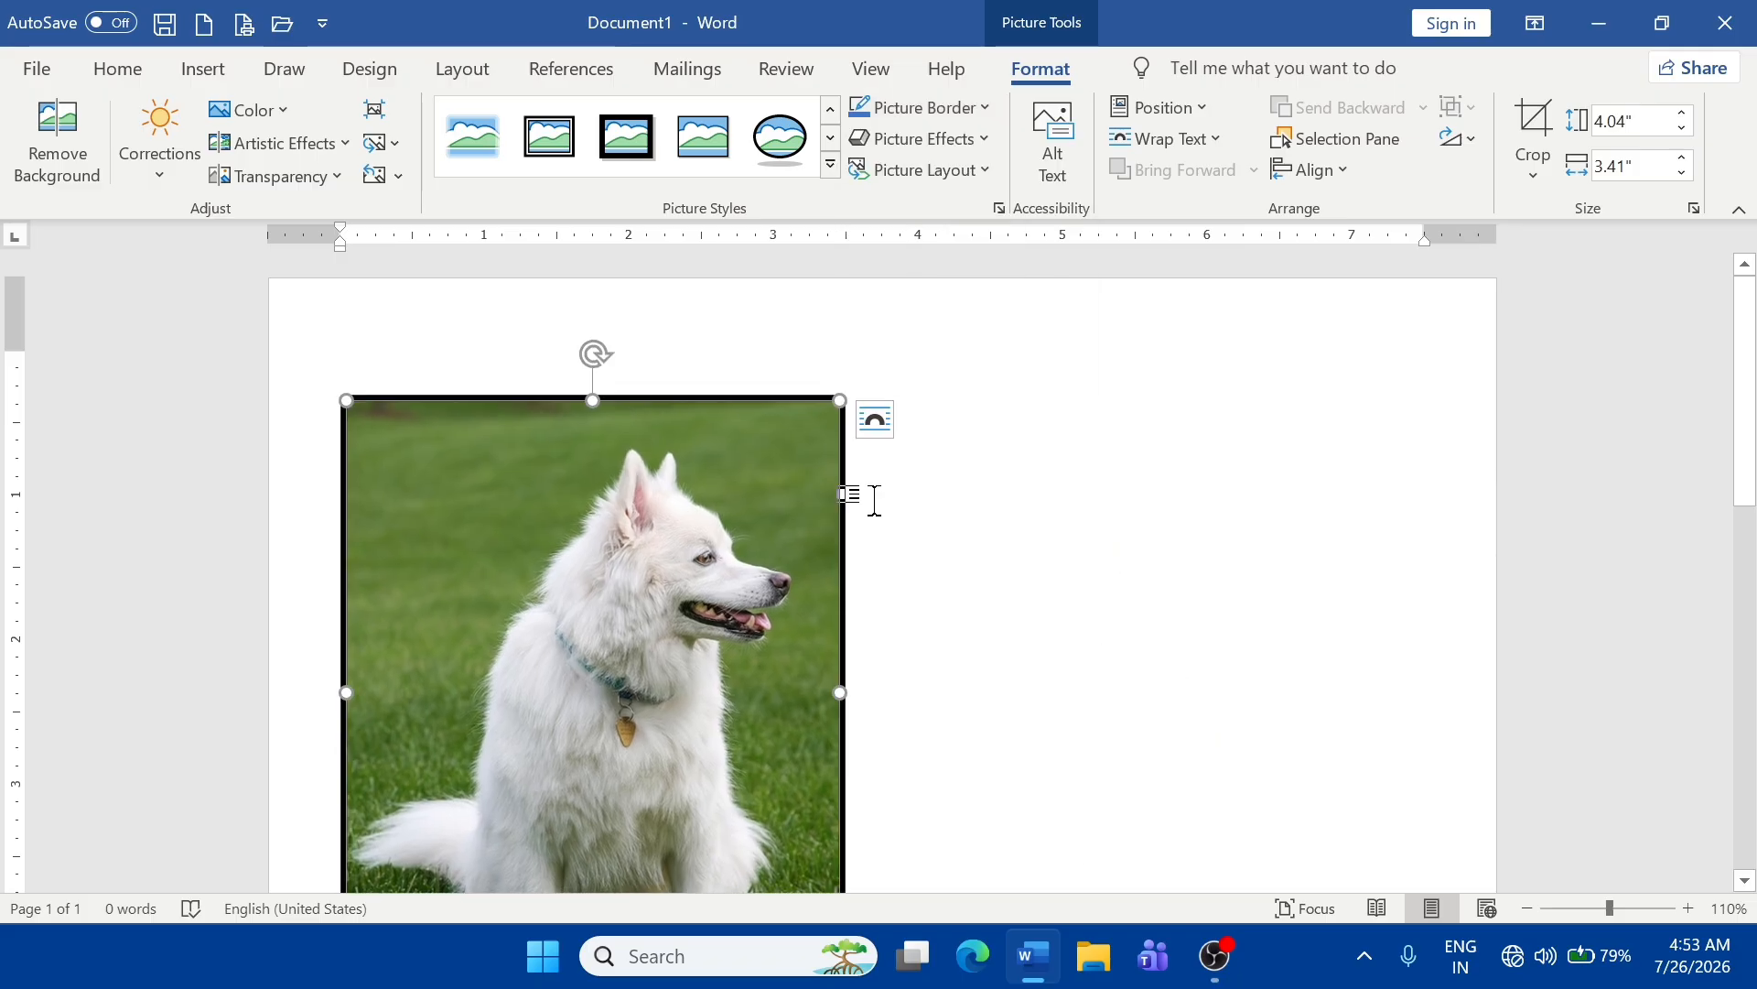
- Set the dog picture's border to the standard dark blue color, deselect the picture and check the border
left_click(974, 116)
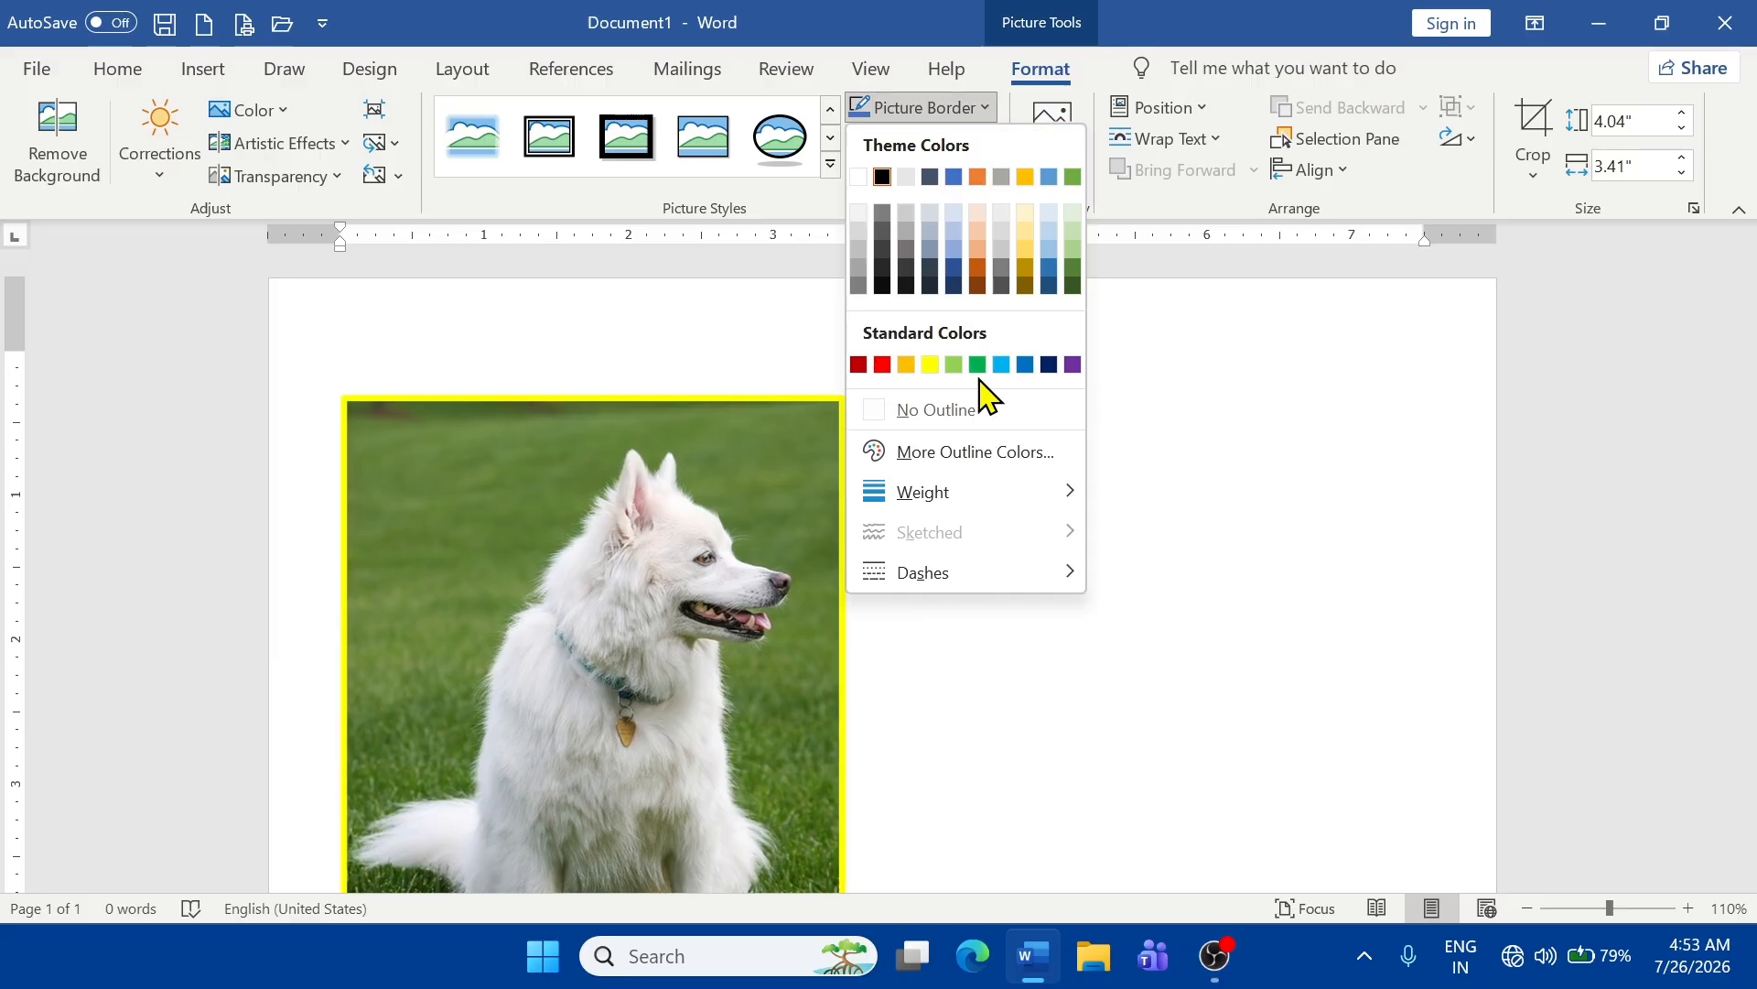
left_click(1049, 364)
scroll(993, 443, "down", 3)
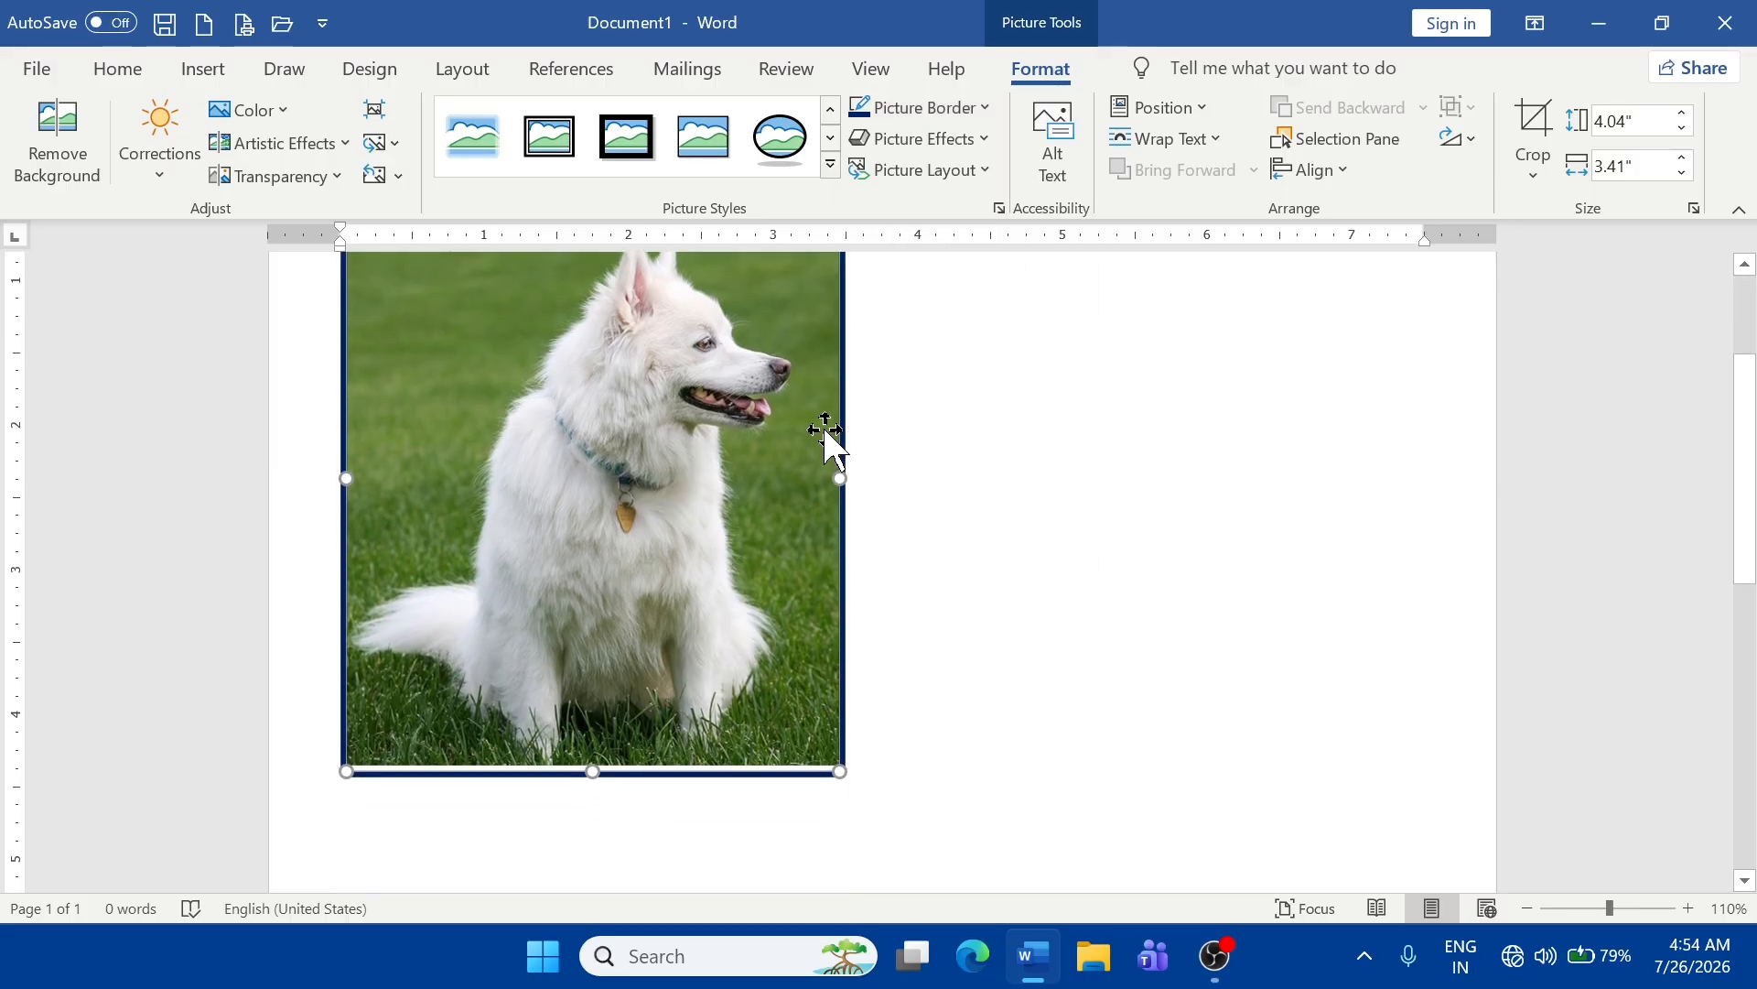
left_click(933, 430)
scroll(915, 471, "up", 3)
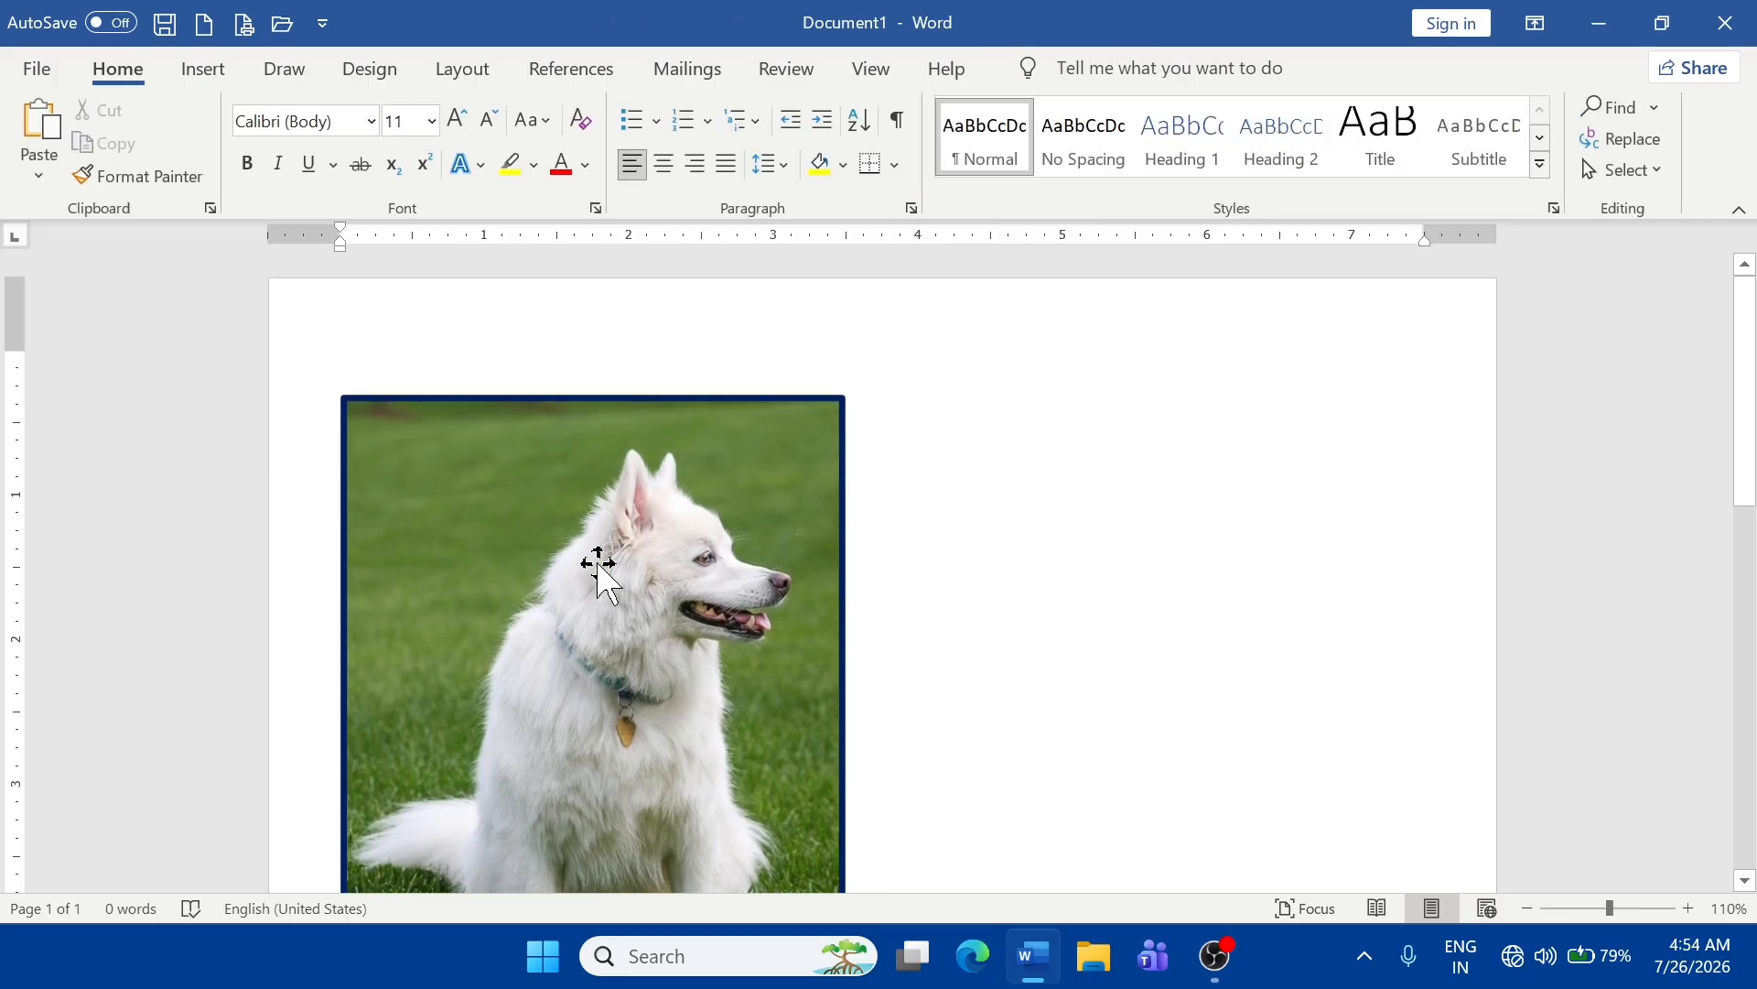
scroll(595, 542, "down", 1)
scroll(595, 542, "down", 1)
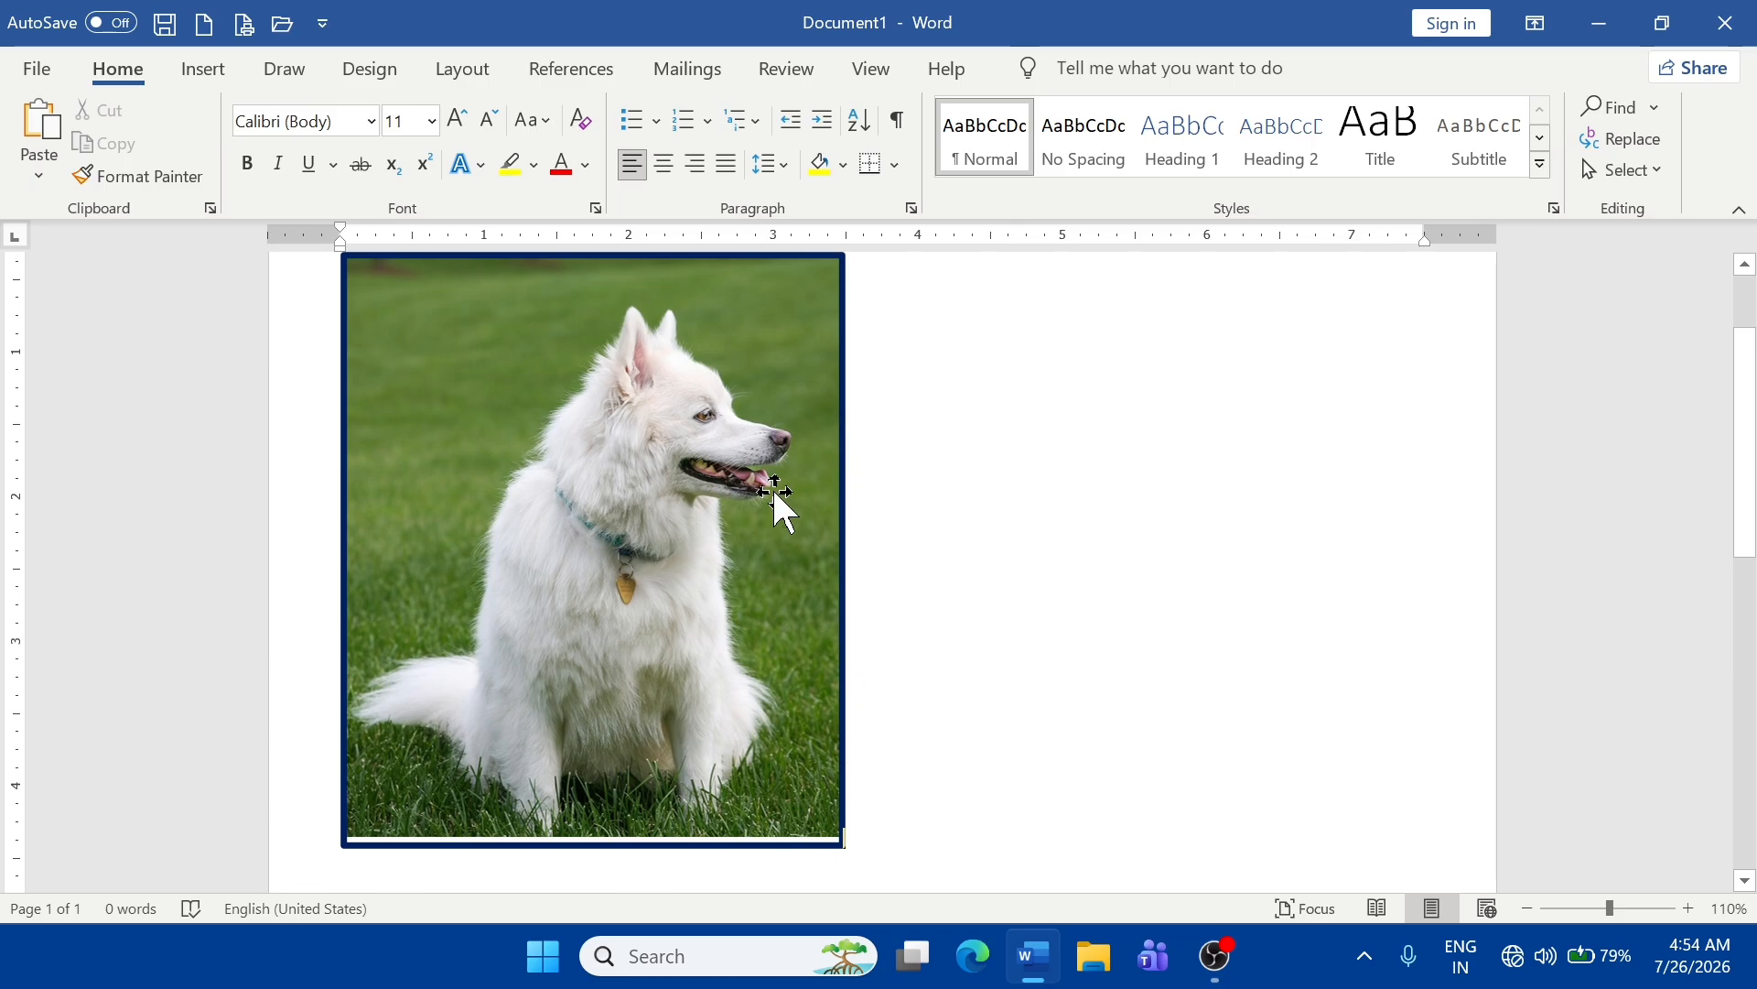
- Examine the dog picture's Reflection, Shadow and 3-D Rotation effects and the Picture Layout choices without applying any
scroll(772, 486, "up", 2)
left_click(509, 595)
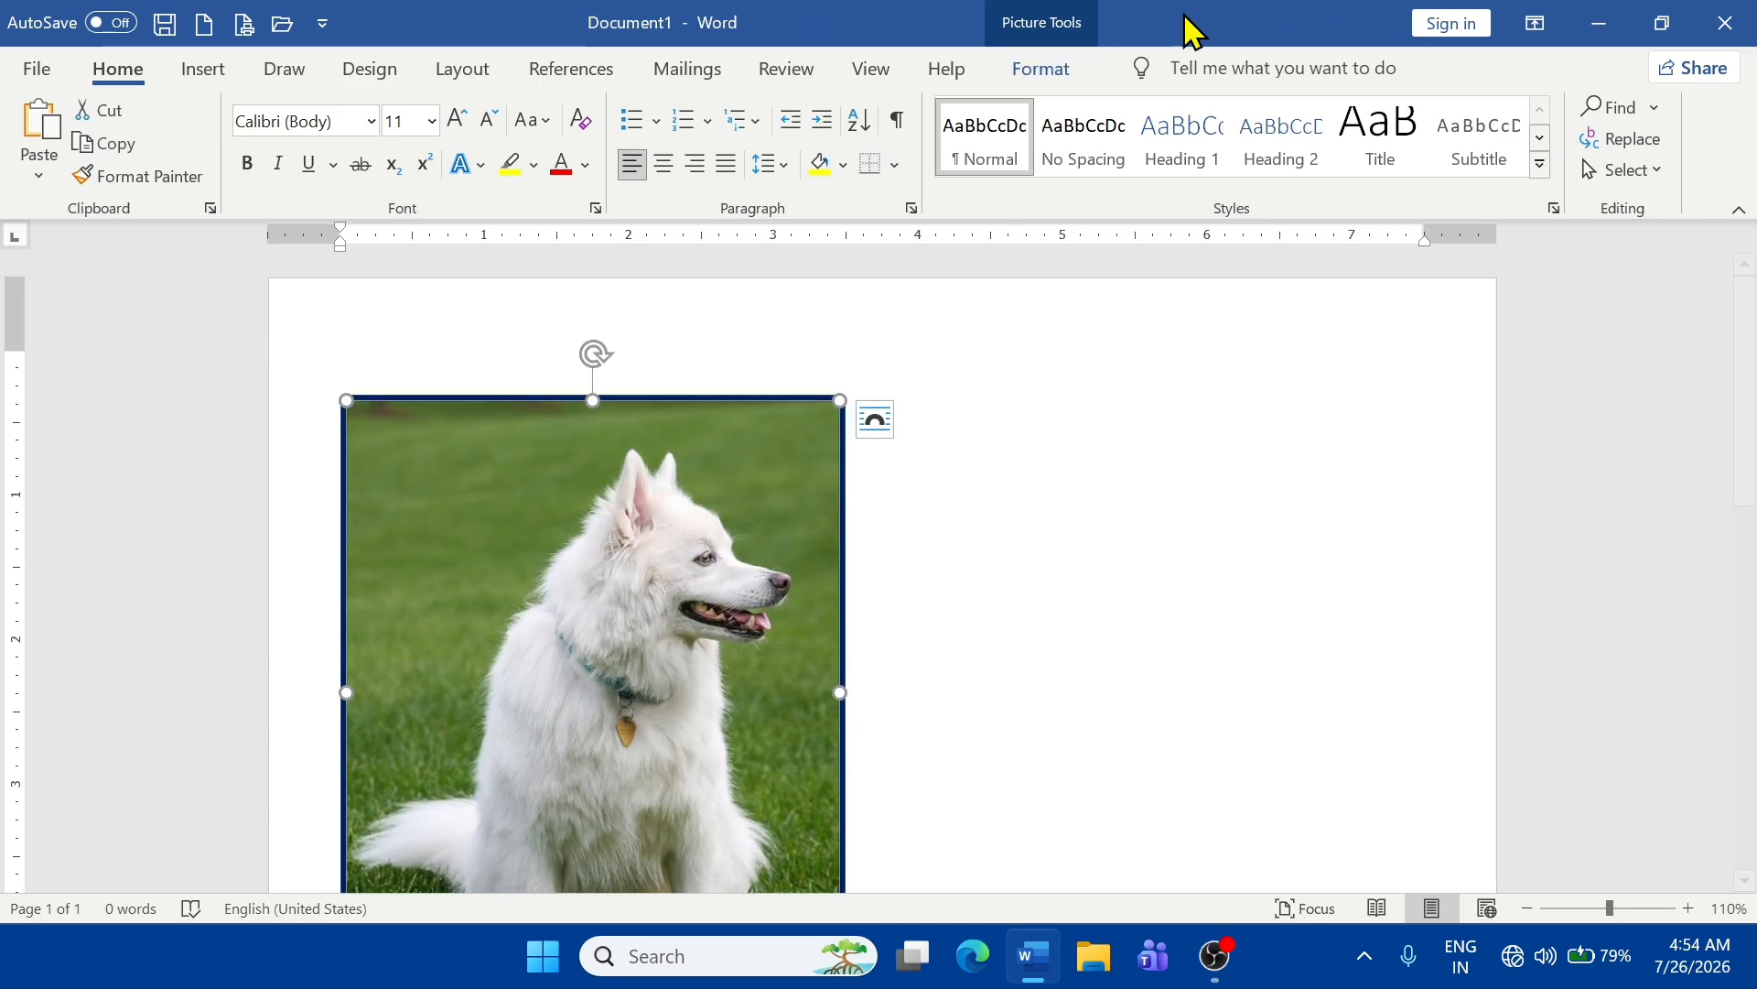
left_click(1044, 70)
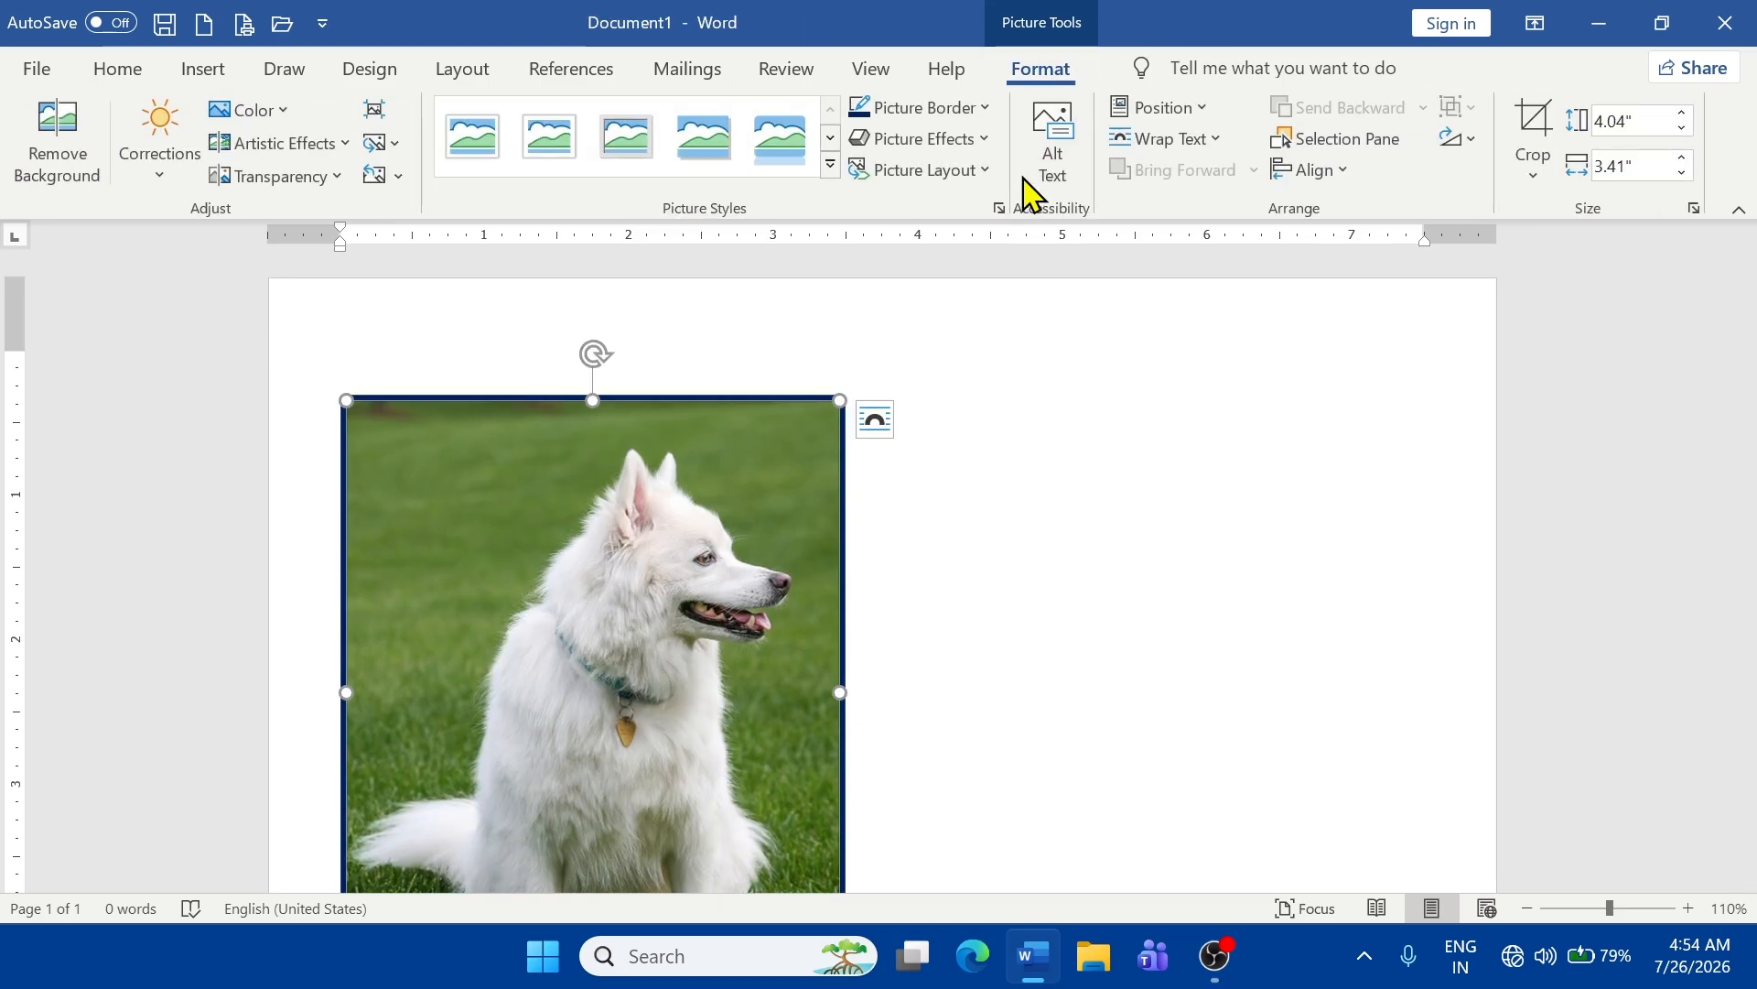
left_click(970, 143)
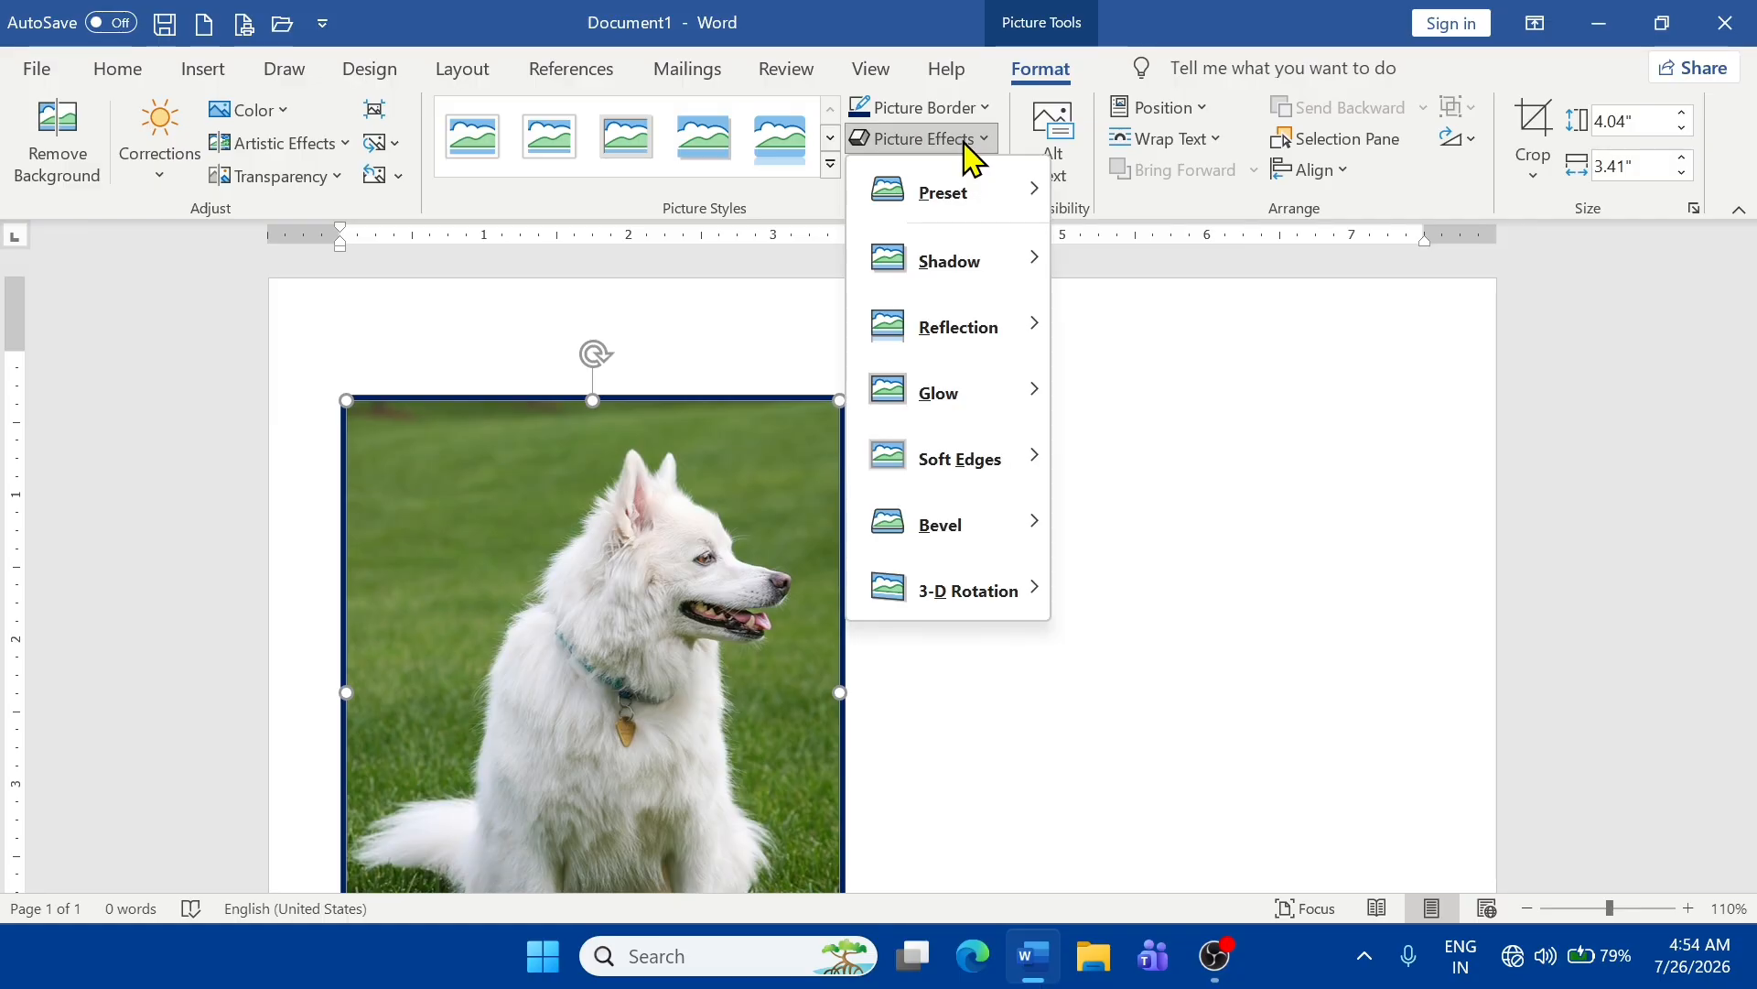
mouse_move(986, 345)
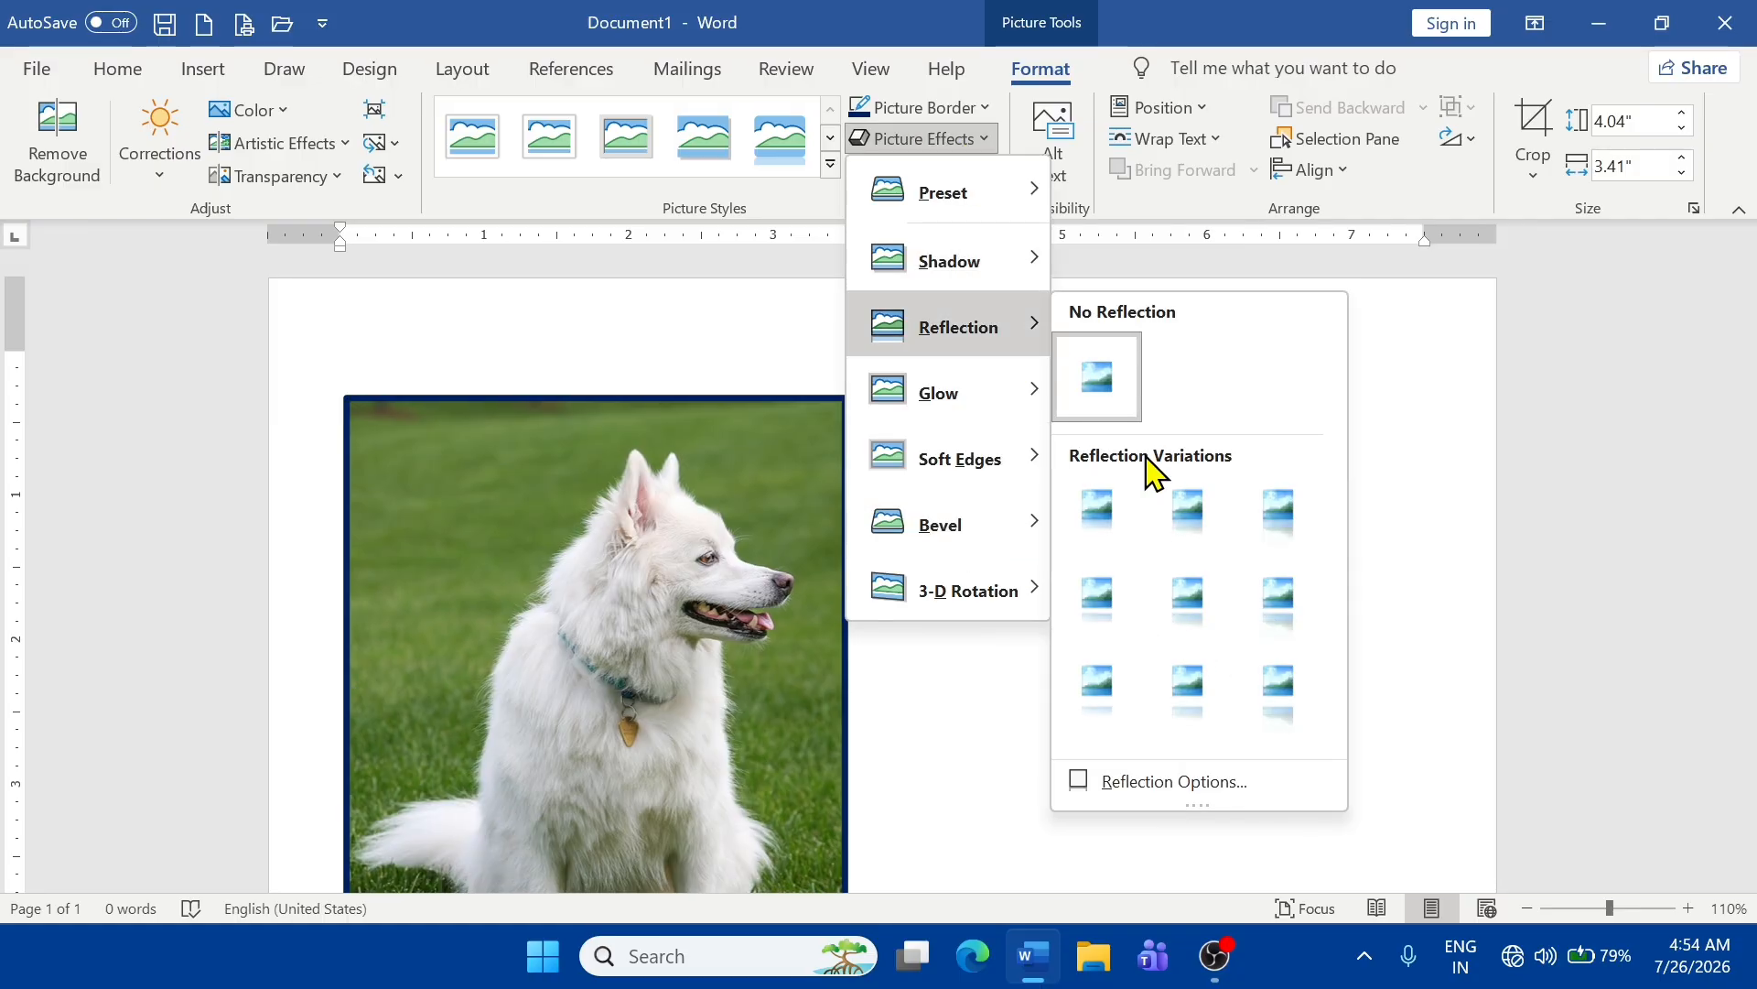
mouse_move(949, 265)
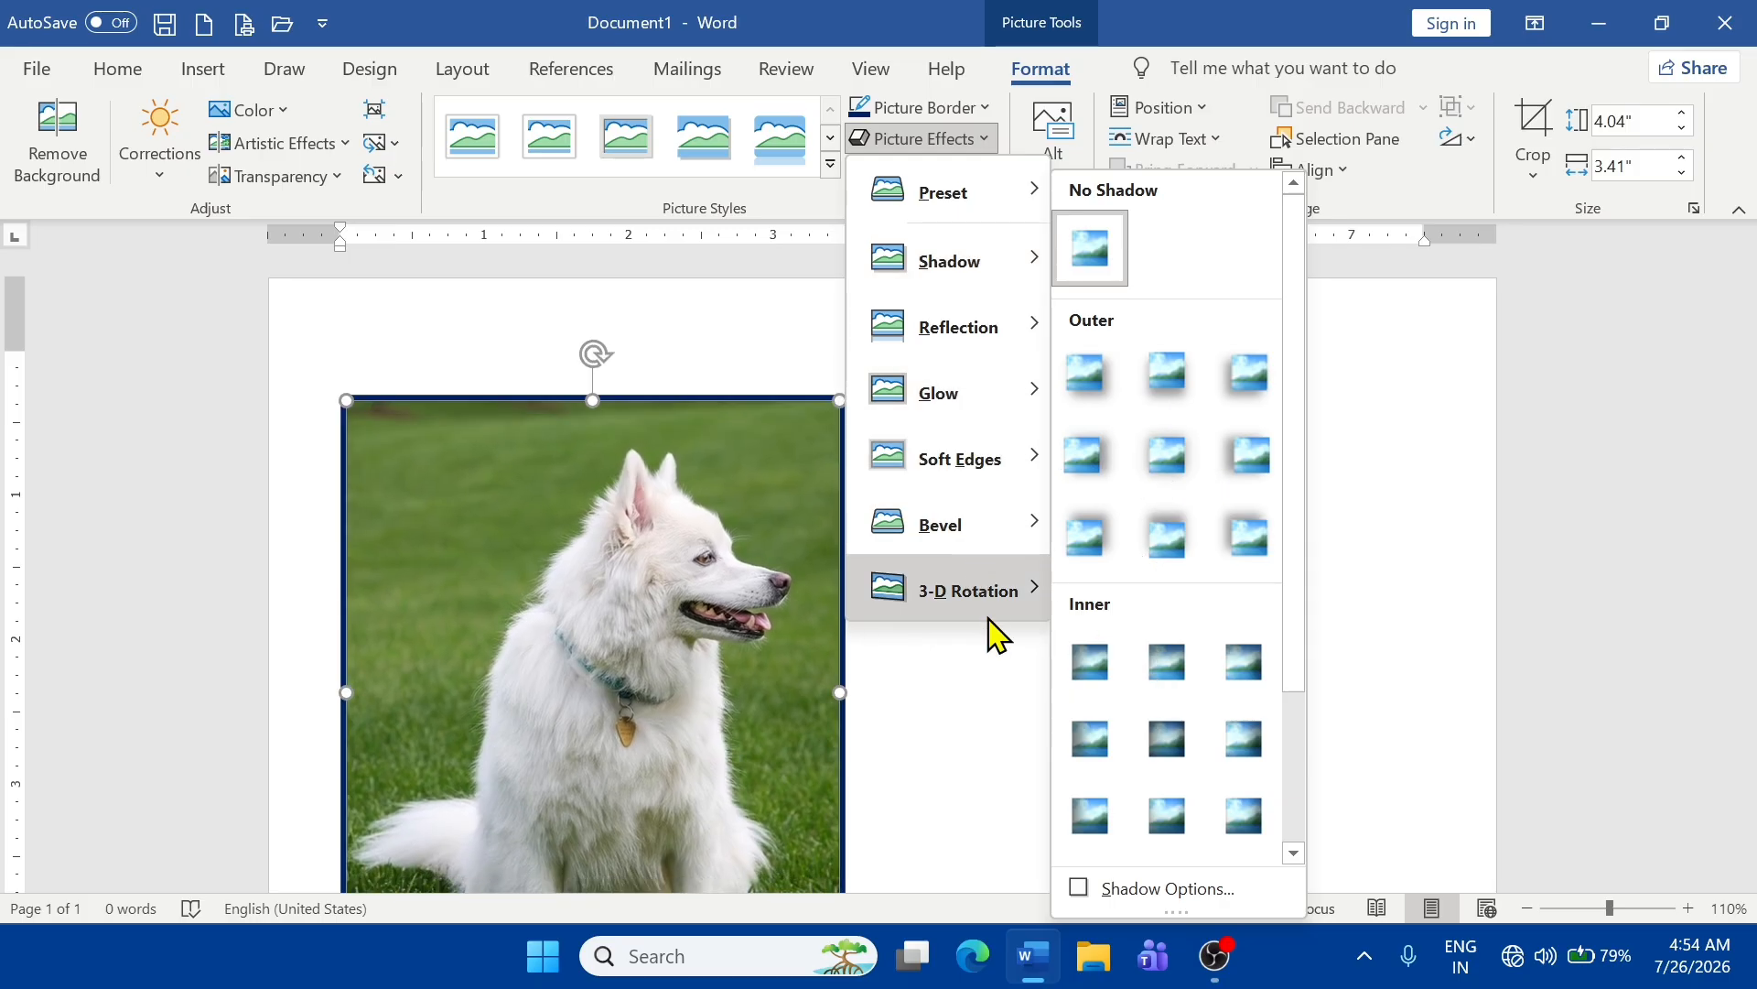
mouse_move(994, 604)
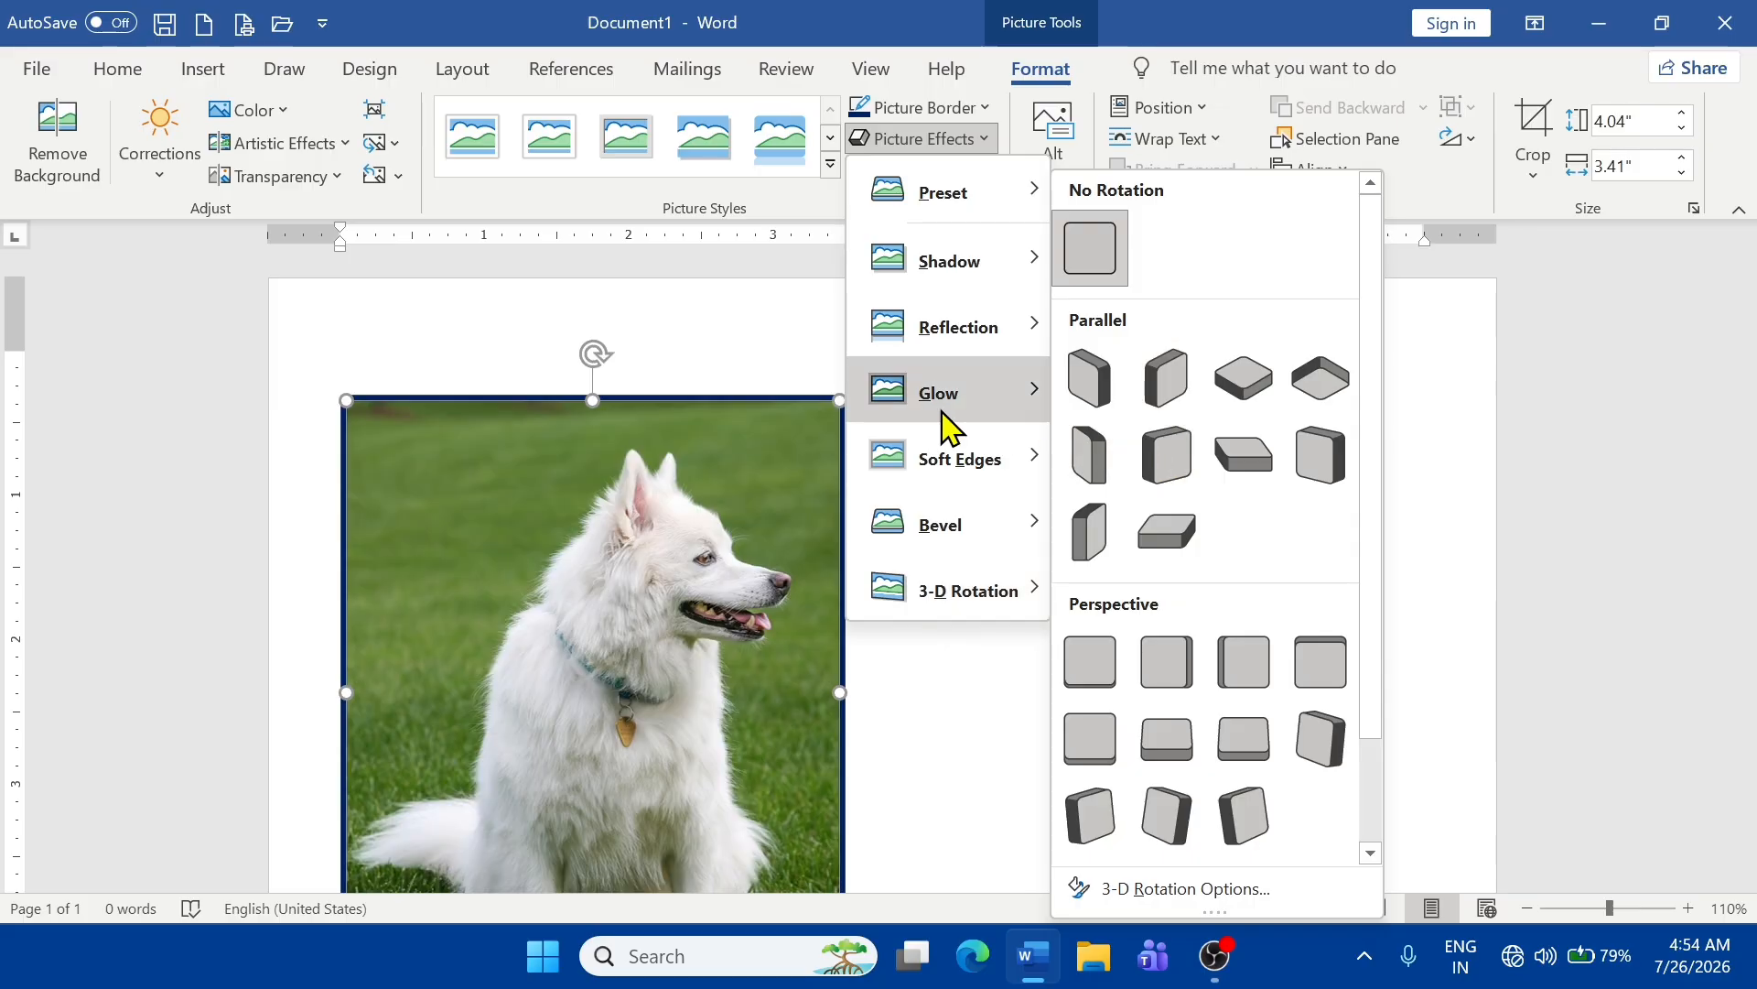
left_click(719, 283)
left_click(919, 171)
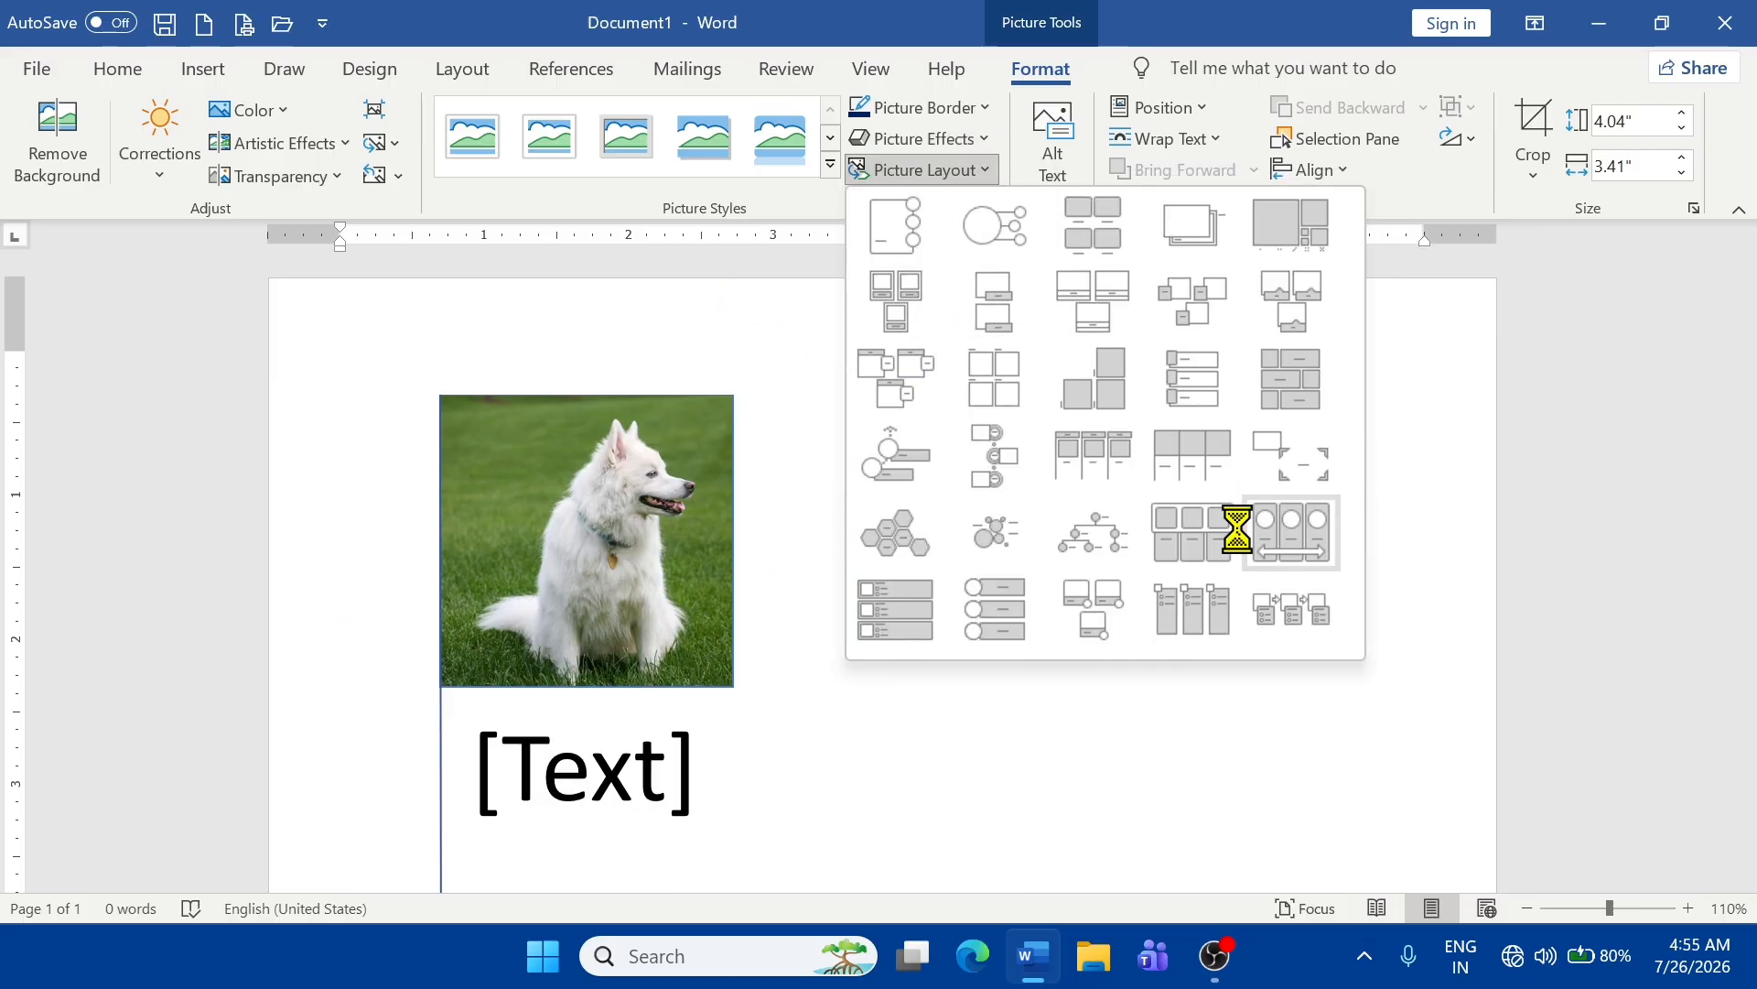
left_click(733, 374)
scroll(623, 612, "down", 3)
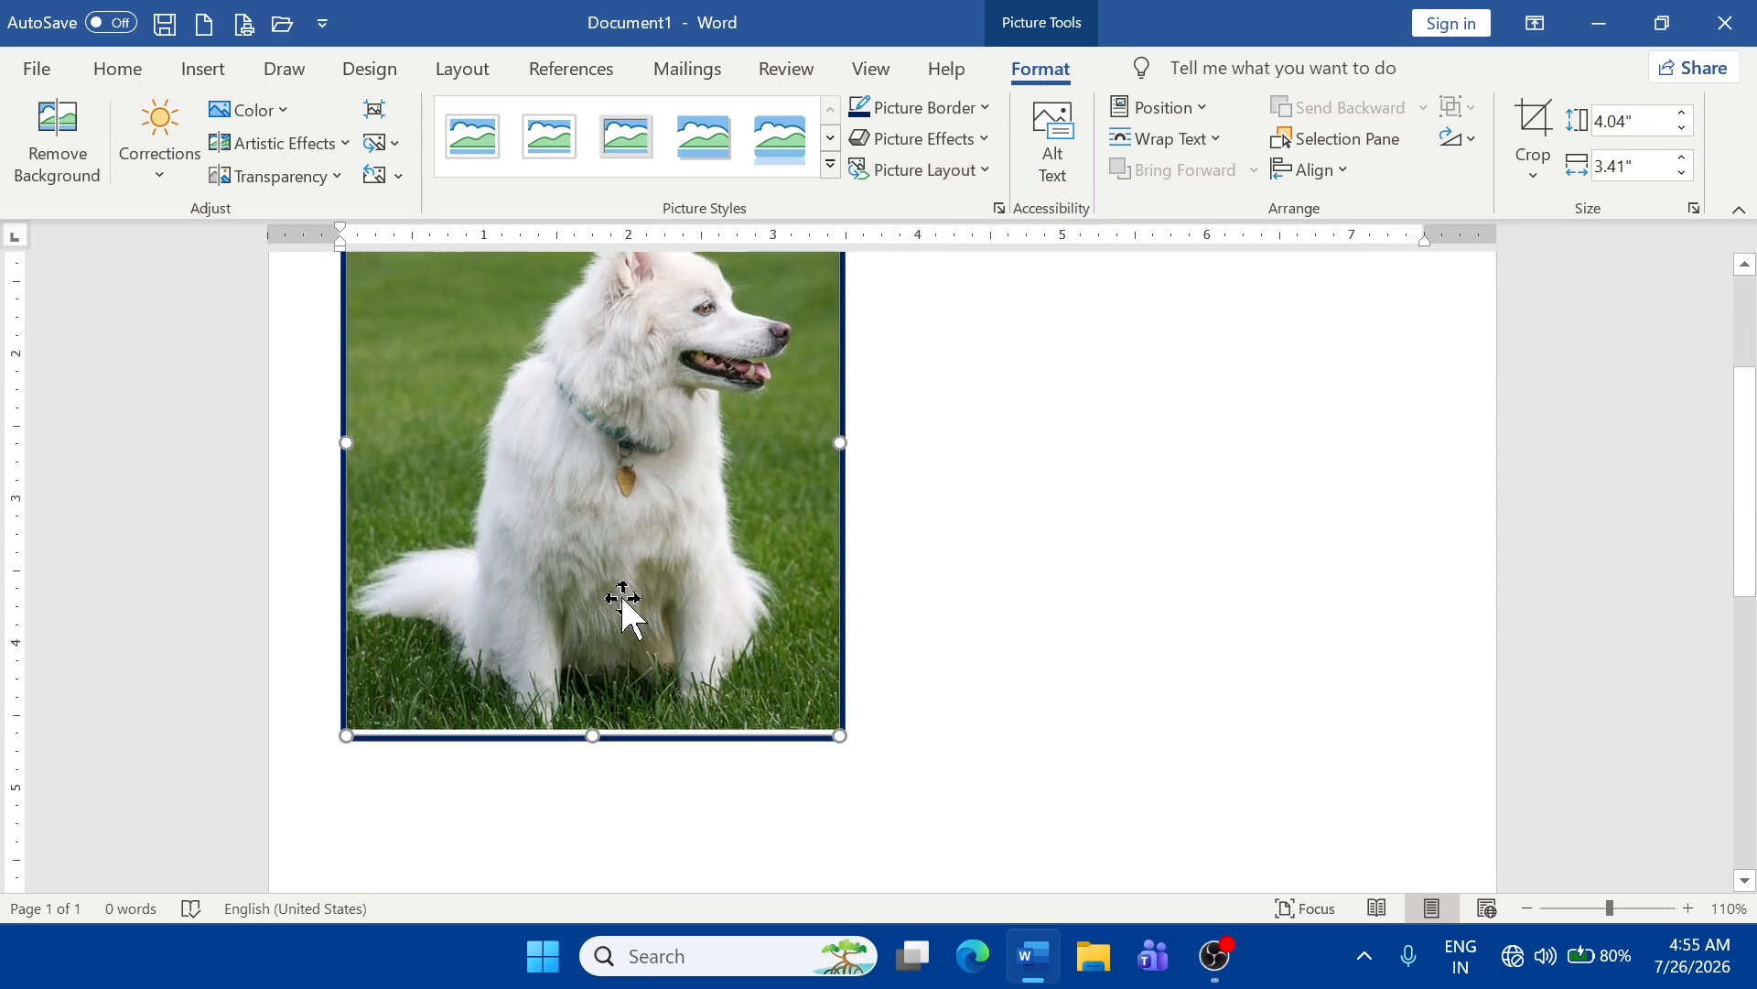
scroll(627, 608, "up", 3)
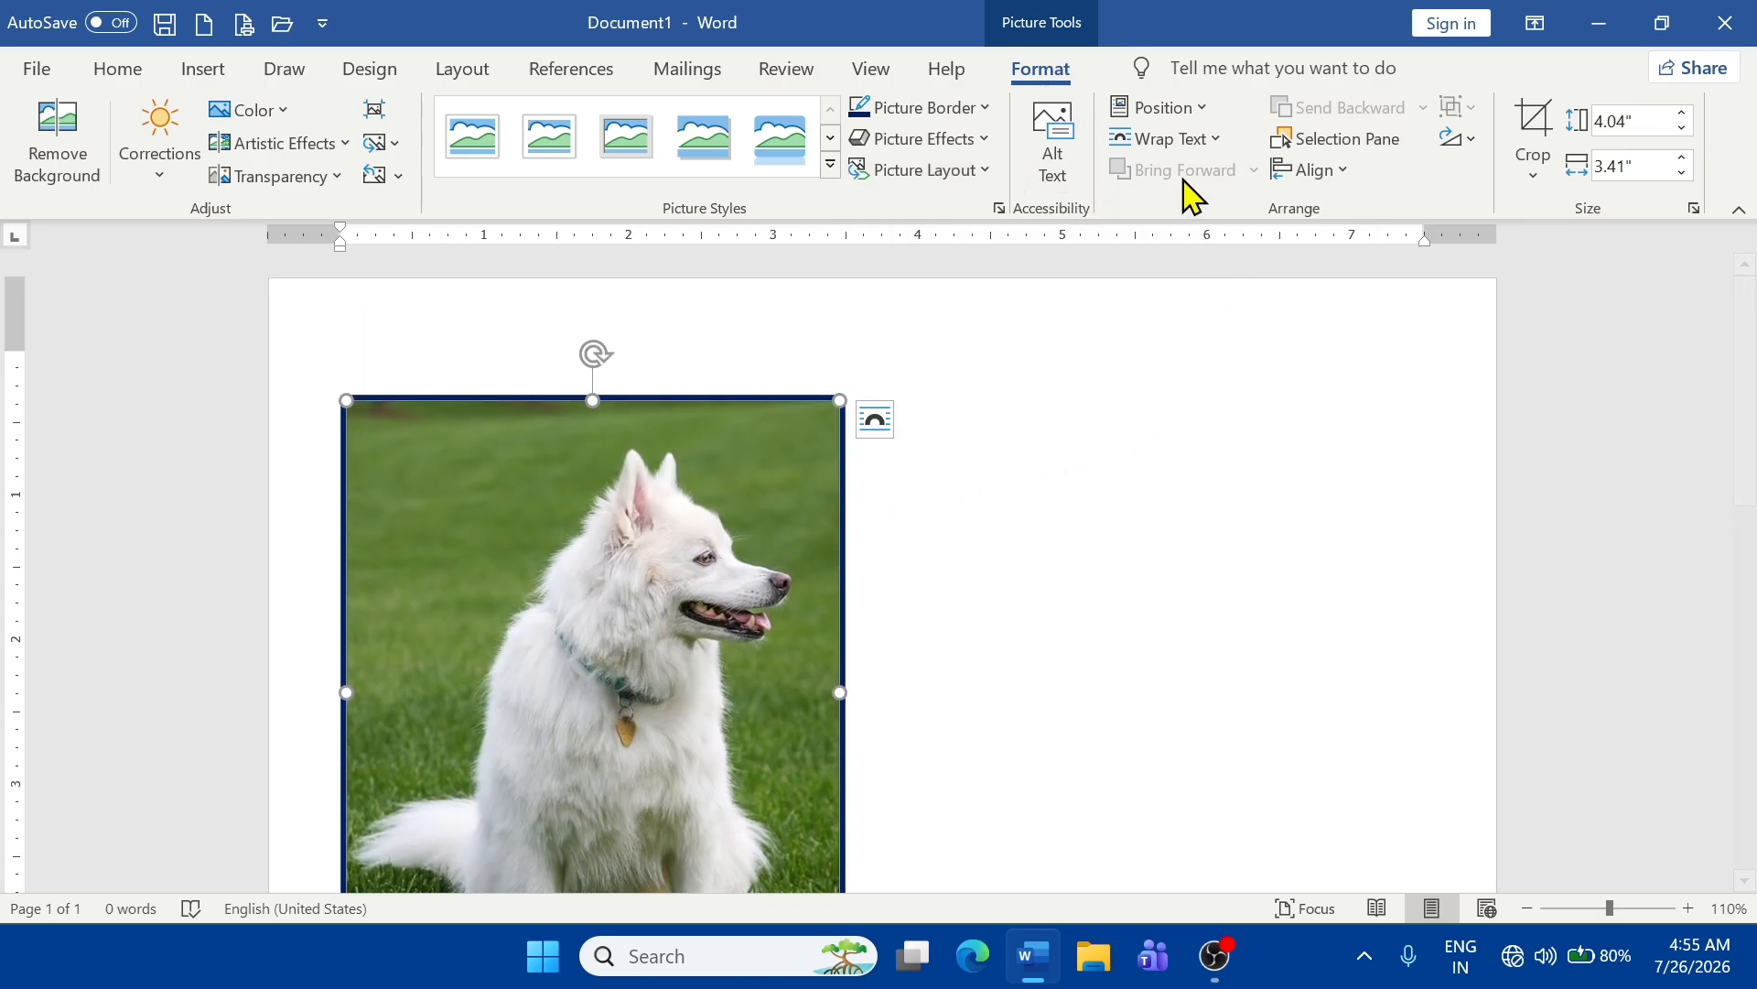
- Try to move the in-line dog picture across to the right side of the page
left_click_drag(589, 532, 1061, 558)
left_click_drag(554, 577, 1129, 543)
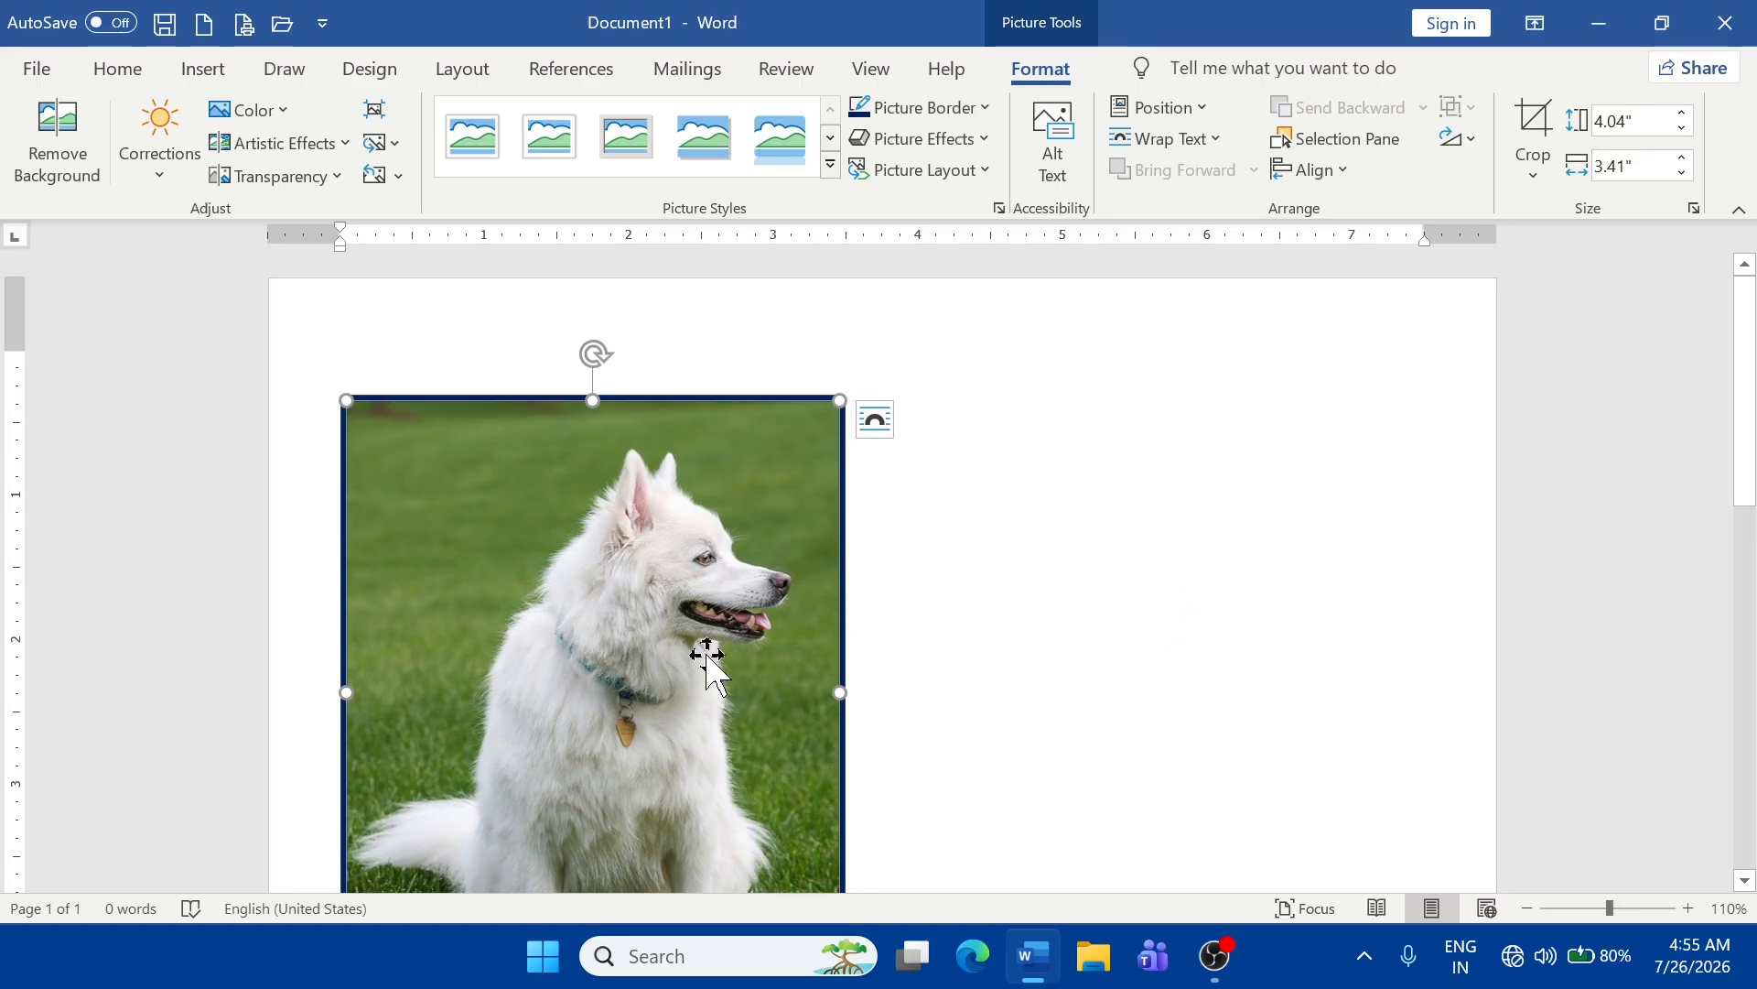
left_click_drag(706, 654, 1316, 476)
left_click_drag(470, 588, 1272, 508)
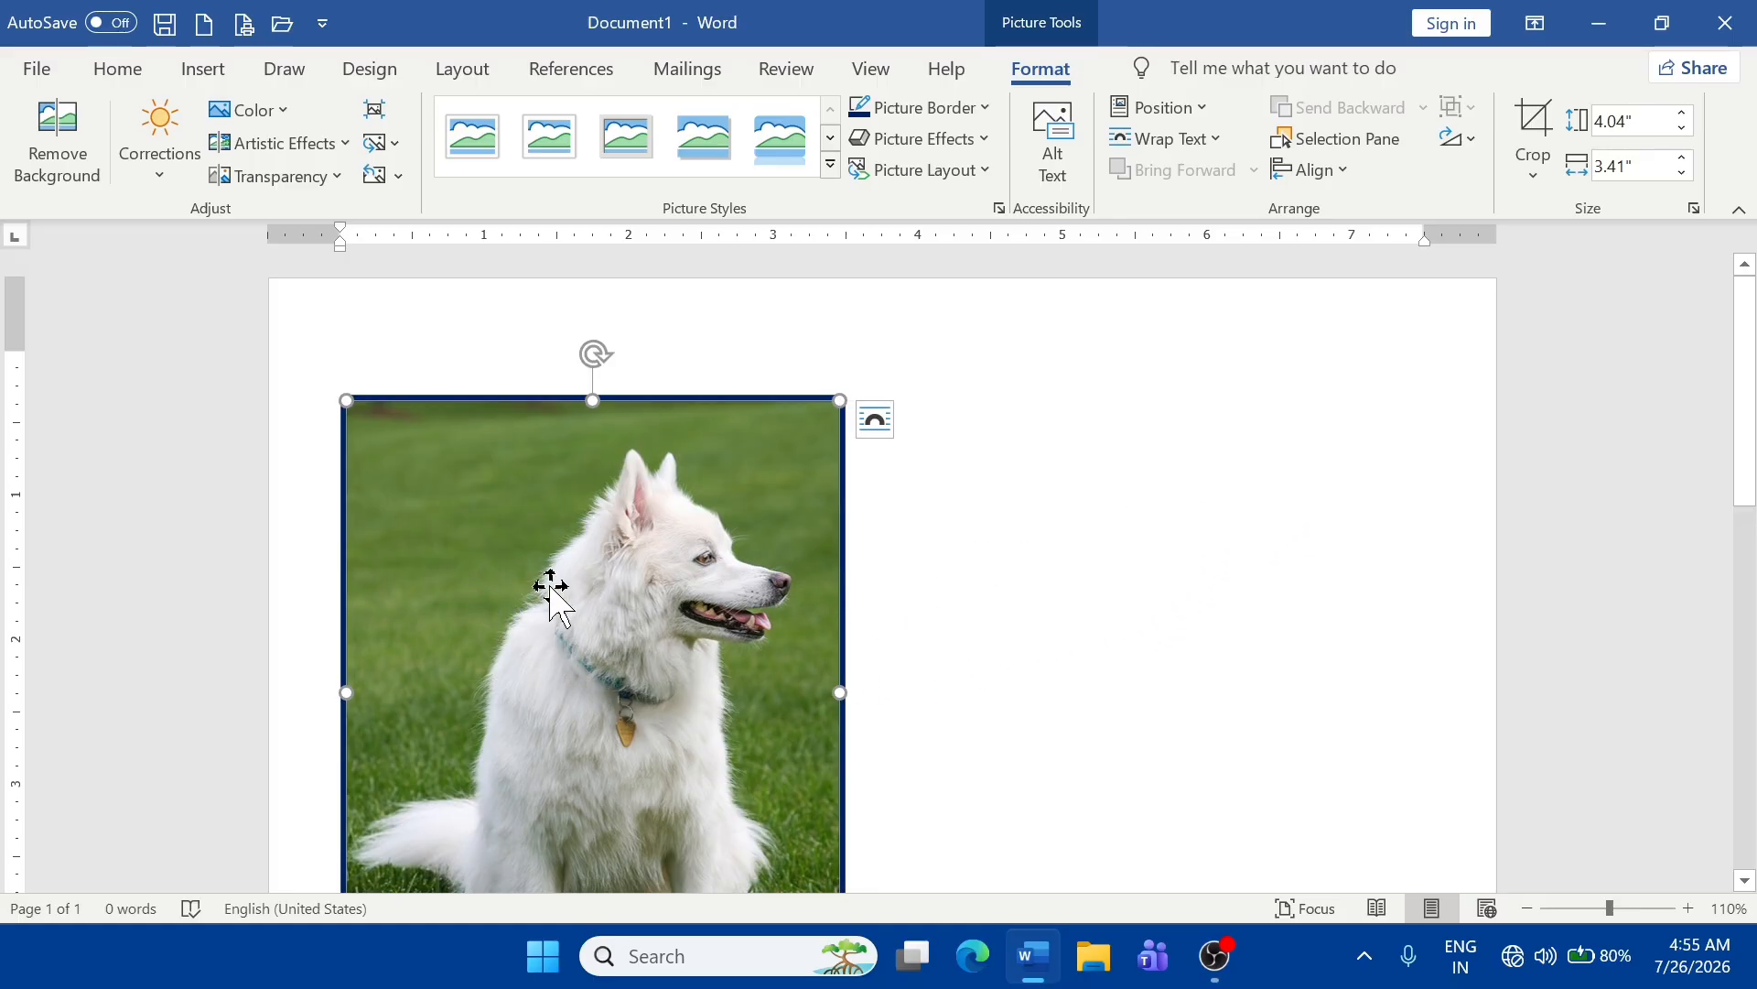
left_click_drag(552, 595, 1092, 531)
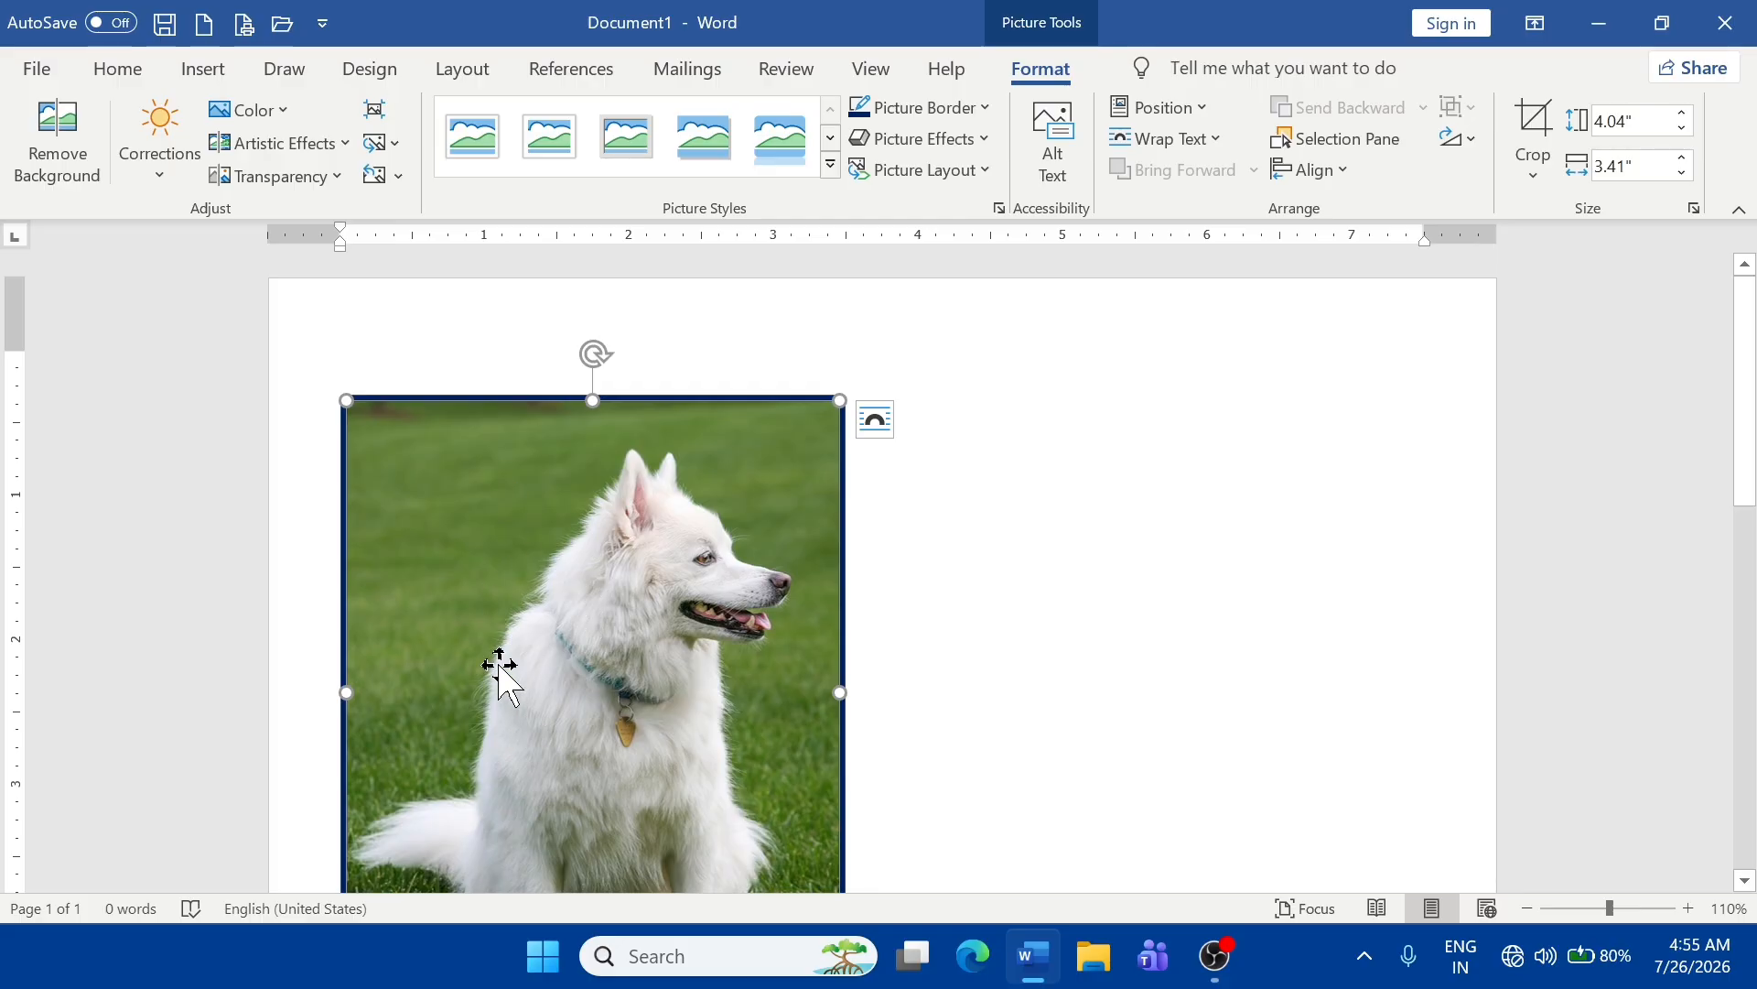
- Set the dog picture's text wrapping to In Front of Text and move it to the right half of the page
scroll(550, 631, "down", 3)
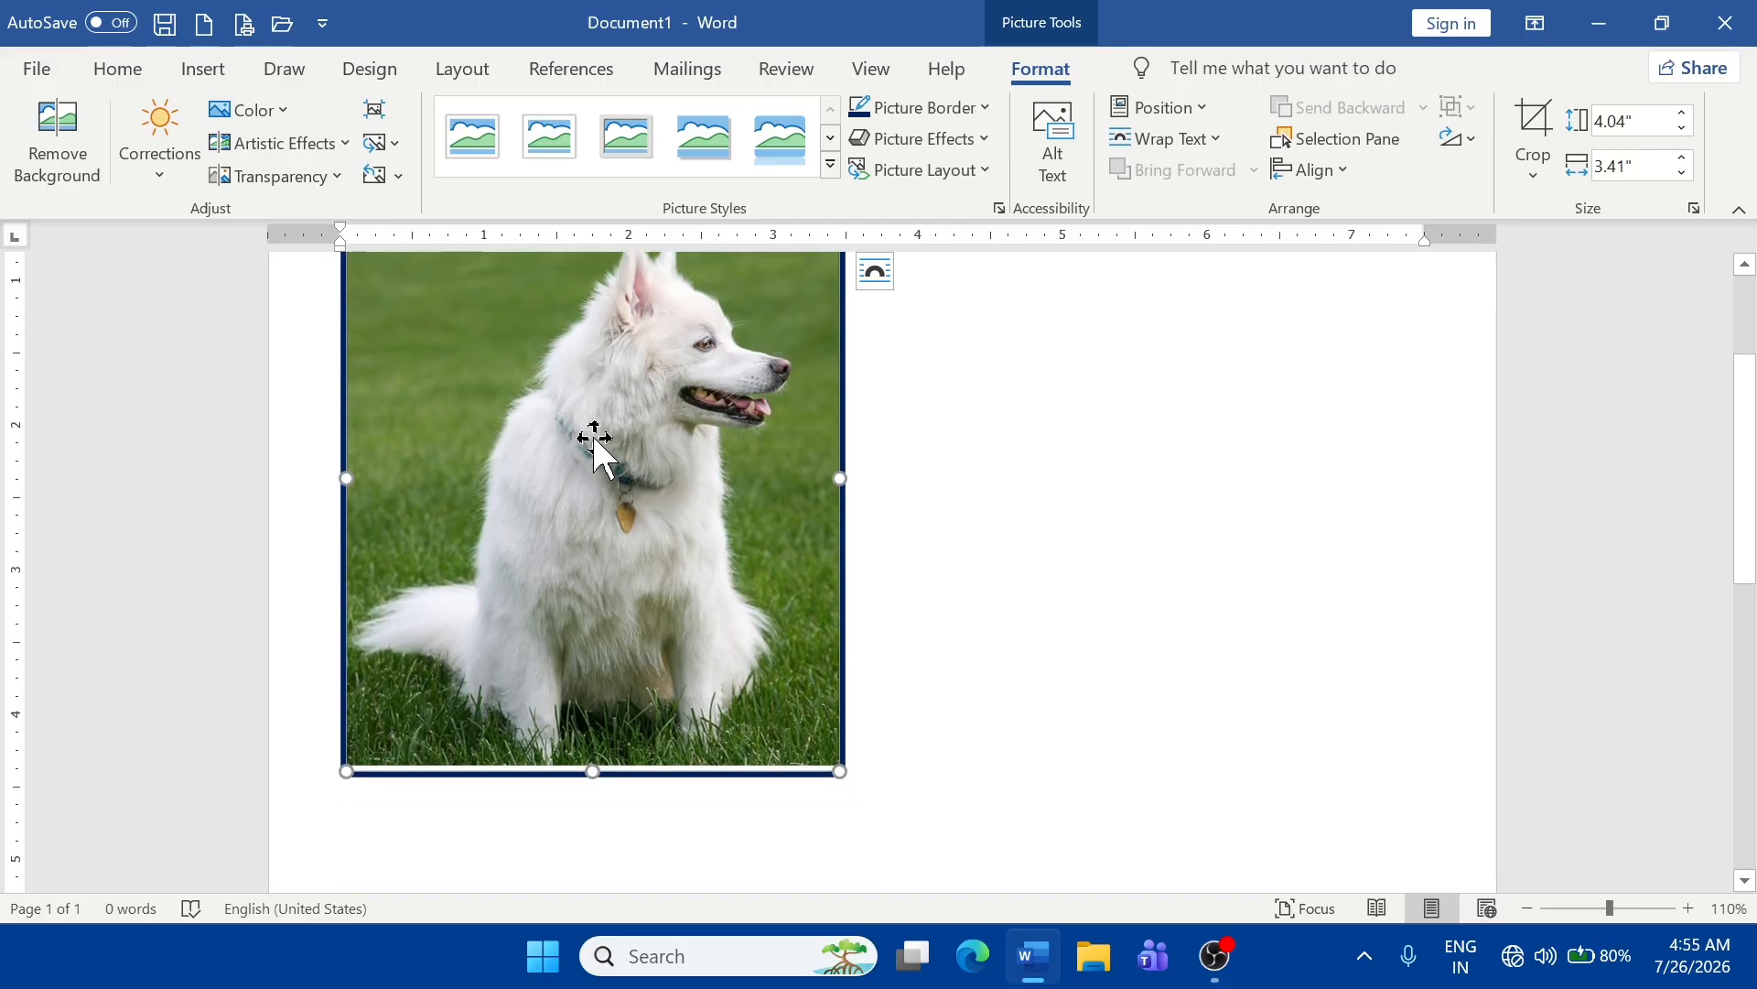
left_click(1189, 142)
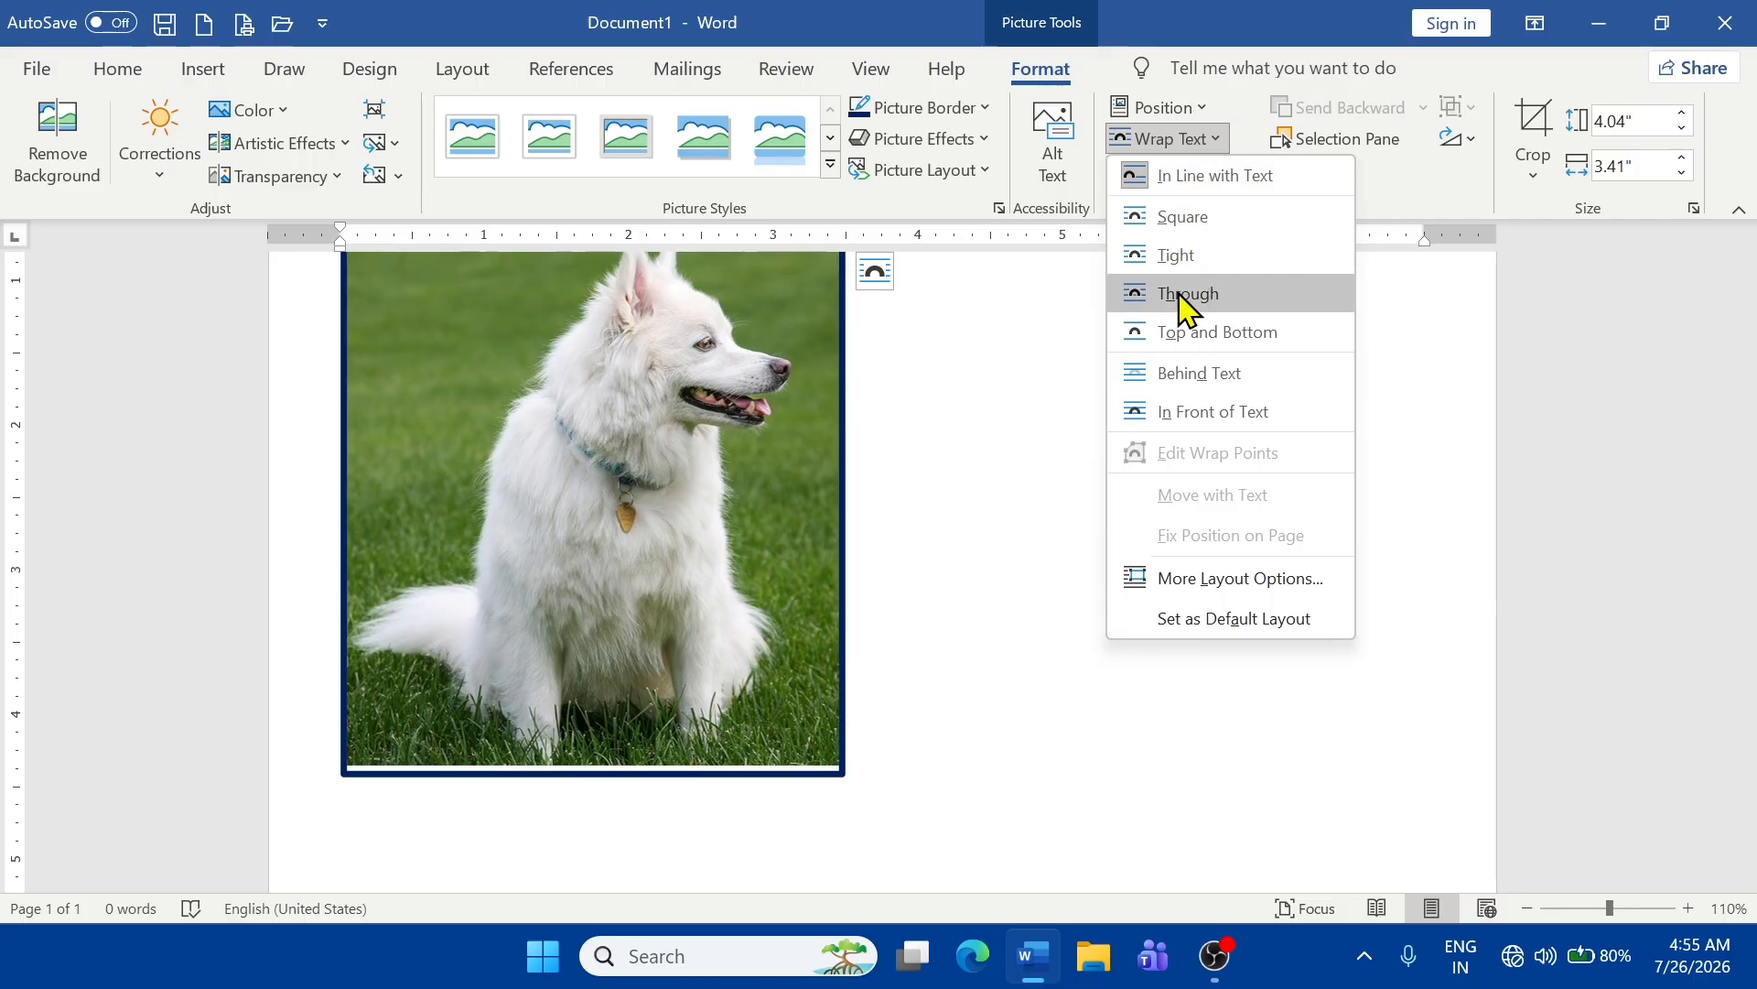
left_click(1242, 417)
scroll(569, 635, "up", 2)
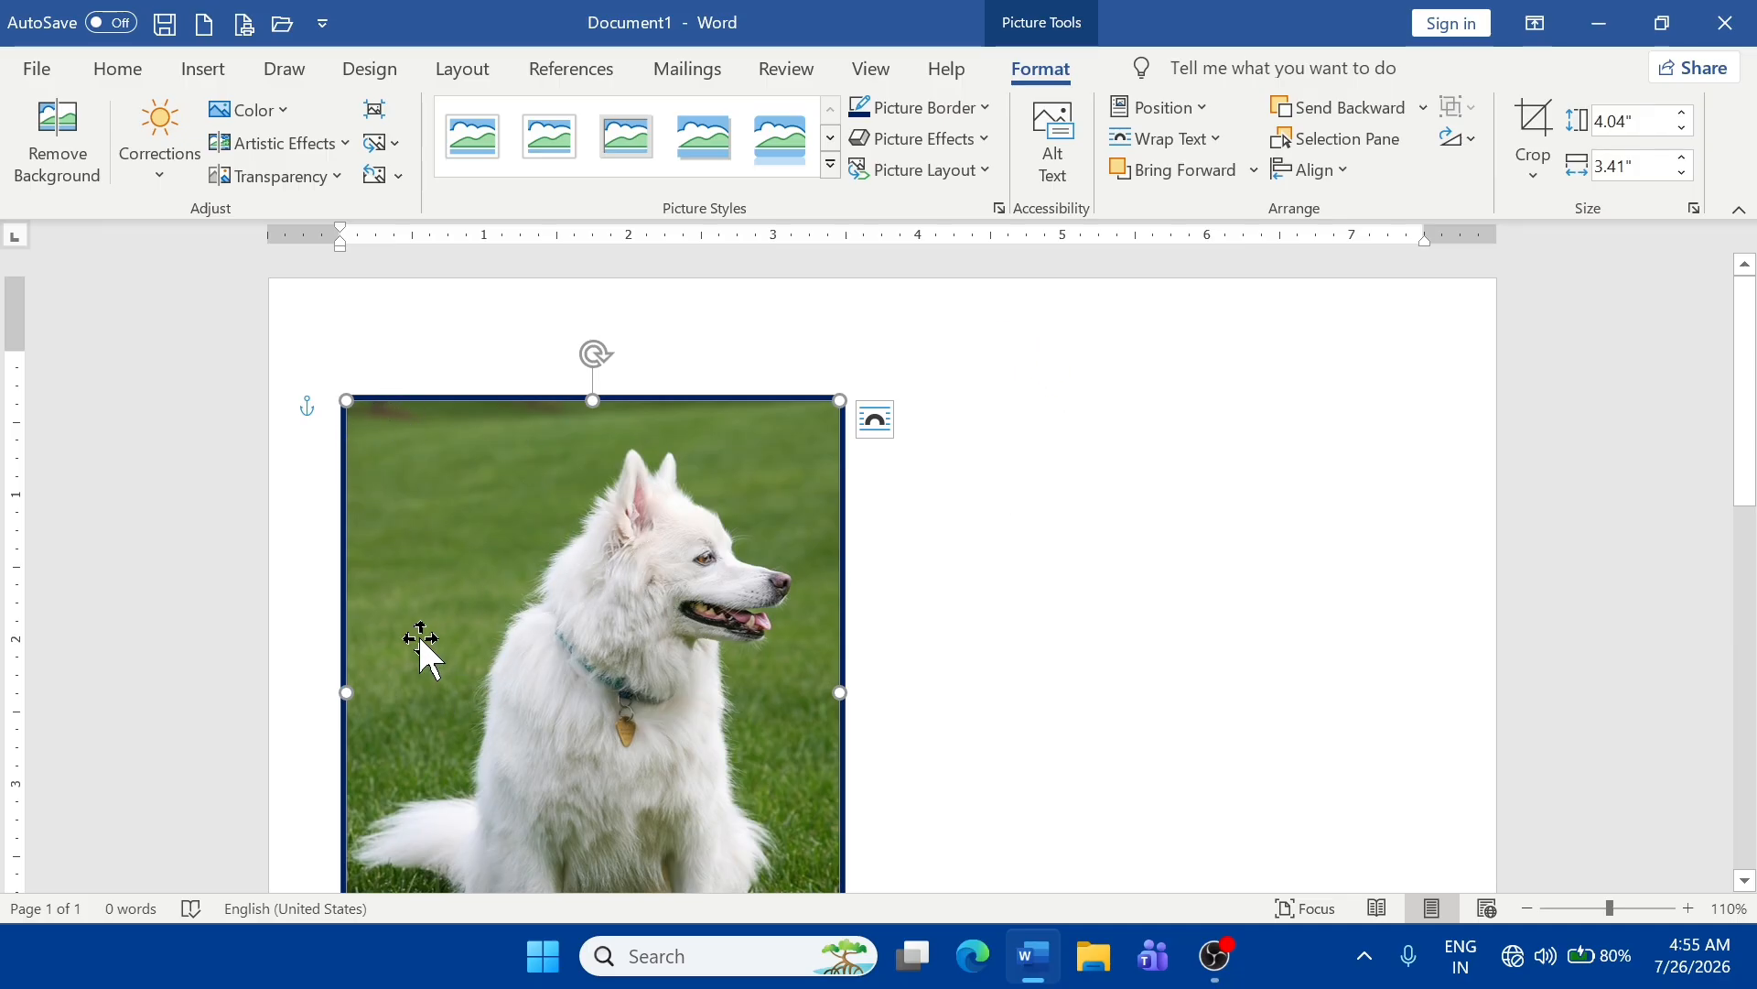
left_click_drag(488, 611, 1050, 550)
- Shrink the dog picture to about 3.24" high by 2.73" wide and place it near the page's right edge
scroll(1035, 542, "down", 1)
scroll(1035, 542, "down", 2)
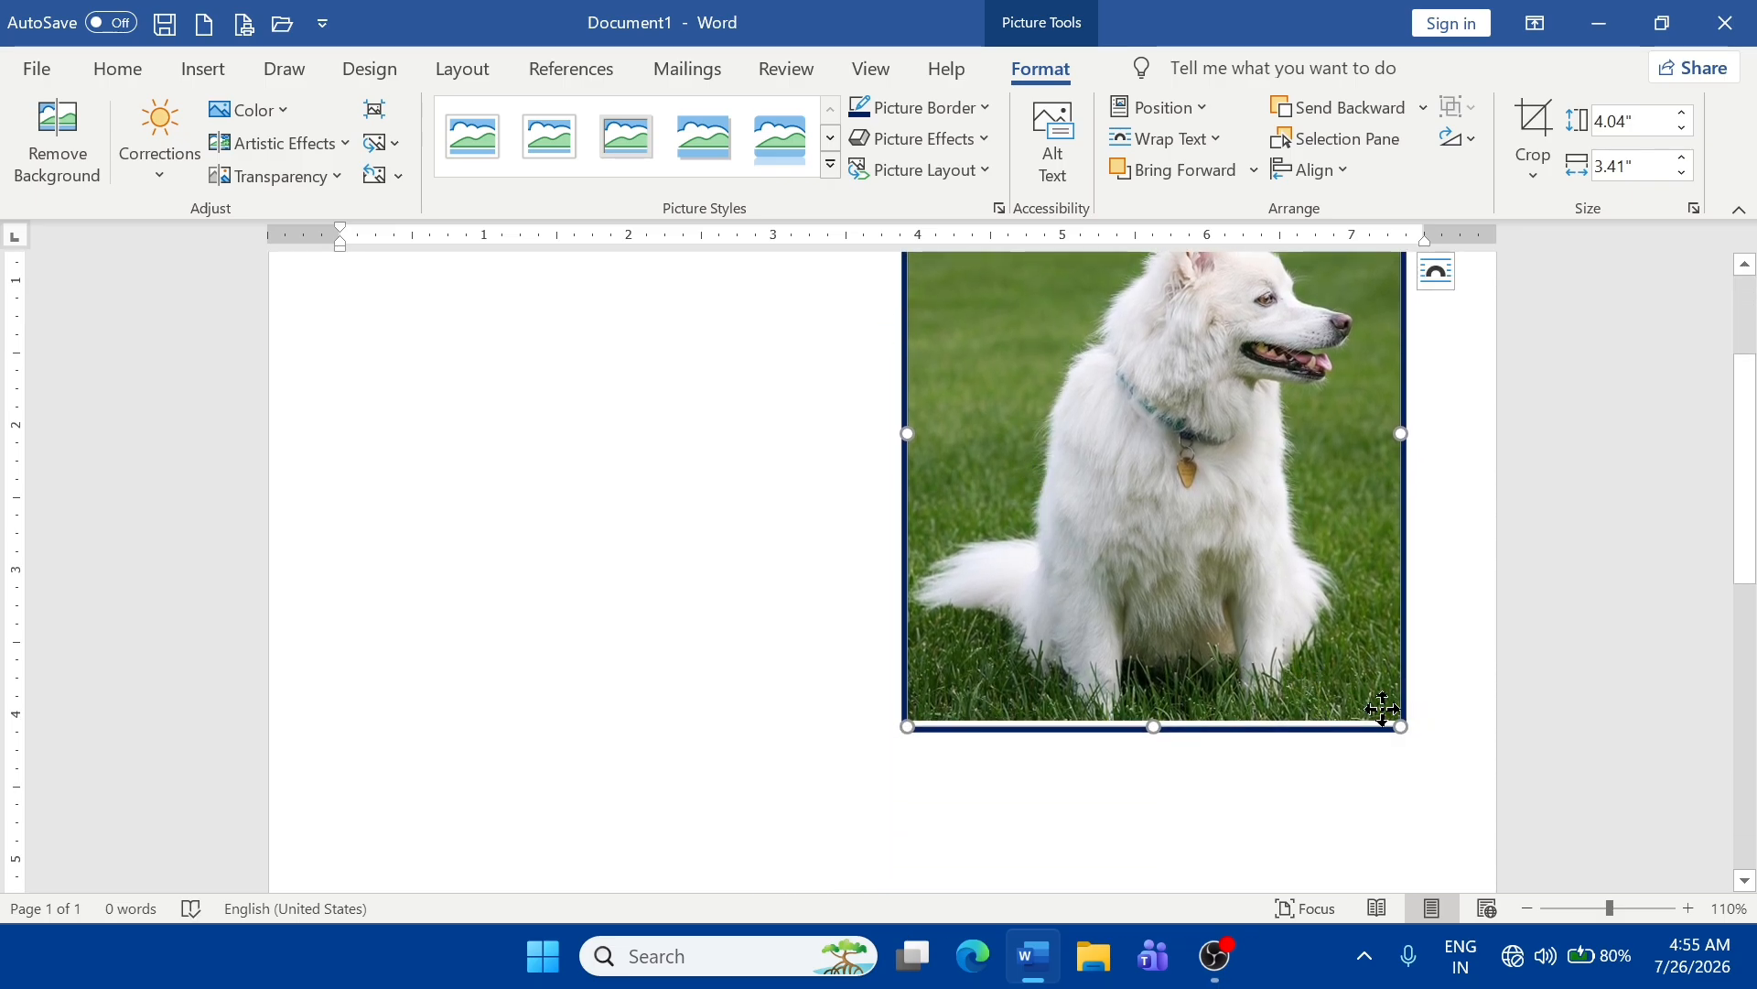
left_click_drag(1382, 708, 1299, 654)
left_click_drag(1318, 847, 1219, 732)
left_click_drag(956, 445, 1210, 455)
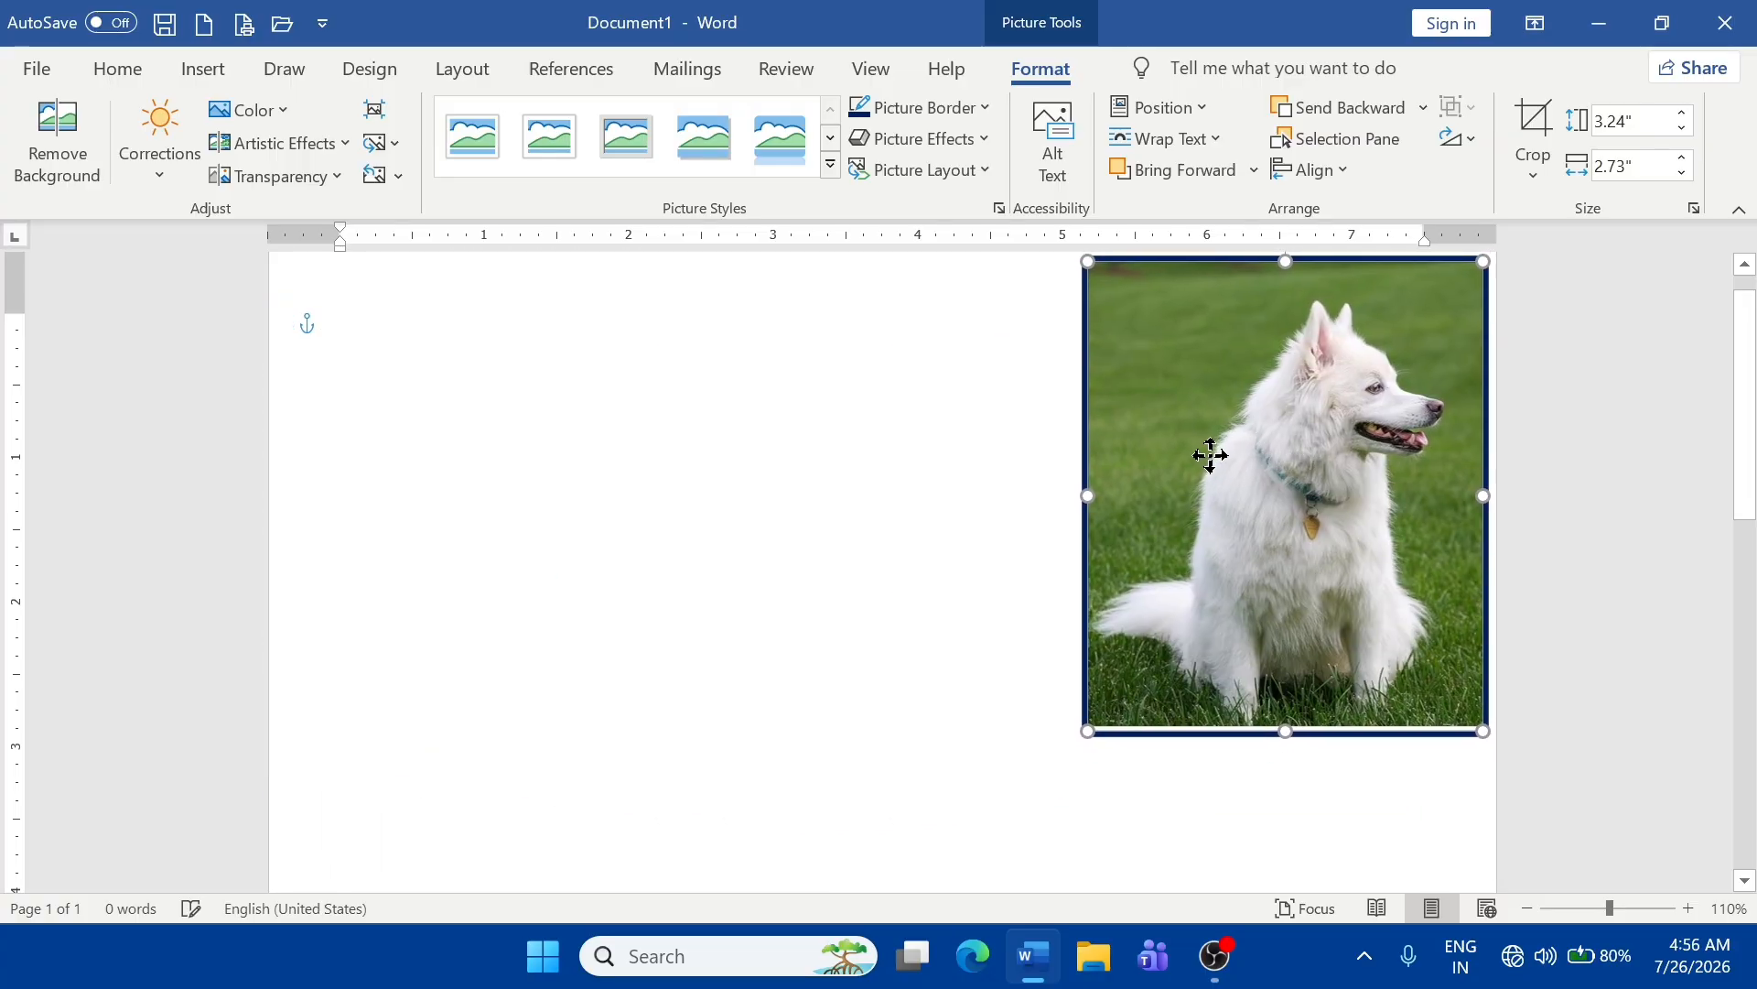
- Move the dog picture down the page to the horizontal centre near the page's bottom edge
scroll(1205, 463, "down", 5)
left_click_drag(1239, 267, 849, 696)
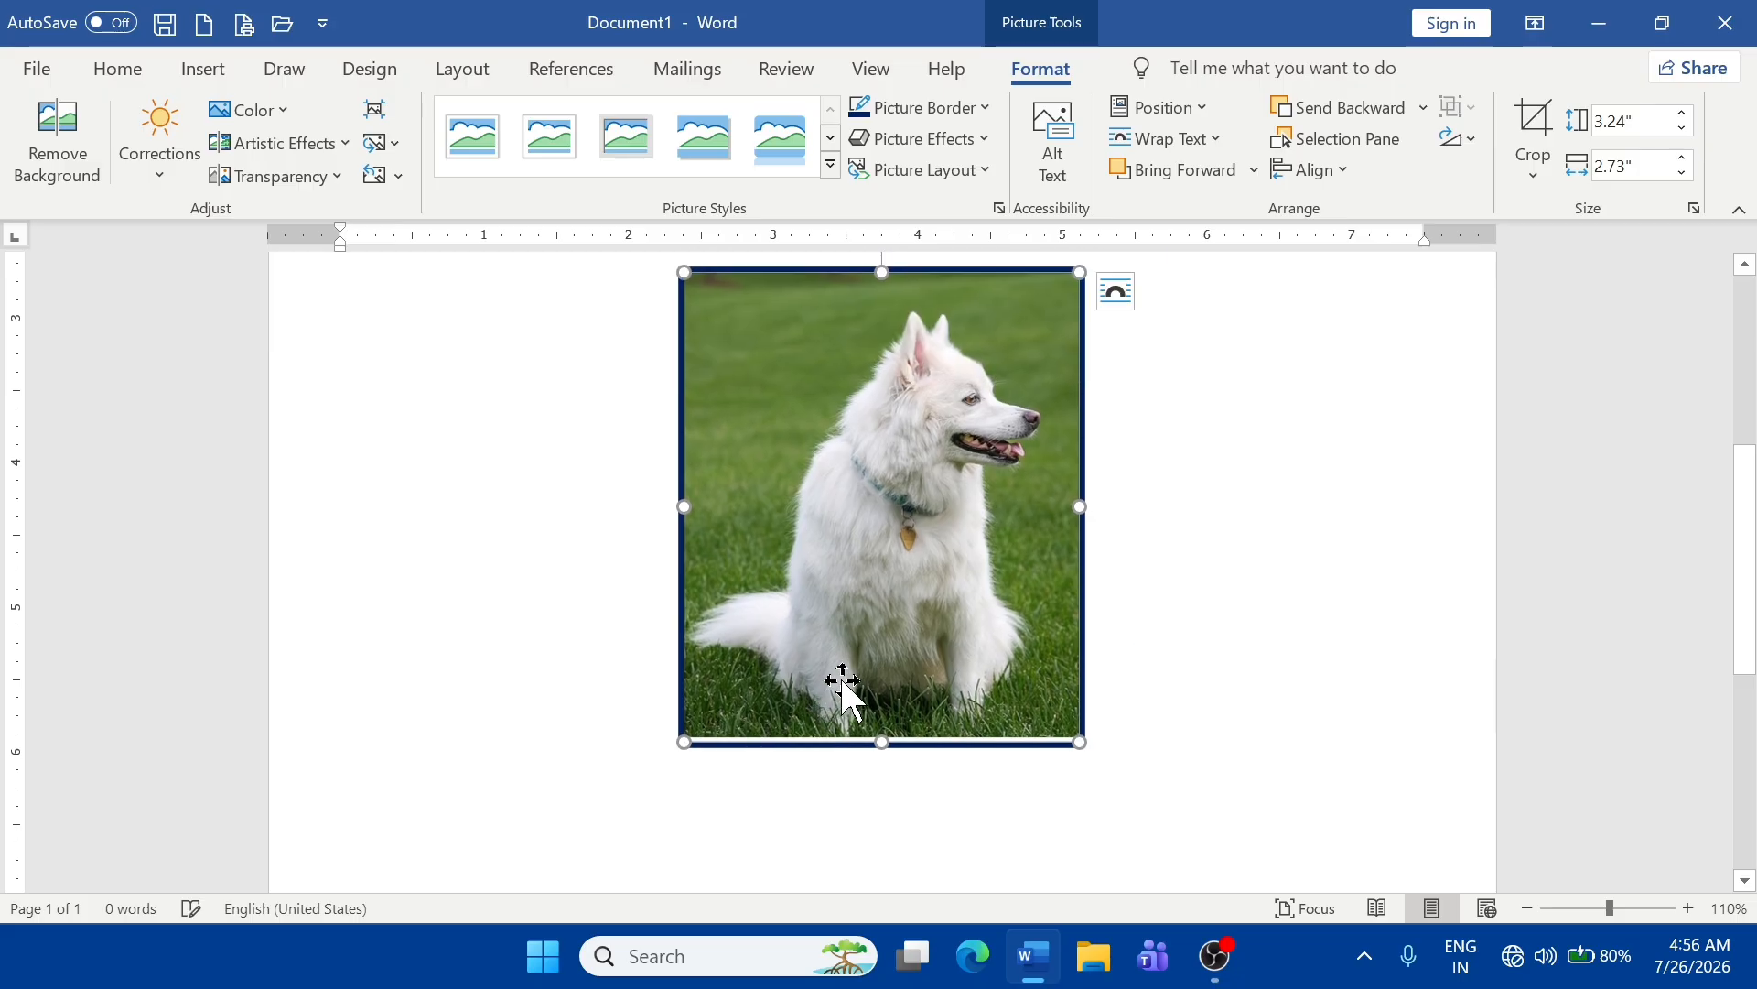
scroll(844, 672, "down", 6)
scroll(875, 531, "up", 3)
left_click_drag(896, 320, 887, 828)
scroll(942, 698, "down", 3)
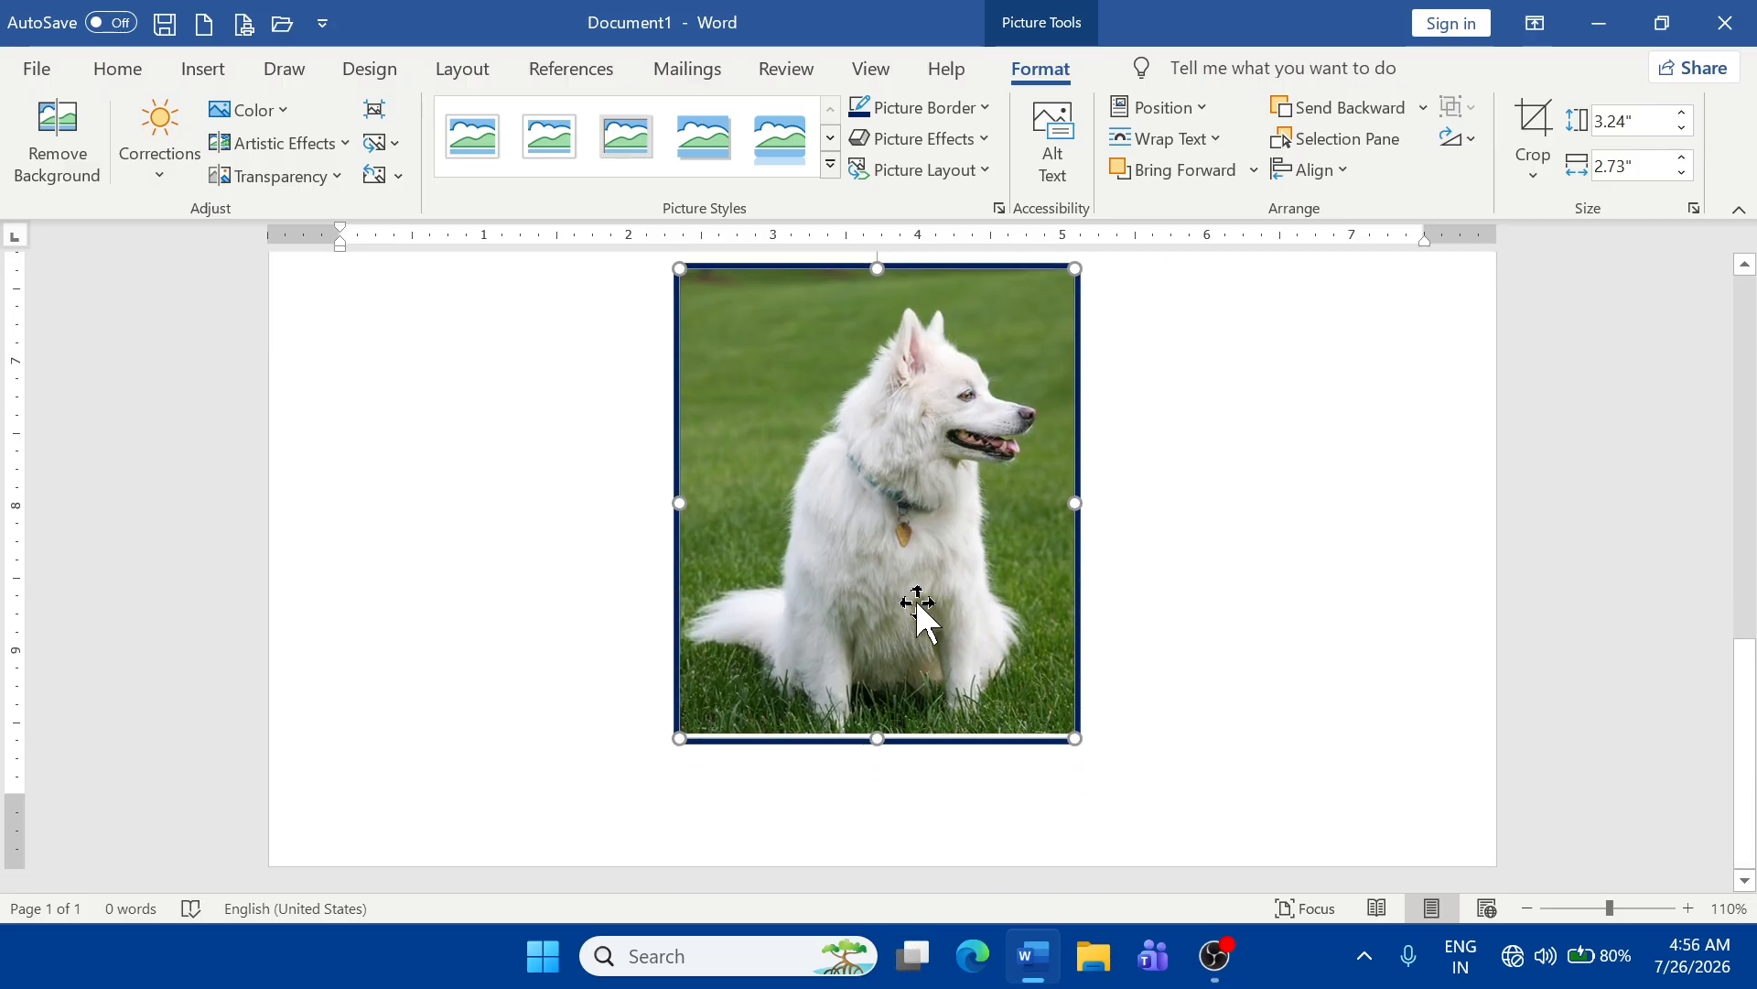
left_click_drag(881, 565, 882, 665)
- Move the dog picture up to the middle of the page and back down to its lower part
scroll(884, 663, "up", 9)
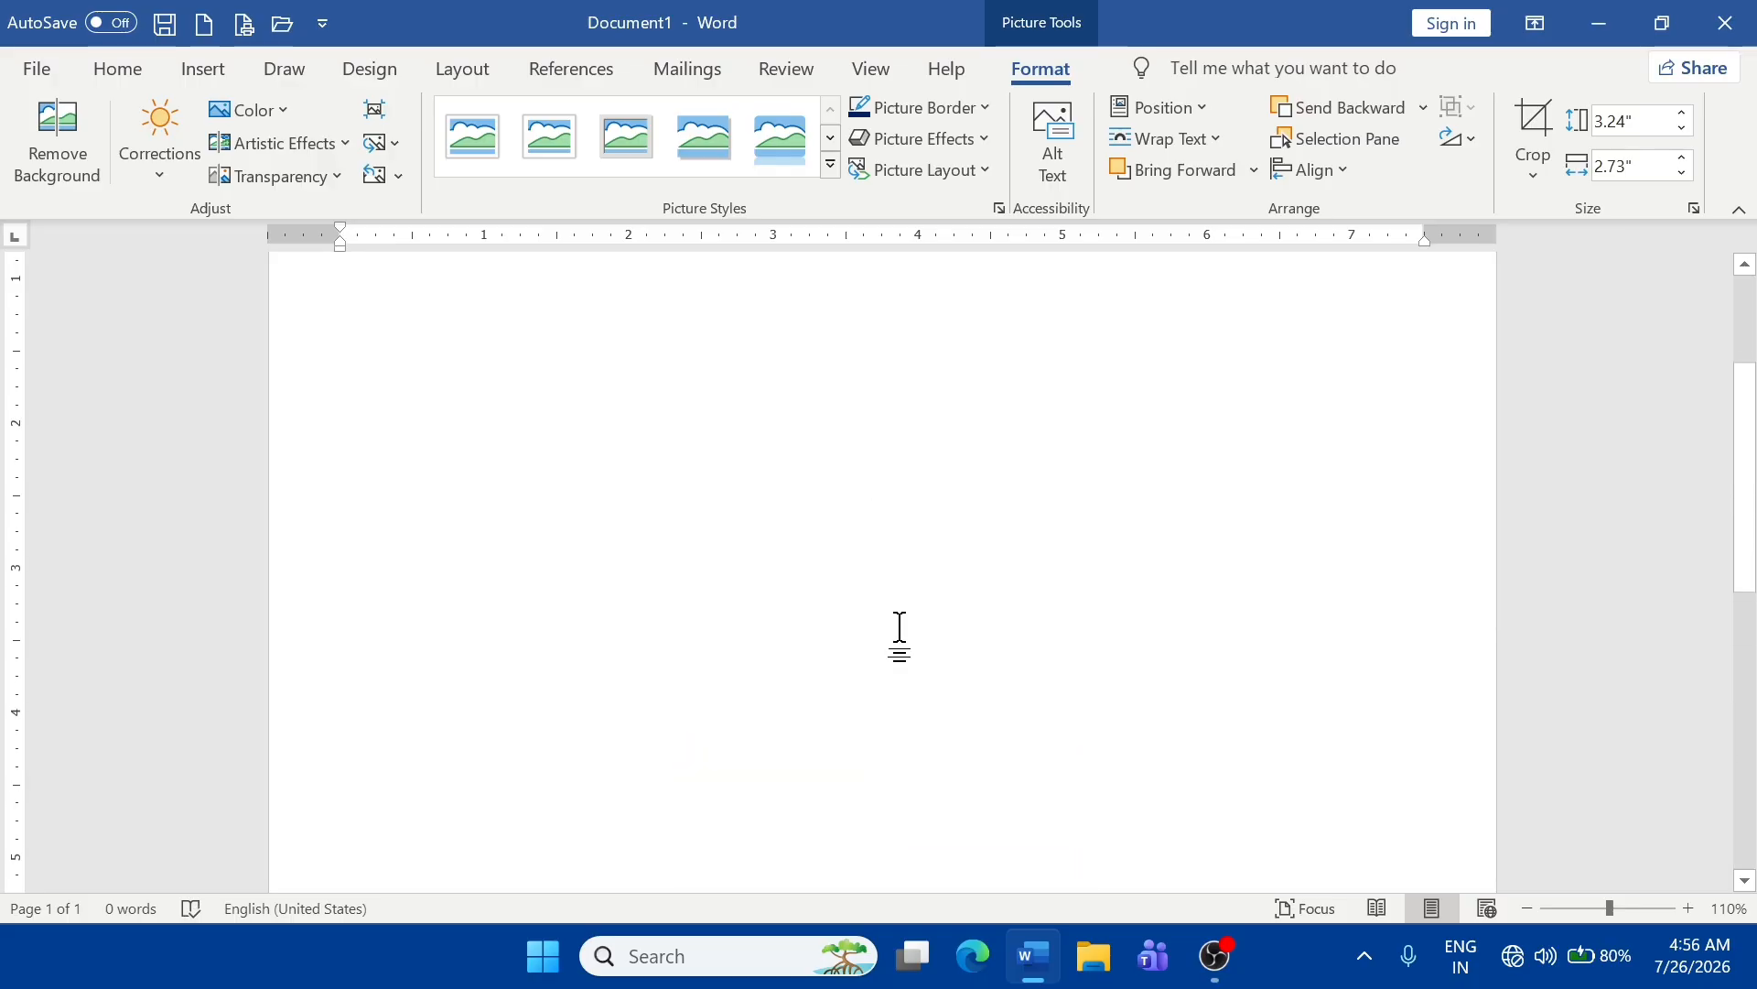
scroll(721, 302, "down", 8)
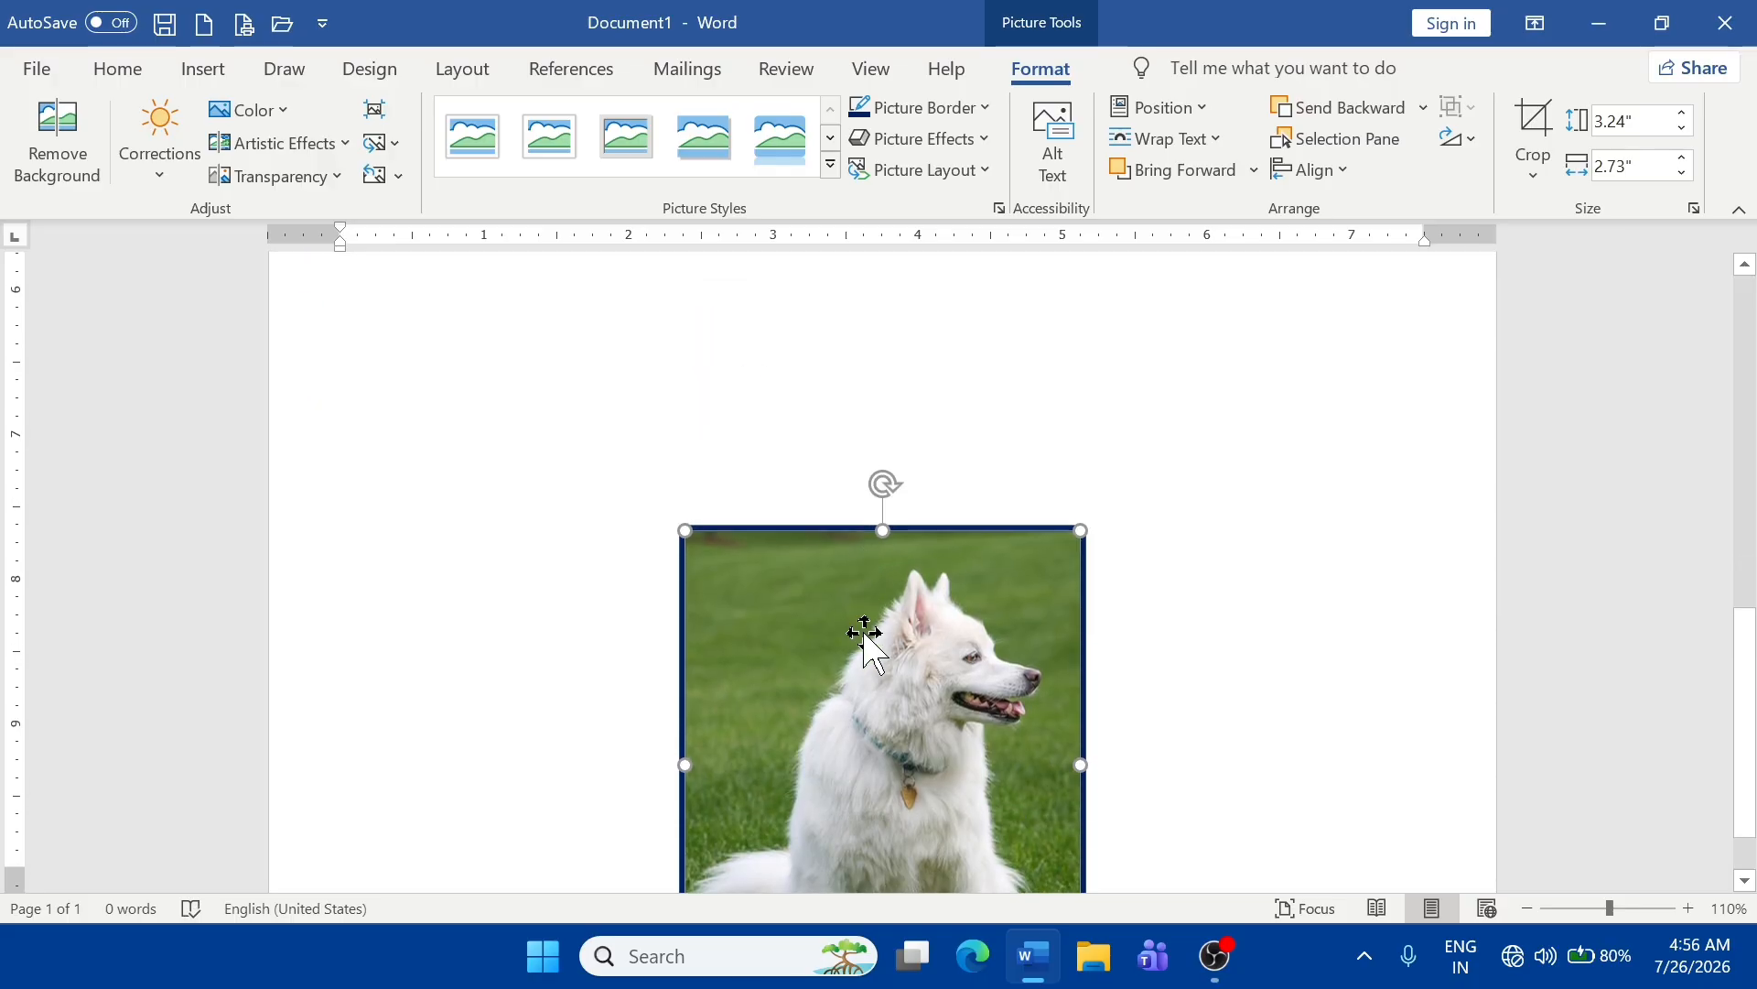
left_click_drag(842, 826, 756, 422)
scroll(787, 512, "up", 7)
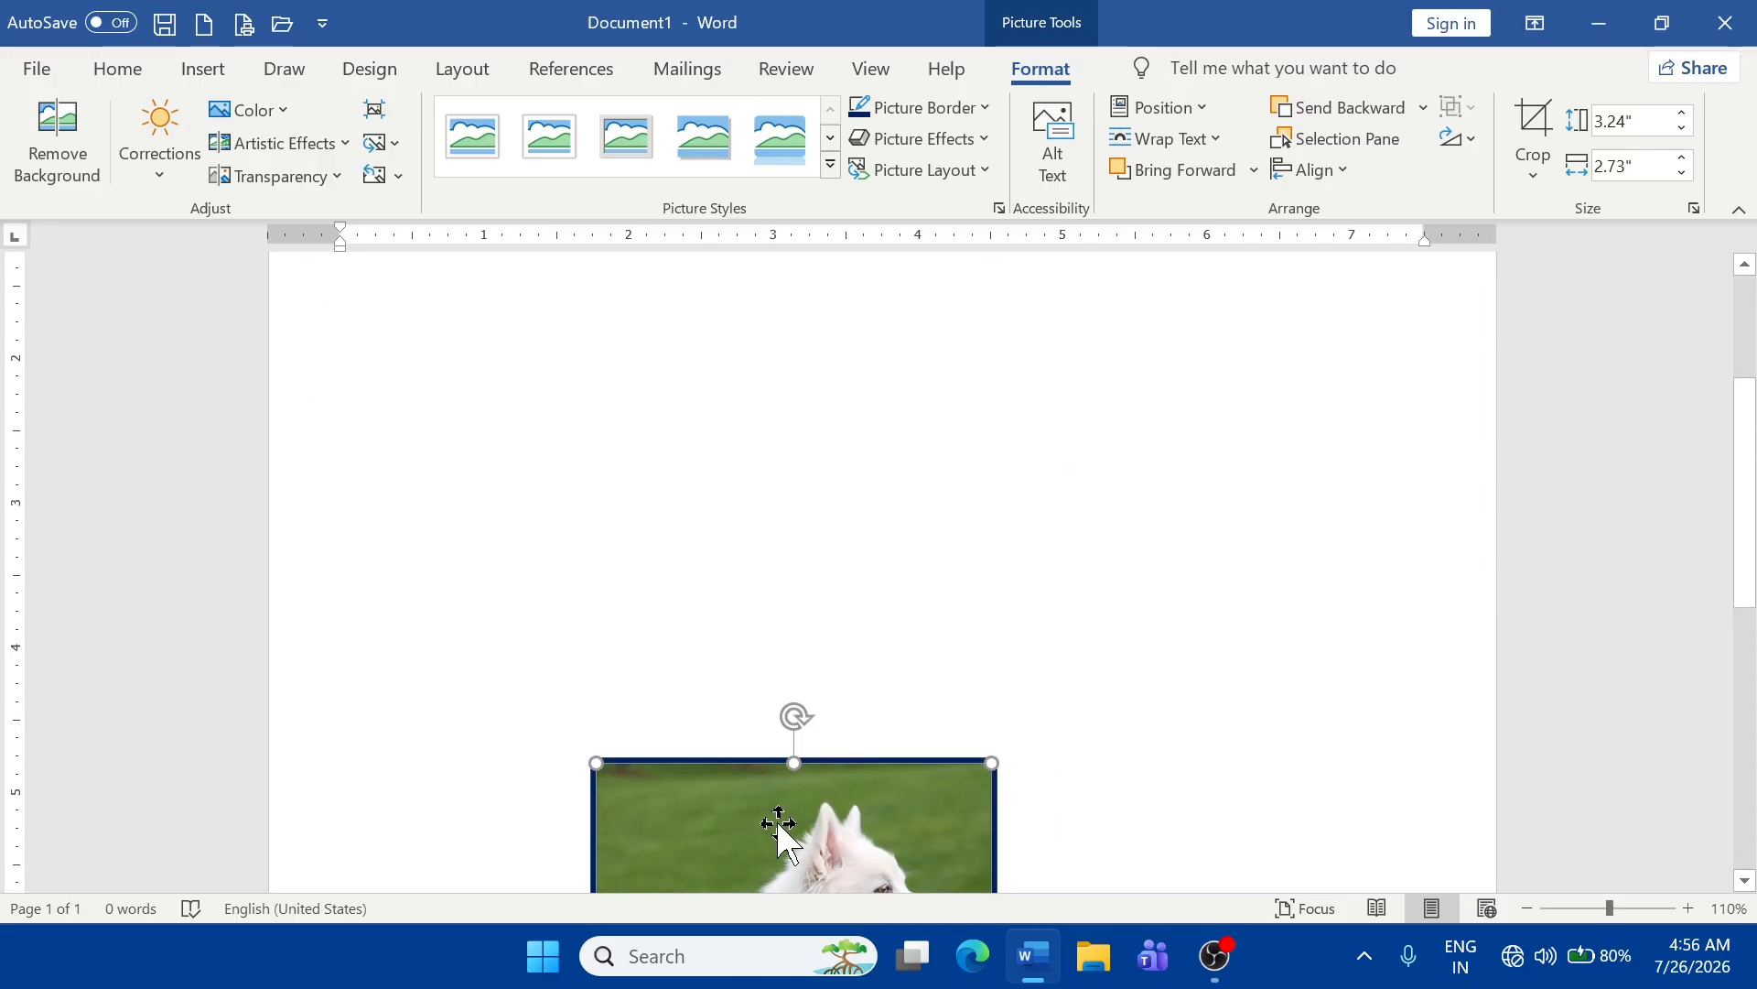
left_click_drag(778, 824, 875, 689)
scroll(533, 471, "down", 4)
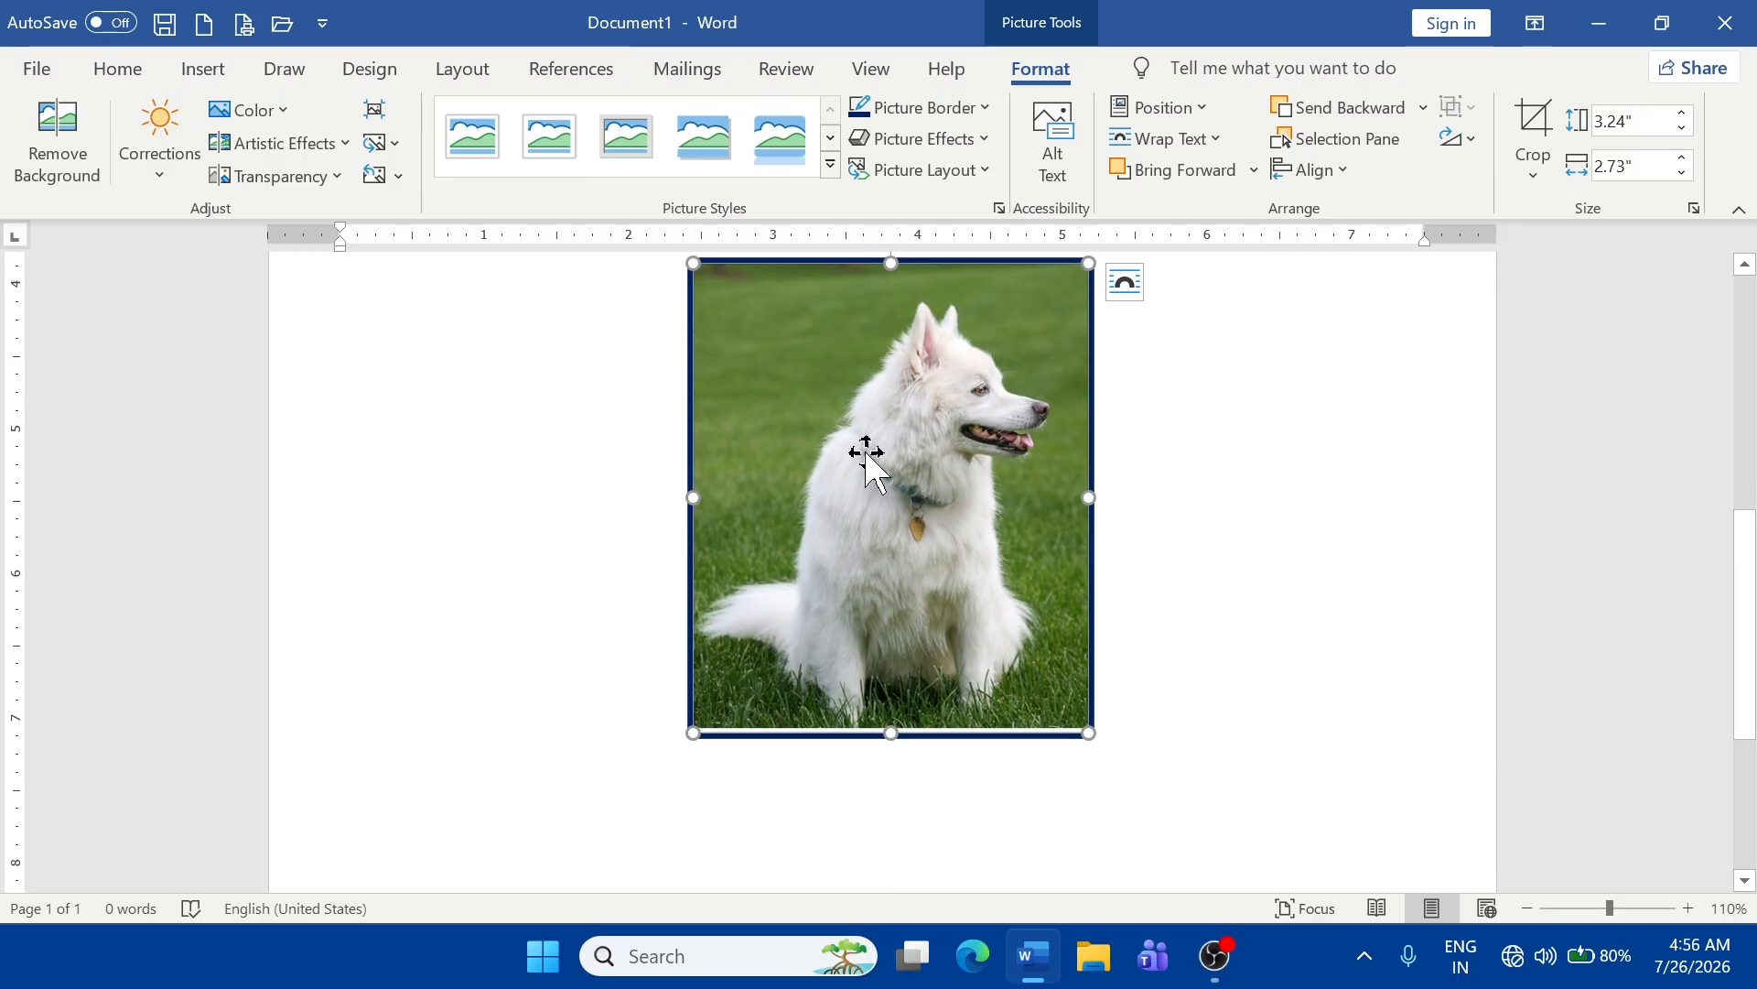
left_click_drag(867, 462, 815, 863)
scroll(632, 616, "down", 4)
scroll(733, 640, "up", 5)
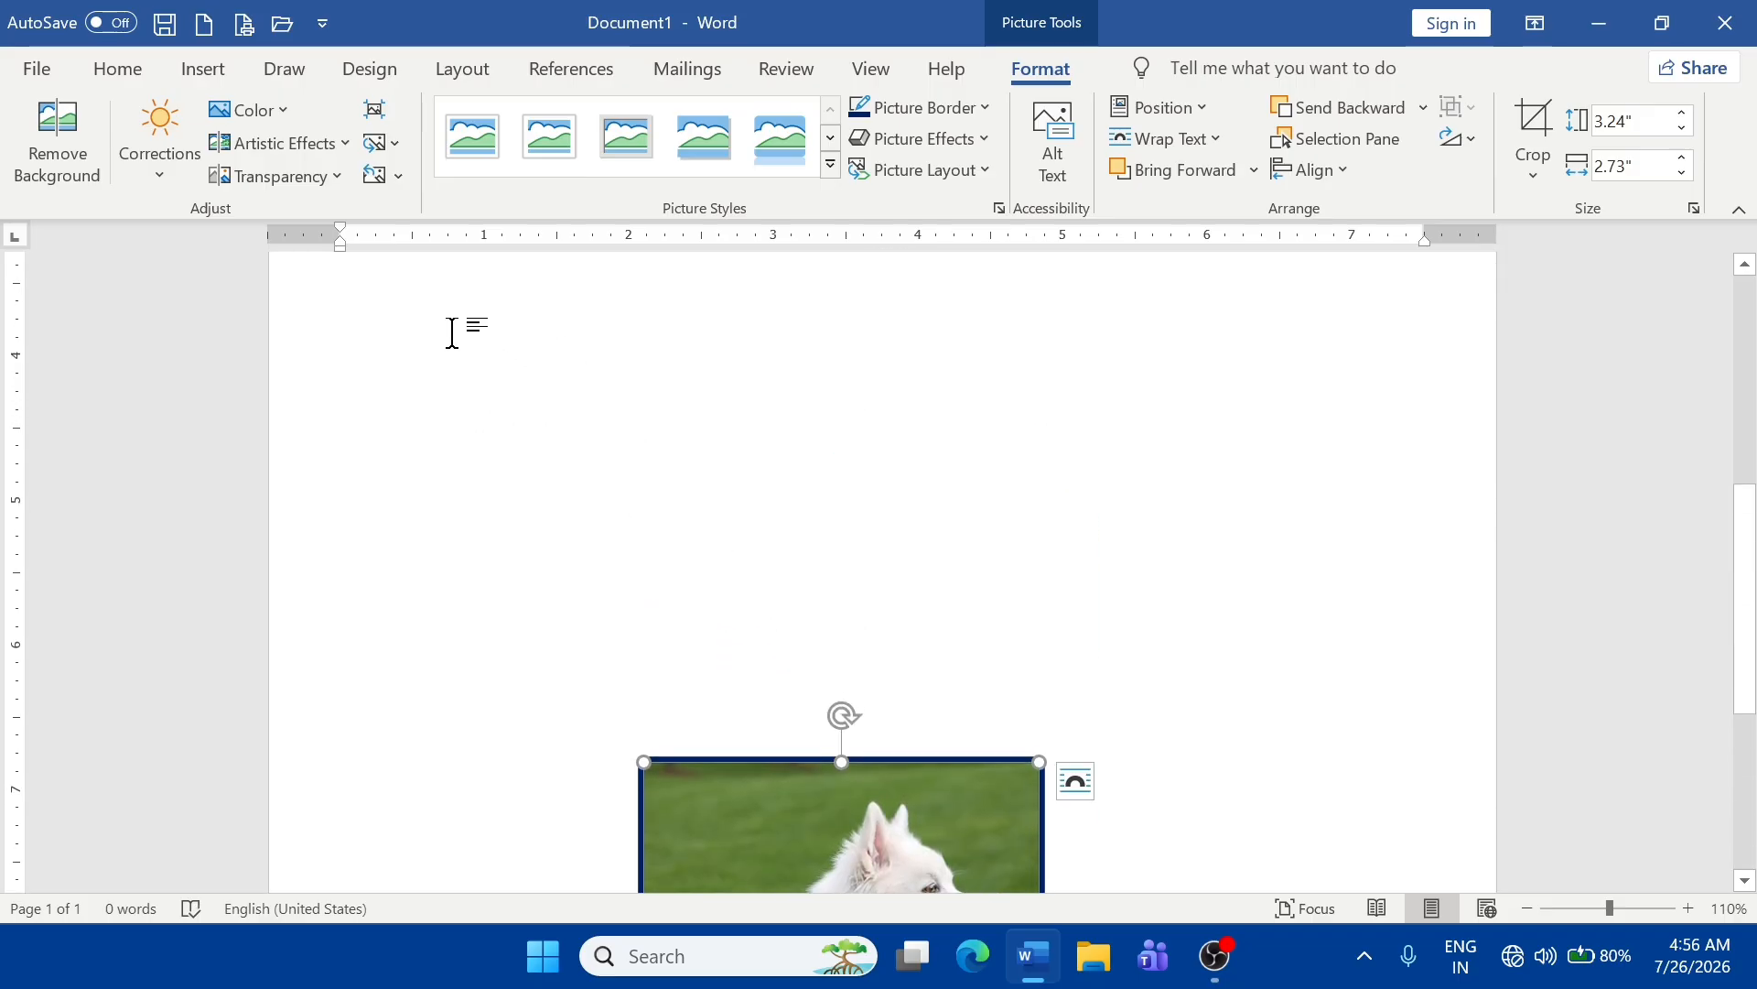
- Generate sample paragraphs at the start of the document with =RAND()
scroll(452, 332, "up", 5)
left_click(408, 392)
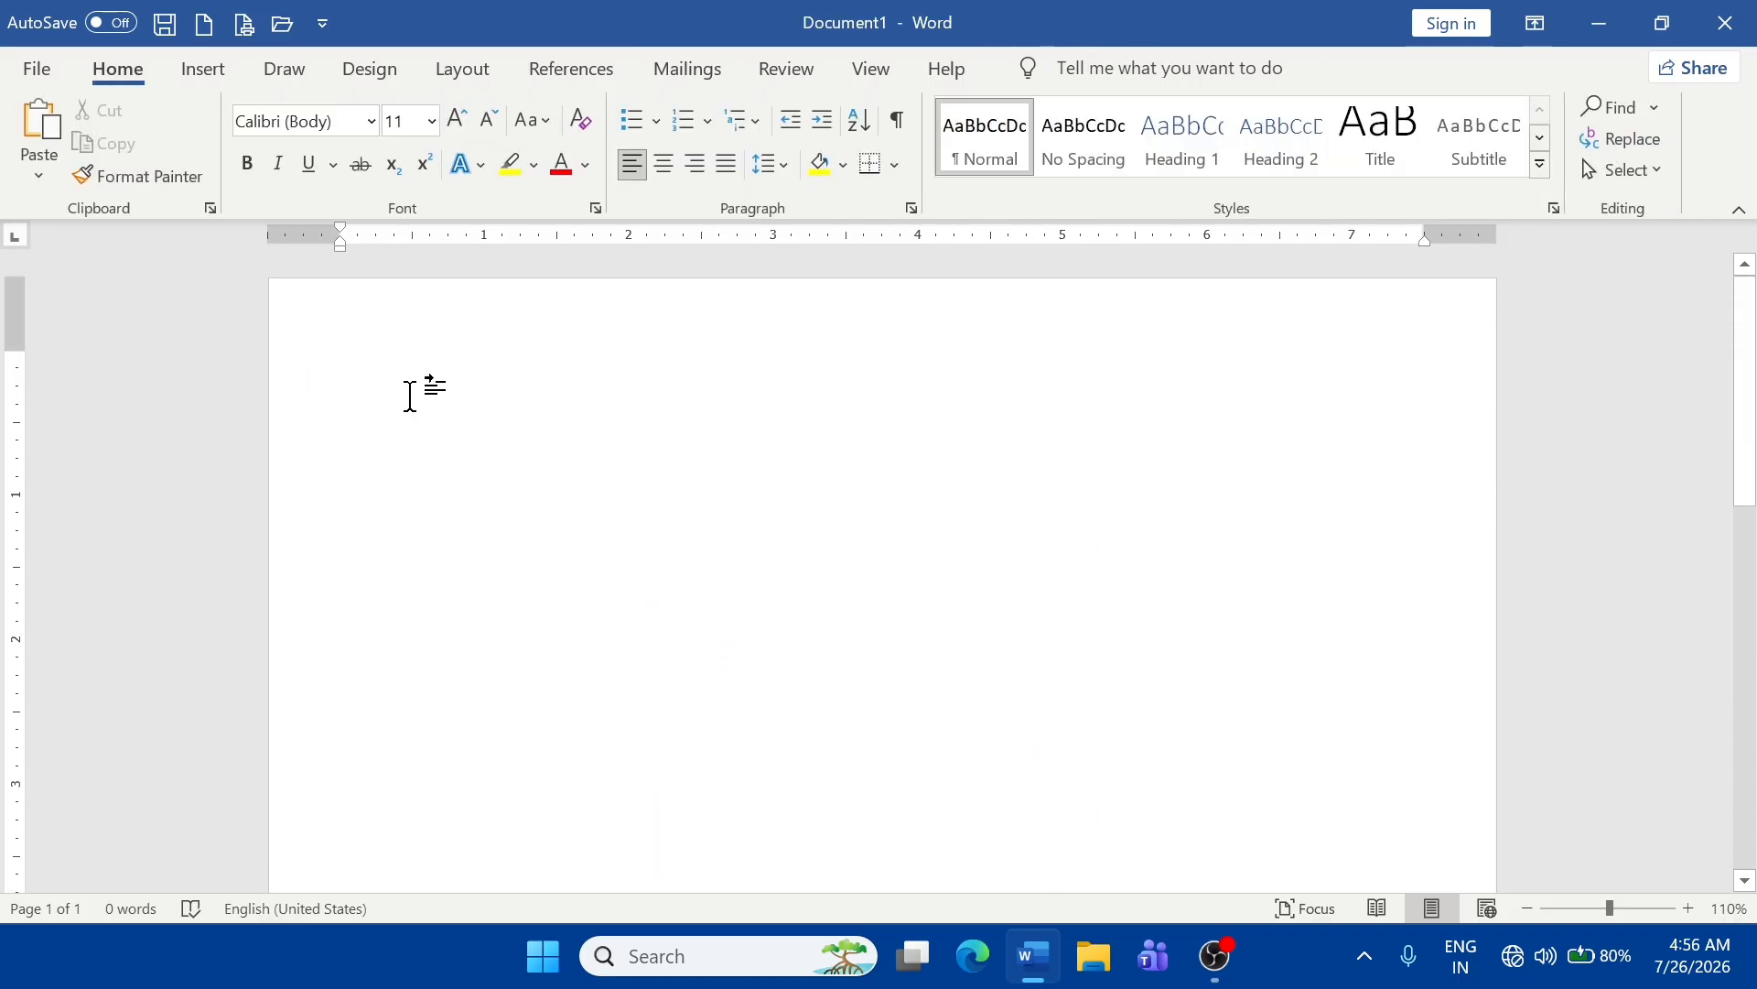
type("=RAND(")
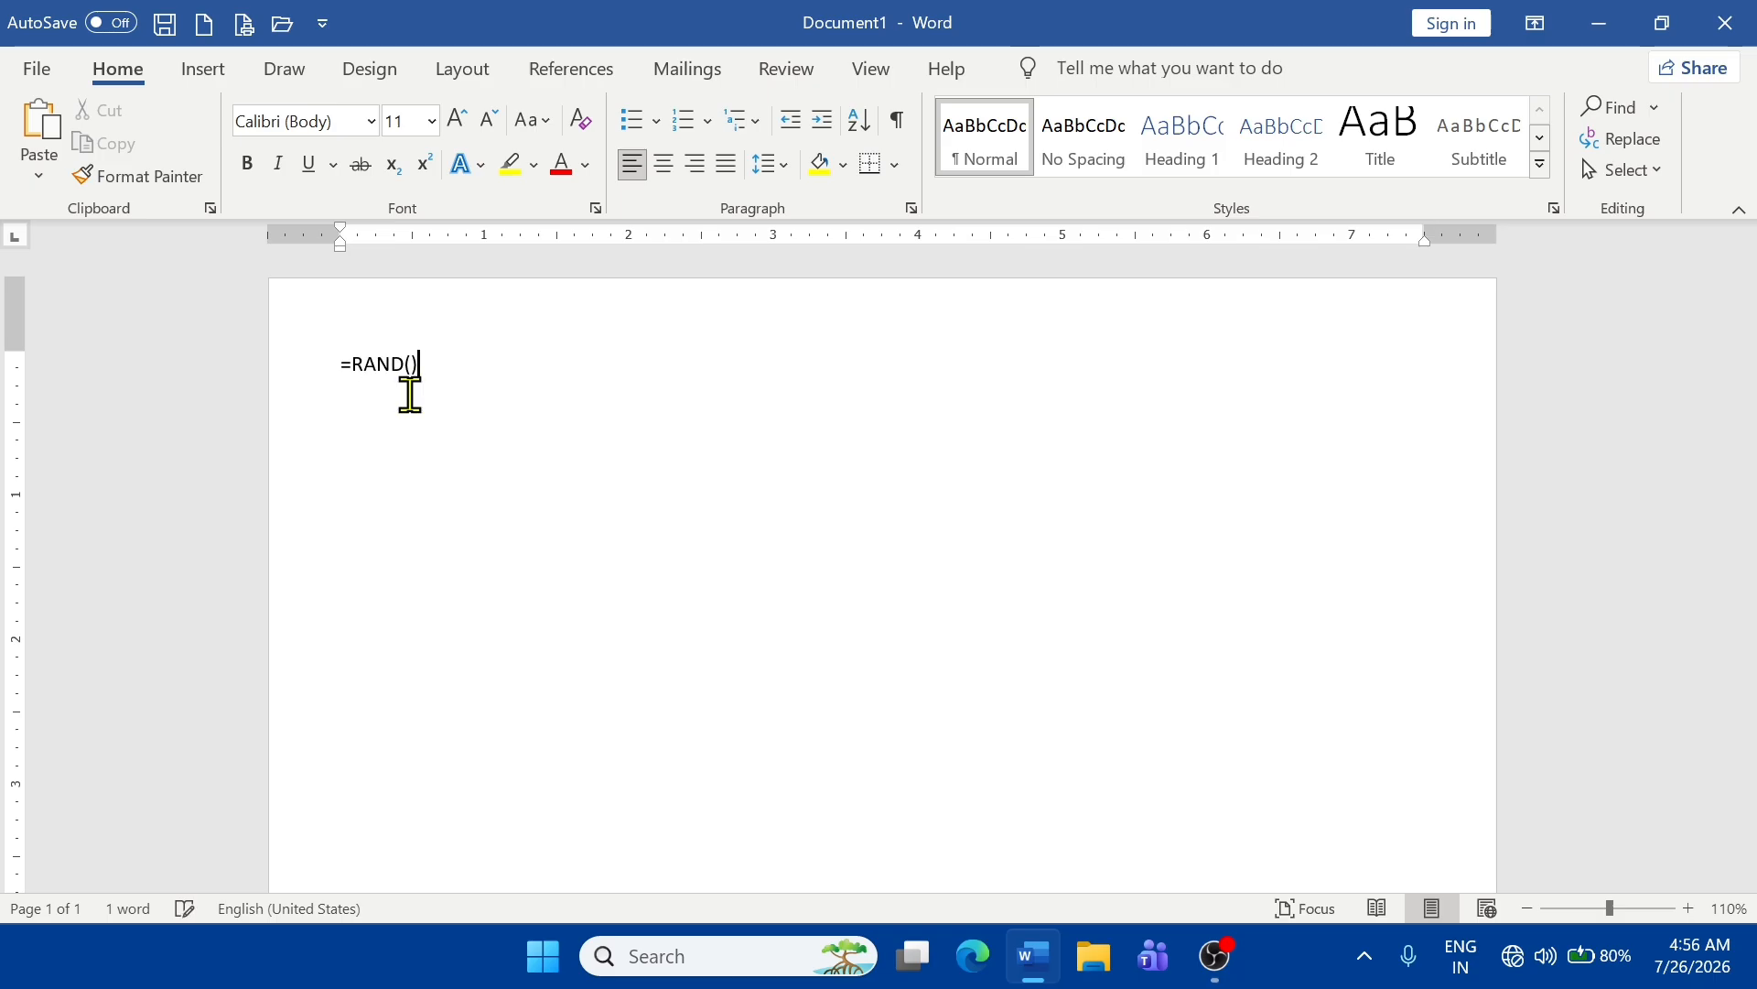
key("Return")
- Select the dog picture at the bottom of the page and move it up toward the sample text
scroll(700, 411, "down", 5)
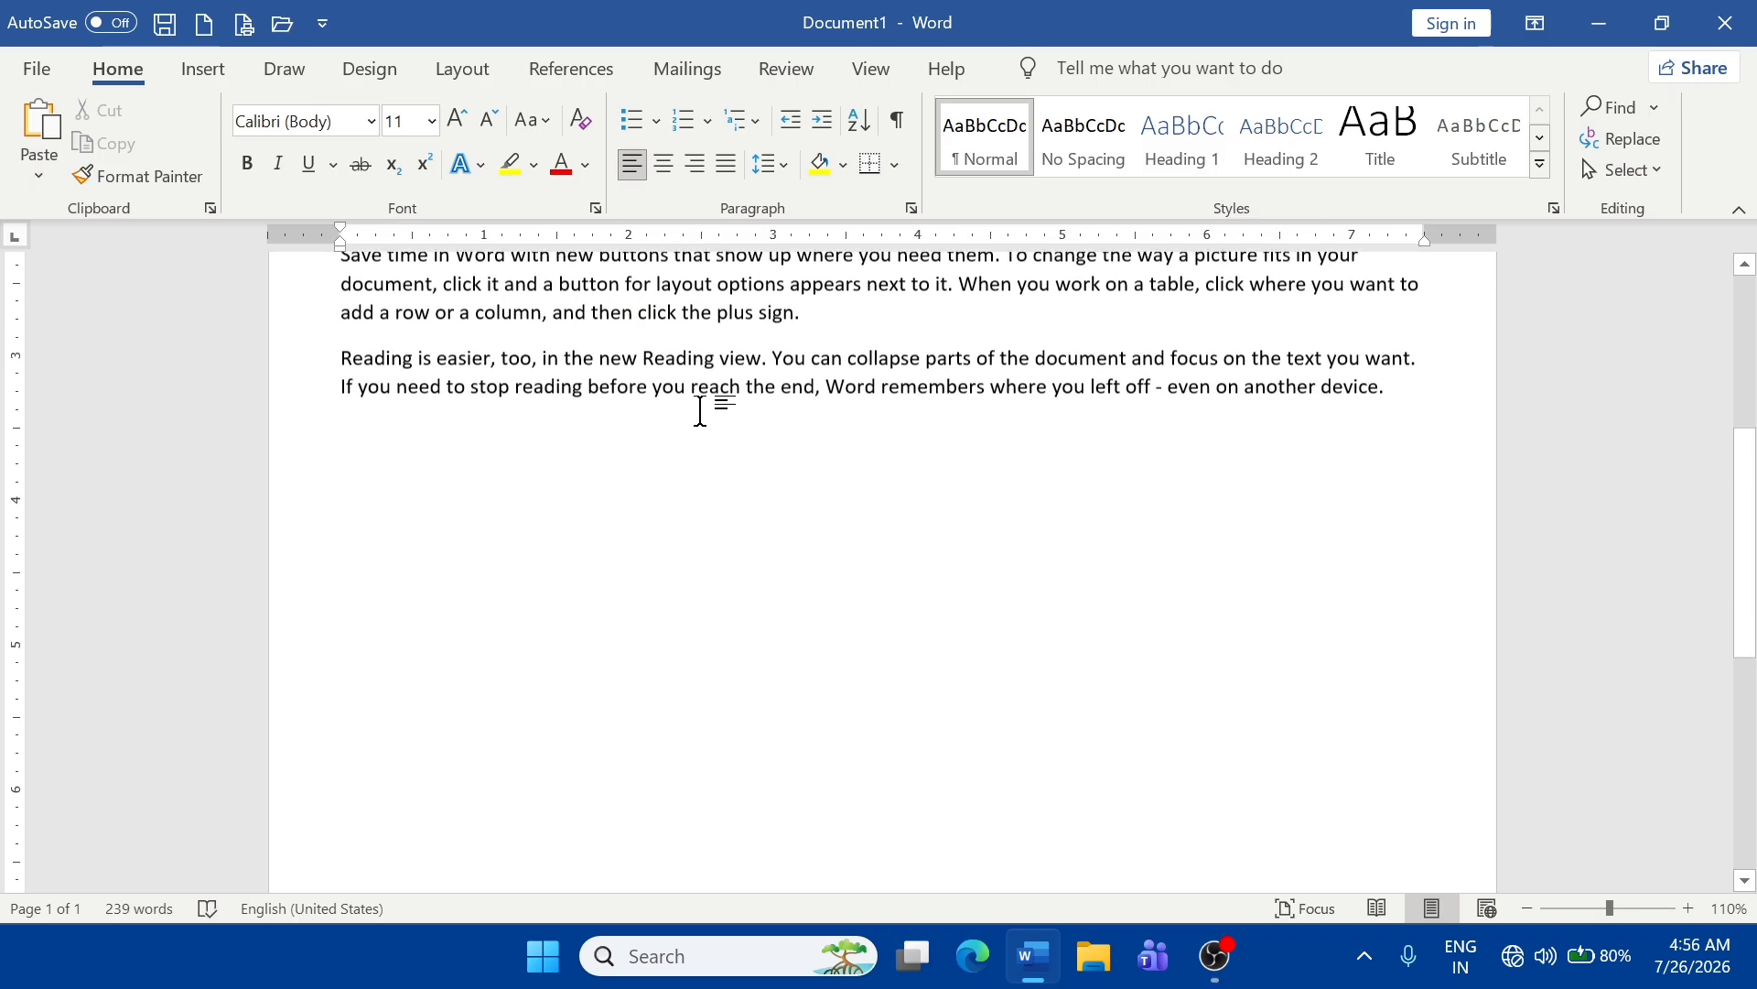
scroll(717, 549, "down", 6)
left_click(886, 721)
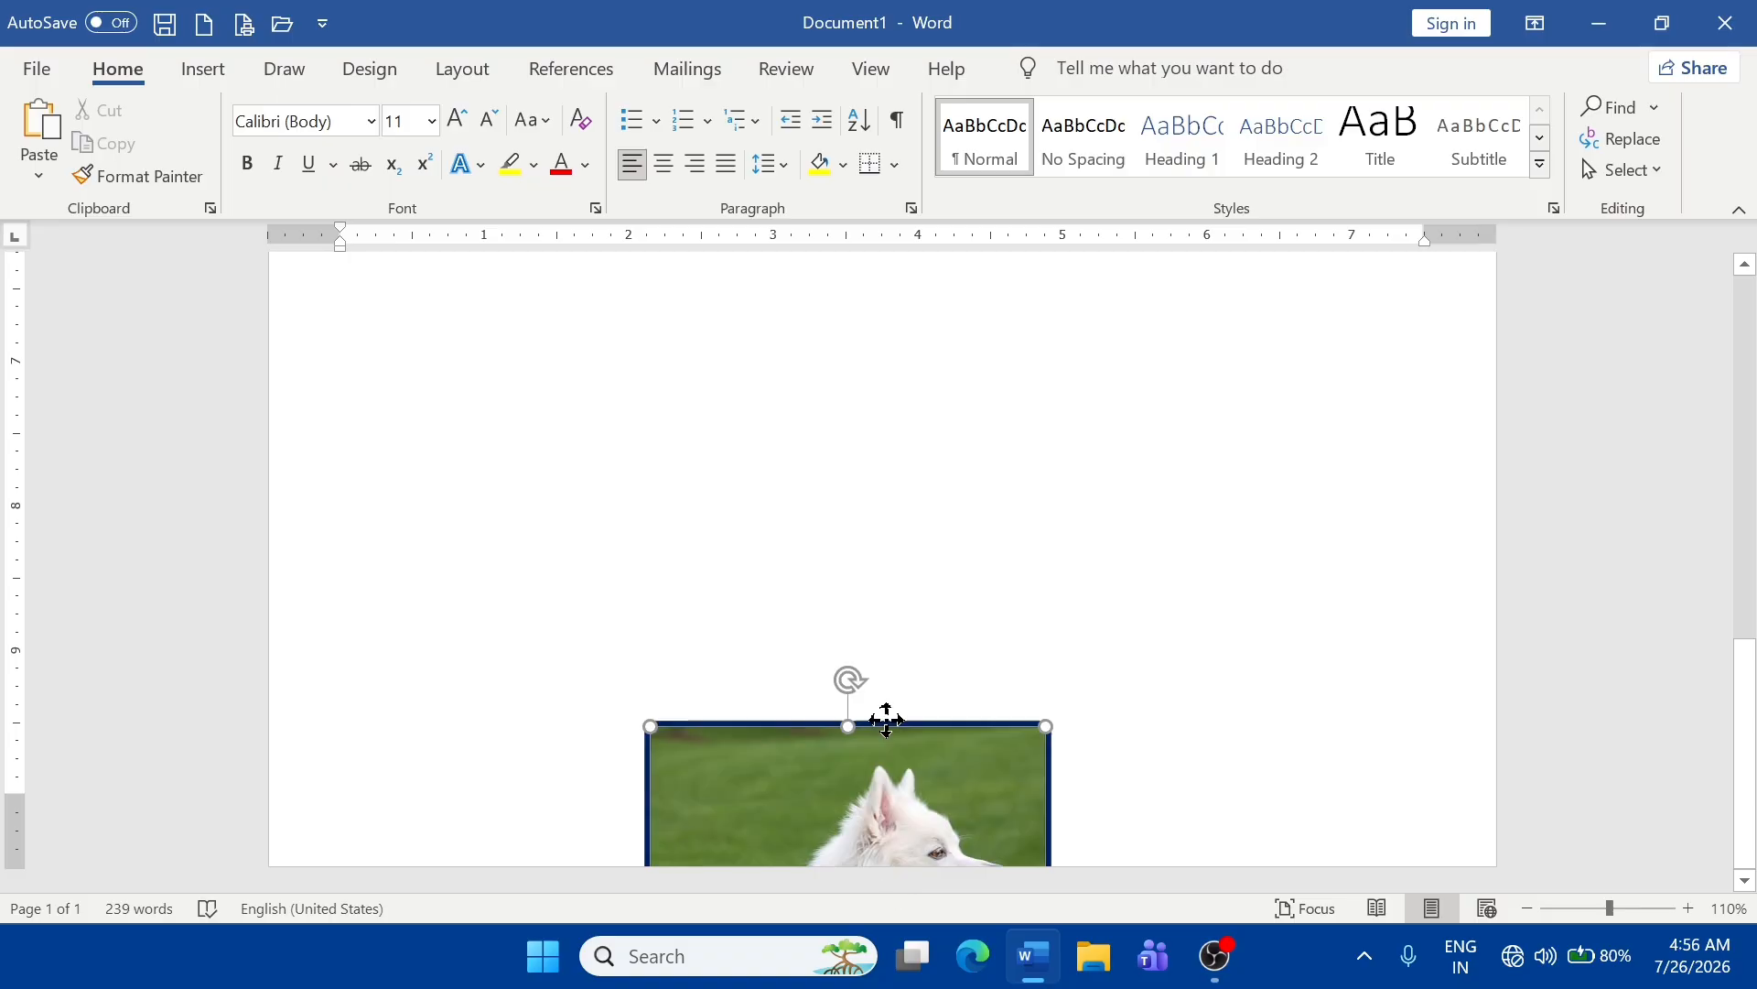
left_click_drag(886, 720, 813, 117)
scroll(915, 558, "up", 5)
scroll(918, 570, "down", 5)
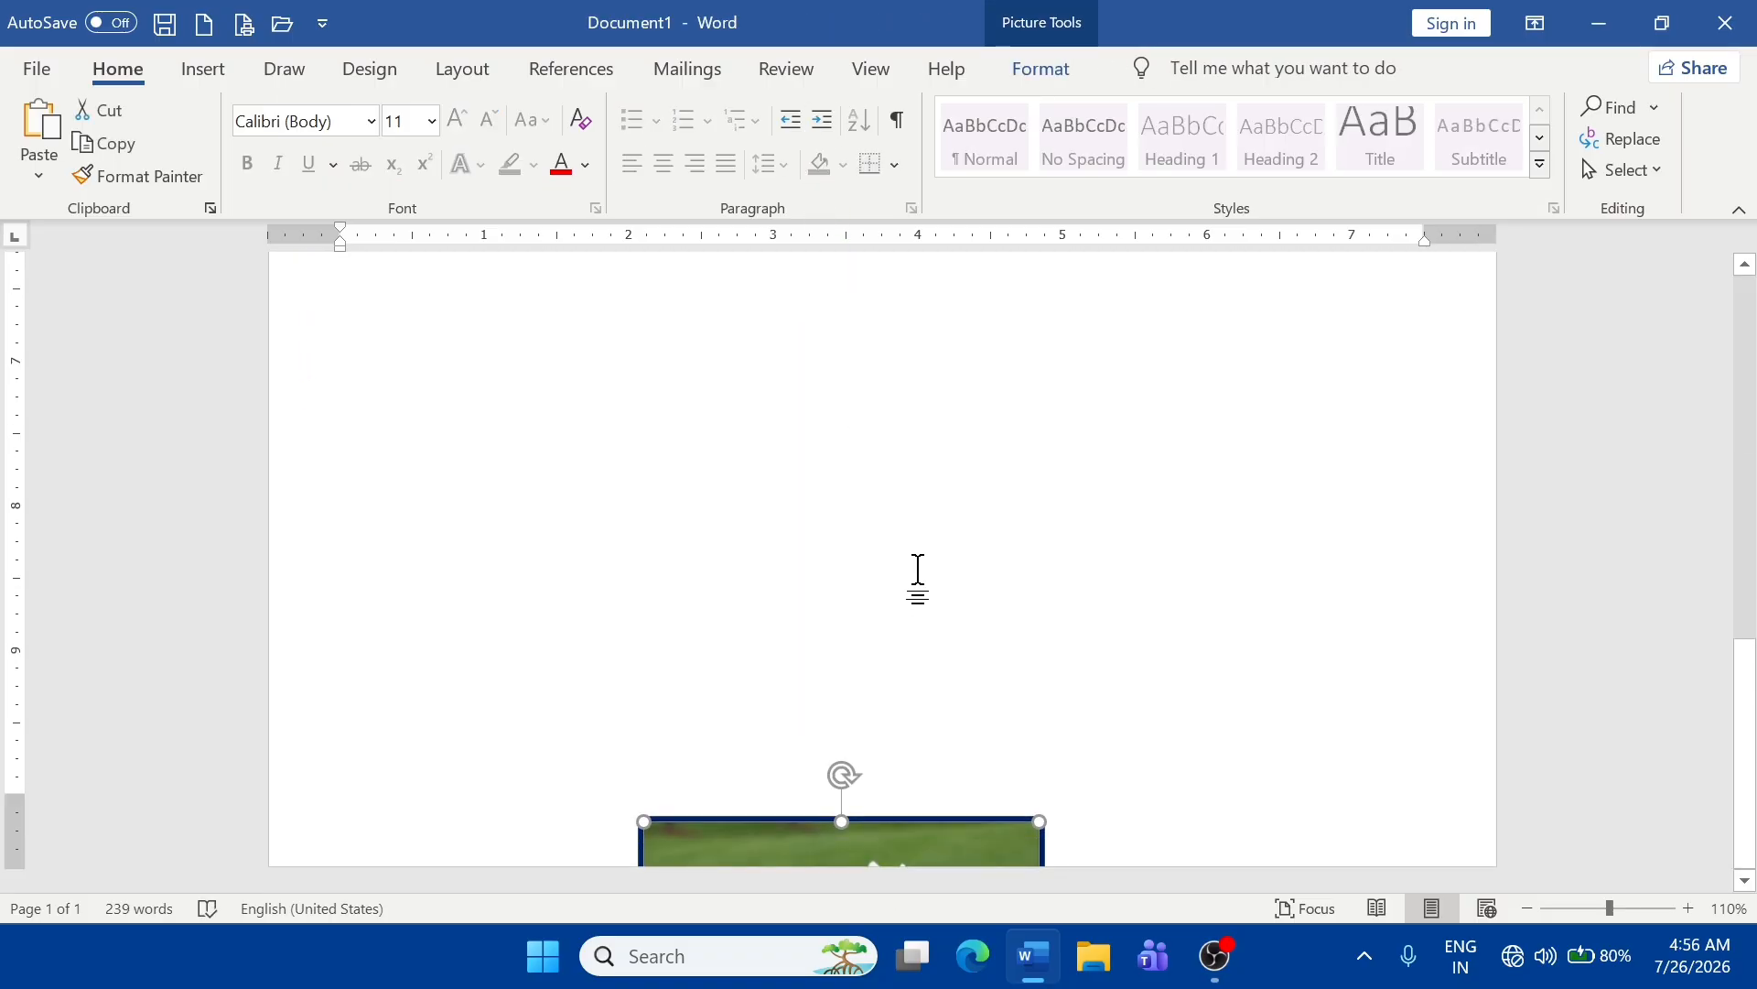
left_click_drag(873, 846, 910, 276)
left_click_drag(920, 542, 920, 307)
- Place the dog picture over the middle of the sample paragraphs, with its upper edge level with the first paragraph
scroll(915, 549, "up", 7)
scroll(908, 696, "down", 2)
left_click_drag(898, 765, 922, 321)
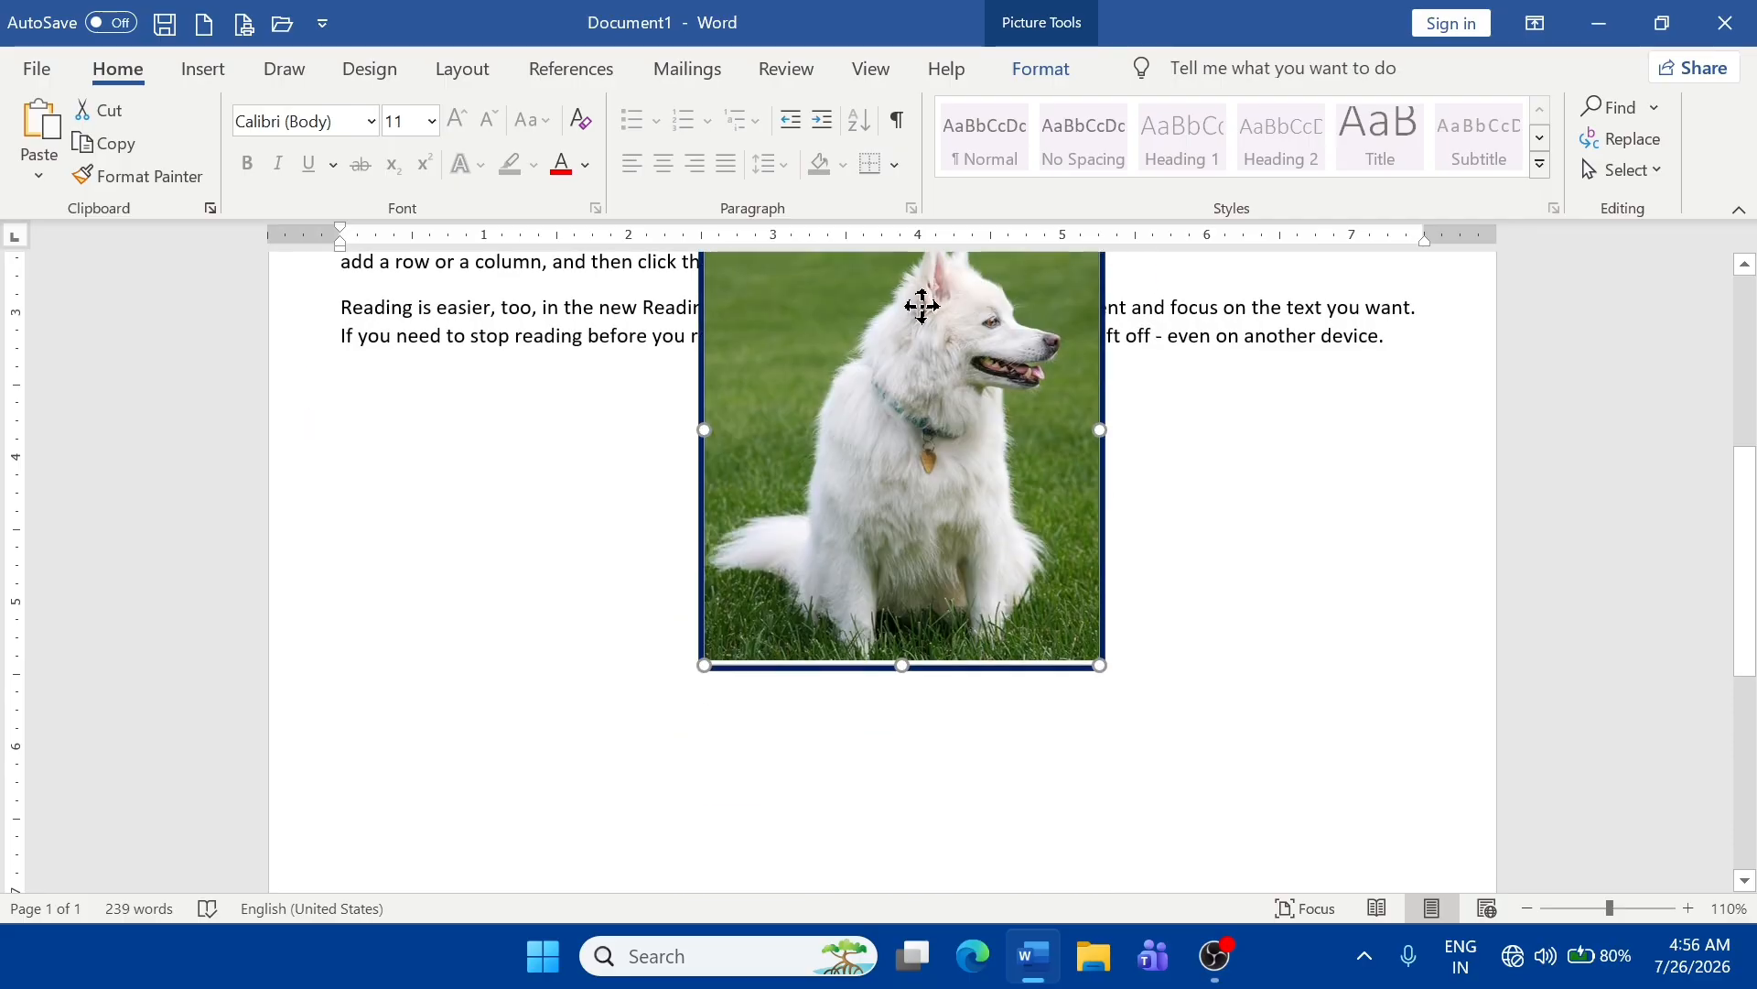
scroll(938, 476, "up", 5)
left_click_drag(942, 608, 934, 470)
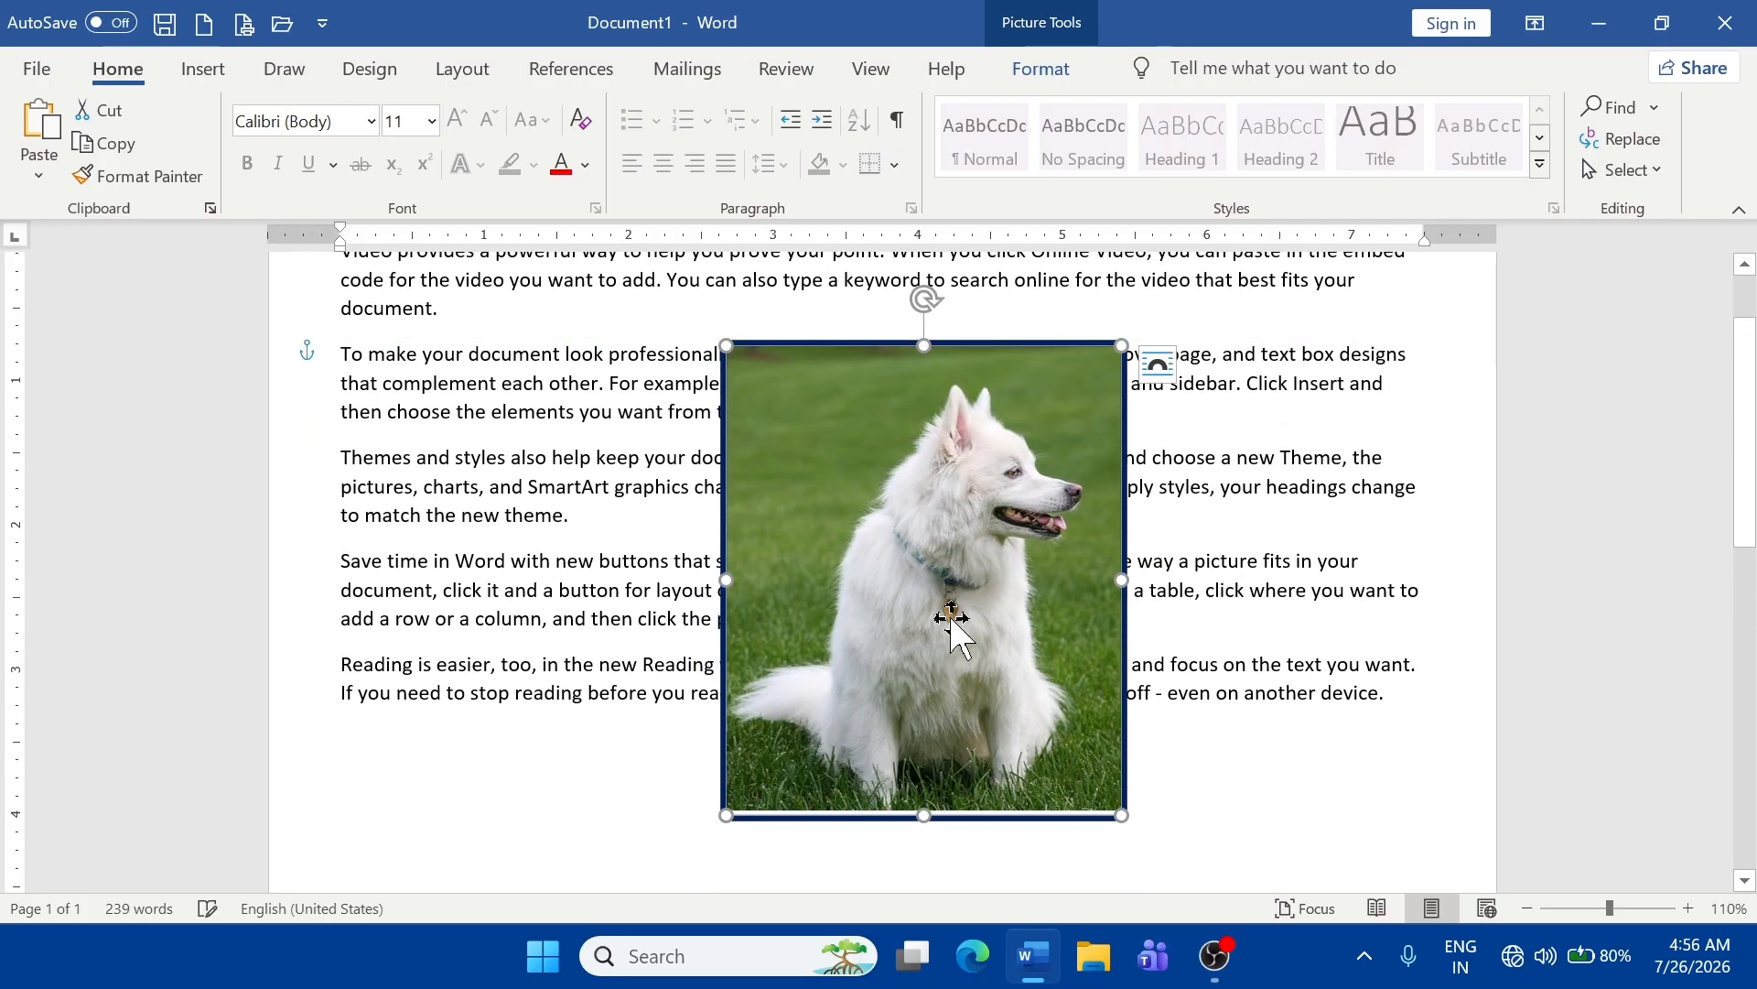
left_click_drag(952, 628, 954, 475)
scroll(953, 475, "up", 3)
left_click_drag(894, 533, 766, 529)
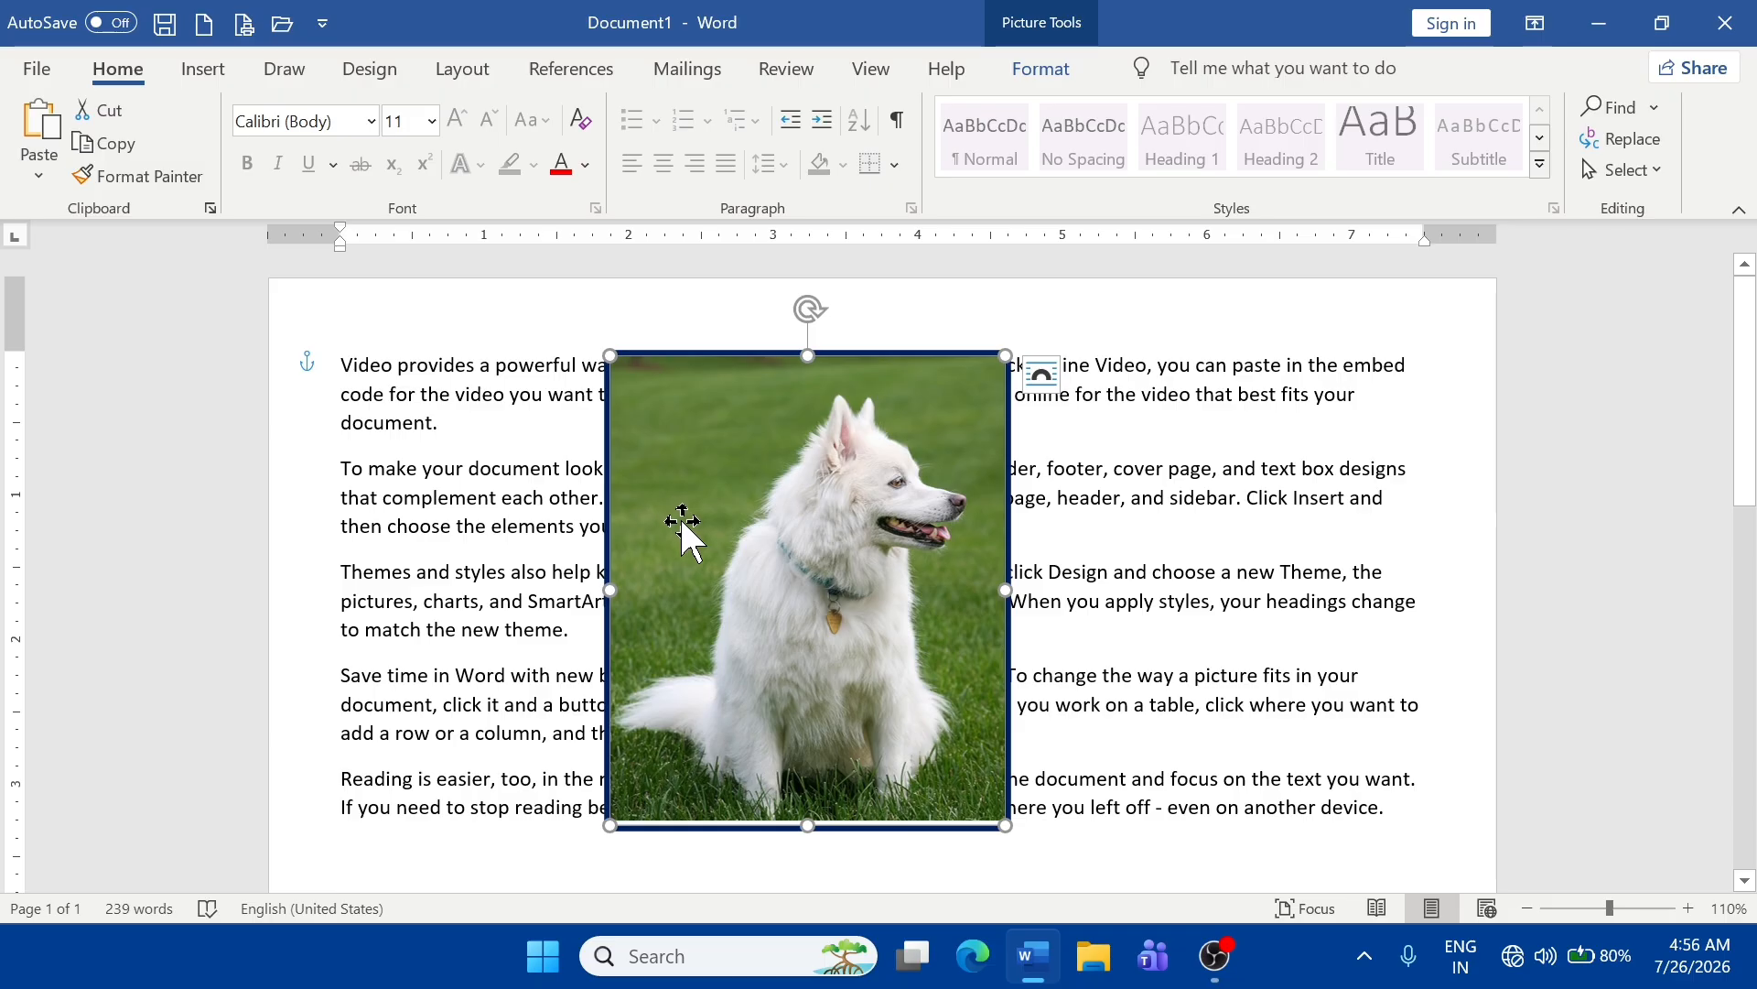
- Move the dog picture over the right-hand part of the paragraphs and set its text wrapping to Behind Text
left_click(1042, 73)
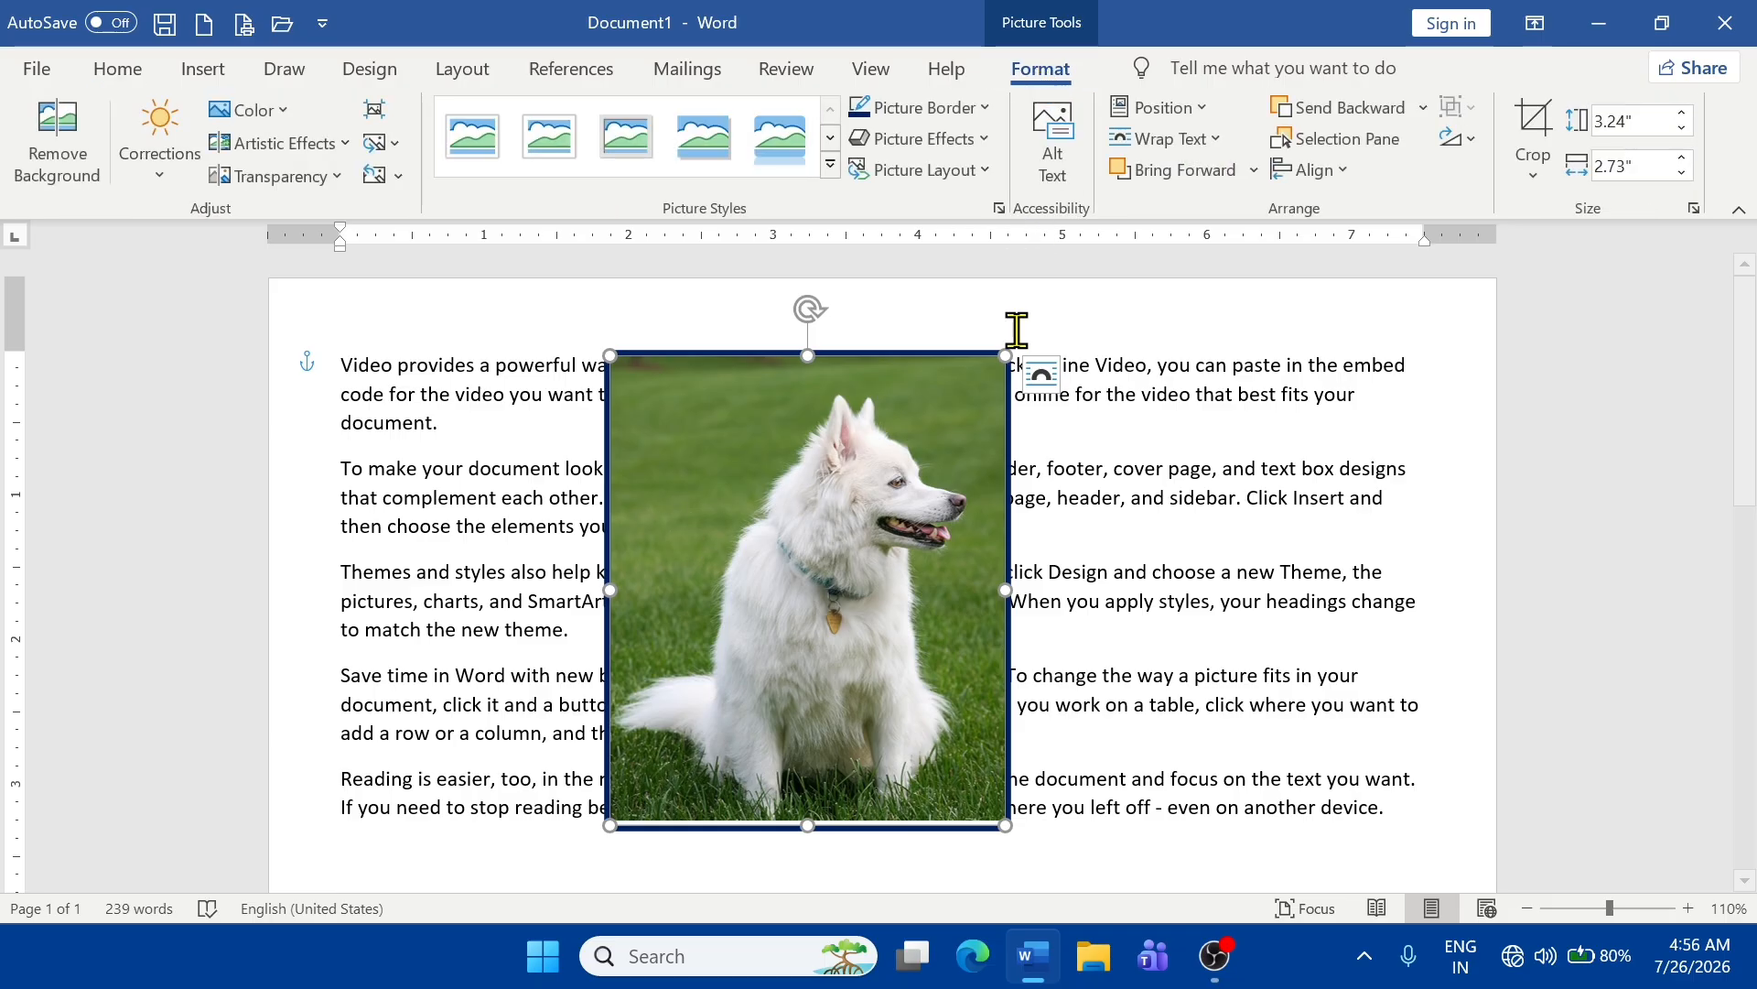
left_click_drag(919, 448, 1294, 405)
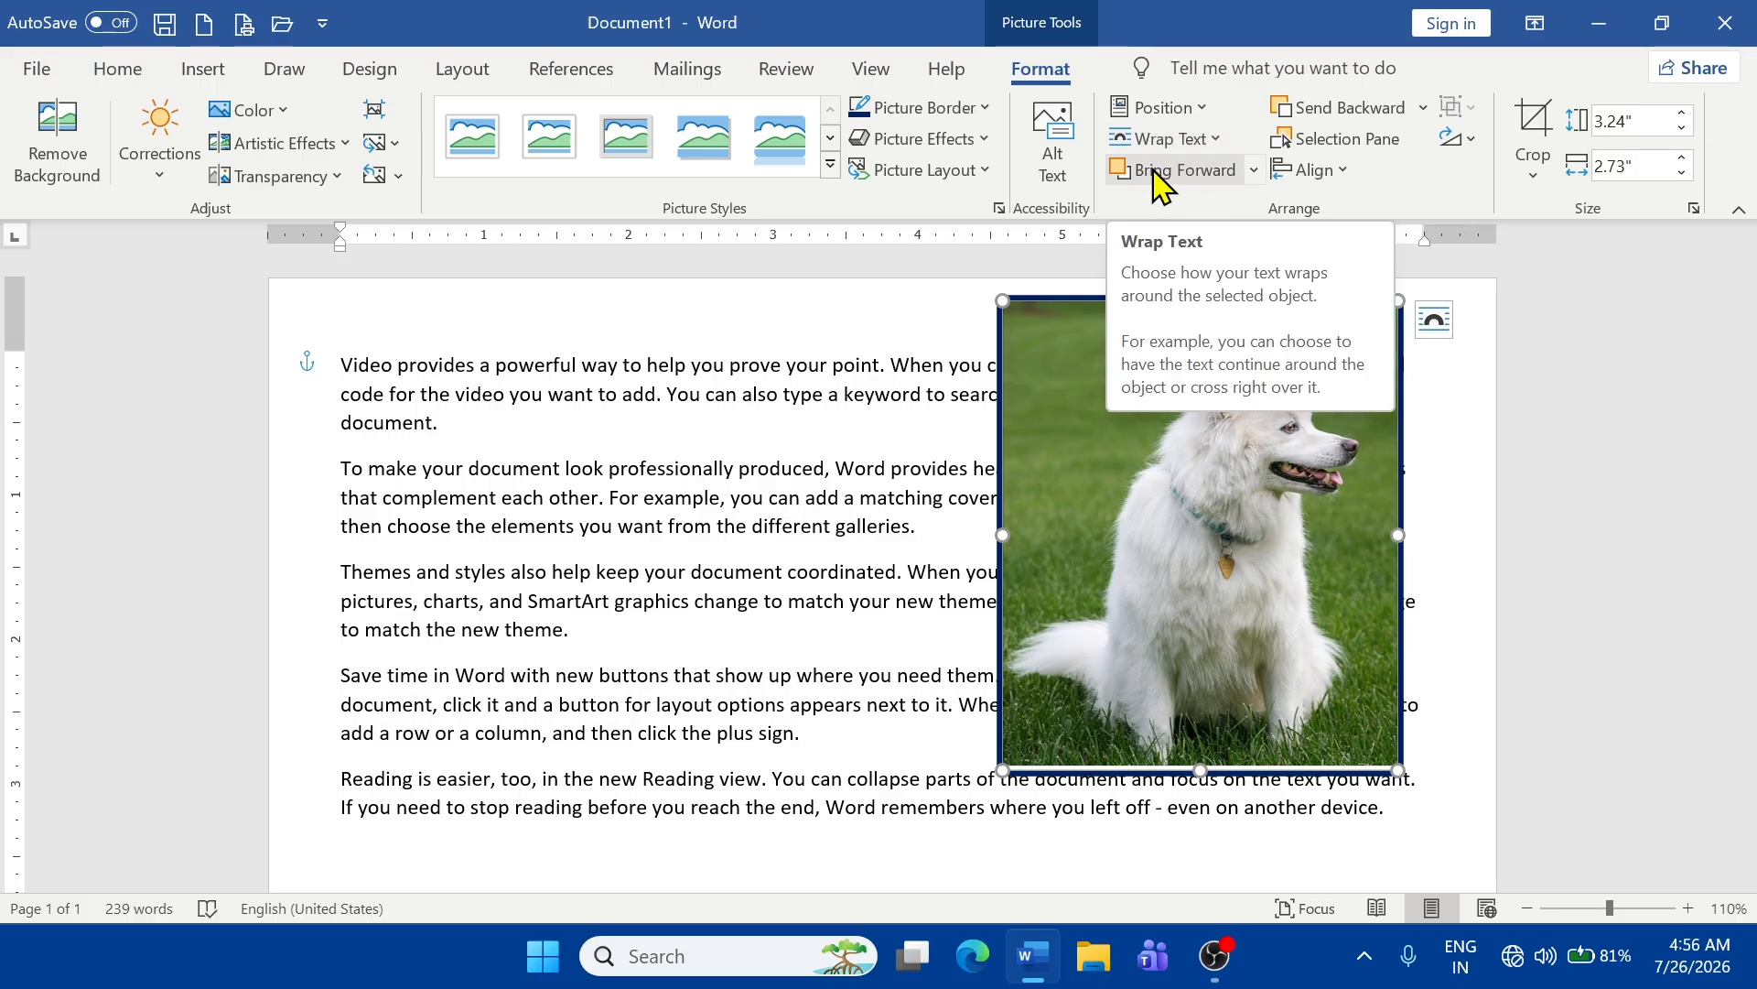
left_click(1178, 139)
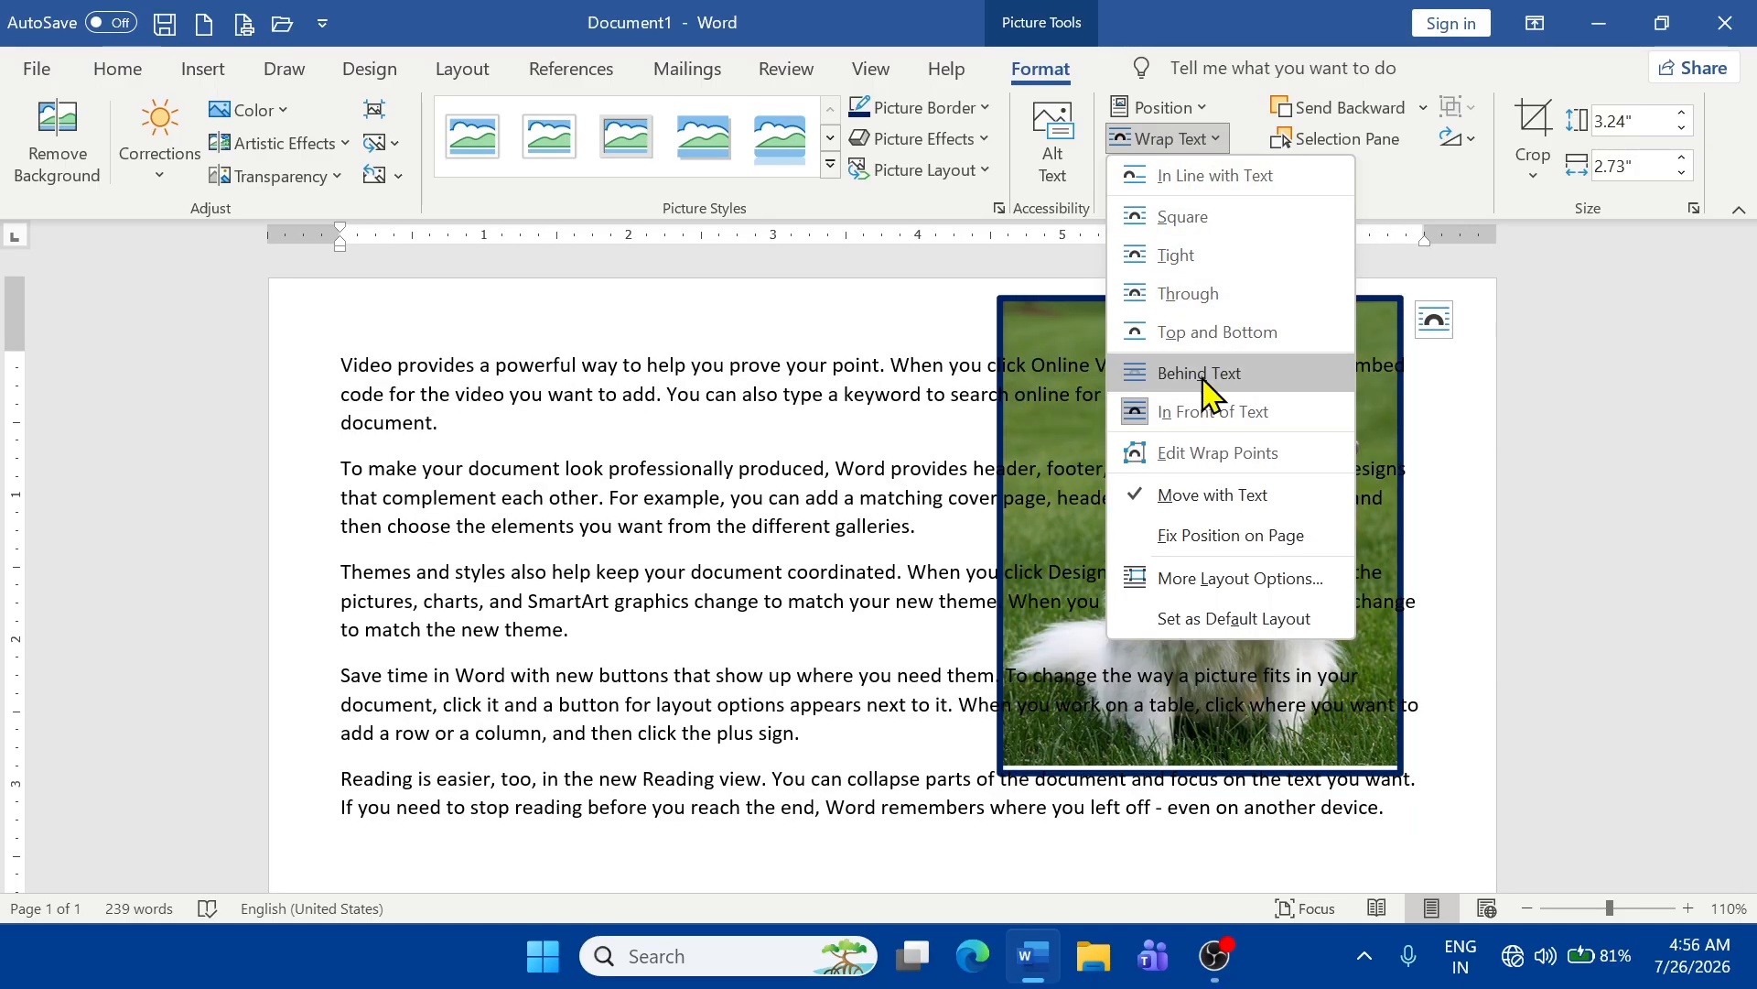
left_click(1201, 375)
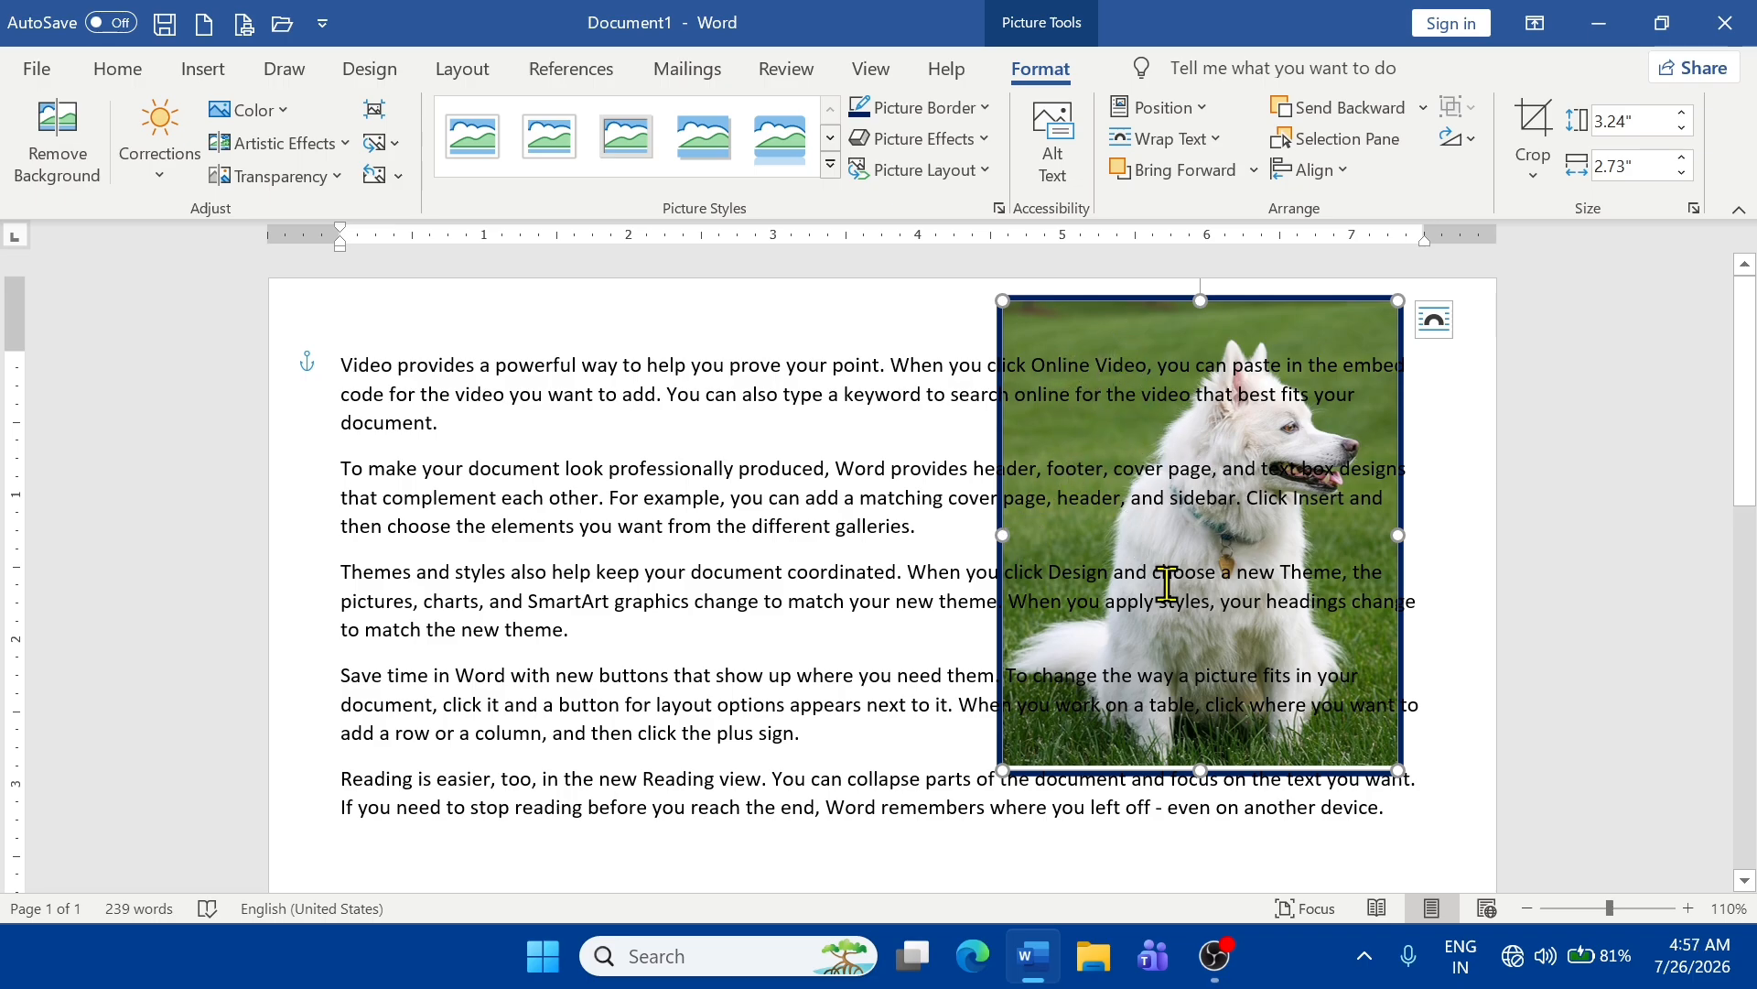
- Set the dog picture's text wrapping to In Front of Text and move it slightly past the left margin of the paragraphs
left_click(1212, 143)
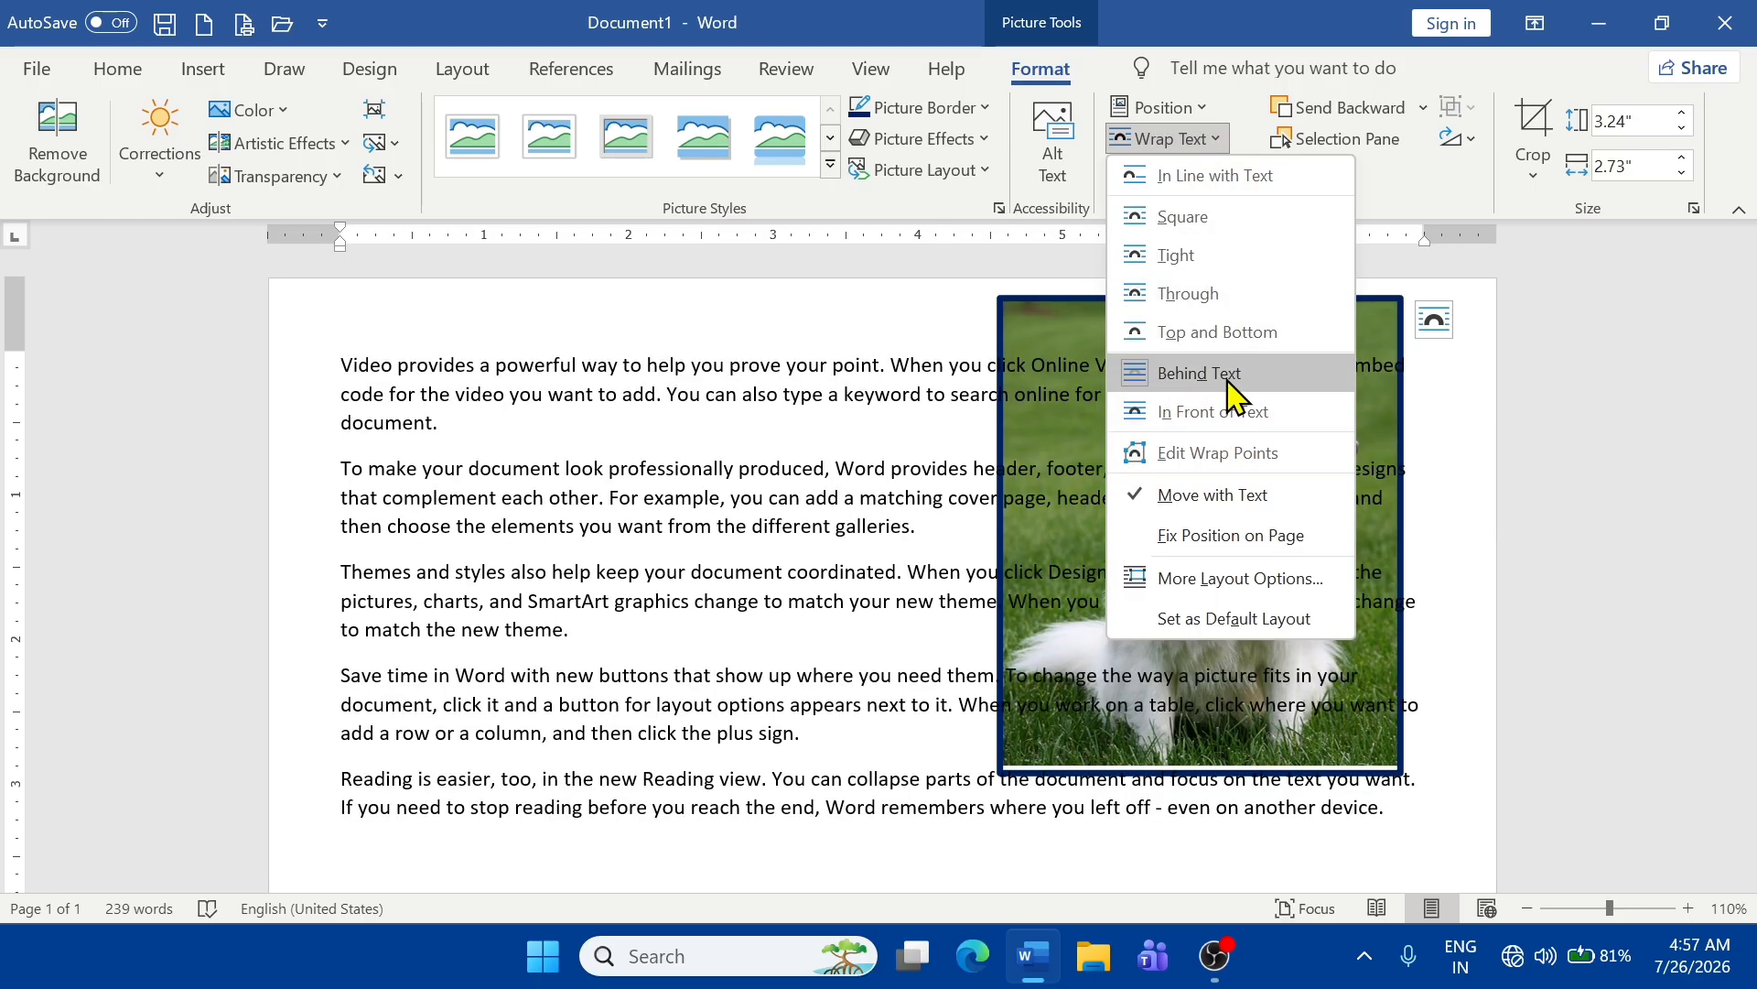
left_click(1179, 411)
left_click_drag(1177, 404, 489, 510)
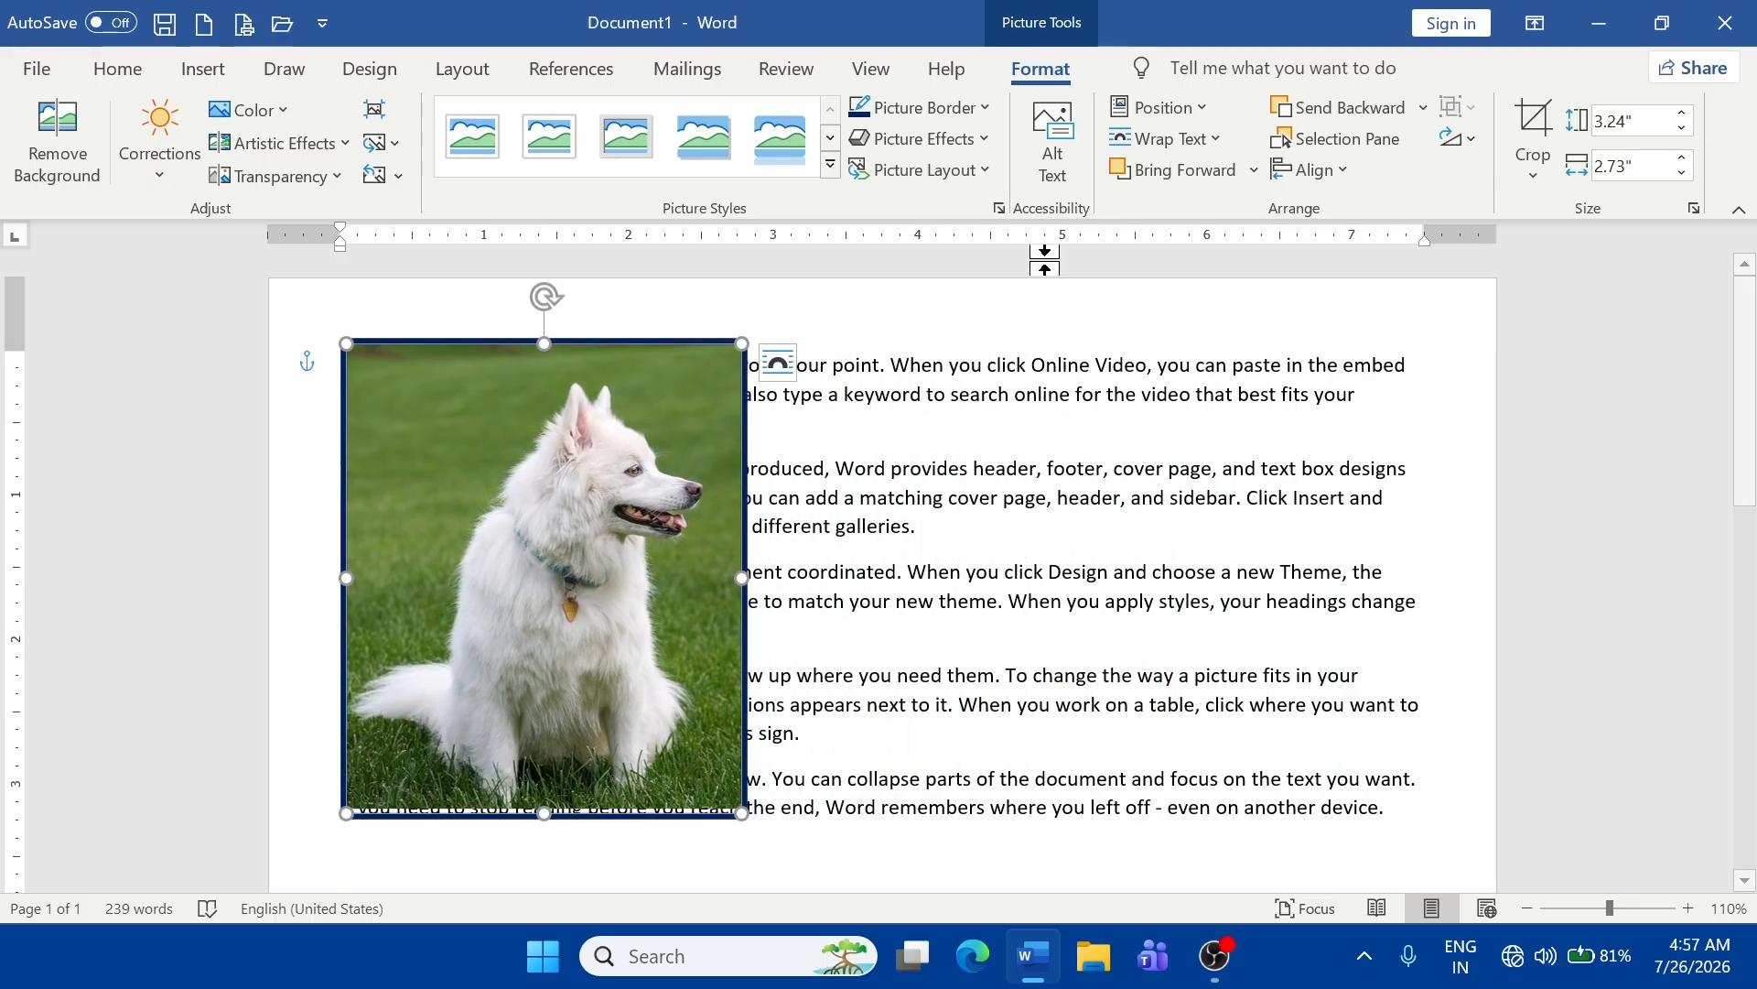
left_click(1182, 140)
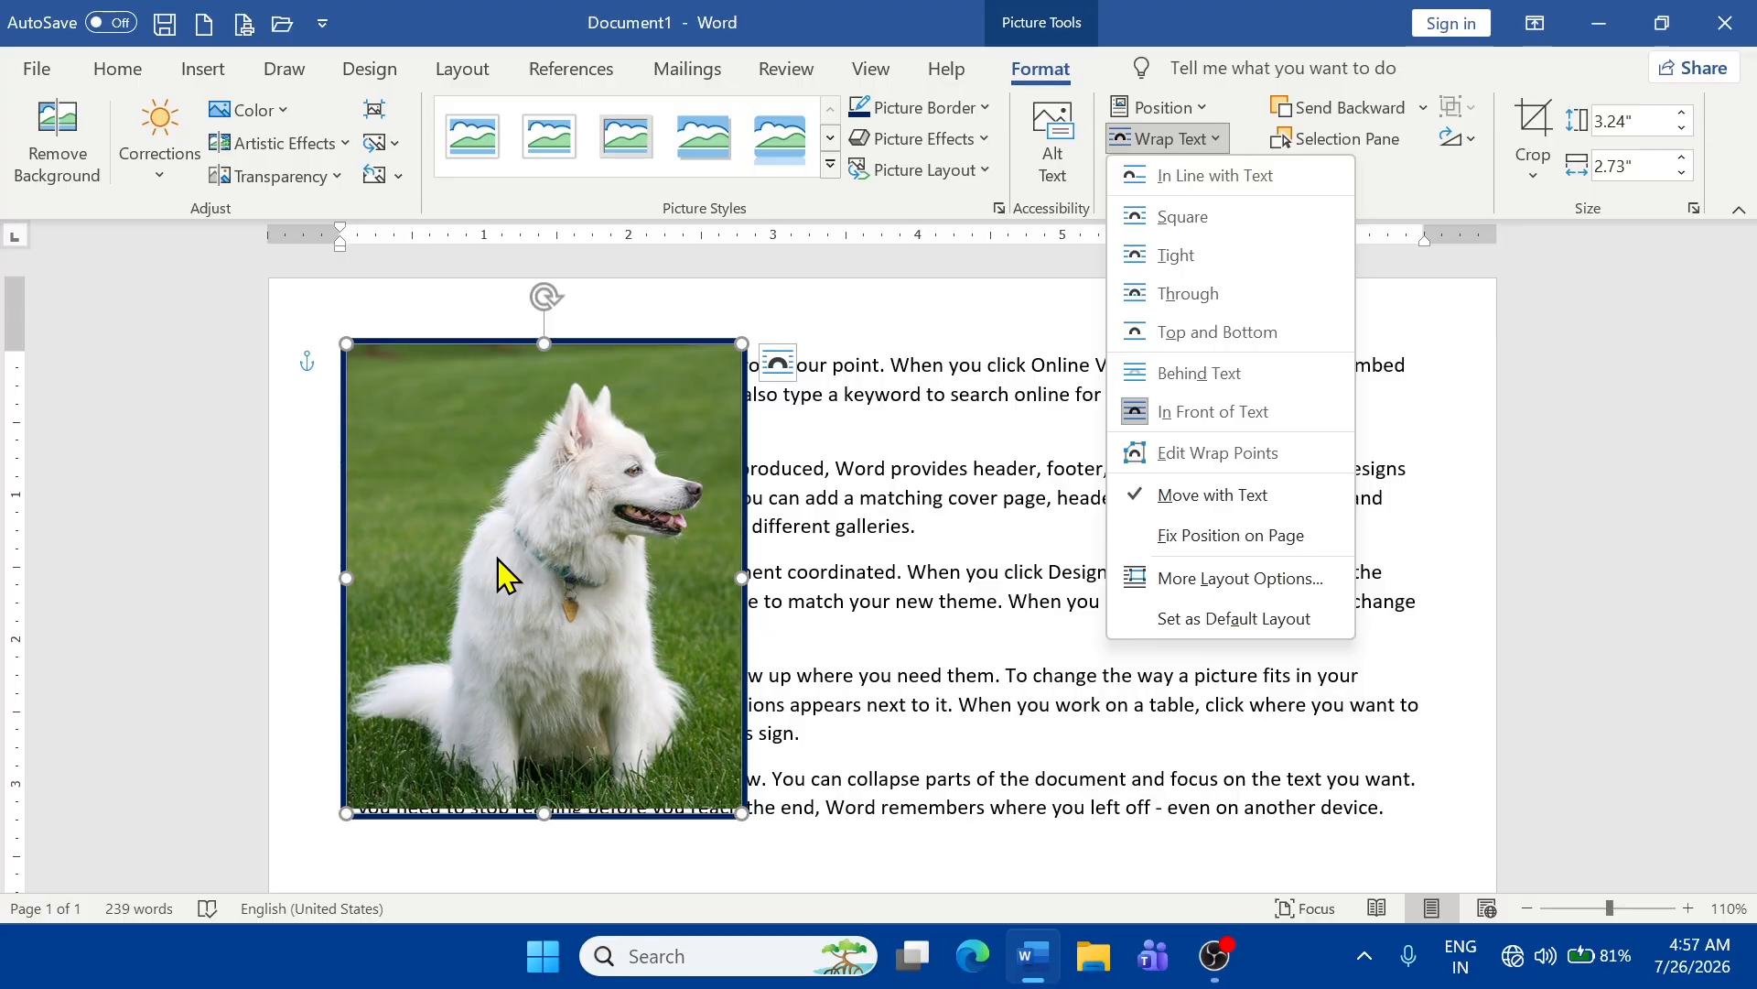
left_click(1195, 412)
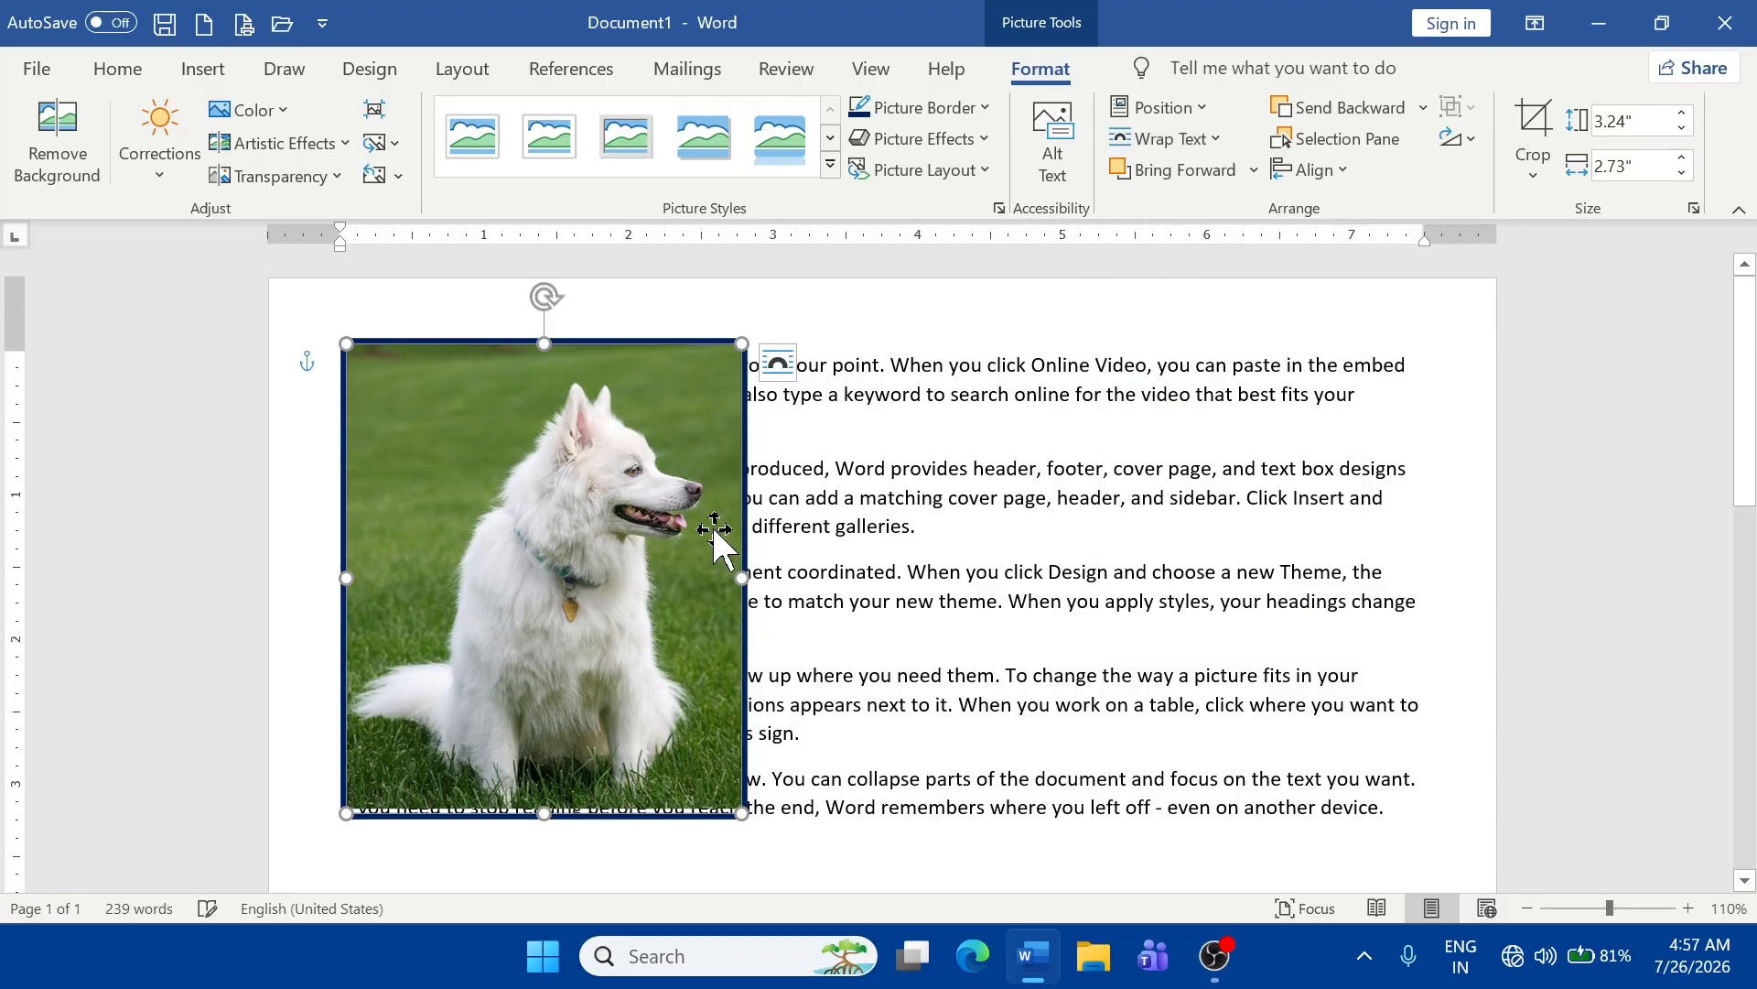
left_click_drag(563, 540, 525, 543)
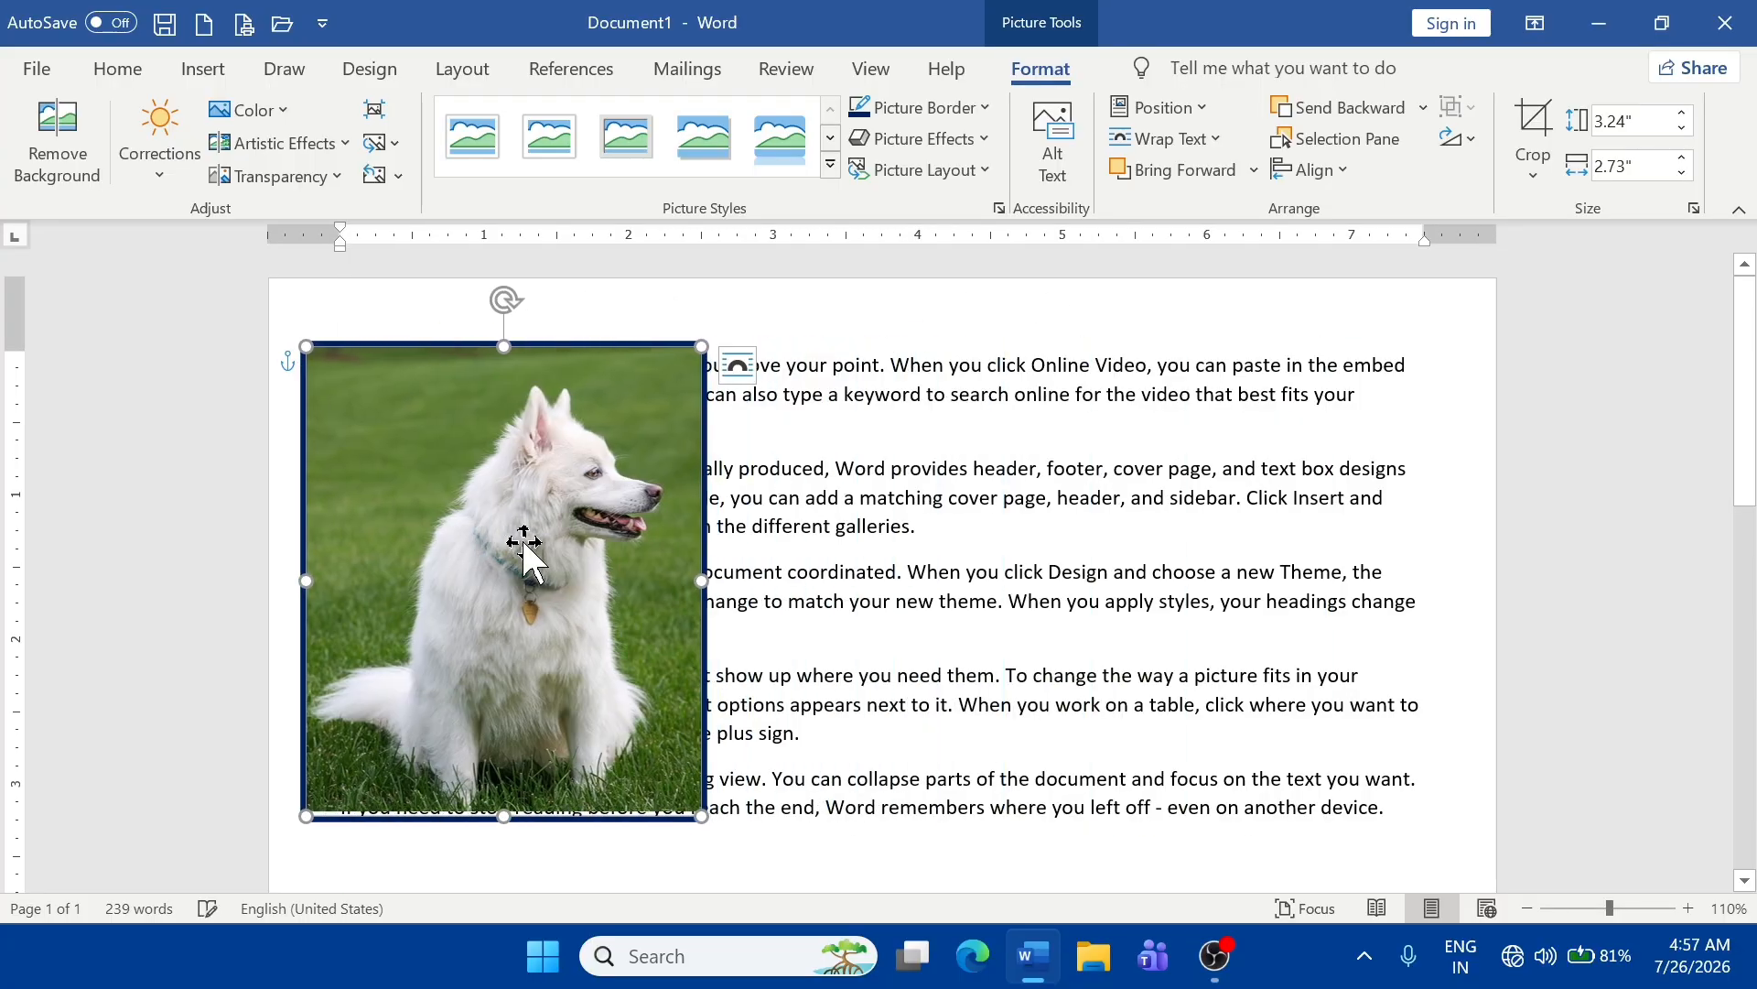
- Copy and paste the dog picture, place the duplicate over the right part of the paragraphs, and delete the duplicate
right_click(525, 544)
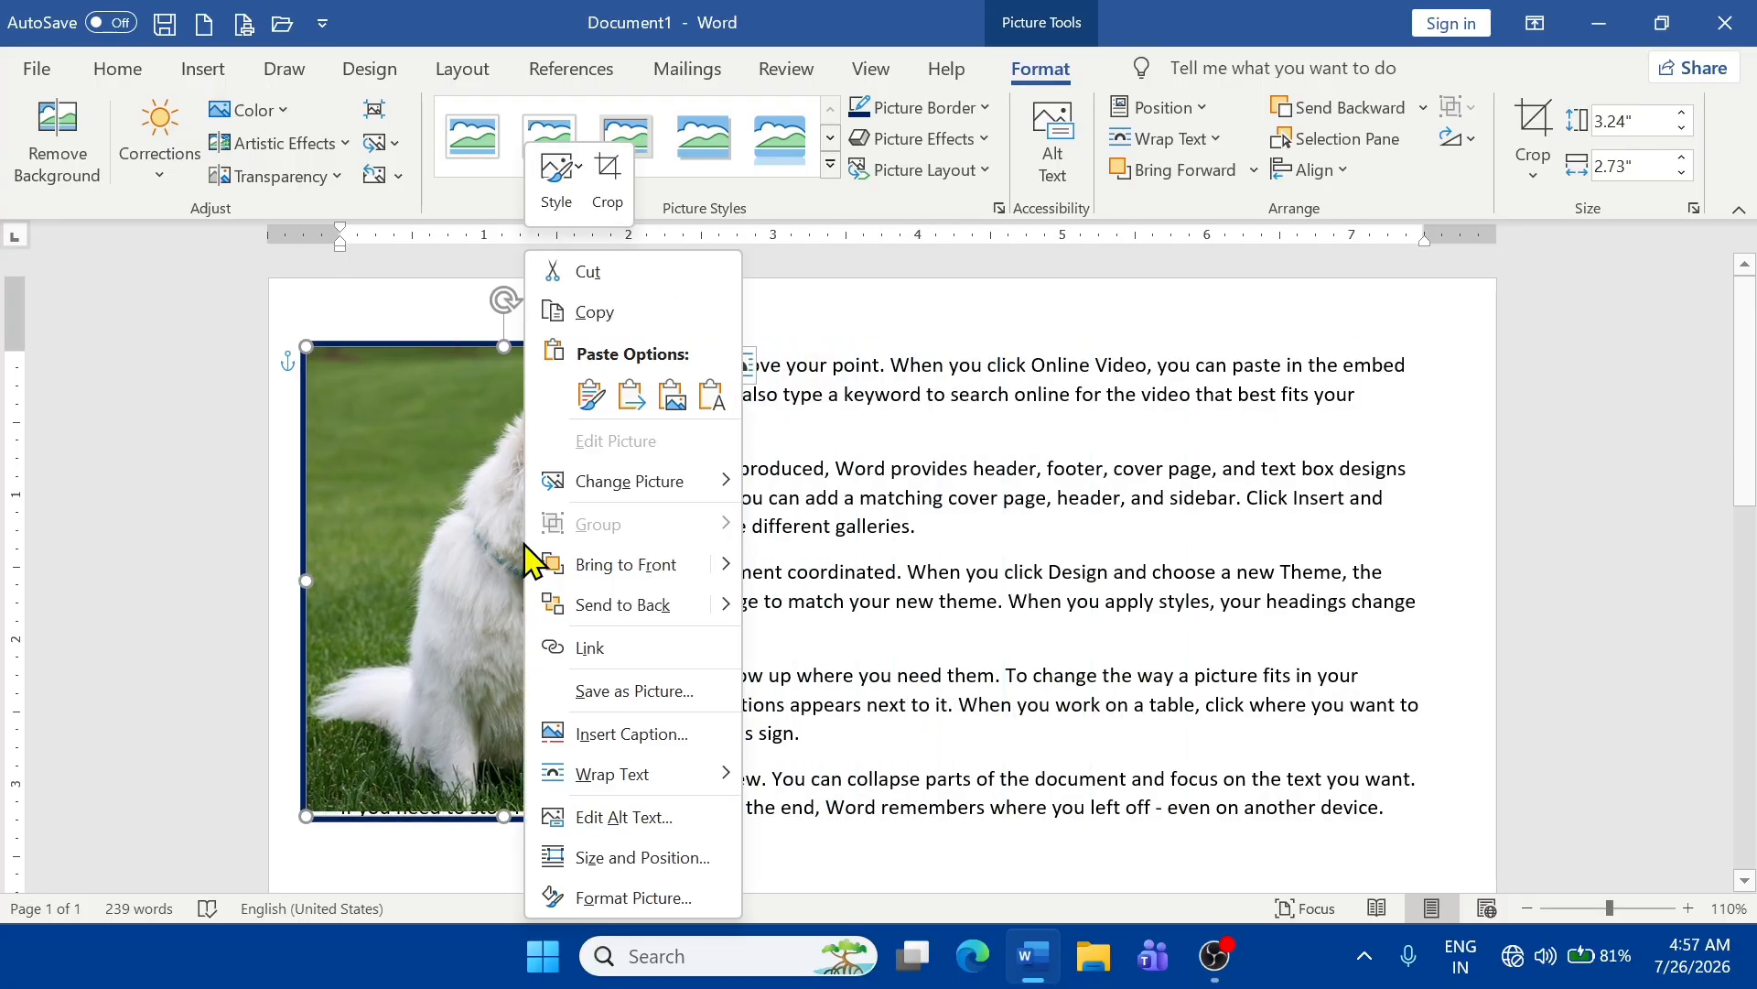
left_click(586, 313)
right_click(494, 468)
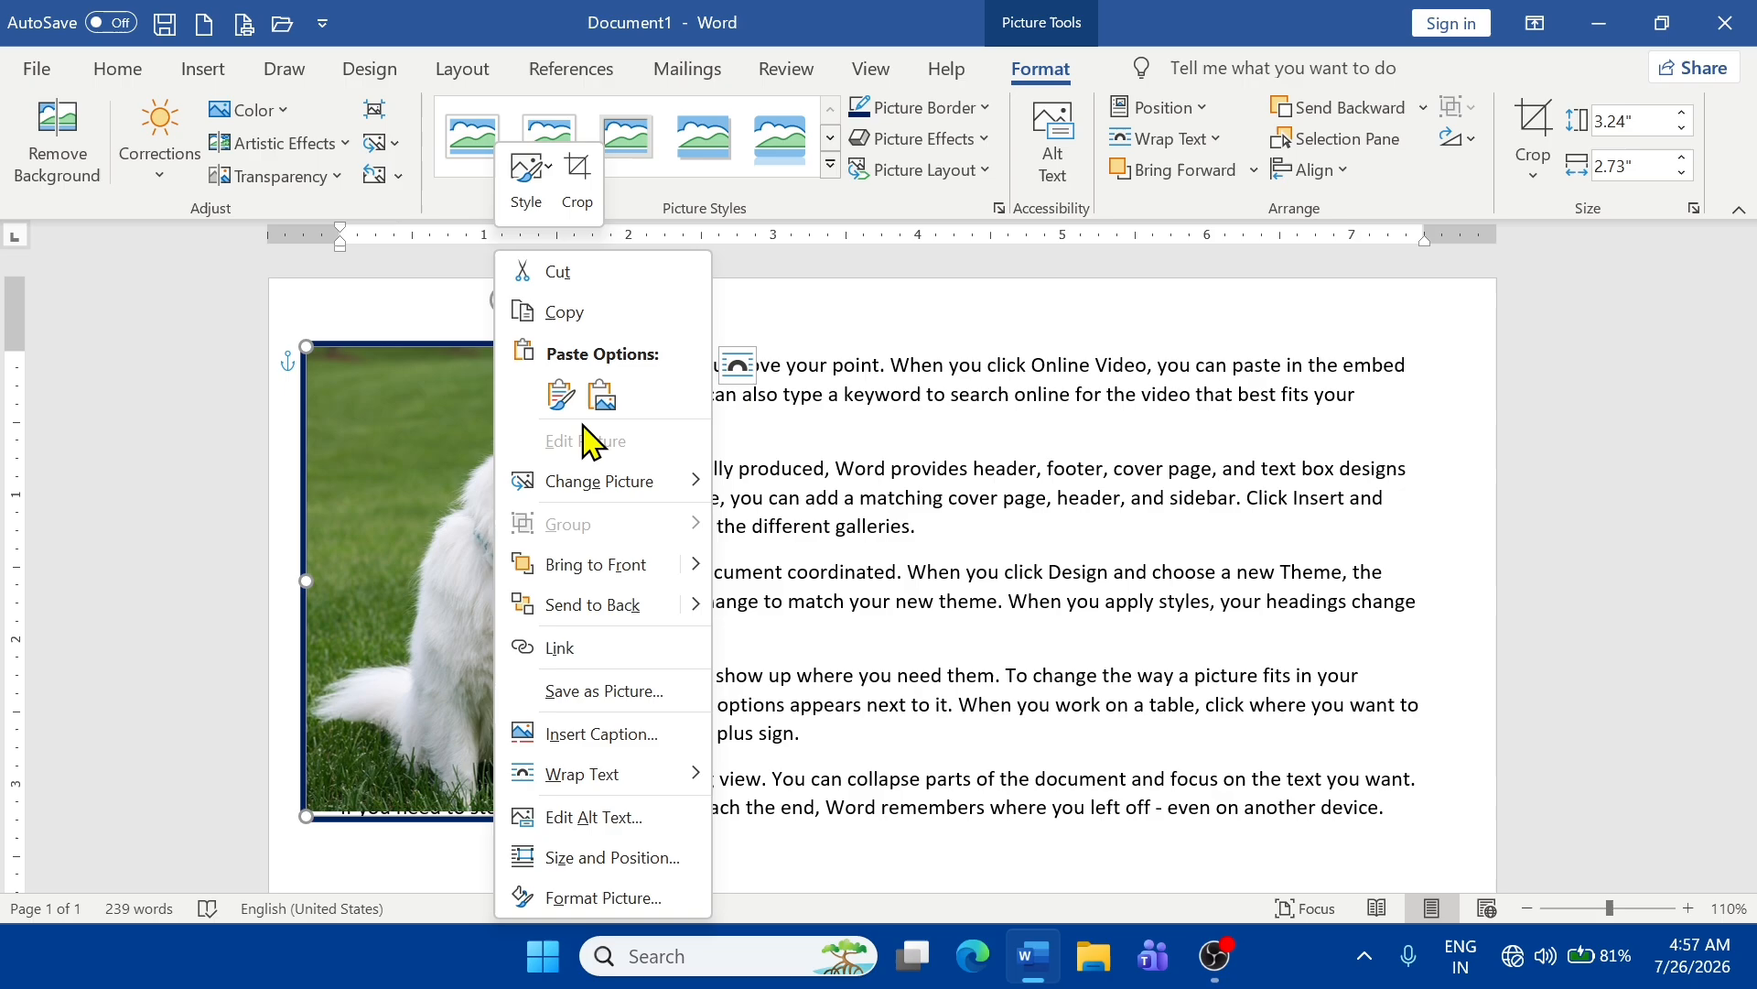
left_click(568, 401)
left_click_drag(522, 503, 1062, 490)
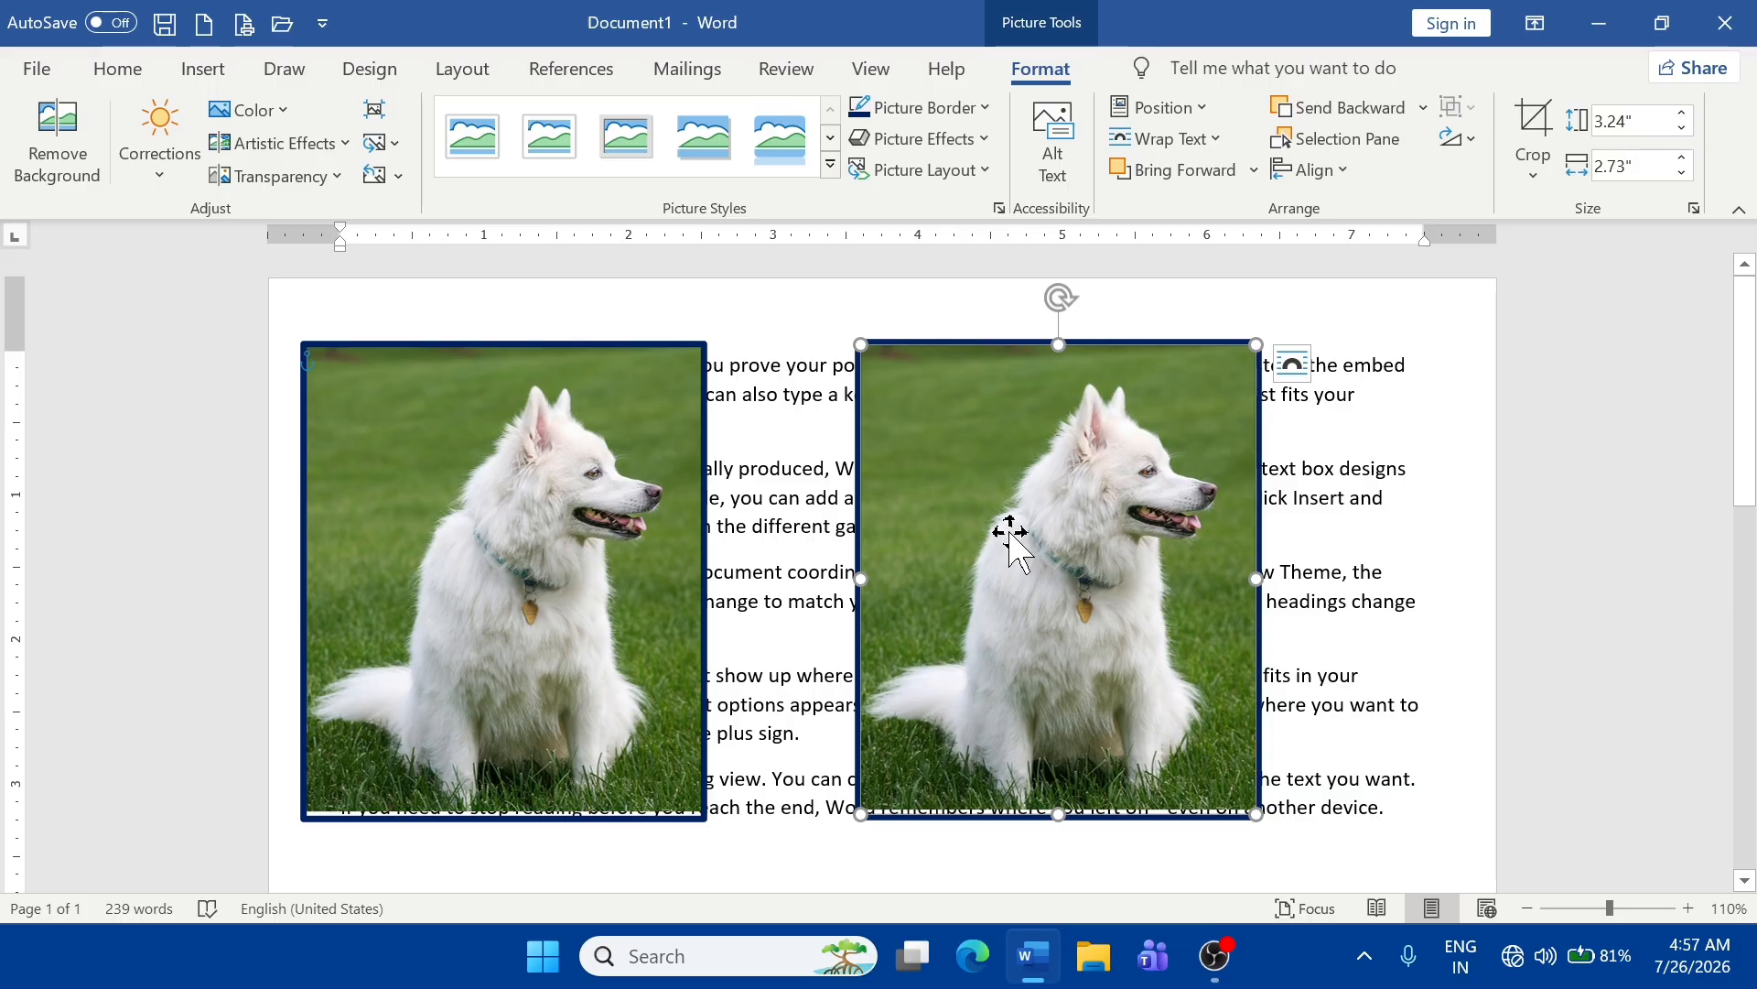
key("Delete")
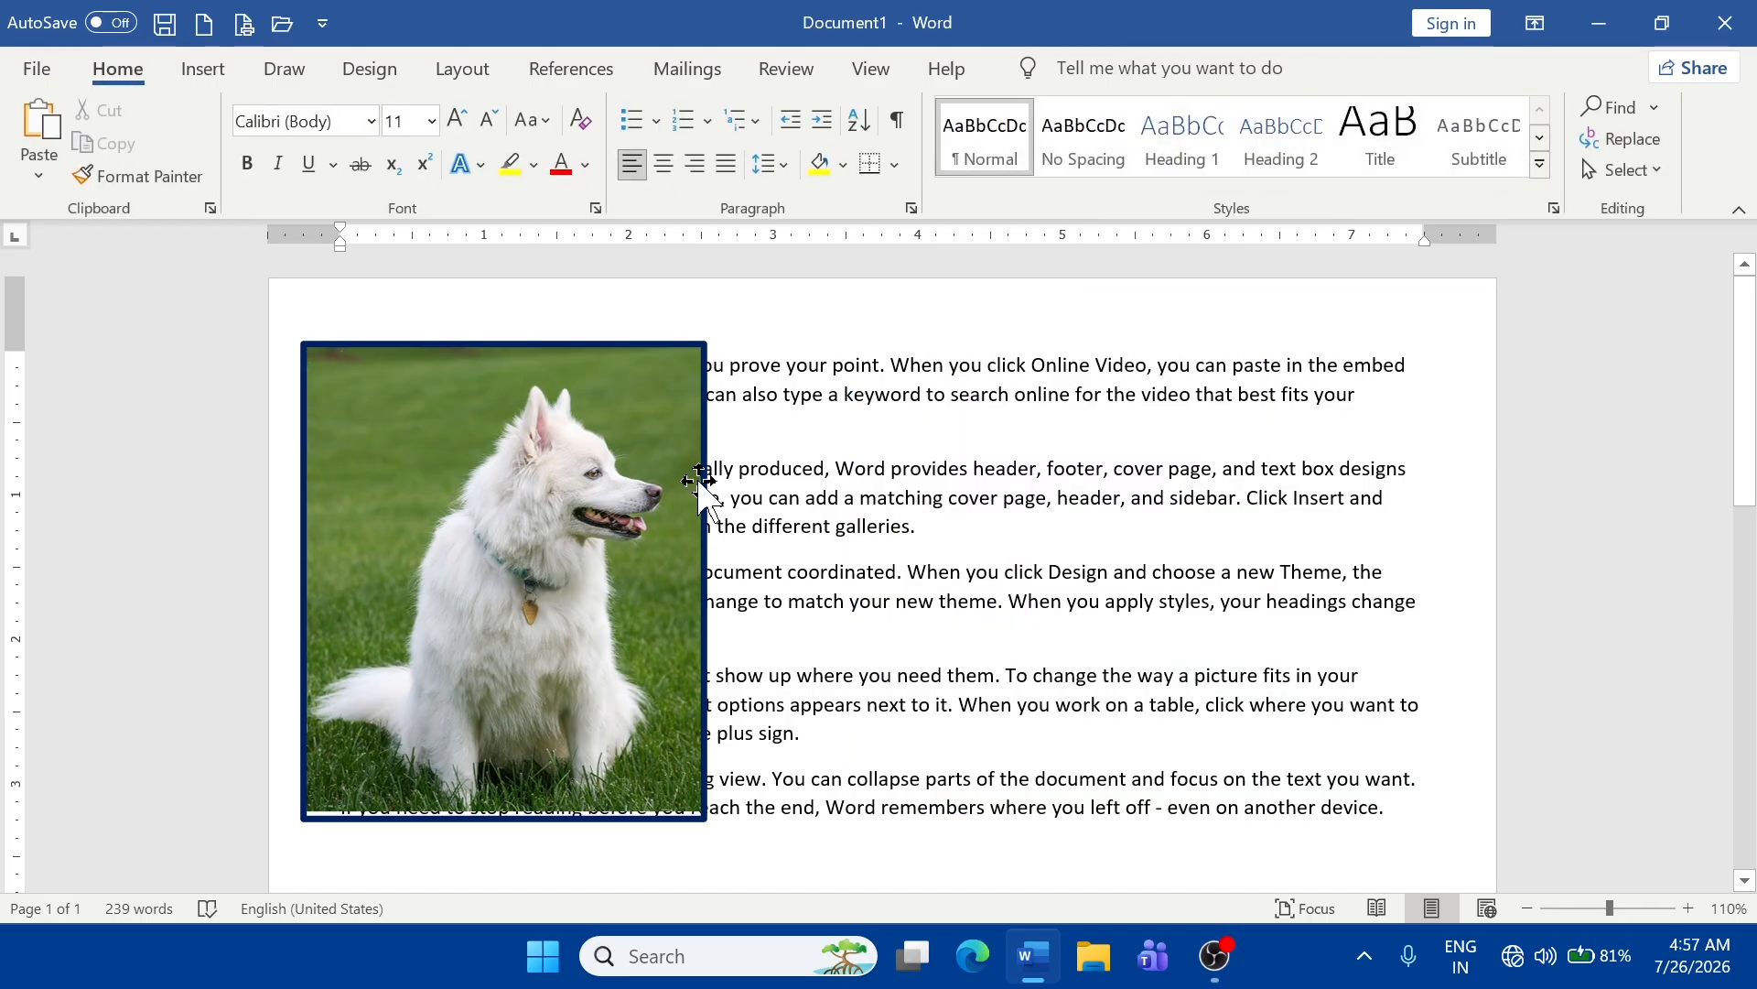
left_click(510, 590)
left_click_drag(906, 378, 1044, 471)
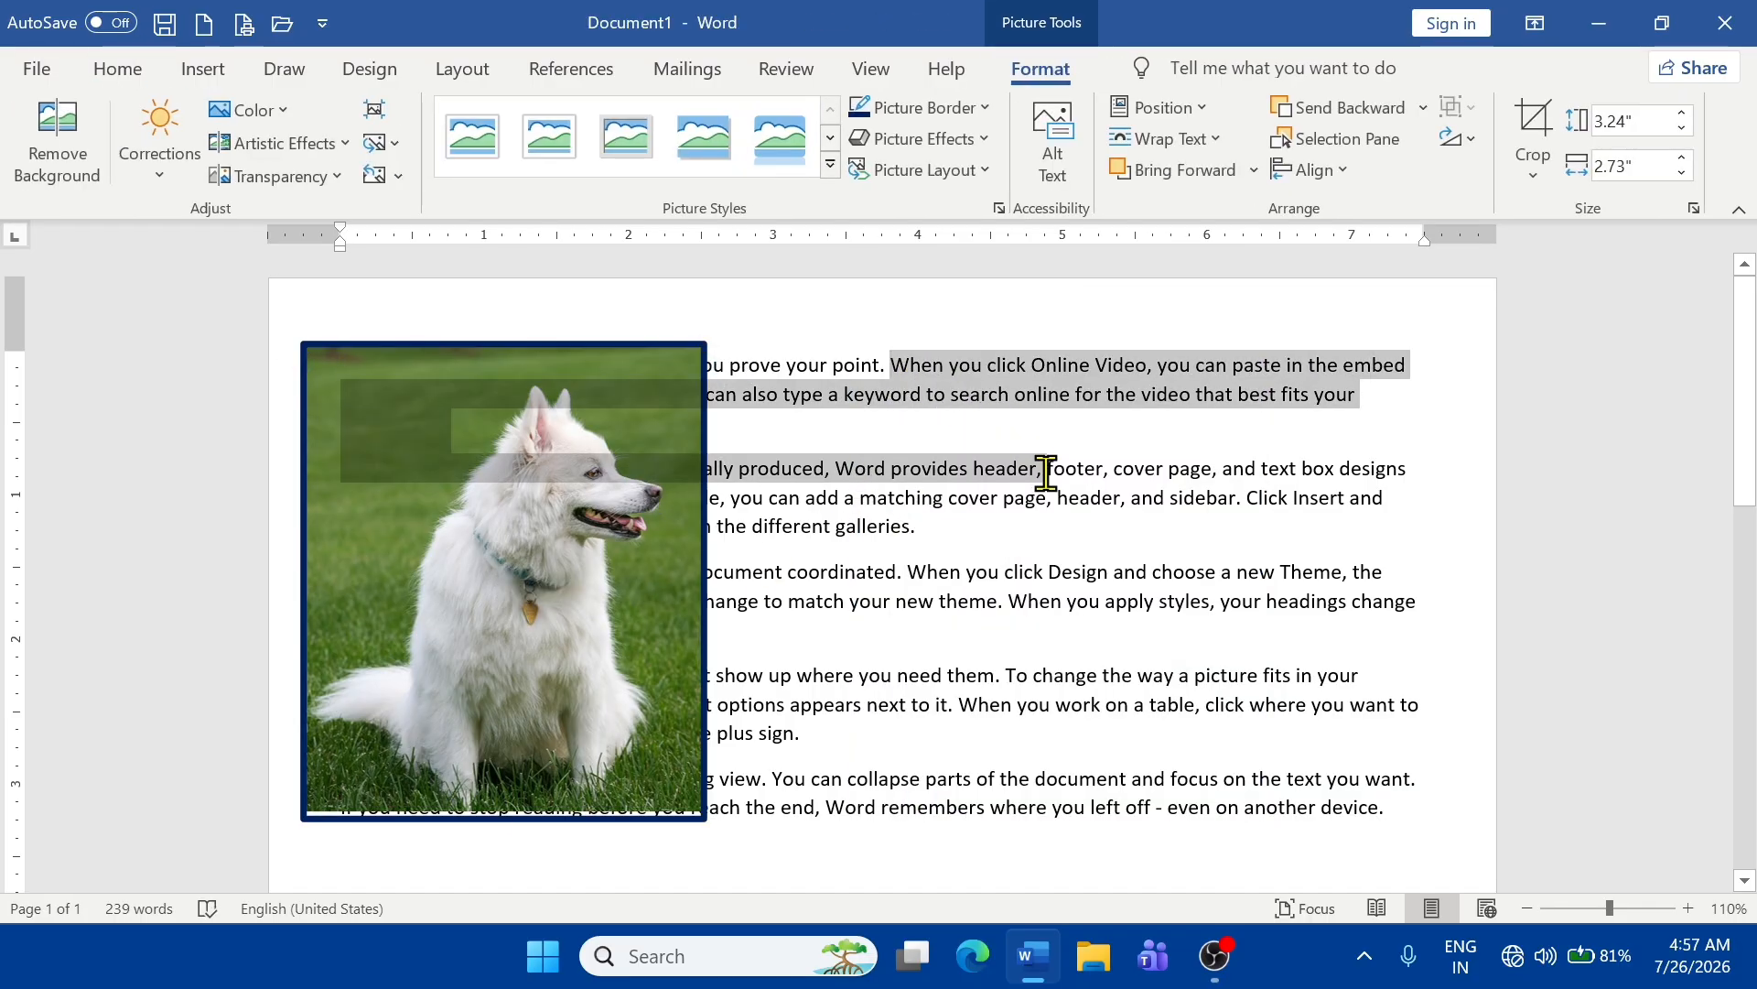
left_click(1151, 533)
left_click(408, 653)
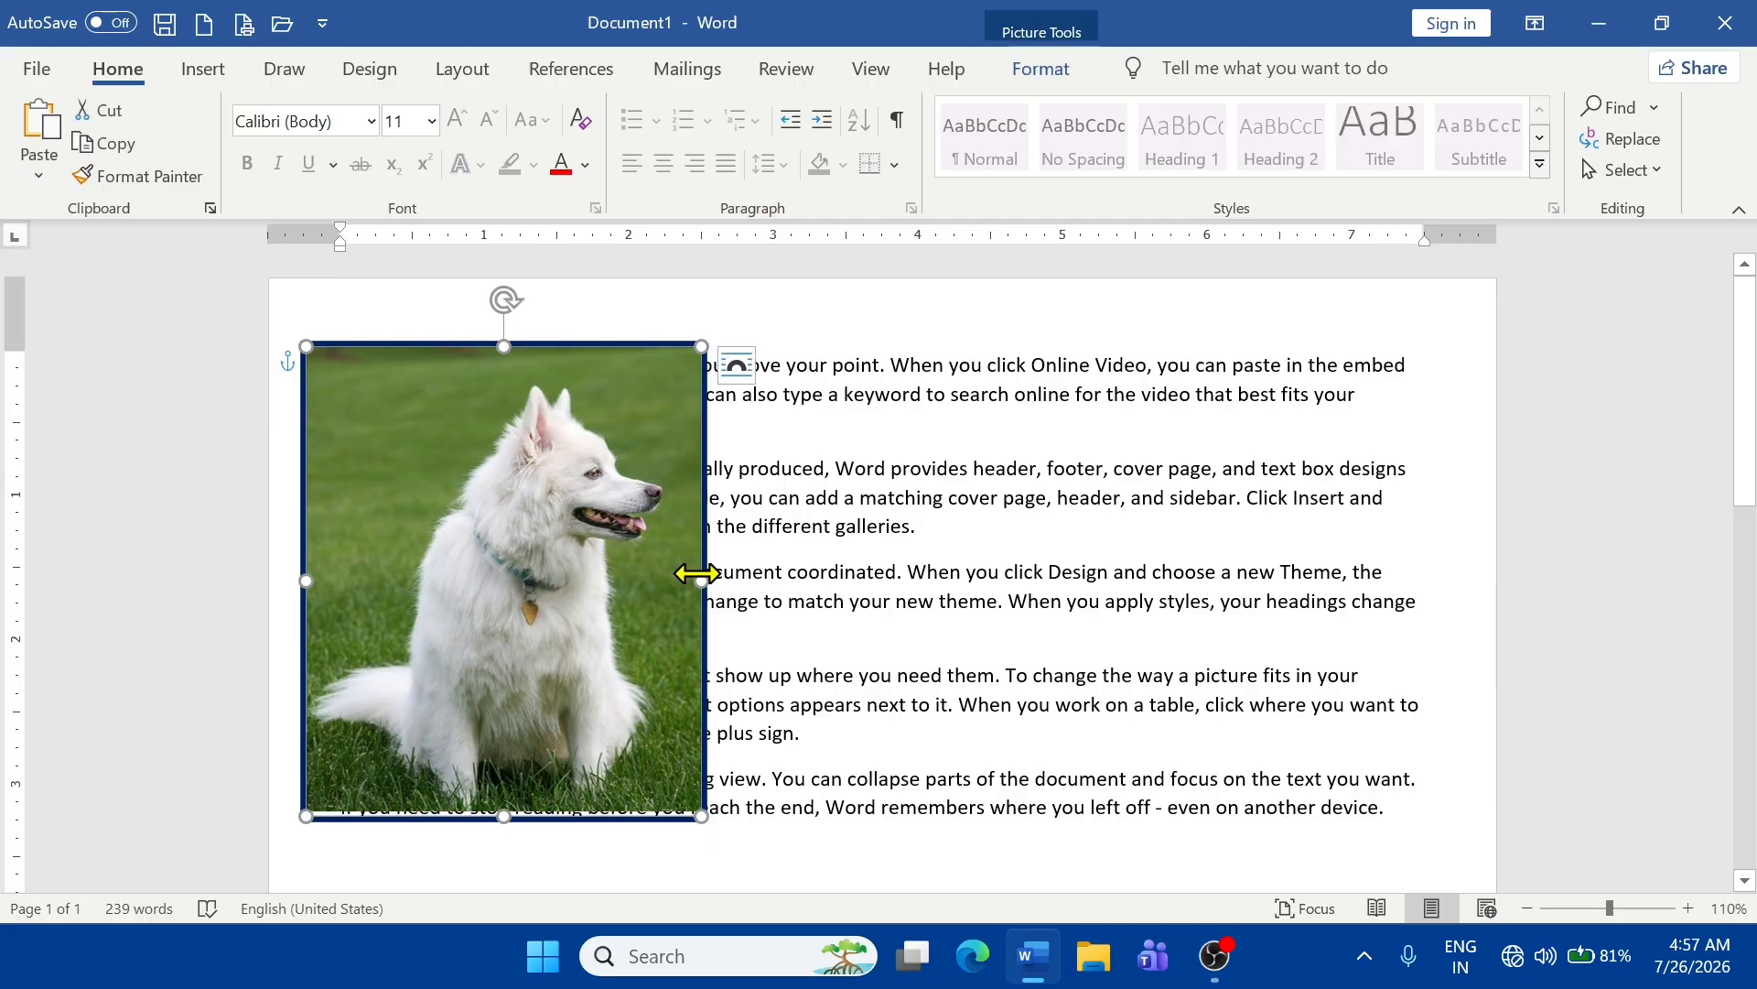
left_click(1042, 426)
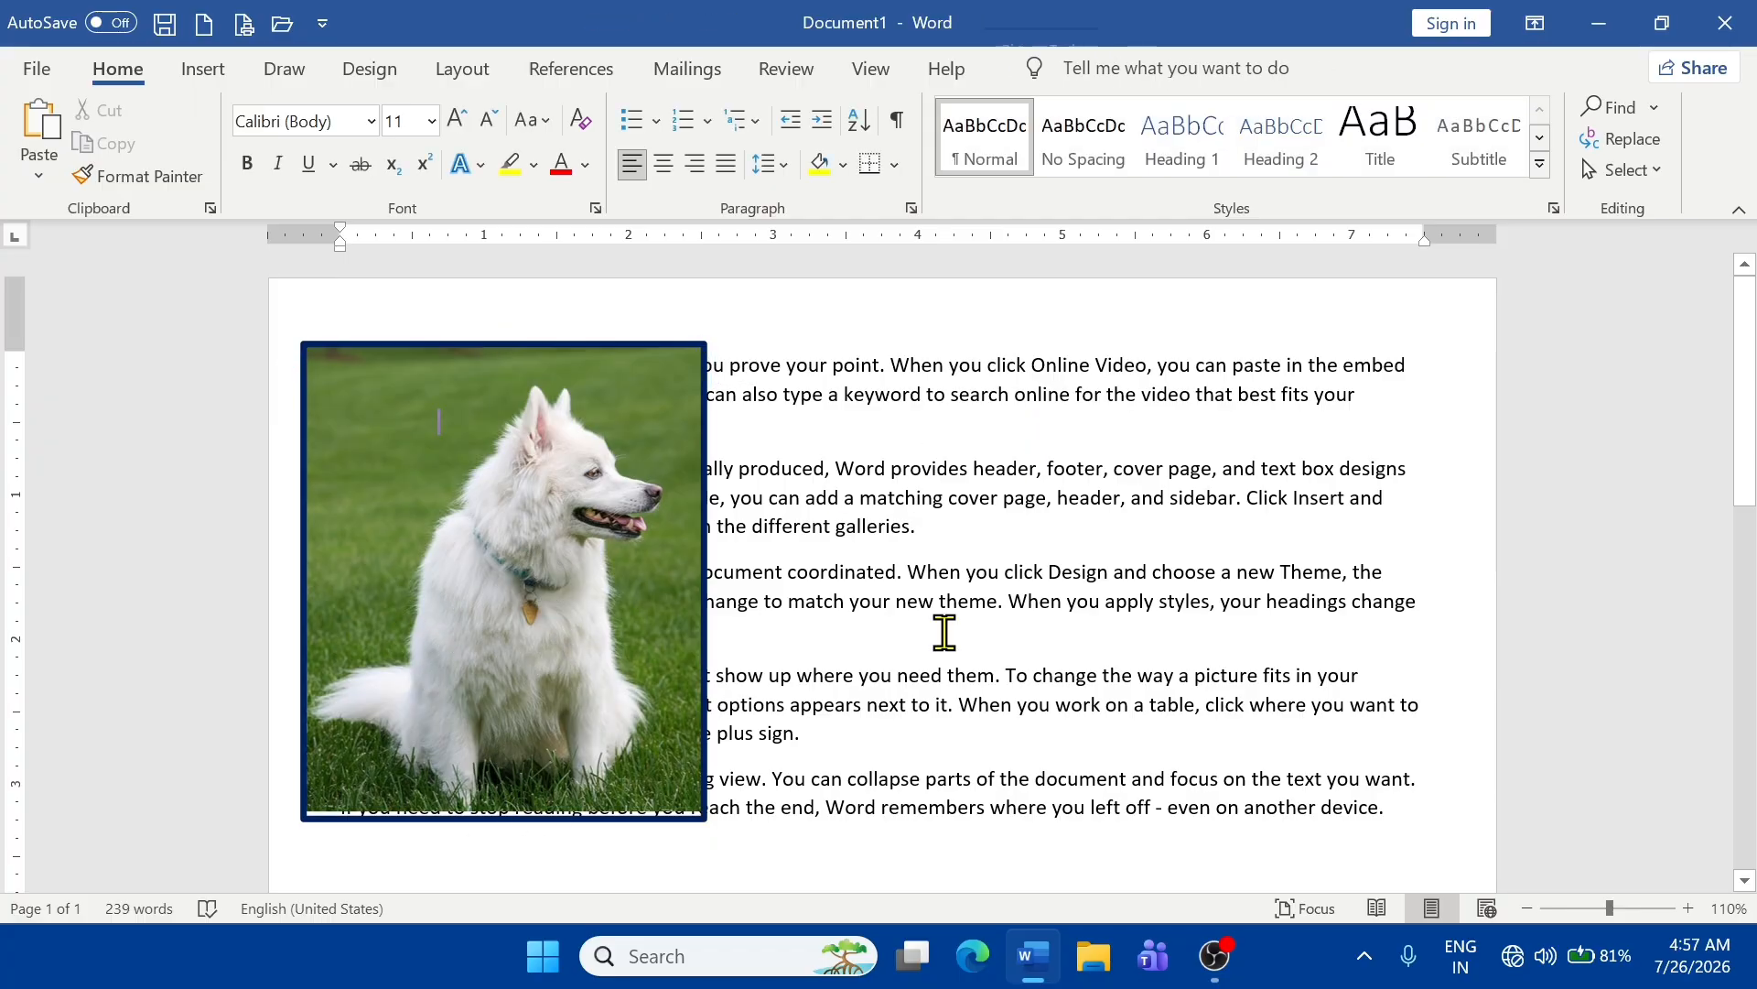
- Preview Square text wrapping on the dog picture without applying it
left_click(558, 586)
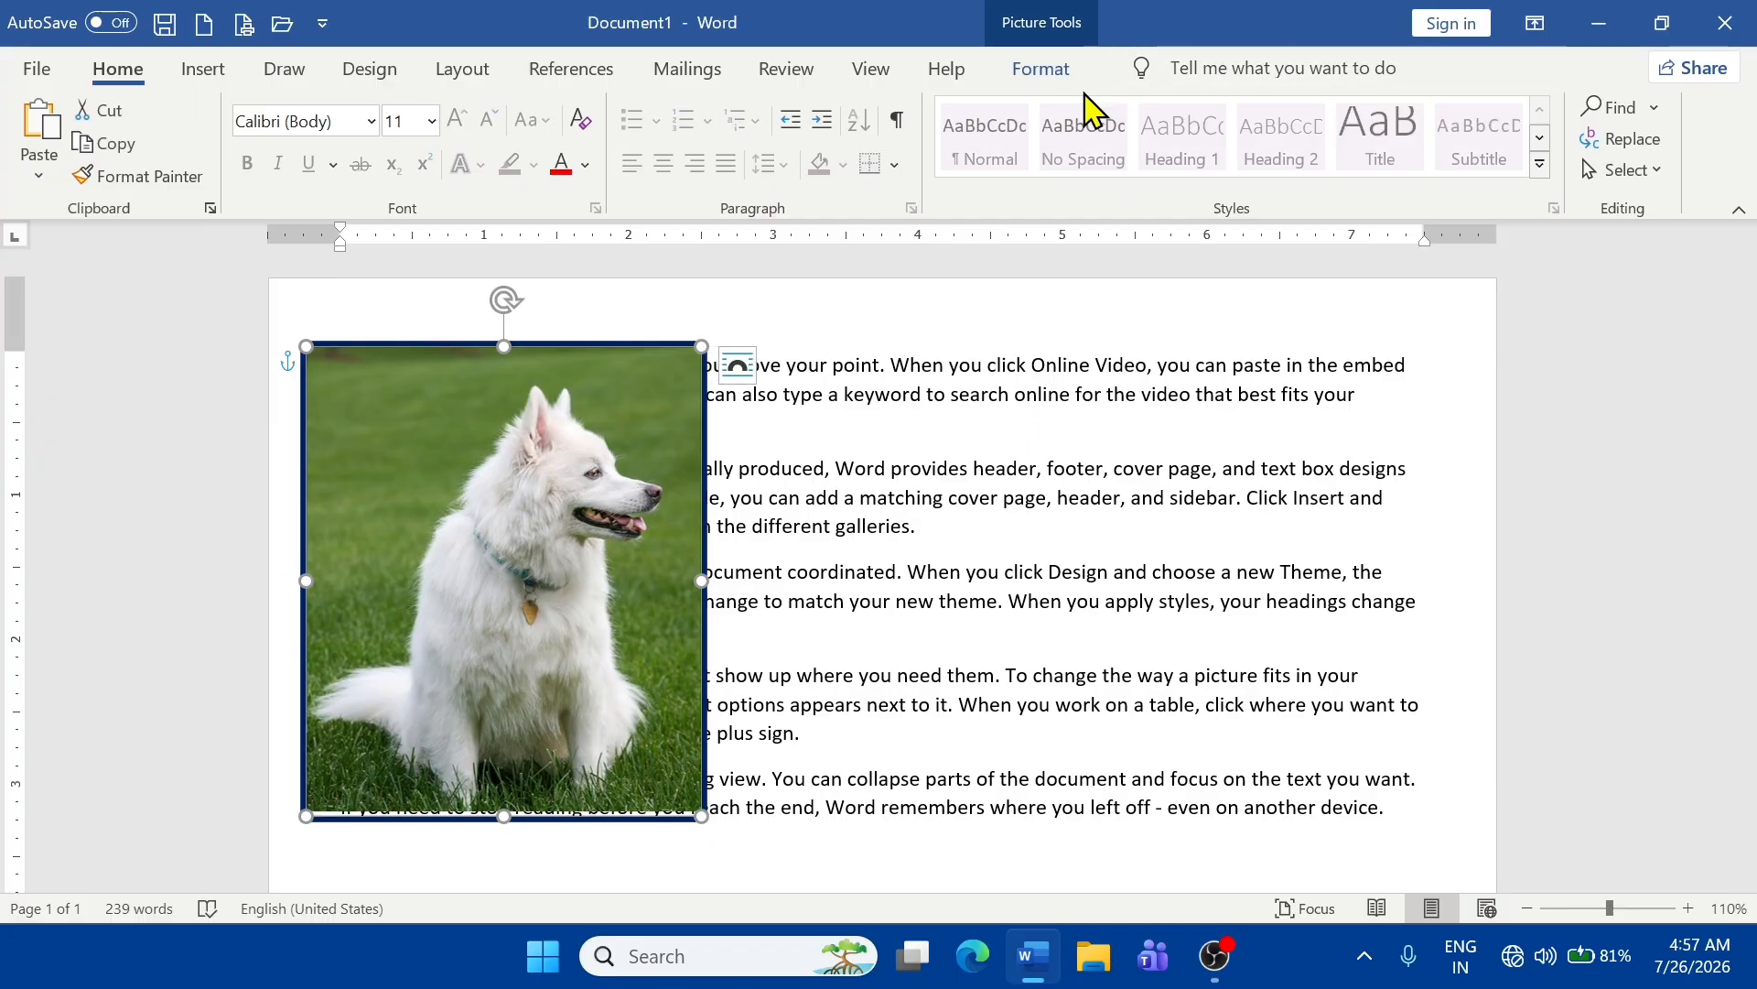
left_click(1041, 70)
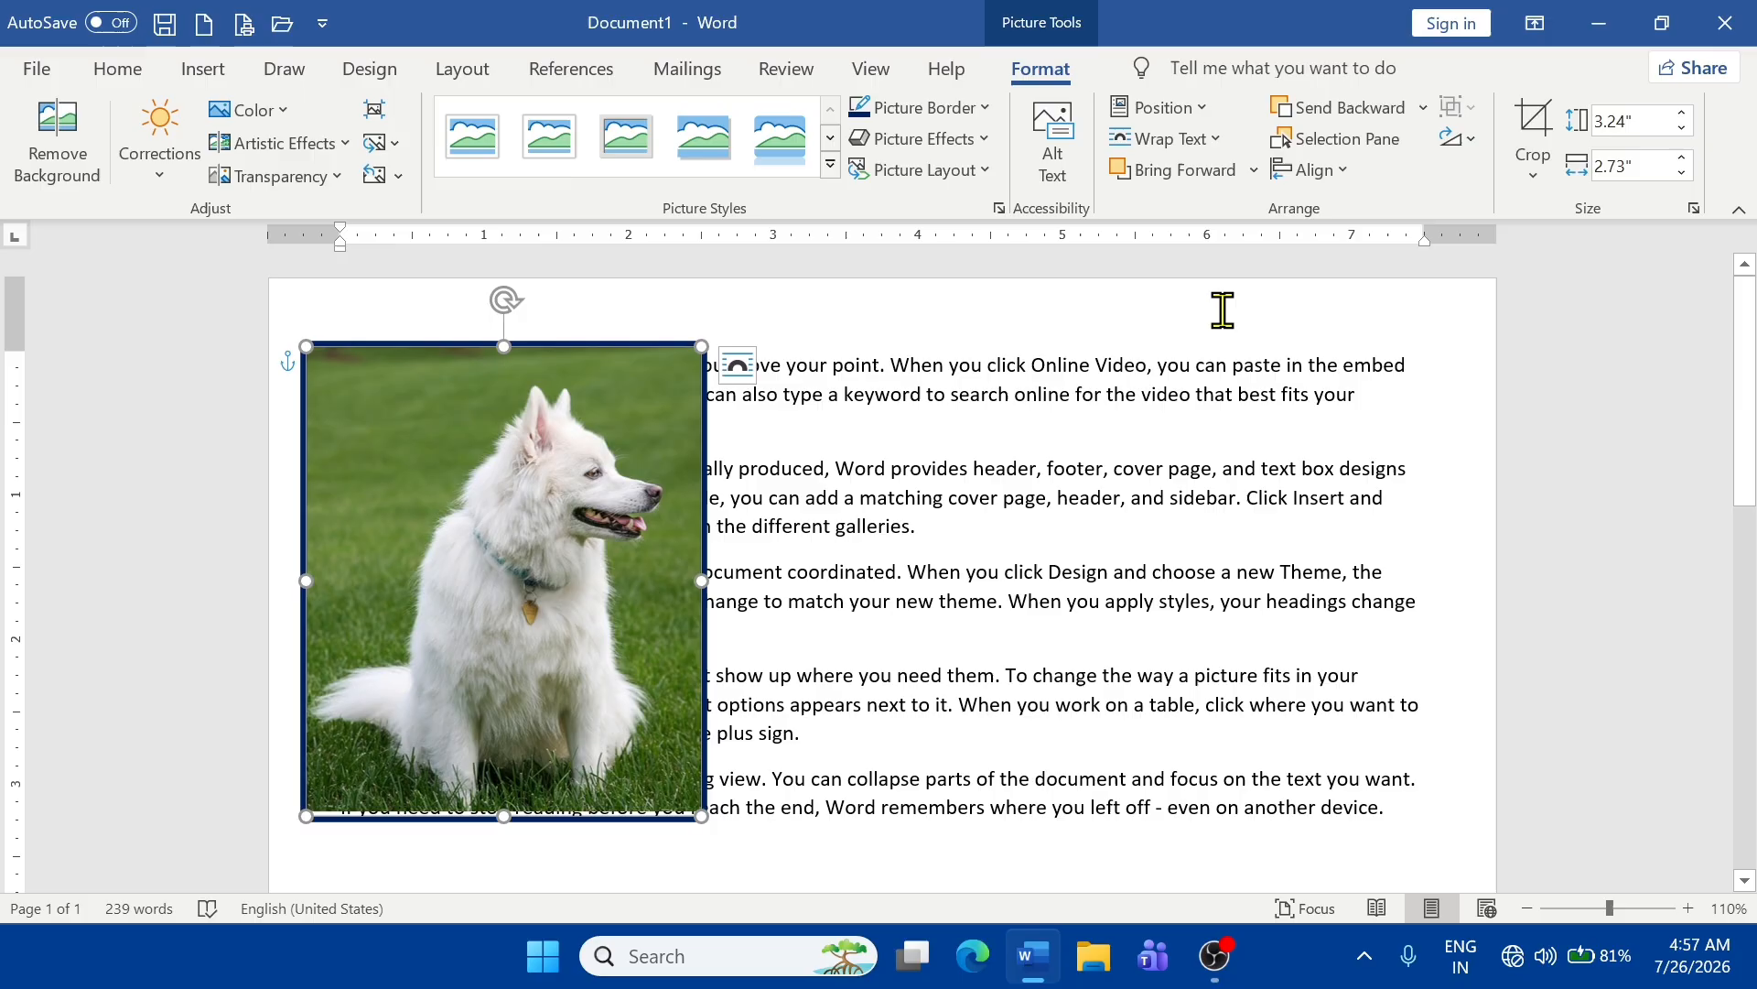
left_click(1215, 140)
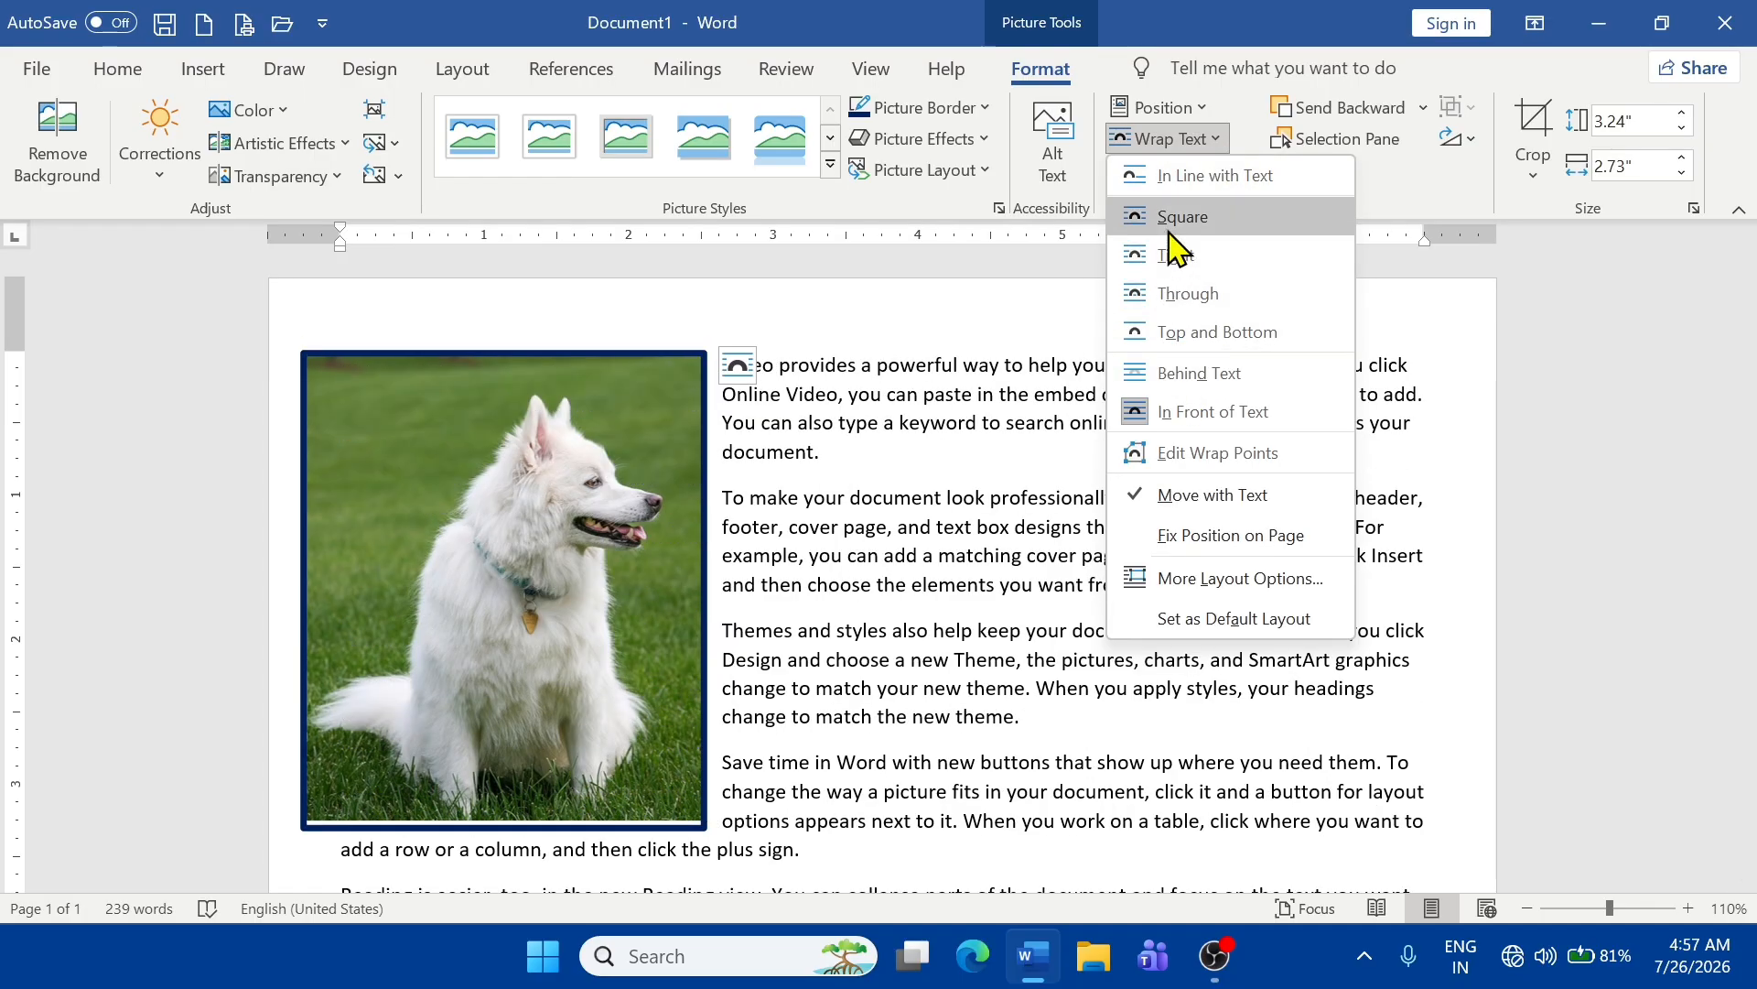
left_click(964, 550)
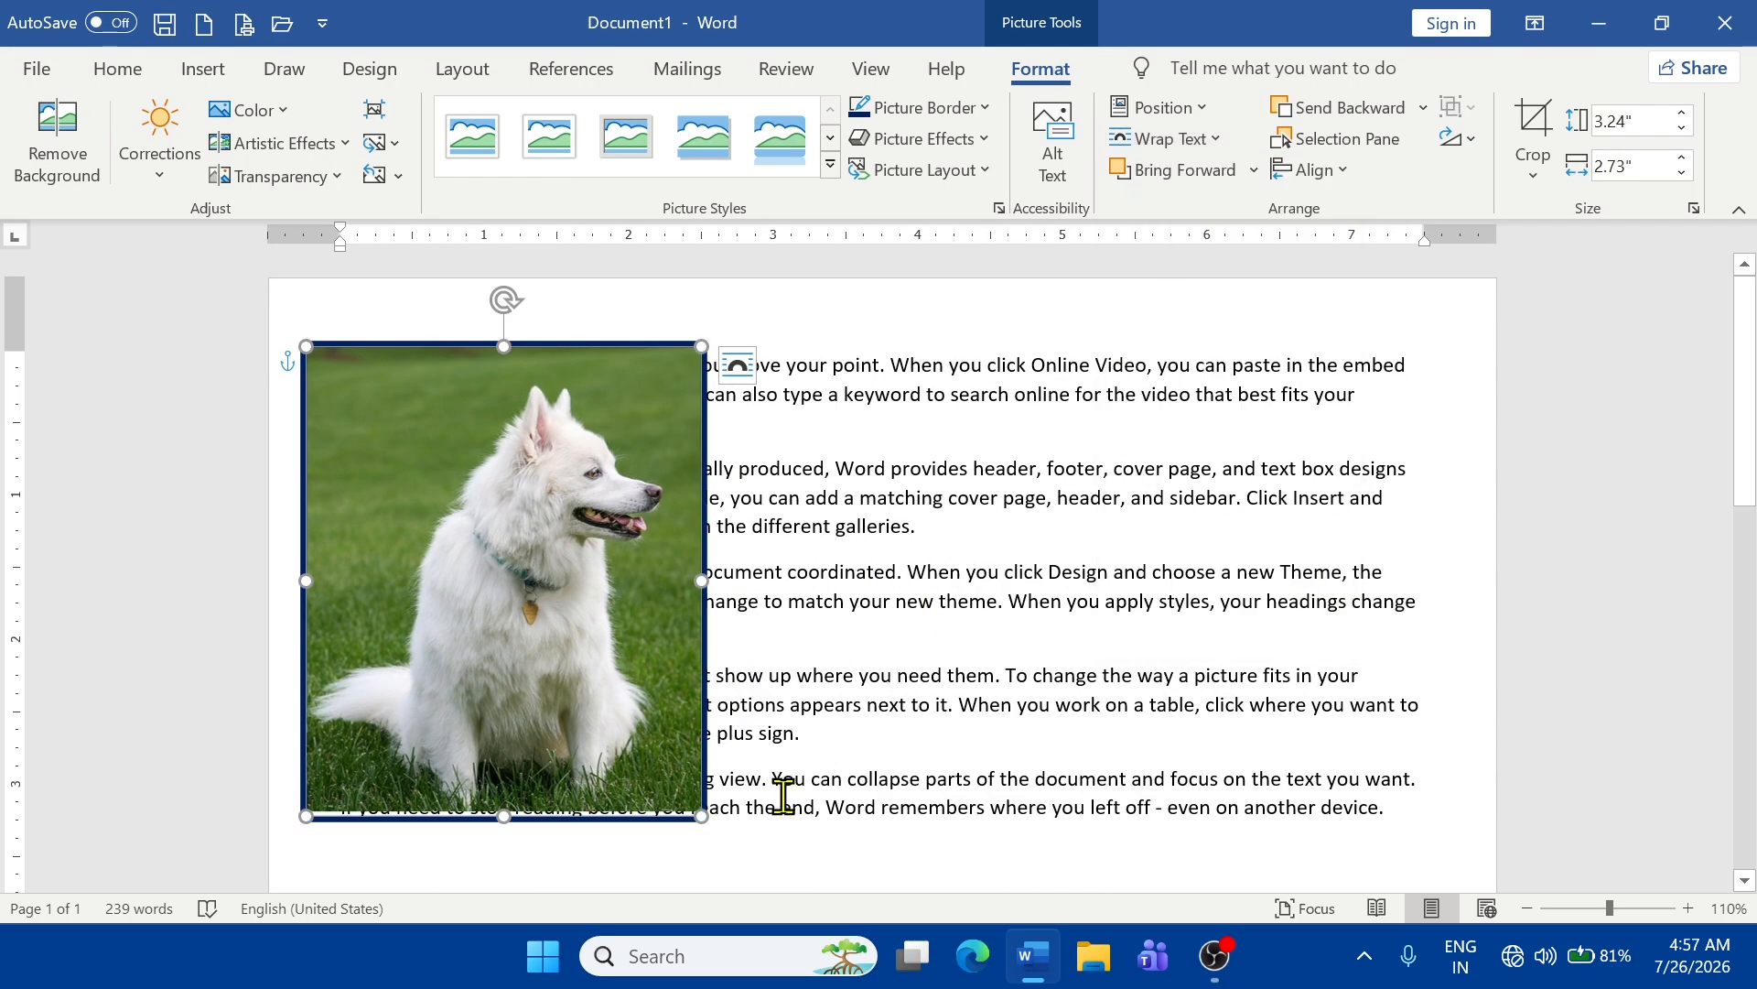
- Shrink the dog picture to about 1.99" high by 1.68" wide and move it to the middle of the first three paragraphs
left_click_drag(701, 818, 550, 635)
left_click_drag(437, 494, 819, 491)
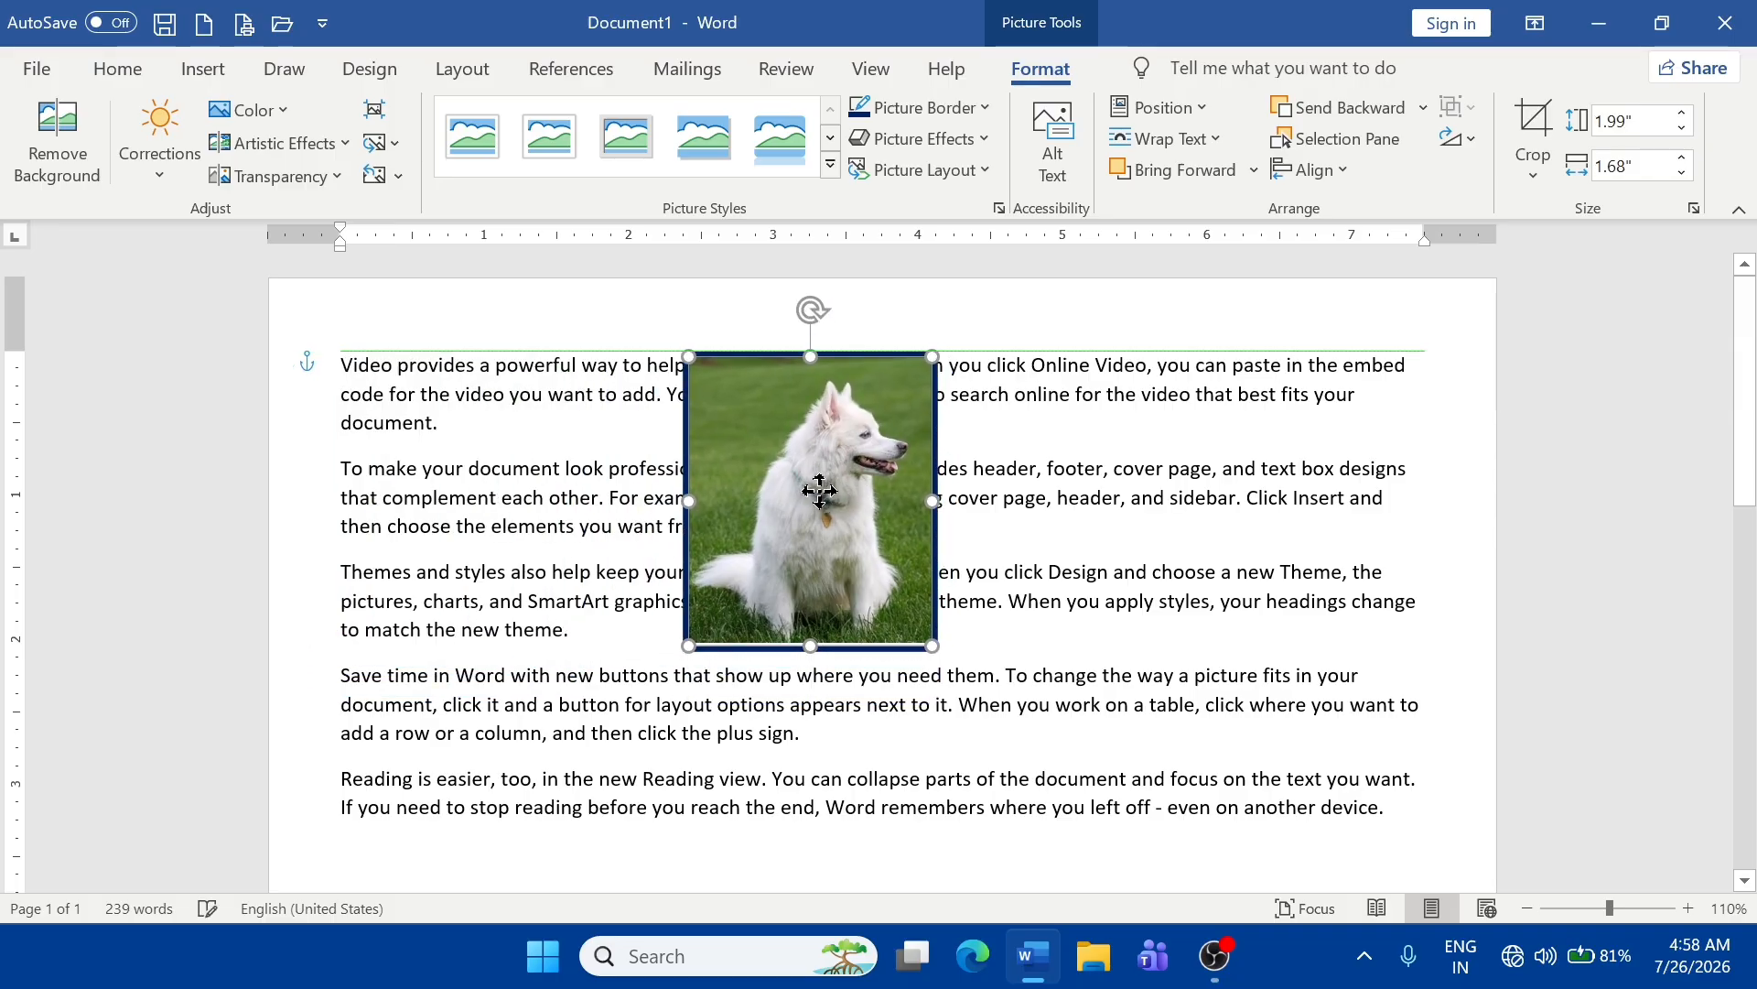
- Set the dog picture's text wrapping to Top and Bottom and move it down below the first line of the third paragraph
left_click(1221, 138)
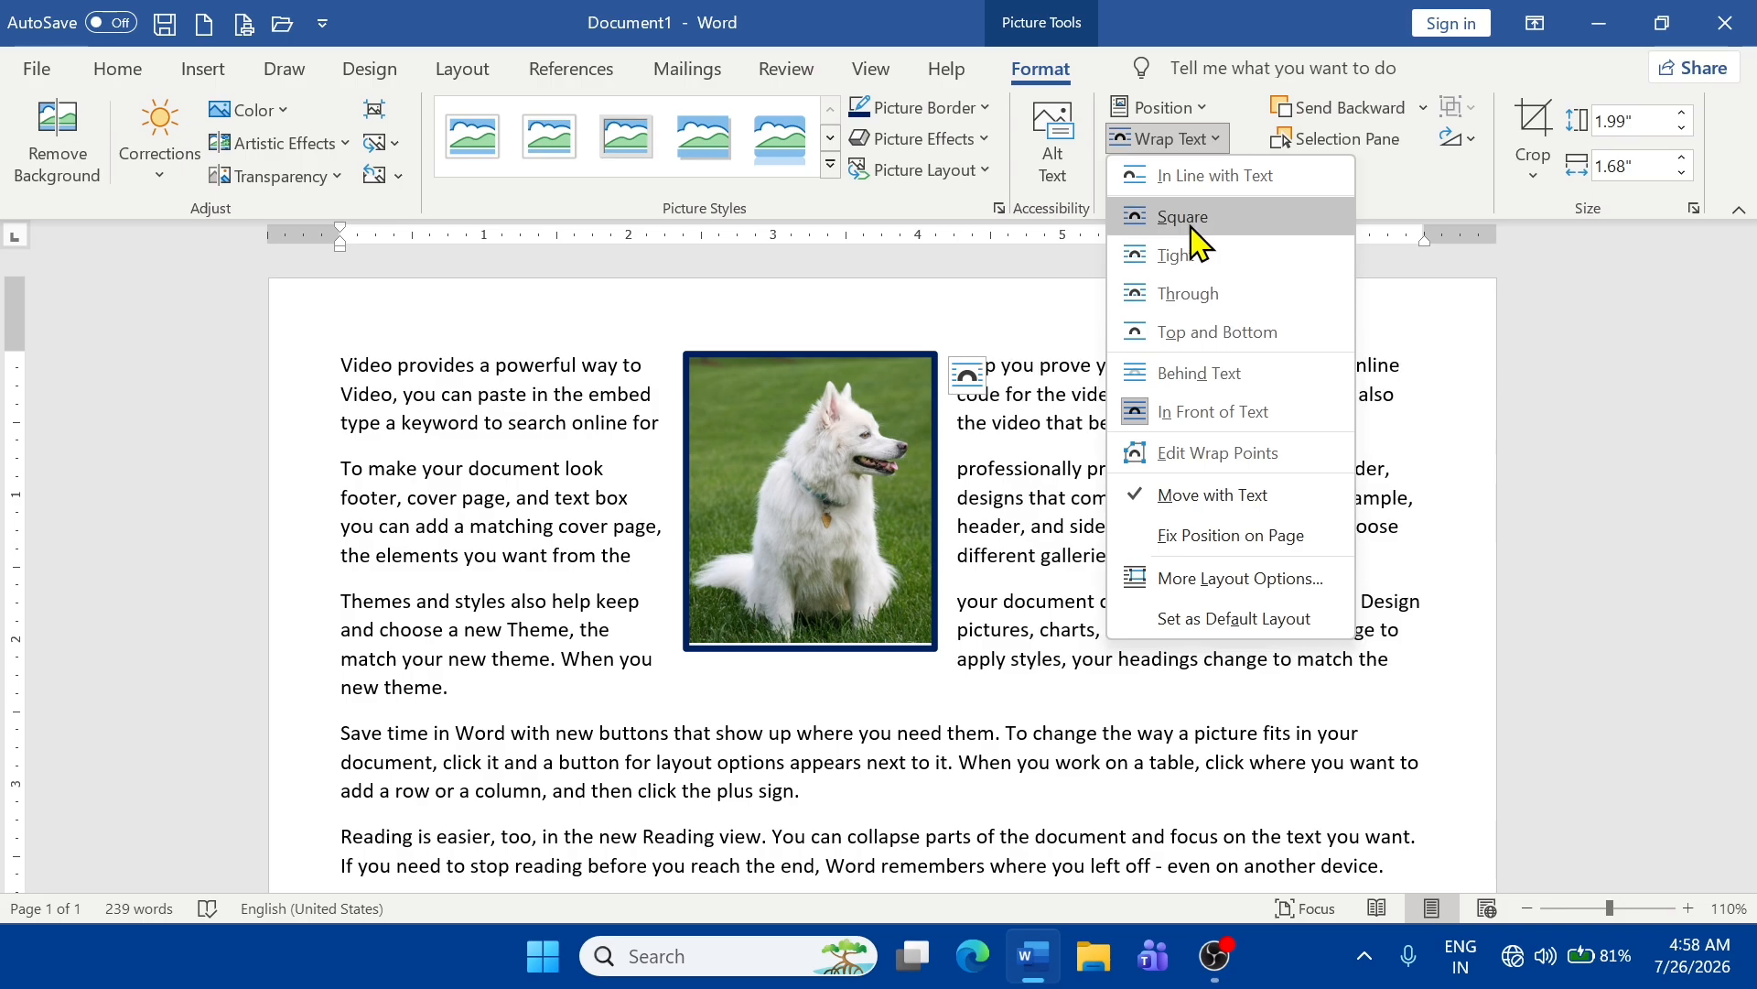
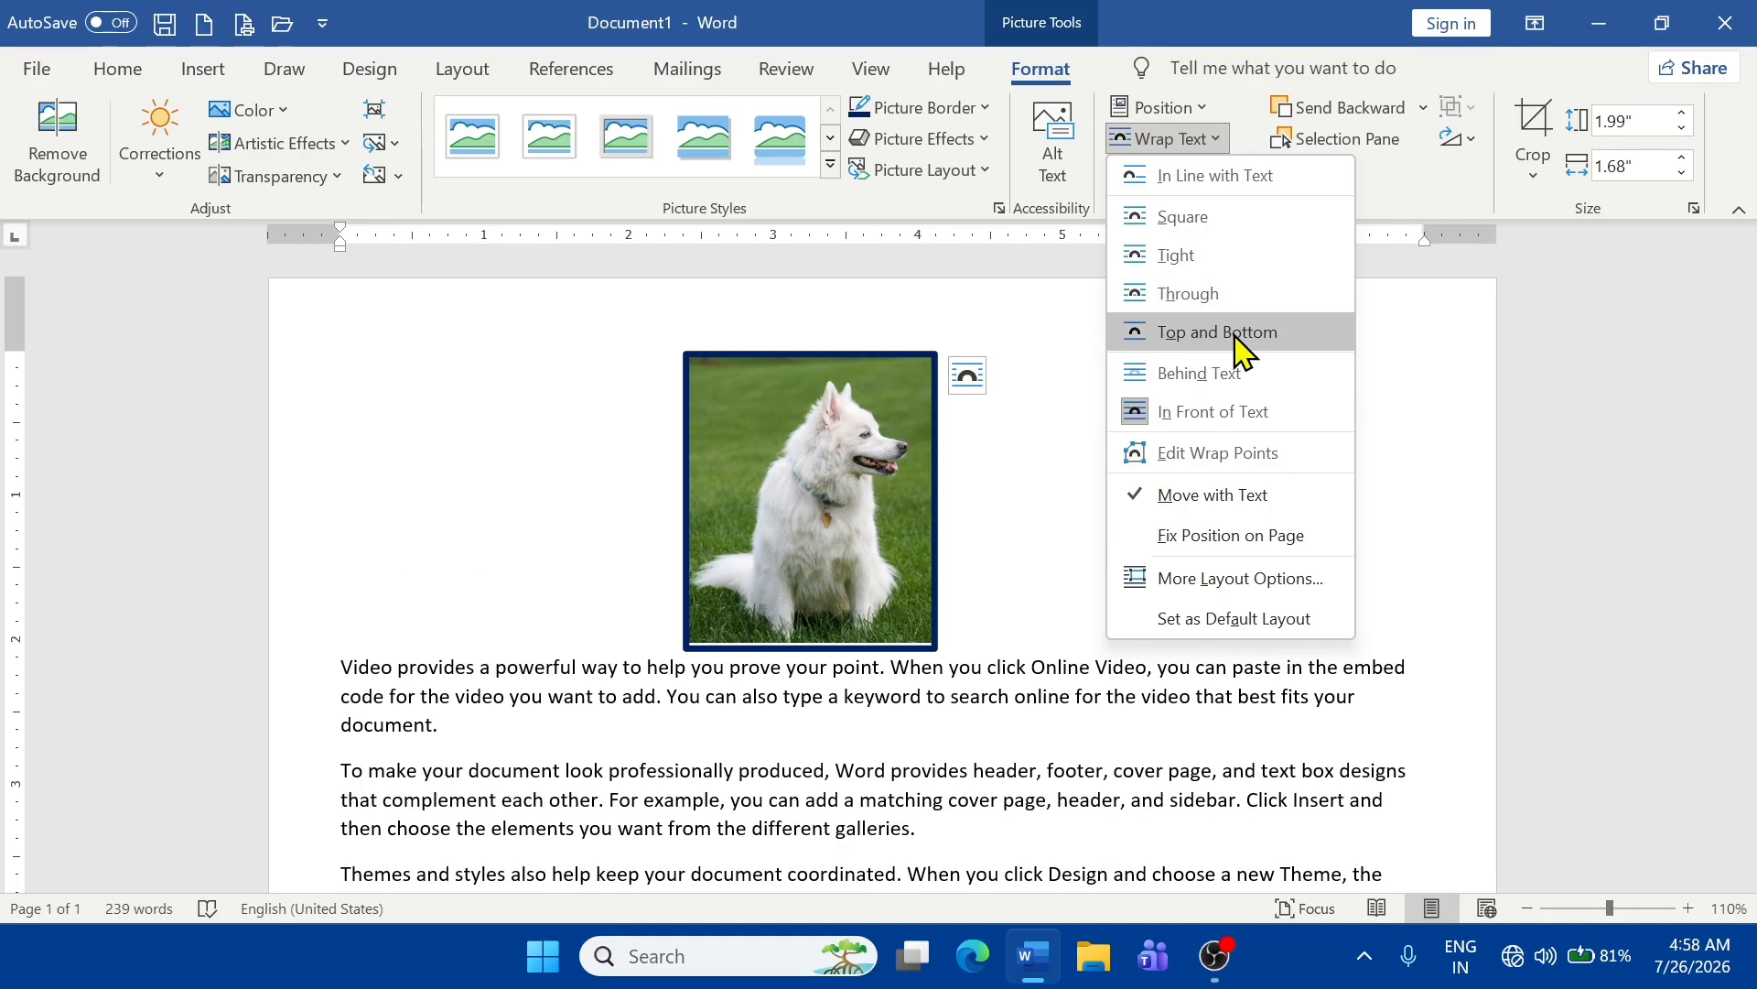
left_click(1234, 335)
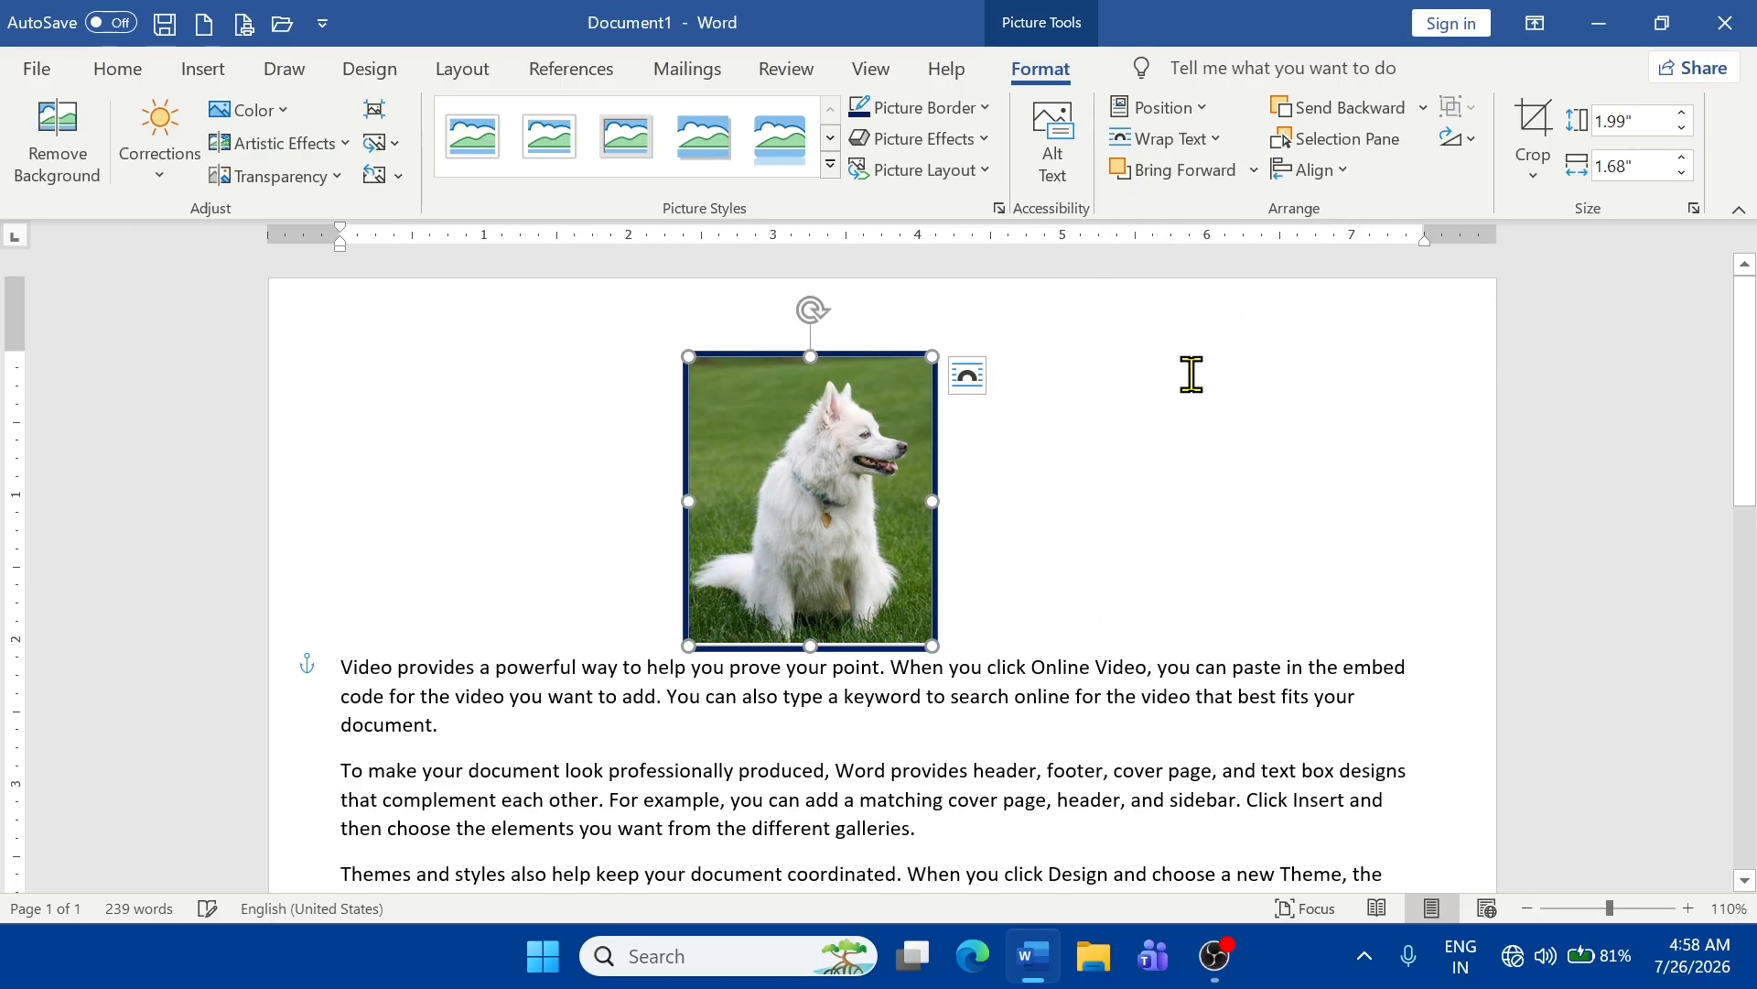
scroll(820, 411, "down", 2)
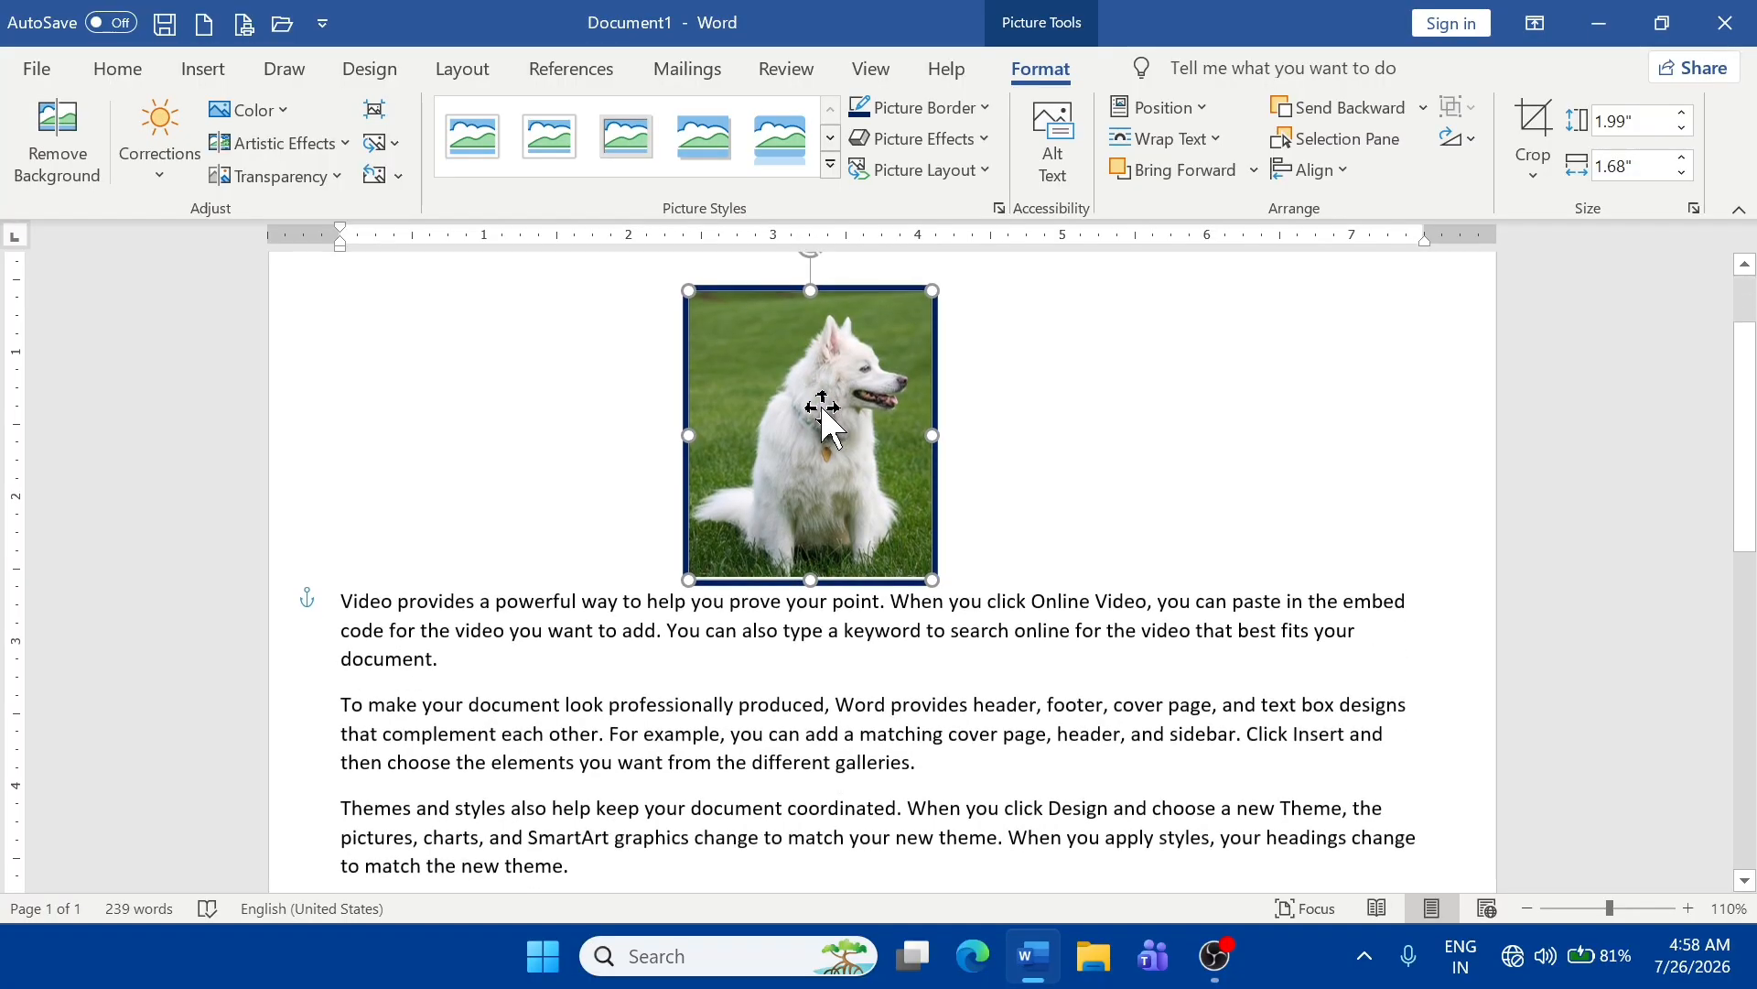
left_click_drag(837, 396, 889, 757)
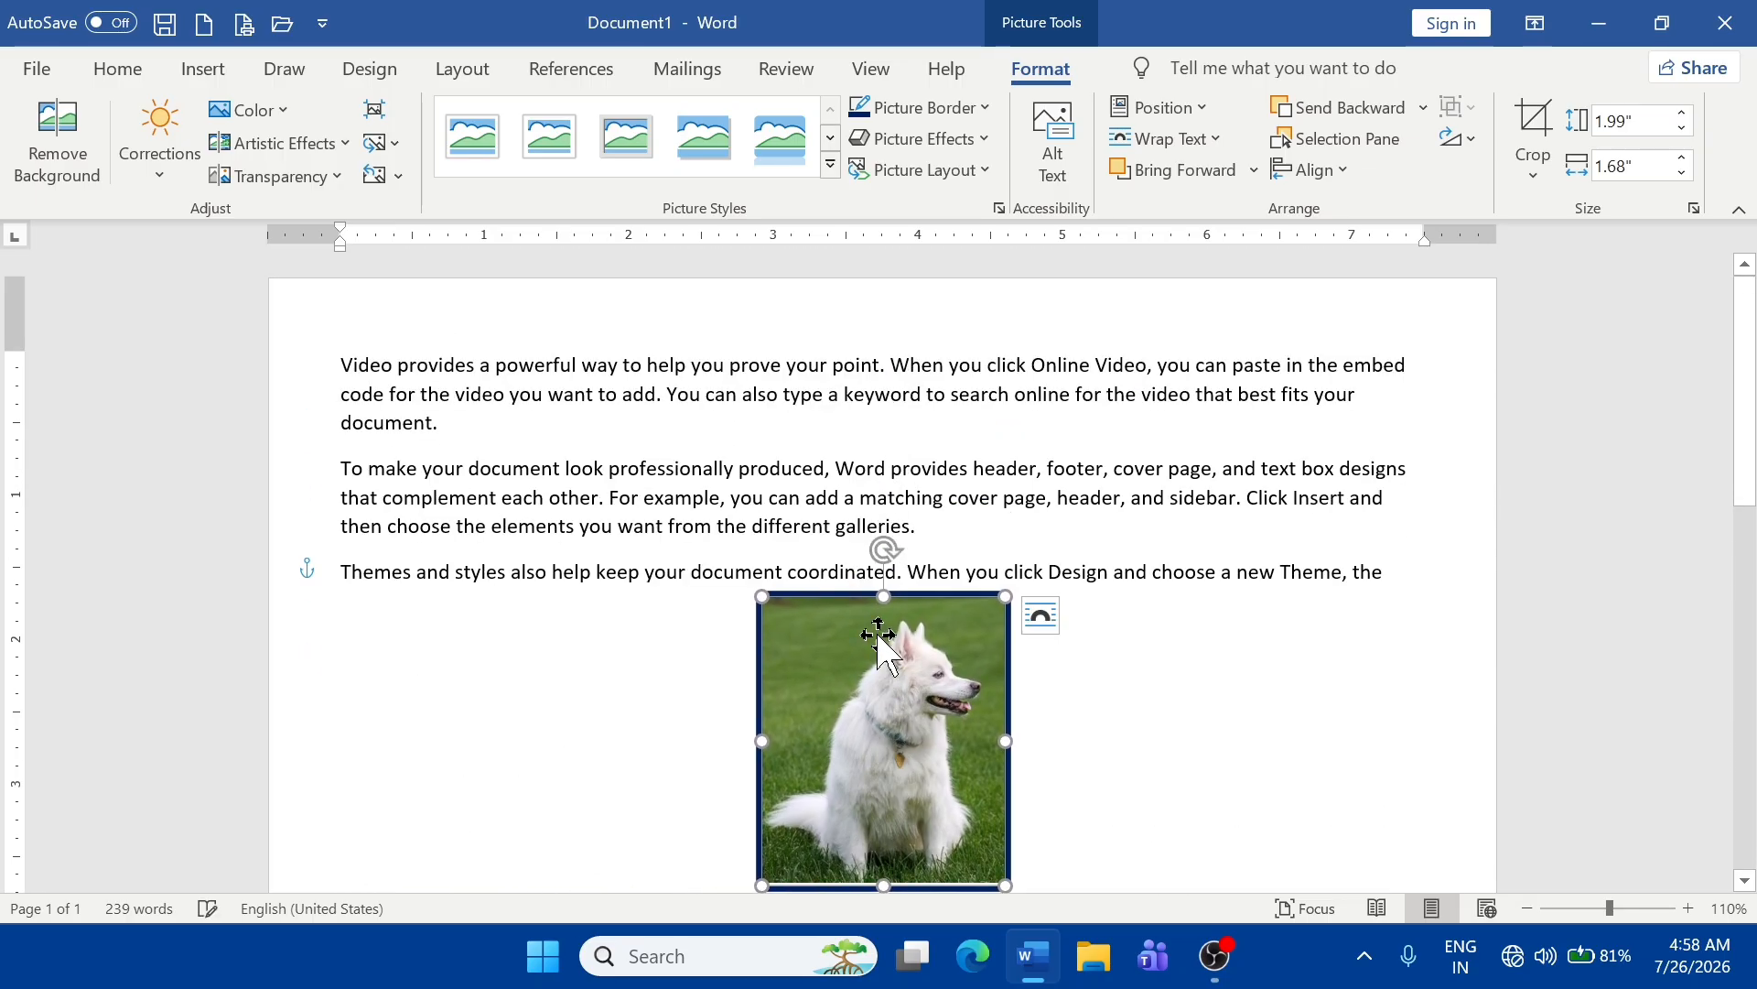
scroll(970, 497, "down", 2)
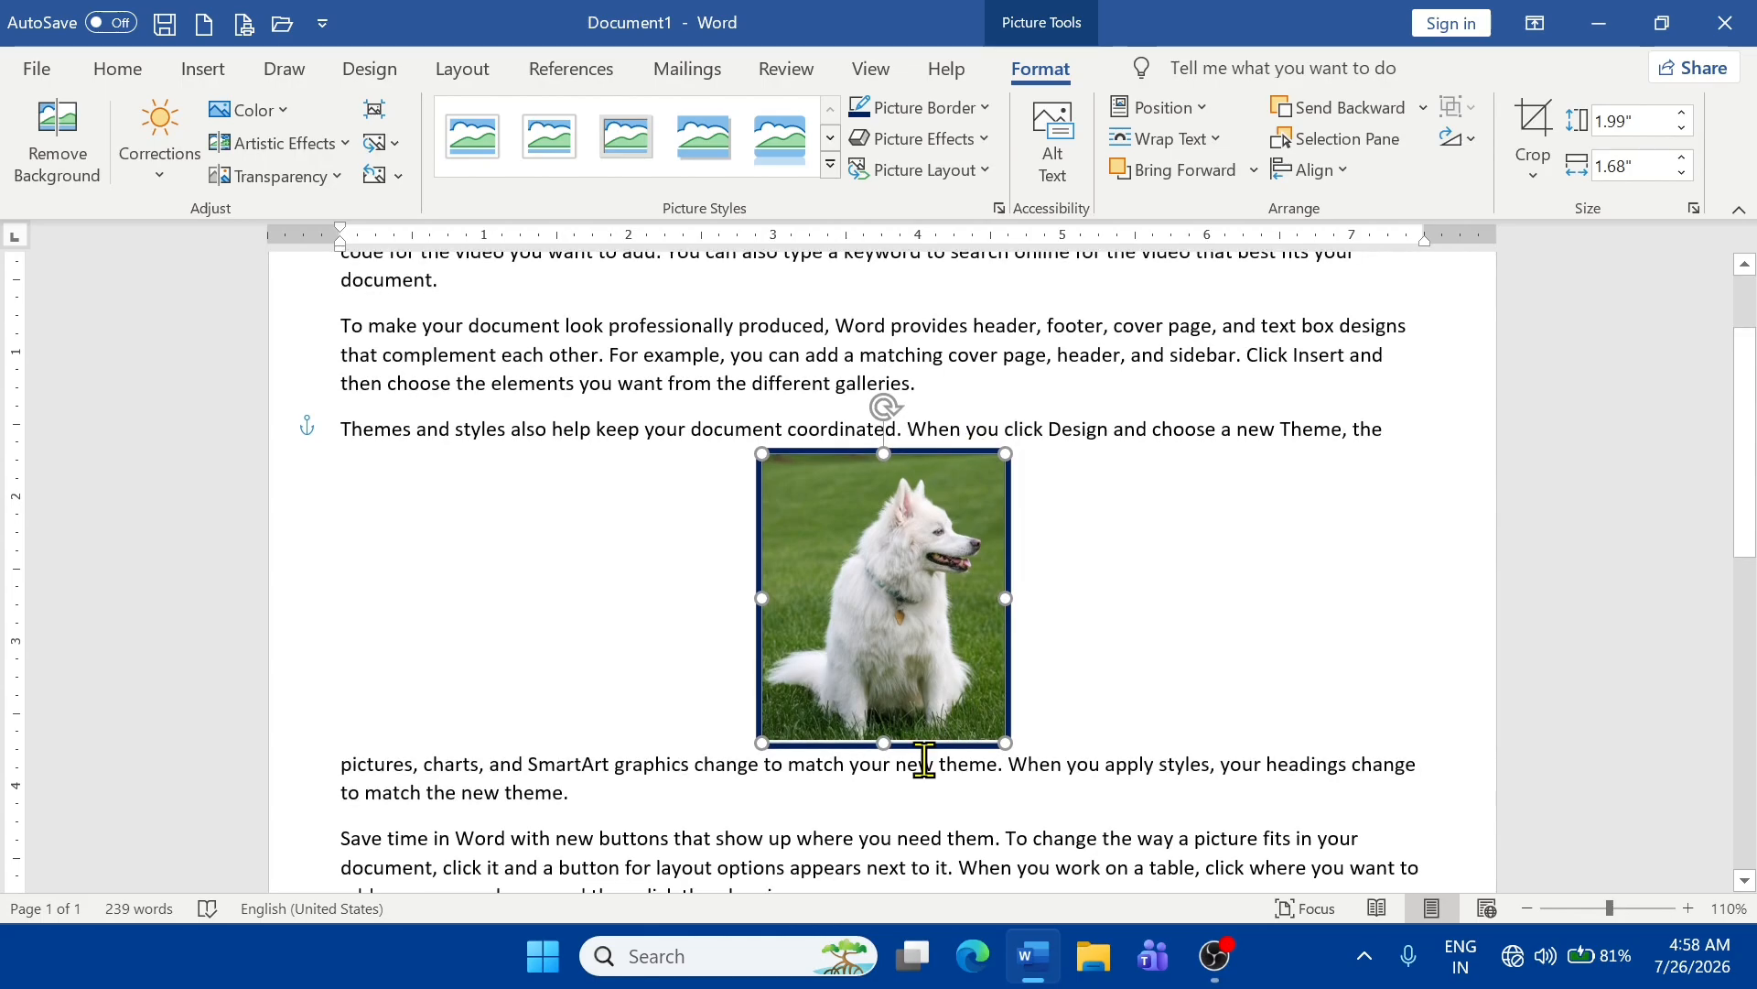
mouse_move(915, 943)
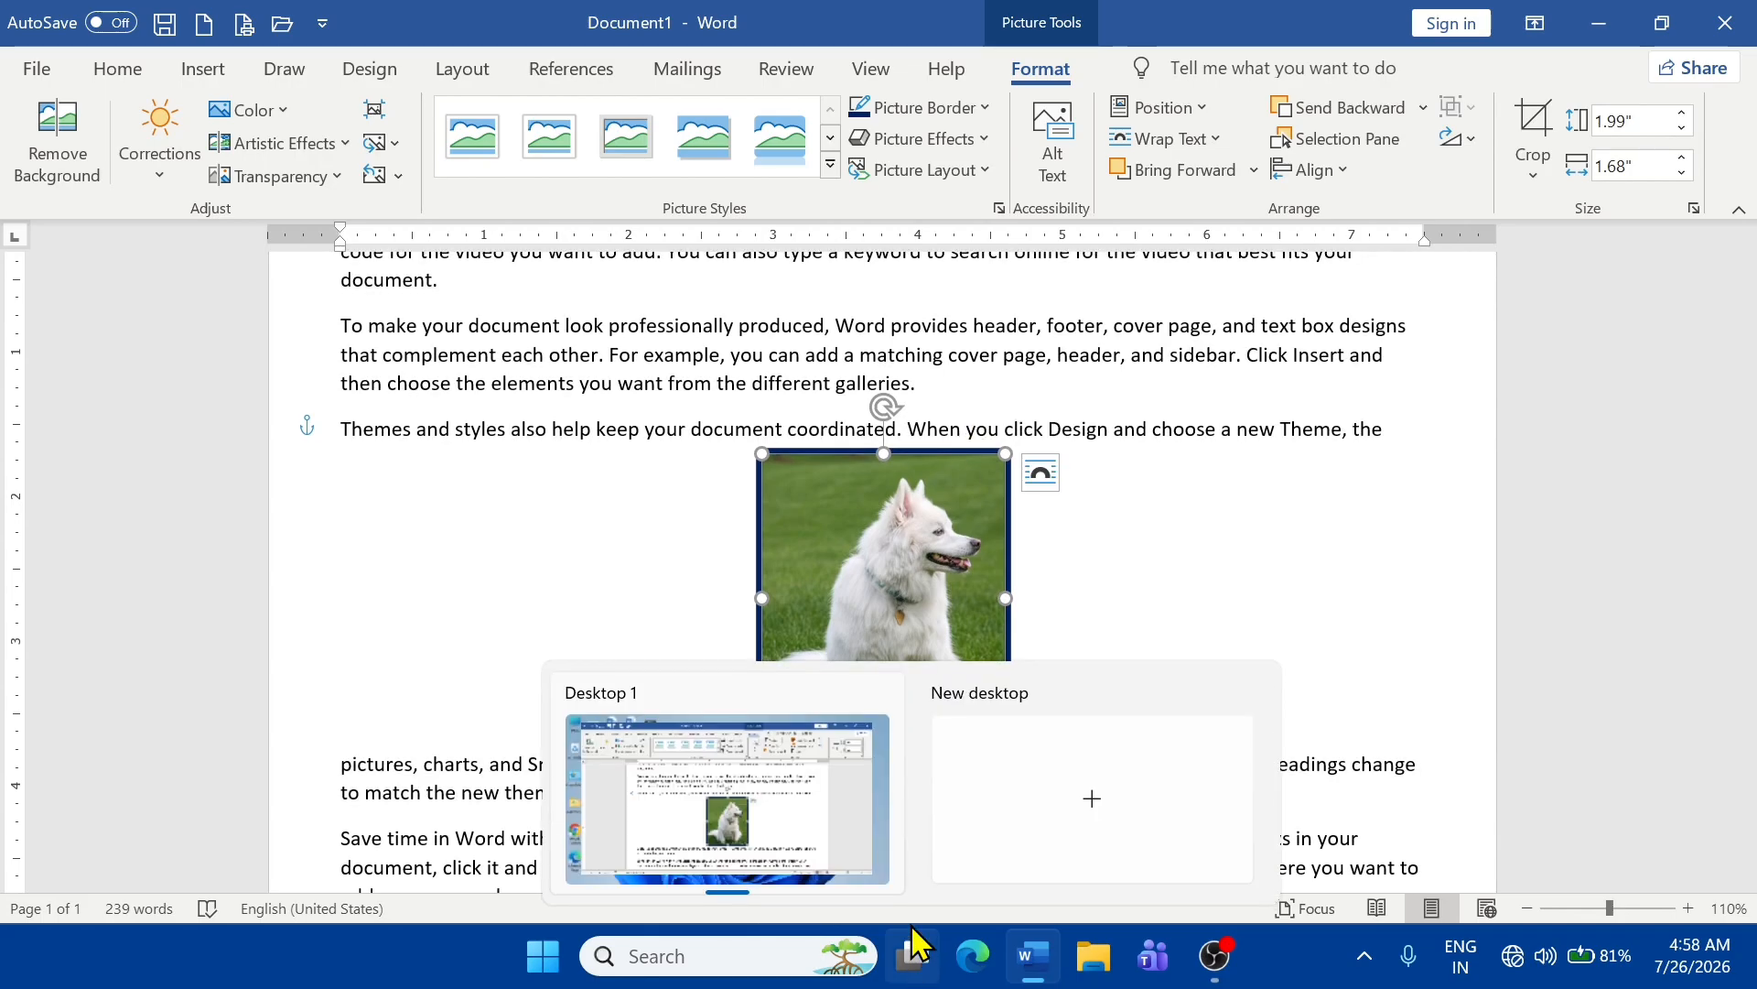
- Change the dog picture's text wrapping to In Front of Text
left_click(1190, 140)
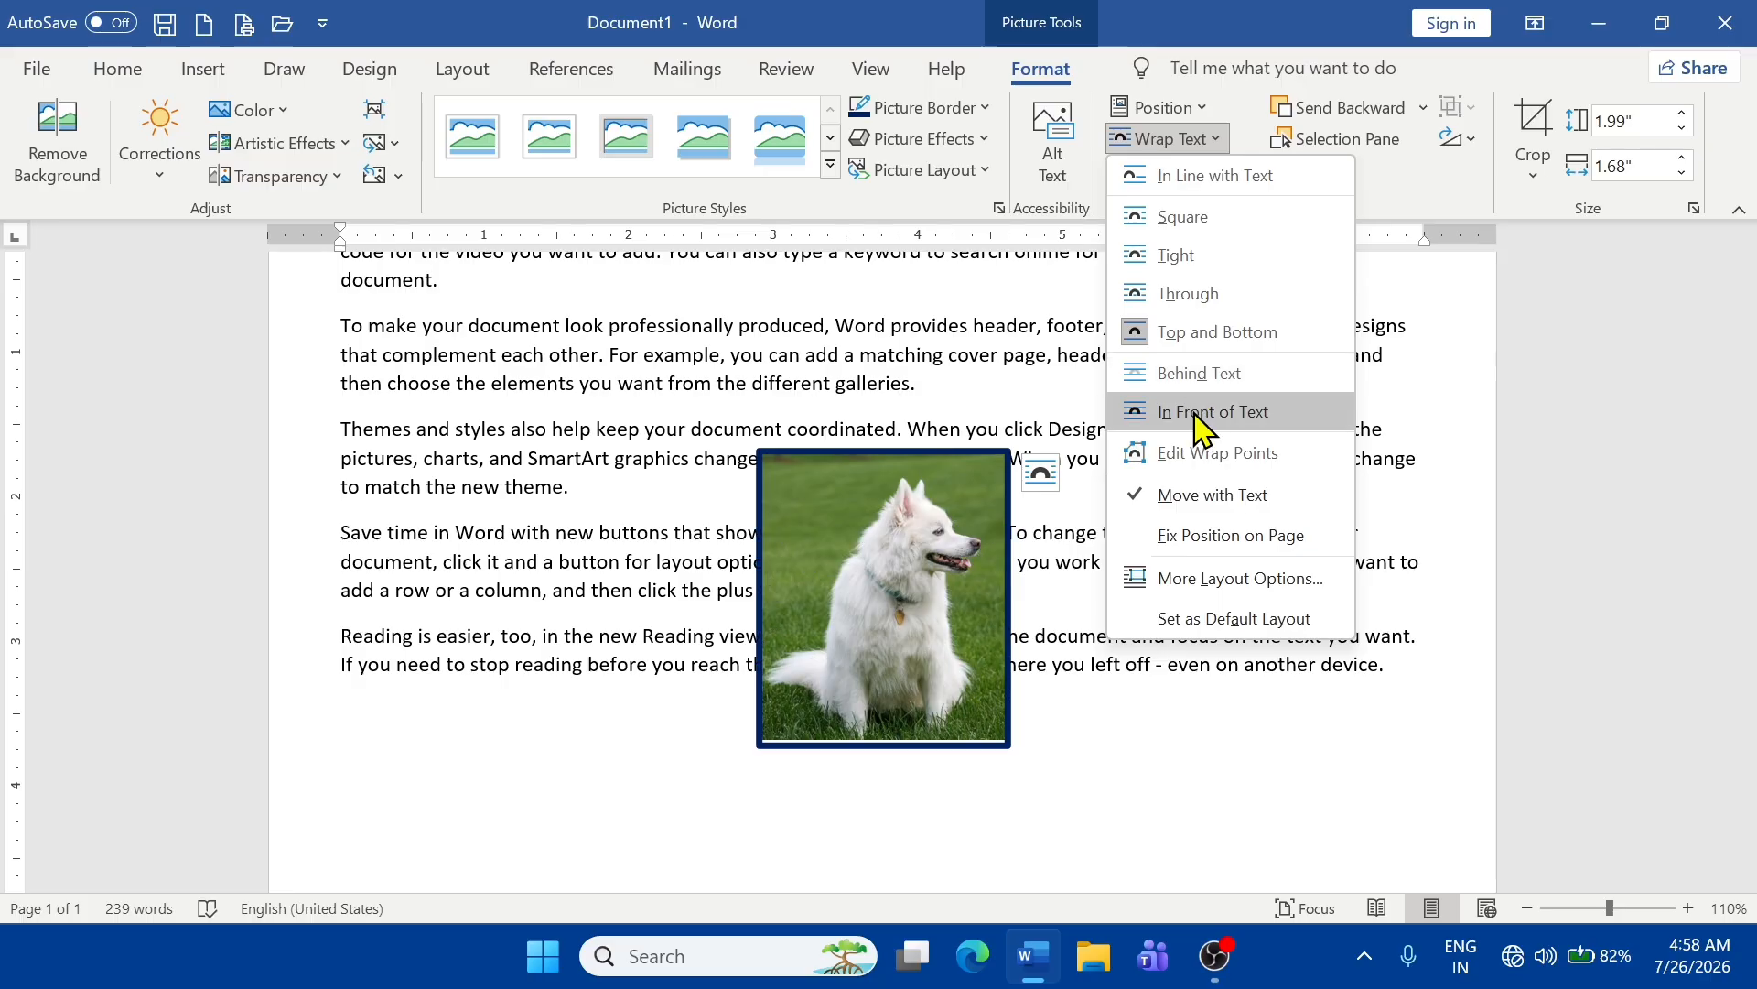
left_click(952, 375)
scroll(901, 430, "up", 3)
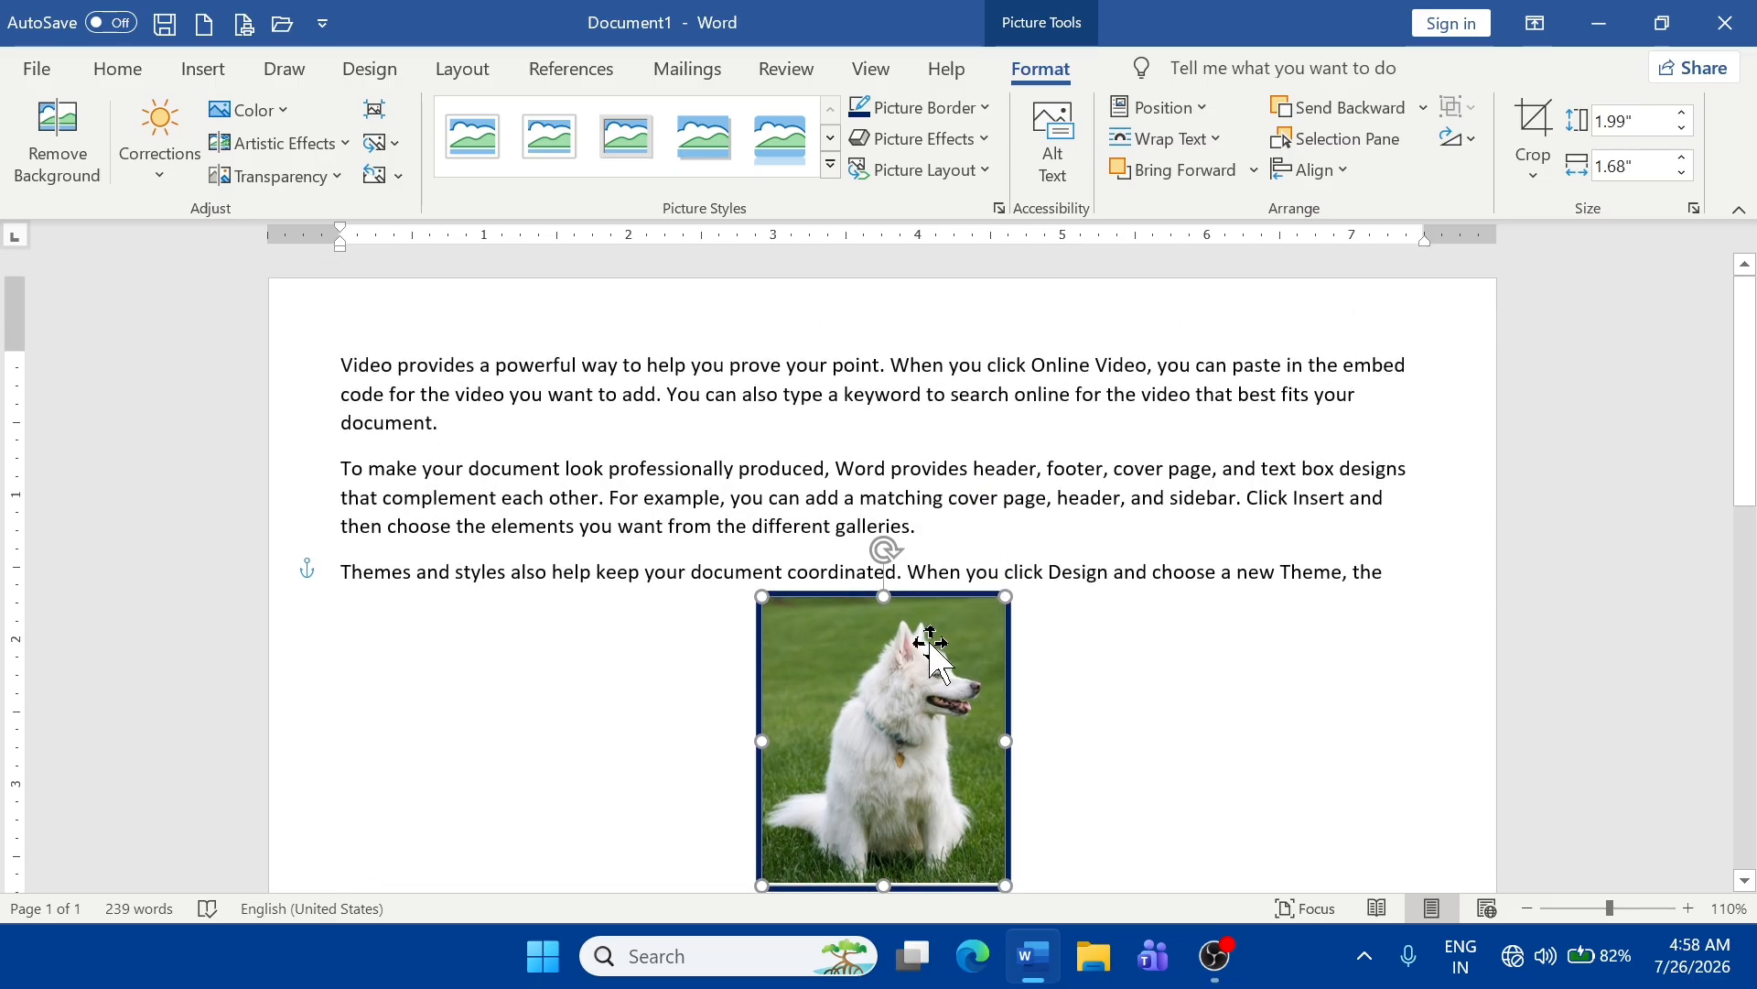
left_click(1193, 141)
left_click(1190, 410)
- Move the dog picture to the start of the first paragraph and shrink it to about 1.53" high by 1.29" wide
left_click_drag(925, 696, 501, 448)
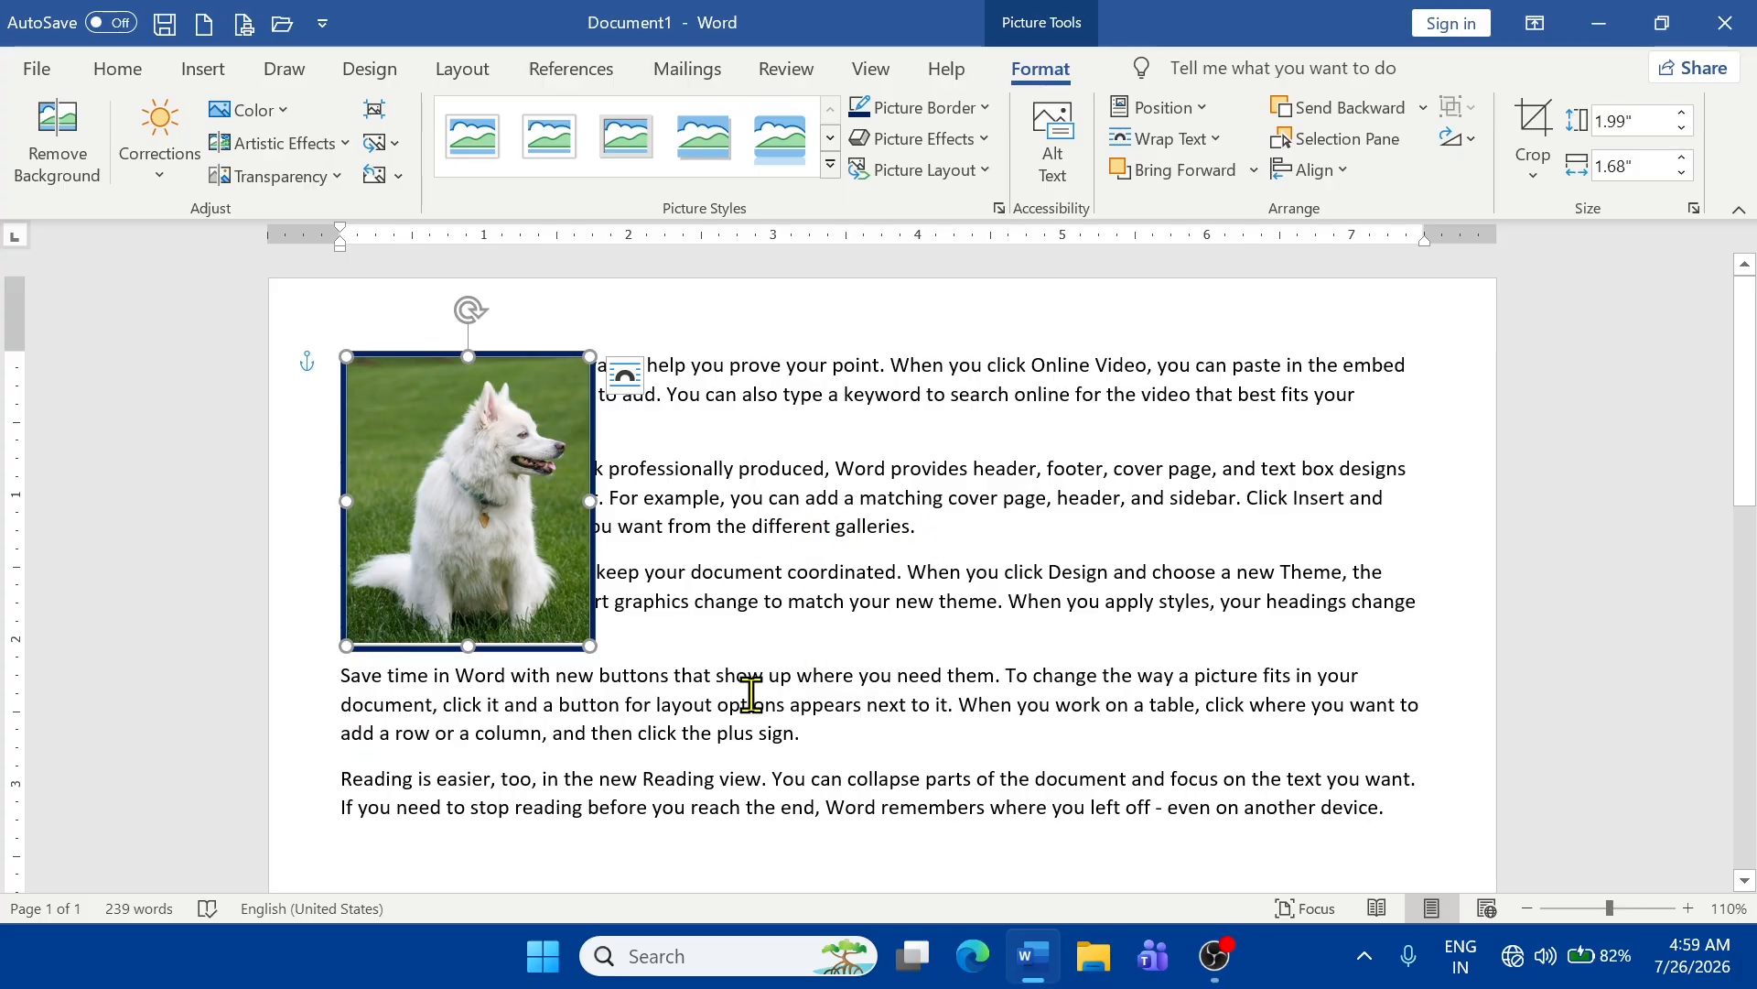
left_click_drag(590, 645, 539, 584)
left_click(1016, 542)
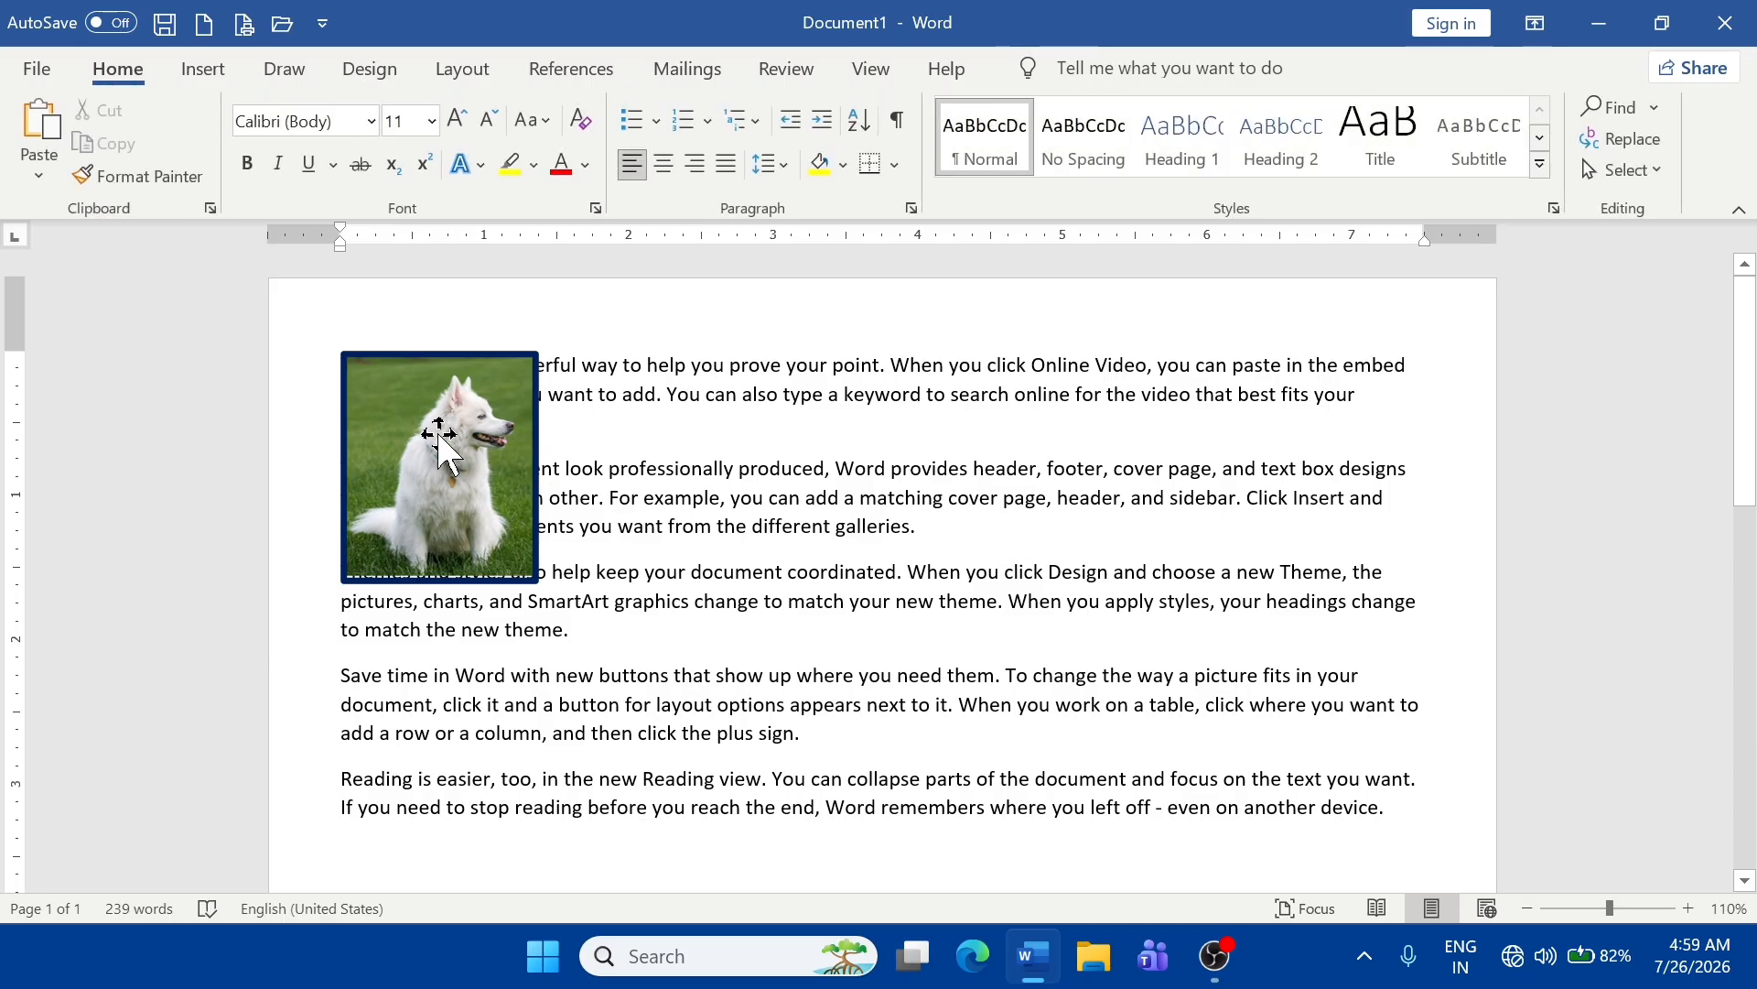
- Duplicate the small dog picture four times to form a row of five across the first three paragraphs
left_click(455, 465)
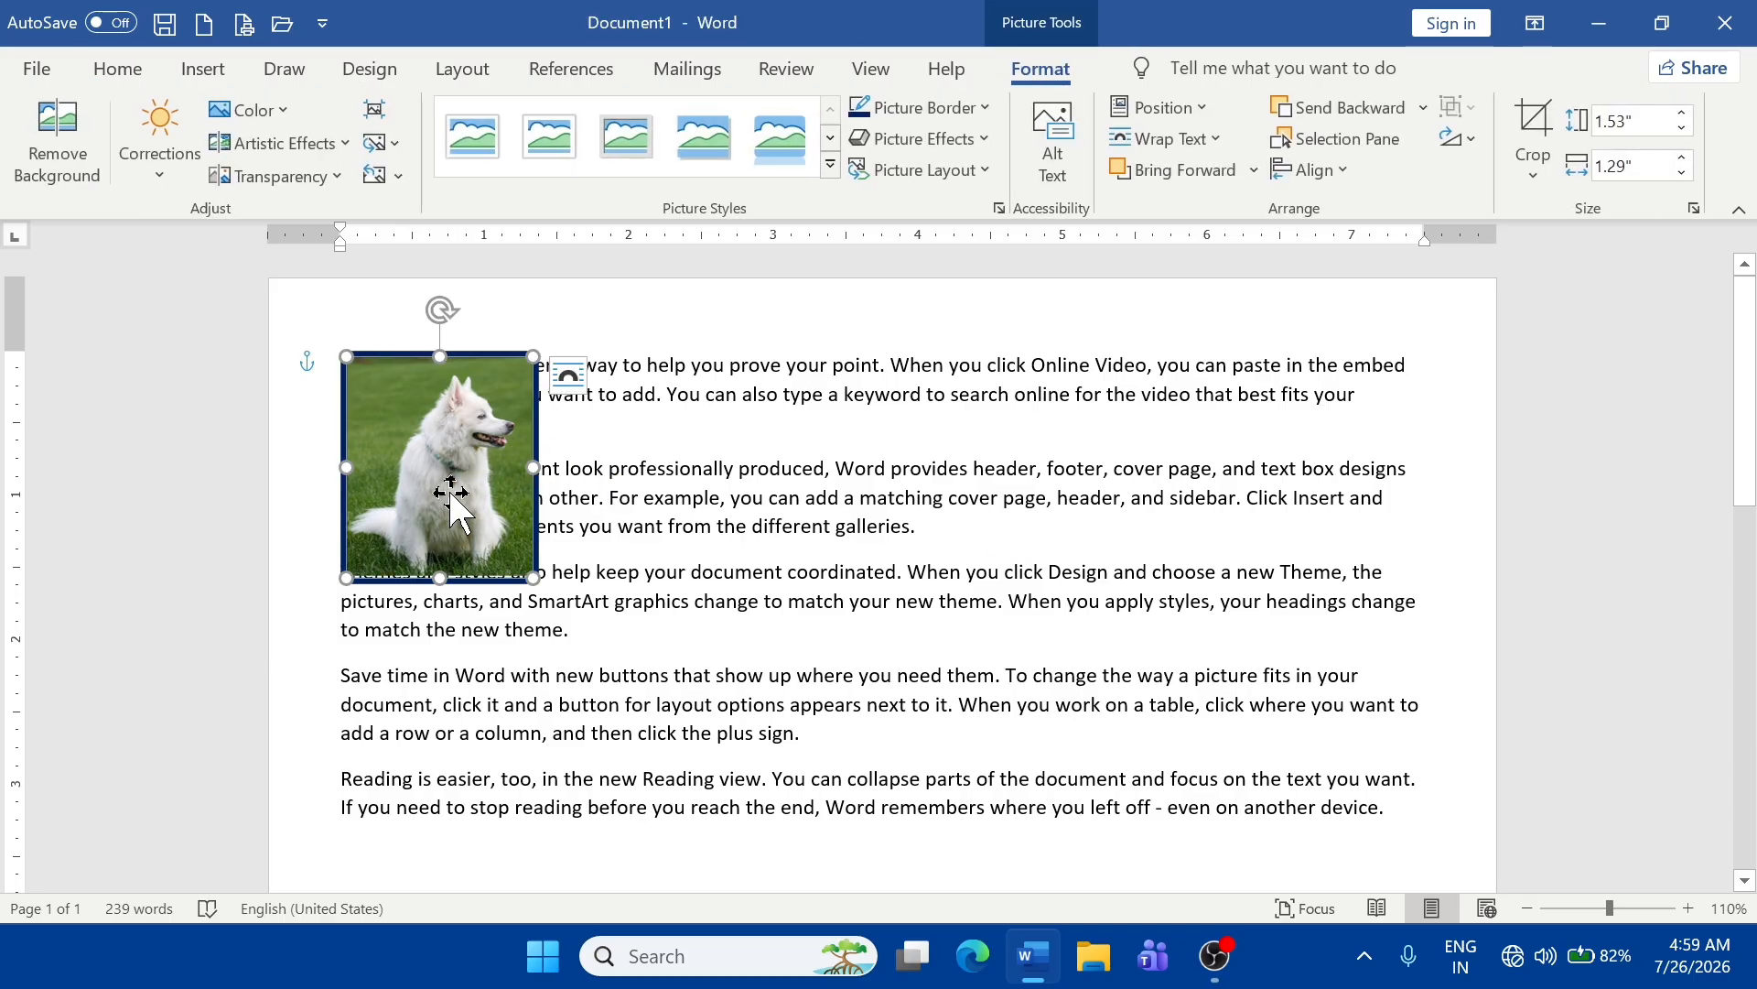
left_click_drag(447, 478, 1292, 424)
- Select the last four dog pictures in the row together and duplicate them as a second row just below
left_click(1151, 462, "ctrl")
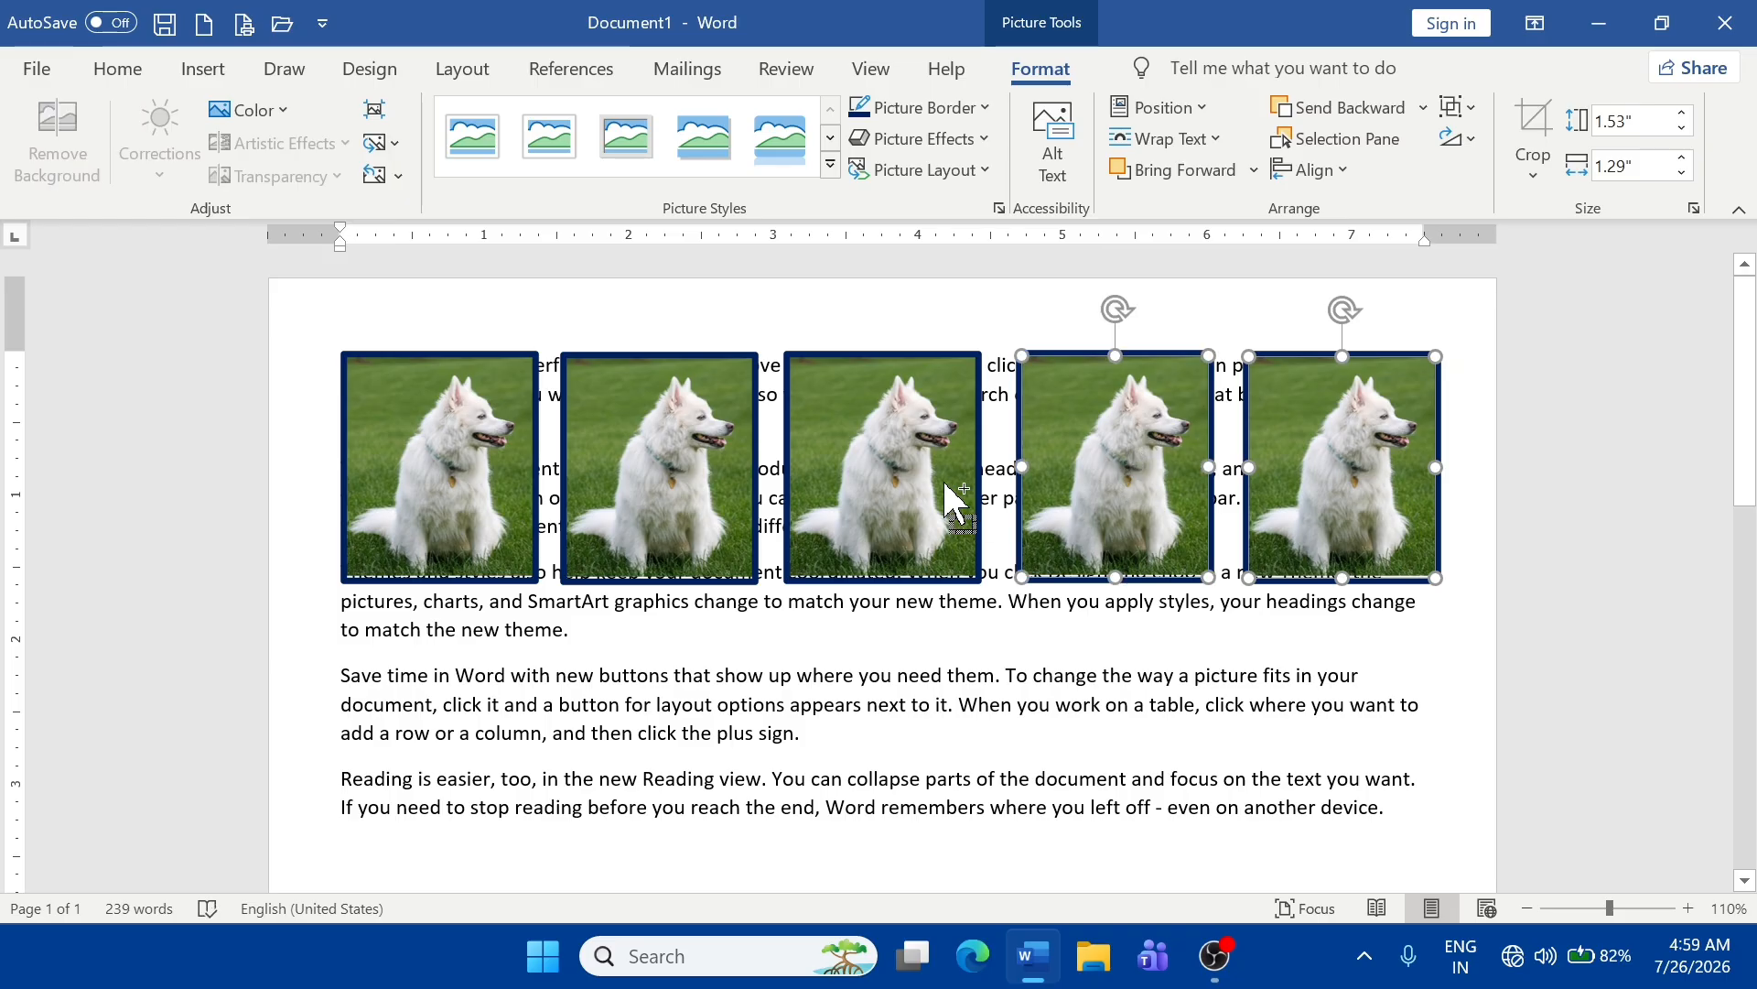
left_click(902, 481, "ctrl")
left_click(652, 499, "ctrl")
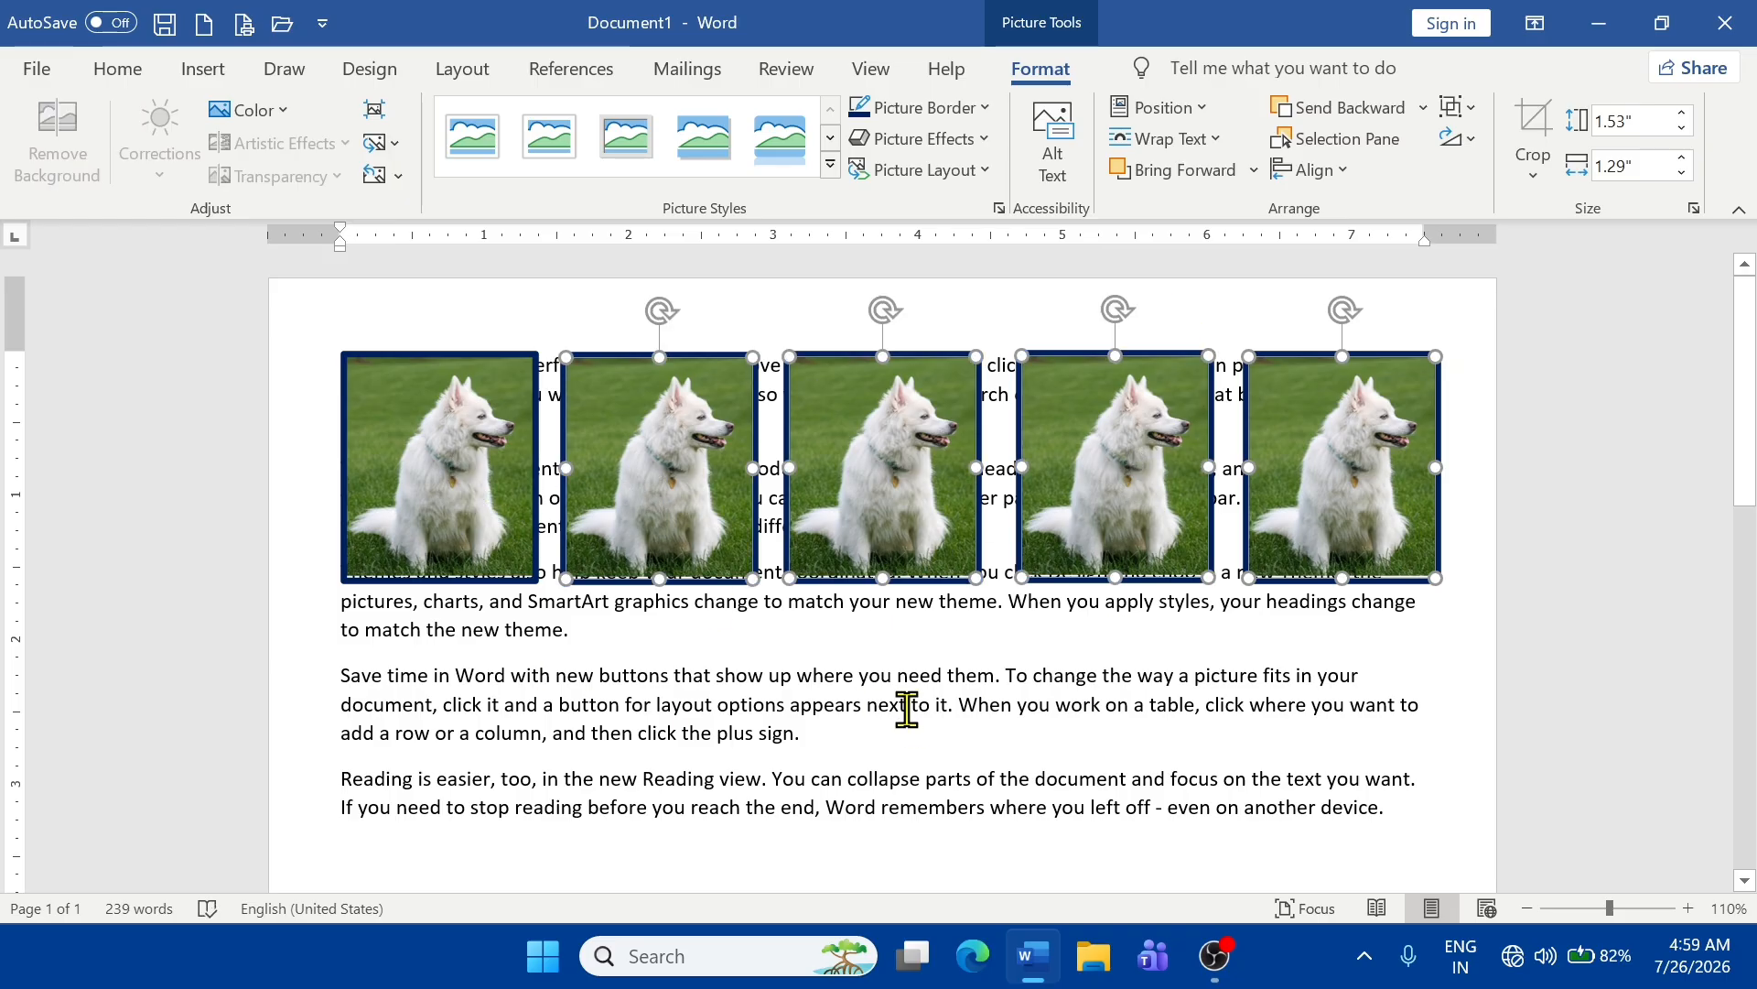
left_click_drag(910, 529, 905, 713)
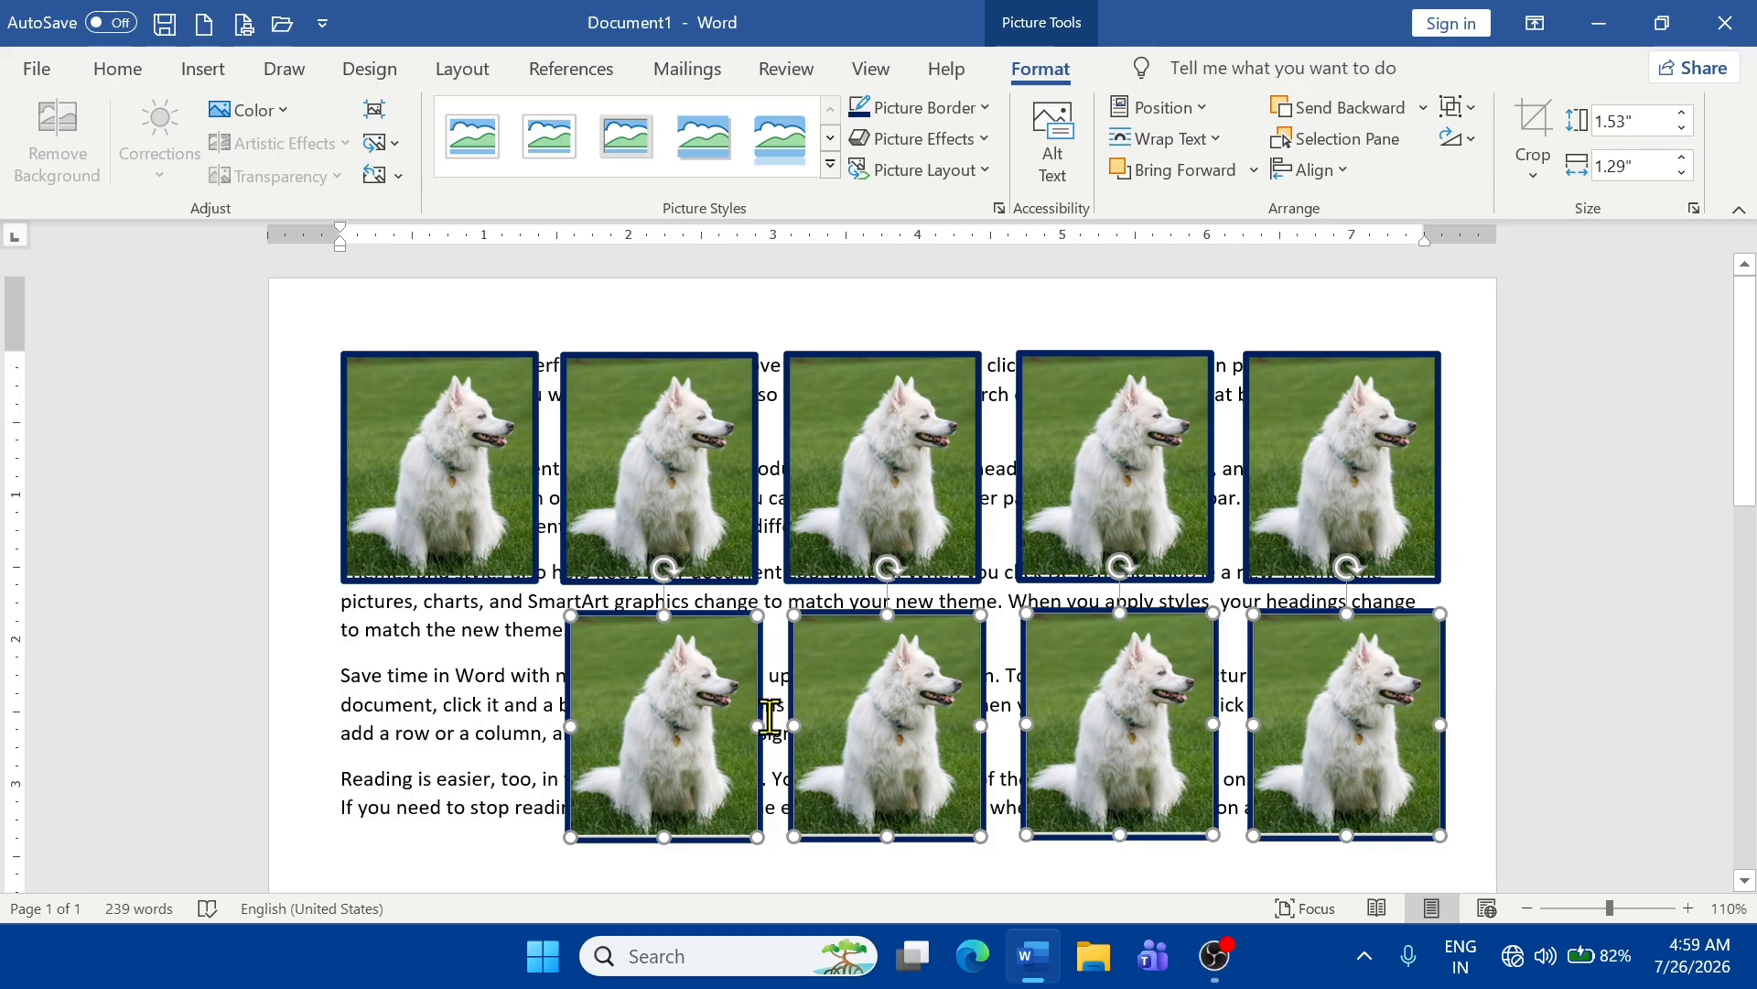
- Delete the second row of dog pictures and the four extra copies in the first row, keeping only the first picture
key("Delete")
left_click(1091, 494)
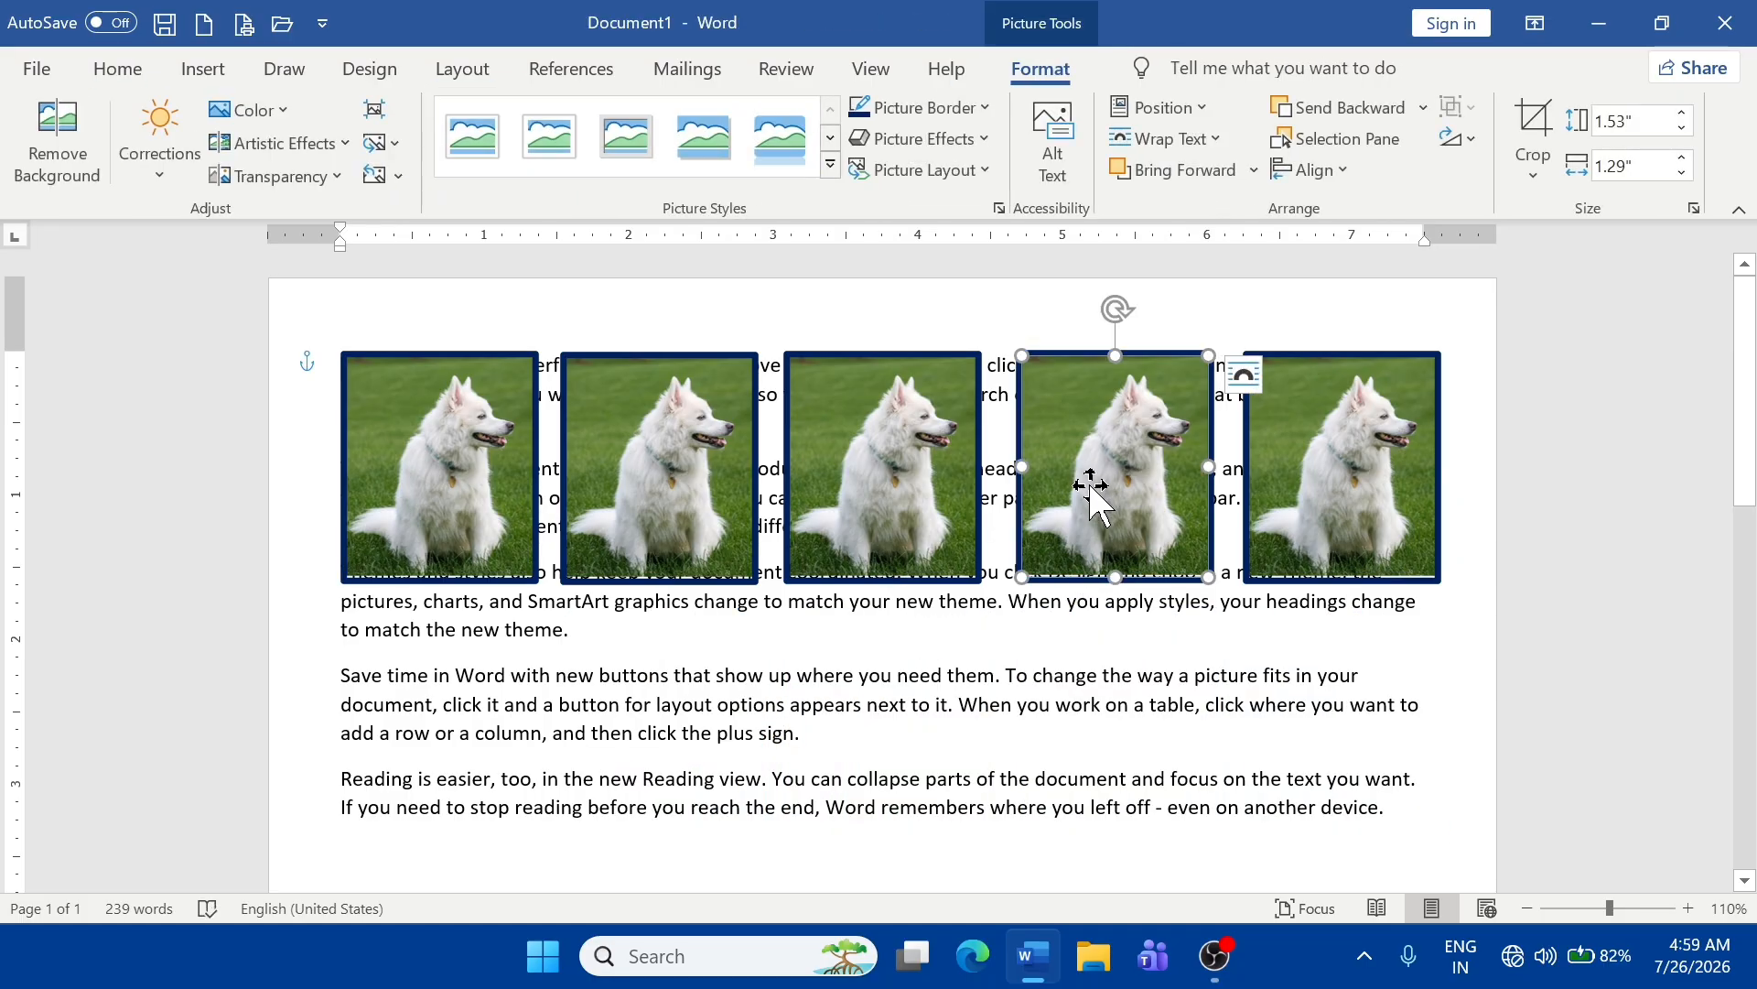
key("Delete")
left_click(1335, 472)
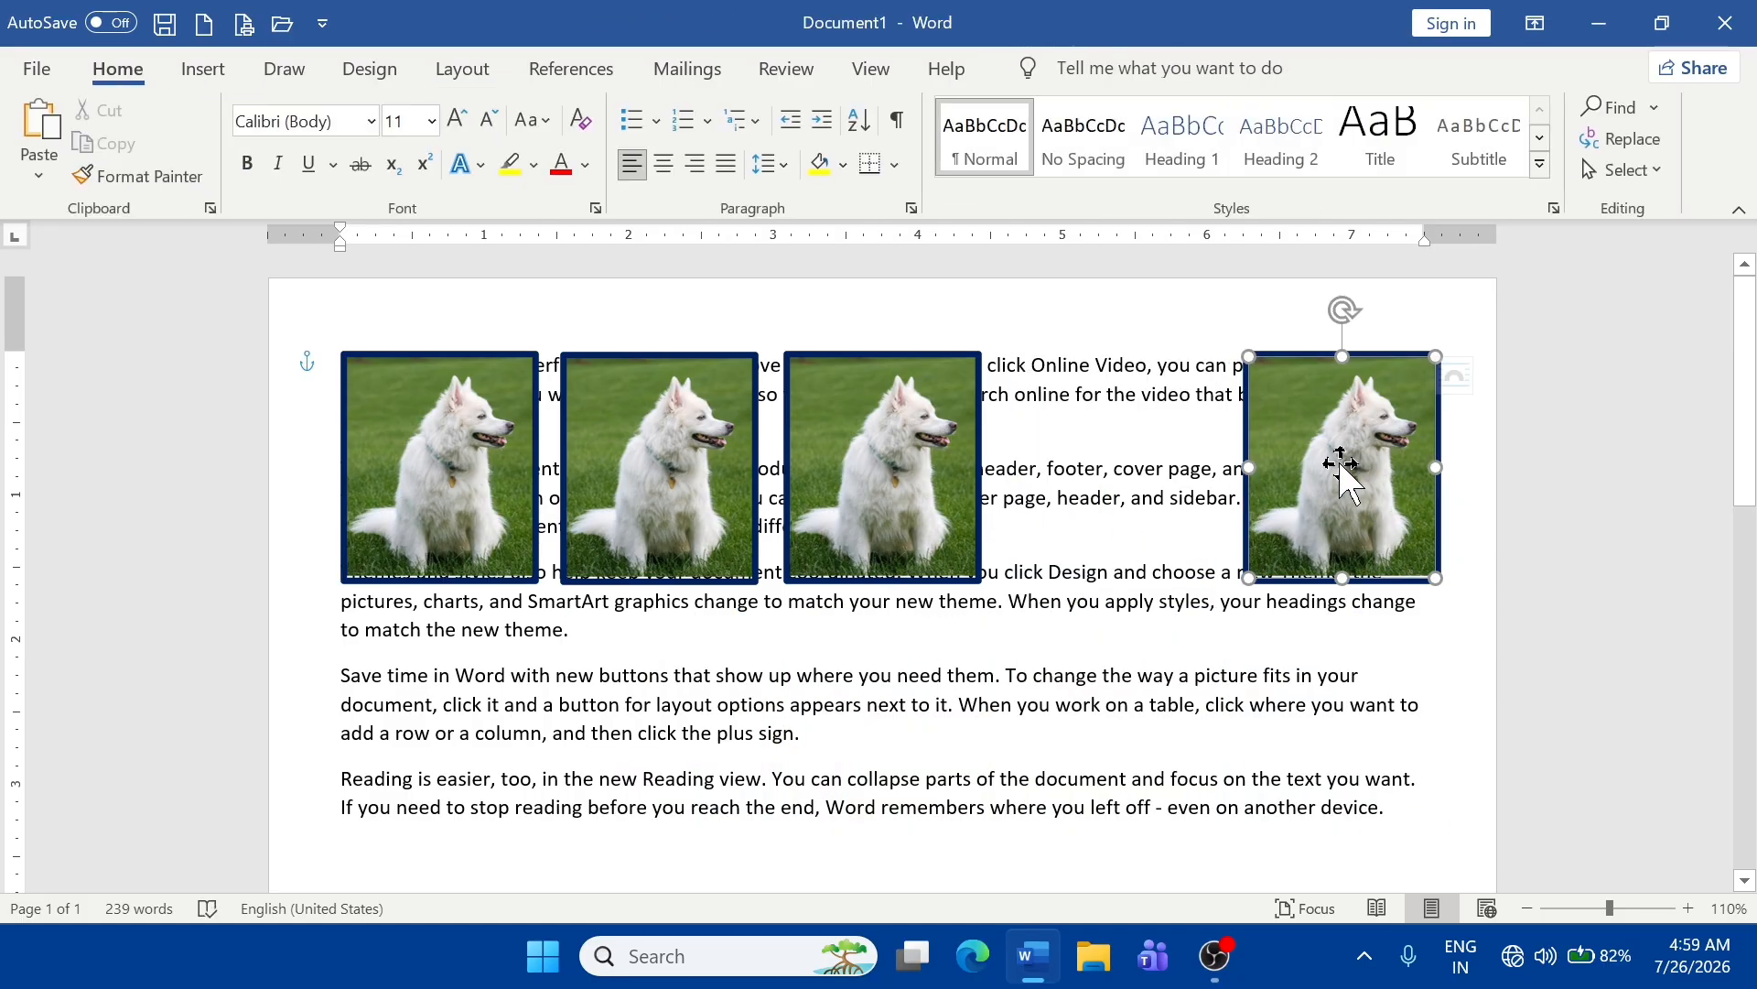
key("Delete")
left_click(901, 499)
key("Delete")
left_click(640, 504)
key("Delete")
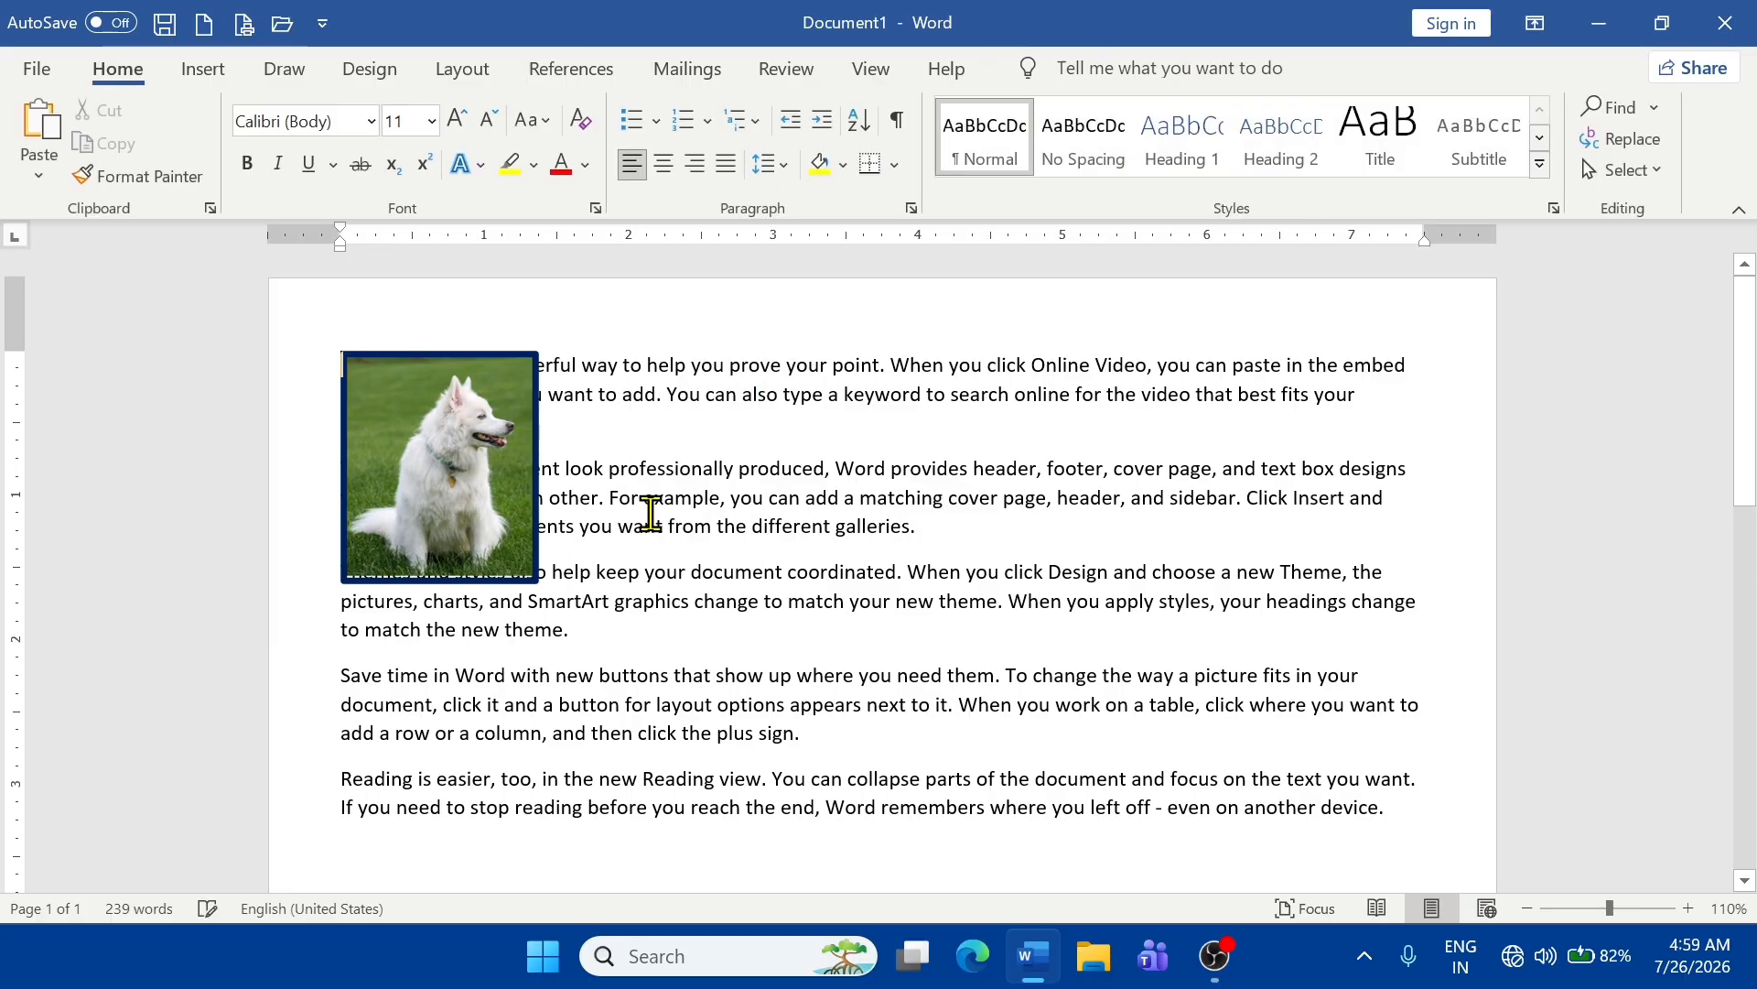
- Move the remaining dog picture inward over the paragraphs, keep In Front of Text wrapping, and enlarge it to about 2.91" high by 2.45" wide
left_click(476, 508)
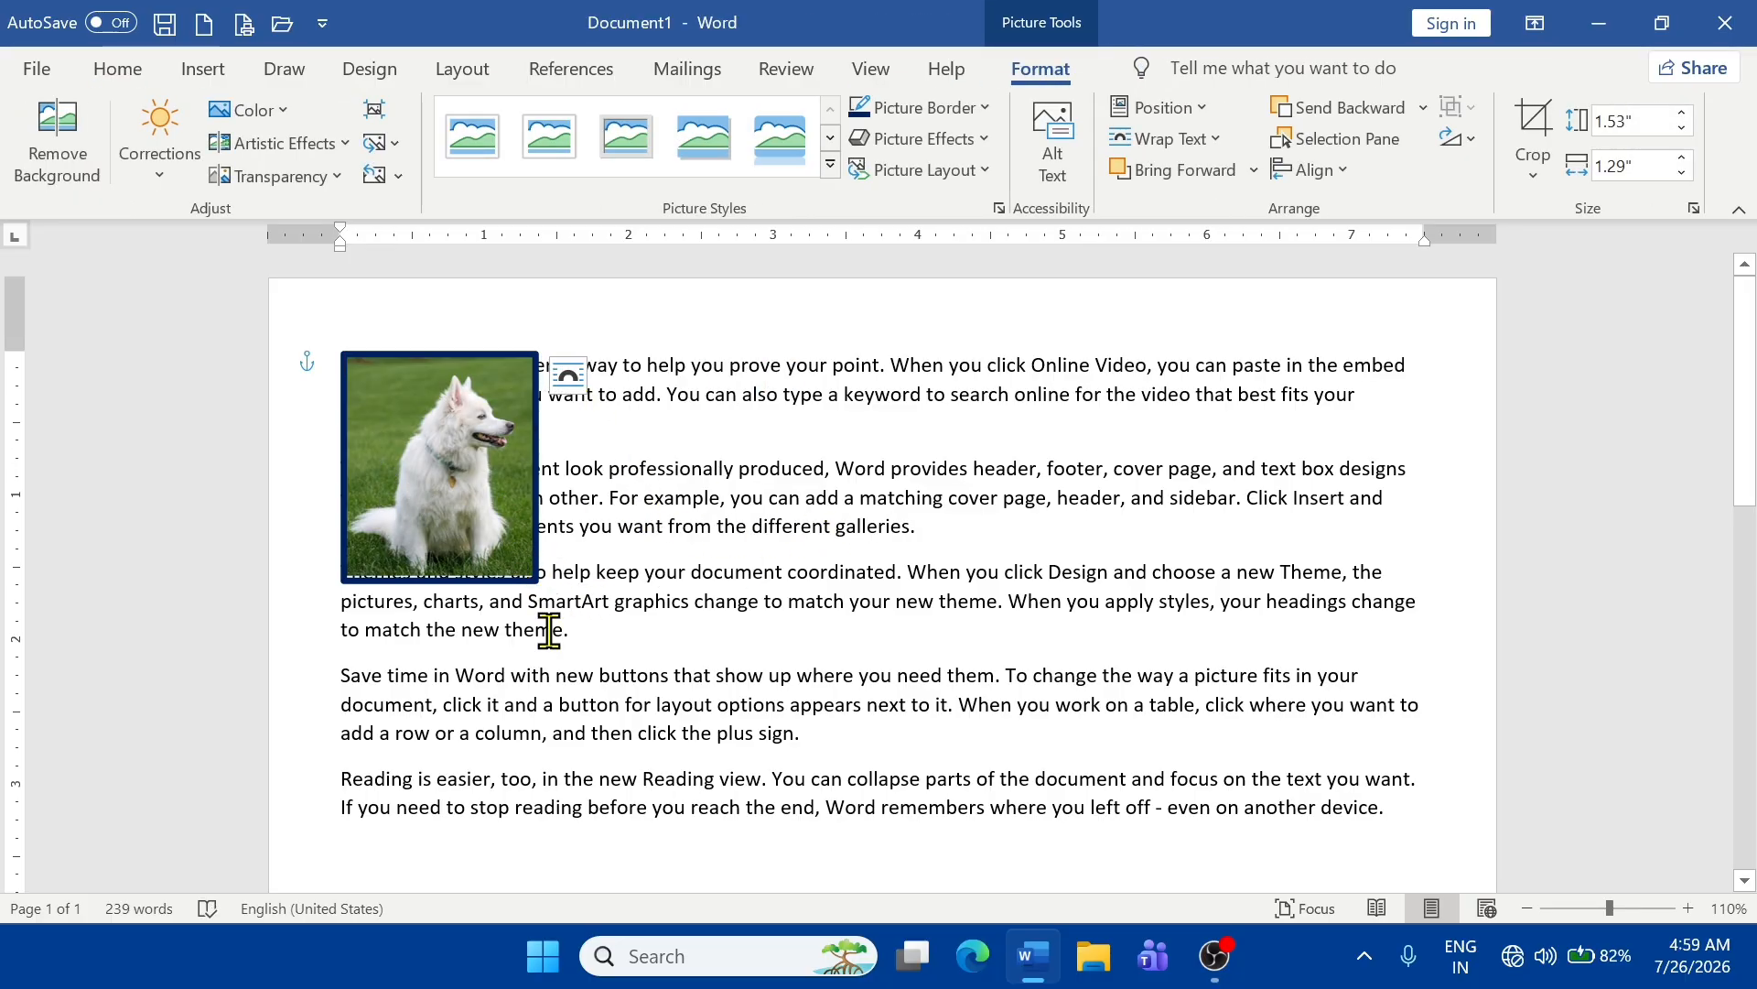
left_click_drag(495, 525, 755, 572)
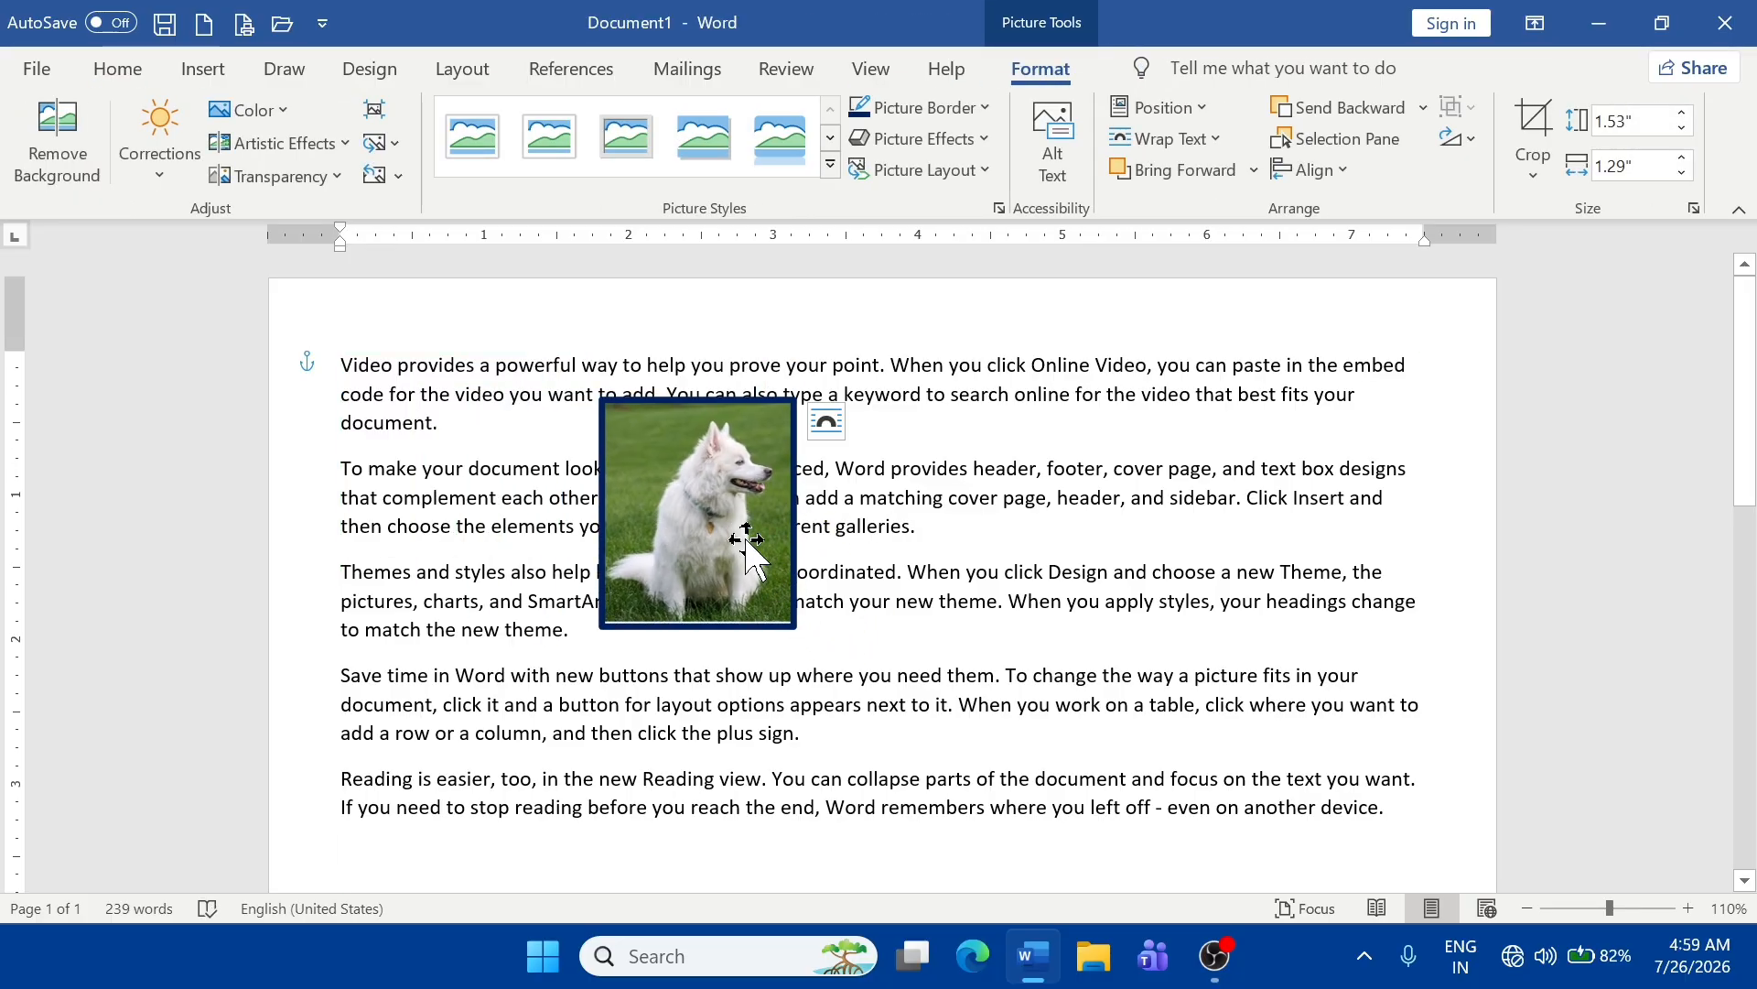
left_click(1161, 139)
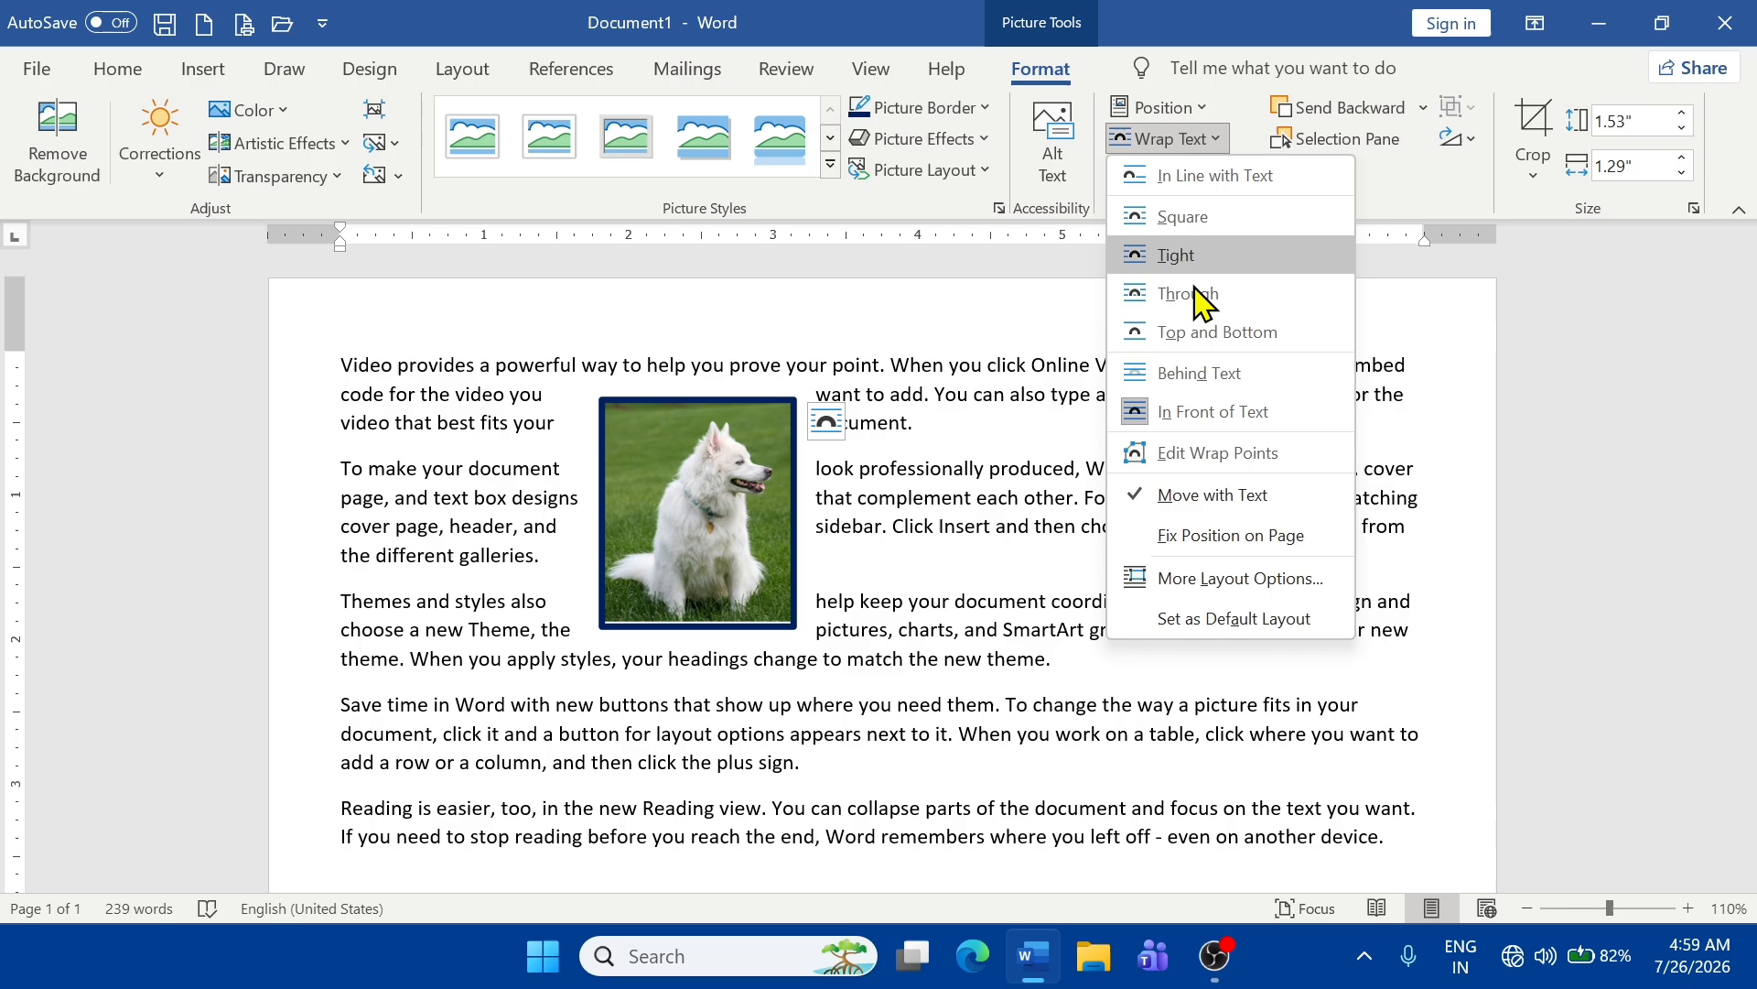
left_click(1189, 408)
left_click_drag(726, 569, 689, 527)
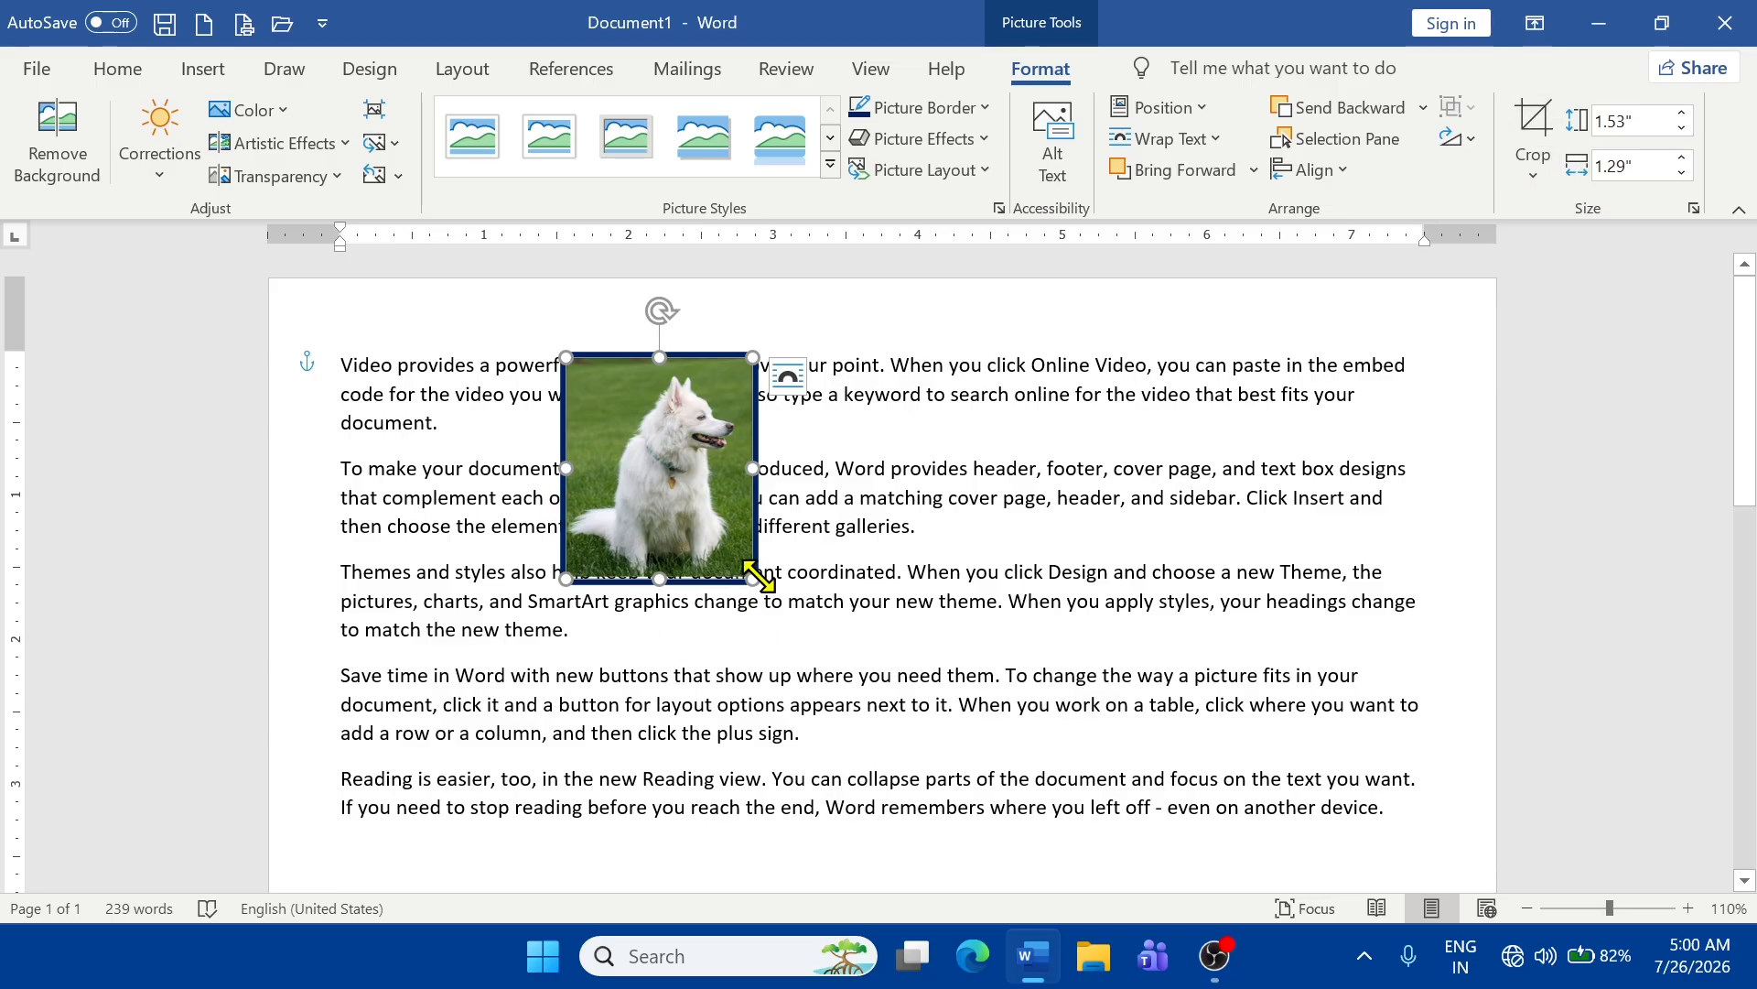
left_click_drag(758, 577, 921, 783)
left_click_drag(698, 569, 624, 571)
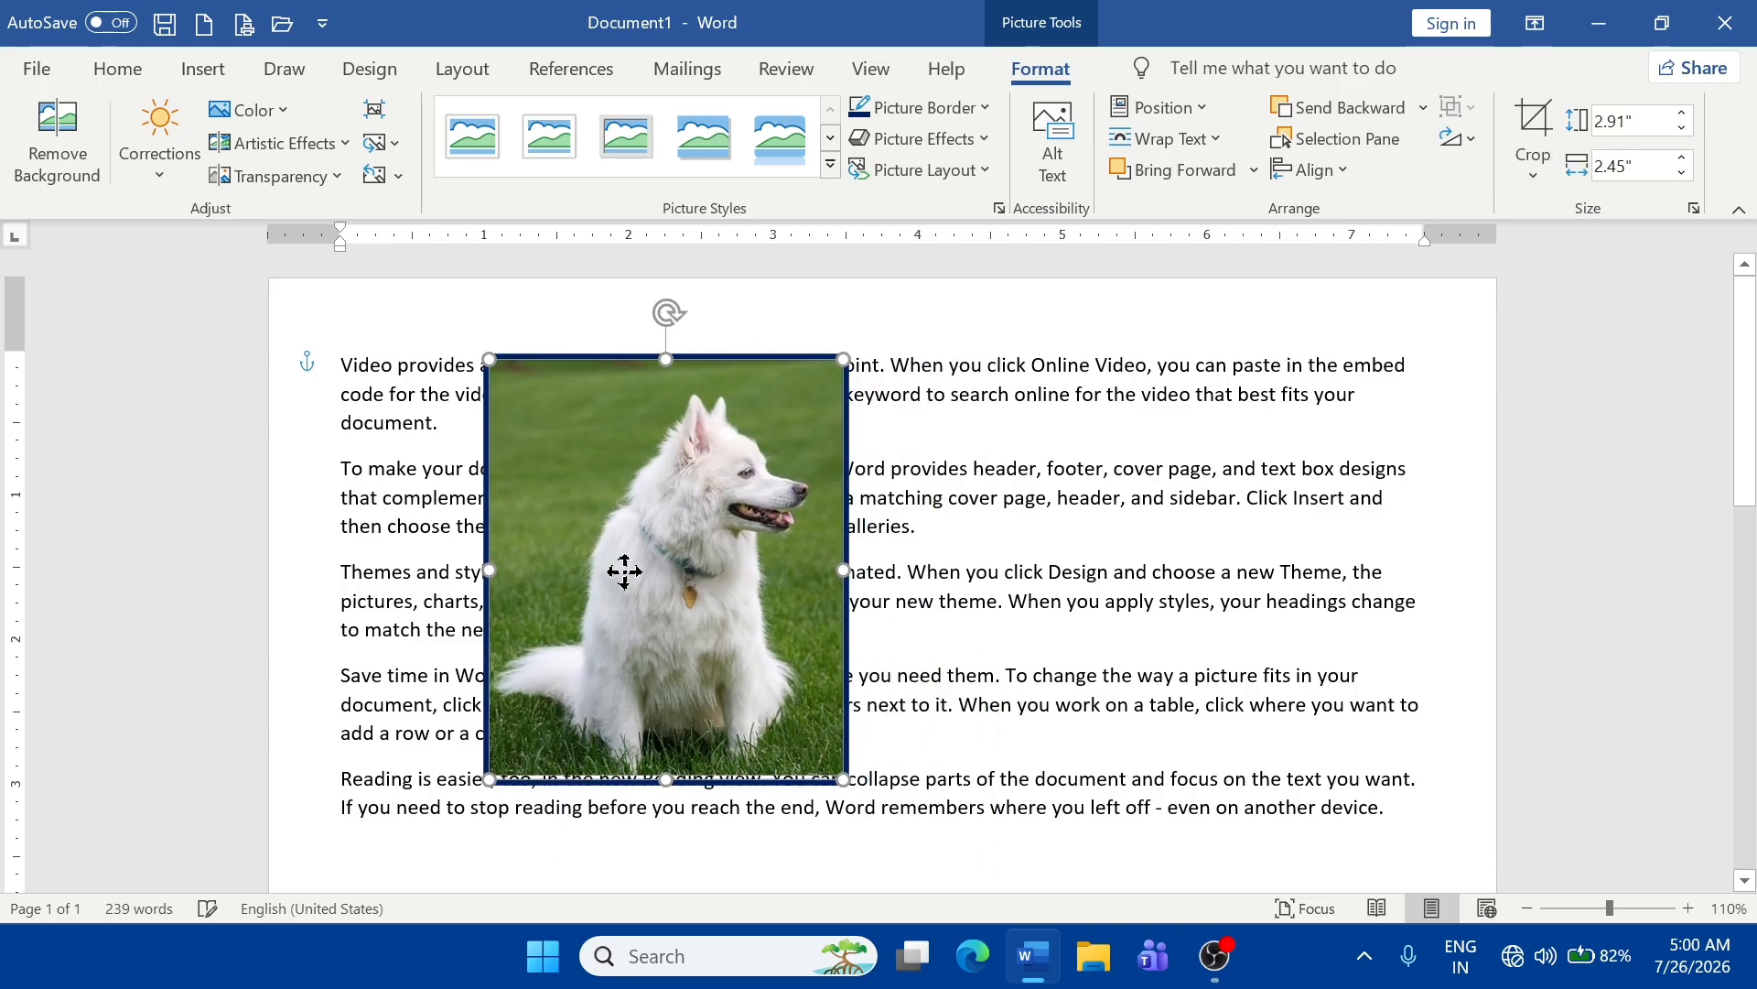
- Rotate the dog picture through a full turn by applying Rotate Right 90° four times
left_click(1457, 139)
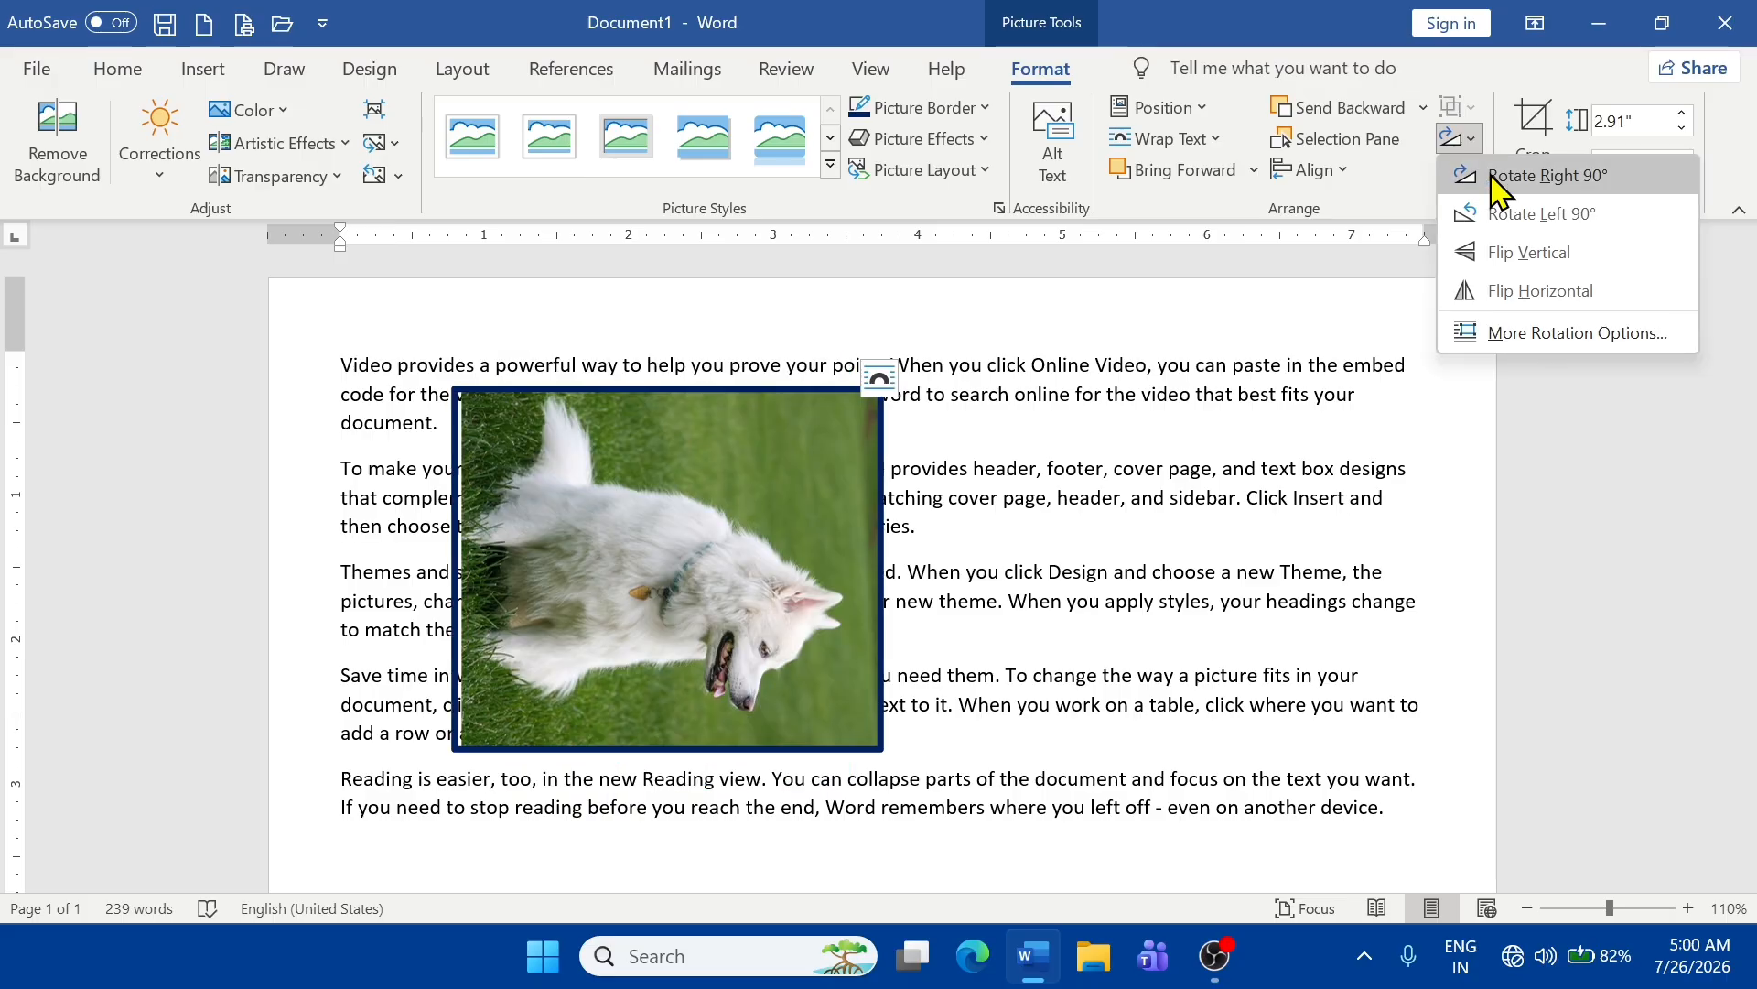
left_click(1493, 180)
left_click(1457, 139)
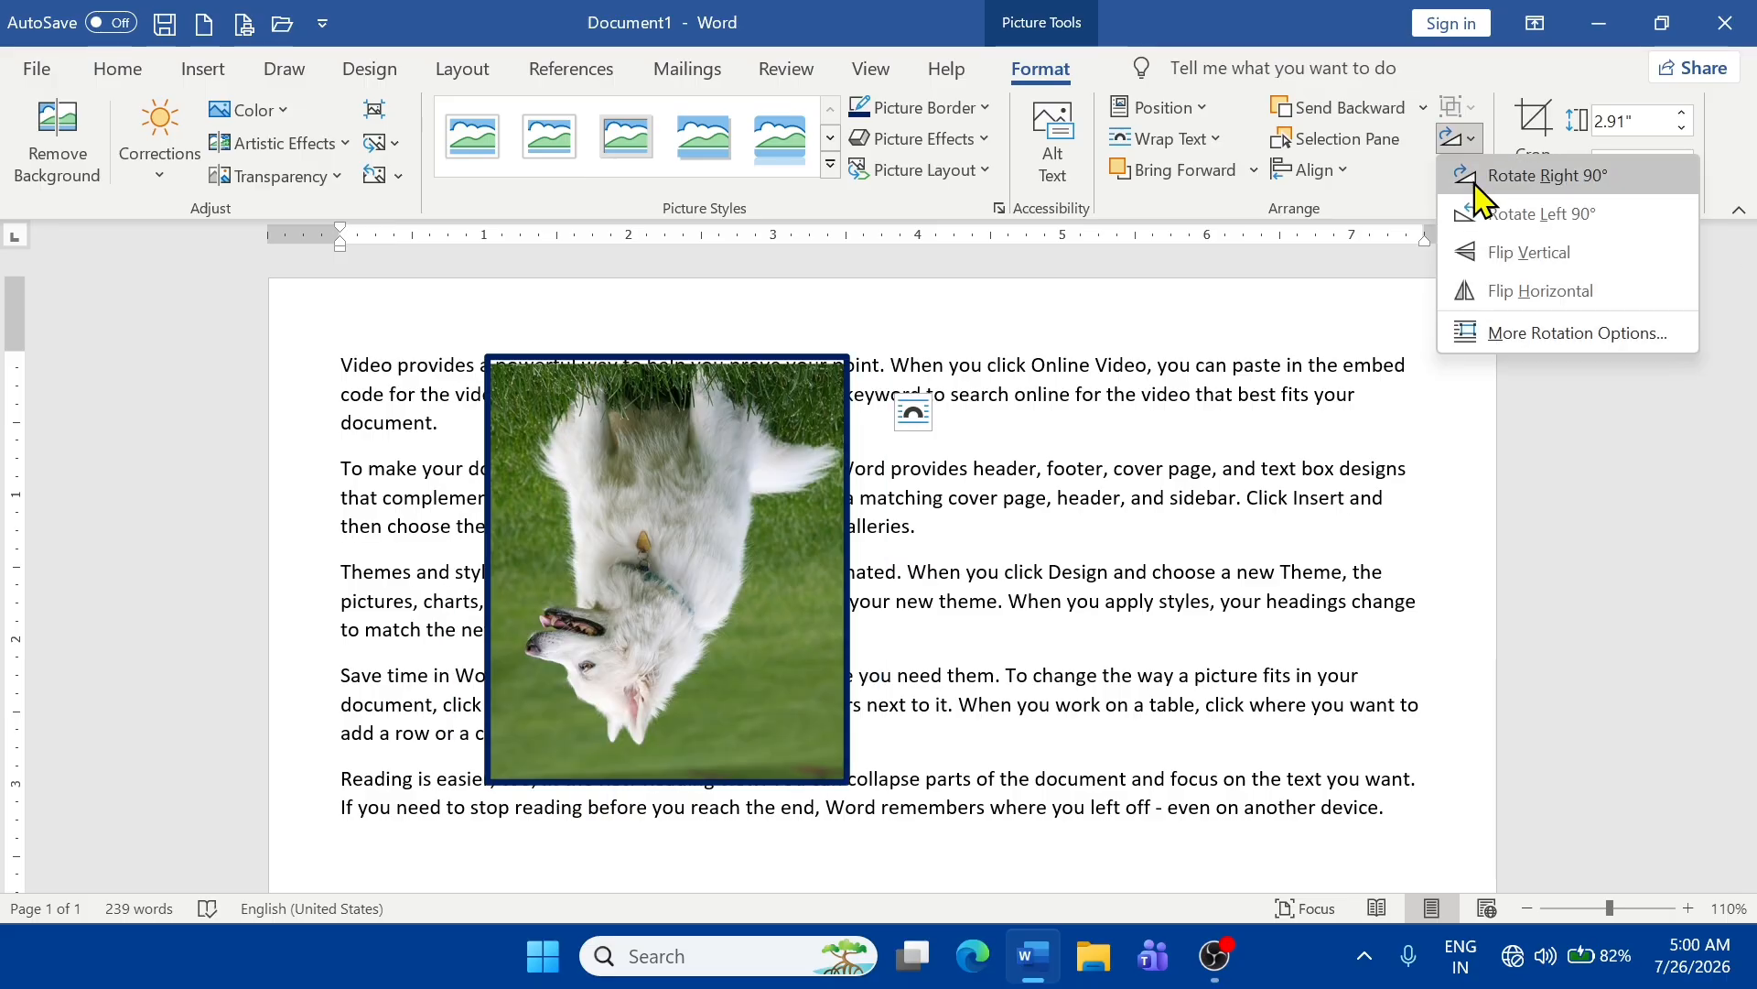
left_click(1467, 179)
left_click(1459, 142)
left_click(1468, 178)
left_click(1457, 139)
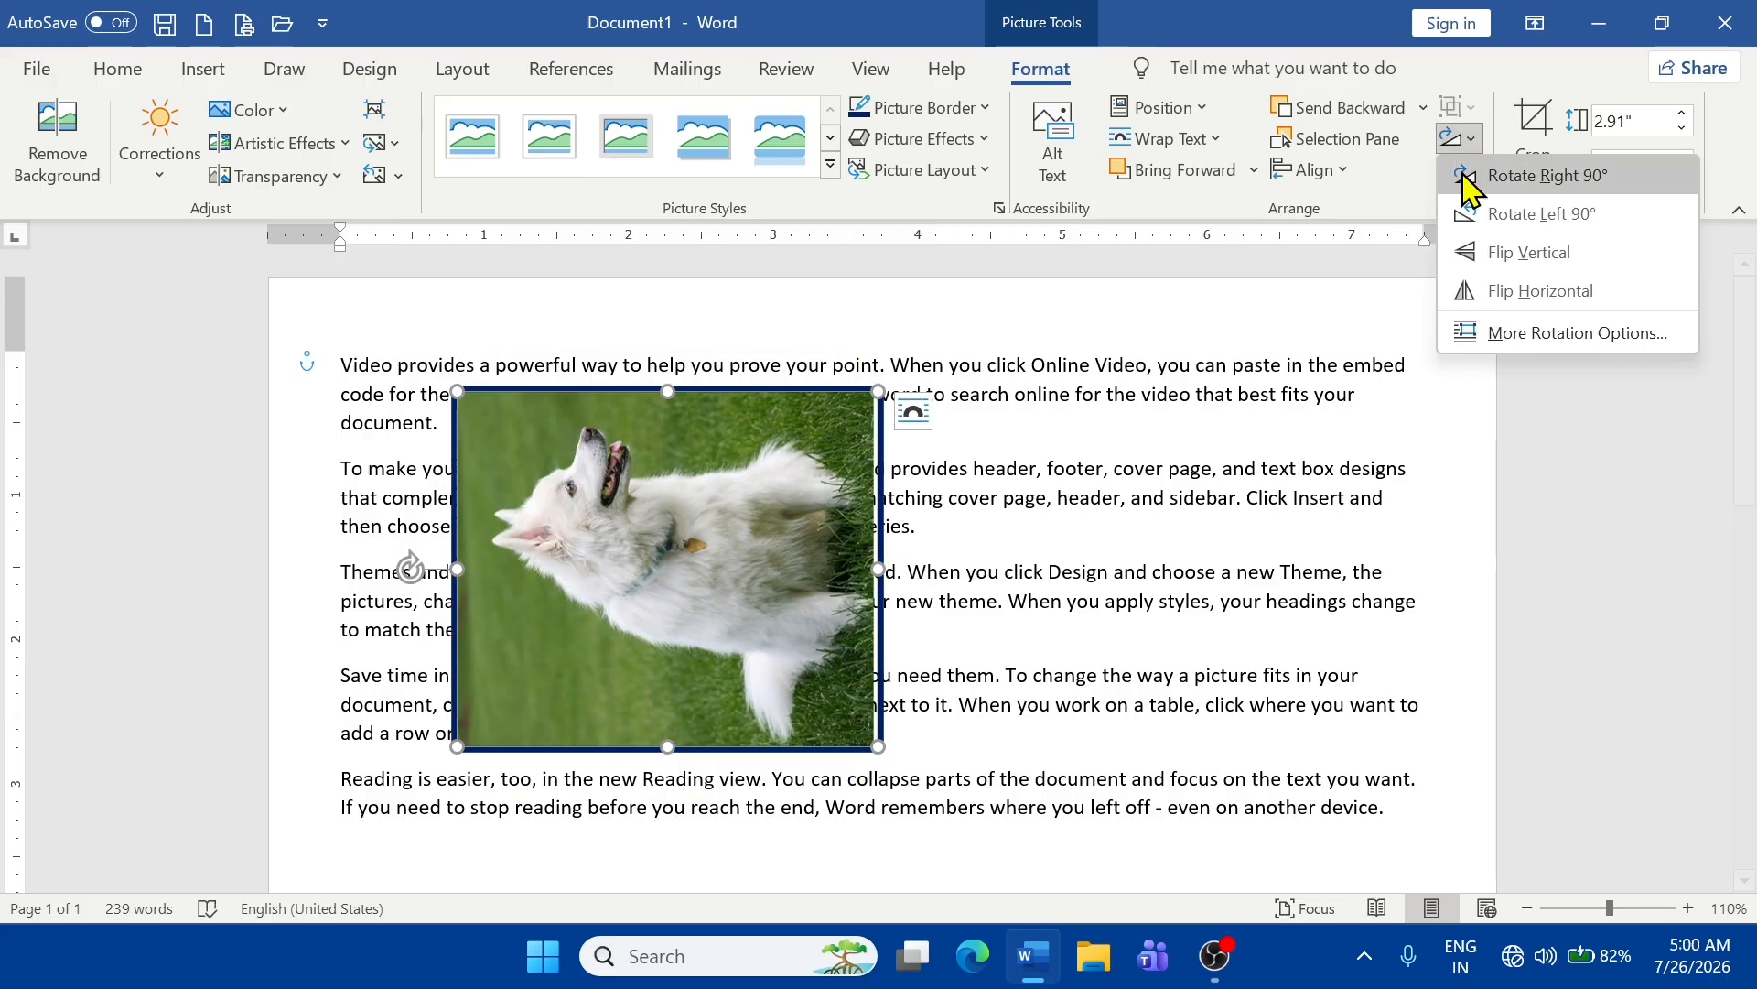
left_click(1469, 176)
- Move the dog picture into the blank area below the last paragraph and enlarge it to about 3.23" high by 2.72" wide
scroll(981, 661, "down", 5)
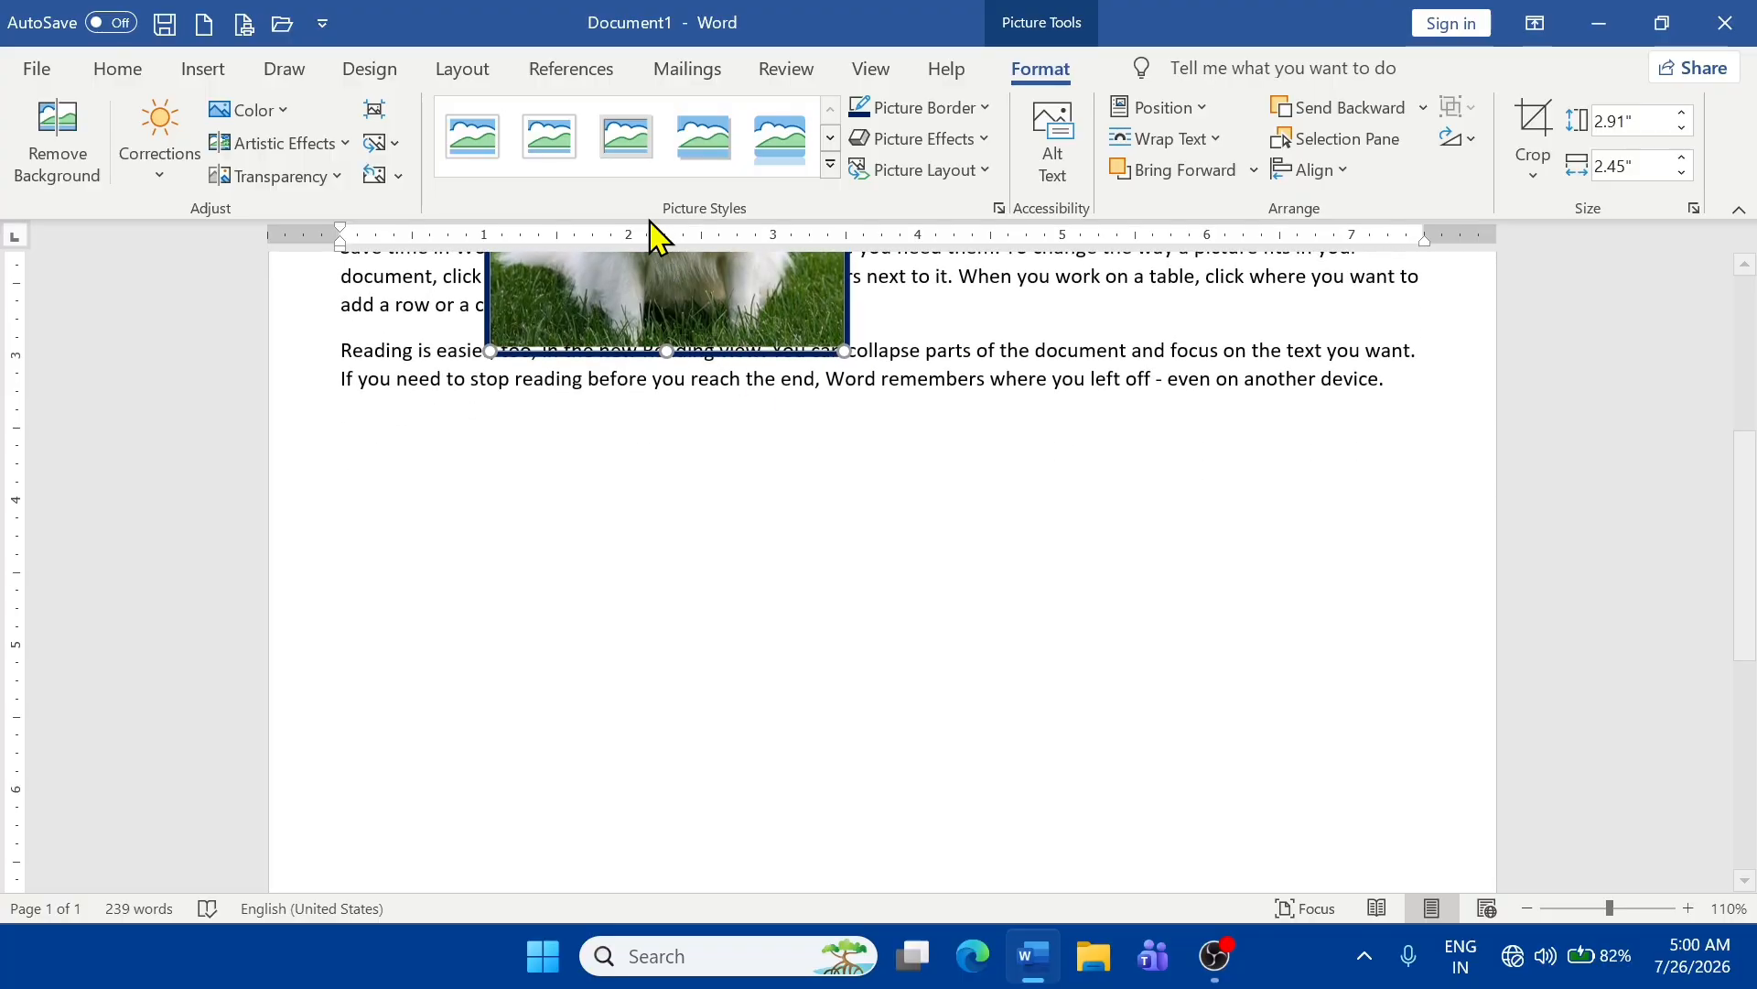
left_click_drag(650, 309, 807, 805)
scroll(858, 733, "down", 1)
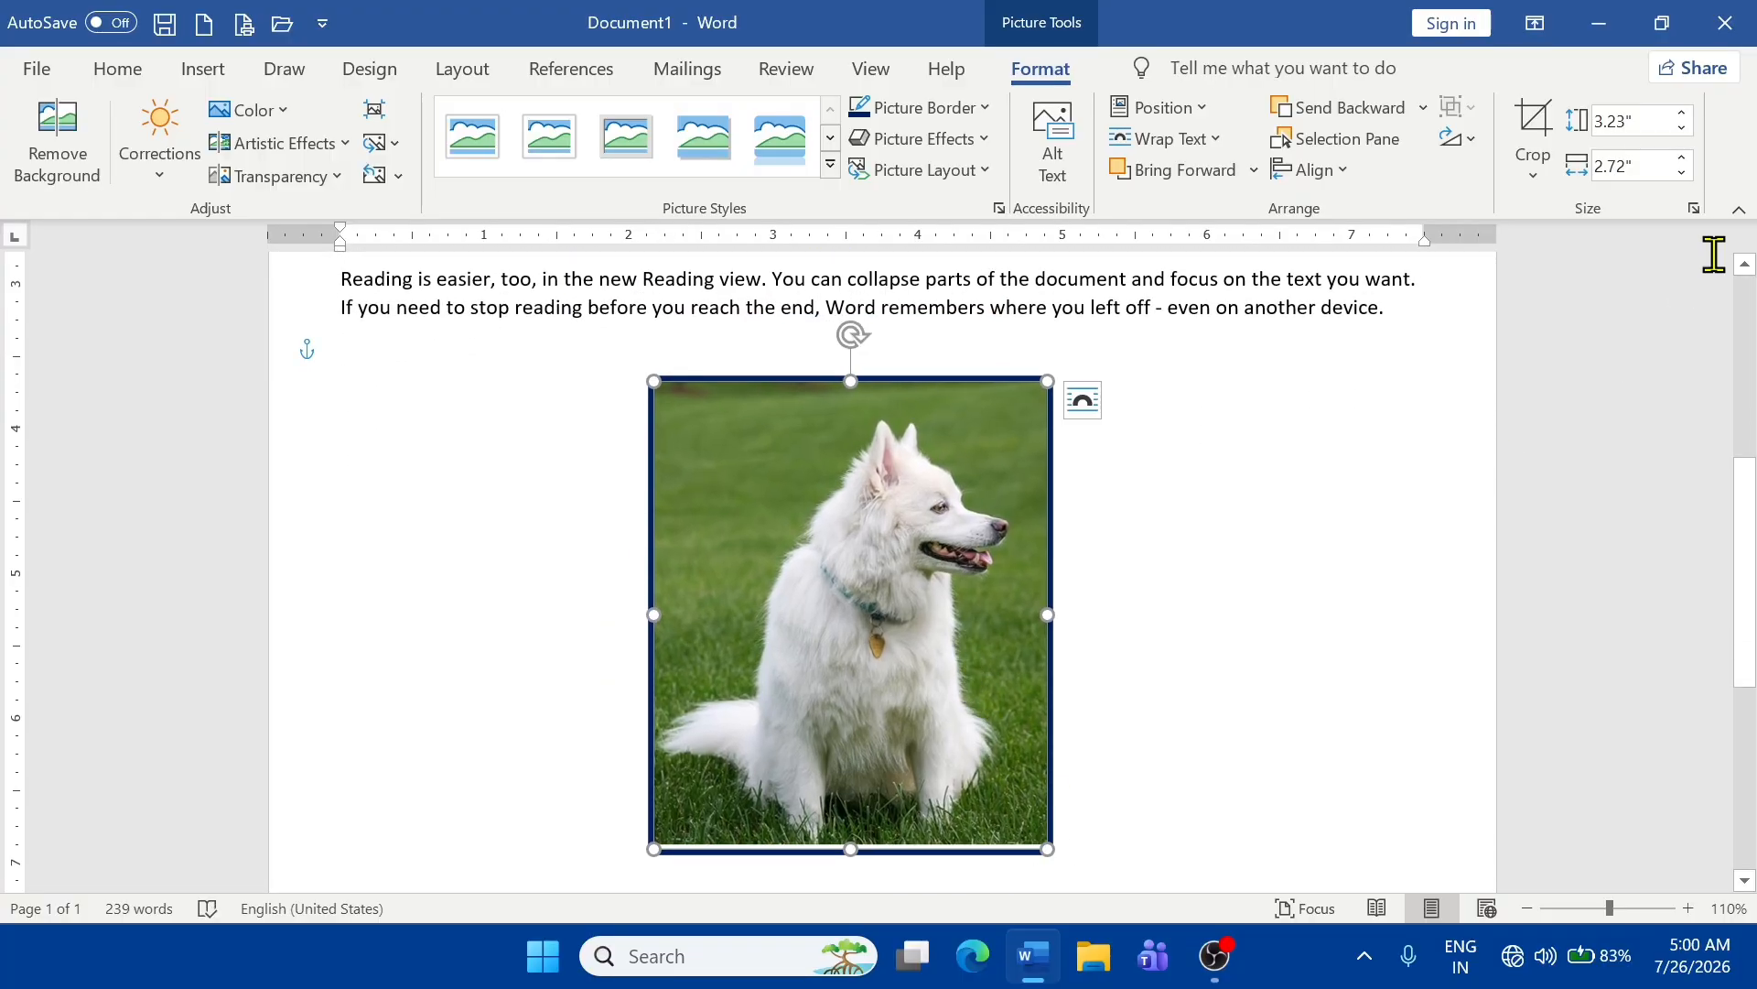
- Turn the dog picture below the text full circle with four consecutive Rotate Right 90° operations
left_click(1472, 147)
left_click(1472, 168)
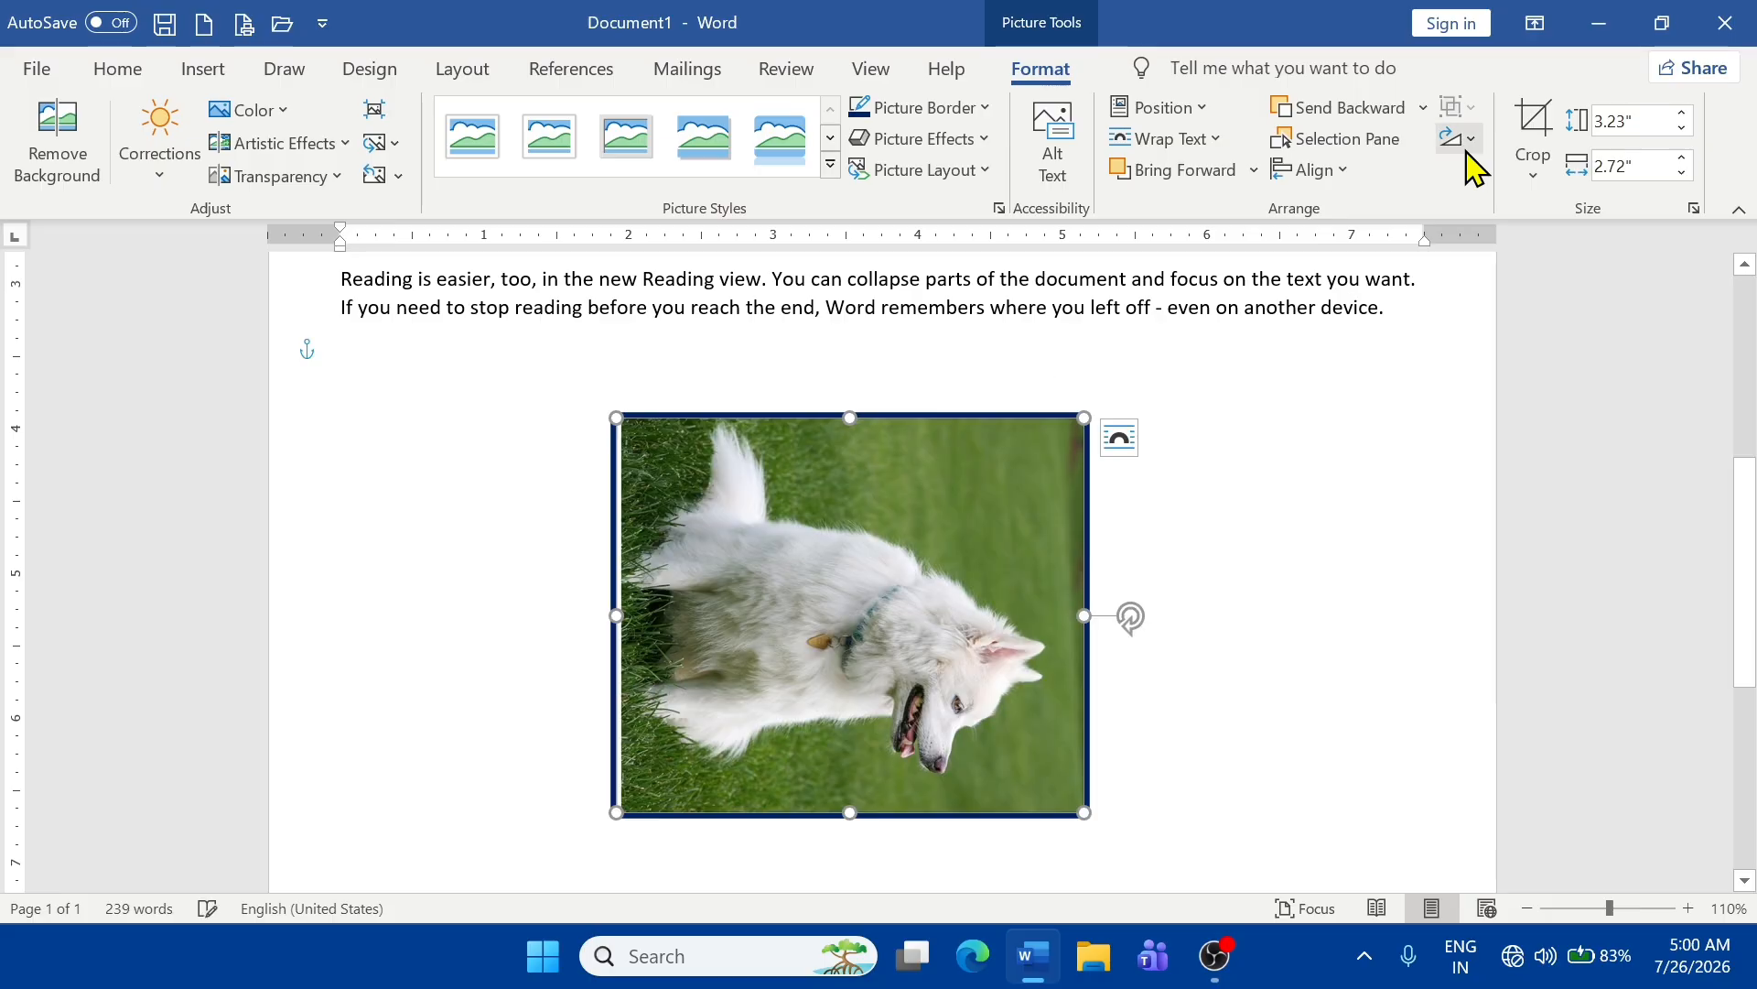
left_click(1464, 139)
left_click(1476, 178)
left_click(1465, 140)
left_click(1476, 177)
left_click(1464, 139)
left_click(1476, 173)
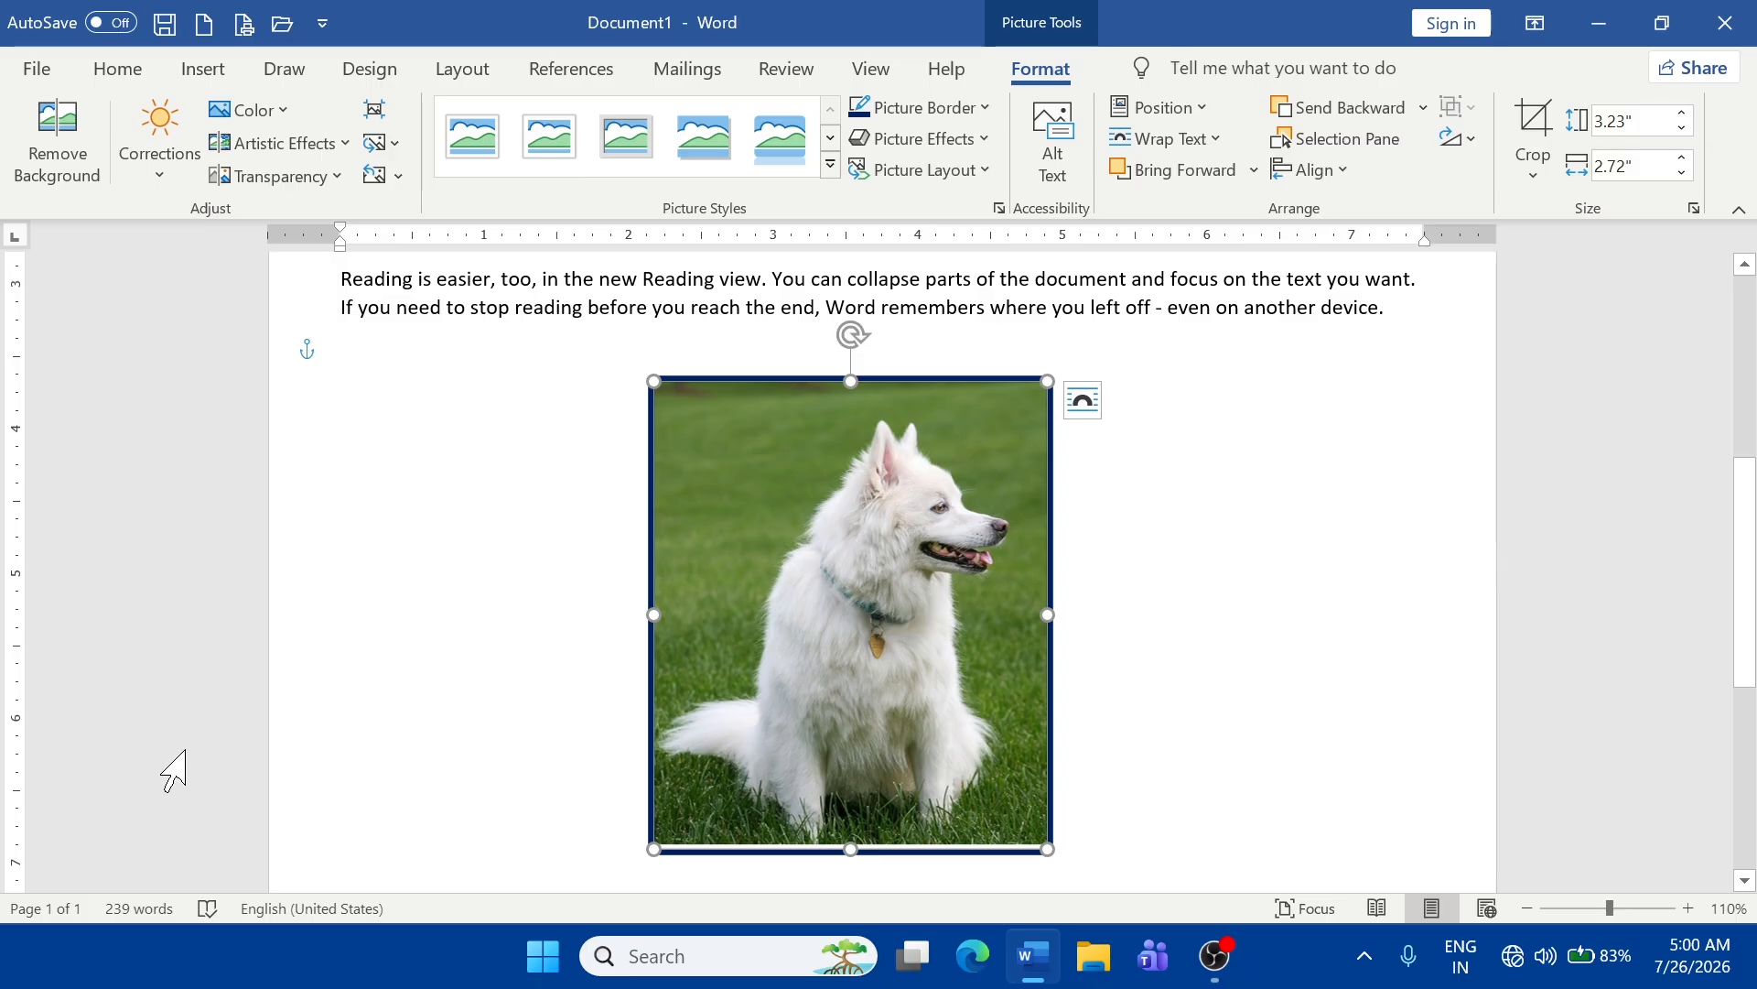
- Flip the dog picture horizontally so the dog faces the opposite way
left_click(1462, 140)
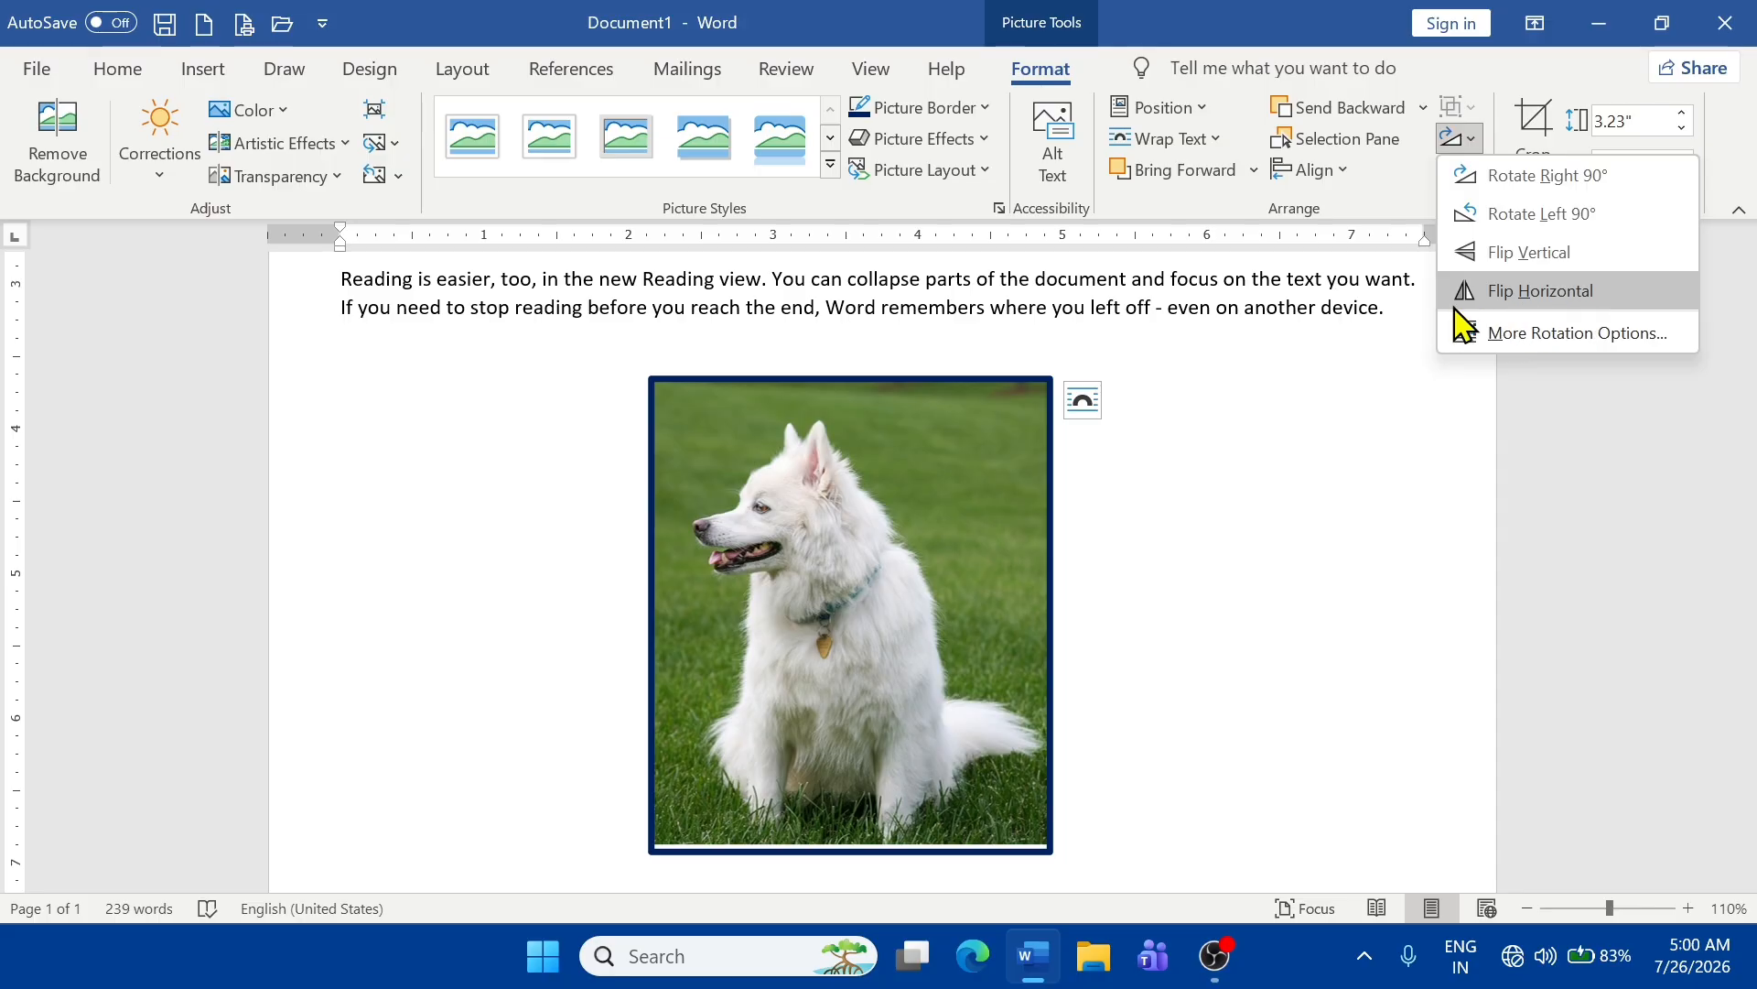
left_click(1483, 300)
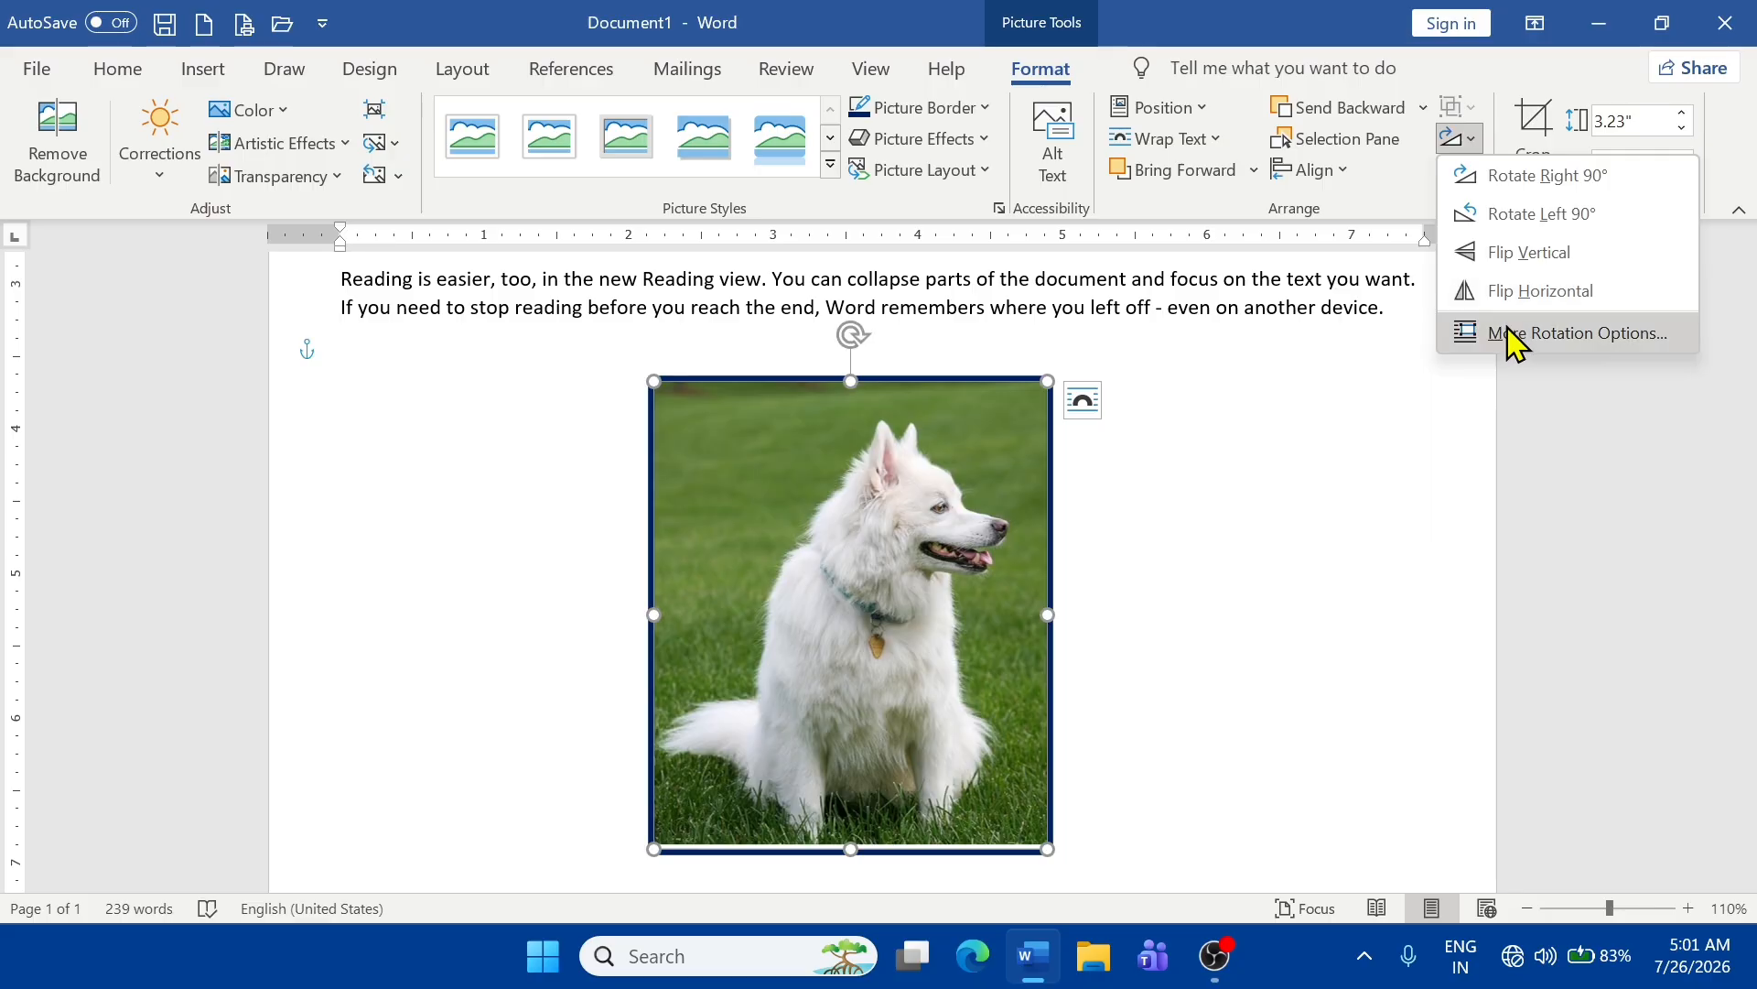
left_click(1505, 293)
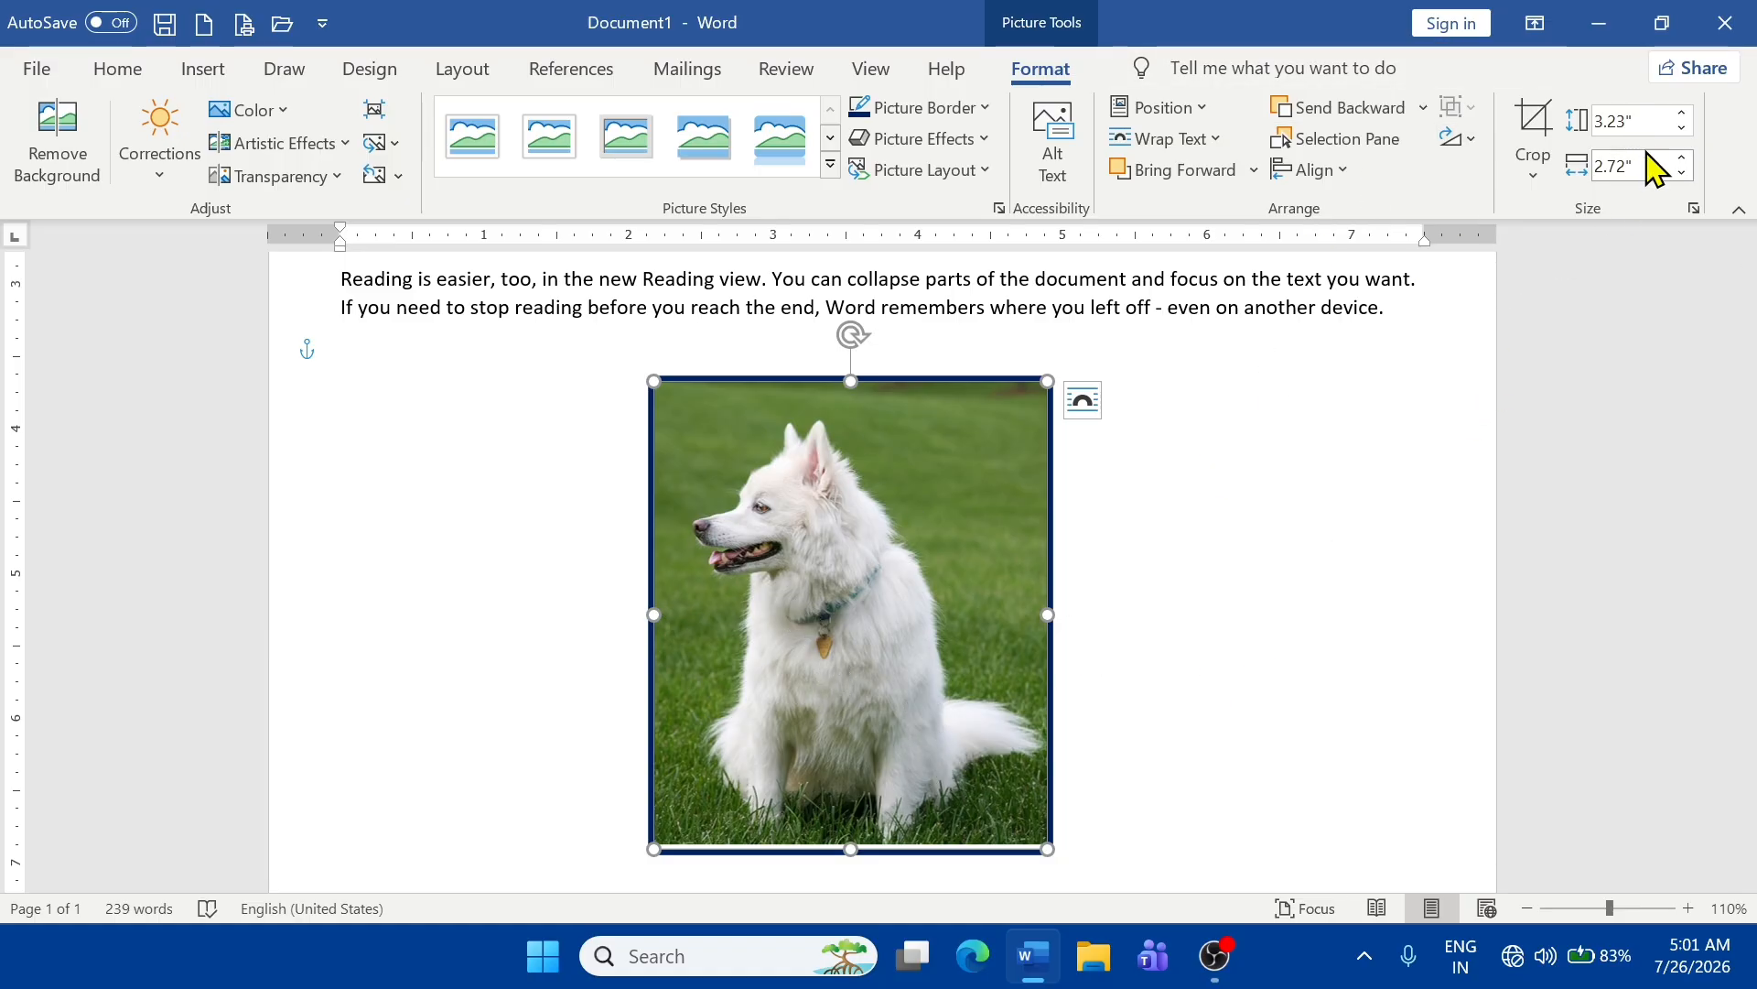
- Step the dog picture's height up and down in 0.1" increments and leave it at 3.8" high by 3.2" wide
left_click(1684, 113)
left_click(1684, 114)
left_click(1684, 113)
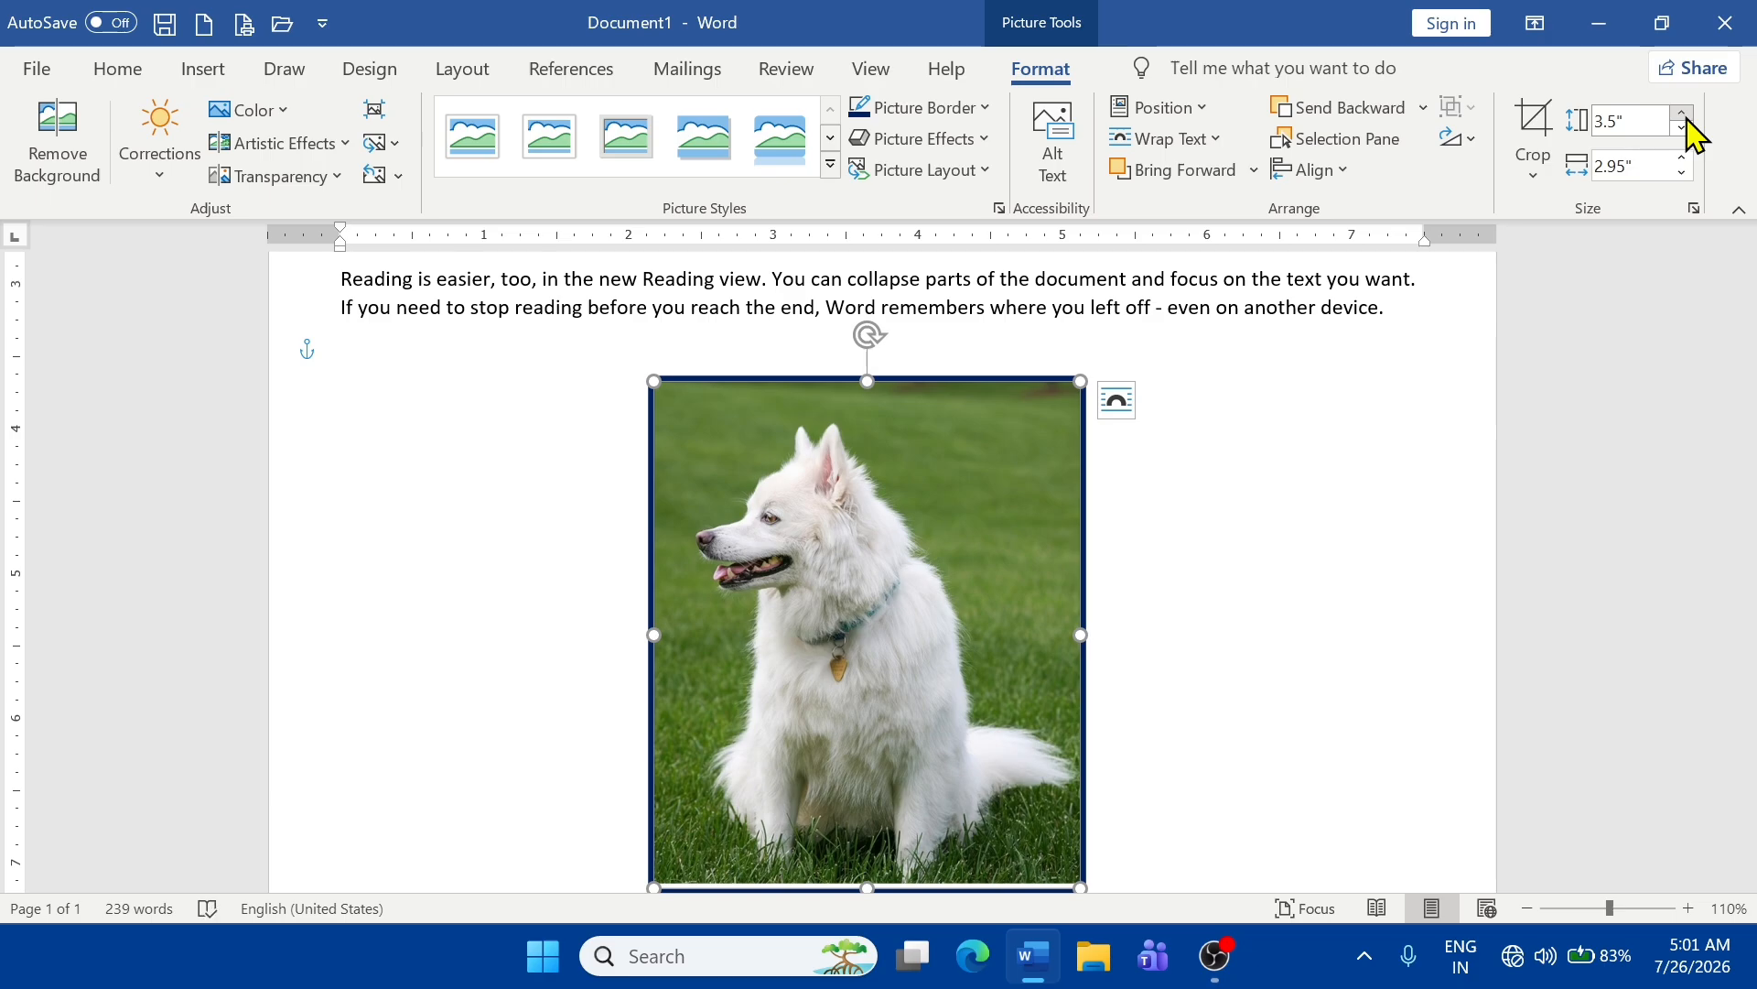
double_click(1685, 130)
left_click(1685, 130)
left_click(1685, 130)
left_click(1685, 130)
left_click(1684, 114)
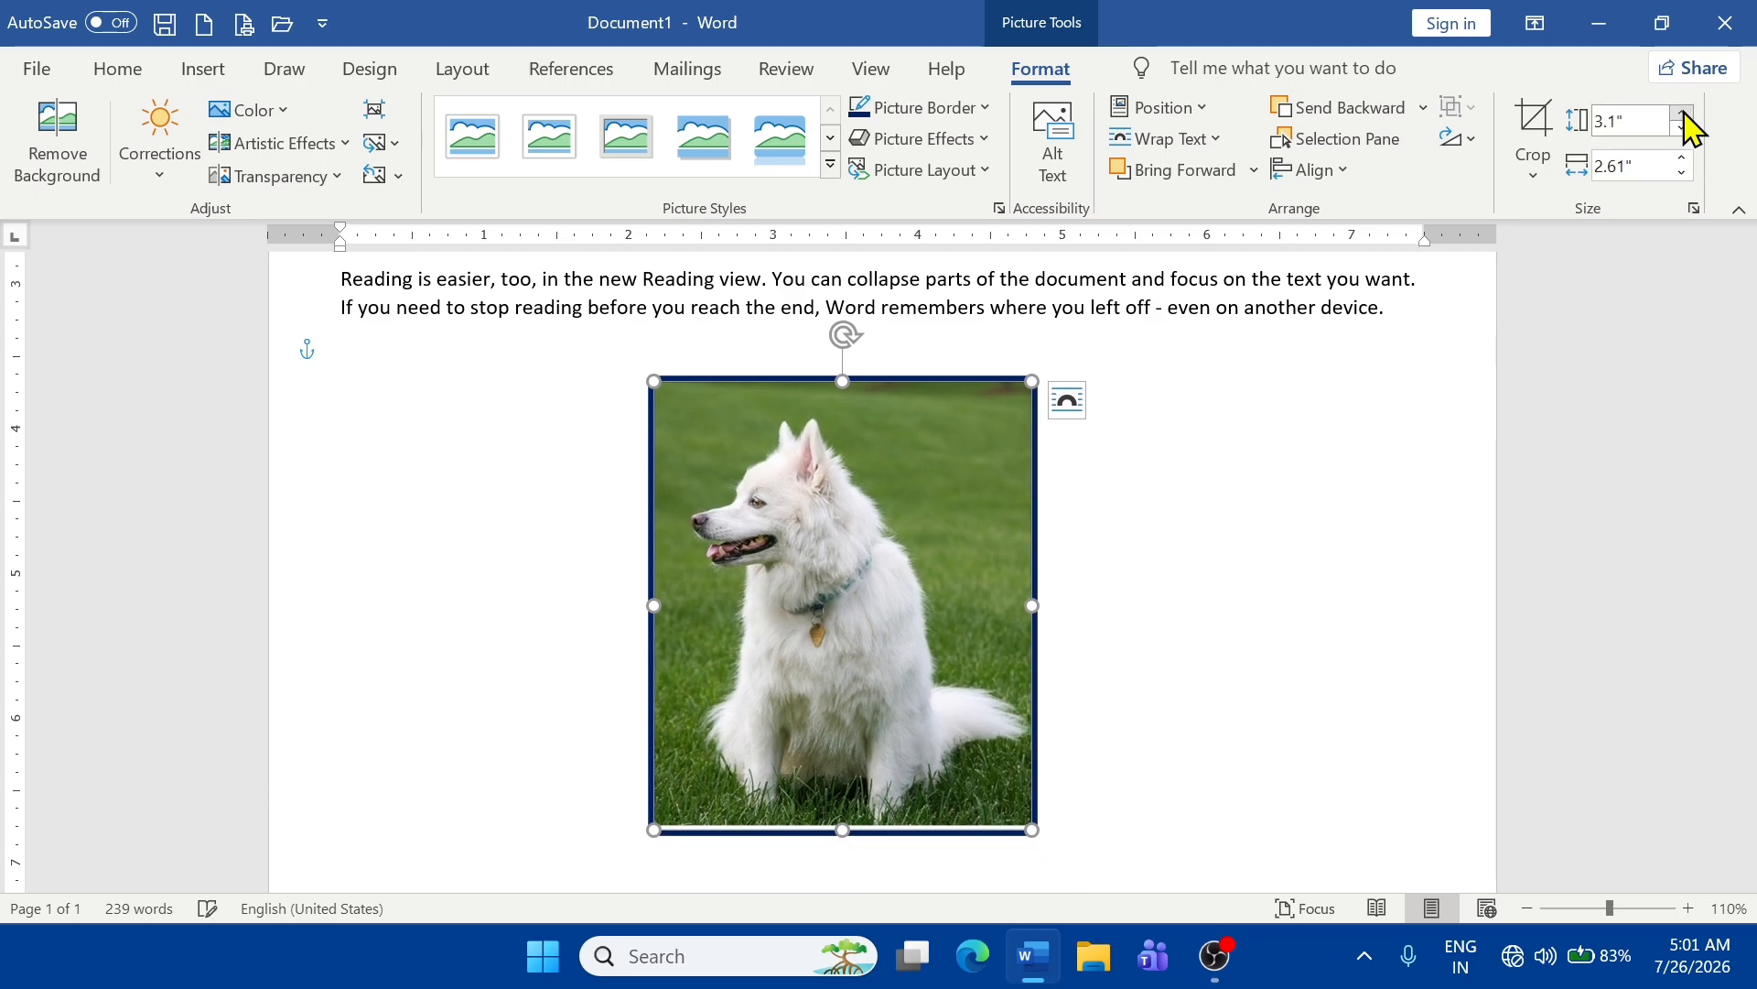
left_click(1684, 113)
left_click(1684, 114)
left_click(1684, 114)
left_click(1684, 114)
left_click(1684, 113)
left_click(1684, 113)
left_click(1684, 114)
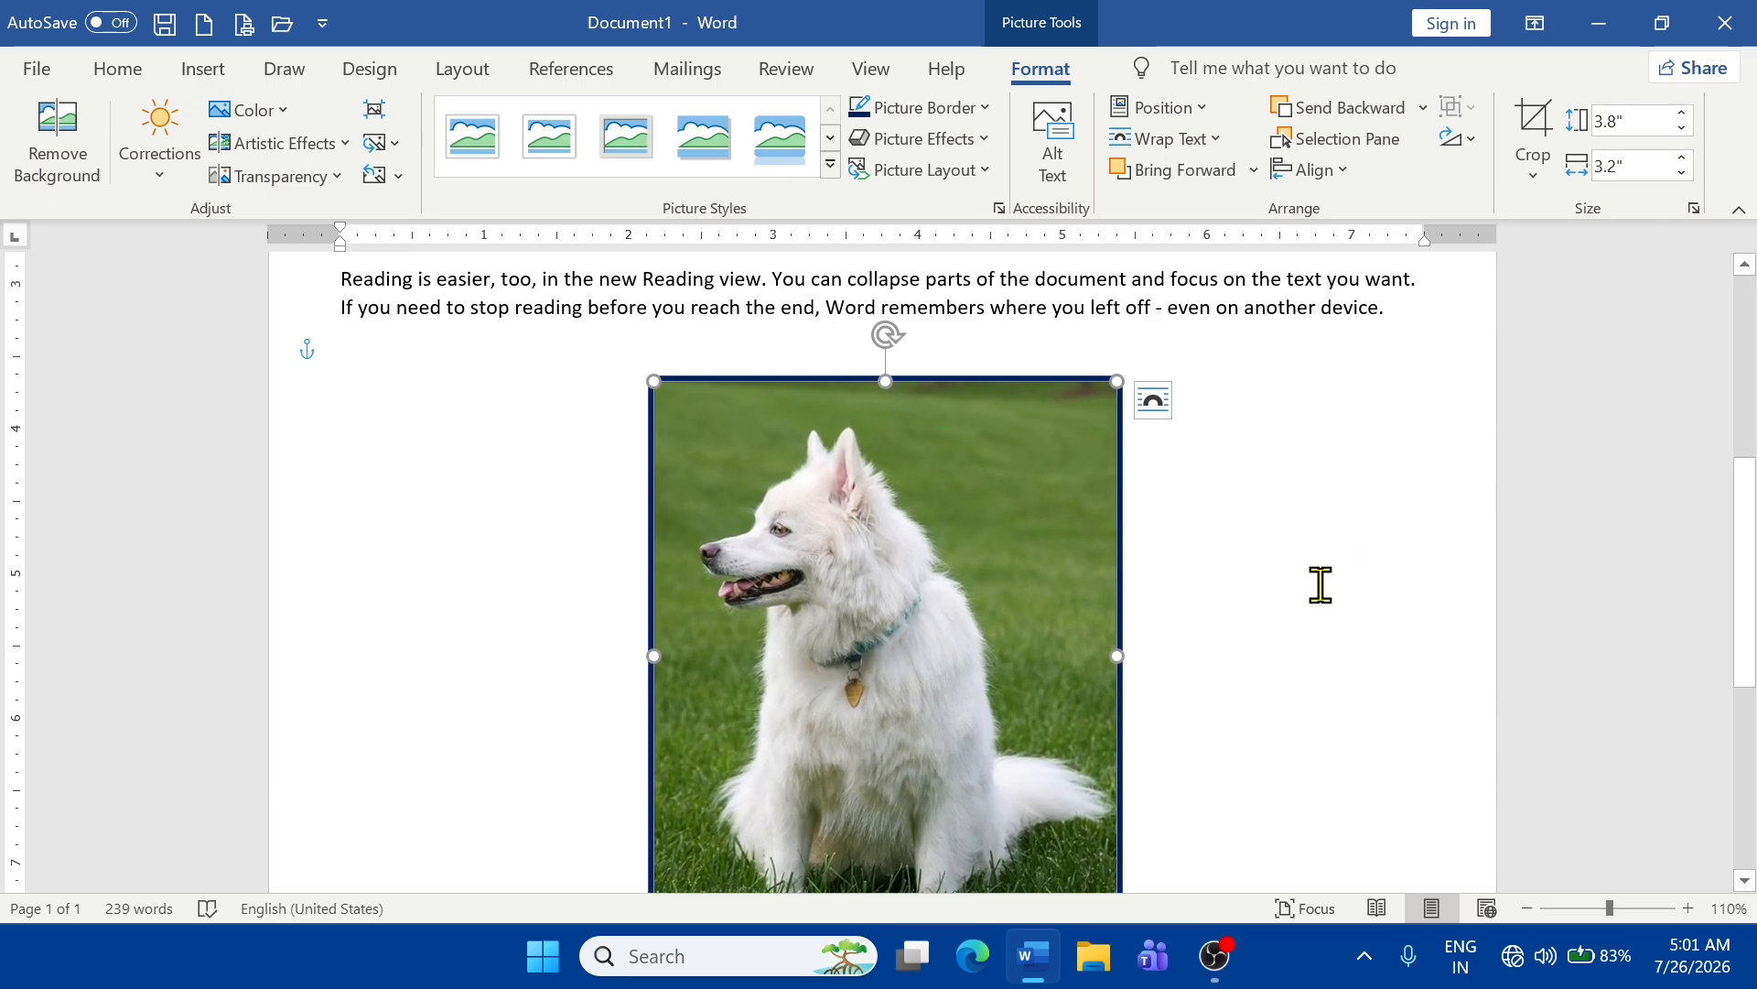
scroll(1137, 646, "down", 2)
scroll(569, 569, "up", 2)
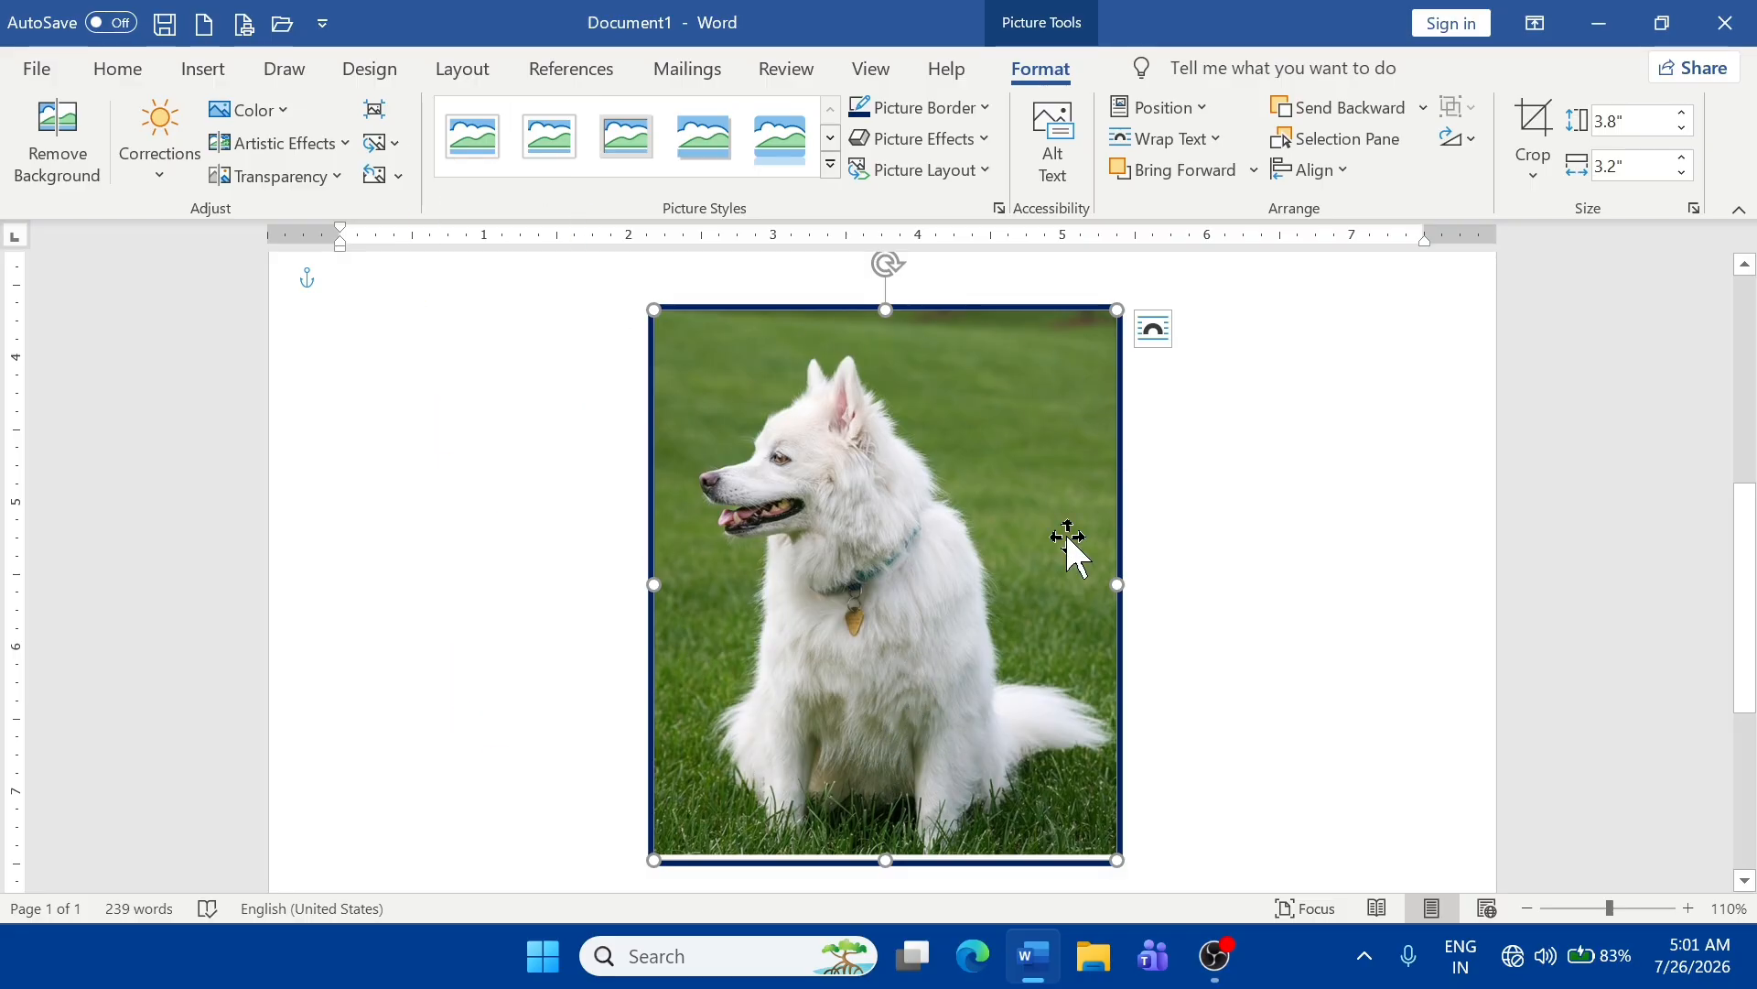
left_click(1260, 441)
left_click(894, 533)
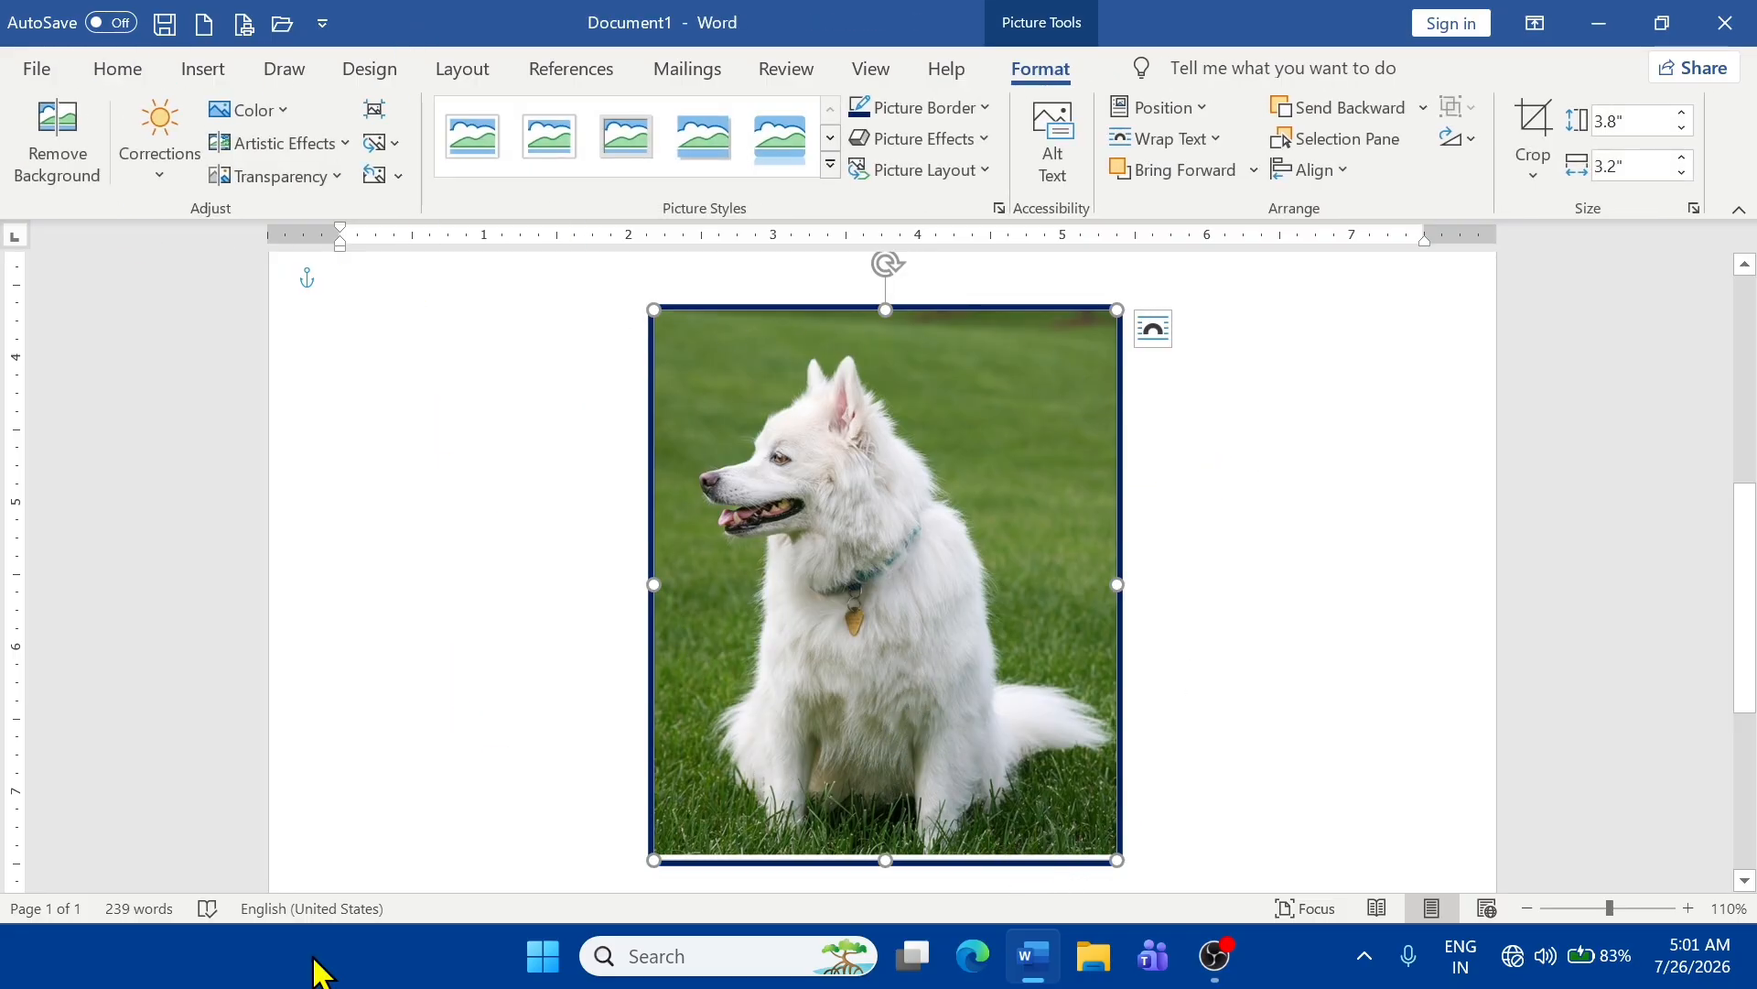
left_click(204, 68)
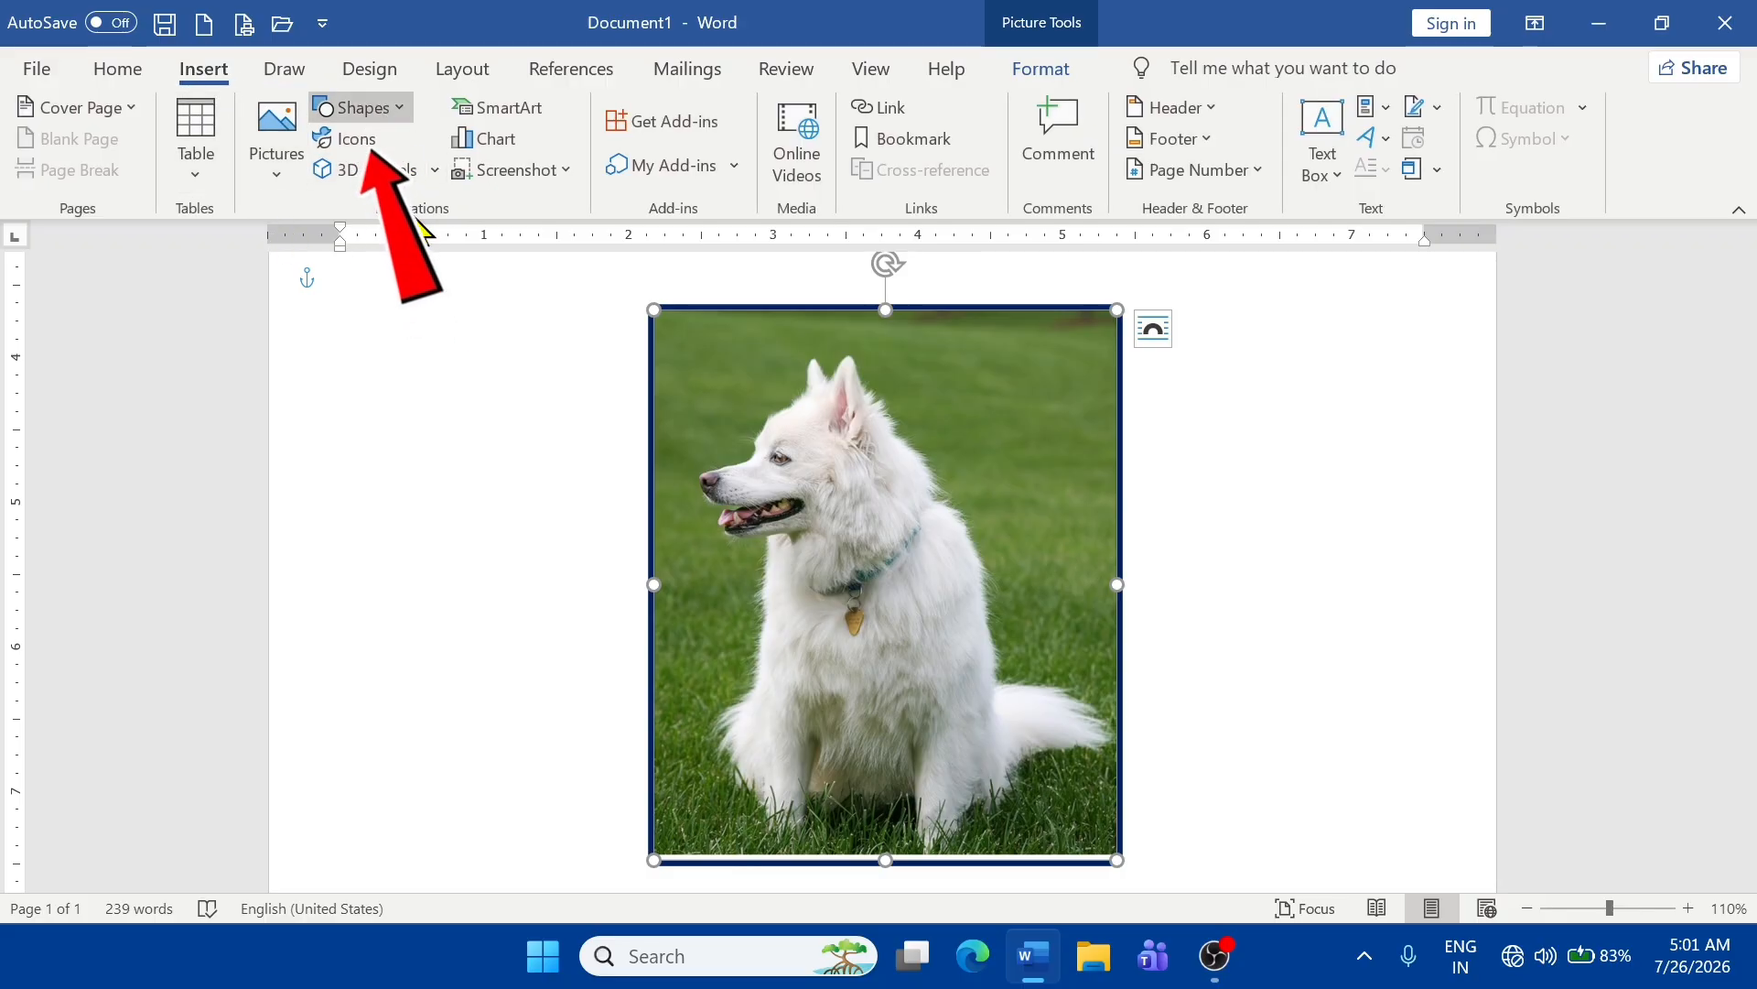
left_click(364, 108)
left_click(879, 474)
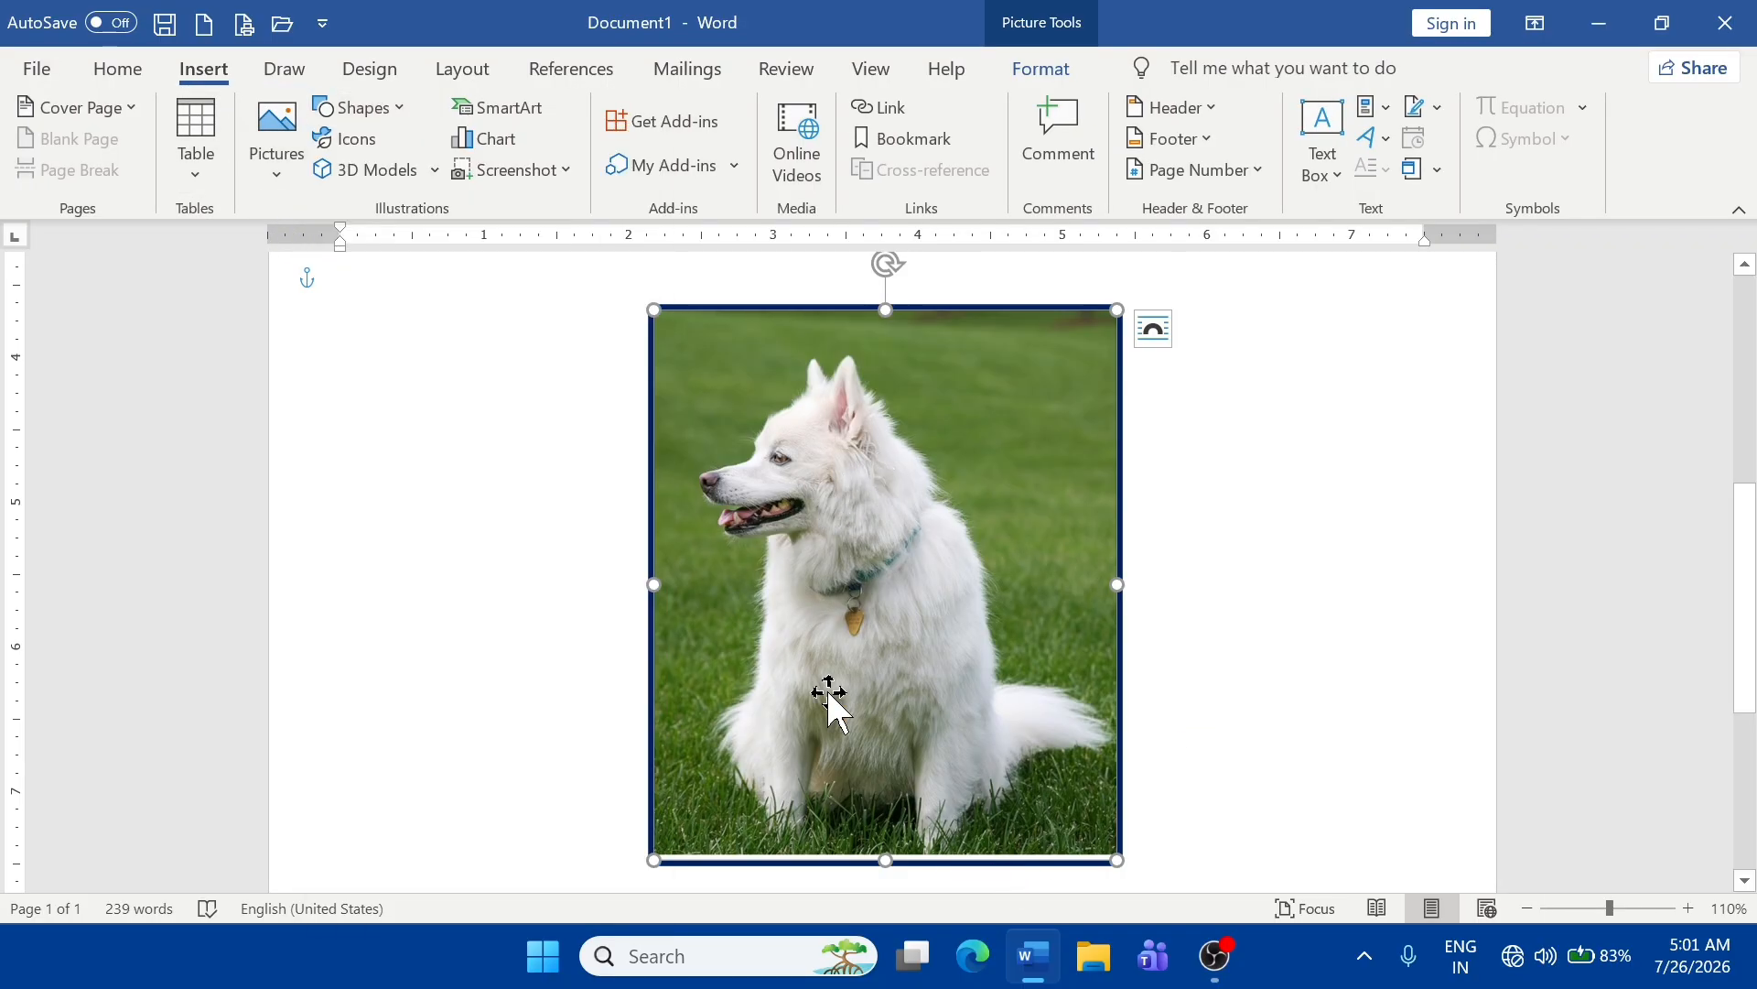
- Move the dog picture to the page's left margin and shrink it proportionally to about three quarters of its size
left_click_drag(829, 693, 553, 656)
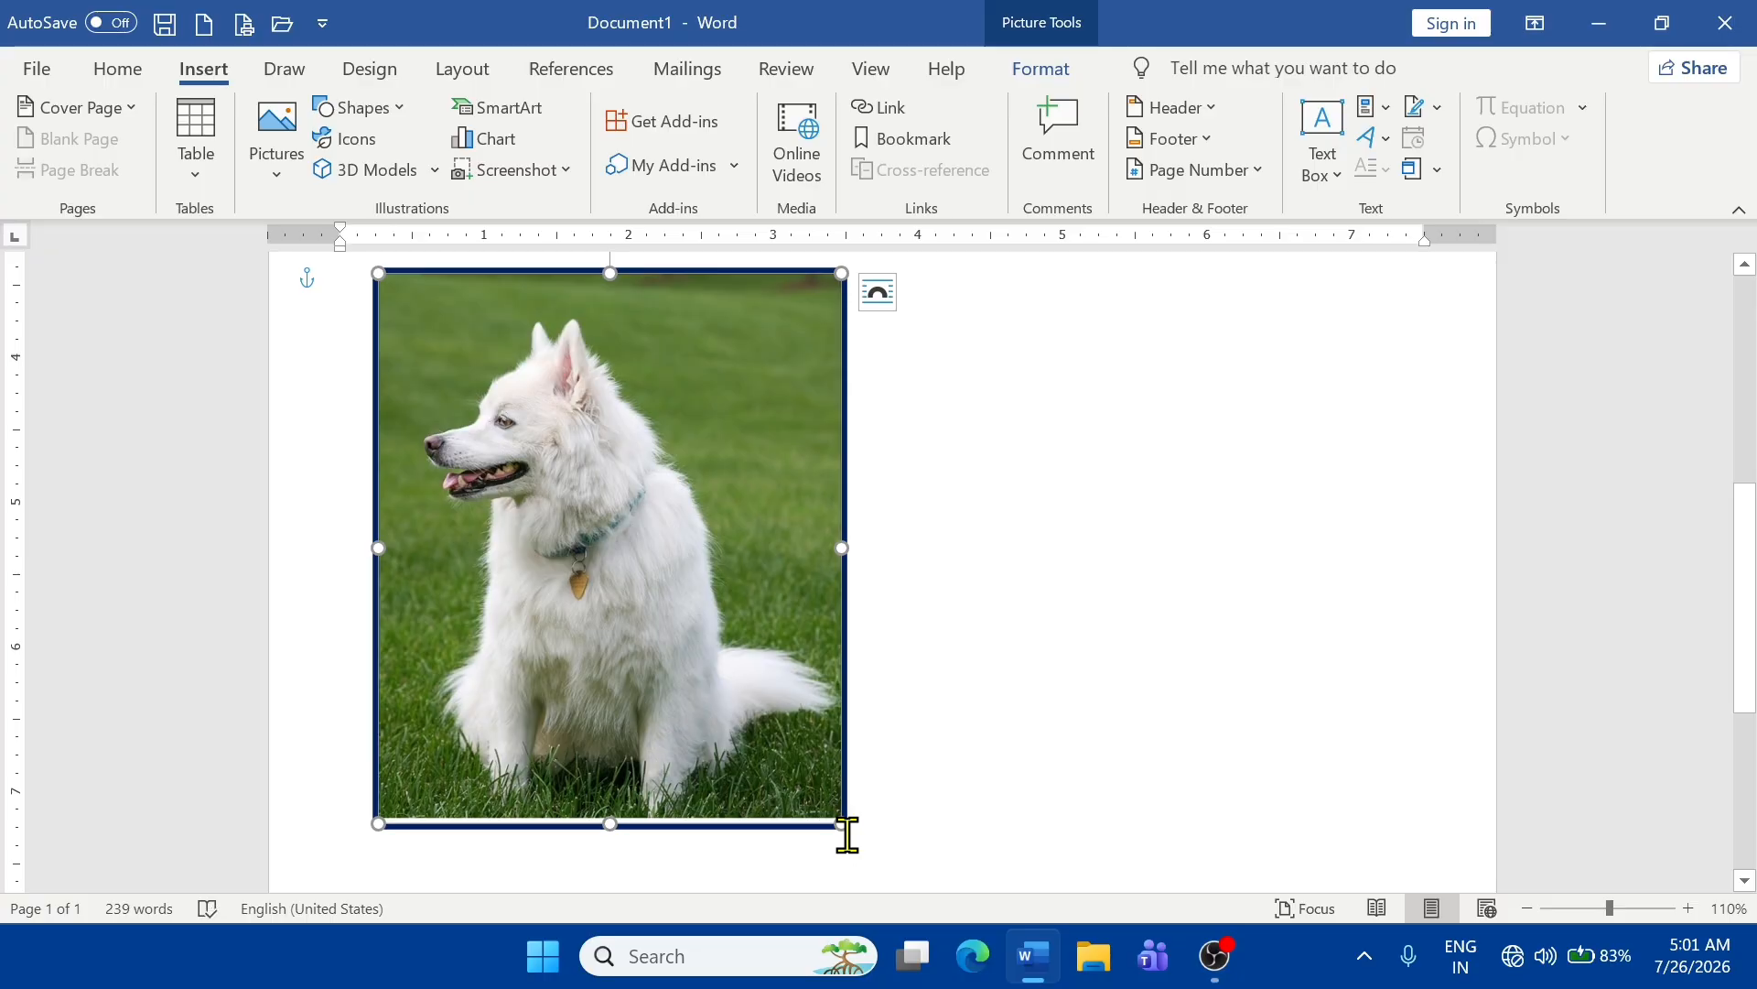
left_click_drag(847, 831, 729, 690)
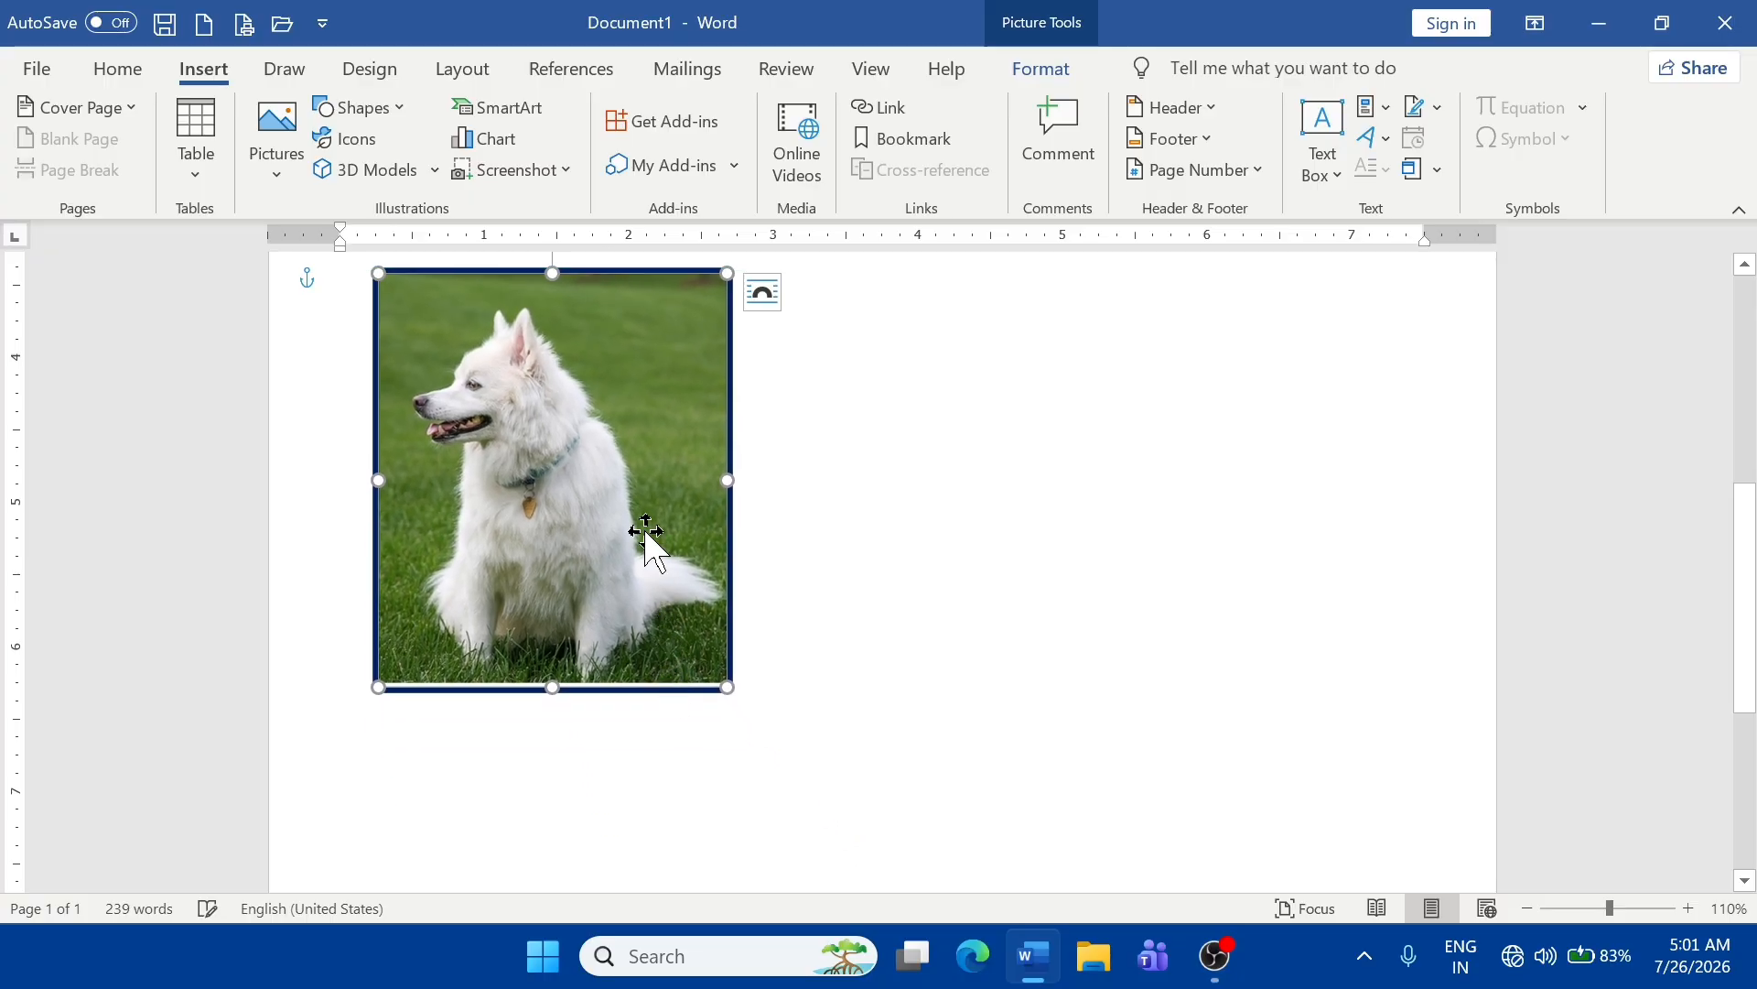
left_click_drag(643, 534, 566, 568)
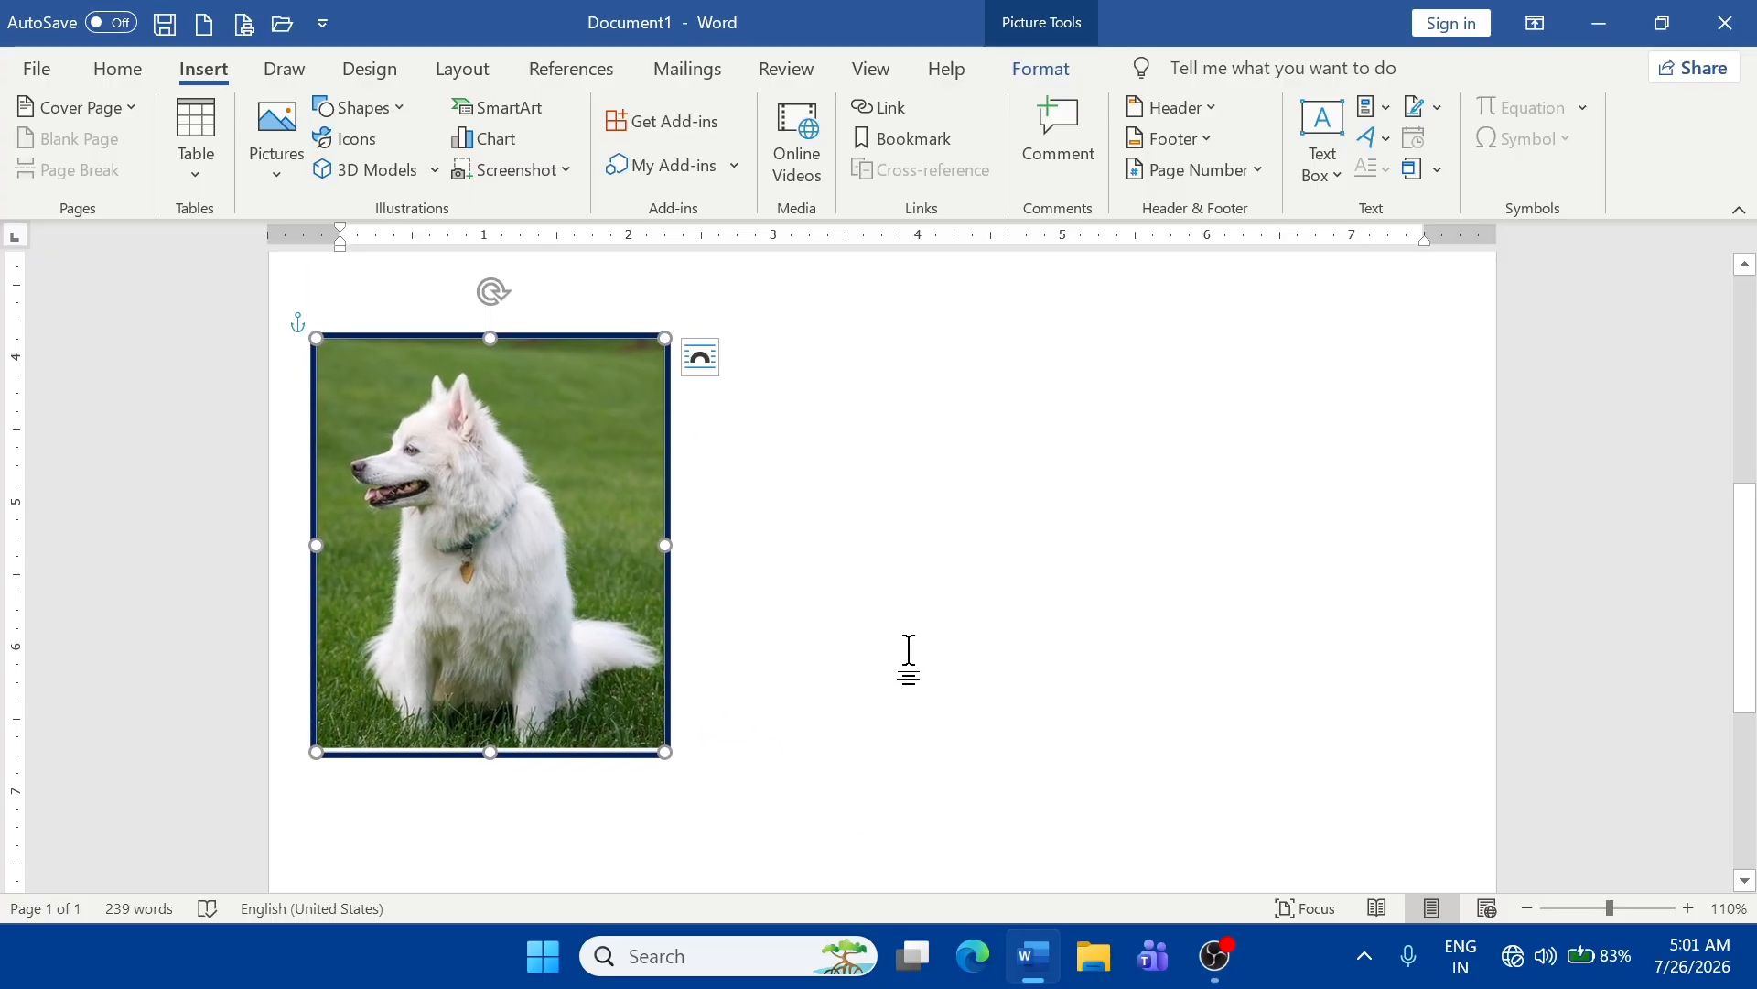
- Browse the categories of drawing shapes available for insertion, from lines and rectangles to stars, banners and callouts
left_click(374, 117)
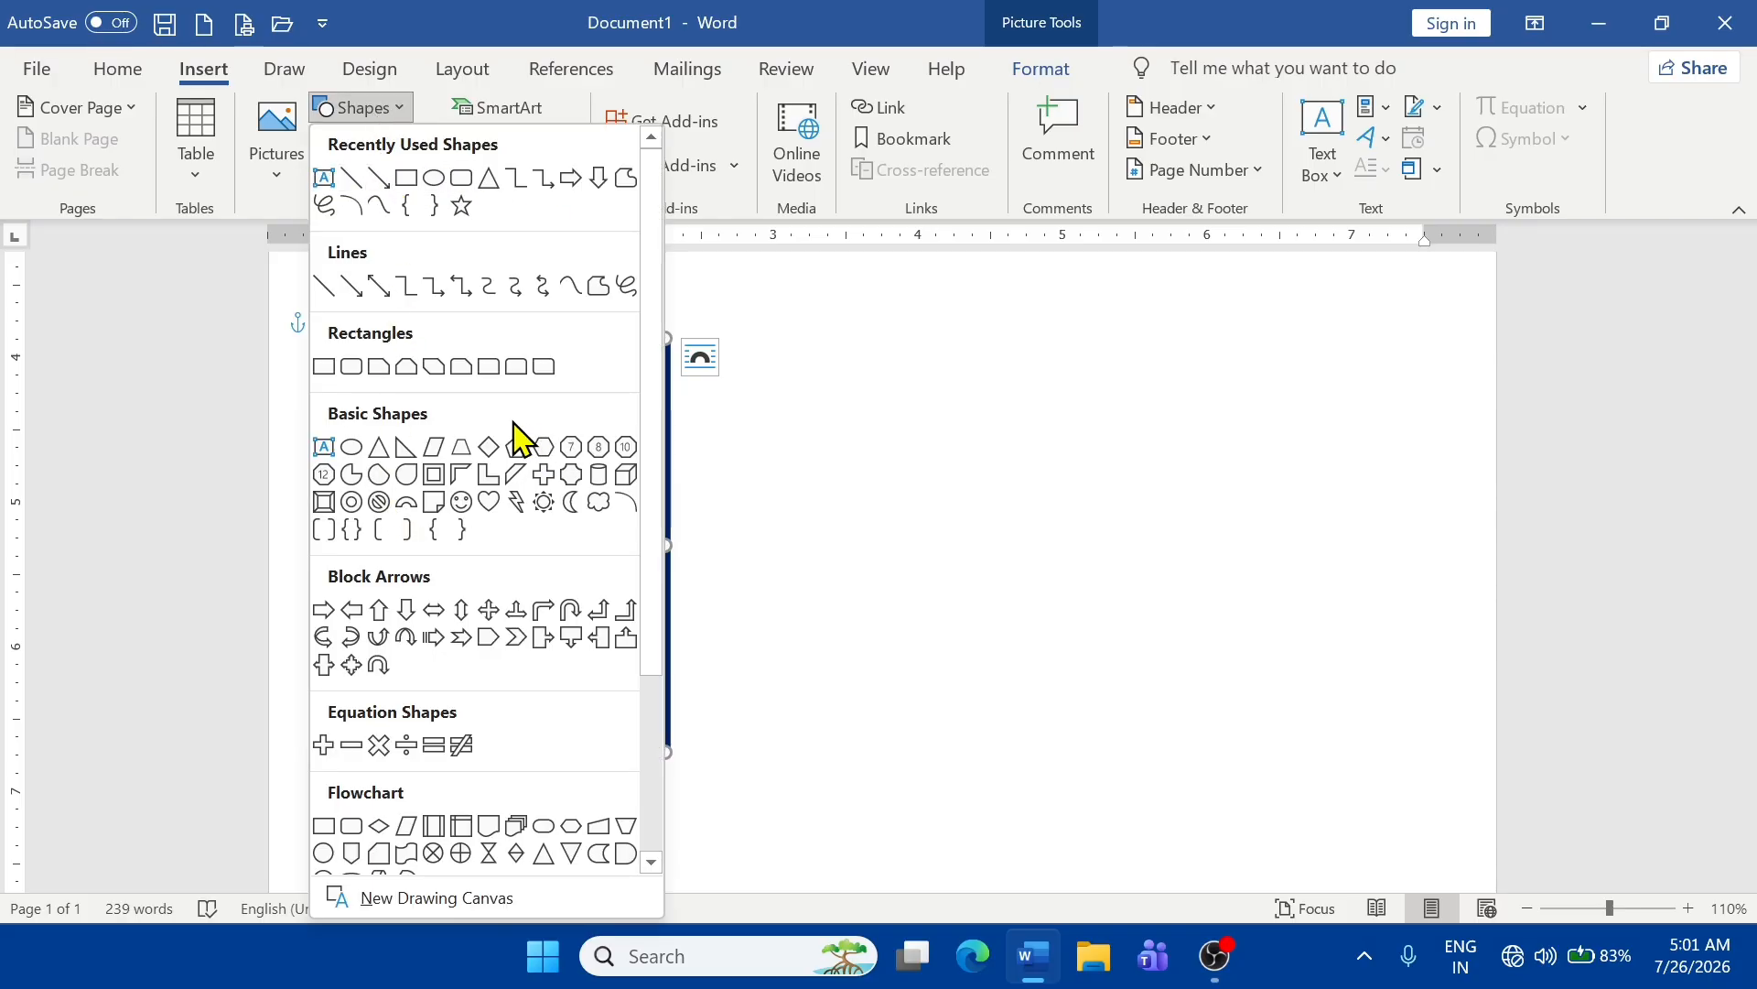
scroll(650, 695, "down", 5)
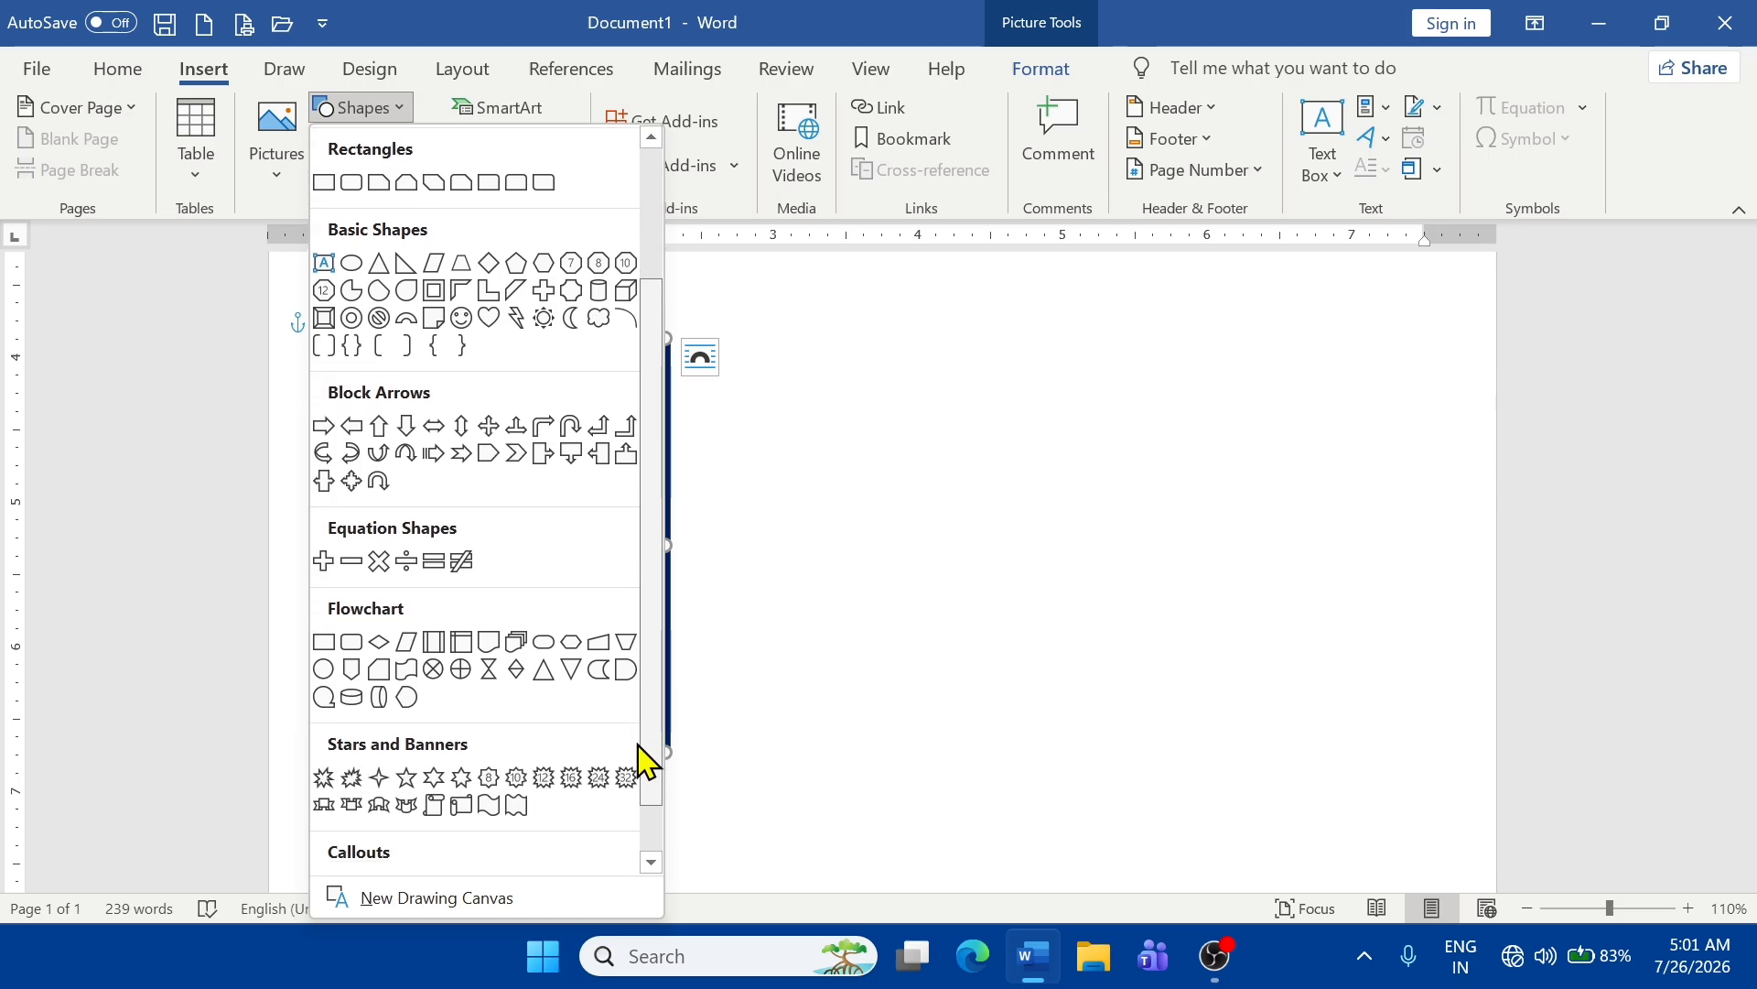
scroll(641, 806, "up", 5)
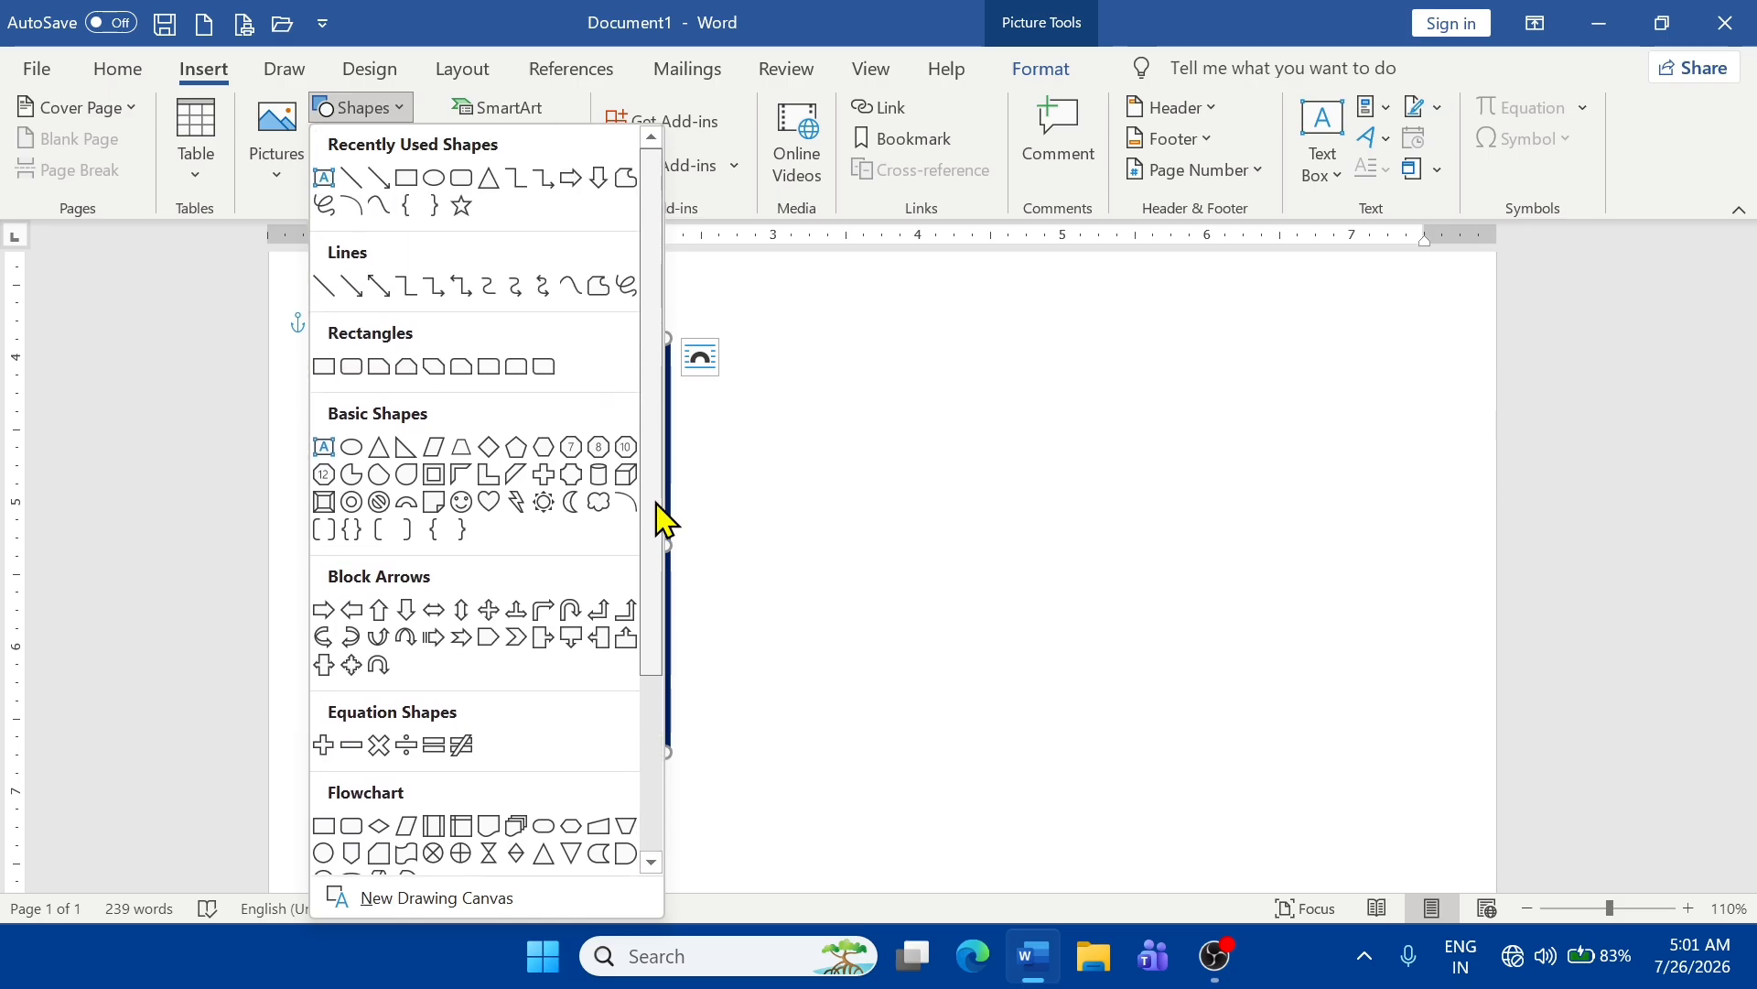
scroll(647, 717, "down", 5)
scroll(655, 668, "up", 5)
left_click(1002, 546)
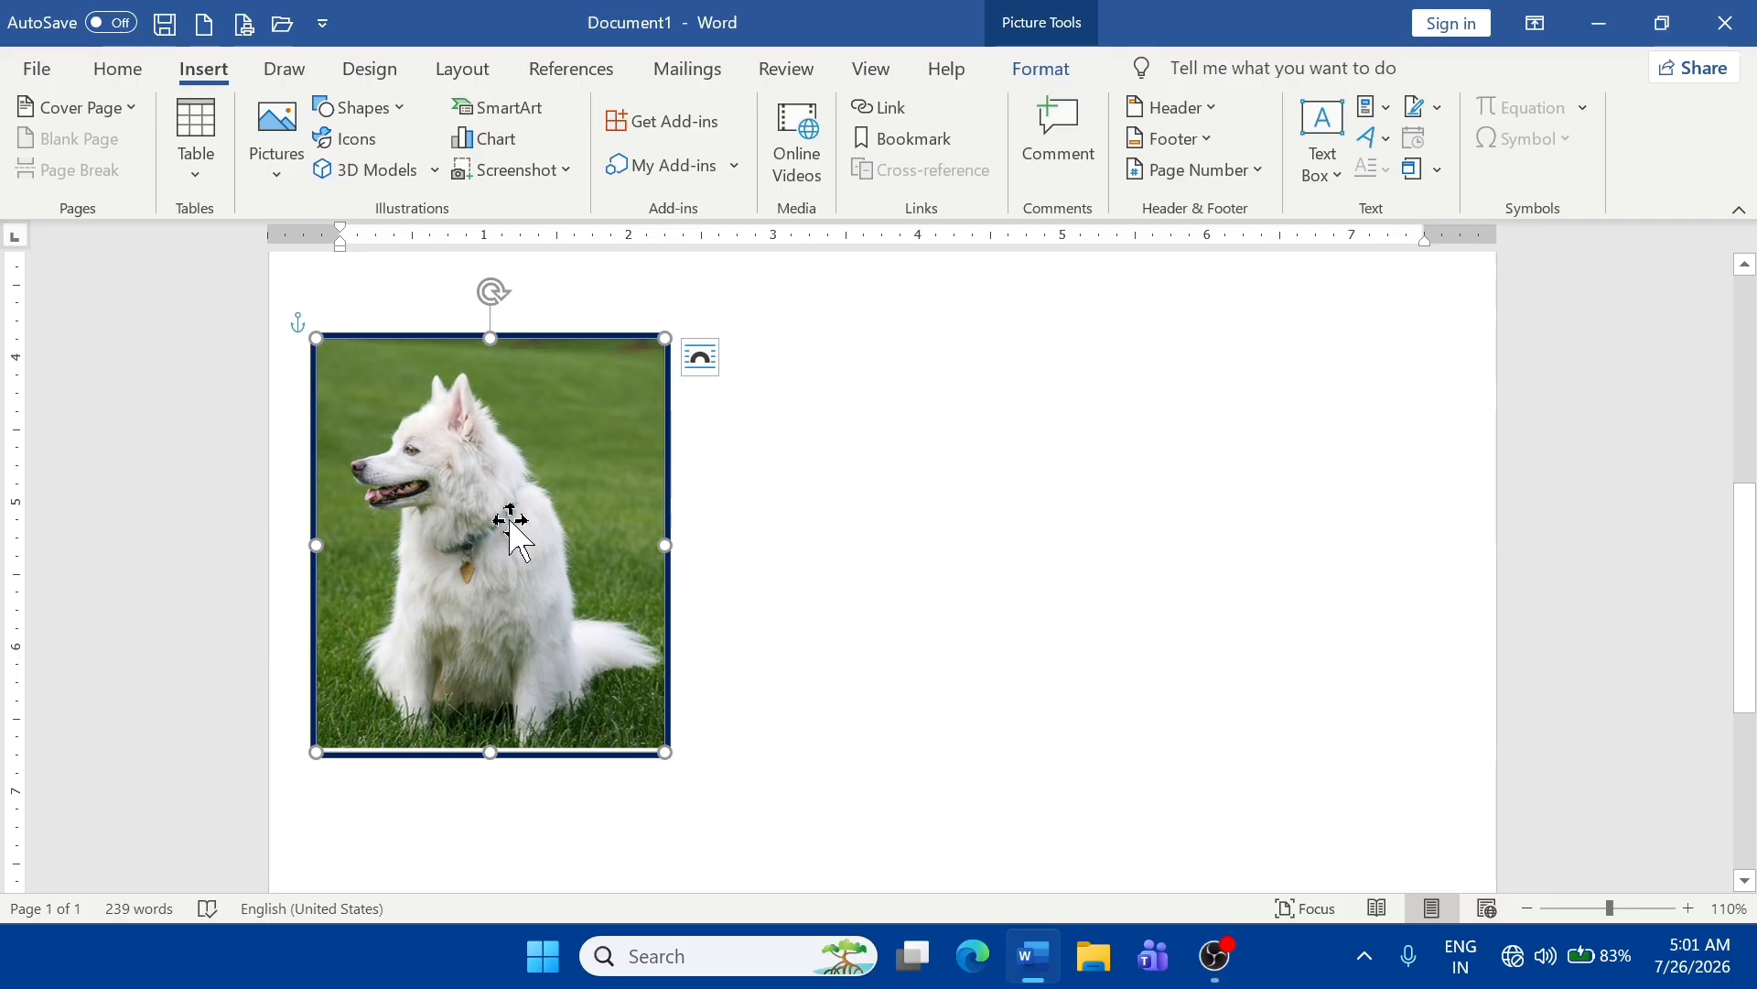
- Delete everything in the document, including the dog picture, to leave a blank page
left_click(1115, 448)
key("ctrl+a")
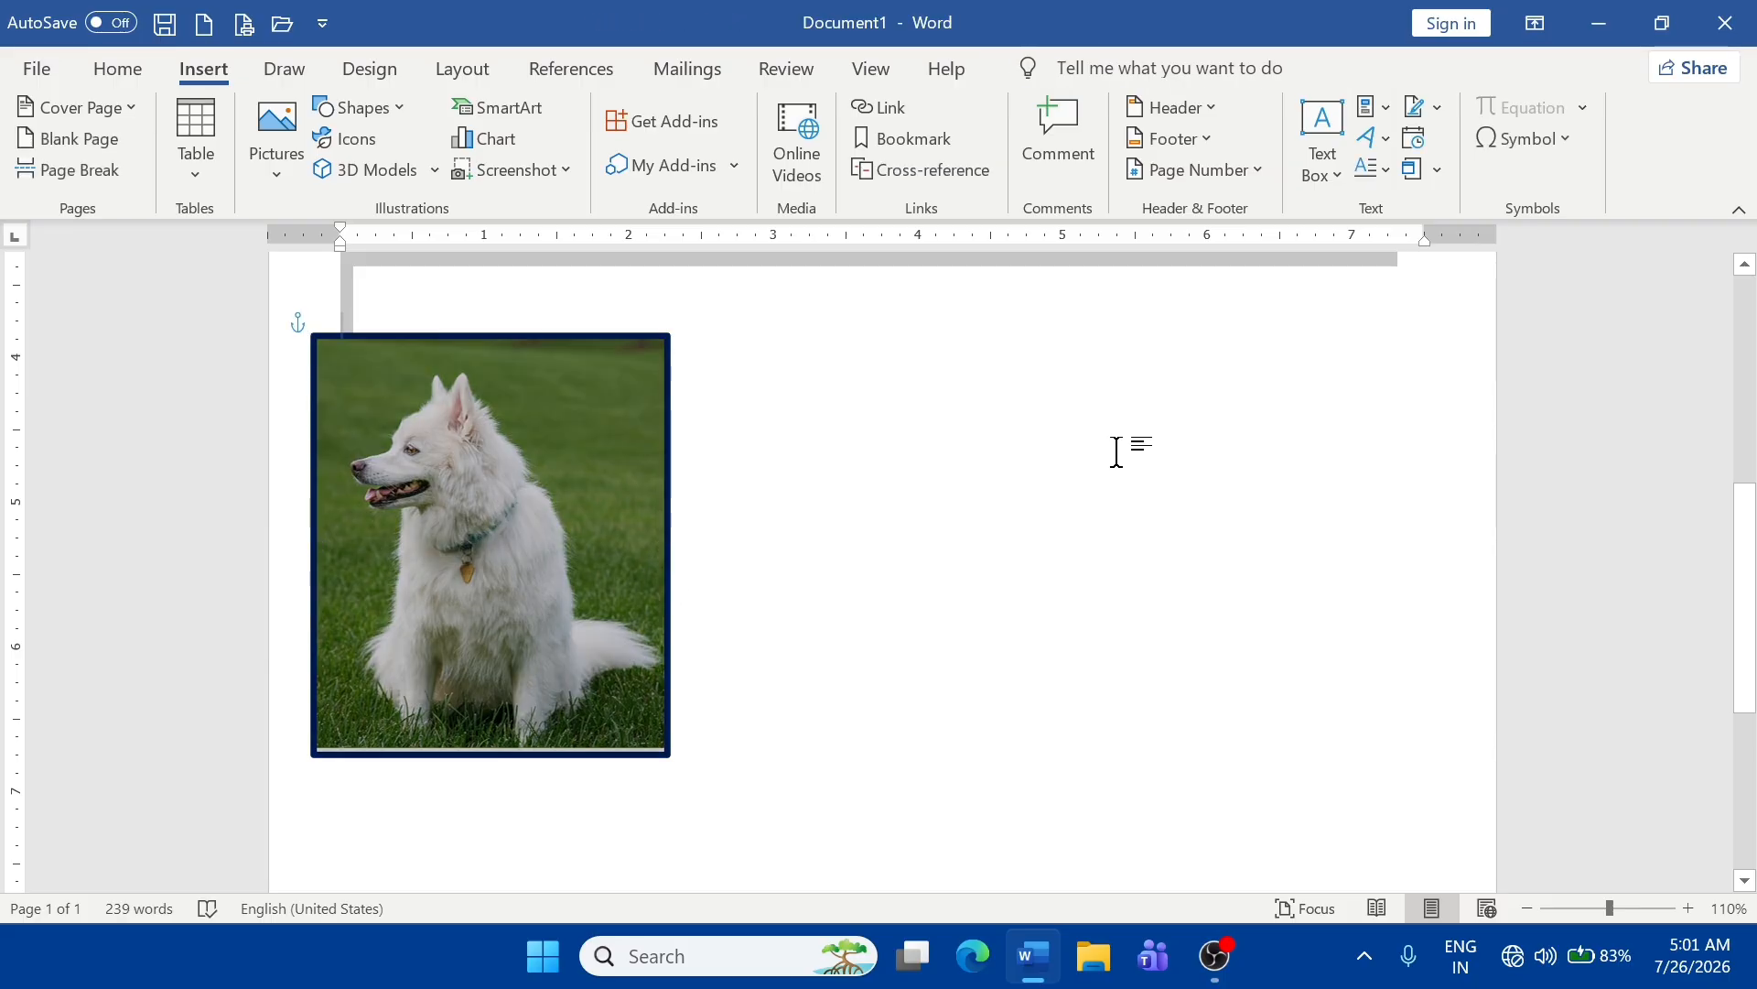
key("Delete")
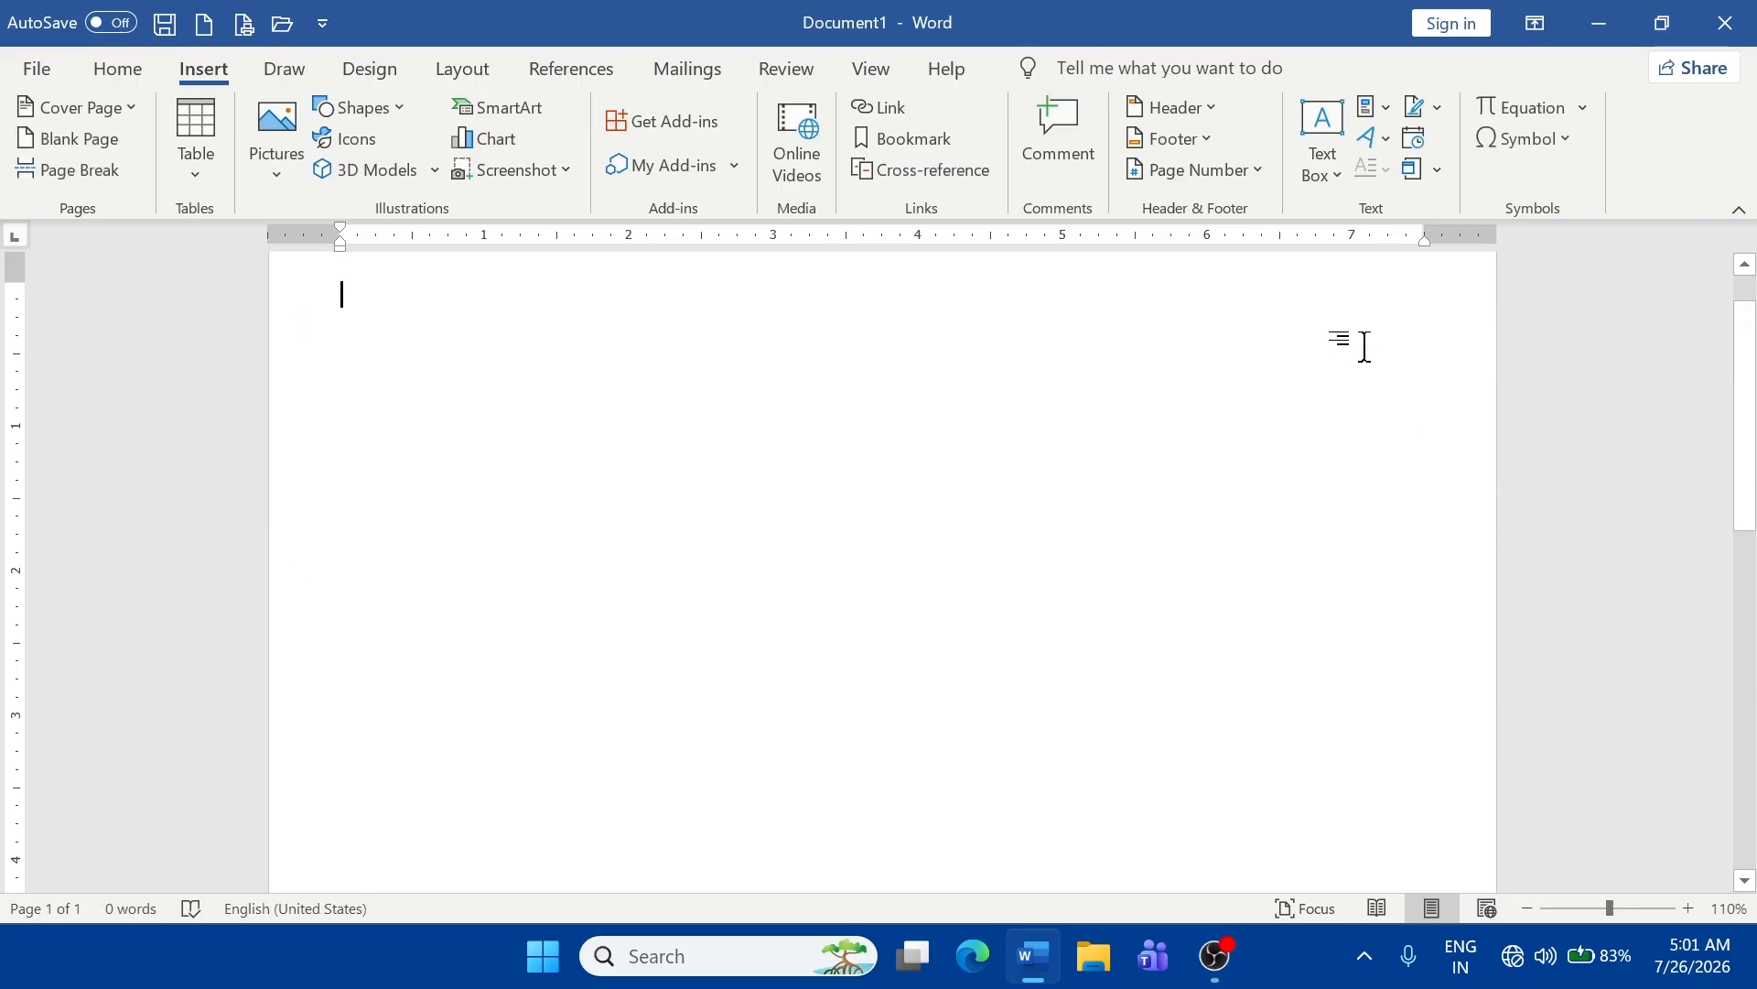
- Insert a rectangle about 2.86" wide by 1.54" high near the page's upper-left area and shift it slightly down
left_click(385, 115)
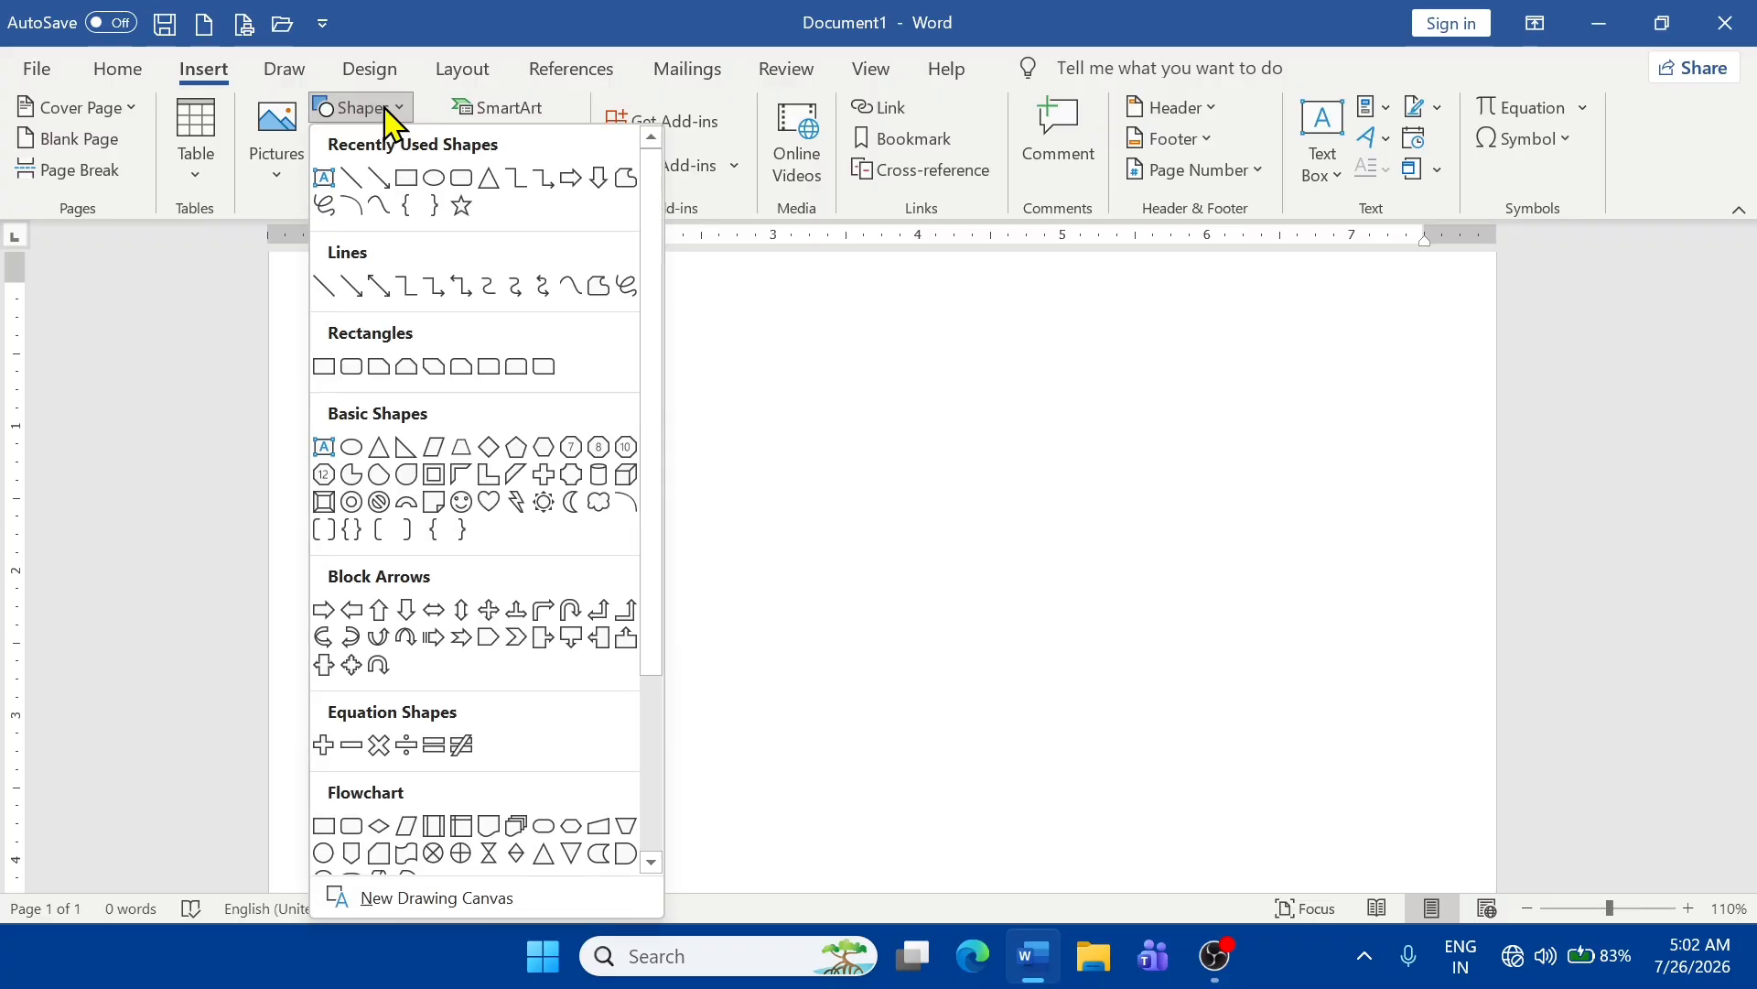
left_click(405, 182)
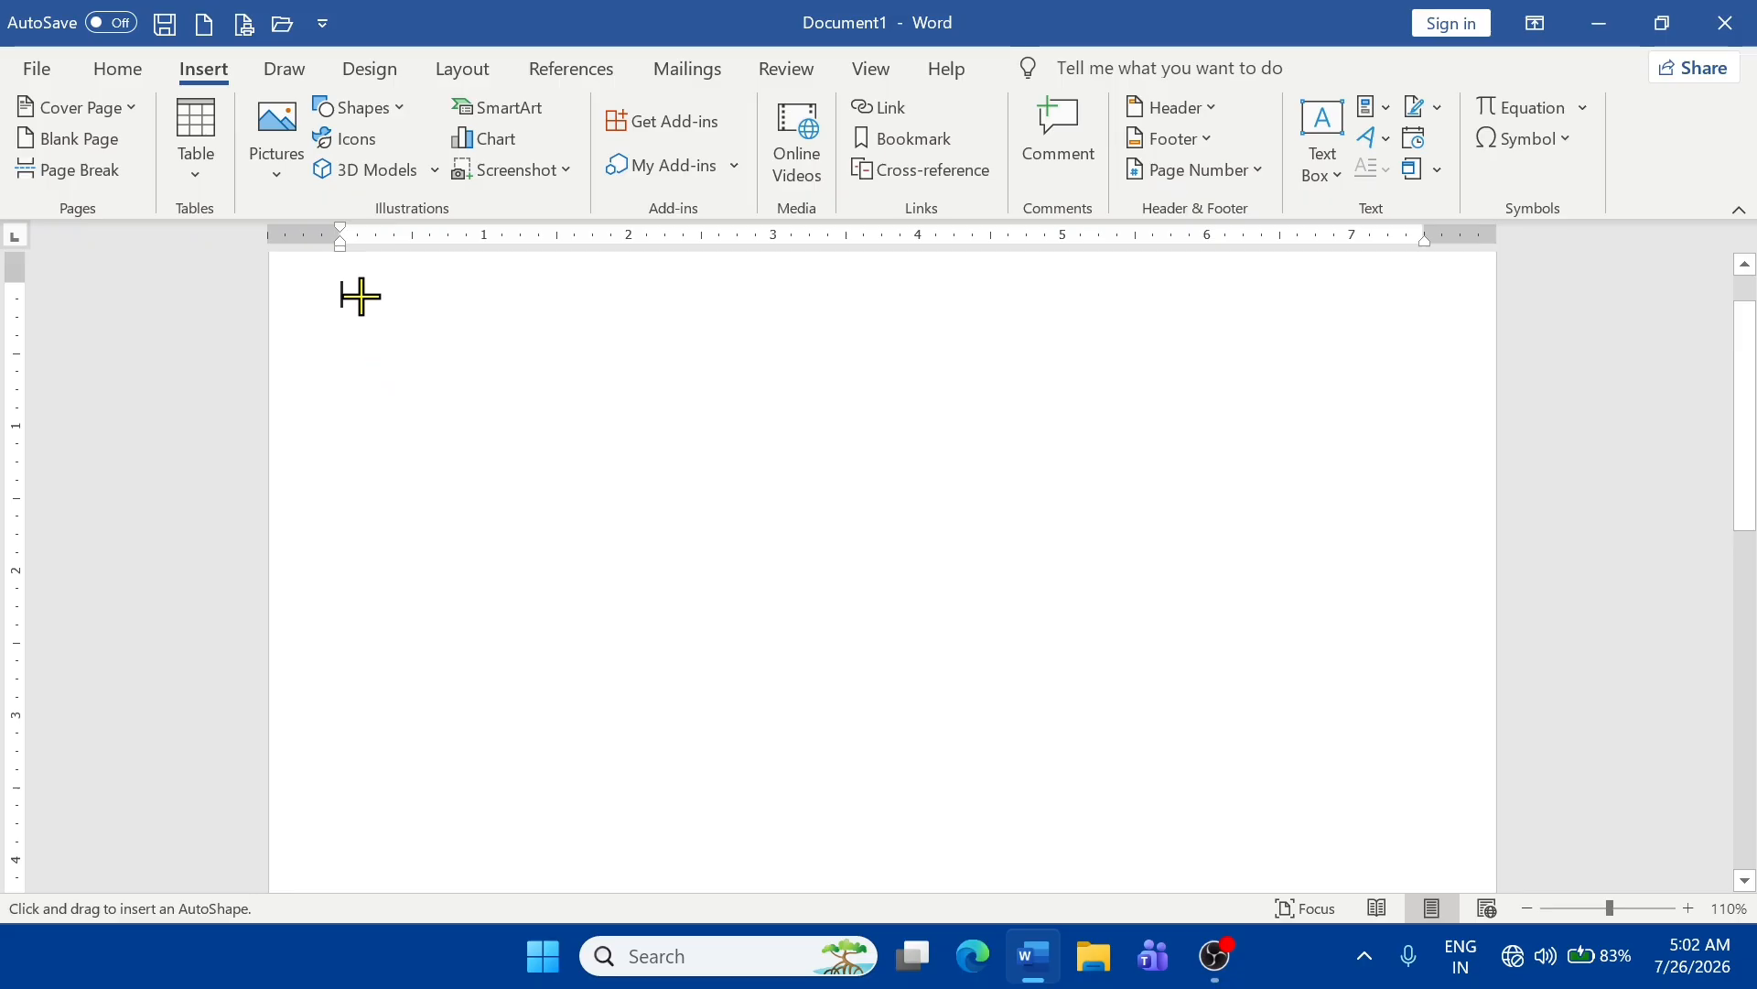
mouse_move(358, 292)
left_mouse_down()
mouse_move(538, 423)
mouse_move(522, 343)
mouse_move(525, 513)
mouse_move(529, 427)
mouse_move(1459, 372)
mouse_move(929, 330)
mouse_move(843, 357)
mouse_move(1326, 360)
mouse_move(1410, 327)
mouse_move(1452, 346)
mouse_move(1373, 318)
mouse_move(1373, 404)
mouse_move(1107, 530)
mouse_move(820, 530)
mouse_move(729, 464)
mouse_move(820, 519)
mouse_move(773, 518)
left_mouse_up()
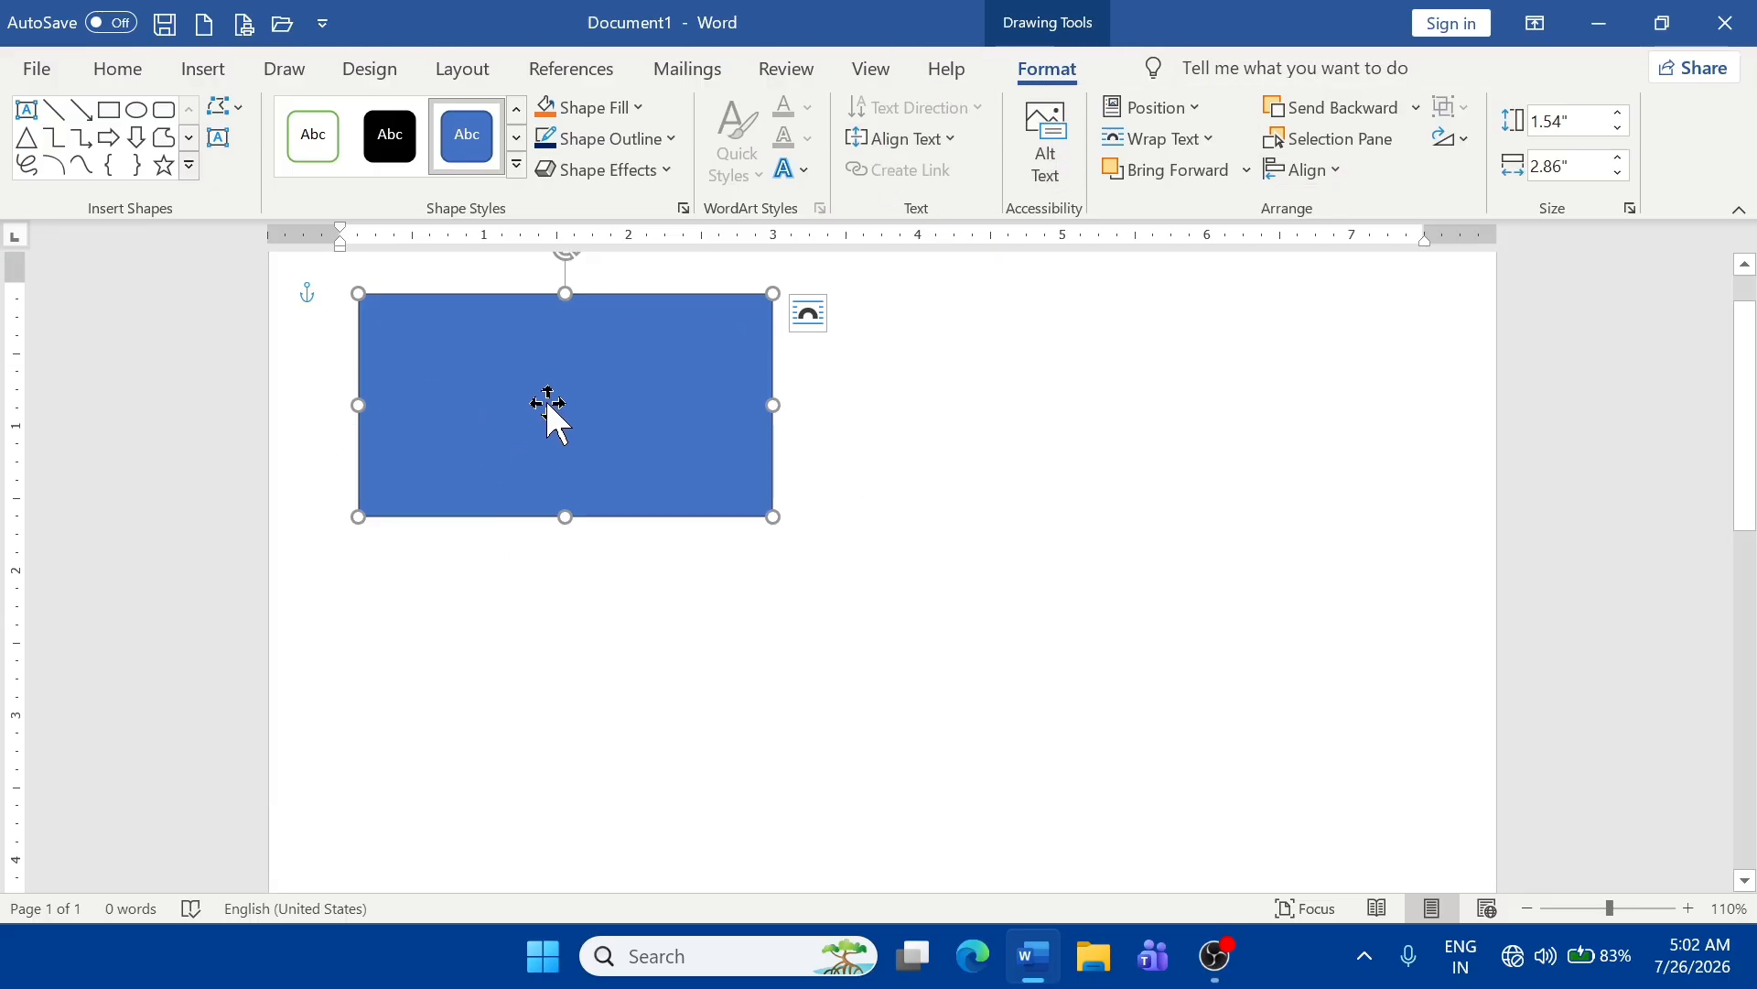
left_click_drag(548, 405, 559, 445)
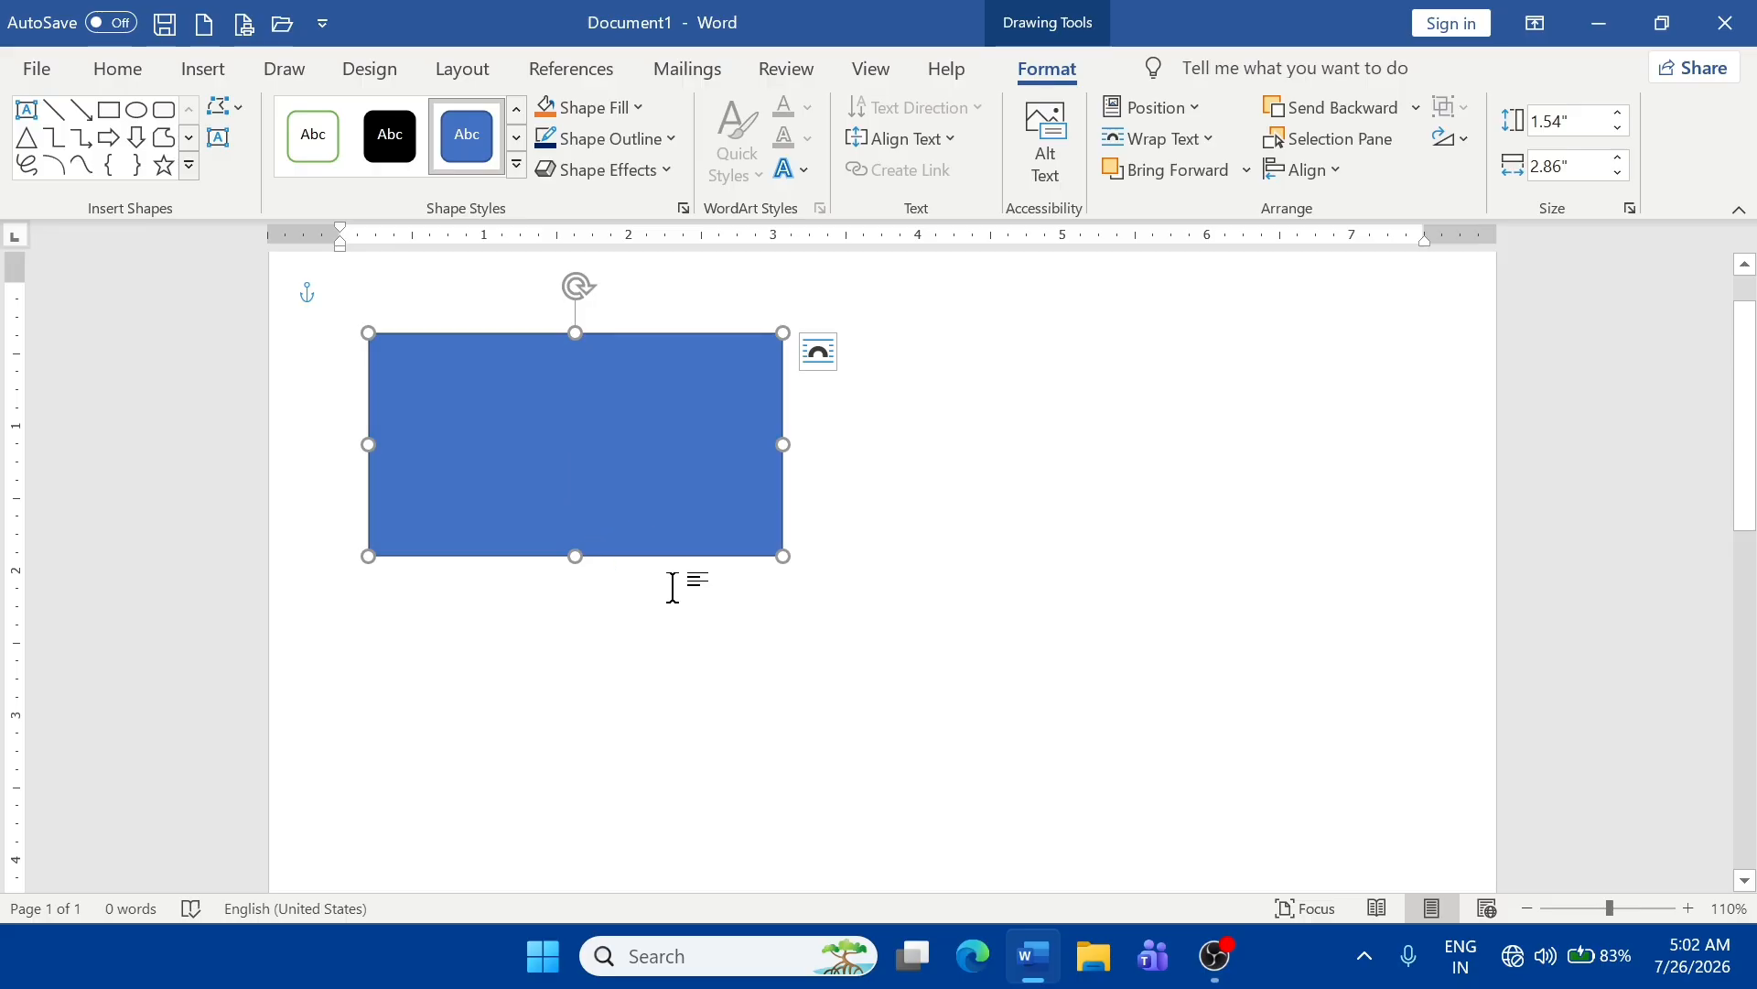
- Insert a near-circular oval about 1.77" wide by 1.75" high to the right of the rectangle
left_click(207, 69)
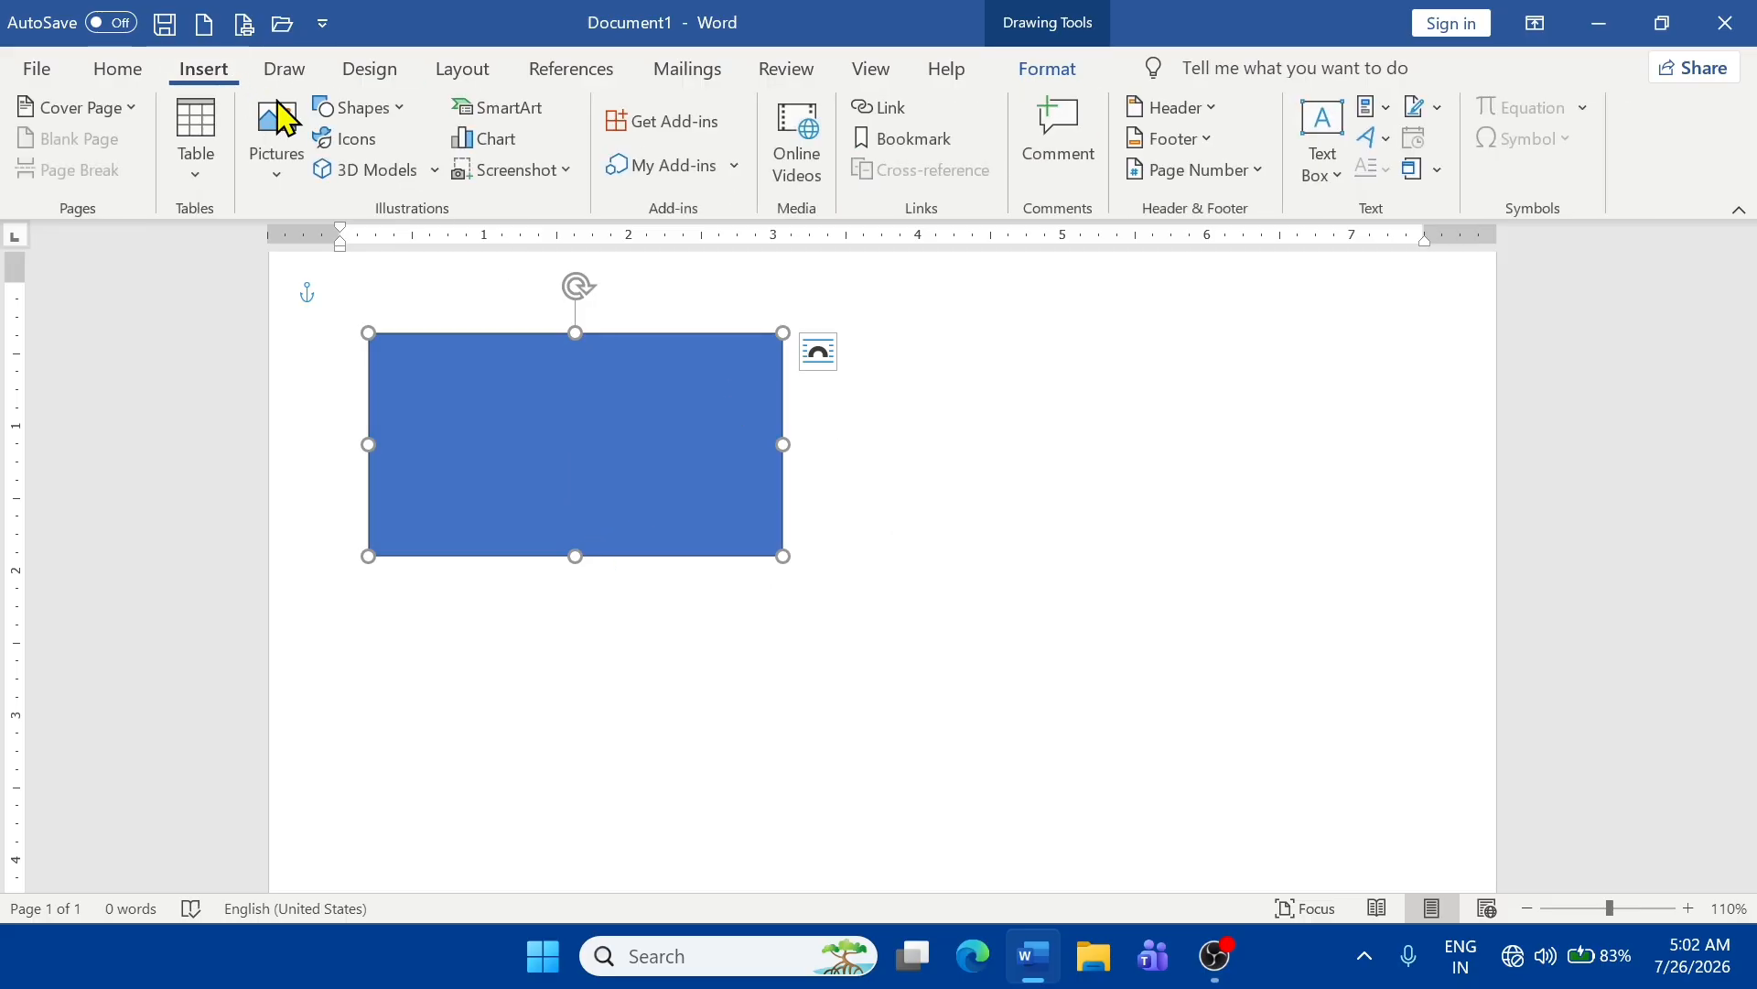
left_click(396, 108)
left_click(435, 178)
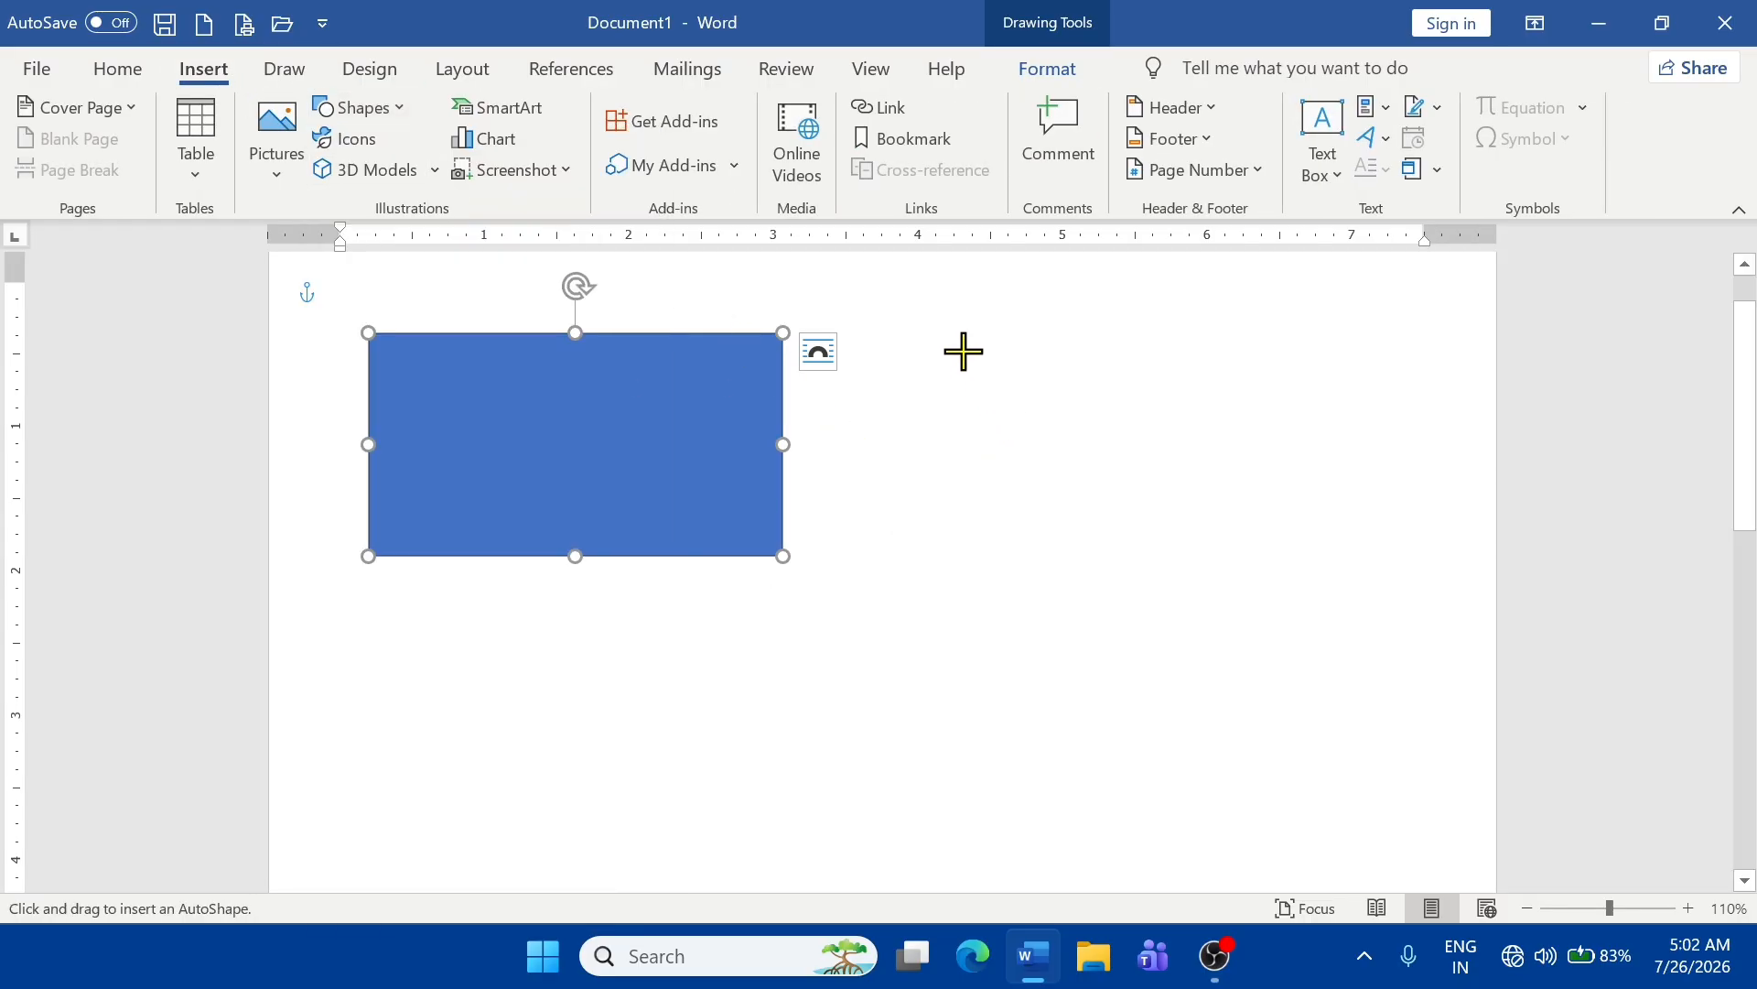
left_click_drag(963, 350, 1215, 600)
left_click(1333, 463)
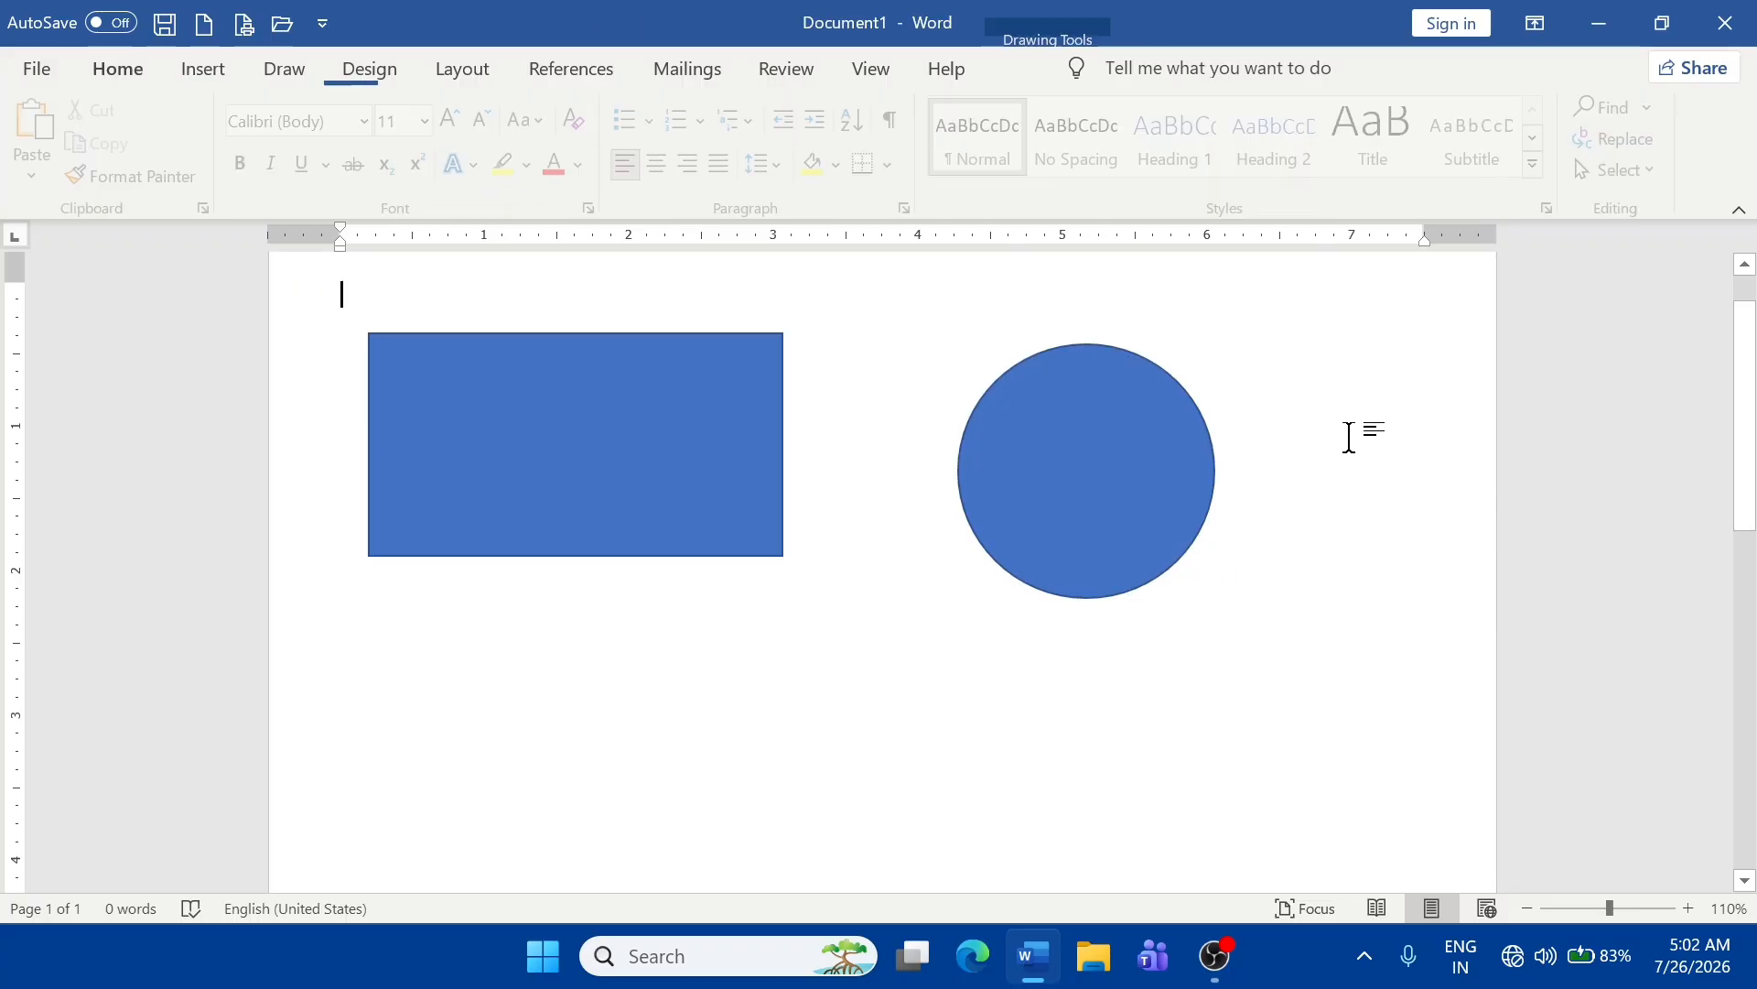
- Insert a heart shape about 1.96" wide by 1.76" high below and between the rectangle and the circle
left_click(1063, 456)
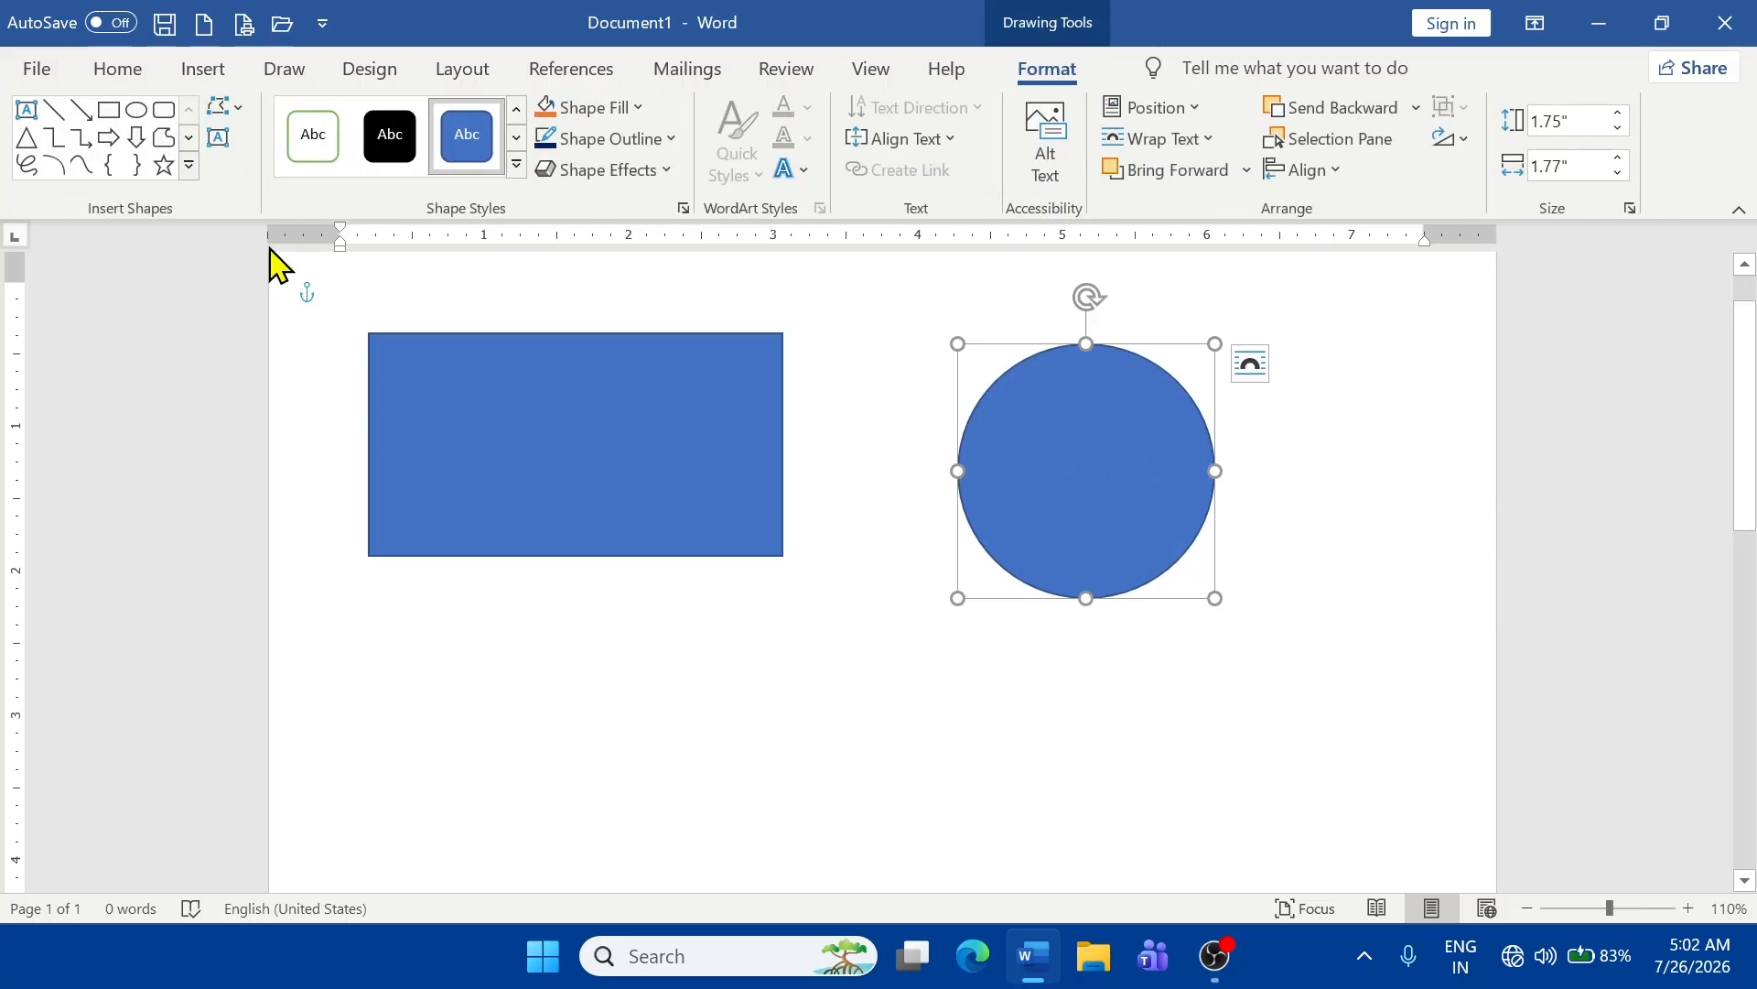
left_click(189, 166)
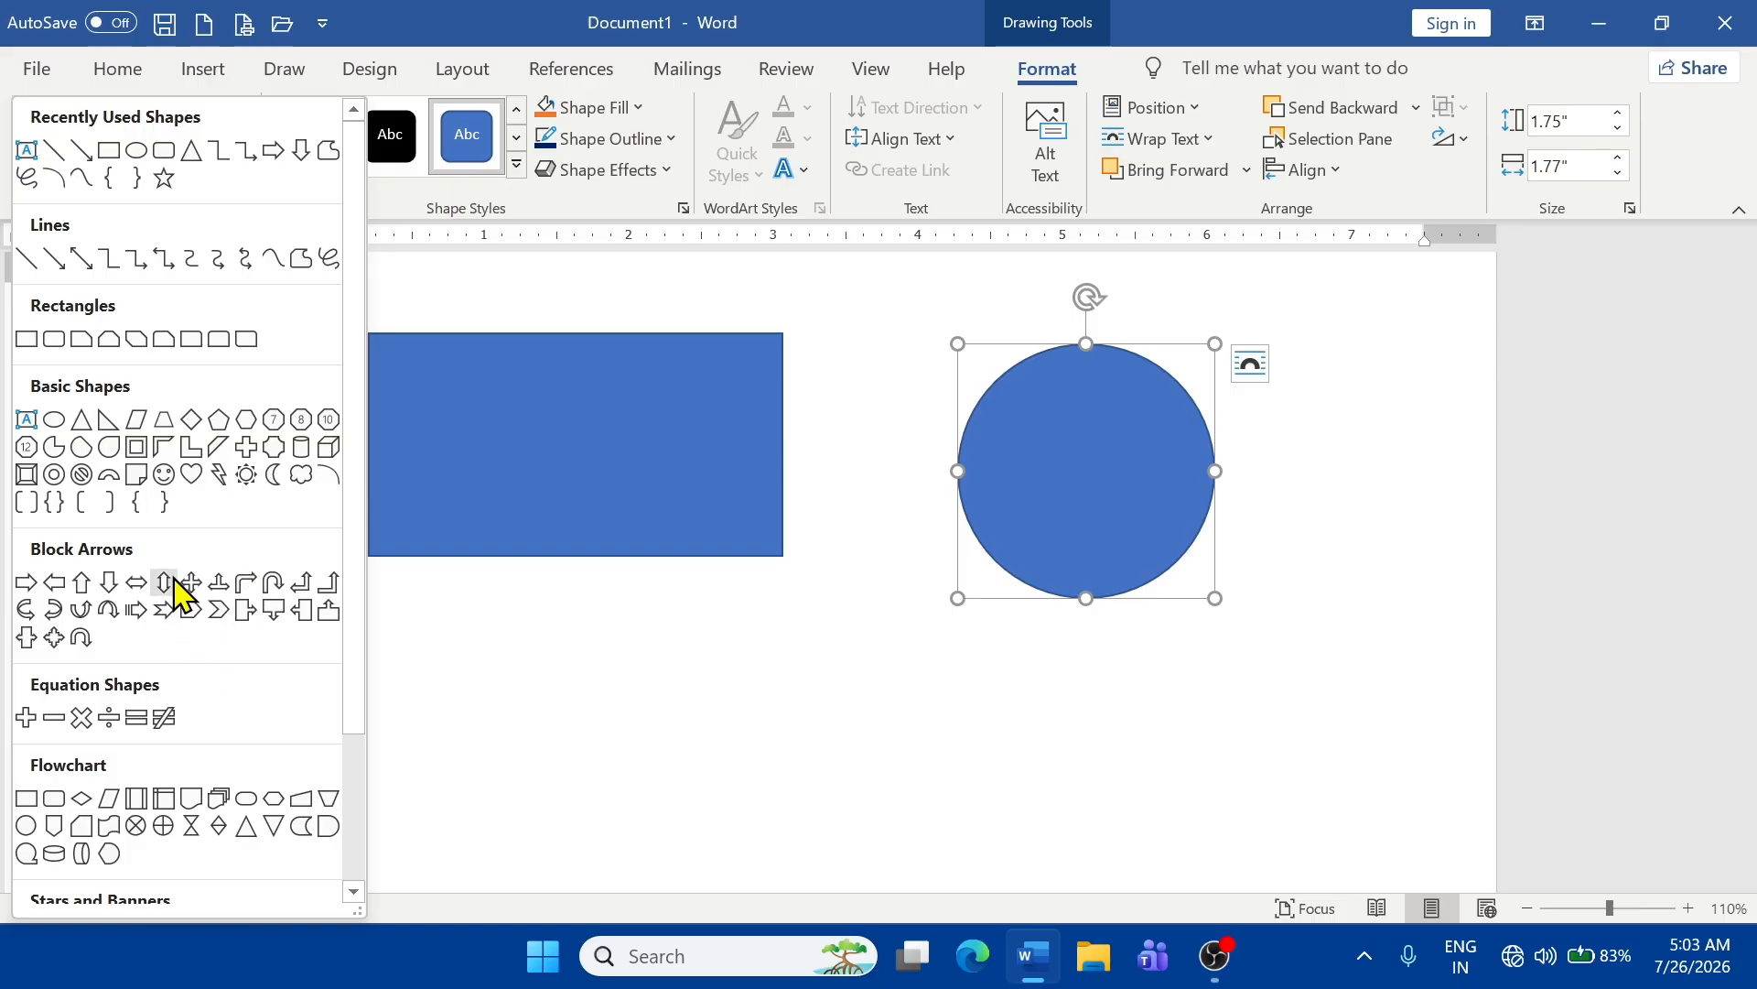
left_click(191, 475)
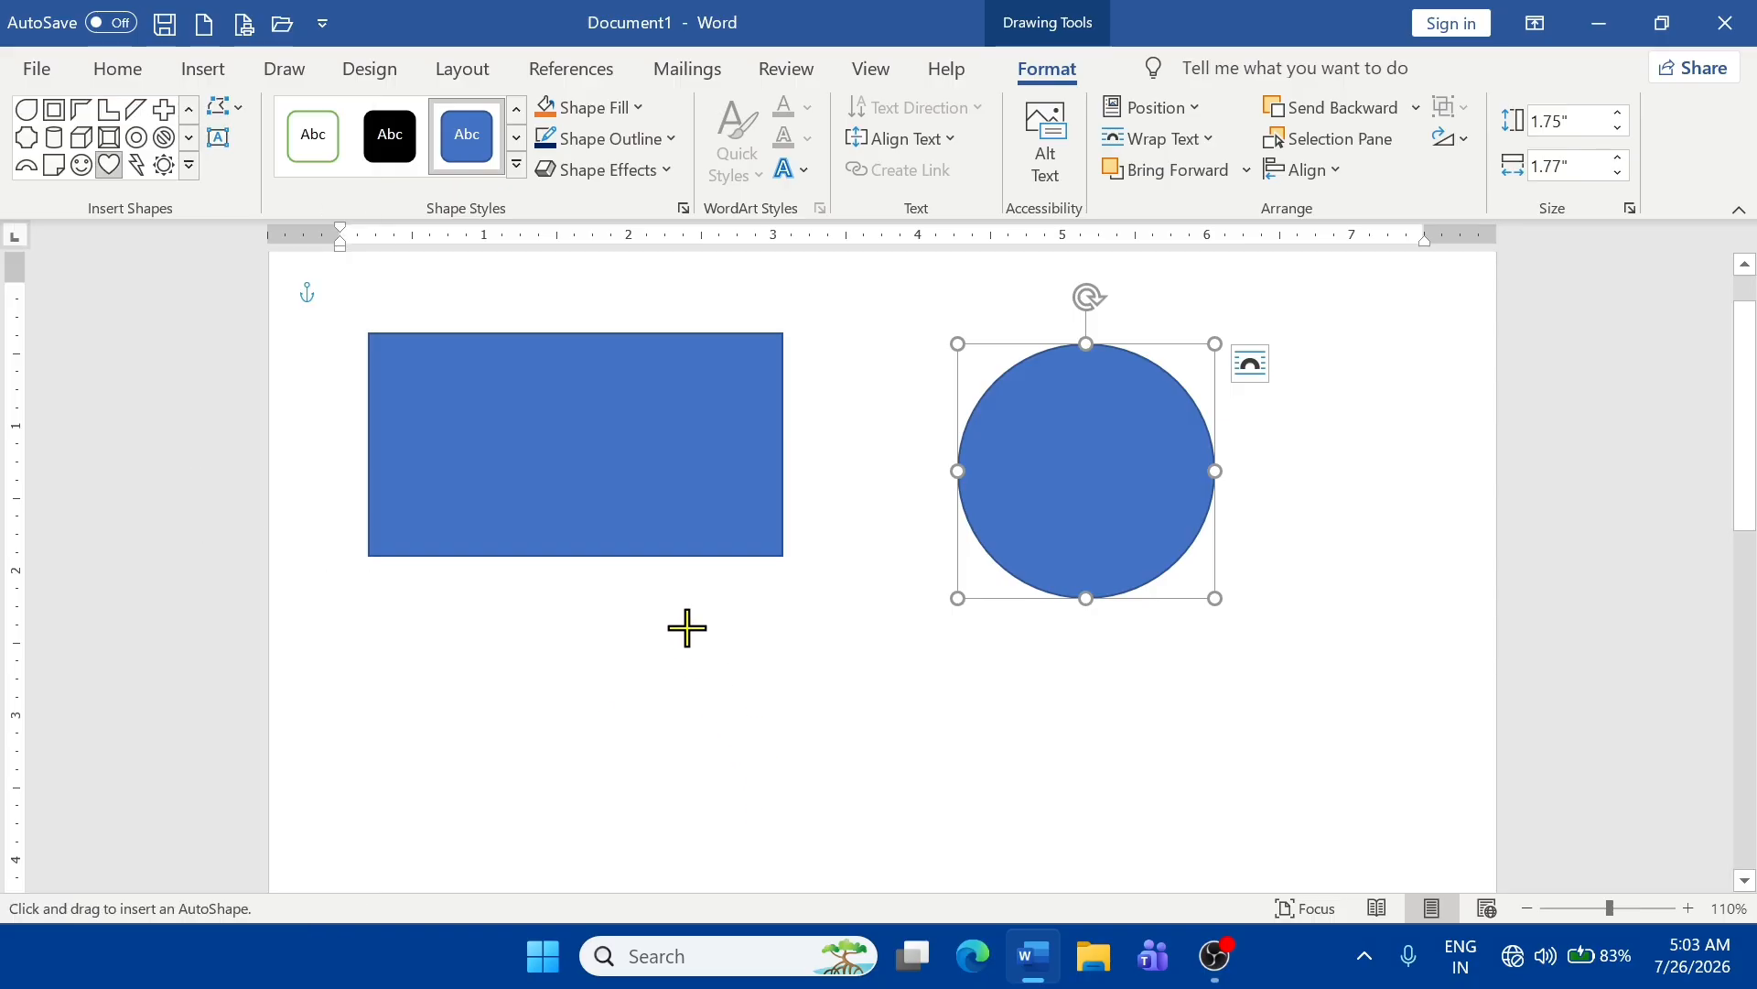
left_click_drag(687, 628, 969, 777)
scroll(1043, 674, "up", 3)
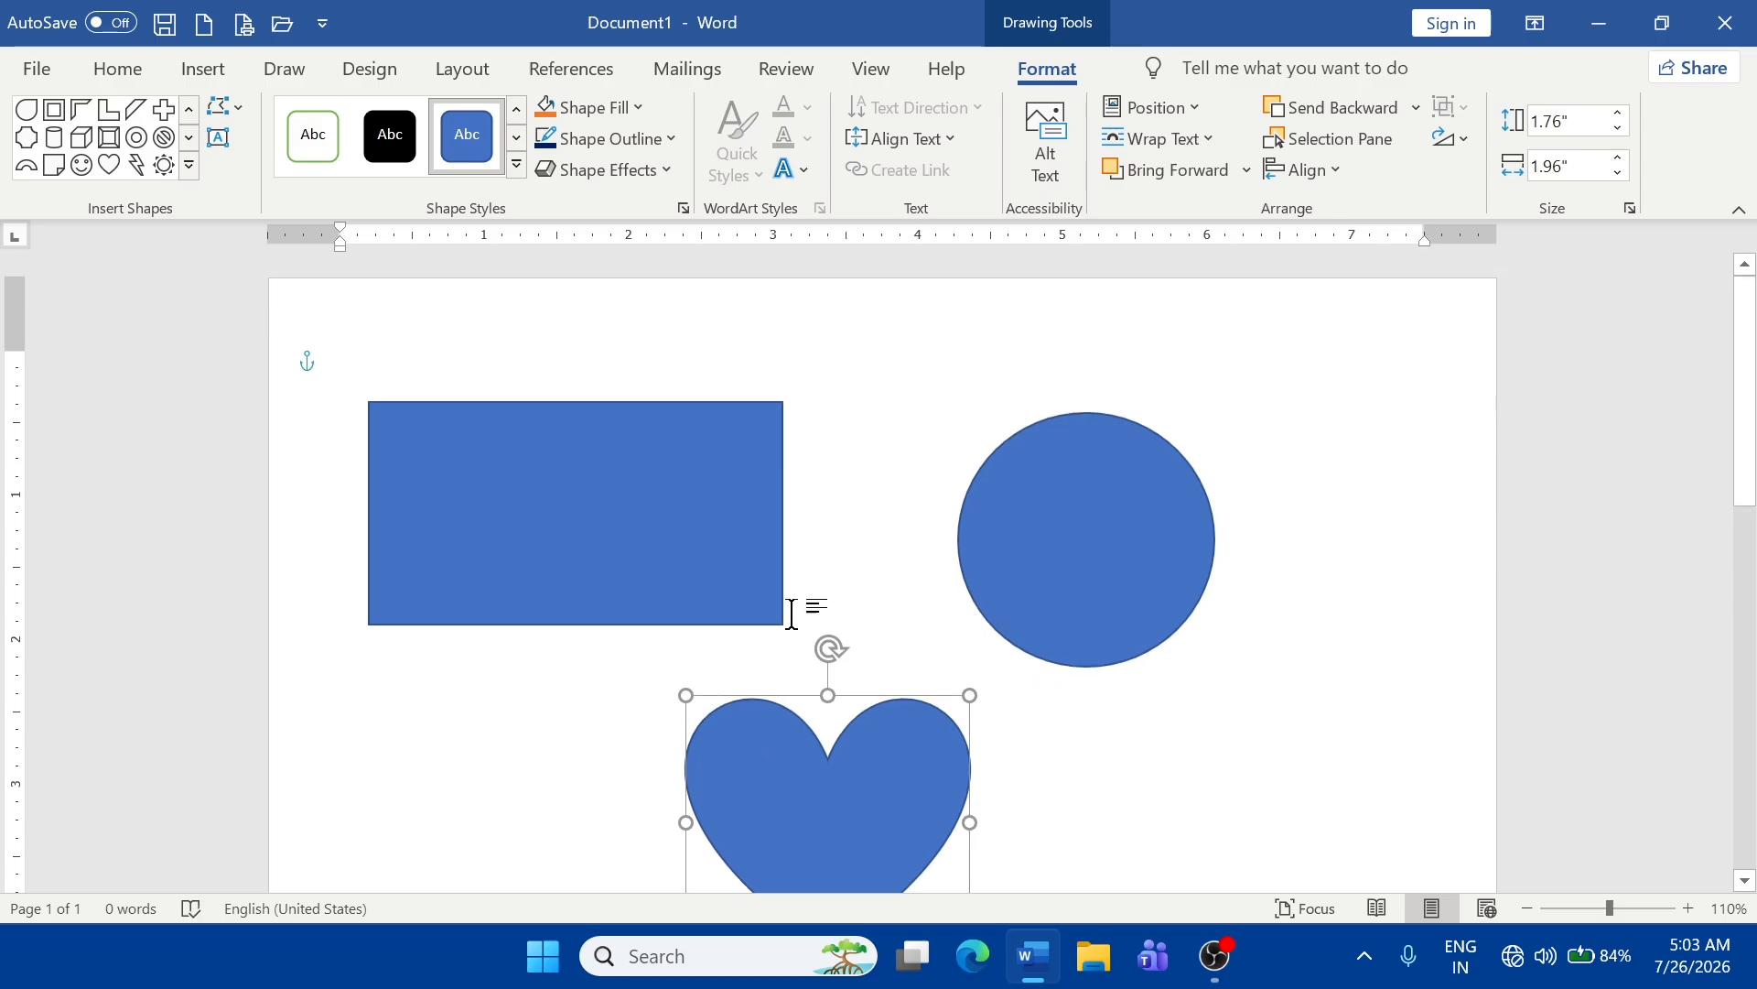
scroll(943, 597, "down", 1)
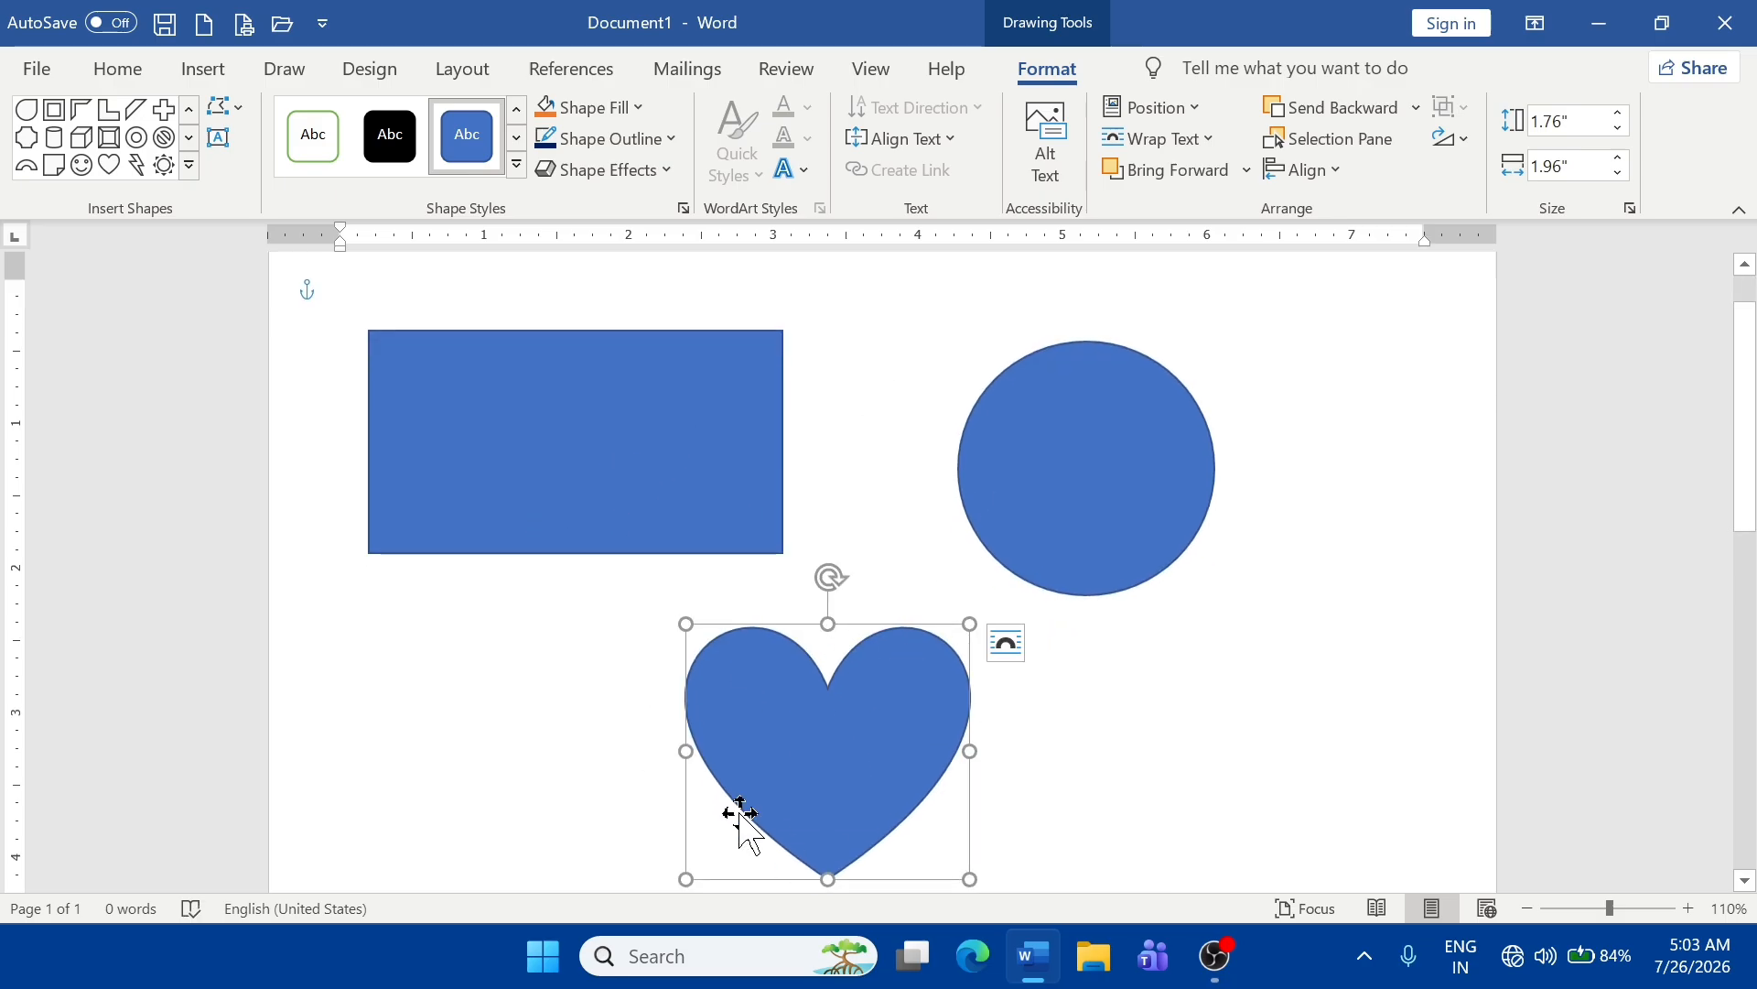
- Delete the circle and the heart, keeping only the rectangle on the page
left_click(836, 336)
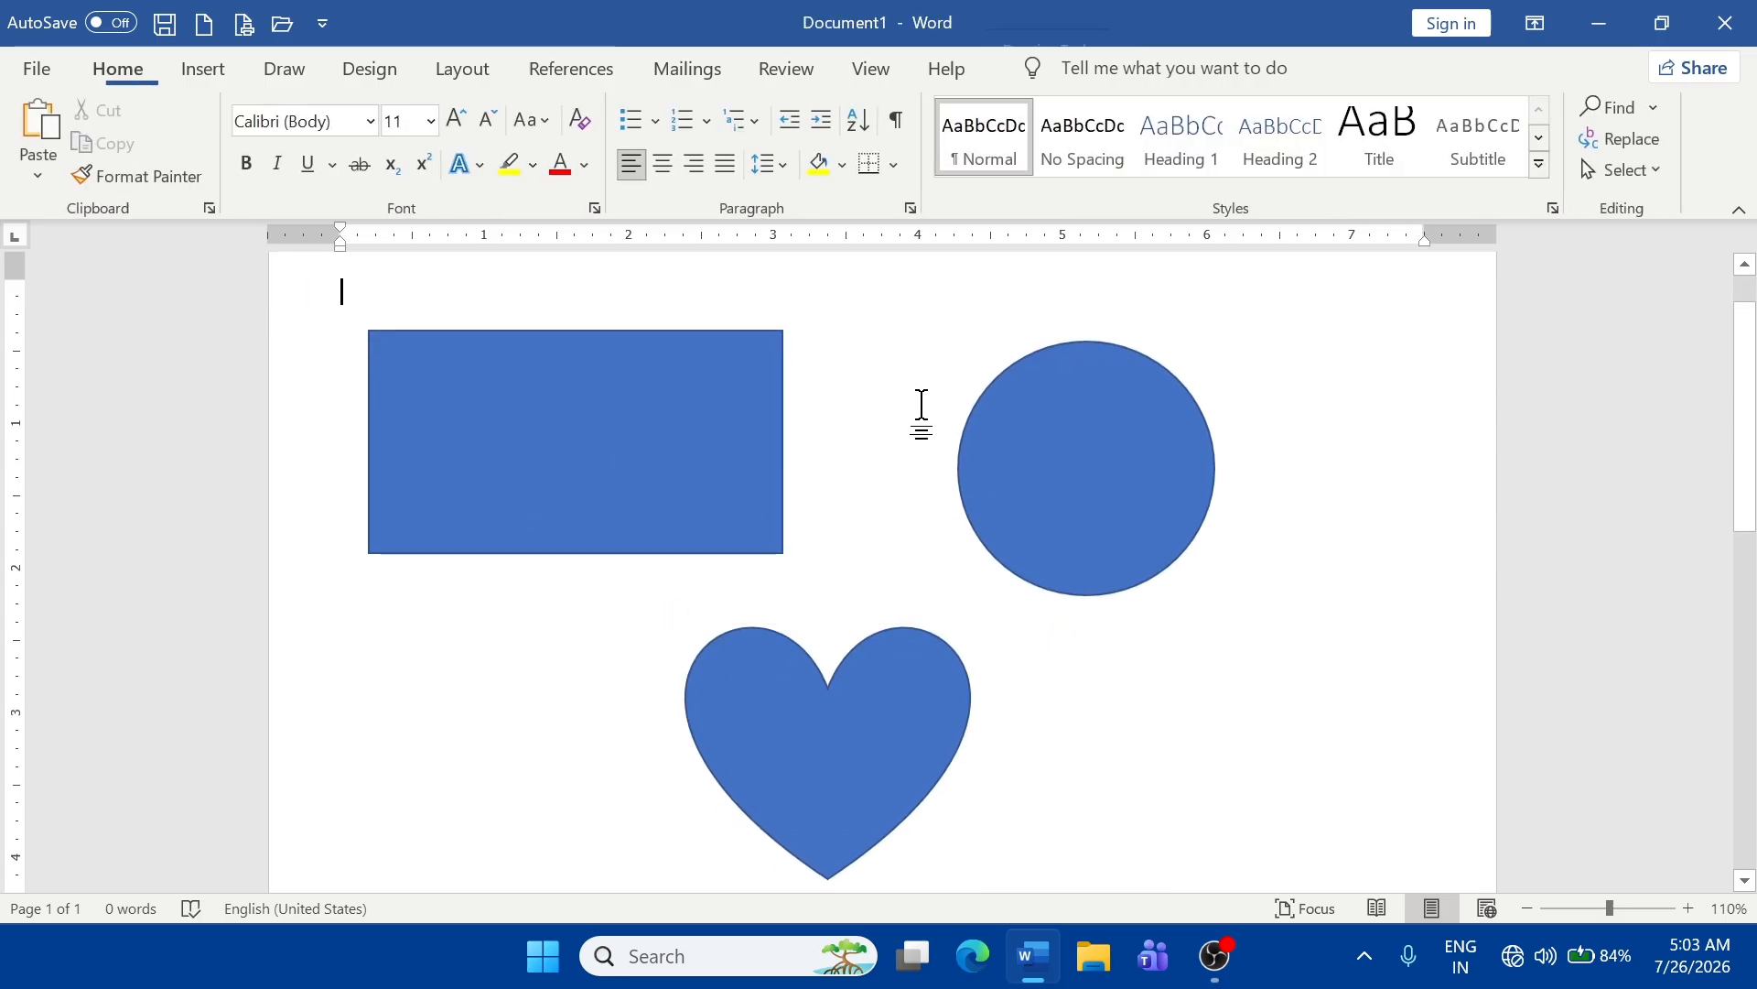
left_click(1108, 450)
key("Delete")
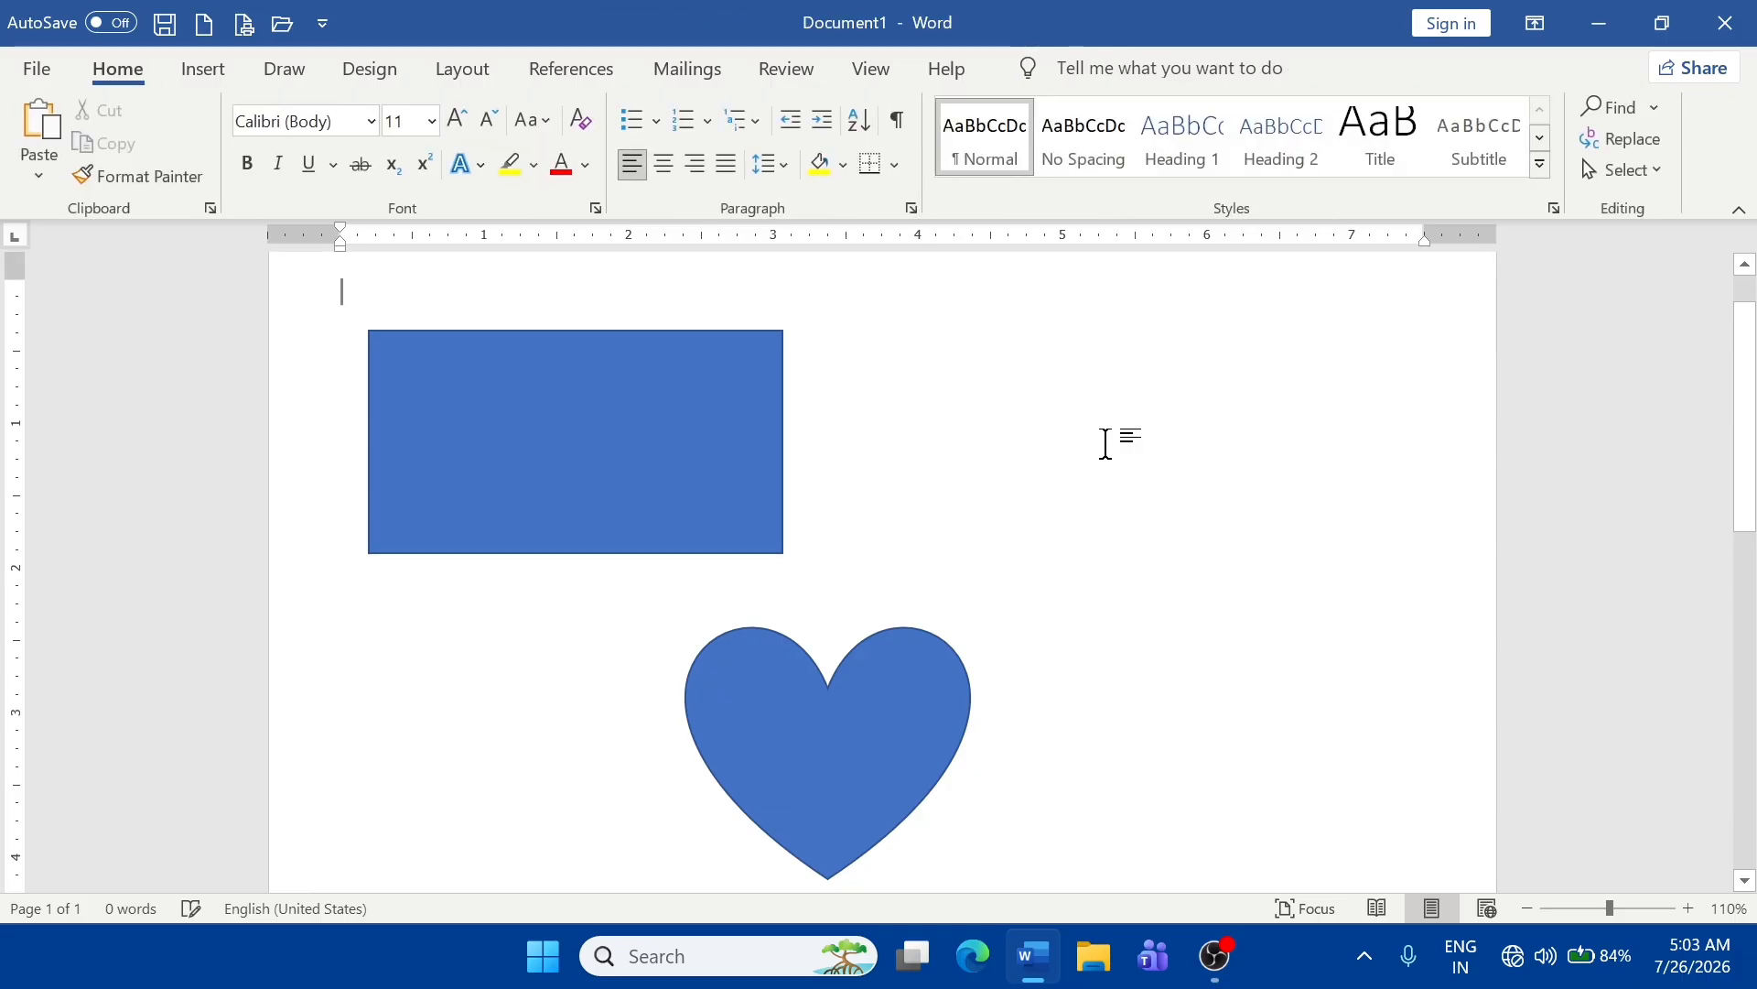
left_click(807, 734)
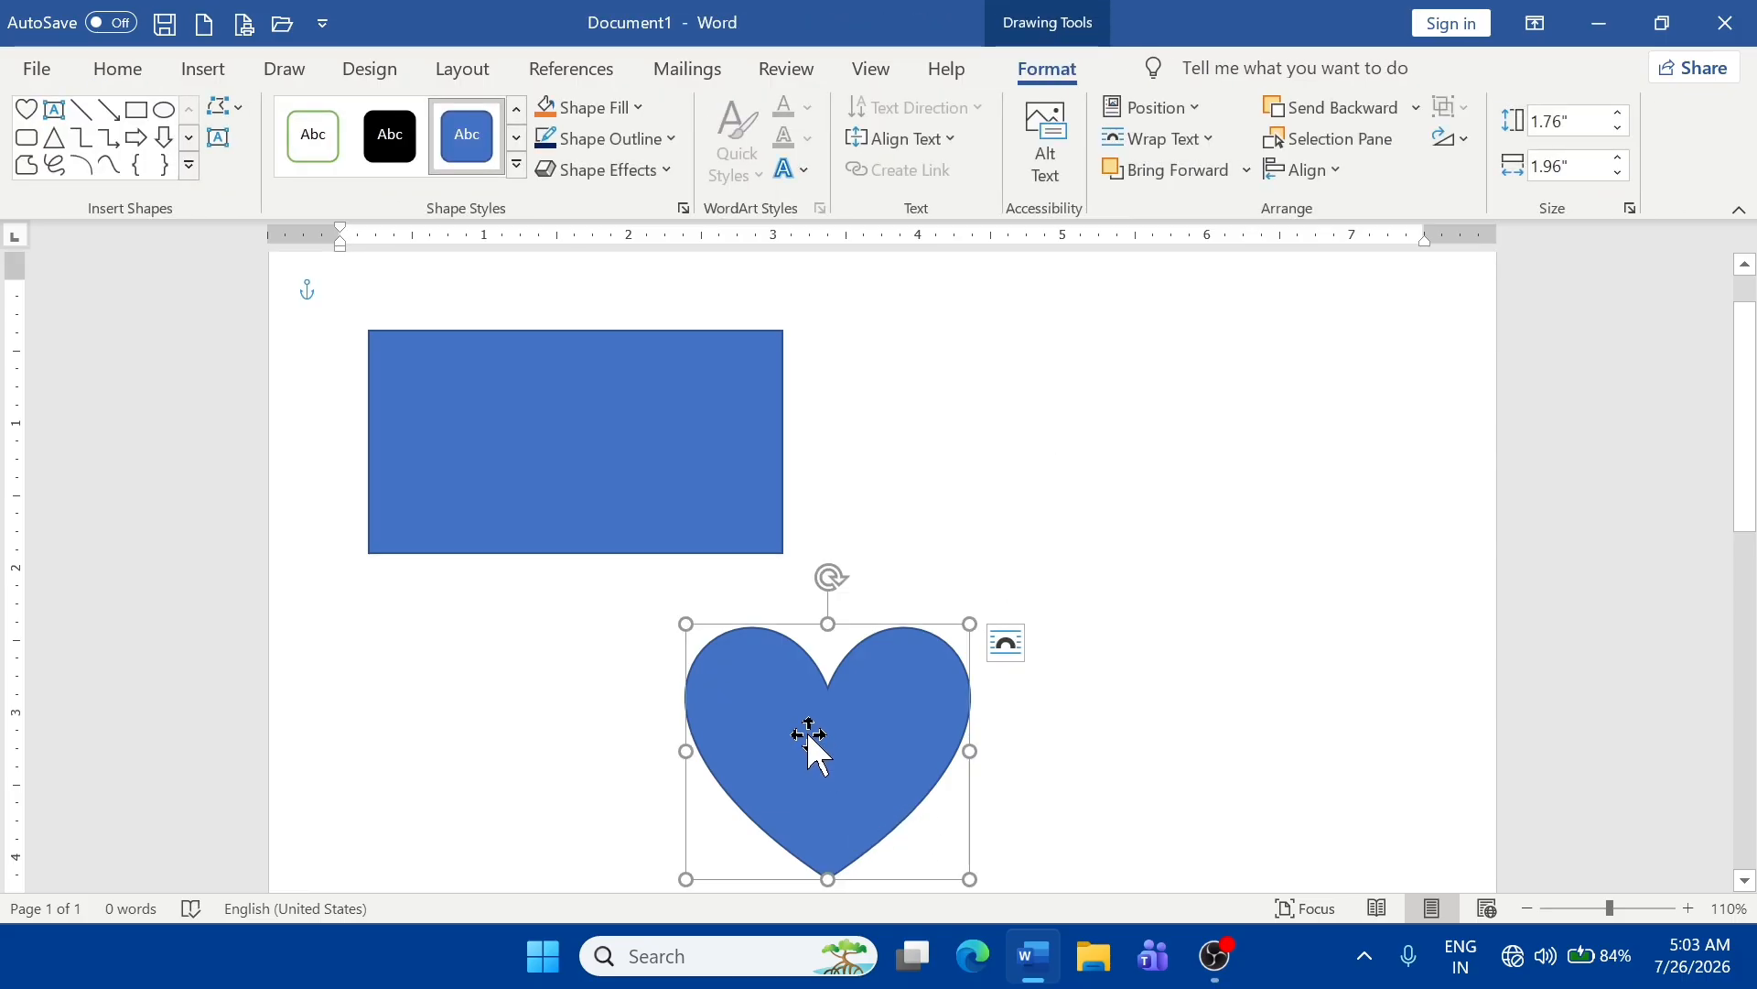
key("Delete")
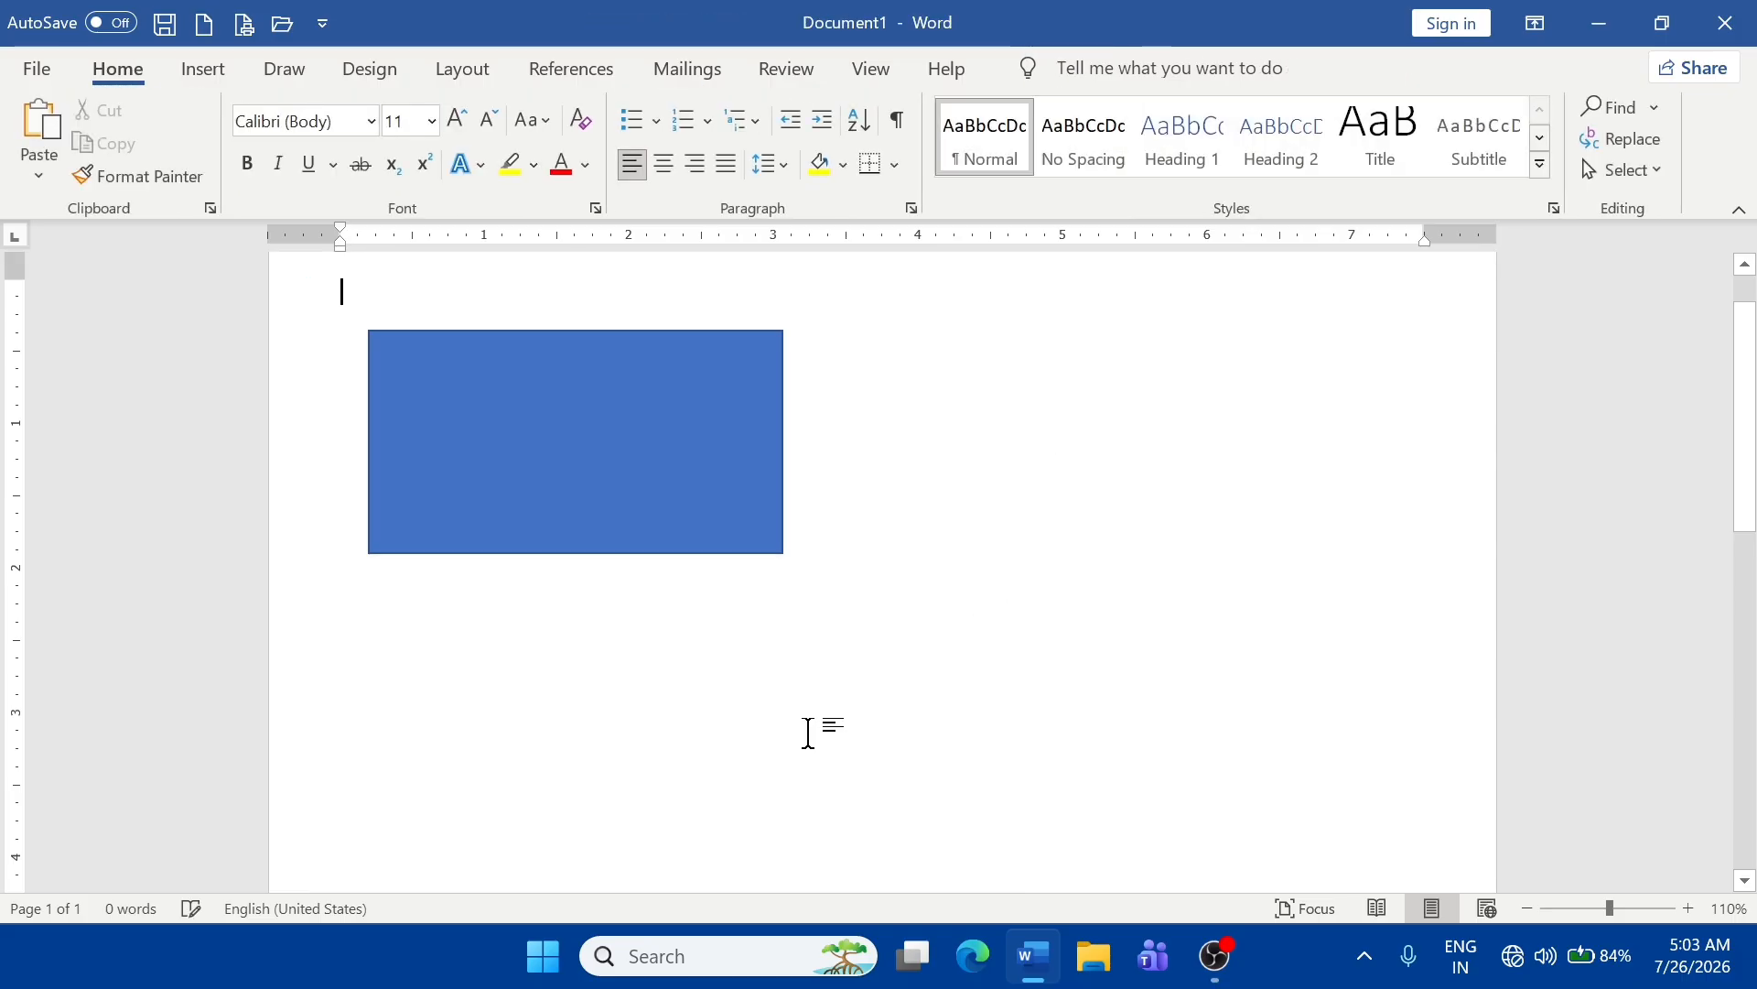
- Resize the rectangle into a long banner about 7.29" wide by 0.89" high across the page
left_click(600, 412)
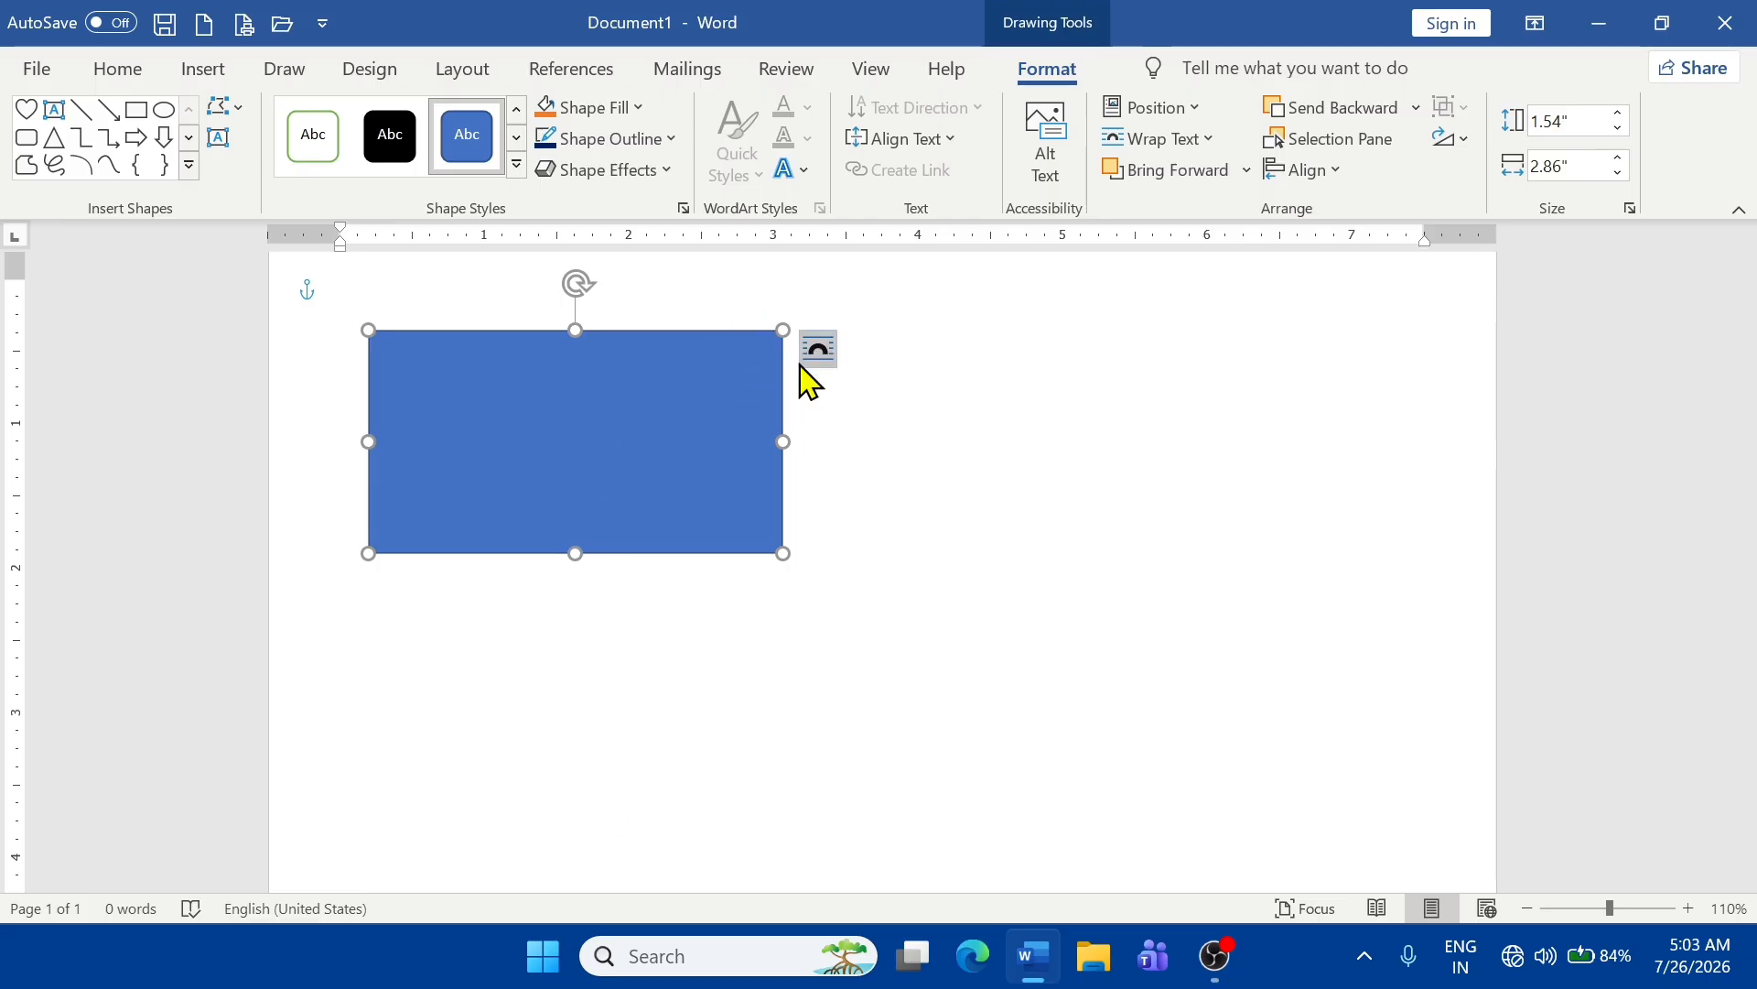
left_click_drag(783, 330, 857, 278)
left_click_drag(858, 553, 960, 599)
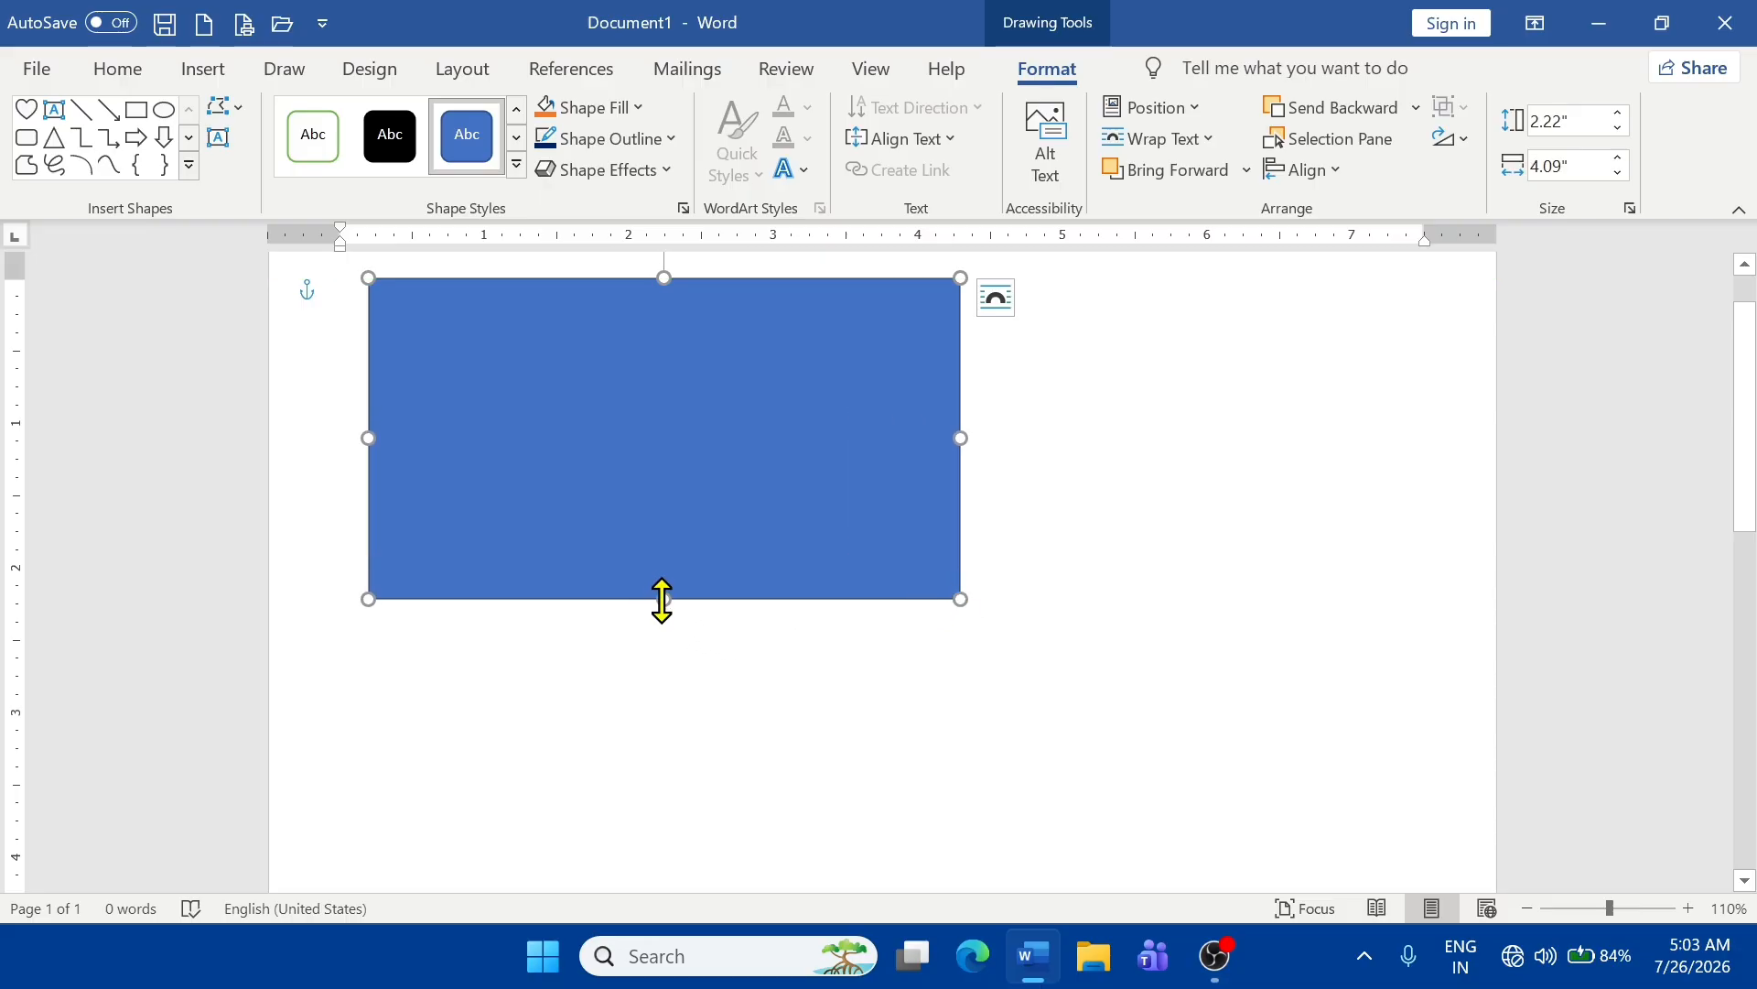
left_click_drag(662, 600, 666, 468)
left_click_drag(961, 370, 1445, 356)
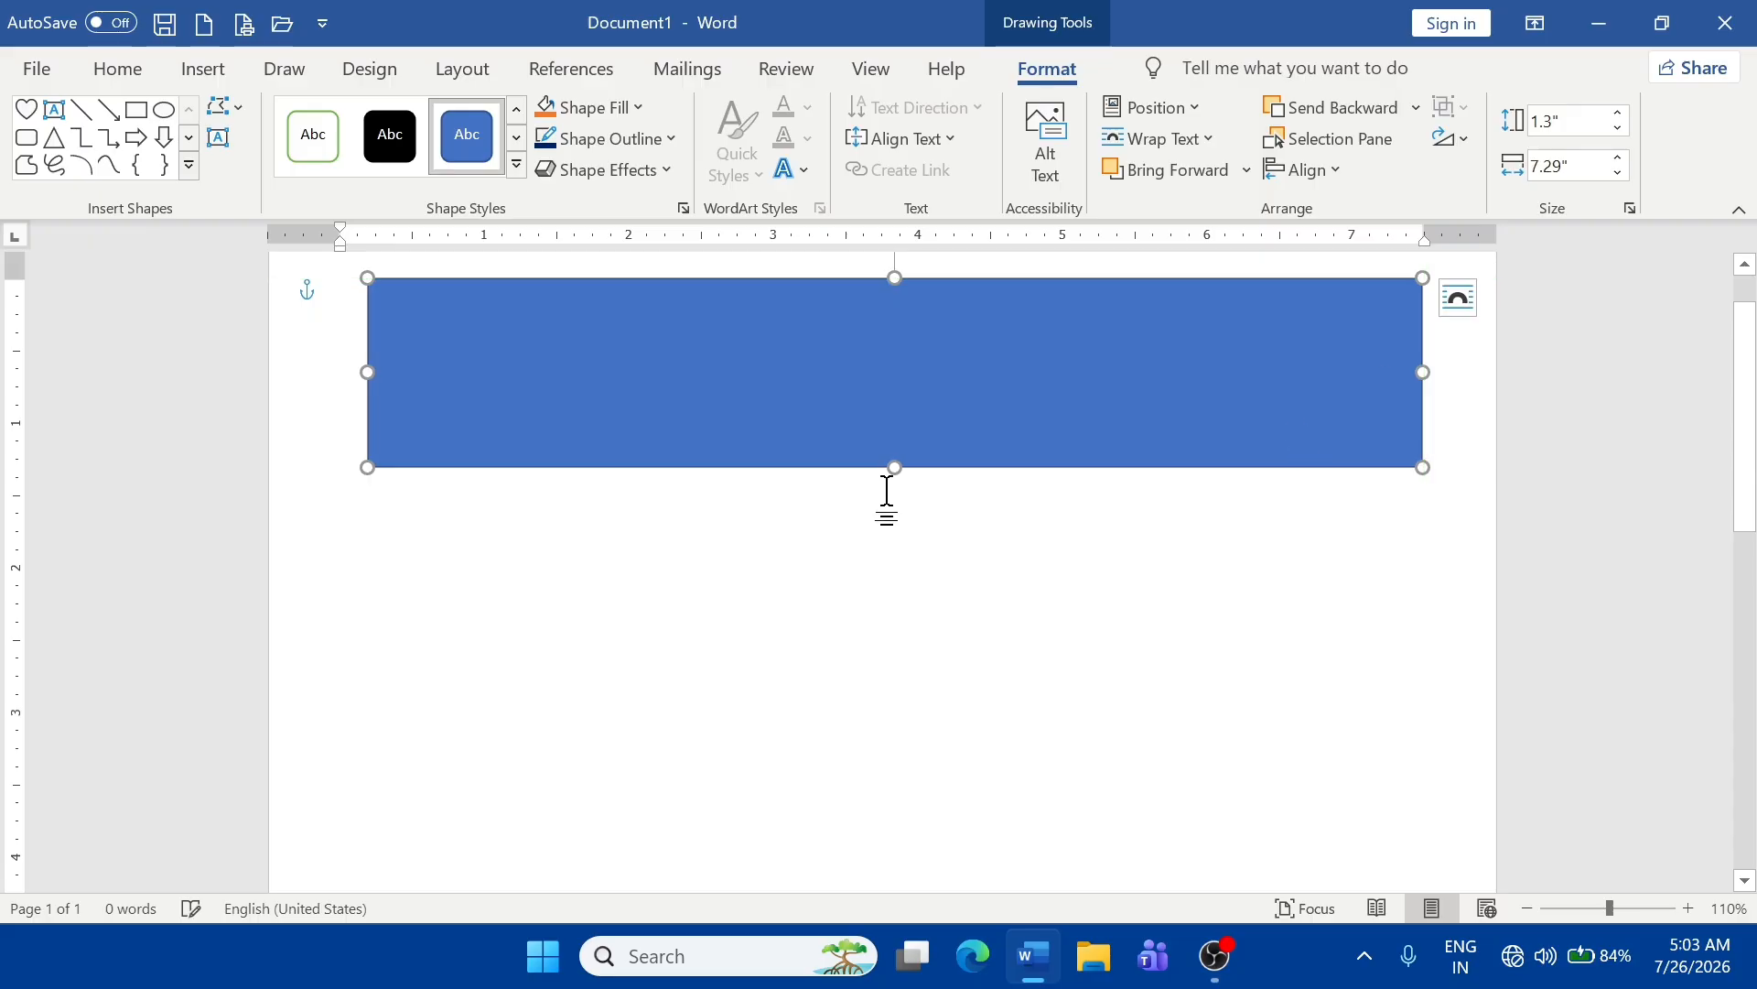
left_click_drag(891, 468, 888, 407)
left_click(793, 549)
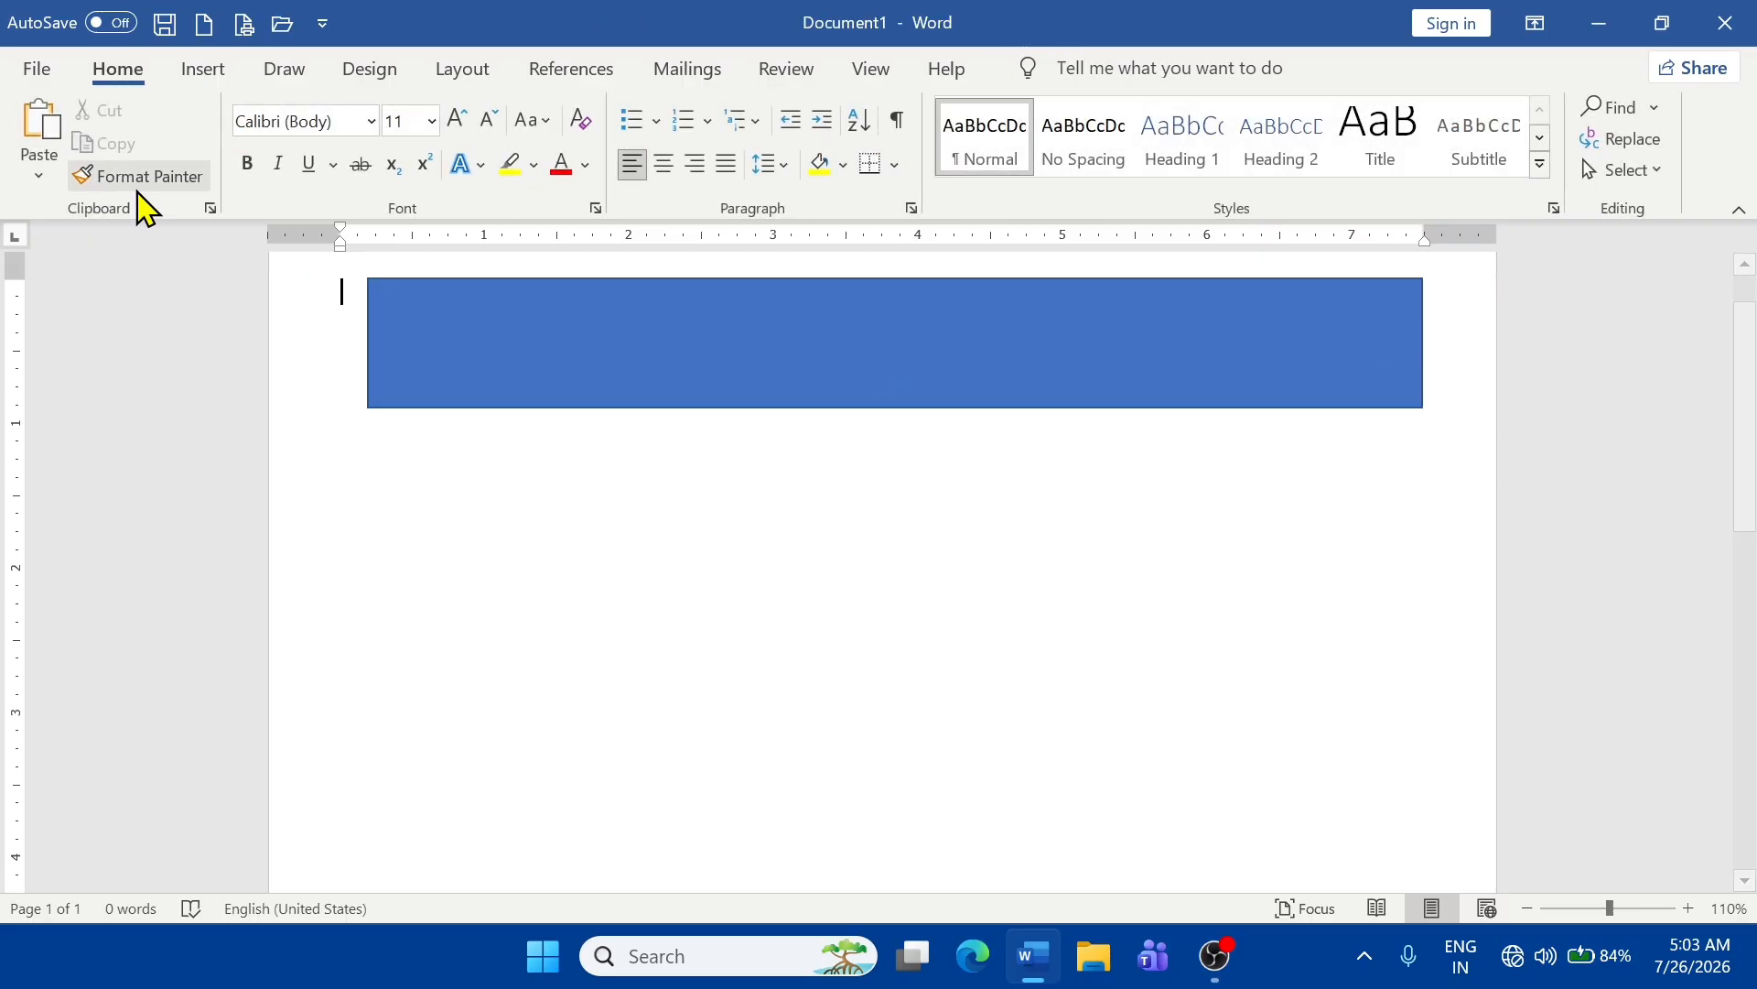
- Insert an oval about 1.44" wide by 1.62" high below the banner rectangle
left_click(204, 69)
left_click(222, 174)
left_click(607, 565)
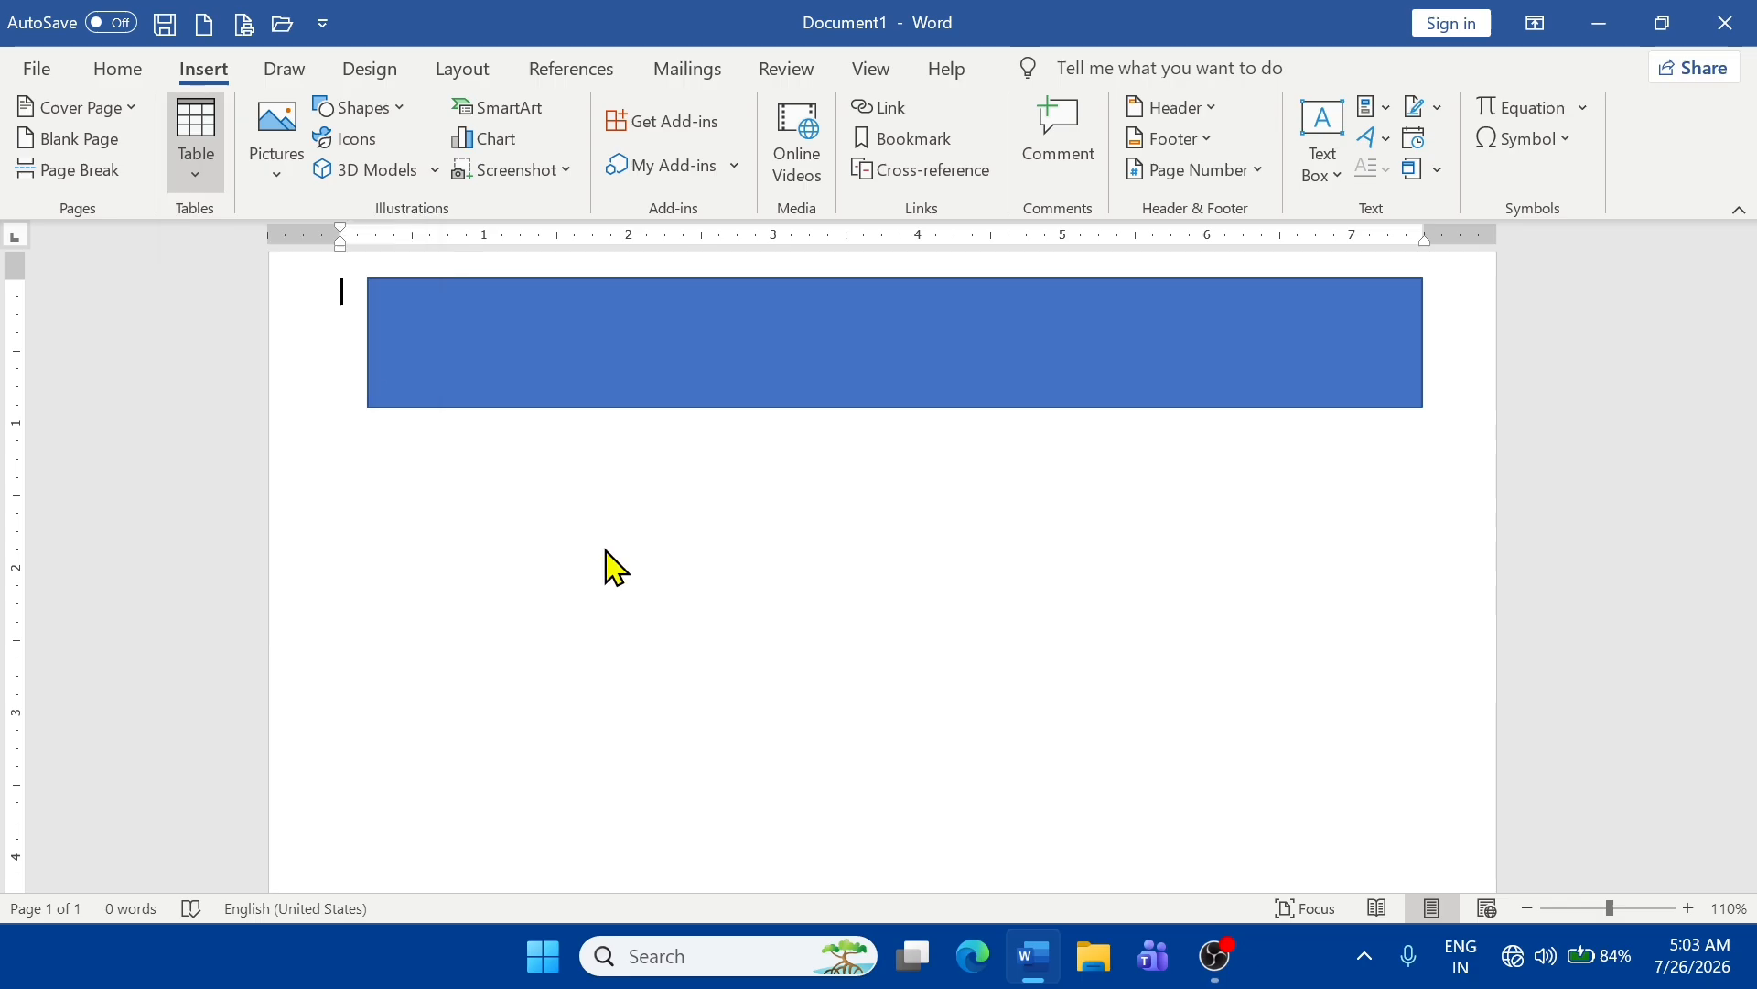
left_click(389, 110)
left_click(462, 176)
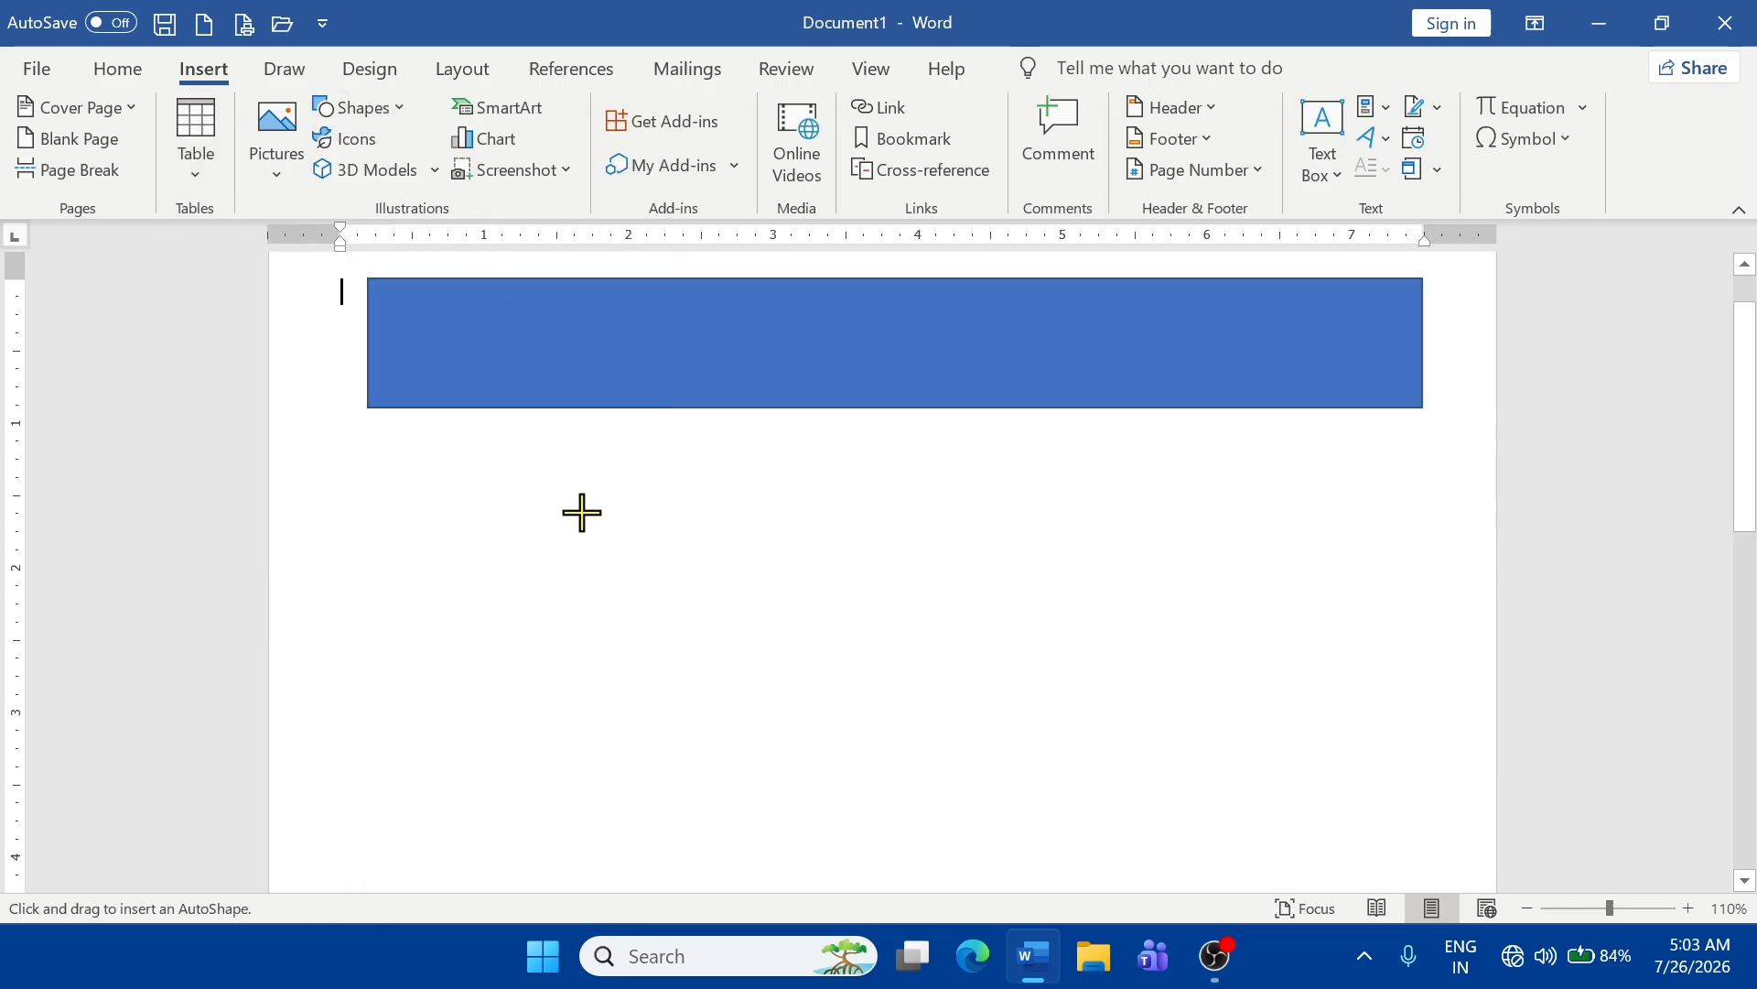
mouse_move(580, 511)
left_mouse_down()
mouse_move(839, 714)
mouse_move(805, 746)
left_mouse_up()
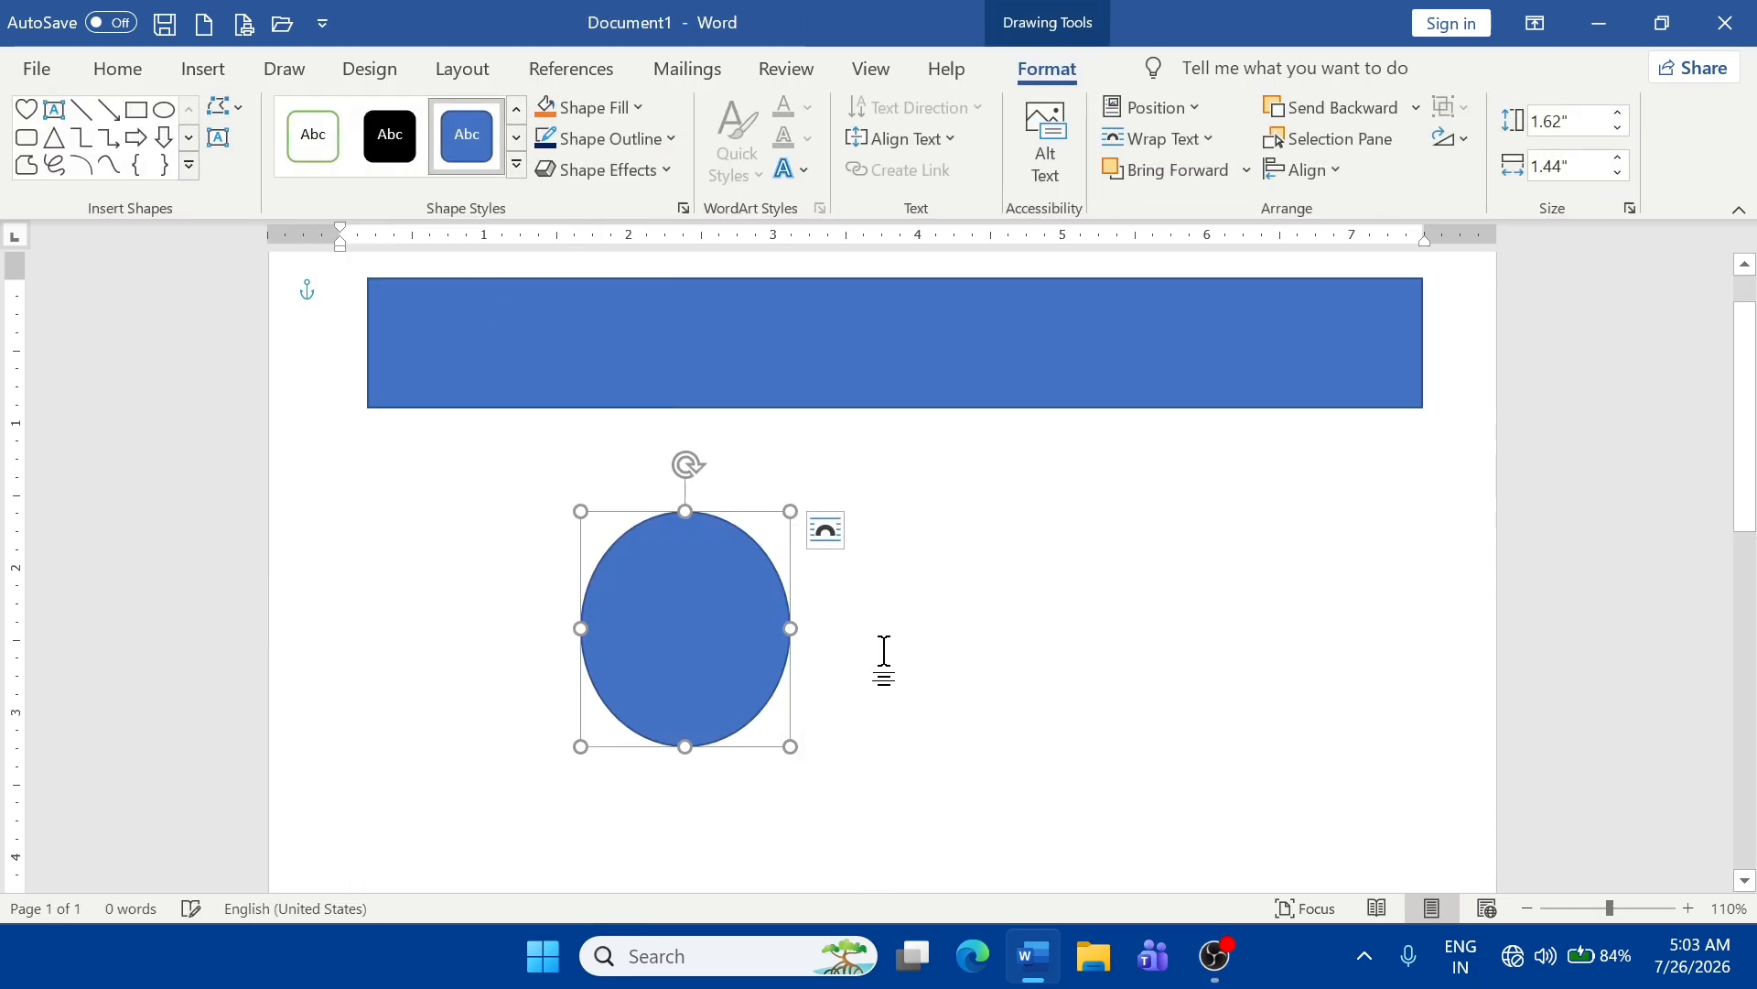
- Stretch the oval's height and width to make it nearly circular, about 2.49" wide by 2.41" high
left_click_drag(791, 629, 832, 628)
left_click_drag(706, 749, 709, 861)
scroll(710, 761, "down", 1)
scroll(707, 684, "up", 2)
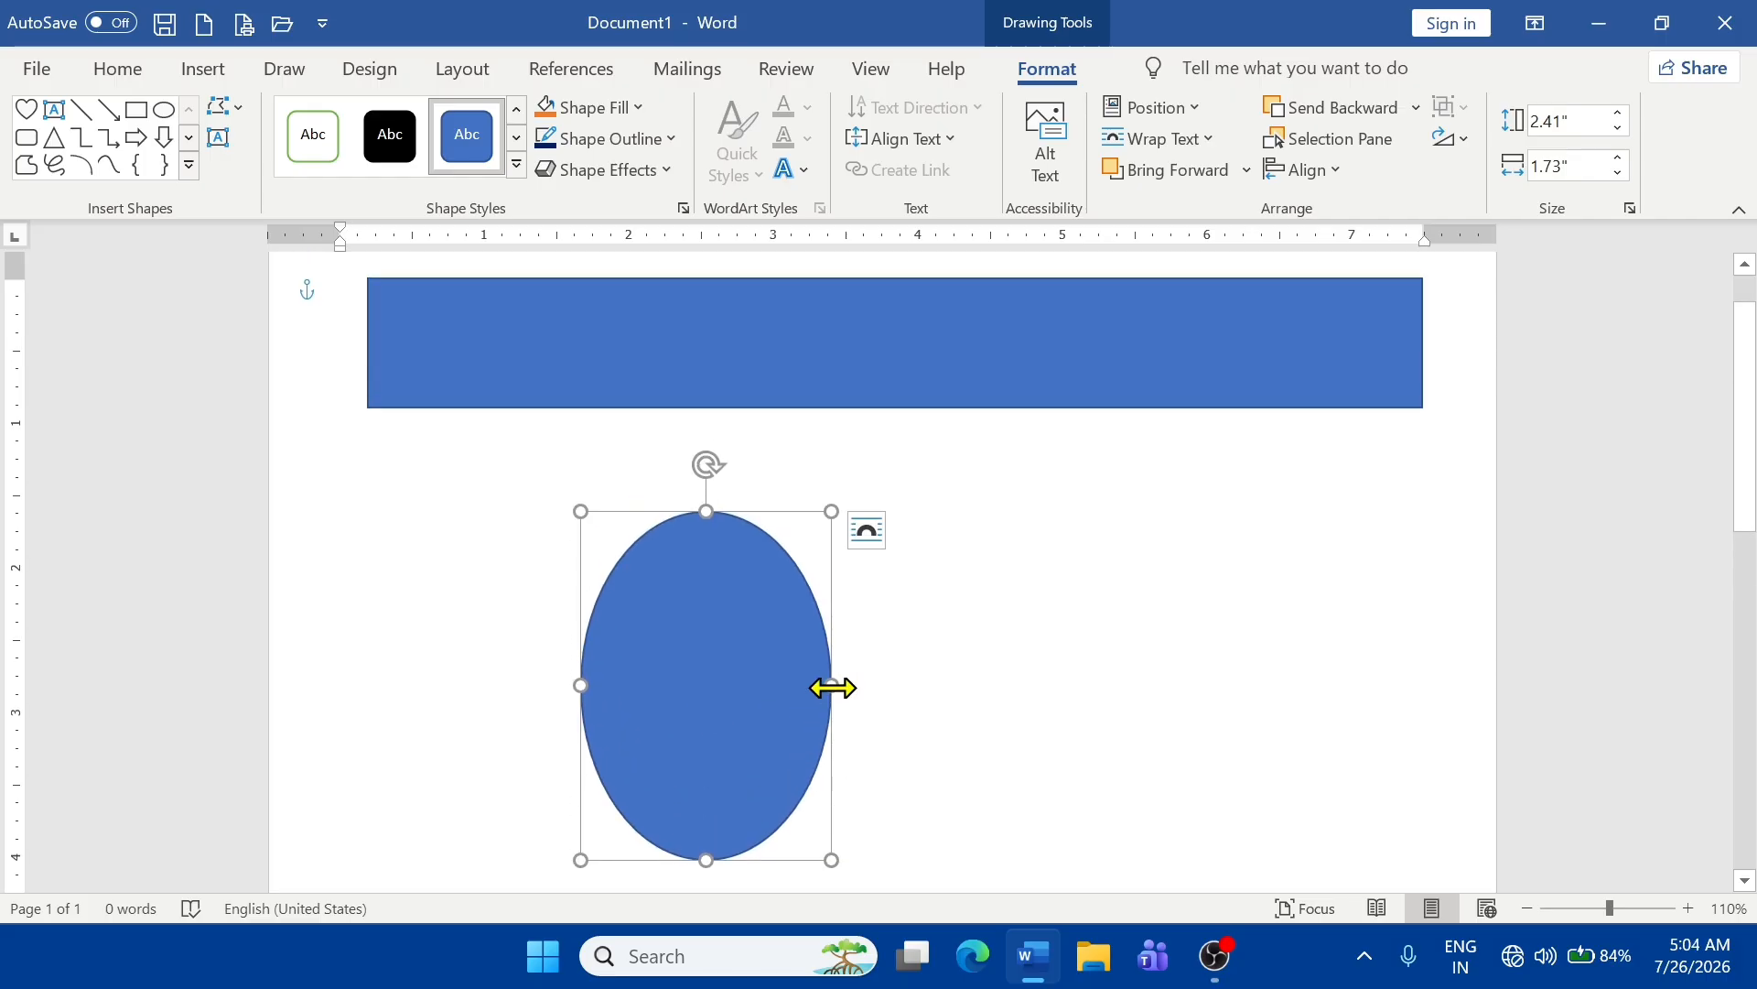
left_click_drag(832, 687, 944, 702)
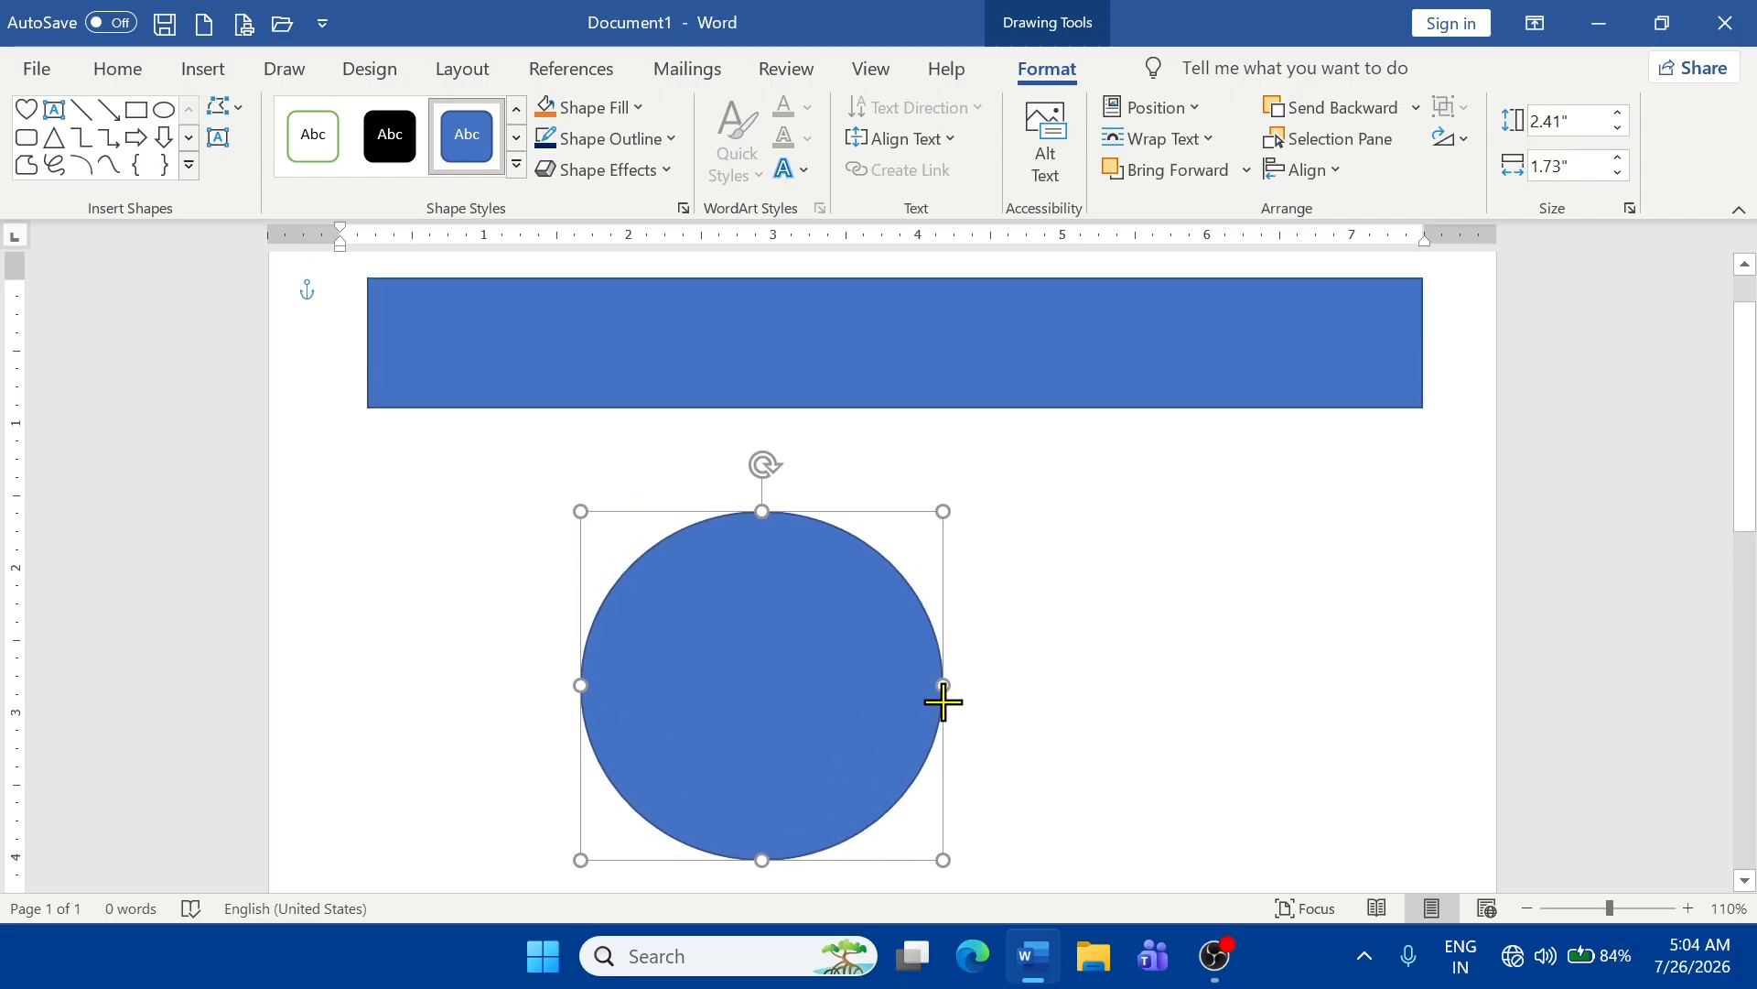
- Rotate the banner rectangle steeply clockwise, move it down and back up the page, and leave it with only a slight clockwise tilt
scroll(1142, 675, "up", 2)
left_click(870, 420)
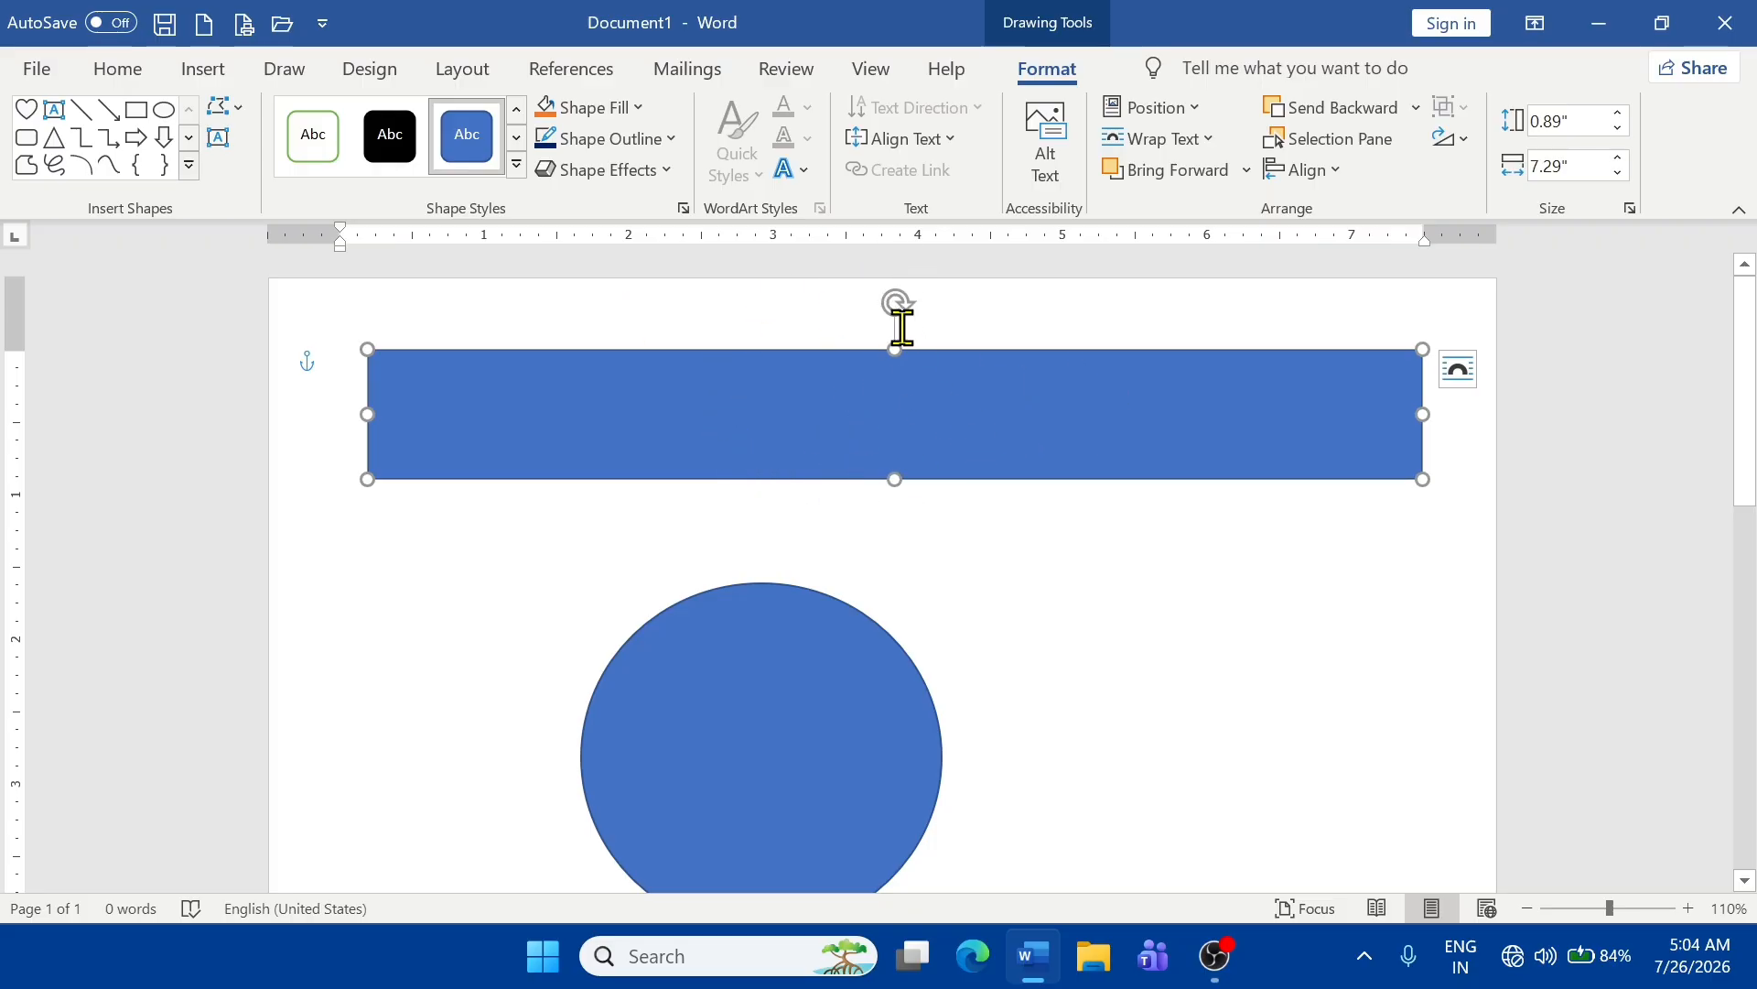
left_click_drag(899, 304, 963, 325)
left_click_drag(874, 382, 915, 544)
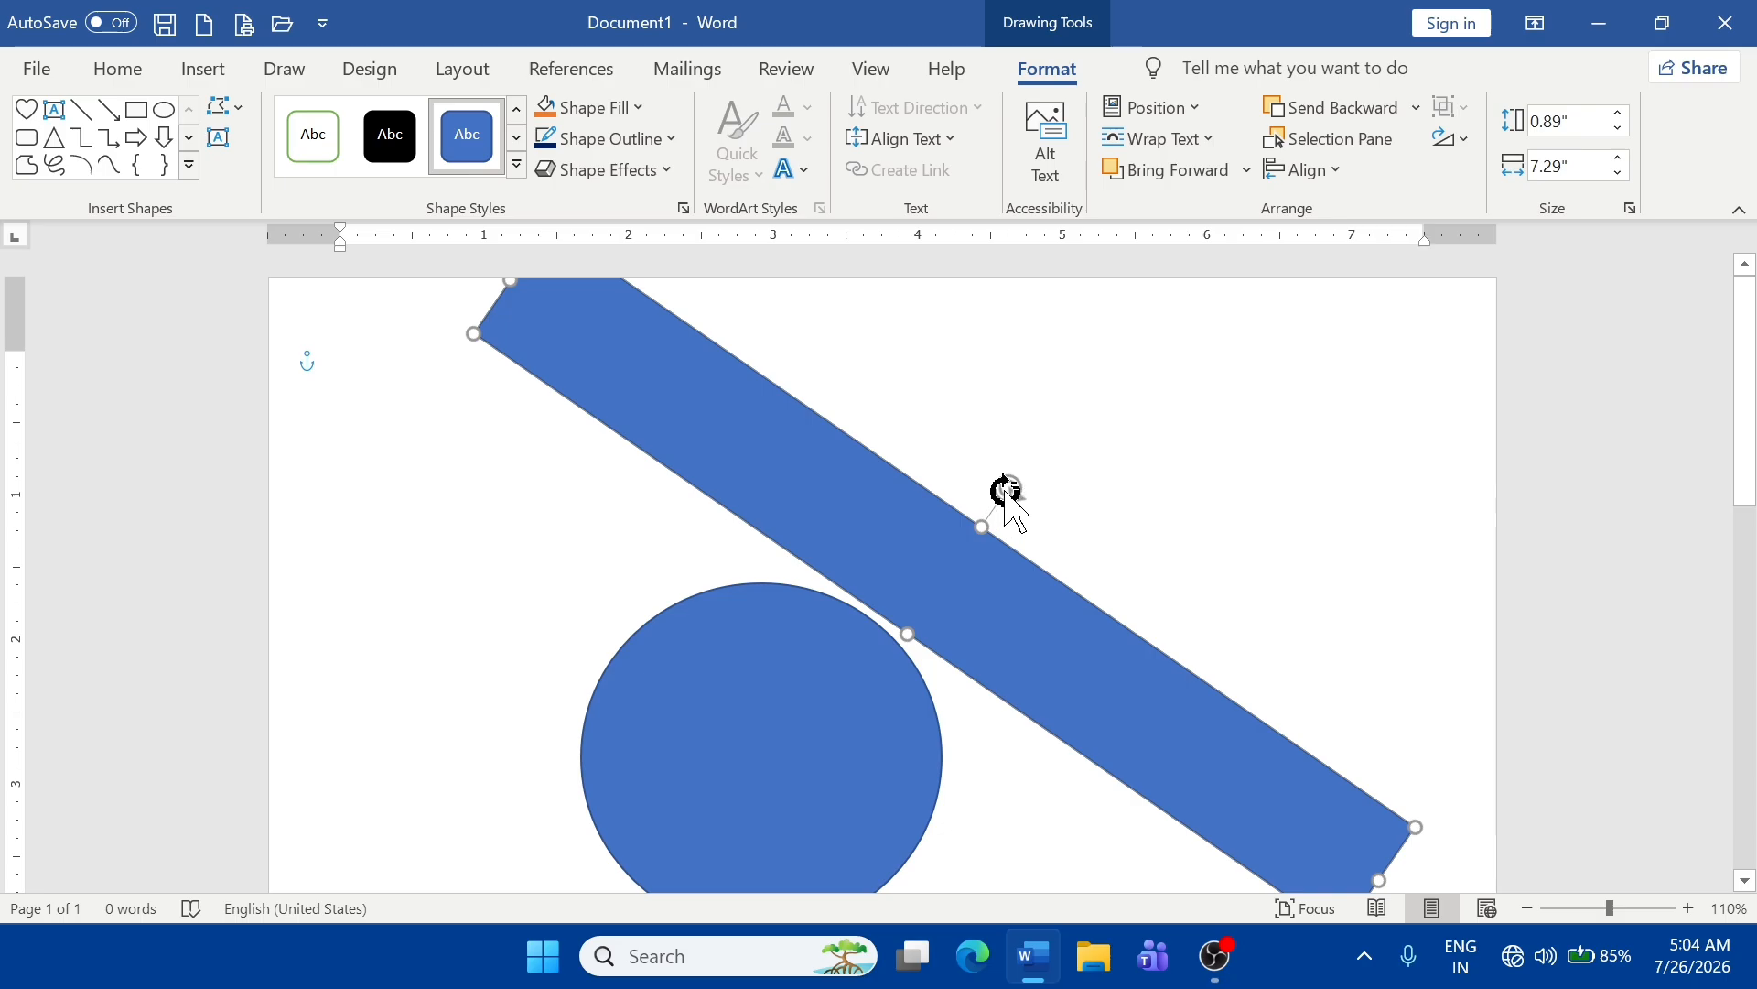
left_click_drag(1007, 490, 946, 523)
left_click_drag(943, 590, 892, 421)
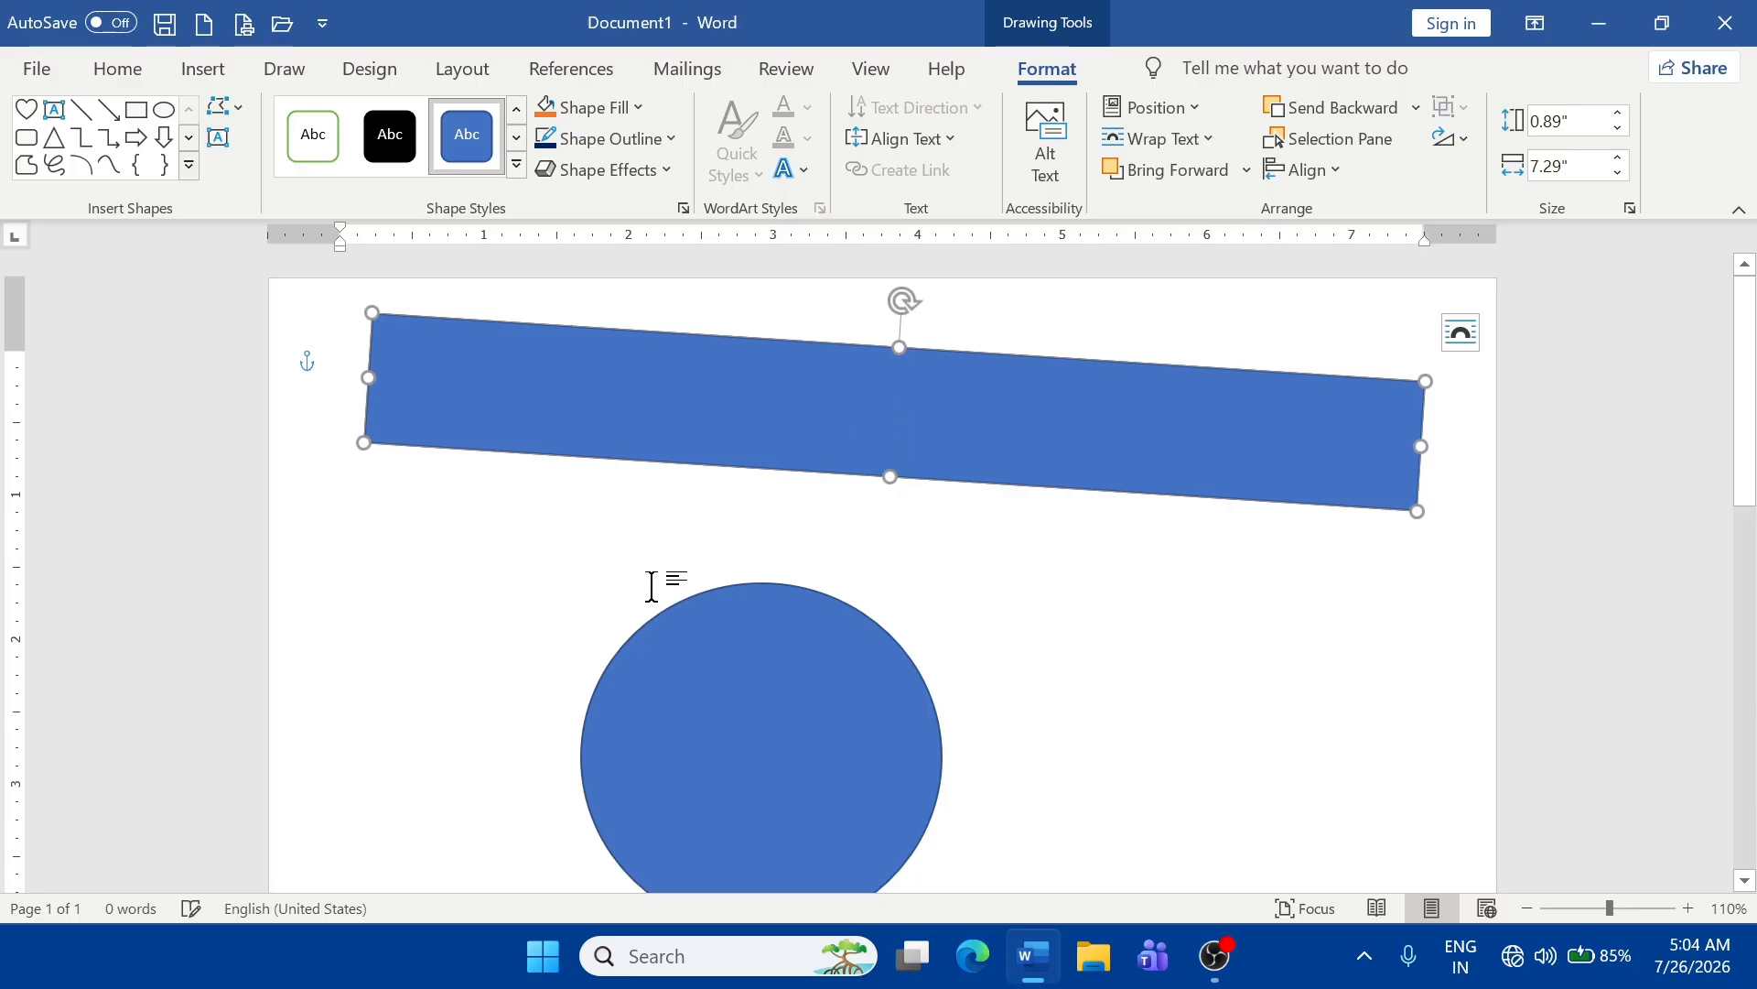
- Apply the gold gradient theme style with a shadow to the tilted rectangle
left_click(517, 165)
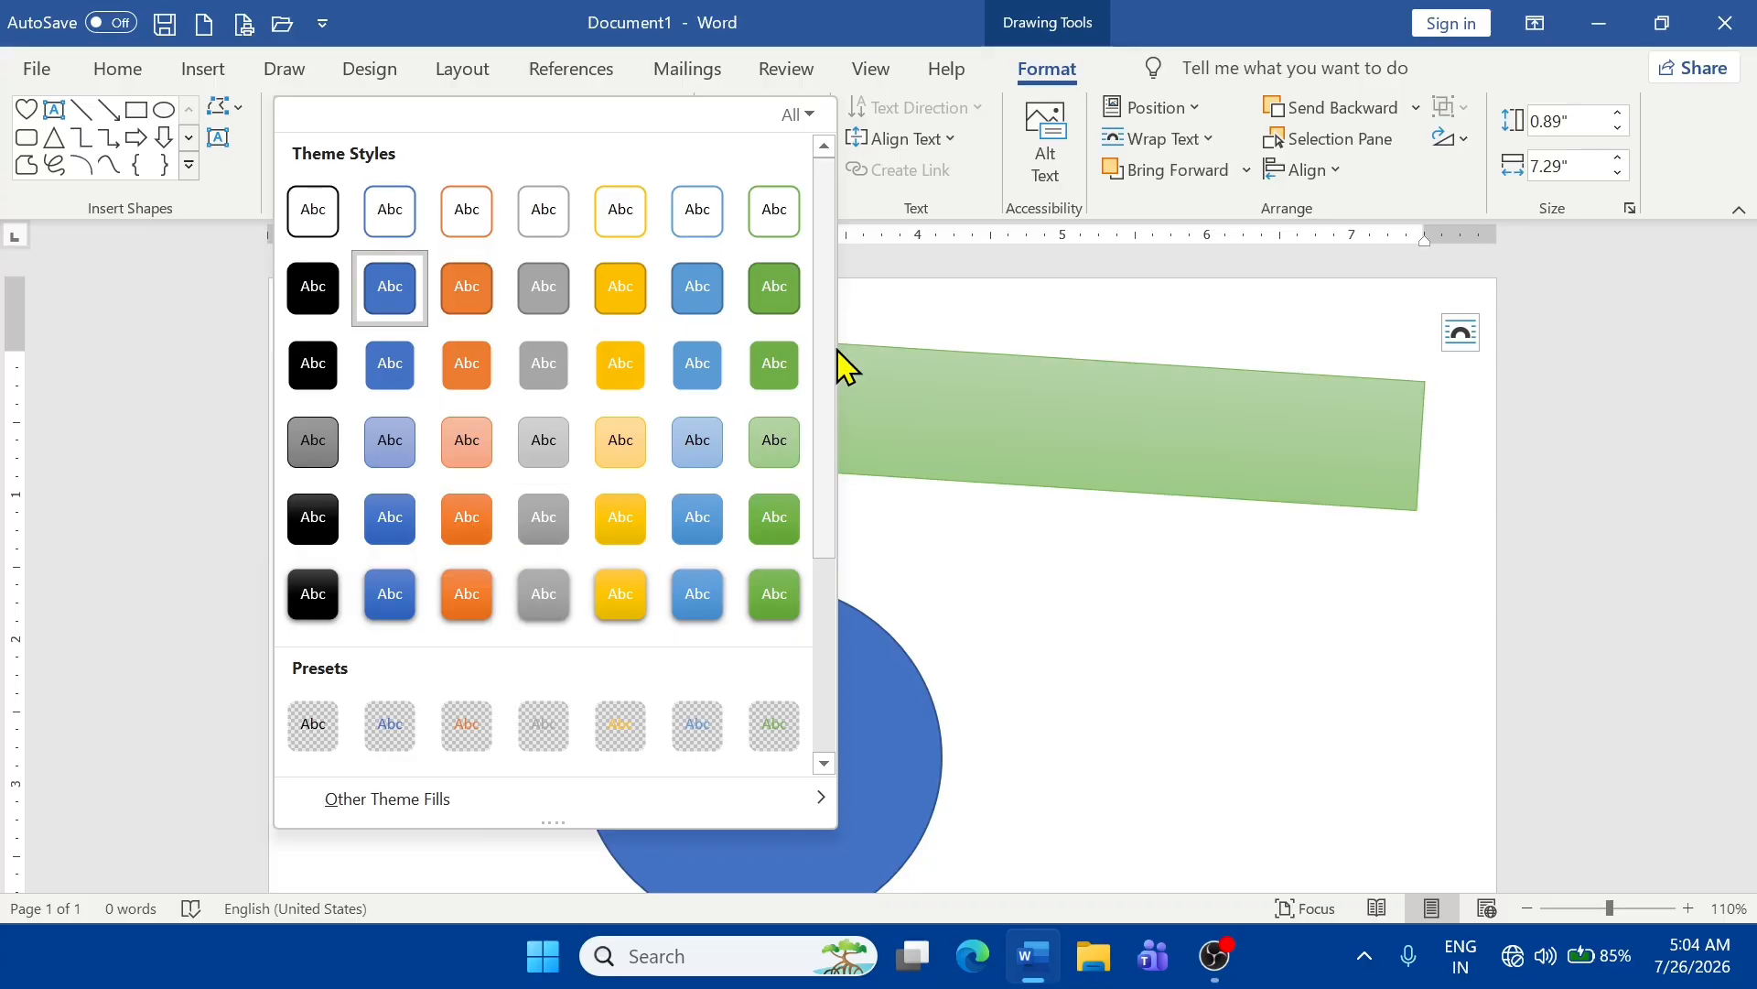
left_click_drag(824, 280, 818, 648)
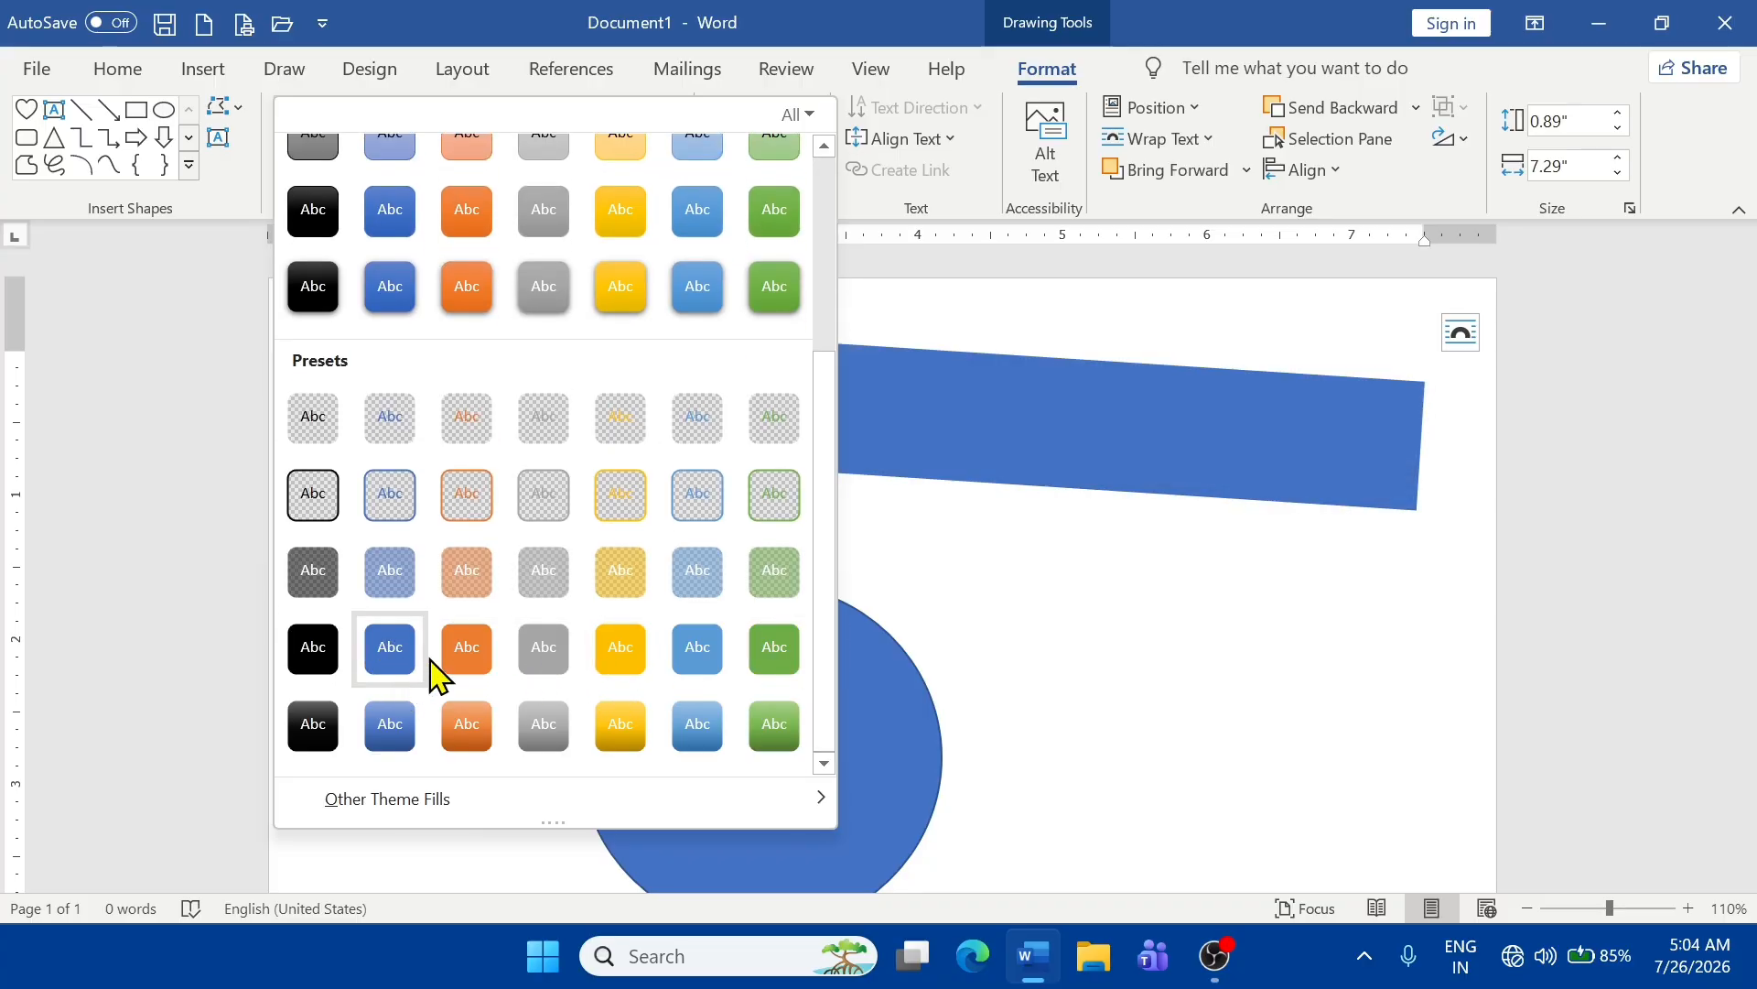
left_click(610, 295)
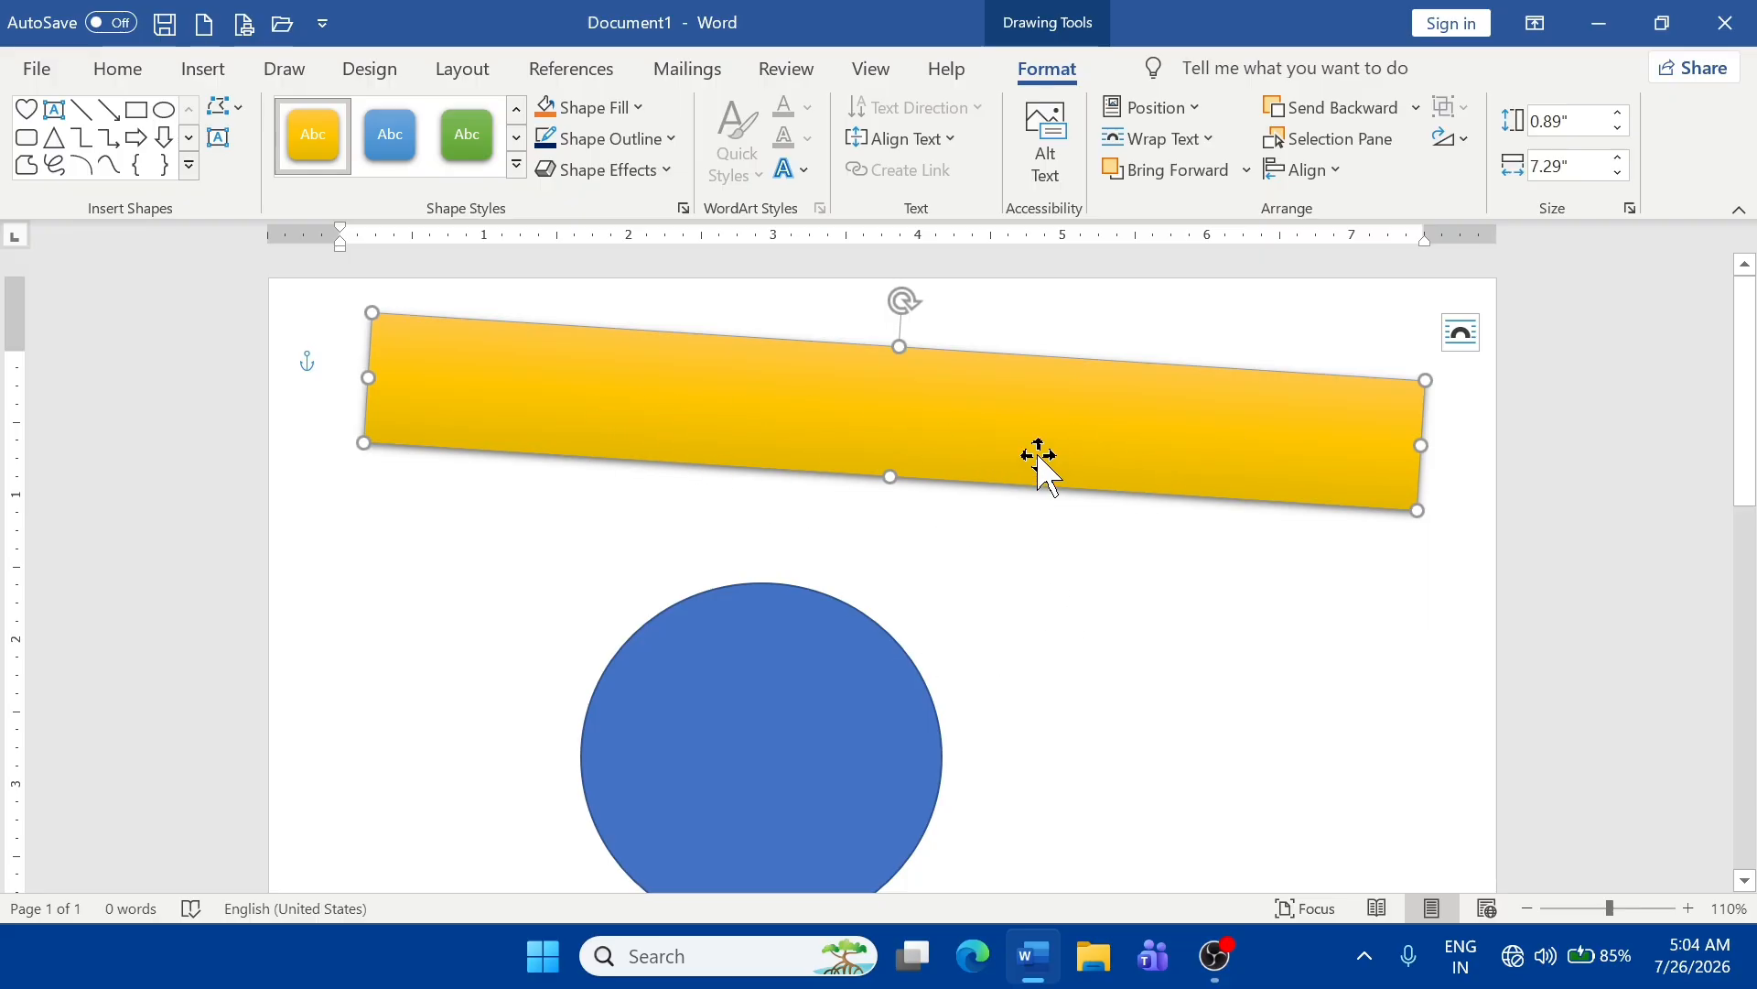
- Apply the green gradient theme style to the blue circle below the tilted banner rectangle
scroll(1185, 475, "down", 1)
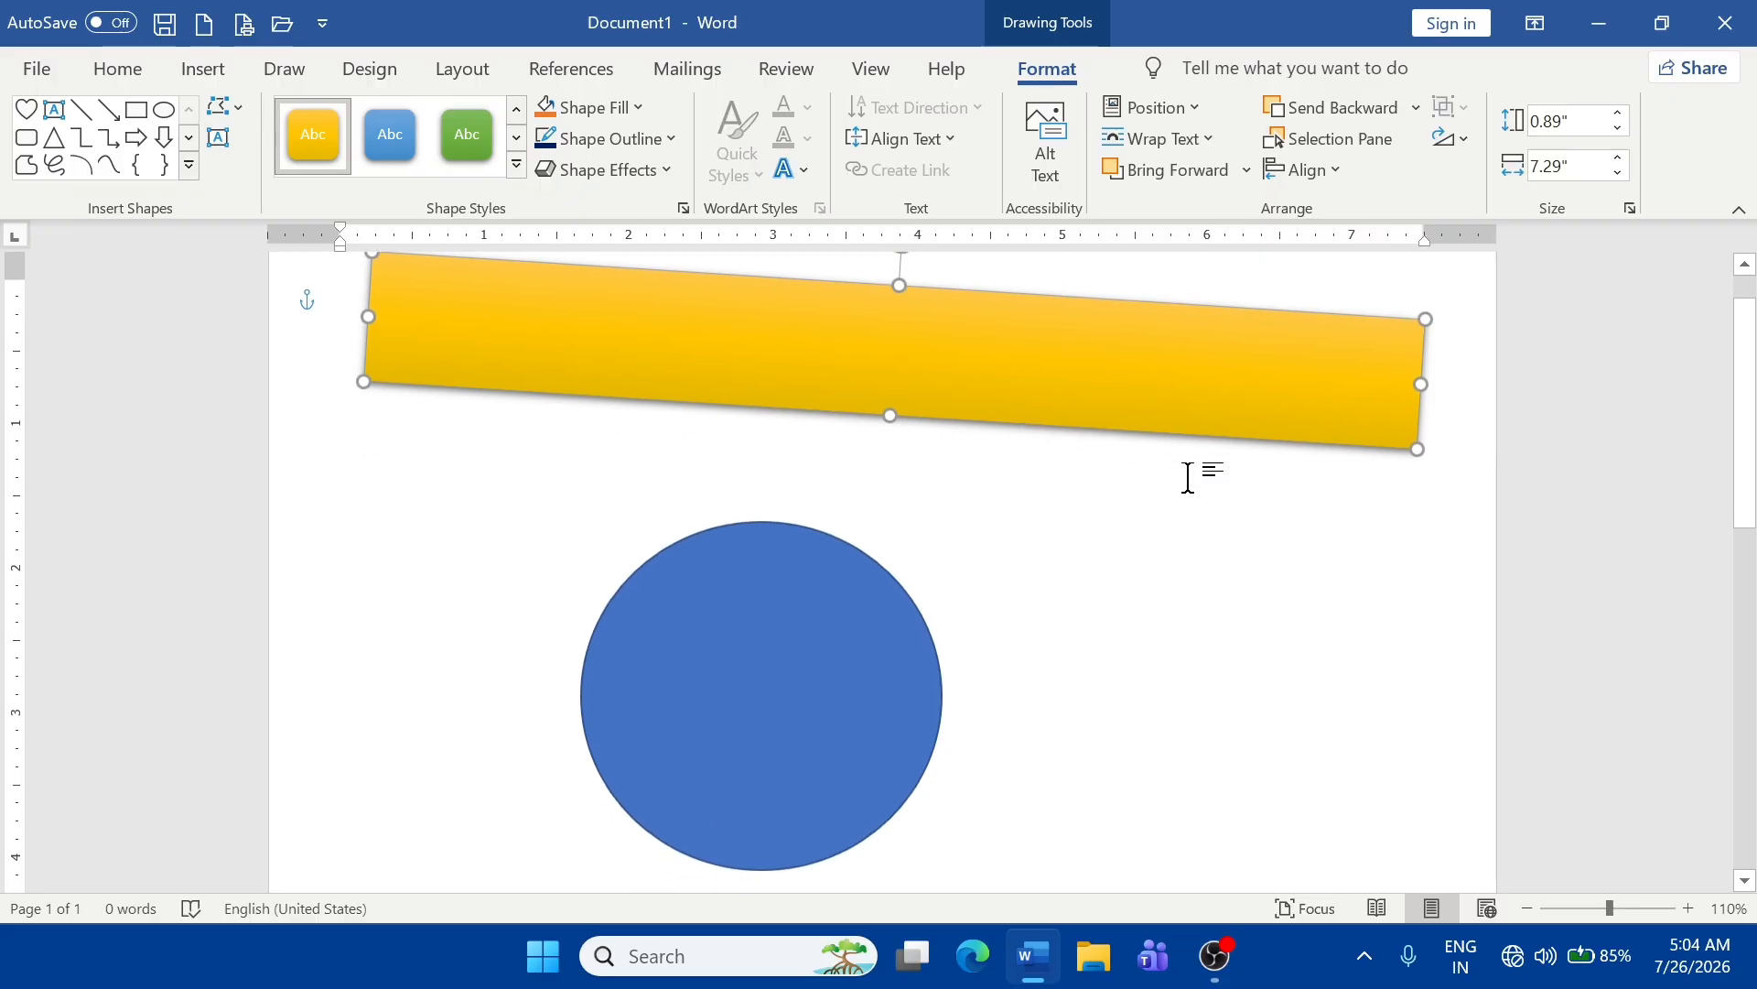
left_click(757, 706)
left_click(514, 151)
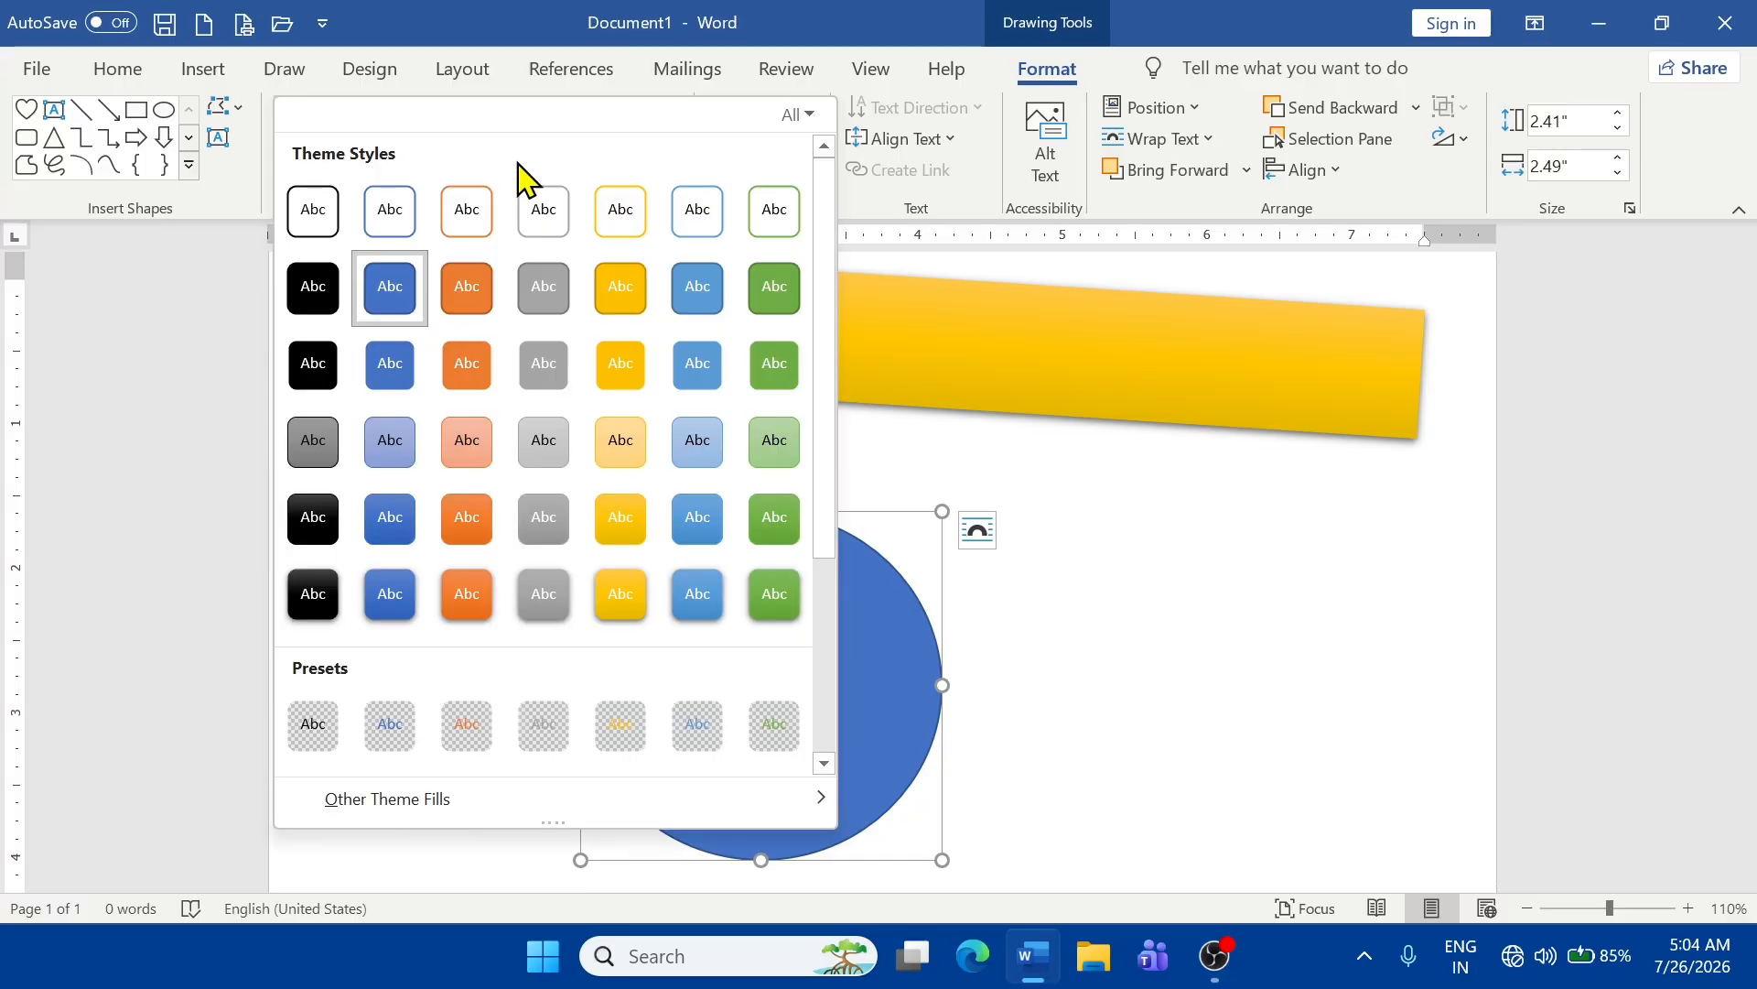
left_click(789, 535)
left_click(1126, 655)
scroll(761, 482, "up", 1)
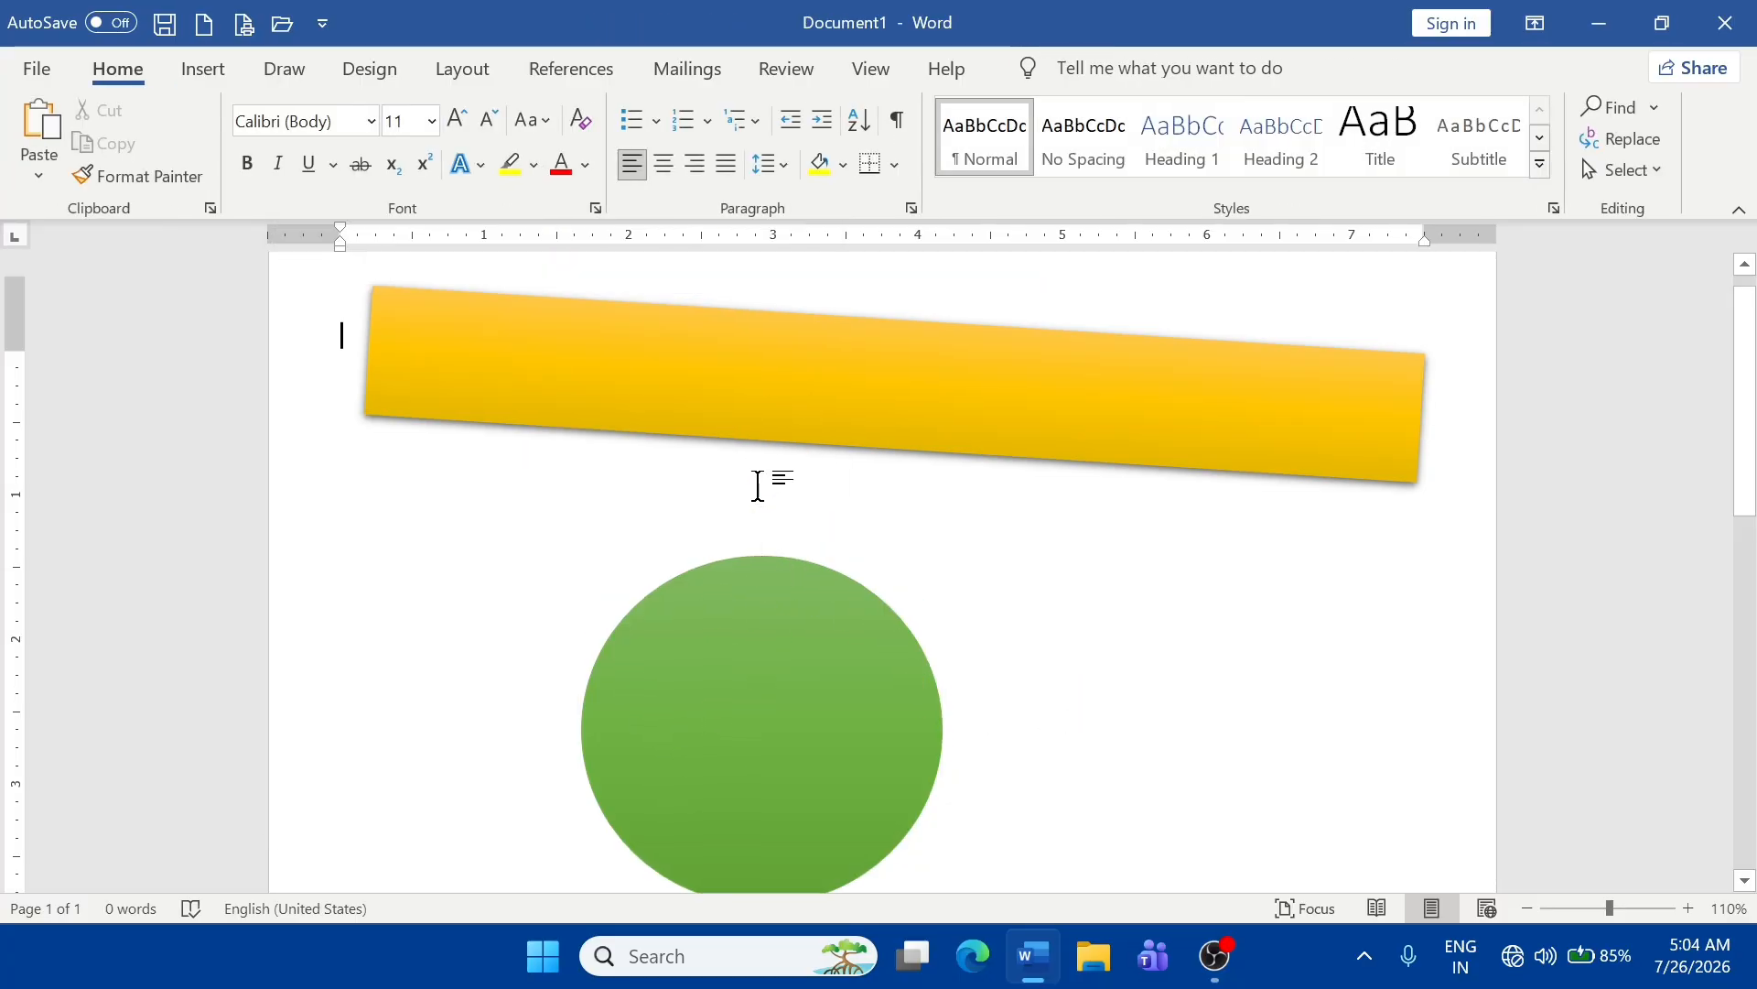
- Fill the tilted banner rectangle with a dark blue picked from the standard palette of additional fill colors
left_click(754, 448)
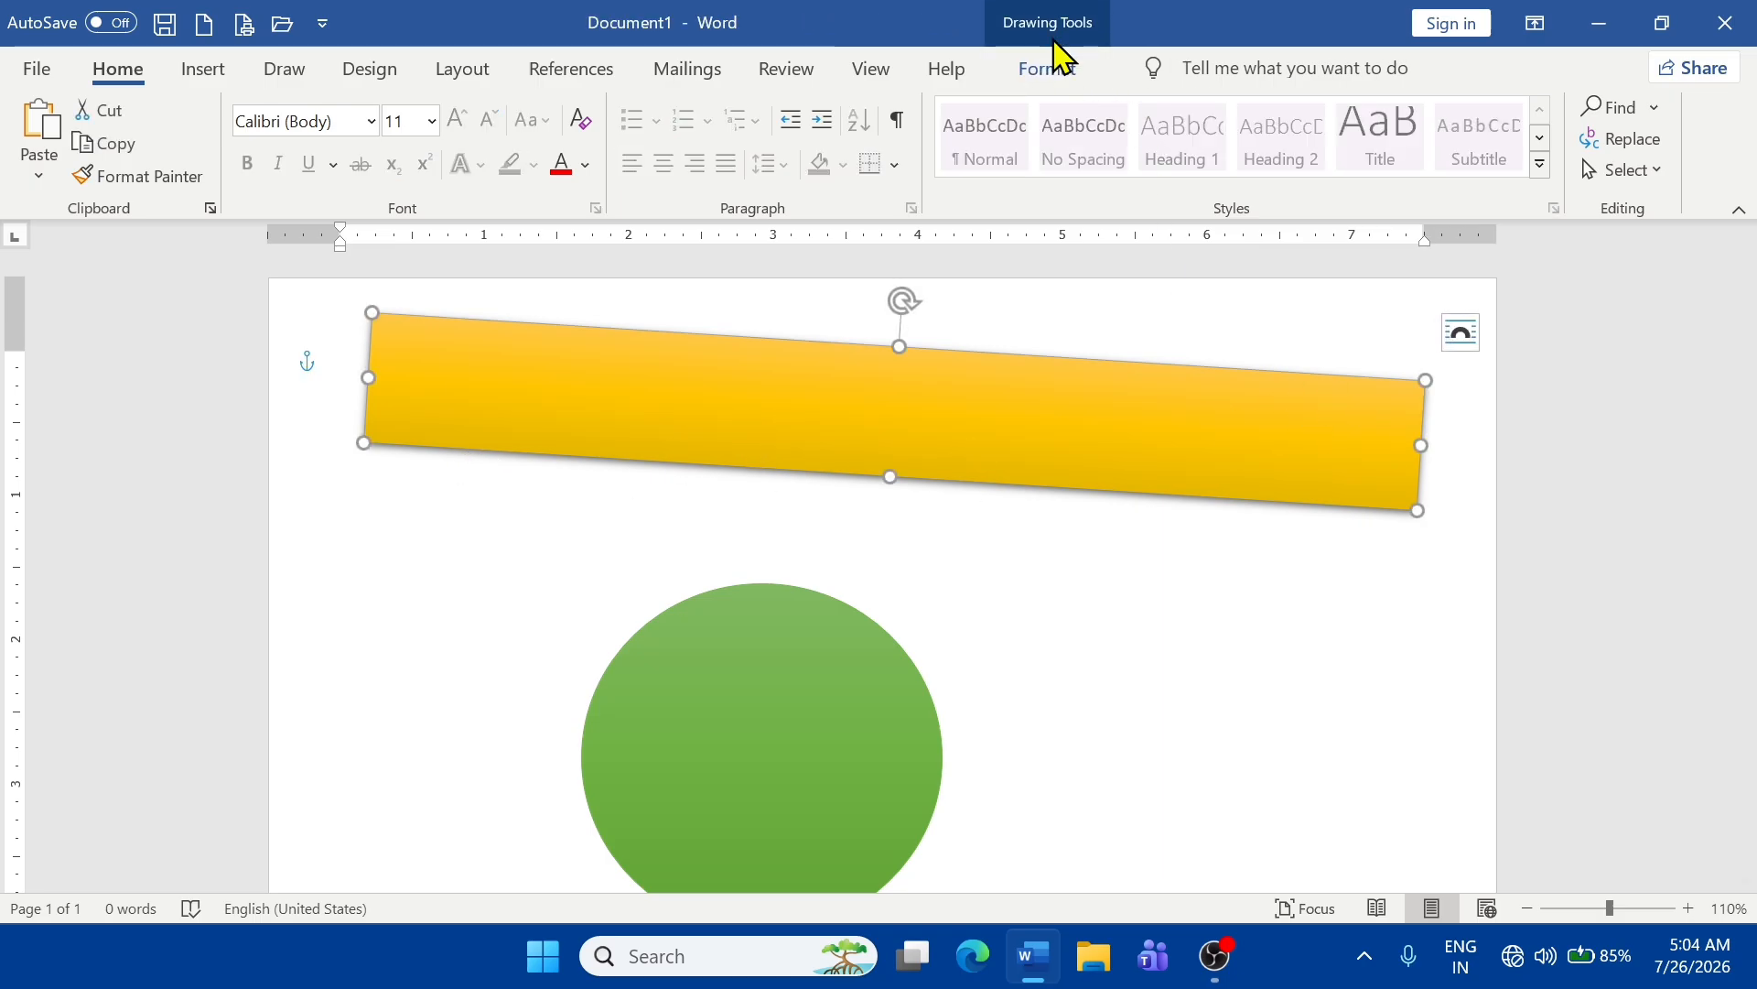
left_click(1053, 73)
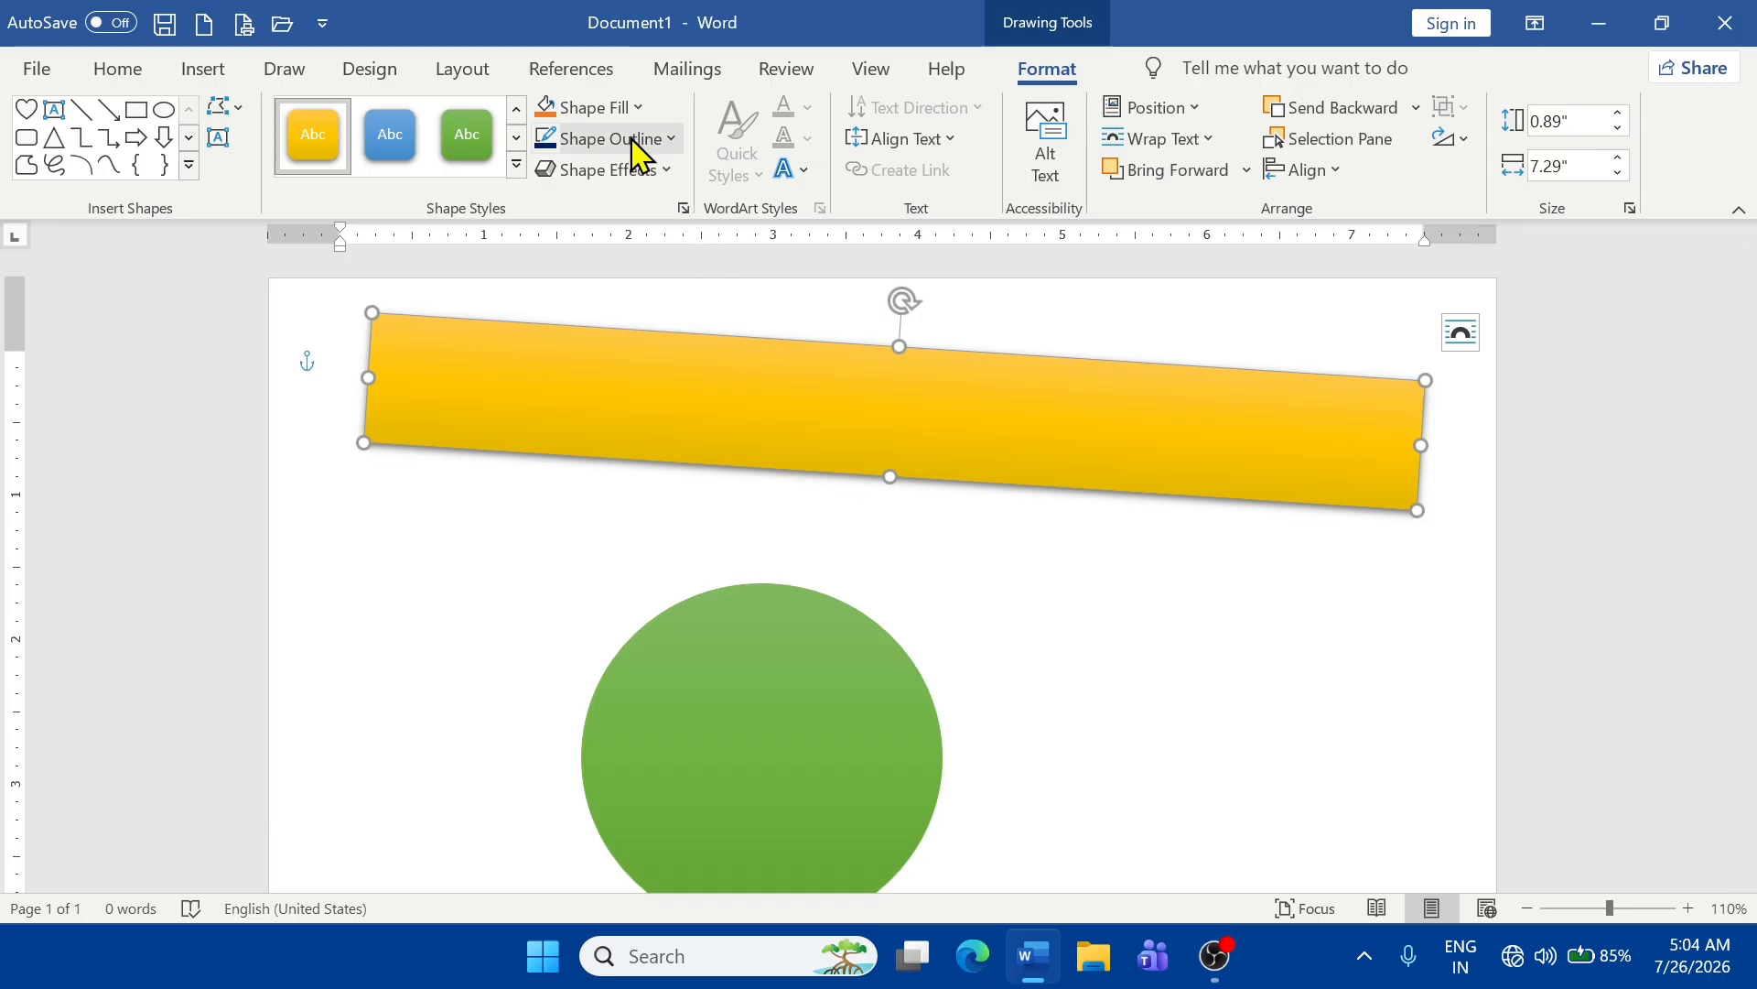
left_click(518, 167)
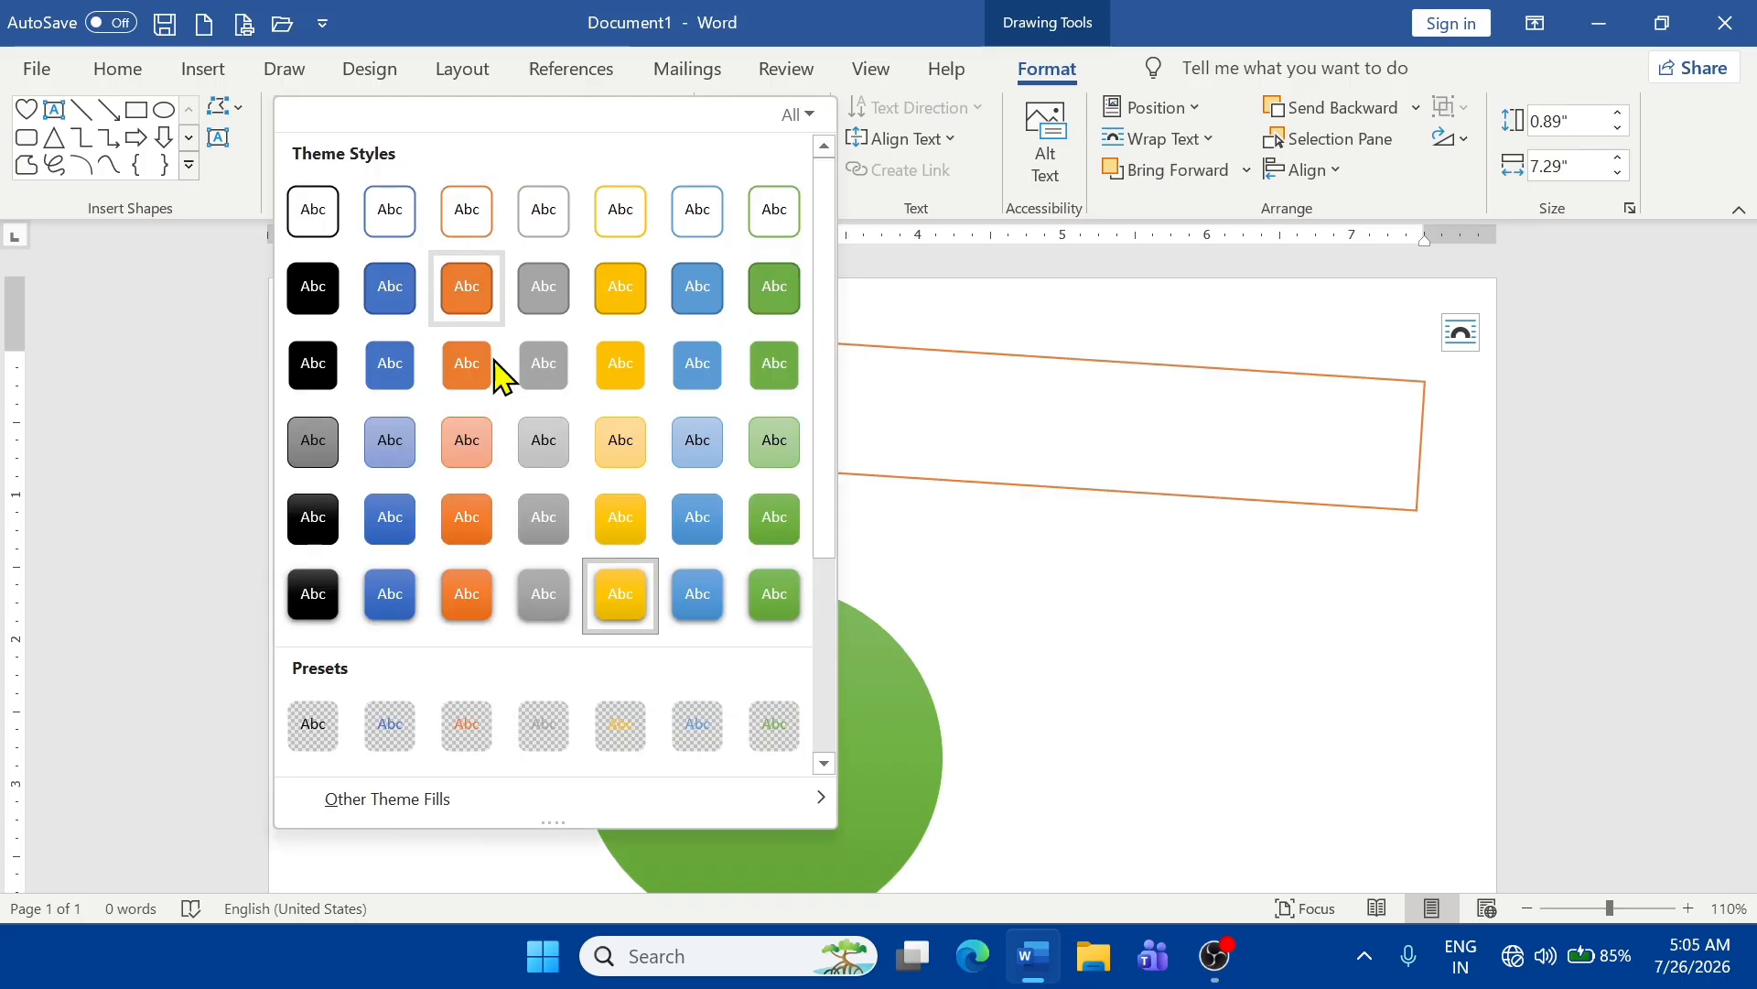
left_click(1069, 584)
left_click(629, 116)
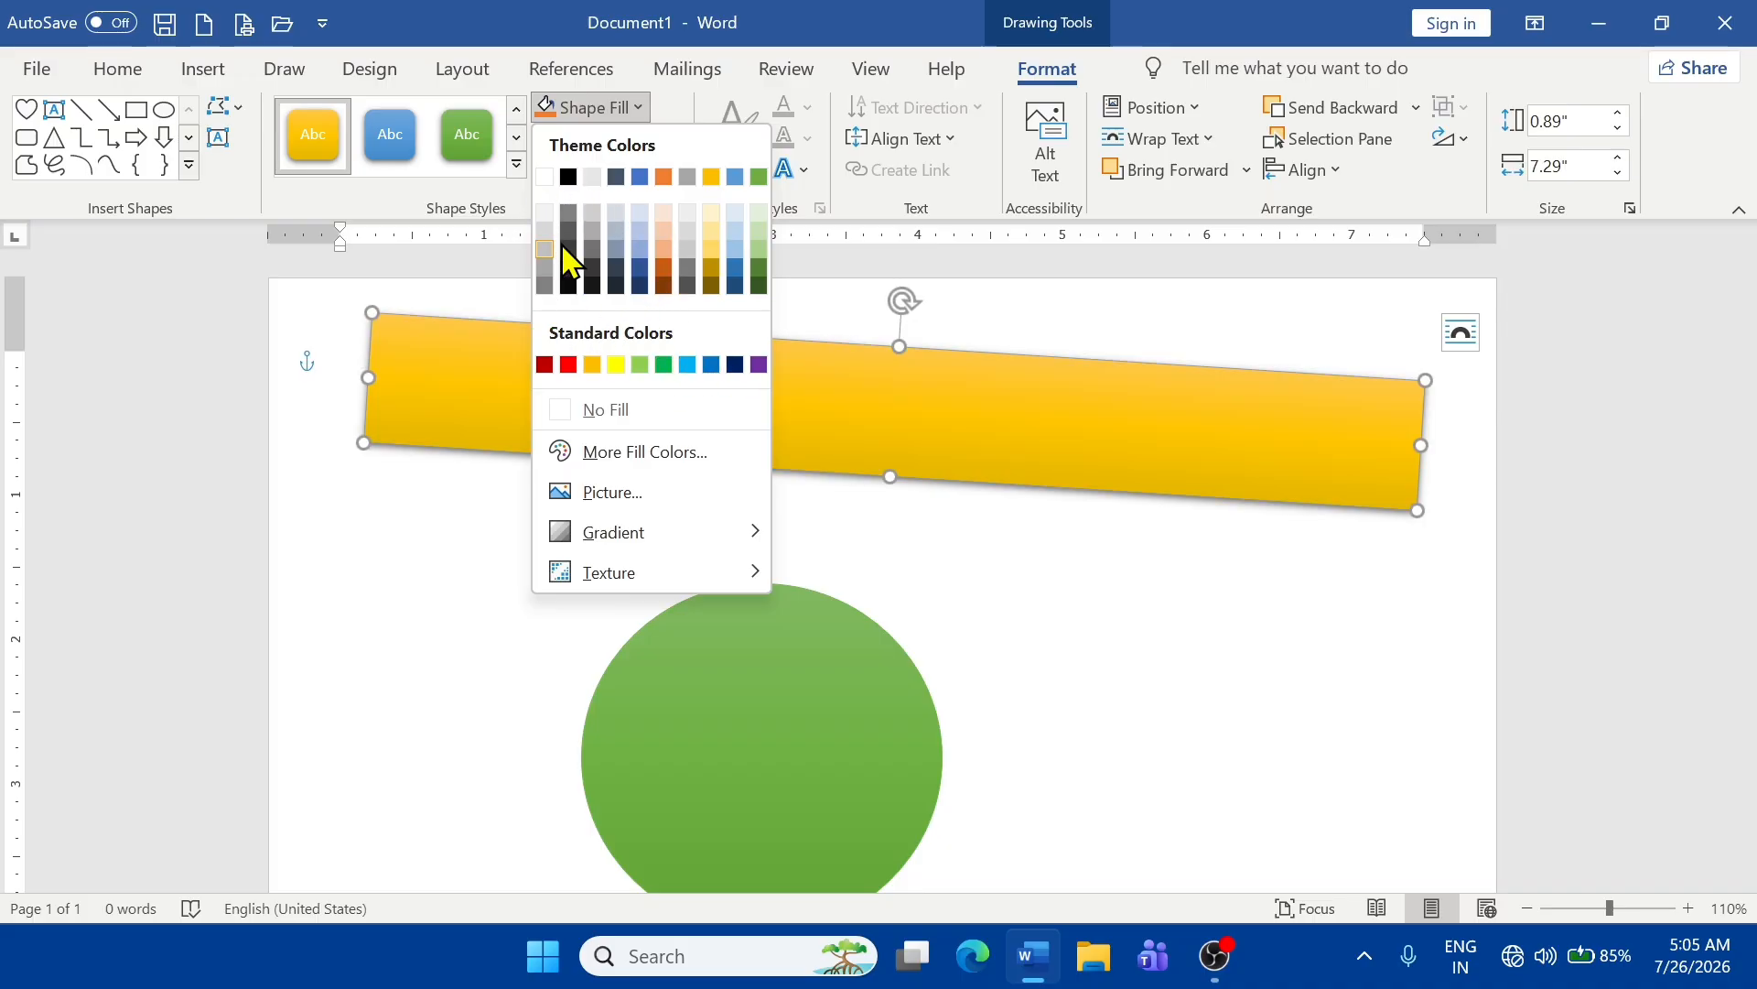
left_click(623, 450)
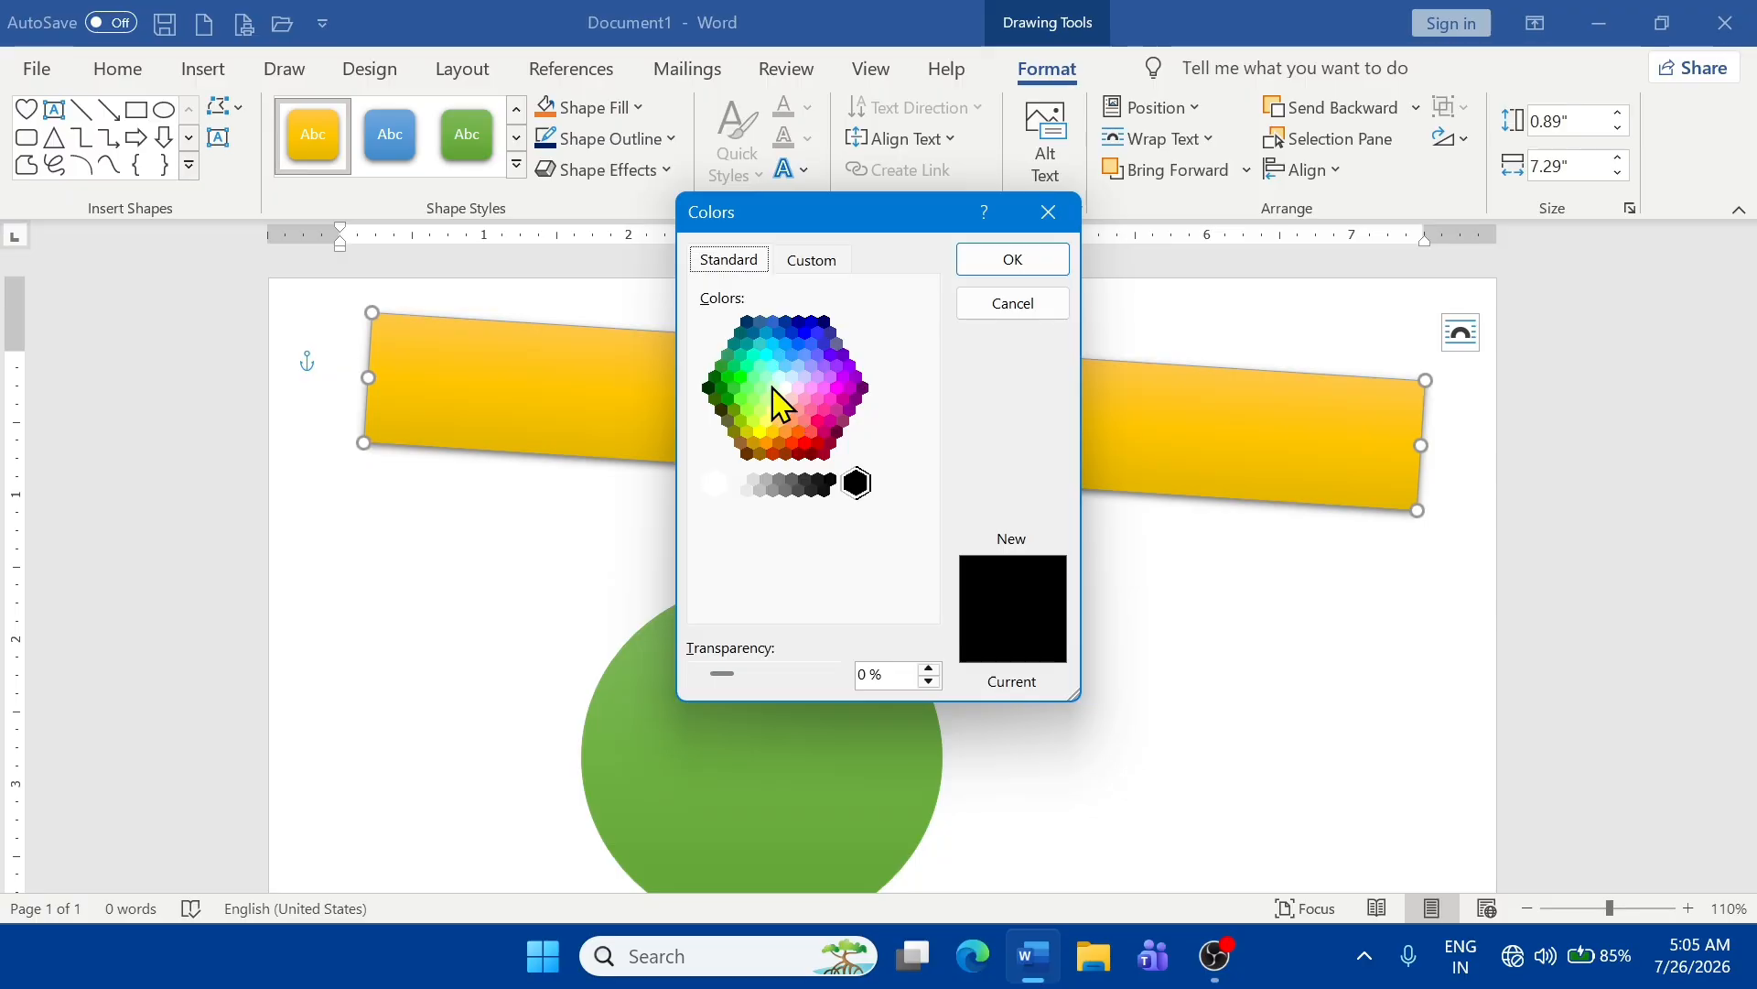
left_click(779, 422)
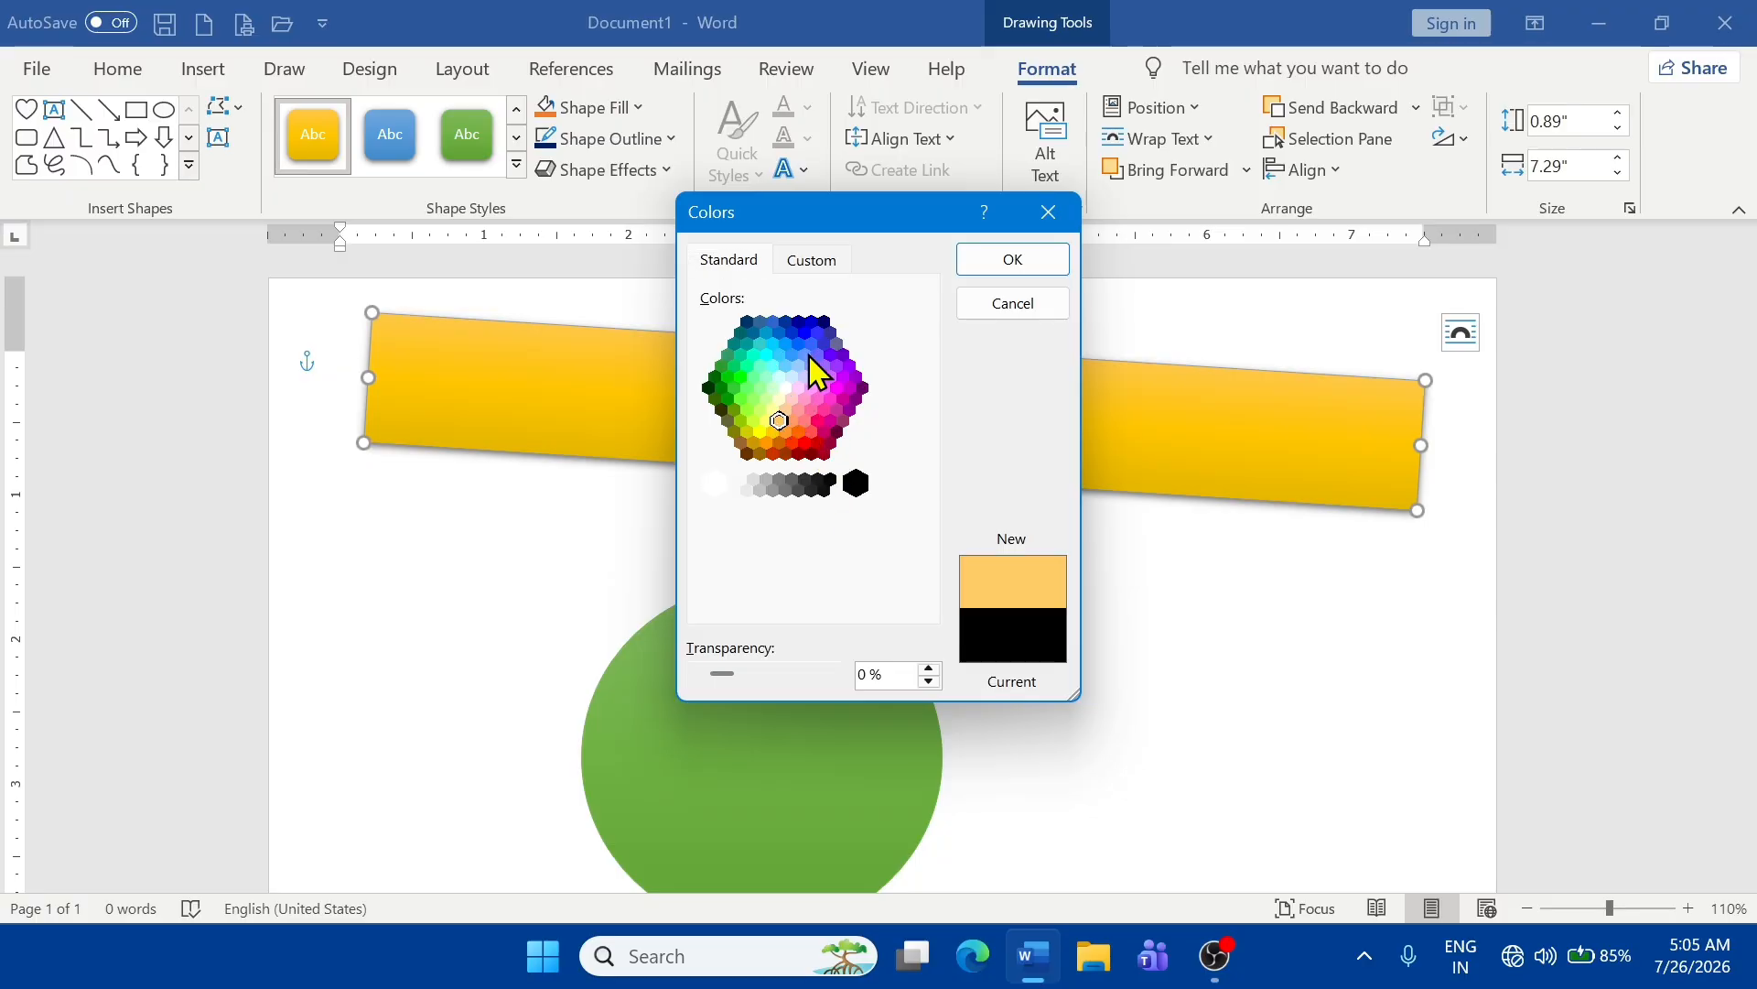
left_click(797, 323)
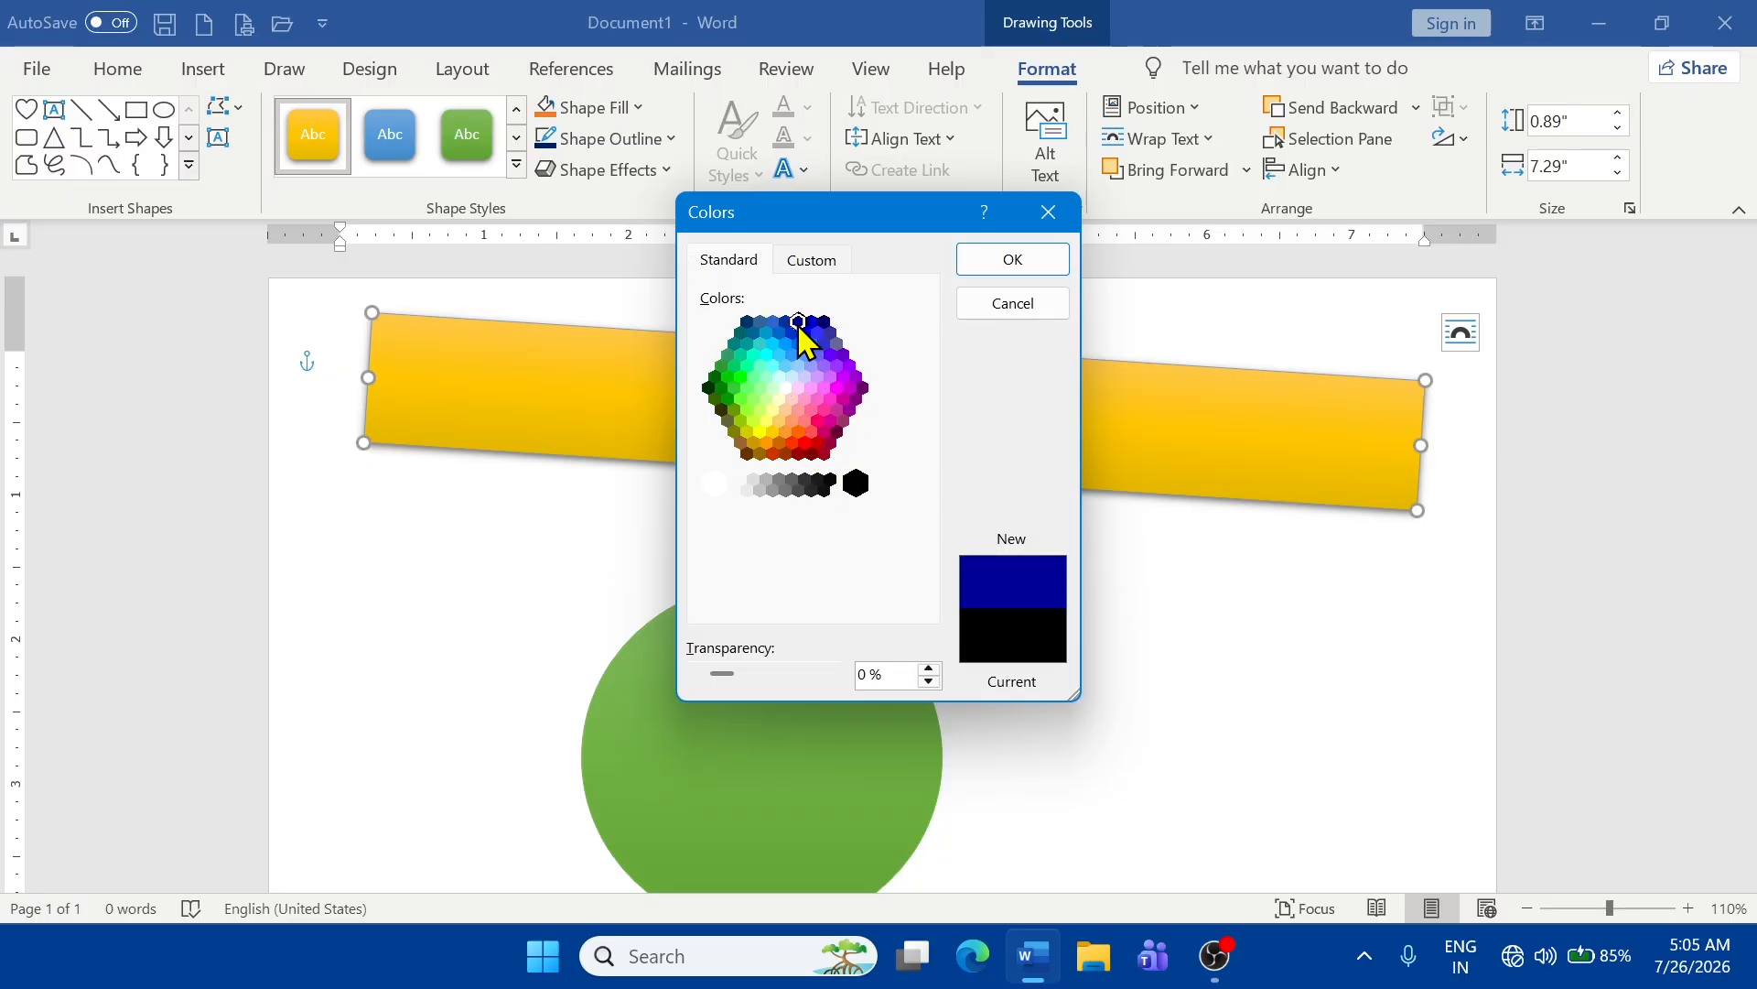
left_click(1012, 259)
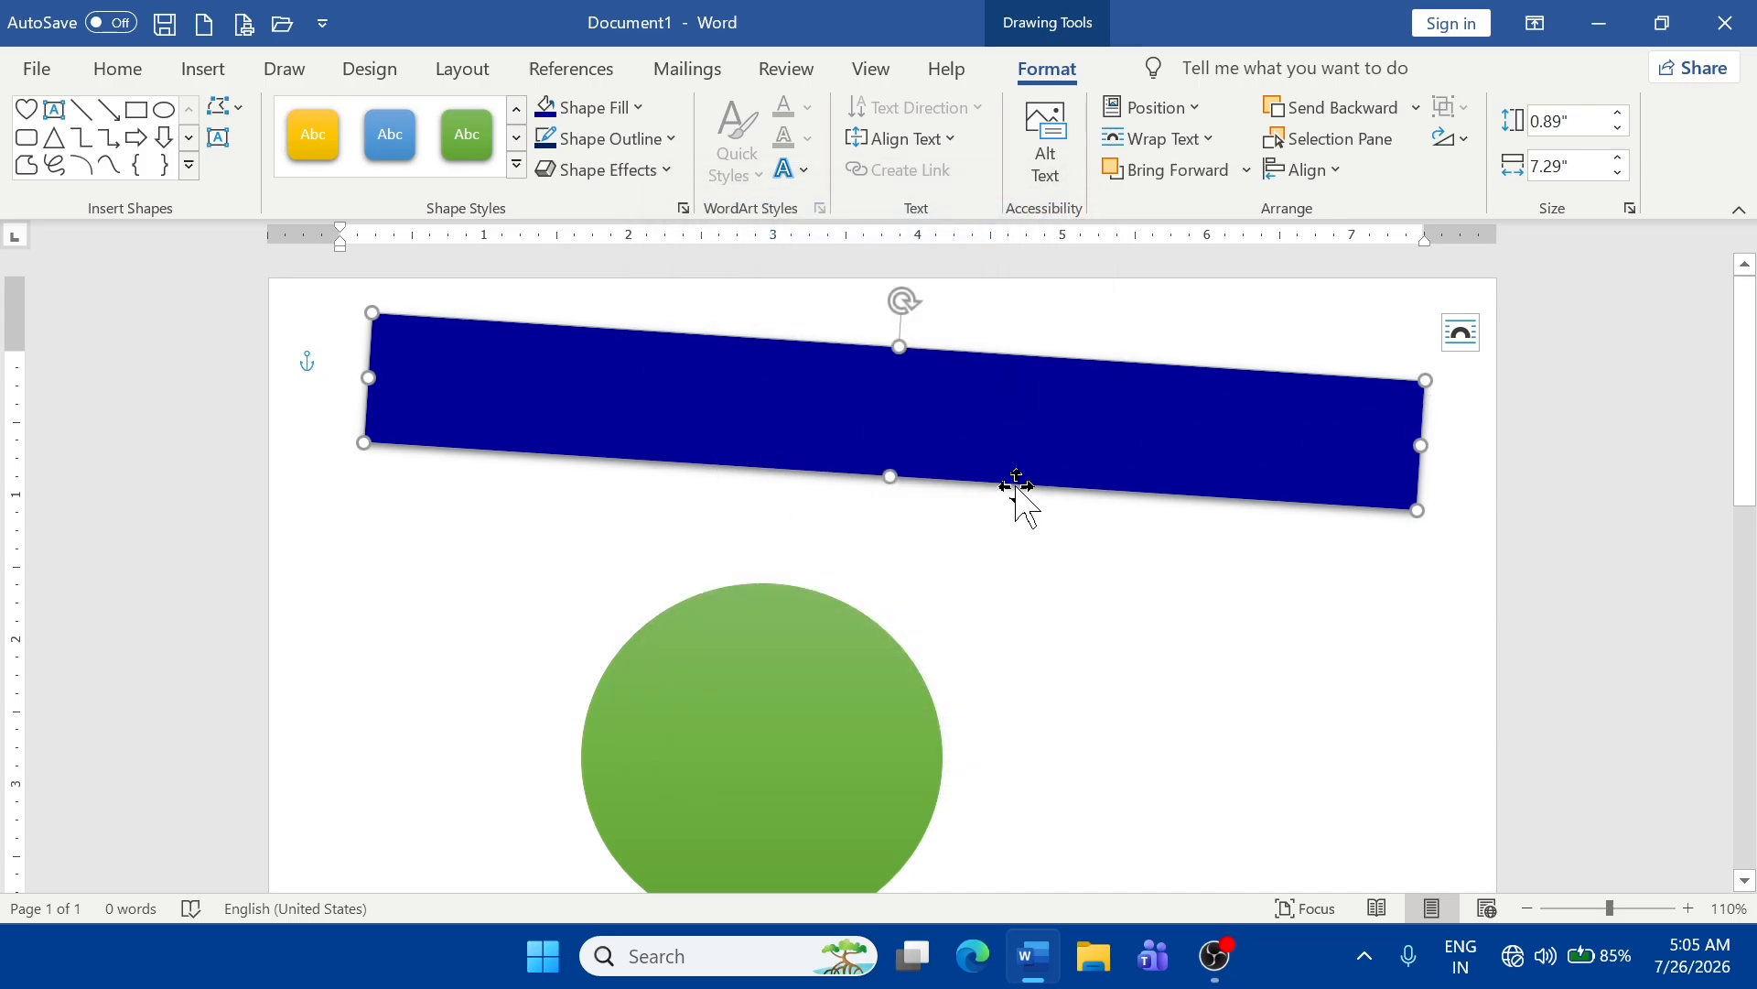
left_click(641, 110)
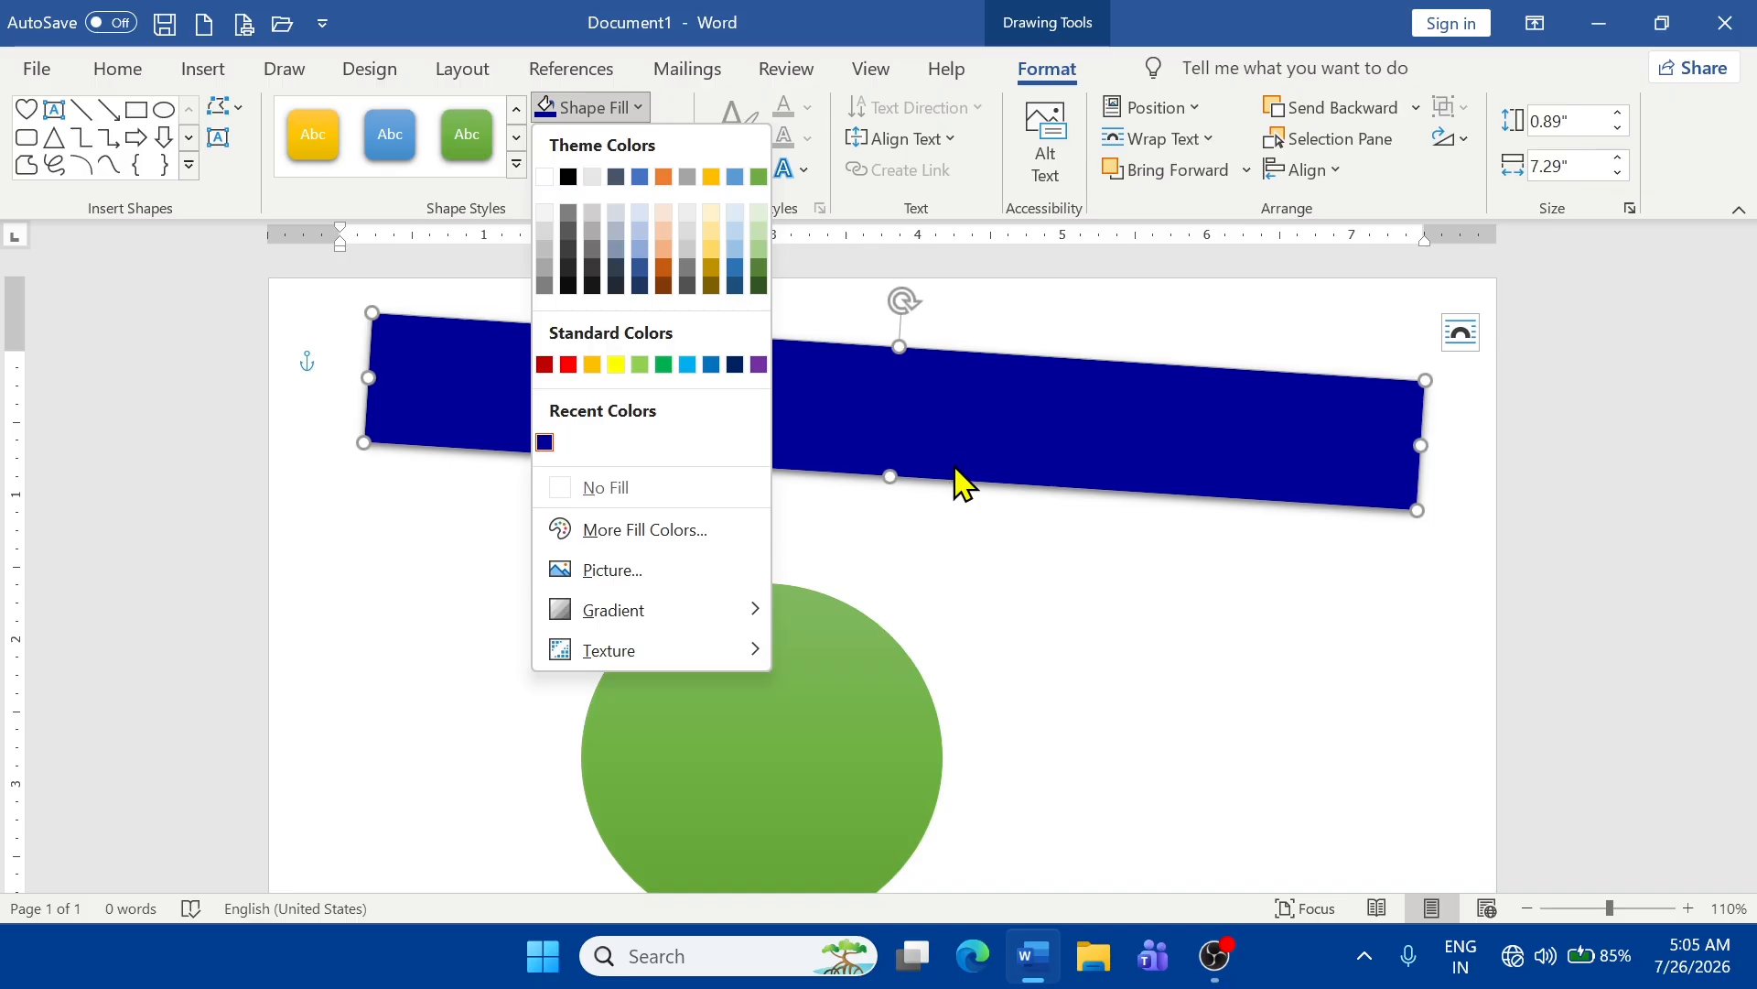
left_click(1309, 714)
- Fill the green circle with the desktop picture dog-7651002_1280 and move it up and left, just below the banner
scroll(1295, 686, "down", 1)
left_click(765, 691)
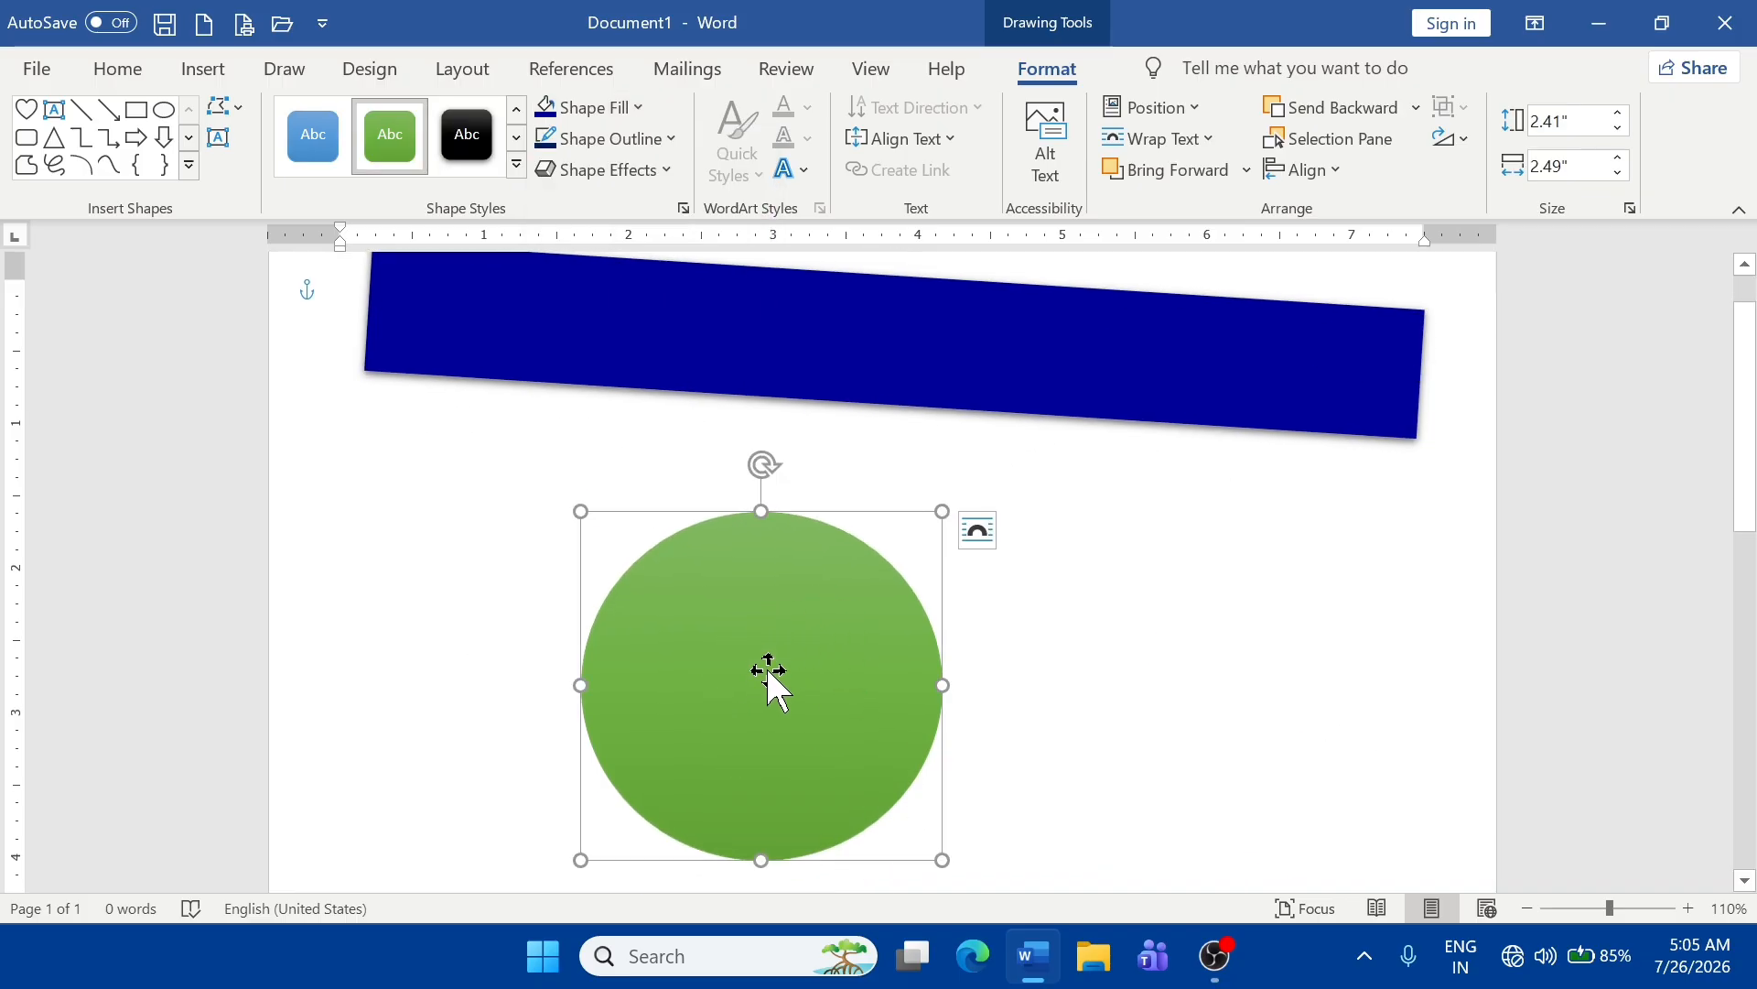
left_click(638, 109)
left_click(622, 572)
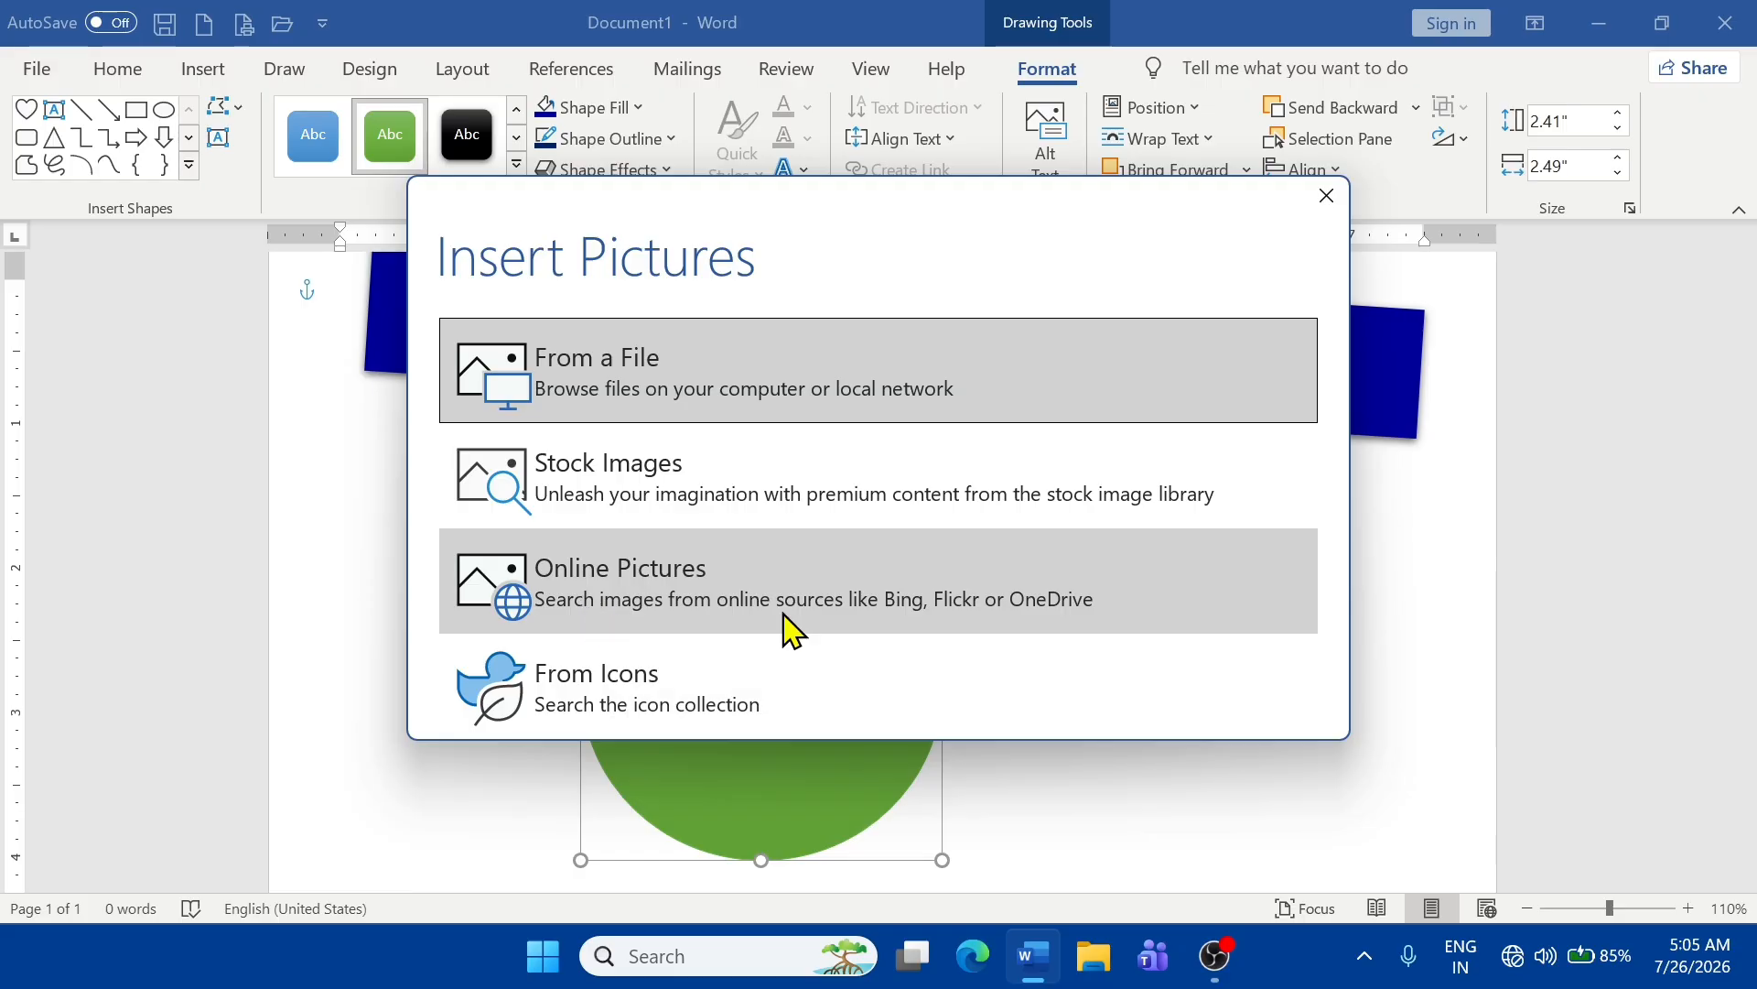
left_click(667, 384)
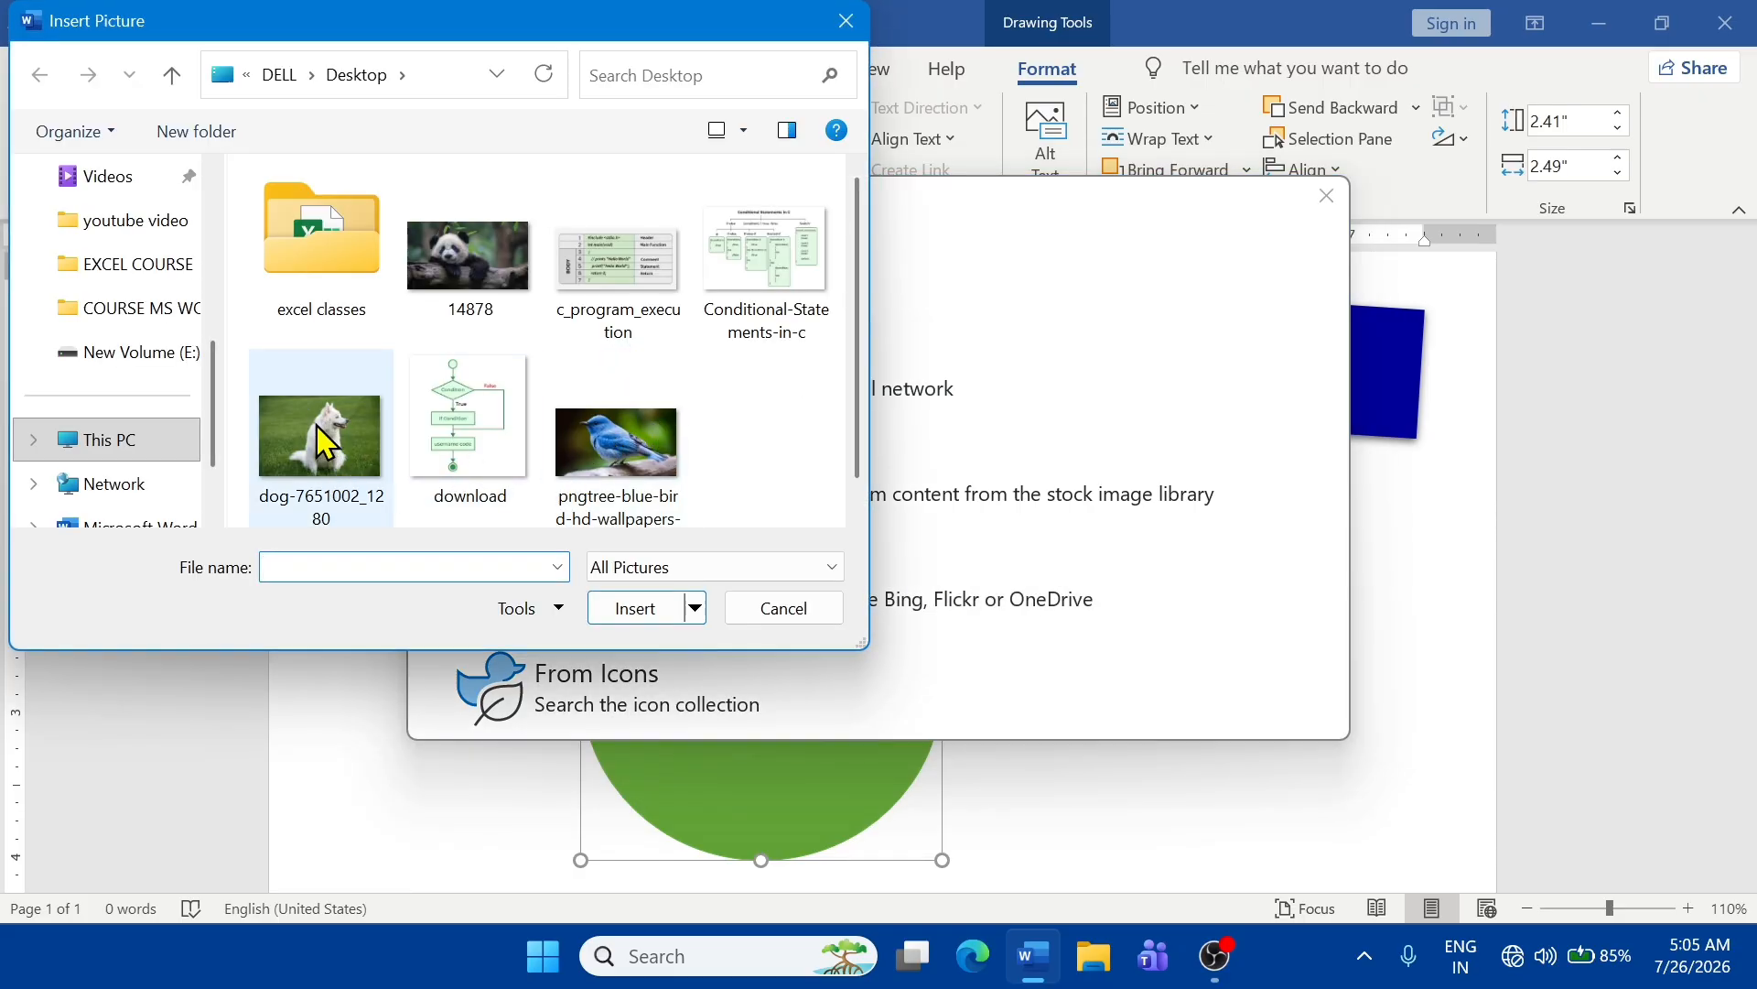
left_click(325, 444)
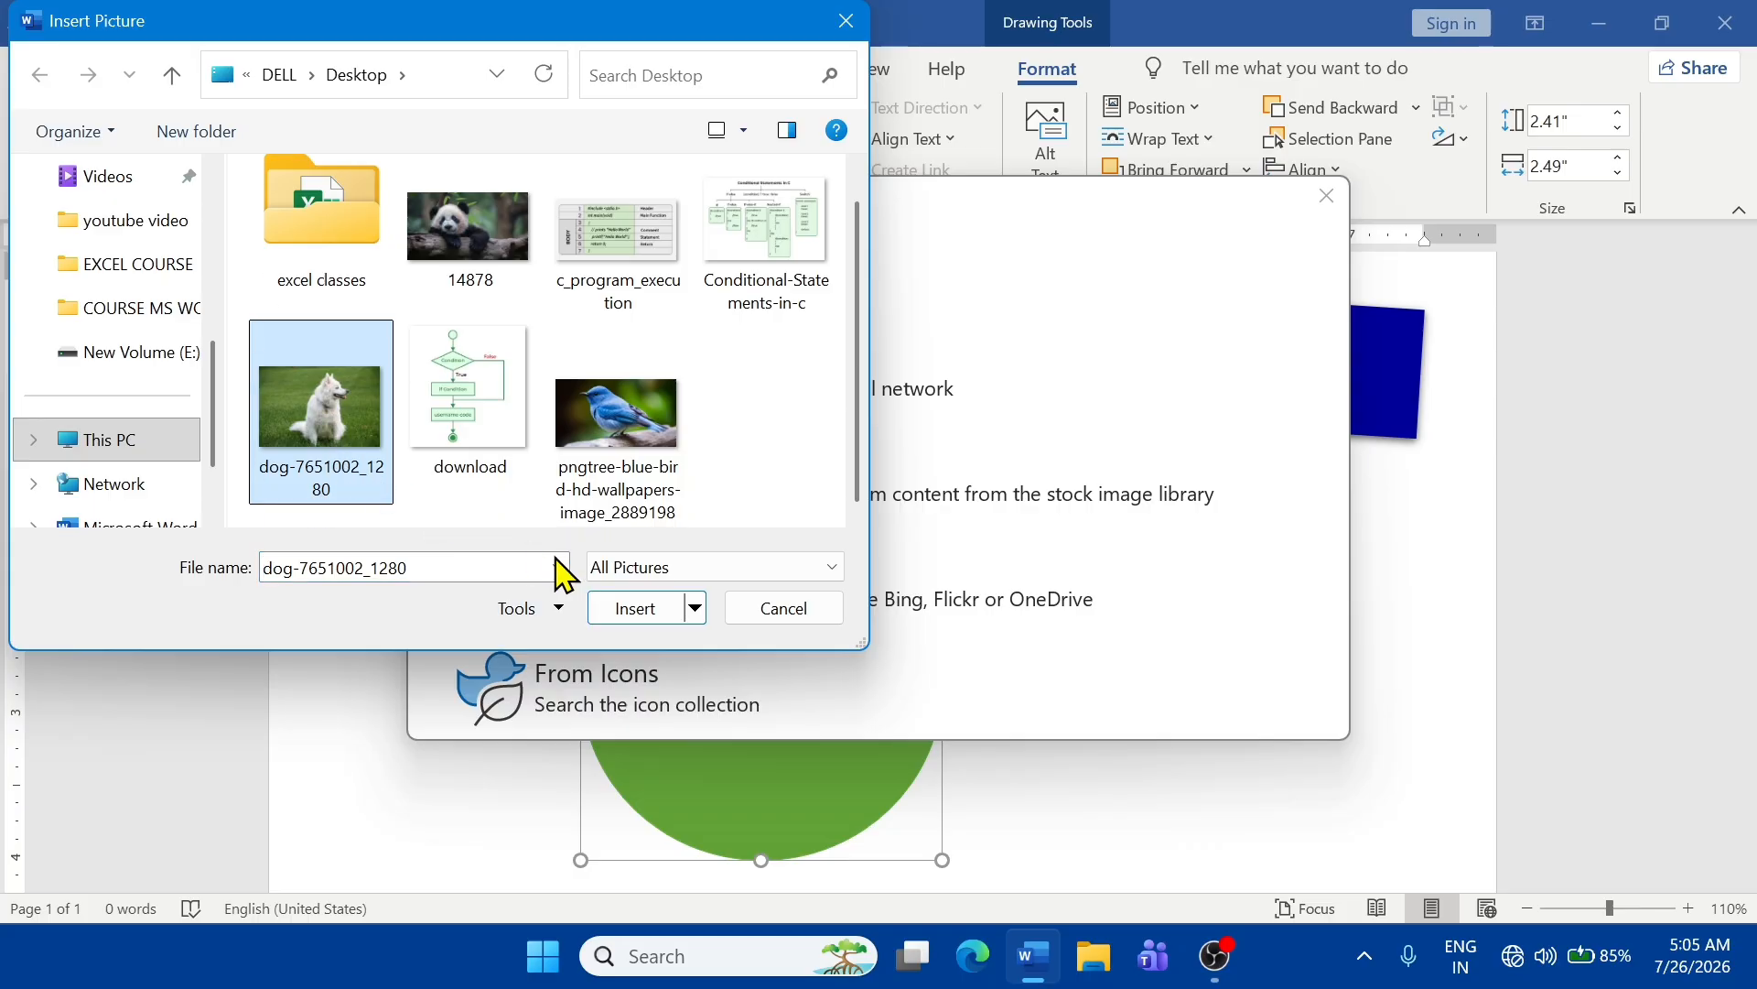
left_click(643, 610)
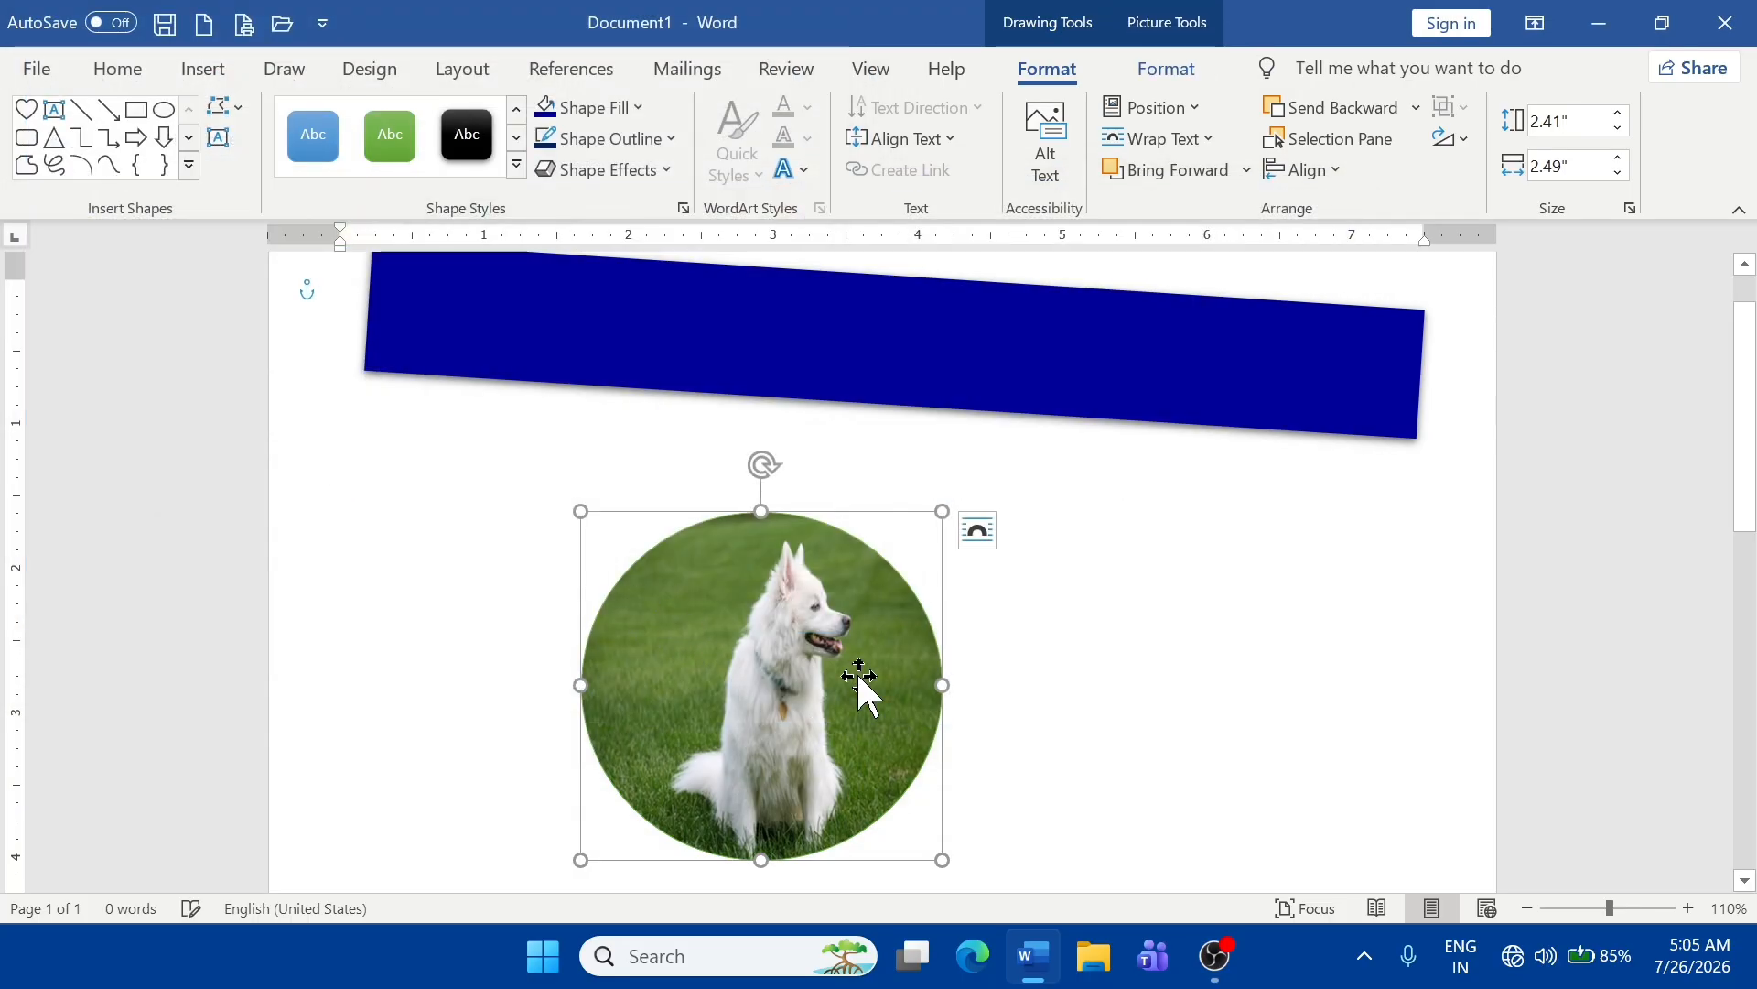
left_click_drag(794, 723, 490, 624)
mouse_move(686, 621)
left_mouse_down()
mouse_move(985, 623)
mouse_move(696, 599)
left_mouse_up()
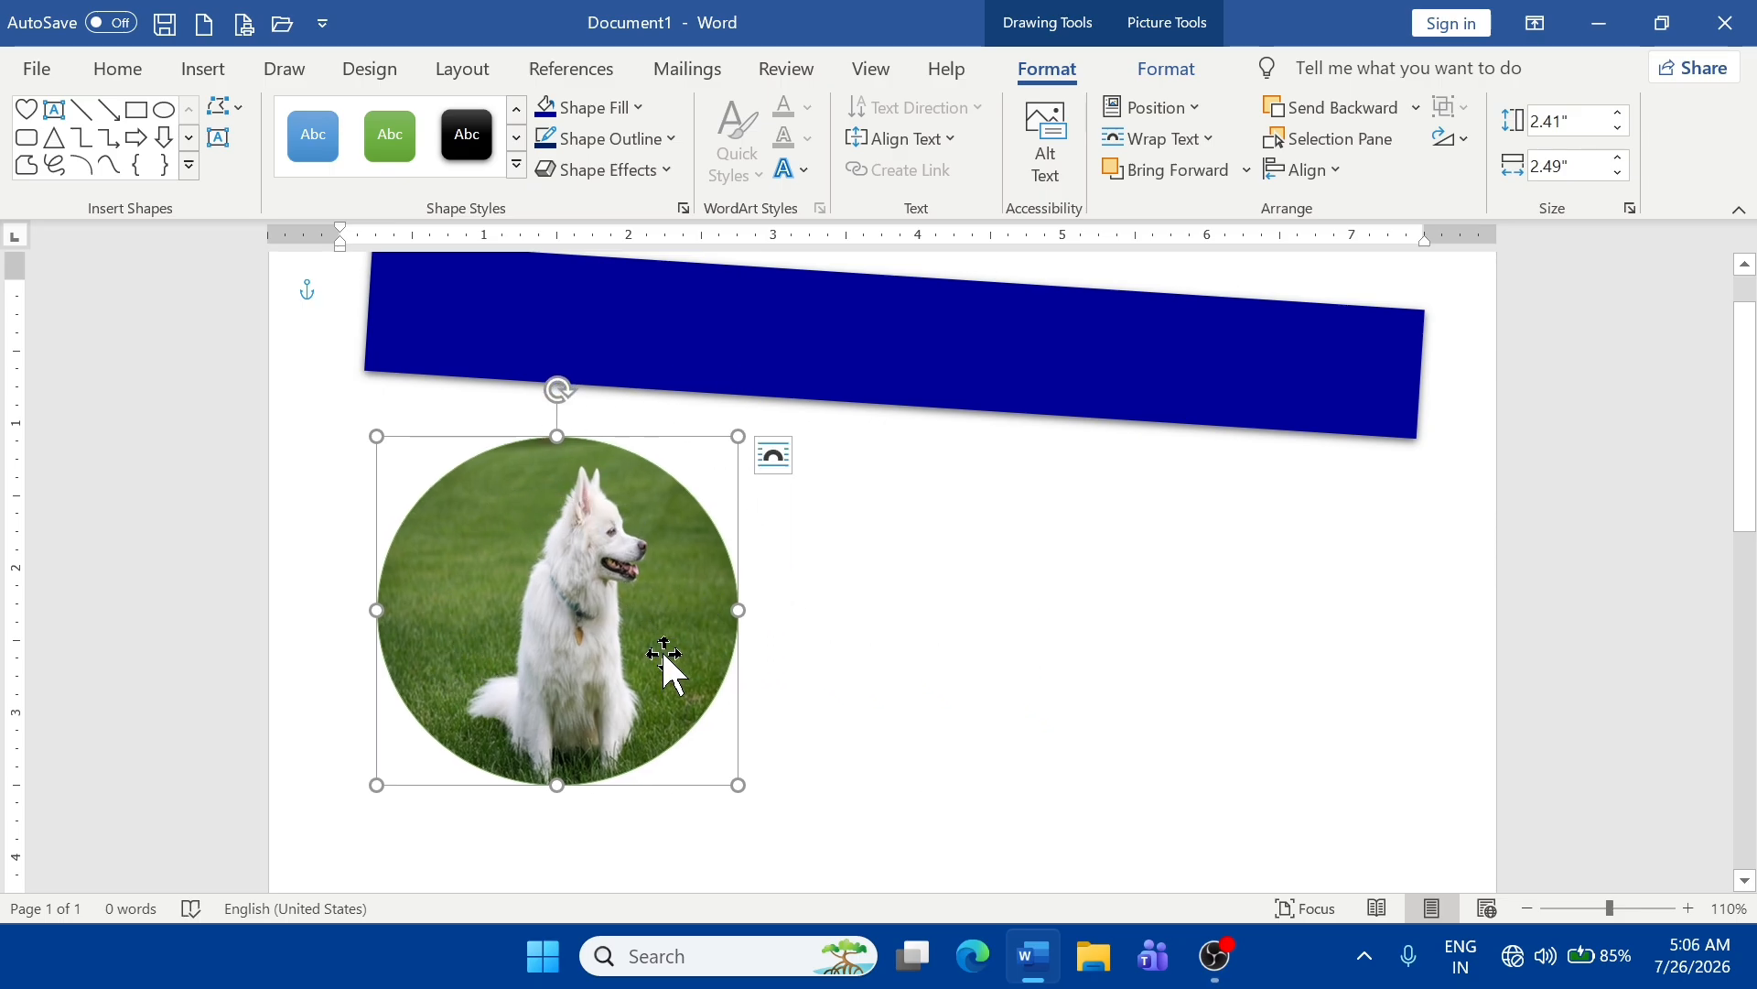
- Fill the banner rectangle with the desktop blue-bird picture and stretch its height to about 1.76"
scroll(980, 537, "up", 1)
left_click(949, 397)
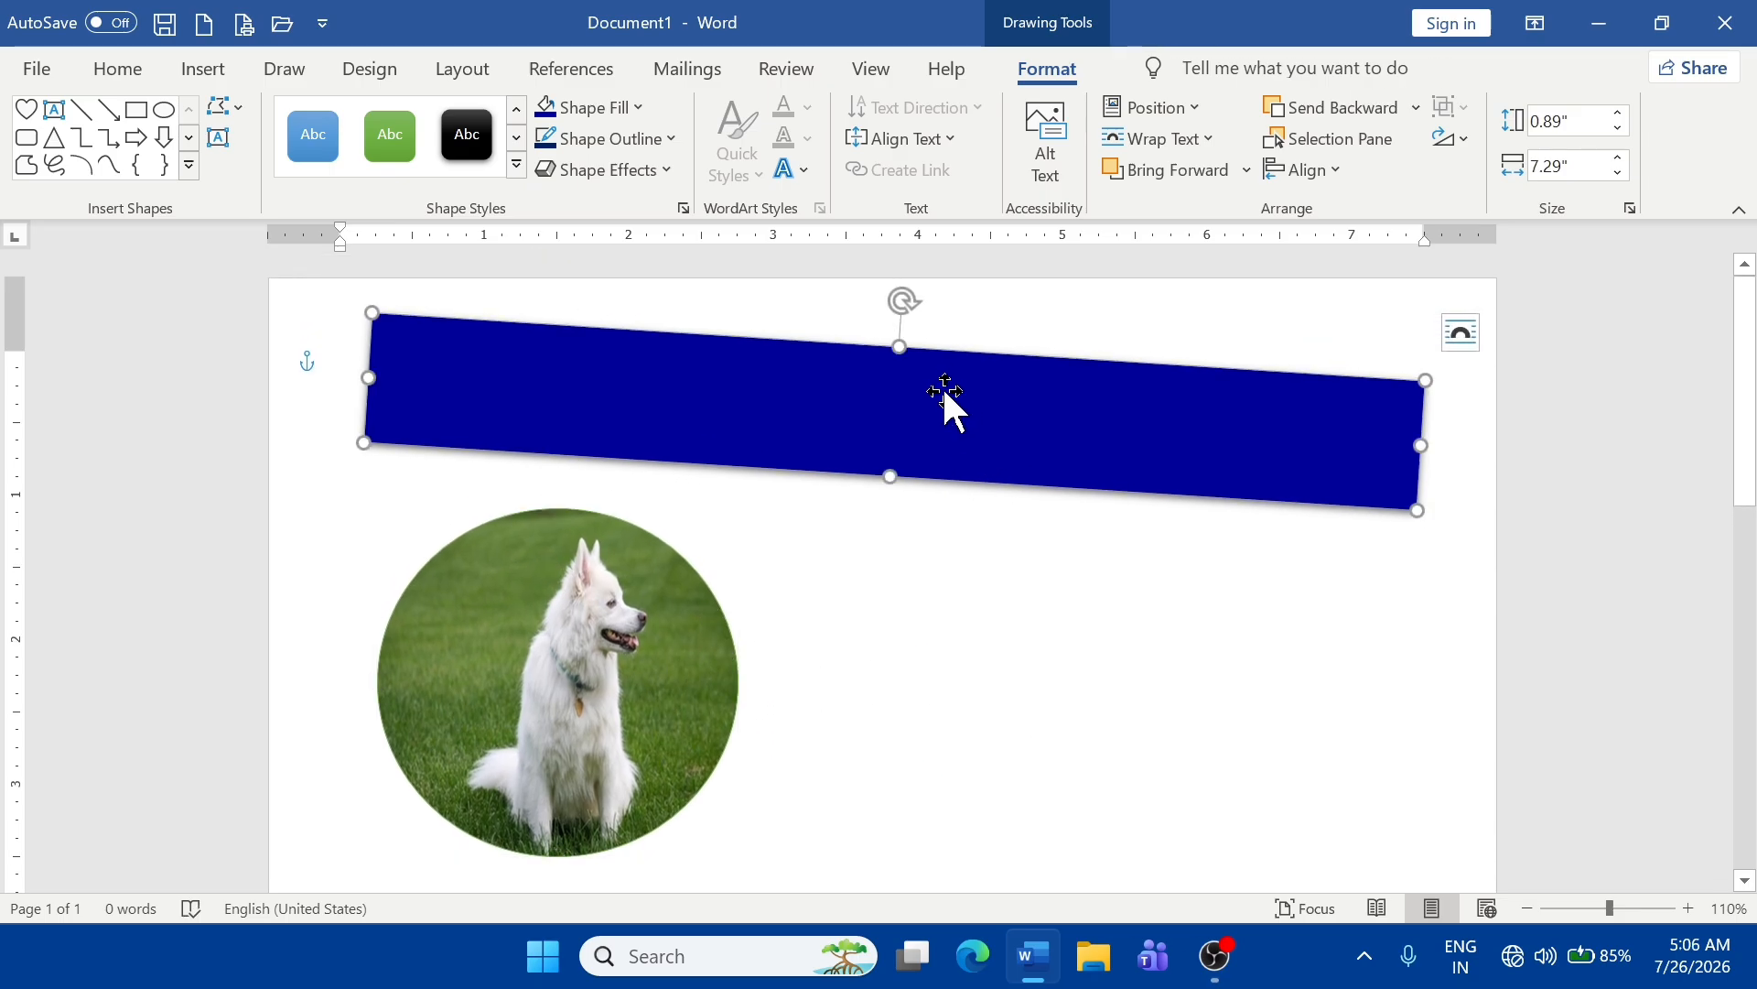
left_click(591, 107)
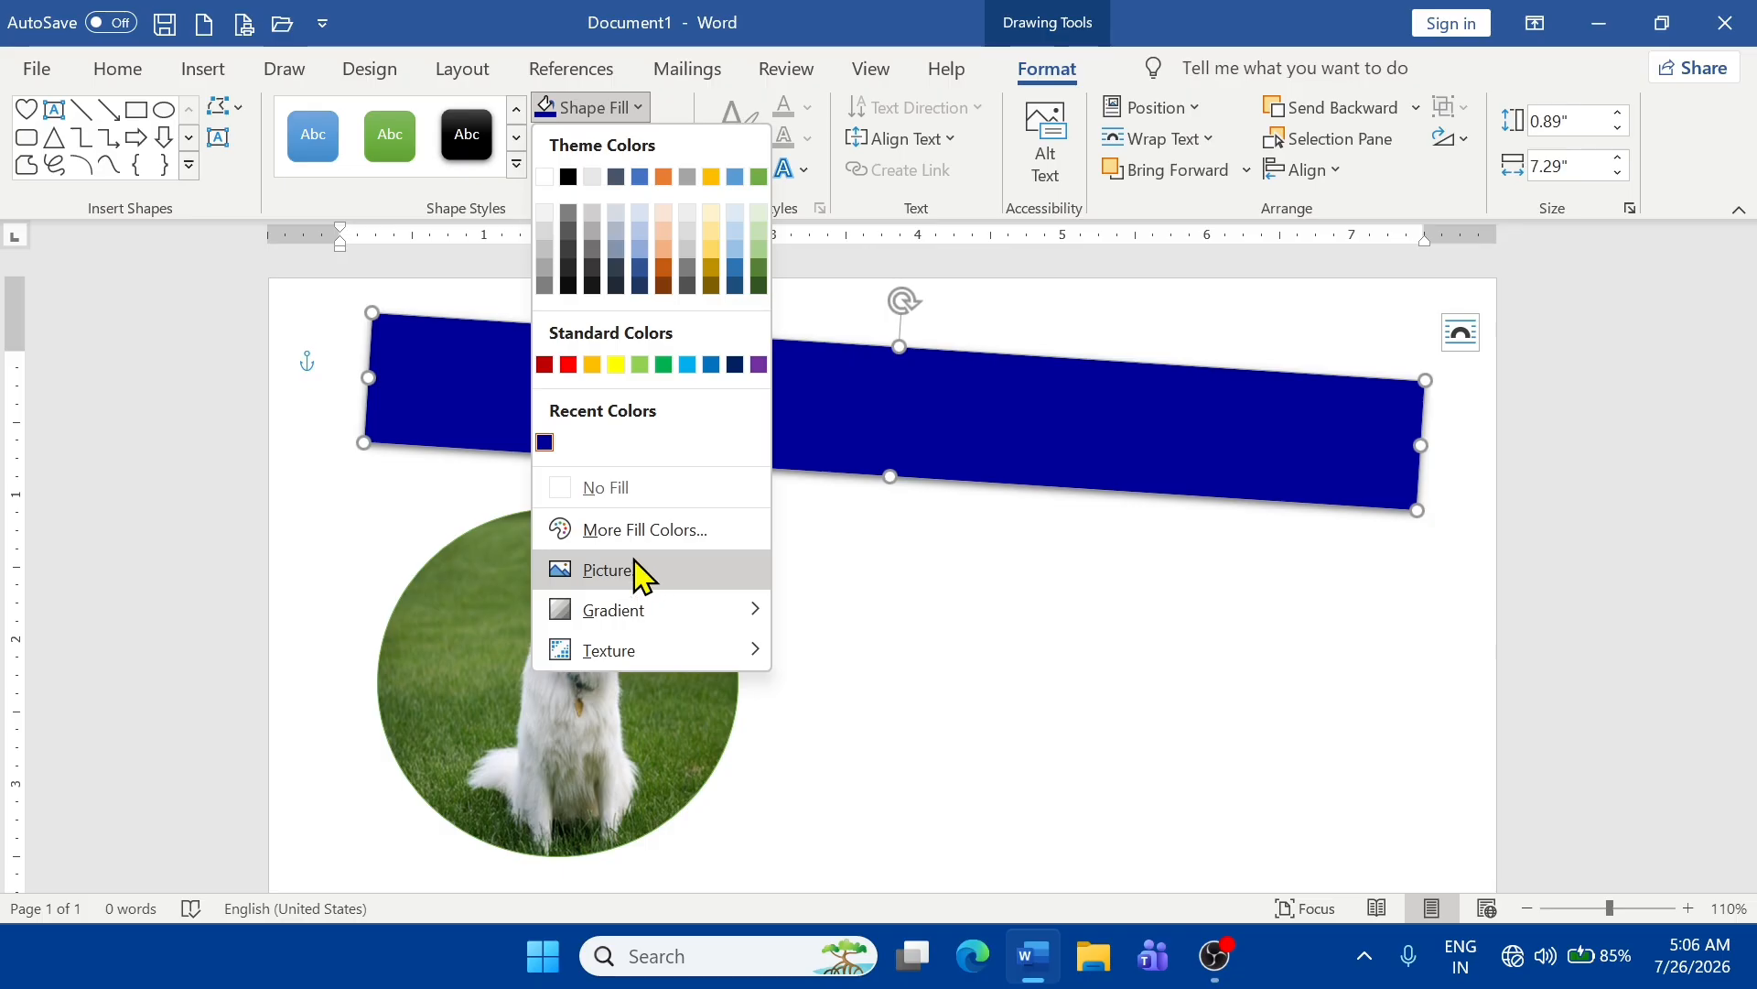
left_click(607, 570)
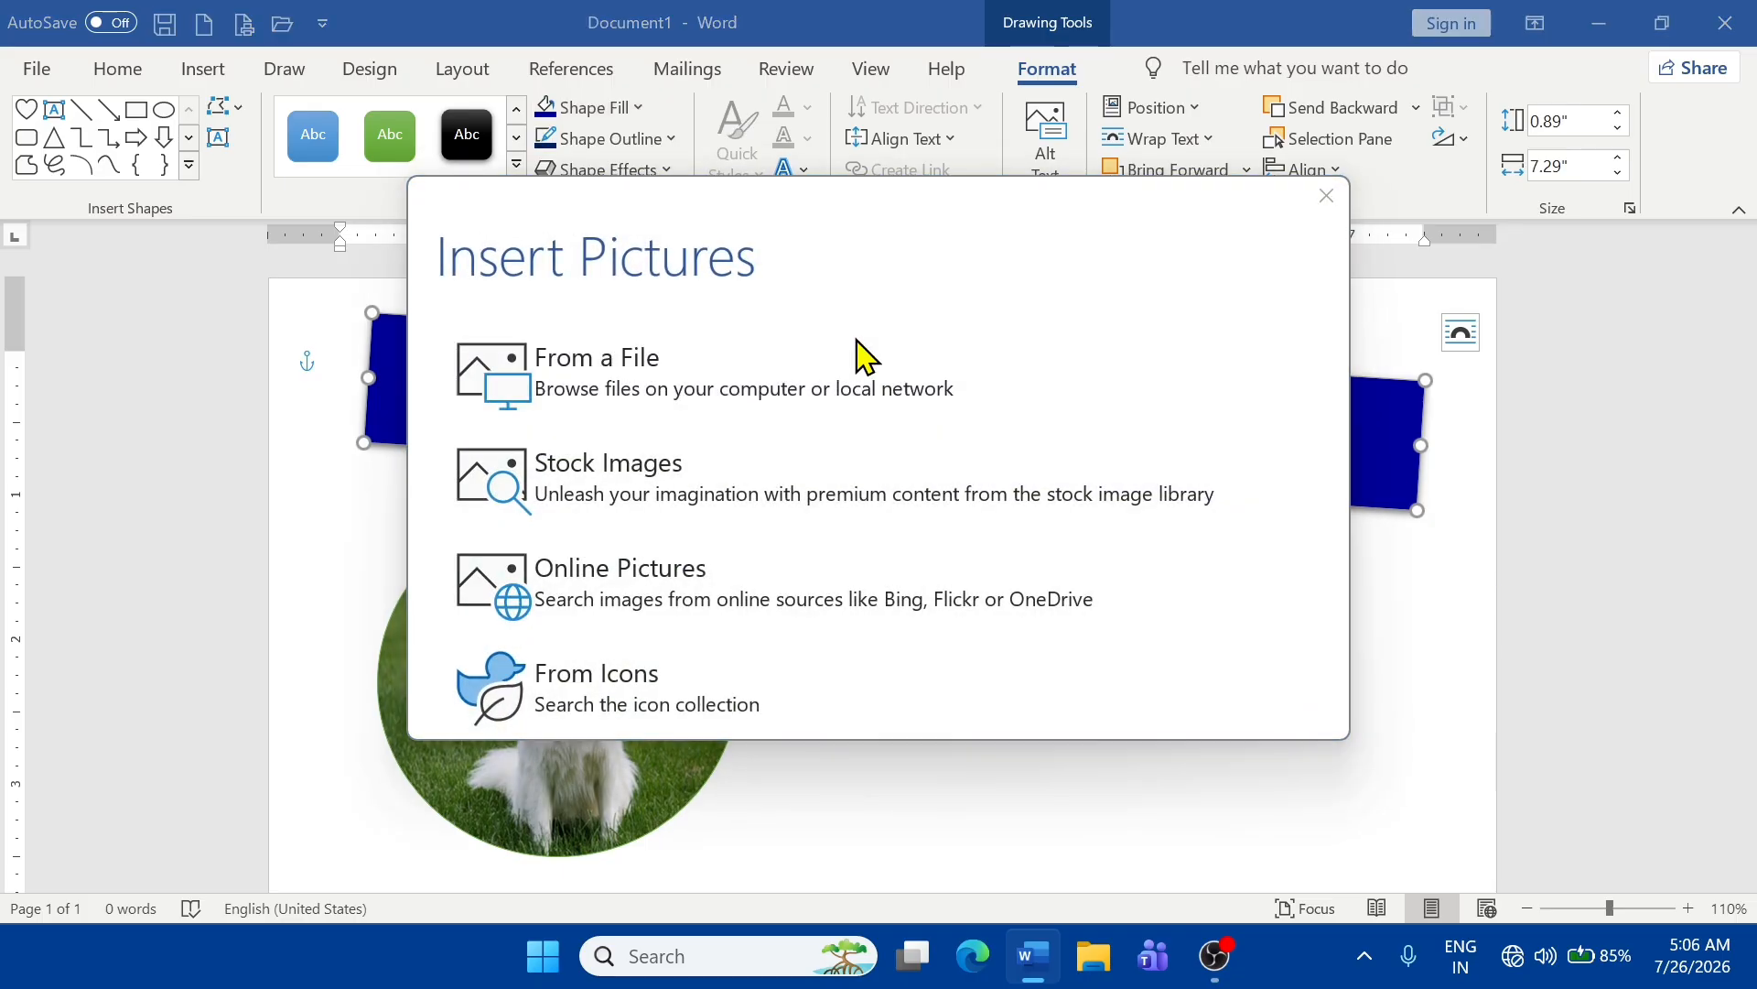
left_click(865, 357)
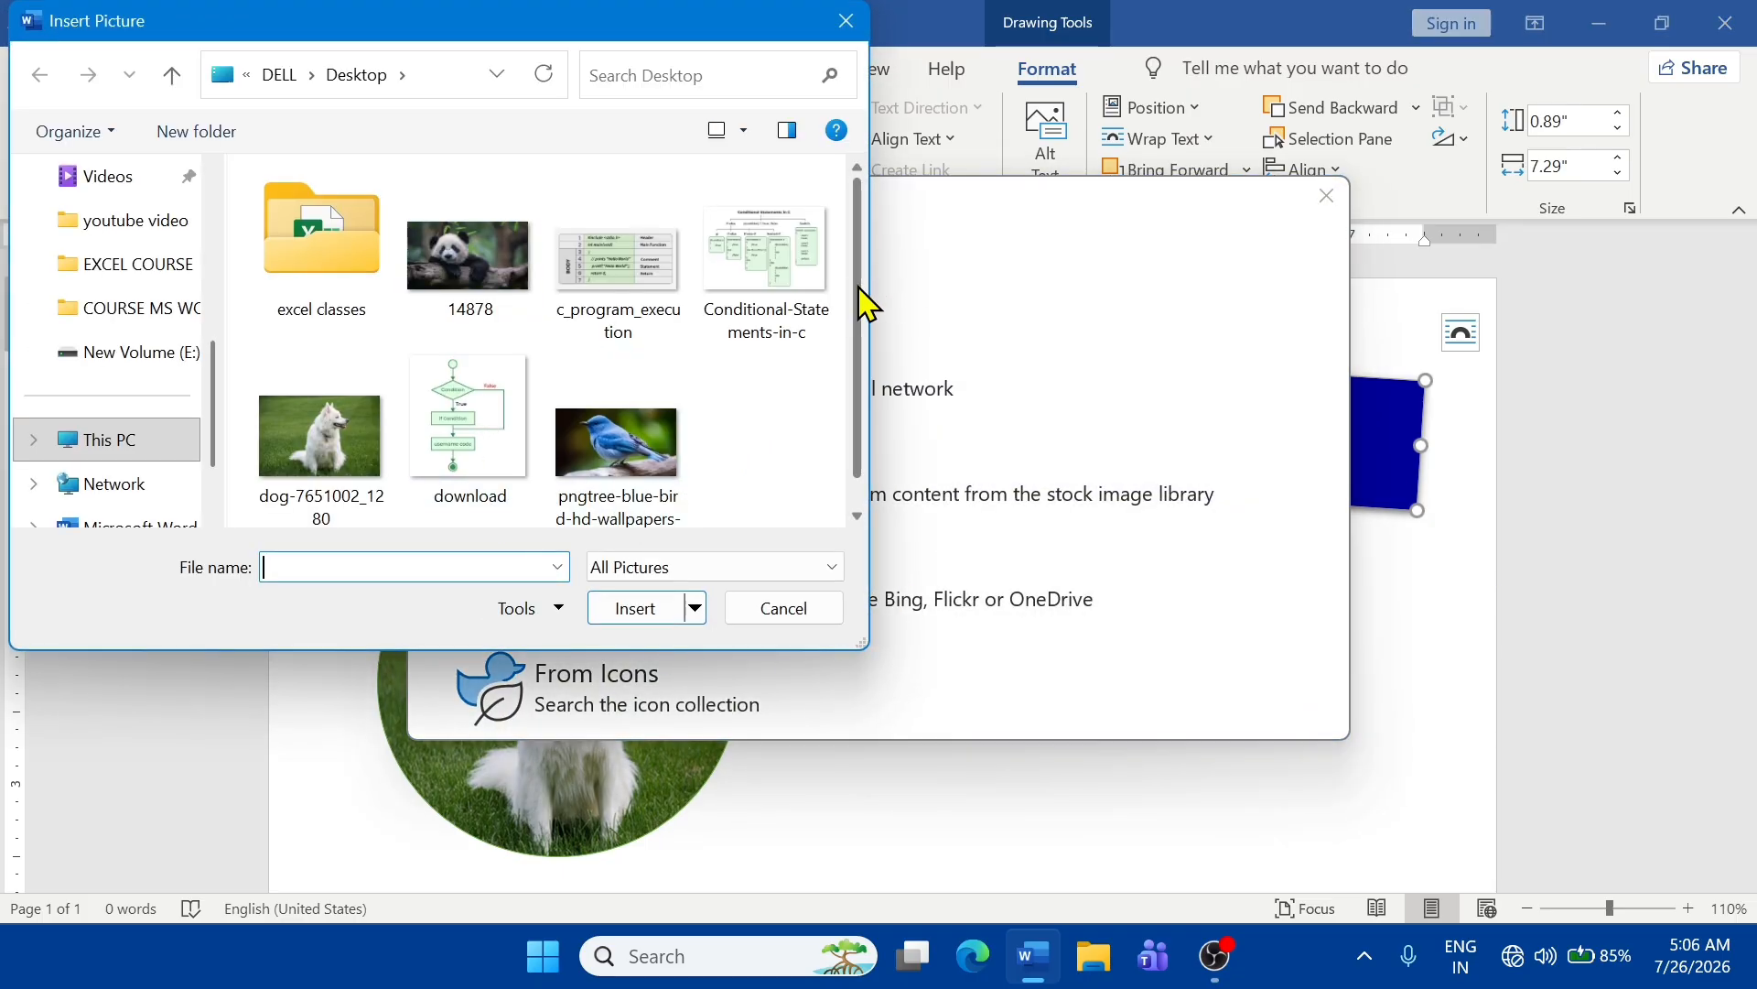
scroll(853, 412, "down", 2)
left_click(648, 457)
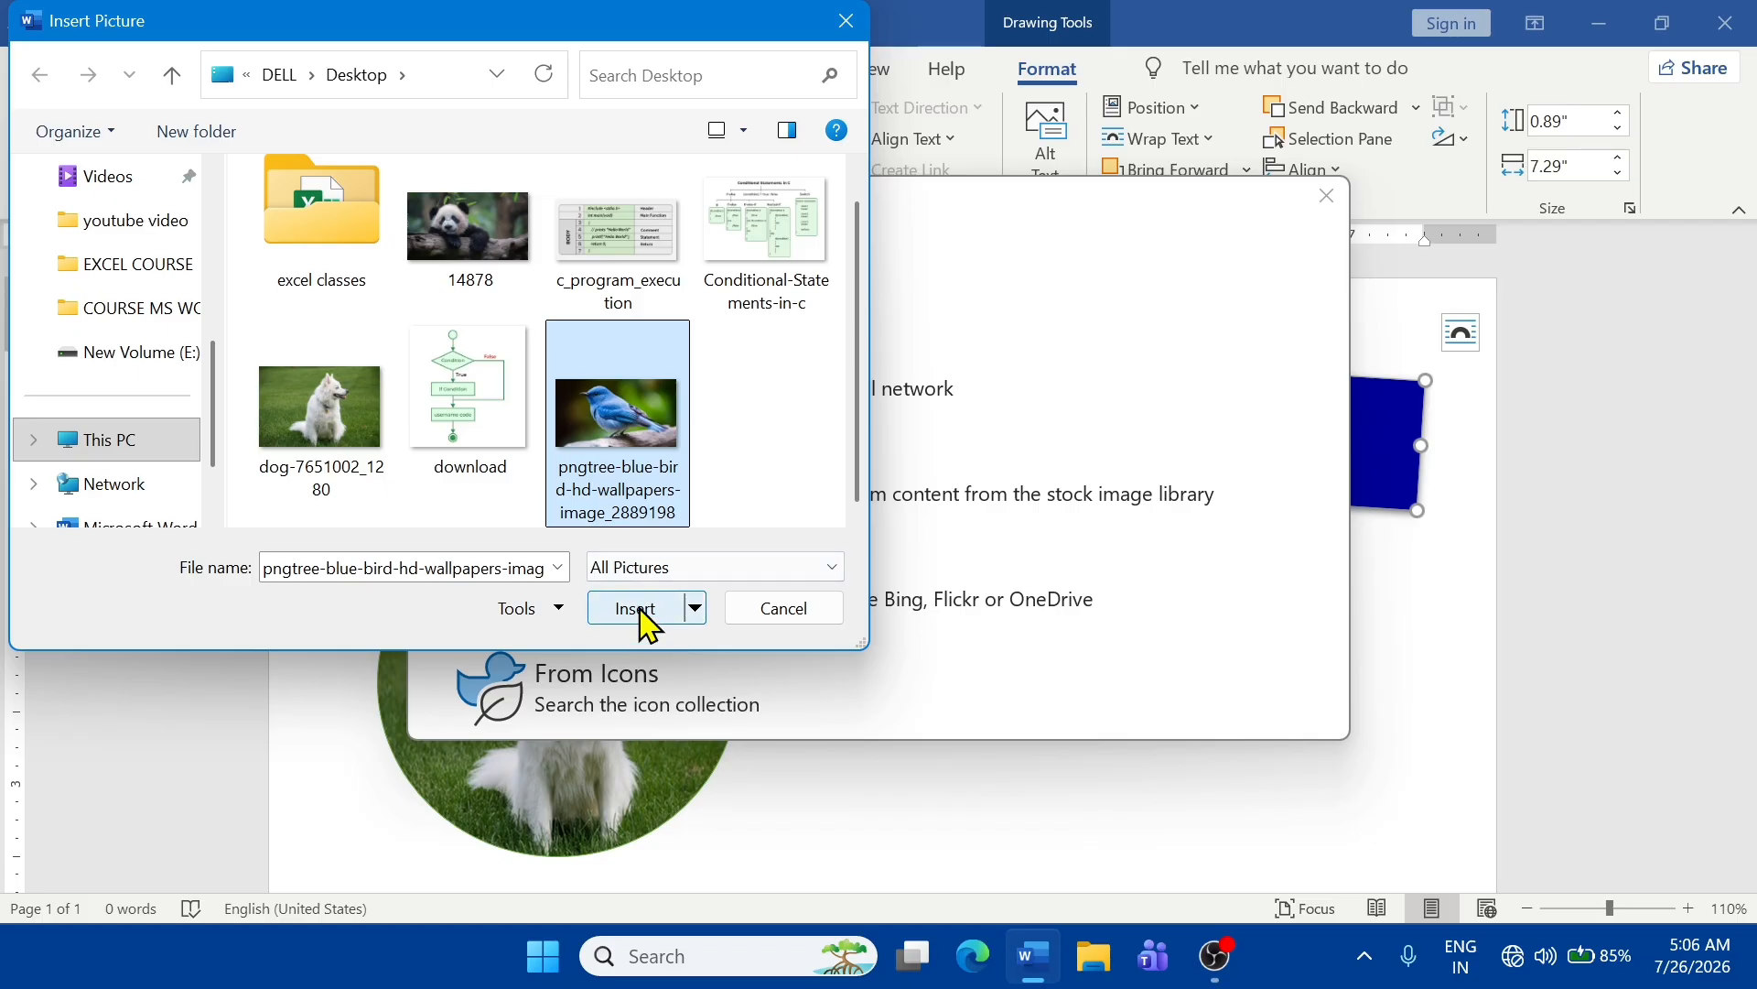
left_click(638, 607)
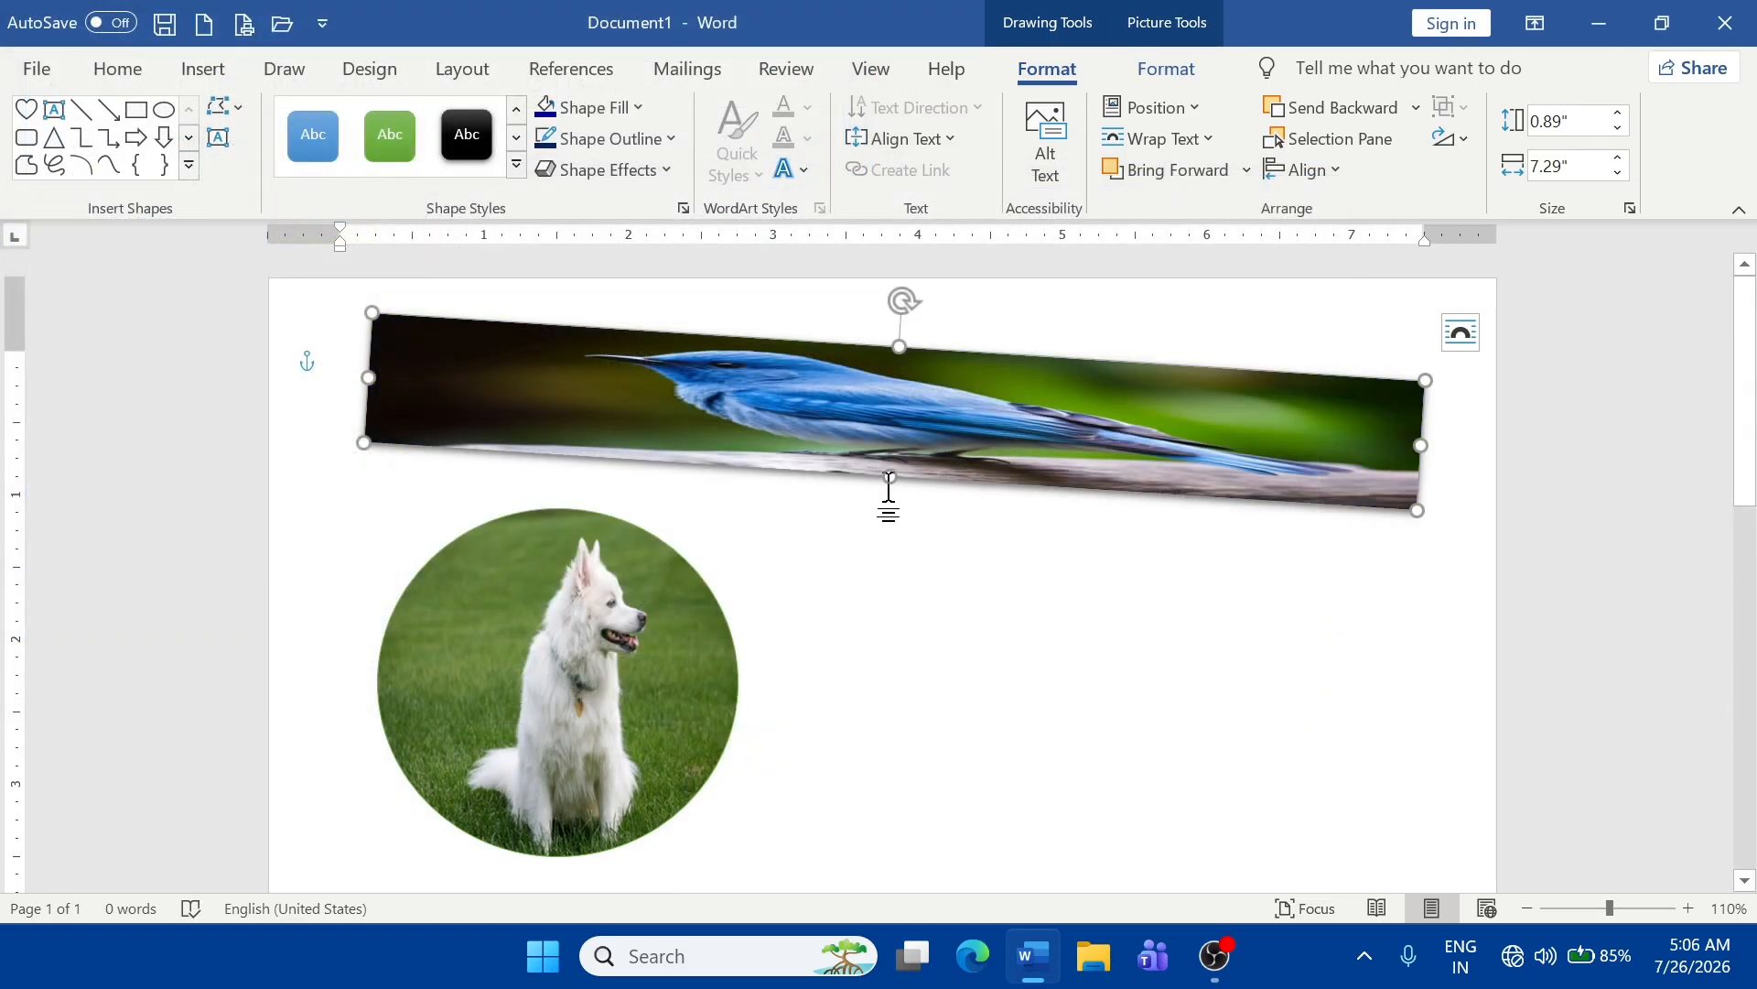
left_click_drag(889, 482, 873, 570)
- Set the bird banner's wrapping to In Front of Text and the dog circle's to Behind Text, and move the two shapes slightly apart
left_click(1192, 142)
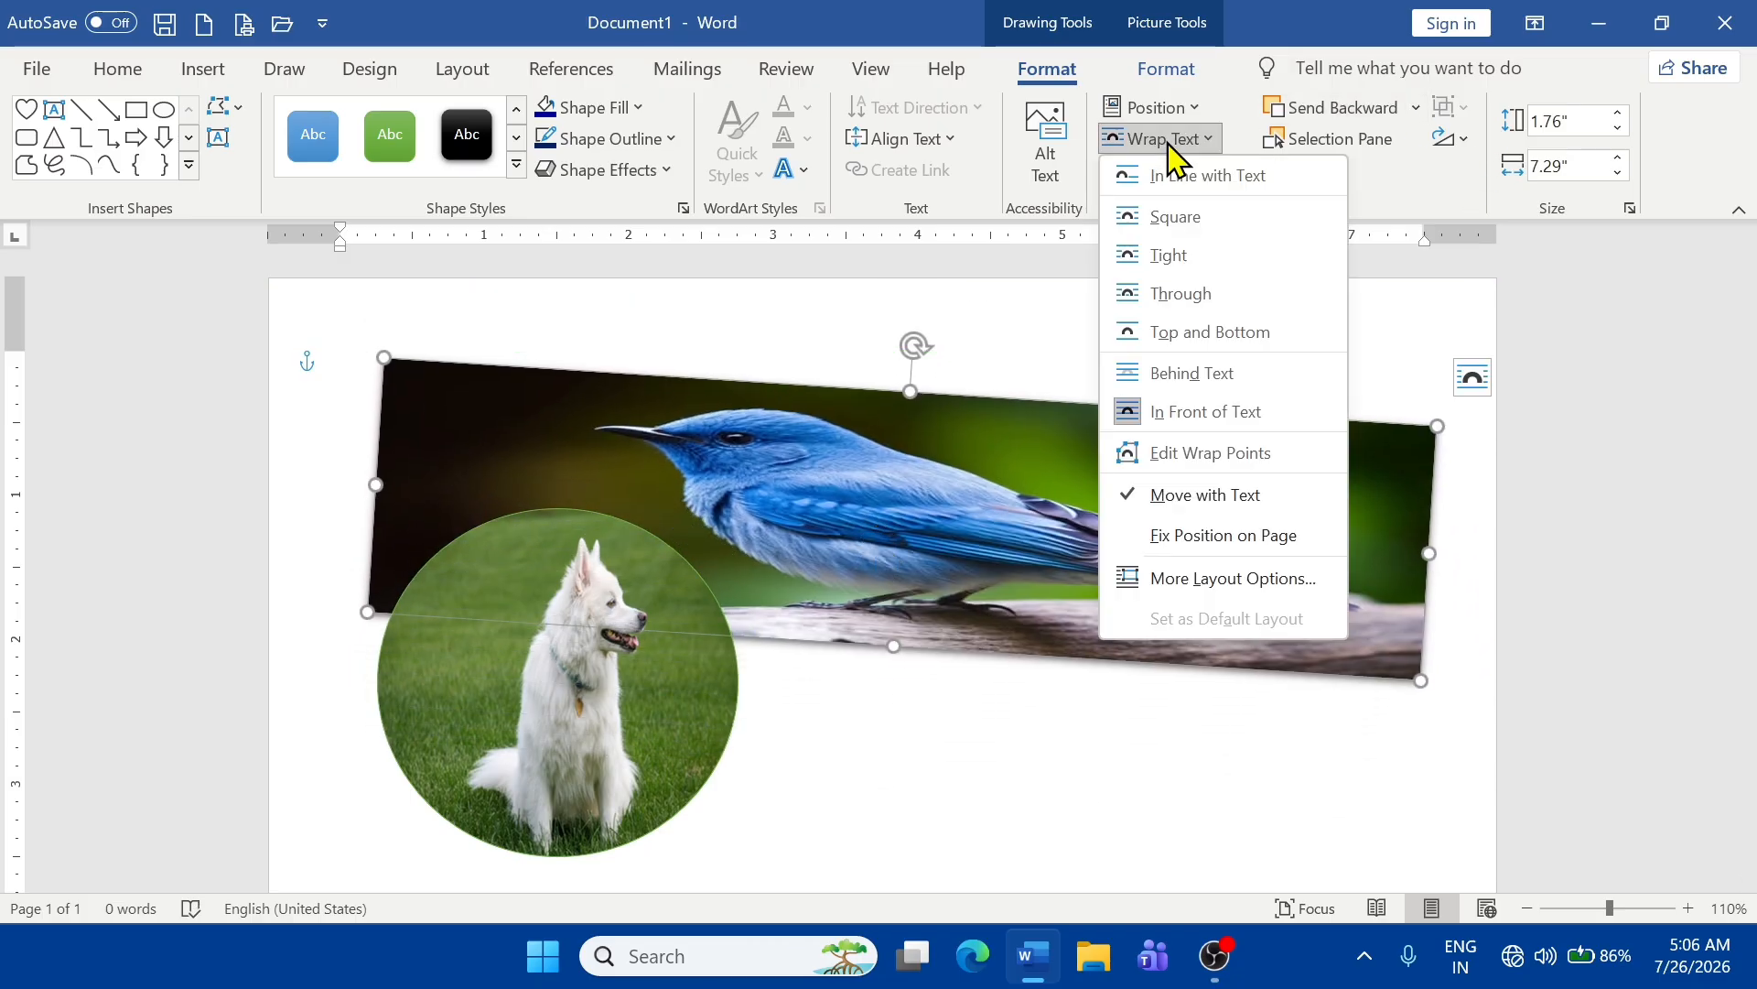
left_click(1187, 417)
left_click(518, 677)
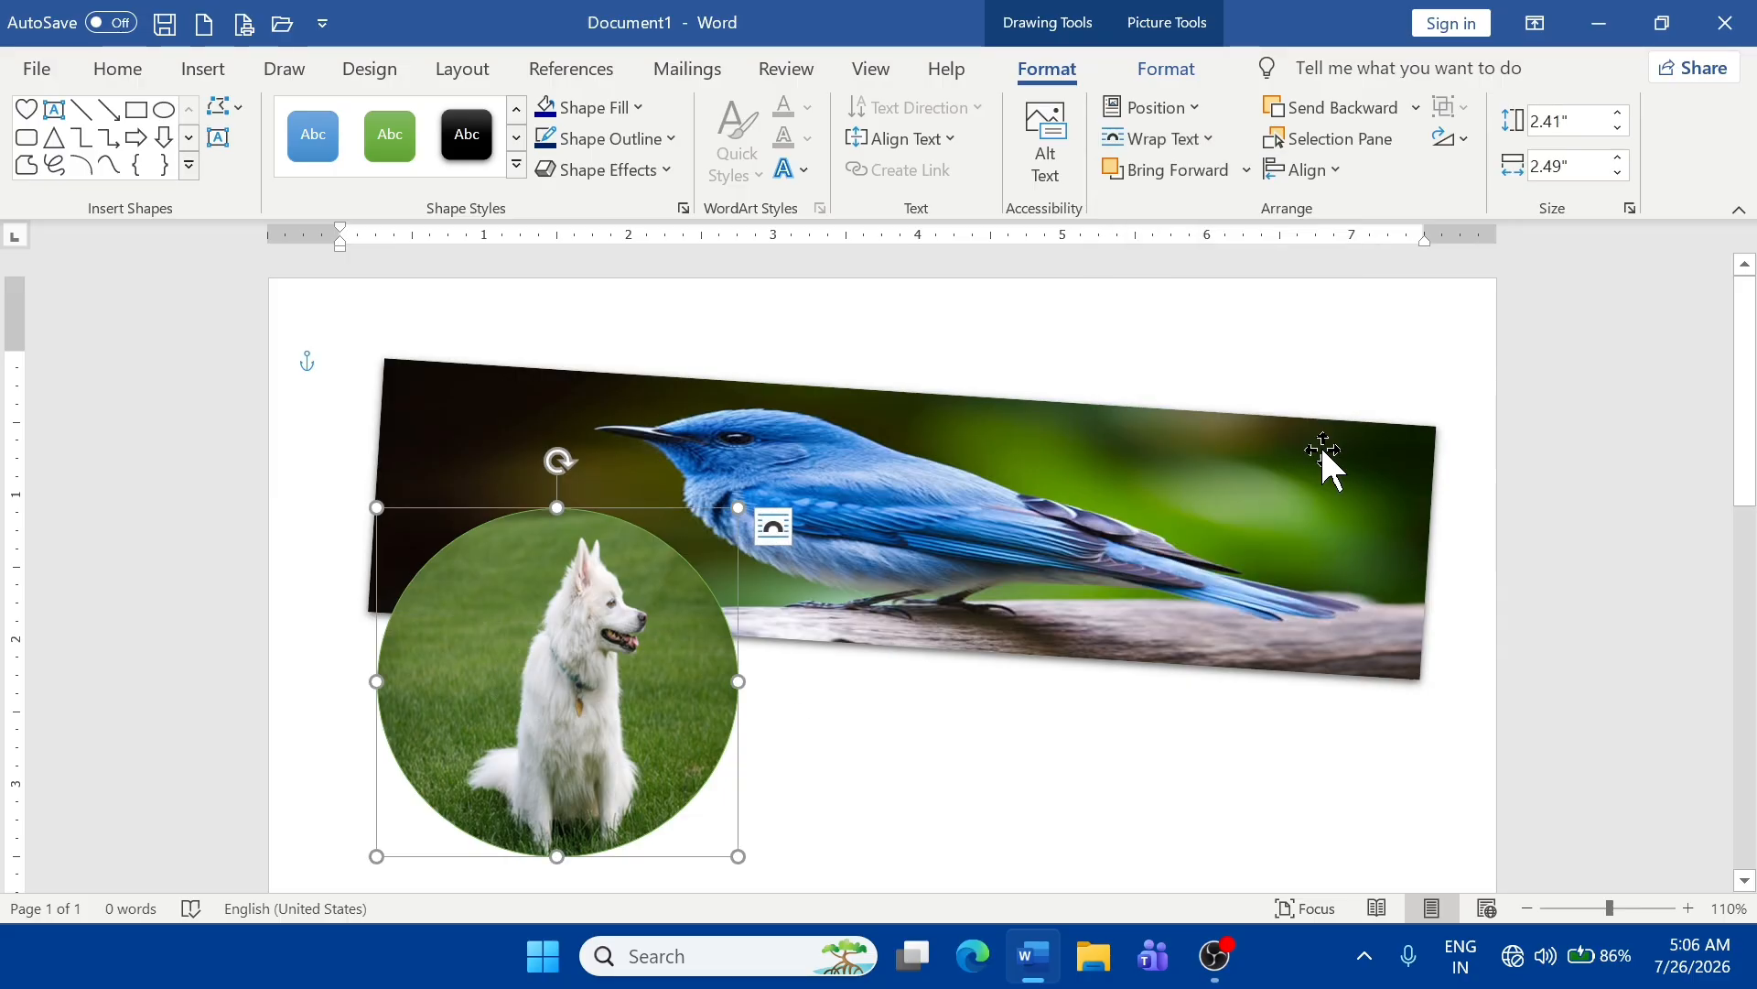
left_click(1206, 142)
left_click(1190, 372)
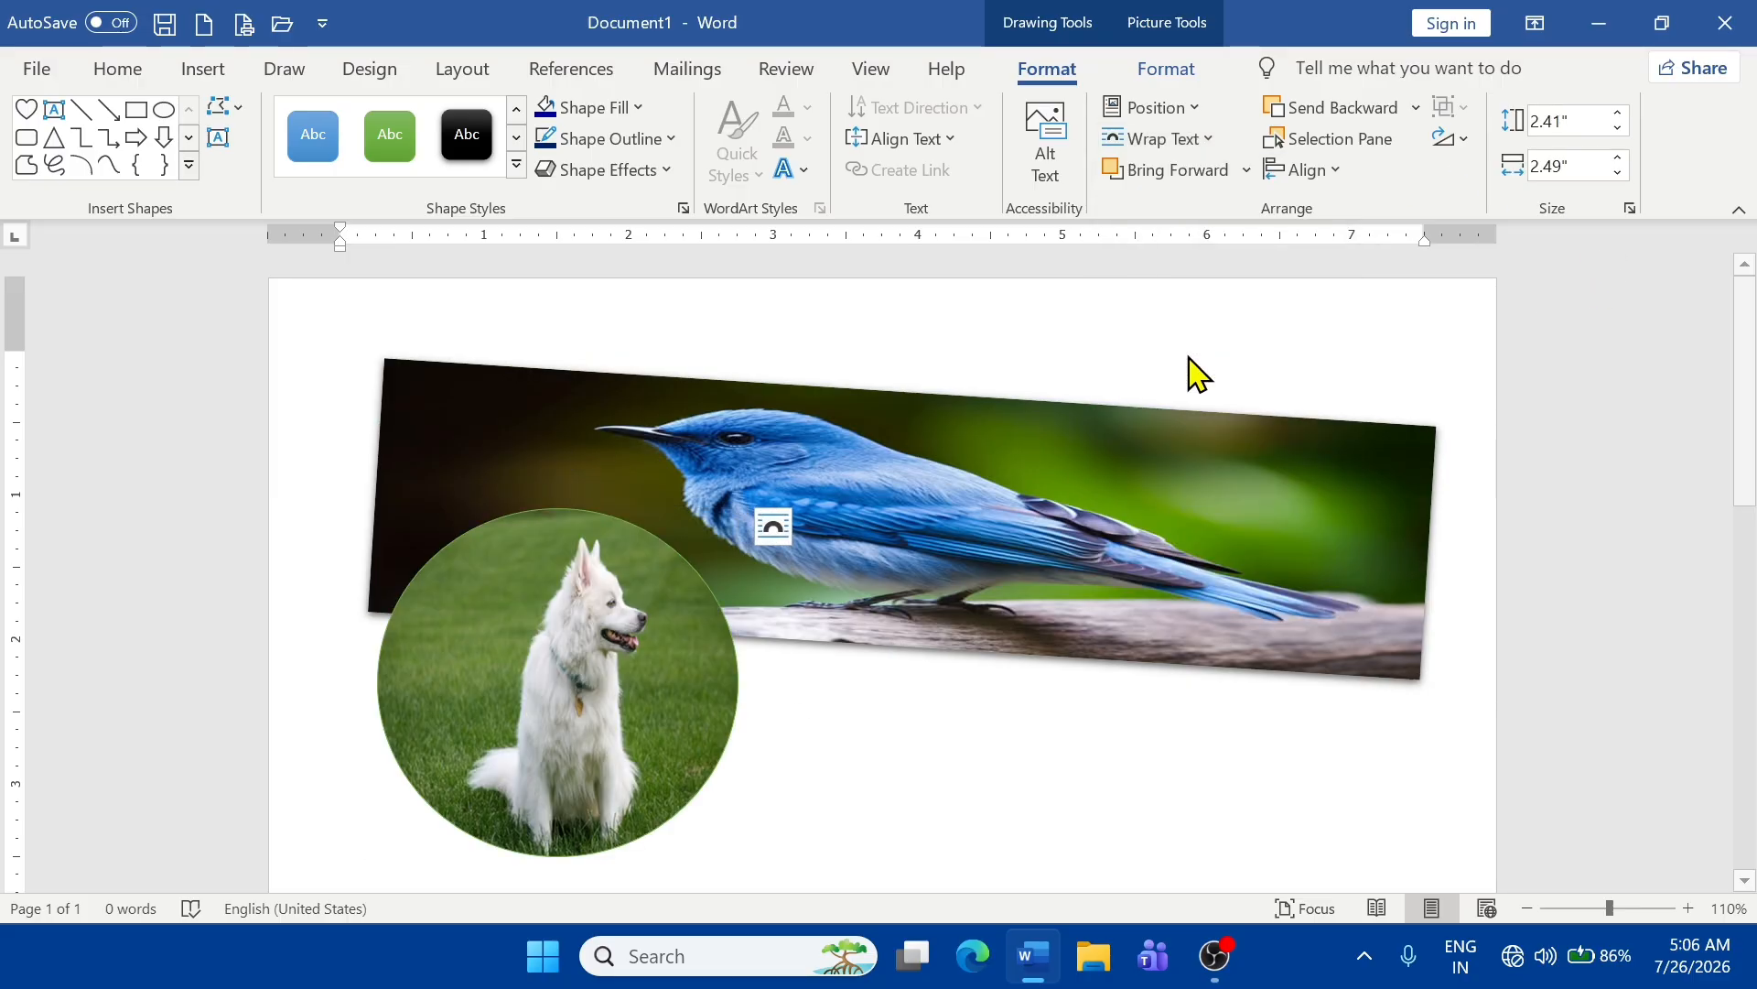
left_click_drag(627, 682, 718, 714)
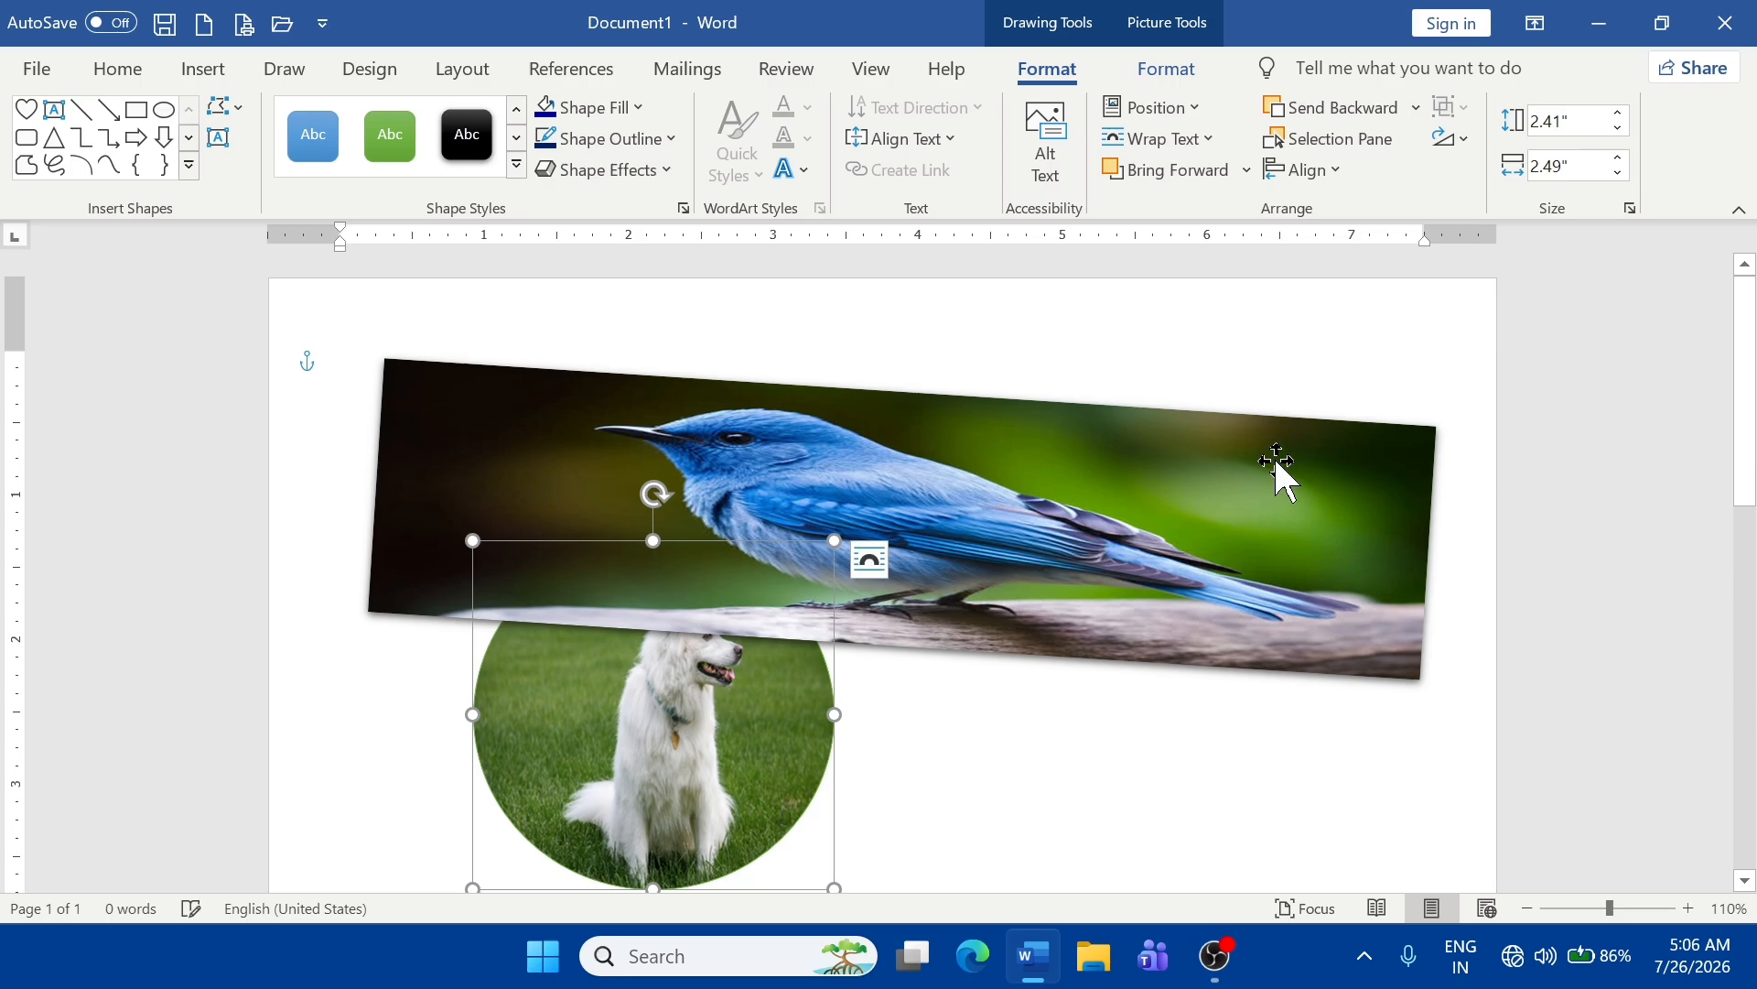
left_click_drag(1275, 471, 1282, 408)
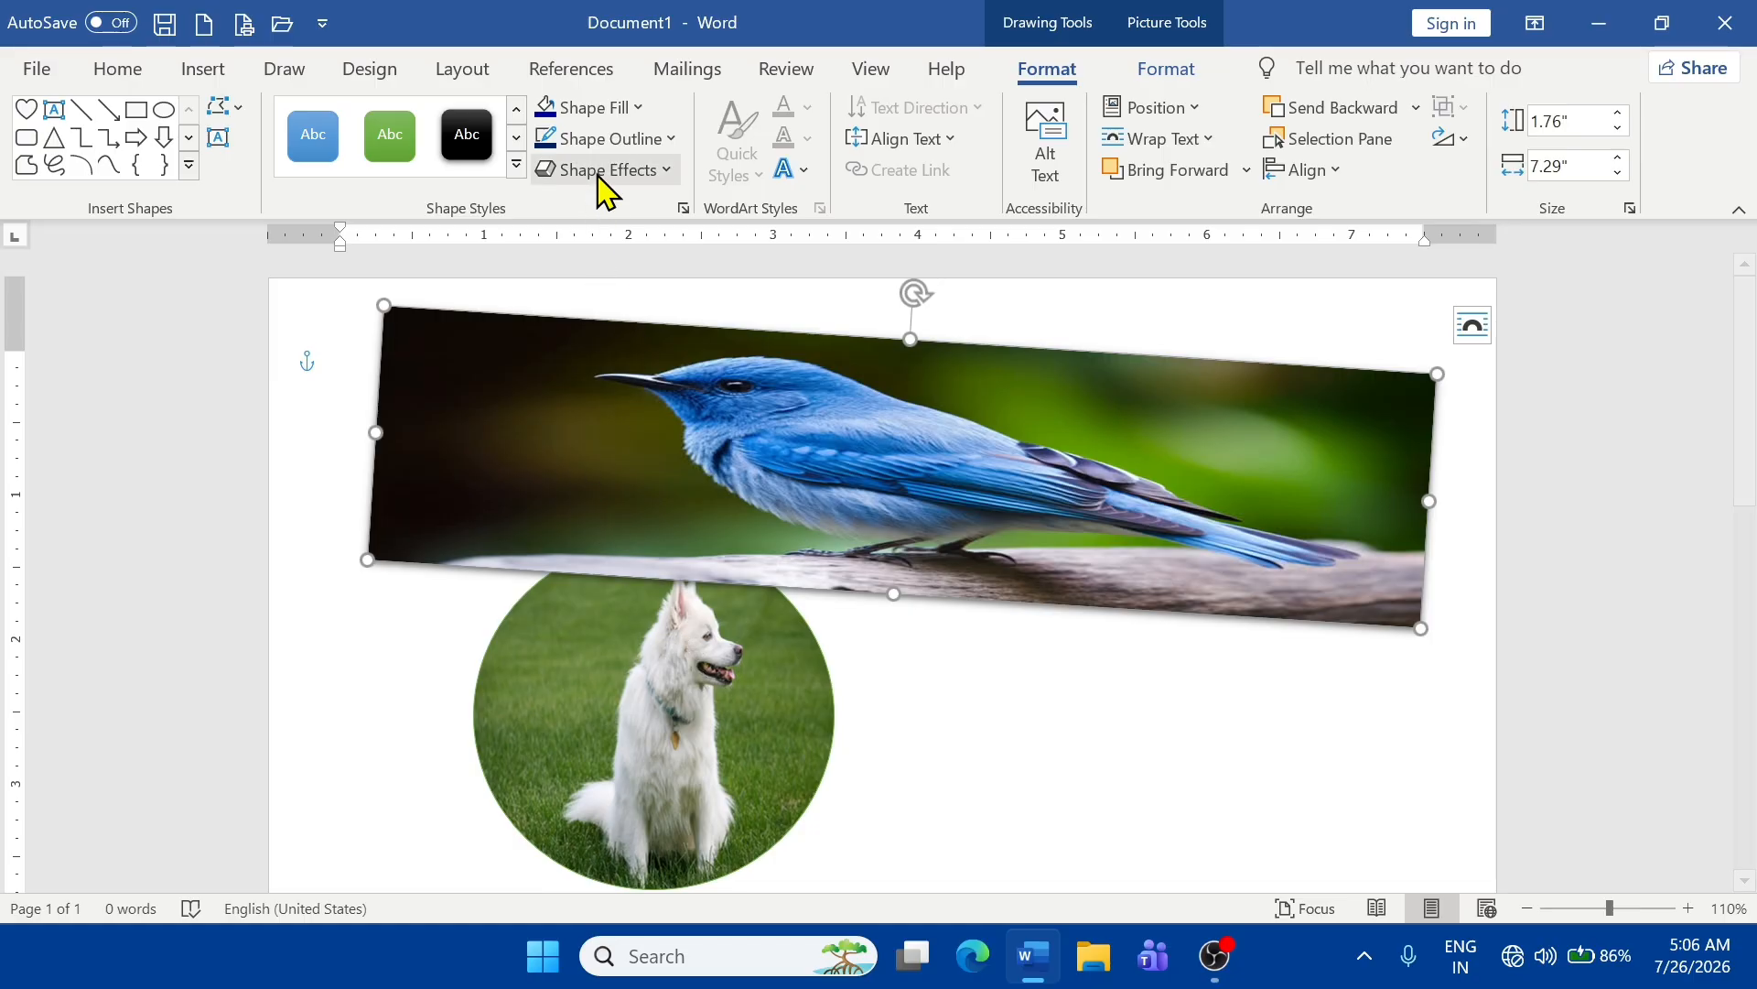
- Give the banner a pattern fill, trying wide downward diagonal stripes before choosing a dense blue dotted pattern
left_click(627, 110)
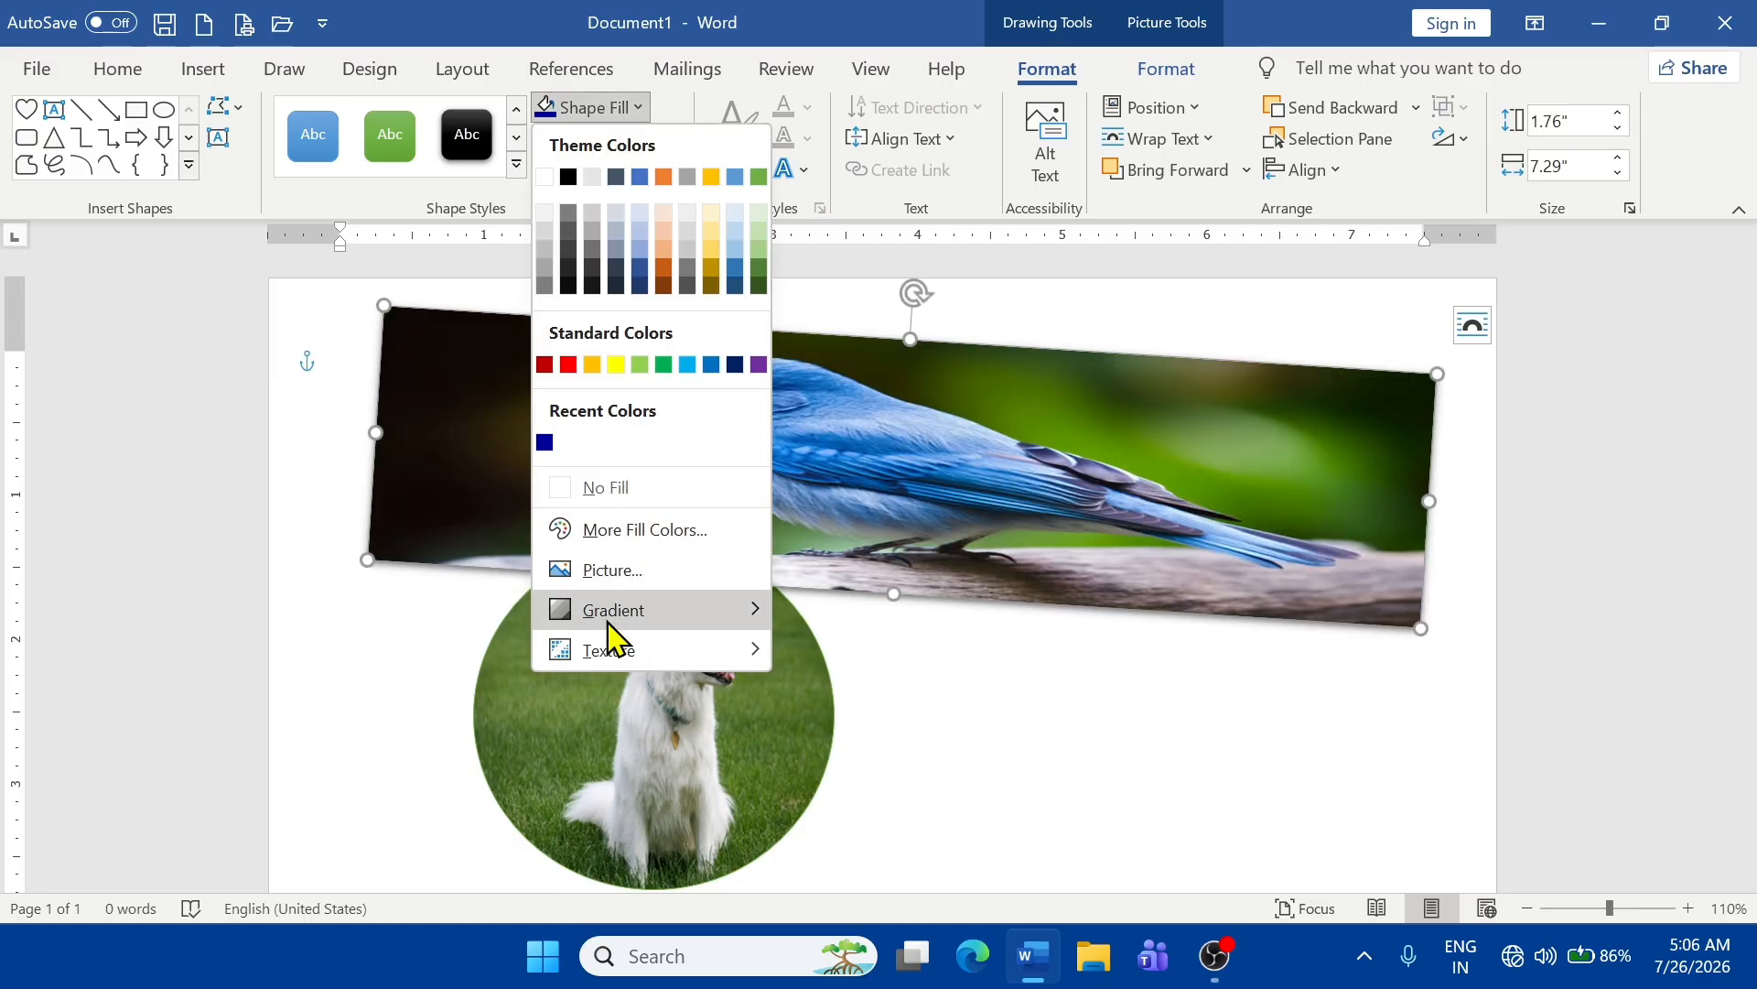
mouse_move(631, 622)
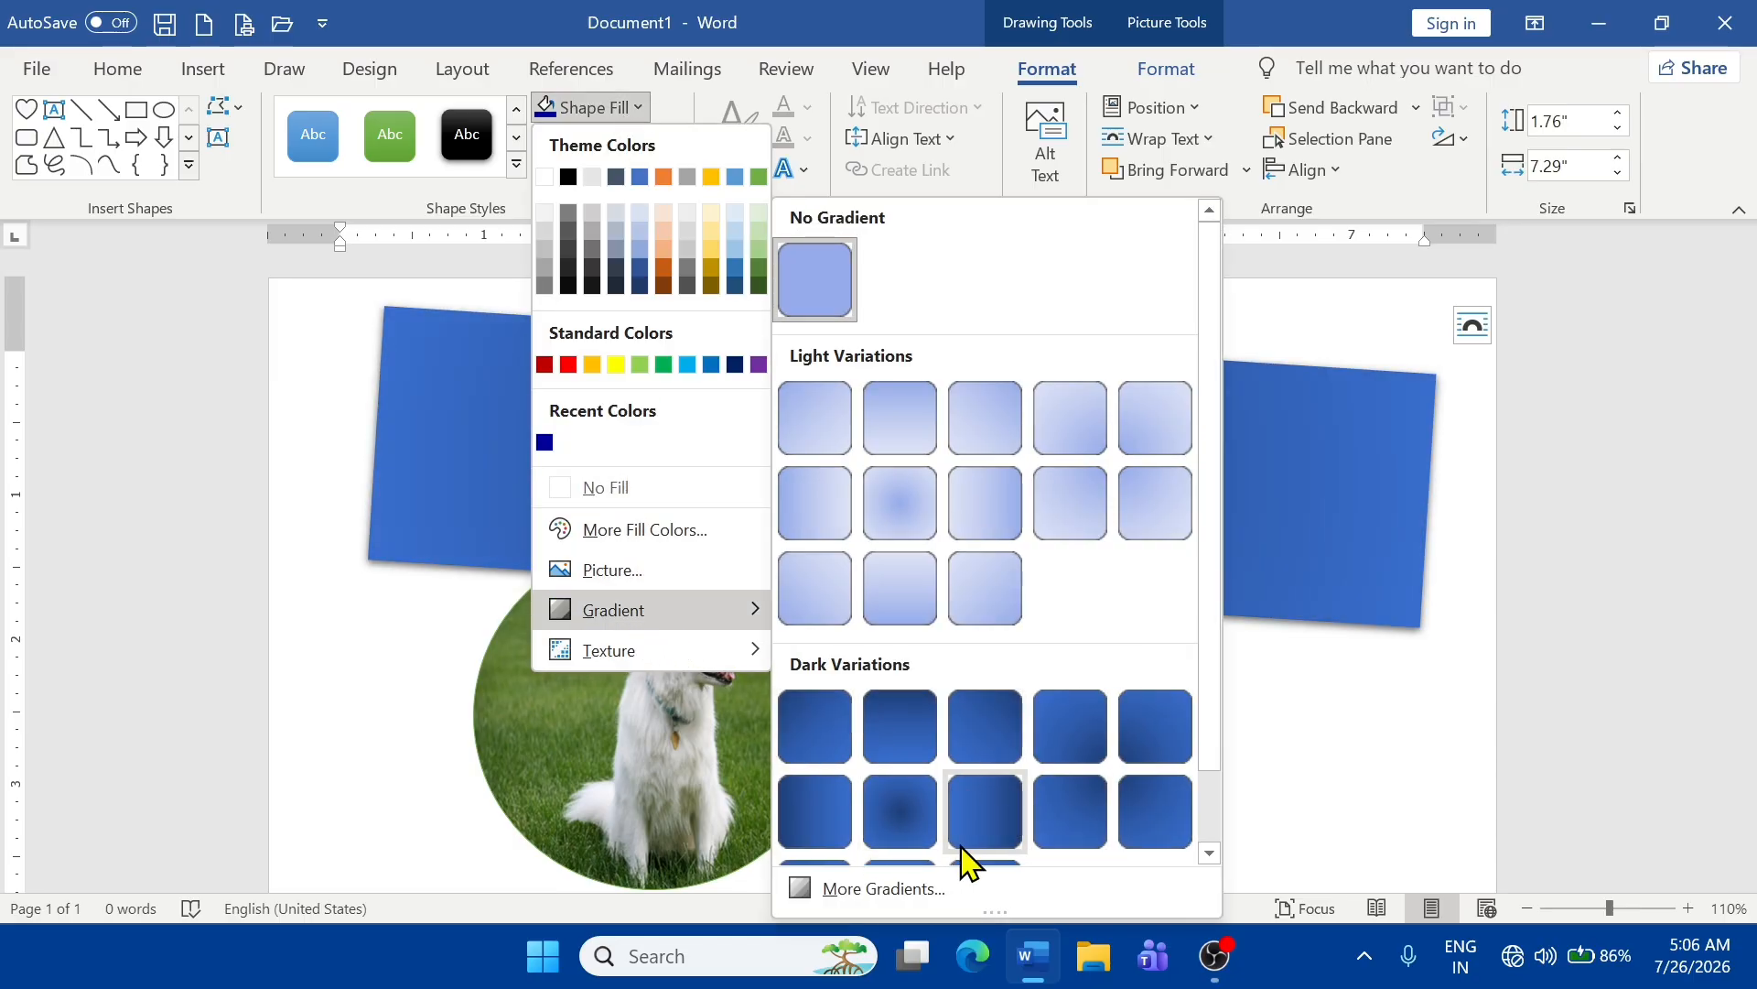
left_click(910, 887)
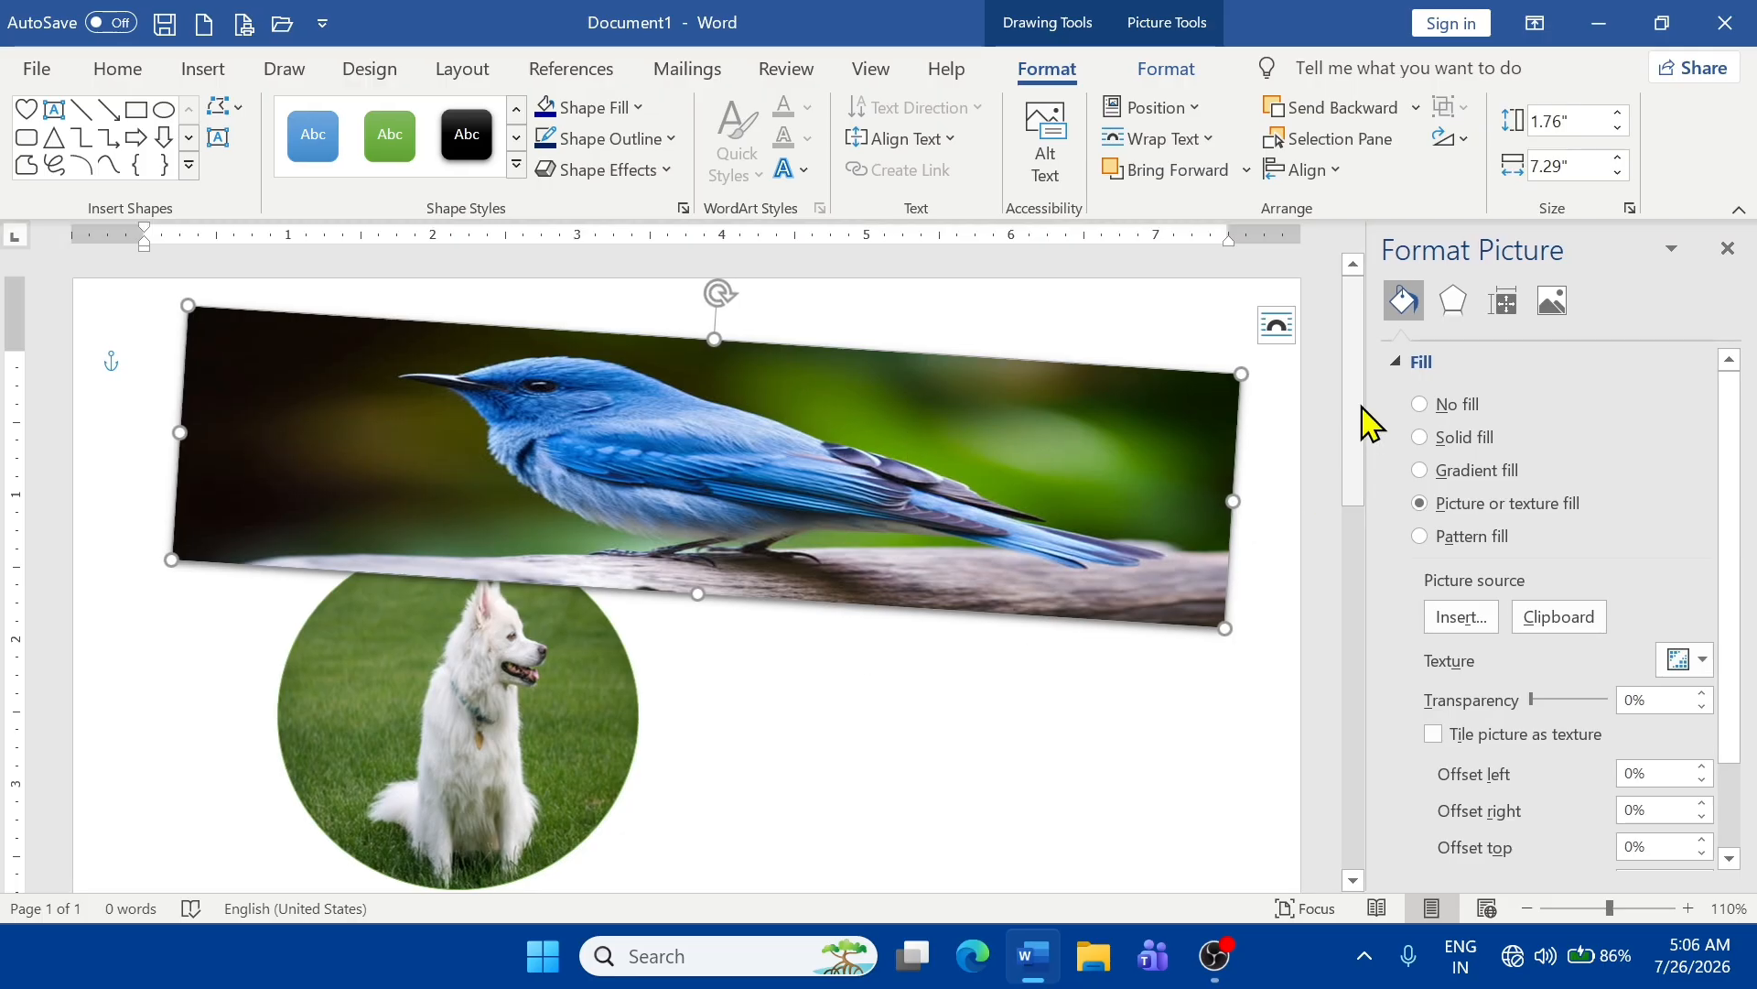
left_click(1421, 536)
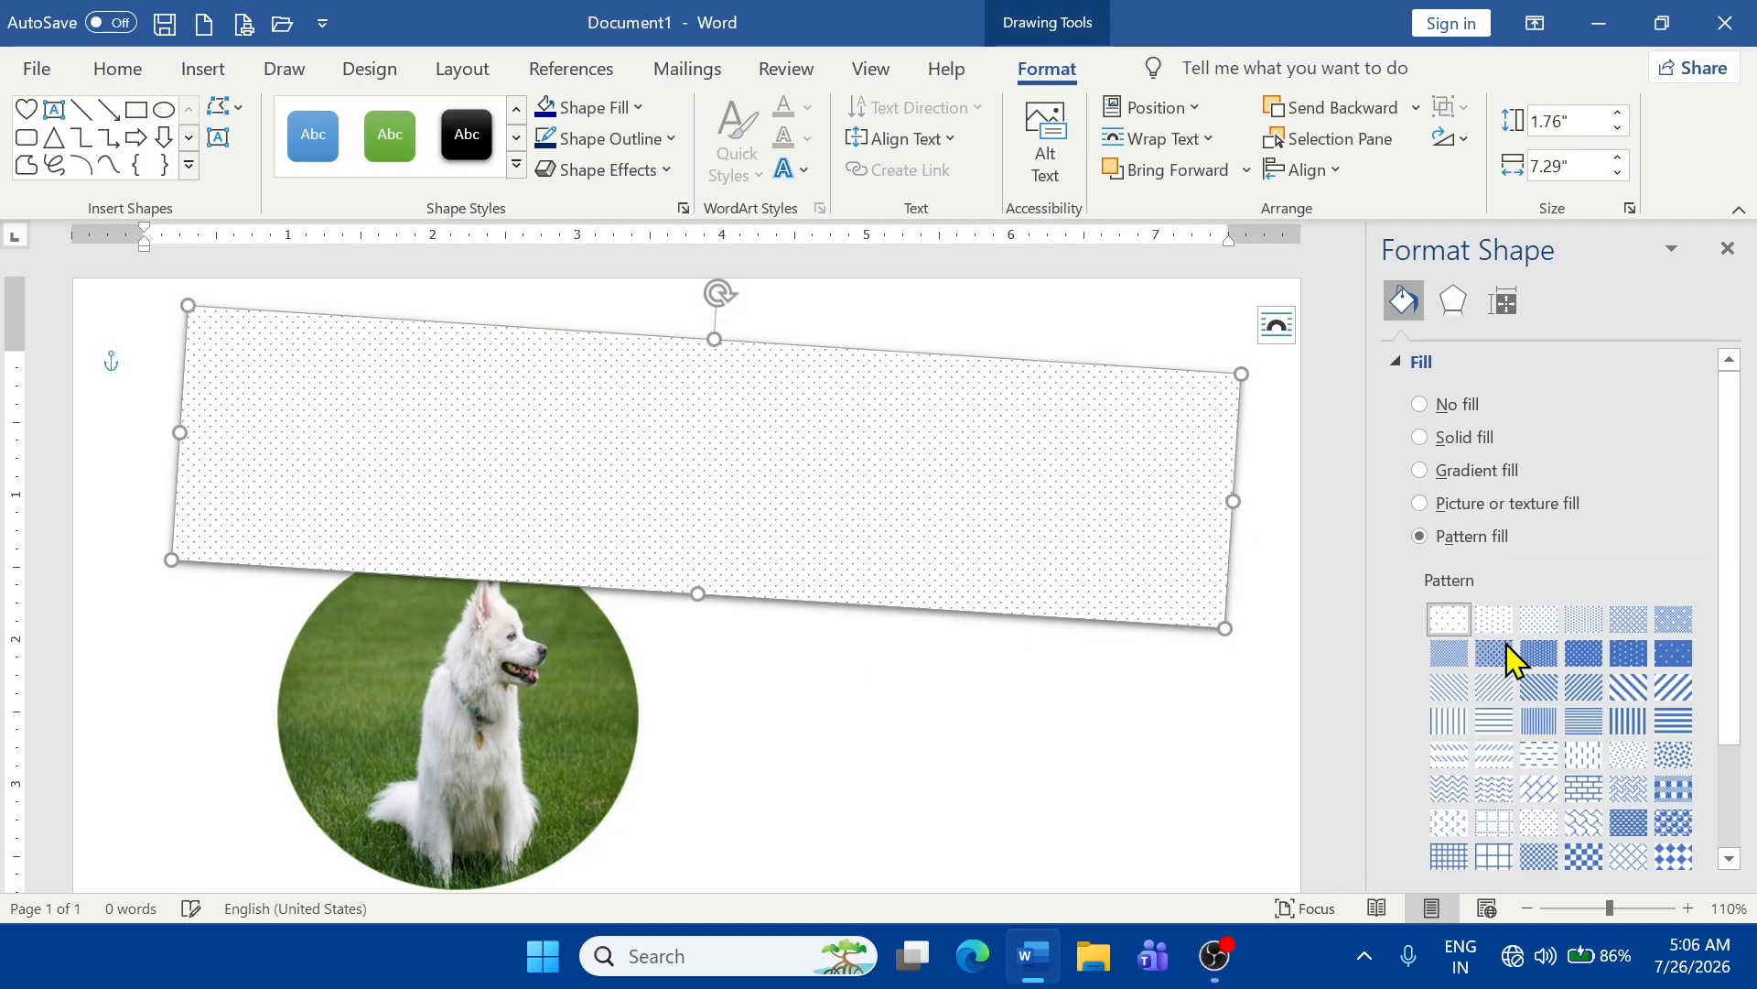
left_click(1630, 688)
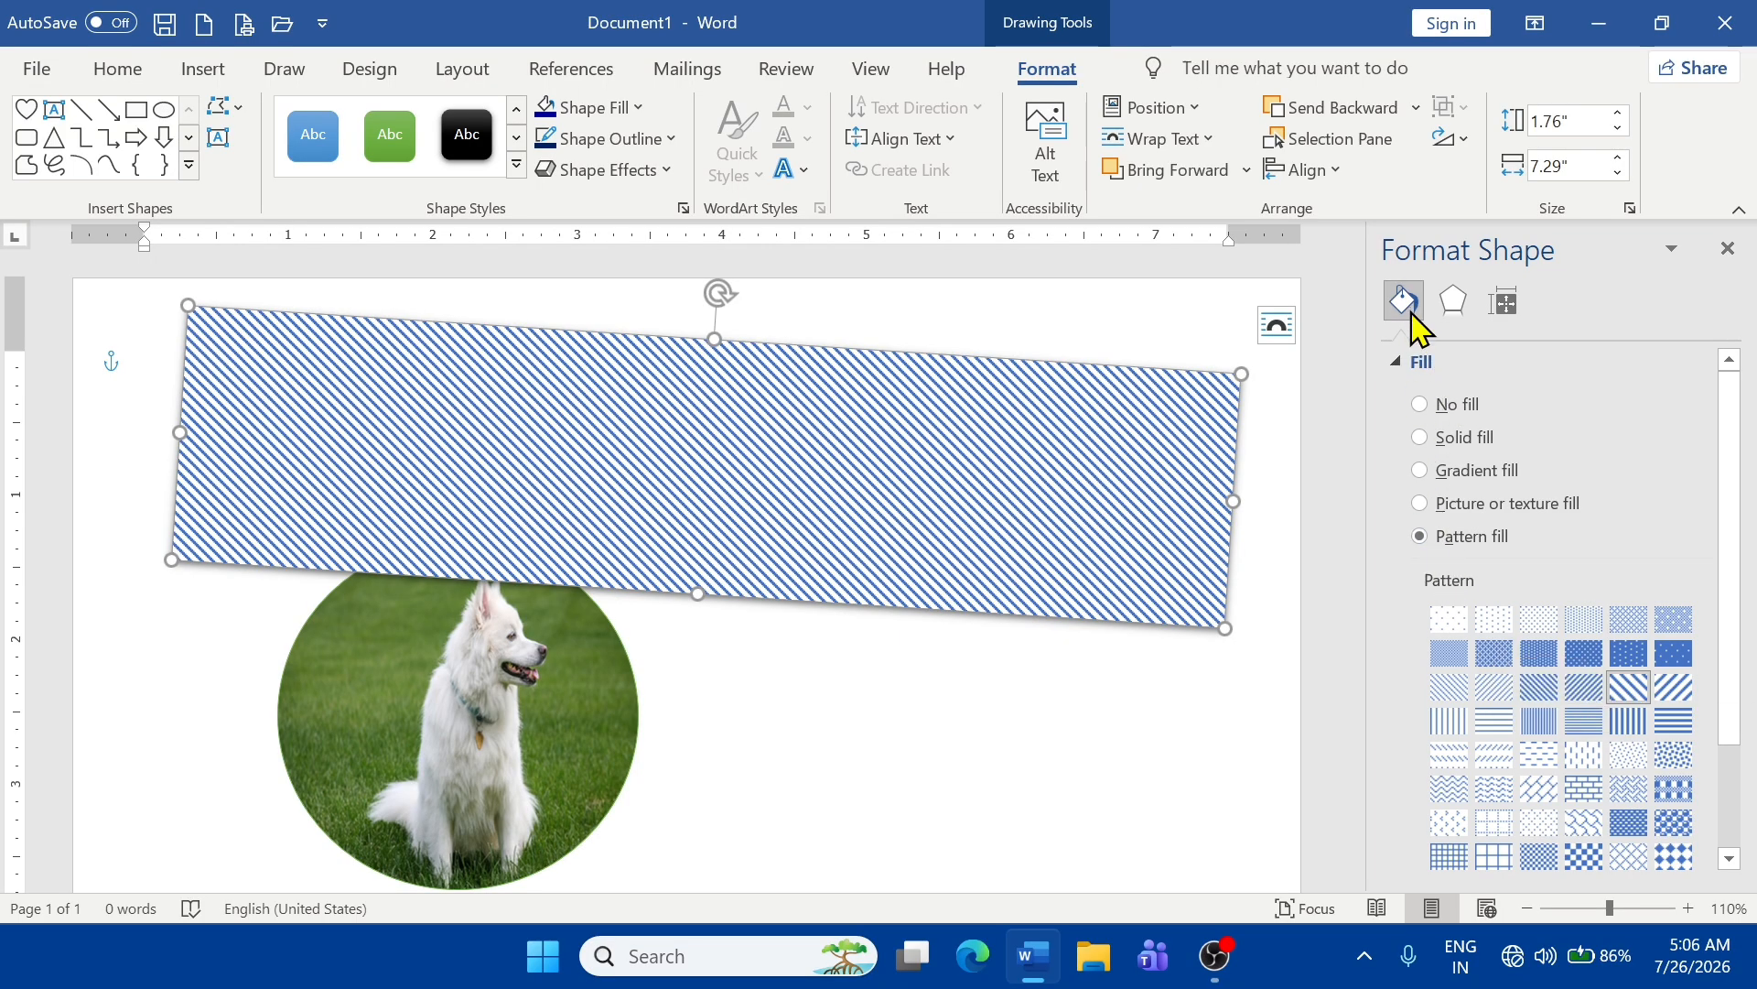
left_click(1540, 654)
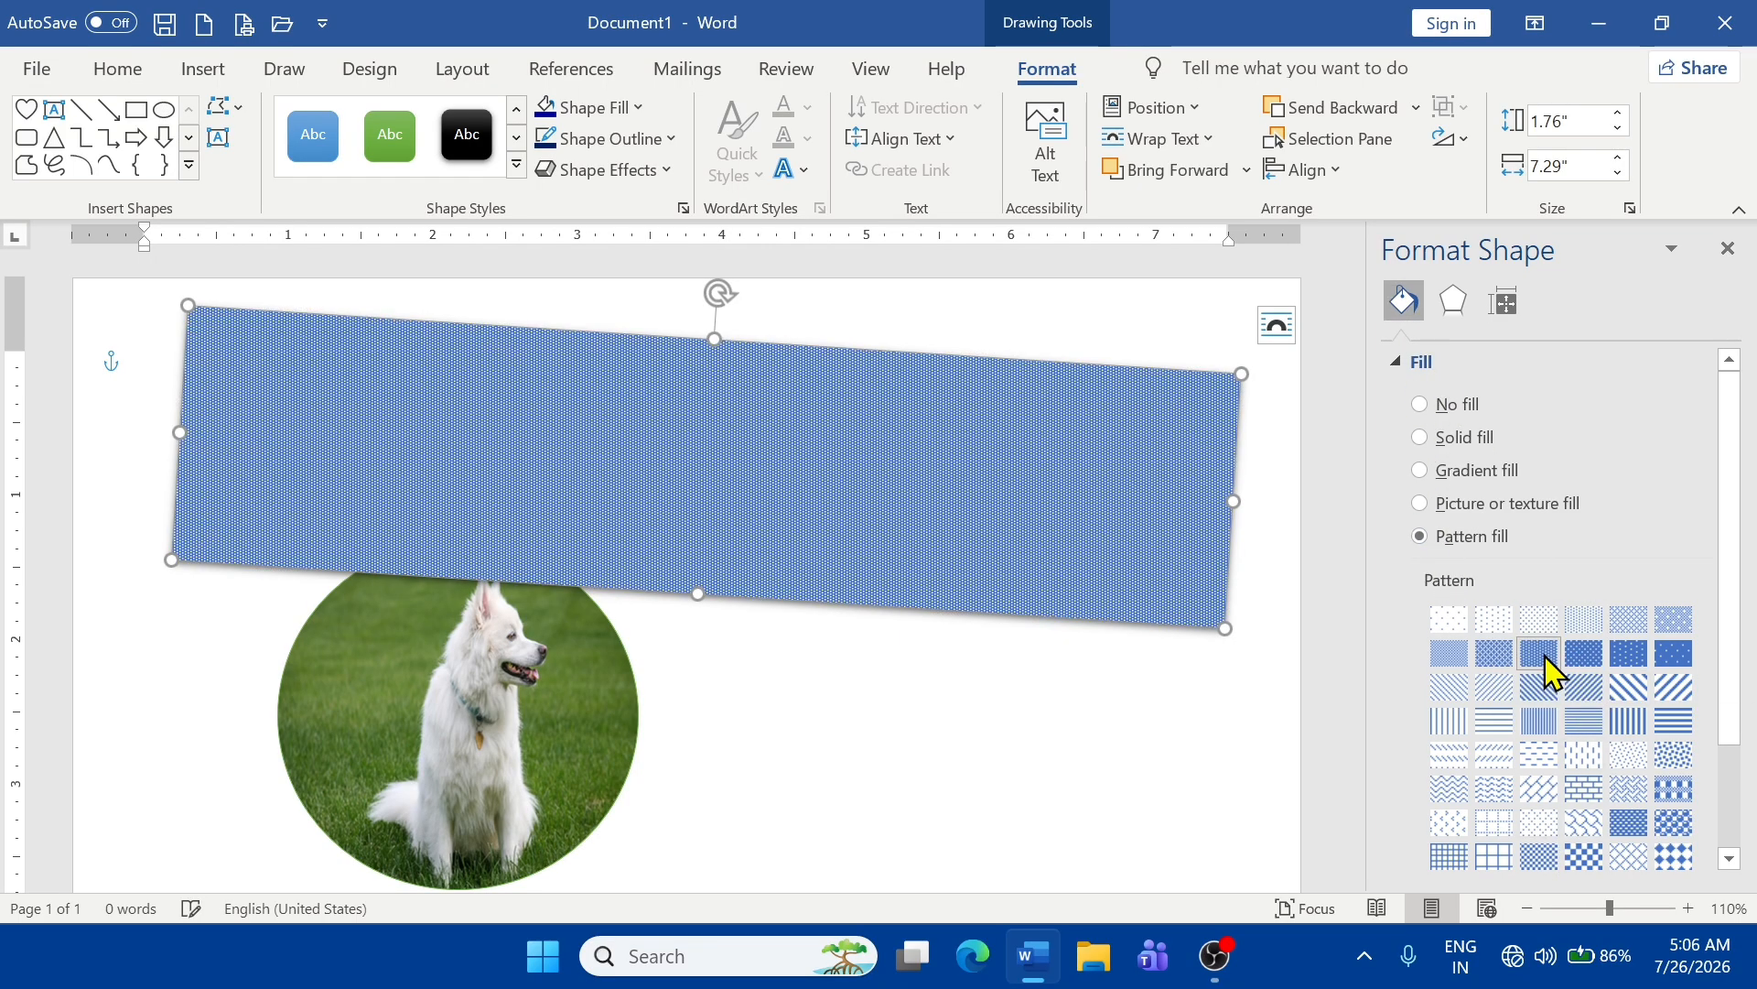
- Try the wide upward diagonal pattern on the banner, then fill it with the green marble texture instead
left_click(1675, 694)
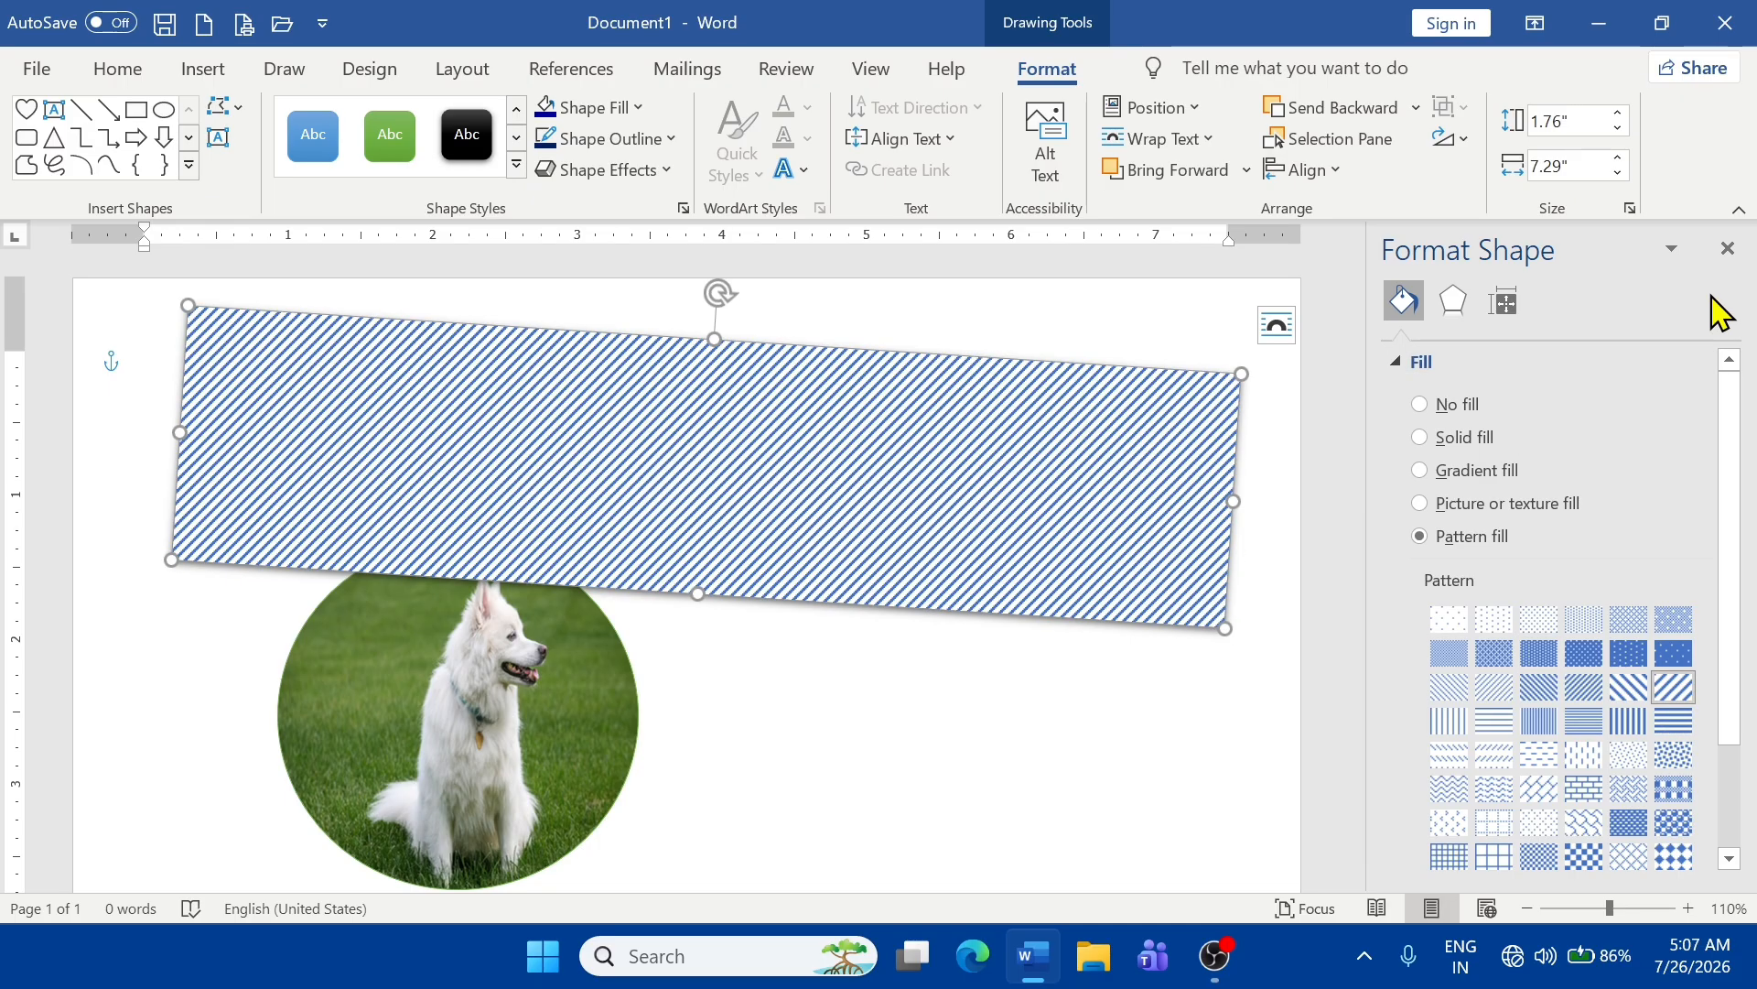
left_click(1730, 248)
left_click(634, 107)
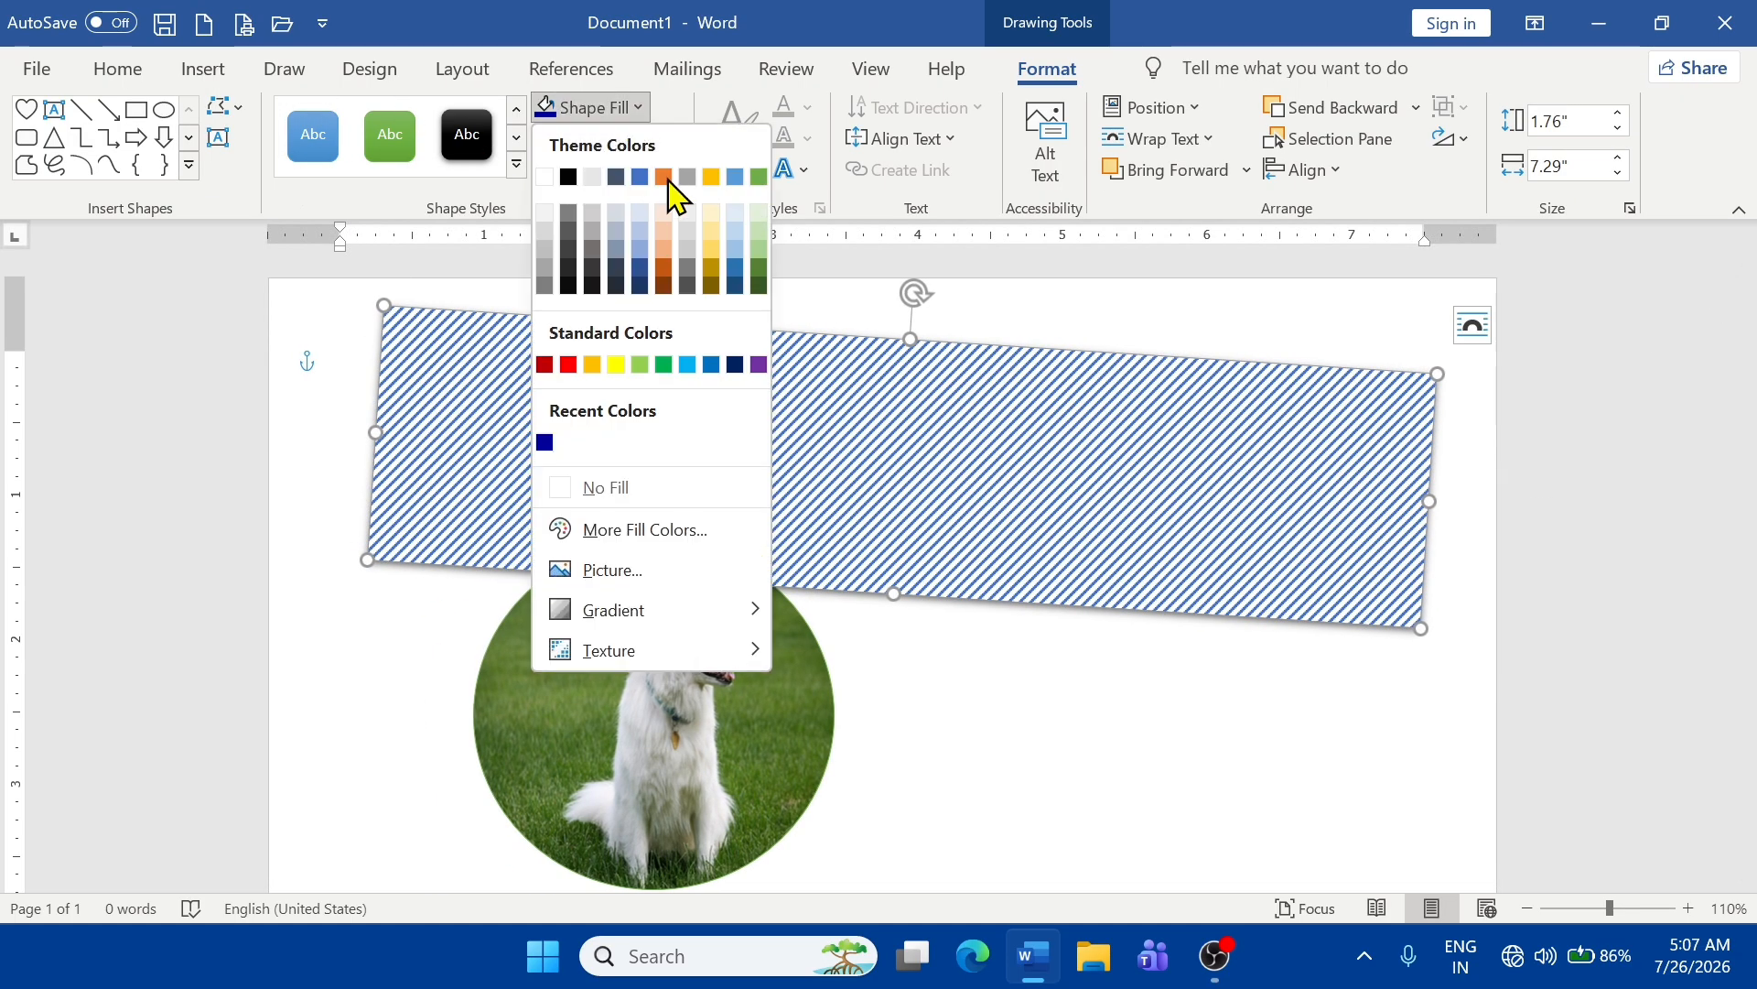
mouse_move(641, 657)
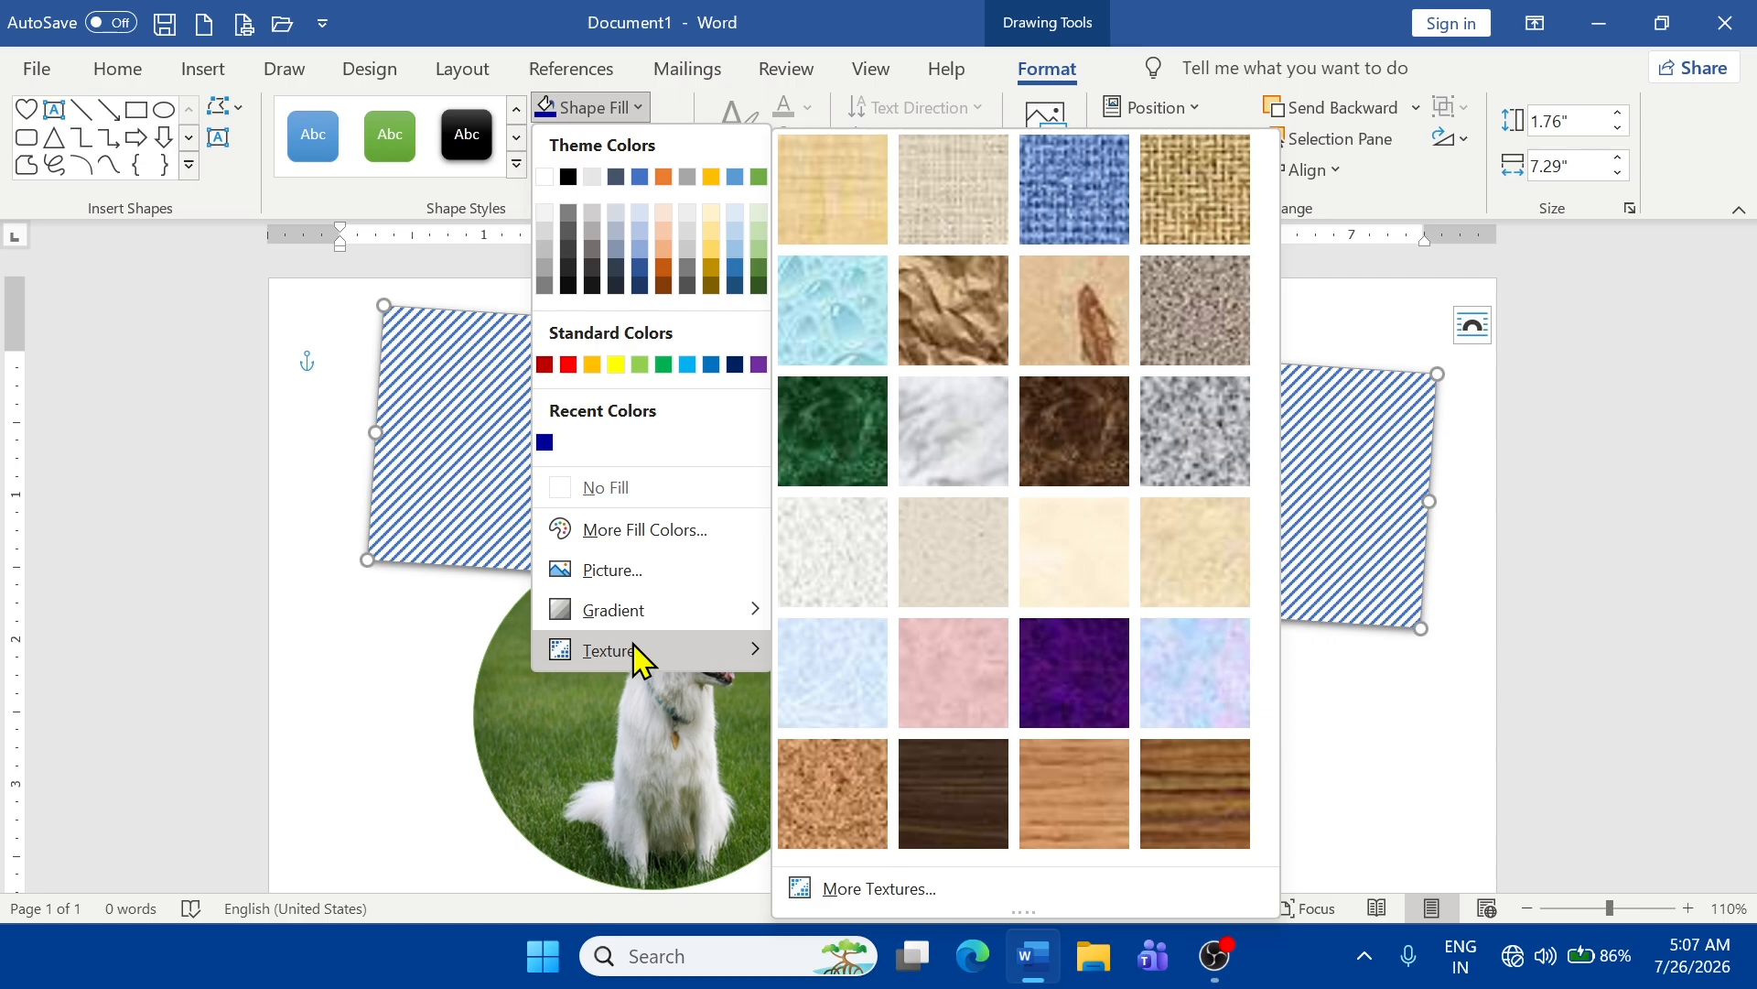
left_click(848, 442)
- Fill the dog circle with the dark walnut wood texture and move it right and down, clear of the banner
left_click(609, 705)
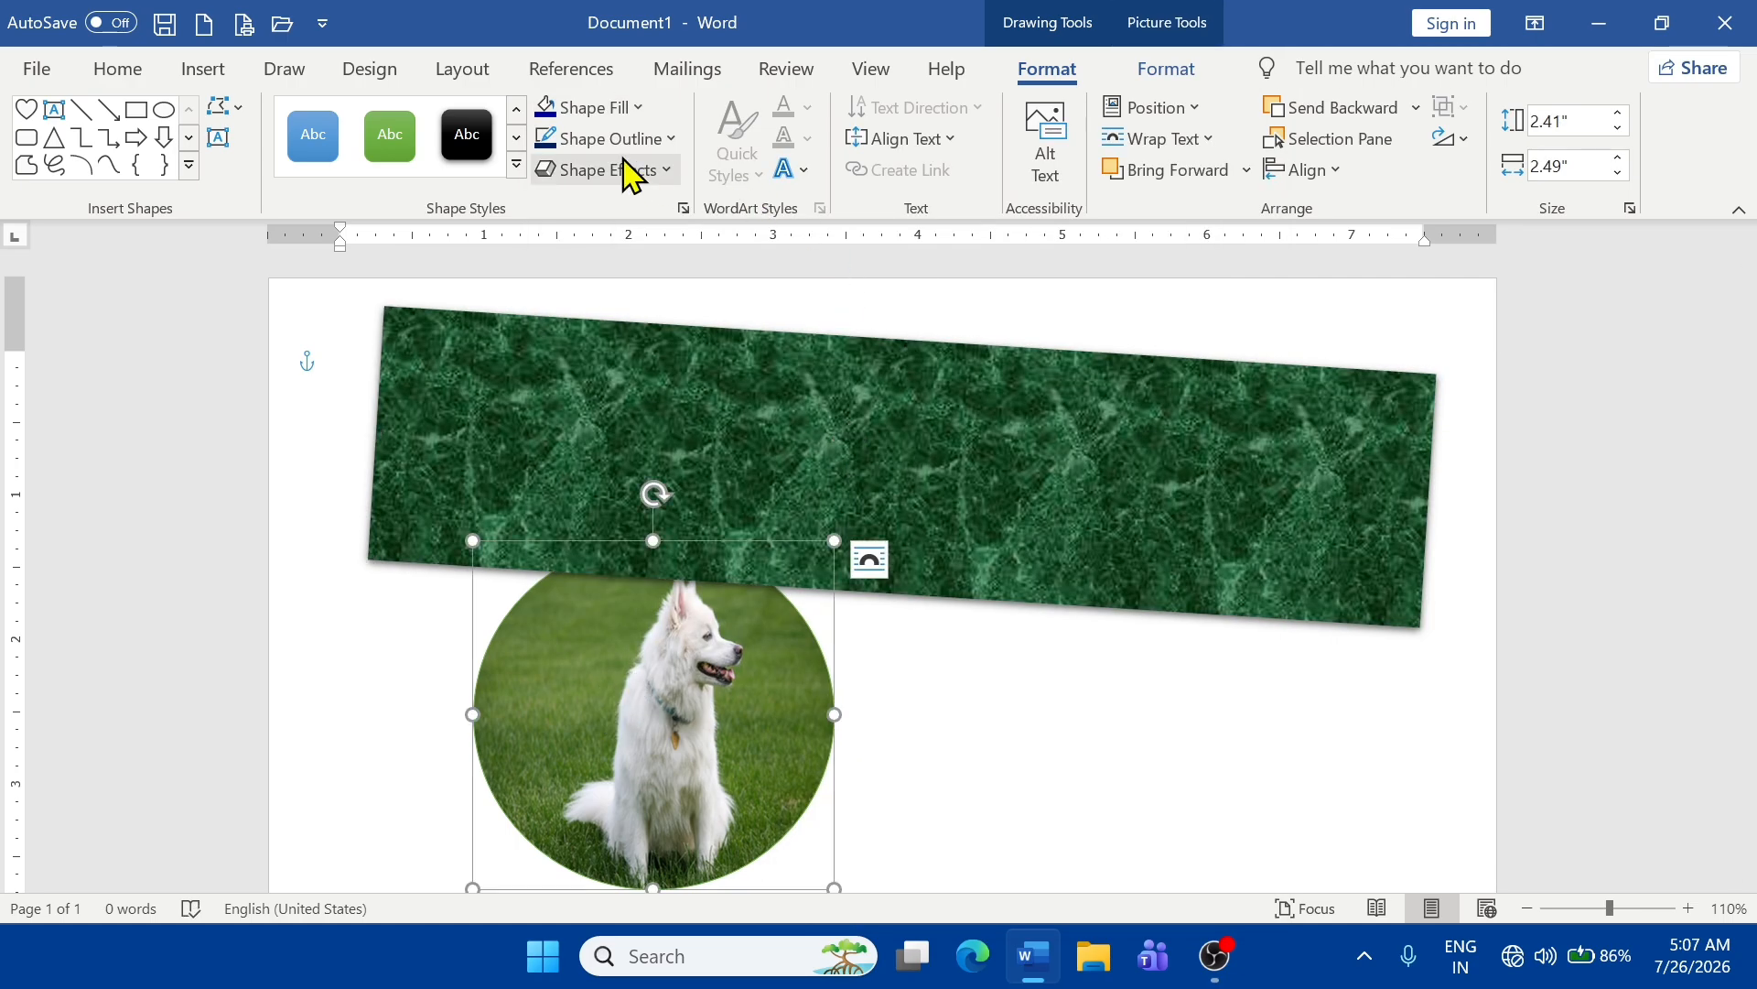
left_click(606, 110)
mouse_move(638, 657)
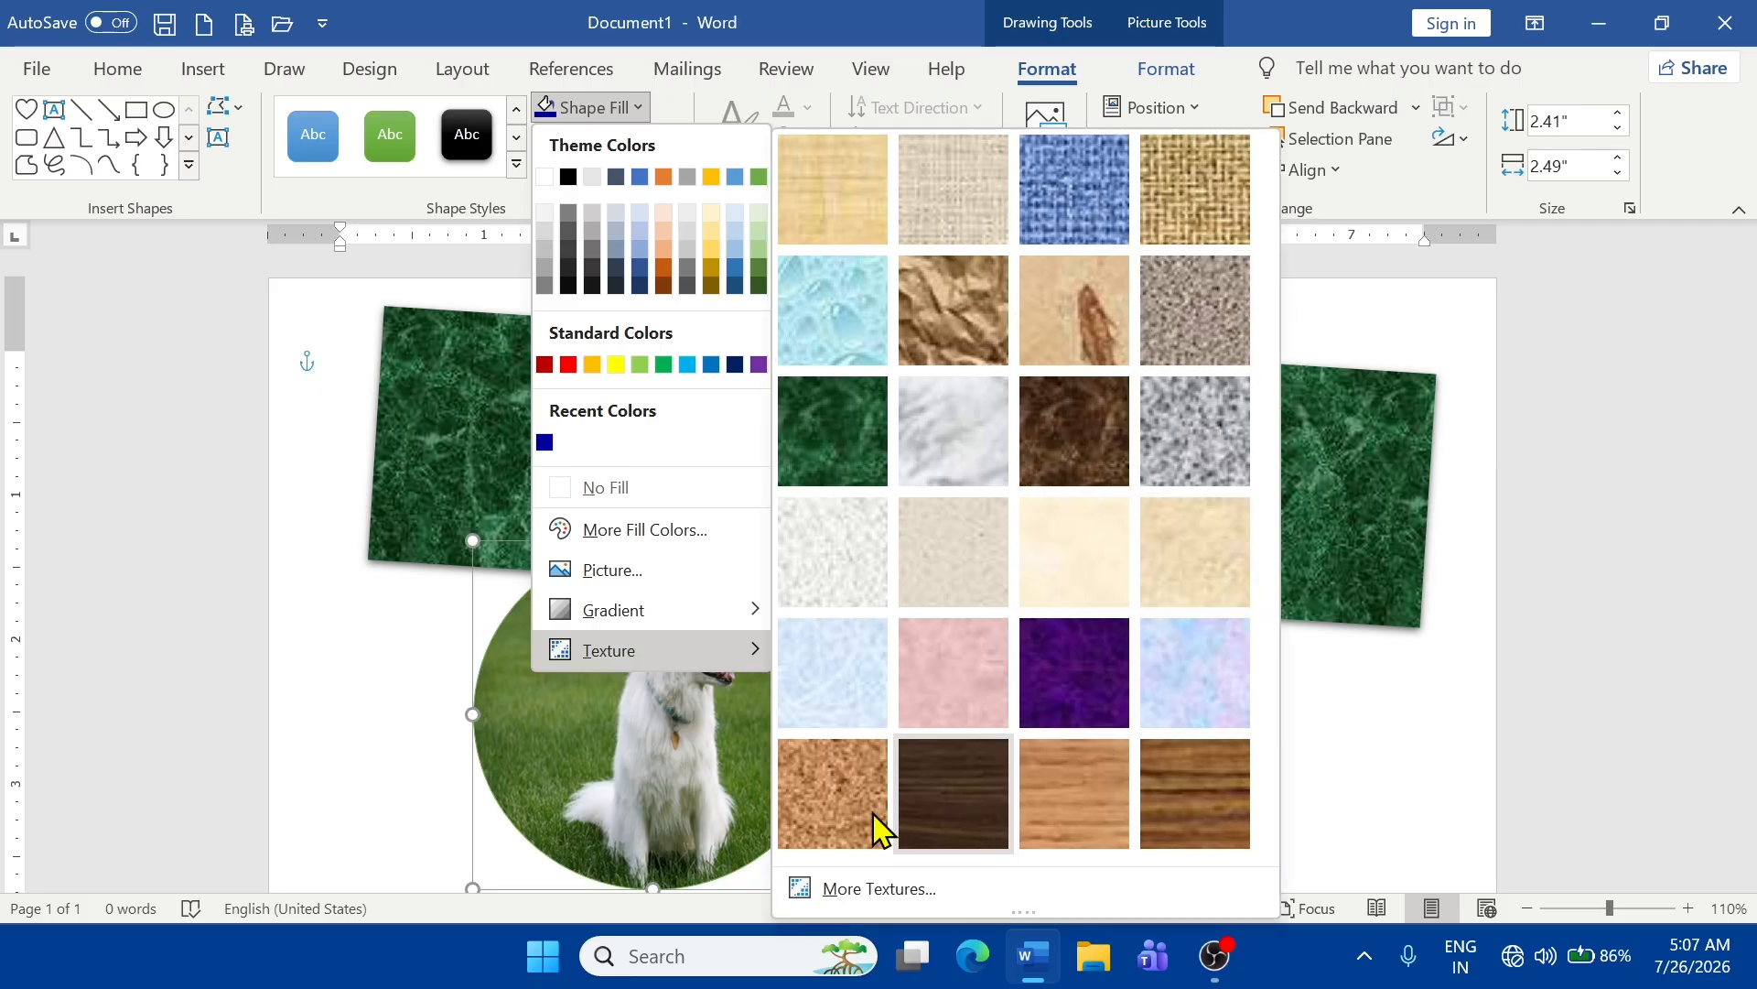
left_click(953, 811)
left_click_drag(601, 762, 729, 761)
scroll(789, 728, "down", 1)
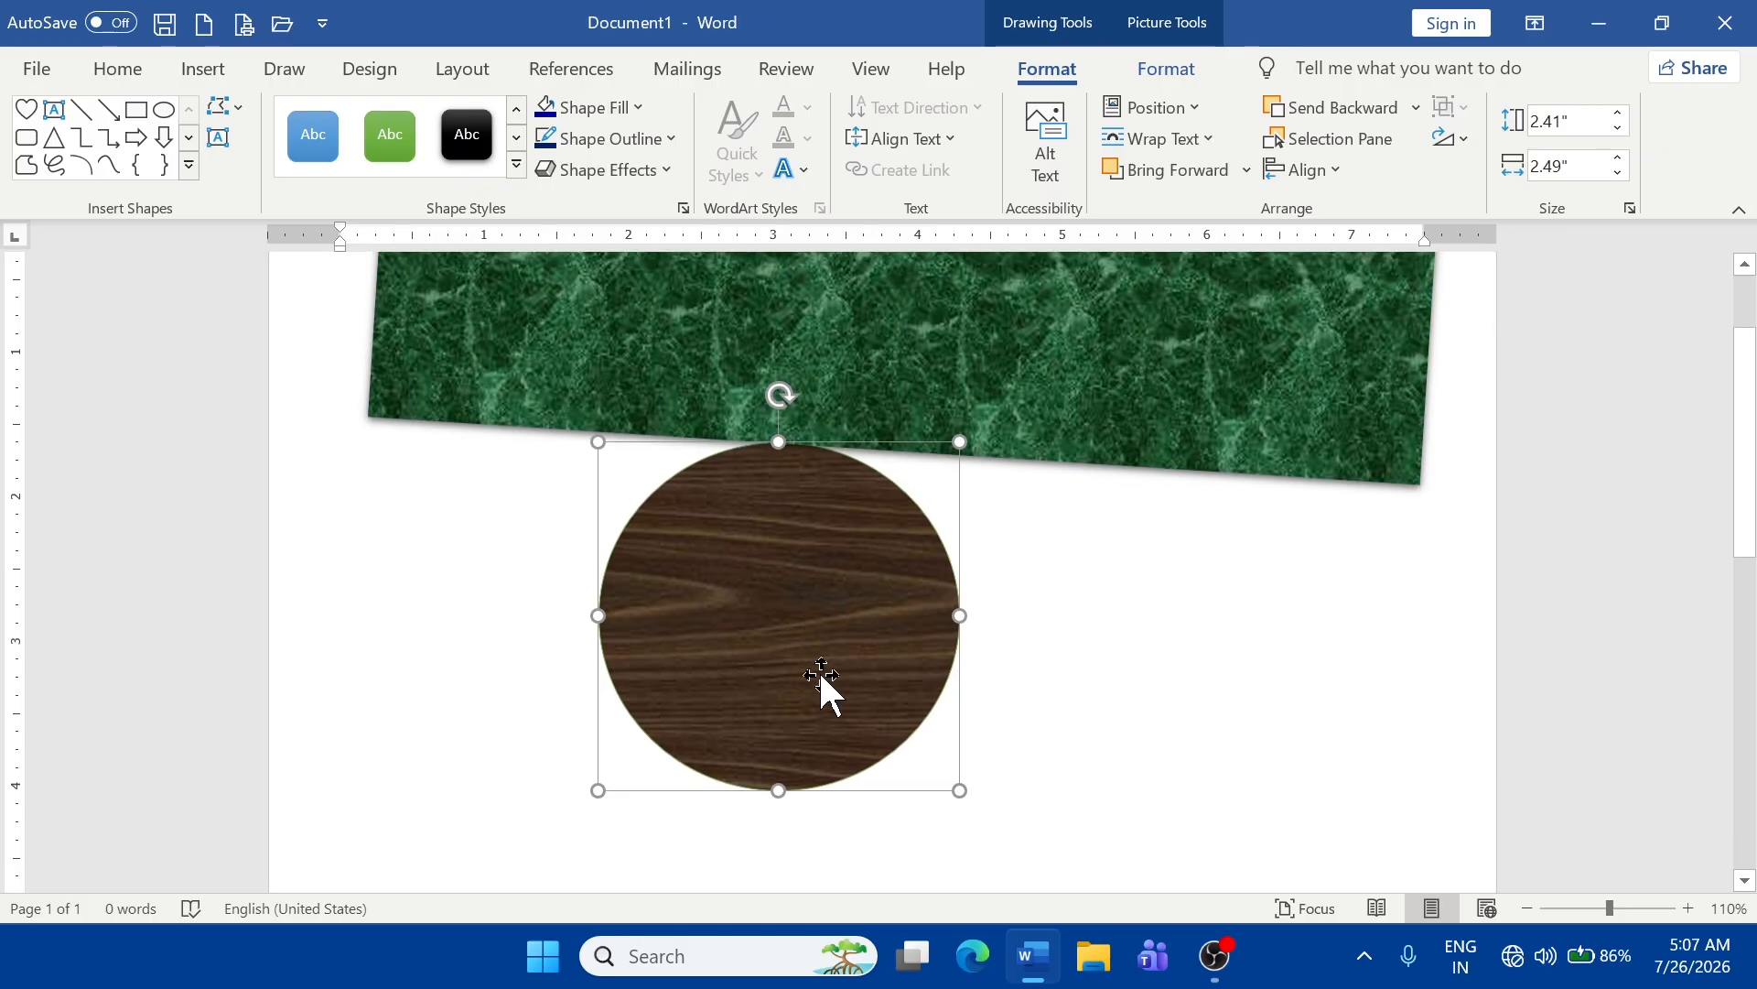
left_click_drag(824, 690, 892, 737)
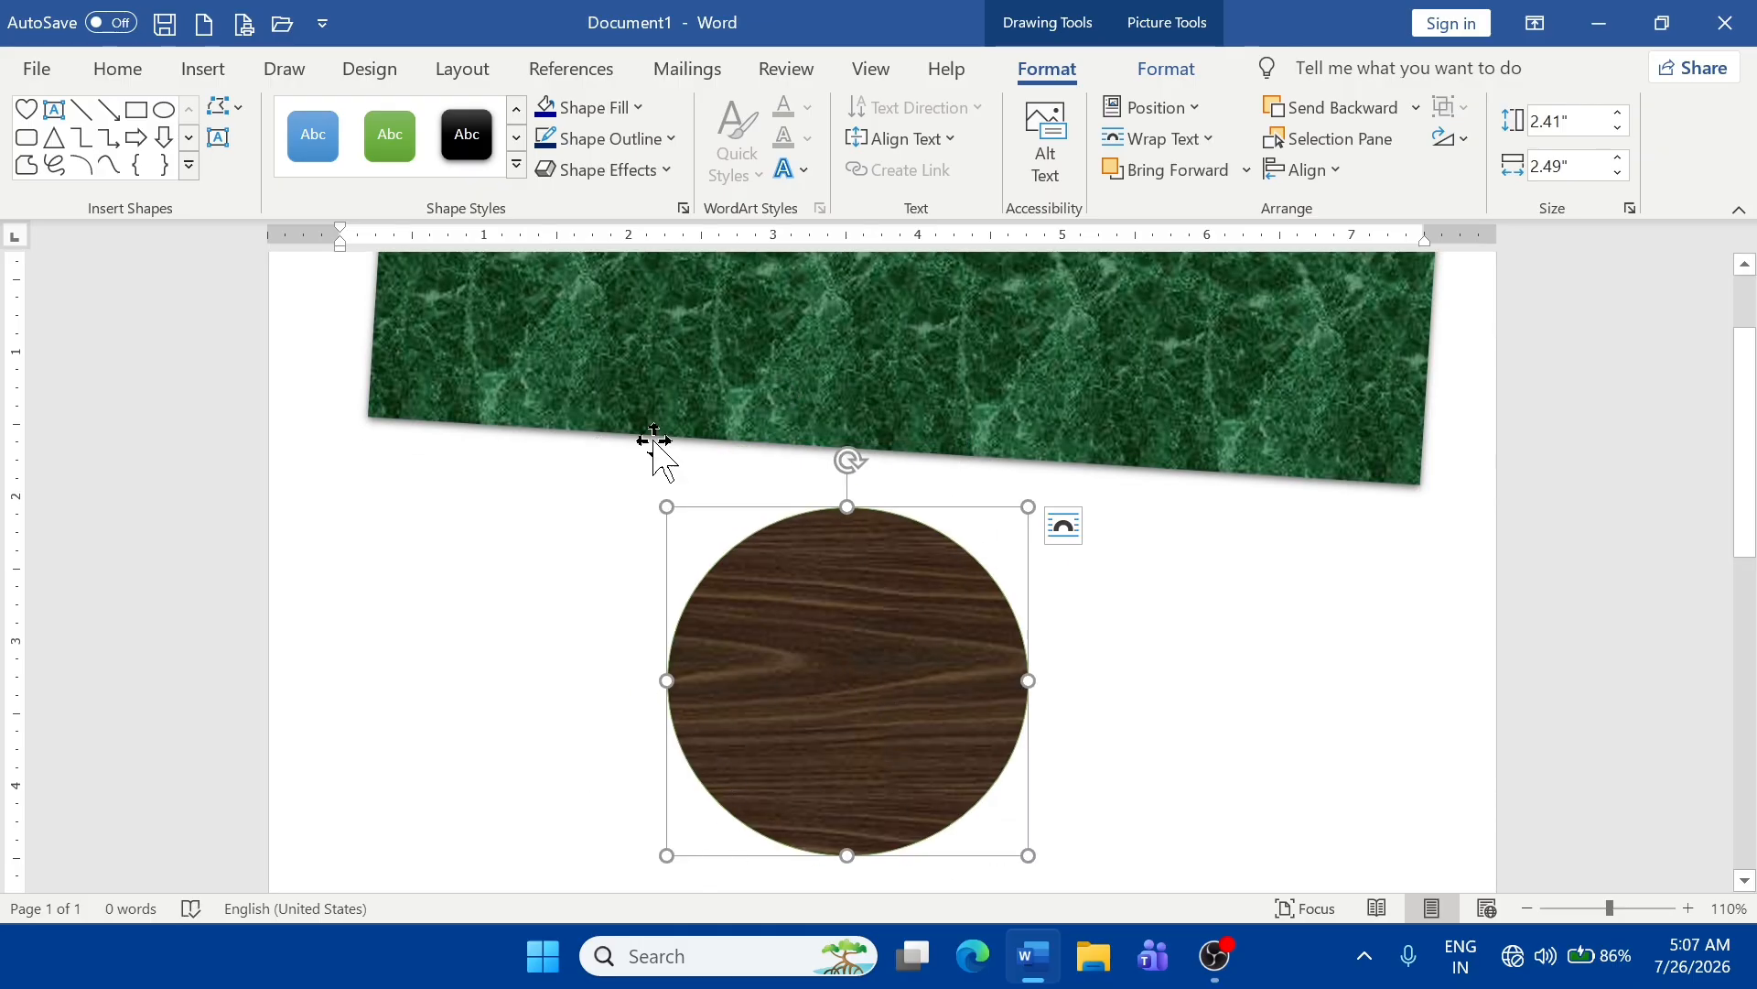
left_click(665, 173)
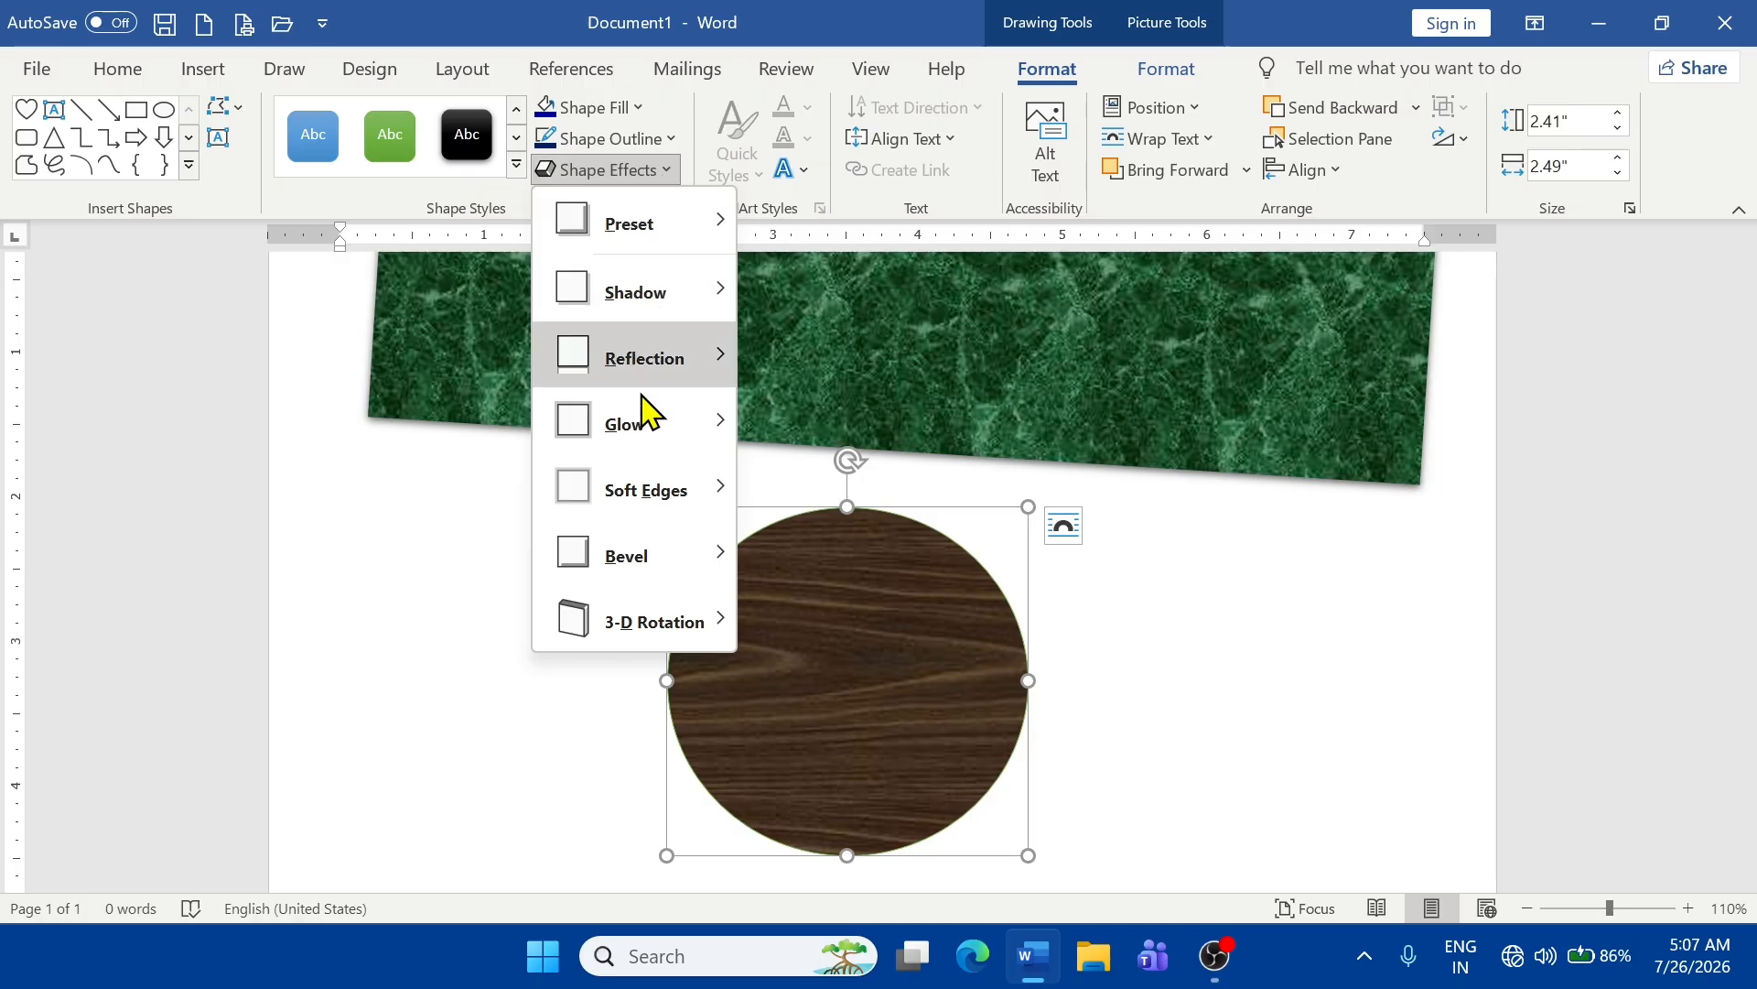
mouse_move(652, 425)
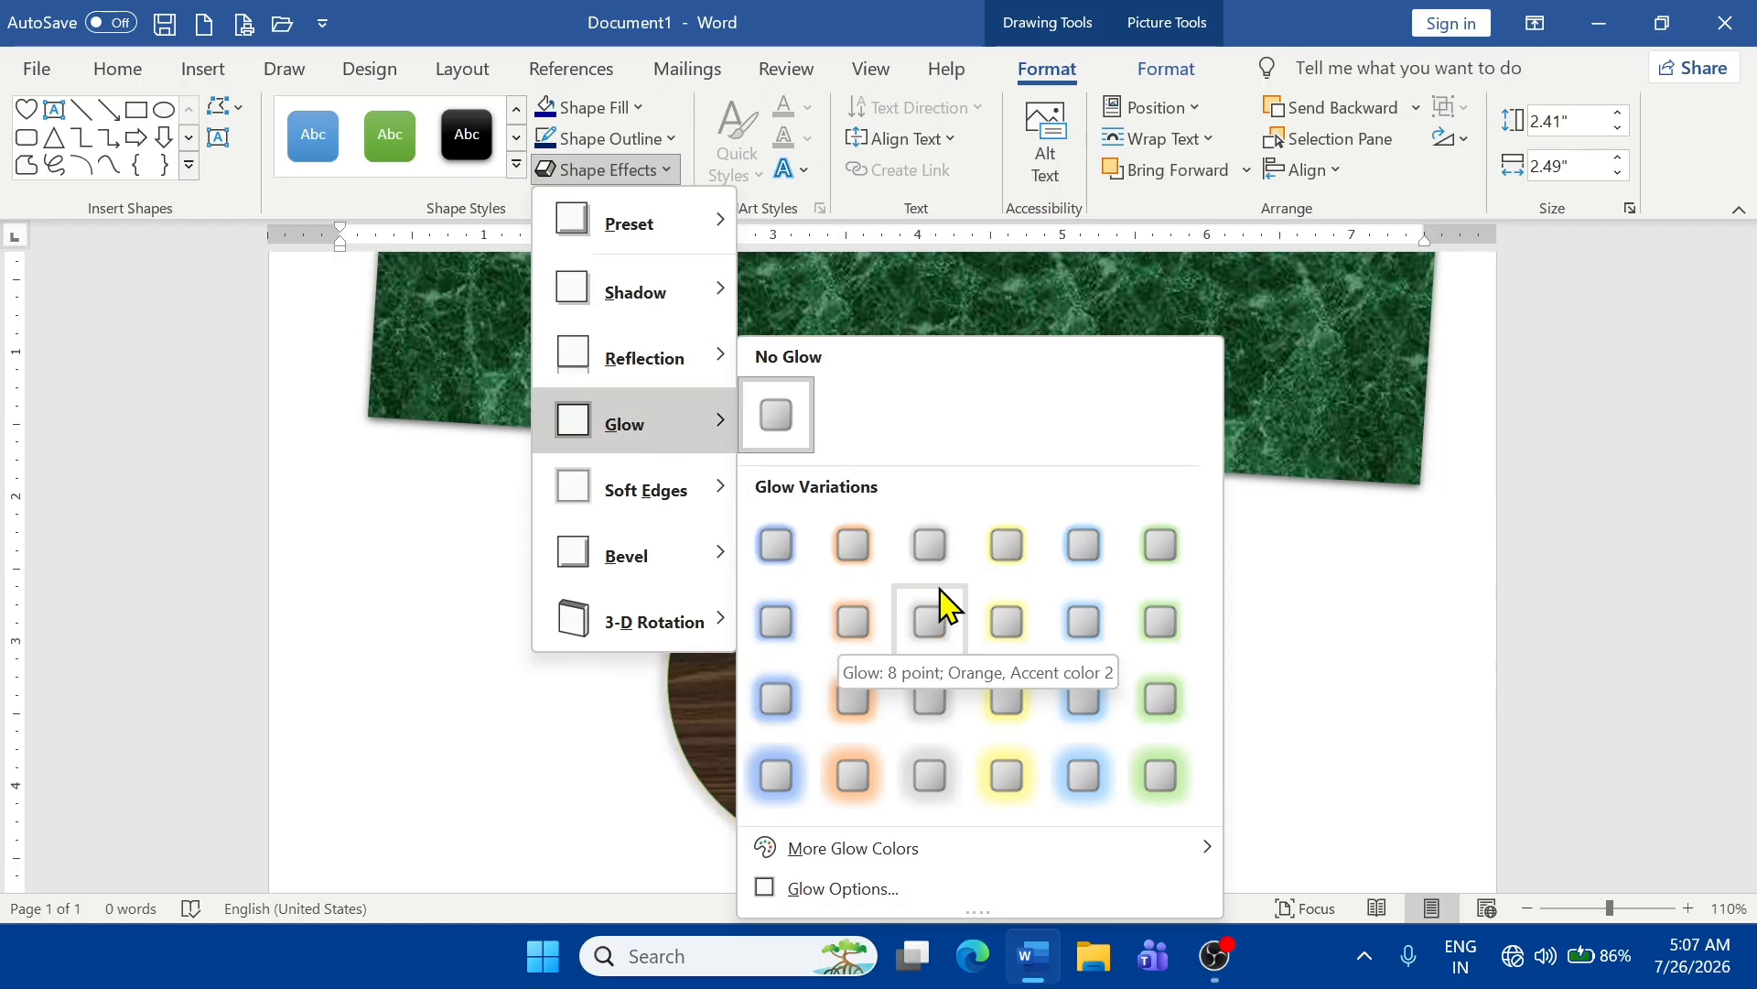
mouse_move(689, 565)
mouse_move(678, 620)
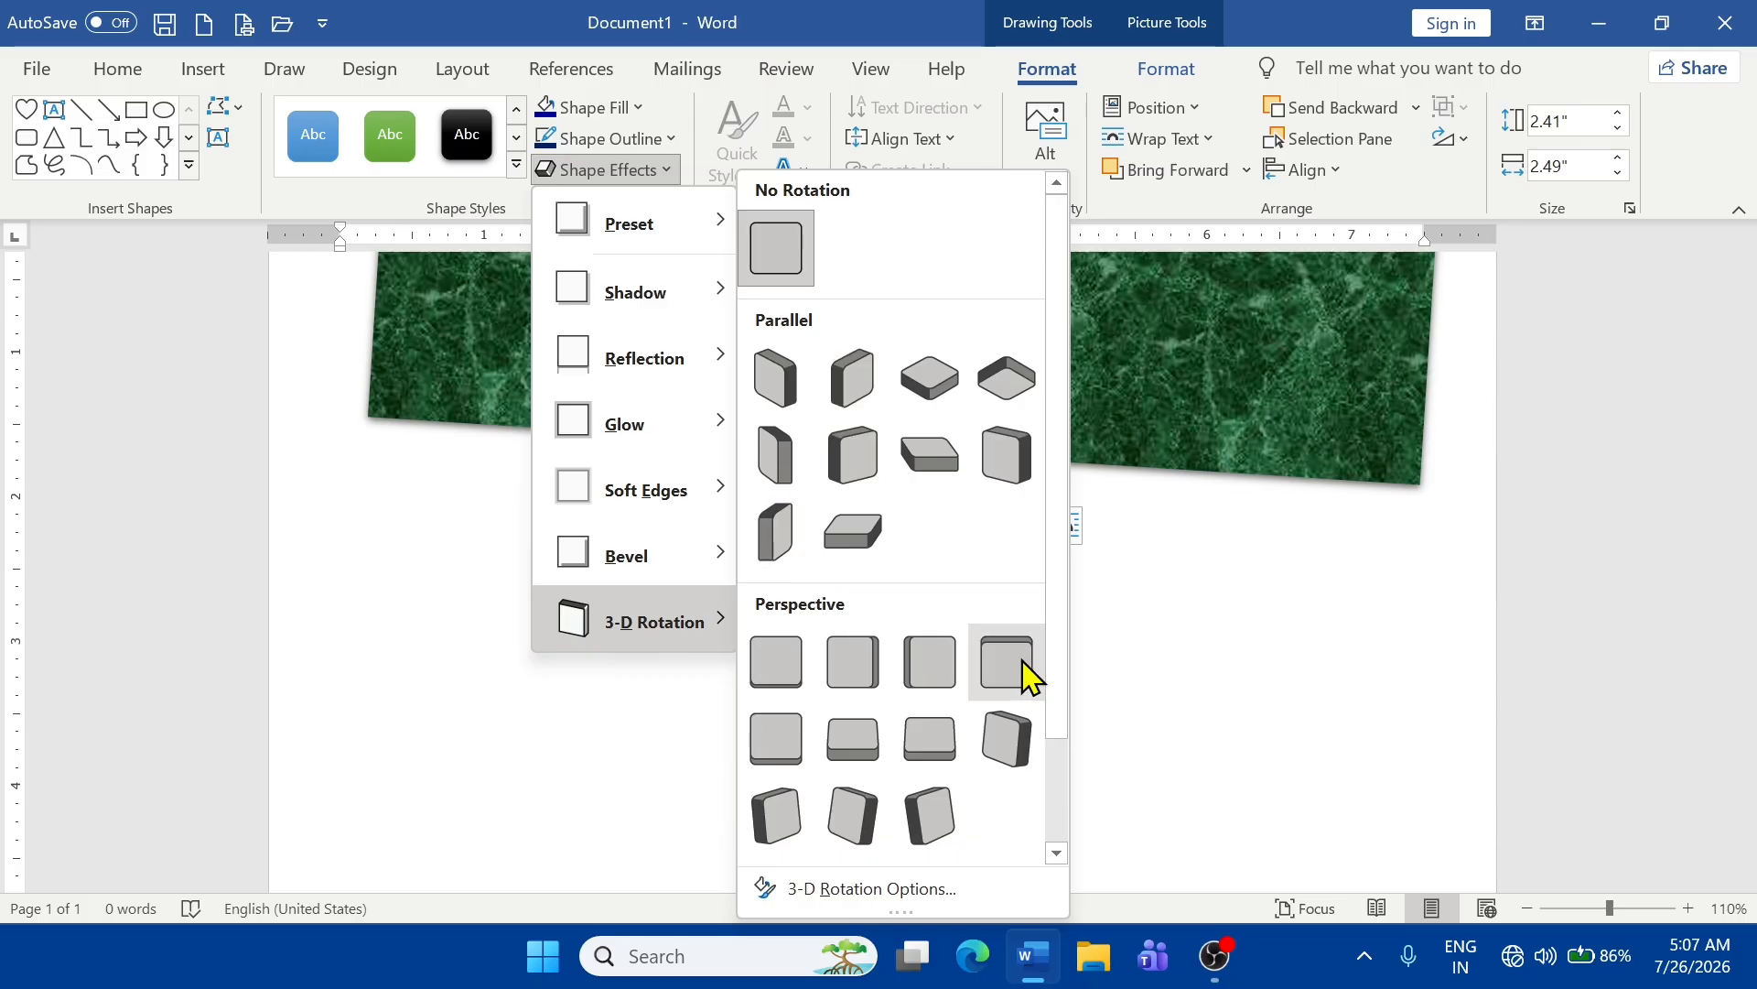
left_click(1181, 639)
- Delete the wood-textured circle and the green marble banner from the page
scroll(879, 777, "up", 3)
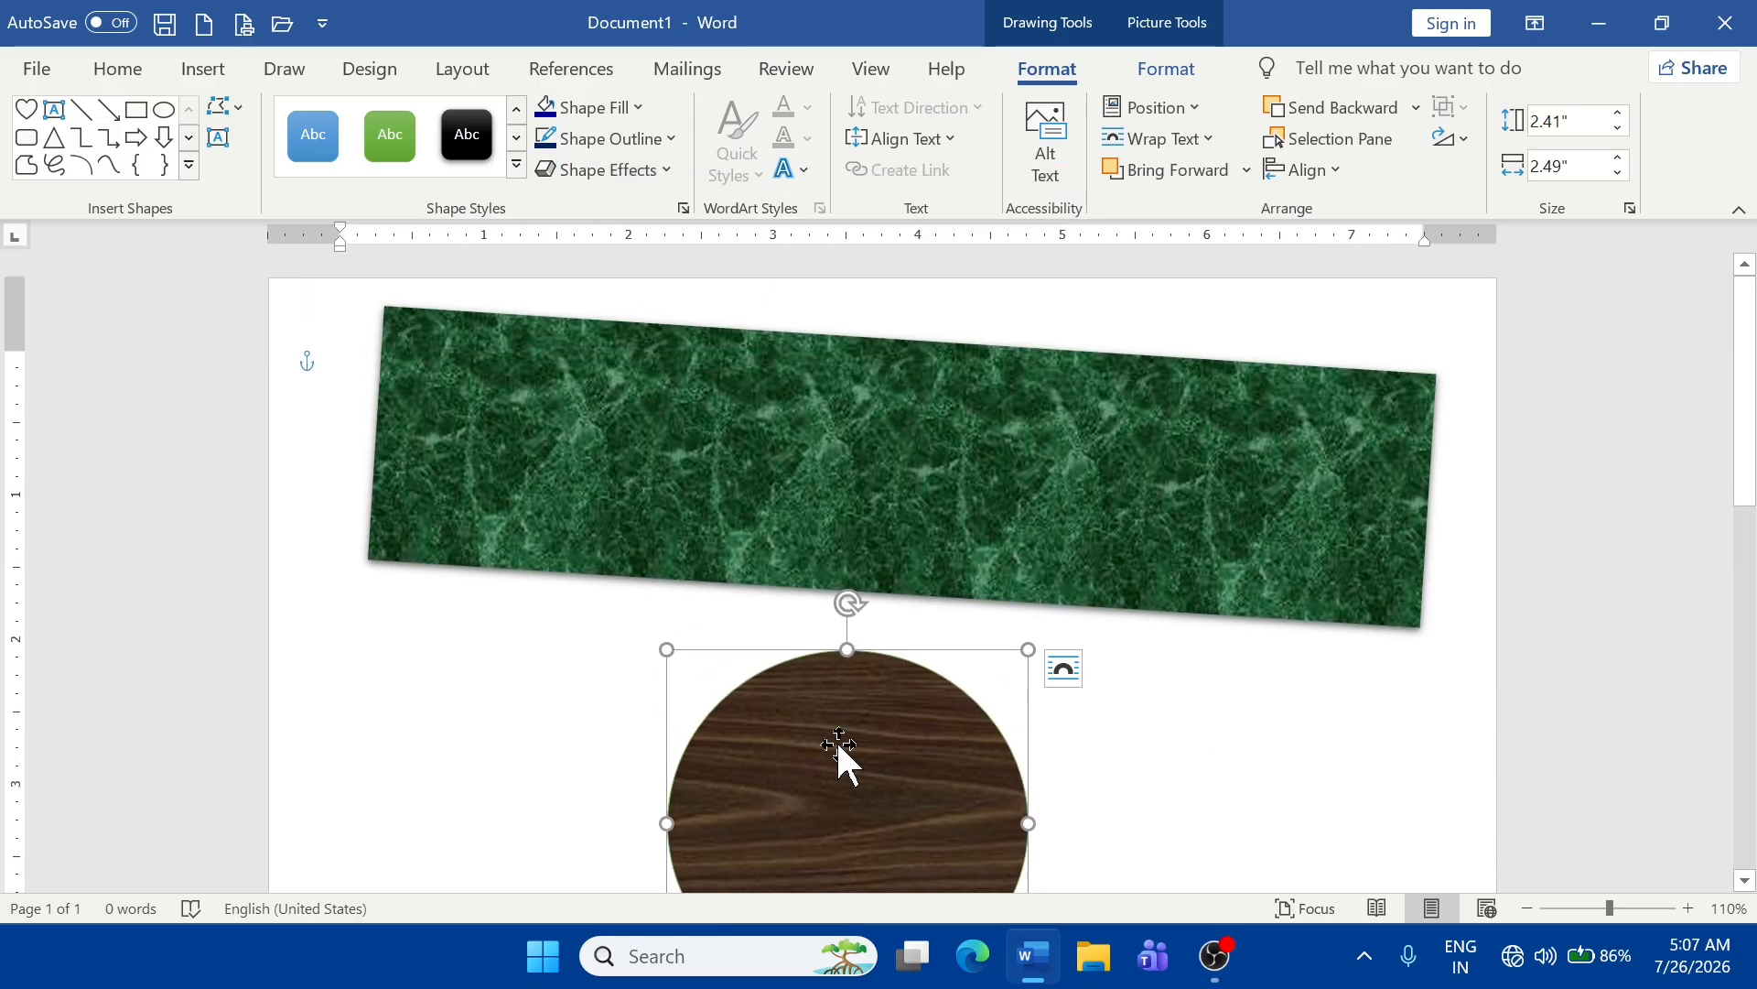
key("Delete")
left_click(804, 505)
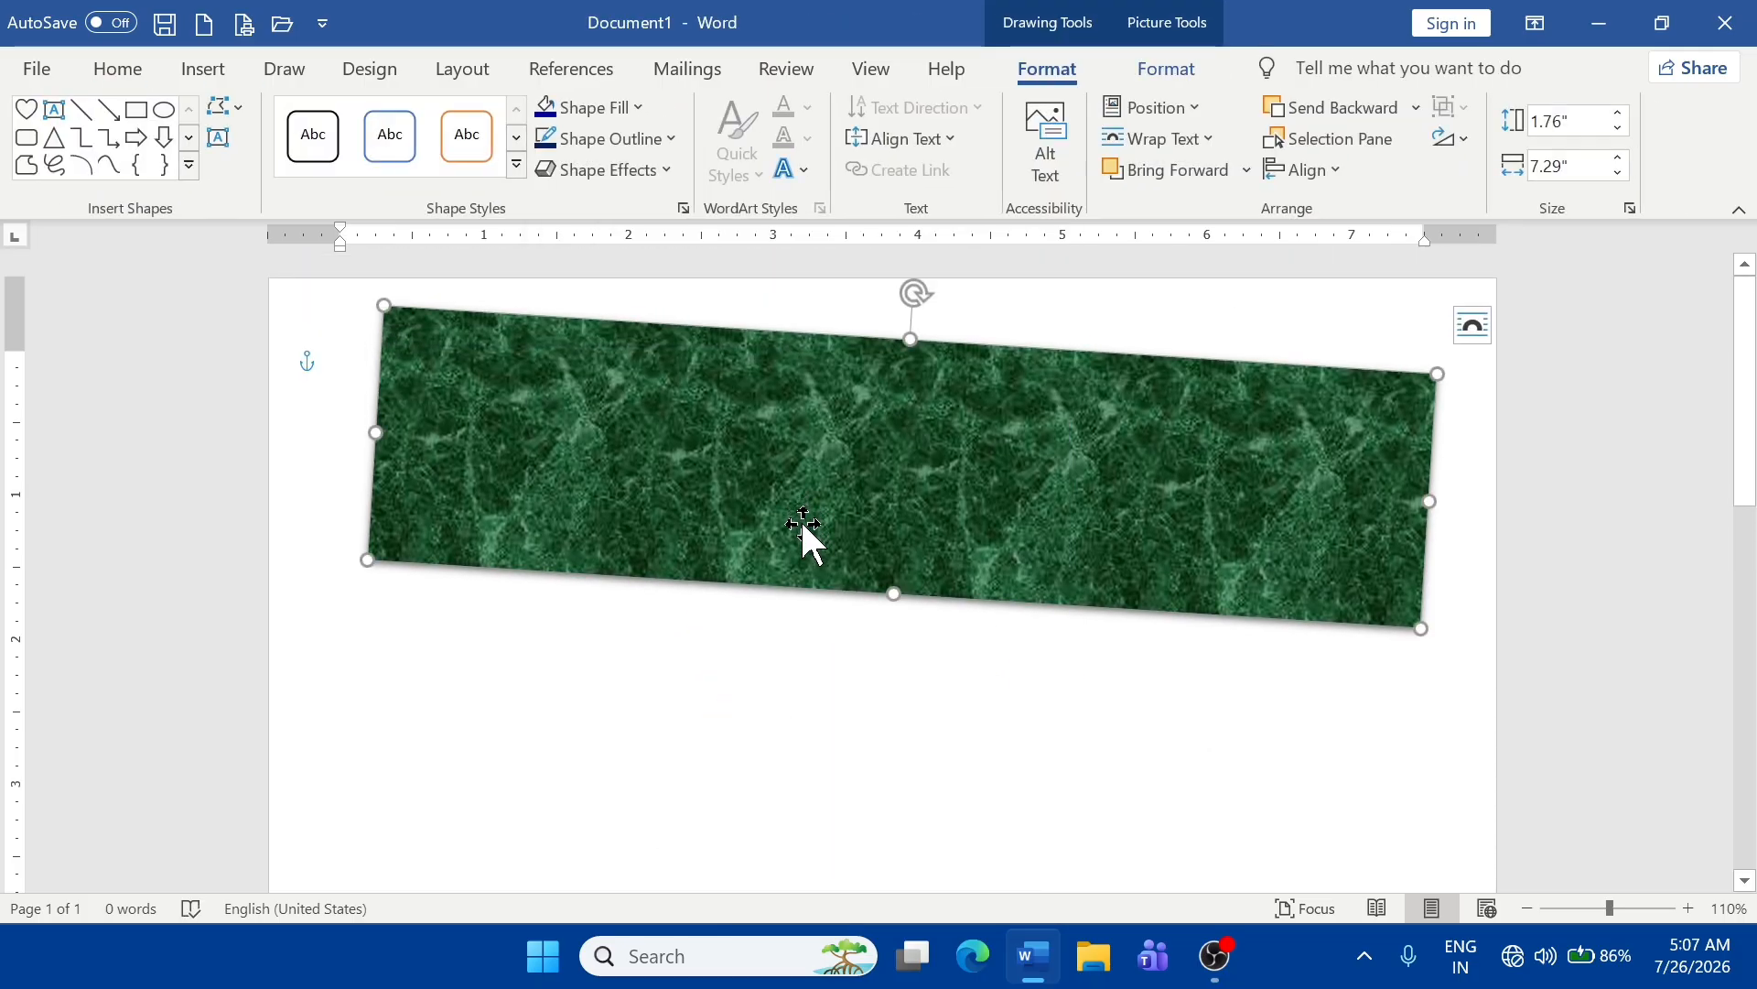
key("Delete")
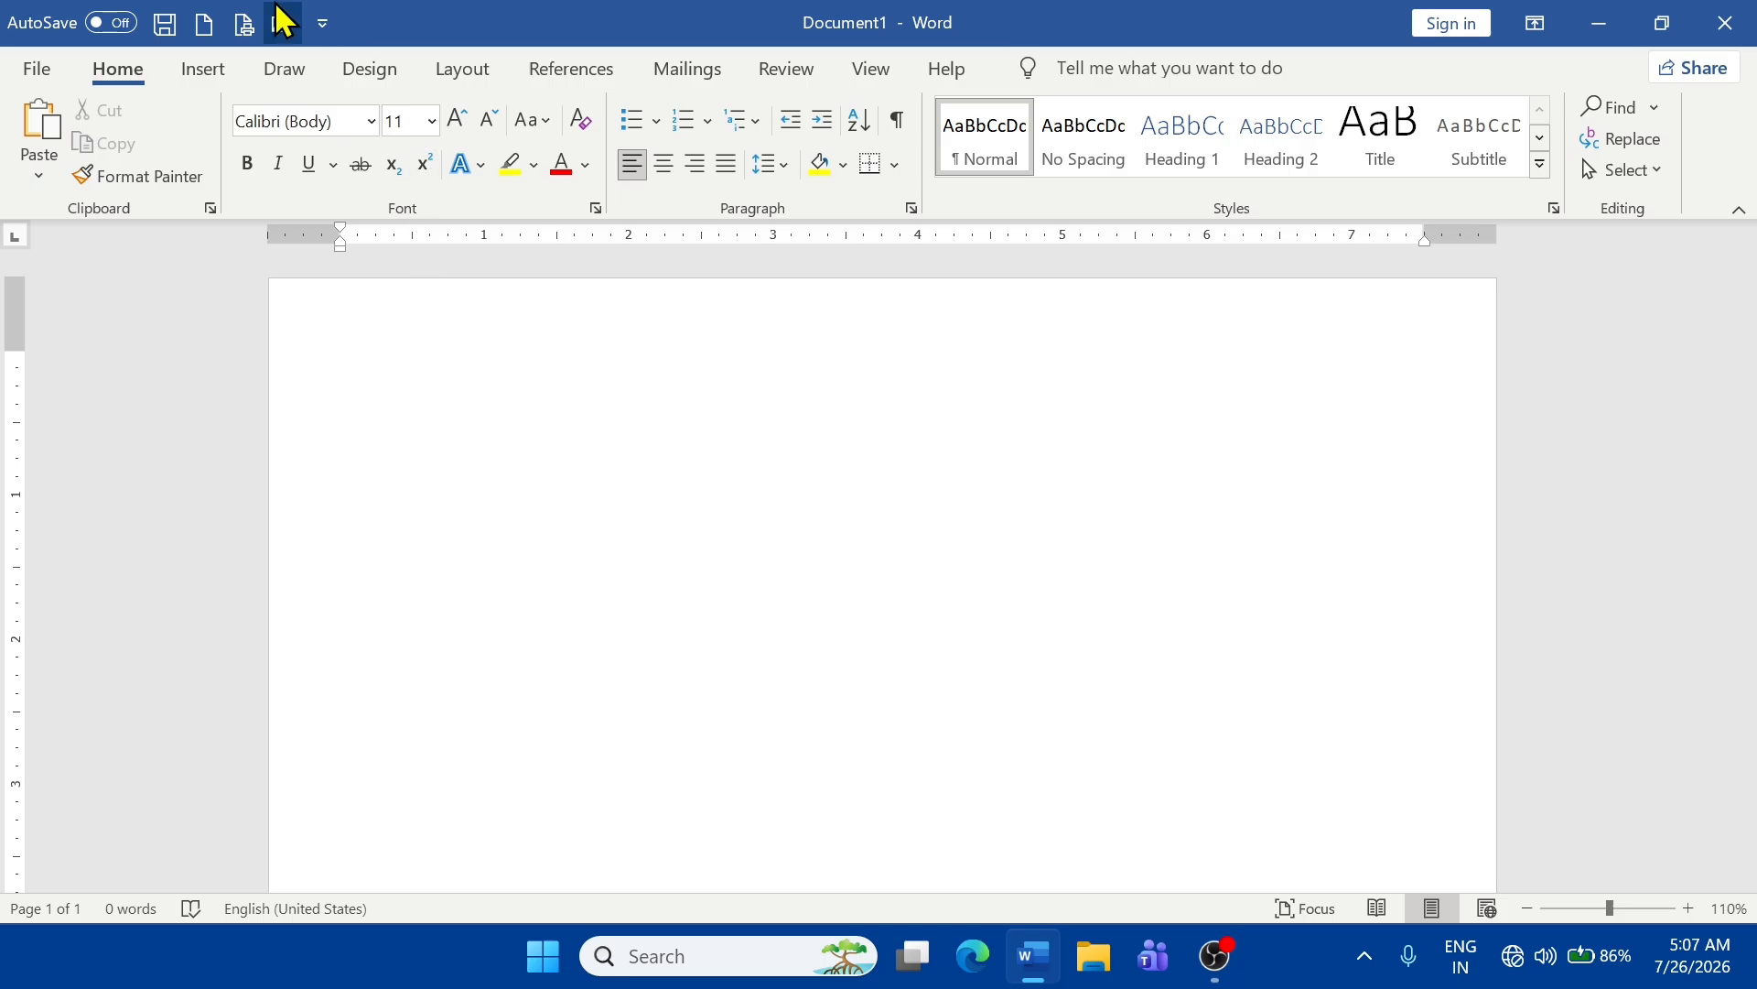
- Draw a rectangle about 1.39" high and 2.59" wide near the top of the page and fill it with standard green
left_click(205, 73)
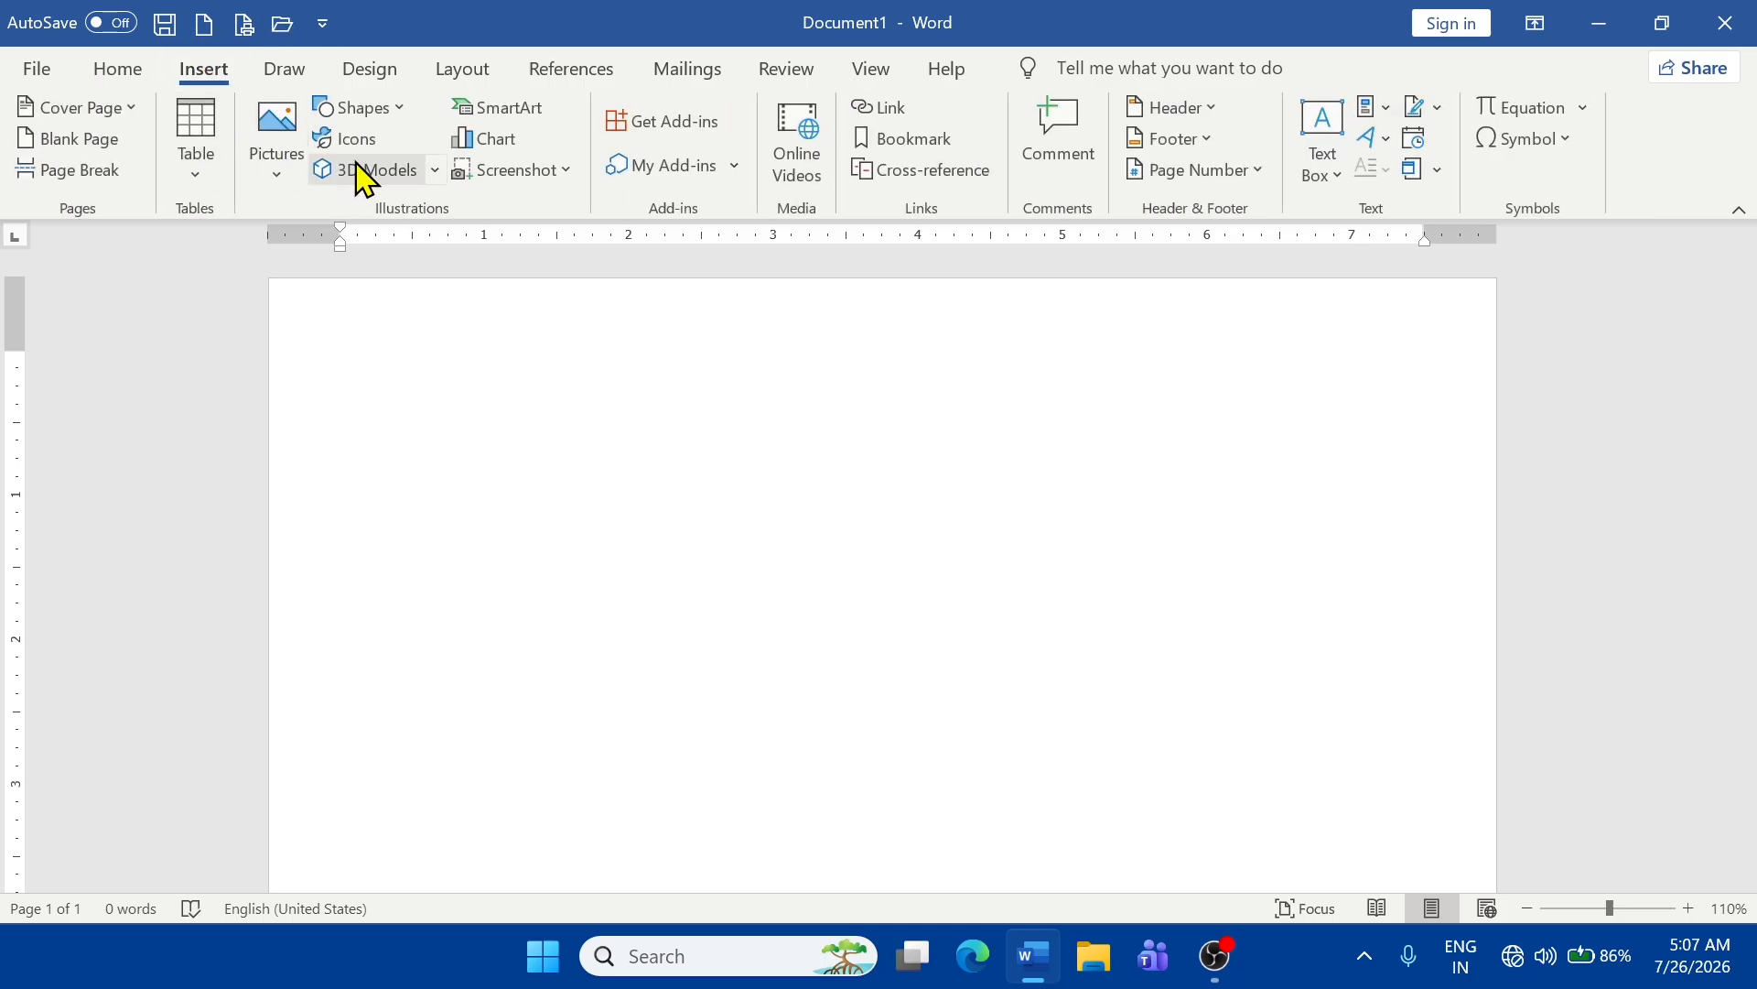
left_click(371, 110)
left_click(441, 175)
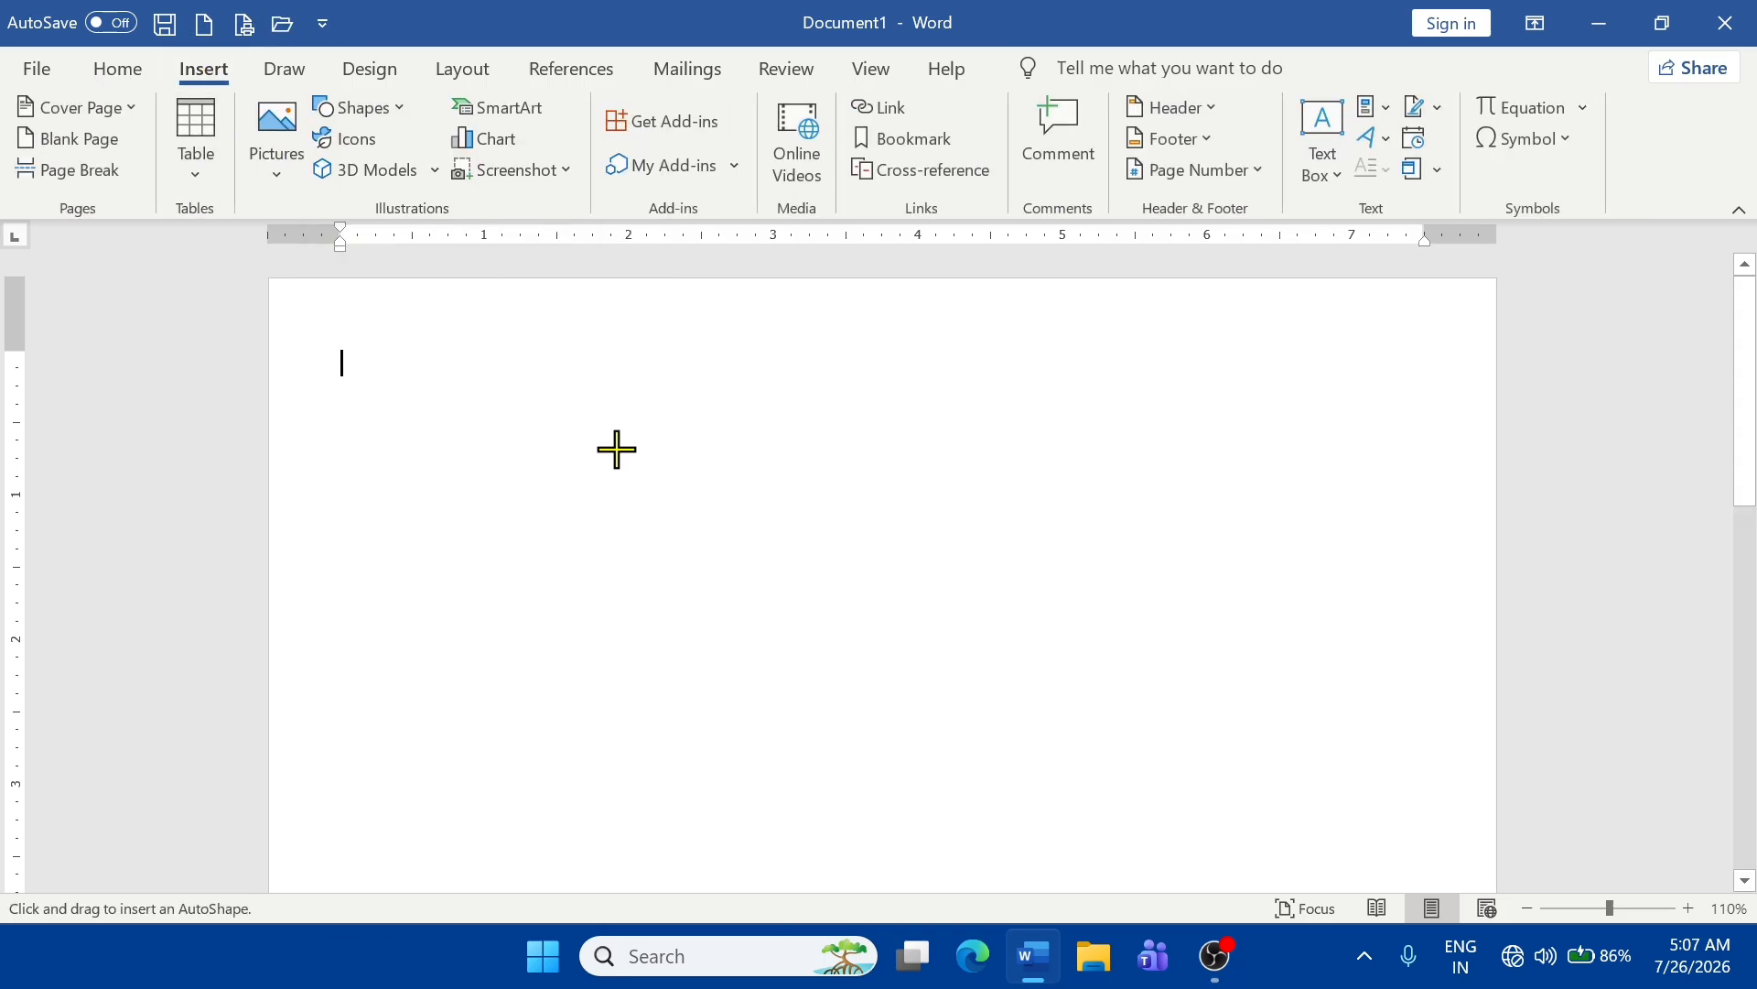
mouse_move(587, 427)
left_mouse_down()
mouse_move(947, 687)
mouse_move(964, 631)
left_mouse_up()
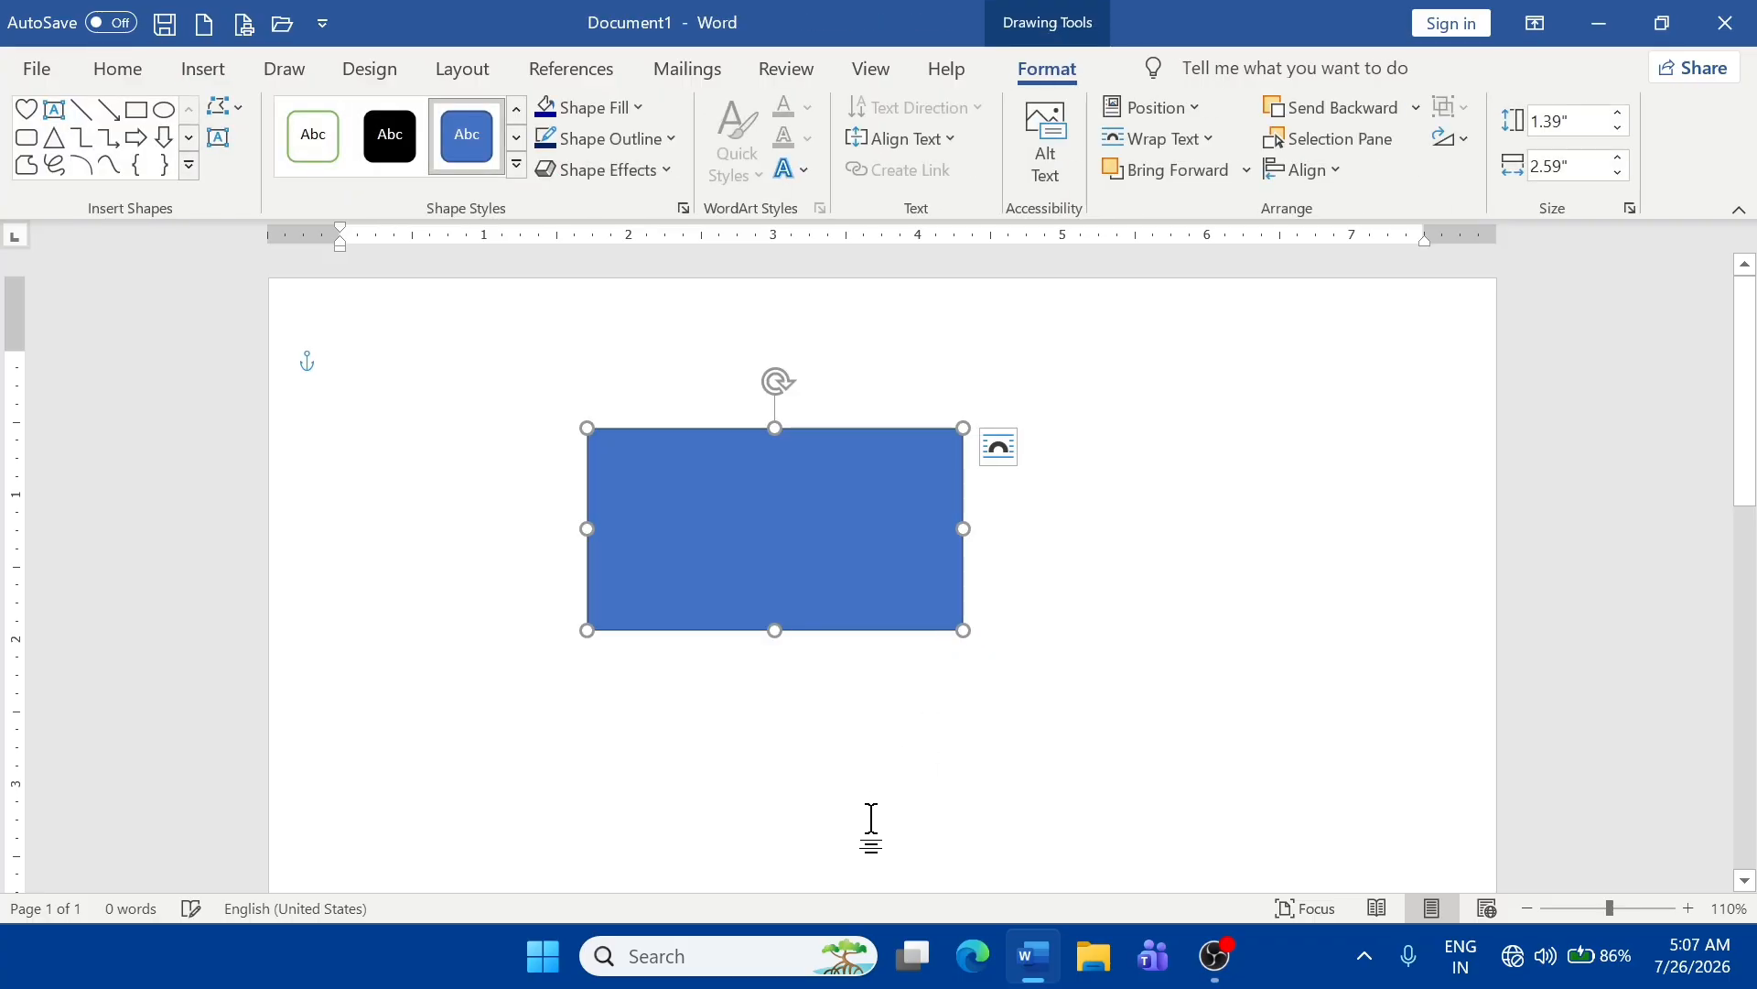
left_click(600, 108)
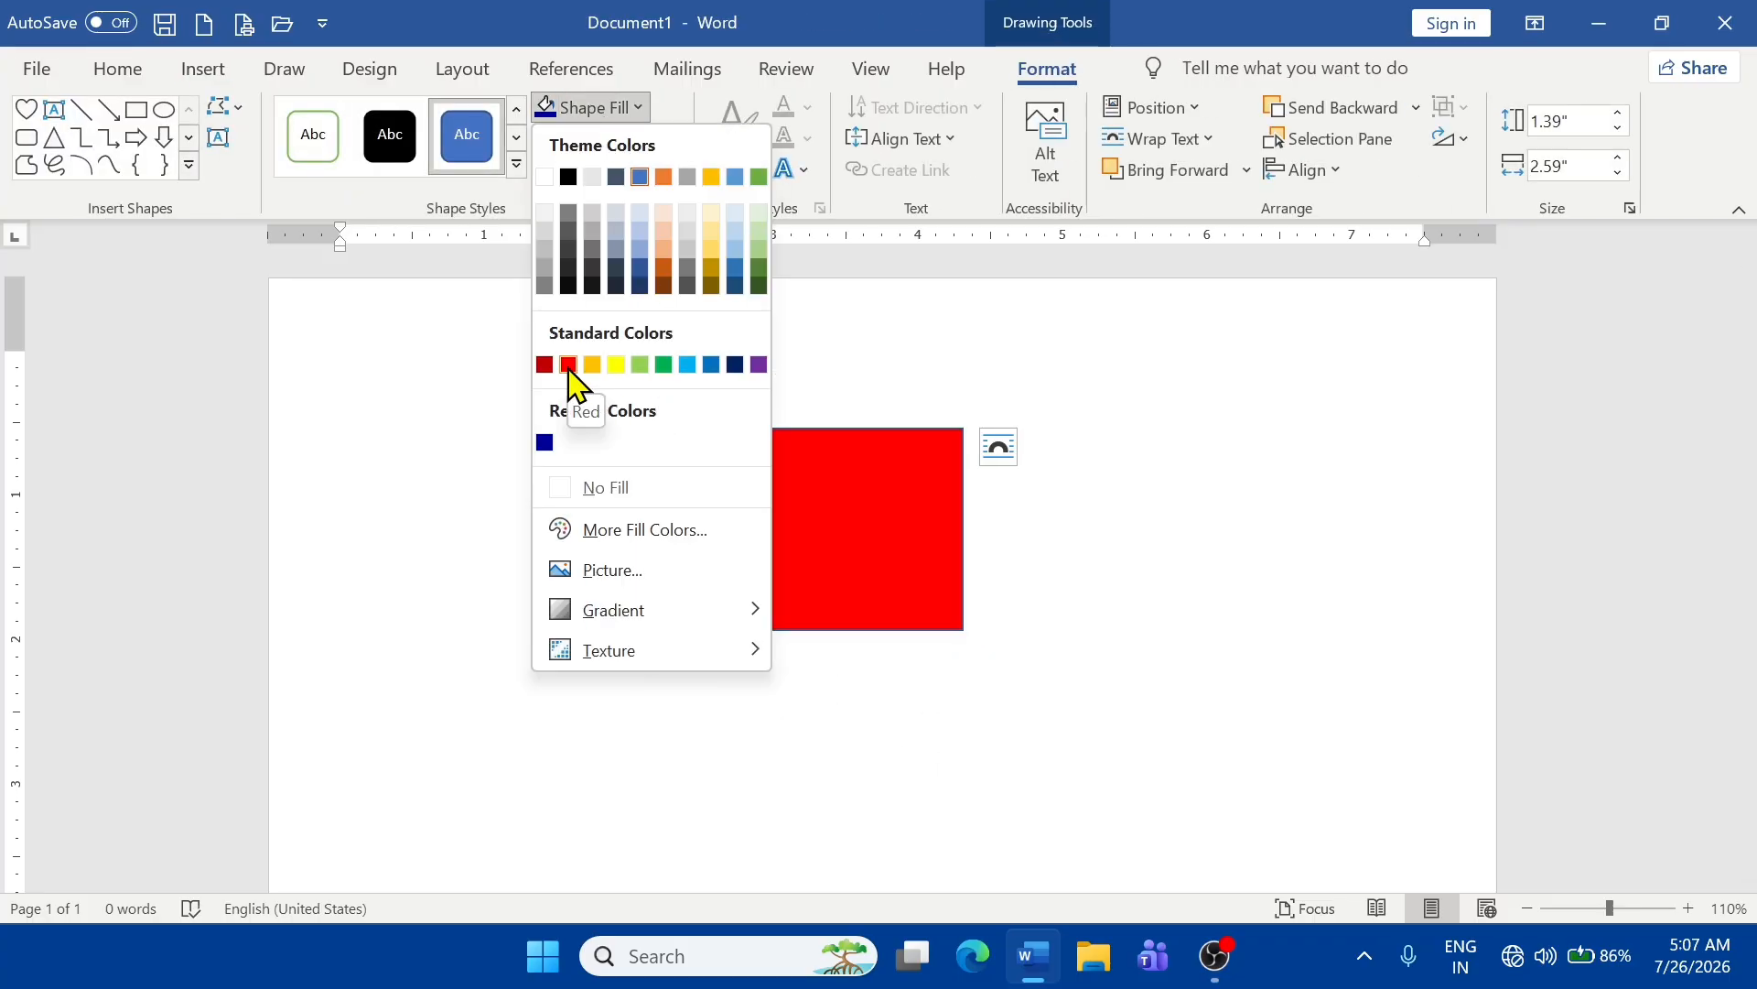
left_click(662, 366)
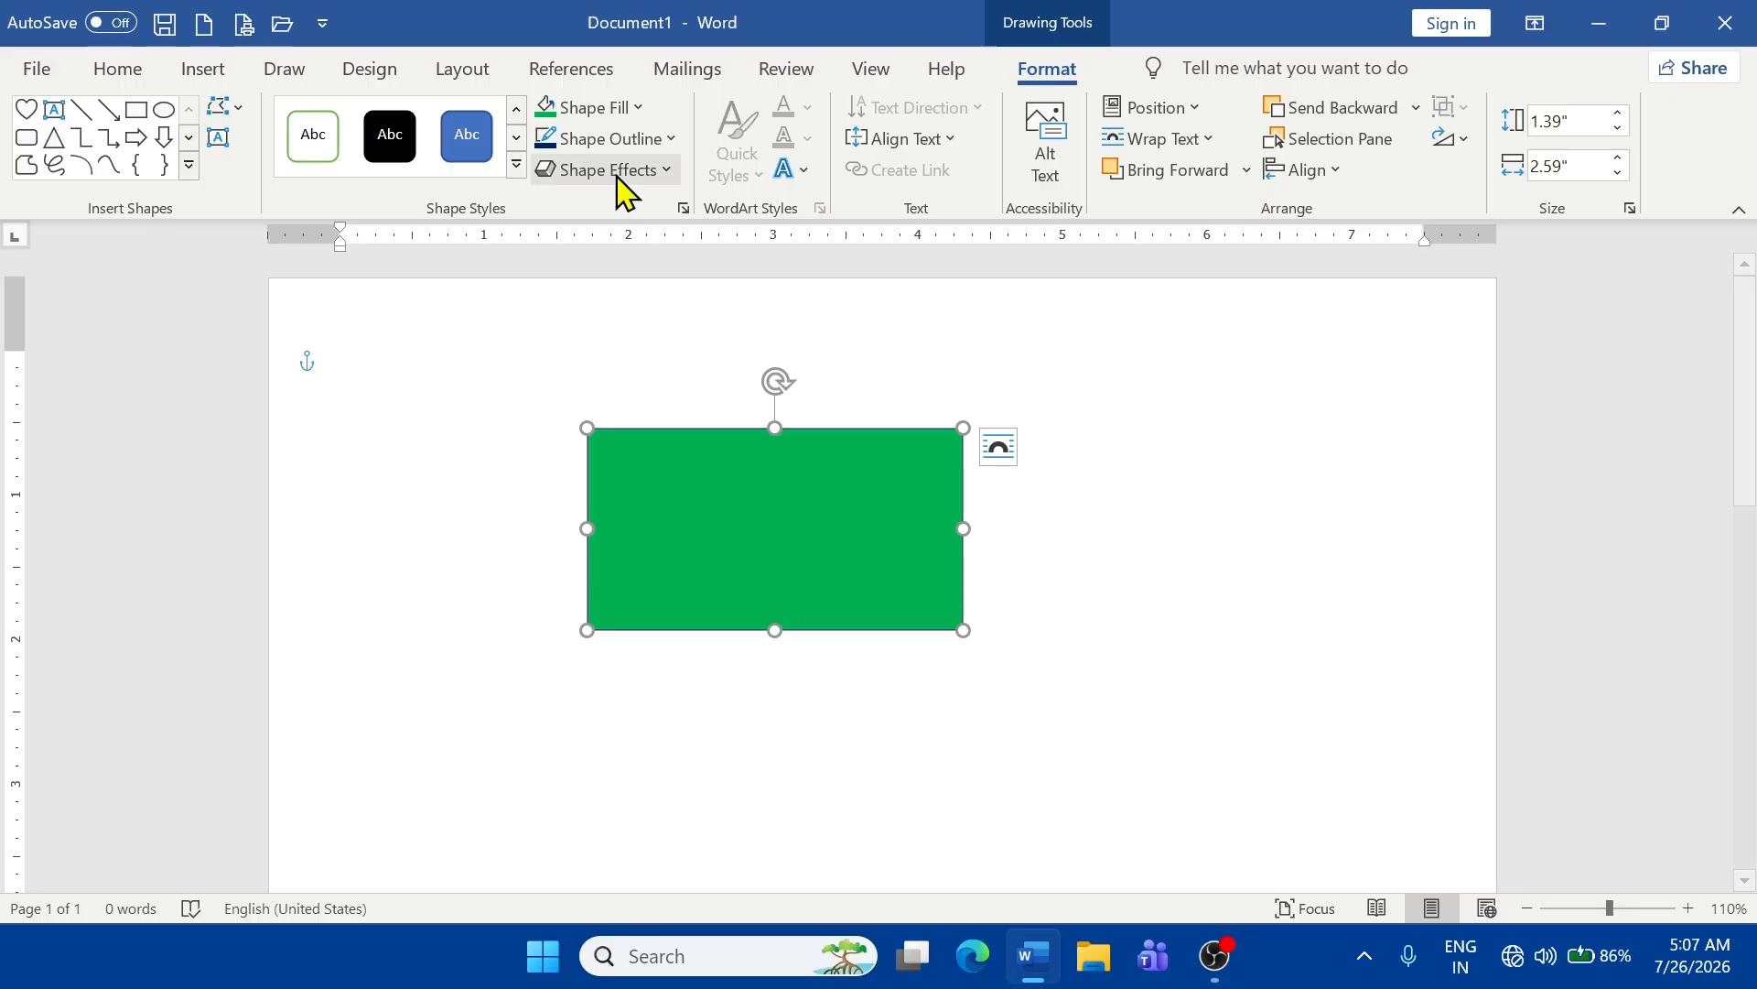
- Apply the parallel 3-D rotation preset with X 306.5°, Y 301.3° and Z 57.6° to the green rectangle
left_click(644, 183)
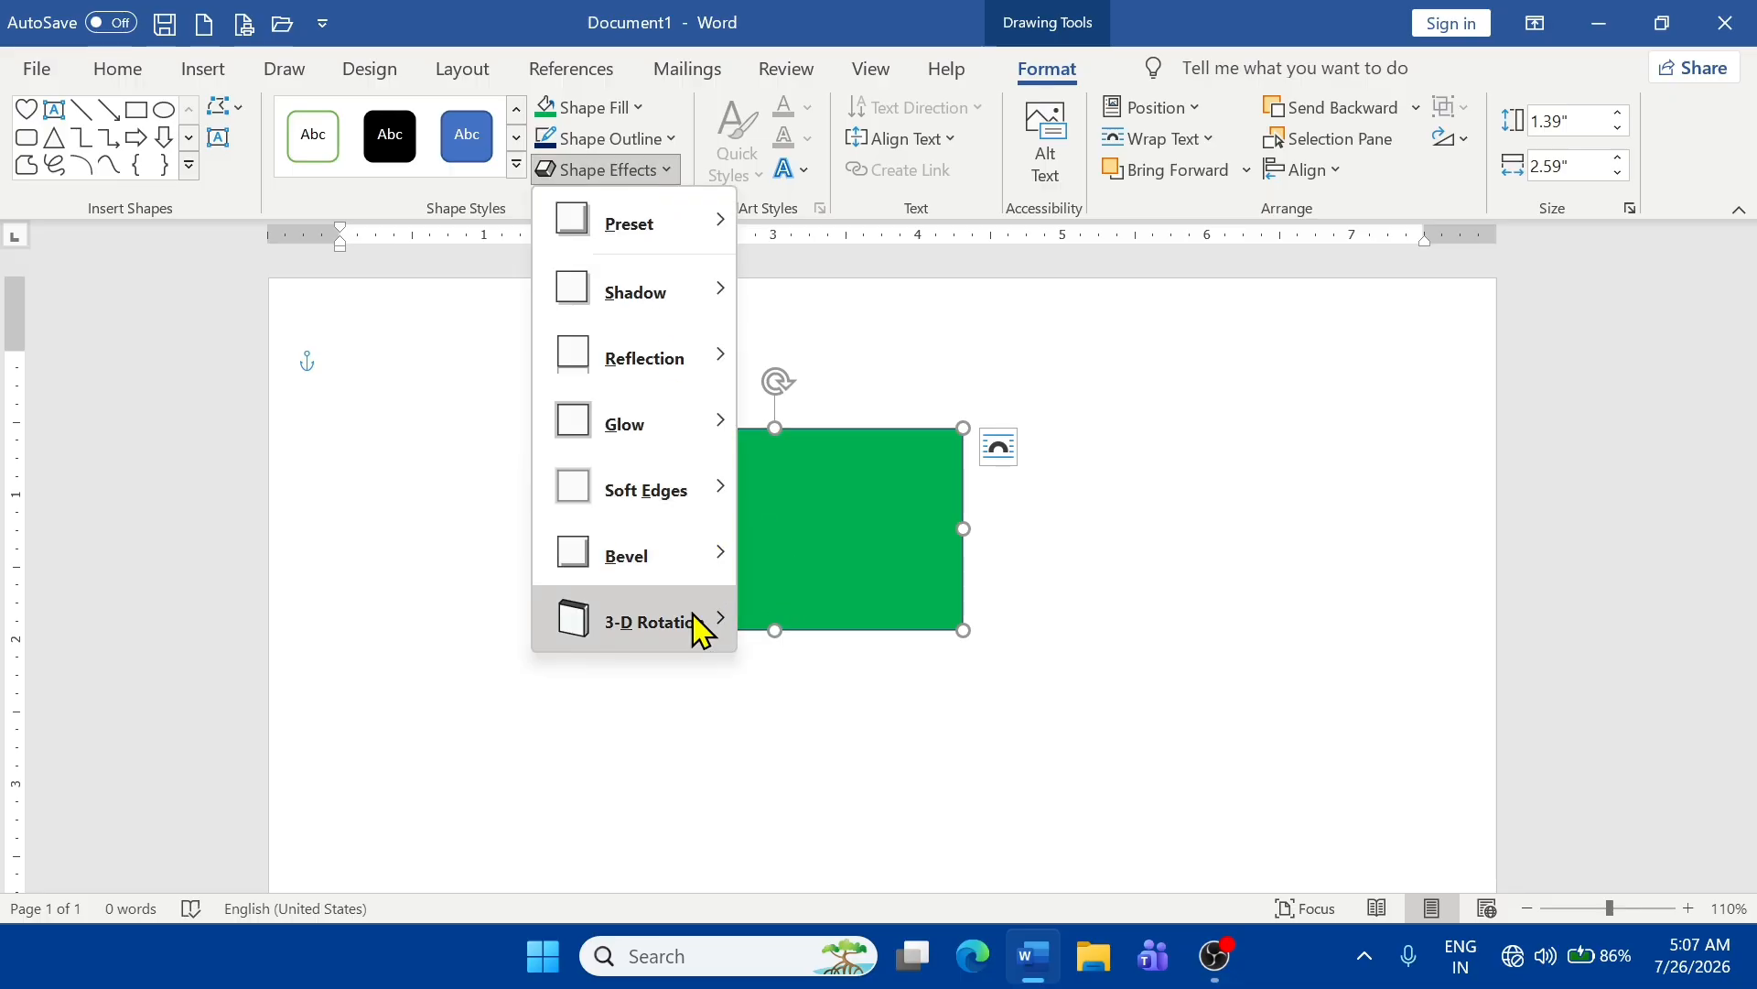
mouse_move(690, 628)
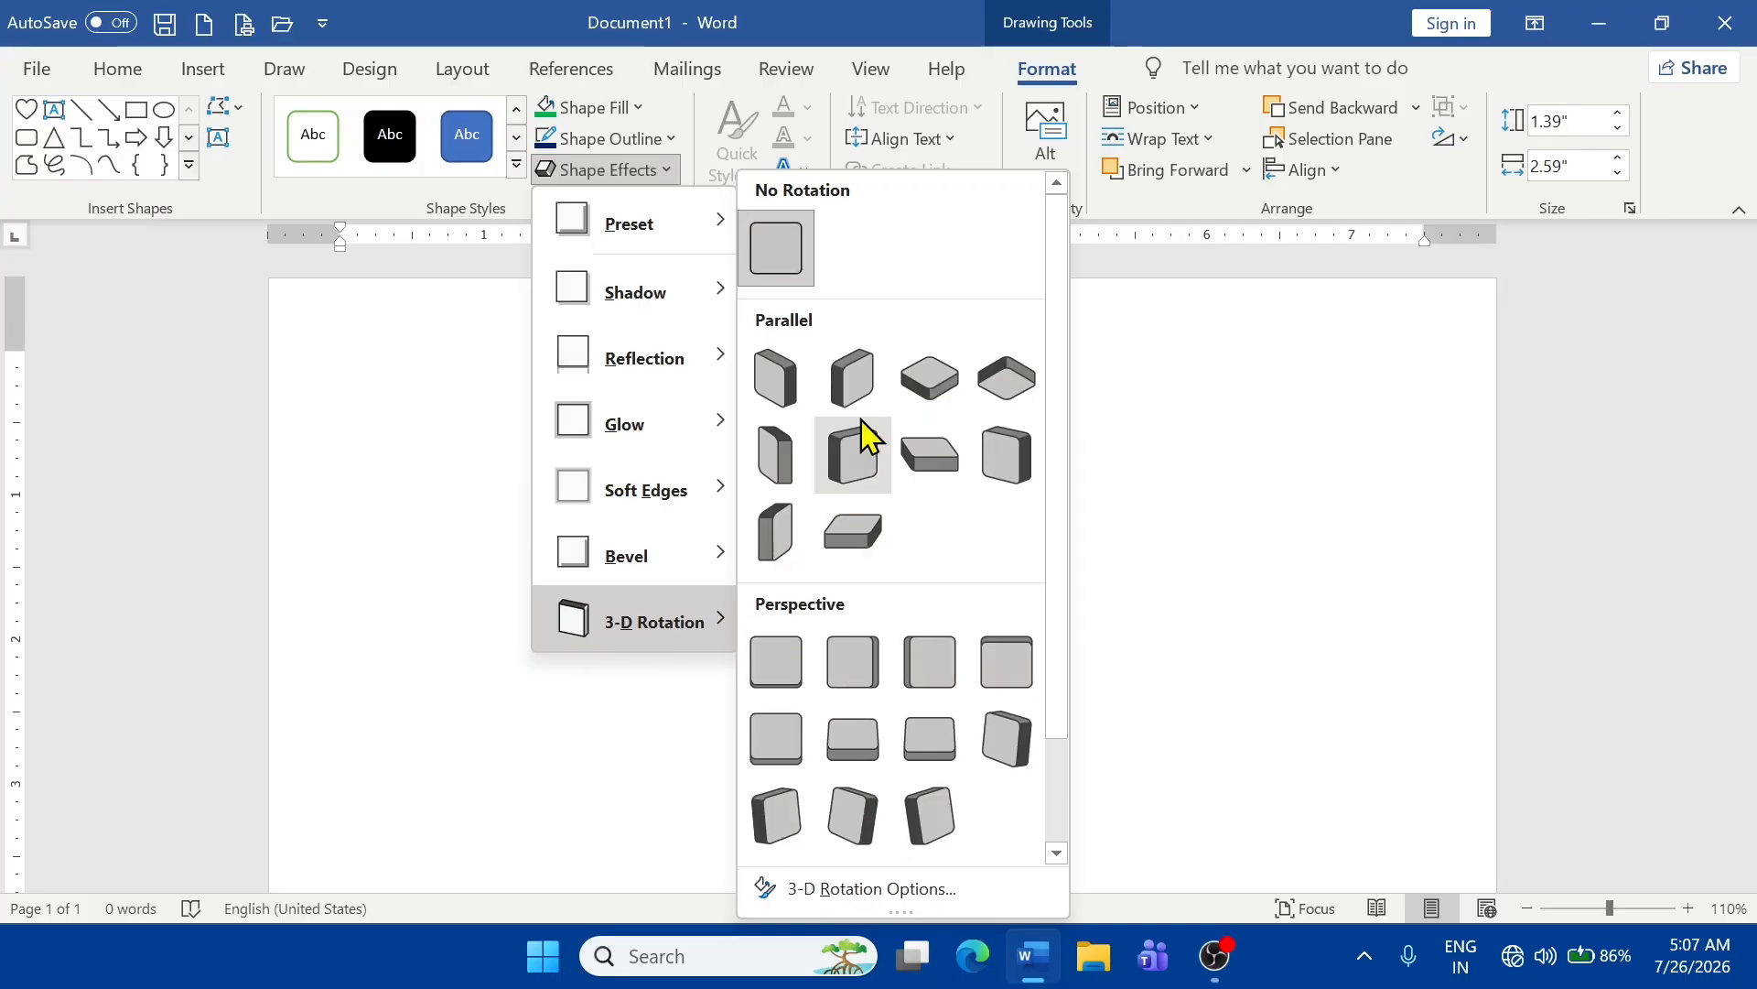
left_click(929, 467)
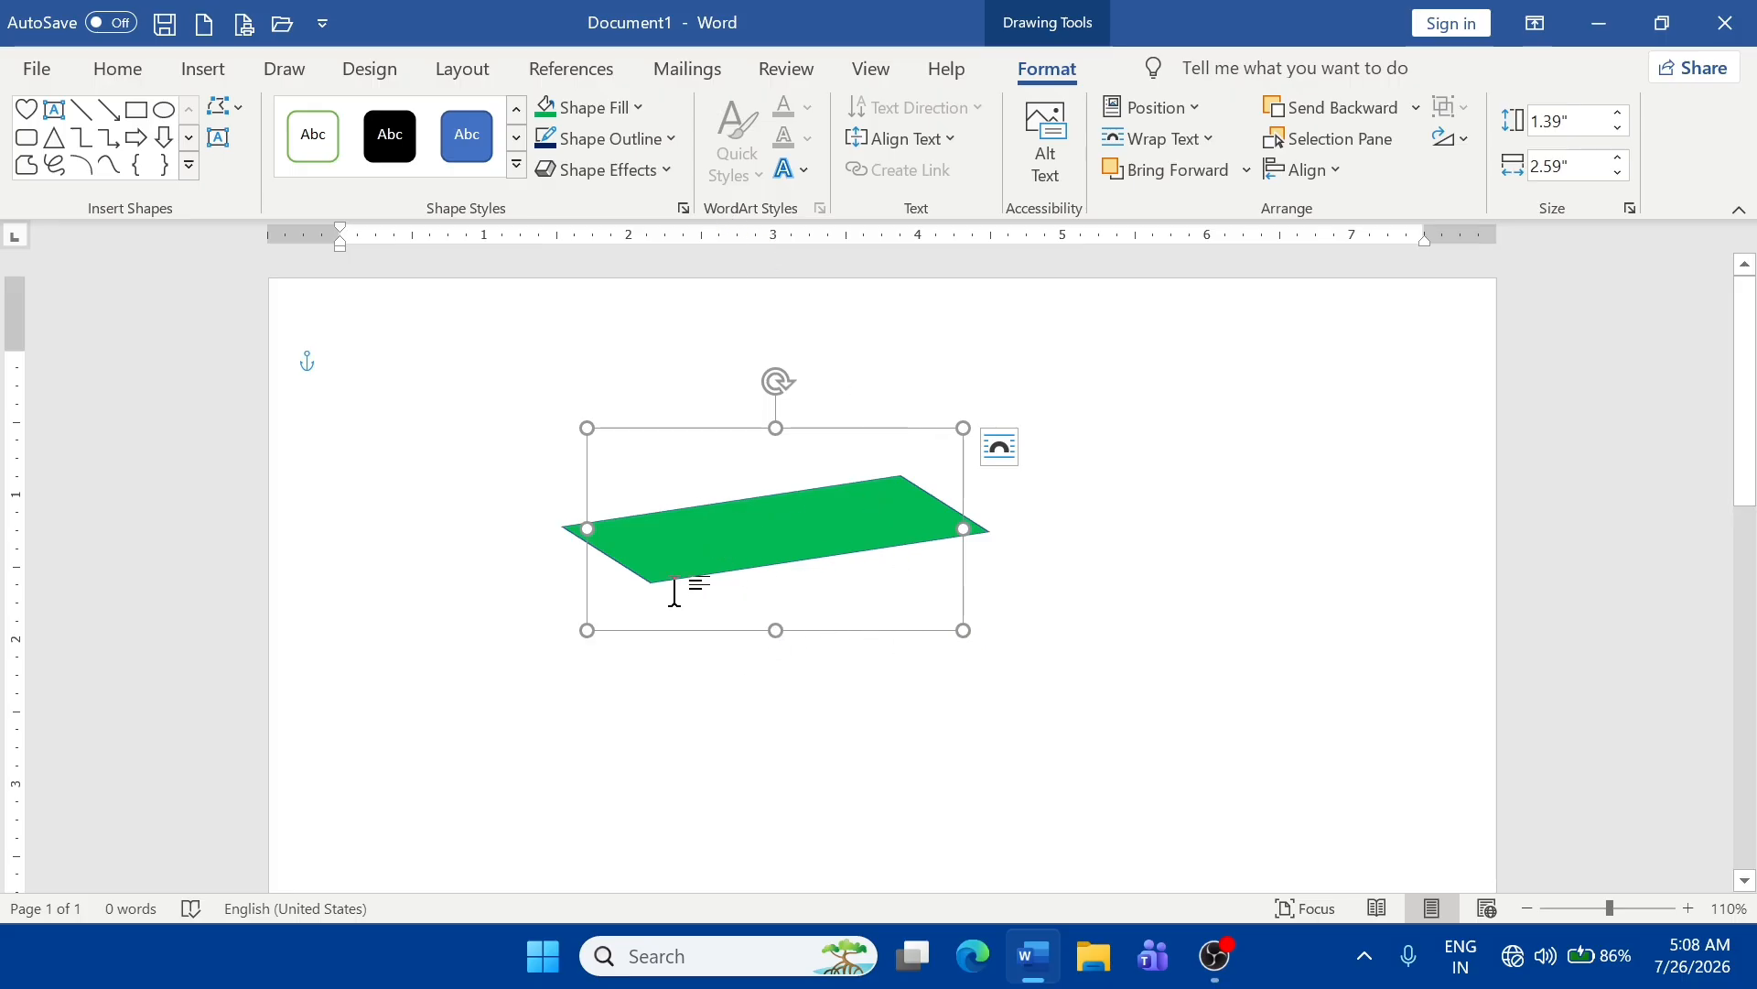
- Open the detailed 3-D rotation options and apply the parallel preset with X 314.7°, Y 35.4° and Z 299.8° to the green rectangle
left_click(647, 172)
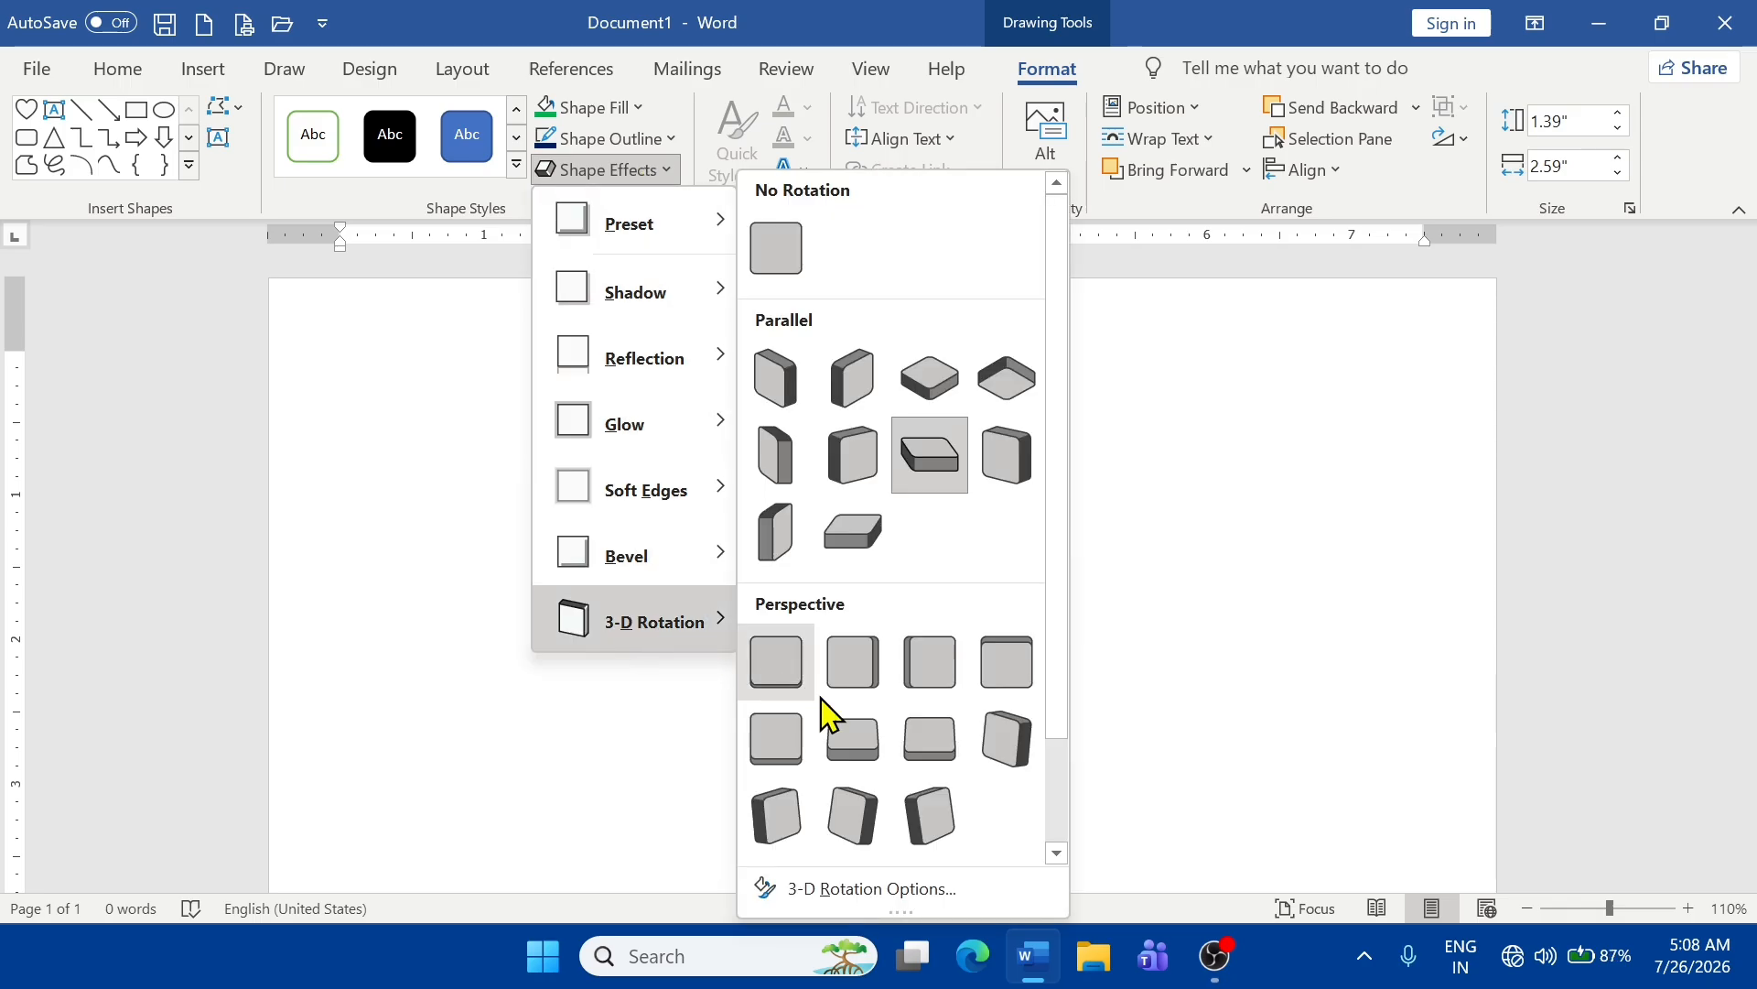
left_click(883, 889)
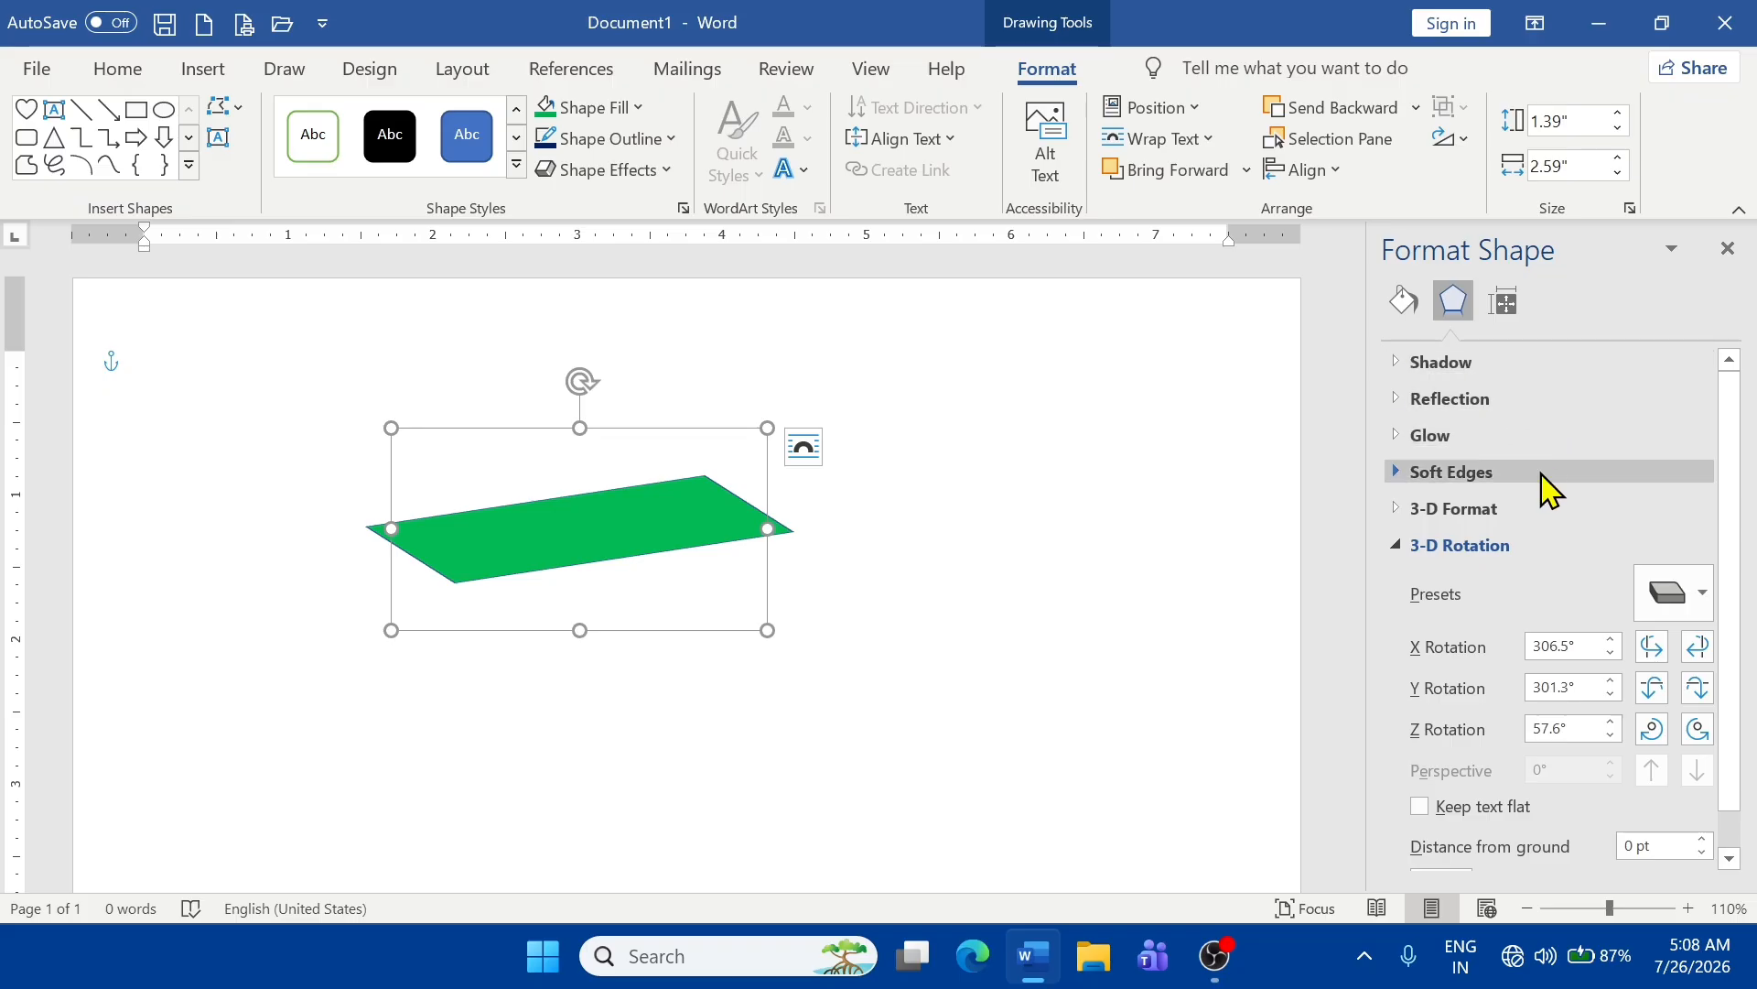
left_click(1702, 593)
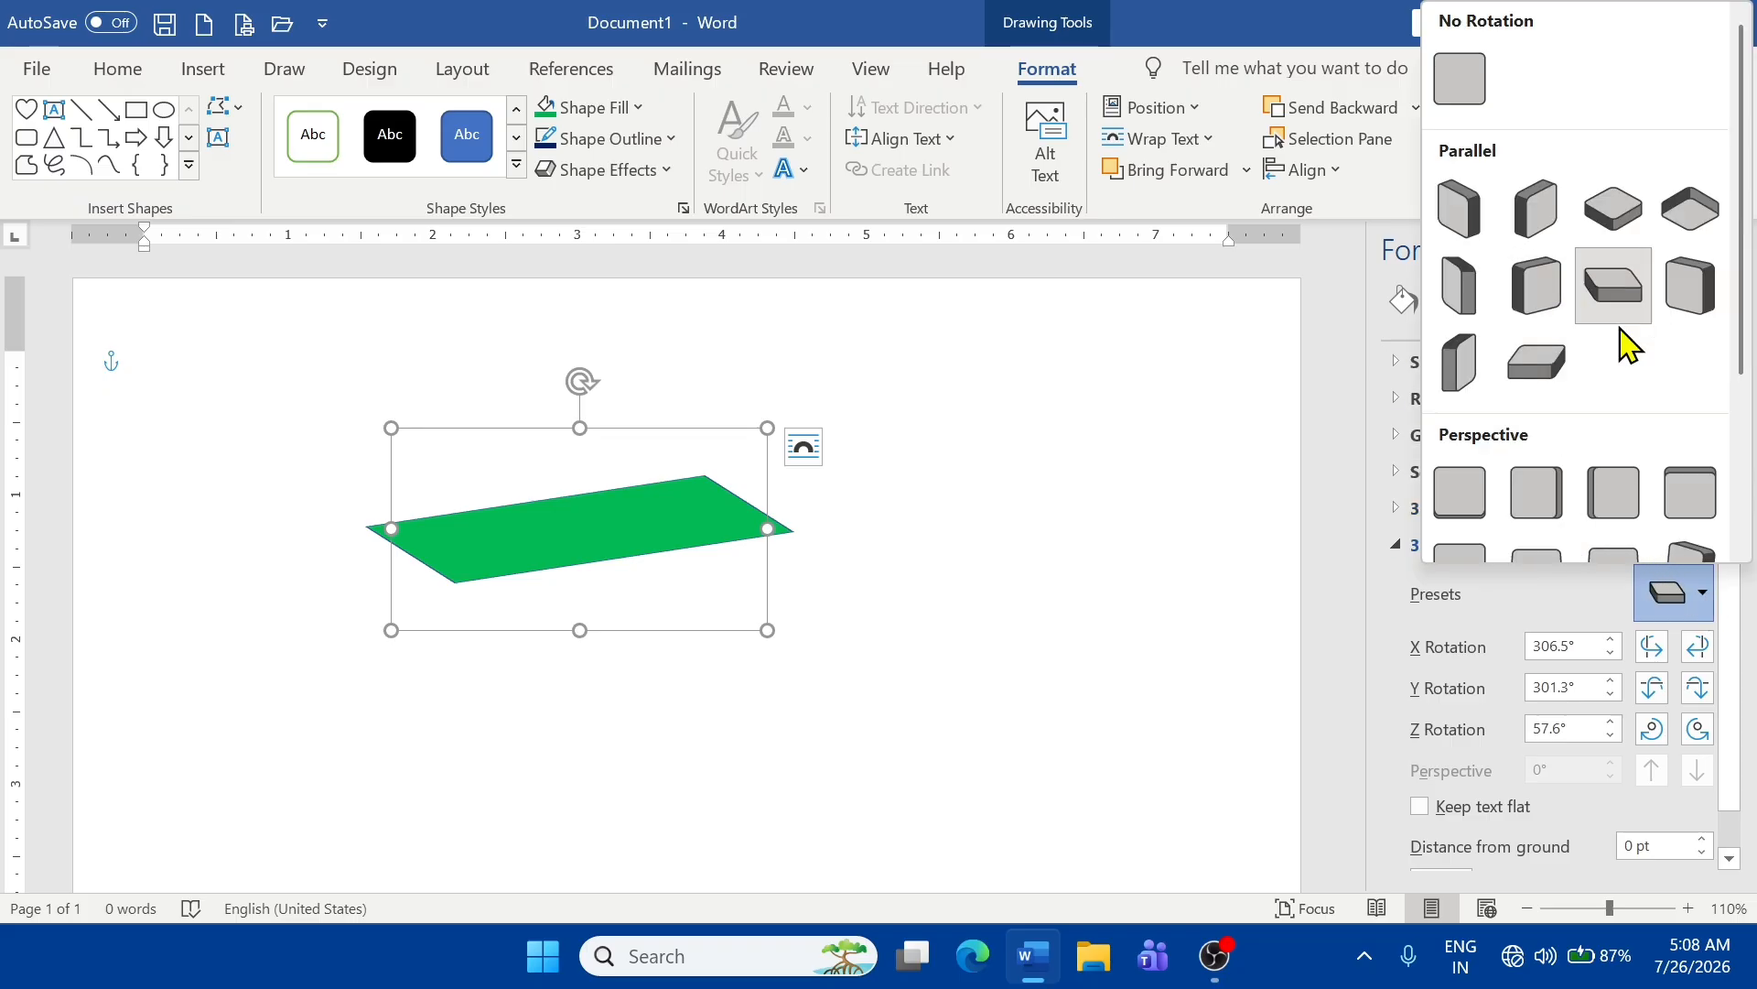
left_click(1688, 212)
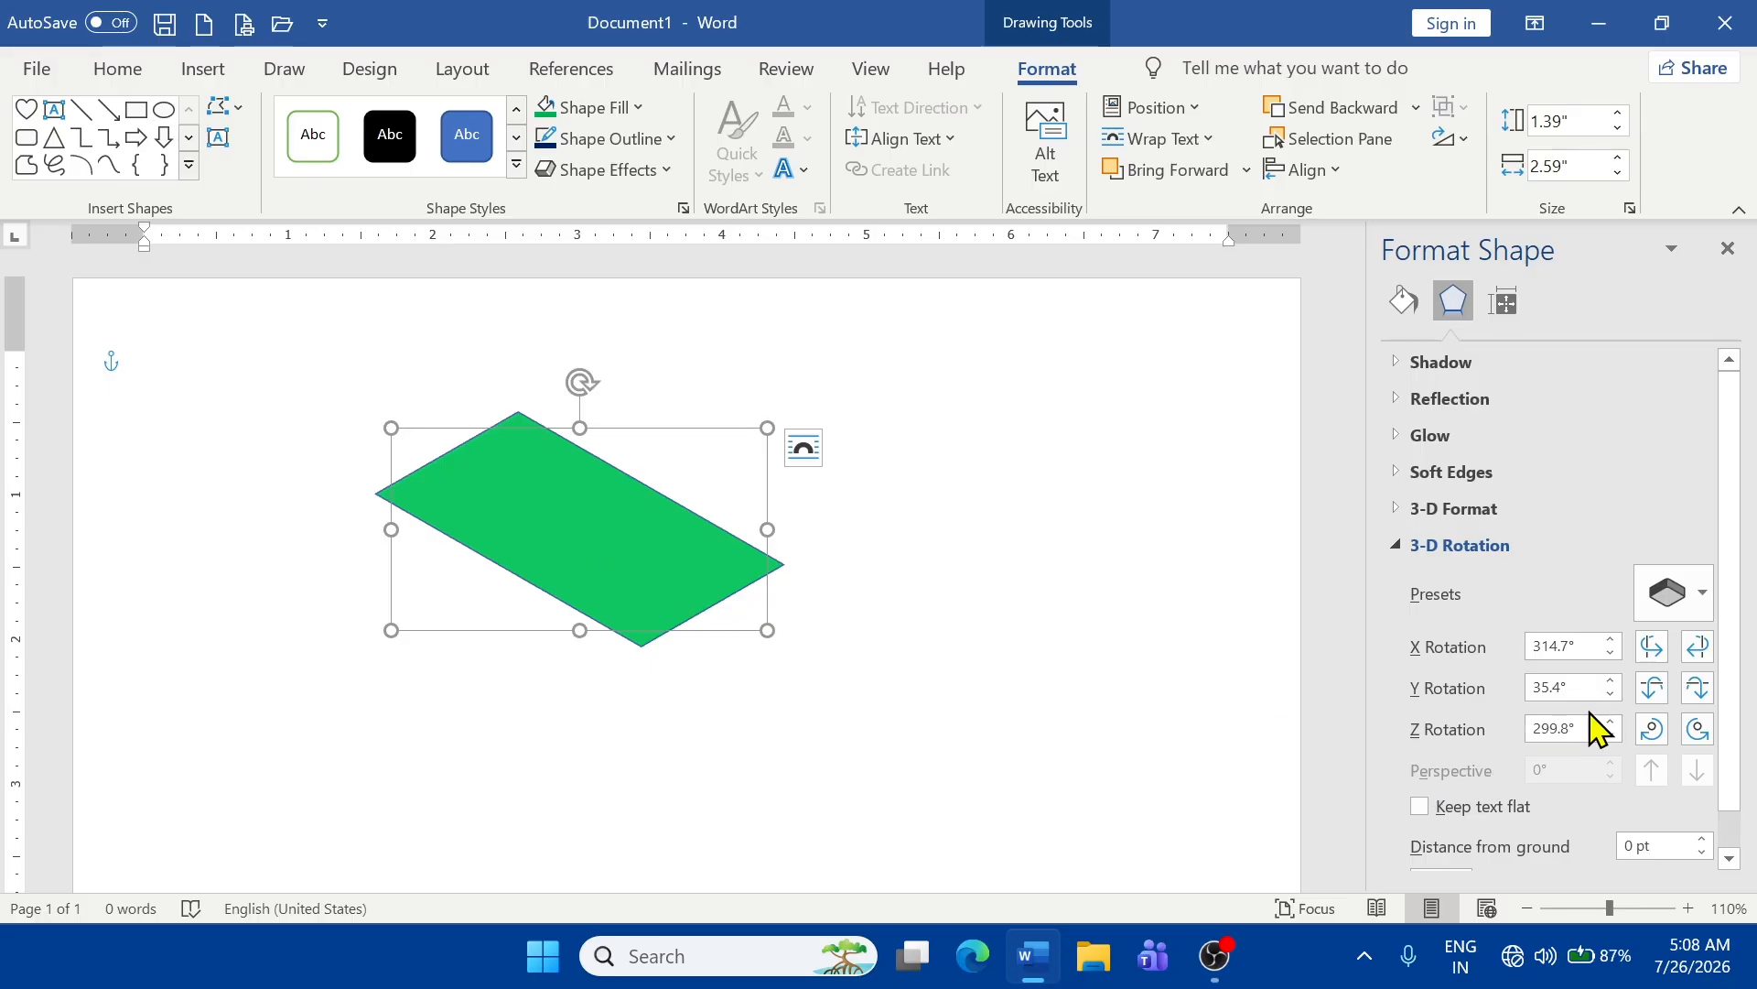
- Set the green shape's X rotation to 300°
left_click(1610, 652)
left_click(1610, 653)
left_click(1610, 653)
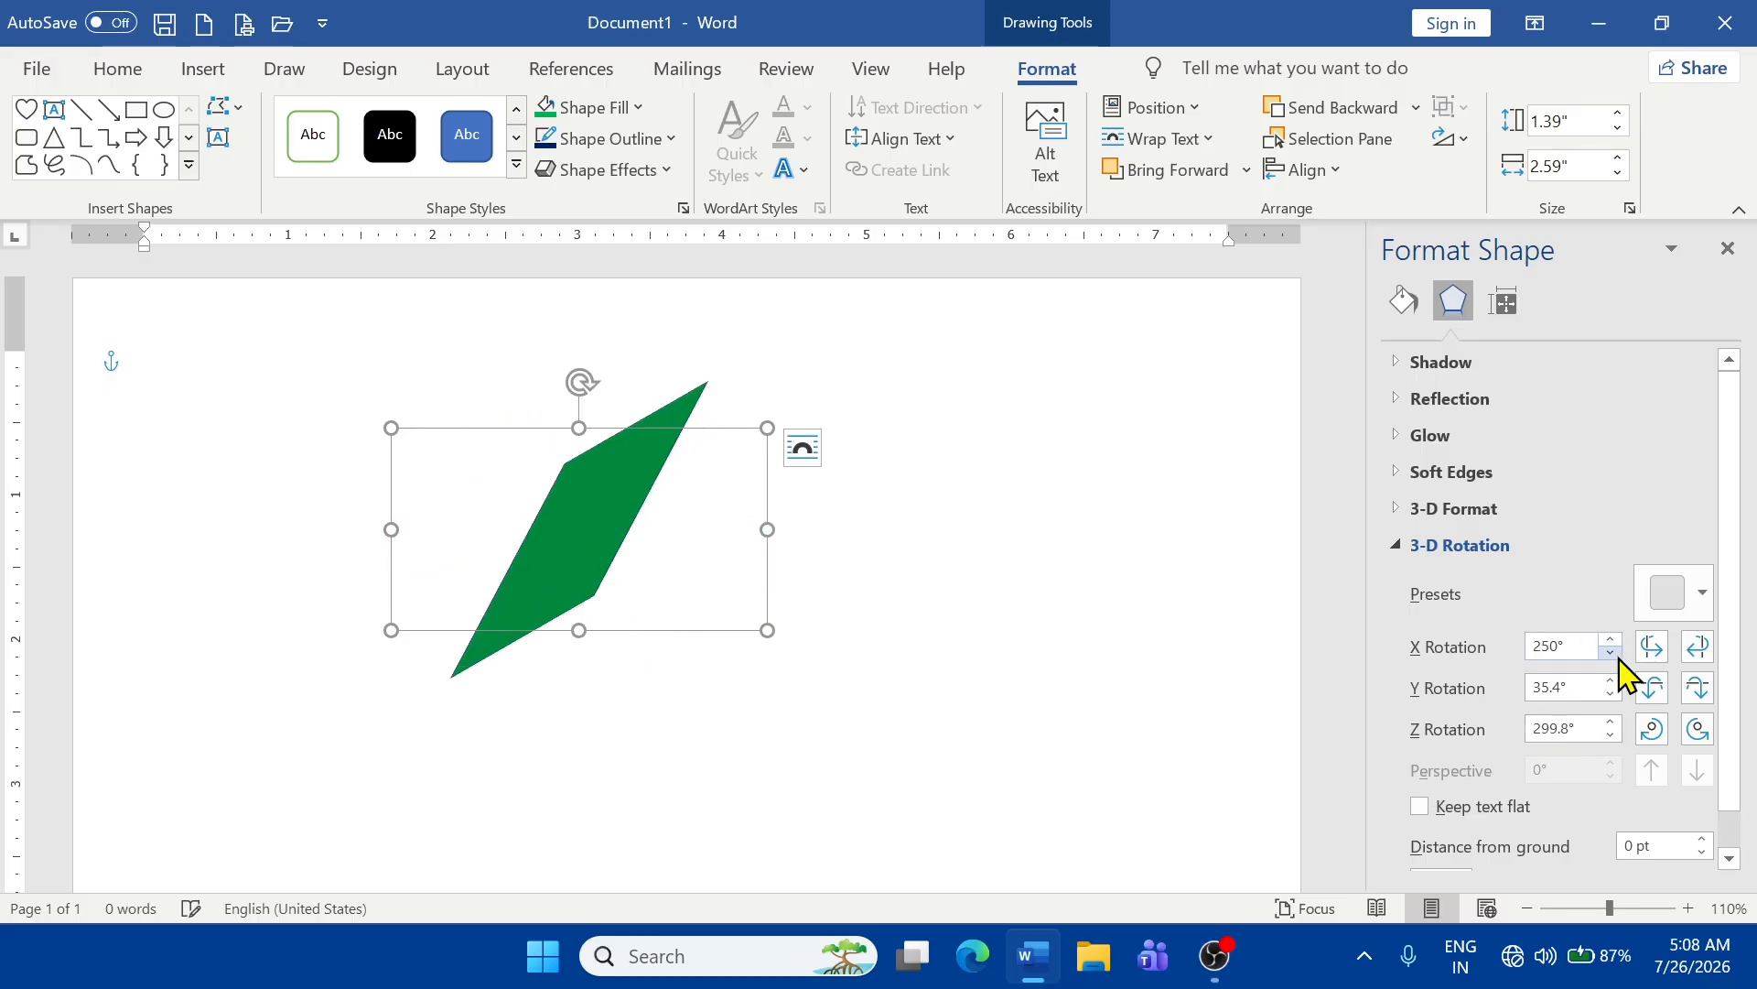
left_click(1610, 641)
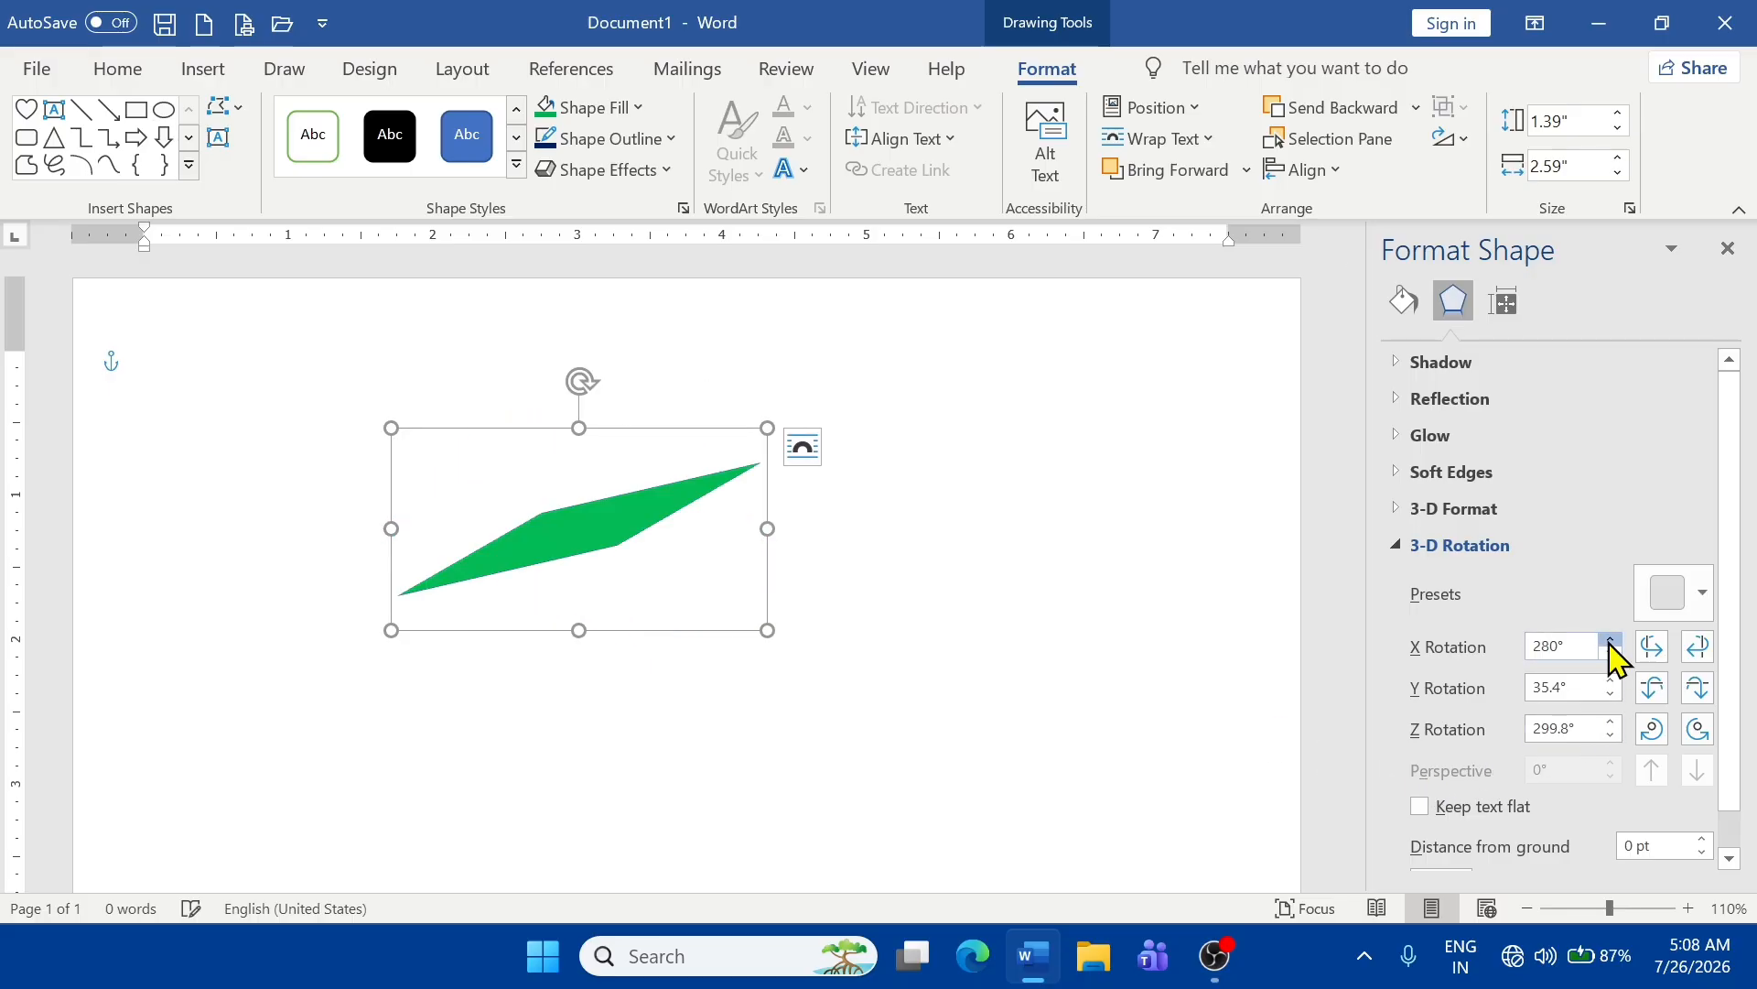
left_click(1610, 642)
left_click(1610, 642)
- Set the green shape's Z rotation to 340° and its Y rotation to 60°
scroll(1616, 740, "down", 1)
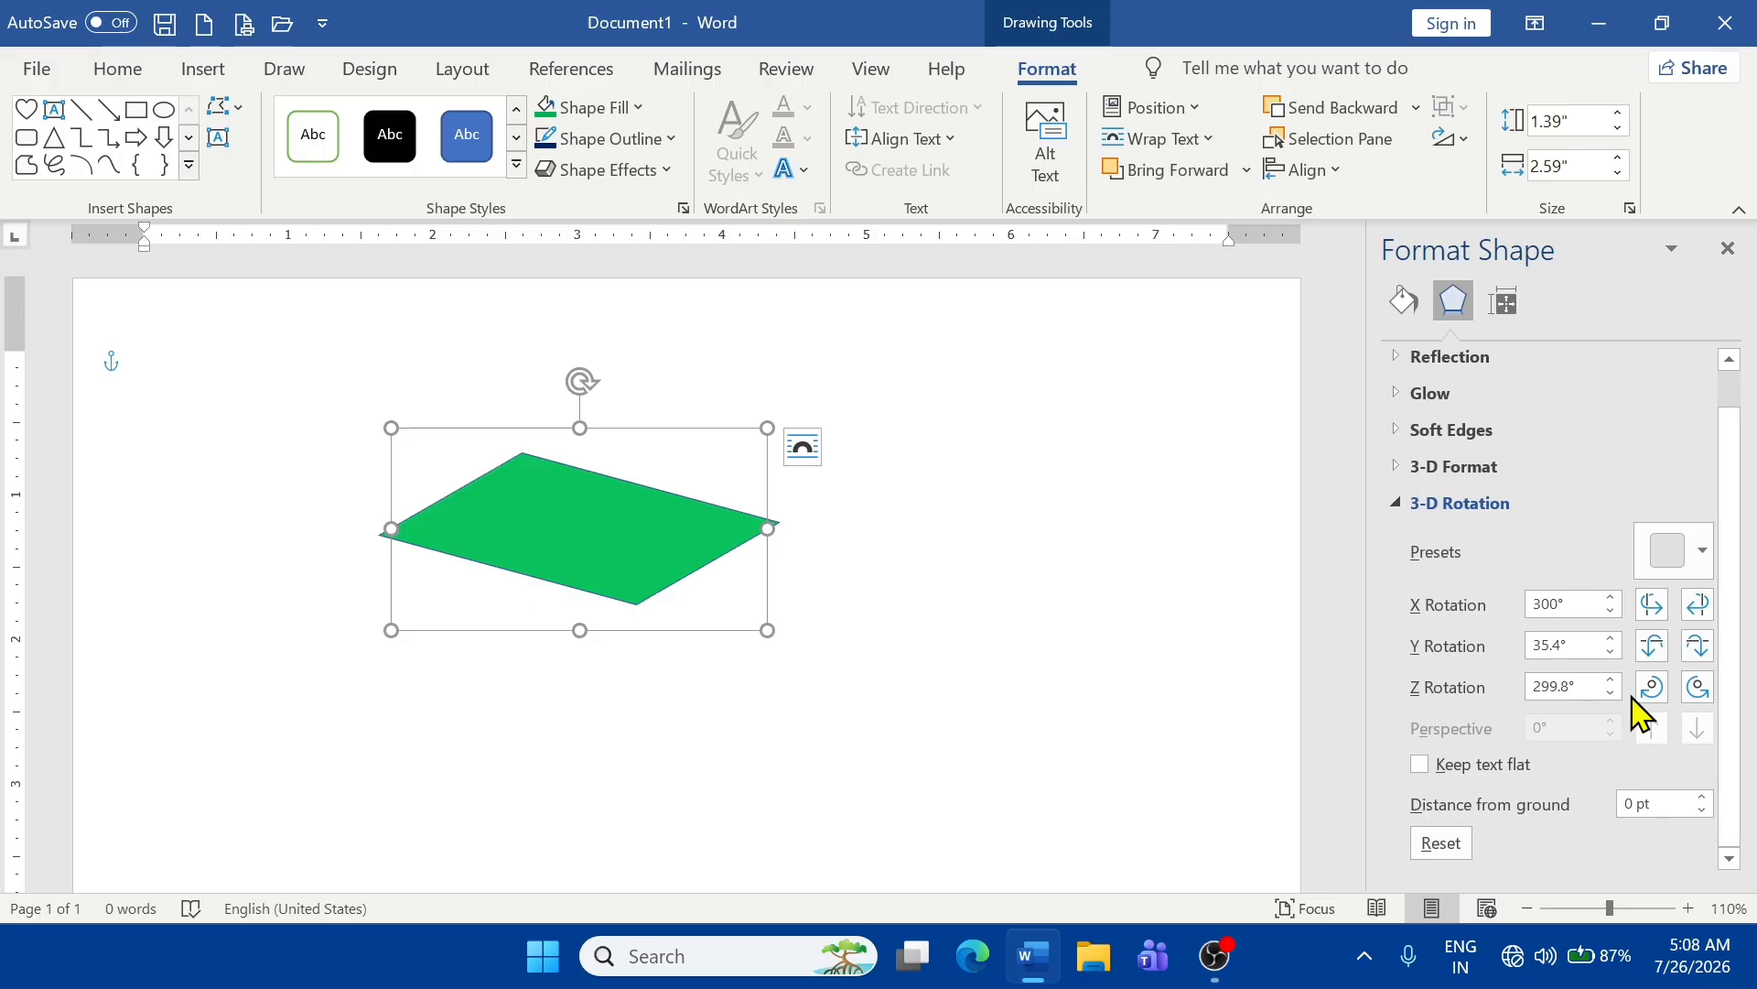
left_click(1610, 680)
left_click(1610, 680)
left_click(1610, 680)
left_click(1610, 680)
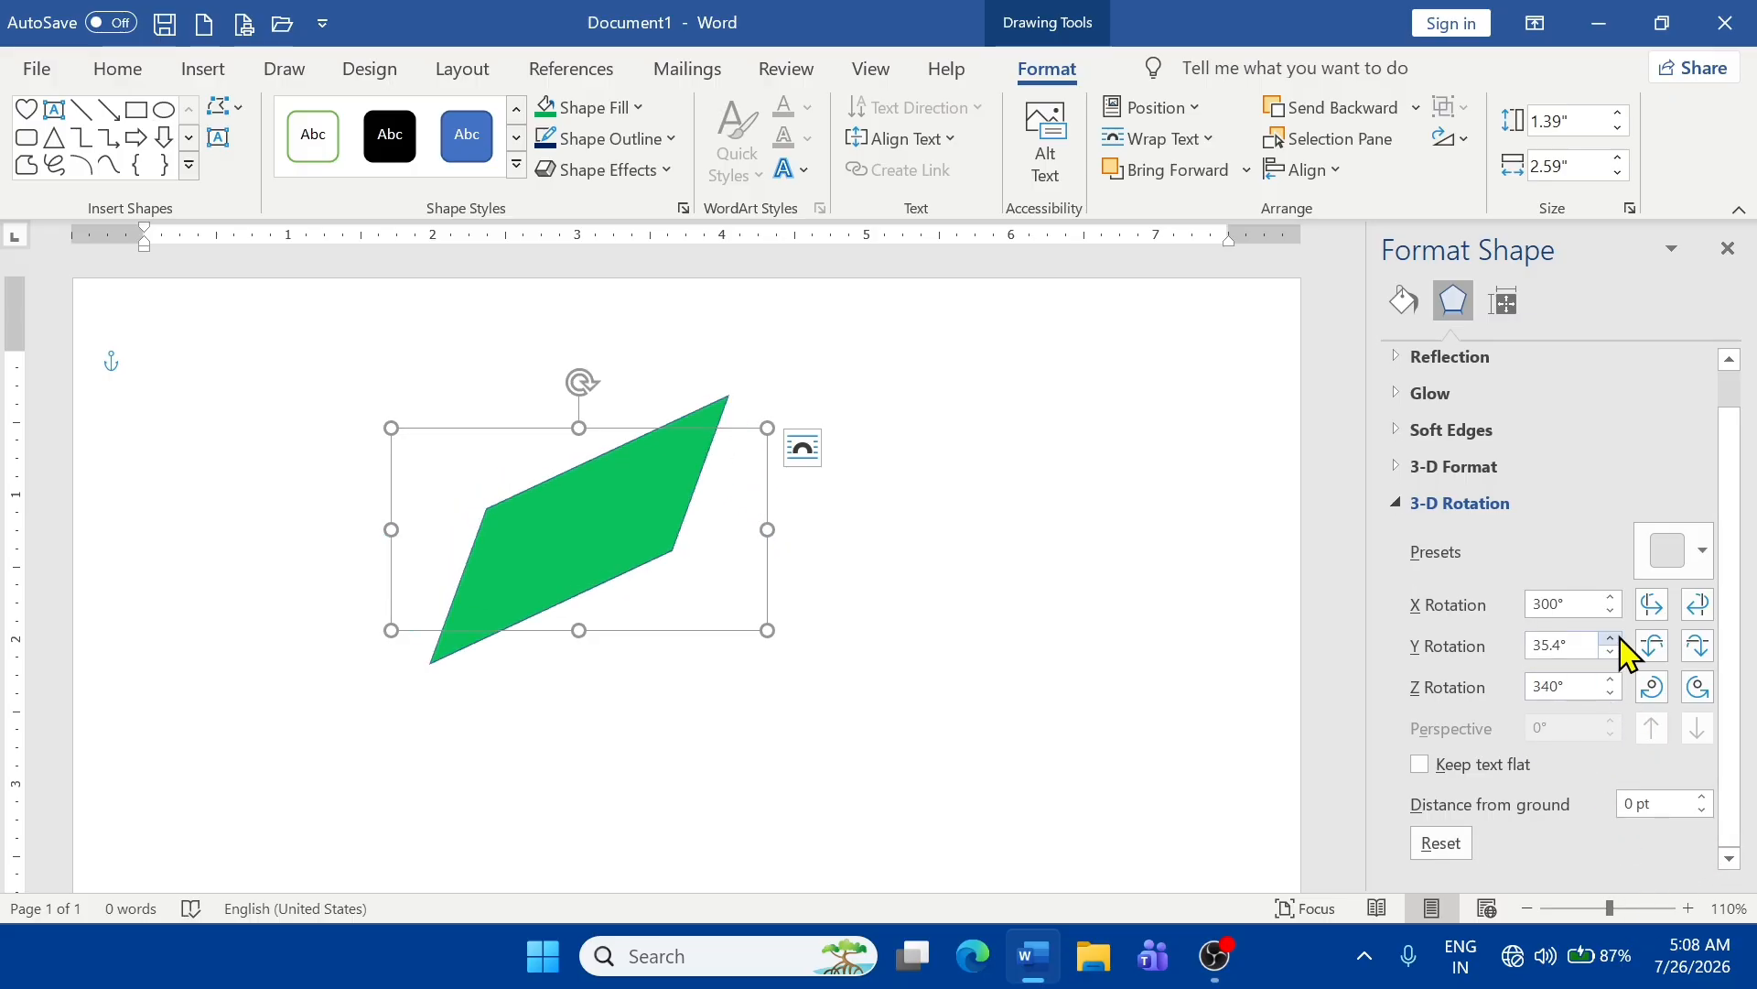
left_click(1610, 639)
left_click(1610, 638)
left_click(1610, 639)
- Apply the last Parallel 3-D rotation preset to the green shape and add the second bevel of the third row as top bevel
left_click(1703, 550)
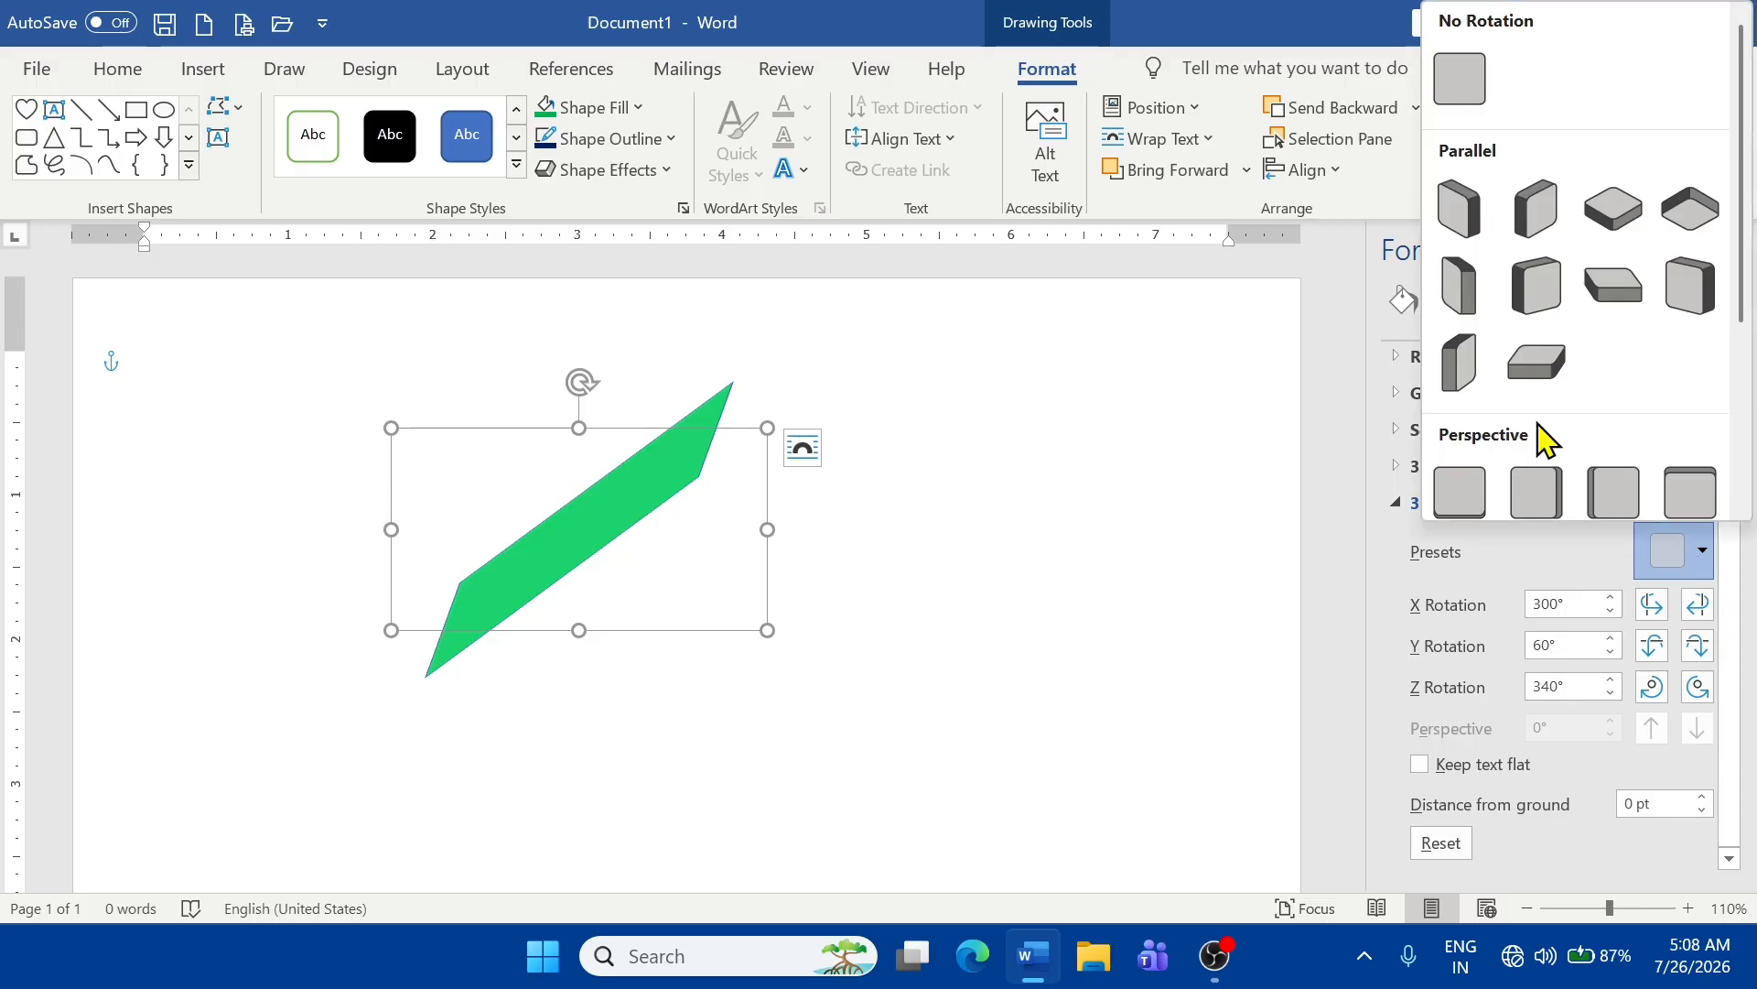
left_click(1545, 367)
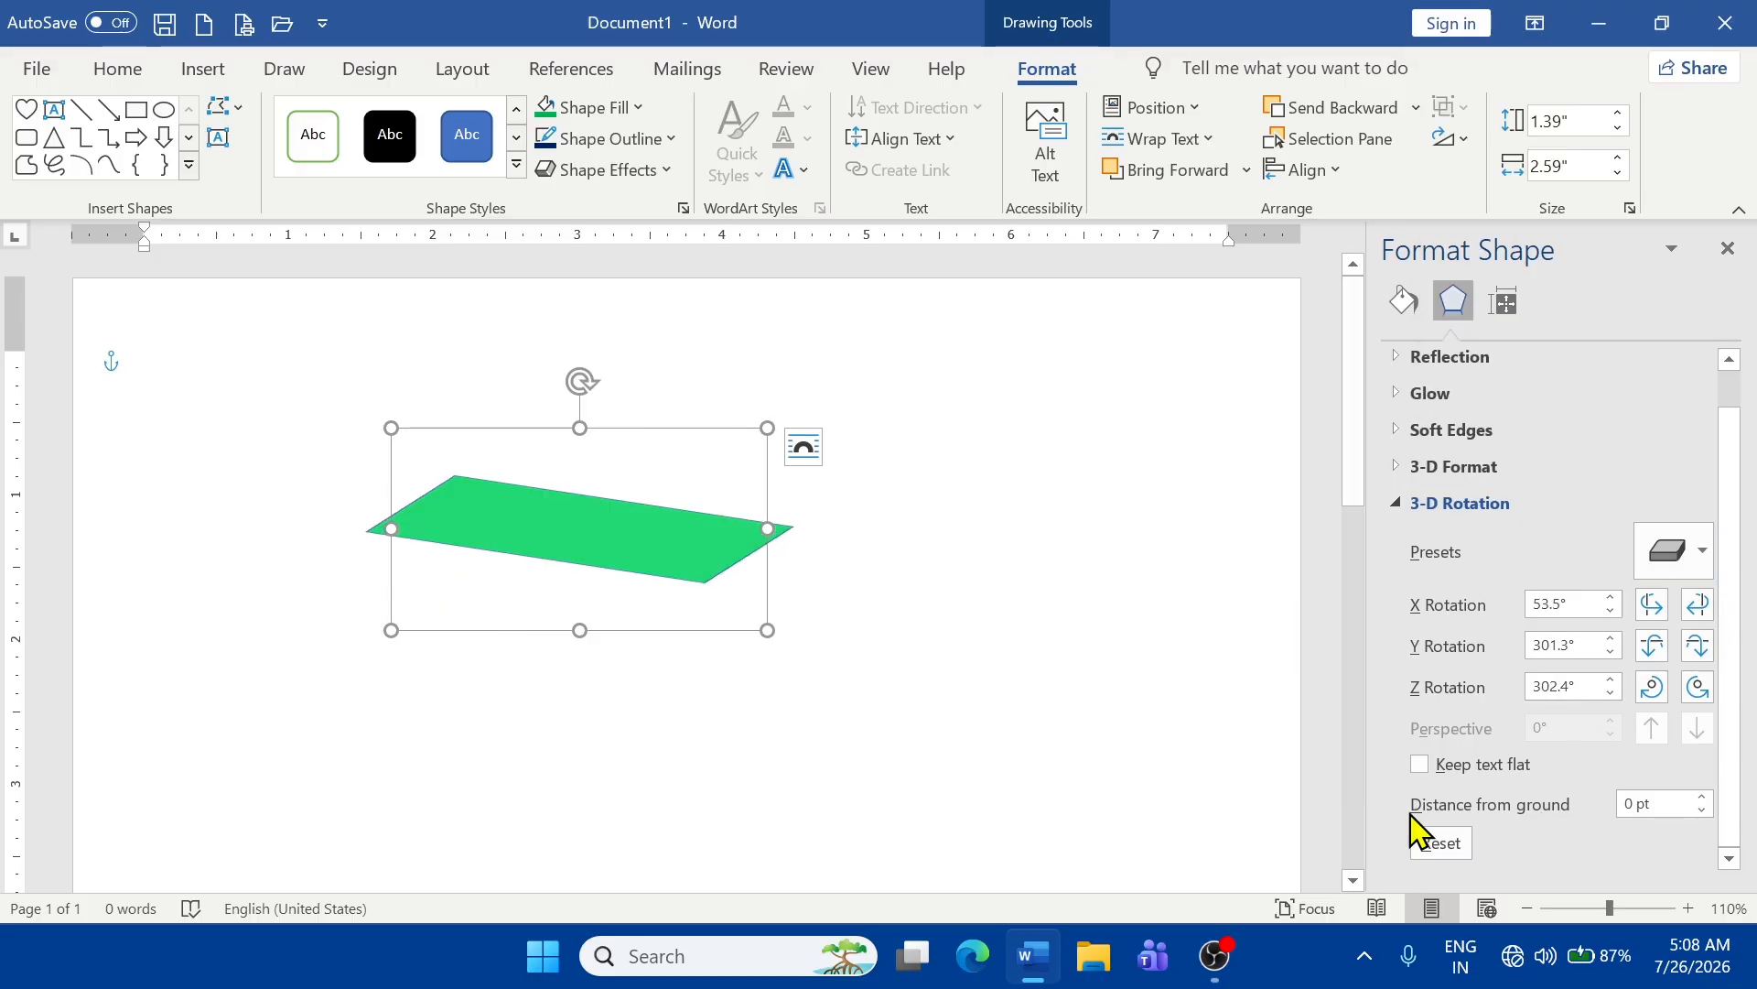
left_click(1454, 466)
left_click(1464, 586)
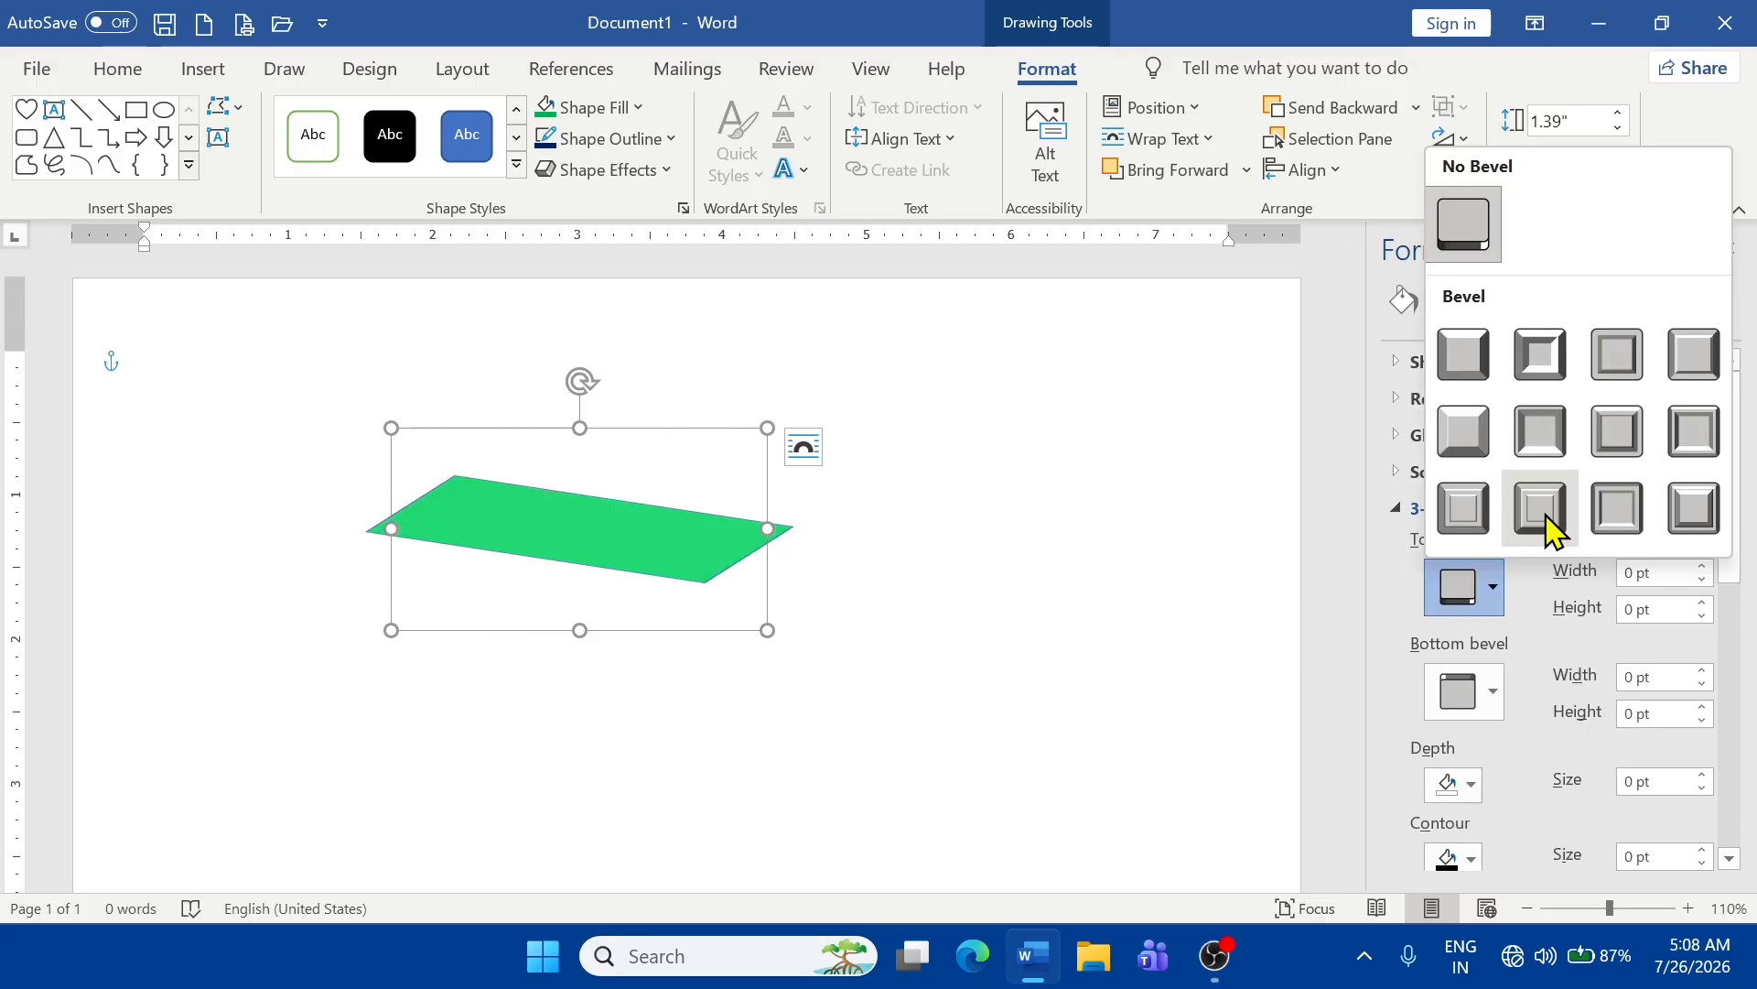
left_click(1547, 513)
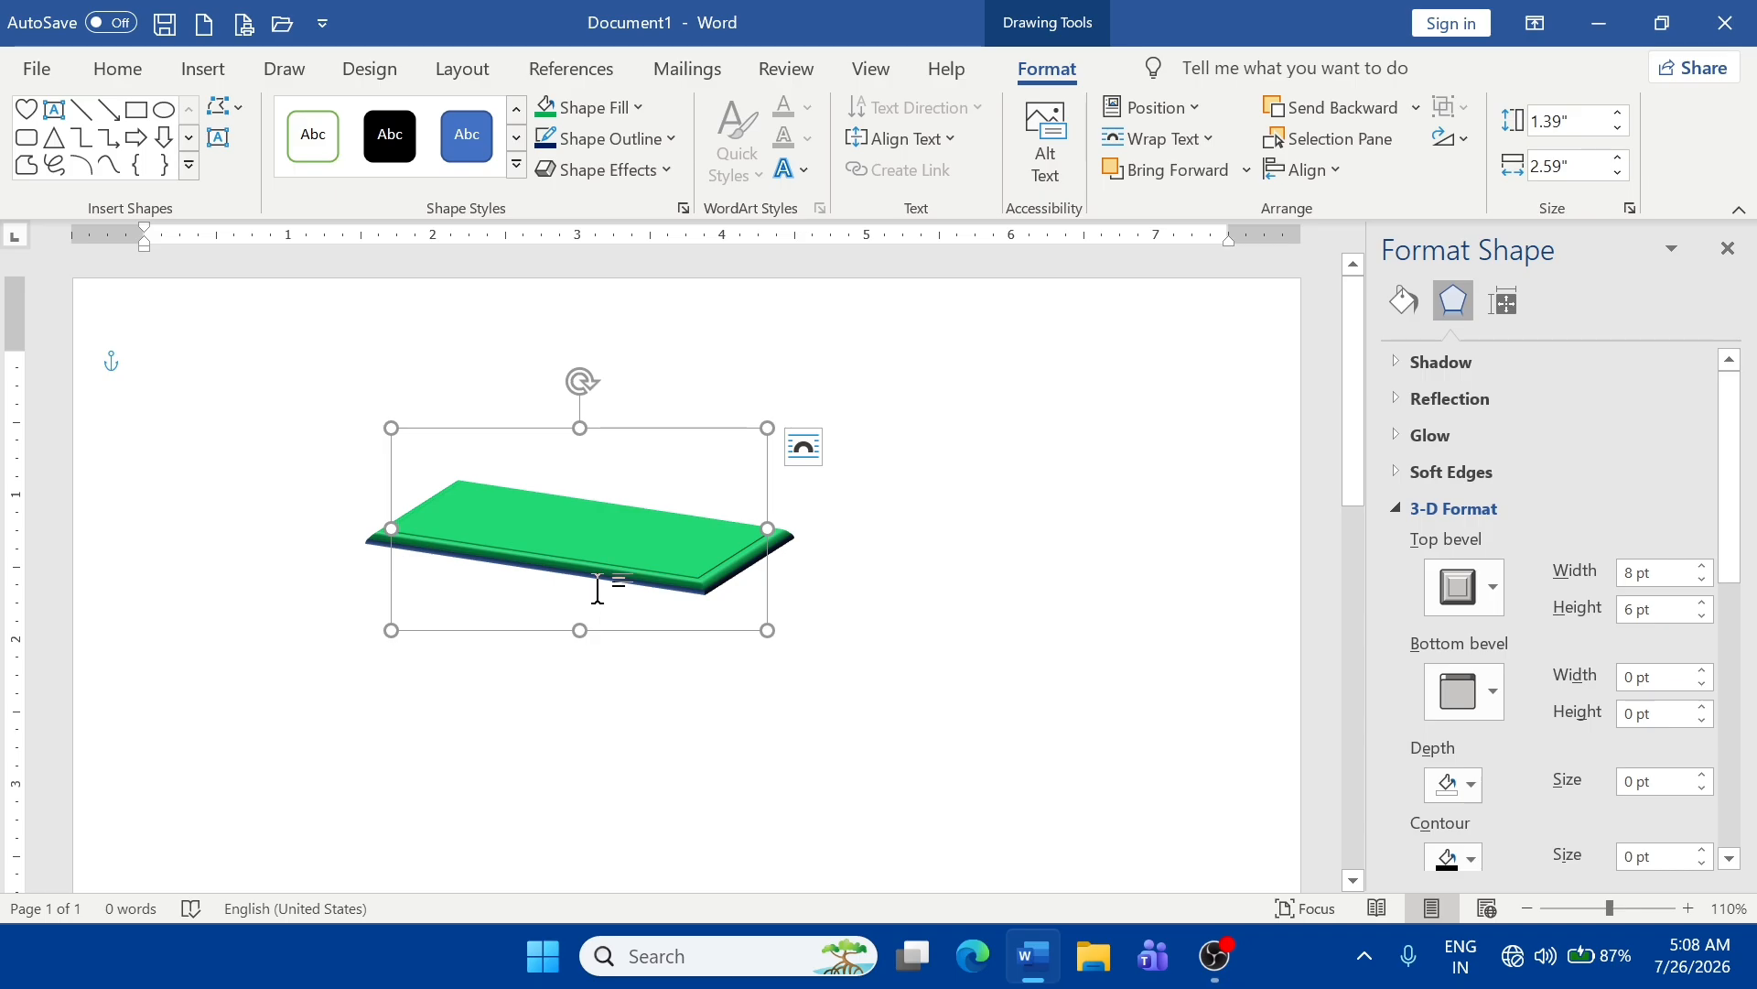
- Add the second bevel of the third row as the shape's bottom bevel and set the depth colour to red
left_click(1492, 588)
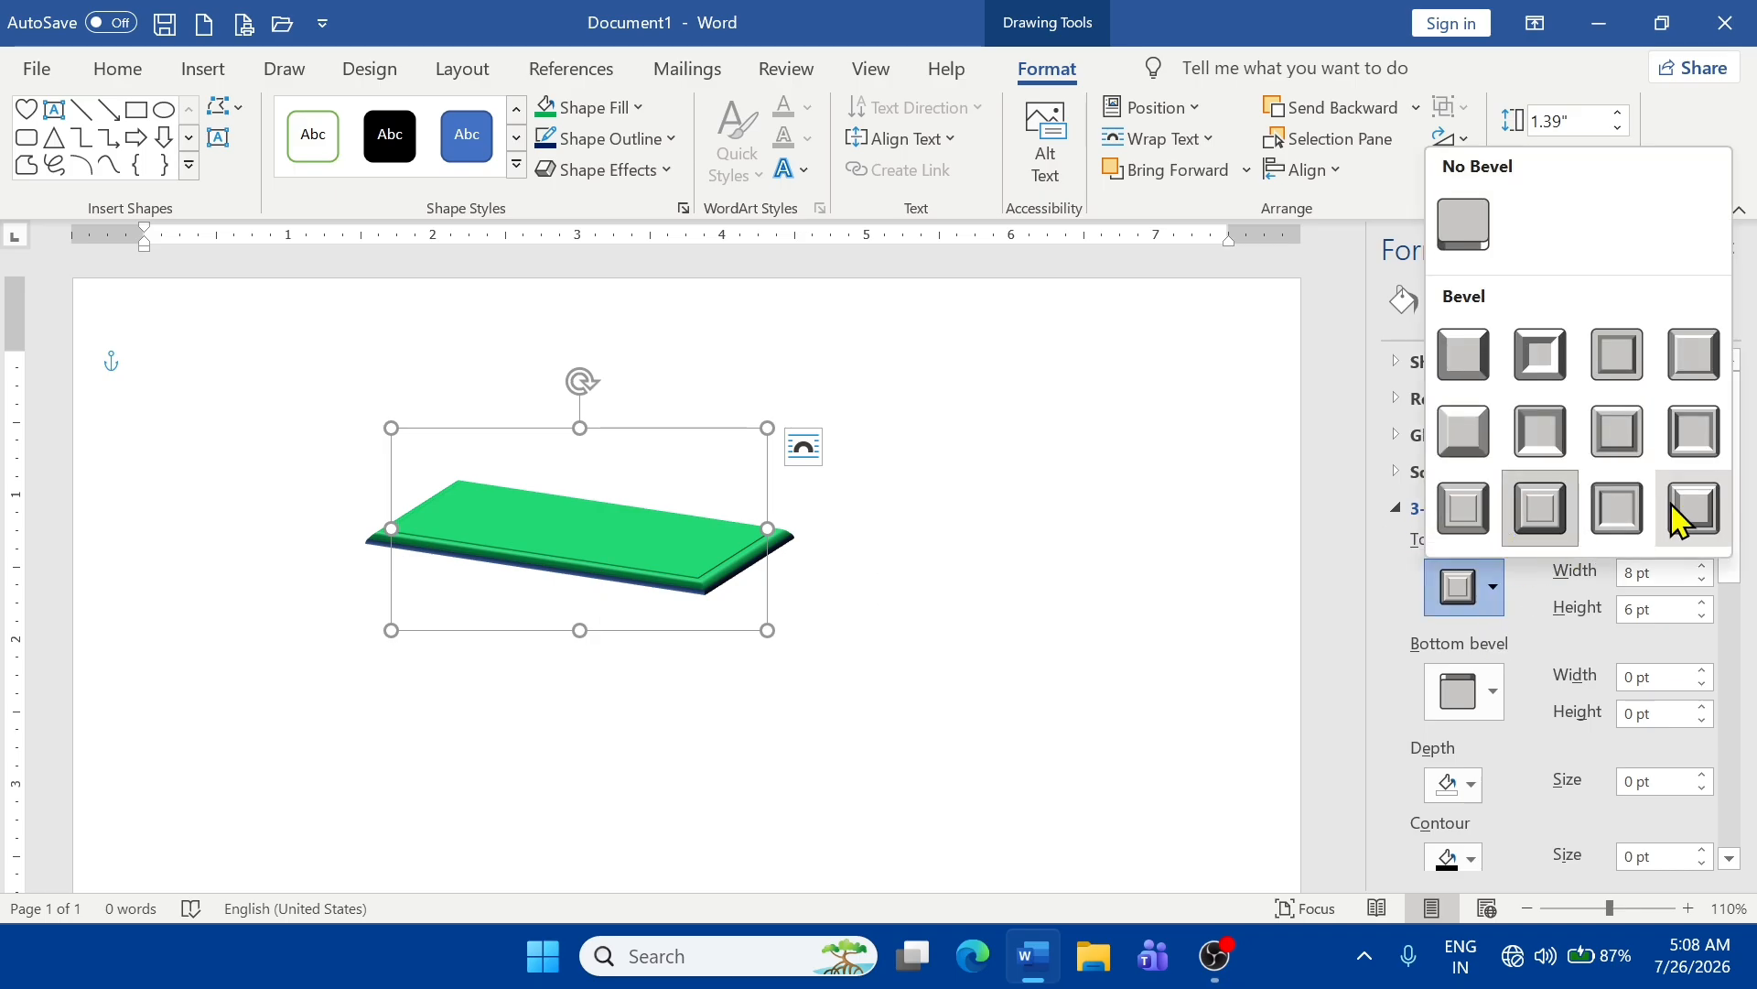
left_click(1492, 694)
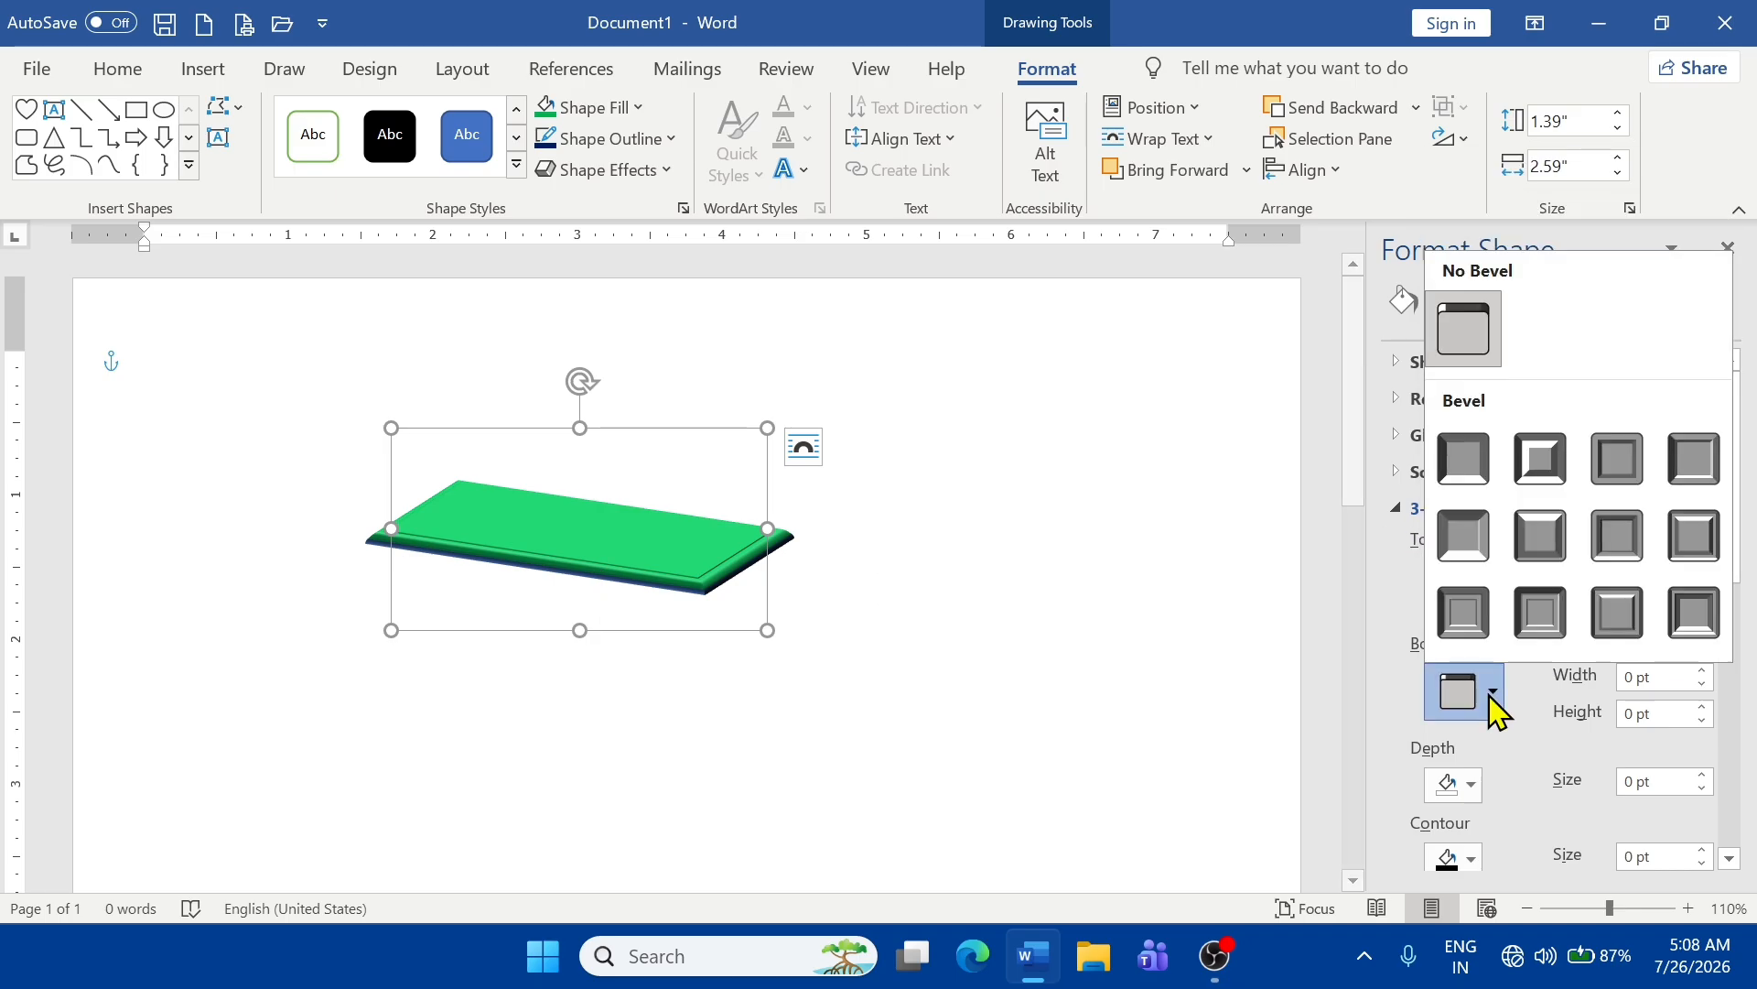
left_click(1546, 588)
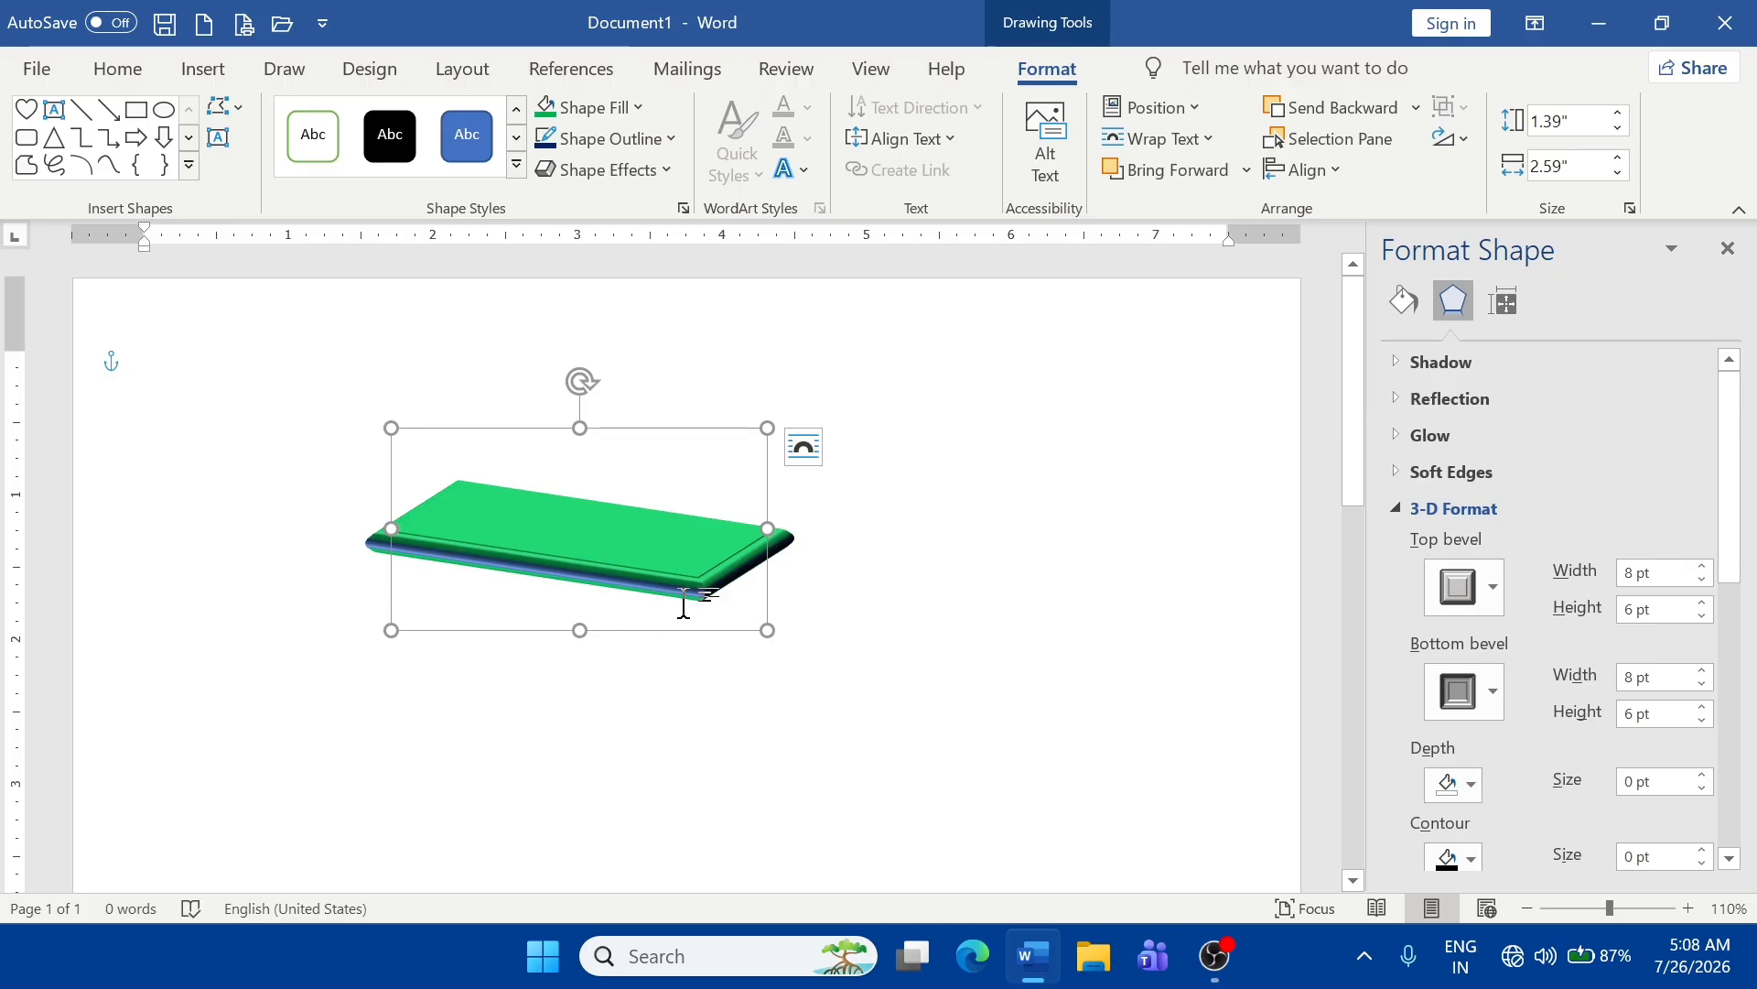
scroll(1334, 725, "down", 1)
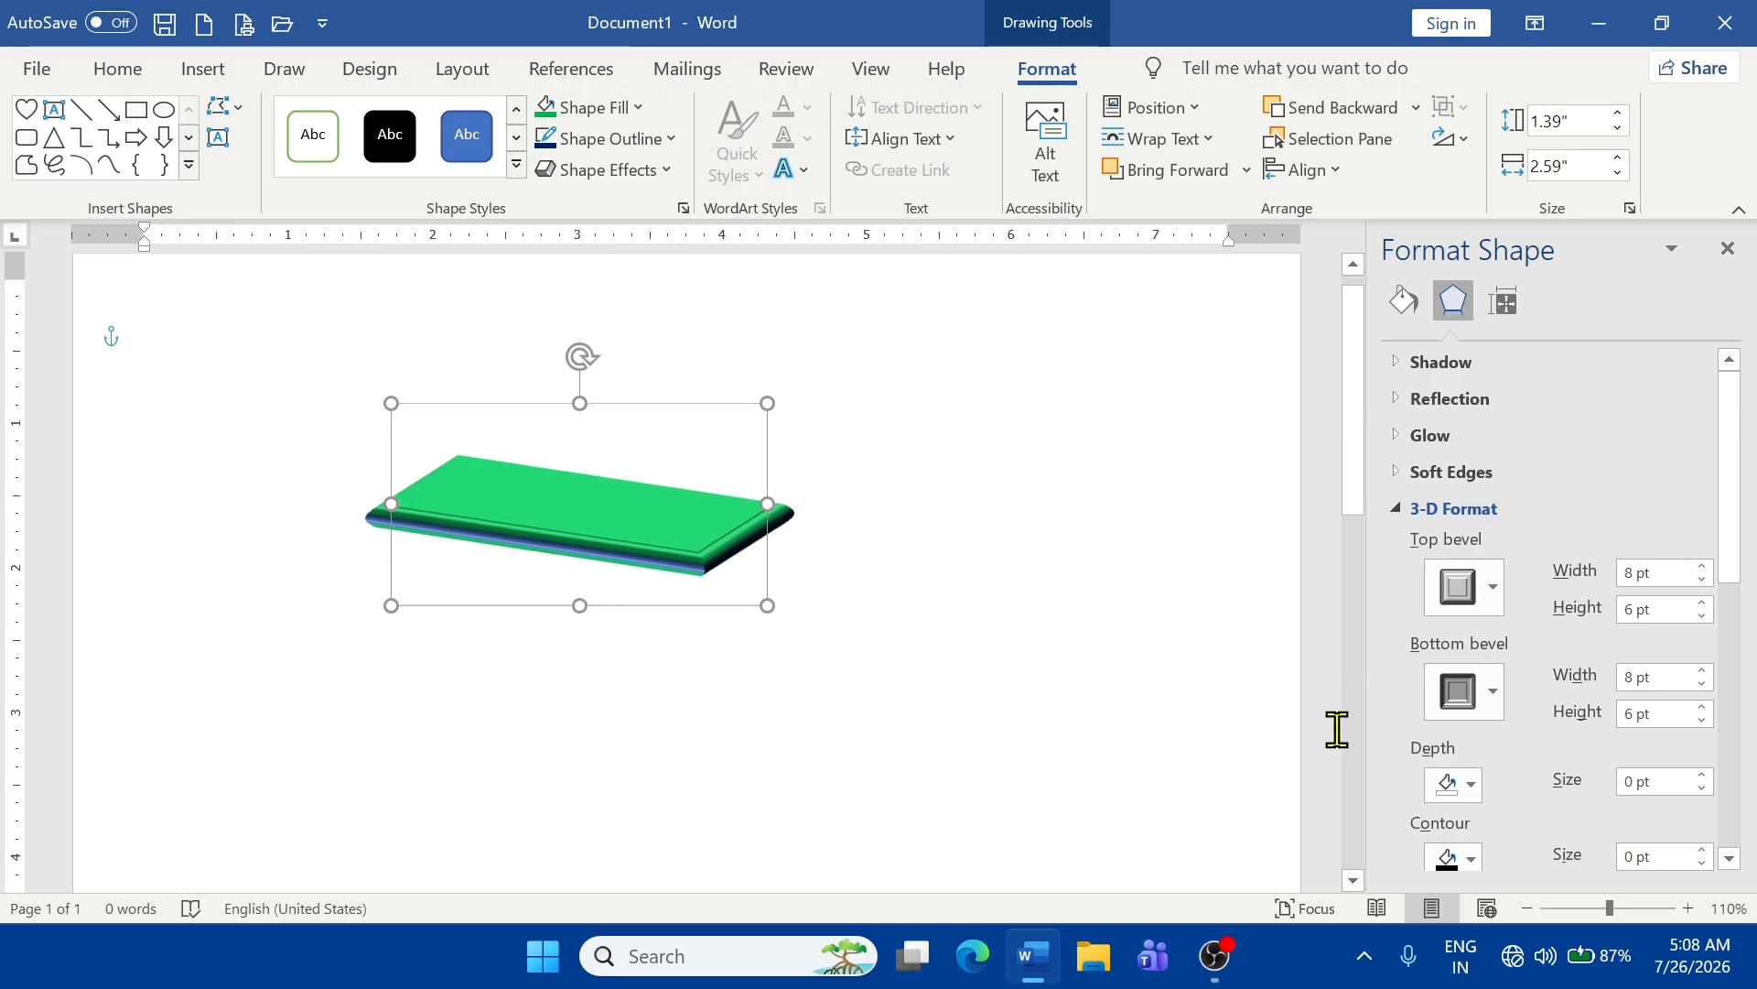
left_click(1472, 784)
left_click(1461, 606)
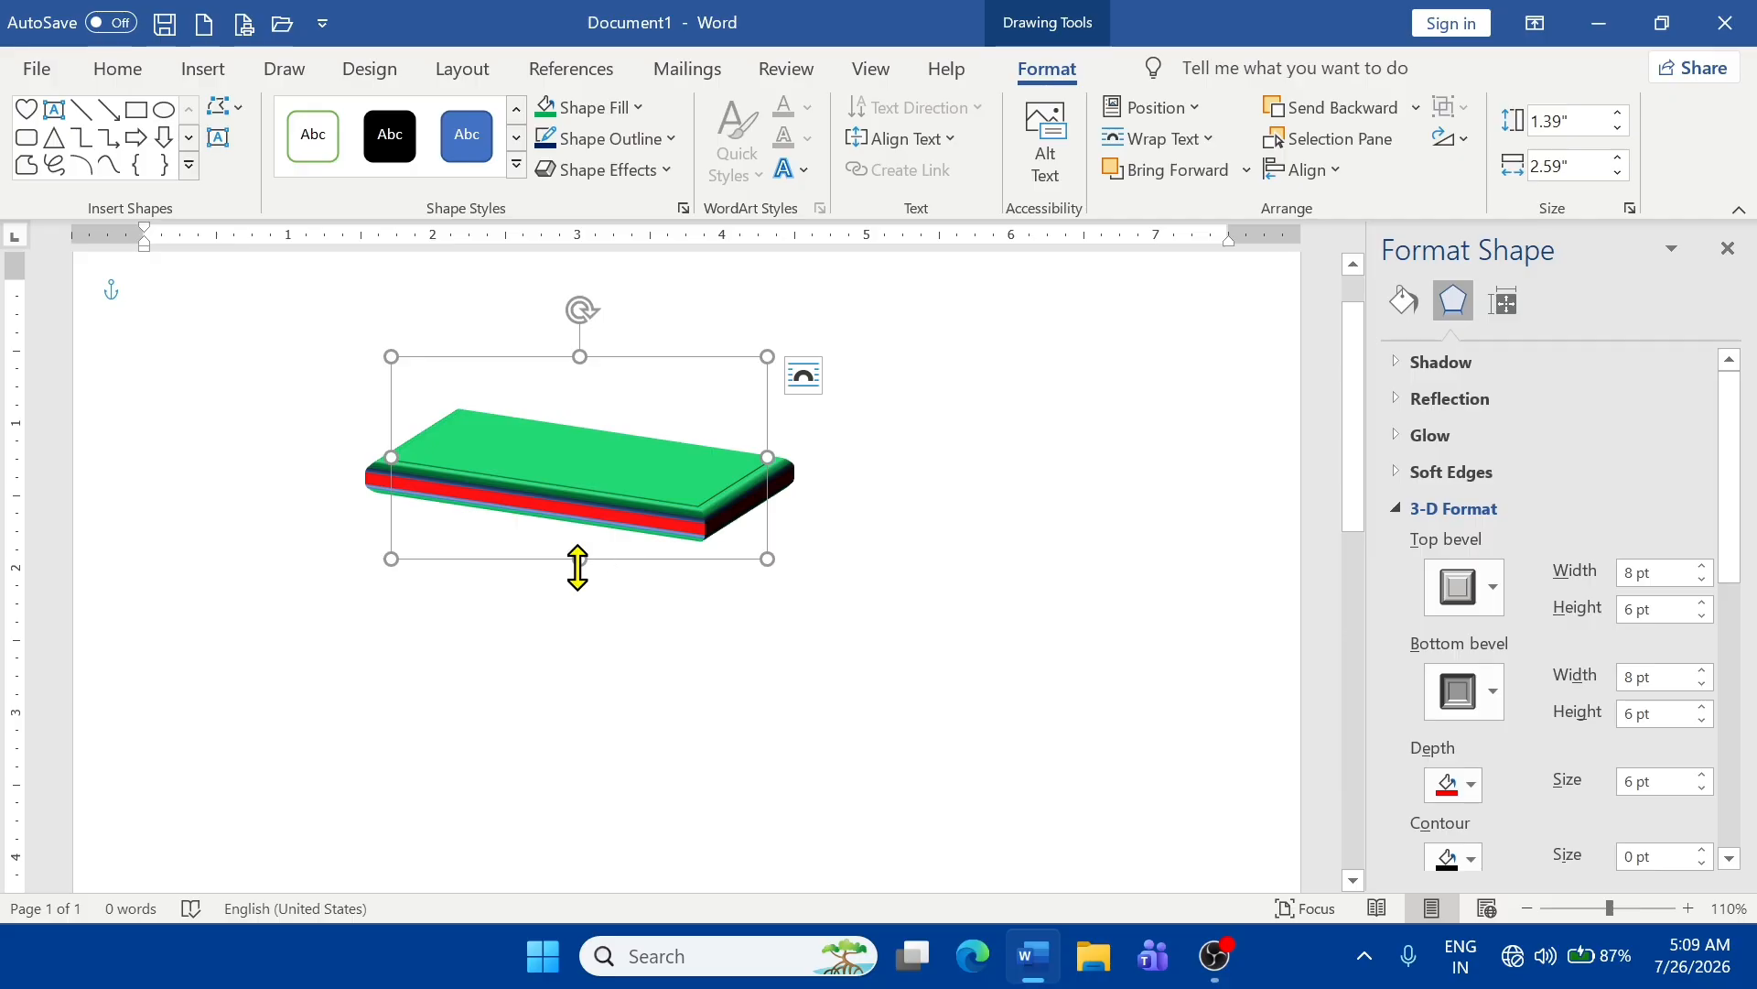
- Enlarge the 3-D shape to about 2.56" high and 3.57" wide
left_click_drag(578, 567, 569, 722)
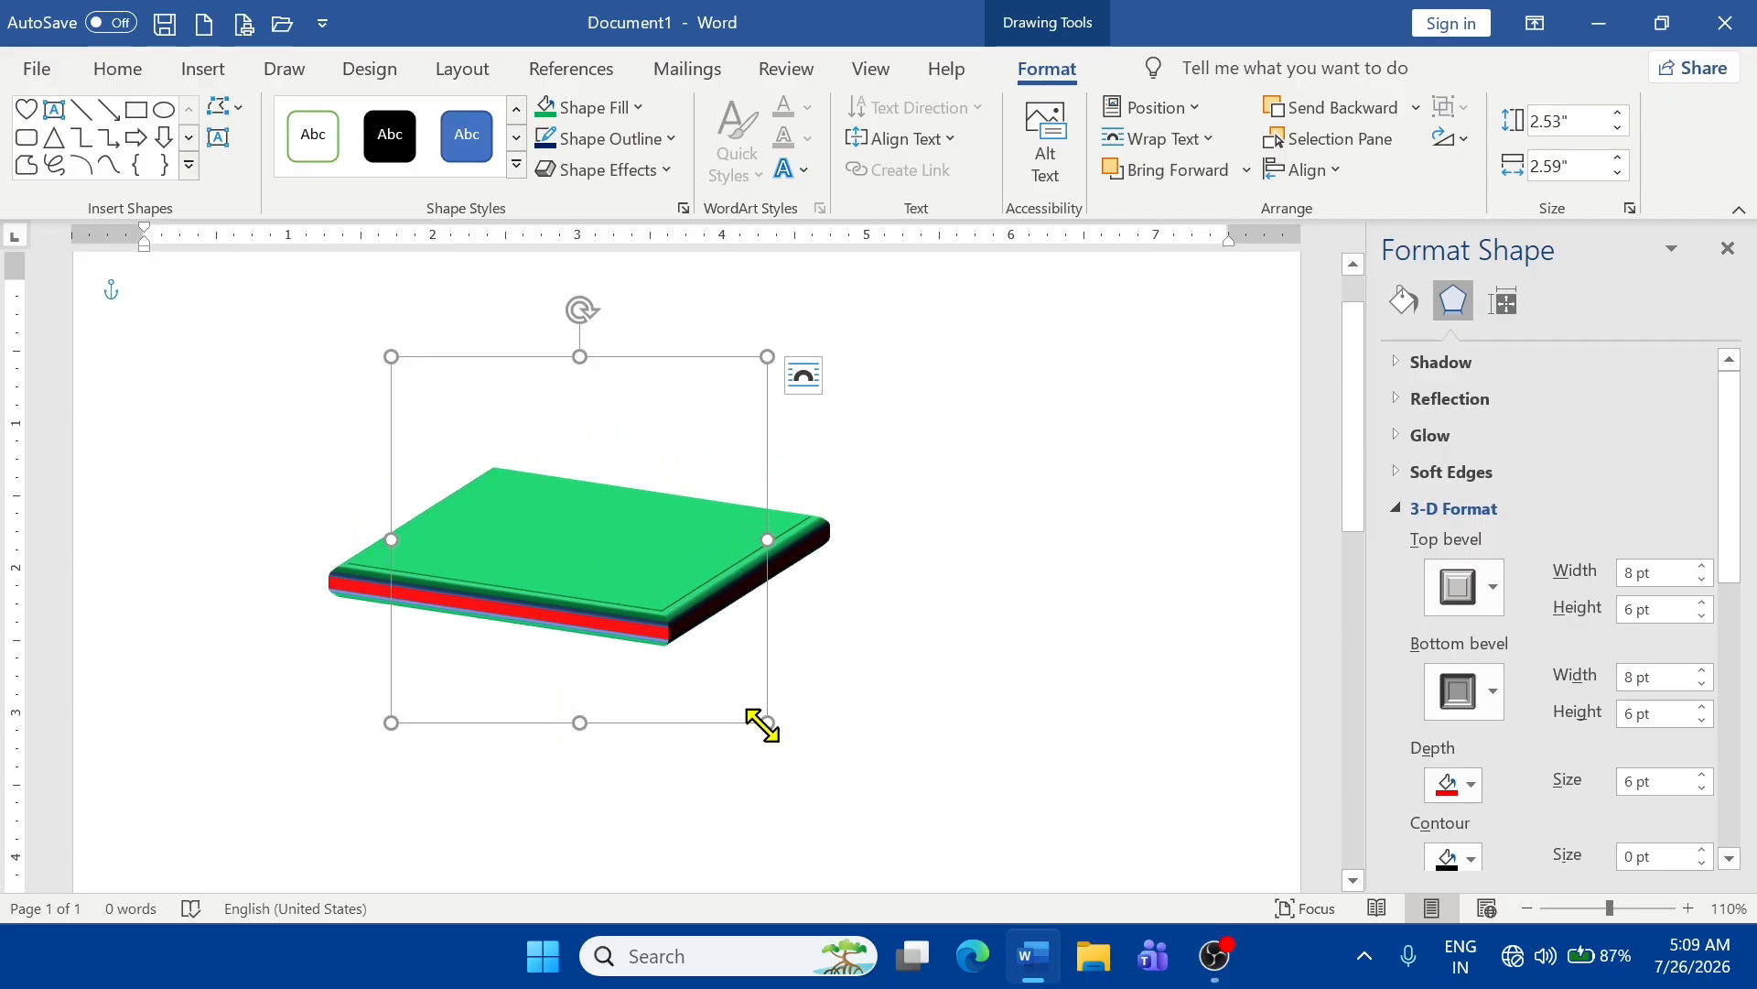
left_click_drag(763, 724, 908, 729)
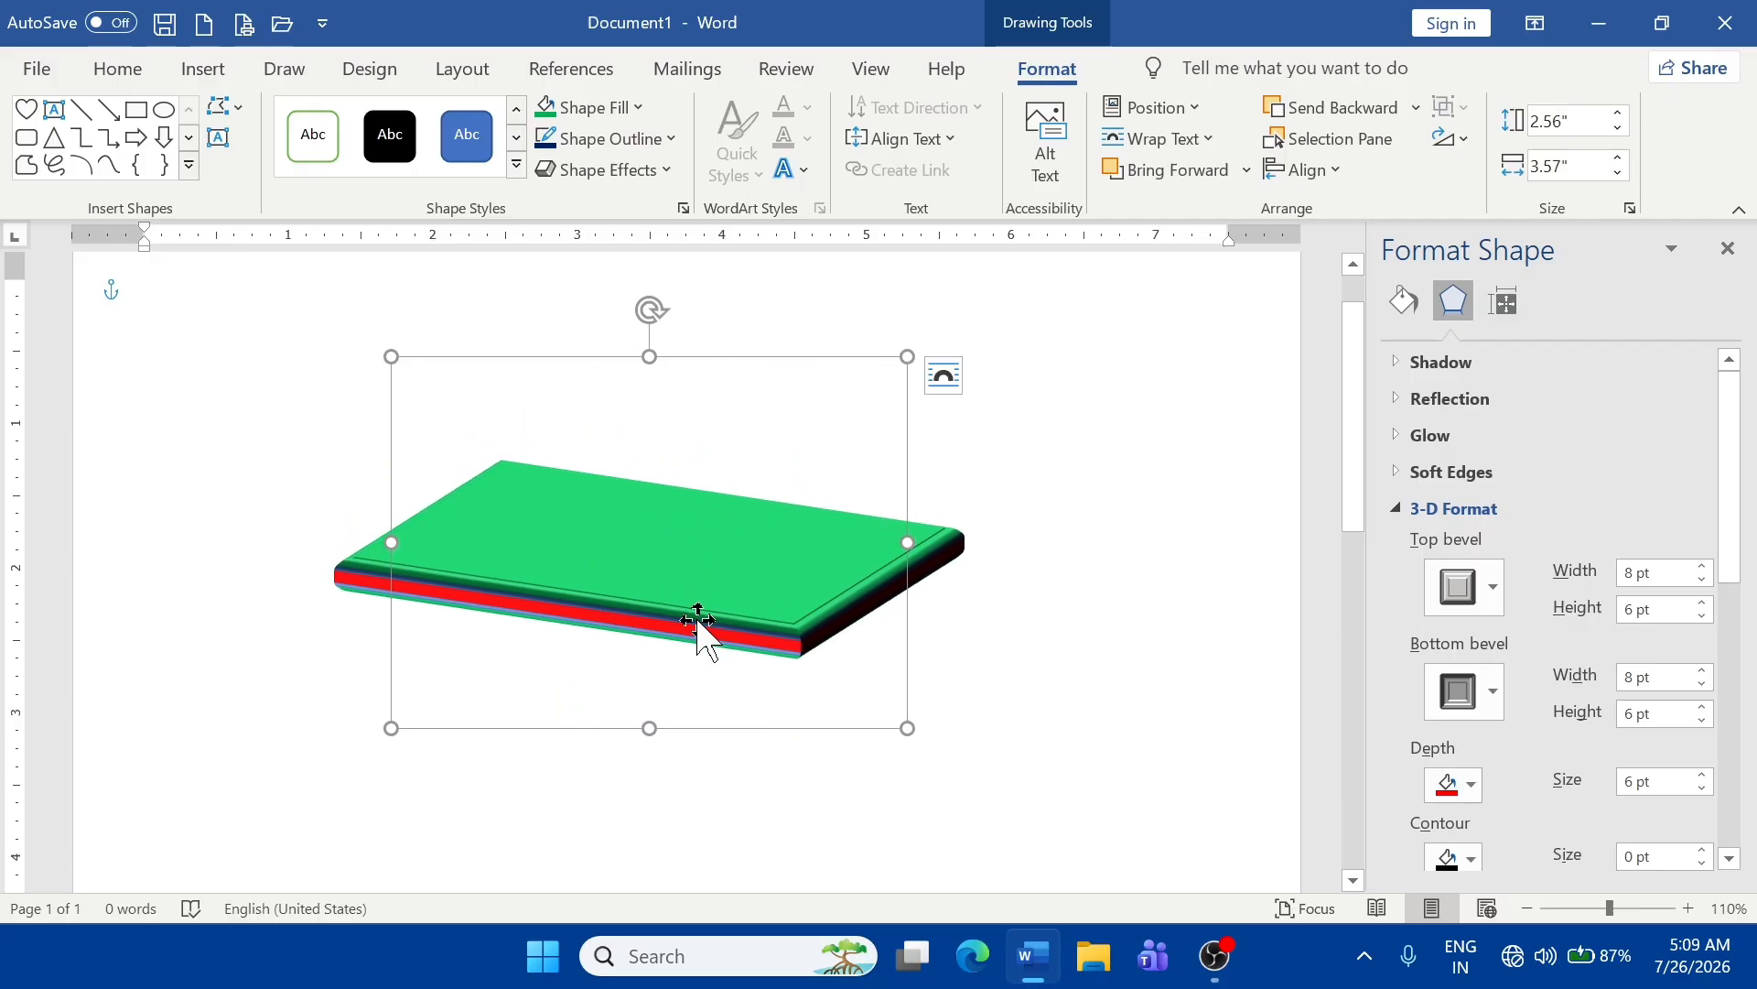
- Try a green contour on the 3-D shape, and settle on the standard dark blue contour colour
scroll(1721, 568, "down", 5)
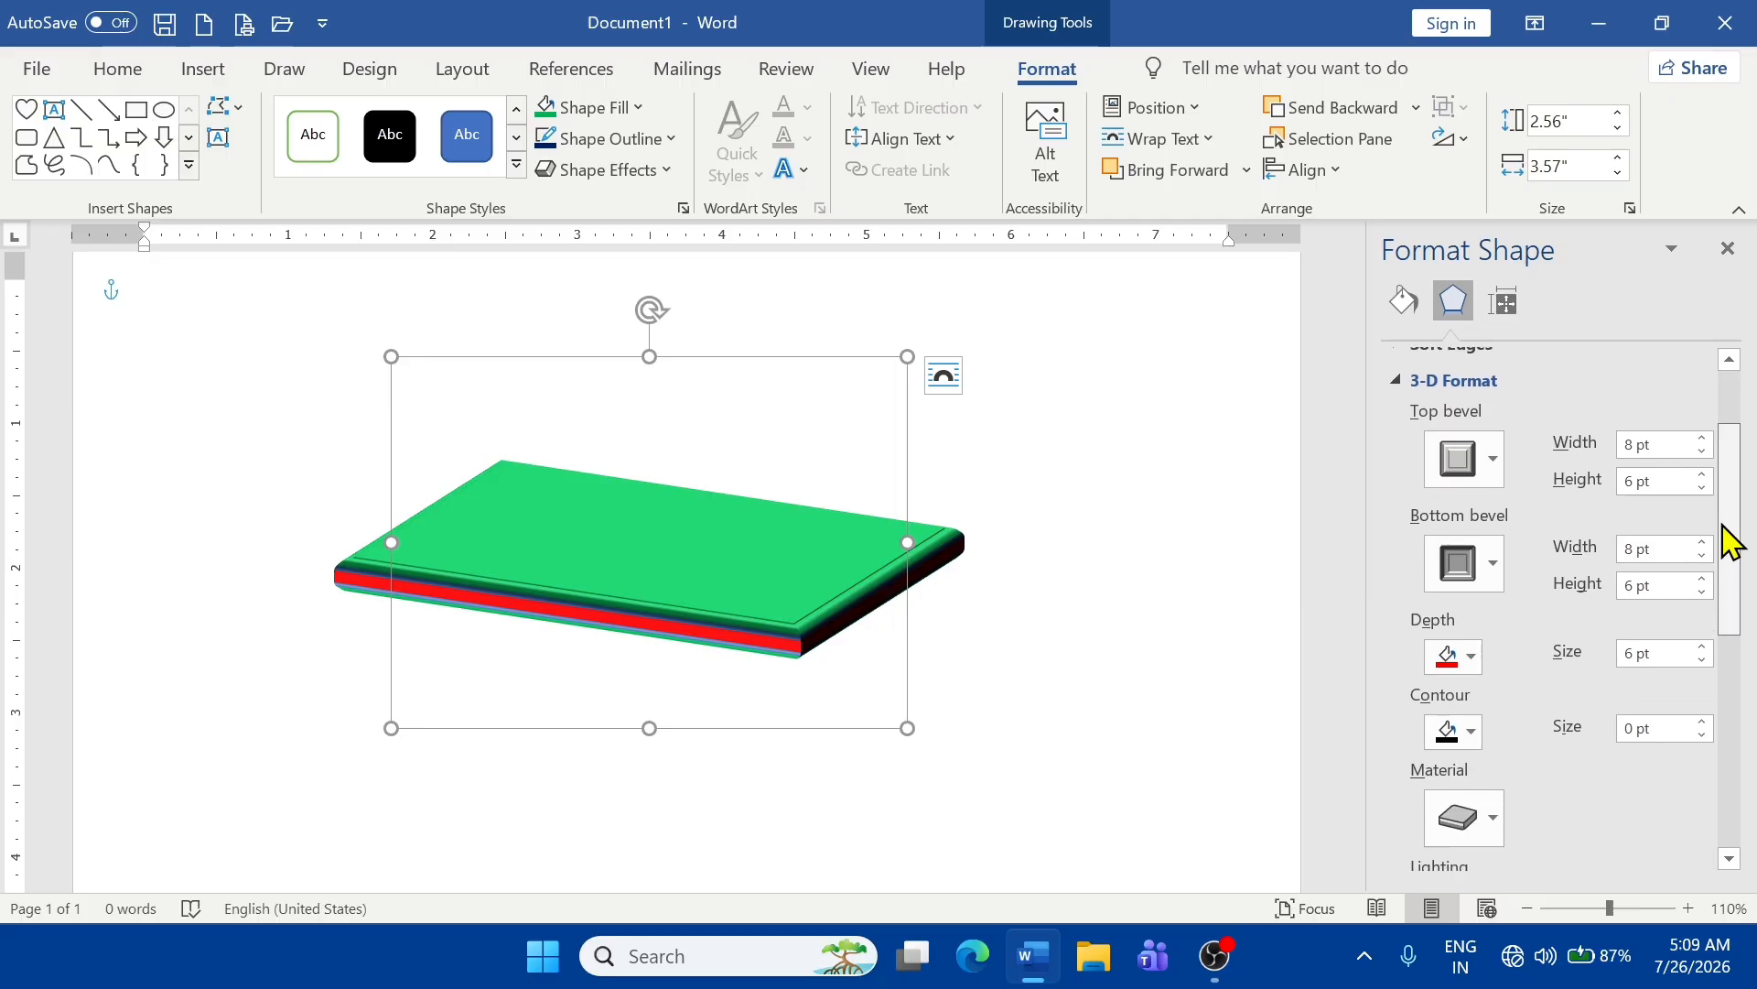
left_click(1471, 461)
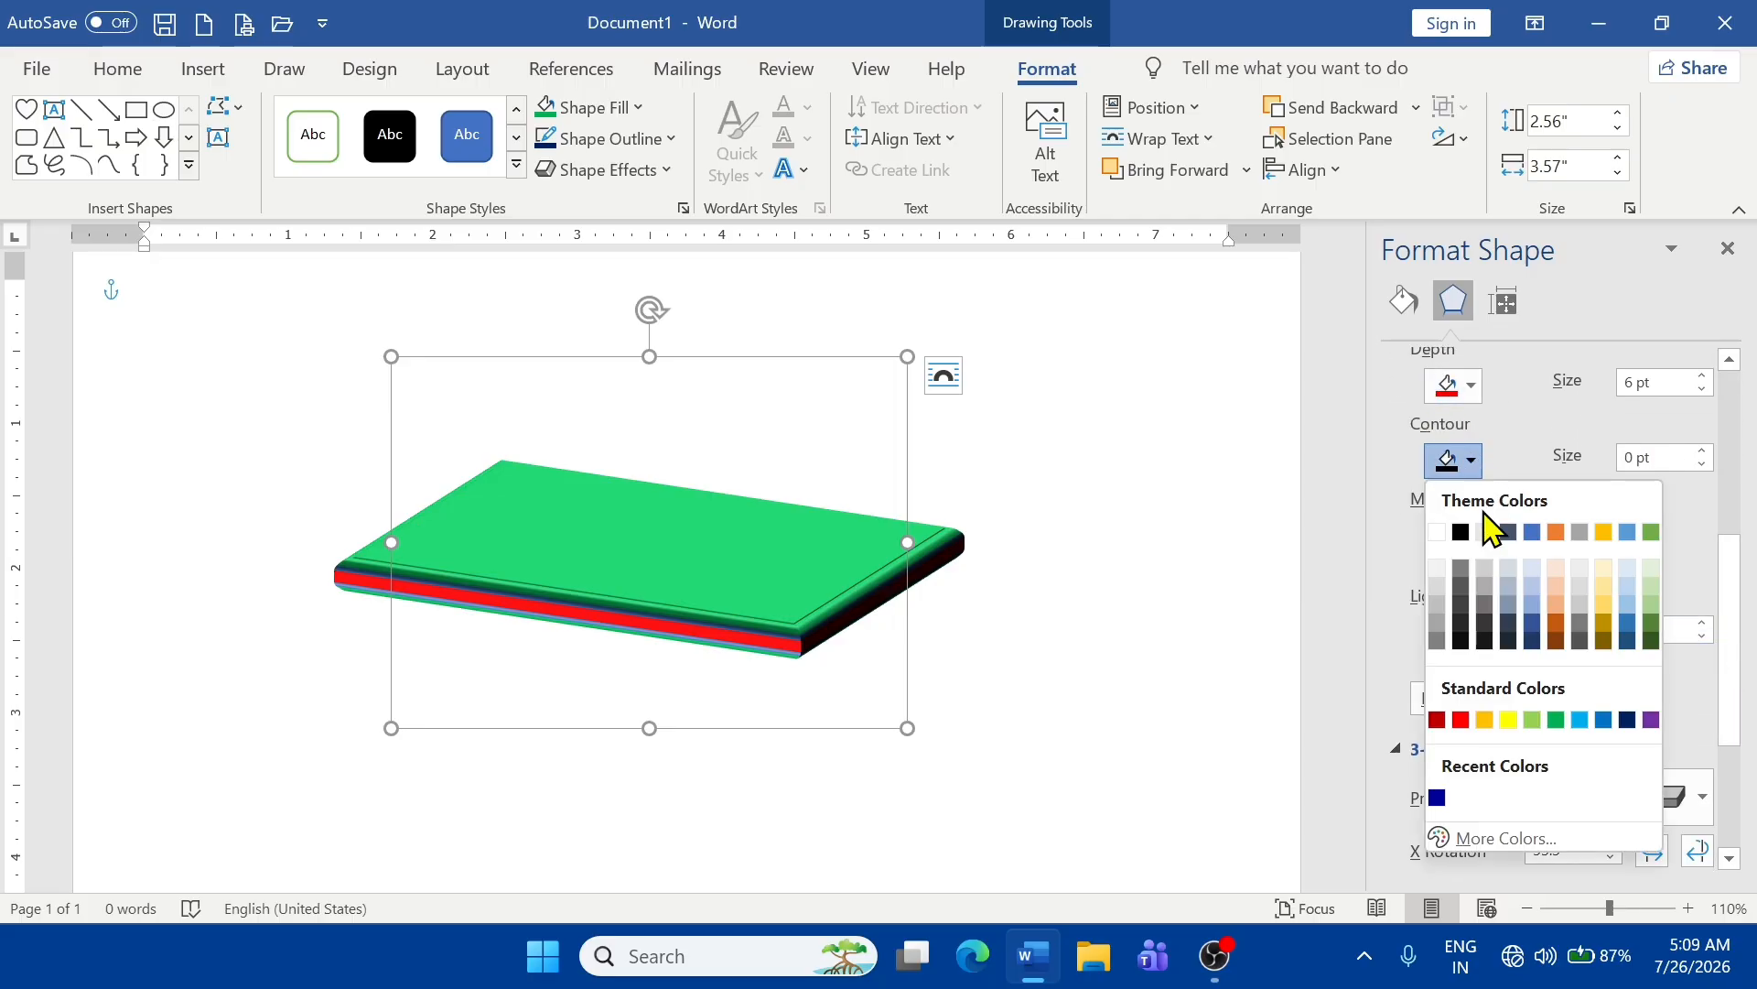
left_click(1556, 720)
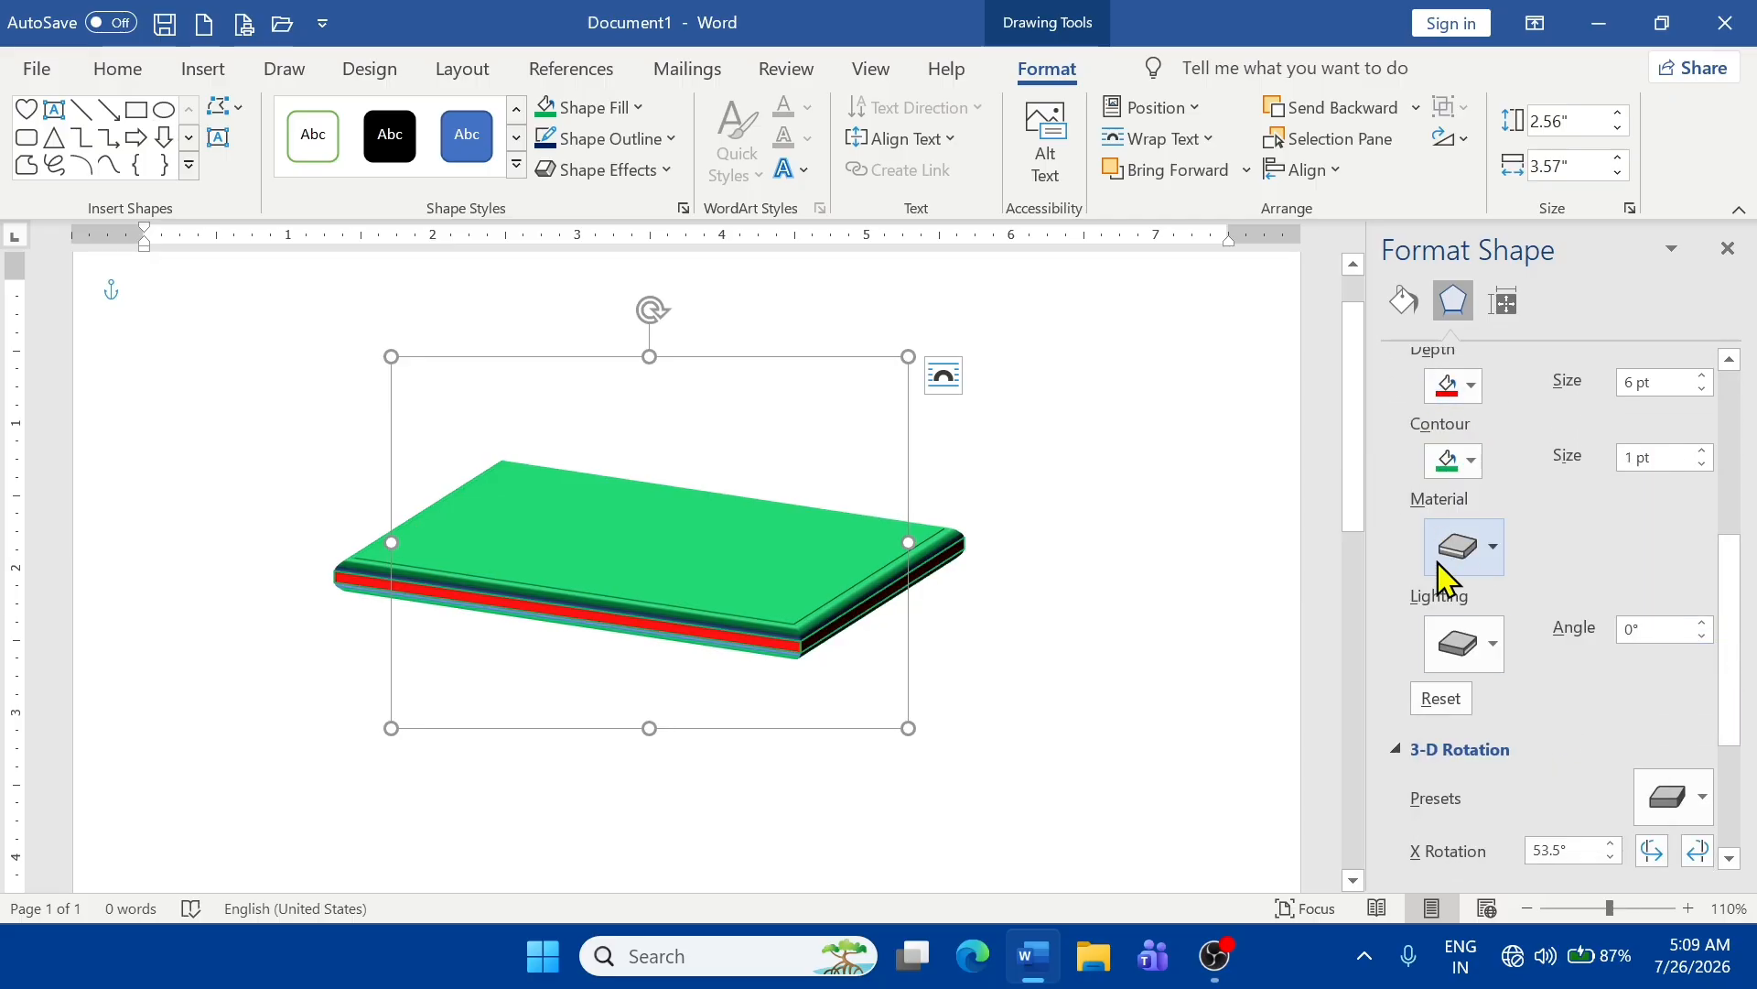
left_click(1471, 460)
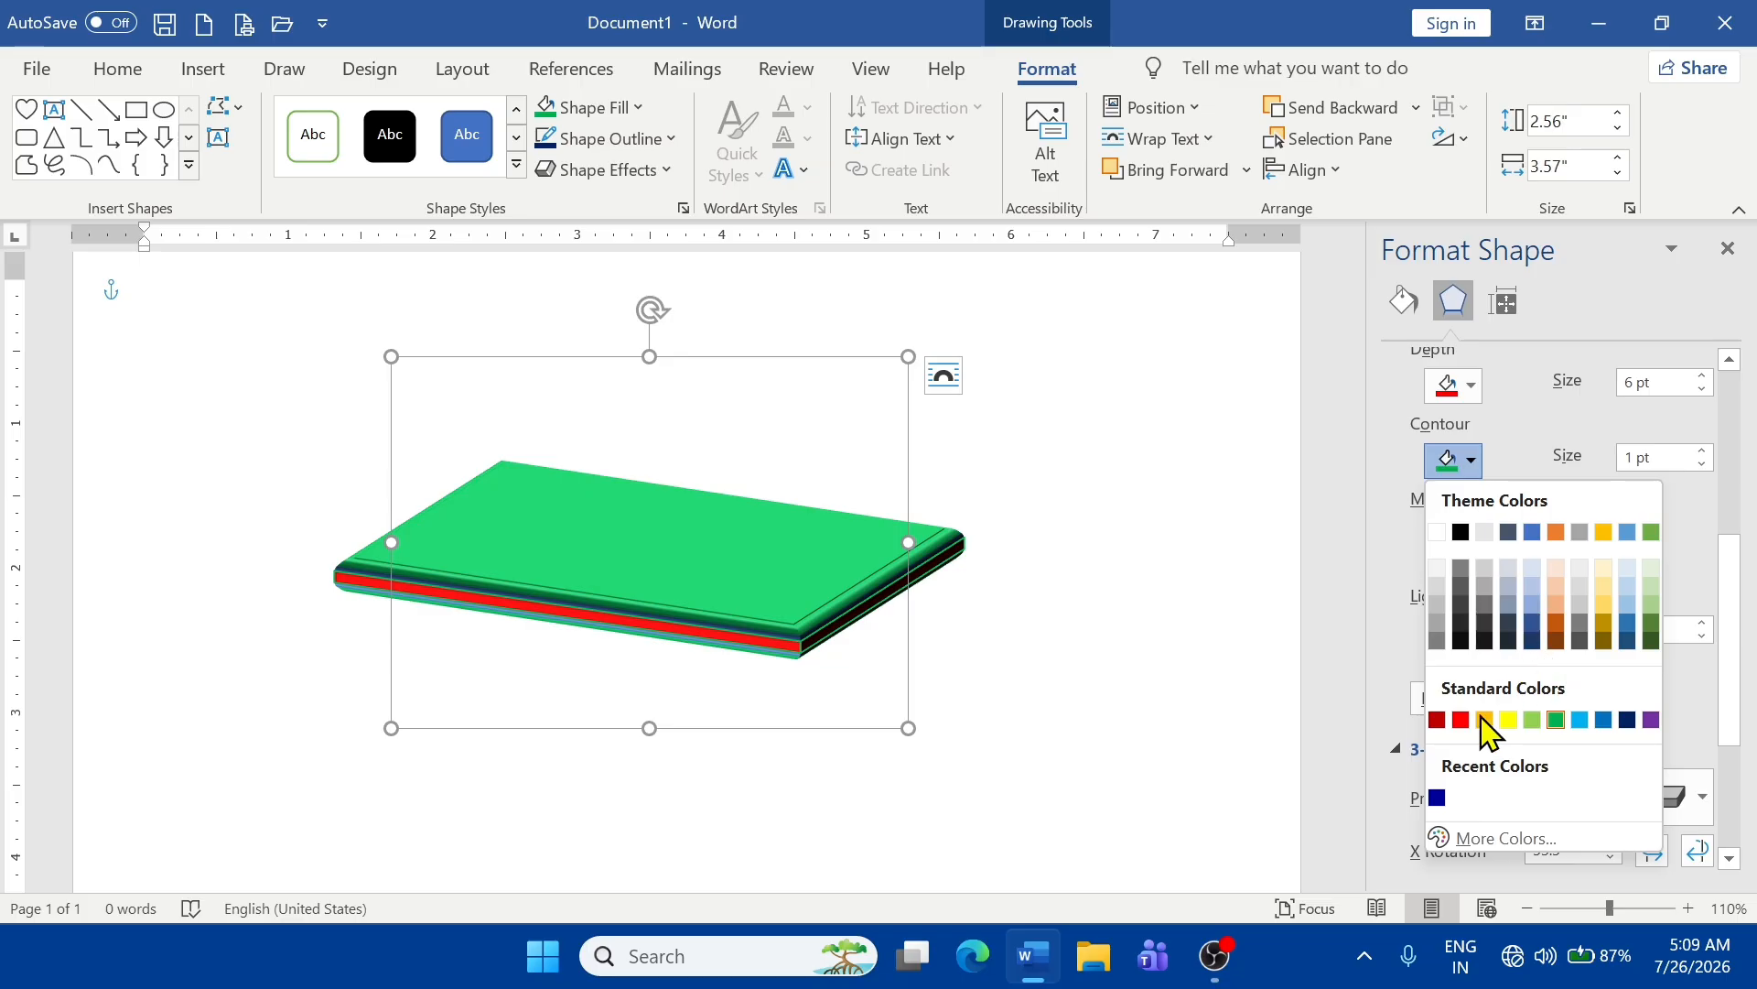
left_click(1628, 720)
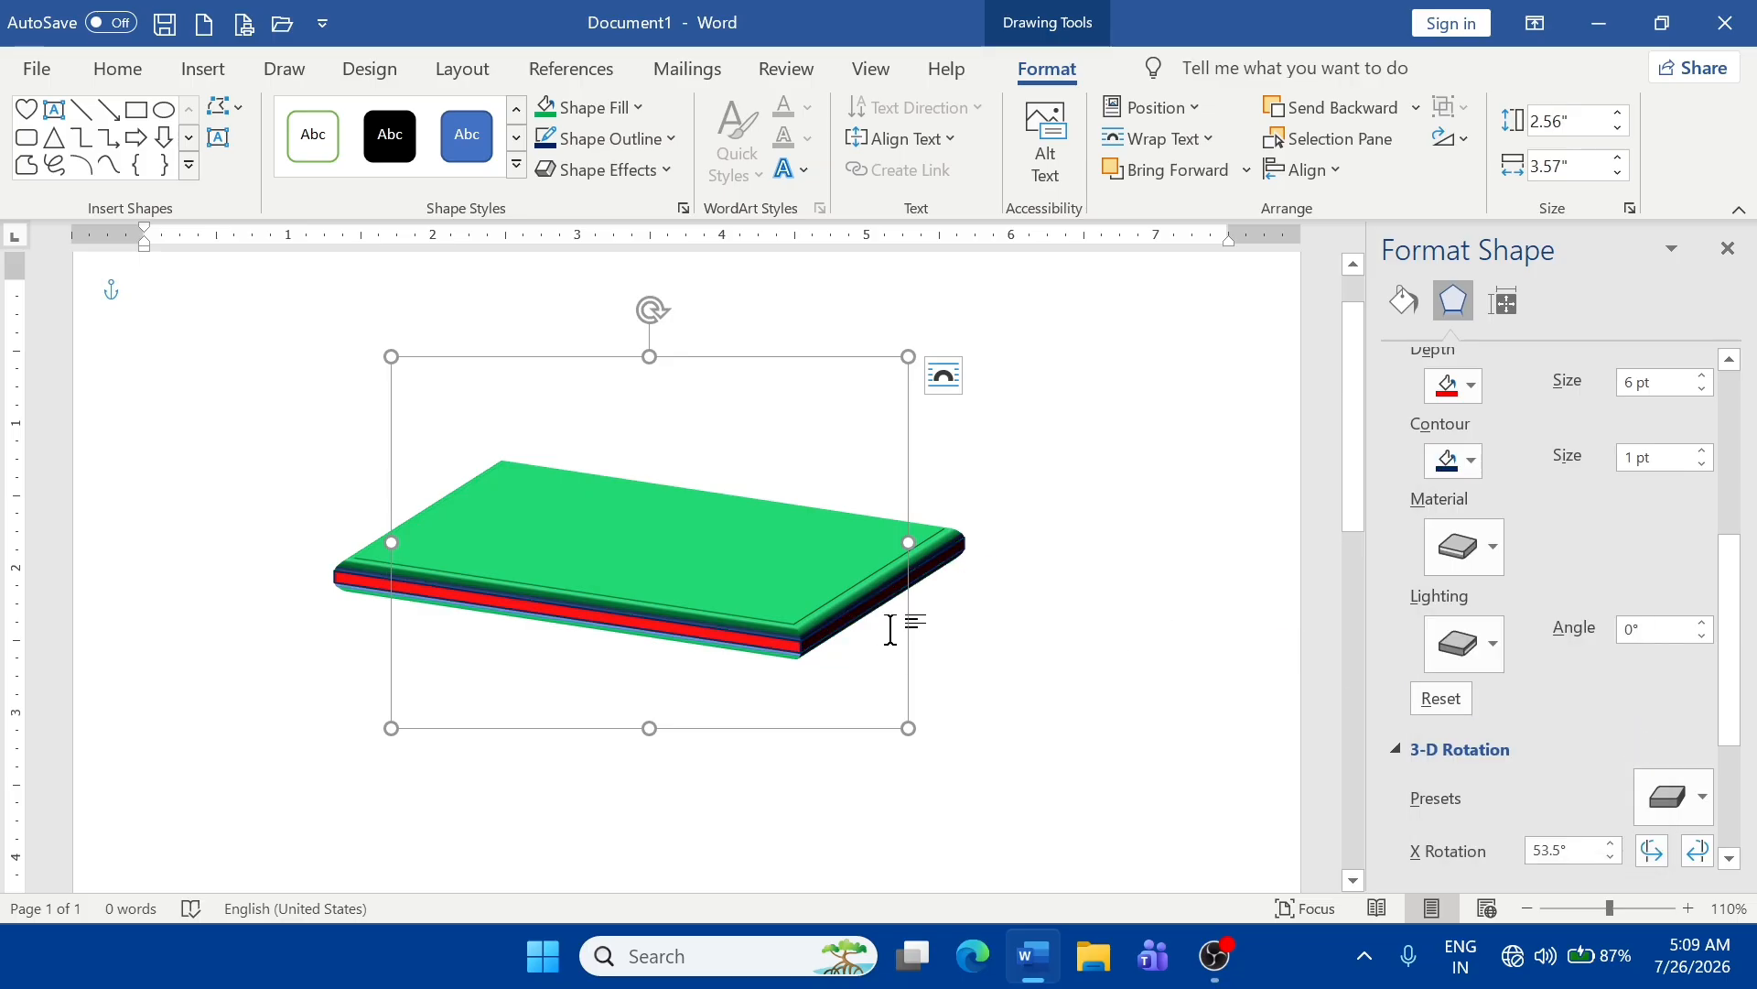
- Close the shape formatting options and delete the 3-D shape from the page
left_click(1729, 250)
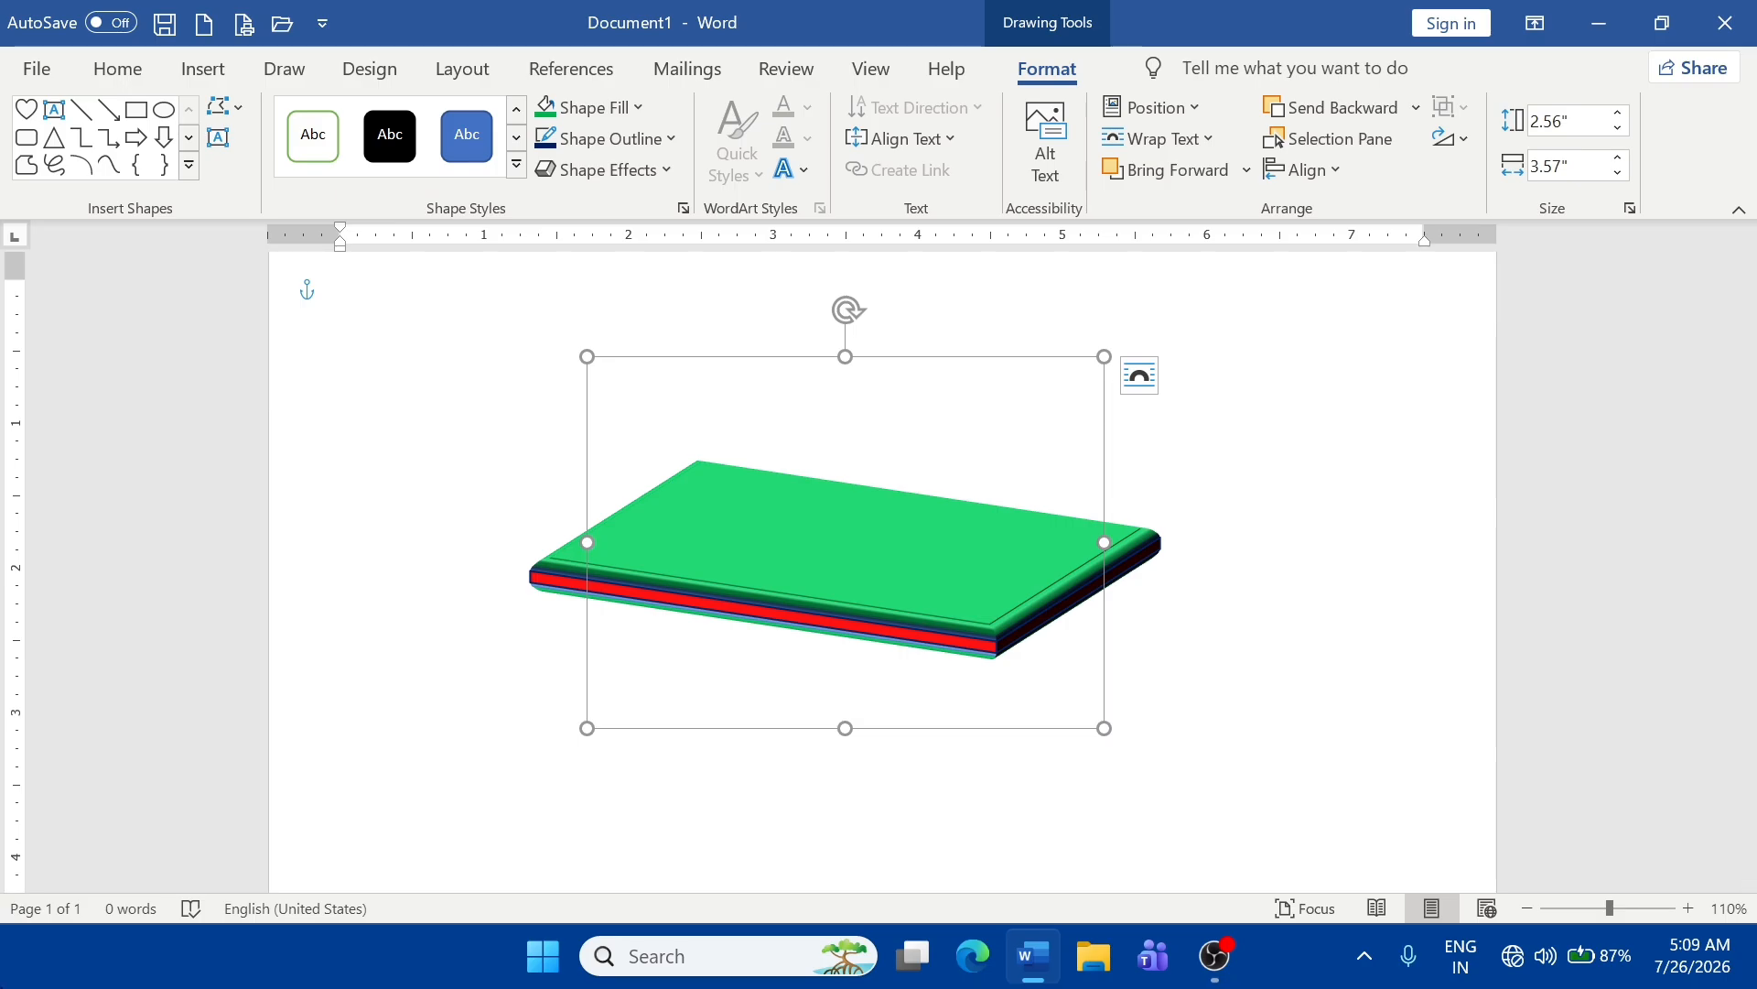
left_click(952, 613)
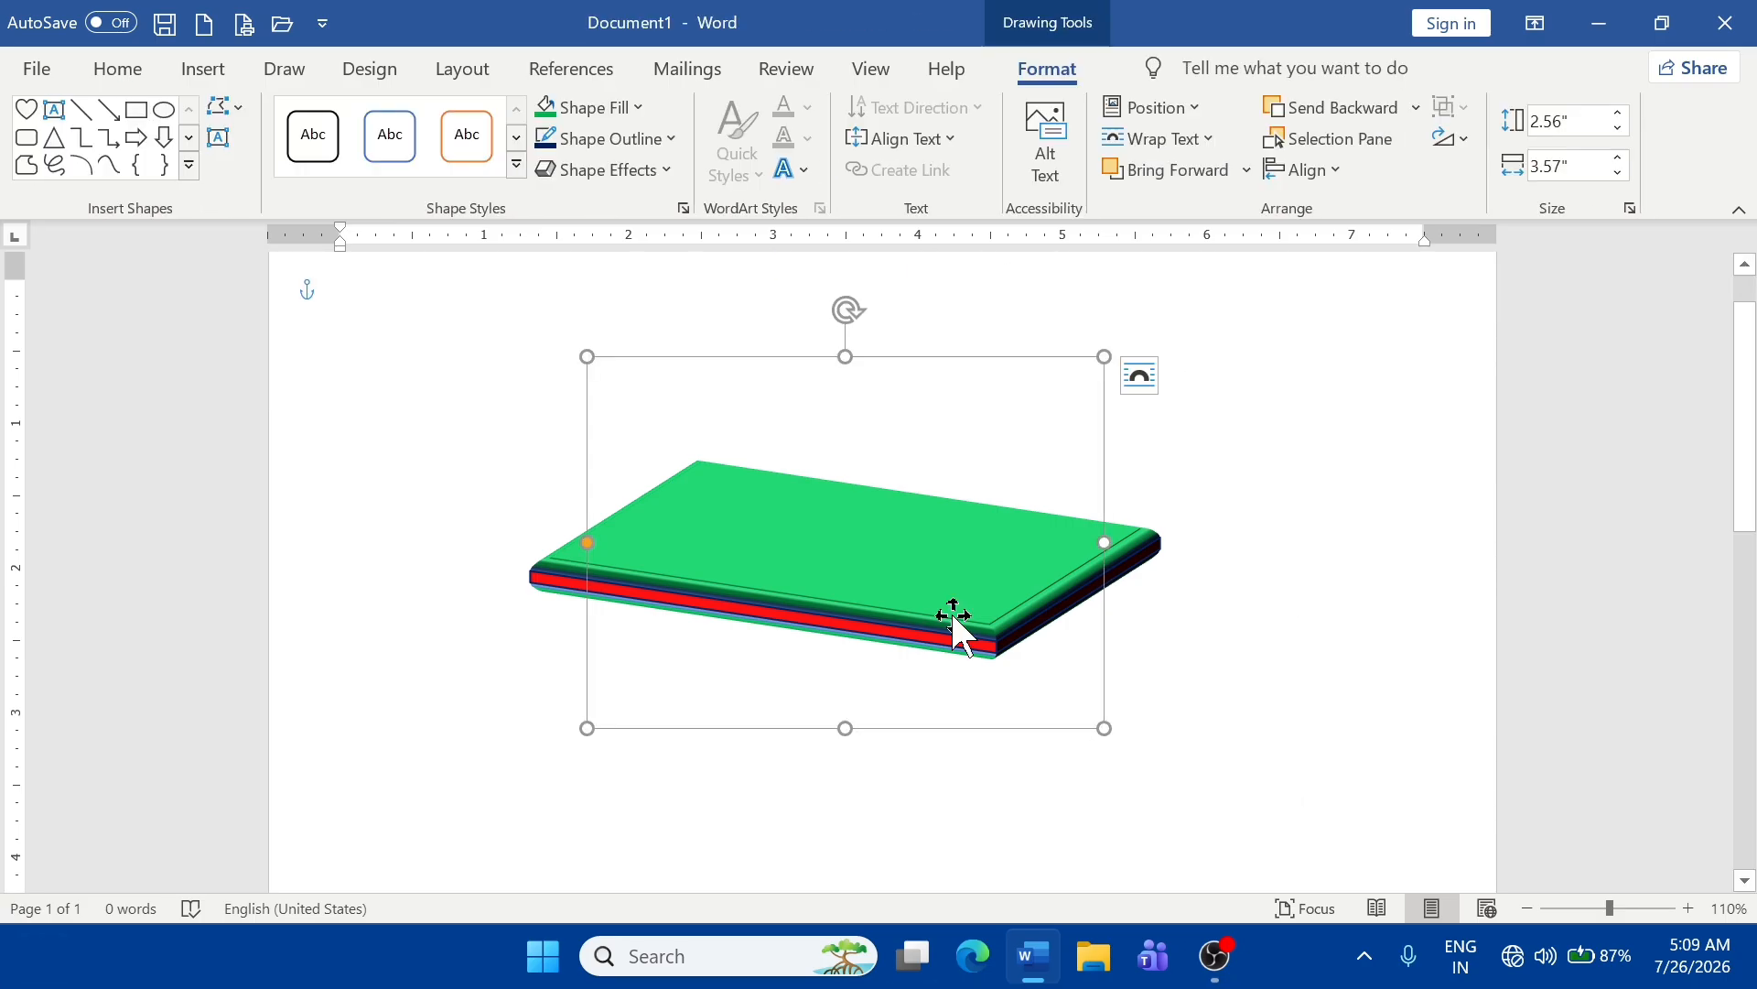
key("Delete")
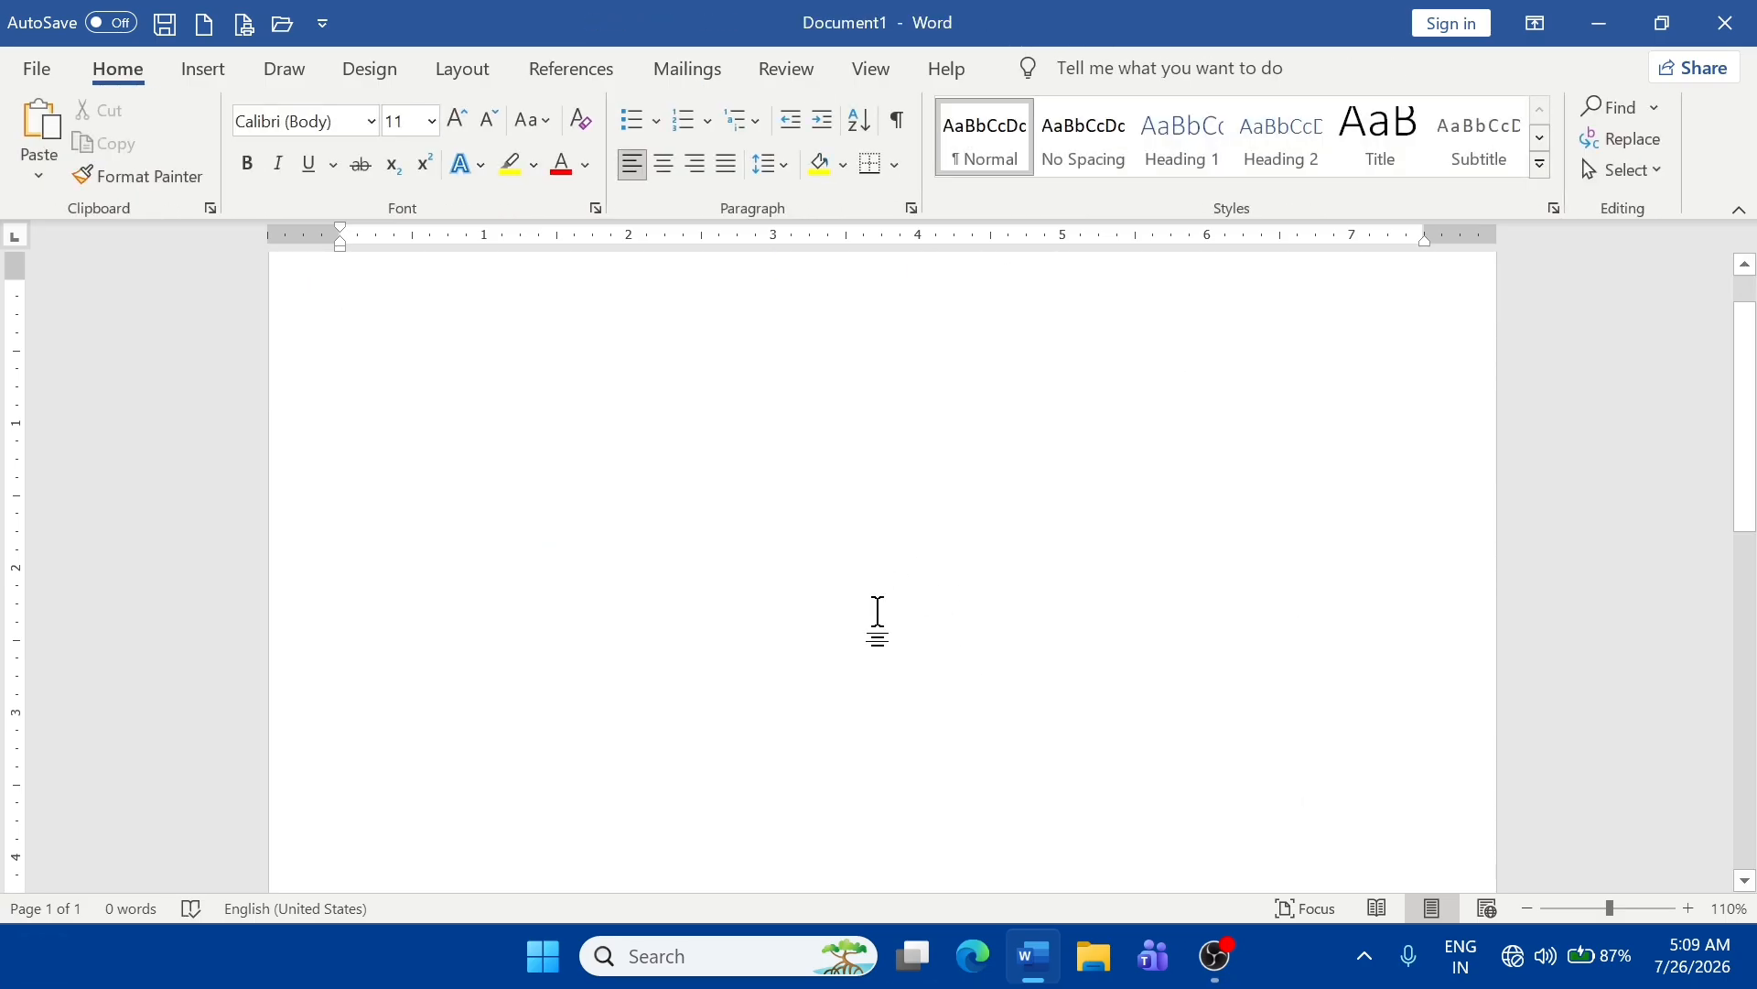
- Insert a five-point star about 2.65" high and 3.47" wide on the empty page
left_click(188, 75)
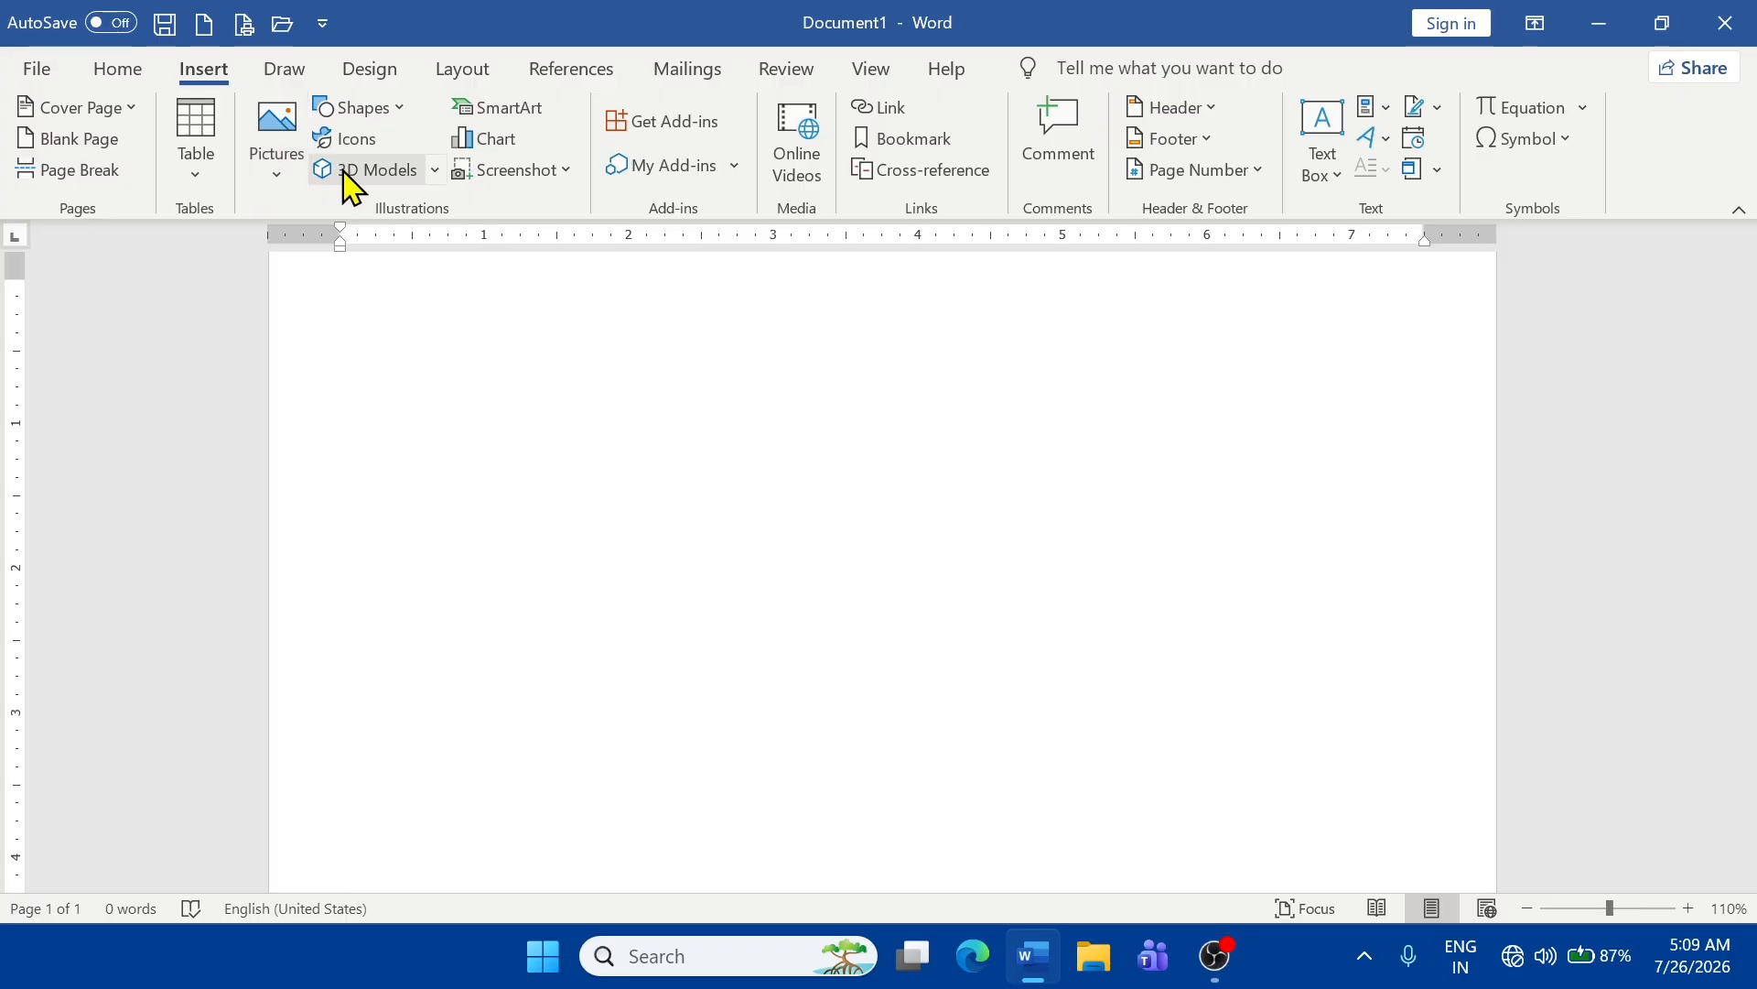
left_click(366, 79)
left_click(205, 70)
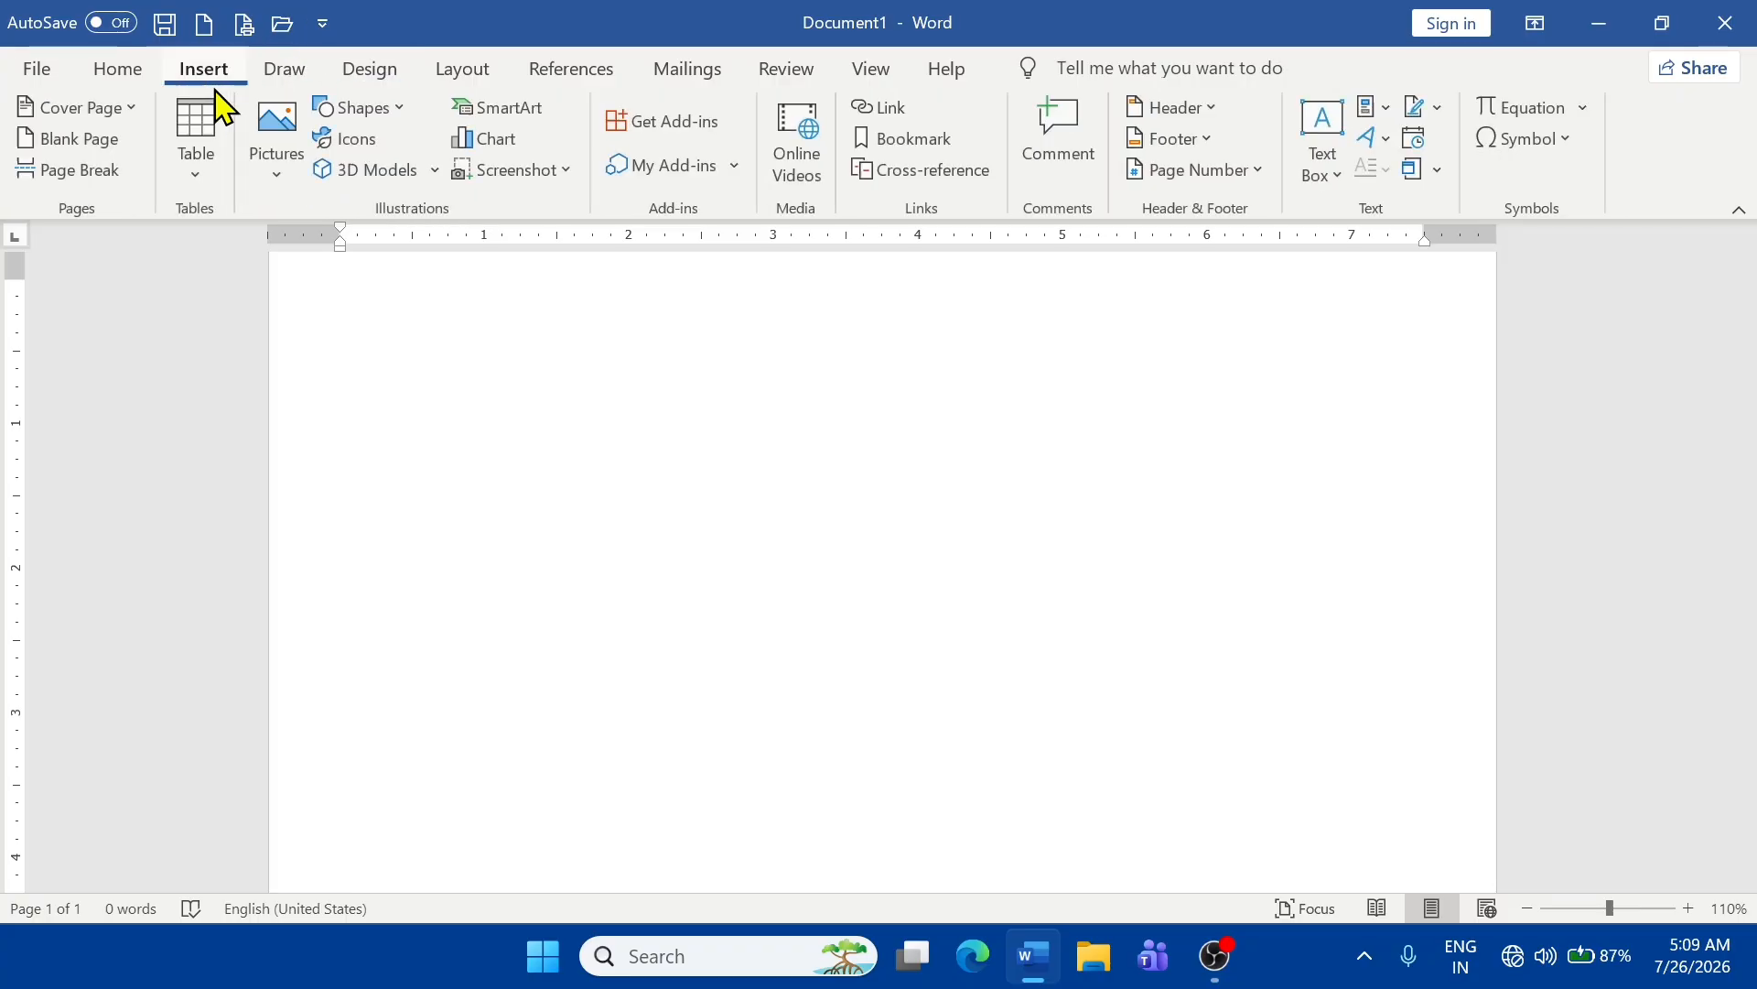
left_click(362, 108)
scroll(544, 728, "down", 3)
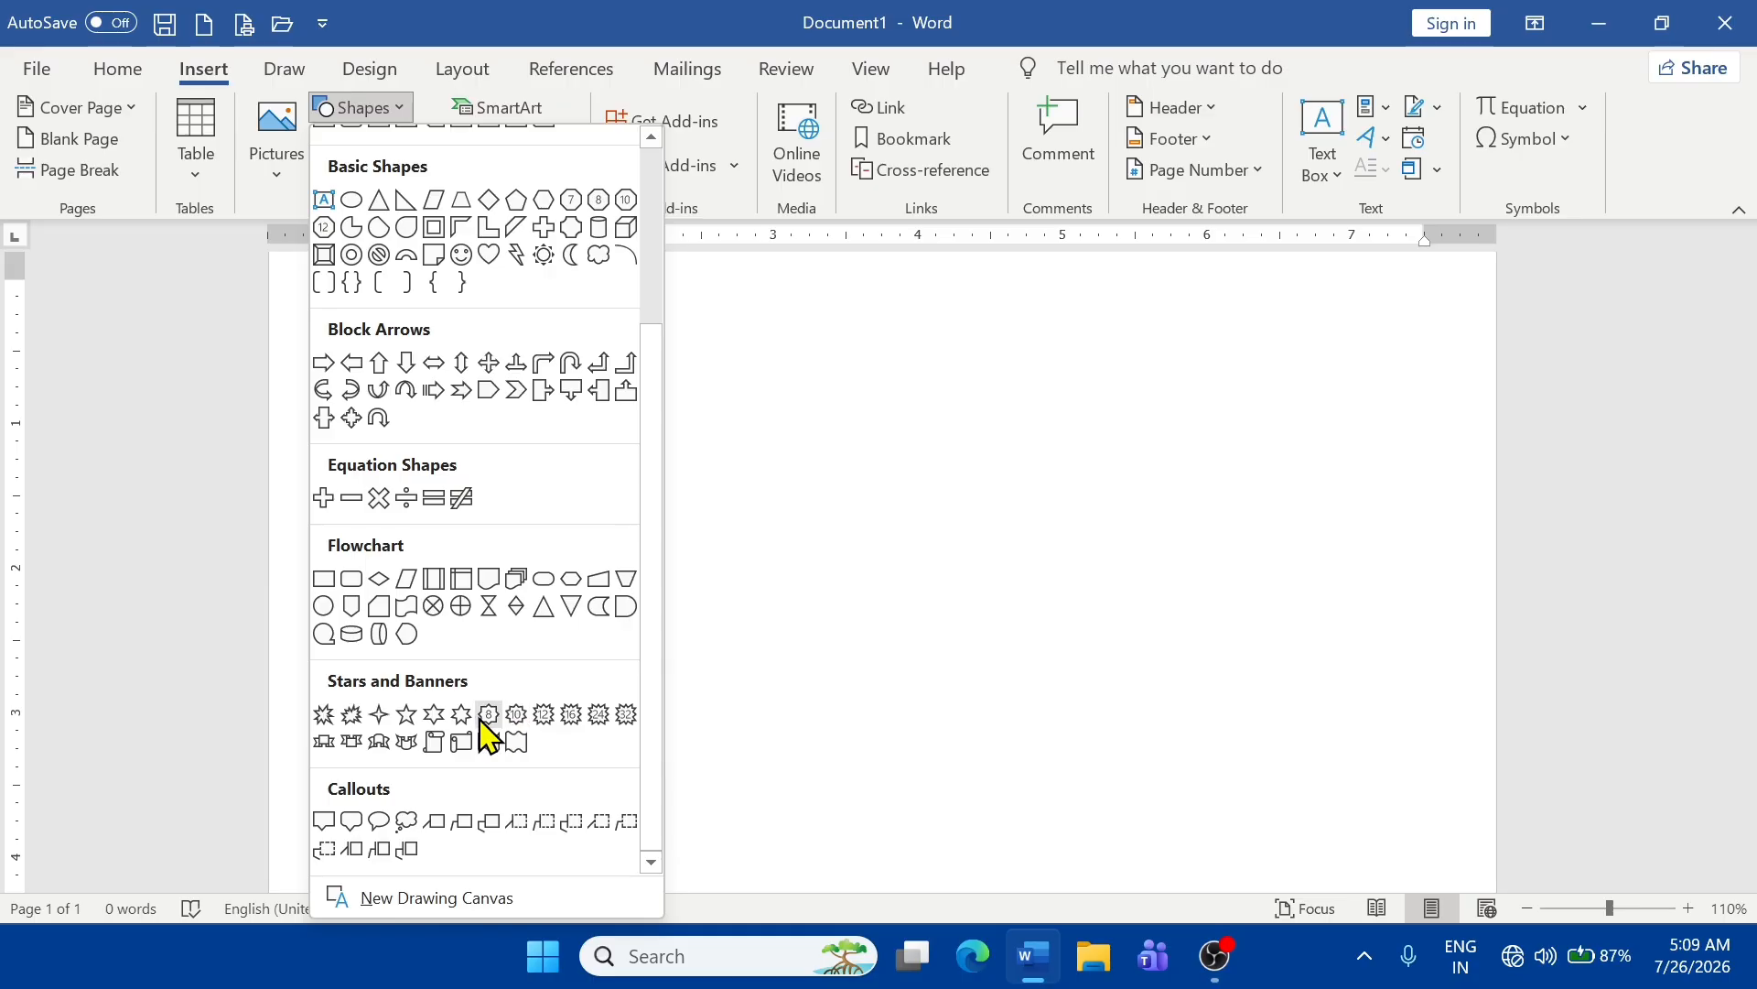
left_click(407, 714)
left_click_drag(499, 366, 1003, 751)
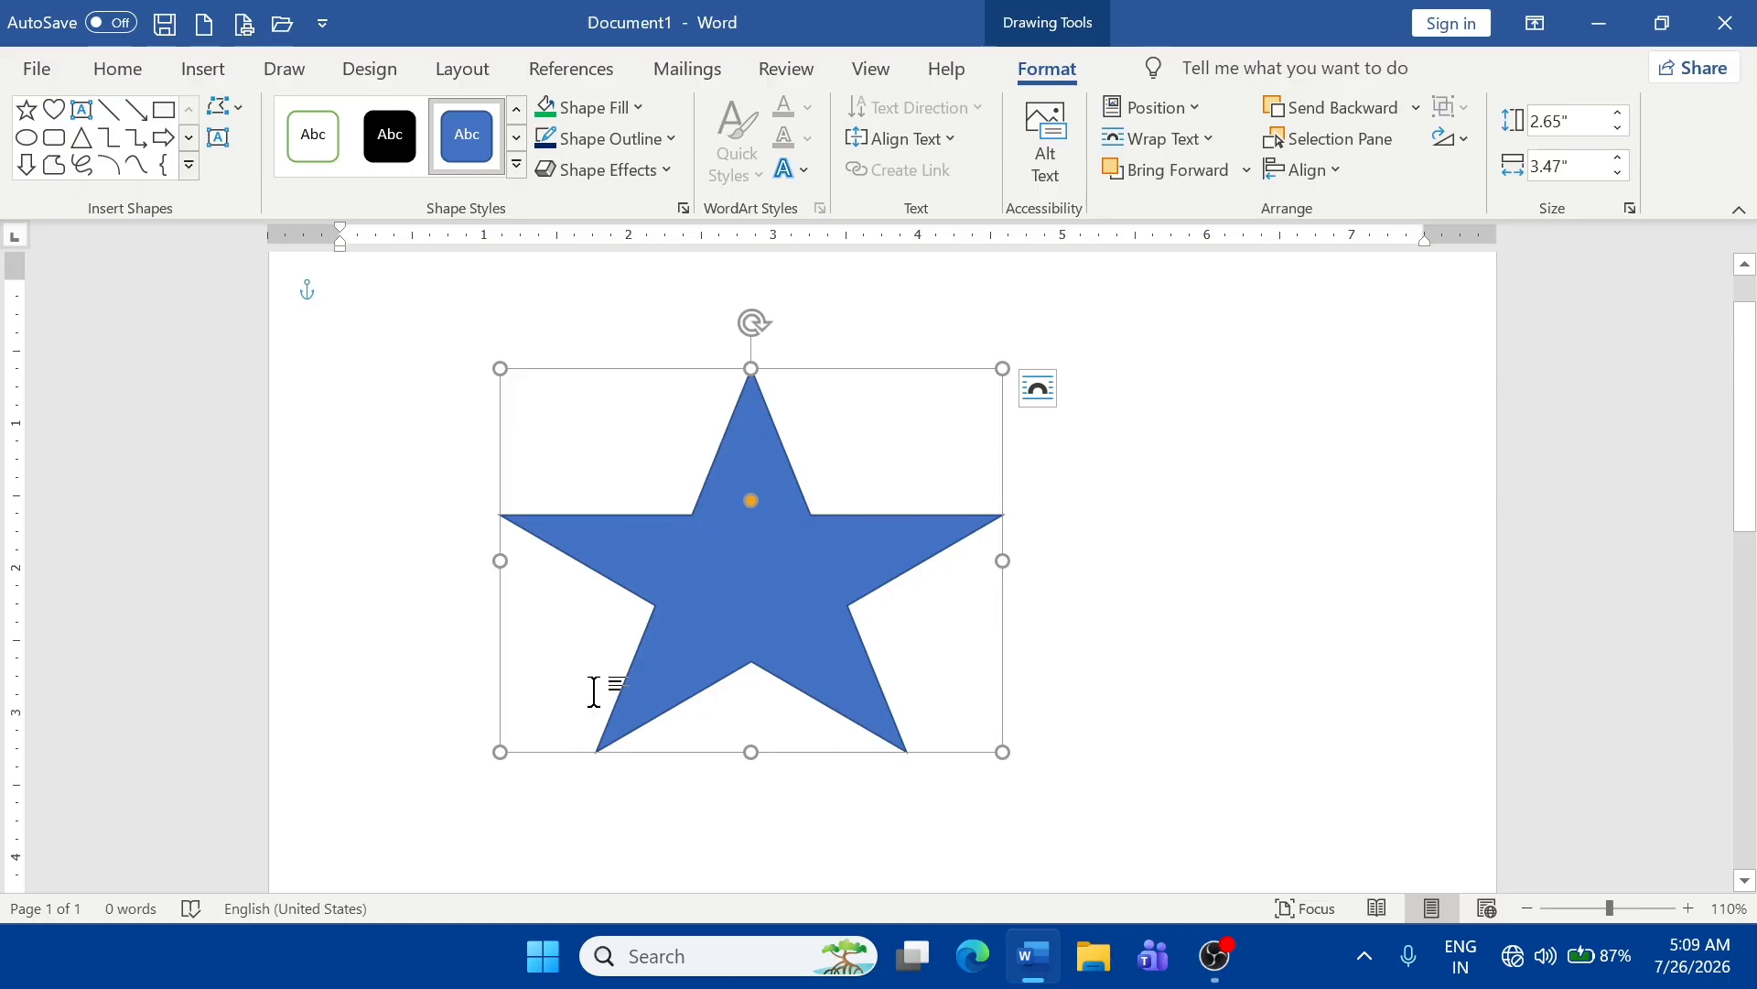
left_click(1309, 494)
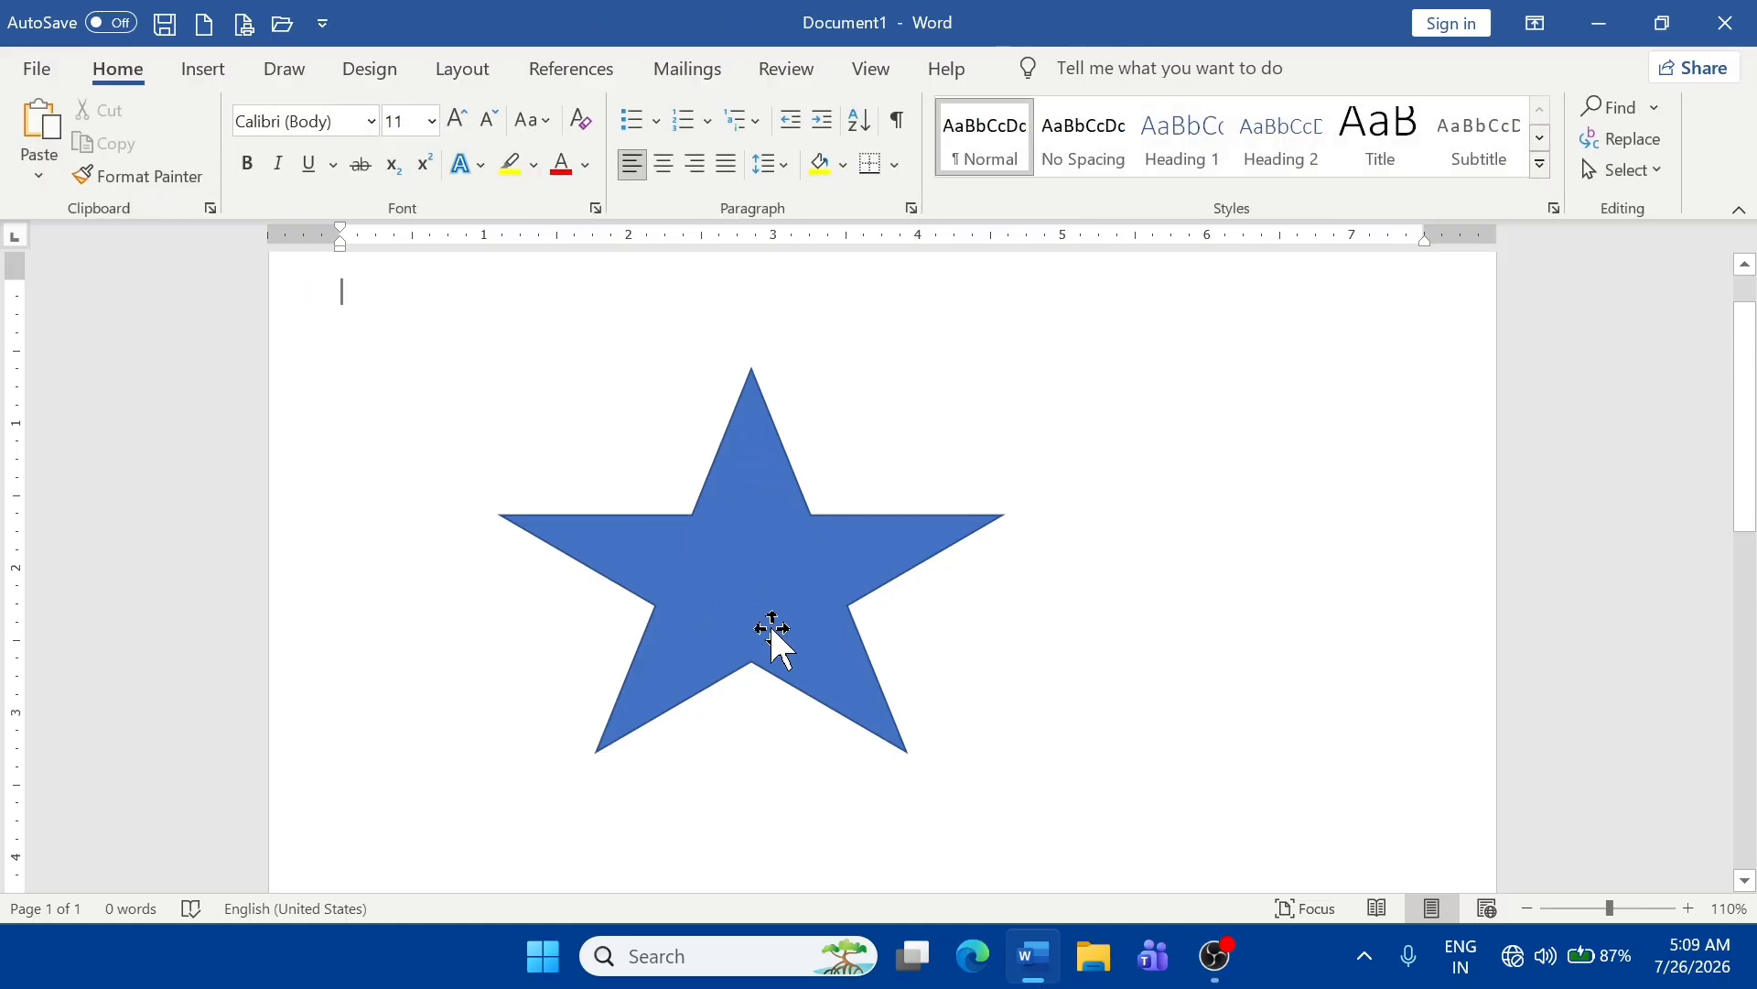
- Add the text "MBCMB" inside the star
left_click(759, 574)
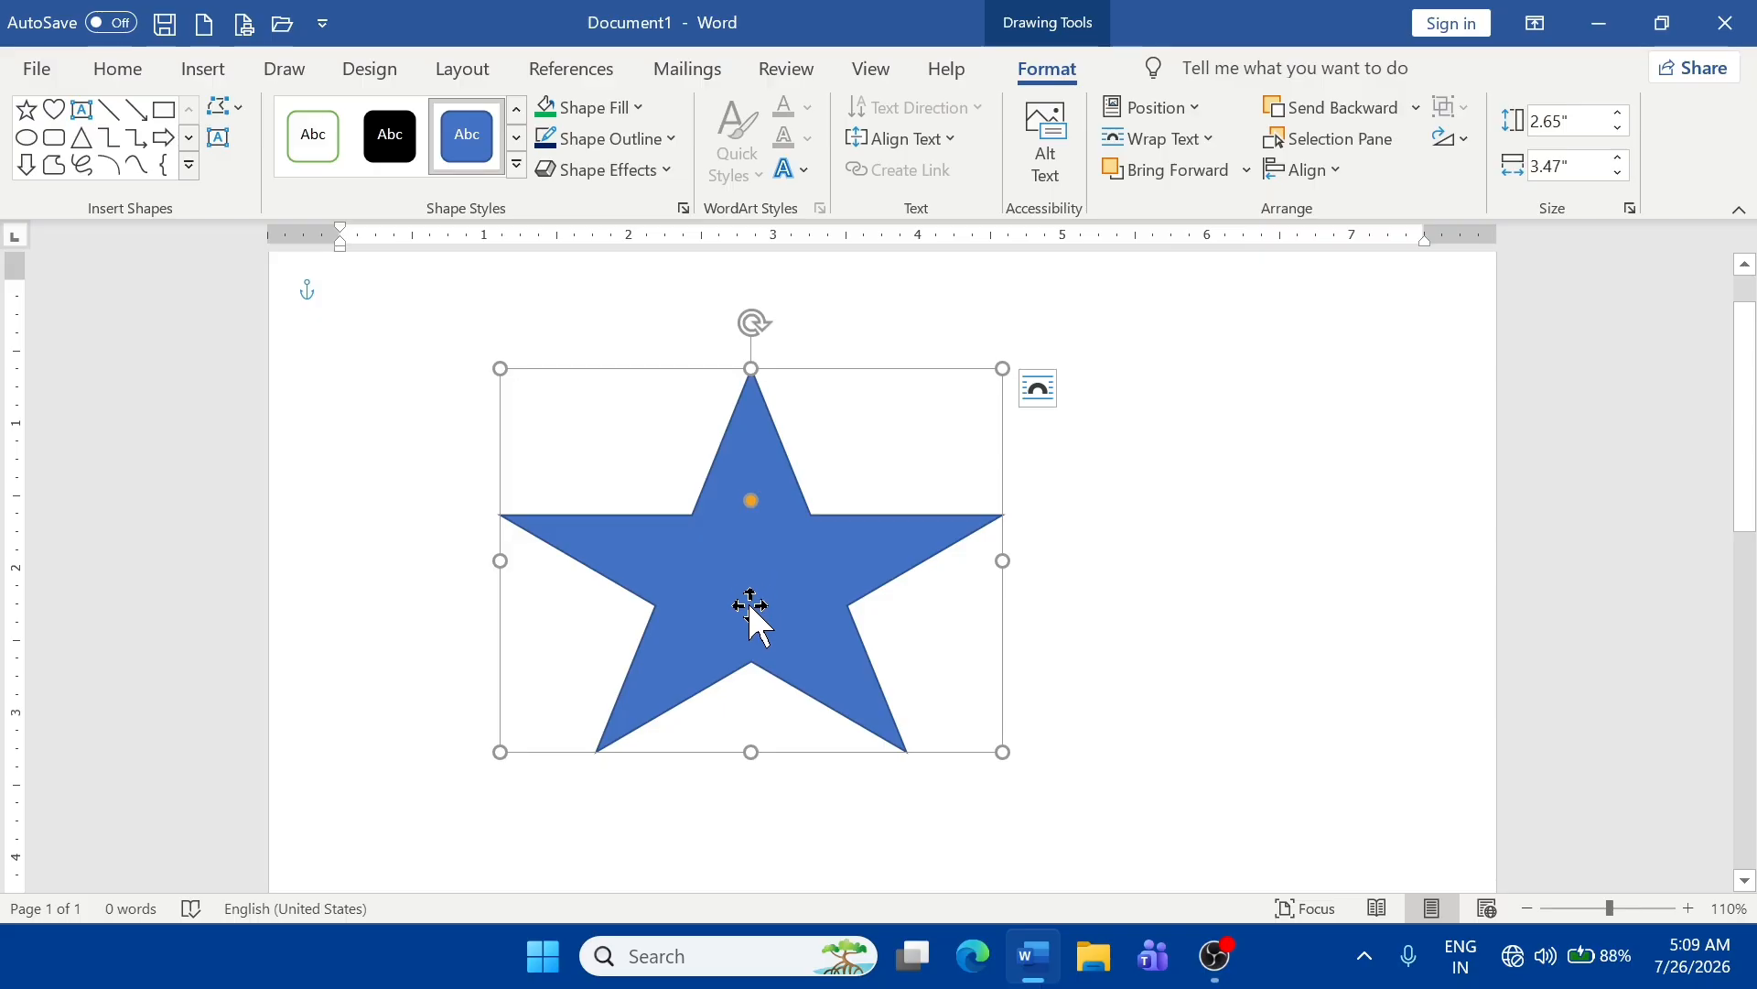
right_click(744, 544)
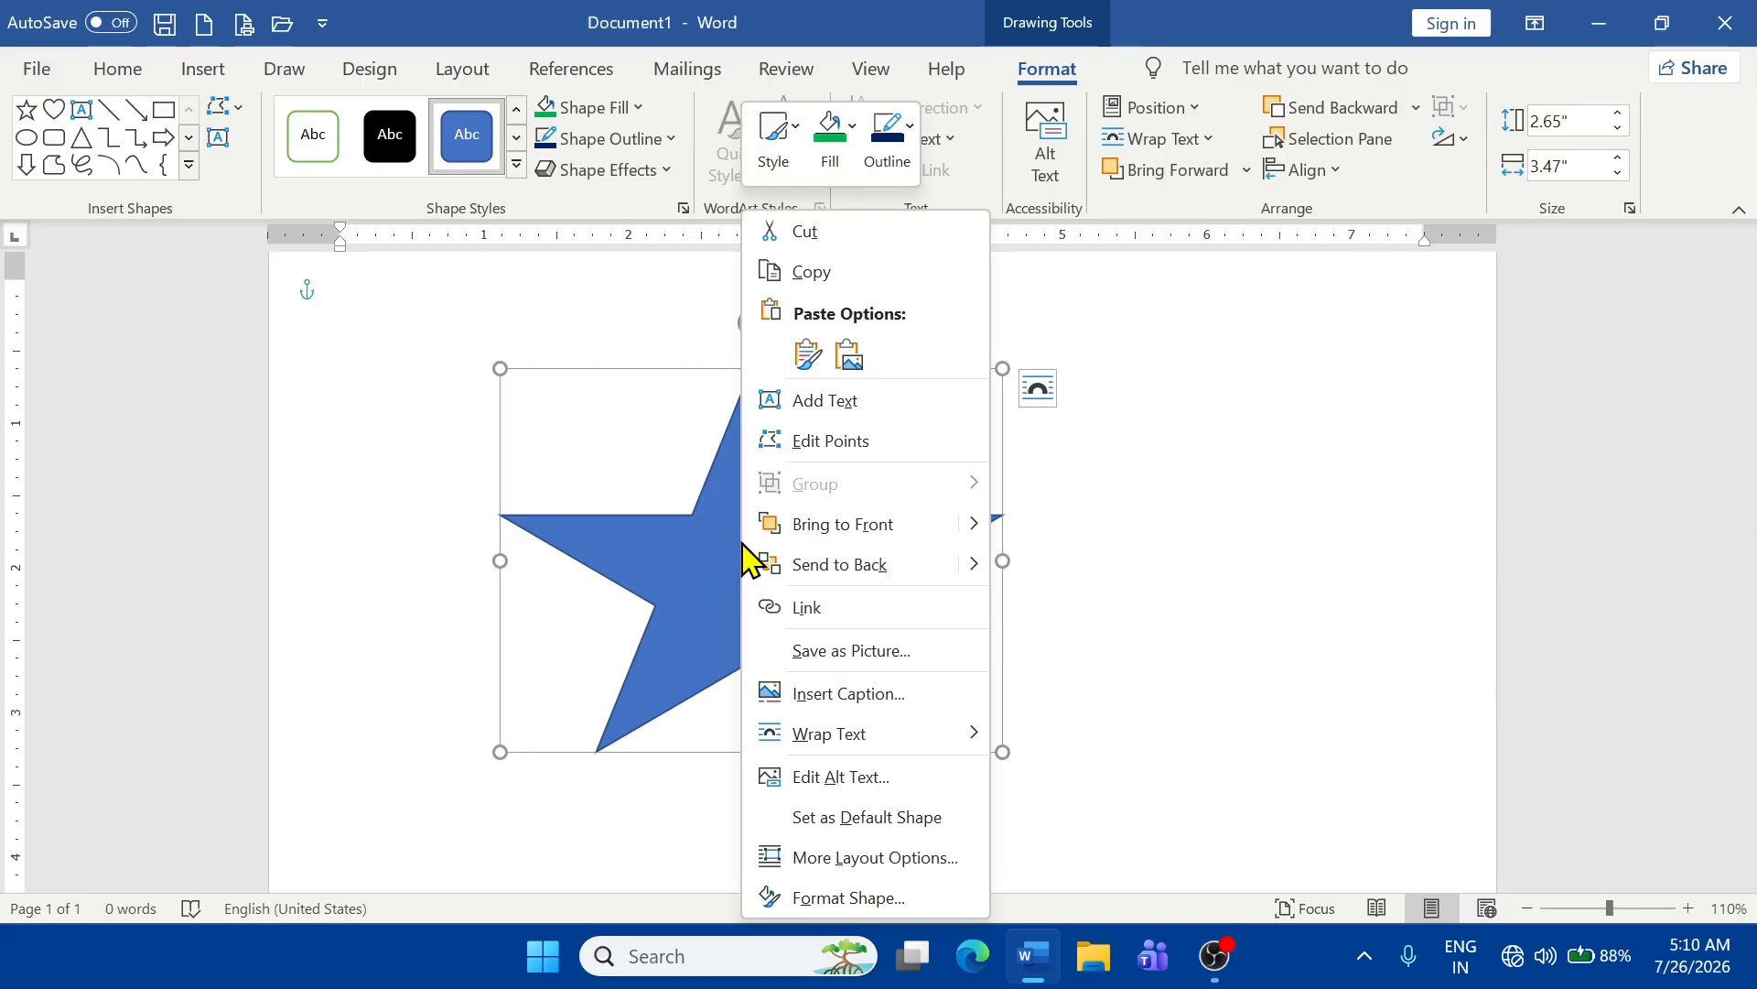
left_click(874, 417)
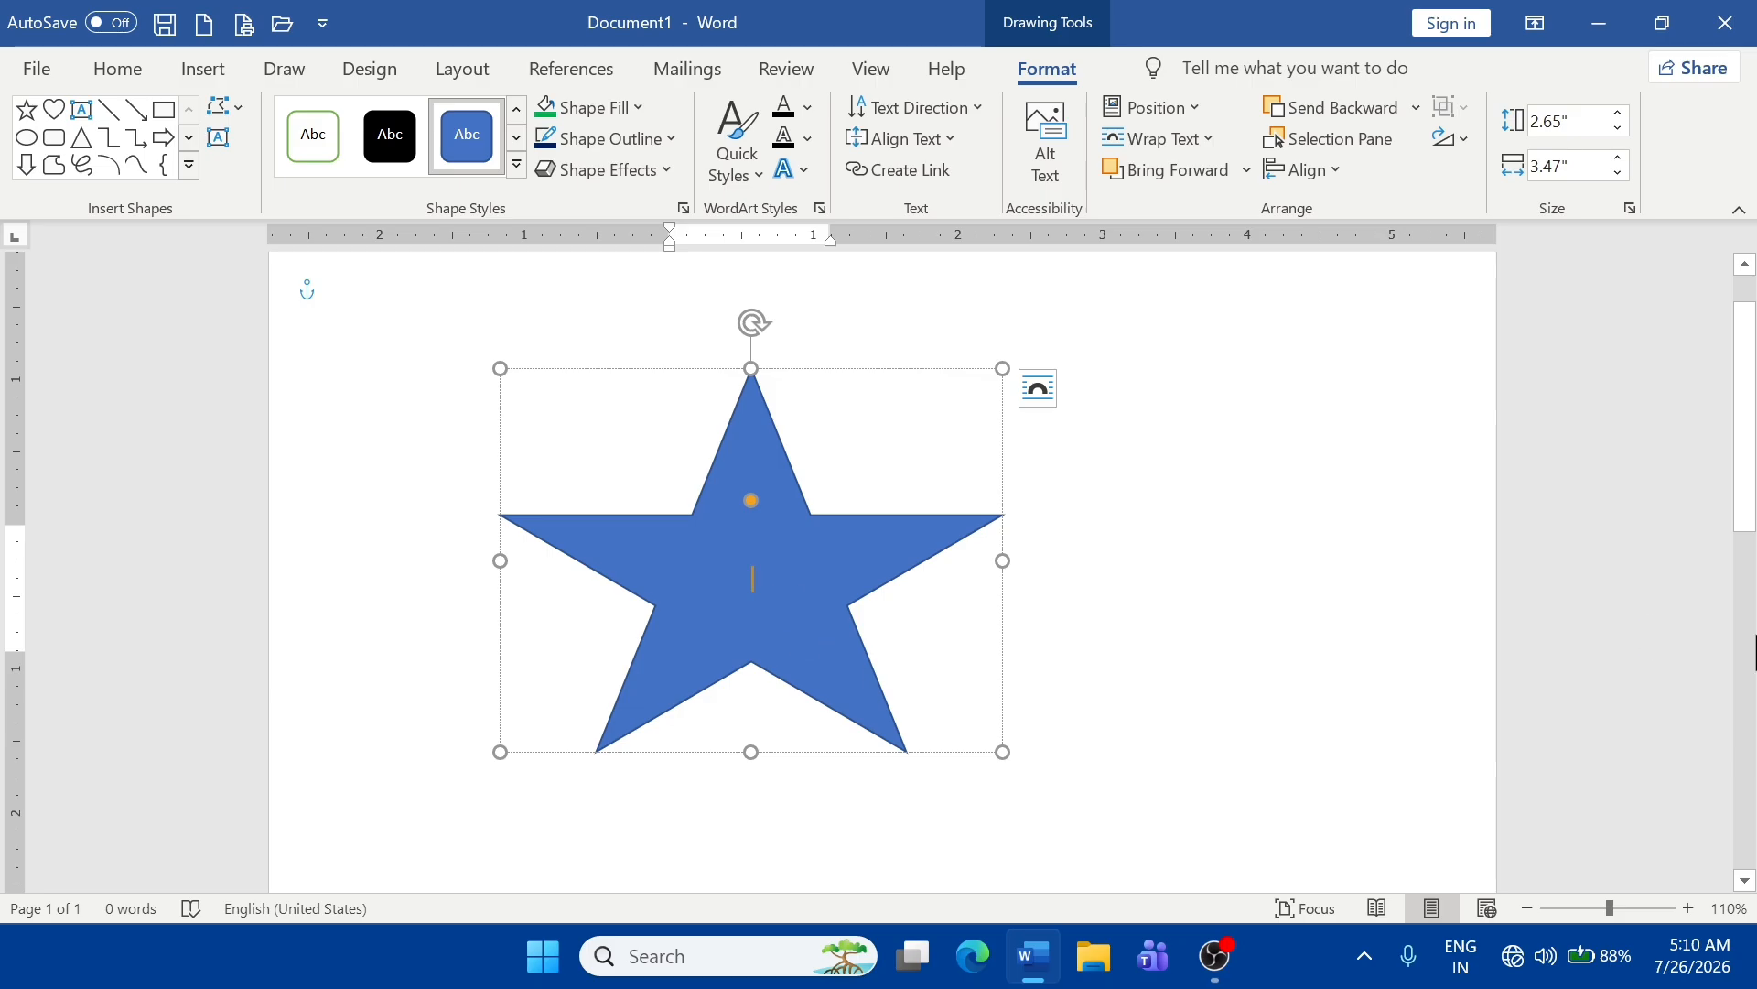
type("MBCMB")
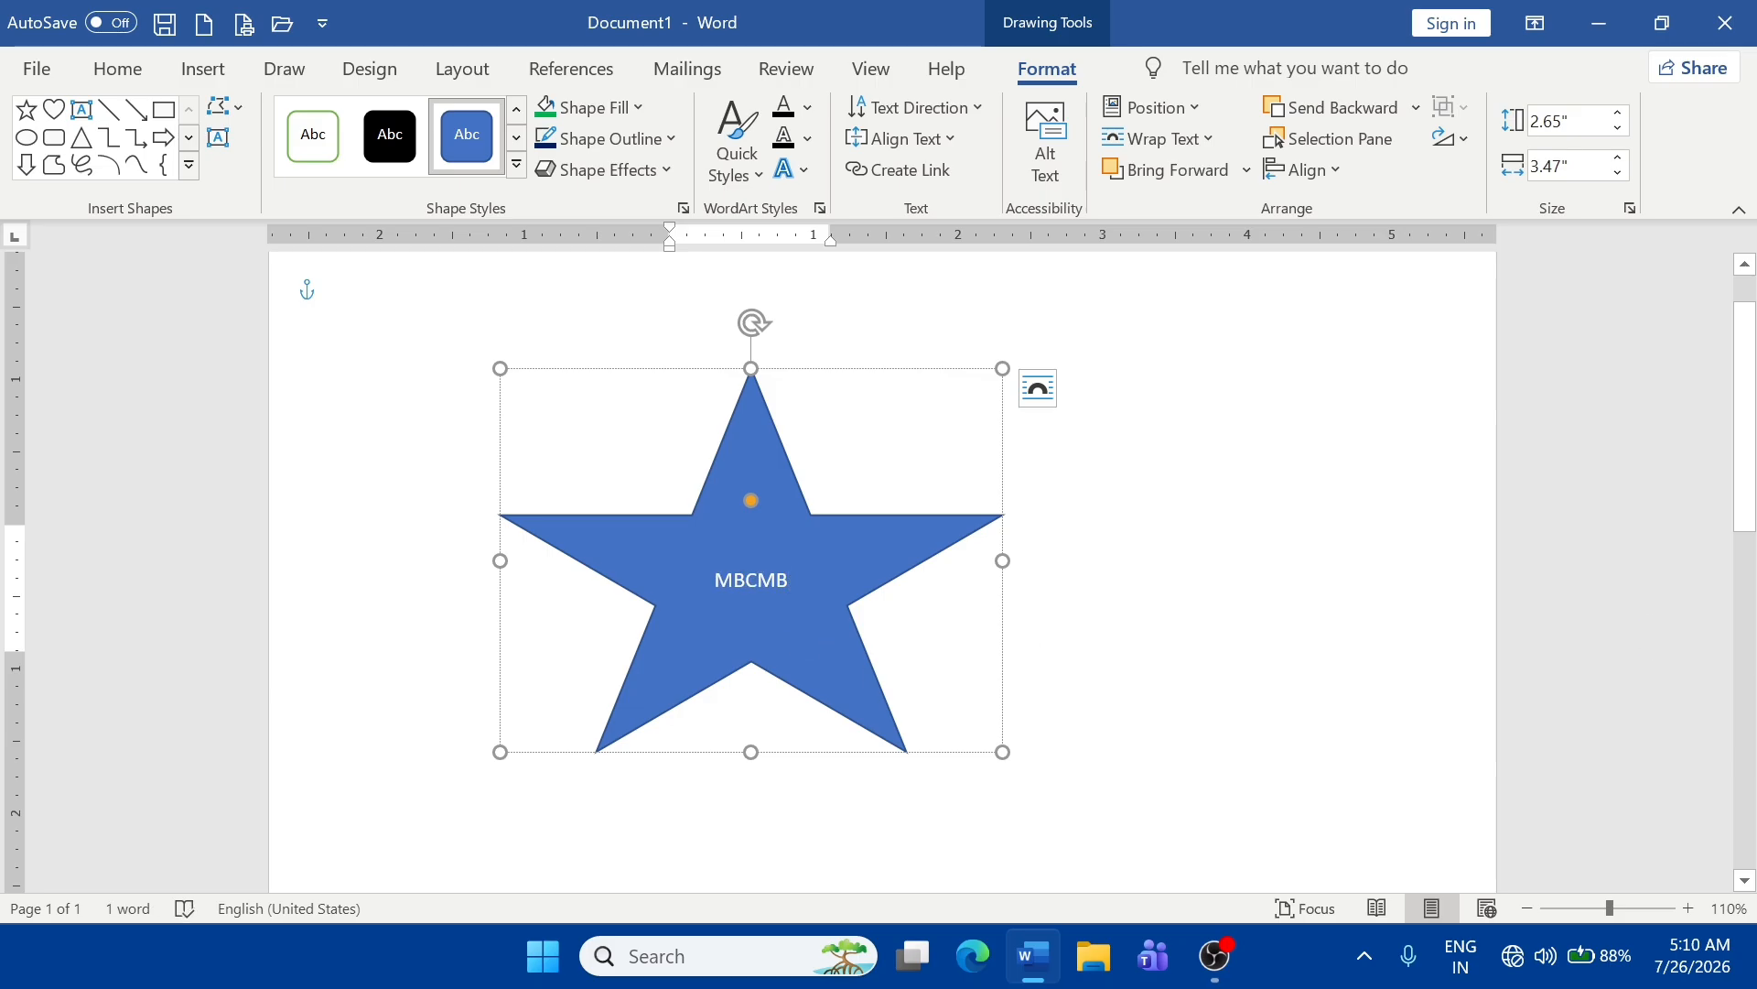
- Enlarge the star's MBCMB text by four font size increments and make it bold
left_click_drag(796, 581, 693, 604)
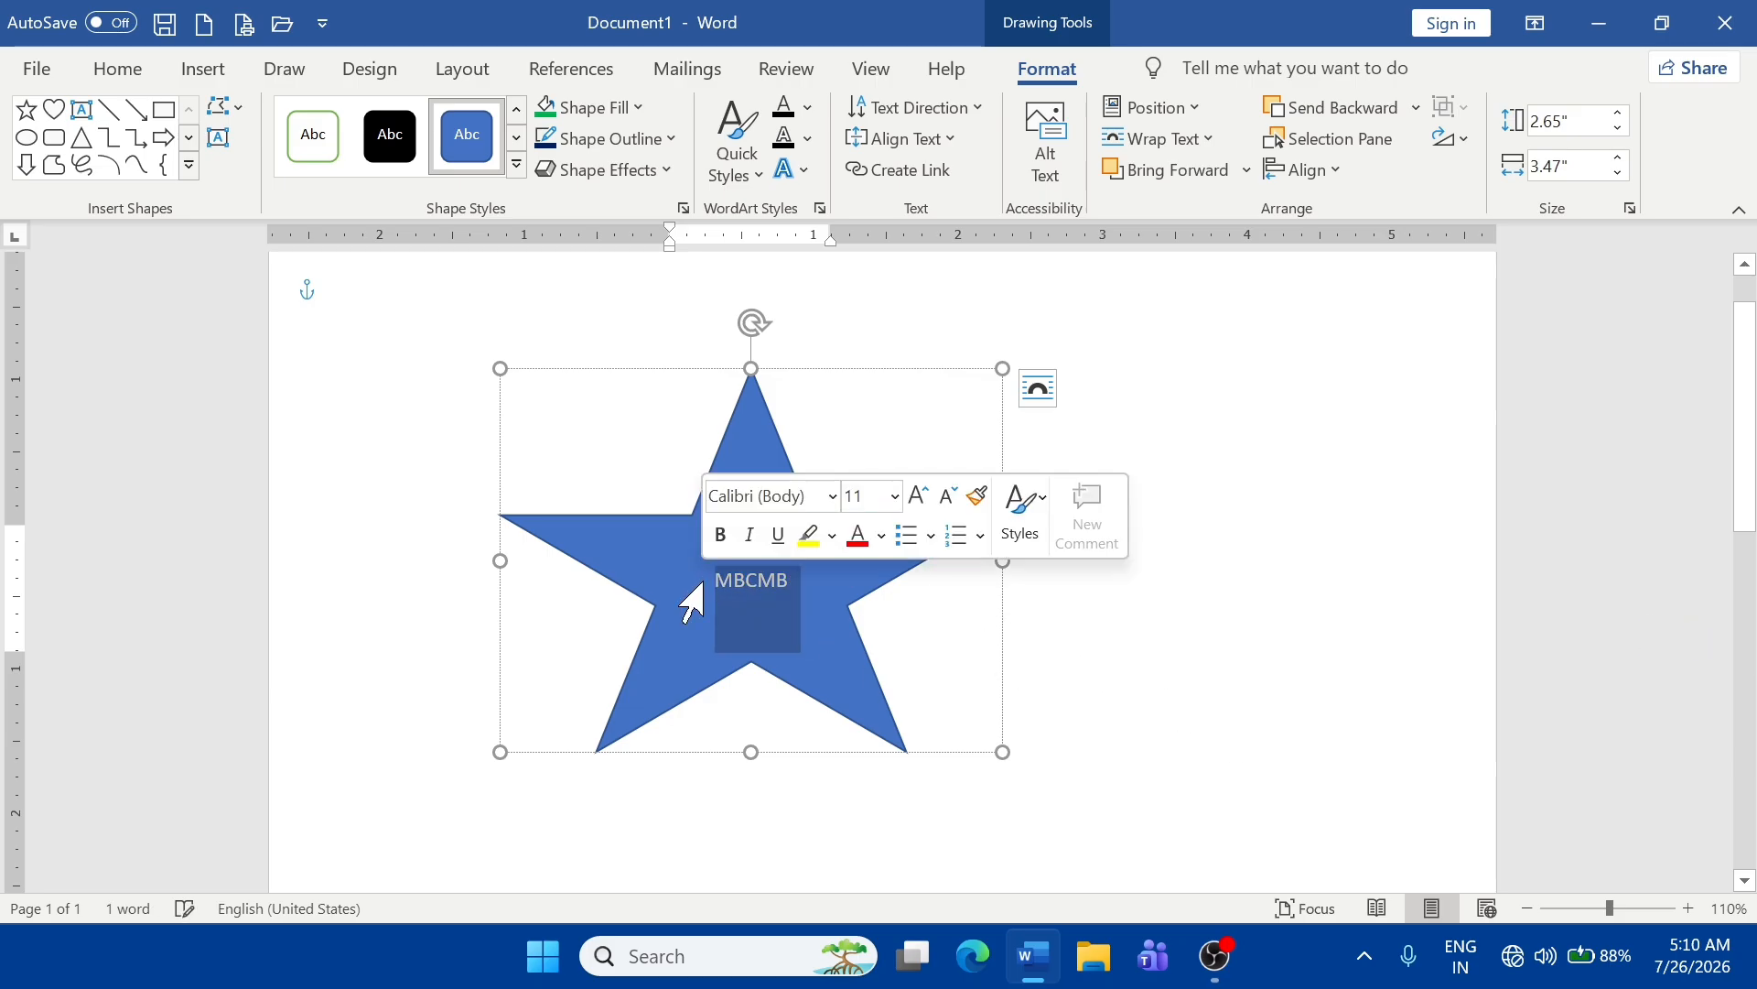
key("ctrl+shift+period")
key("ctrl+shift+period")
key("ctrl+shift+period")
key("ctrl+shift+period")
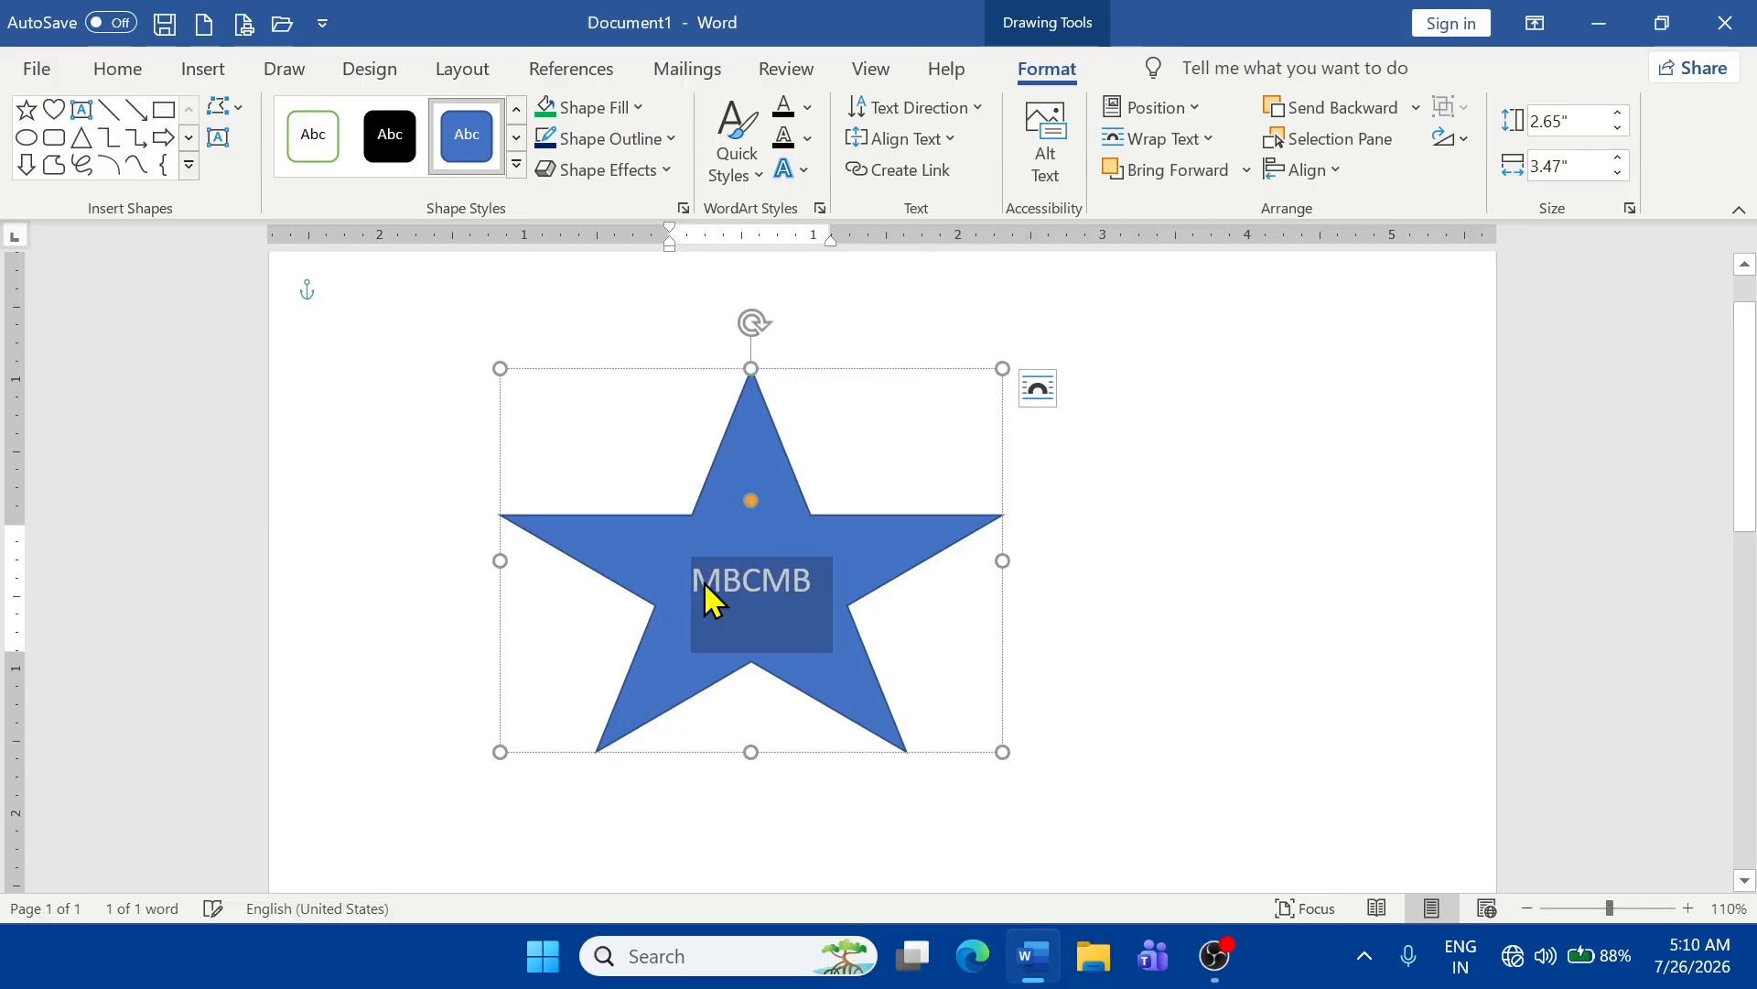
key("ctrl+b")
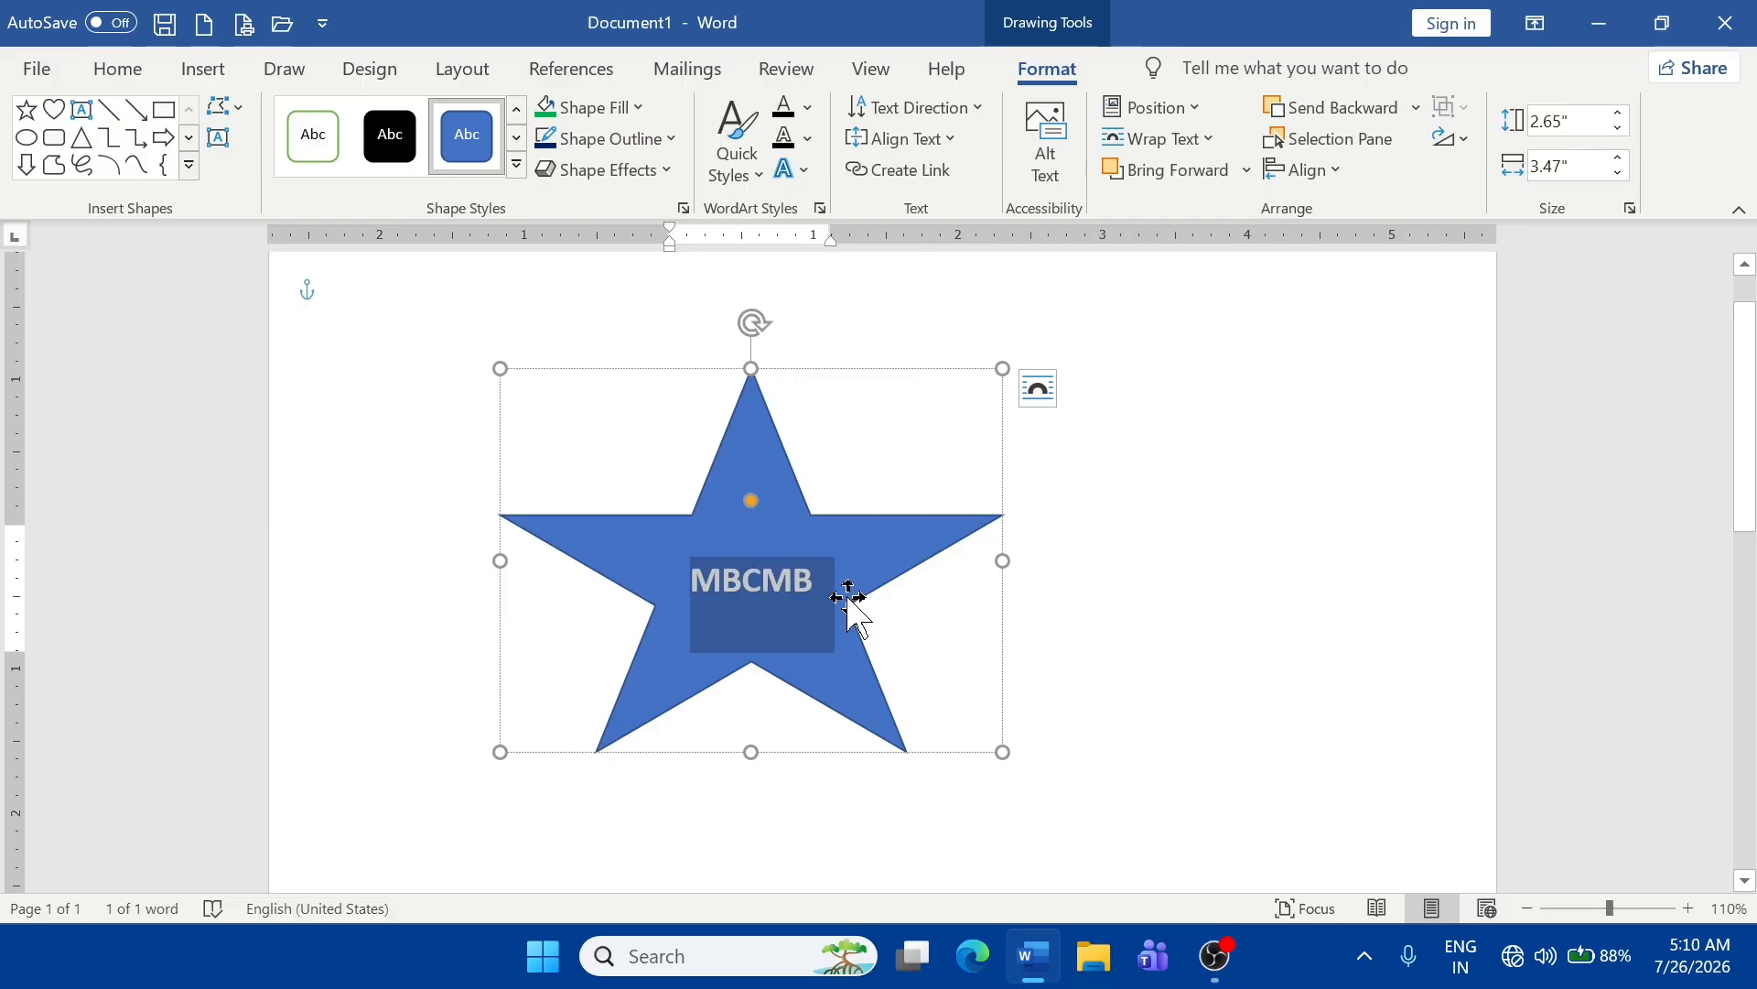
- Replace the text inside the star with "STAR"
key("BackSpace")
type("S")
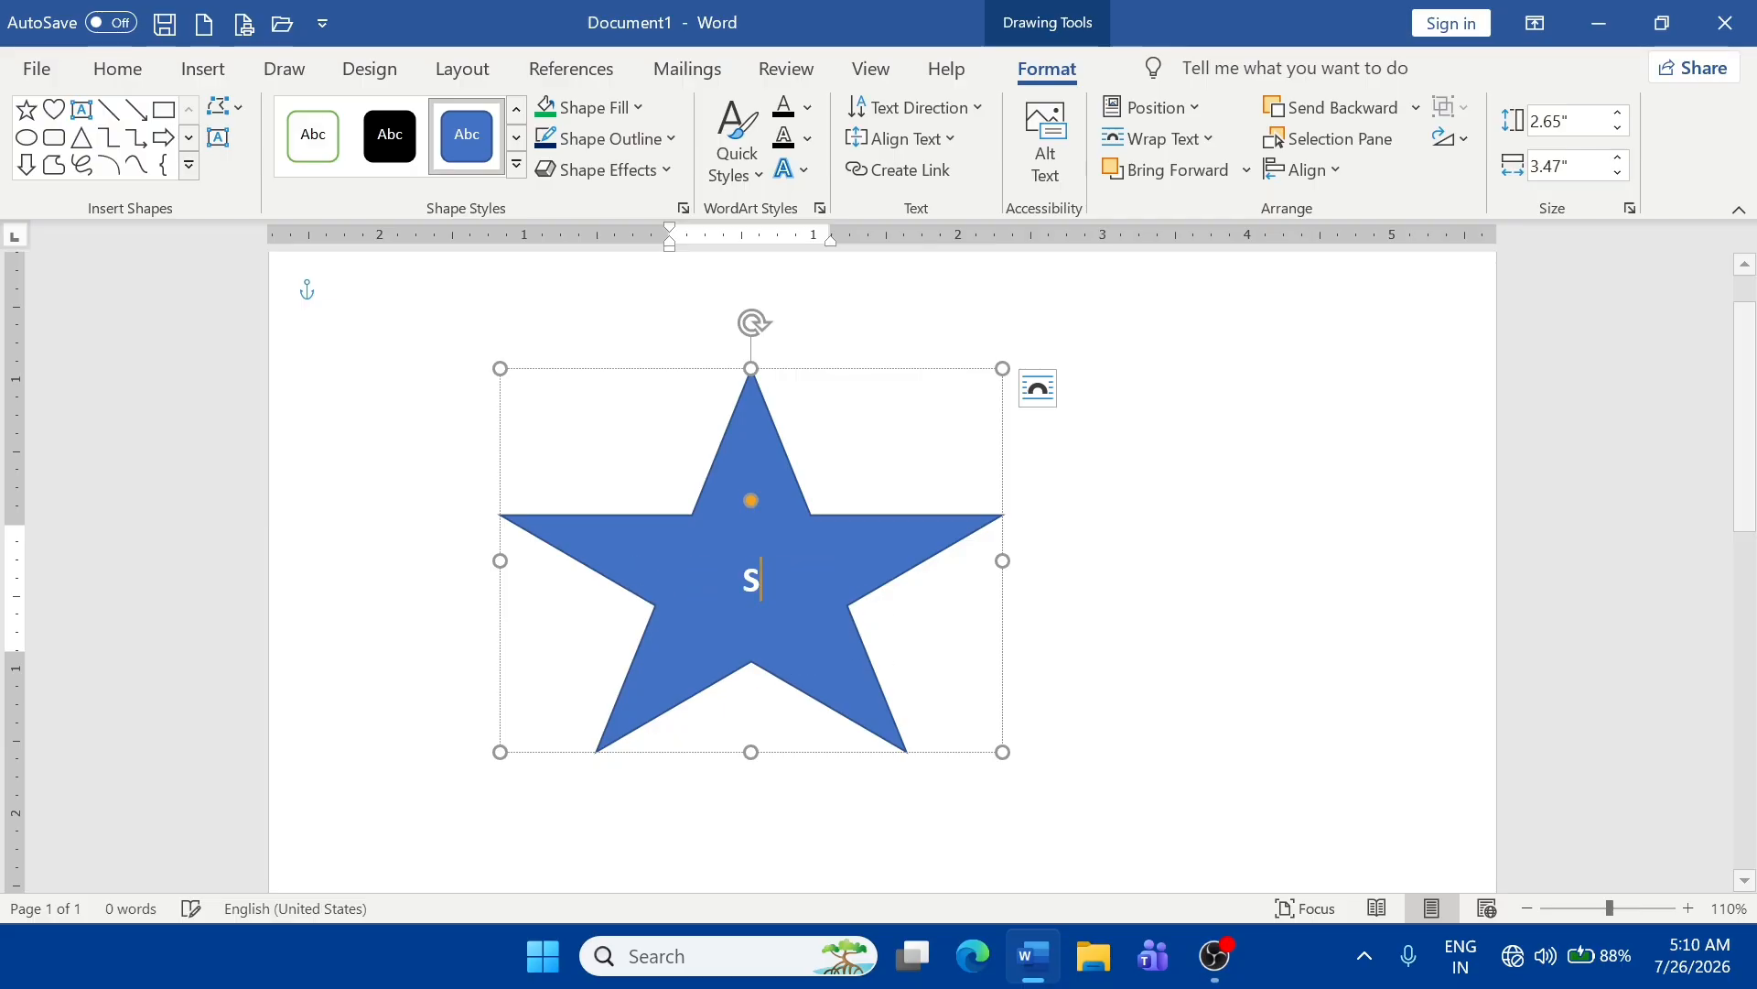
type("TAR")
left_click(738, 667)
left_click(837, 617)
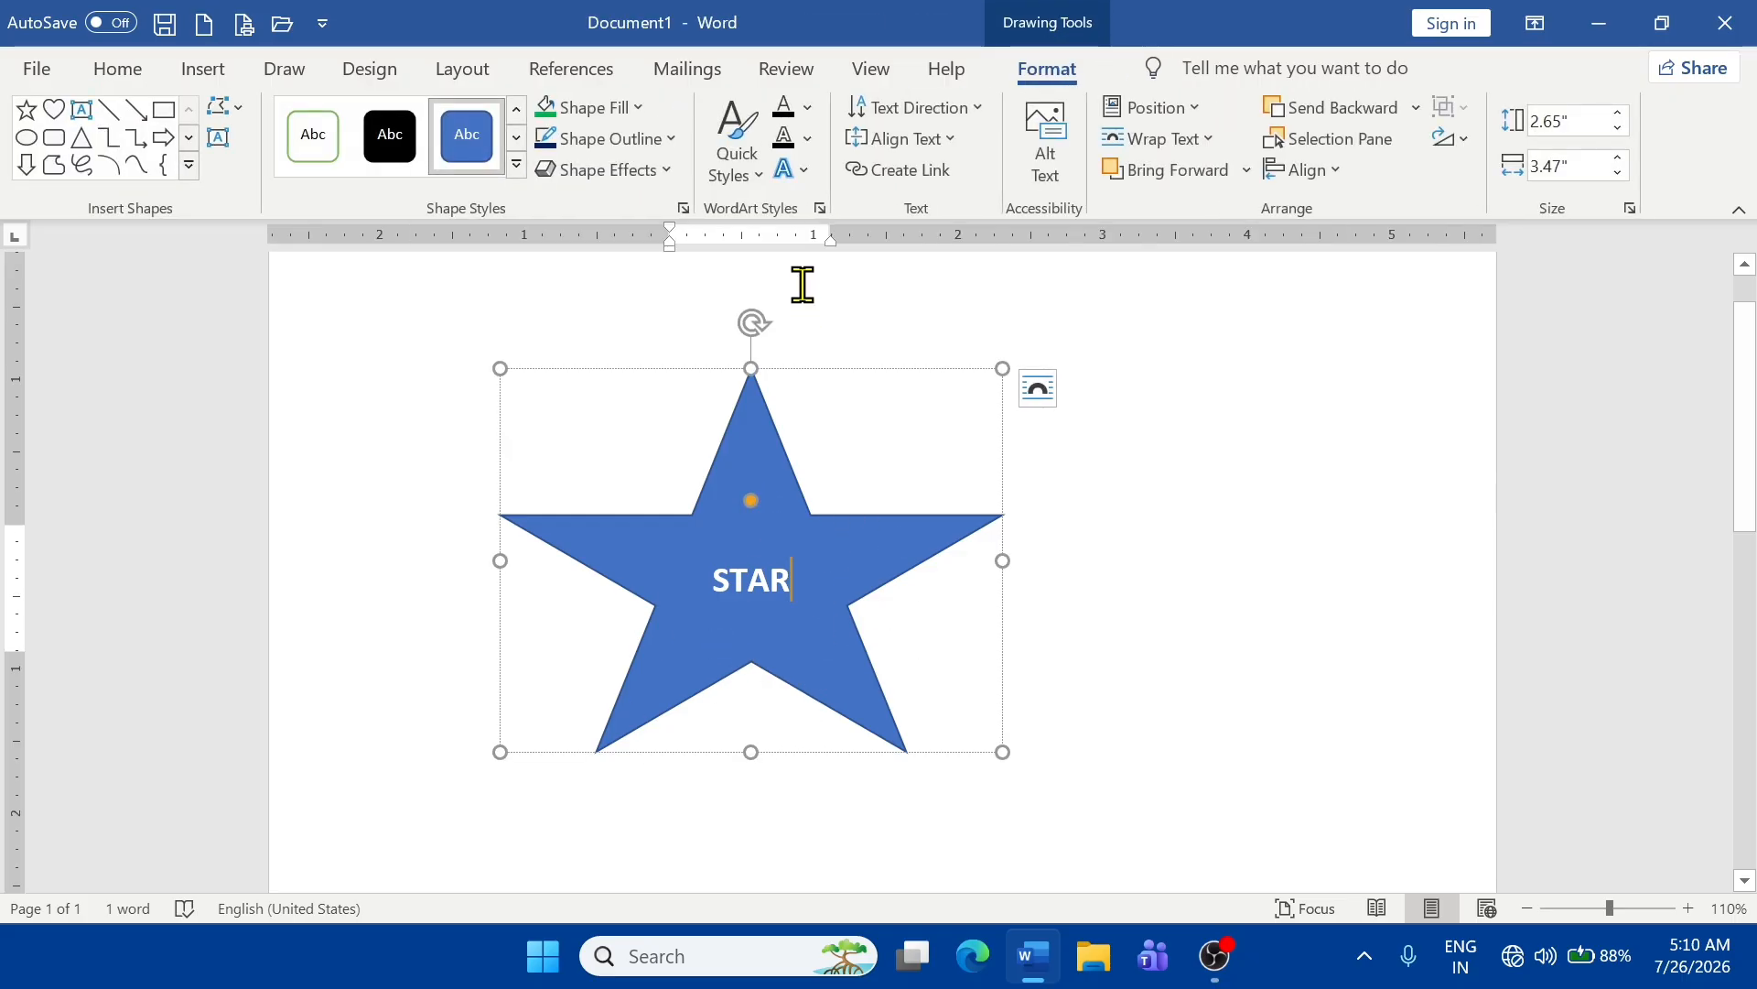
- Examine the glow and 3-D rotation text effects, text wrapping and rotation options available for the star
left_click(803, 172)
mouse_move(874, 366)
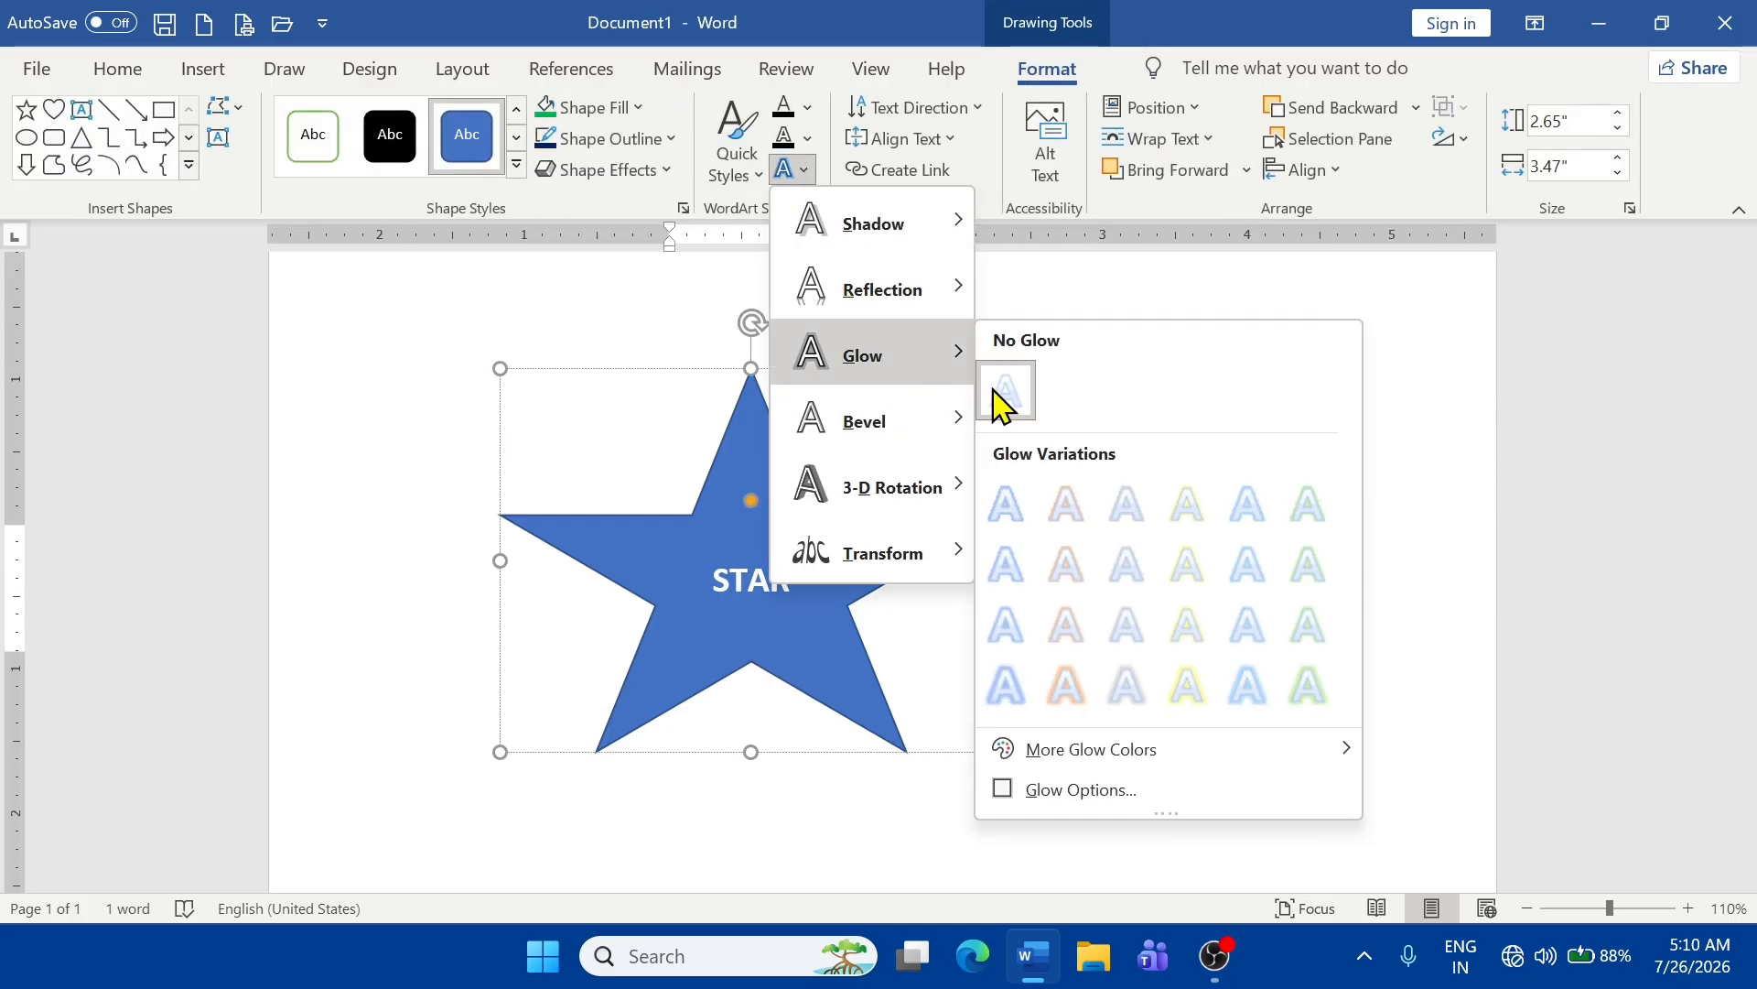
mouse_move(909, 511)
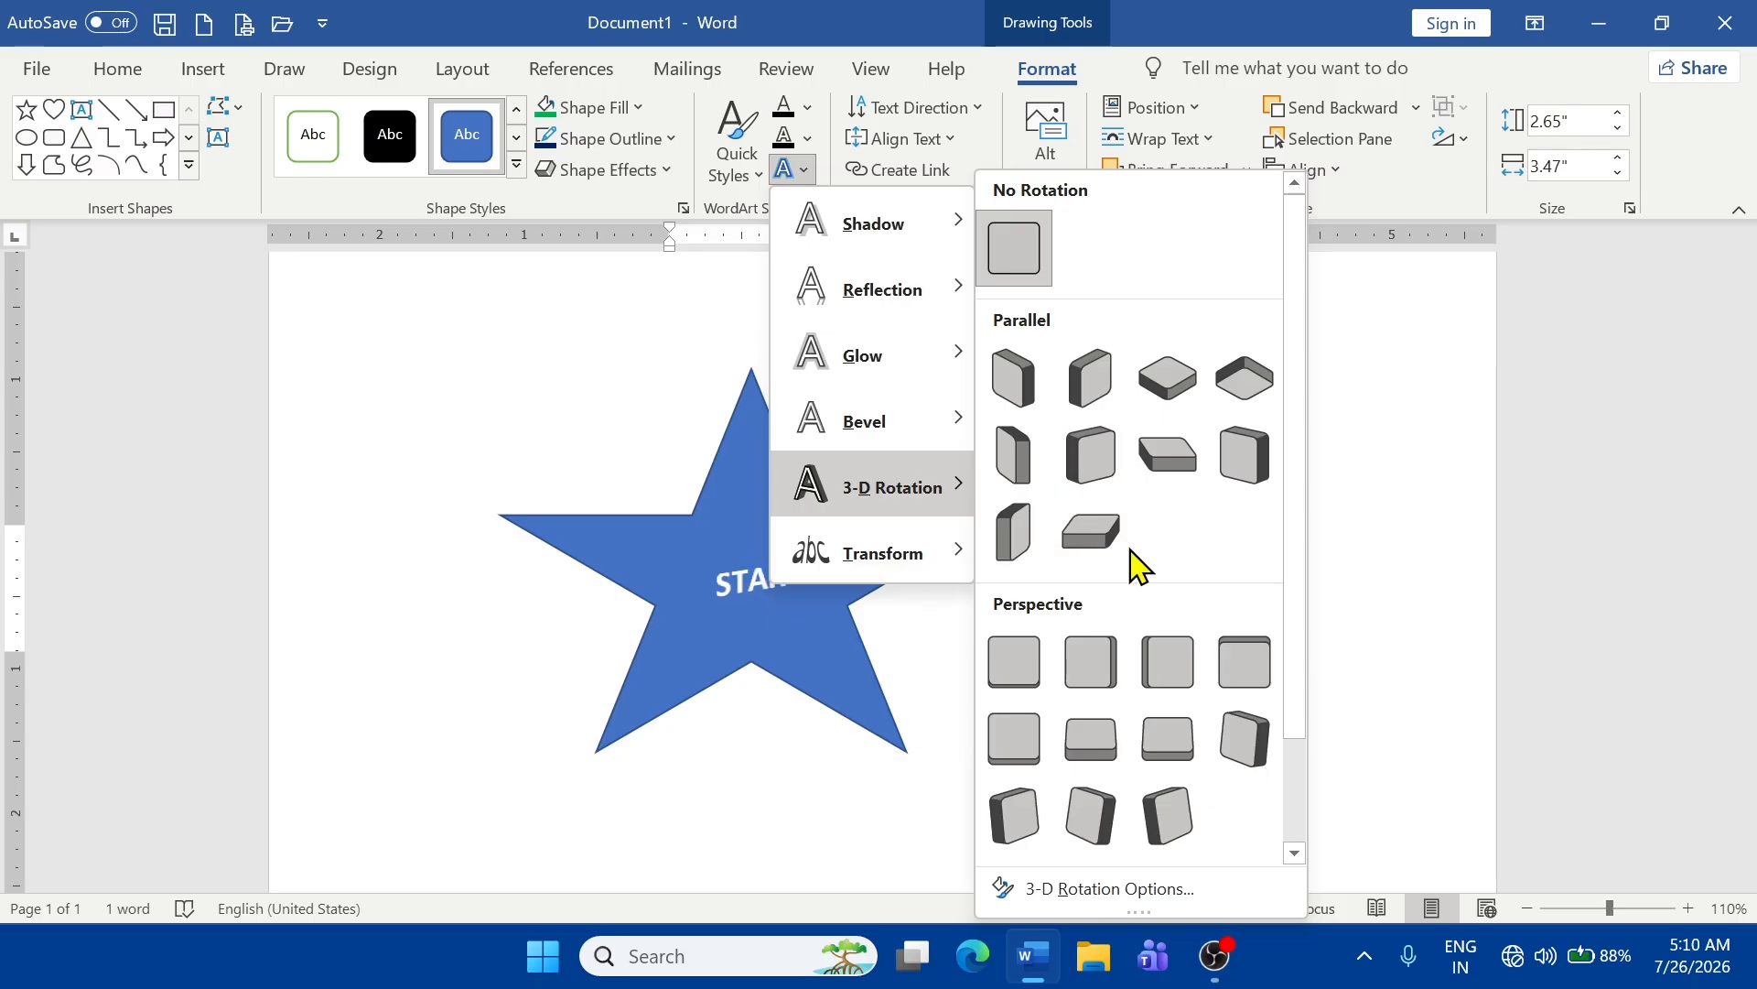
left_click(1495, 514)
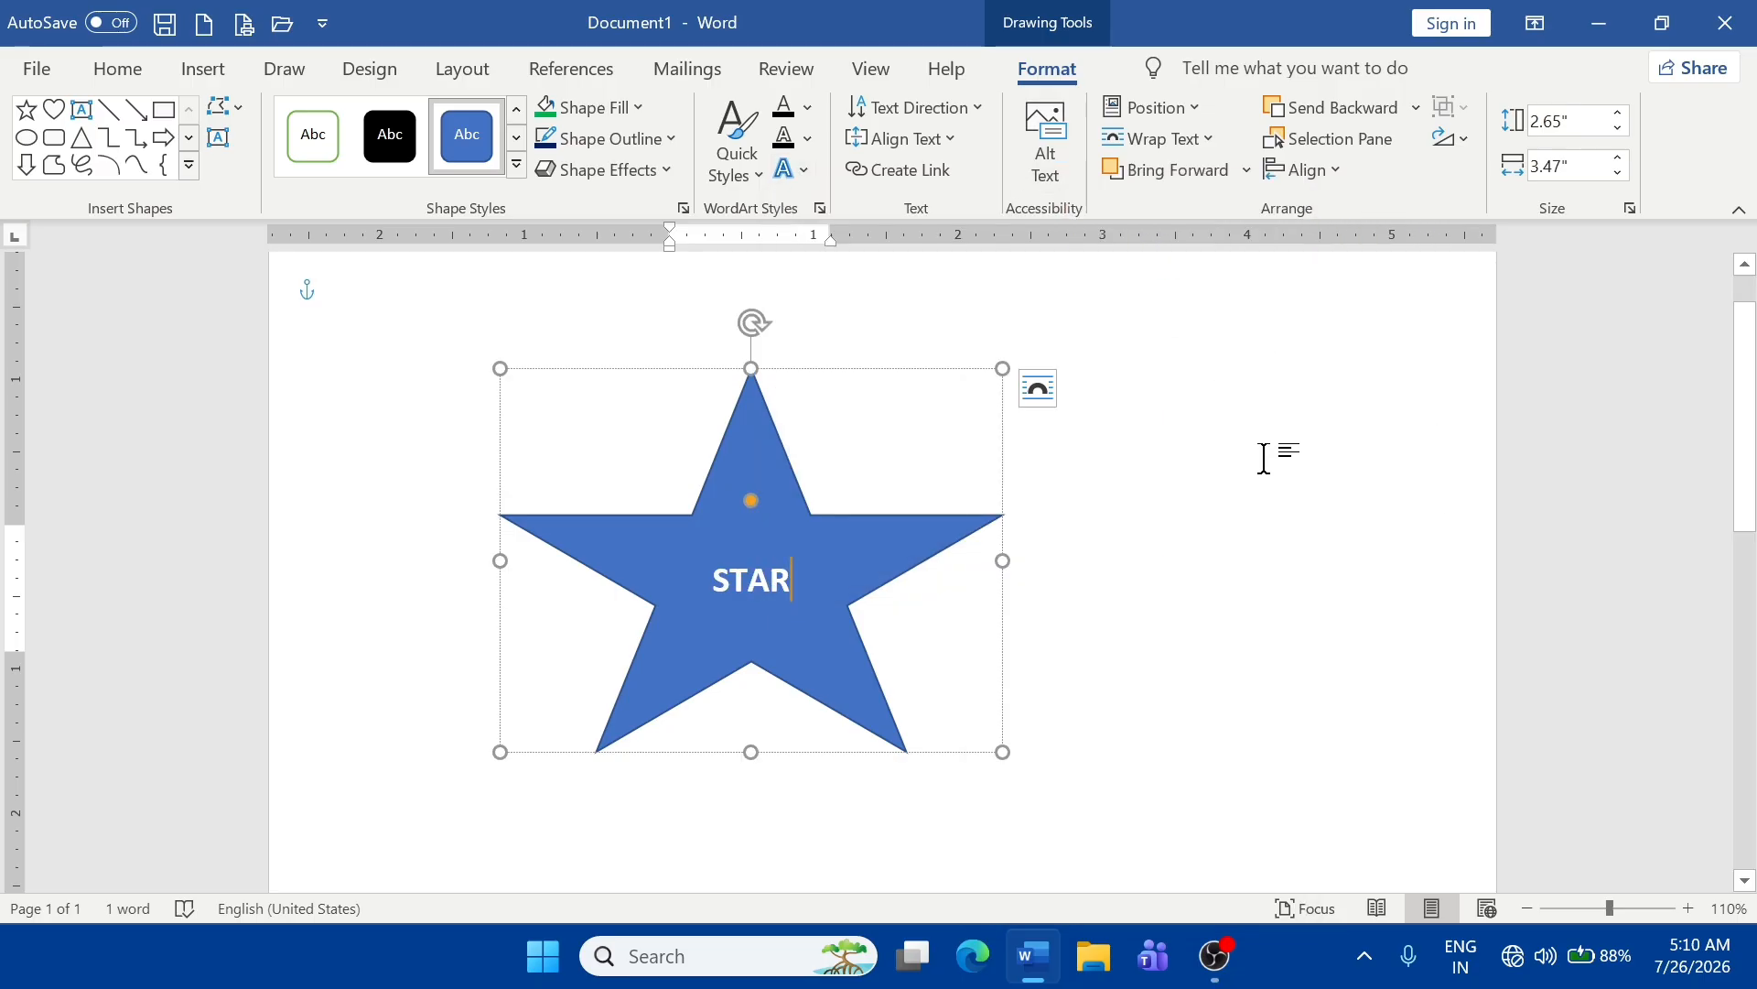
left_click(1180, 139)
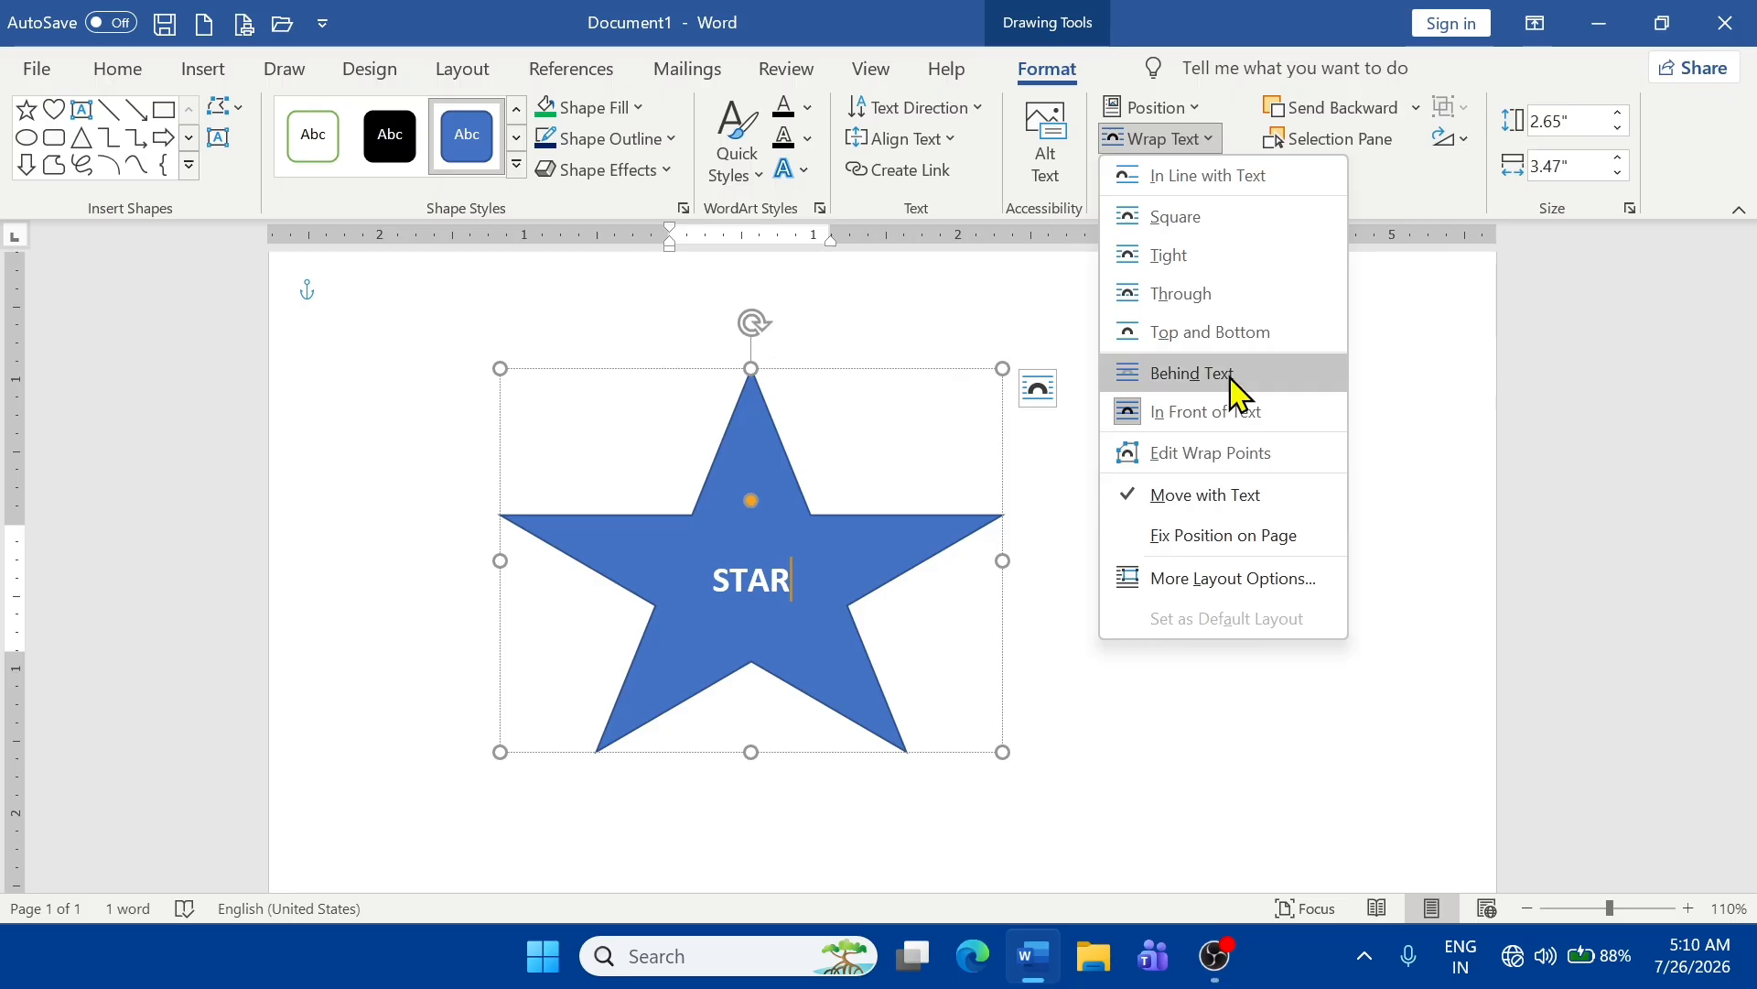
left_click(1123, 703)
left_click(1458, 148)
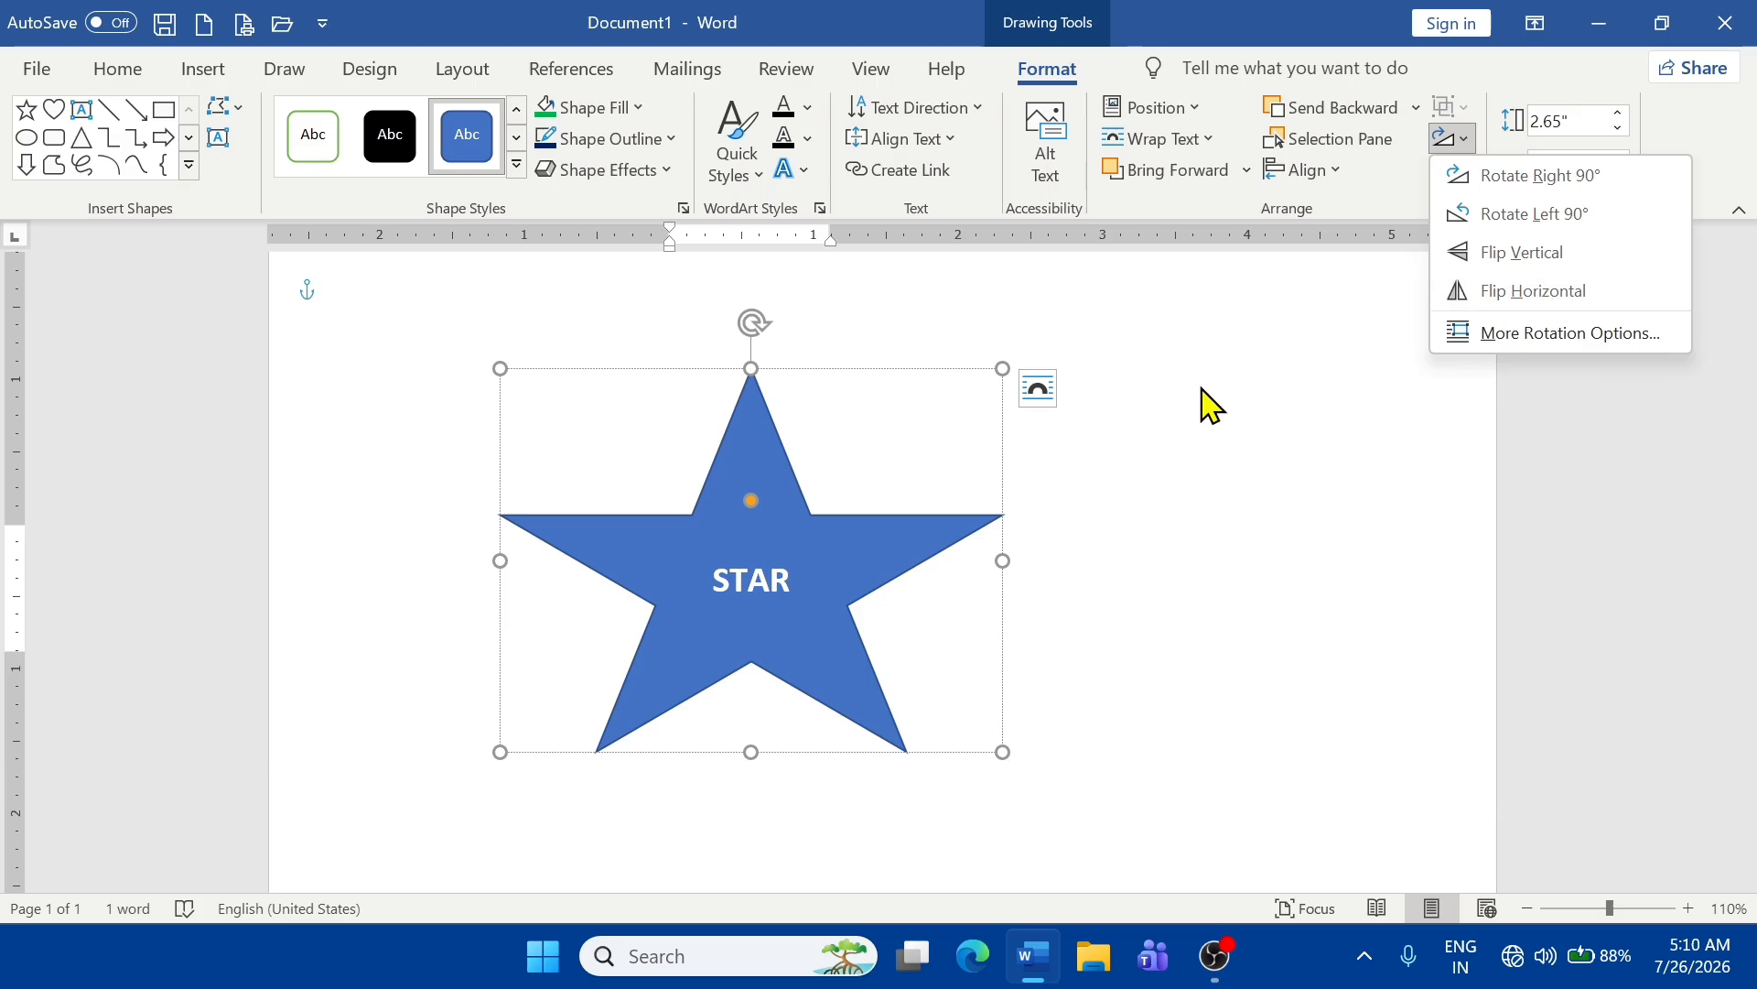
left_click(1386, 494)
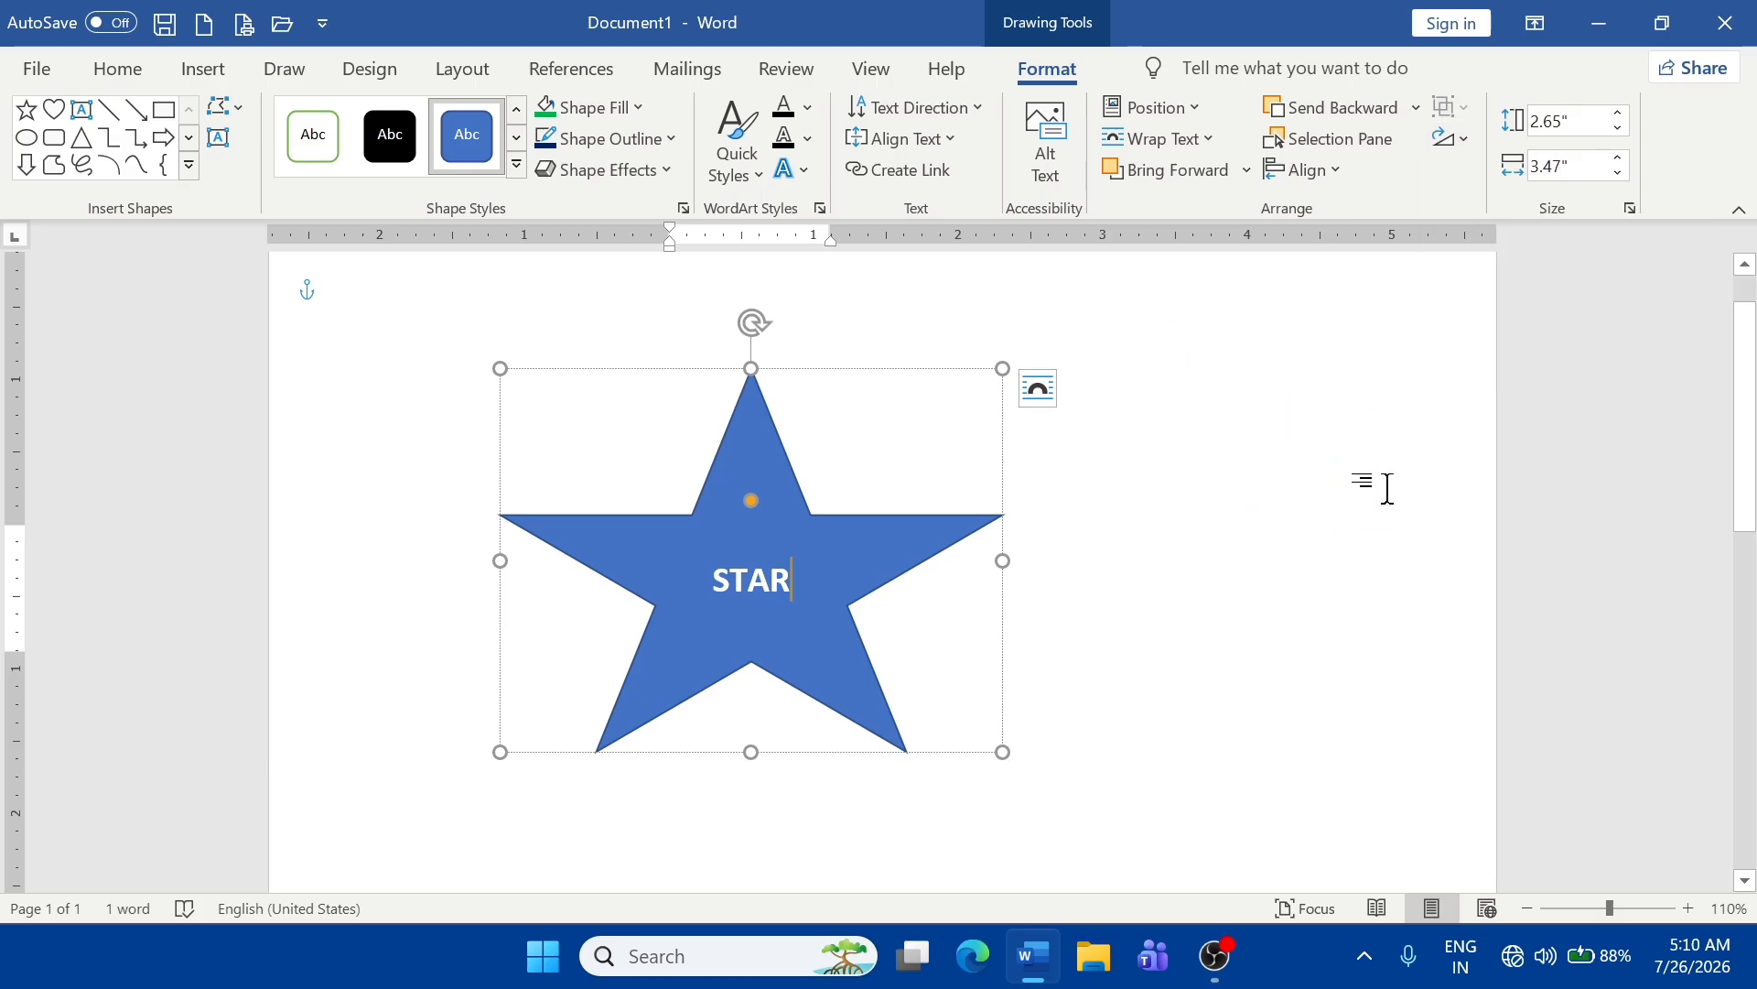
- Set the star's height to 2.9"
left_click(1618, 127)
left_click(1618, 127)
left_click(1618, 127)
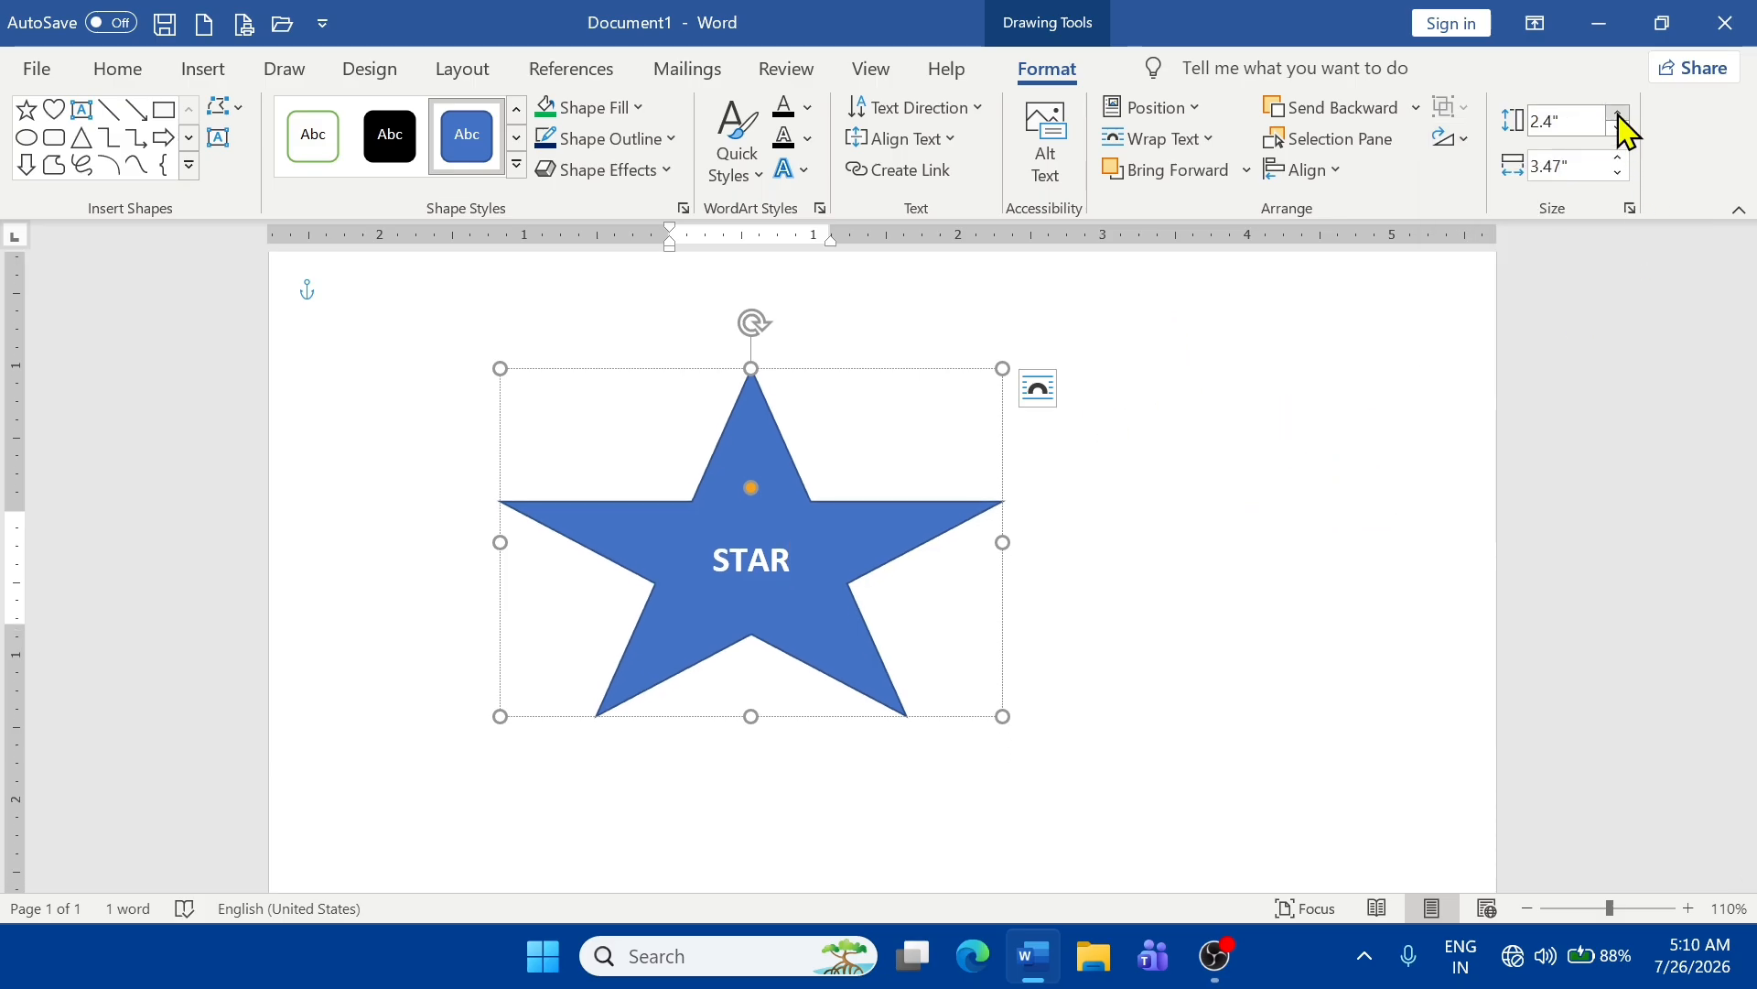
left_click(1618, 115)
left_click(1618, 115)
left_click(1618, 115)
left_click(1618, 114)
left_click(1619, 115)
- Set the star's width to 3.7"
left_click(1619, 160)
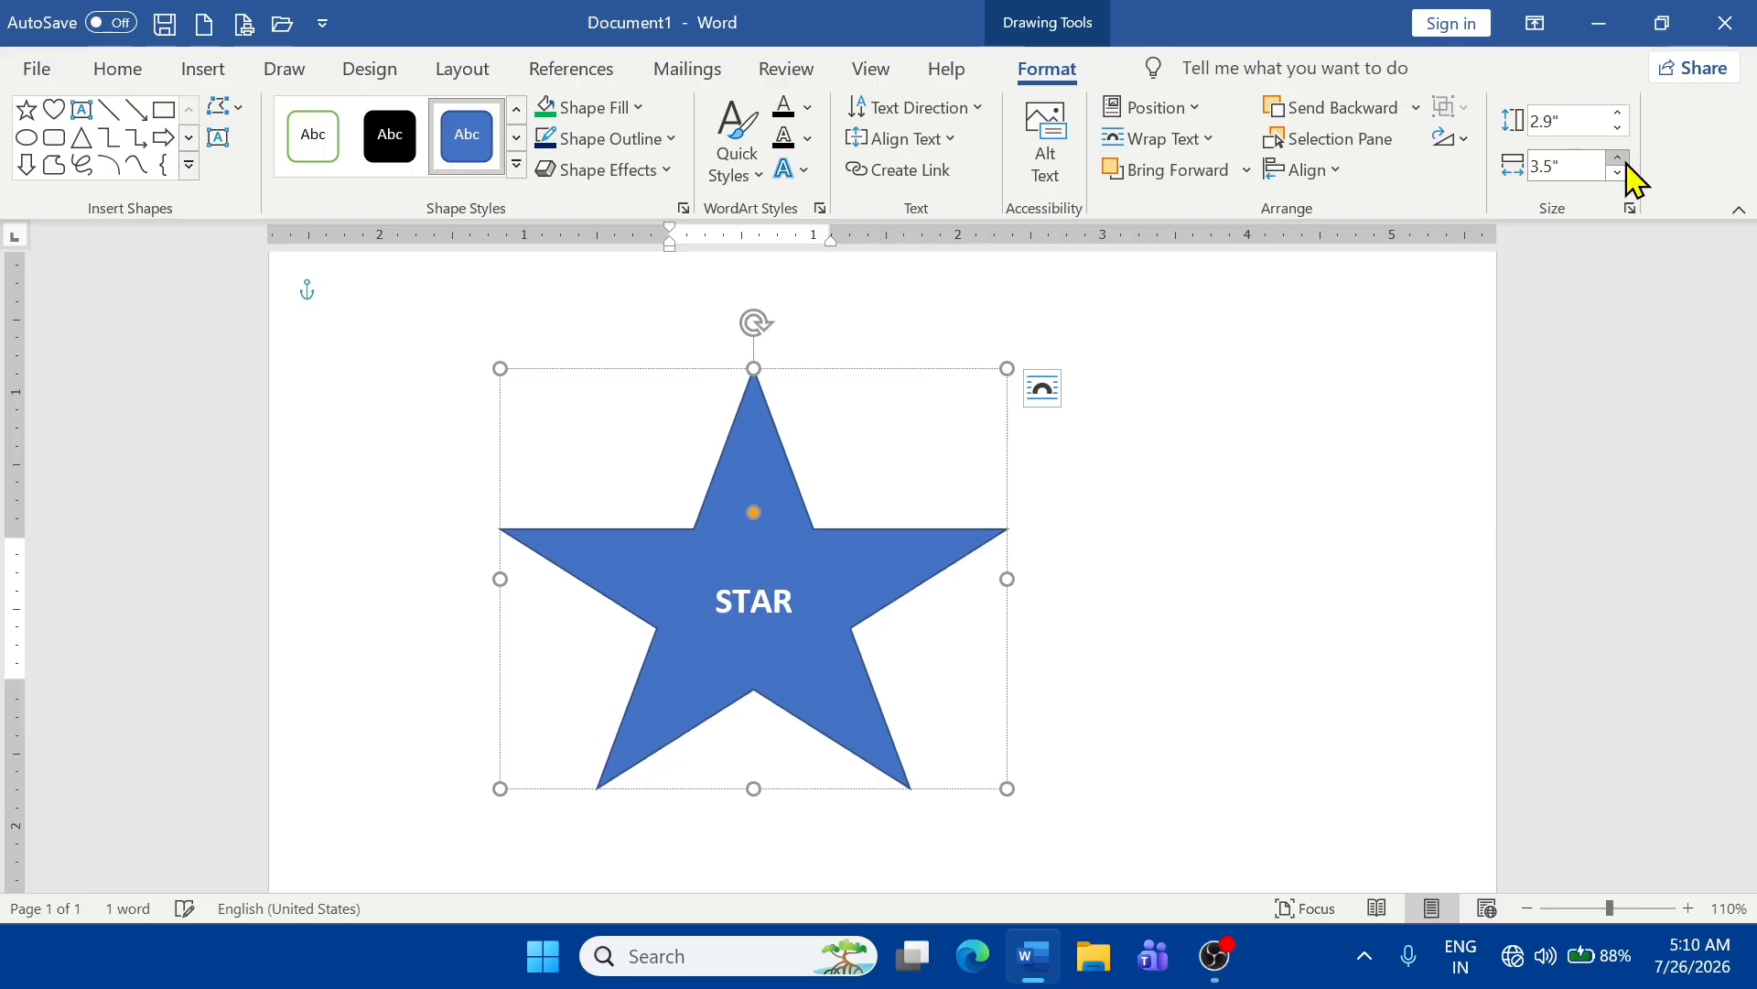
left_click(1618, 158)
left_click(1618, 159)
left_click(1618, 158)
left_click(1618, 158)
left_click(1618, 158)
left_click(1619, 159)
left_click(1618, 159)
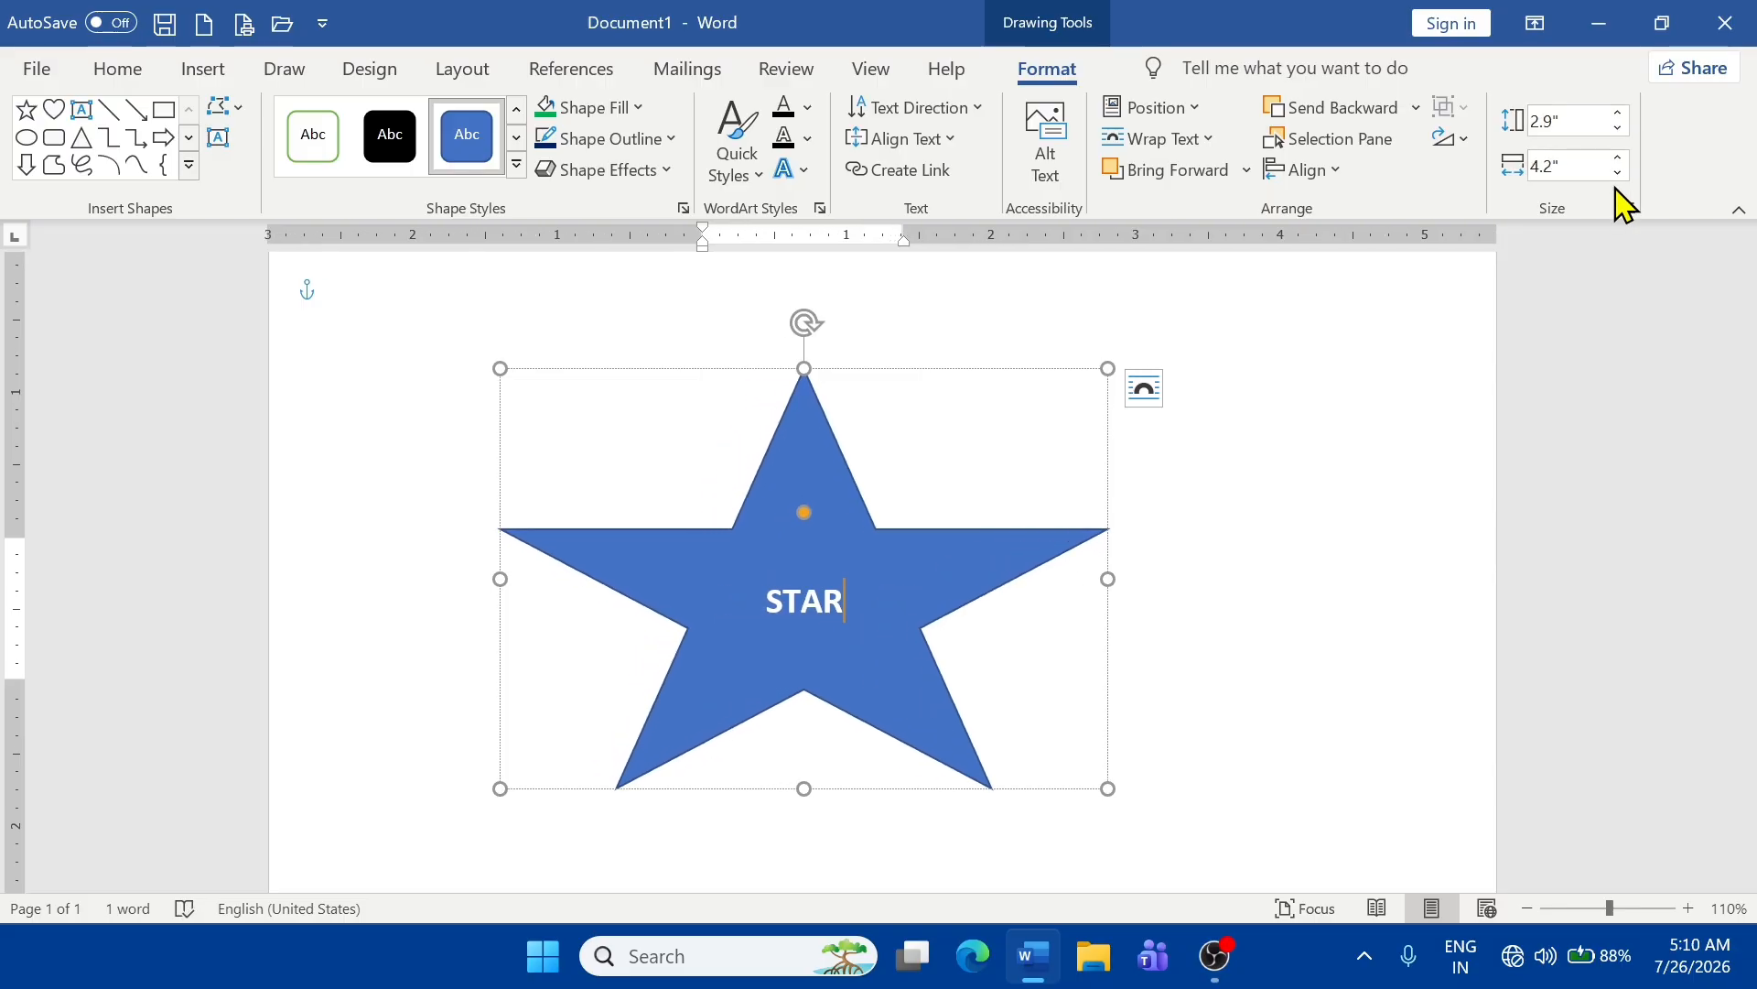
left_click(1618, 172)
left_click(1618, 172)
left_click(1618, 172)
left_click(1618, 172)
left_click(1618, 173)
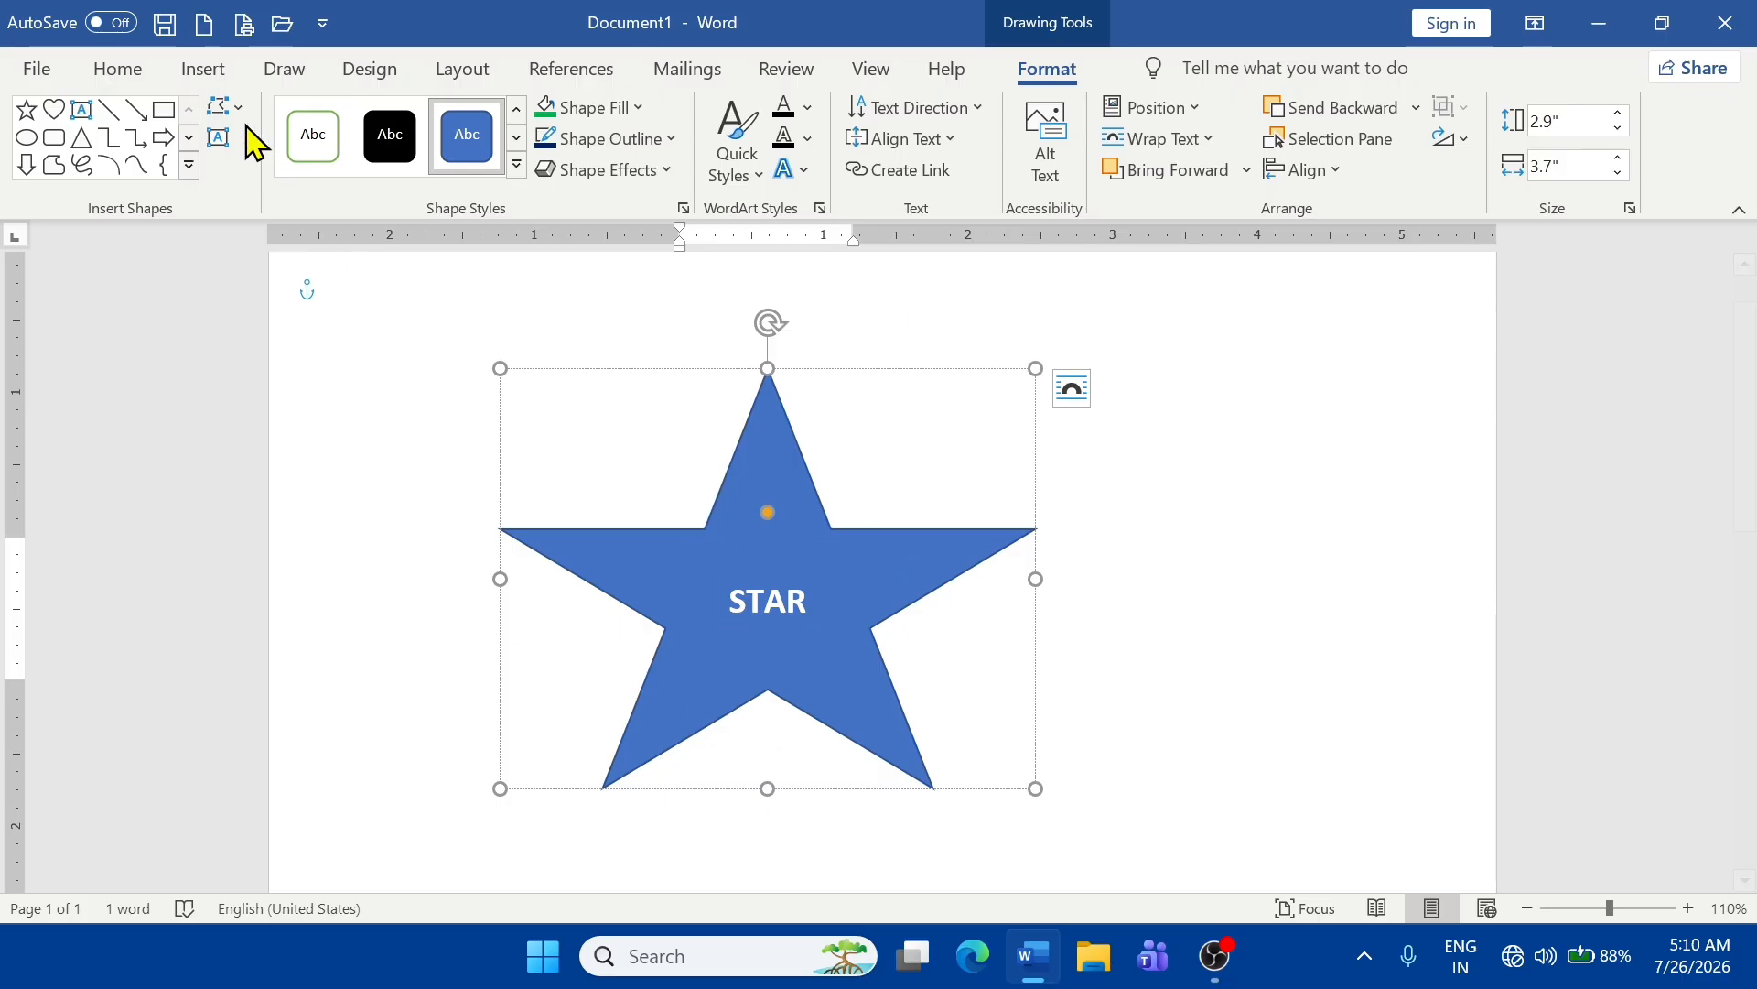
- Draw a straight horizontal line about 8.47" long across the full page width, below the star
left_click(205, 70)
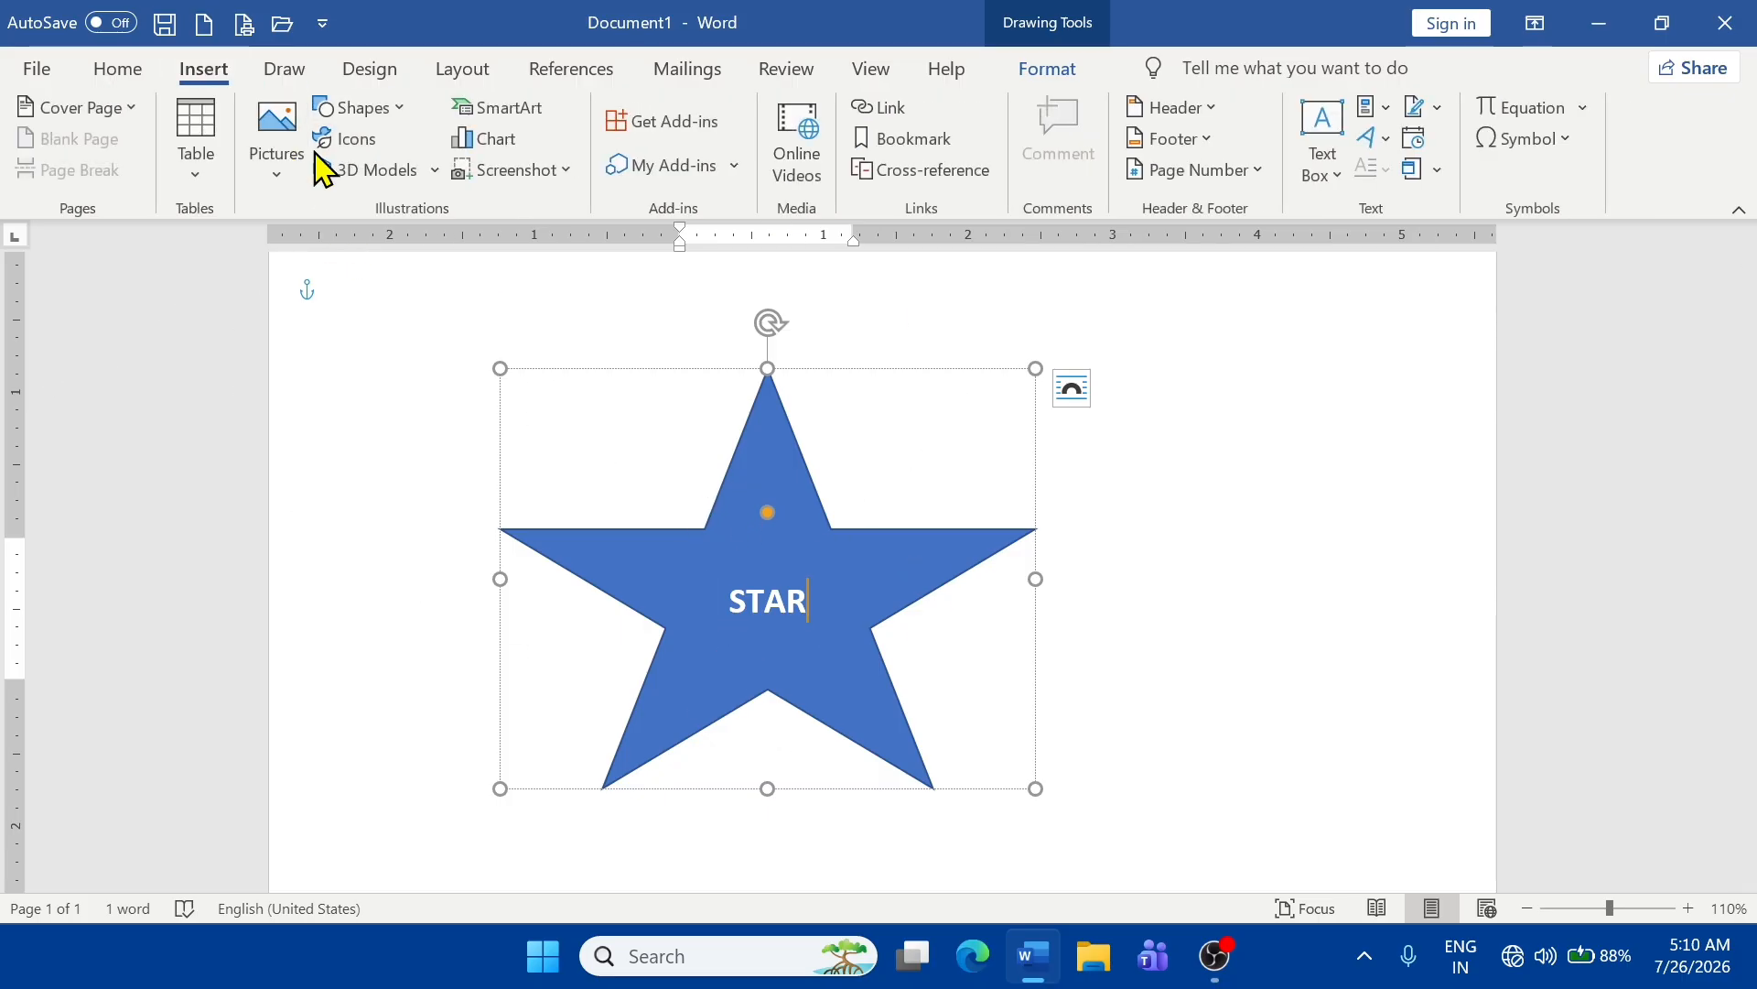
left_click(401, 109)
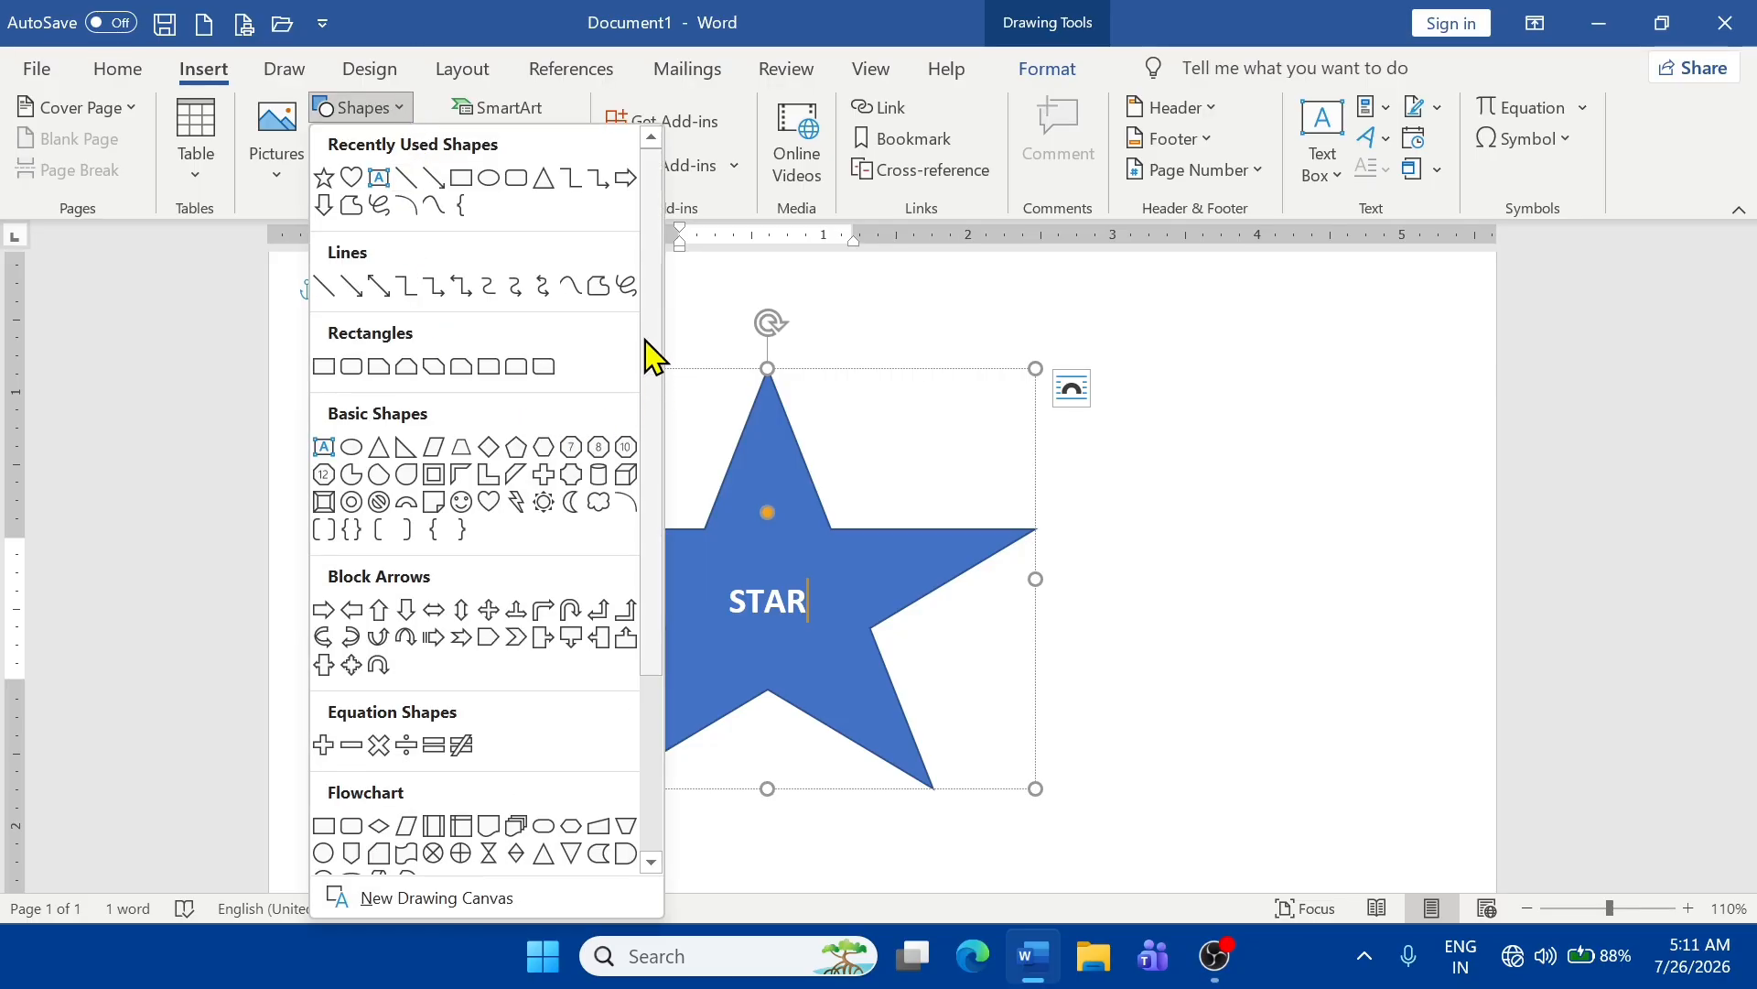
left_click_drag(651, 352, 648, 777)
left_click_drag(650, 533, 647, 305)
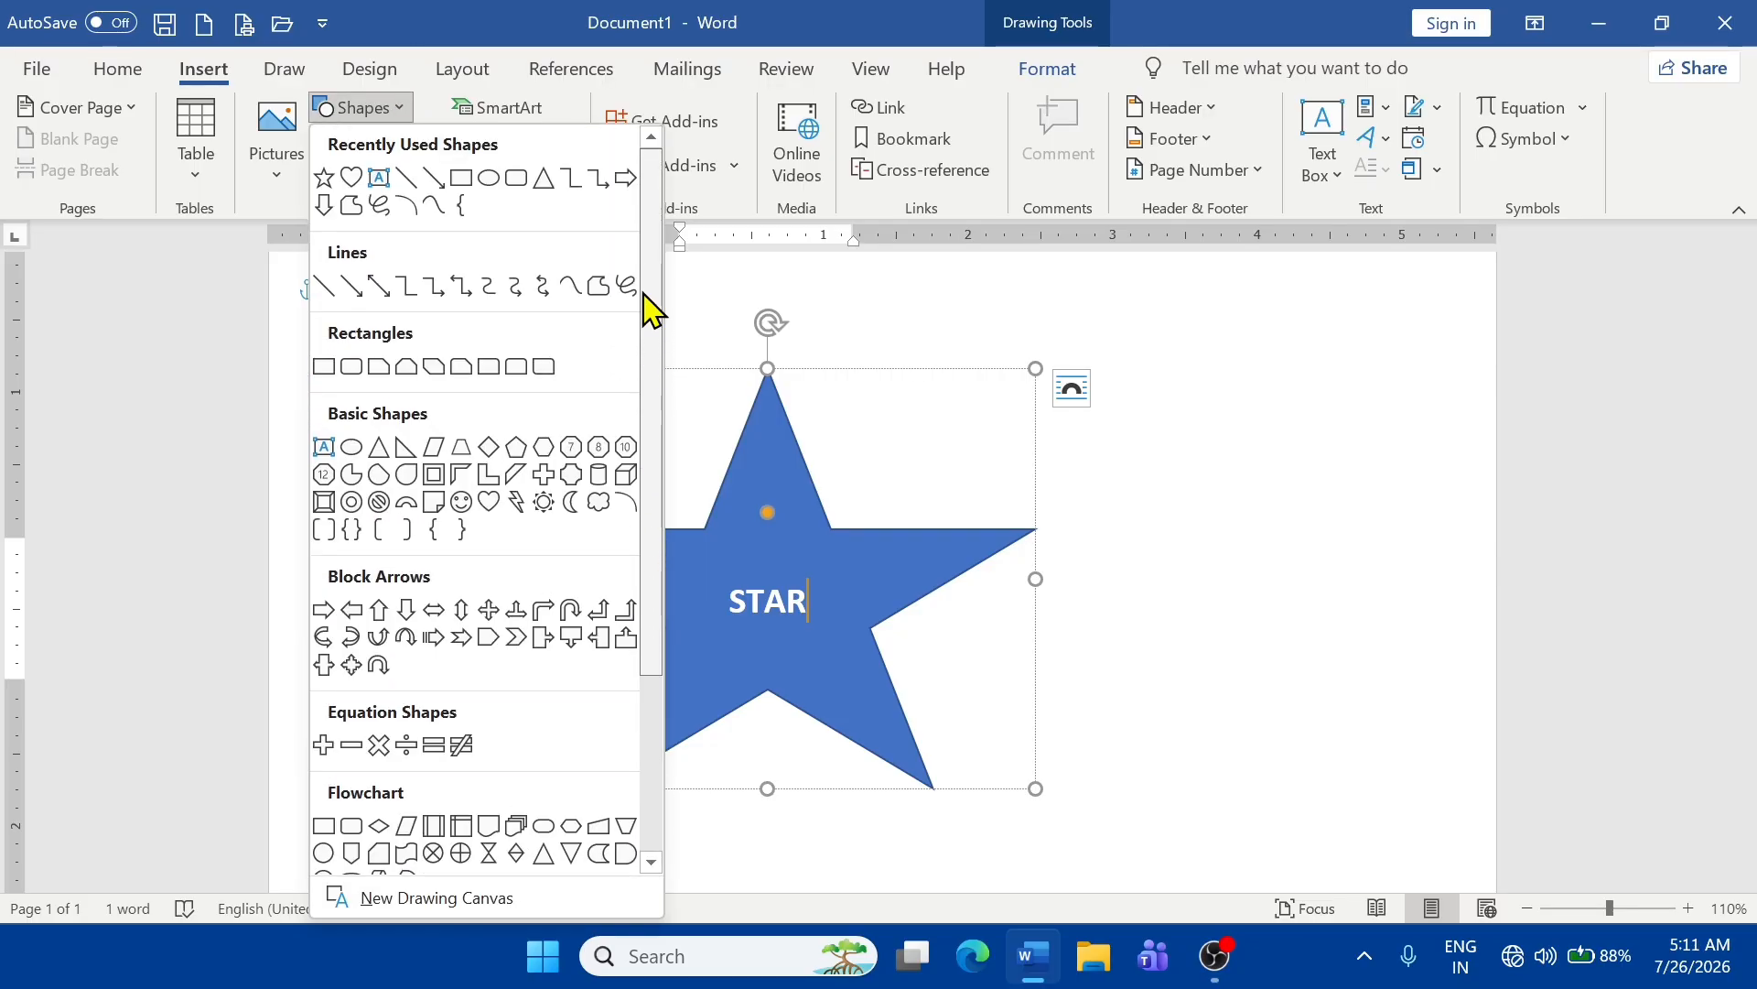
left_click(427, 182)
scroll(549, 411, "down", 8)
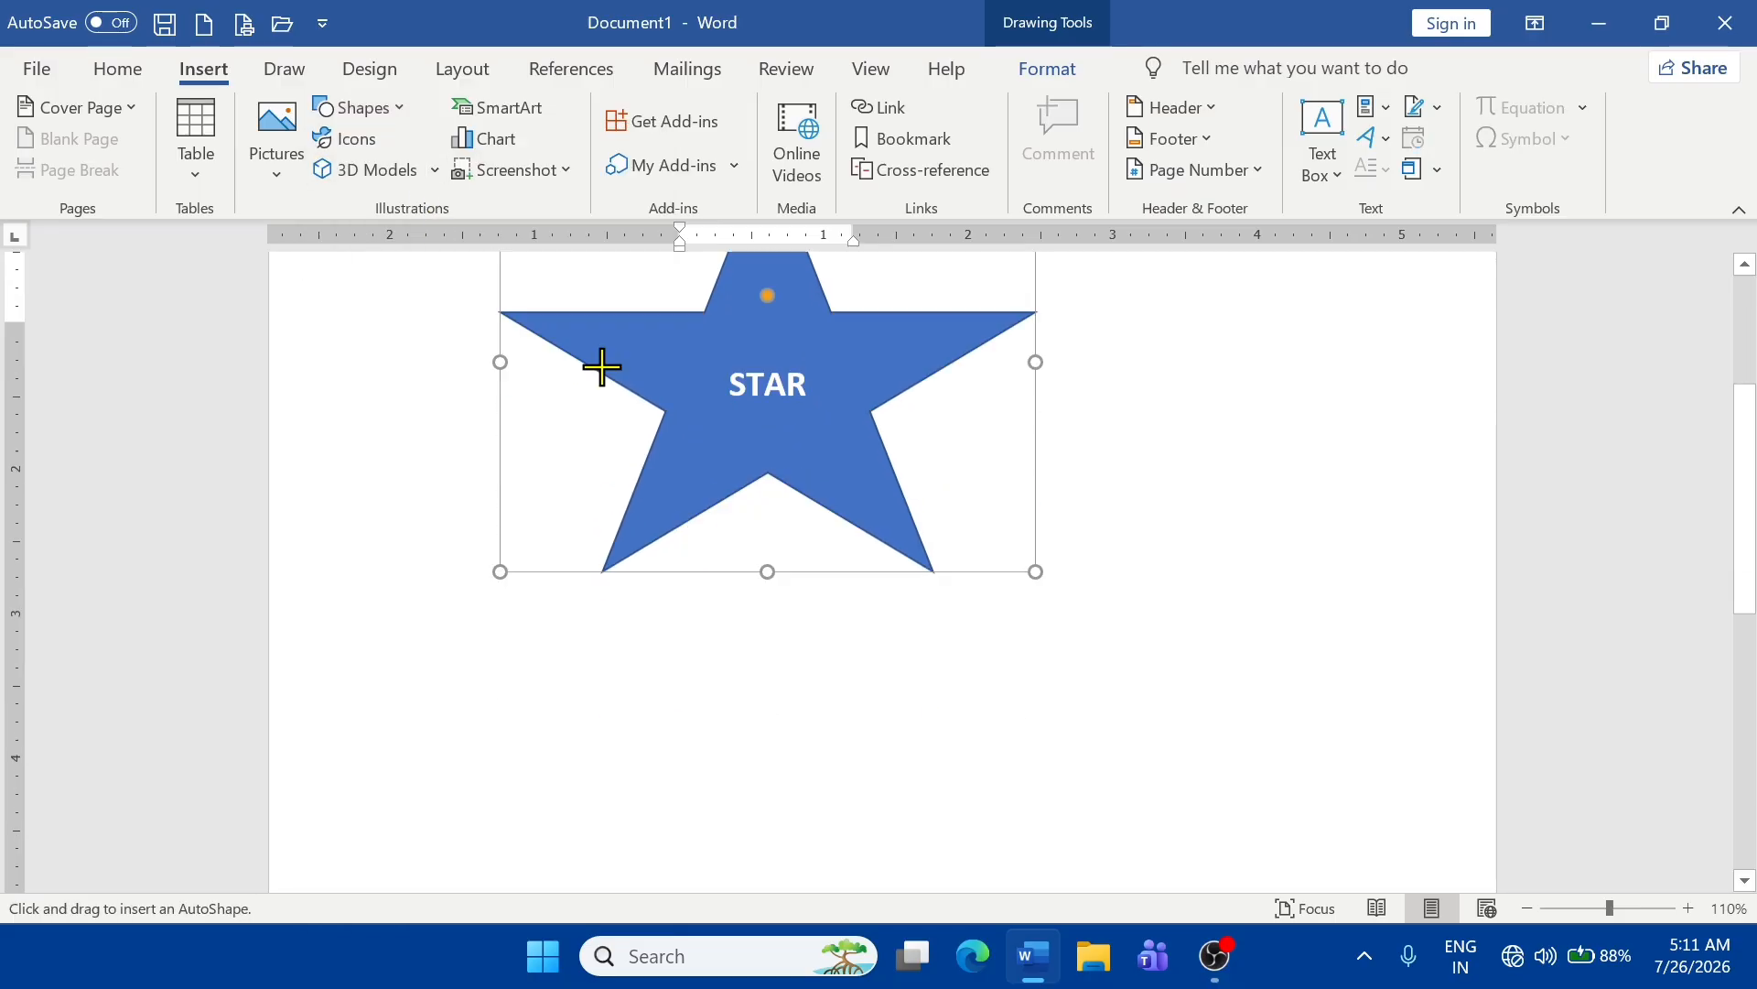
mouse_move(271, 428)
left_mouse_down()
mouse_move(1224, 416)
mouse_move(1507, 431)
mouse_move(1316, 435)
mouse_move(1279, 431)
mouse_move(1496, 430)
left_mouse_up()
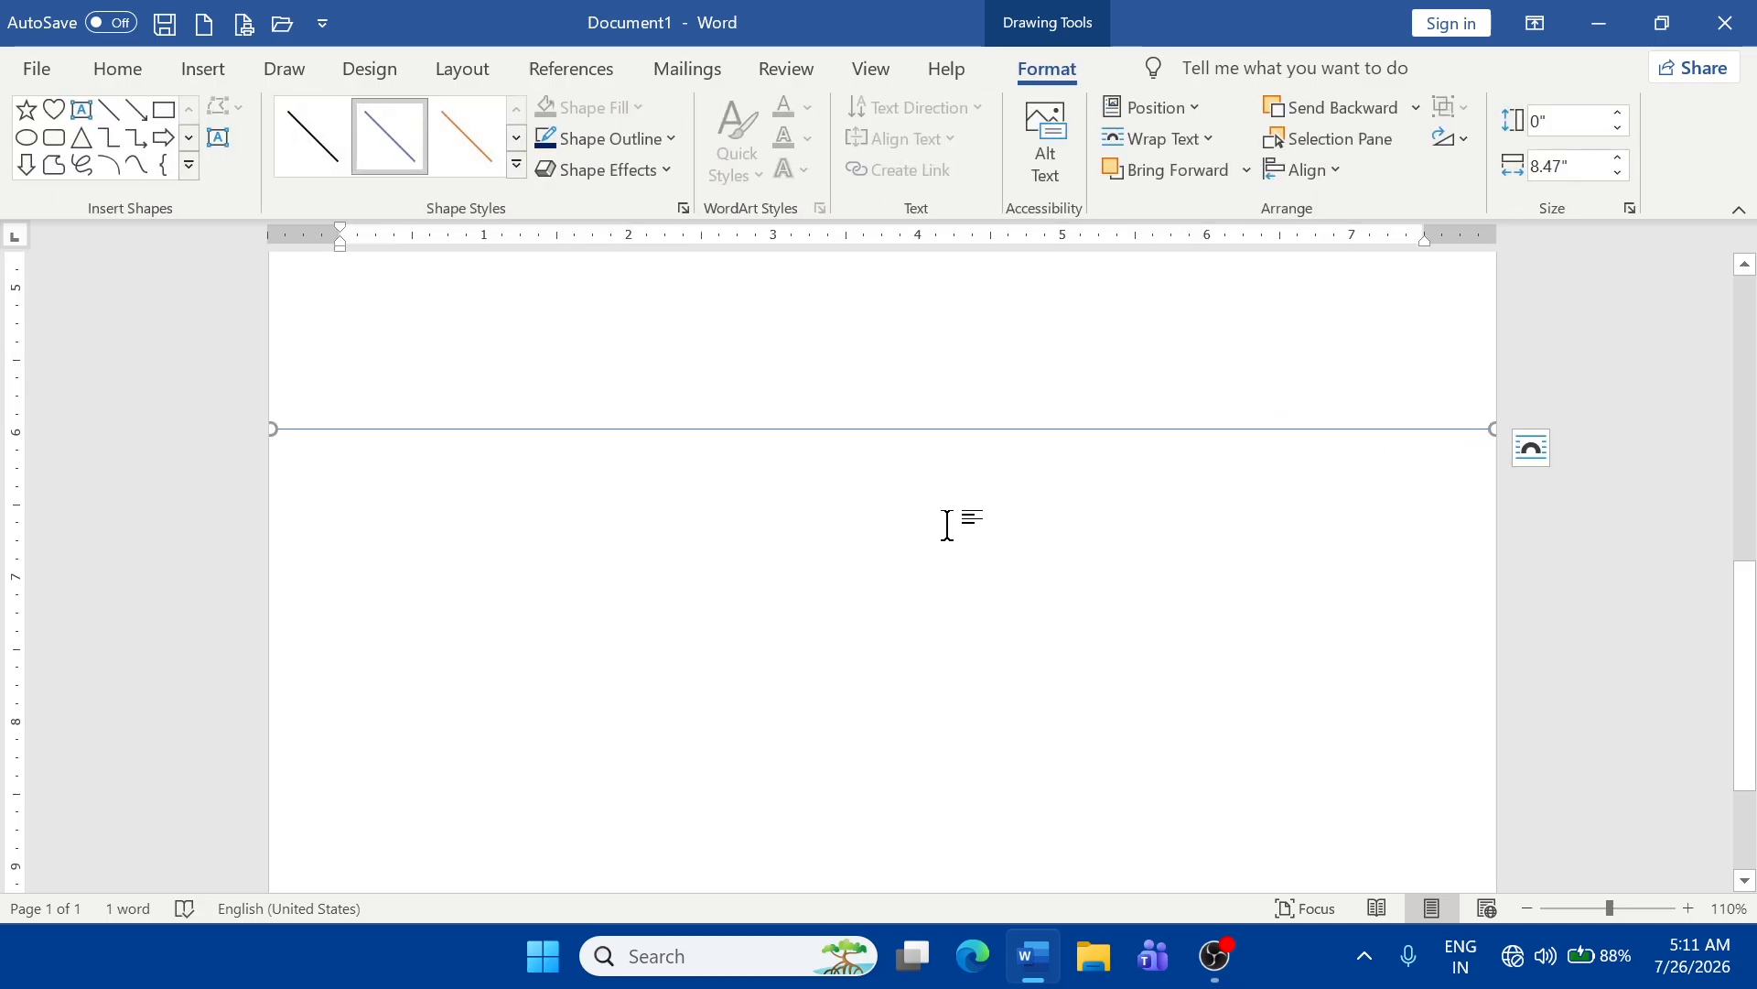
- Set the horizontal line's outline weight to 3 pt and its colour to standard red
left_click(635, 144)
mouse_move(741, 609)
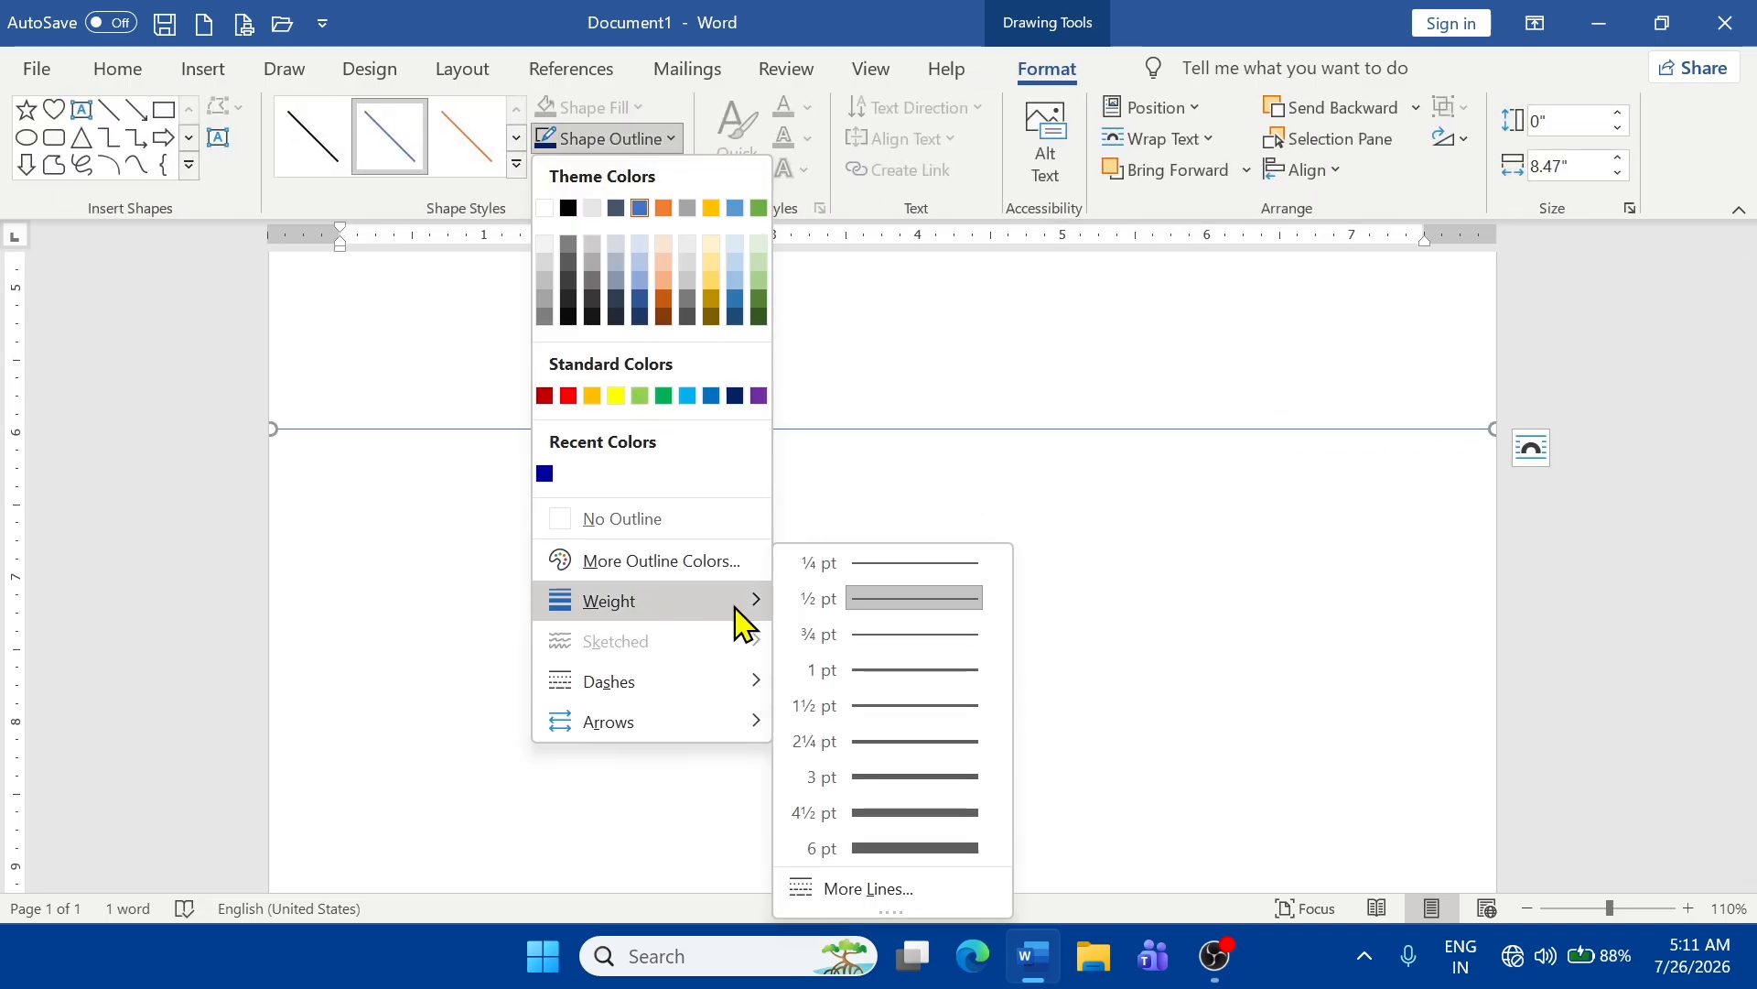
left_click(923, 785)
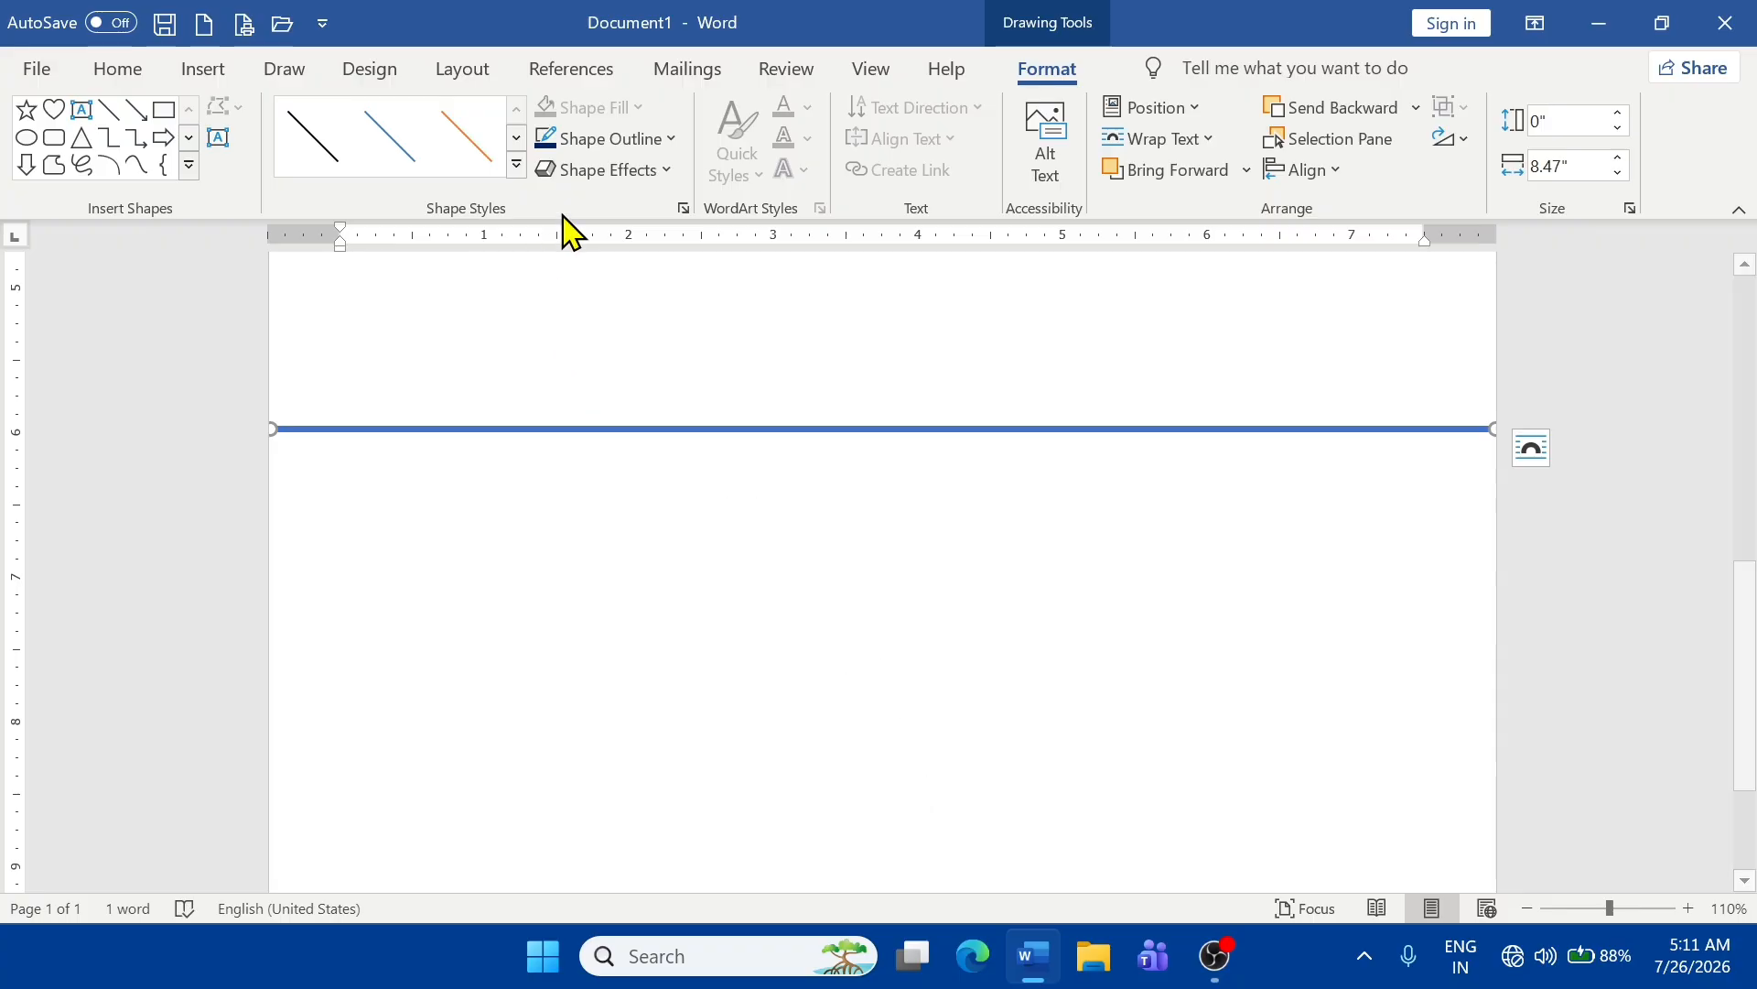
left_click(630, 146)
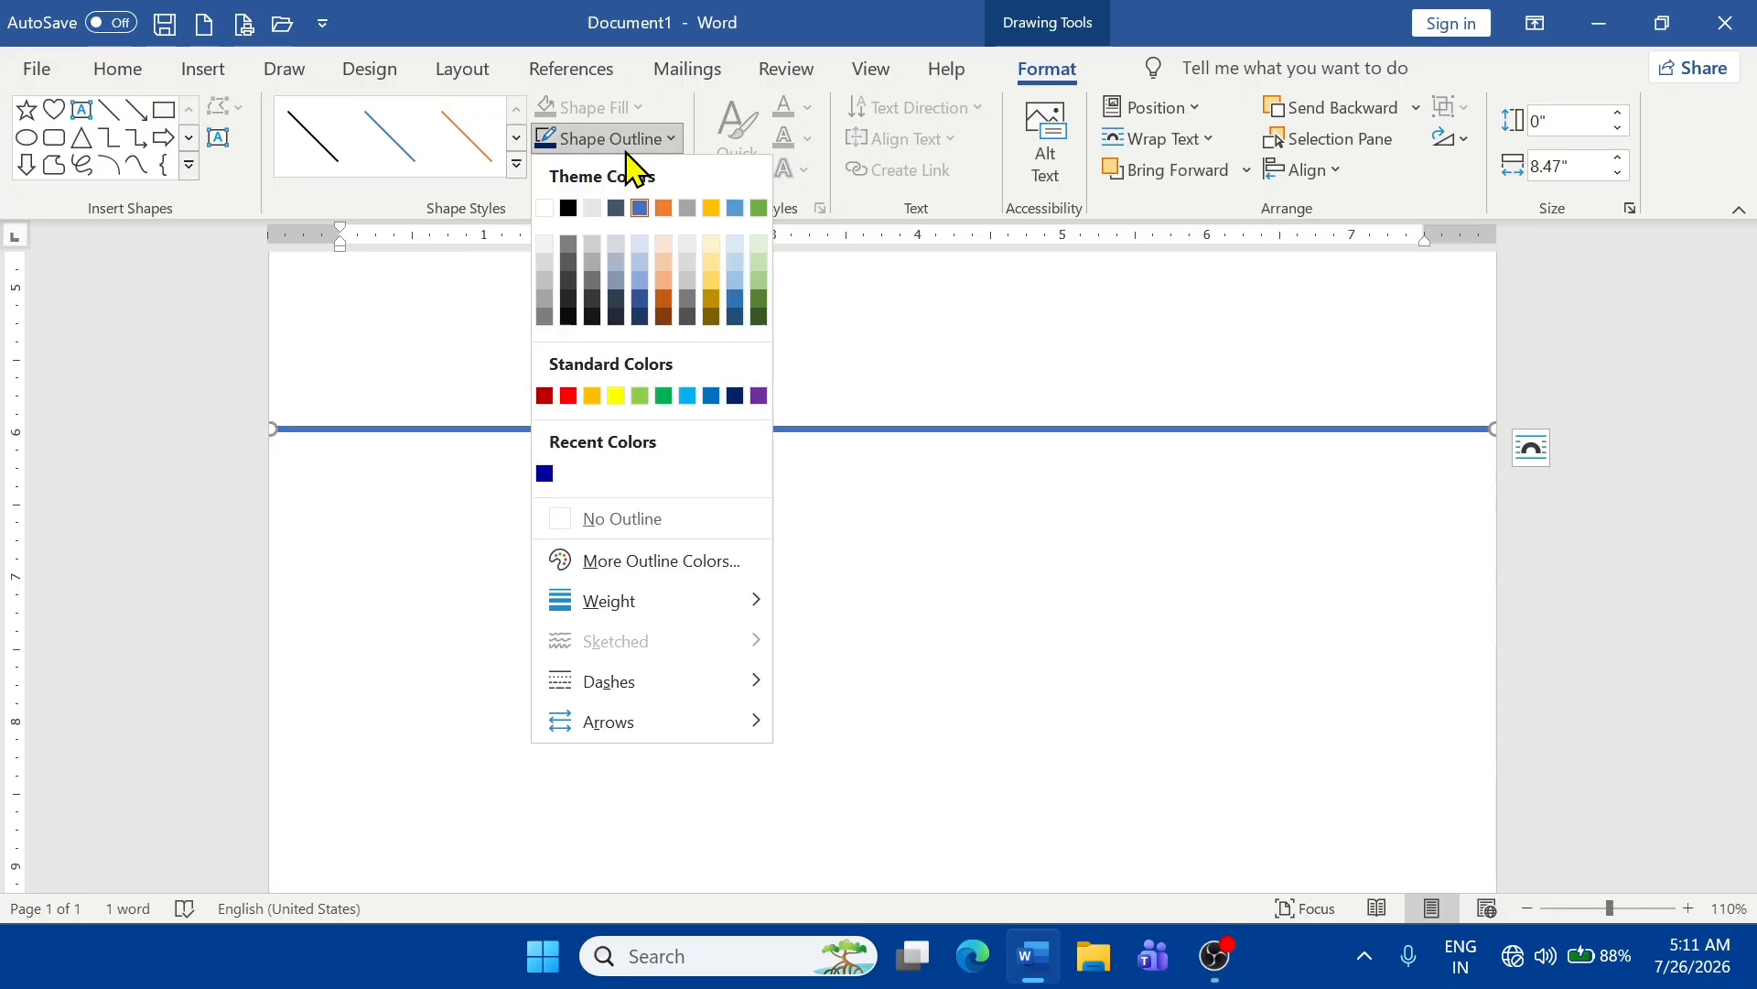
left_click(569, 396)
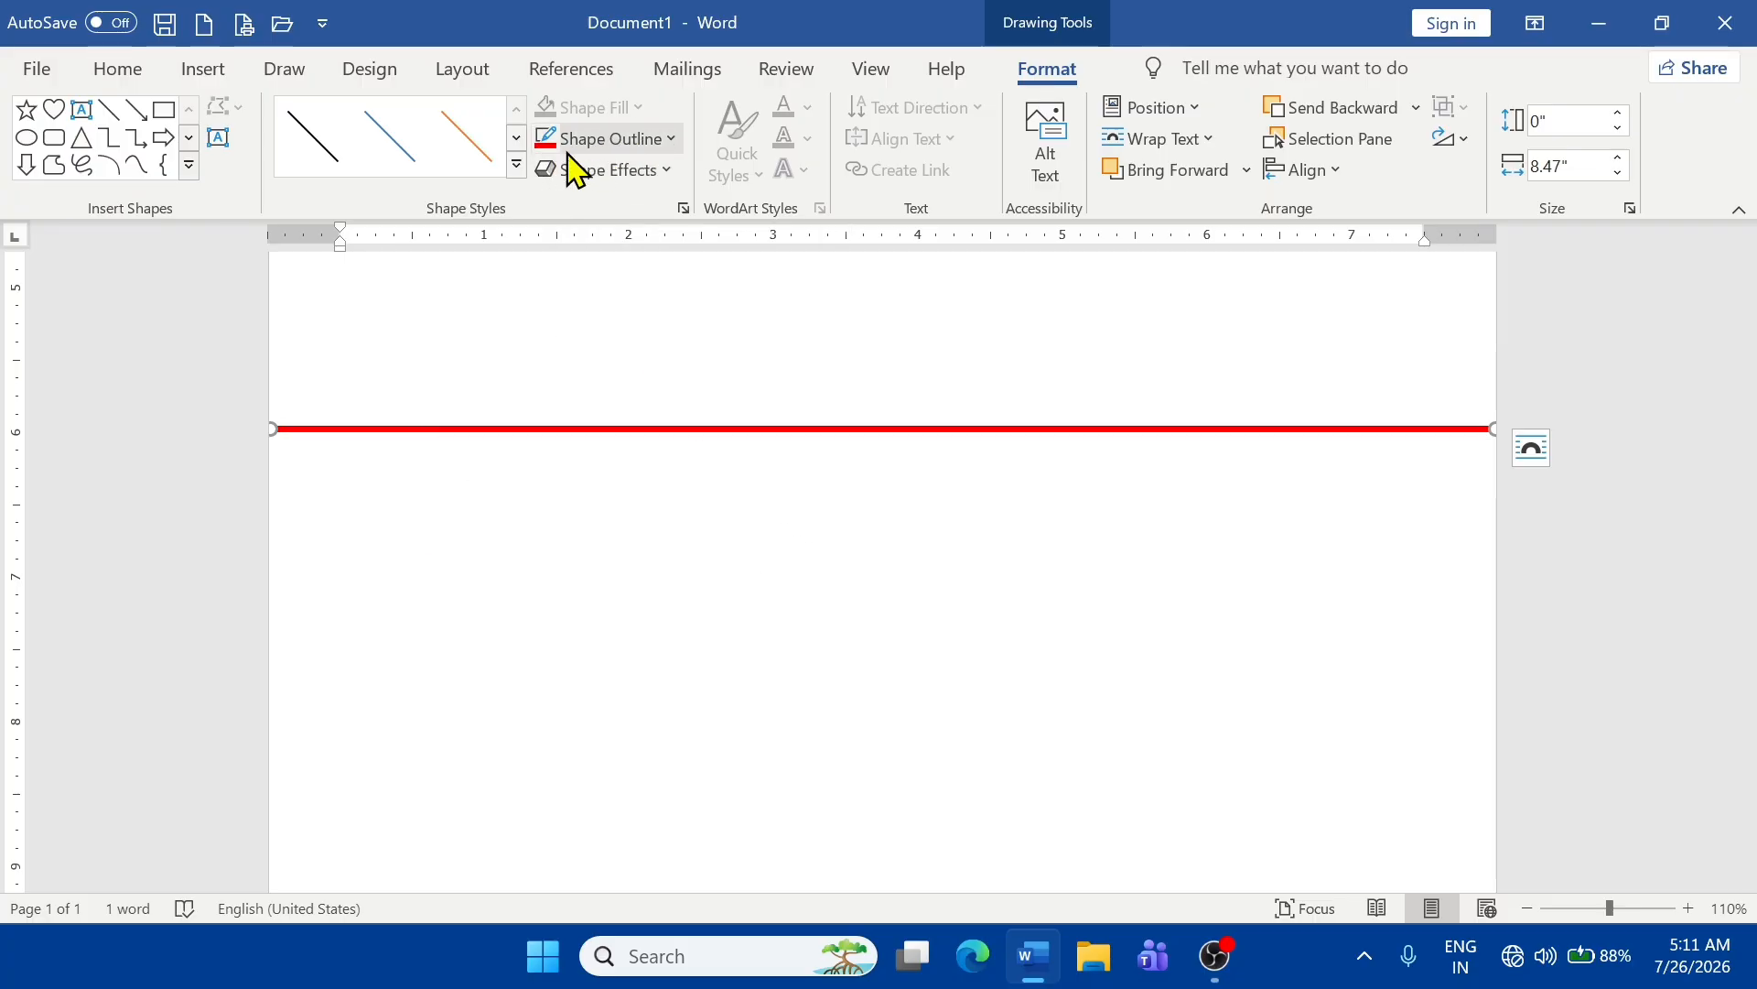
left_click(517, 166)
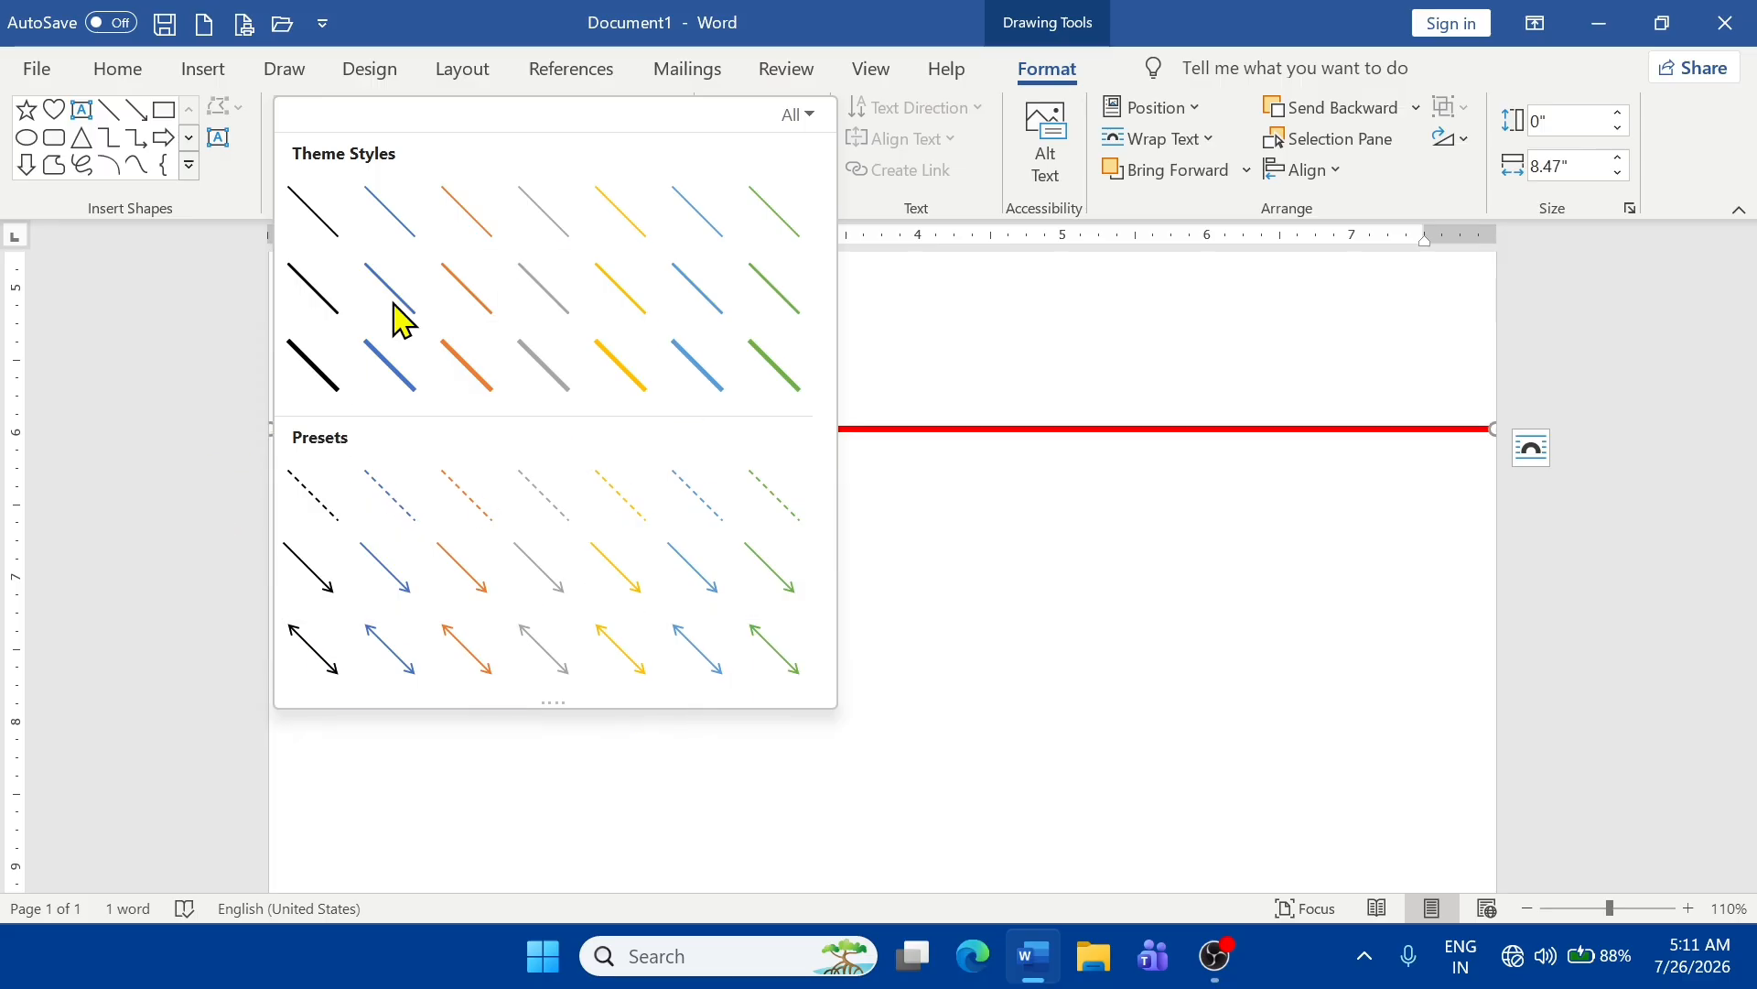
left_click(1081, 568)
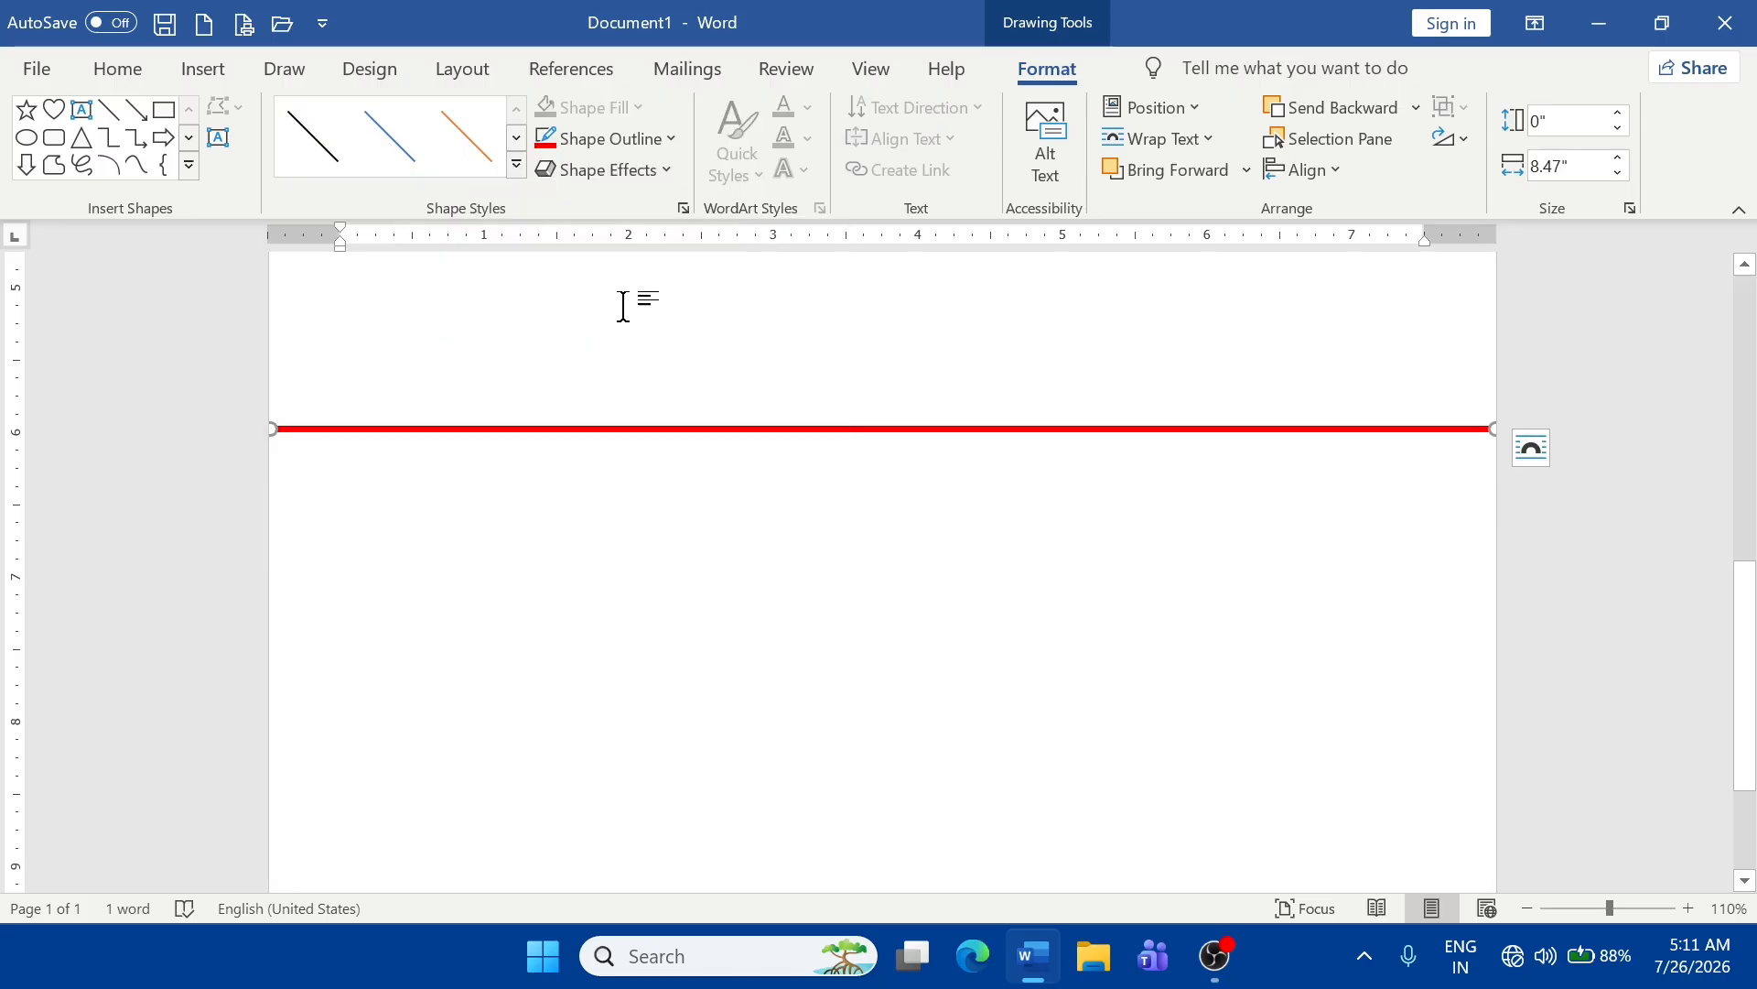
left_click(200, 69)
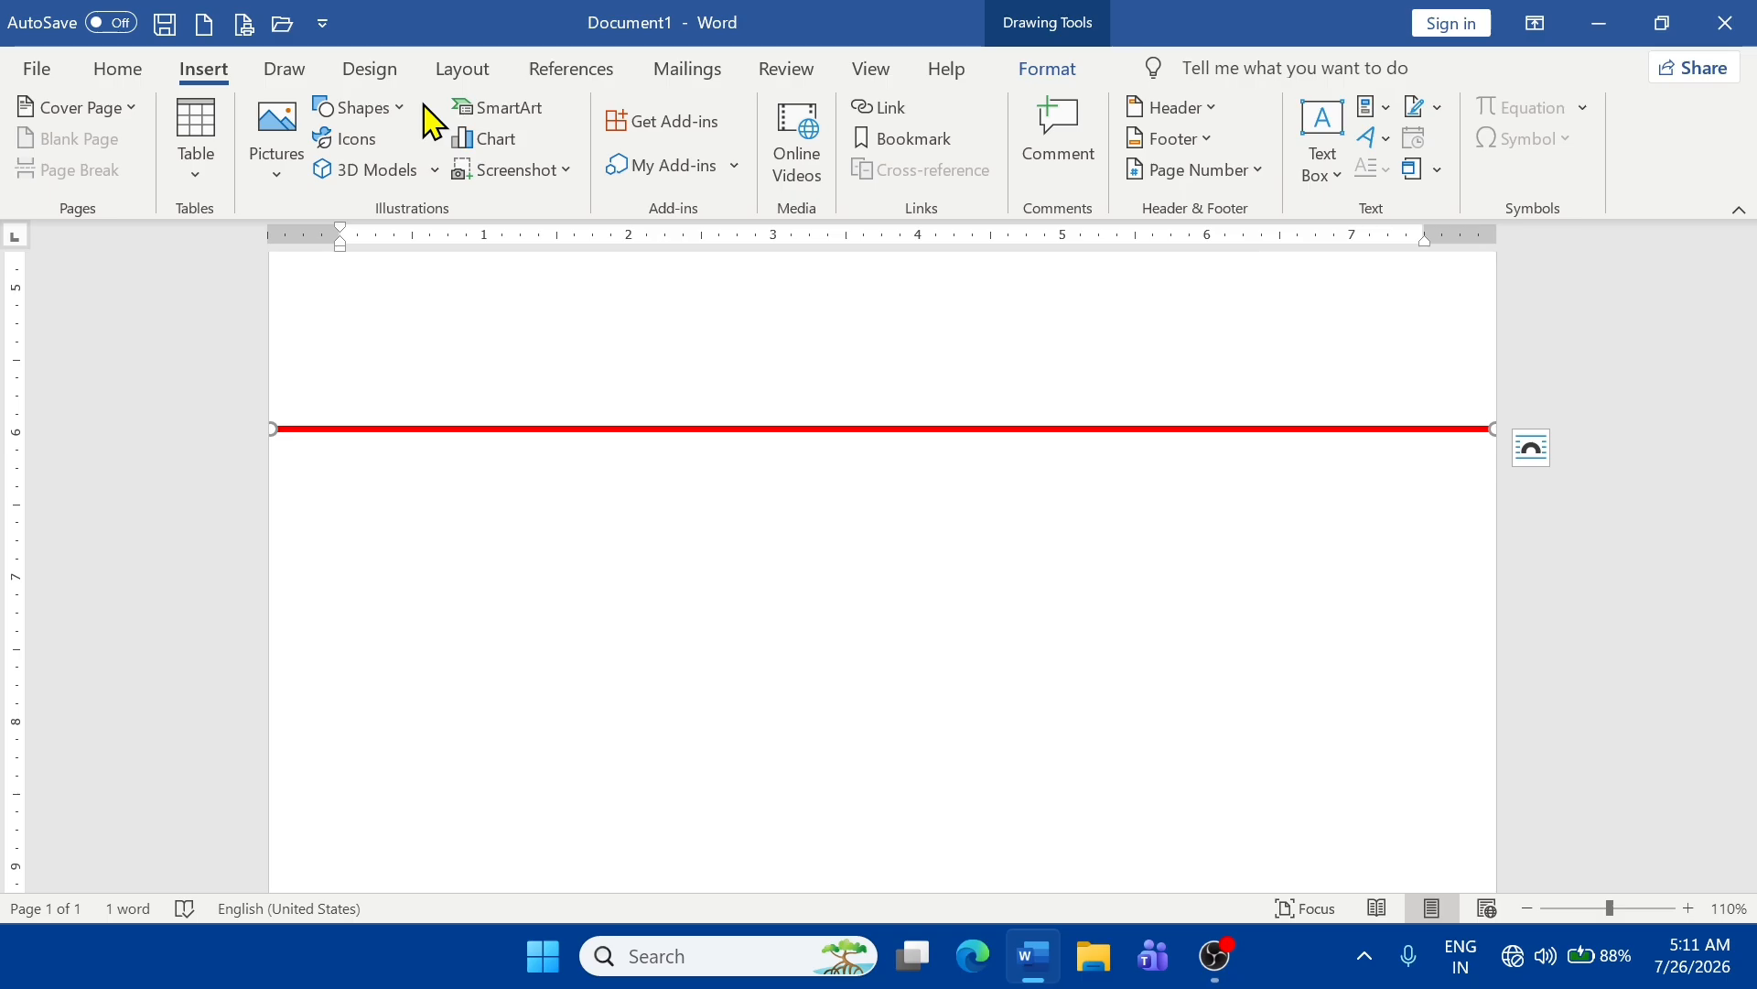
left_click(373, 174)
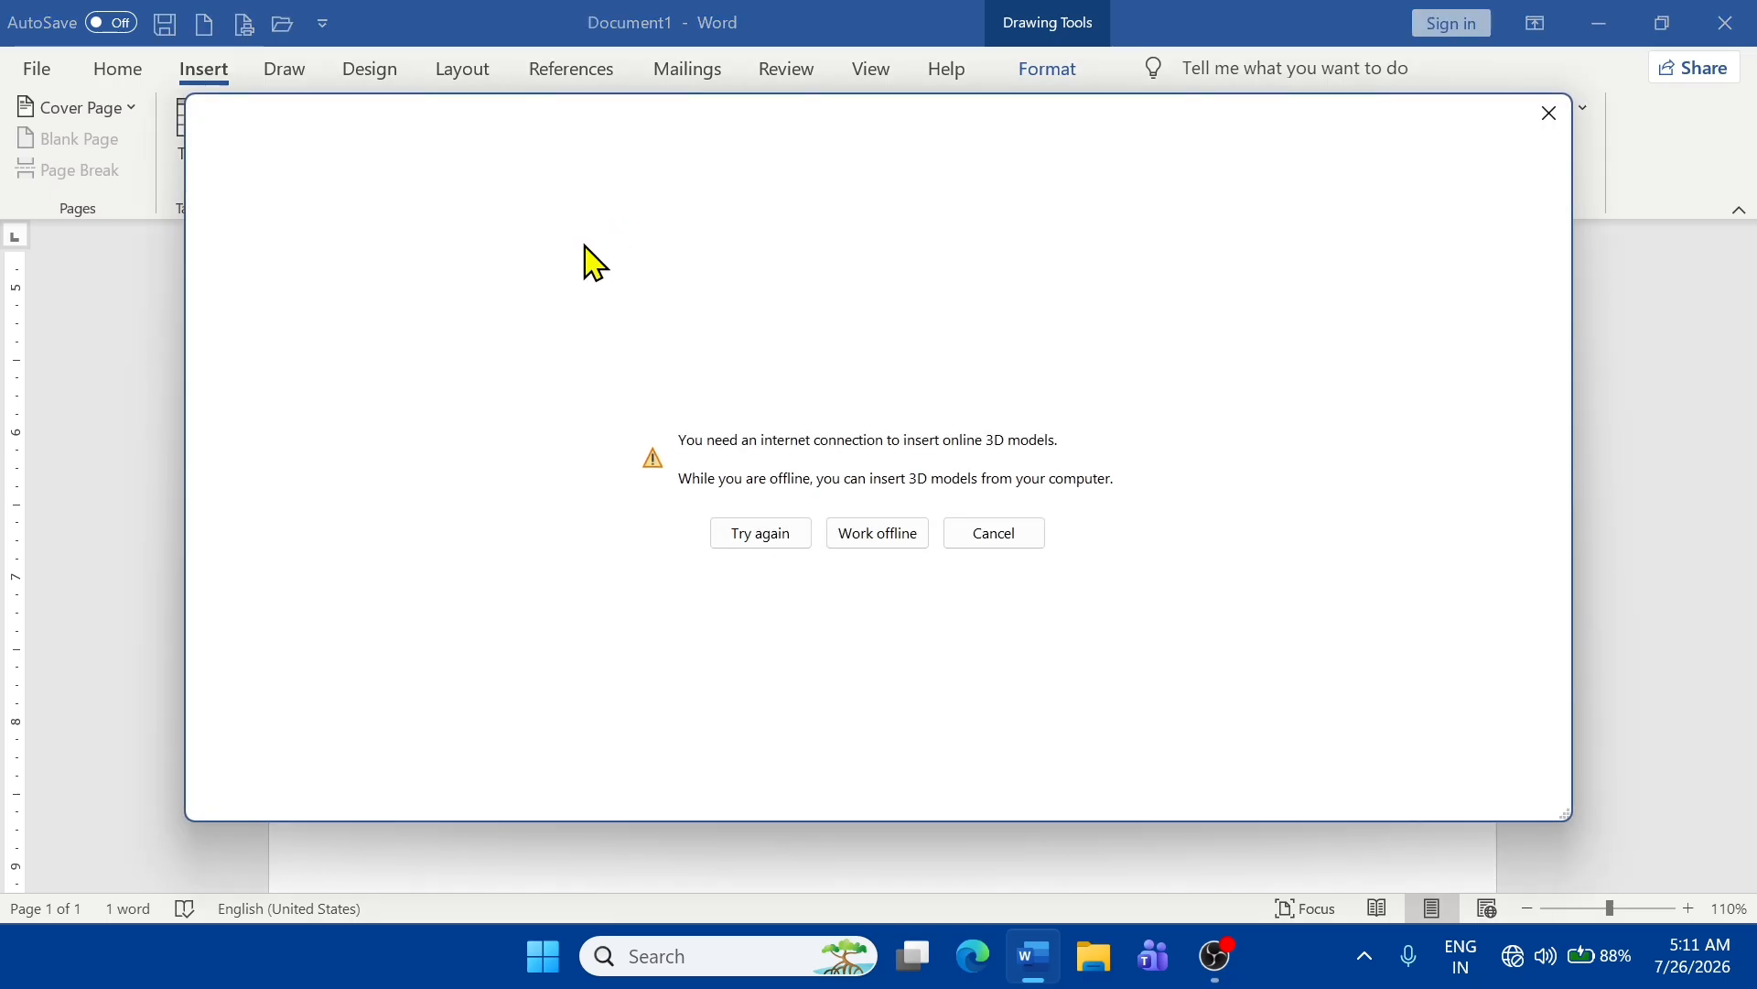
left_click(1549, 114)
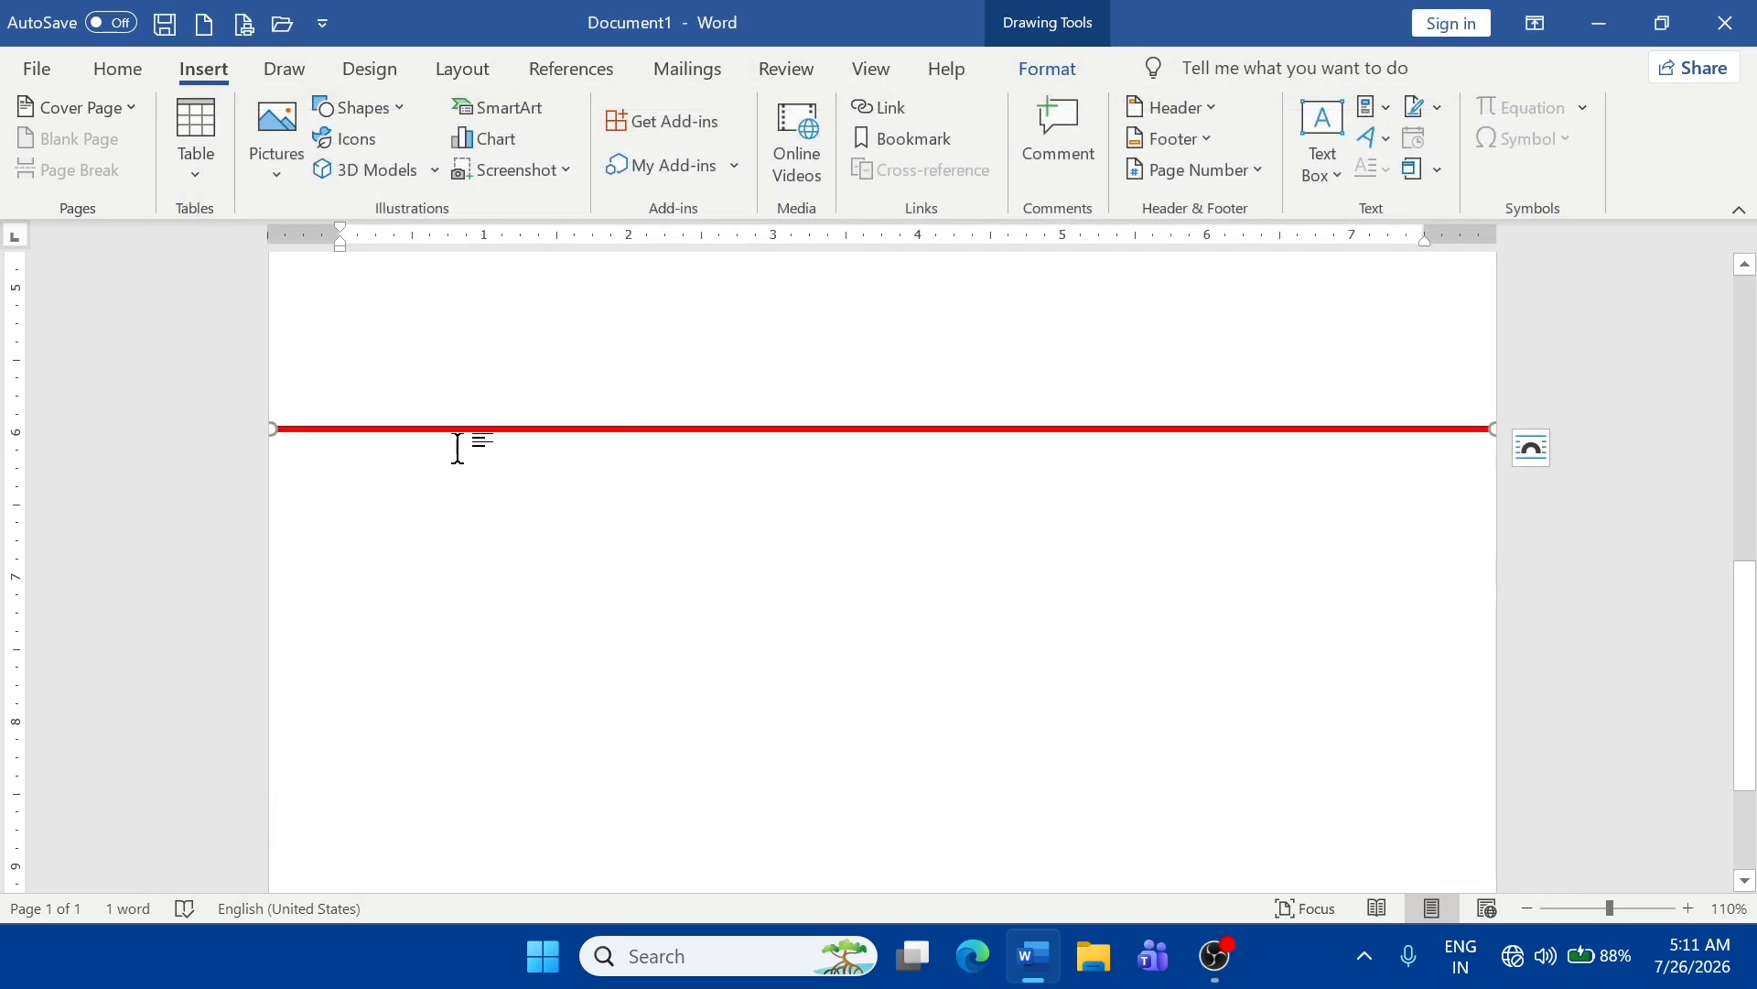
- Browse the SmartArt categories and insert a Basic Cycle graphic from the Cycle category
left_click(504, 117)
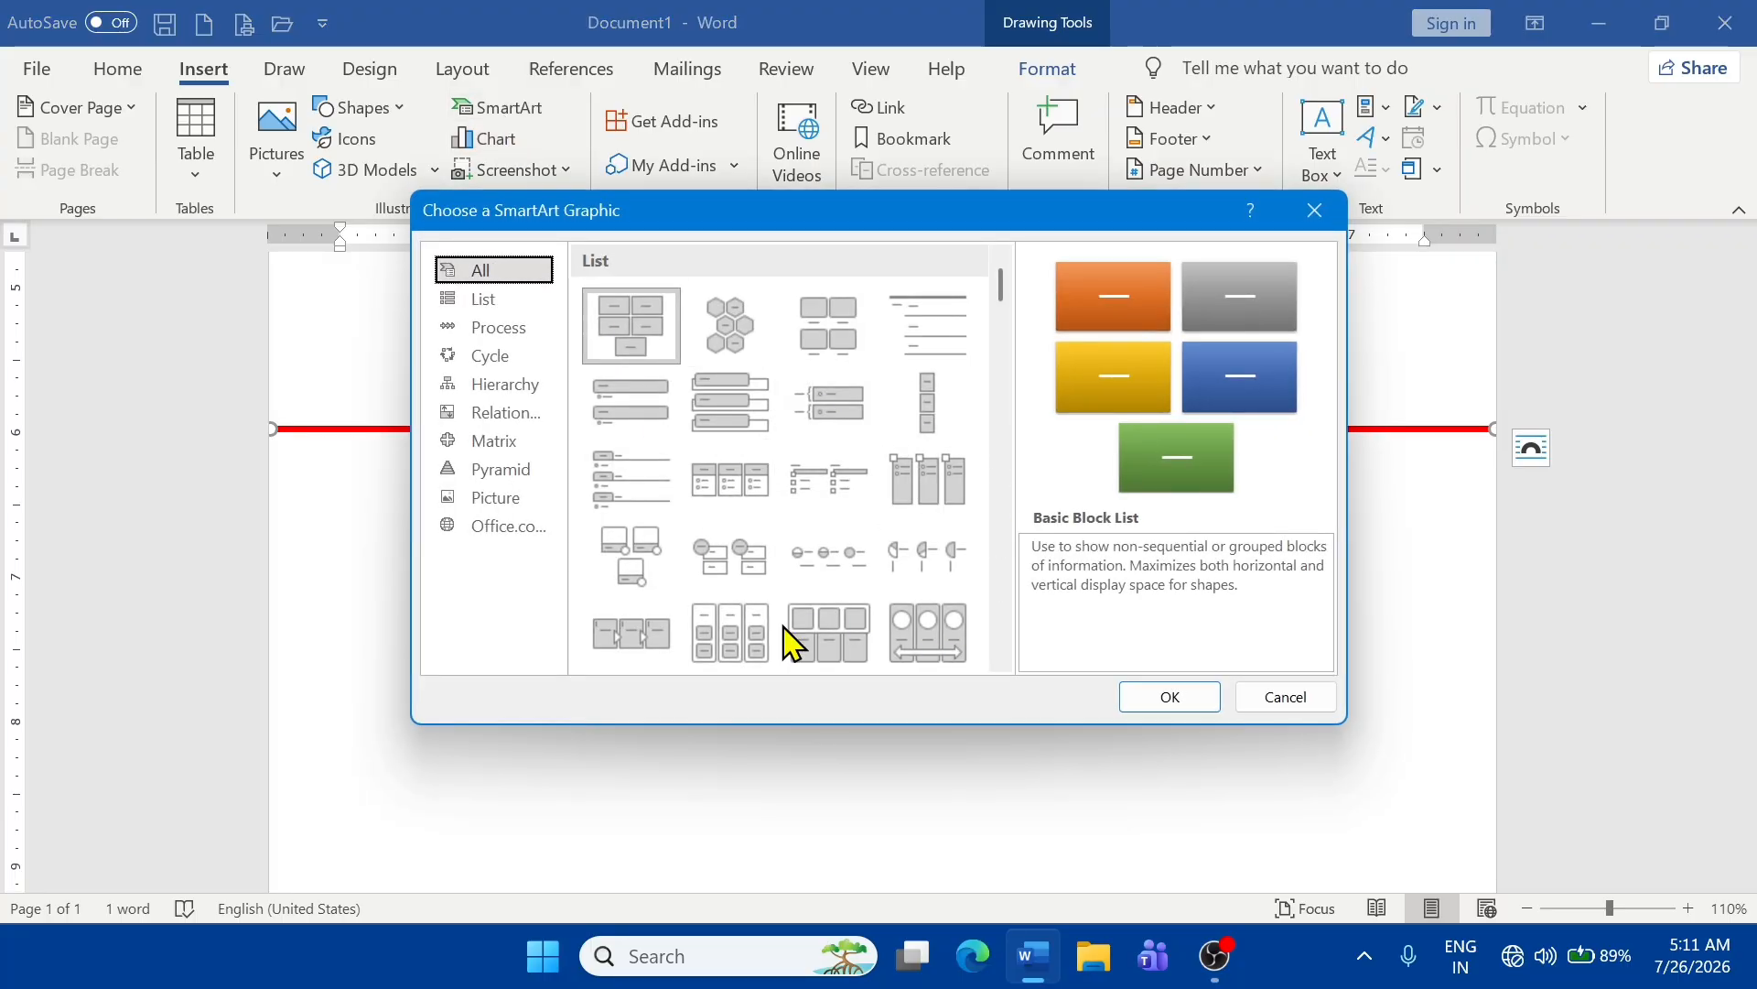
mouse_move(1003, 302)
left_mouse_down()
mouse_move(997, 623)
mouse_move(1019, 302)
left_mouse_up()
left_click(485, 300)
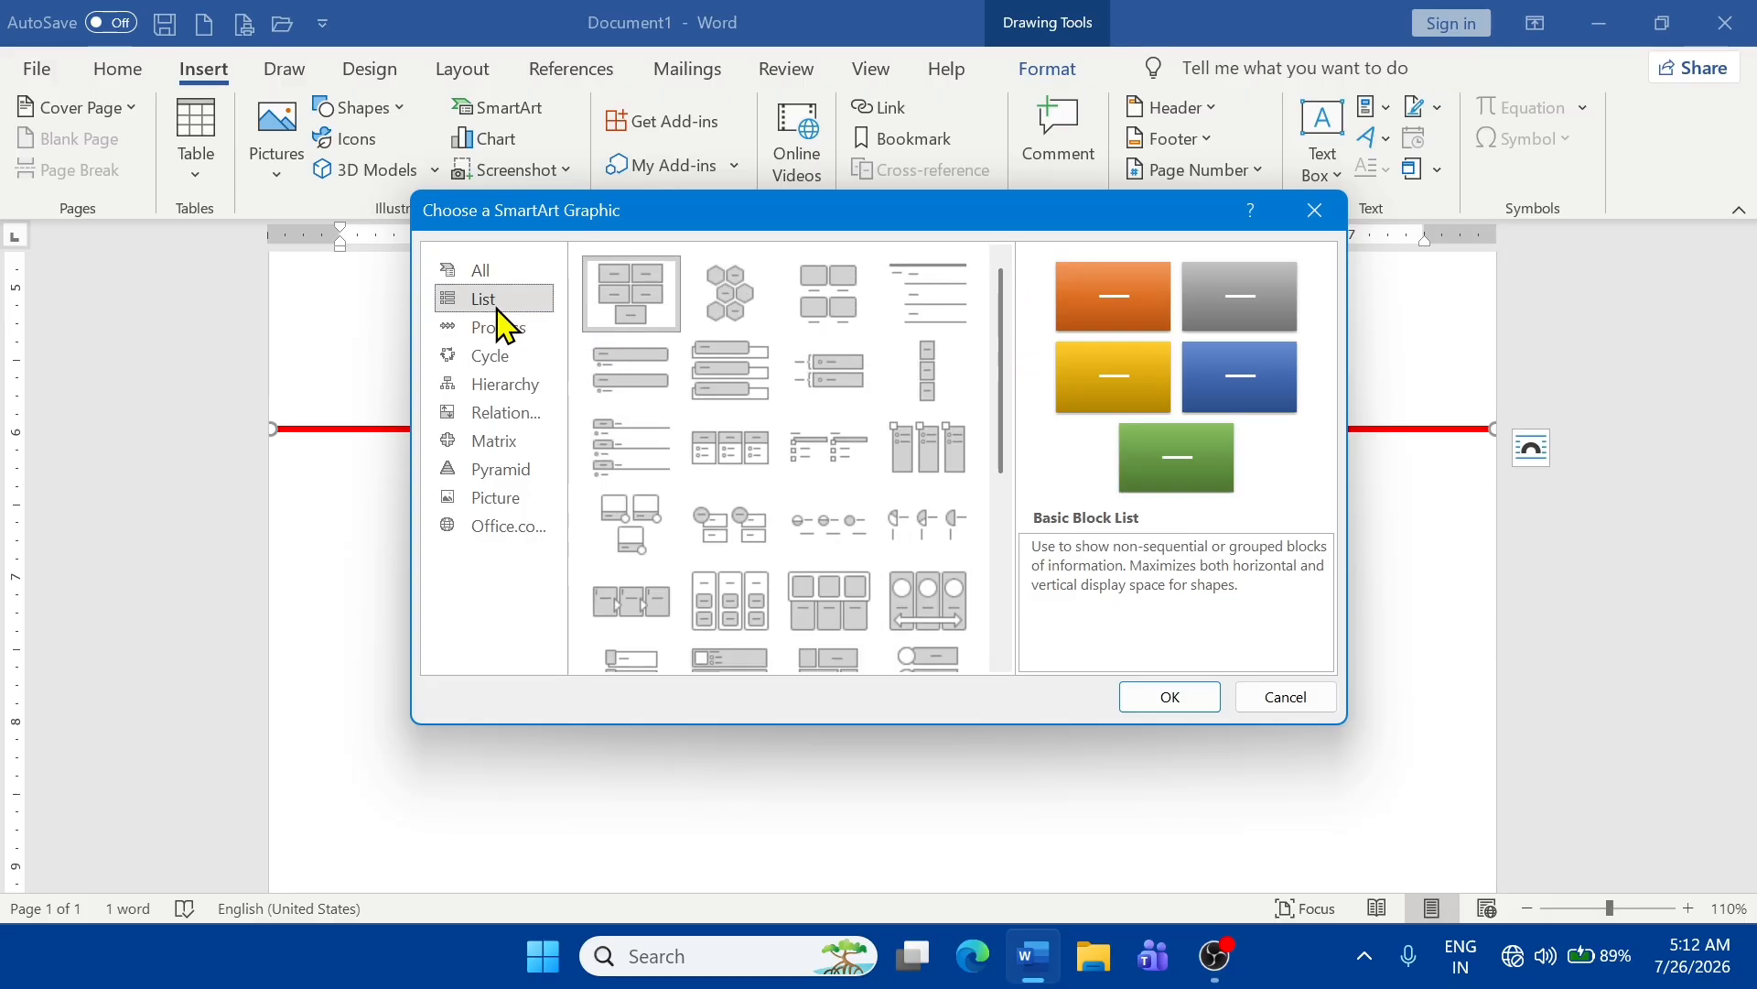
left_click(499, 327)
left_click(499, 384)
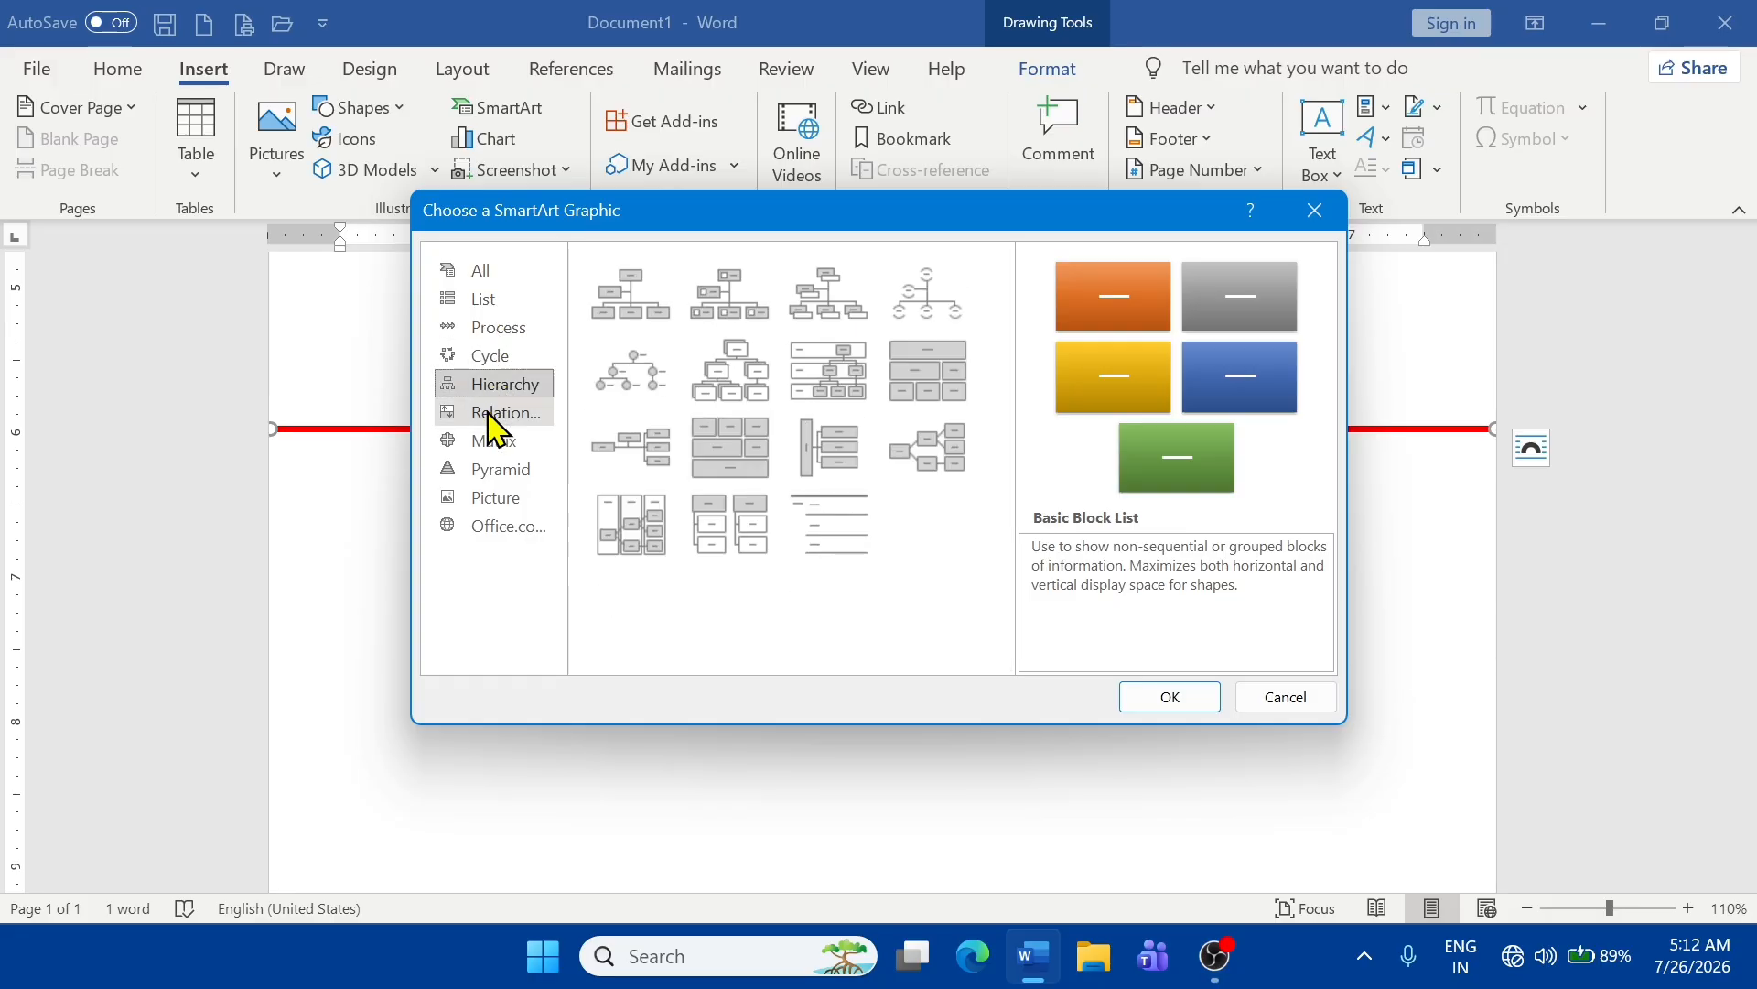
left_click(499, 412)
left_click(496, 444)
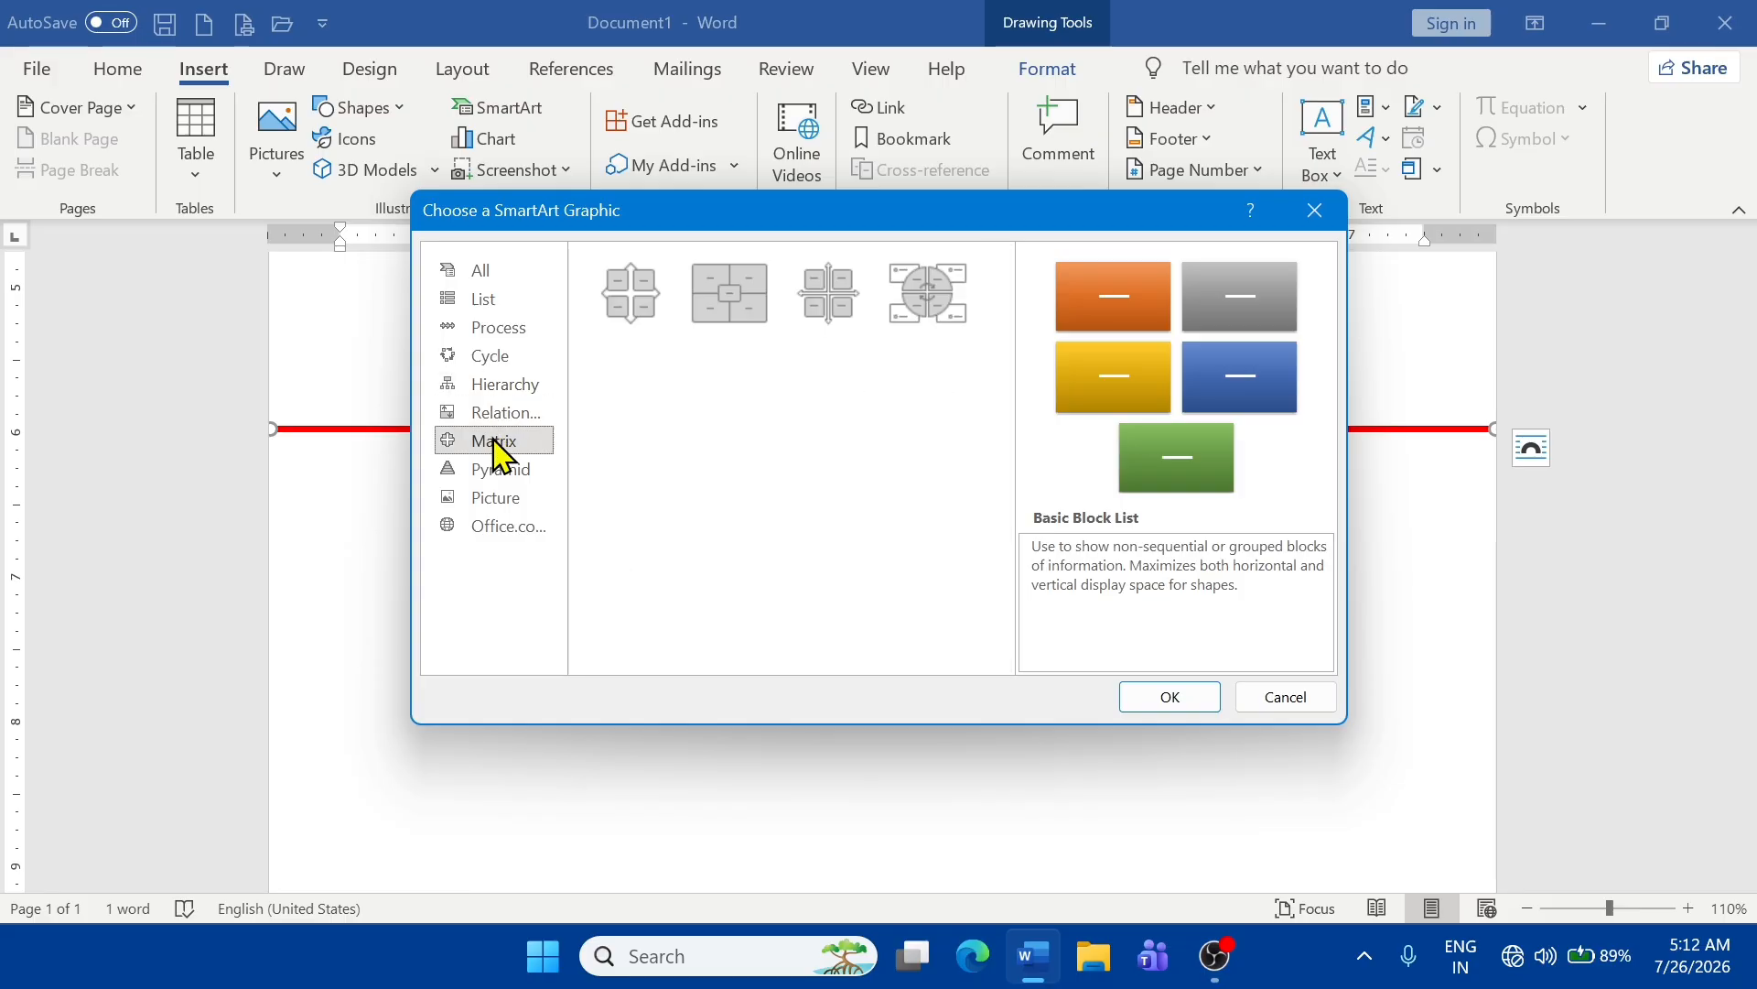
left_click(498, 300)
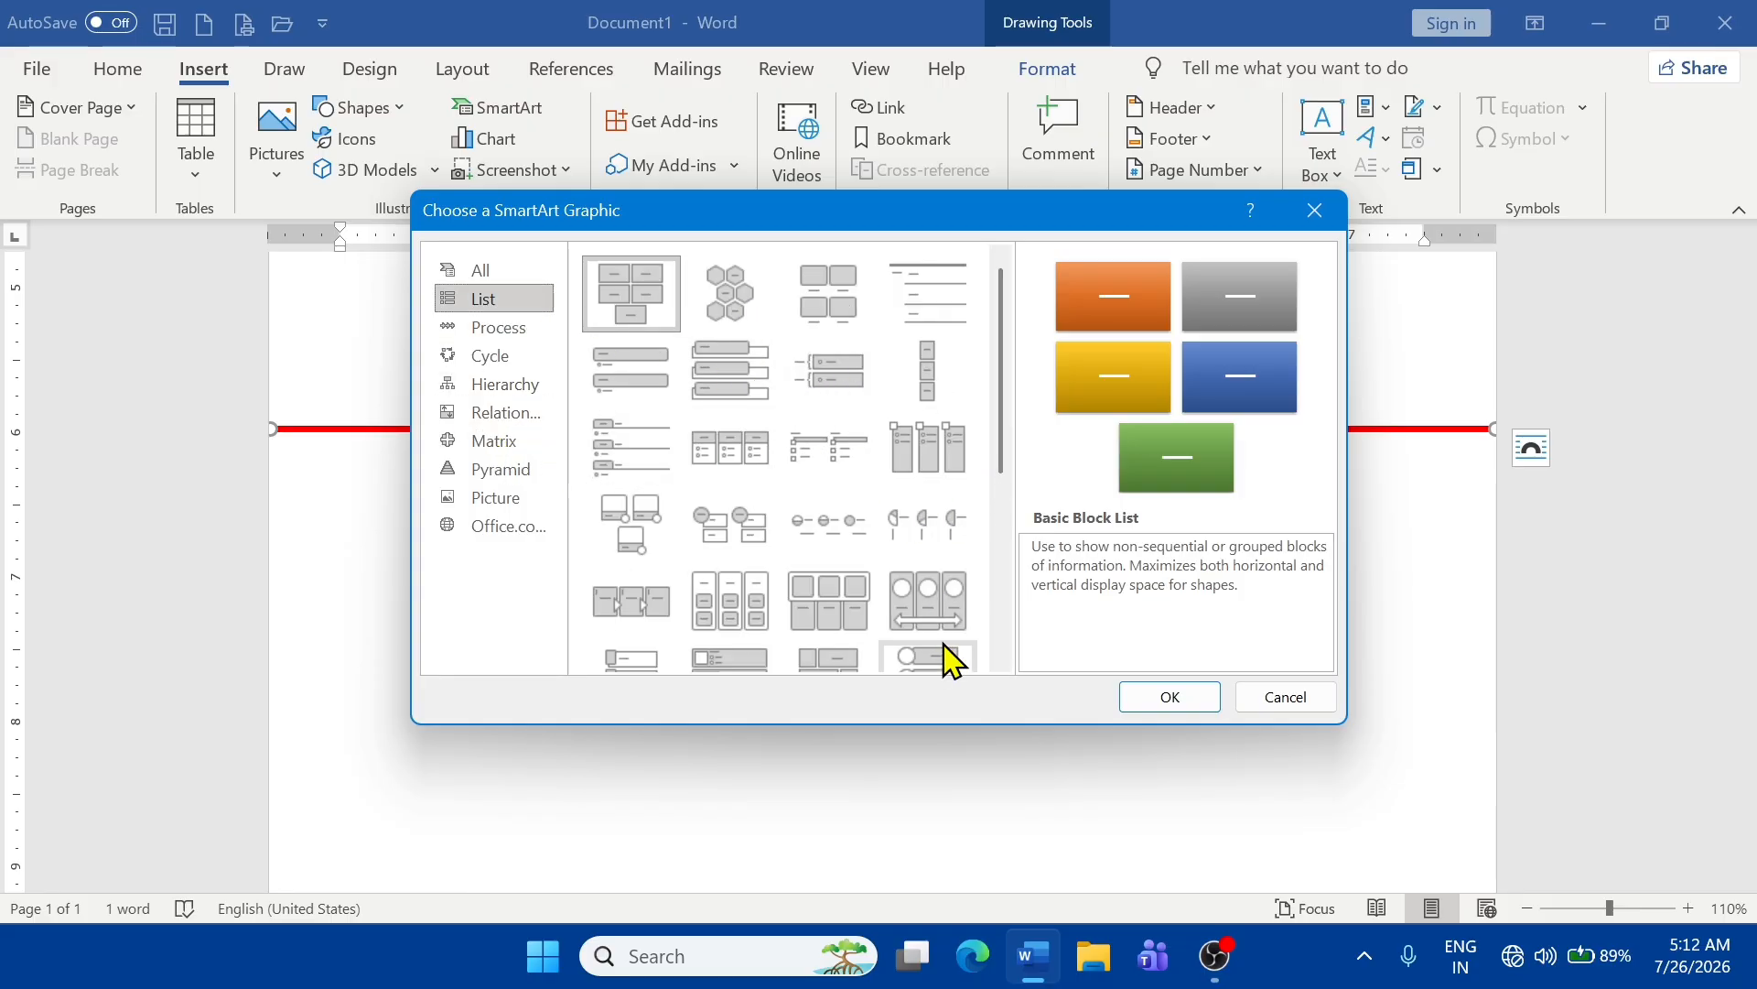
left_click(498, 356)
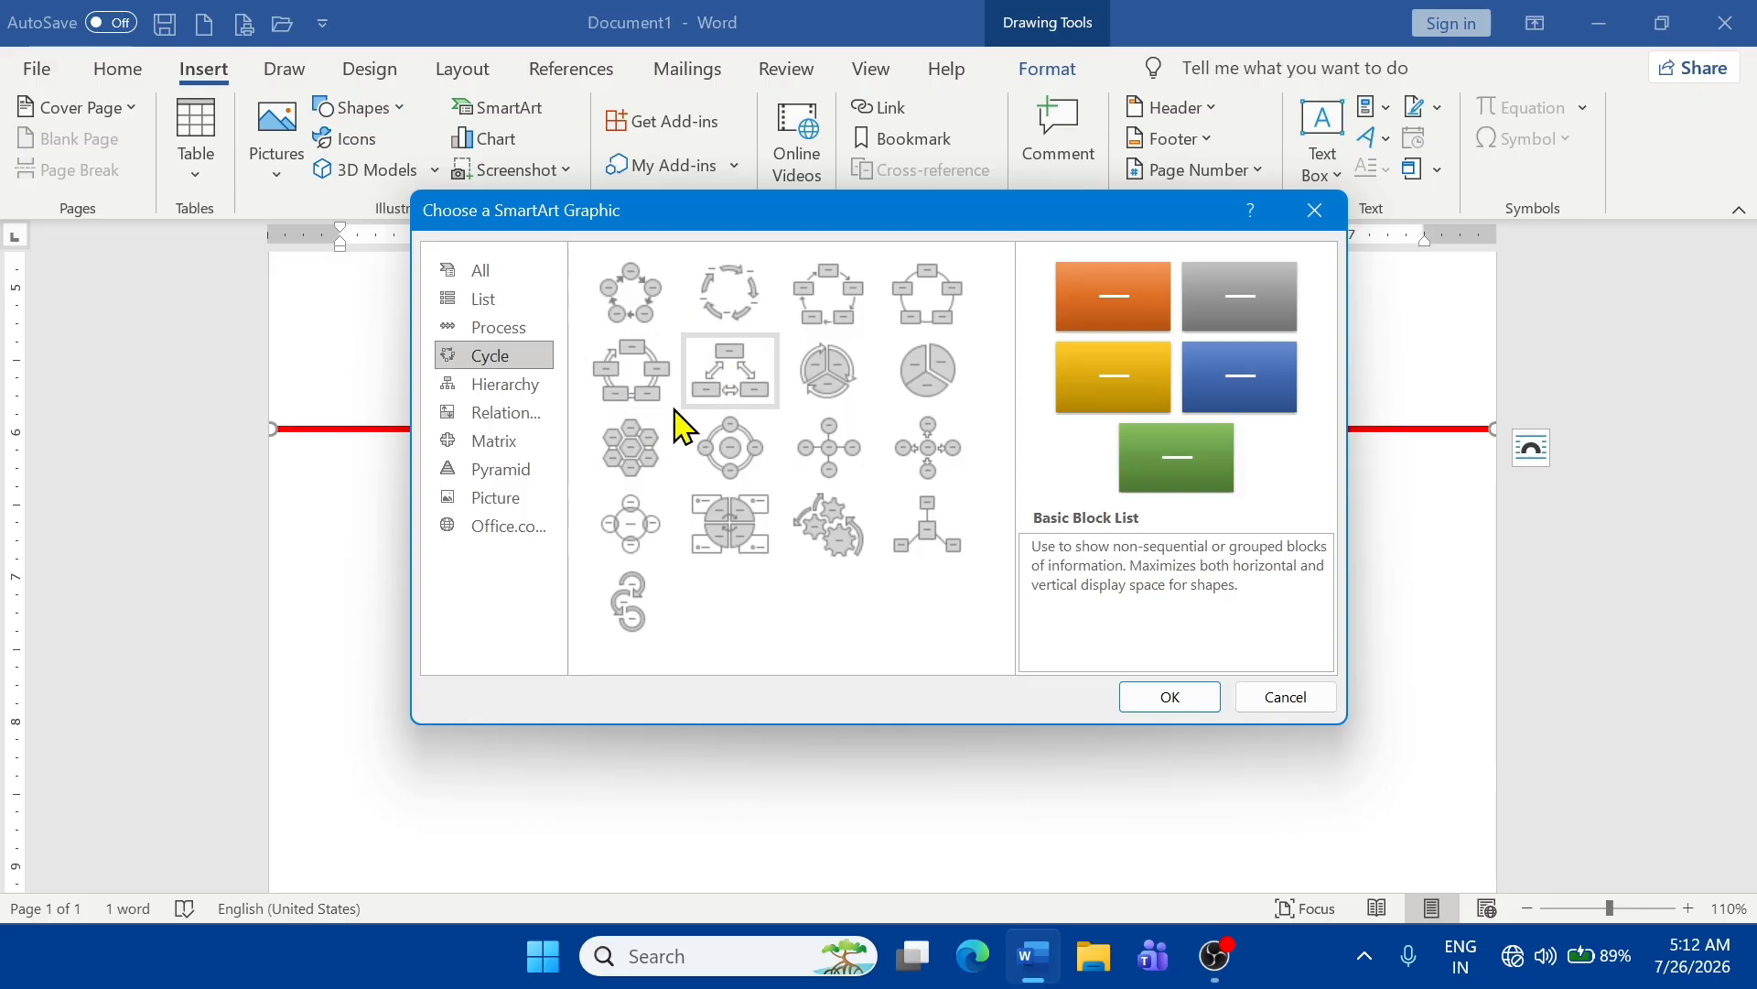
left_click(643, 300)
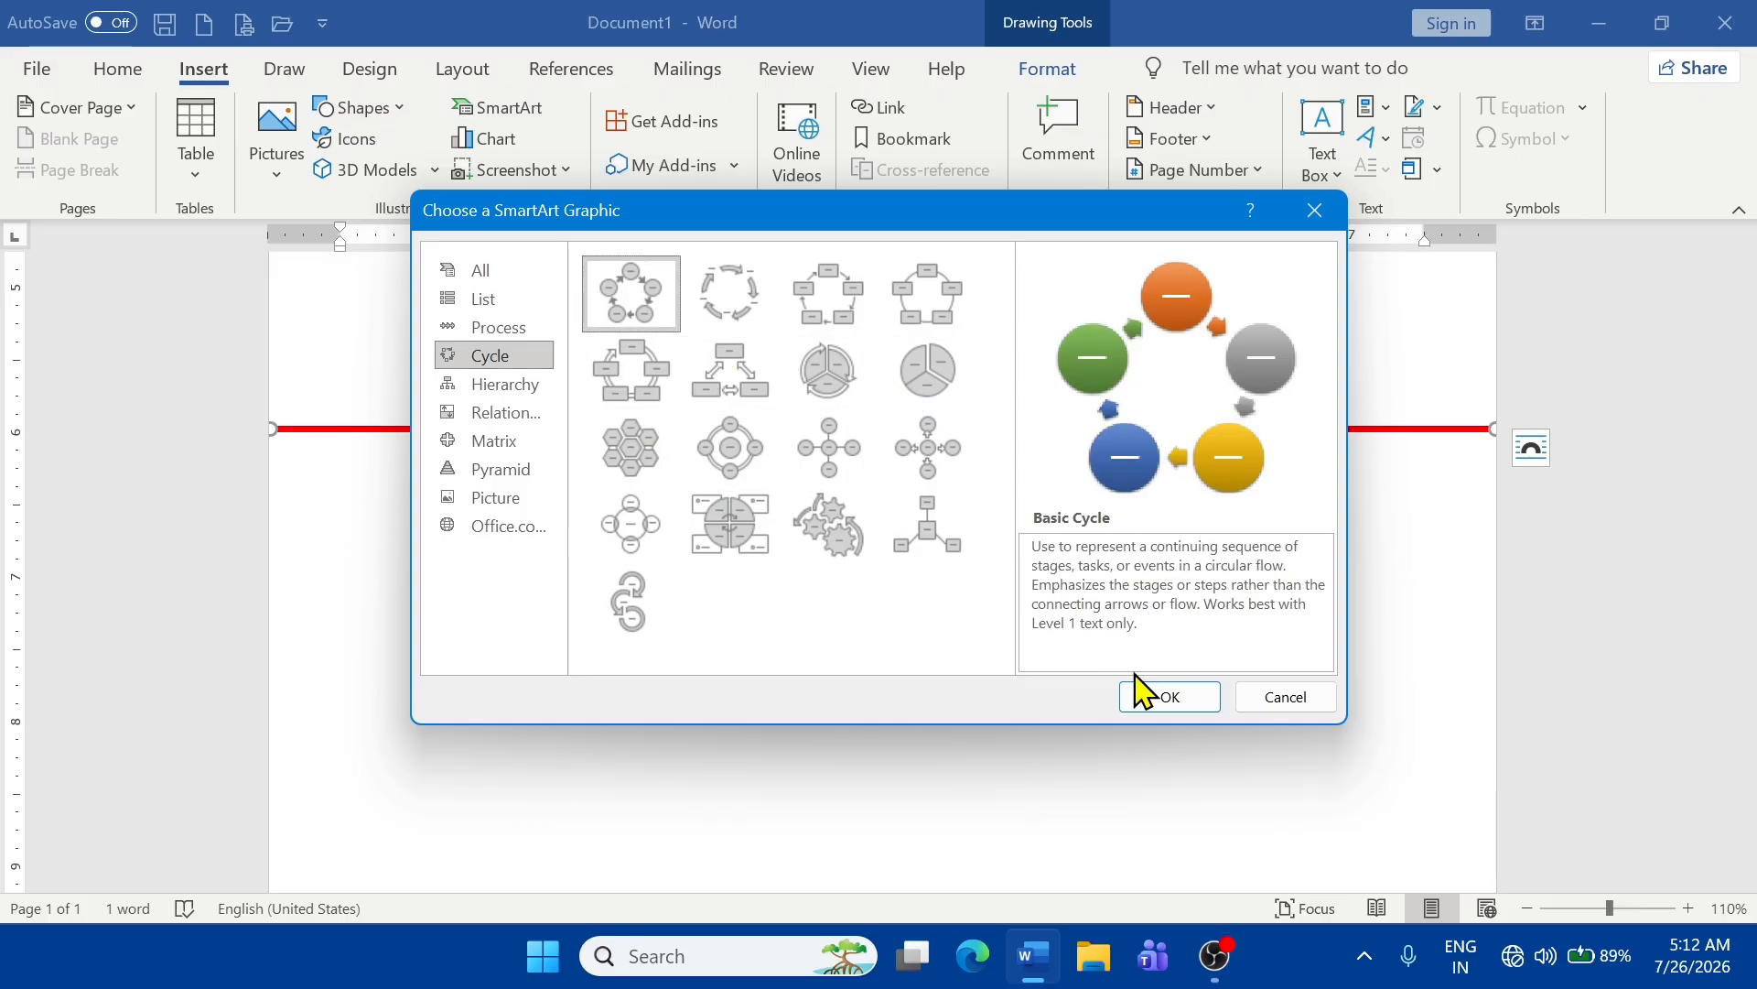
left_click(1164, 698)
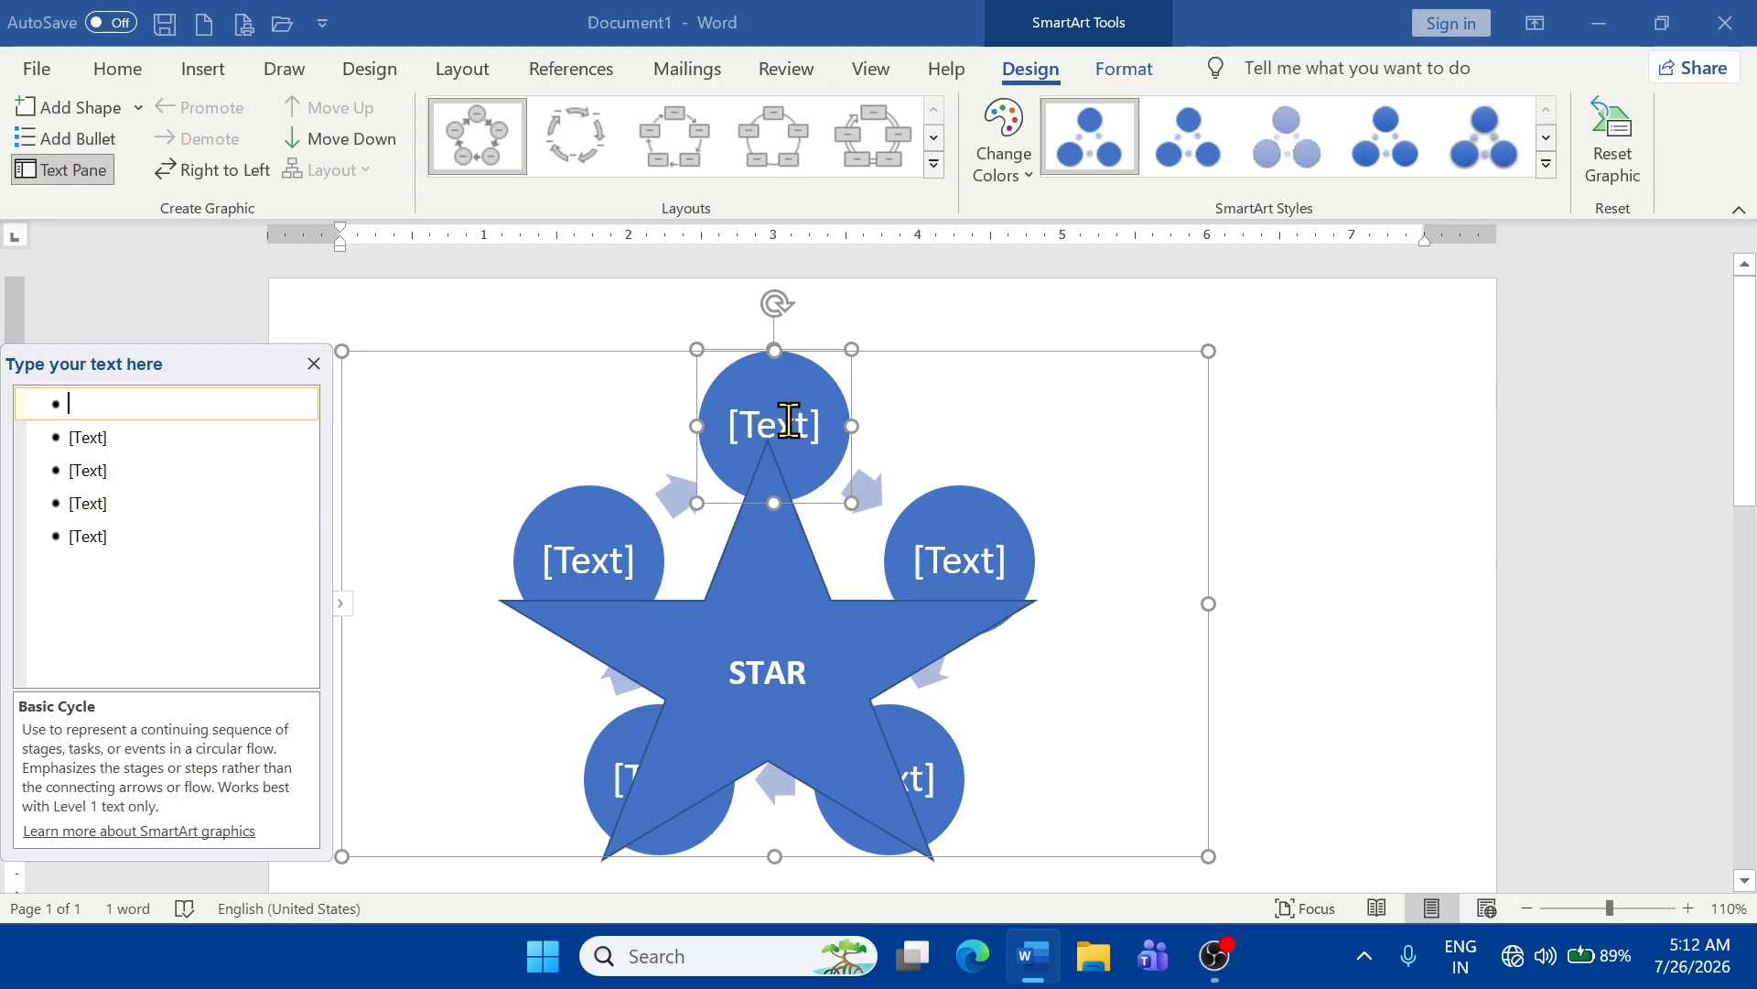
- Enter 1 in the cycle graphic's top circle and 2 in each of the next two circles clockwise
left_click(771, 447)
type("1")
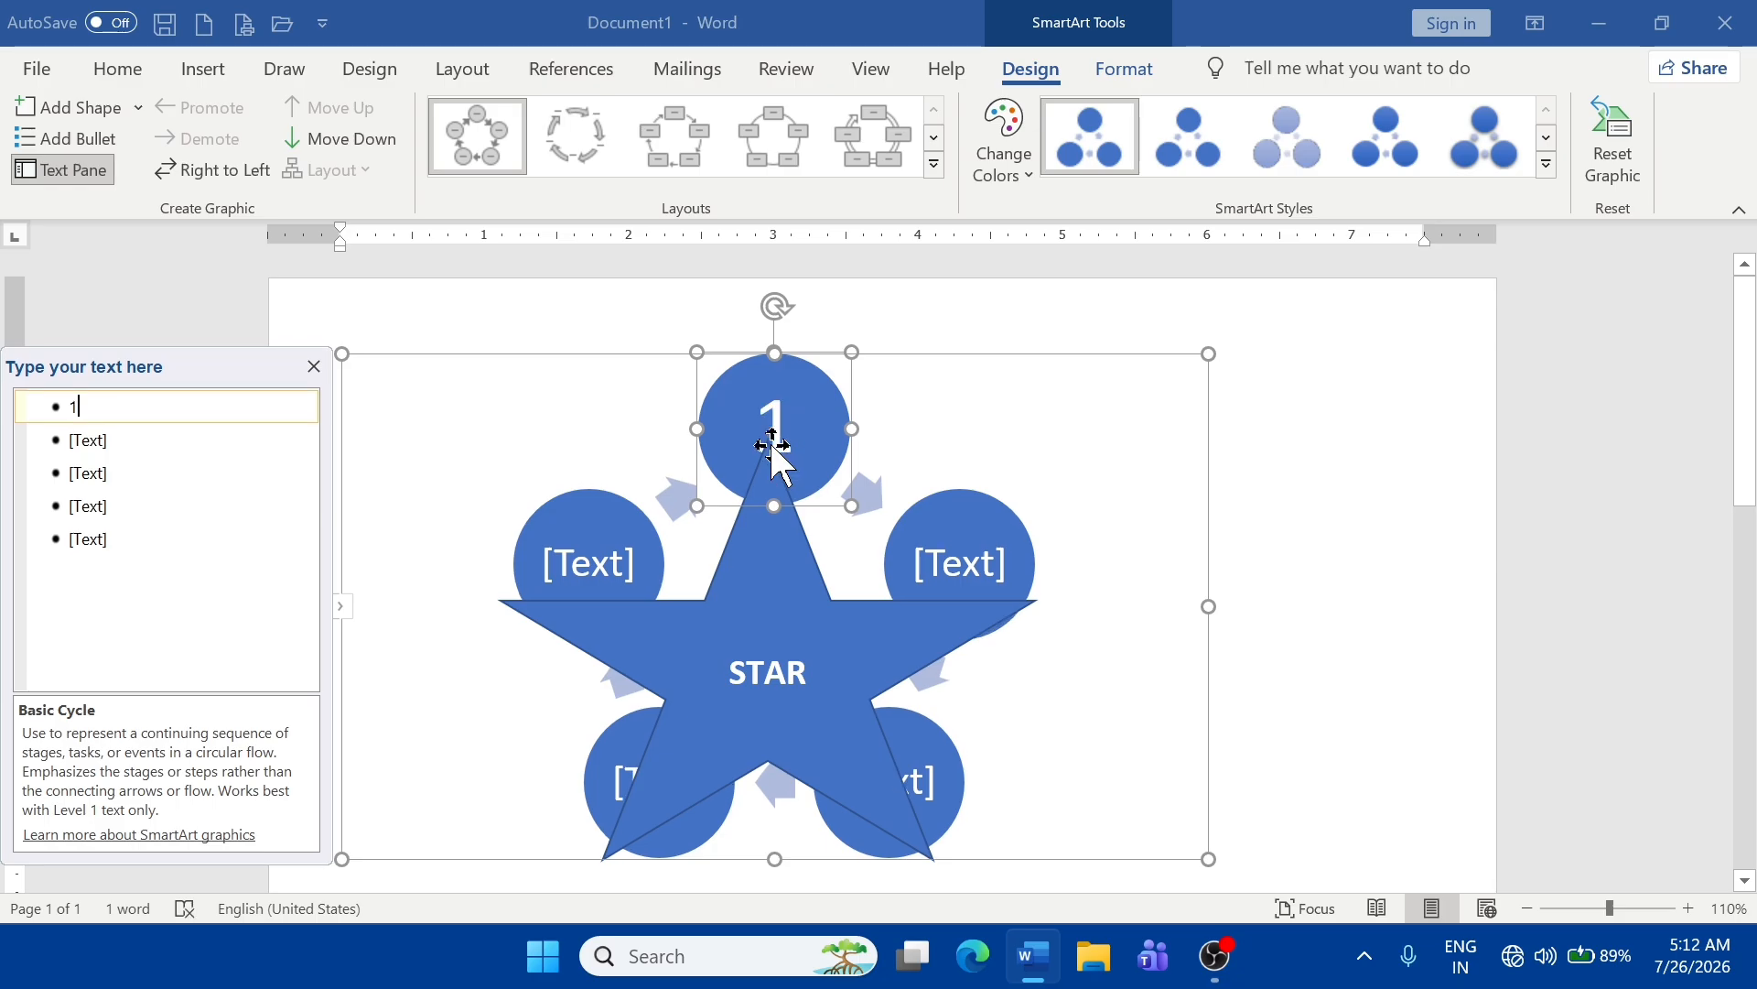
type("2")
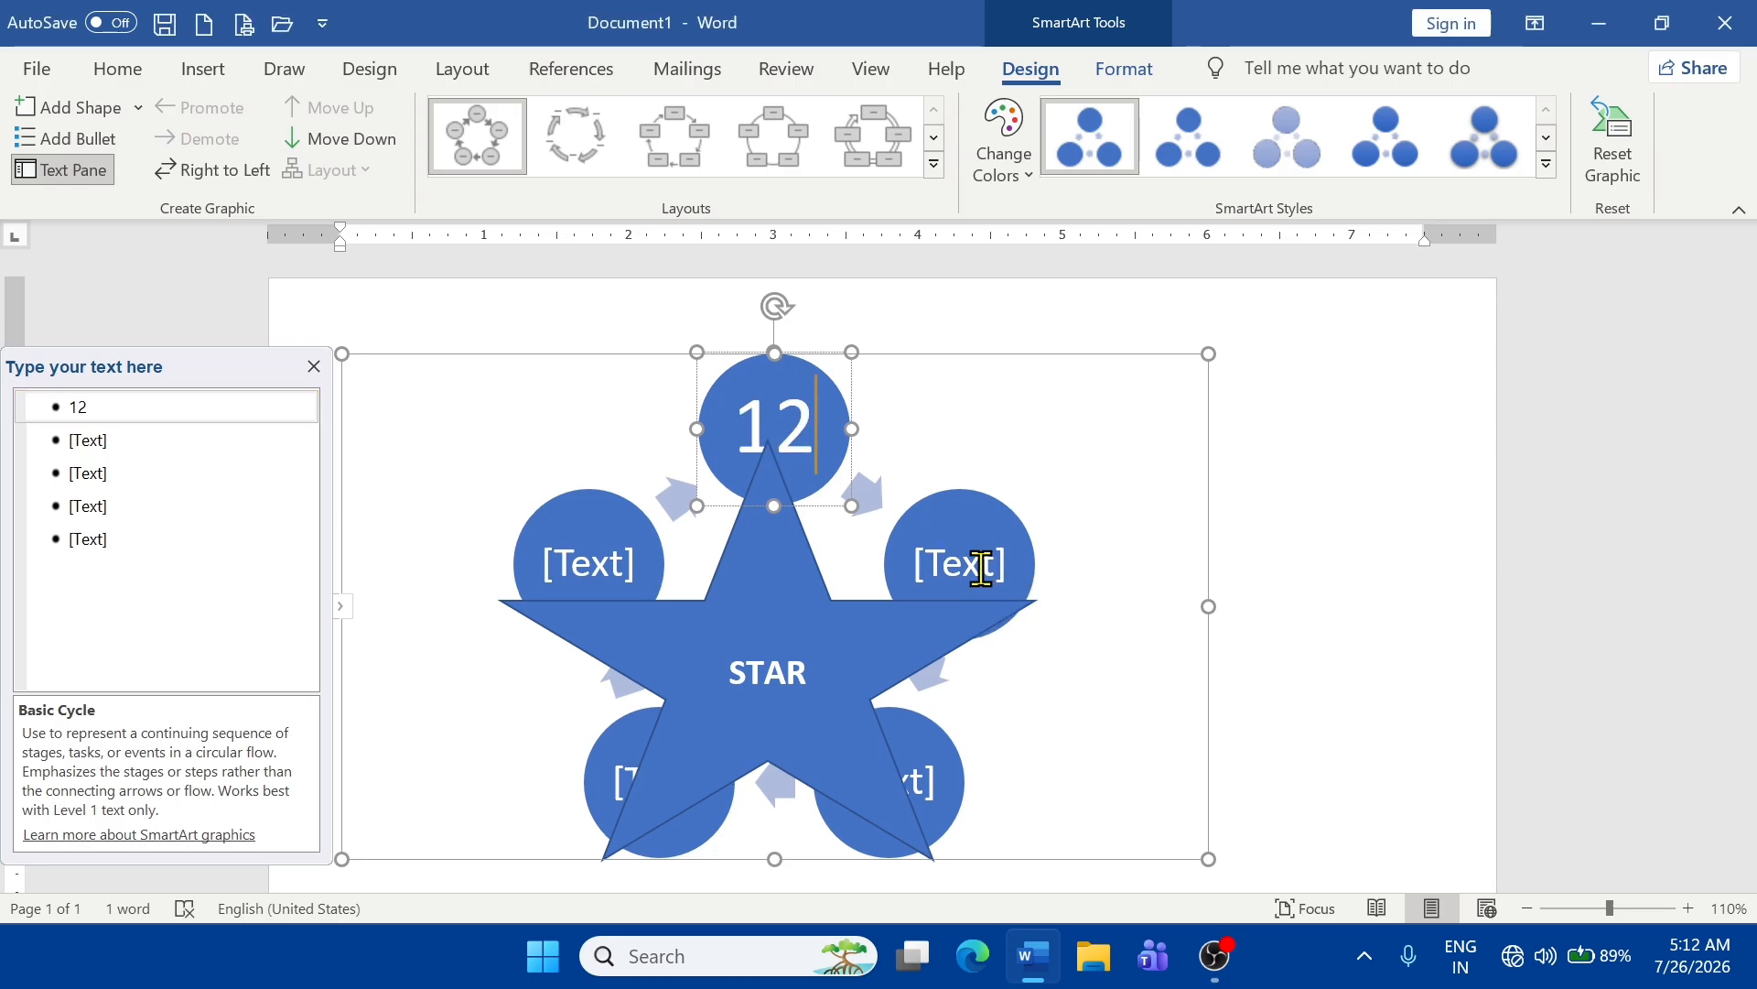
key("BackSpace")
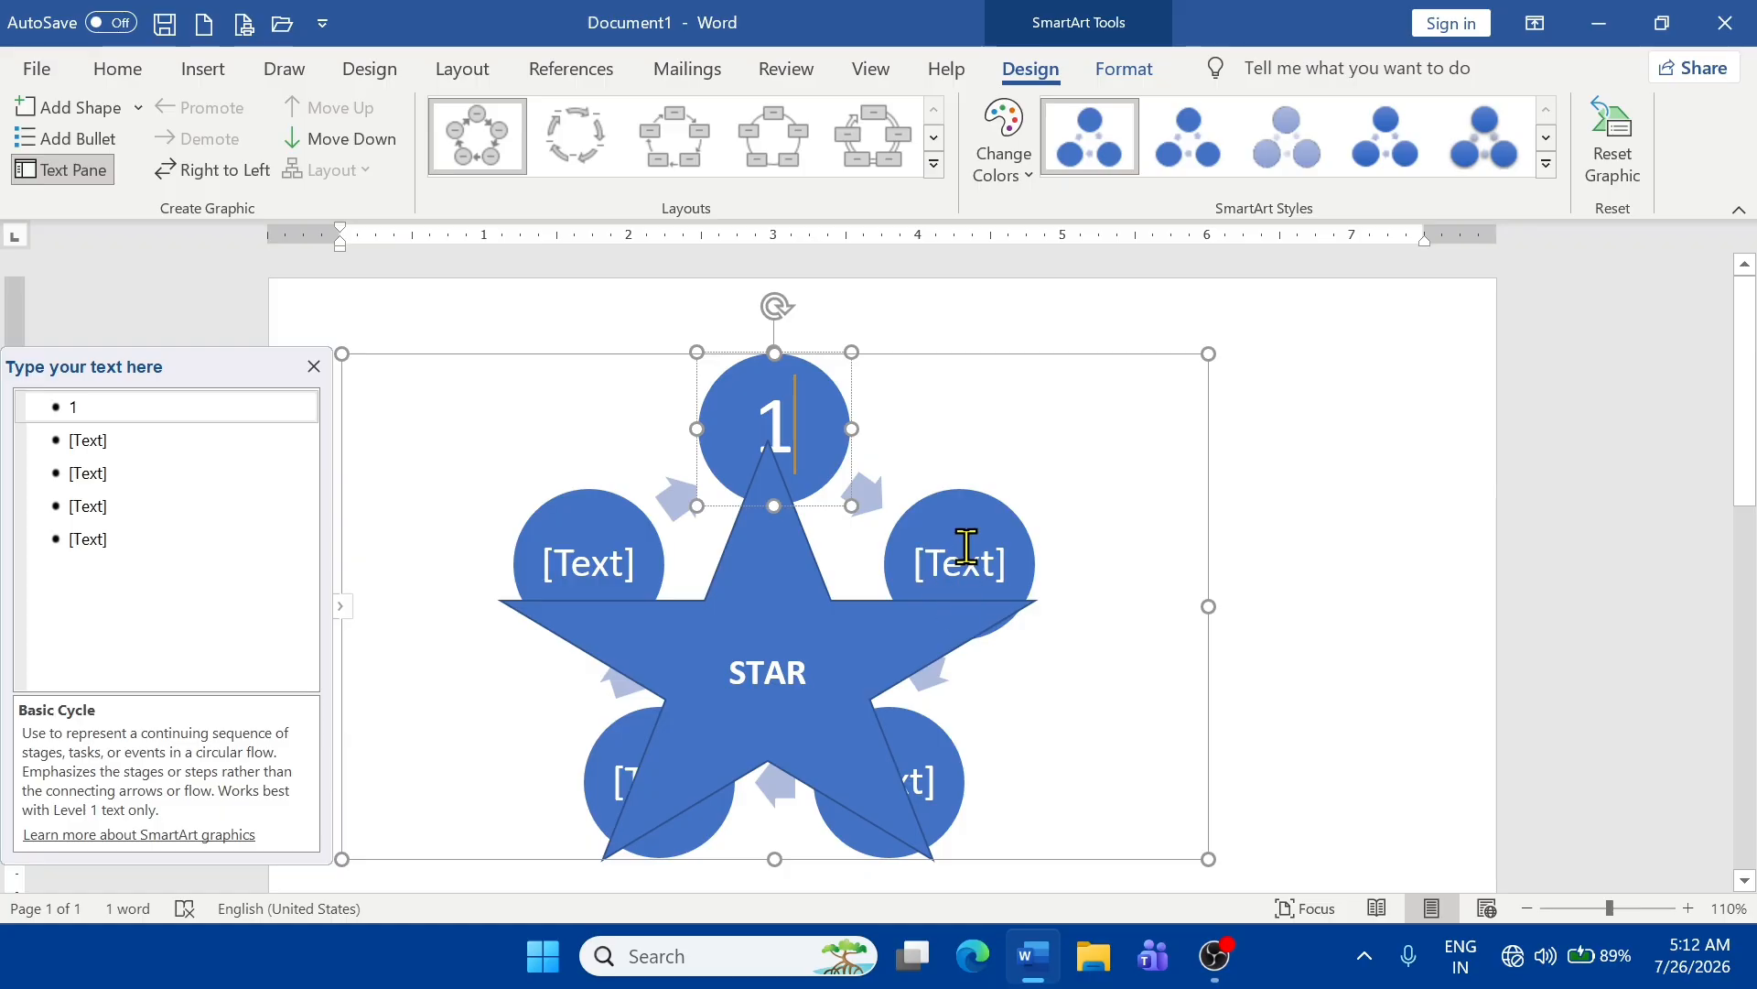
left_click(966, 555)
type("2")
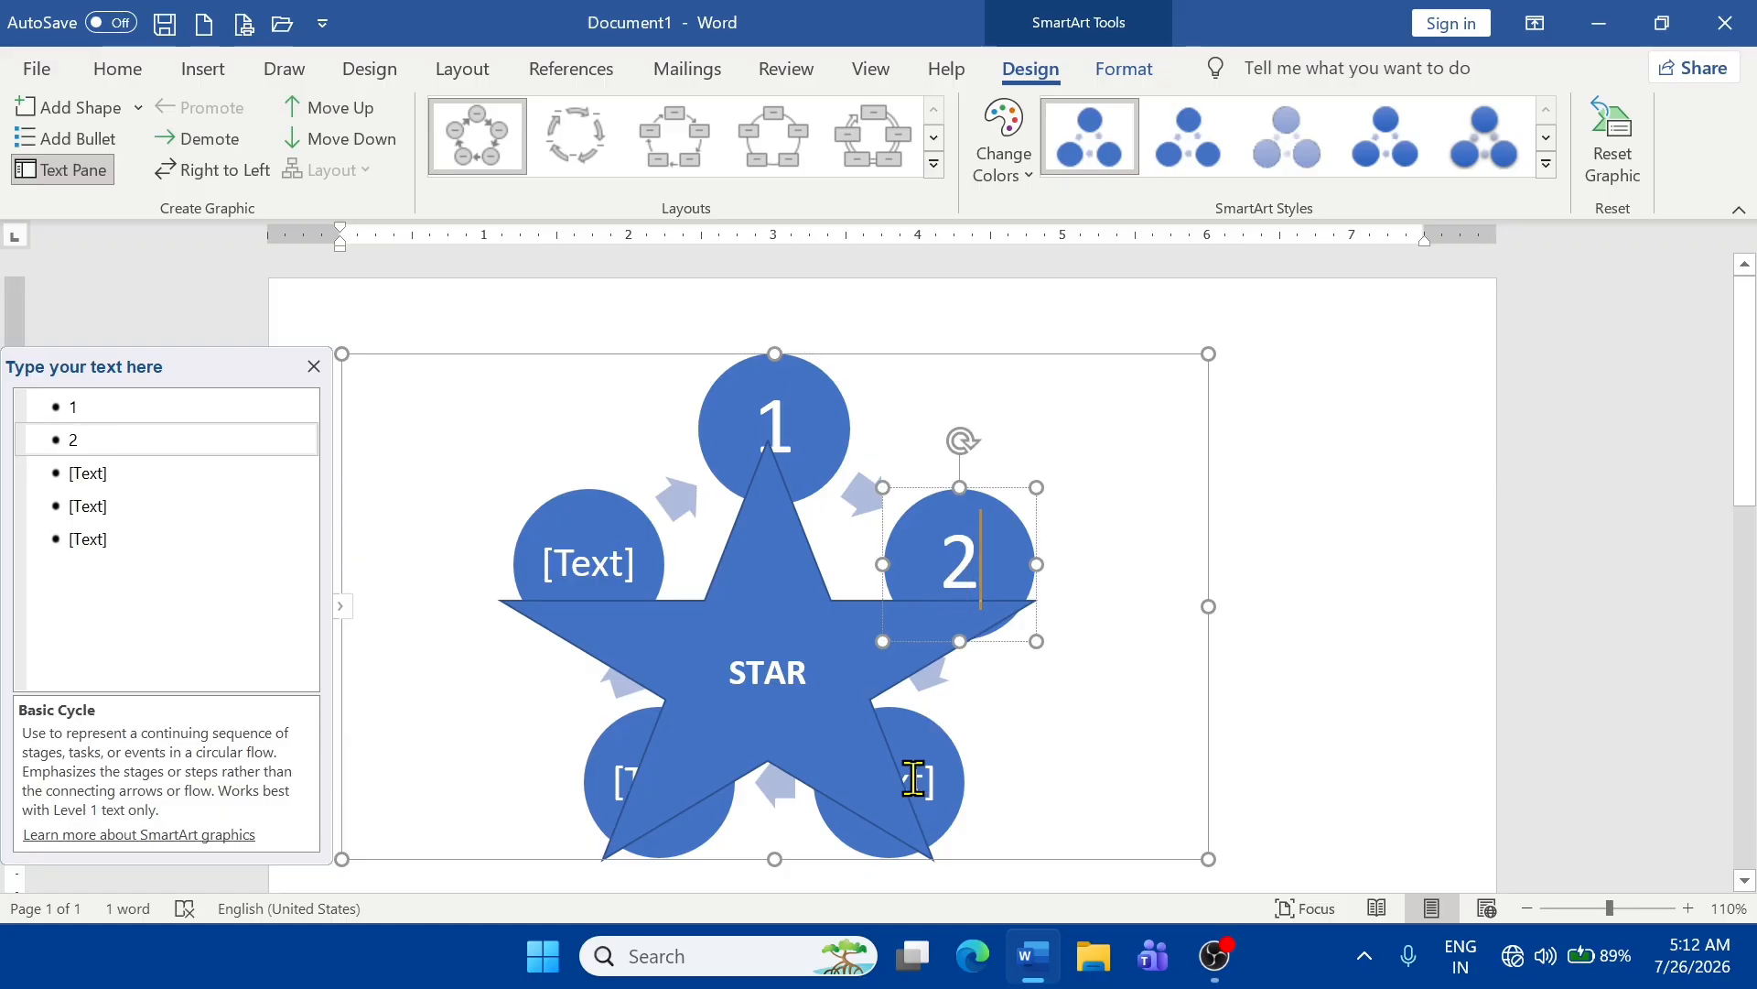
left_click(930, 769)
type("2")
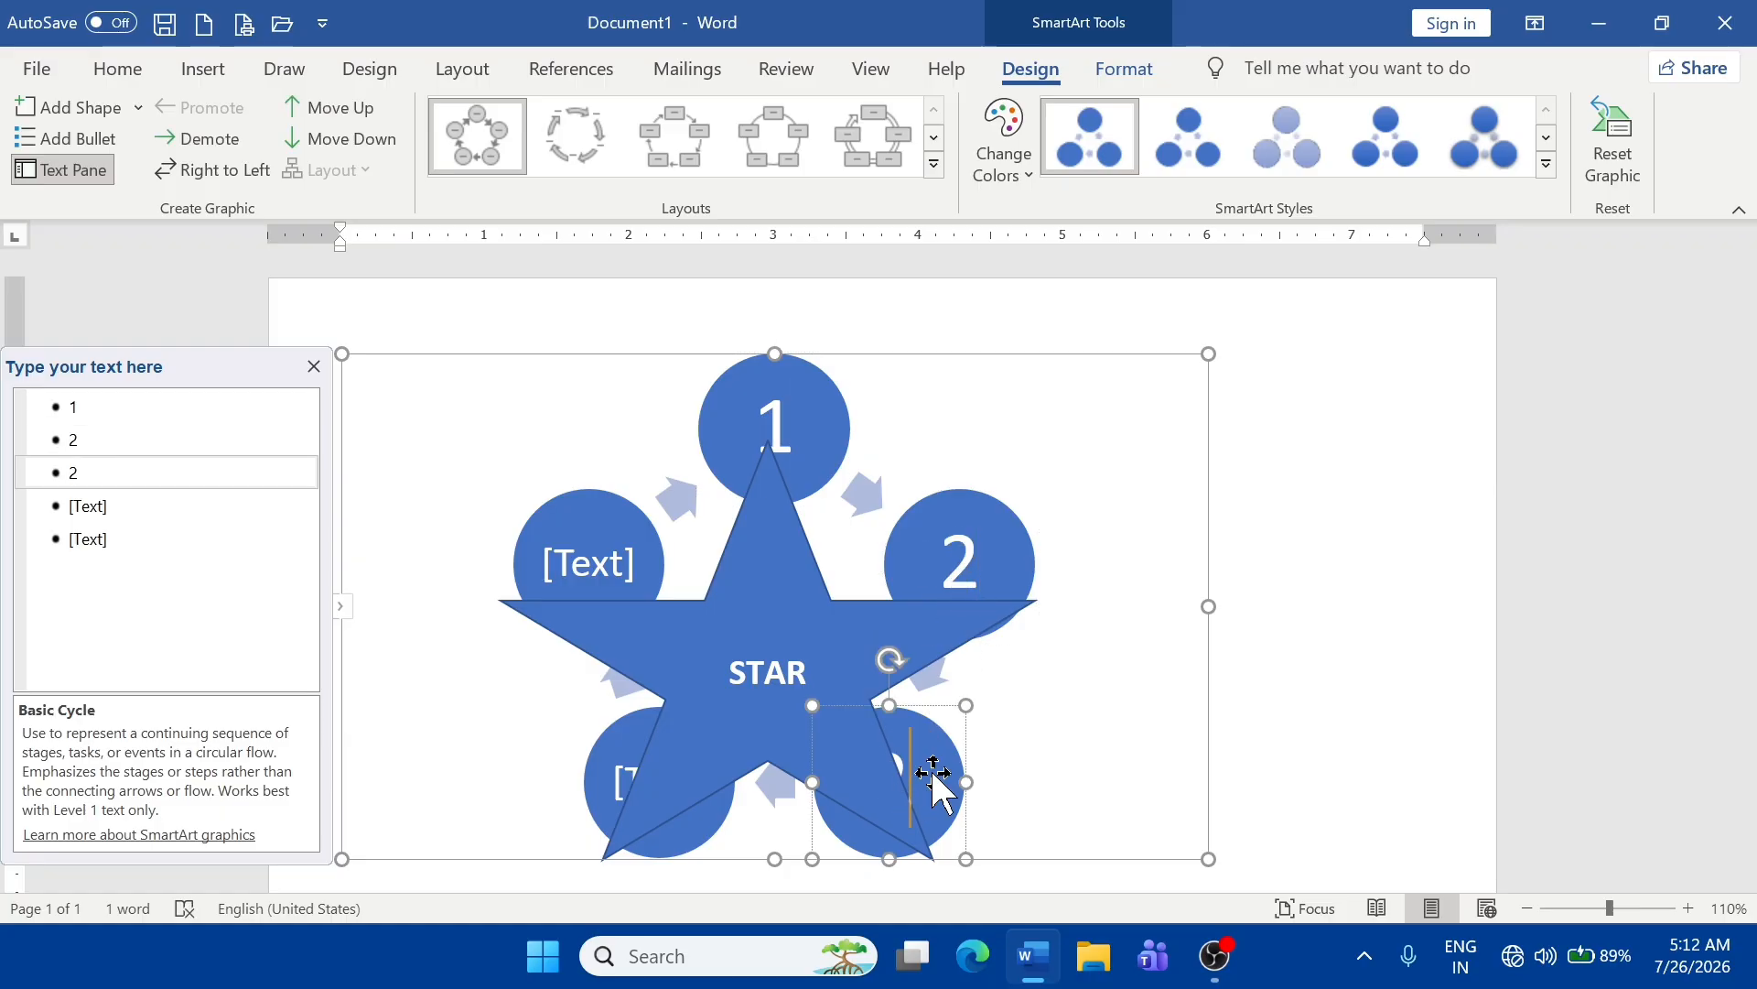
- Delete the star shape that covers the cycle graphic
left_click(744, 597)
key("Delete")
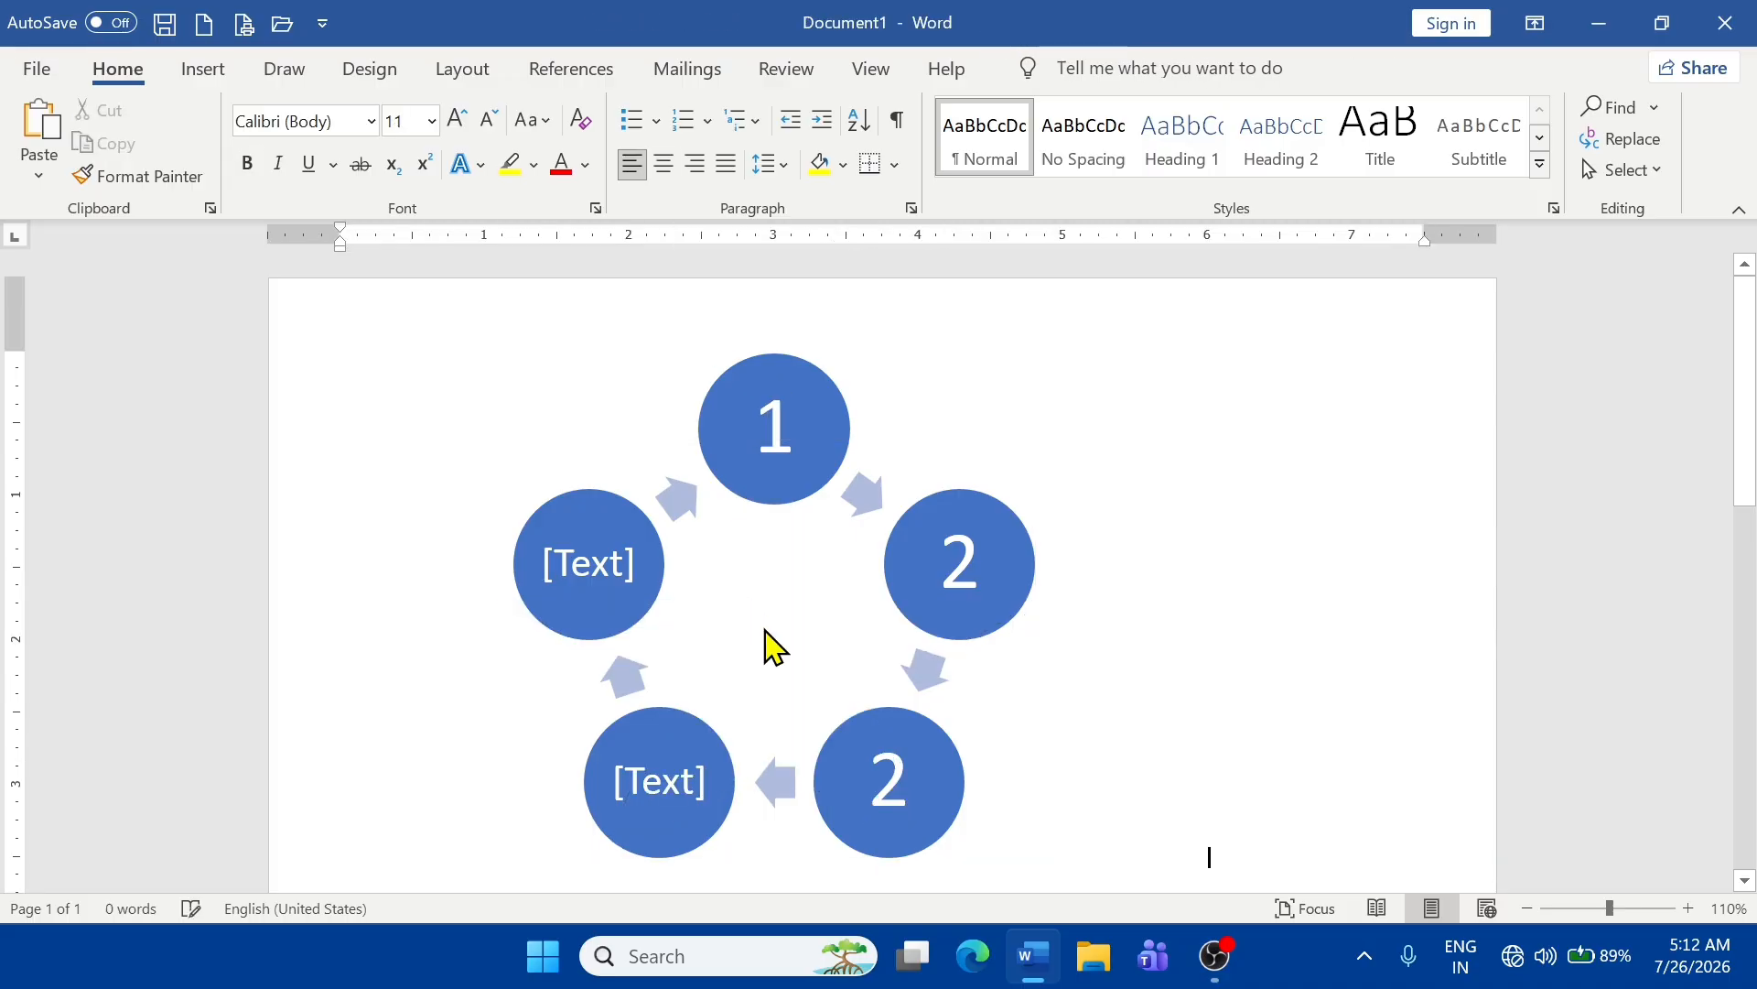
- Replace the third circle's text with 3, and fill the remaining two circles clockwise with 4 and 5
left_click(920, 787)
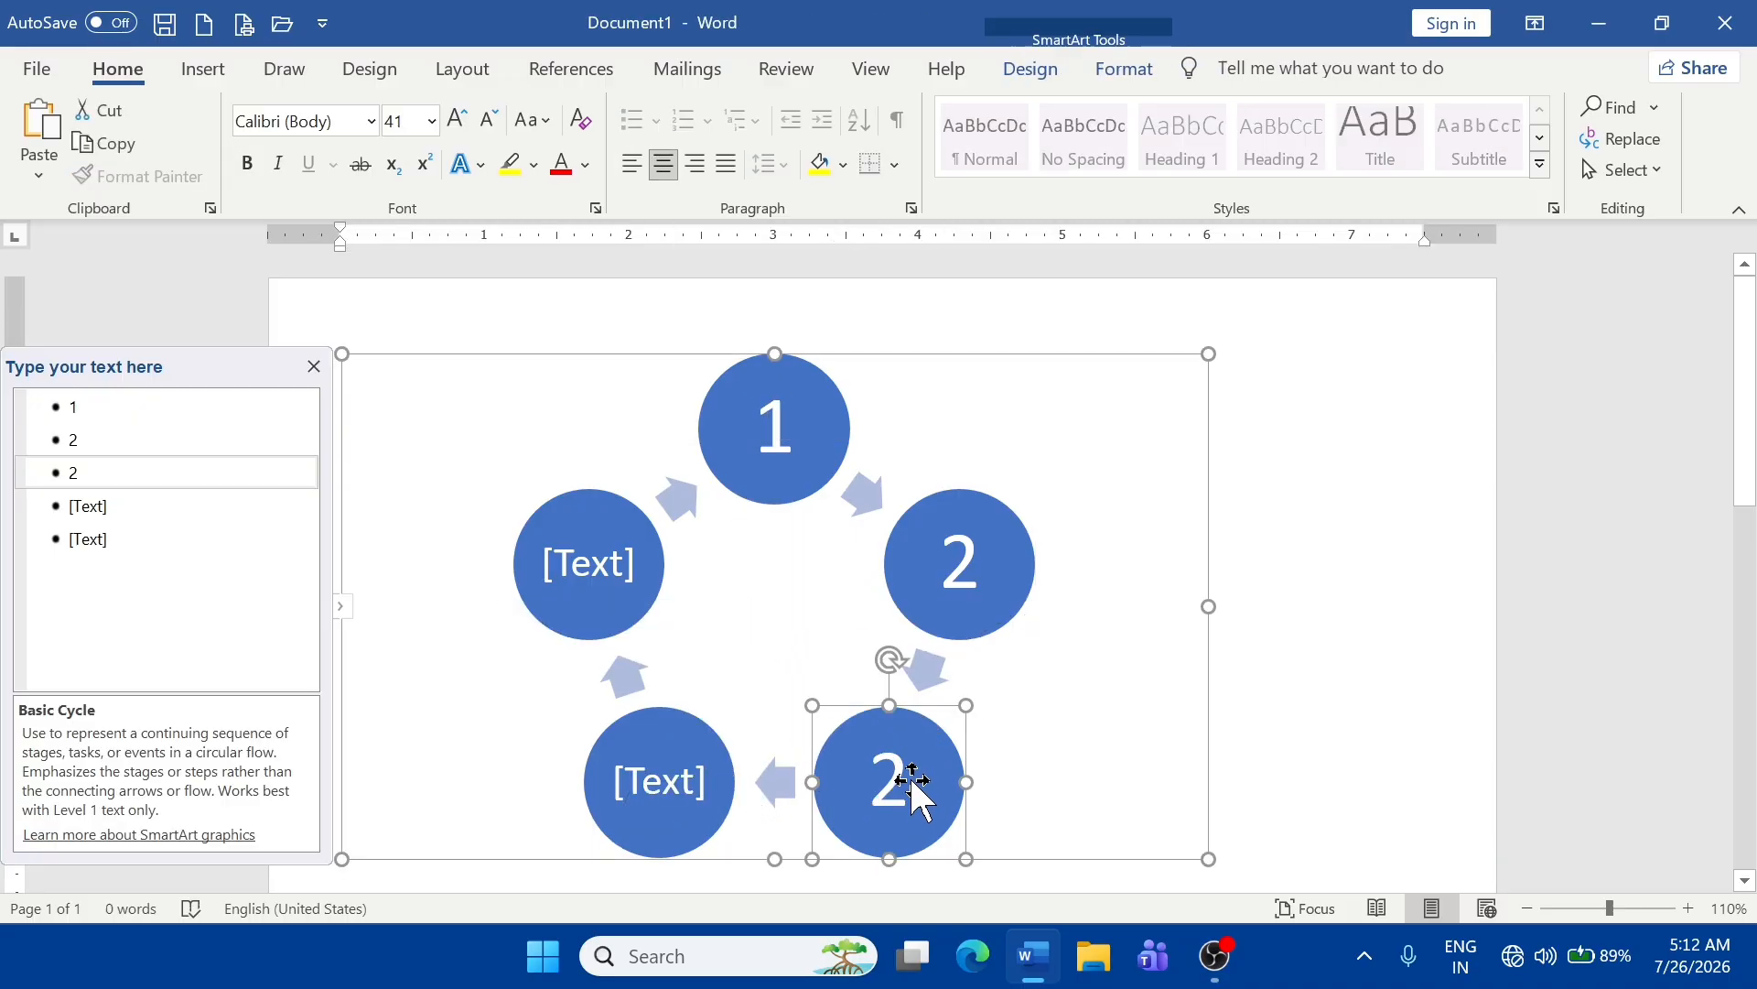
key("BackSpace")
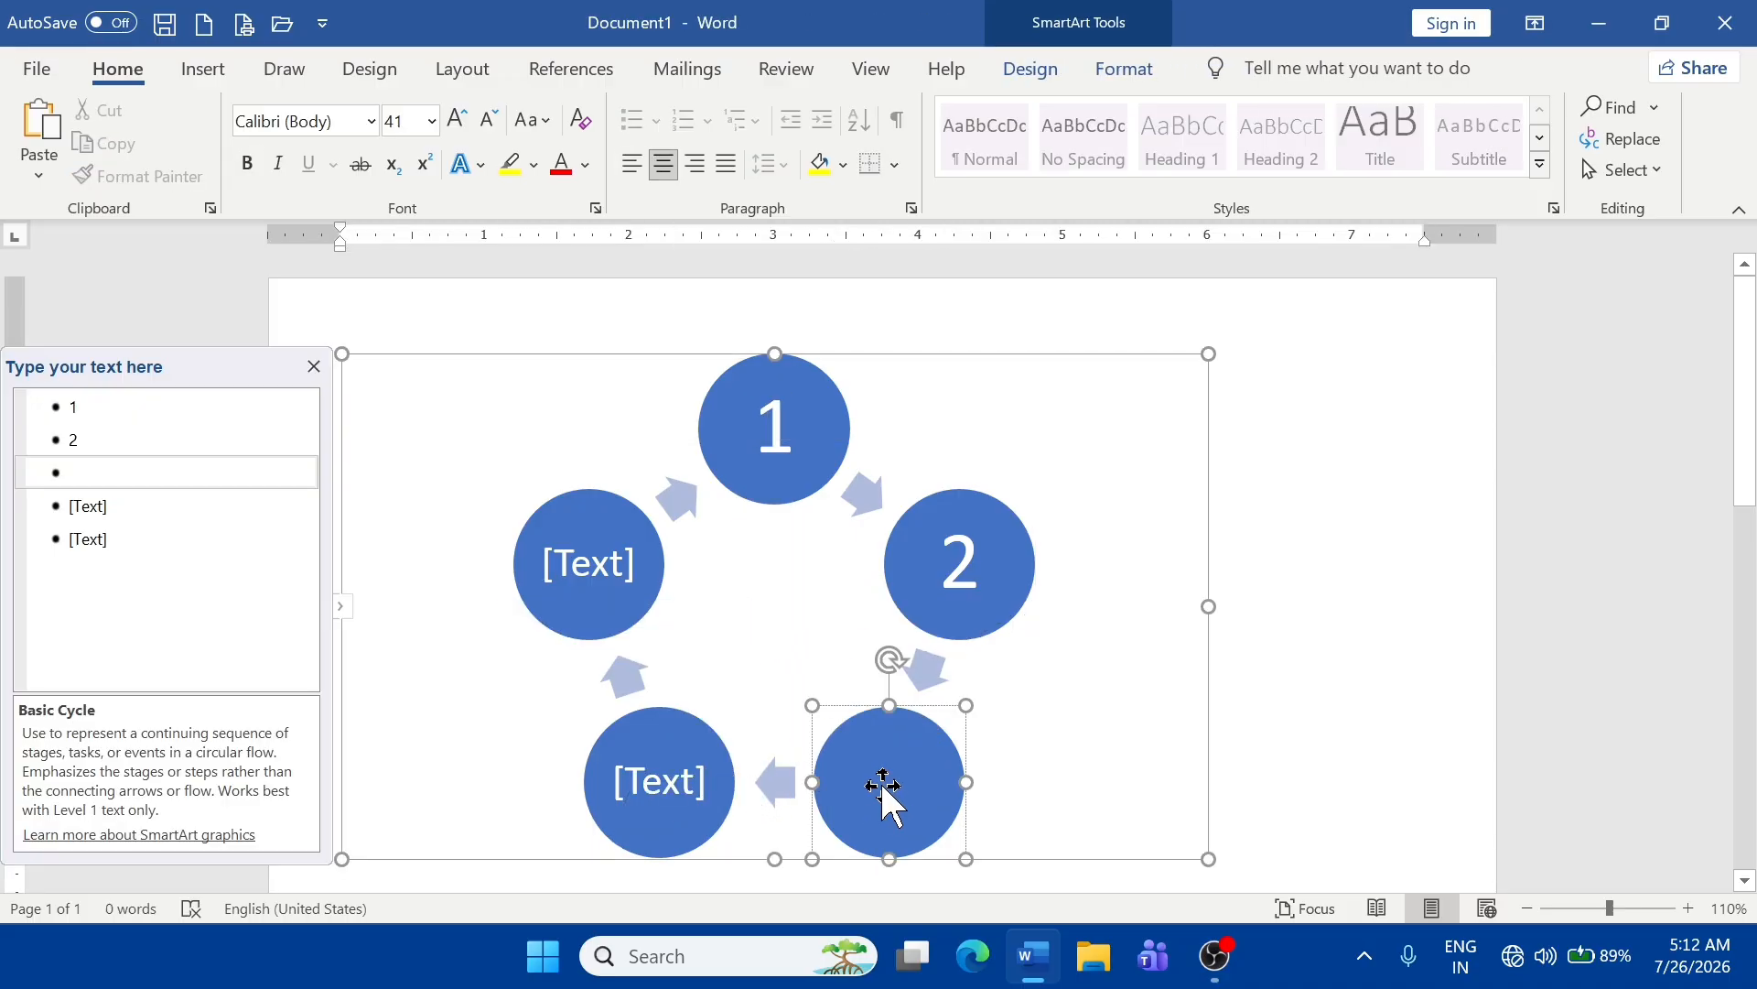
type("3")
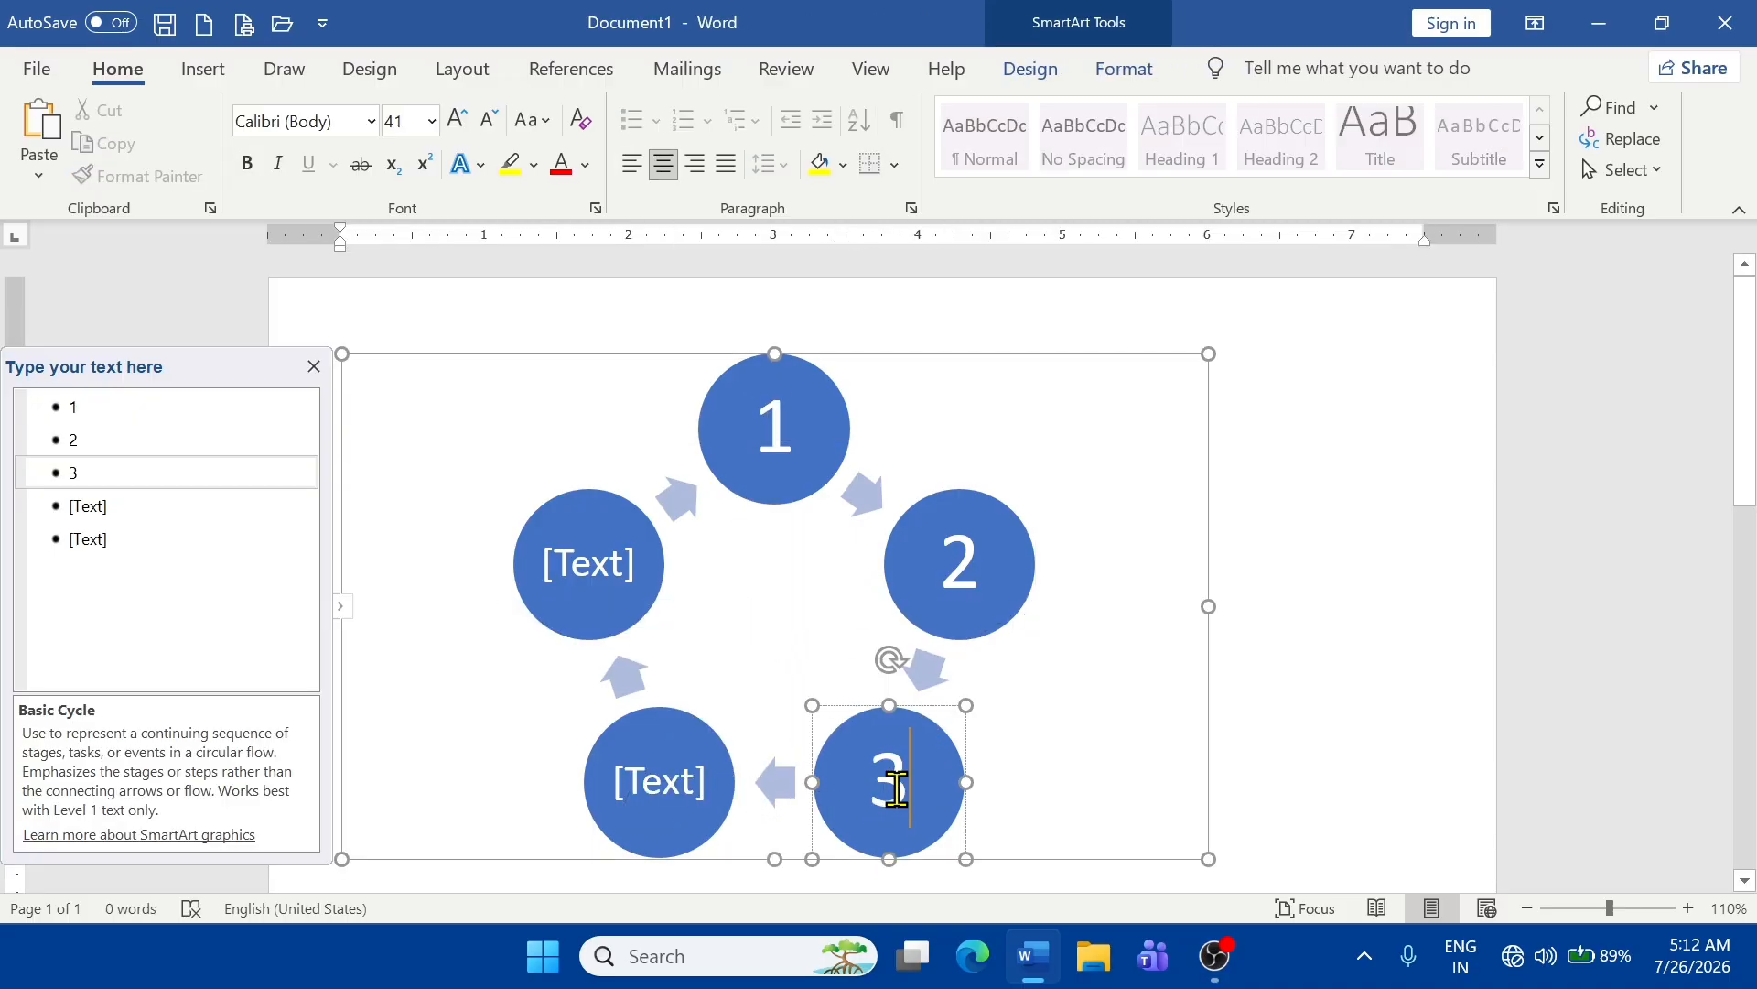
left_click(652, 804)
type("4")
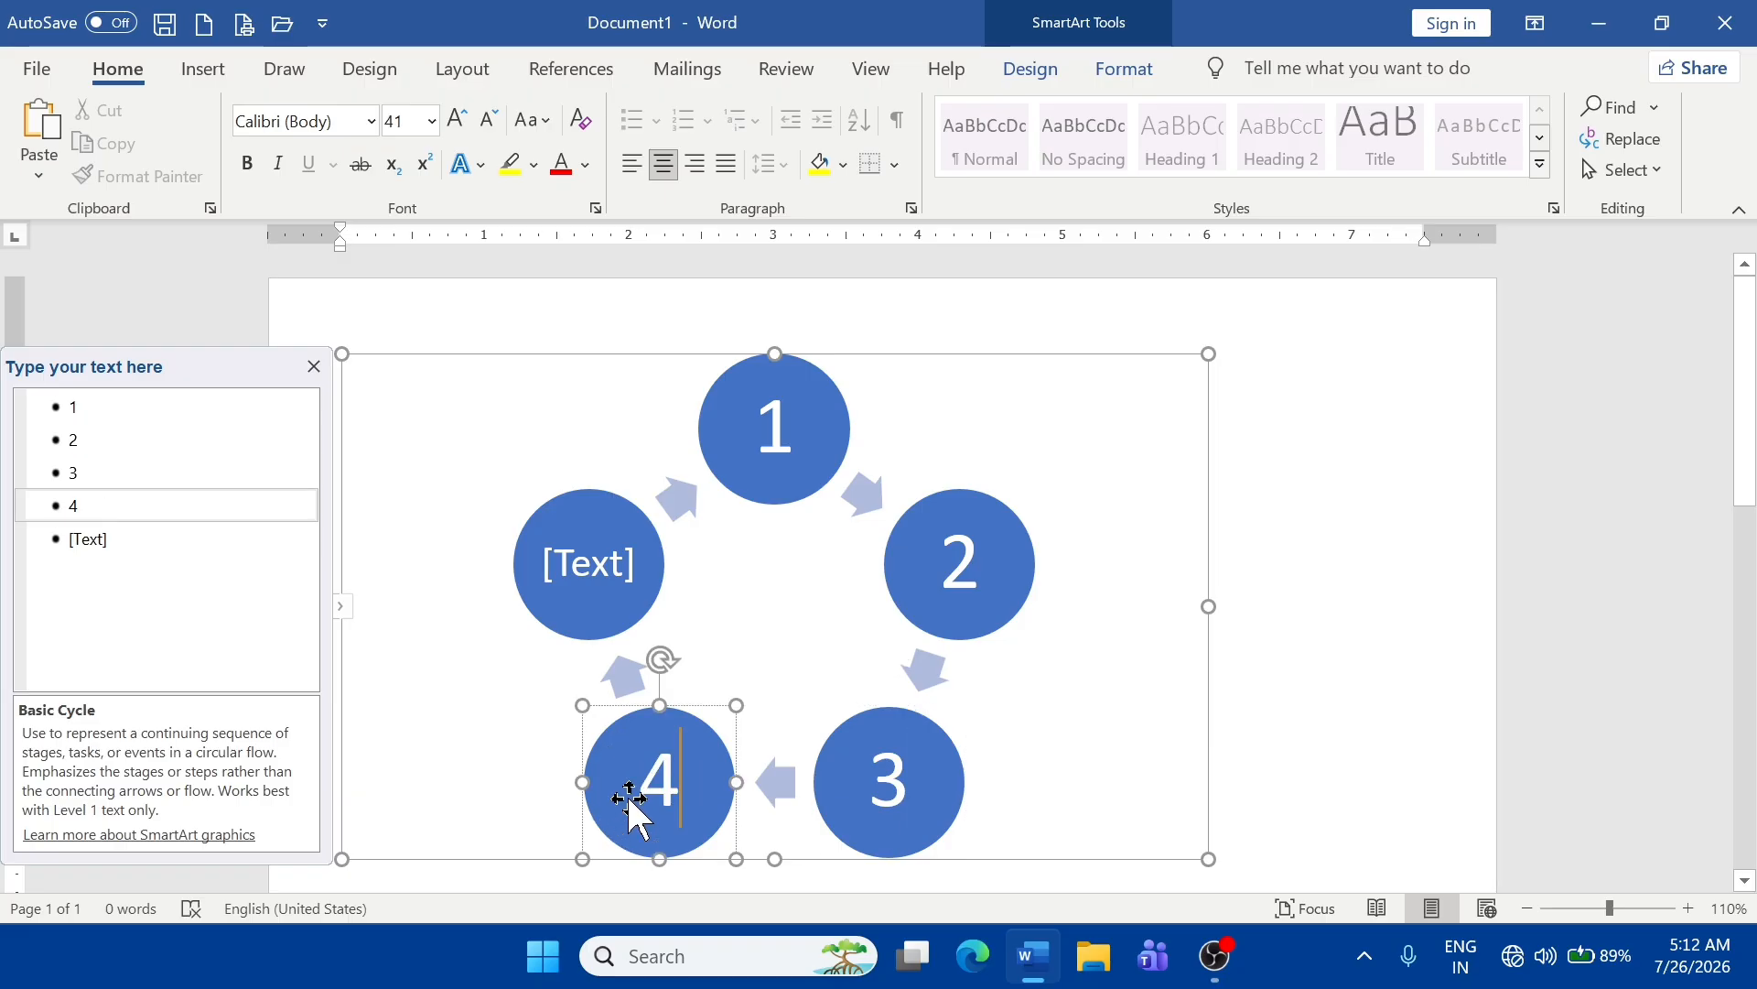
left_click(605, 582)
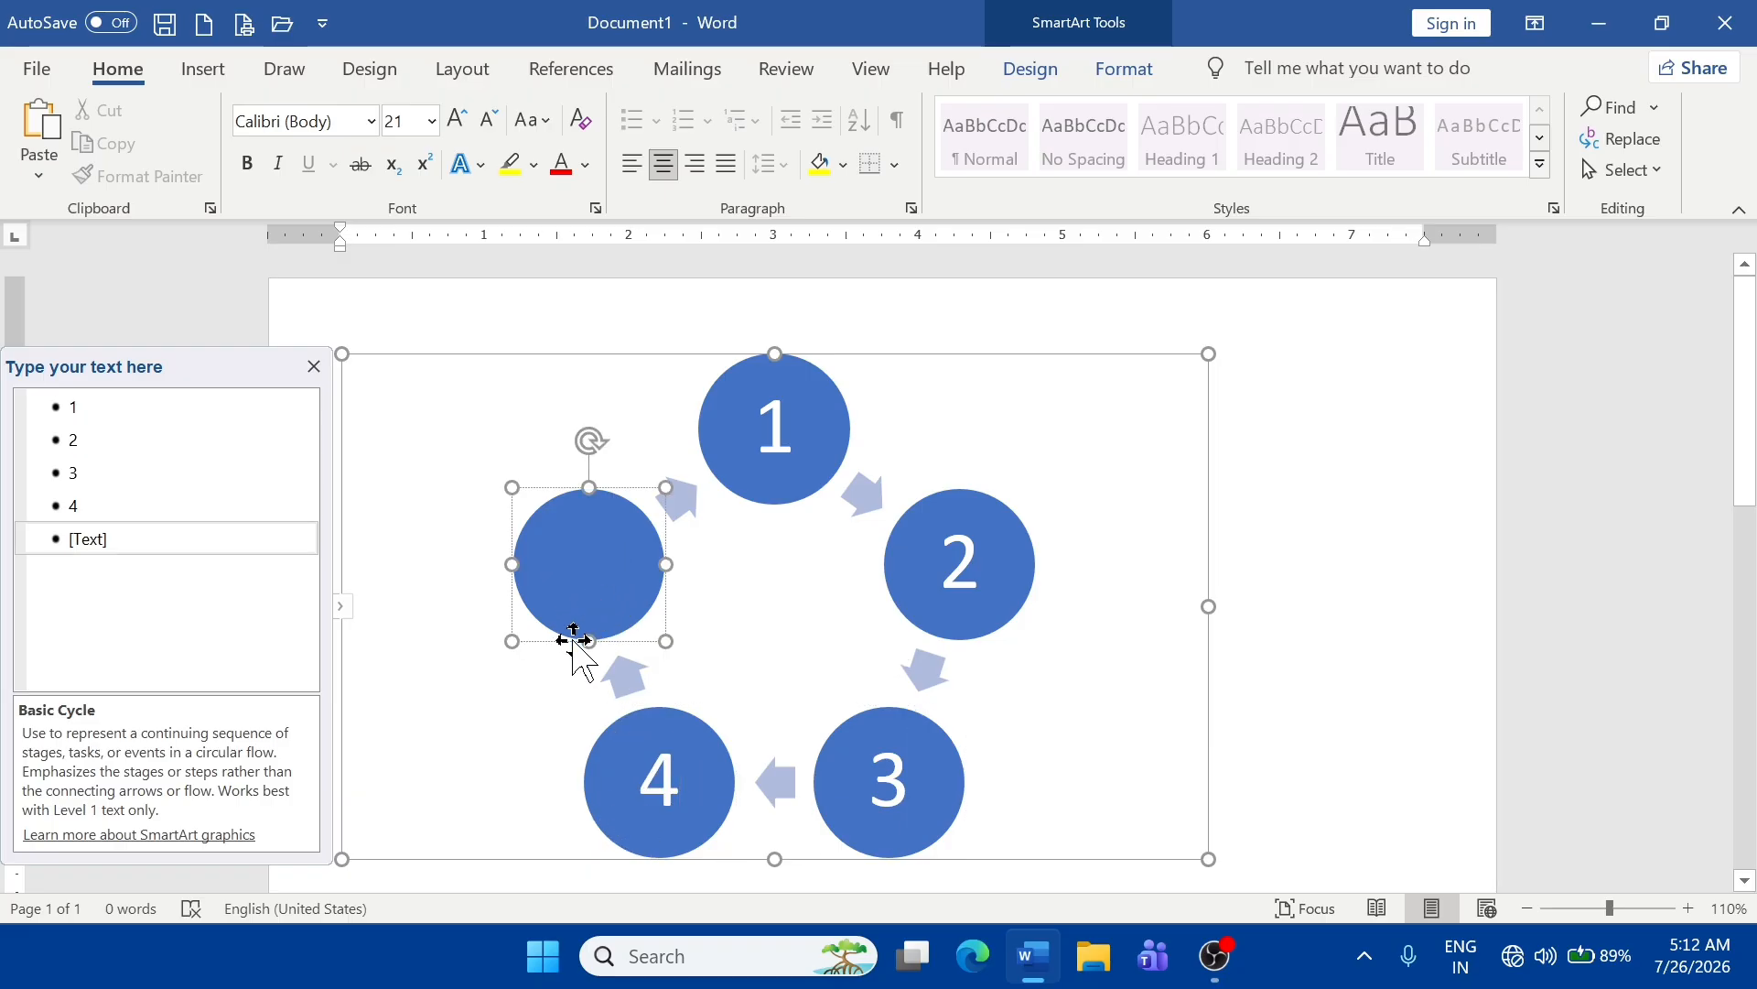
type("5")
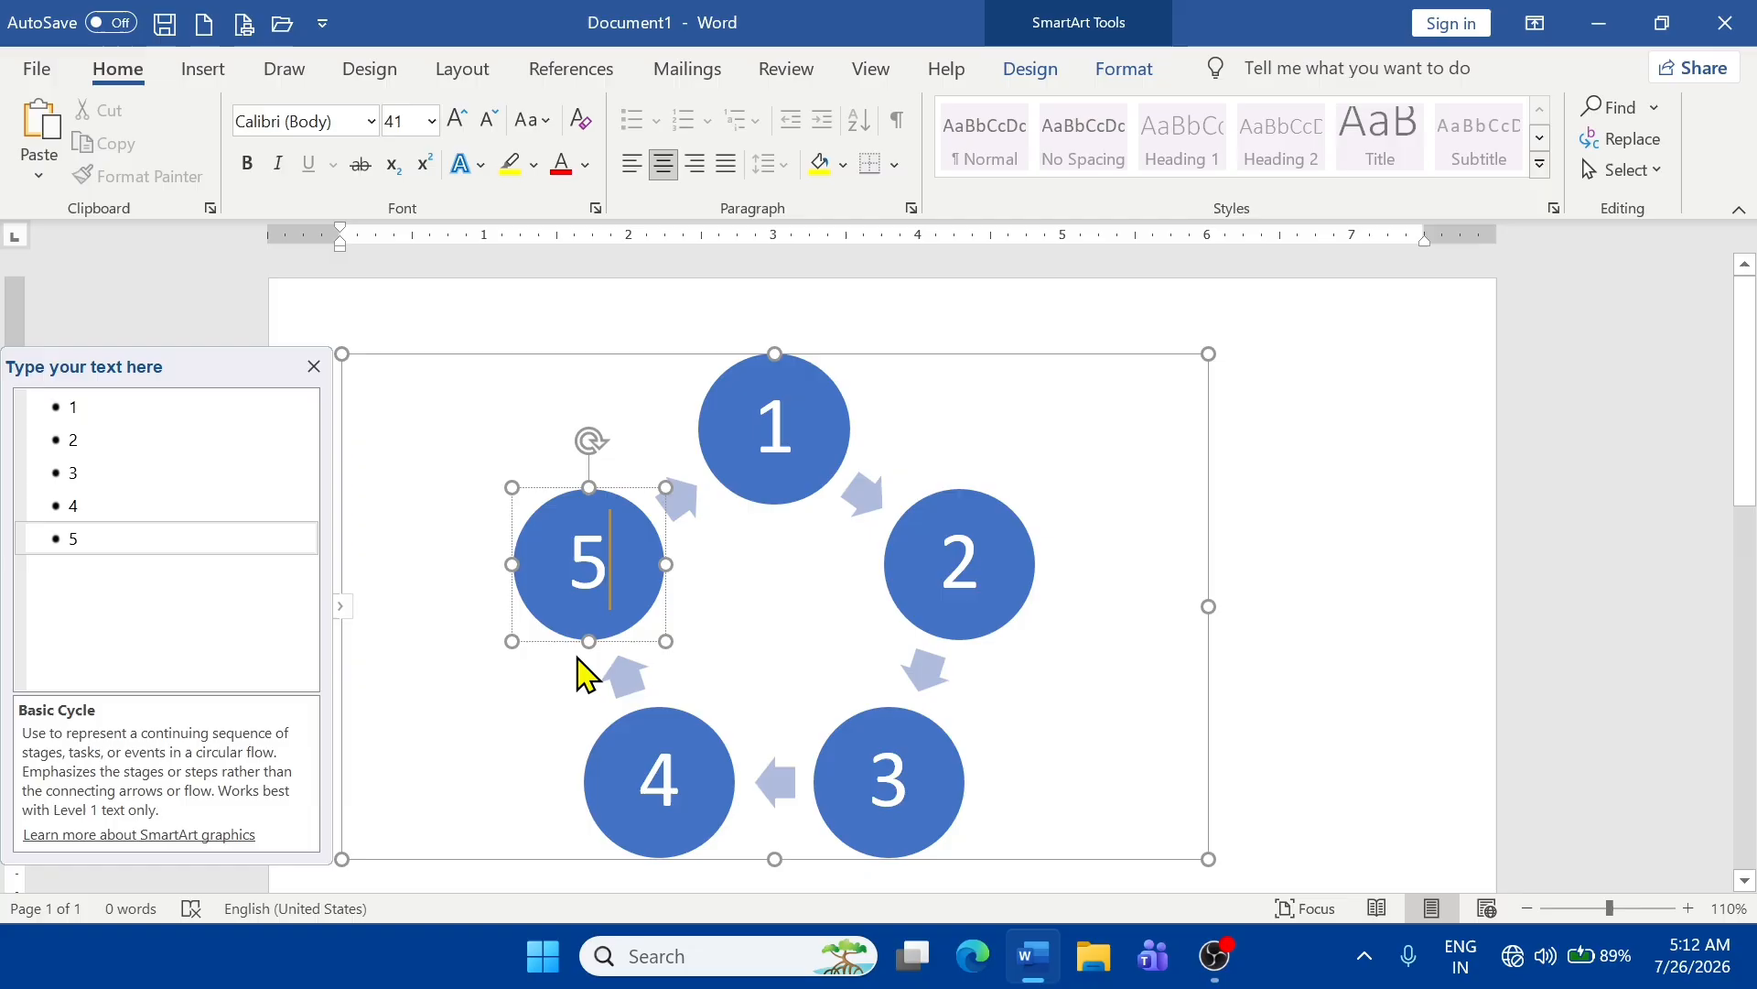
left_click(745, 601)
left_click(626, 567)
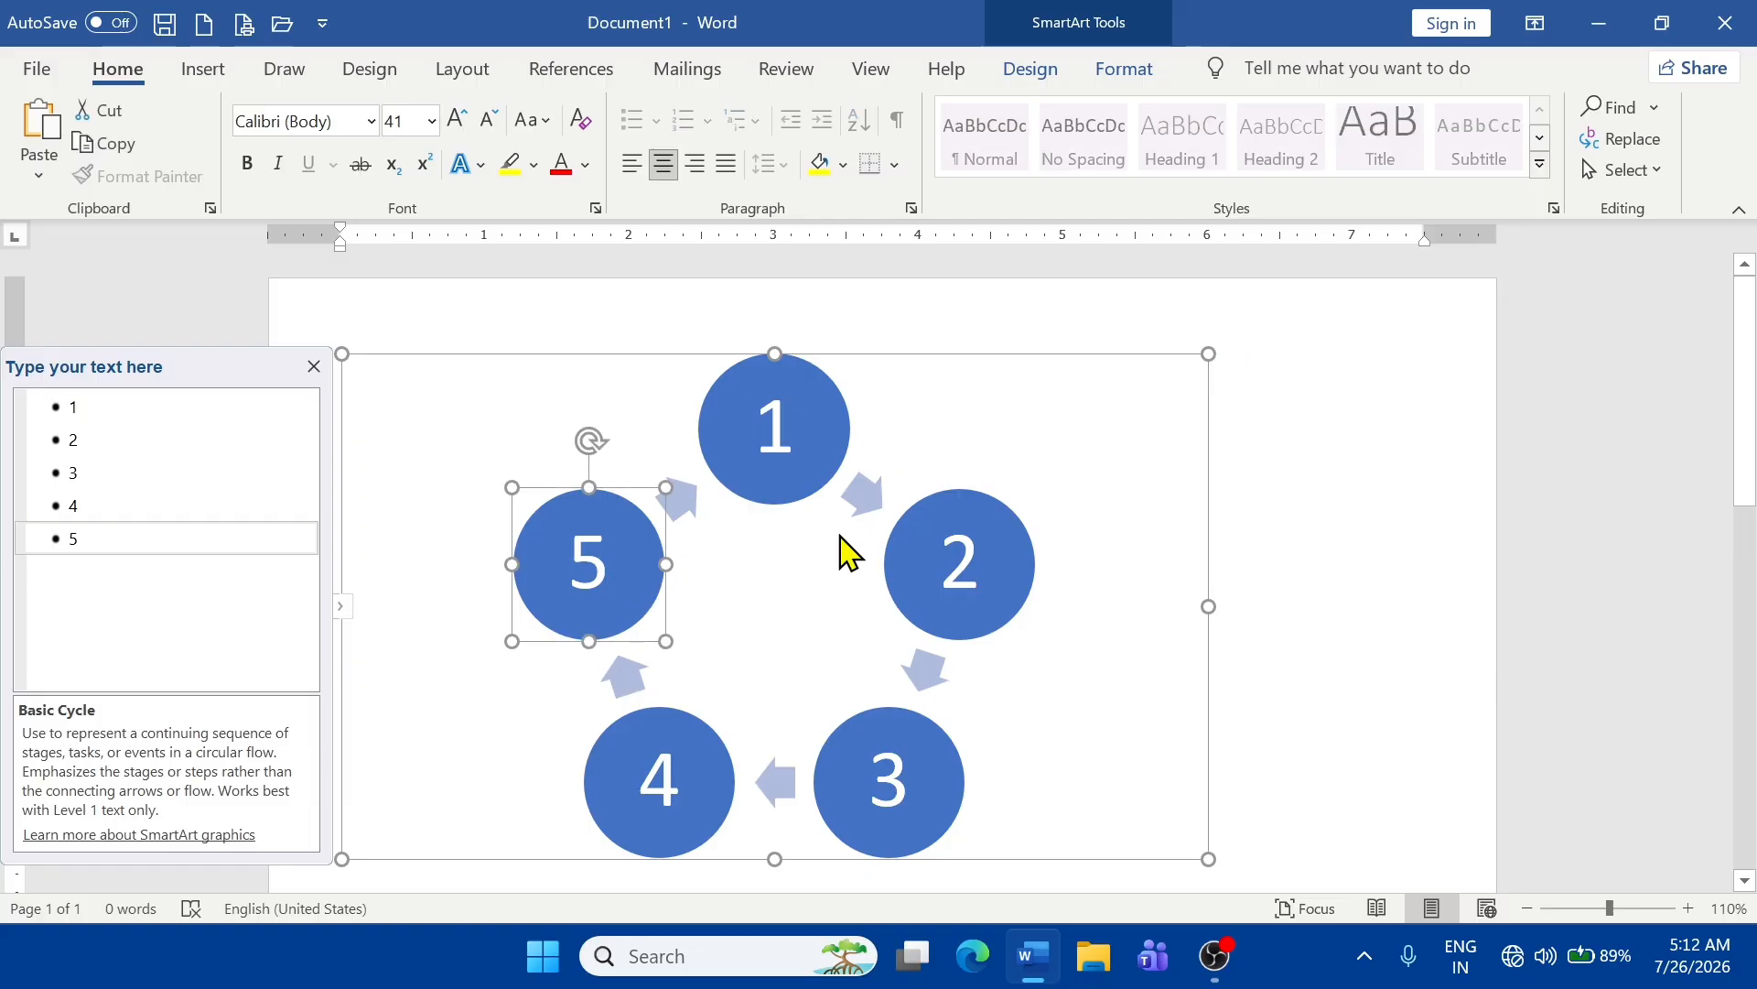
- Try the Radial Cluster layout on the whole SmartArt graphic and switch it to the Text Cycle layout
left_click(870, 352)
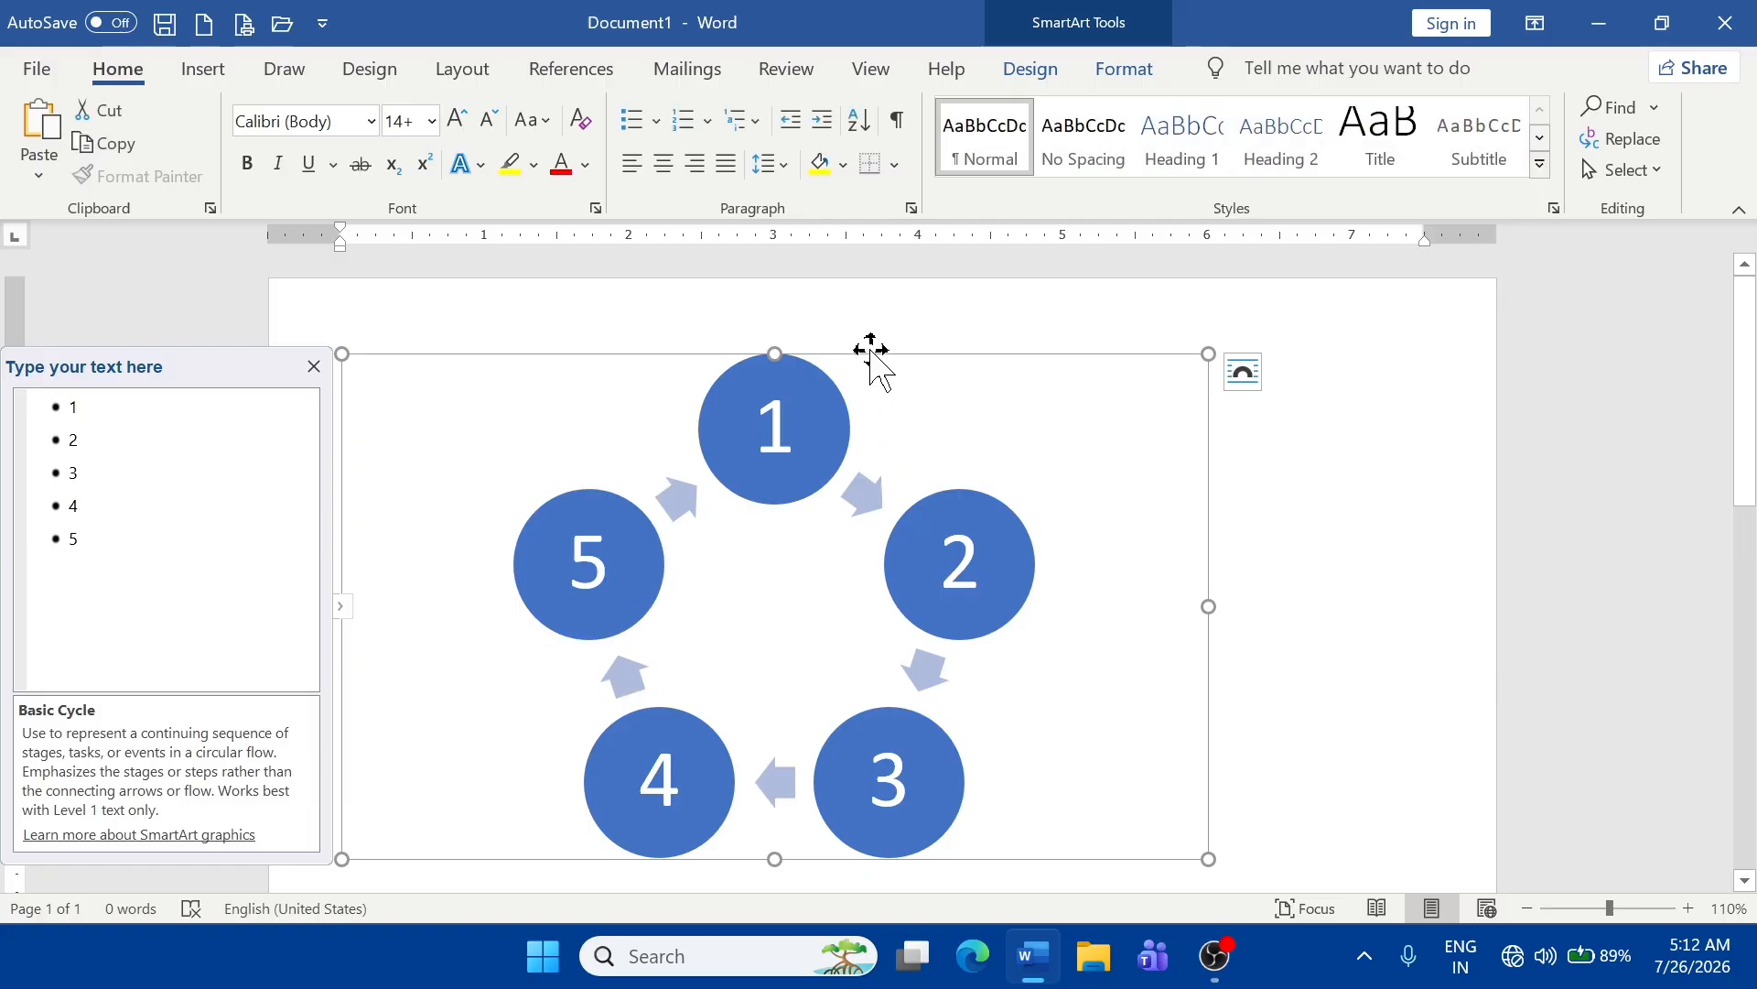
left_click(1035, 73)
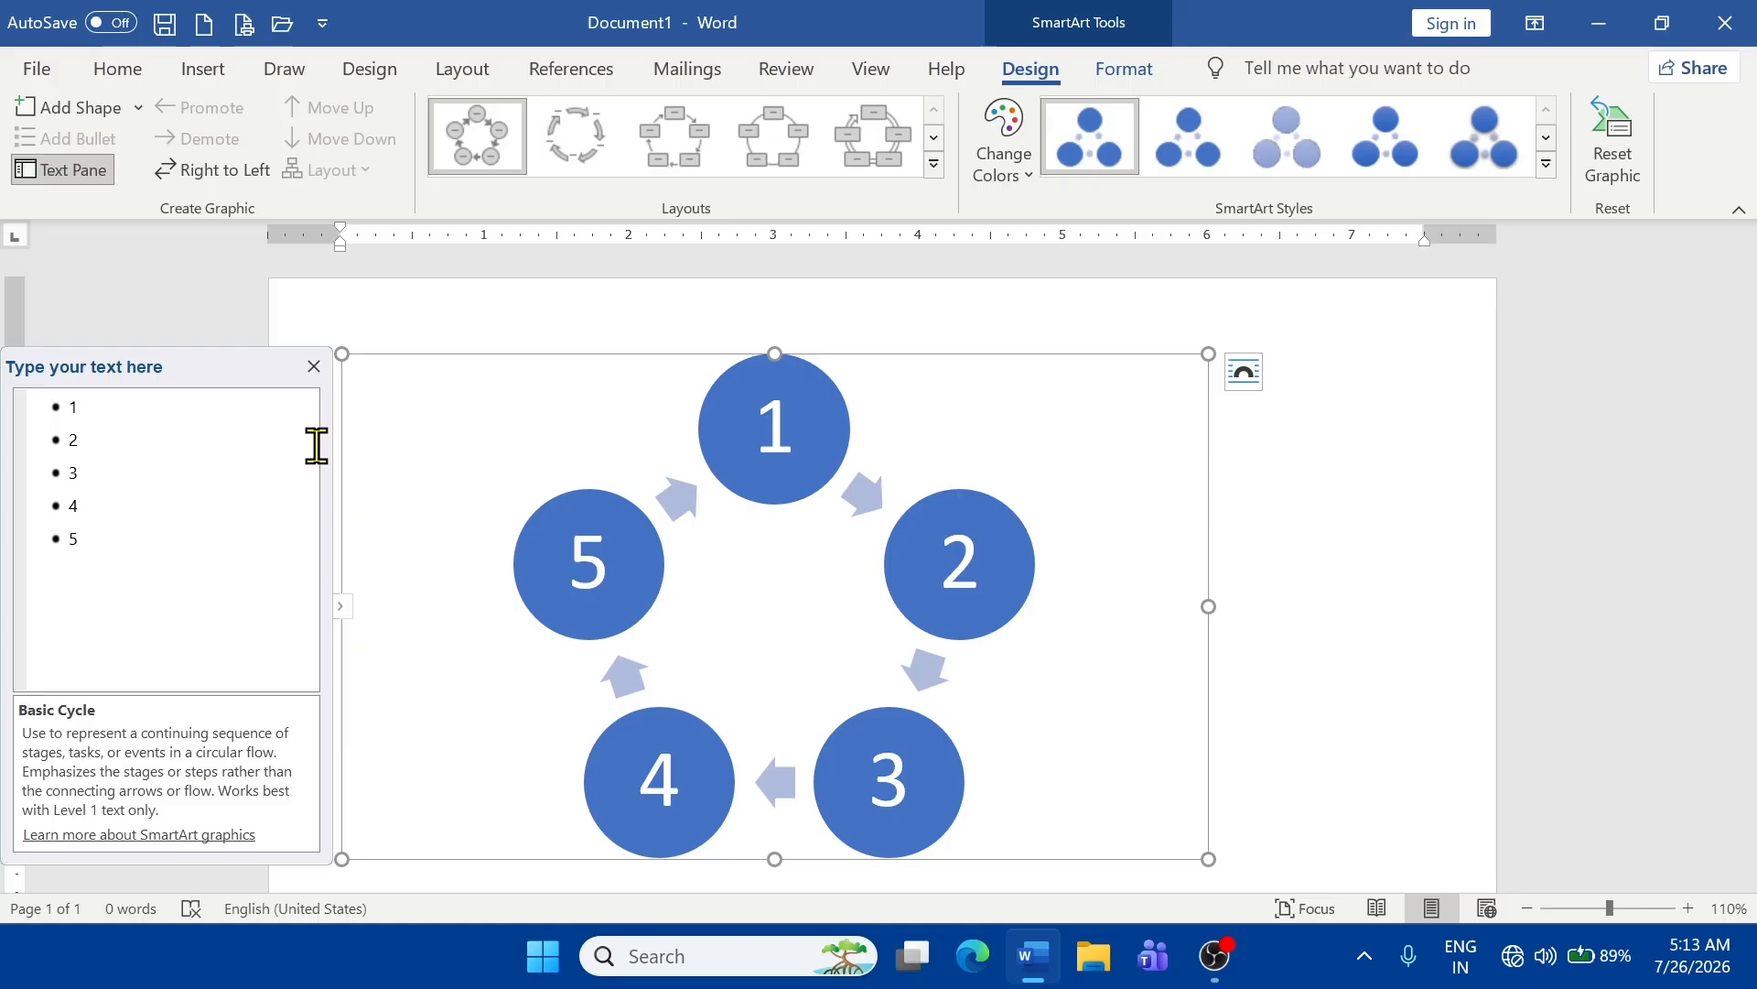
left_click(934, 164)
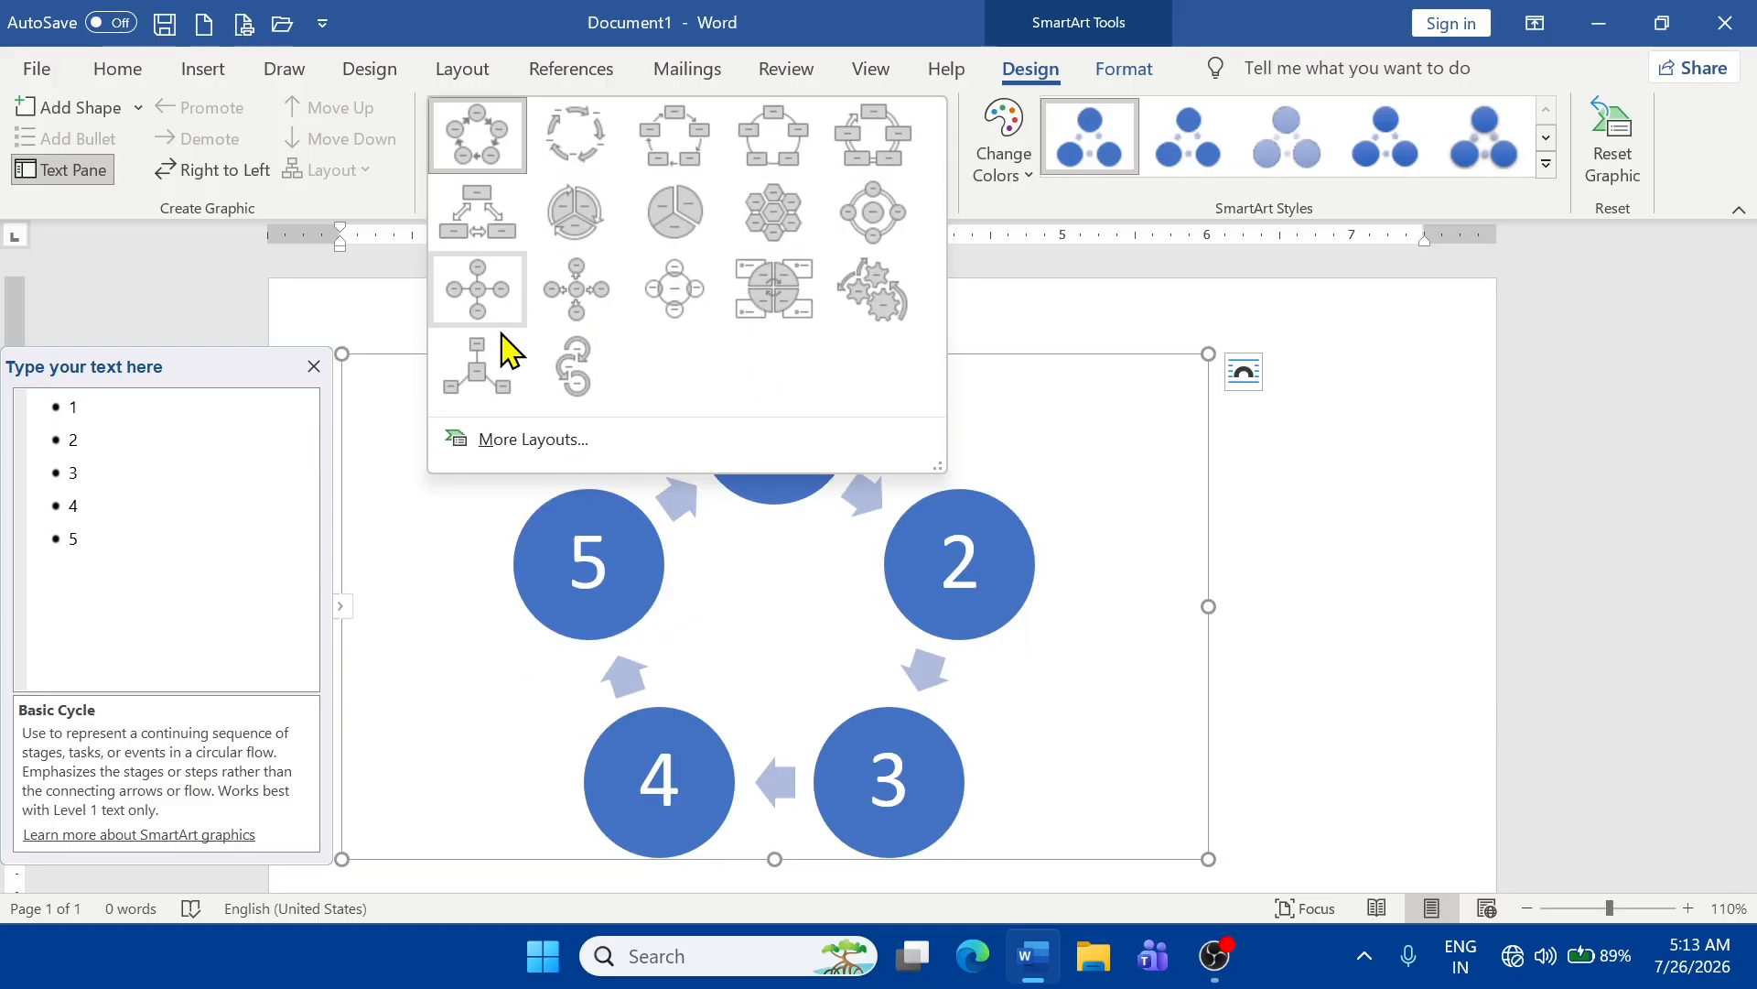
left_click(480, 385)
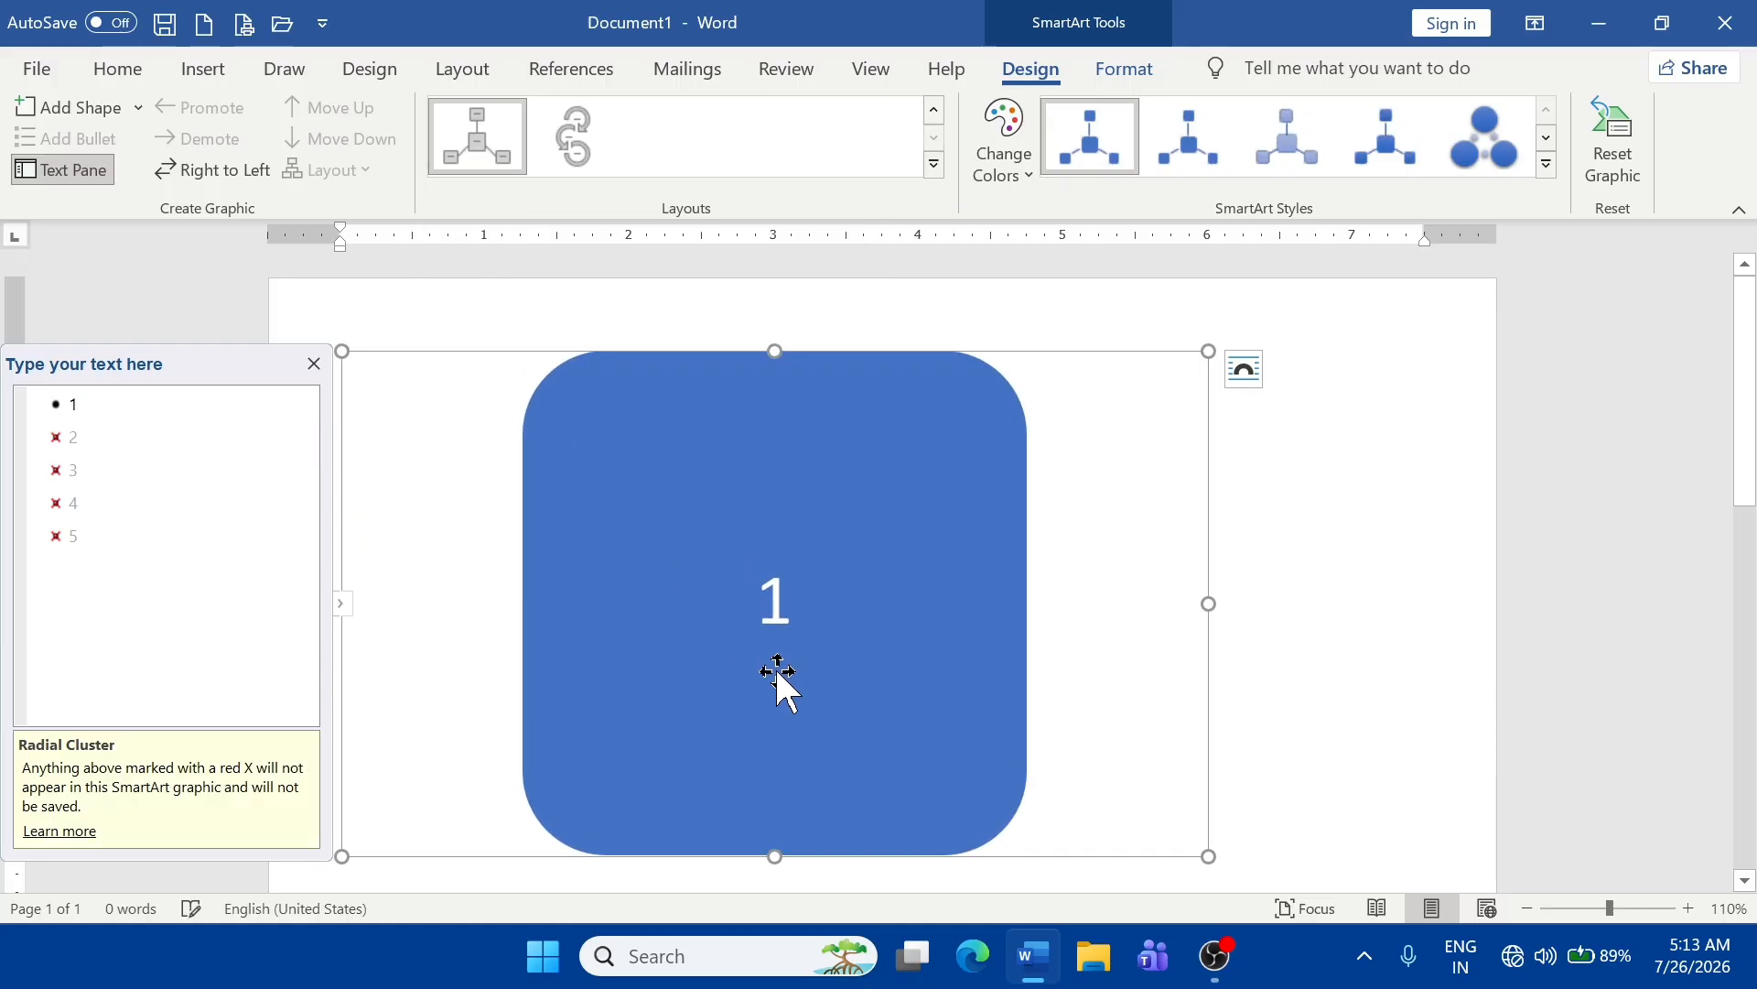
left_click(935, 165)
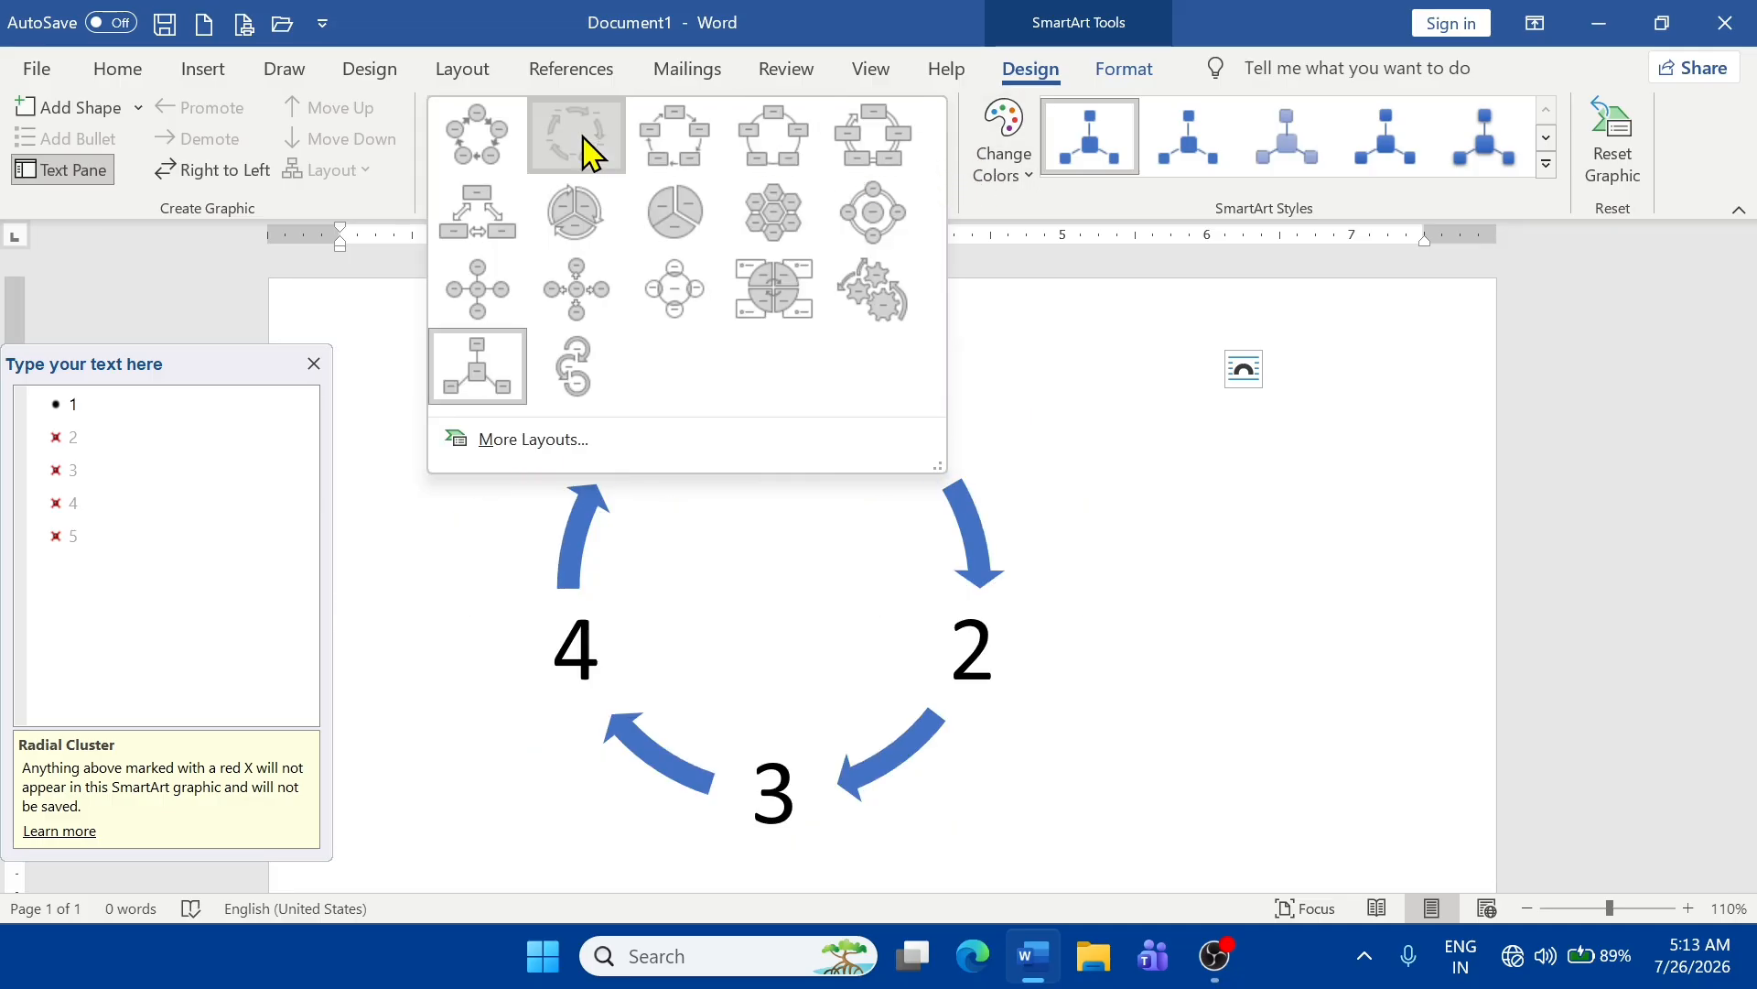
left_click(581, 151)
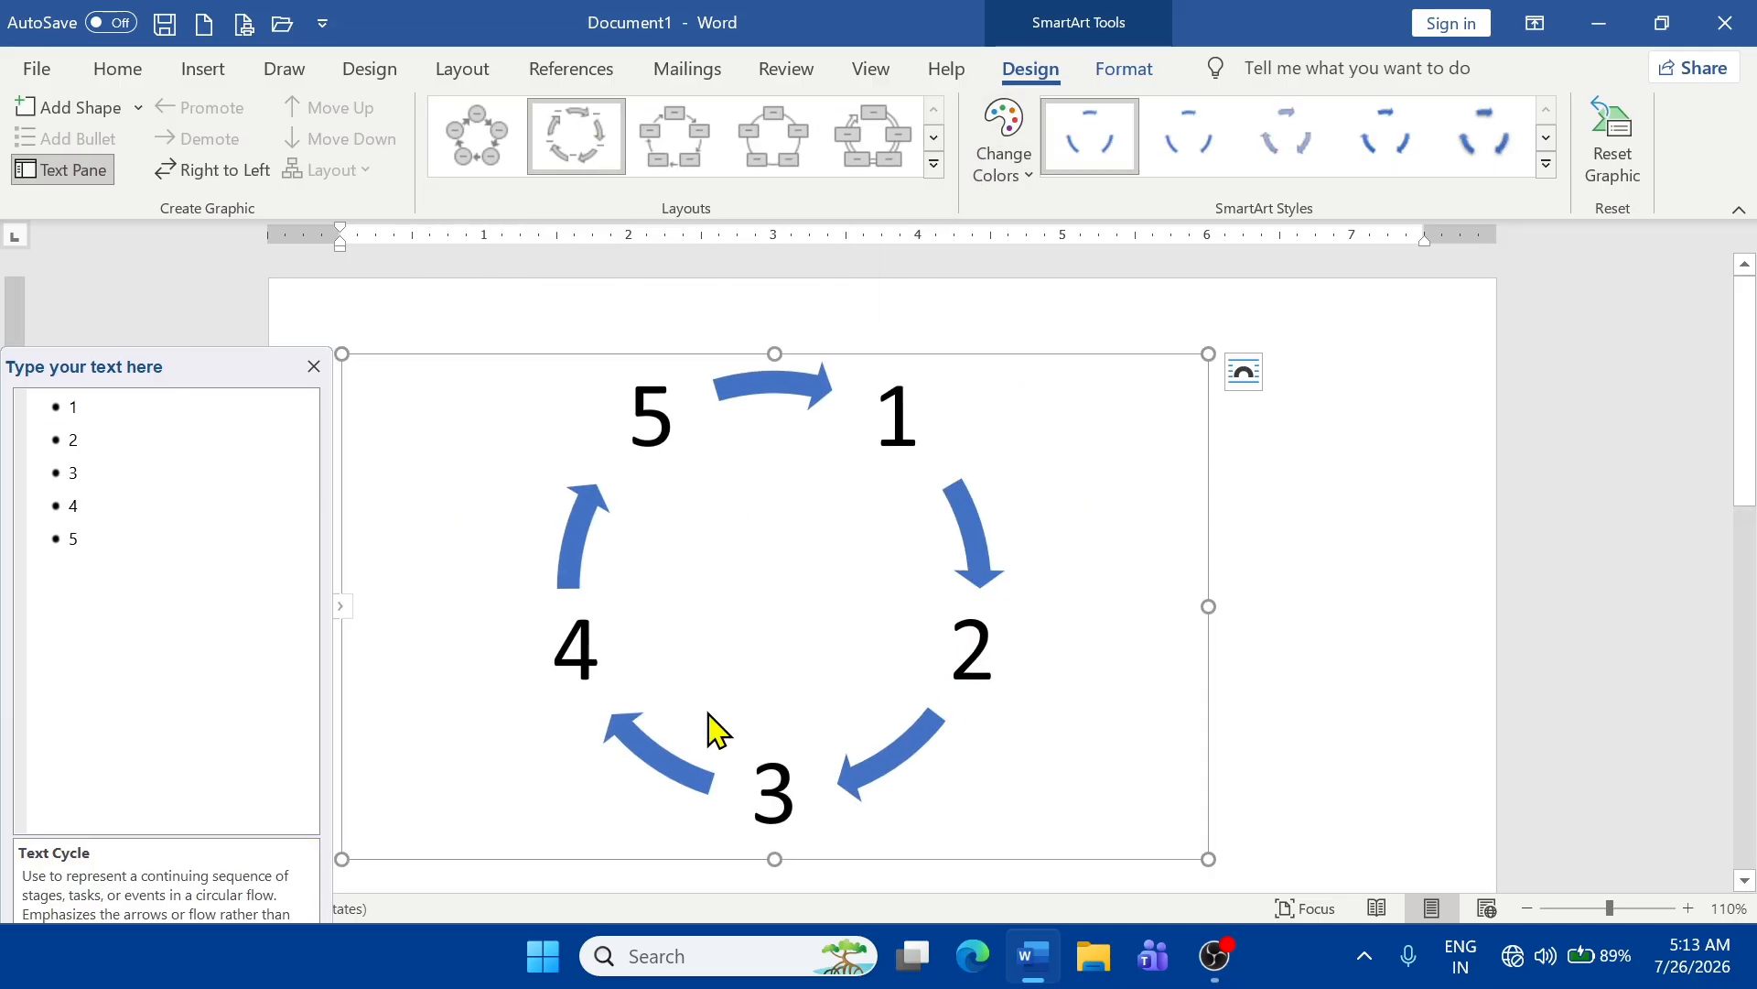
- Examine the colour variations, SmartArt styles and shape outline options offered for the Text Cycle graphic
left_click(1001, 174)
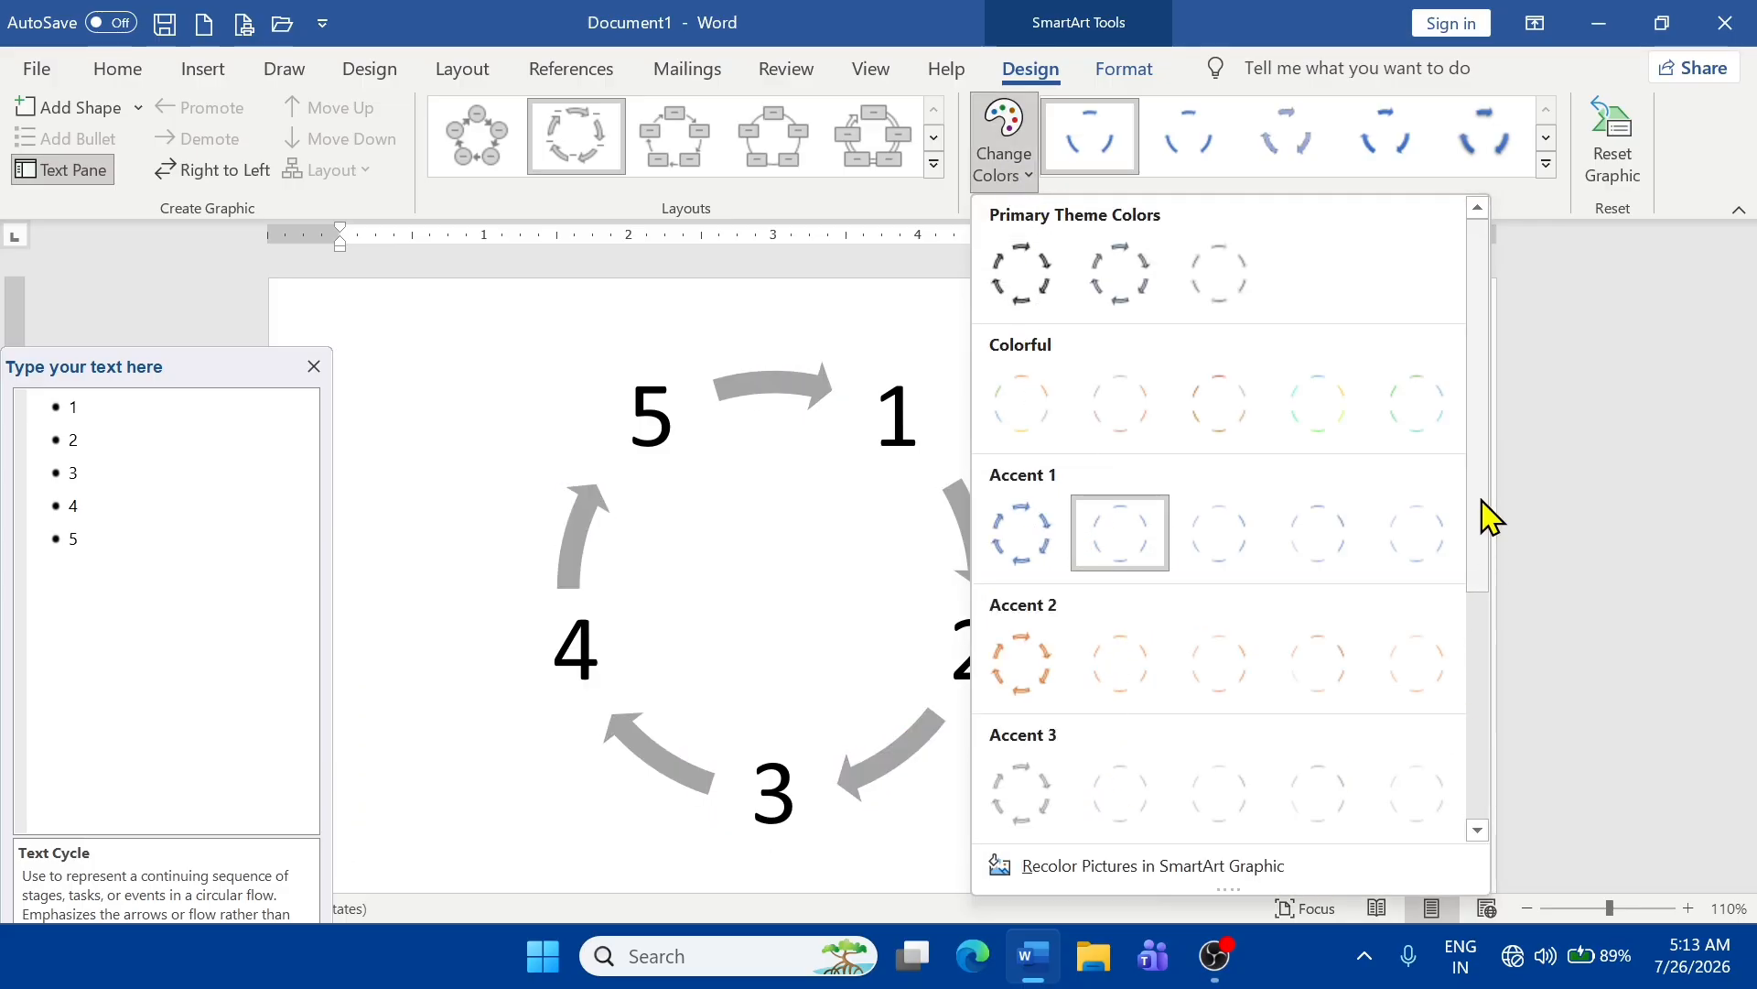
left_click_drag(1478, 510, 1464, 829)
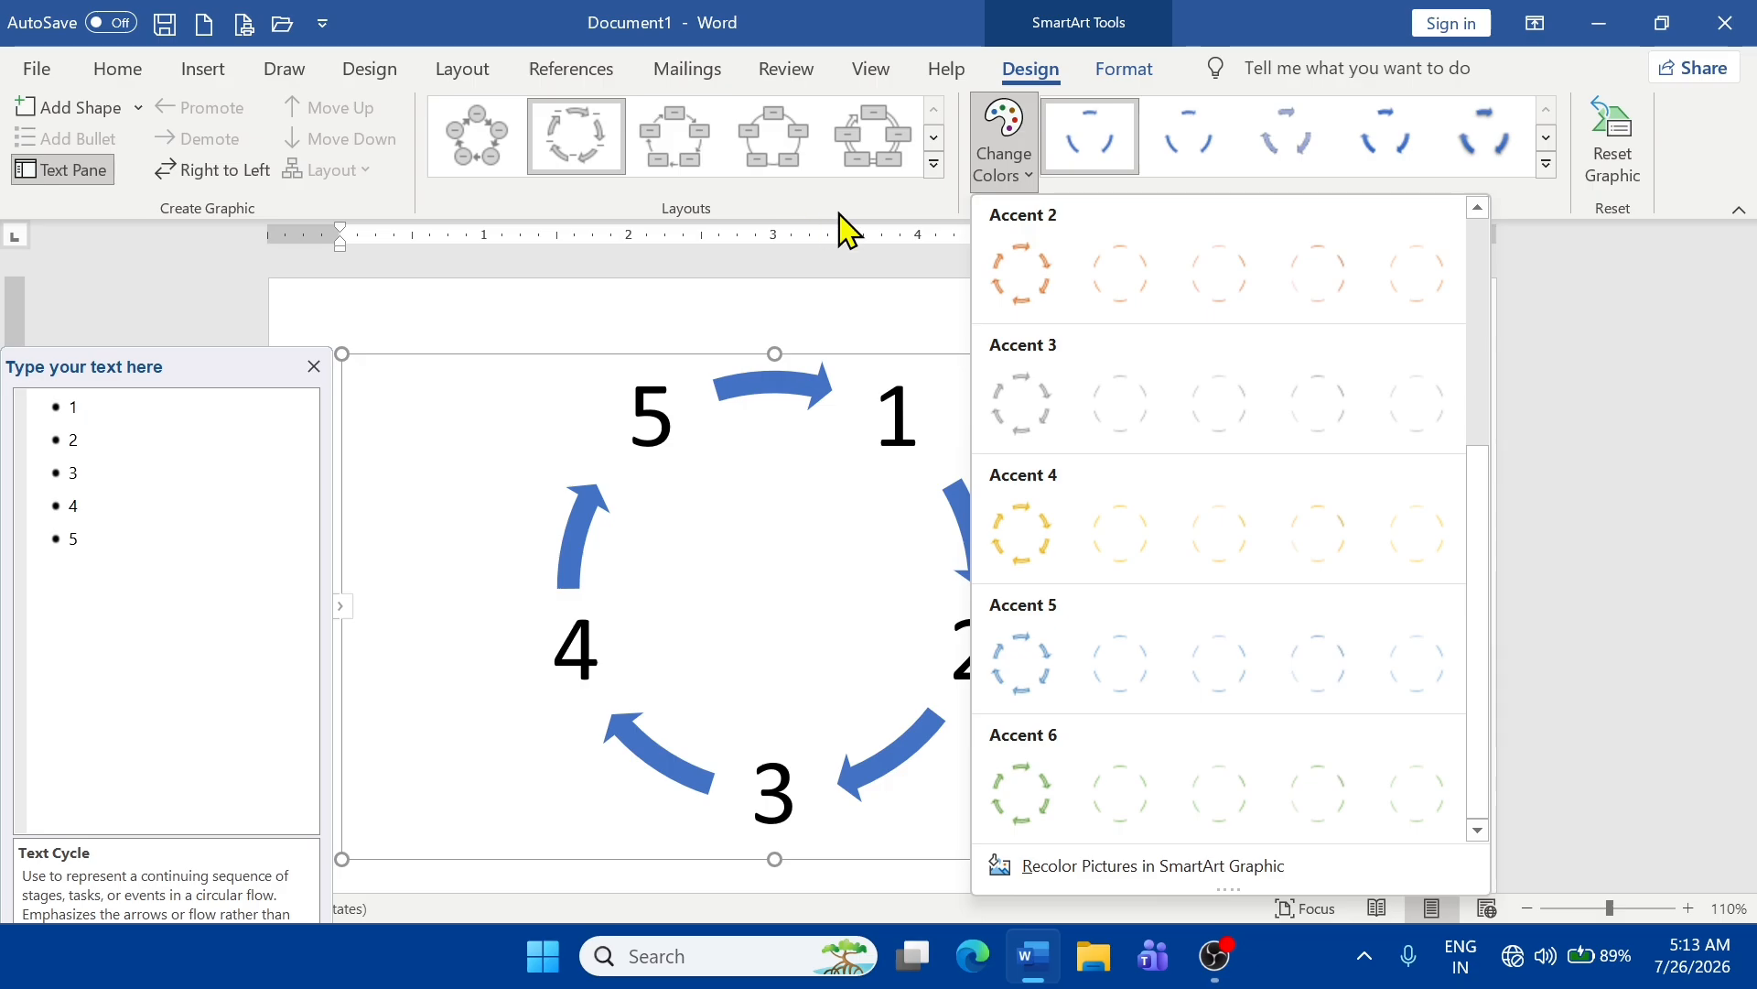
left_click(1548, 165)
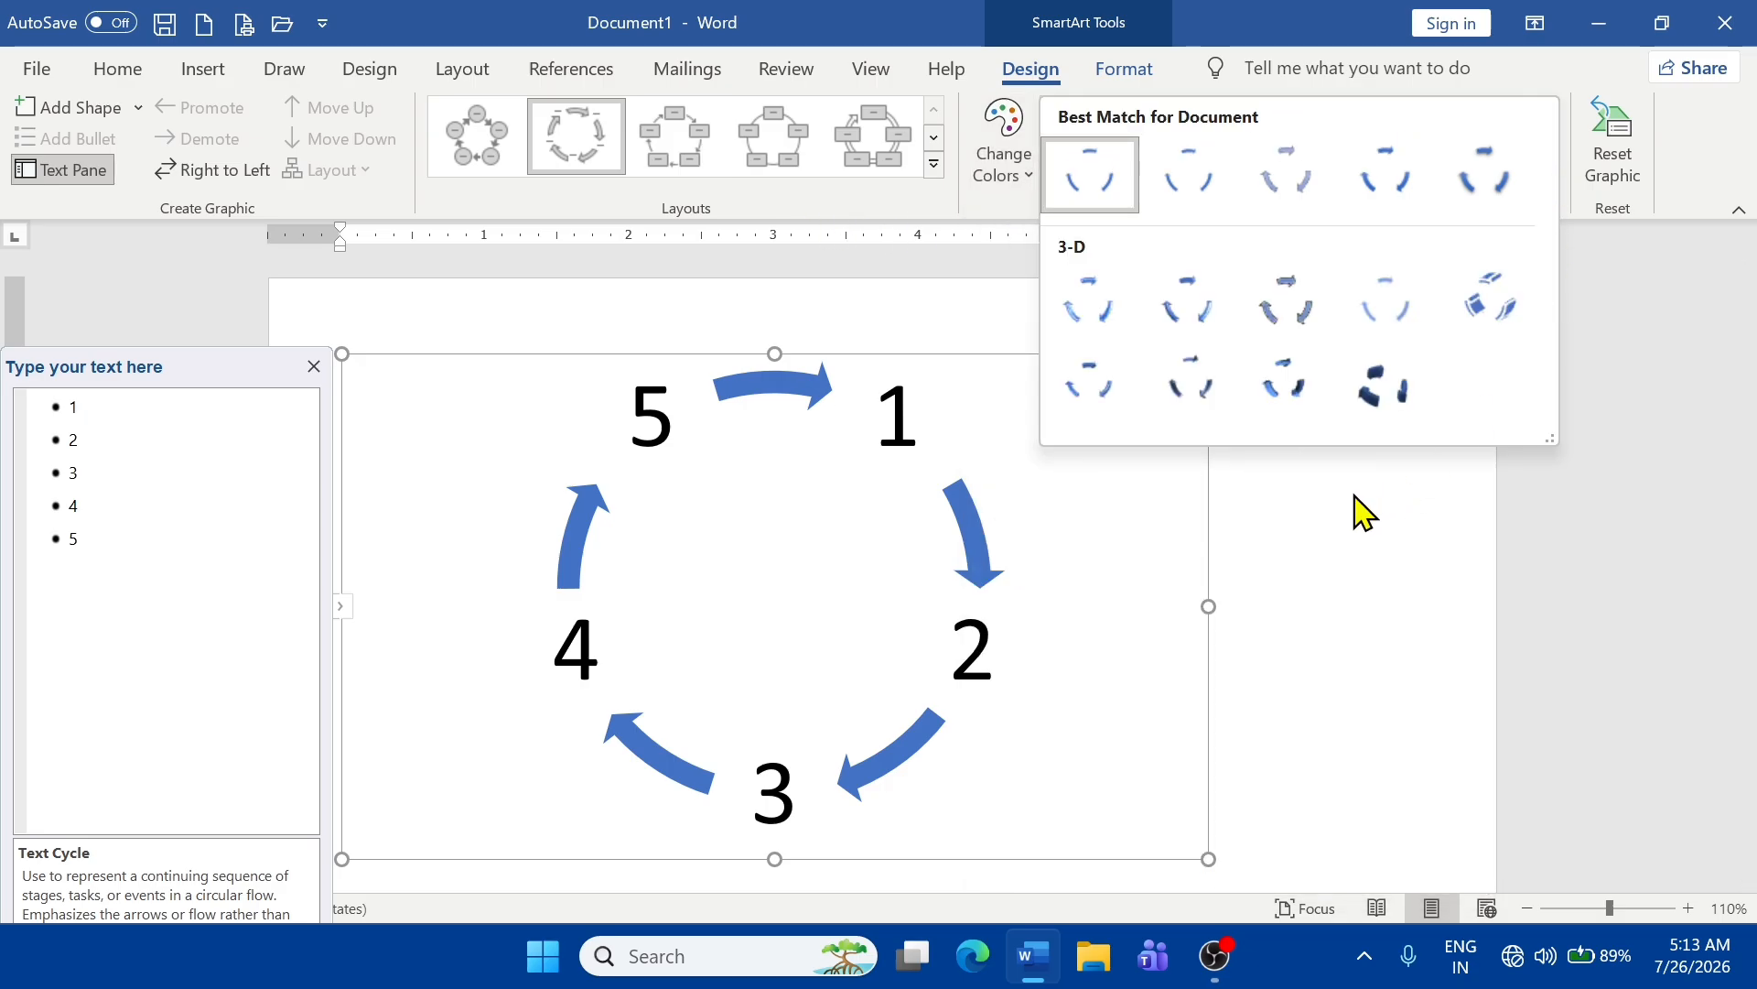
left_click(1327, 569)
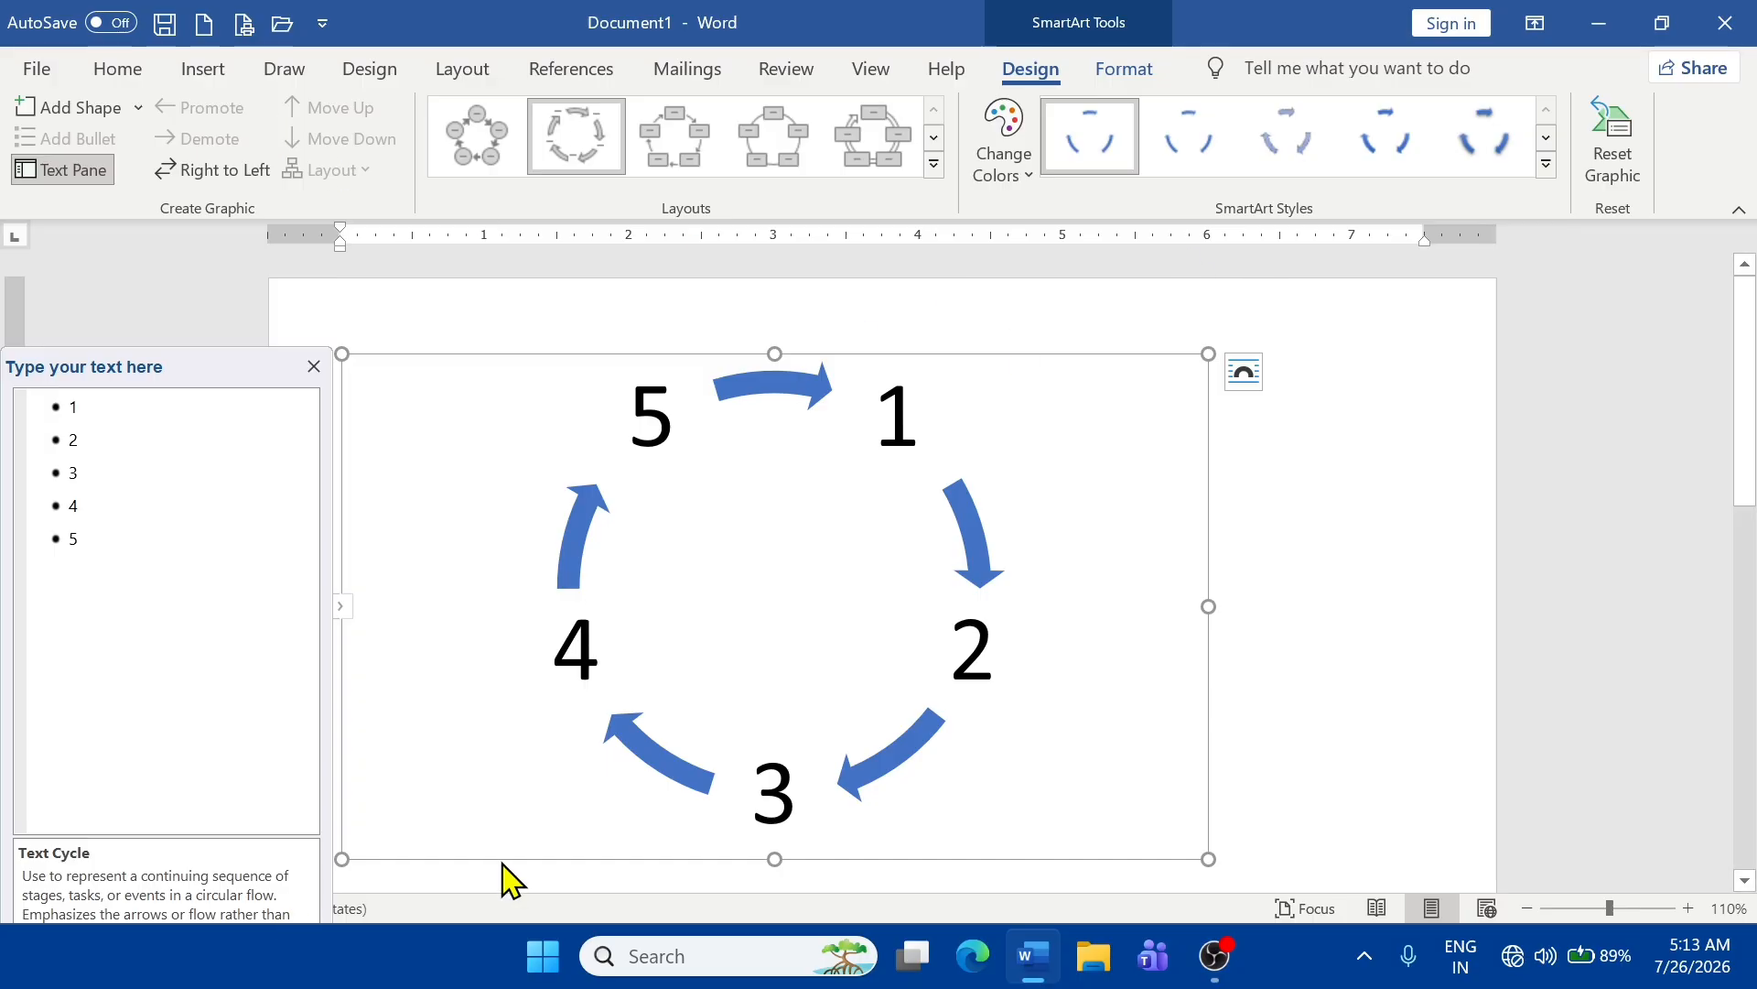
left_click(1124, 71)
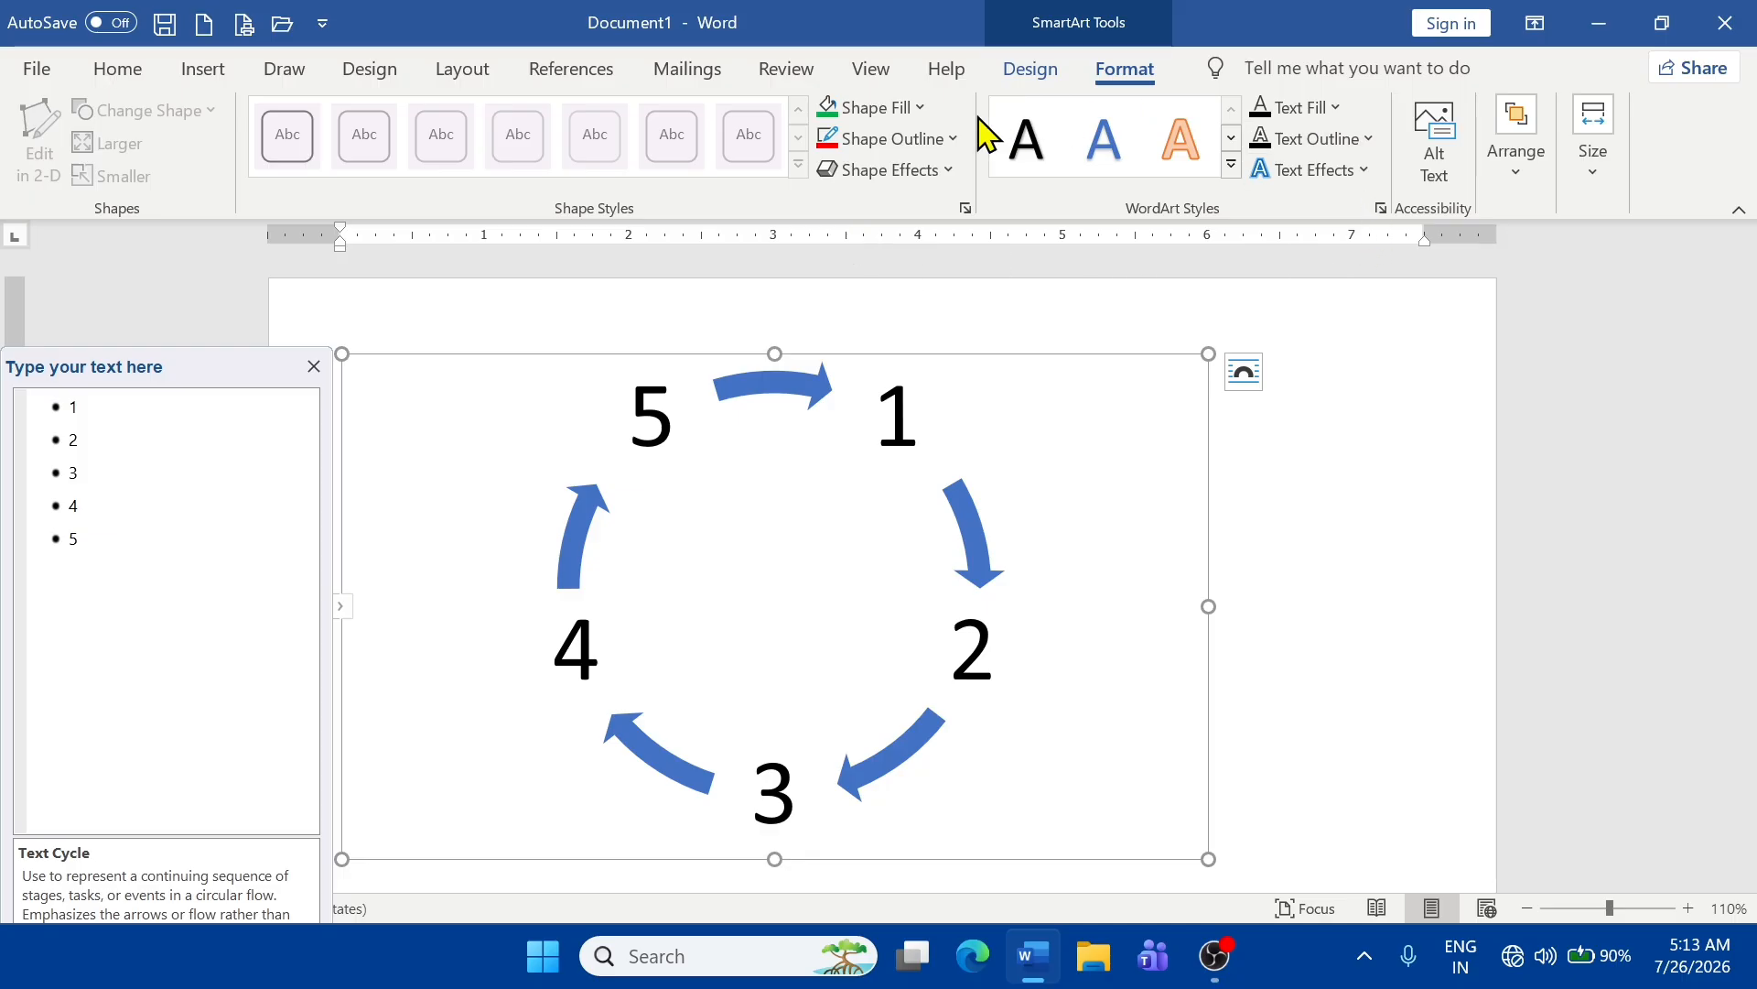
left_click(884, 139)
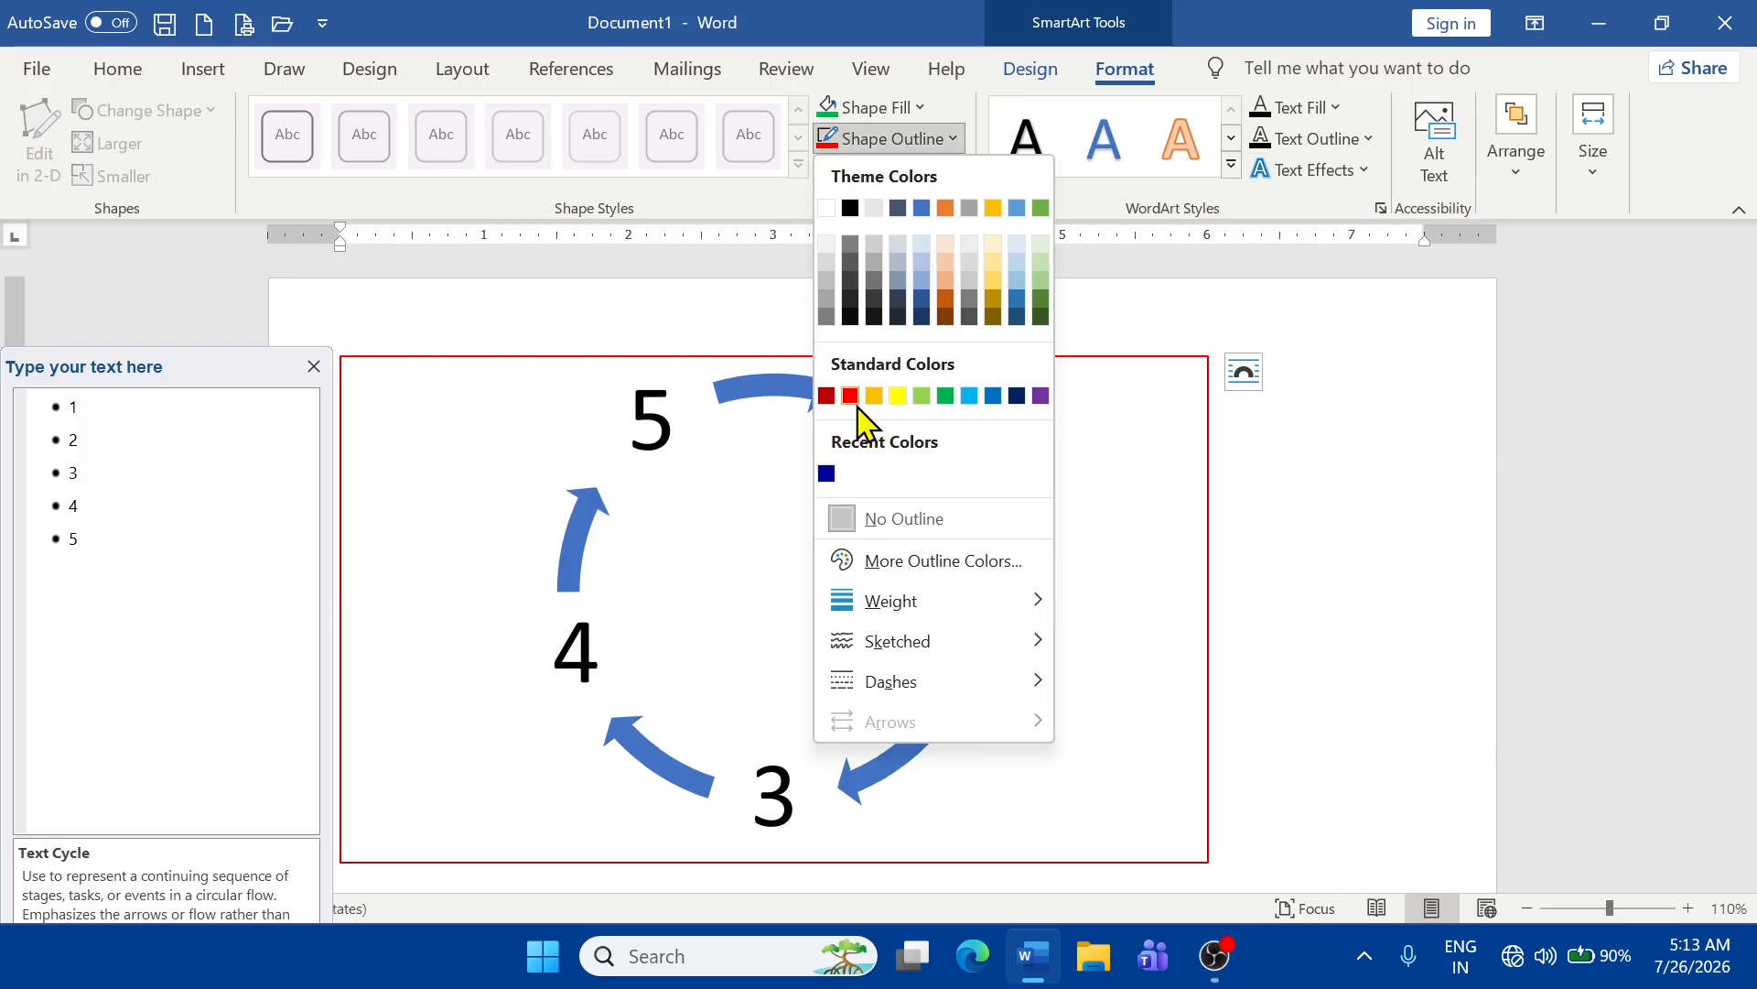
left_click(1463, 398)
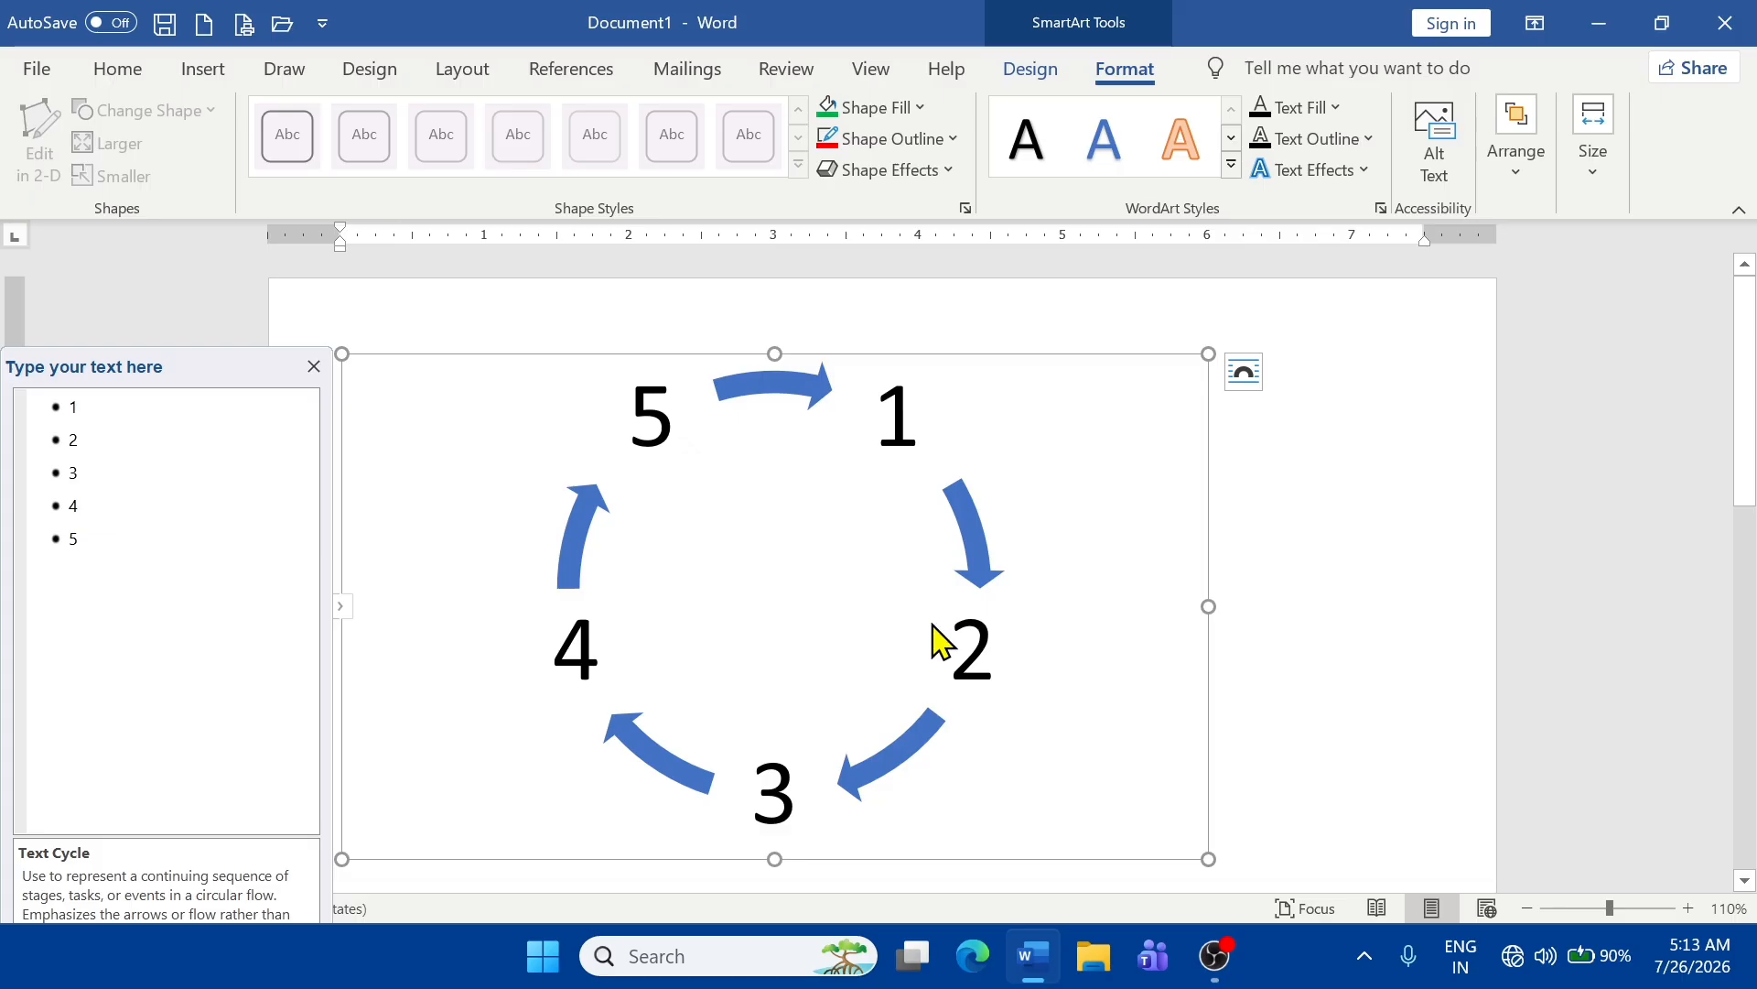
- Delete the SmartArt graphic and insert a Clustered Column chart in the empty document
key("Delete")
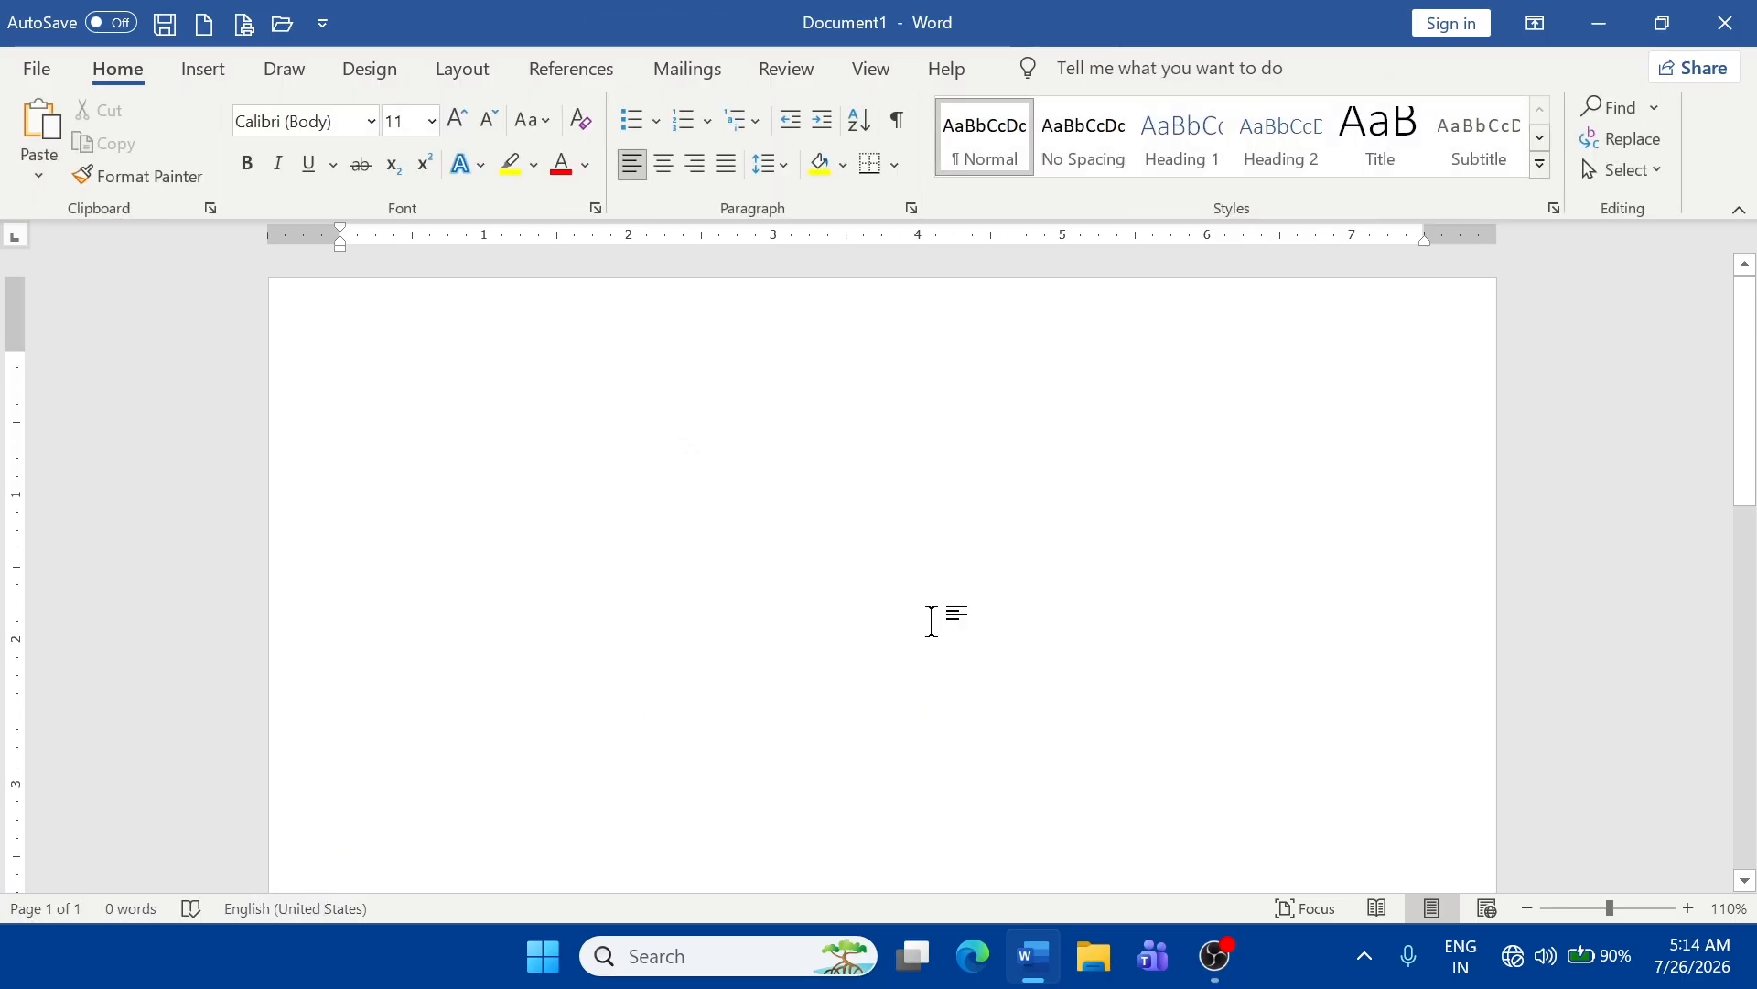
left_click(202, 71)
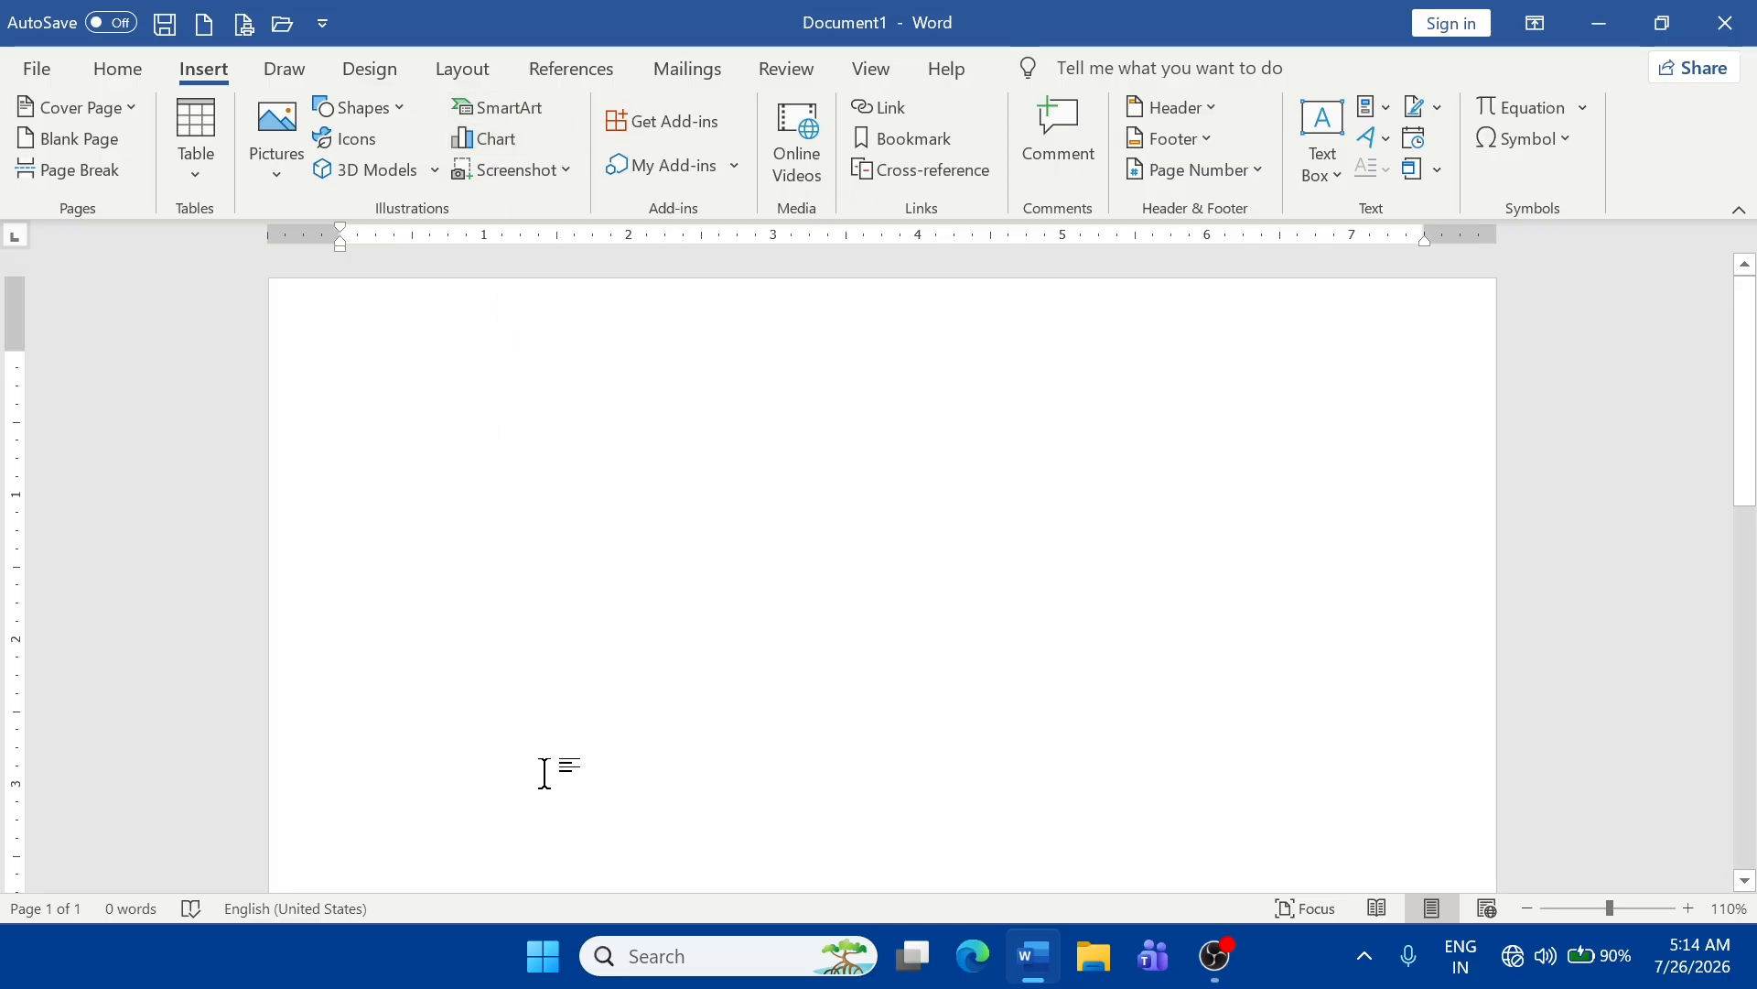
left_click(490, 142)
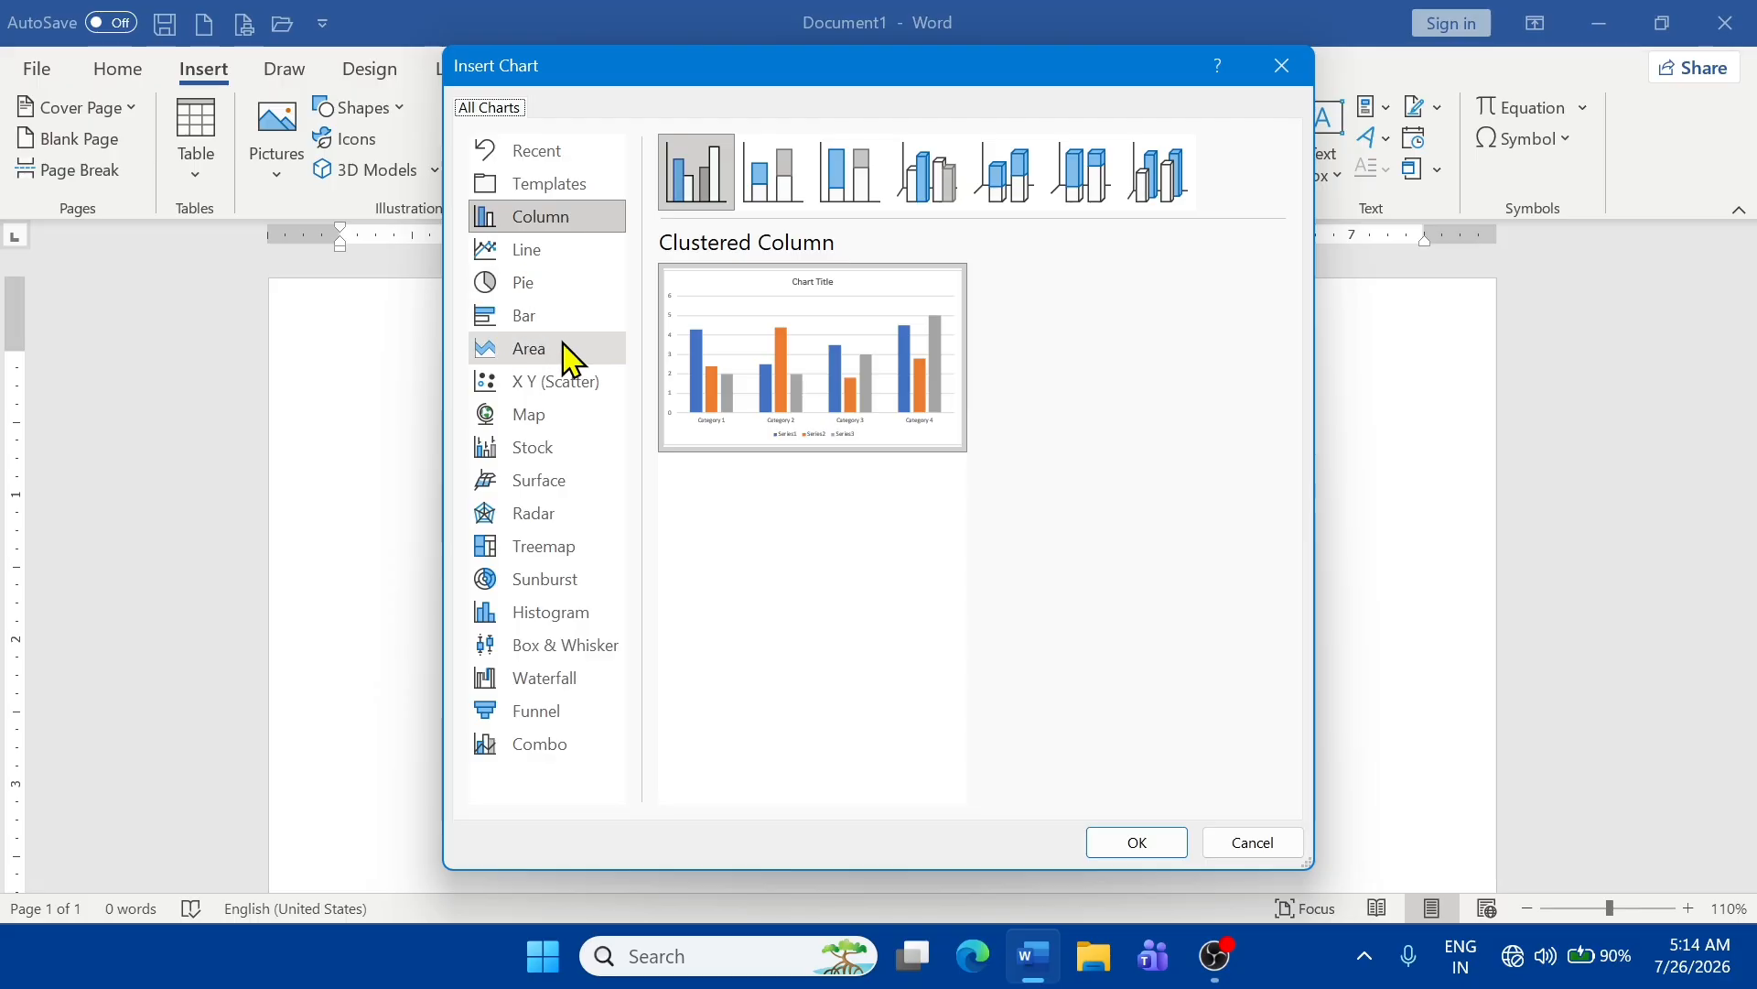
mouse_move(877, 353)
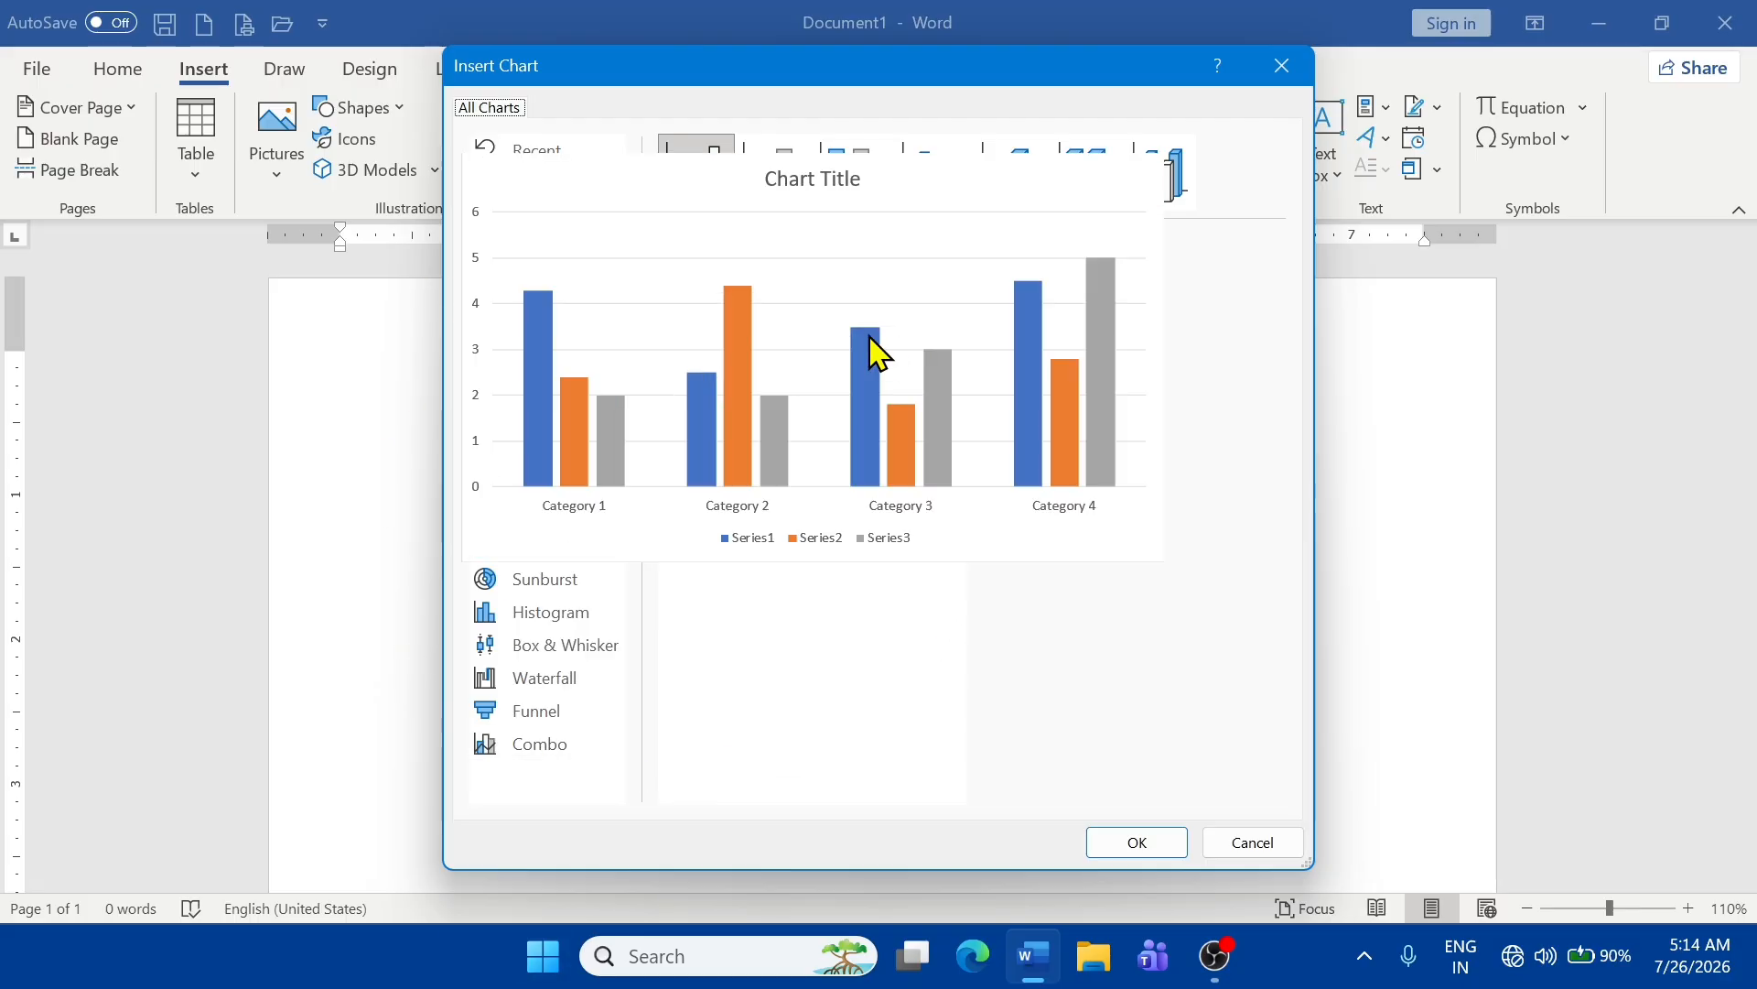
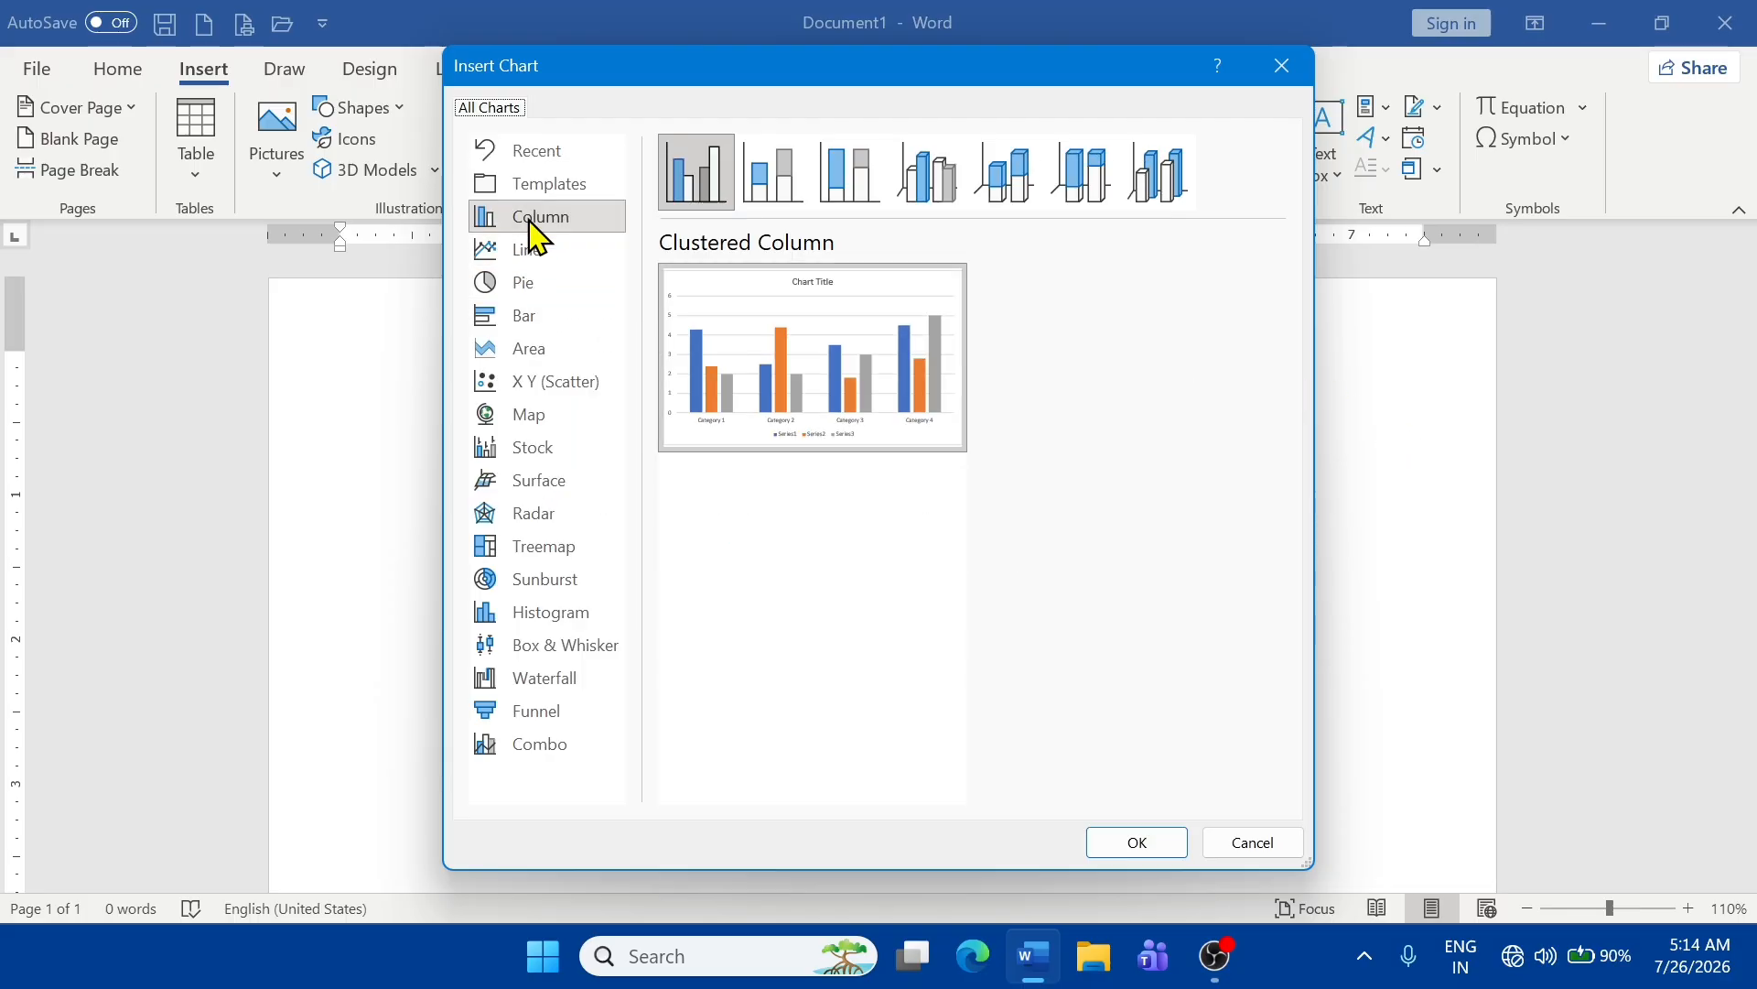
mouse_move(821, 380)
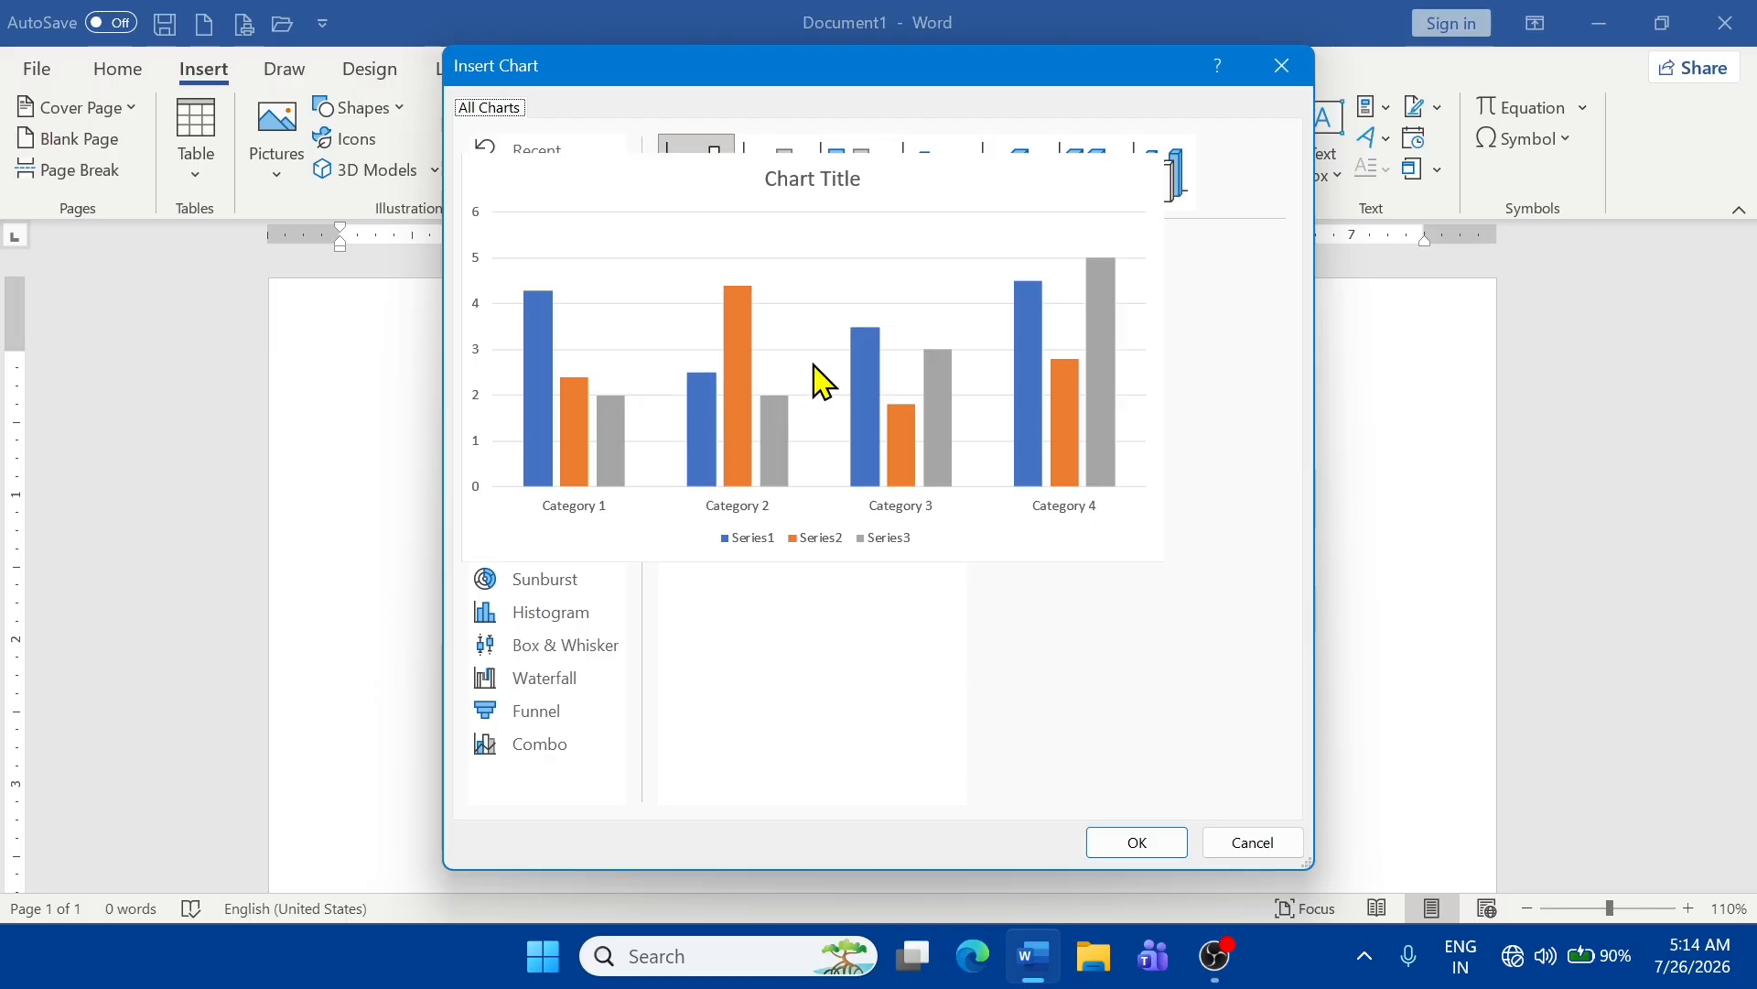
left_click(1126, 837)
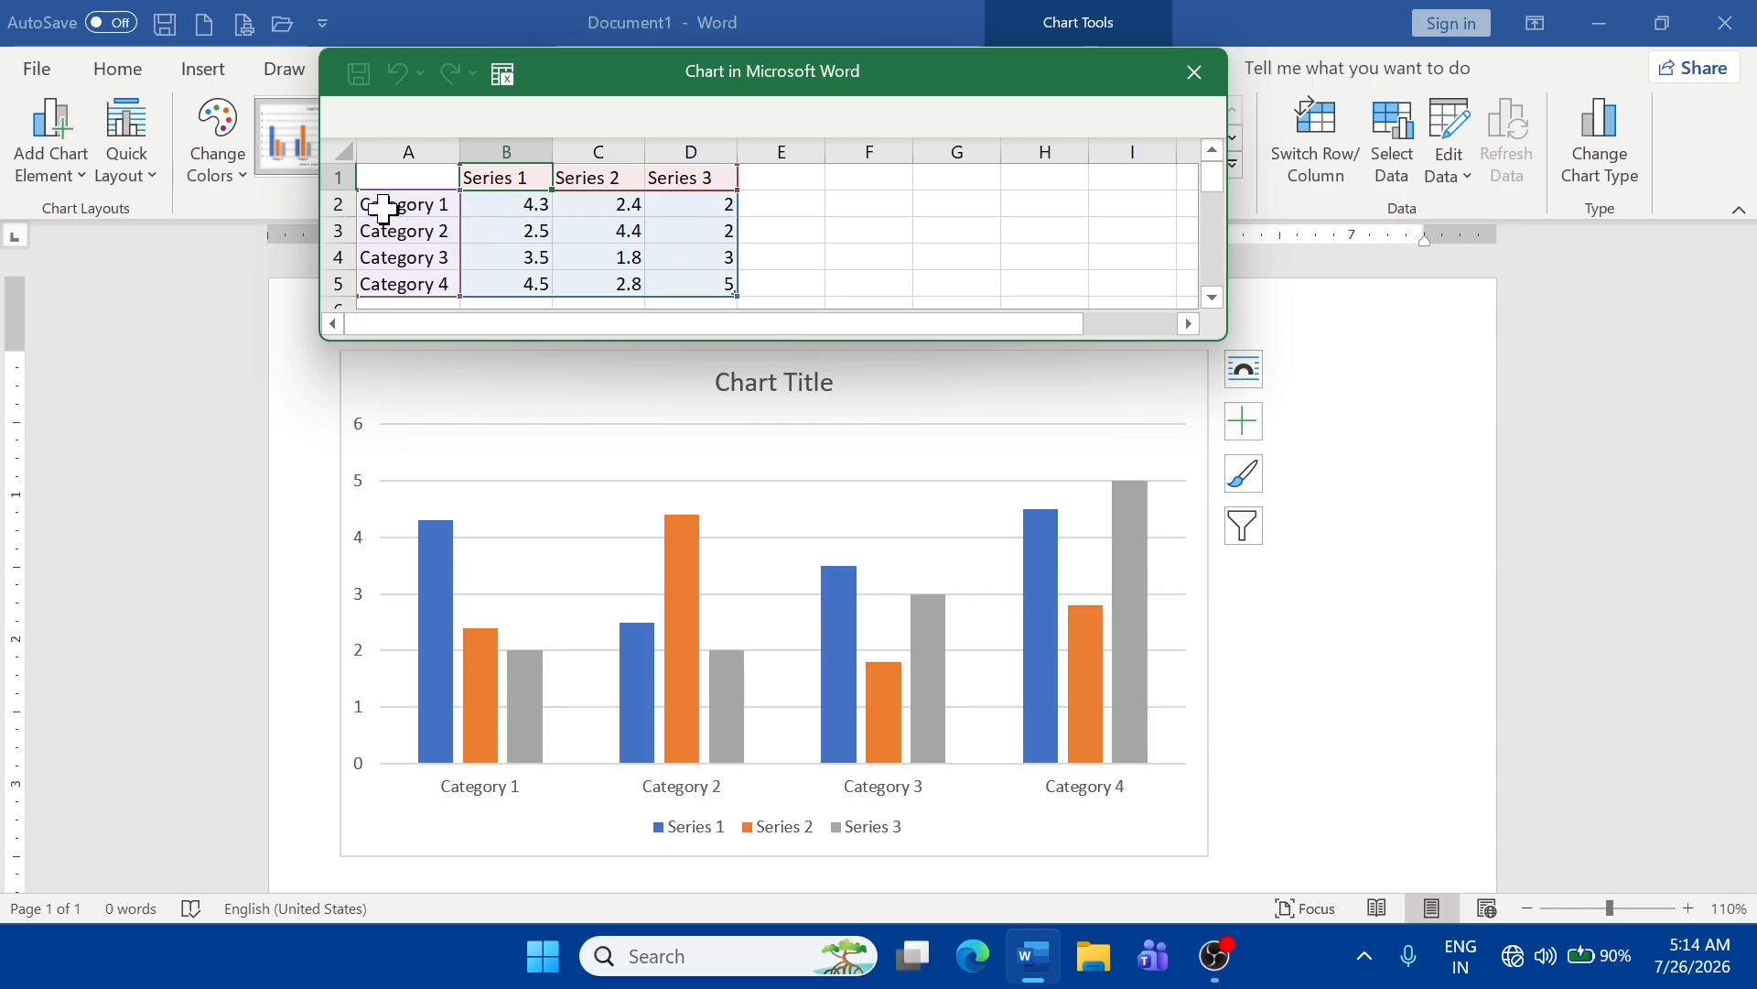
- Enter NAME as the header above the category column in the chart's data sheet
left_click(414, 174)
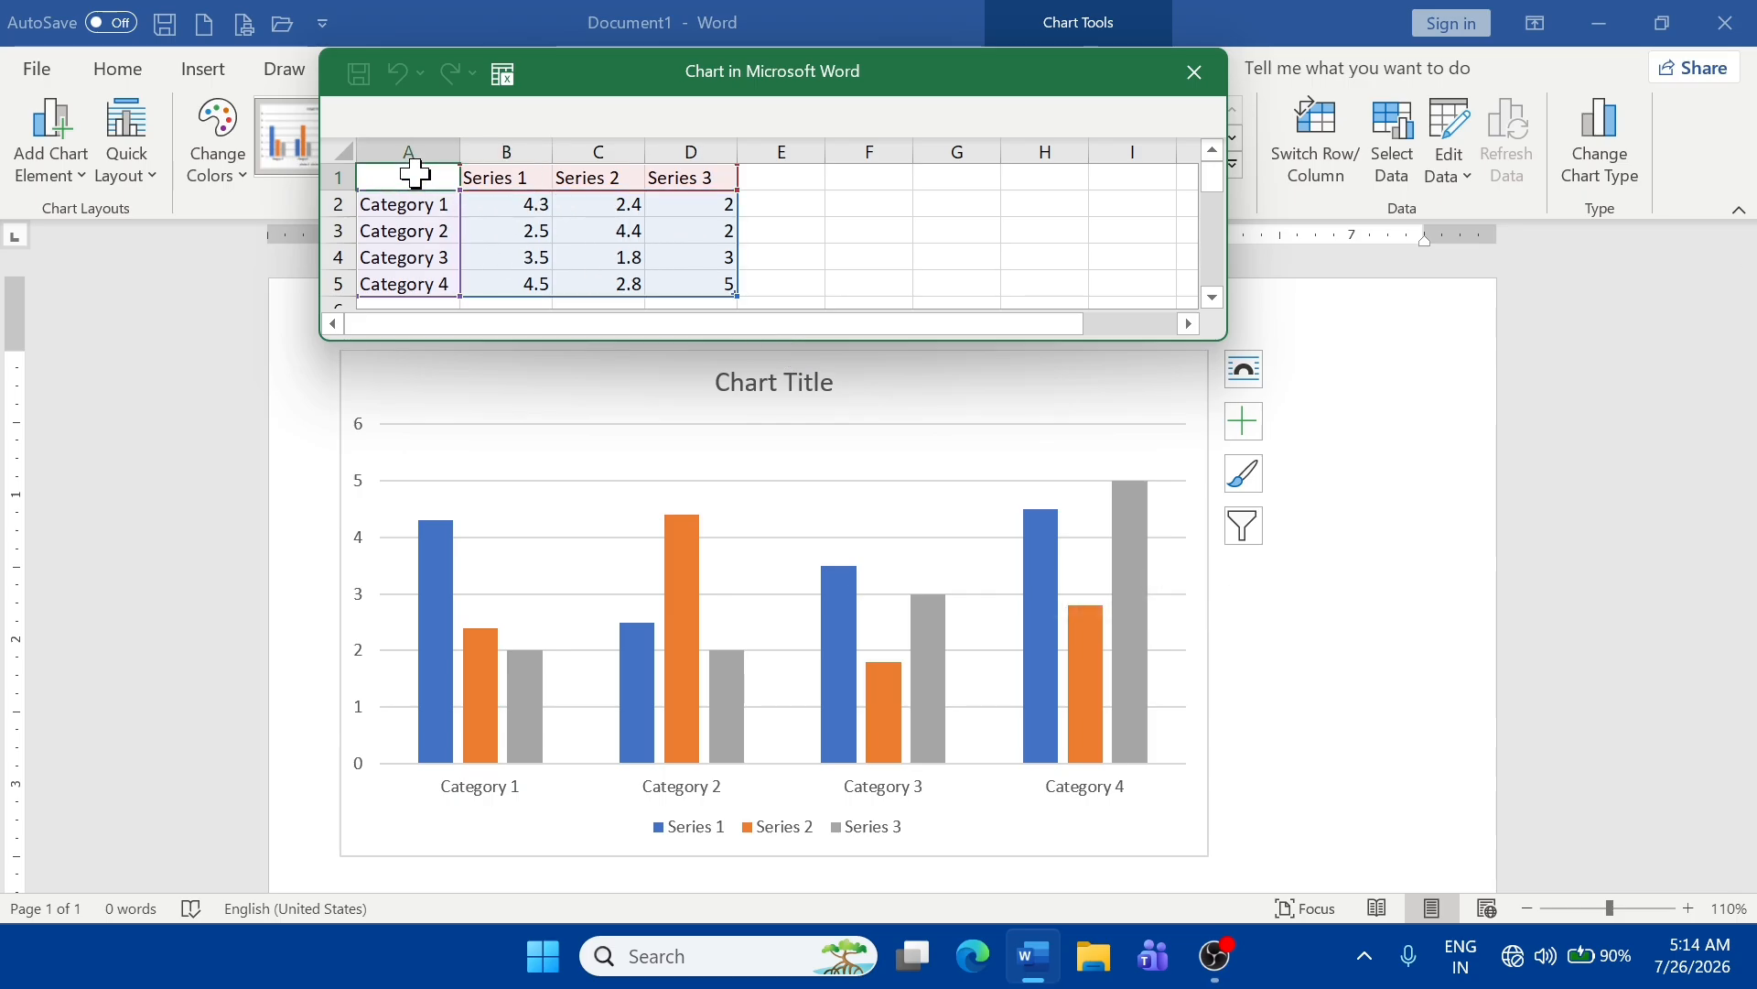
left_click(408, 178)
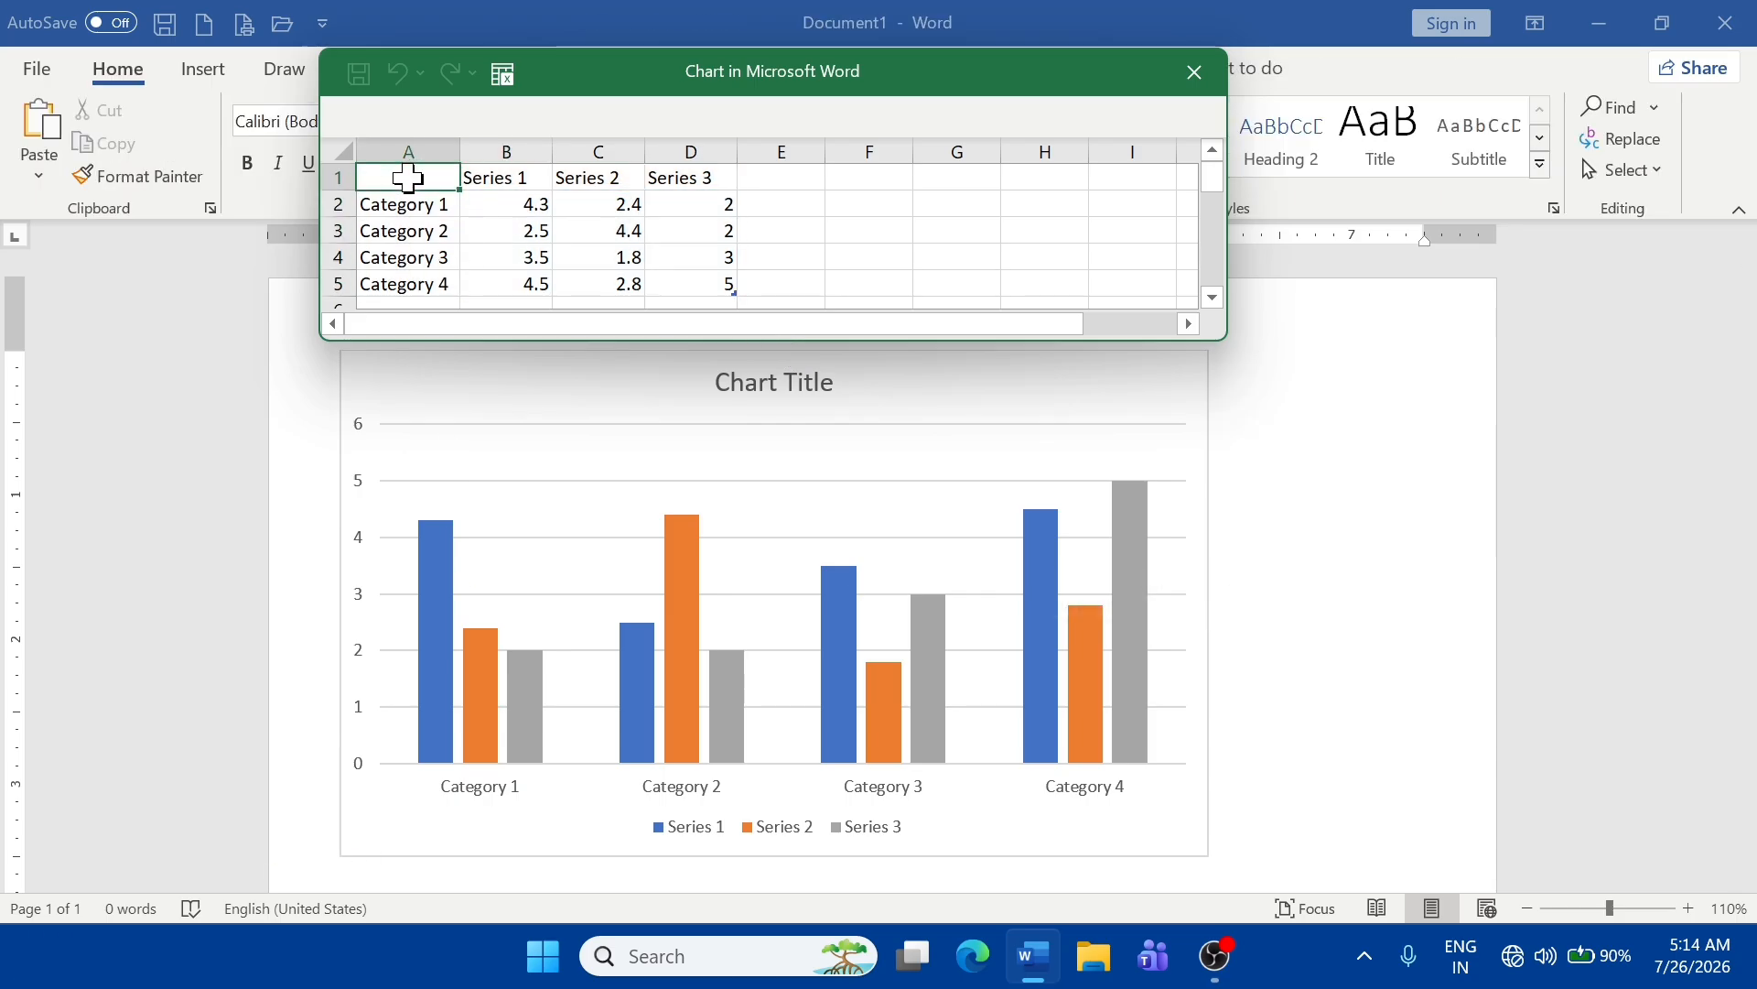
type("NAME")
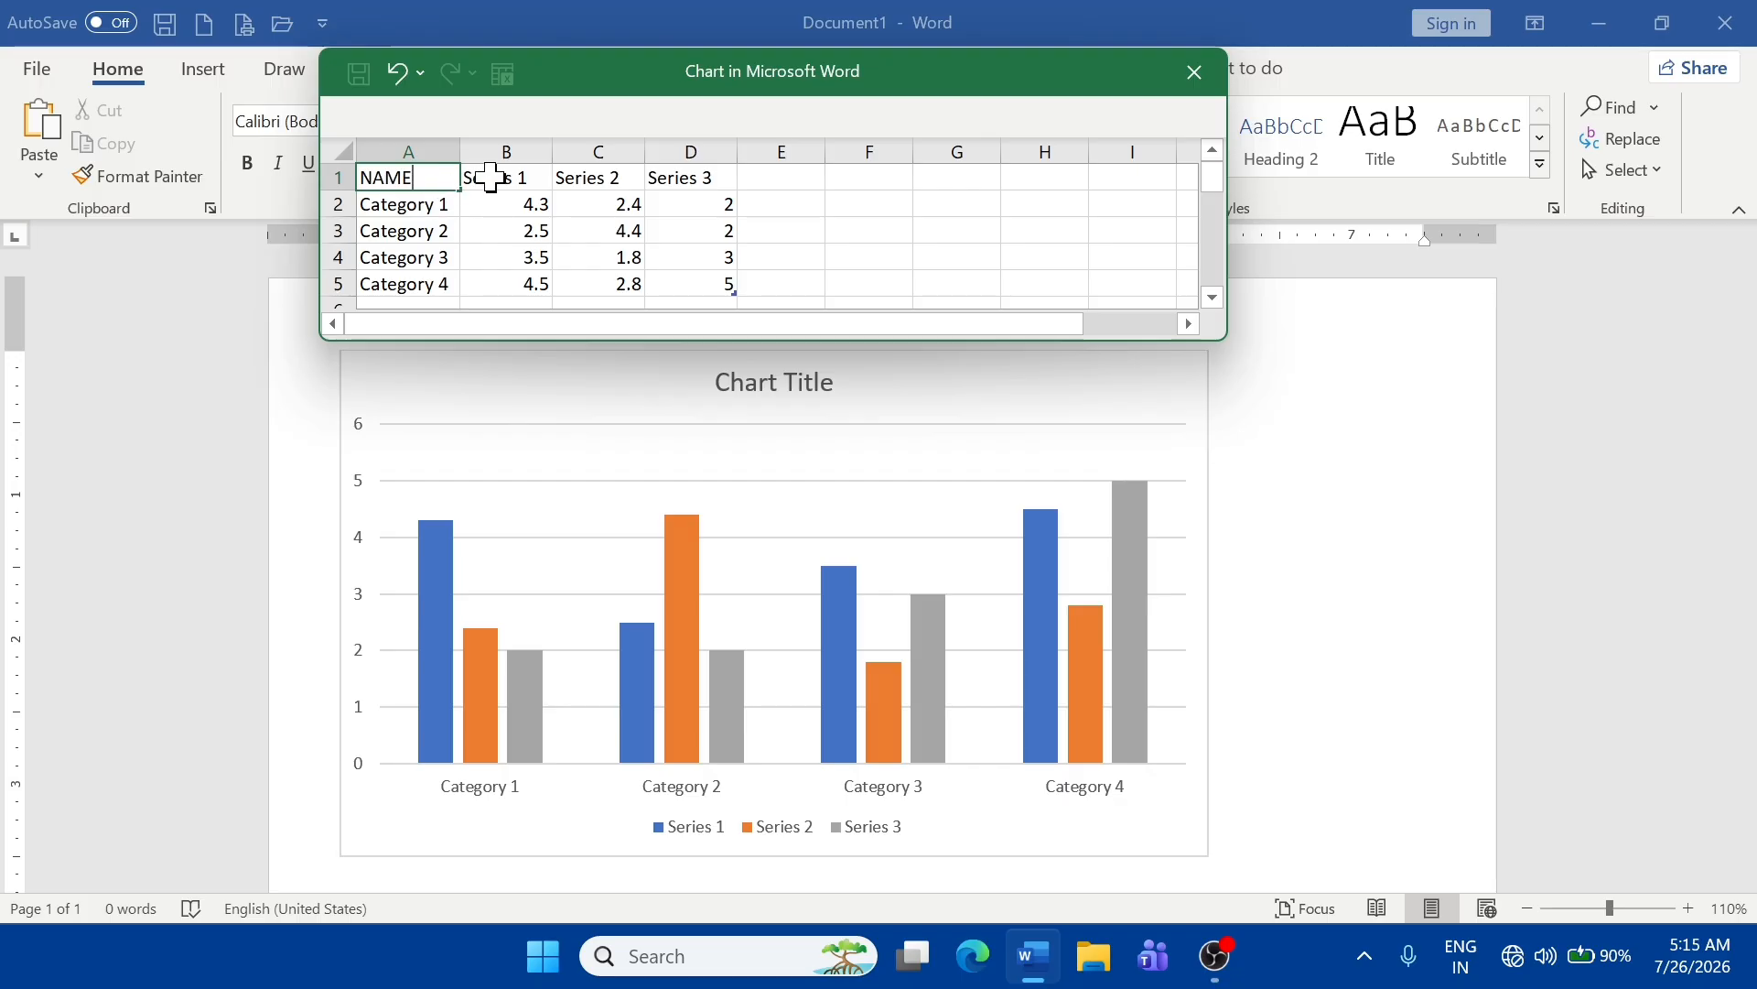
key("Return")
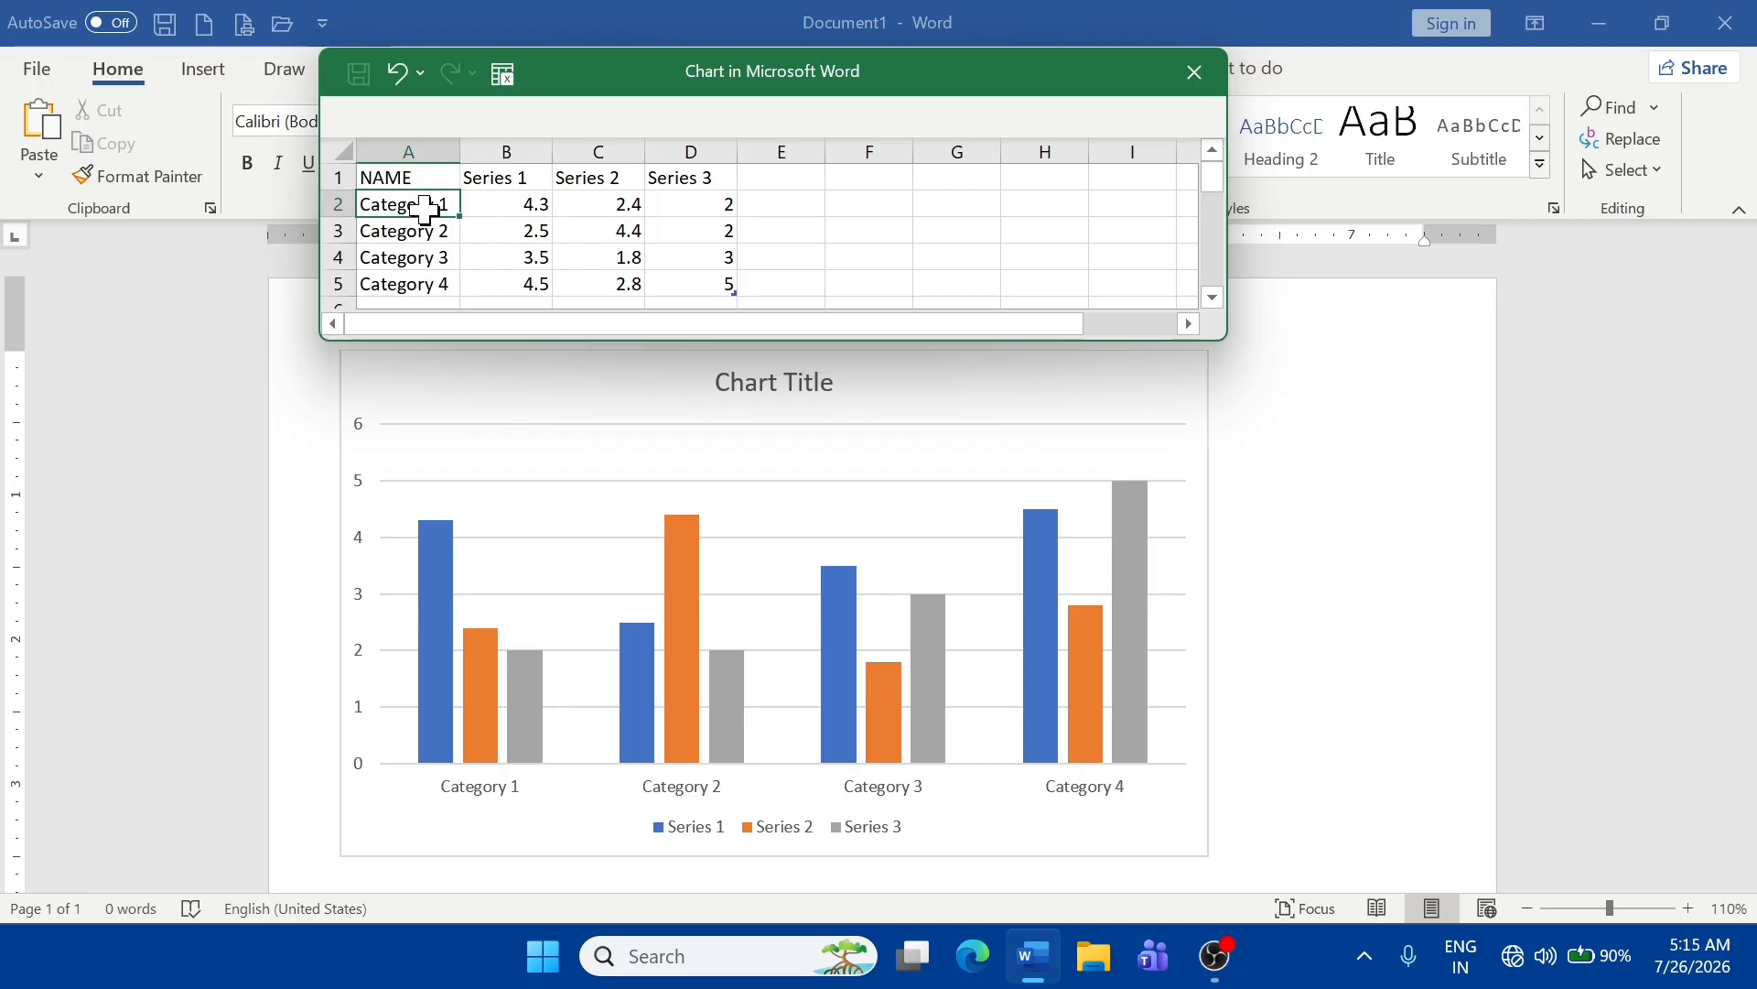
- Rename the chart's four categories in the data sheet as A, B, C and D
type("A")
key("Return")
type("B")
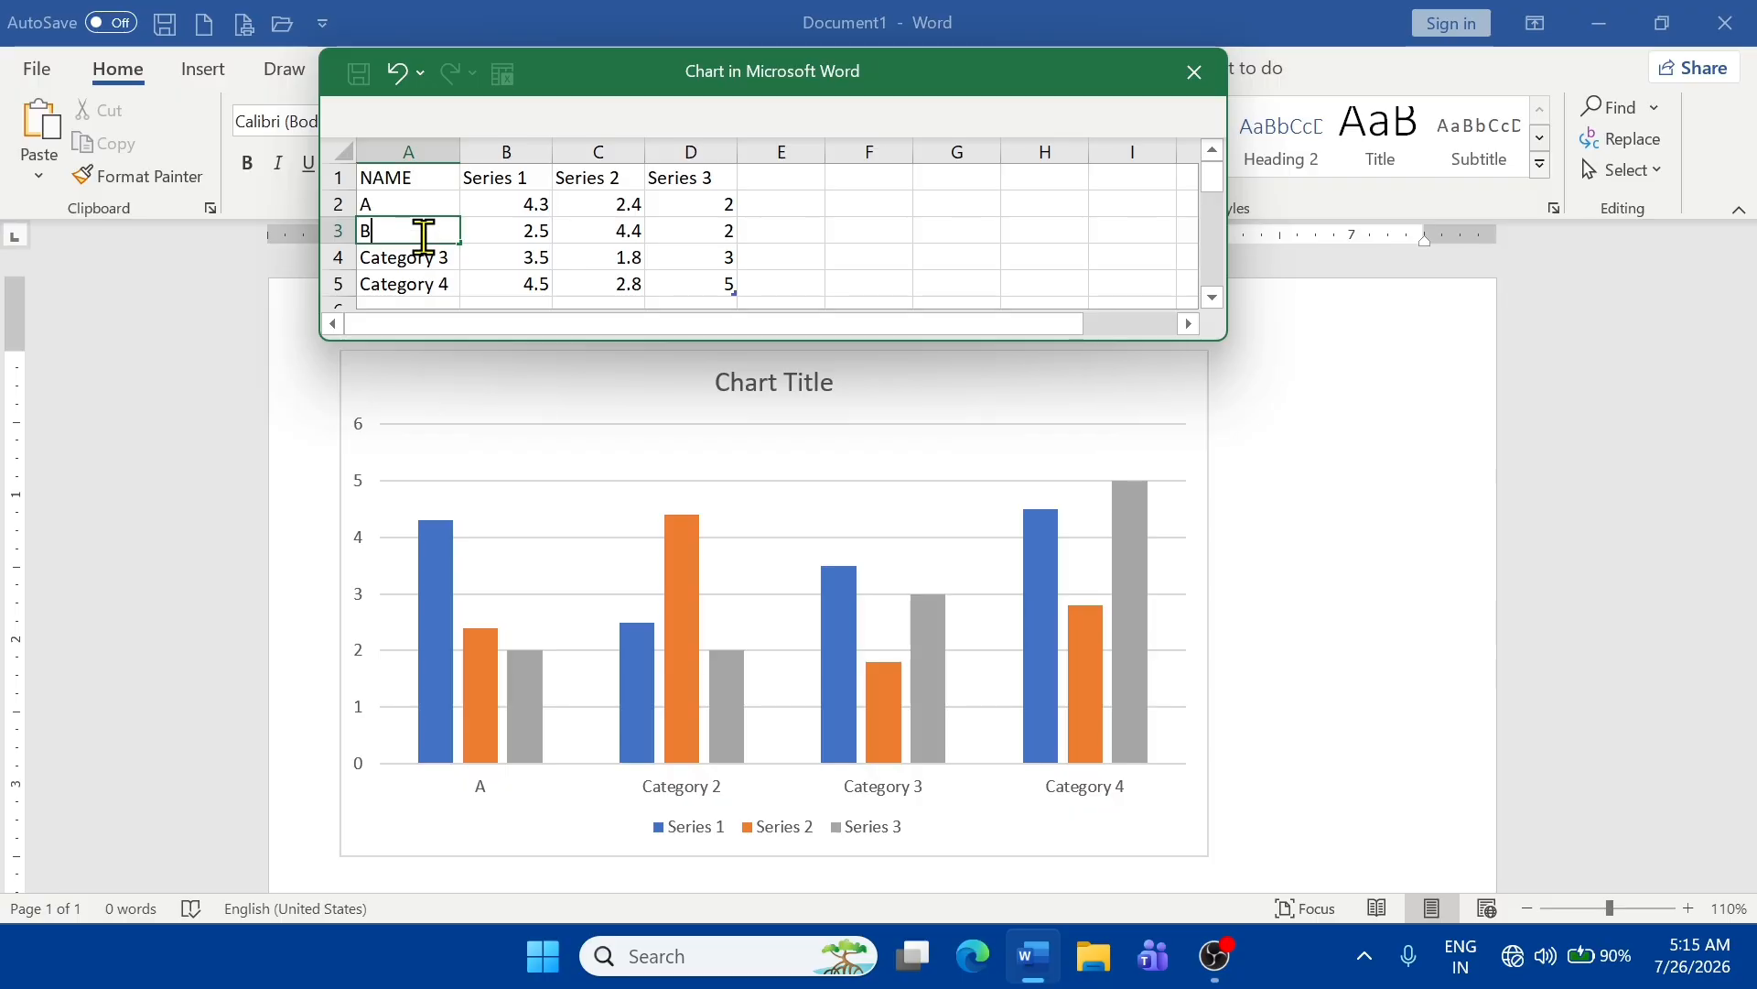
key("Return")
type("C")
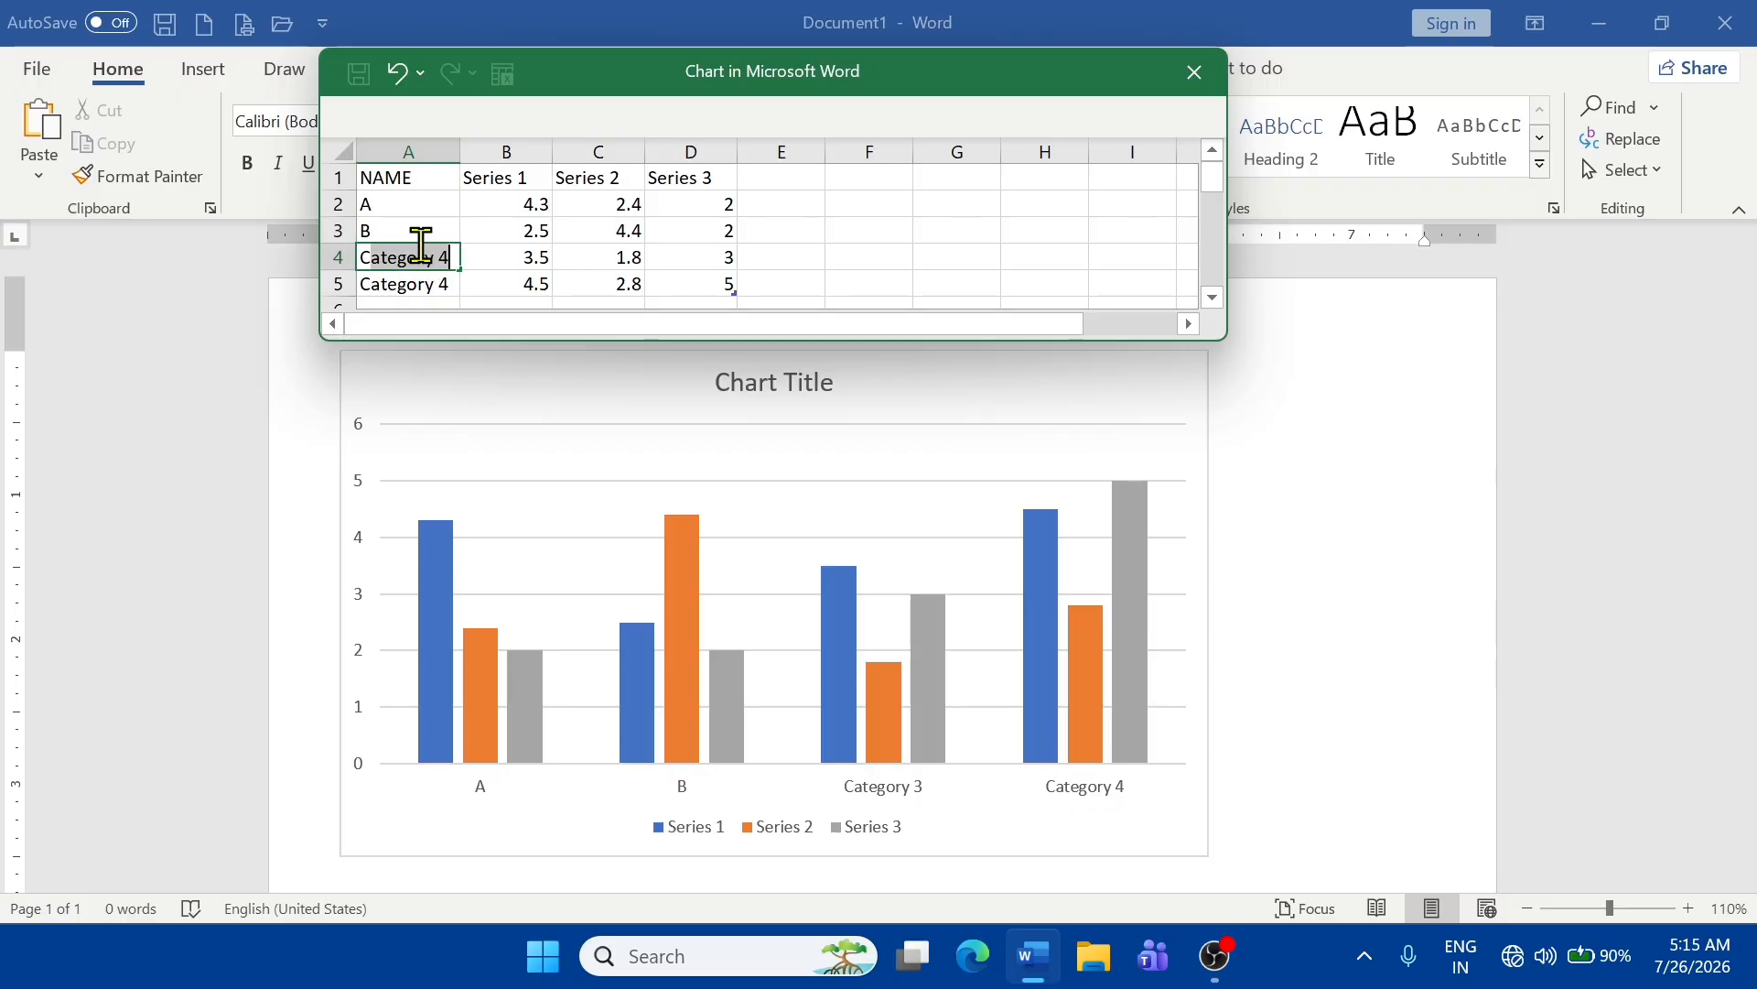
key("Return")
type("F")
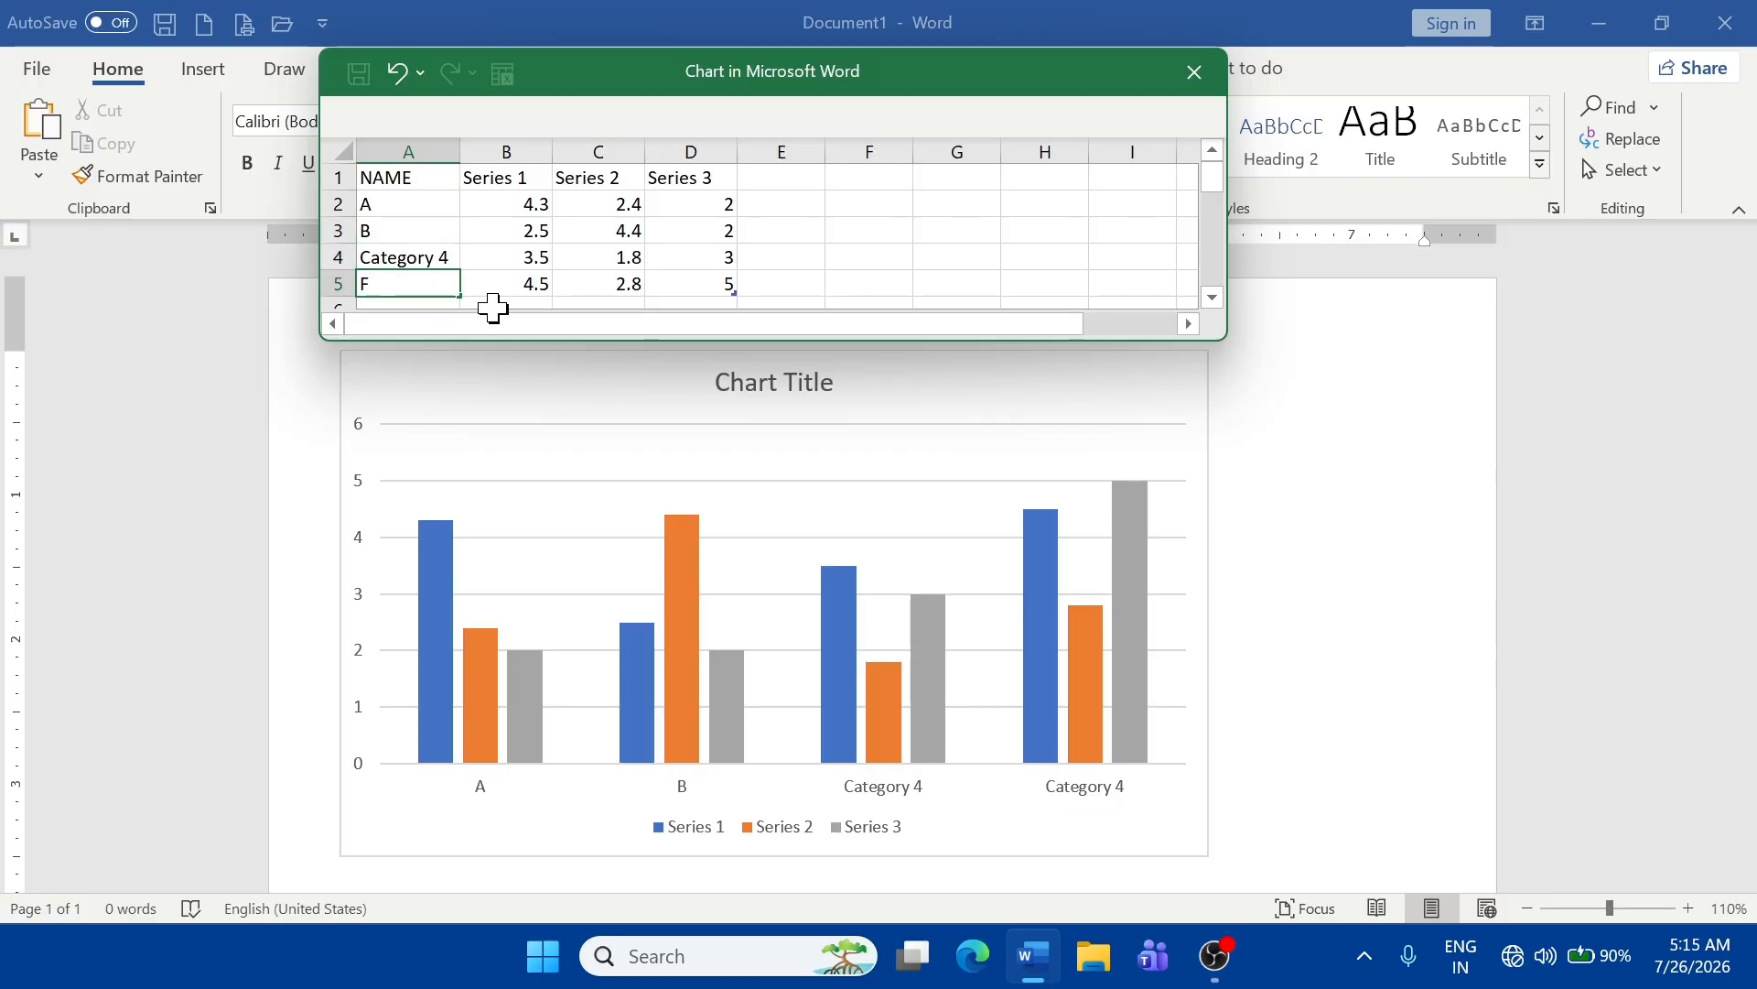
left_click(425, 258)
type("C")
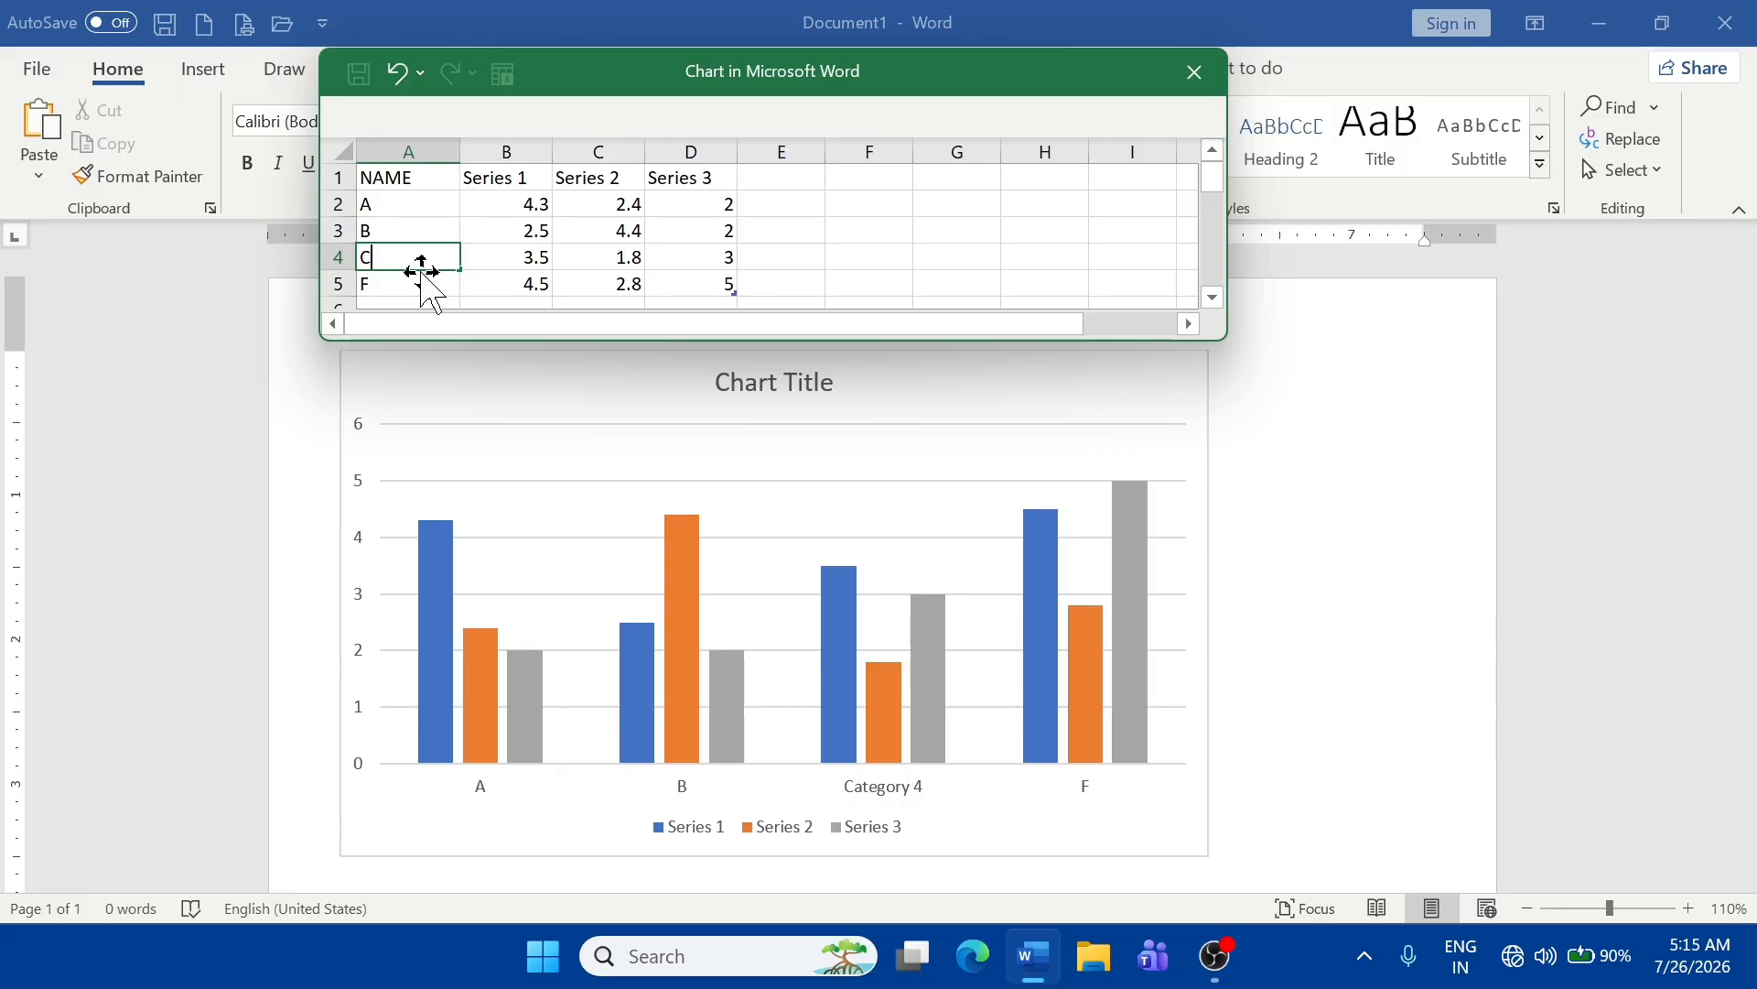
key("Return")
type("D")
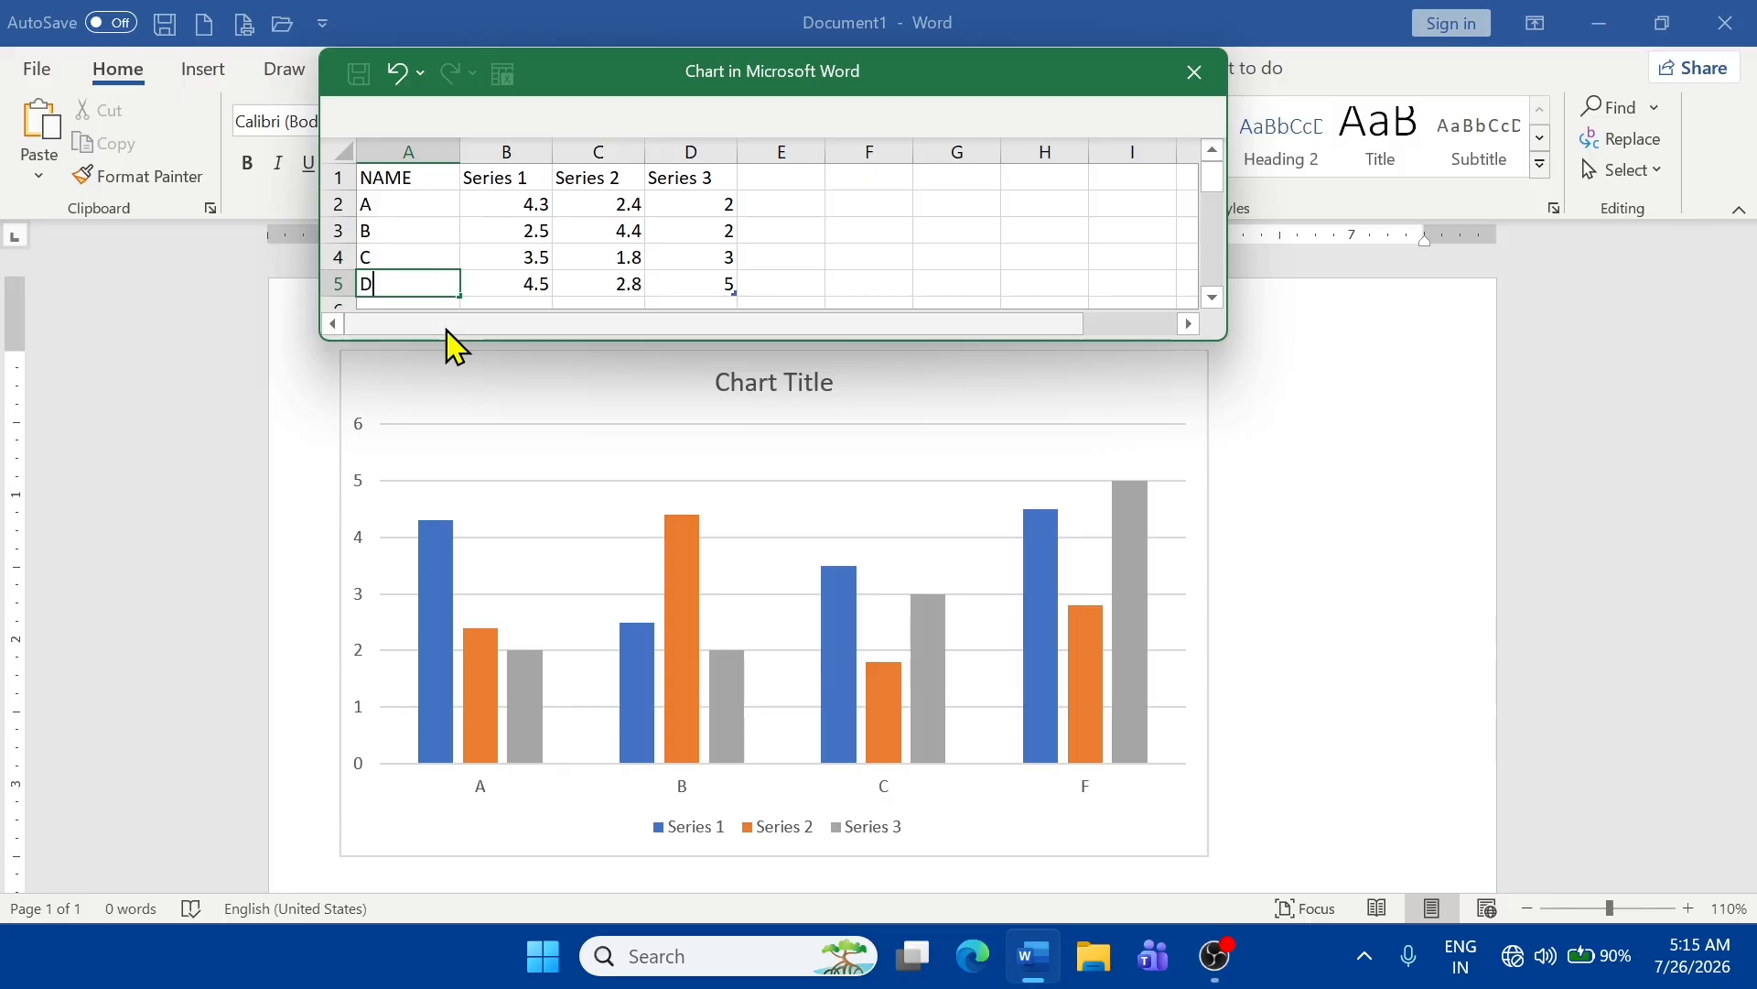
left_click(816, 256)
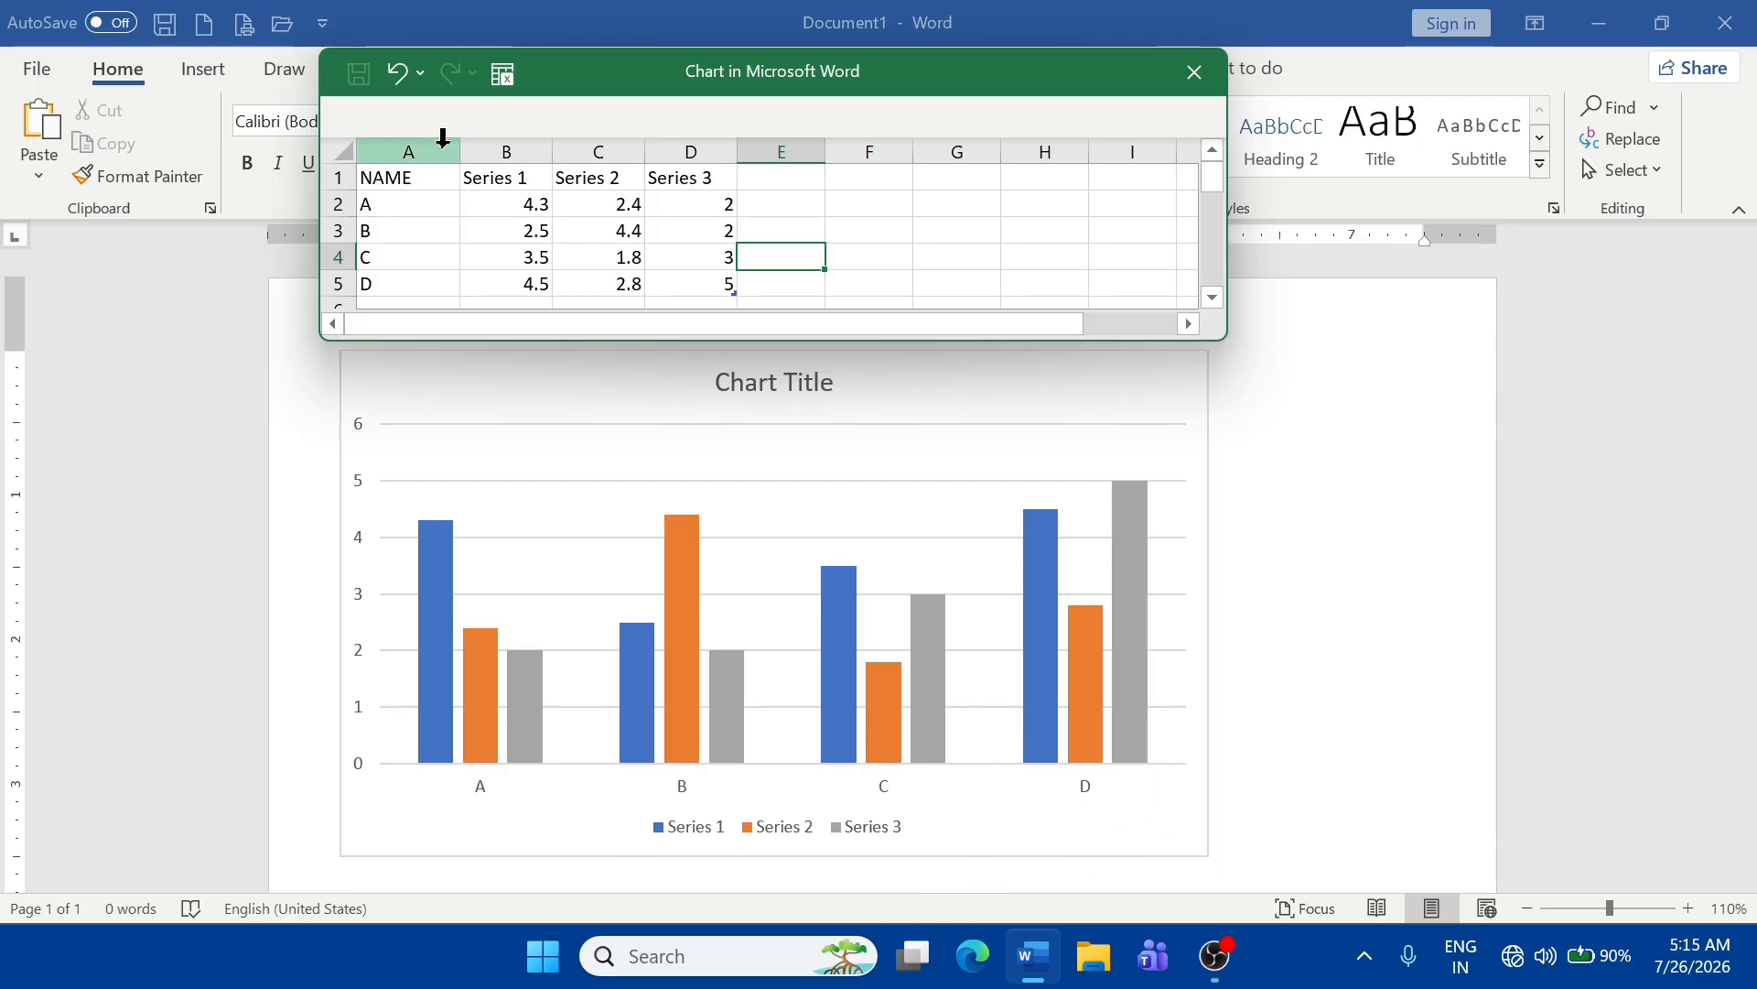
- Close the chart's data sheet
left_click(500, 179)
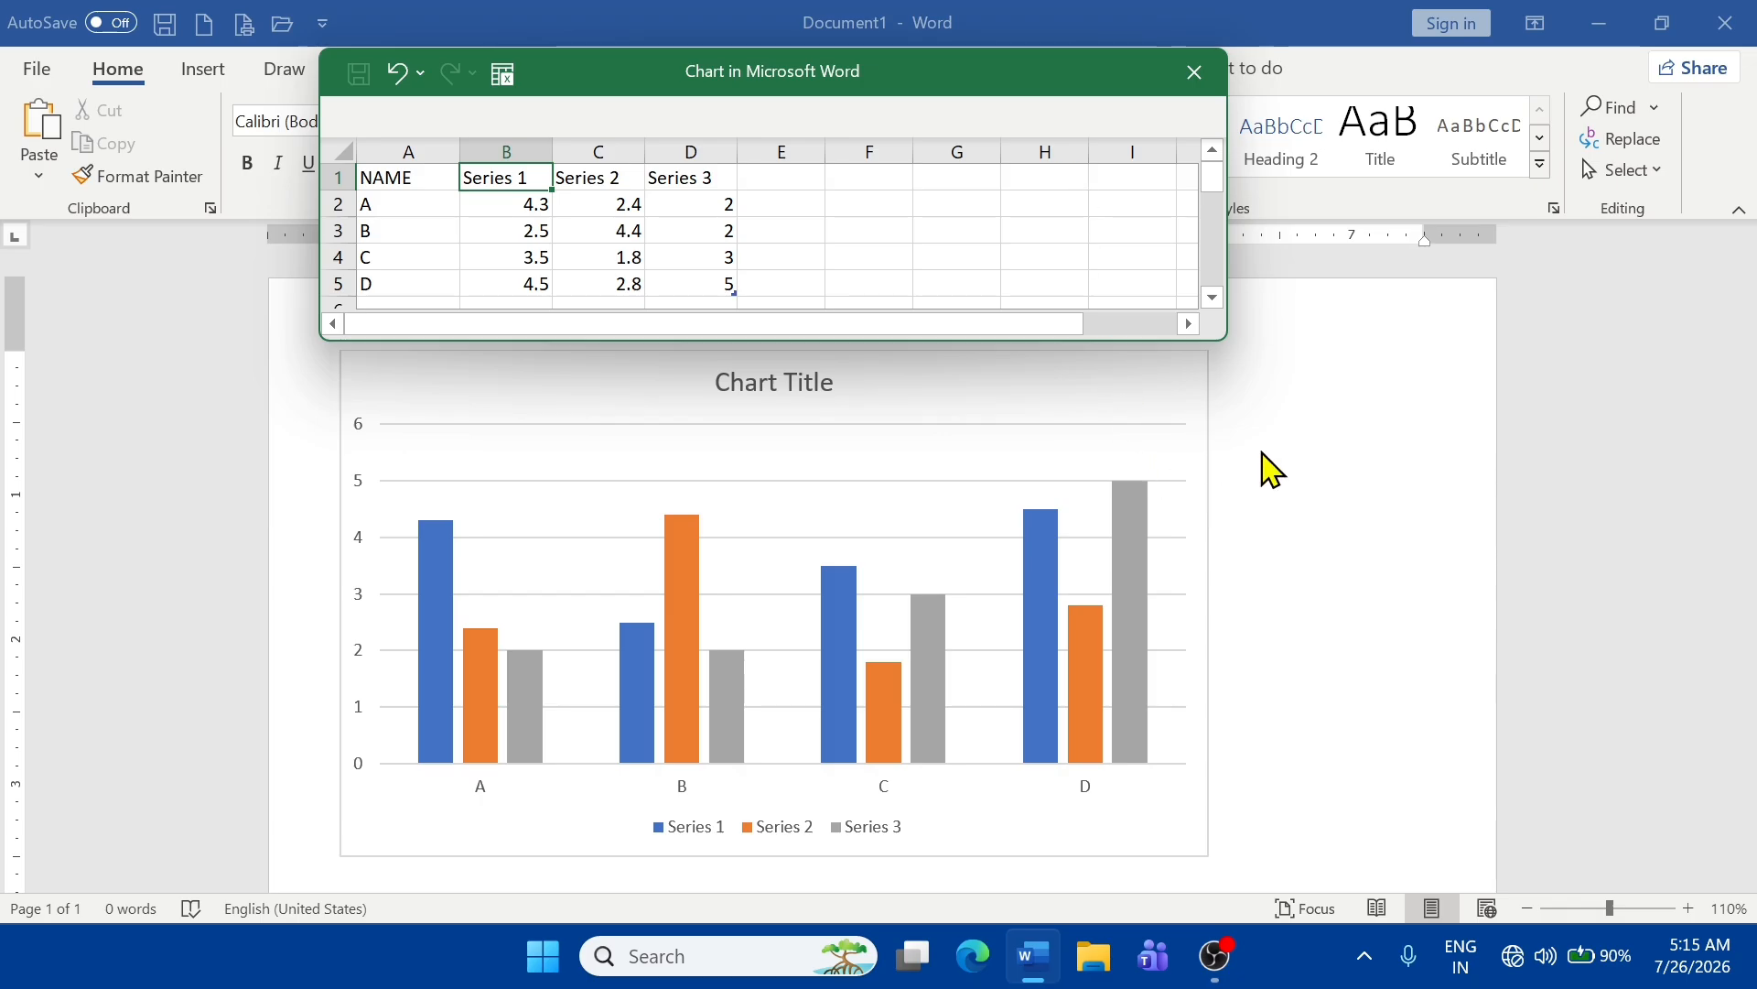
left_click(1295, 447)
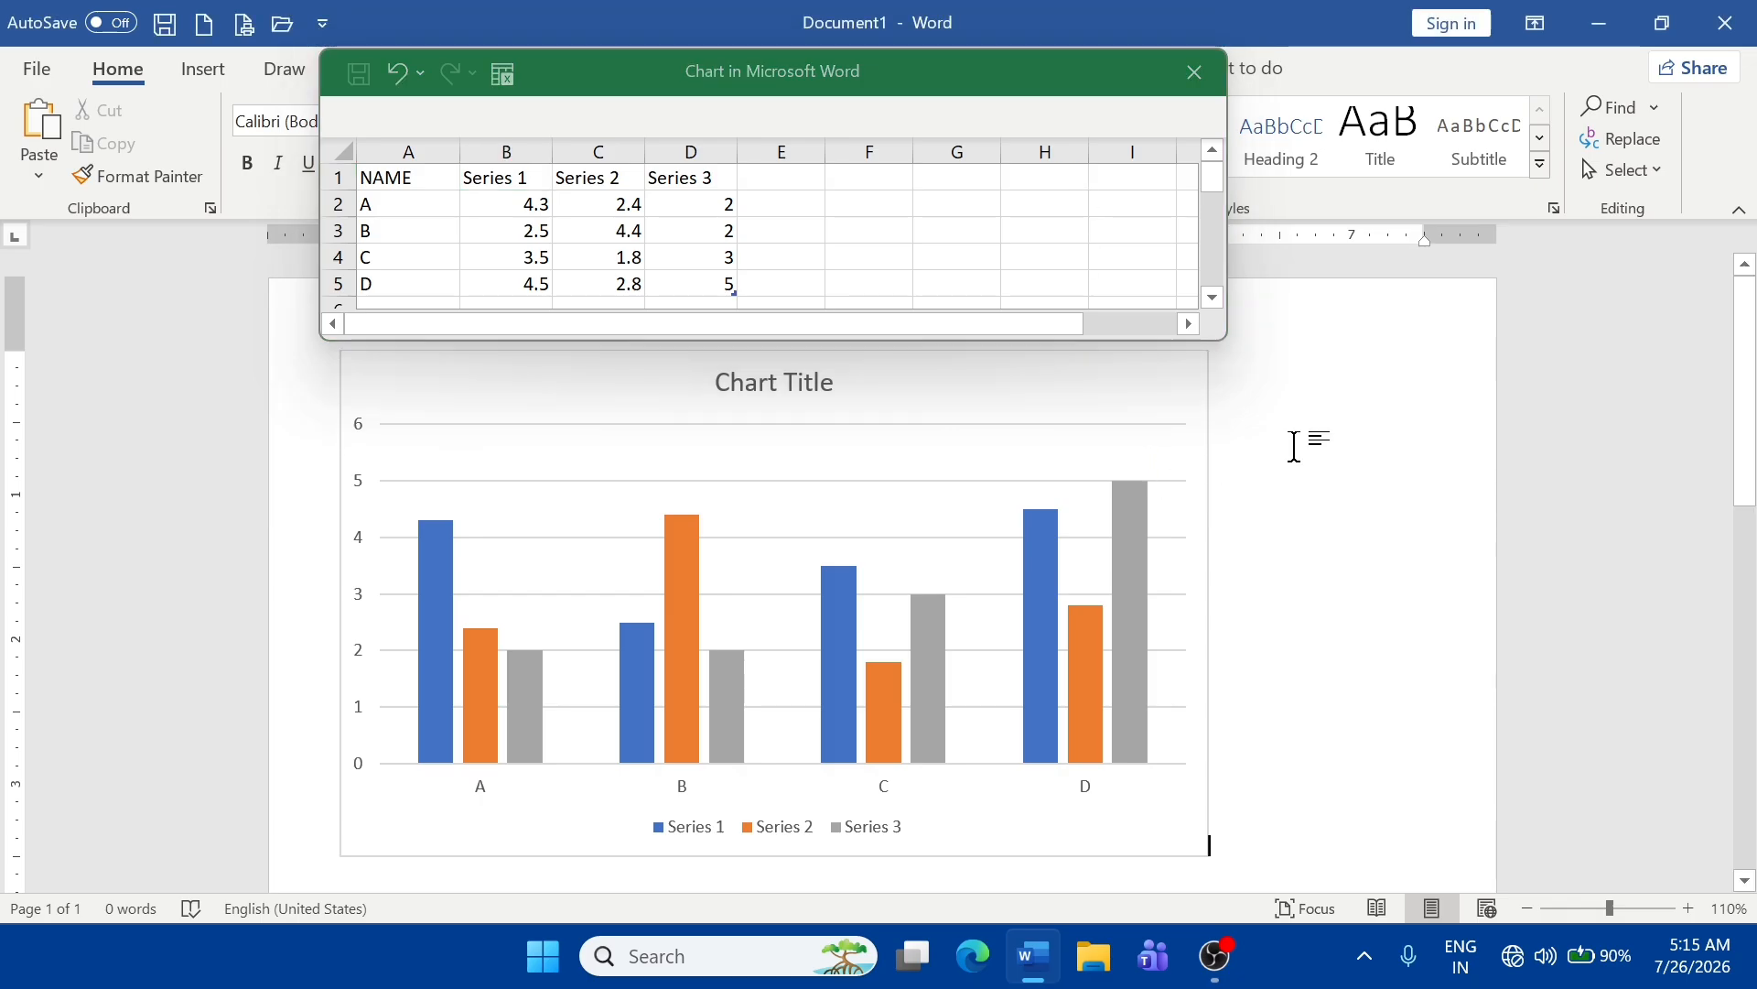
left_click(1188, 77)
- Shrink the whole column chart proportionally from its lower right corner
left_click(698, 729)
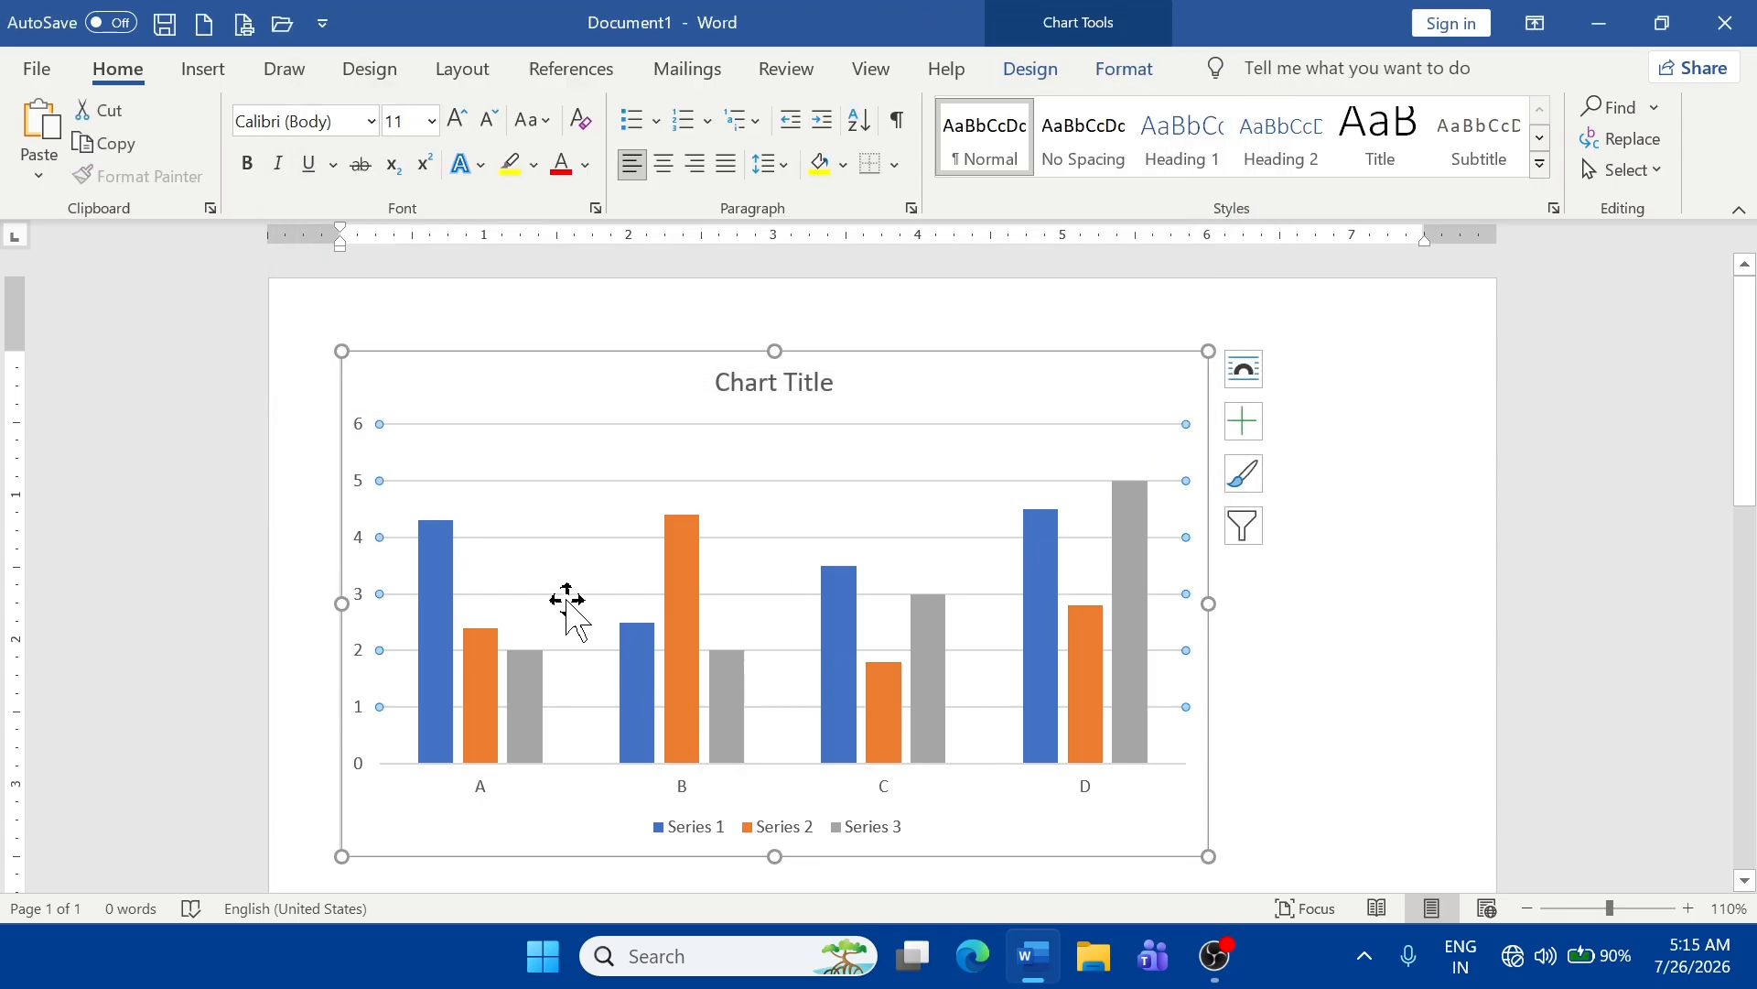
scroll(1001, 753, "down", 3)
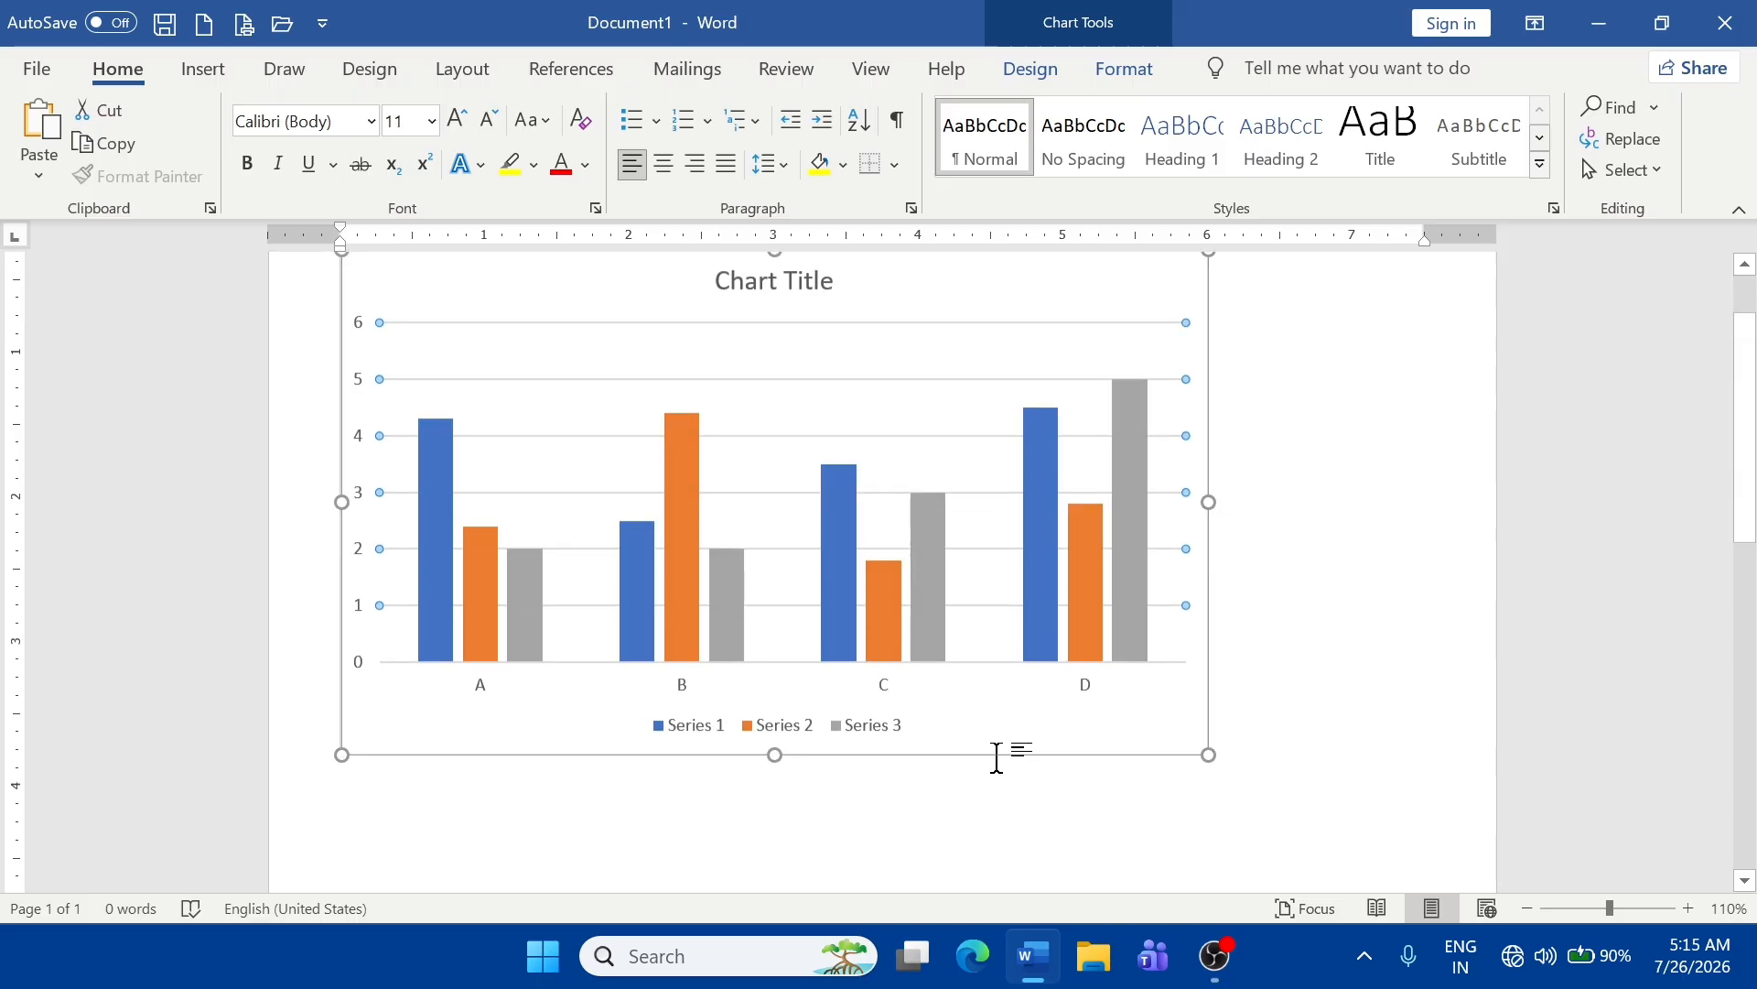
left_click_drag(1210, 714, 1077, 669)
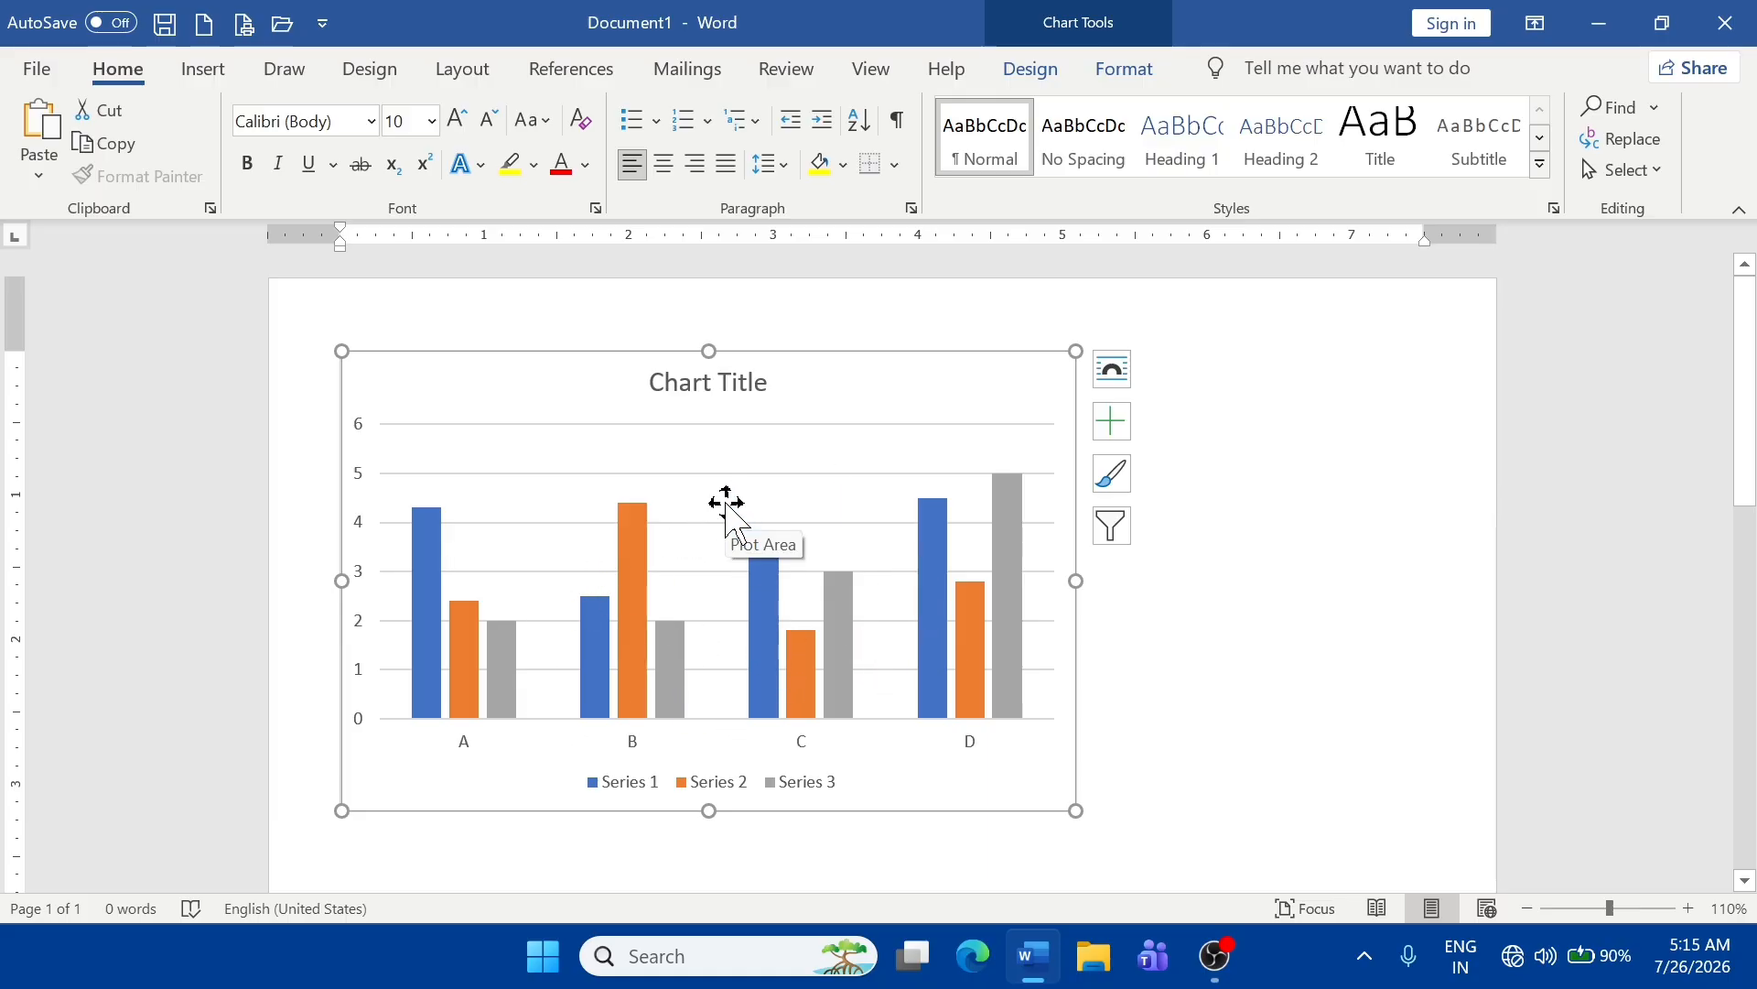
- Preview the Pie and Bar types as replacements for the selected column chart
left_click(203, 70)
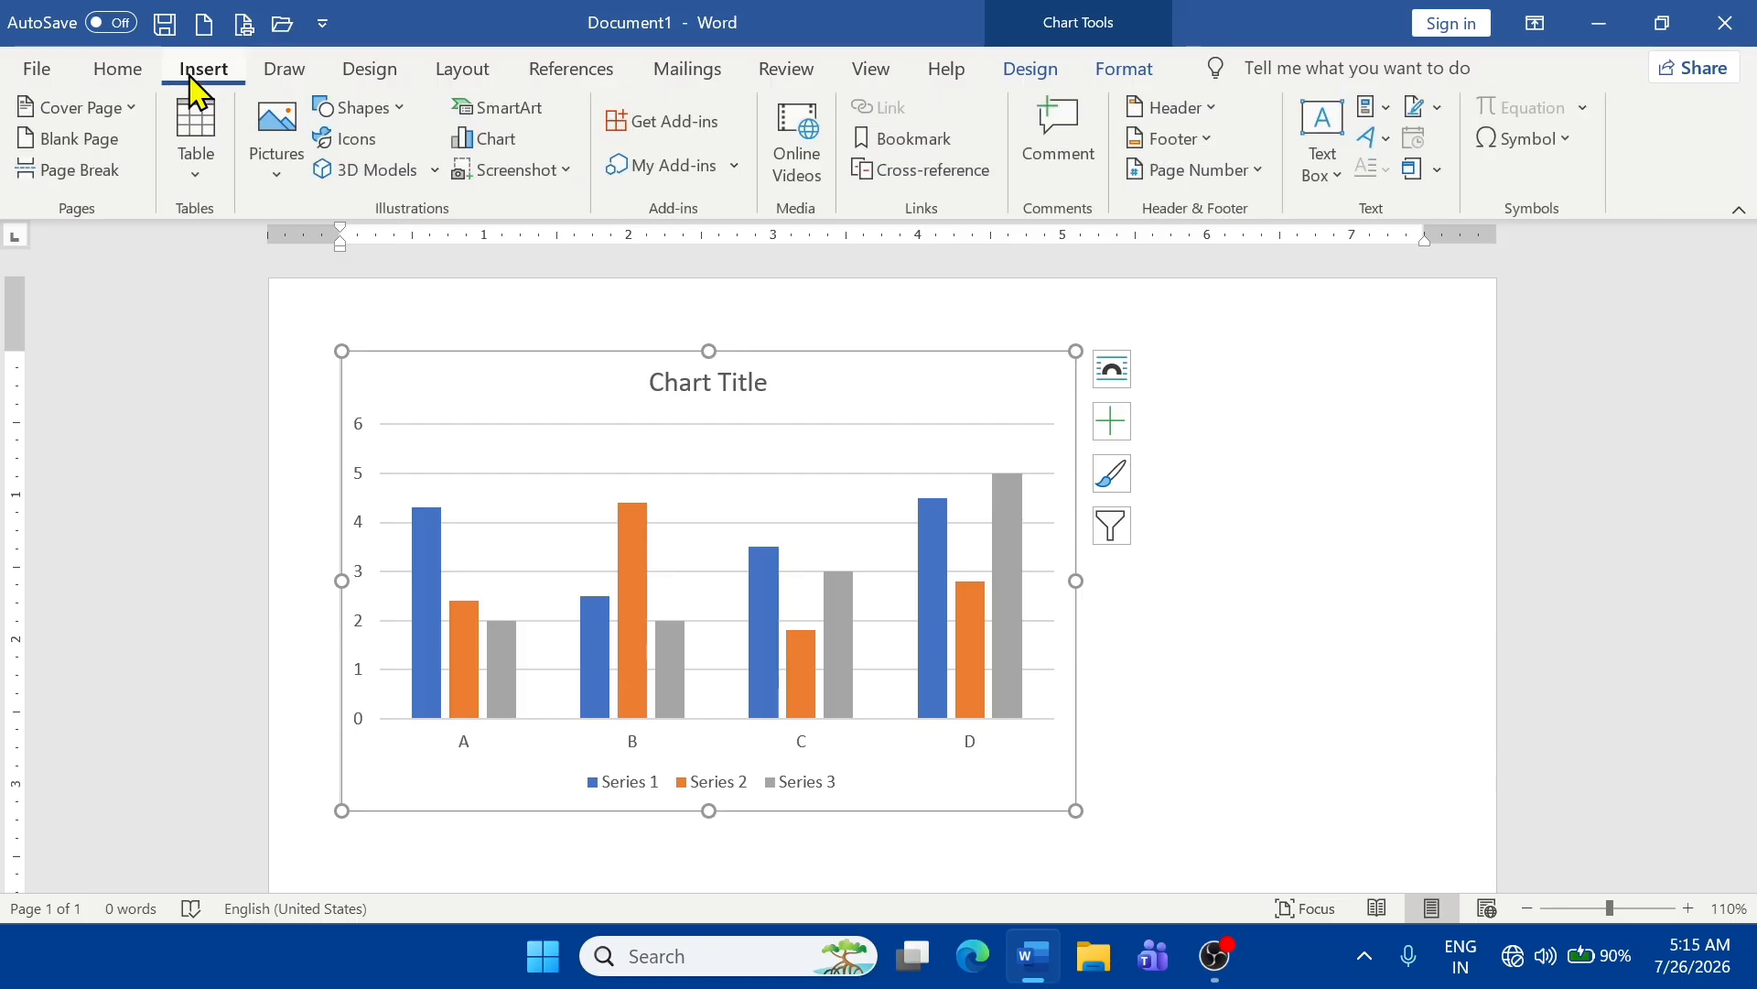
left_click(499, 142)
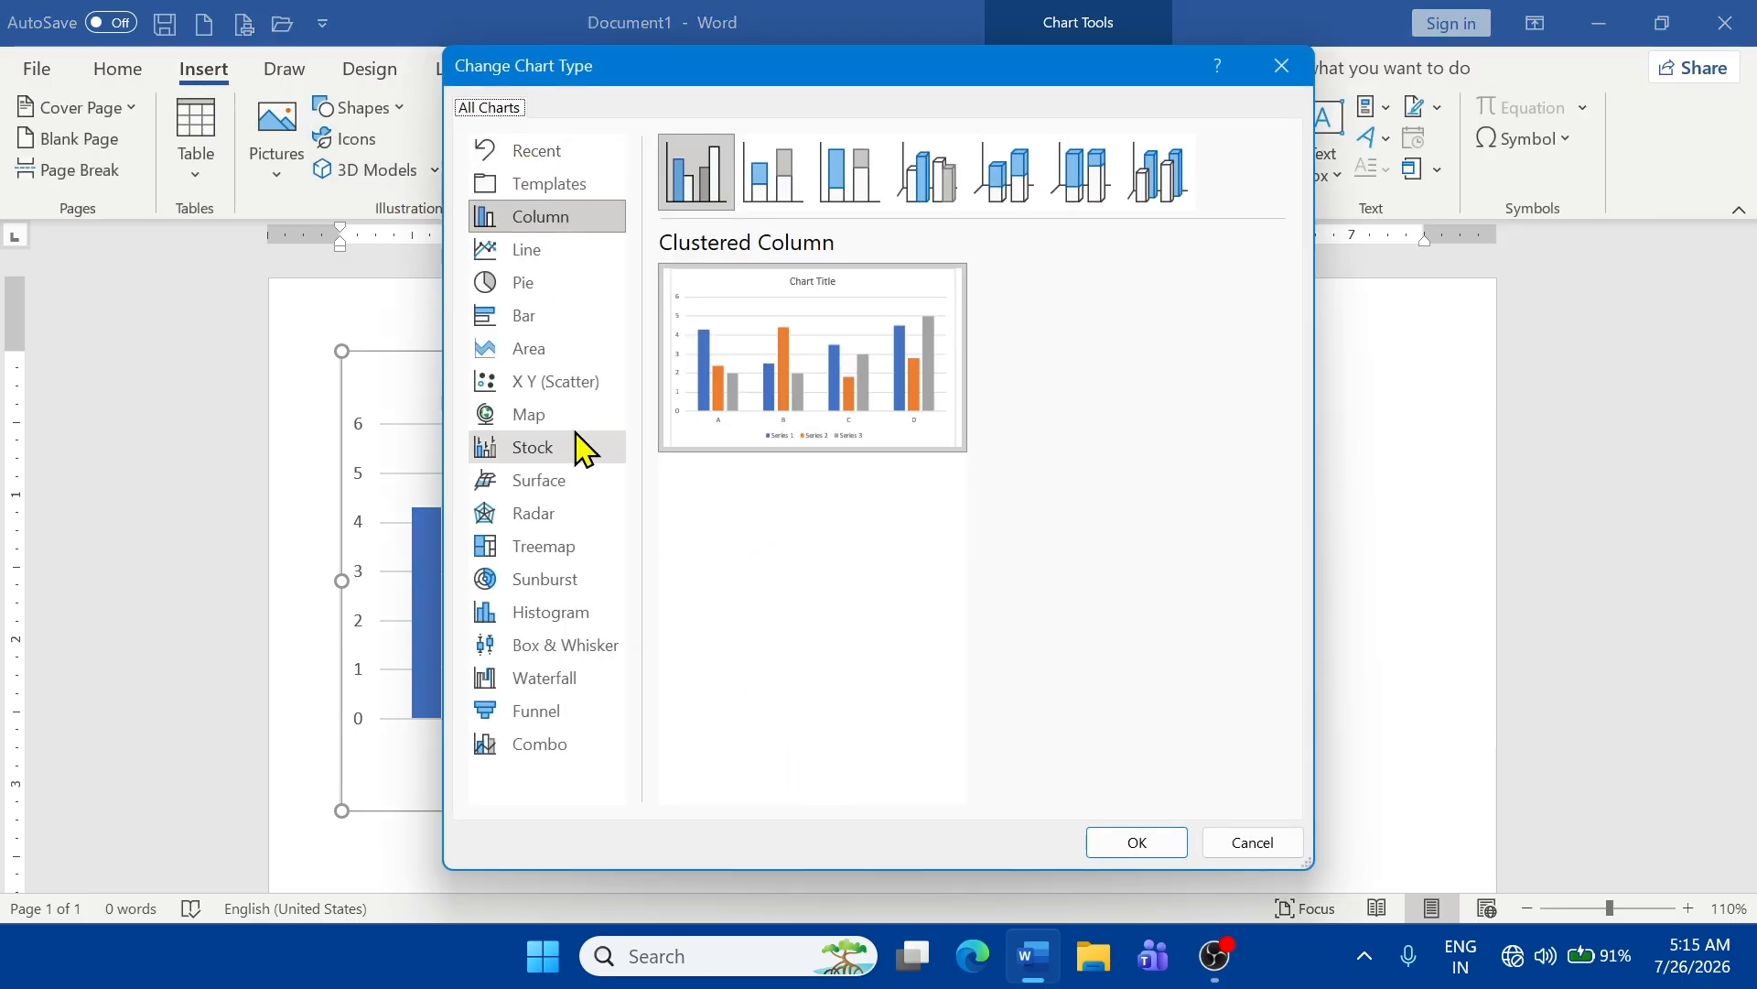
left_click(529, 285)
left_click(536, 318)
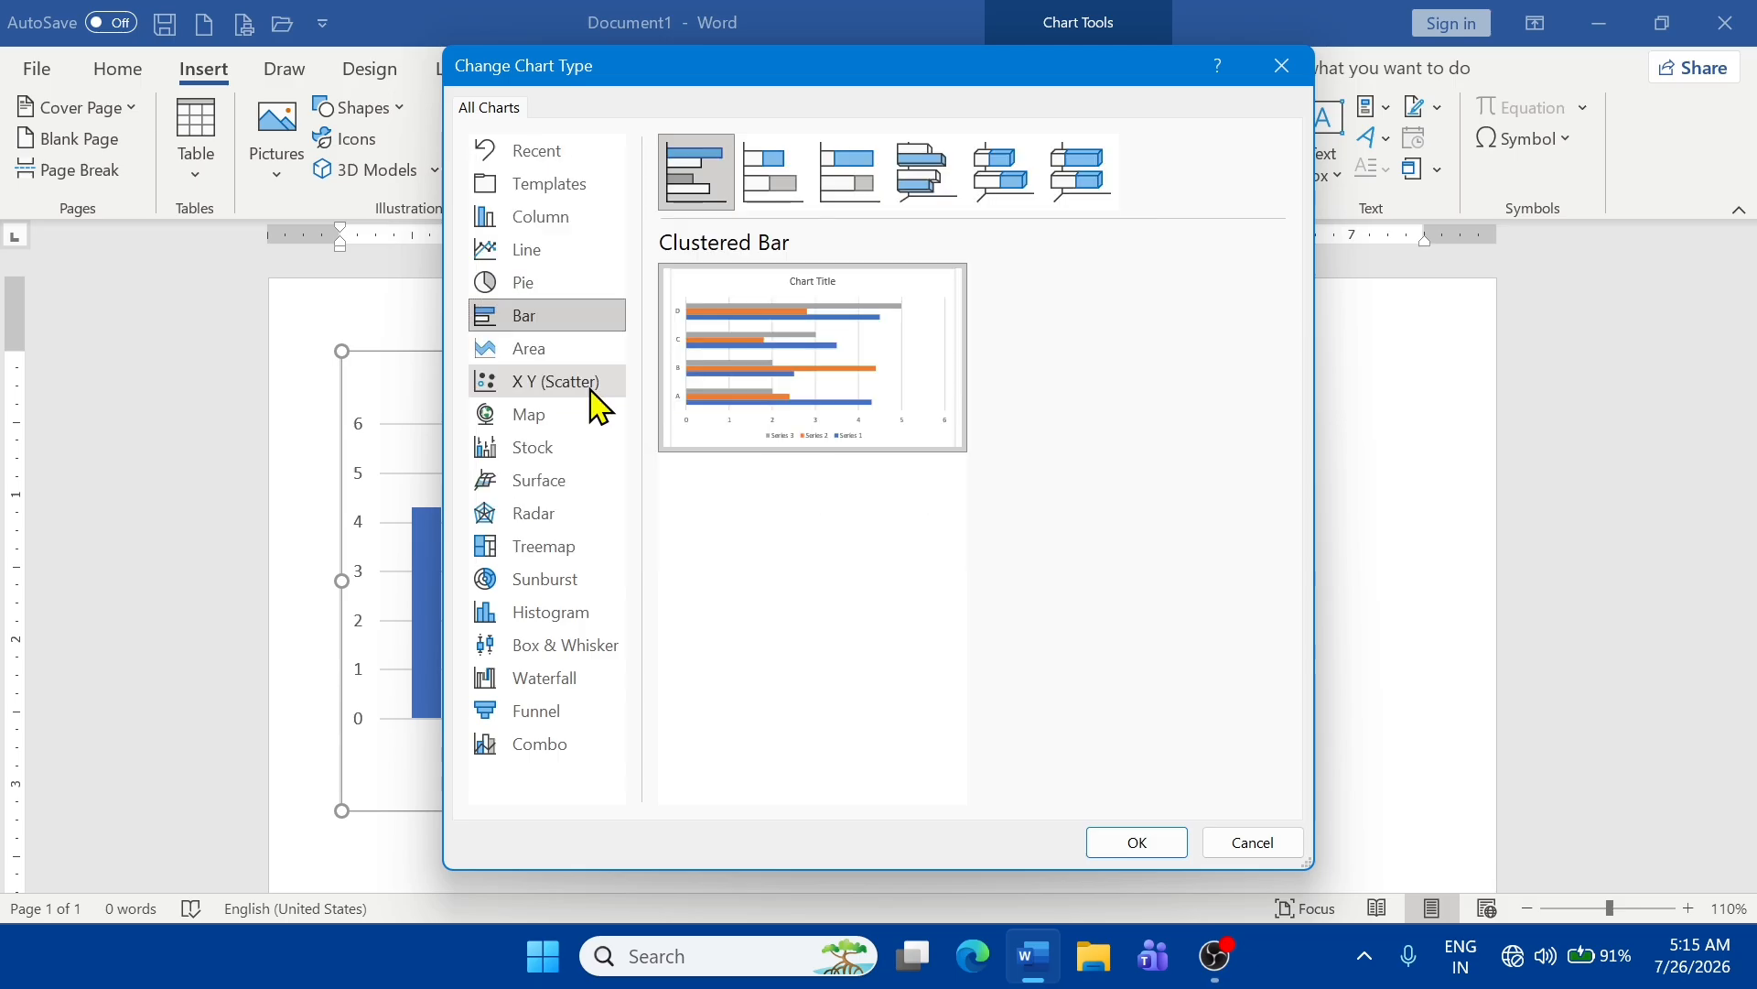
- Compare the line chart subtypes and try changing the column chart to Line with Markers
left_click(528, 252)
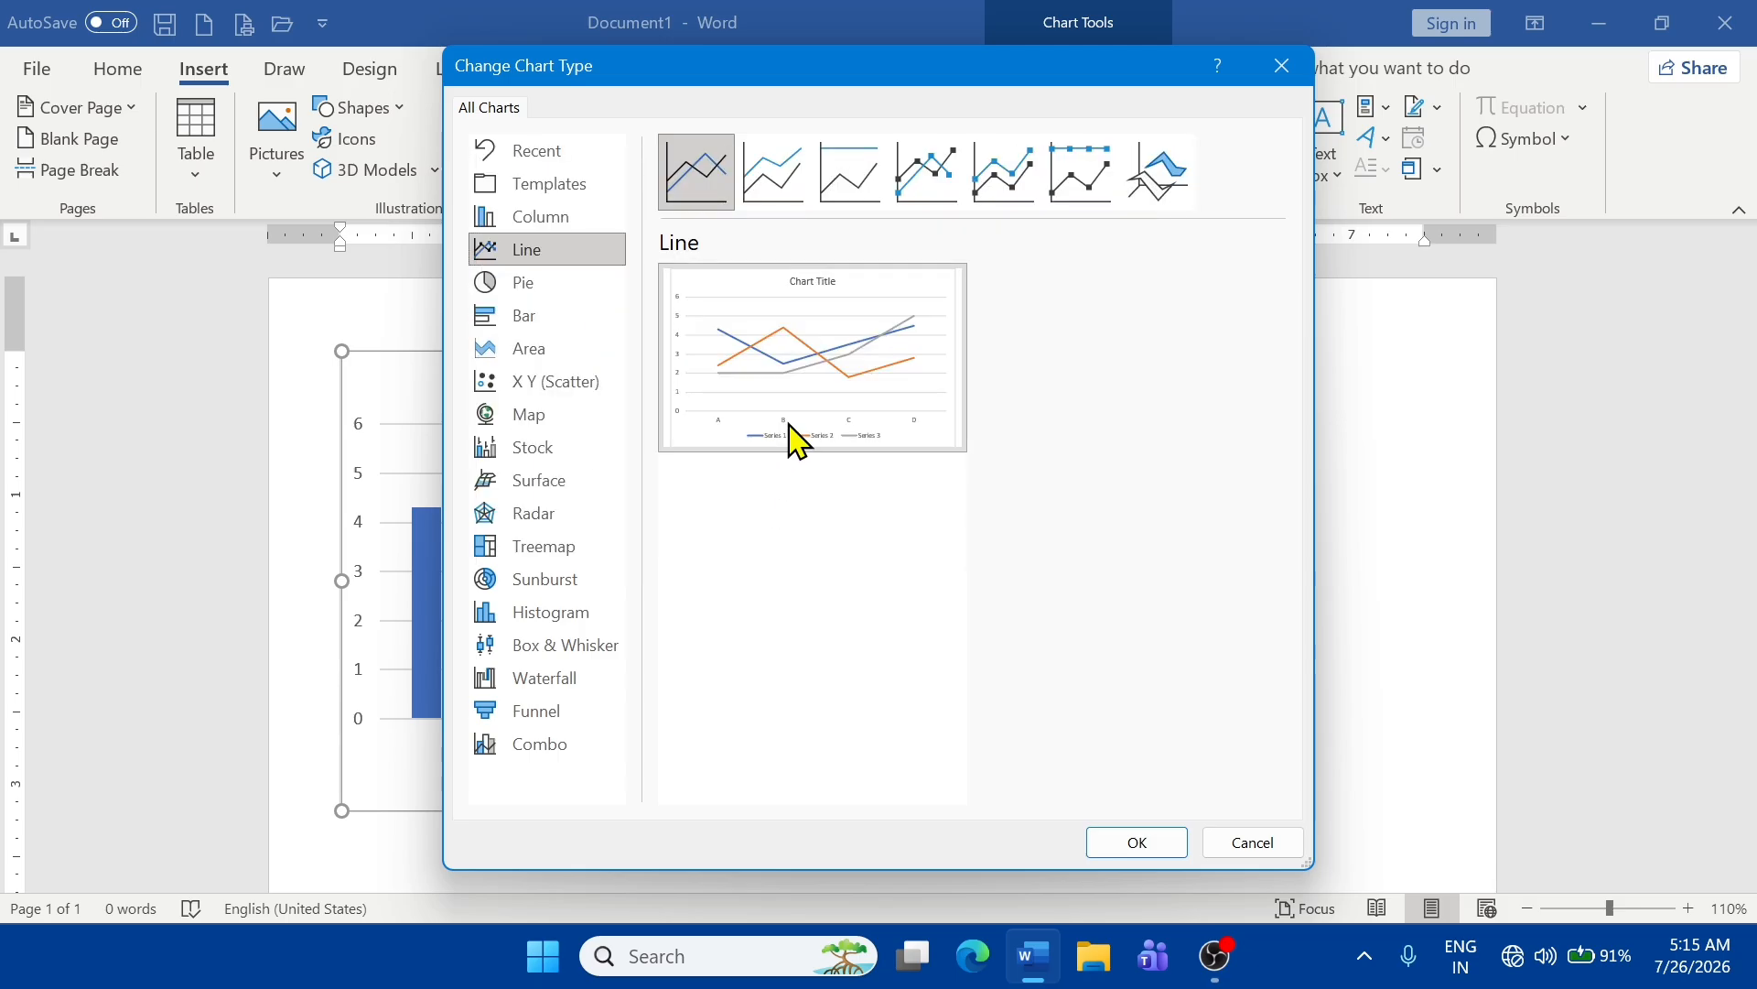
left_click(864, 197)
left_click(943, 208)
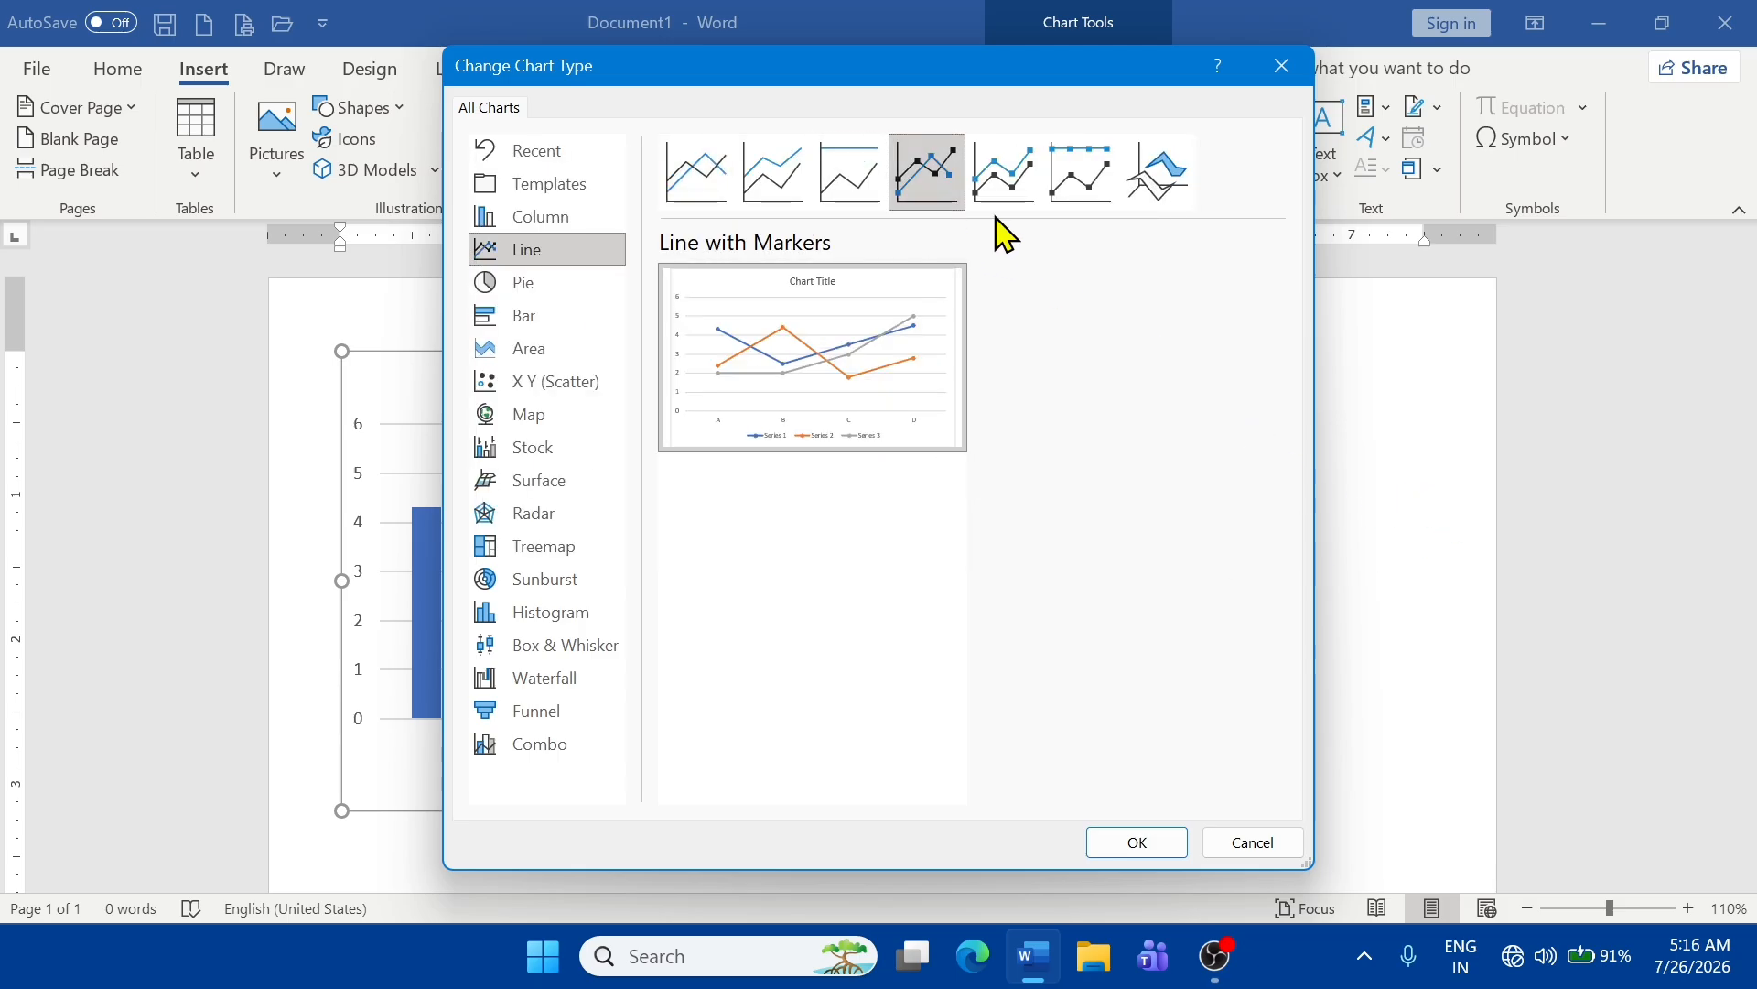
left_click(1016, 201)
left_click(1091, 196)
left_click(1158, 190)
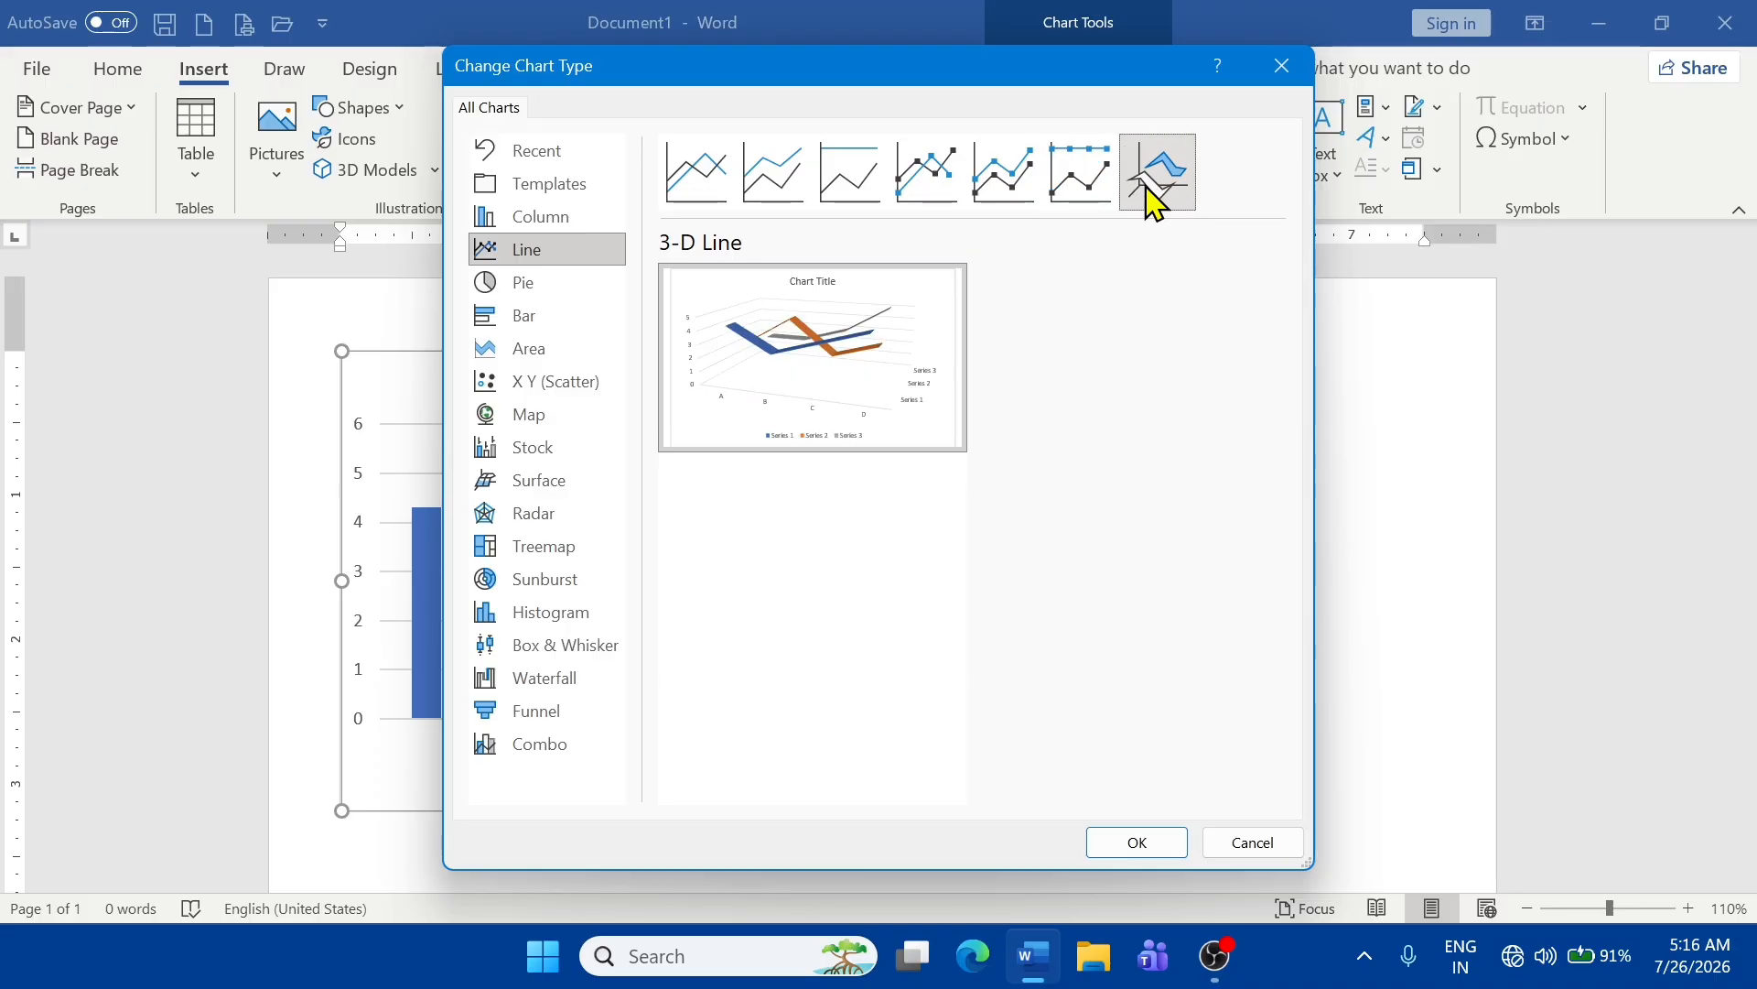
left_click(938, 188)
left_click(850, 178)
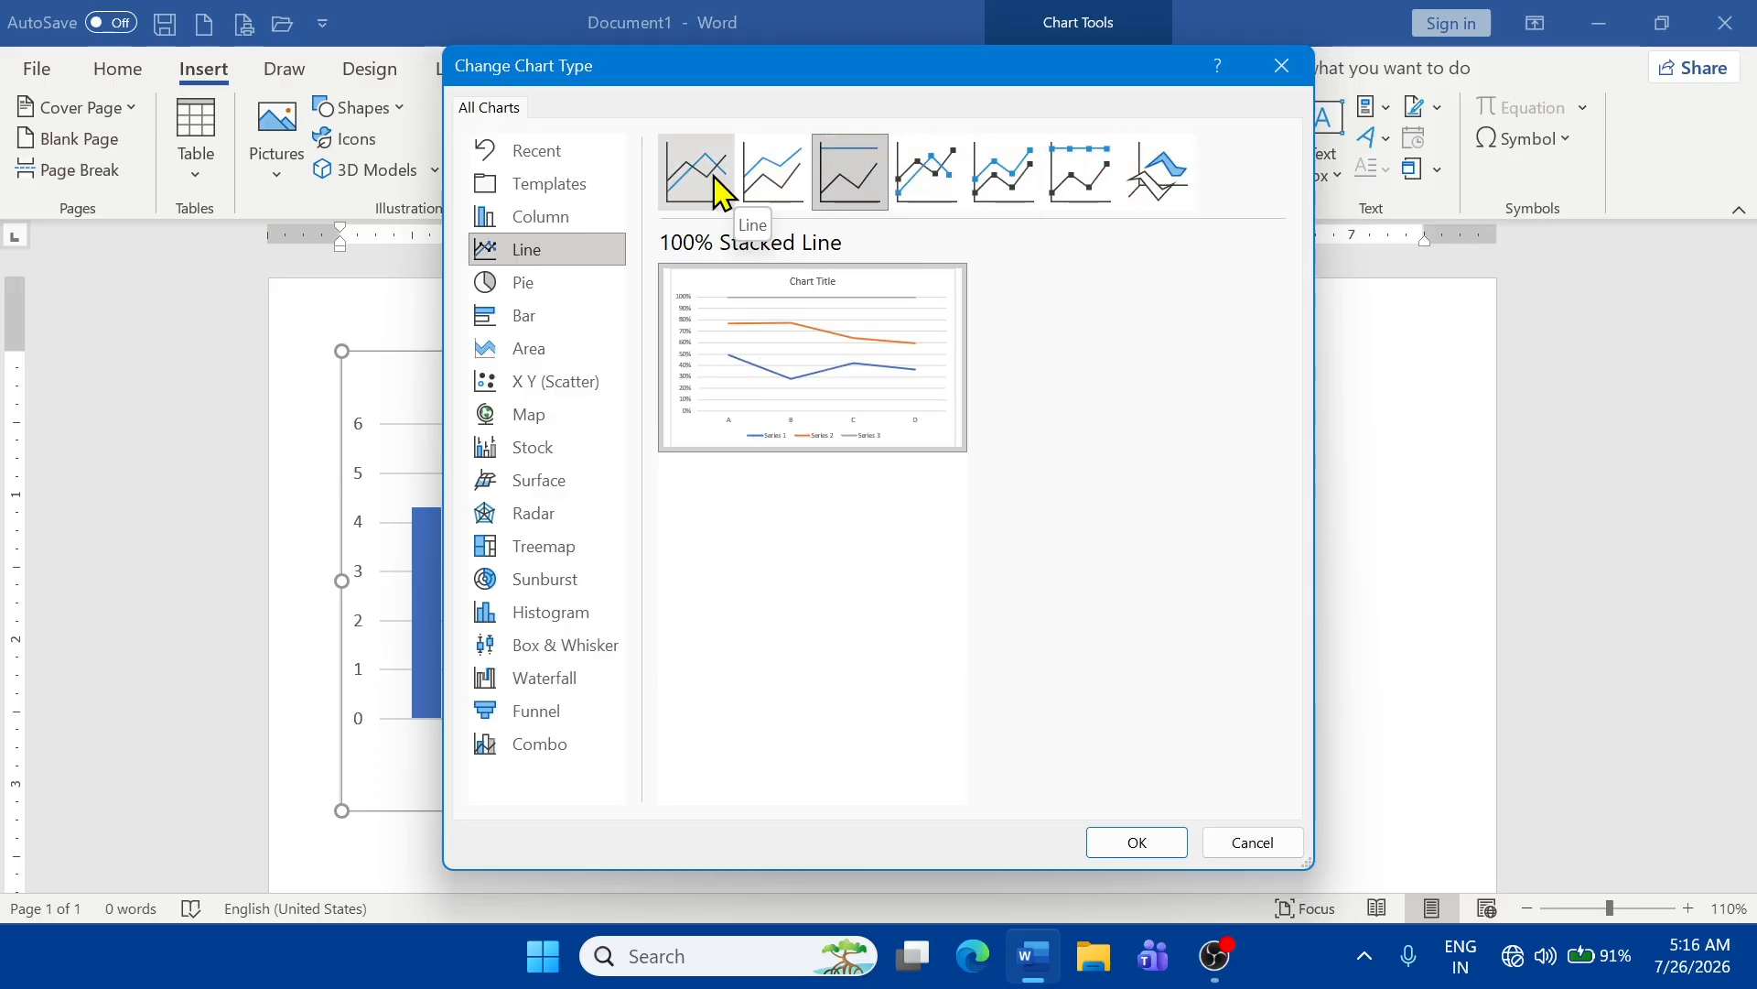
left_click(907, 192)
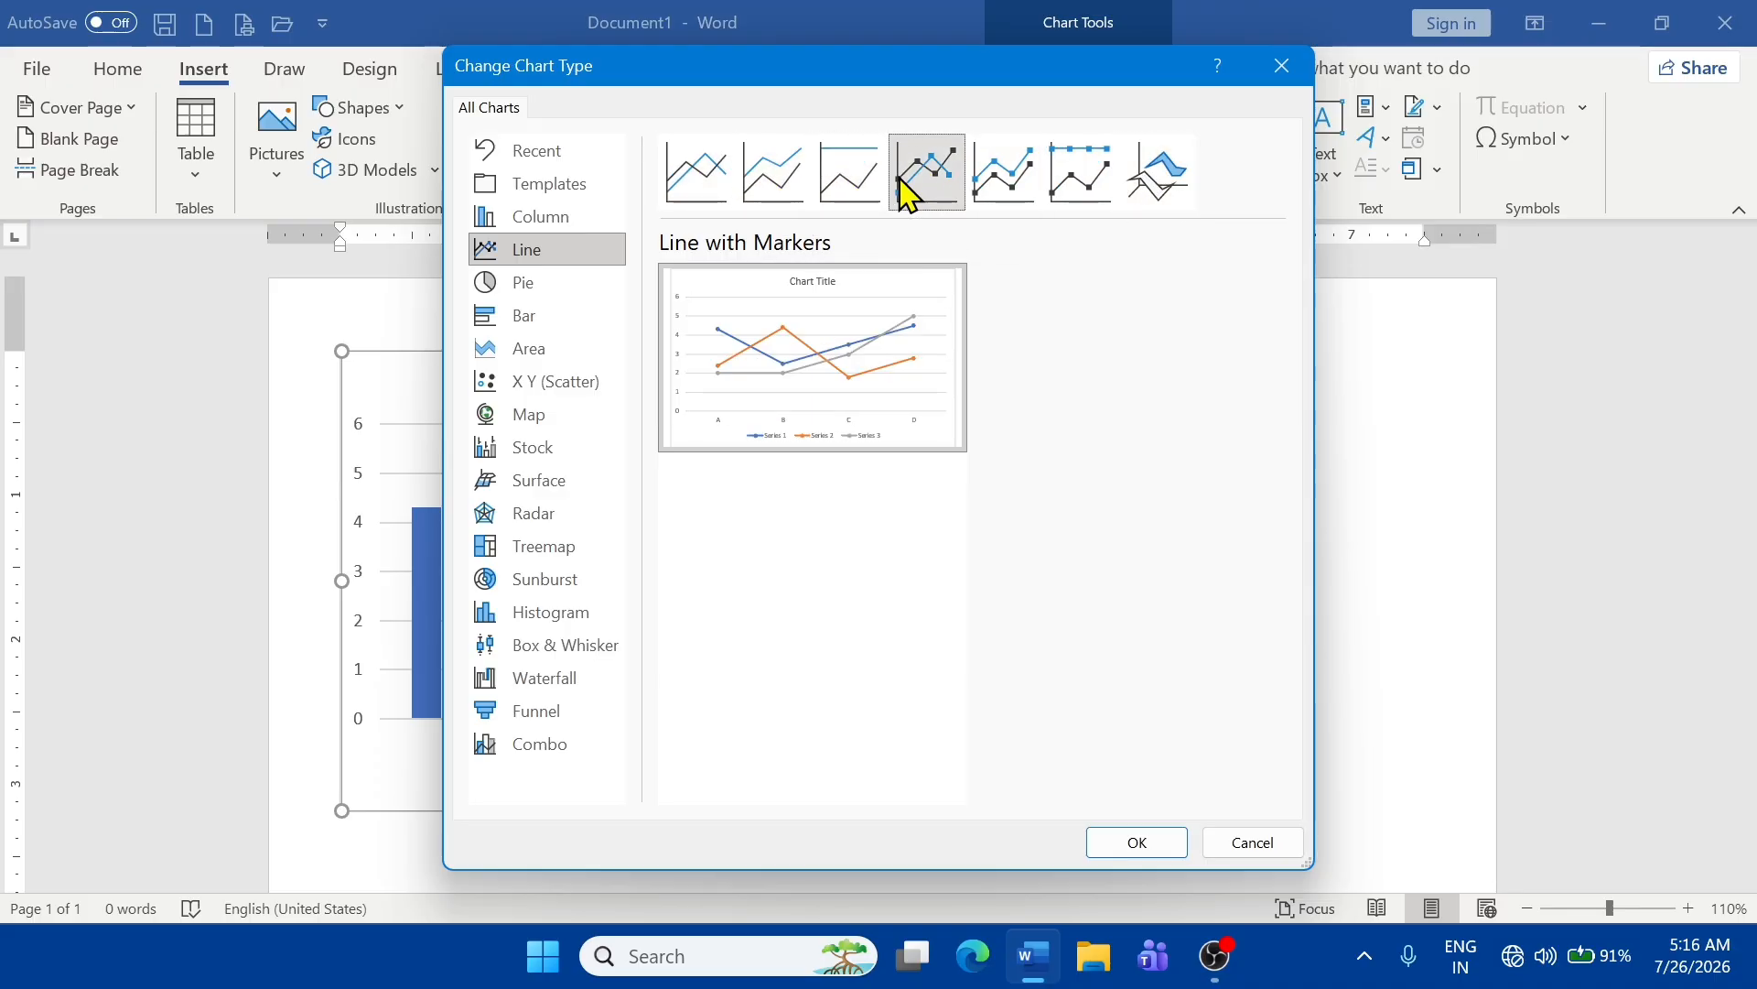
left_click(1126, 843)
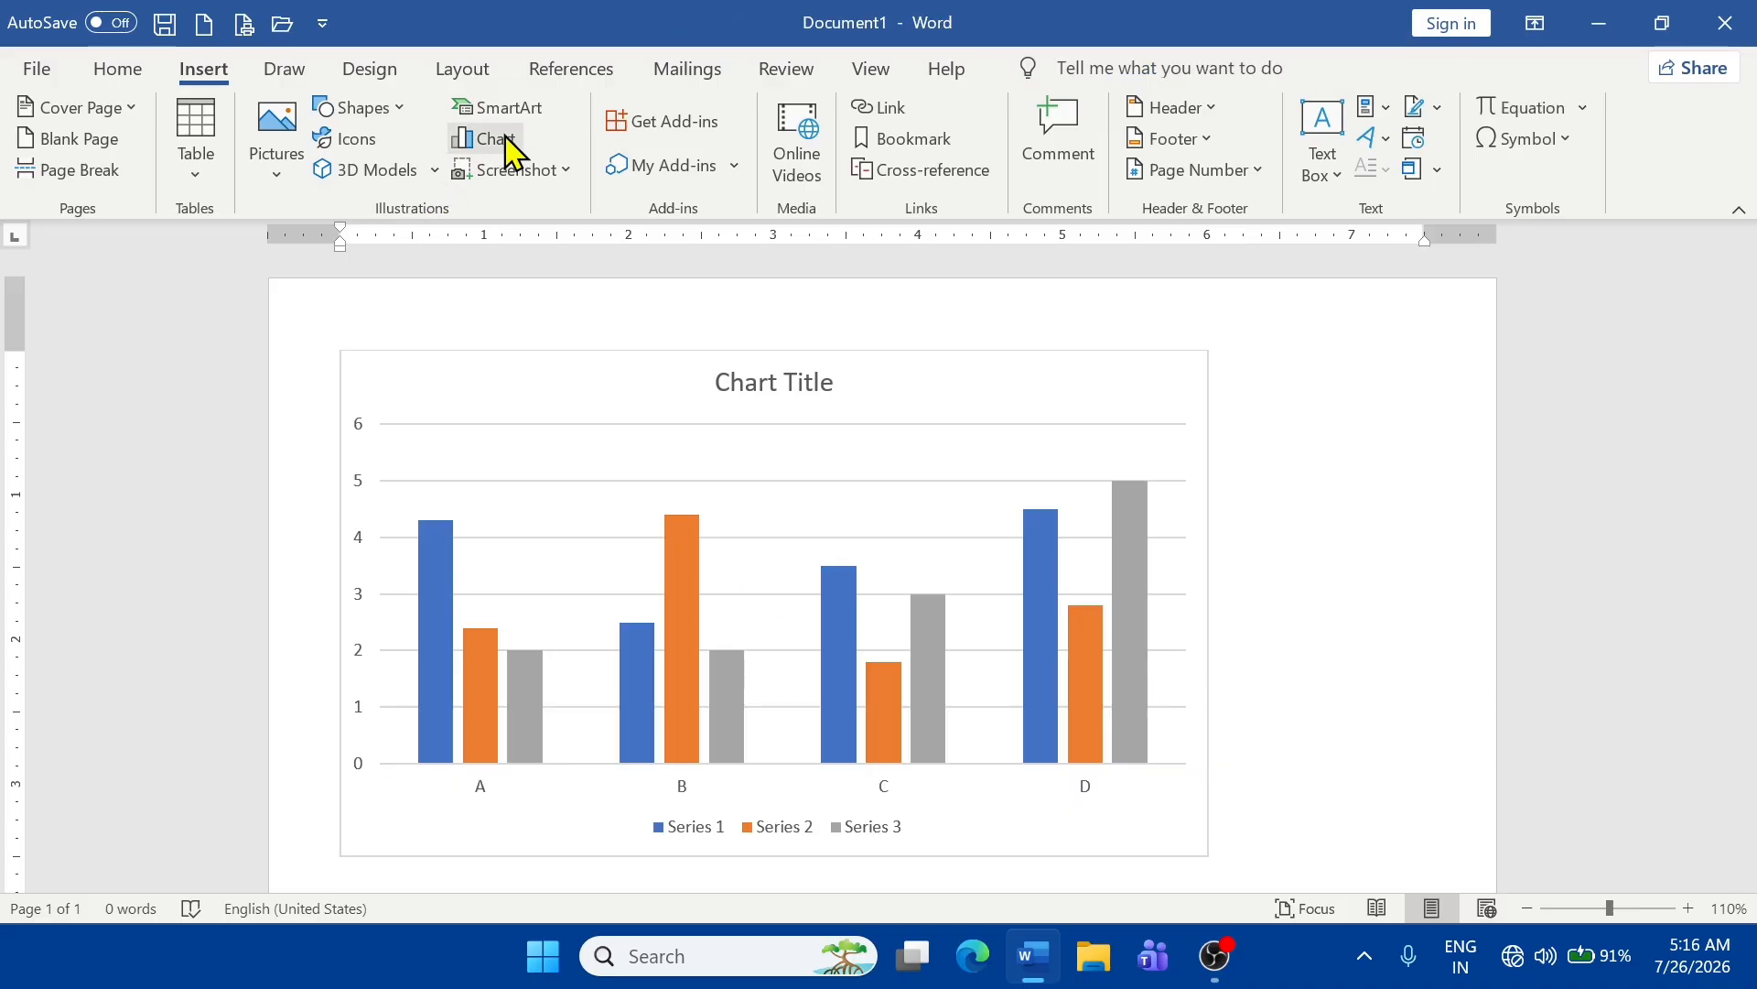
left_click(517, 147)
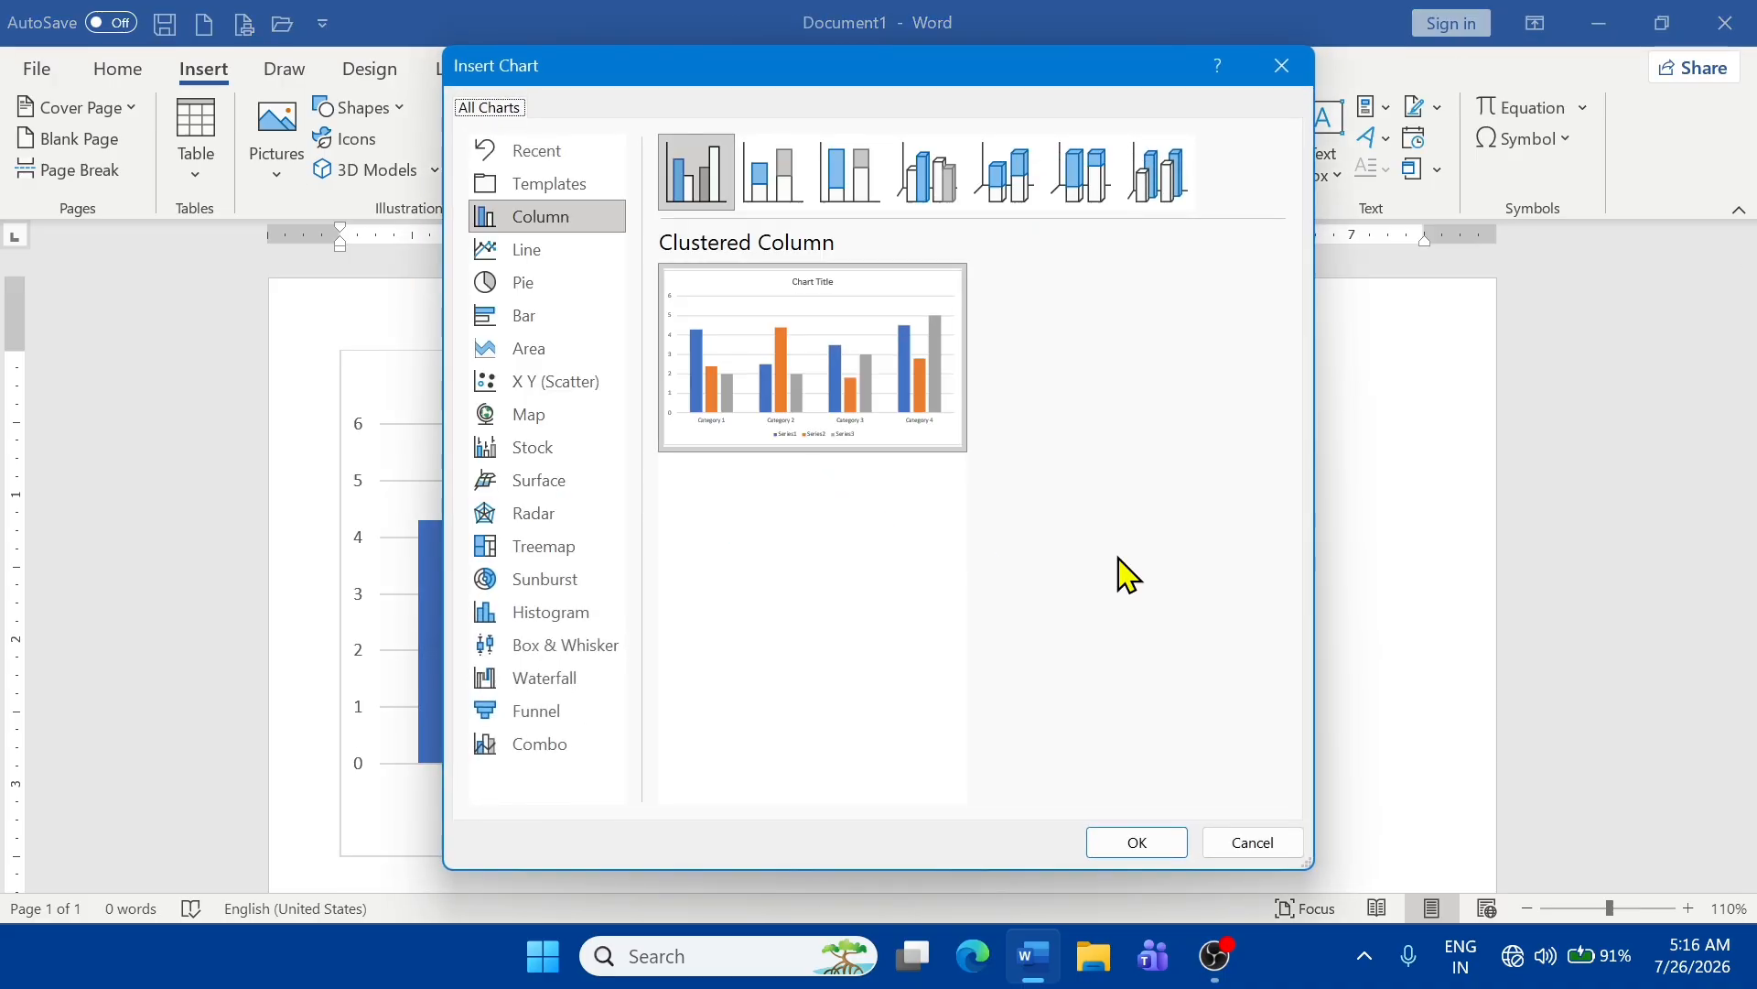
left_click(1282, 64)
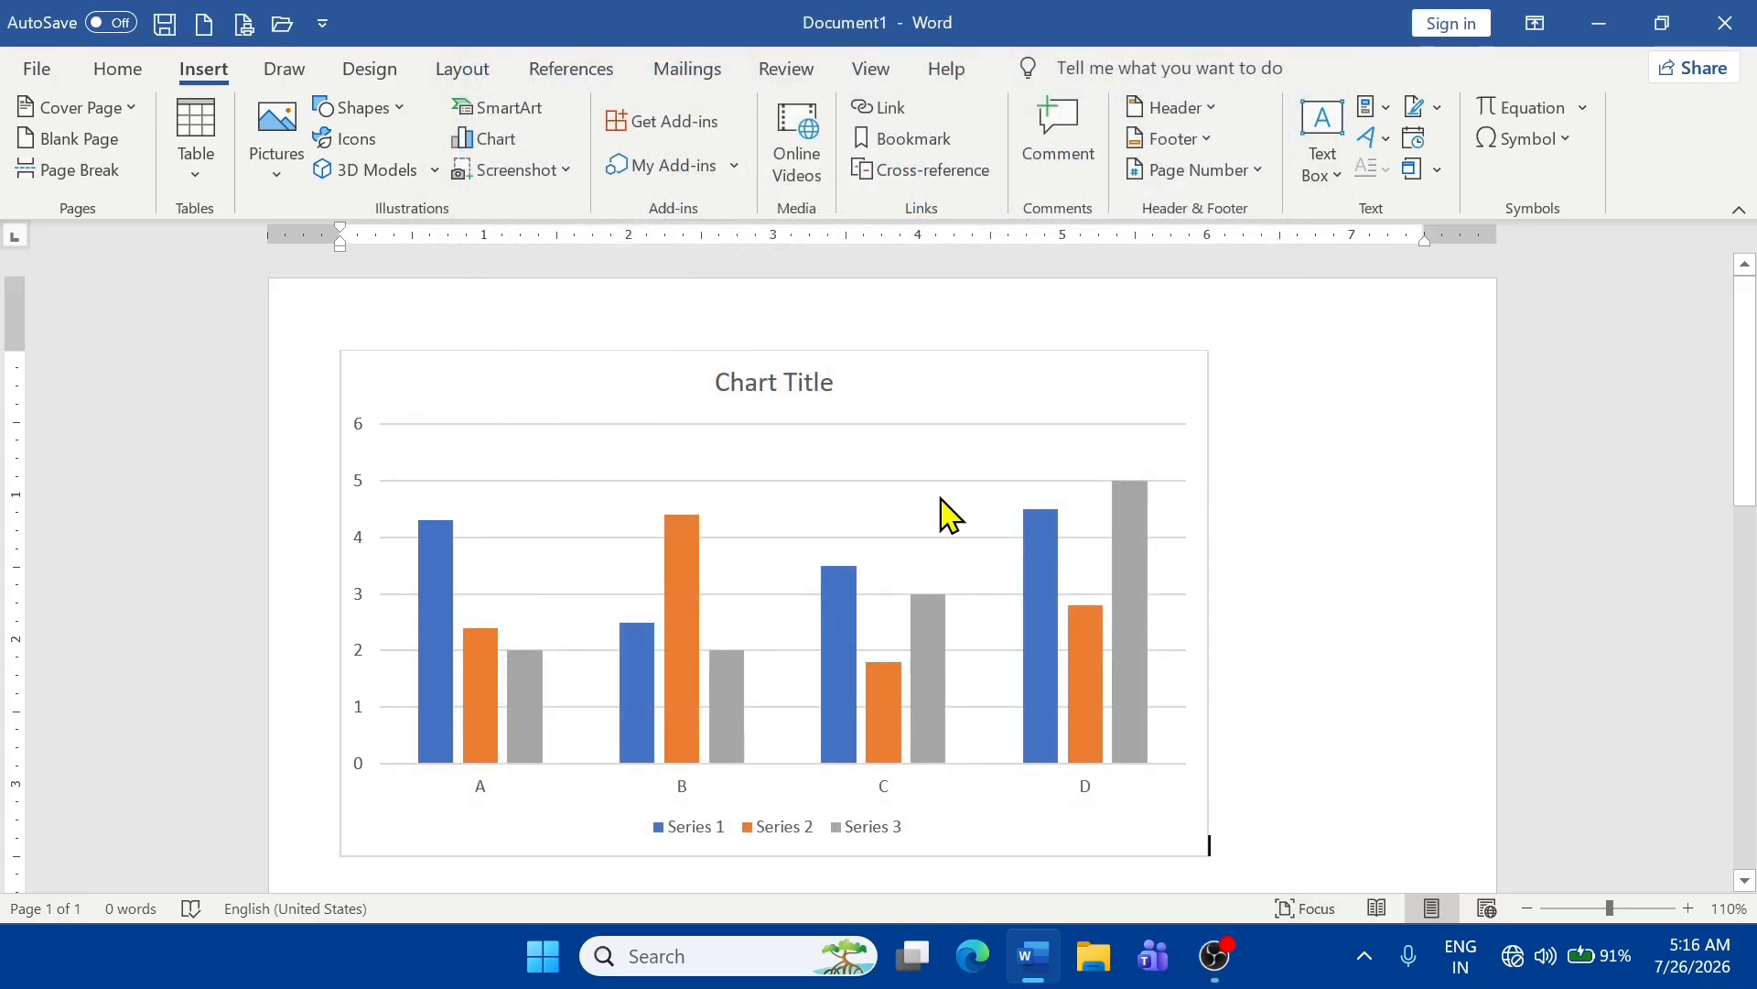
- Try the chart style with semi-transparent, overlapping columns on the column chart
left_click(813, 638)
left_click(1126, 74)
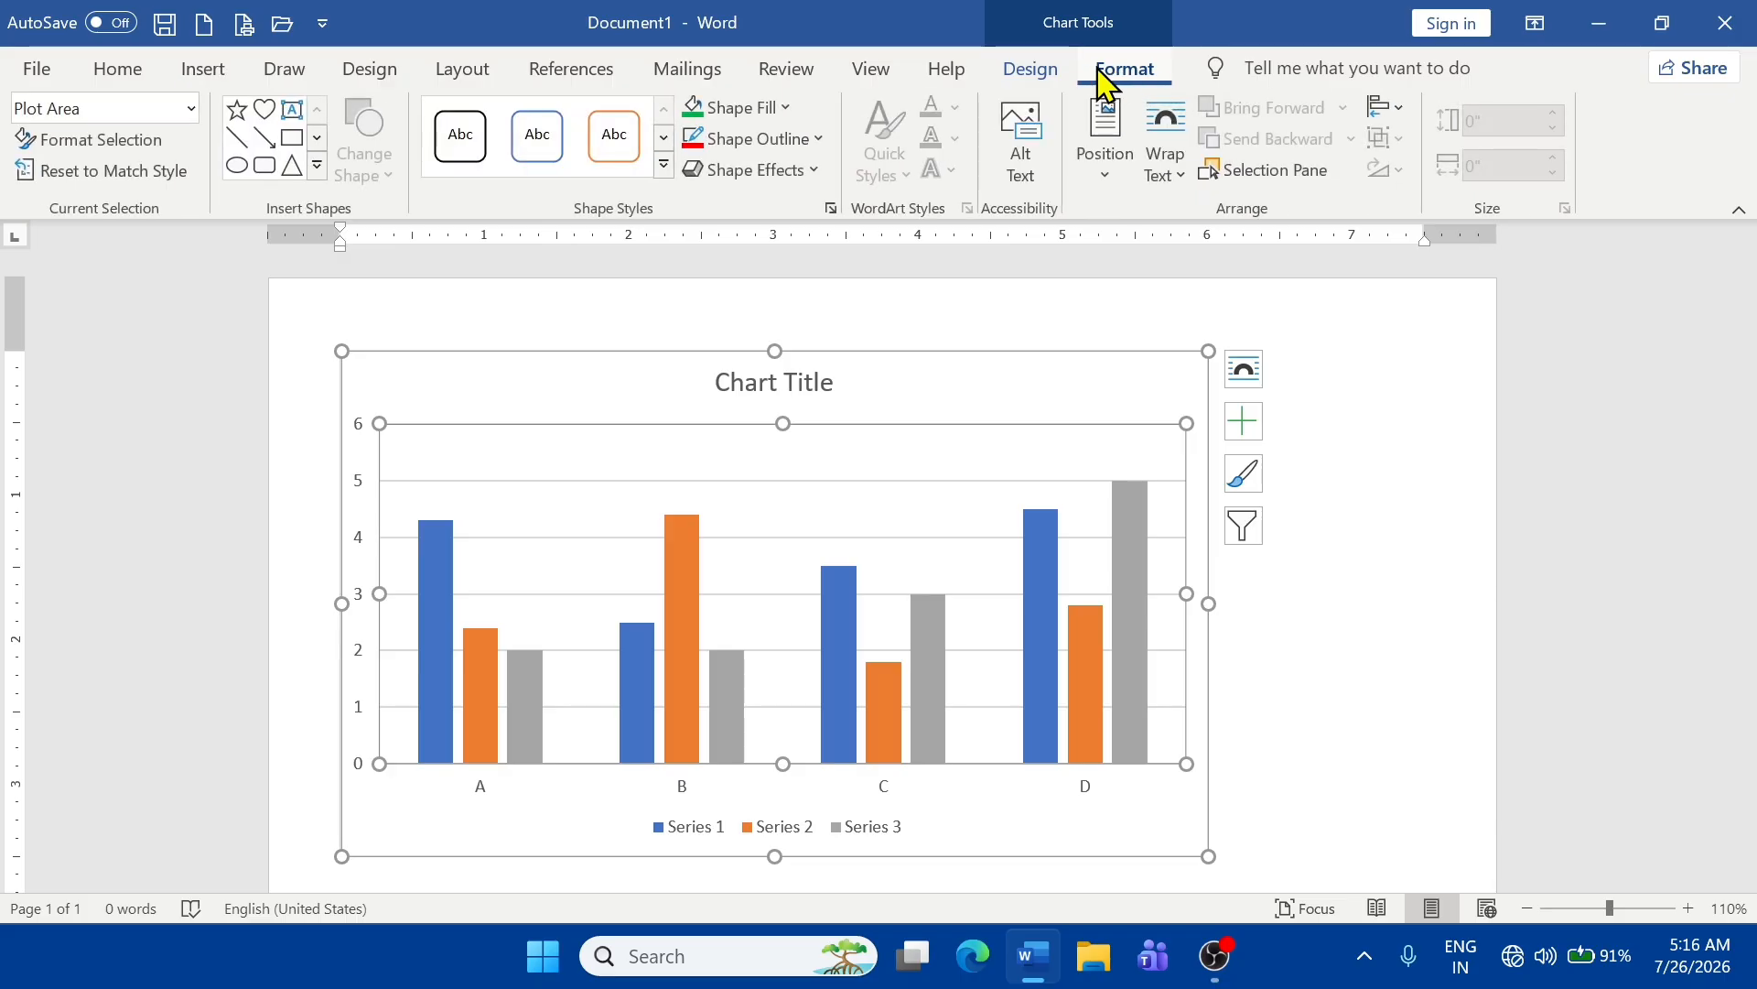
left_click(1038, 78)
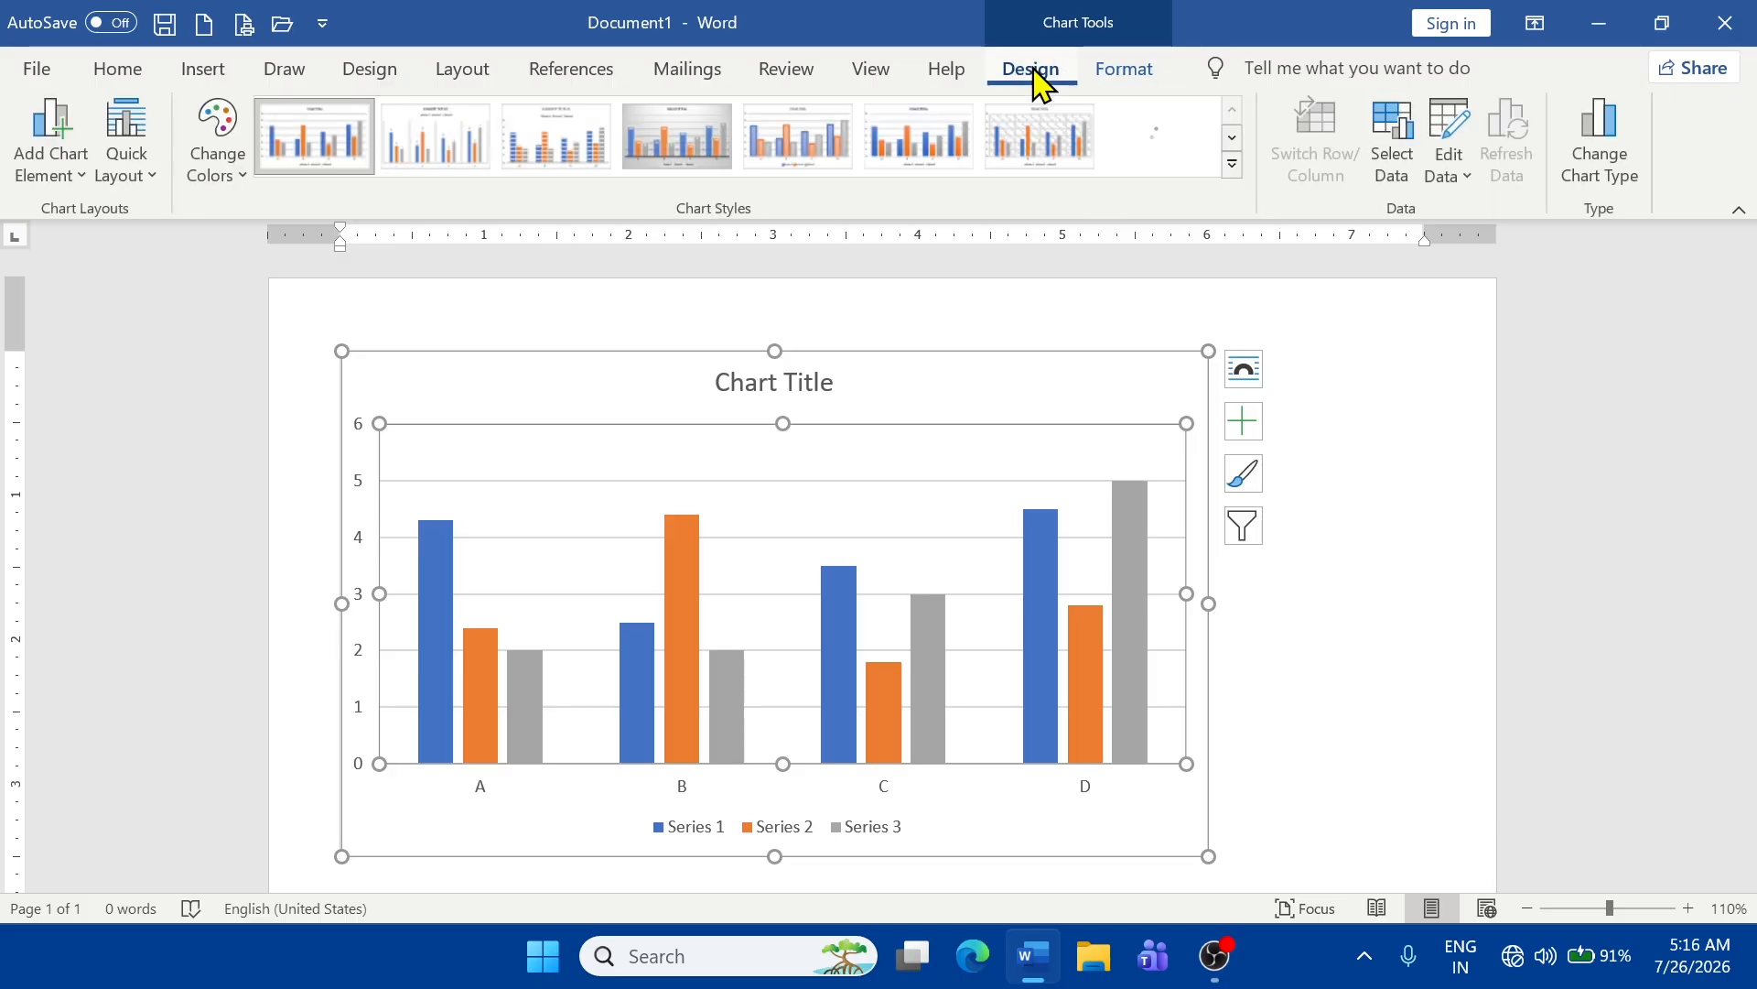
left_click(1232, 164)
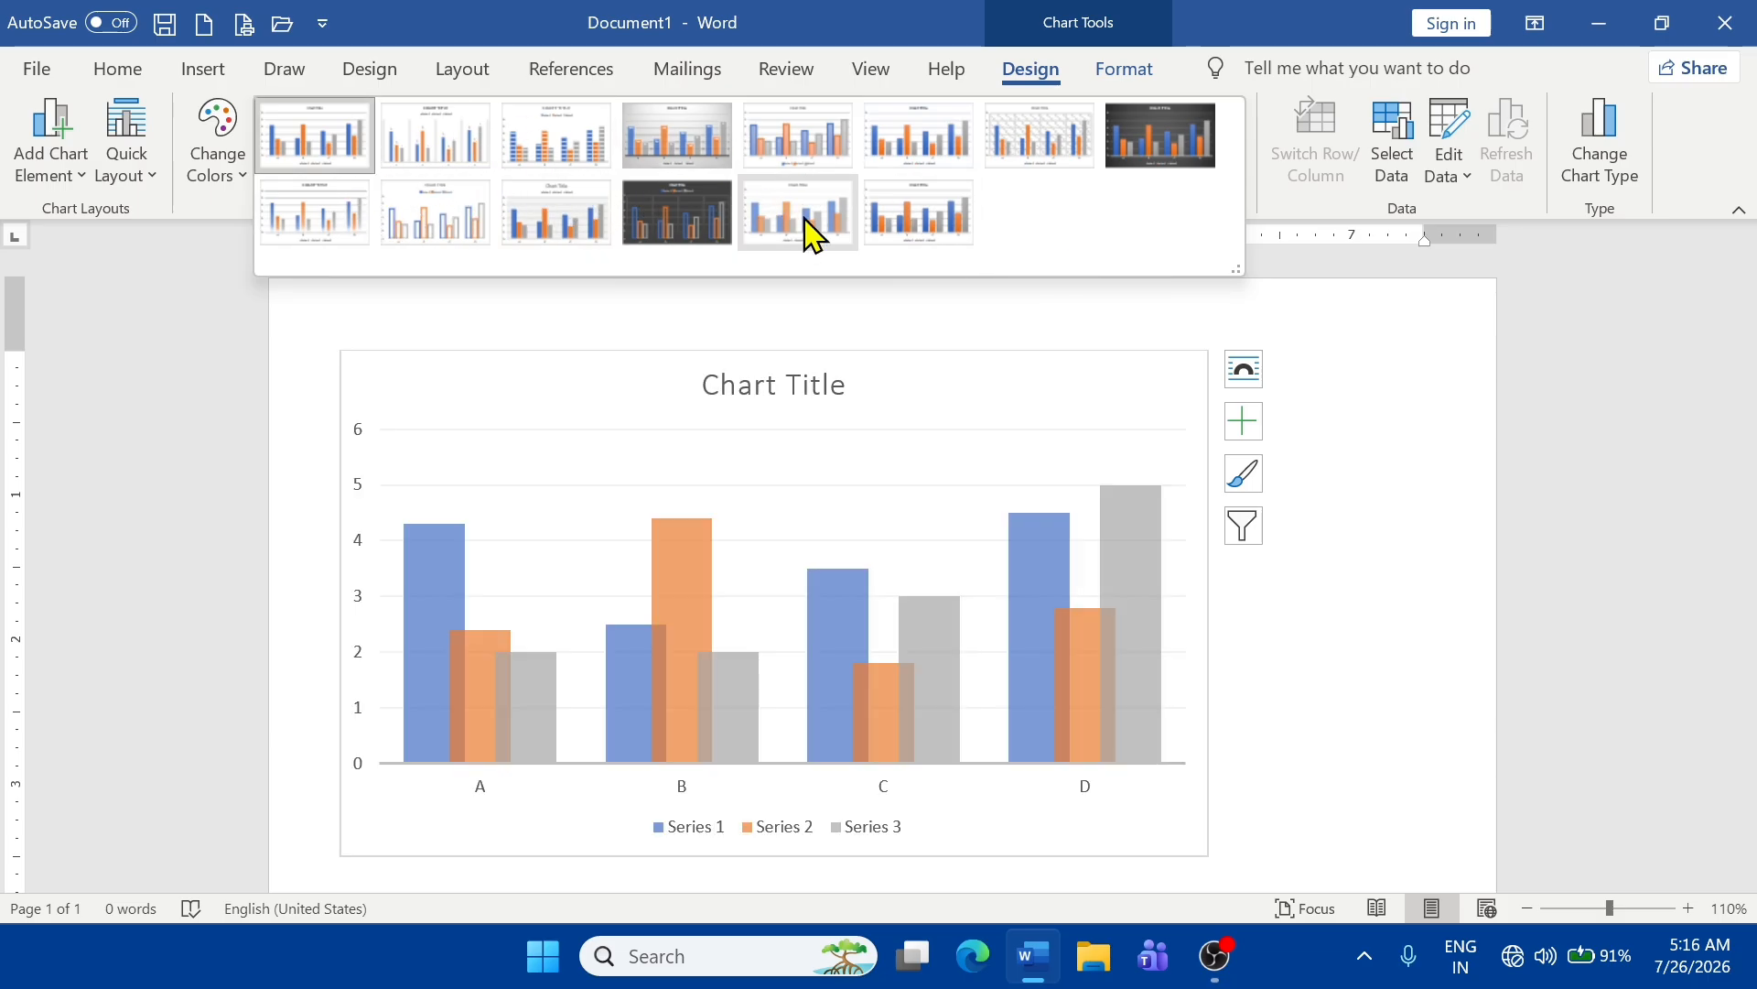
key("Escape")
left_click(816, 668)
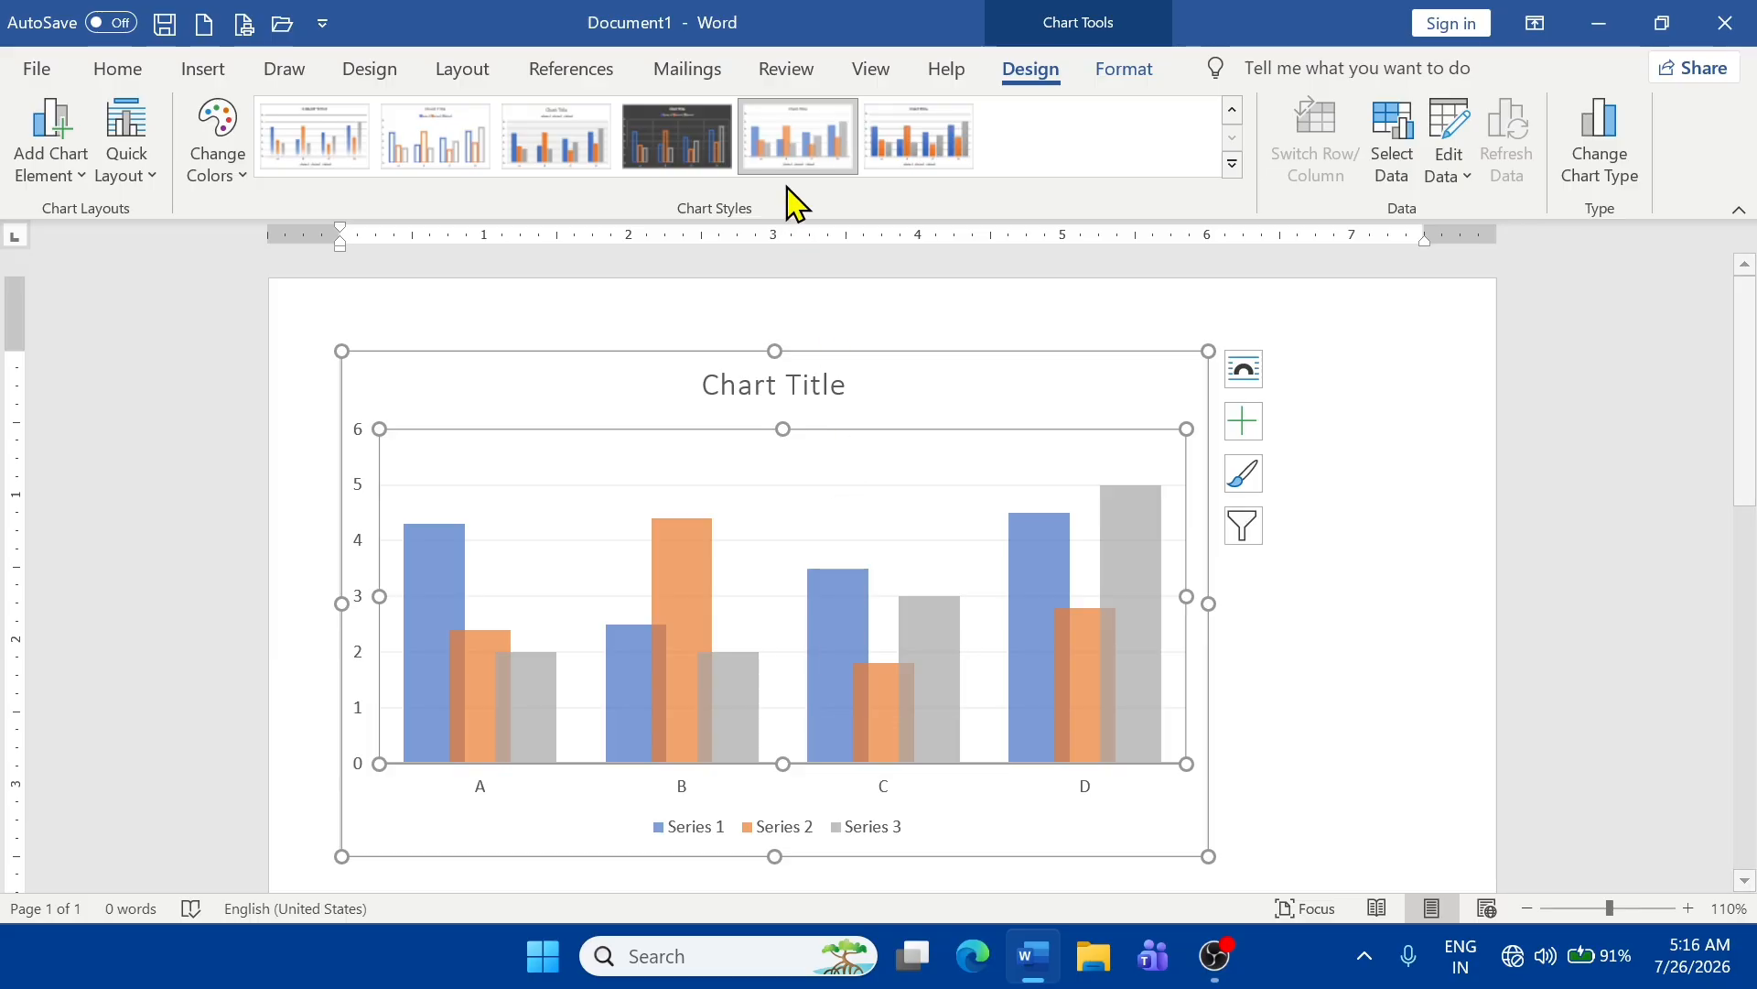
- Apply the chart style with a dark gradient background and gradient-filled columns
left_click(1233, 164)
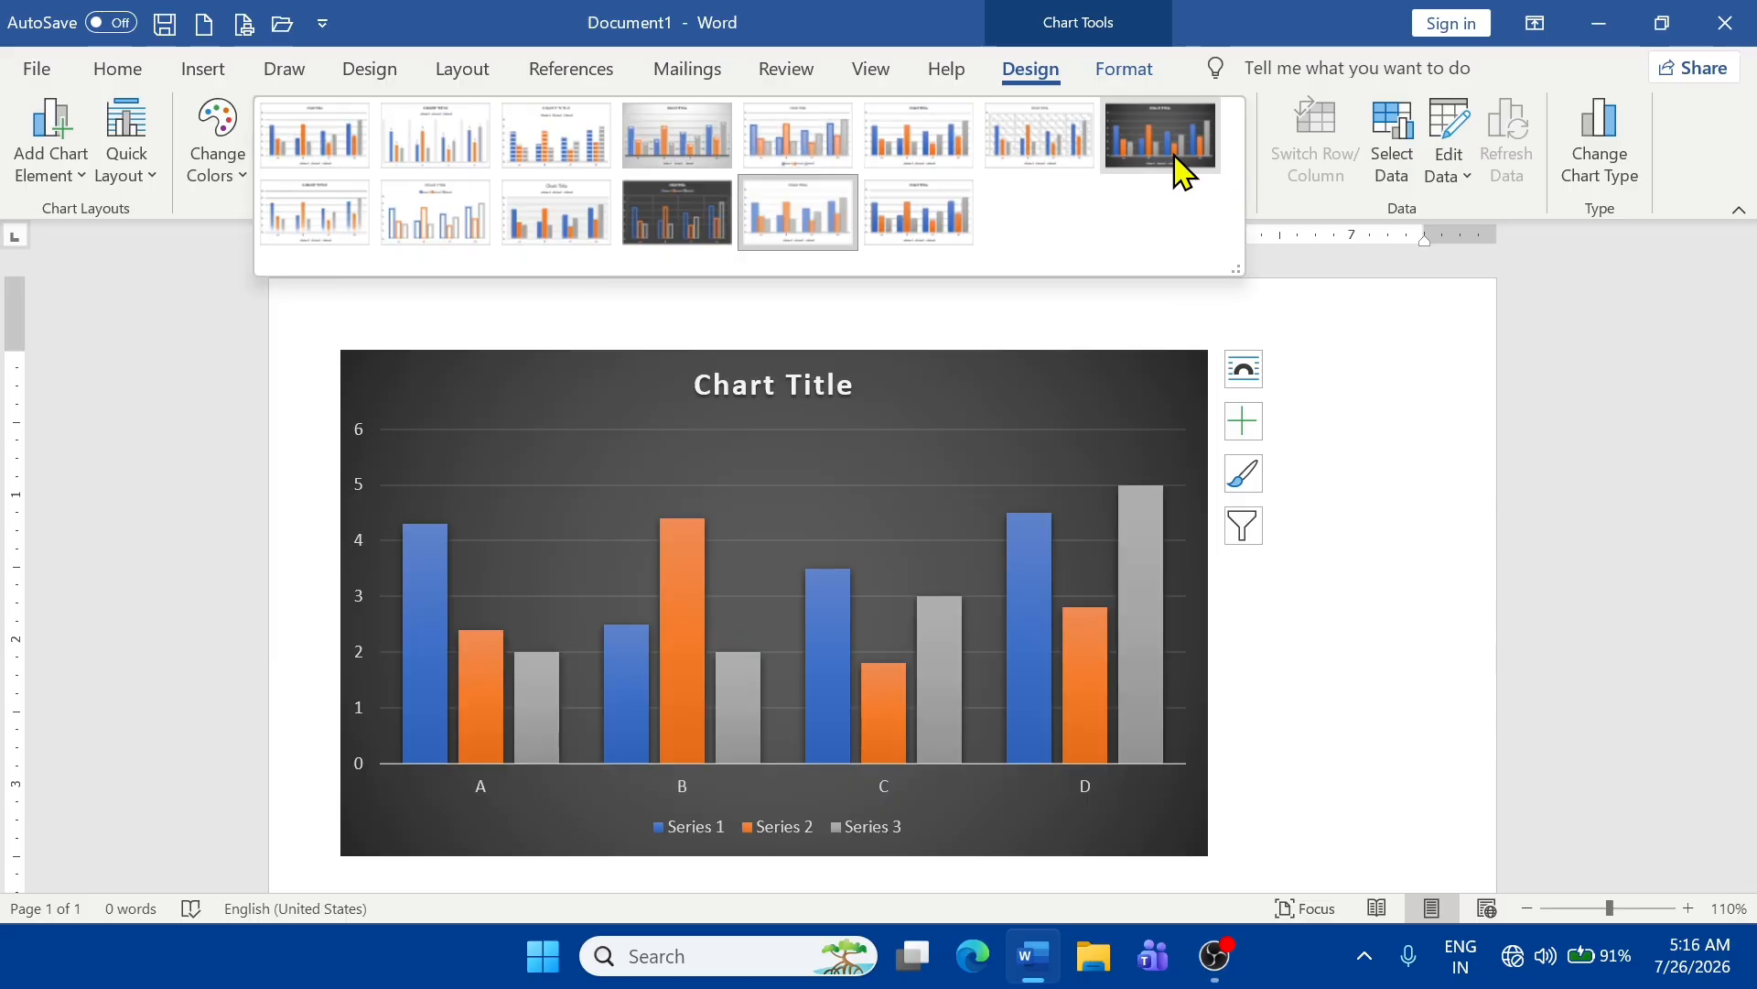
key("Escape")
left_click(1176, 160)
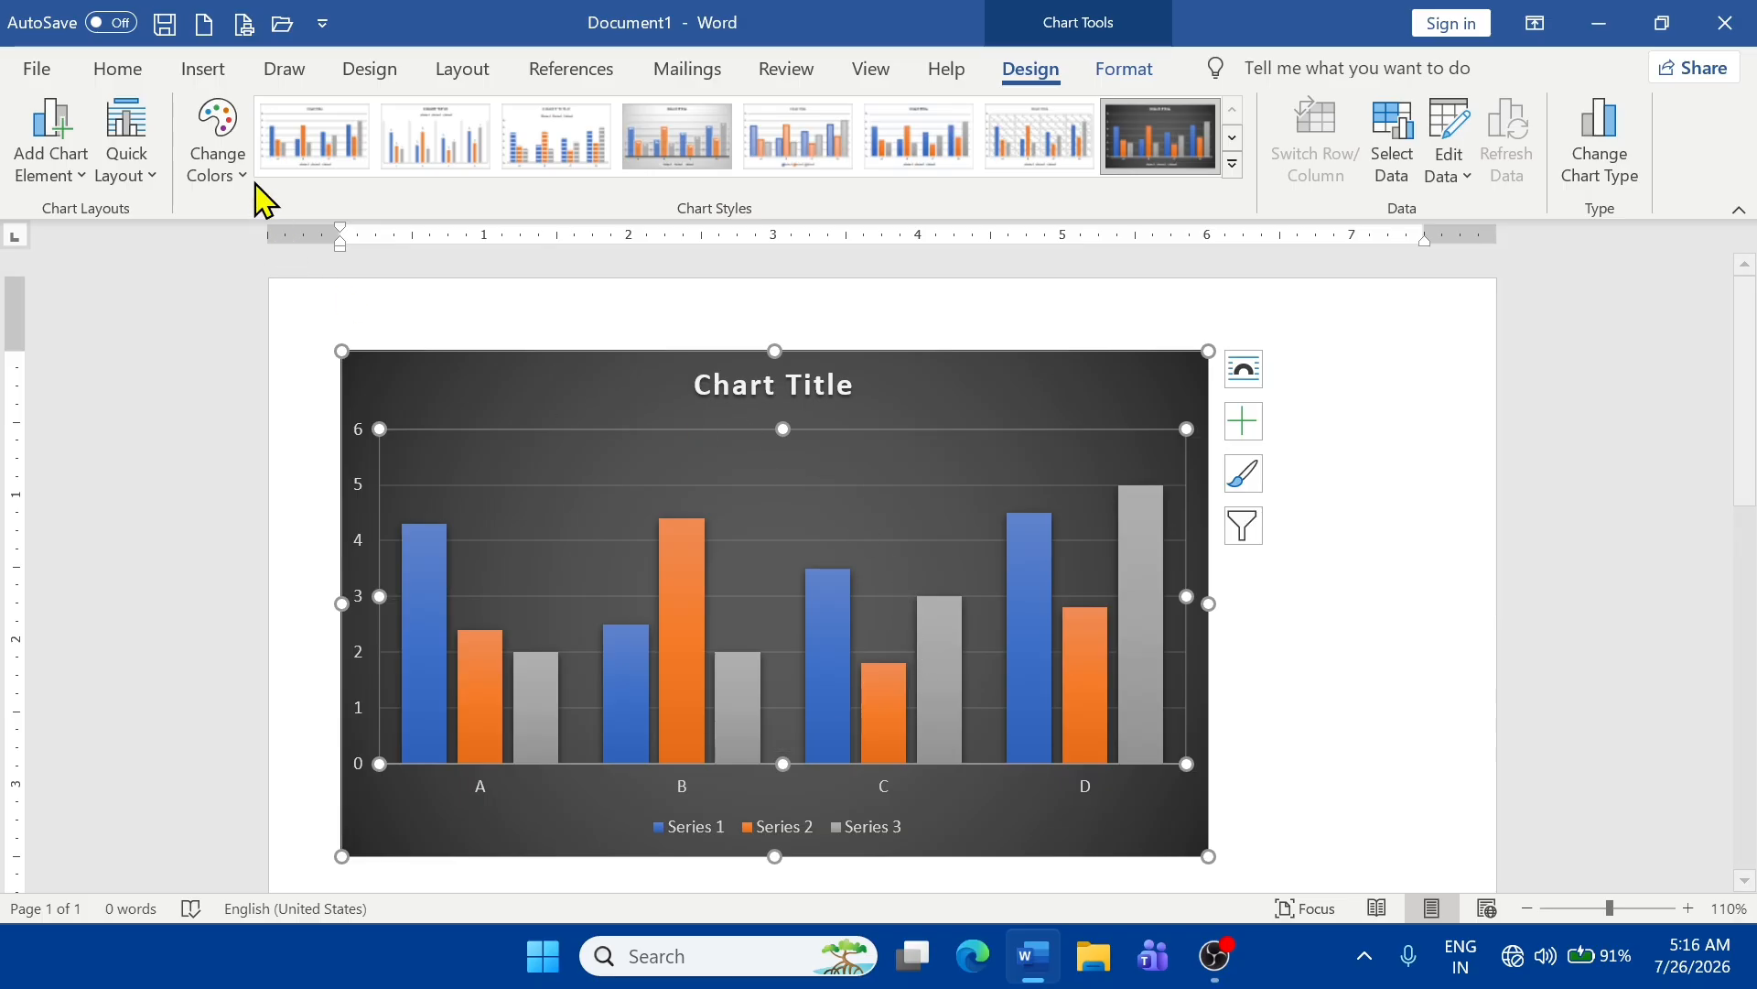
- Recolour the chart's series with the monochromatic gold palette running from dark to light
left_click(218, 156)
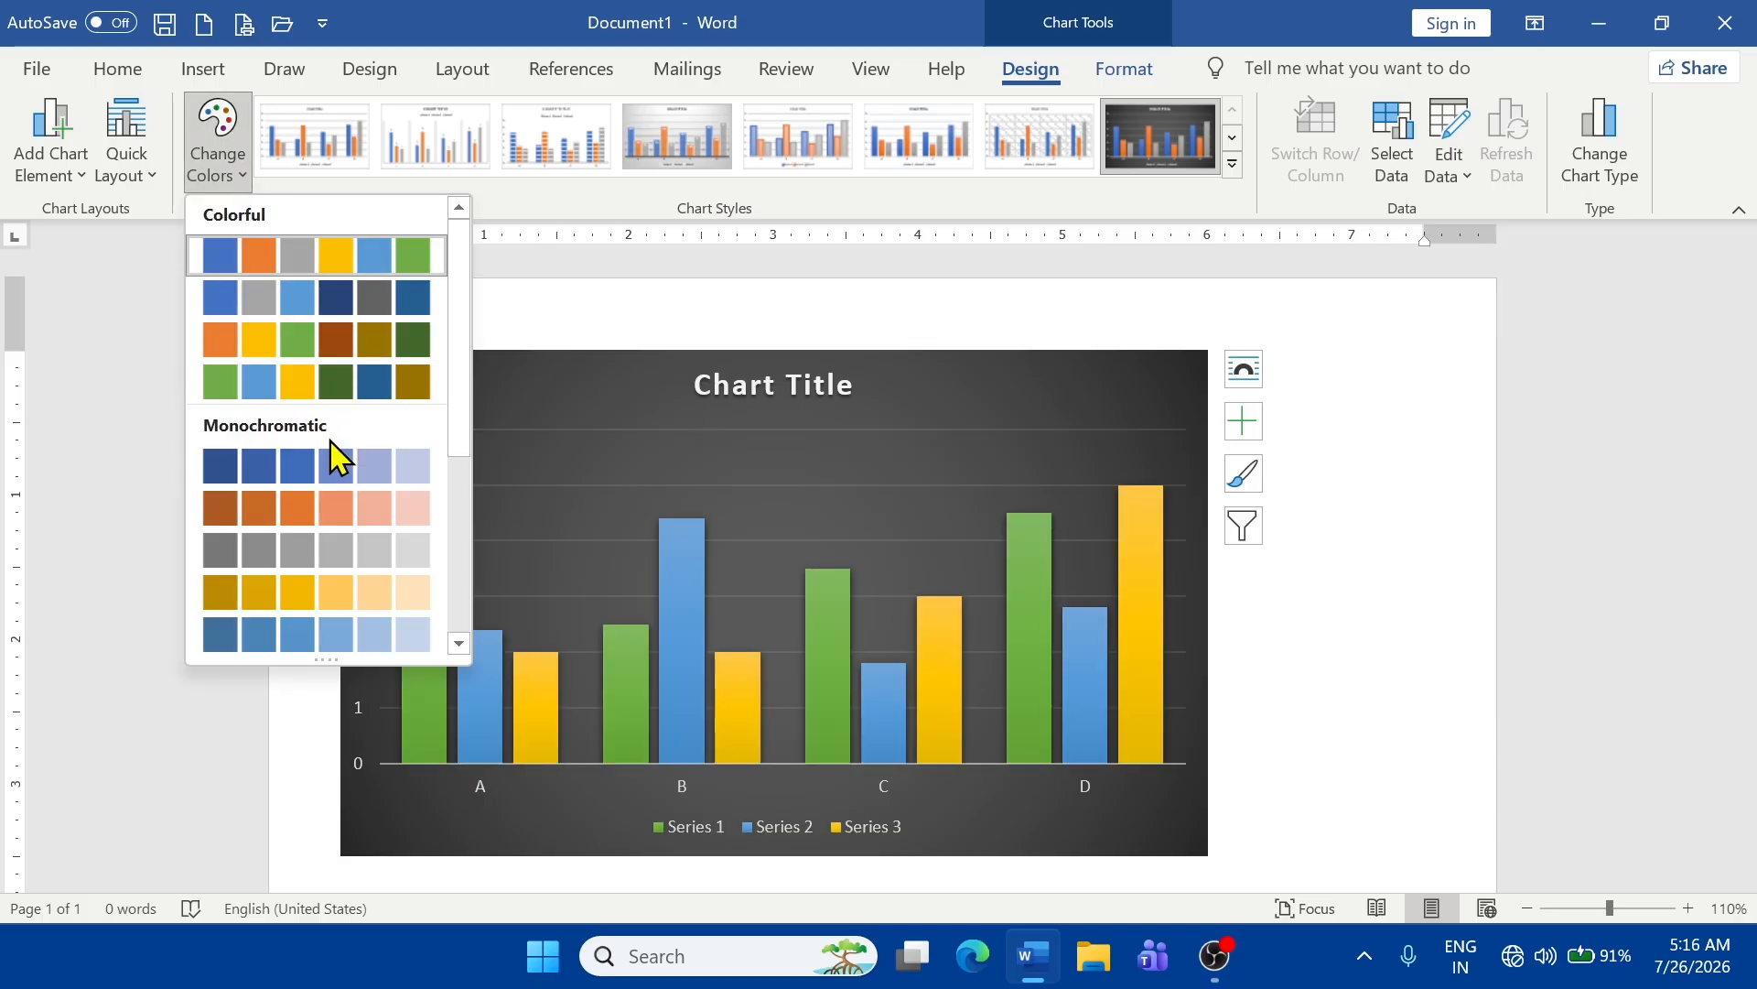
scroll(338, 549, "down", 3)
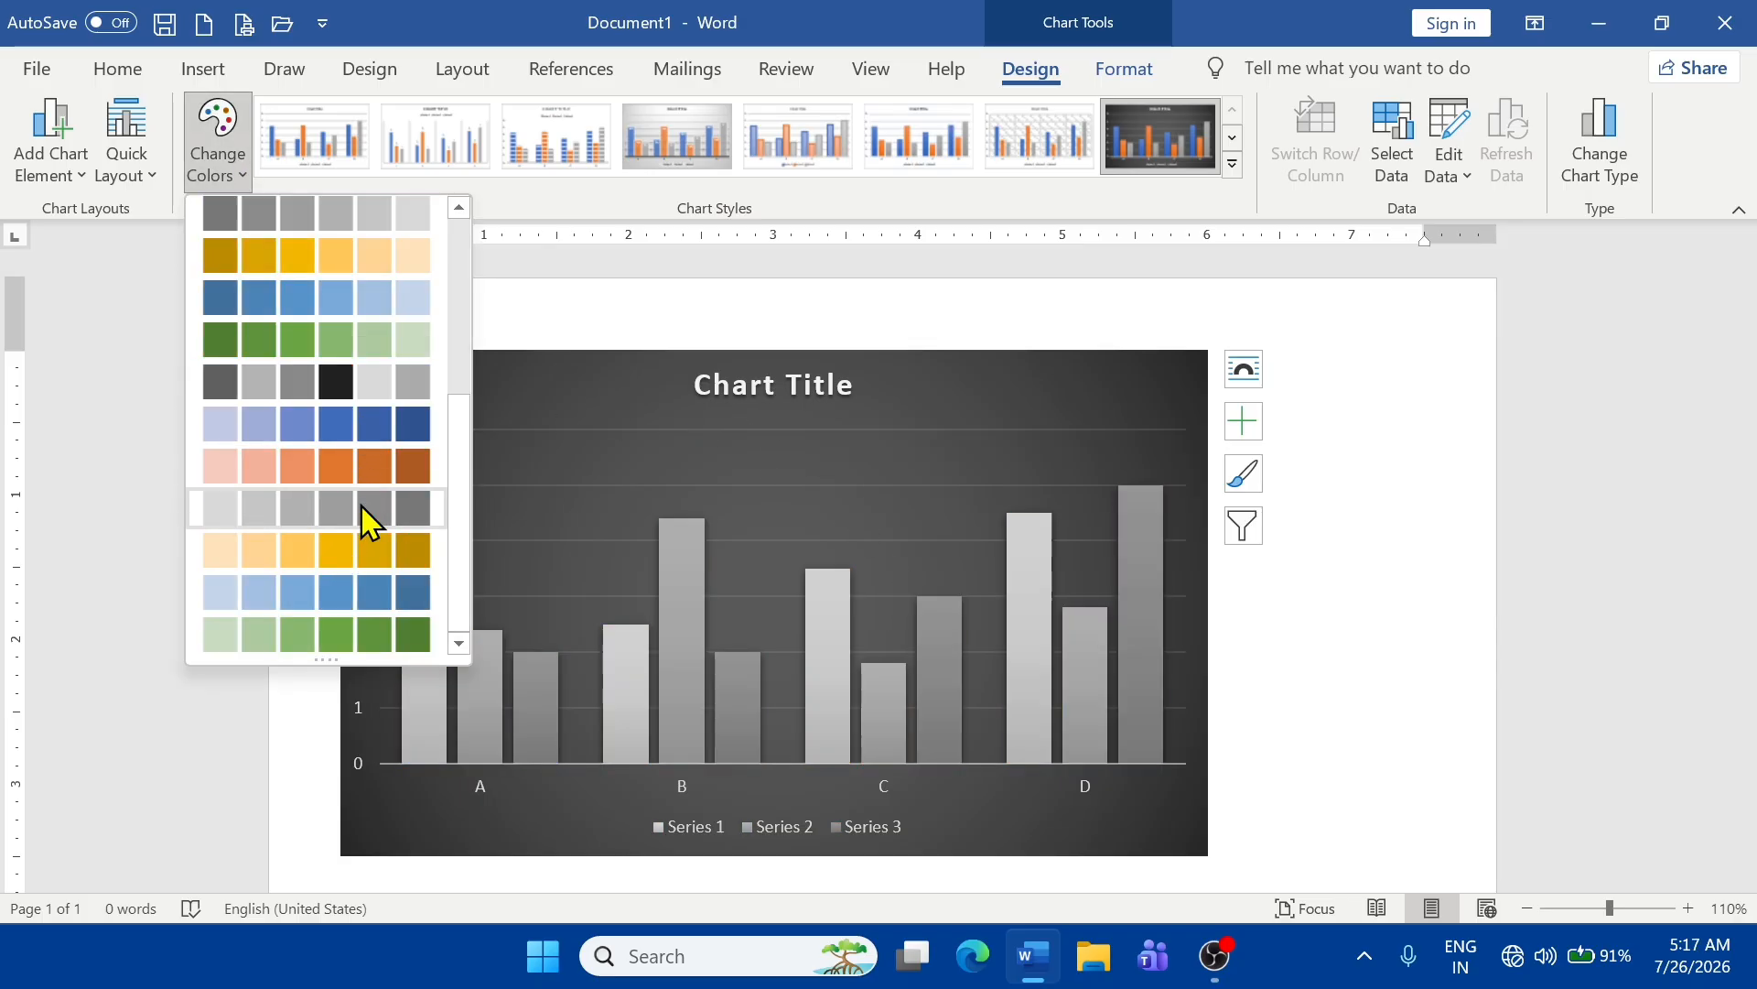
left_click(345, 263)
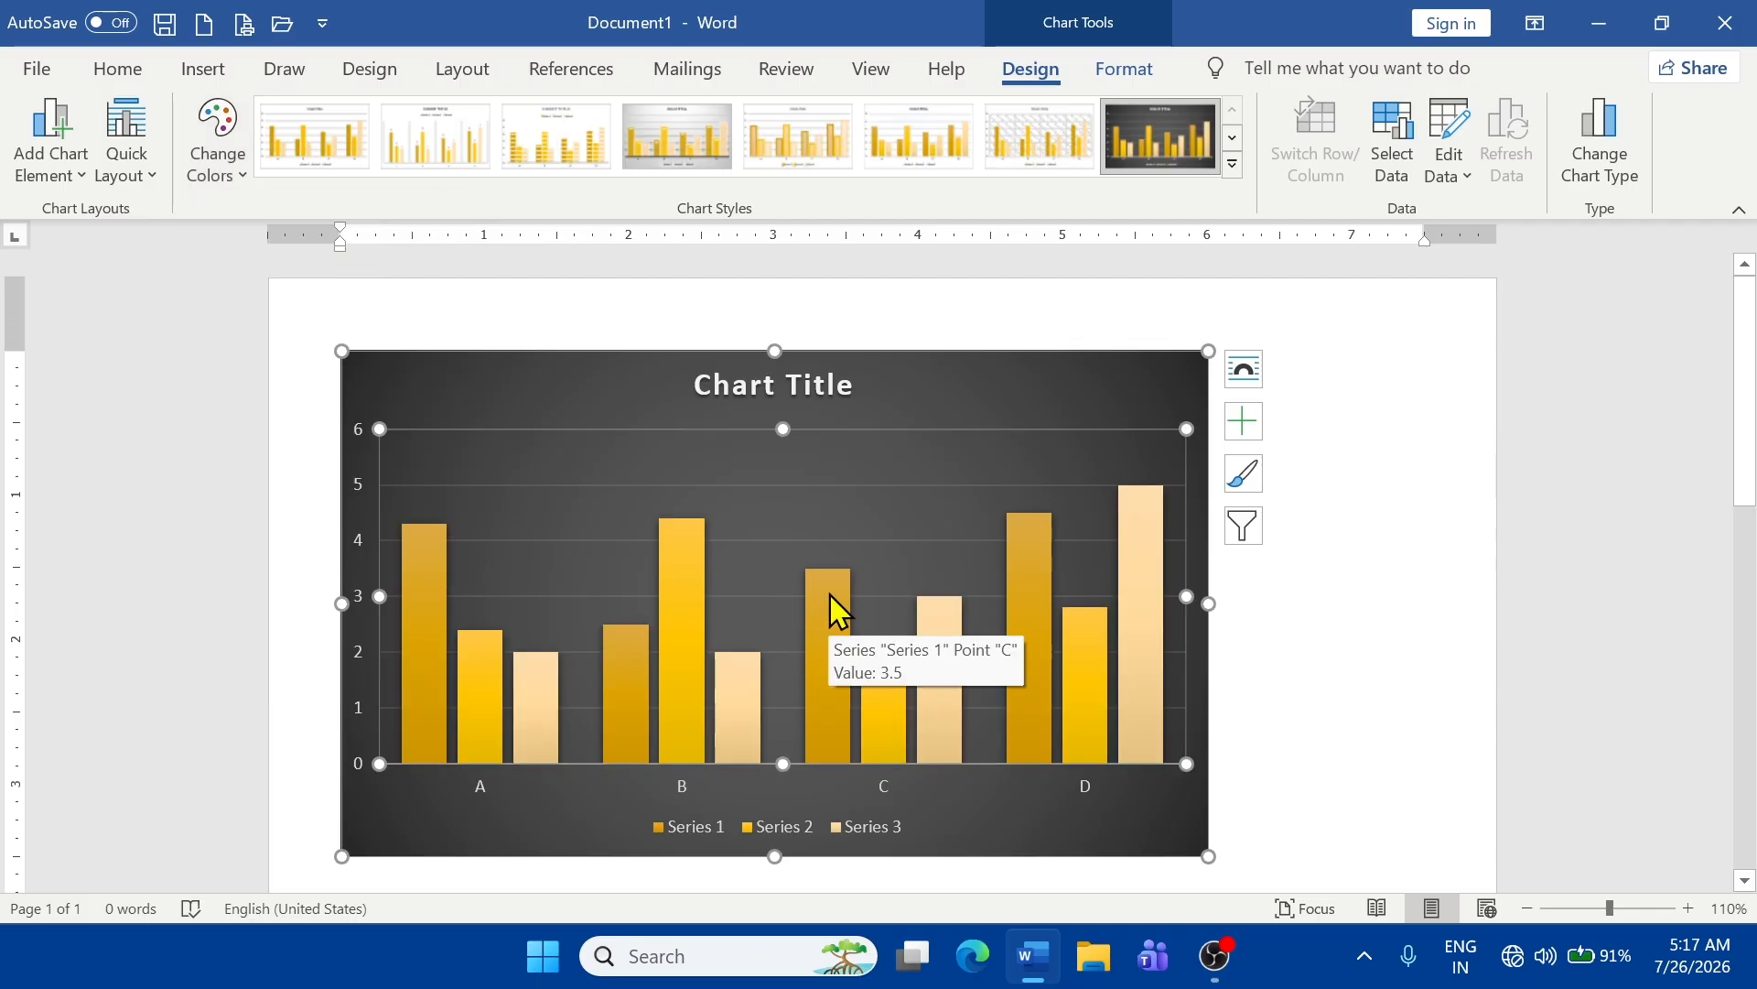
- Delete the entire column chart from the document
left_click(1355, 460)
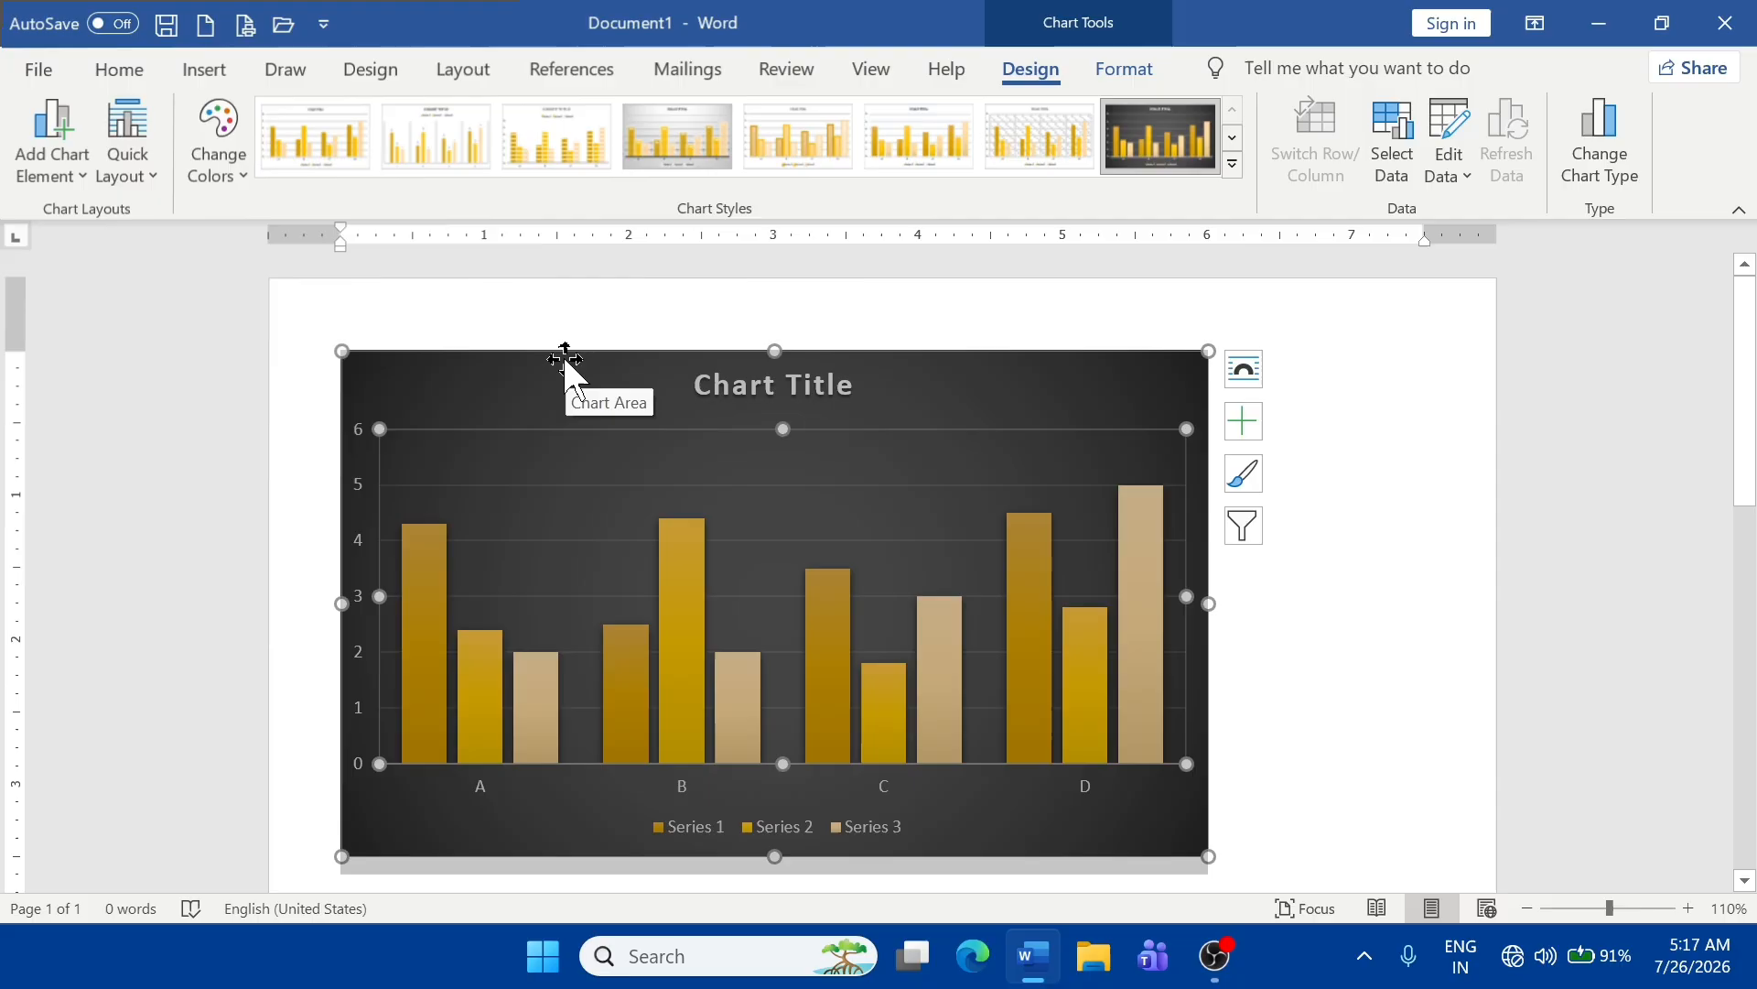
left_click(564, 359)
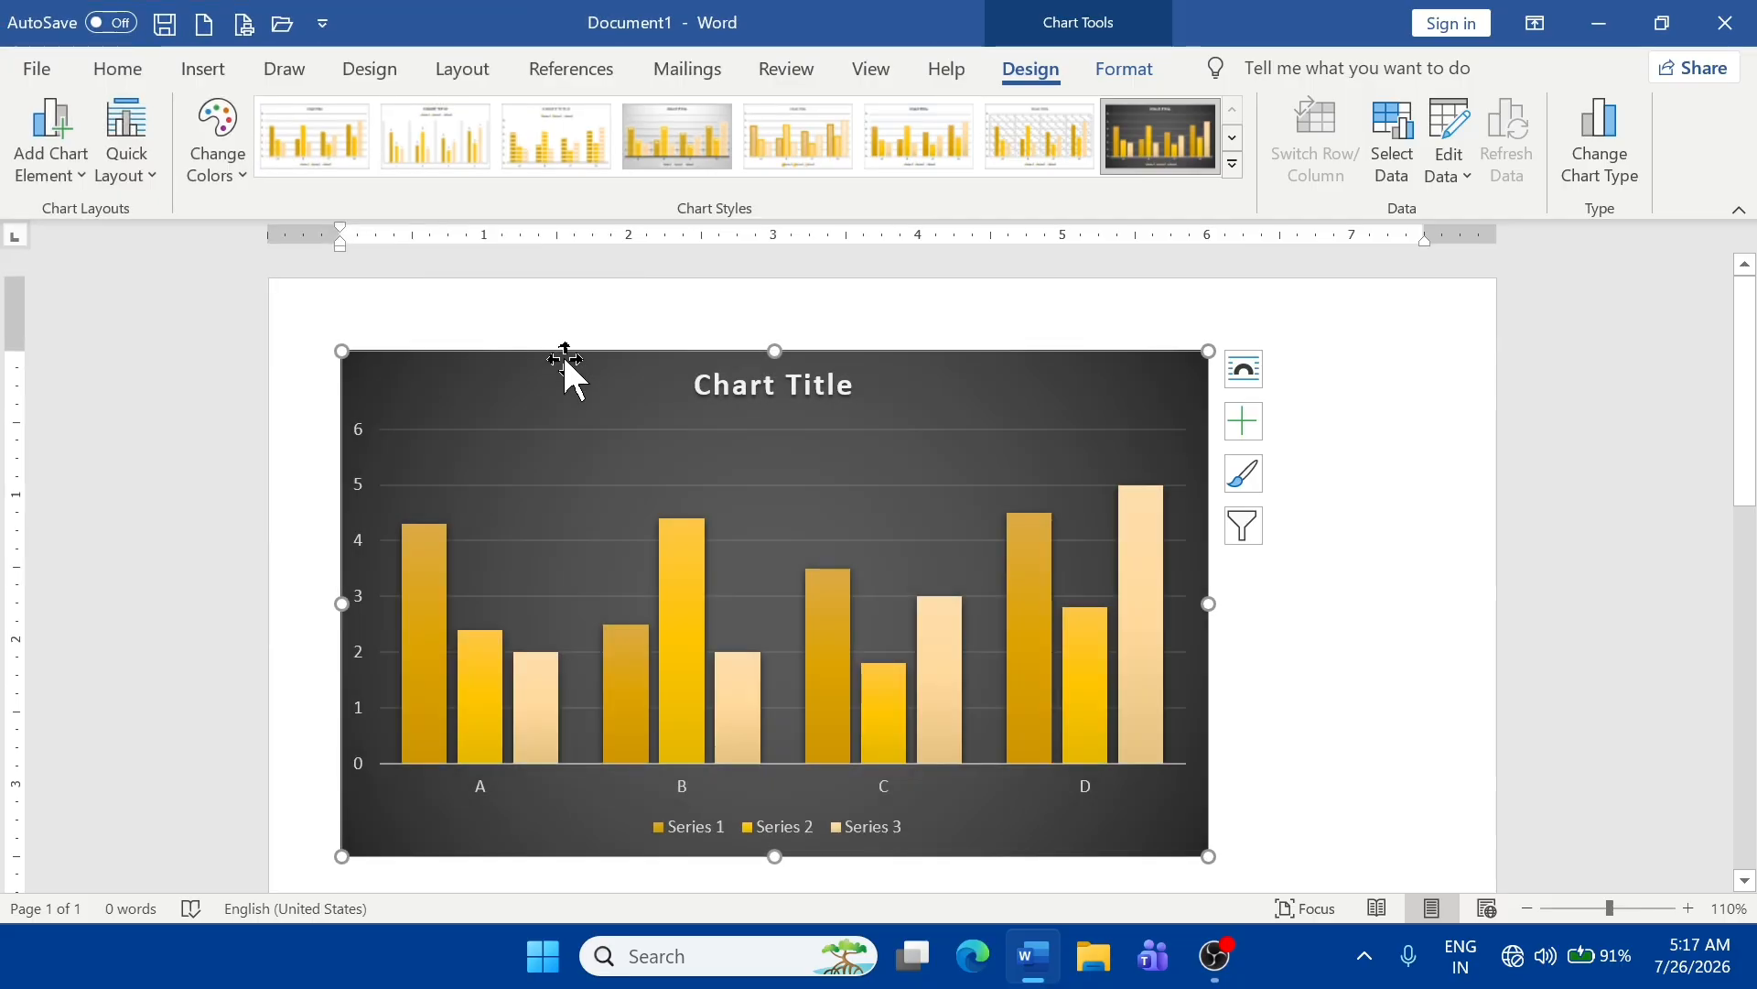
key("Delete")
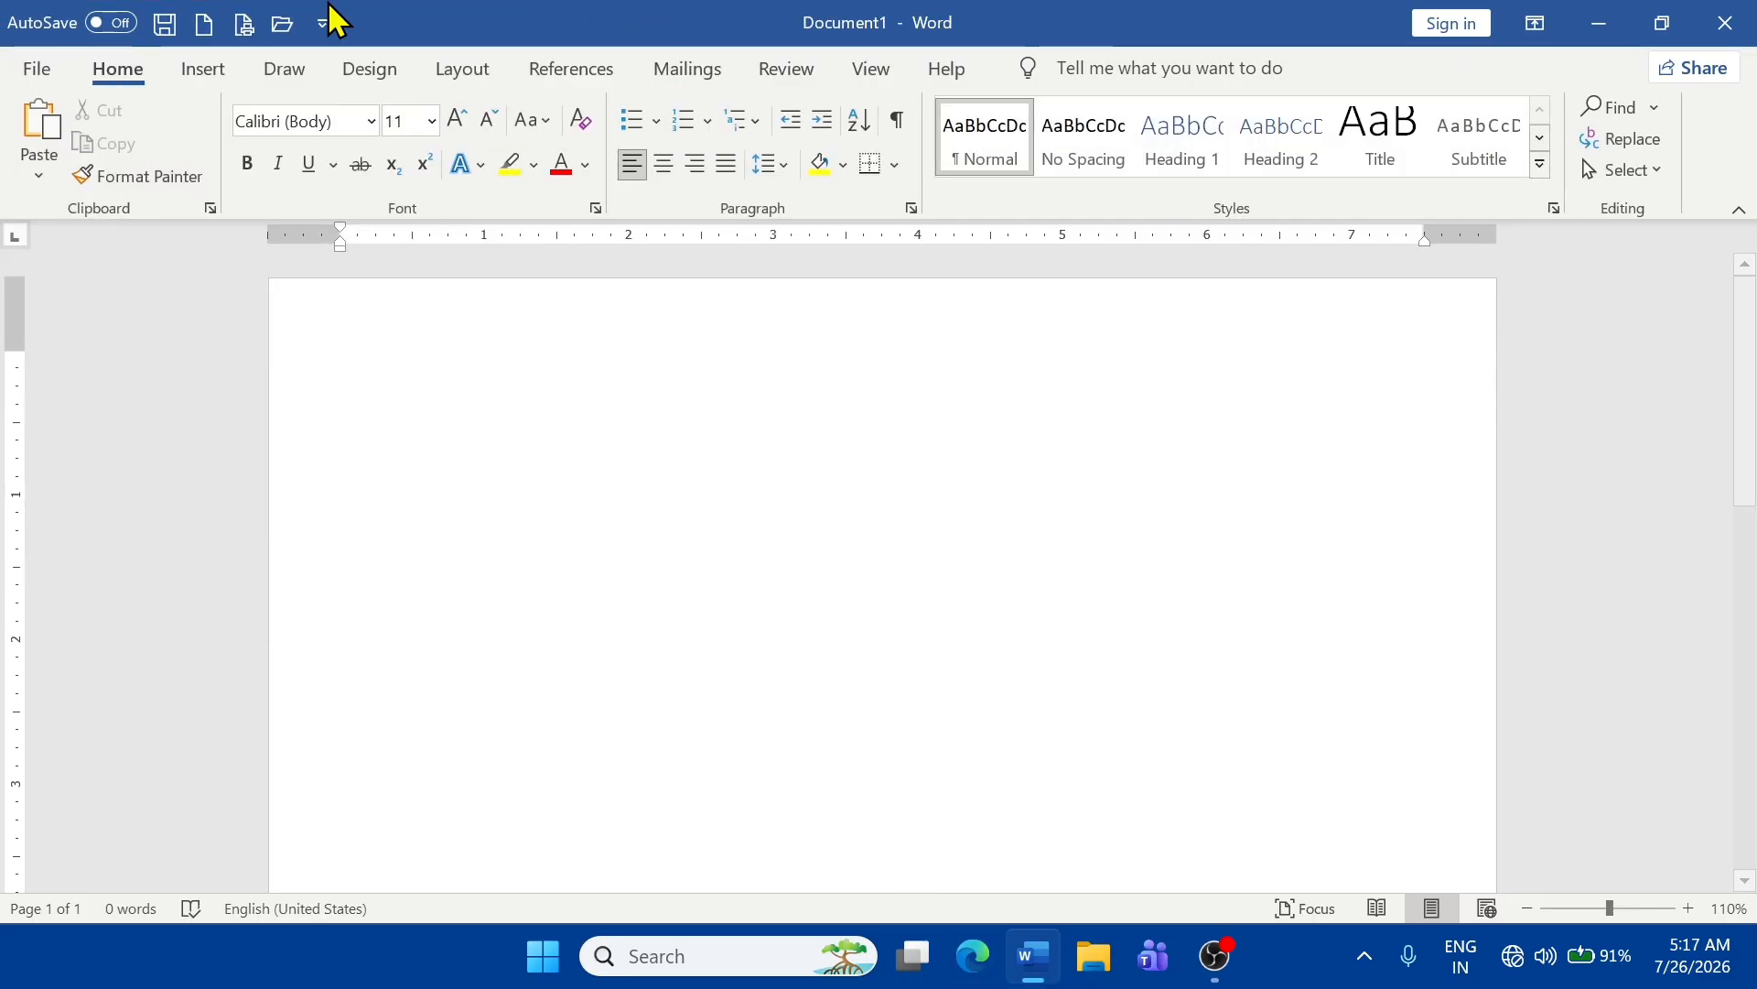
- Insert a screen clipping of the desktop's upper-left icons, from This PC to the COMPUTER PDF, about 4.35 by 3.22 inches
left_click(203, 69)
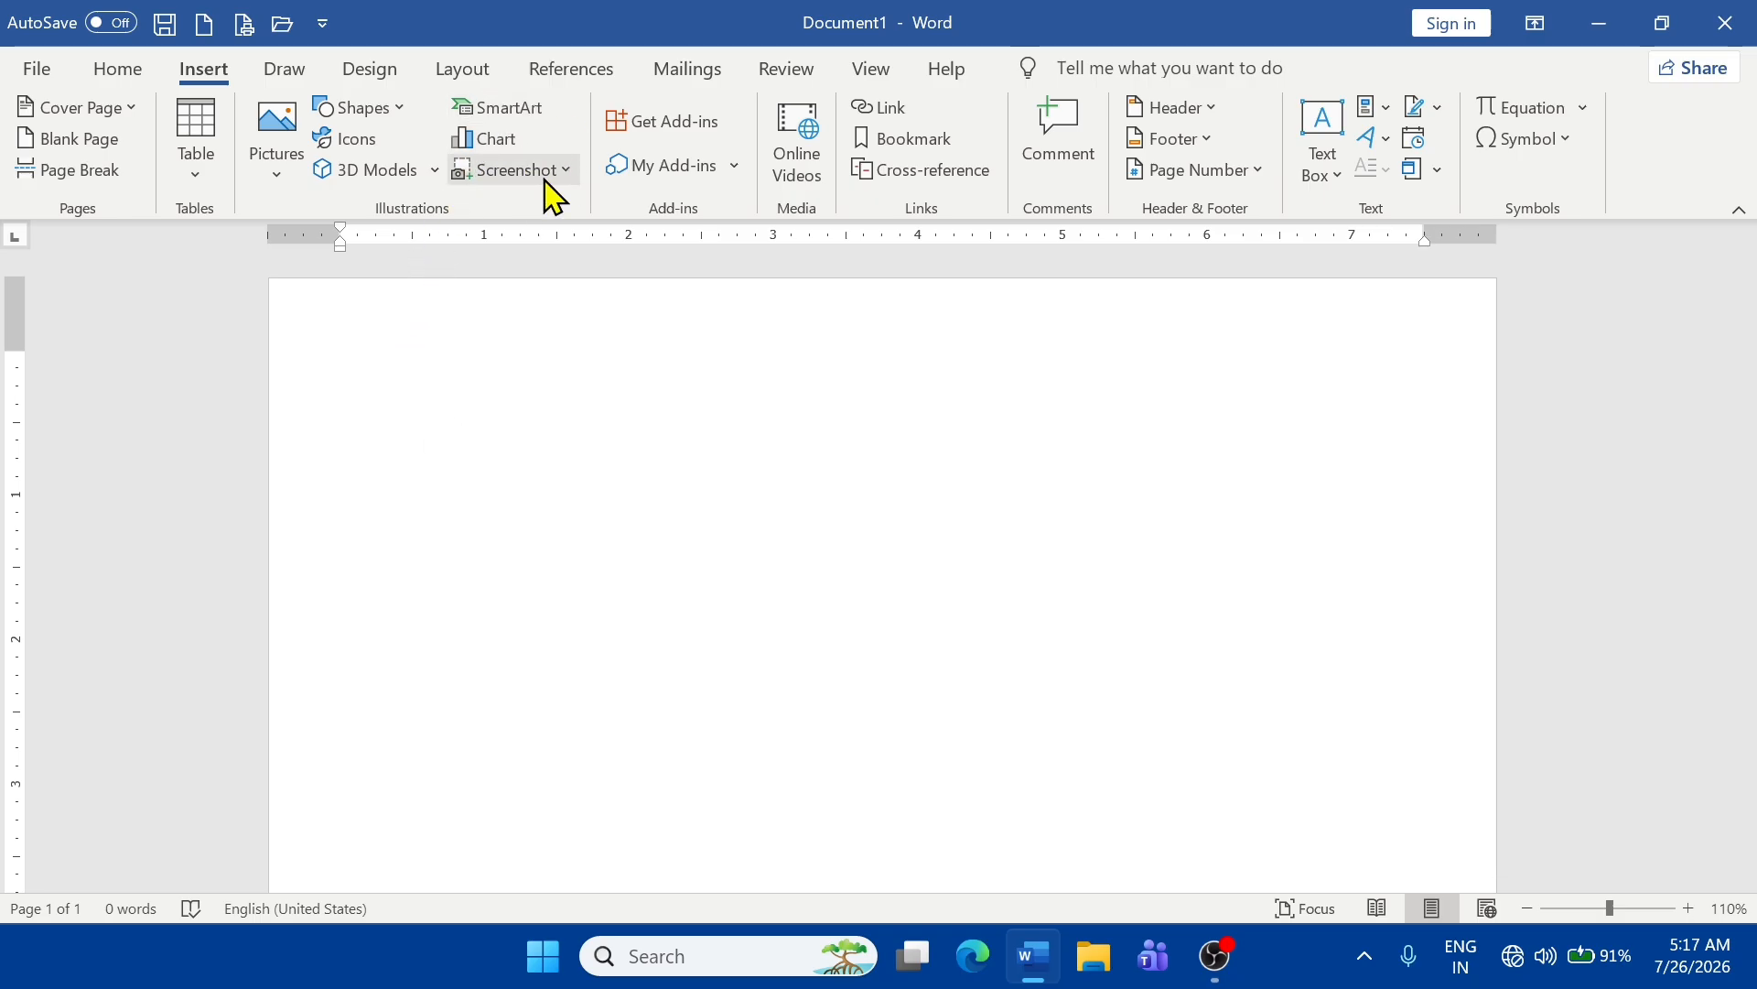
left_click(513, 173)
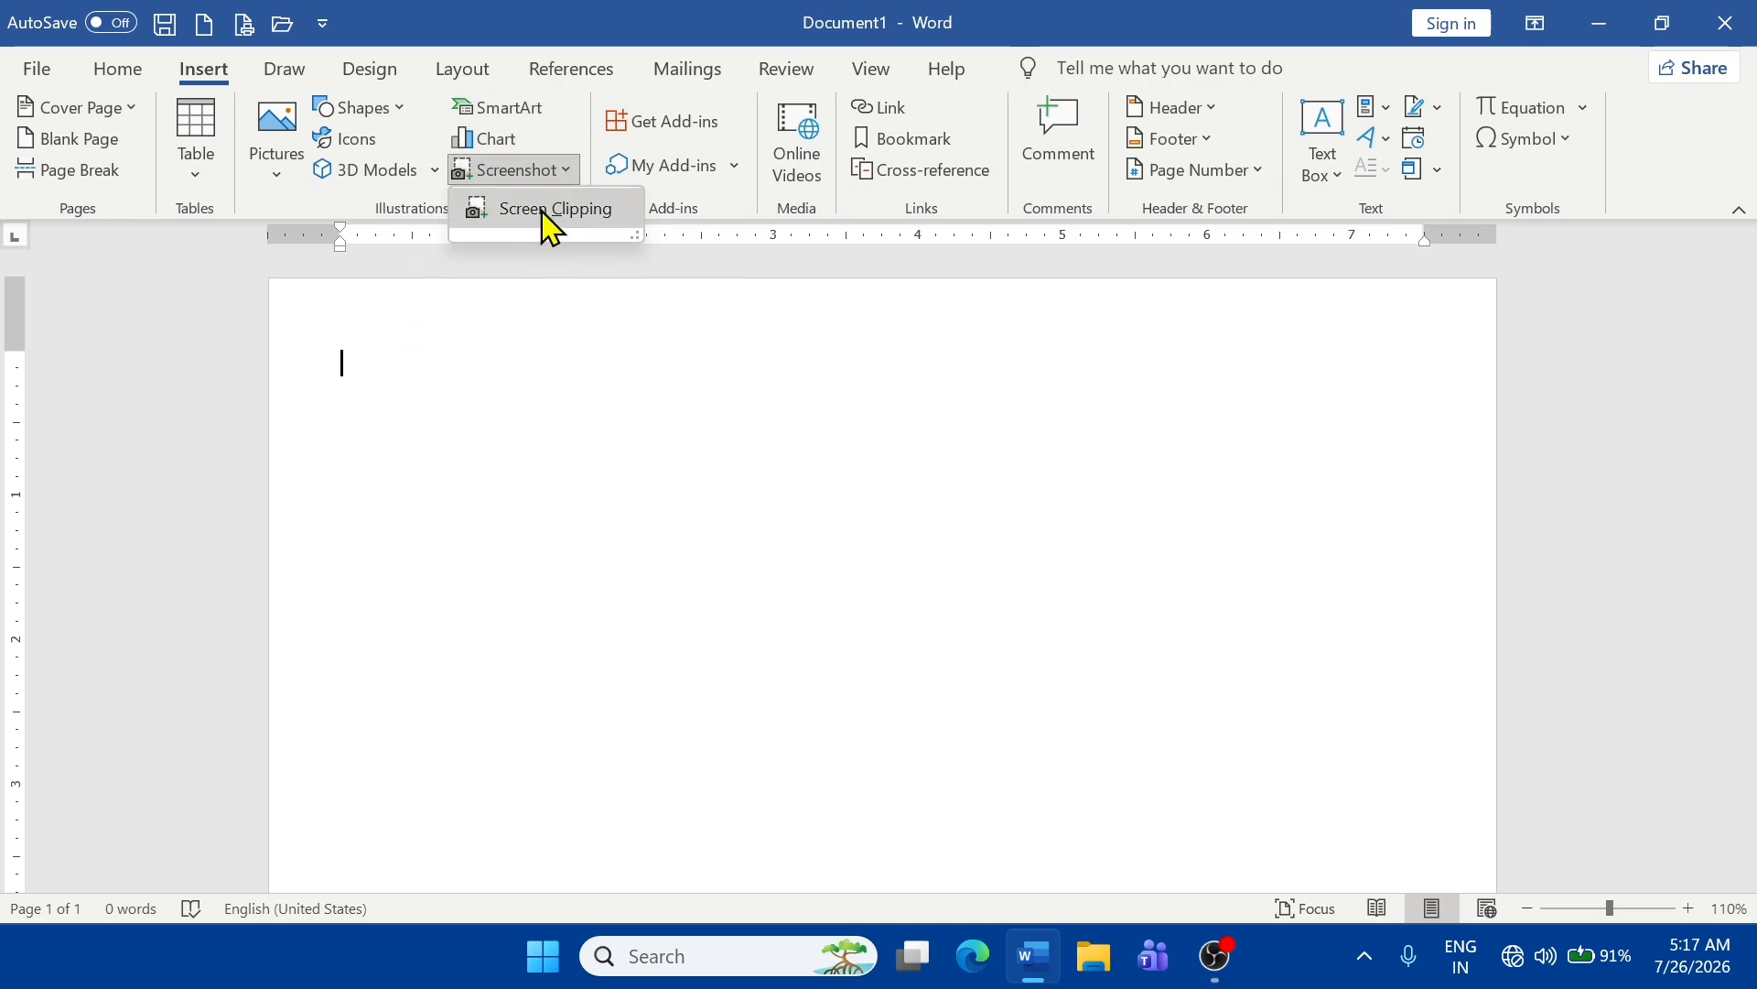
left_click(544, 210)
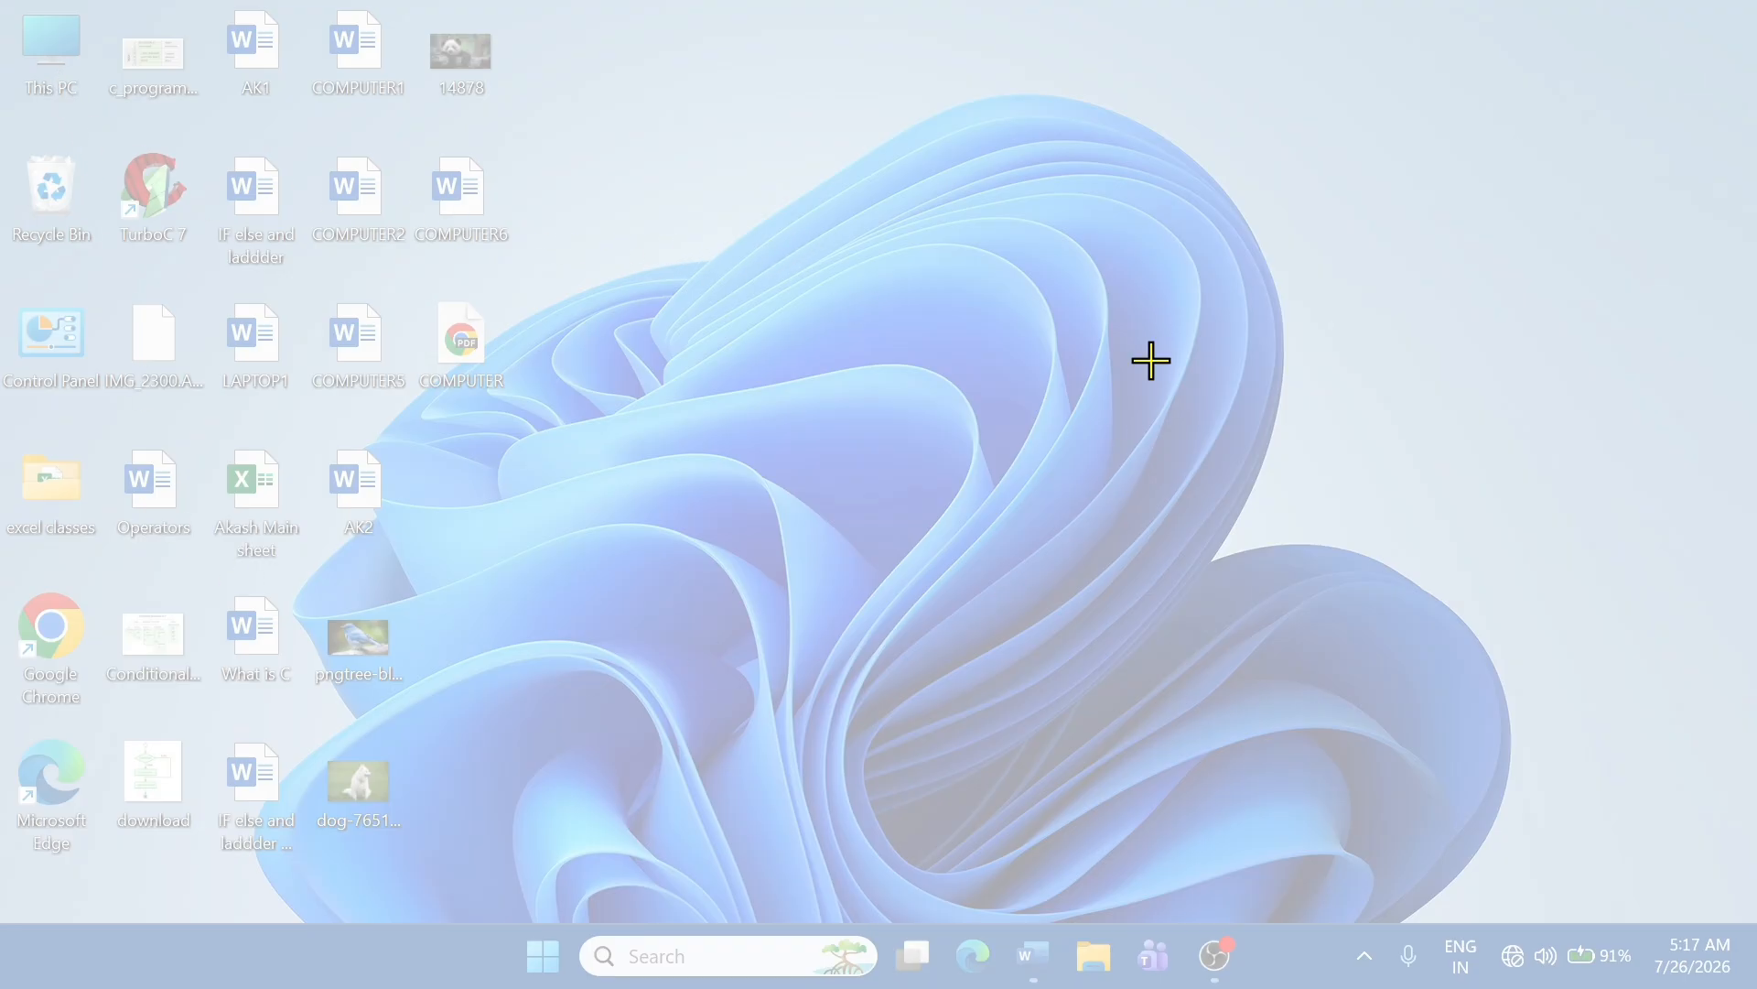
left_click_drag(2, 6, 573, 424)
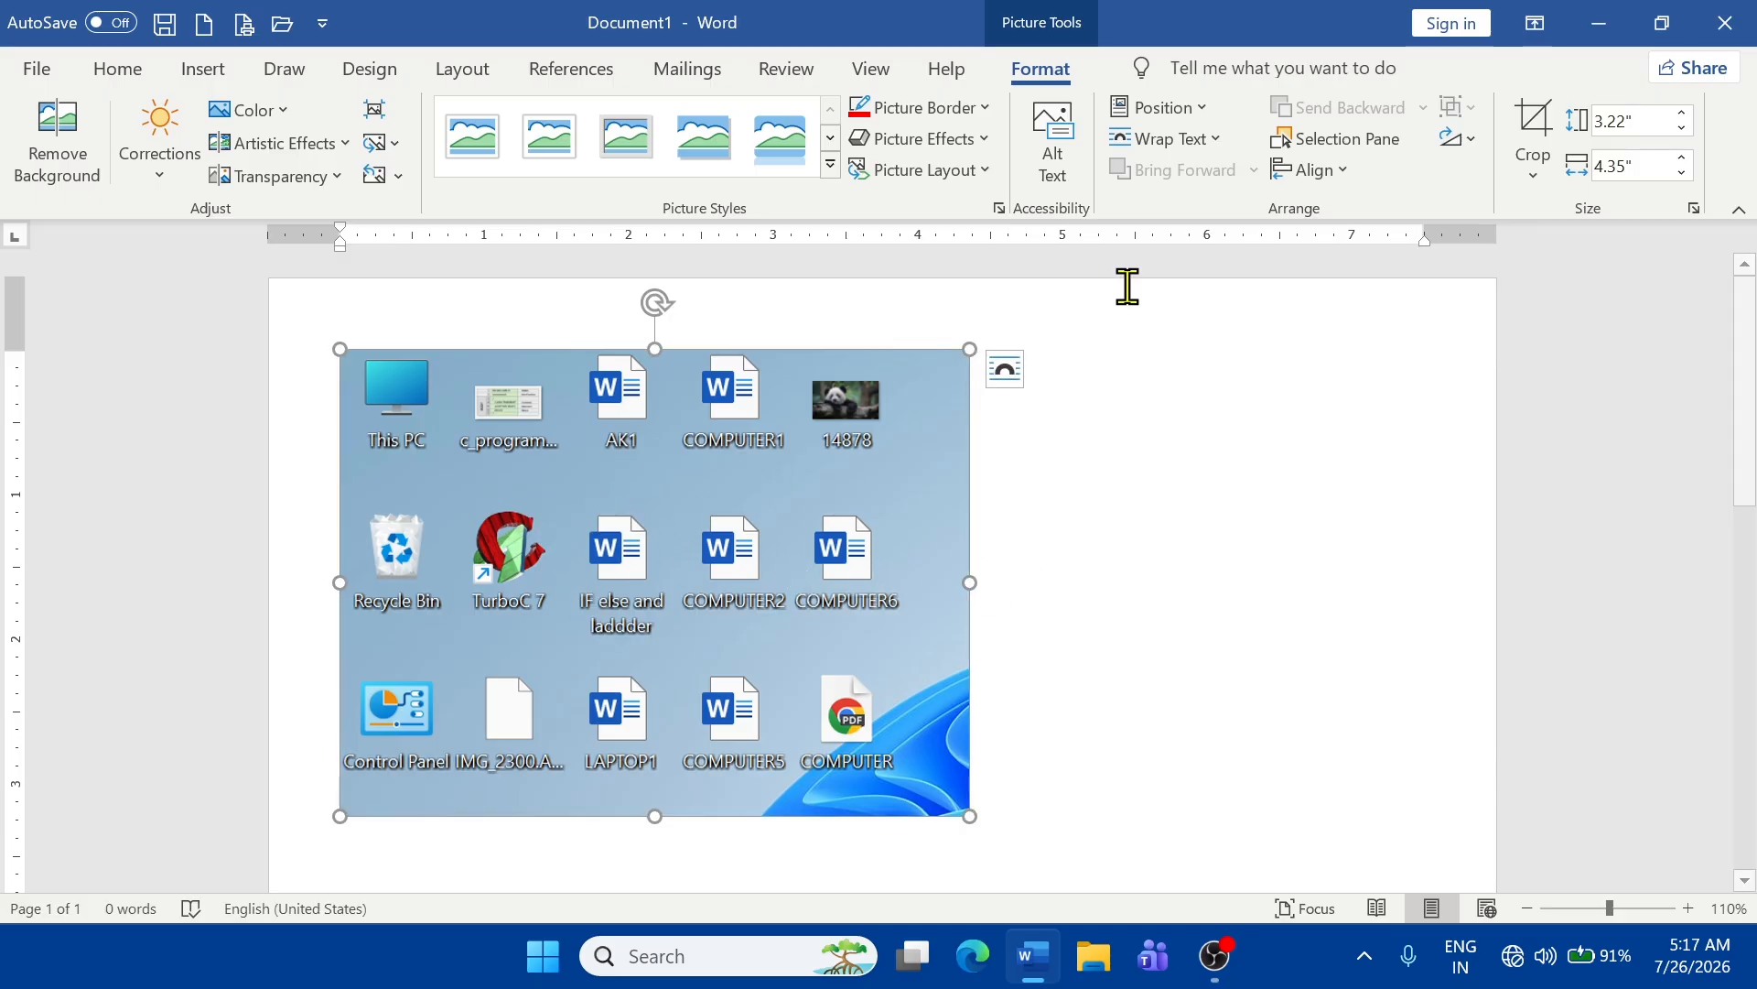
- Give the screen clipping a floating text wrap, then move and resize it to about 4.35 by 3.23 inches
left_click(1188, 140)
left_click(1193, 411)
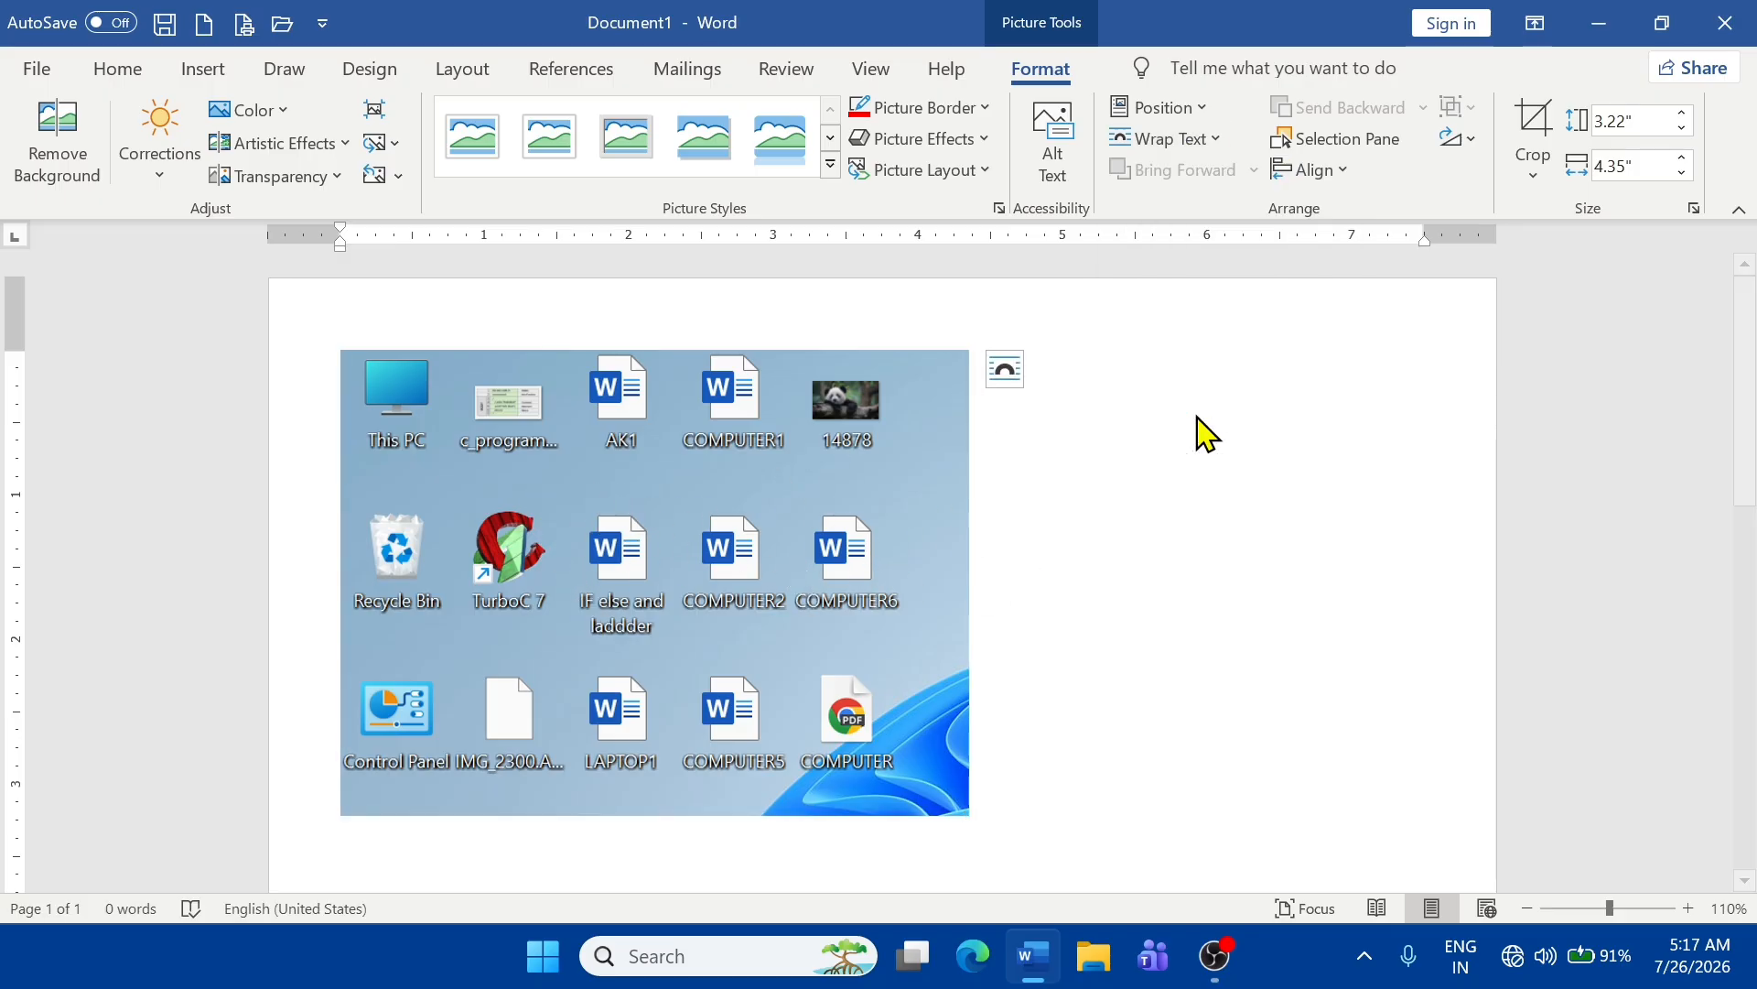
left_click_drag(812, 522, 1038, 487)
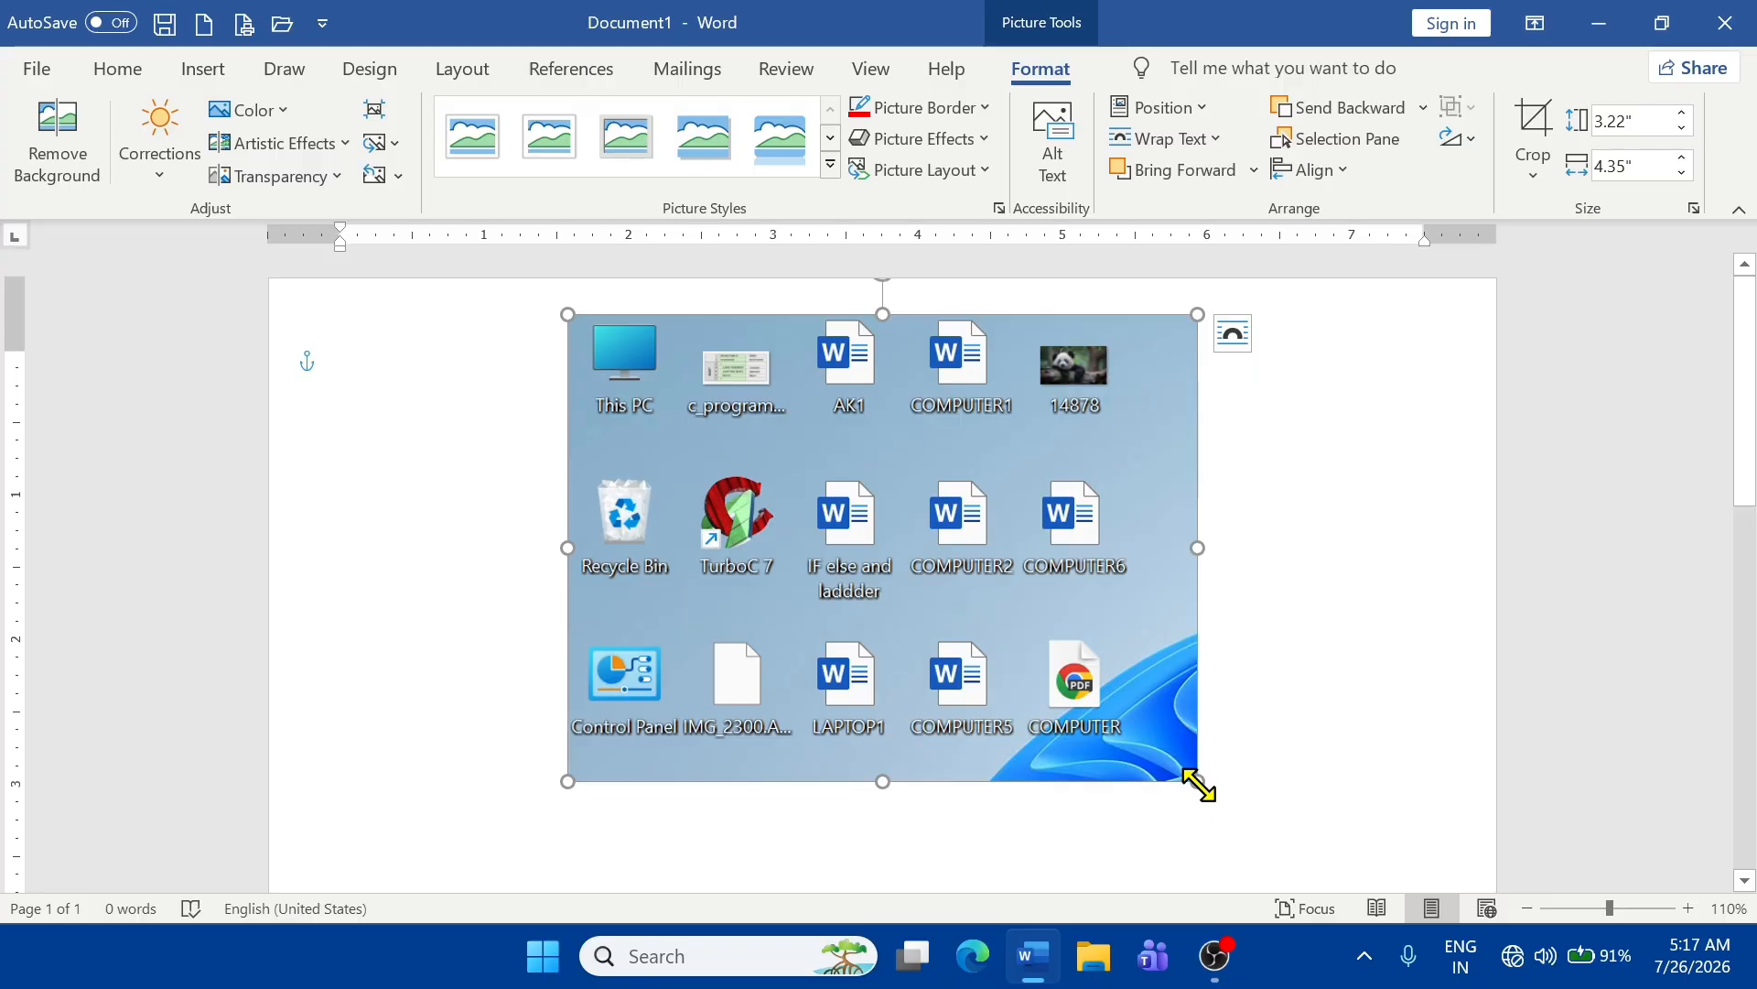
left_click_drag(1197, 782, 1024, 652)
left_click_drag(784, 529, 576, 601)
left_click_drag(816, 724, 990, 854)
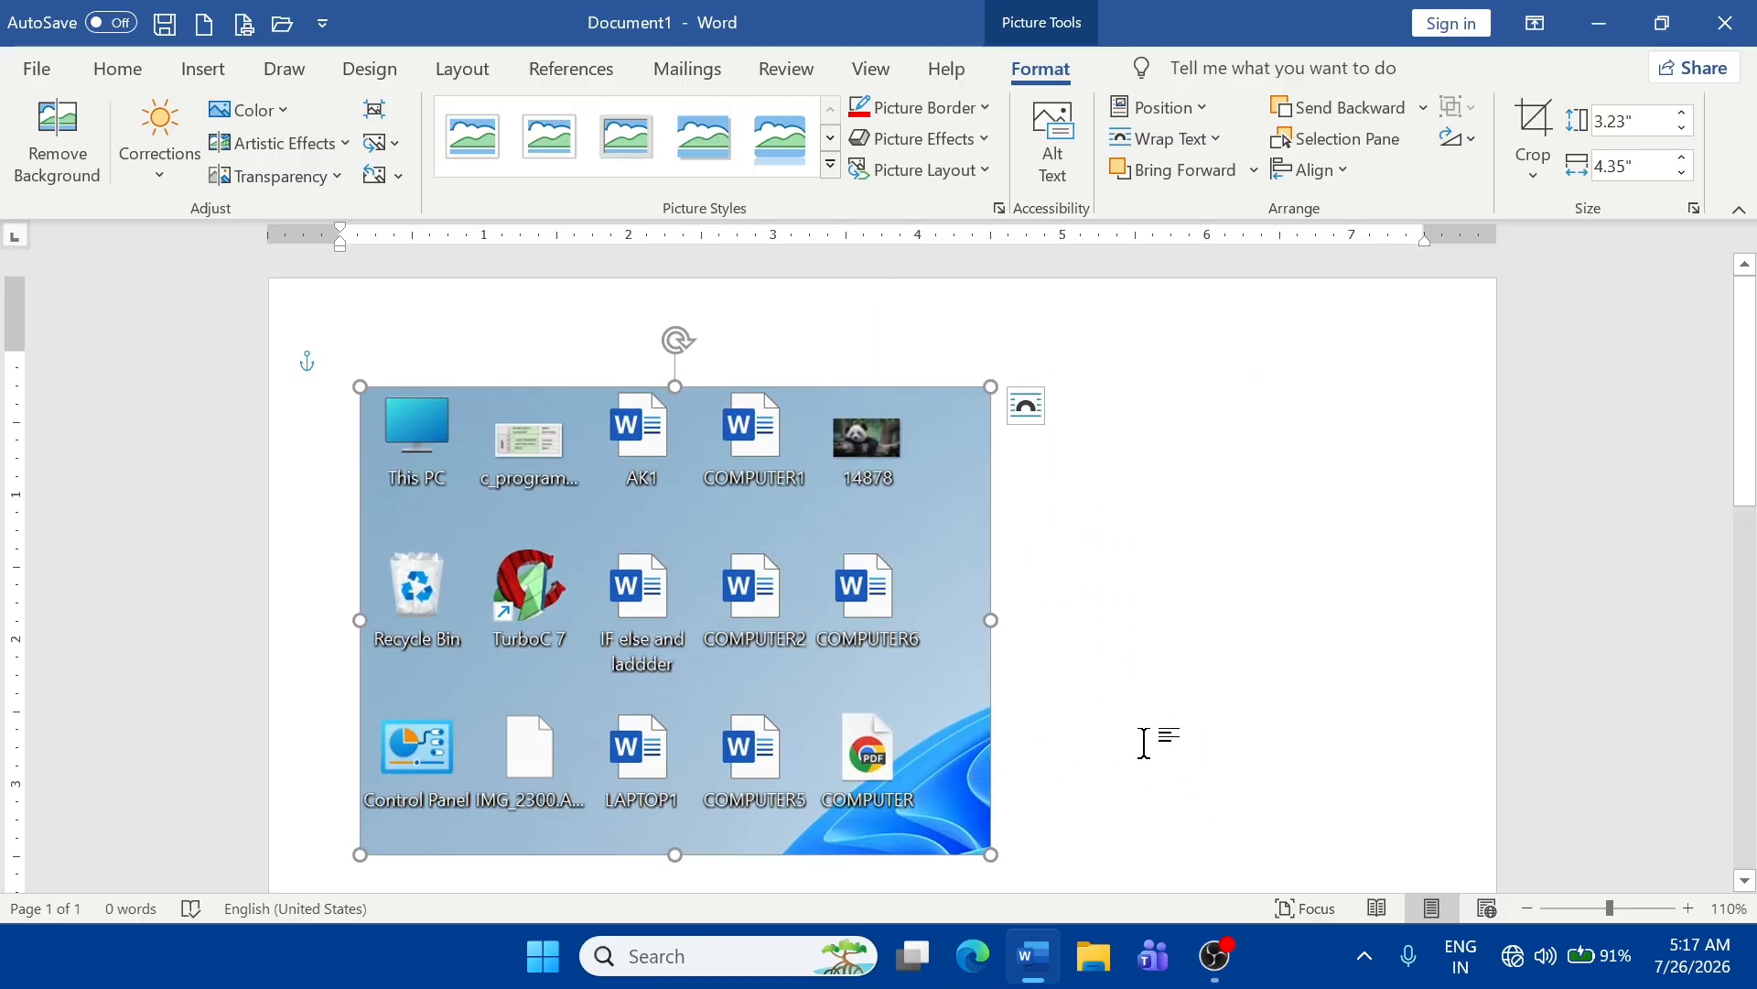
left_click(1224, 600)
- Delete the screen clipping from the page
left_click(205, 71)
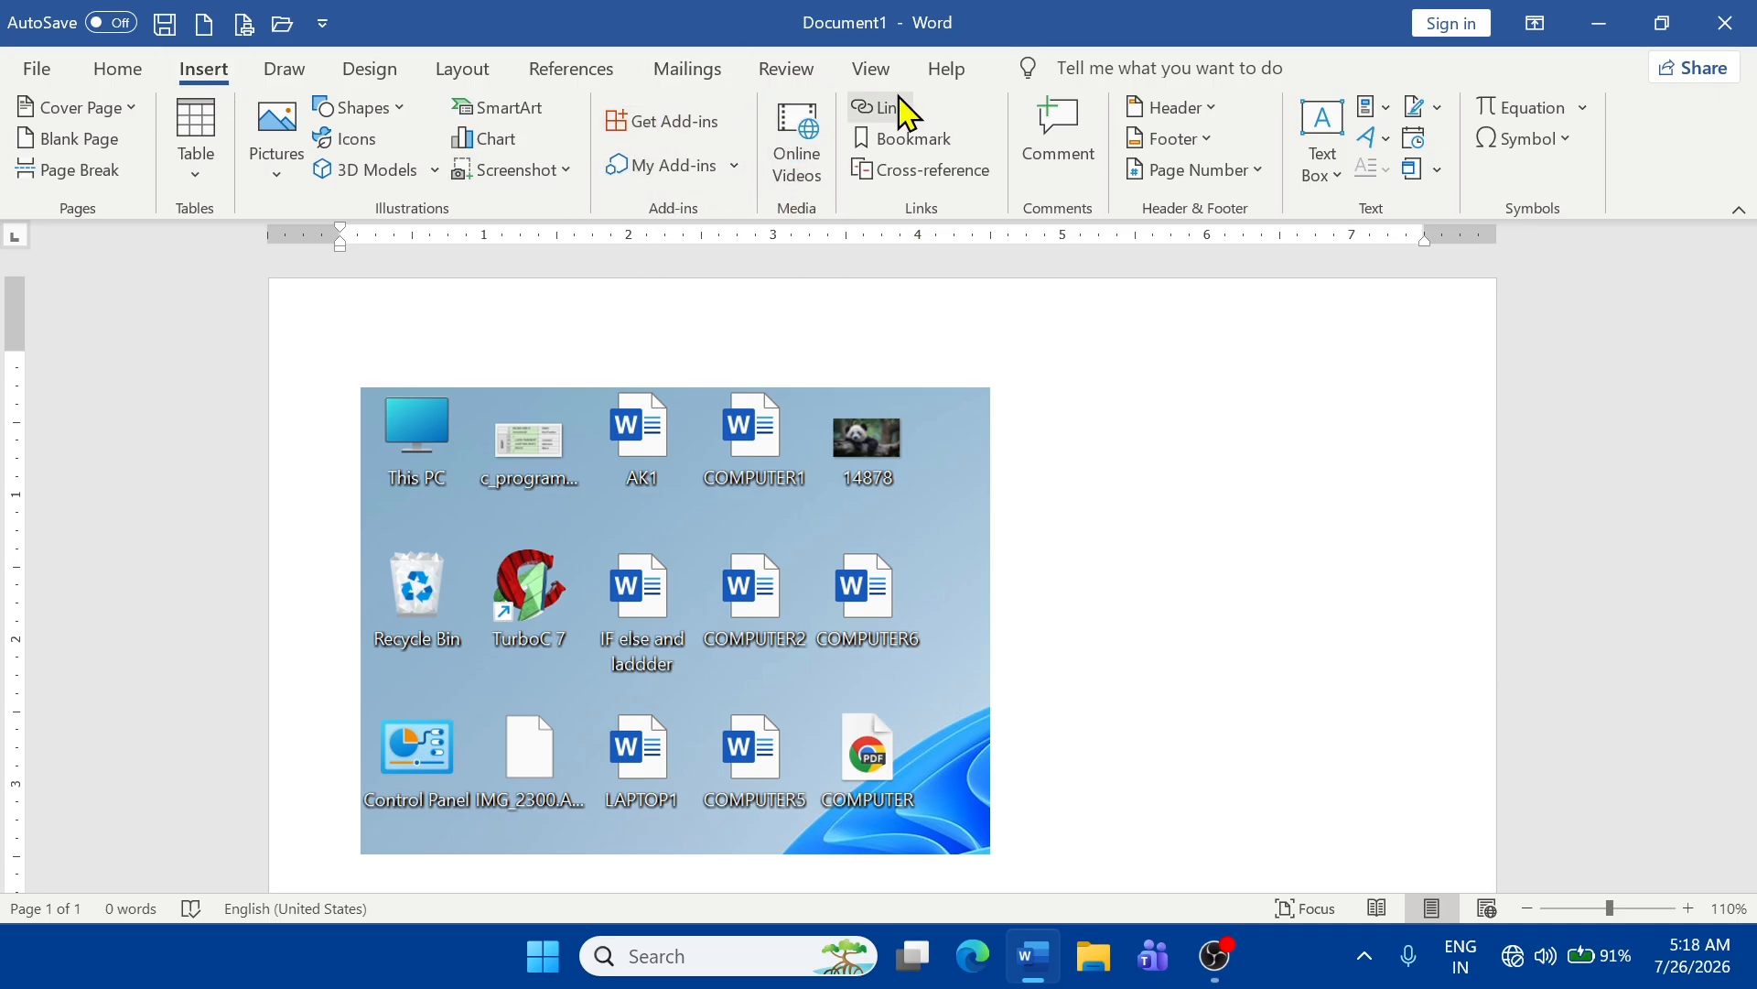
left_click(703, 538)
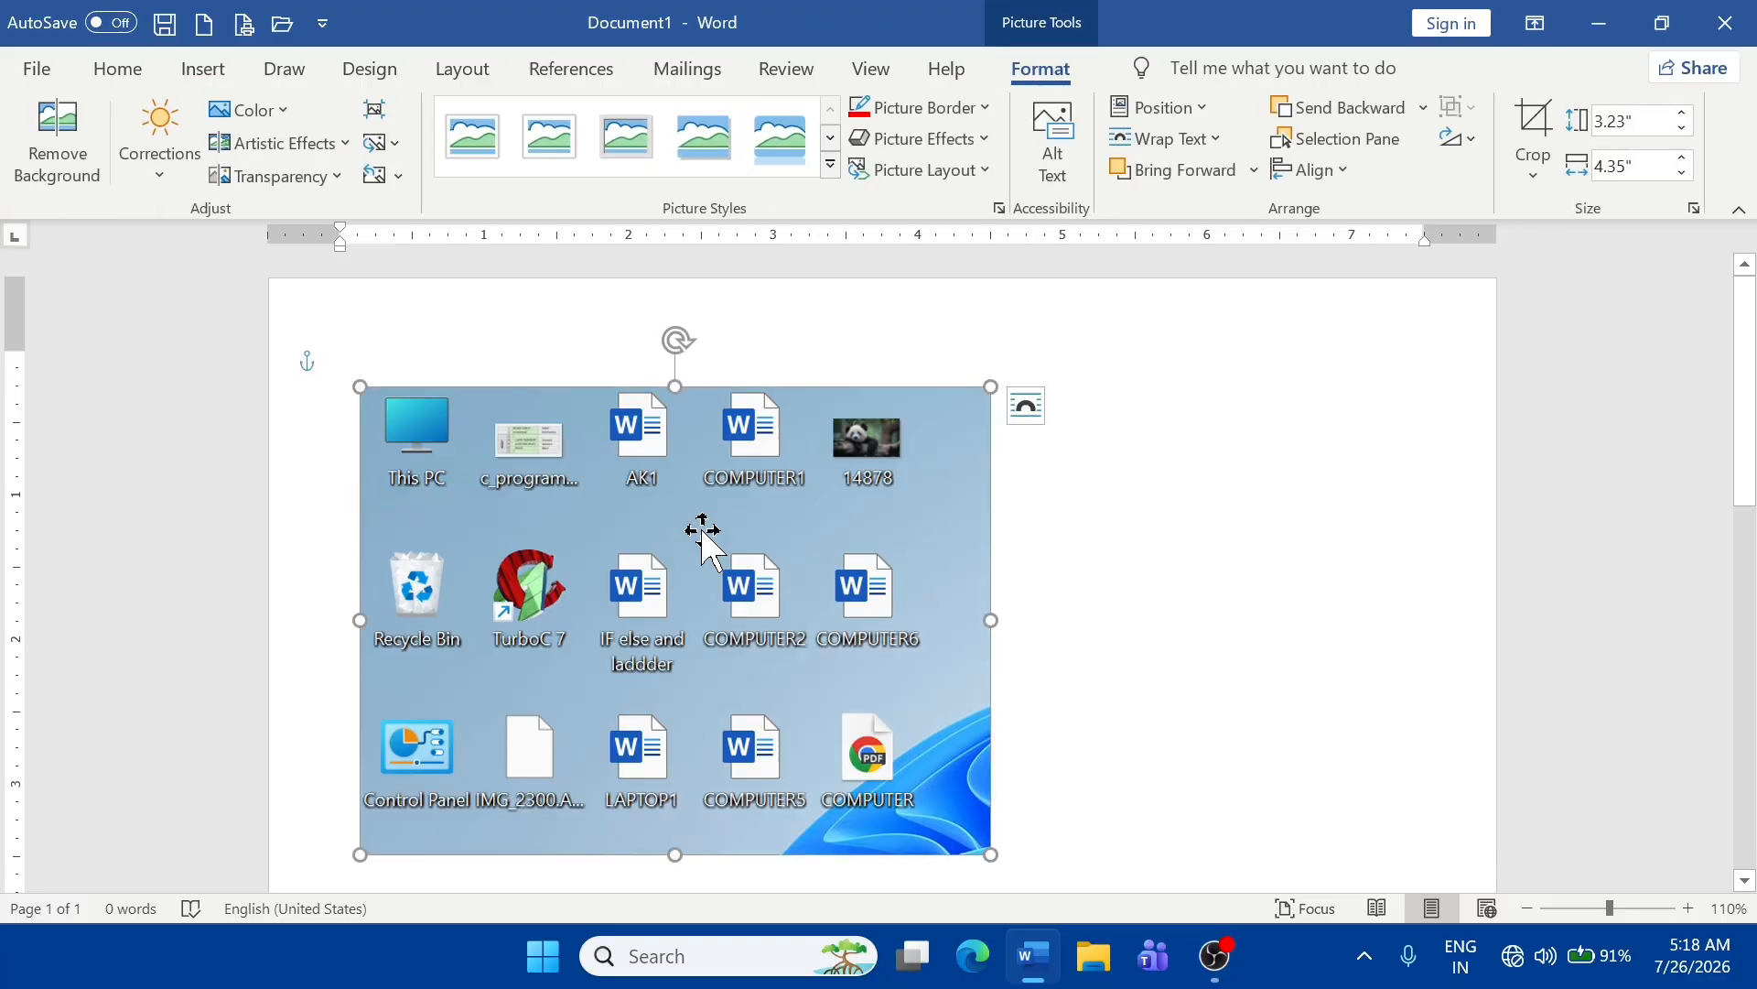
key("Delete")
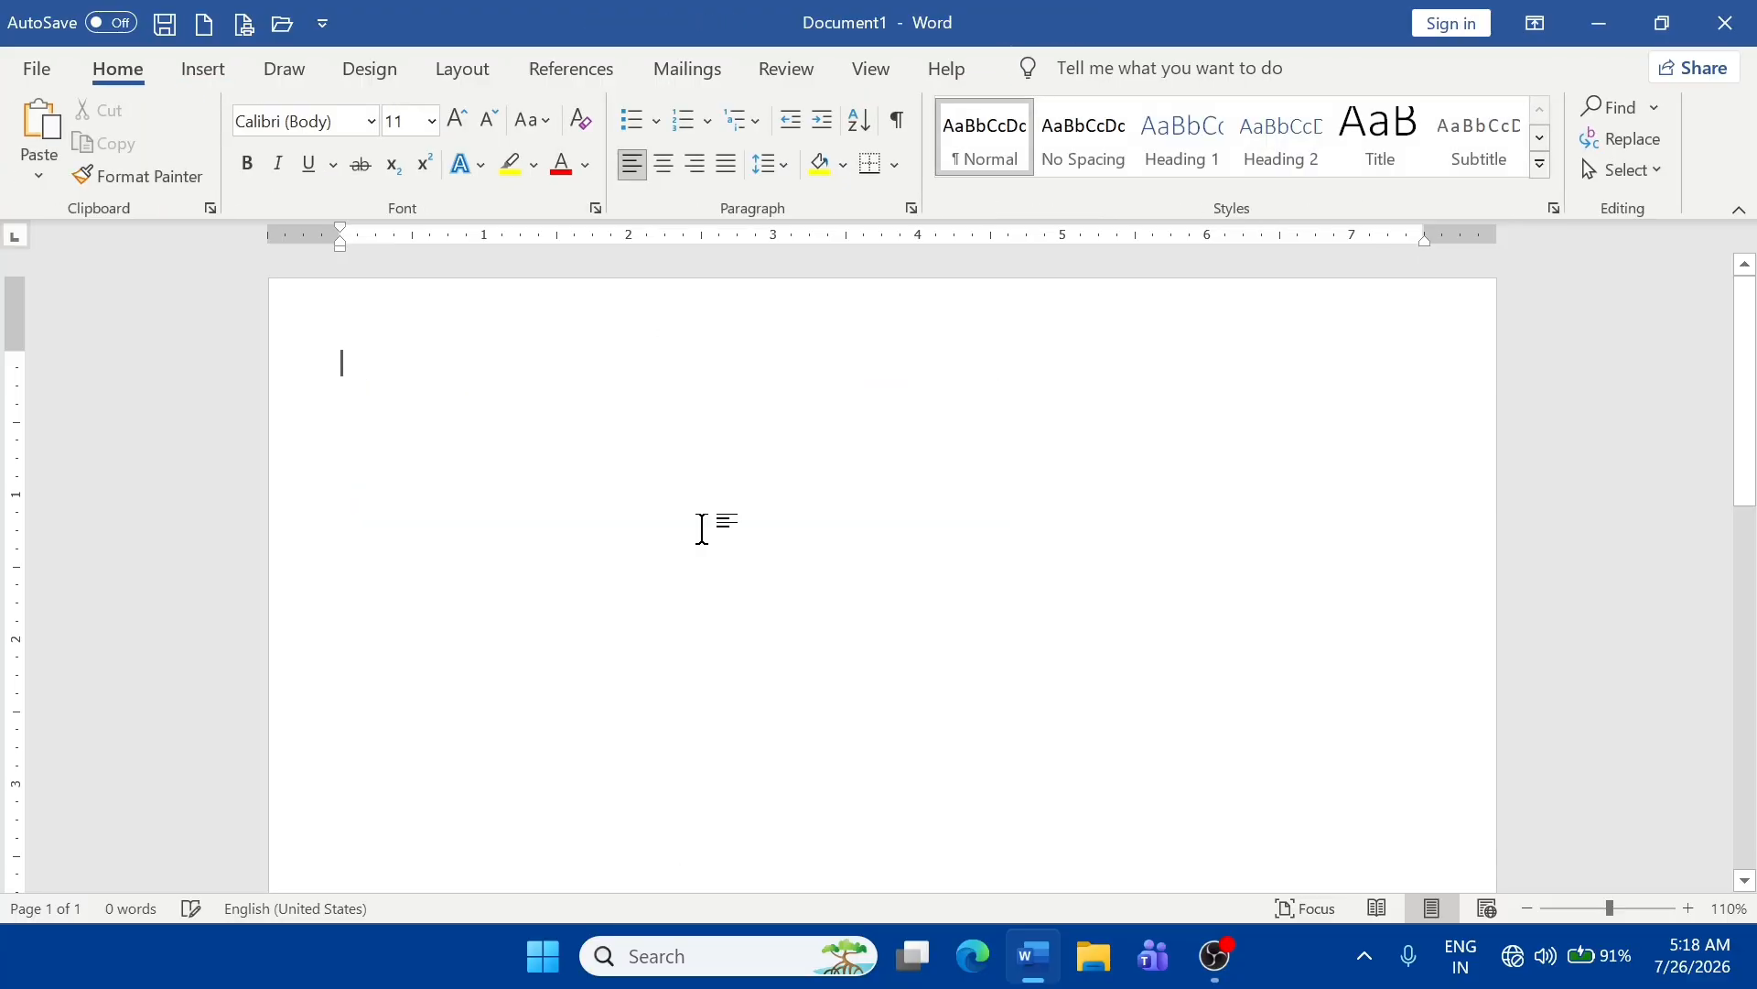
- Write C PROGRAMMING as the first line, followed by the filler lines JSDGFJGSD, SDJGFJGSDFH, FSDHGJFHJ and DSFGDSJHFGHDG
type("=RAND")
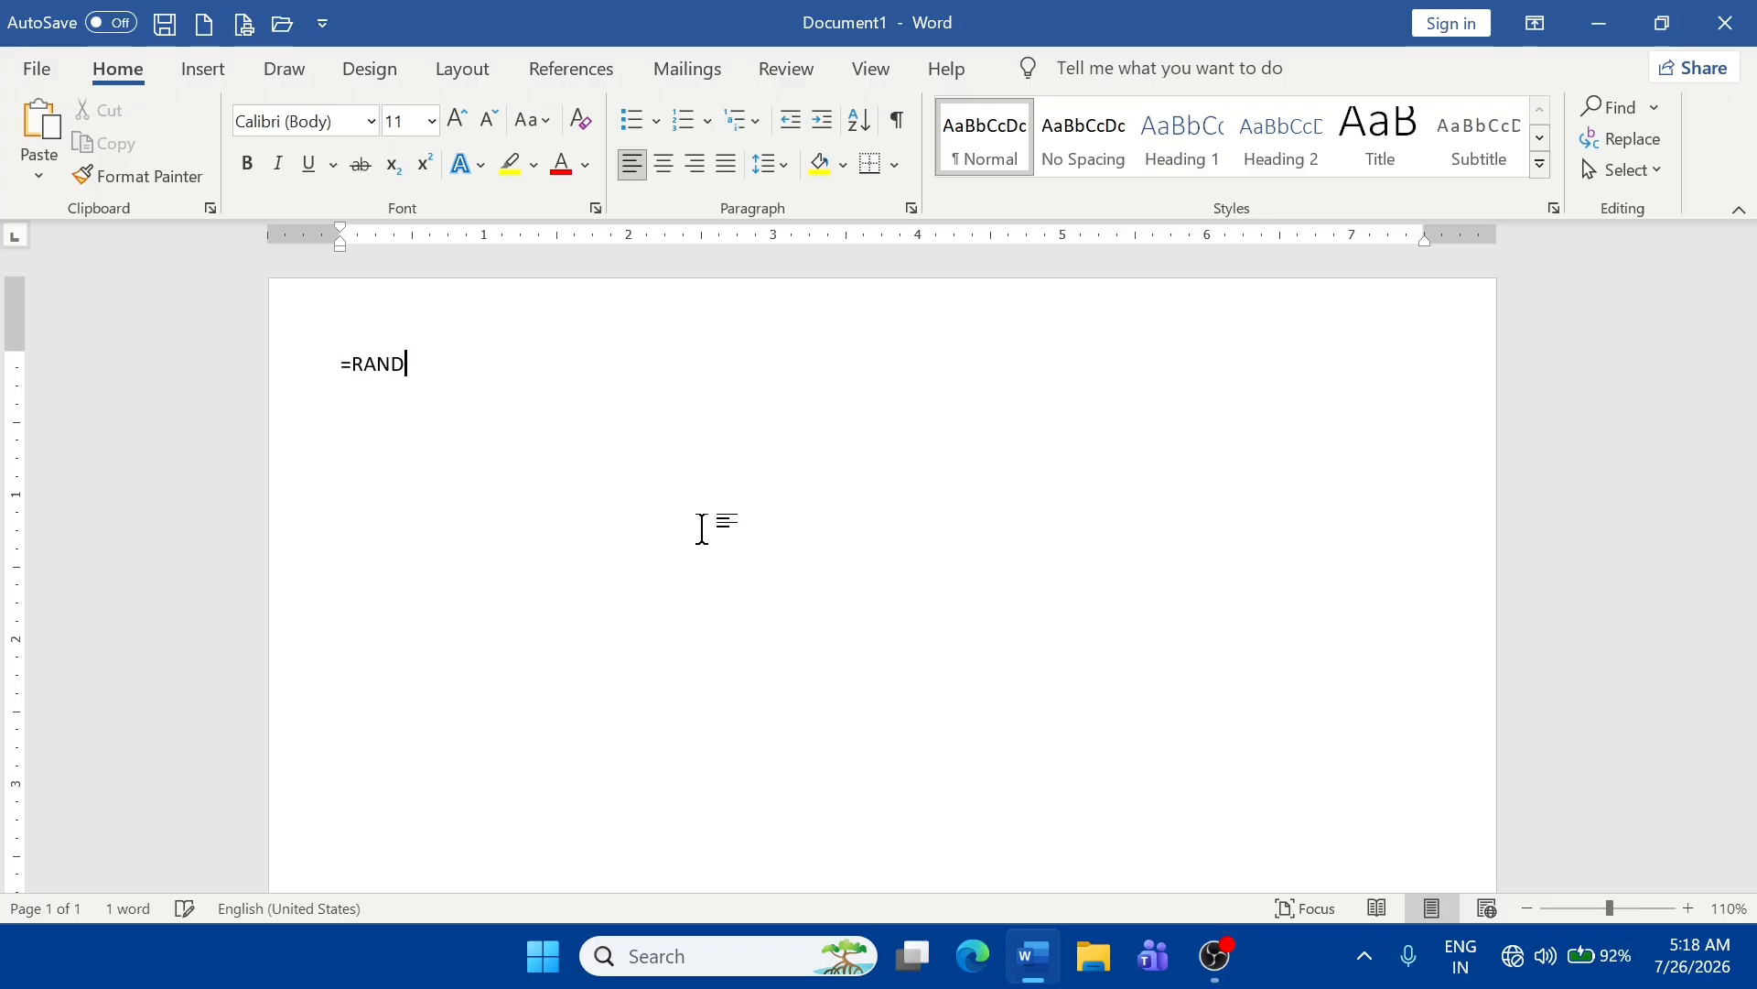
type("c")
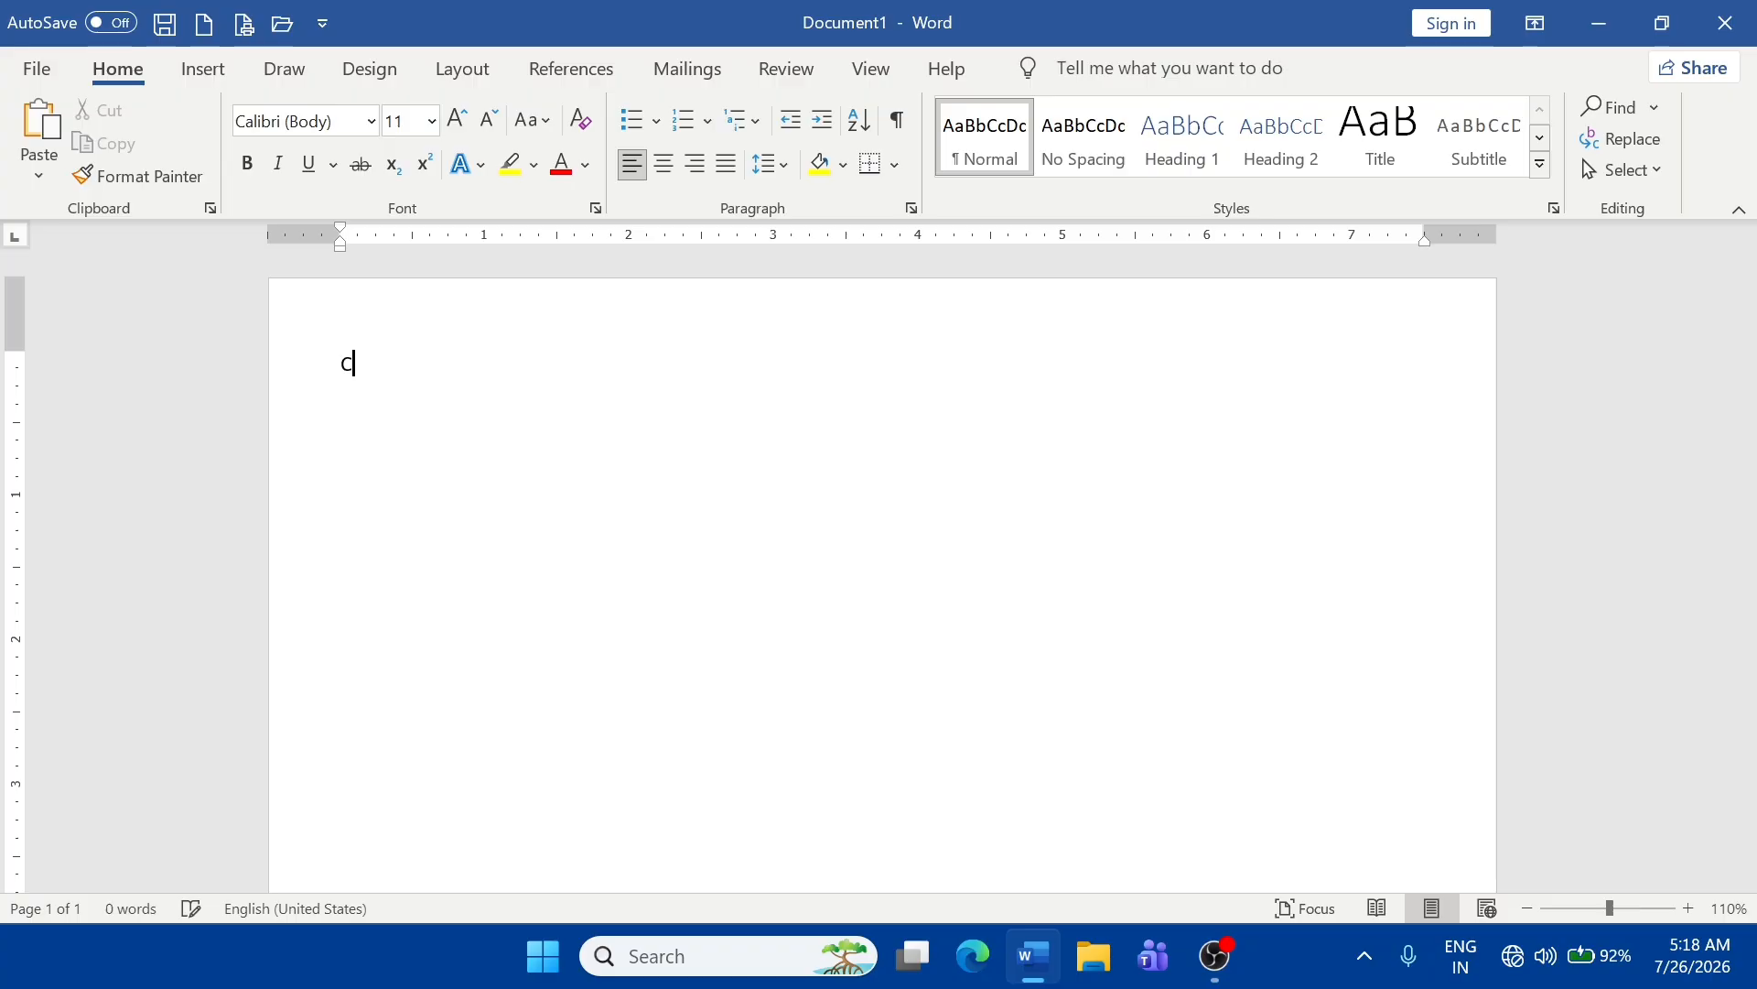
type(" PROGRAMMING")
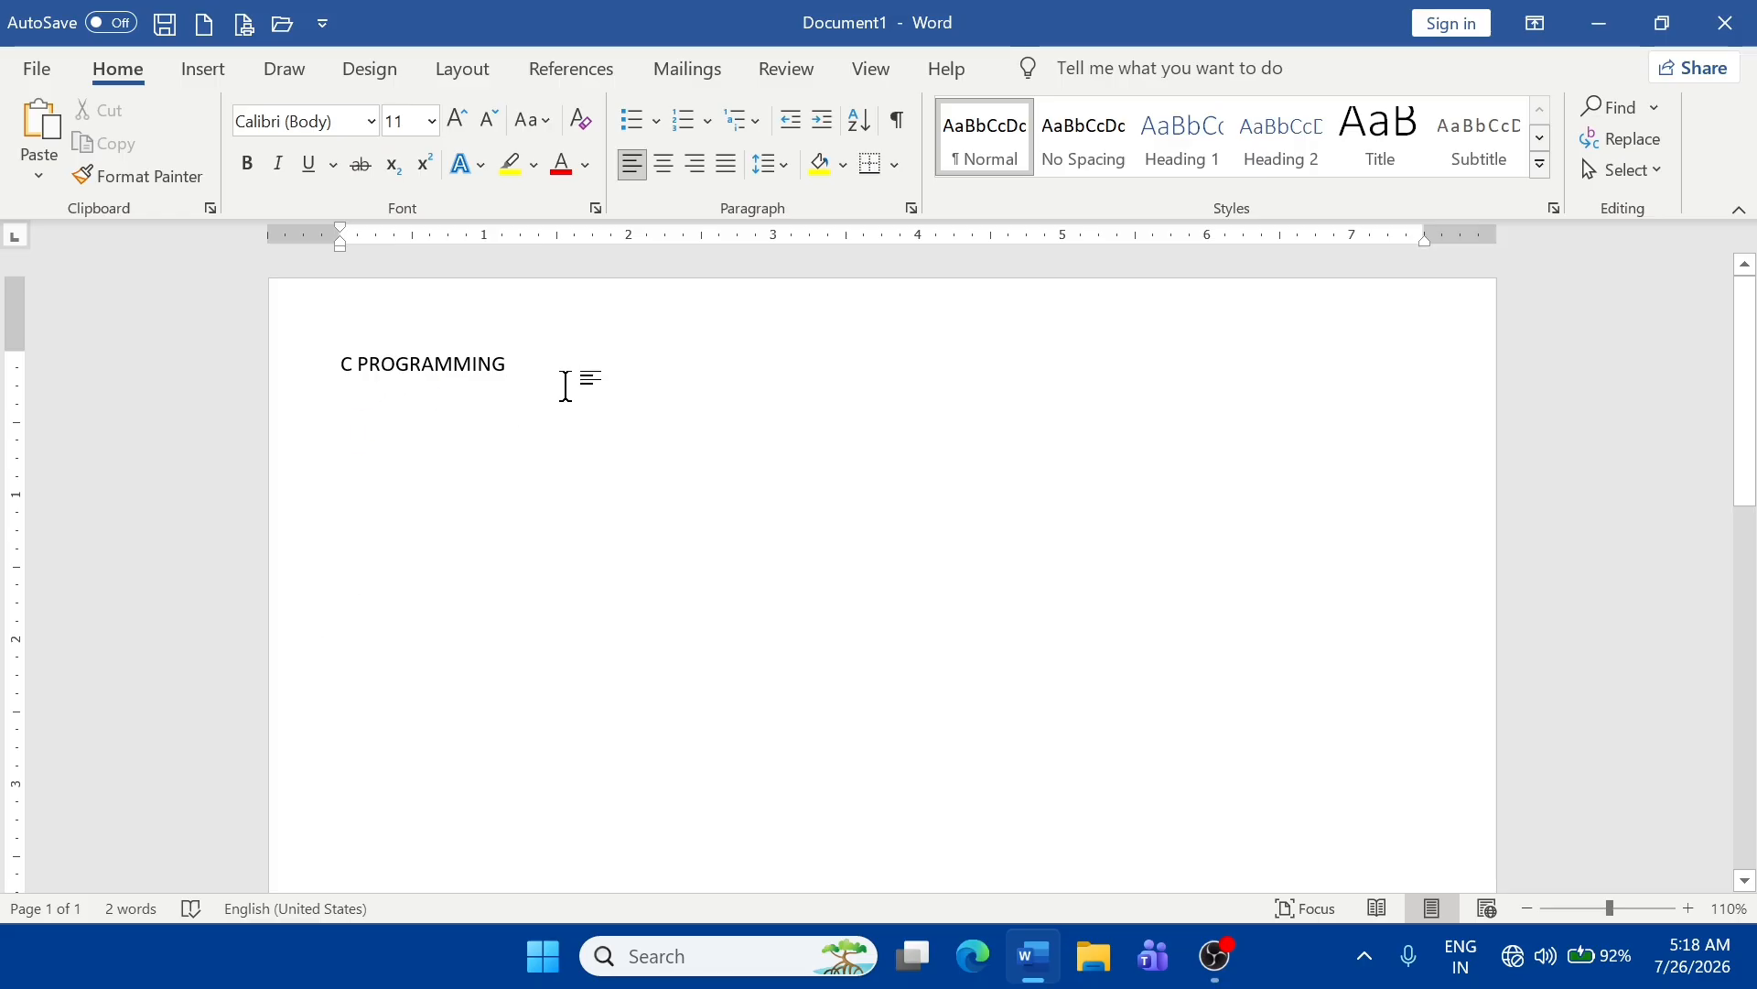
key("Return")
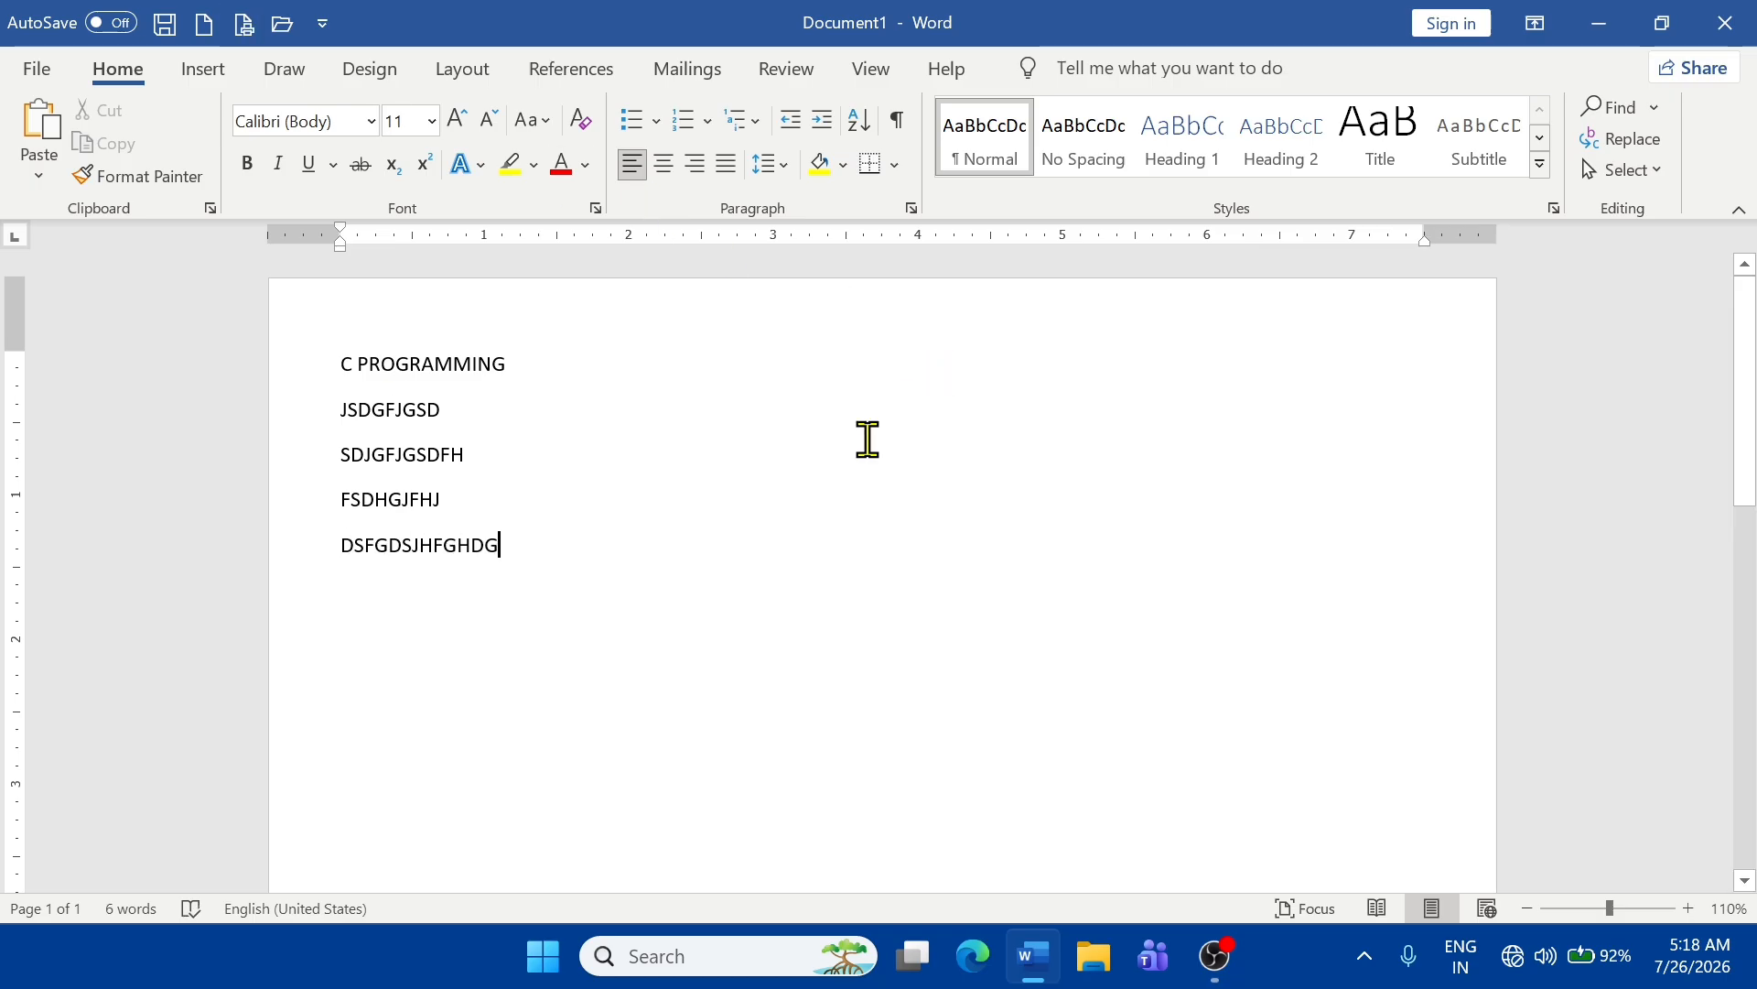
- Turn the C PROGRAMMING line into a hyperlink to the existing file What is C in the Documents folder
left_click(550, 452)
left_click_drag(537, 390, 341, 361)
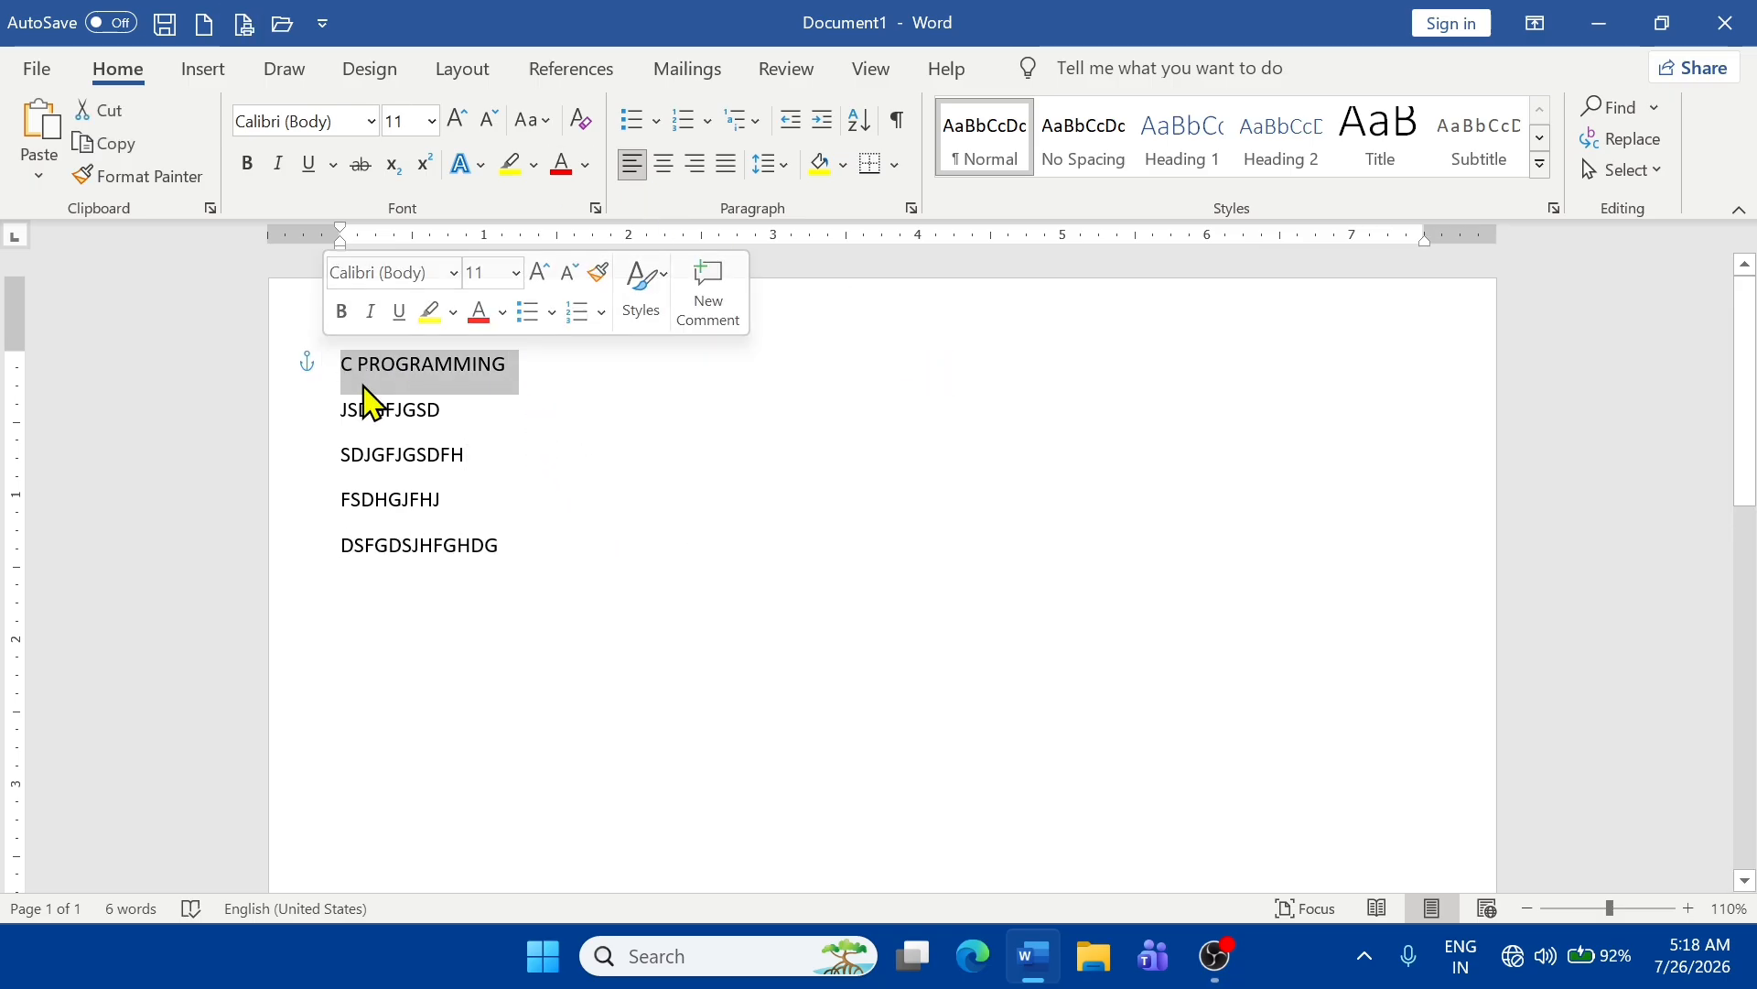
left_click(723, 511)
left_click_drag(553, 380, 314, 350)
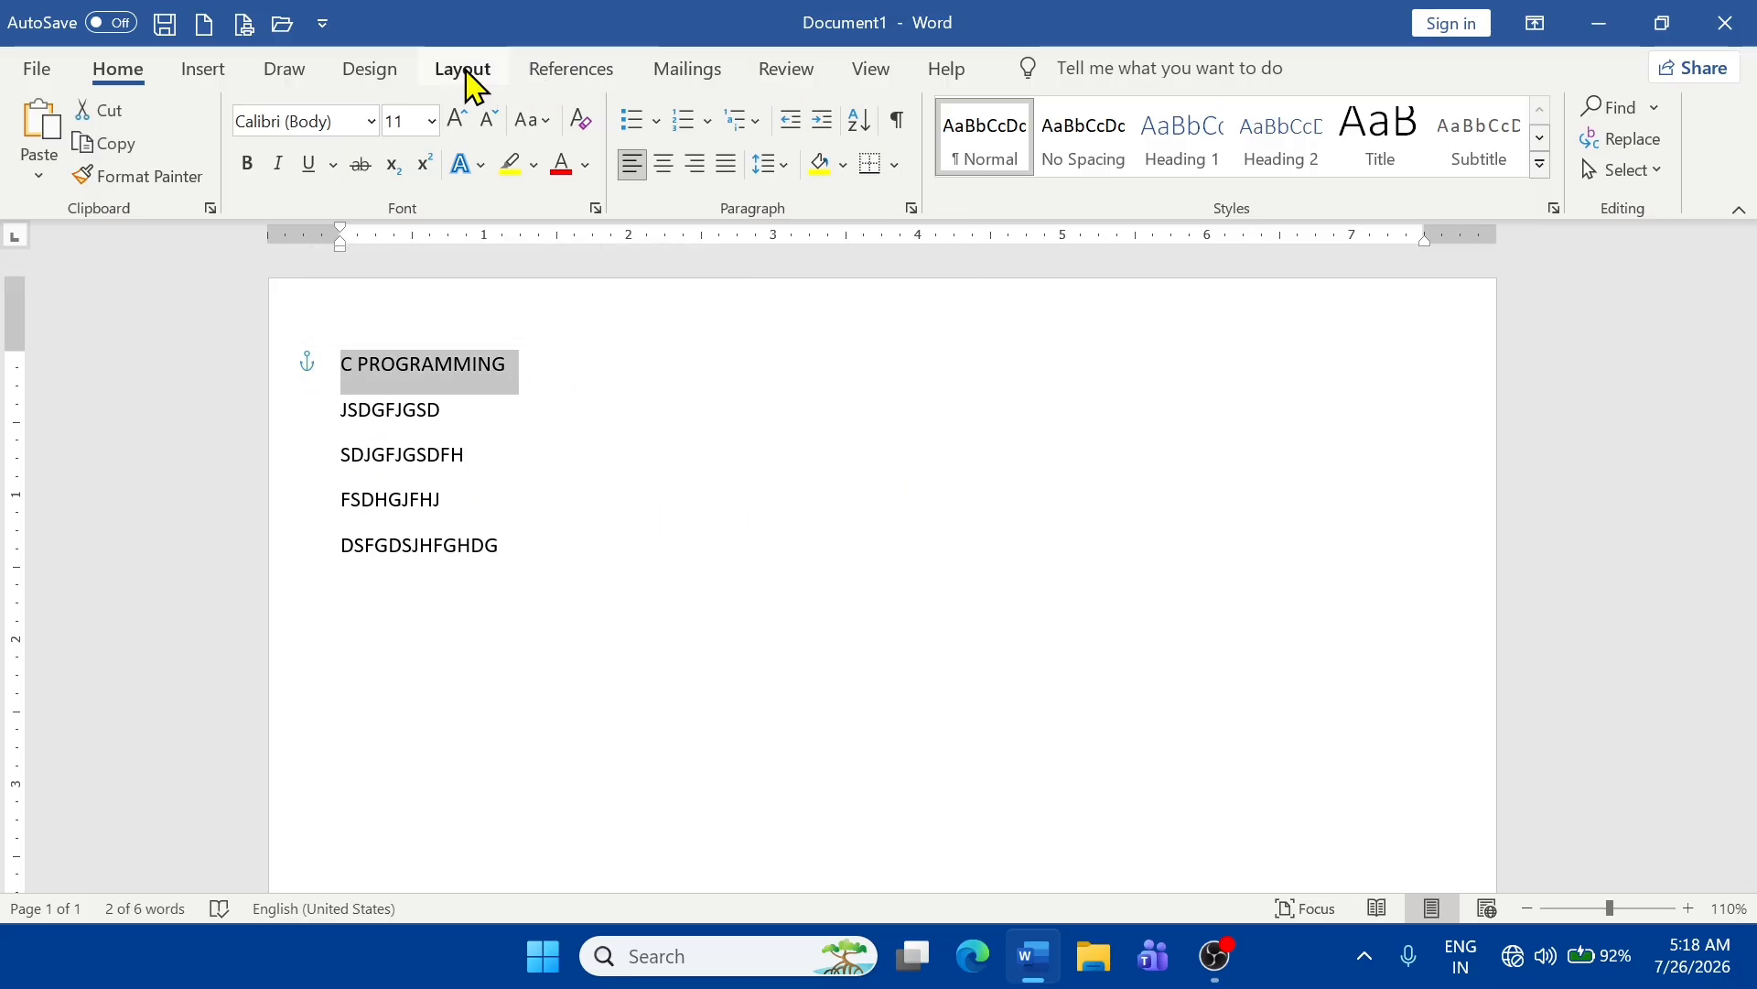
left_click(214, 82)
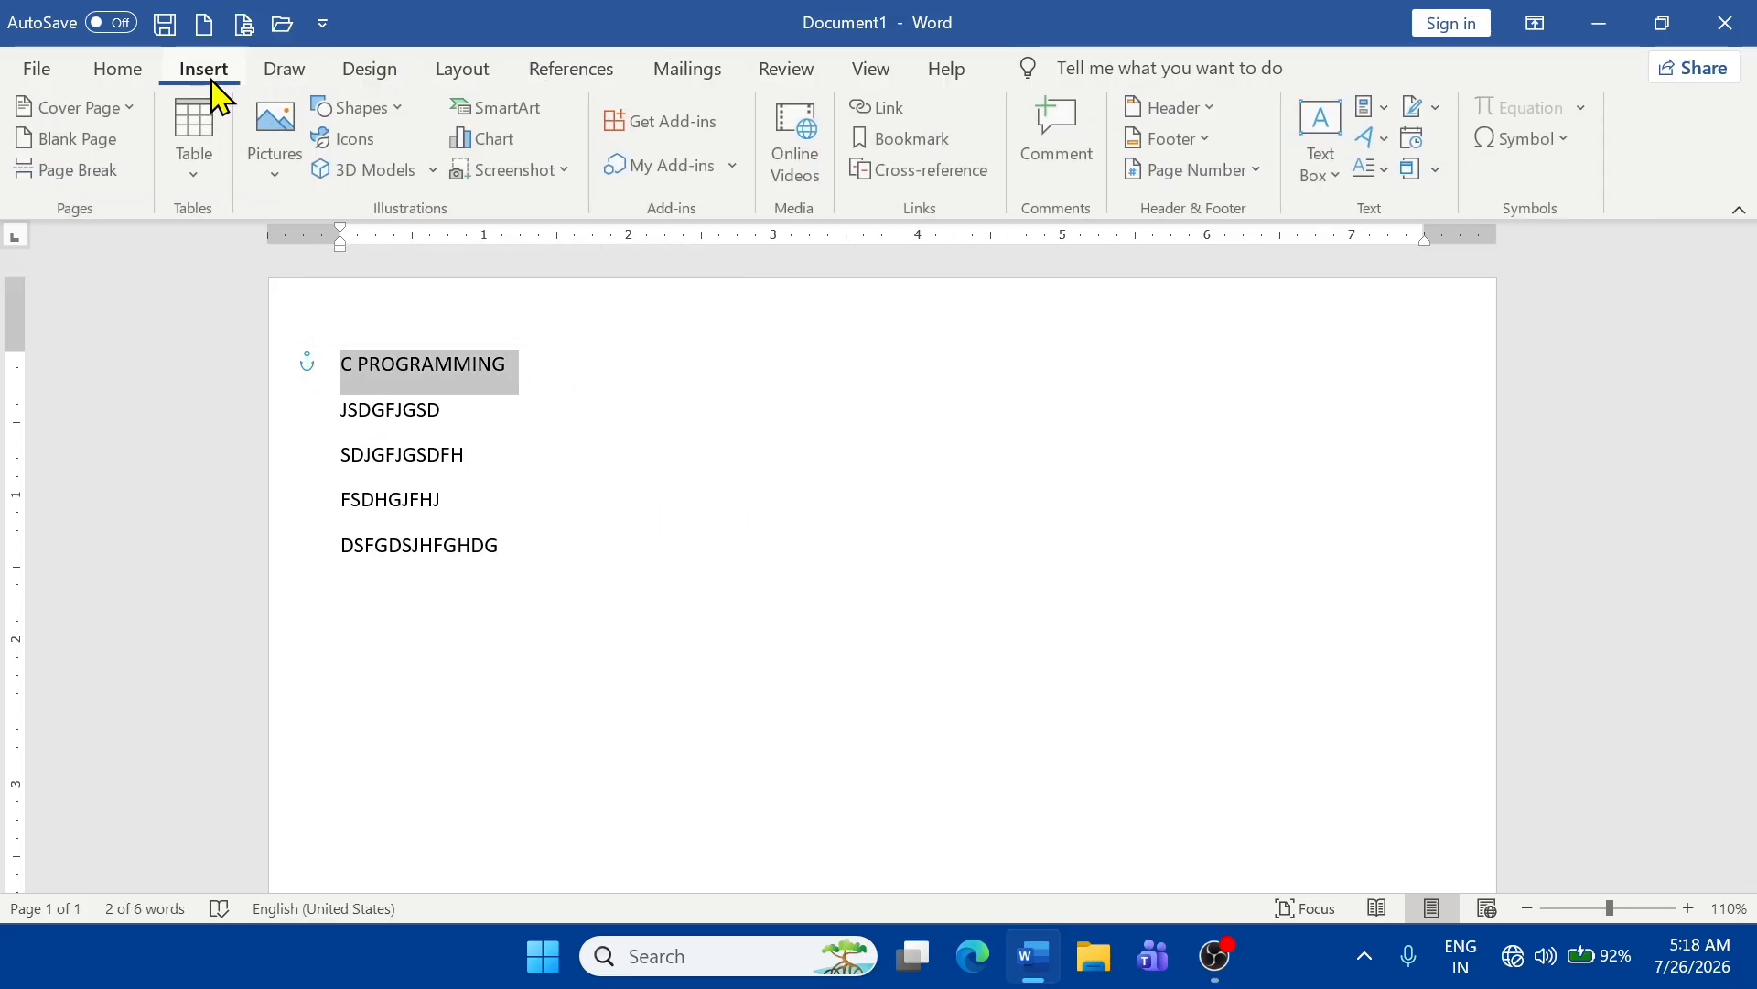
left_click(881, 112)
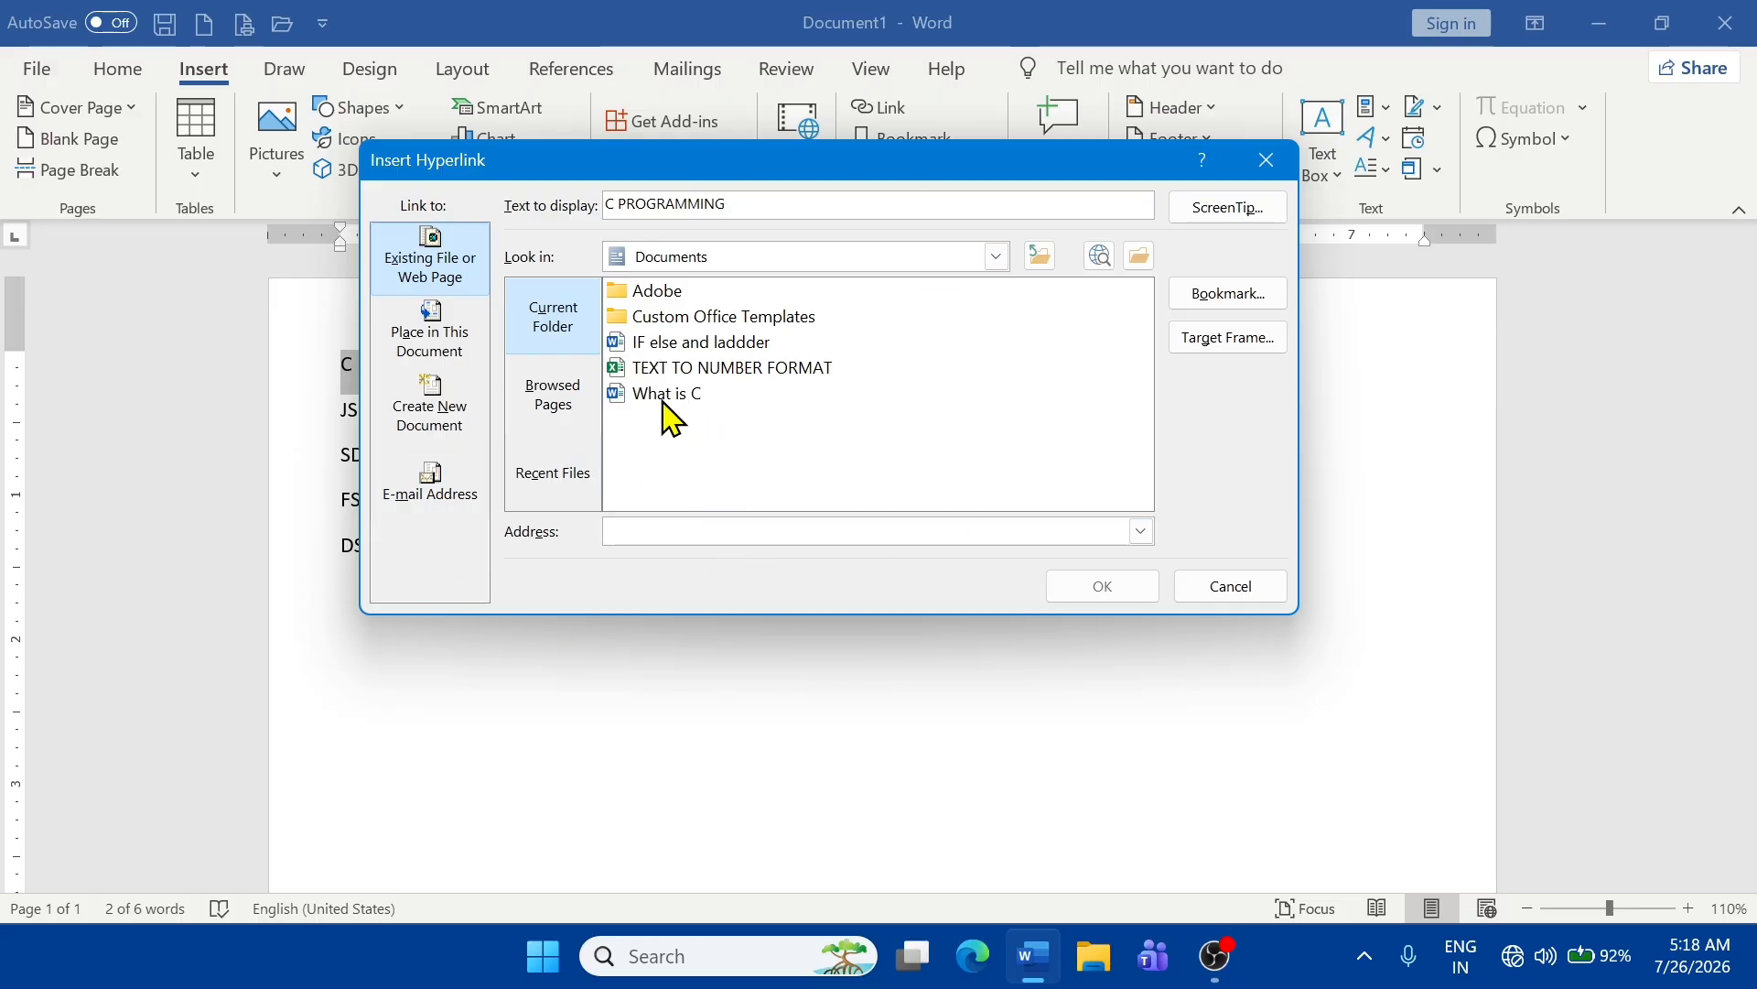
left_click(664, 401)
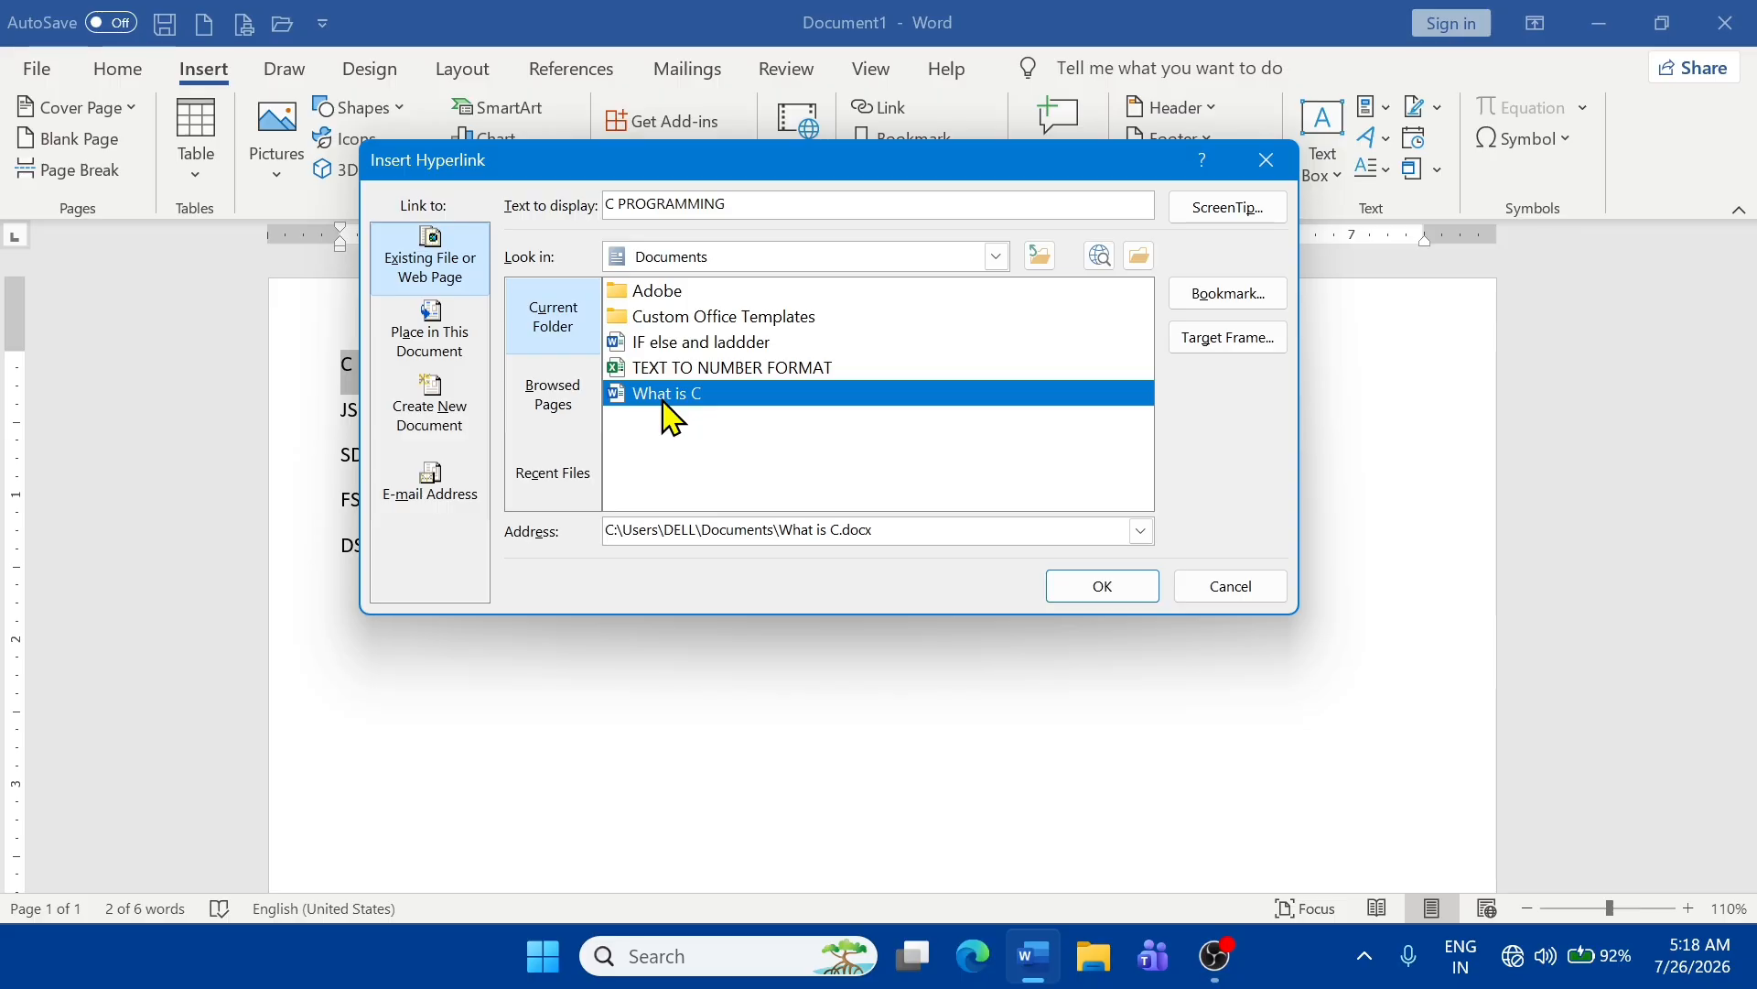
left_click(1094, 591)
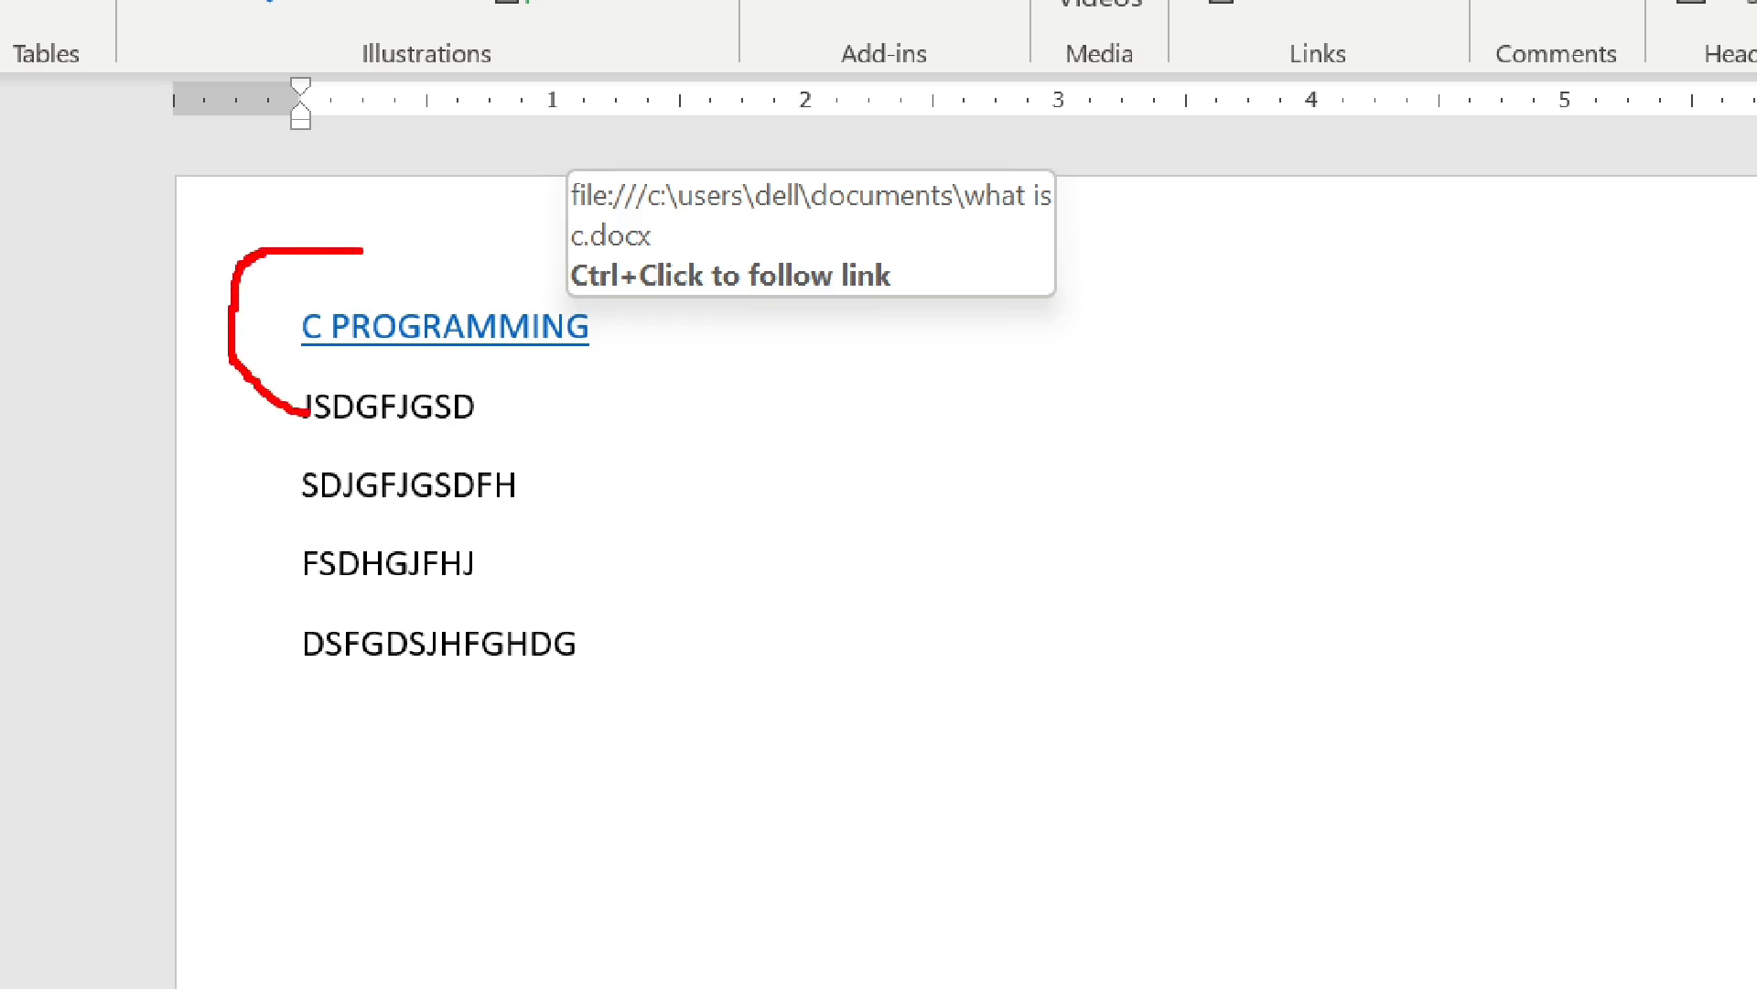
mouse_move(308, 412)
left_mouse_down()
mouse_move(667, 375)
mouse_move(420, 214)
left_mouse_up()
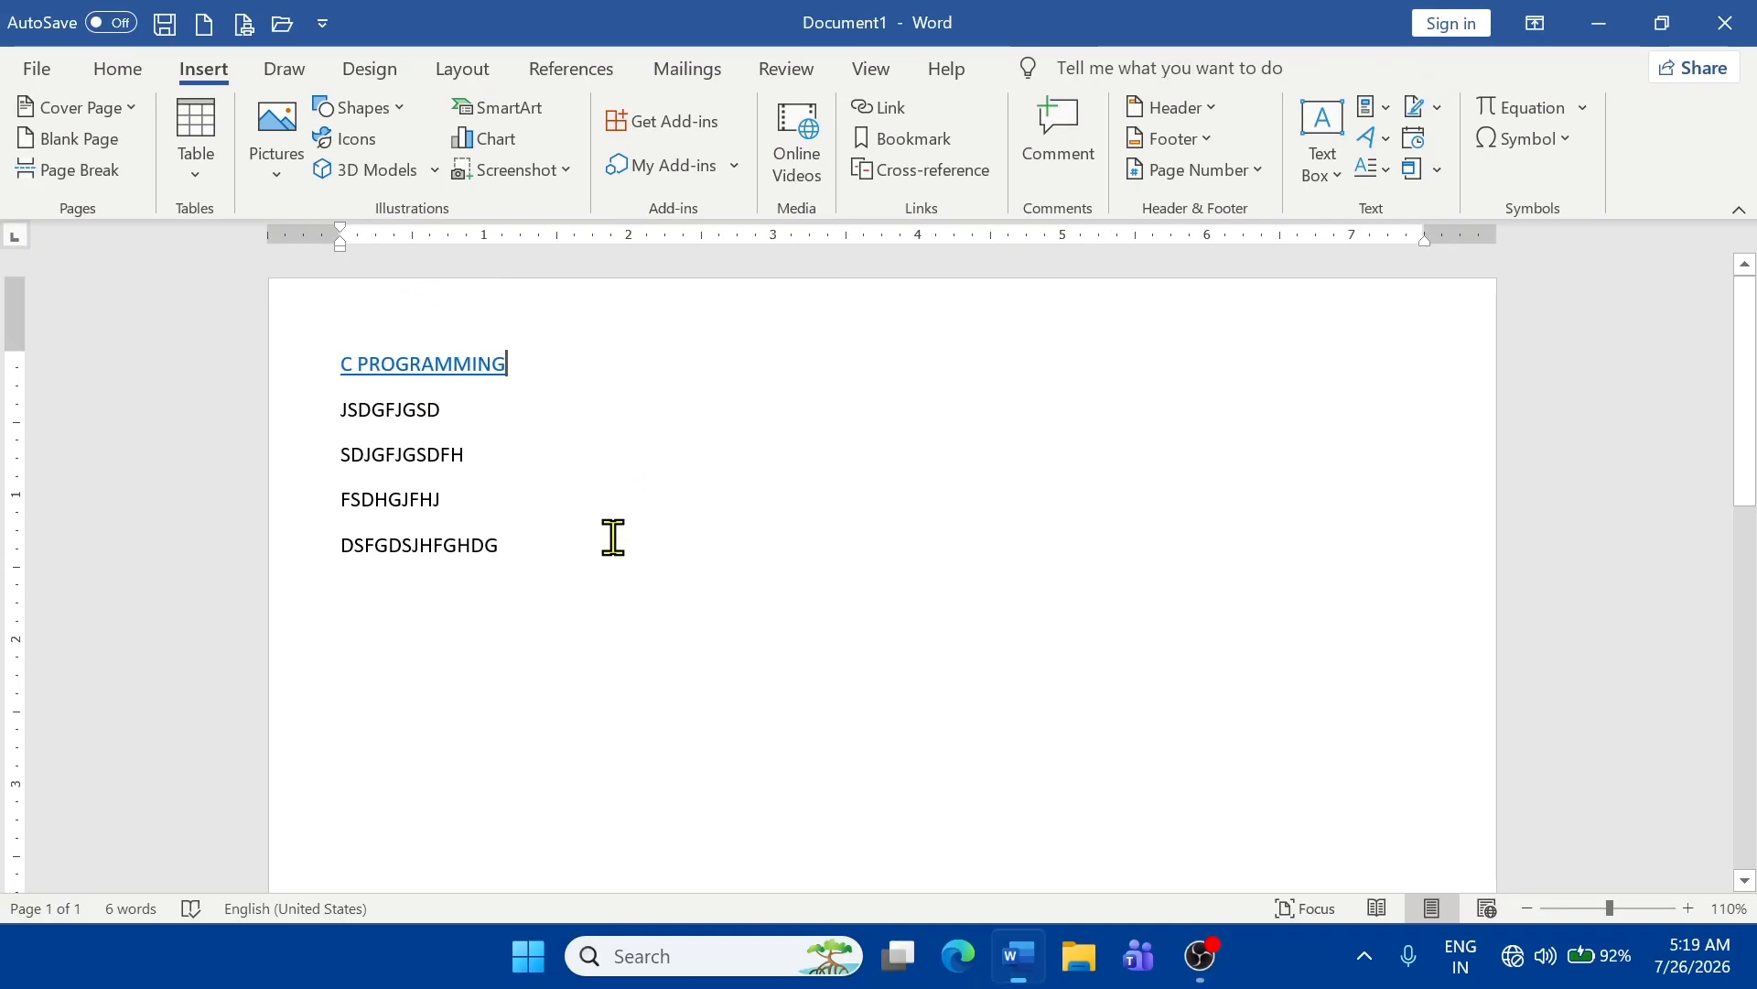
- Follow the C PROGRAMMING link, skim through the linked What is C document and close it
mouse_move(439, 362)
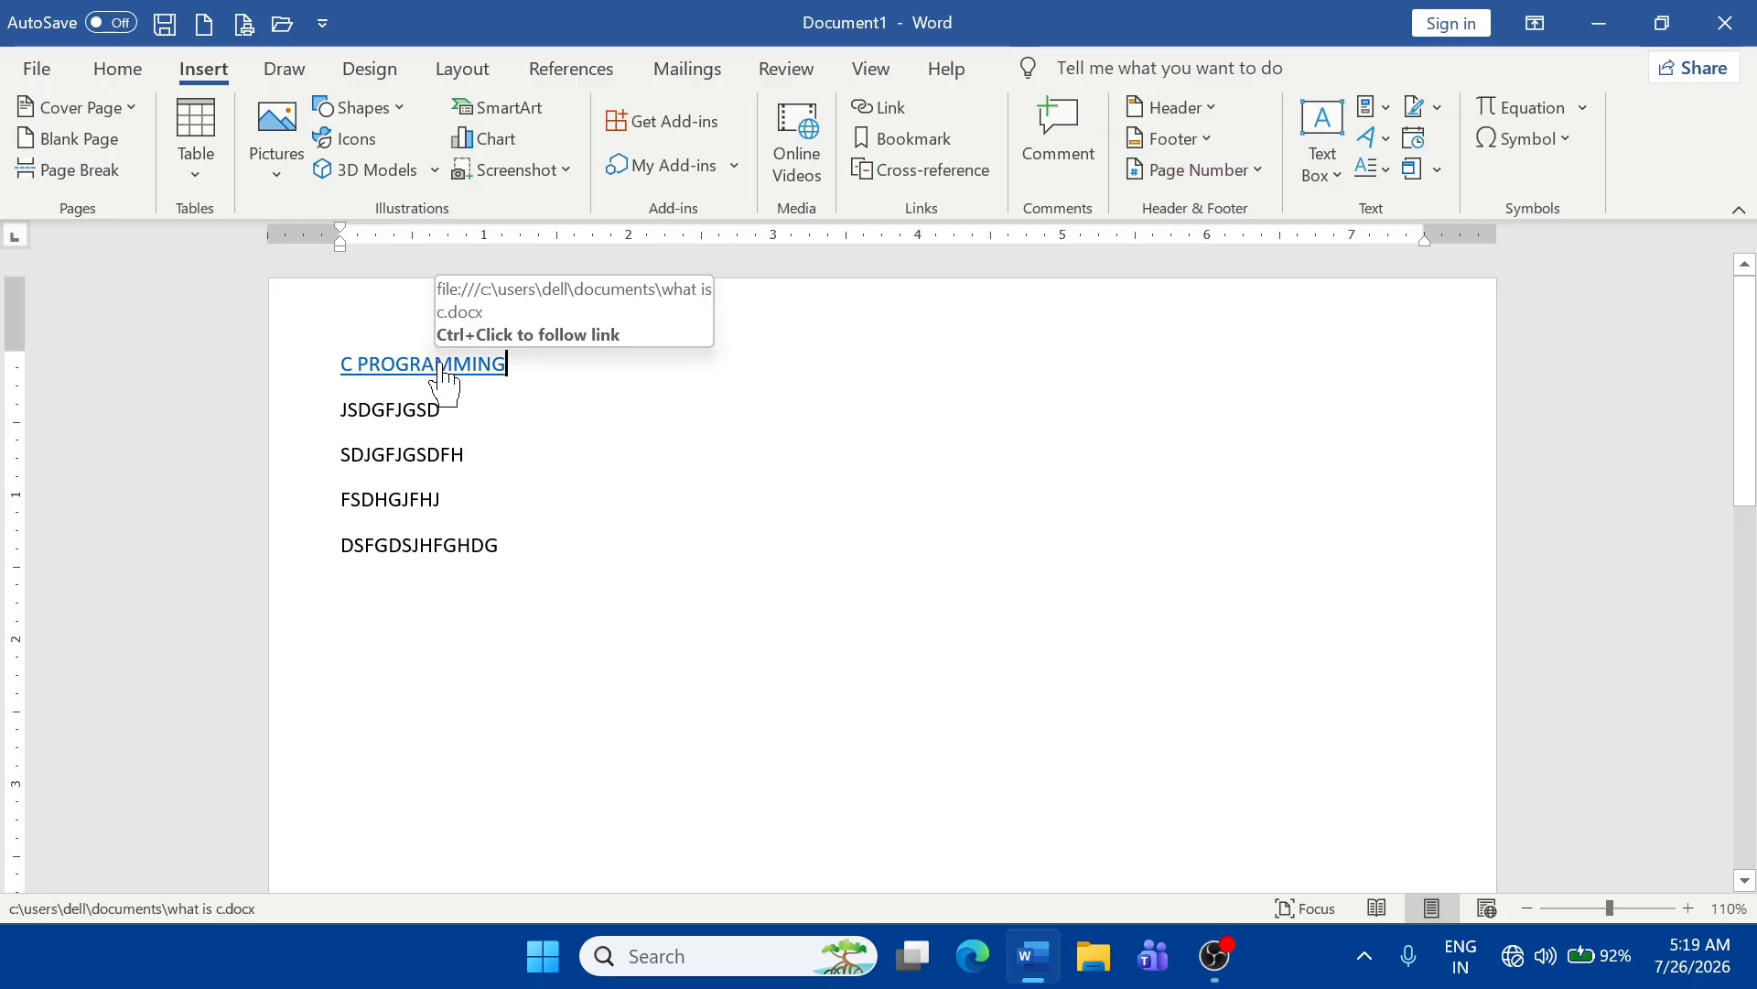
left_click(443, 369, "ctrl")
left_click(943, 615)
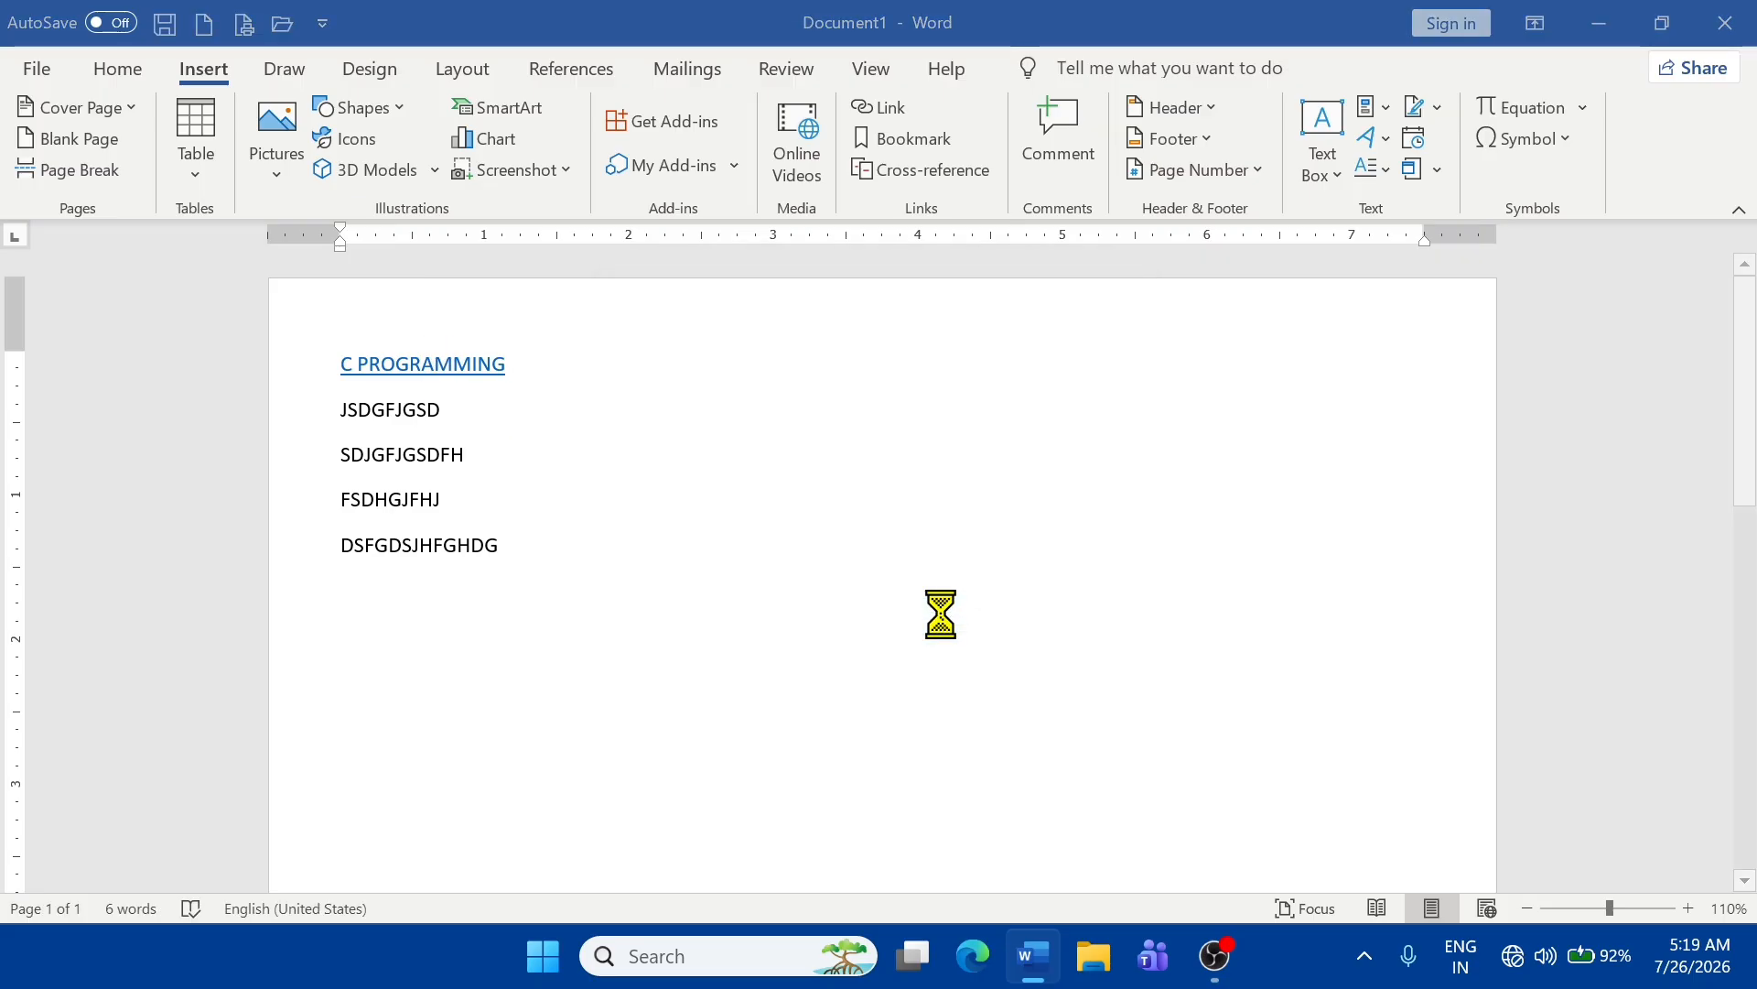
scroll(837, 558, "down", 10)
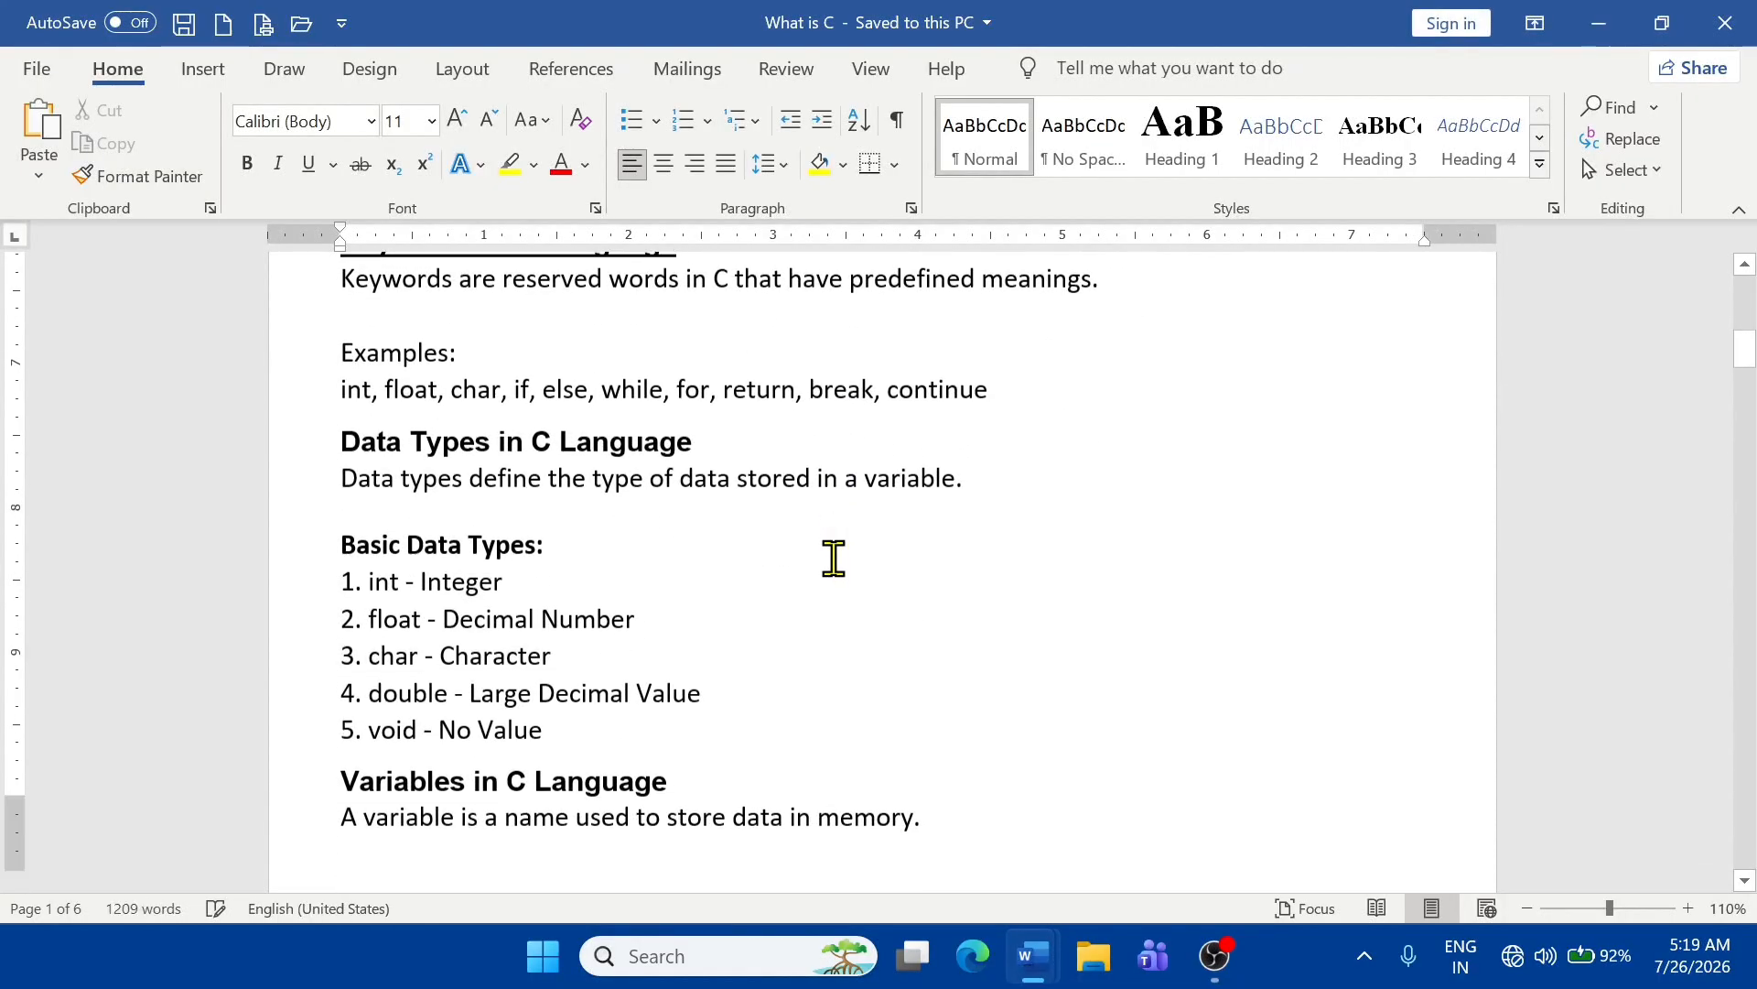
scroll(832, 558, "down", 15)
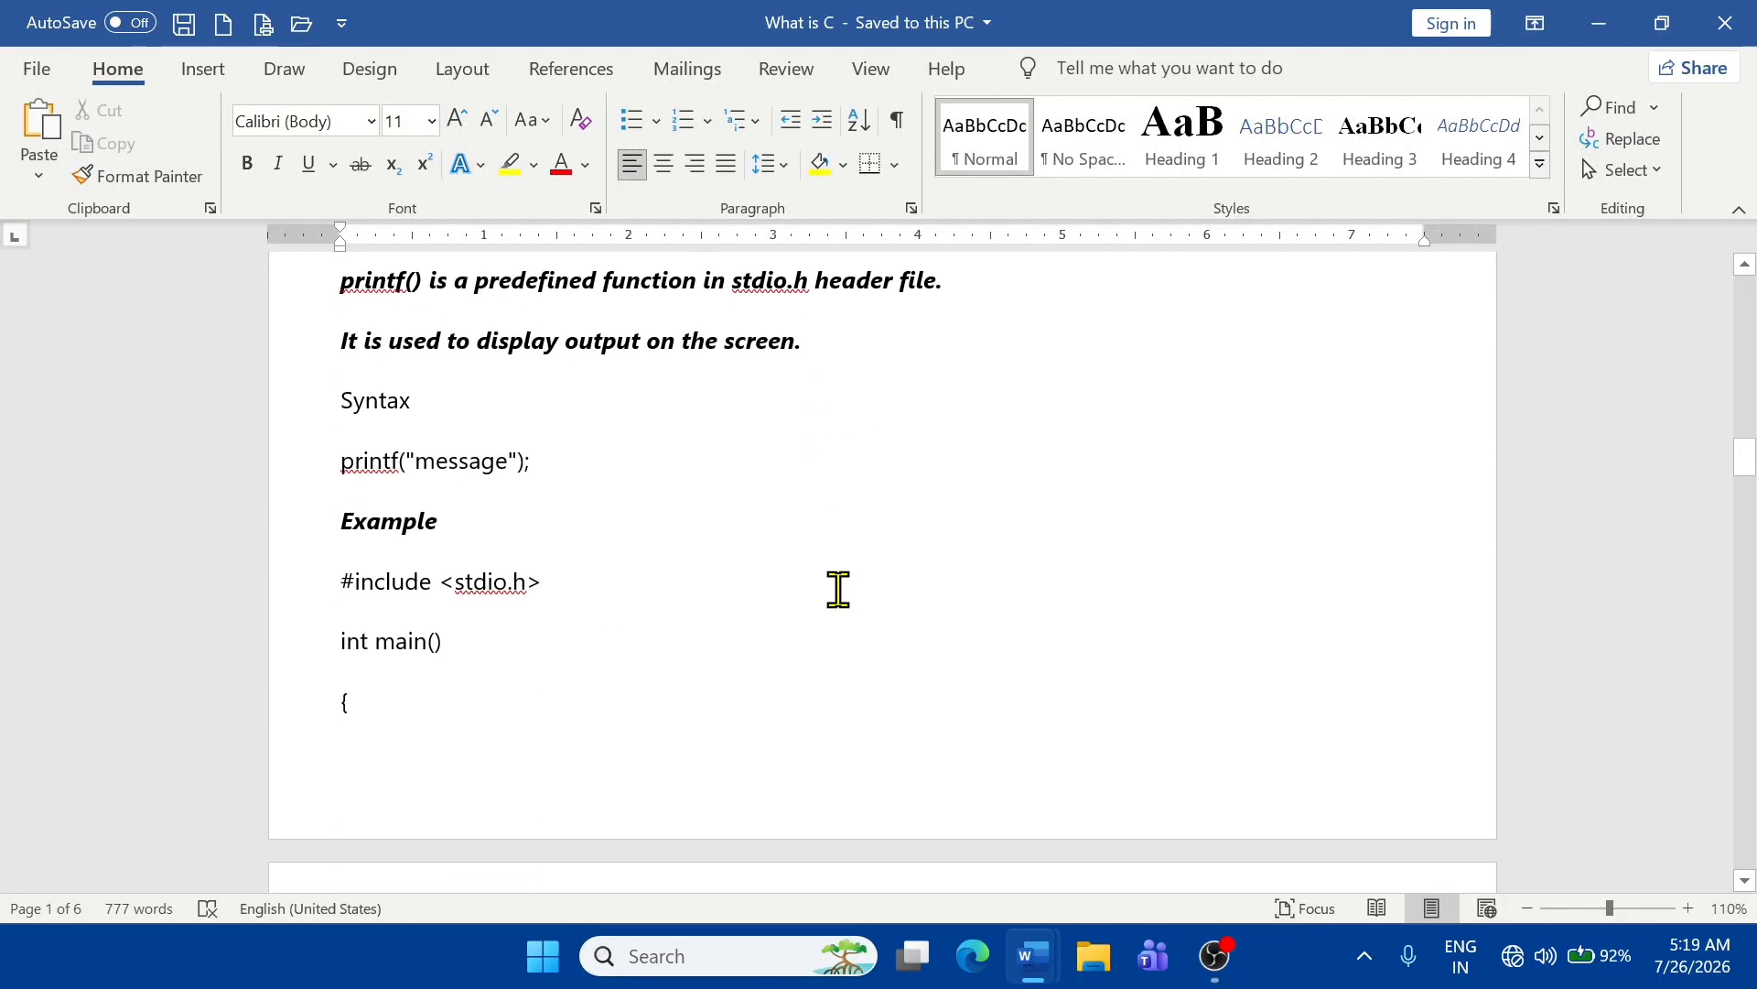
scroll(837, 588, "up", 15)
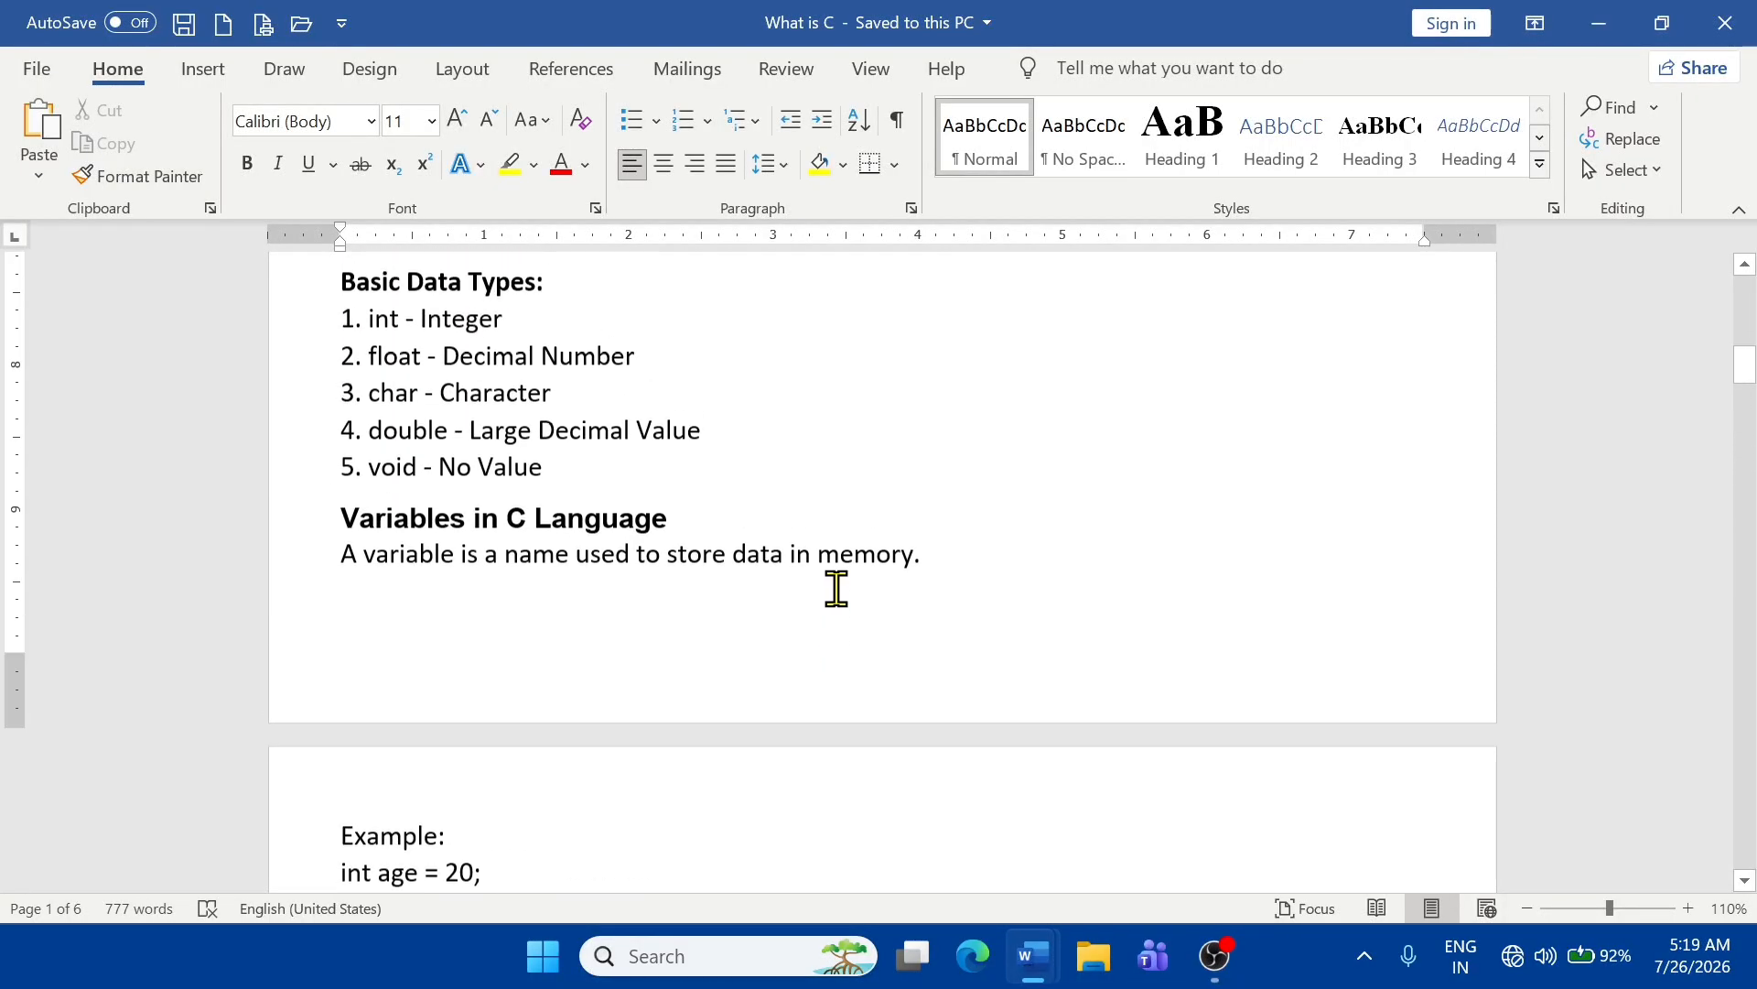
scroll(837, 588, "up", 5)
left_click(1721, 24)
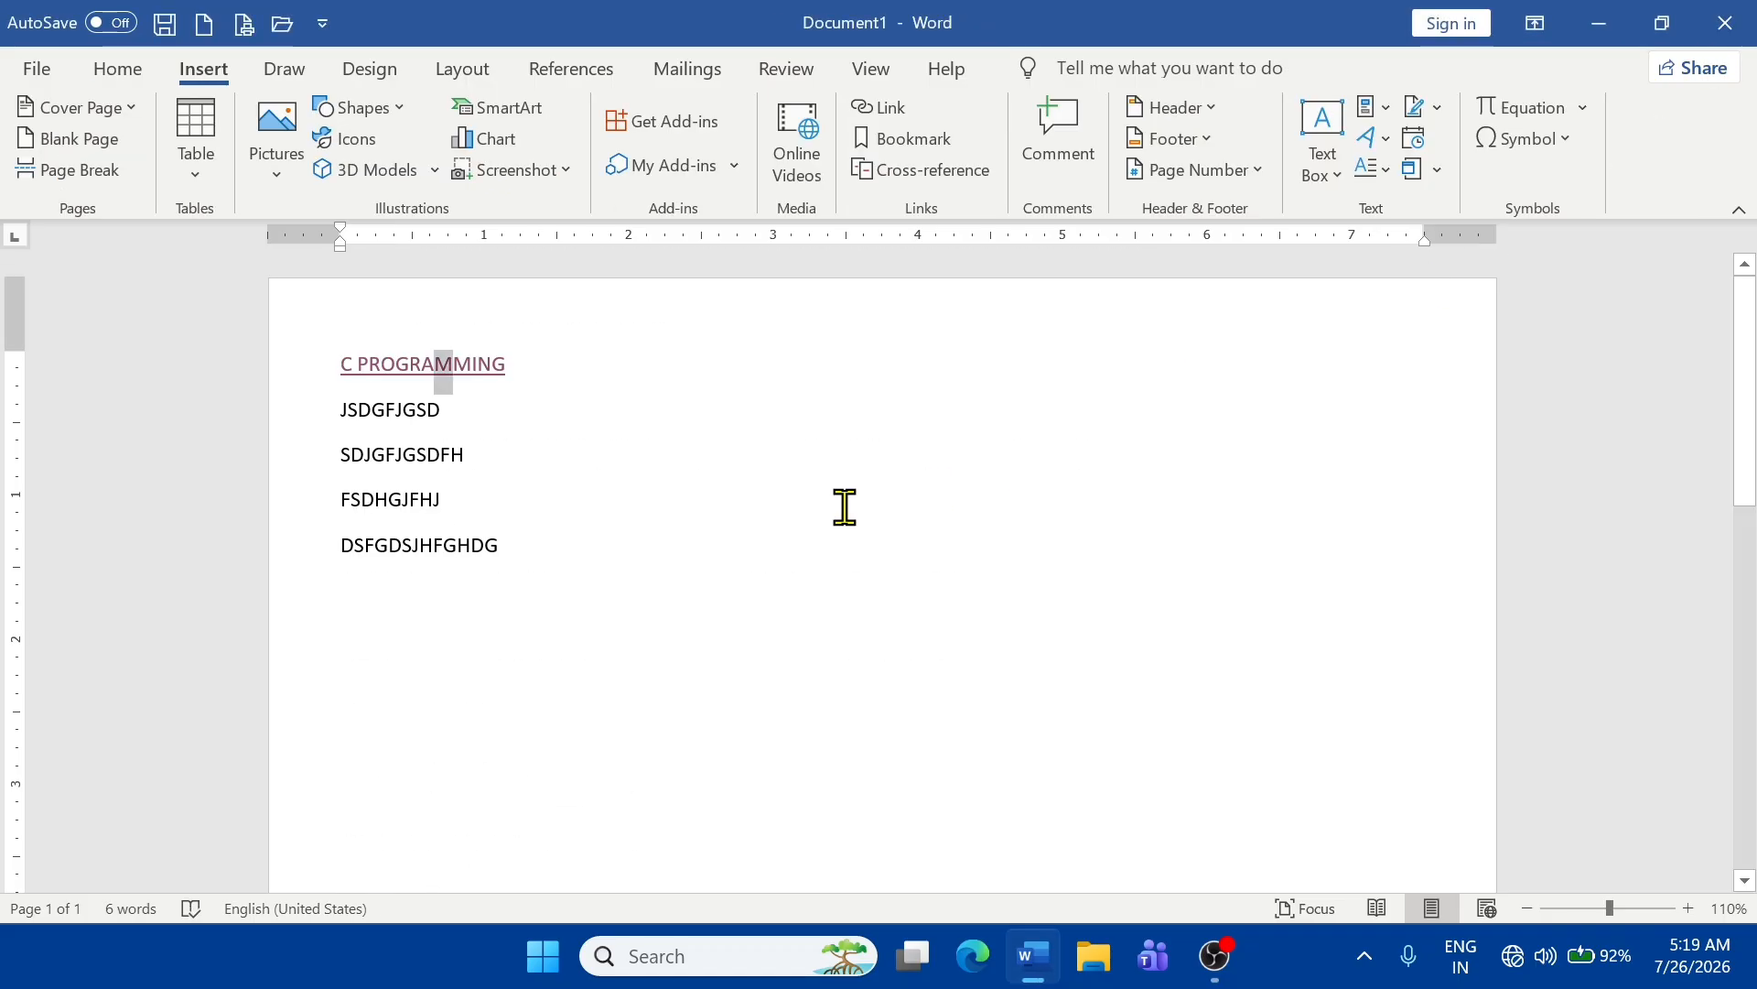
- Add the lines FB, INSTA and YOU beneath the last filler line
left_click_drag(345, 453, 477, 455)
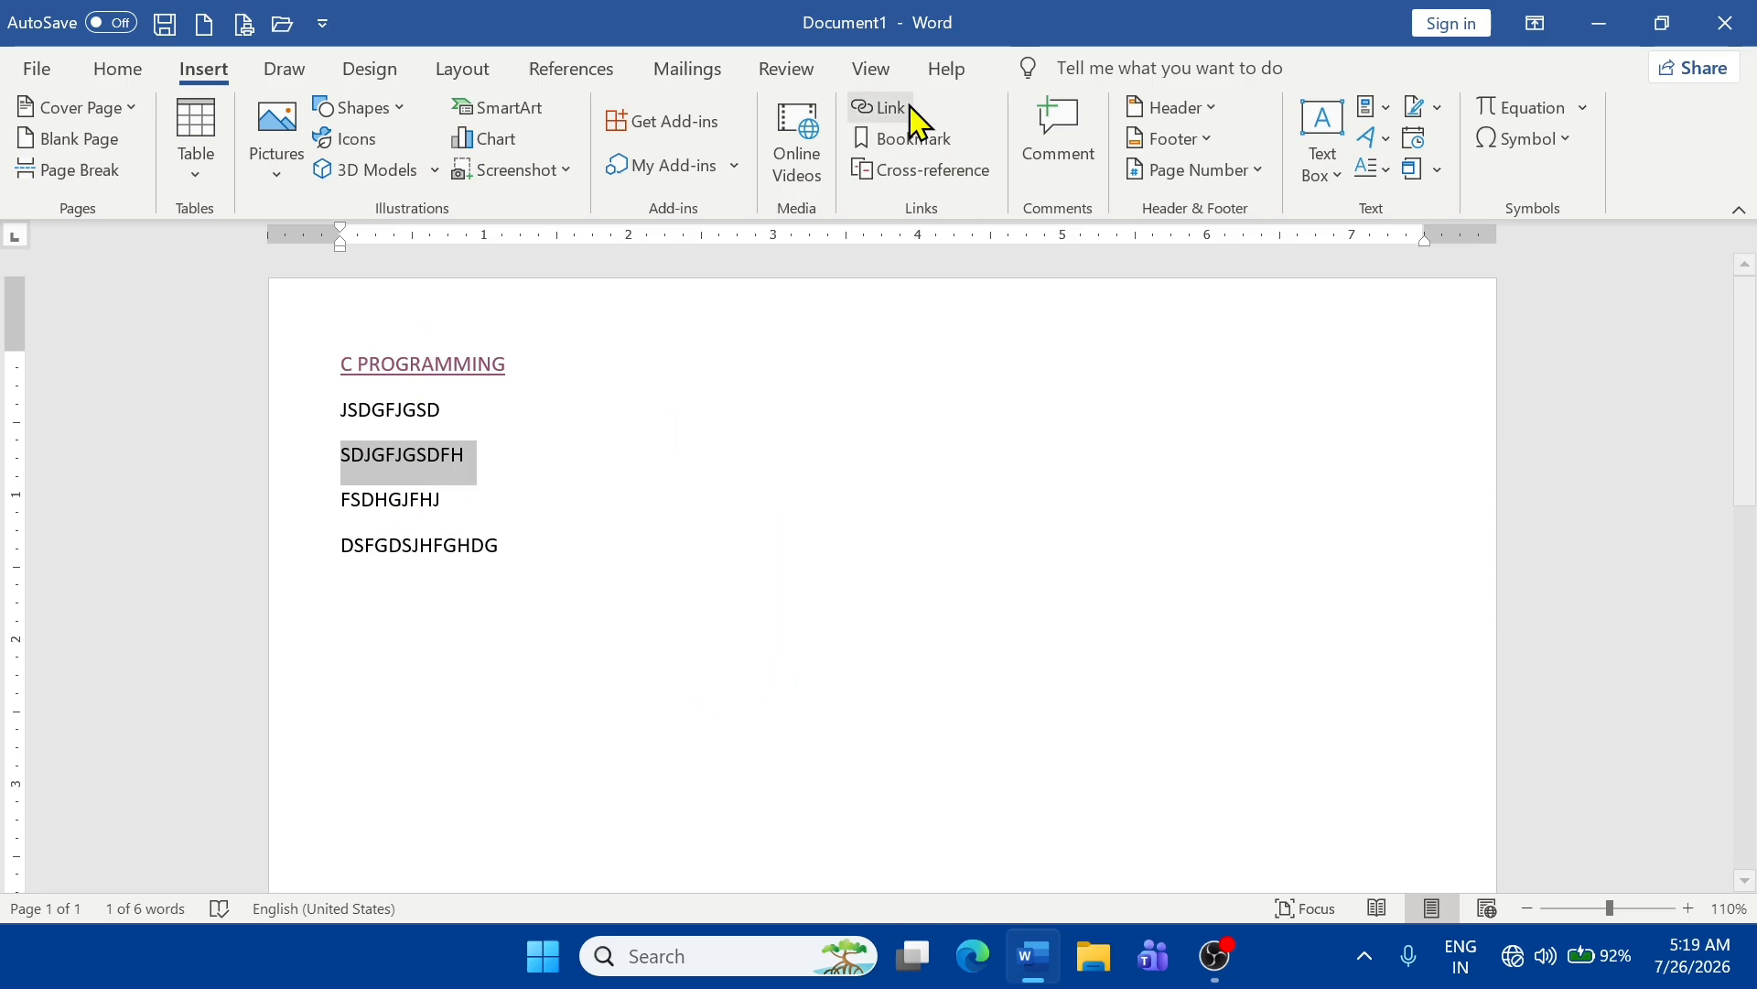
left_click(590, 581)
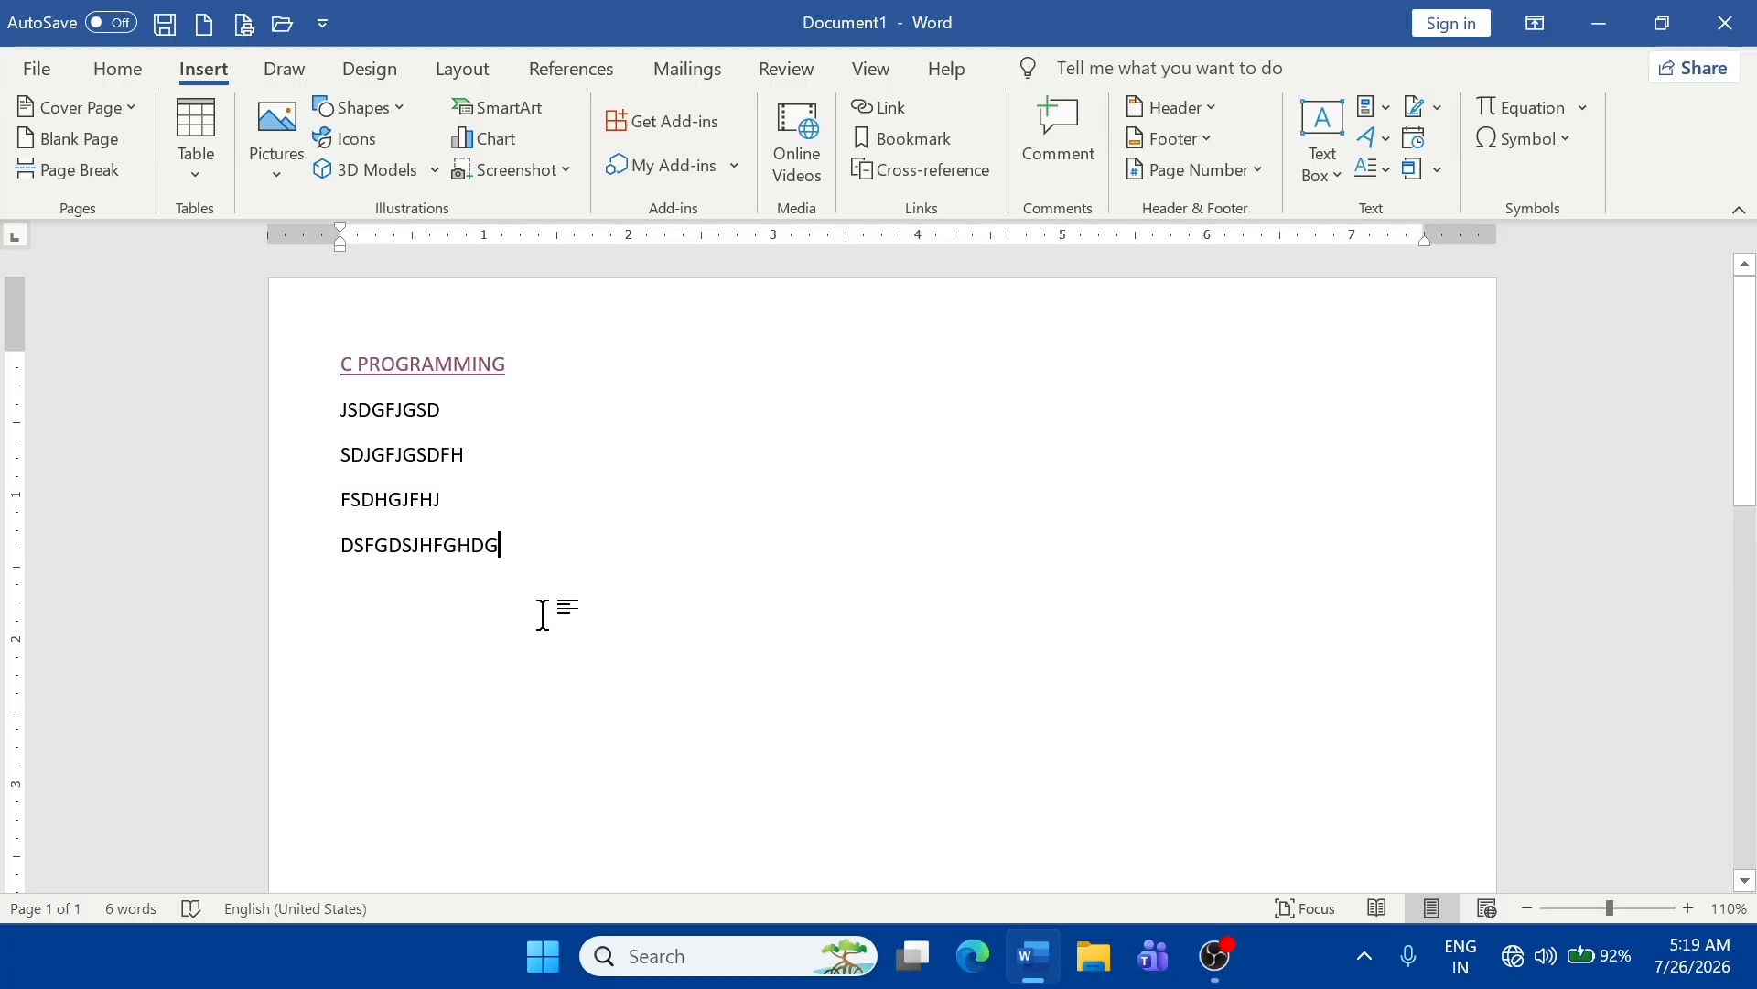
key("Return")
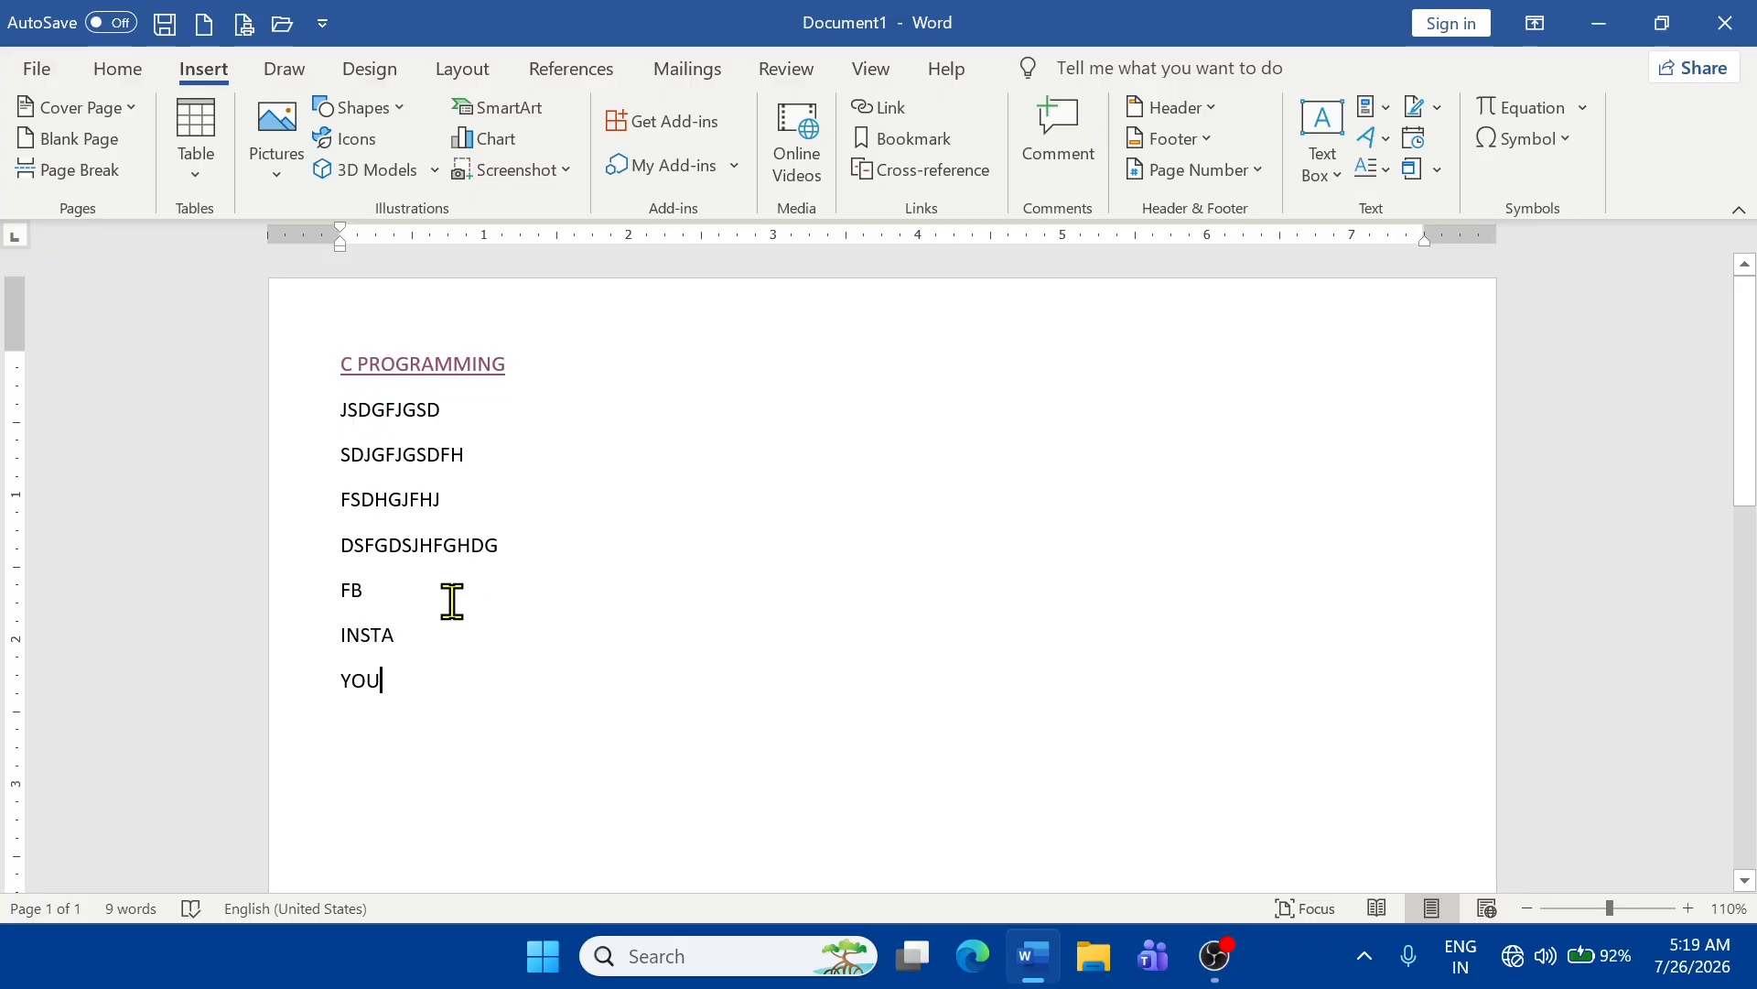
double_click(352, 593)
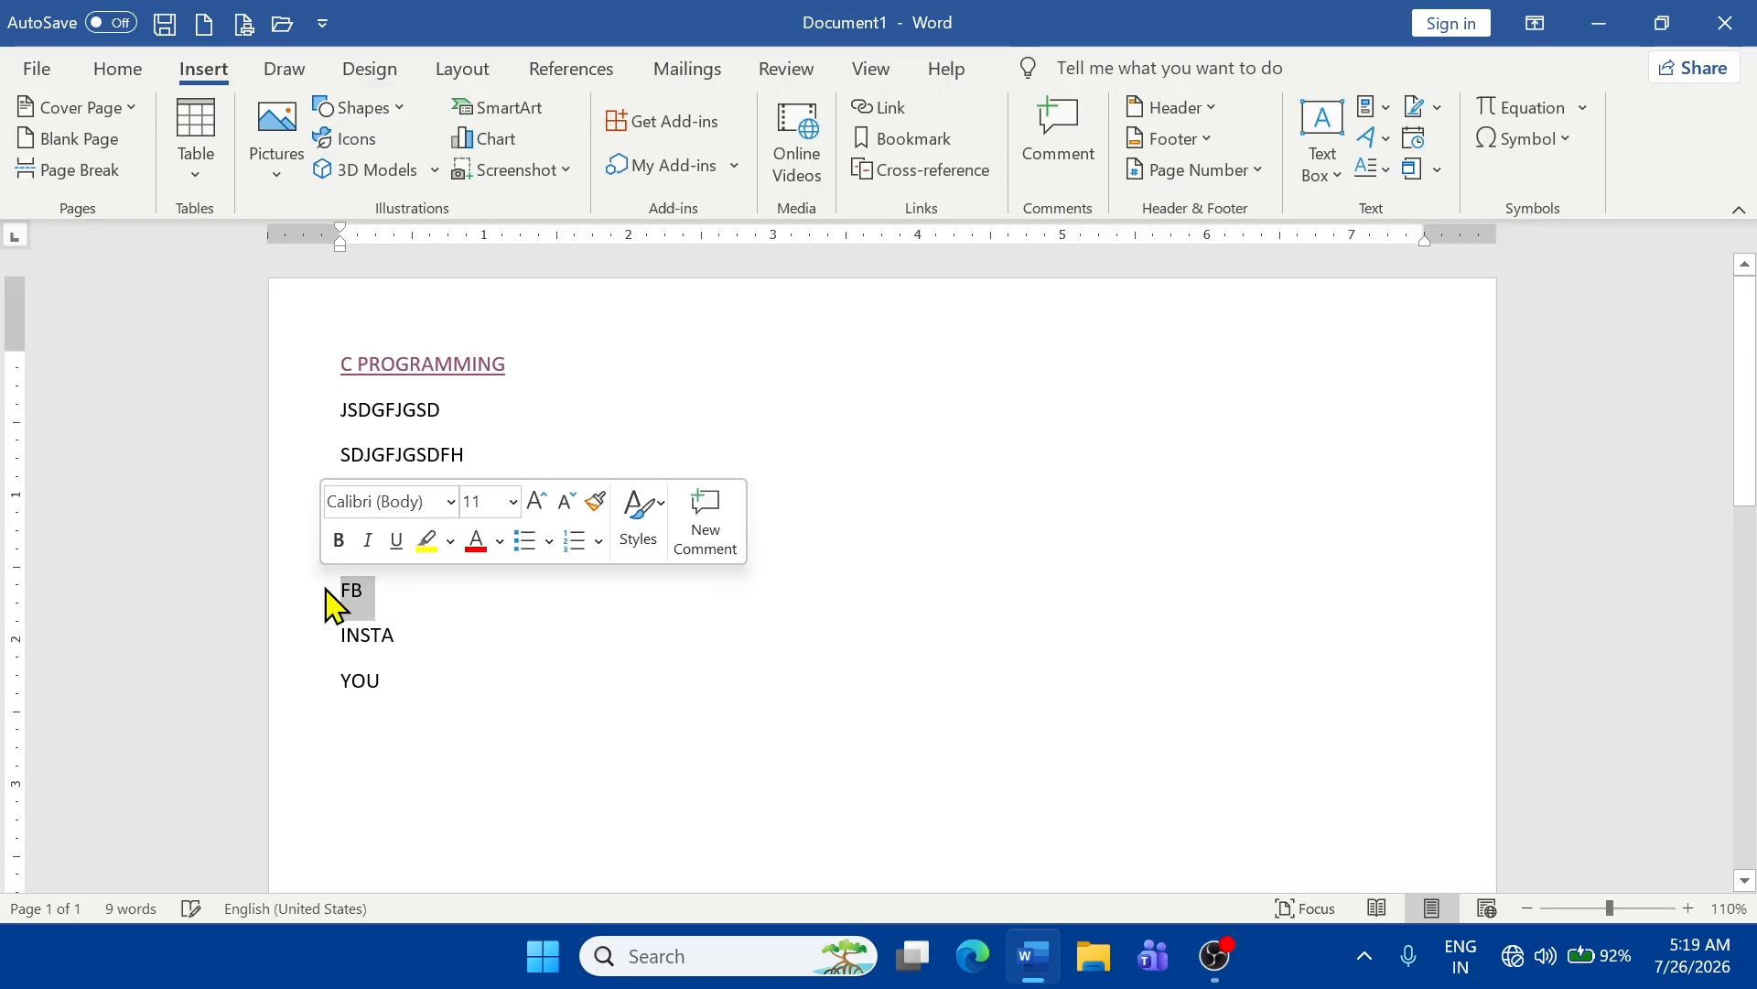
left_click(408, 628)
left_click(321, 586)
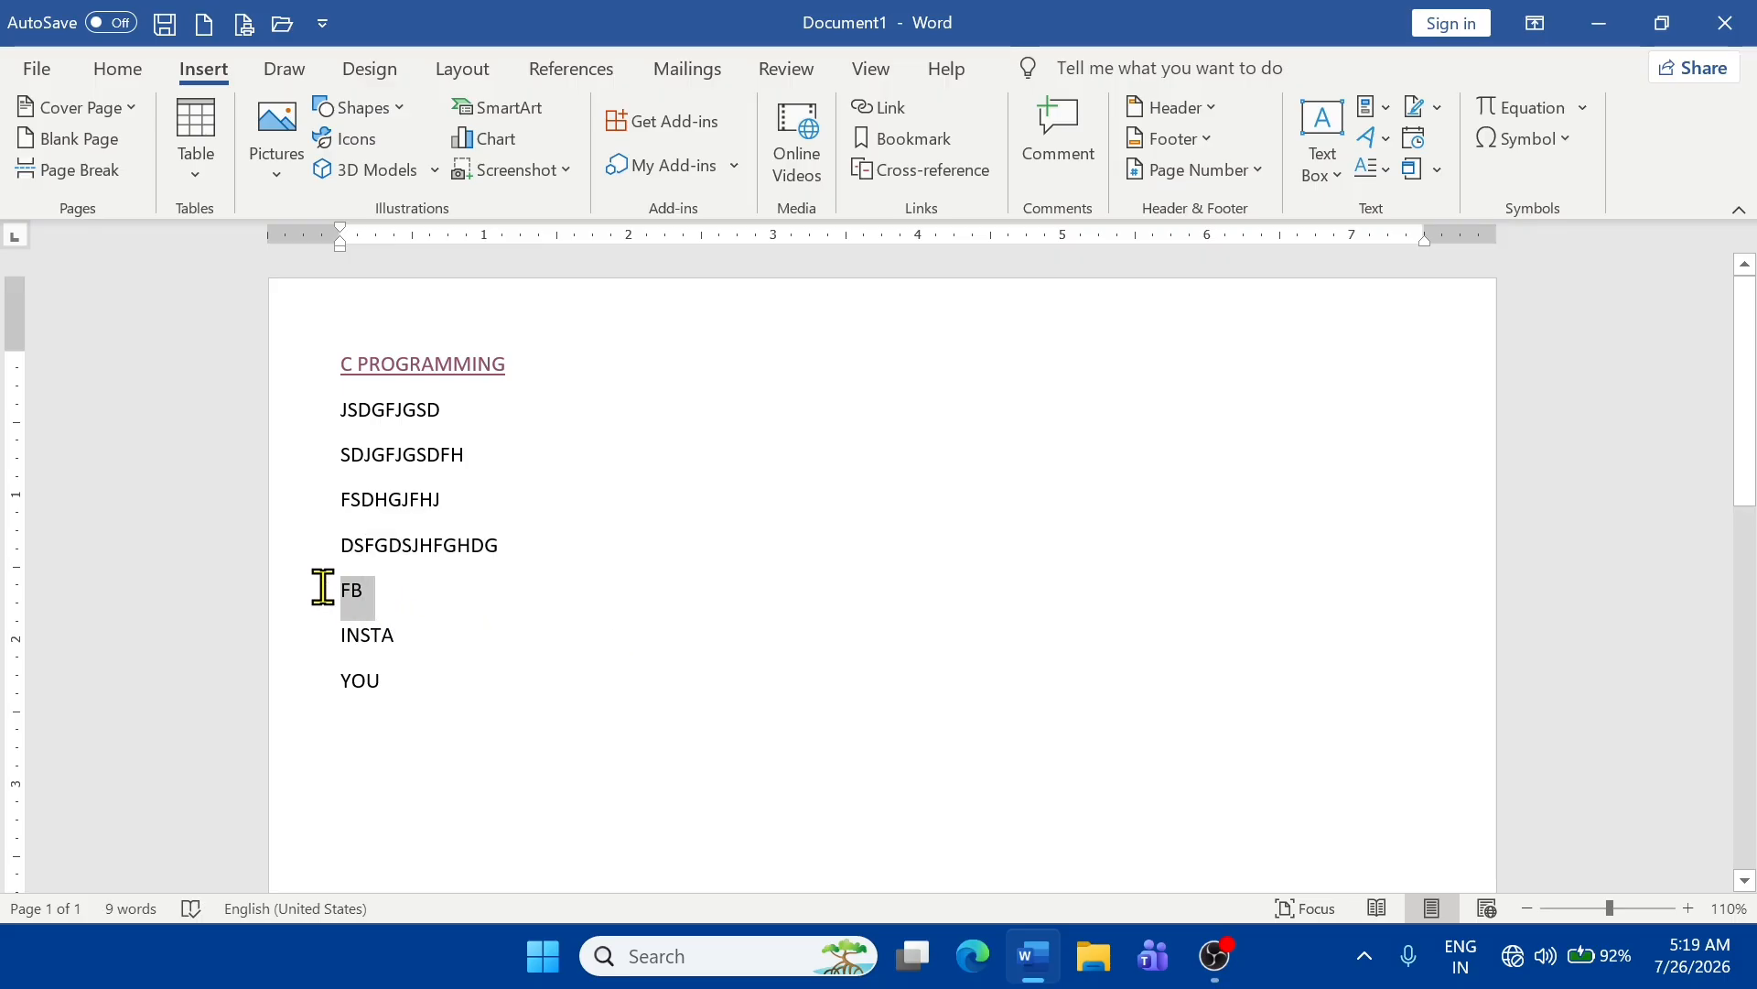
left_click(881, 112)
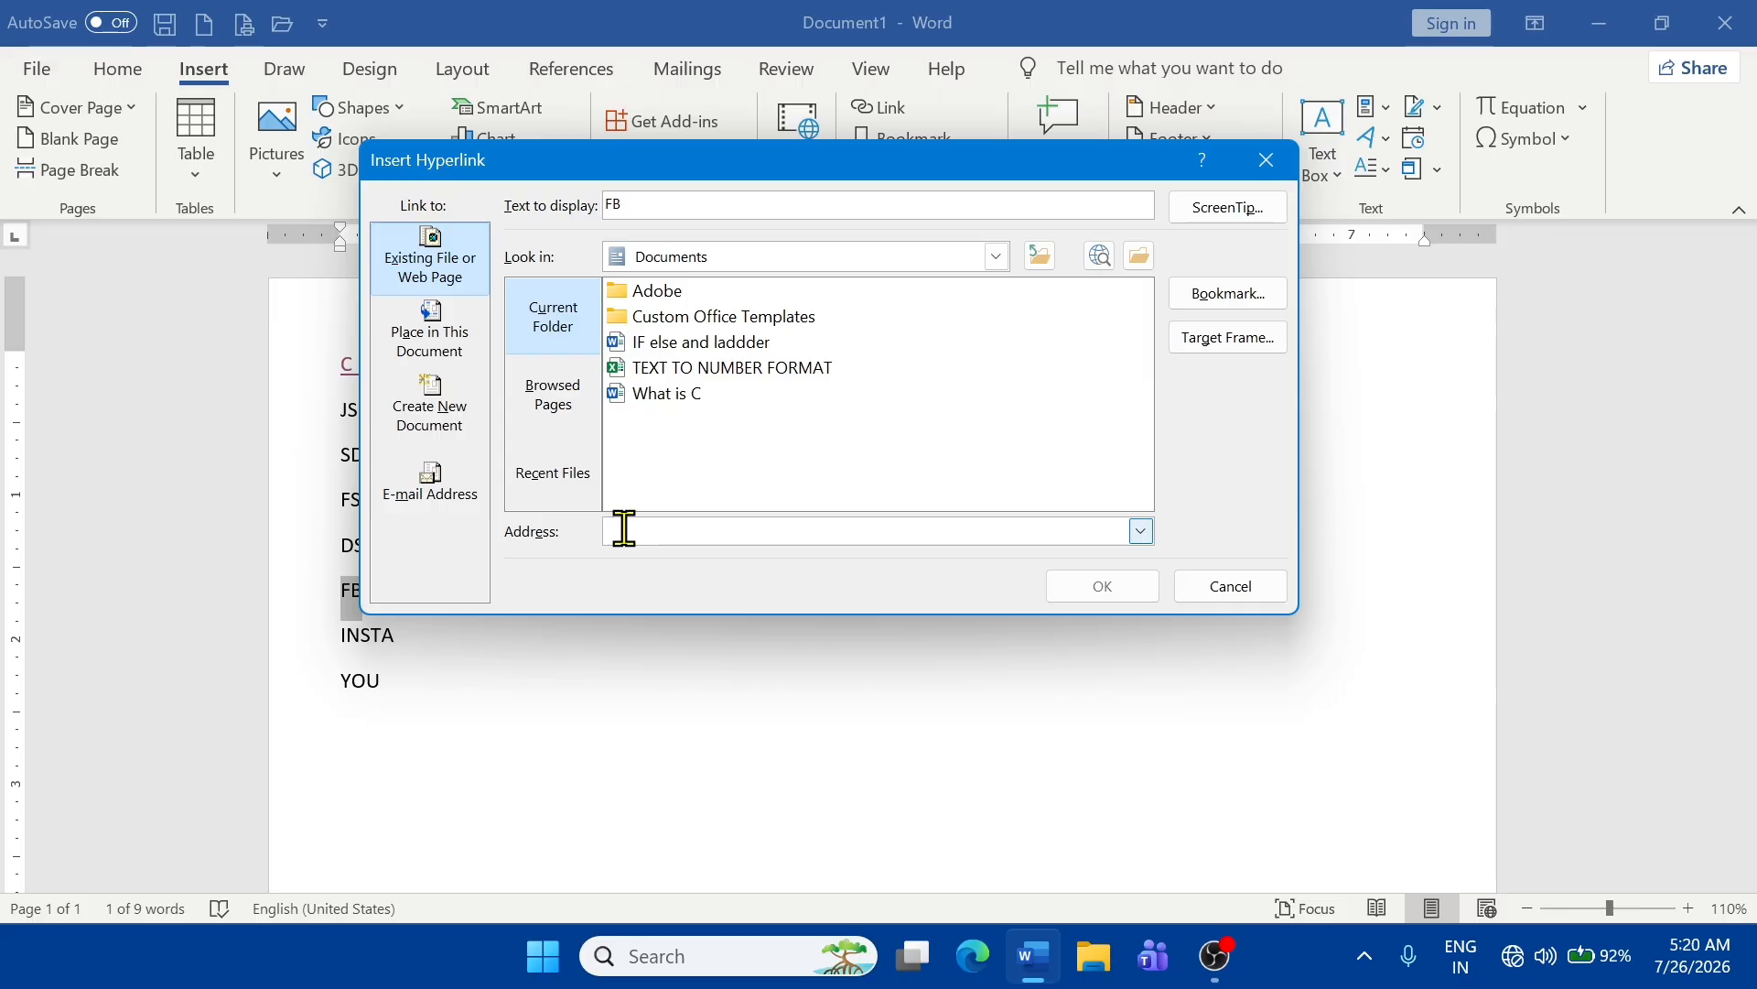
type("WWW.FA")
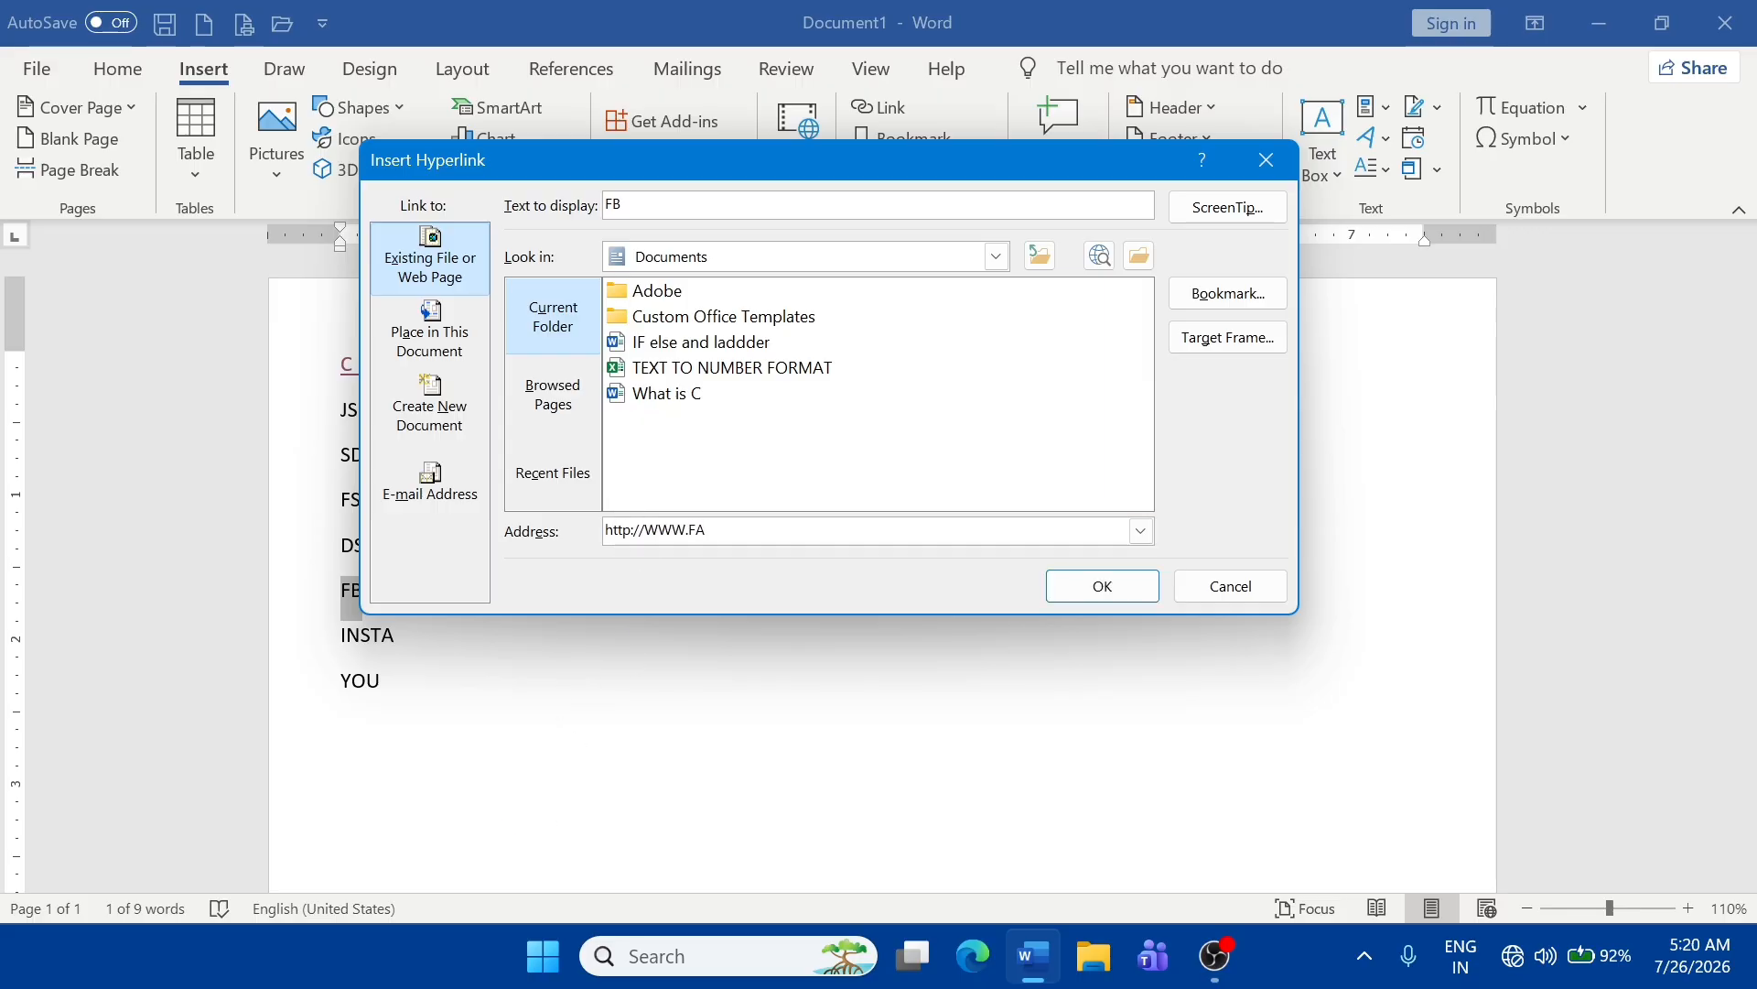
type("CEBOOK.COM")
left_click(1095, 596)
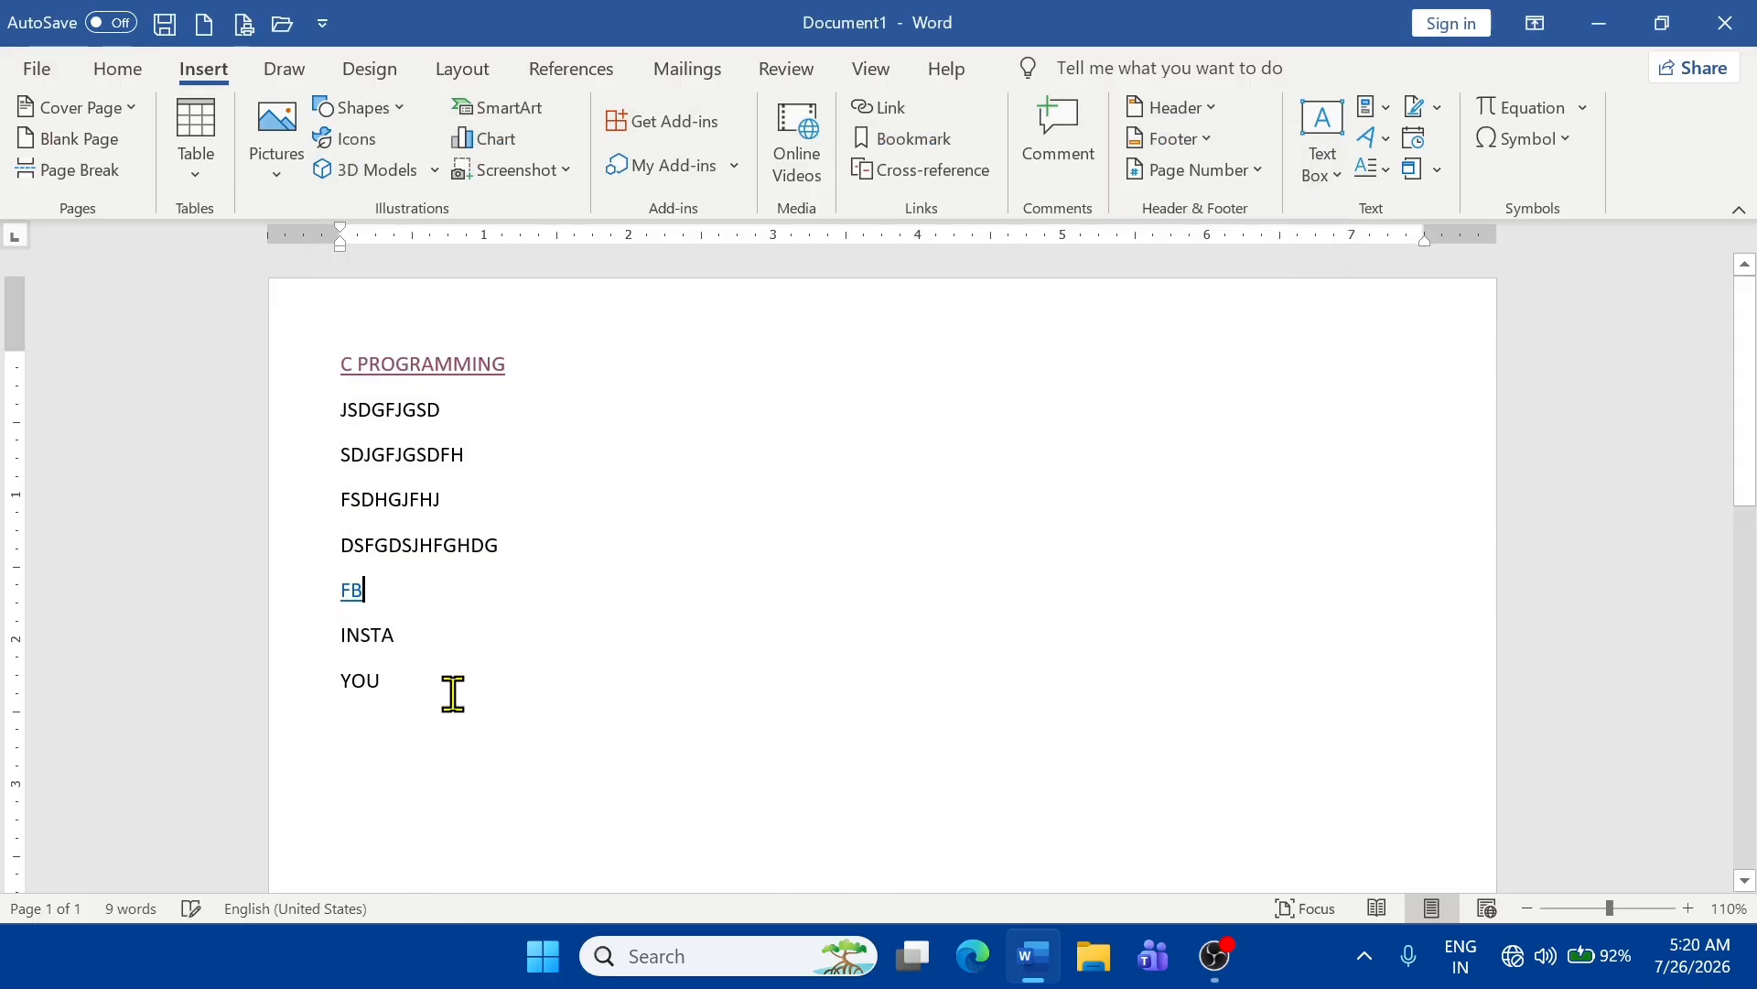
- Follow the FB link to its web page in the browser and close the browser window
left_click(350, 599, "ctrl")
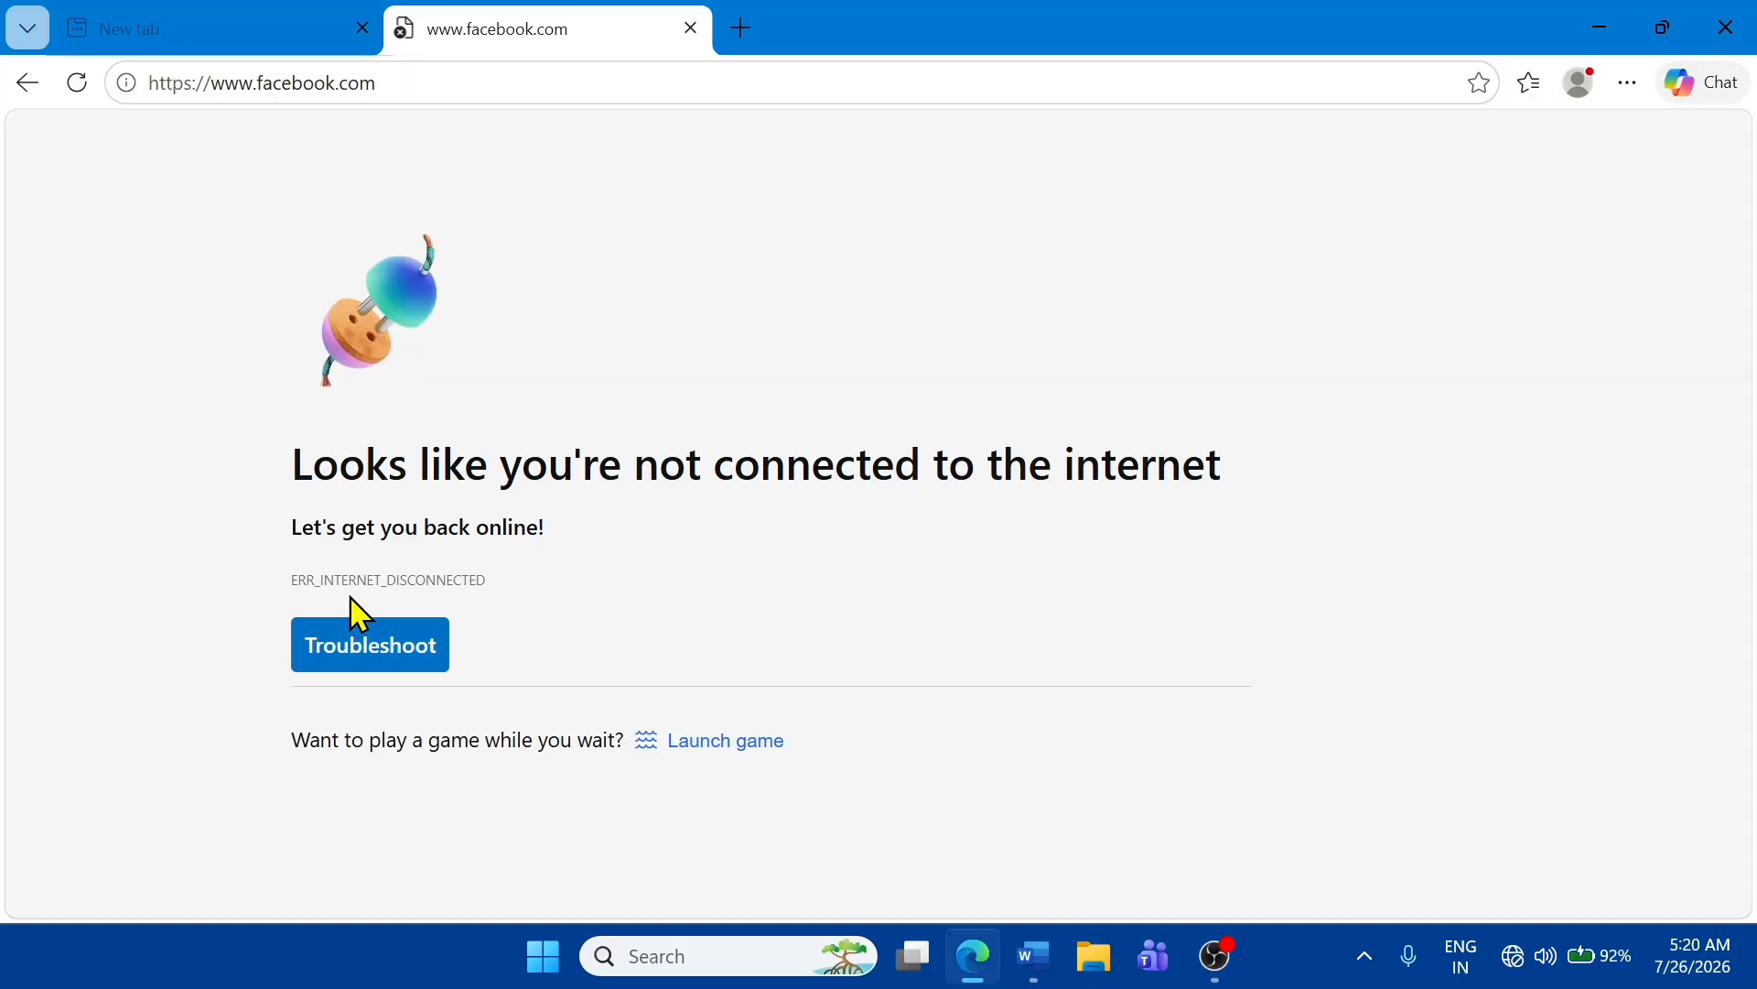
mouse_move(1513, 969)
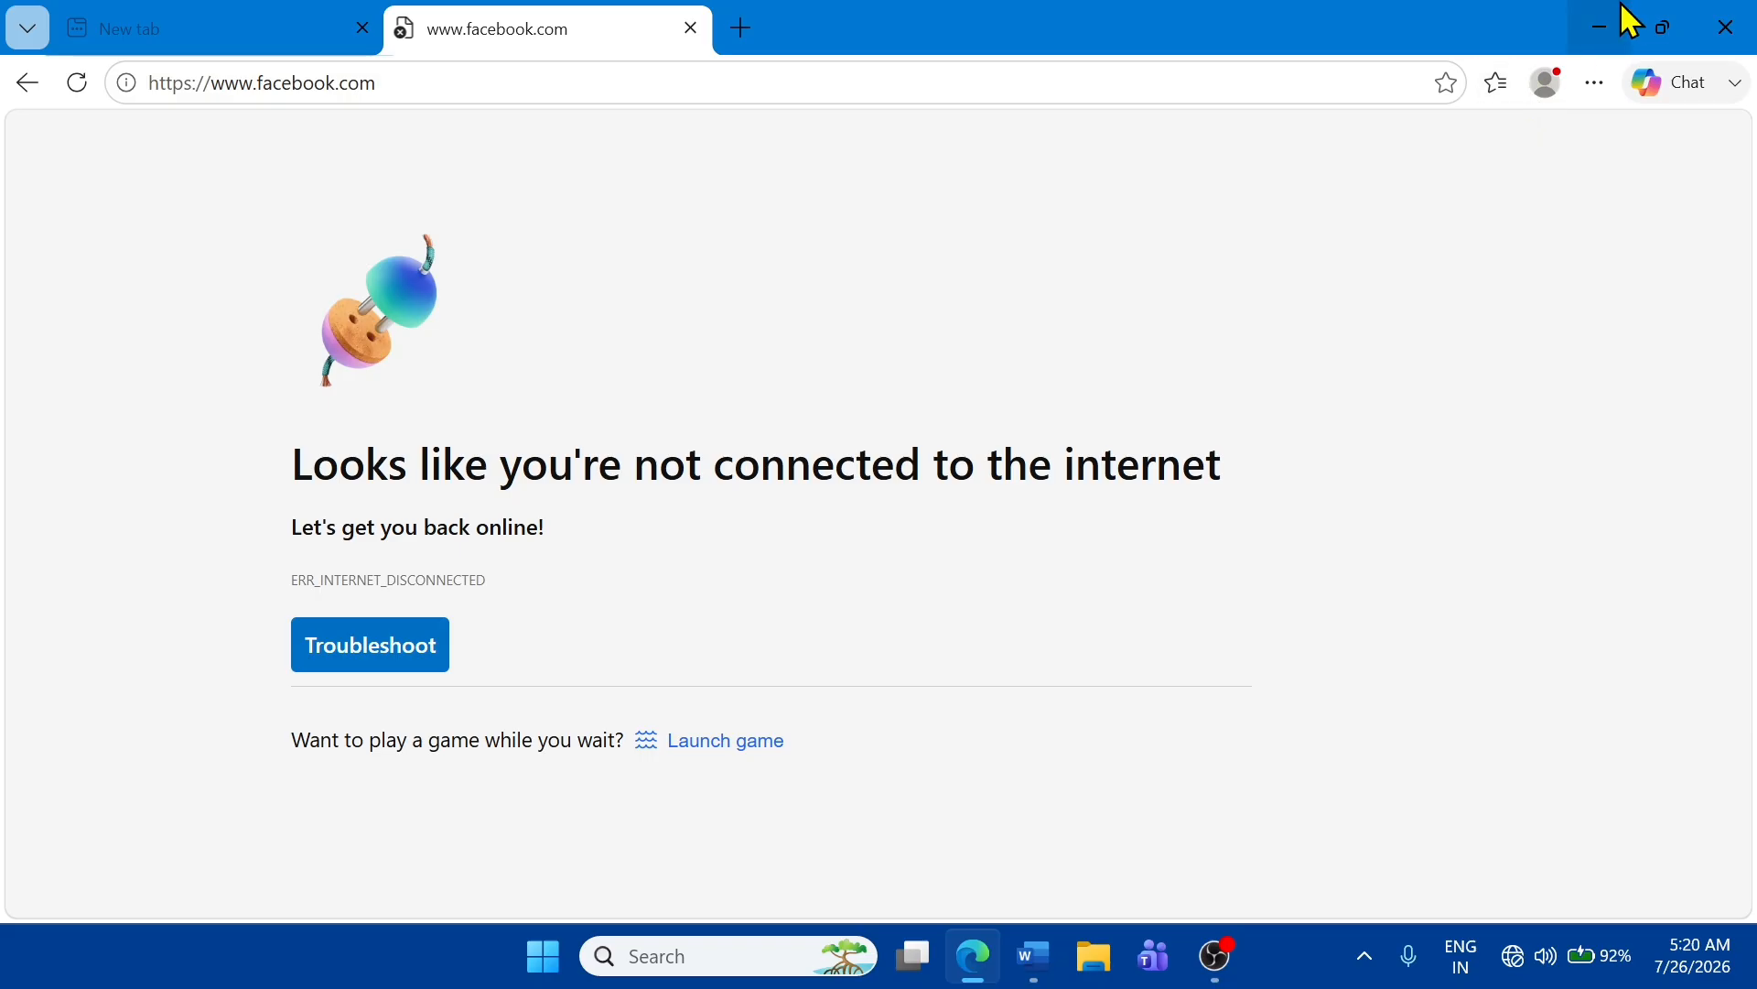
left_click(1726, 27)
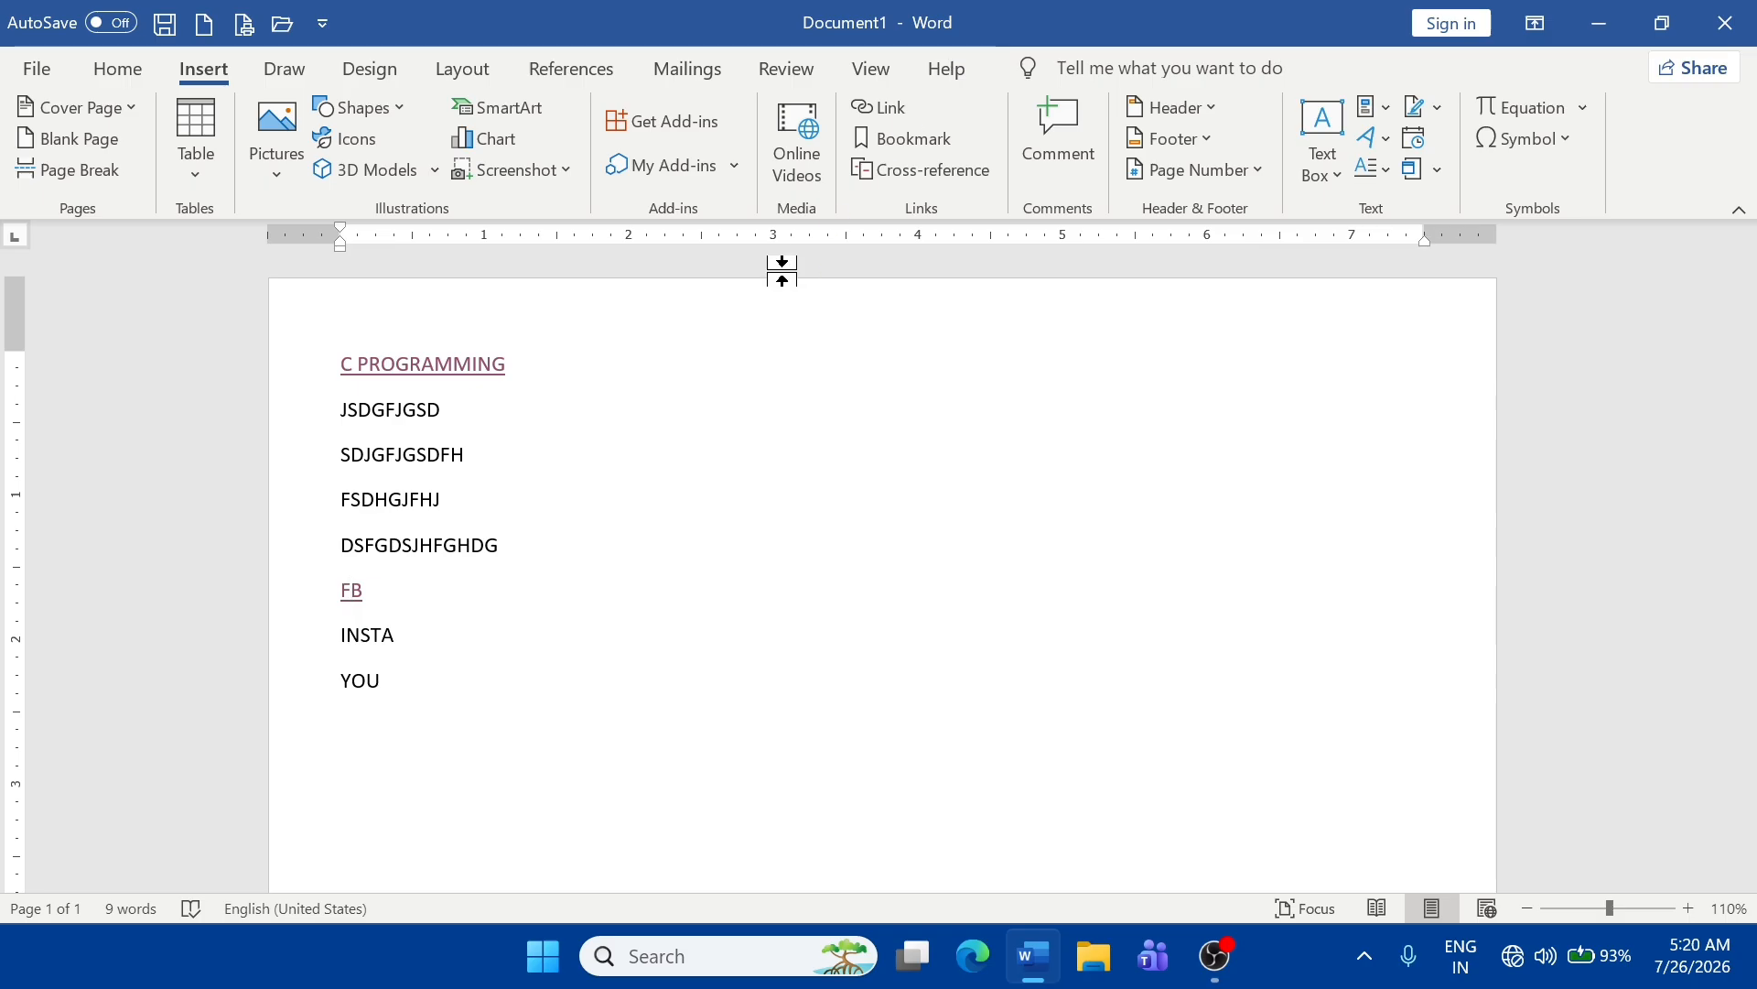
left_click(881, 108)
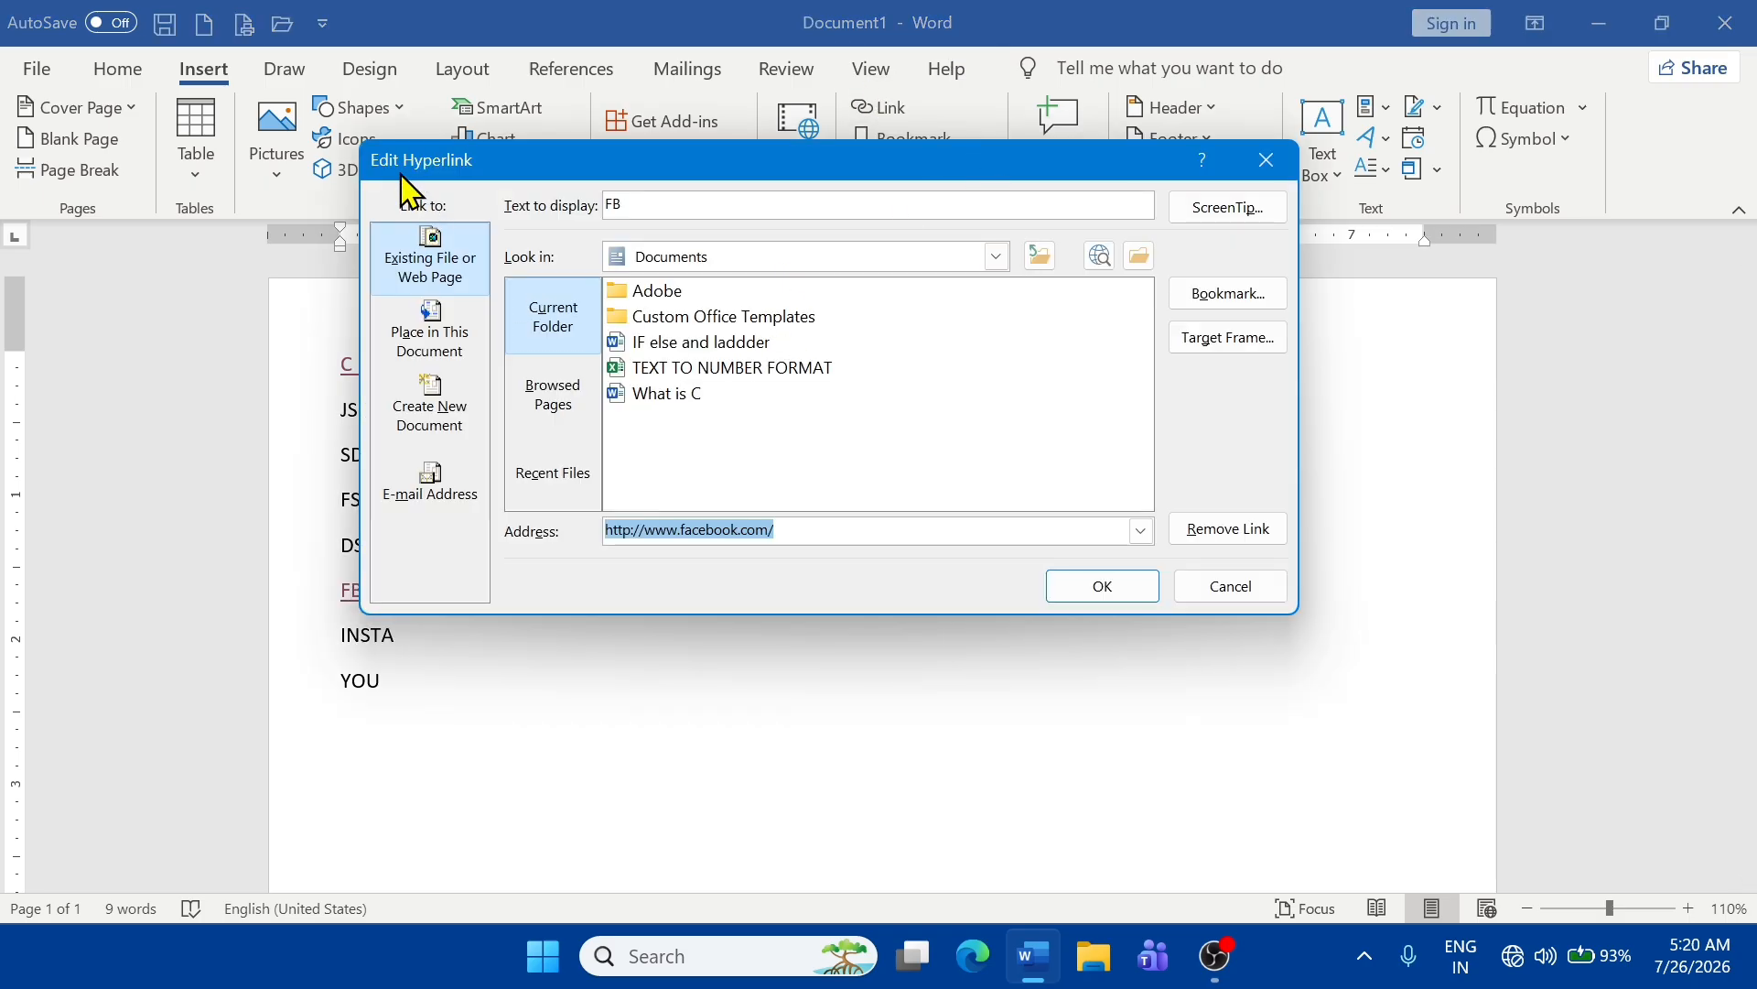
left_click(1268, 163)
left_click(484, 608)
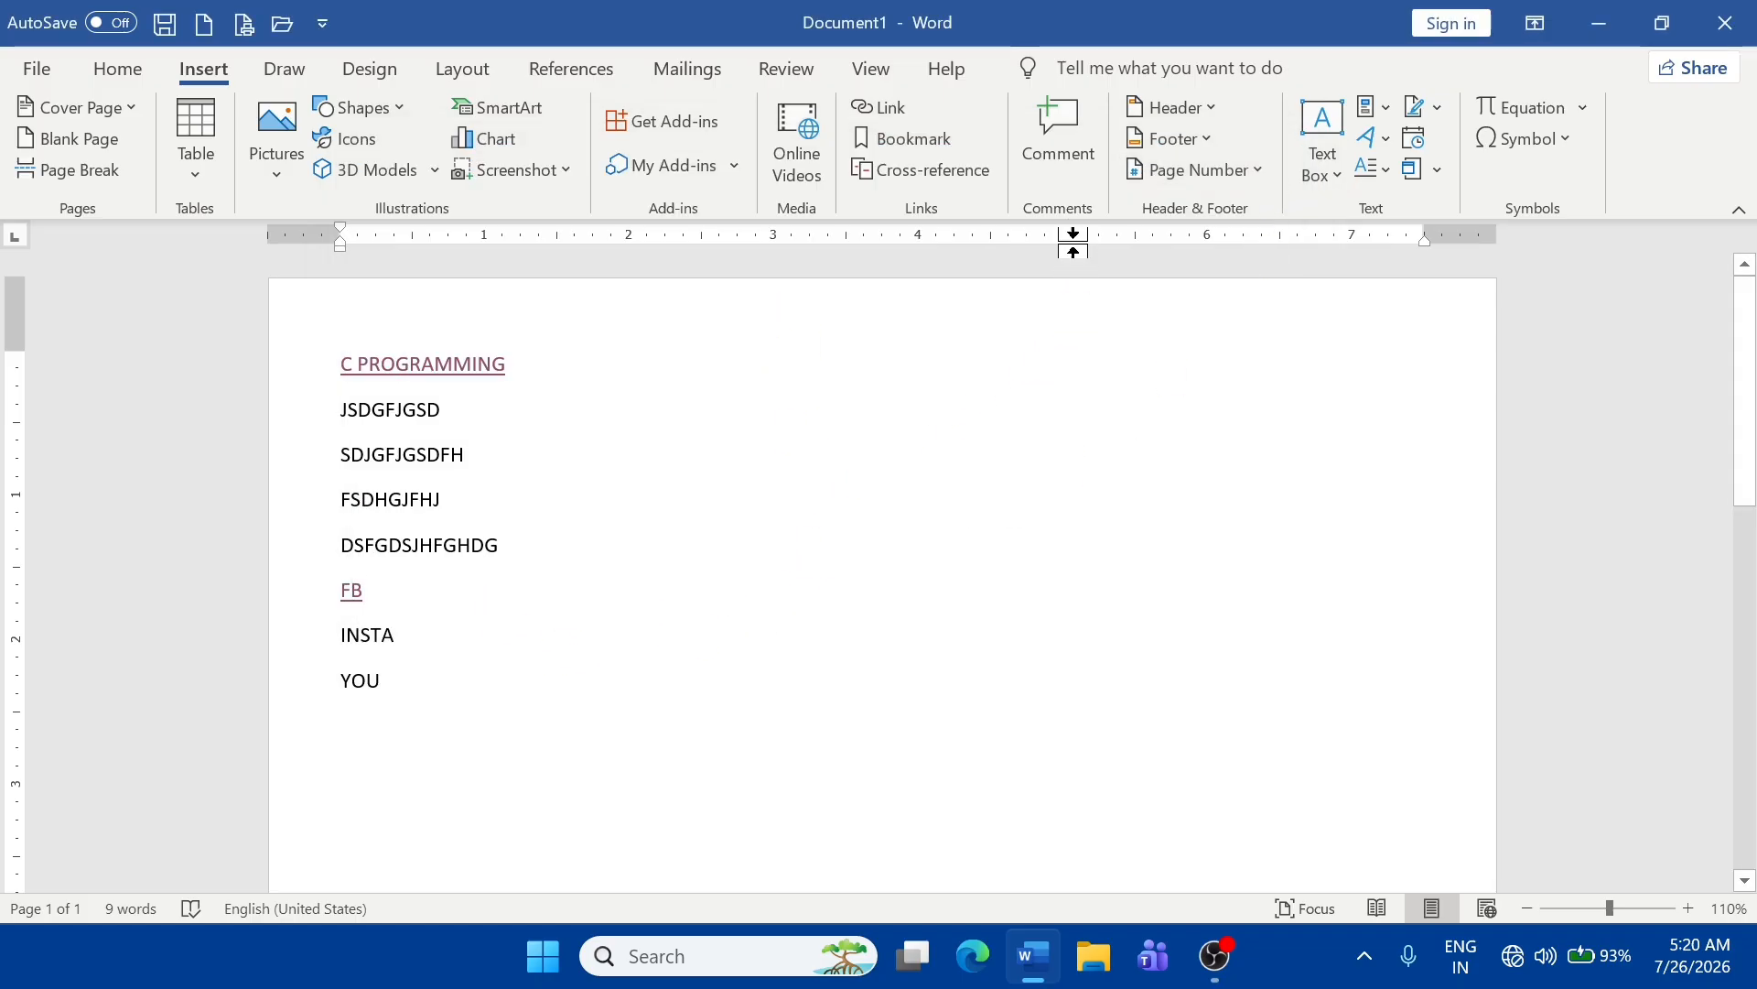
left_click_drag(404, 440, 332, 467)
left_click(634, 630)
- Attach a comment without text to the C PROGRAMMING line
left_click_drag(513, 360, 326, 360)
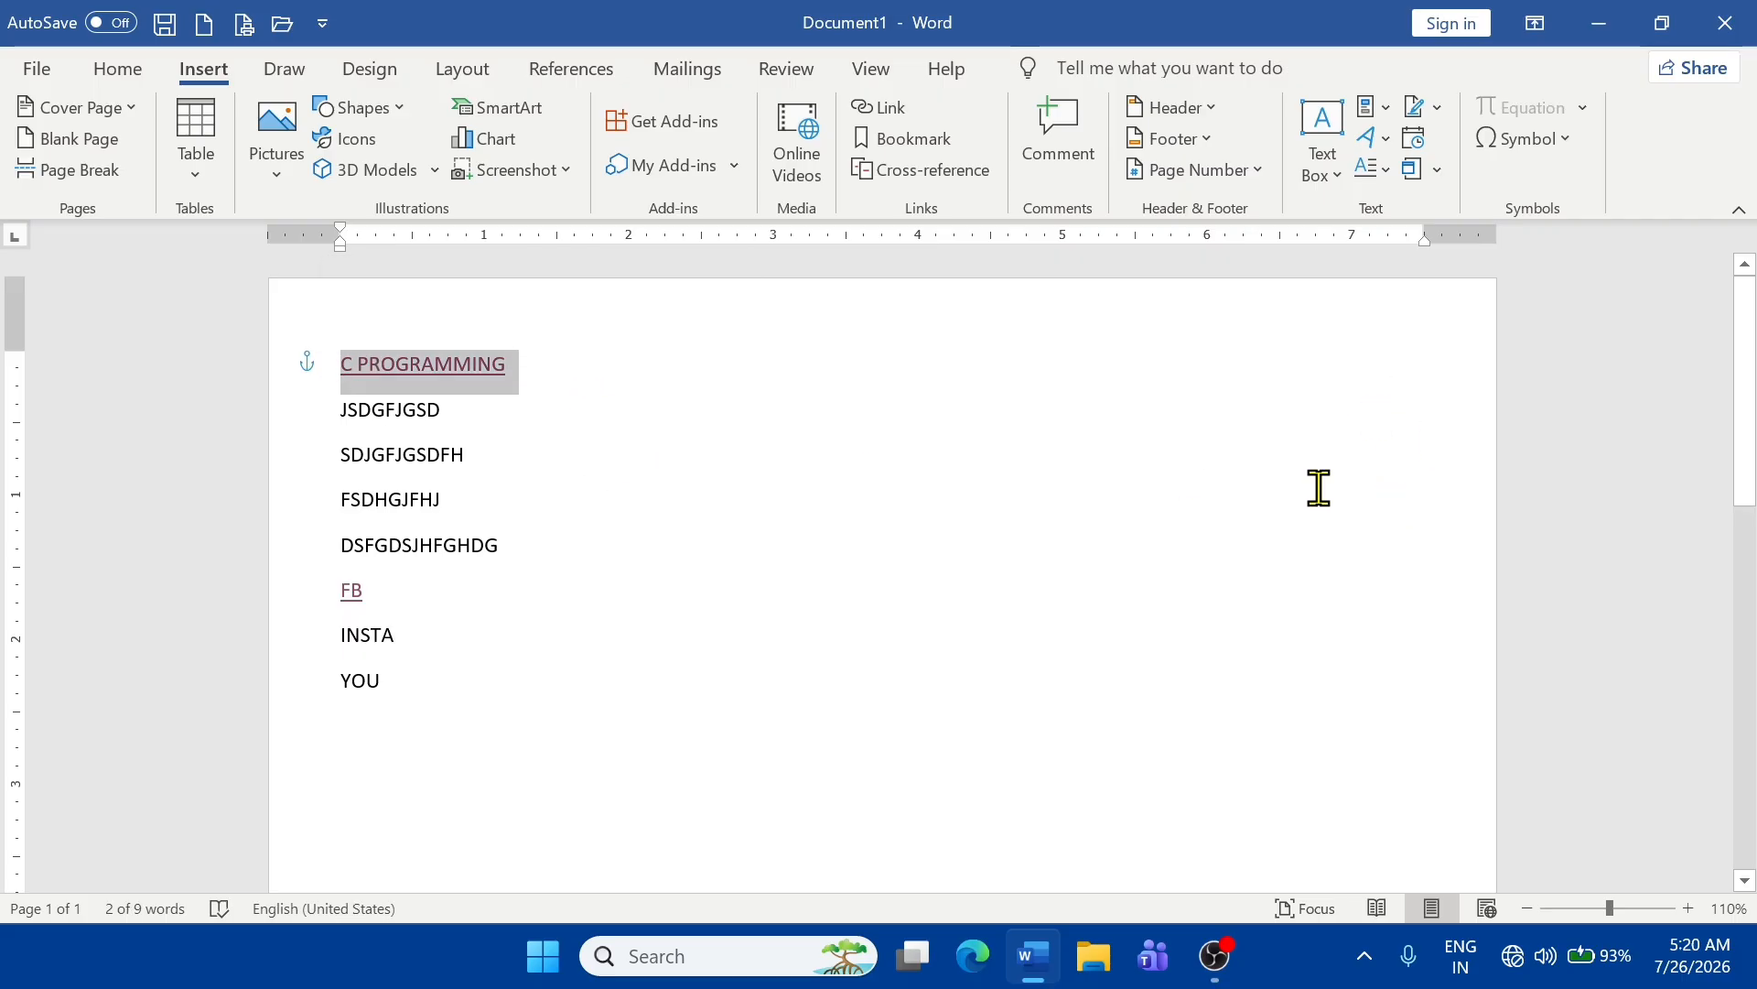
left_click(1059, 165)
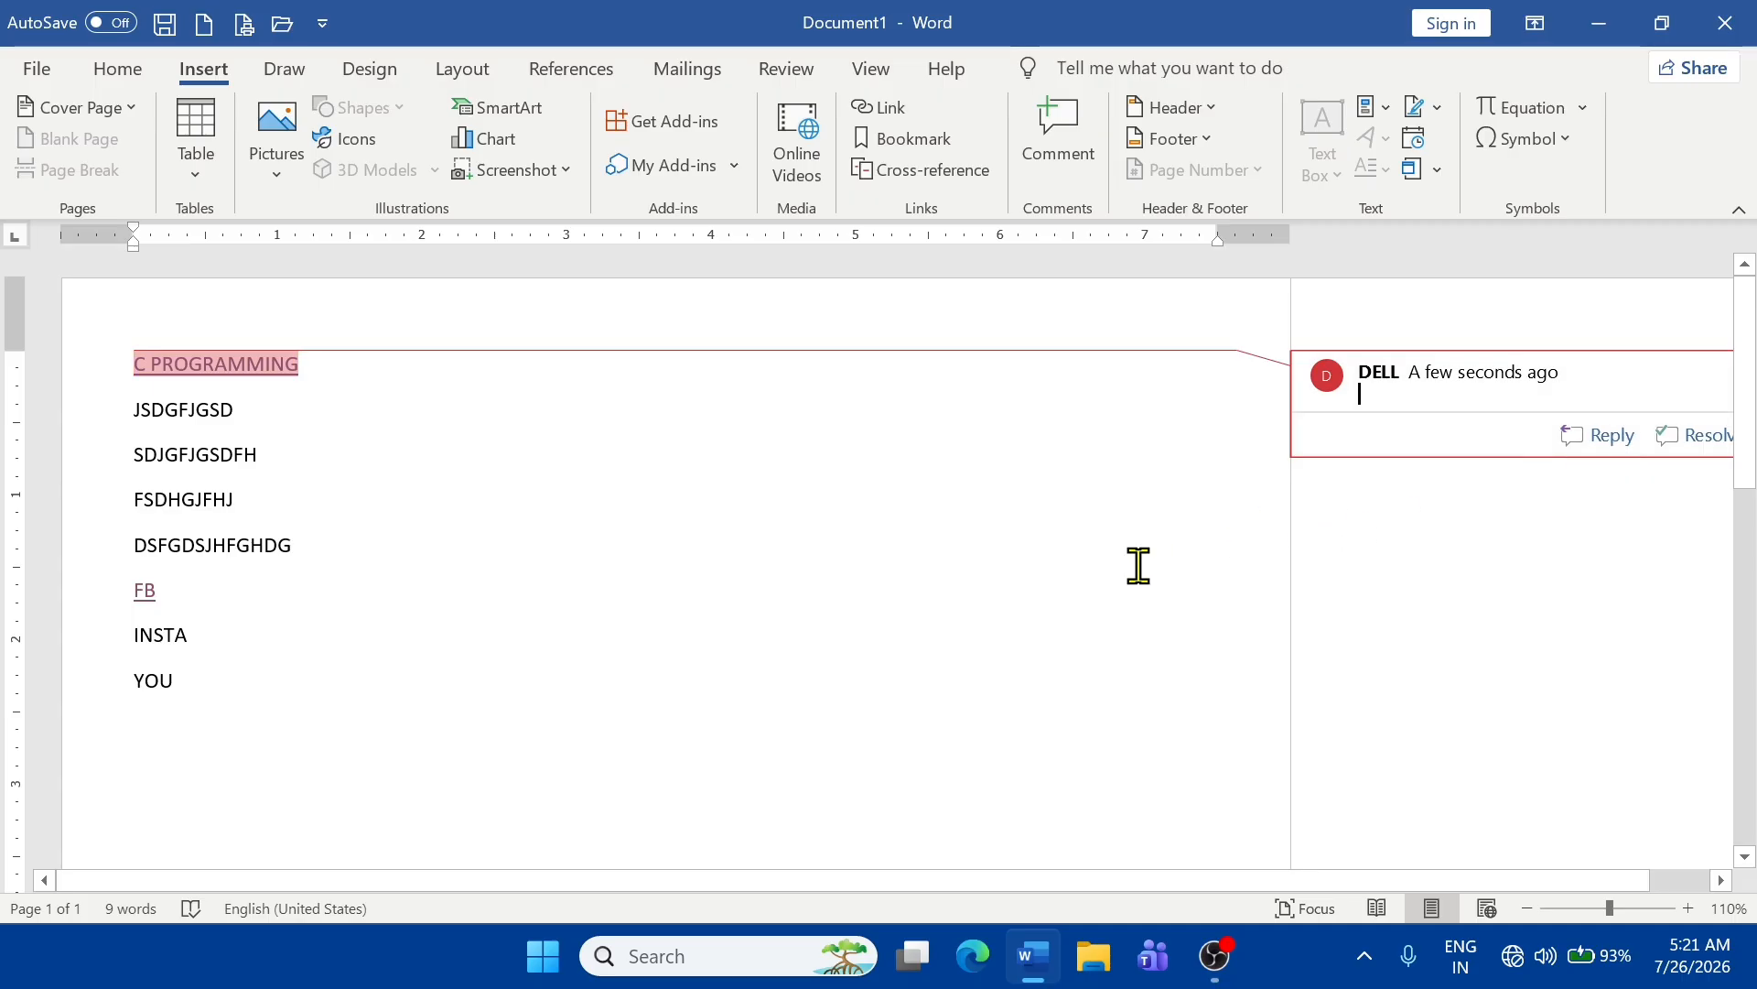
left_click(934, 586)
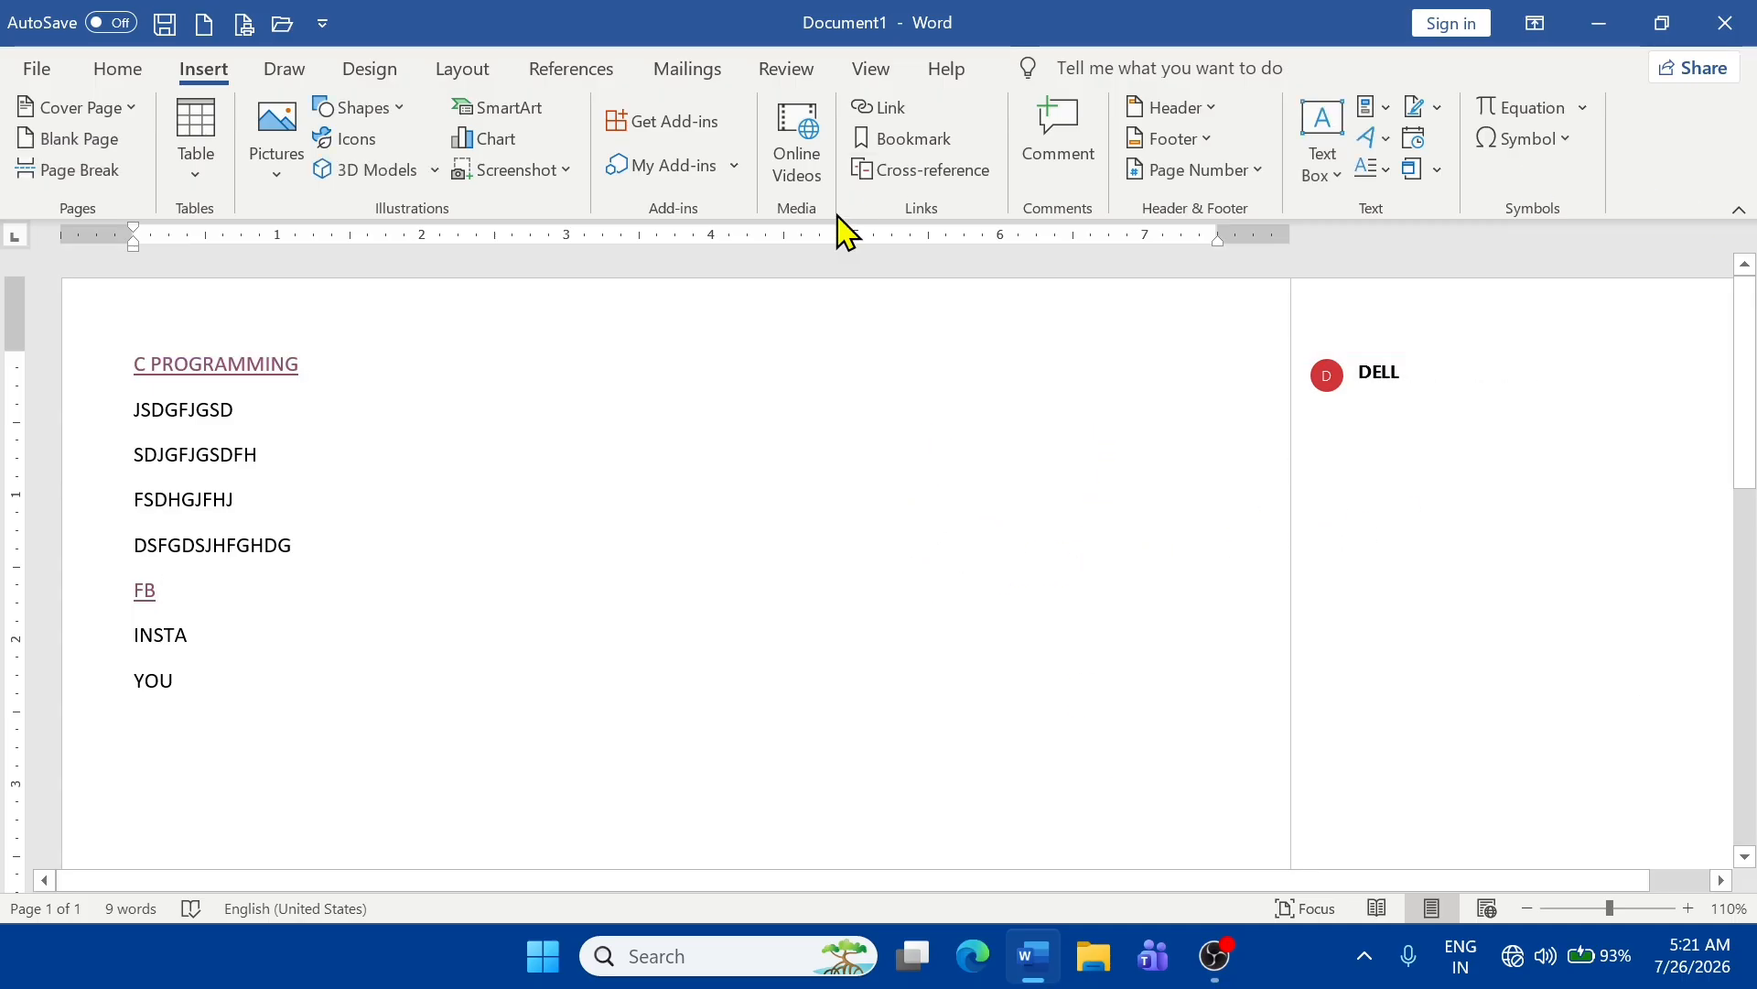
left_click(1502, 384)
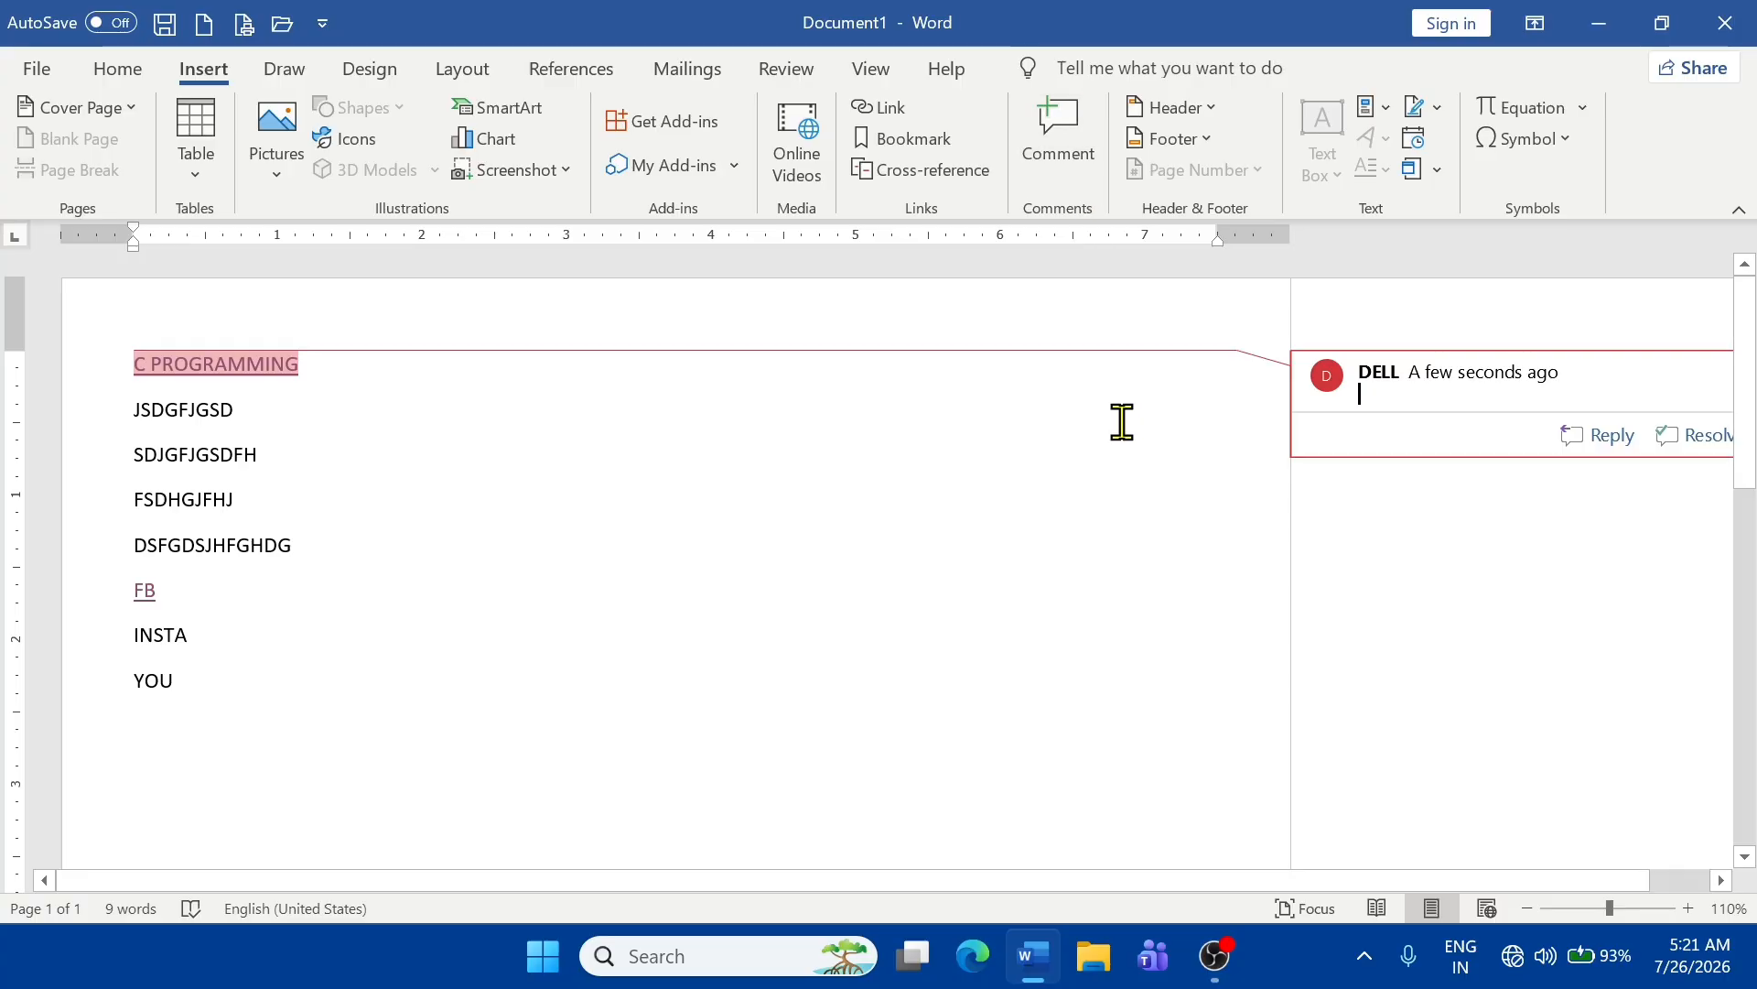
- Undo the comment, the FB hyperlink and the typing of the YOU line
key("ctrl+z")
key("ctrl+z")
key("ctrl+z")
key("ctrl+z")
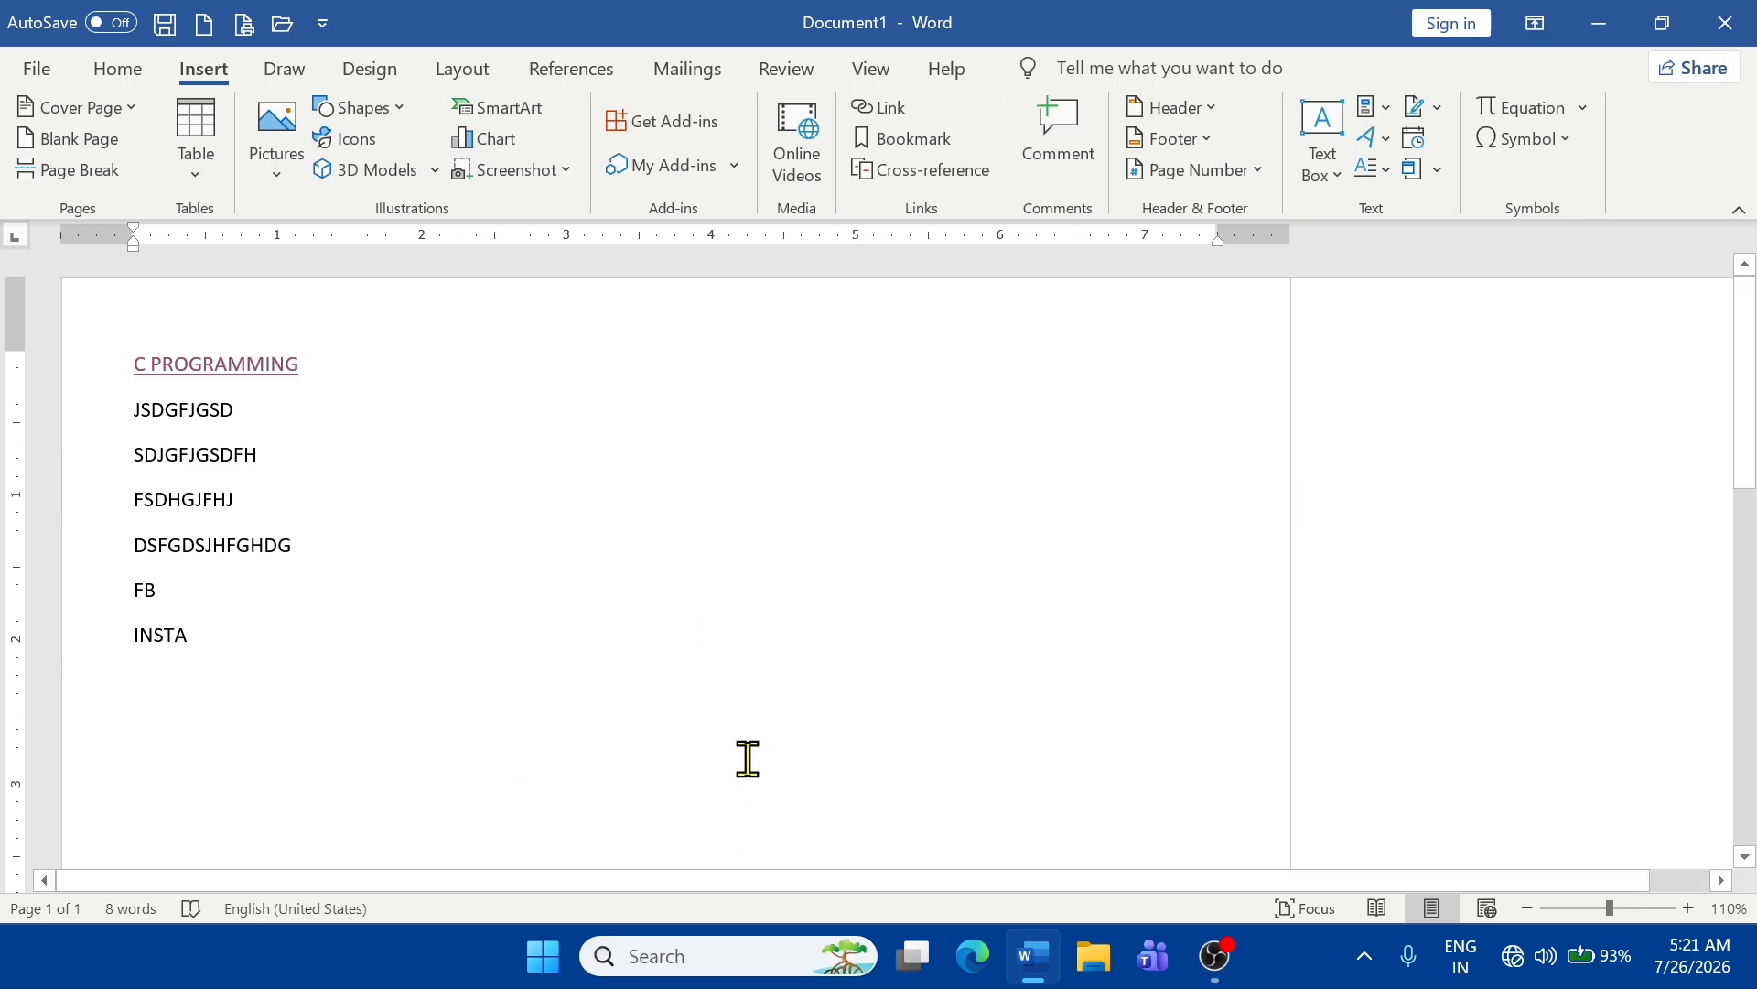
- Start a new blank document, and from there open the recently used What is C document
key("ctrl+n")
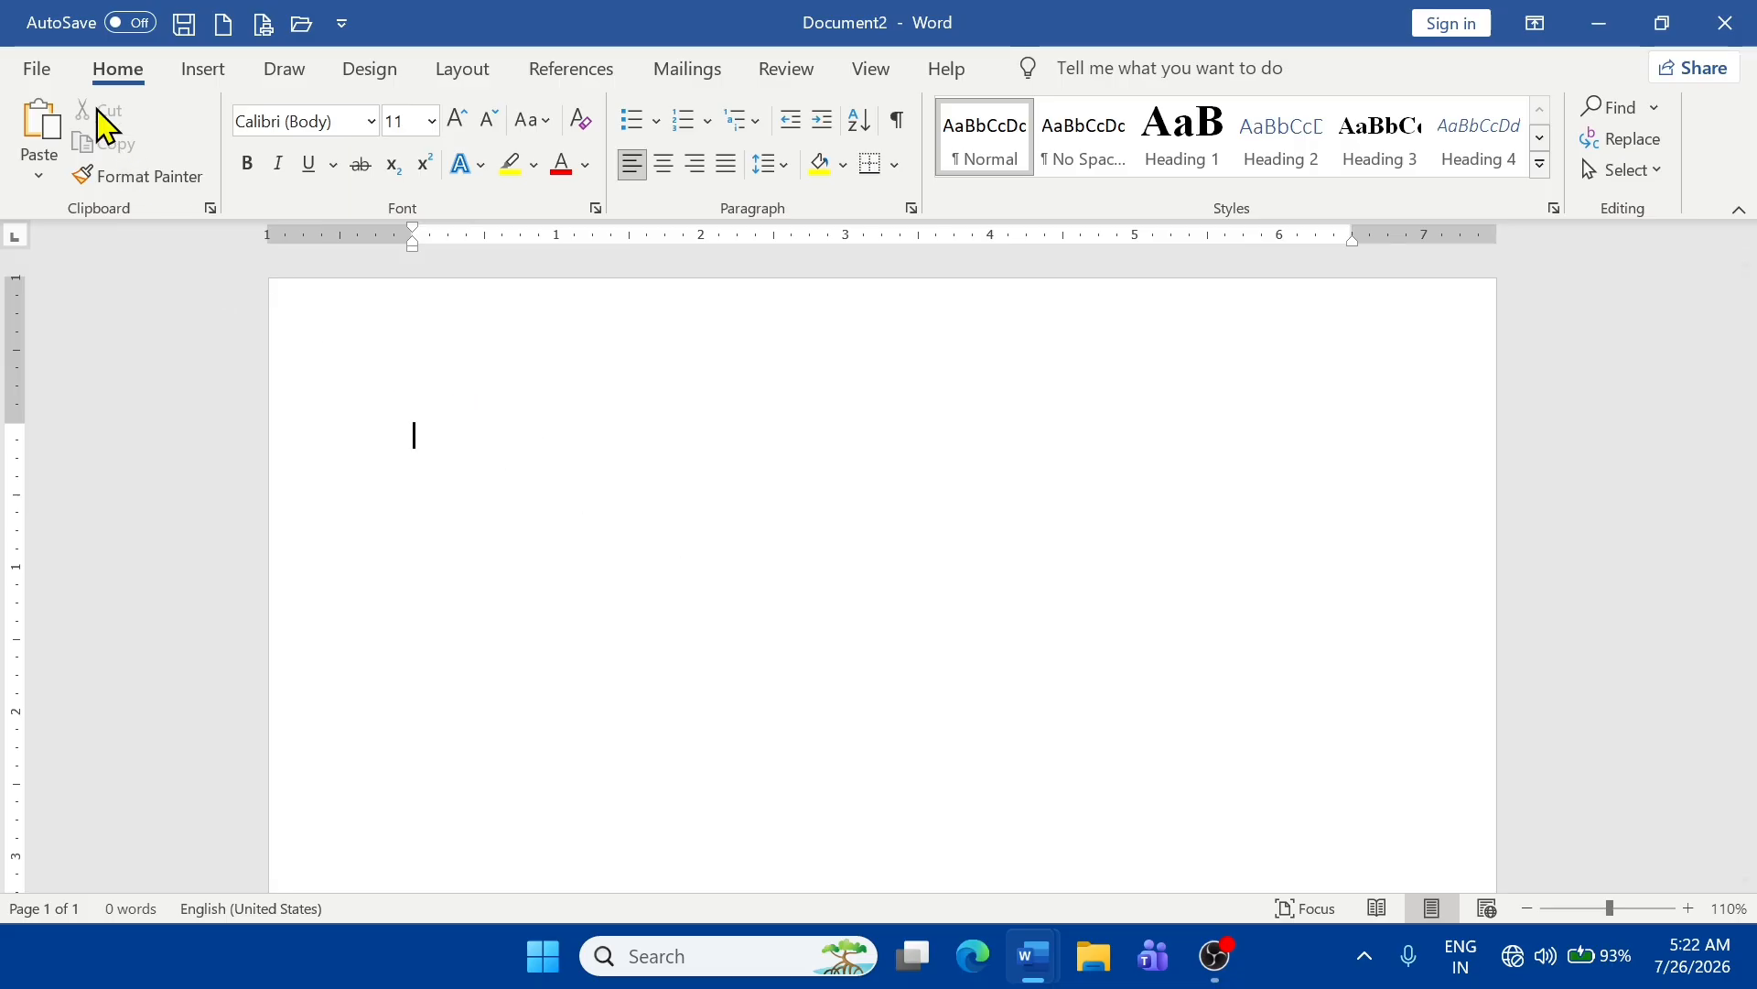
left_click(41, 71)
left_click(448, 633)
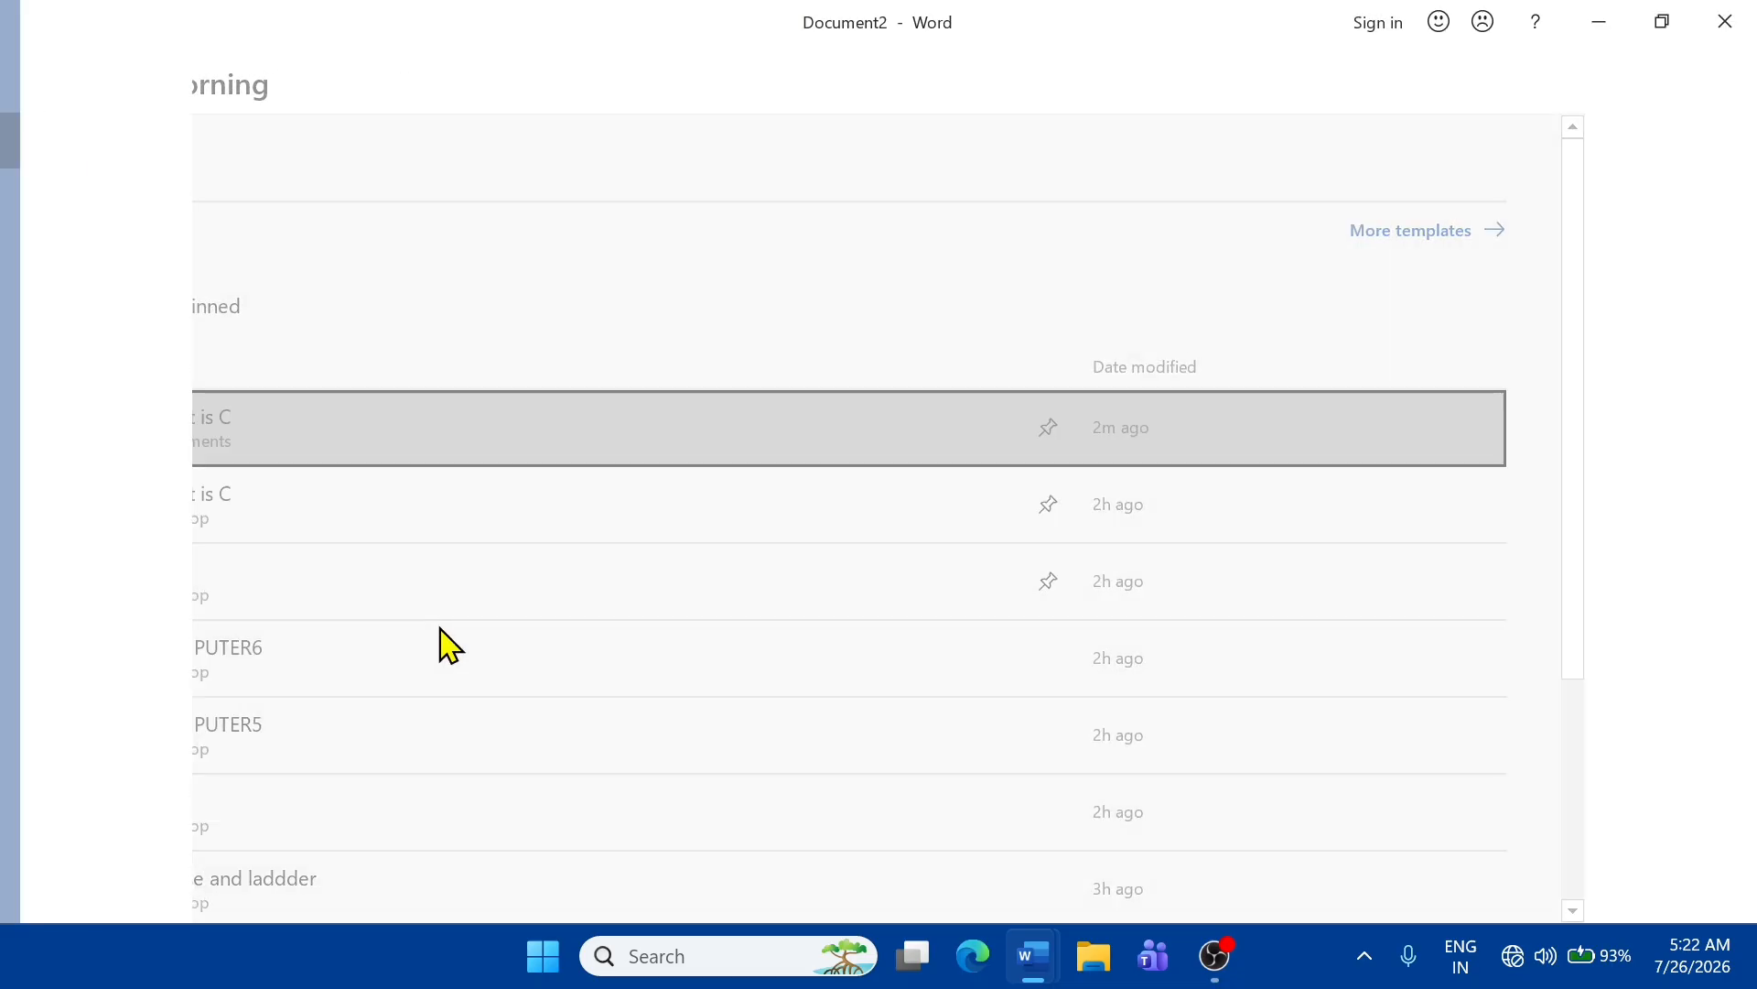
- Skim the What is C document and its page thumbnails, and return to the beginning of the first page
scroll(628, 540, "down", 20)
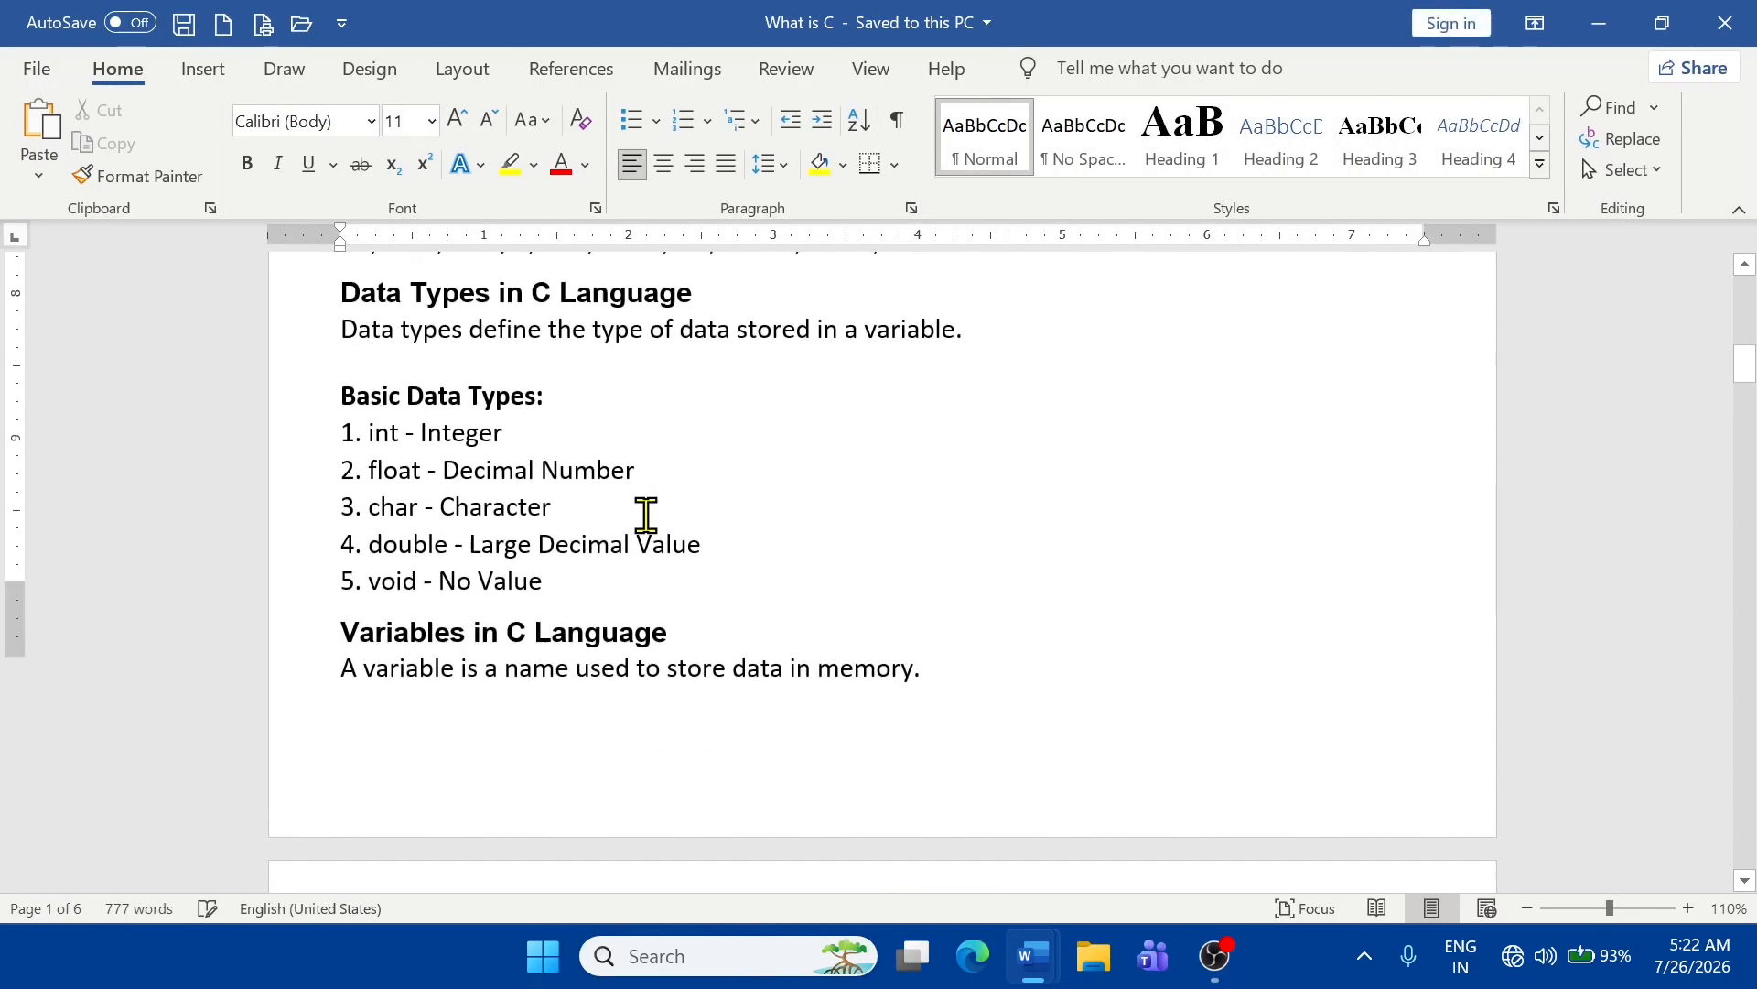
left_click(70, 909)
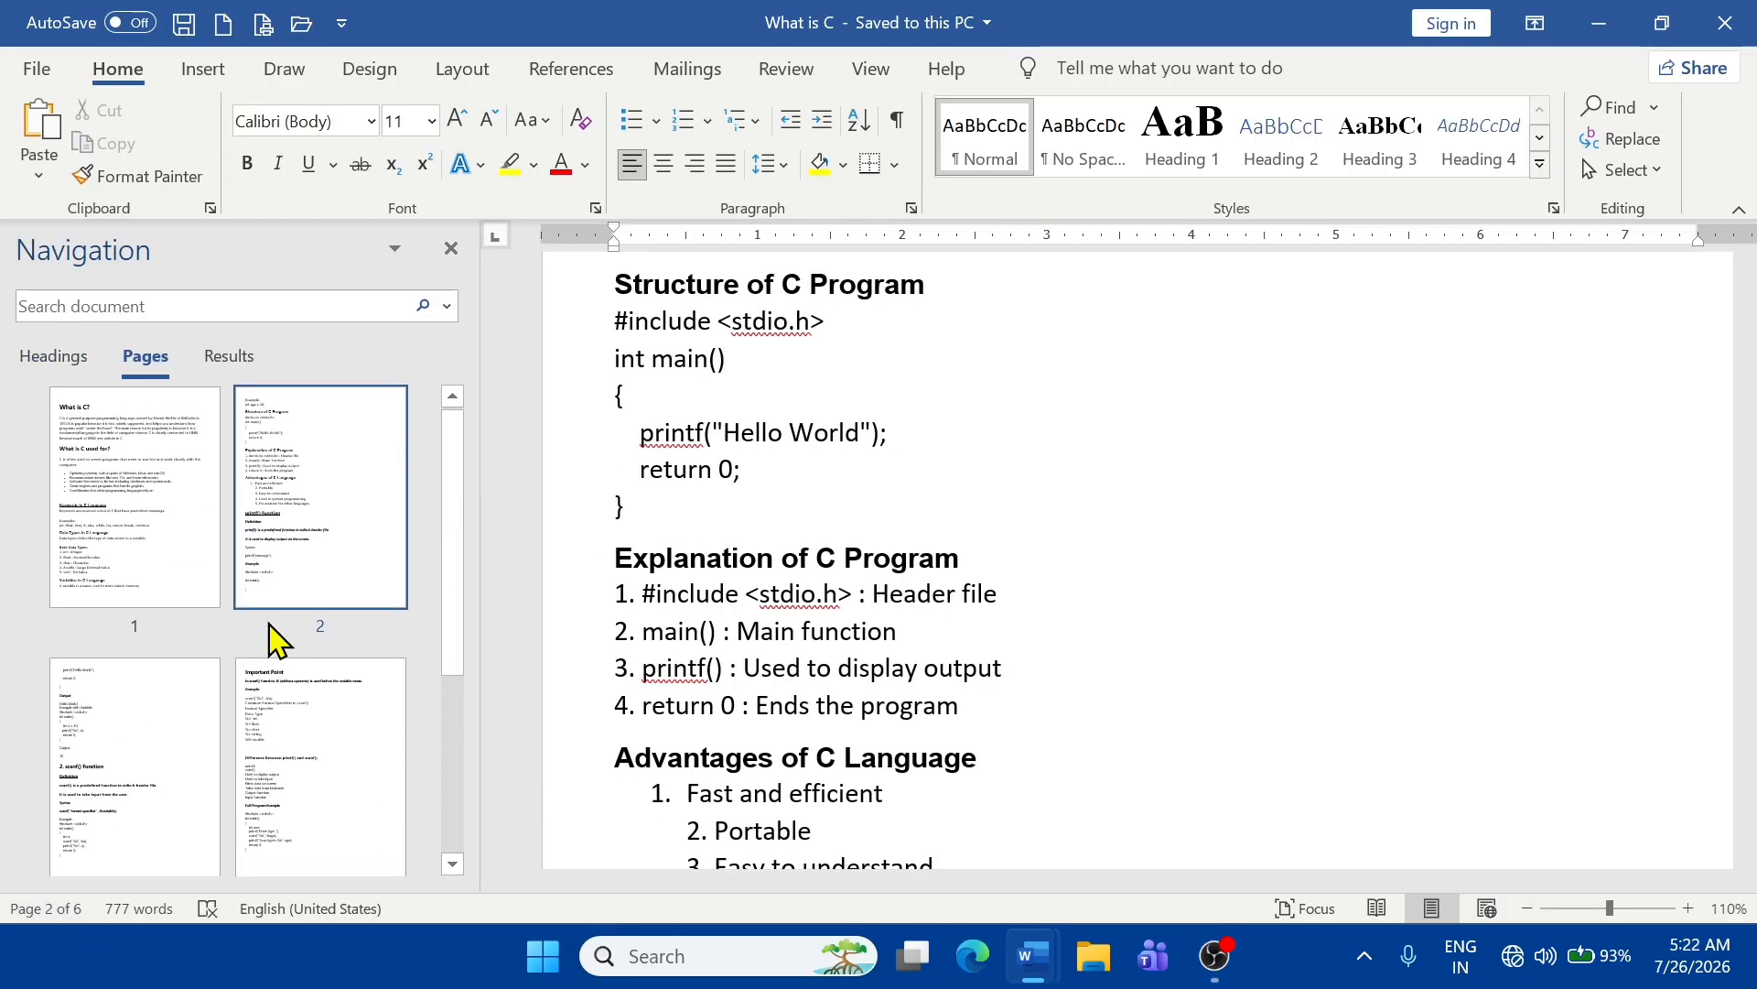
scroll(903, 537, "up", 12)
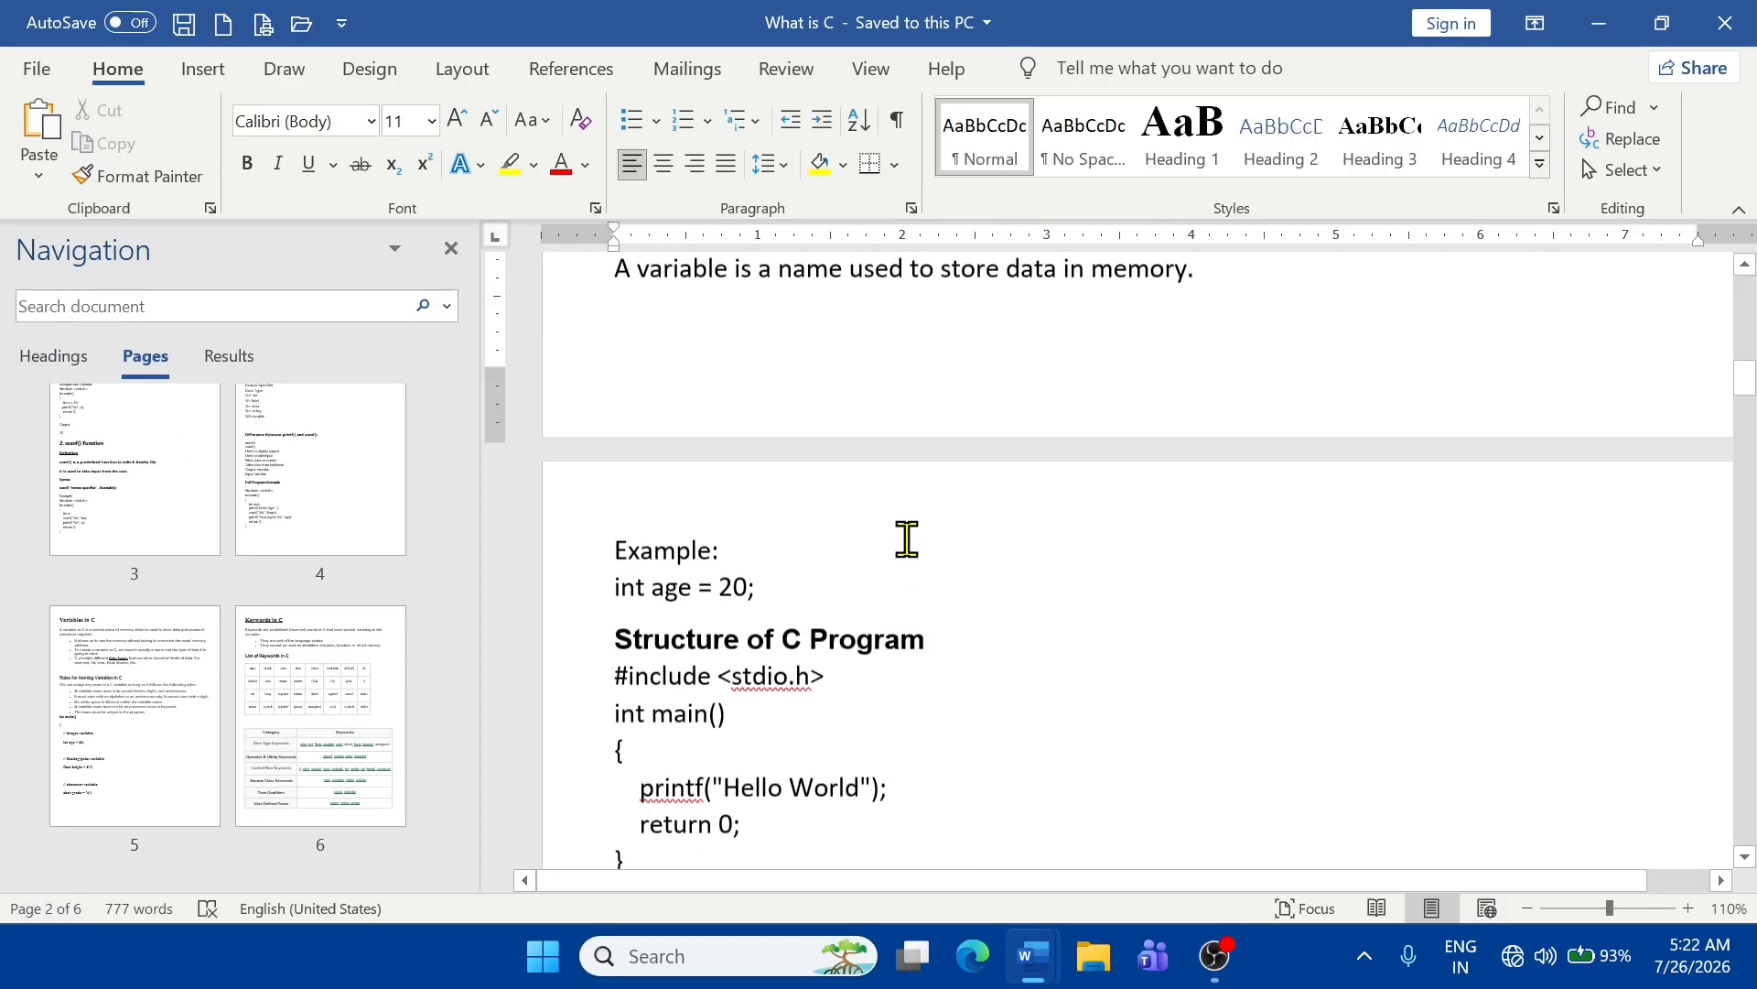
left_click(452, 266)
scroll(860, 628, "up", 5)
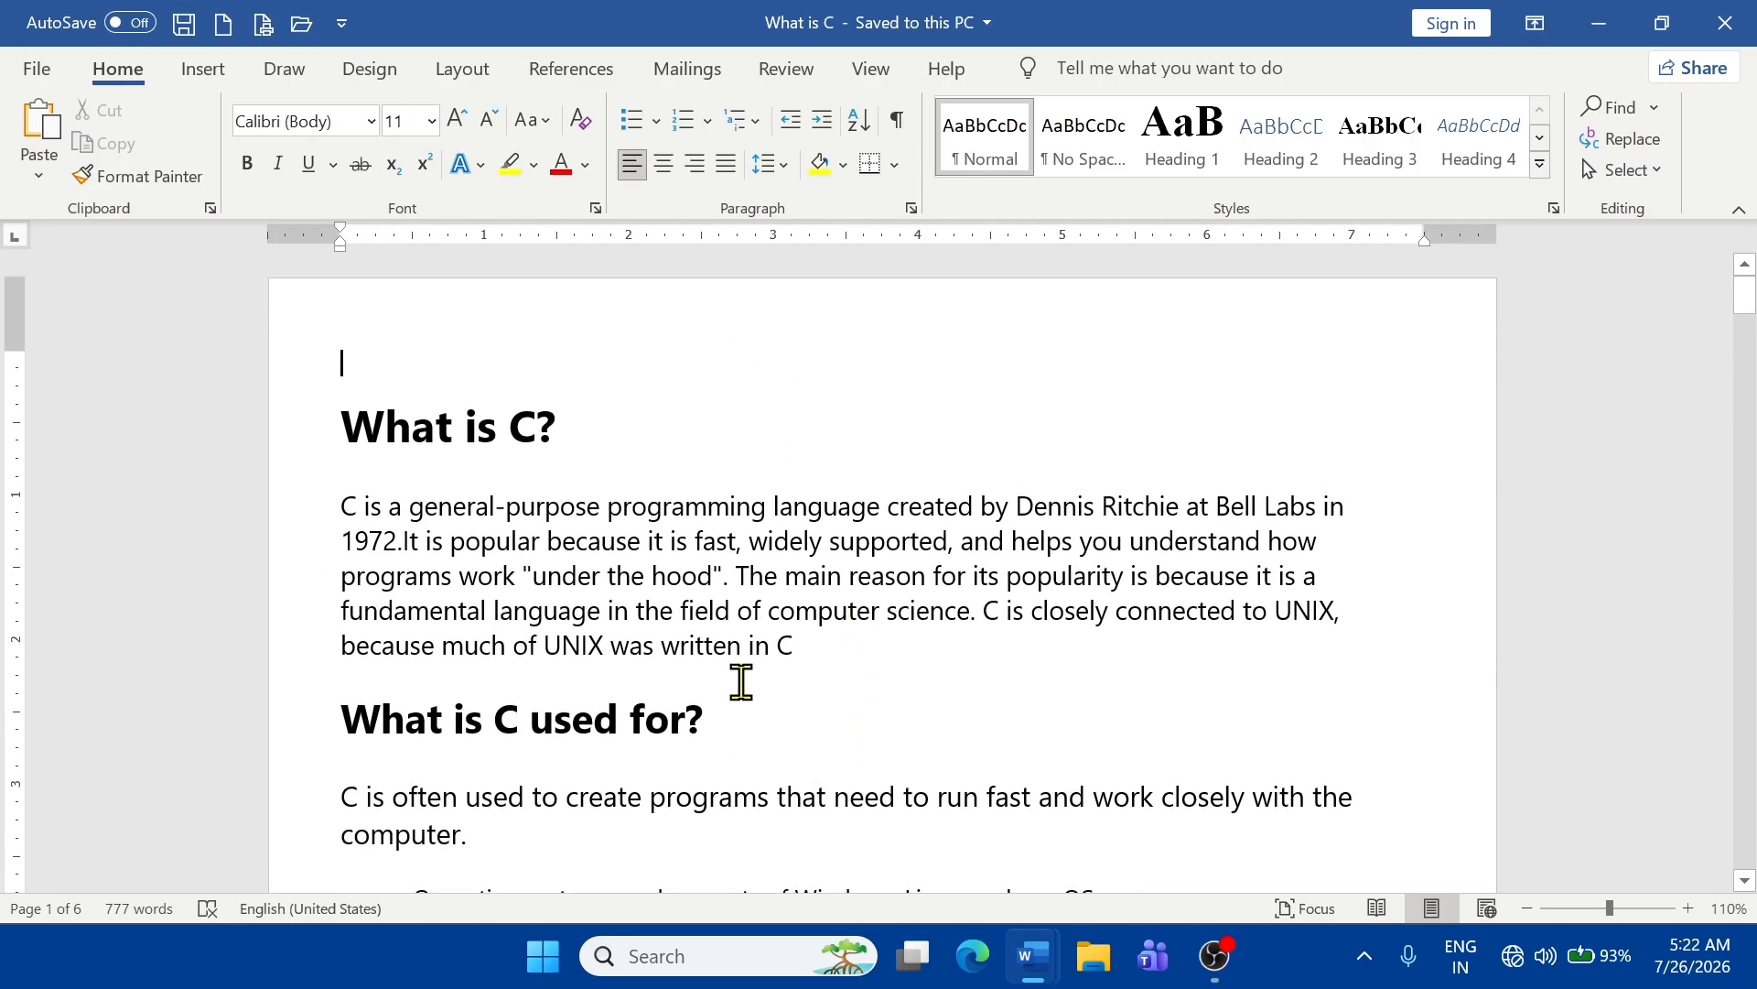
- Insert page numbers at the bottom of the pages using the centred Plain Number 2 style
left_click(209, 70)
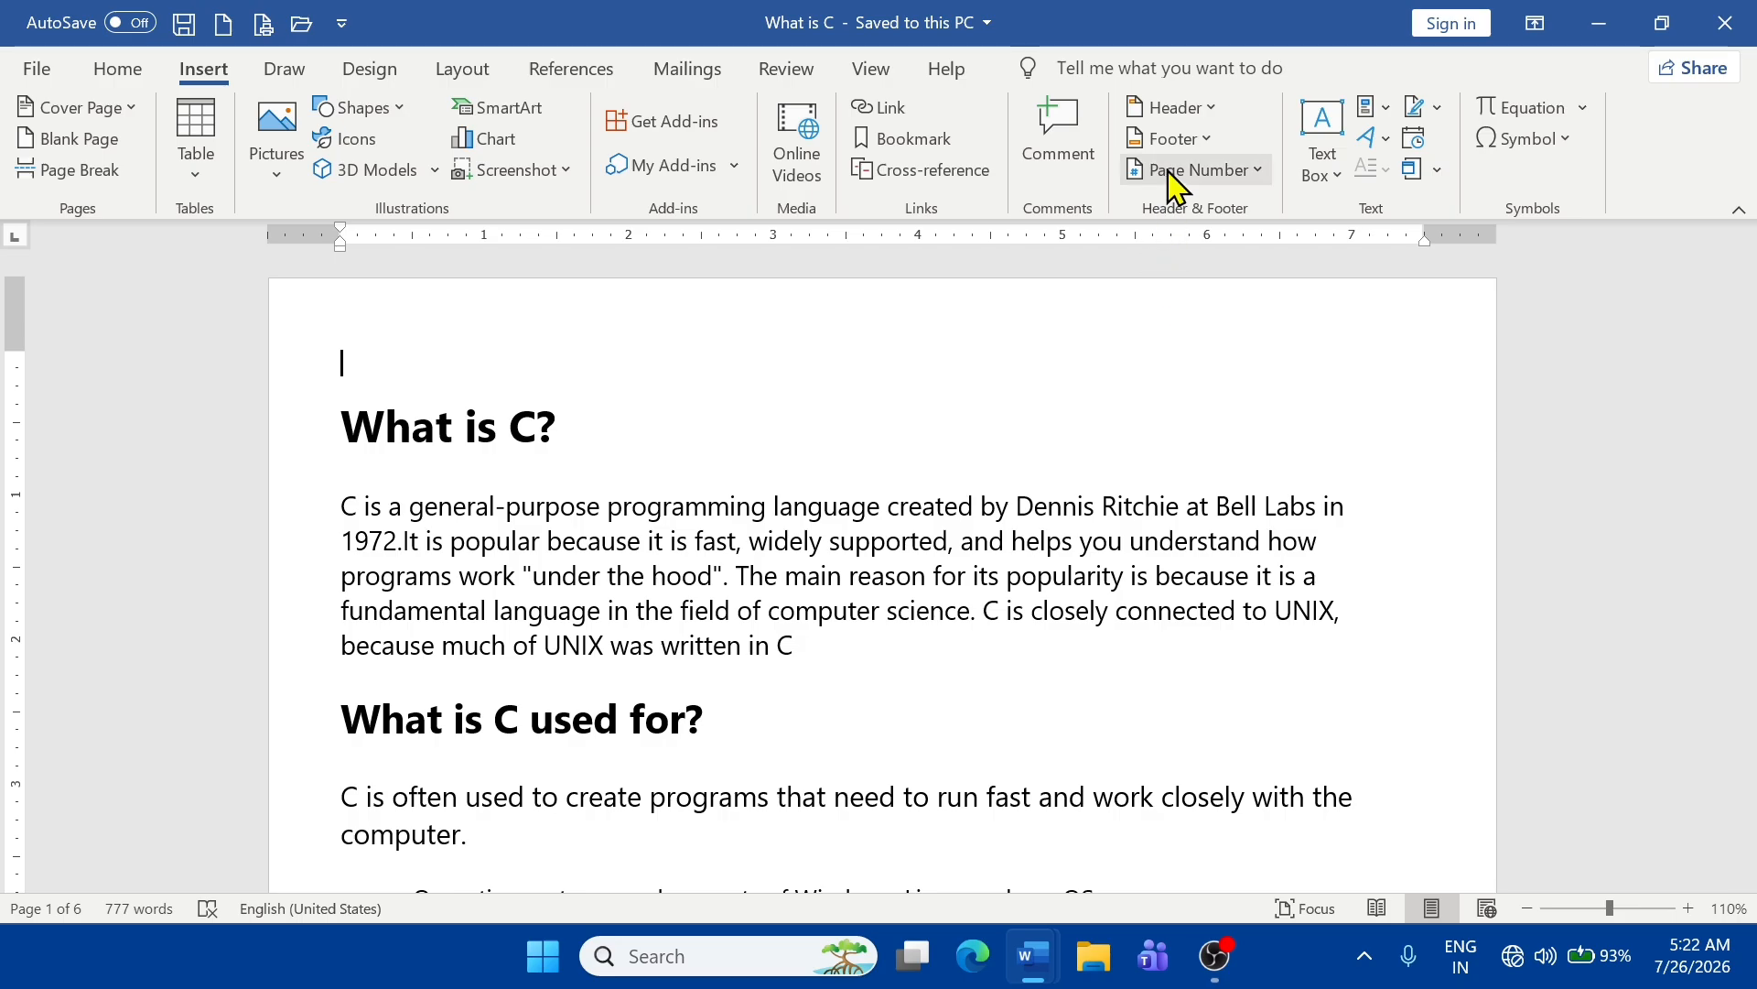
left_click(1205, 173)
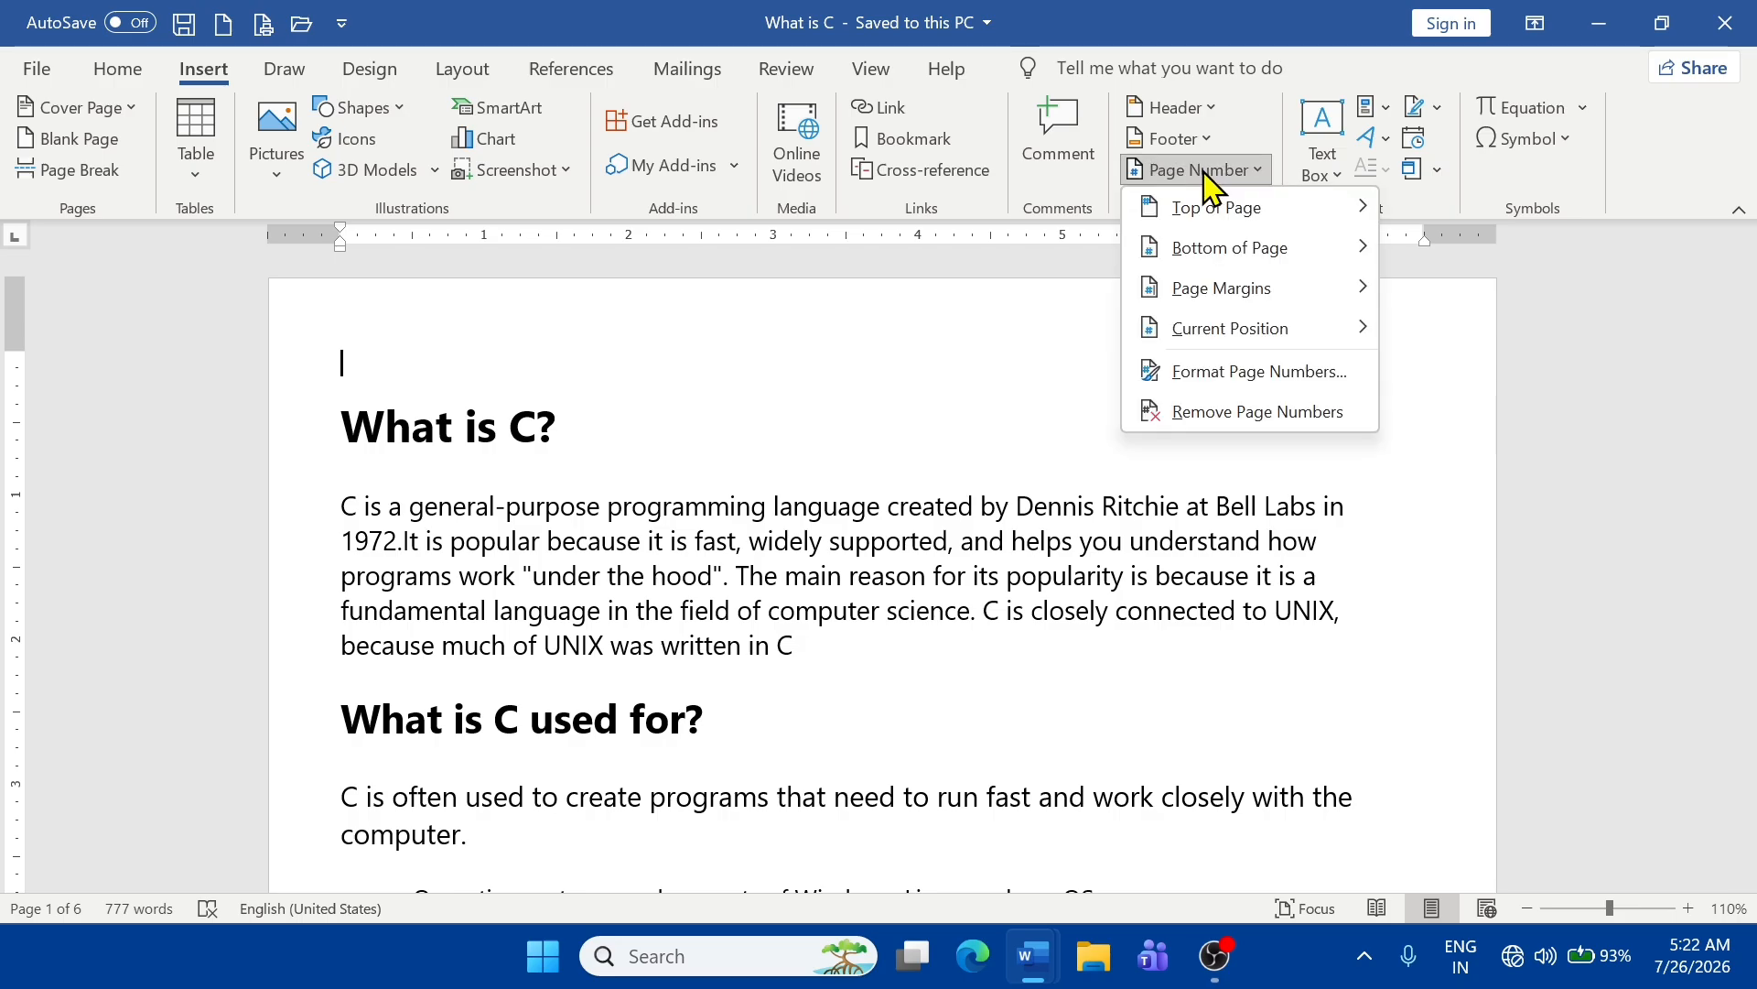
mouse_move(1218, 222)
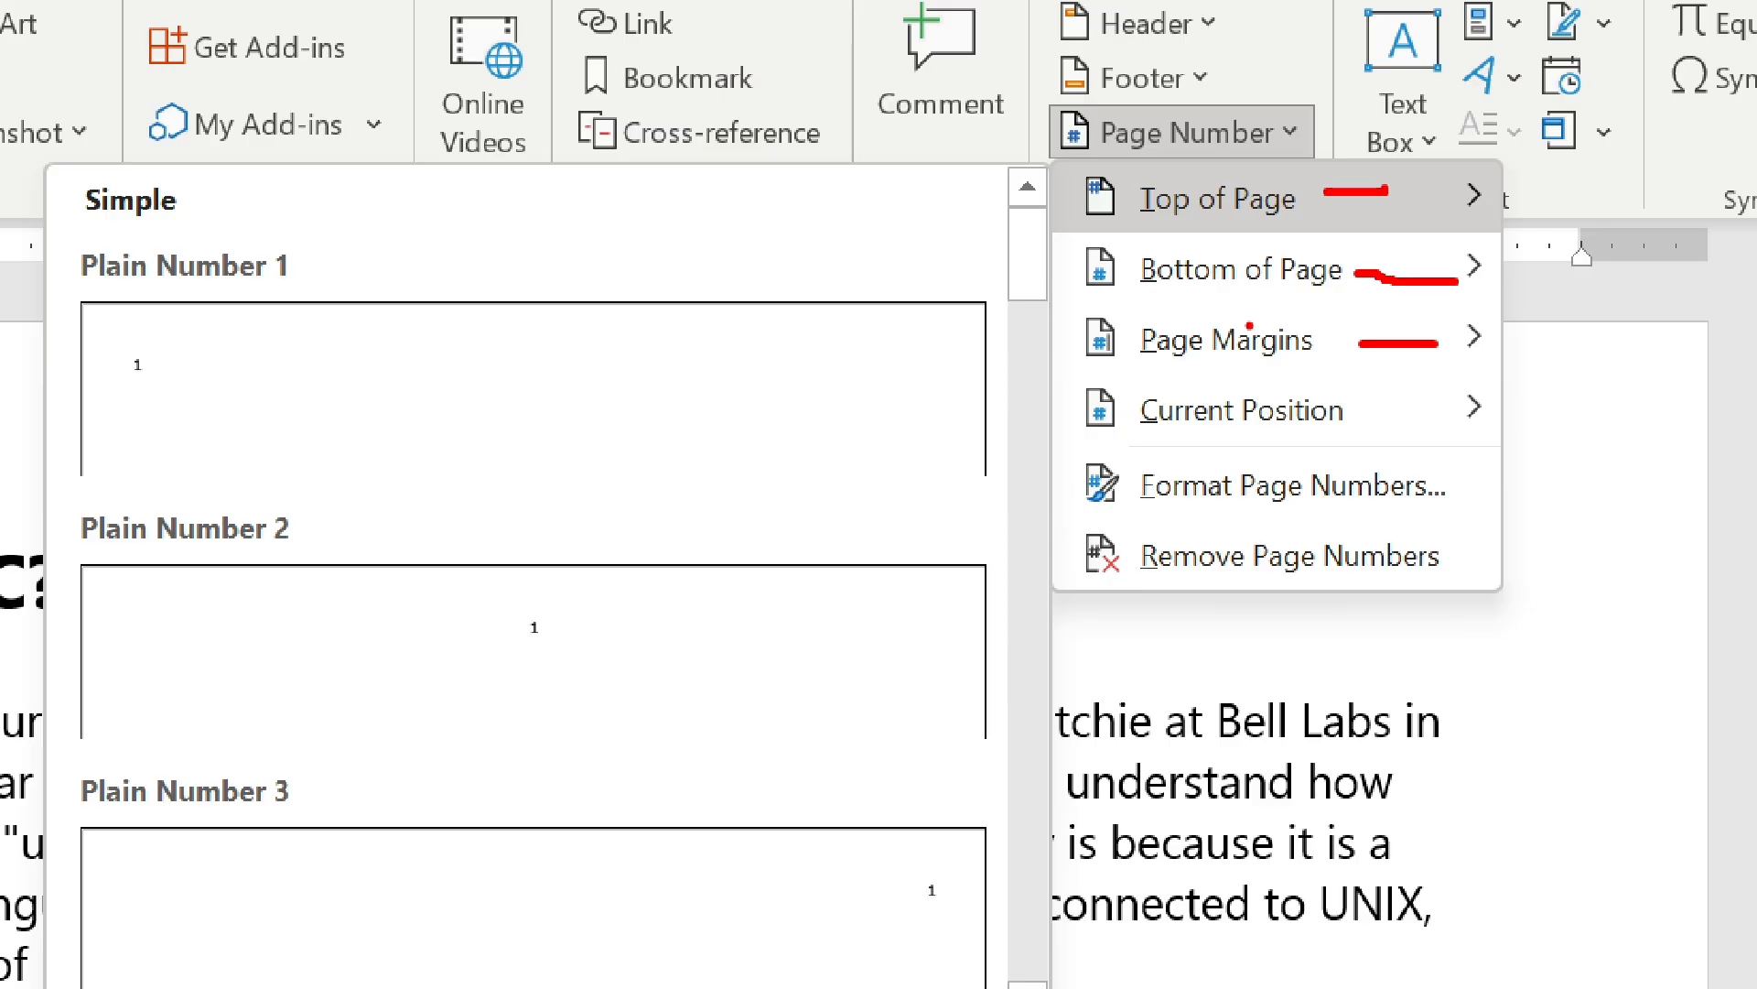
key("Escape")
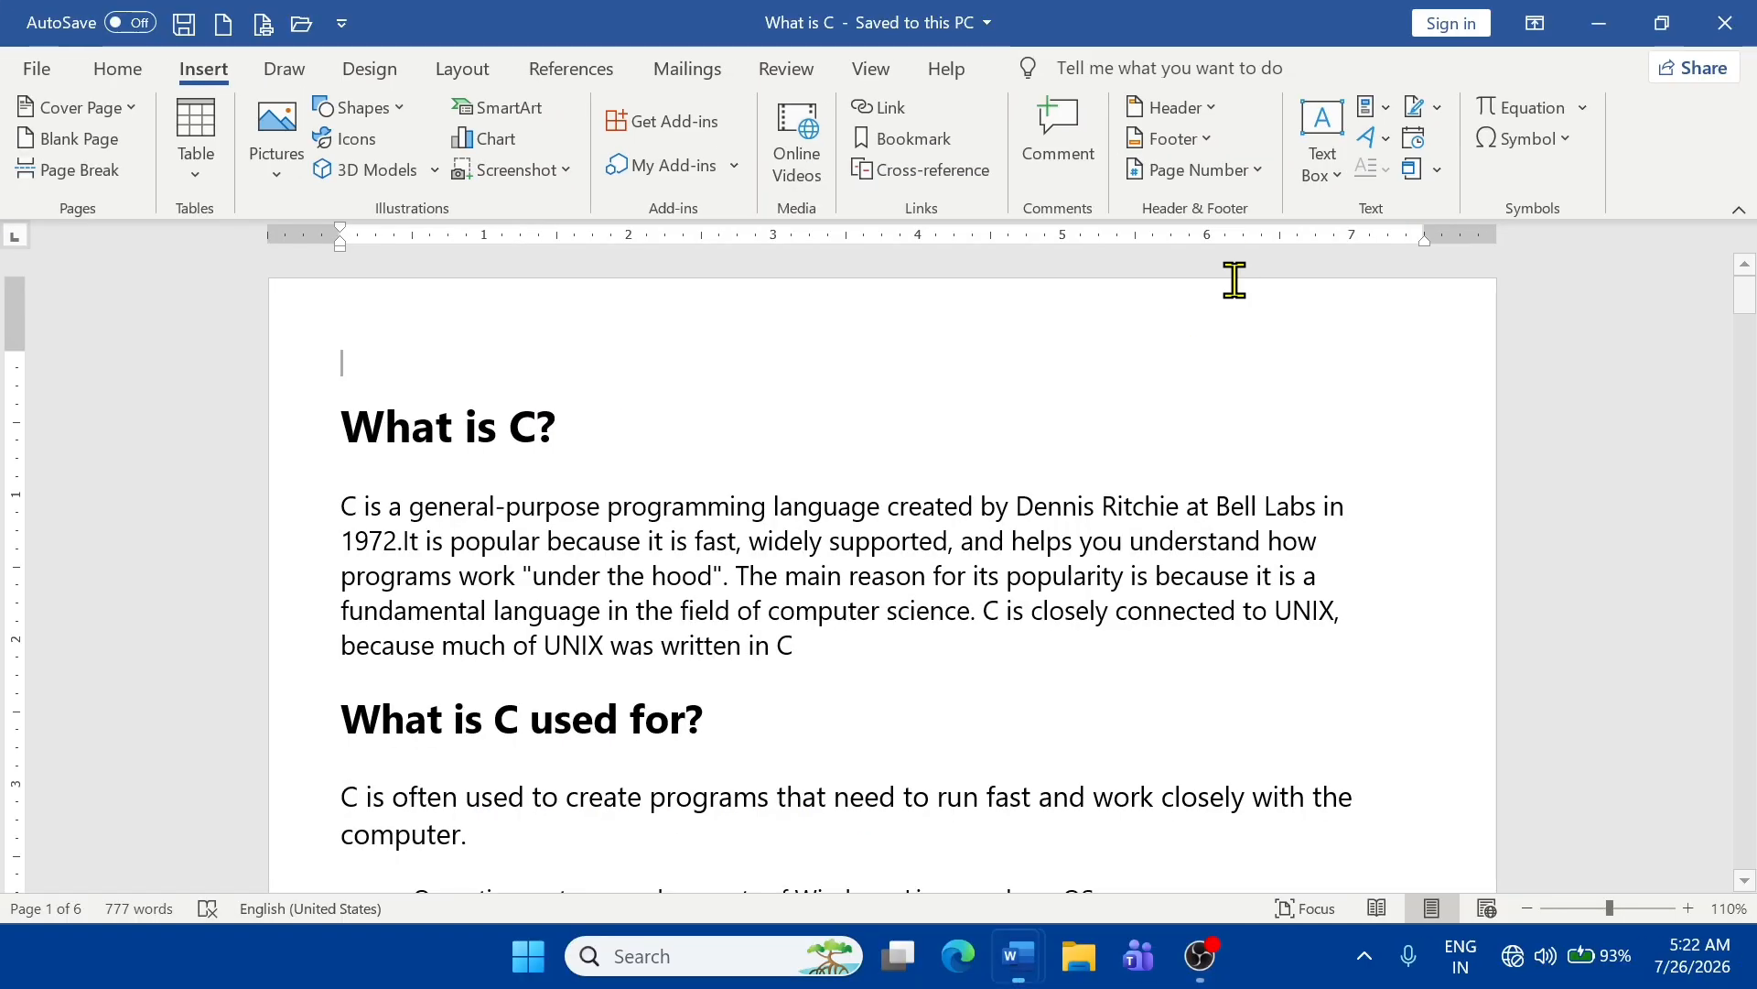
left_click(1210, 174)
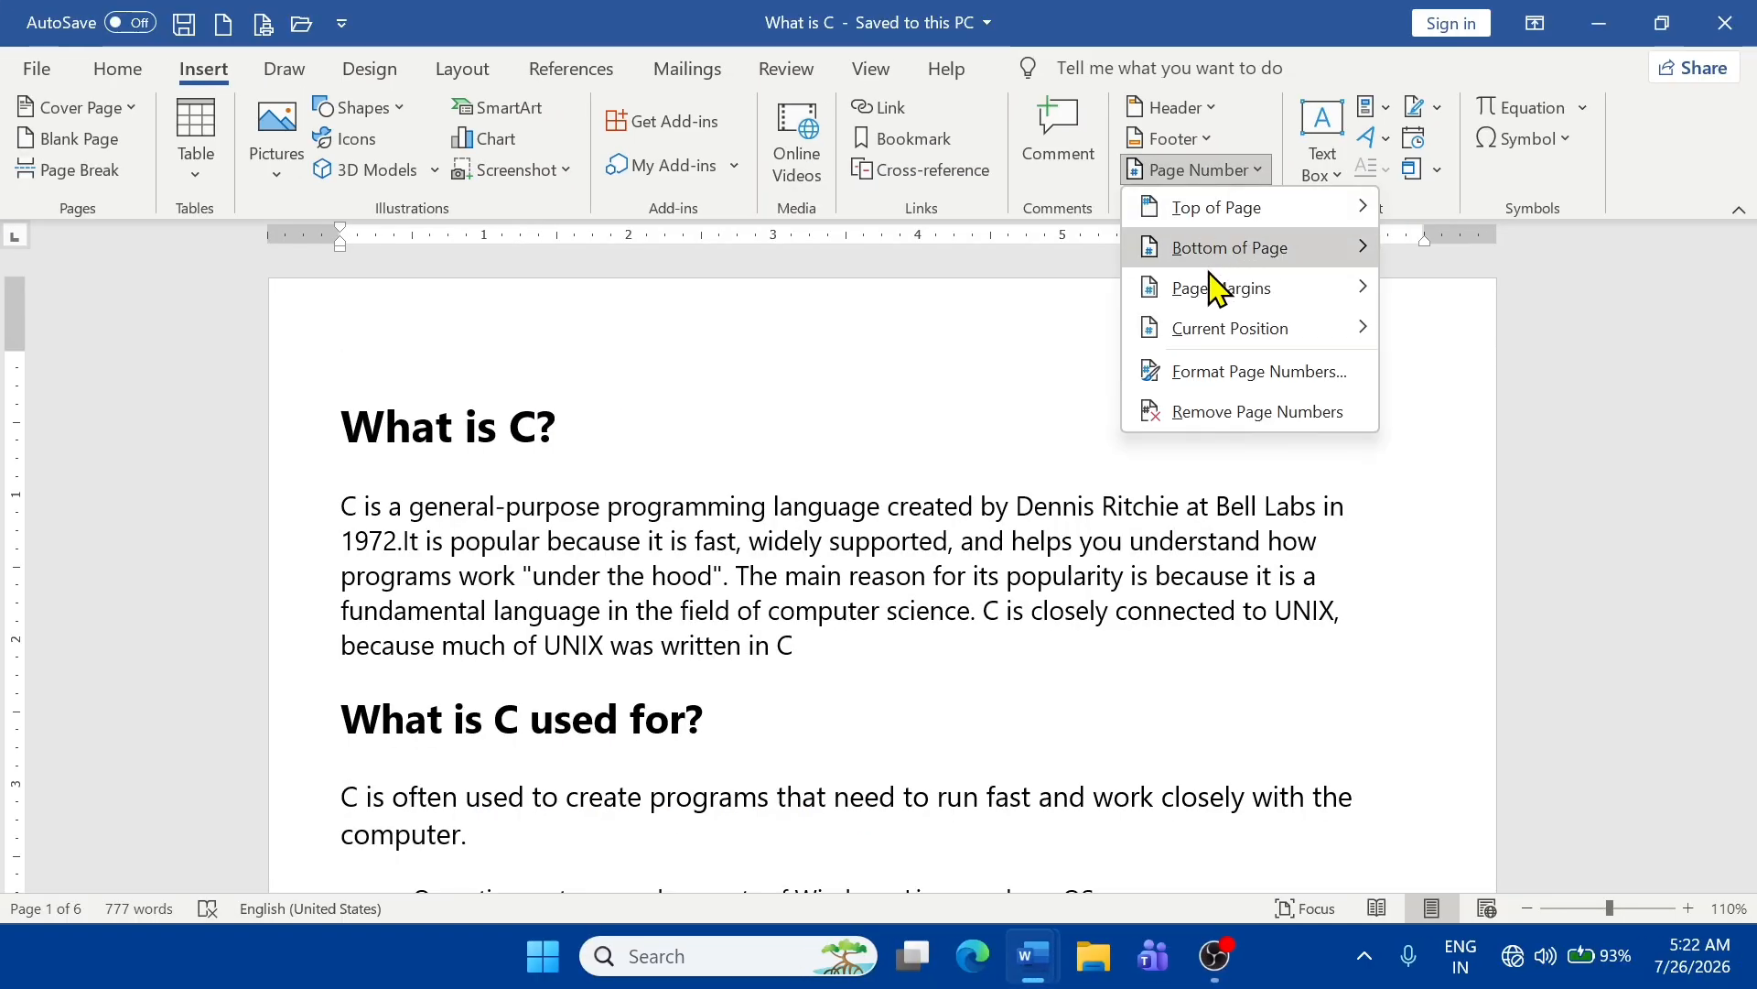
mouse_move(1213, 264)
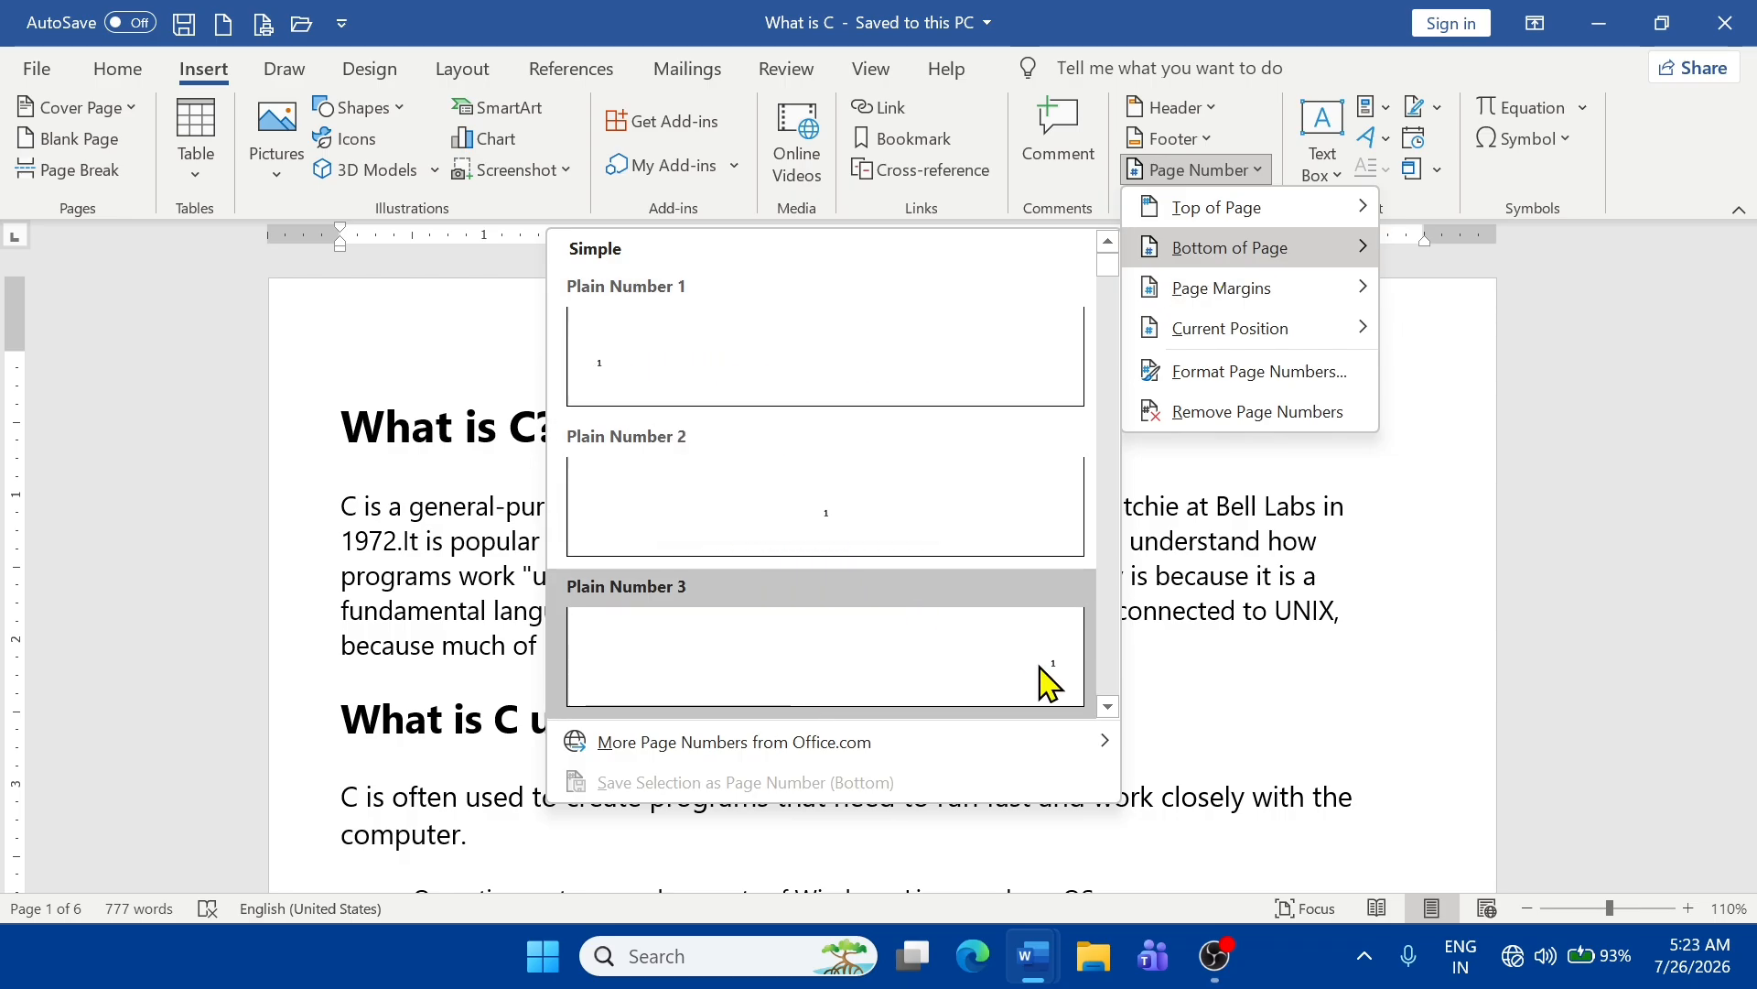
left_click(831, 530)
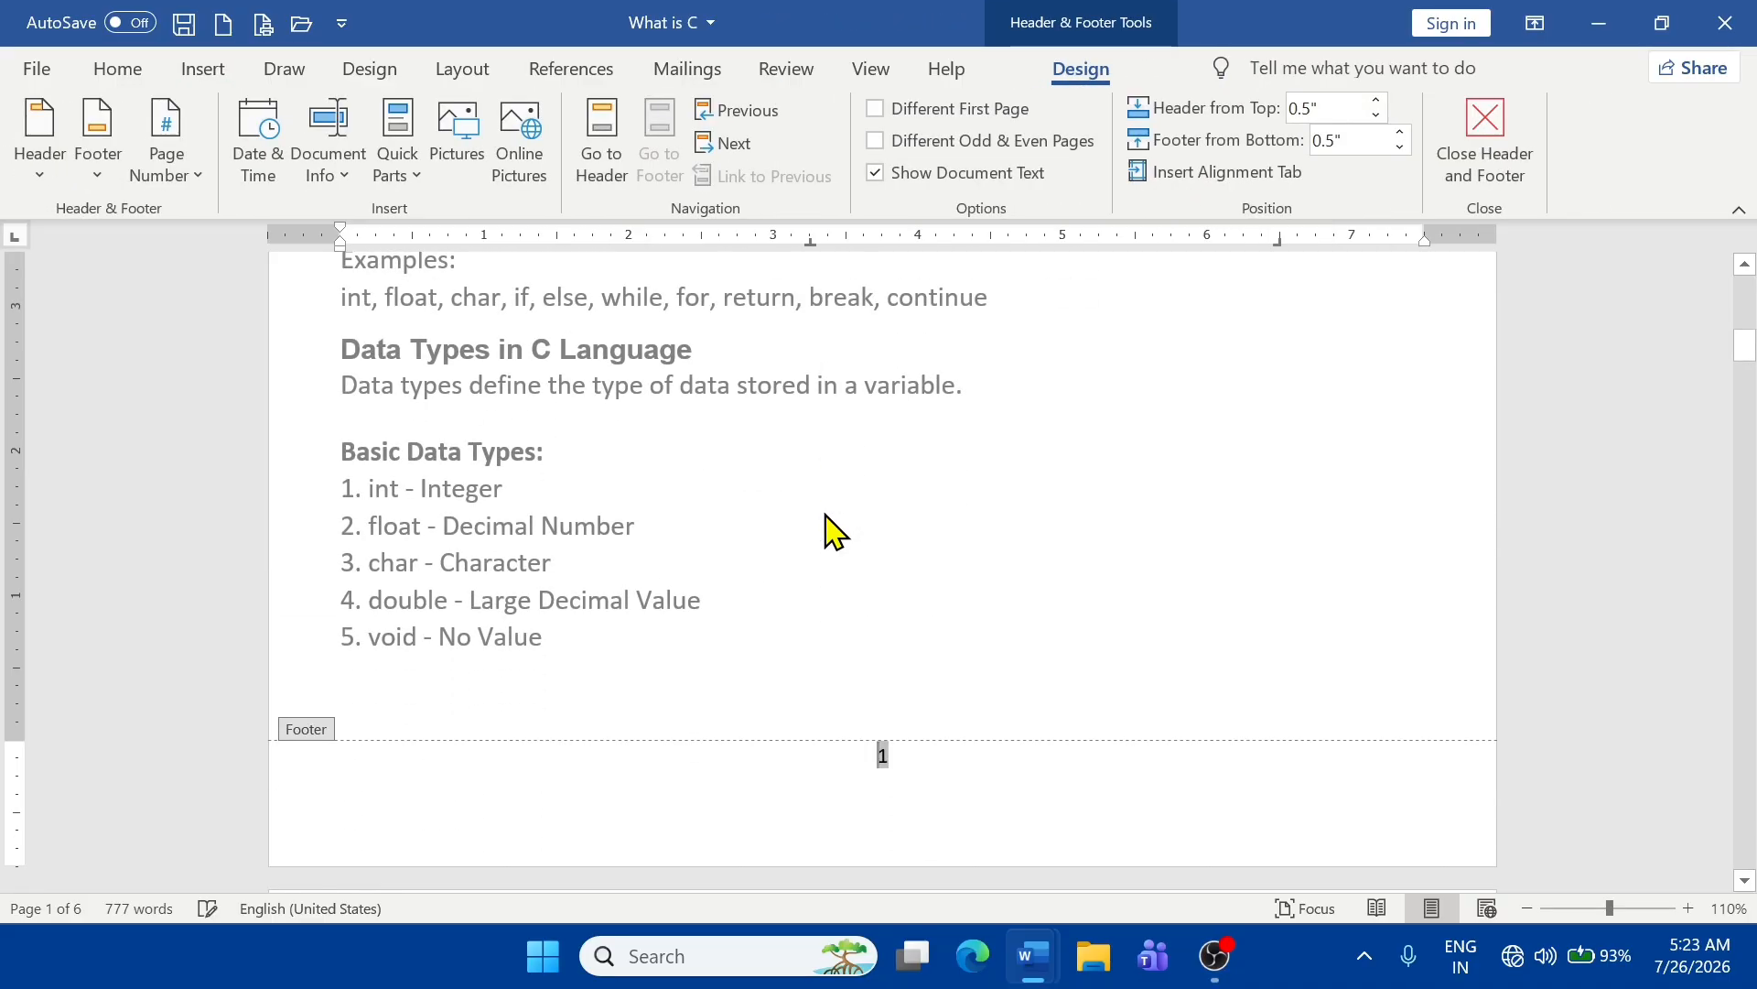
- Enlarge the page number in the footer by several font-size increments and return to the body text
left_click_drag(895, 749, 853, 756)
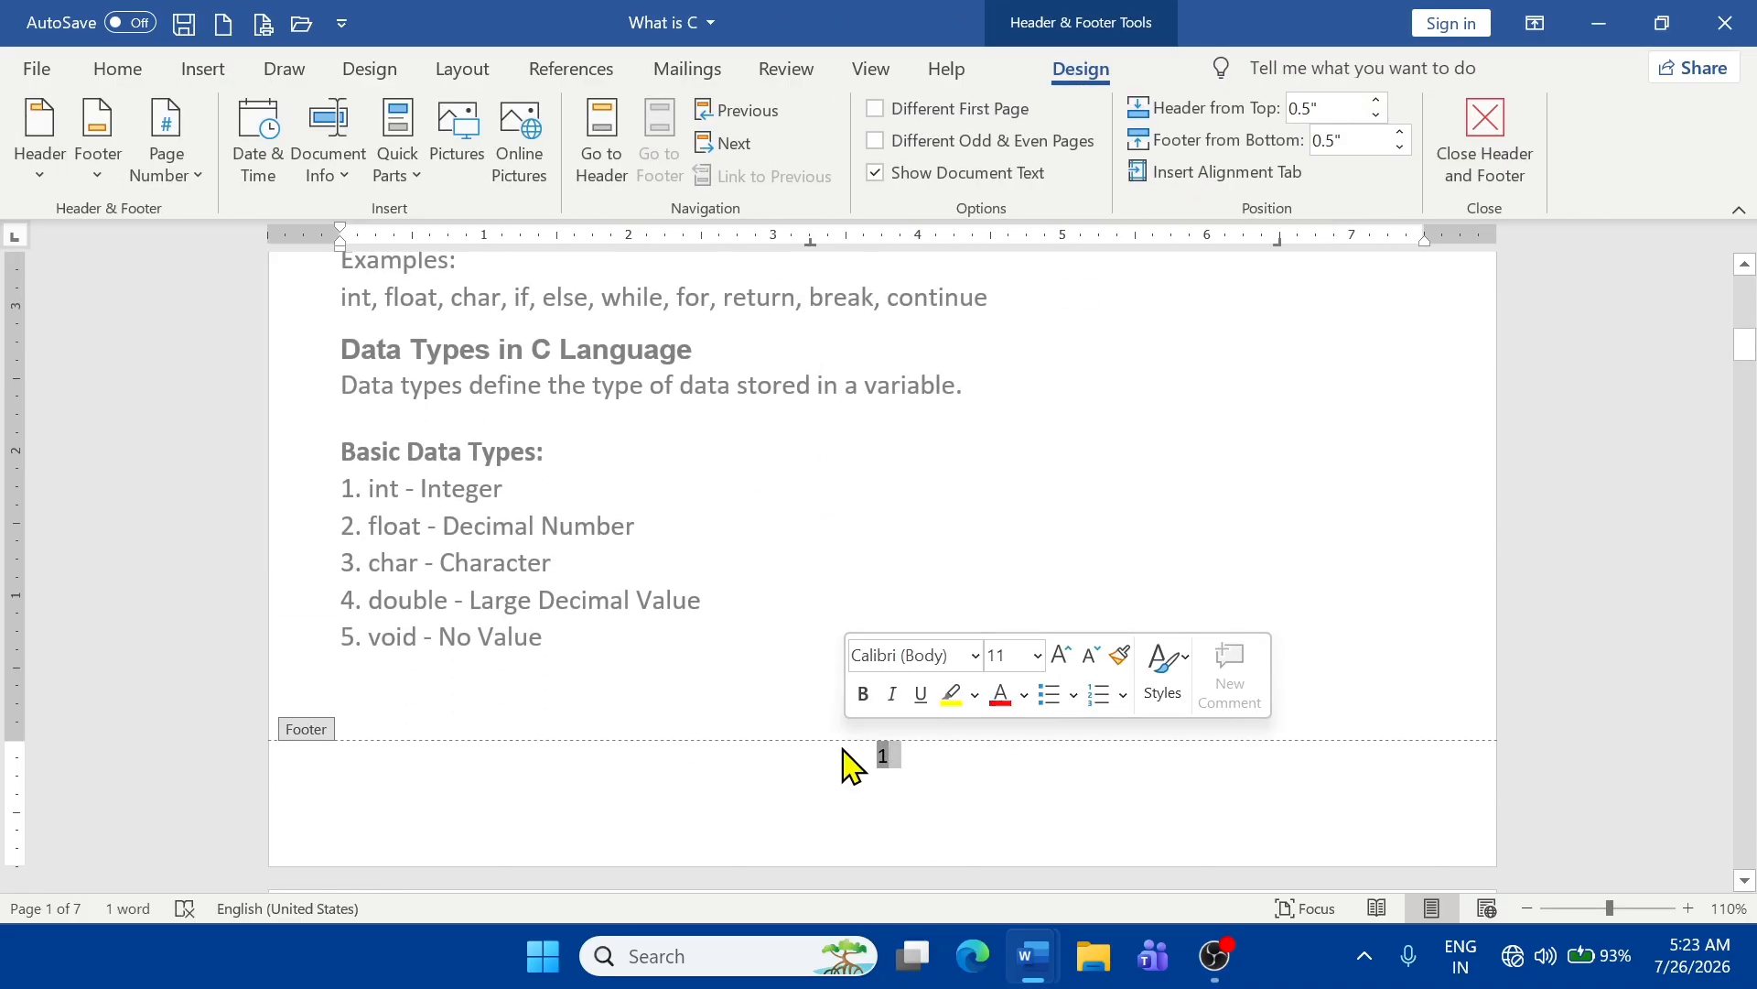
key("ctrl+bracketright")
key("ctrl+bracketright")
key("ctrl+bracketright")
key("ctrl+bracketright")
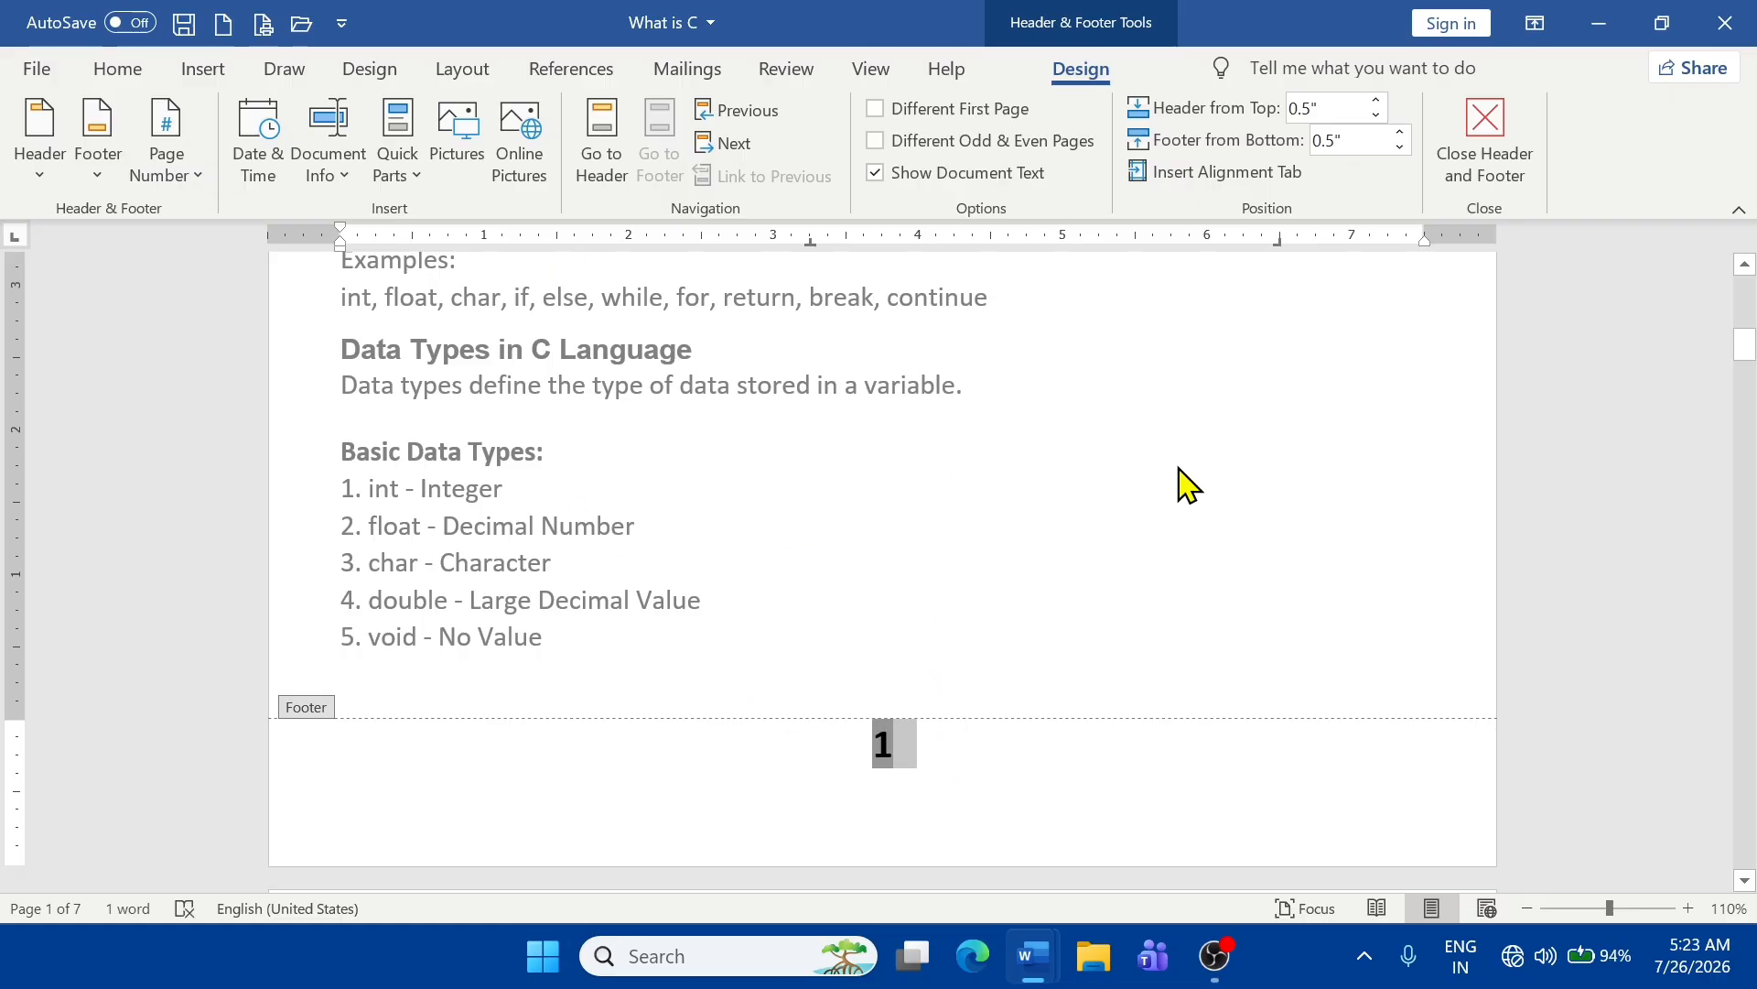
double_click(1169, 383)
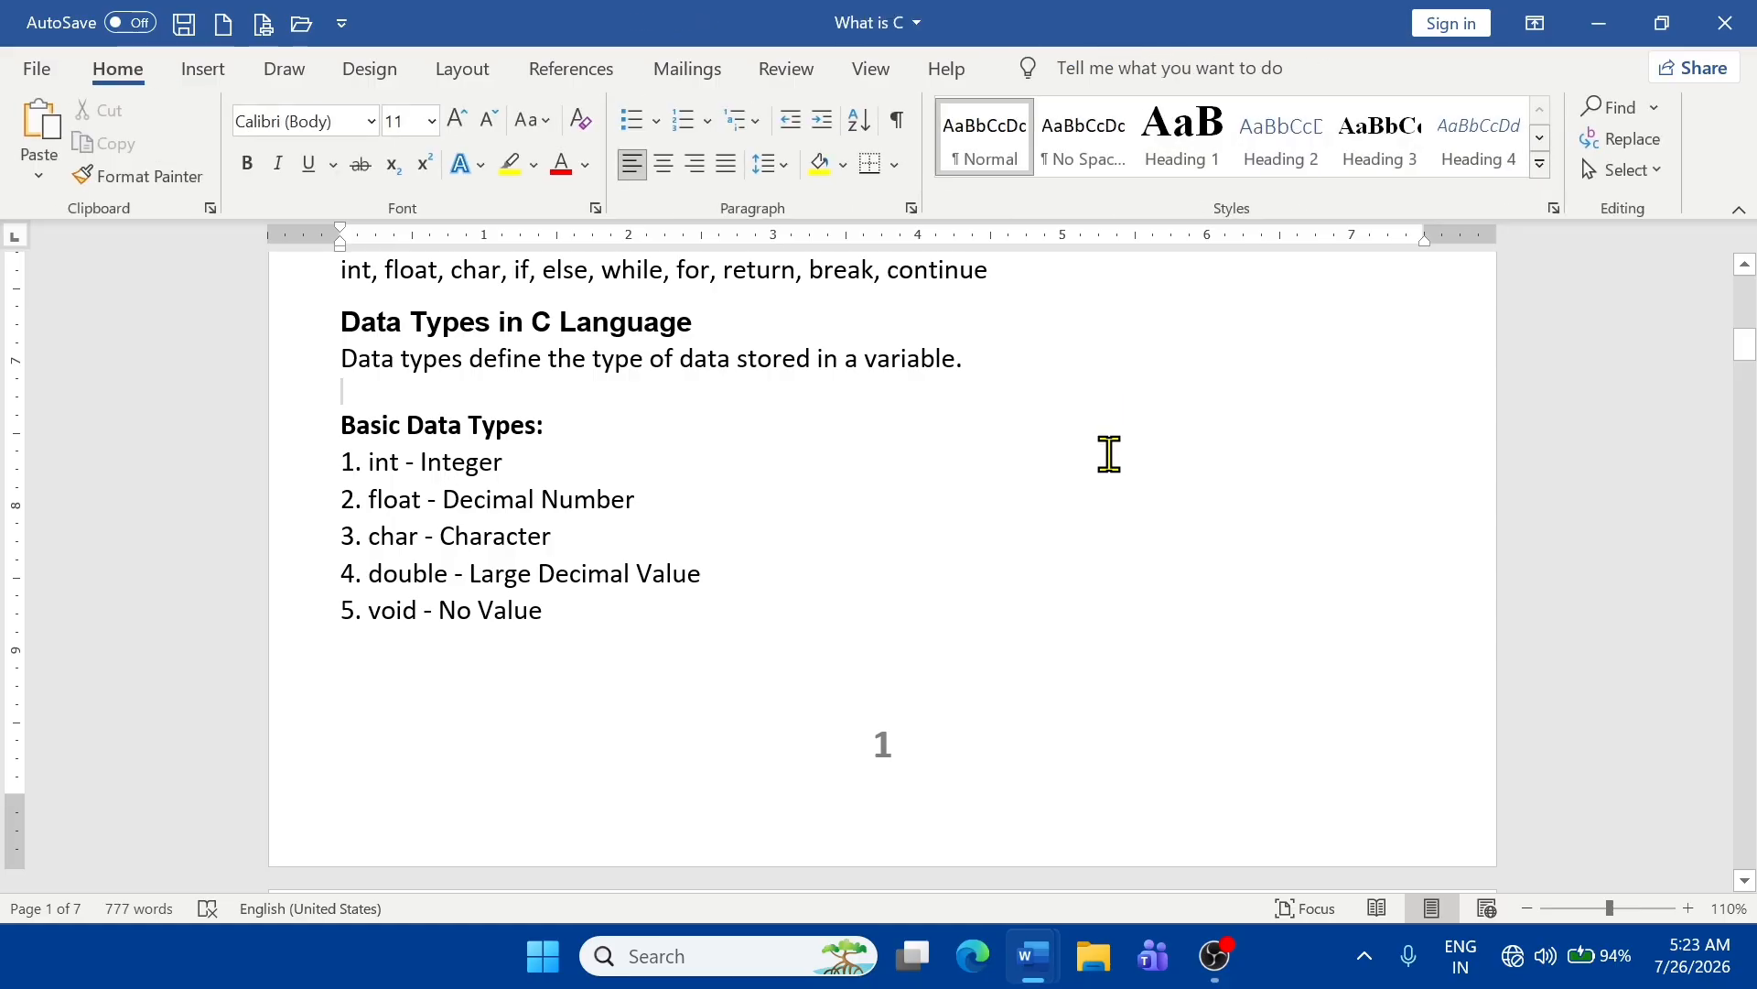
- Check the footer page numbers on the following pages, continuing to the Keywords in C section
scroll(1052, 513, "down", 10)
scroll(1008, 495, "down", 10)
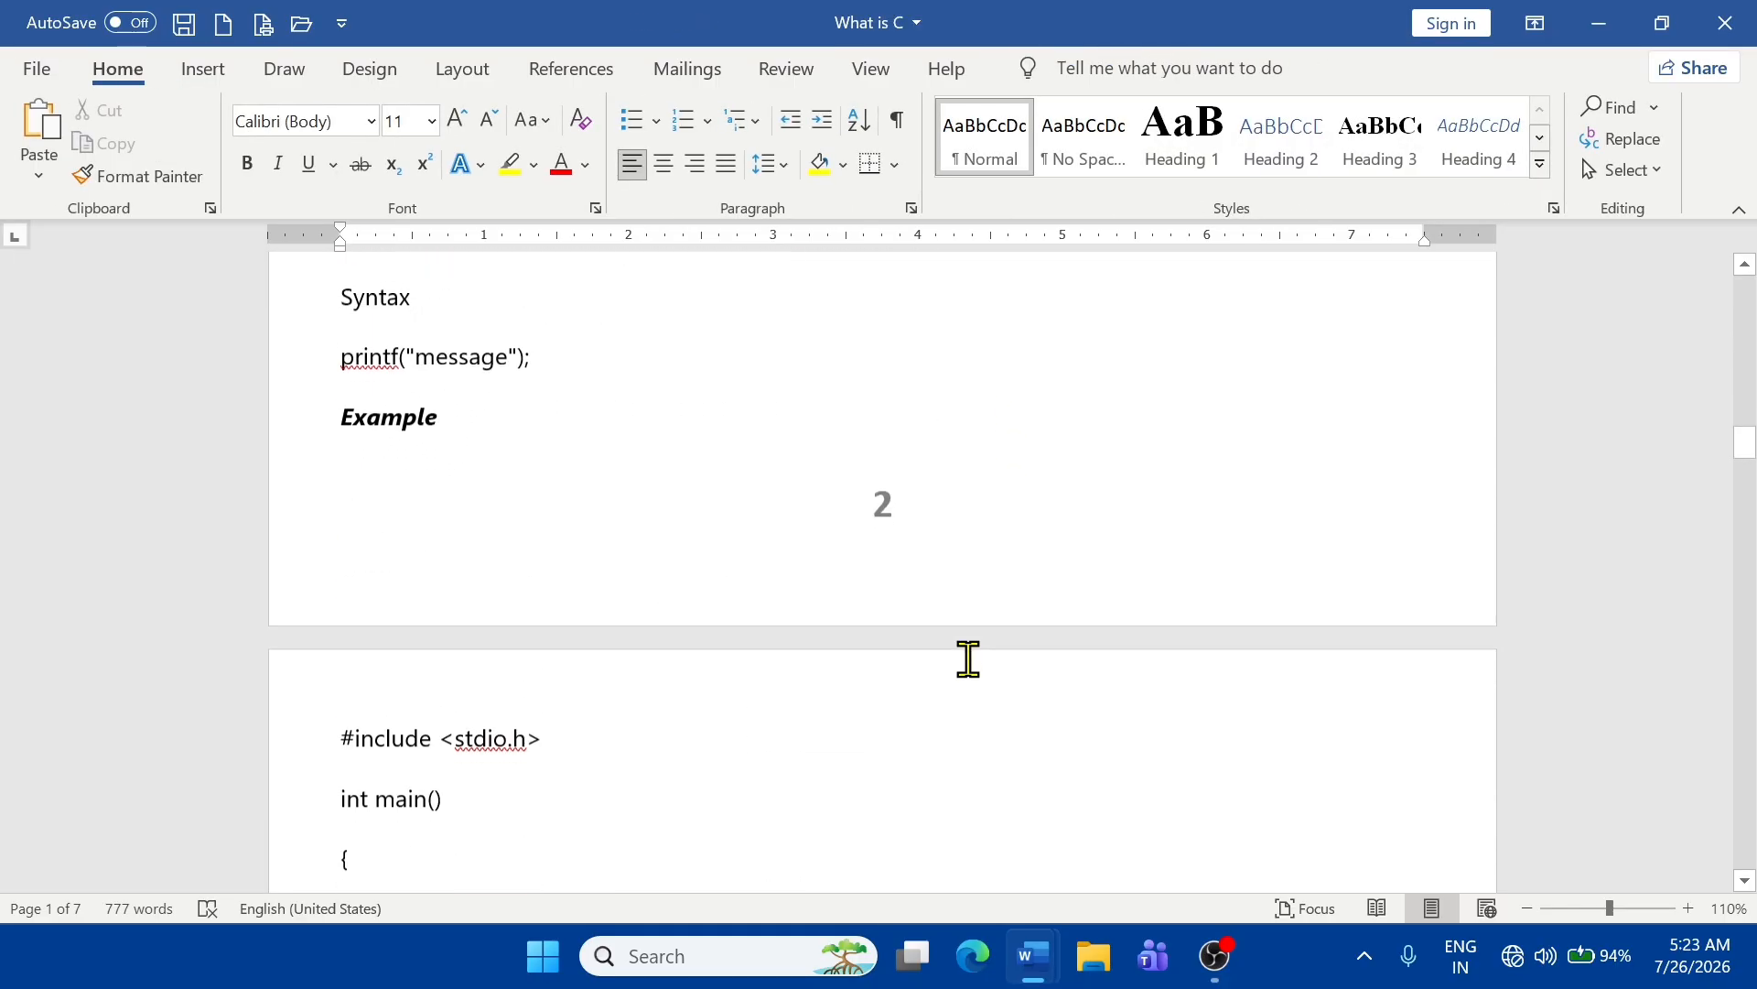
scroll(891, 530, "down", 3)
scroll(931, 518, "down", 15)
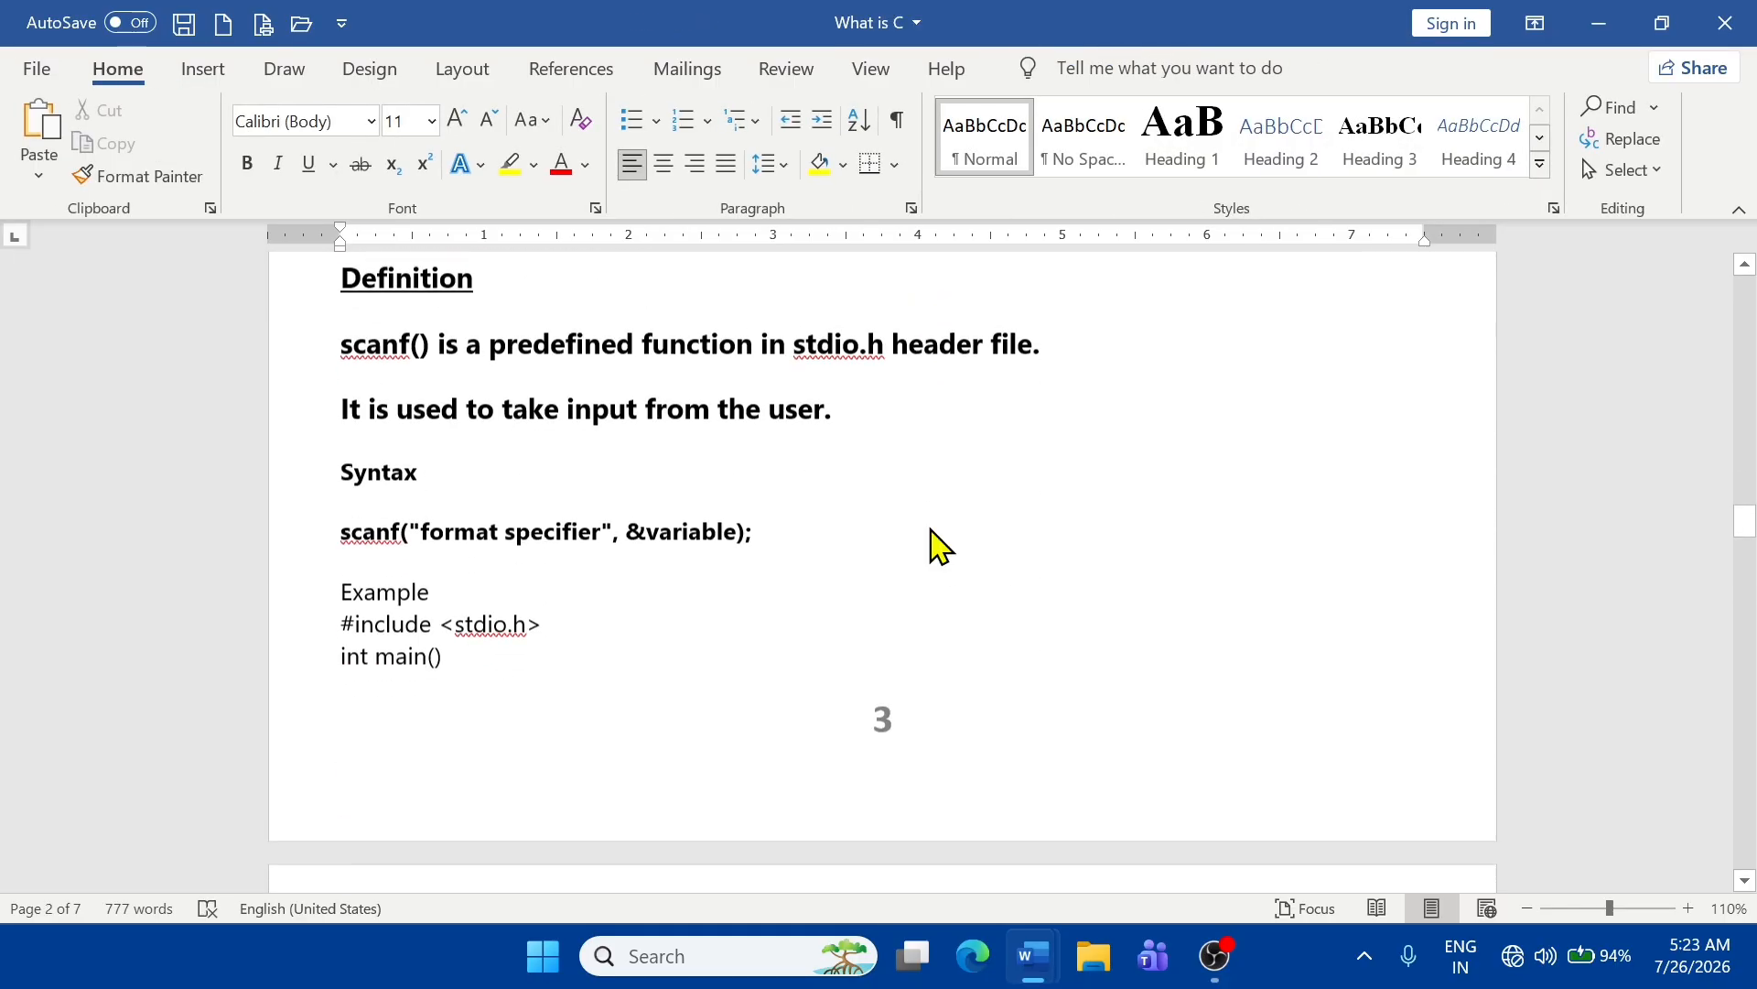
scroll(940, 529, "down", 20)
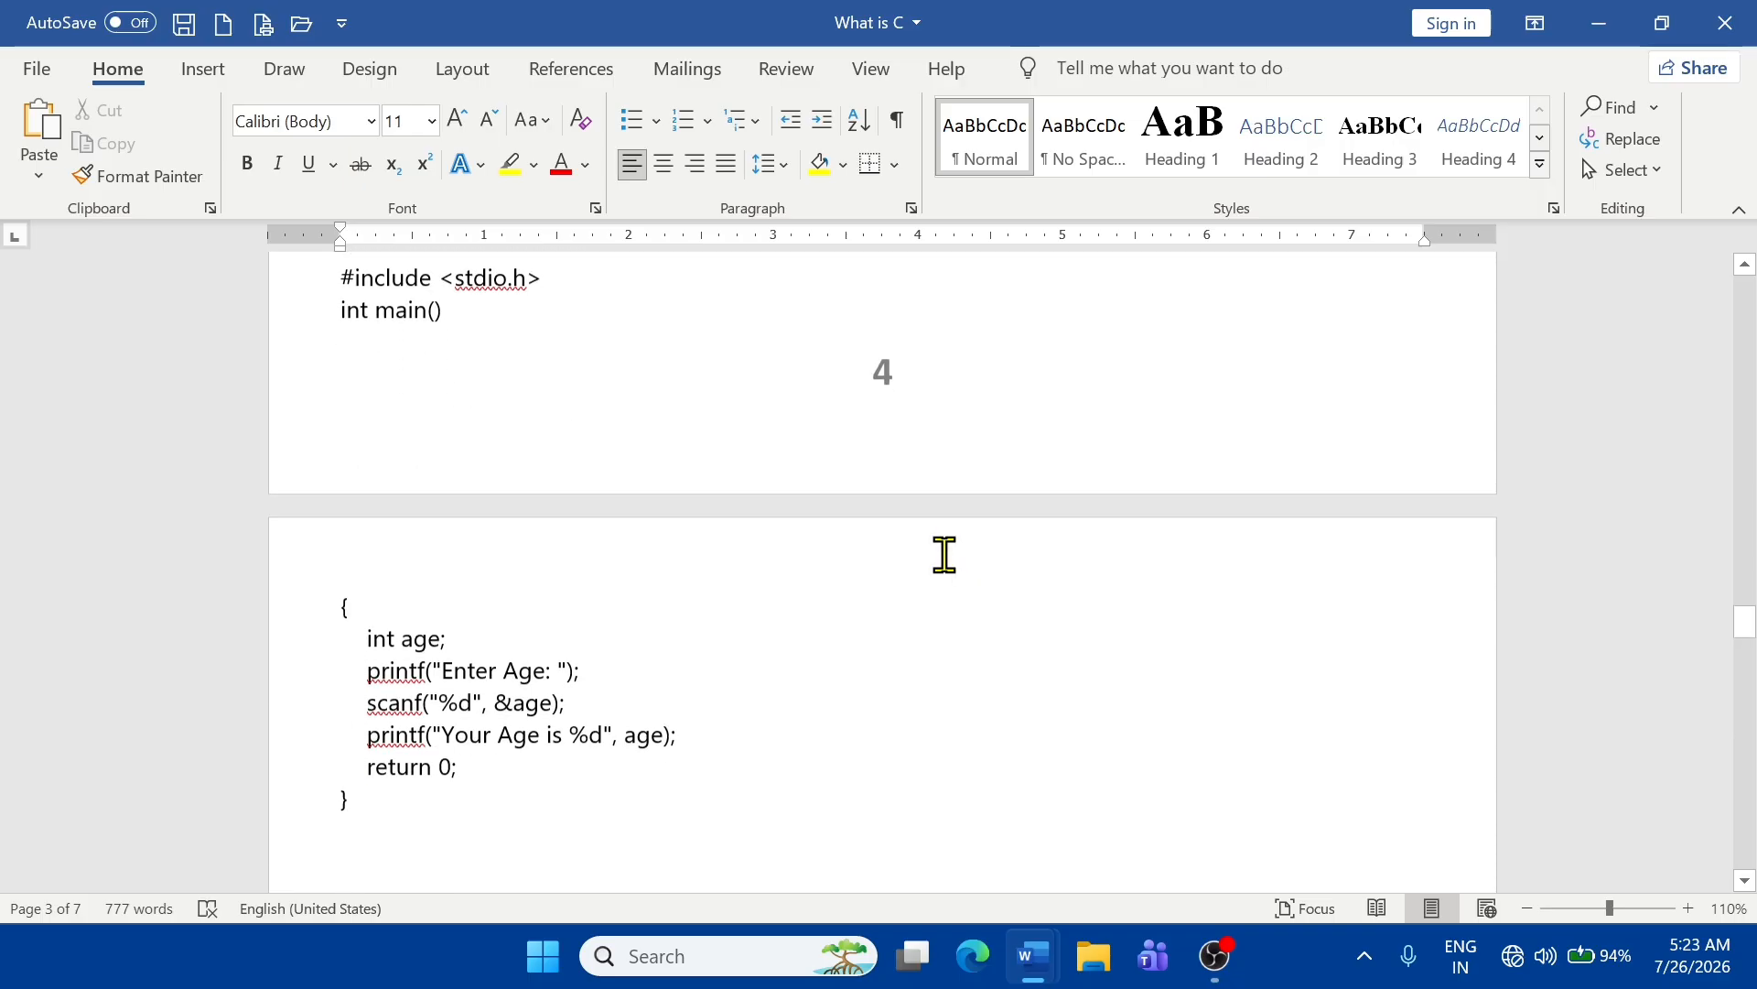
scroll(944, 552, "down", 20)
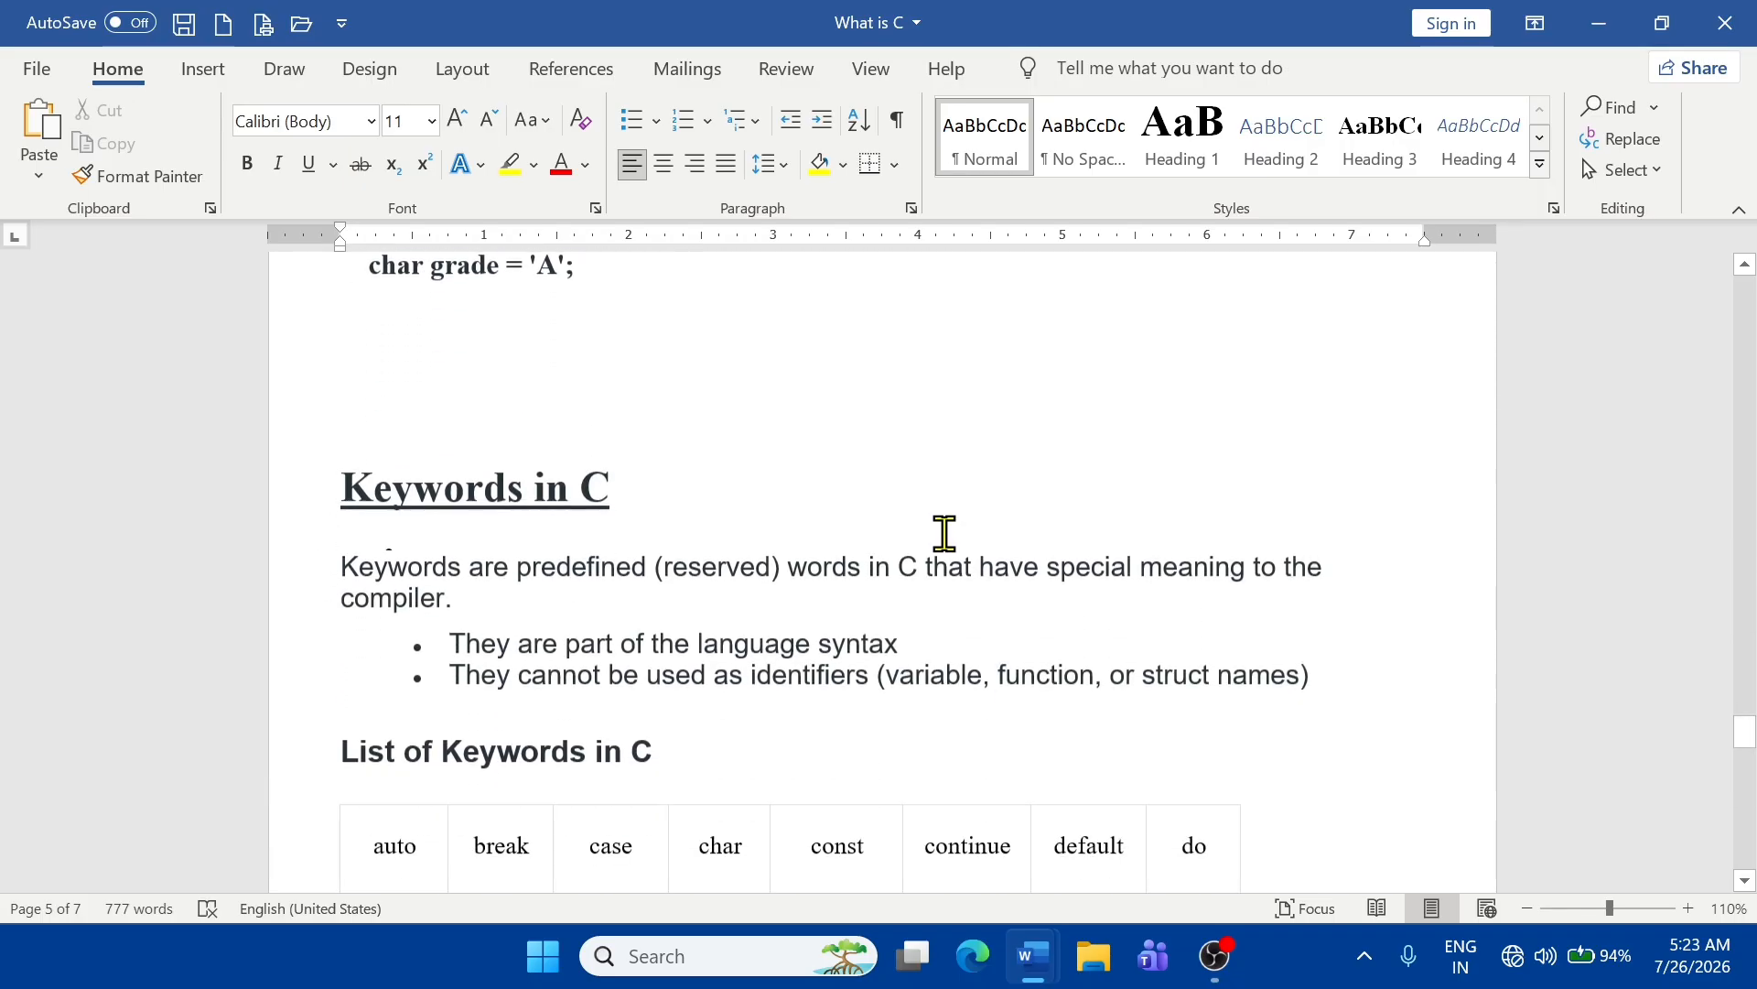
- Add blank lines after the keyword category table at the document's end until the document runs onto a ninth page
scroll(952, 321, "down", 10)
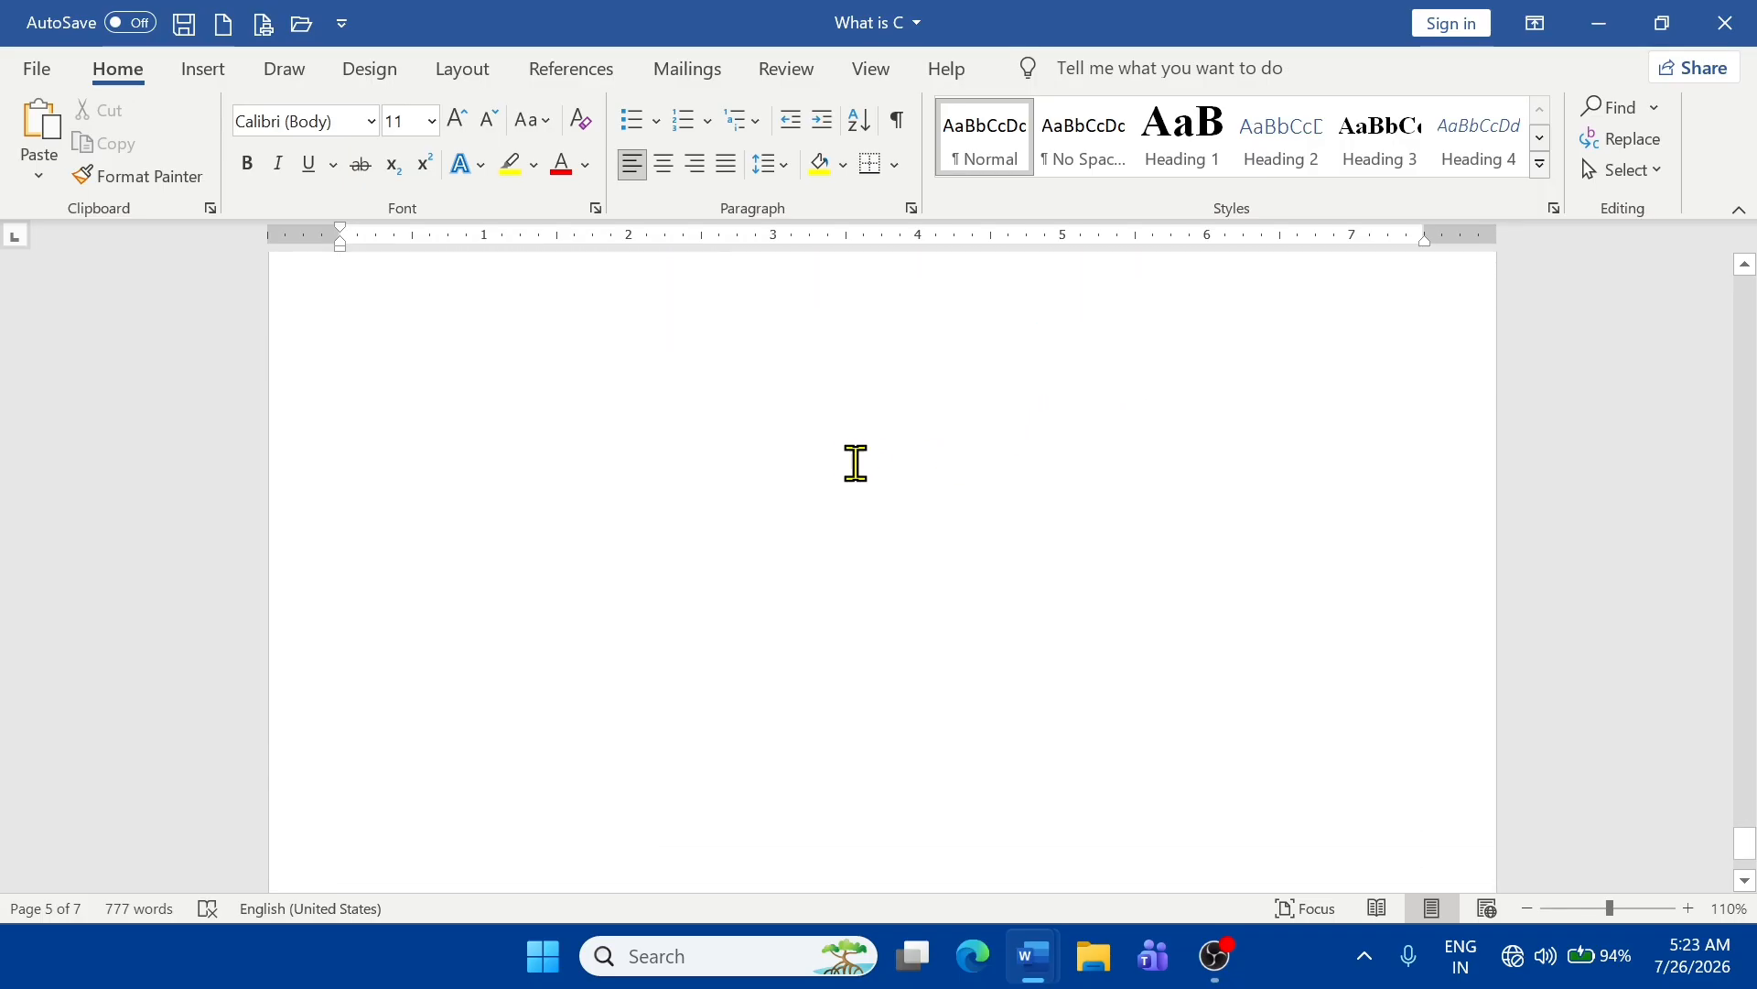
left_click(564, 489)
key("Return")
key("Return")
key("Return")
key("Return")
key("Return")
key("Return")
key("Return")
key("Return")
key("Return")
key("Return")
key("Return")
key("Return")
key("Return")
key("Return")
key("Return")
key("Return")
key("Return")
key("Return")
key("Return")
key("Return")
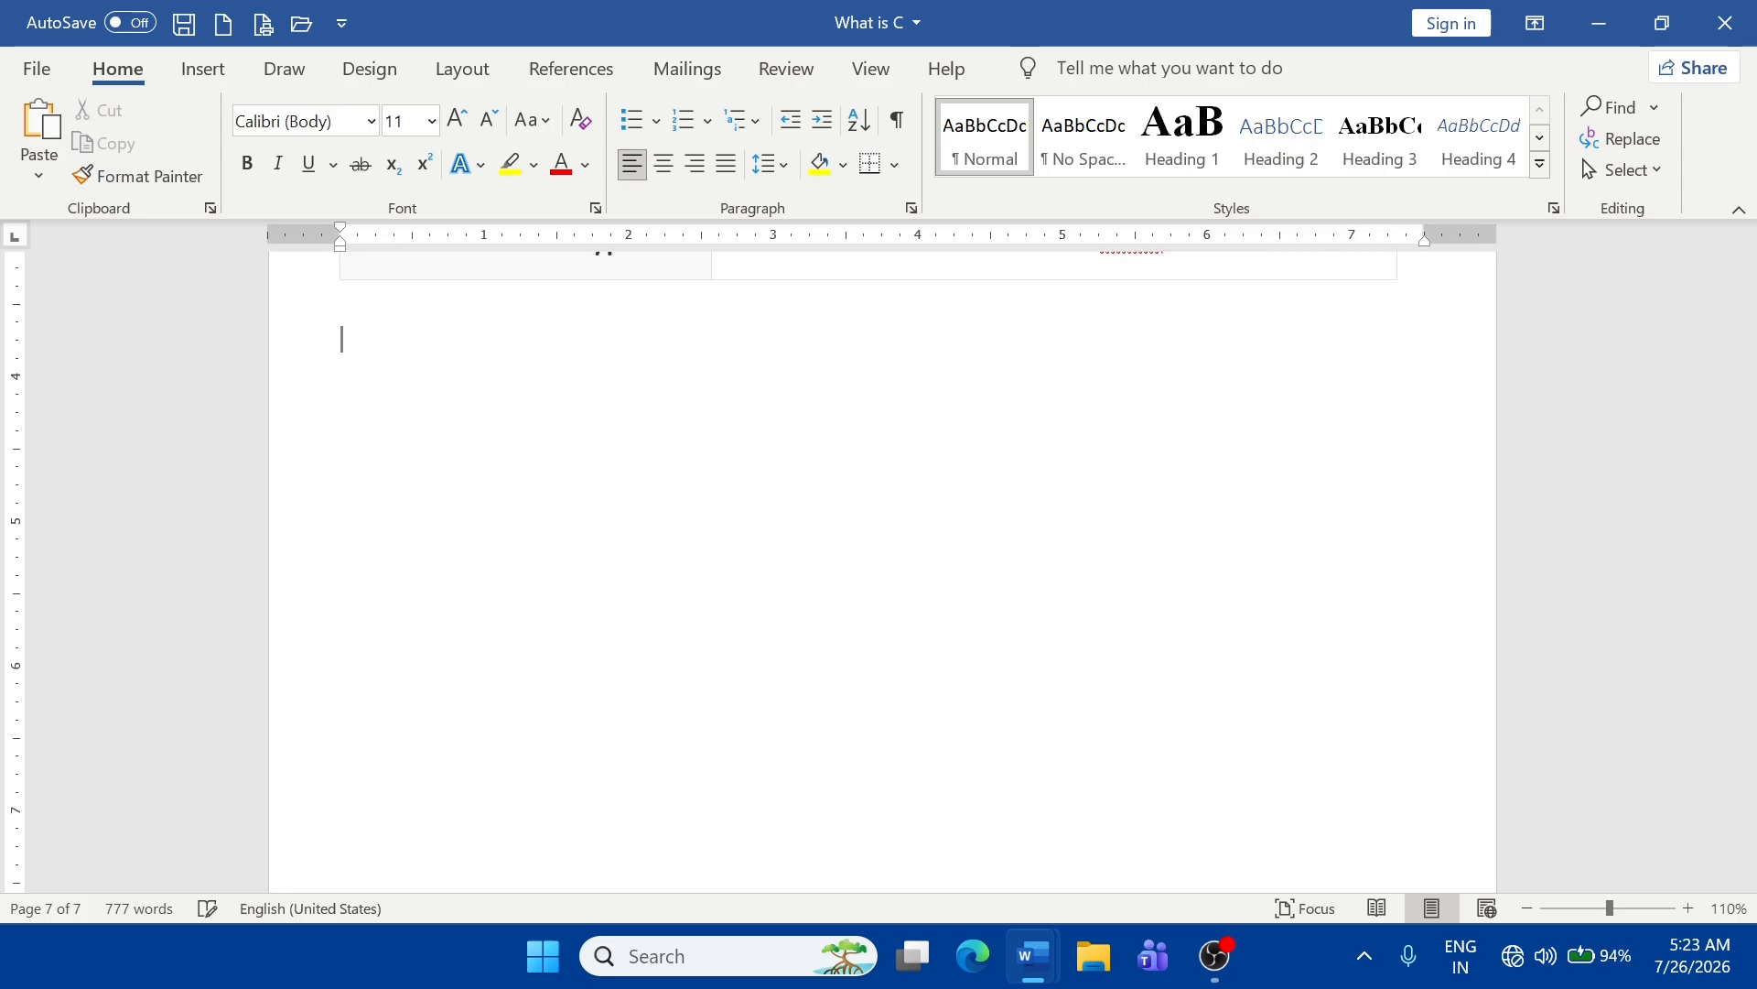
key("Return")
key("Return")
key("Return")
key("Return")
key("Return")
key("Return")
key("Return")
key("Return")
key("Return")
key("Return")
key("Return")
key("Return")
key("Return")
key("Return")
key("Return")
key("Return")
key("Return")
key("Return")
key("Return")
key("Return")
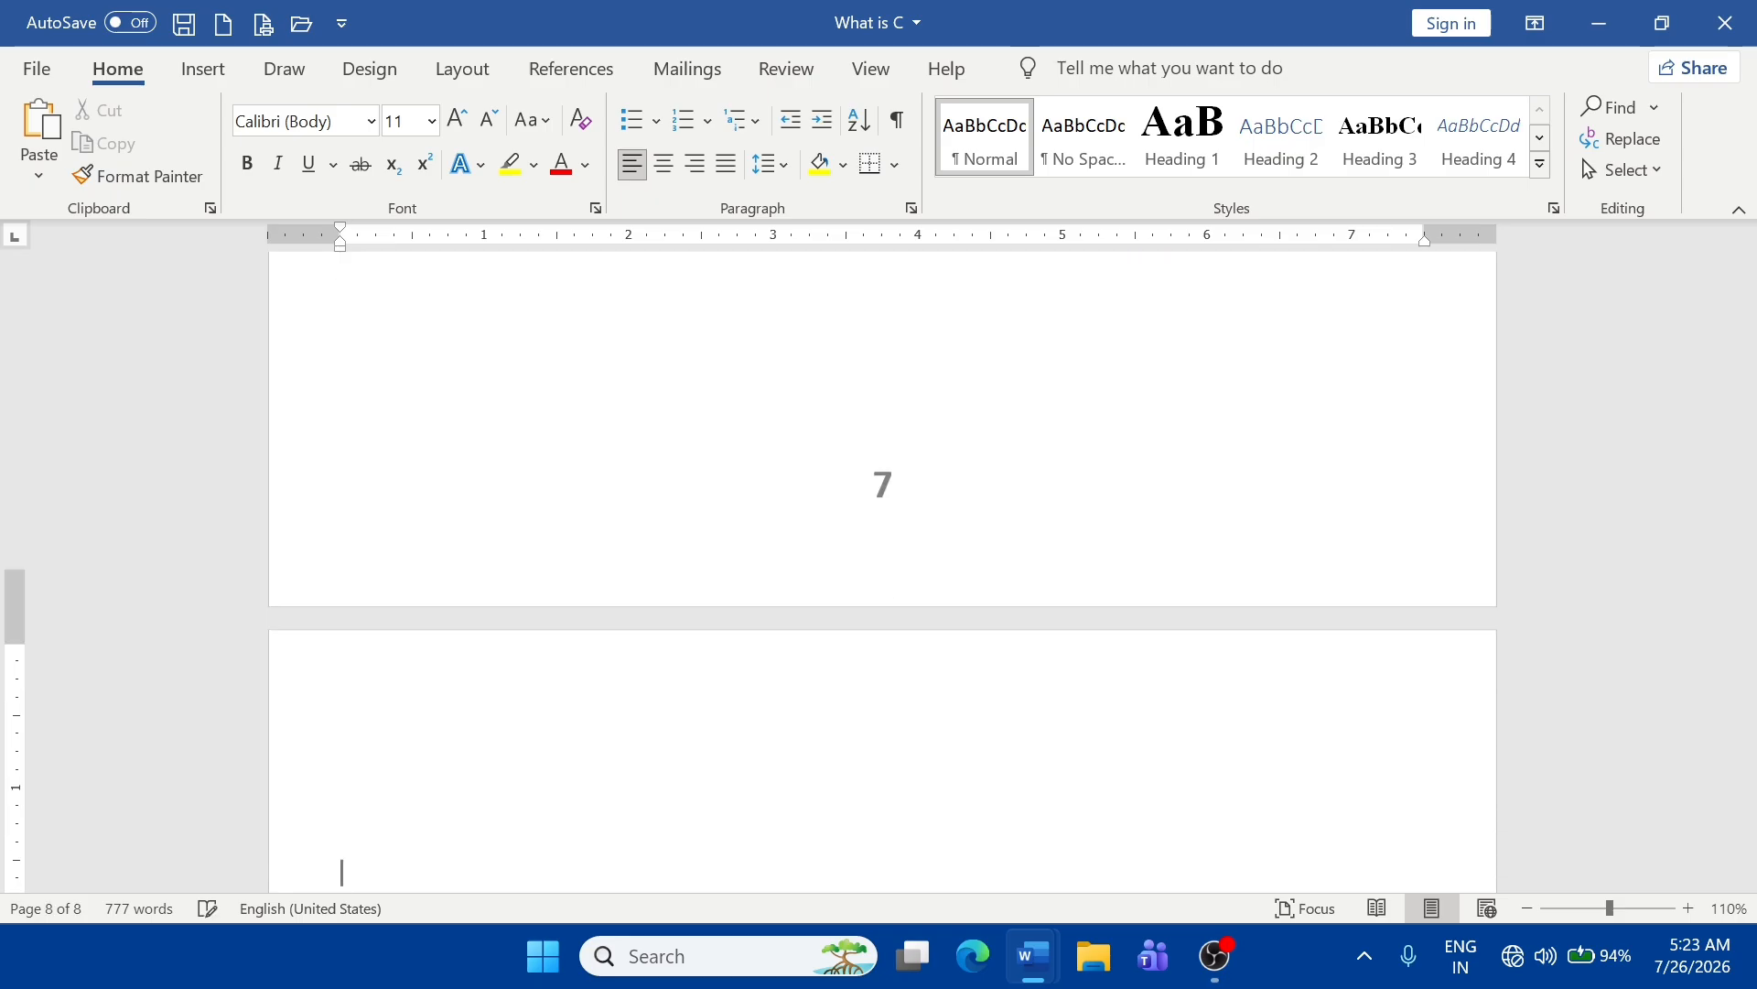
key("Return")
key("Return")
key("Return")
key("Return")
key("Return")
key("Return")
key("Return")
key("Return")
key("Return")
key("Return")
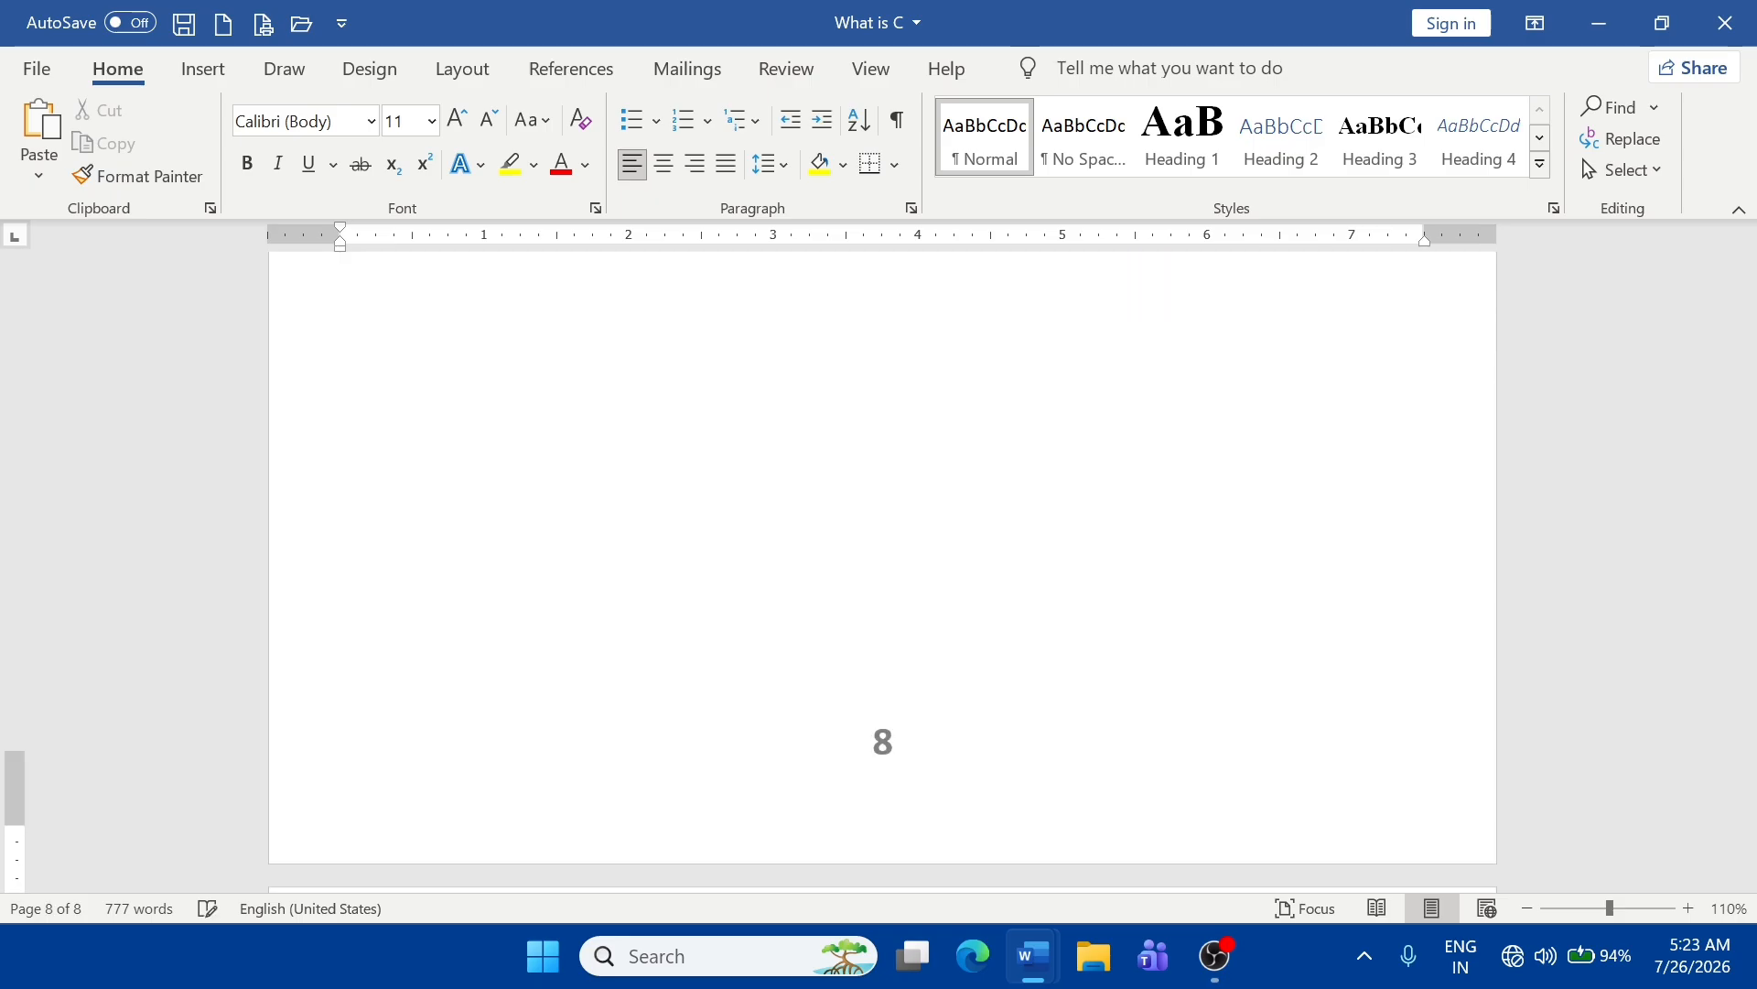
scroll(619, 458, "up", 20)
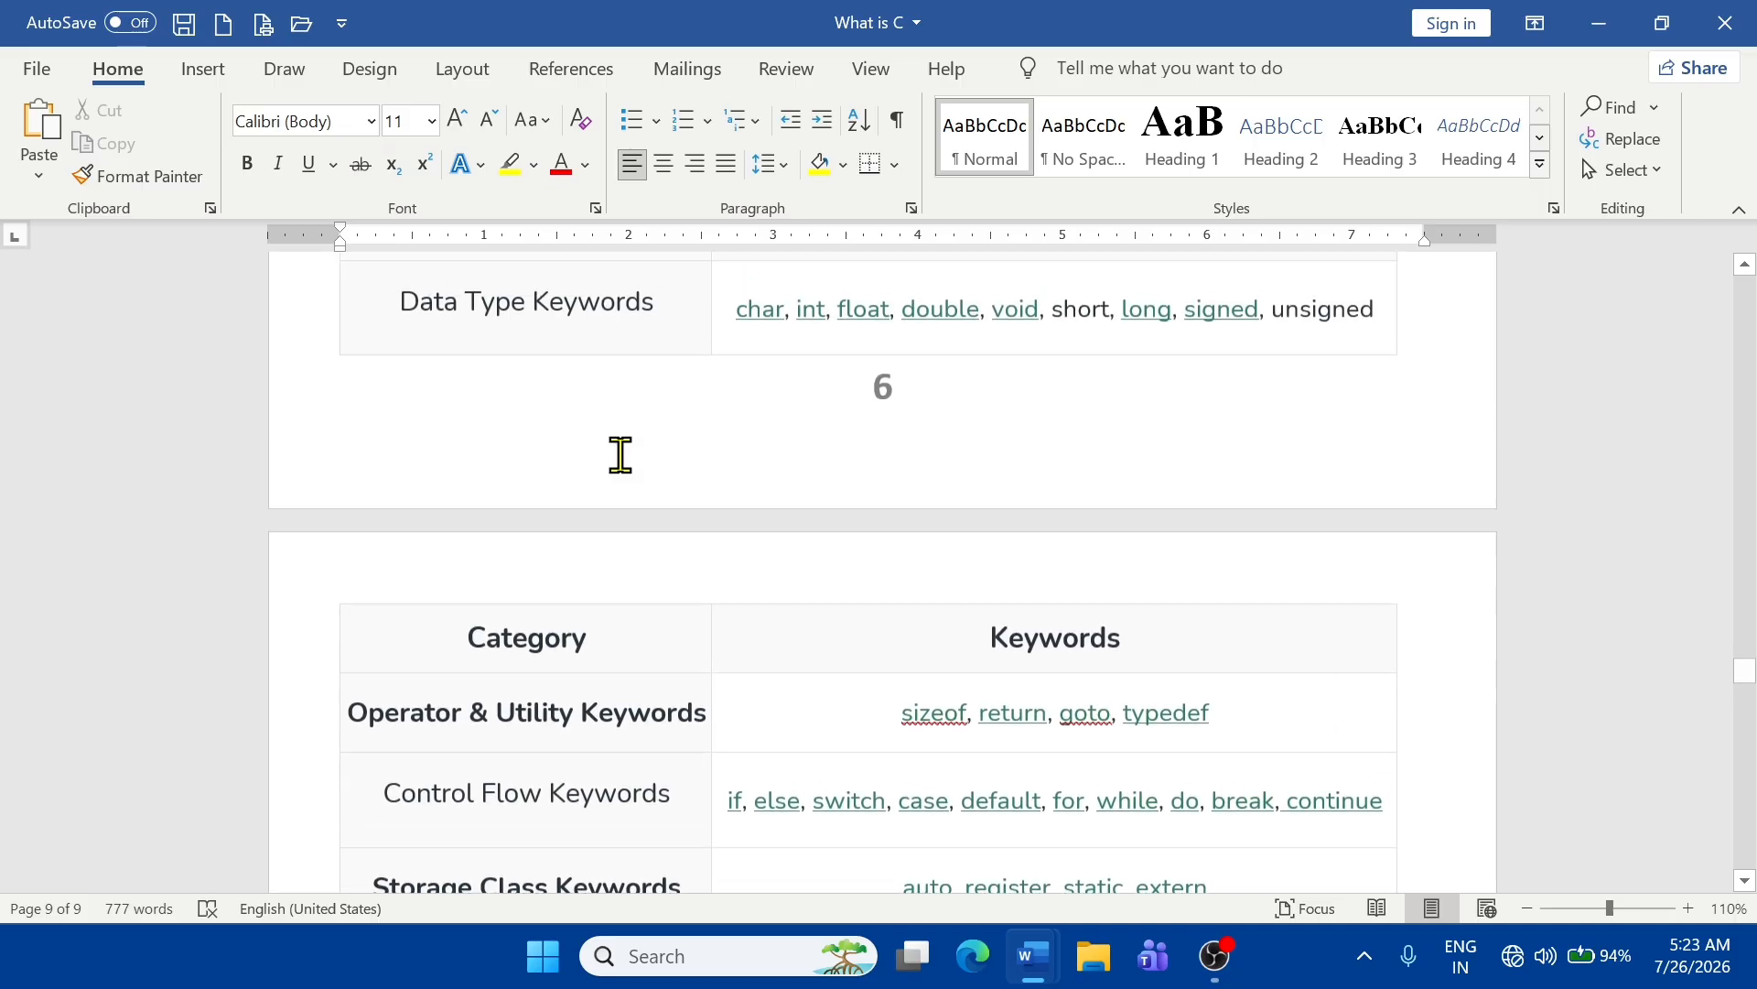
- Insert the Blank (Three Columns) header on the first page and delete its three placeholder texts
left_click(208, 69)
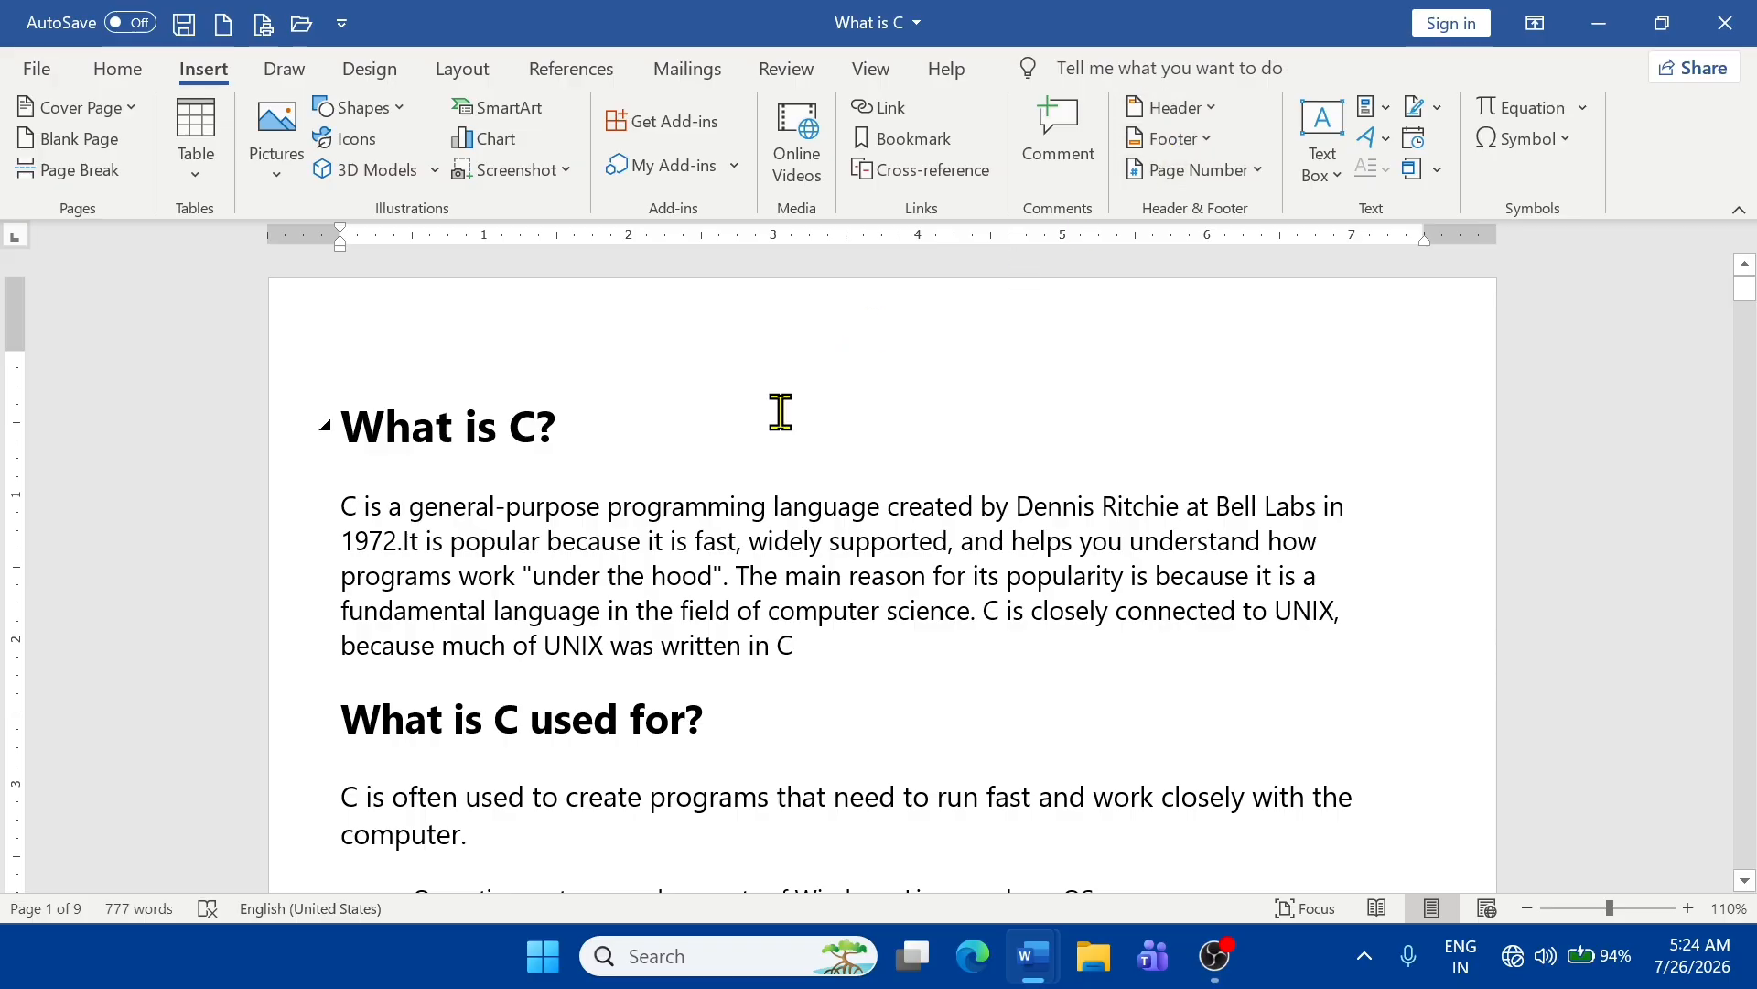
left_click(1179, 117)
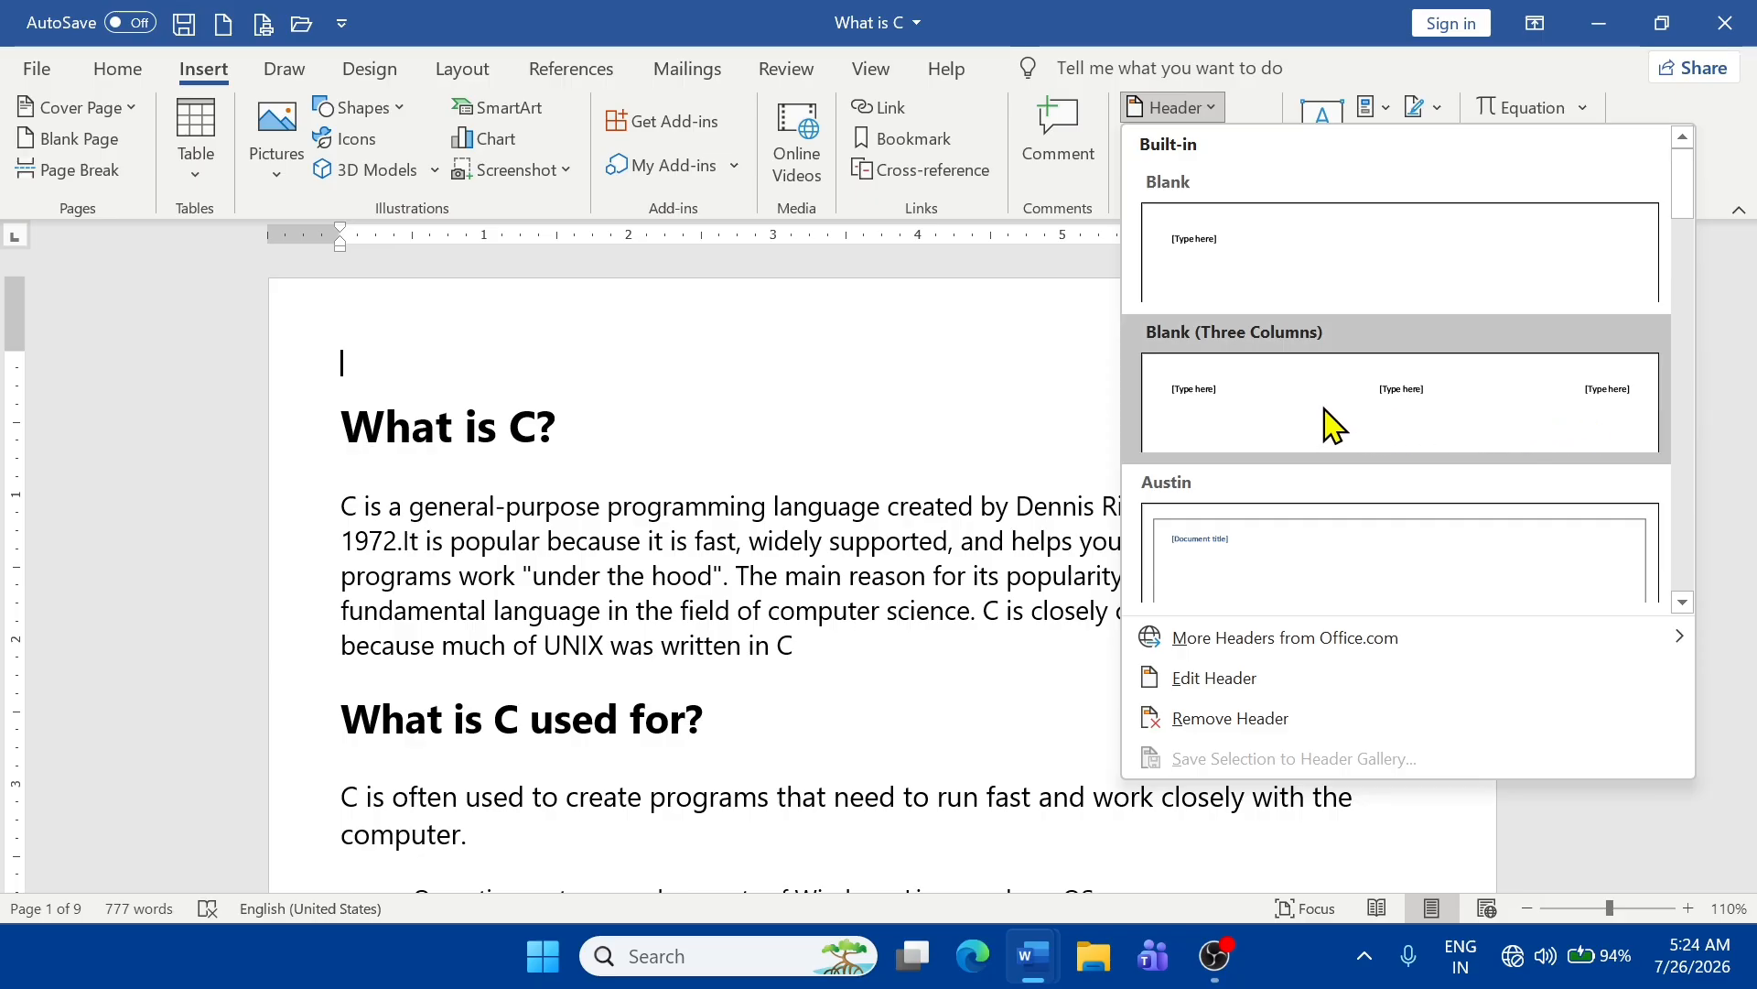
left_click(1387, 439)
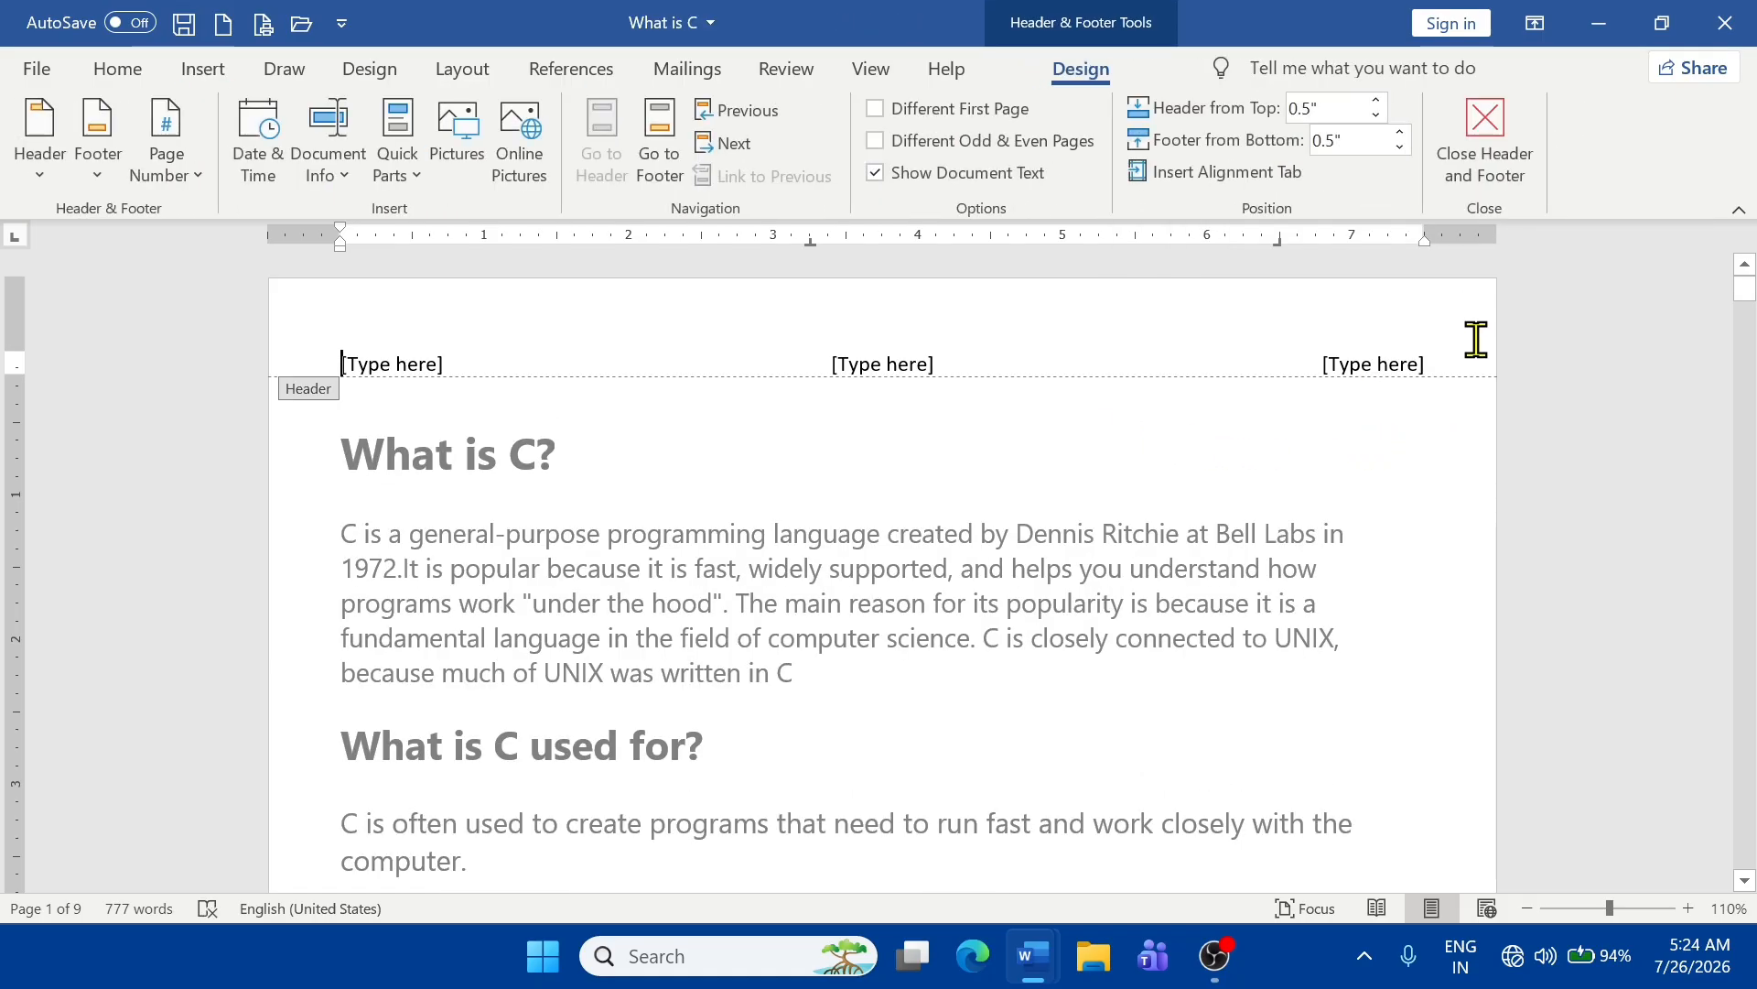
left_click_drag(1452, 360, 146, 388)
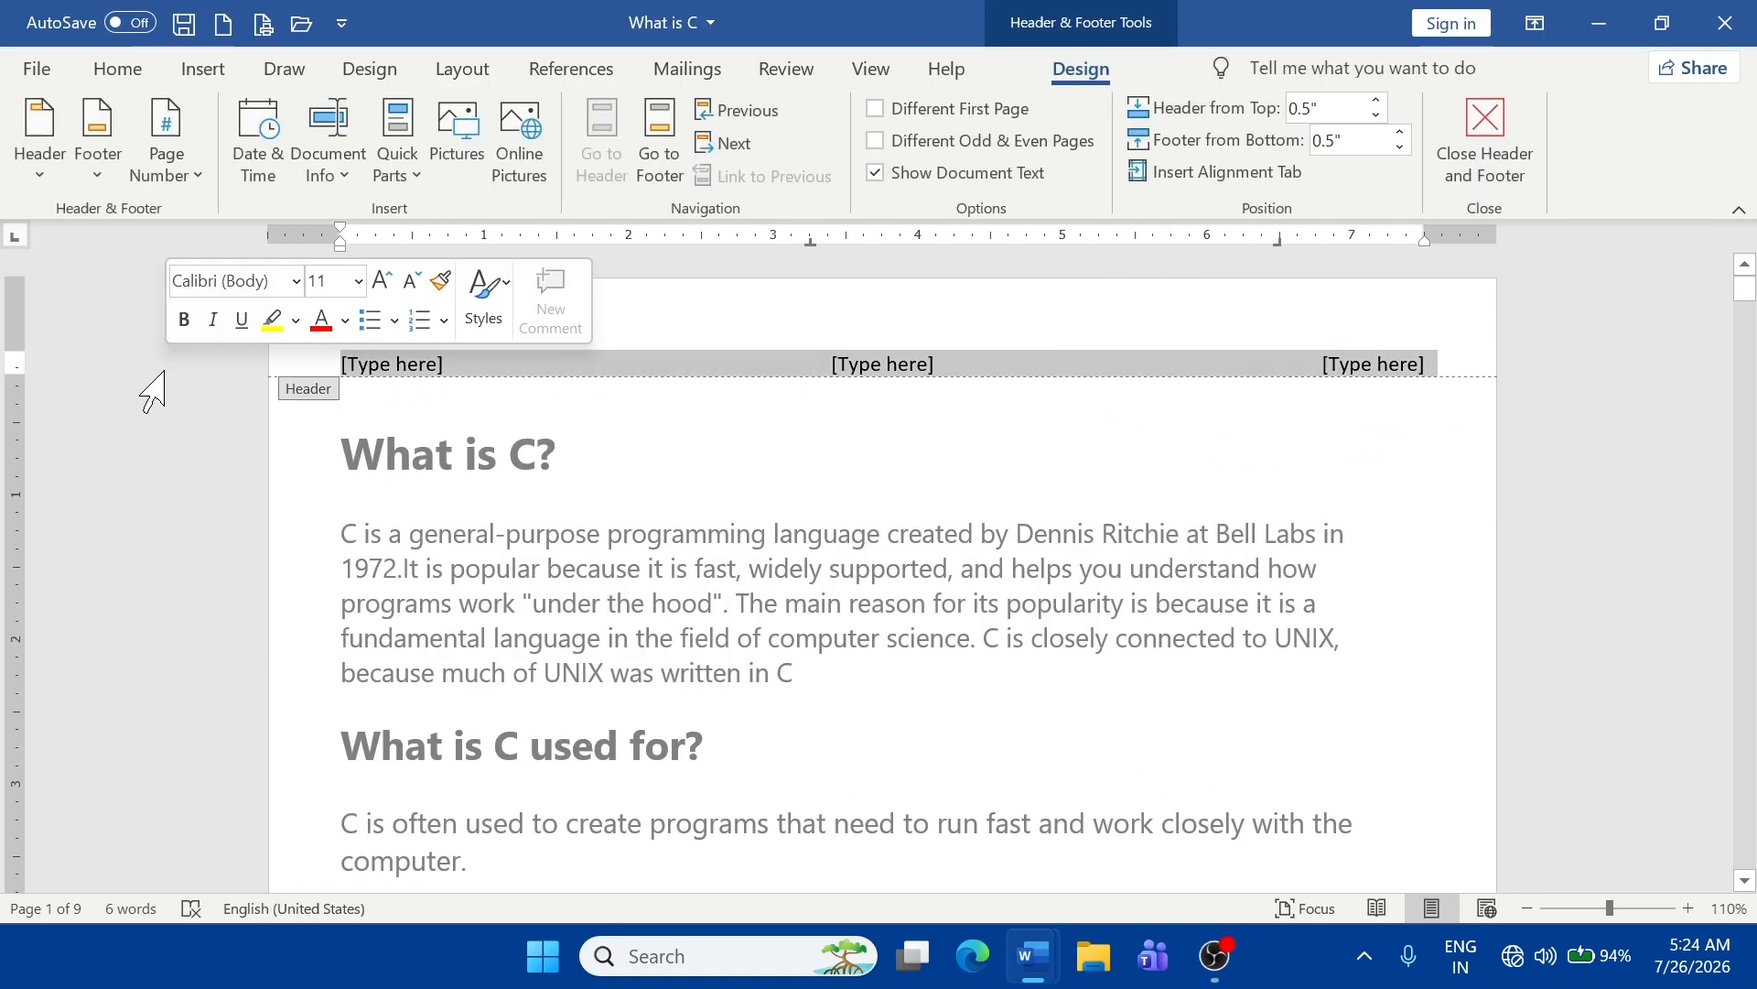
key("BackSpace")
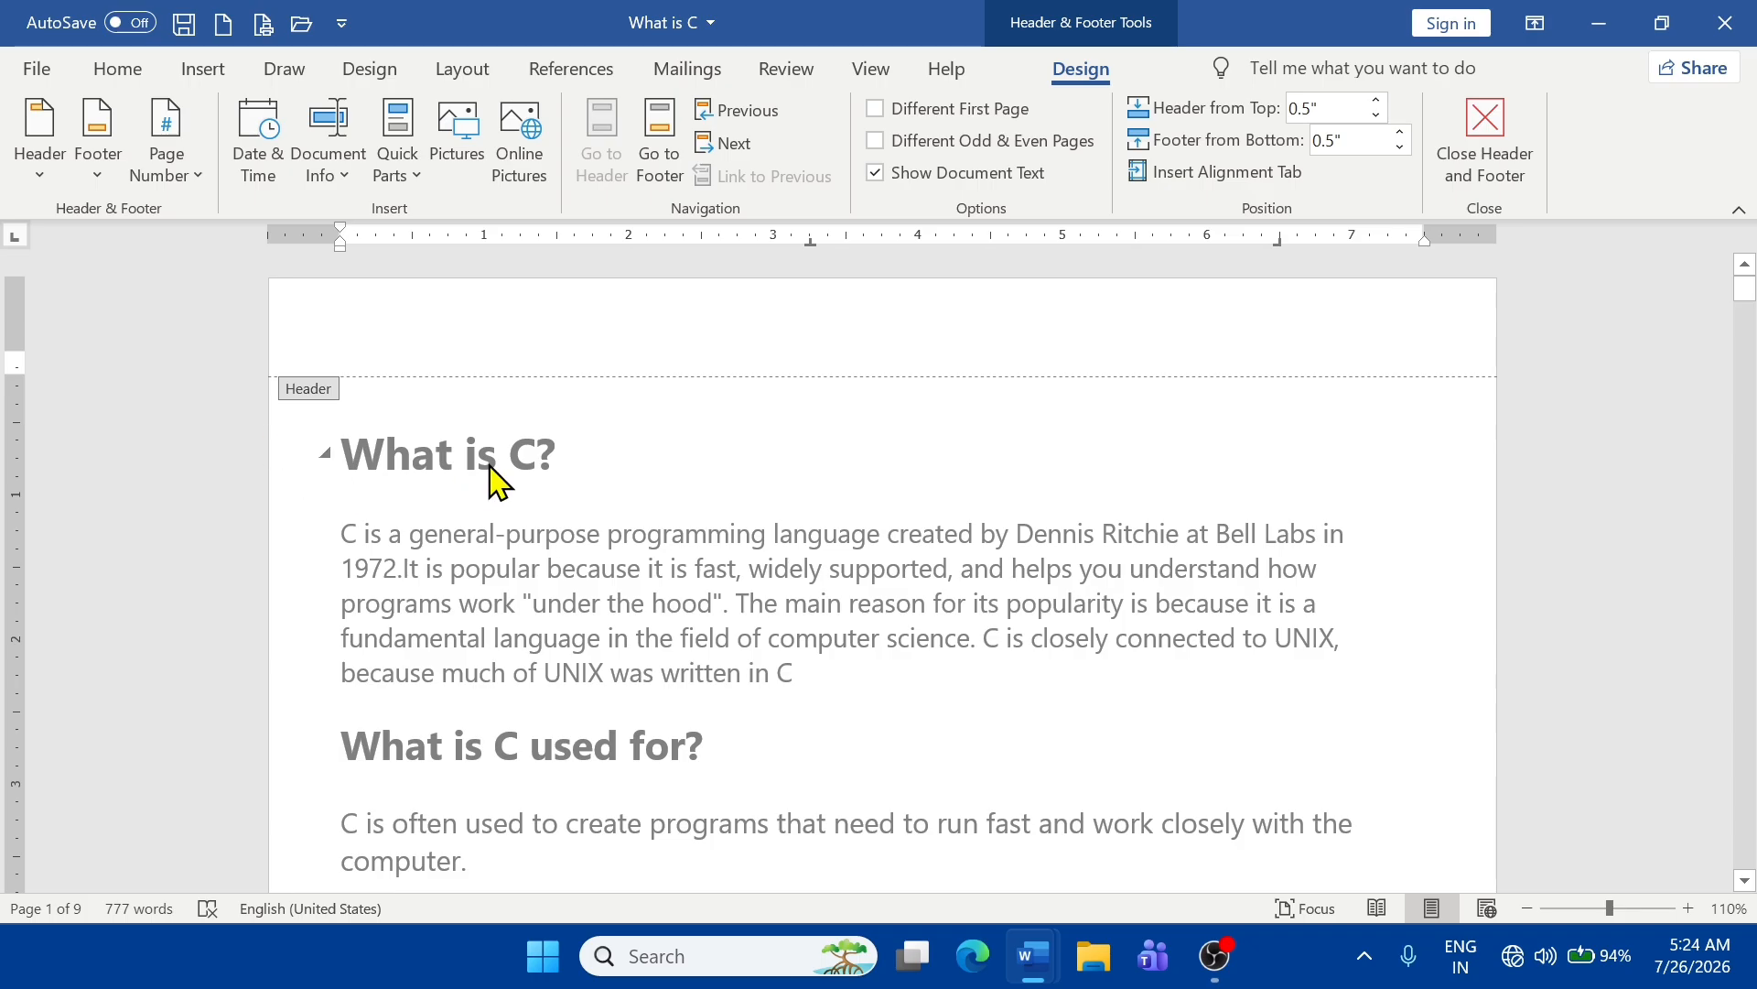
- Enter C PROGRAMMING at the centre of the header
double_click(815, 360)
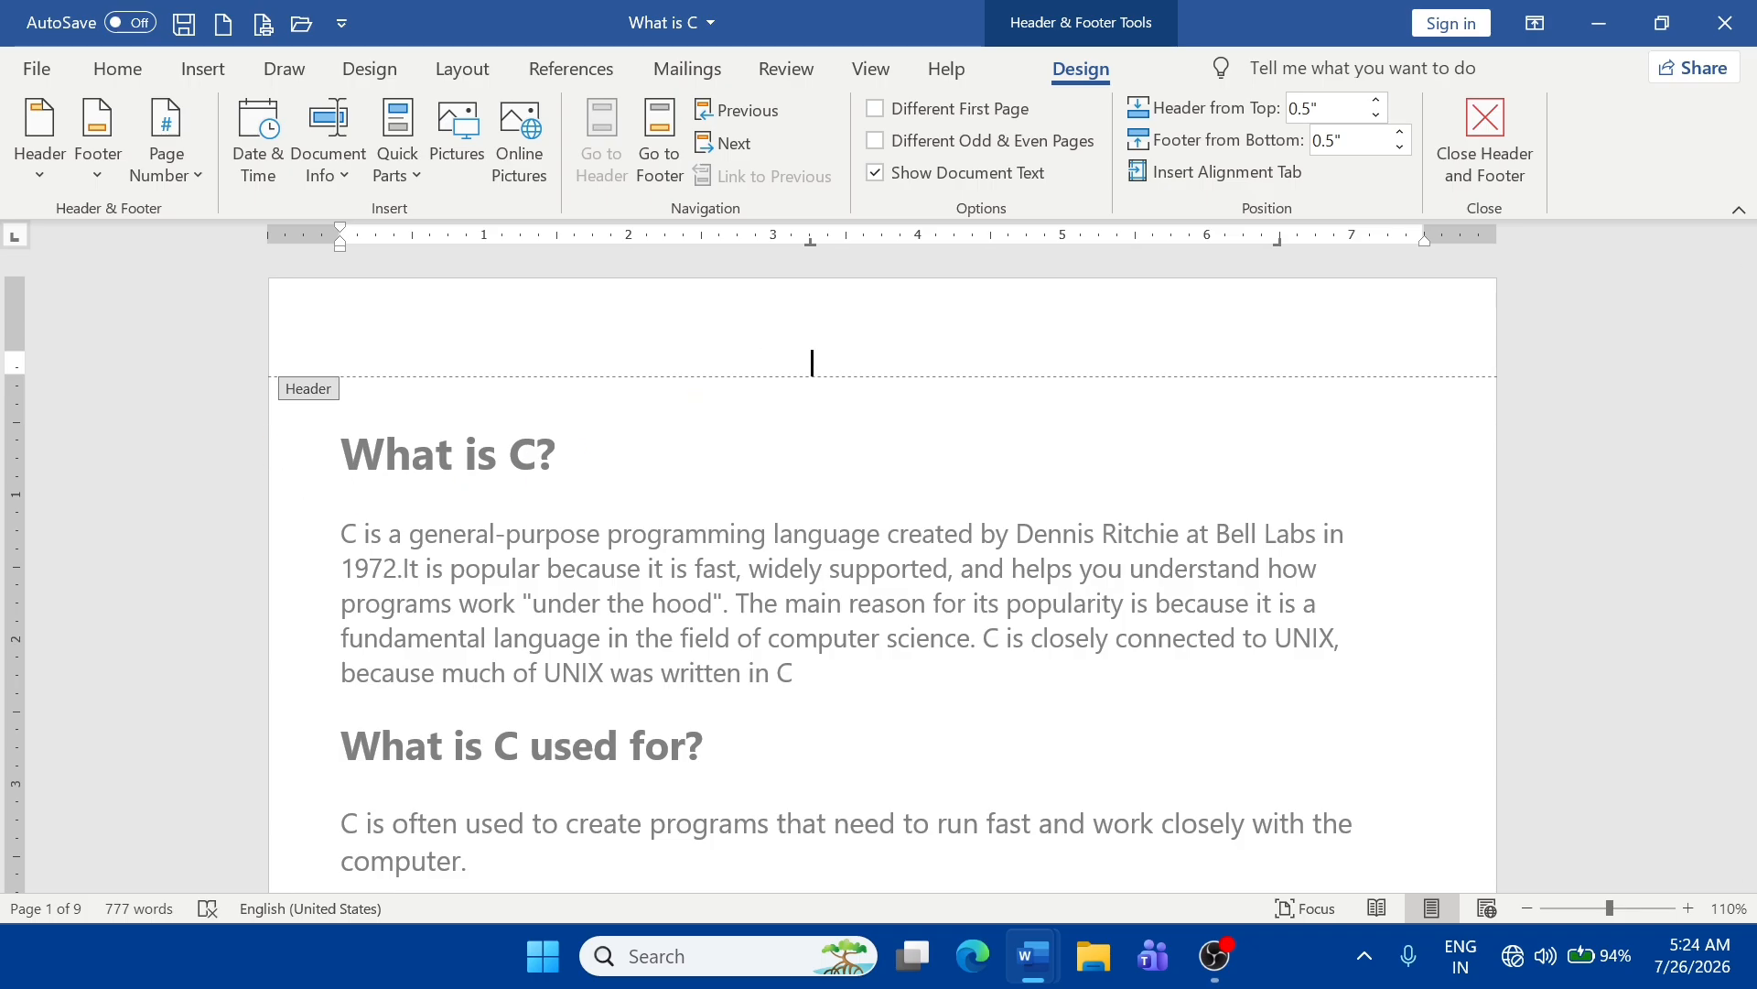
type("c")
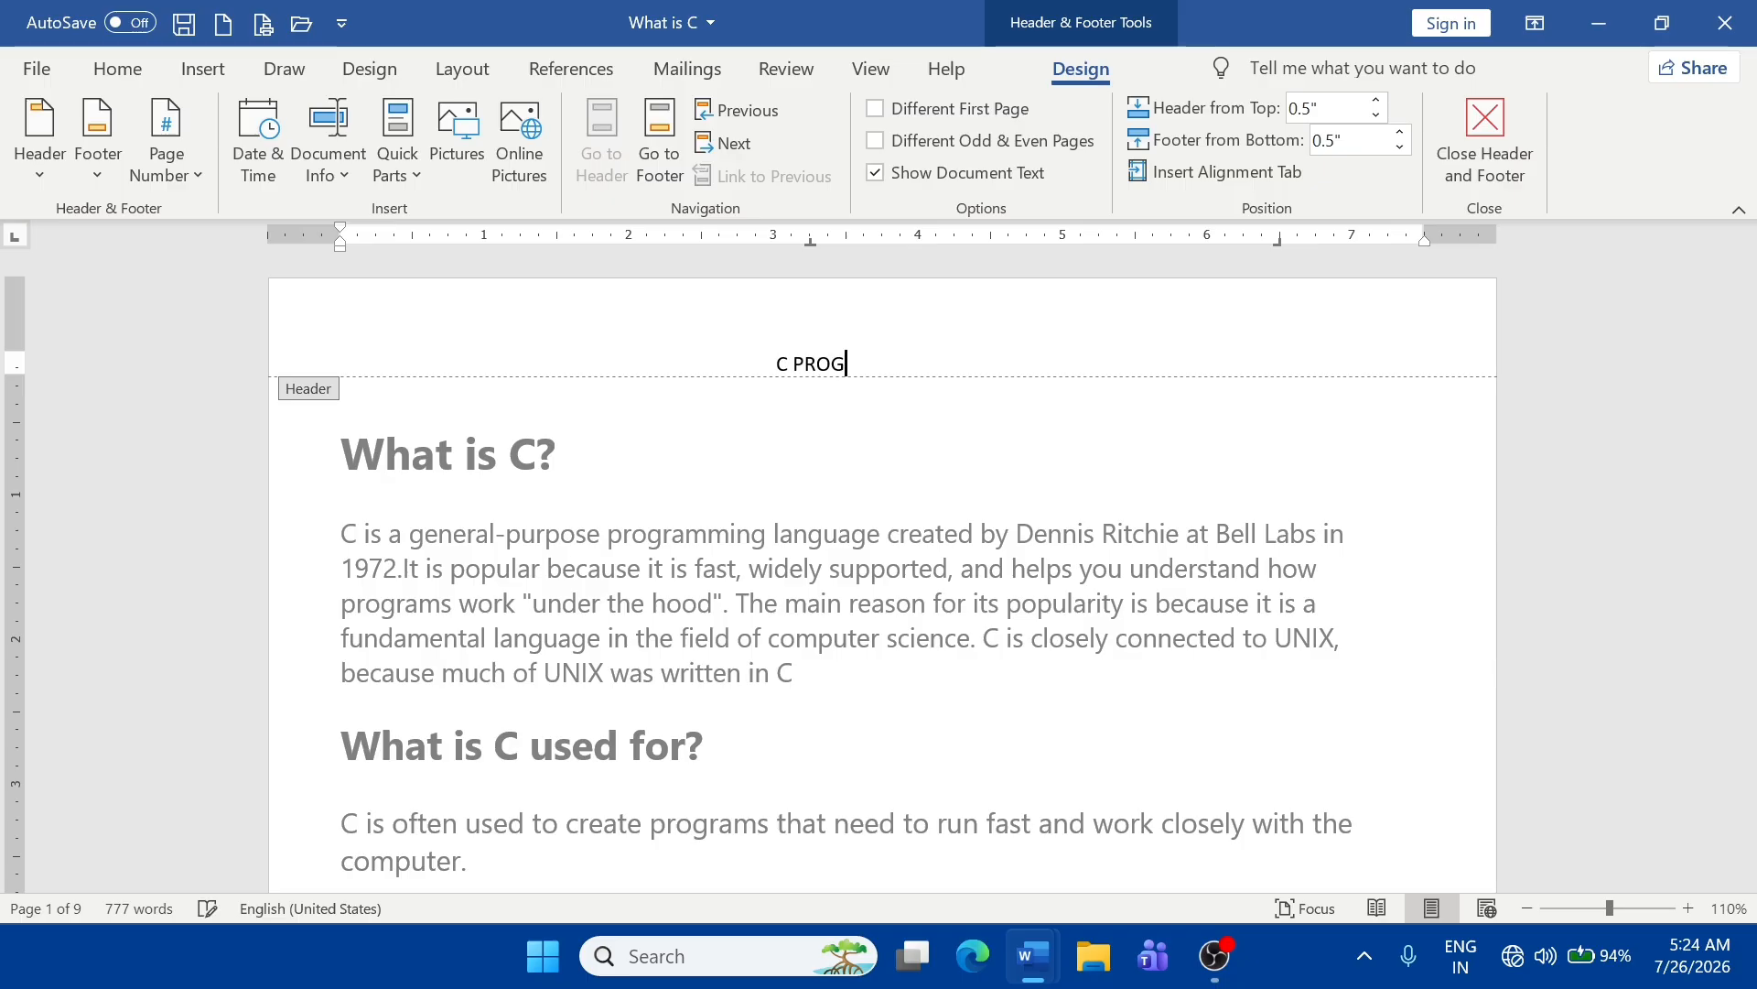
type(" PROGRAMMING")
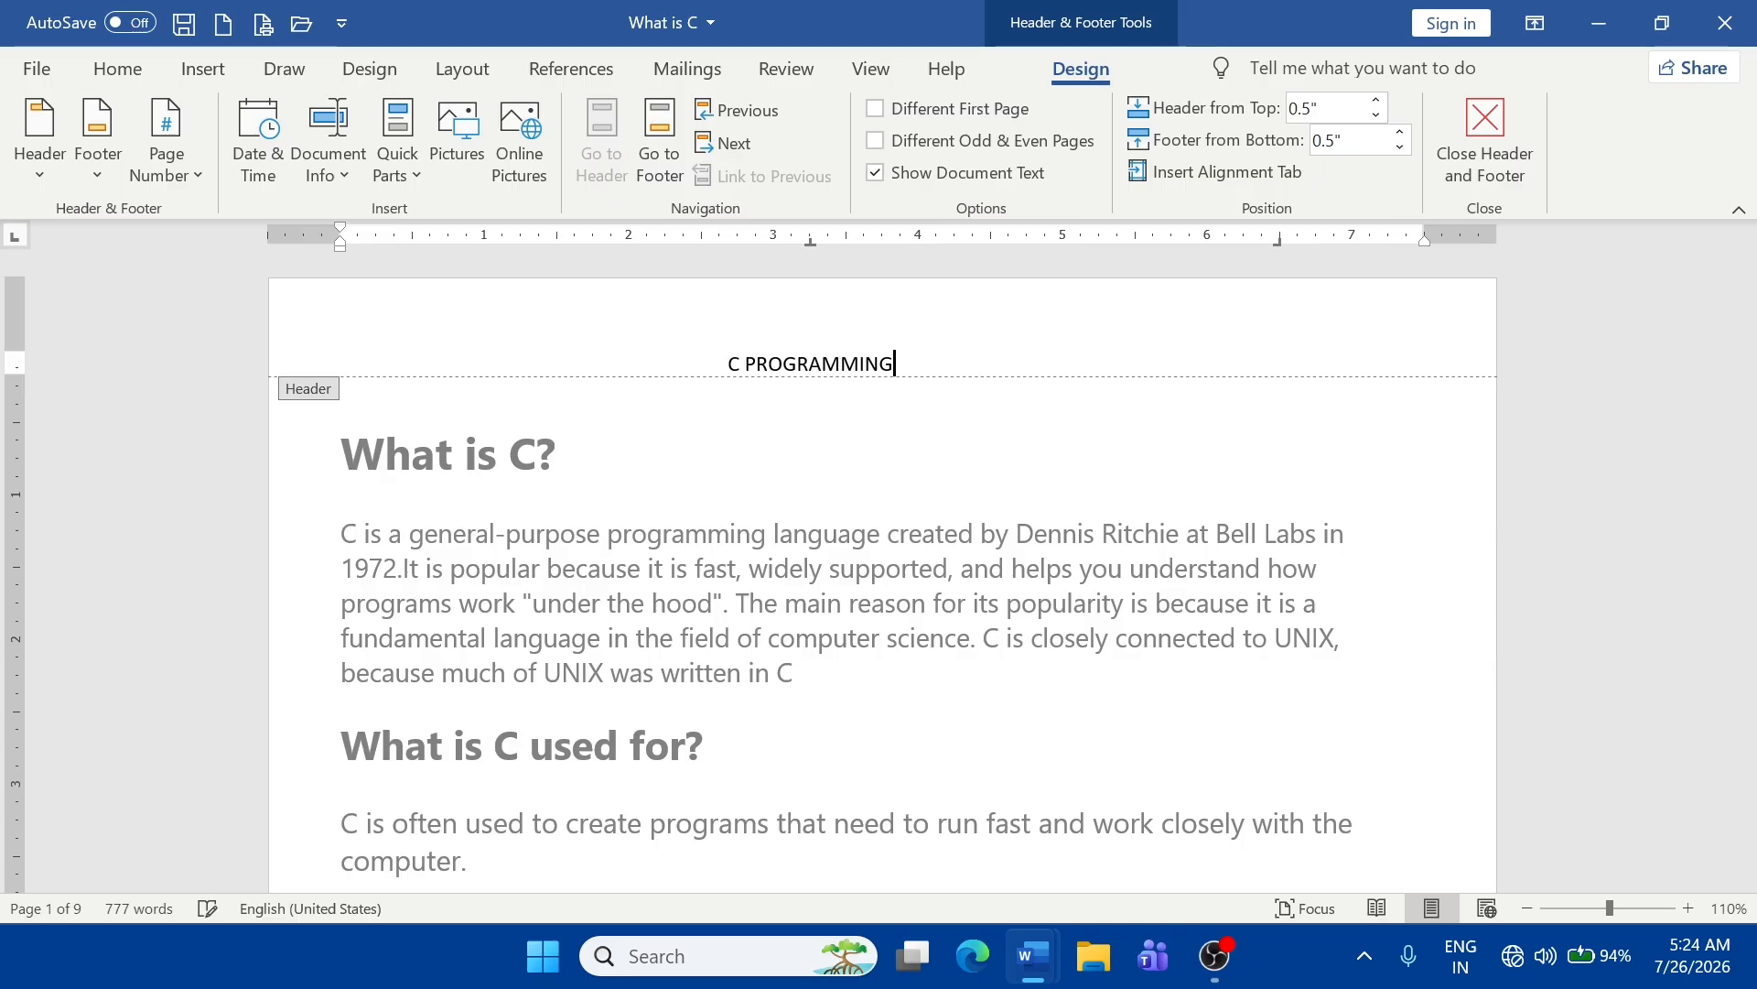
- Replace the page number in the first page's footer with "BY -" followed by the author's name
scroll(812, 393, "down", 7)
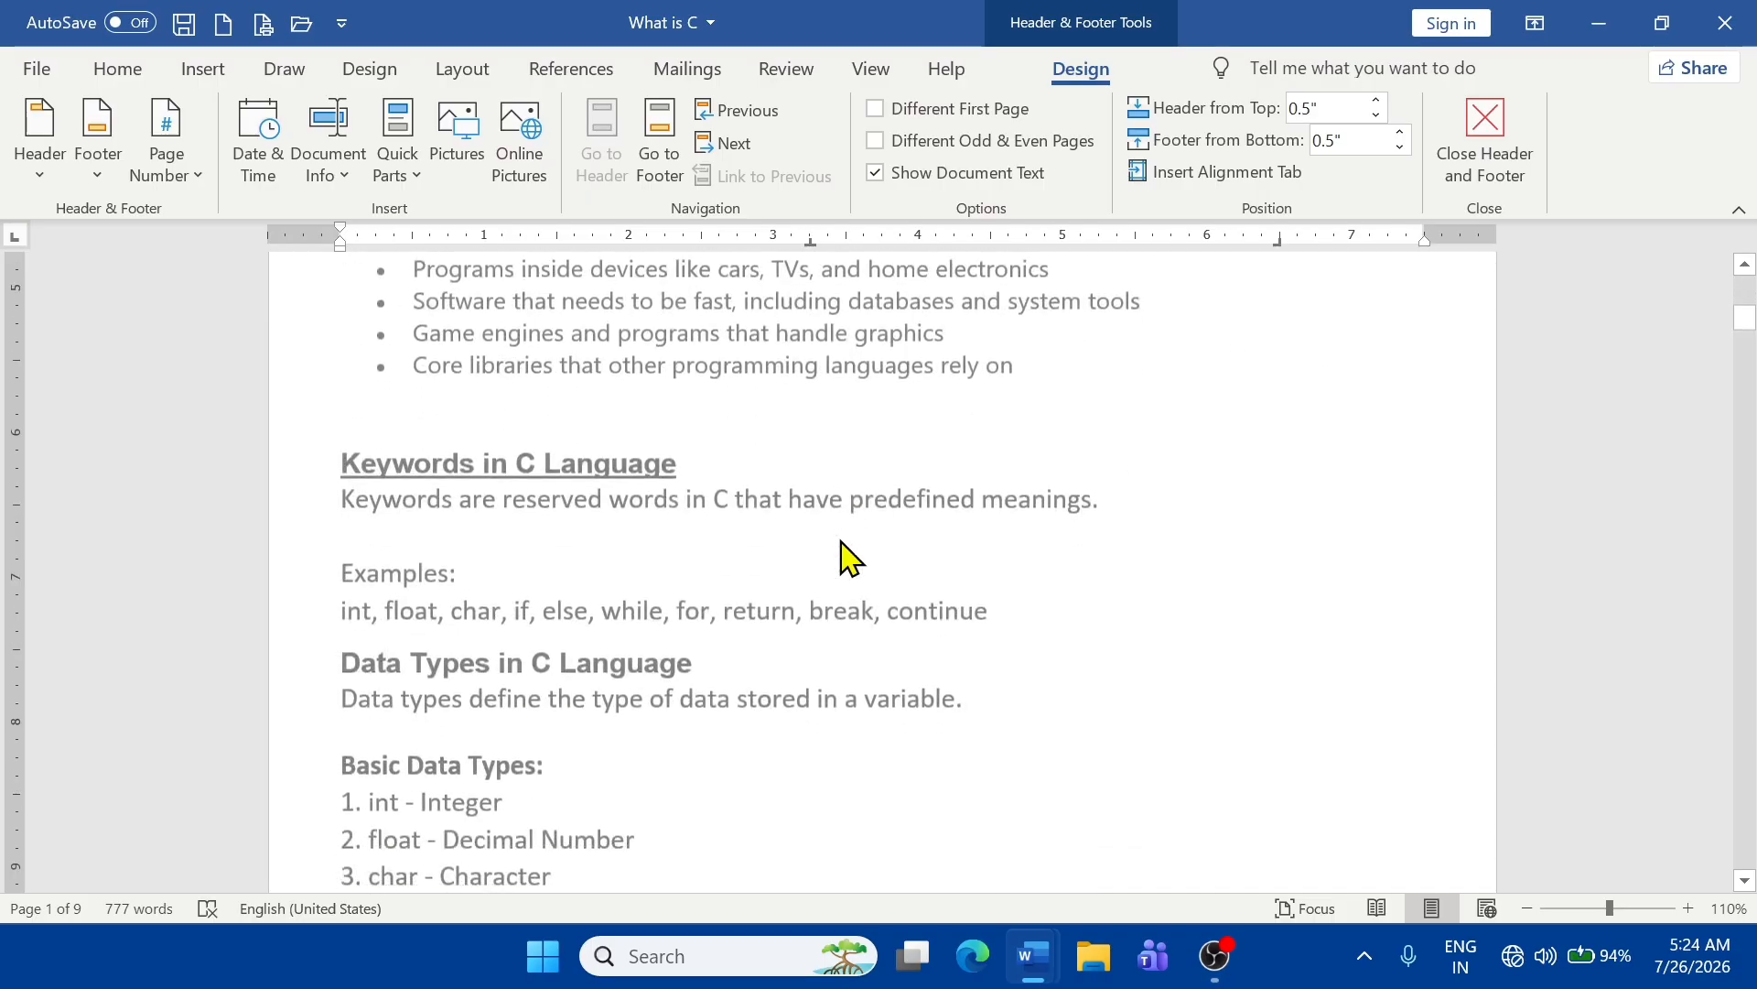
left_click(915, 619)
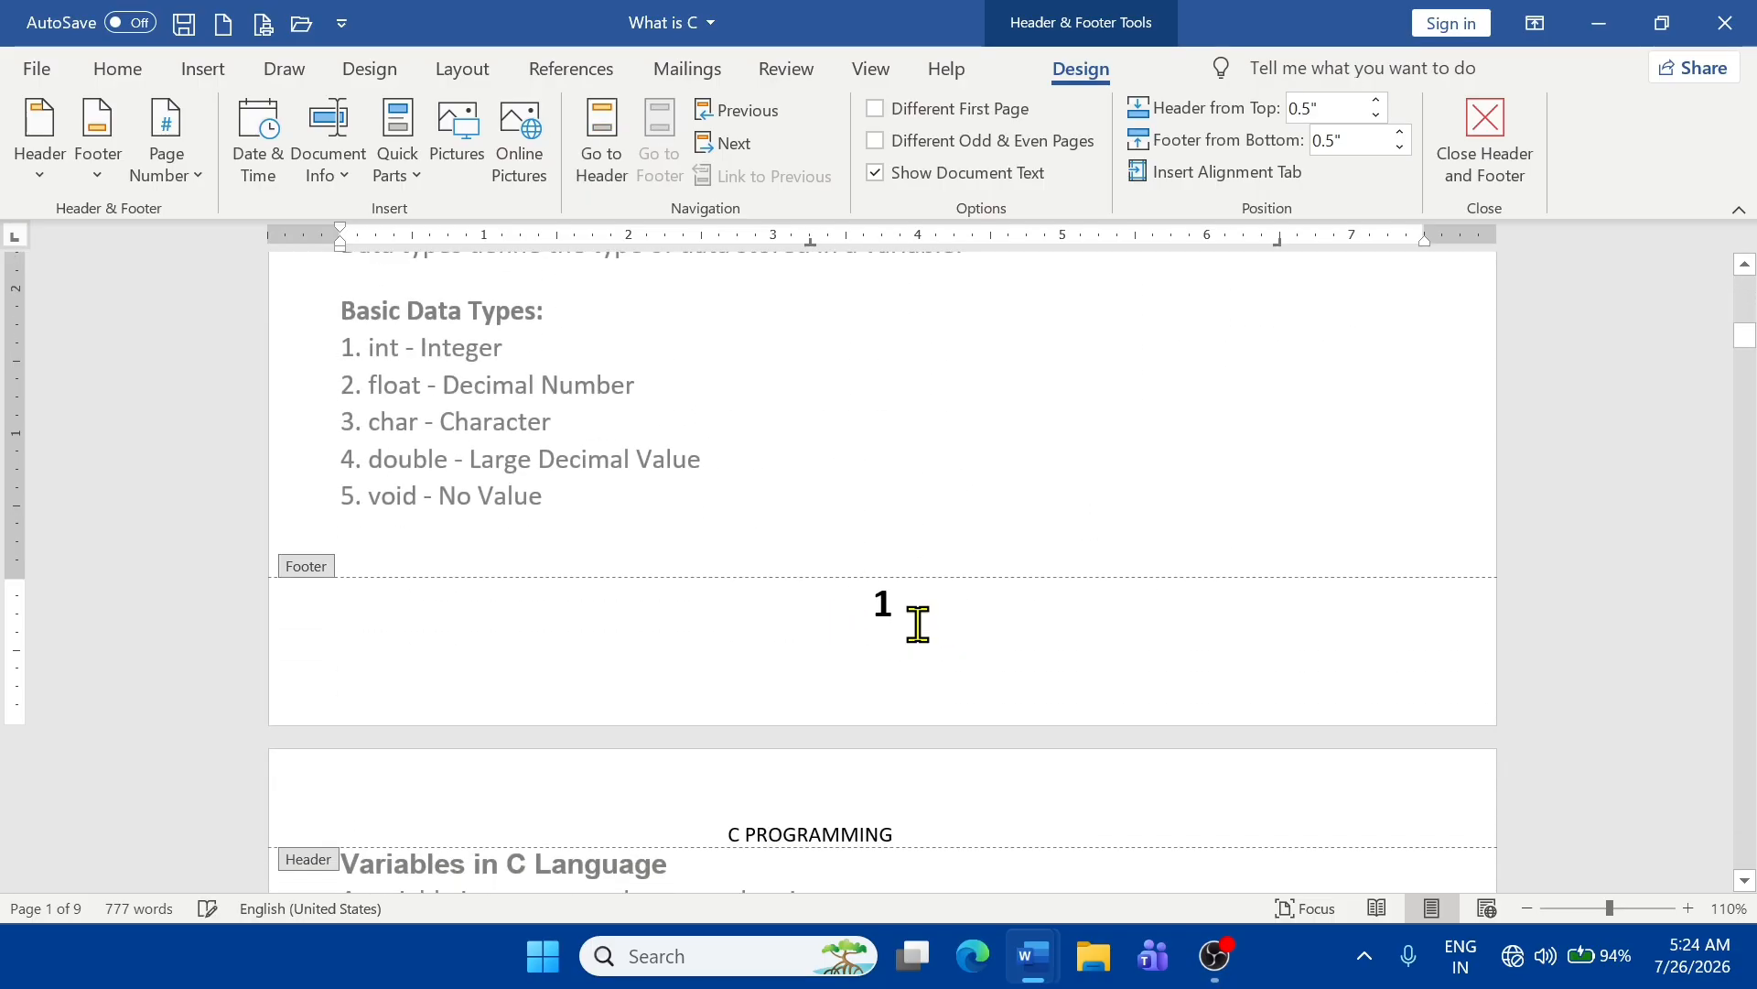
scroll(905, 568, "up", 3)
scroll(911, 581, "down", 3)
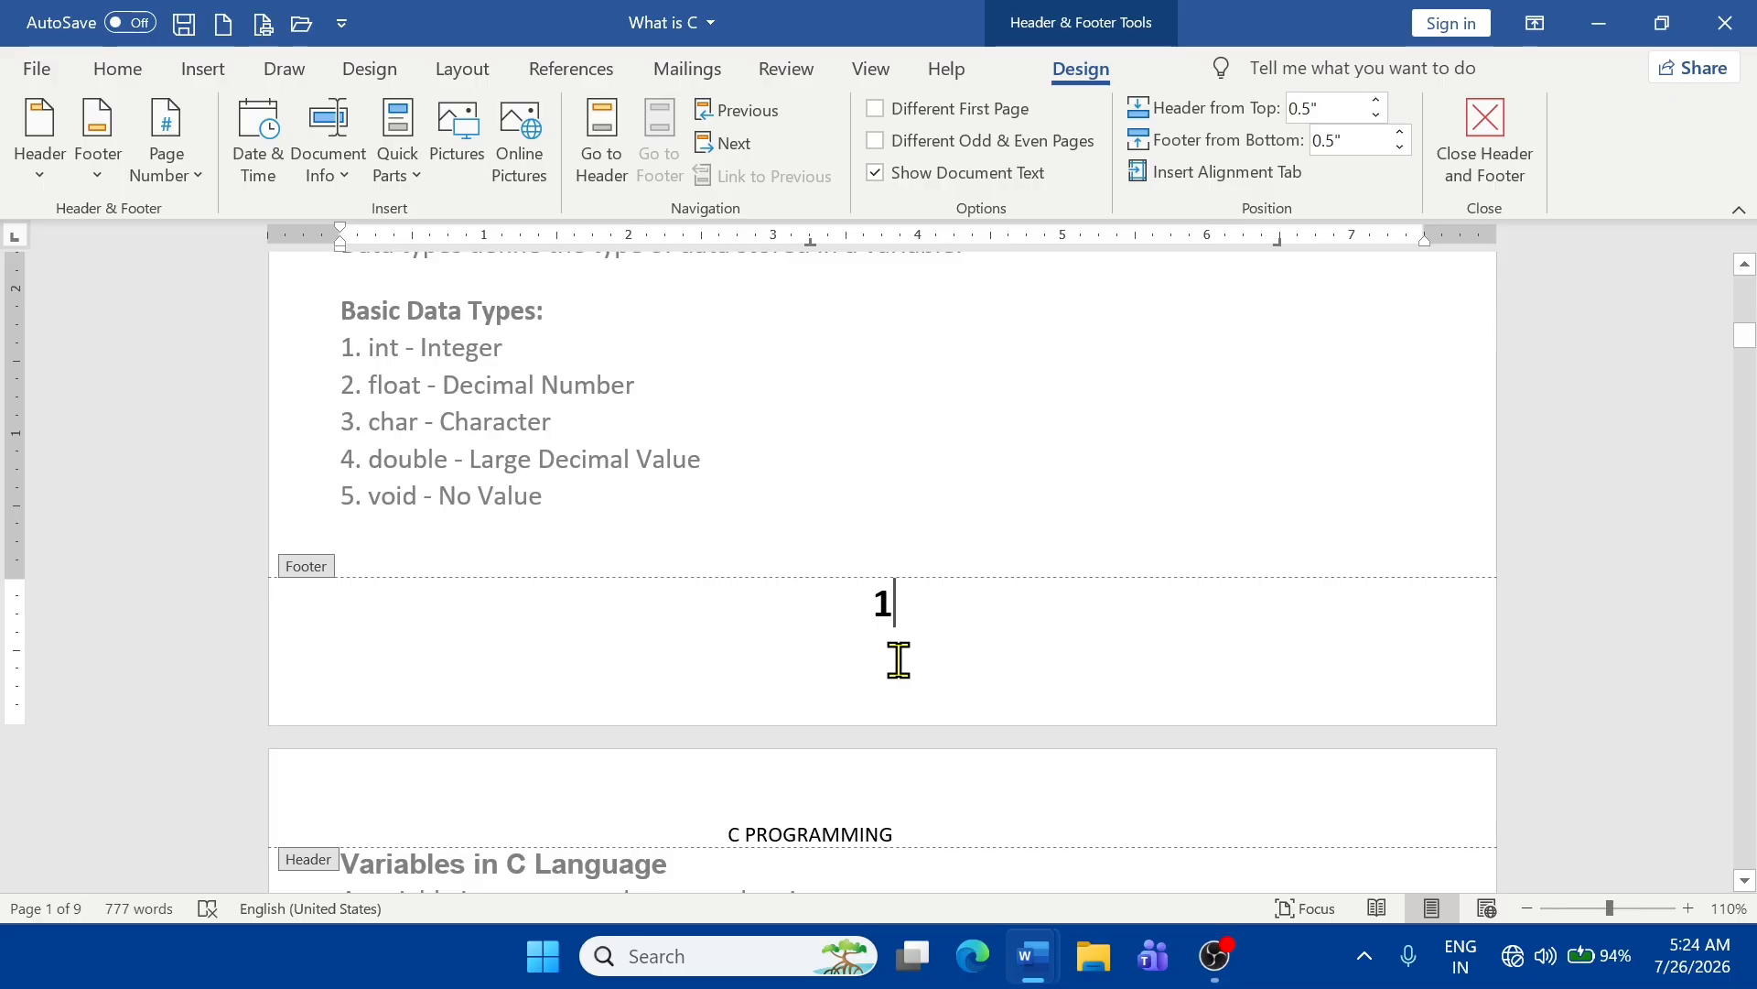
key("BackSpace")
type("BY -AK")
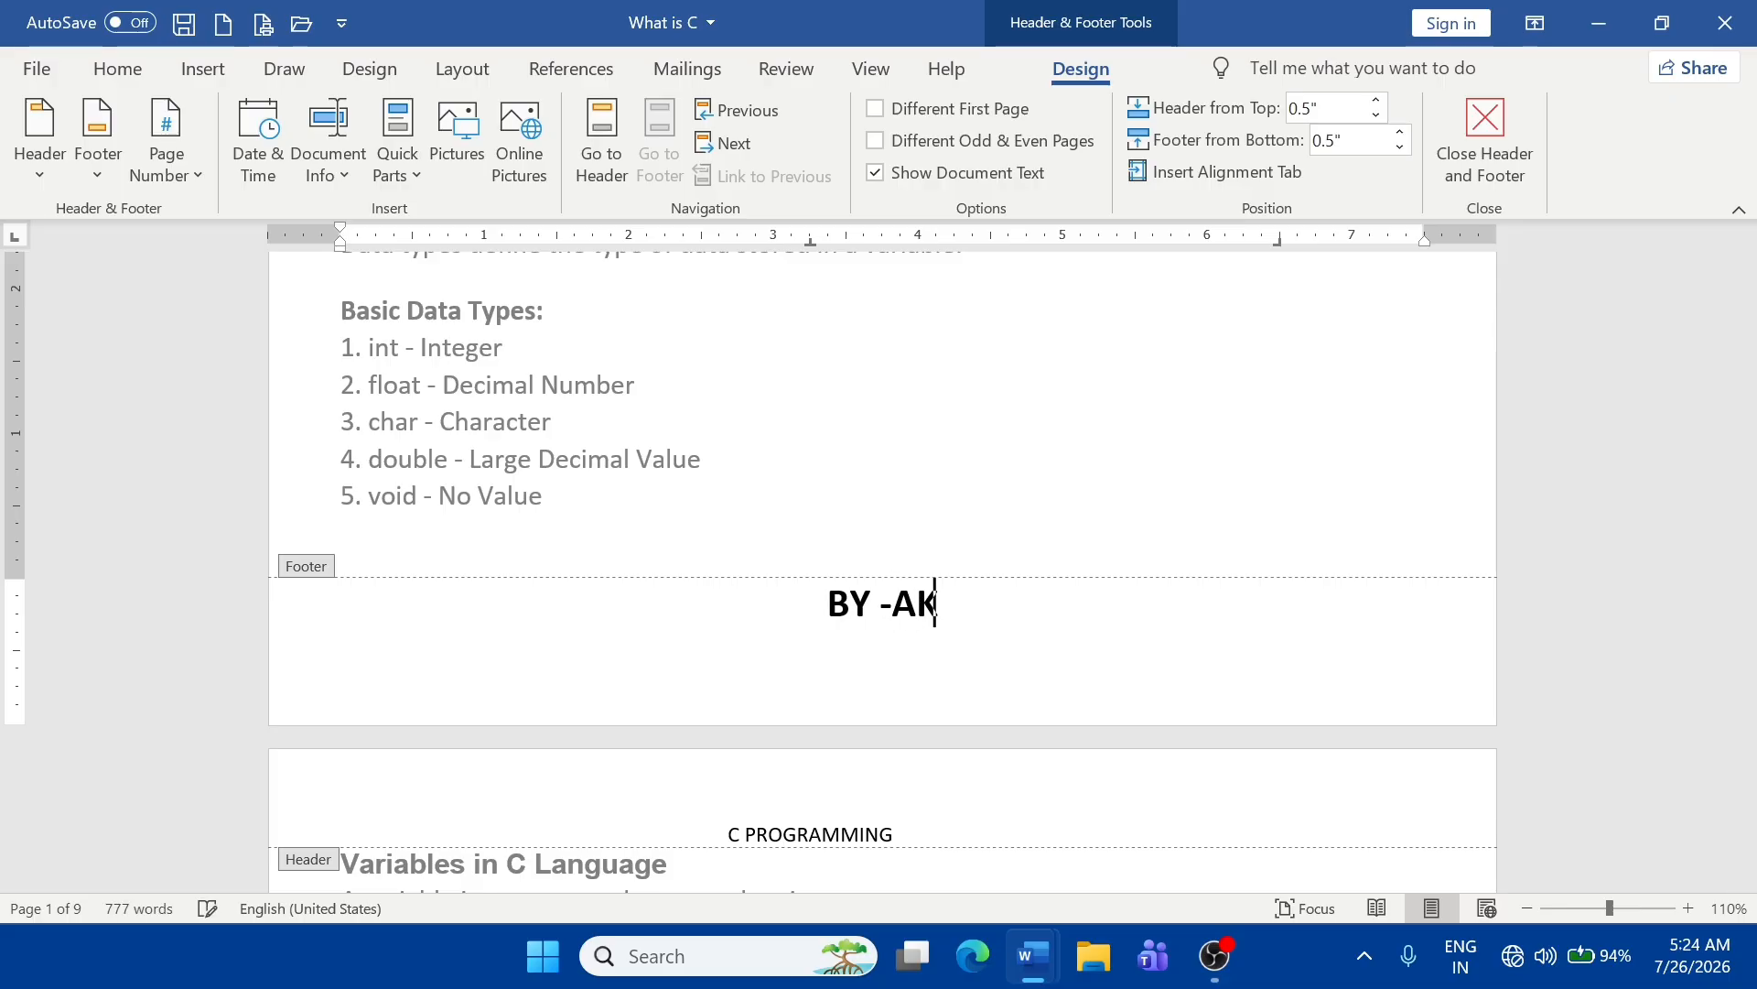
type("ASH SIR")
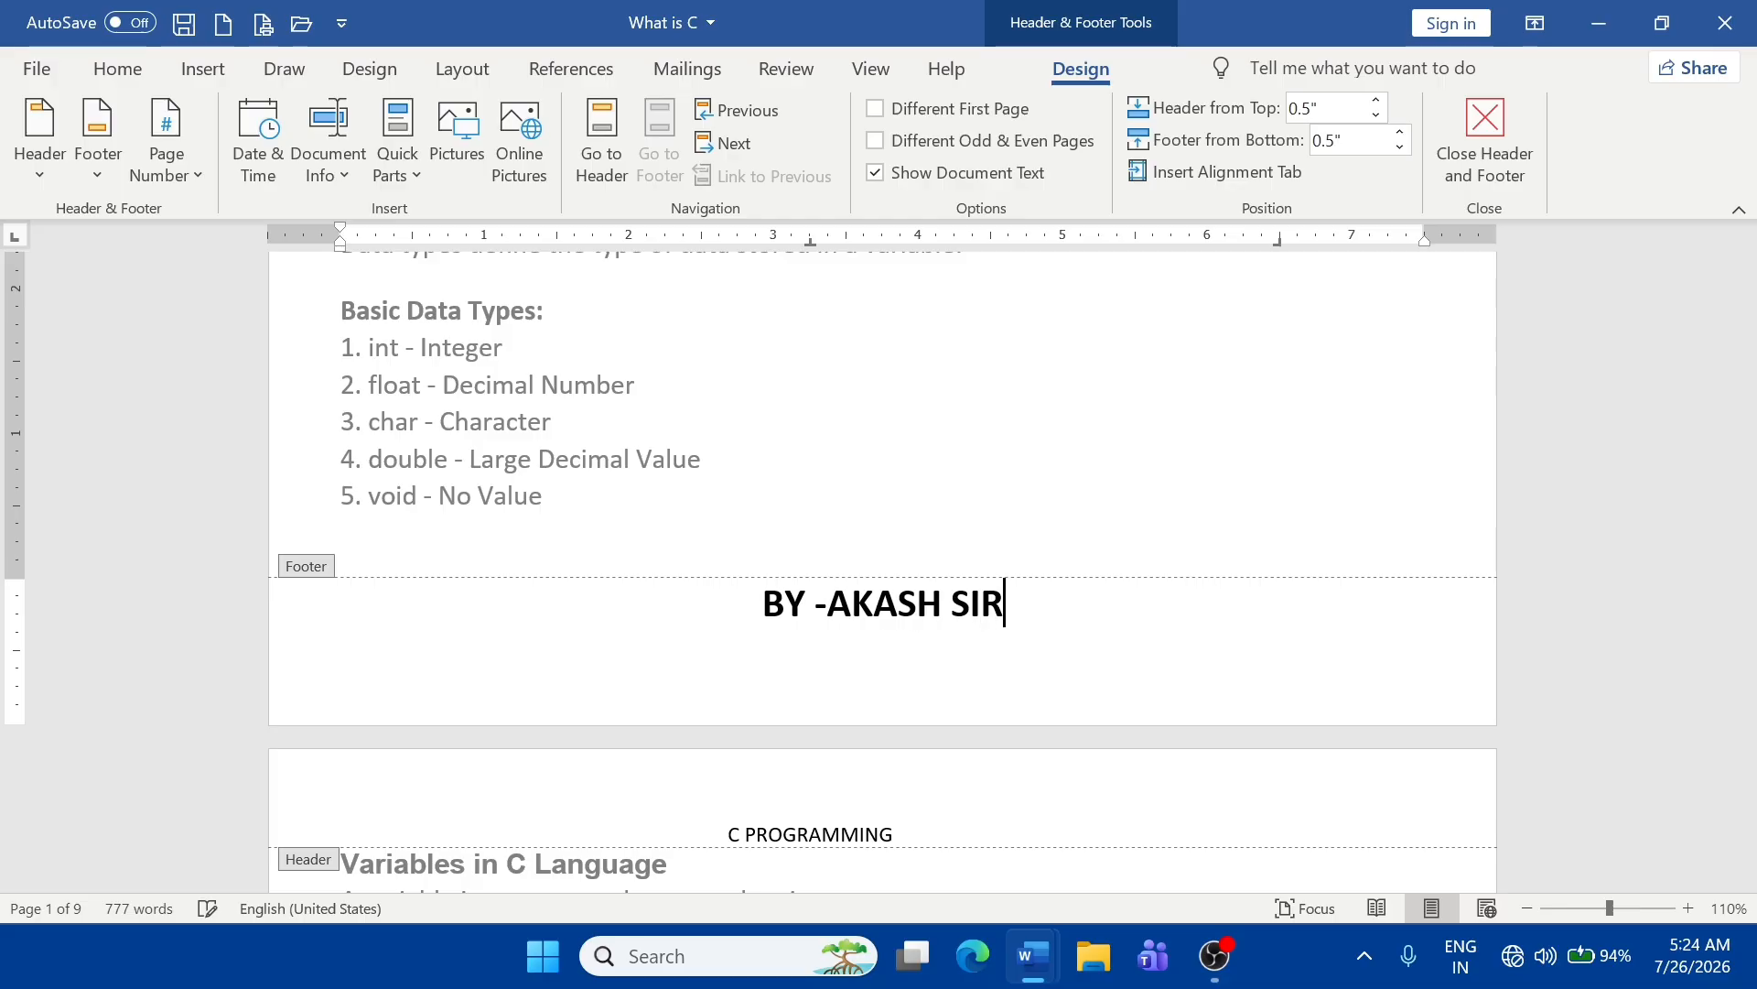
- Compare the first page's header and footer, leave header and footer editing, and return to the page's beginning
scroll(1043, 667, "up", 10)
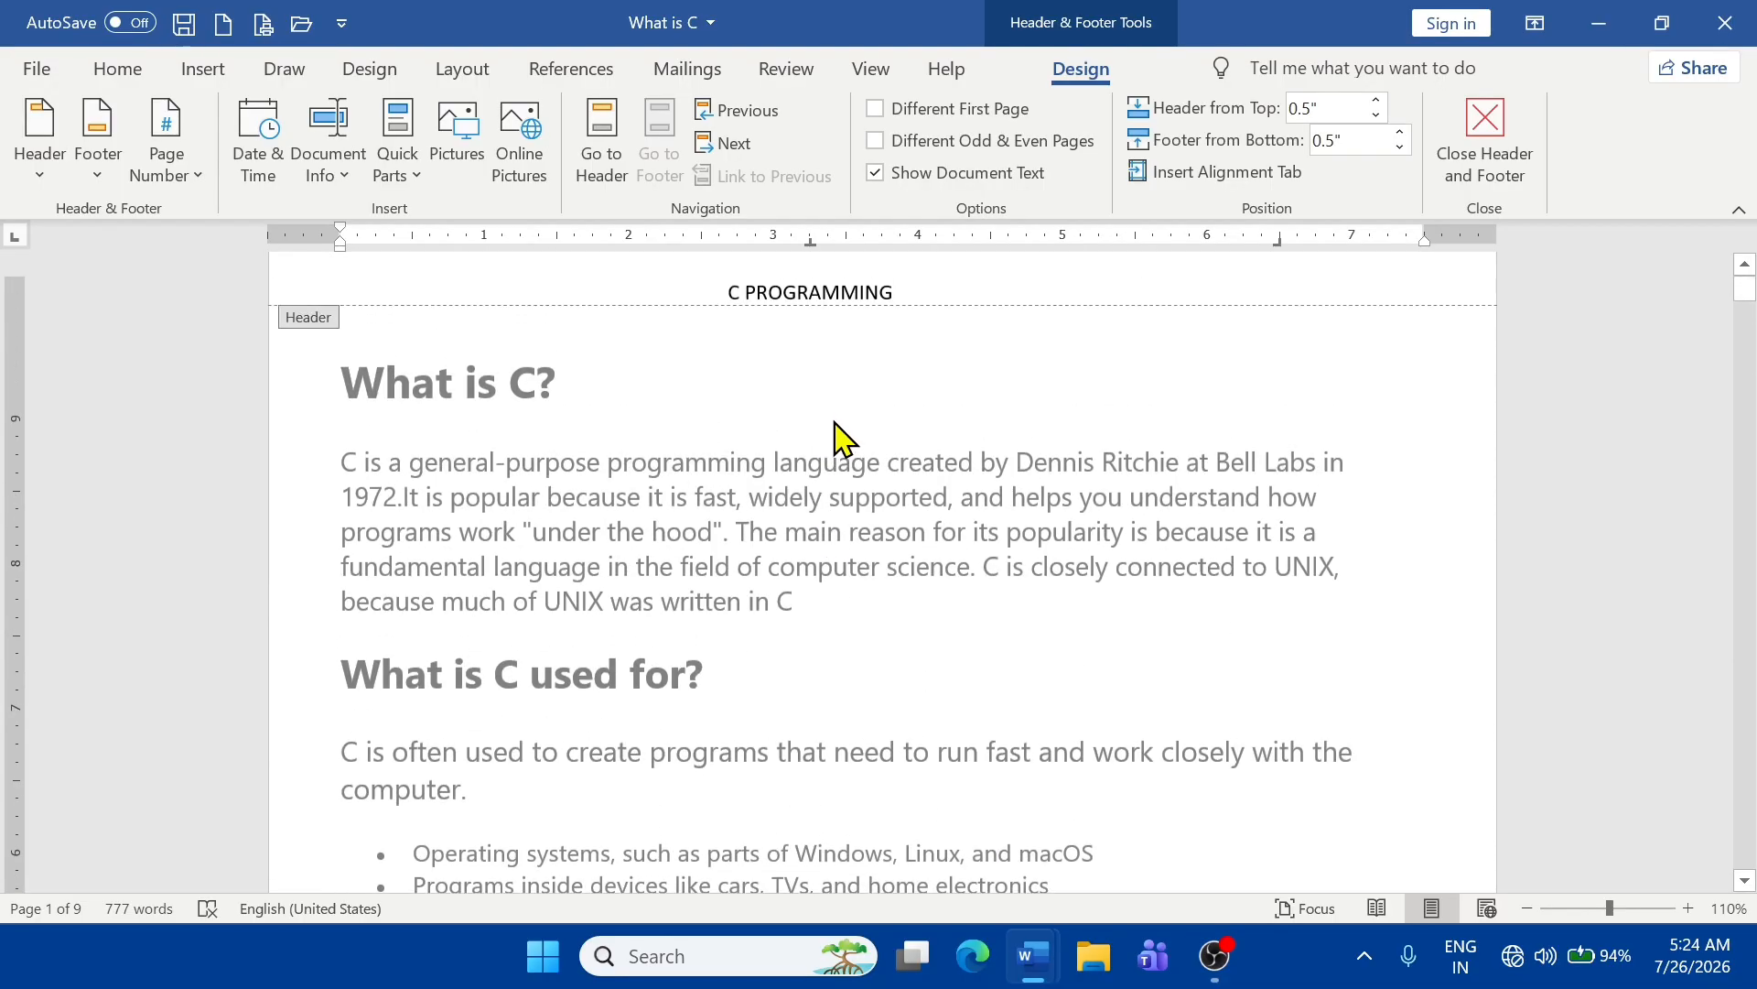
scroll(834, 365, "down", 10)
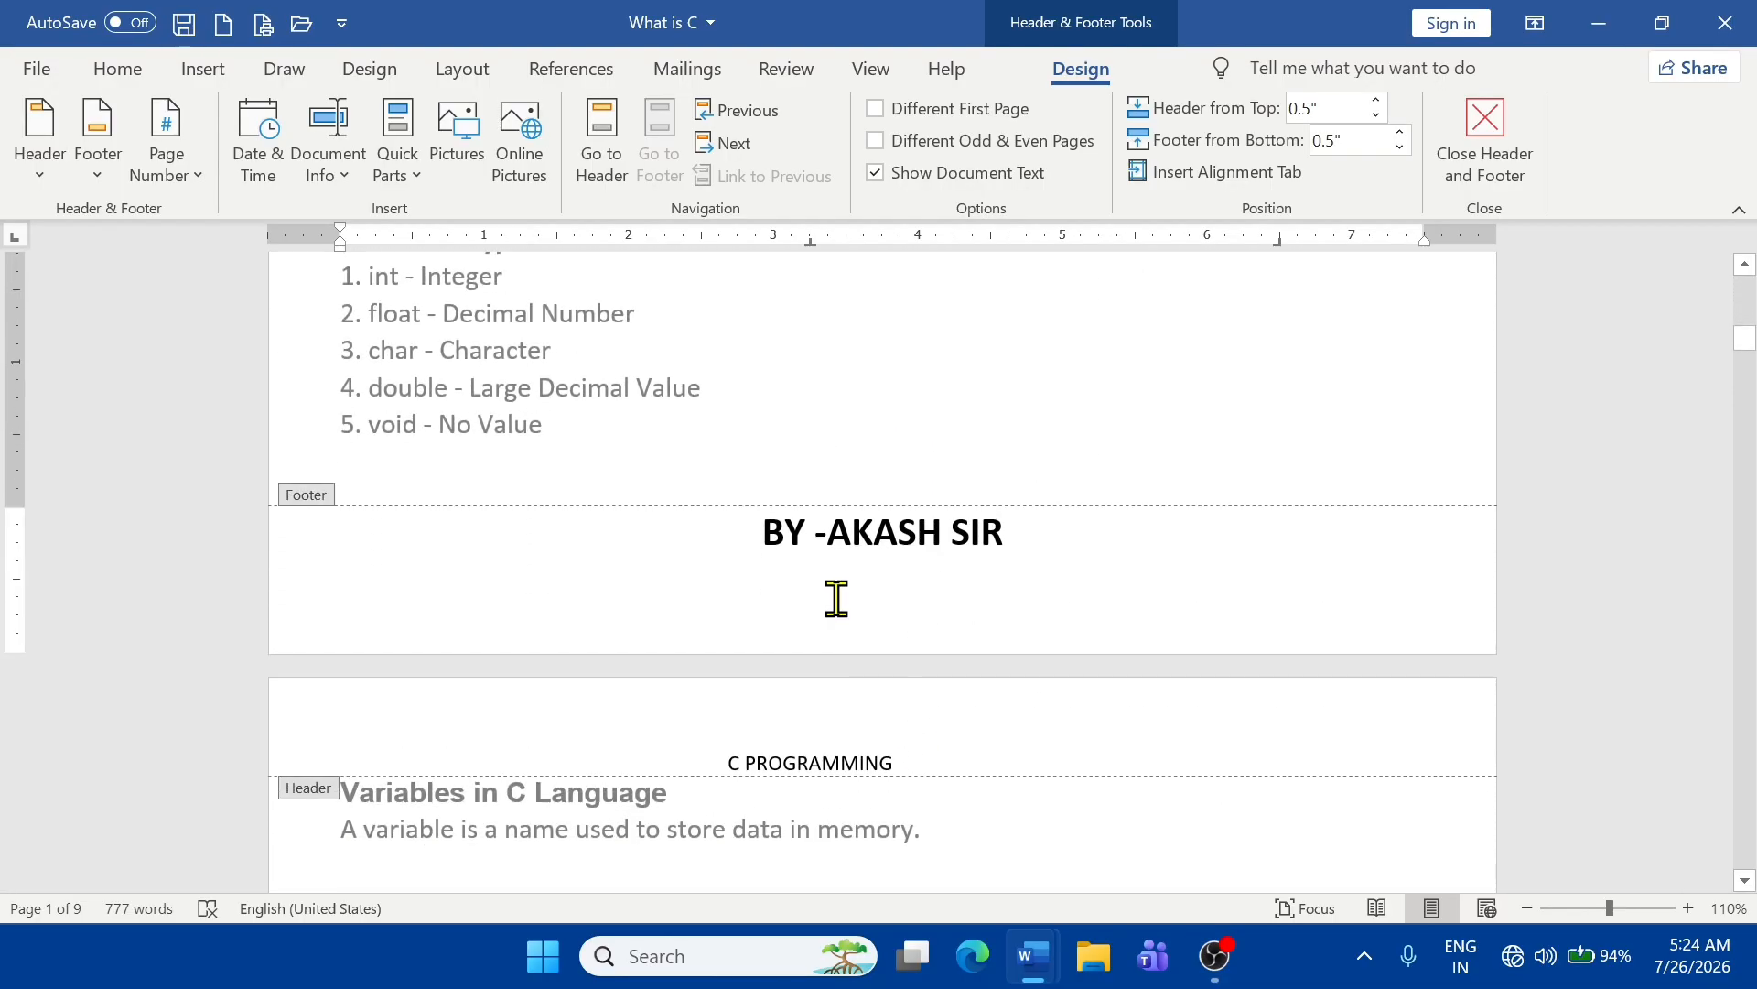
scroll(1079, 575, "up", 12)
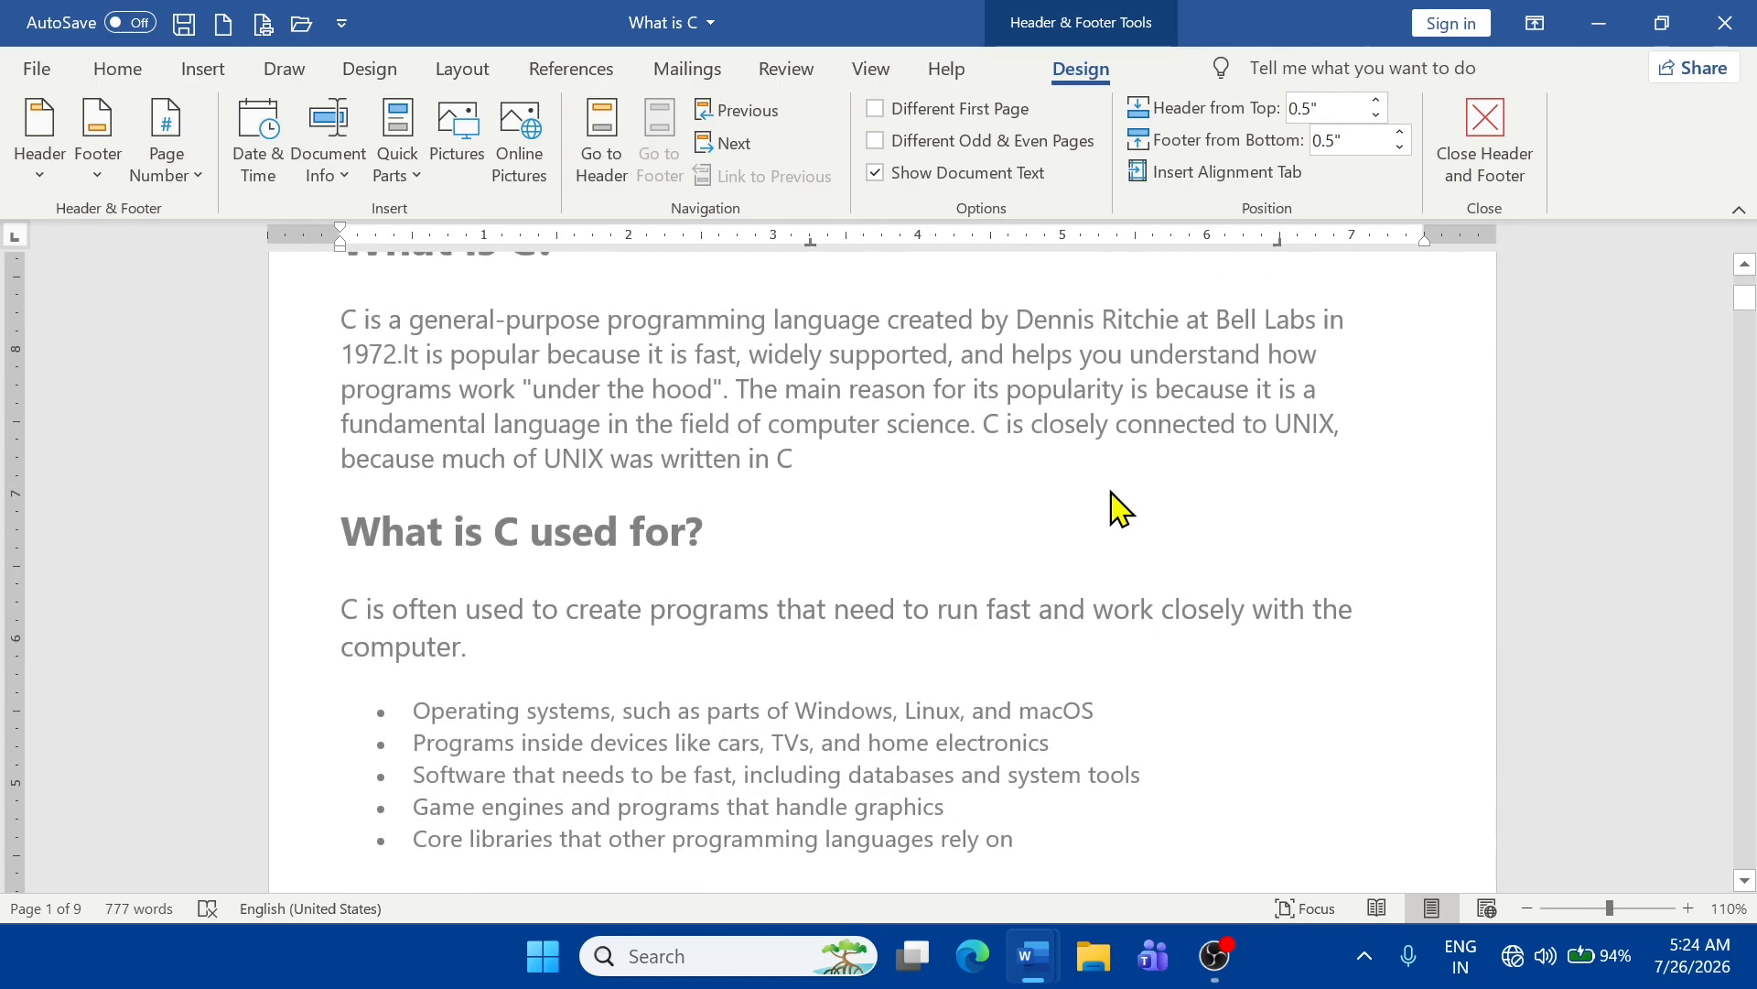
scroll(1115, 499, "down", 9)
double_click(1110, 489)
scroll(1083, 549, "up", 10)
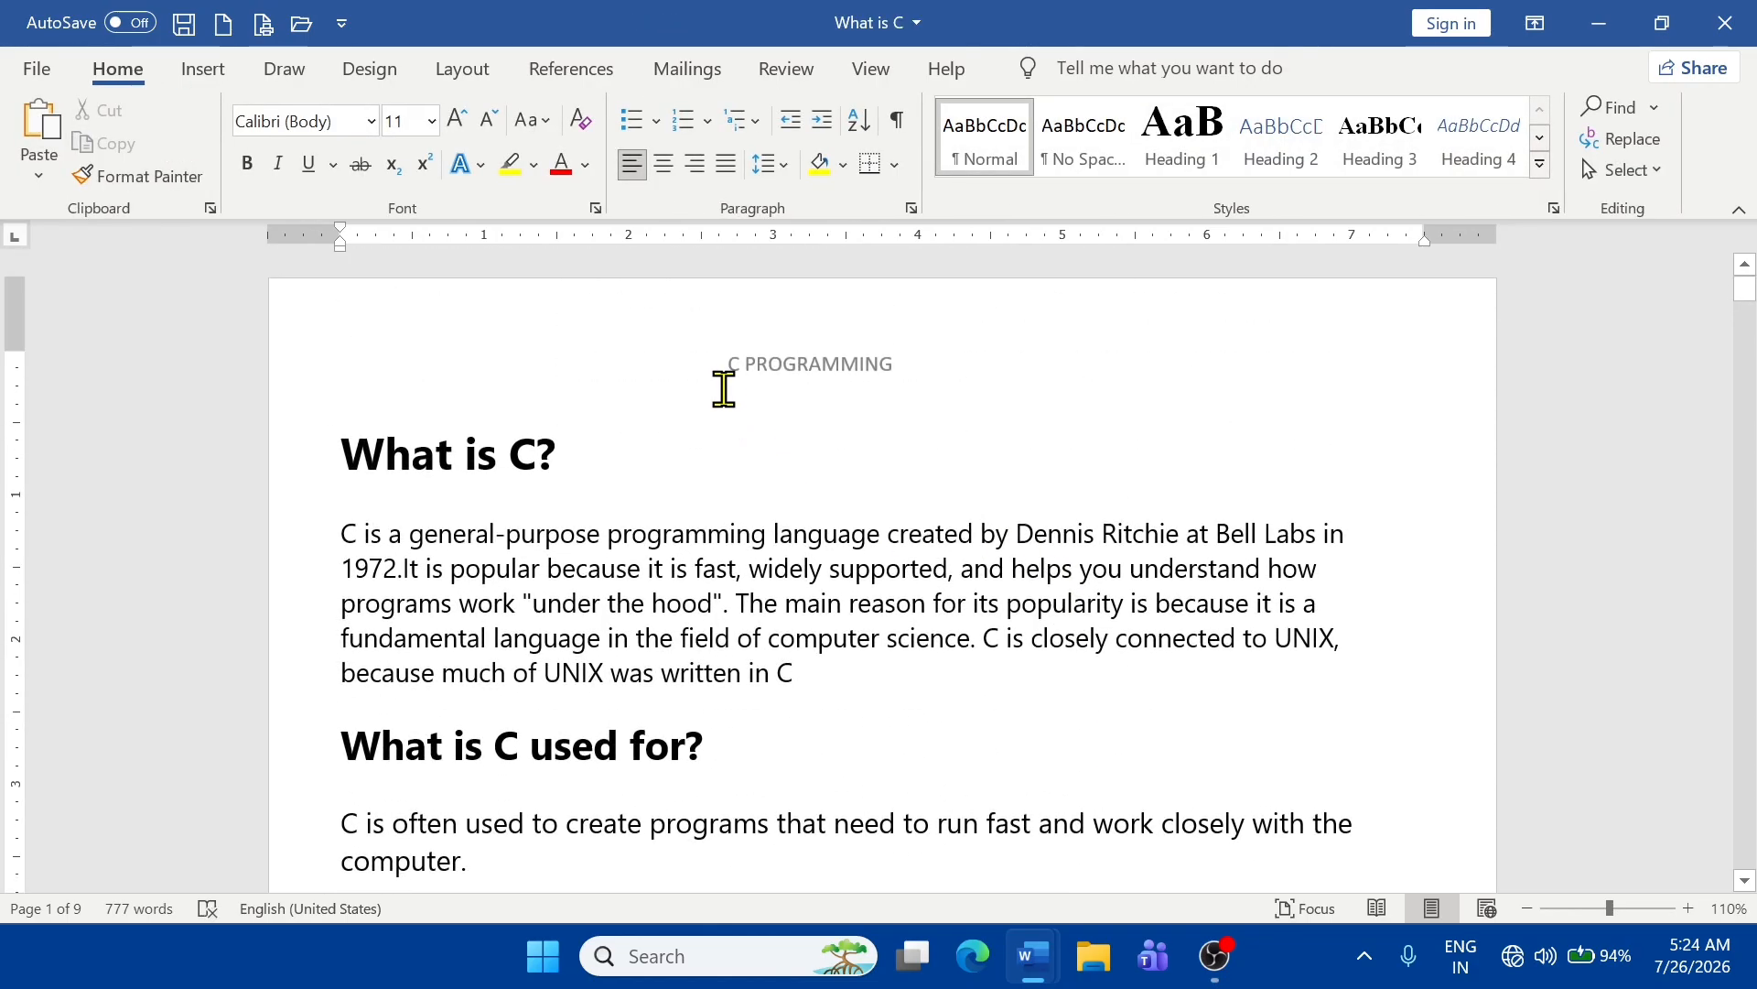
- Check the repeated header and footer text on the following pages, down to the start of the fourth page
scroll(1049, 343, "down", 13)
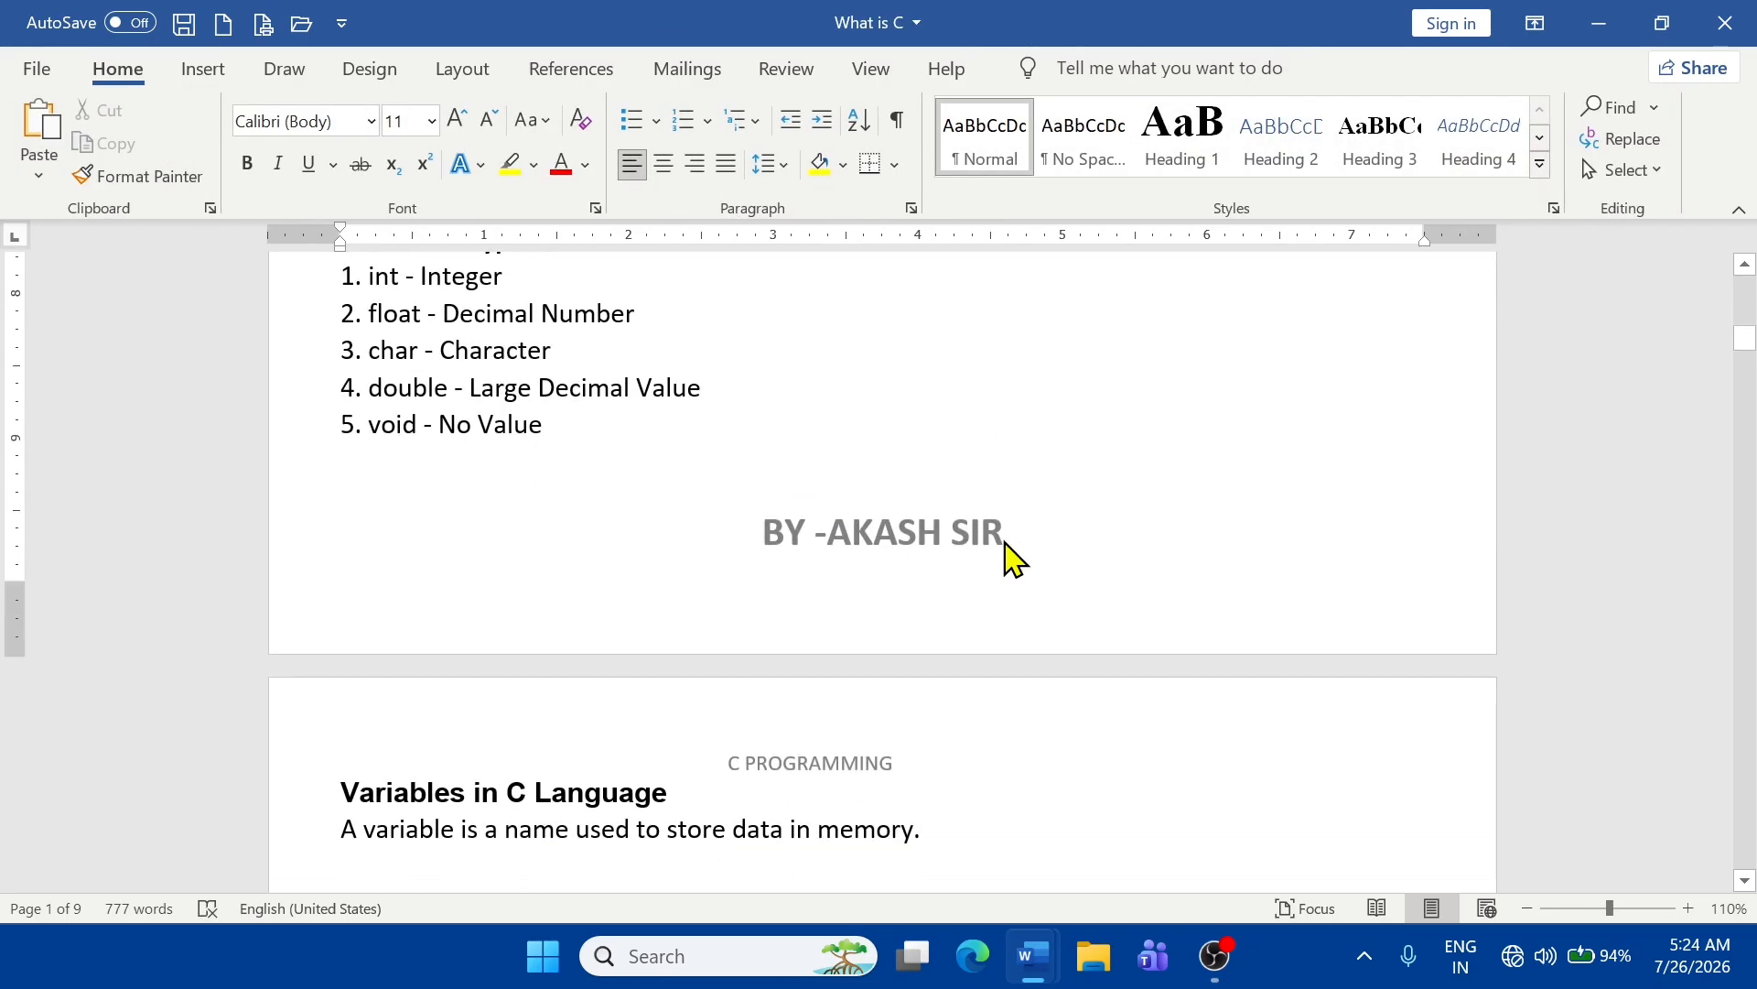
scroll(698, 408, "down", 4)
scroll(757, 431, "up", 4)
scroll(937, 443, "down", 13)
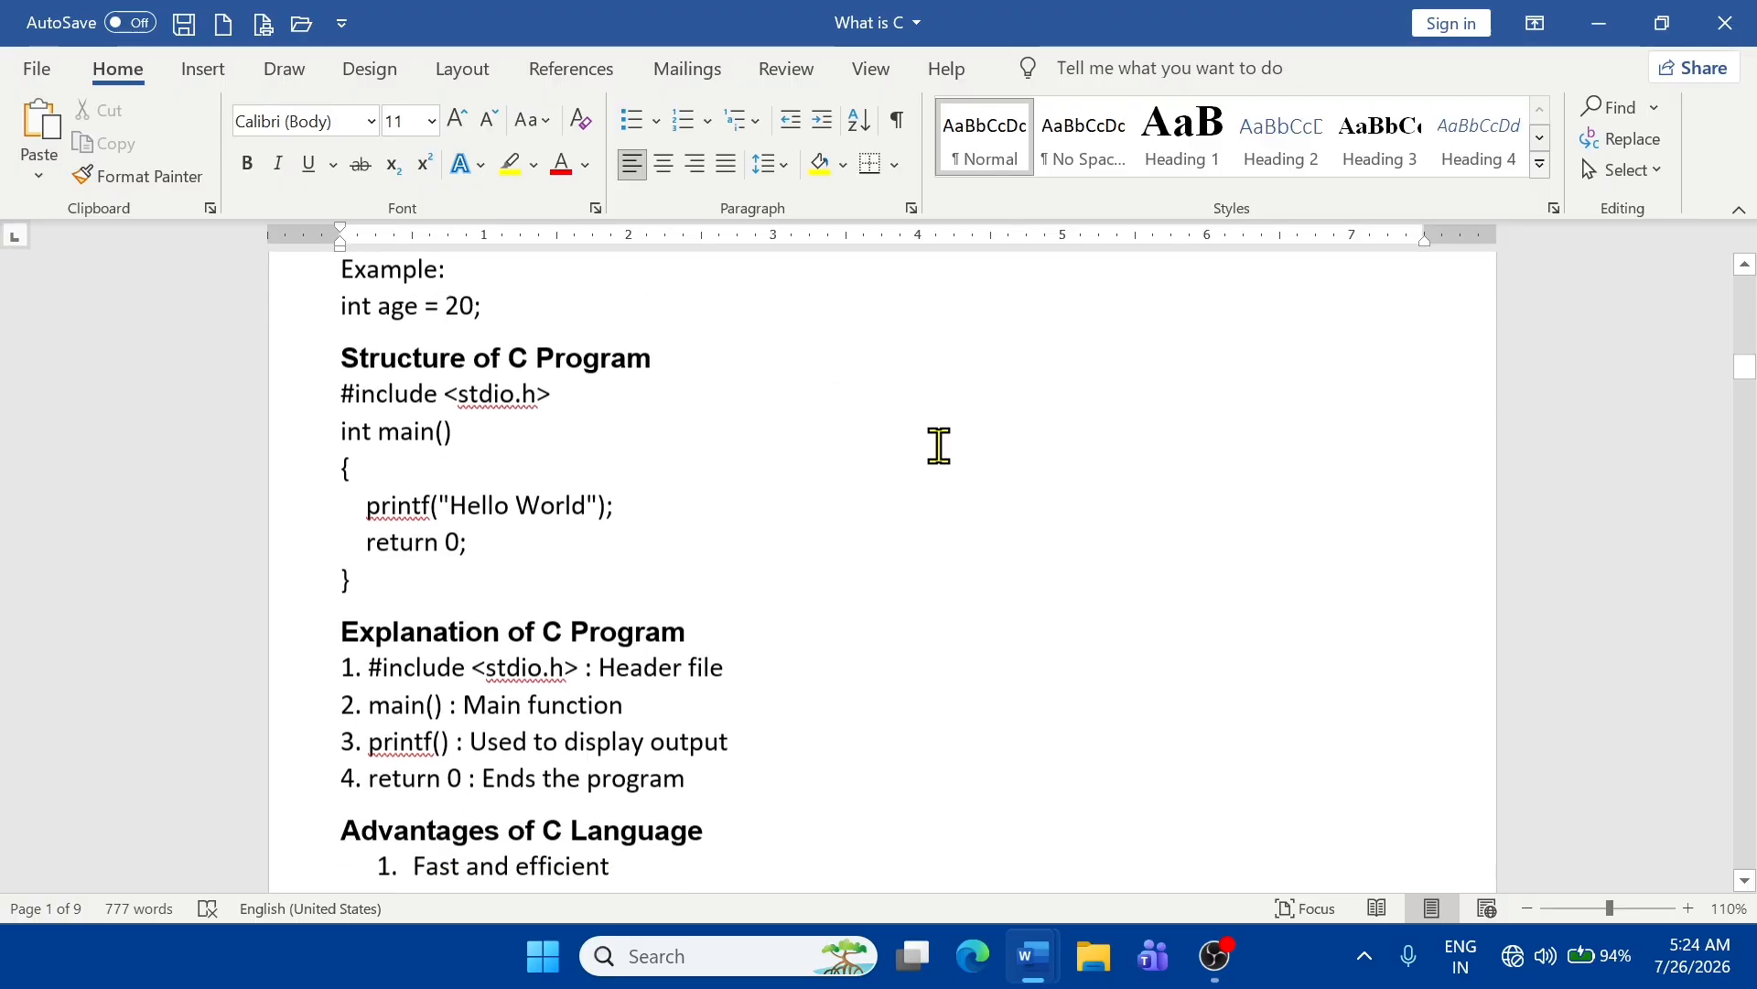
scroll(935, 513, "down", 12)
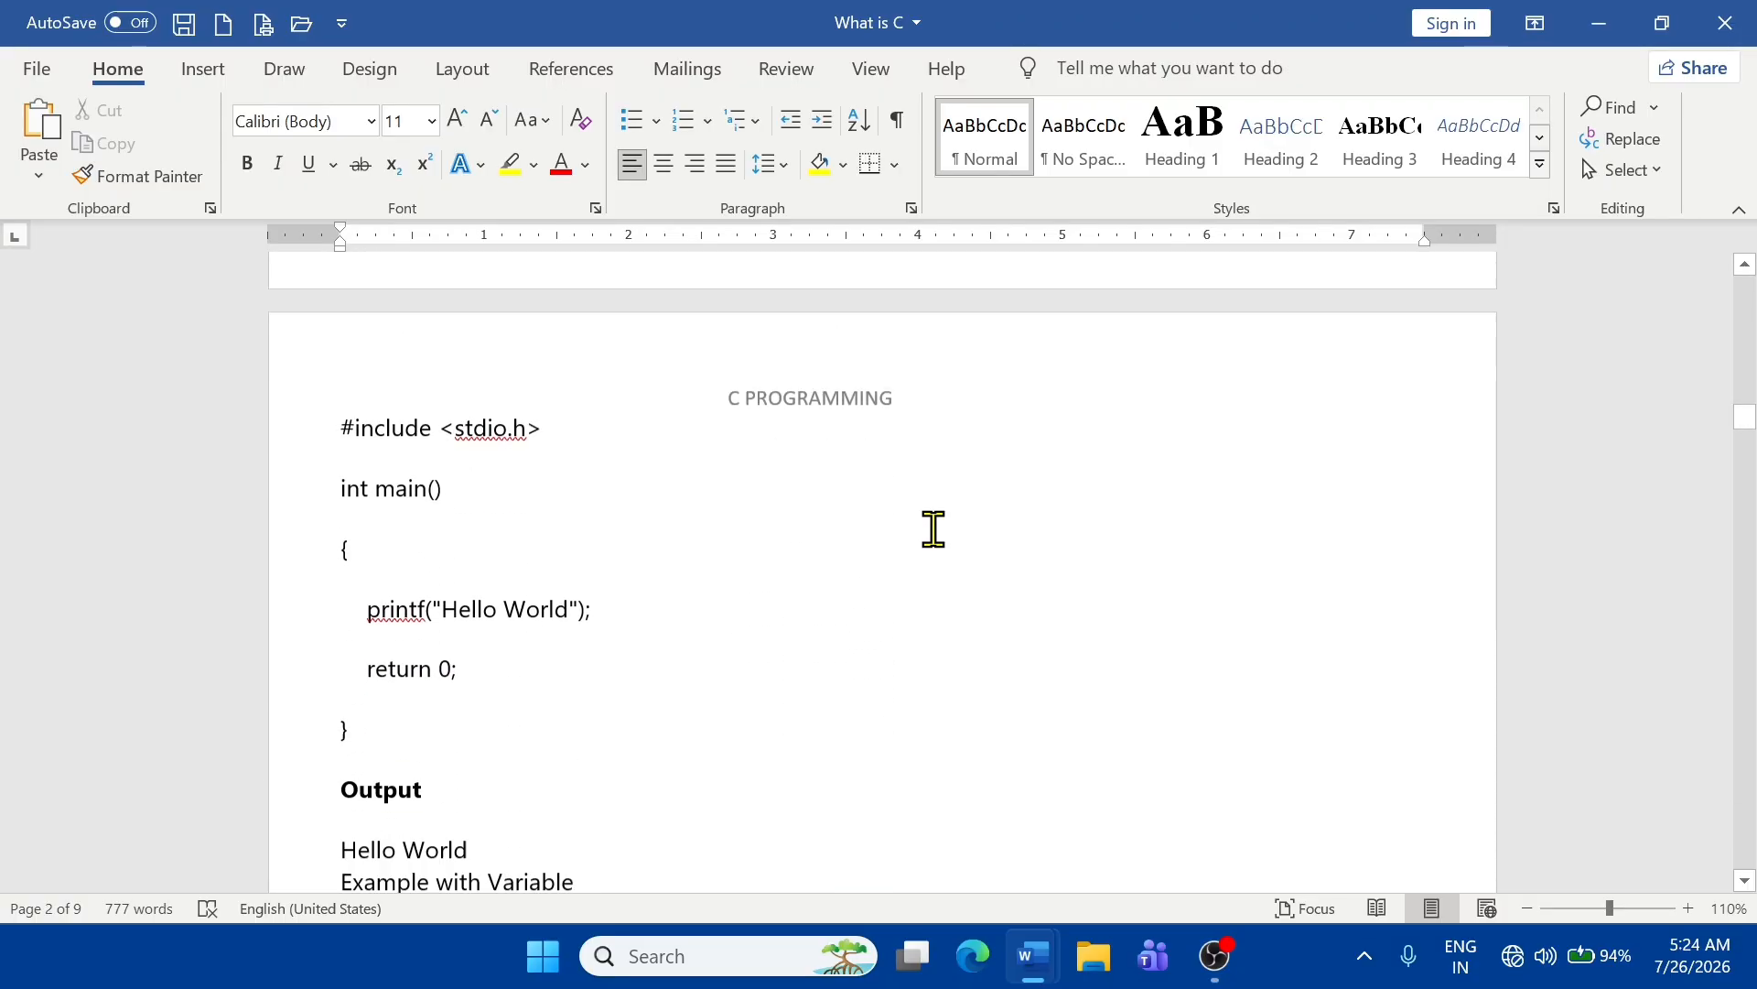
scroll(934, 531, "down", 4)
scroll(933, 530, "up", 6)
scroll(934, 531, "down", 5)
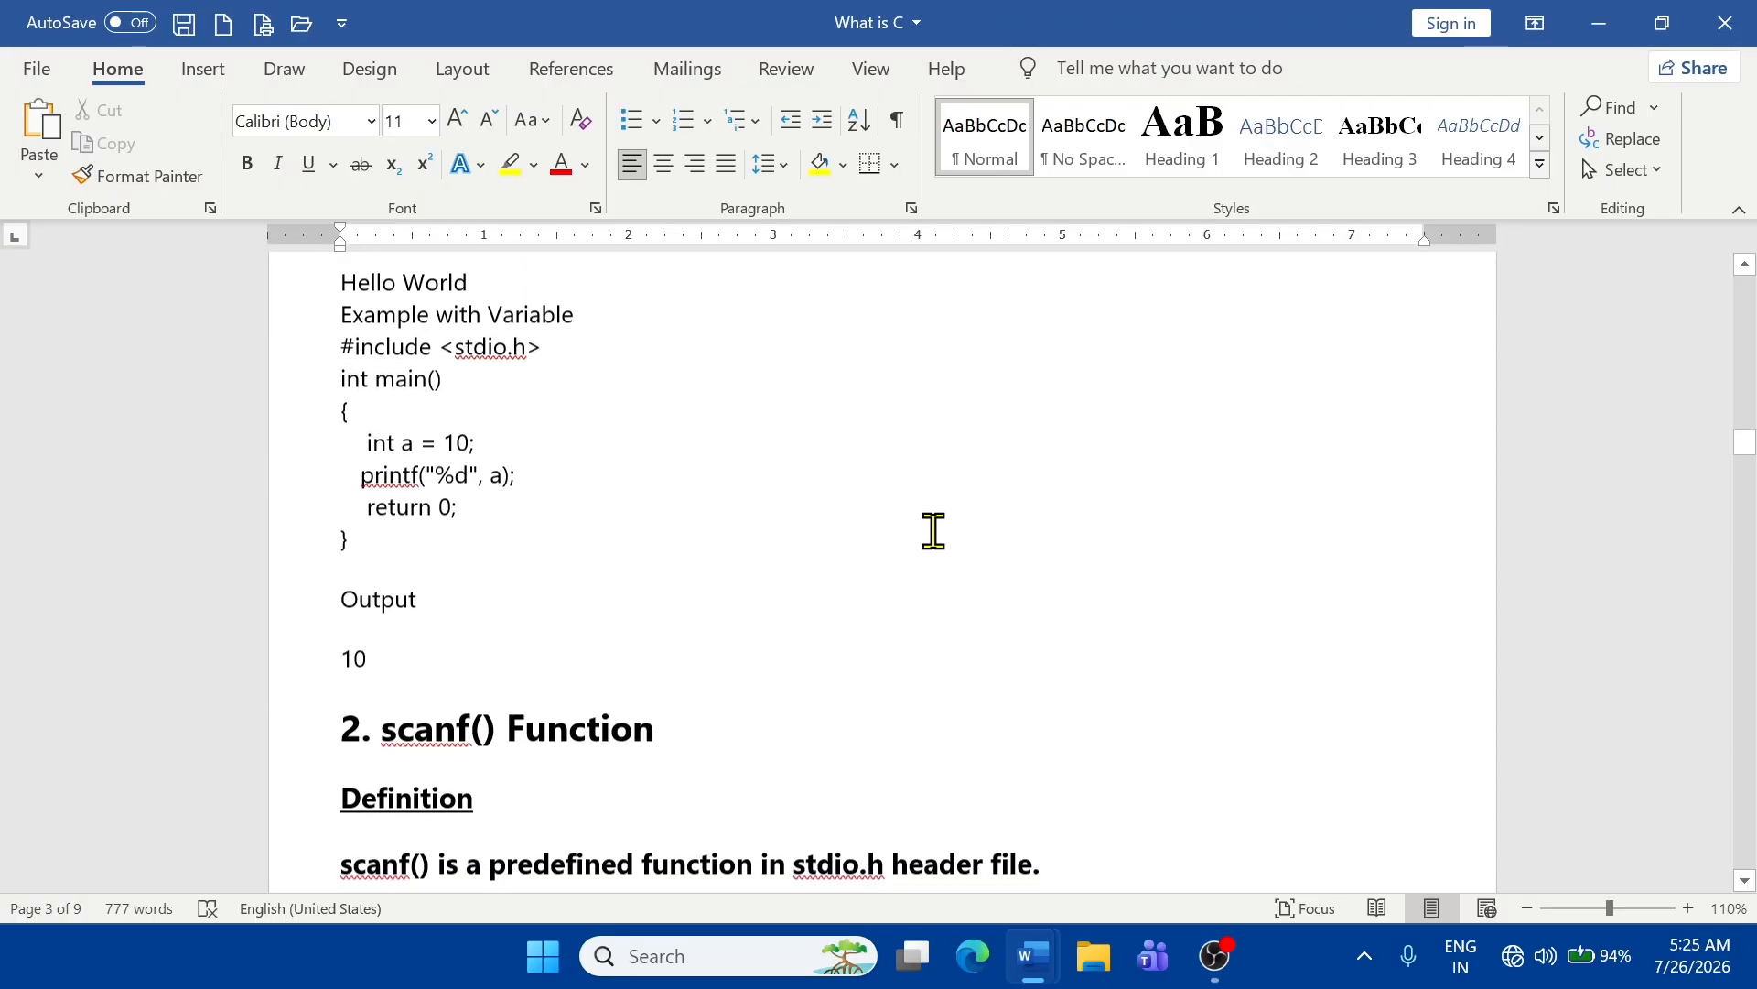
scroll(933, 531, "up", 8)
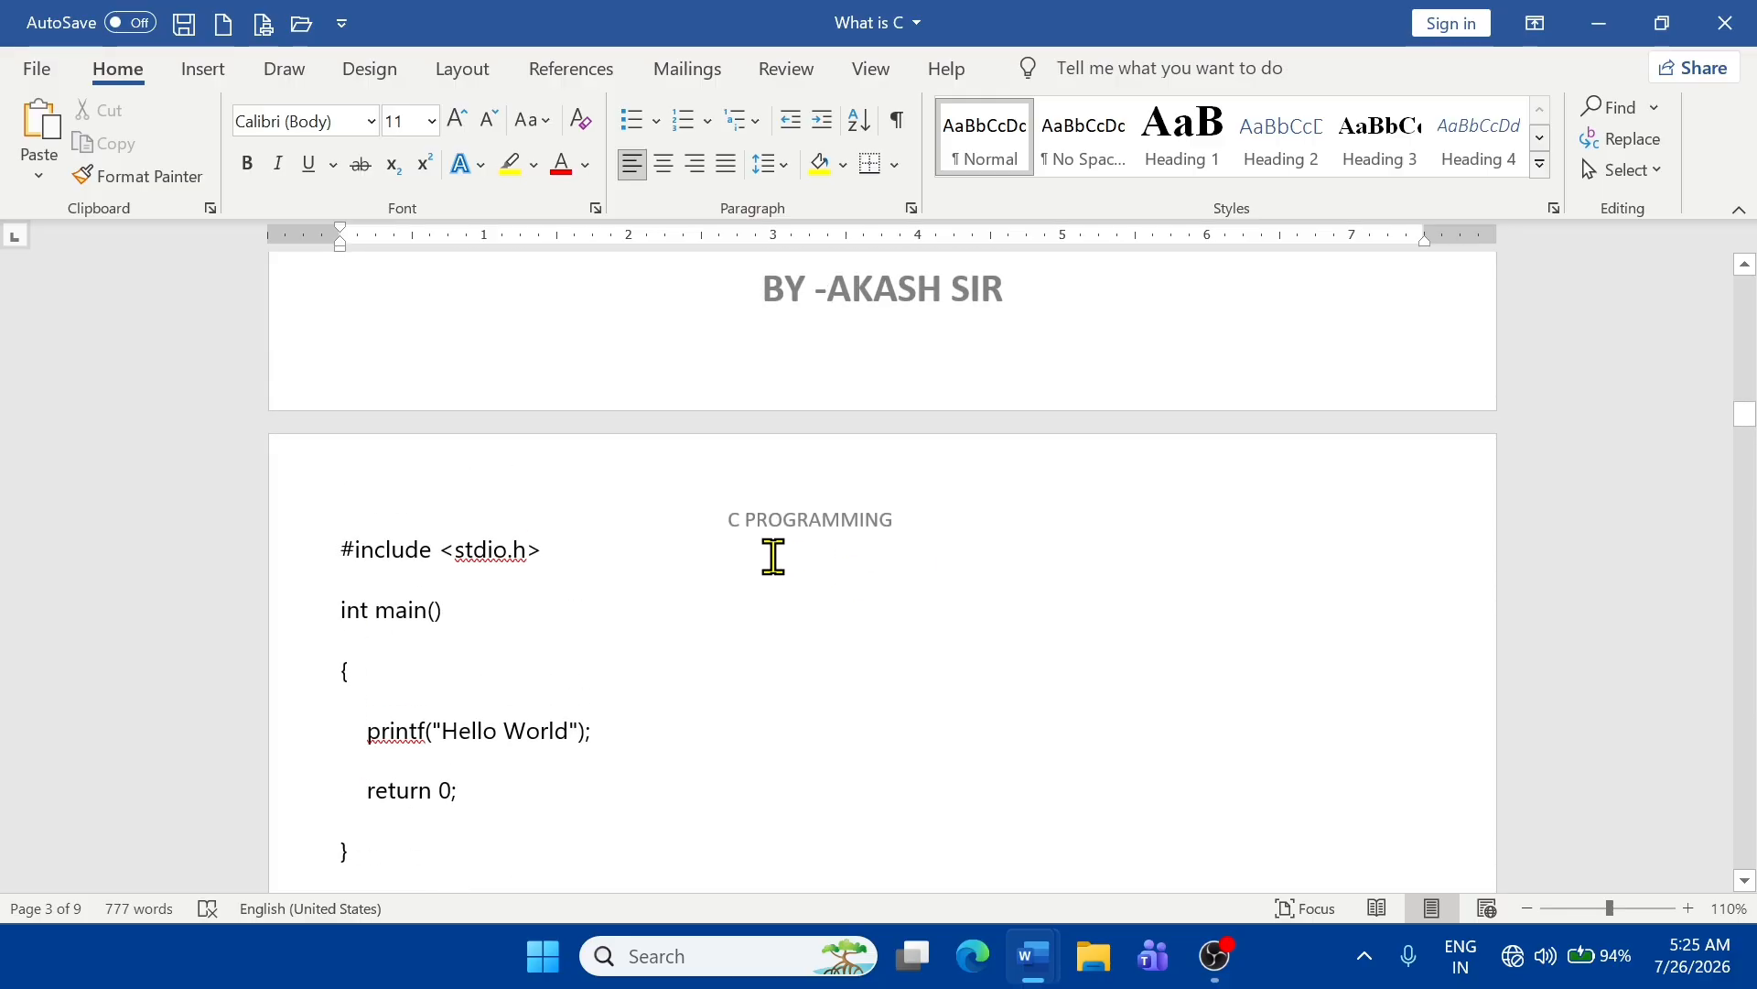
left_click(891, 526)
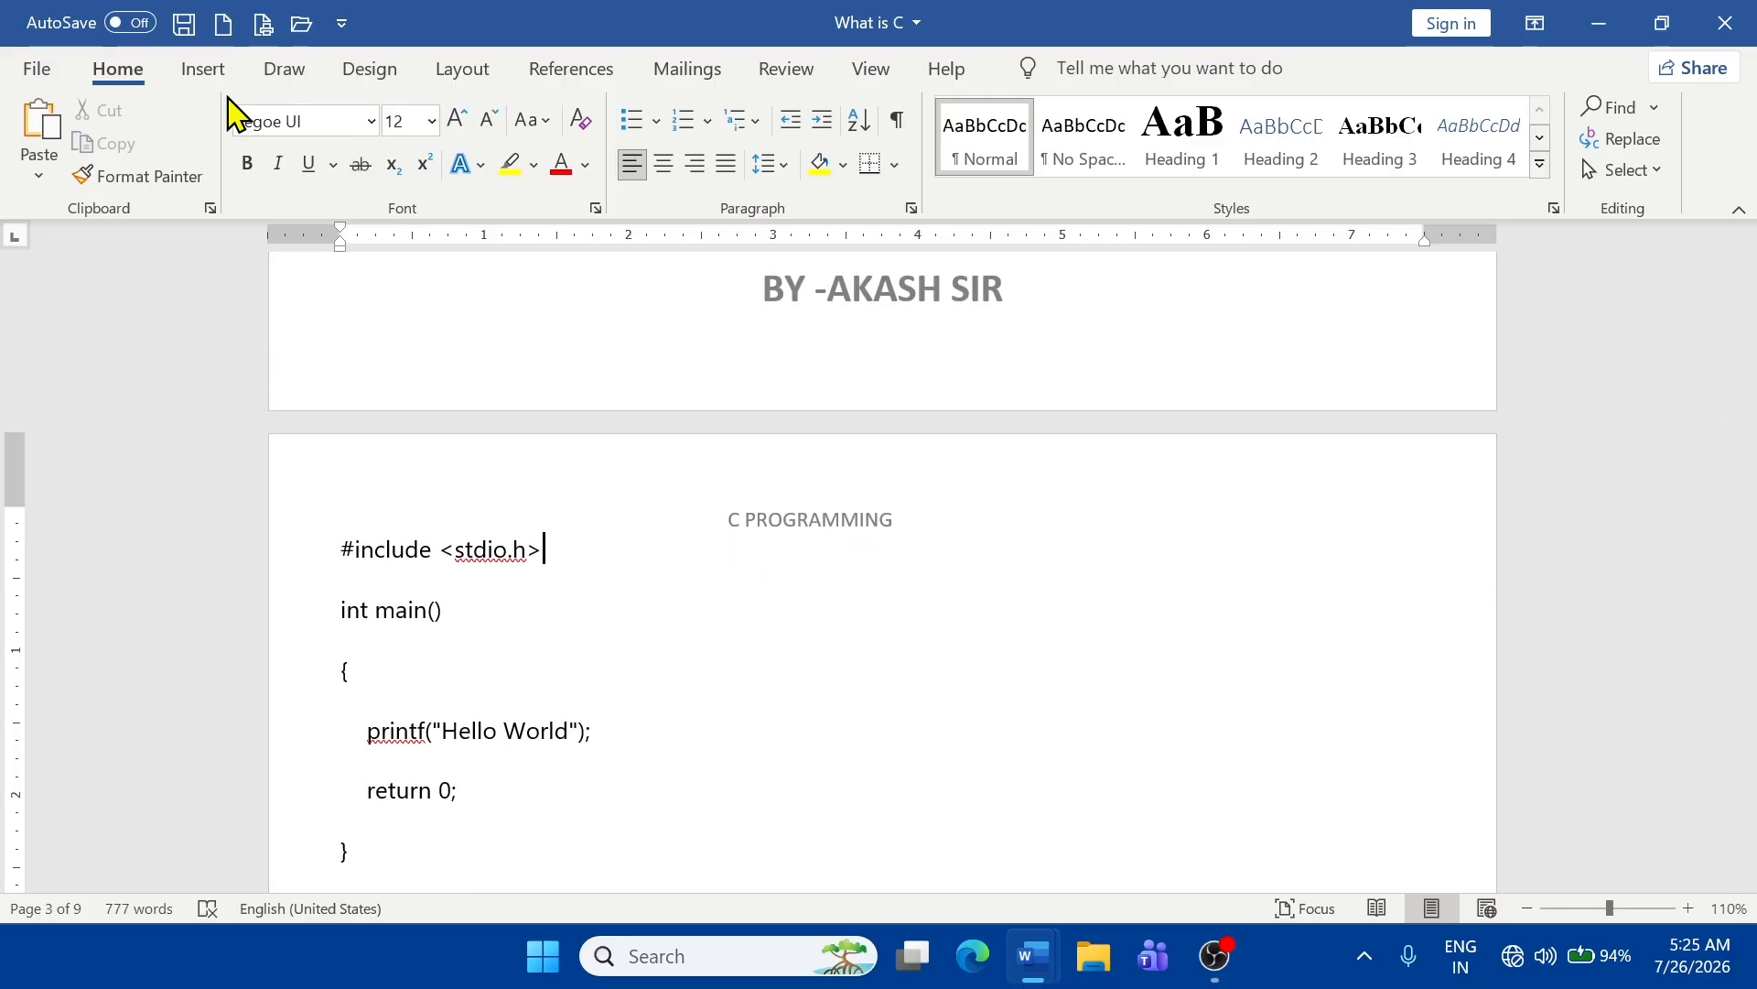
left_click(181, 78)
scroll(847, 710, "down", 4)
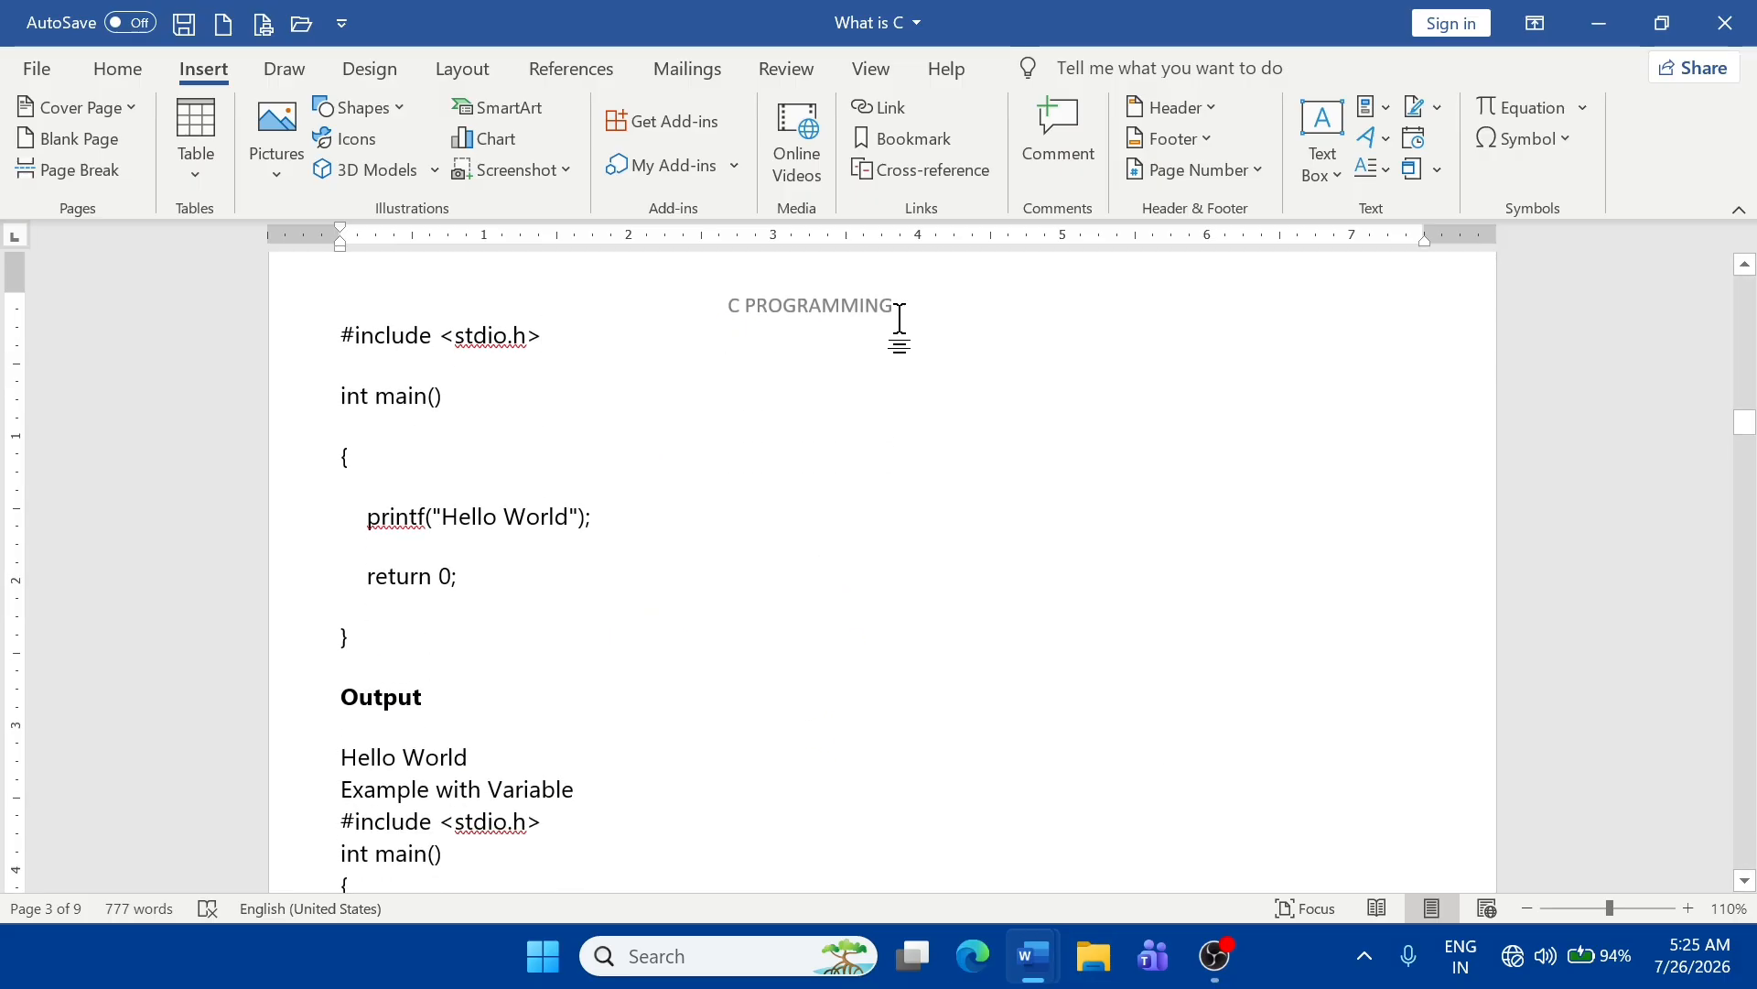
scroll(831, 662, "down", 7)
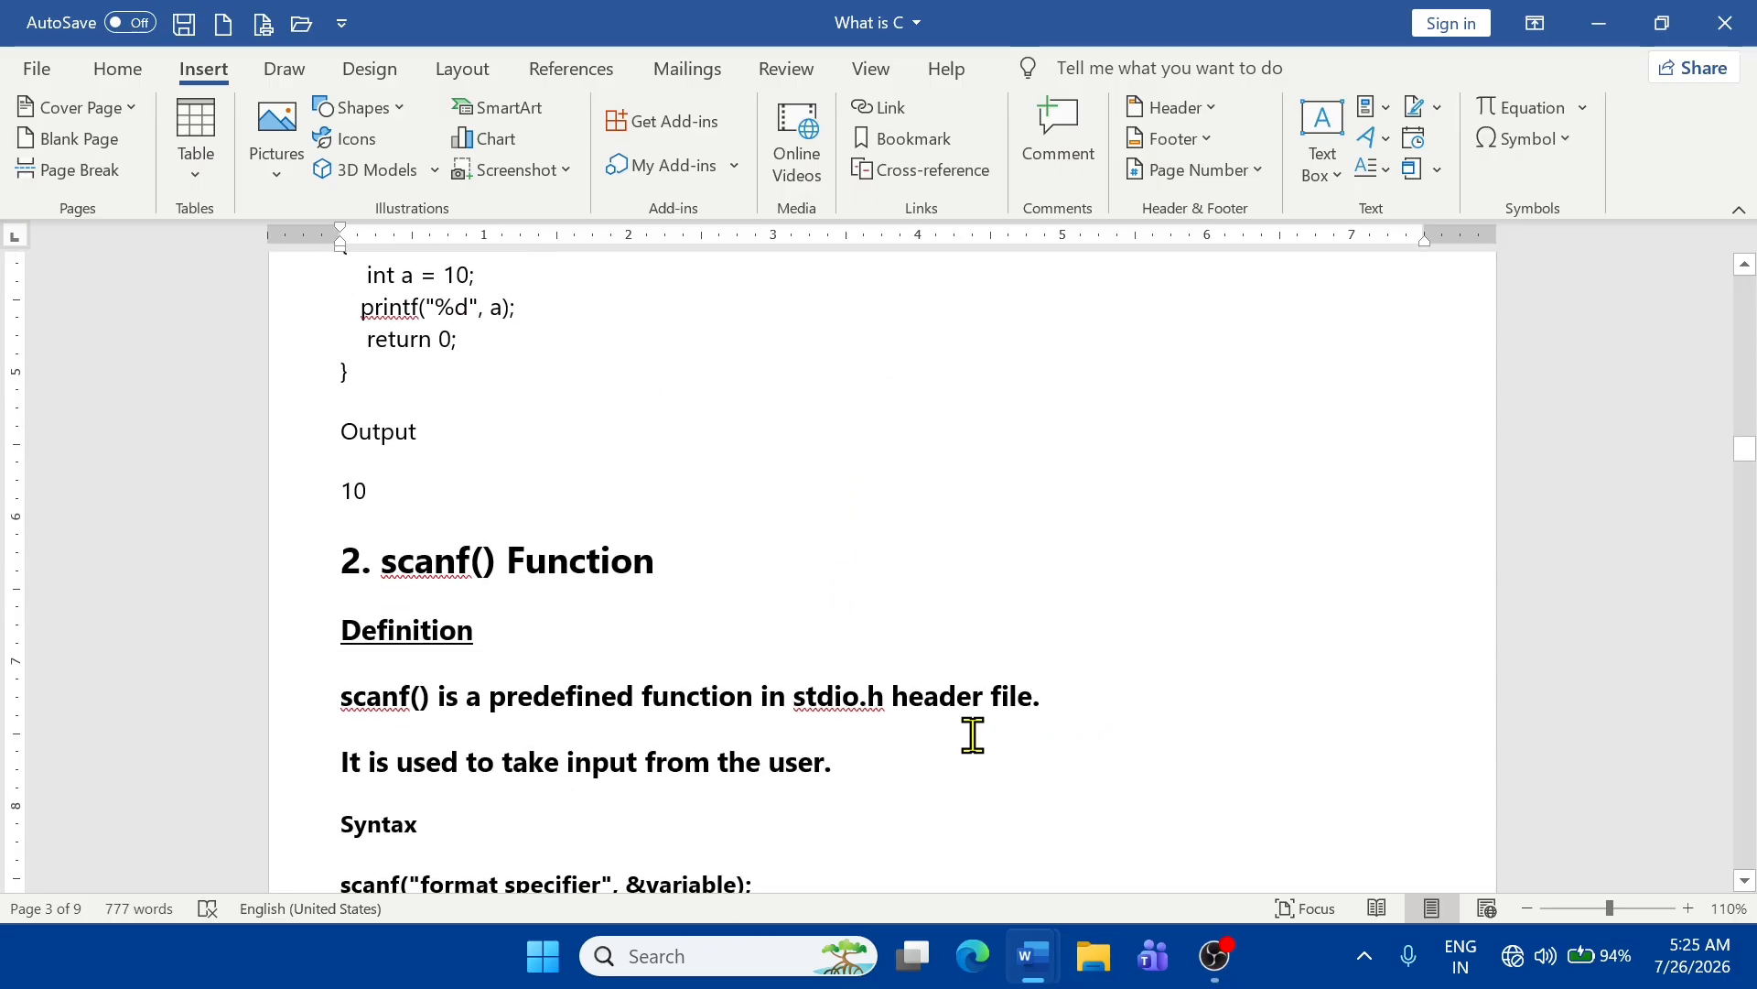
scroll(972, 735, "down", 5)
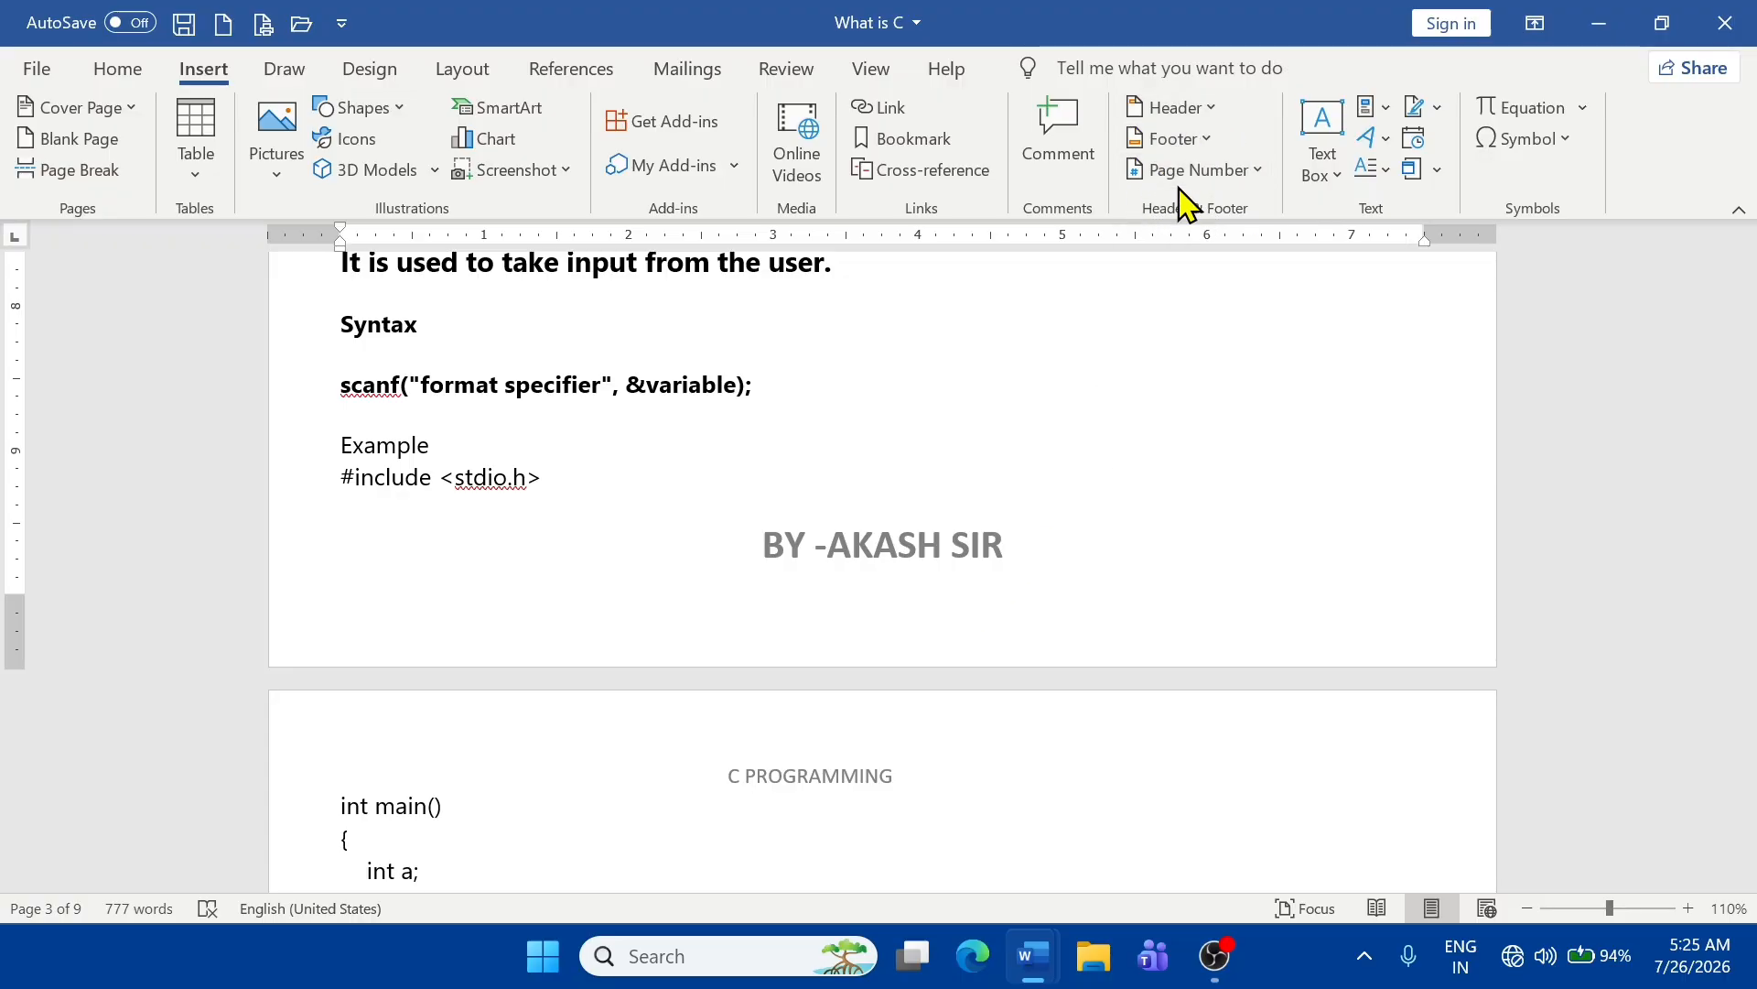
scroll(966, 615, "down", 2)
scroll(961, 604, "up", 12)
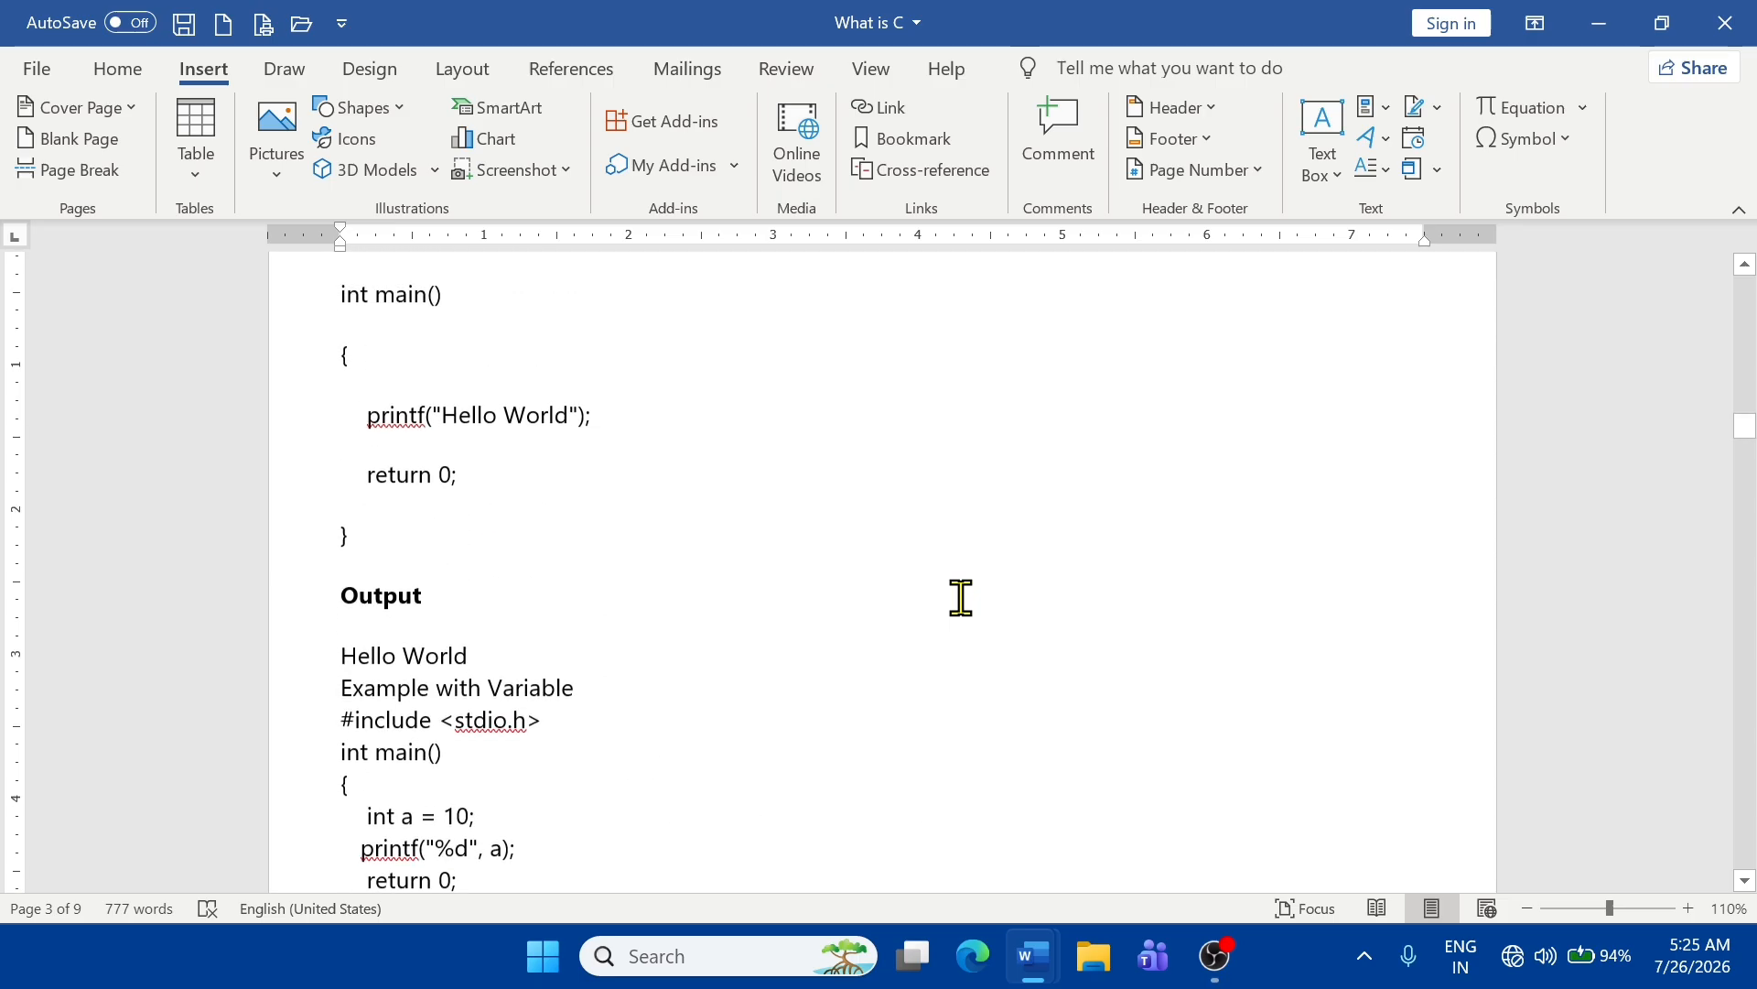
- Create a new blank document and insert a Simple Text Box from the built-in designs
key("ctrl+n")
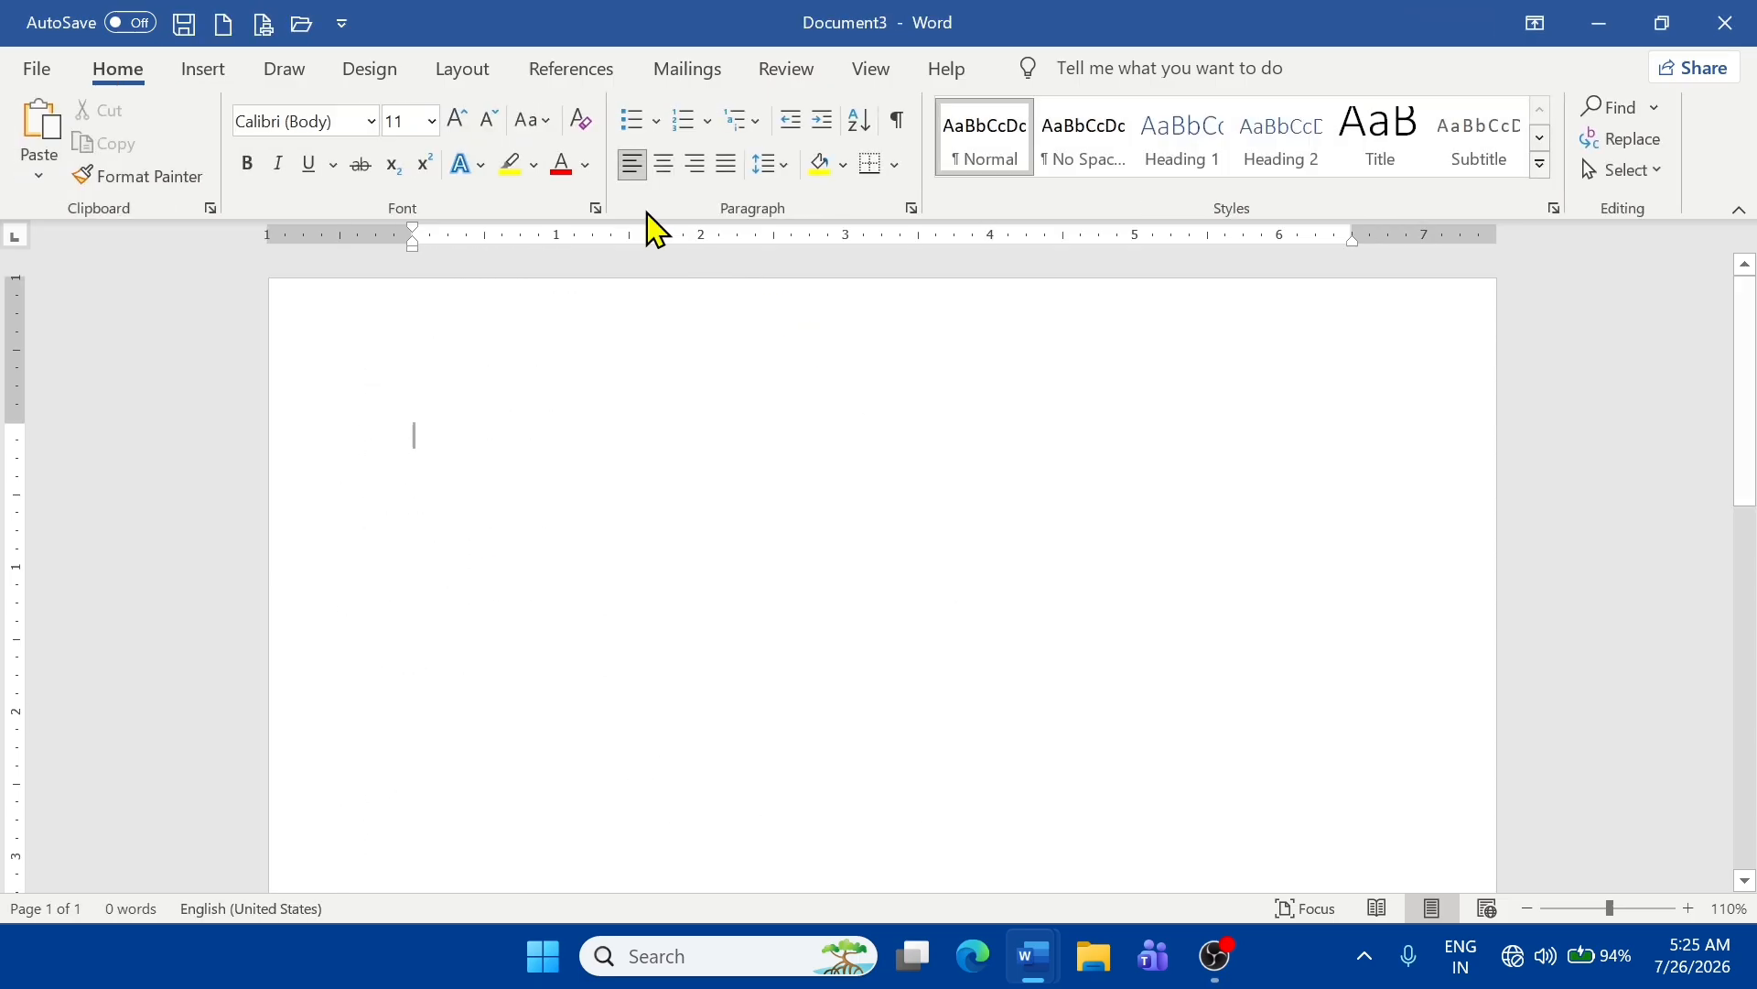
left_click(212, 71)
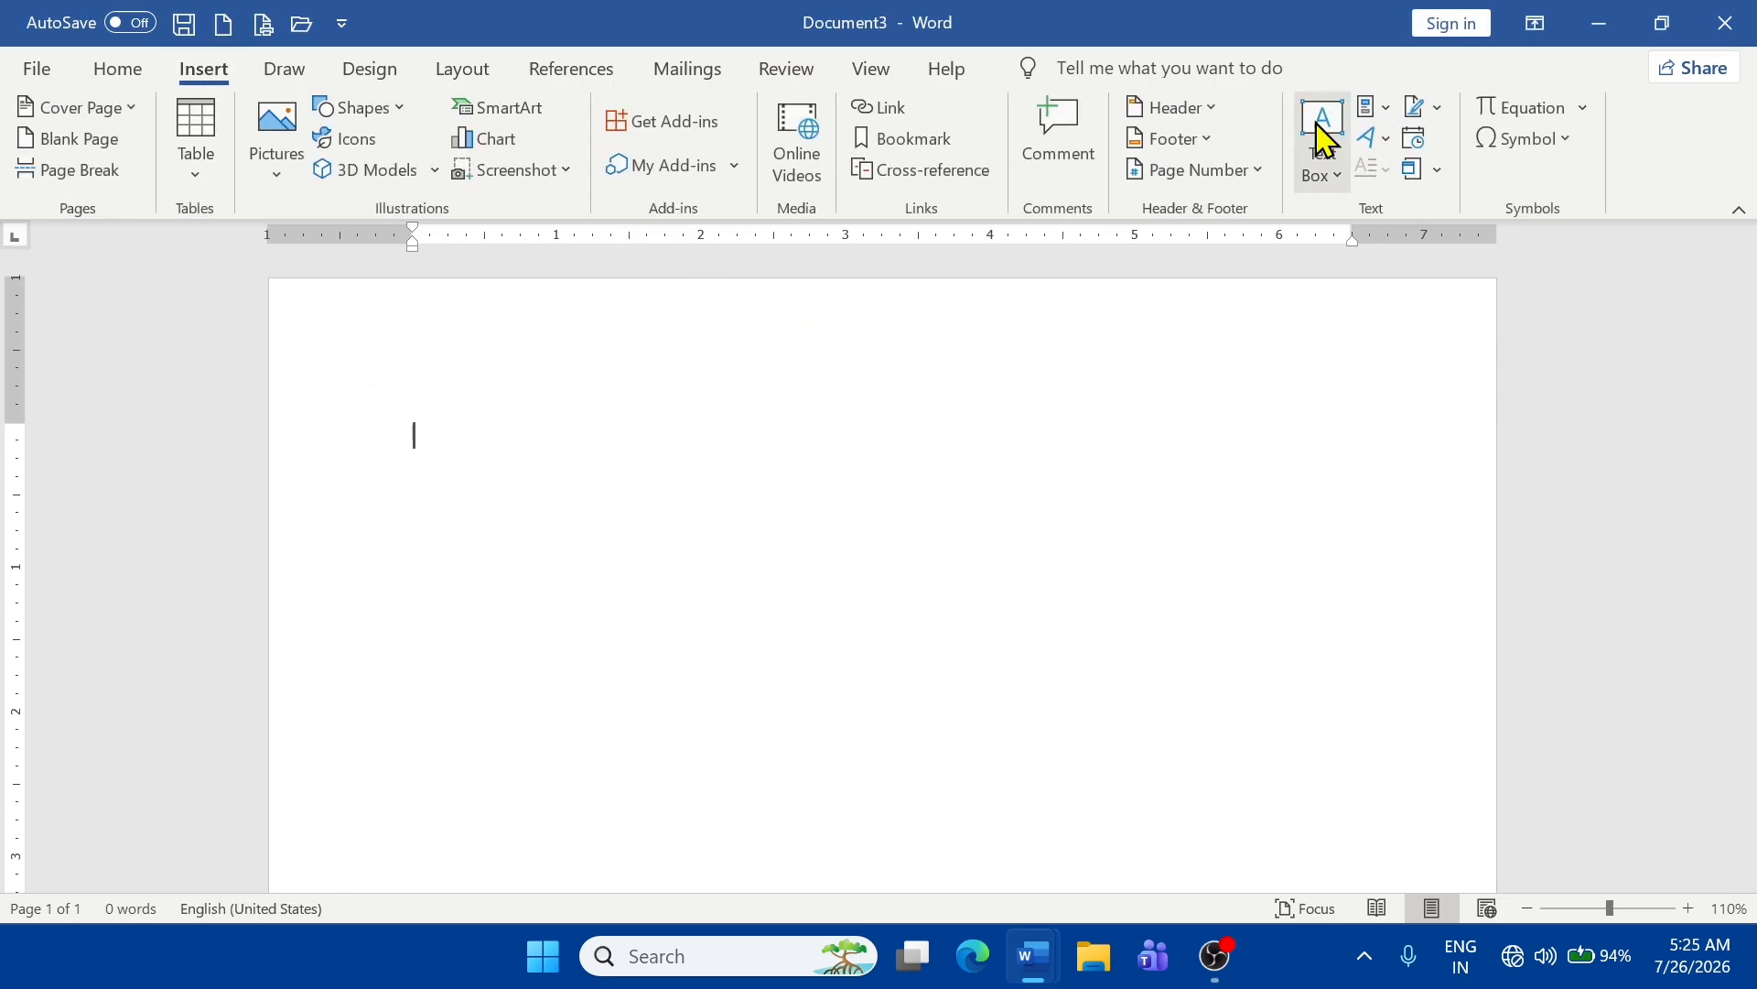
left_click(1328, 181)
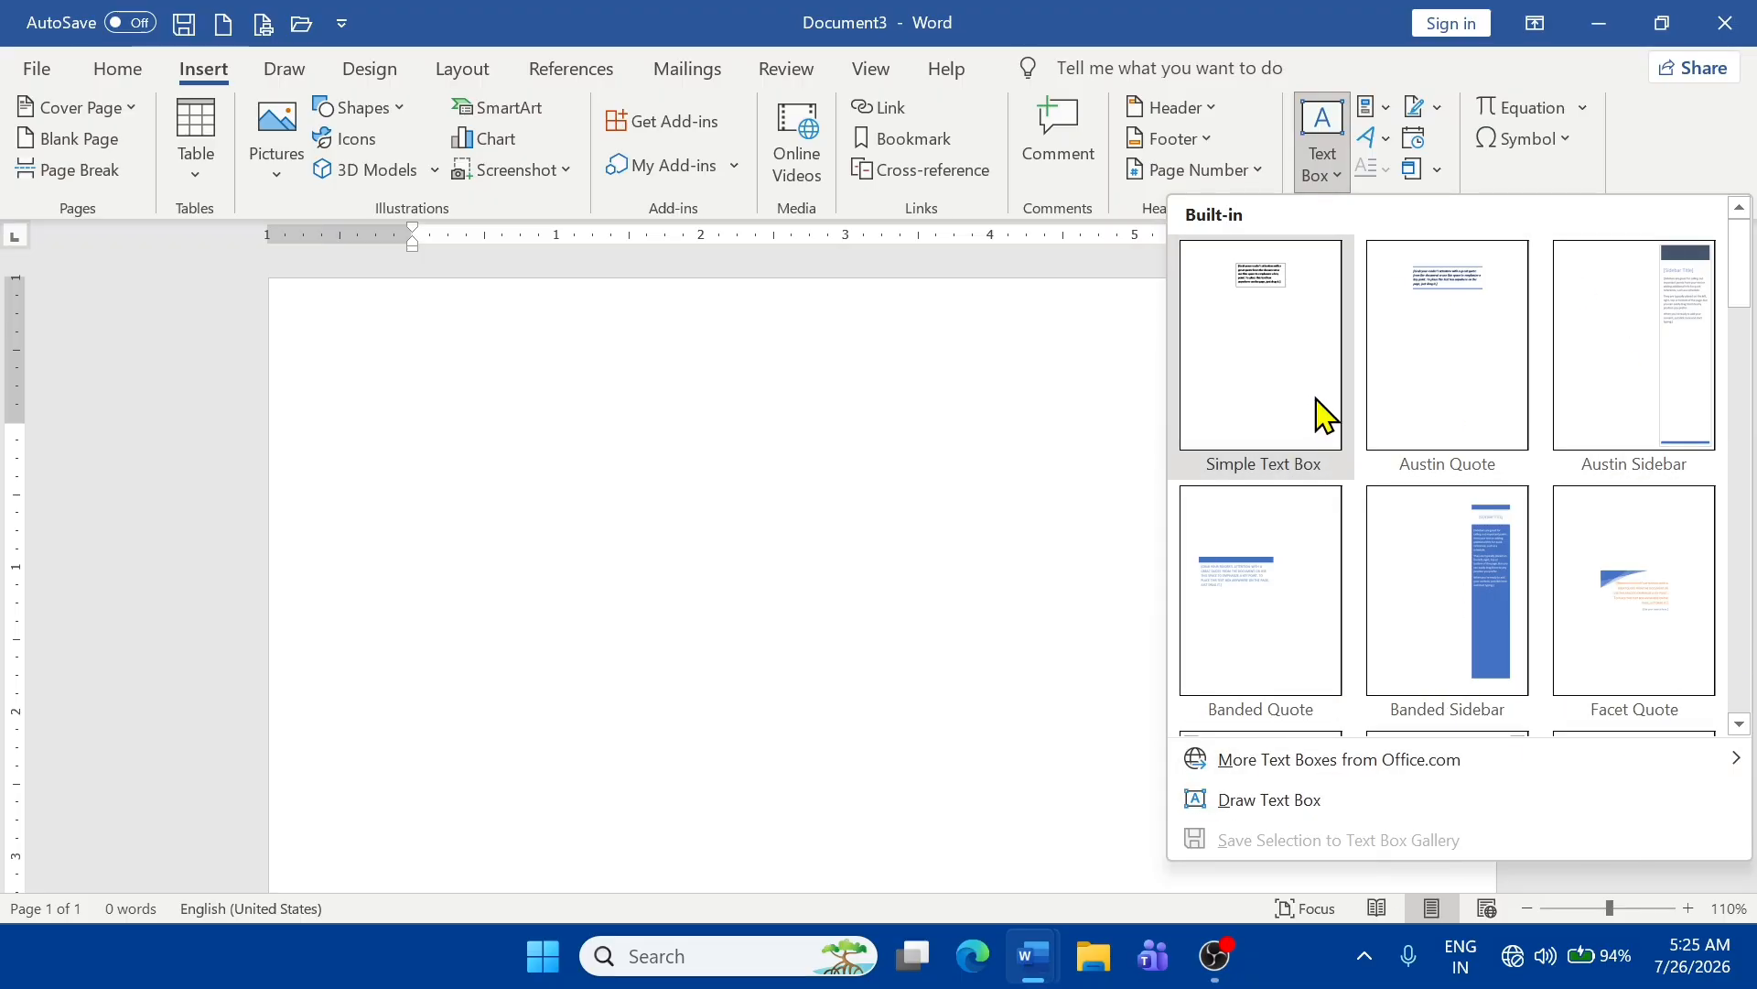
left_click(1274, 370)
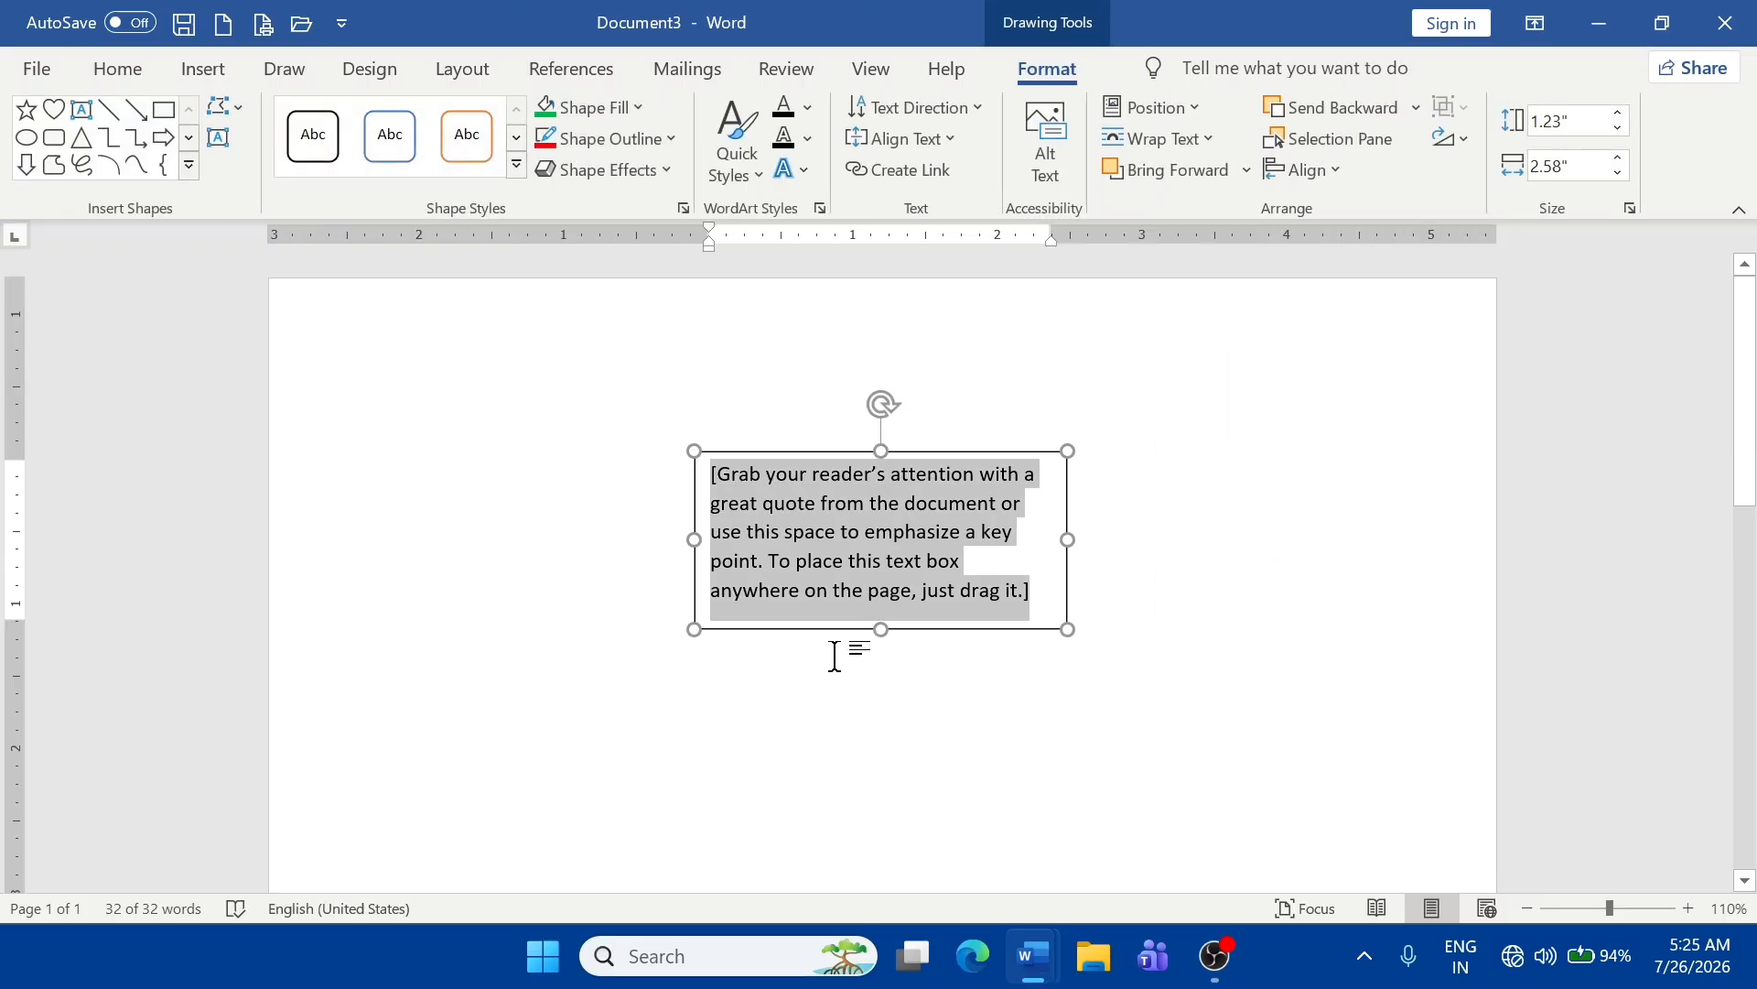
- Replace the text box placeholder with four lines: "JHGJCHDSBBJHGDSJ", "DSFKNDSJNF DS,MHFNKD", "DSFNSDKFLKND S,FHSDL" and "FKDSNKFNS D,FNDSK"
type("JHGJC")
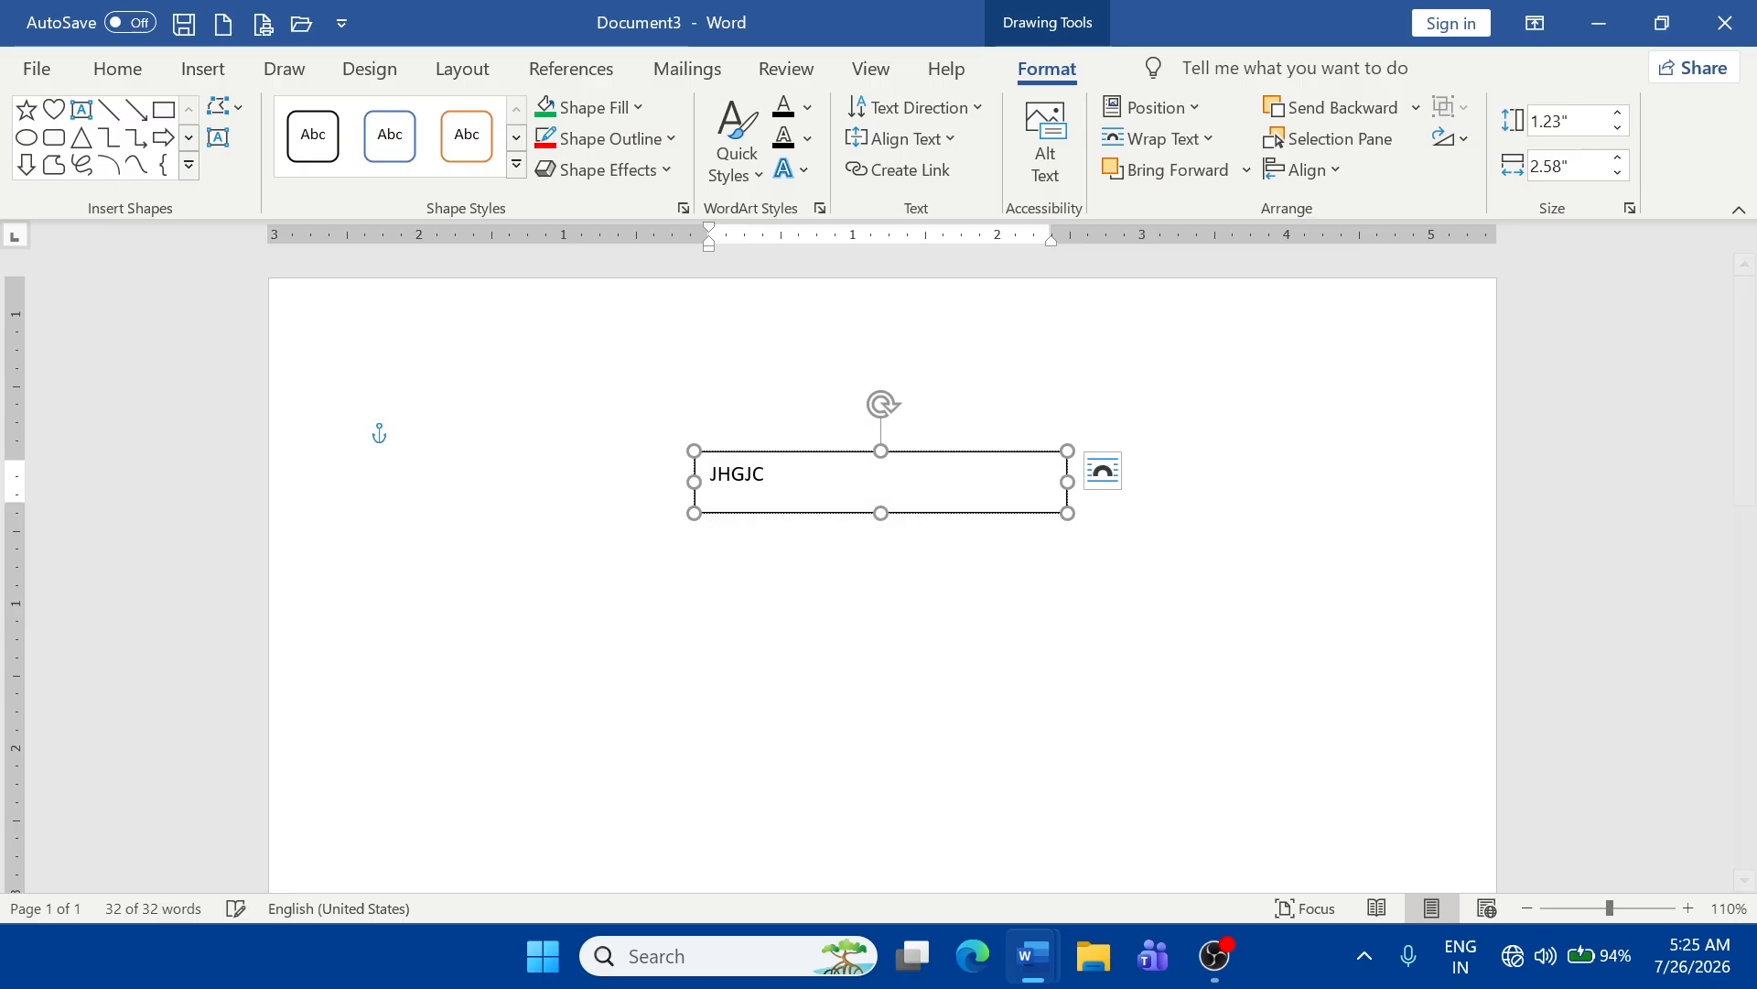
type("HDSBBJHGDSJ")
key("Return")
type("DSFKNDSJNF DS,MHFN")
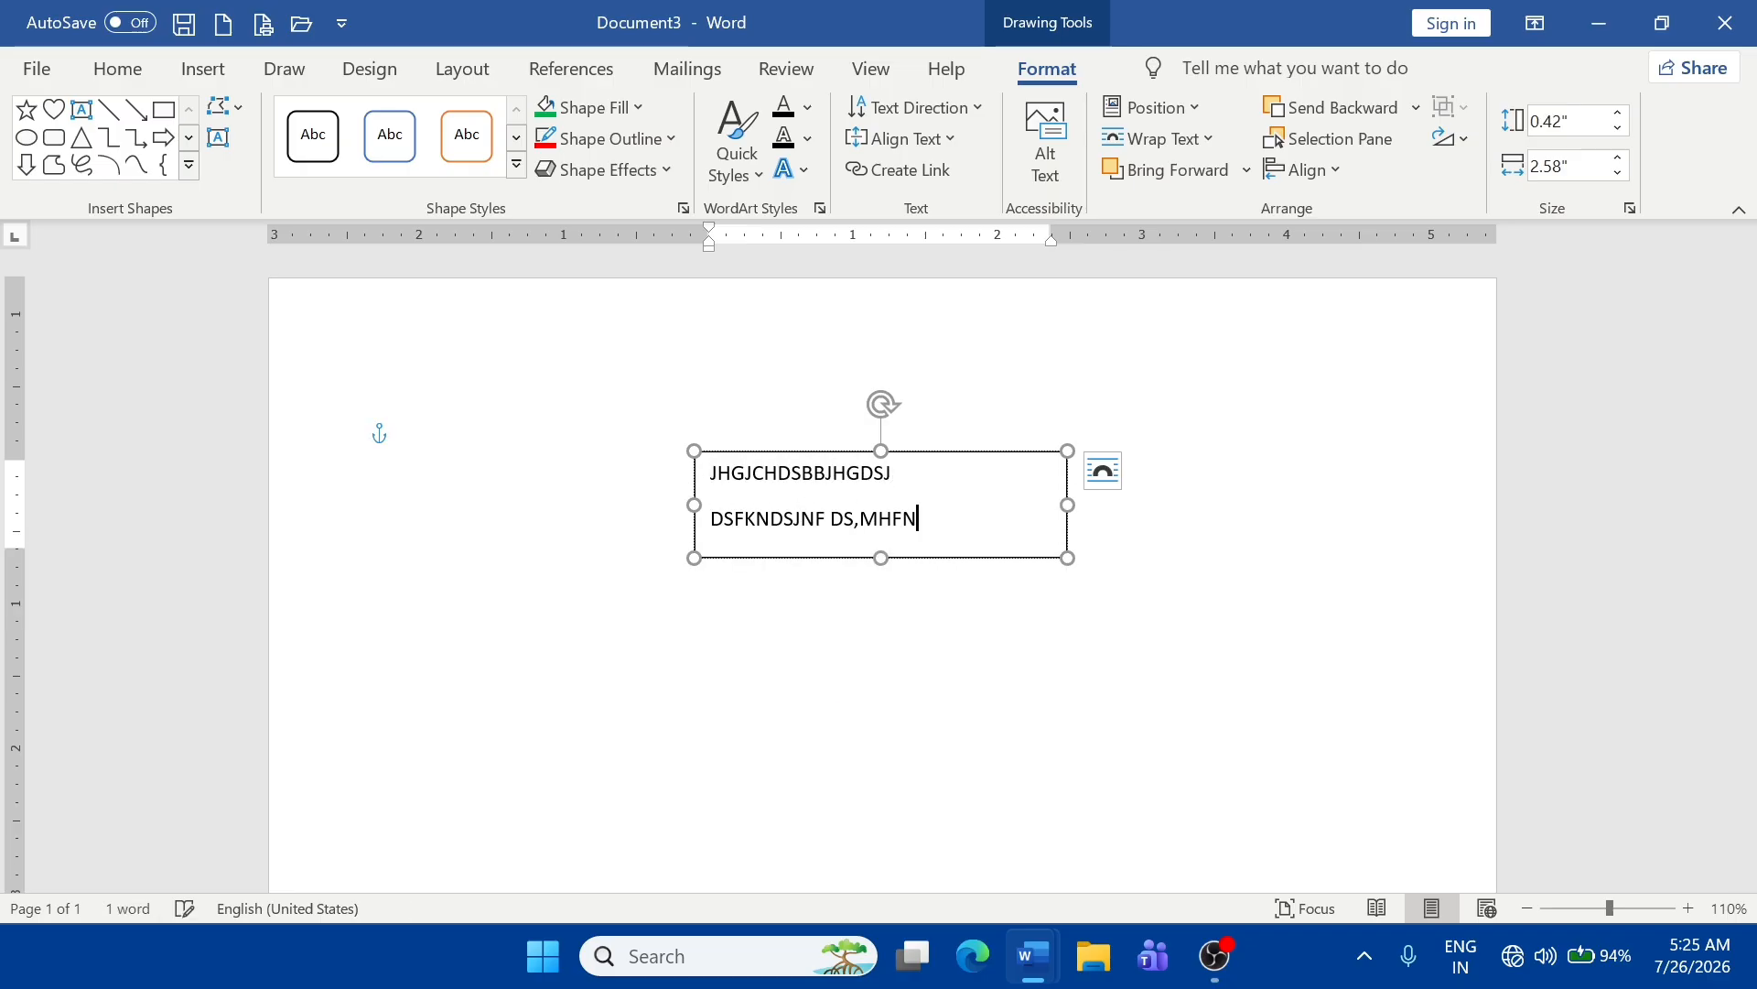
type("KD")
key("Return")
type("DSFNSDKFLKND S,FHSDL")
key("Return")
type("F")
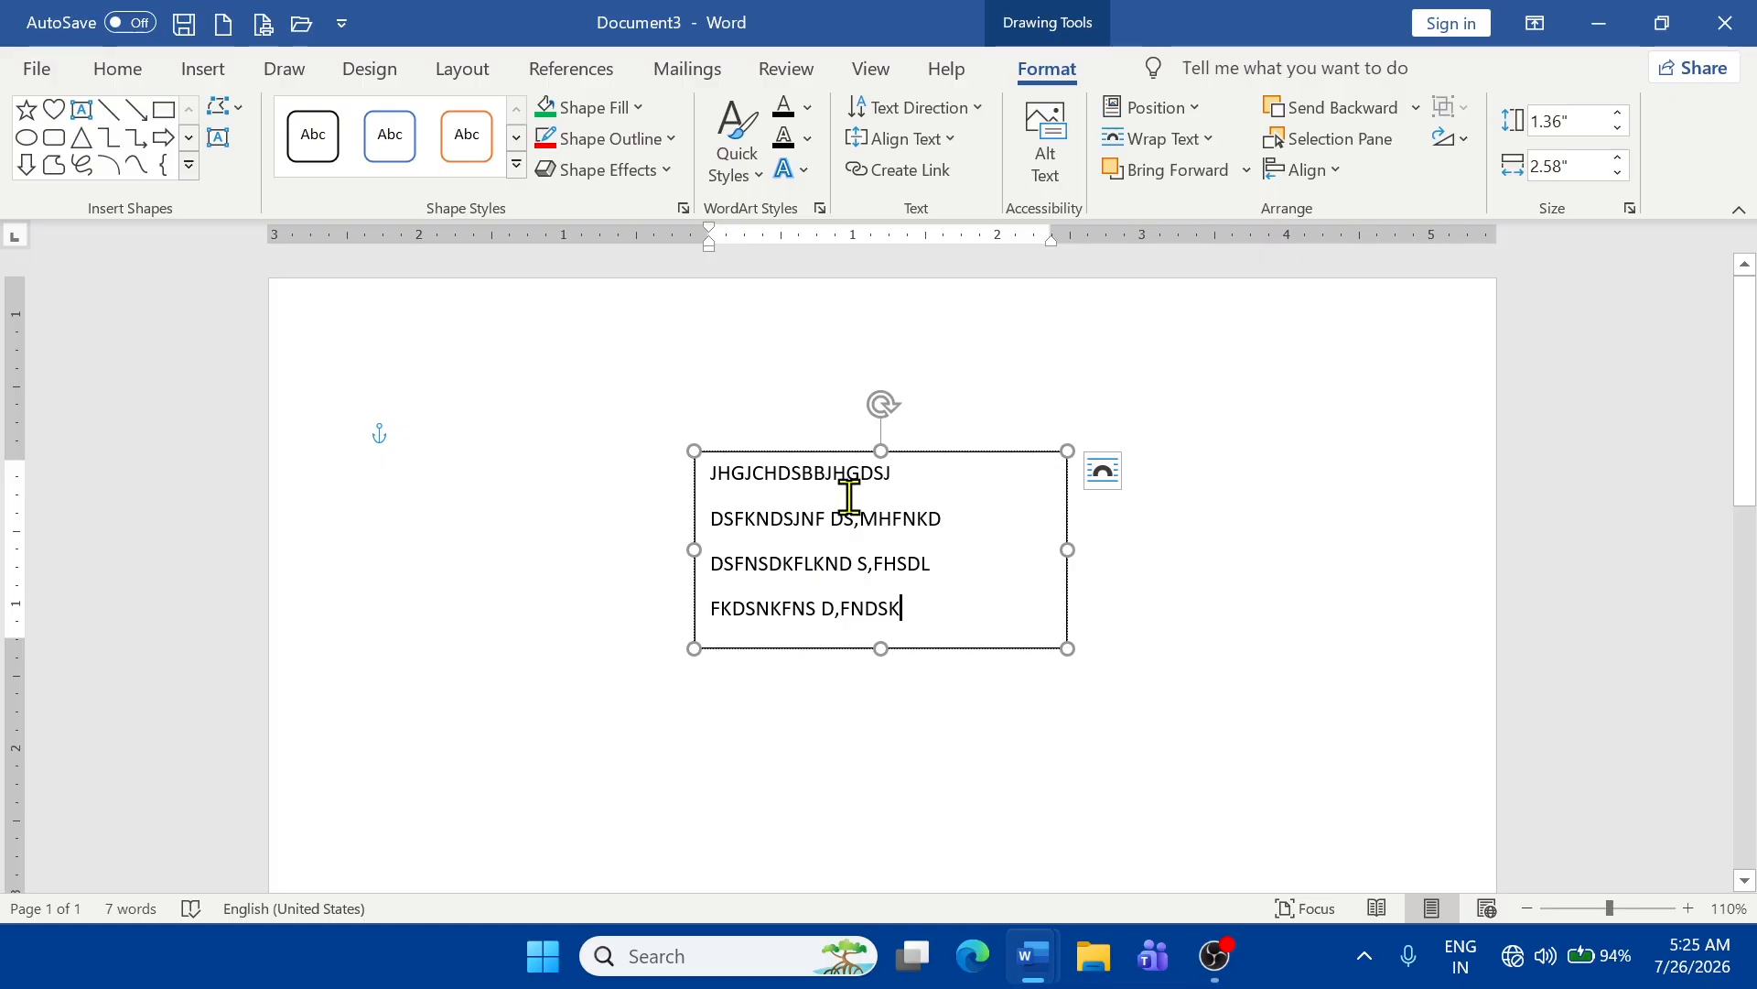
- Resize the text box to about 2.19" high by 2" wide and place it just right of the page's centre line
left_click_drag(852, 453, 1223, 288)
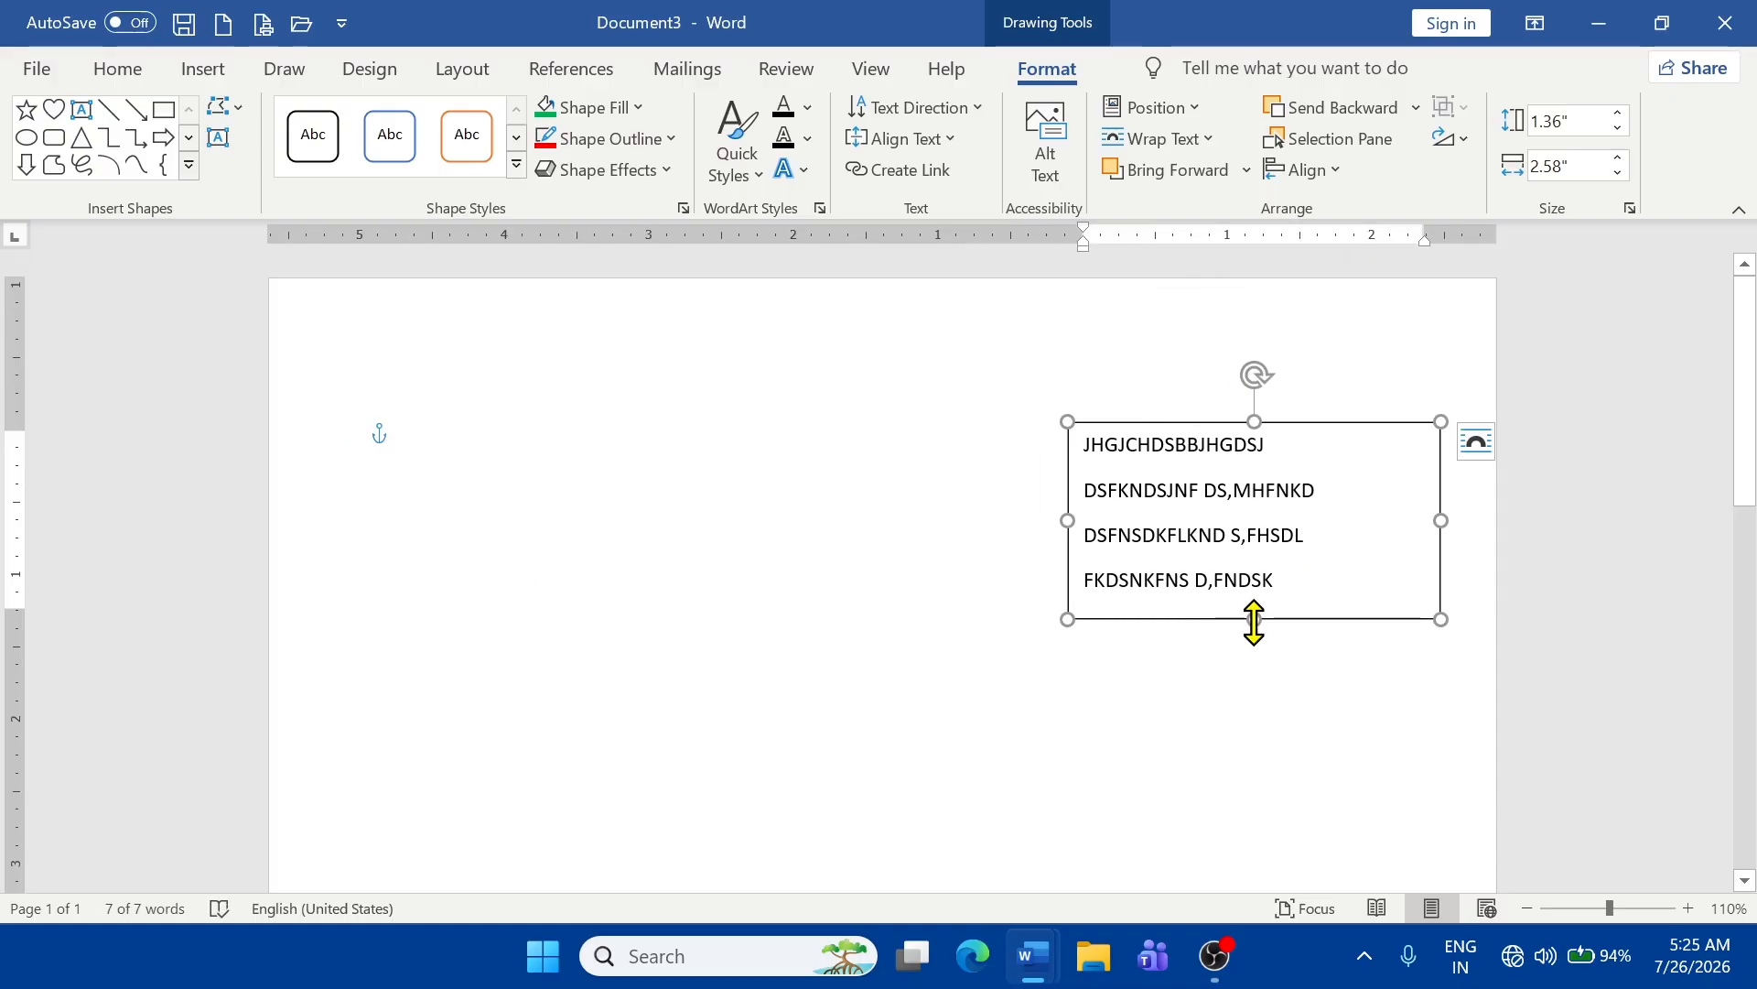
left_click_drag(1254, 620, 1249, 738)
left_click_drag(1440, 580, 1357, 582)
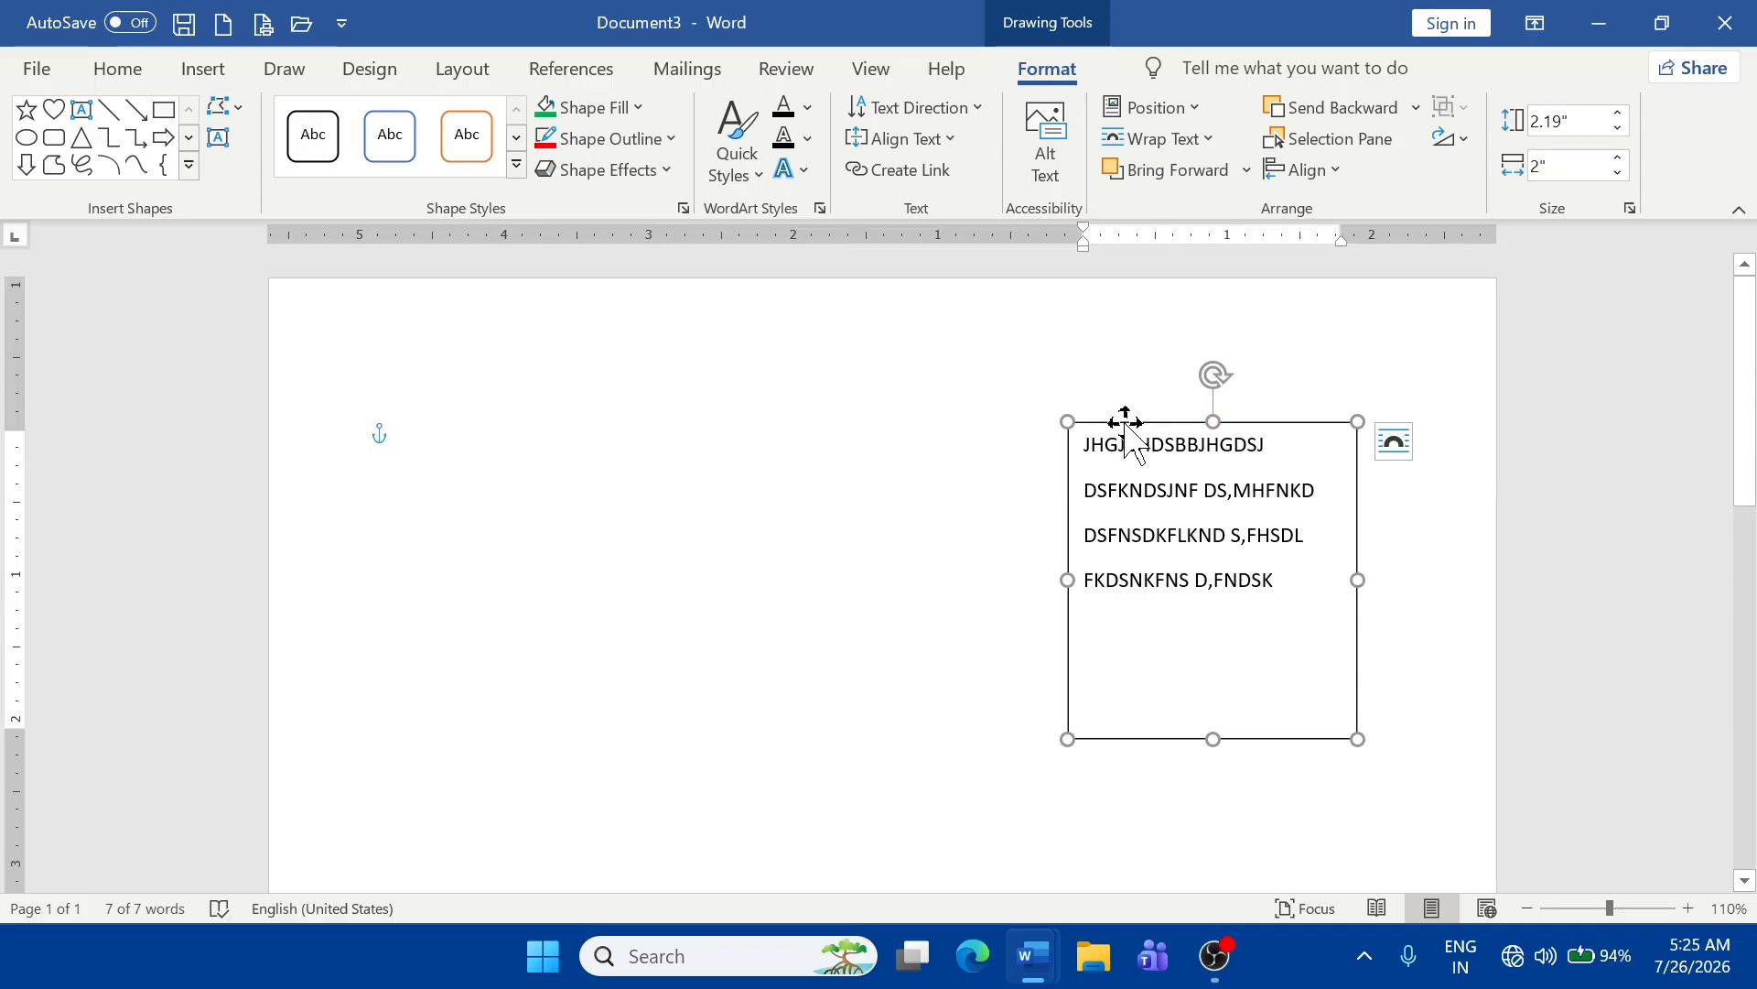
left_click_drag(1126, 422, 935, 568)
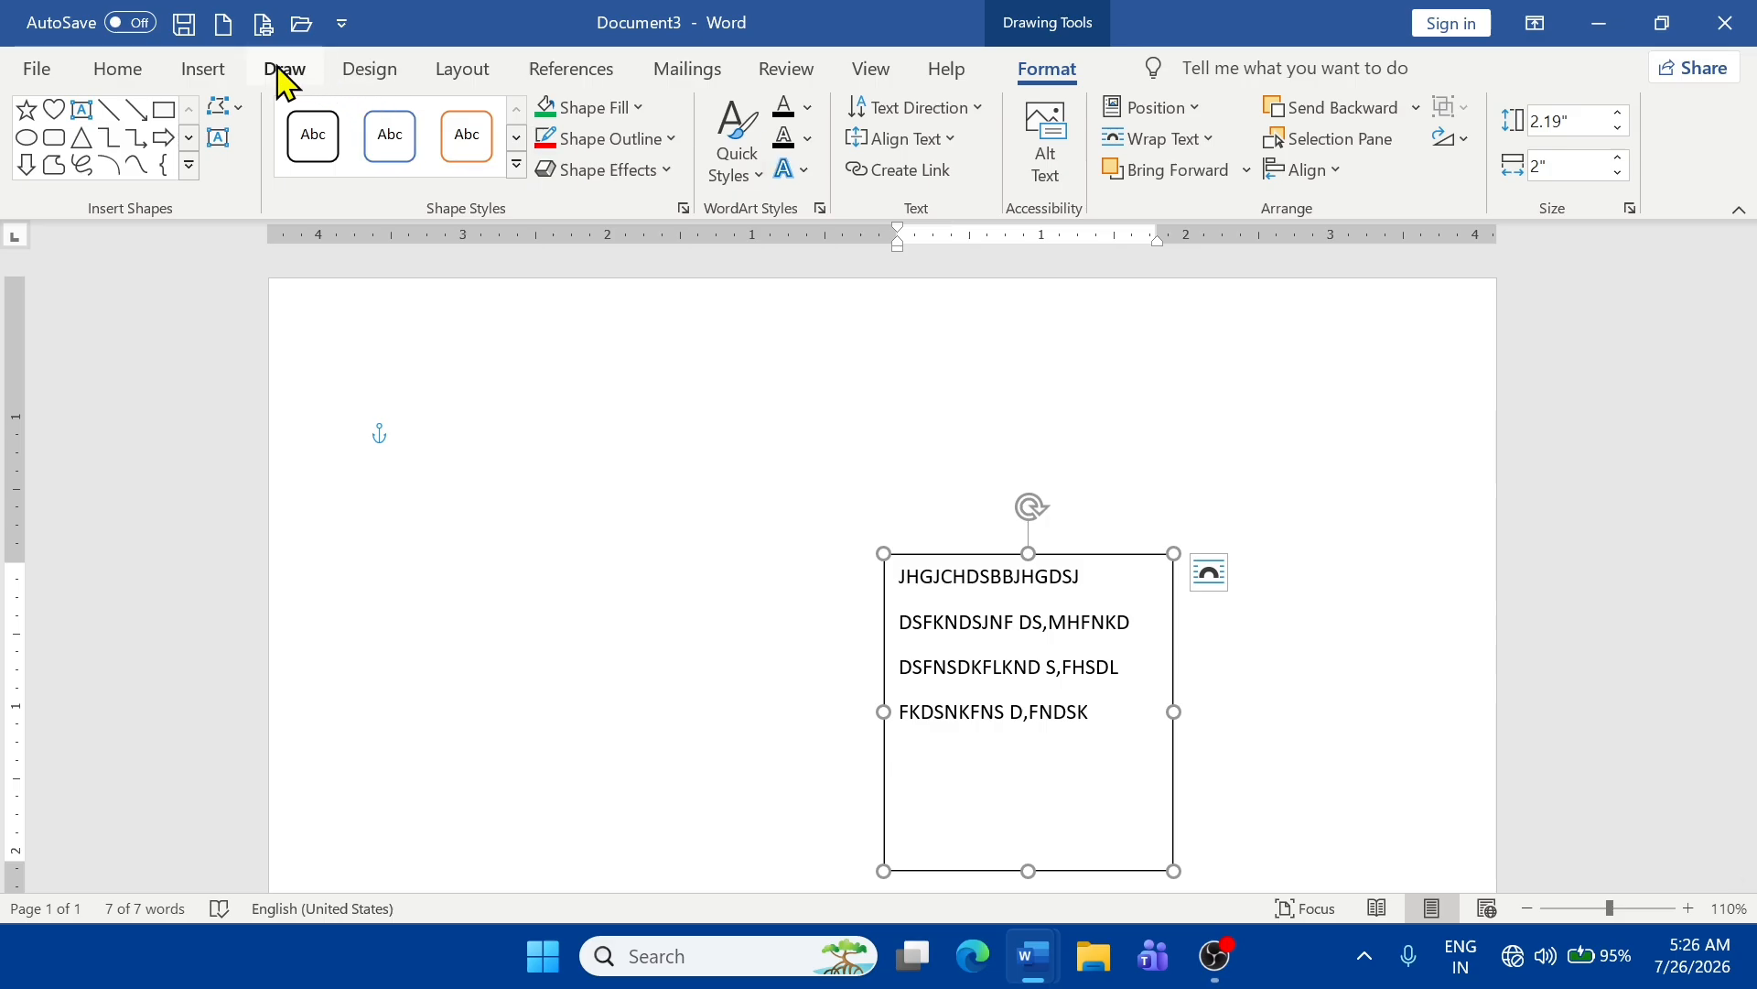
left_click(215, 70)
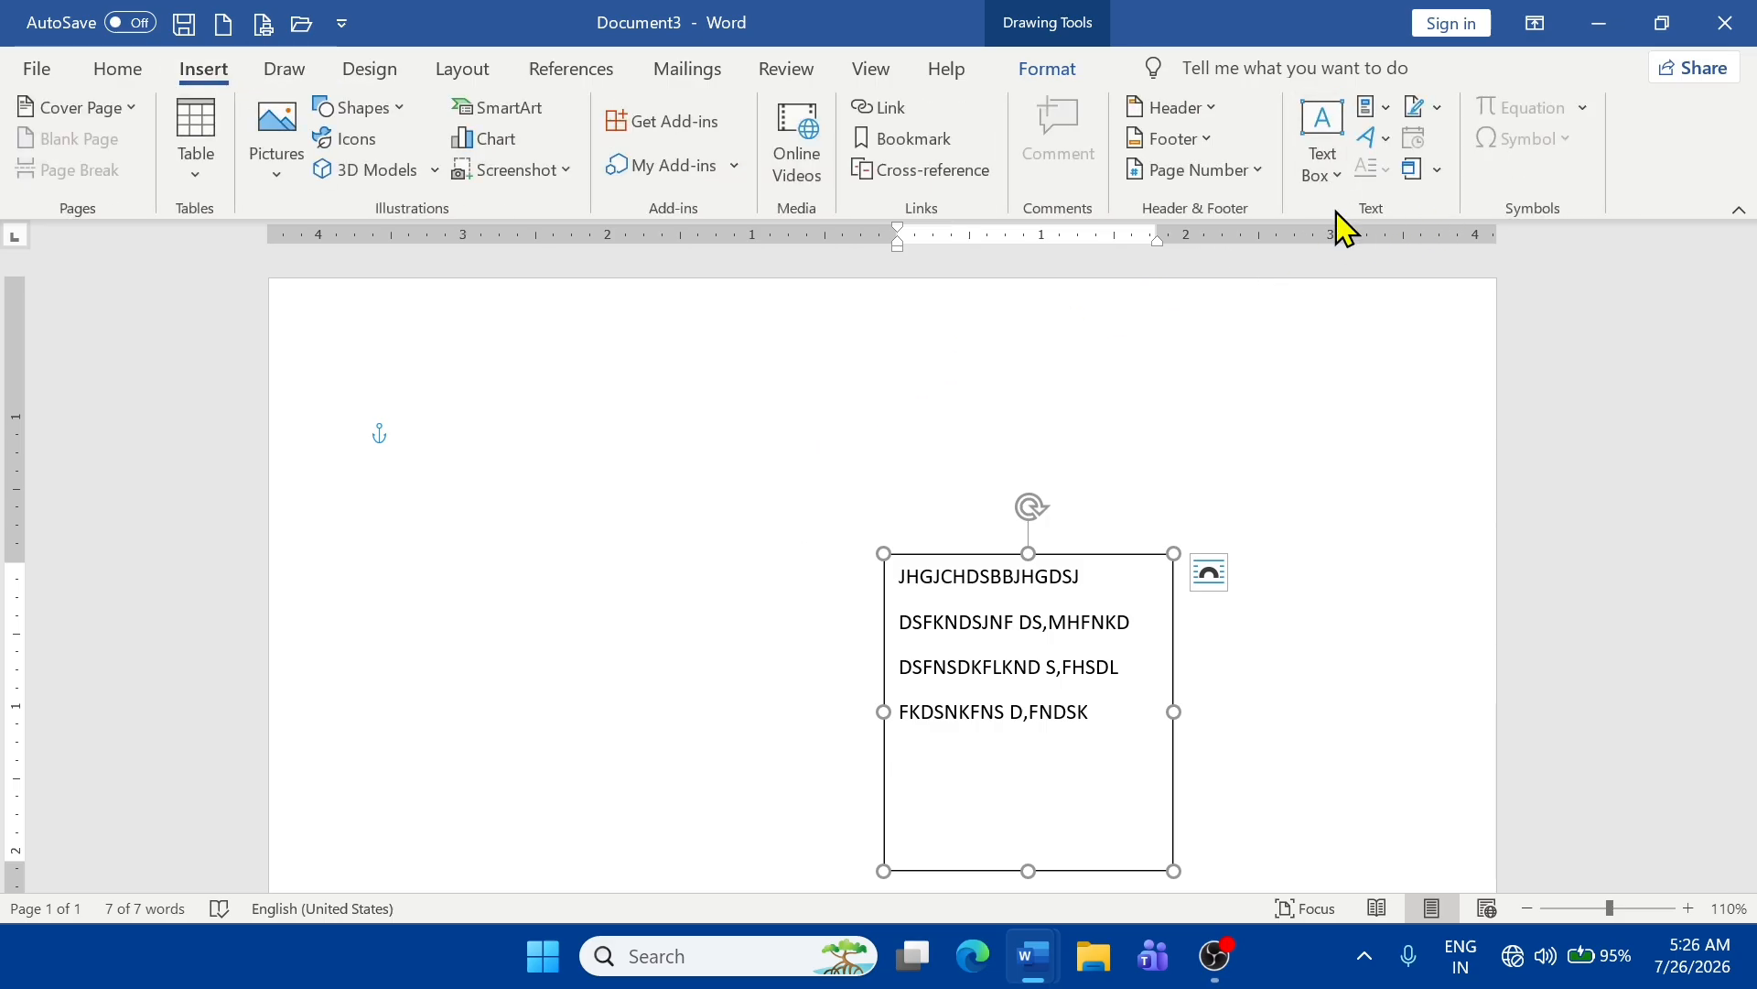
left_click(1382, 108)
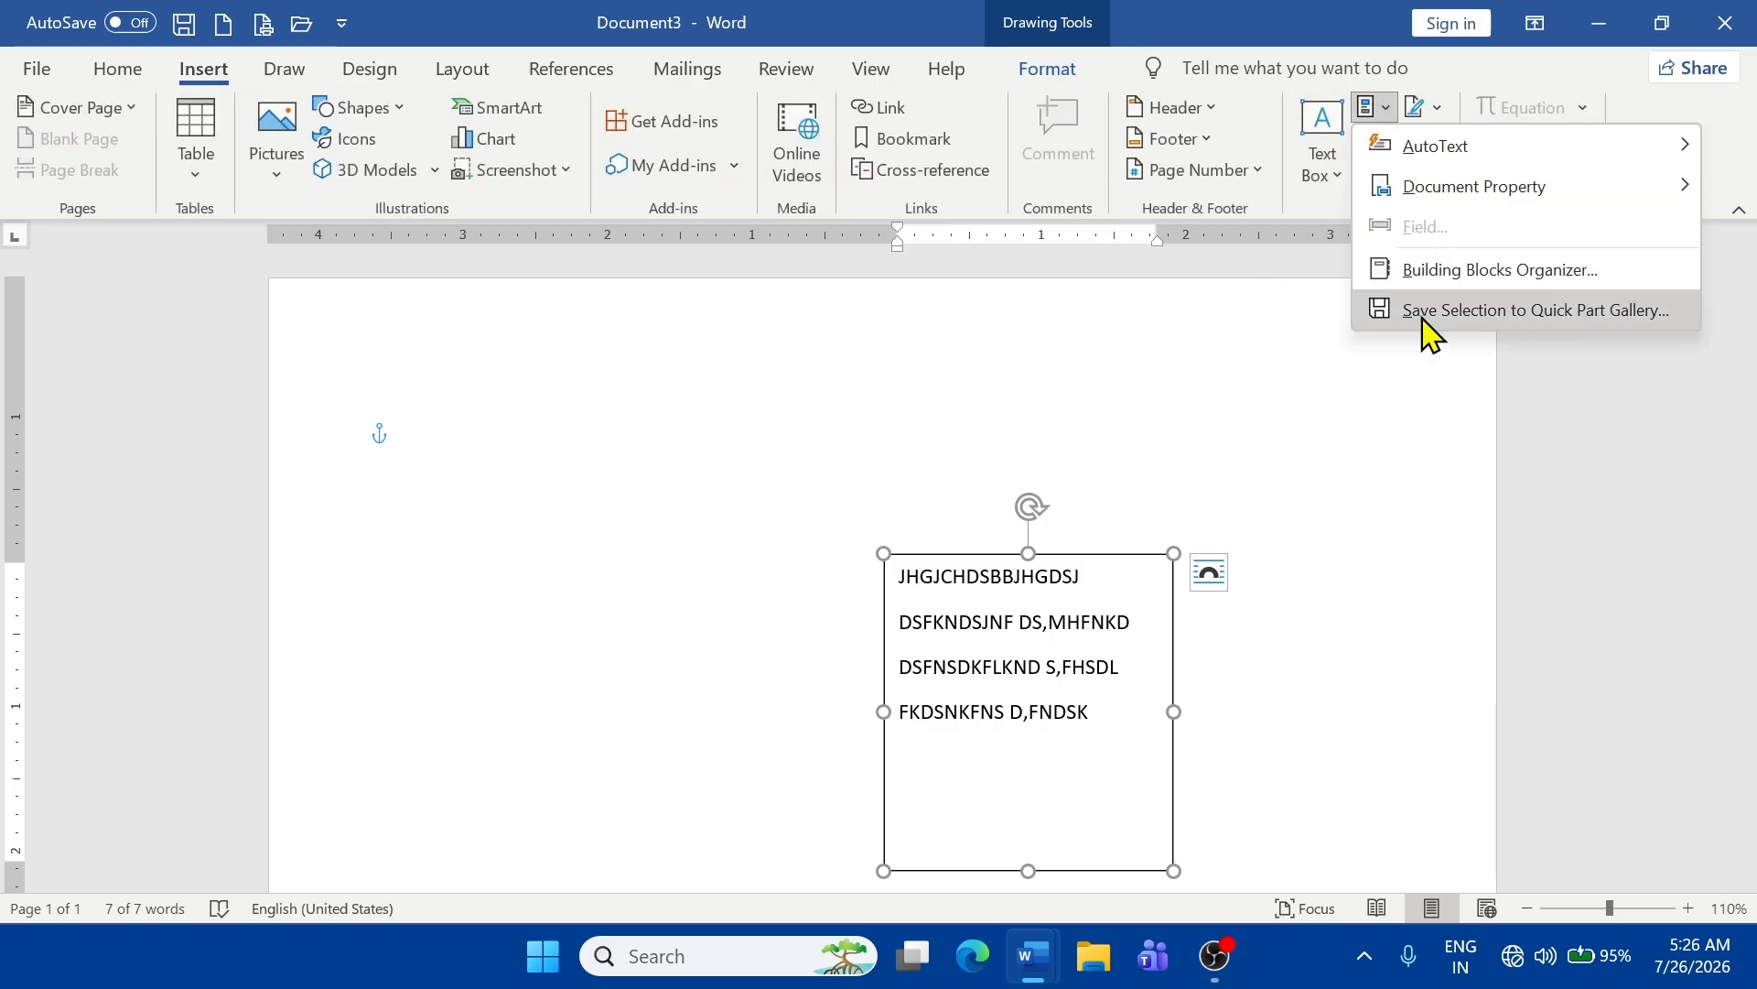
left_click(1411, 393)
left_click(1373, 108)
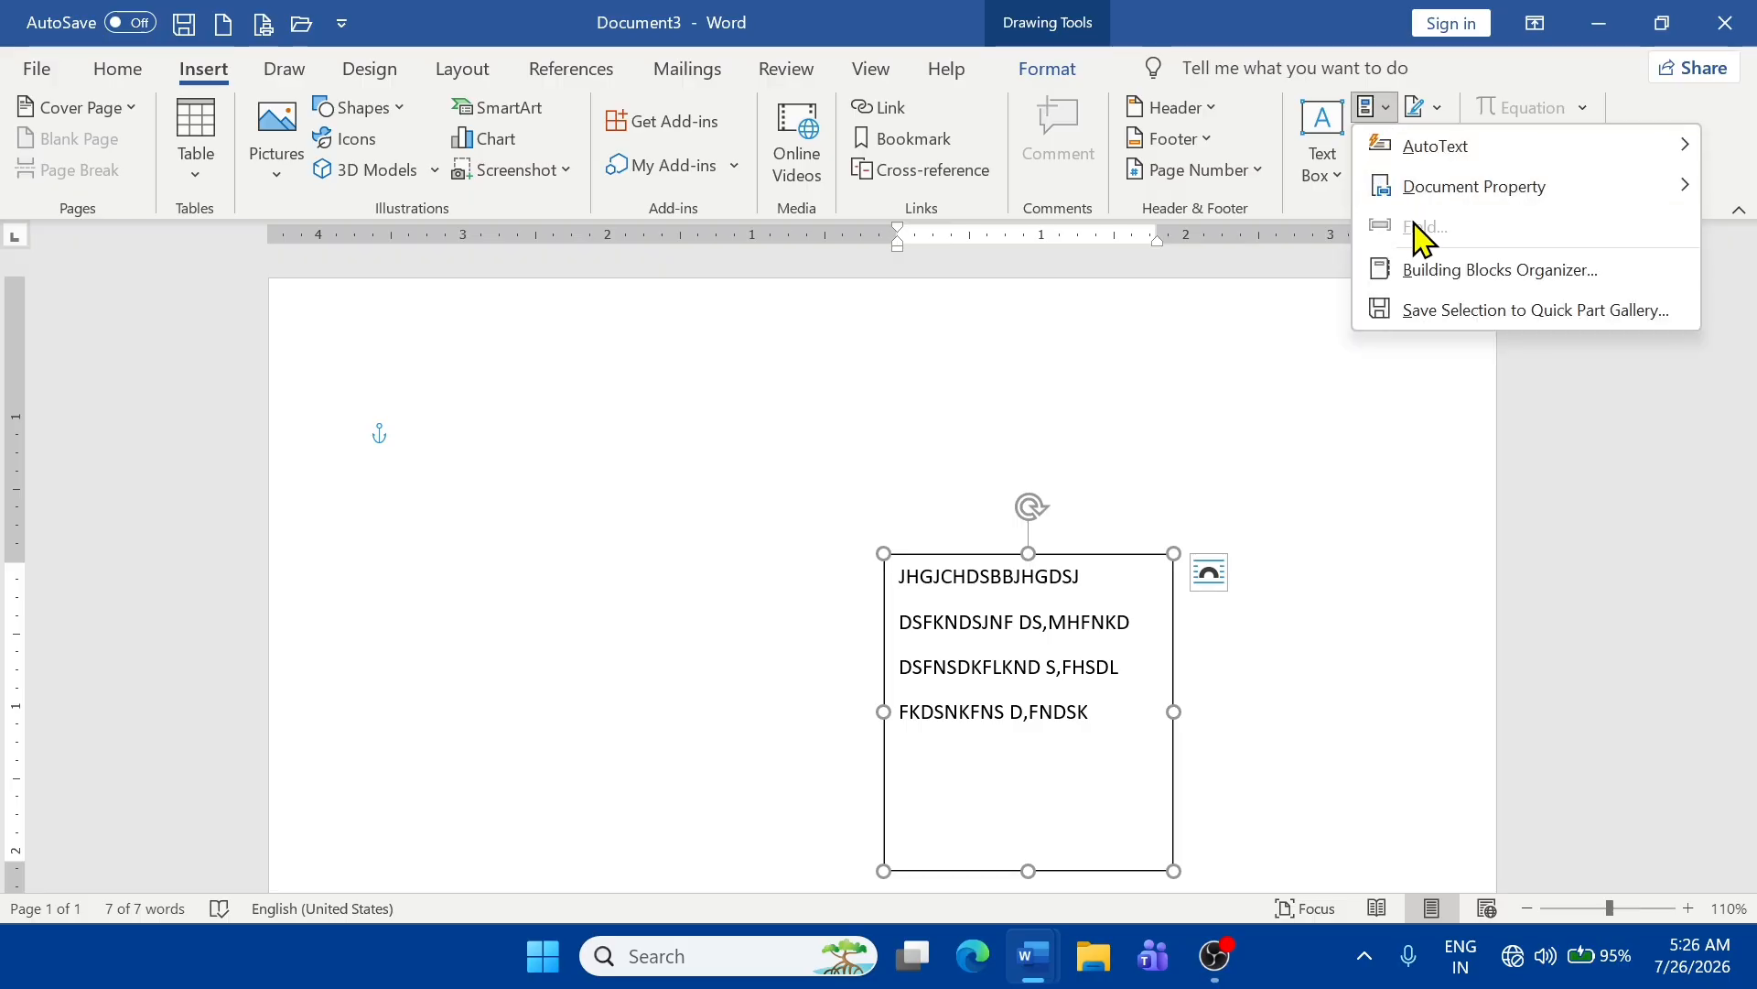
left_click(1291, 252)
- Insert the text box's text as WordArt in the black style with a blue shadow and move it toward the page's upper-left area
left_click(1370, 138)
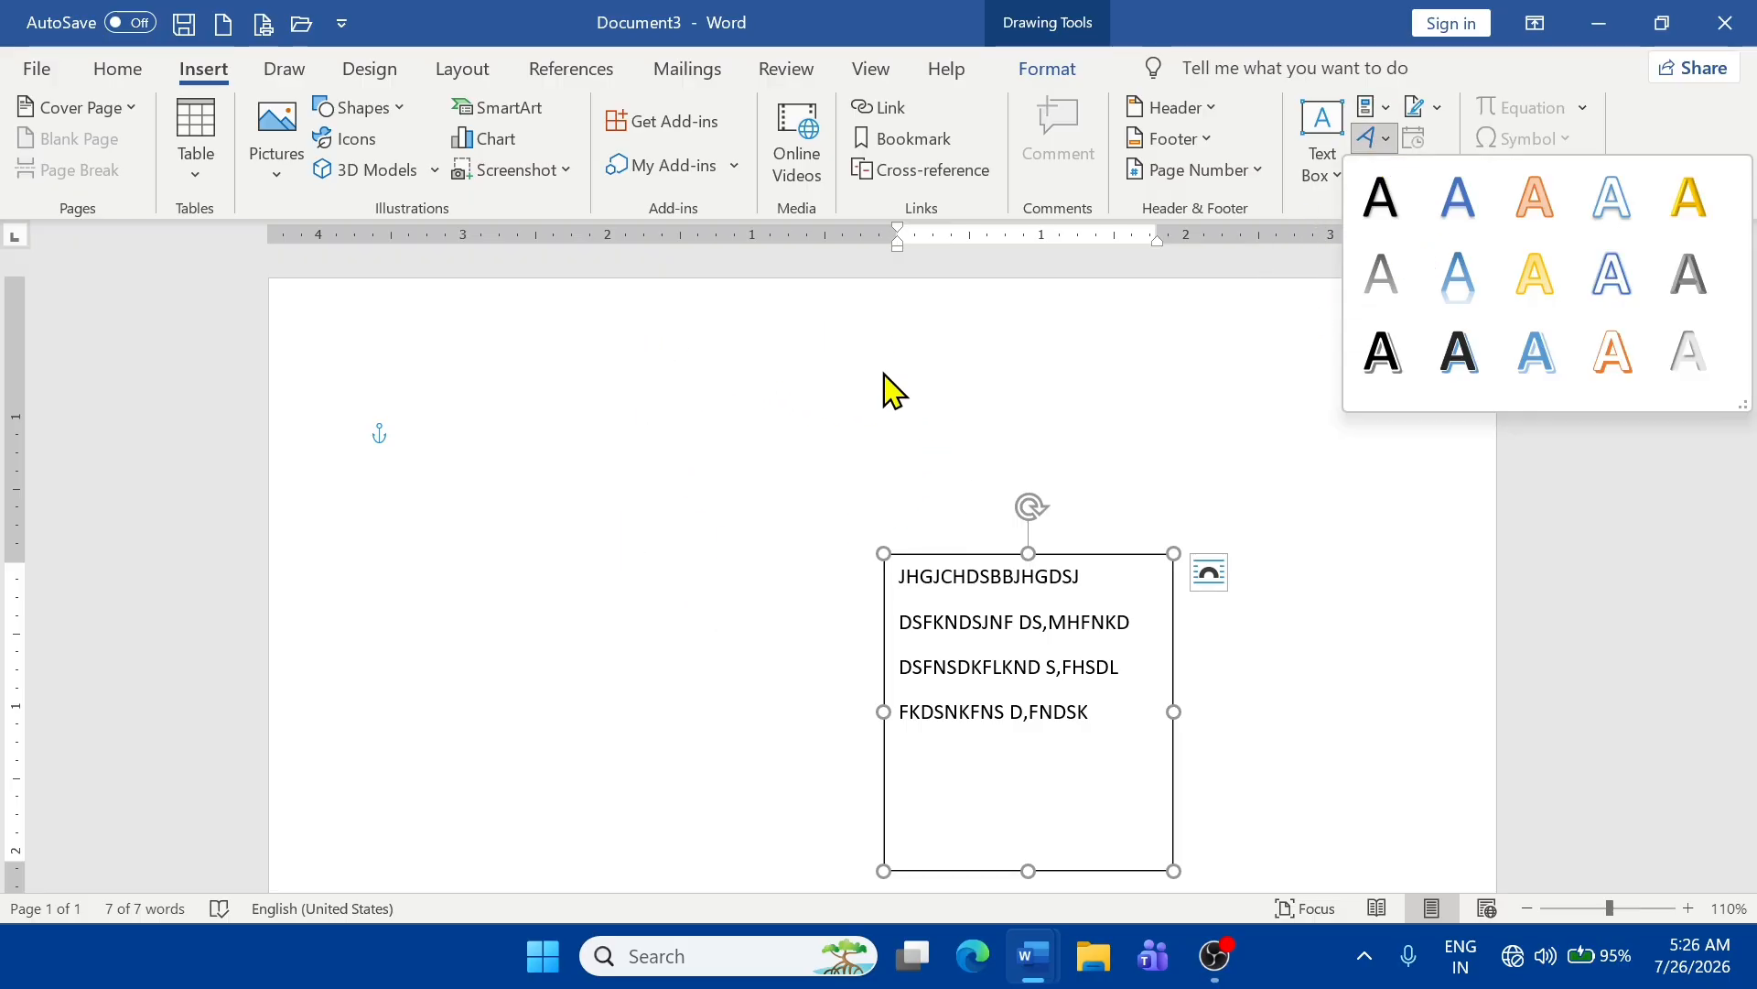
left_click(1459, 365)
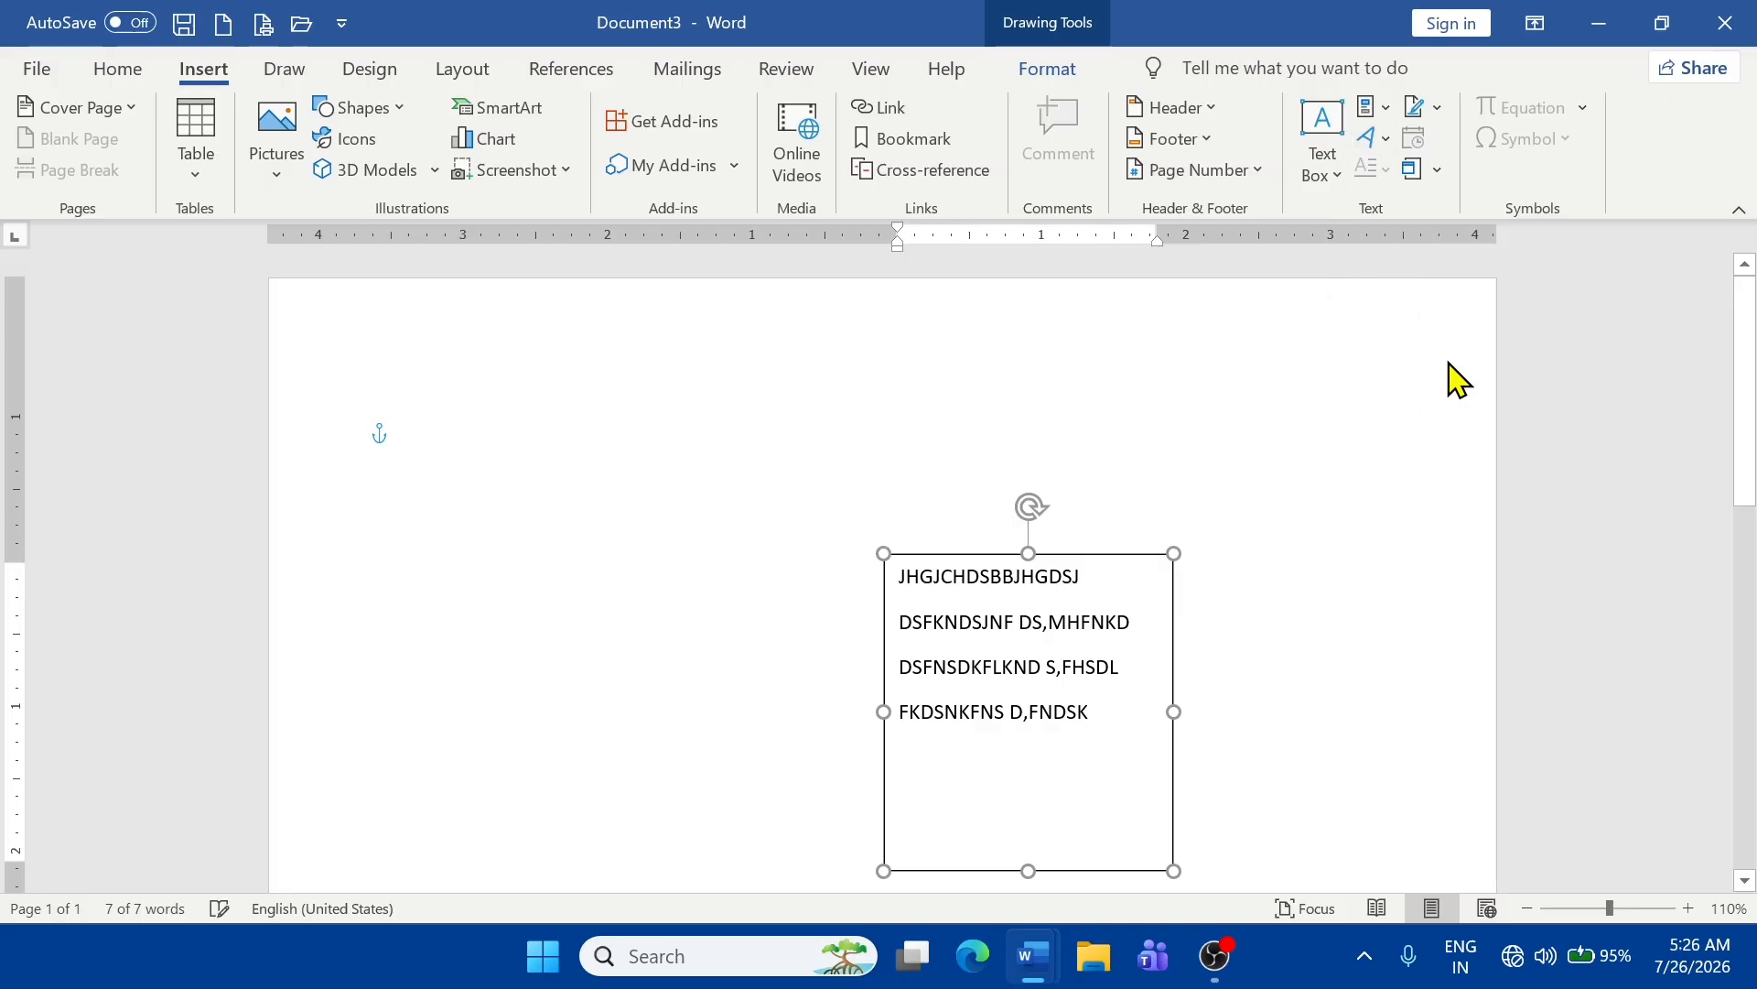
left_click_drag(1298, 581, 735, 350)
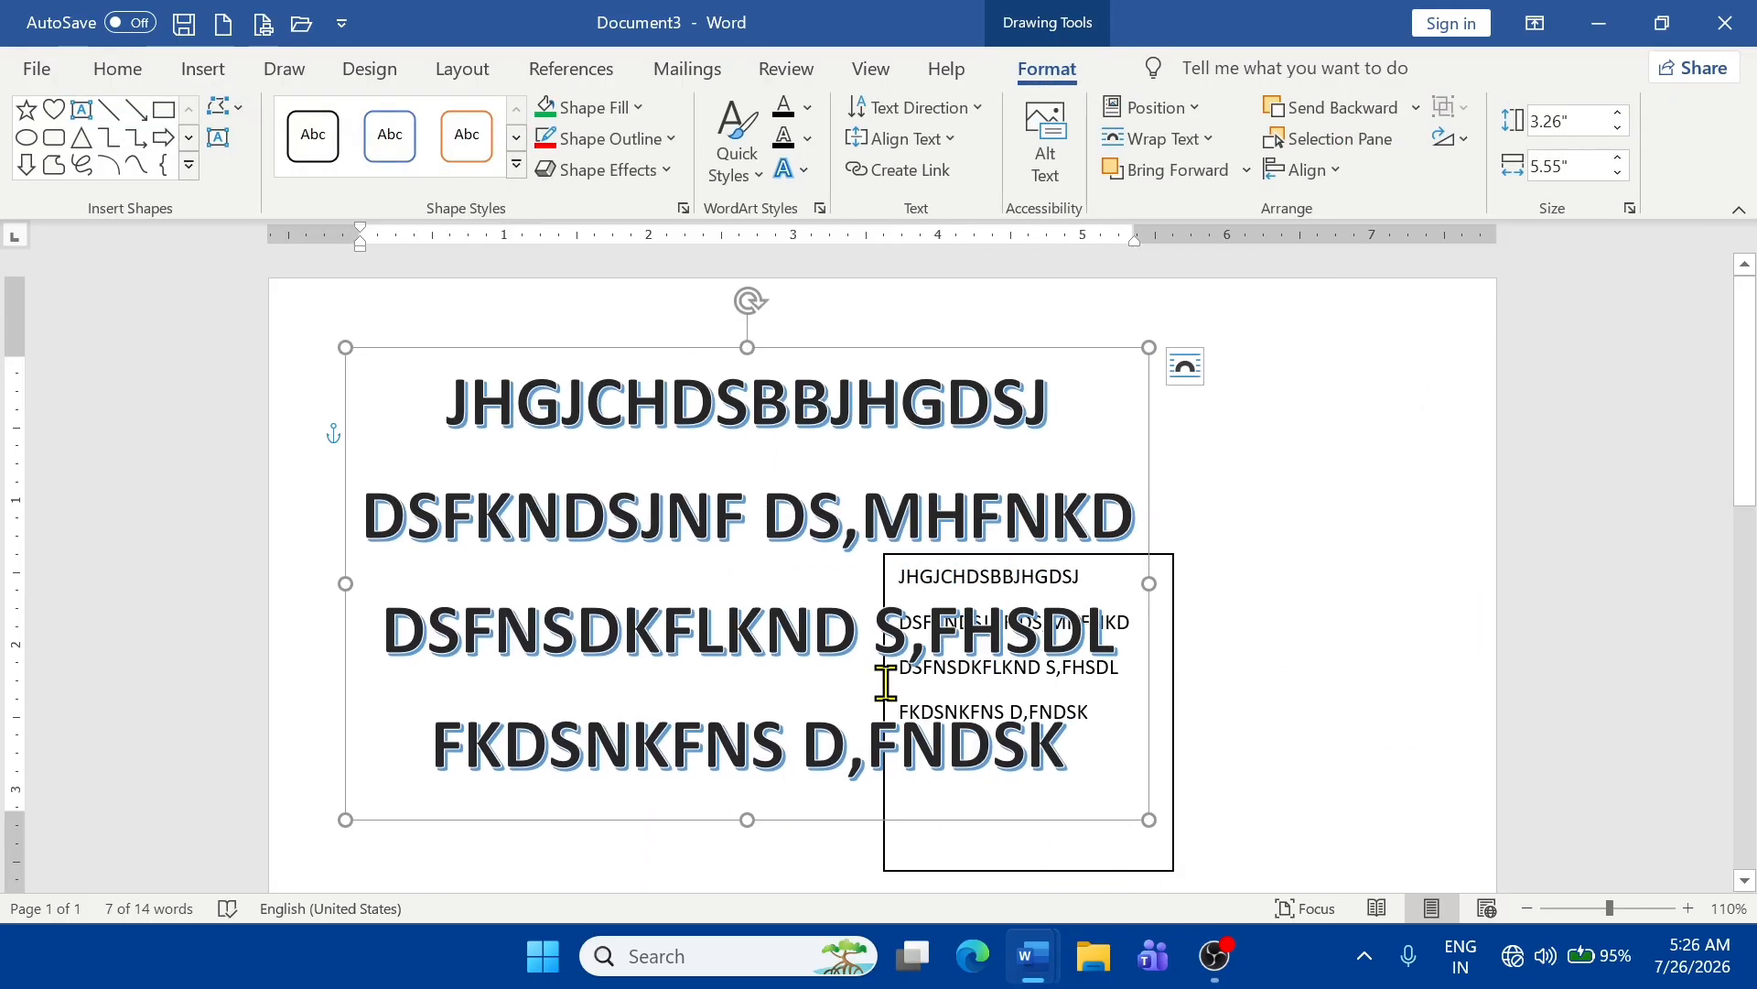
- Close the document without saving and insert WordArt in the black style with a blue shadow into a new blank document
left_click(1730, 18)
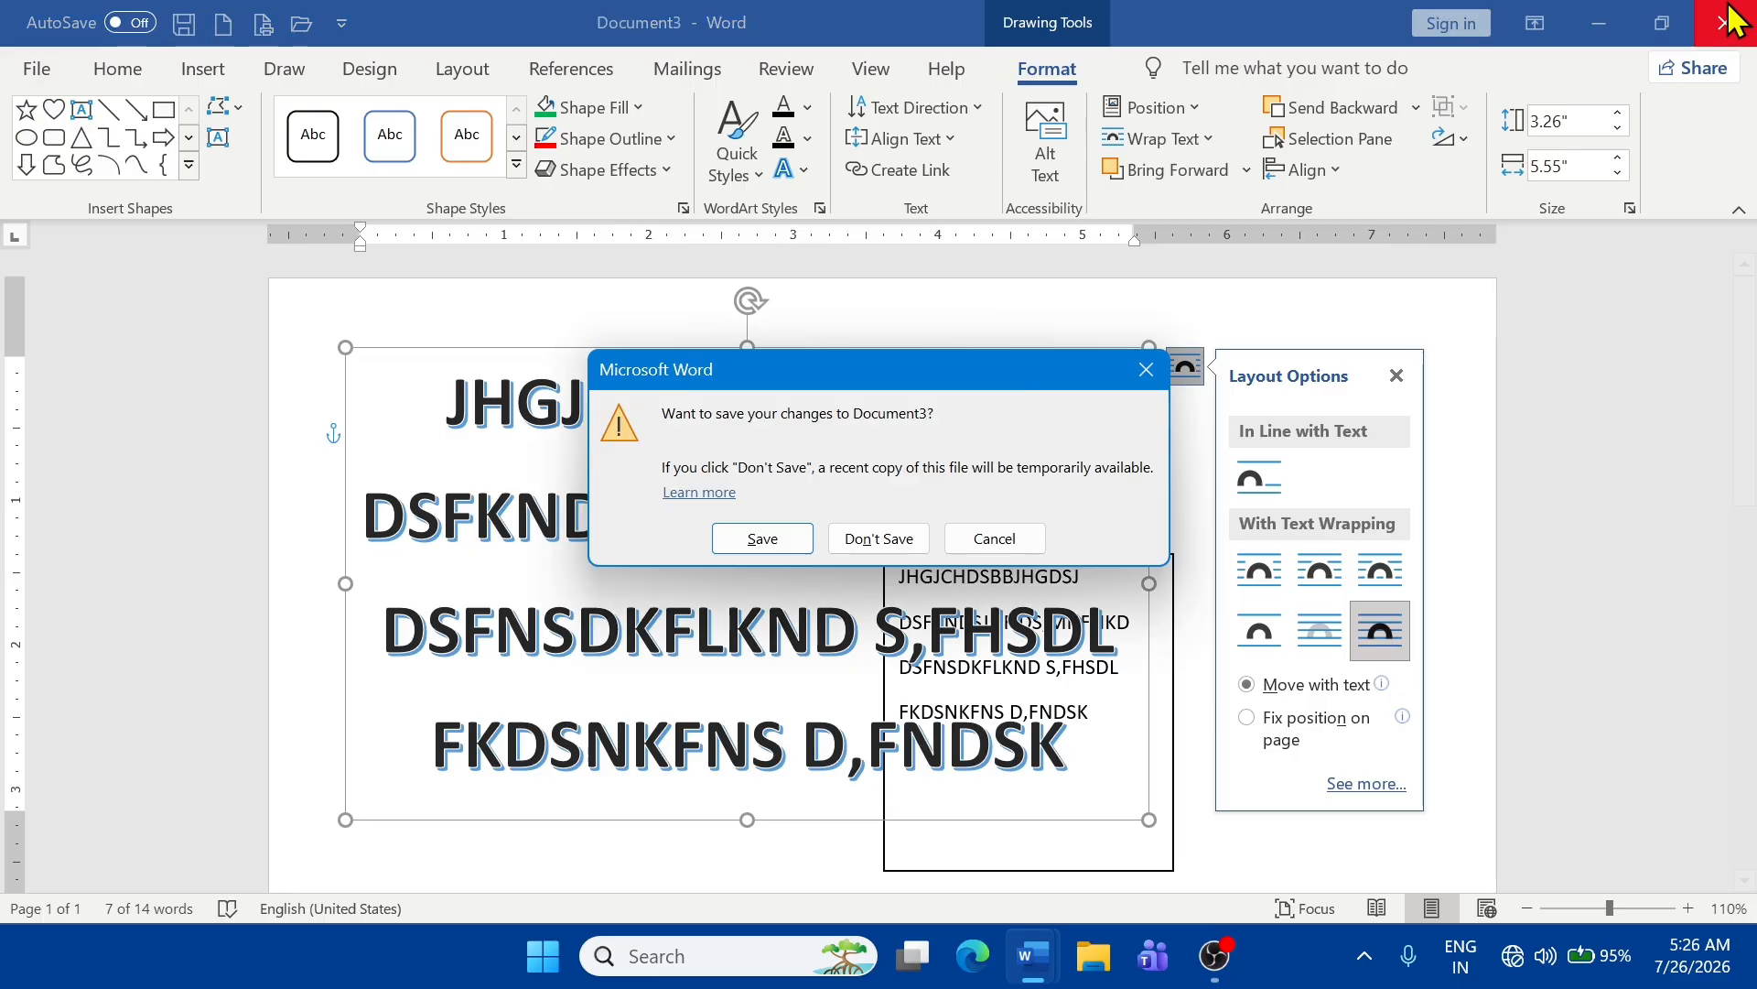
left_click(906, 542)
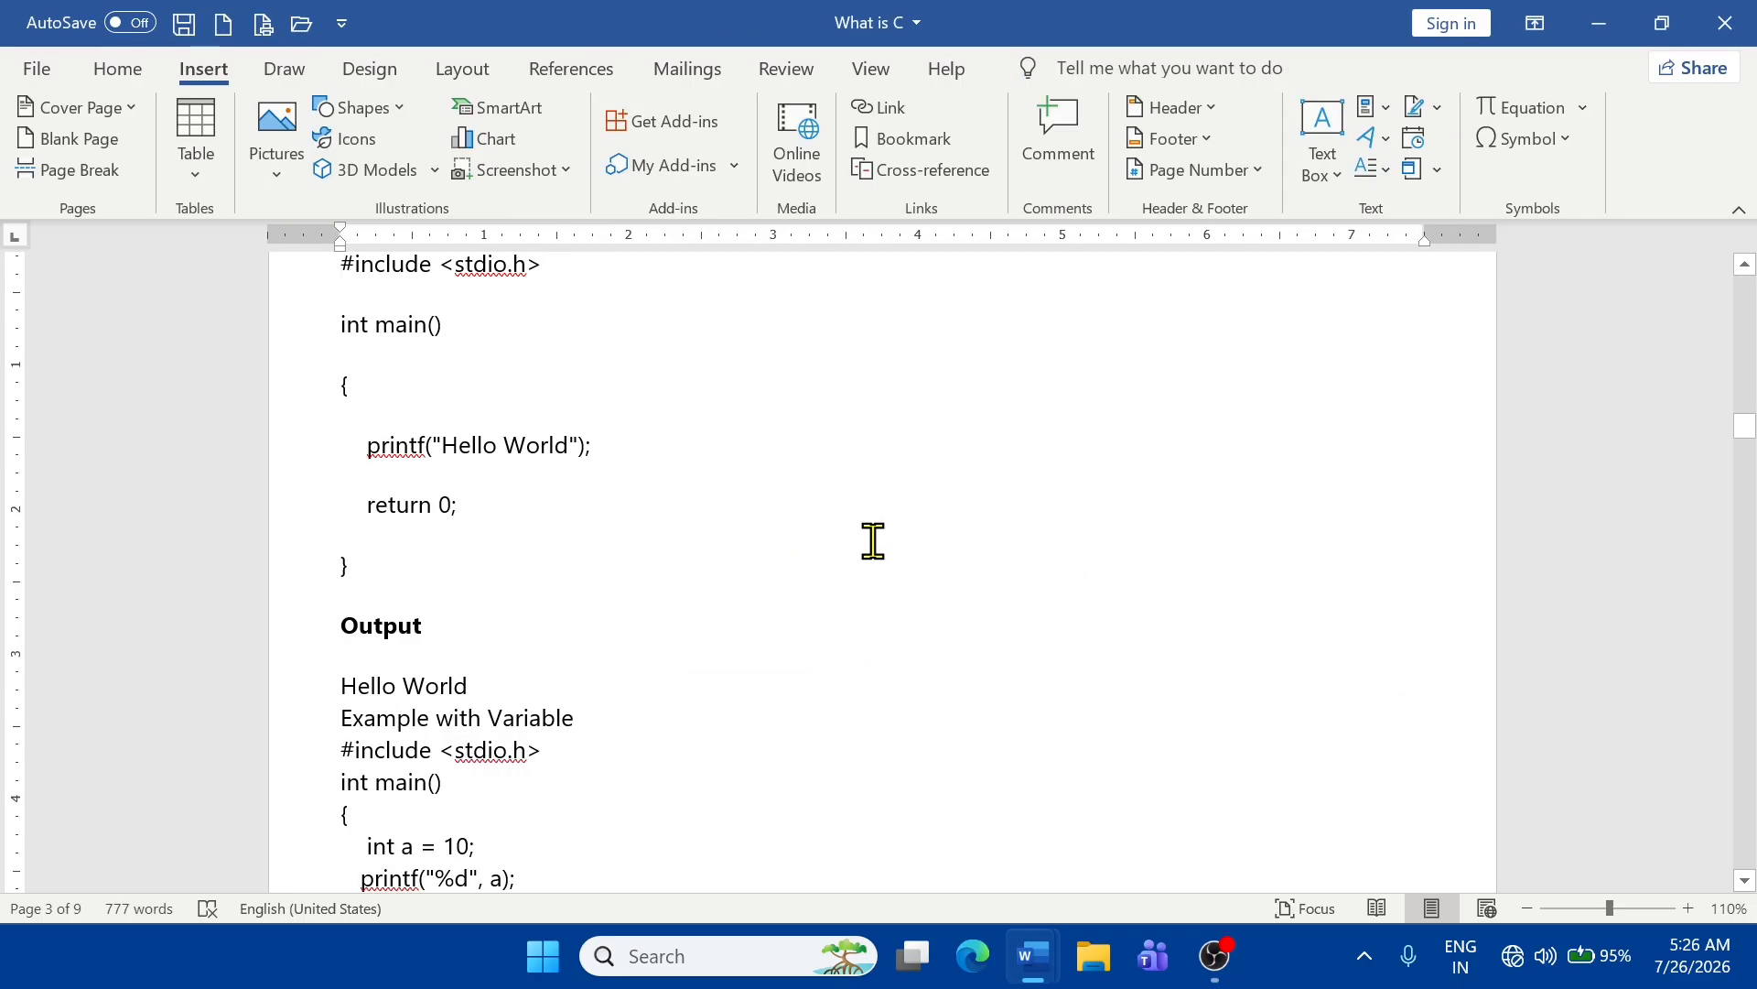
key("ctrl+n")
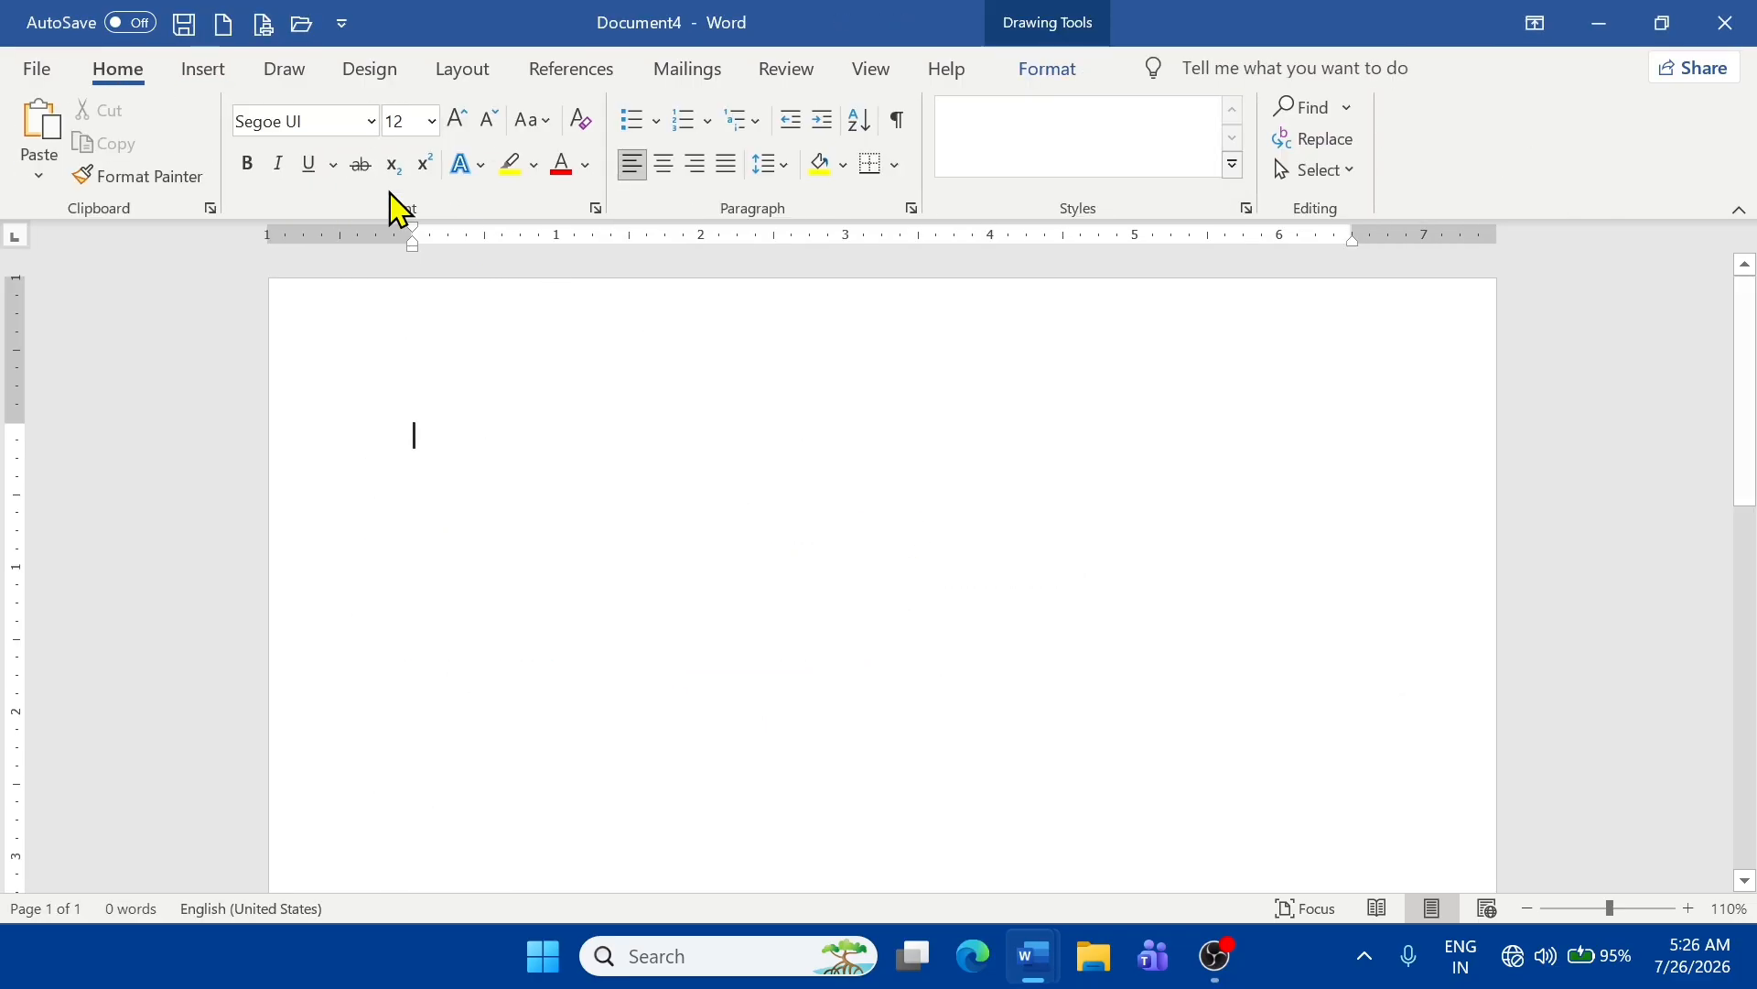
left_click(201, 73)
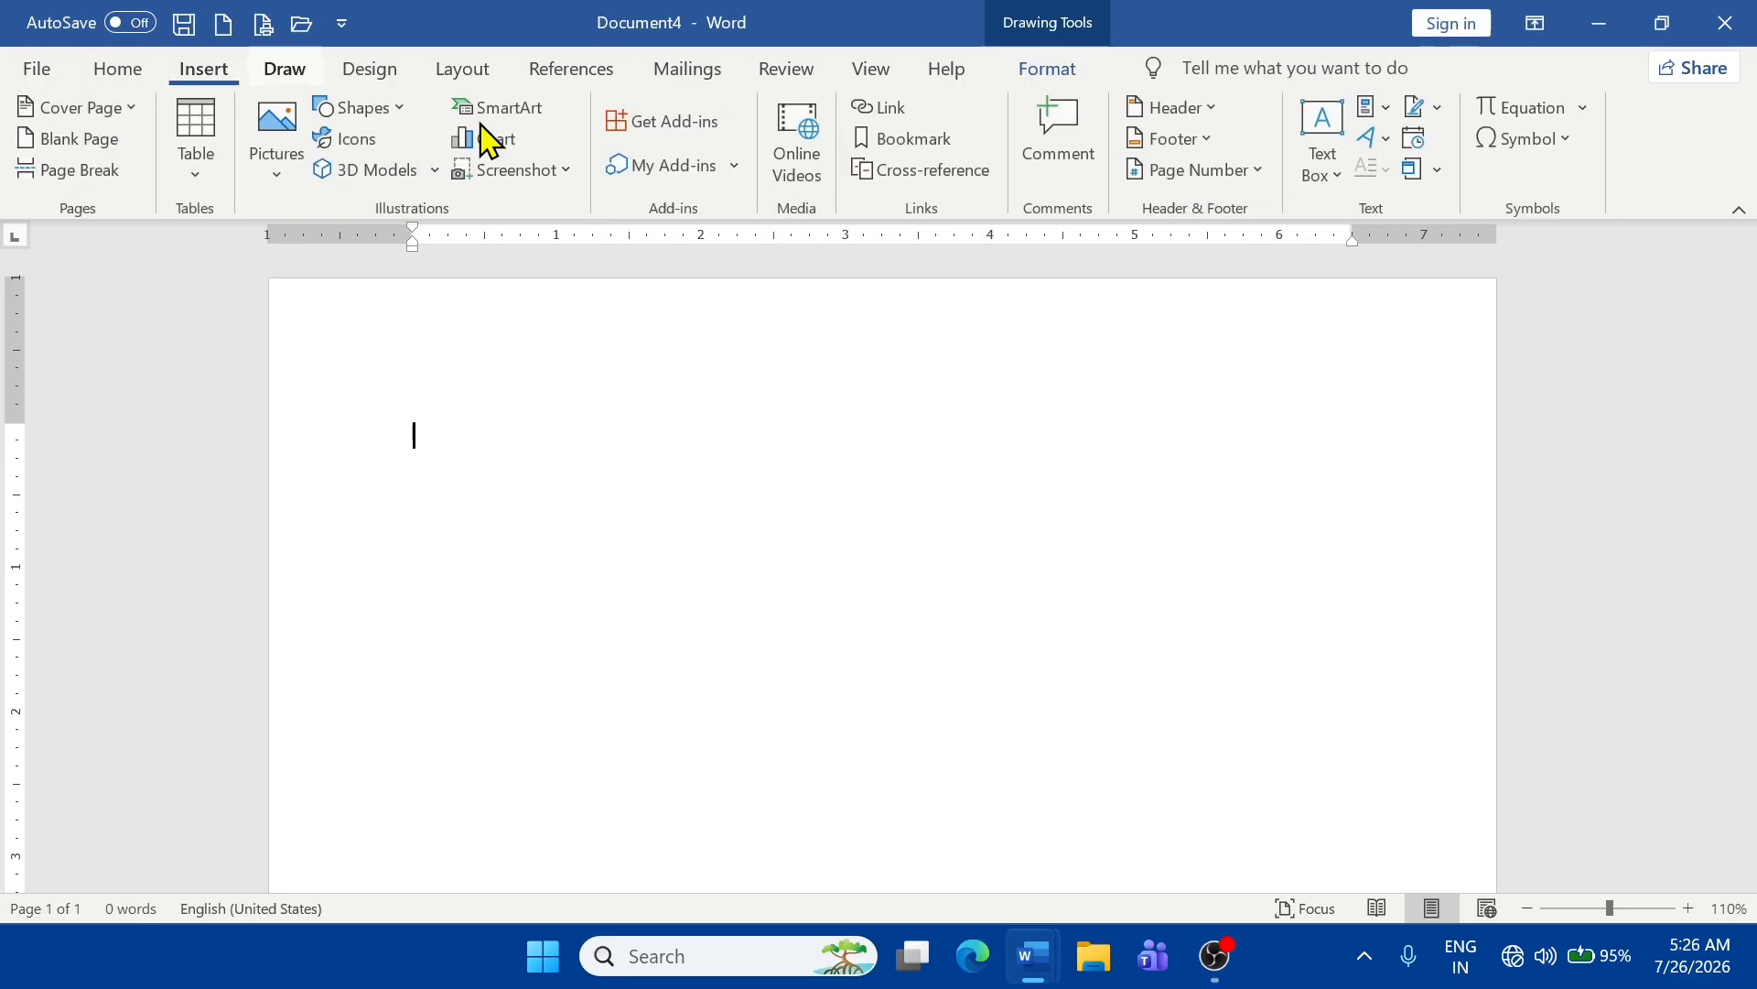
left_click(1373, 139)
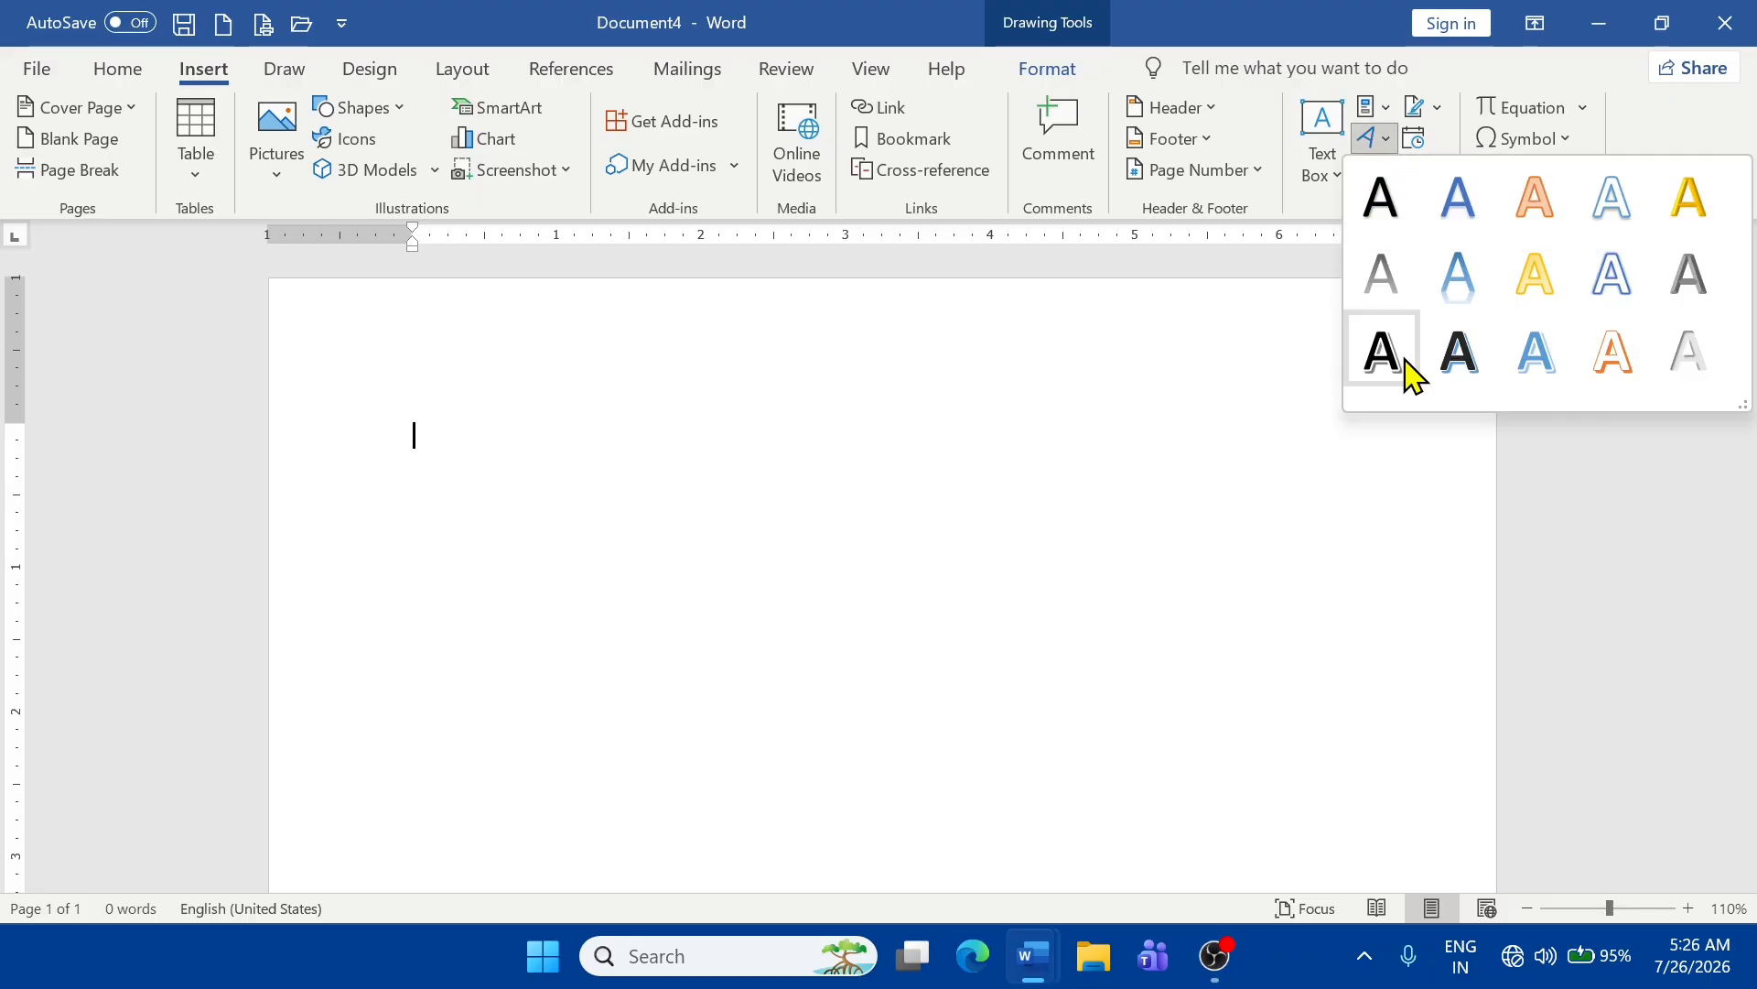
left_click(1461, 361)
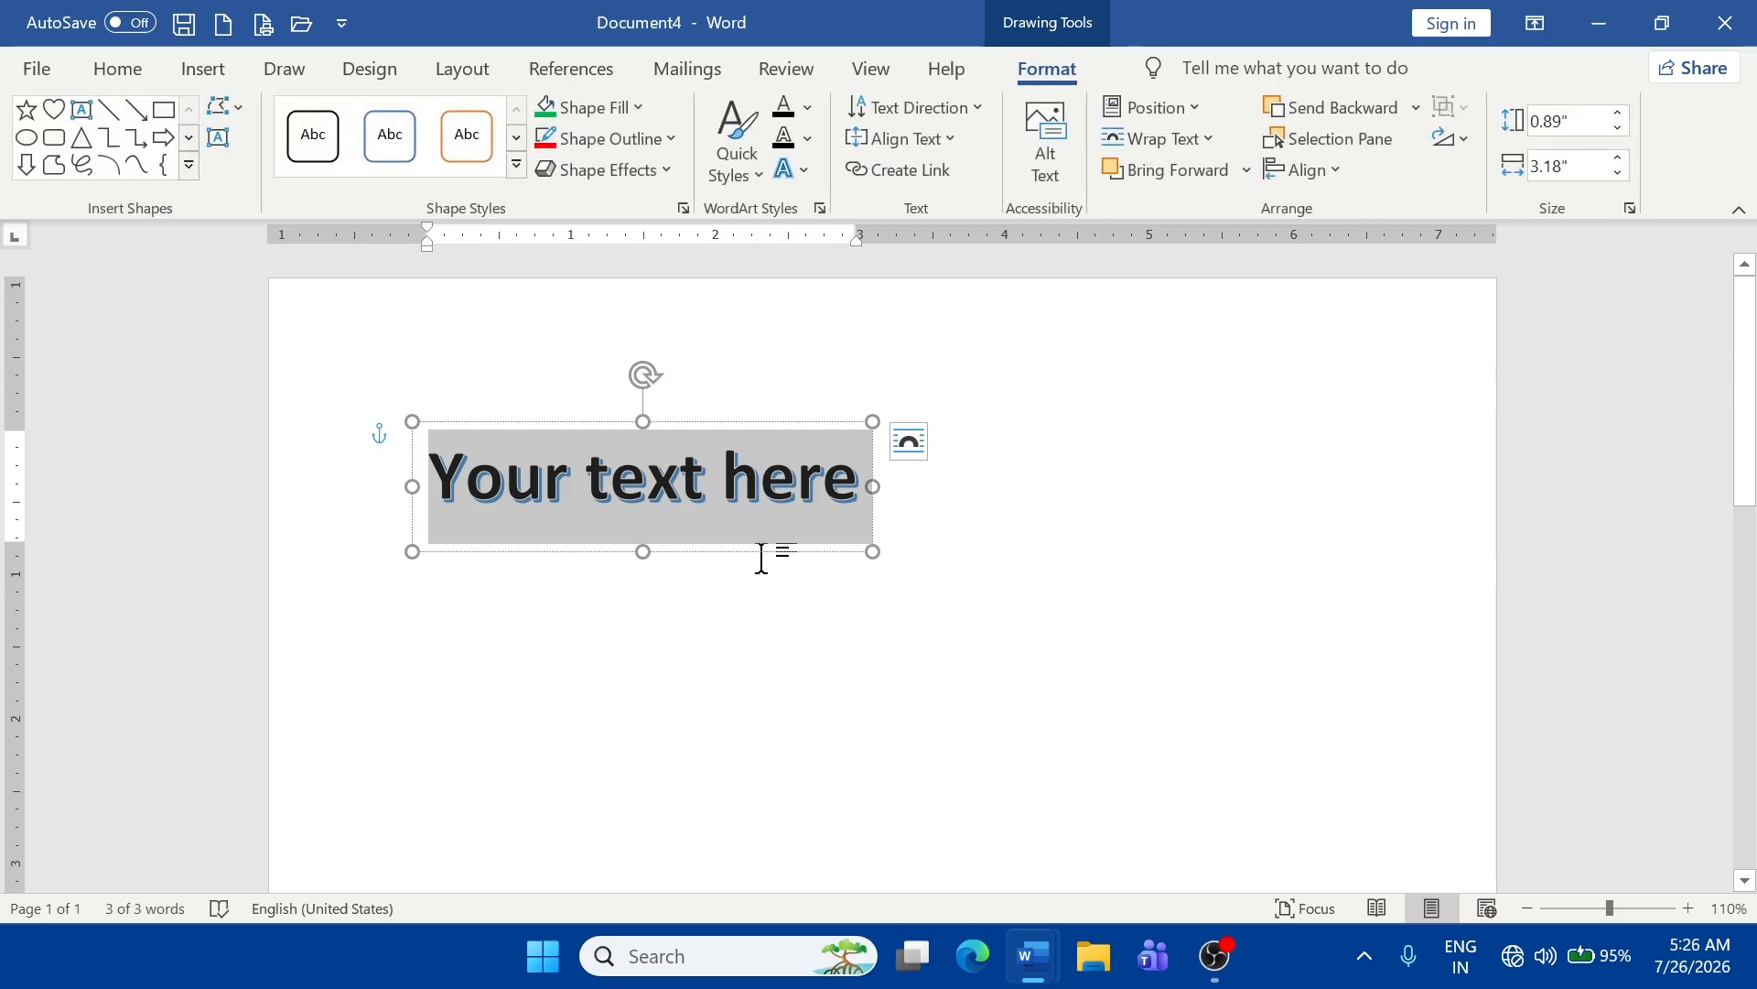
- Replace the WordArt placeholder text with "Basic Computer Course"
key("BackSpace")
type("B")
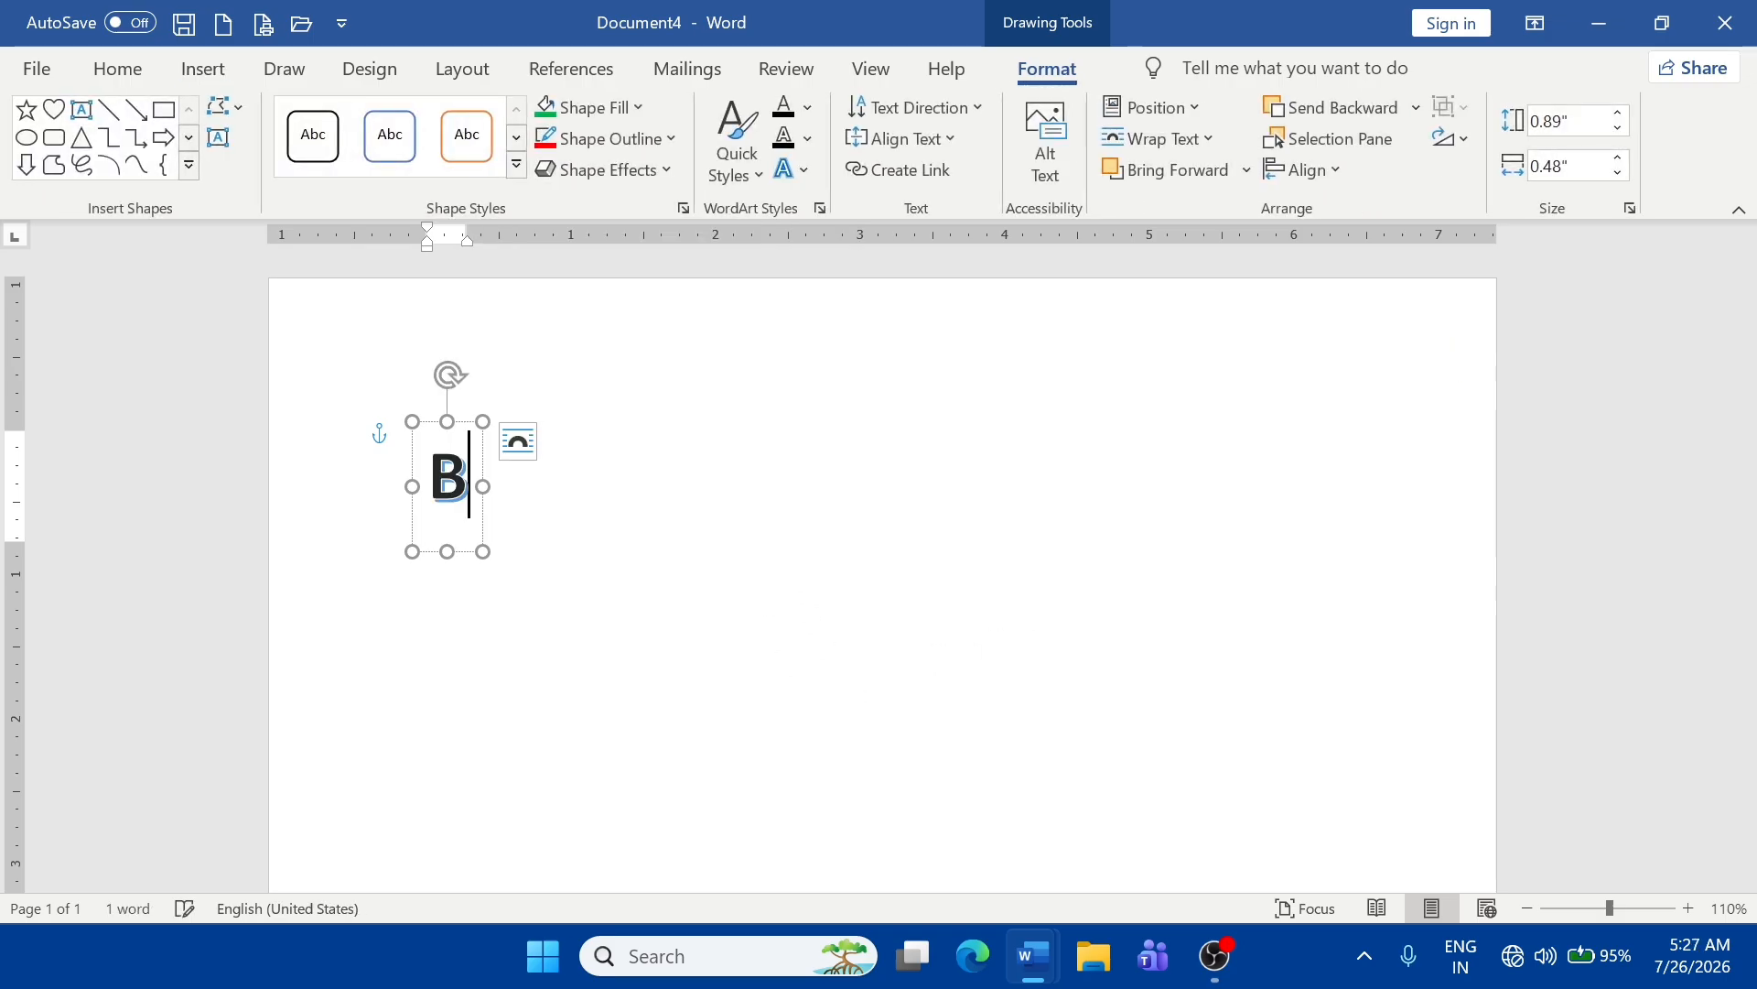
type("asic")
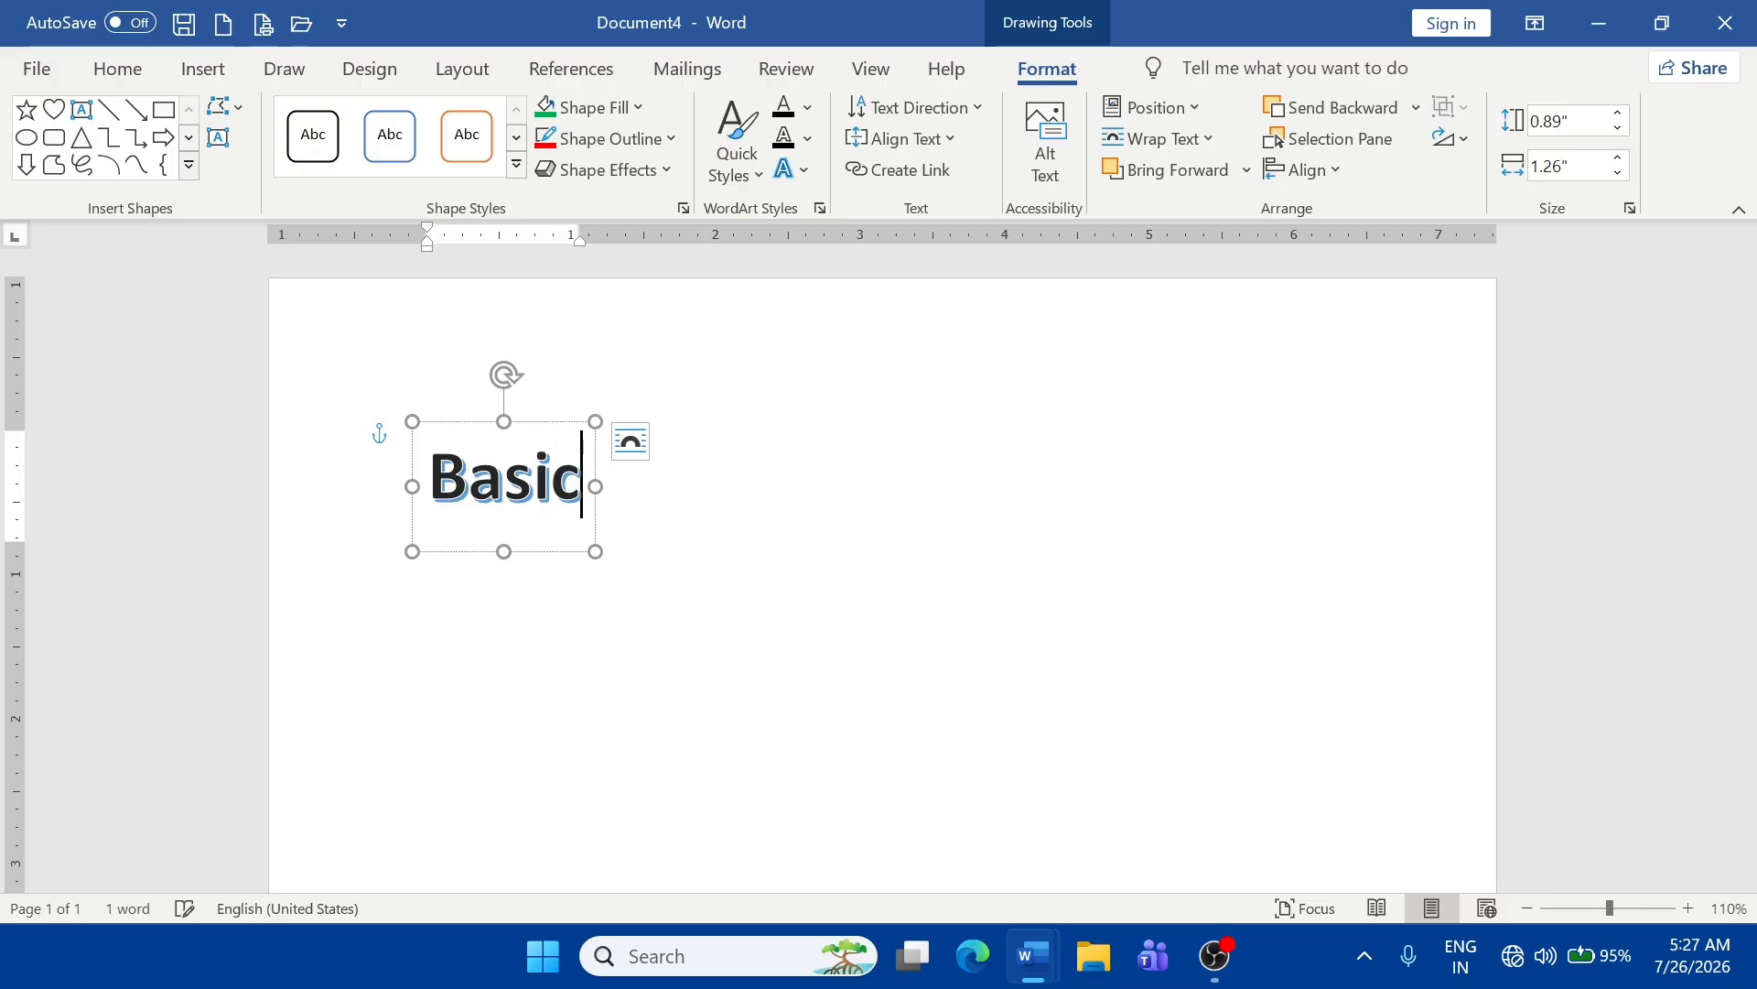
type(" Comp")
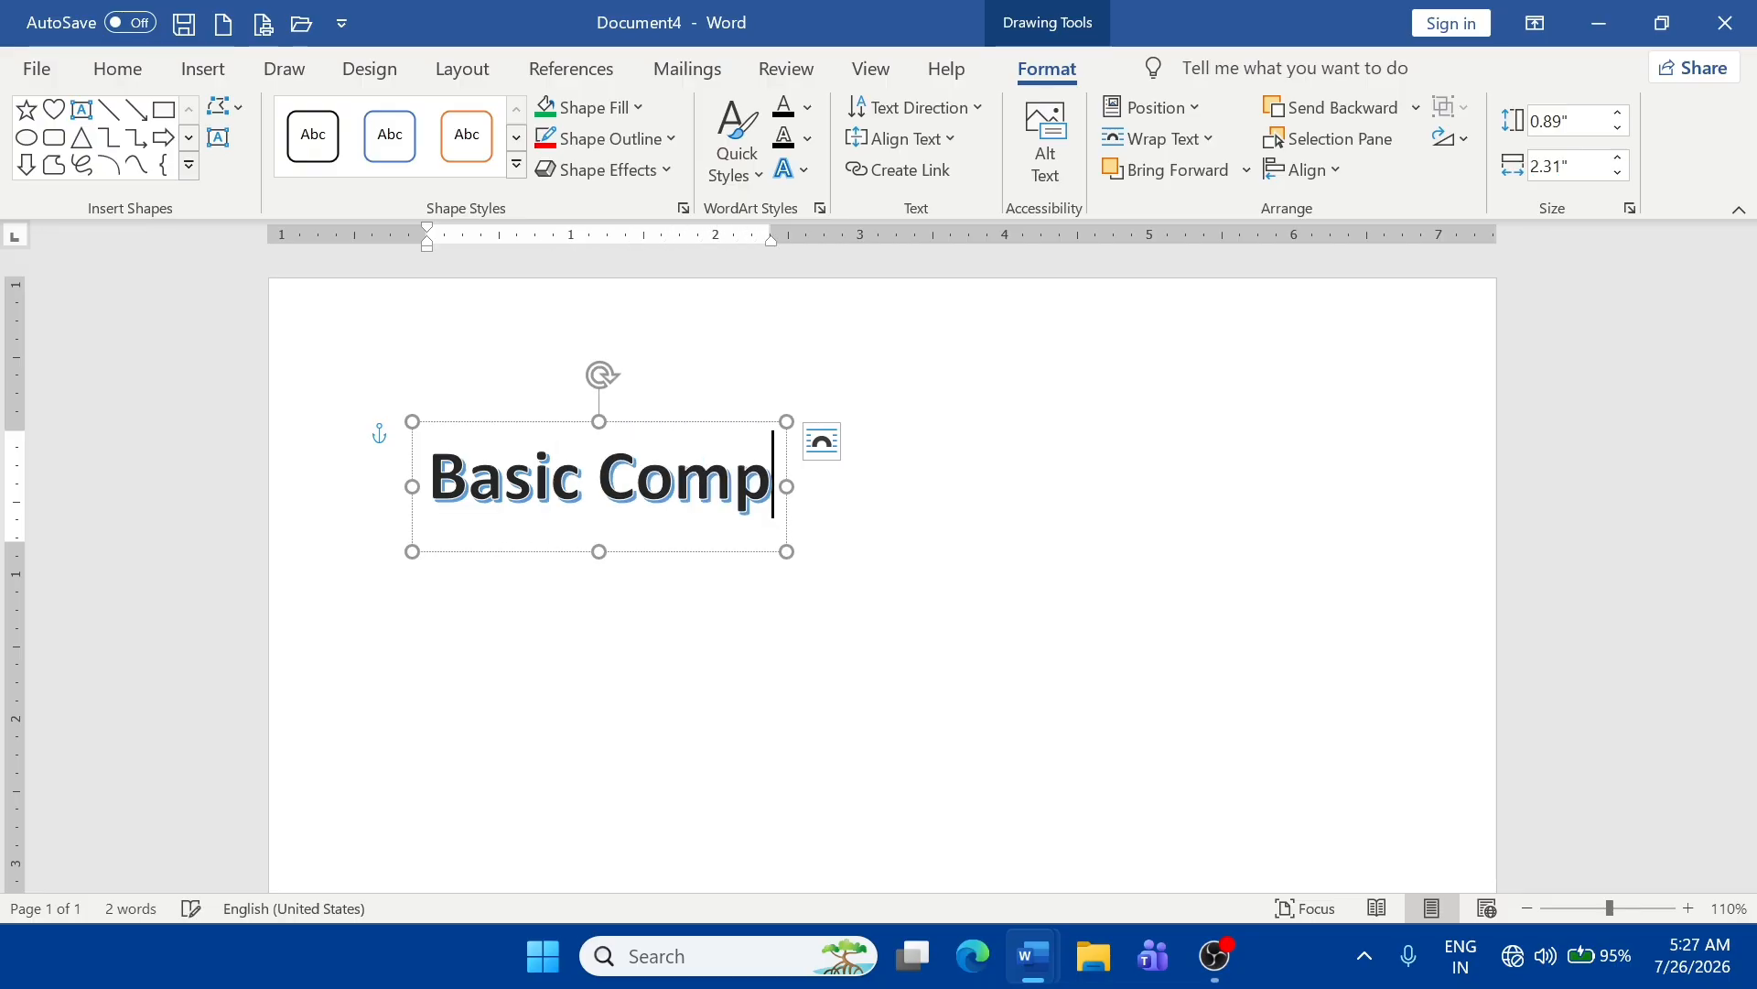
type("uter Course")
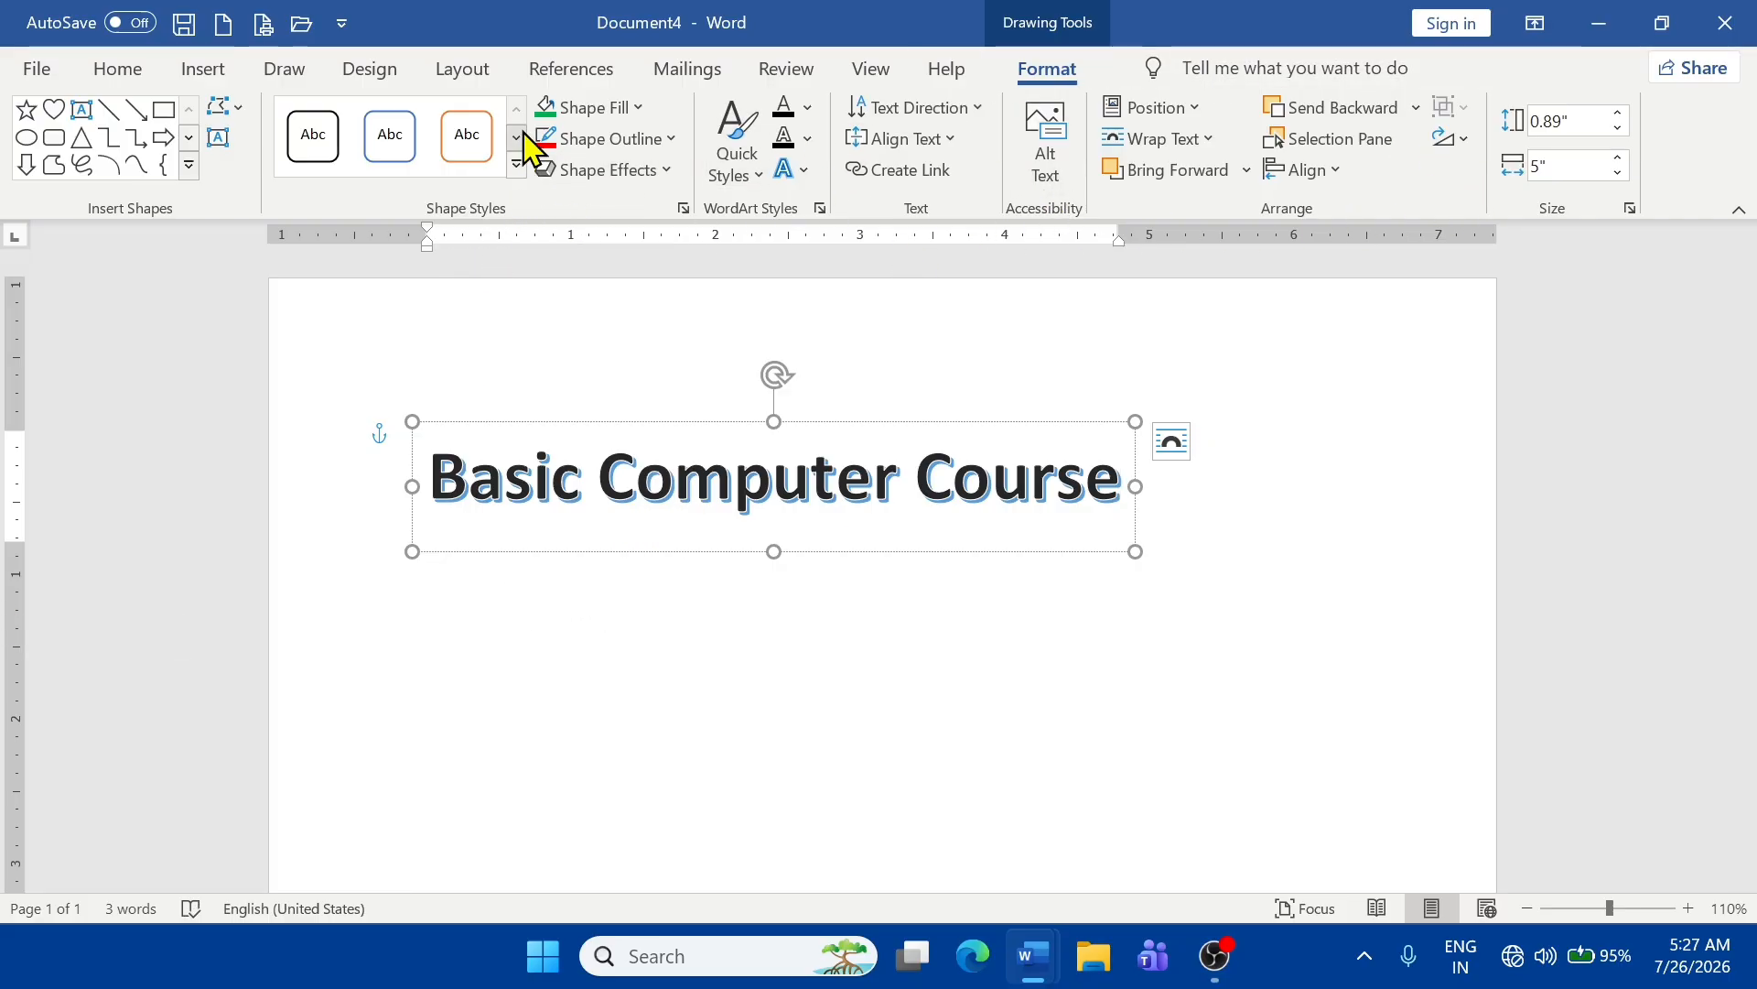
left_click(517, 165)
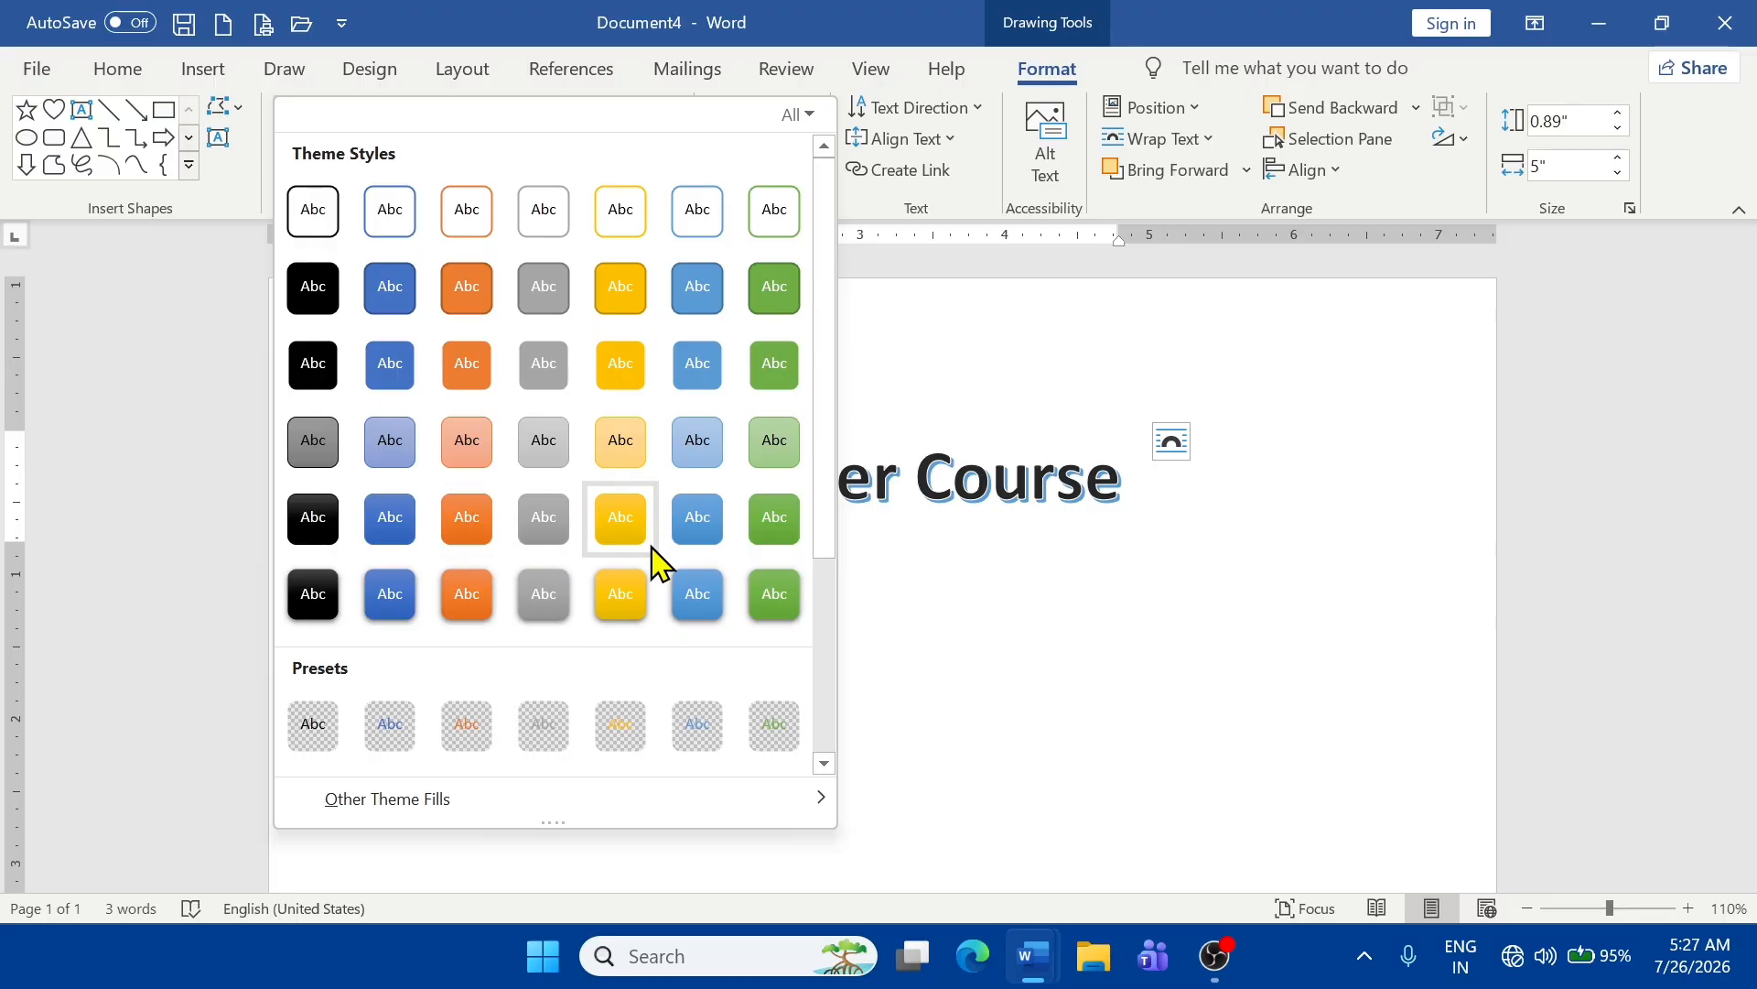
left_click(1107, 685)
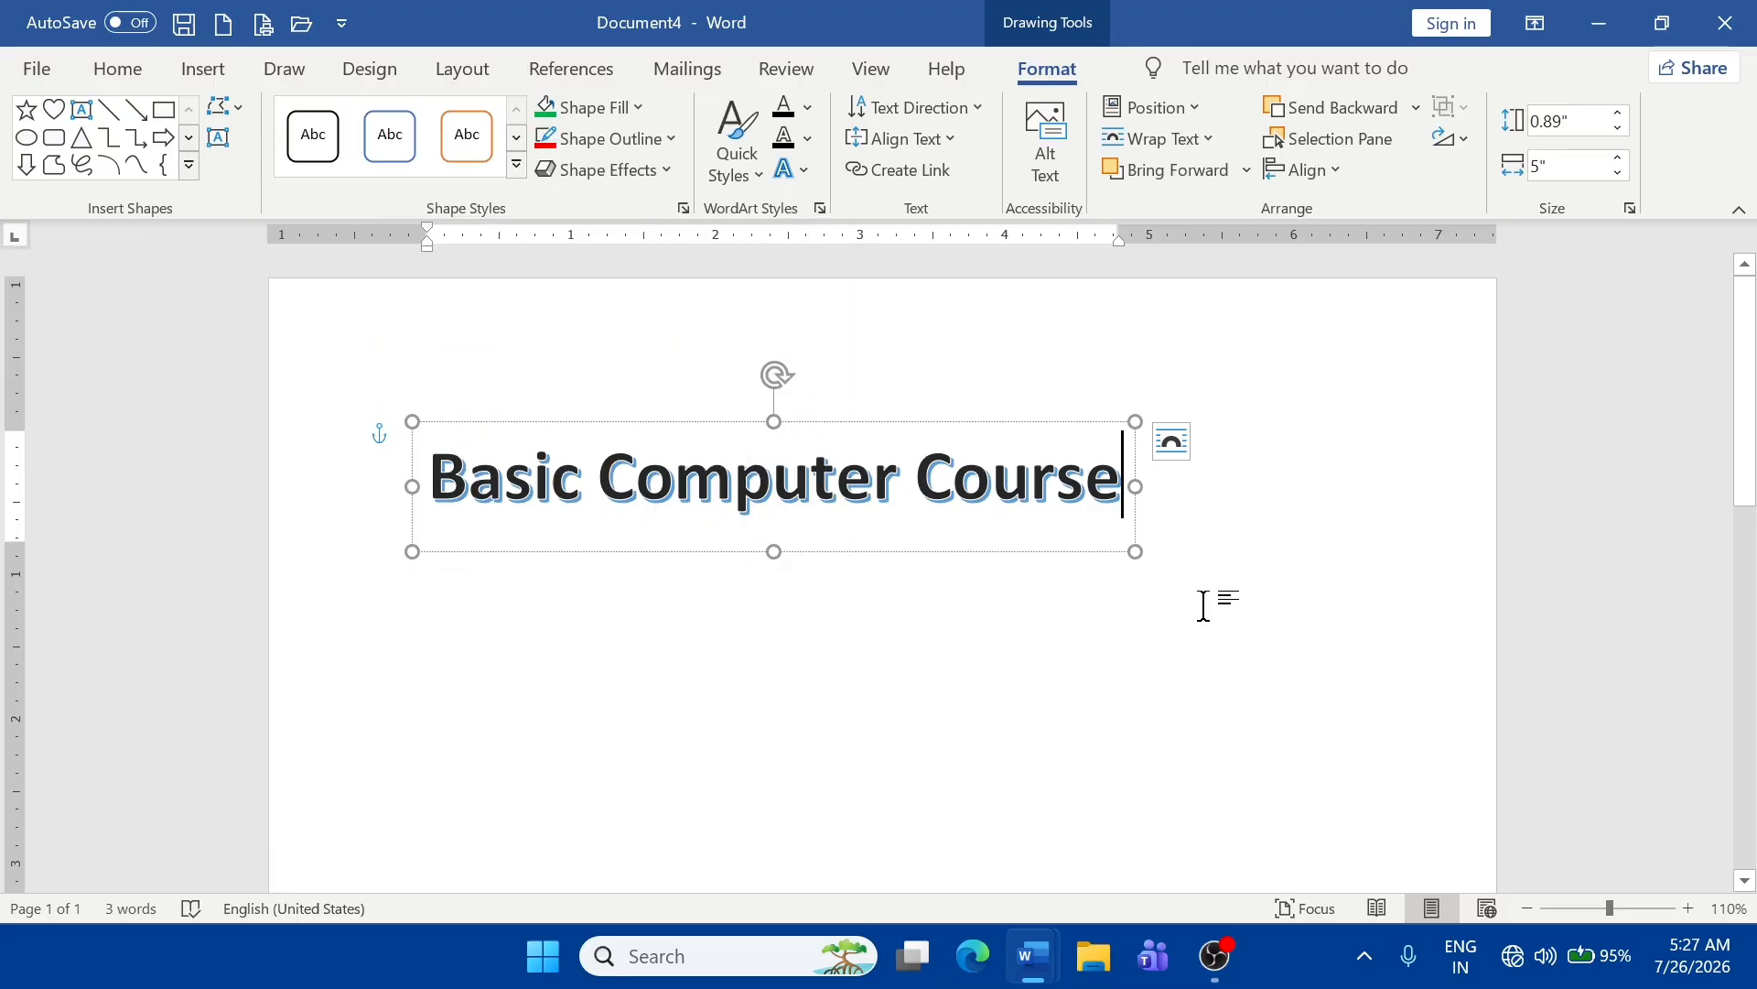
- Try larger and smaller font sizes on the whole WordArt text and set it to 48 points
left_click_drag(1114, 489, 463, 498)
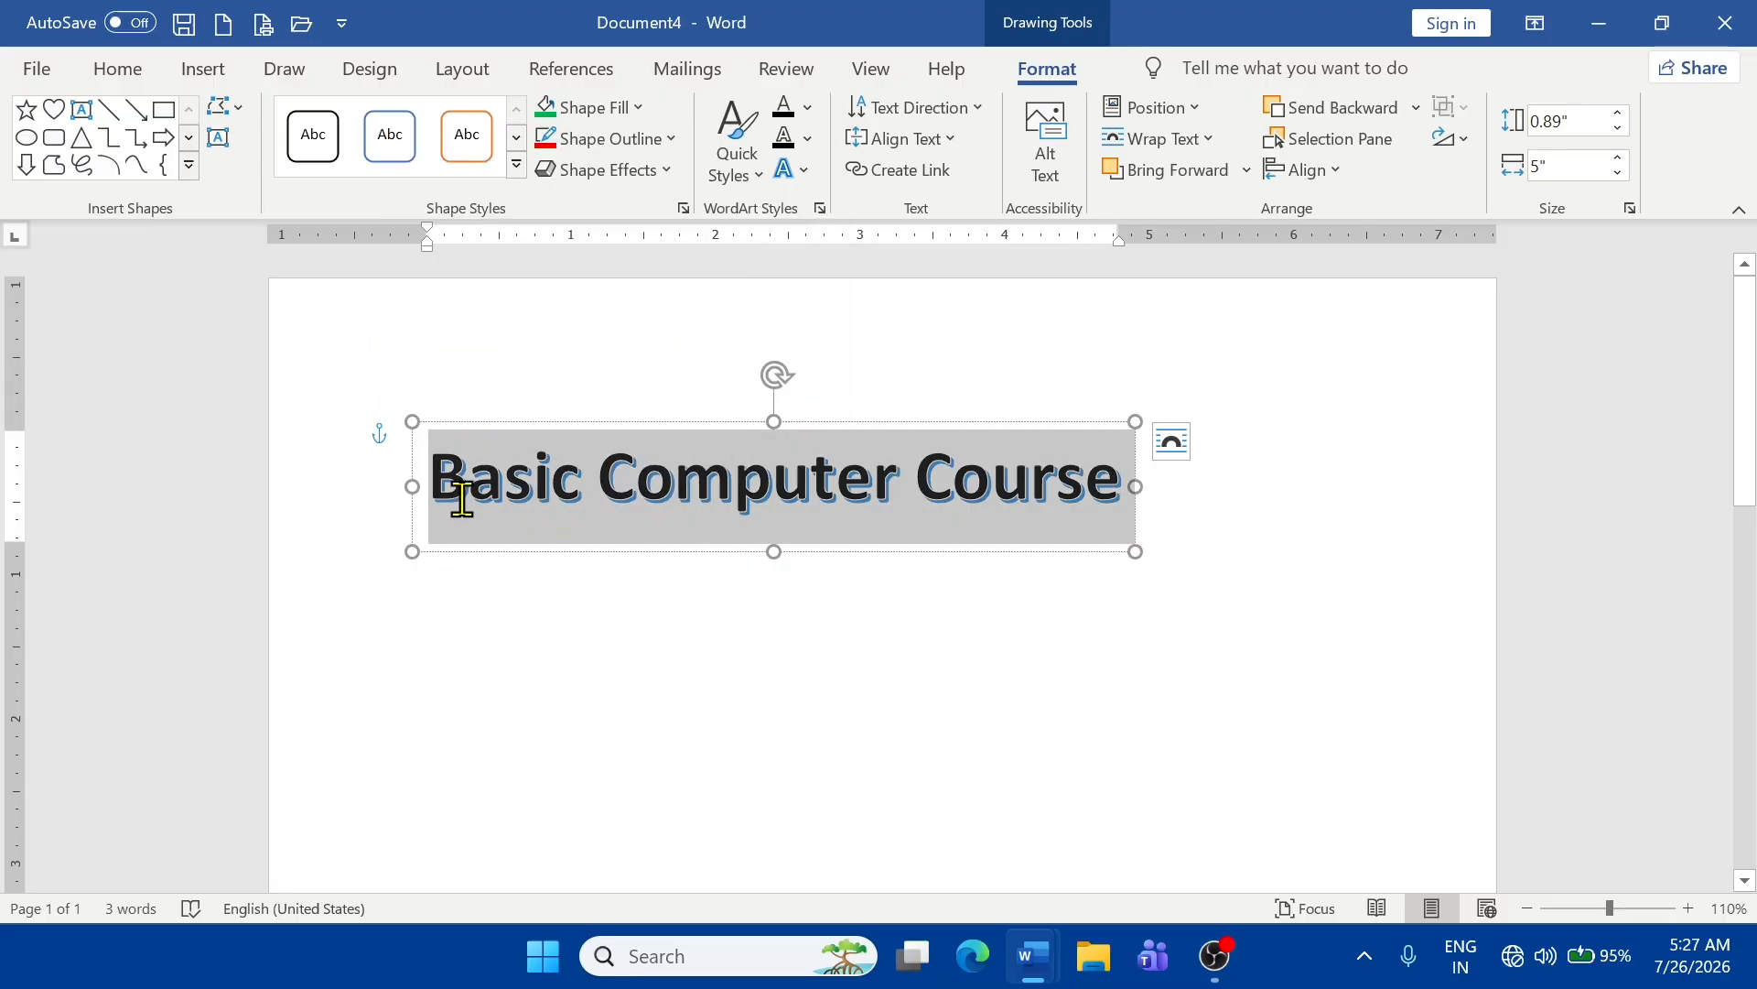
left_click(120, 69)
left_click(456, 119)
left_click(454, 124)
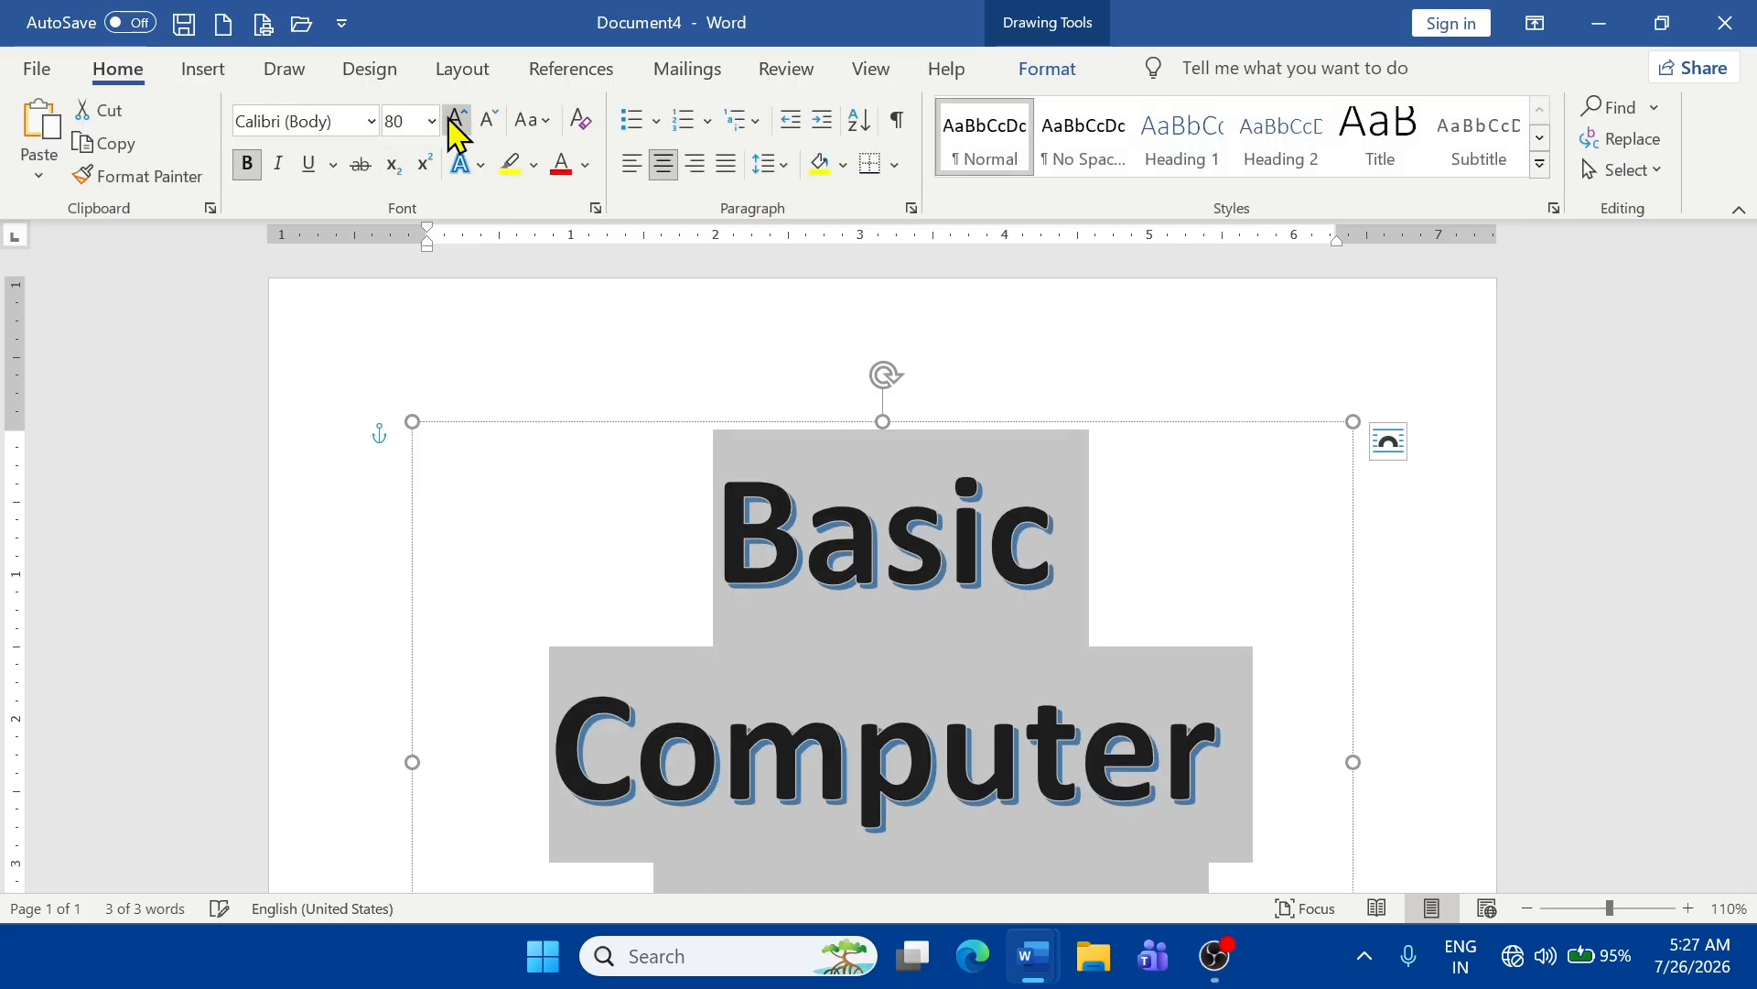
left_click(454, 123)
left_click(454, 124)
left_click(502, 124)
left_click(502, 123)
left_click(502, 123)
left_click(502, 123)
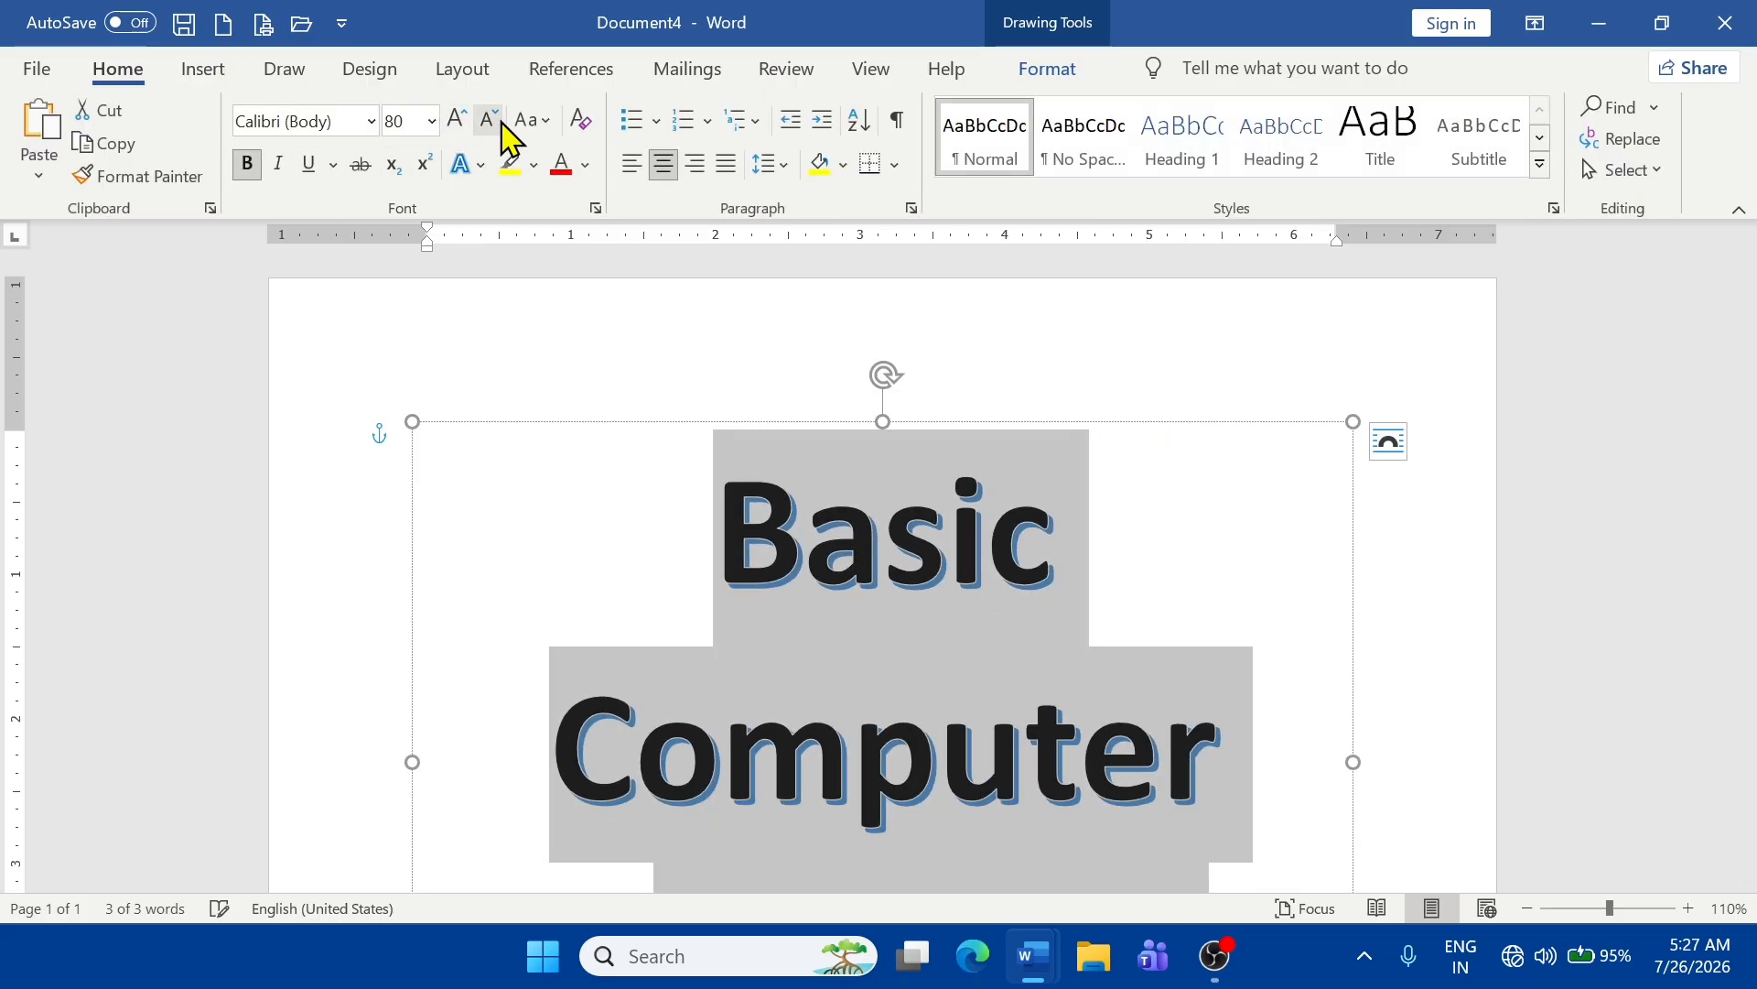
left_click(502, 124)
left_click(501, 124)
left_click(501, 124)
left_click(434, 122)
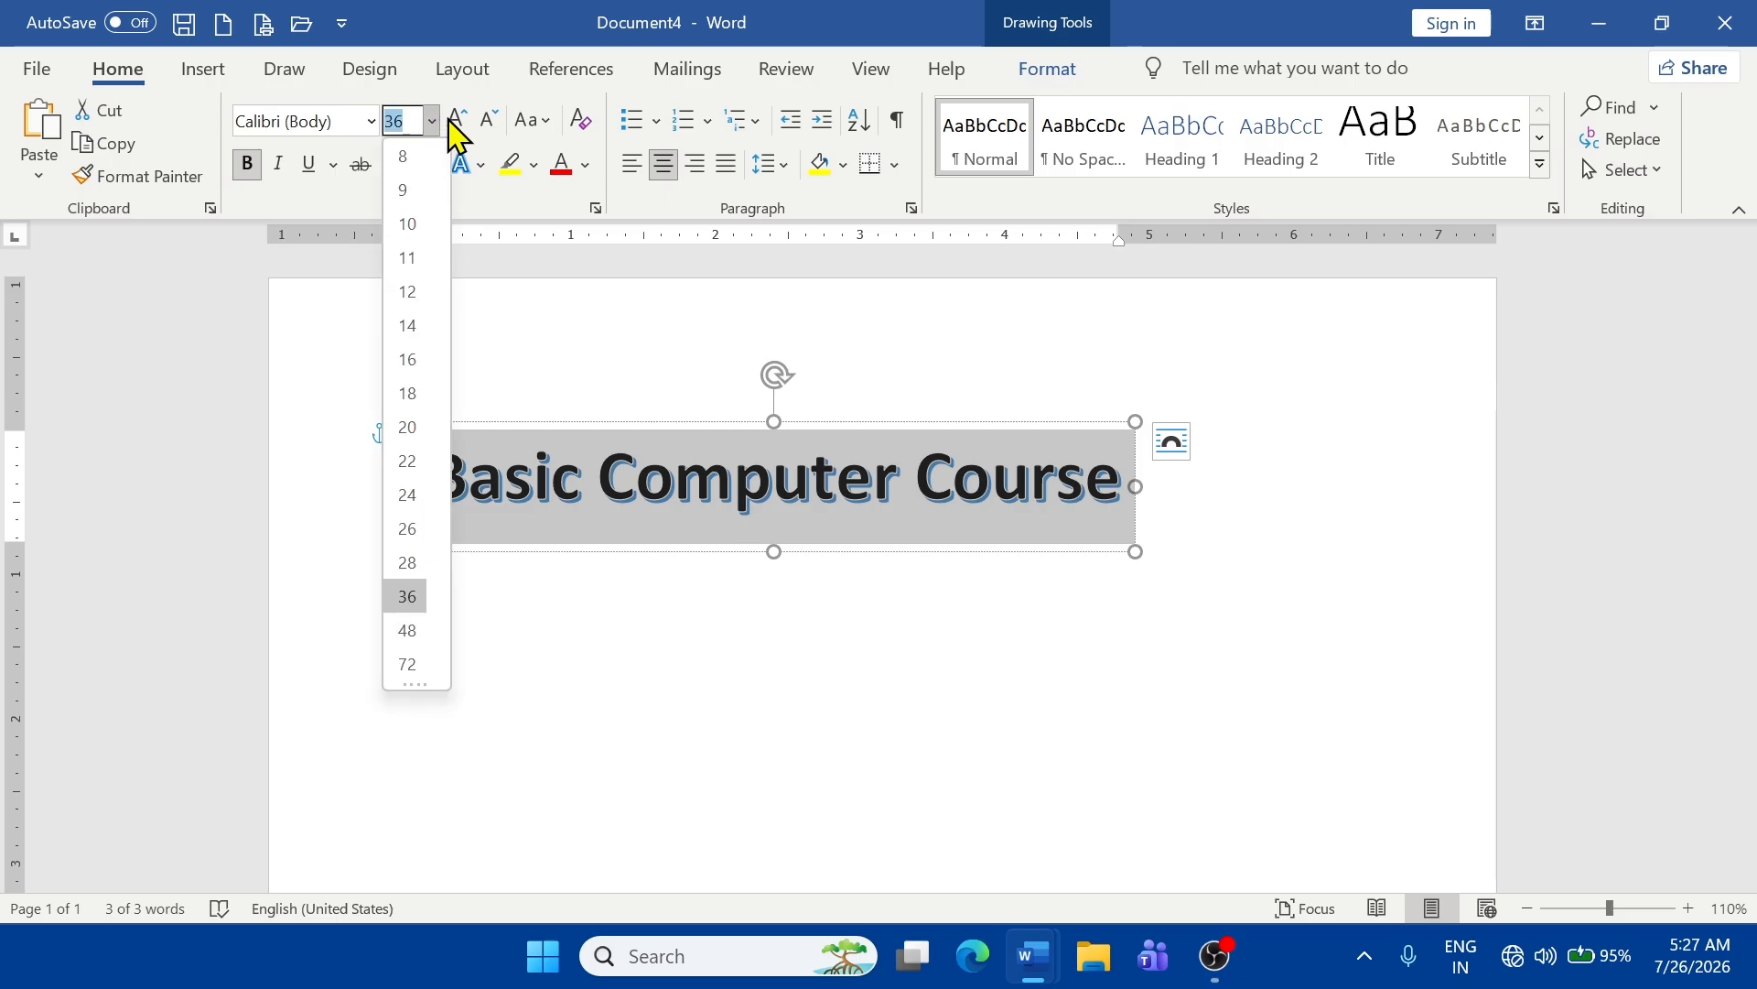
left_click(455, 127)
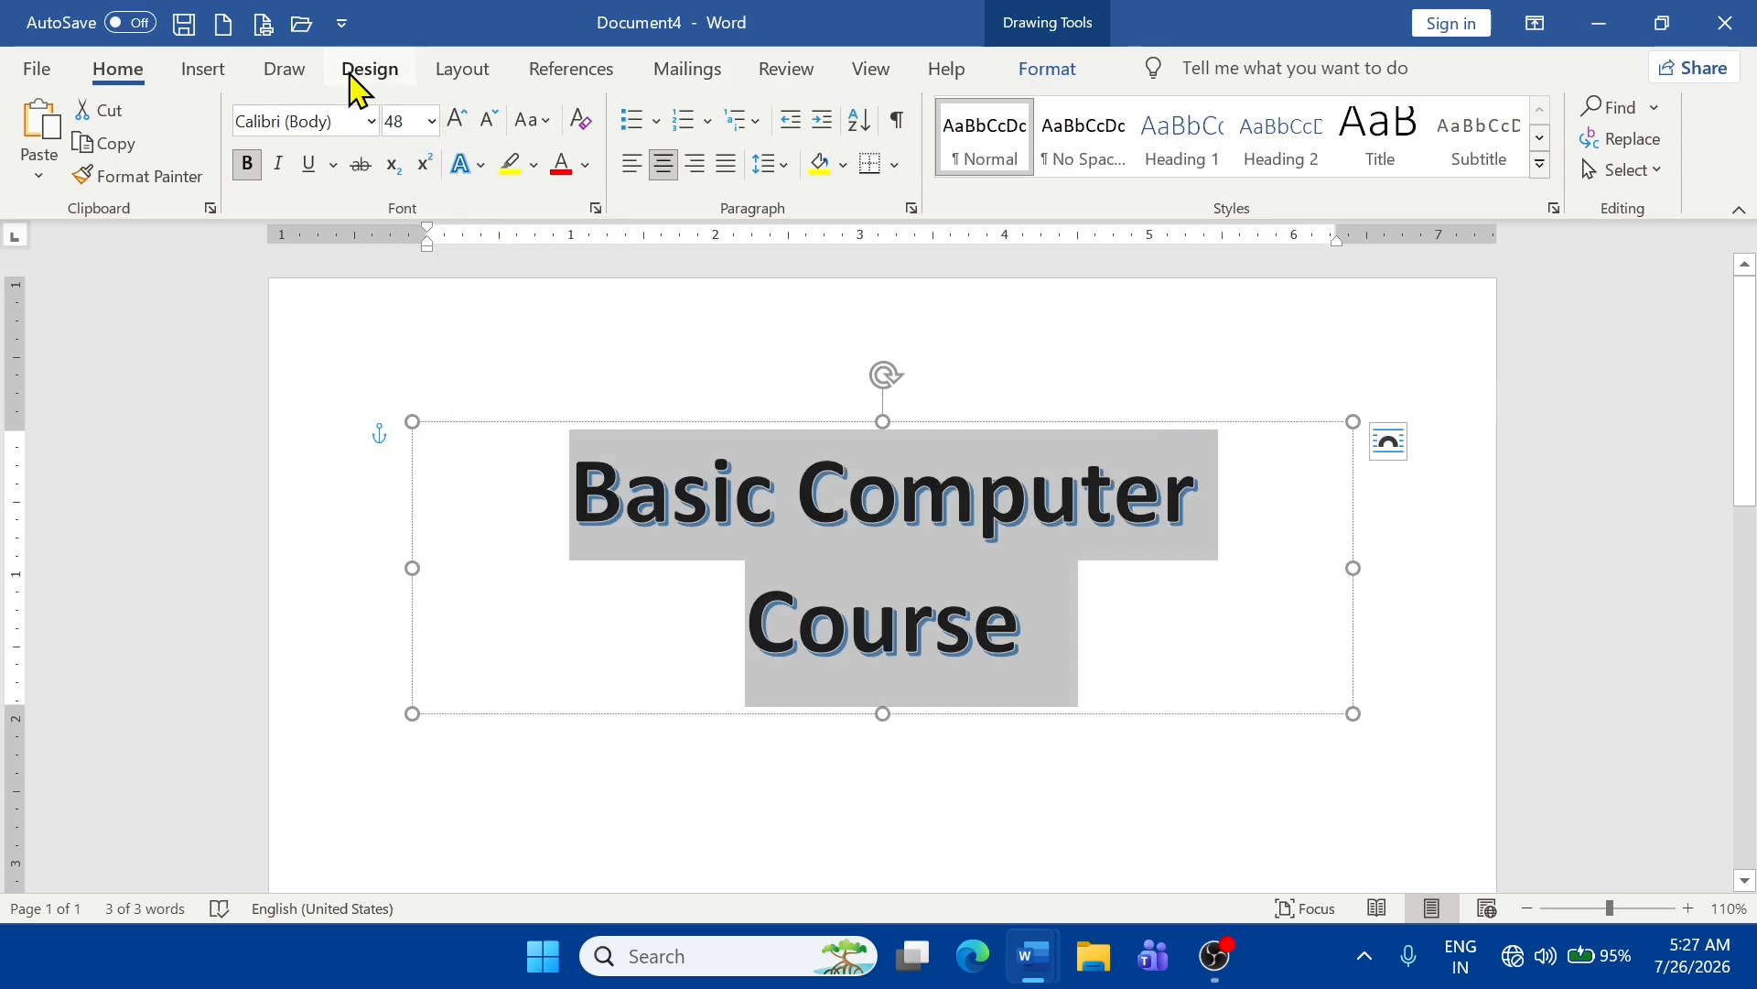
left_click(1048, 71)
left_click(638, 108)
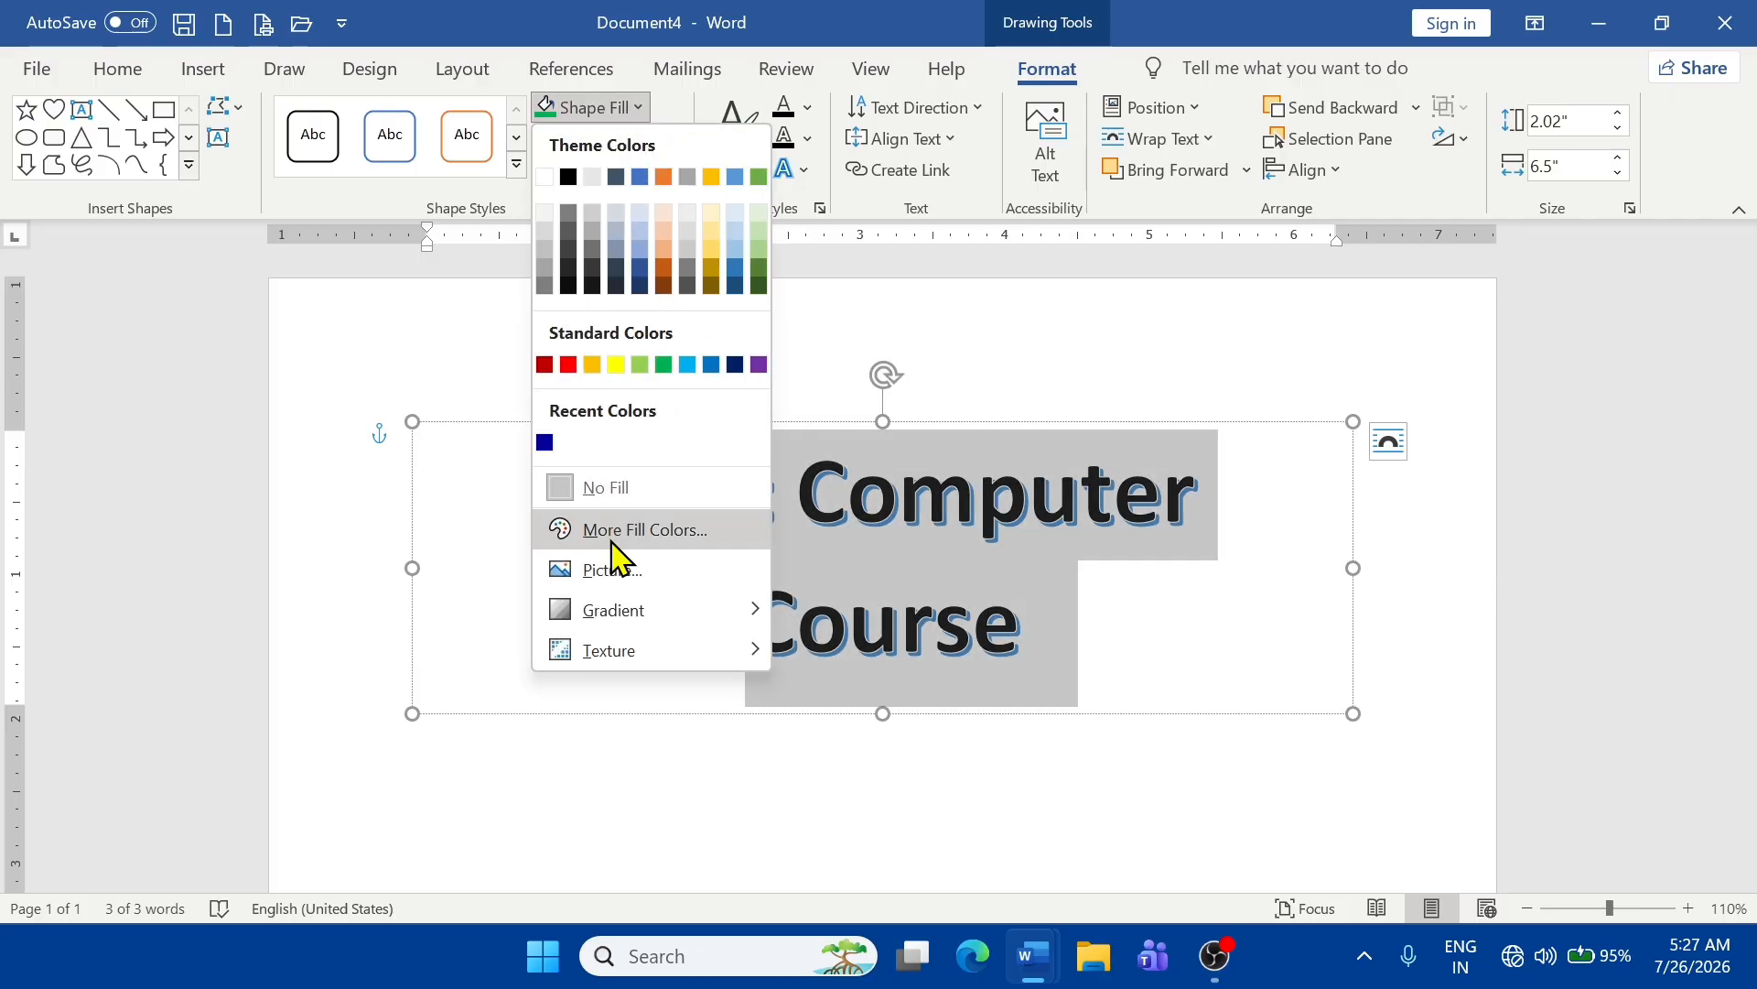
left_click(1261, 598)
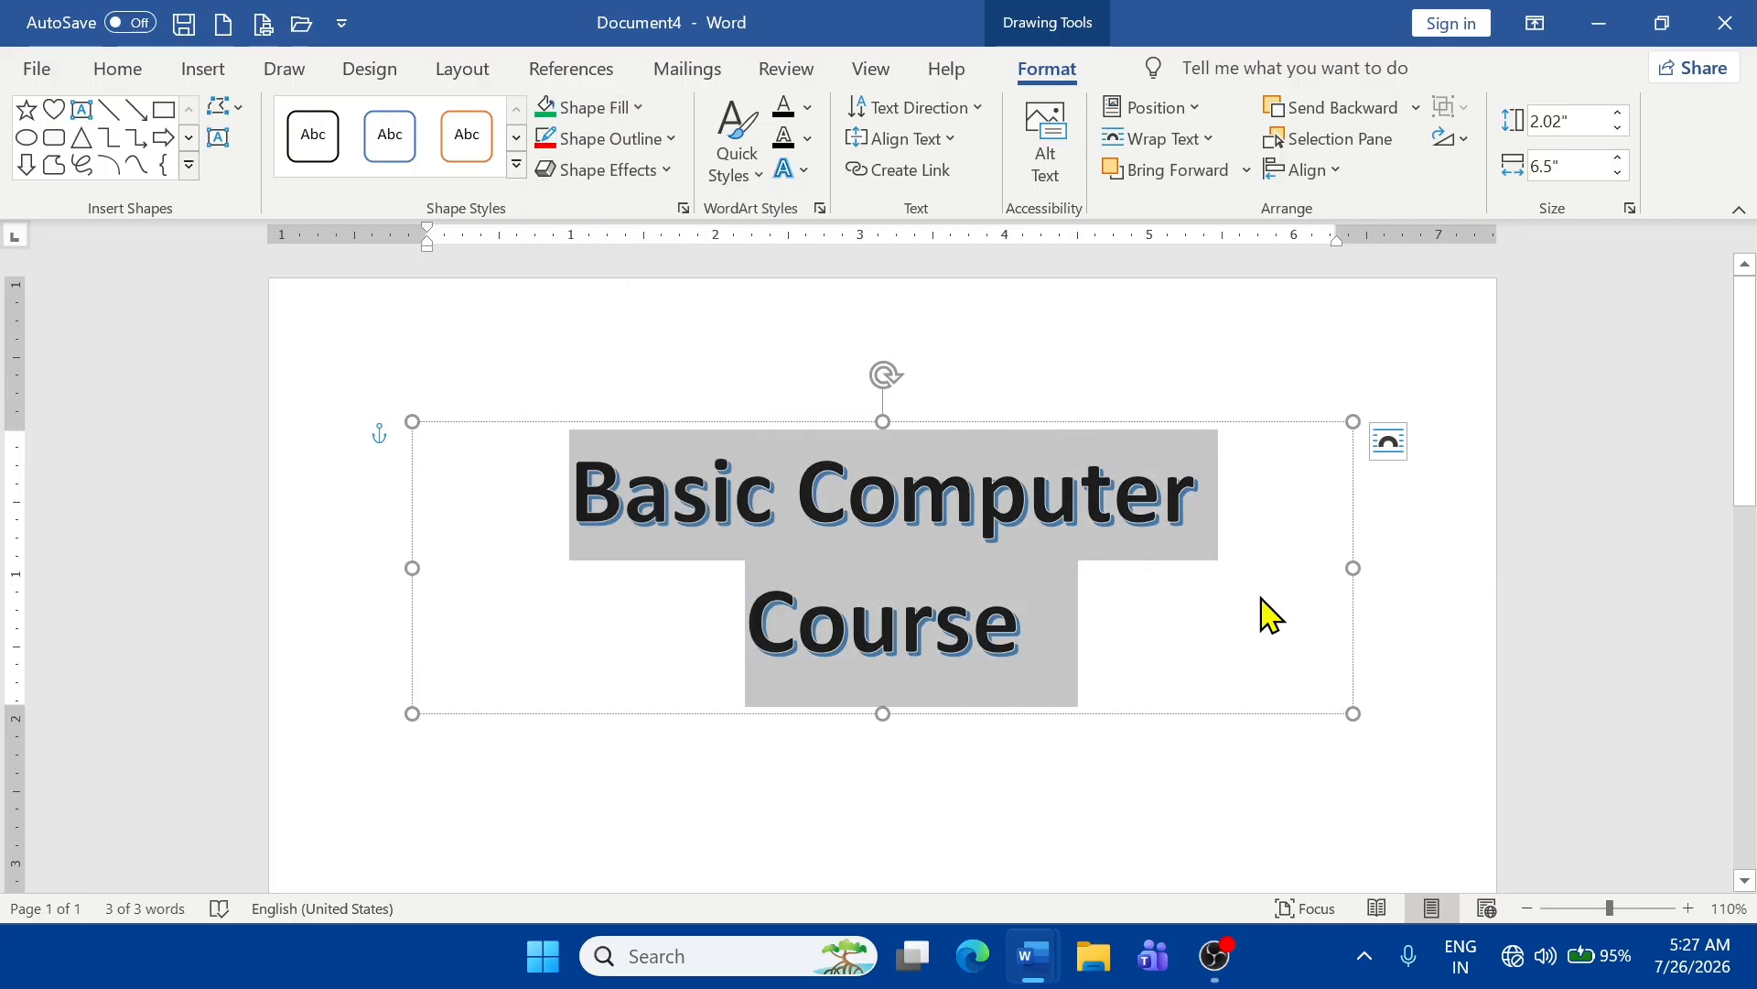
left_click(1203, 629)
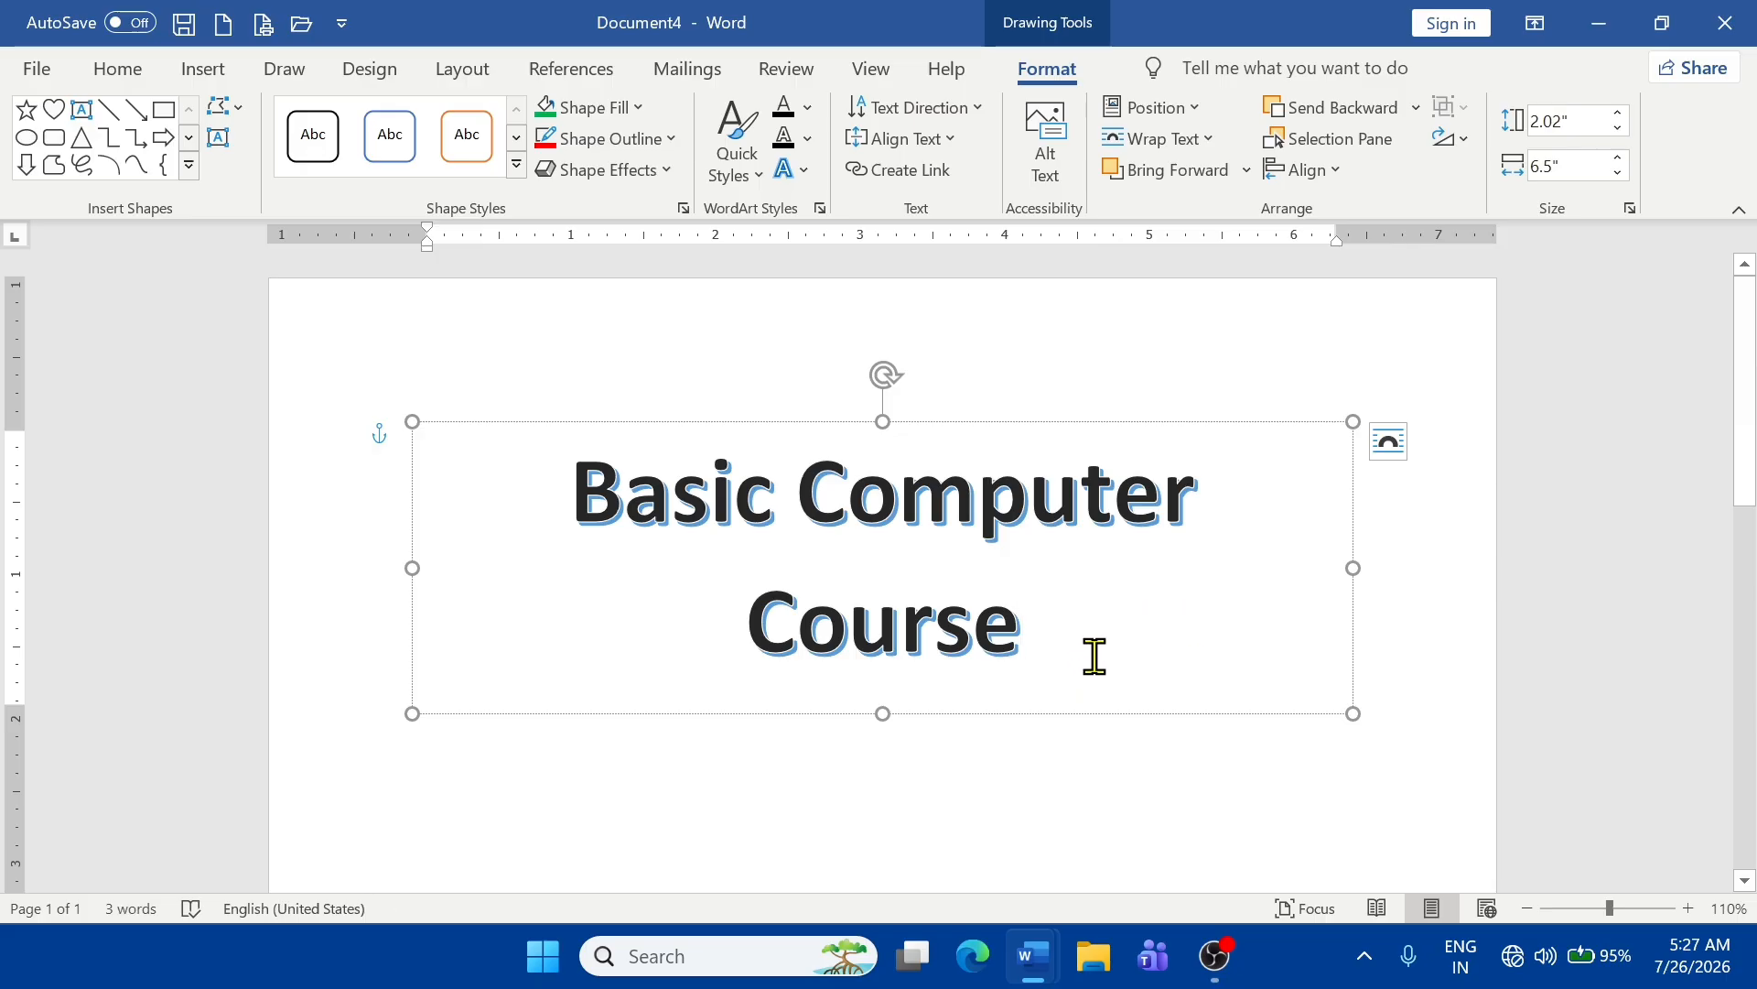
left_click(648, 140)
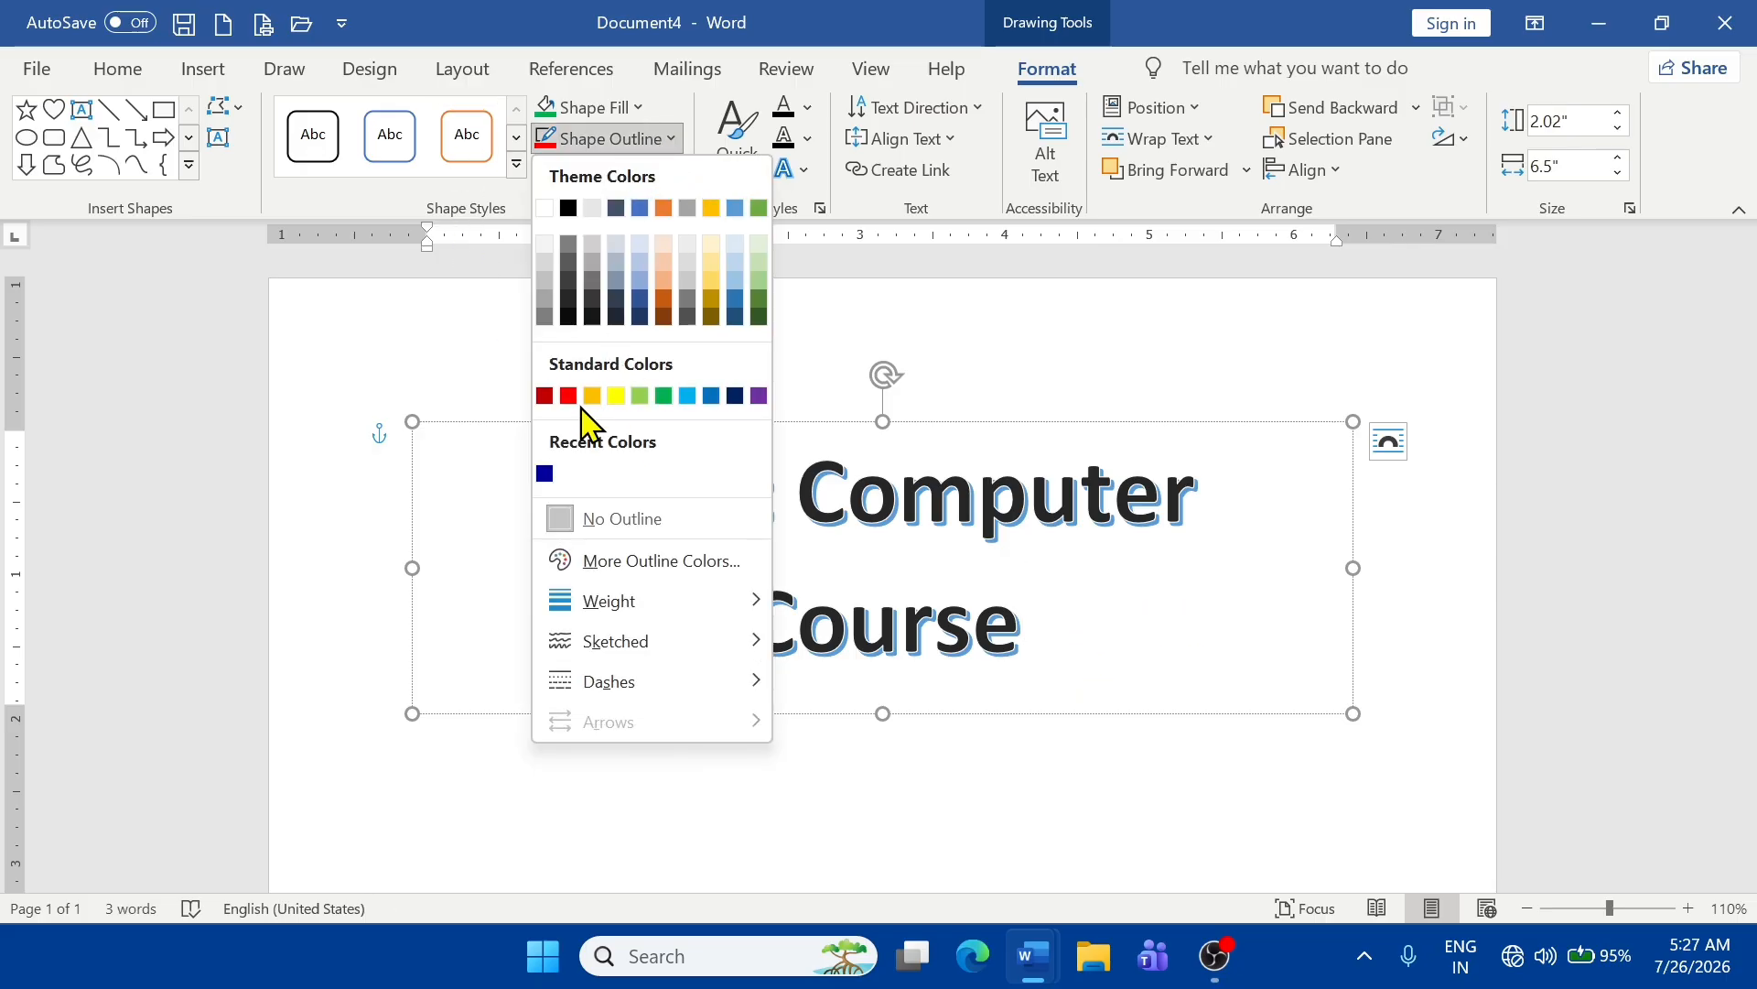
left_click(1014, 575)
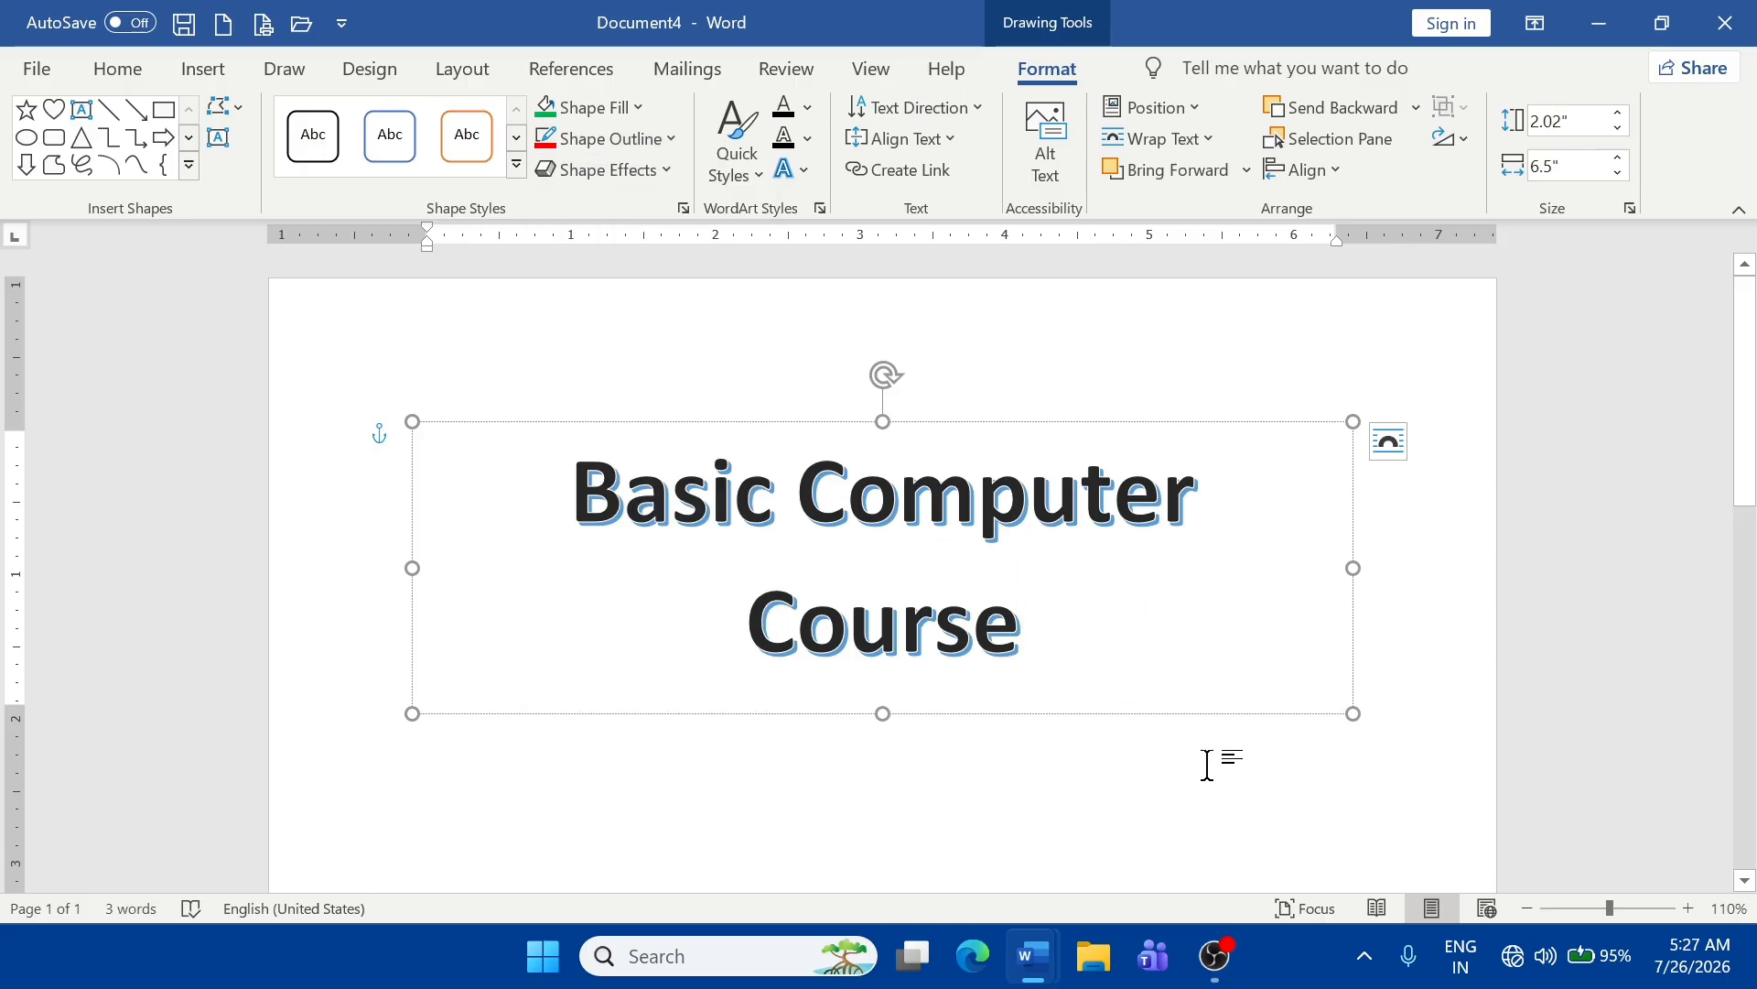
left_click(1222, 810)
- Remove the text outline from the whole "Basic Computer Course" WordArt text
left_click(897, 496)
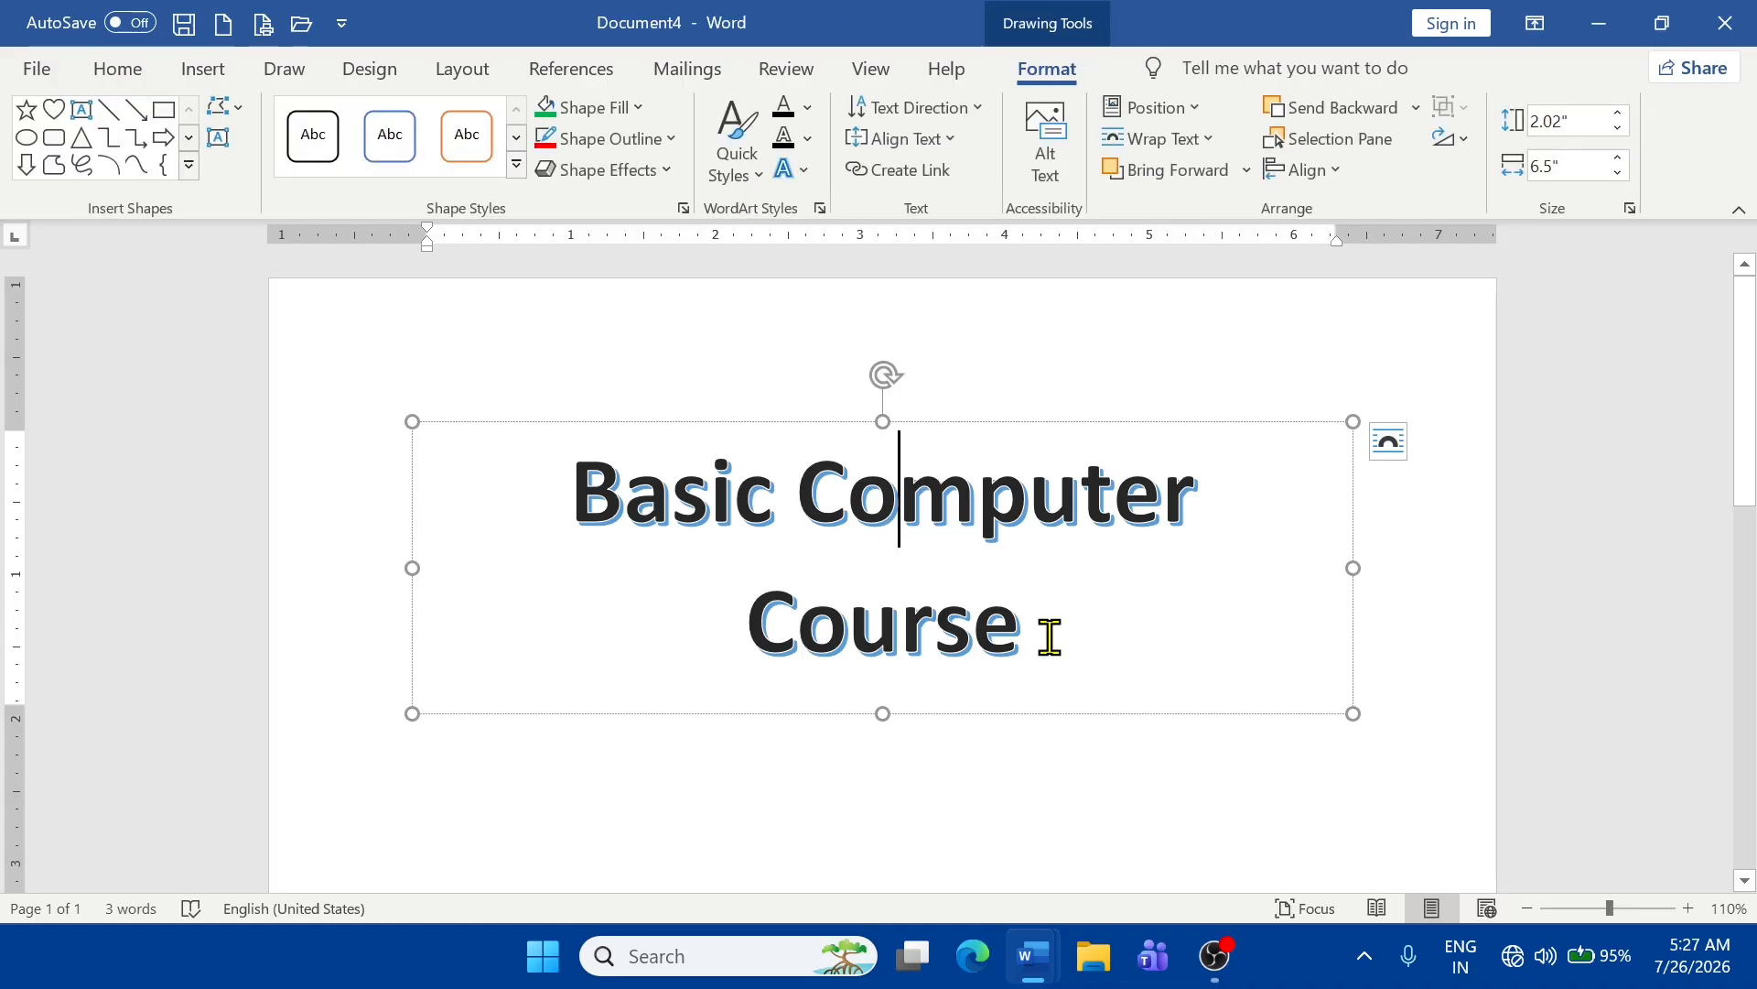
left_click_drag(1049, 635, 632, 484)
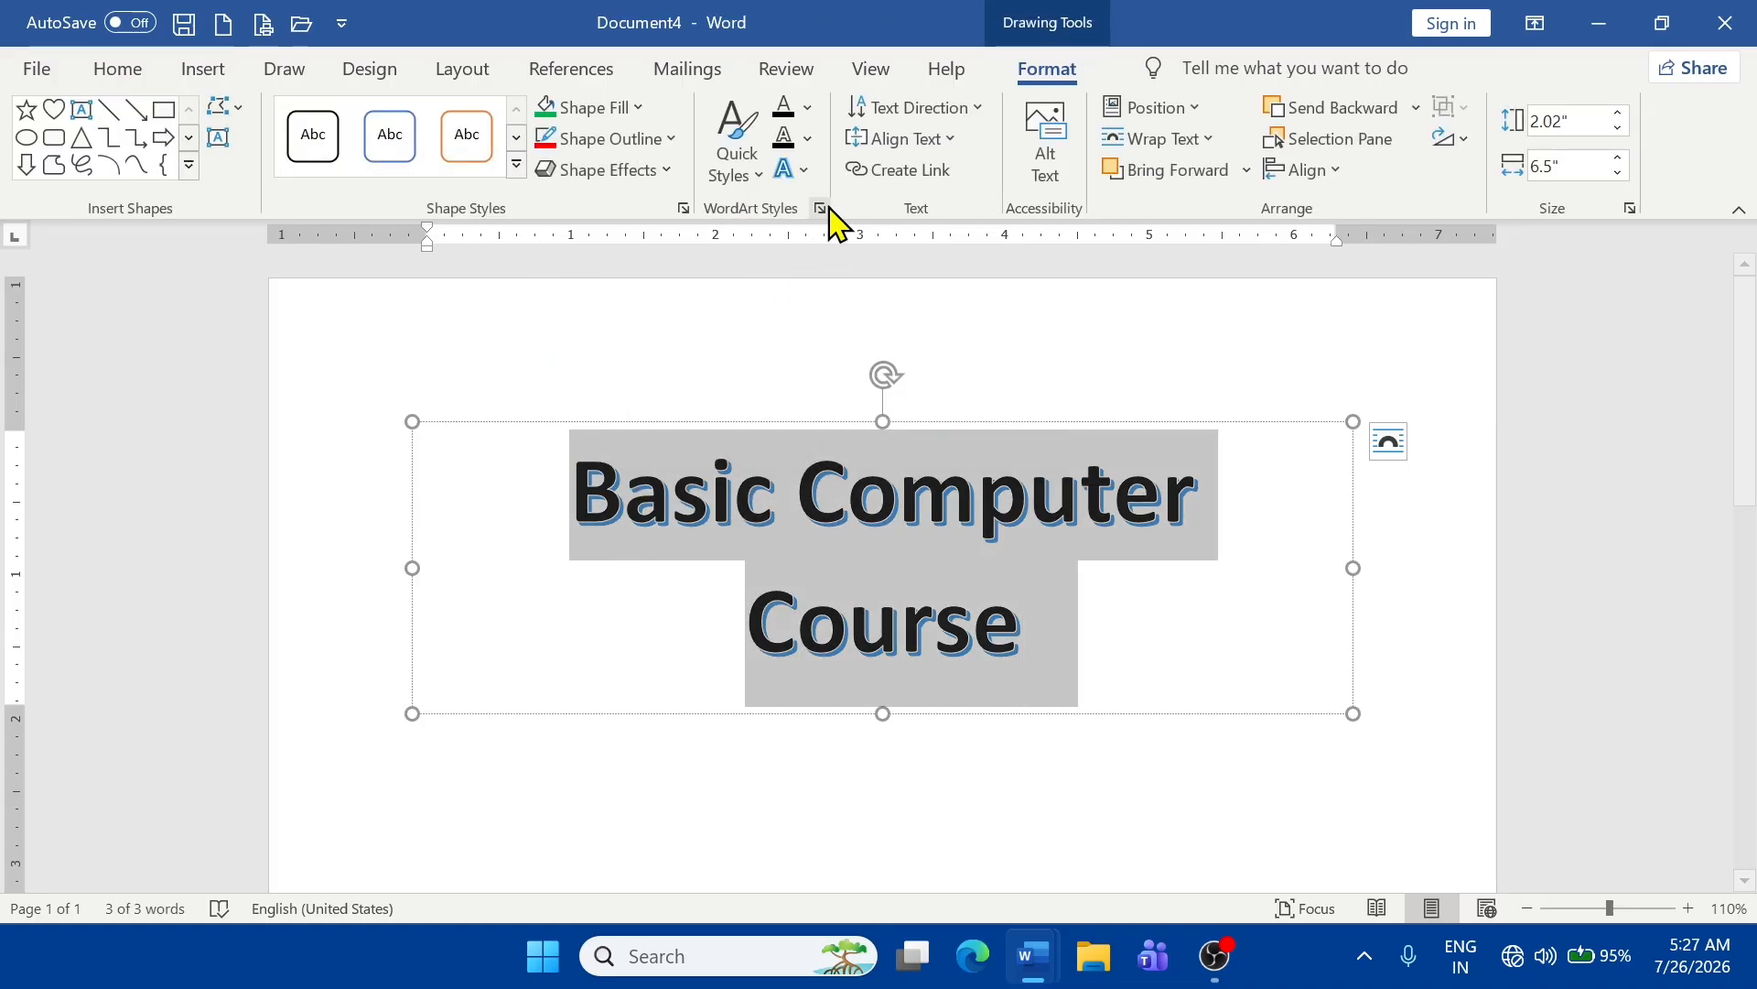
left_click(809, 139)
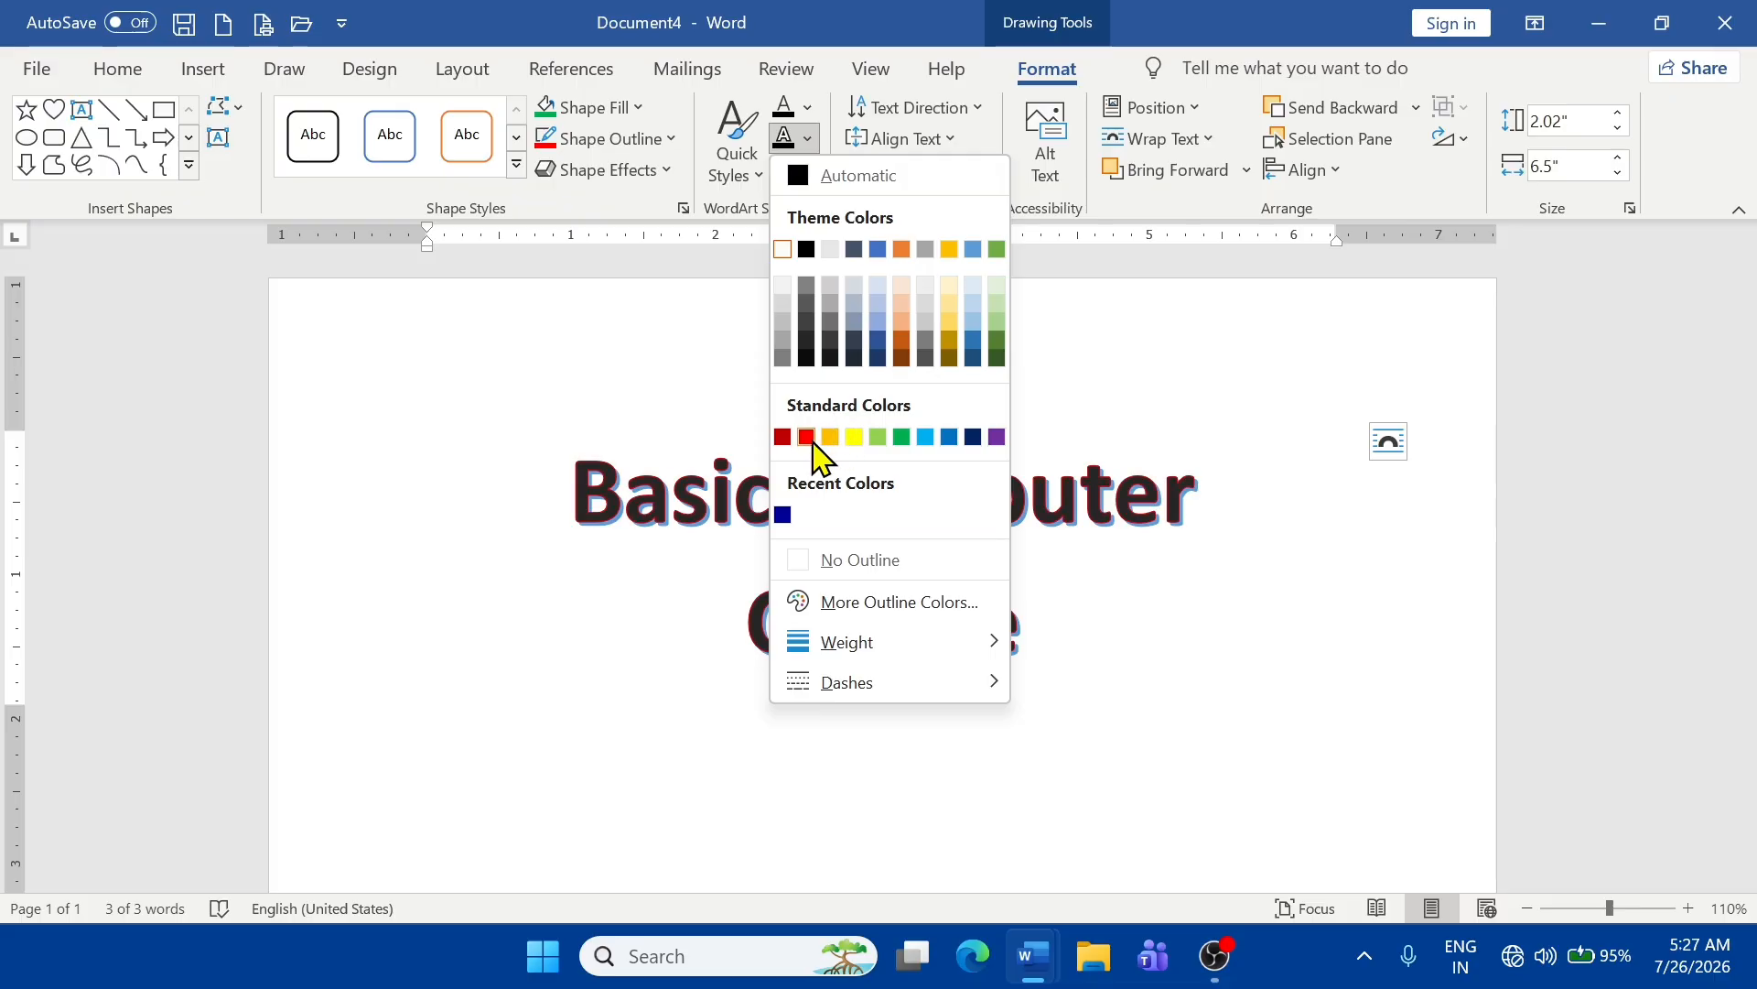
left_click(861, 561)
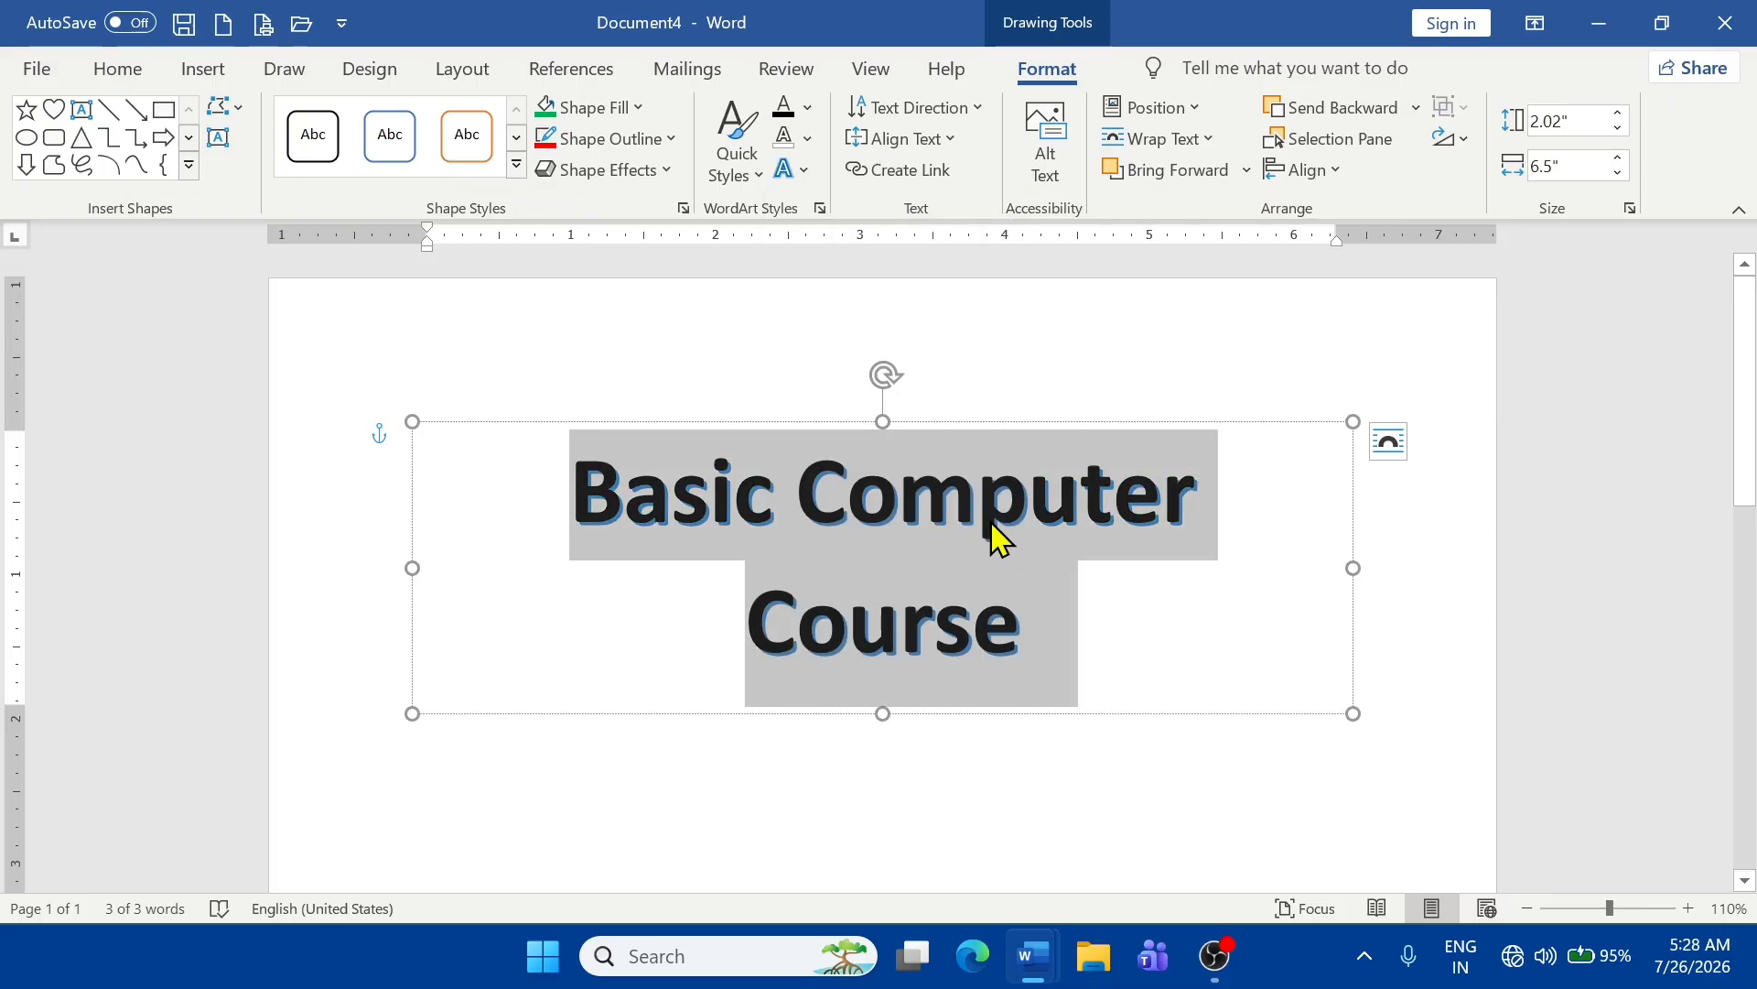
- Try a yellow and a red text fill on the whole WordArt text
left_click(809, 108)
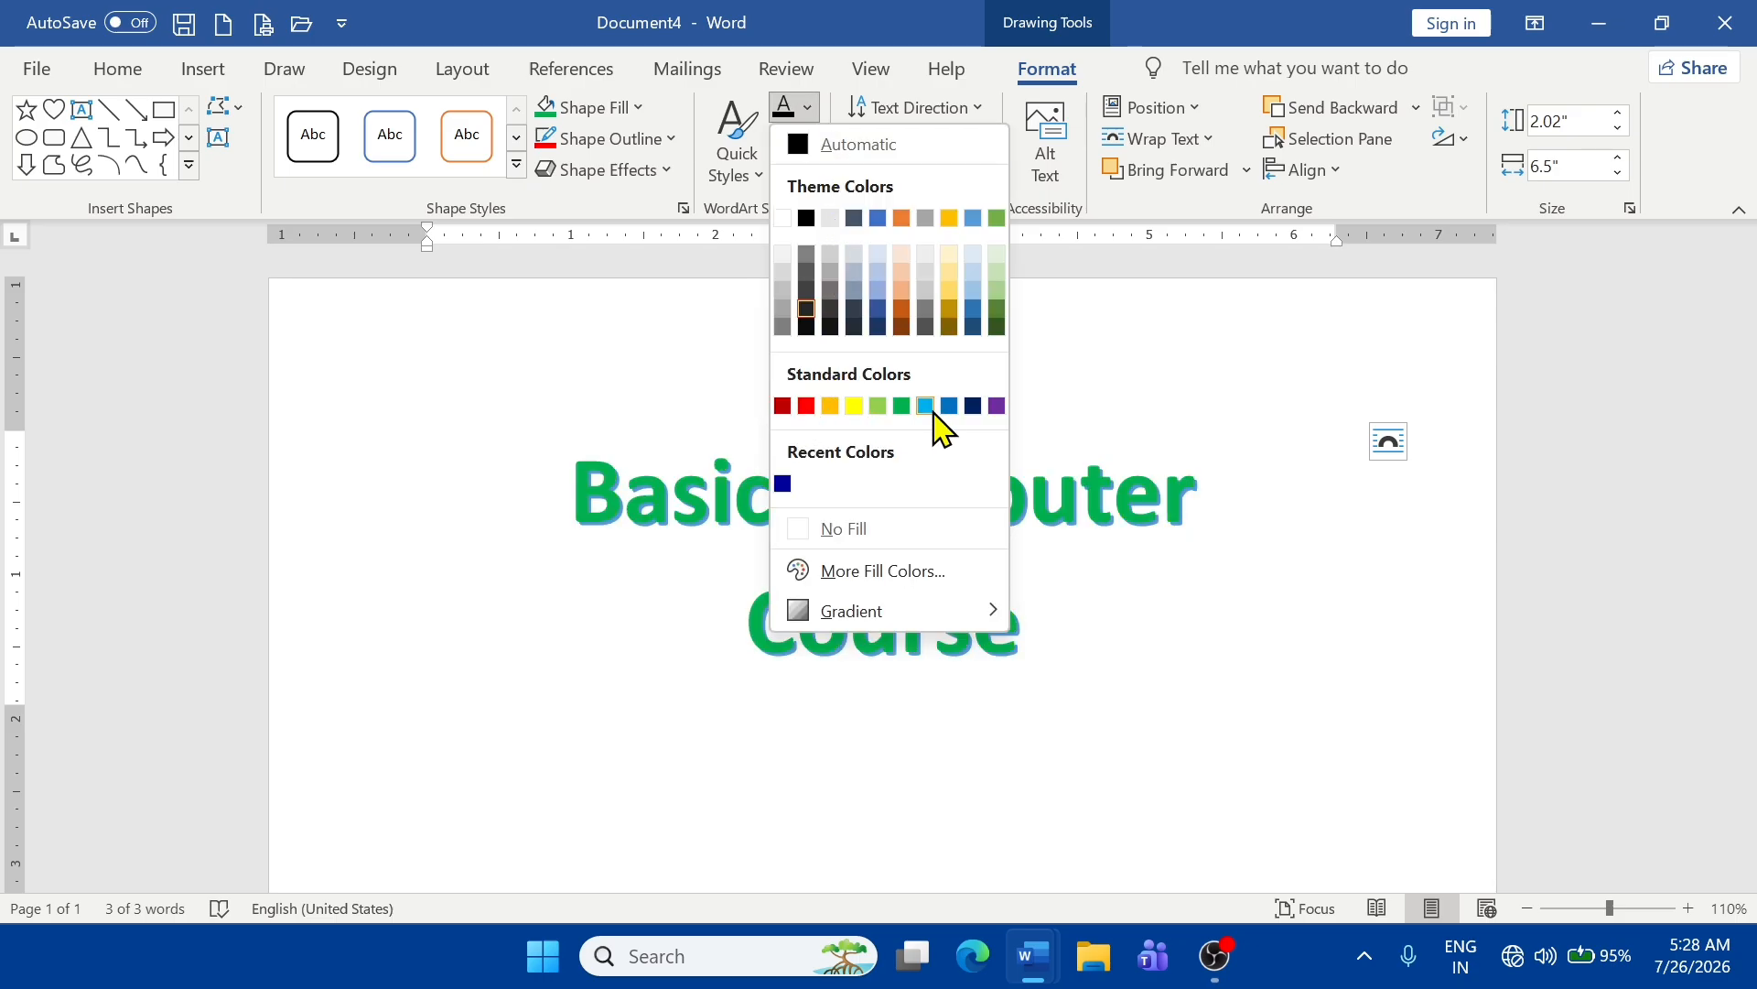
left_click(854, 405)
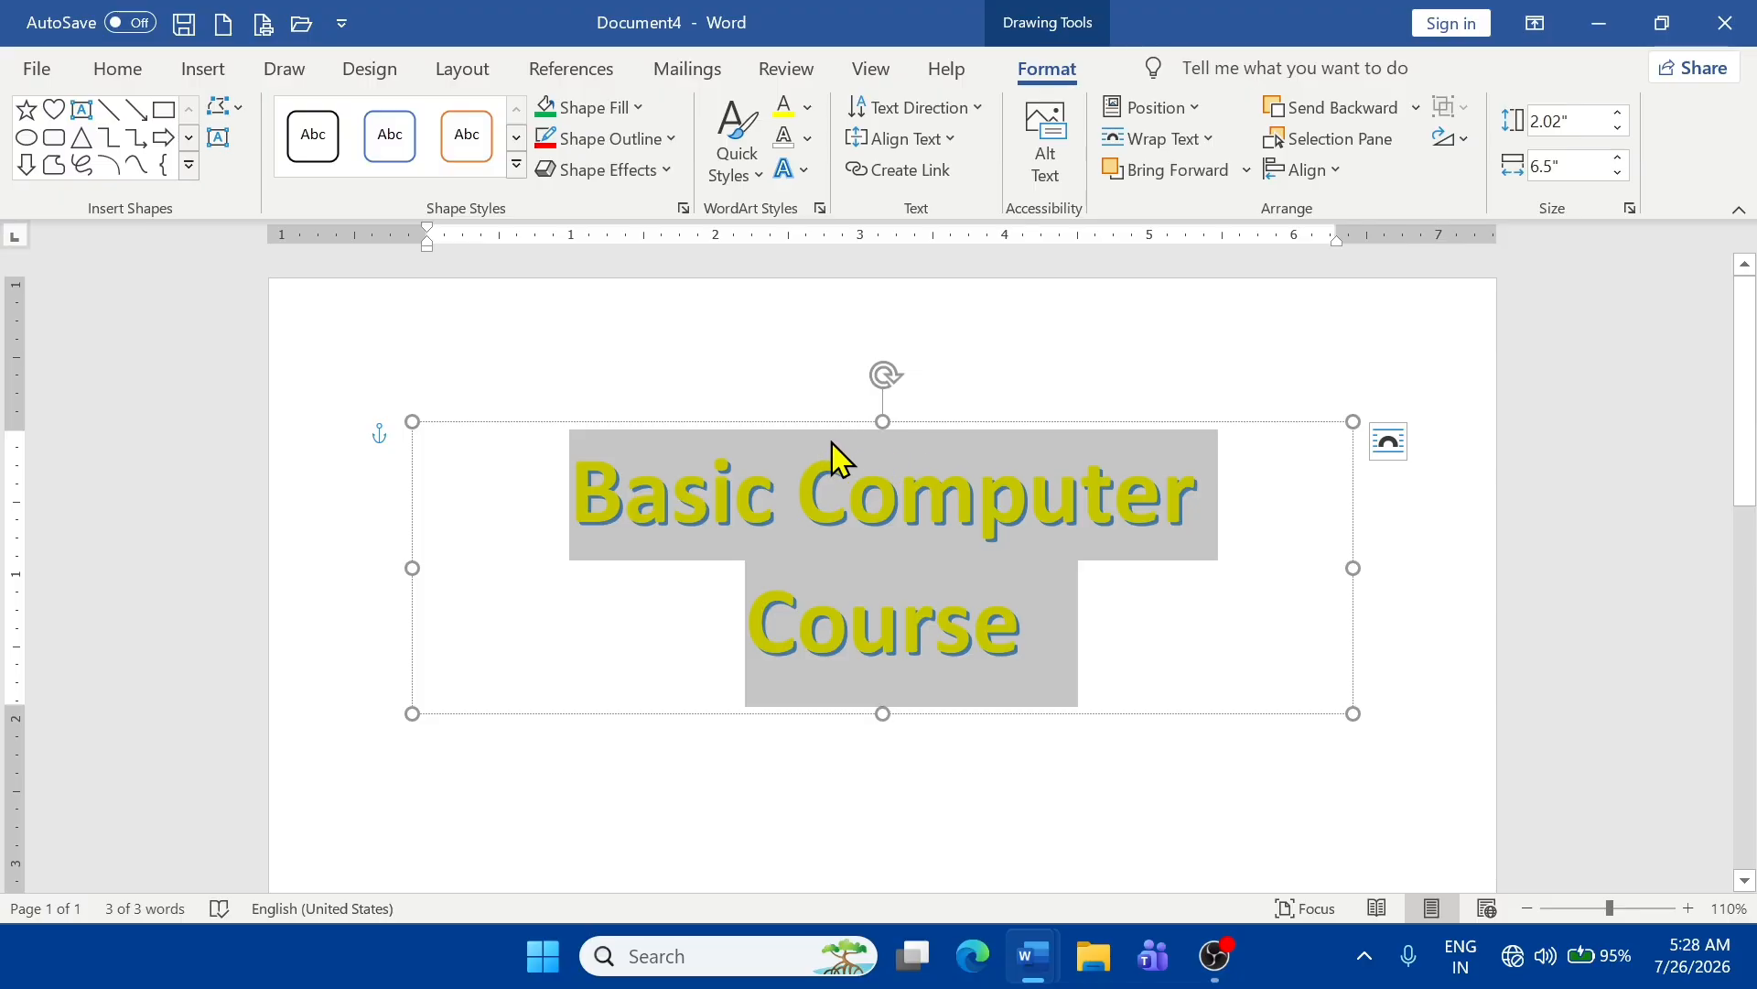
left_click(807, 107)
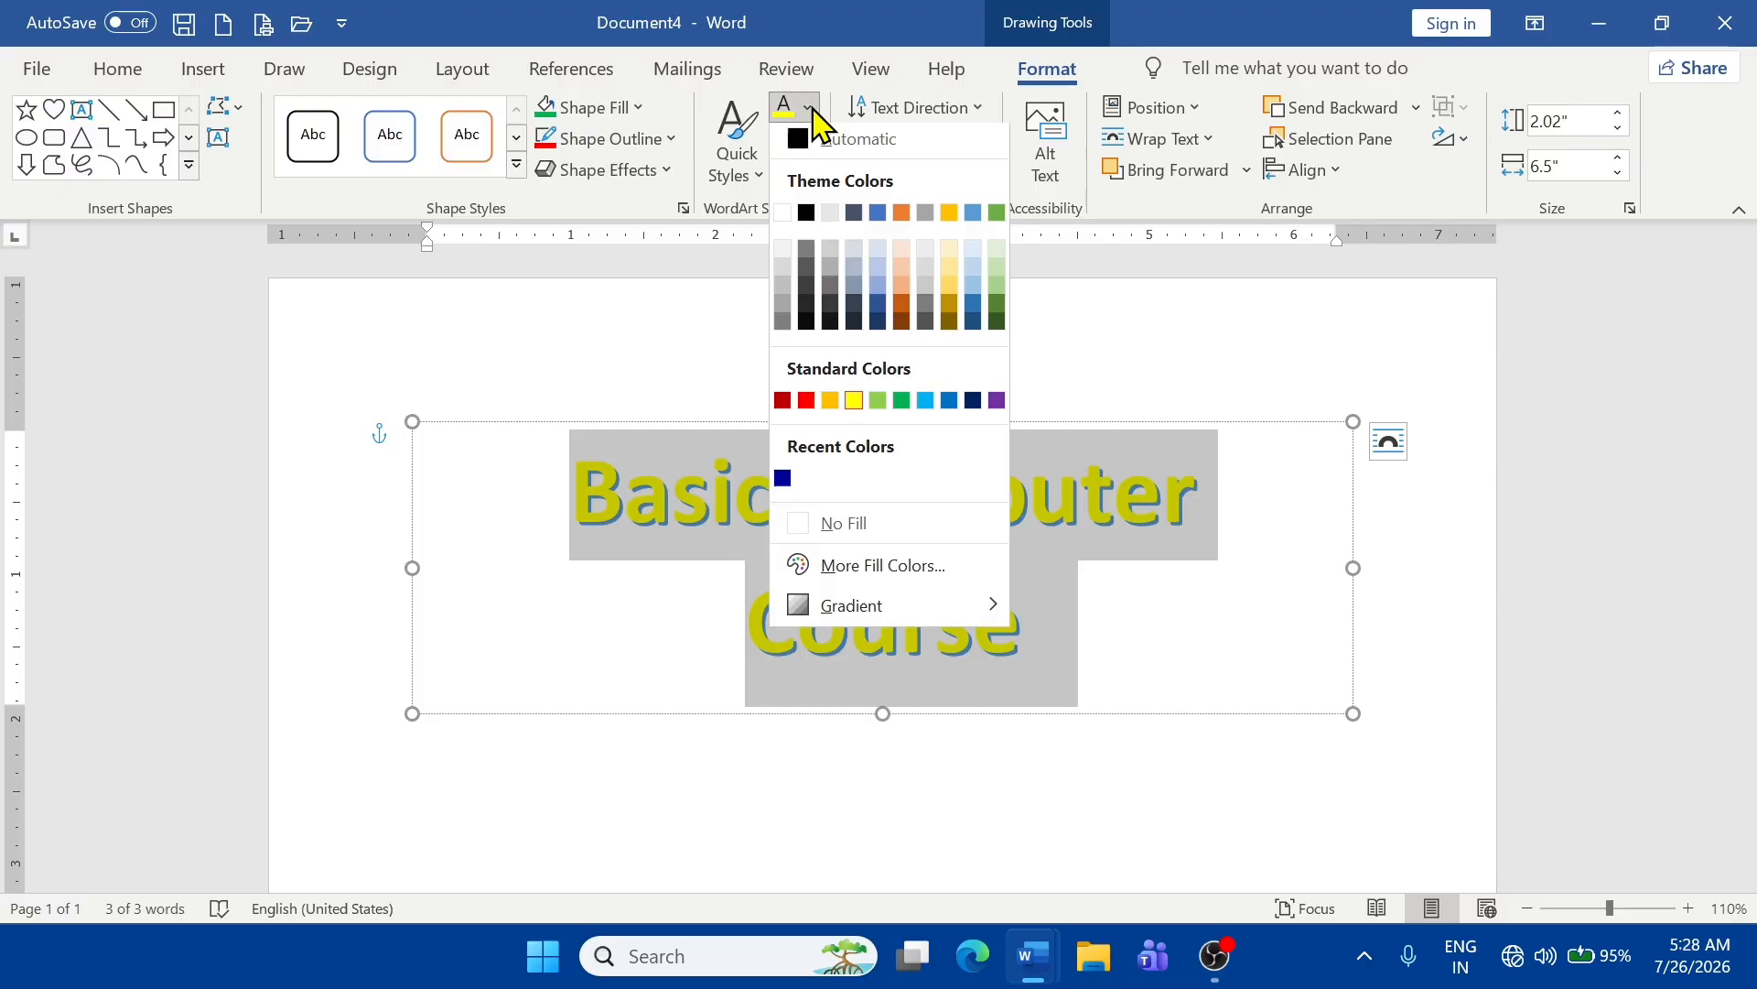
left_click(812, 406)
- Move the WordArt up to the page's upper edge and shrink its frame to 1.86" high by 6" wide
left_click_drag(856, 422, 827, 301)
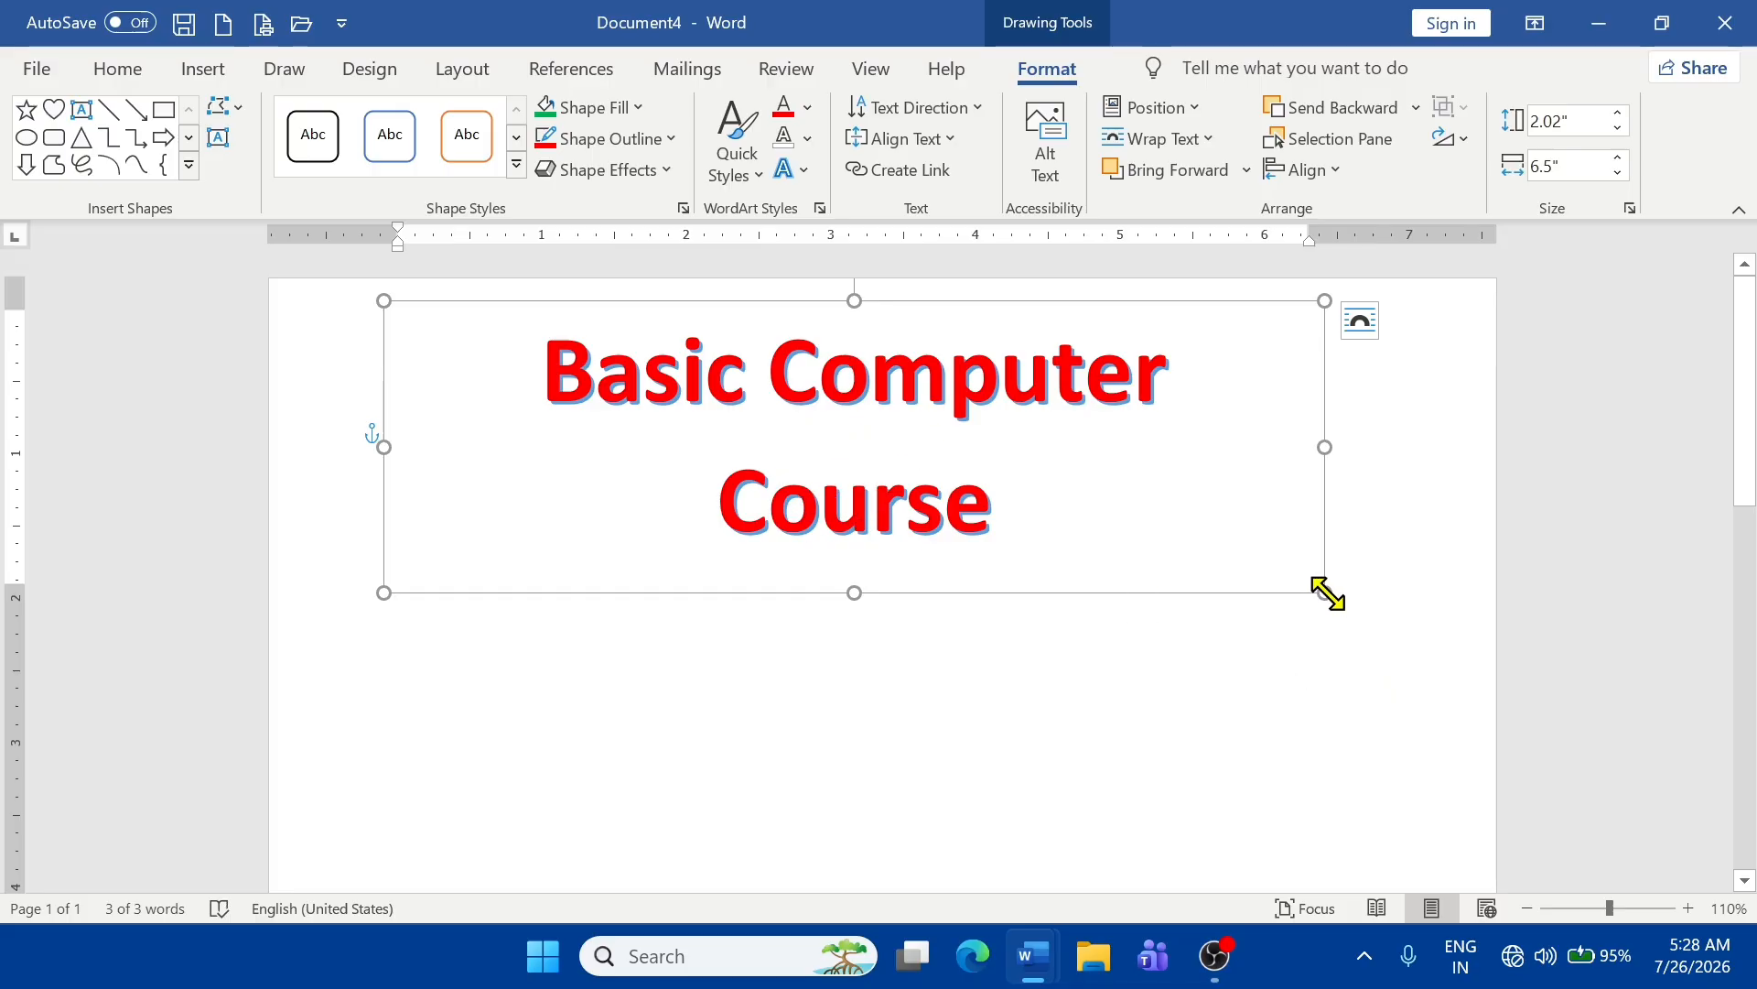
left_click_drag(1324, 592, 1252, 571)
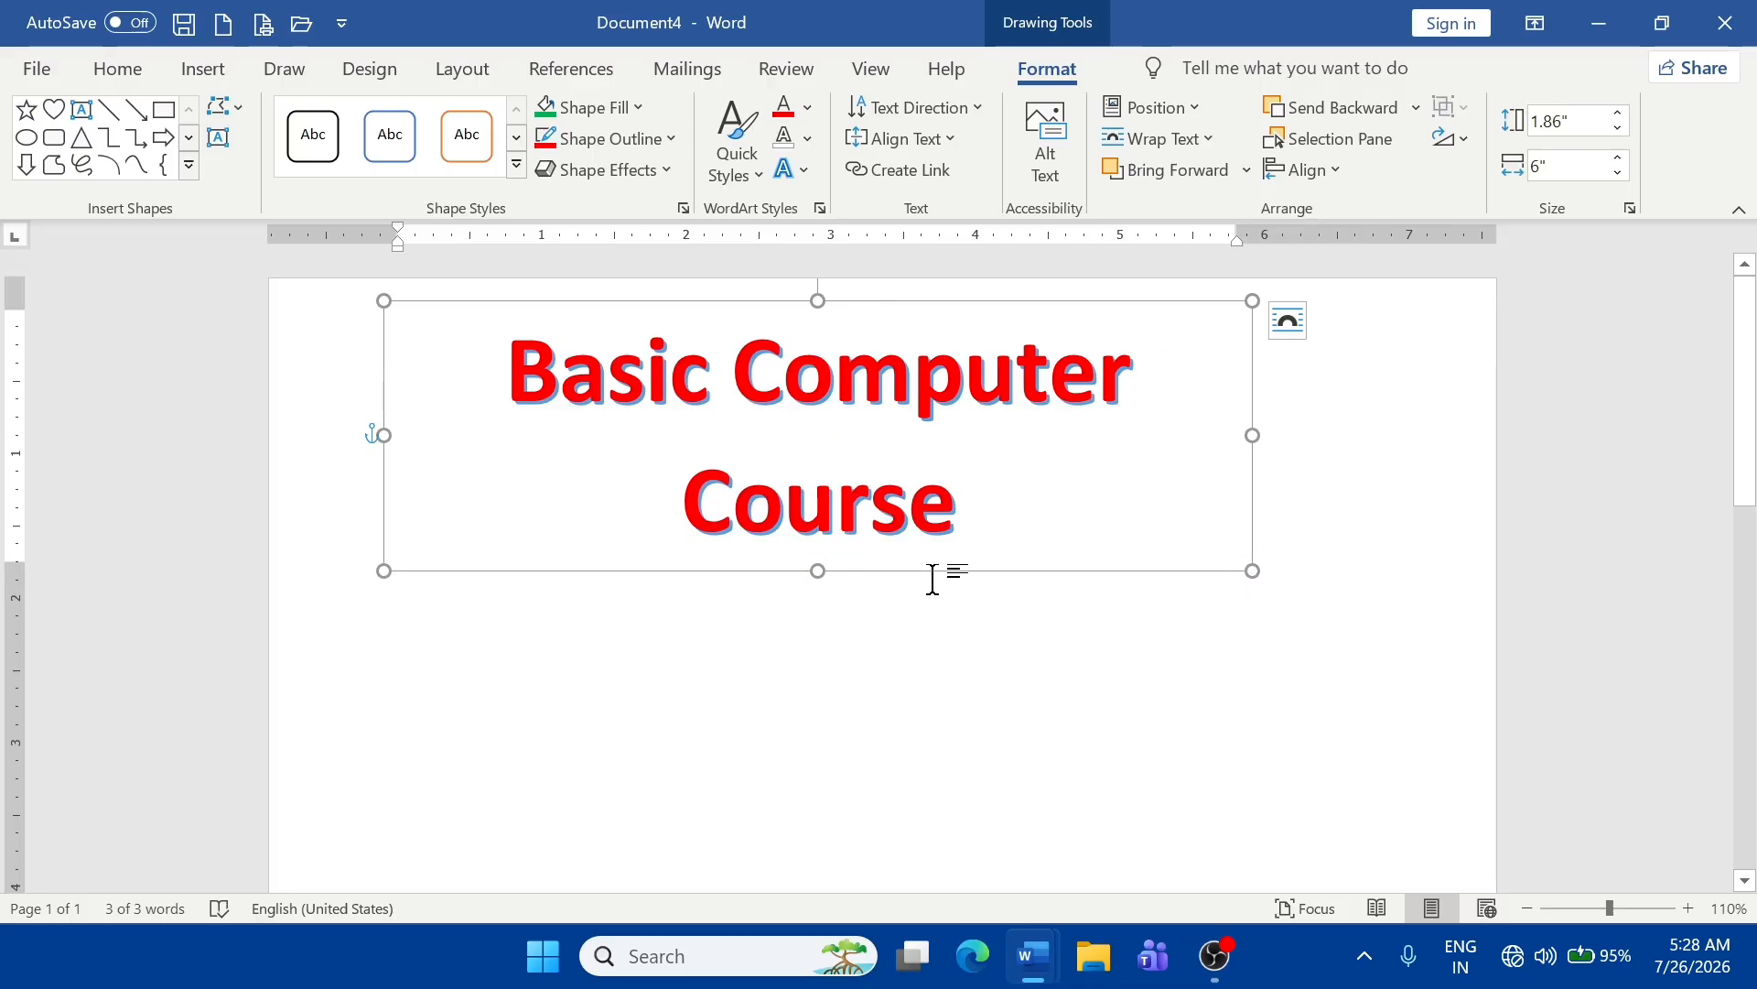
- Apply an orange glow text effect to the WordArt
left_click(795, 169)
mouse_move(897, 353)
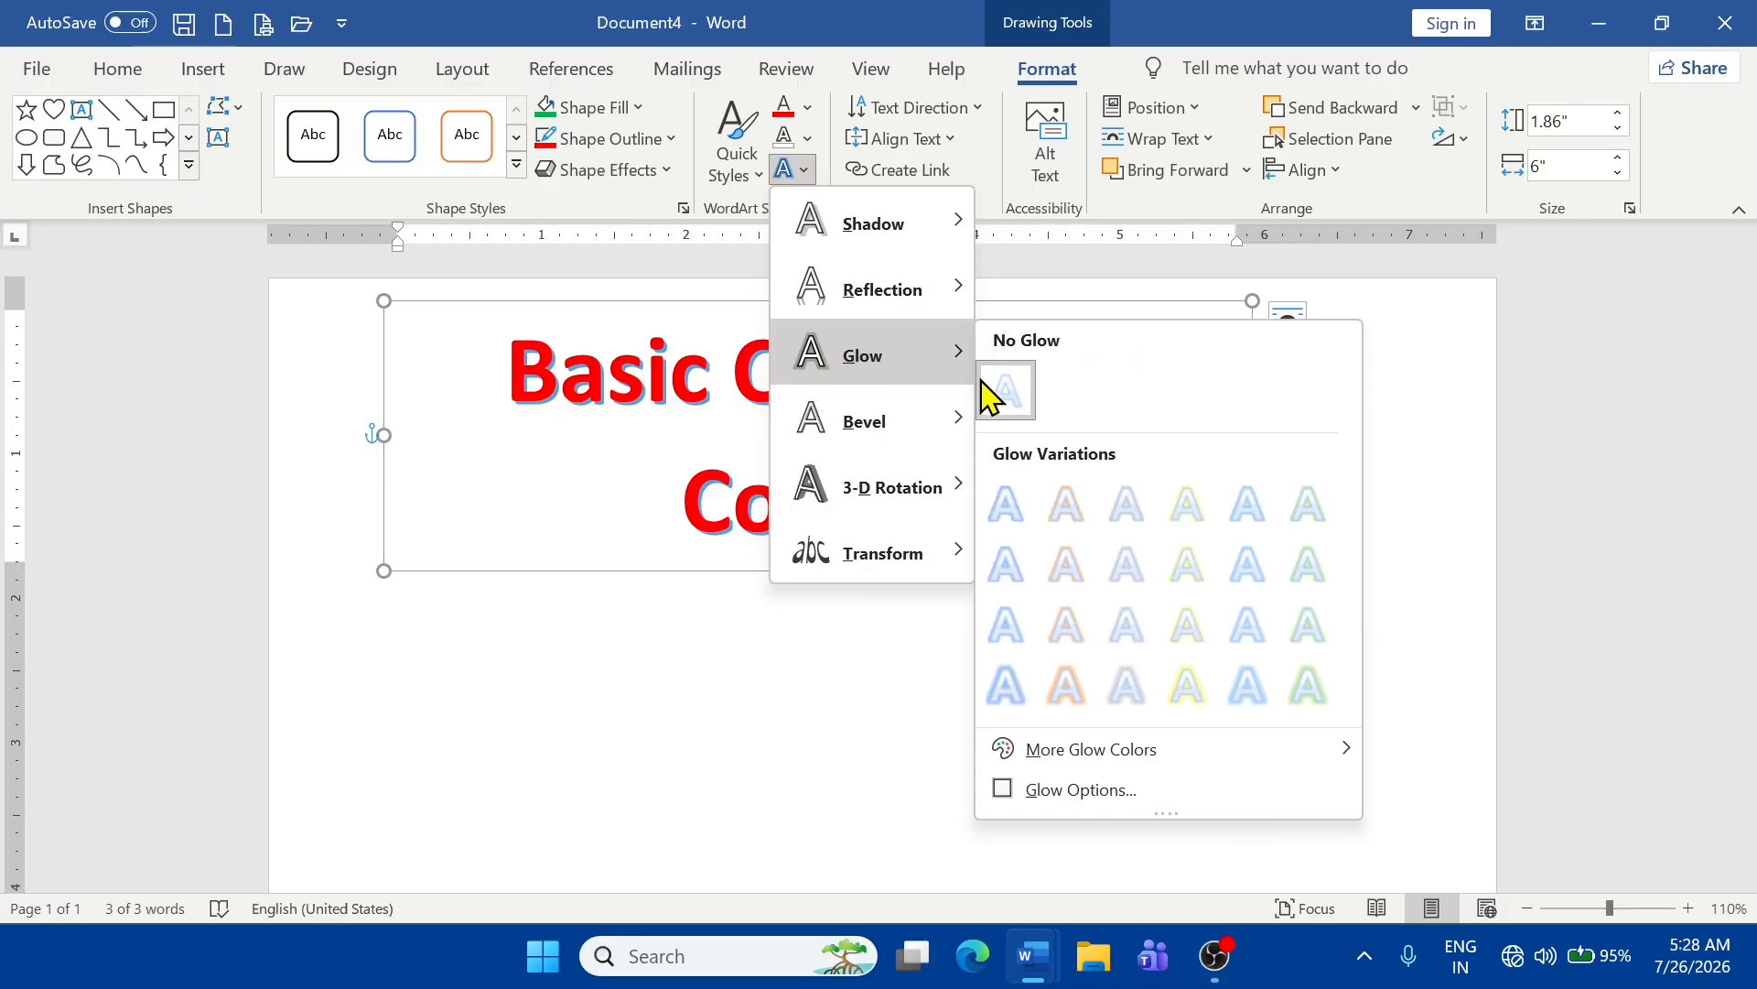
left_click(1109, 576)
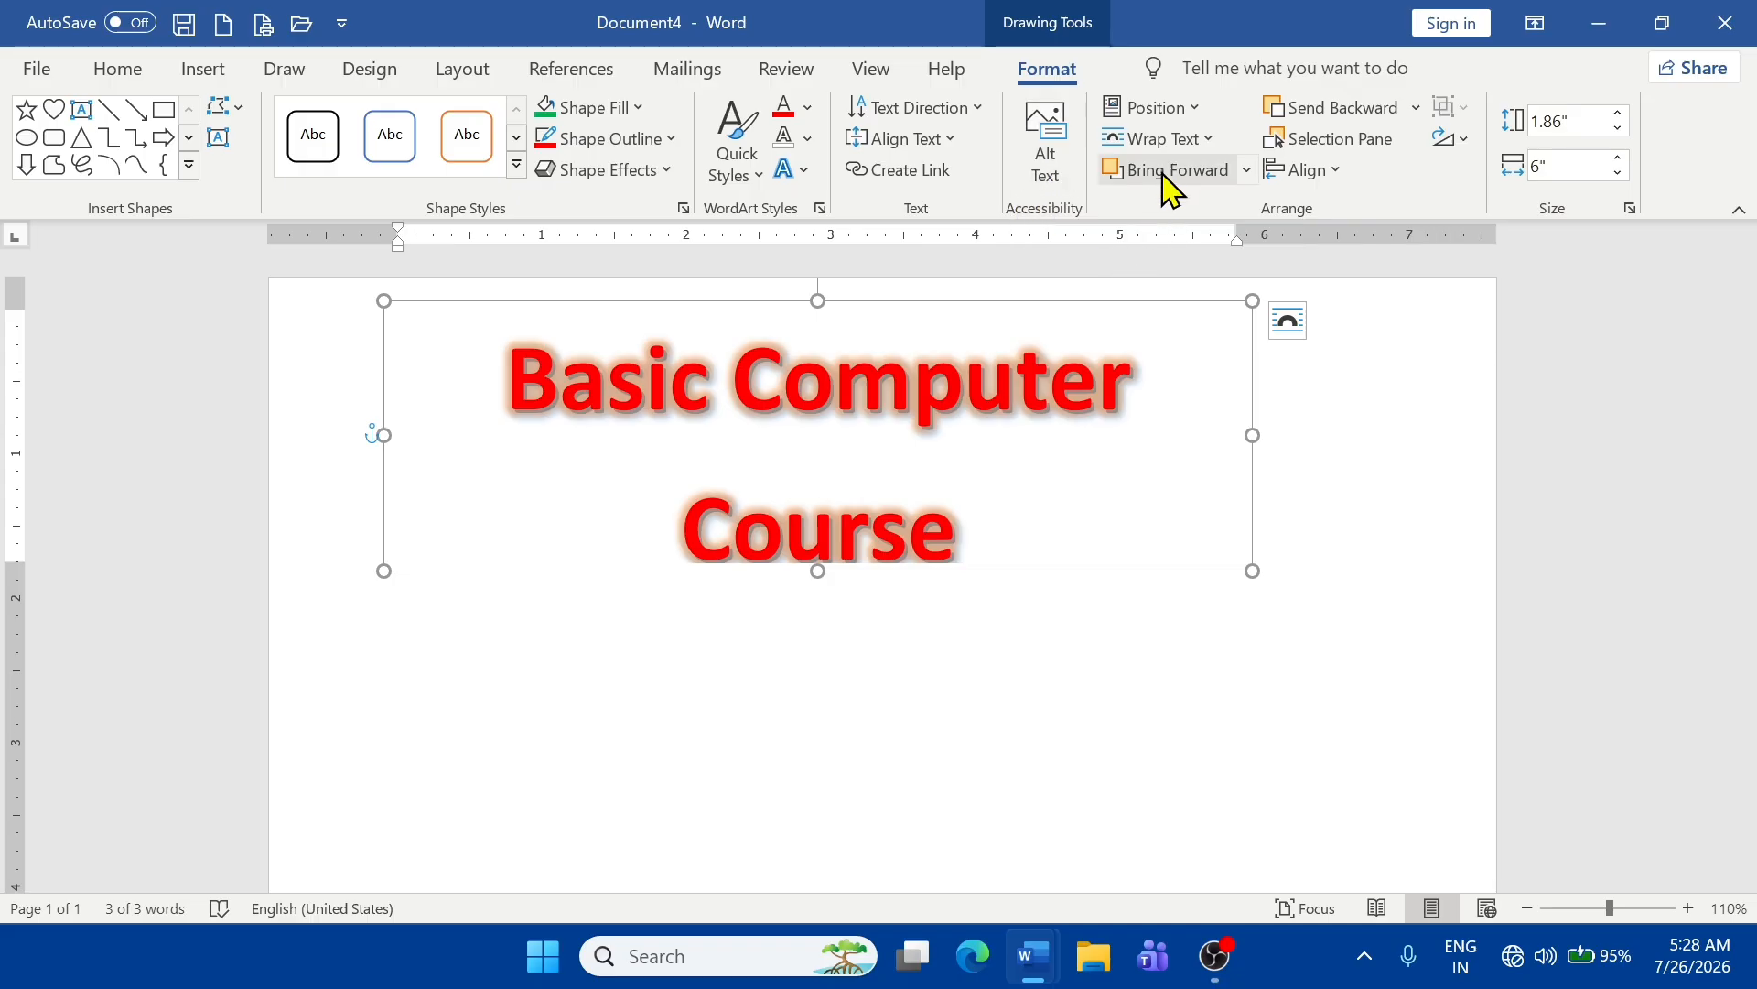
- Set the WordArt's text fill to the standard dark blue
left_click(1156, 138)
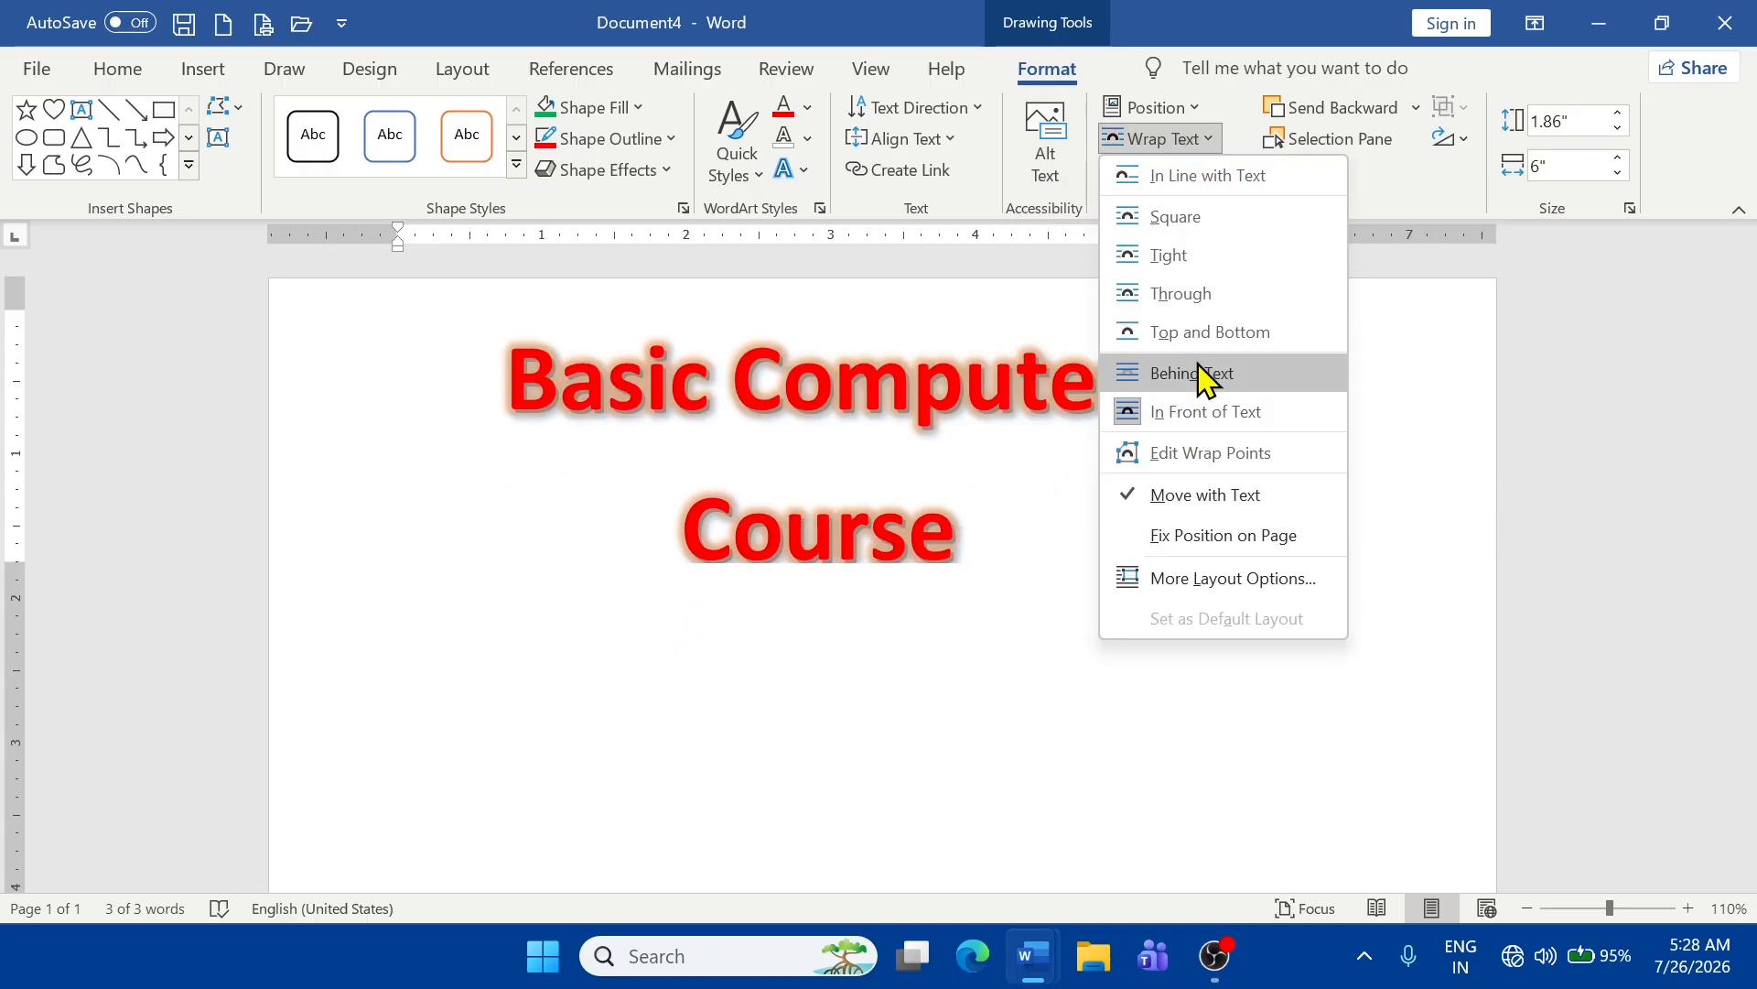
left_click(839, 420)
left_click(810, 114)
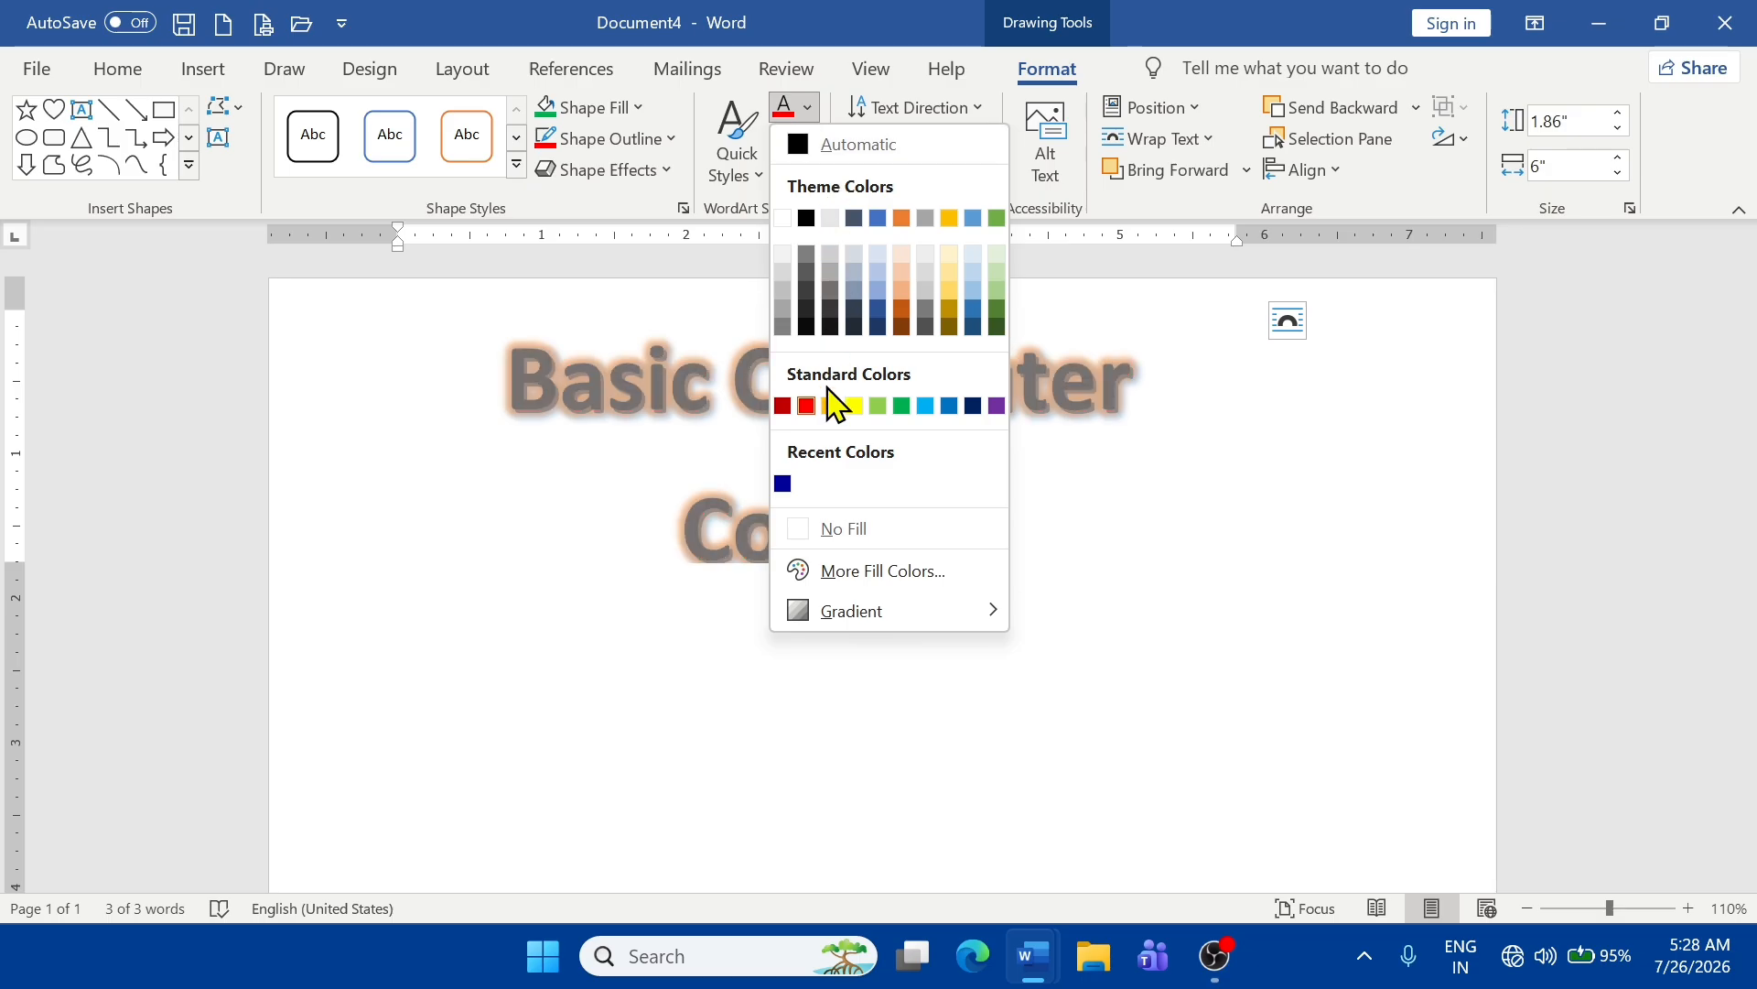
left_click(973, 405)
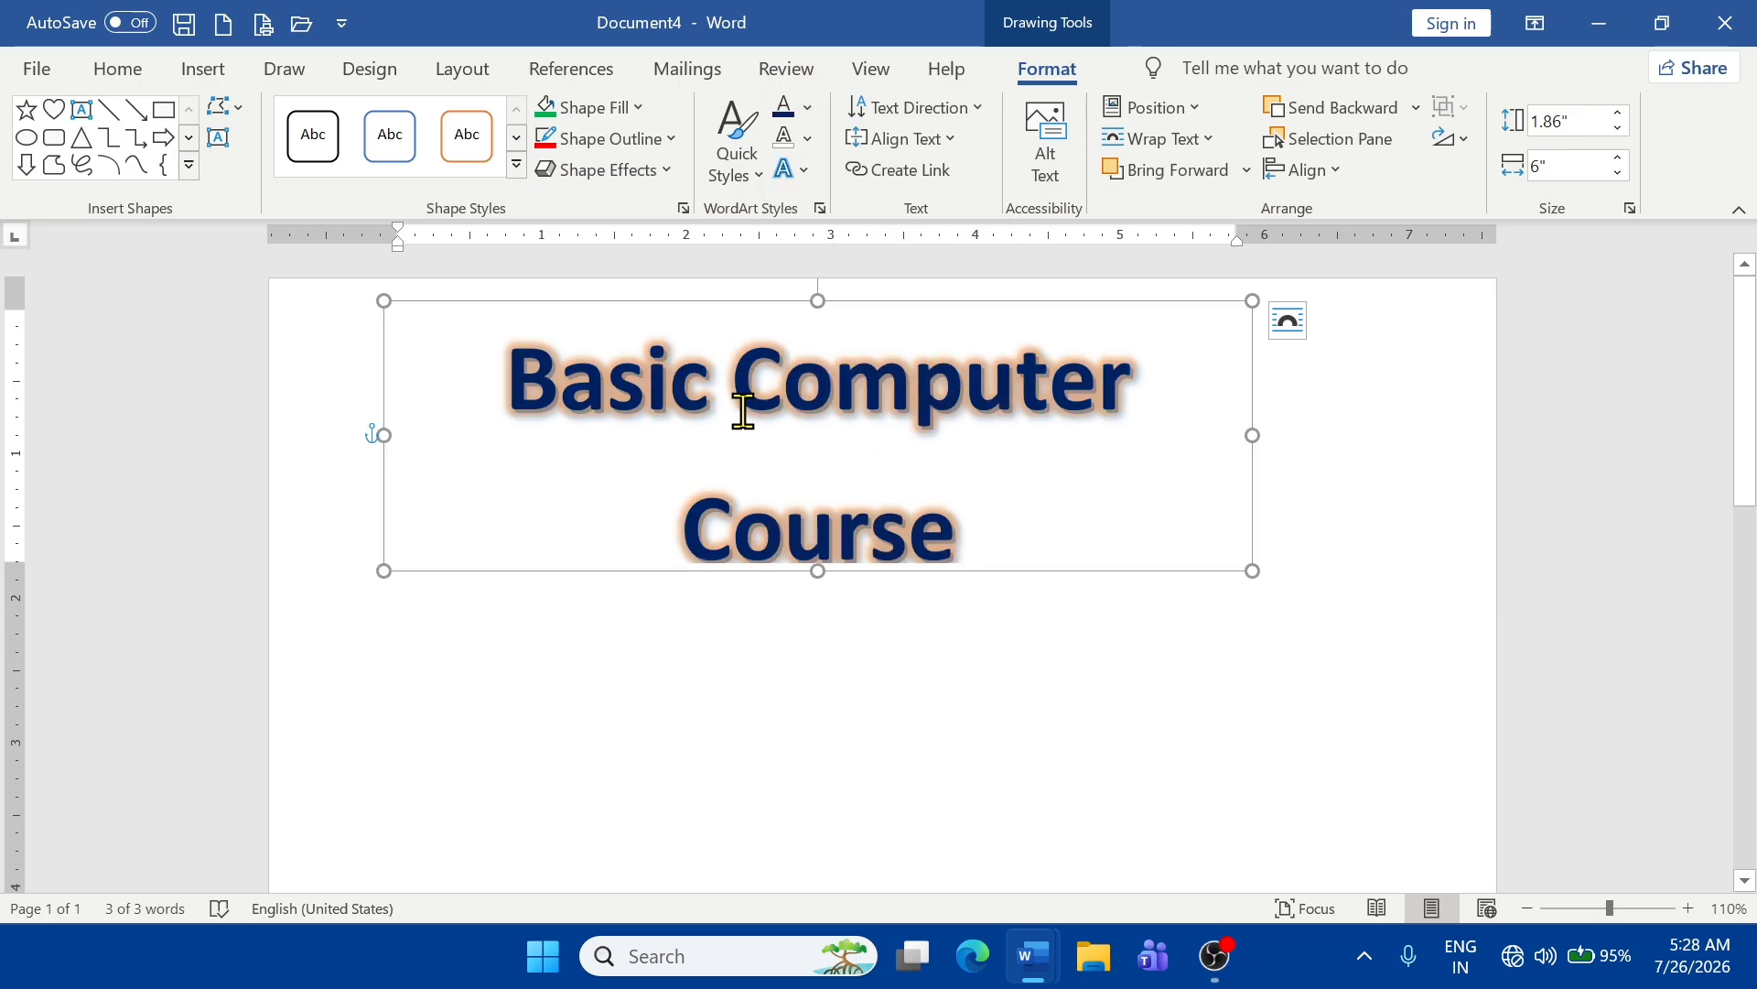
left_click(641, 180)
mouse_move(651, 647)
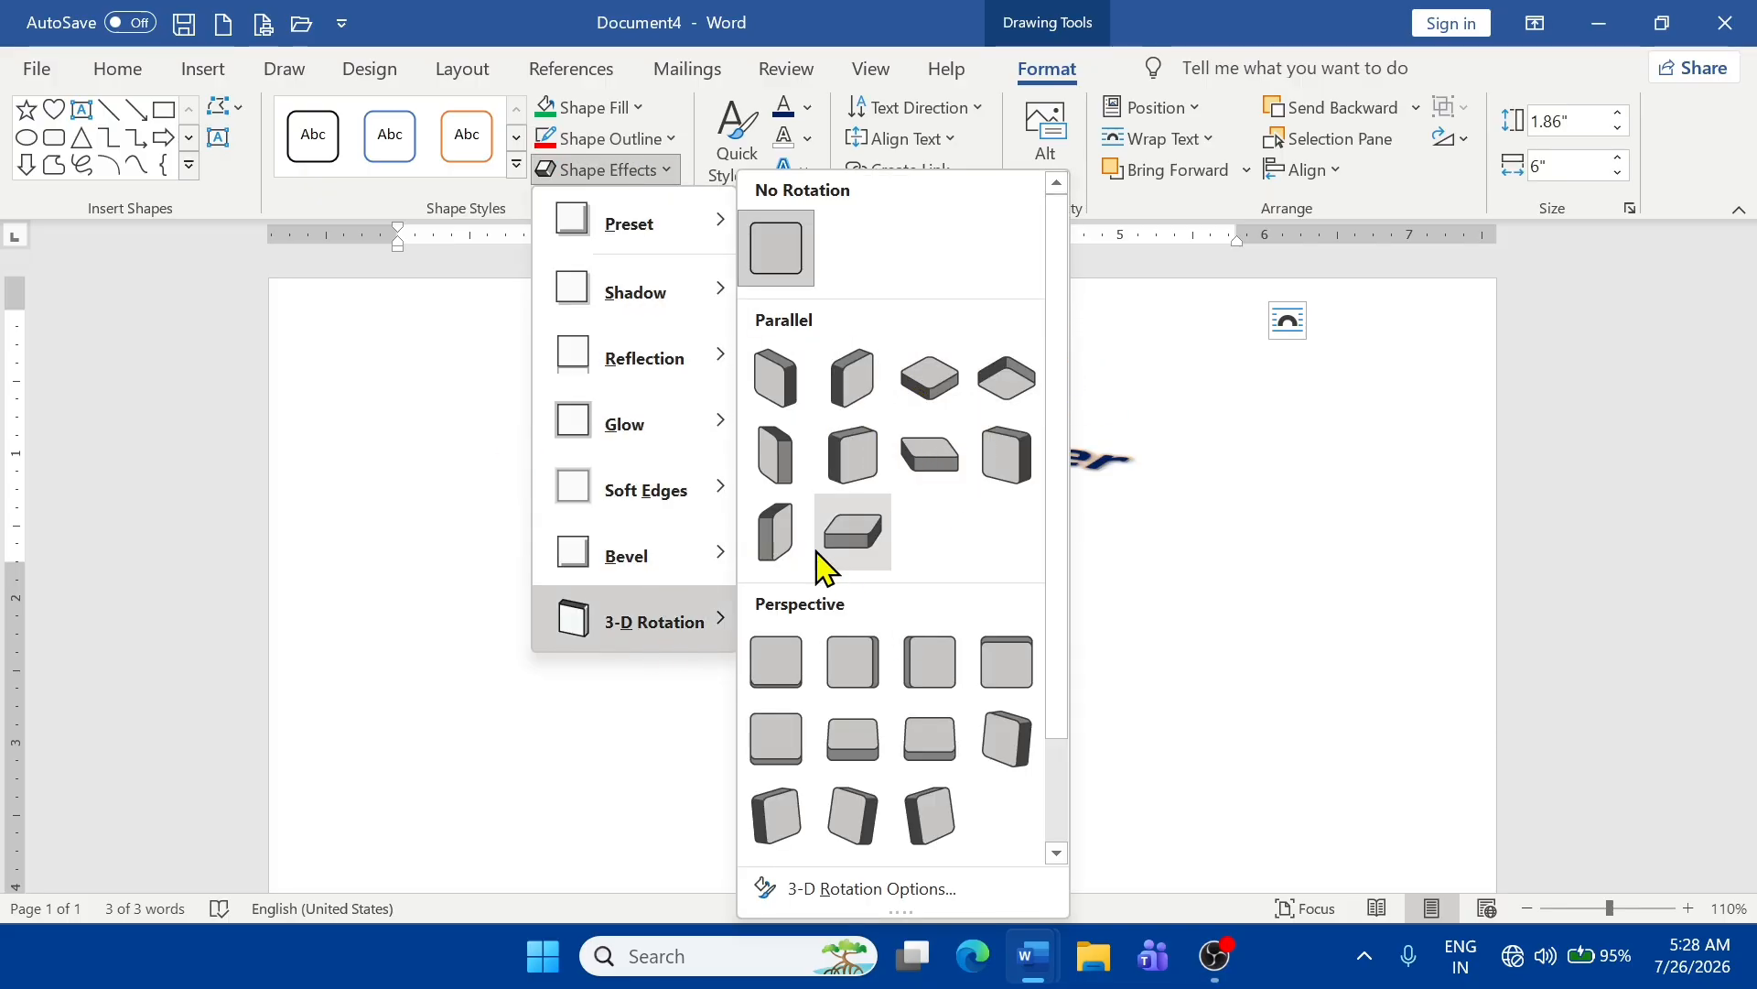
left_click(1456, 659)
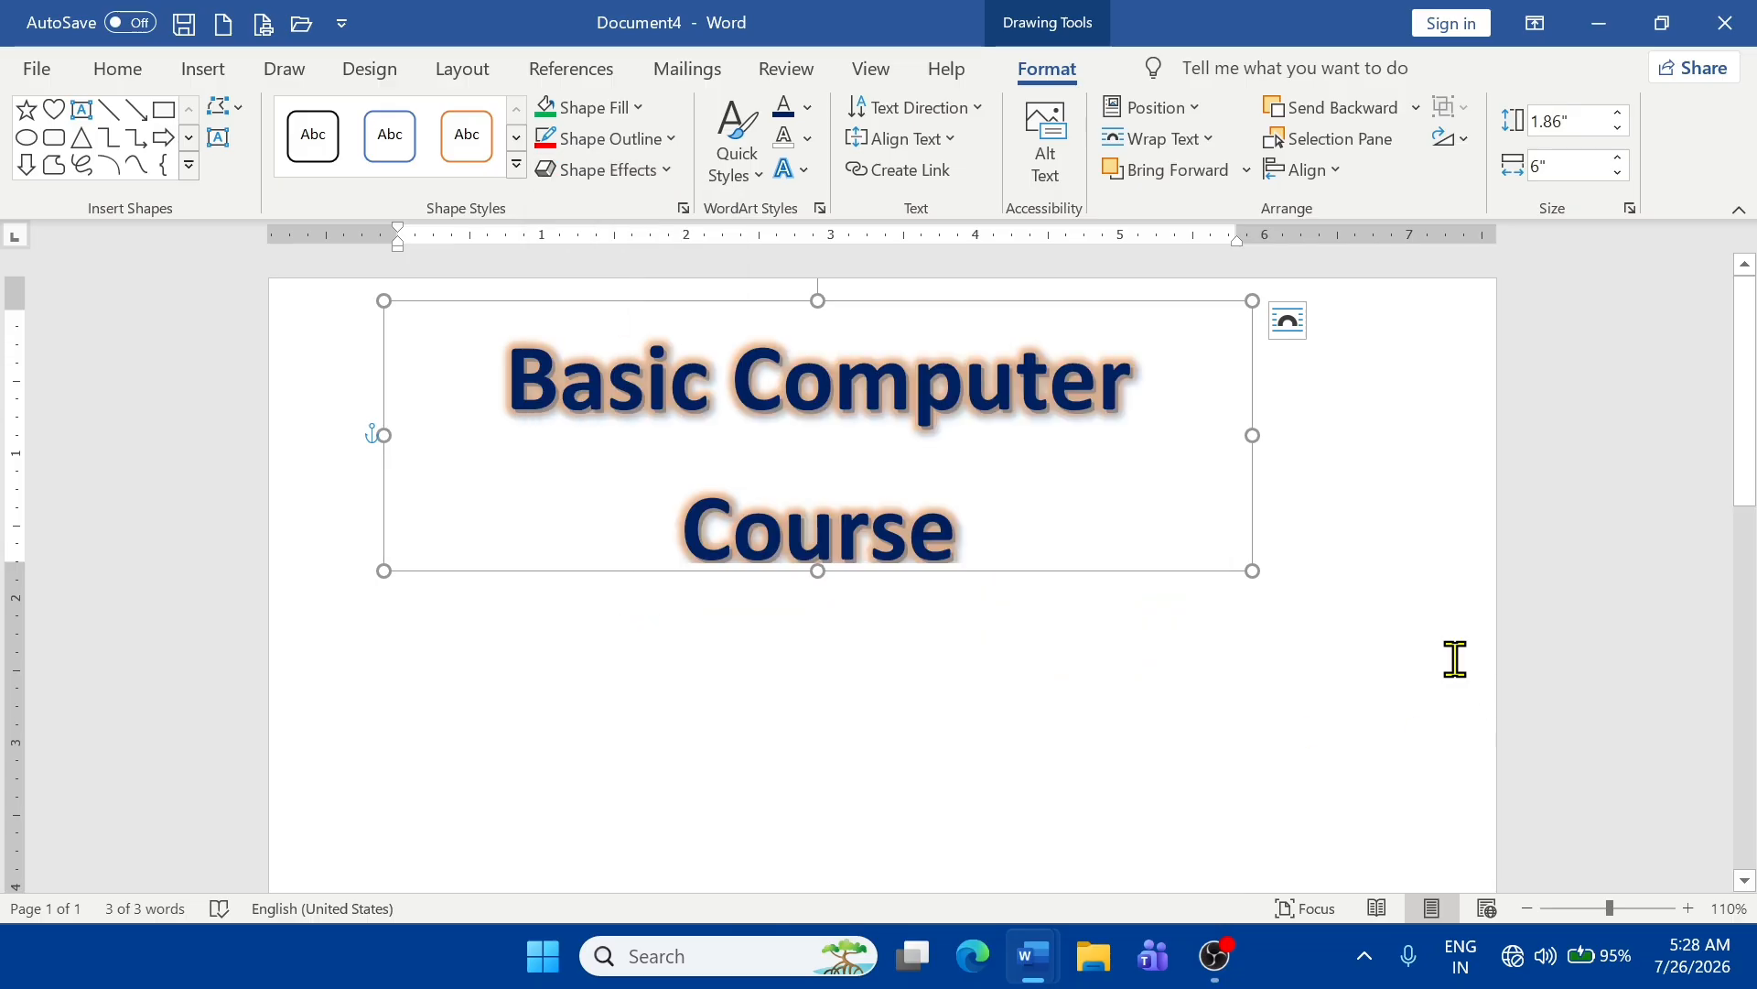
- Bend the WordArt text into an arch with the first Follow Path transform effect
left_click(798, 172)
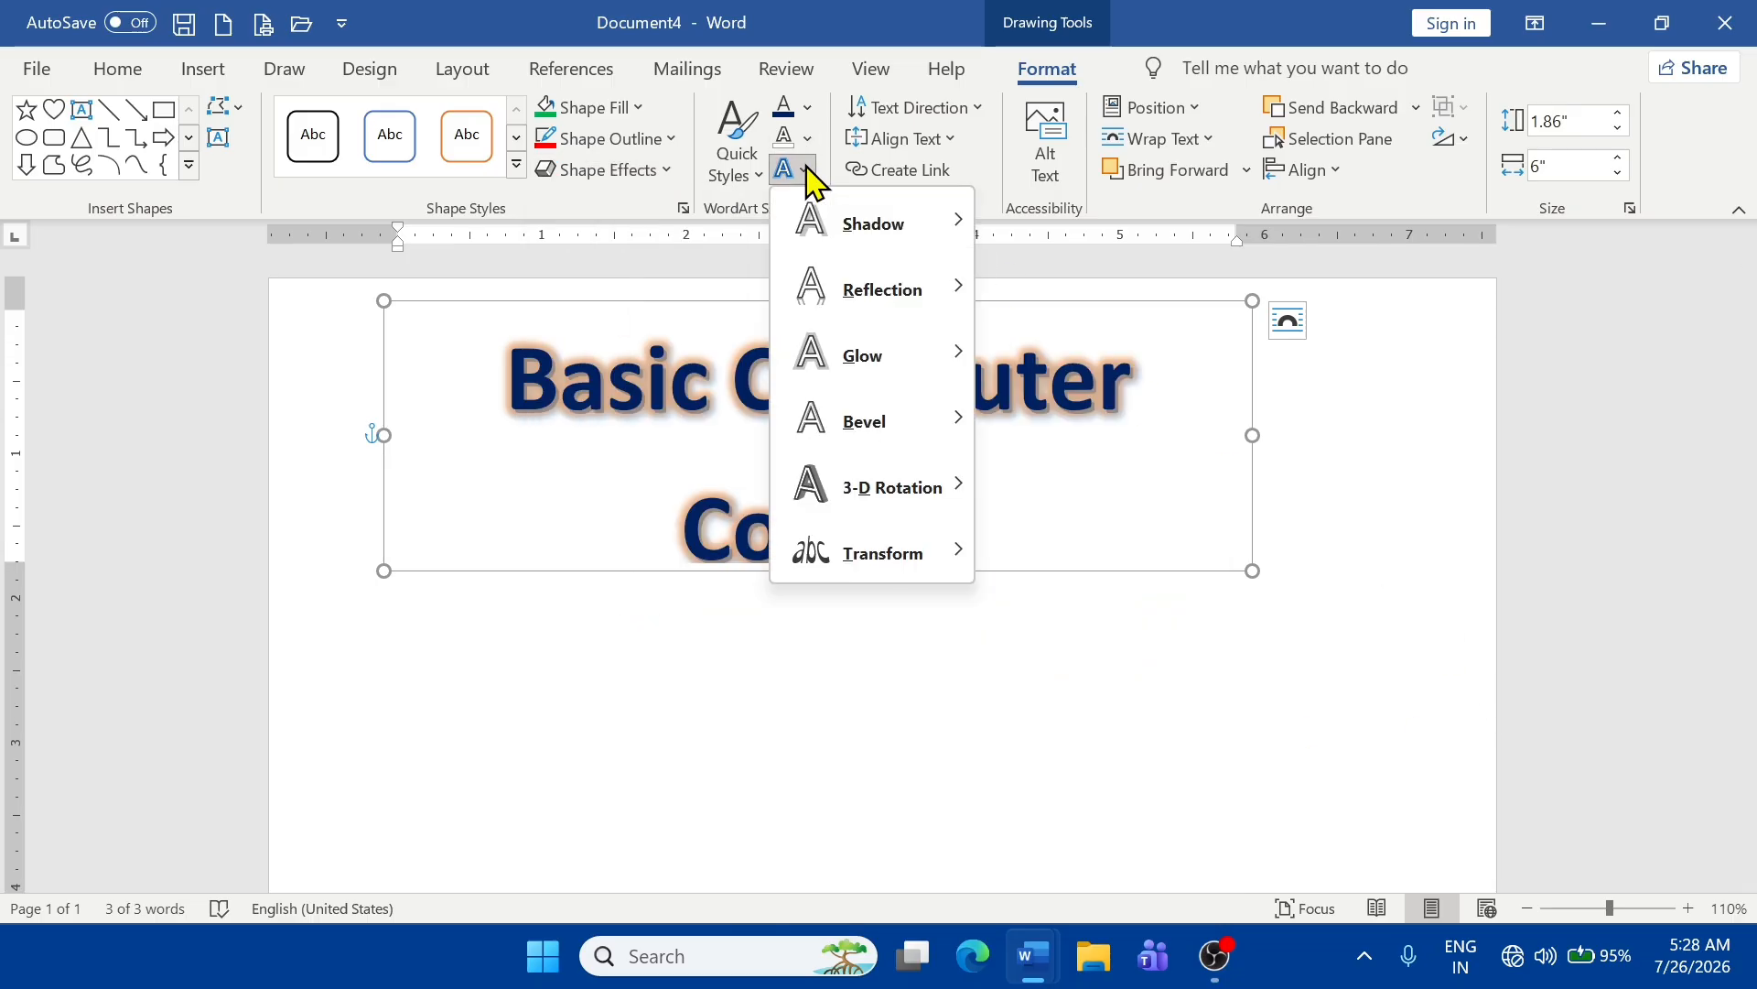
mouse_move(893, 557)
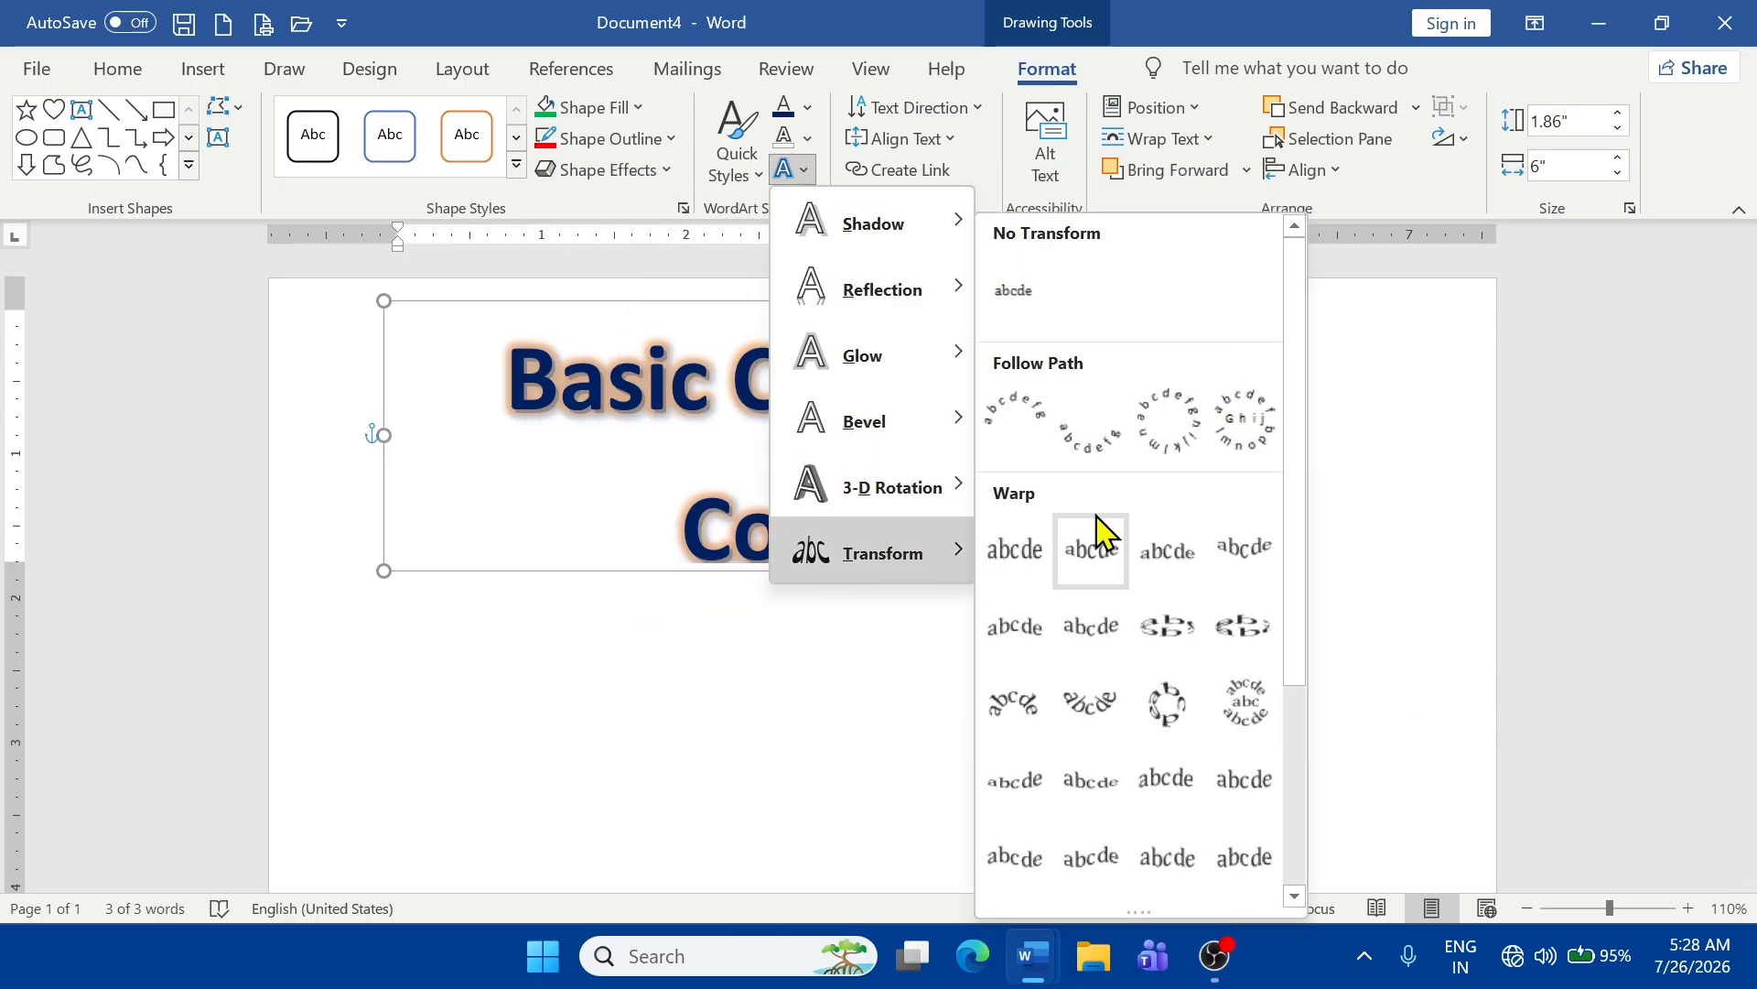
left_click(1018, 434)
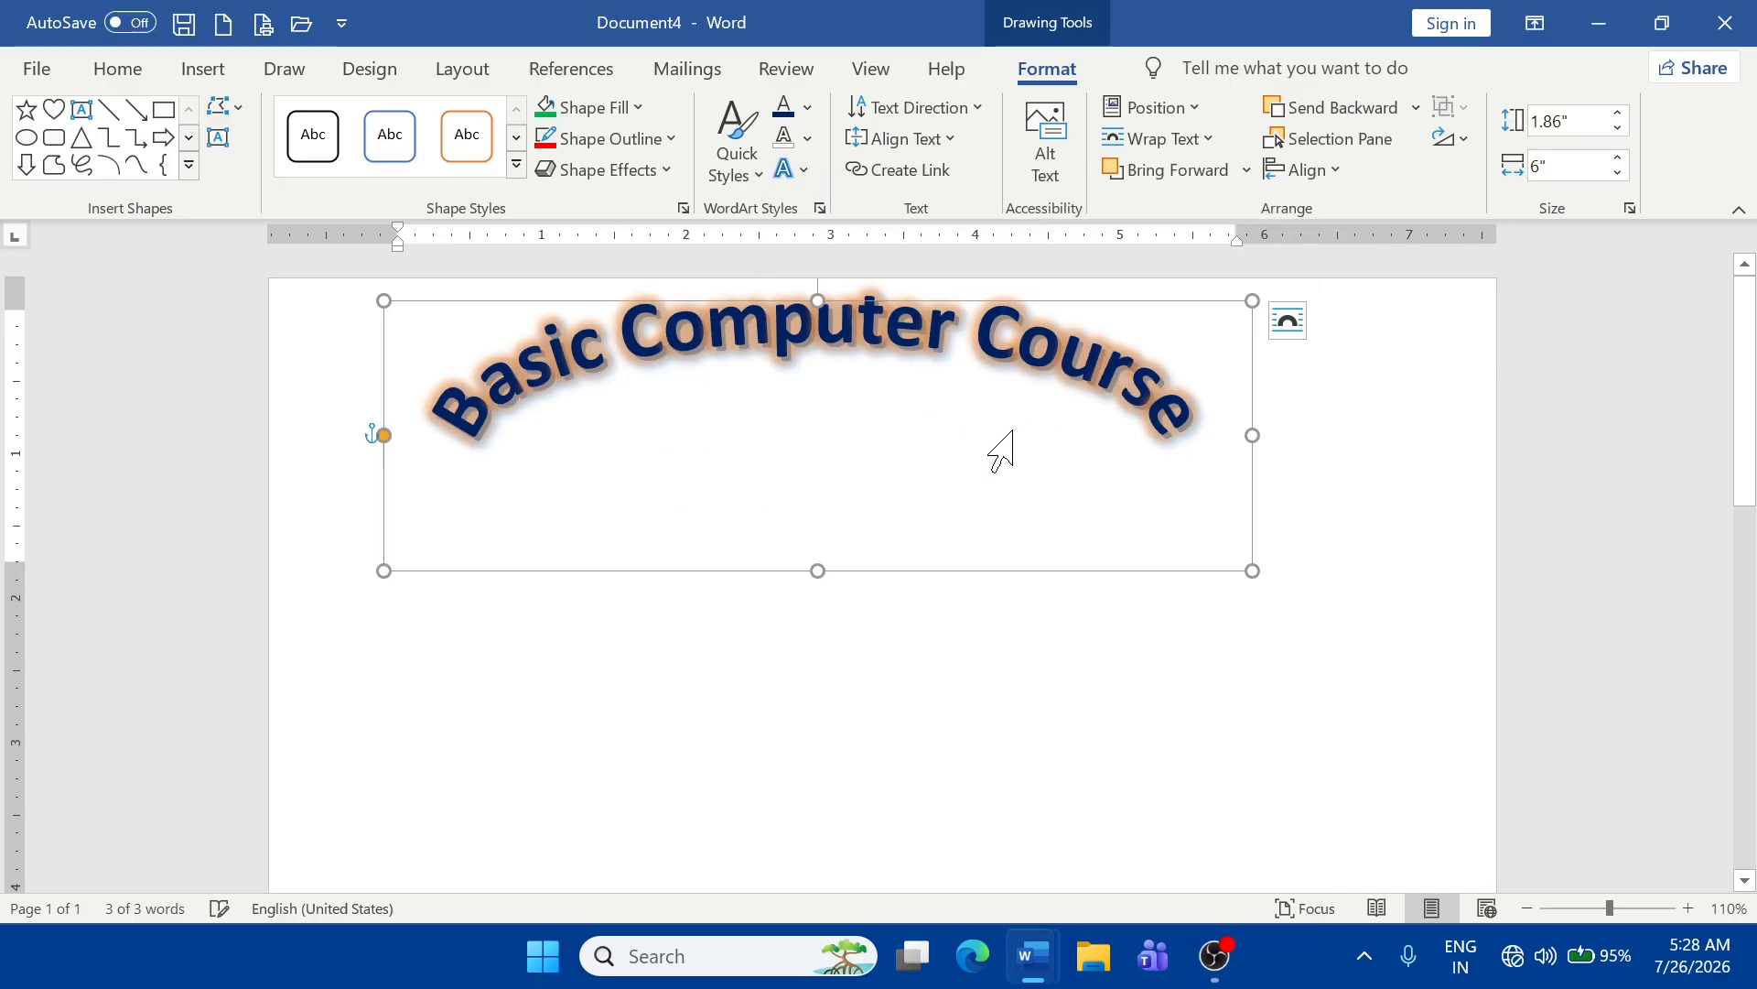
- Resize the arched WordArt frame to 3.97" high by 5.77" wide and move it further right on the page
left_click_drag(1253, 573, 1219, 832)
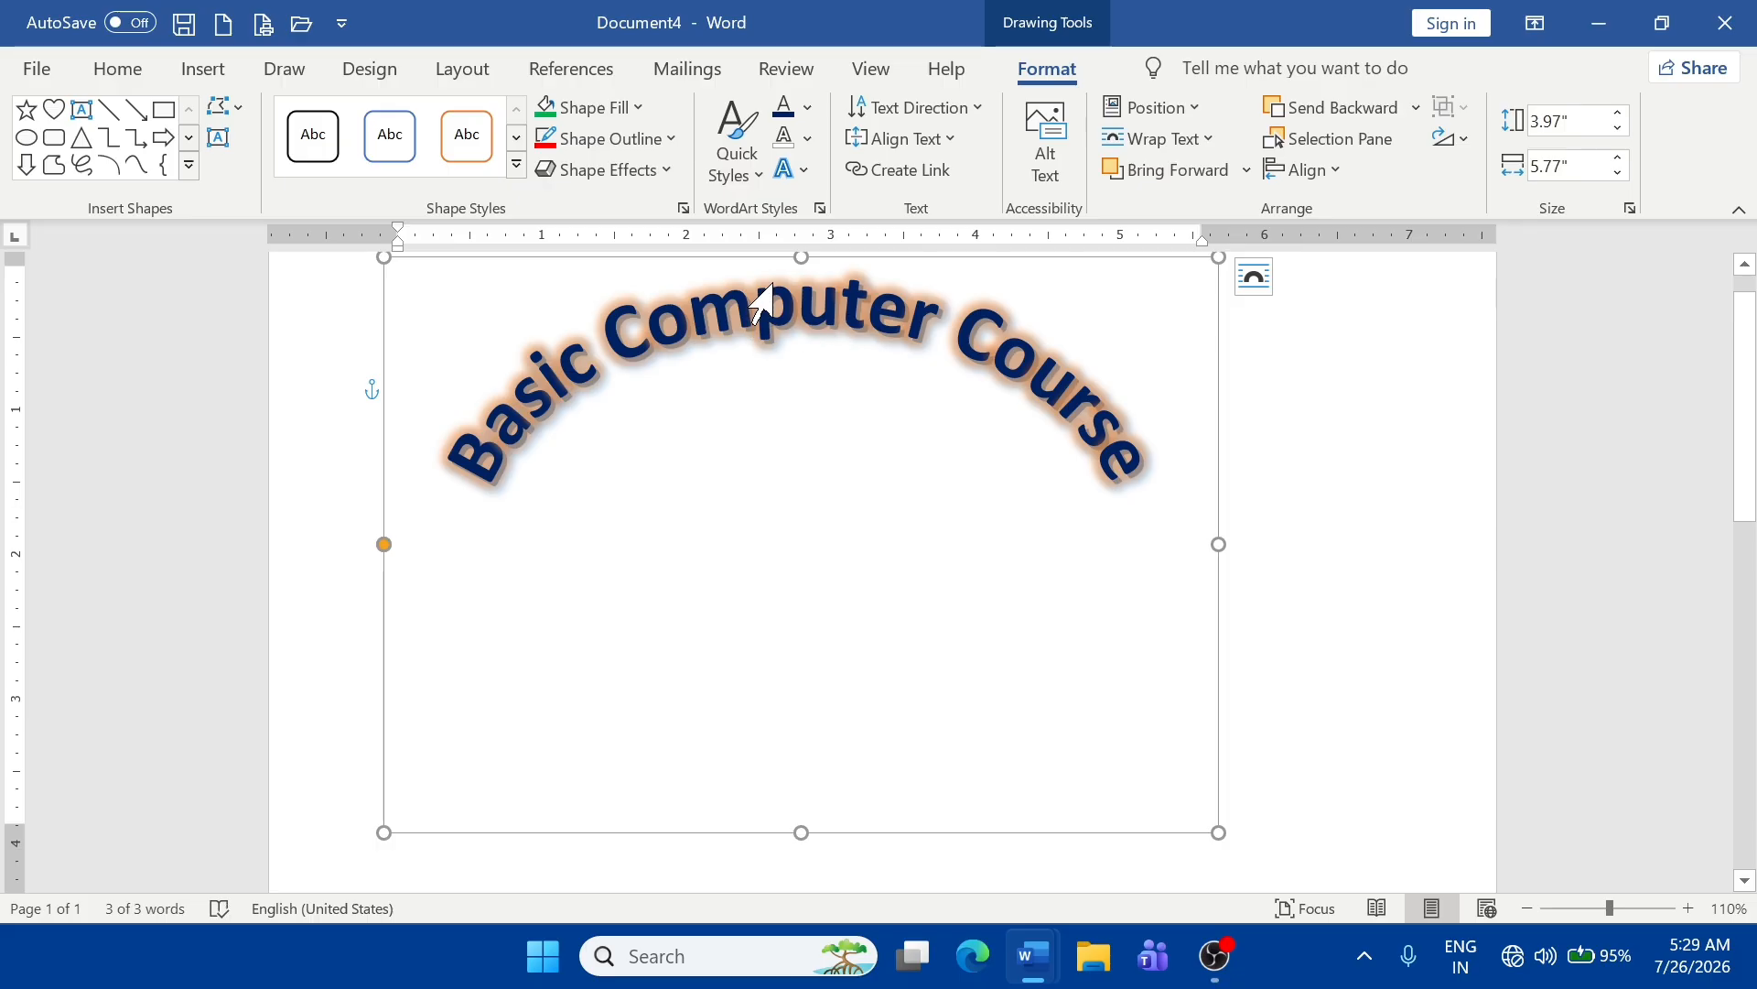
left_click_drag(773, 266, 879, 277)
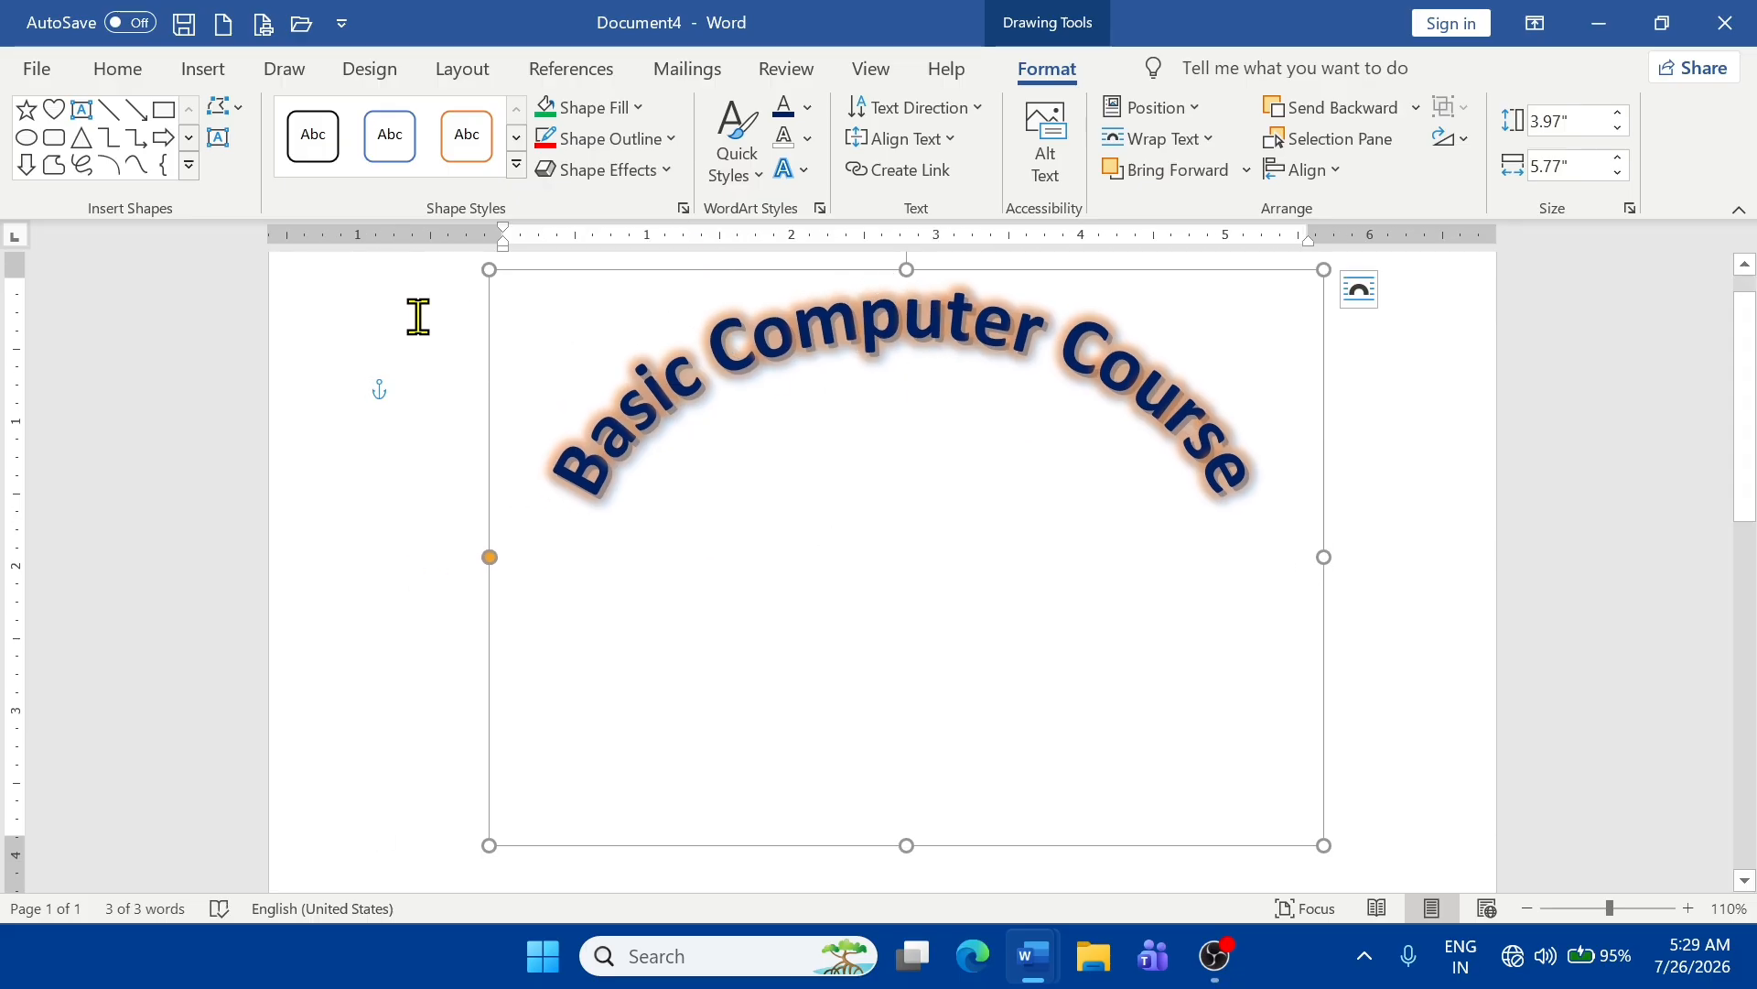
- Preview other transform effects on the WordArt and reapply the arch path
left_click(686, 284)
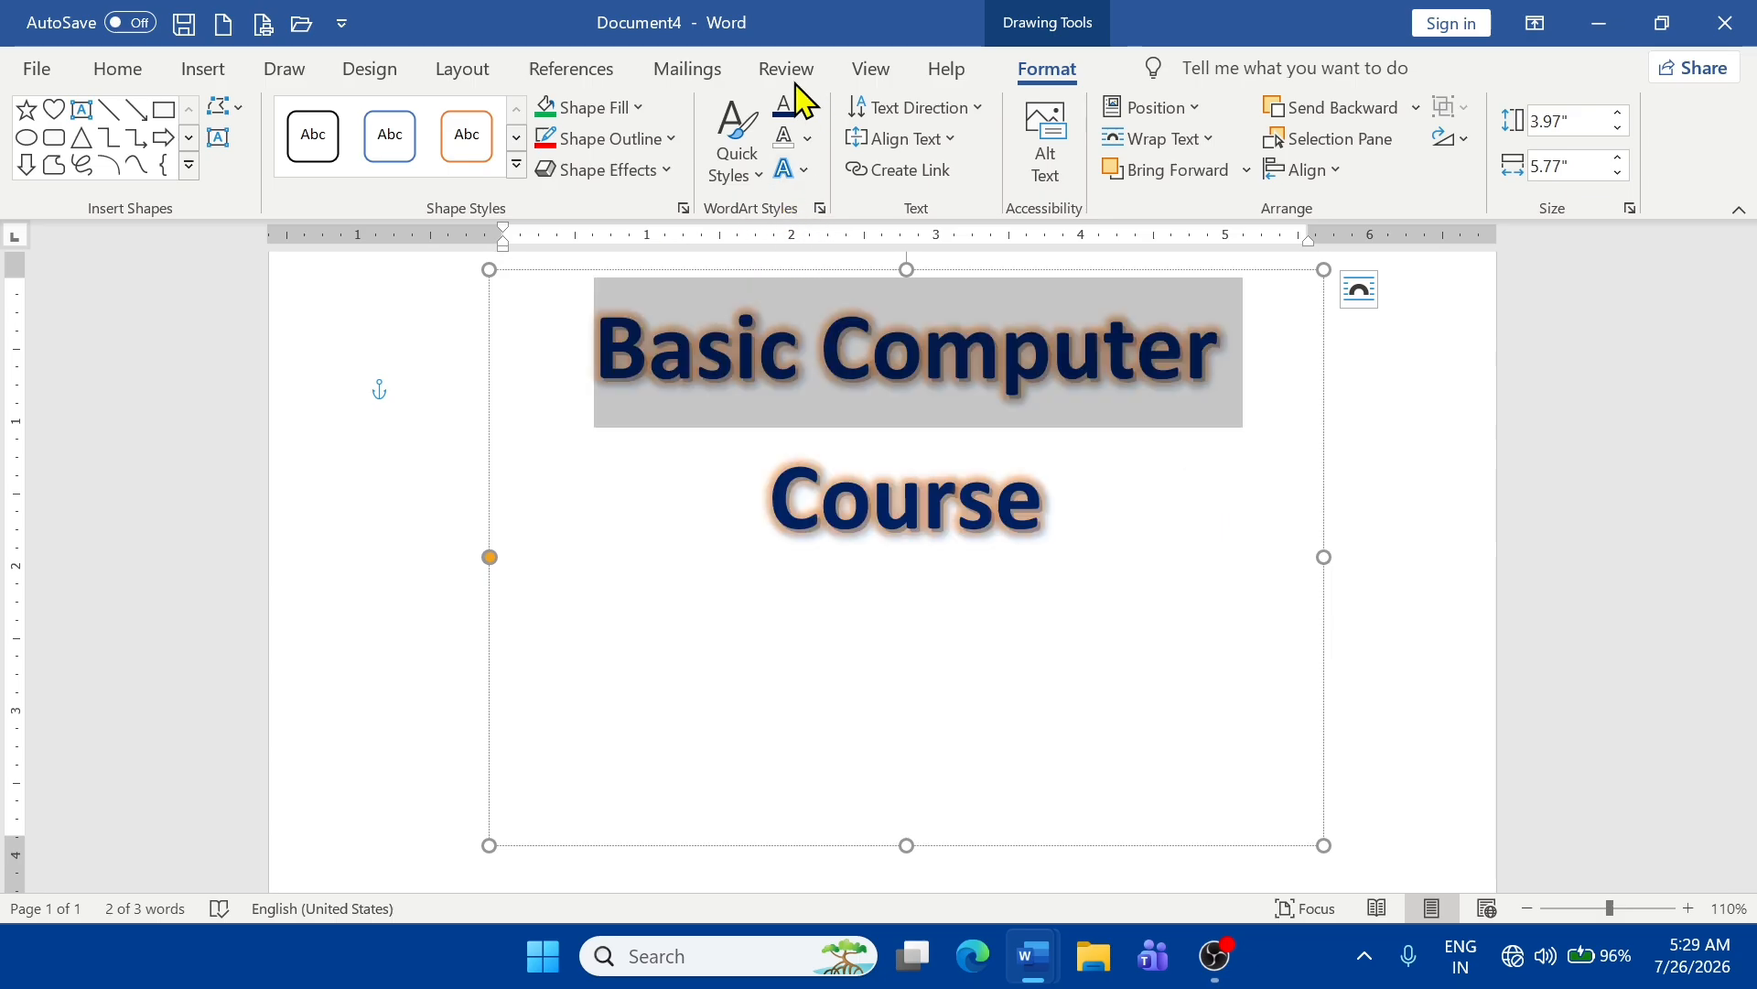
left_click(802, 172)
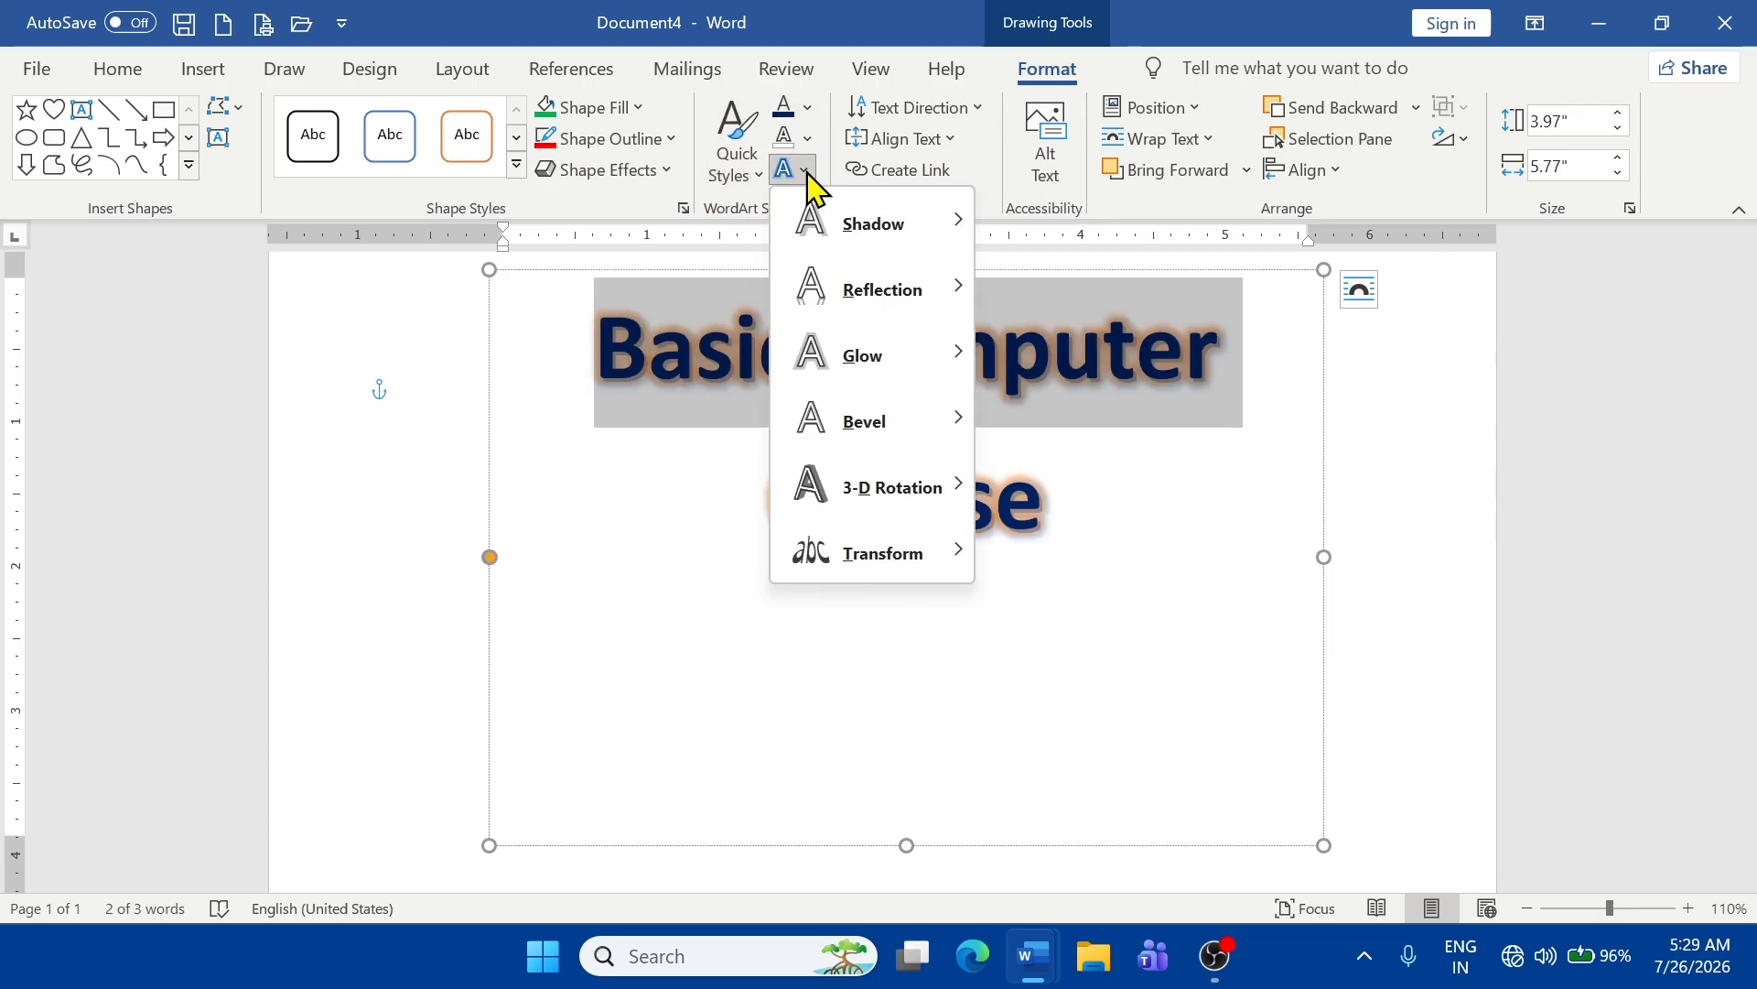
mouse_move(876, 560)
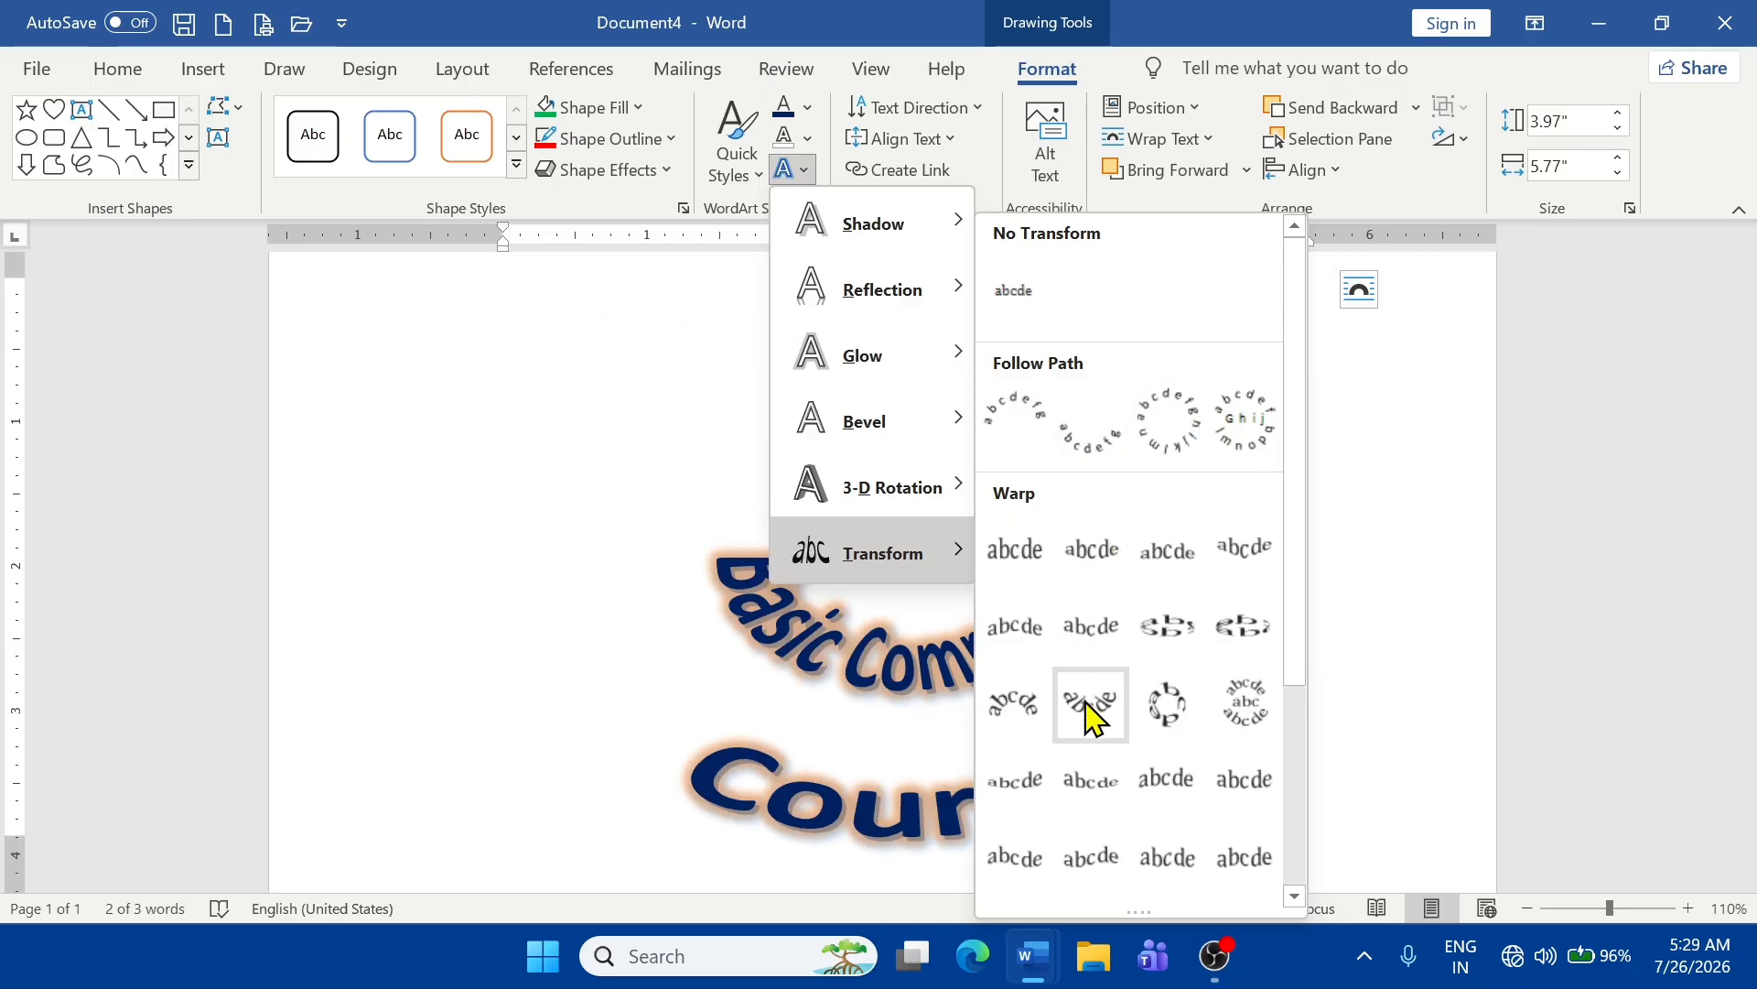
left_click(1015, 419)
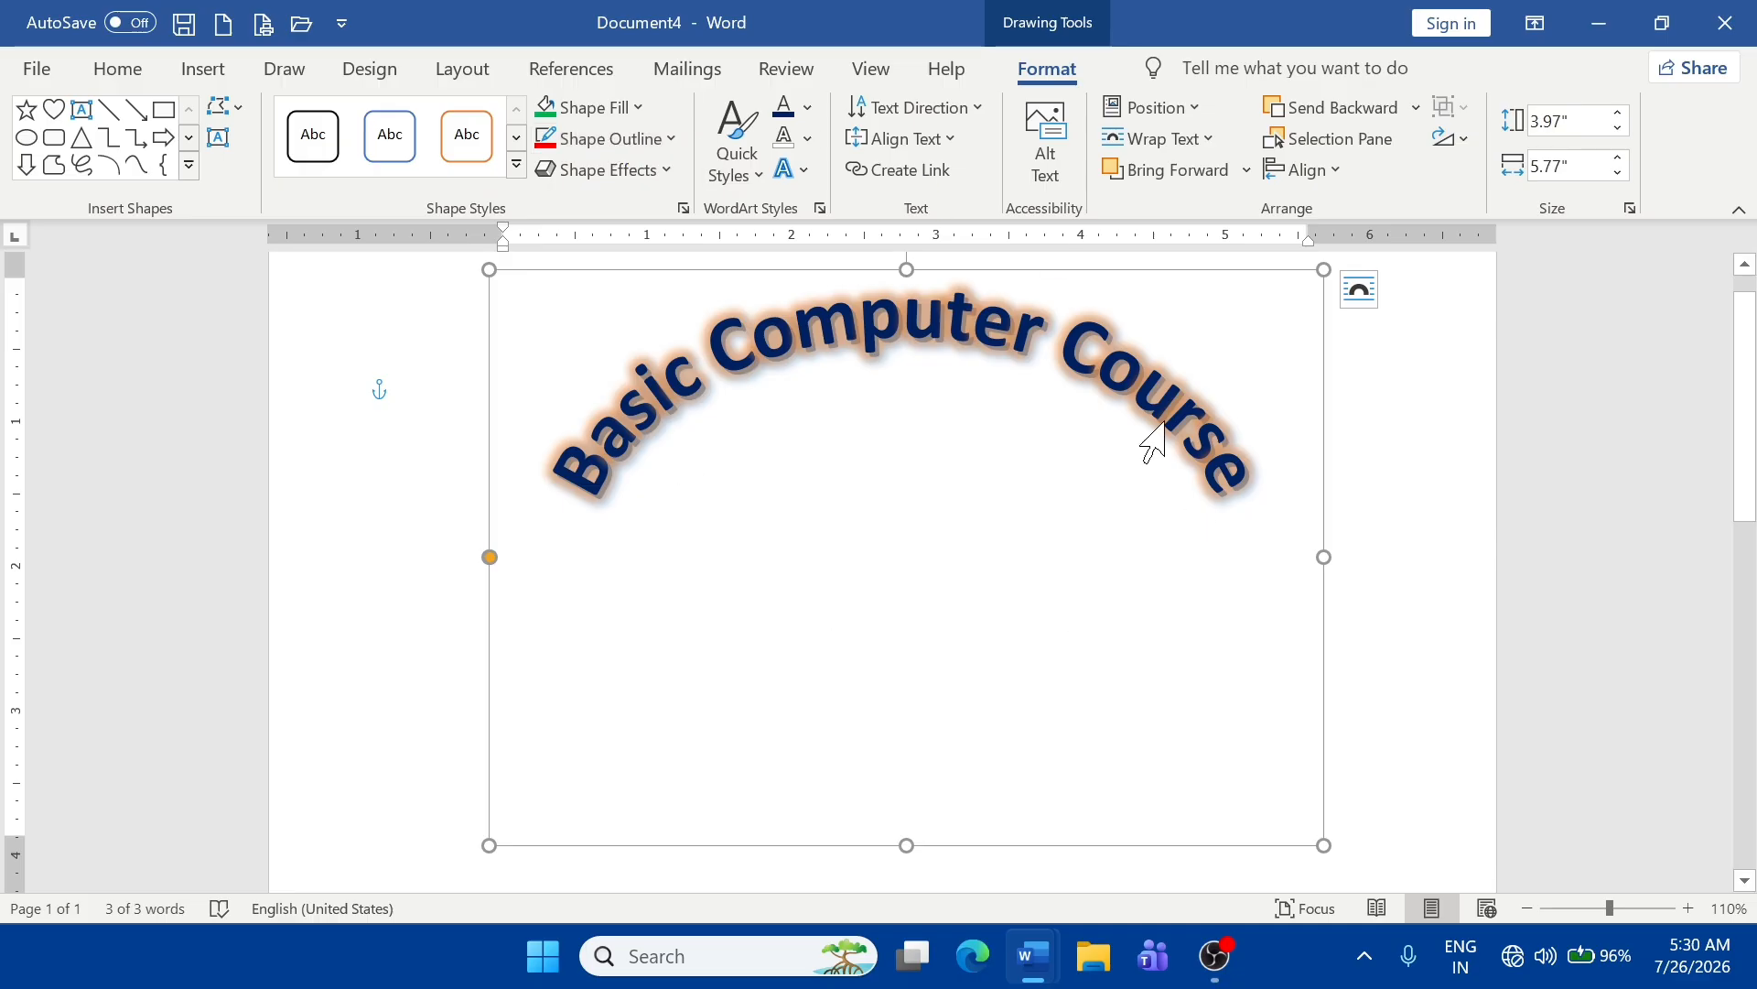
- Insert the copyright sign (character code 00A9) in the document body beside the WordArt using the full symbol set
left_click(446, 381)
left_click(208, 71)
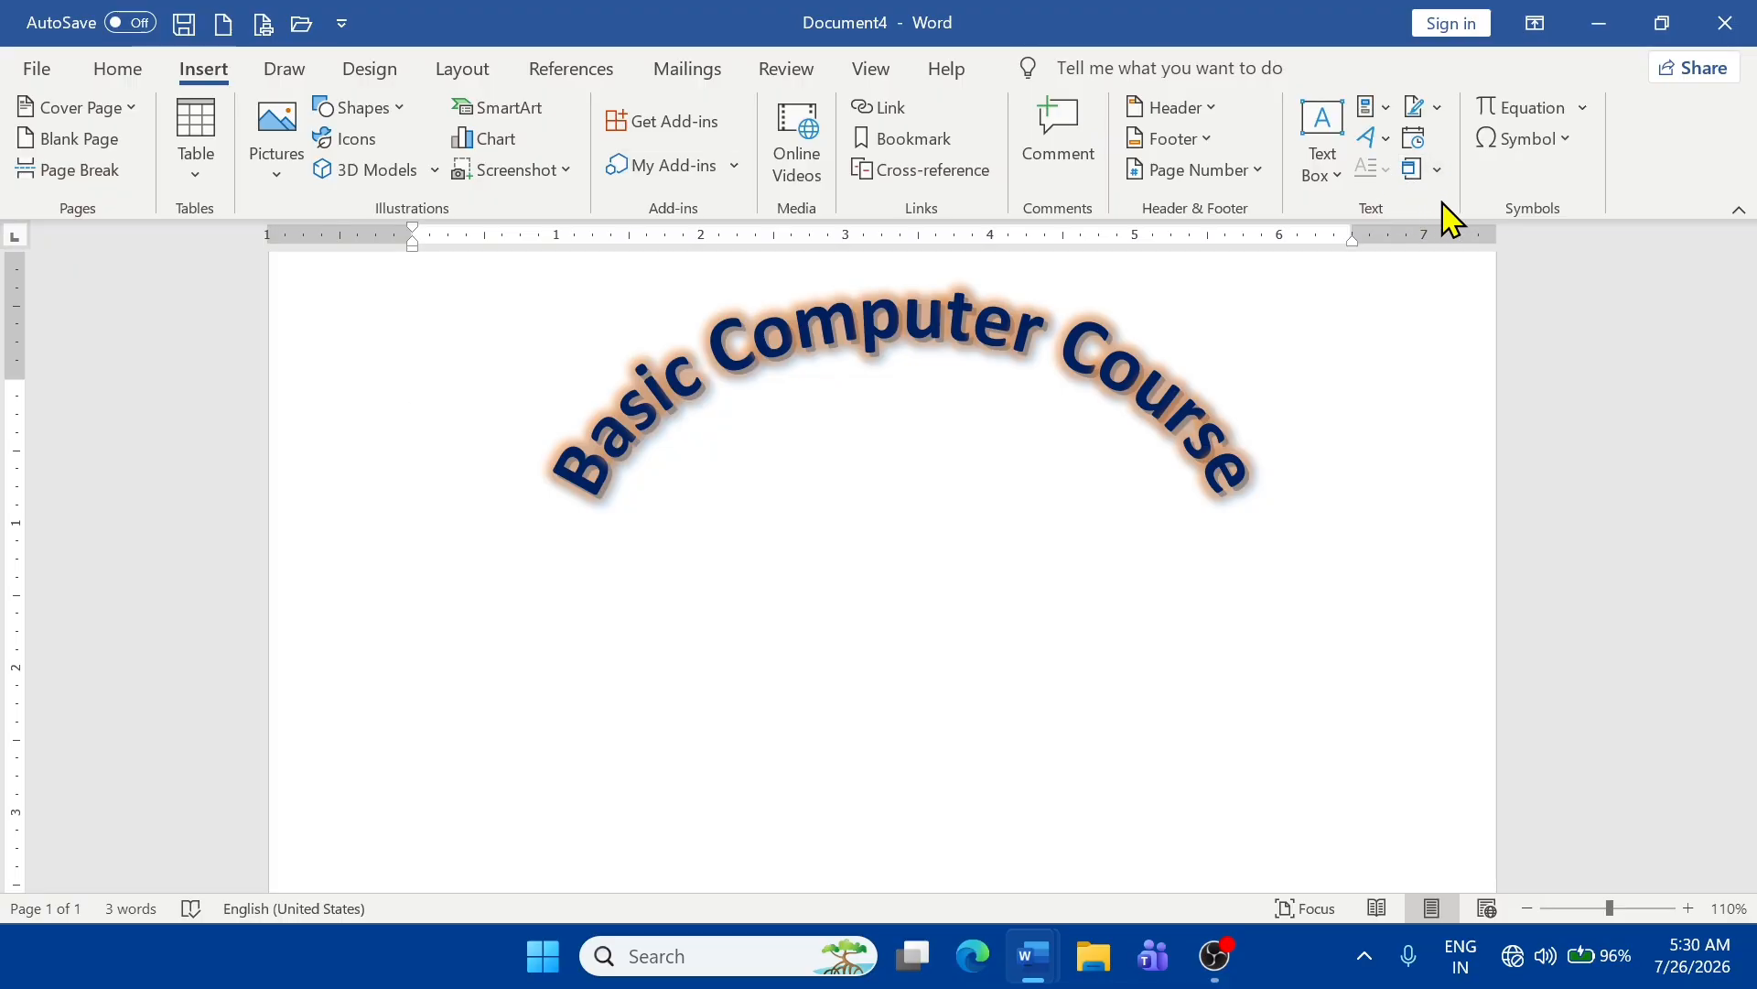
left_click(1553, 145)
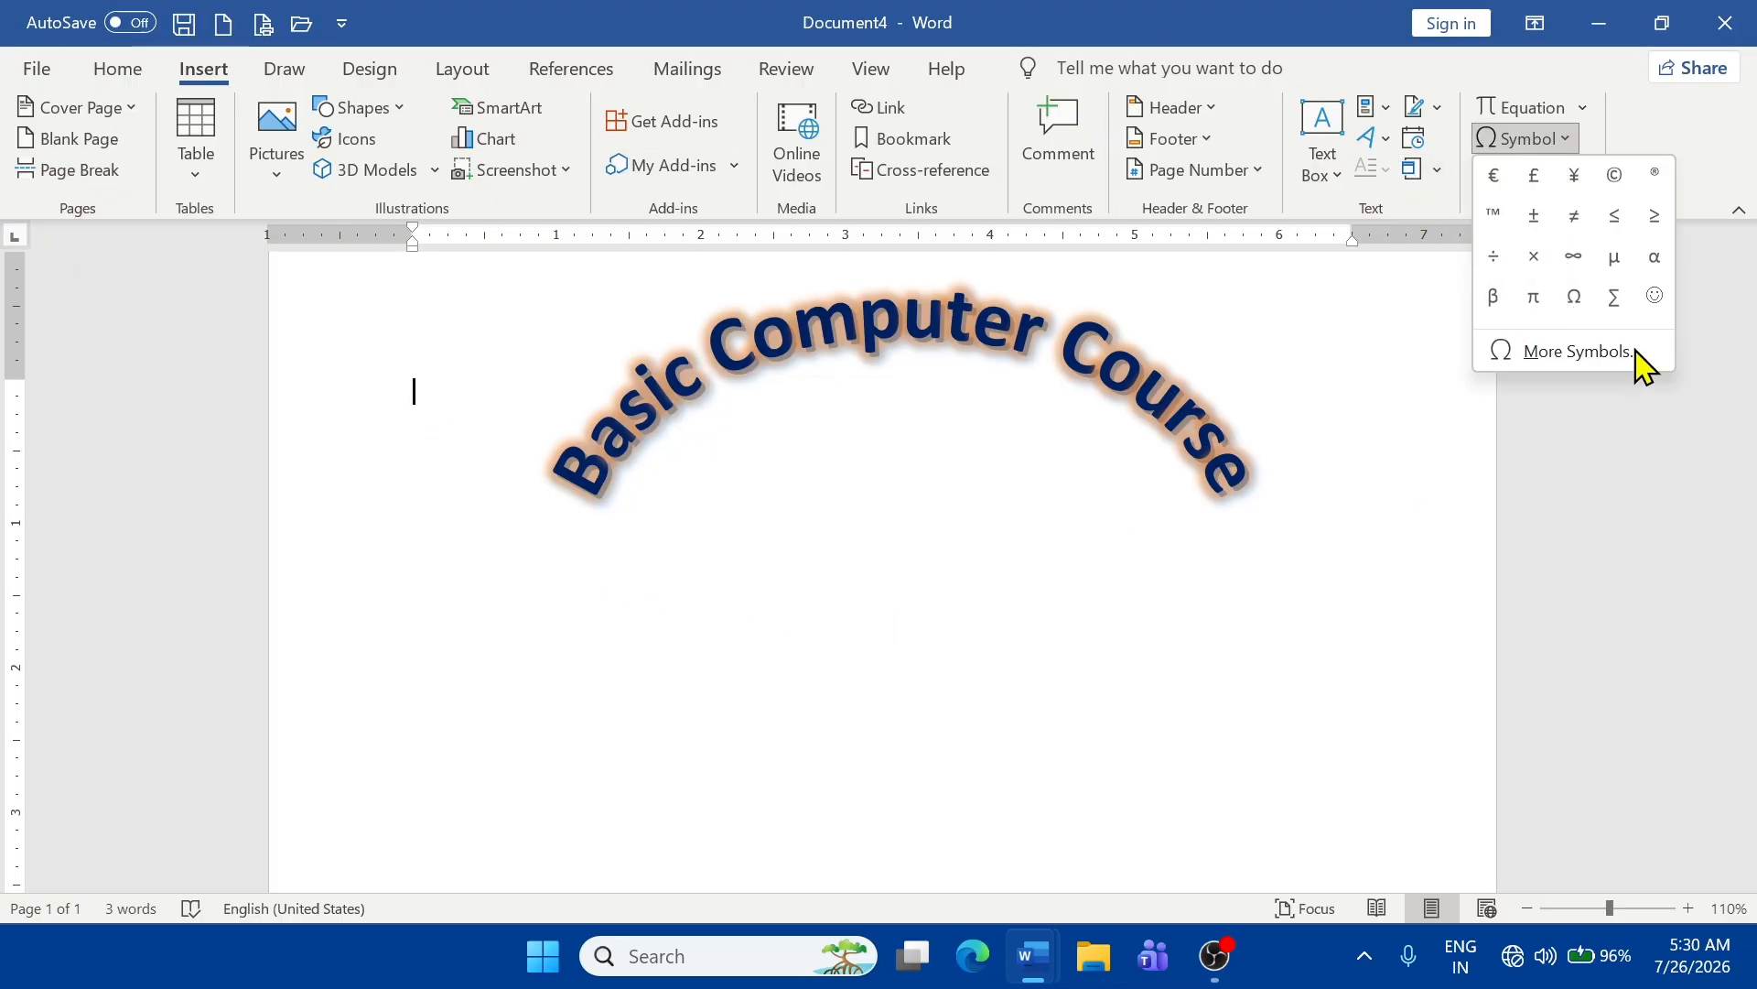
left_click(1594, 354)
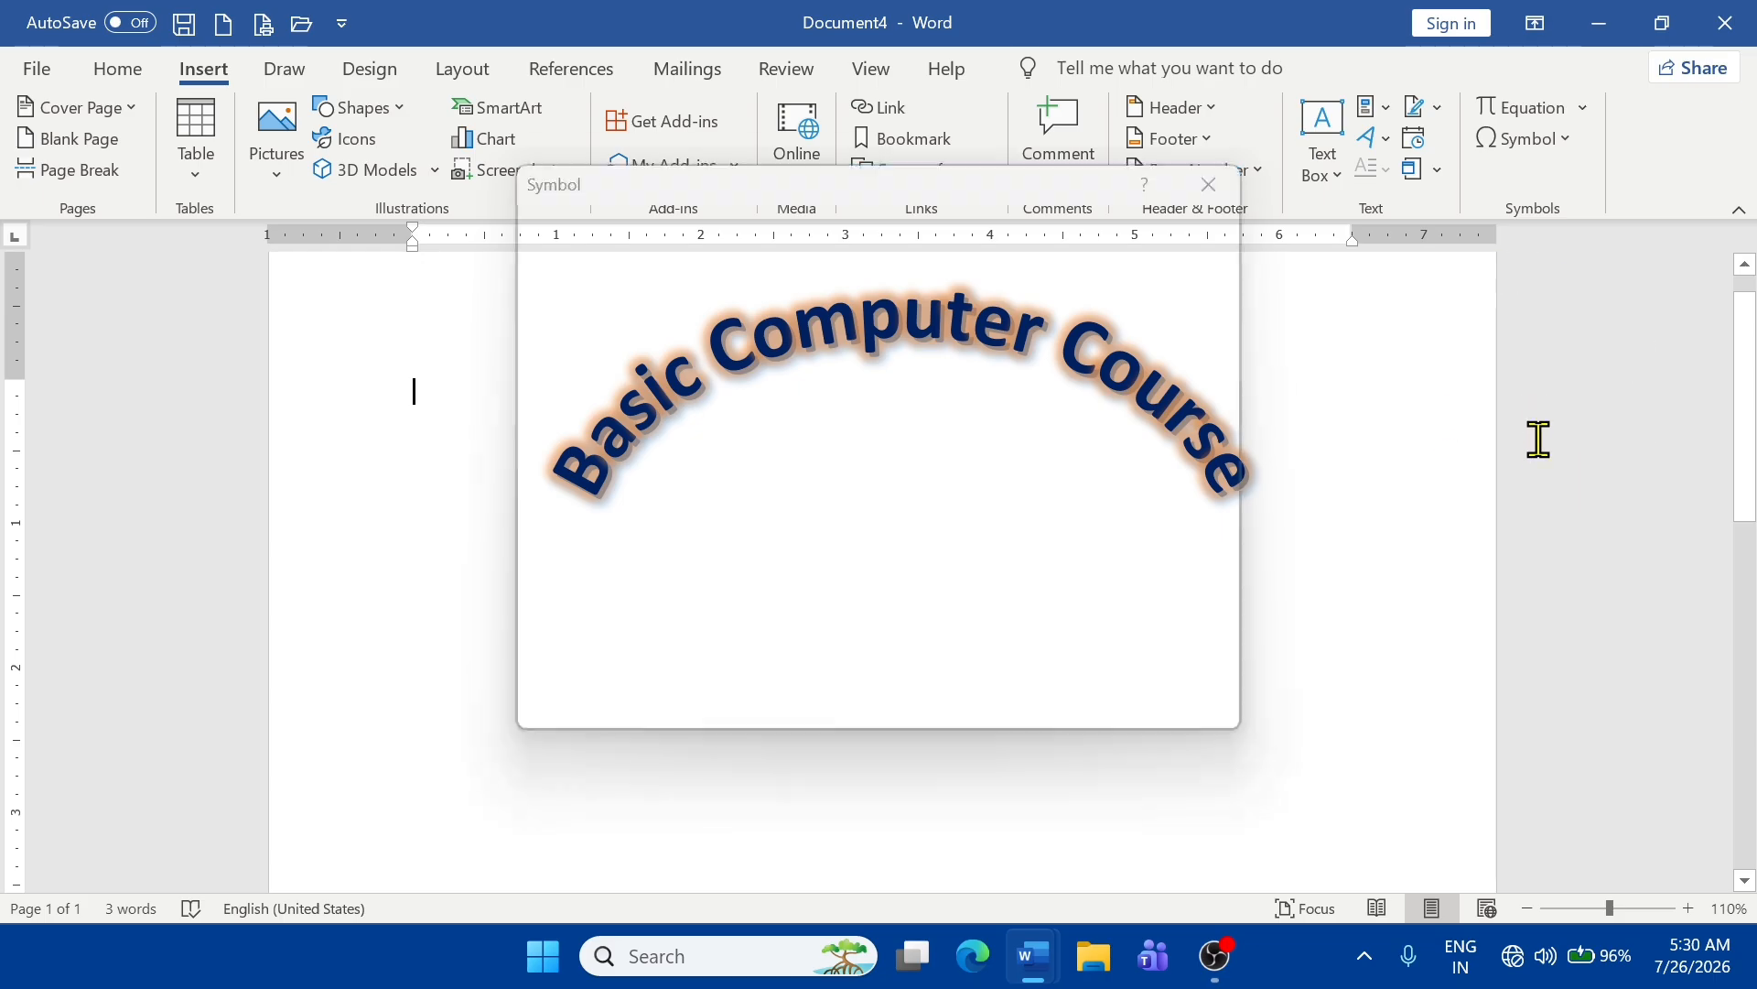
left_click_drag(804, 180, 1404, 75)
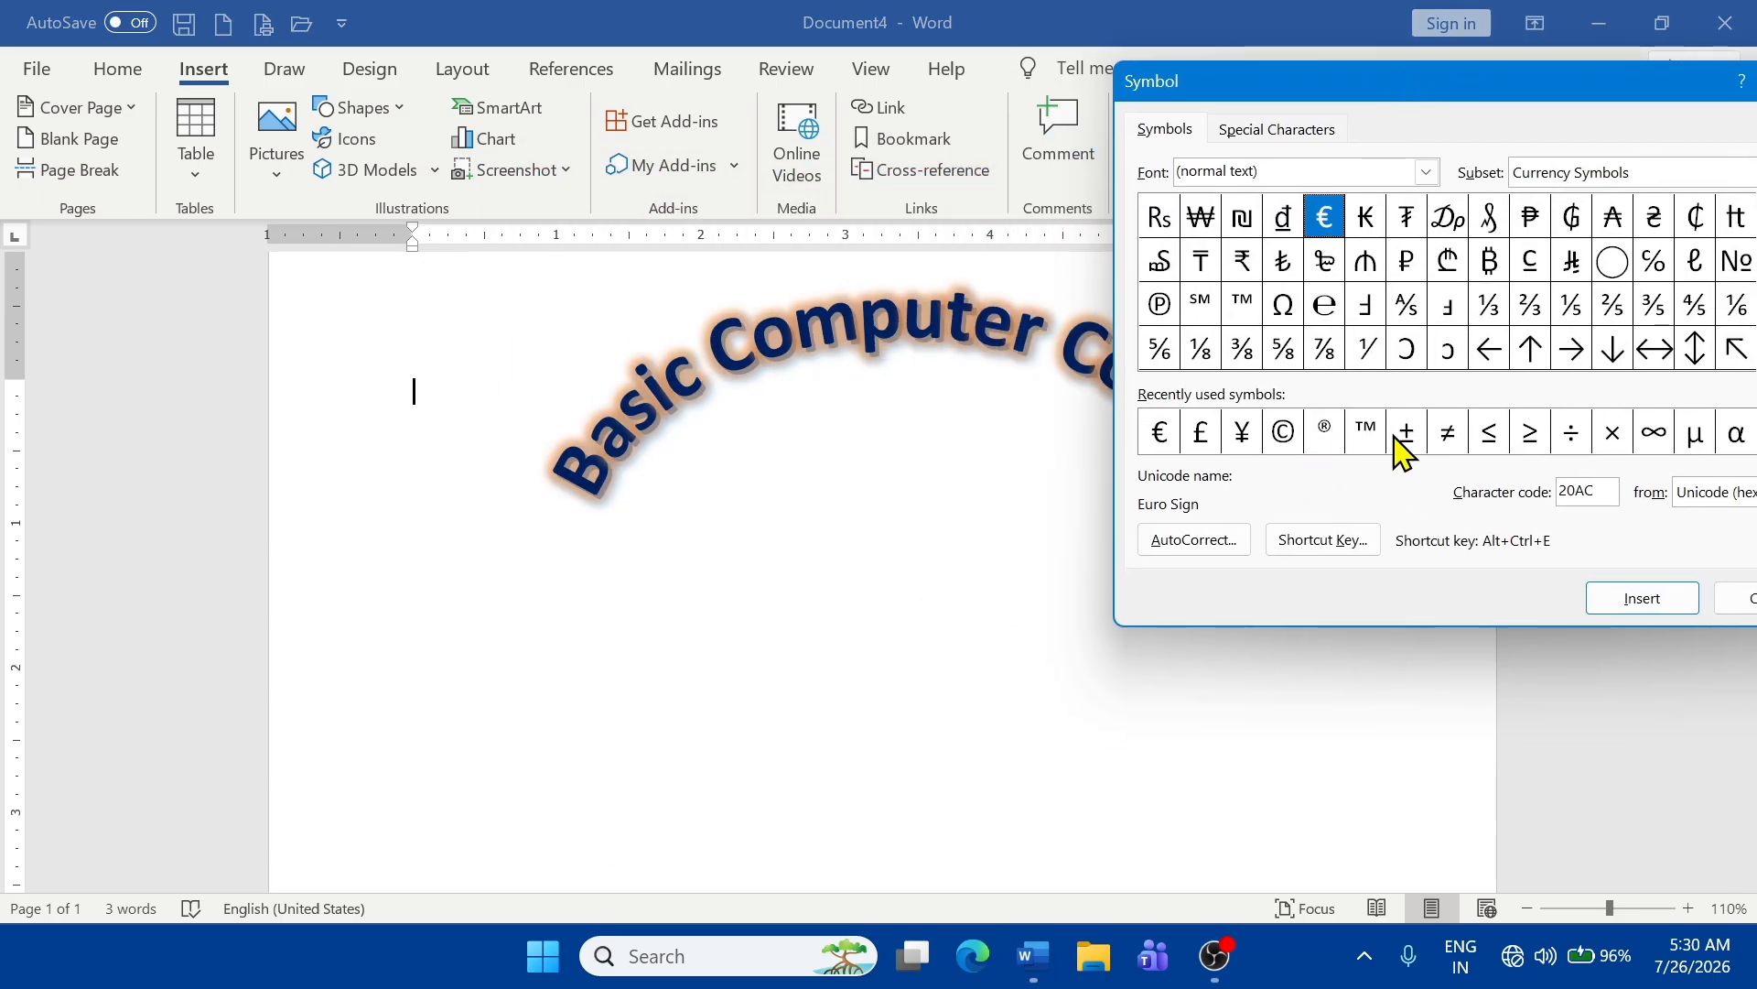
left_click(1283, 431)
left_click(1623, 611)
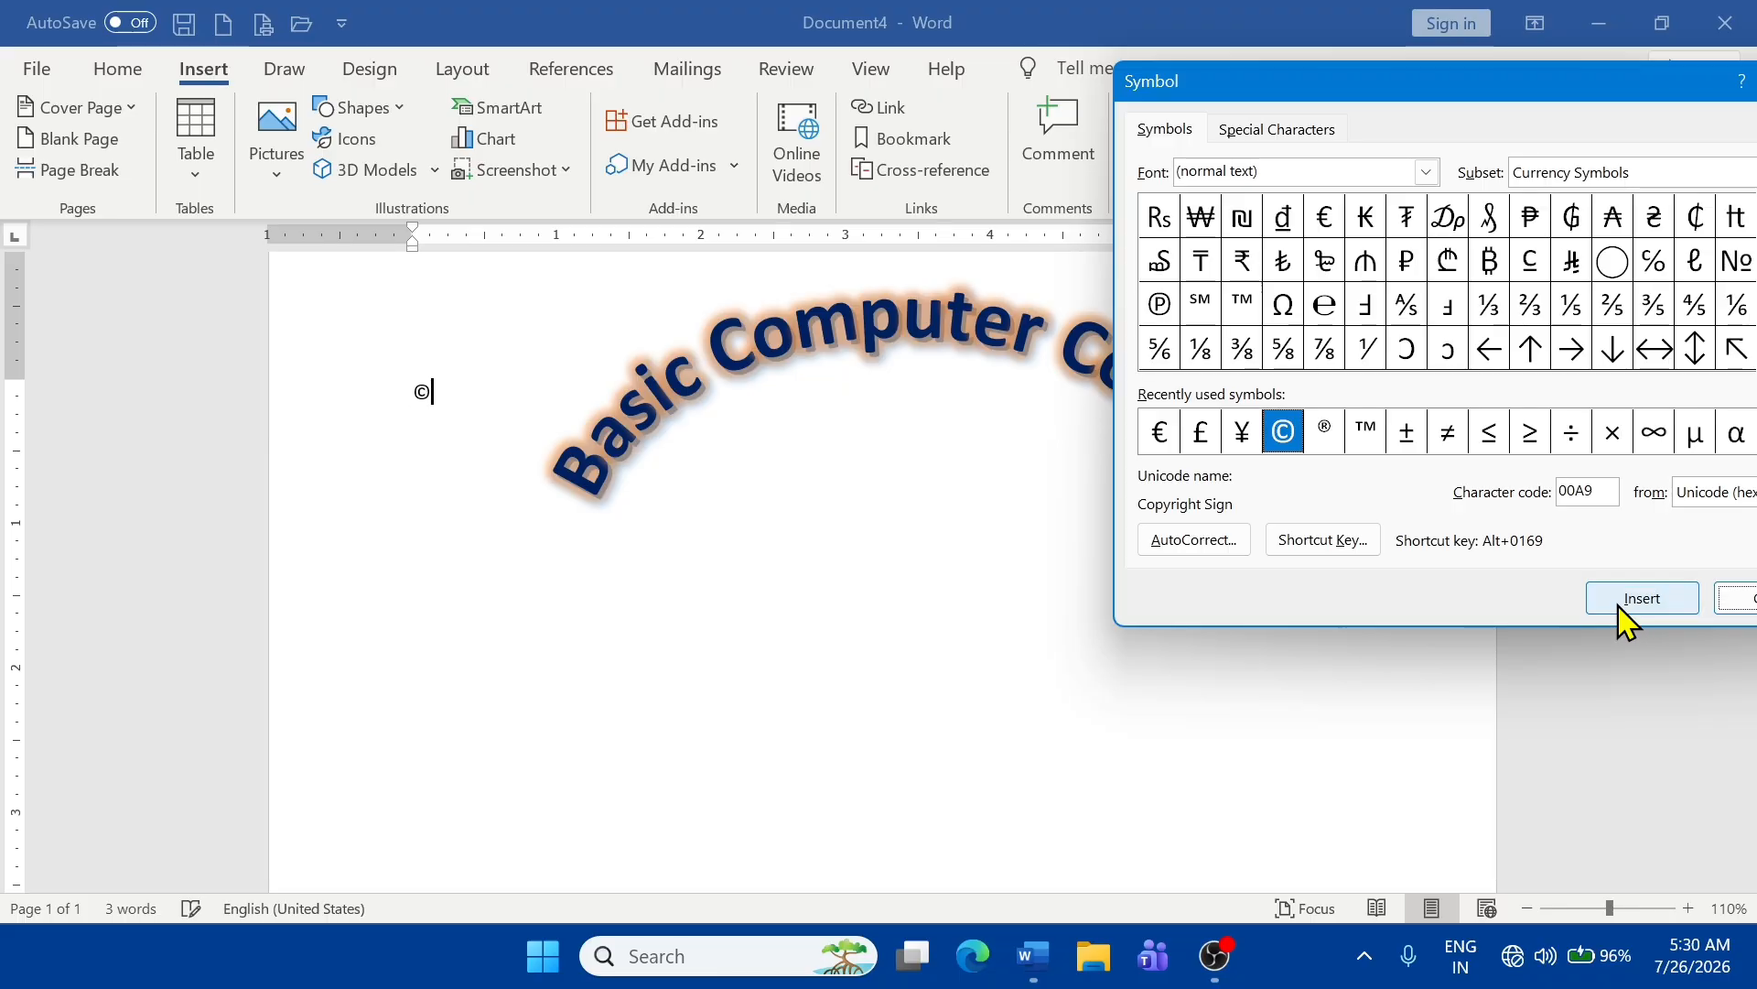
key("Escape")
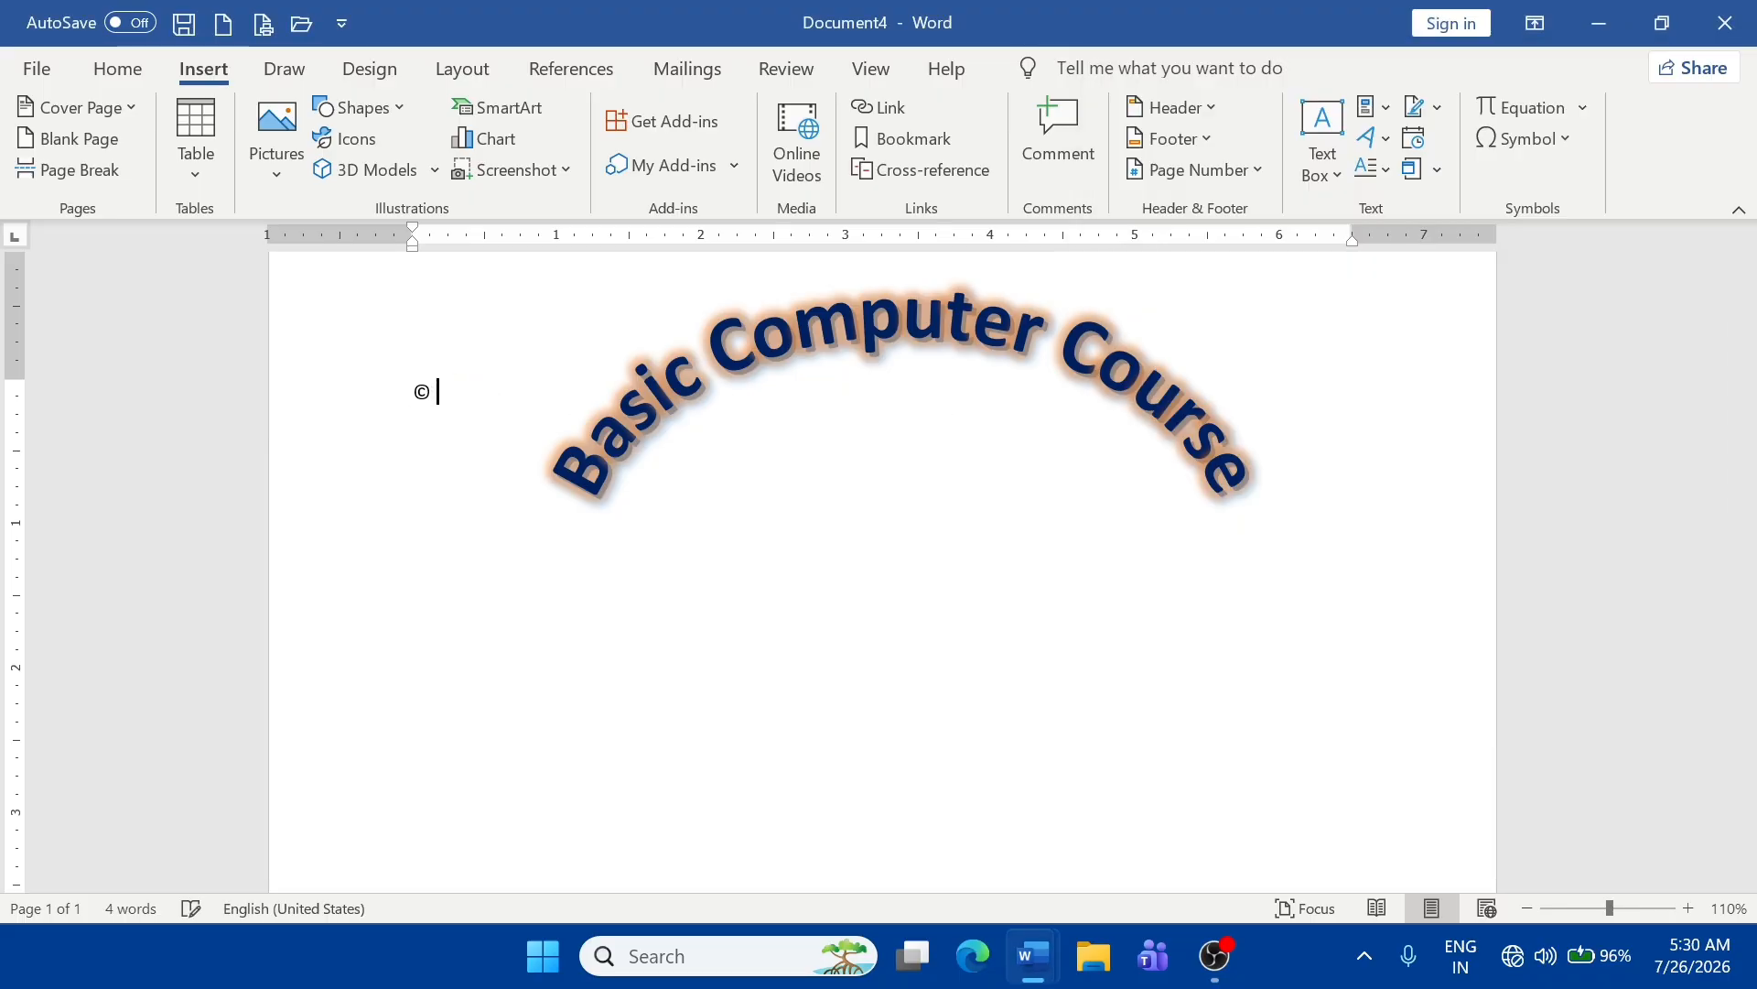
- Open the full symbol set and look through its fonts and its list of special characters
left_click(1510, 139)
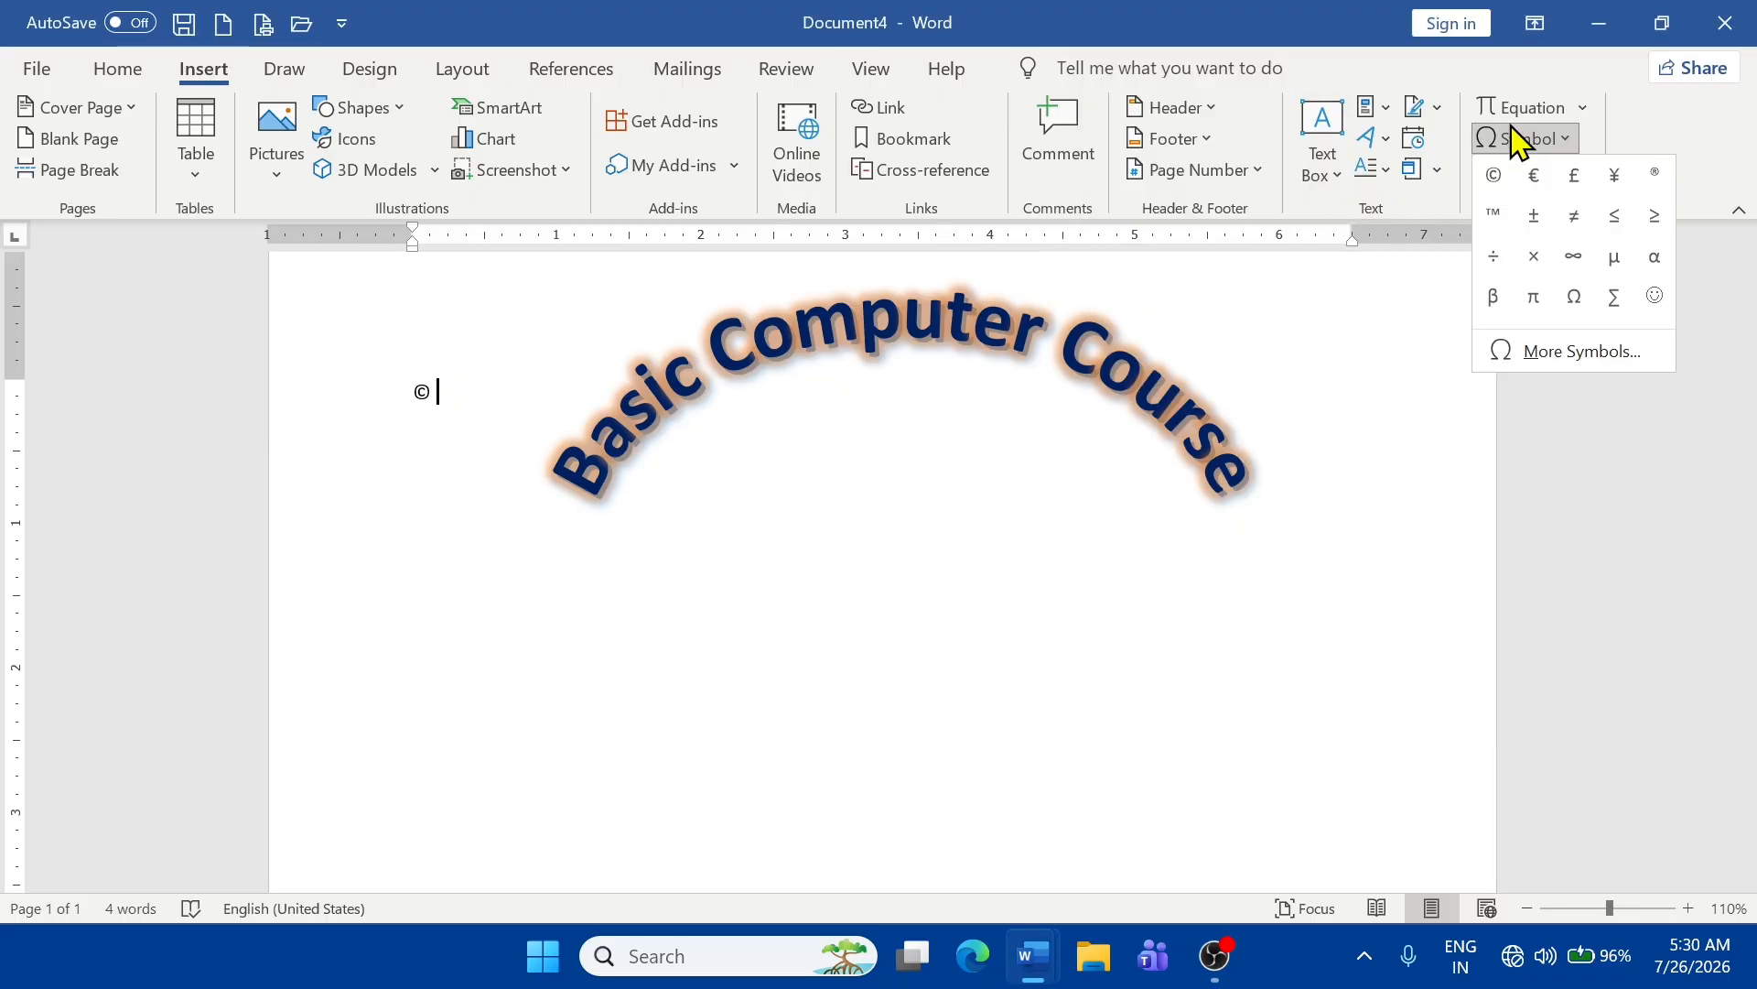
left_click(1608, 371)
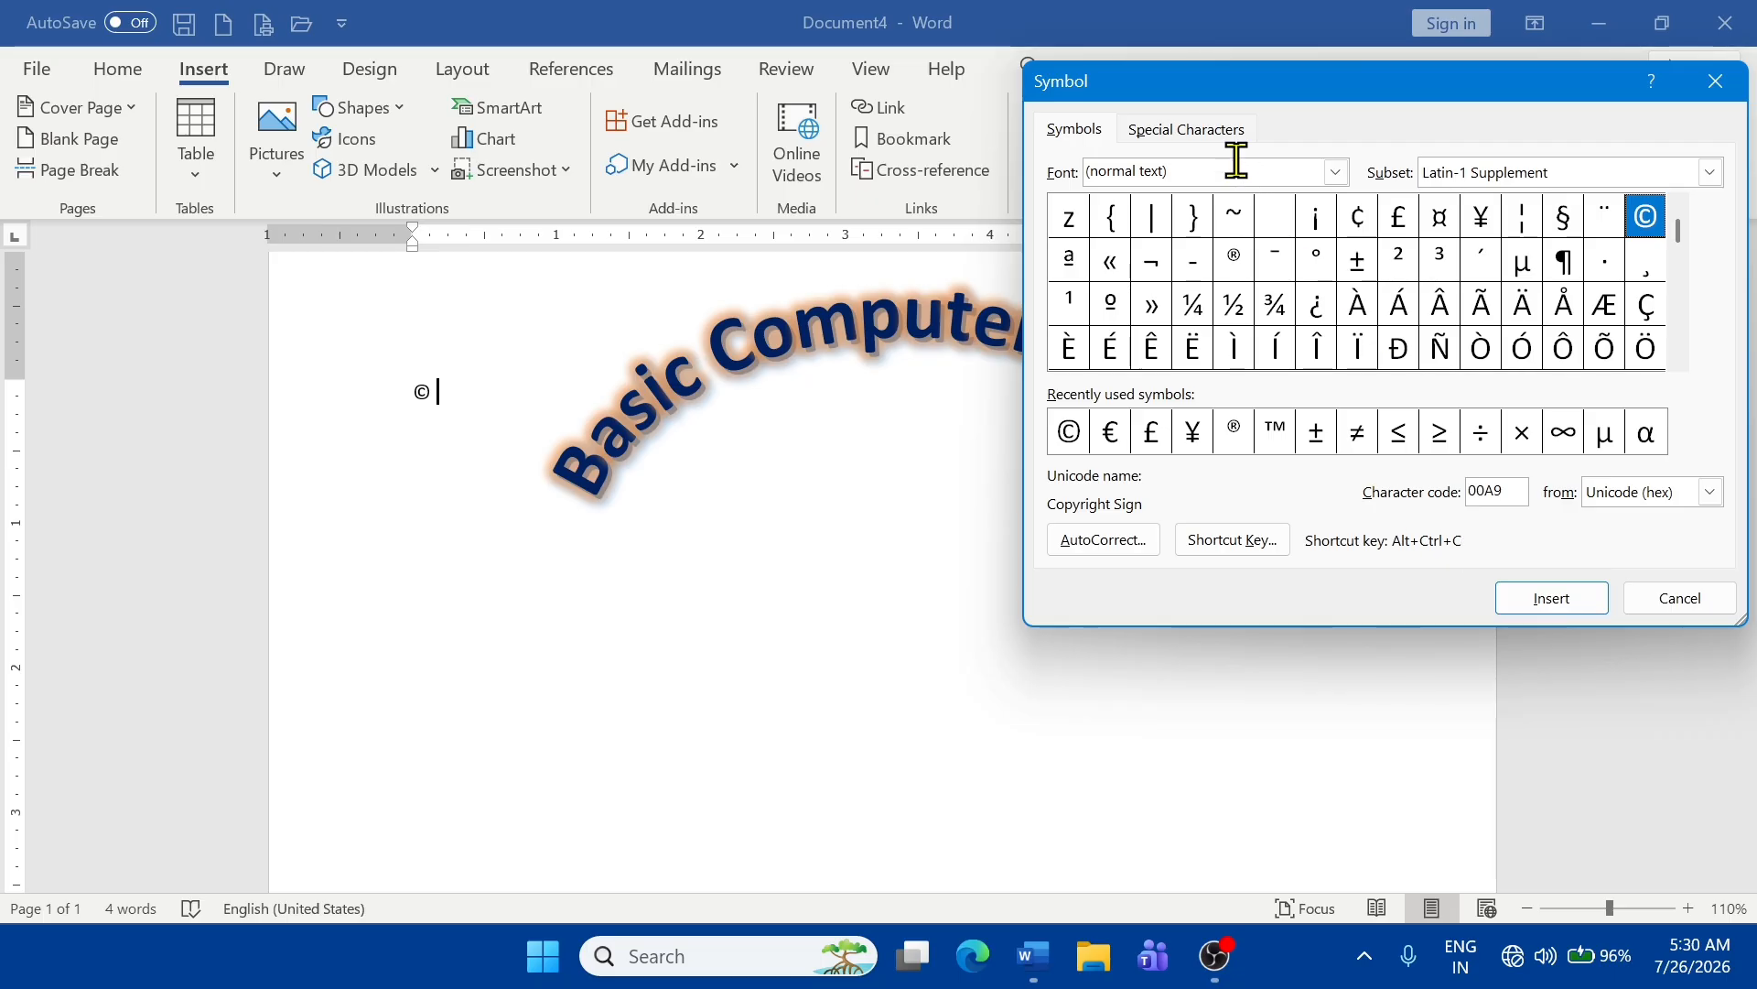
left_click(1337, 172)
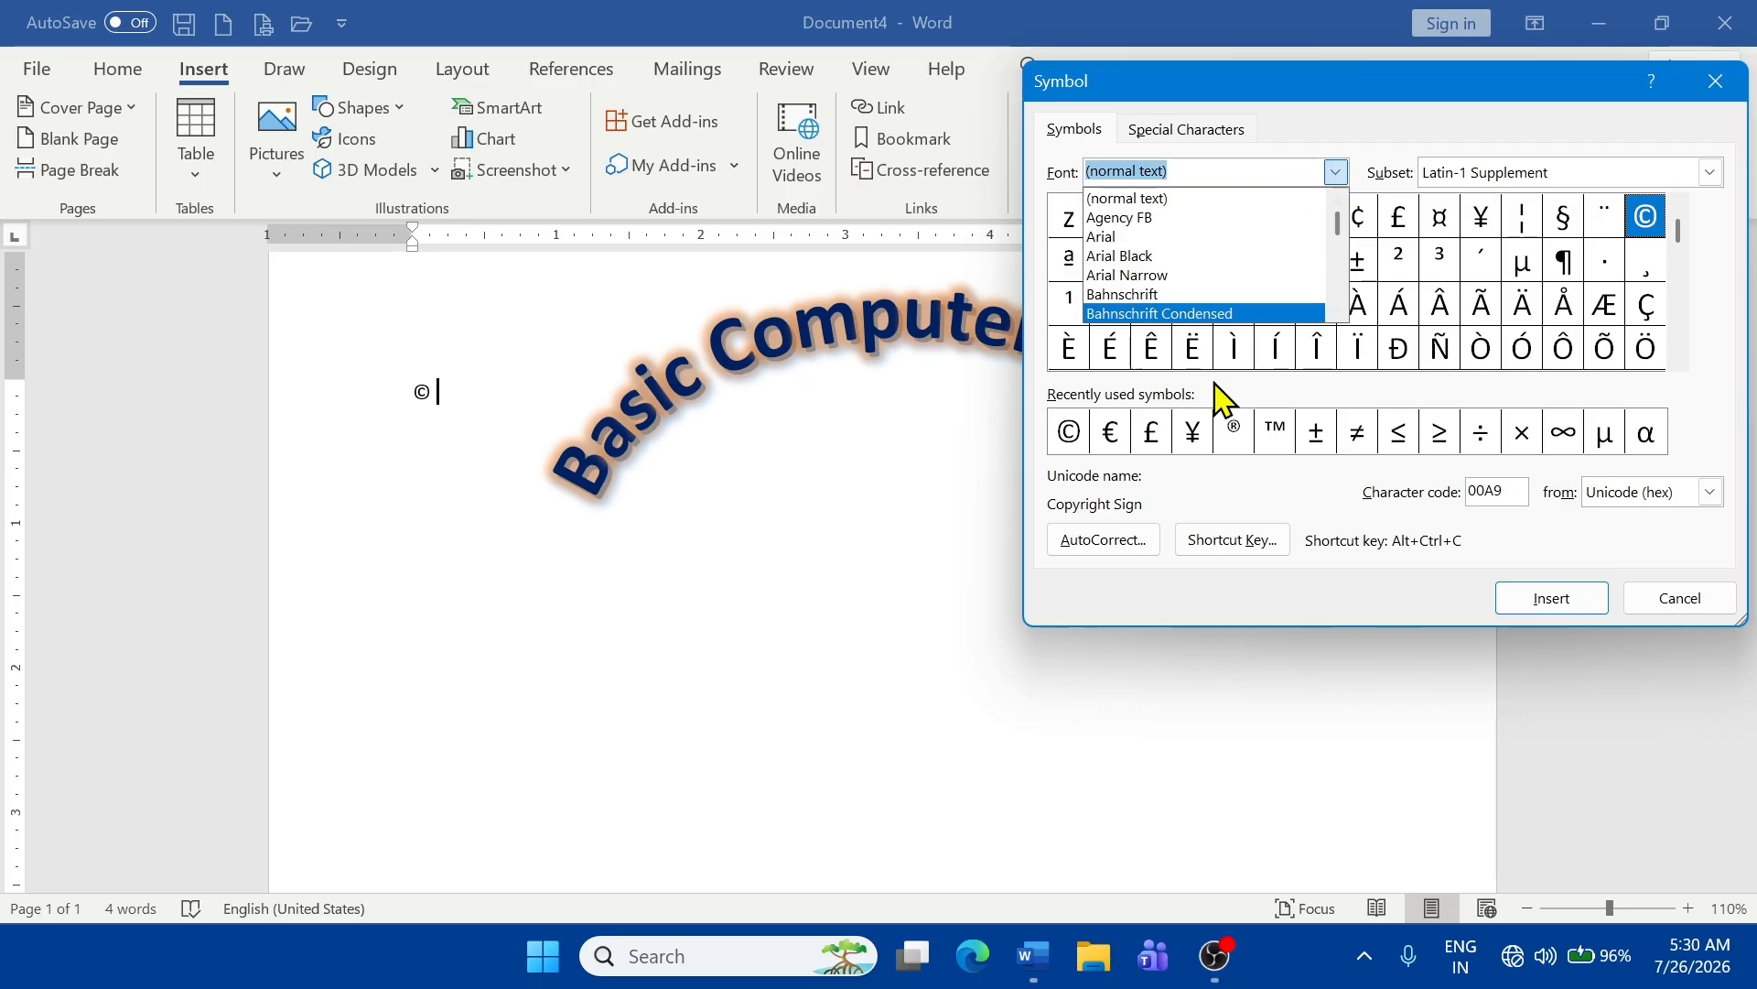
left_click(1182, 129)
scroll(1334, 381, "down", 4)
scroll(1340, 391, "up", 4)
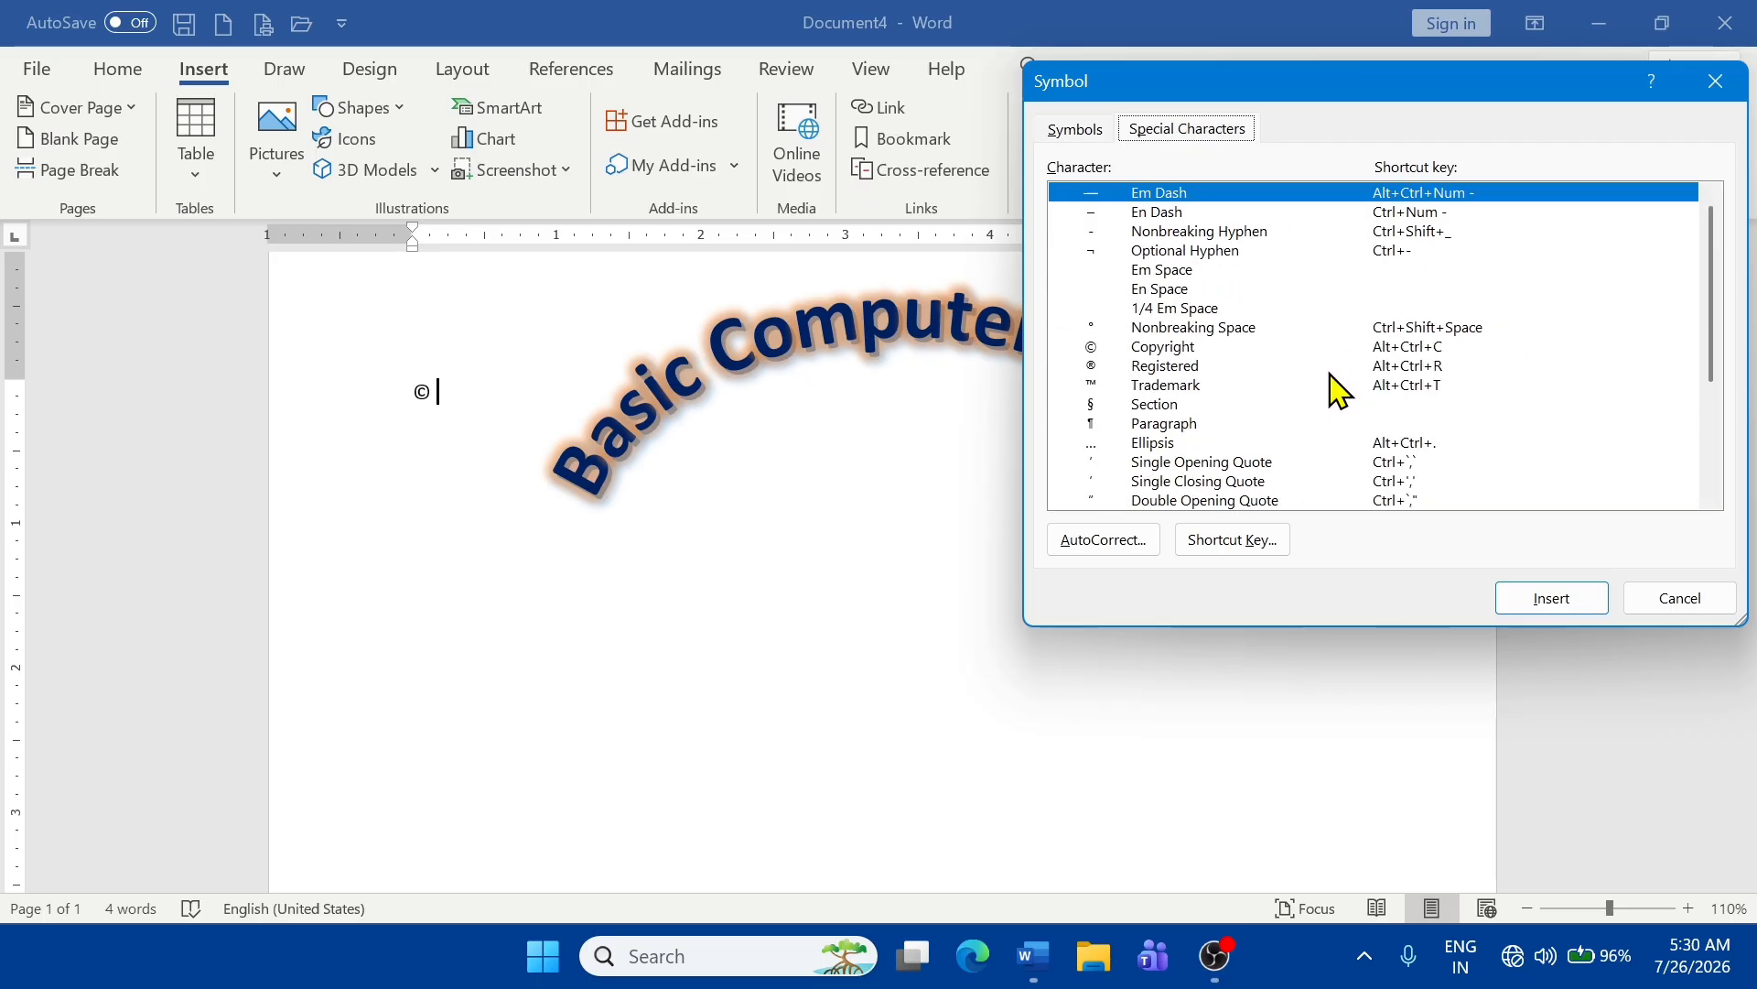
left_click(1062, 133)
- Set the symbol font to Yu Gothic UI Semibold and insert the trade mark sign (character code 2122) after the copyright sign
left_click(1337, 172)
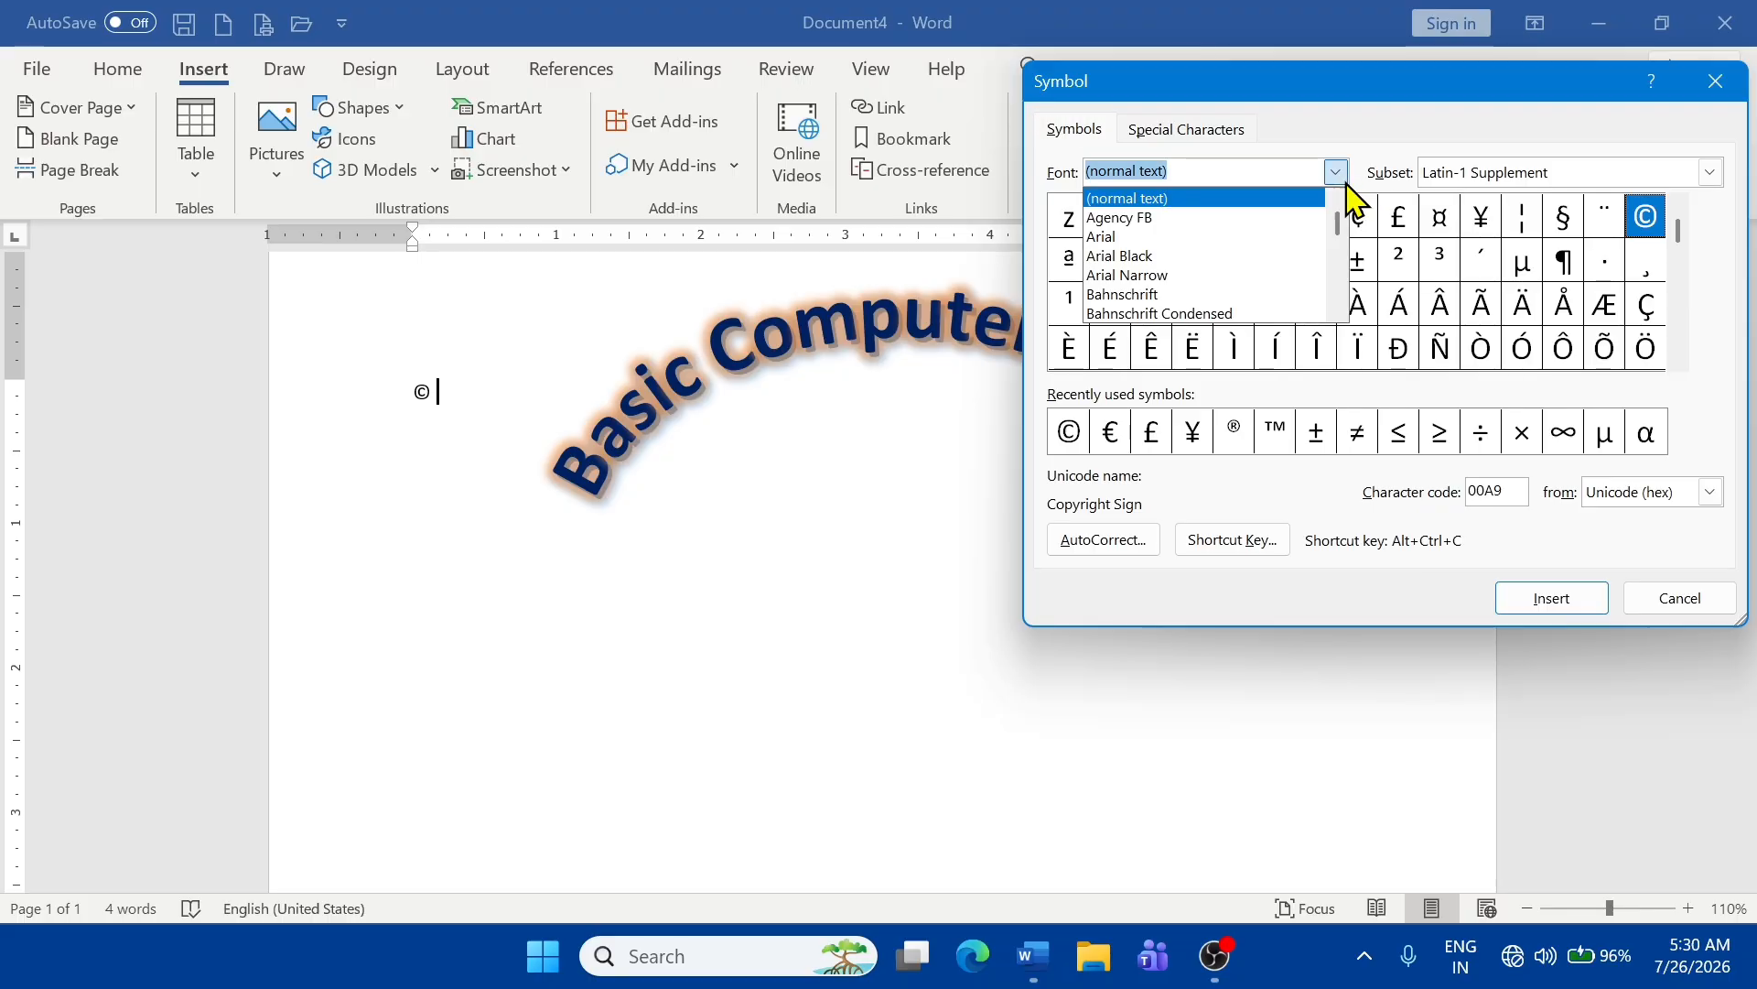
left_click_drag(1342, 233, 1346, 321)
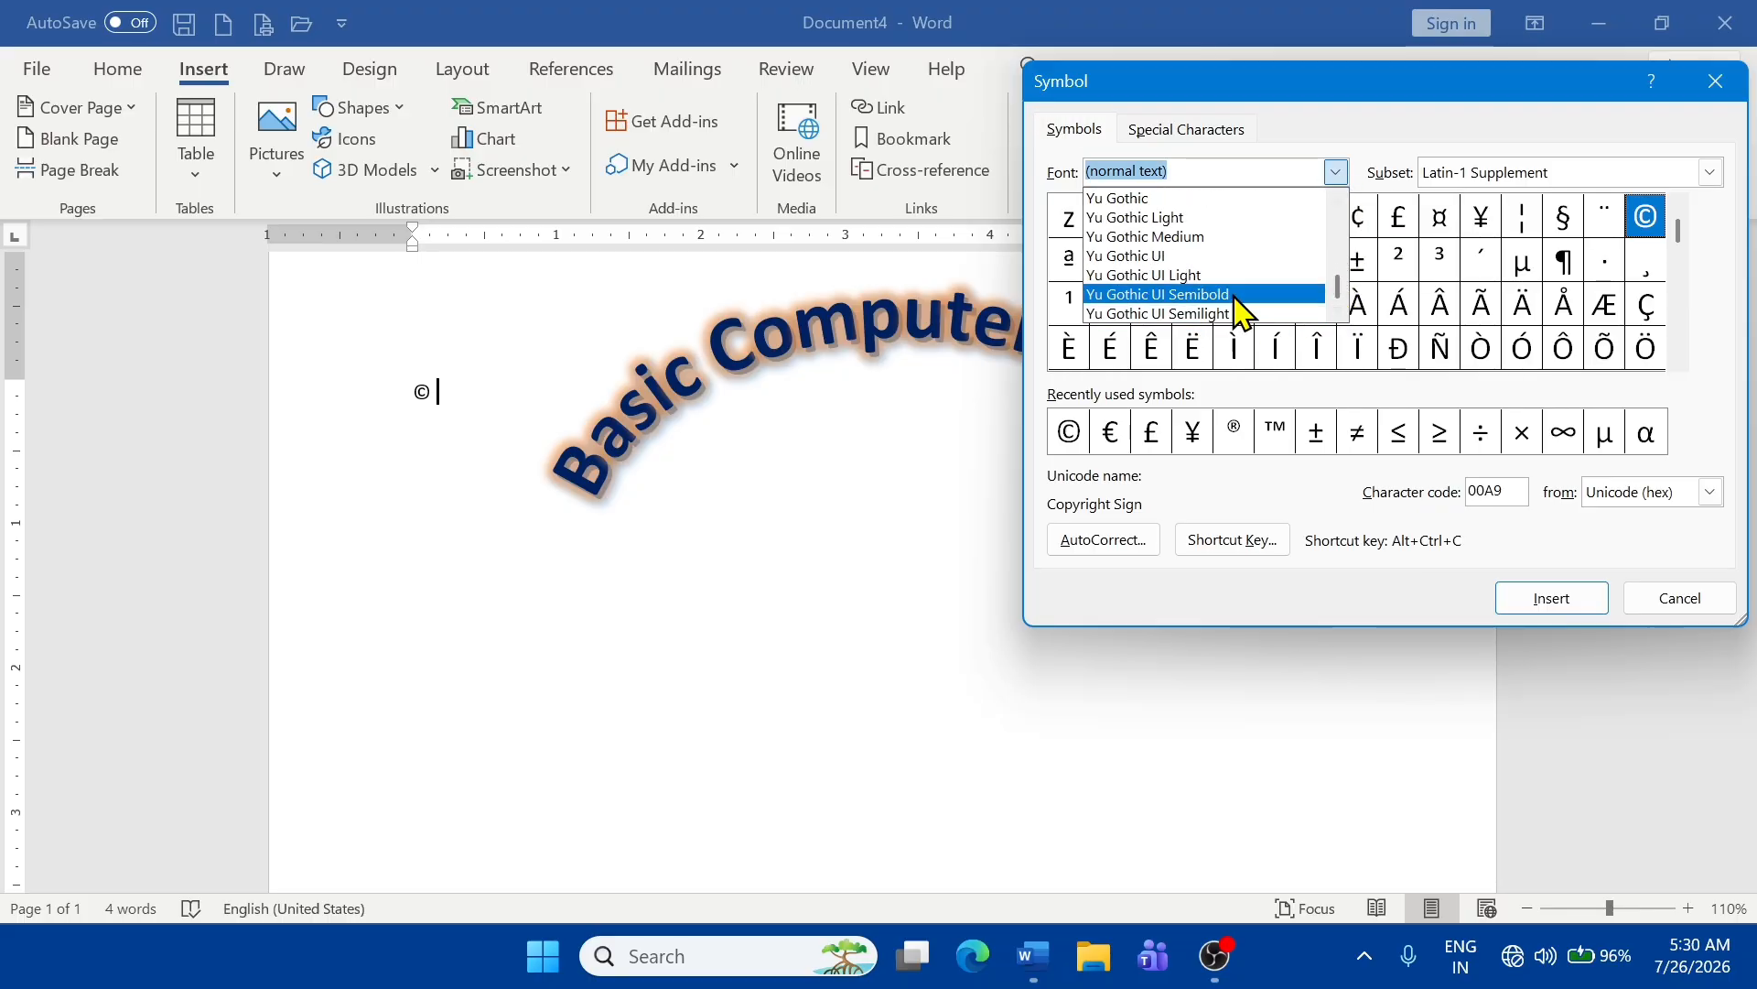
scroll(1227, 293, "up", 10)
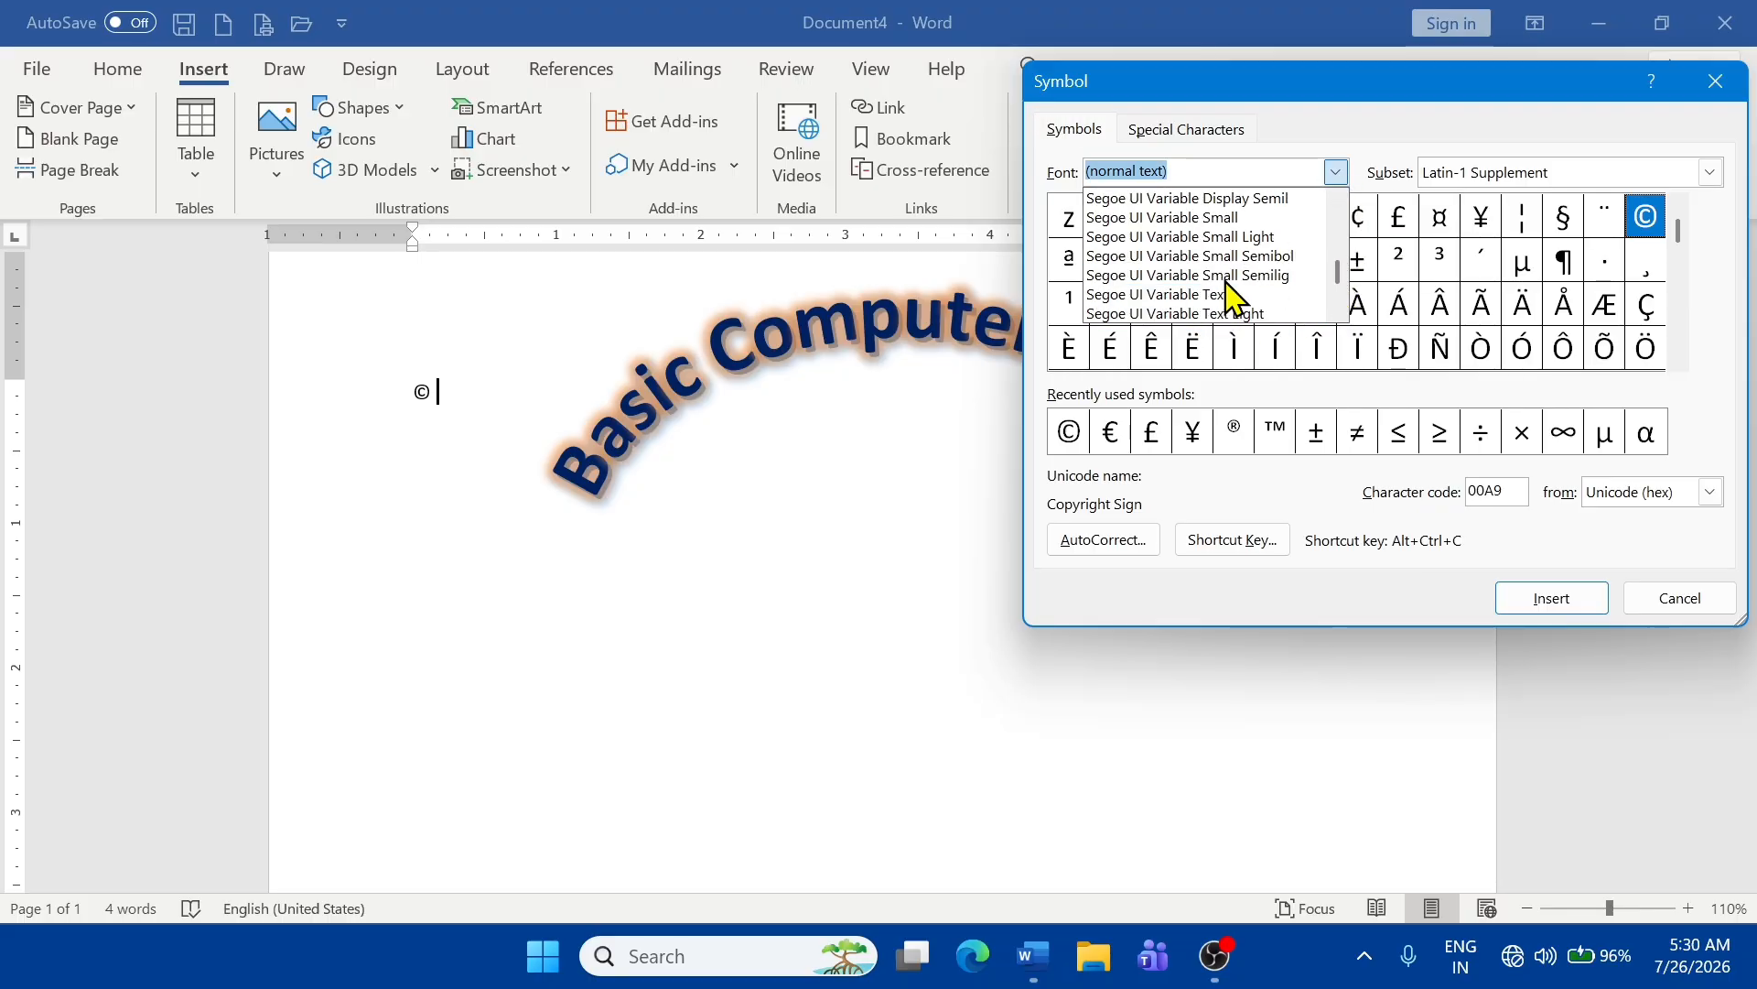
scroll(1220, 279, "down", 9)
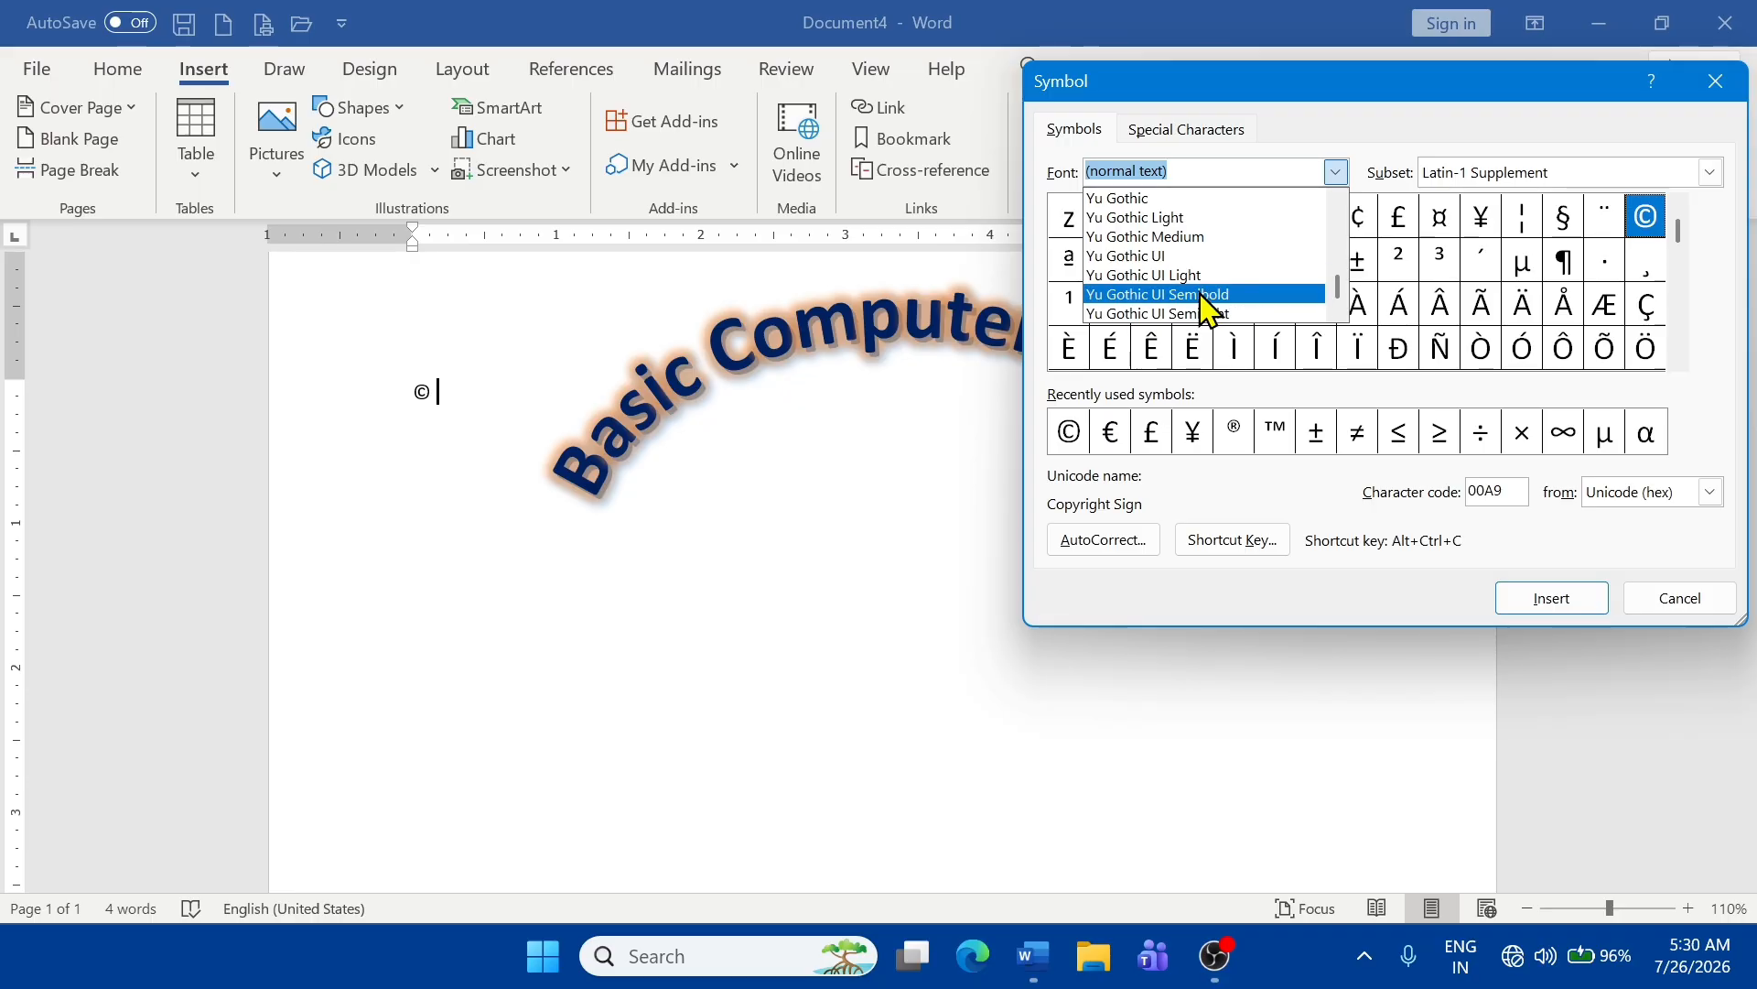
left_click(1213, 295)
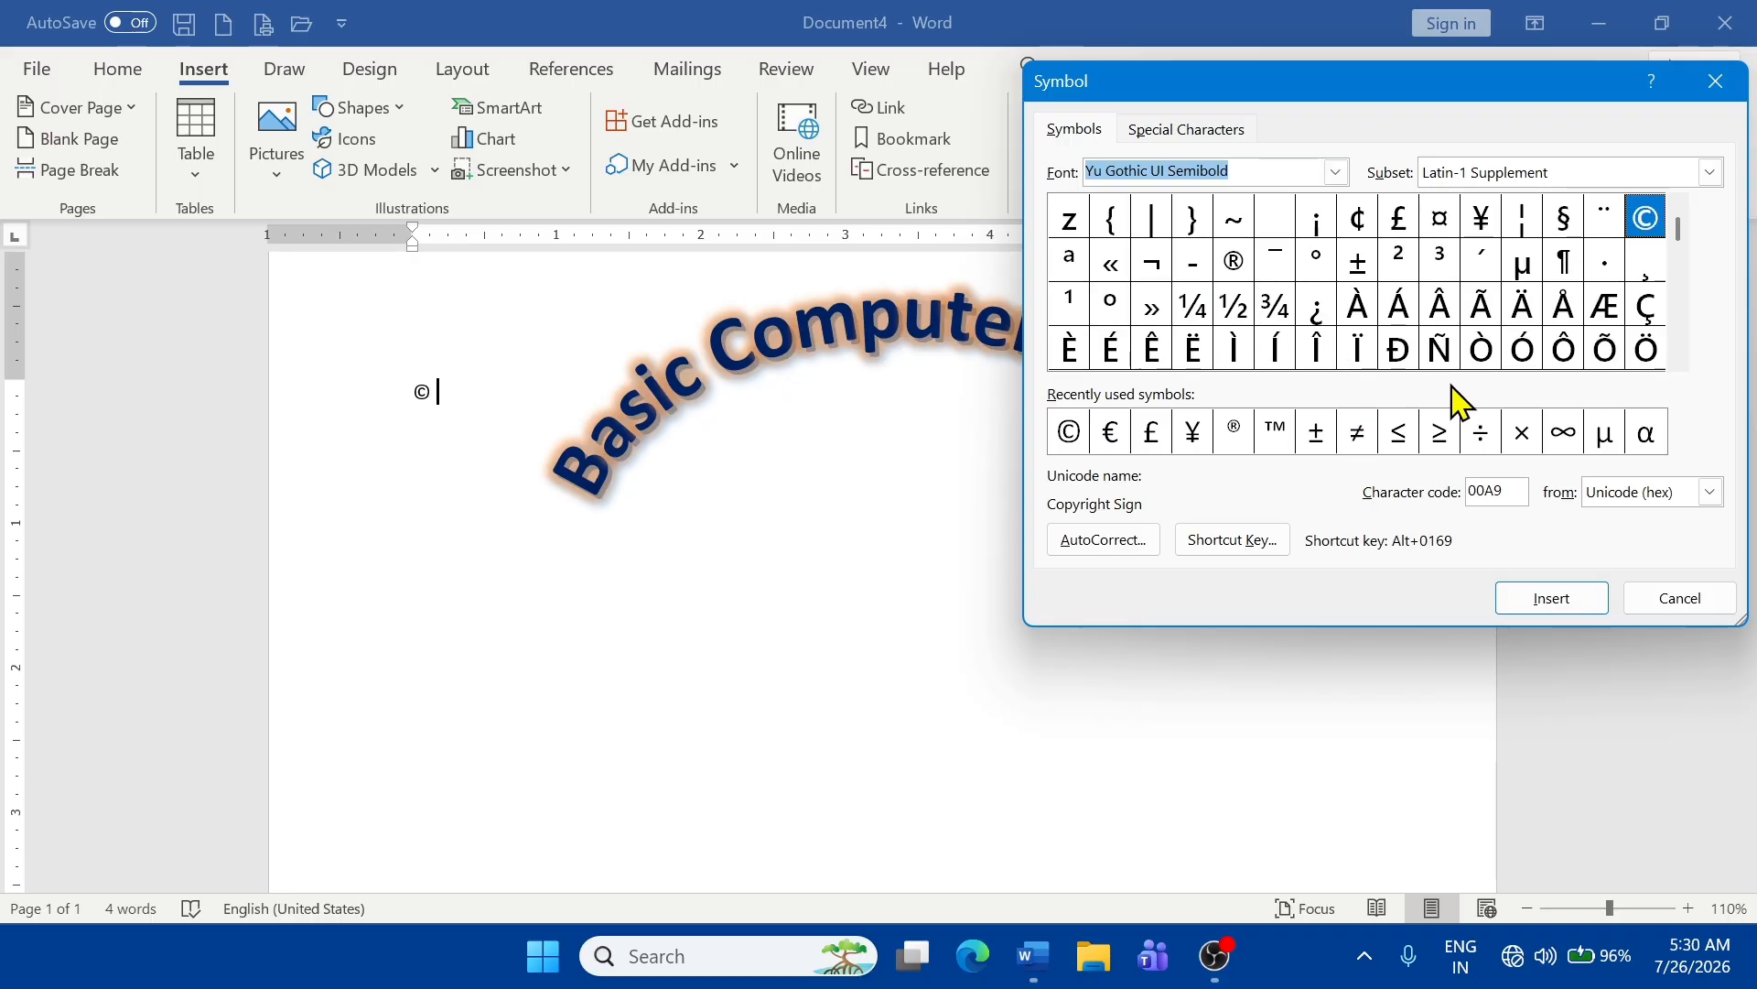
left_click(1275, 431)
left_click(1520, 596)
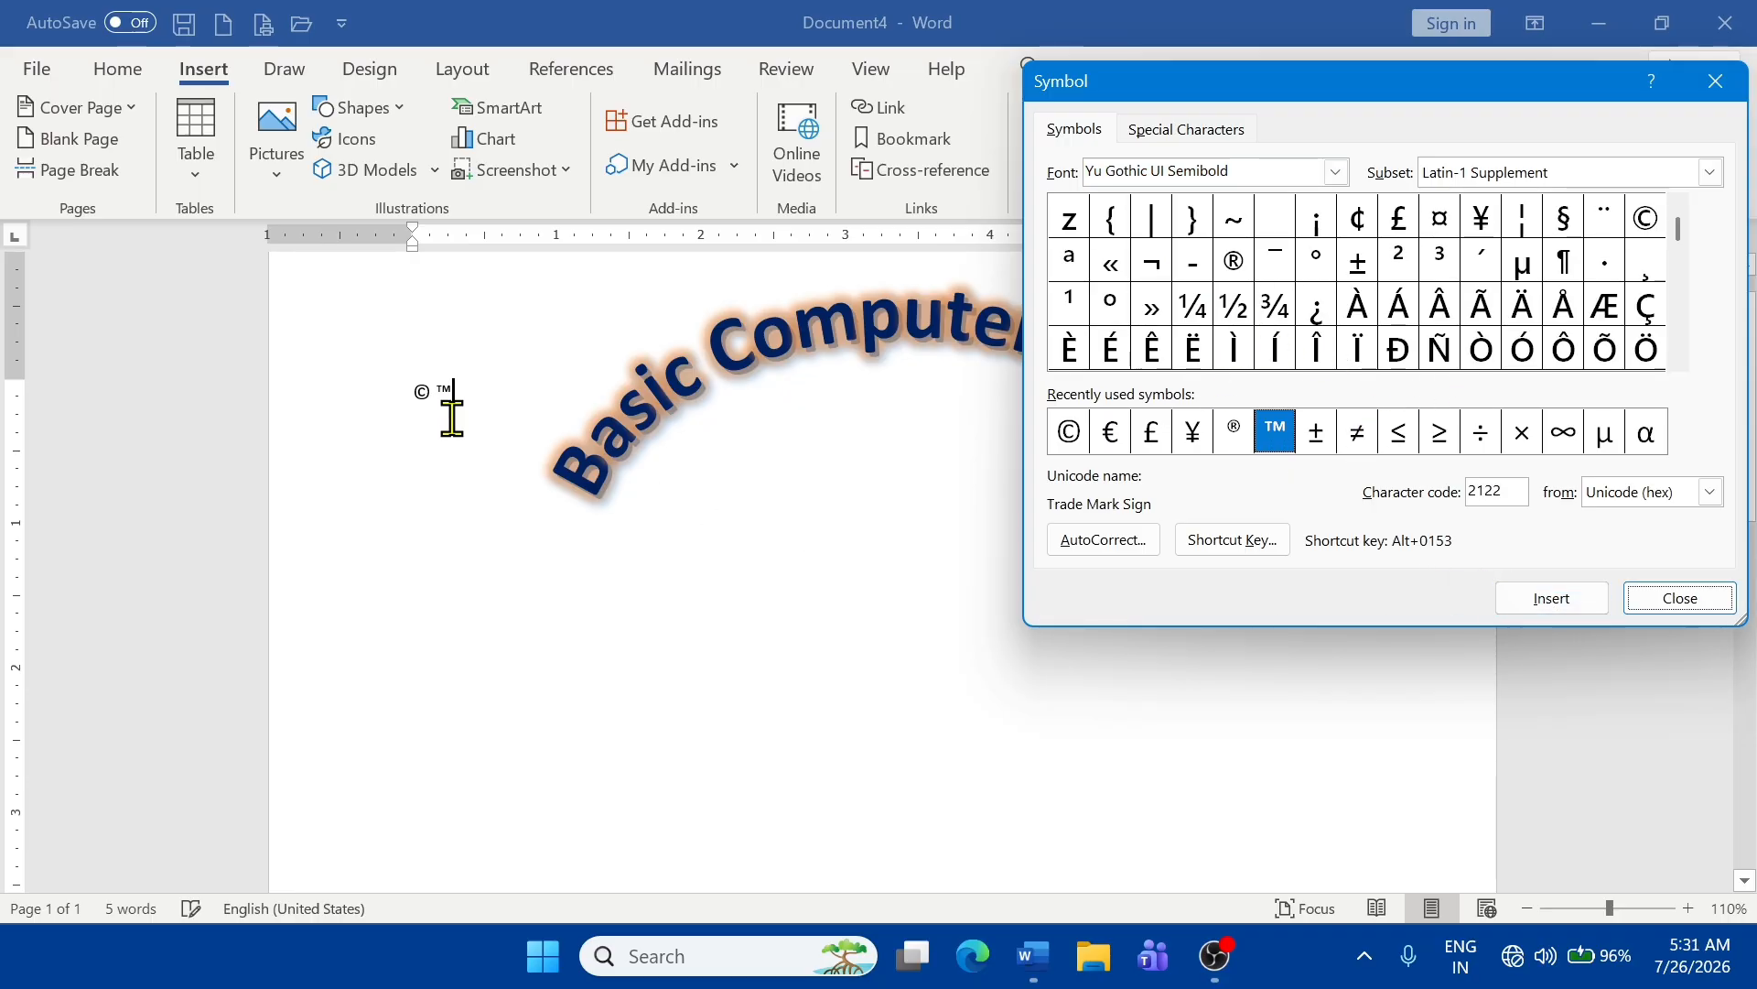
- Delete the "Basic Computer Course" WordArt from the page while keeping the symbols in the document body
left_click(499, 412)
left_click(470, 405)
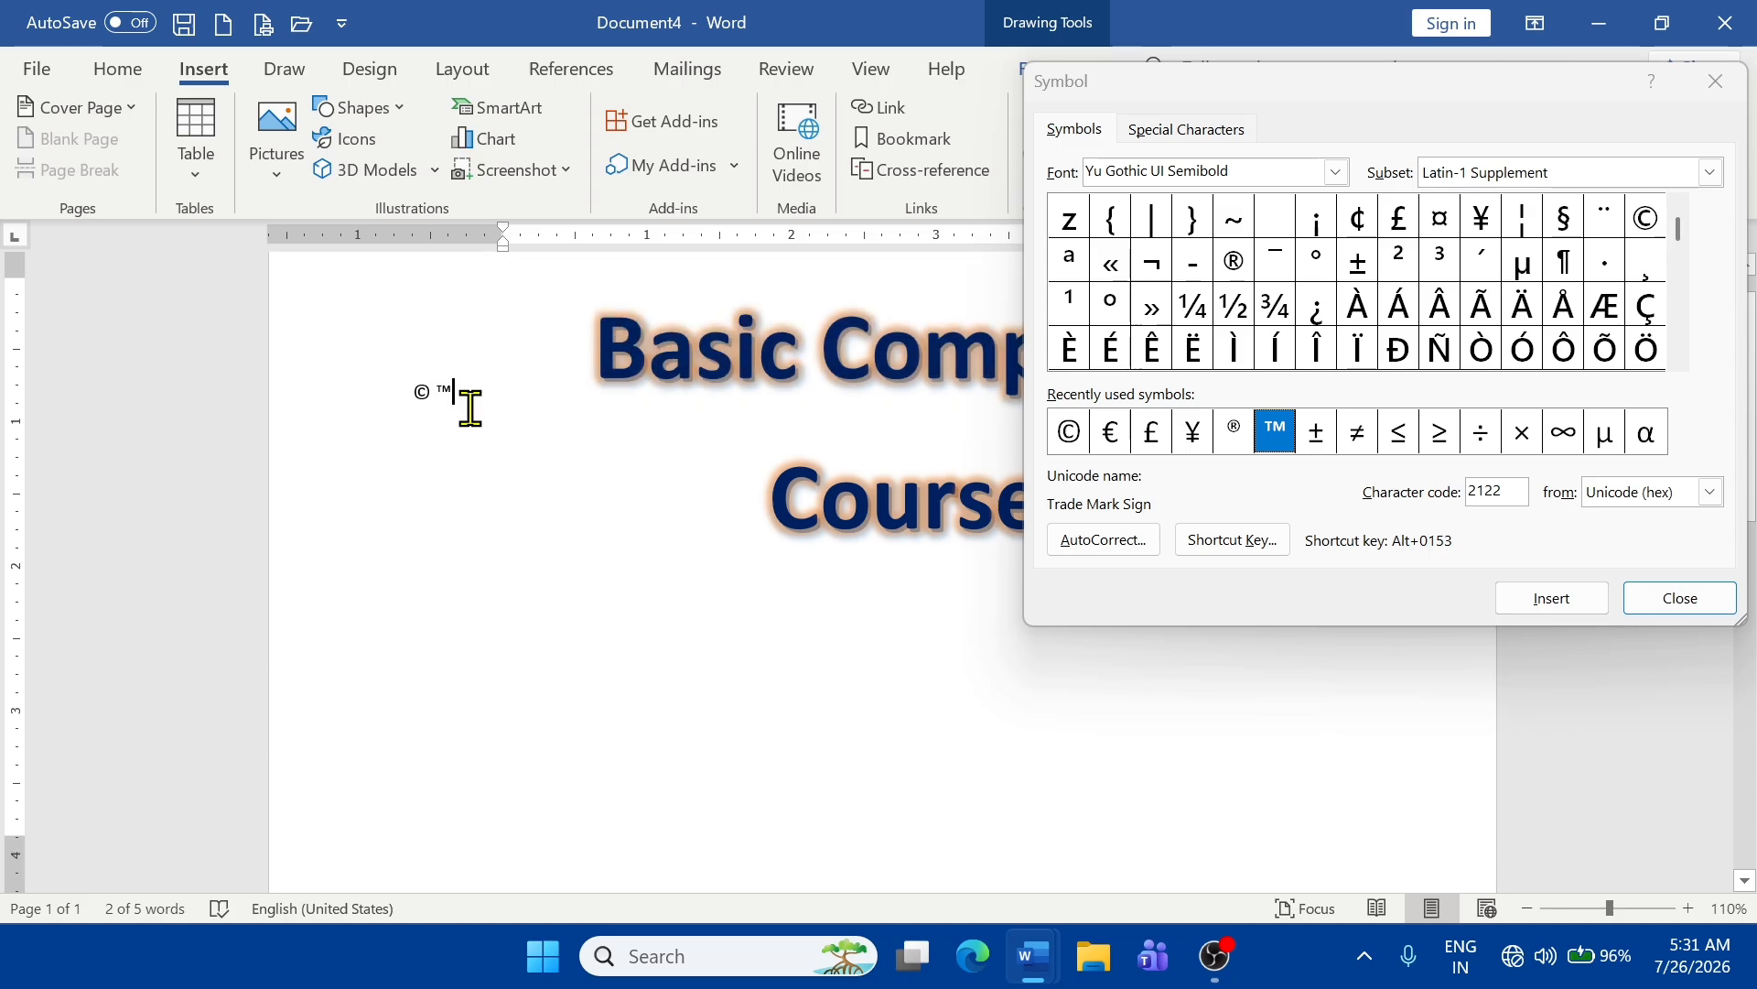
double_click(679, 449)
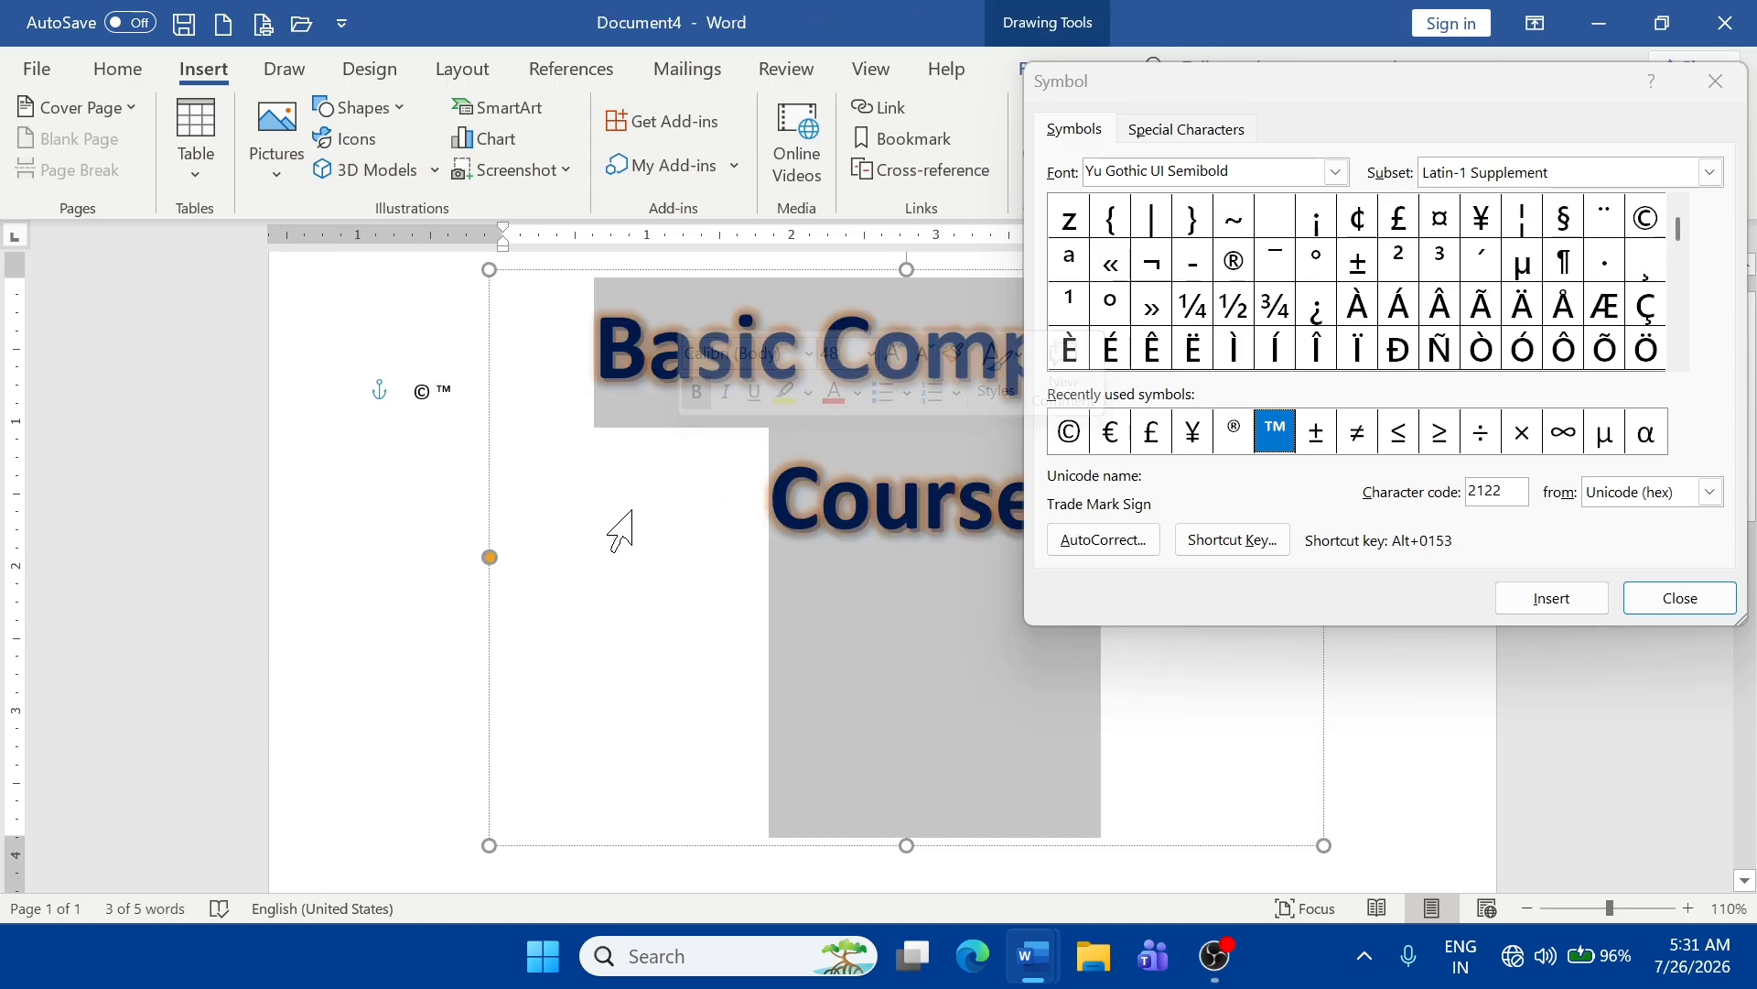
key("Delete")
left_click(771, 482)
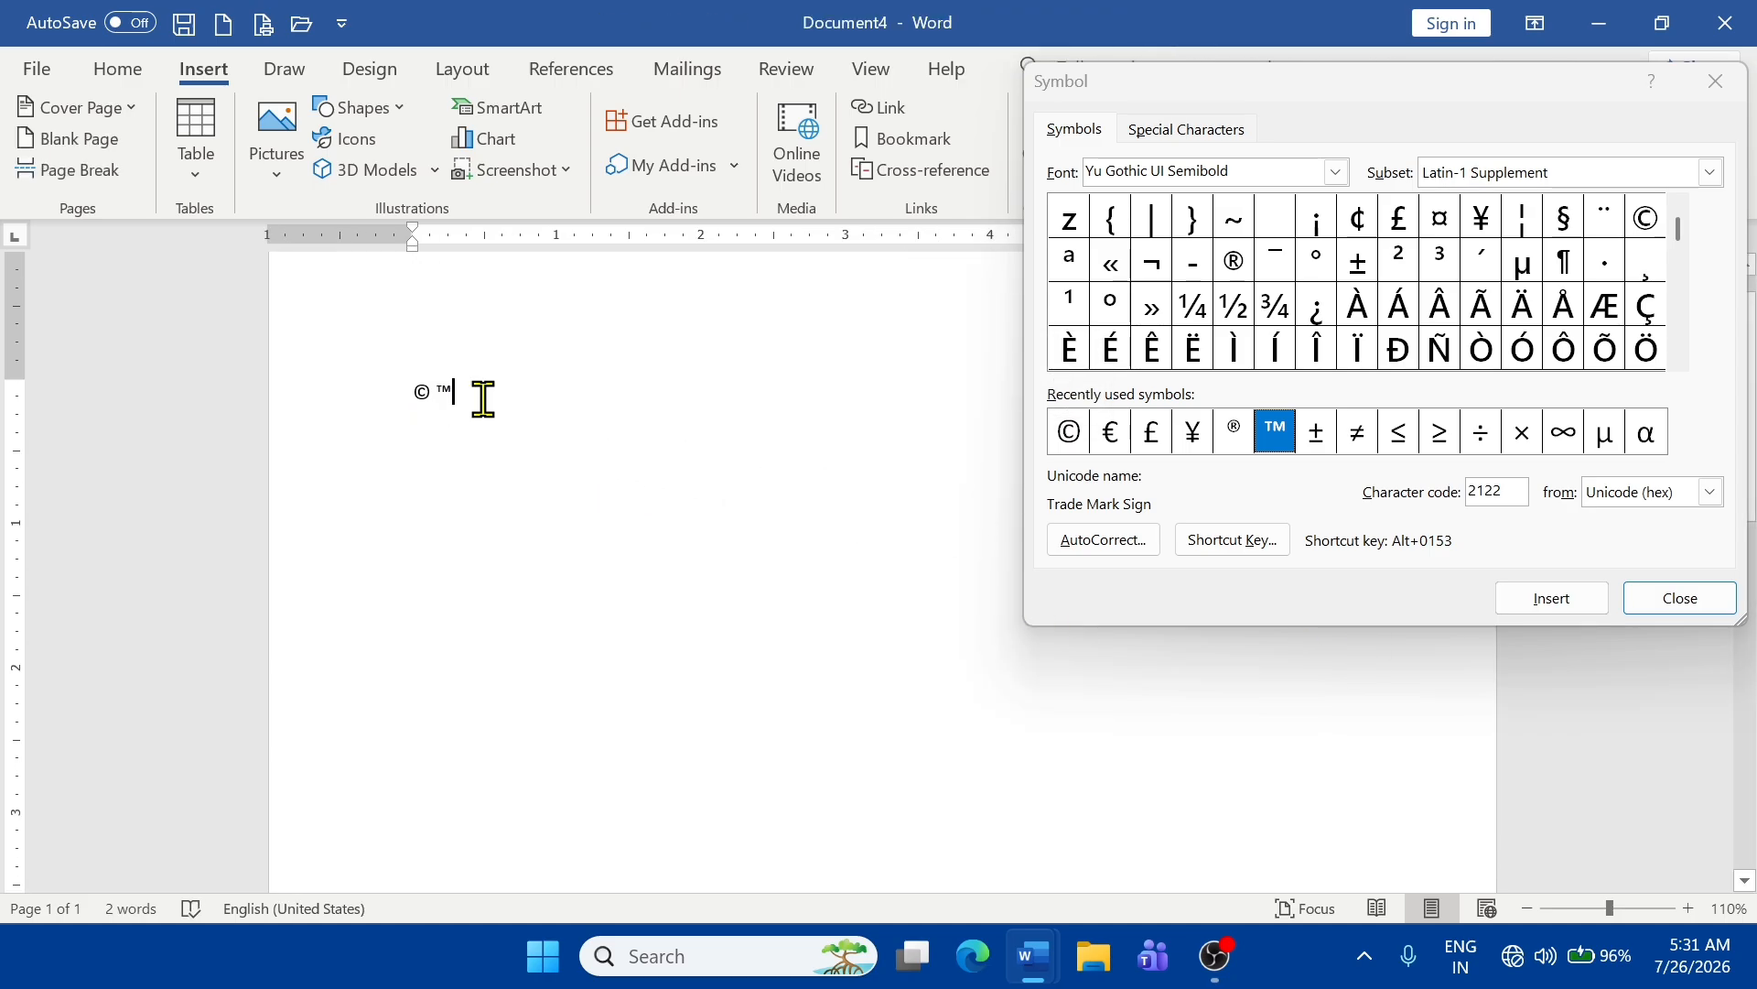
- Enlarge the copyright and trade mark signs to several times their size and make both bold
left_click_drag(483, 398, 353, 405)
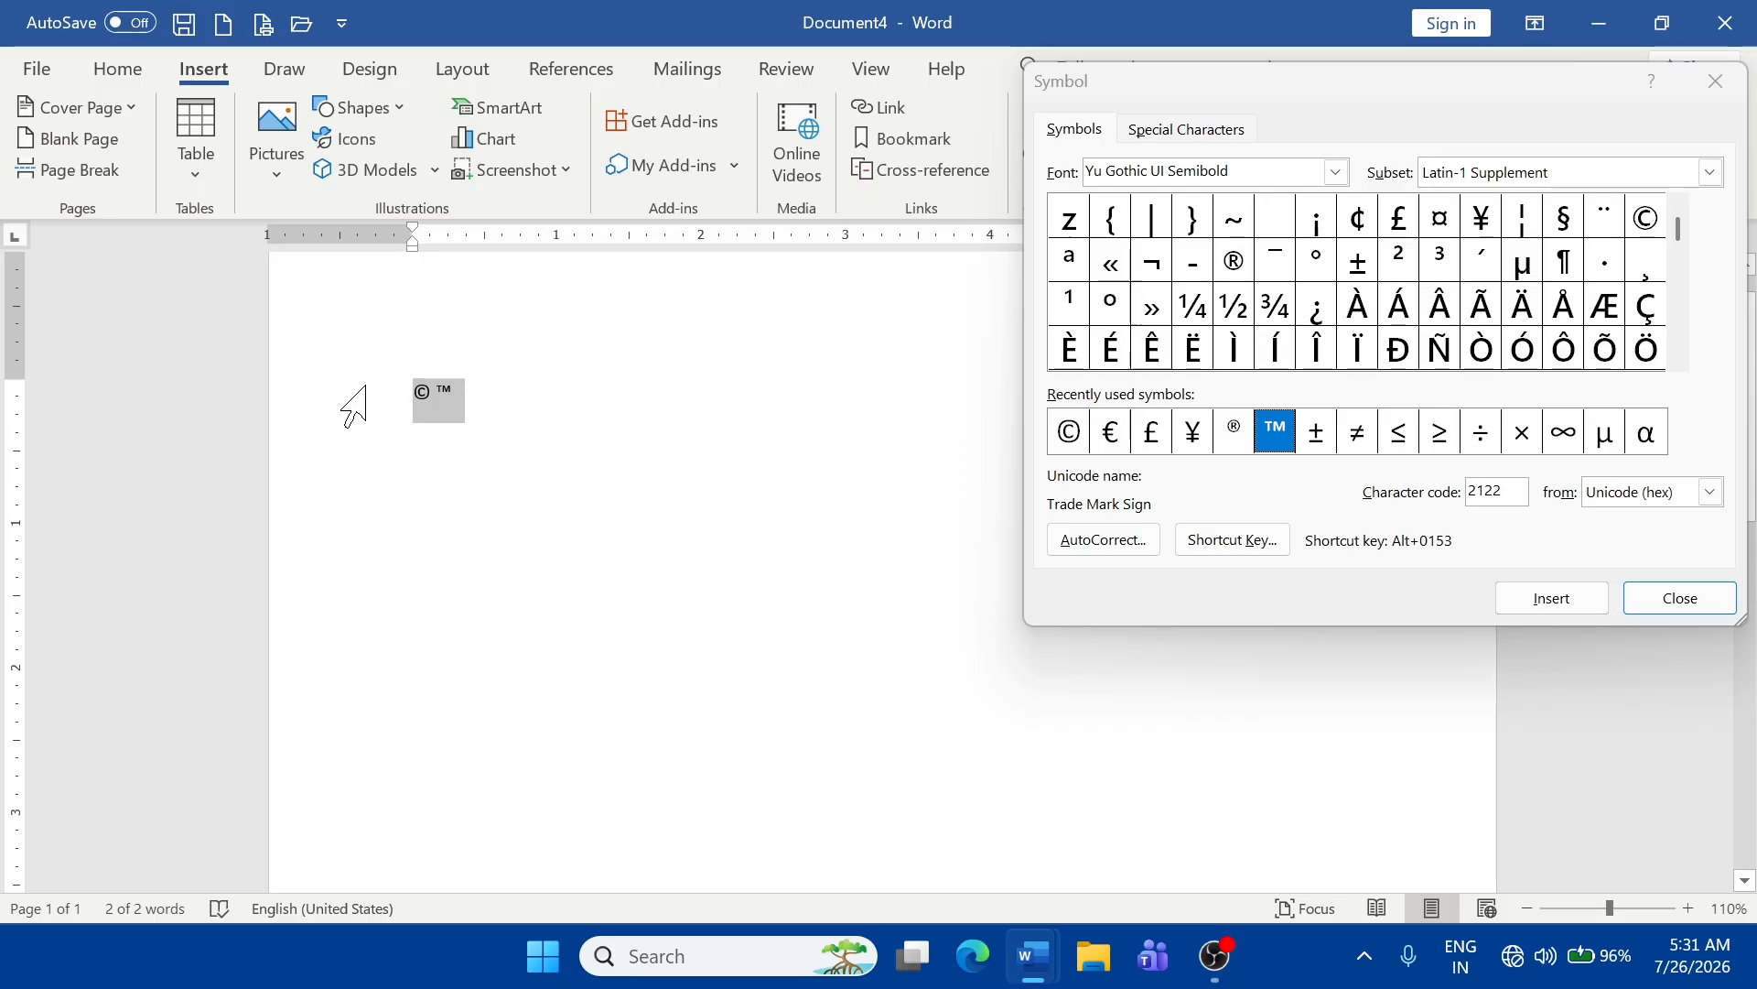
key("ctrl+bracketright")
key("ctrl+bracketright")
key("ctrl+bracketright")
key("ctrl+bracketright")
key("ctrl+bracketright")
key("ctrl+bracketright")
key("ctrl+bracketright")
key("ctrl+bracketright")
key("ctrl+bracketright")
key("ctrl+bracketright")
key("ctrl+bracketright")
key("ctrl+bracketright")
key("ctrl+bracketright")
key("ctrl+bracketright")
key("ctrl+bracketright")
key("ctrl+bracketright")
key("ctrl+bracketright")
key("ctrl+bracketright")
key("ctrl+bracketright")
key("ctrl+bracketright")
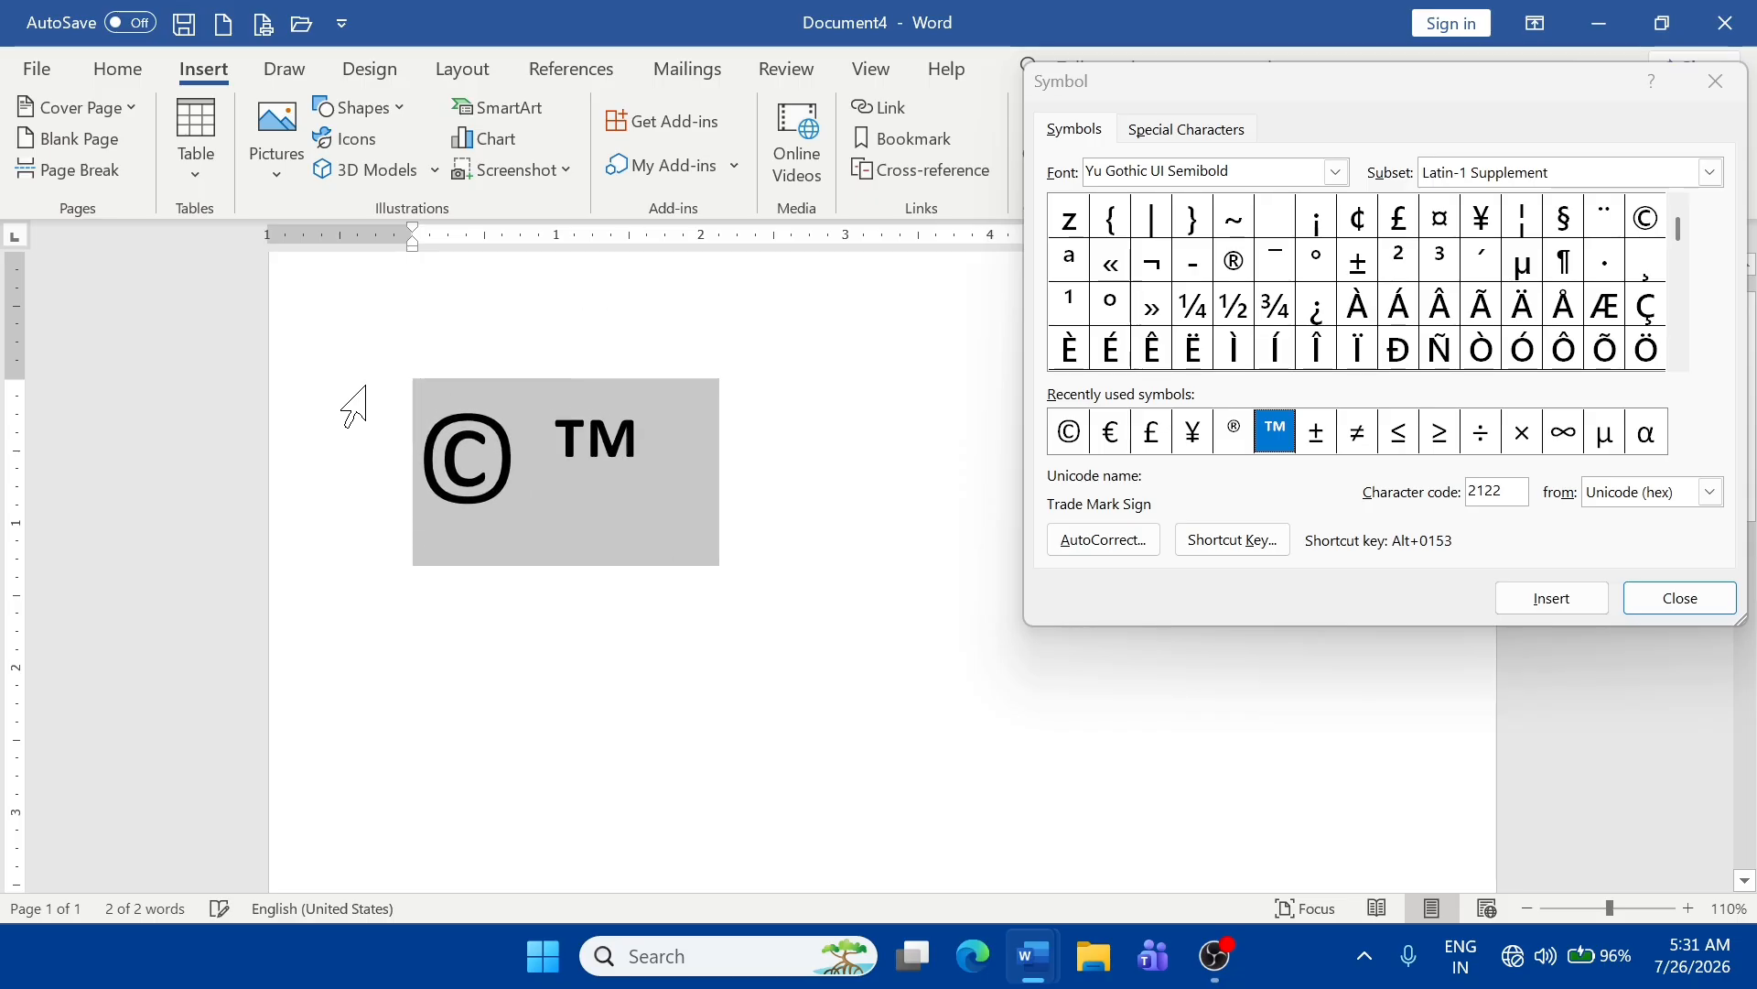
key("ctrl+b")
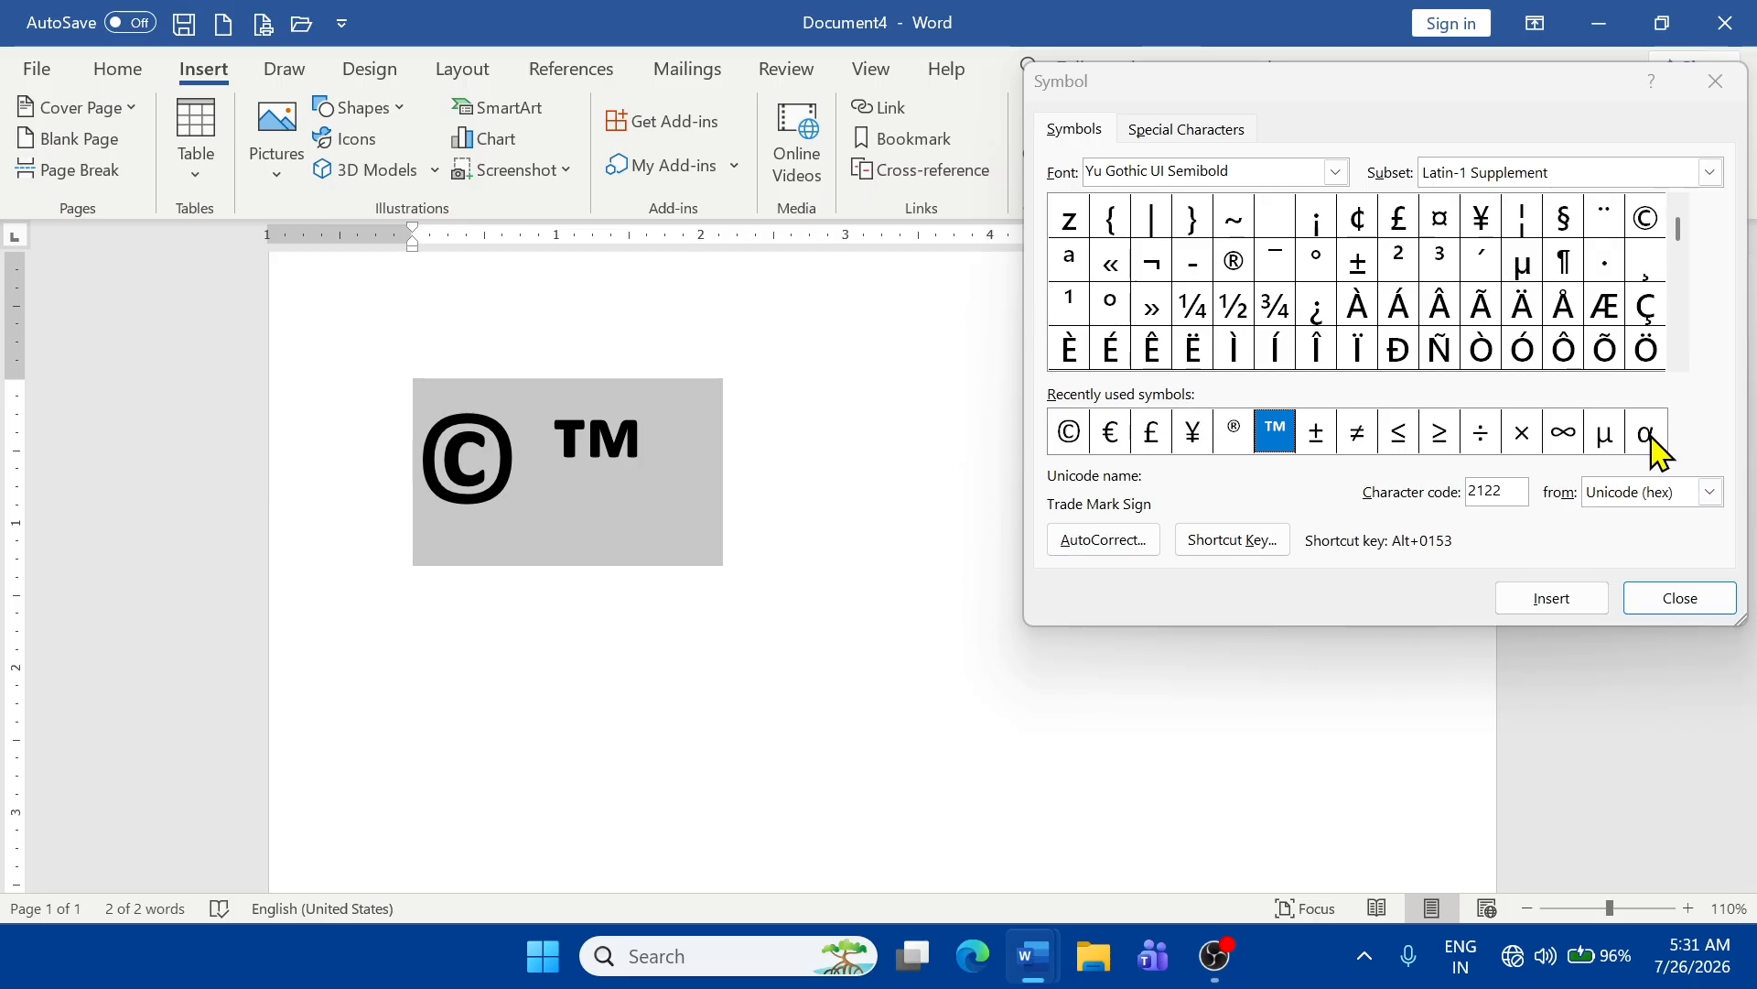
- Insert the Greek small letter alpha (character code 03B1) after the trade mark sign and close the symbol set
left_click(667, 430)
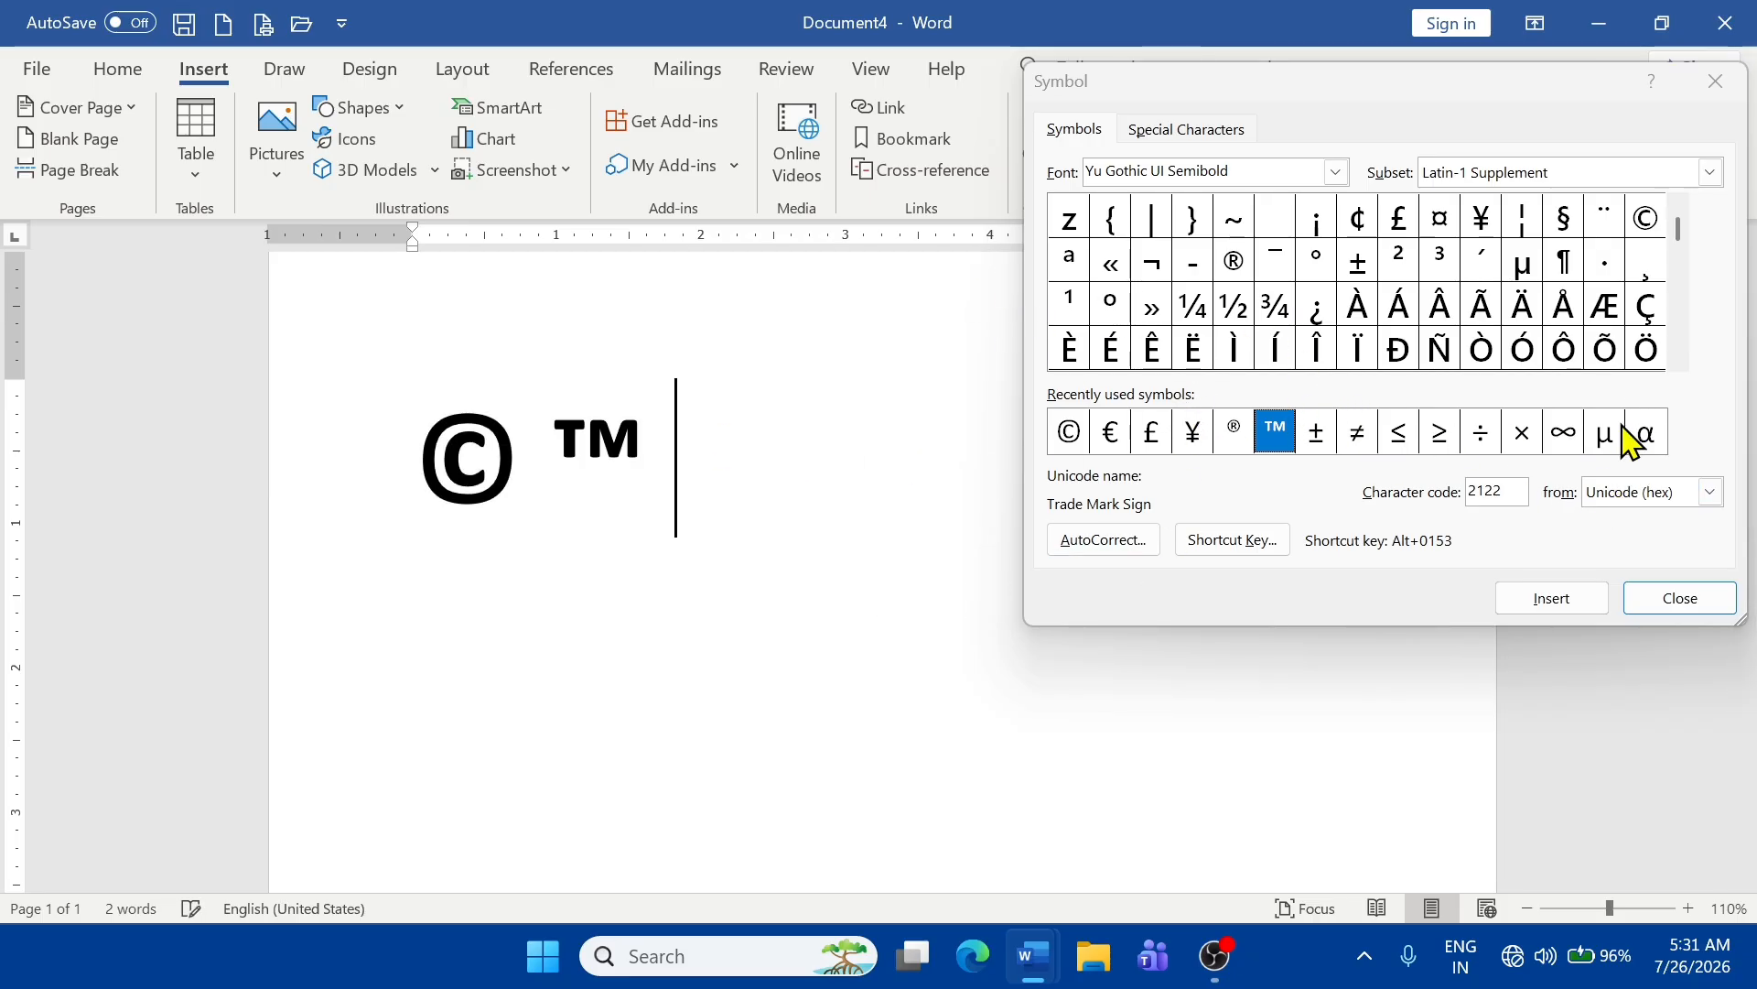
left_click(1645, 457)
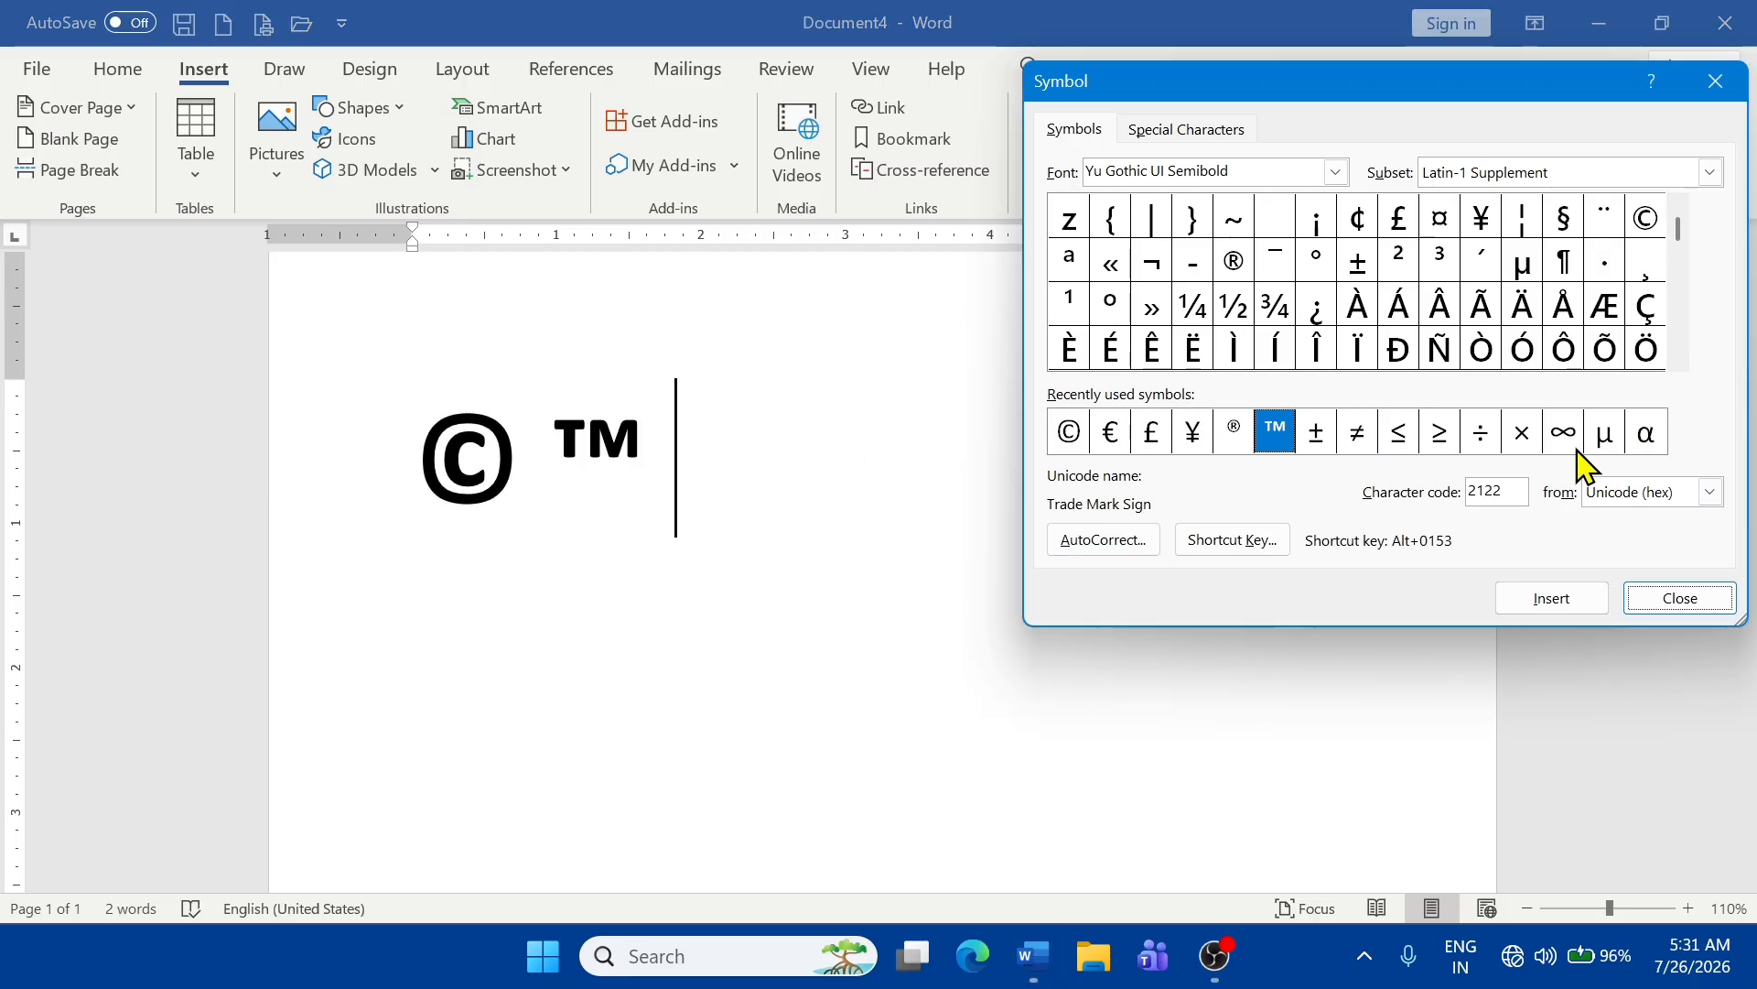
left_click(1656, 432)
left_click(1547, 600)
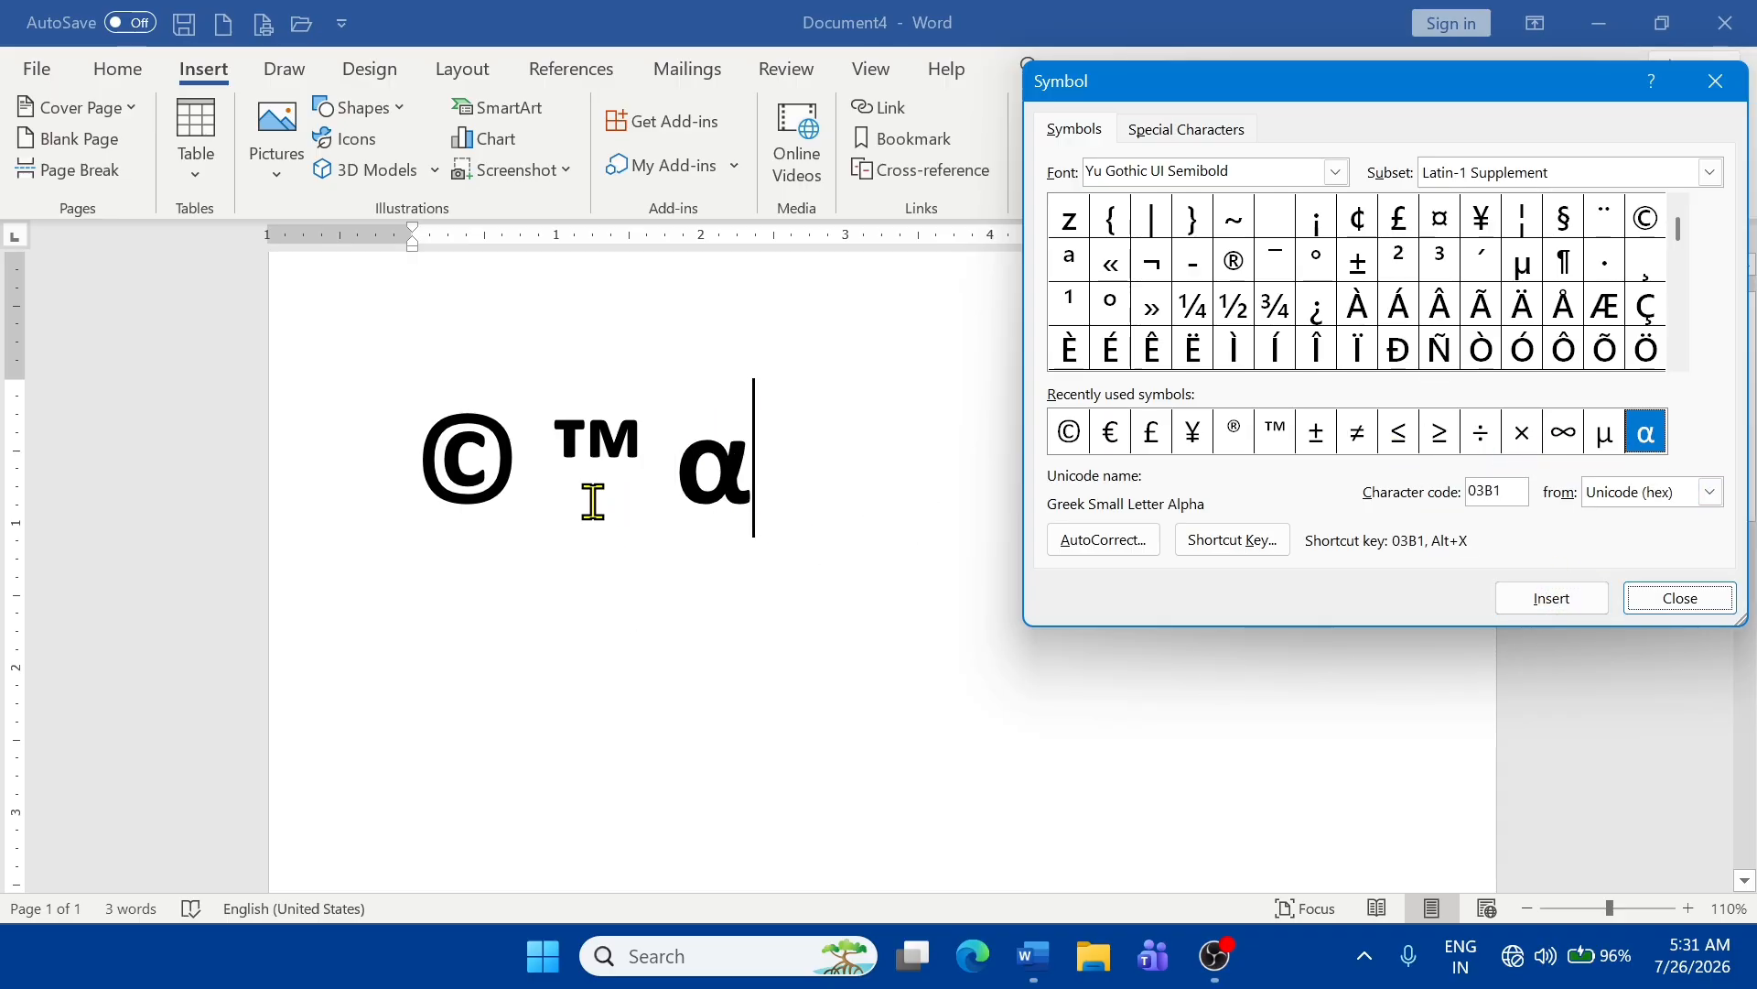
left_click(1715, 82)
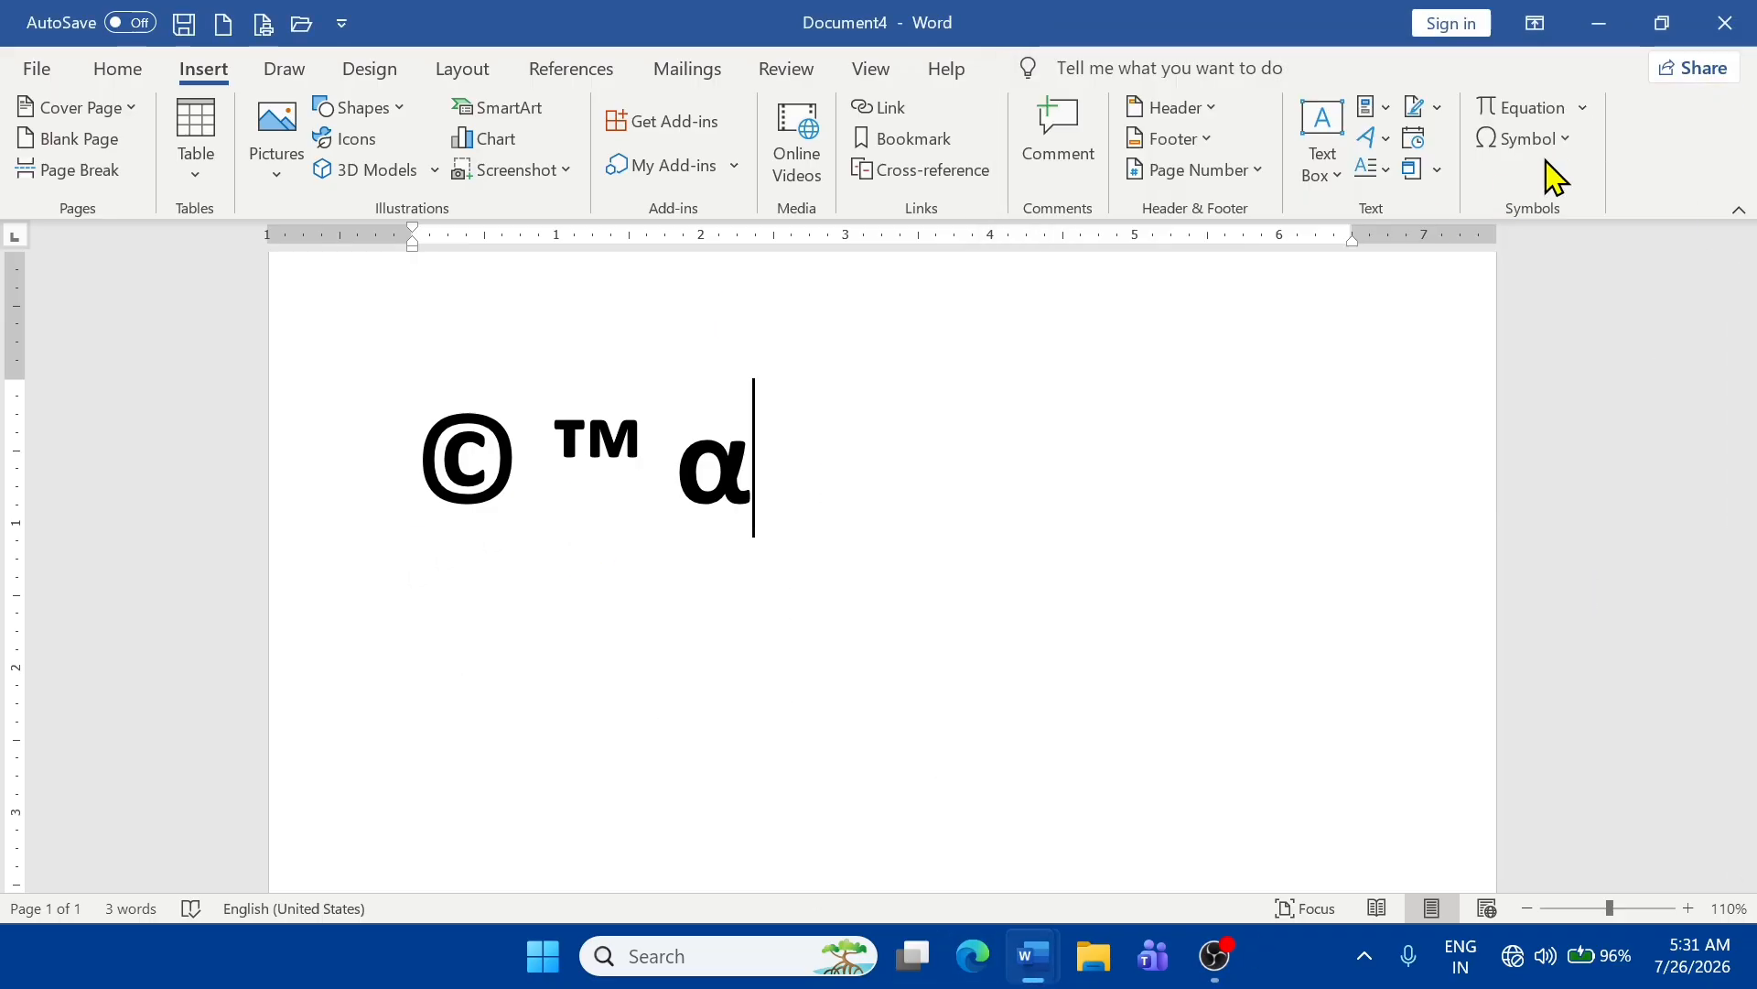
- Insert a new blank equation directly after the alpha symbol
left_click(1556, 109)
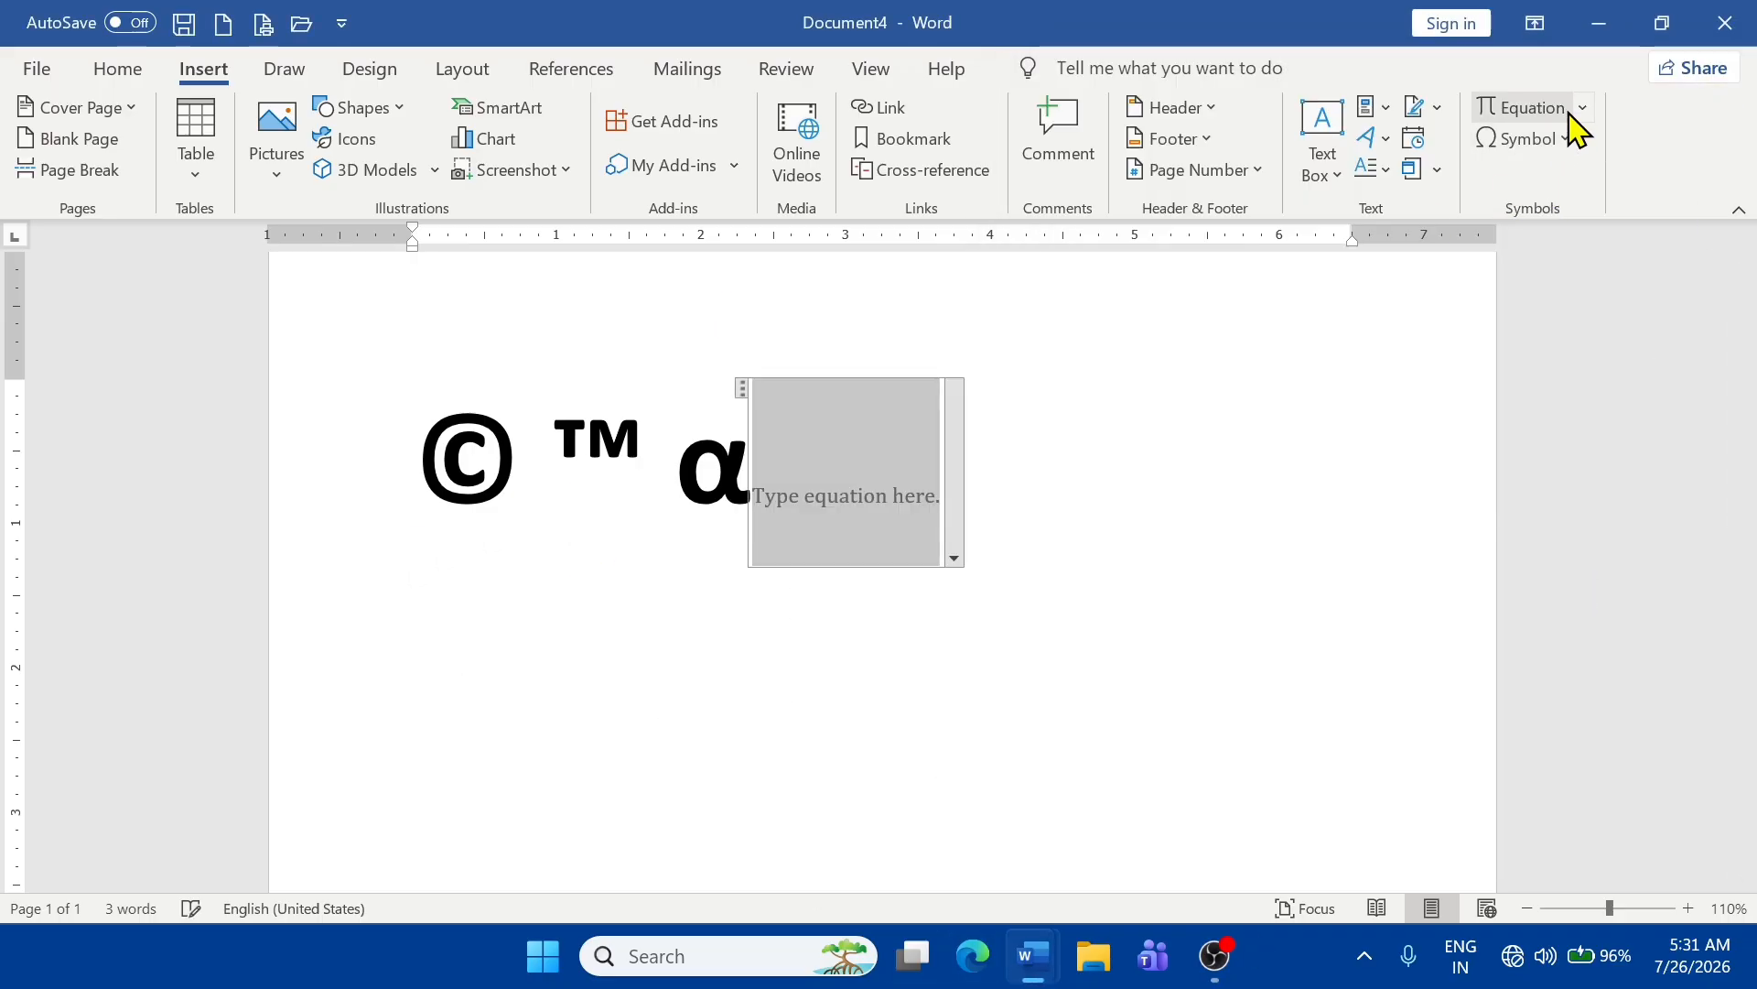